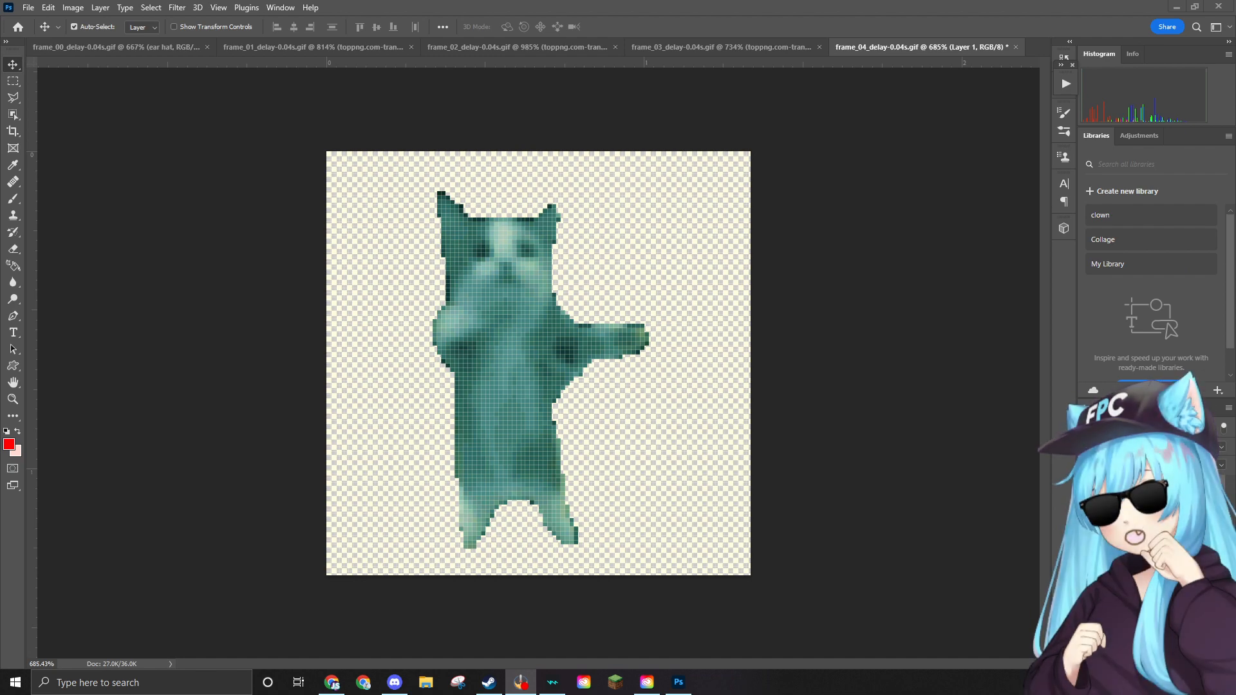
Place the ear hat image in frame_04, scaled to about 9.4%, and fit it on the cat's head.
{"action": "left_click_drag", "start_coordinate": [769, 390], "coordinate": [509, 245]}
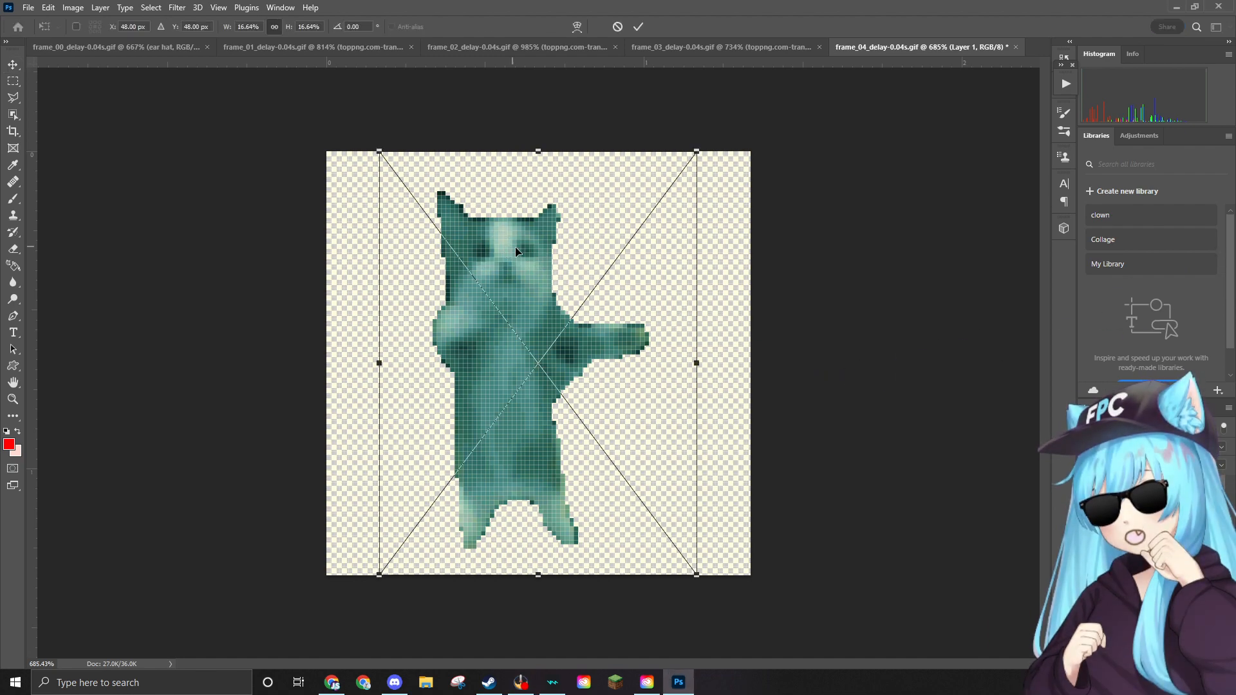
{"action": "left_click_drag", "start_coordinate": [695, 152], "coordinate": [599, 239]}
{"action": "left_click_drag", "start_coordinate": [573, 354], "coordinate": [567, 194]}
{"action": "left_click_drag", "start_coordinate": [616, 88], "coordinate": [566, 153]}
{"action": "left_click_drag", "start_coordinate": [515, 233], "coordinate": [558, 155]}
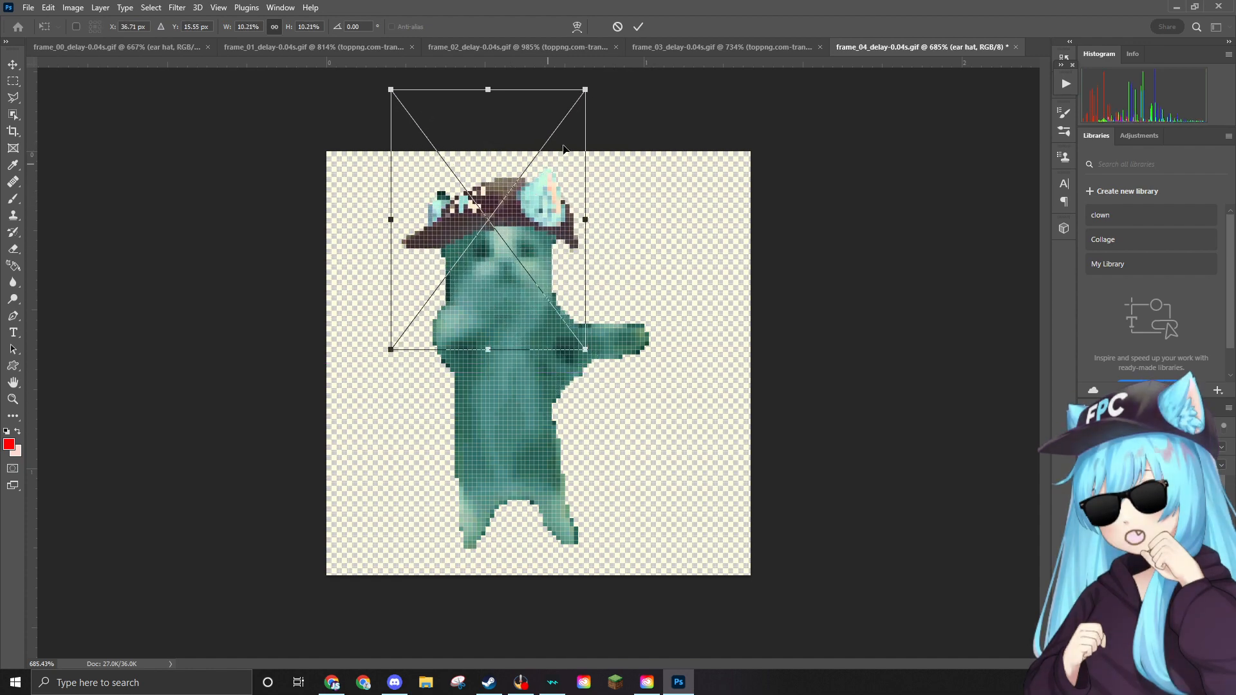
{"action": "left_click_drag", "start_coordinate": [592, 95], "coordinate": [578, 113]}
{"action": "left_click_drag", "start_coordinate": [529, 218], "coordinate": [528, 199]}
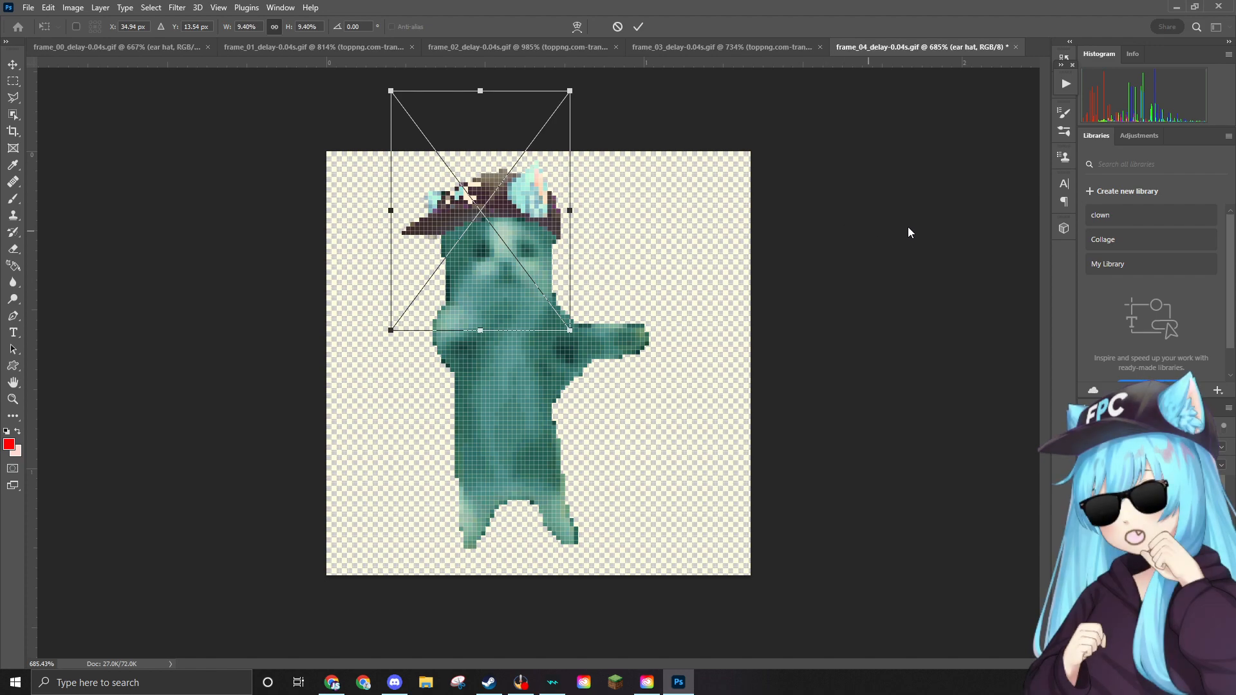
{"action": "key", "text": "Return"}
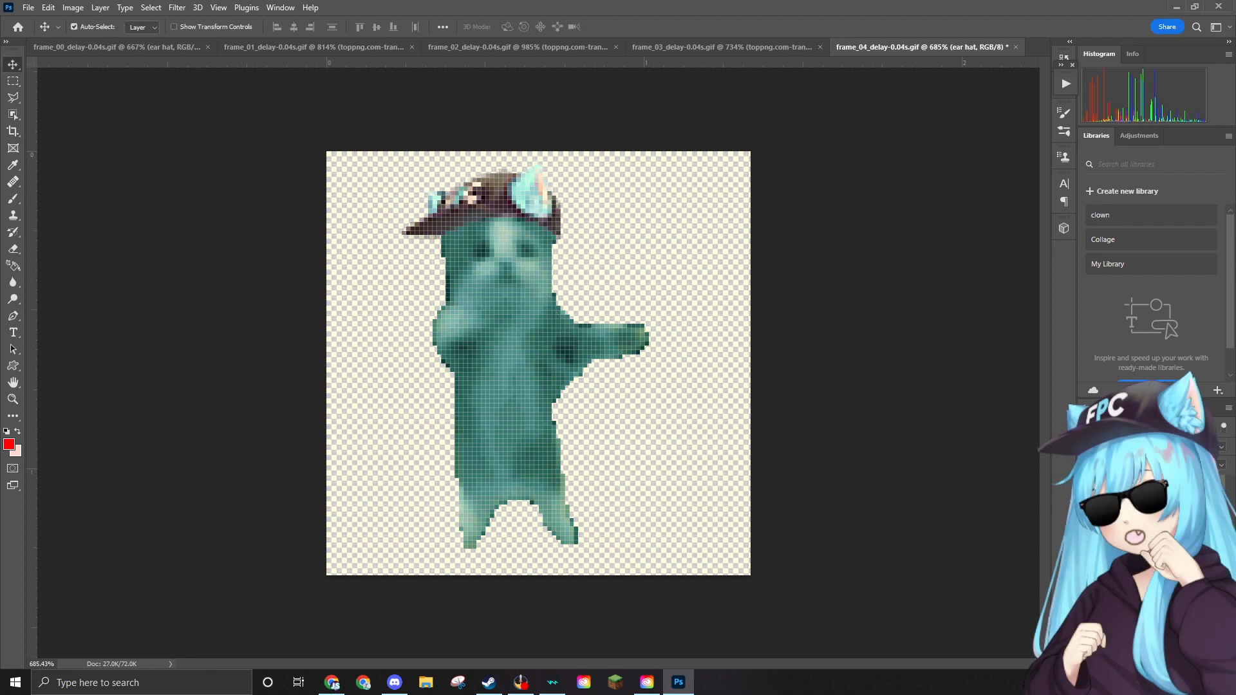
{"action": "left_click_drag", "start_coordinate": [938, 362], "coordinate": [585, 284]}
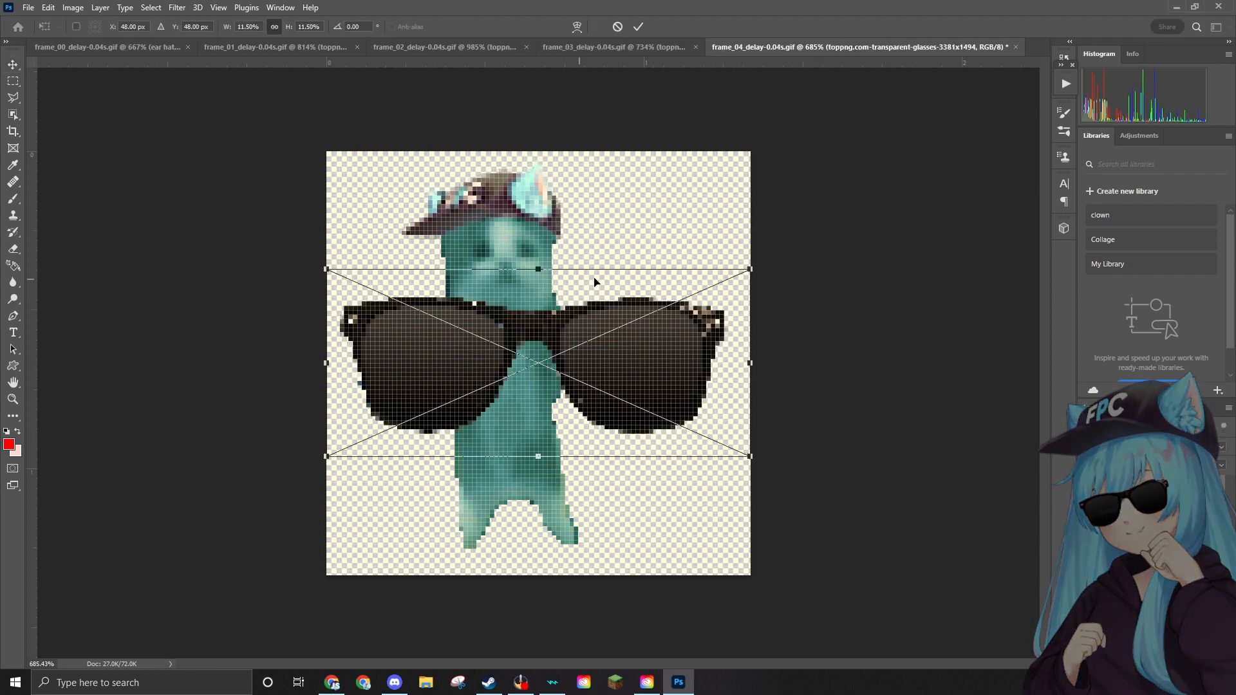
{"action": "left_click_drag", "start_coordinate": [750, 269], "coordinate": [526, 261]}
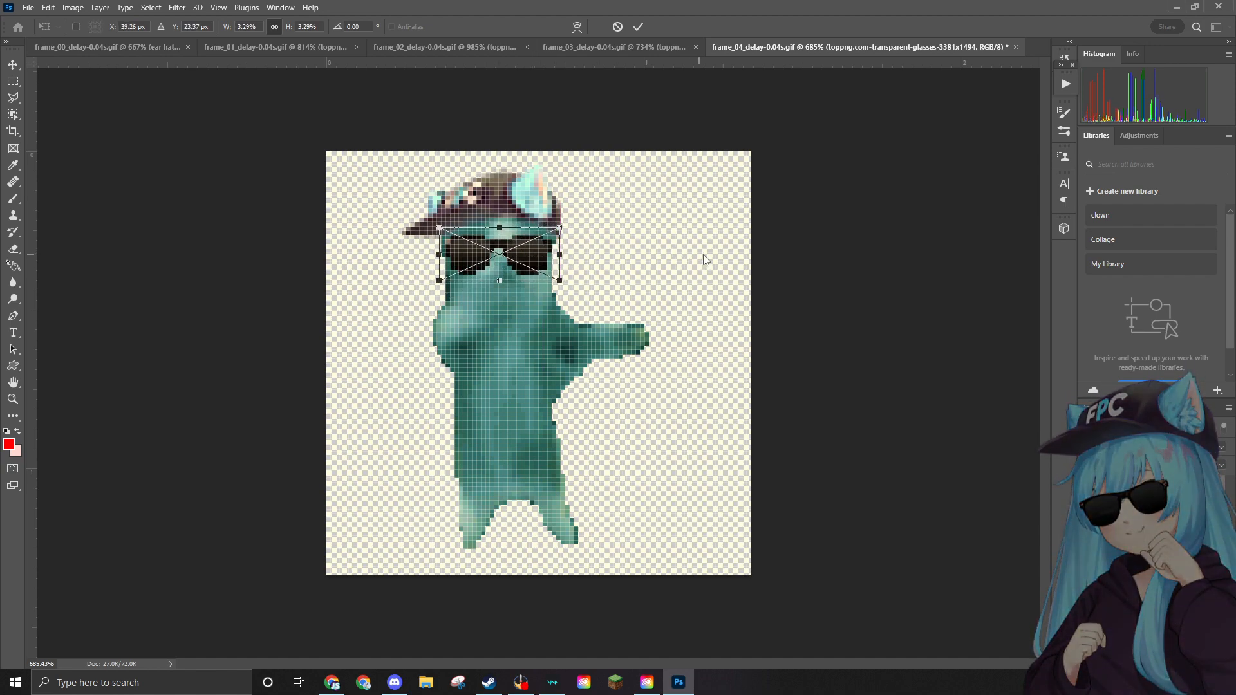
{"action": "key", "text": "Return"}
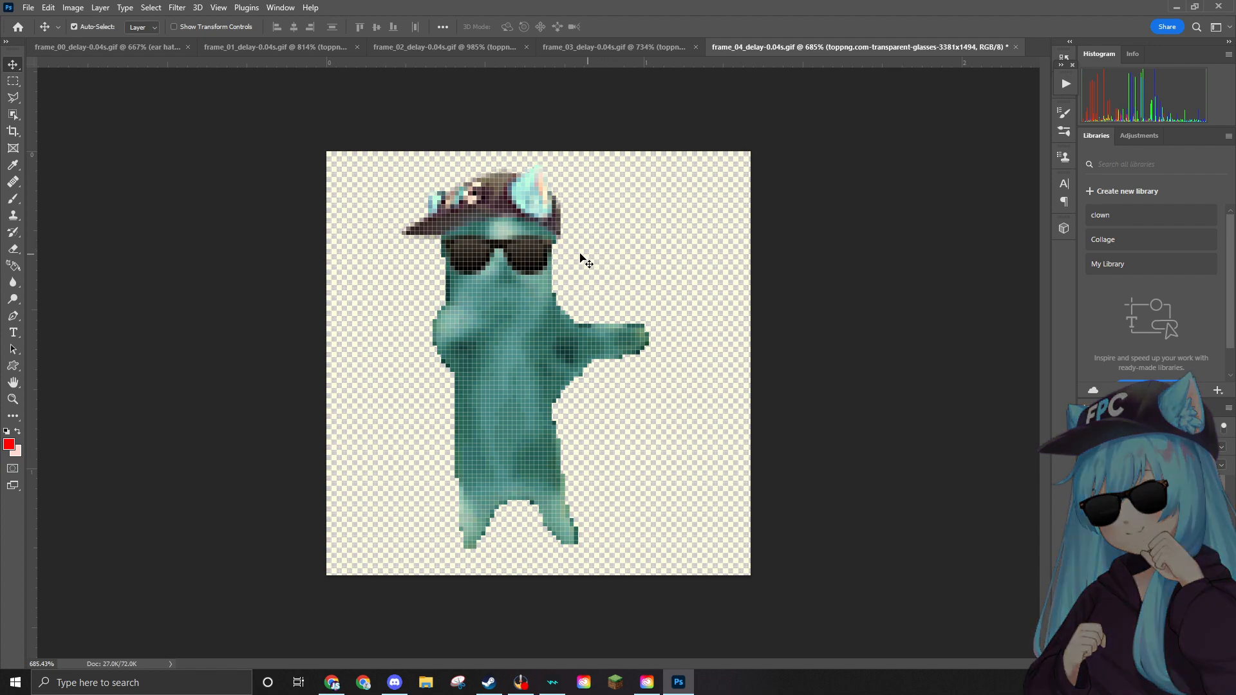
{"action": "left_click_drag", "start_coordinate": [542, 259], "coordinate": [550, 284]}
{"action": "key", "text": "ctrl+z"}
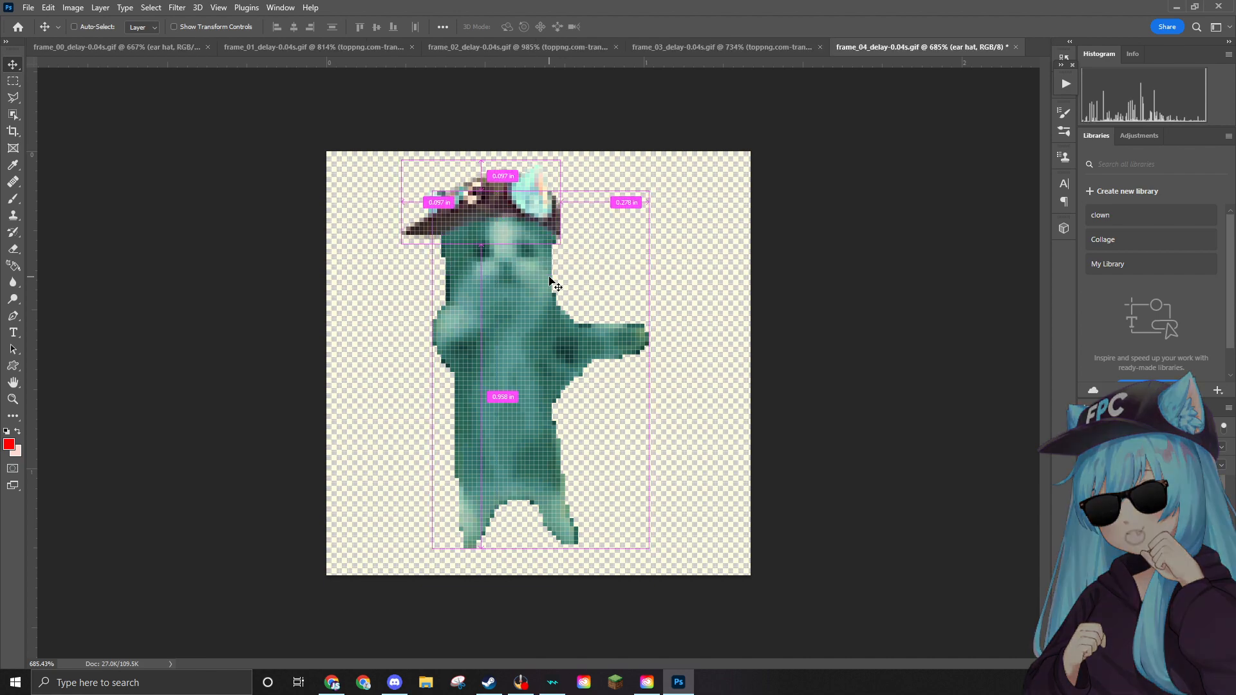
Place the transparent sunglasses image in frame_04, scaled to about 3.3%, over the cat's eyes just below the hat.
{"action": "left_click_drag", "start_coordinate": [1235, 155], "coordinate": [481, 251]}
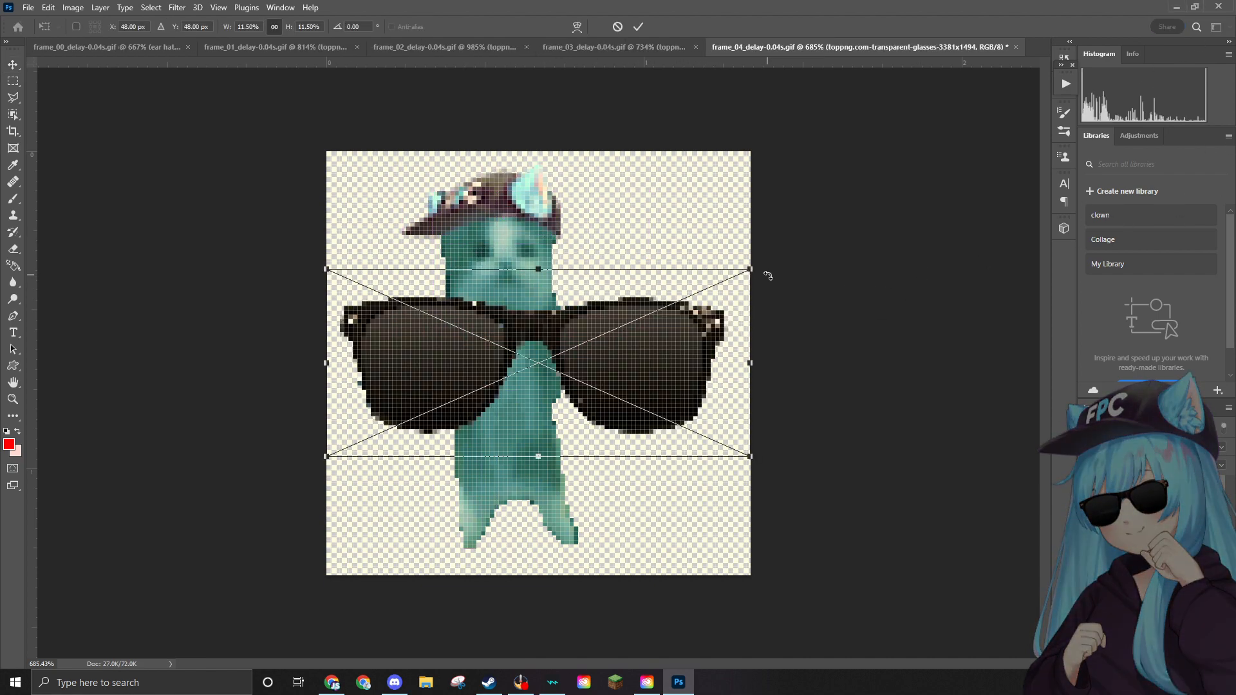
{"action": "left_click_drag", "start_coordinate": [750, 268], "coordinate": [553, 261]}
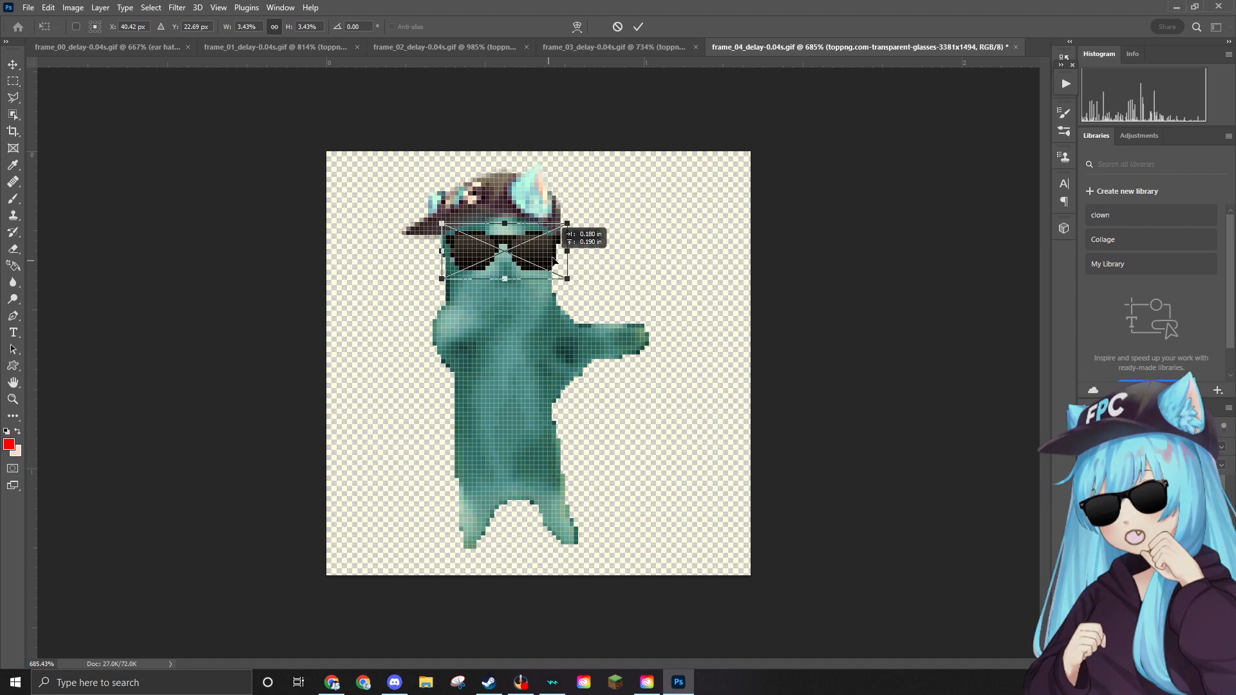
{"action": "left_click_drag", "start_coordinate": [568, 224], "coordinate": [563, 225]}
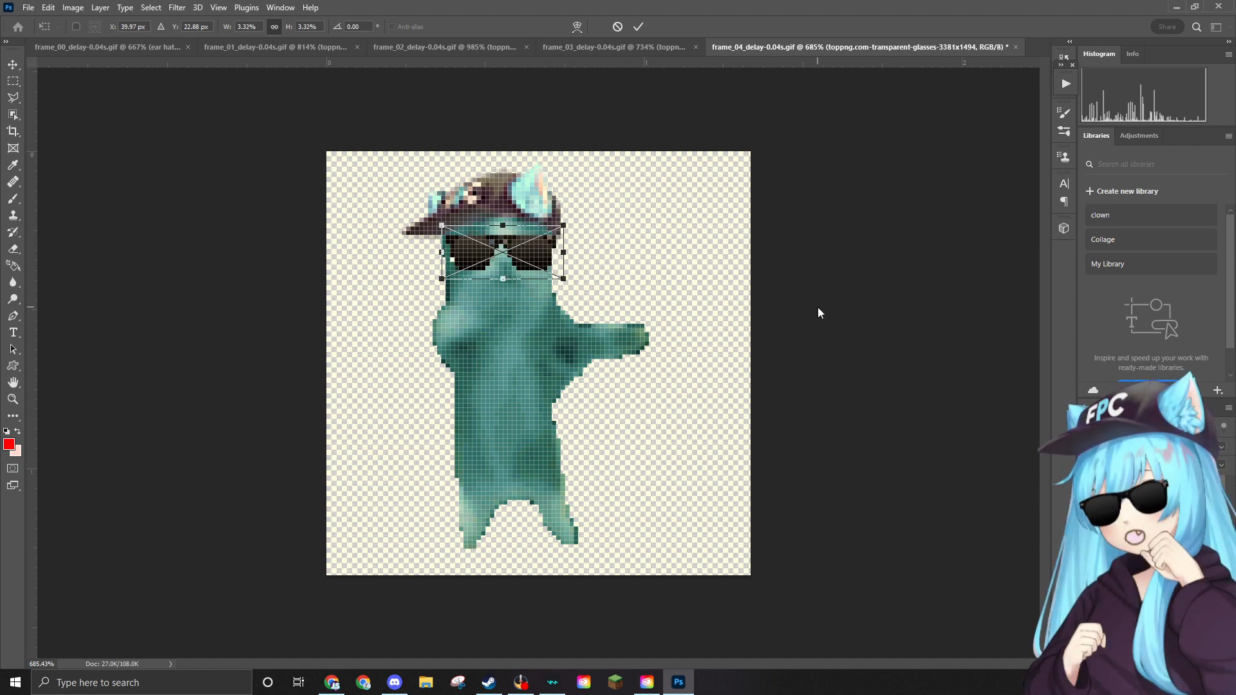
{"action": "key", "text": "Return"}
{"action": "scroll", "coordinate": [802, 284], "scroll_direction": "down", "scroll_amount": 6}
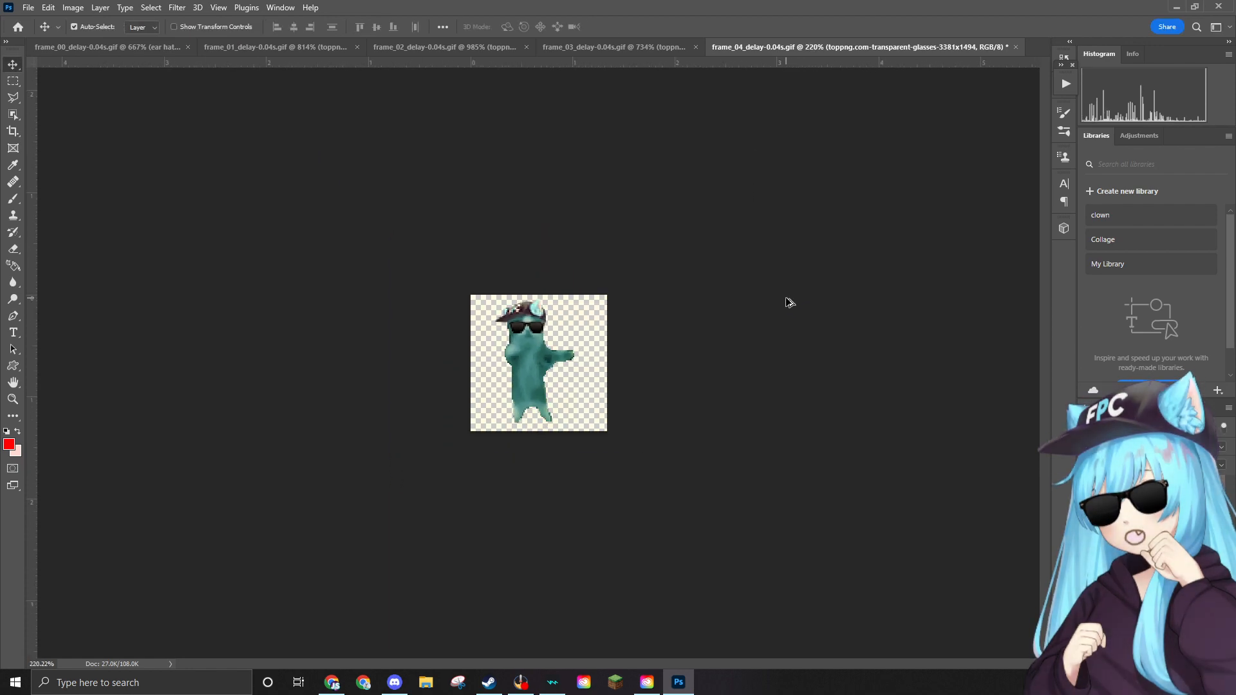
{"action": "scroll", "coordinate": [633, 336], "scroll_direction": "up", "scroll_amount": 6}
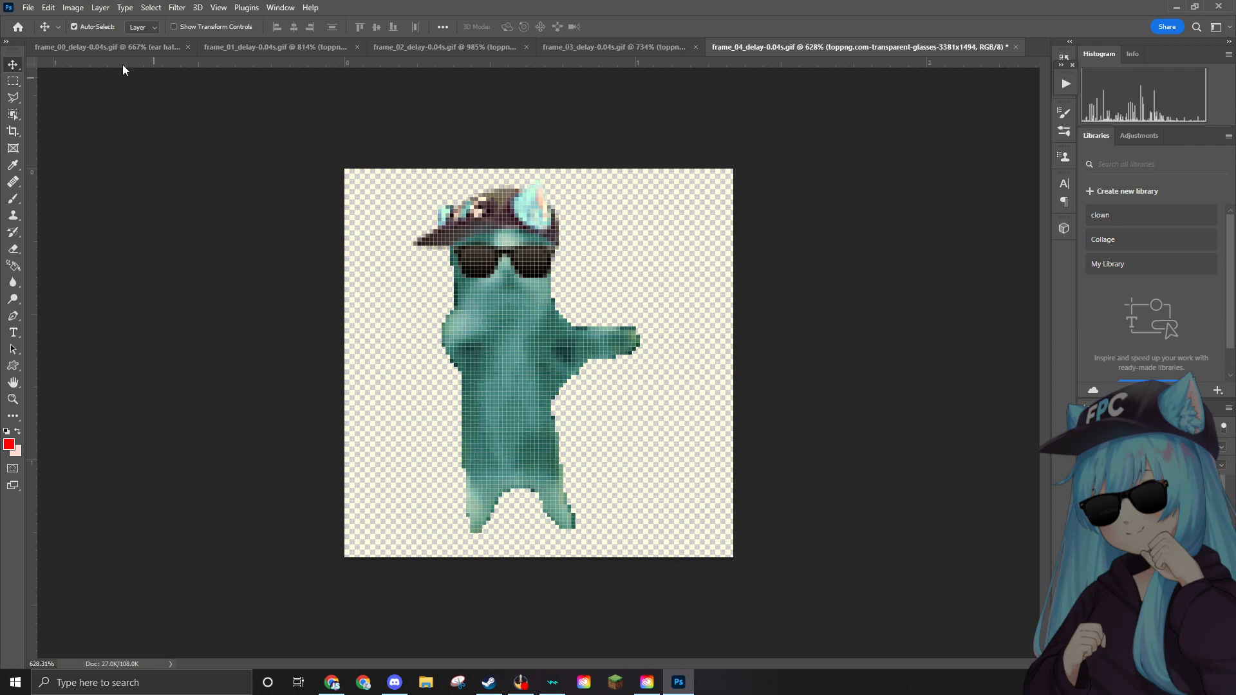
Quick-export the decorated frame as frame_04_delay-0.04s.png into the Edited folder.
{"action": "left_click", "coordinate": [29, 8]}
{"action": "mouse_move", "coordinate": [69, 206]}
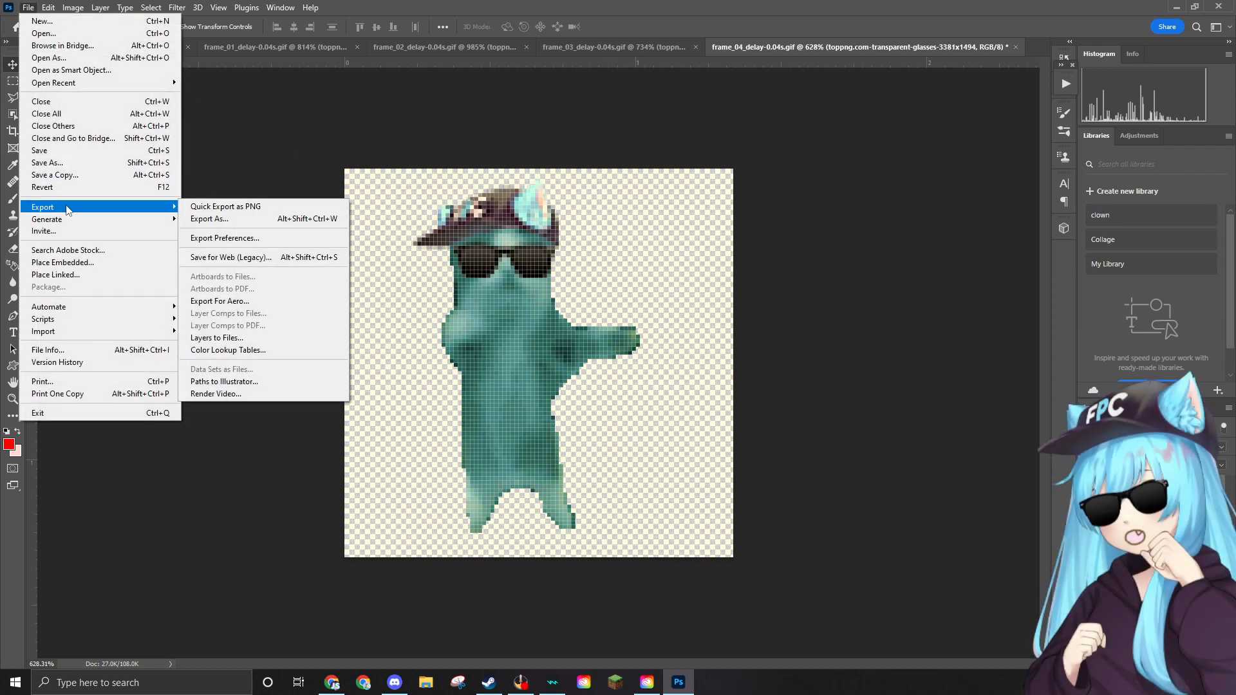
{"action": "left_click", "coordinate": [214, 207]}
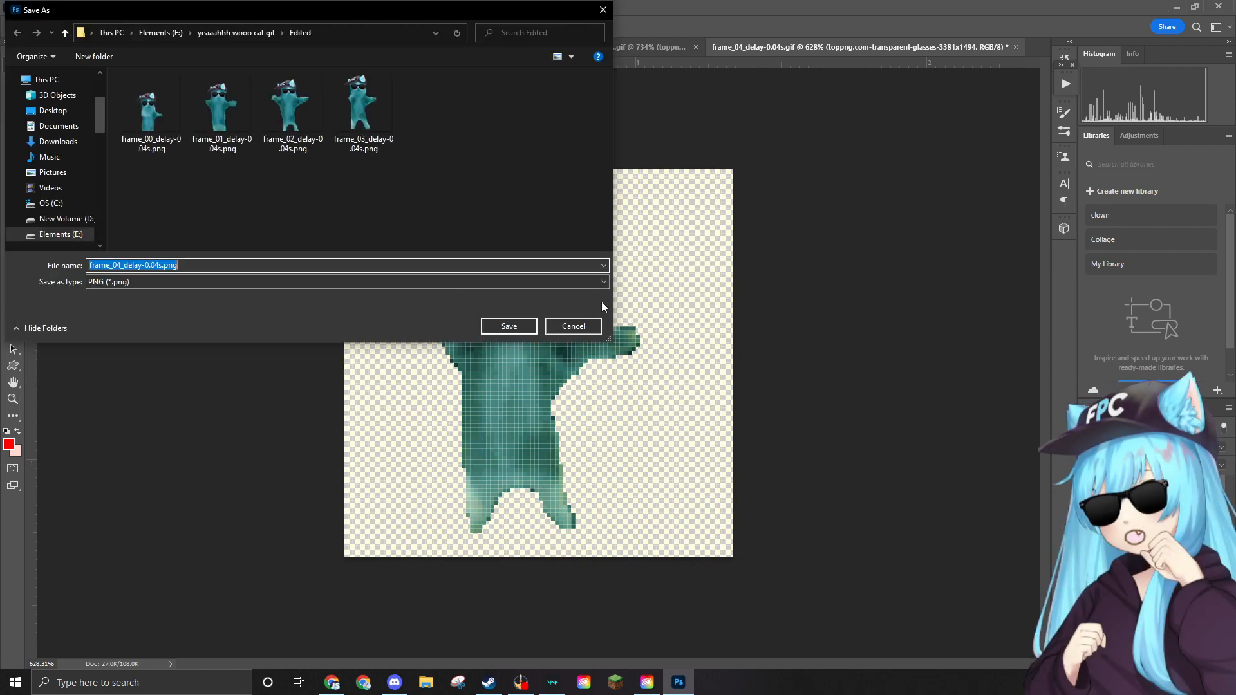
{"action": "left_click", "coordinate": [509, 326]}
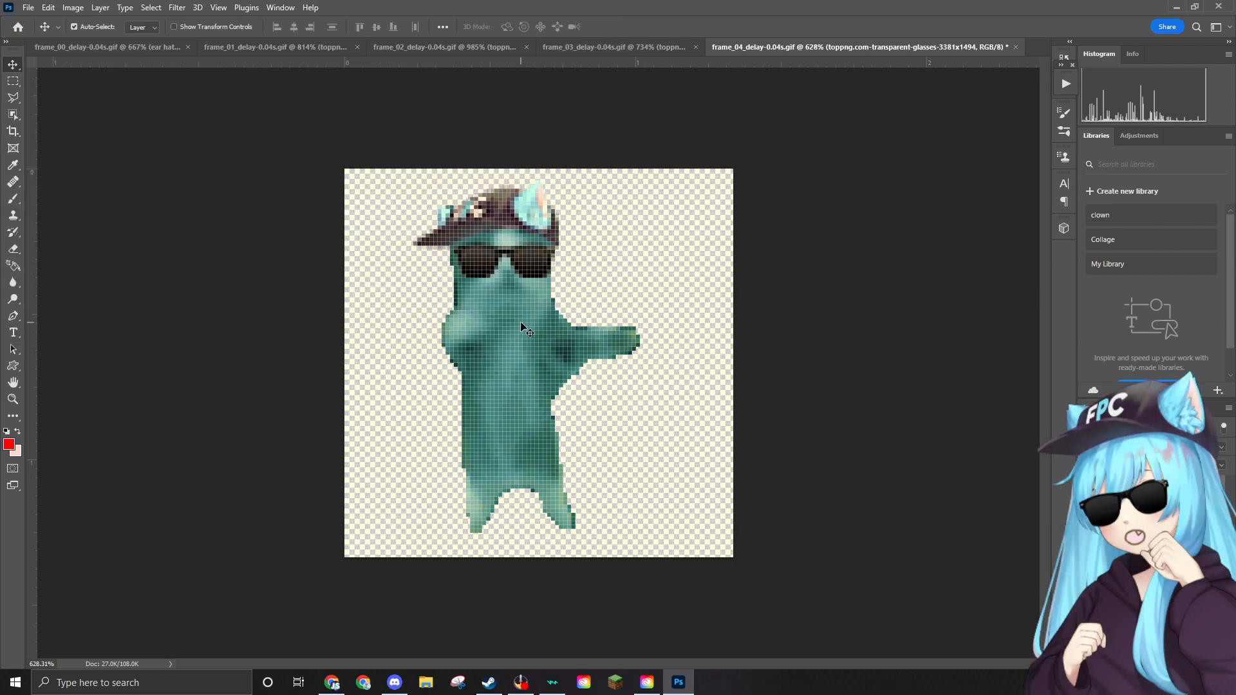
Delete the already edited source file frame_04_delay-0.04s.gif from the cat gif folder while browsing for a file to open.
{"action": "left_click", "coordinate": [28, 7]}
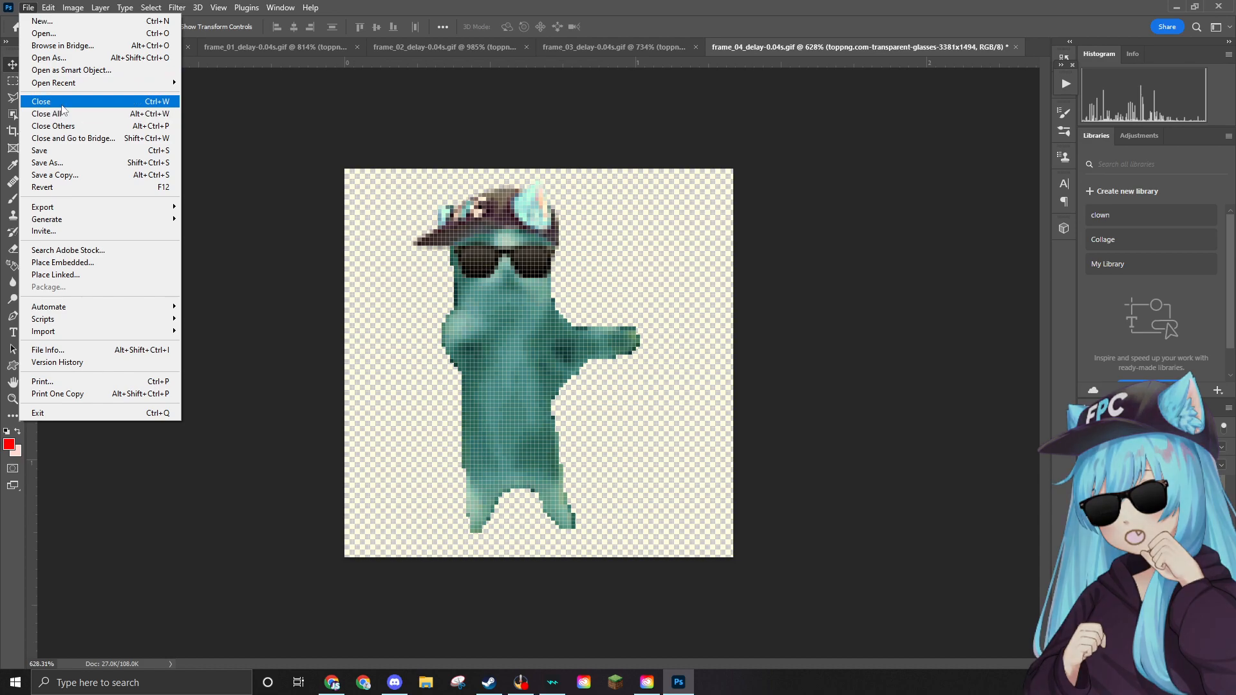
{"action": "left_click", "coordinate": [65, 34]}
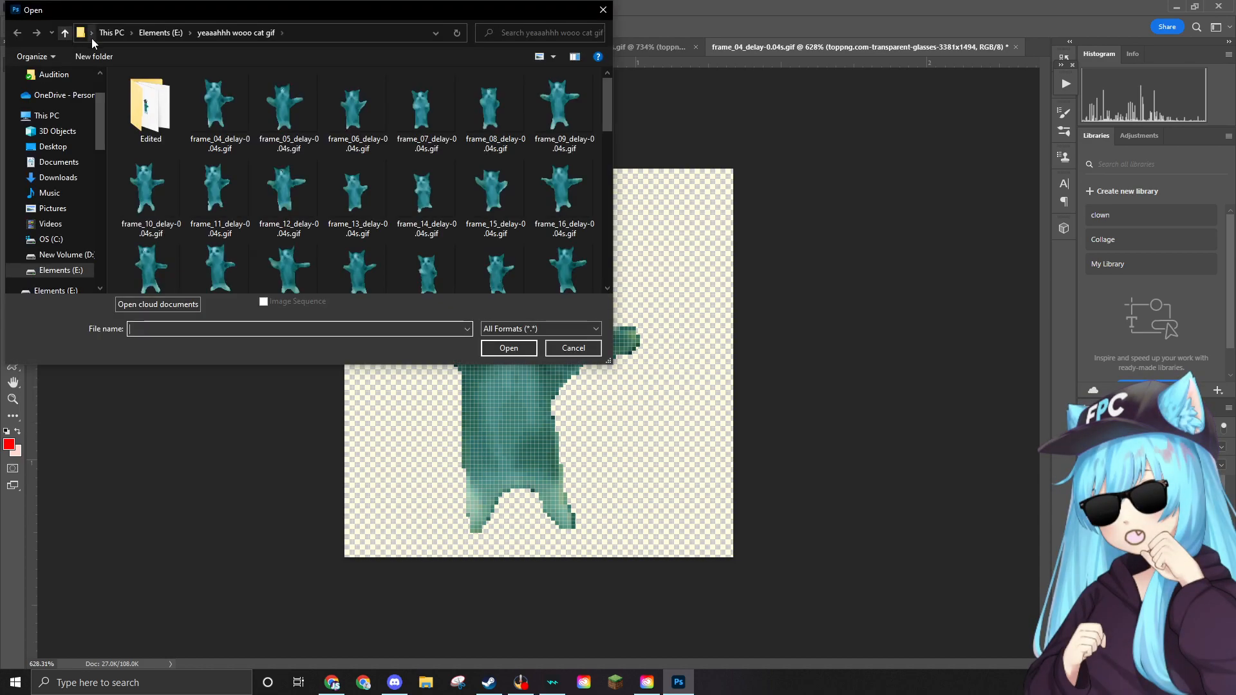
{"action": "left_click", "coordinate": [233, 121]}
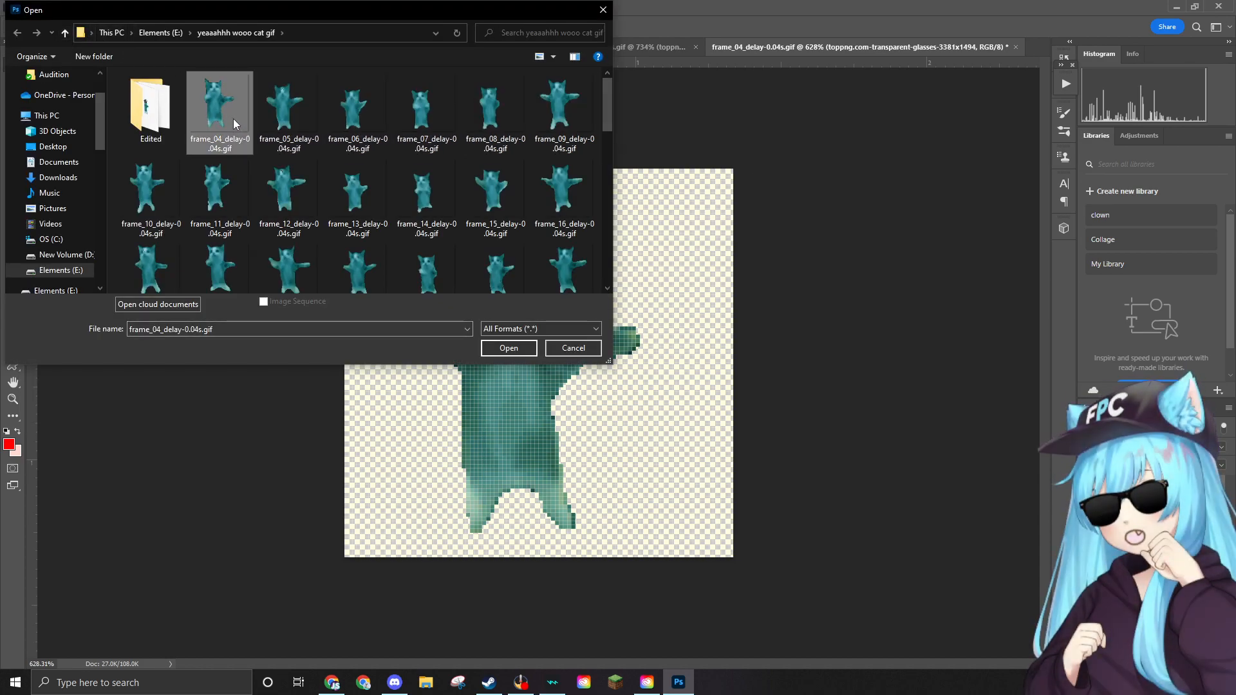
{"action": "key", "text": "Delete"}
{"action": "left_click", "coordinate": [663, 389]}
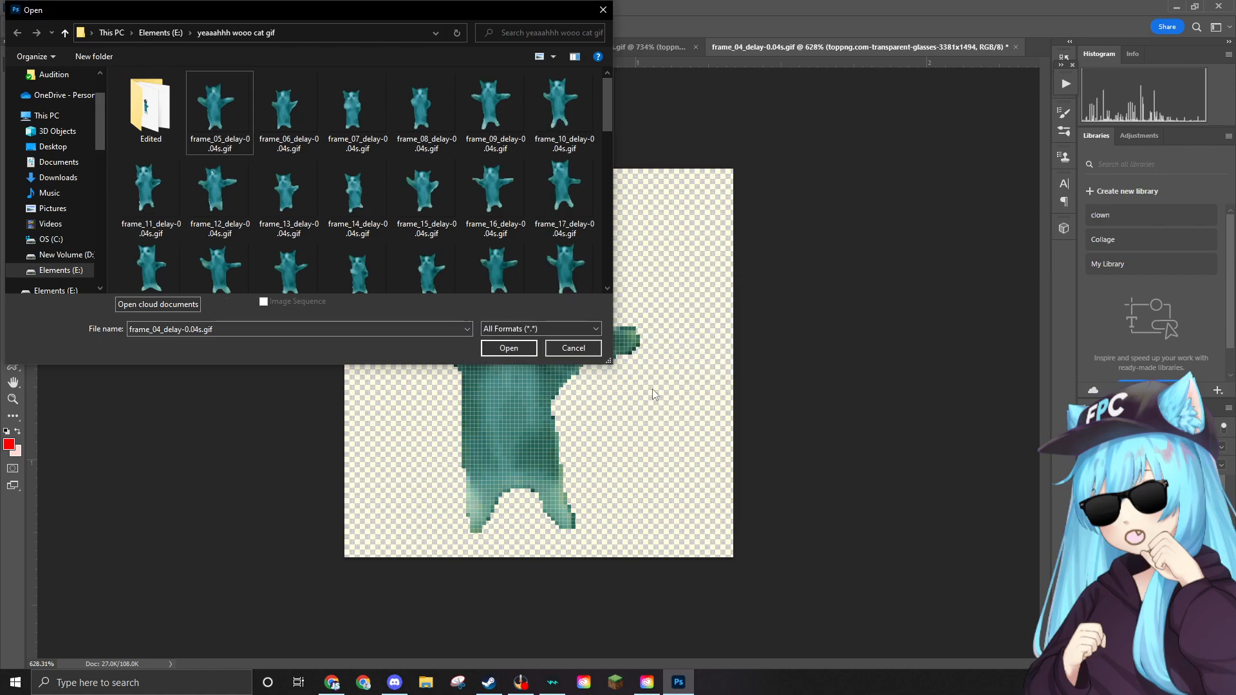
Open frame_05_delay-0.04s.gif from the cat gif folder.
{"action": "left_click", "coordinate": [219, 109]}
{"action": "left_click", "coordinate": [509, 348]}
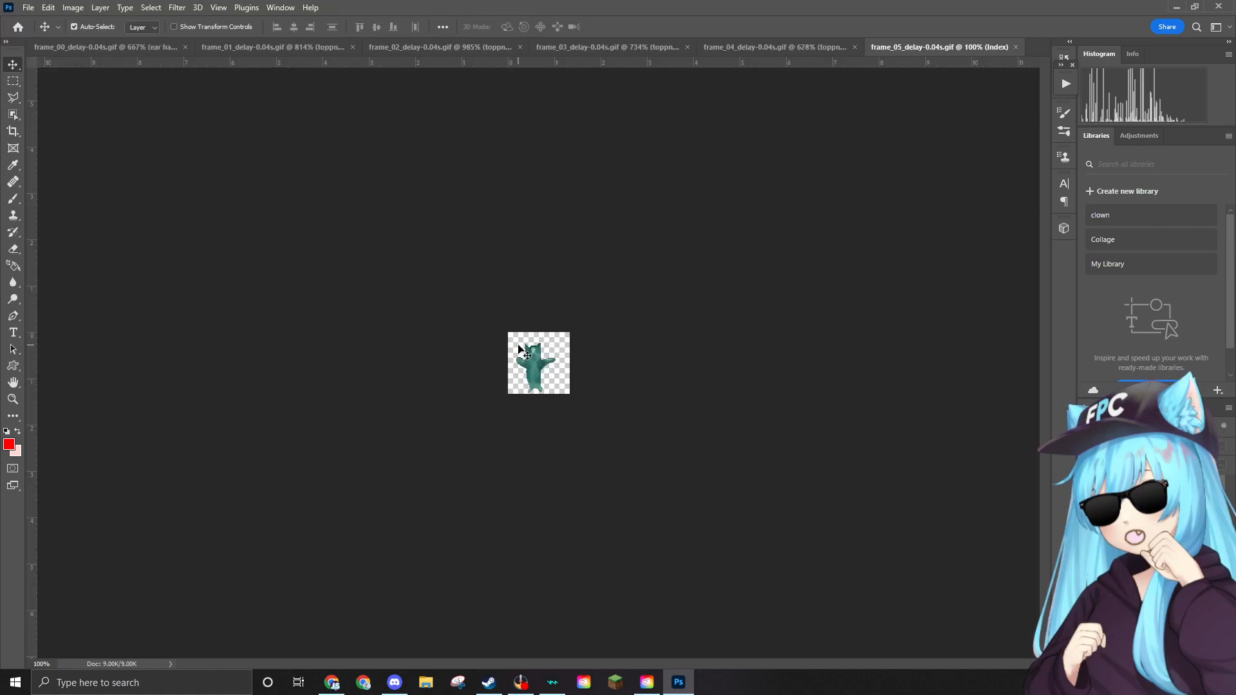
{"action": "scroll", "coordinate": [524, 348], "scroll_direction": "up", "scroll_amount": 8}
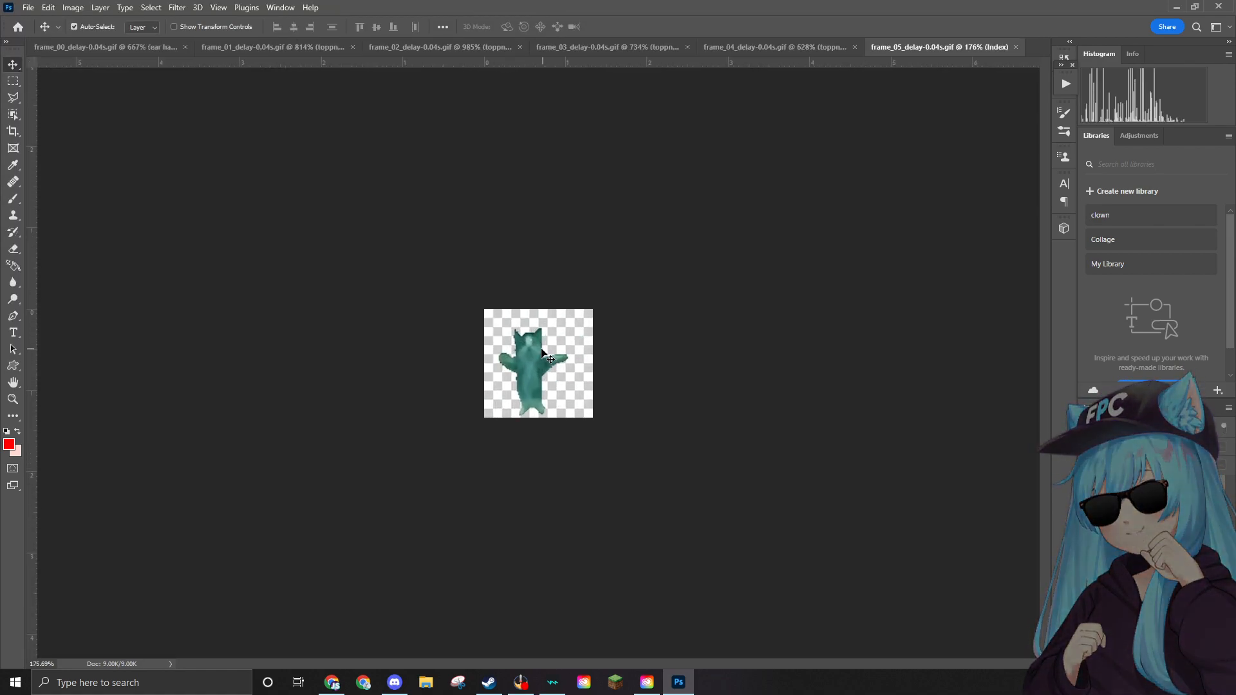
{"action": "scroll", "coordinate": [531, 361], "scroll_direction": "up", "scroll_amount": 1}
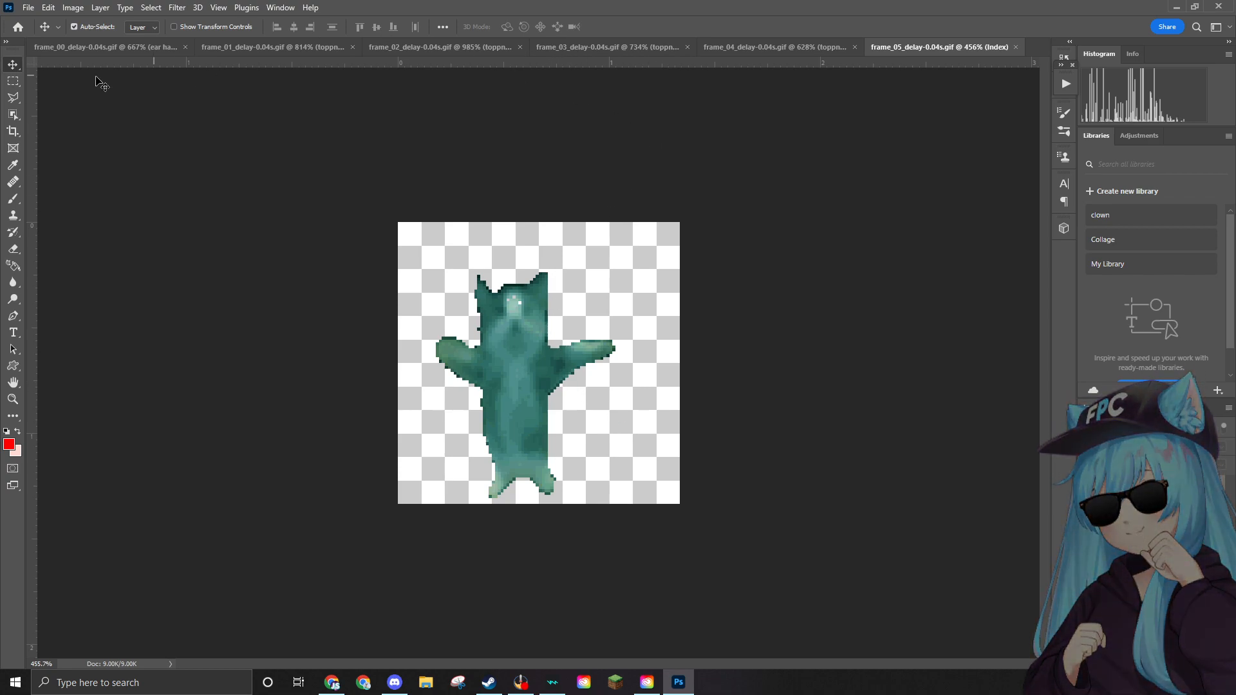
Convert the frame_05 image from indexed mode to RGB Color.
{"action": "left_click", "coordinate": [74, 8]}
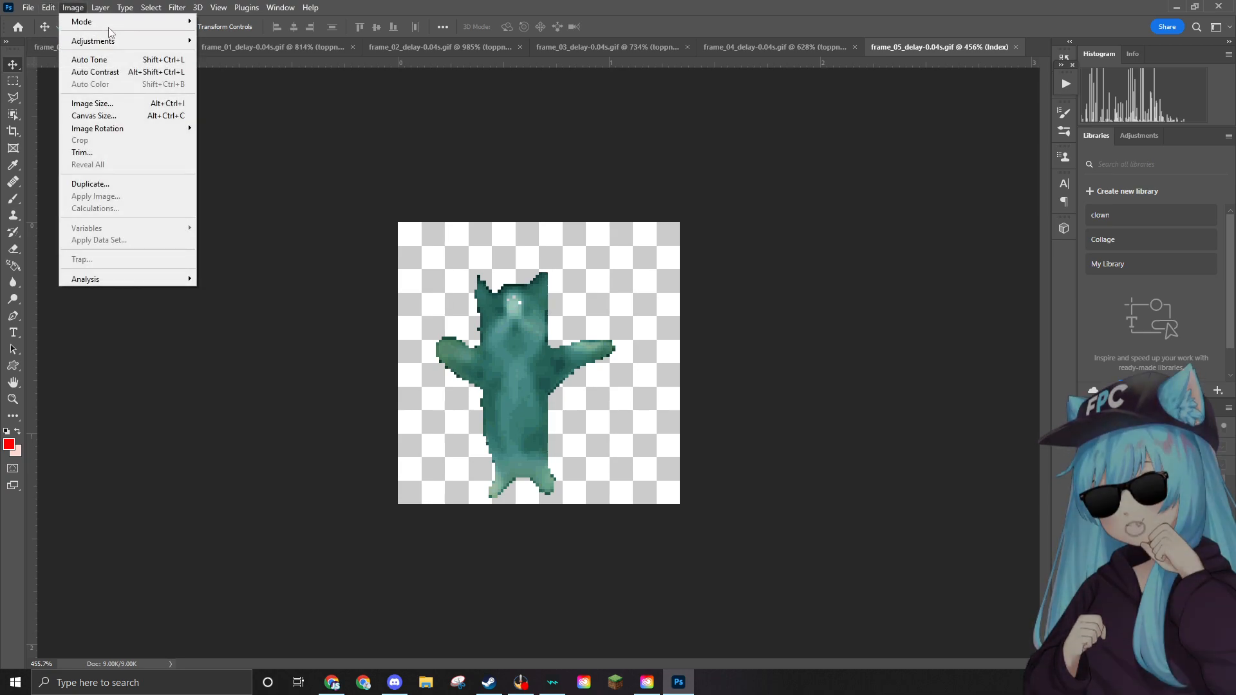
{"action": "mouse_move", "coordinate": [108, 32]}
{"action": "left_click", "coordinate": [225, 72]}
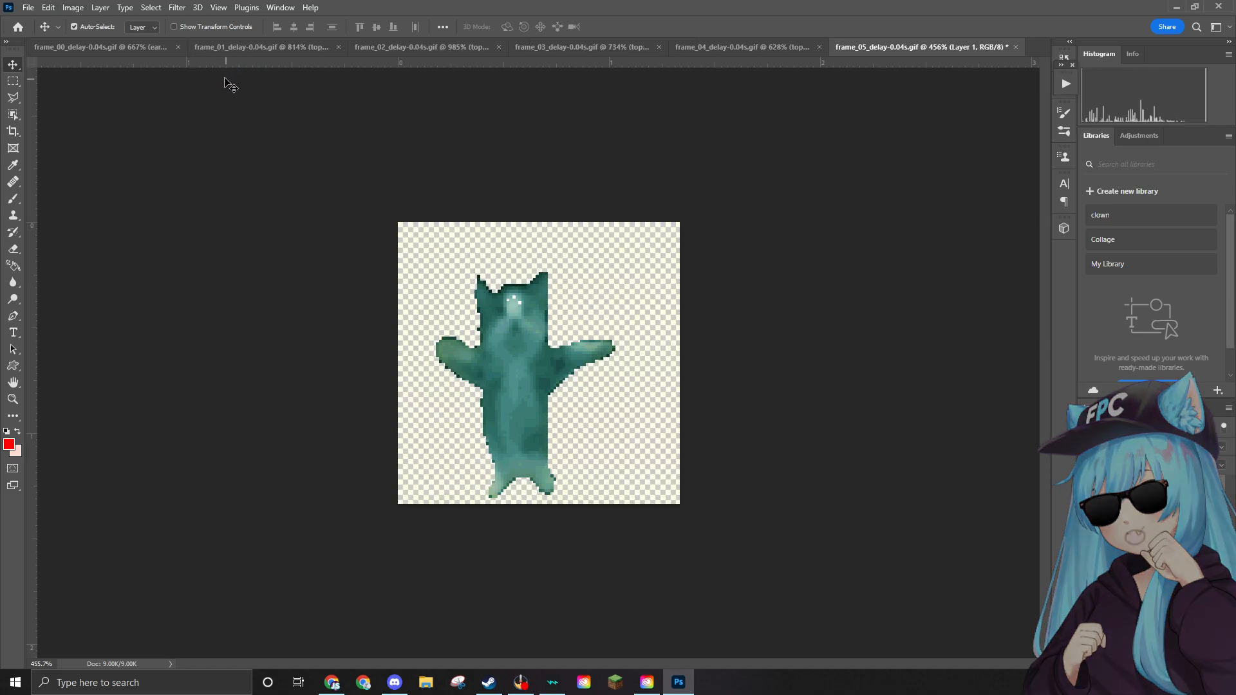
Place the ear hat image in frame_05, shrink it to the head's width and fit it on the cat's head.
{"action": "left_click_drag", "start_coordinate": [381, 372], "coordinate": [508, 309]}
{"action": "left_click_drag", "start_coordinate": [645, 224], "coordinate": [548, 348]}
{"action": "left_click_drag", "start_coordinate": [499, 431], "coordinate": [514, 290]}
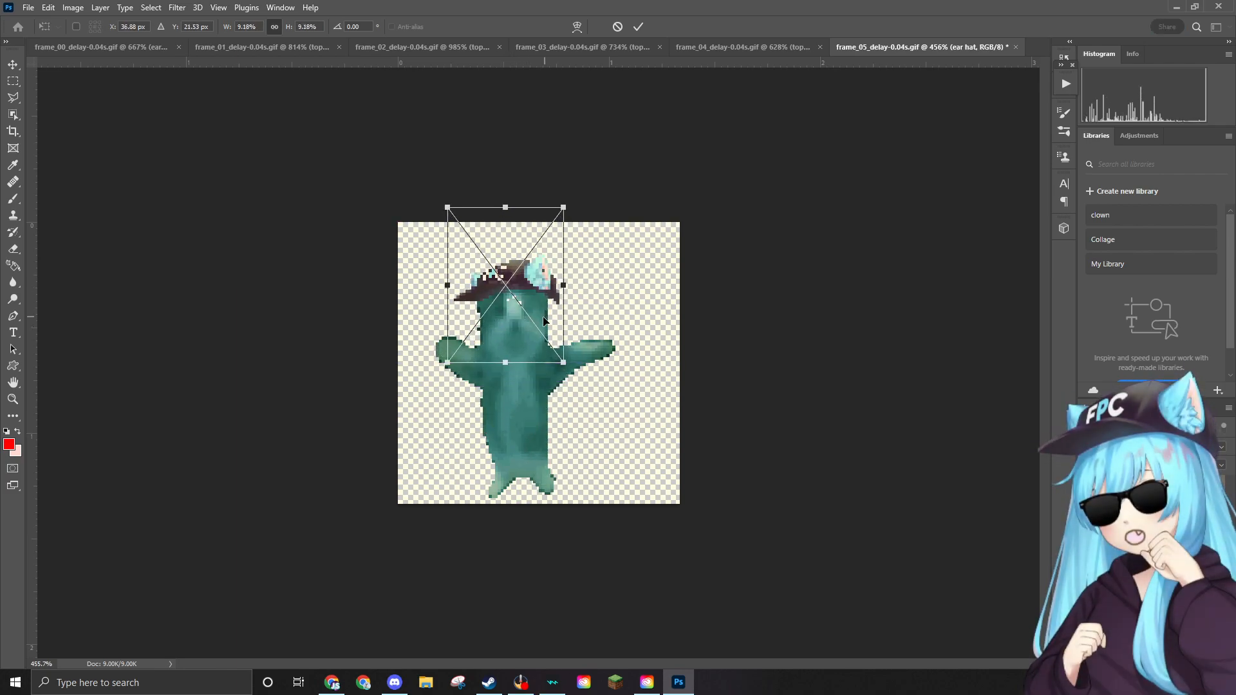
{"action": "scroll", "coordinate": [545, 317], "scroll_direction": "up", "scroll_amount": 5}
{"action": "left_click_drag", "start_coordinate": [581, 113], "coordinate": [568, 120]}
{"action": "left_click_drag", "start_coordinate": [552, 215], "coordinate": [537, 236]}
{"action": "key", "text": "Return"}
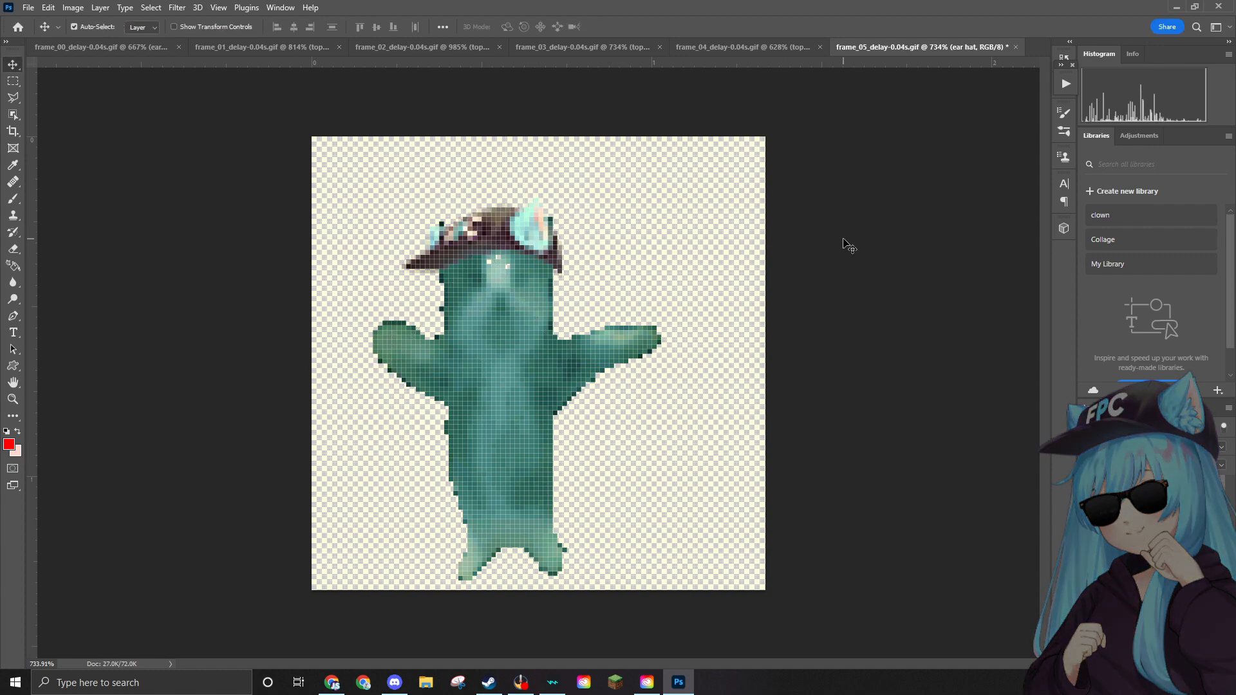
{"action": "scroll", "coordinate": [577, 252], "scroll_direction": "down", "scroll_amount": 3}
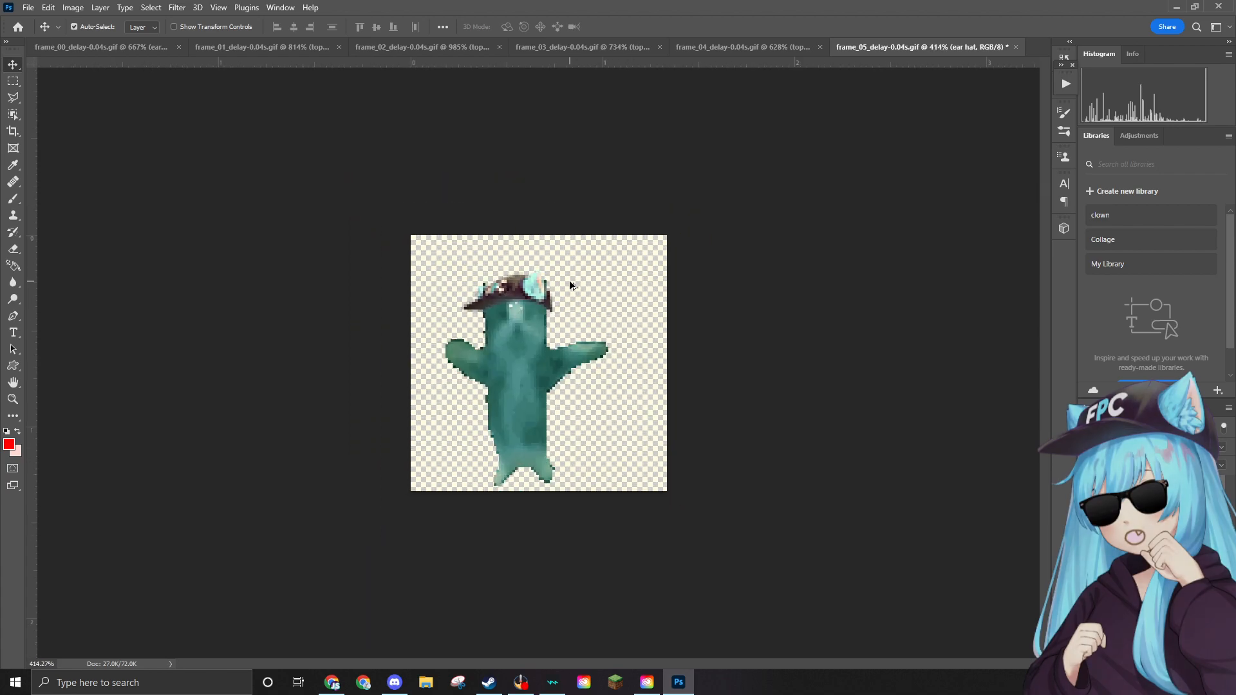
{"action": "scroll", "coordinate": [533, 310], "scroll_direction": "up", "scroll_amount": 3}
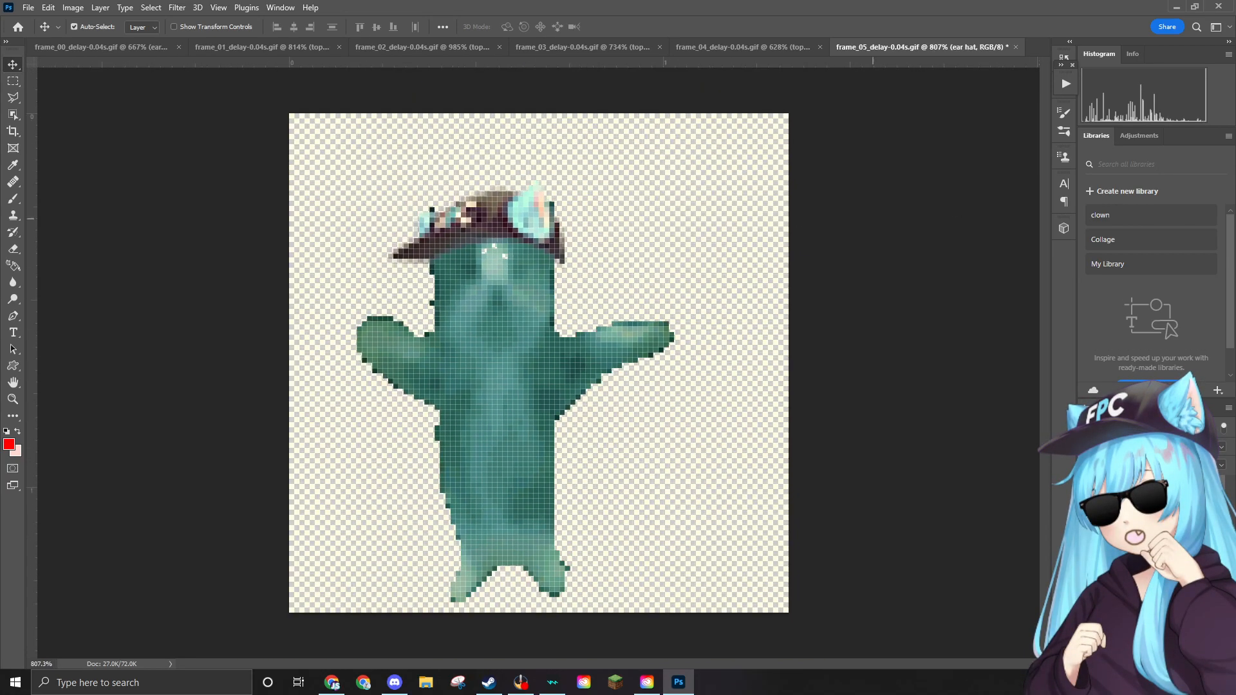
Place the transparent sunglasses image in frame_05, scaled to about 3%, over the cat's eyes under the hat brim.
{"action": "left_click_drag", "start_coordinate": [1235, 345], "coordinate": [469, 279]}
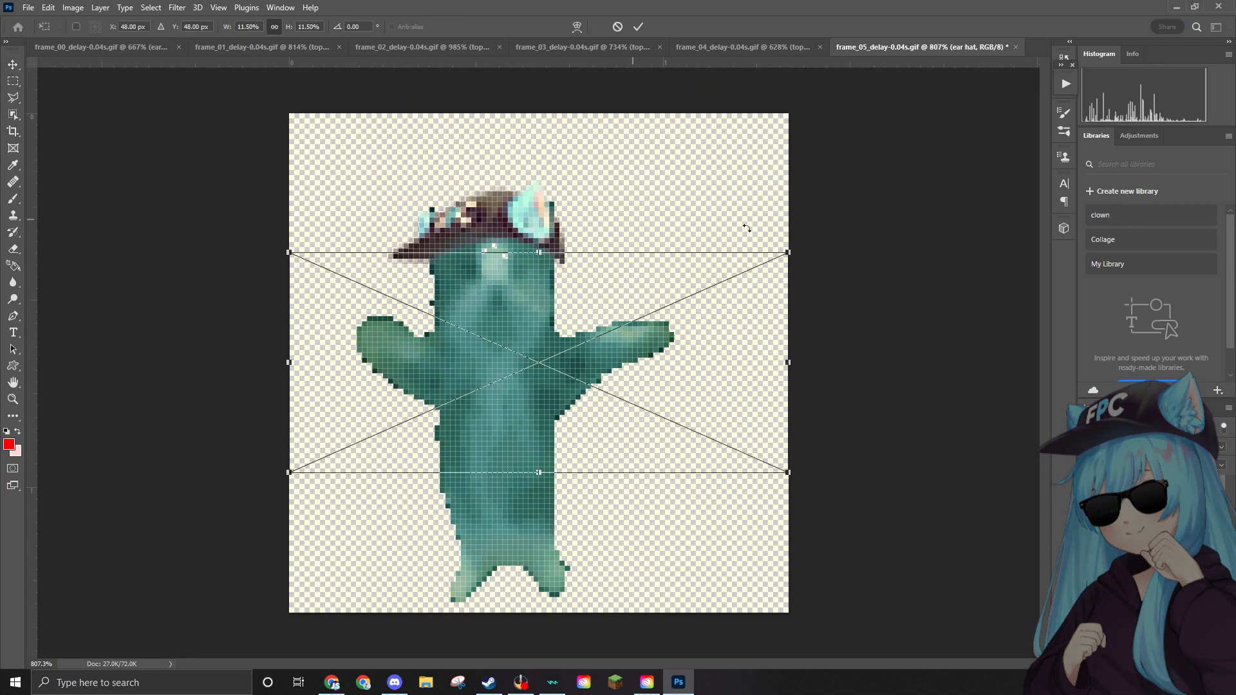
{"action": "left_click_drag", "start_coordinate": [783, 256], "coordinate": [531, 283]}
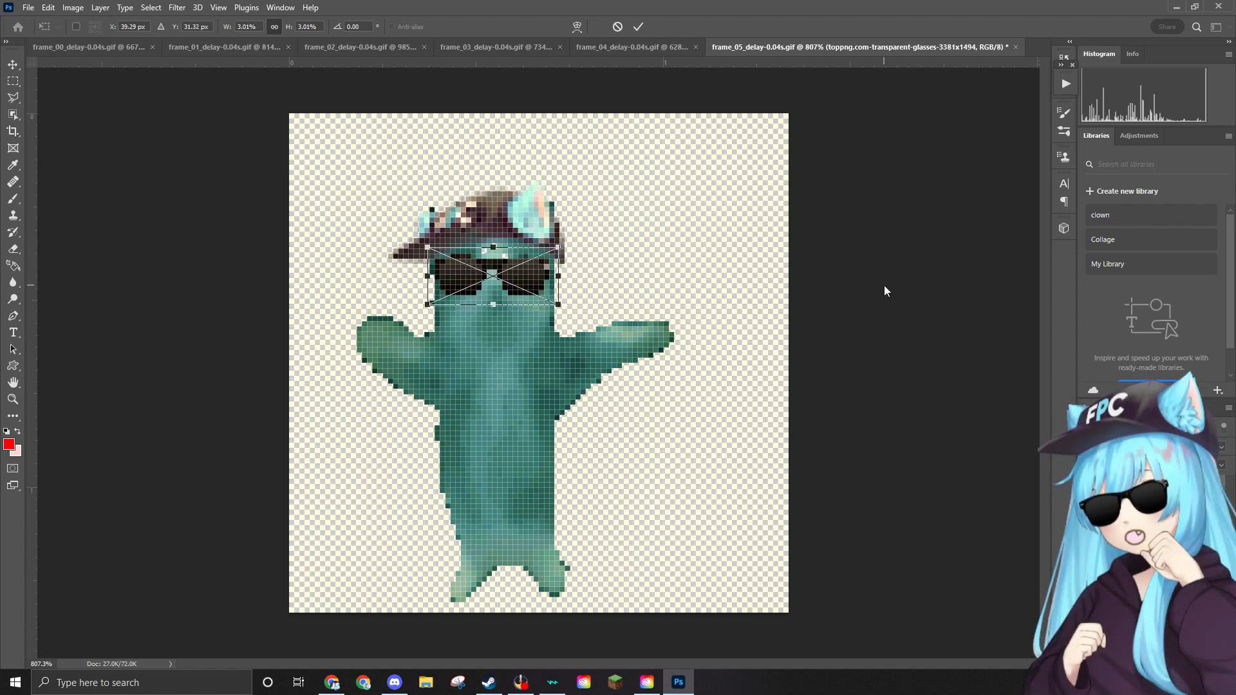
{"action": "key", "text": "Return"}
{"action": "scroll", "coordinate": [884, 289], "scroll_direction": "down", "scroll_amount": 4}
{"action": "scroll", "coordinate": [764, 307], "scroll_direction": "down", "scroll_amount": 4}
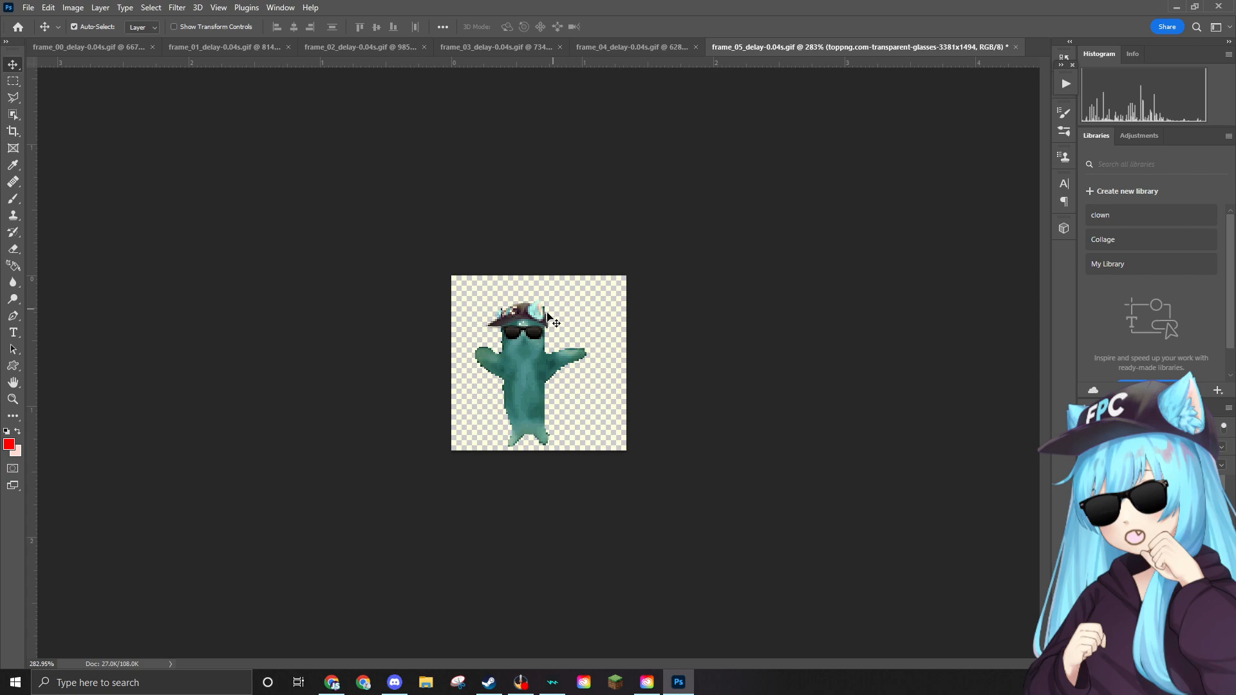
Quick-export the finished image as frame_05_delay-0.04s.png into the Edited folder.
{"action": "left_click", "coordinate": [29, 7]}
{"action": "mouse_move", "coordinate": [75, 205]}
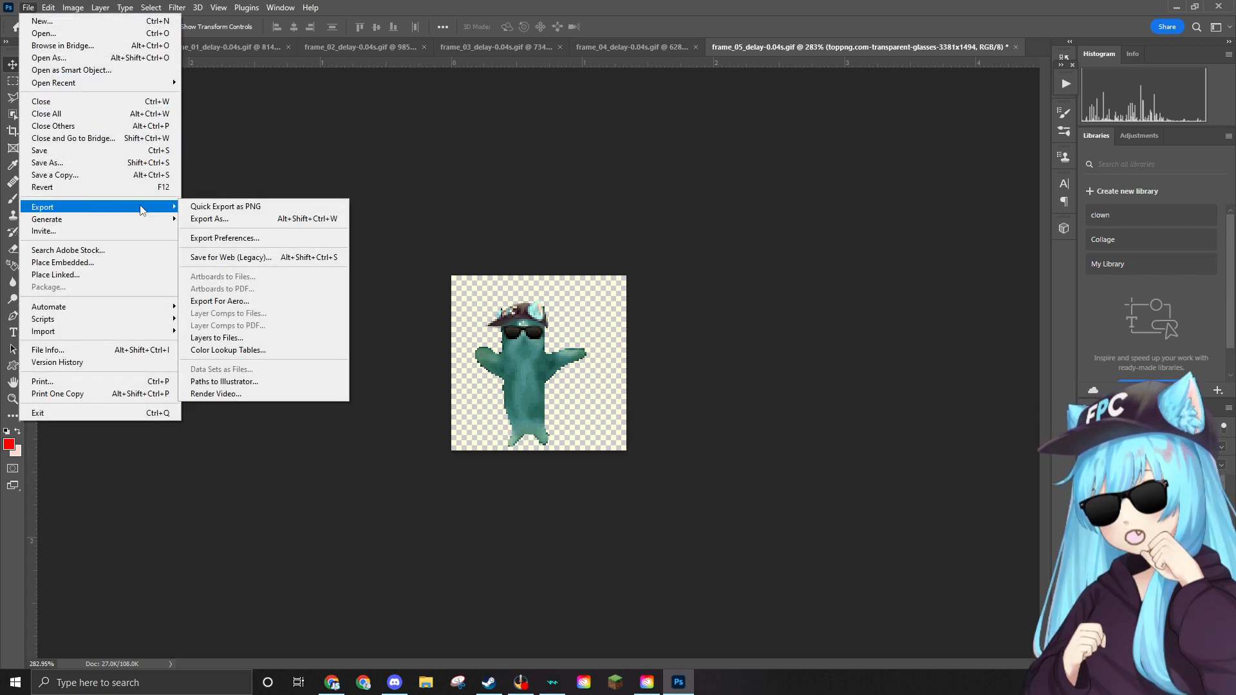
{"action": "left_click", "coordinate": [221, 207]}
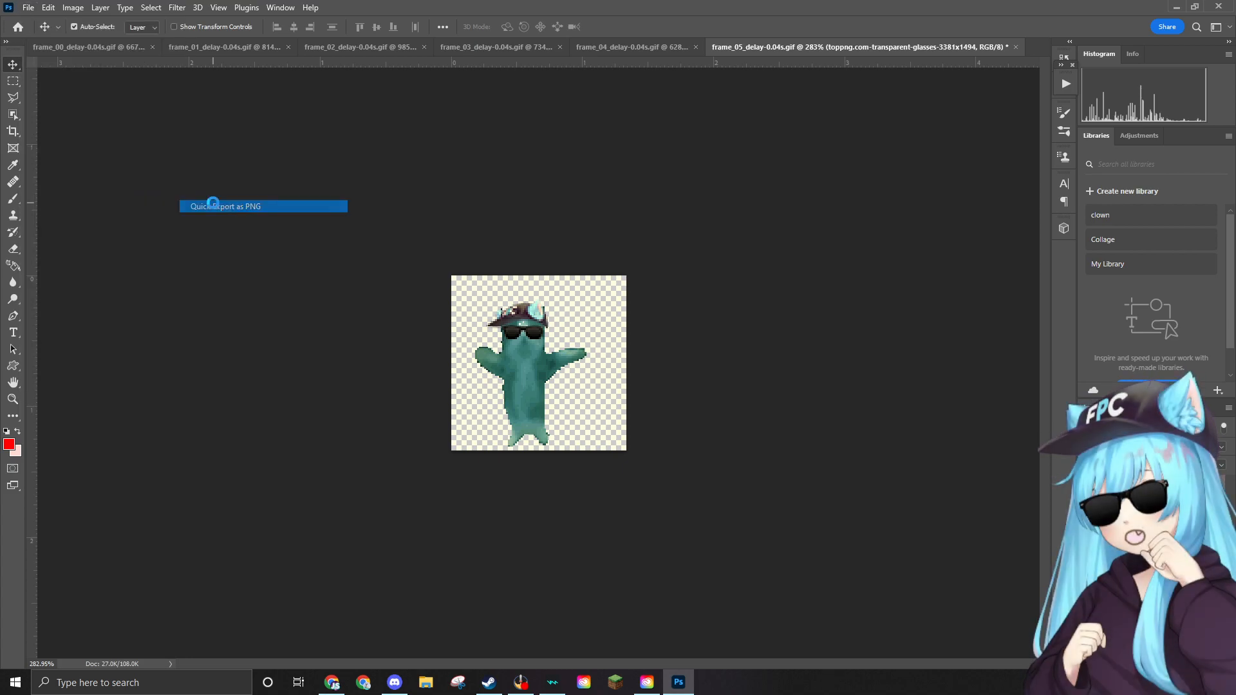
{"action": "left_click", "coordinate": [507, 327]}
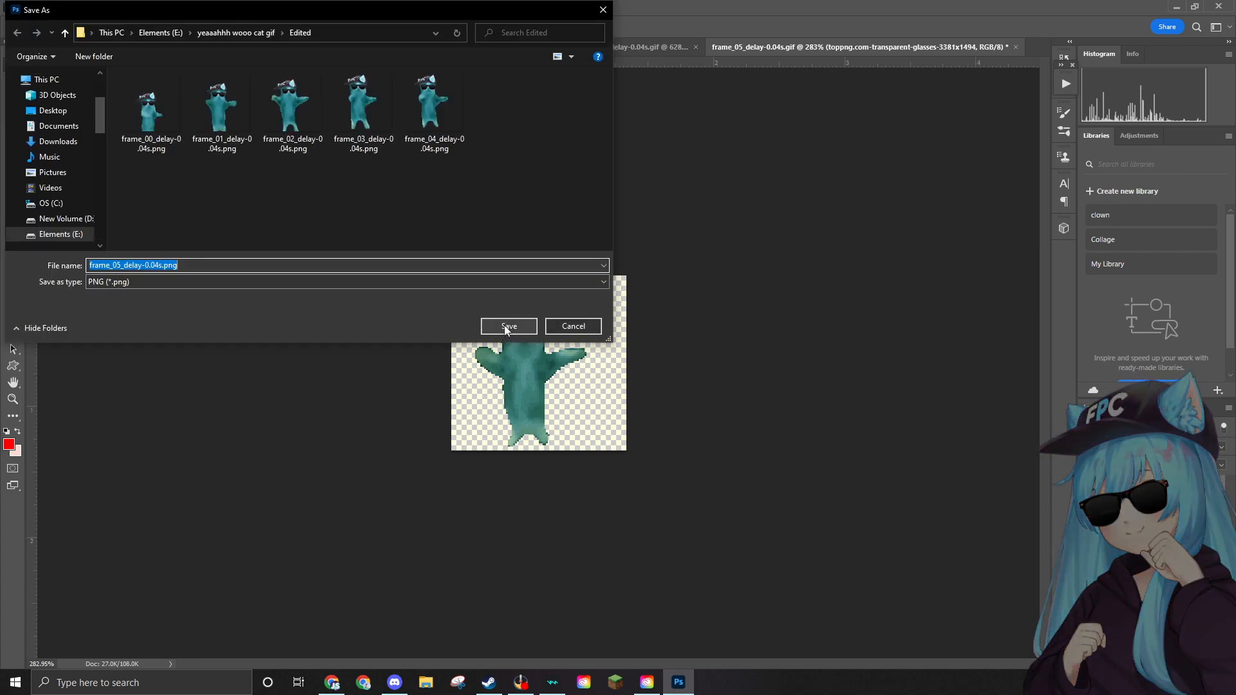
Delete the finished frame_05_delay-0.04s.gif from the yeaaahhh wooo cat gif folder and open frame_06_delay-0.04s.gif.
{"action": "left_click", "coordinate": [29, 7]}
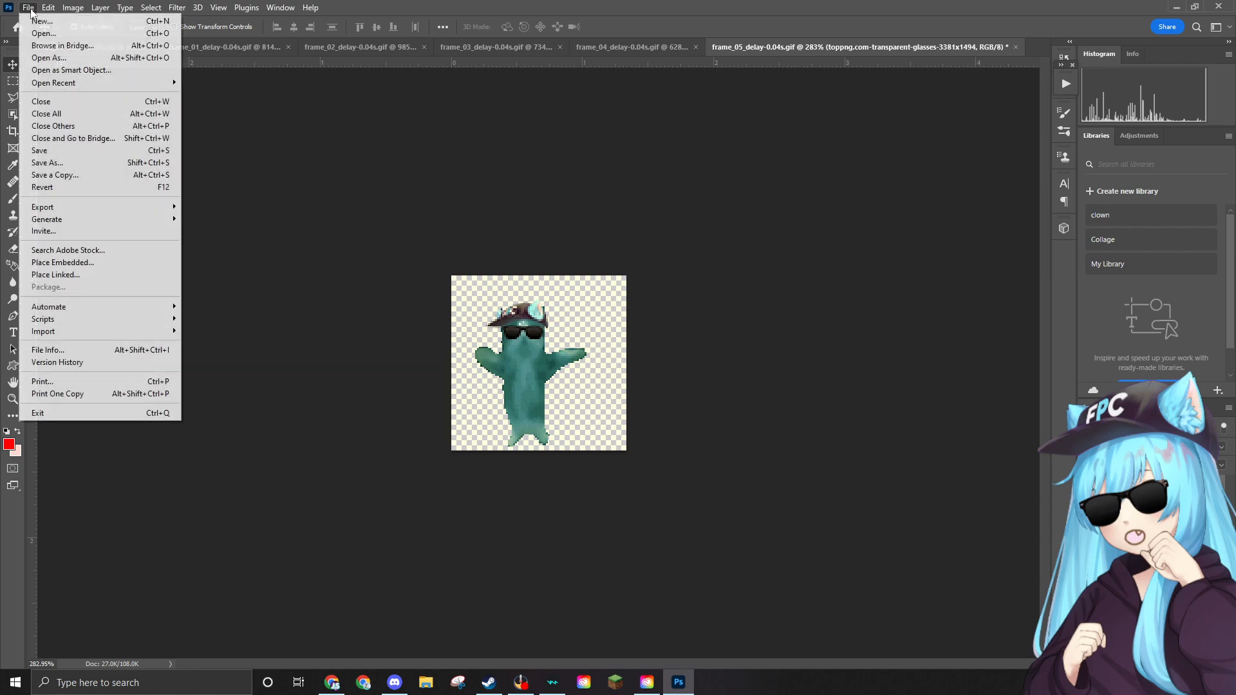
{"action": "left_click", "coordinate": [85, 33]}
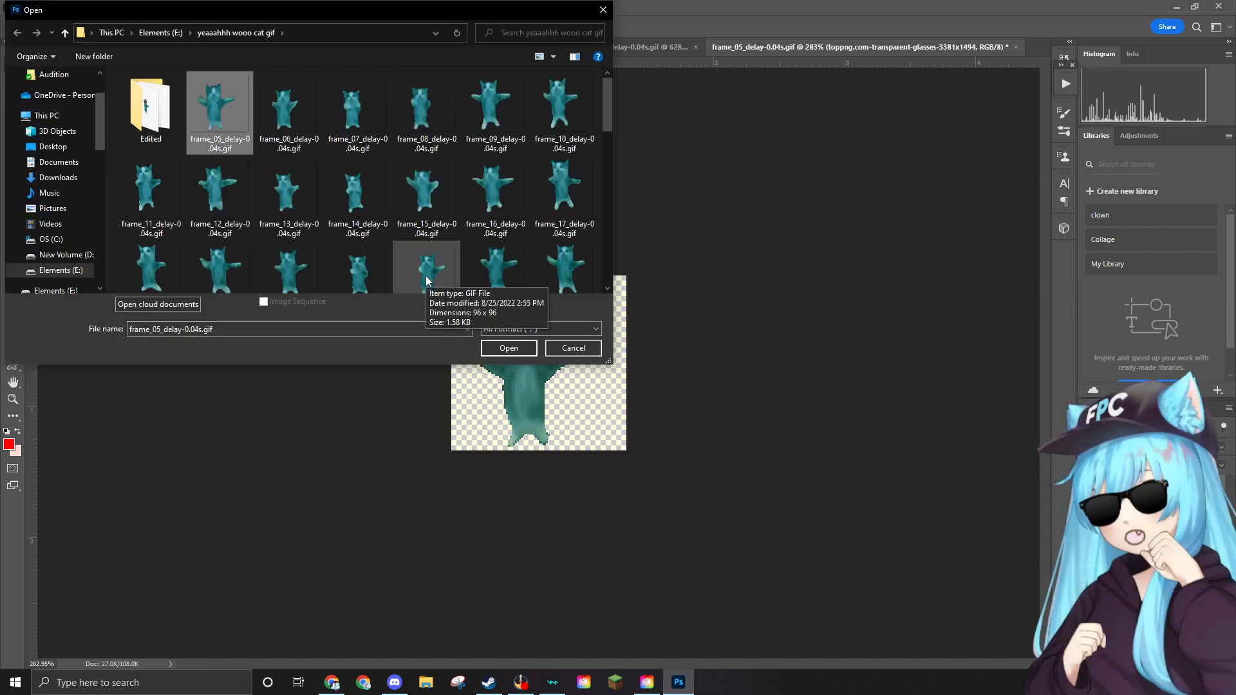
{"action": "key", "text": "Delete"}
{"action": "left_click", "coordinate": [668, 385]}
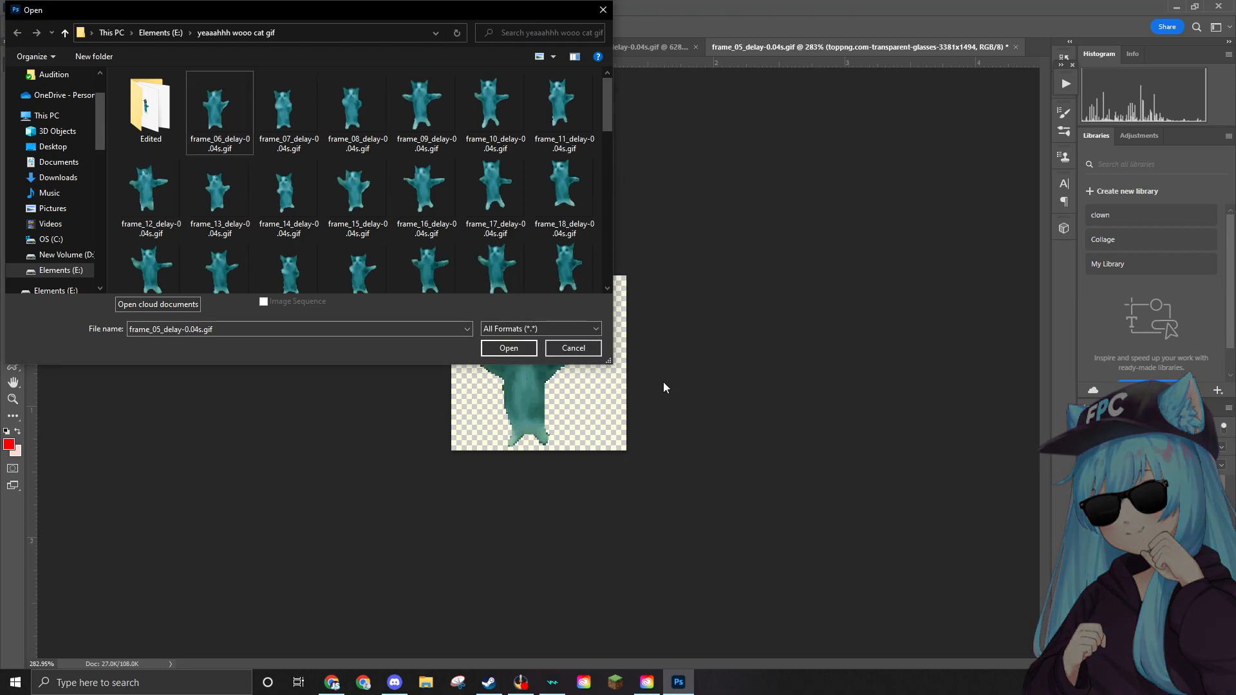
{"action": "left_click", "coordinate": [508, 348]}
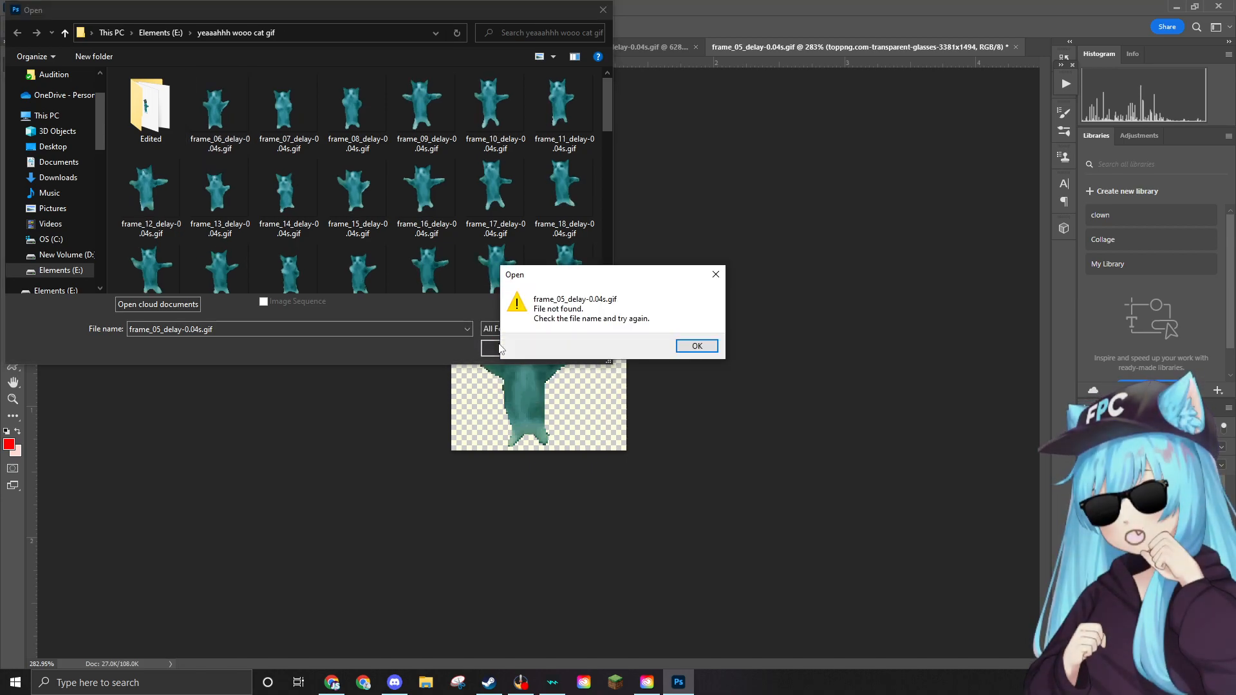
{"action": "left_click", "coordinate": [715, 275]}
{"action": "left_click", "coordinate": [214, 128]}
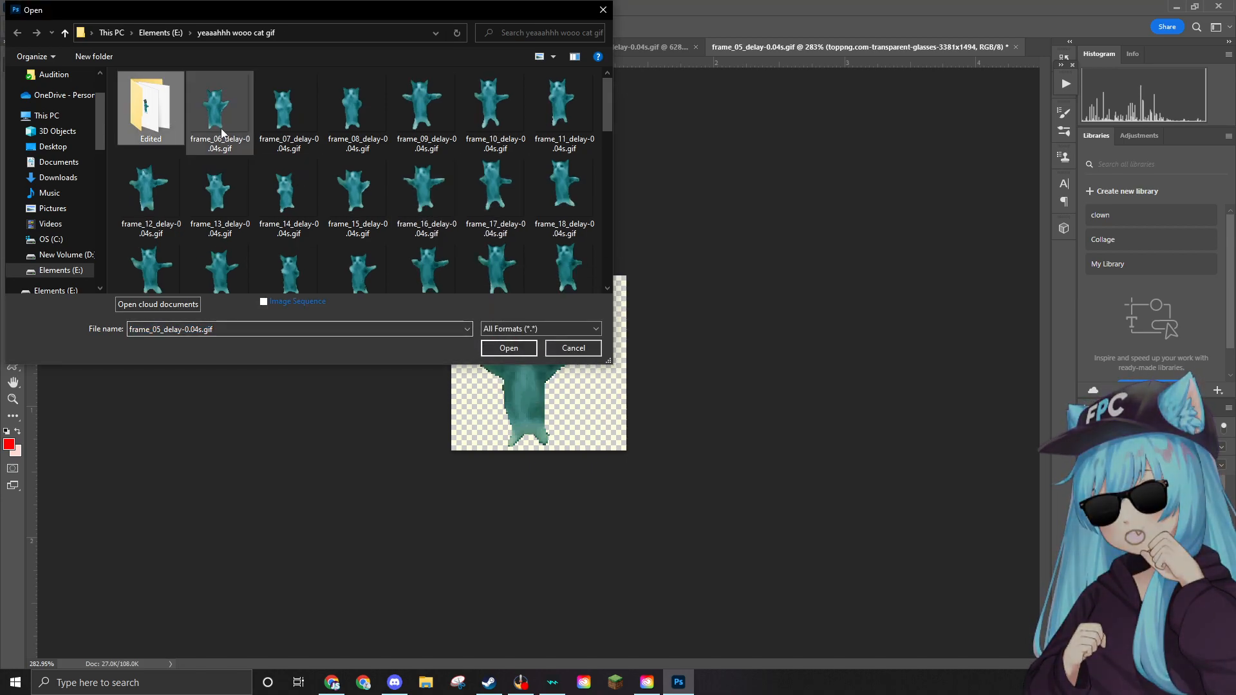
{"action": "left_click", "coordinate": [515, 351]}
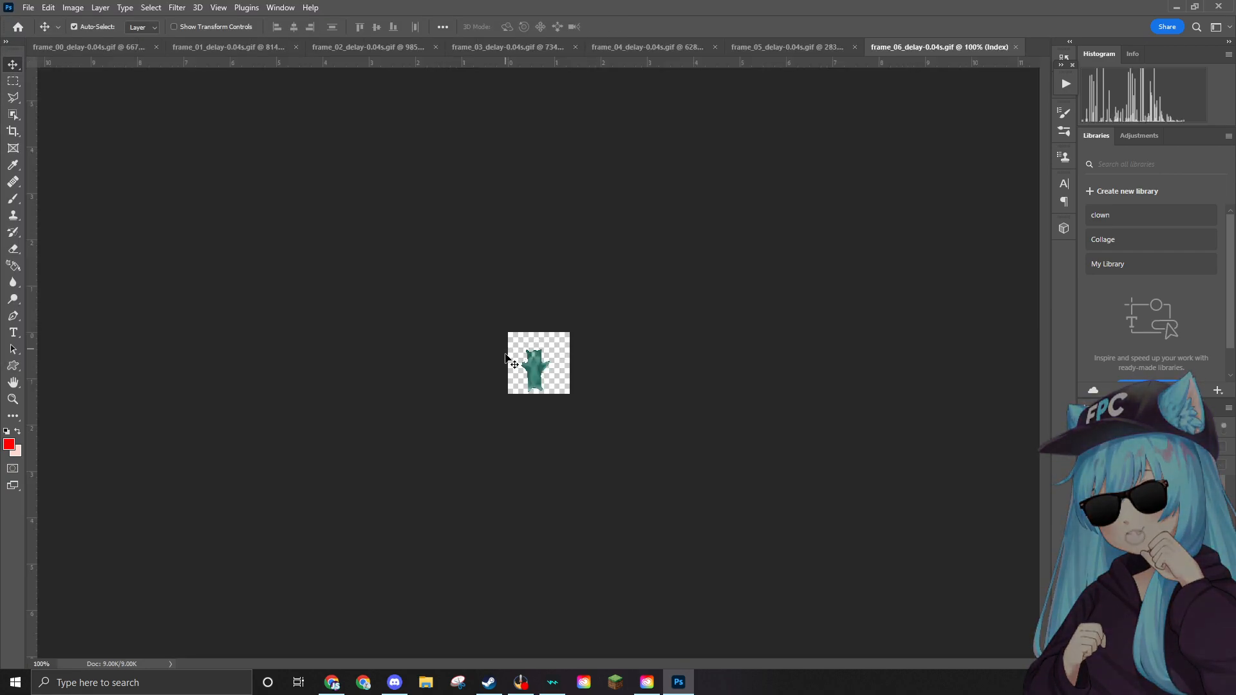
Convert the frame_06 image from indexed mode to RGB Color.
{"action": "scroll", "coordinate": [496, 377], "scroll_direction": "up", "scroll_amount": 6}
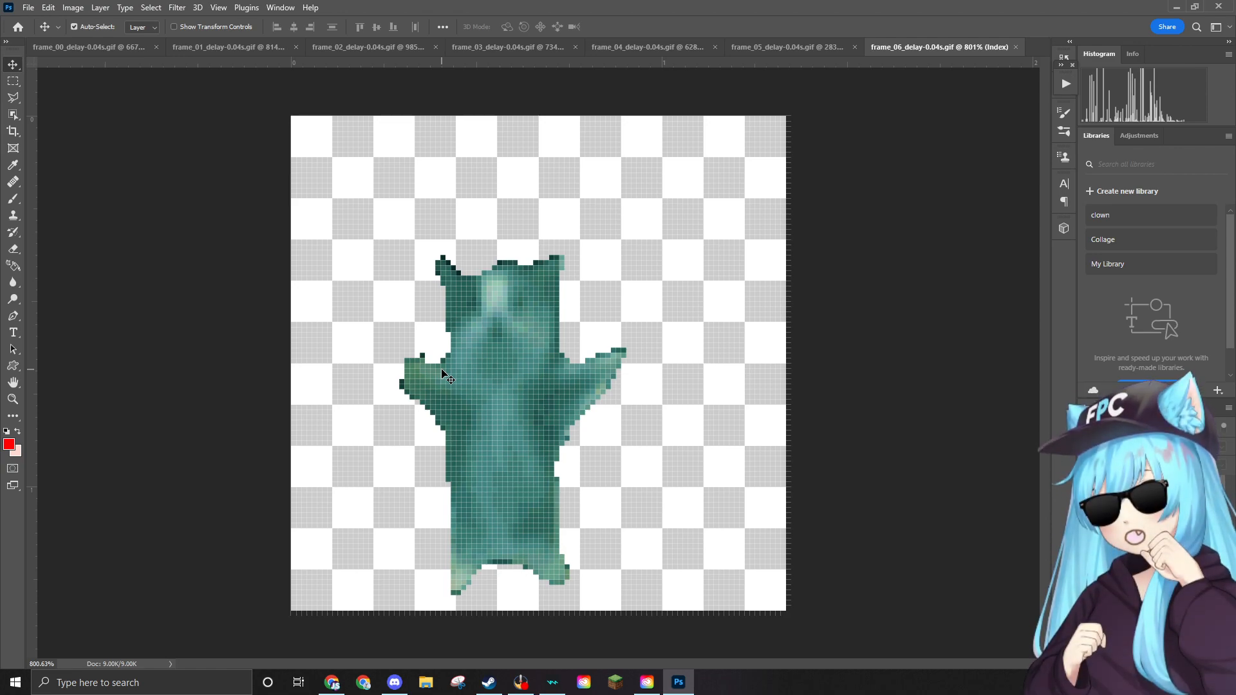
{"action": "left_click", "coordinate": [67, 9]}
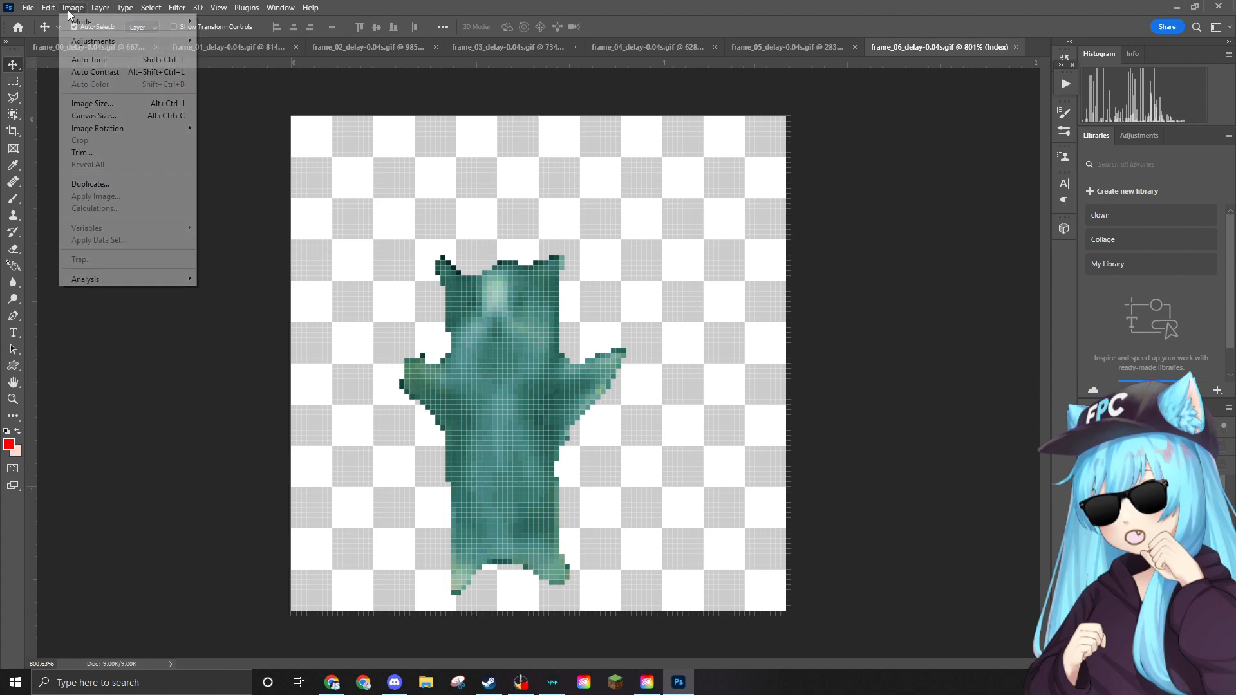
{"action": "mouse_move", "coordinate": [114, 43]}
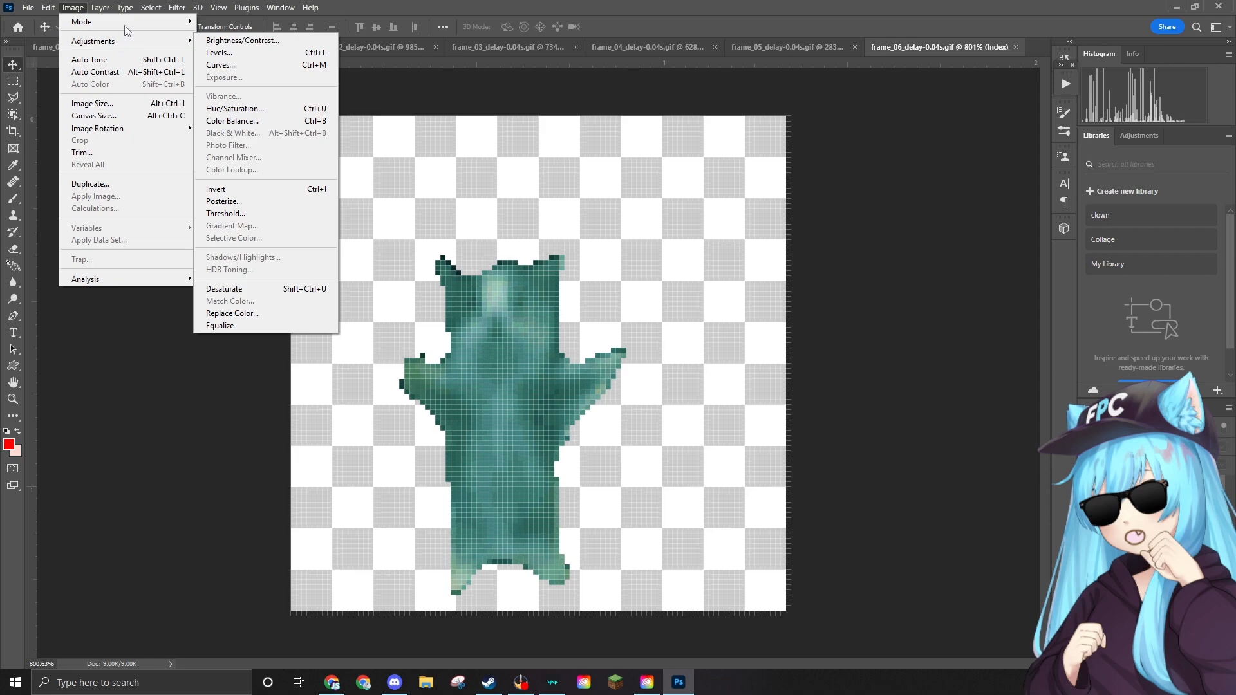
{"action": "left_click", "coordinate": [227, 68]}
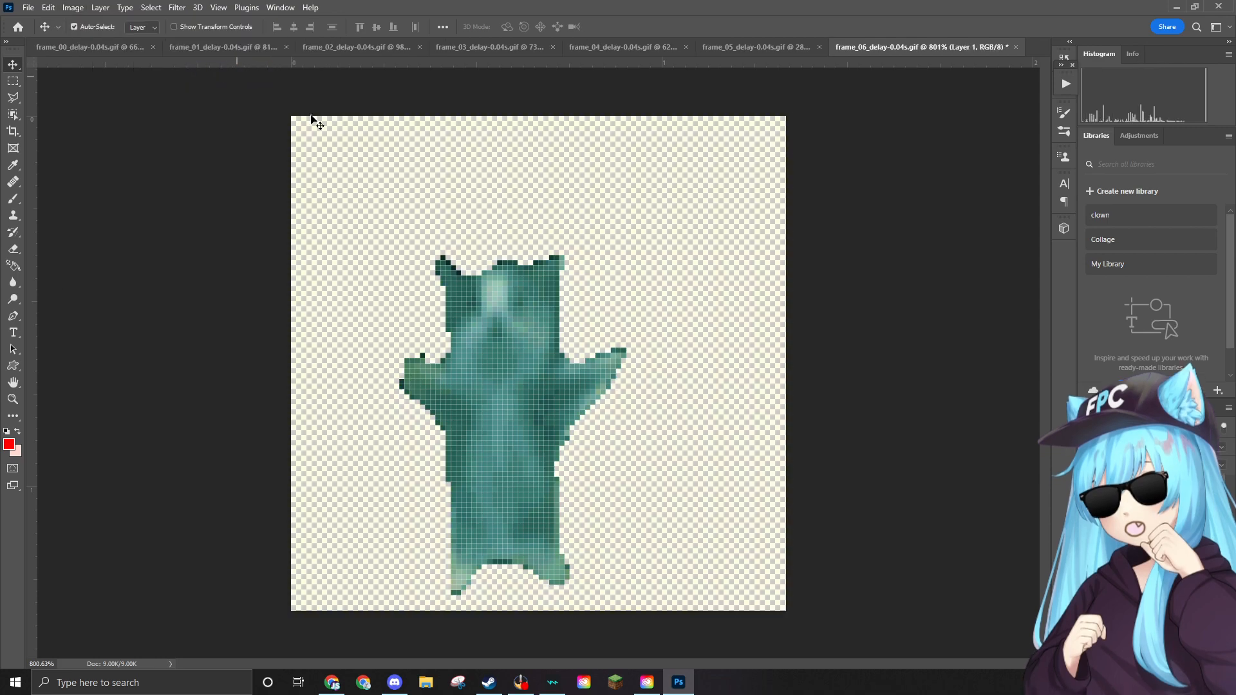
Place the ear hat image in frame_06, scale it to about 7.9% and fit it on top of the cat's head.
{"action": "scroll", "coordinate": [488, 277], "scroll_direction": "up", "scroll_amount": 2}
{"action": "scroll", "coordinate": [485, 275], "scroll_direction": "down", "scroll_amount": 1}
{"action": "scroll", "coordinate": [486, 275], "scroll_direction": "up", "scroll_amount": 3}
{"action": "scroll", "coordinate": [460, 302], "scroll_direction": "down", "scroll_amount": 2}
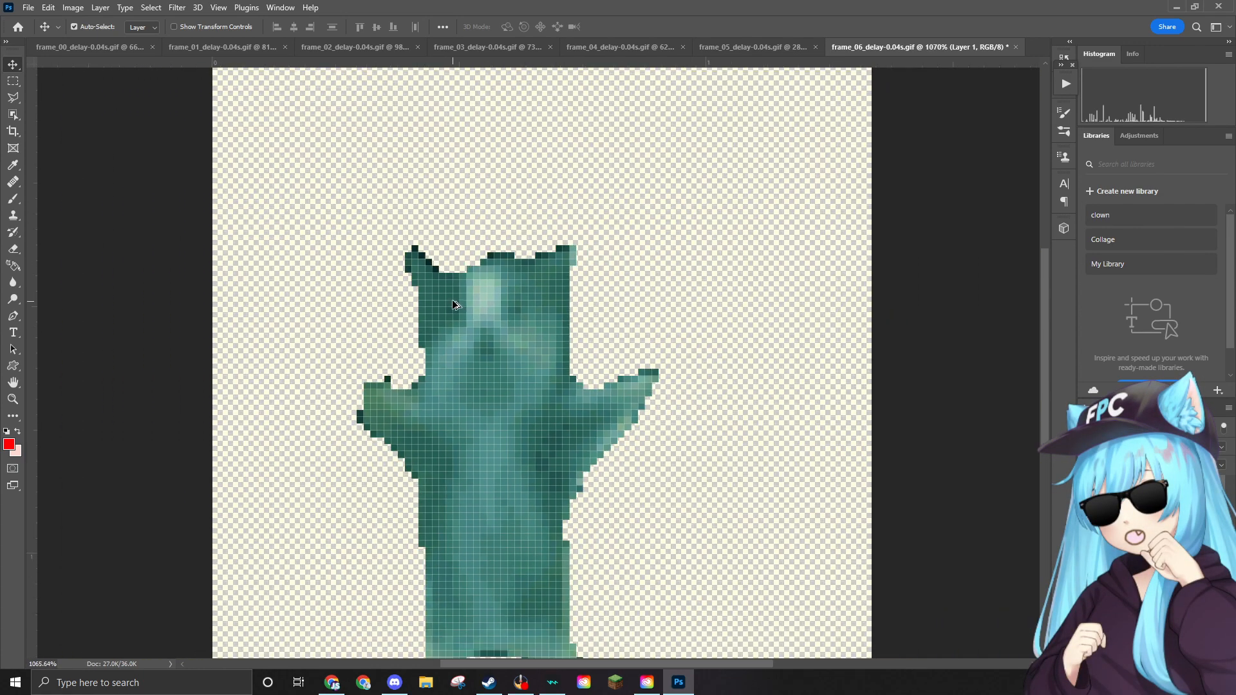
{"action": "scroll", "coordinate": [452, 302], "scroll_direction": "down", "scroll_amount": 3}
{"action": "scroll", "coordinate": [449, 298], "scroll_direction": "up", "scroll_amount": 2}
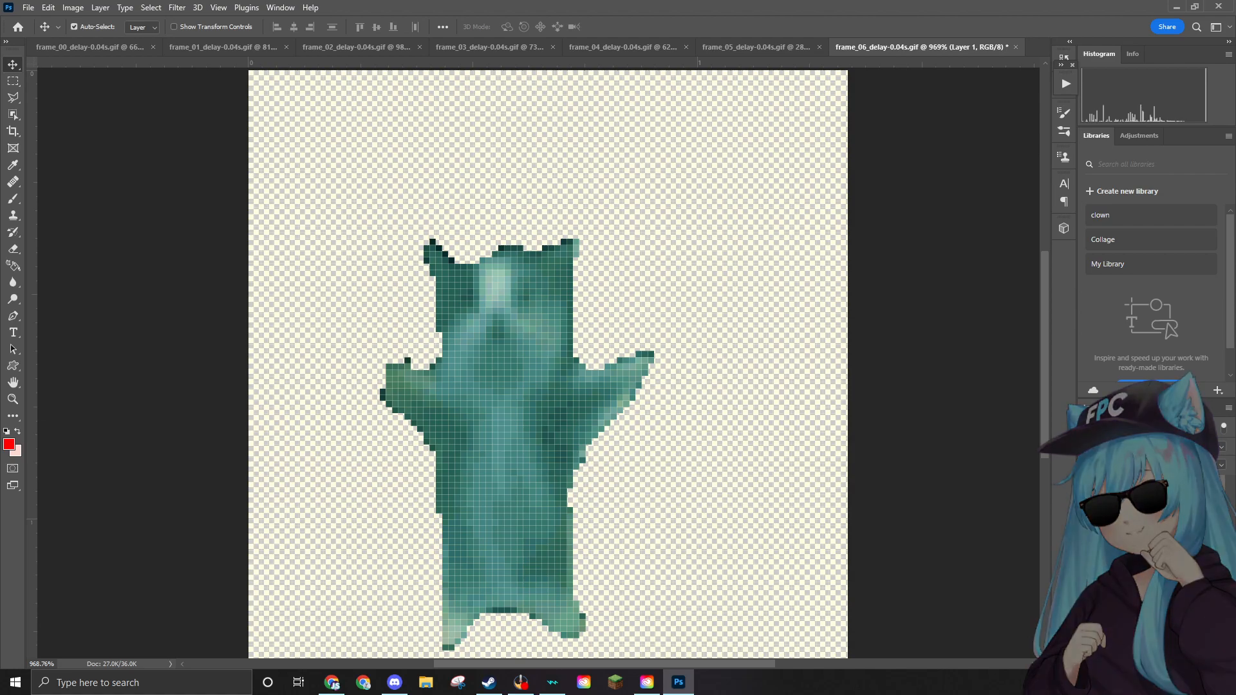
{"action": "left_click_drag", "start_coordinate": [740, 321], "coordinate": [429, 305]}
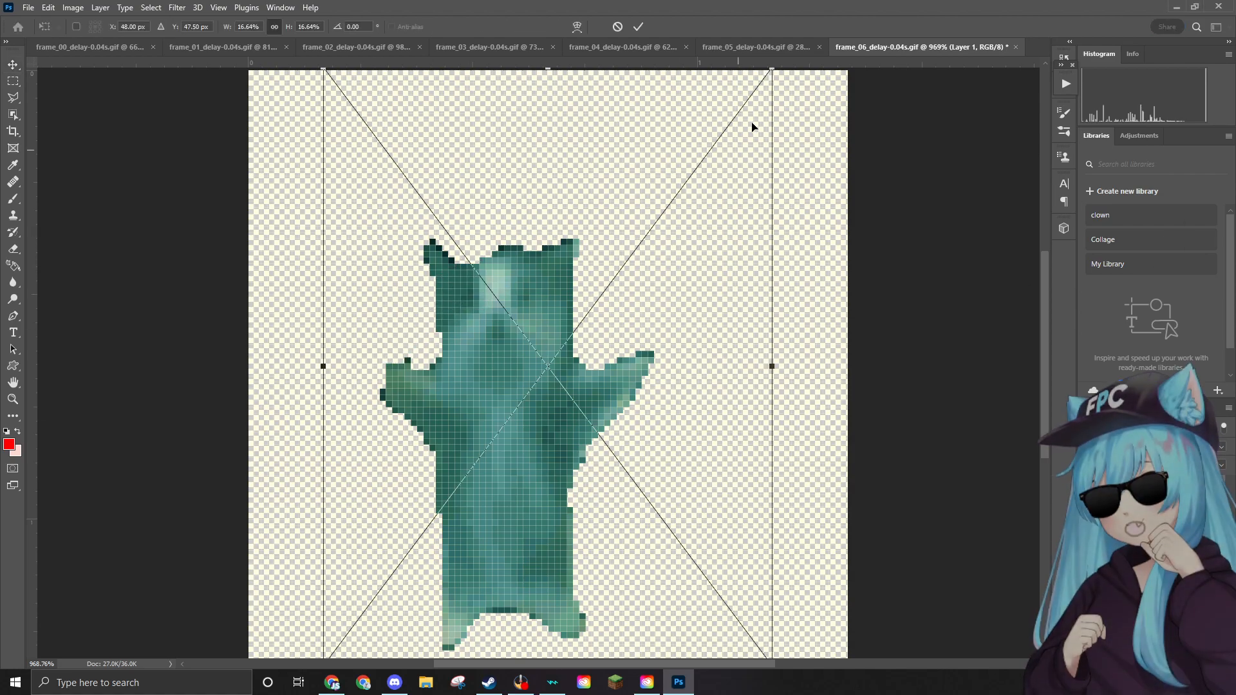
{"action": "left_click_drag", "start_coordinate": [768, 73], "coordinate": [561, 344]}
{"action": "left_click_drag", "start_coordinate": [453, 477], "coordinate": [493, 235]}
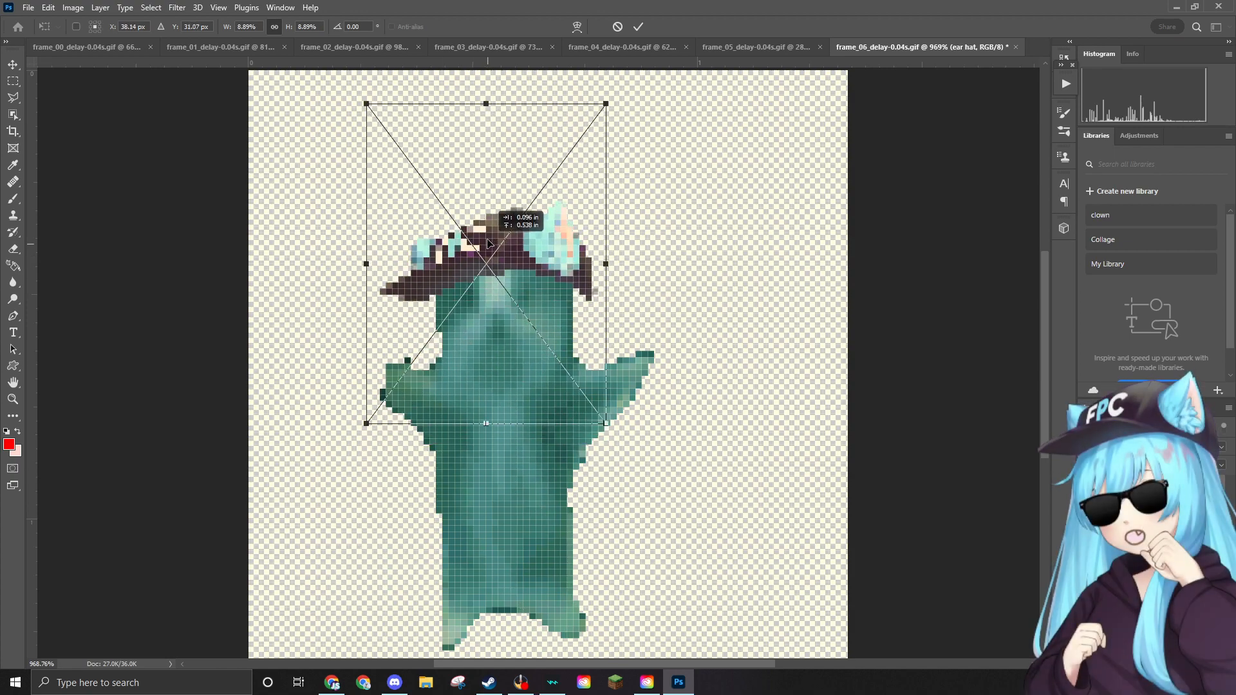
{"action": "mouse_move", "coordinate": [606, 103]}
{"action": "left_mouse_down"}
{"action": "mouse_move", "coordinate": [579, 110]}
{"action": "mouse_move", "coordinate": [582, 122]}
{"action": "mouse_move", "coordinate": [601, 114]}
{"action": "left_mouse_up"}
{"action": "scroll", "coordinate": [595, 279], "scroll_direction": "down", "scroll_amount": 3}
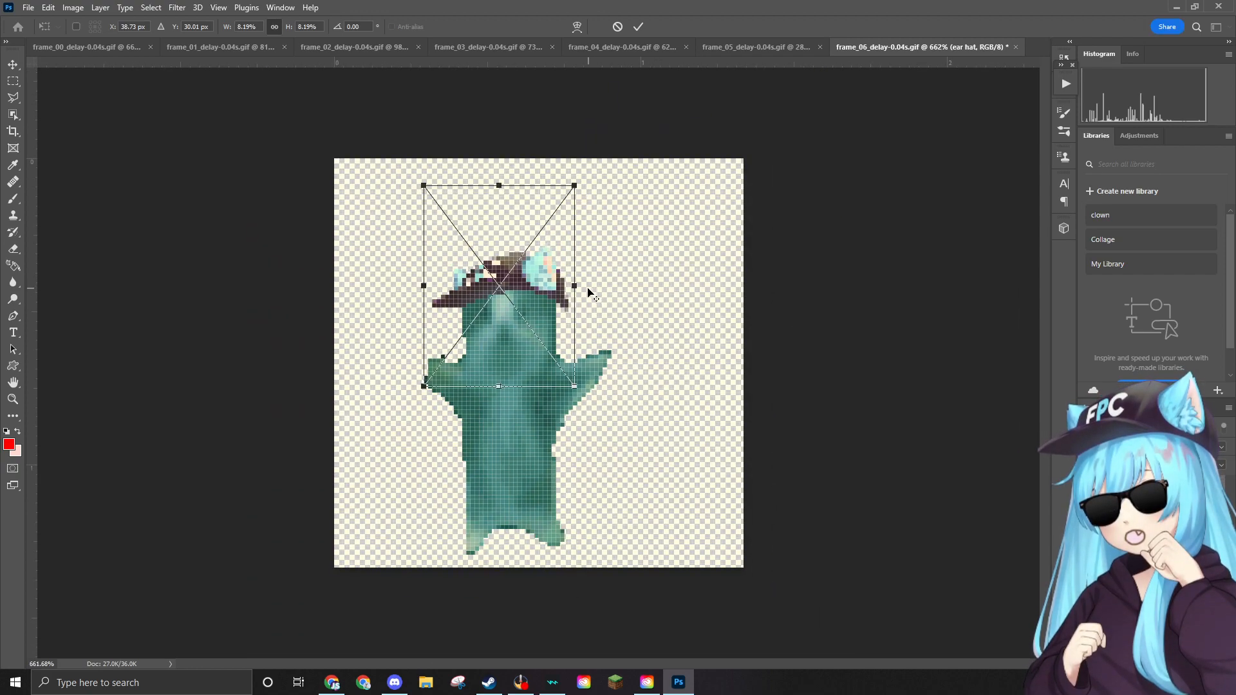
{"action": "scroll", "coordinate": [562, 300], "scroll_direction": "up", "scroll_amount": 2}
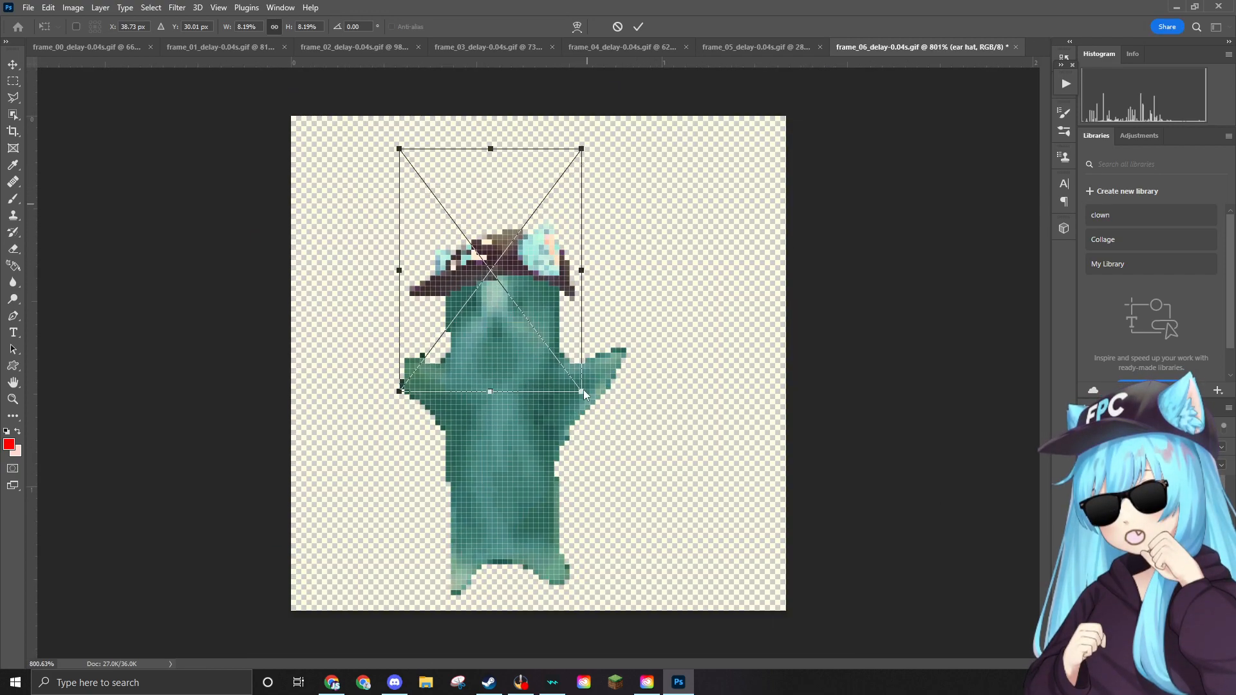
{"action": "left_click_drag", "start_coordinate": [582, 393], "coordinate": [571, 381]}
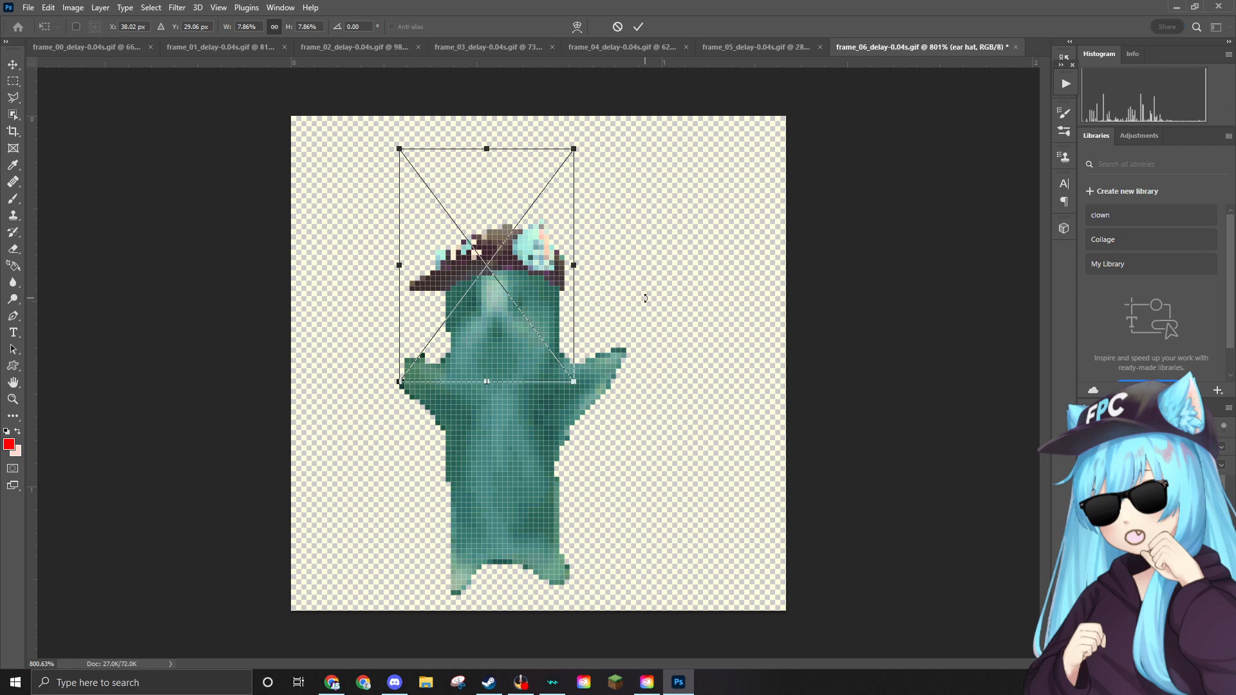
{"action": "key", "text": "Return"}
Place the transparent sunglasses image in frame_06 and shrink it to fit over the cat's eyes below the hat brim.
{"action": "scroll", "coordinate": [569, 289], "scroll_direction": "down", "scroll_amount": 1}
{"action": "scroll", "coordinate": [567, 289], "scroll_direction": "up", "scroll_amount": 2}
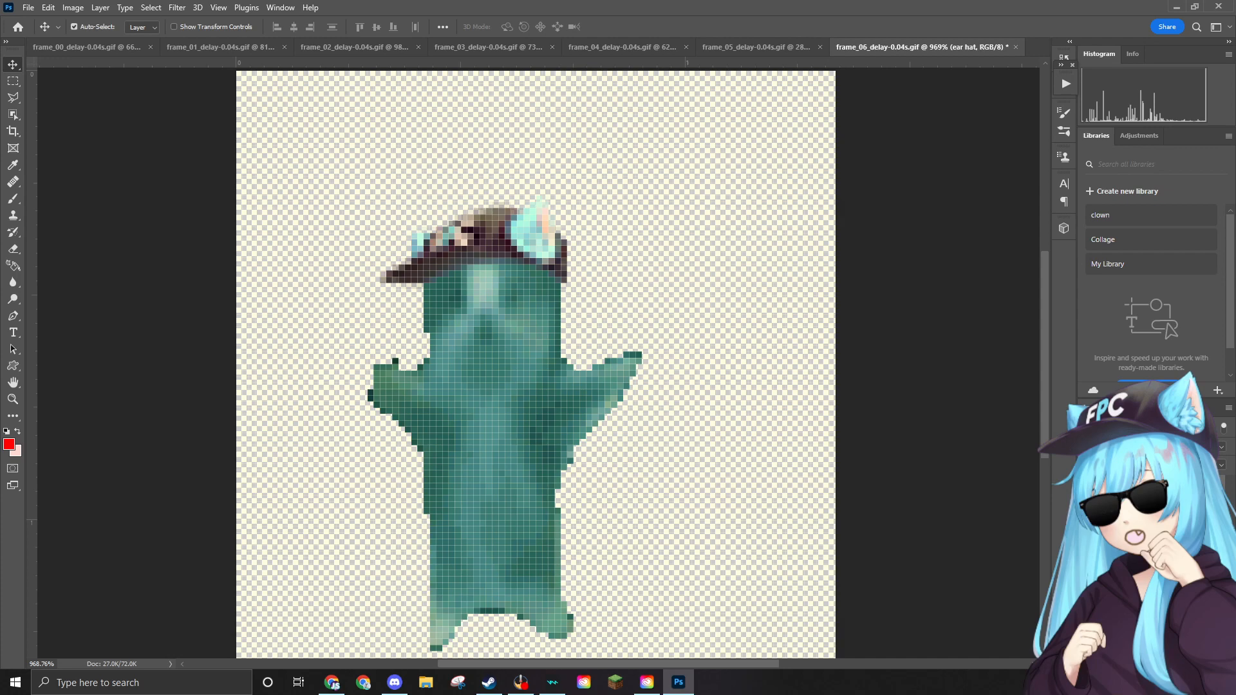
{"action": "left_click_drag", "start_coordinate": [663, 374], "coordinate": [457, 308]}
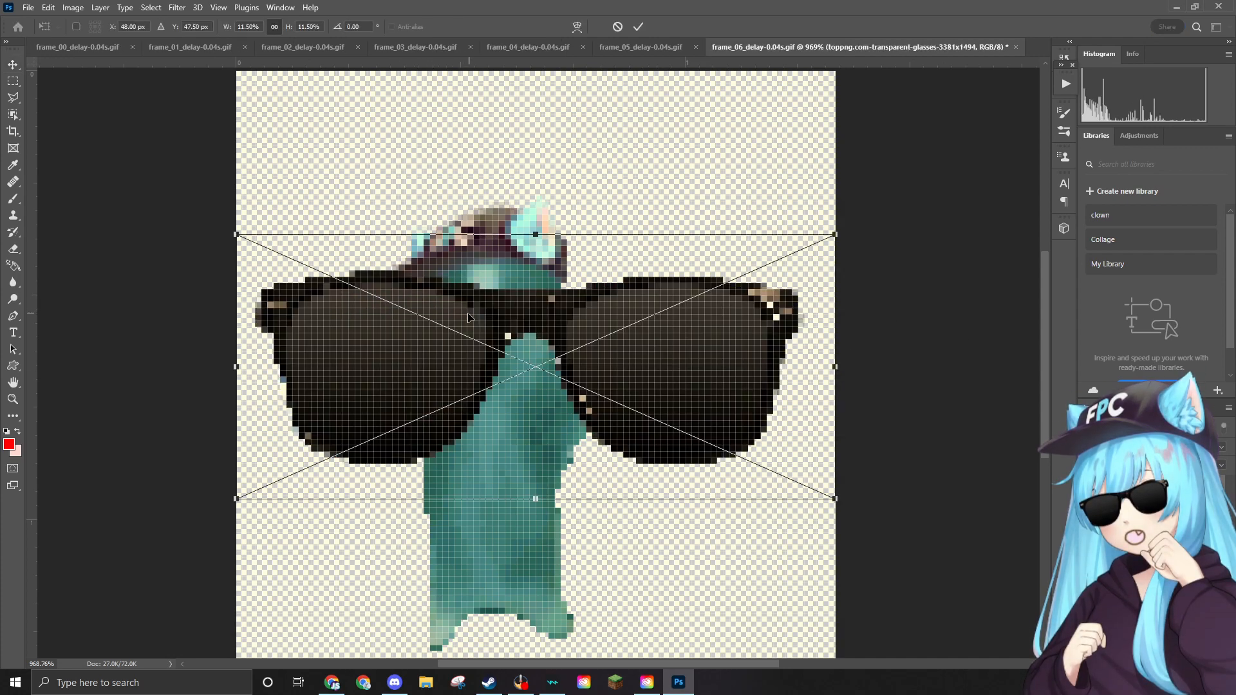
{"action": "left_click_drag", "start_coordinate": [834, 236], "coordinate": [537, 294]}
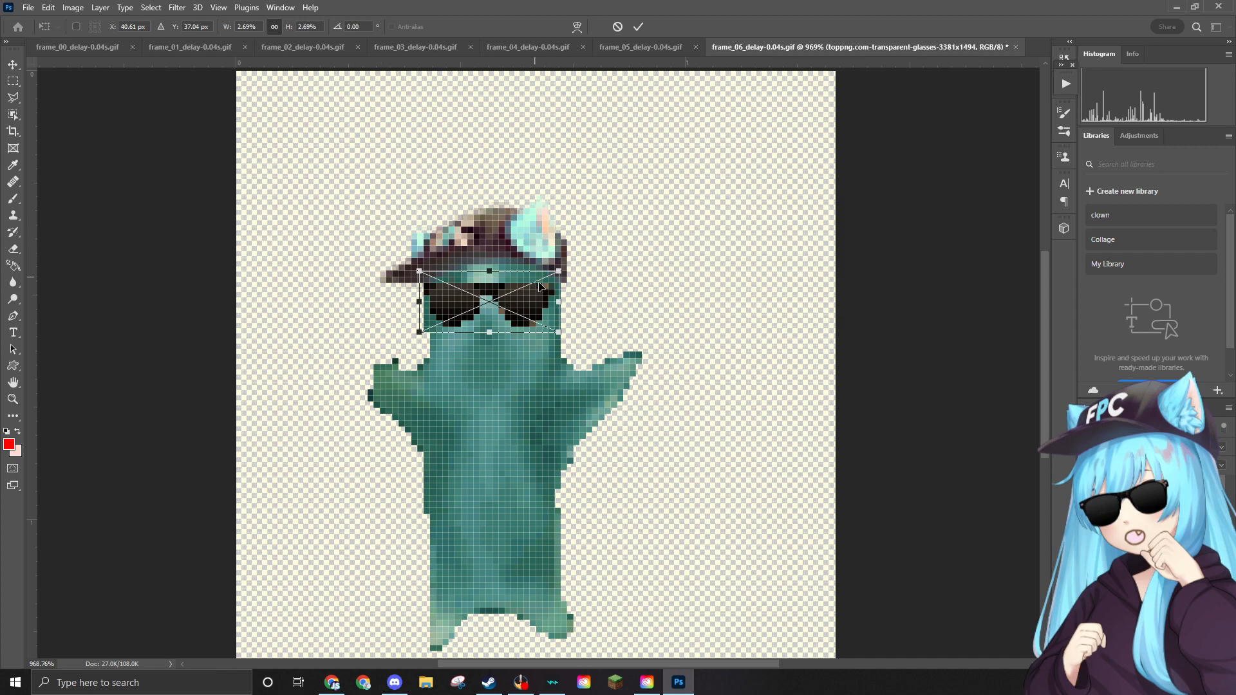
{"action": "left_click_drag", "start_coordinate": [560, 277], "coordinate": [535, 292]}
{"action": "key", "text": "Return"}
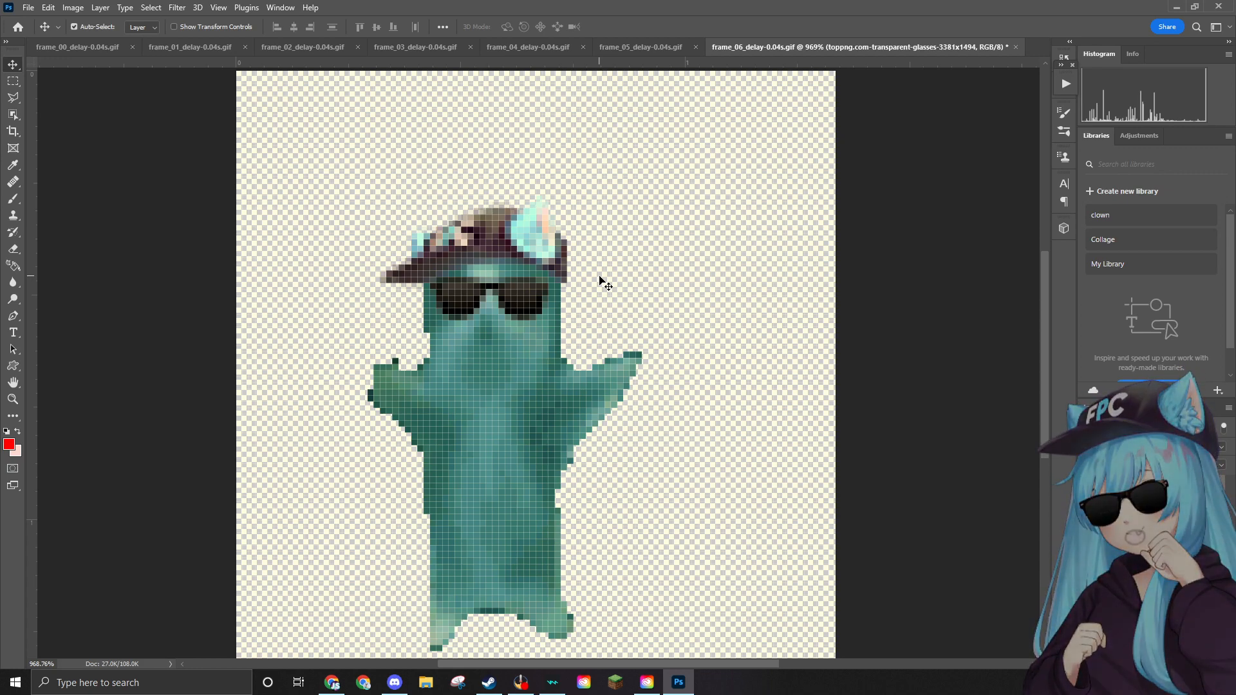
Quick-export the finished frame_06 image as a PNG.
{"action": "scroll", "coordinate": [615, 265], "scroll_direction": "down", "scroll_amount": 2}
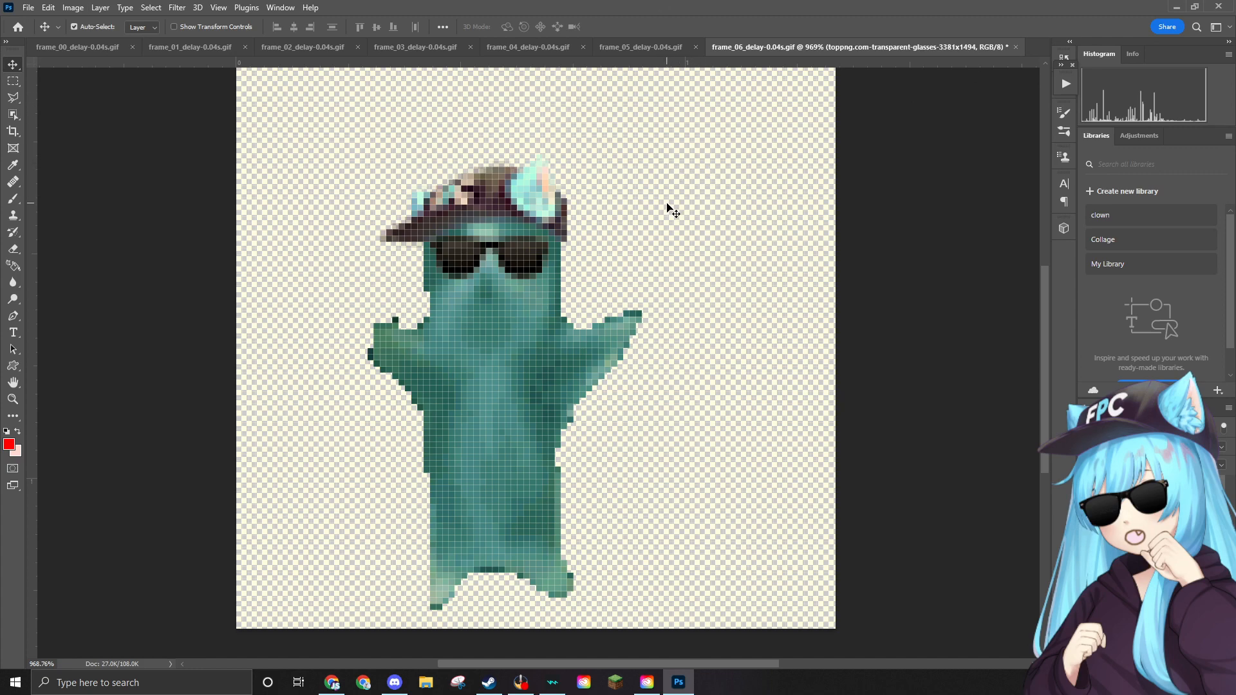
{"action": "scroll", "coordinate": [653, 206], "scroll_direction": "down", "scroll_amount": 4}
{"action": "scroll", "coordinate": [605, 235], "scroll_direction": "up", "scroll_amount": 3}
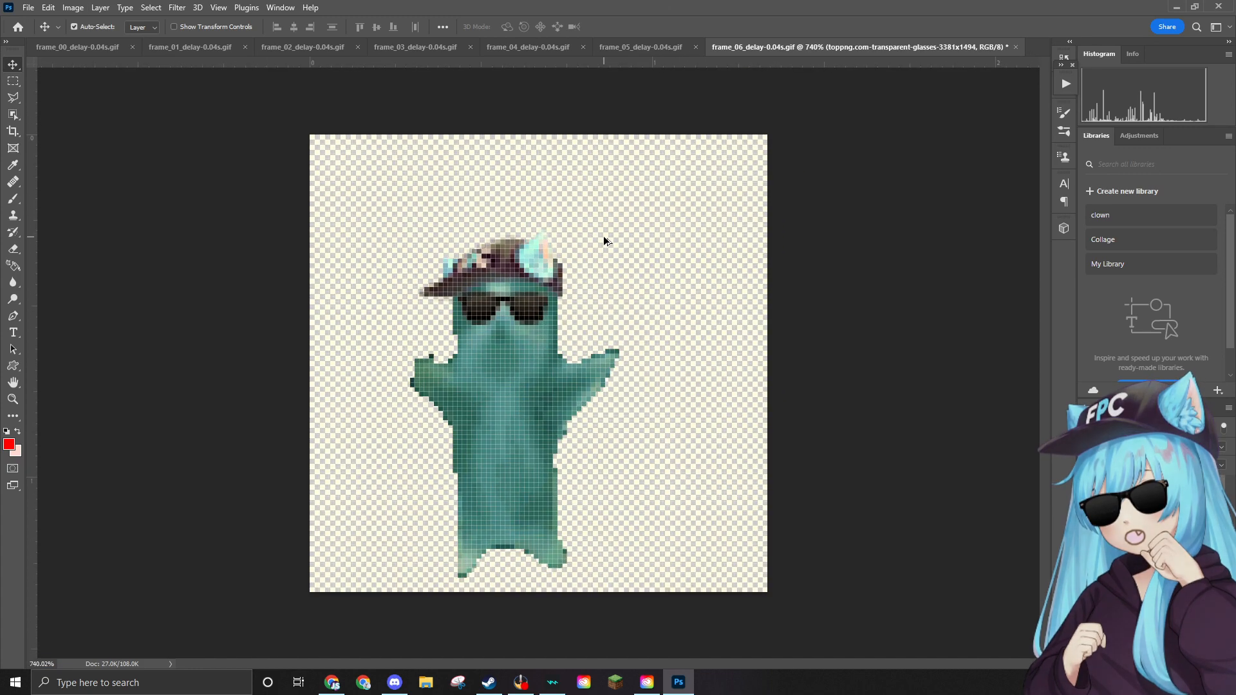
{"action": "left_click", "coordinate": [29, 8]}
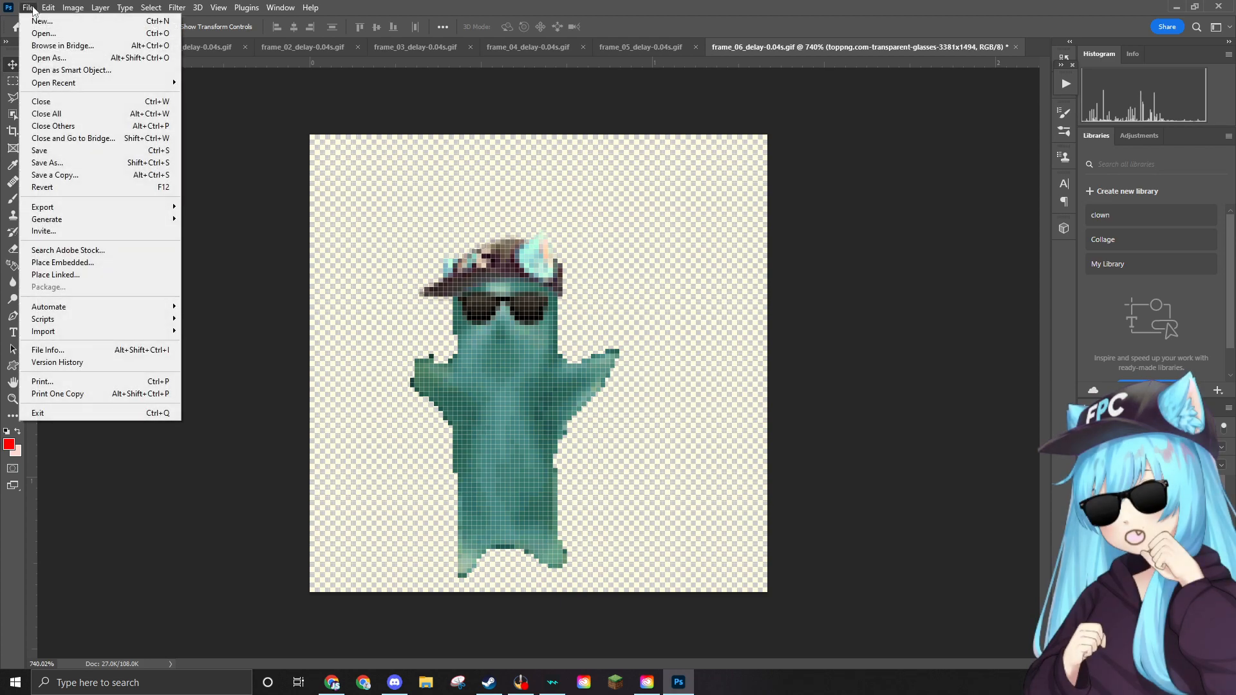
{"action": "mouse_move", "coordinate": [84, 206]}
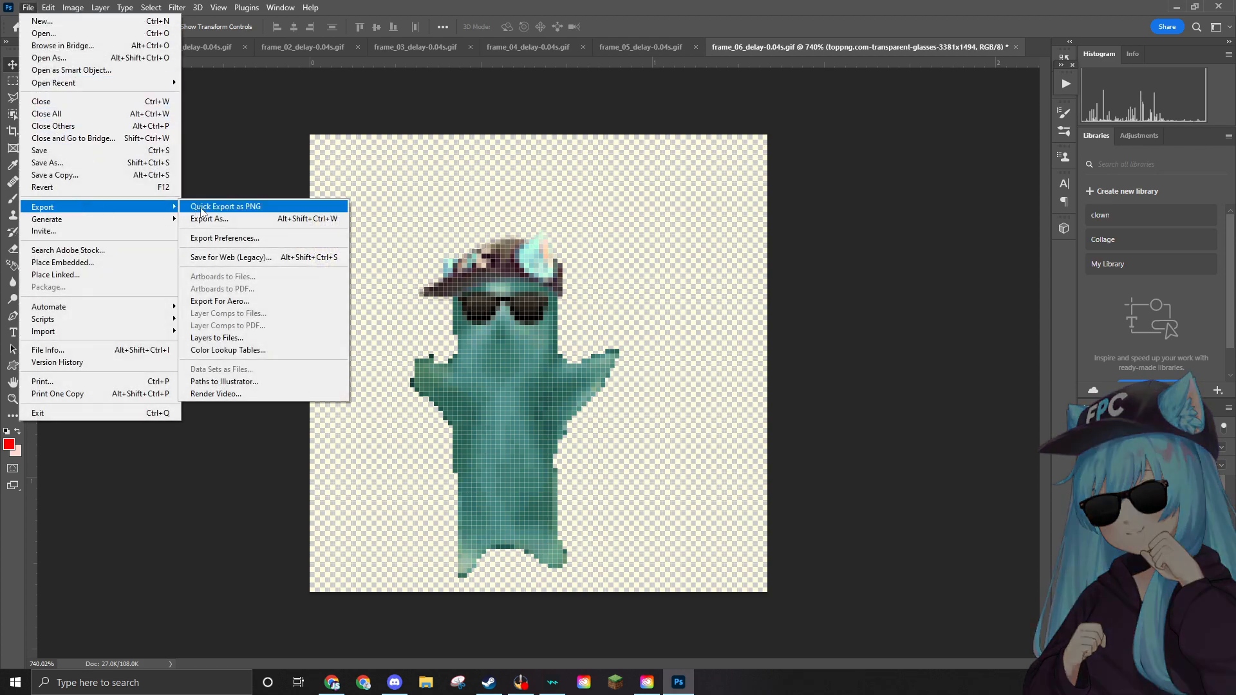
{"action": "left_click", "coordinate": [225, 206]}
{"action": "left_click", "coordinate": [505, 325]}
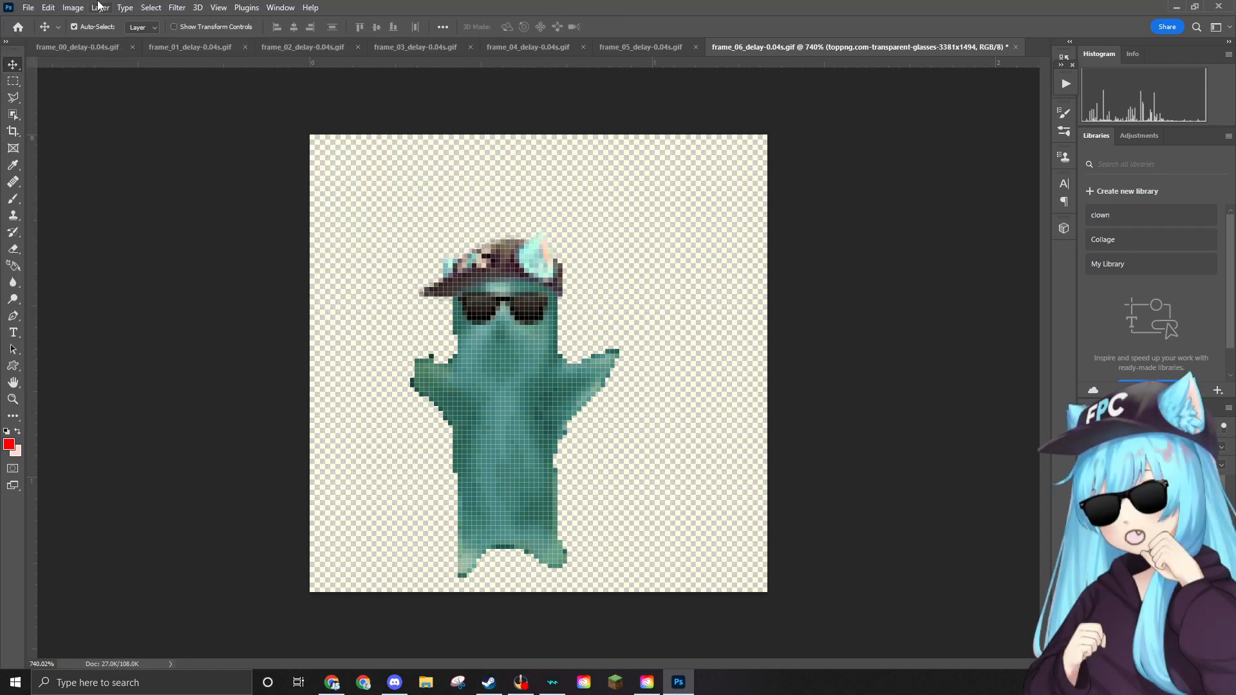
Delete the finished frame_06_delay-0.04s.gif from the yeaaahhh wooo cat gif folder and open frame_07_delay-0.04s.gif.
{"action": "left_click", "coordinate": [28, 9]}
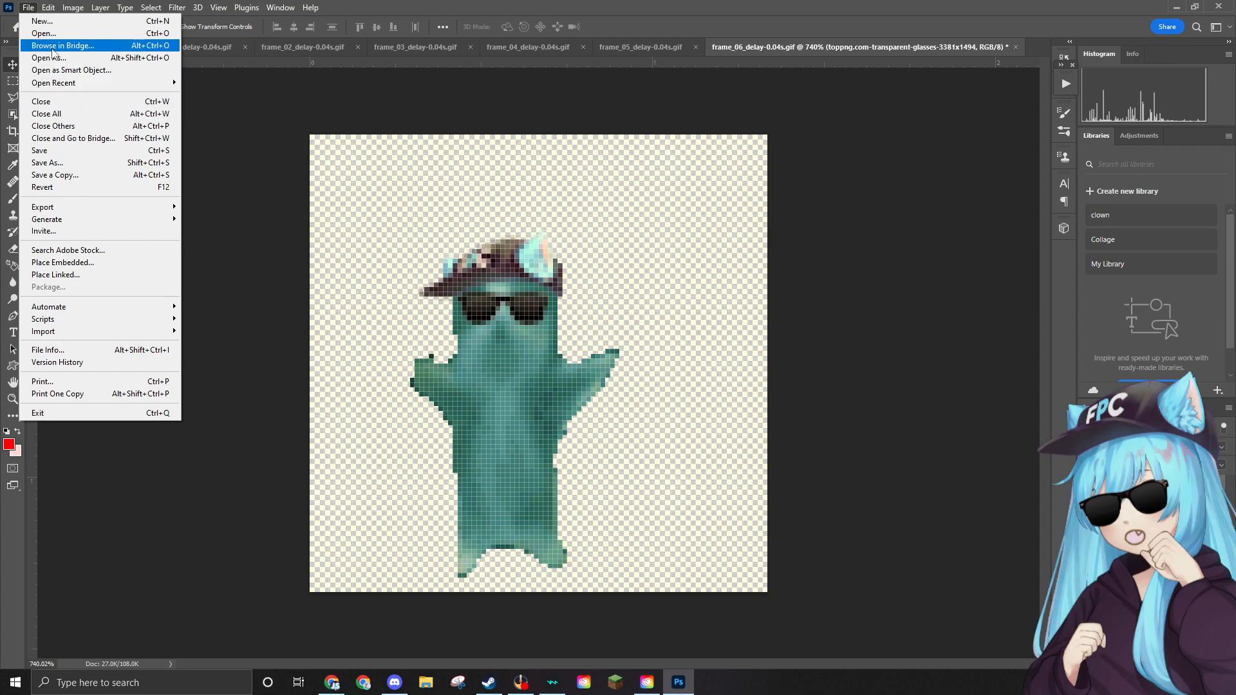
{"action": "left_click", "coordinate": [61, 39]}
{"action": "left_click", "coordinate": [233, 120]}
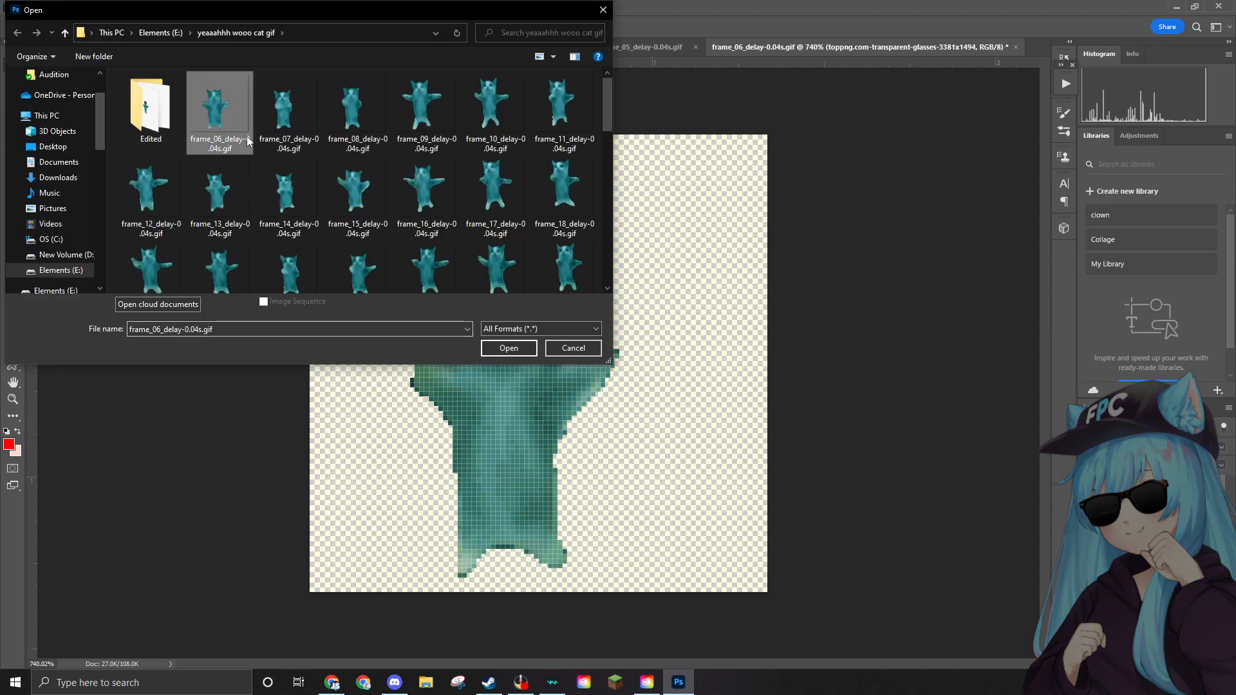
{"action": "key", "text": "Delete"}
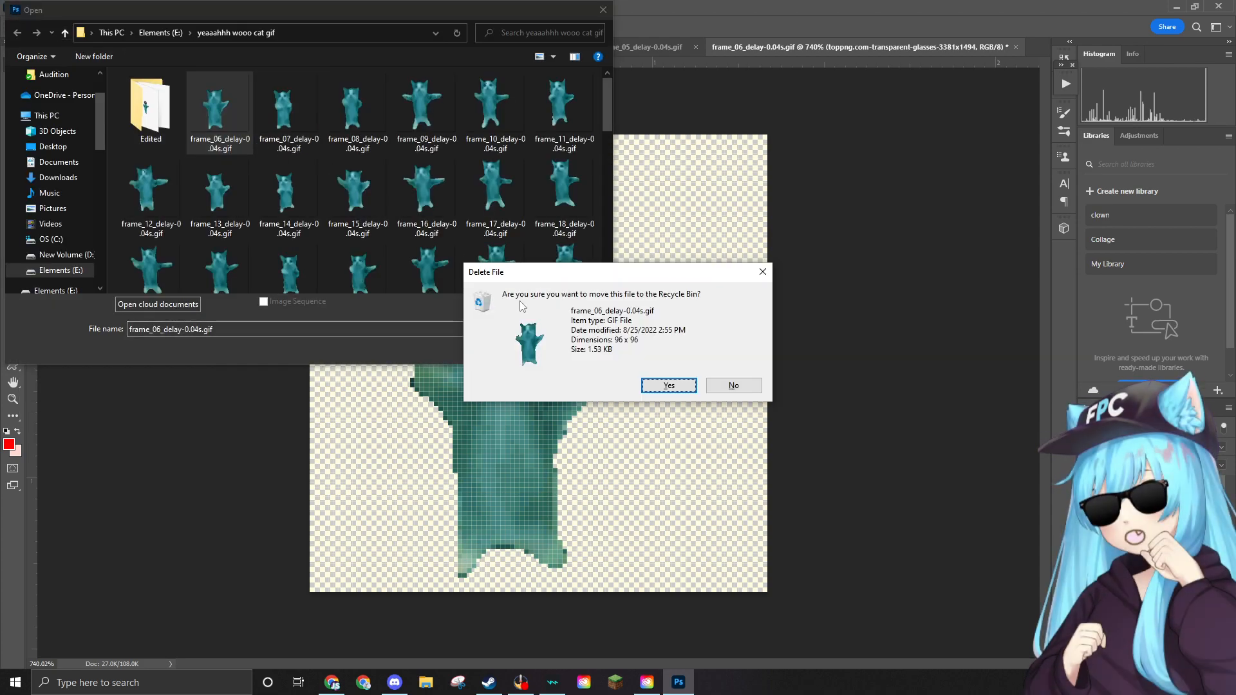
{"action": "left_click", "coordinate": [668, 389]}
{"action": "left_click", "coordinate": [219, 109]}
{"action": "left_click", "coordinate": [515, 350]}
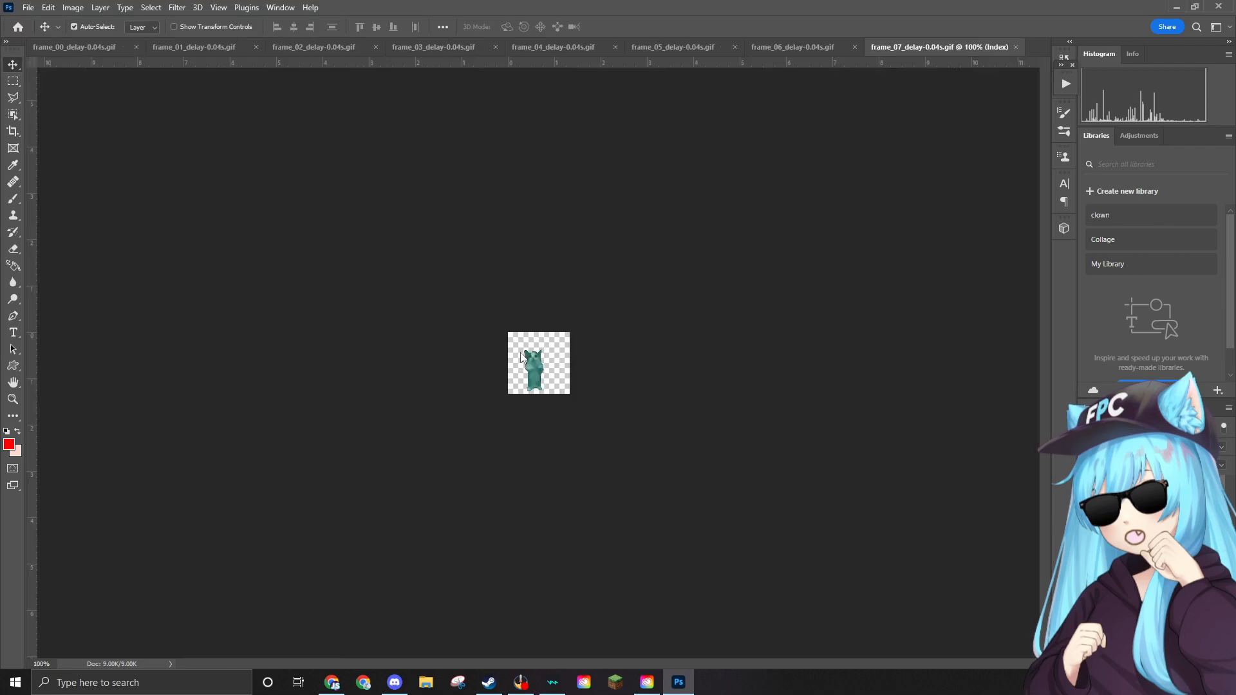
Convert the frame_07 image from indexed mode to RGB Color.
{"action": "scroll", "coordinate": [521, 358], "scroll_direction": "up", "scroll_amount": 5}
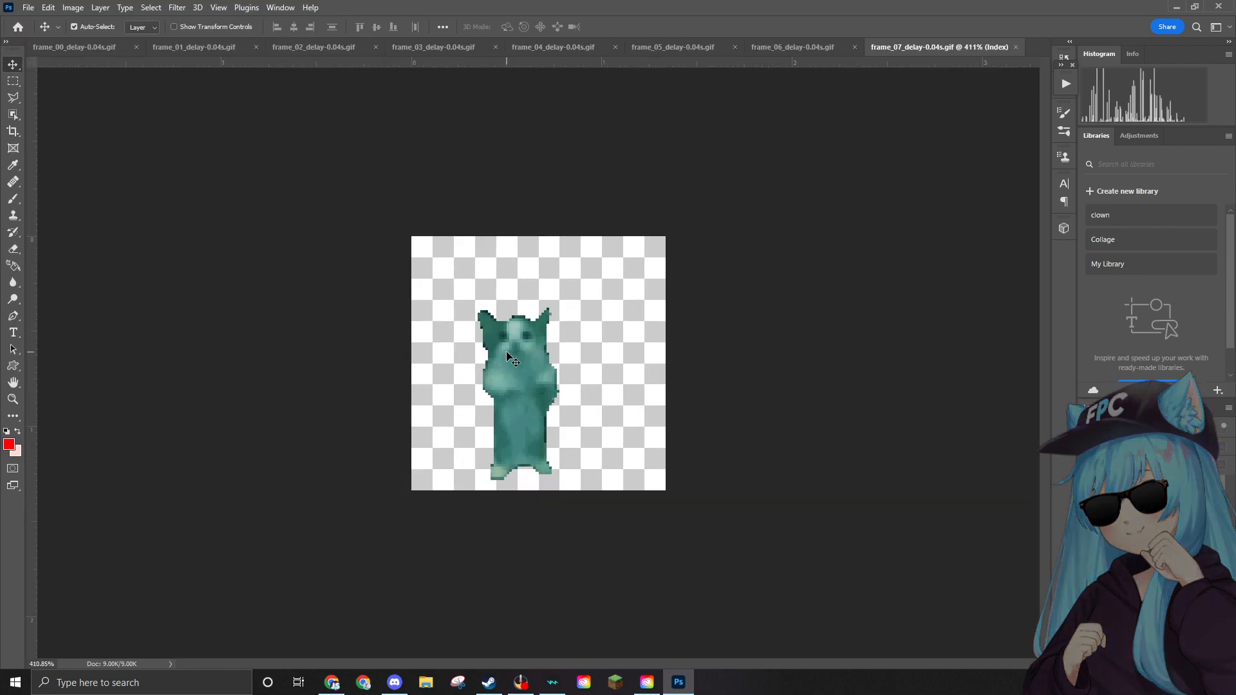
{"action": "left_click", "coordinate": [81, 8]}
{"action": "mouse_move", "coordinate": [82, 23]}
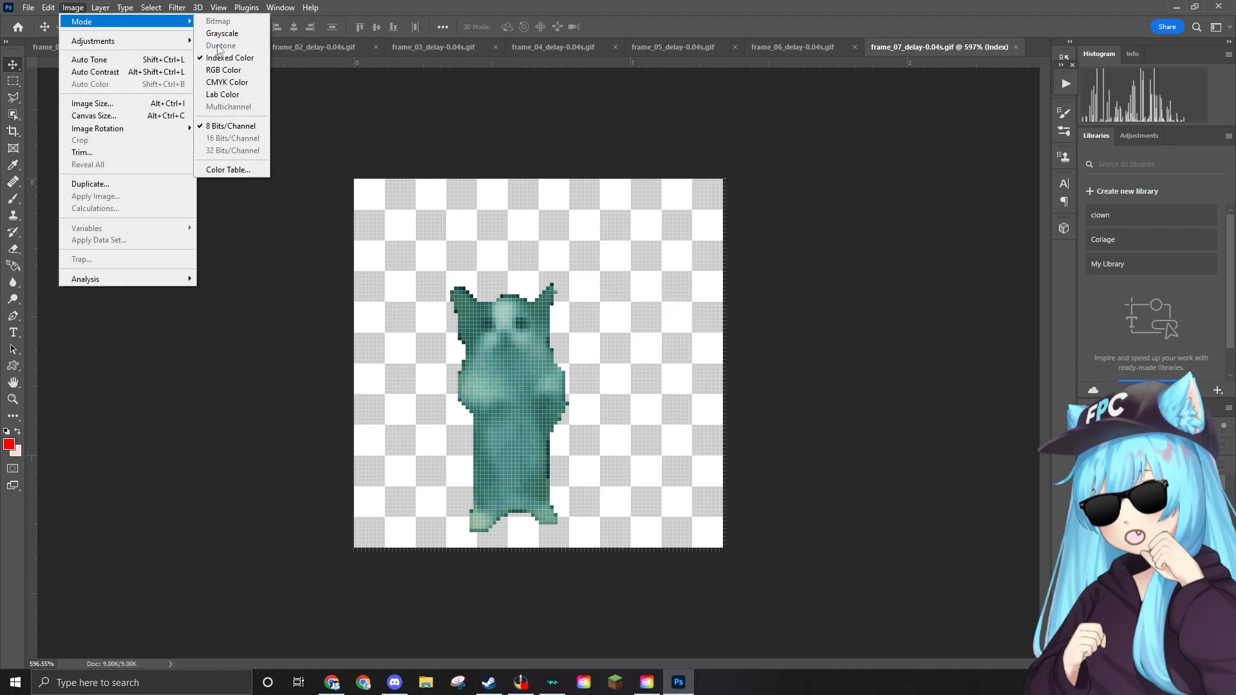
{"action": "left_click", "coordinate": [222, 69]}
Place the ear hat image in frame_07, scale it to about 8.57%, and fit it on top of the cat's head.
{"action": "scroll", "coordinate": [505, 320], "scroll_direction": "up", "scroll_amount": 2}
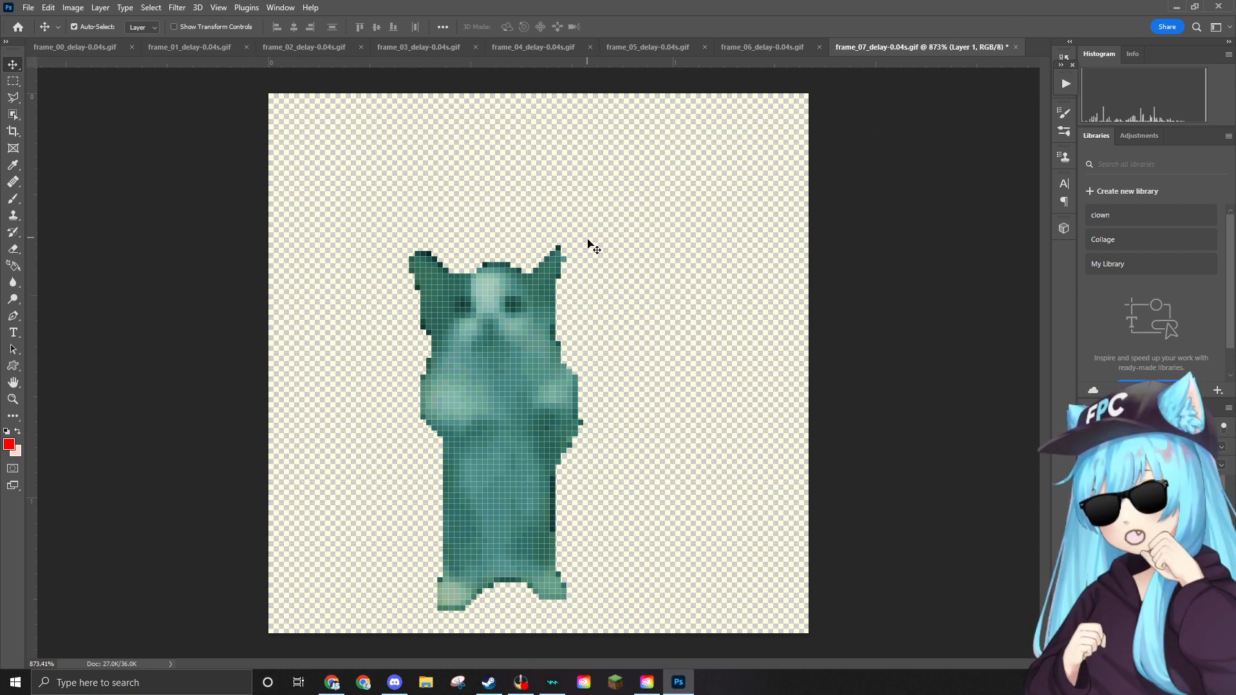
{"action": "key", "text": "ctrl+t"}
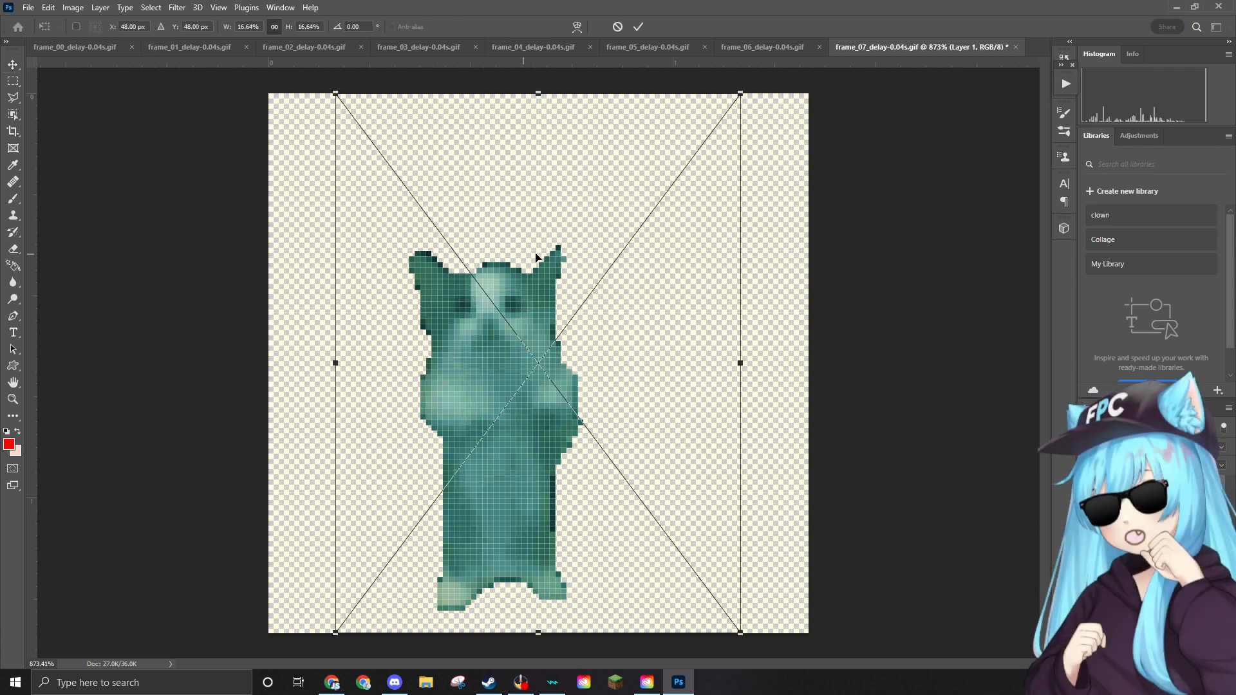
{"action": "left_click_drag", "start_coordinate": [740, 94], "coordinate": [544, 355]}
{"action": "left_click_drag", "start_coordinate": [462, 462], "coordinate": [495, 229]}
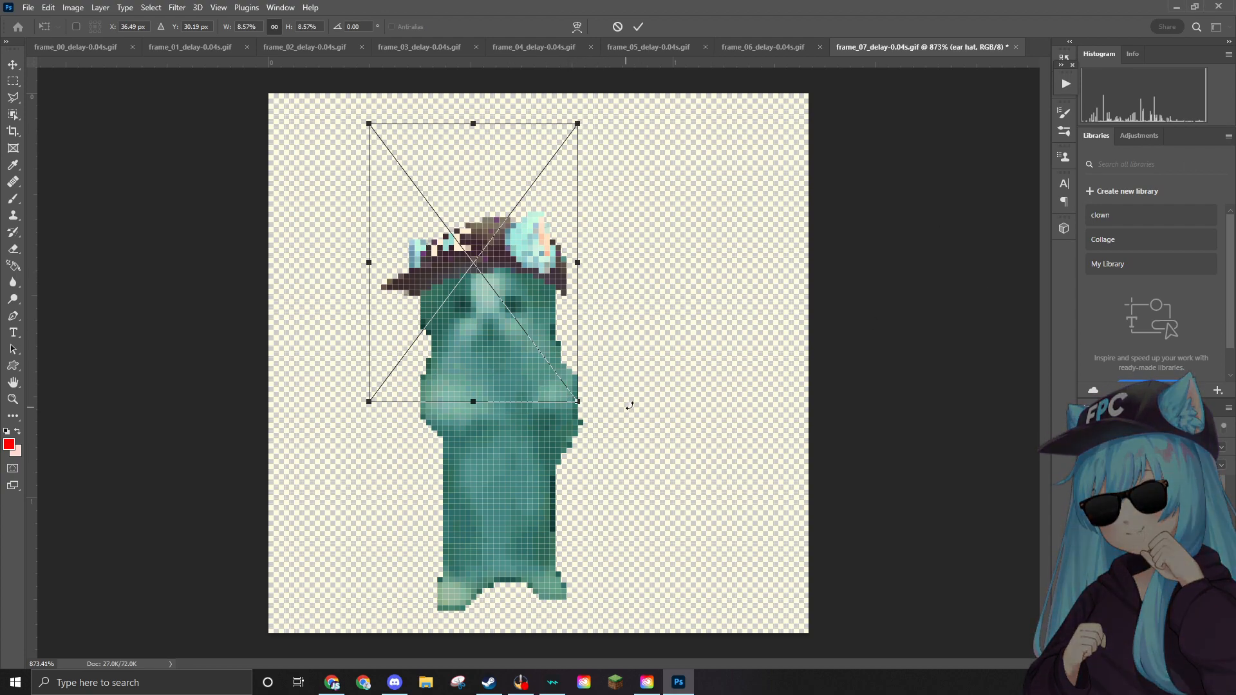
{"action": "key", "text": "Return"}
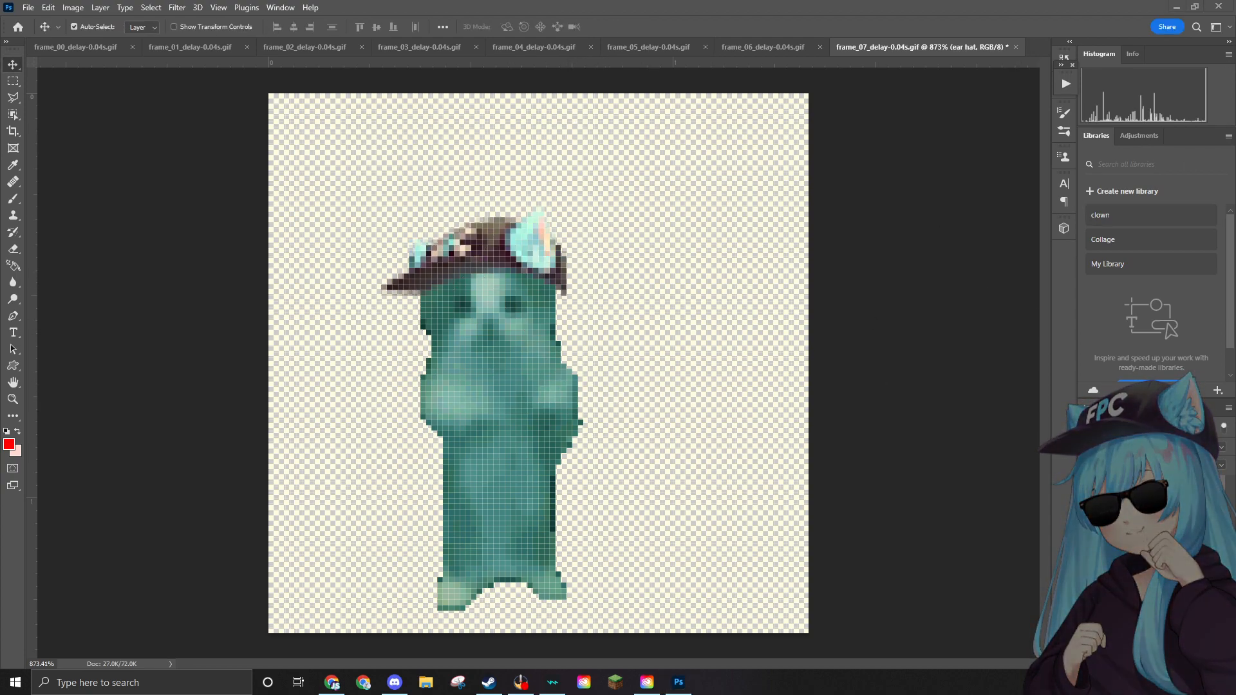
Place the transparent sunglasses image in frame_07, scaled to about 2.87%, over the cat's eyes below the hat brim.
{"action": "left_click_drag", "start_coordinate": [724, 410], "coordinate": [501, 362]}
{"action": "left_click_drag", "start_coordinate": [801, 245], "coordinate": [536, 310]}
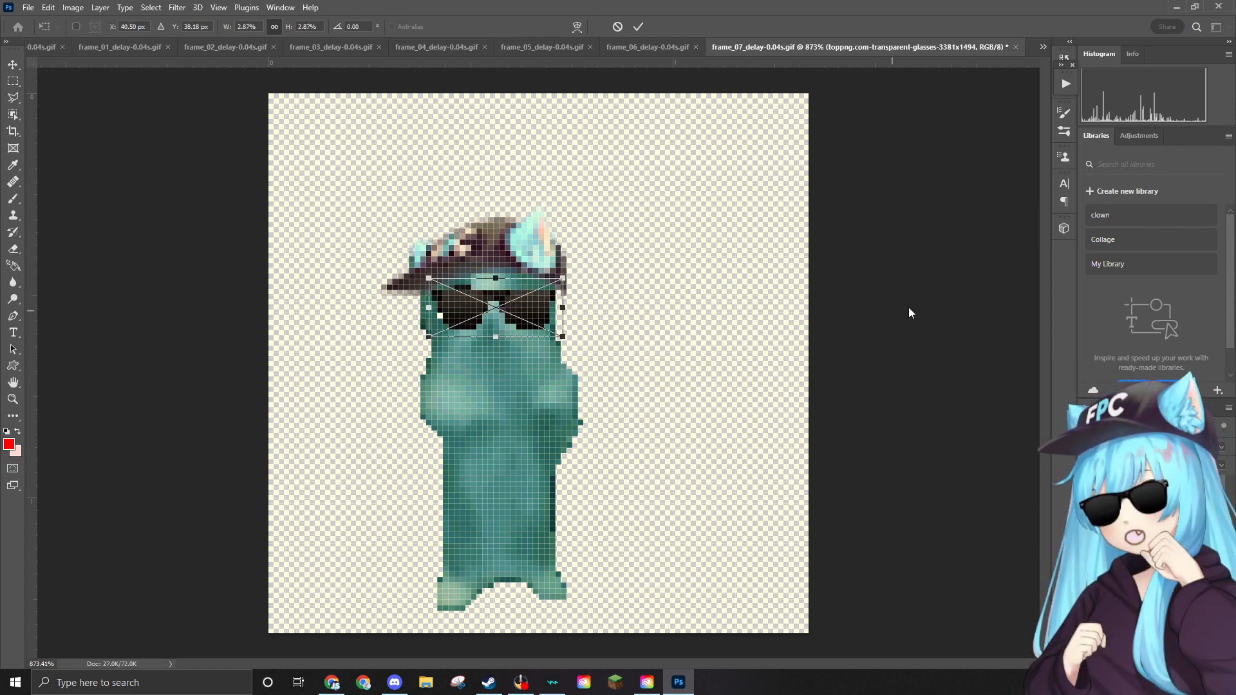
{"action": "key", "text": "Return"}
Quick-export the finished frame_07 image as frame_07_delay-0.04s.png in the Edited folder.
{"action": "left_click", "coordinate": [29, 8]}
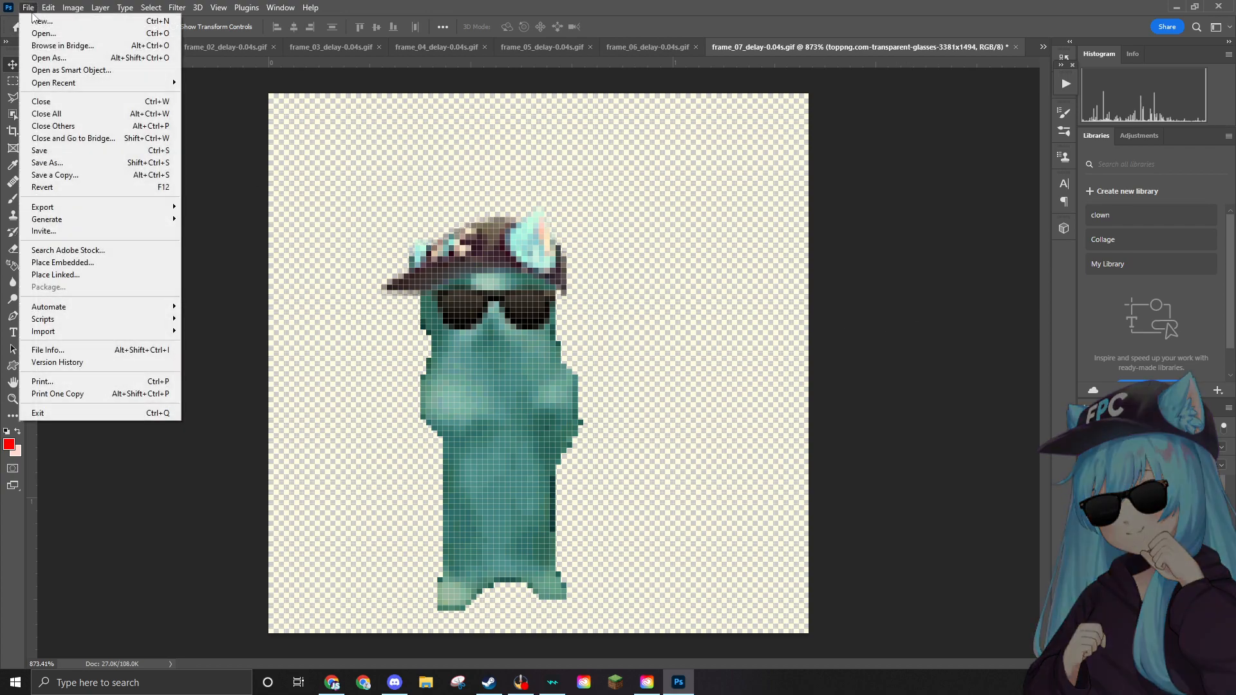
{"action": "mouse_move", "coordinate": [62, 210]}
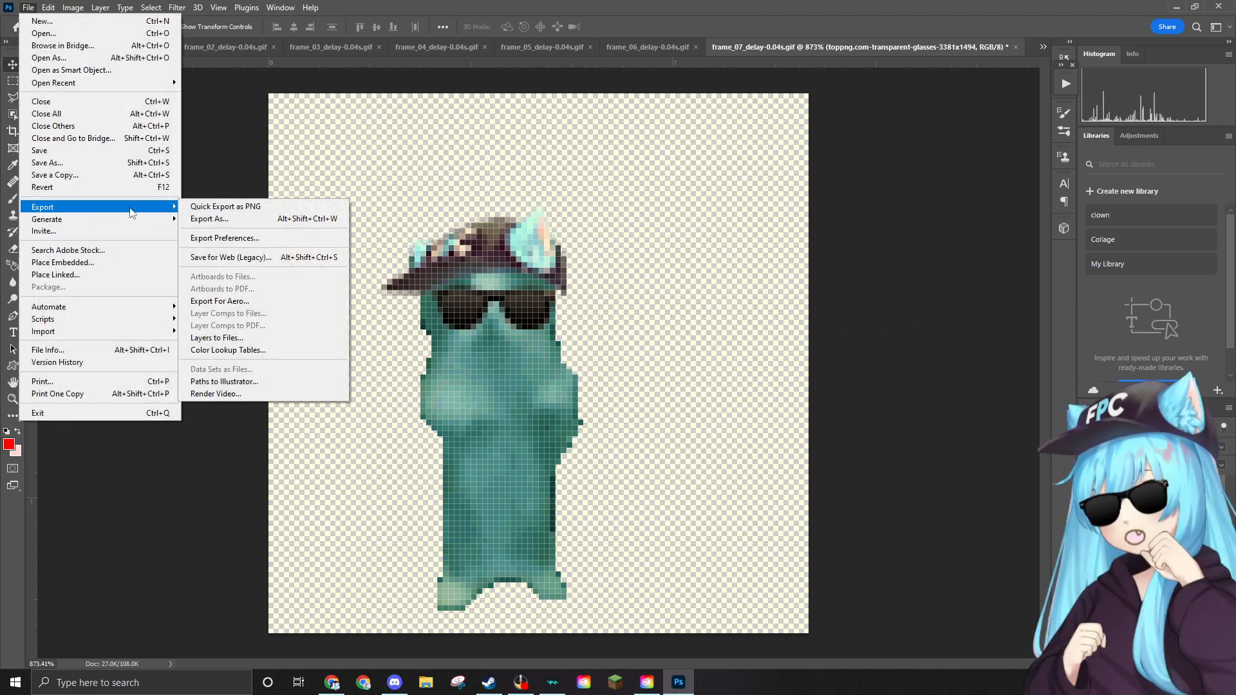
{"action": "left_click", "coordinate": [193, 209]}
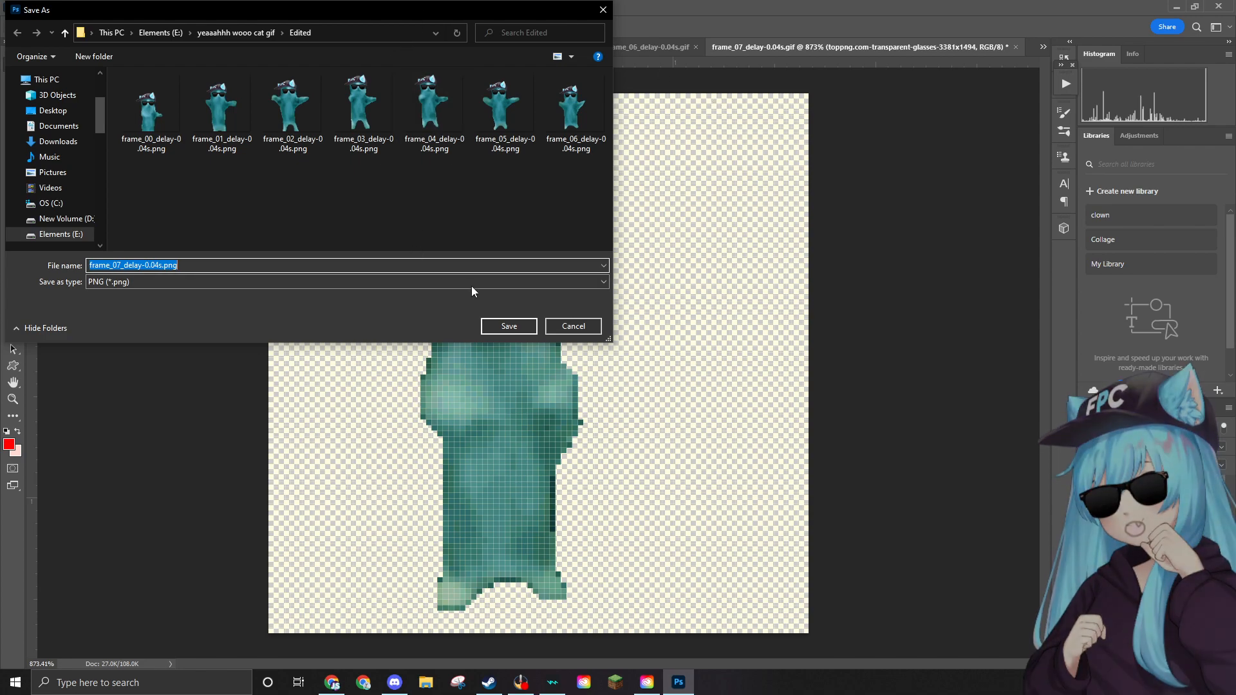
{"action": "left_click", "coordinate": [508, 326]}
Delete the finished frame_07_delay-0.04s.gif from the yeaaahhh wooo cat gif folder and open frame_08_delay-0.04s.gif.
{"action": "left_click", "coordinate": [29, 7]}
{"action": "mouse_move", "coordinate": [40, 5]}
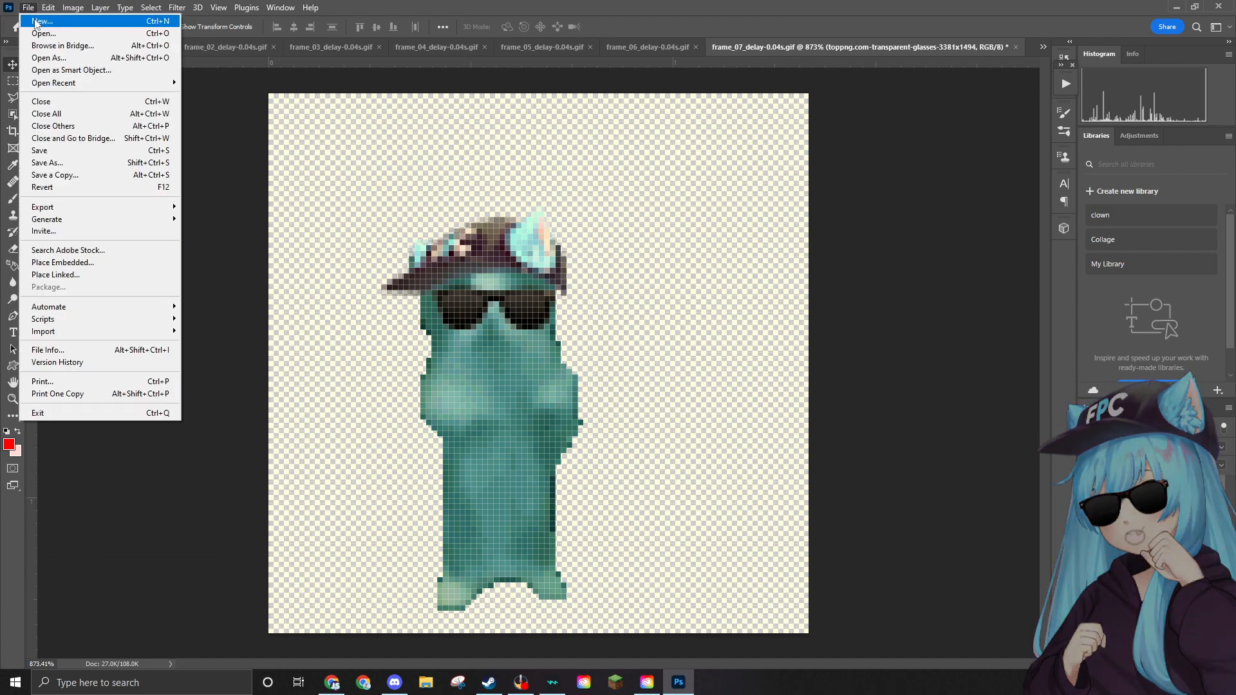
{"action": "left_click", "coordinate": [49, 37]}
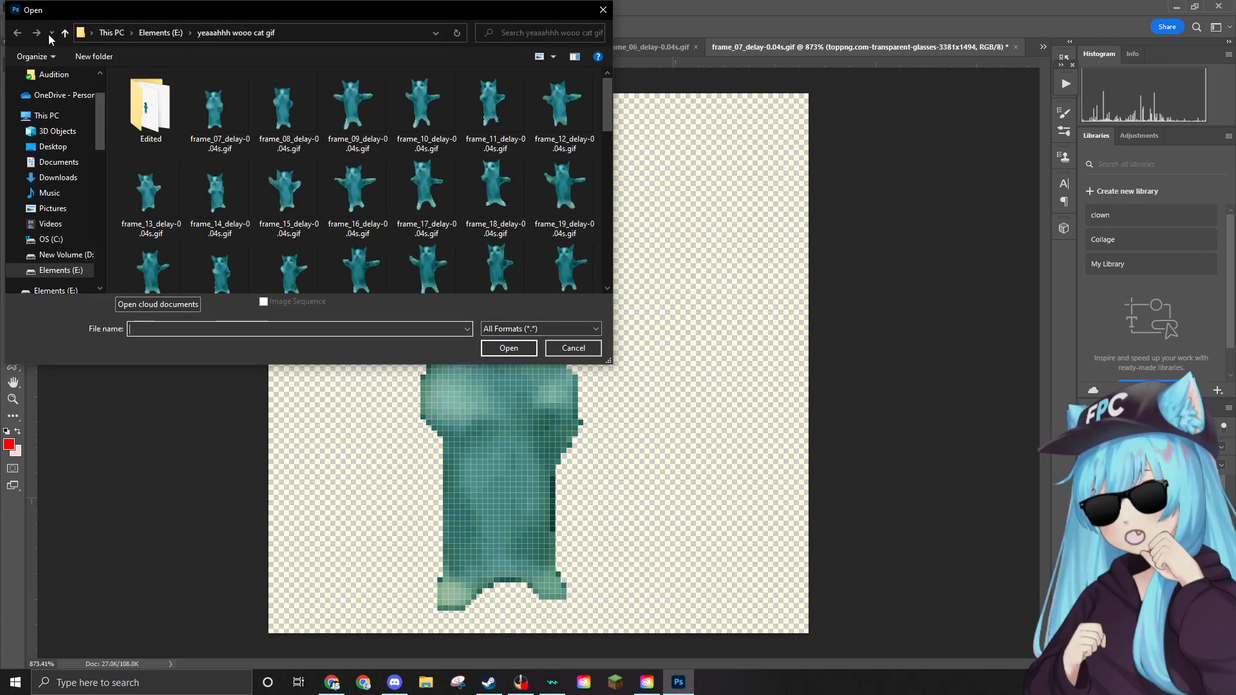
{"action": "left_click", "coordinate": [231, 124]}
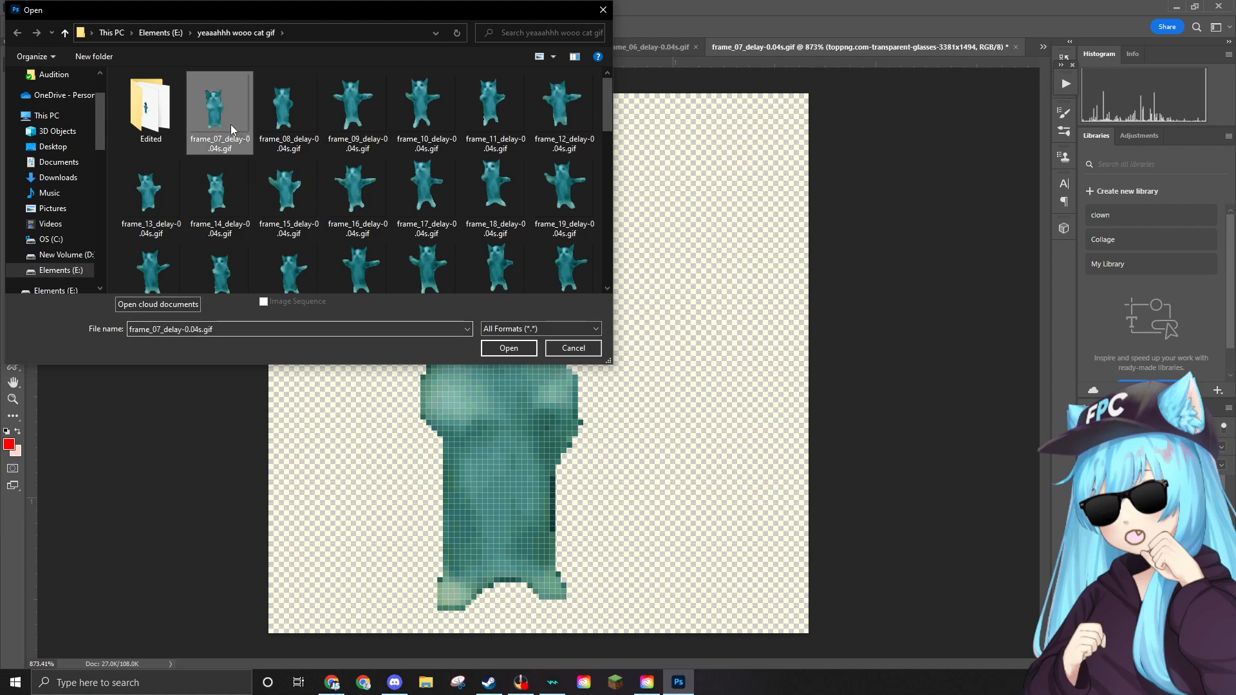
{"action": "key", "text": "Delete"}
{"action": "left_click", "coordinate": [663, 385]}
{"action": "left_click", "coordinate": [219, 109]}
{"action": "left_click", "coordinate": [505, 345]}
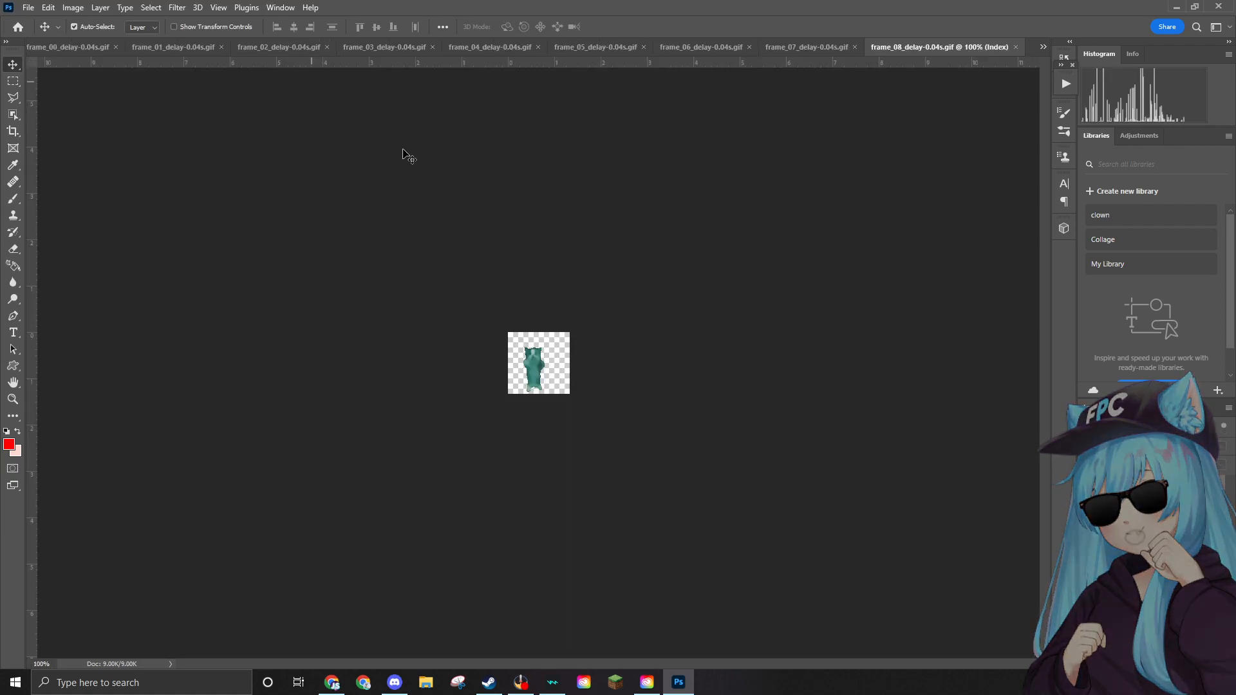
Convert the frame_08 image from indexed mode to RGB Color.
{"action": "scroll", "coordinate": [524, 352], "scroll_direction": "up", "scroll_amount": 5}
{"action": "scroll", "coordinate": [524, 351], "scroll_direction": "up", "scroll_amount": 3}
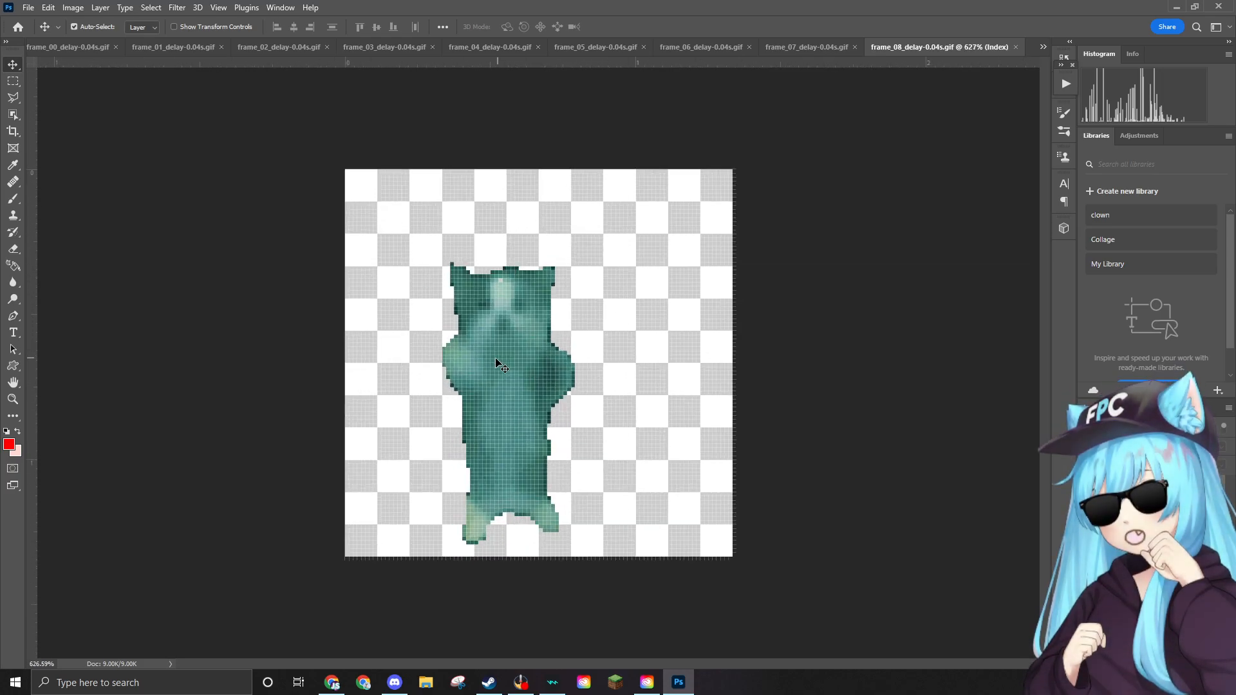
{"action": "left_click", "coordinate": [73, 8]}
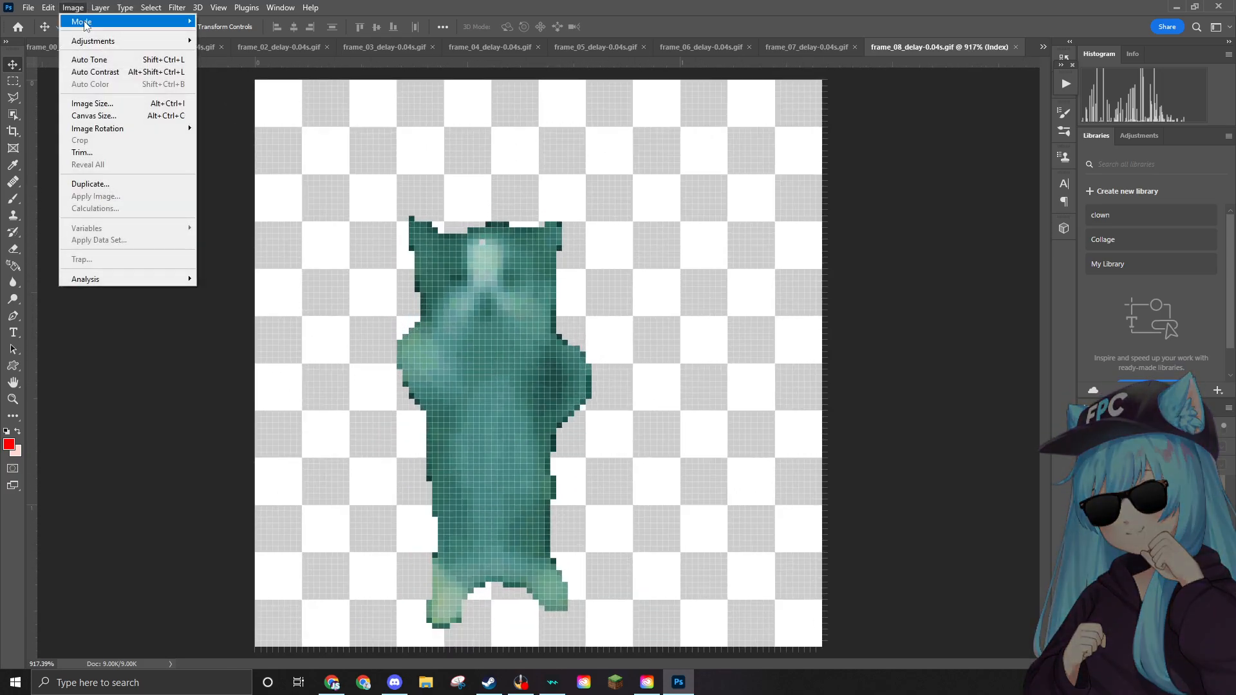
{"action": "mouse_move", "coordinate": [87, 22]}
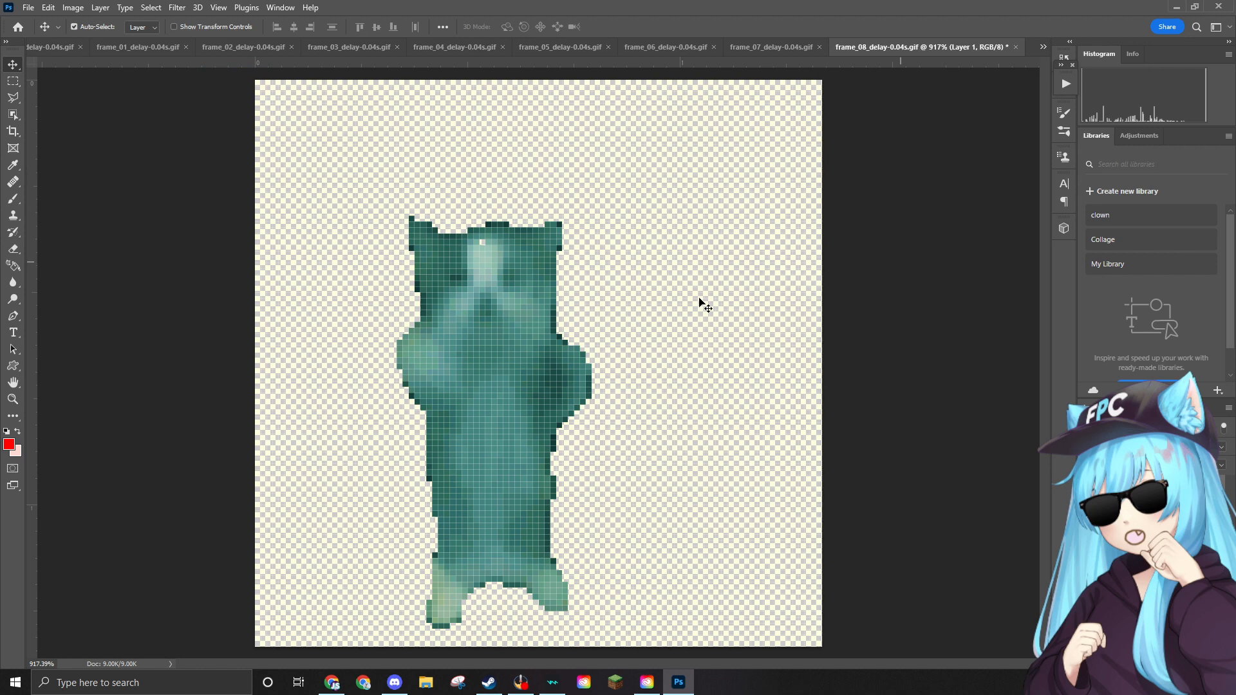
Place the ear hat image in frame_08, scale it to about 8.15%, and position it on the cat's head.
{"action": "scroll", "coordinate": [522, 329], "scroll_direction": "up", "scroll_amount": 2}
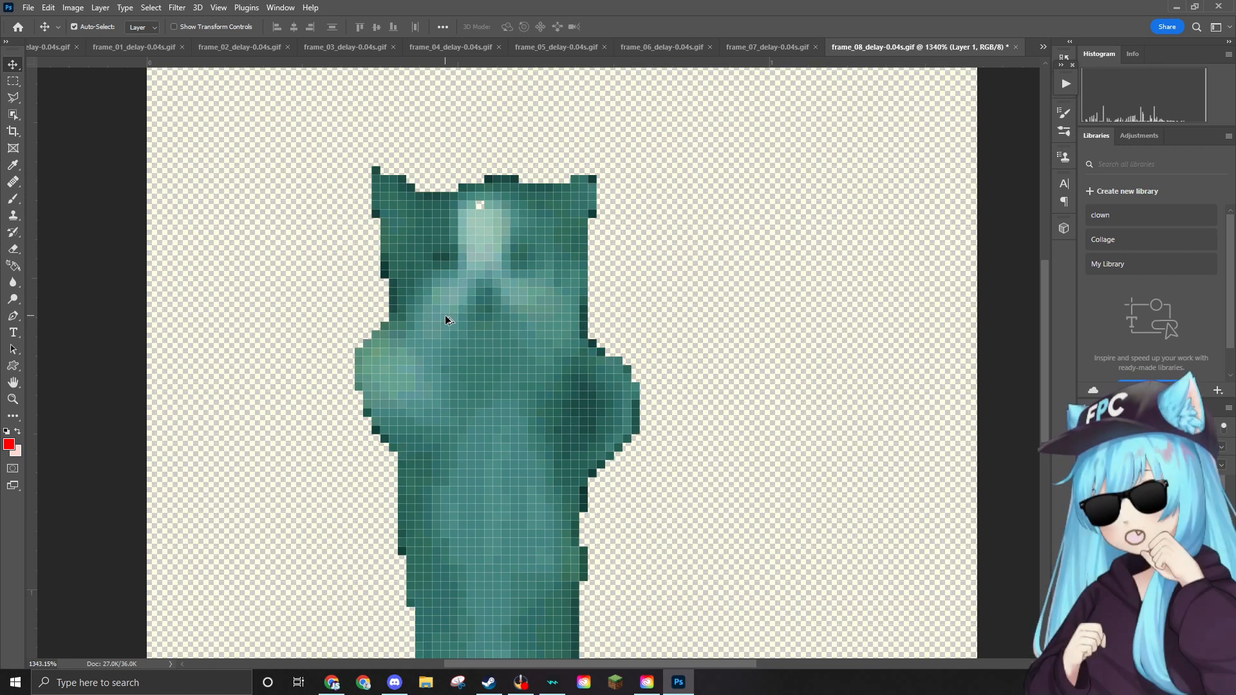
{"action": "scroll", "coordinate": [708, 355], "scroll_direction": "down", "scroll_amount": 2}
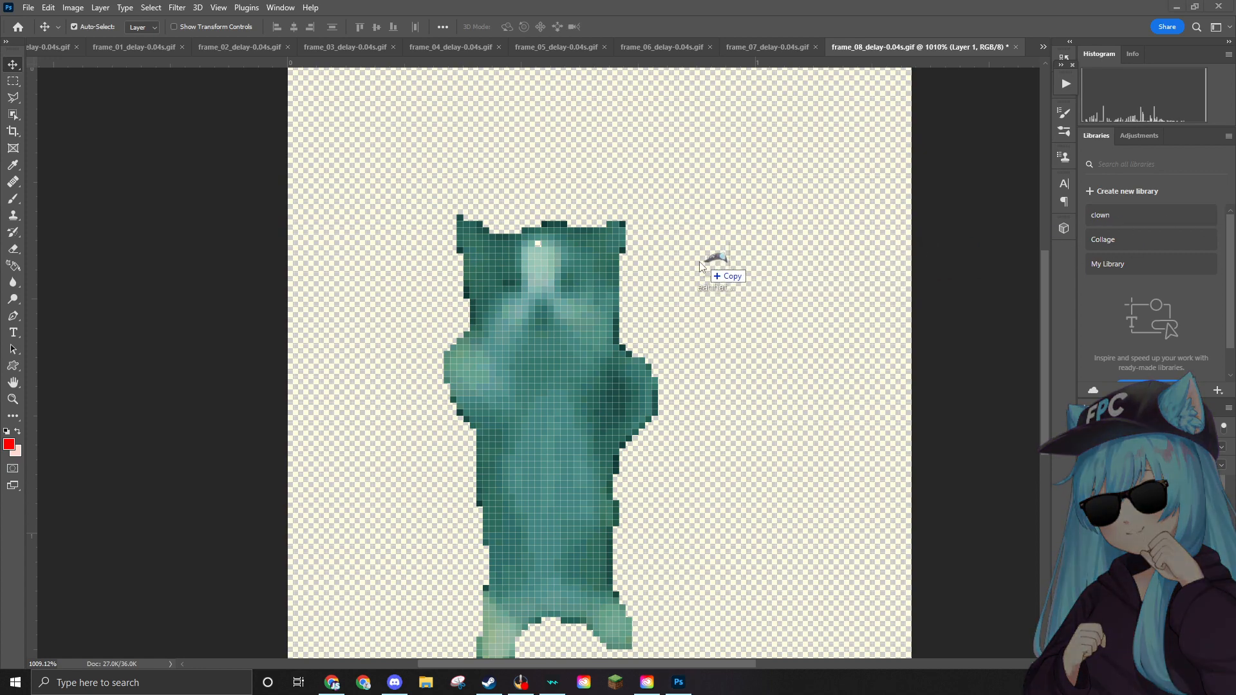
{"action": "key", "text": "ctrl+t"}
{"action": "scroll", "coordinate": [744, 221], "scroll_direction": "down", "scroll_amount": 2}
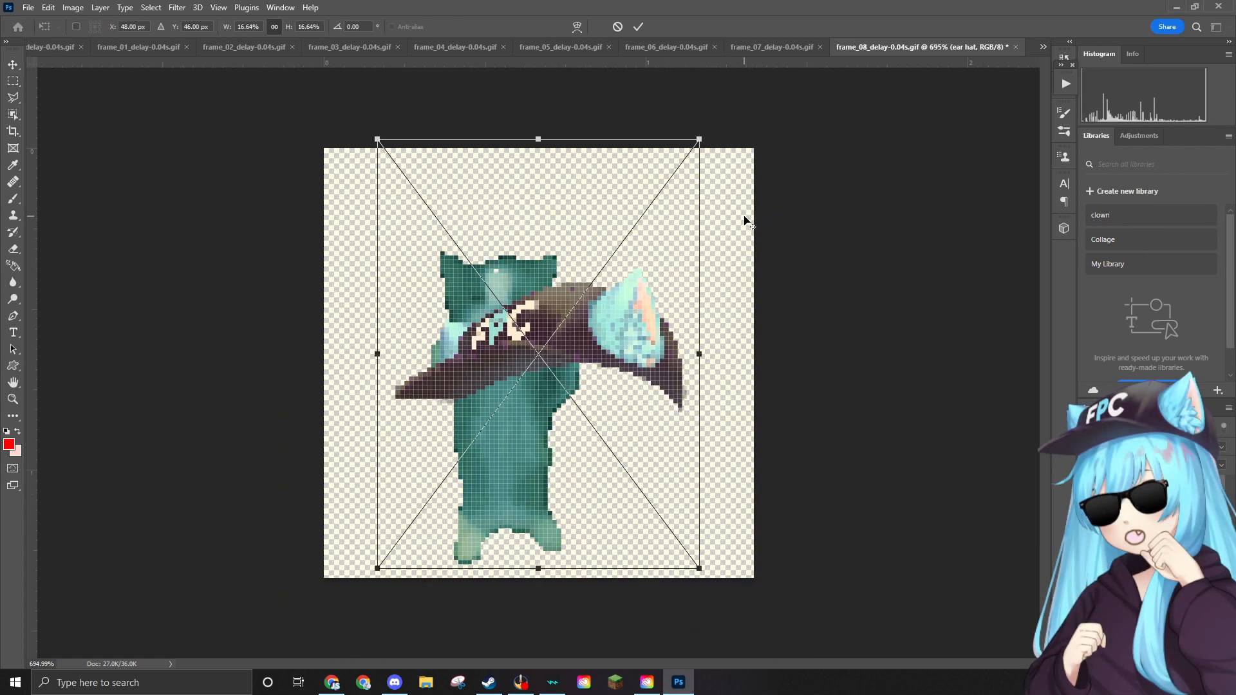
{"action": "left_click_drag", "start_coordinate": [721, 129], "coordinate": [512, 389]}
{"action": "left_click_drag", "start_coordinate": [440, 444], "coordinate": [492, 220]}
{"action": "left_click_drag", "start_coordinate": [566, 168], "coordinate": [597, 155]}
{"action": "left_click_drag", "start_coordinate": [506, 265], "coordinate": [489, 258]}
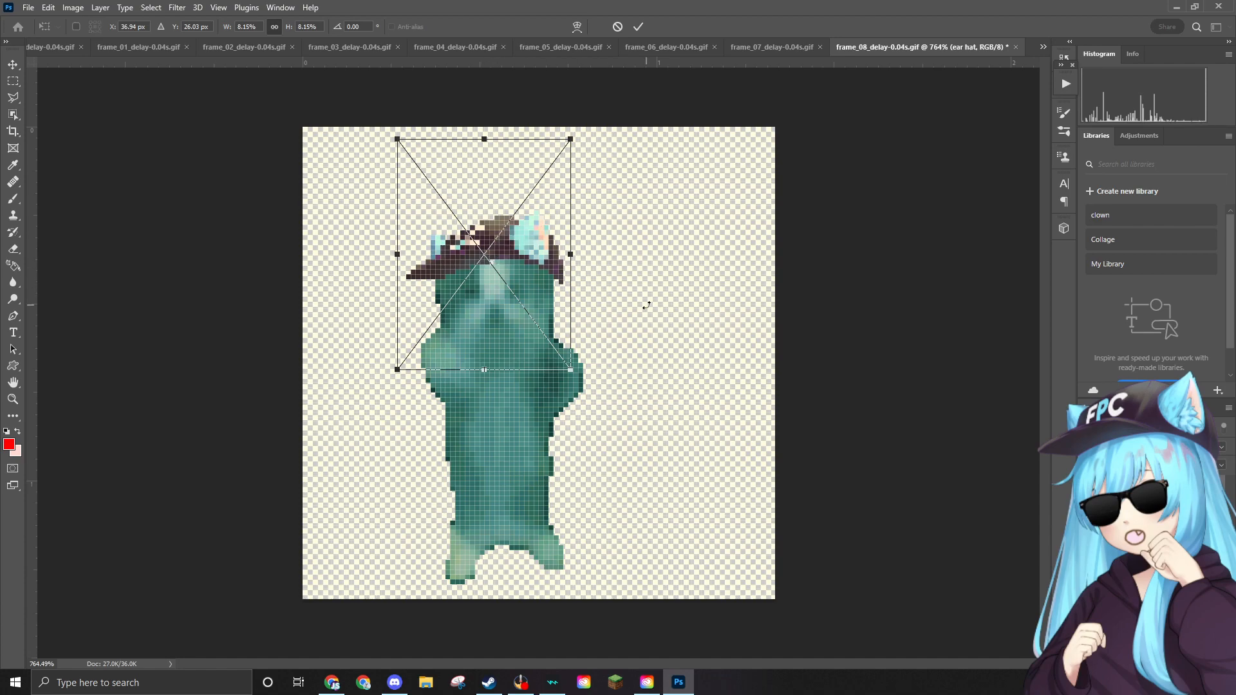
Refine the hat in frame_08 by shrinking it to about 7.99% and moving it slightly higher on the head.
{"action": "scroll", "coordinate": [646, 305], "scroll_direction": "down", "scroll_amount": 6}
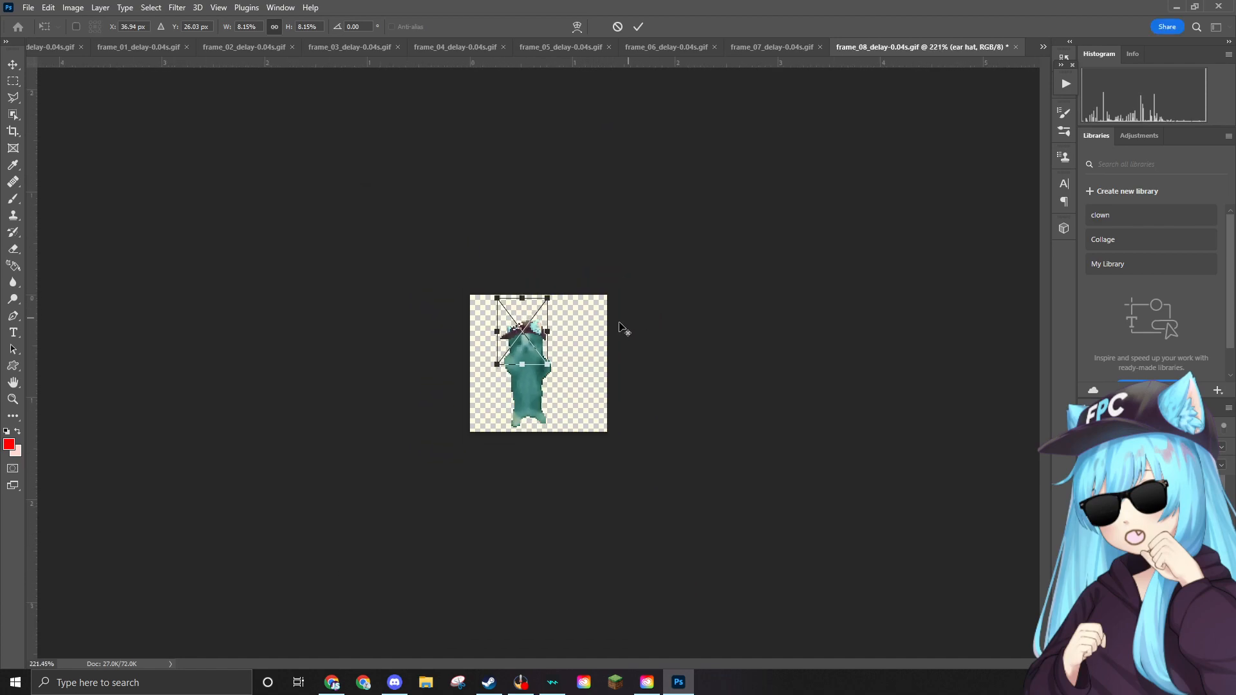
{"action": "scroll", "coordinate": [560, 354], "scroll_direction": "up", "scroll_amount": 6}
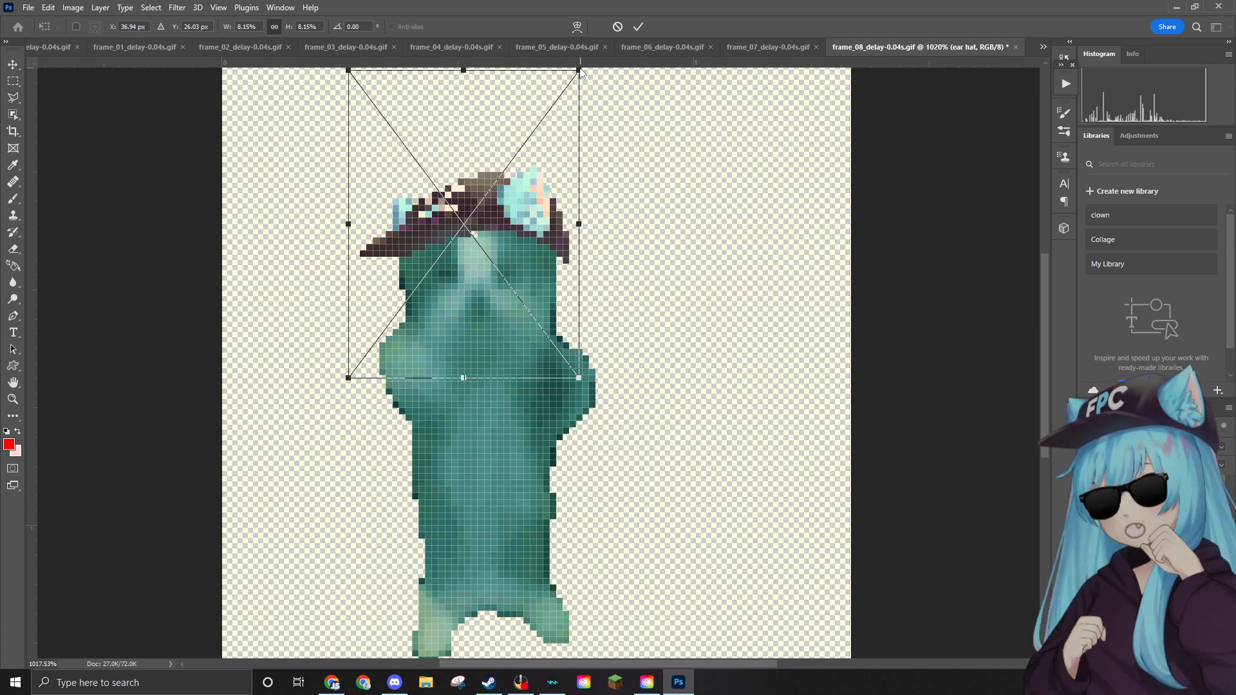
{"action": "left_click_drag", "start_coordinate": [579, 69], "coordinate": [574, 76]}
{"action": "left_click_drag", "start_coordinate": [513, 222], "coordinate": [514, 207]}
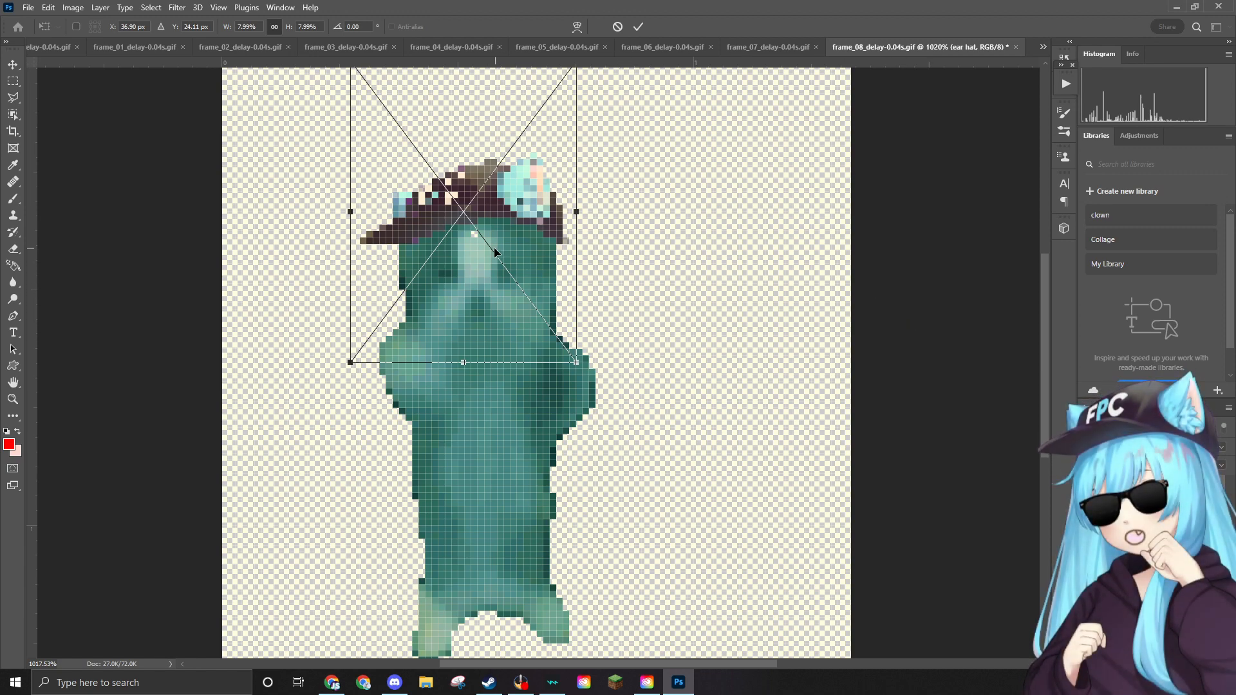
{"action": "key", "text": "Return"}
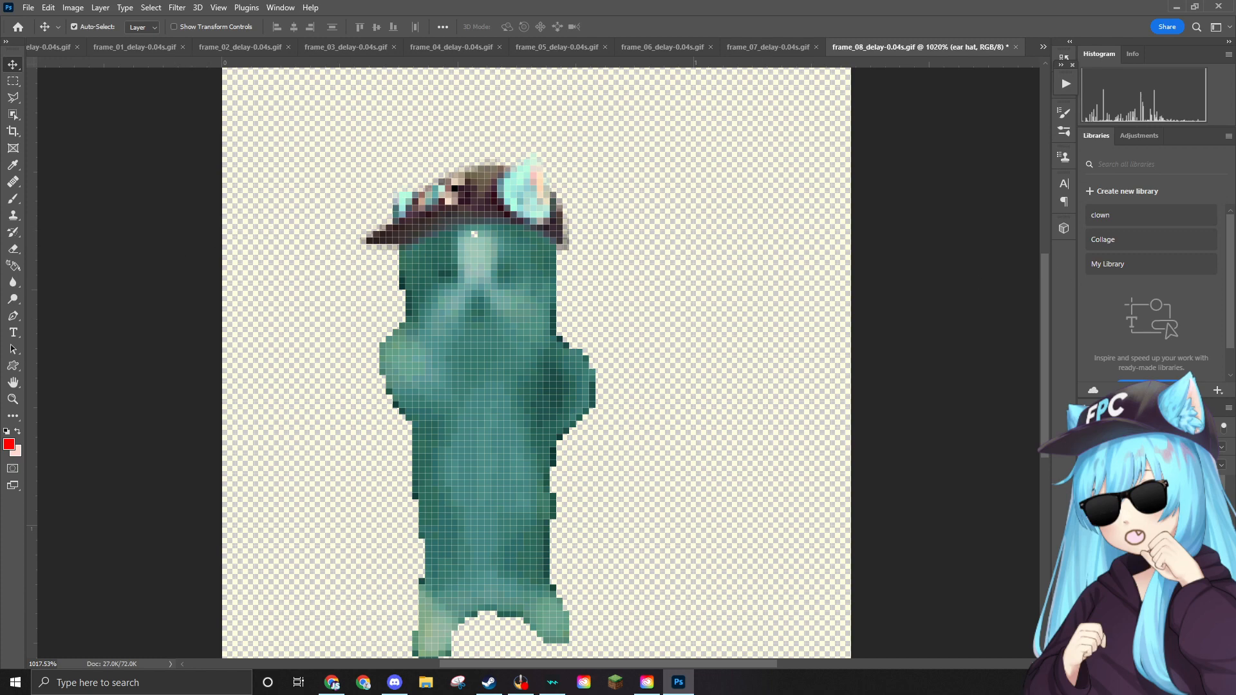
Place the transparent sunglasses image in frame_08, scaled to about 2.87%, over the cat's eyes below the hat brim.
{"action": "left_click_drag", "start_coordinate": [633, 331], "coordinate": [473, 289]}
{"action": "left_click_drag", "start_coordinate": [850, 225], "coordinate": [530, 271]}
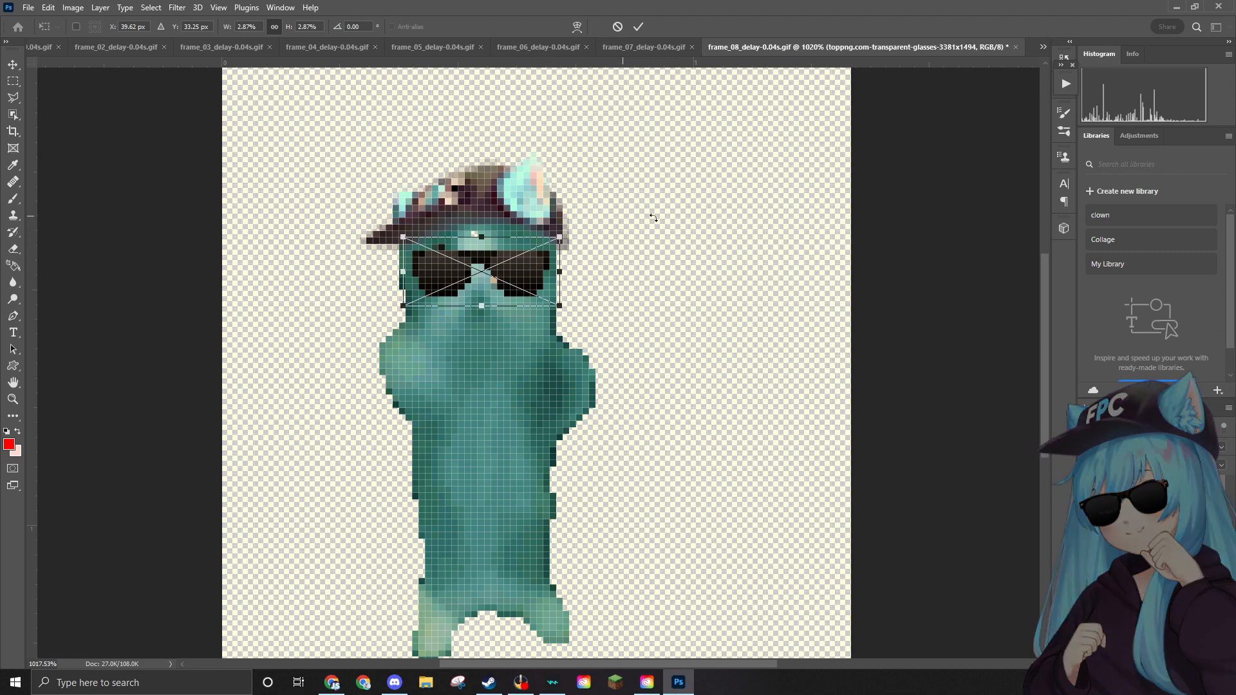
{"action": "key", "text": "Return"}
Quick-export the finished frame_08 image as frame_08_delay-0.04s.png in the Edited folder.
{"action": "left_click", "coordinate": [28, 7]}
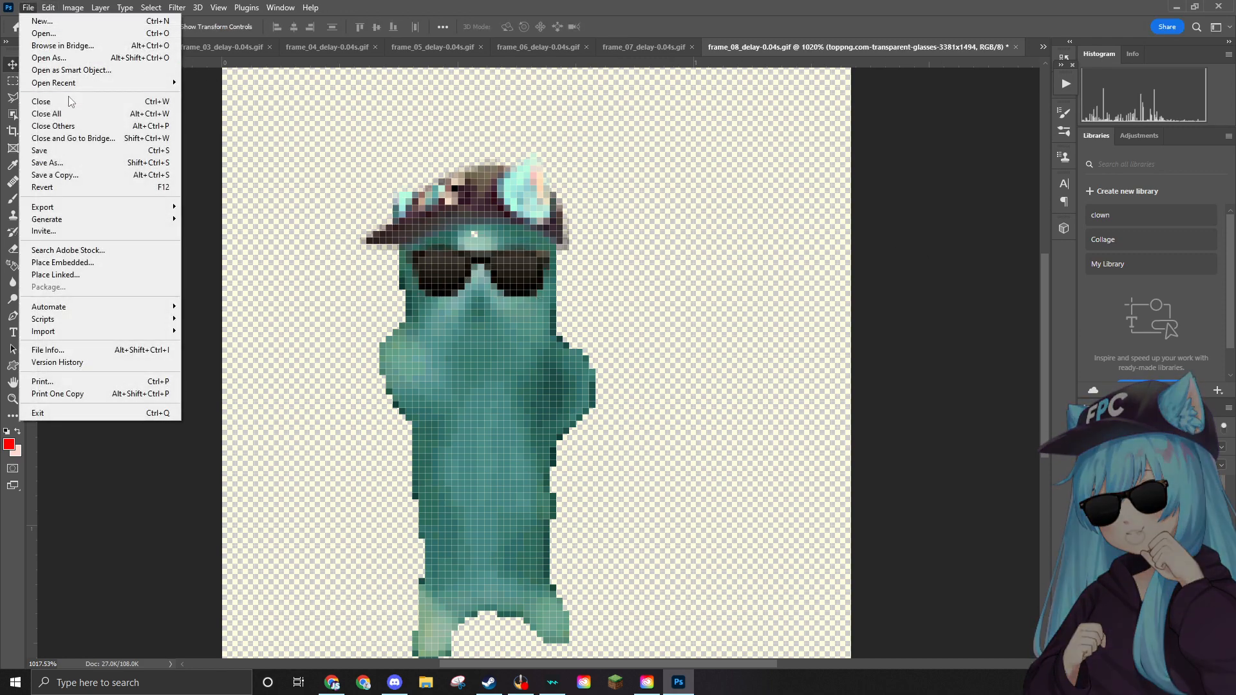
{"action": "mouse_move", "coordinate": [50, 206]}
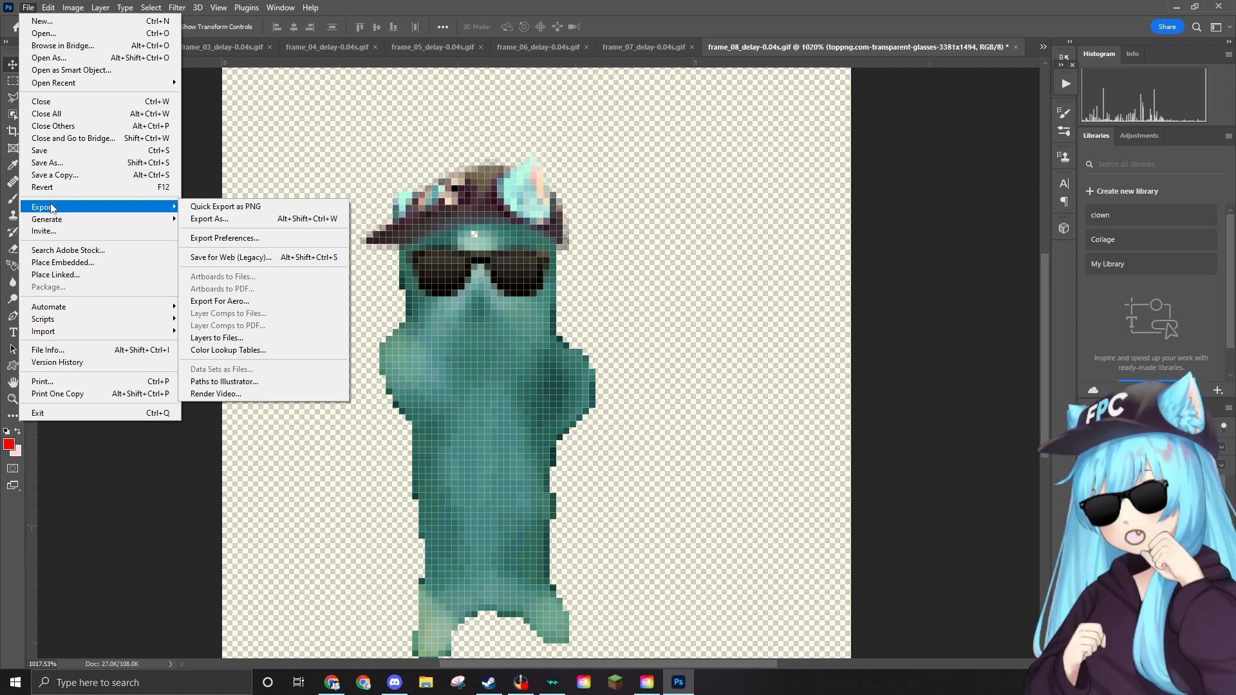
{"action": "left_click", "coordinate": [238, 206]}
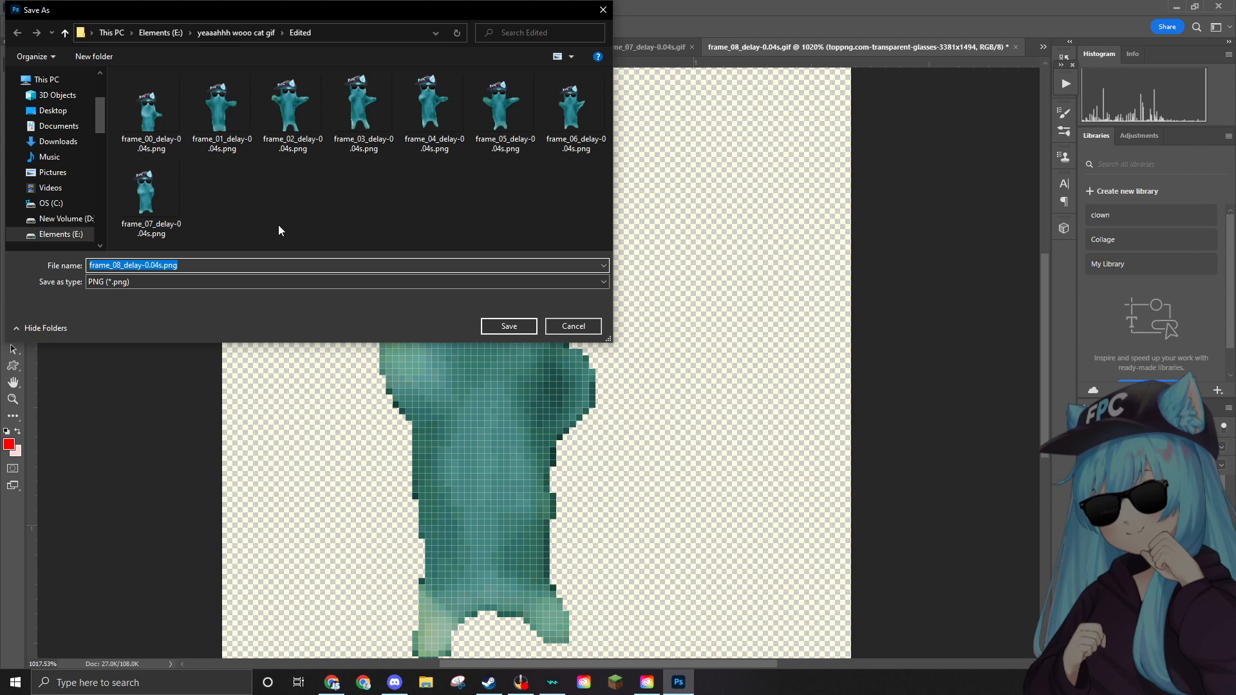
{"action": "left_click", "coordinate": [504, 326]}
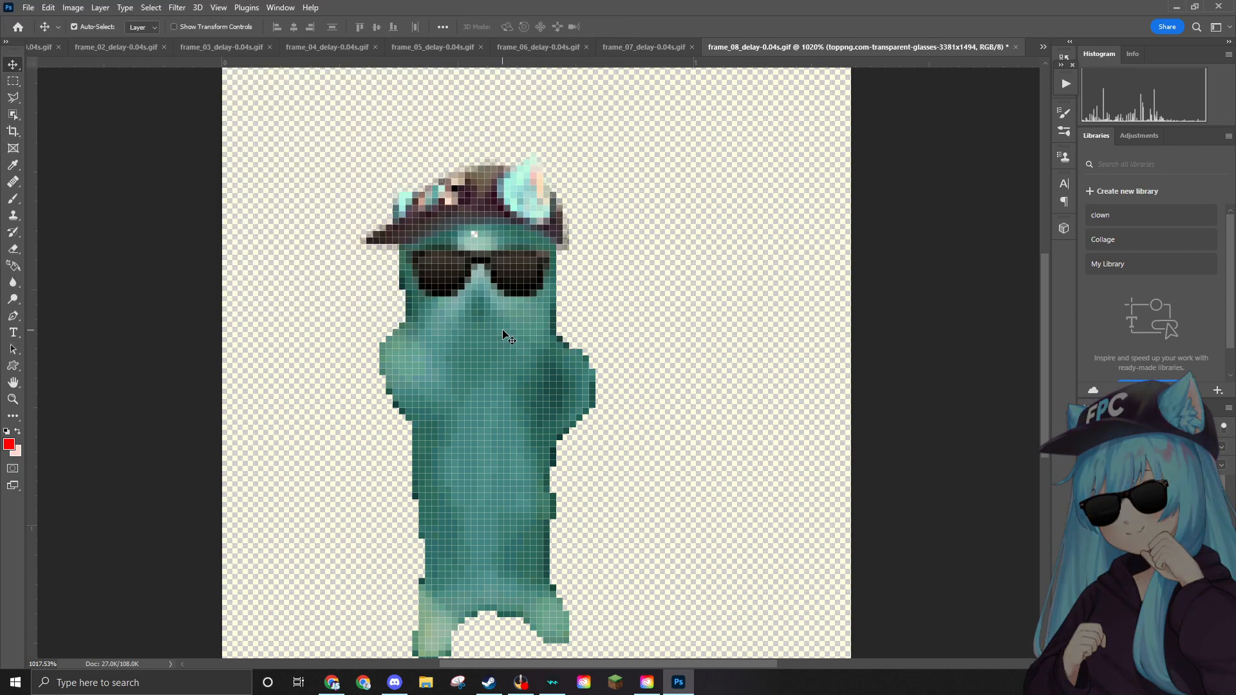
Delete the finished frame_08_delay-0.04s.gif from the yeaaahhh wooo cat gif folder.
{"action": "left_click", "coordinate": [36, 11]}
{"action": "left_click", "coordinate": [60, 34]}
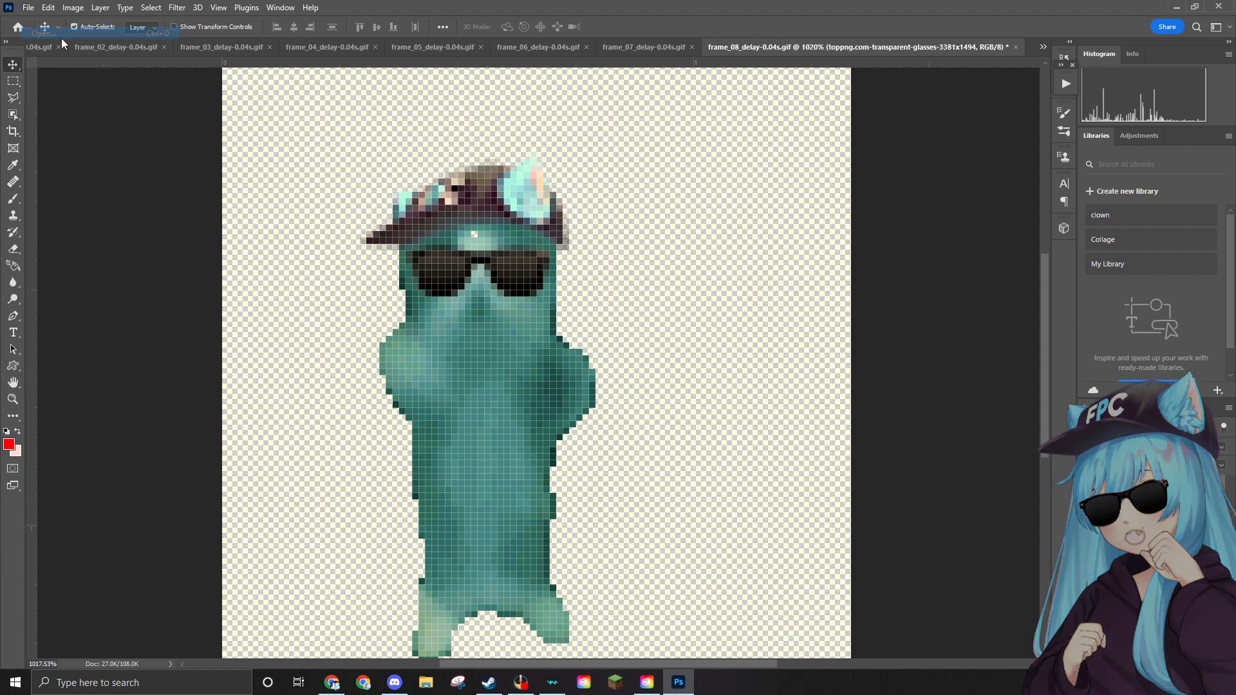
{"action": "left_click", "coordinate": [238, 103]}
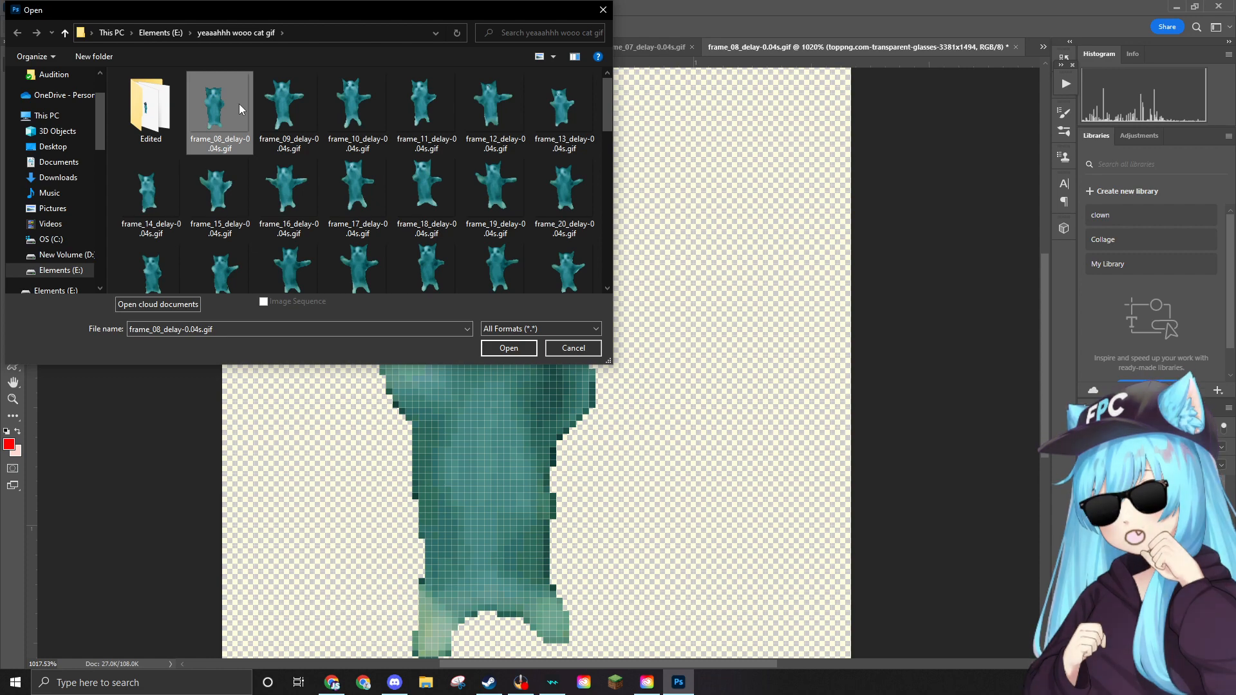
{"action": "key", "text": "Delete"}
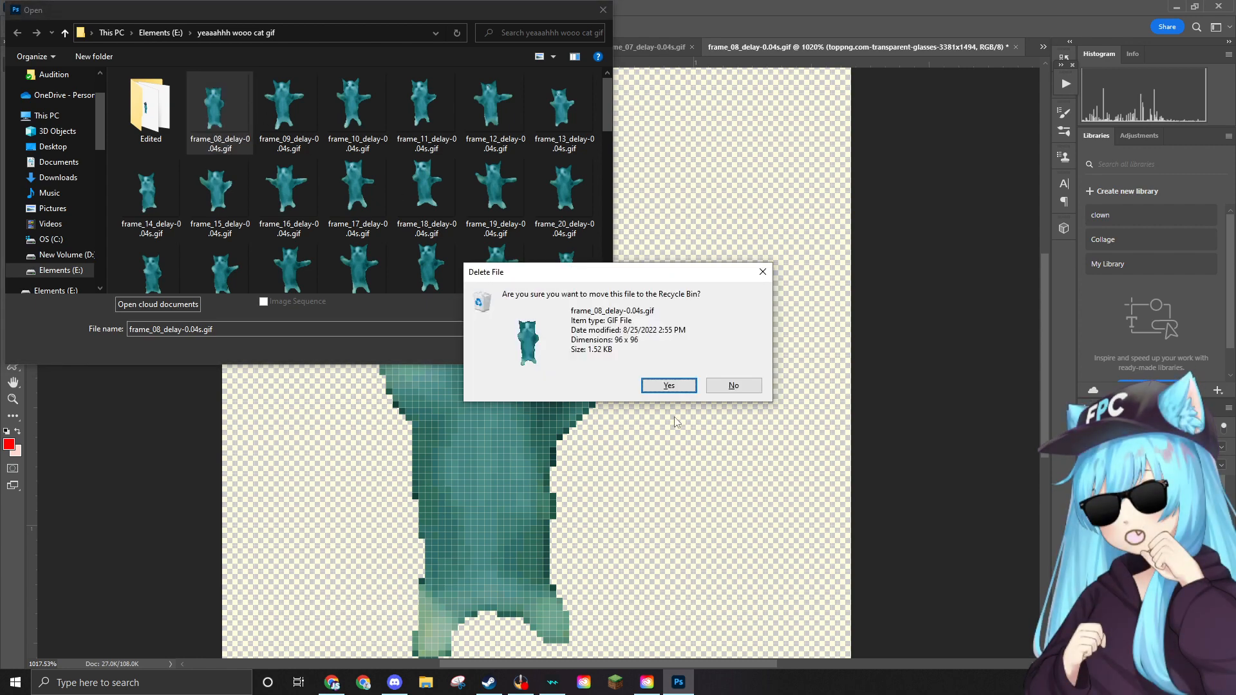
{"action": "left_click", "coordinate": [668, 389]}
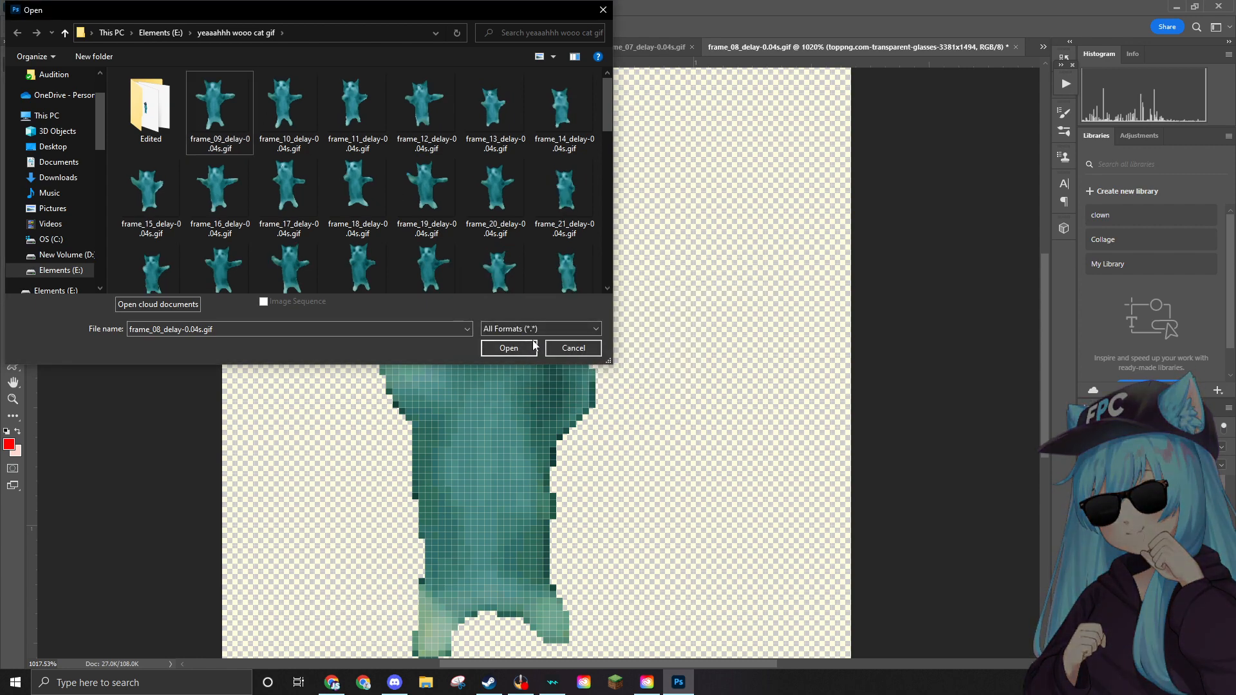
Check the exported PNG frames in the Edited folder and return to the yeaaahhh wooo cat gif folder.
{"action": "left_click", "coordinate": [242, 128]}
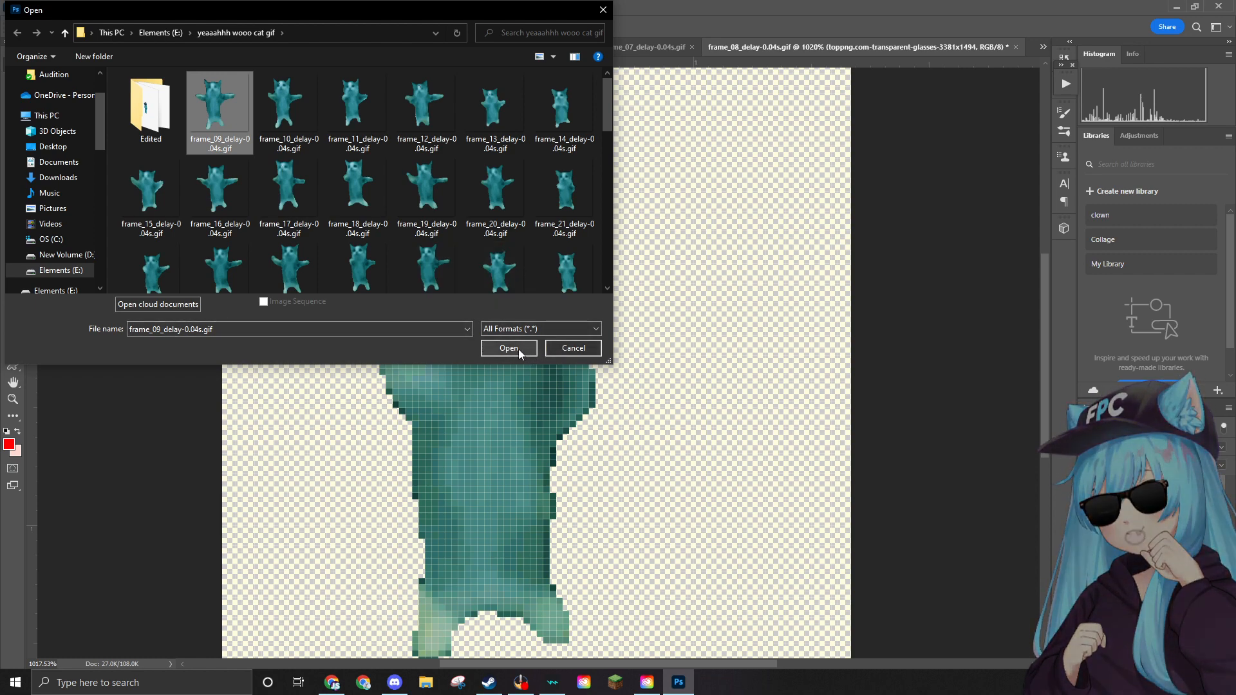
{"action": "double_click", "coordinate": [150, 108]}
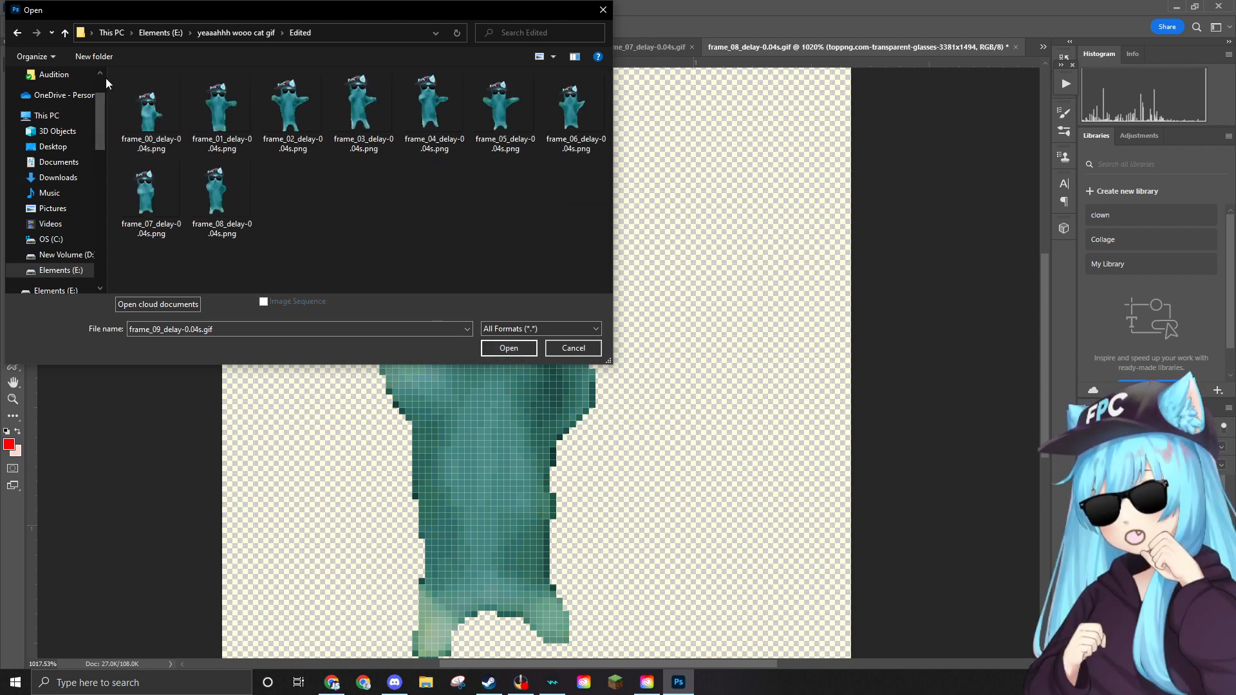
{"action": "left_click", "coordinate": [17, 33]}
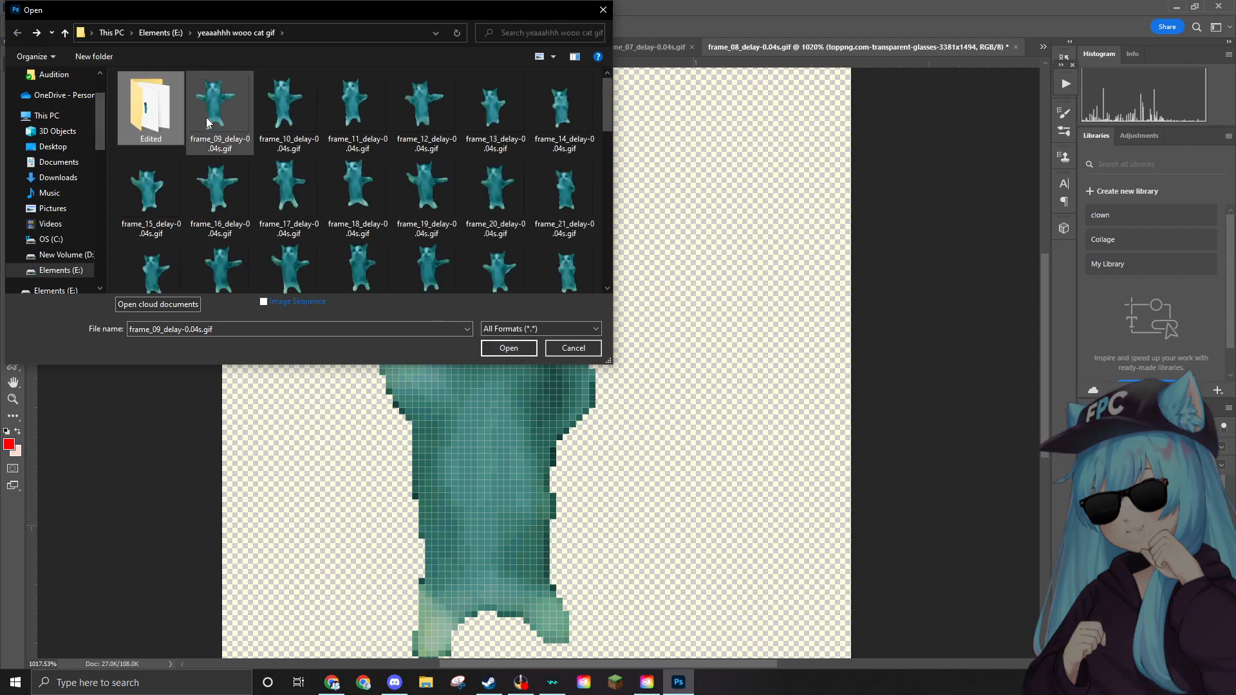
Open frame_09_delay-0.04s.gif and convert its color mode from Indexed Color to RGB Color.
{"action": "left_click", "coordinate": [497, 353]}
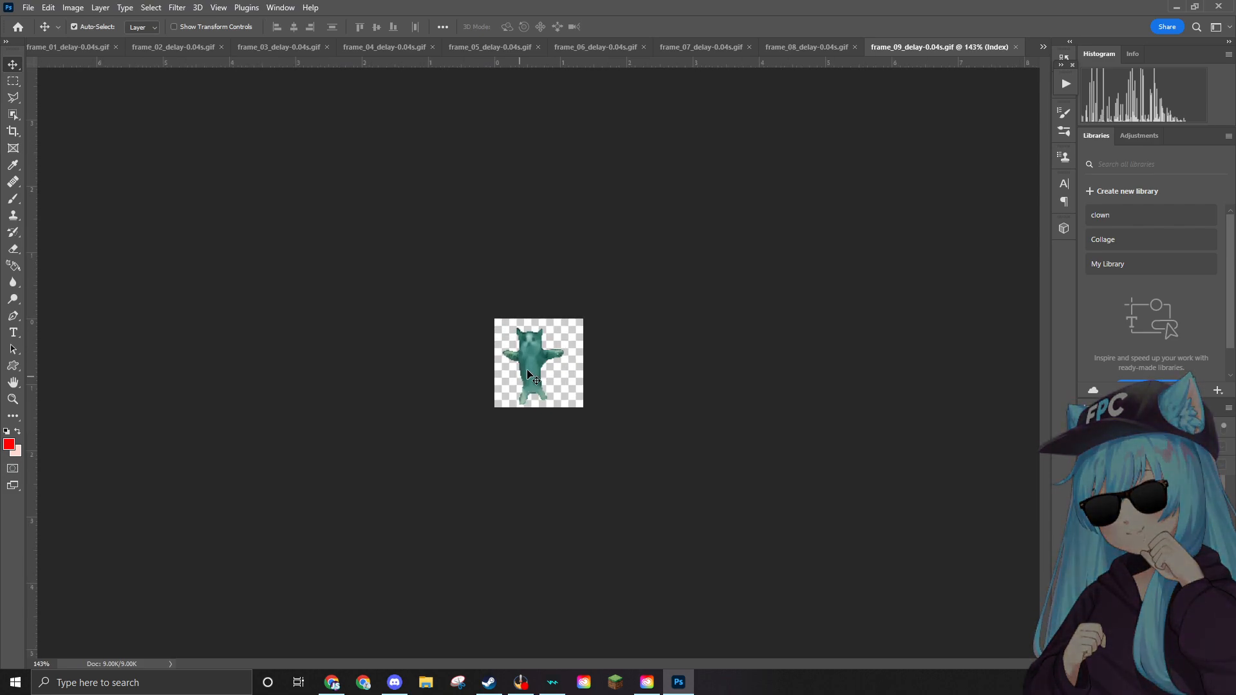
{"action": "scroll", "coordinate": [536, 333], "scroll_direction": "up", "scroll_amount": 3}
{"action": "scroll", "coordinate": [536, 329], "scroll_direction": "up", "scroll_amount": 3}
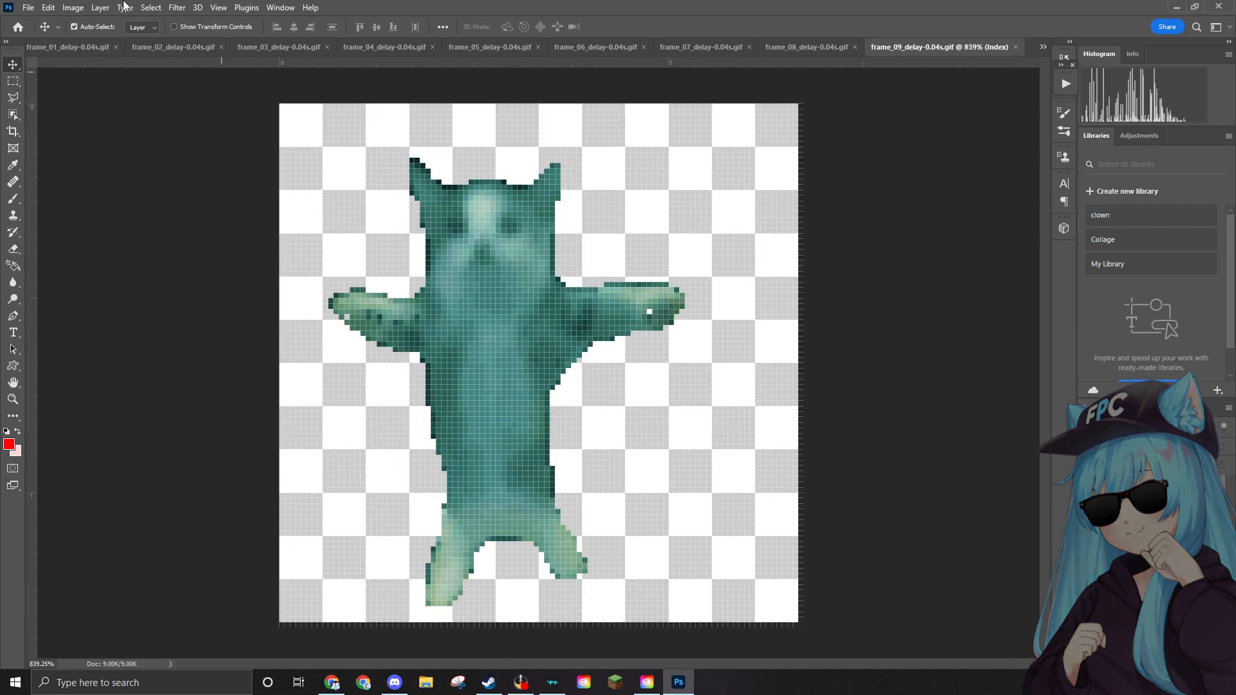
{"action": "left_click", "coordinate": [74, 7]}
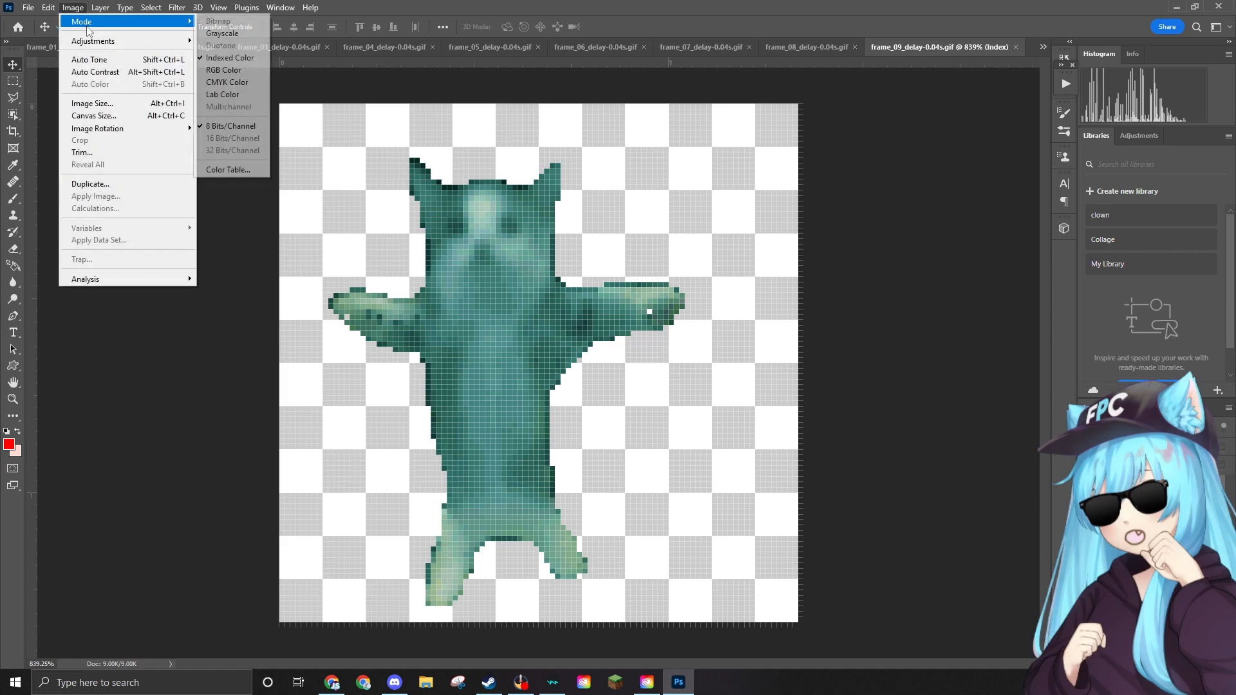
{"action": "mouse_move", "coordinate": [106, 28]}
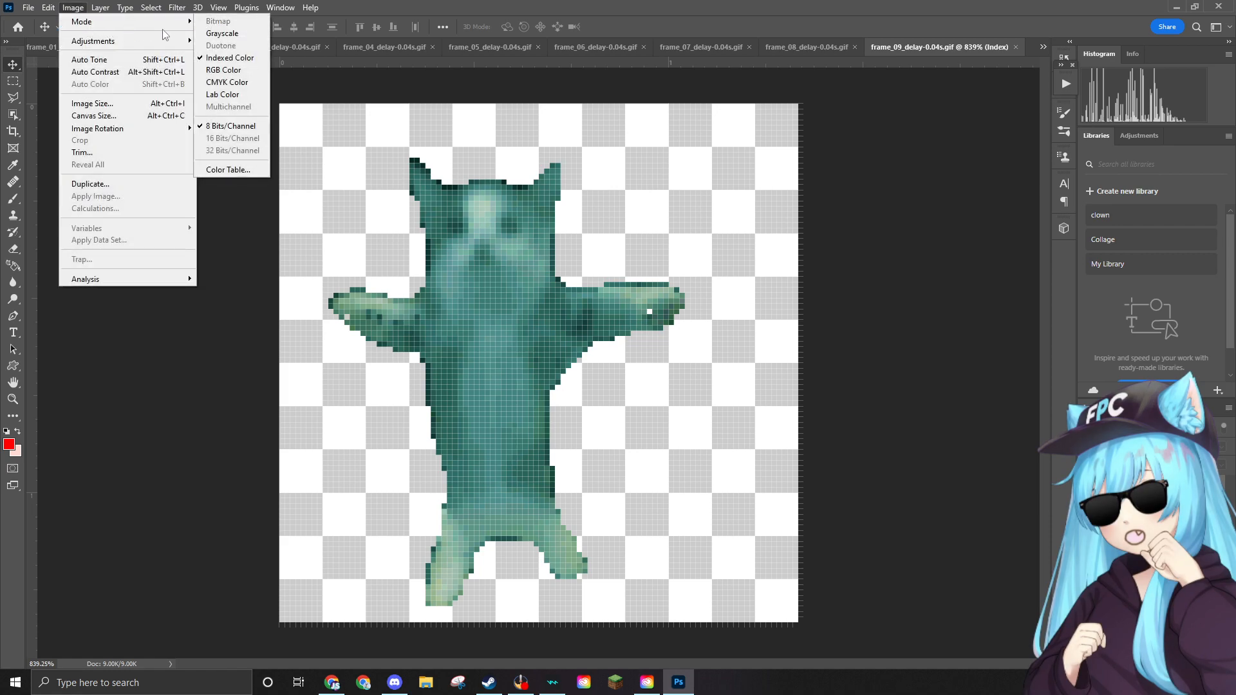
{"action": "left_click", "coordinate": [222, 69]}
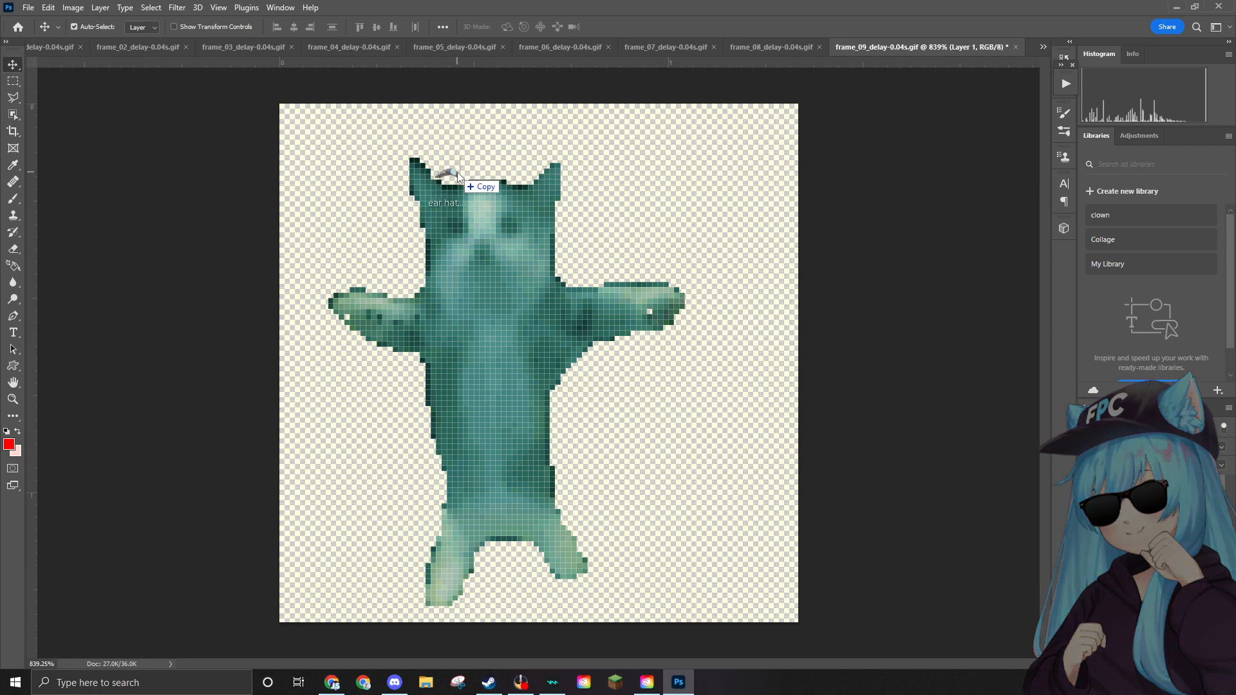
Place the ear hat in frame_09, scaled to about 9.30%, on top of the cat's head covering its ears.
{"action": "key", "text": "ctrl+t"}
{"action": "left_click_drag", "start_coordinate": [733, 104], "coordinate": [587, 297]}
{"action": "left_click_drag", "start_coordinate": [509, 419], "coordinate": [565, 118]}
{"action": "scroll", "coordinate": [627, 177], "scroll_direction": "down", "scroll_amount": 1}
{"action": "left_click_drag", "start_coordinate": [487, 223], "coordinate": [508, 191]}
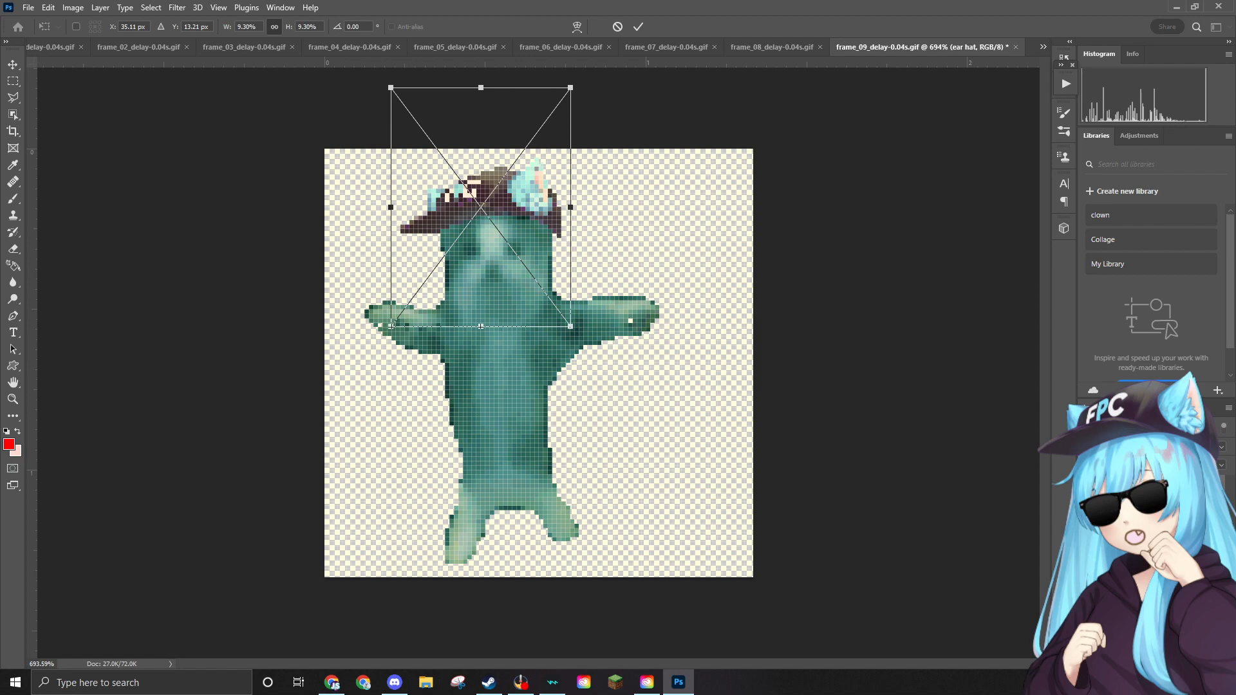
{"action": "key", "text": "Return"}
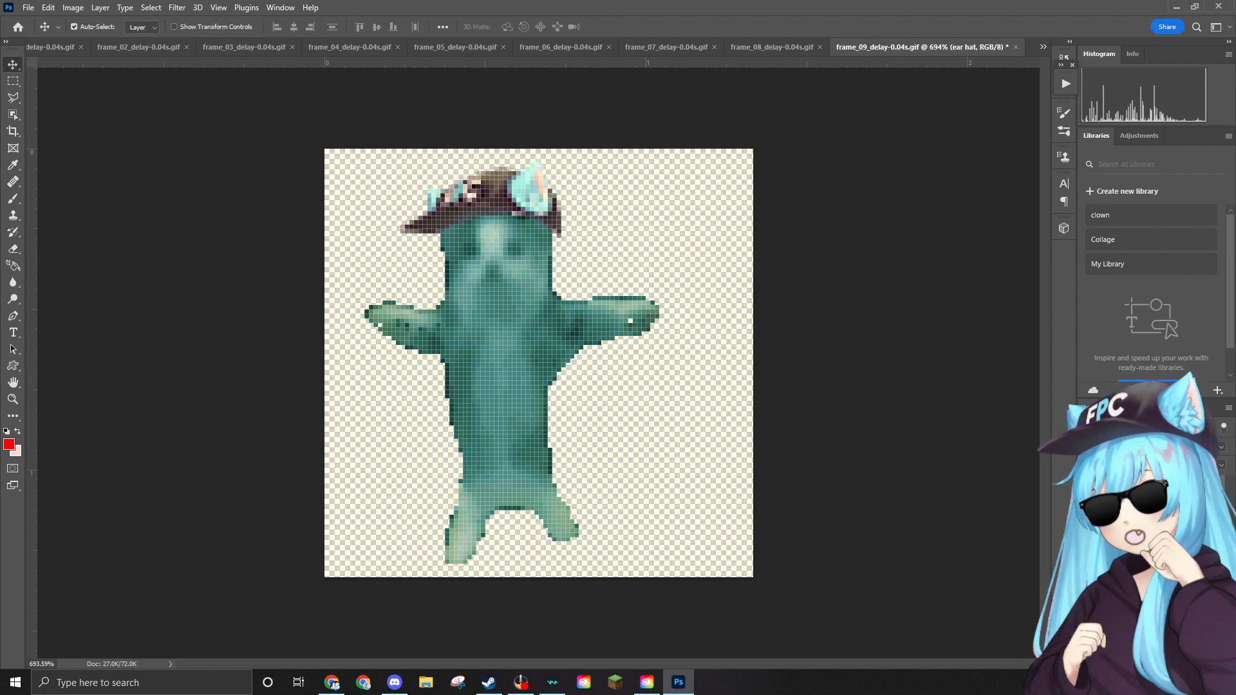
Place the transparent sunglasses image in frame_09, scaled down to the cat's face width, over its eyes below the hat brim.
{"action": "key", "text": "ctrl+v"}
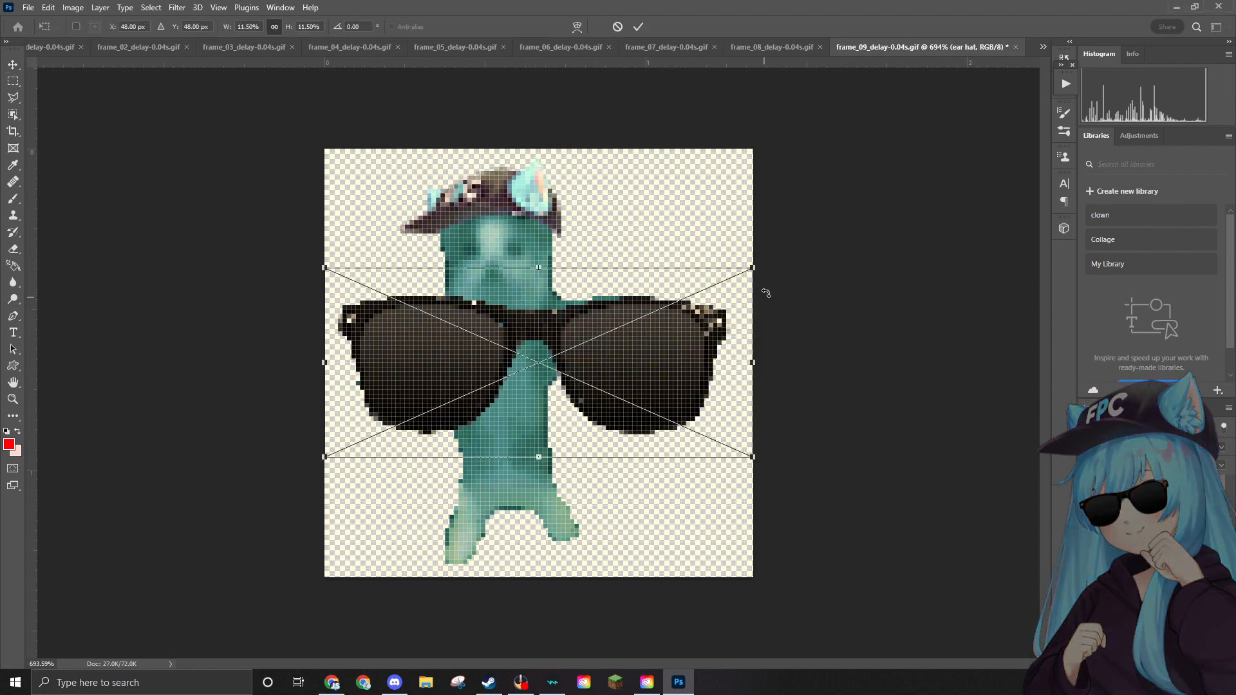
{"action": "left_click_drag", "start_coordinate": [751, 270], "coordinate": [487, 386]}
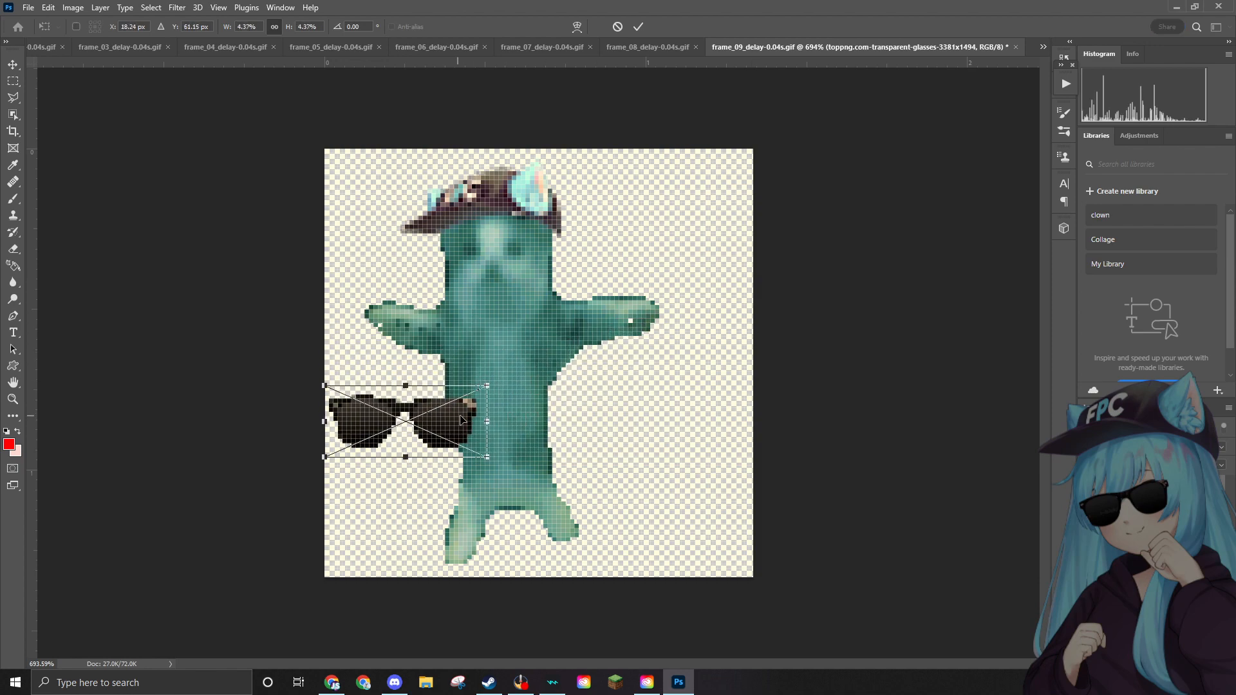
{"action": "left_click_drag", "start_coordinate": [458, 450], "coordinate": [532, 288]}
{"action": "left_click_drag", "start_coordinate": [561, 228], "coordinate": [523, 244]}
{"action": "key", "text": "Return"}
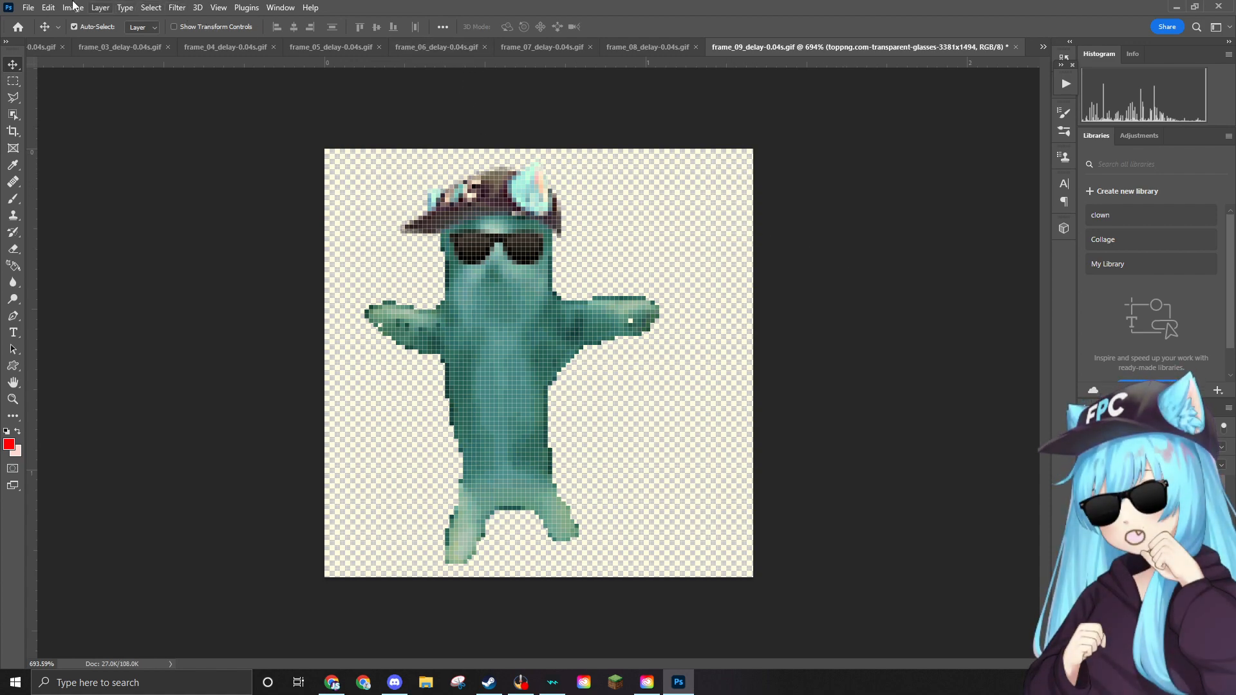
Quick-export the finished frame_09 image as frame_09_delay-0.04s.png in the Edited folder.
{"action": "left_click", "coordinate": [27, 7]}
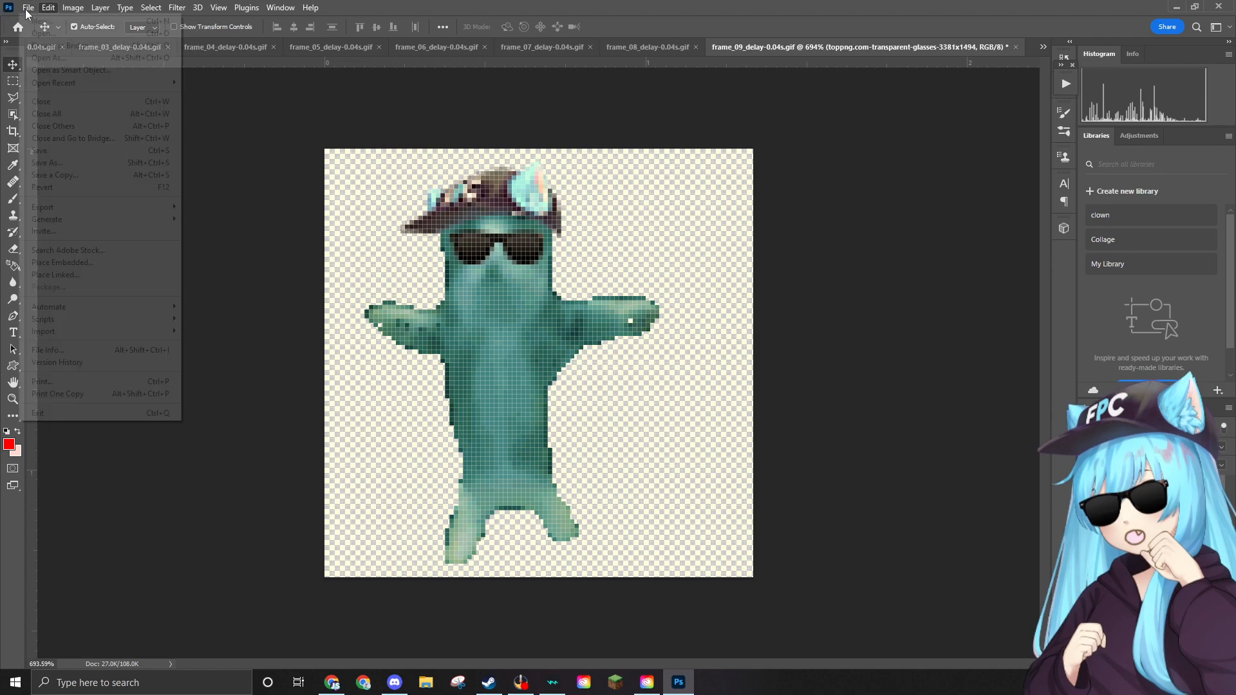
{"action": "mouse_move", "coordinate": [135, 211]}
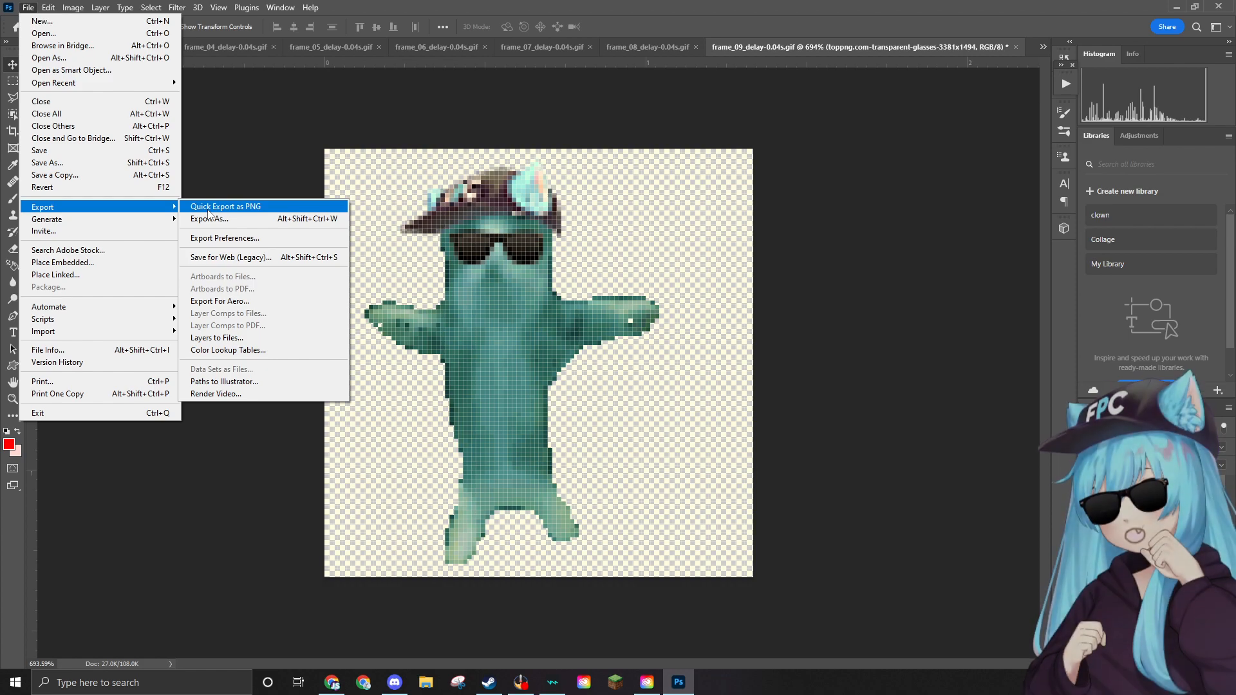
{"action": "left_click", "coordinate": [208, 213]}
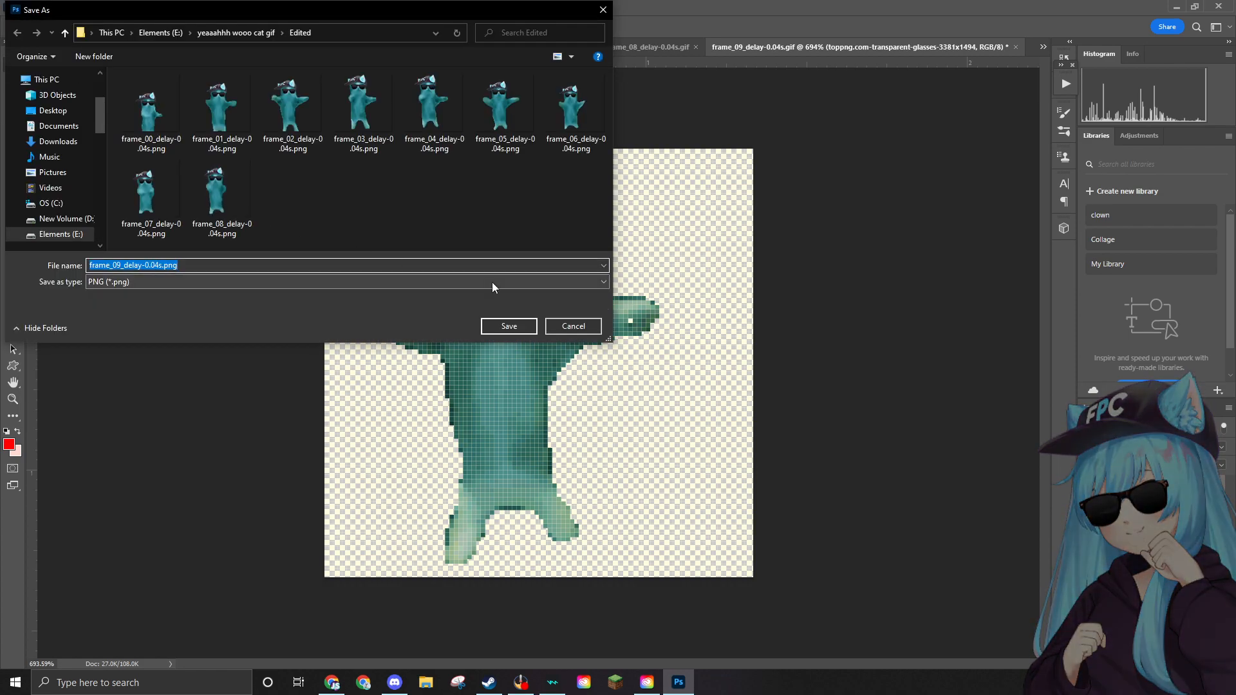
{"action": "left_click", "coordinate": [515, 327]}
Delete the finished frame_09_delay-0.04s.gif from the yeaaahhh wooo cat gif folder.
{"action": "left_click", "coordinate": [28, 8]}
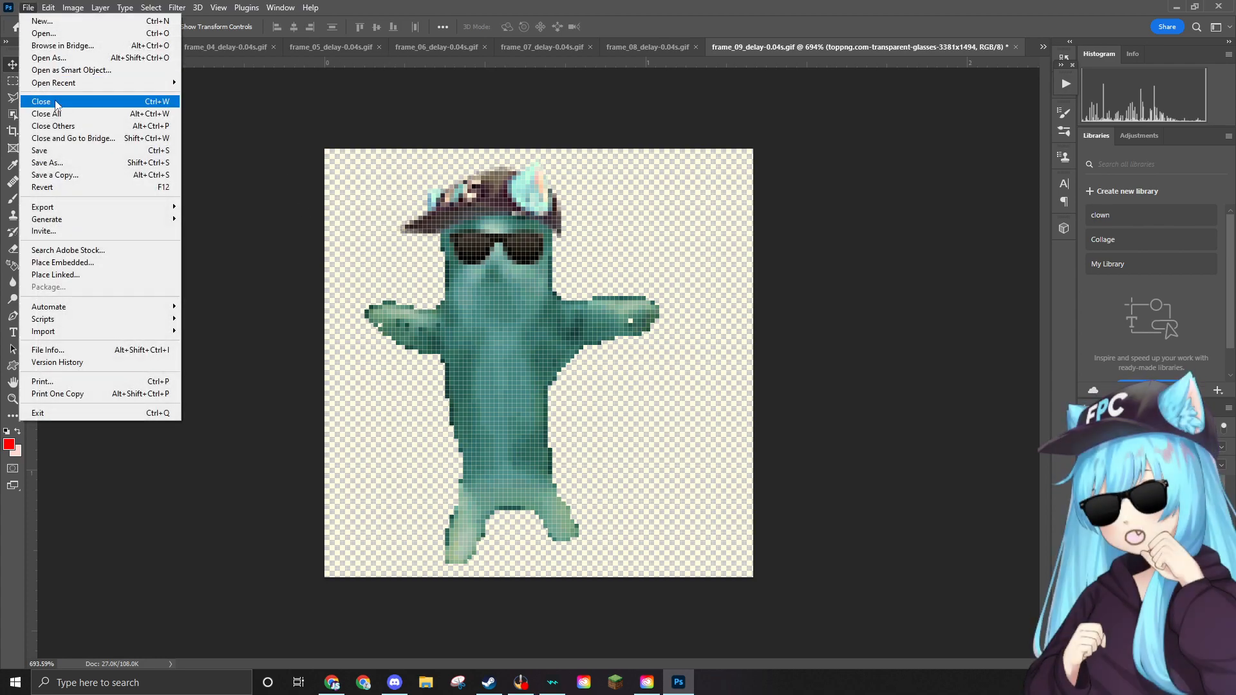
{"action": "left_click", "coordinate": [43, 33]}
{"action": "left_click", "coordinate": [219, 113]}
{"action": "key", "text": "Delete"}
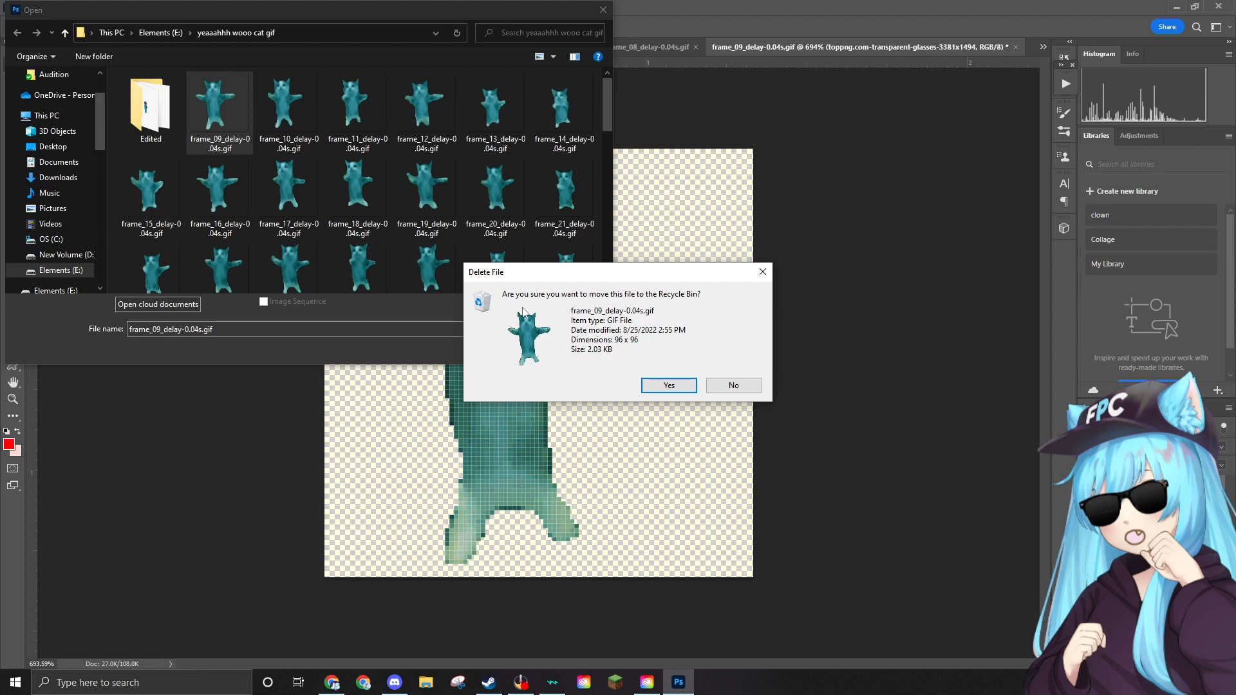
{"action": "left_click", "coordinate": [668, 385]}
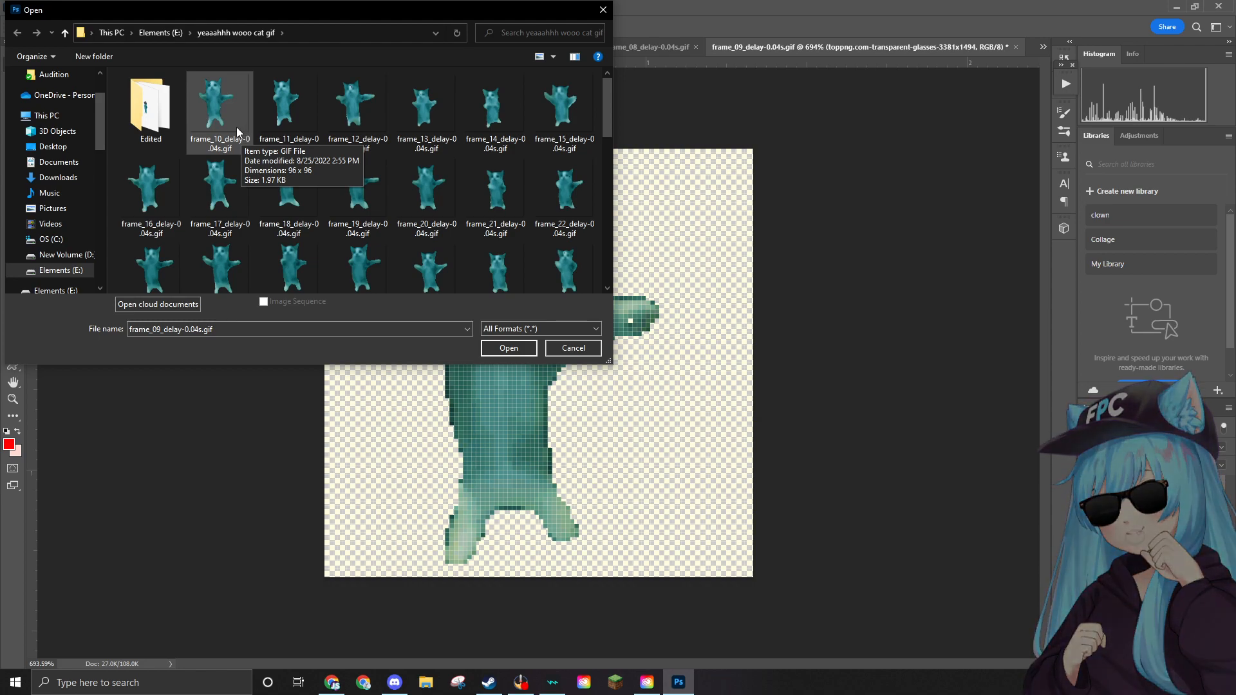
Open frame_10_delay-0.04s.gif and convert its color mode to RGB Color.
{"action": "left_click", "coordinate": [237, 126]}
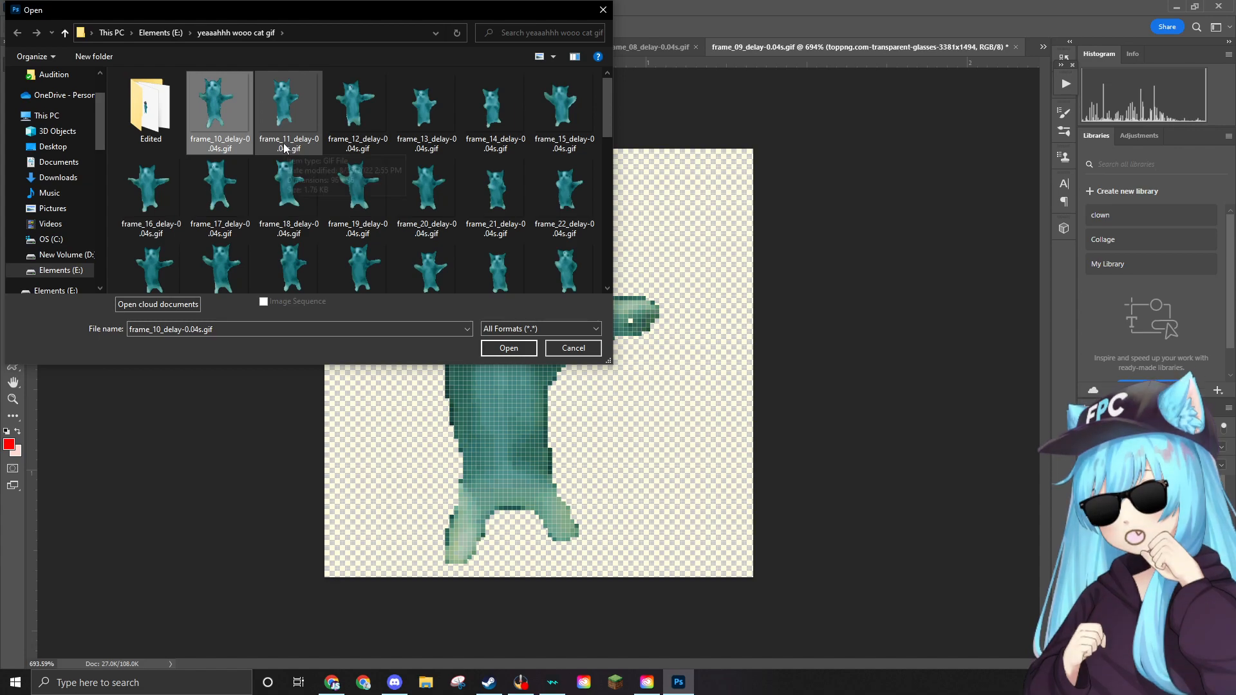
{"action": "left_click", "coordinate": [494, 346]}
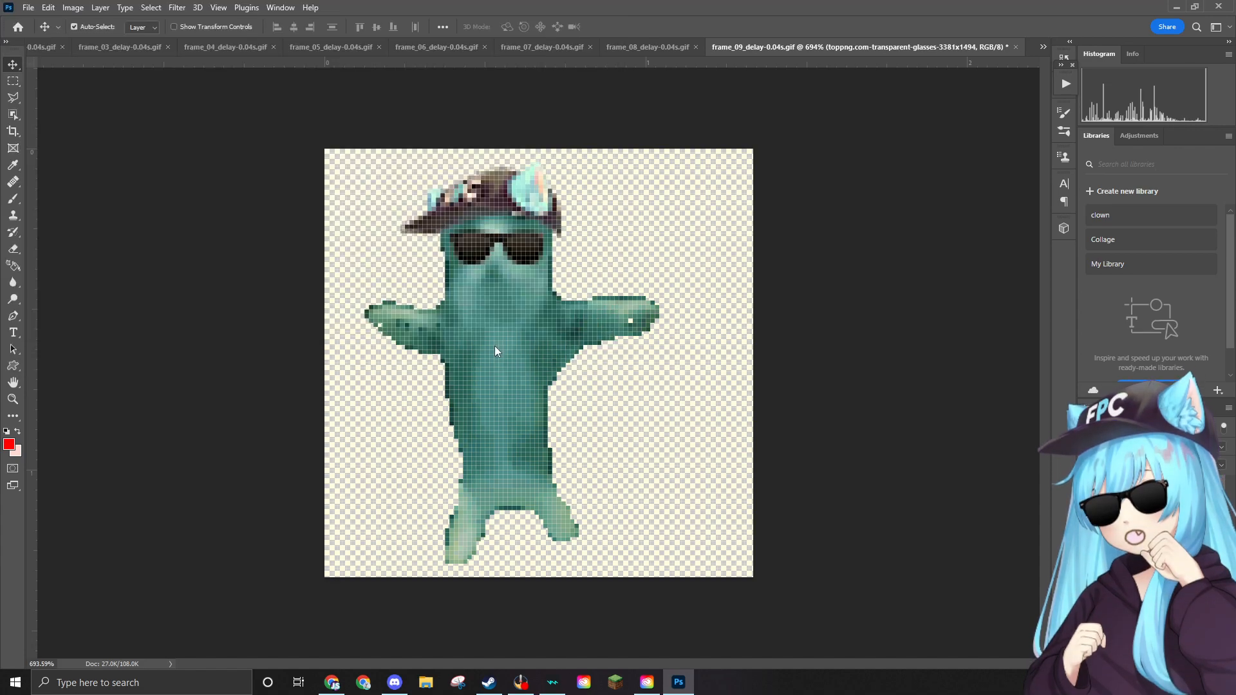
{"action": "scroll", "coordinate": [512, 341], "scroll_direction": "up", "scroll_amount": 8}
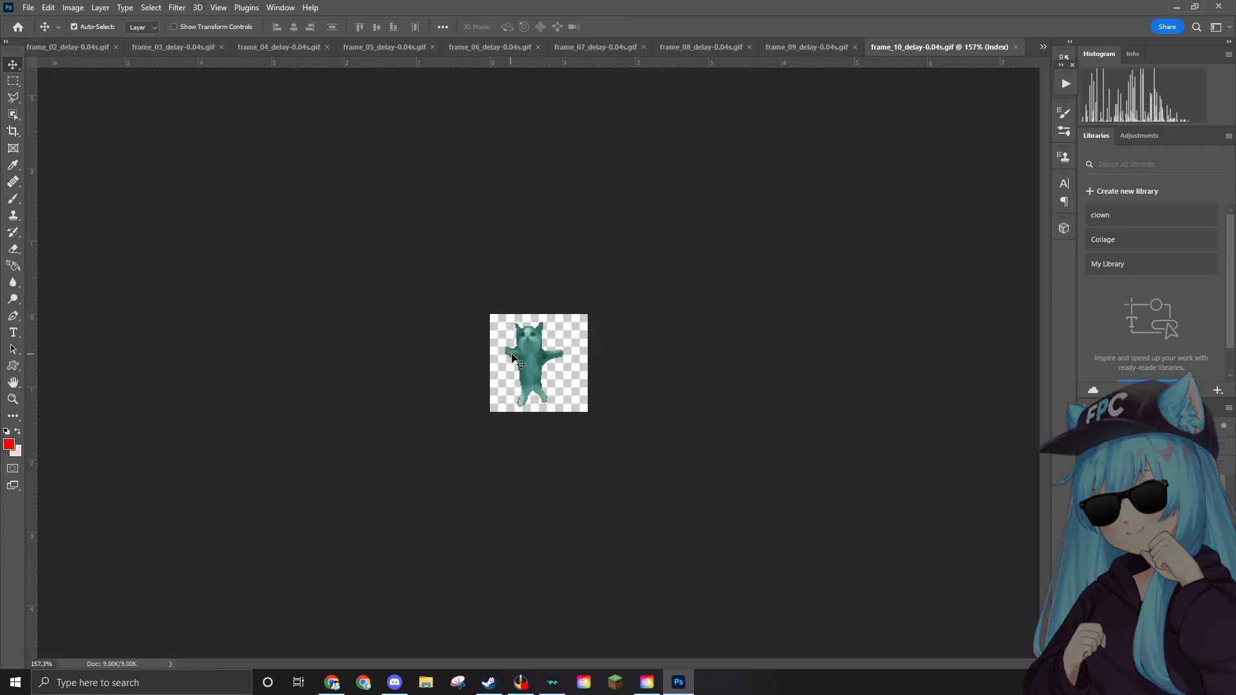
{"action": "left_click", "coordinate": [101, 8]}
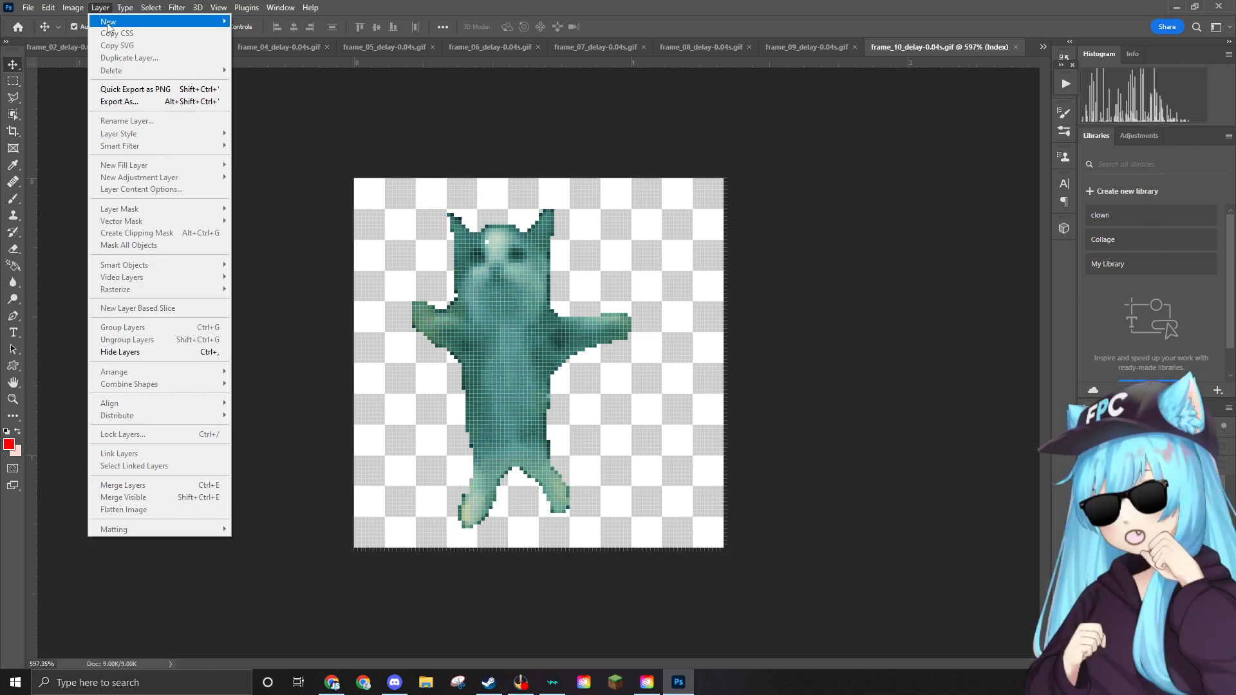
{"action": "mouse_move", "coordinate": [73, 7]}
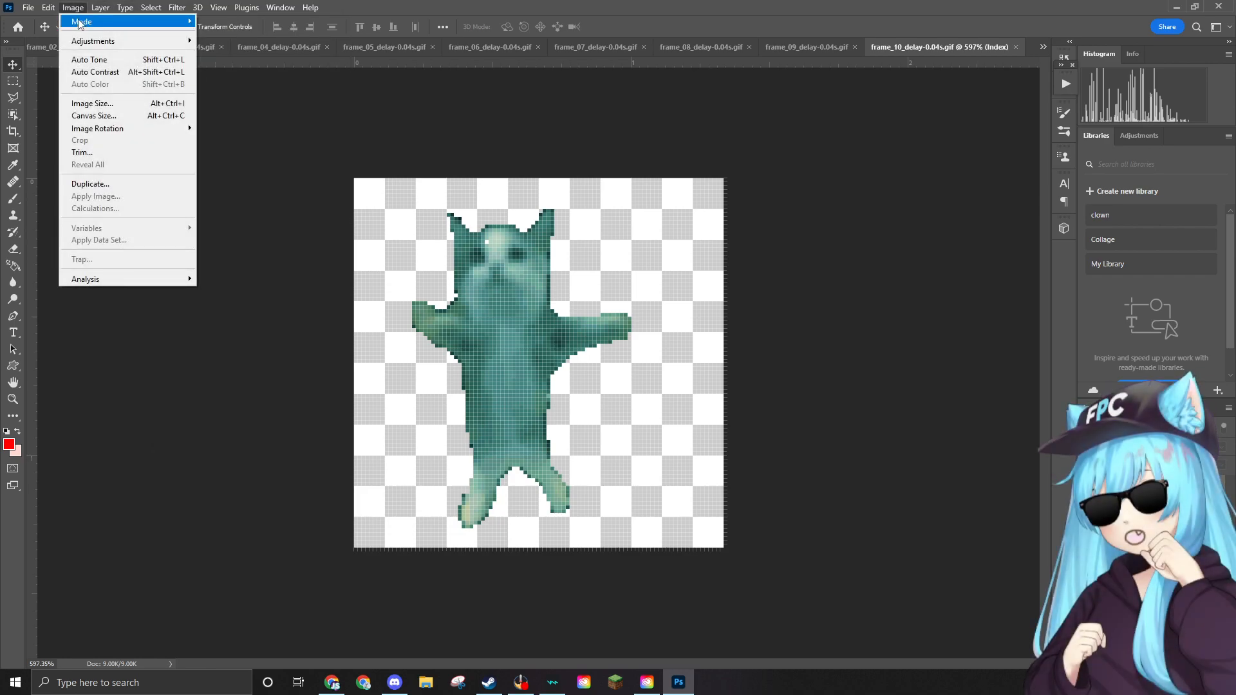
{"action": "left_click", "coordinate": [223, 69]}
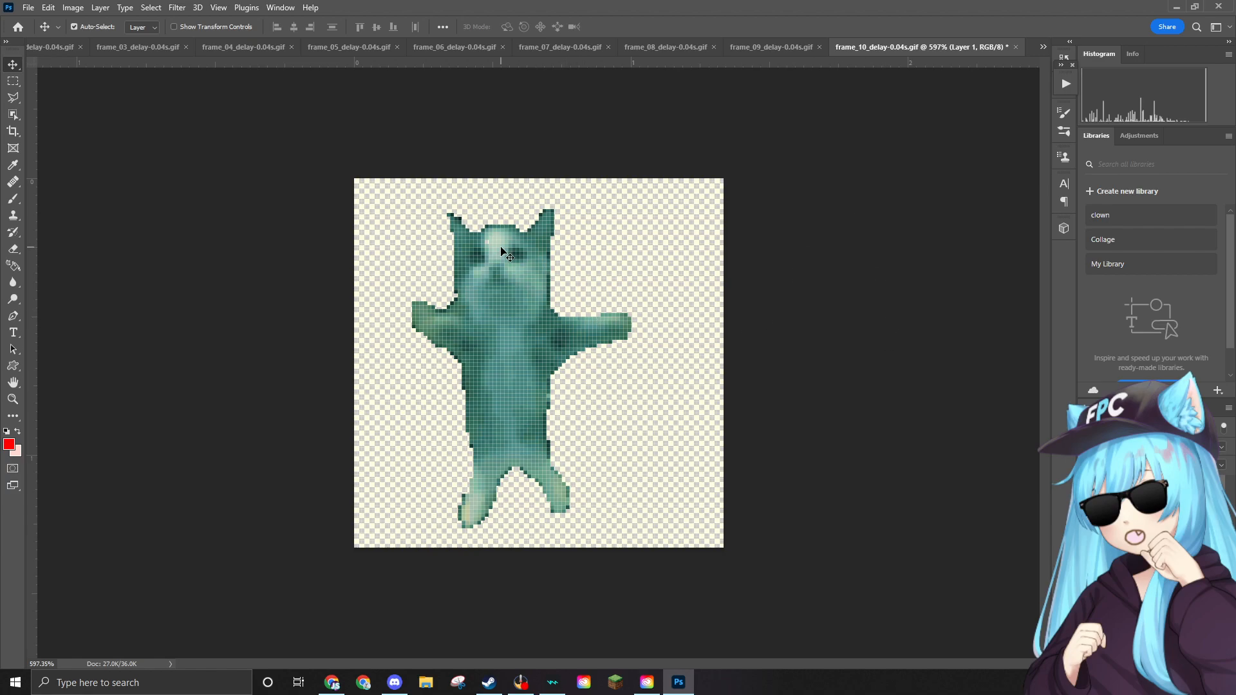
Place the ear hat from the library in frame_10, scaled to about 9.25%, on top of the cat's head.
{"action": "scroll", "coordinate": [456, 227], "scroll_direction": "up", "scroll_amount": 3}
{"action": "scroll", "coordinate": [453, 228], "scroll_direction": "down", "scroll_amount": 3}
{"action": "scroll", "coordinate": [450, 229], "scroll_direction": "up", "scroll_amount": 1}
{"action": "left_click_drag", "start_coordinate": [1133, 255], "coordinate": [502, 297]}
{"action": "left_click_drag", "start_coordinate": [690, 160], "coordinate": [567, 321]}
{"action": "left_click_drag", "start_coordinate": [500, 388], "coordinate": [507, 161]}
{"action": "left_click_drag", "start_coordinate": [574, 96], "coordinate": [564, 109]}
{"action": "left_click_drag", "start_coordinate": [524, 208], "coordinate": [530, 195]}
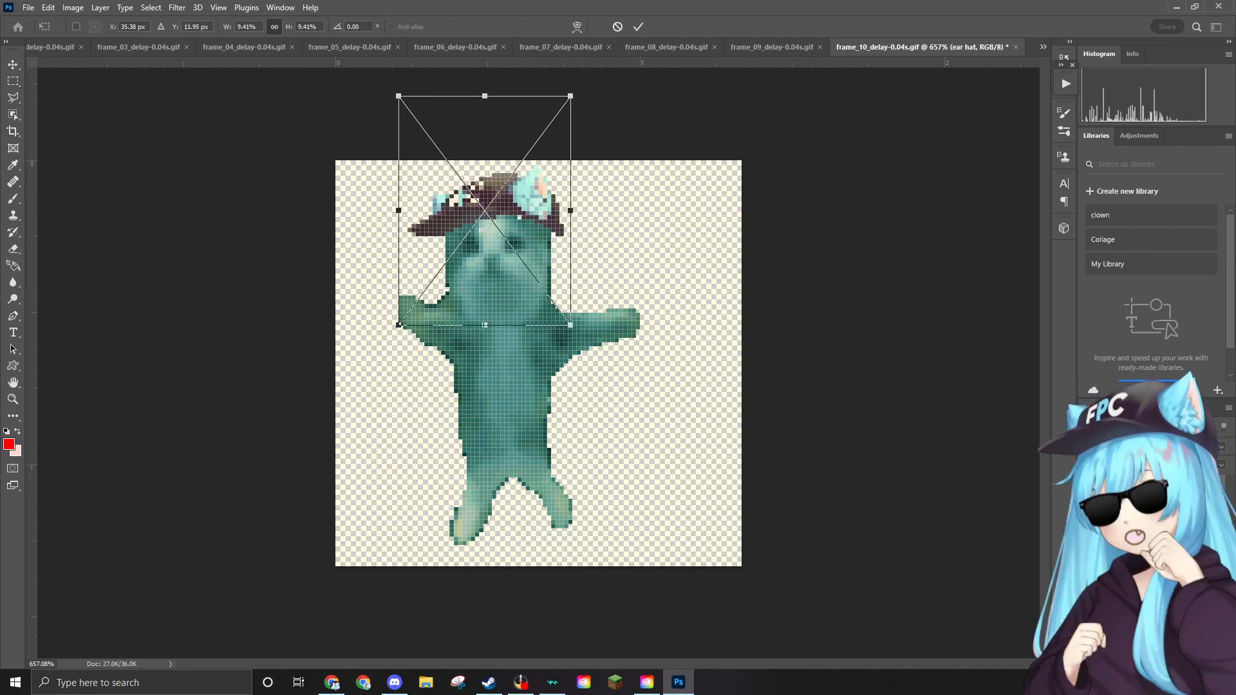
{"action": "left_click_drag", "start_coordinate": [570, 96], "coordinate": [568, 99]}
{"action": "left_click_drag", "start_coordinate": [523, 211], "coordinate": [524, 203]}
{"action": "key", "text": "Return"}
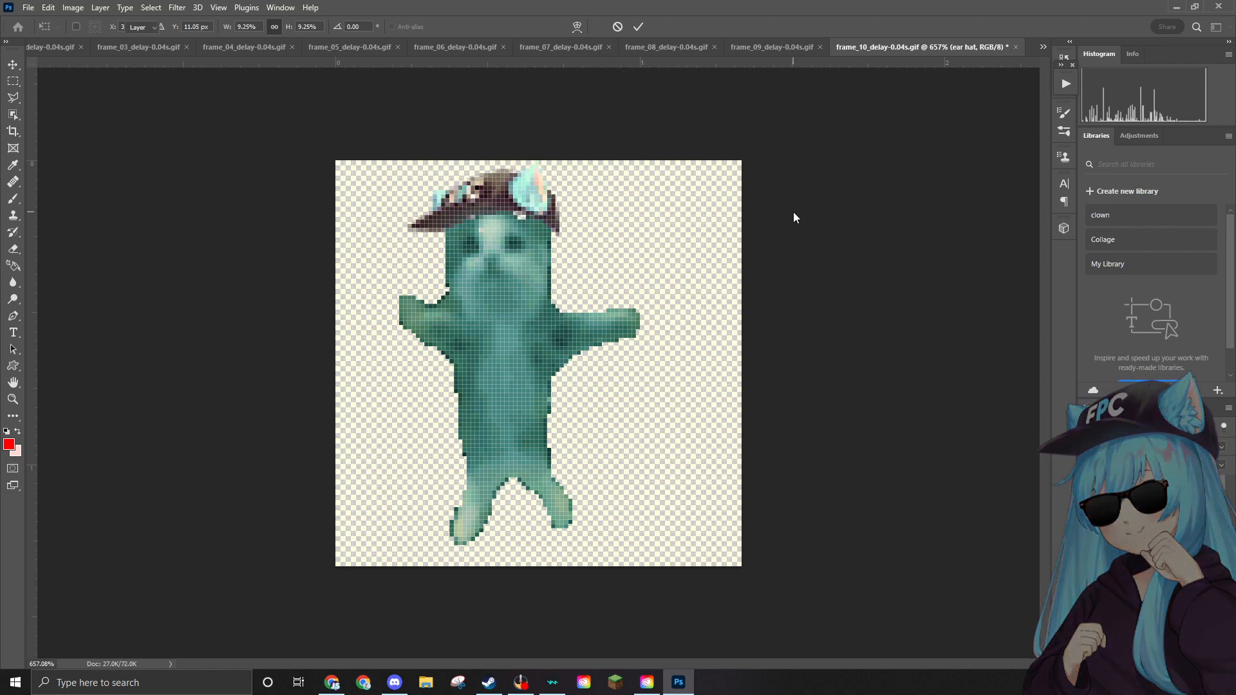
Place the transparent sunglasses image in frame_10, scaled down to the cat's face width, over its eyes just under the hat.
{"action": "left_click_drag", "start_coordinate": [1232, 232], "coordinate": [529, 291]}
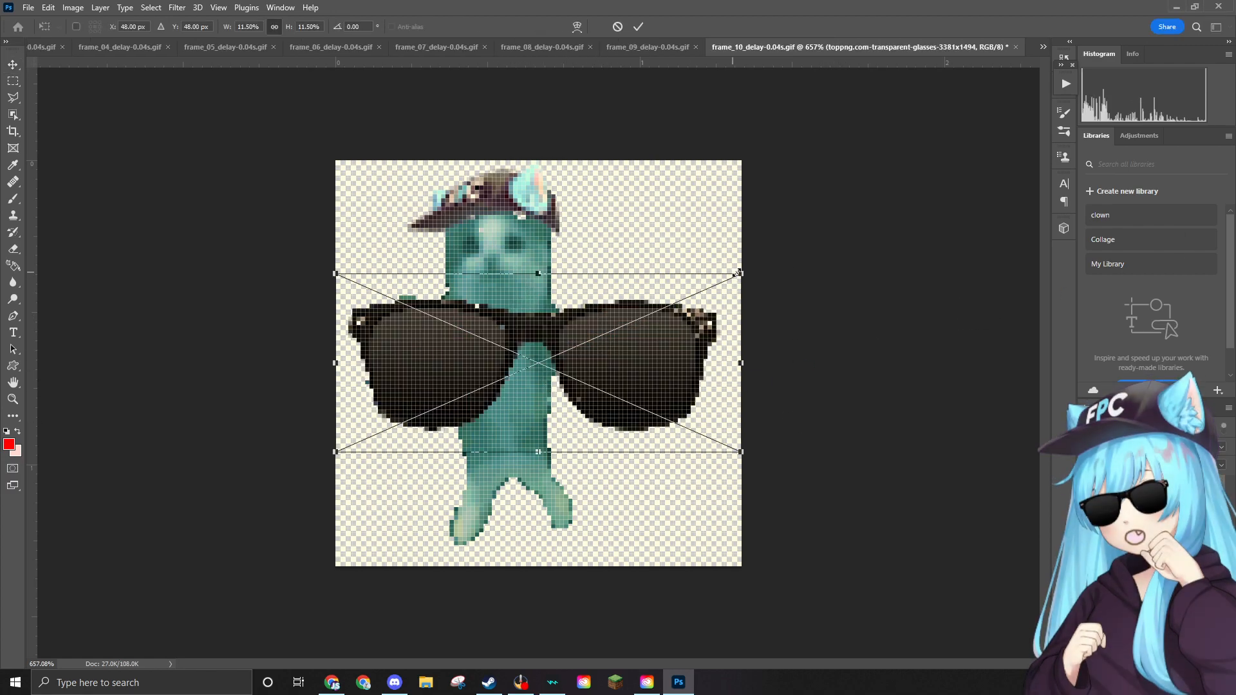
{"action": "left_click_drag", "start_coordinate": [734, 277], "coordinate": [437, 408]}
{"action": "left_click_drag", "start_coordinate": [426, 411], "coordinate": [533, 239]}
{"action": "key", "text": "Return"}
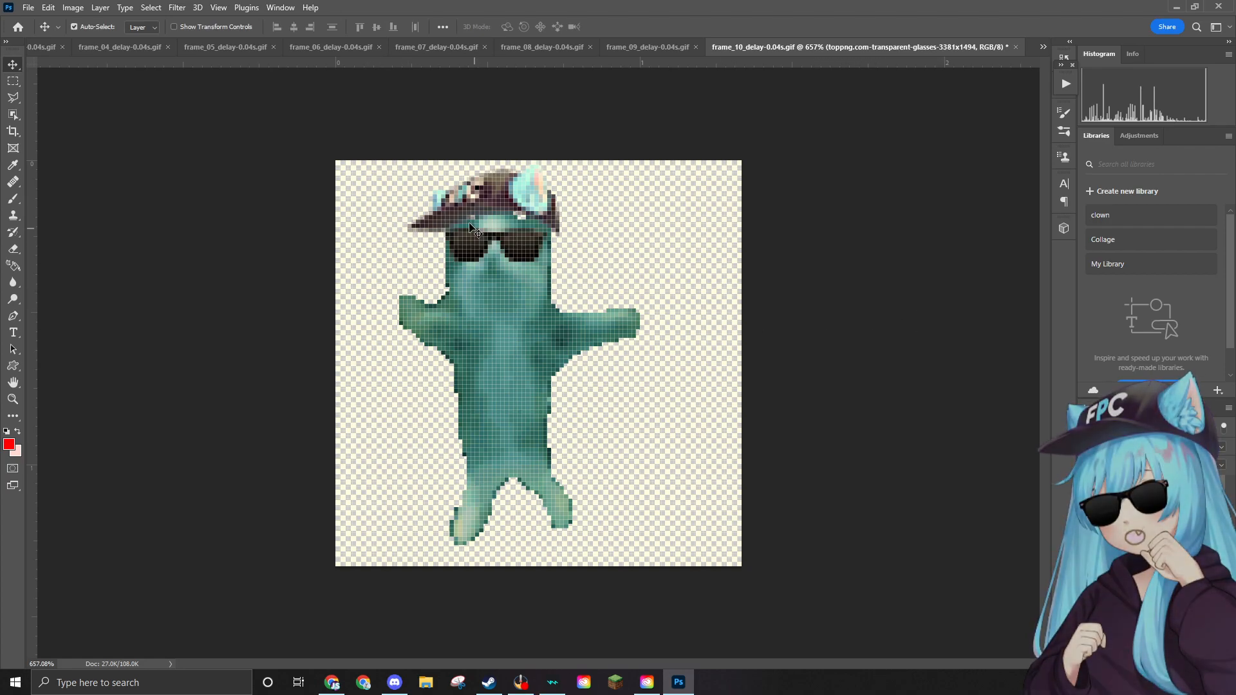
Examine the hat and sunglasses placement on the frame_10 cat at several magnifications.
{"action": "scroll", "coordinate": [469, 193], "scroll_direction": "down", "scroll_amount": 3}
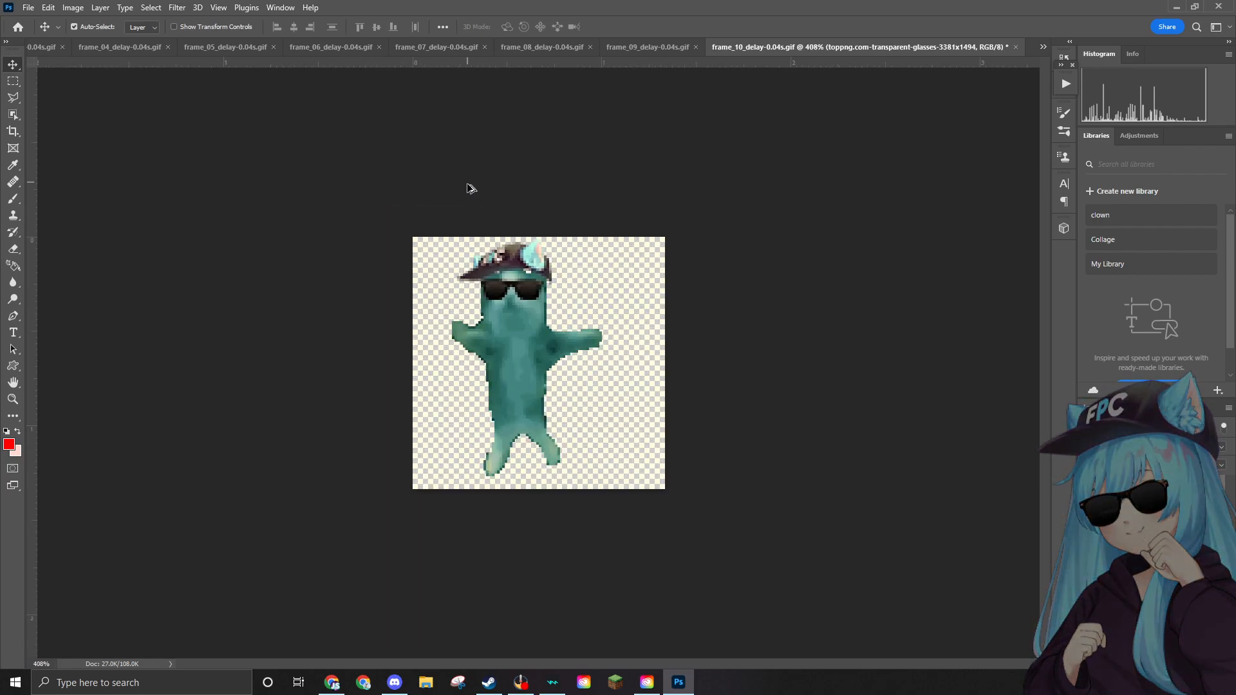
{"action": "scroll", "coordinate": [500, 222], "scroll_direction": "up", "scroll_amount": 1}
{"action": "scroll", "coordinate": [492, 242], "scroll_direction": "down", "scroll_amount": 1}
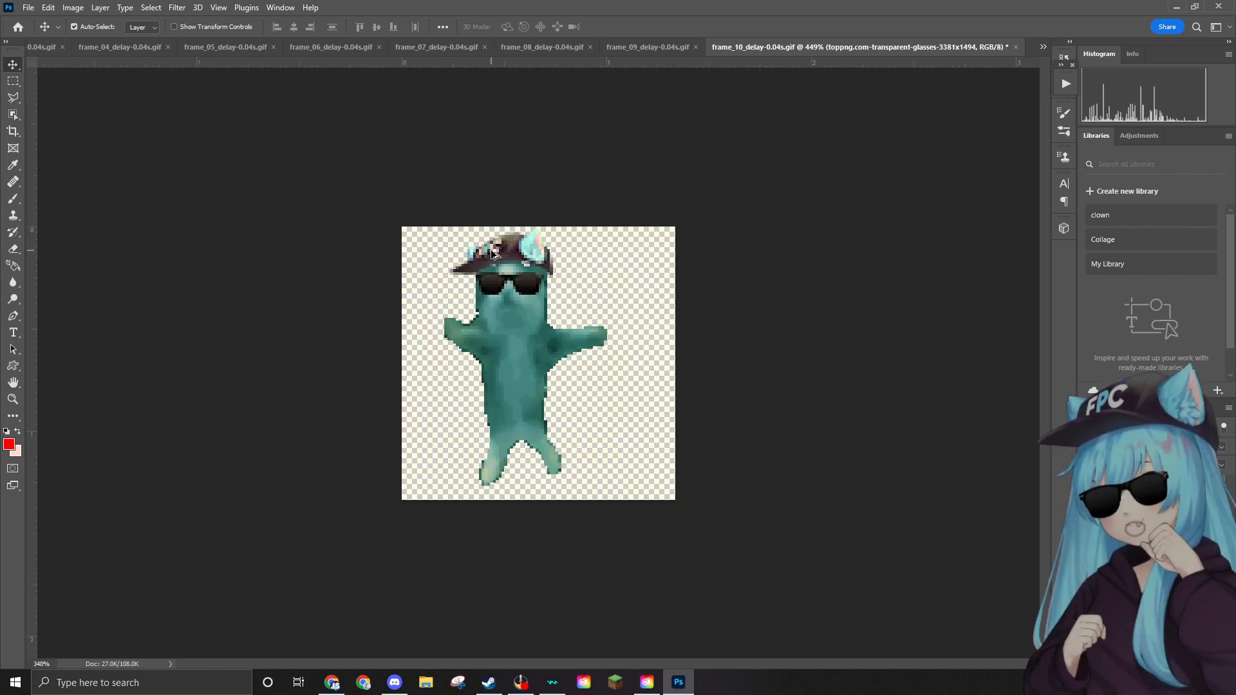
{"action": "scroll", "coordinate": [494, 256], "scroll_direction": "up", "scroll_amount": 3}
{"action": "scroll", "coordinate": [495, 259], "scroll_direction": "up", "scroll_amount": 1}
{"action": "scroll", "coordinate": [496, 257], "scroll_direction": "down", "scroll_amount": 1}
{"action": "scroll", "coordinate": [493, 248], "scroll_direction": "down", "scroll_amount": 1}
{"action": "scroll", "coordinate": [492, 235], "scroll_direction": "up", "scroll_amount": 1}
{"action": "scroll", "coordinate": [493, 241], "scroll_direction": "down", "scroll_amount": 1}
{"action": "scroll", "coordinate": [493, 241], "scroll_direction": "up", "scroll_amount": 1}
Quick-export the finished frame_10 image as frame_10_delay-0.04s.png in the Edited folder.
{"action": "left_click", "coordinate": [28, 7]}
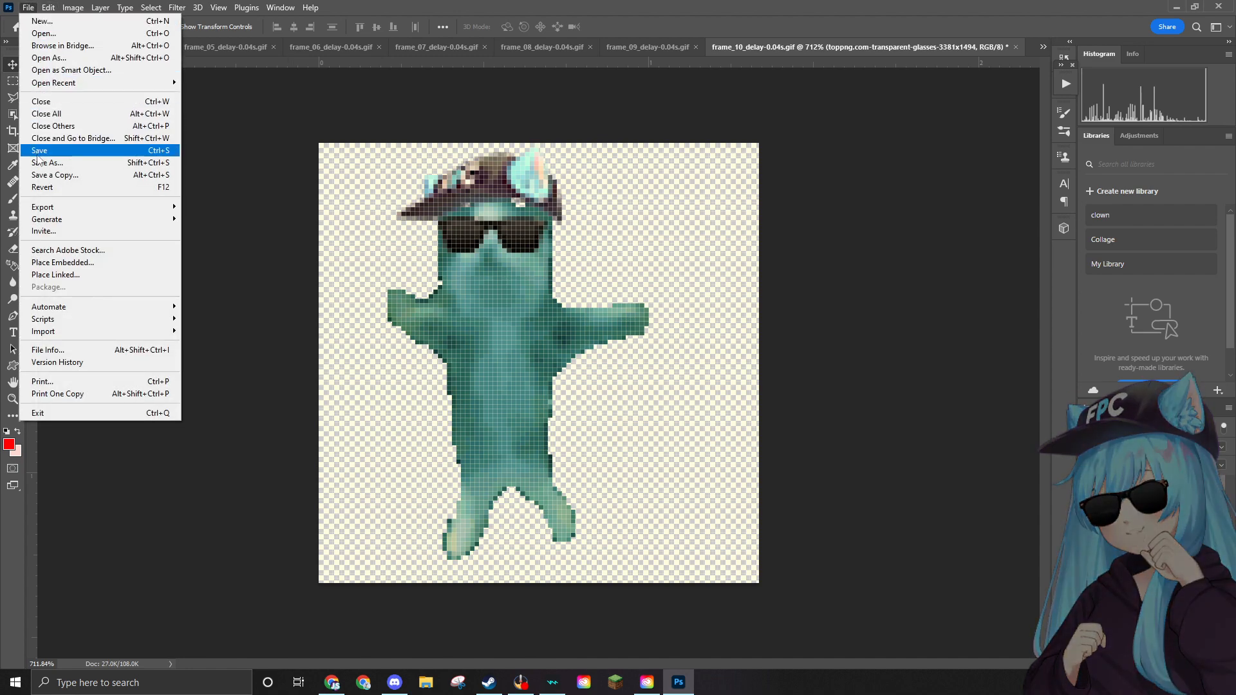
{"action": "mouse_move", "coordinate": [77, 206]}
{"action": "left_click", "coordinate": [206, 207]}
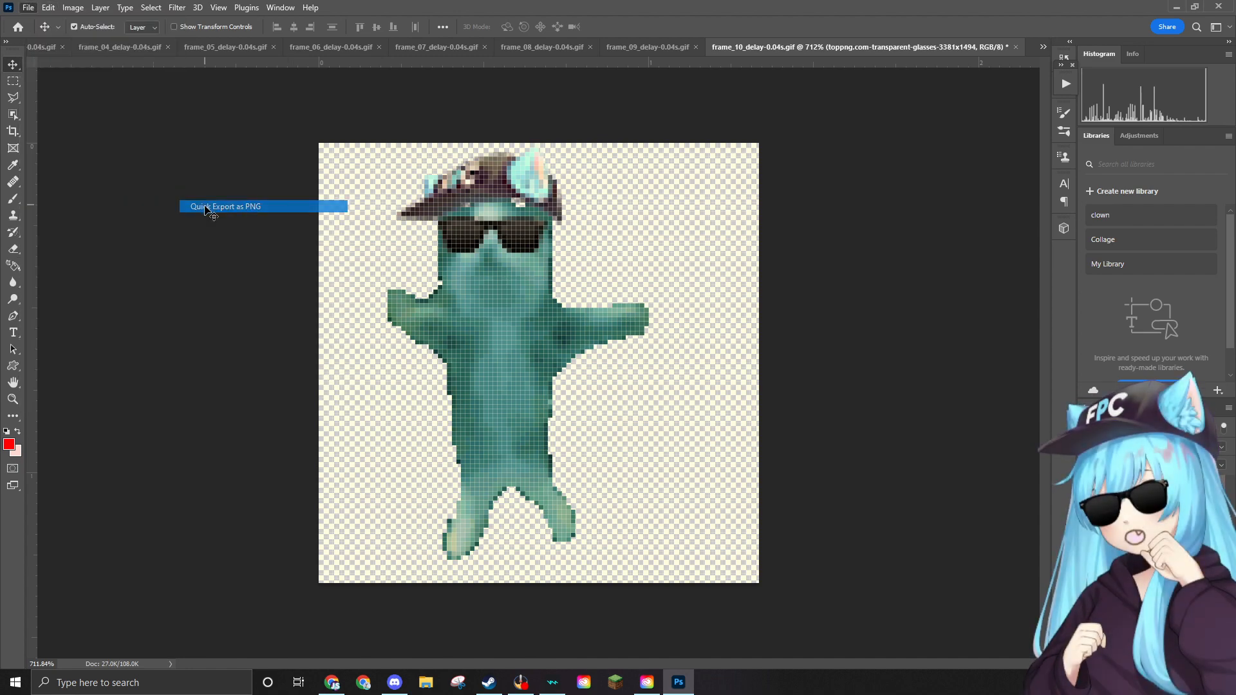
{"action": "left_click", "coordinate": [494, 327]}
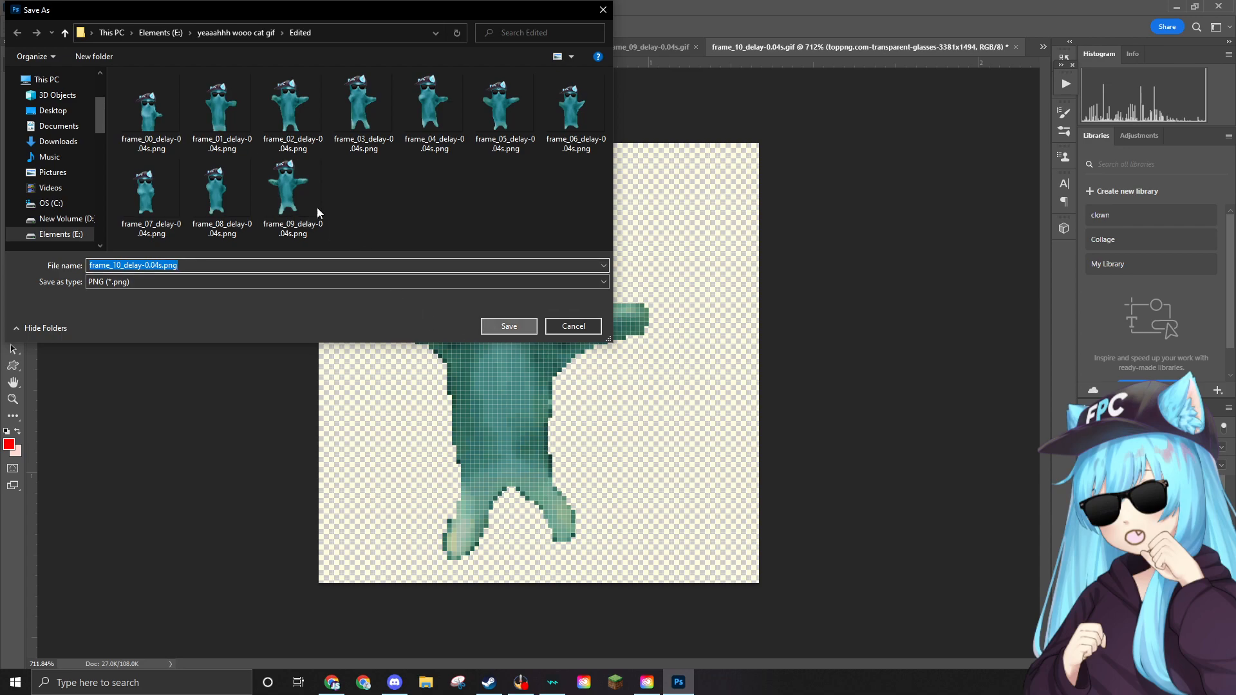
Delete the finished frame_10_delay-0.04s.gif from the yeaaahhh wooo cat gif folder and select frame_11_delay-0.04s.gif for opening.
{"action": "left_click", "coordinate": [28, 8]}
{"action": "mouse_move", "coordinate": [49, 7]}
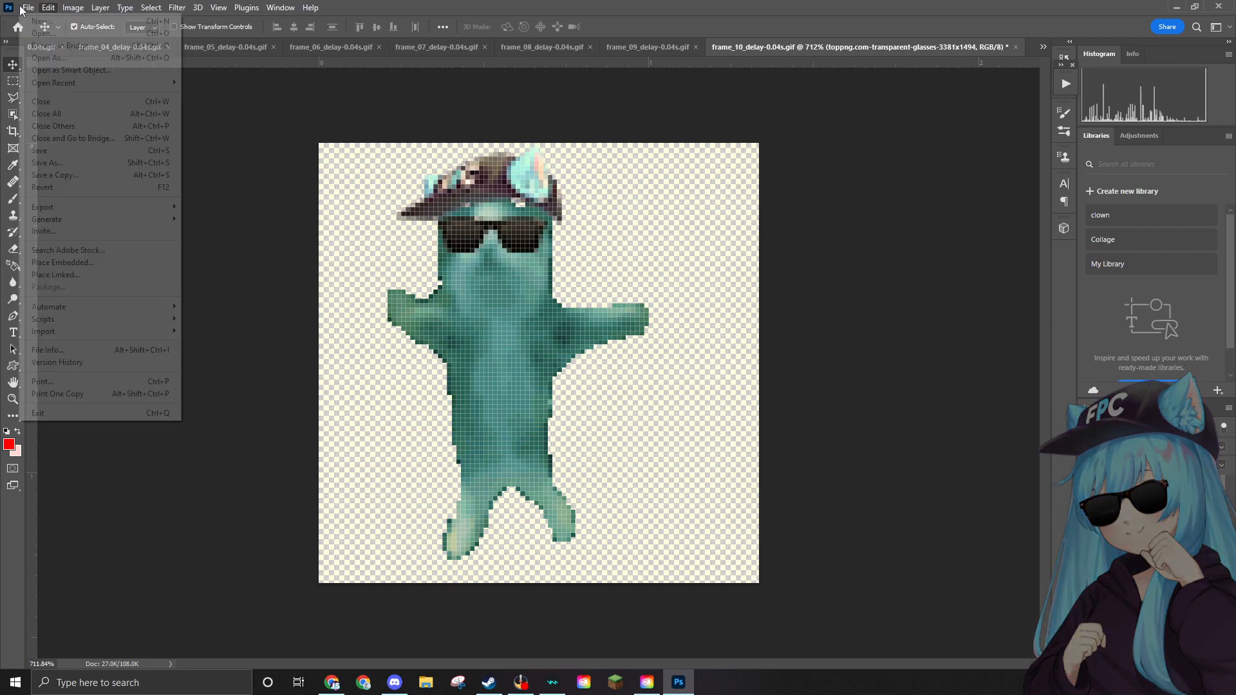
{"action": "left_click", "coordinate": [65, 33]}
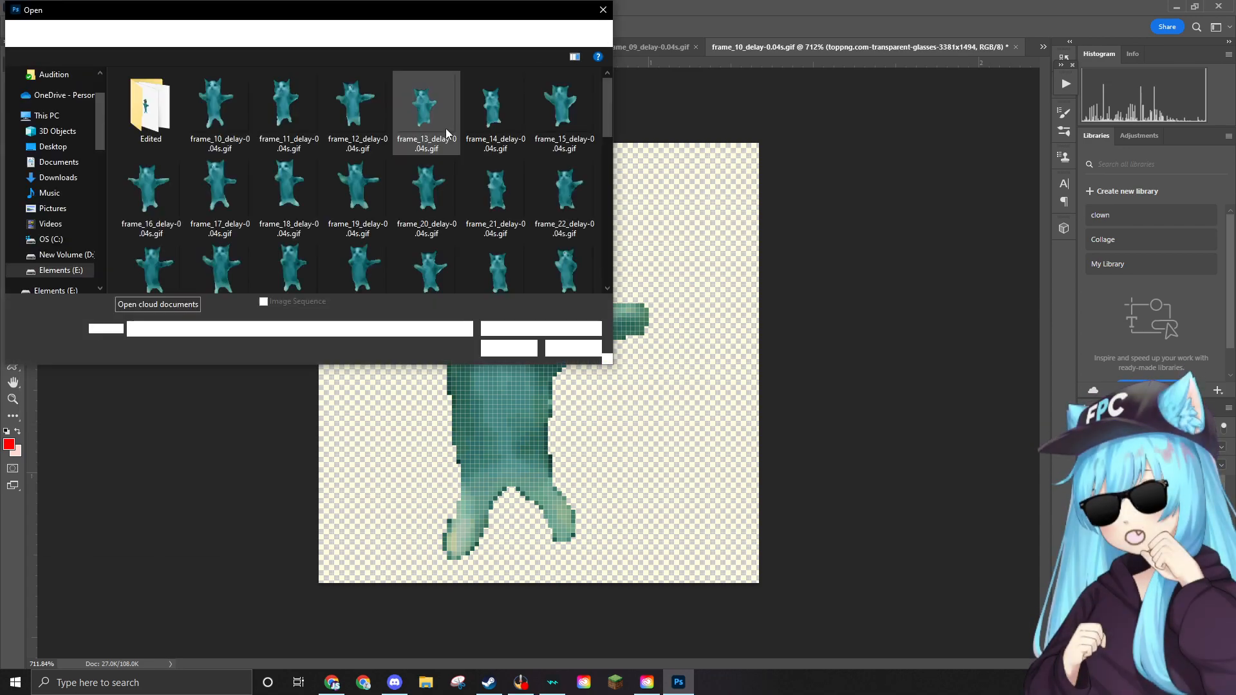
{"action": "left_click", "coordinate": [245, 101]}
{"action": "key", "text": "Delete"}
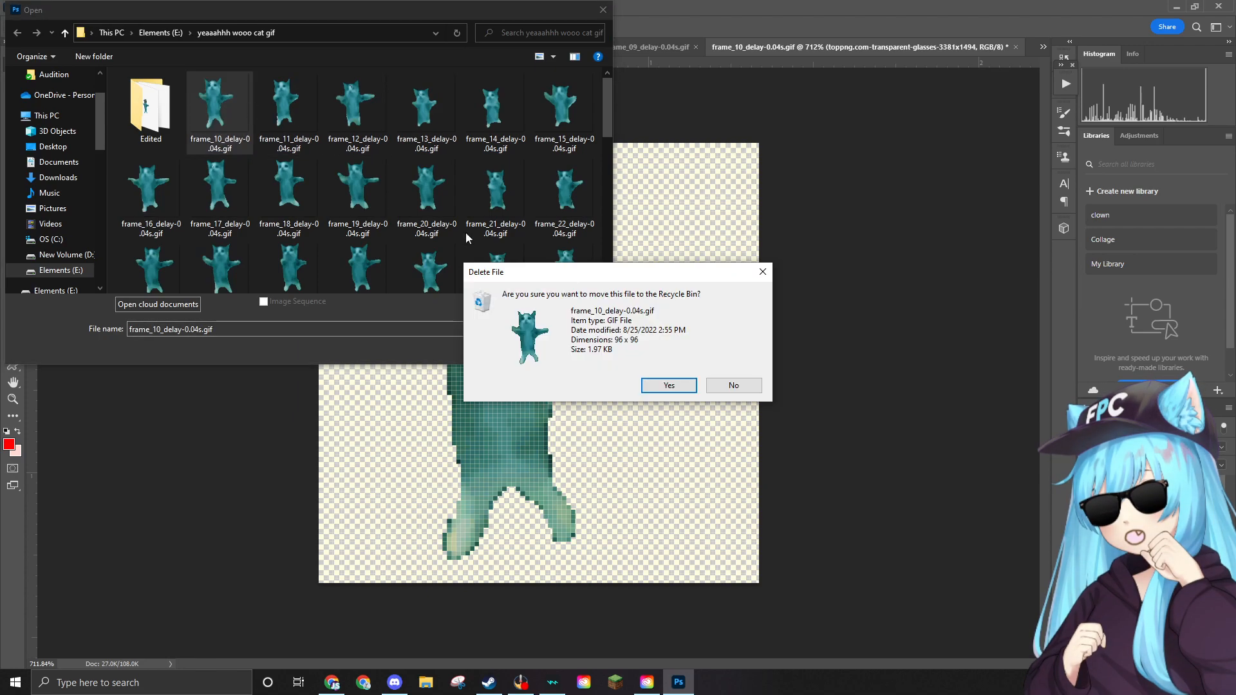
{"action": "left_click", "coordinate": [668, 385]}
{"action": "left_click", "coordinate": [240, 114]}
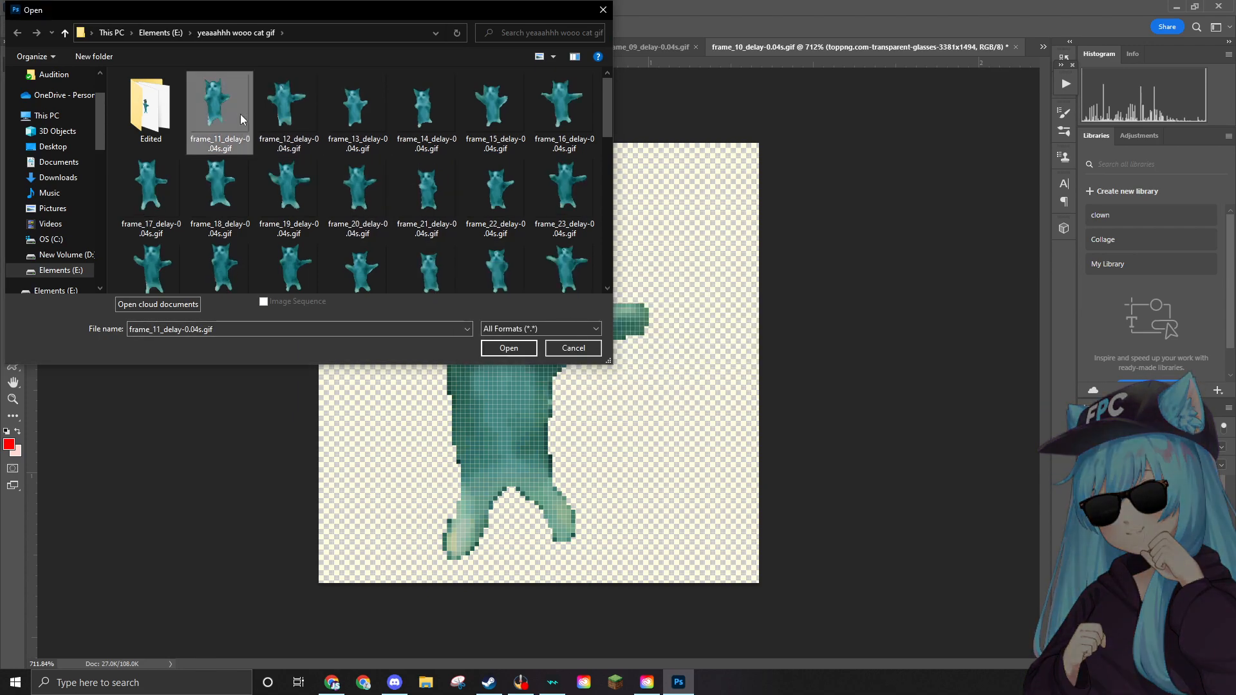
Open frame_11_delay-0.04s.gif and convert its colour mode from Indexed Color to RGB Color.
{"action": "left_click", "coordinate": [516, 345]}
{"action": "scroll", "coordinate": [496, 332], "scroll_direction": "up", "scroll_amount": 4}
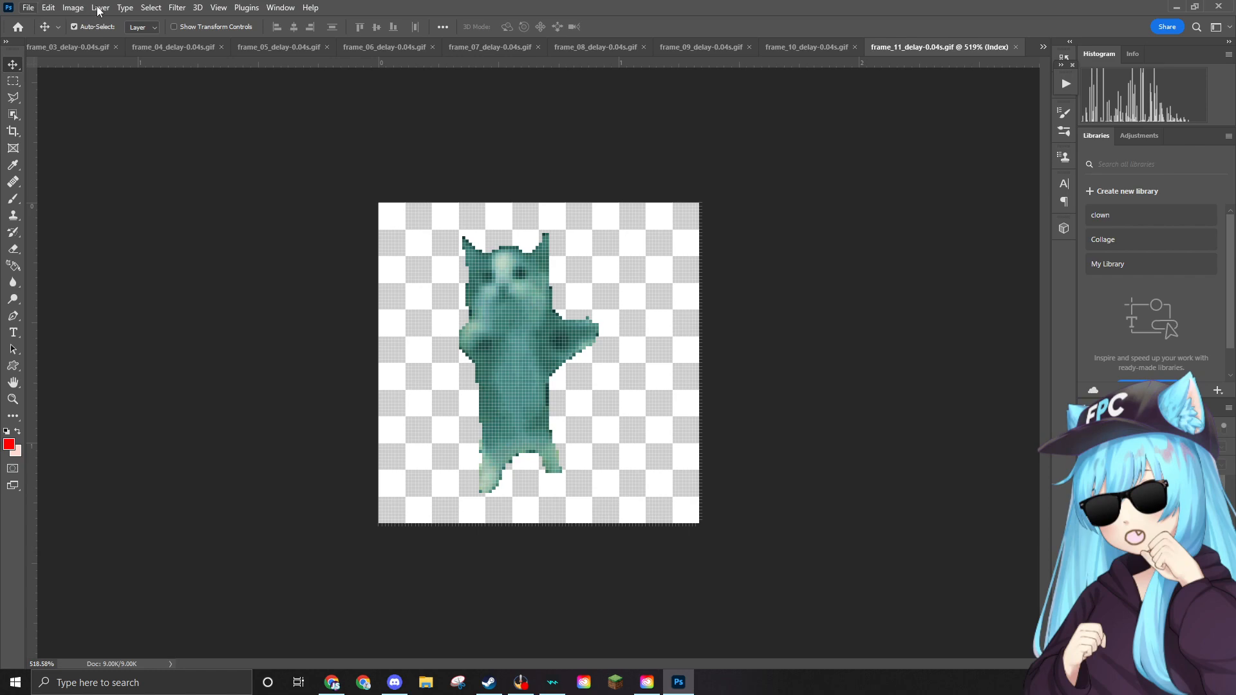
{"action": "left_click", "coordinate": [68, 9]}
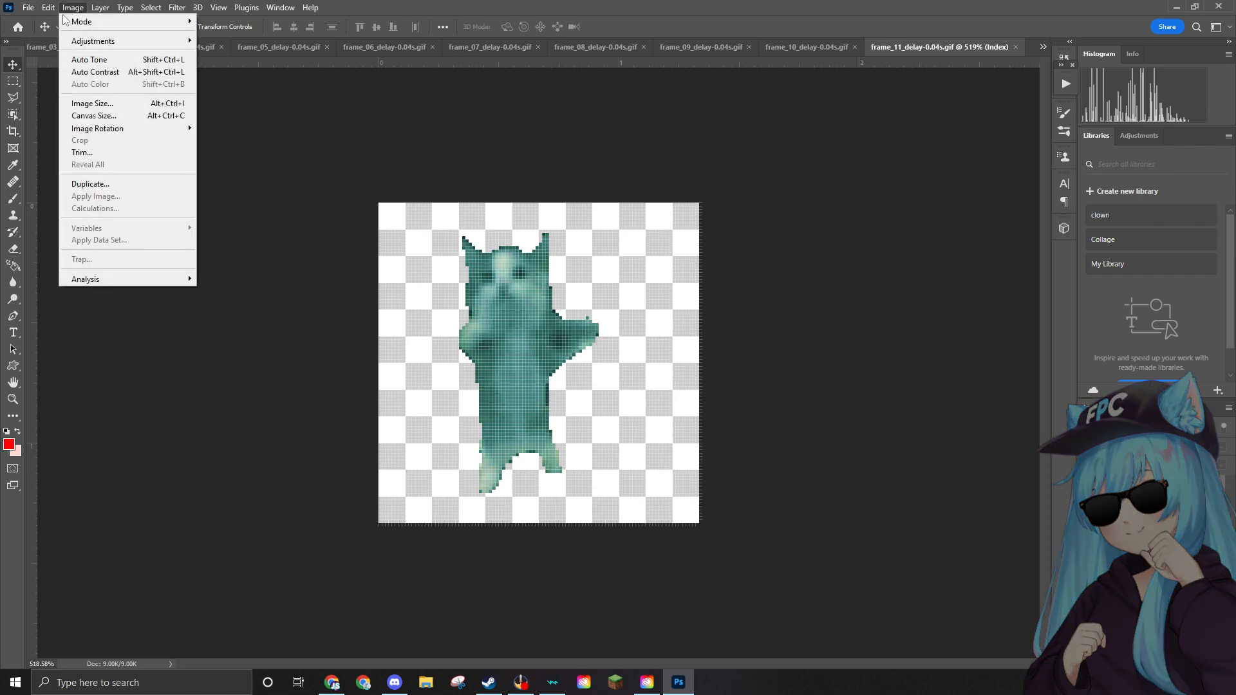
{"action": "mouse_move", "coordinate": [67, 23]}
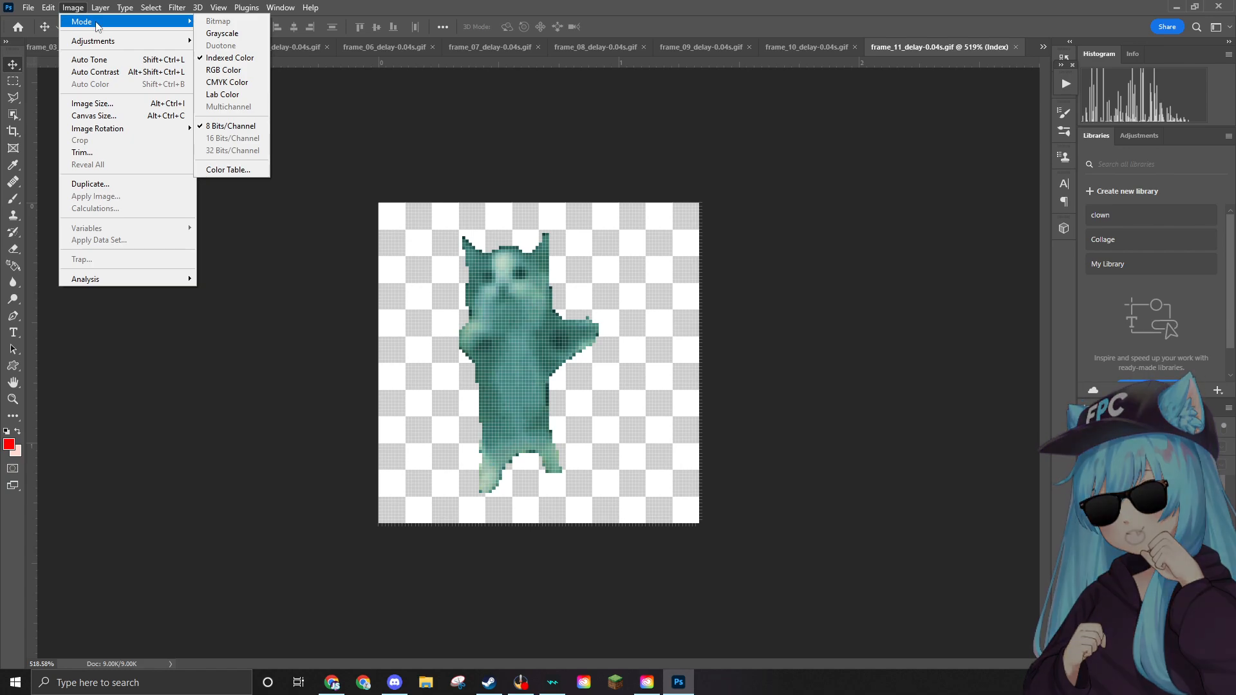
{"action": "mouse_move", "coordinate": [196, 24]}
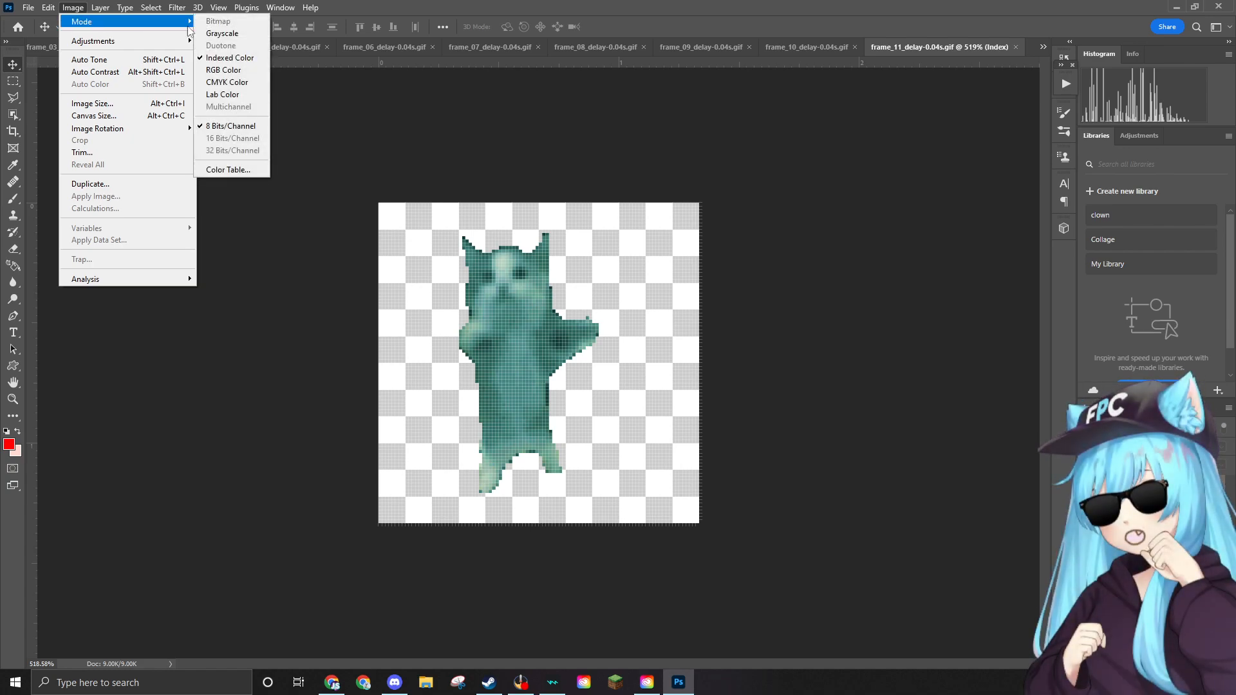
{"action": "left_click", "coordinate": [233, 72]}
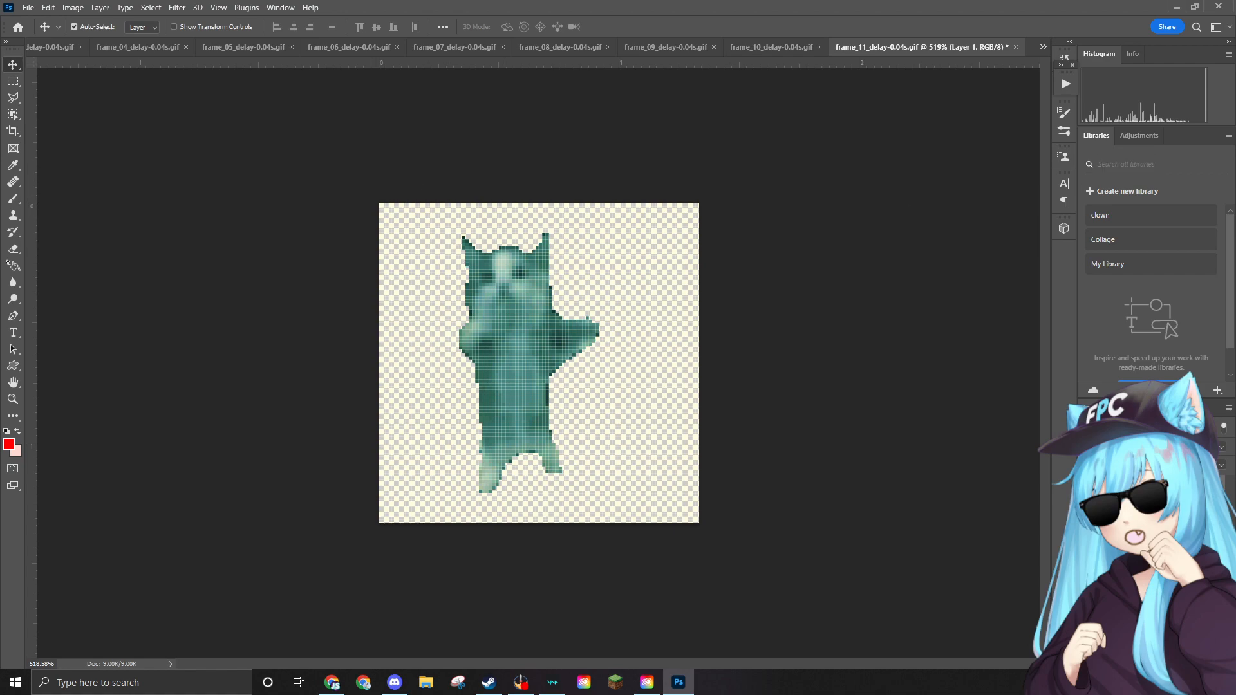
Place the ear hat image in frame_11, scaled to about 8.5%, on top of the cat's head over its ears.
{"action": "left_click_drag", "start_coordinate": [961, 273], "coordinate": [496, 258]}
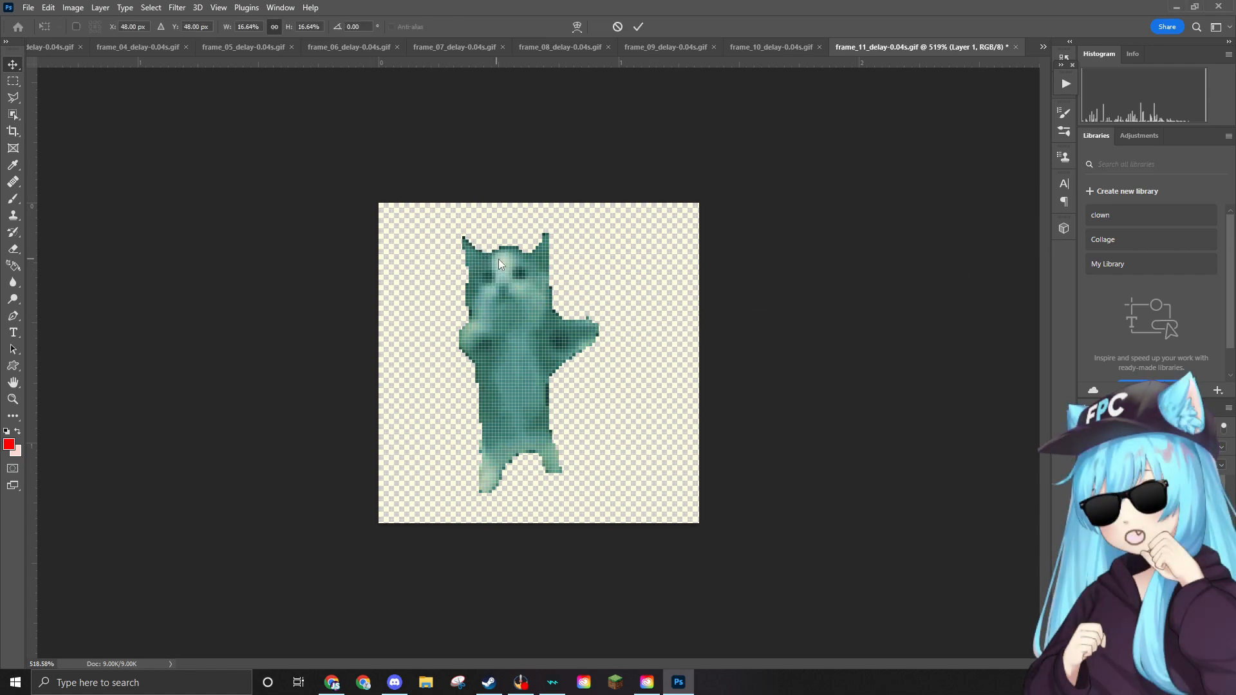
{"action": "left_click_drag", "start_coordinate": [658, 202], "coordinate": [502, 293]}
{"action": "left_click_drag", "start_coordinate": [489, 432], "coordinate": [498, 259]}
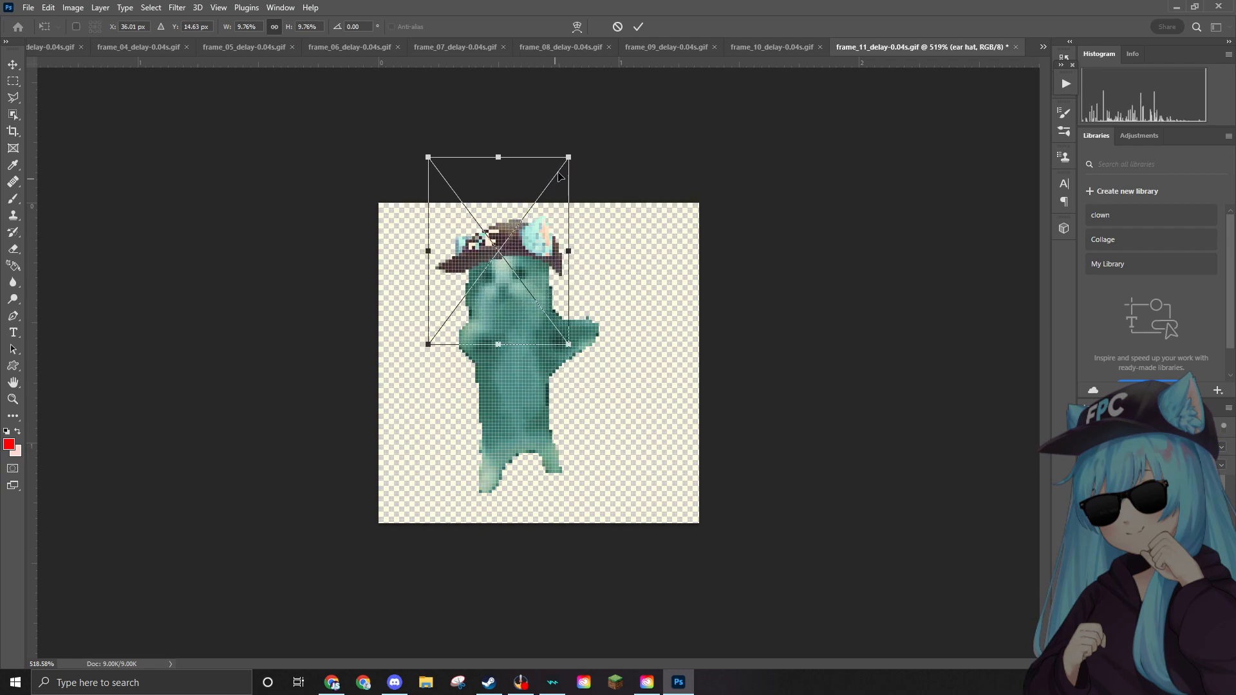
{"action": "left_click_drag", "start_coordinate": [568, 157], "coordinate": [555, 175]}
{"action": "left_click_drag", "start_coordinate": [522, 252], "coordinate": [528, 239]}
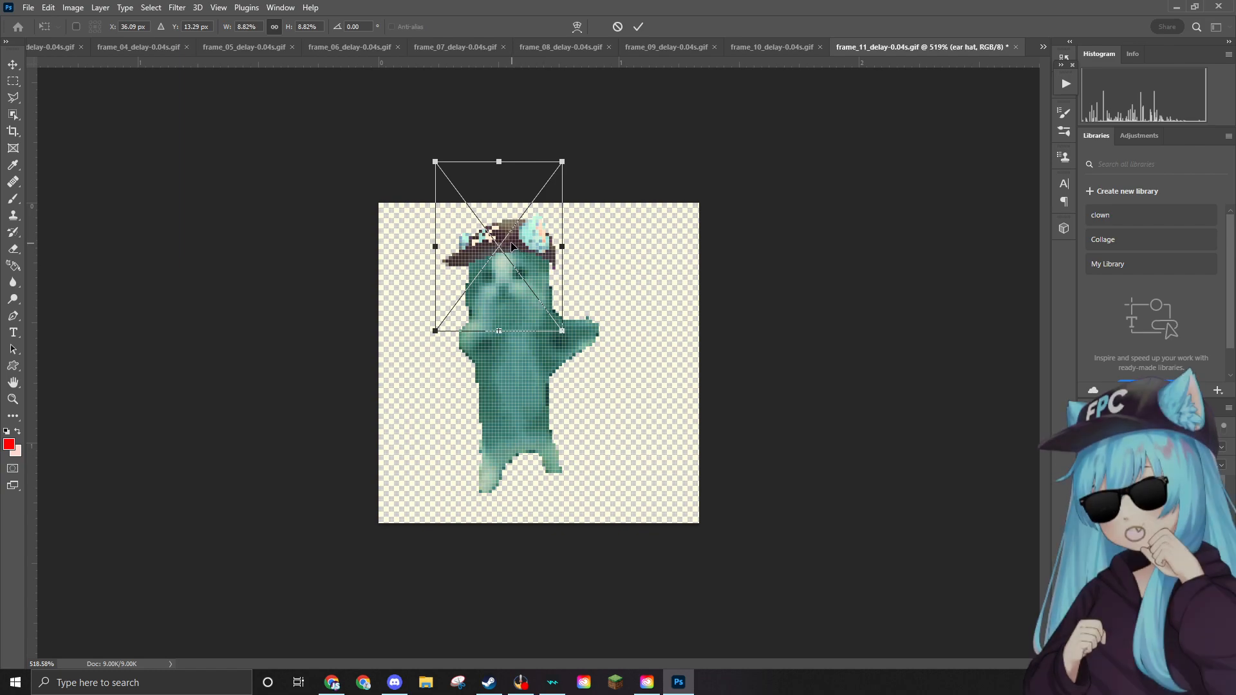
{"action": "scroll", "coordinate": [492, 234], "scroll_direction": "up", "scroll_amount": 4}
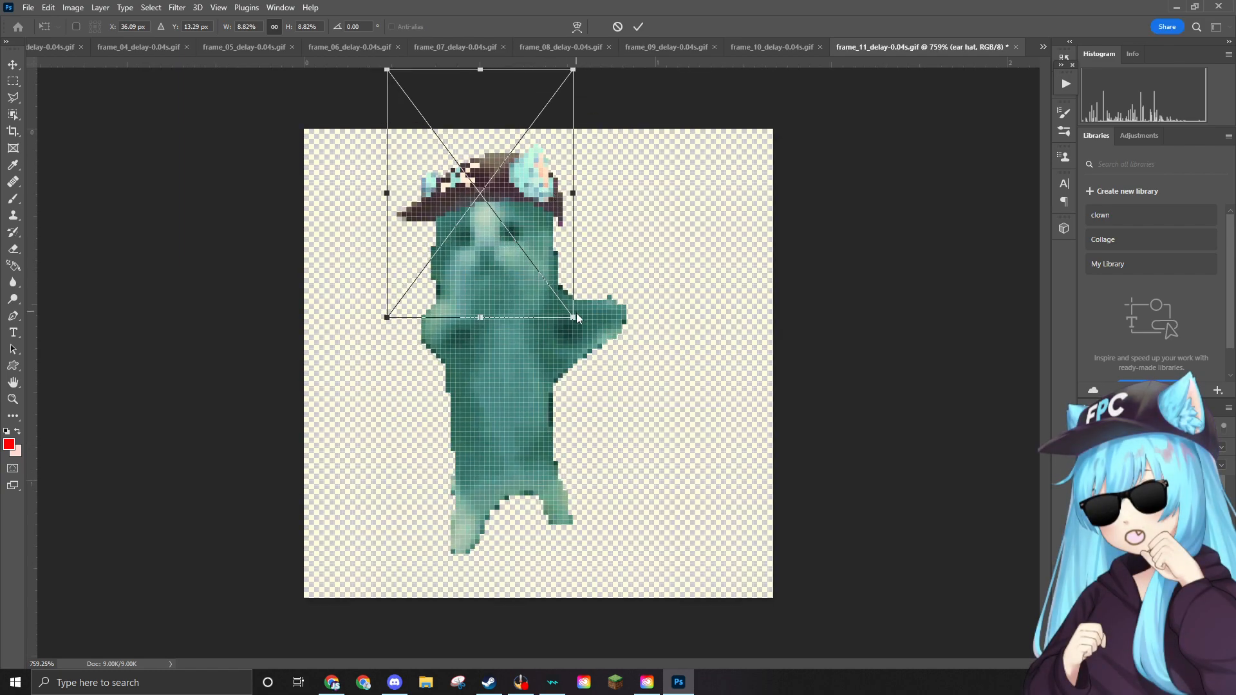
{"action": "left_click_drag", "start_coordinate": [573, 316], "coordinate": [563, 307]}
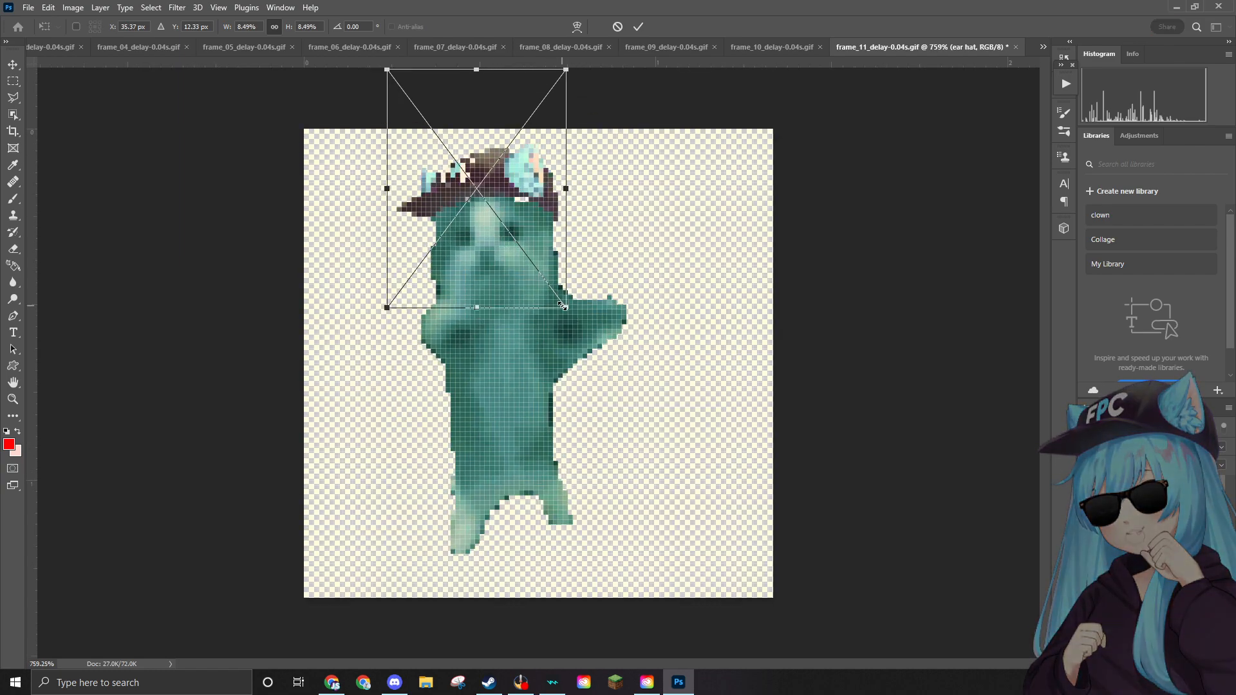
{"action": "left_click_drag", "start_coordinate": [530, 186], "coordinate": [519, 184]}
{"action": "key", "text": "Return"}
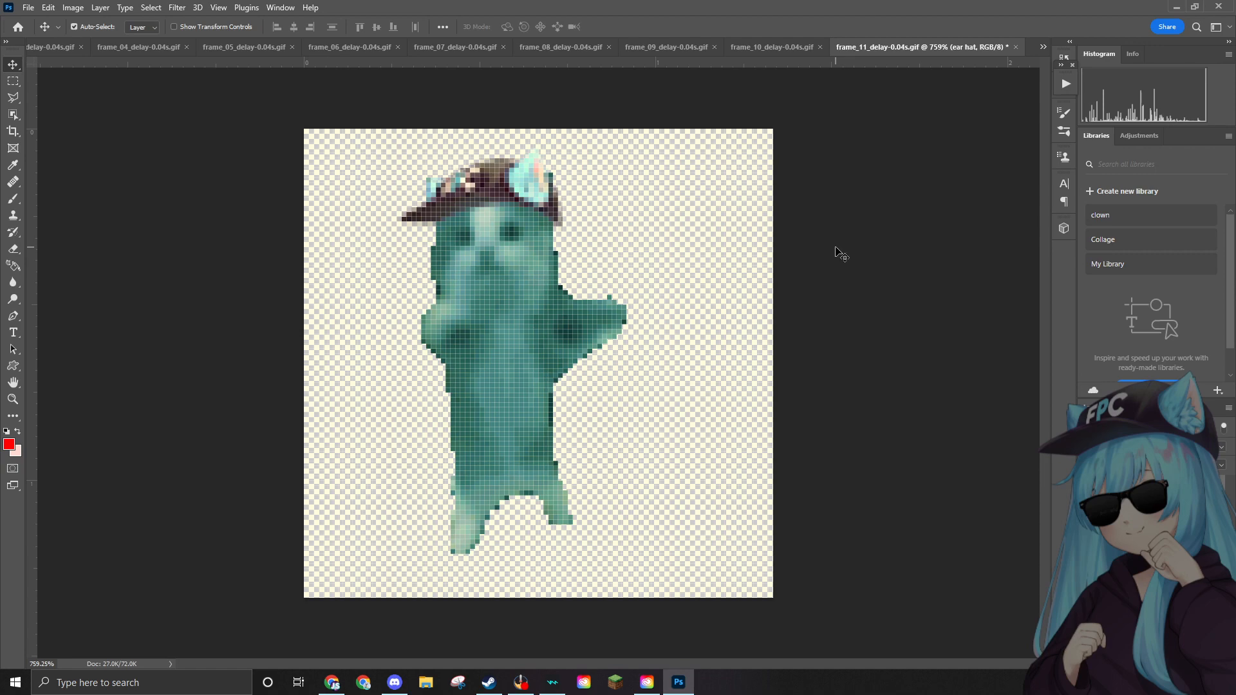
{"action": "left_click_drag", "start_coordinate": [1235, 222], "coordinate": [518, 249]}
{"action": "left_click_drag", "start_coordinate": [773, 259], "coordinate": [540, 228]}
{"action": "key", "text": "Return"}
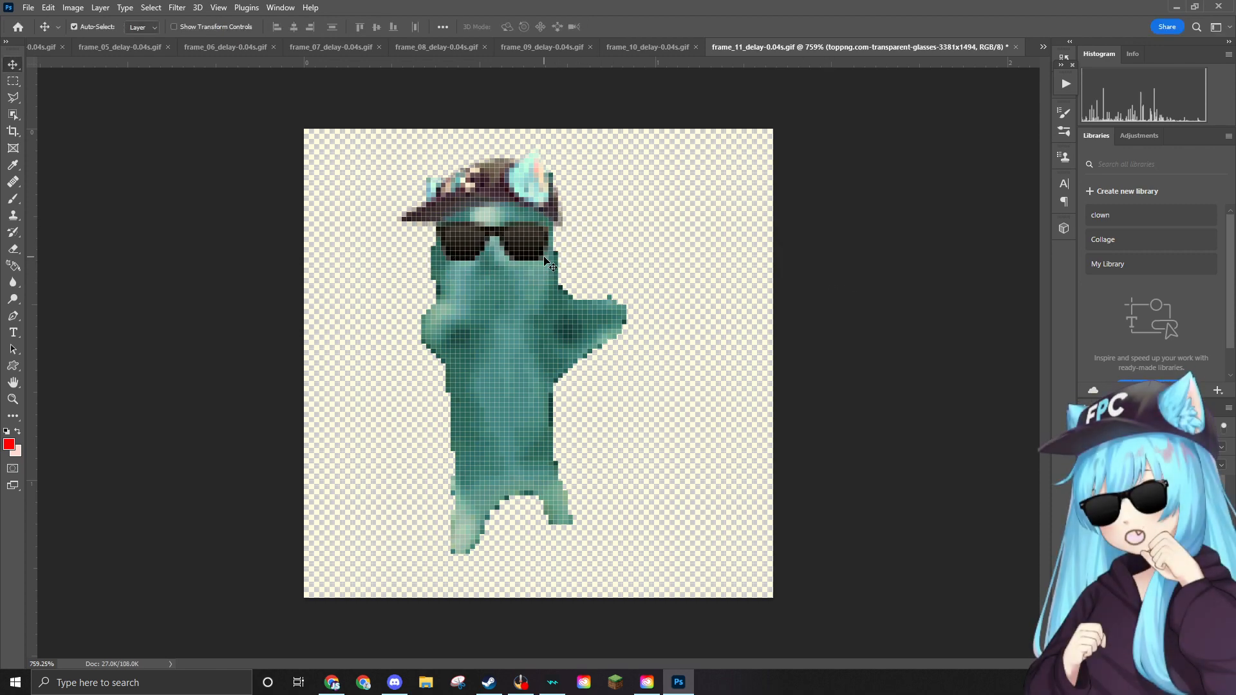
{"action": "key", "text": "ctrl+z"}
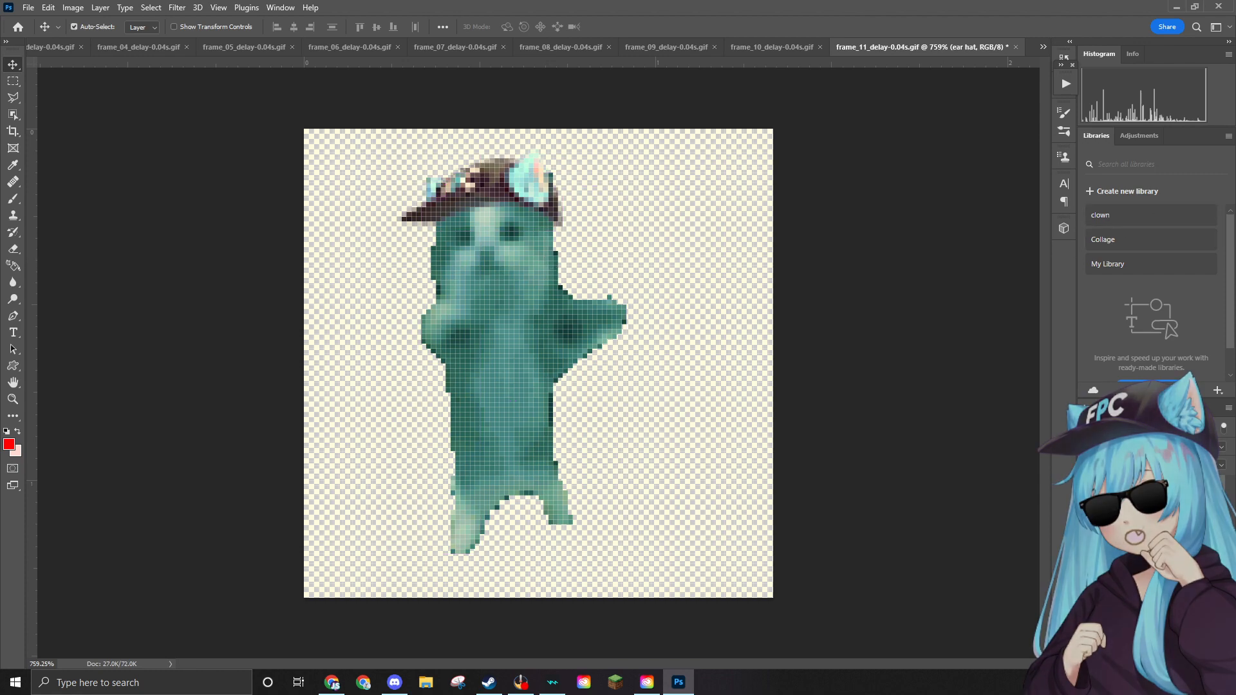
Place the transparent sunglasses image in frame_11, scaled to about 2.84%, over the cat's eyes just under the hat.
{"action": "left_click_drag", "start_coordinate": [869, 358], "coordinate": [534, 252]}
{"action": "left_click_drag", "start_coordinate": [772, 258], "coordinate": [512, 244]}
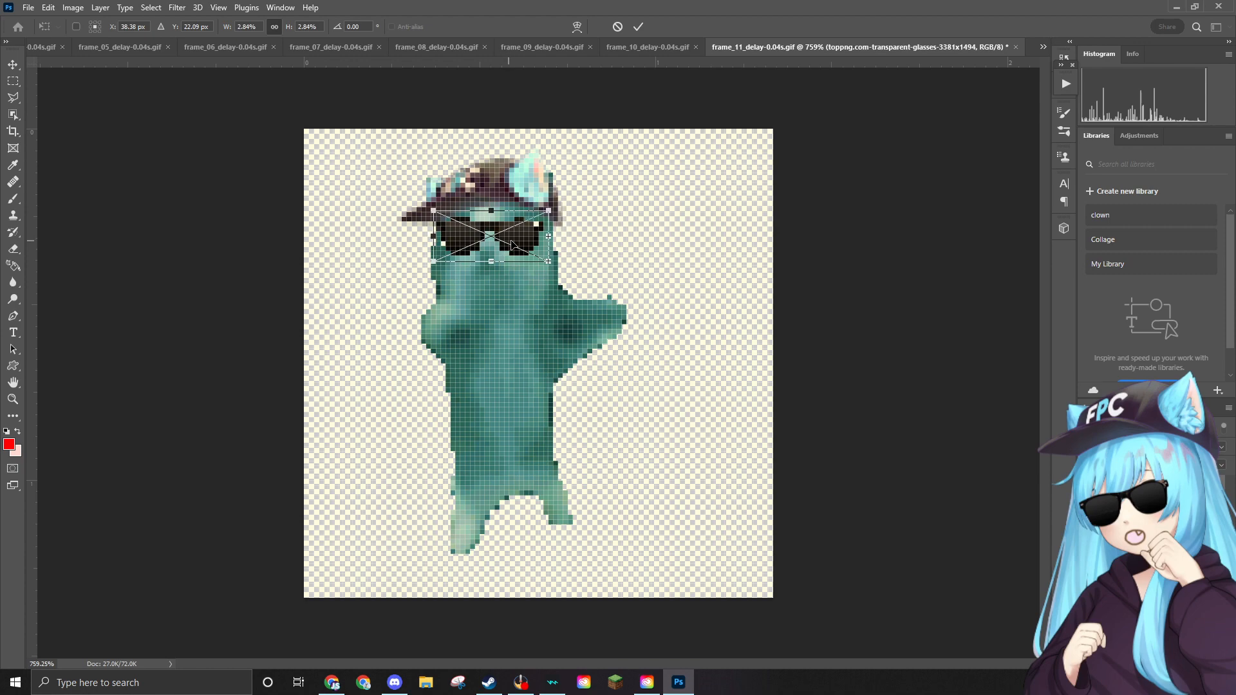
{"action": "key", "text": "Return"}
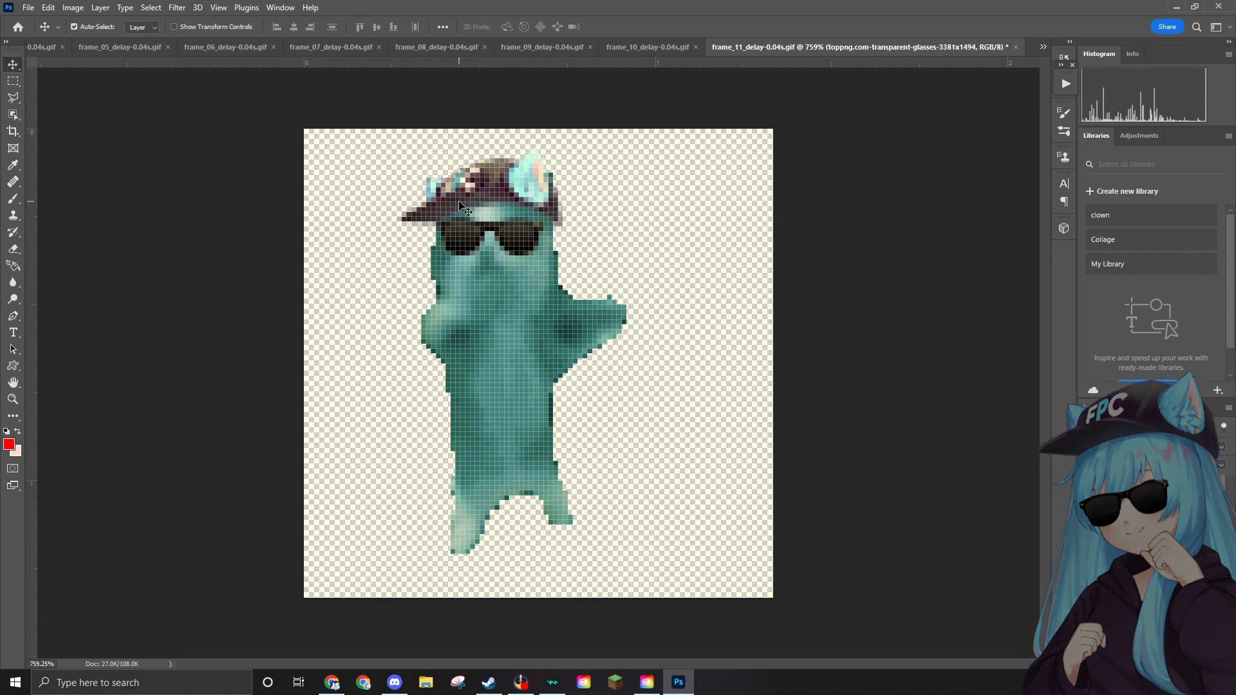
Quick-export the finished frame_11 image as frame_11_delay-0.04s.png in the Edited folder.
{"action": "left_click", "coordinate": [32, 7]}
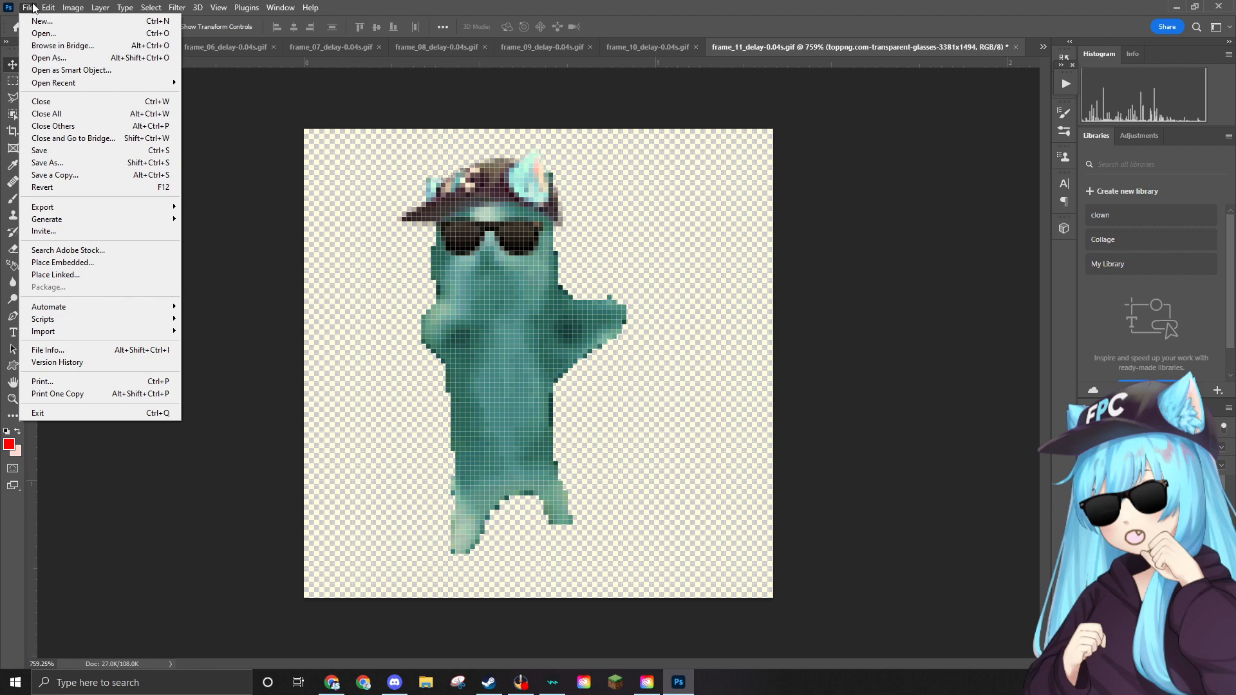
{"action": "mouse_move", "coordinate": [97, 207]}
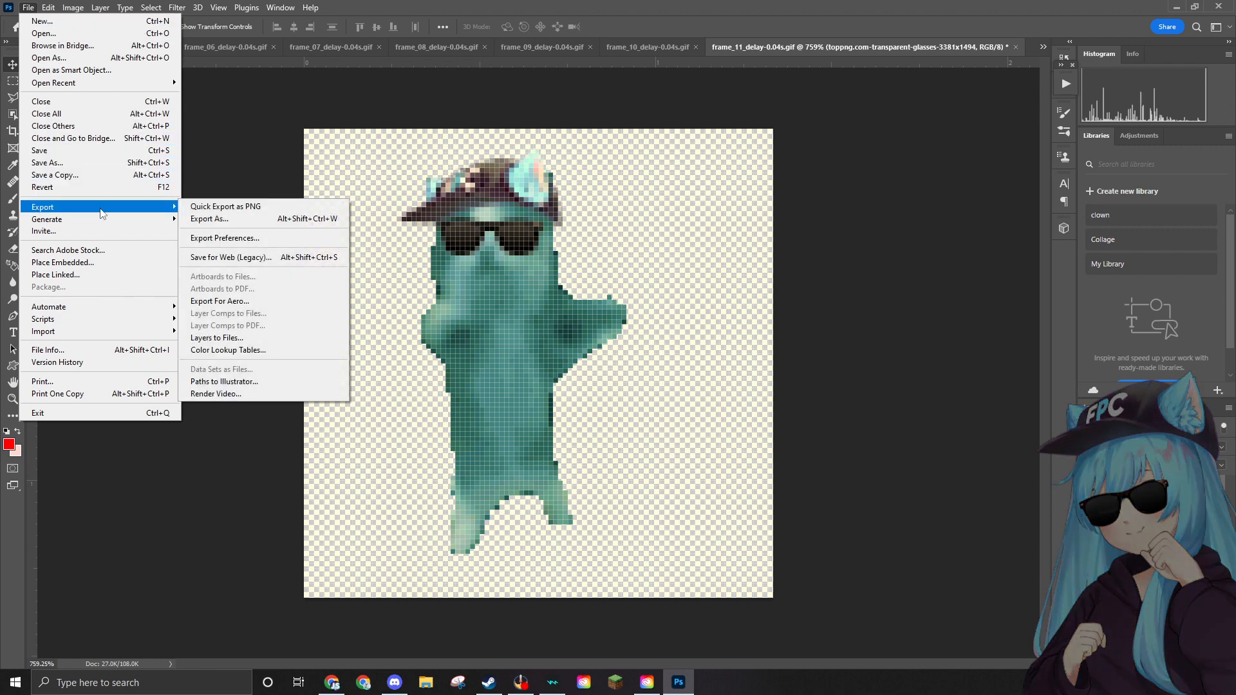
{"action": "left_click", "coordinate": [244, 211]}
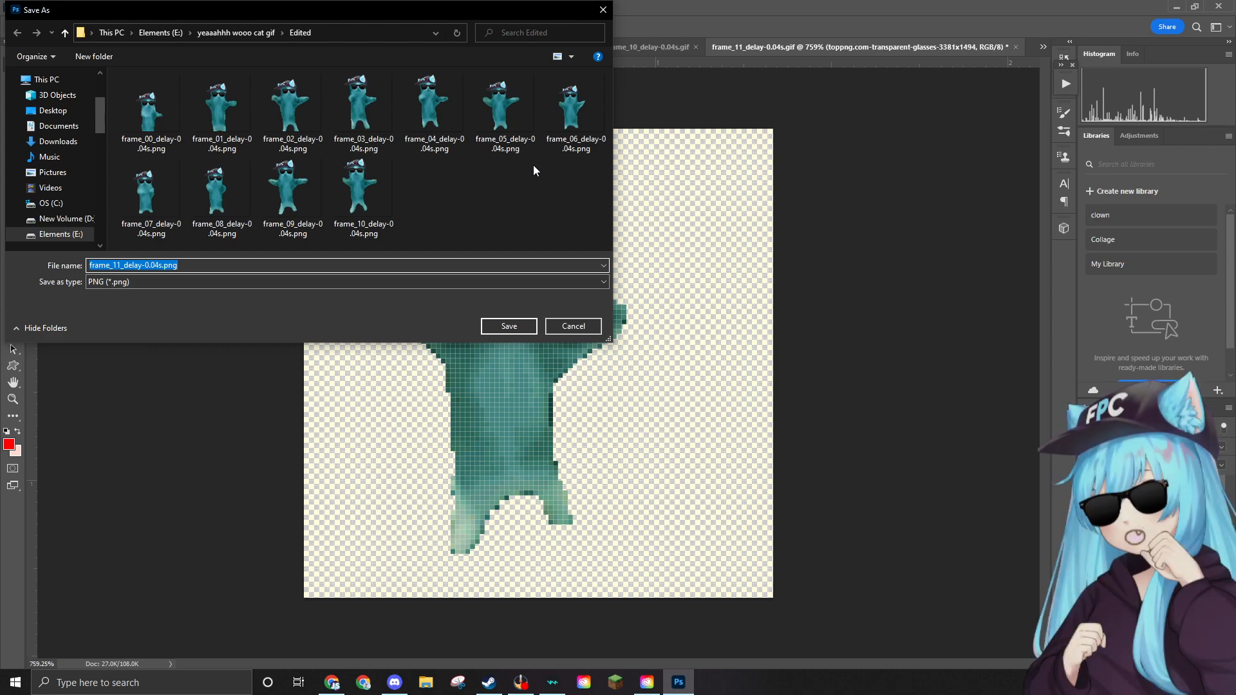
{"action": "left_click", "coordinate": [510, 320]}
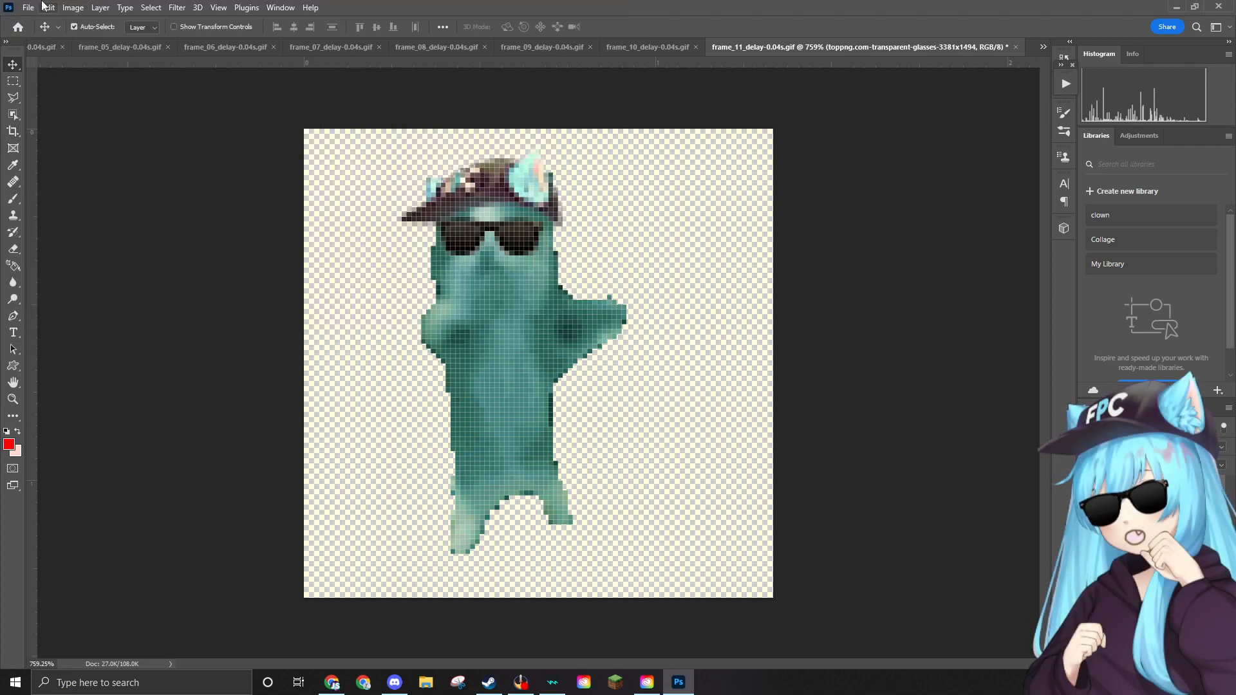
Delete the finished frame_11_delay-0.04s.gif from the yeaaahhh wooo cat gif folder.
{"action": "left_click", "coordinate": [28, 7]}
{"action": "left_click", "coordinate": [40, 36]}
{"action": "left_click", "coordinate": [221, 123]}
{"action": "key", "text": "Delete"}
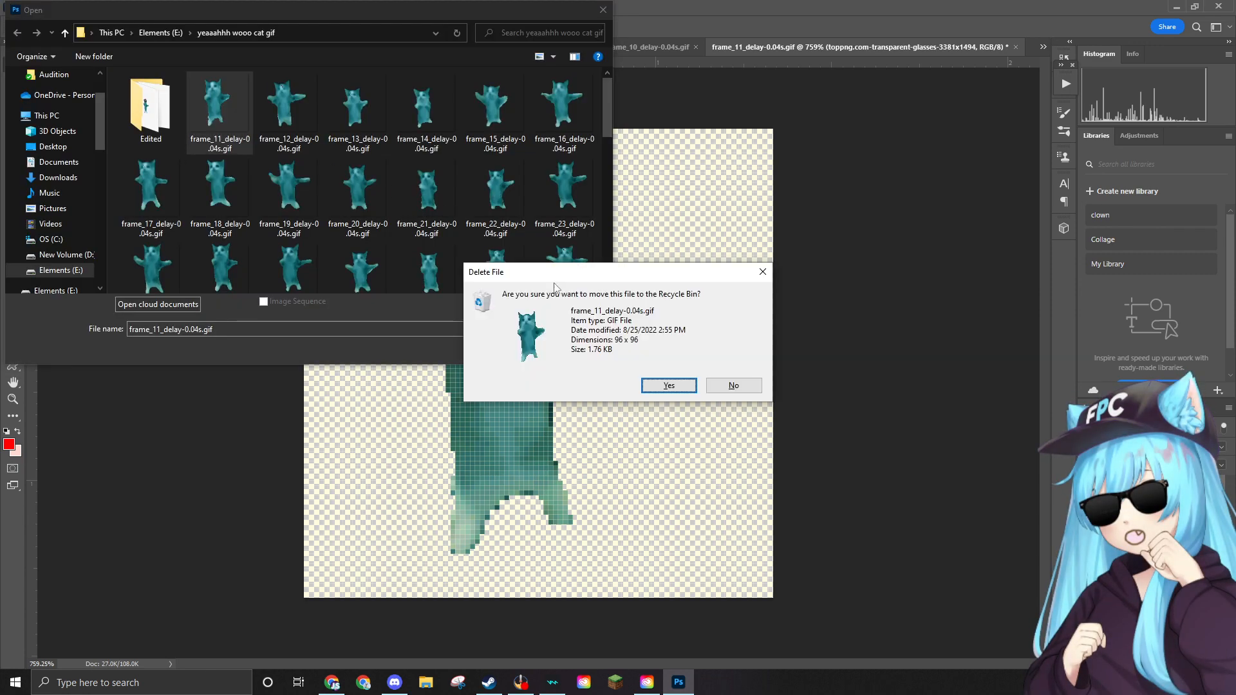
{"action": "left_click", "coordinate": [660, 385]}
Look through the remaining unedited frame files in the yeaaahhh wooo cat gif folder, down to the last one.
{"action": "scroll", "coordinate": [462, 175], "scroll_direction": "down", "scroll_amount": 4}
{"action": "scroll", "coordinate": [465, 168], "scroll_direction": "down", "scroll_amount": 4}
{"action": "scroll", "coordinate": [465, 169], "scroll_direction": "up", "scroll_amount": 4}
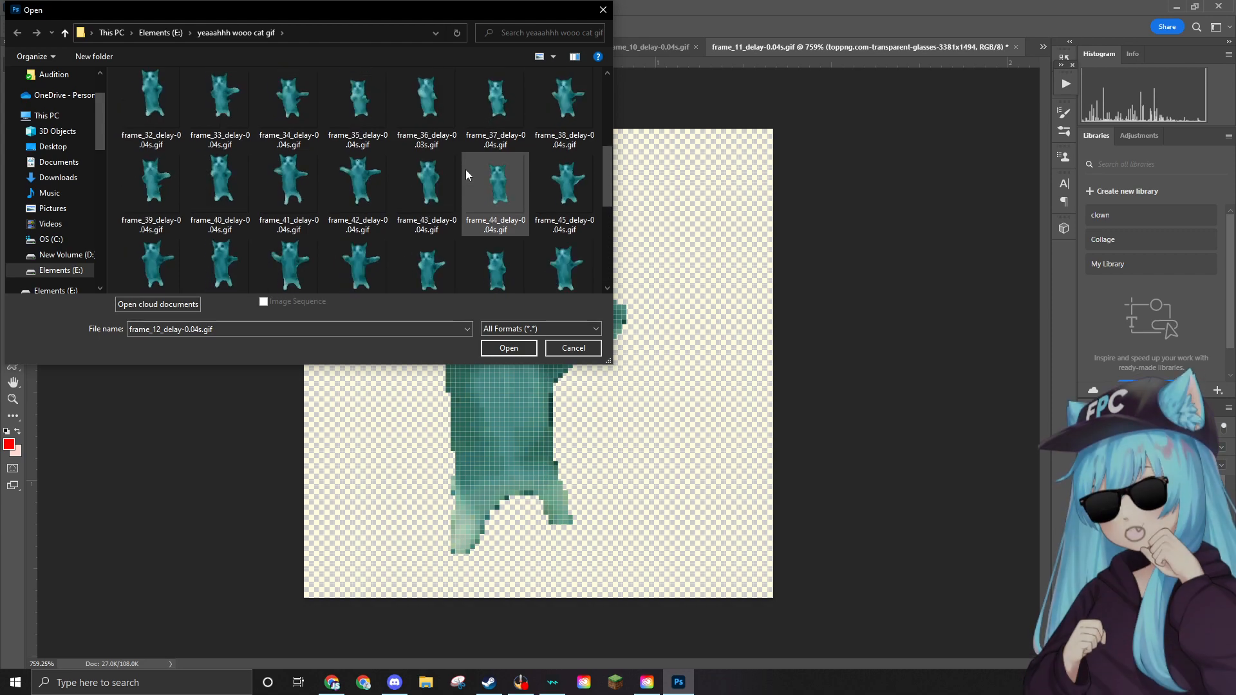
{"action": "key", "text": "Down"}
{"action": "key", "text": "Down"}
{"action": "key", "text": "Down"}
{"action": "scroll", "coordinate": [465, 168], "scroll_direction": "up", "scroll_amount": 1}
{"action": "scroll", "coordinate": [465, 168], "scroll_direction": "down", "scroll_amount": 1}
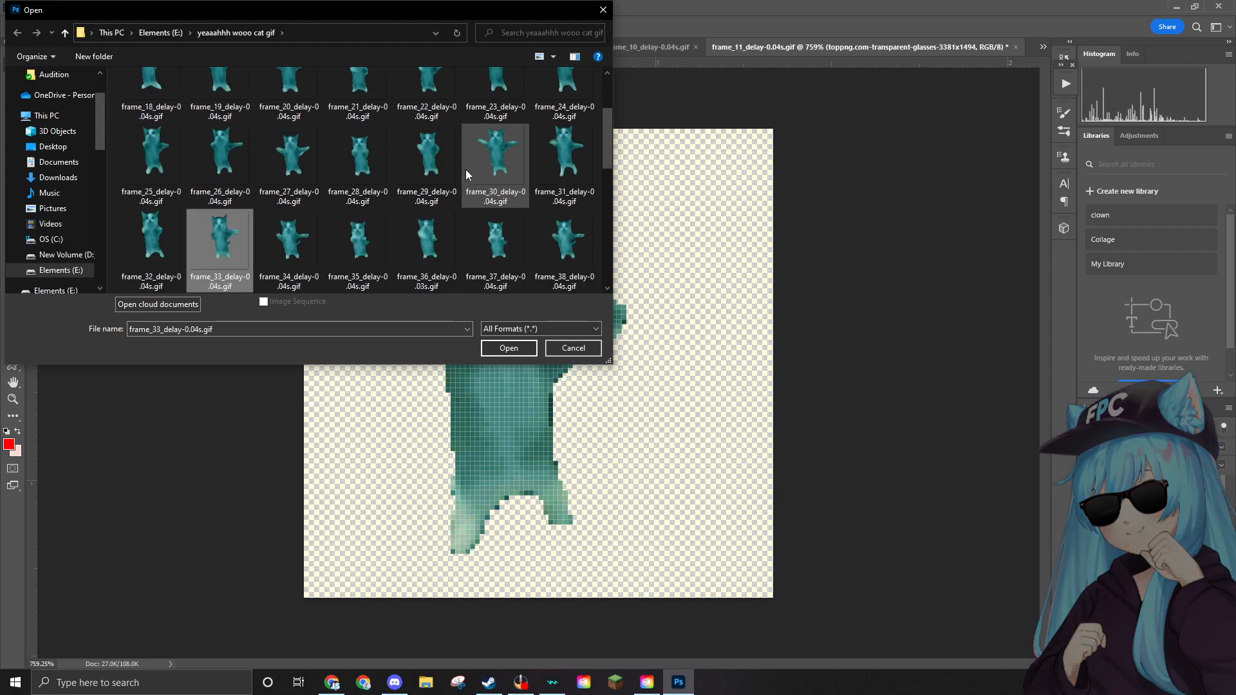
{"action": "scroll", "coordinate": [465, 169], "scroll_direction": "up", "scroll_amount": 1}
{"action": "mouse_move", "coordinate": [605, 101]}
{"action": "left_mouse_down"}
{"action": "mouse_move", "coordinate": [603, 197]}
{"action": "mouse_move", "coordinate": [603, 104]}
{"action": "left_mouse_up"}
{"action": "scroll", "coordinate": [511, 140], "scroll_direction": "down", "scroll_amount": 2}
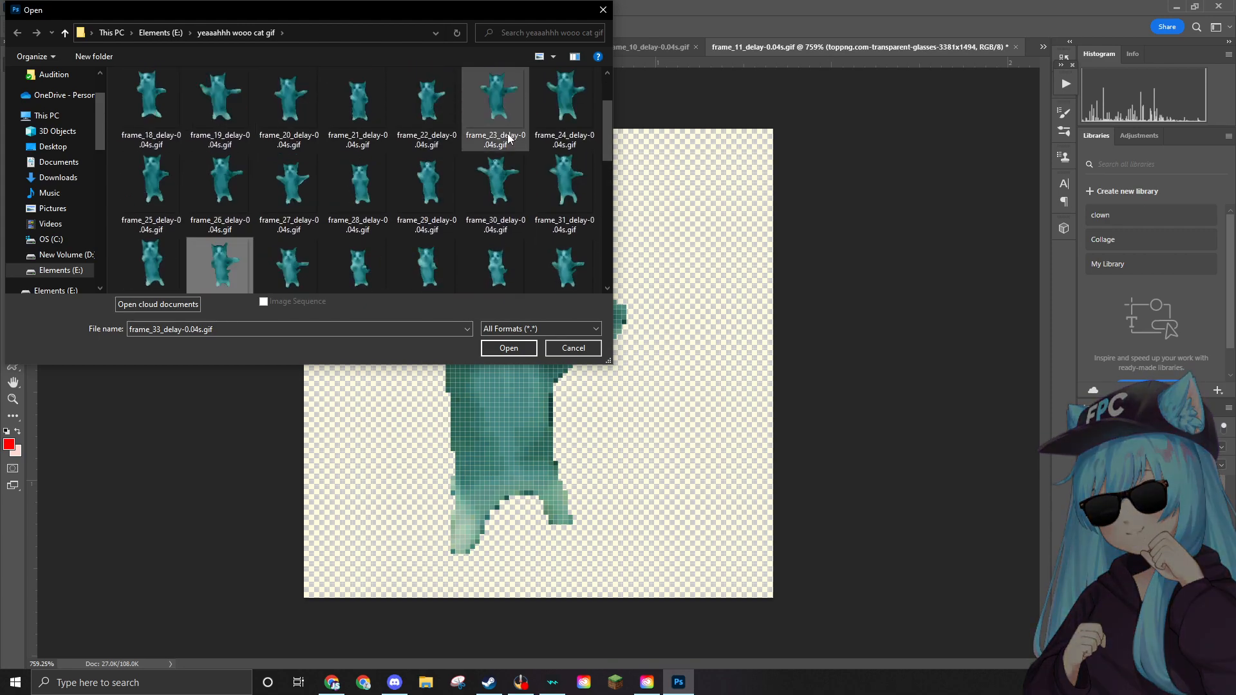
{"action": "scroll", "coordinate": [507, 134], "scroll_direction": "up", "scroll_amount": 3}
{"action": "scroll", "coordinate": [508, 134], "scroll_direction": "down", "scroll_amount": 10}
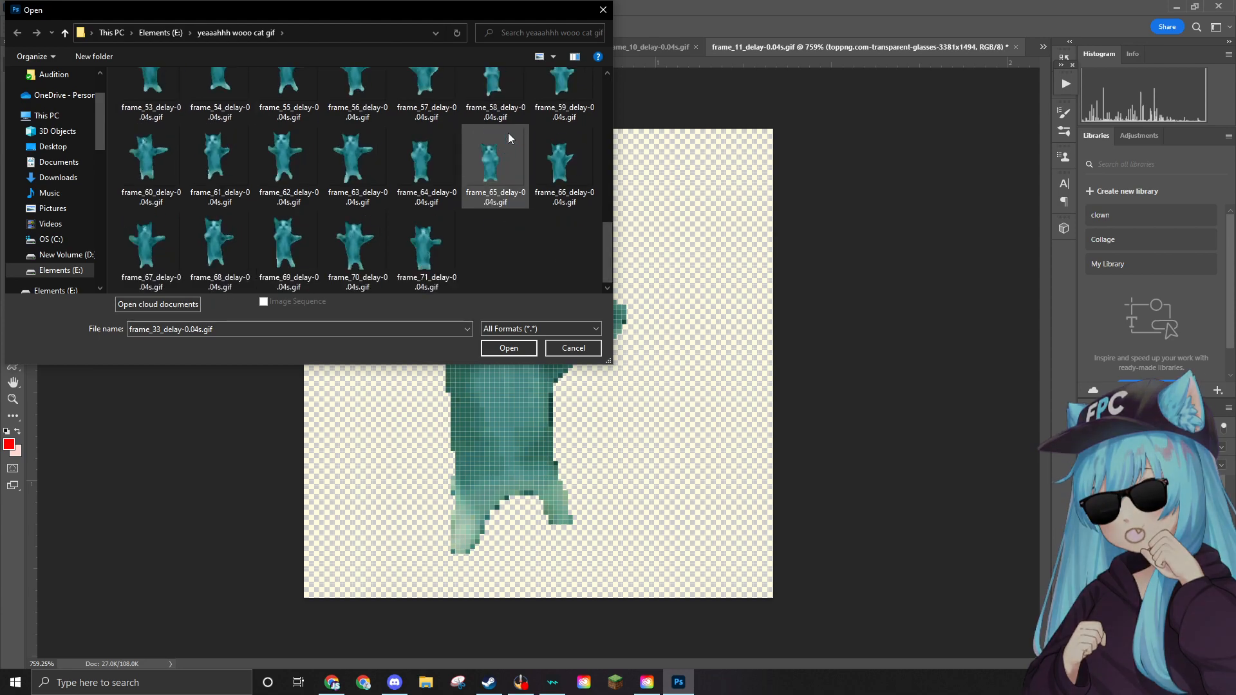
{"action": "scroll", "coordinate": [508, 135], "scroll_direction": "up", "scroll_amount": 10}
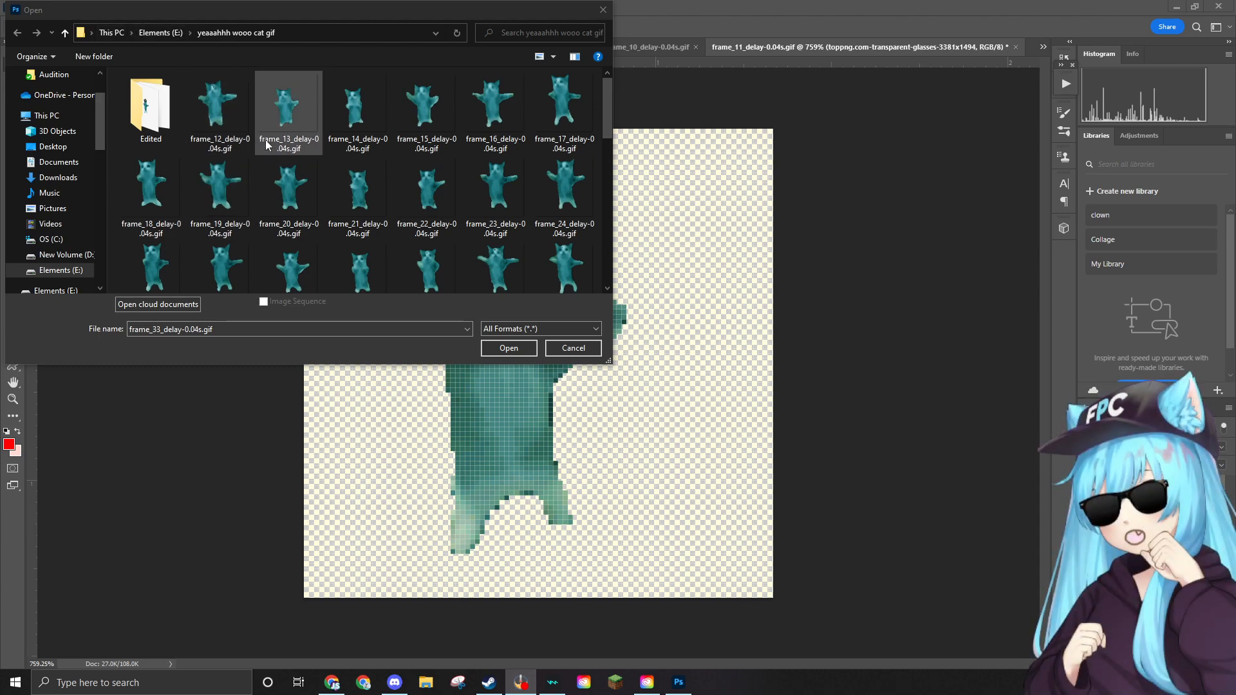
Open frame_12_delay-0.04s.gif and convert its colour mode from Indexed Color to RGB Color.
{"action": "left_click", "coordinate": [225, 135]}
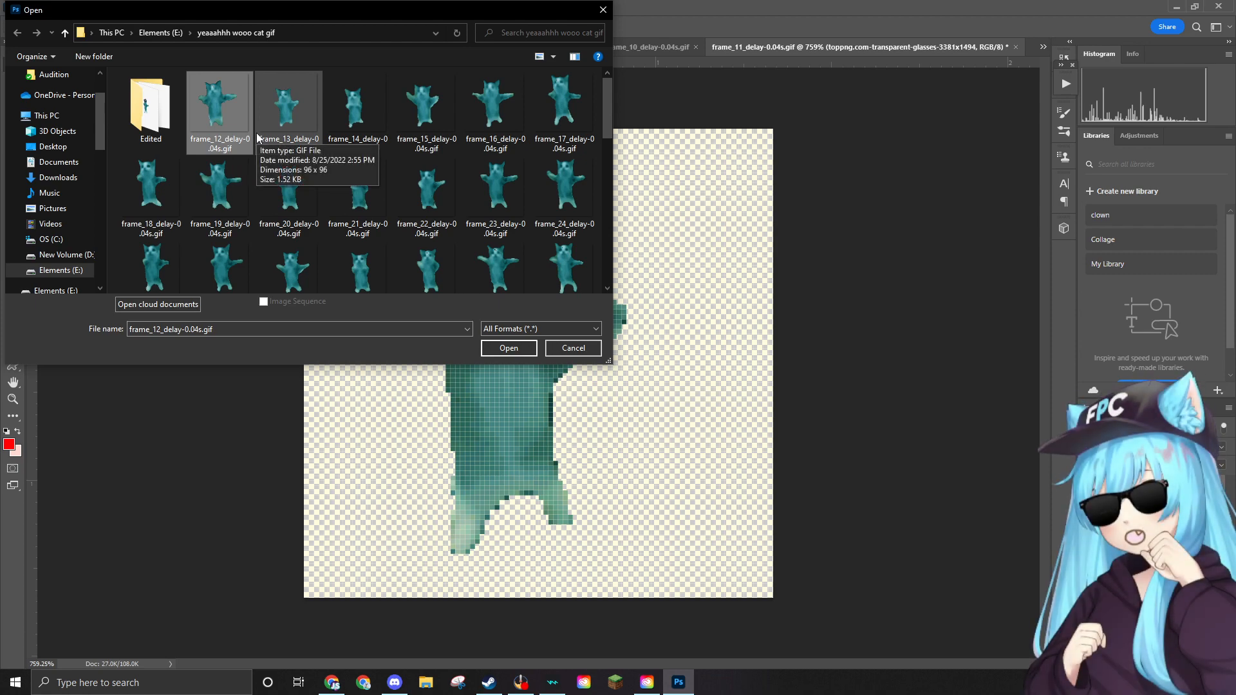
{"action": "left_click", "coordinate": [495, 346]}
{"action": "scroll", "coordinate": [213, 213], "scroll_direction": "up", "scroll_amount": 5}
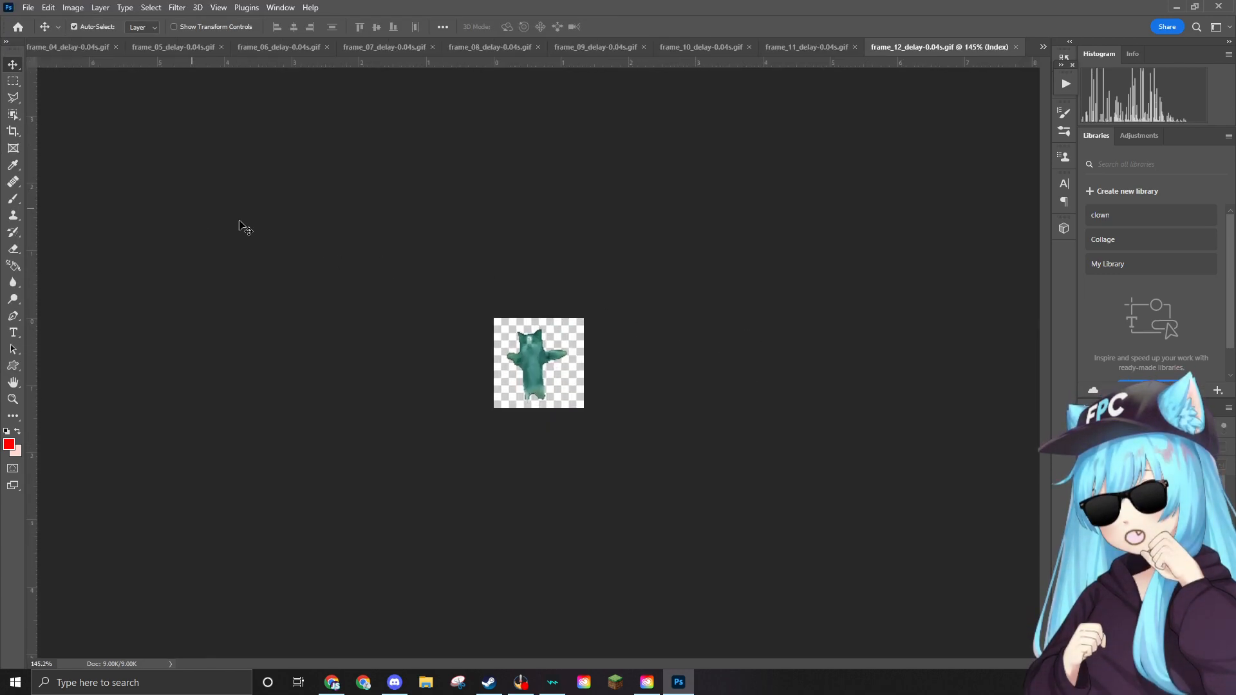
{"action": "scroll", "coordinate": [706, 378], "scroll_direction": "up", "scroll_amount": 3}
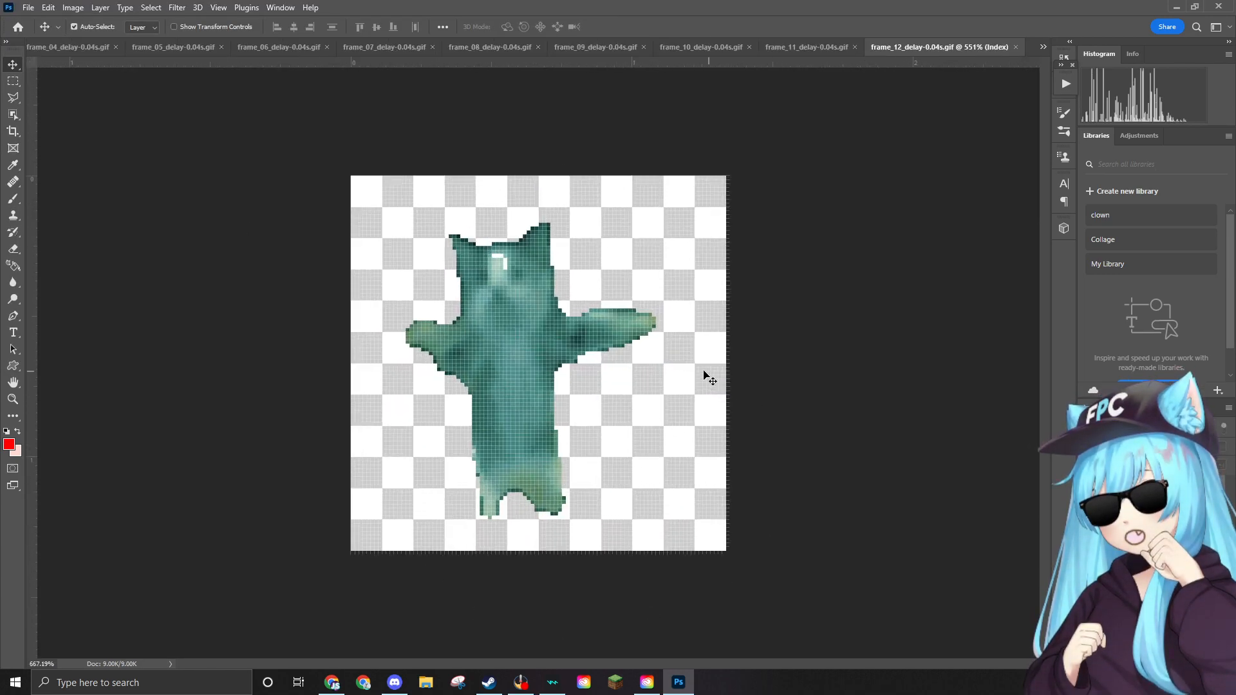
{"action": "scroll", "coordinate": [476, 302], "scroll_direction": "up", "scroll_amount": 1}
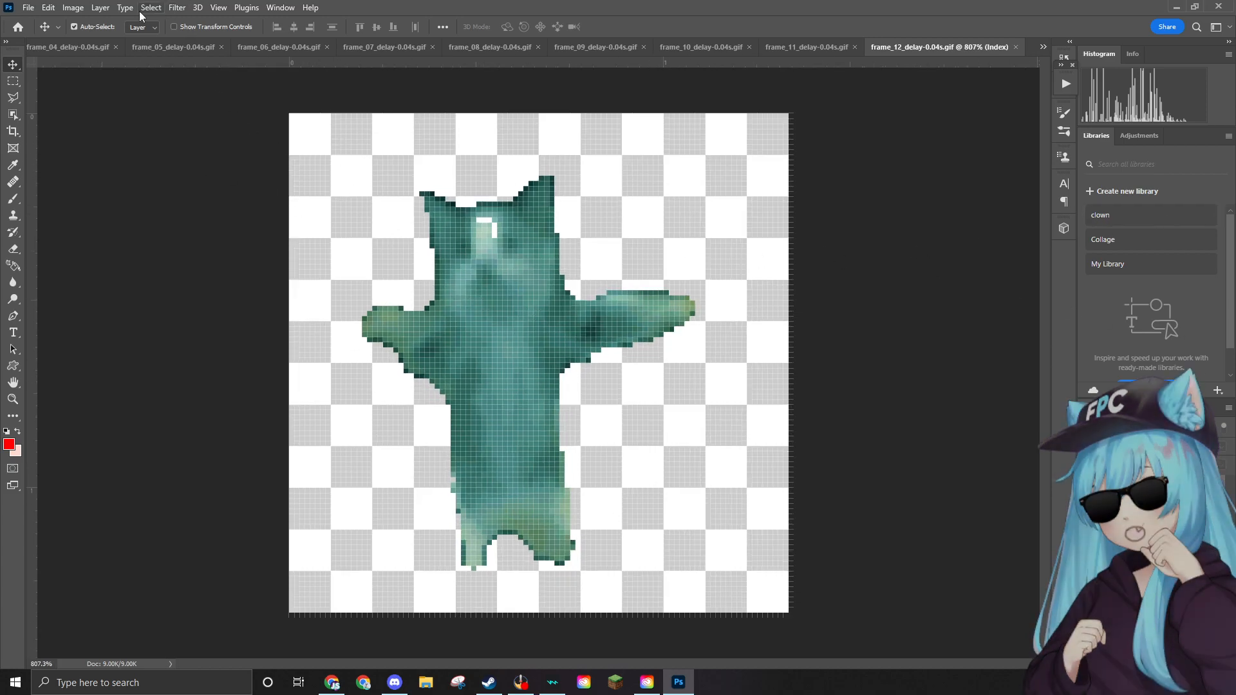
{"action": "left_click", "coordinate": [86, 9]}
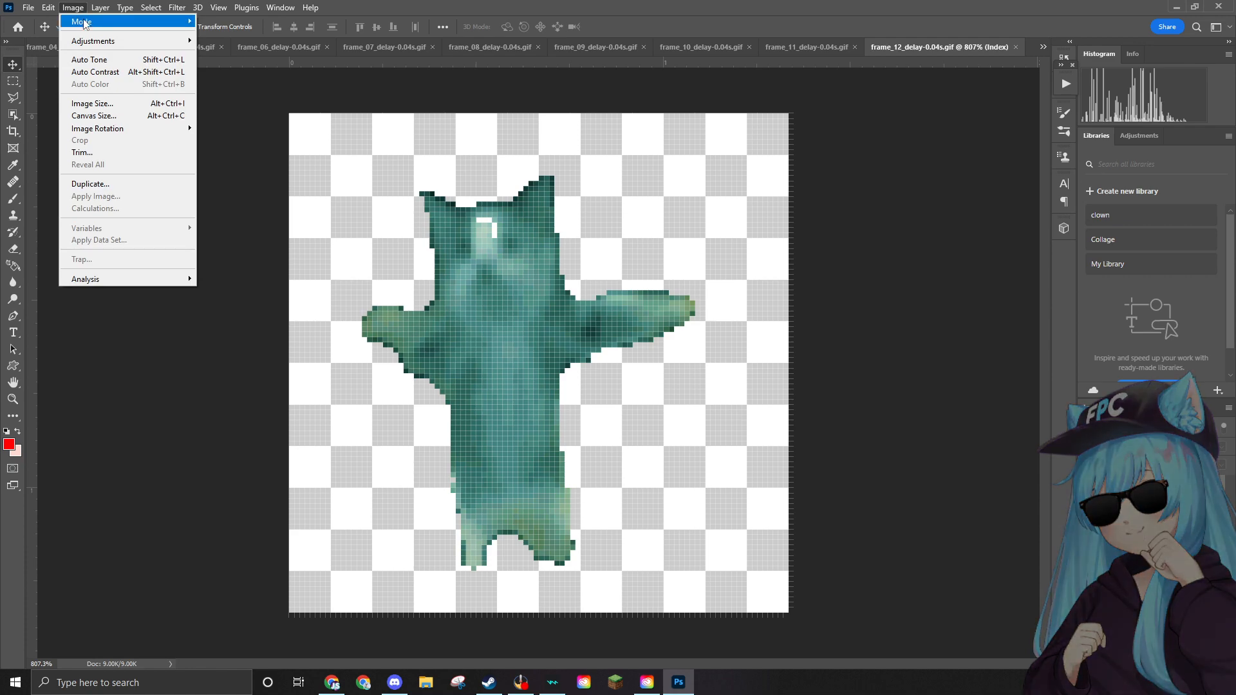
{"action": "mouse_move", "coordinate": [91, 23]}
{"action": "left_click", "coordinate": [223, 69]}
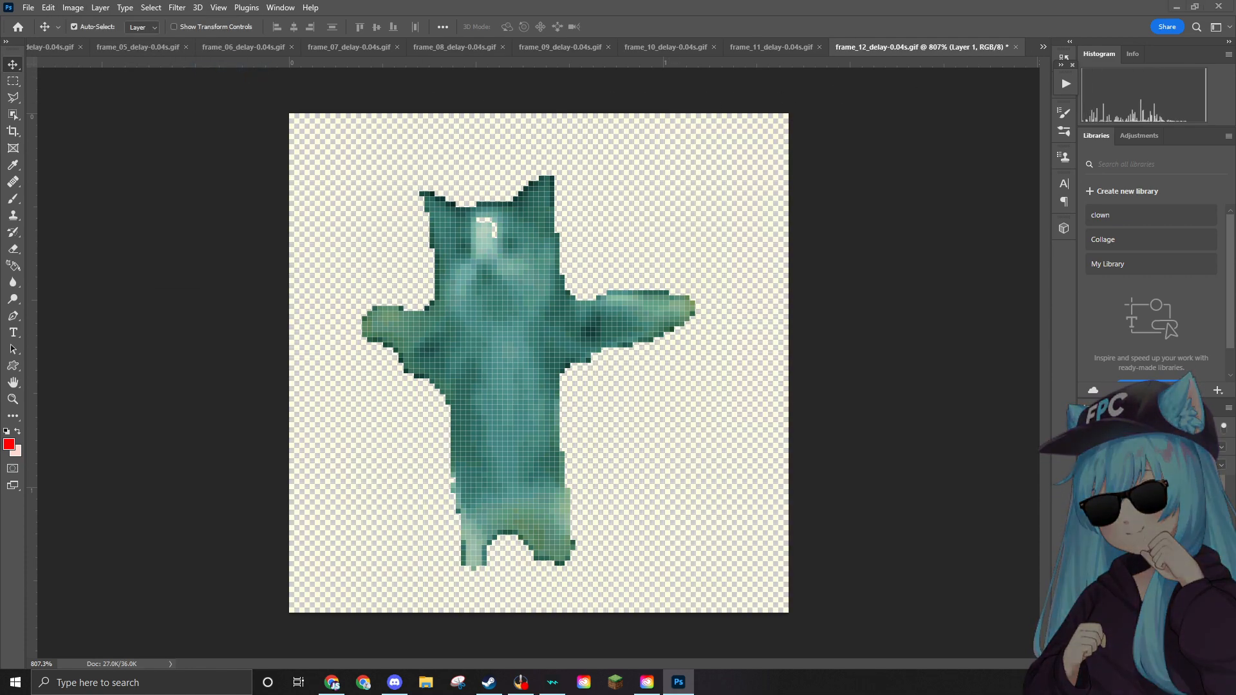
Paste the ear hat into the frame_12 image, scale it to about 9.7% and position it on the cat's head.
{"action": "key", "text": "ctrl+v"}
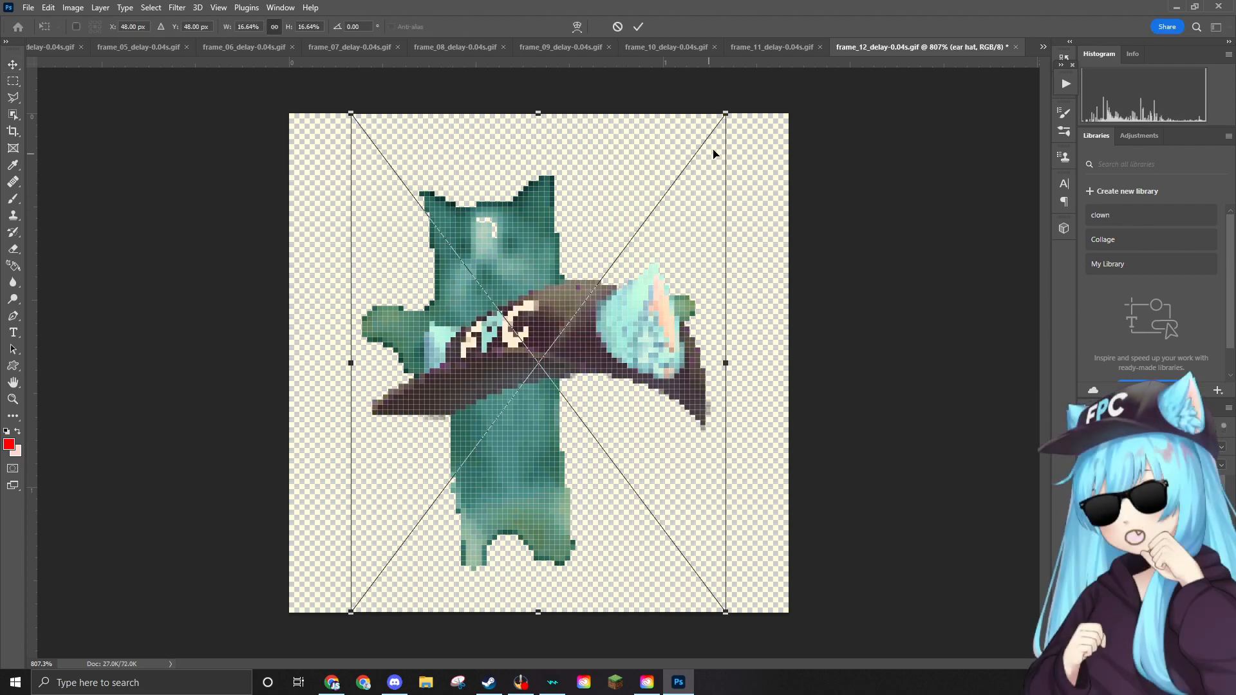
{"action": "left_click_drag", "start_coordinate": [725, 111], "coordinate": [504, 242]}
{"action": "left_click_drag", "start_coordinate": [467, 472], "coordinate": [480, 230]}
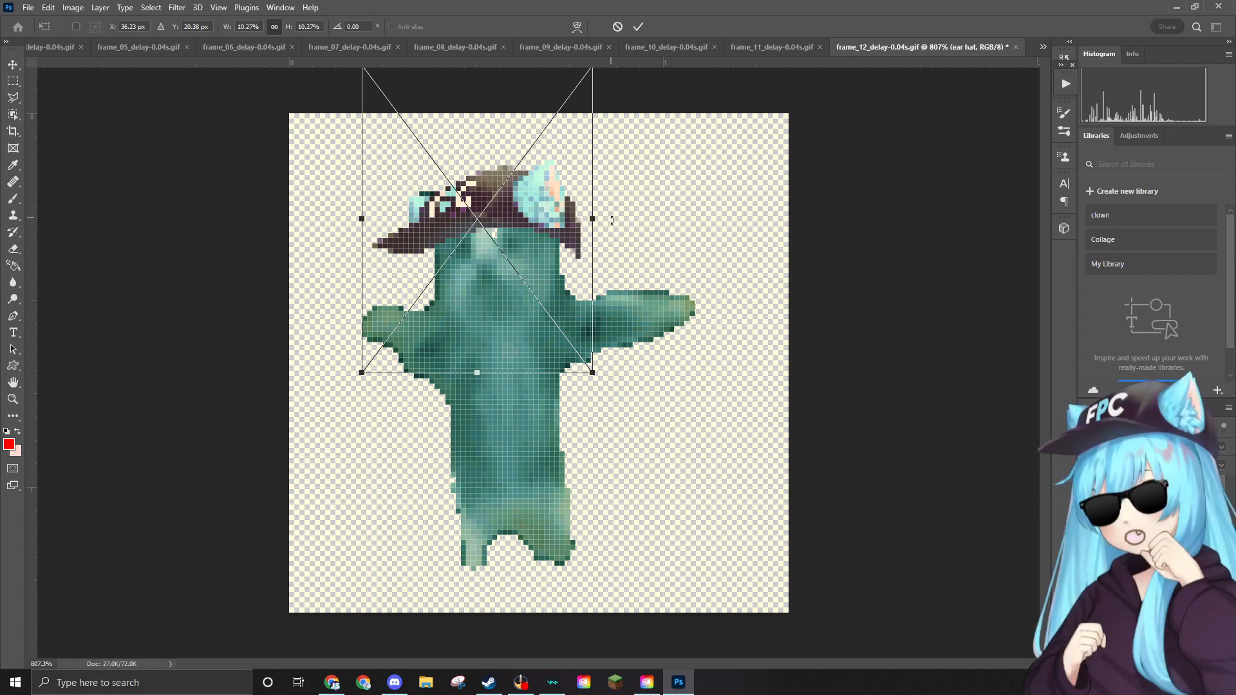
{"action": "left_click_drag", "start_coordinate": [590, 373], "coordinate": [568, 362]}
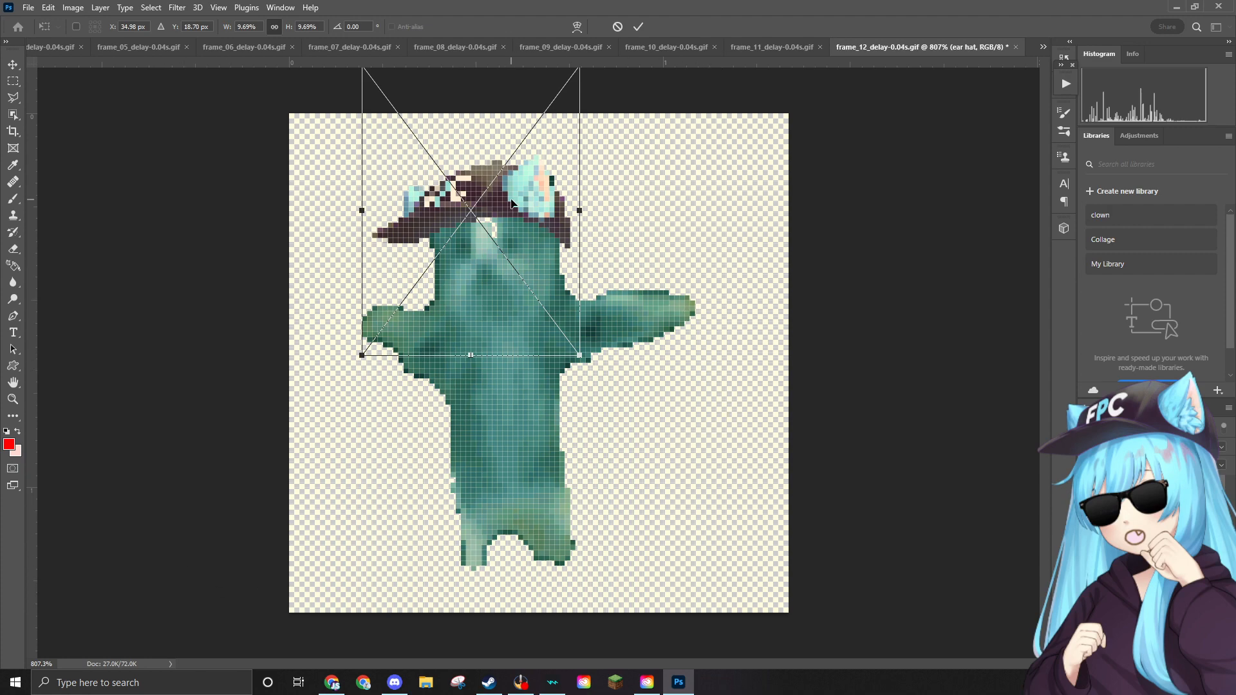
Inspect the hat's fit and the transparent pixels on the cat's forehead up close, and commit the hat placement.
{"action": "scroll", "coordinate": [580, 235], "scroll_direction": "down", "scroll_amount": 5}
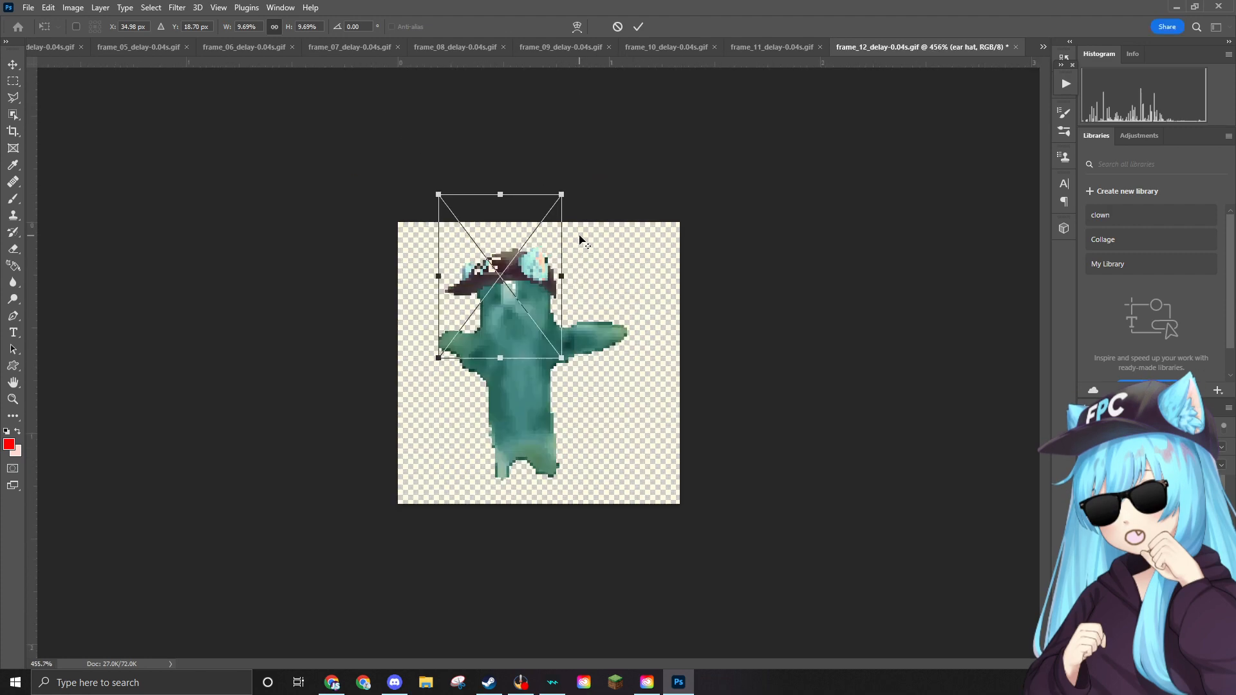
{"action": "scroll", "coordinate": [520, 313], "scroll_direction": "up", "scroll_amount": 10}
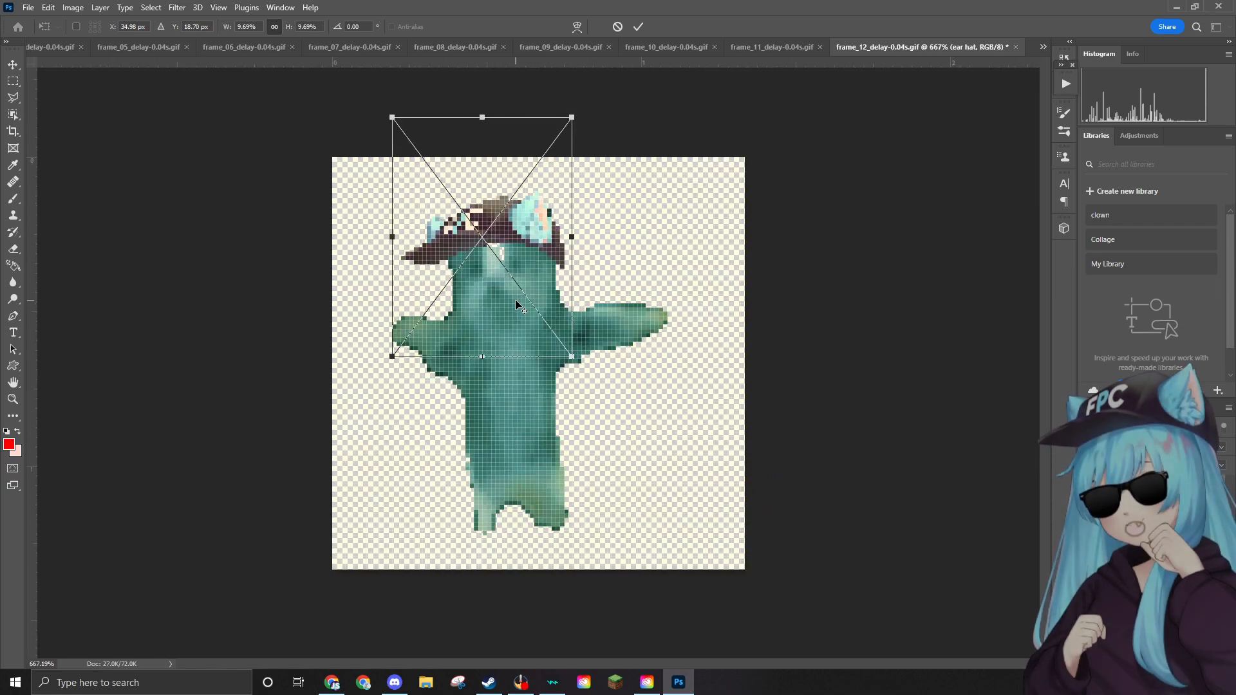
{"action": "scroll", "coordinate": [483, 217], "scroll_direction": "up", "scroll_amount": 5}
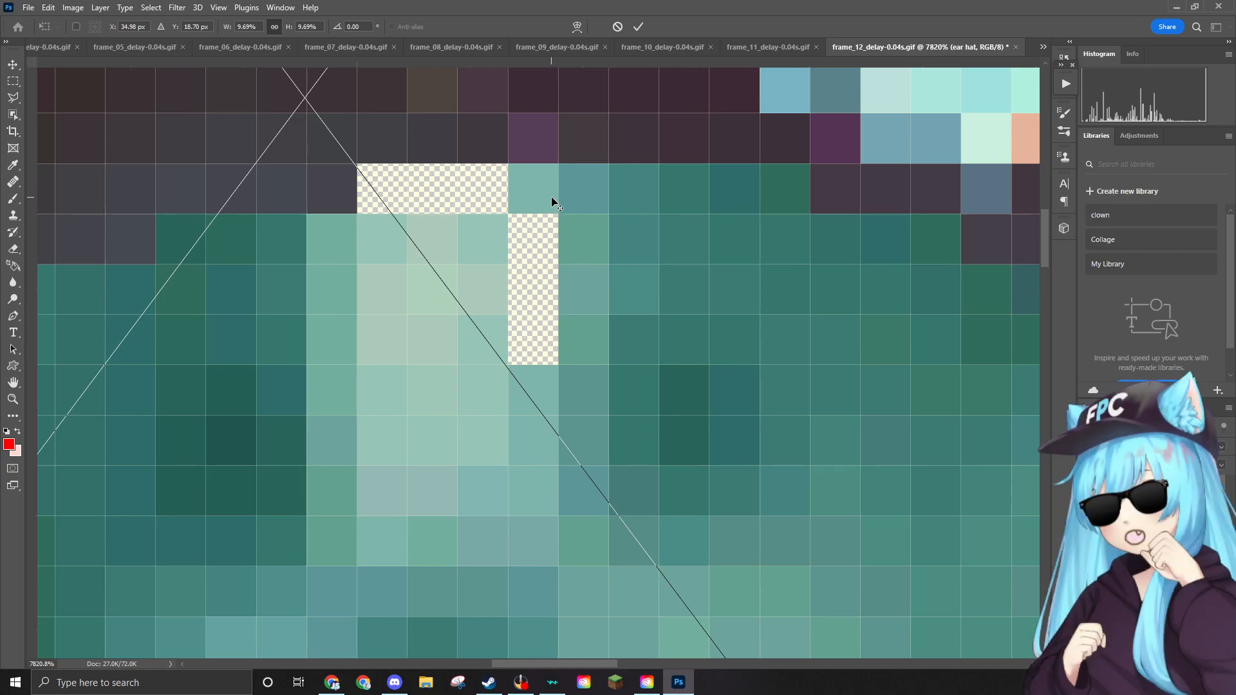
{"action": "scroll", "coordinate": [551, 196], "scroll_direction": "up", "scroll_amount": 3}
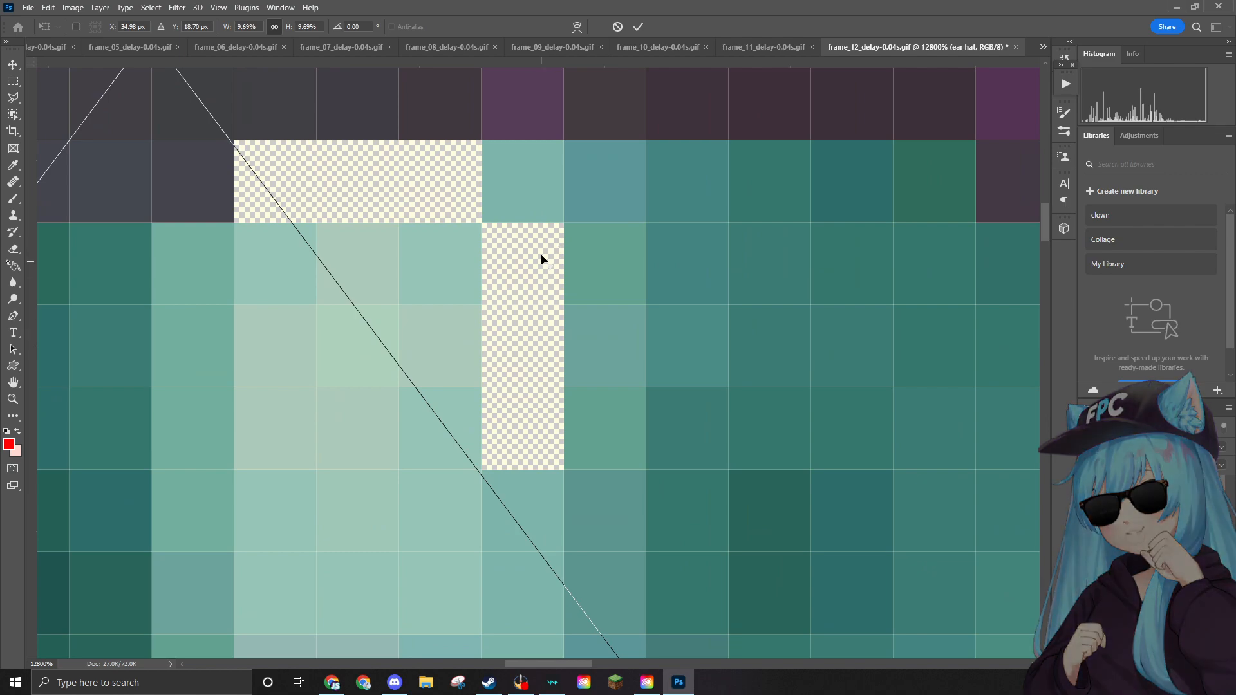
{"action": "scroll", "coordinate": [546, 261], "scroll_direction": "down", "scroll_amount": 2}
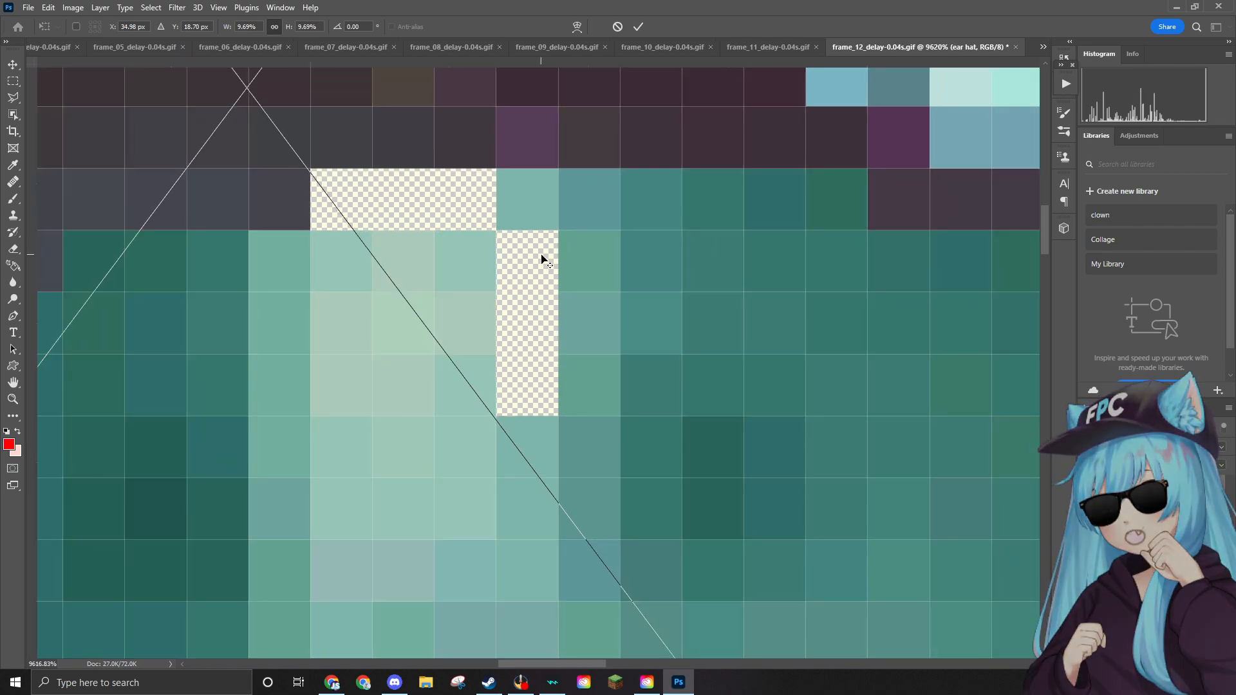
{"action": "scroll", "coordinate": [546, 261], "scroll_direction": "down", "scroll_amount": 3}
{"action": "scroll", "coordinate": [544, 259], "scroll_direction": "down", "scroll_amount": 4}
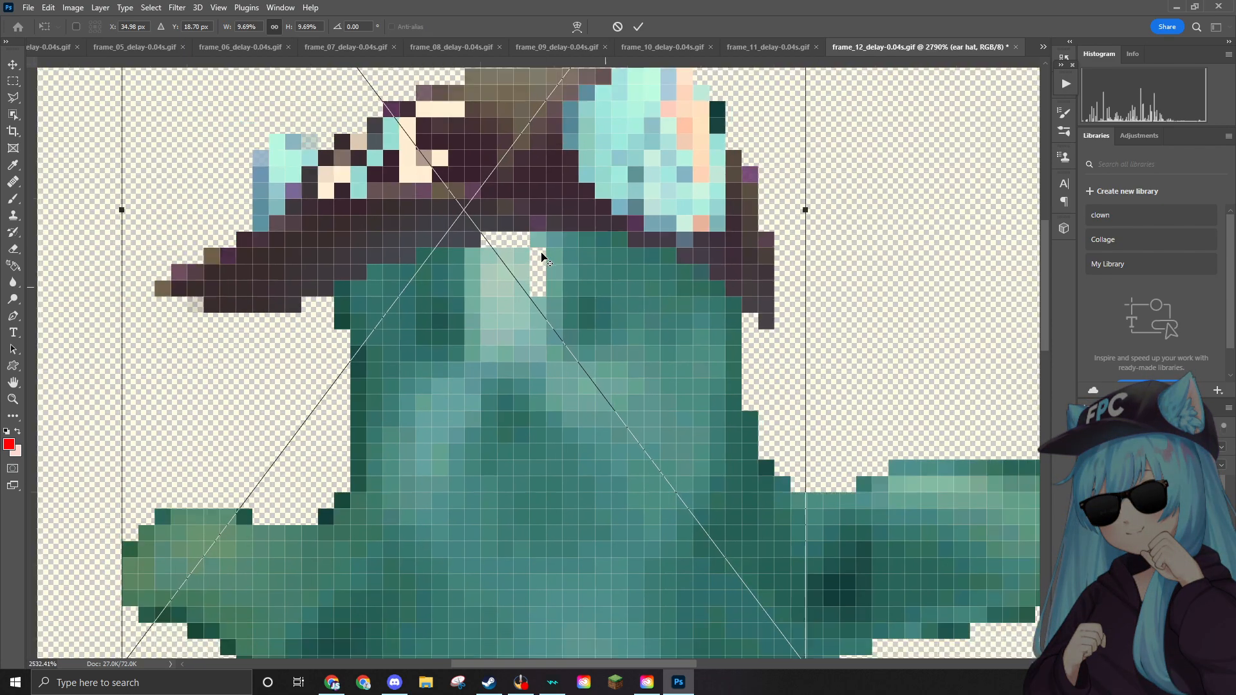
{"action": "scroll", "coordinate": [541, 257], "scroll_direction": "down", "scroll_amount": 5}
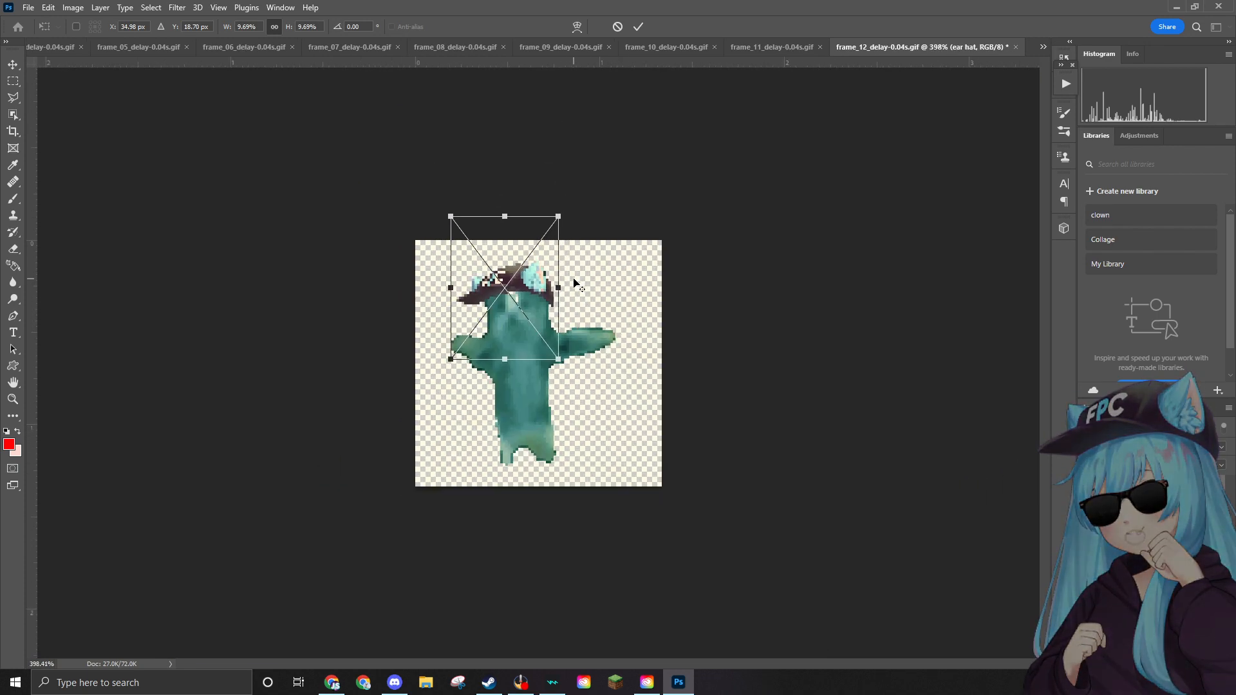
{"action": "scroll", "coordinate": [575, 285], "scroll_direction": "up", "scroll_amount": 2}
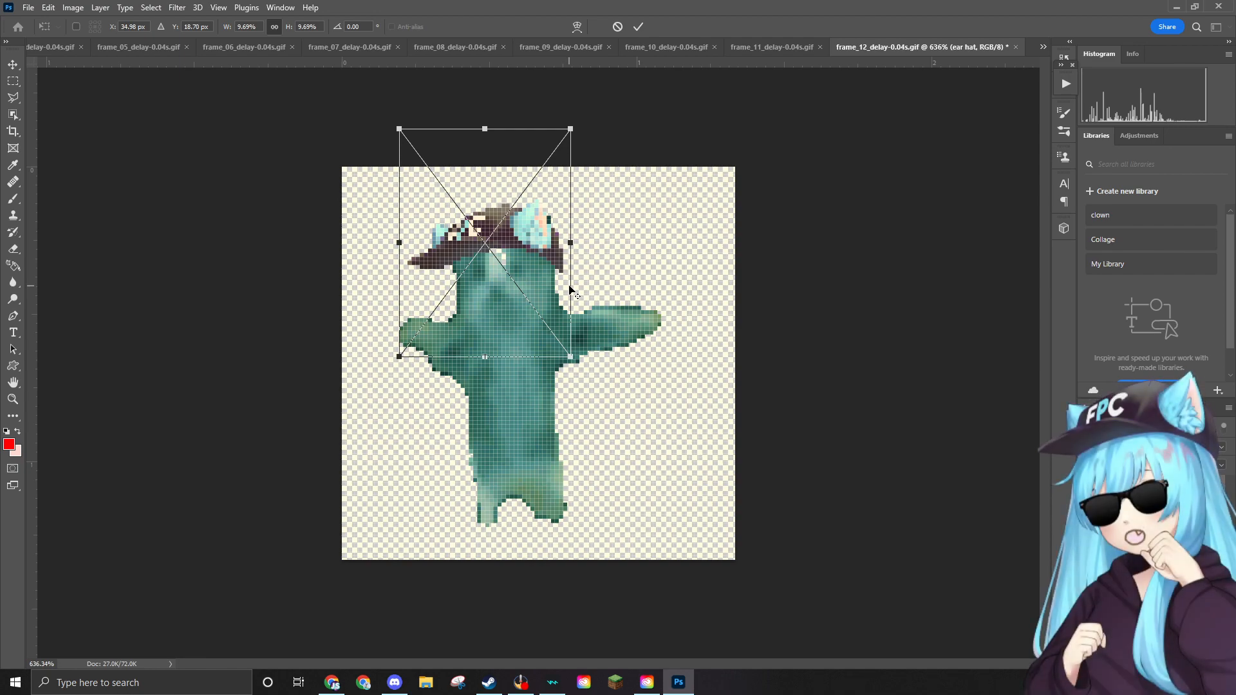
{"action": "scroll", "coordinate": [538, 361], "scroll_direction": "up", "scroll_amount": 2}
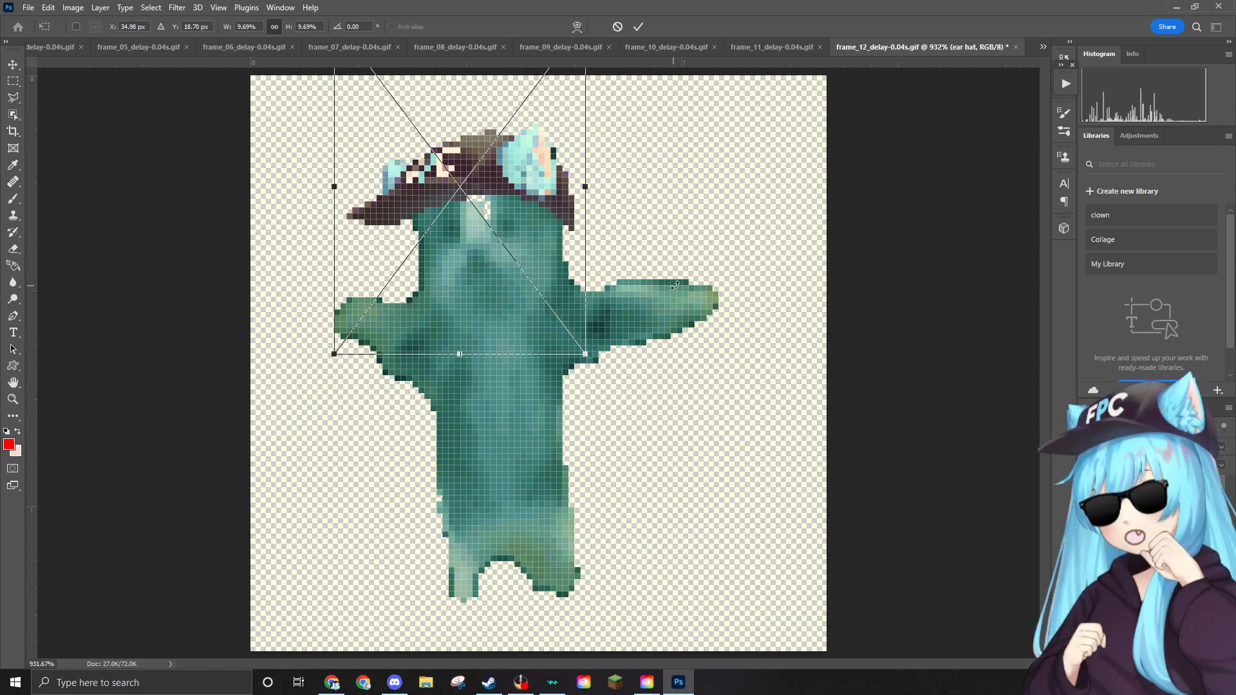
{"action": "key", "text": "Return"}
Place the sunglasses image in frame_12, scale it to about 2.9% and fit it over the cat's eyes below the hat brim.
{"action": "left_click_drag", "start_coordinate": [565, 327], "coordinate": [501, 235]}
{"action": "left_click_drag", "start_coordinate": [825, 236], "coordinate": [419, 387]}
{"action": "left_click_drag", "start_coordinate": [386, 433], "coordinate": [533, 227]}
{"action": "mouse_move", "coordinate": [592, 197]}
{"action": "left_mouse_down"}
{"action": "mouse_move", "coordinate": [530, 225]}
{"action": "mouse_move", "coordinate": [535, 234]}
{"action": "mouse_move", "coordinate": [568, 207]}
{"action": "left_mouse_up"}
{"action": "left_click_drag", "start_coordinate": [519, 242], "coordinate": [513, 233]}
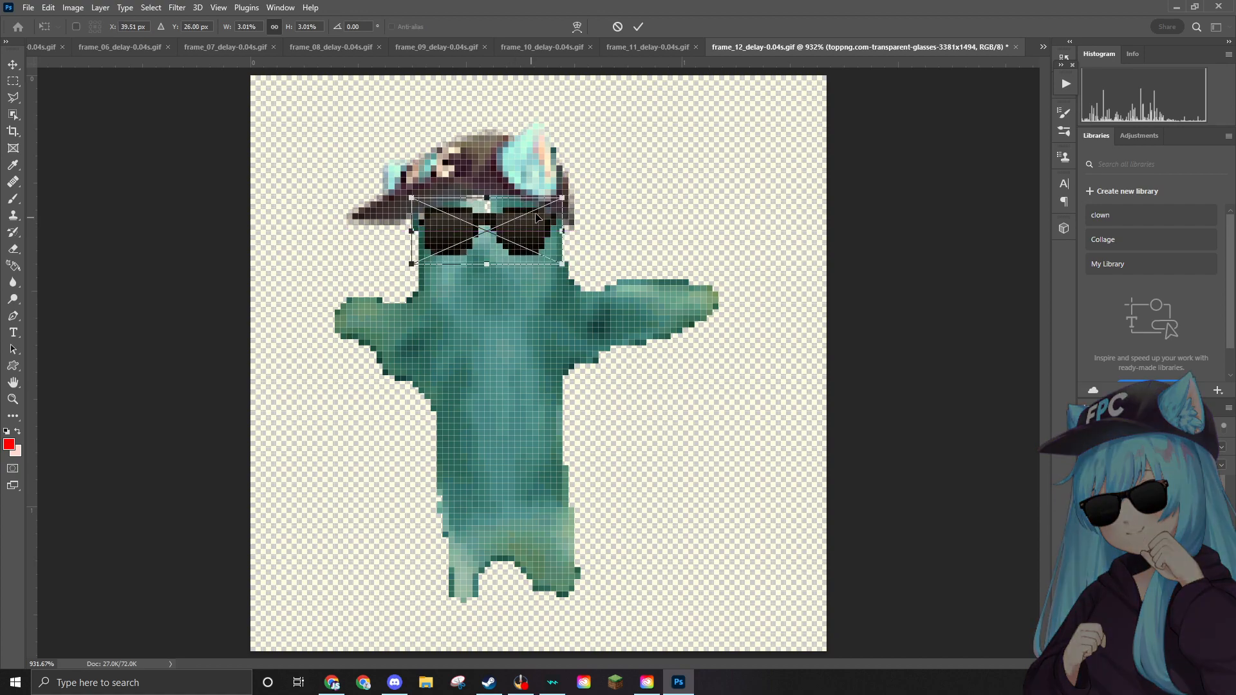
{"action": "left_click_drag", "start_coordinate": [561, 199], "coordinate": [542, 217]}
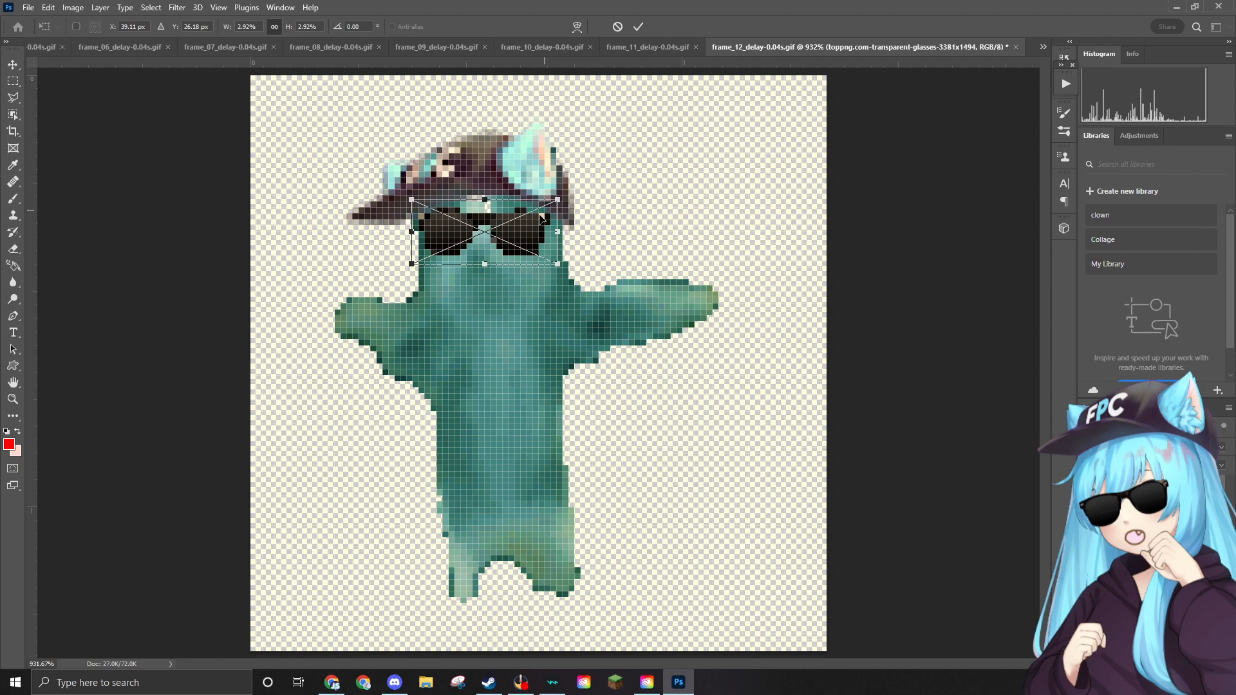
{"action": "key", "text": "Return"}
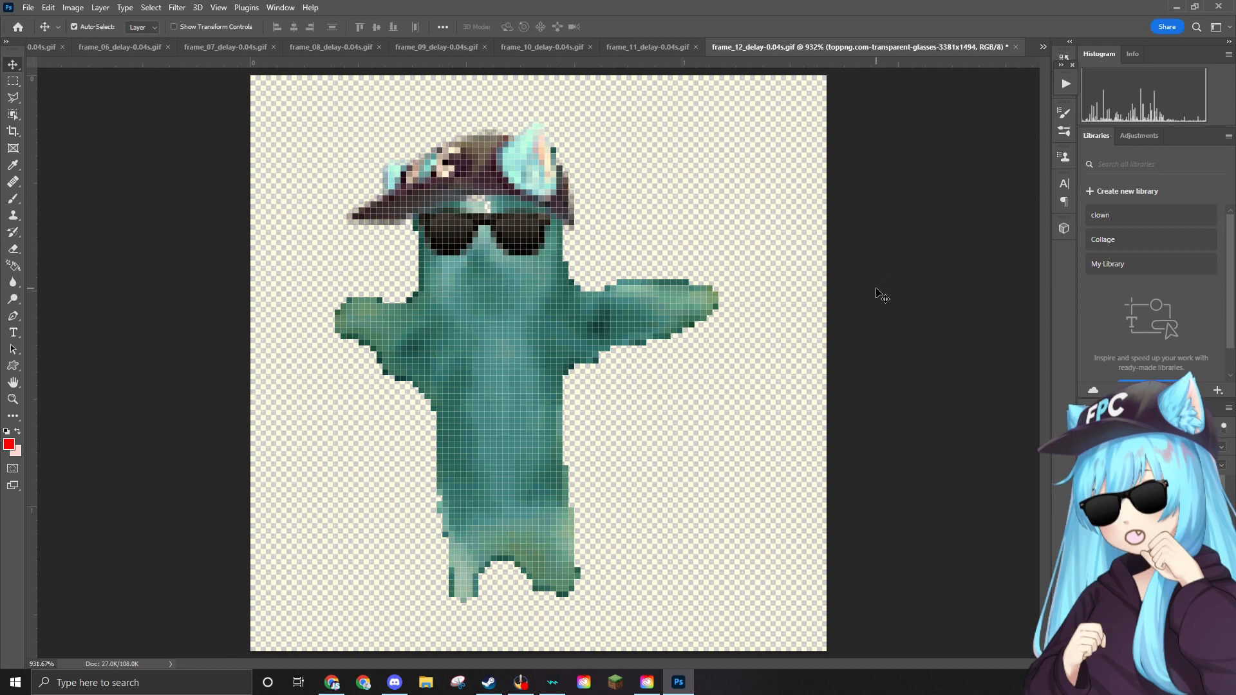
Check the finished frame_12 image at a smaller size and quick-export it as frame_12_delay-0.04s.png in the Edited folder.
{"action": "scroll", "coordinate": [847, 257], "scroll_direction": "down", "scroll_amount": 4}
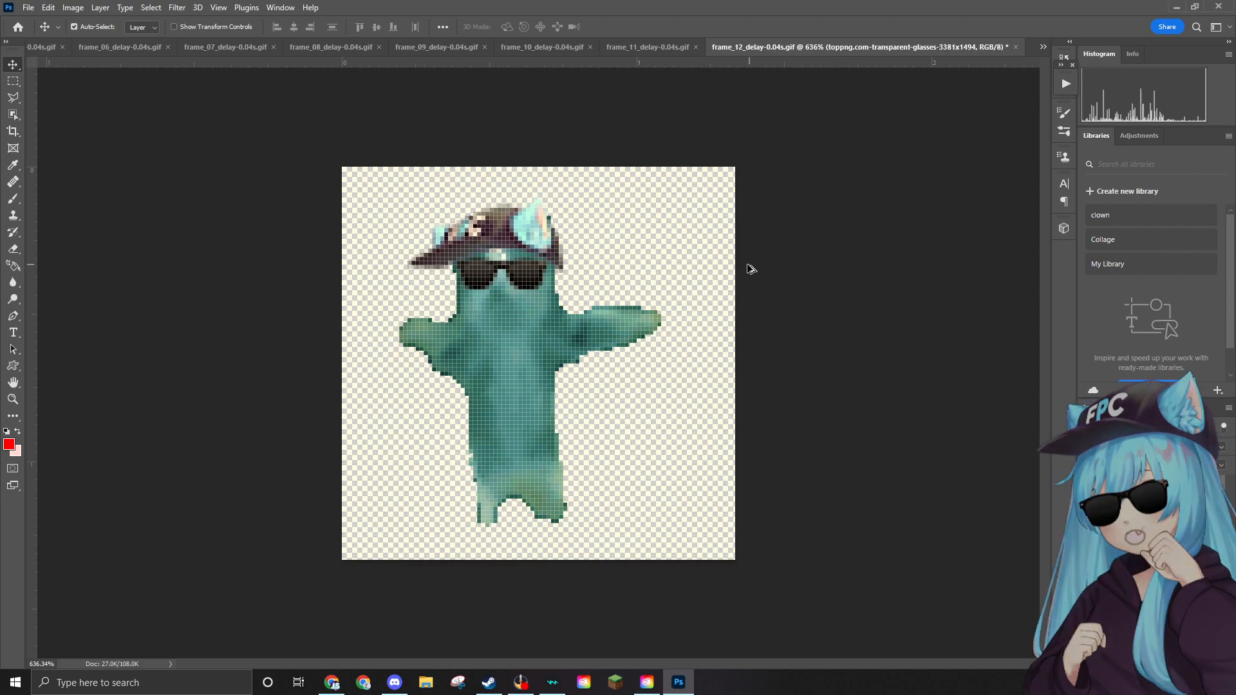
{"action": "scroll", "coordinate": [745, 268], "scroll_direction": "down", "scroll_amount": 3}
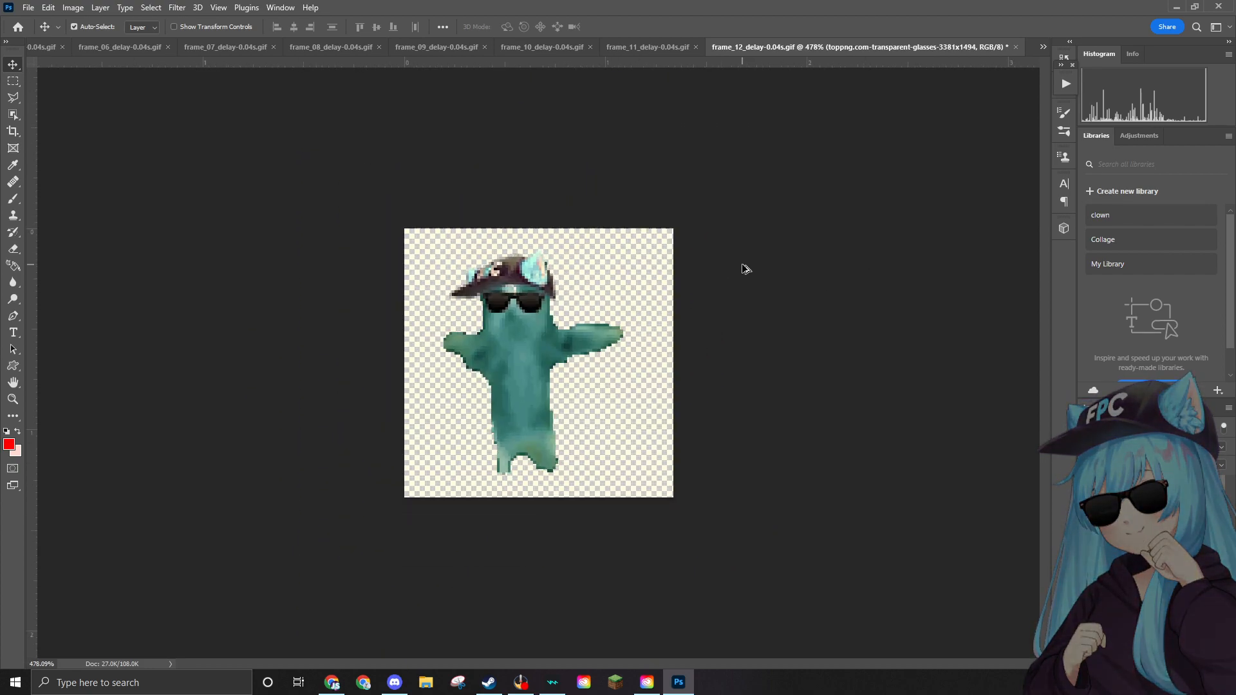
{"action": "scroll", "coordinate": [622, 263], "scroll_direction": "down", "scroll_amount": 1}
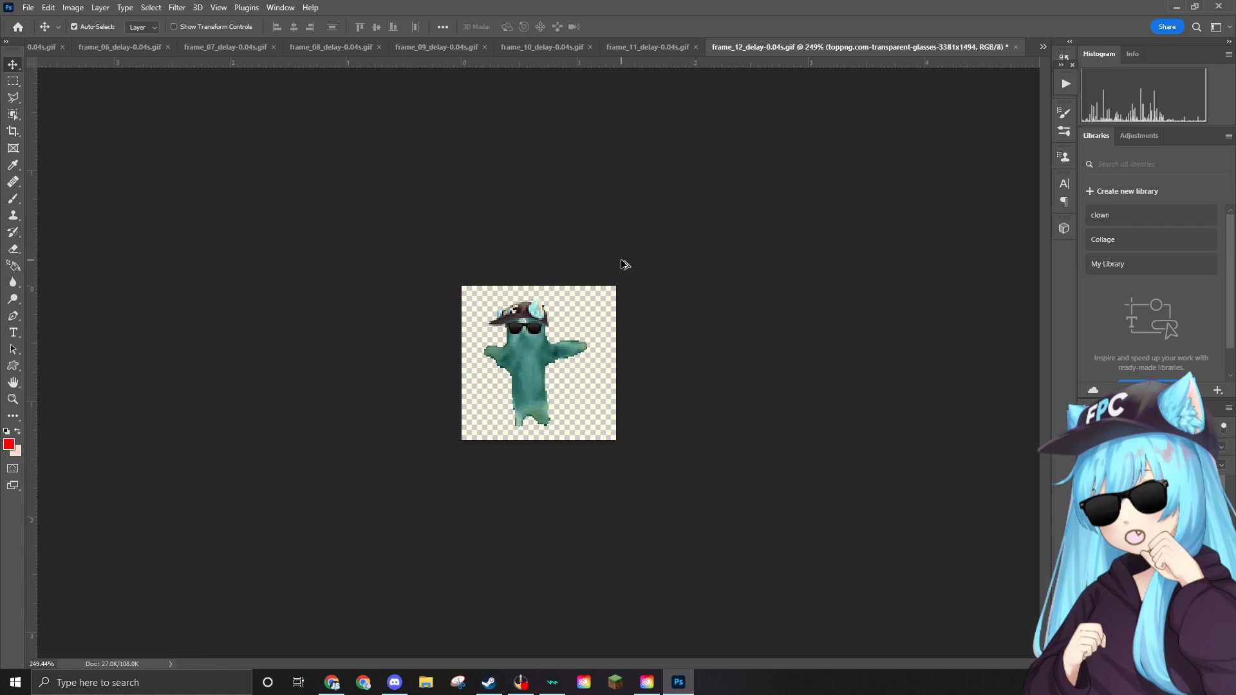
{"action": "scroll", "coordinate": [622, 263], "scroll_direction": "down", "scroll_amount": 1}
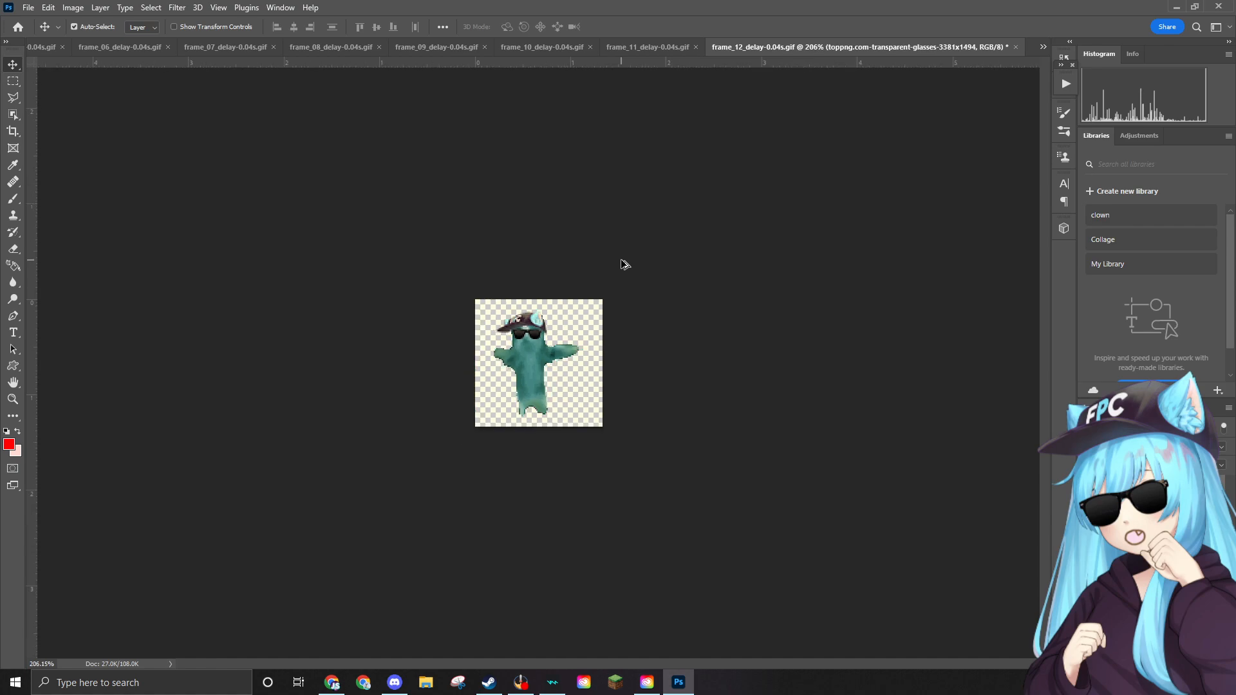
{"action": "scroll", "coordinate": [623, 264], "scroll_direction": "up", "scroll_amount": 7}
{"action": "left_click", "coordinate": [35, 7]}
{"action": "mouse_move", "coordinate": [104, 213]}
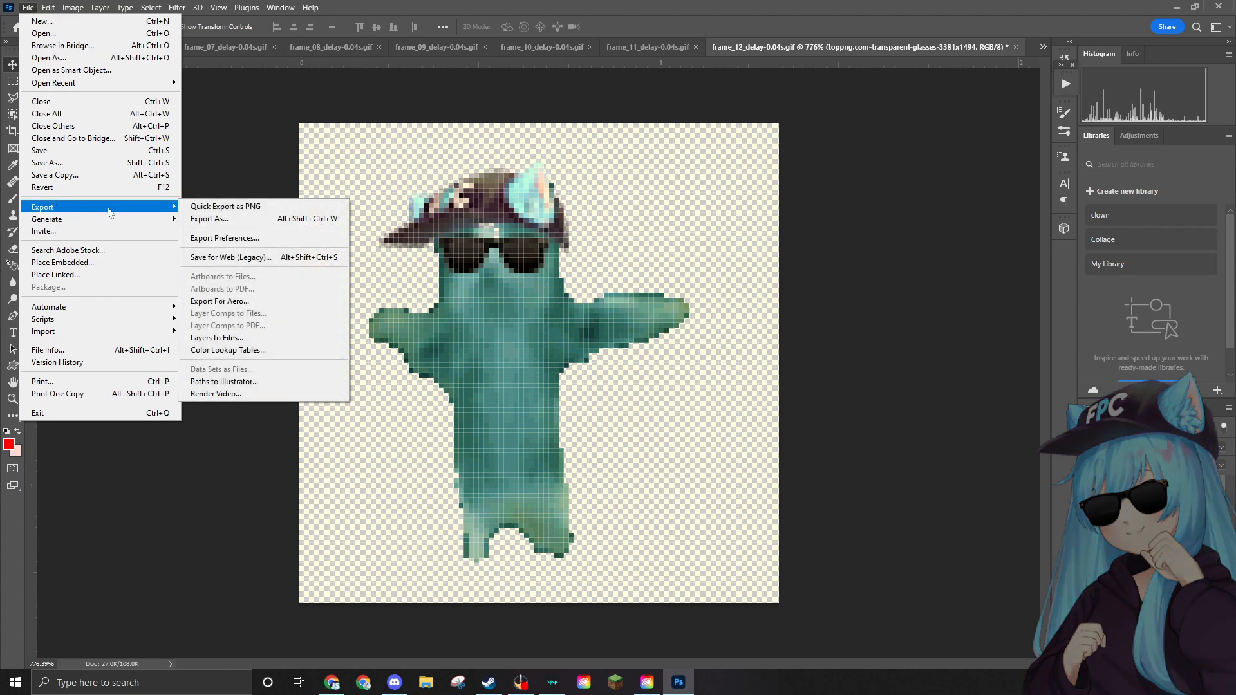
{"action": "left_click", "coordinate": [230, 206]}
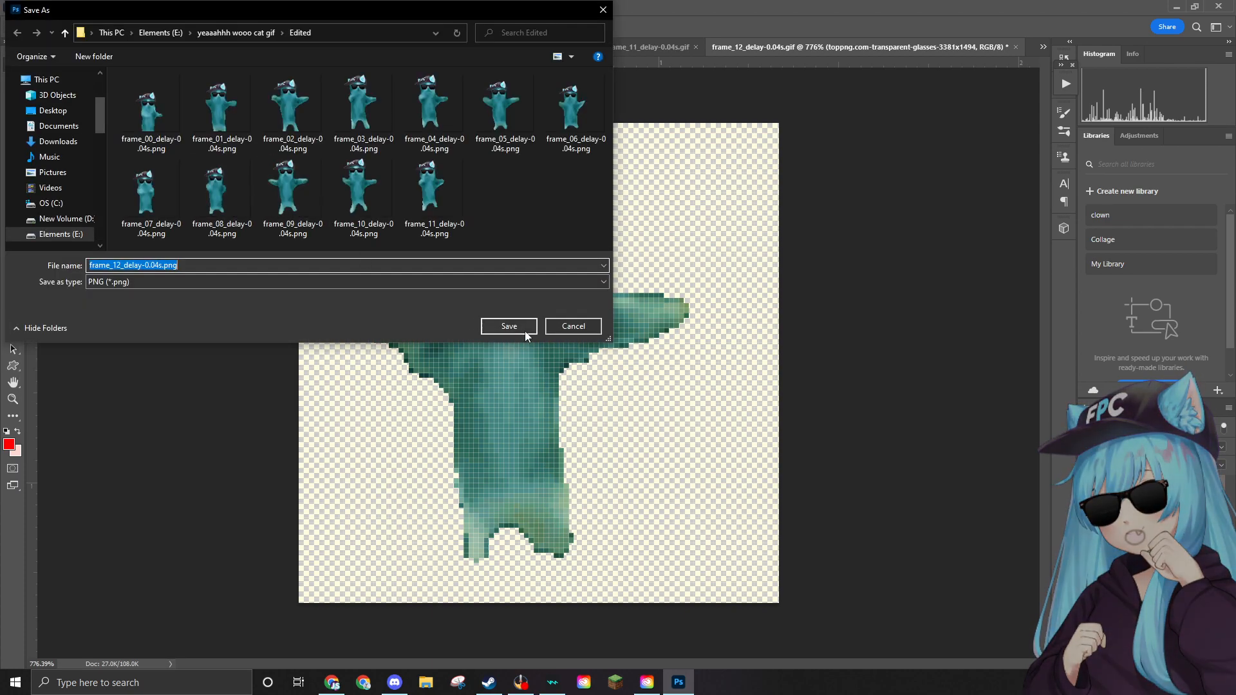
{"action": "left_click", "coordinate": [507, 325]}
Delete the finished frame_12_delay-0.04s.gif from the yeaaahhh wooo cat gif folder.
{"action": "left_click", "coordinate": [30, 8]}
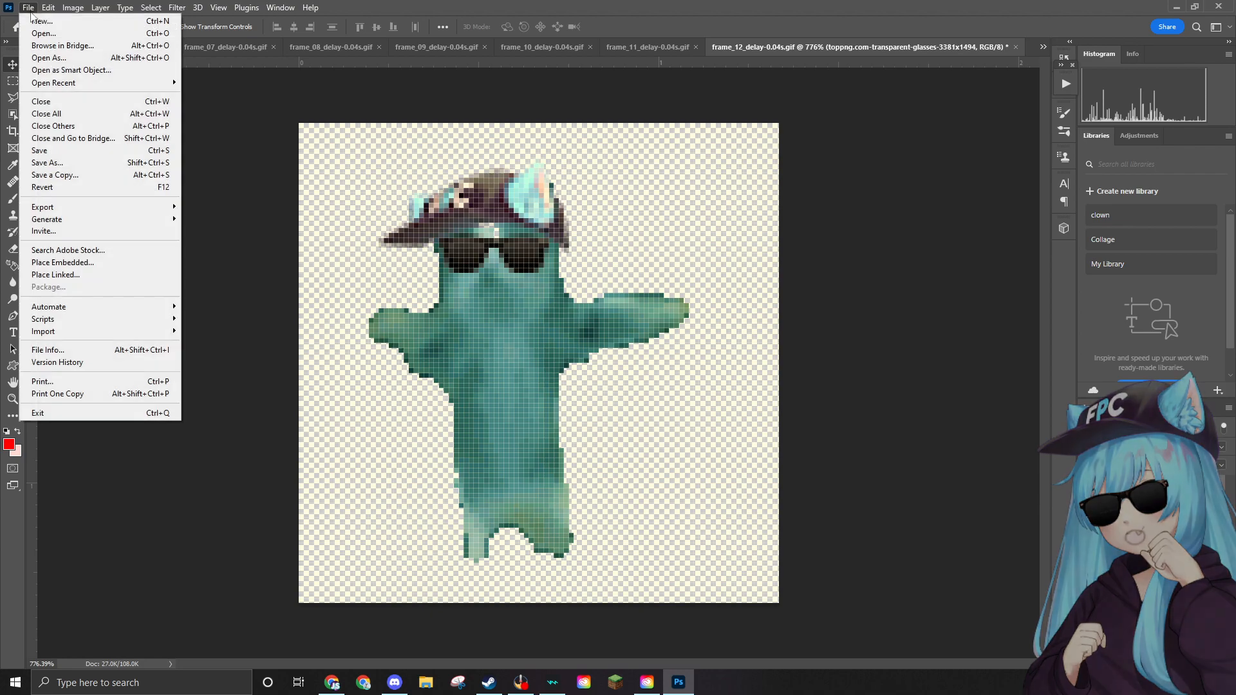
{"action": "left_click", "coordinate": [39, 34]}
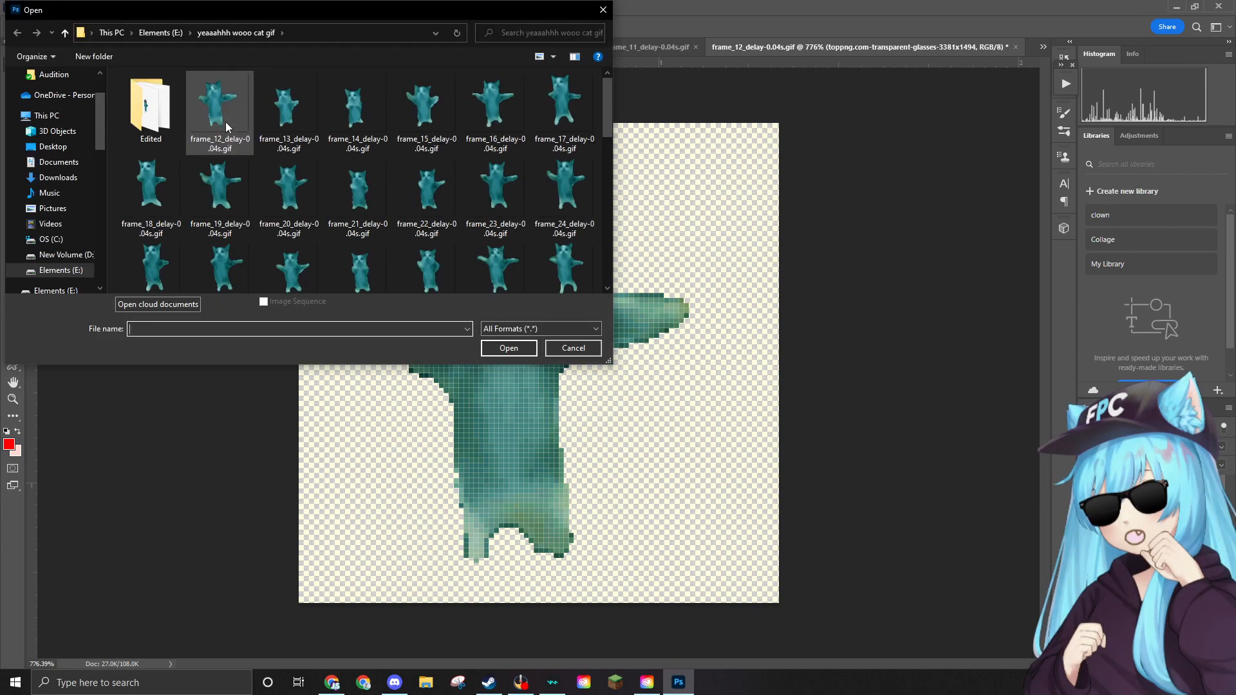
{"action": "left_click", "coordinate": [226, 122]}
{"action": "key", "text": "Delete"}
{"action": "left_click", "coordinate": [658, 391]}
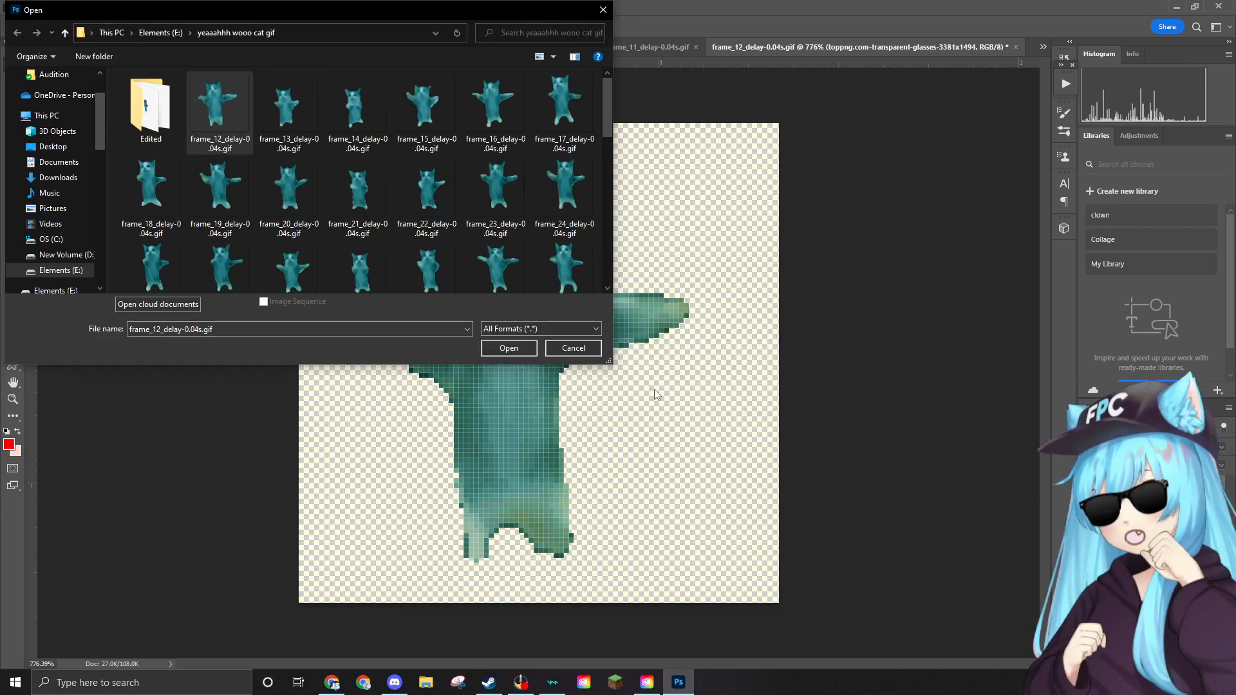
Open frame_13_delay-0.04s.gif and convert its colour mode from Indexed Color to RGB Color.
{"action": "scroll", "coordinate": [419, 206], "scroll_direction": "down", "scroll_amount": 5}
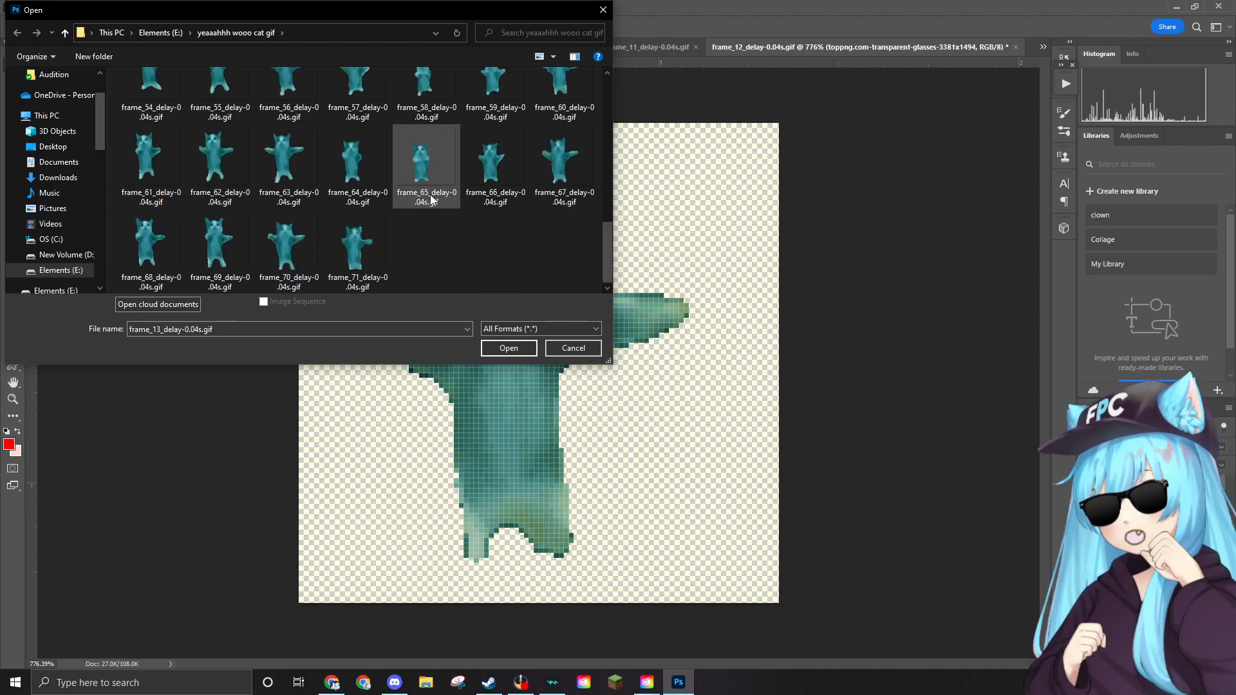
{"action": "scroll", "coordinate": [418, 206], "scroll_direction": "up", "scroll_amount": 10}
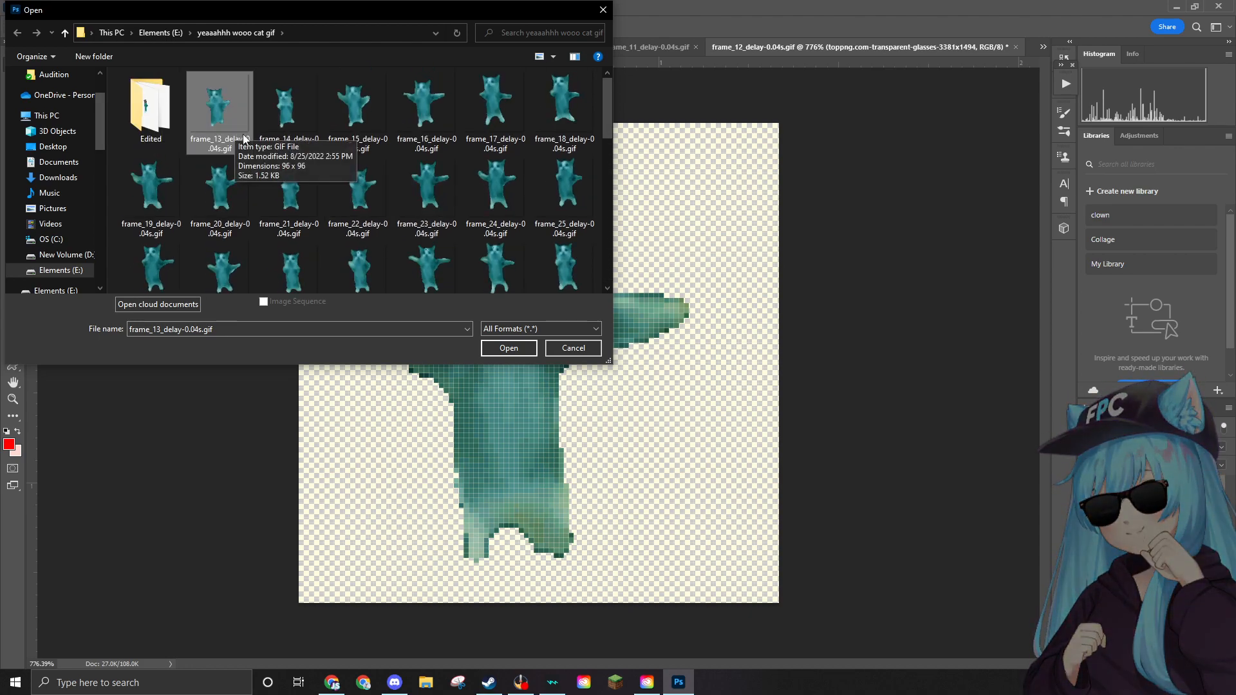
{"action": "left_click", "coordinate": [499, 347]}
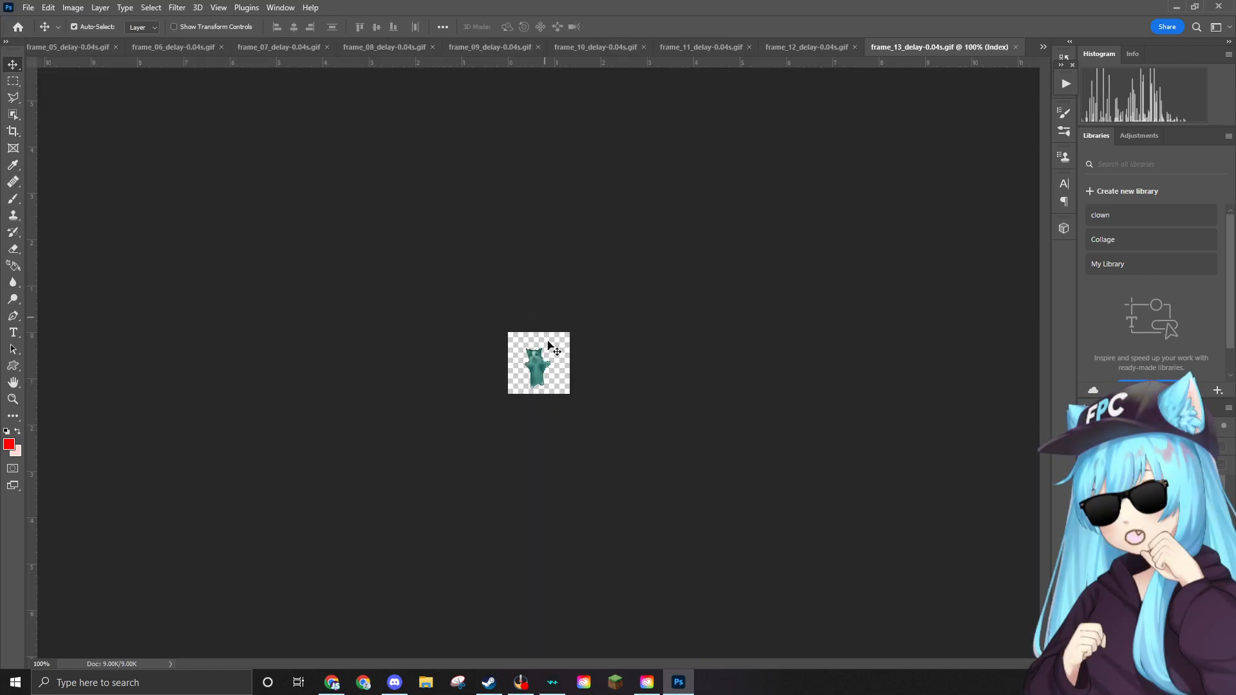
{"action": "scroll", "coordinate": [544, 337], "scroll_direction": "up", "scroll_amount": 8}
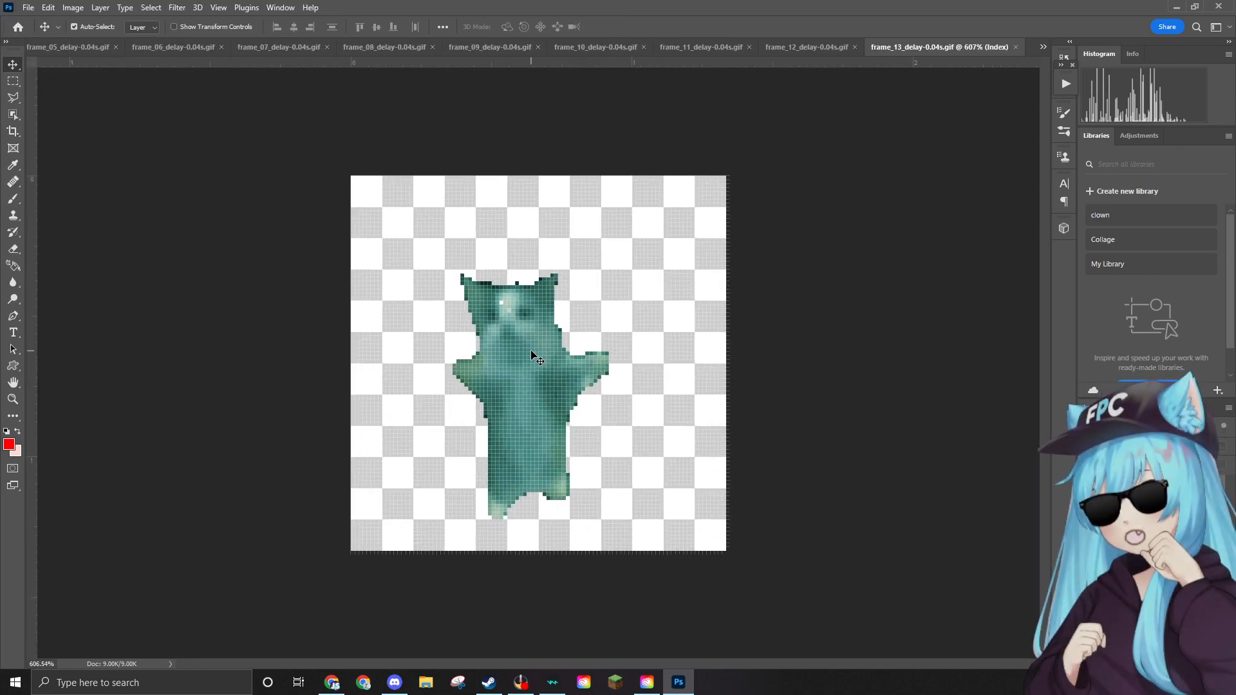
{"action": "scroll", "coordinate": [532, 354], "scroll_direction": "up", "scroll_amount": 3}
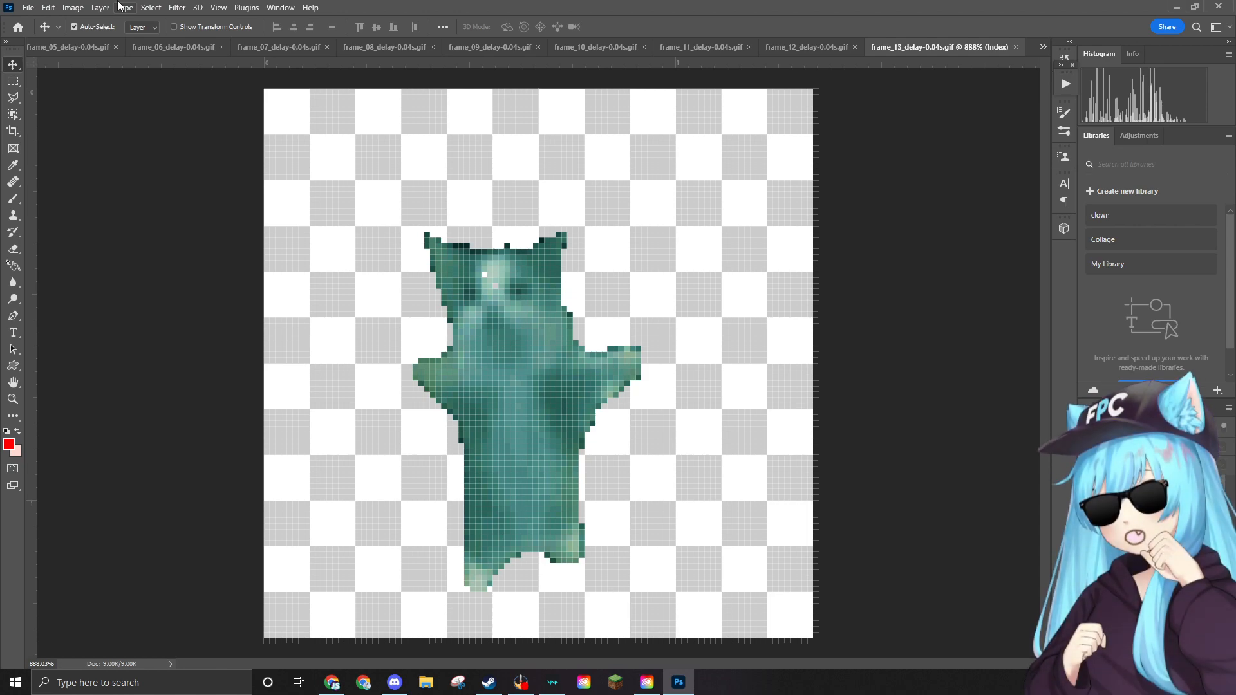
{"action": "left_click", "coordinate": [126, 5]}
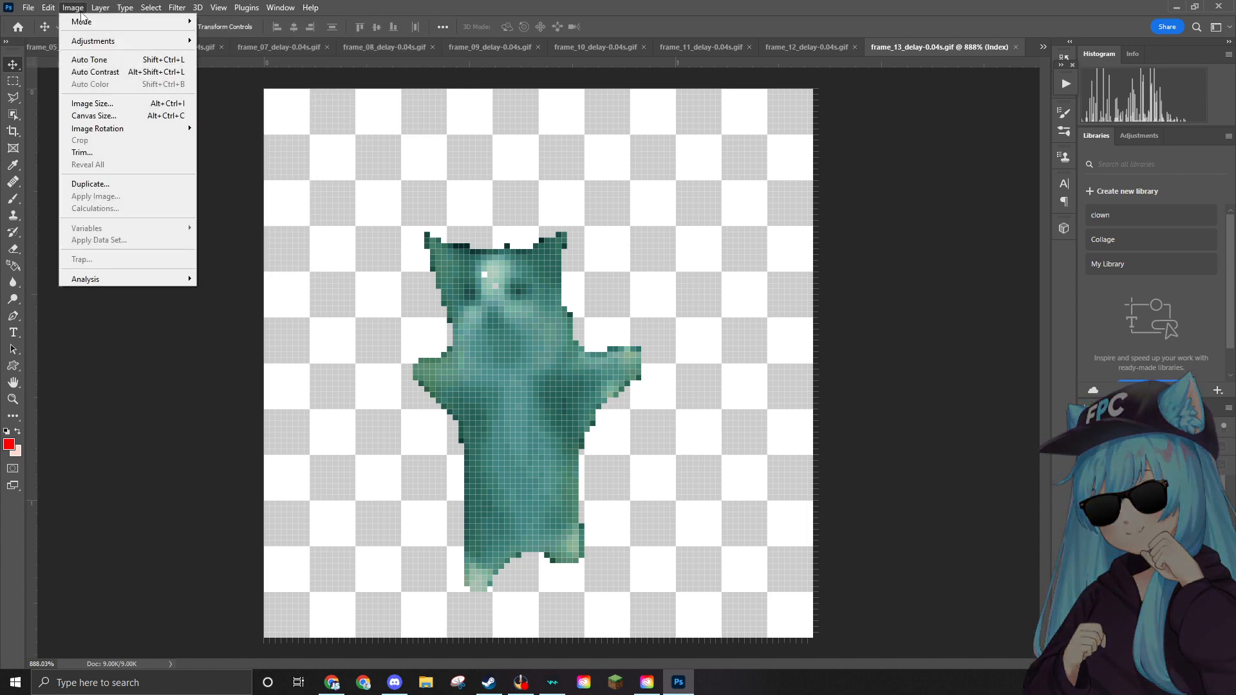
{"action": "mouse_move", "coordinate": [137, 25]}
{"action": "left_click", "coordinate": [226, 70]}
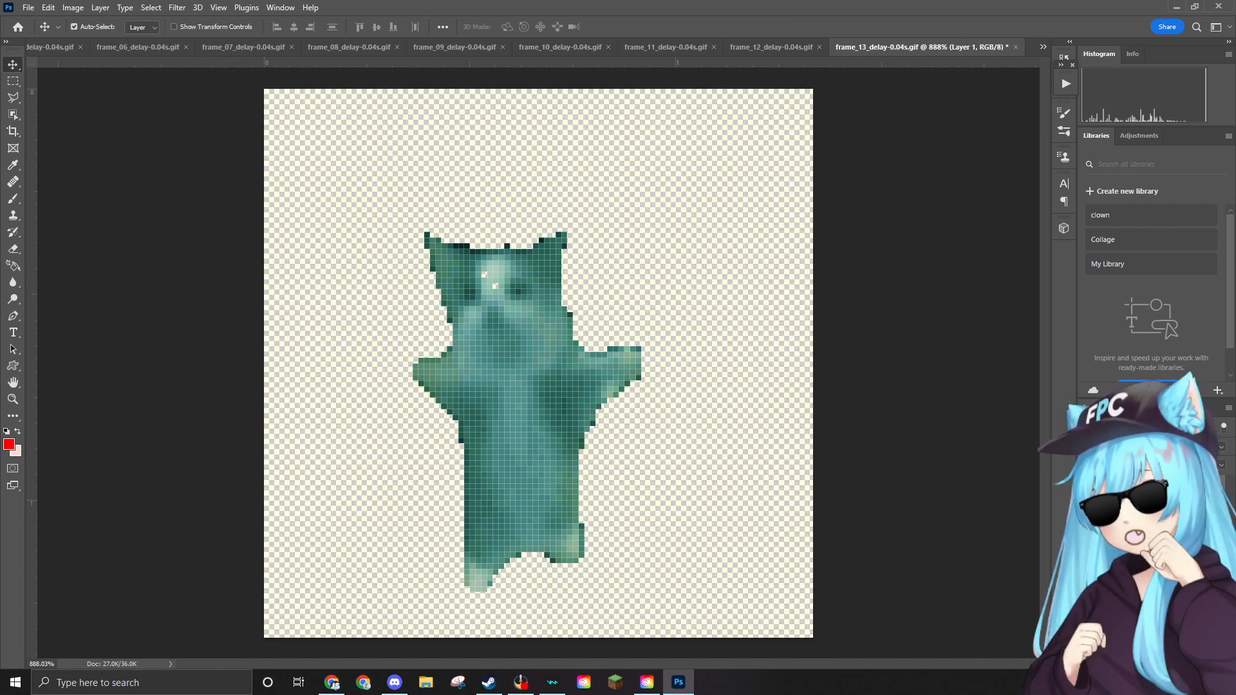
Place the ear hat in the frame_13 image, scale it to about 7.6% and position it on the cat's head.
{"action": "left_click_drag", "start_coordinate": [238, 331], "coordinate": [450, 276]}
{"action": "left_click_drag", "start_coordinate": [741, 92], "coordinate": [501, 225]}
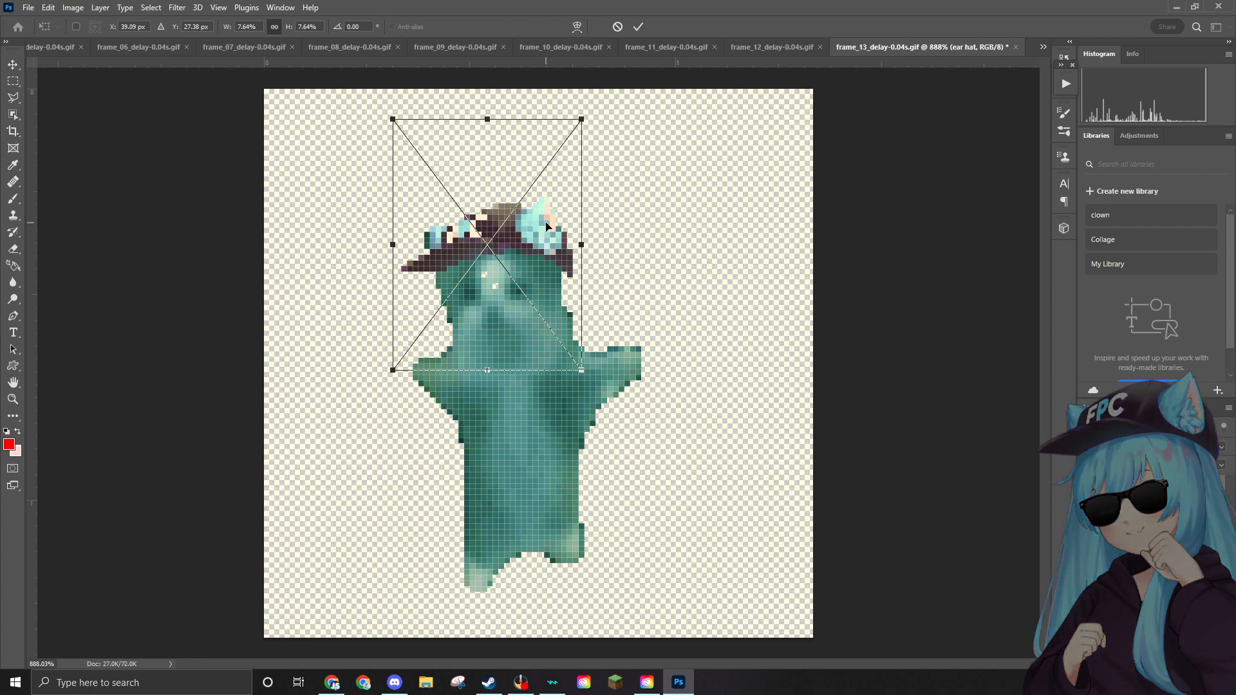
{"action": "left_click_drag", "start_coordinate": [532, 227], "coordinate": [537, 244]}
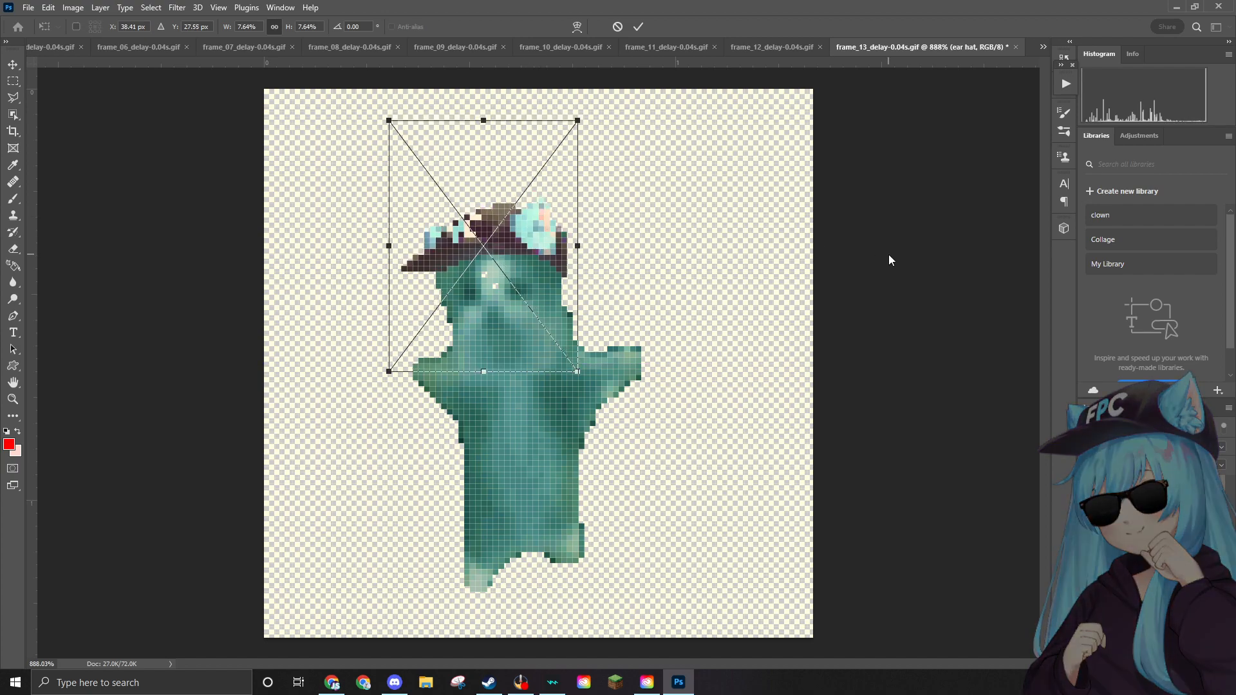
{"action": "key", "text": "Return"}
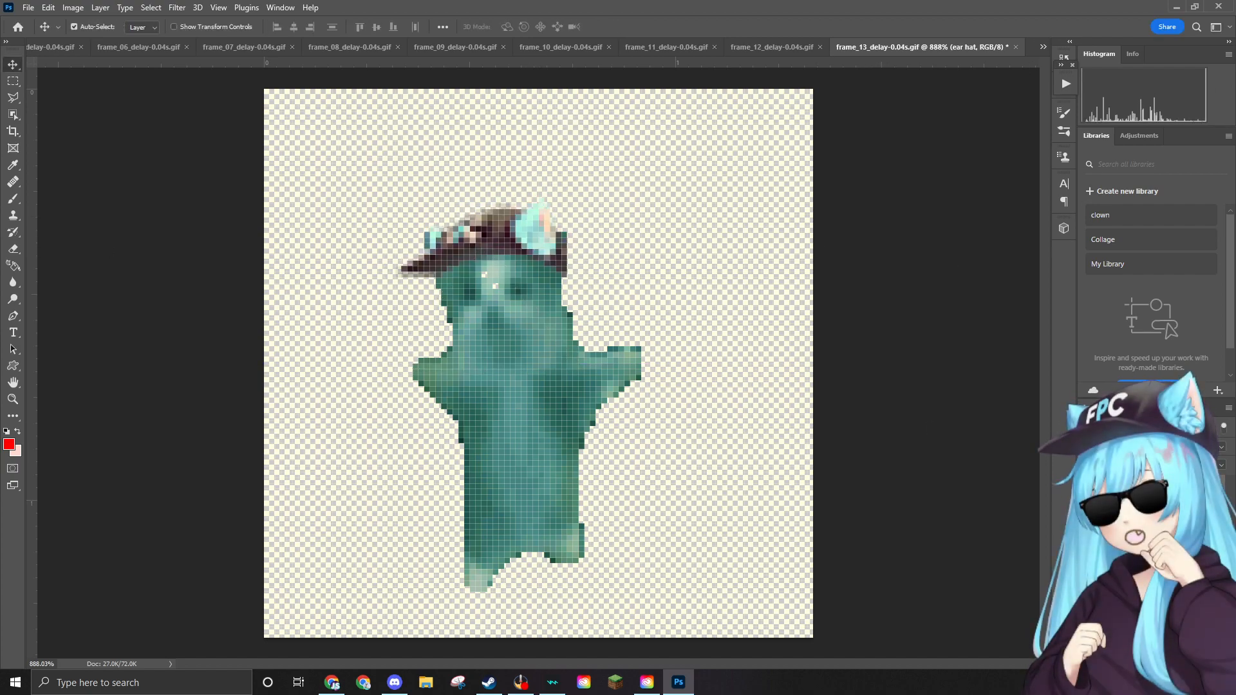
Place the sunglasses image in the frame_13 image, scale it down and position it over the cat's eyes.
{"action": "left_click_drag", "start_coordinate": [1235, 226], "coordinate": [483, 294]}
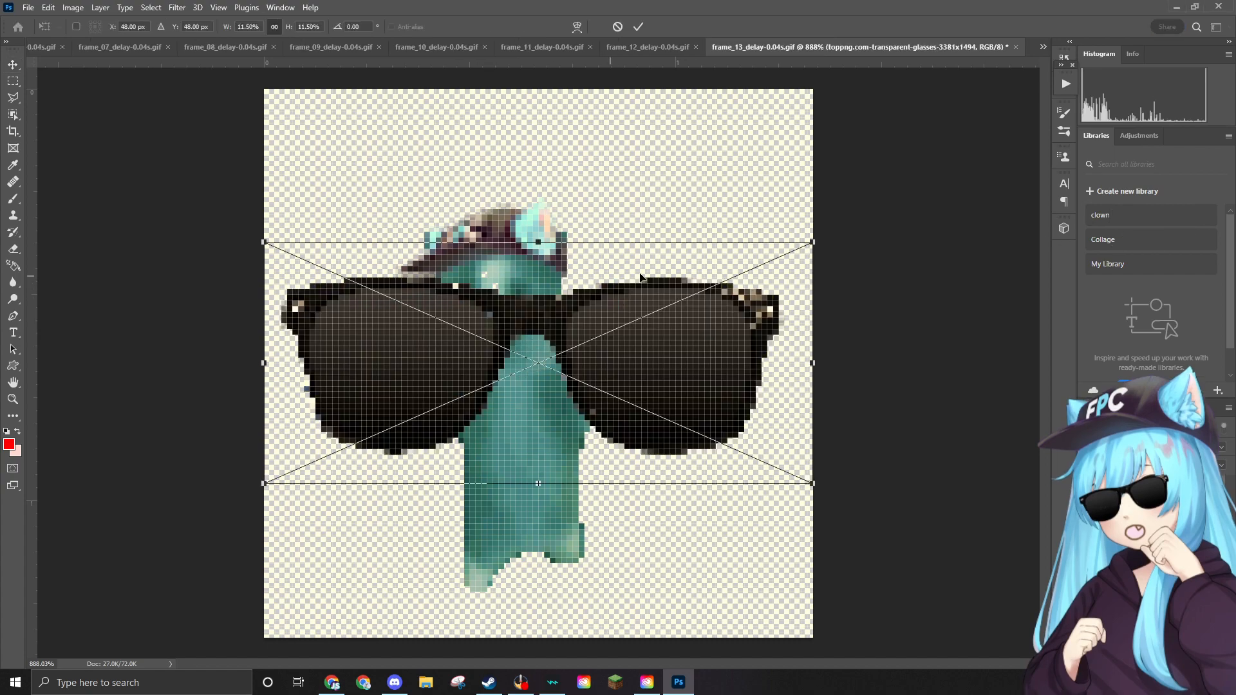
{"action": "left_click_drag", "start_coordinate": [814, 242], "coordinate": [532, 288]}
{"action": "left_click_drag", "start_coordinate": [476, 321], "coordinate": [557, 266]}
{"action": "key", "text": "Return"}
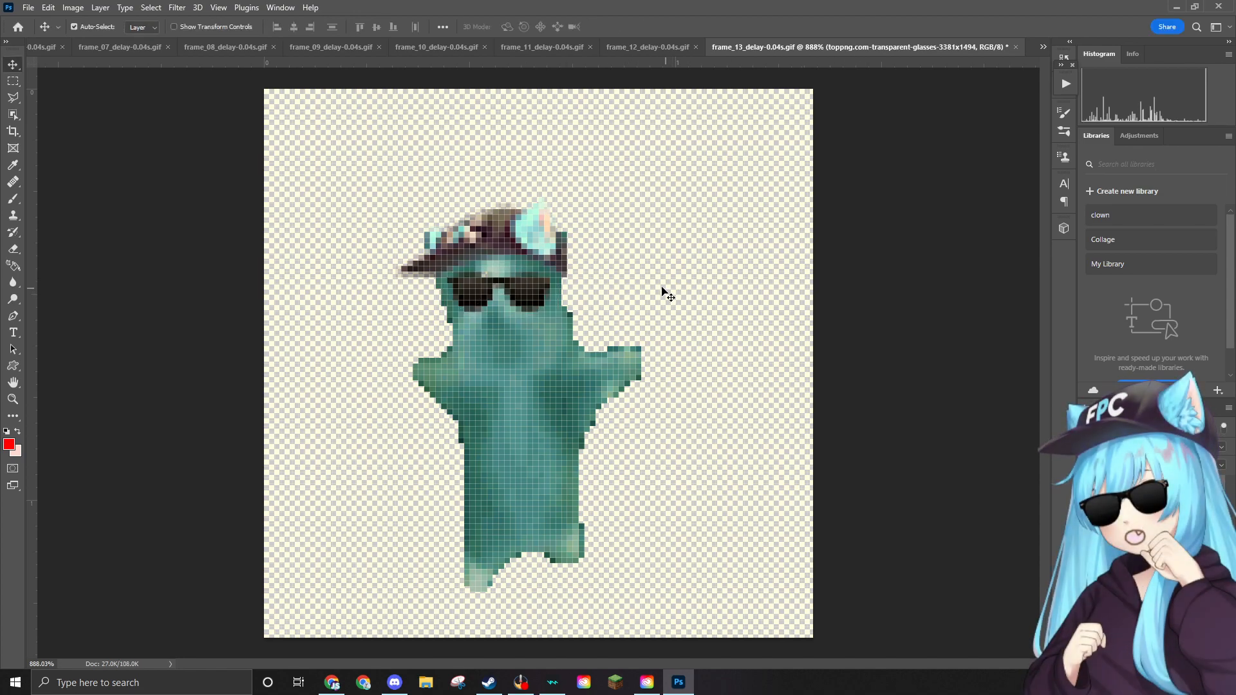
Quick-export the finished frame_13 image as frame_13_delay-0.04s.png in the Edited folder.
{"action": "left_click", "coordinate": [27, 9]}
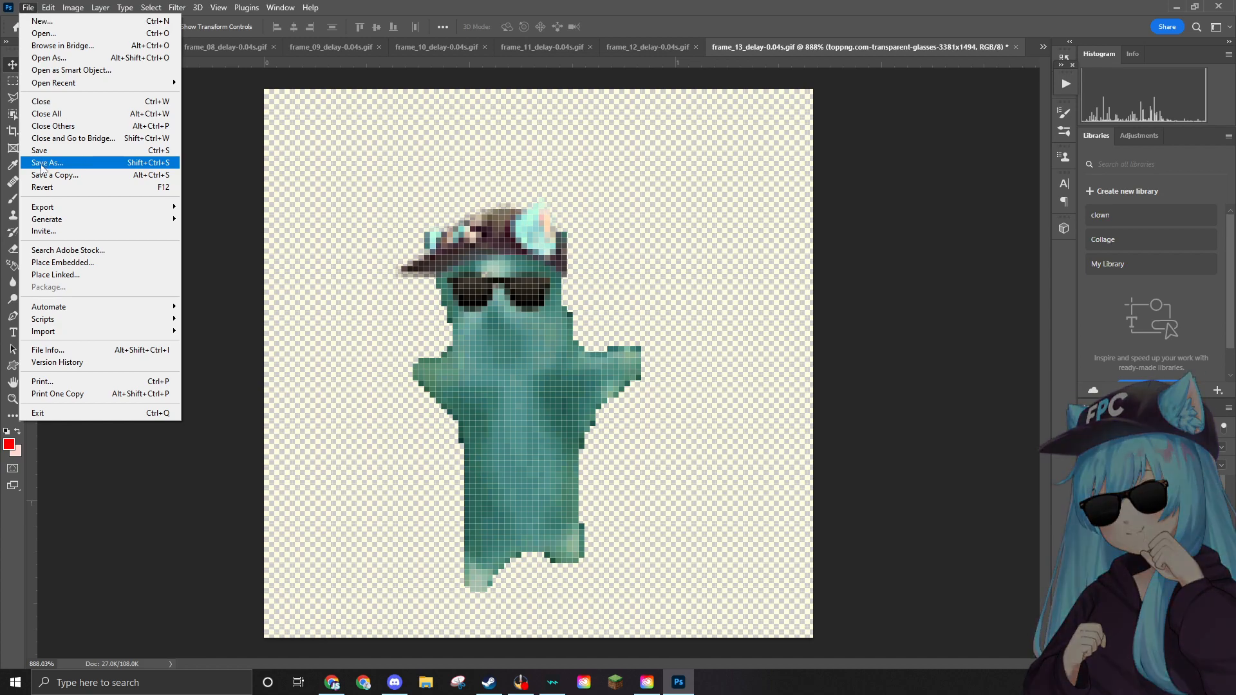
{"action": "mouse_move", "coordinate": [128, 206]}
{"action": "left_click", "coordinate": [213, 208]}
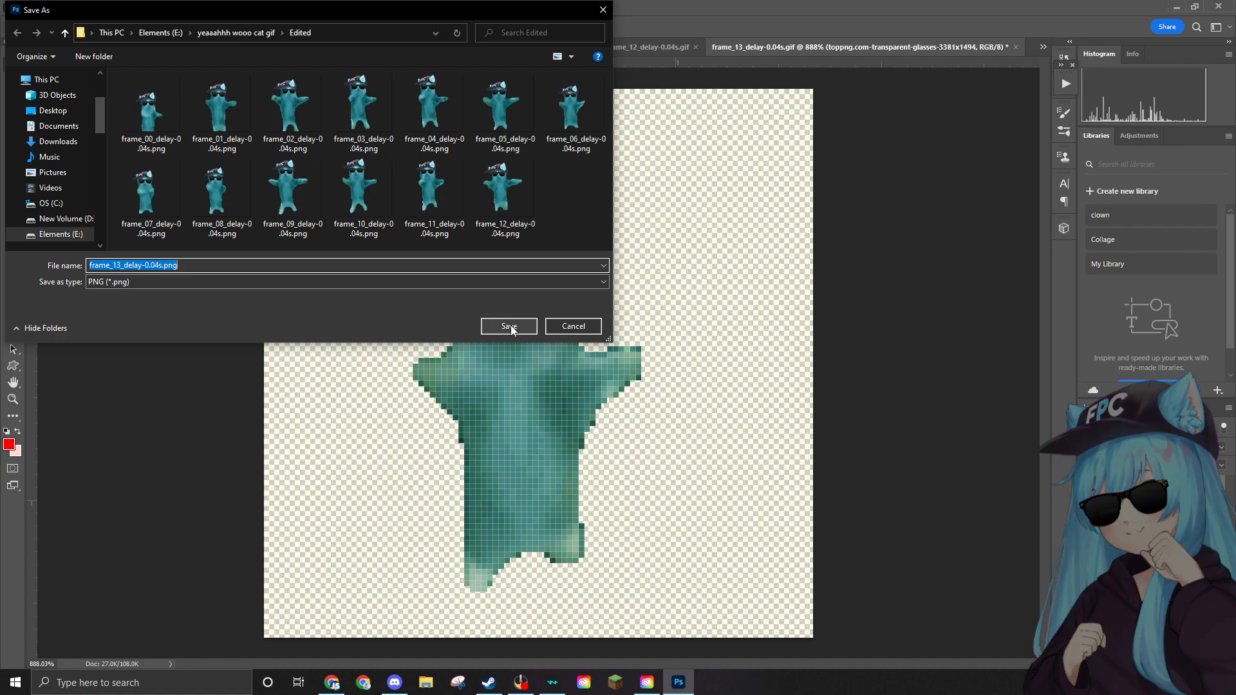
{"action": "left_click", "coordinate": [507, 327]}
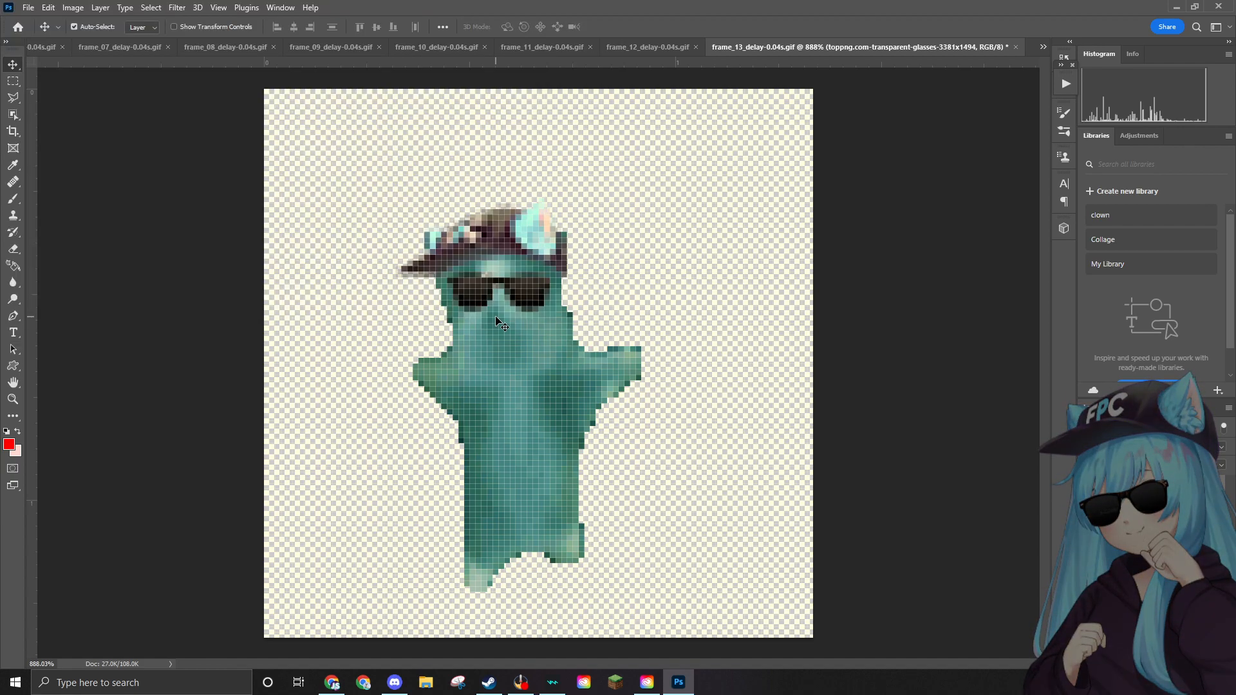
Delete the finished frame_13_delay-0.04s.gif from the yeaaahhh wooo cat gif folder.
{"action": "left_click", "coordinate": [29, 7]}
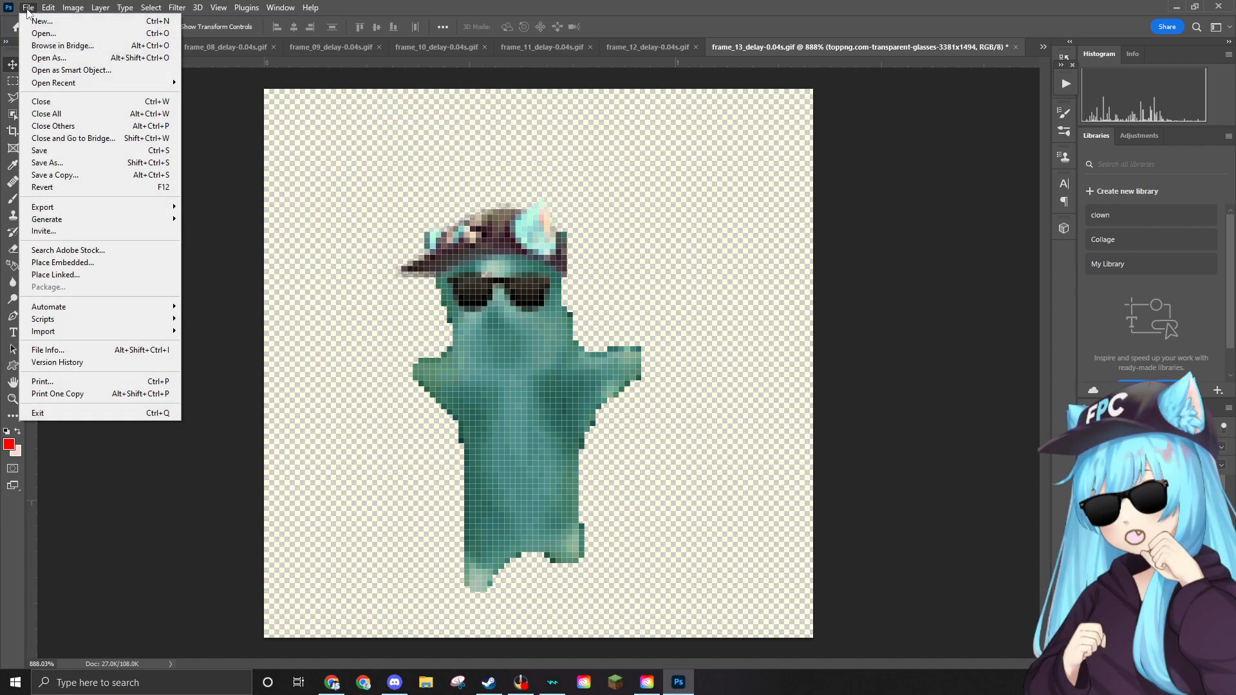
{"action": "left_click", "coordinate": [45, 57]}
{"action": "left_click", "coordinate": [241, 125]}
{"action": "key", "text": "Delete"}
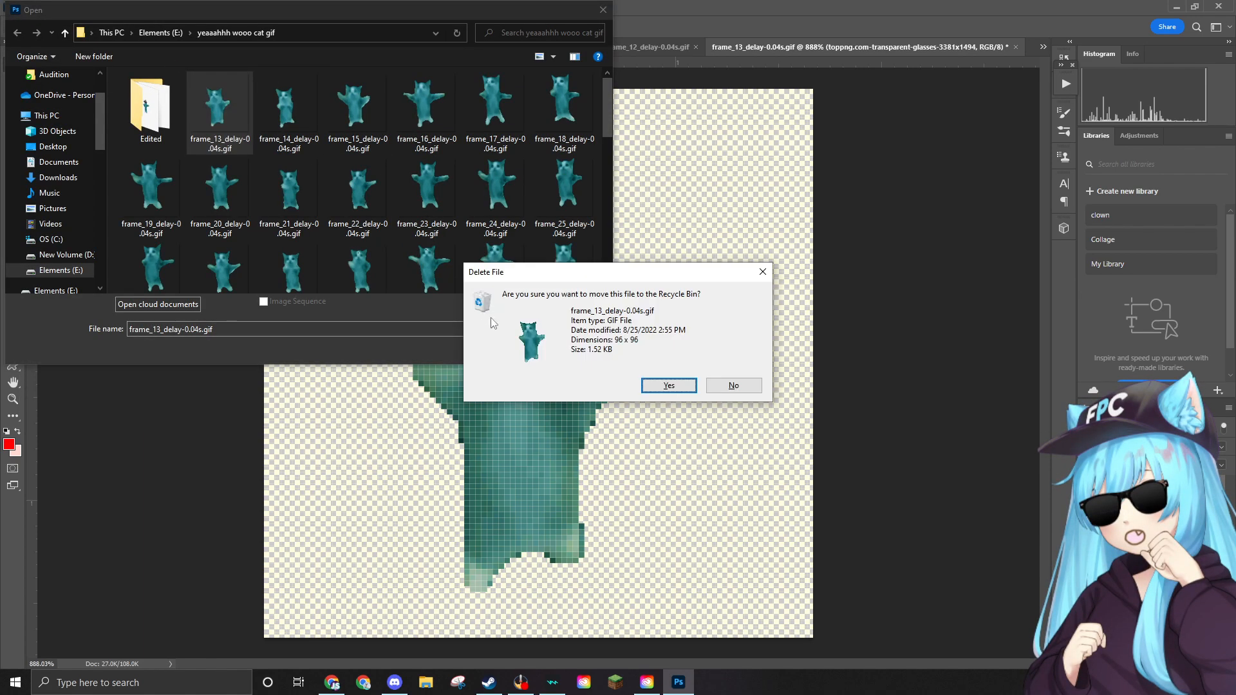
{"action": "left_click", "coordinate": [667, 386]}
Open frame_14_delay-0.04s.gif and convert its colour mode from Indexed Color to RGB Color.
{"action": "left_click", "coordinate": [511, 348]}
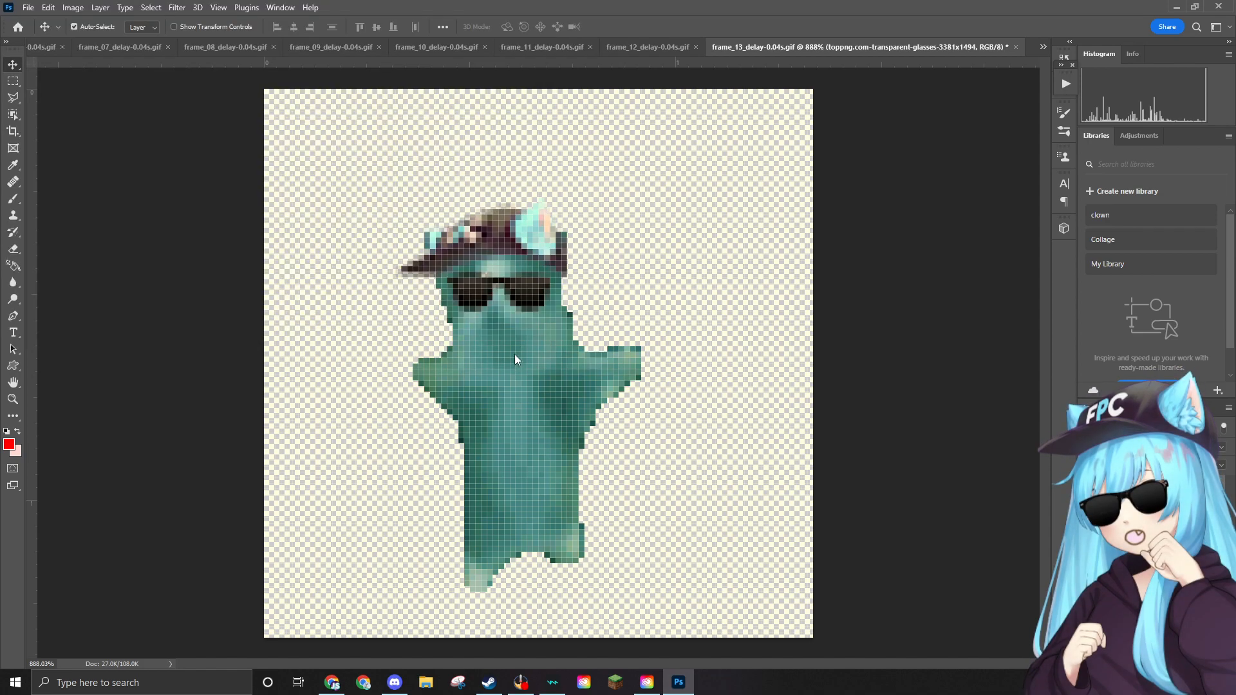
{"action": "scroll", "coordinate": [492, 359], "scroll_direction": "up", "scroll_amount": 10}
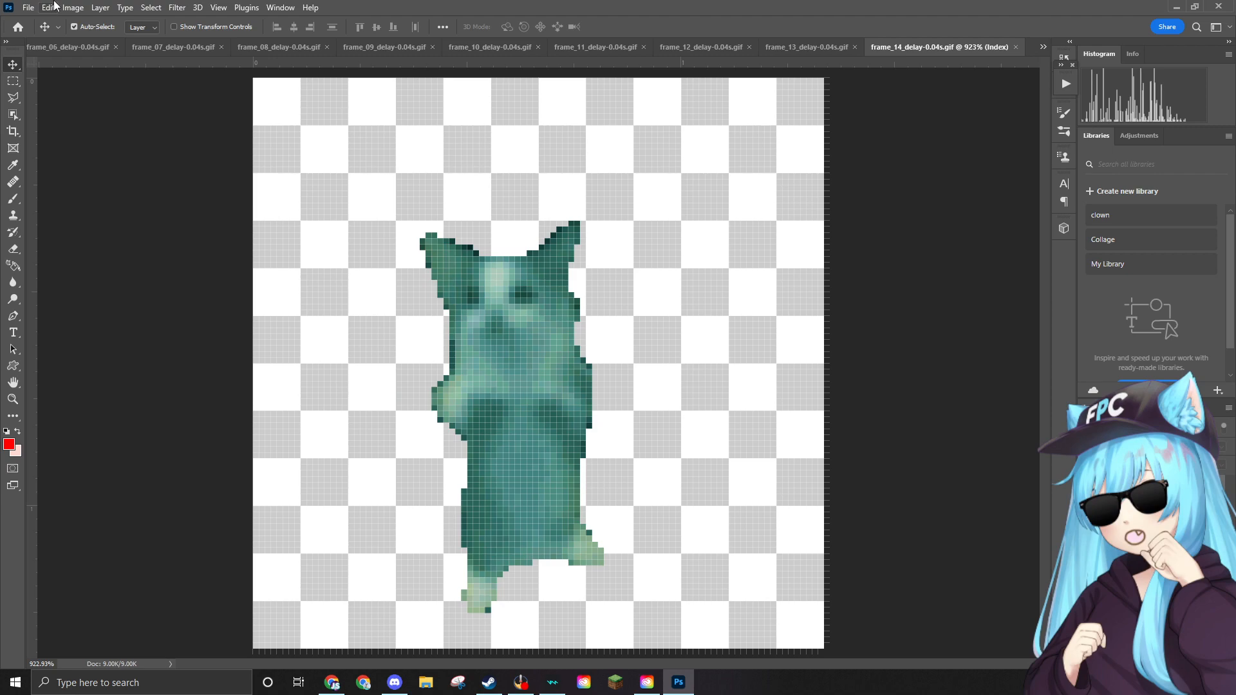
{"action": "left_click", "coordinate": [73, 7]}
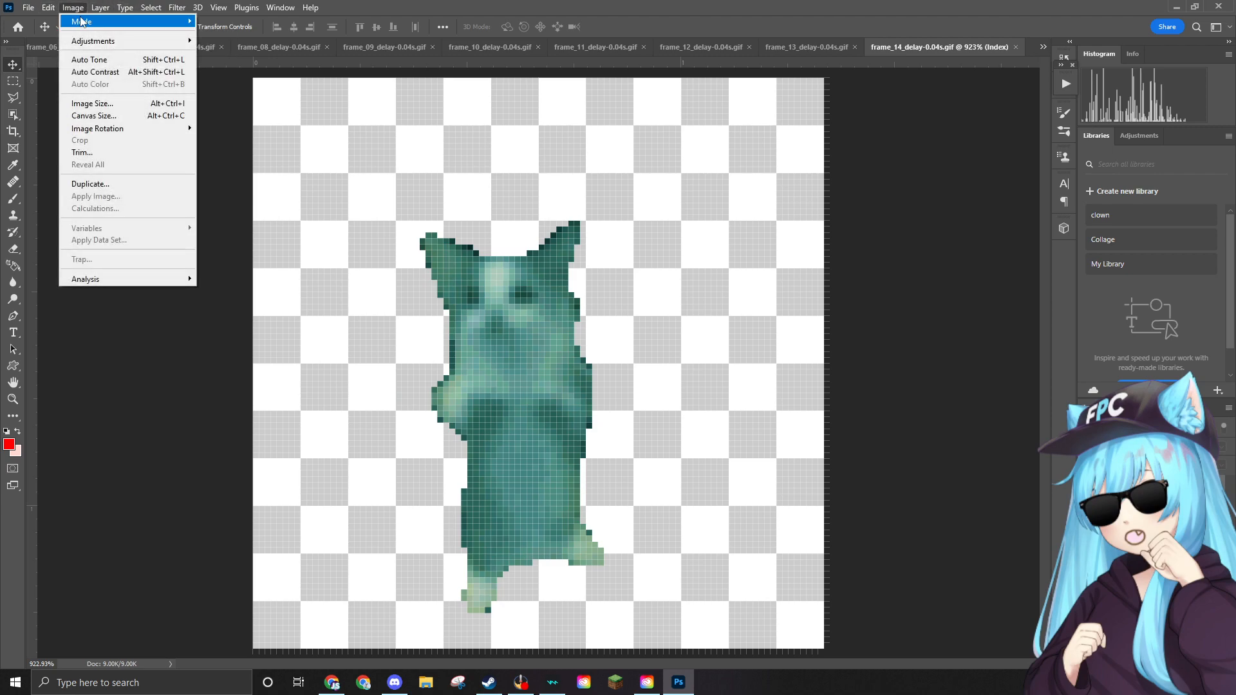
{"action": "mouse_move", "coordinate": [92, 23]}
{"action": "left_click", "coordinate": [232, 69]}
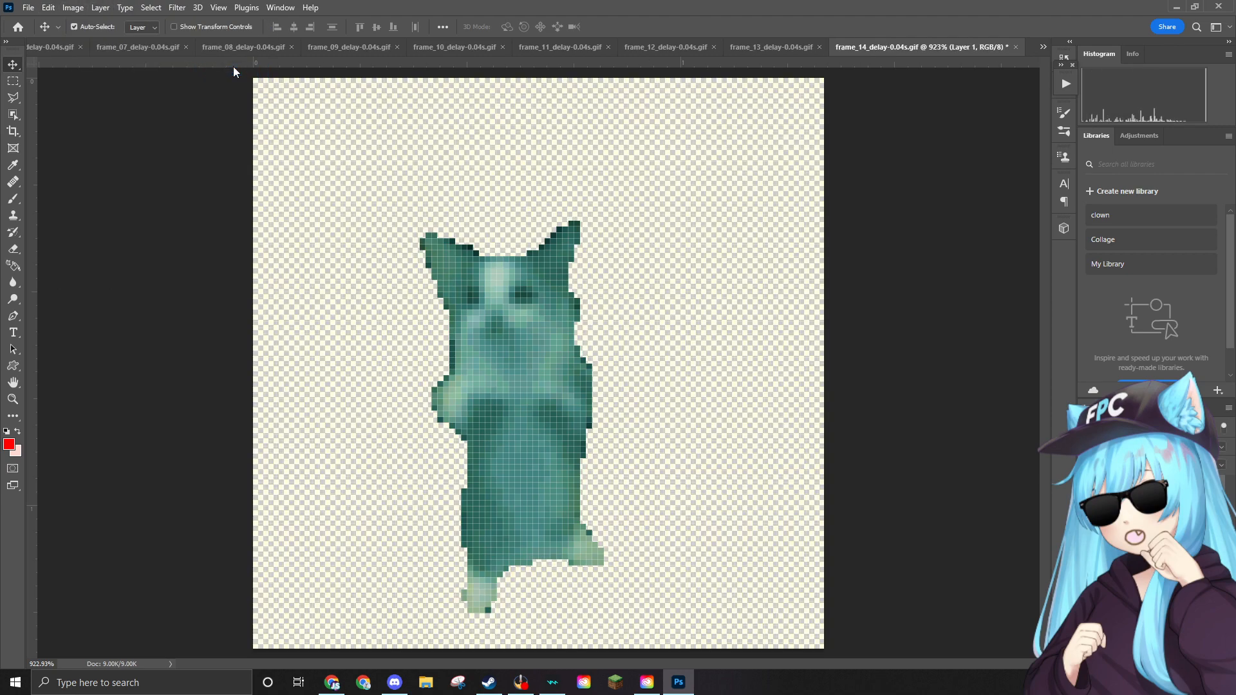
Place the ear hat in the frame_14 image, scale it down and fit it onto the cat's head.
{"action": "scroll", "coordinate": [451, 260], "scroll_direction": "up", "scroll_amount": 2}
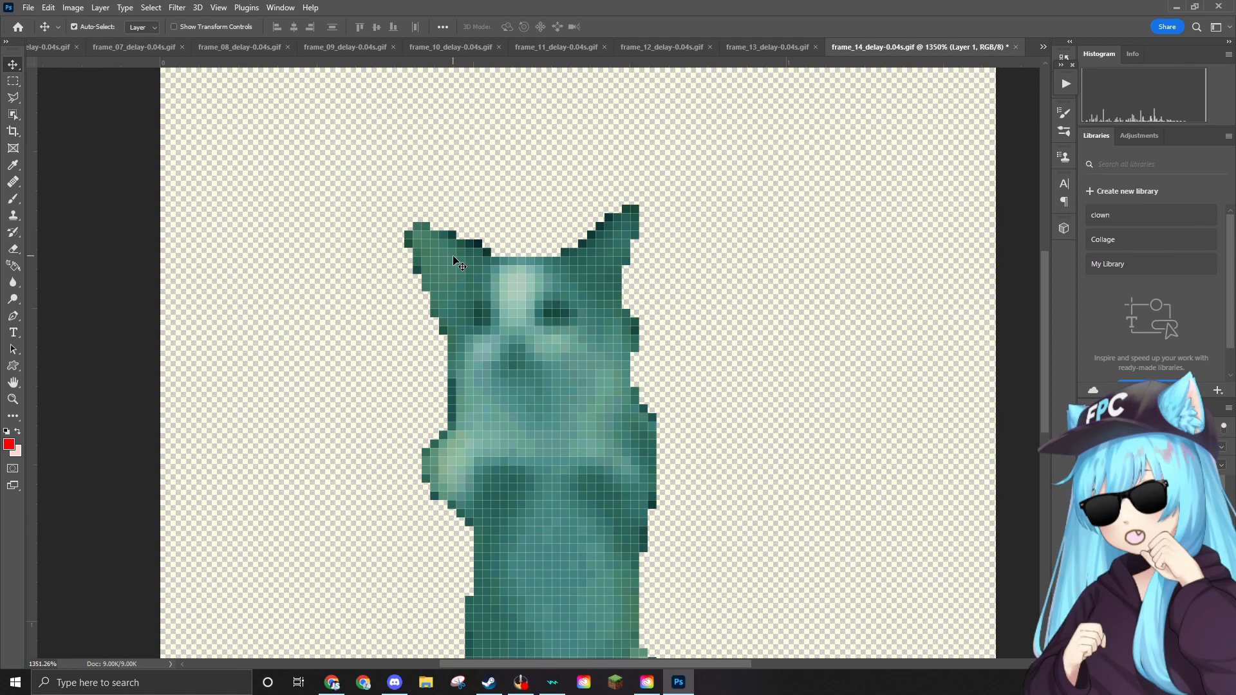
{"action": "left_click_drag", "start_coordinate": [657, 309], "coordinate": [625, 275]}
{"action": "scroll", "coordinate": [625, 275], "scroll_direction": "down", "scroll_amount": 3}
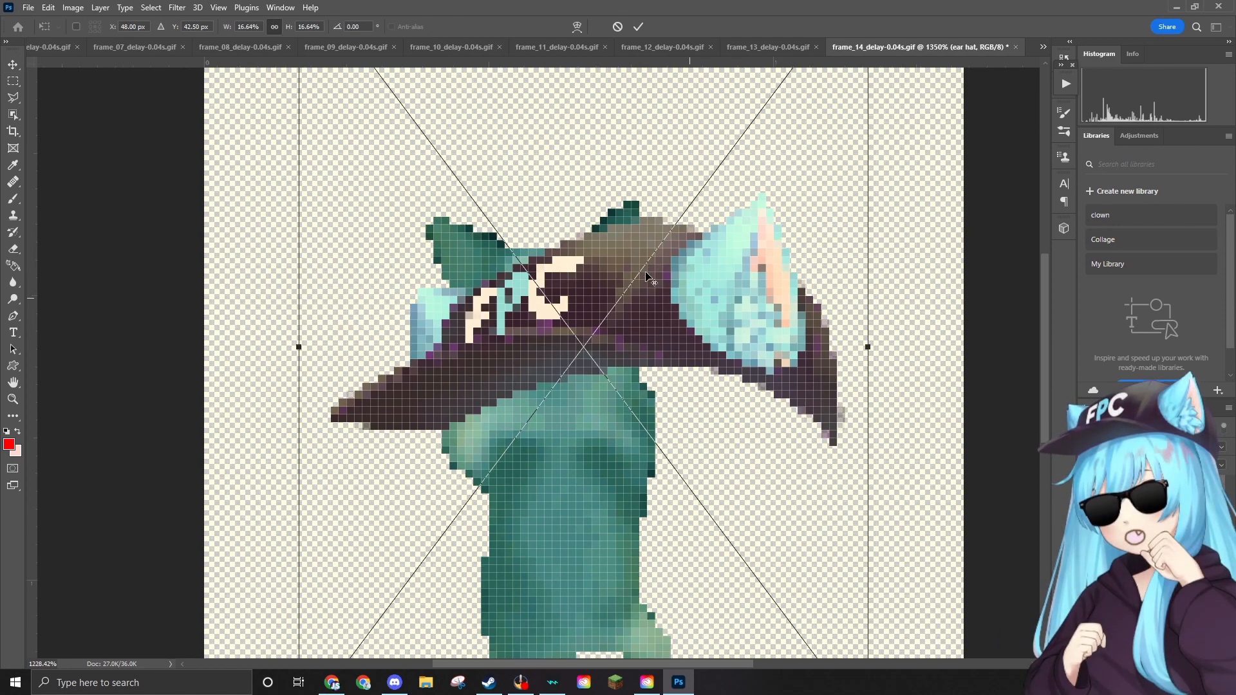
{"action": "left_click_drag", "start_coordinate": [704, 116], "coordinate": [464, 345]}
{"action": "left_click_drag", "start_coordinate": [395, 465], "coordinate": [456, 283]}
{"action": "left_click_drag", "start_coordinate": [570, 196], "coordinate": [589, 171]}
{"action": "left_click_drag", "start_coordinate": [537, 254], "coordinate": [522, 258]}
{"action": "left_click_drag", "start_coordinate": [574, 175], "coordinate": [589, 172]}
{"action": "left_click_drag", "start_coordinate": [499, 264], "coordinate": [506, 265]}
{"action": "left_click_drag", "start_coordinate": [574, 165], "coordinate": [579, 158]}
{"action": "left_click_drag", "start_coordinate": [525, 256], "coordinate": [524, 264]}
{"action": "key", "text": "Return"}
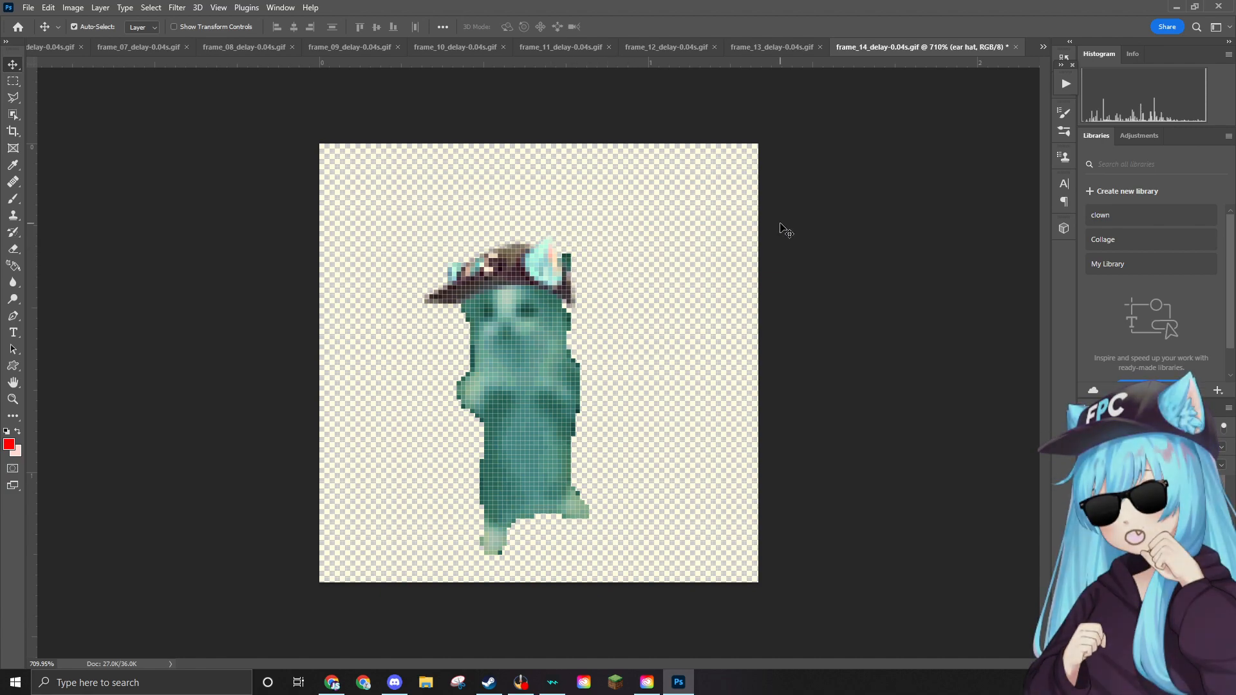
Take the Eraser tool and rasterize the ear hat smart object in the frame_14 image.
{"action": "scroll", "coordinate": [601, 237], "scroll_direction": "up", "scroll_amount": 10}
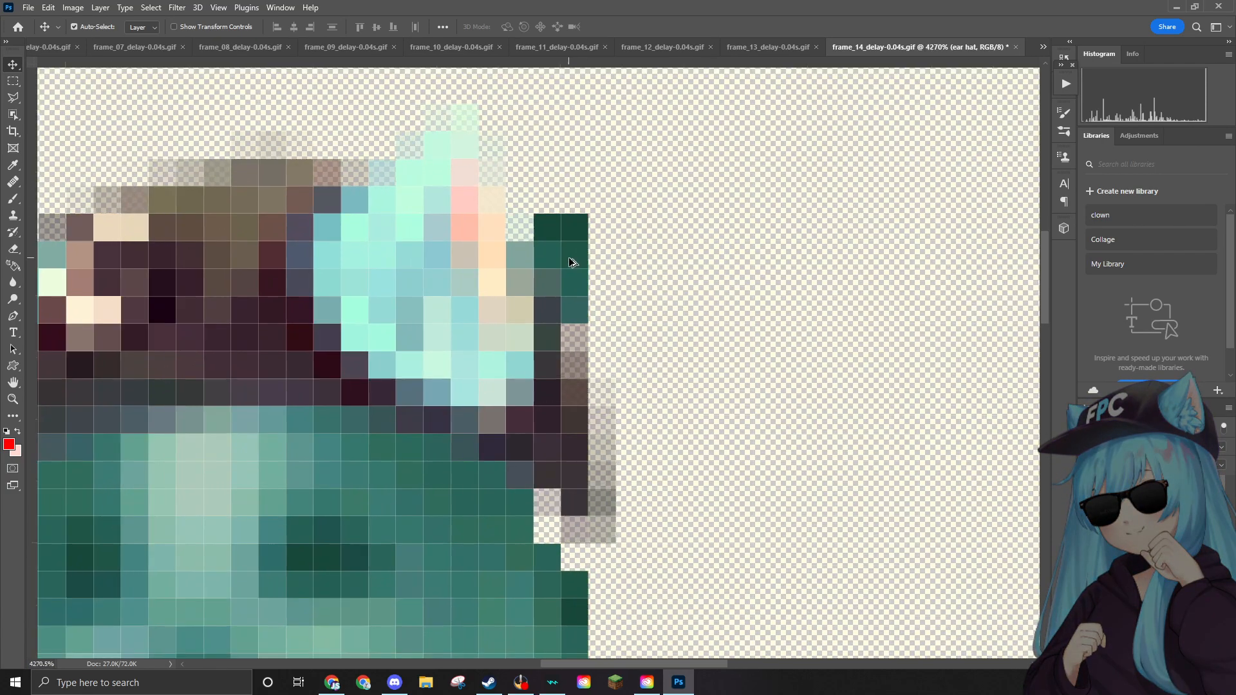
{"action": "scroll", "coordinate": [569, 259], "scroll_direction": "up", "scroll_amount": 2}
{"action": "left_click", "coordinate": [13, 249]}
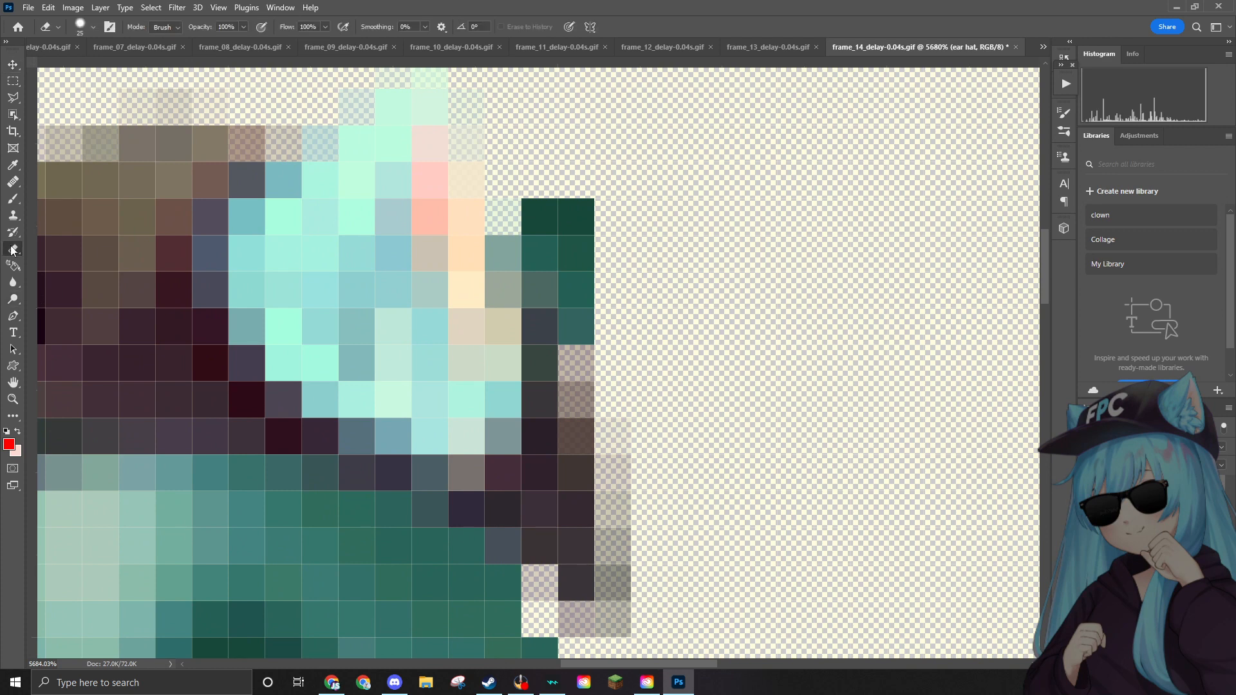
{"action": "left_click", "coordinate": [539, 214]}
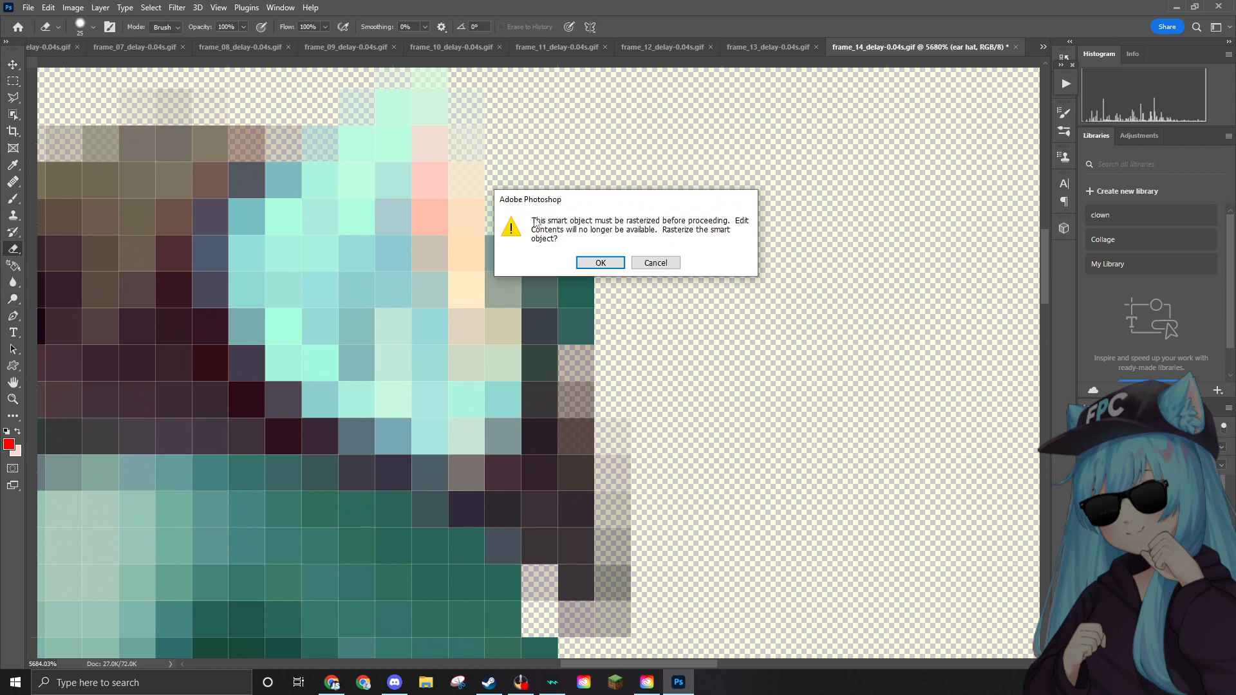
{"action": "left_click", "coordinate": [592, 264]}
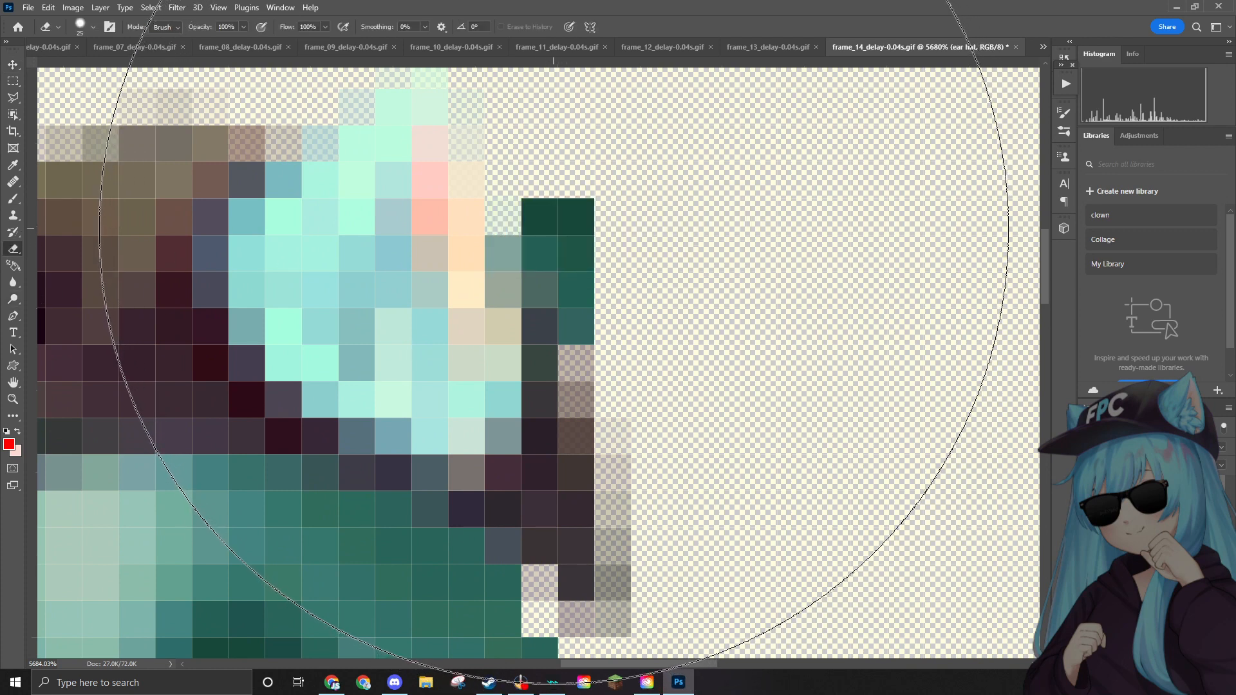
Reduce the eraser size to 1 and erase the cat's ear pixels on Layer 1 that stick out beside the hat's ear.
{"action": "key", "text": "bracketleft"}
{"action": "key", "text": "bracketleft"}
{"action": "key", "text": "bracketleft"}
{"action": "key", "text": "bracketleft"}
{"action": "key", "text": "bracketleft"}
{"action": "key", "text": "bracketleft"}
{"action": "key", "text": "bracketleft"}
{"action": "key", "text": "bracketleft"}
{"action": "key", "text": "bracketleft"}
{"action": "key", "text": "bracketleft"}
{"action": "key", "text": "bracketleft"}
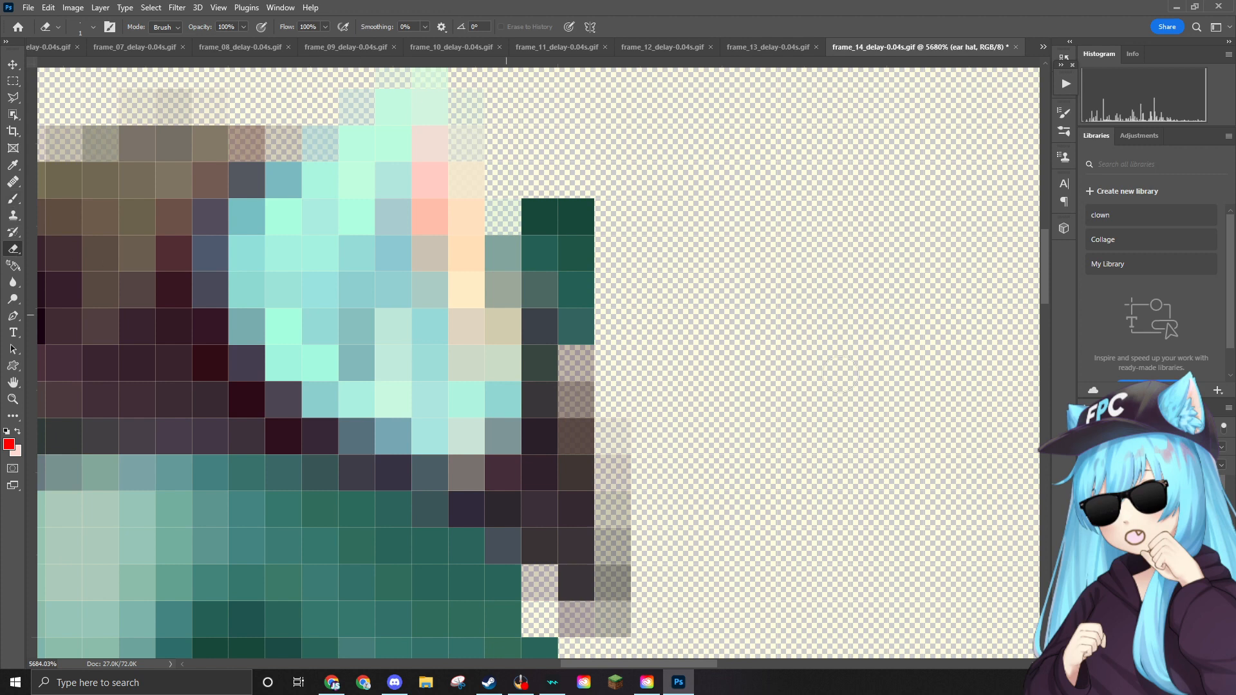
{"action": "key", "text": "alt+bracketleft"}
{"action": "mouse_move", "coordinate": [544, 221]}
{"action": "left_mouse_down"}
{"action": "mouse_move", "coordinate": [576, 217]}
{"action": "mouse_move", "coordinate": [584, 235]}
{"action": "mouse_move", "coordinate": [570, 256]}
{"action": "mouse_move", "coordinate": [552, 253]}
{"action": "mouse_move", "coordinate": [576, 285]}
{"action": "mouse_move", "coordinate": [574, 309]}
{"action": "mouse_move", "coordinate": [555, 291]}
{"action": "mouse_move", "coordinate": [564, 316]}
{"action": "left_mouse_up"}
{"action": "scroll", "coordinate": [543, 215], "scroll_direction": "down", "scroll_amount": 10}
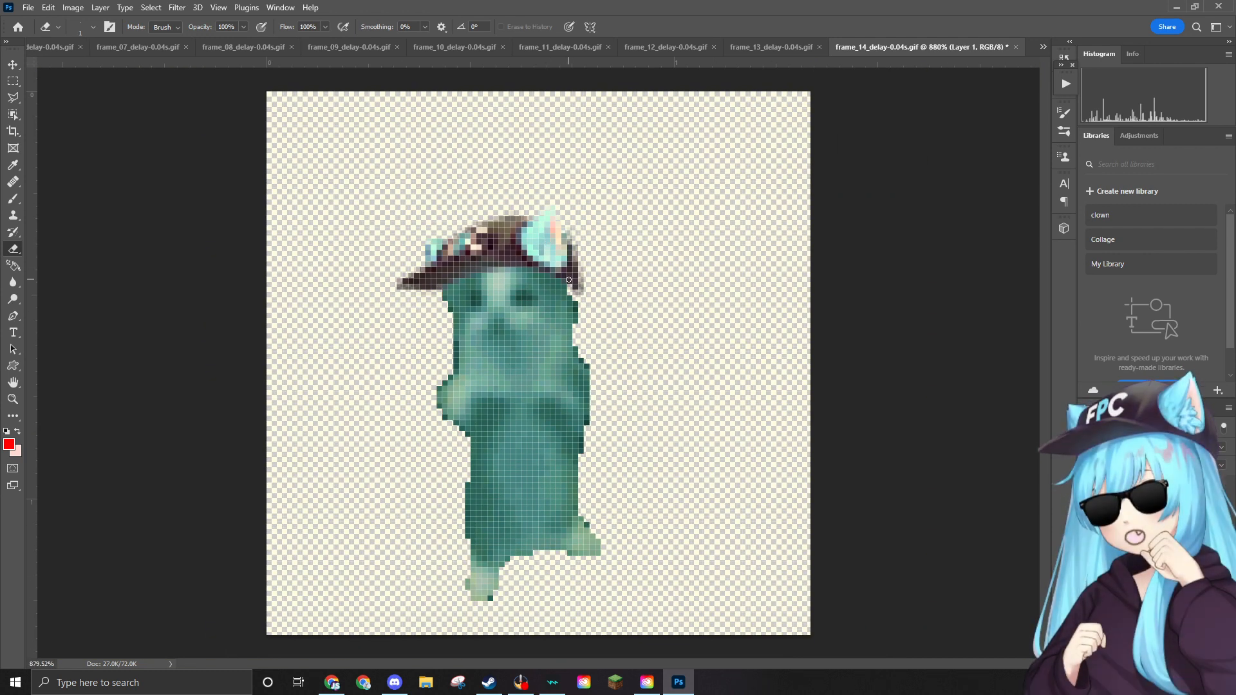
Place the sunglasses image in the frame_14 image, scale it to about 2.61% and position it over the cat's eyes.
{"action": "left_click", "coordinate": [18, 67]}
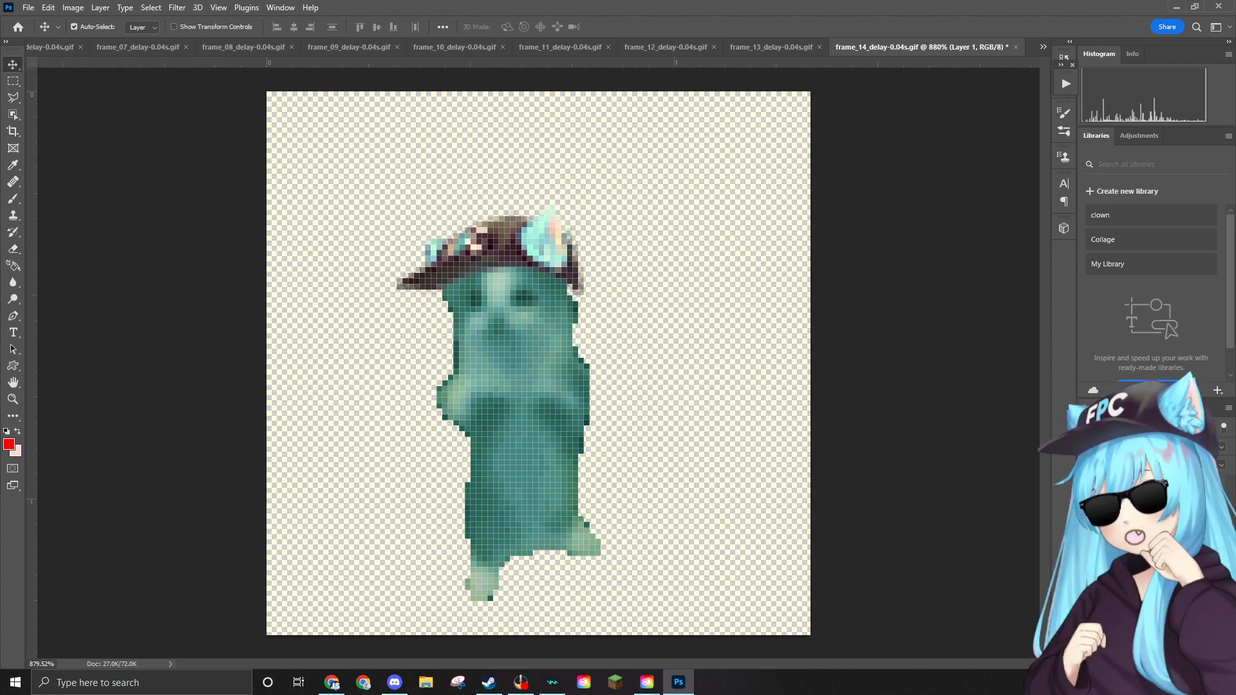
{"action": "left_click_drag", "start_coordinate": [924, 265], "coordinate": [494, 304]}
{"action": "left_click_drag", "start_coordinate": [809, 241], "coordinate": [552, 287]}
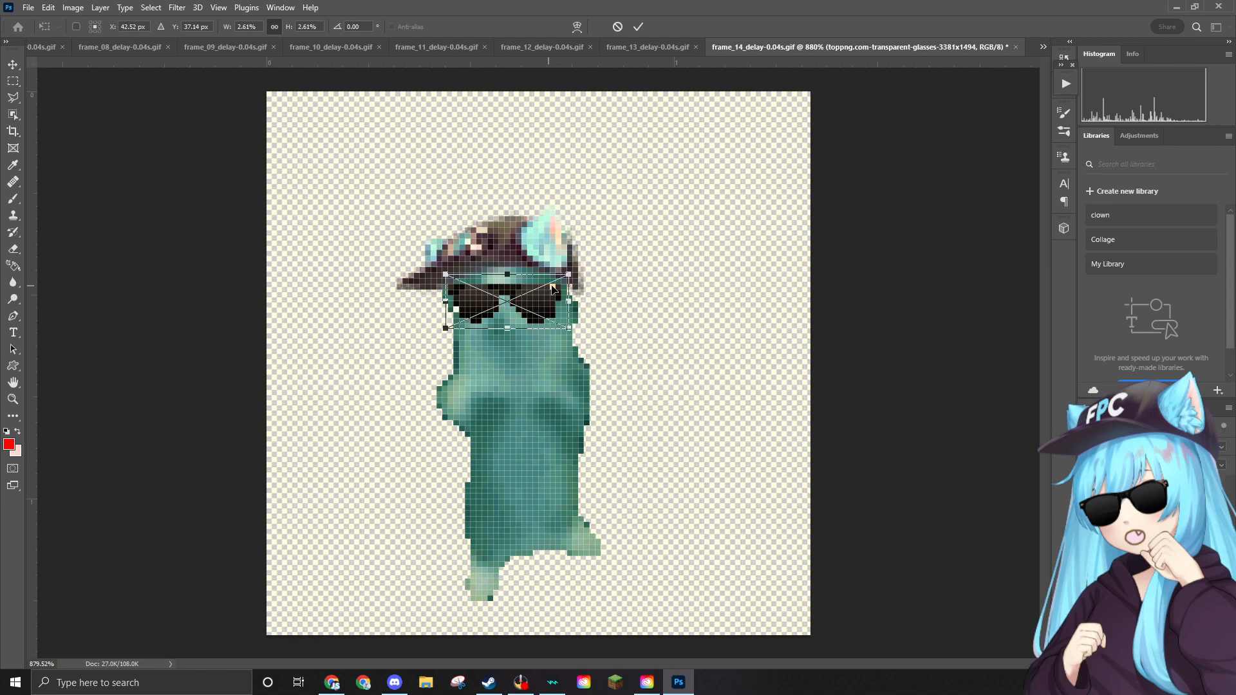
{"action": "left_click", "coordinate": [902, 273]}
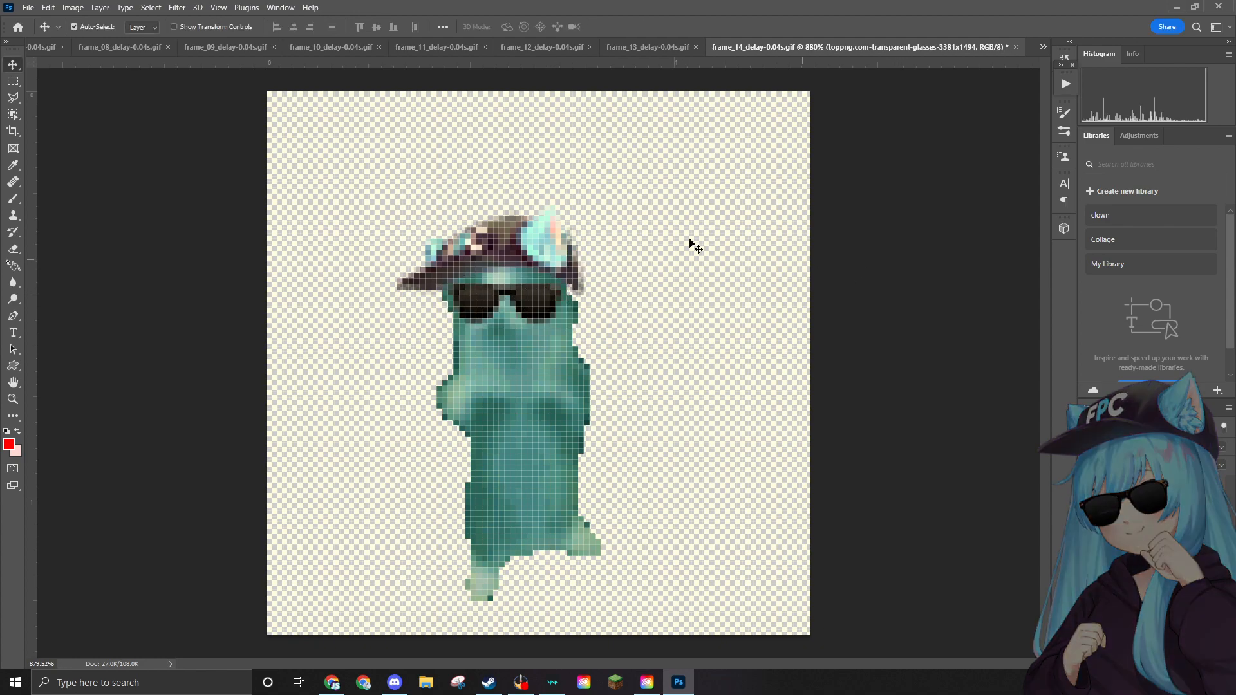
{"action": "left_click", "coordinate": [28, 7]}
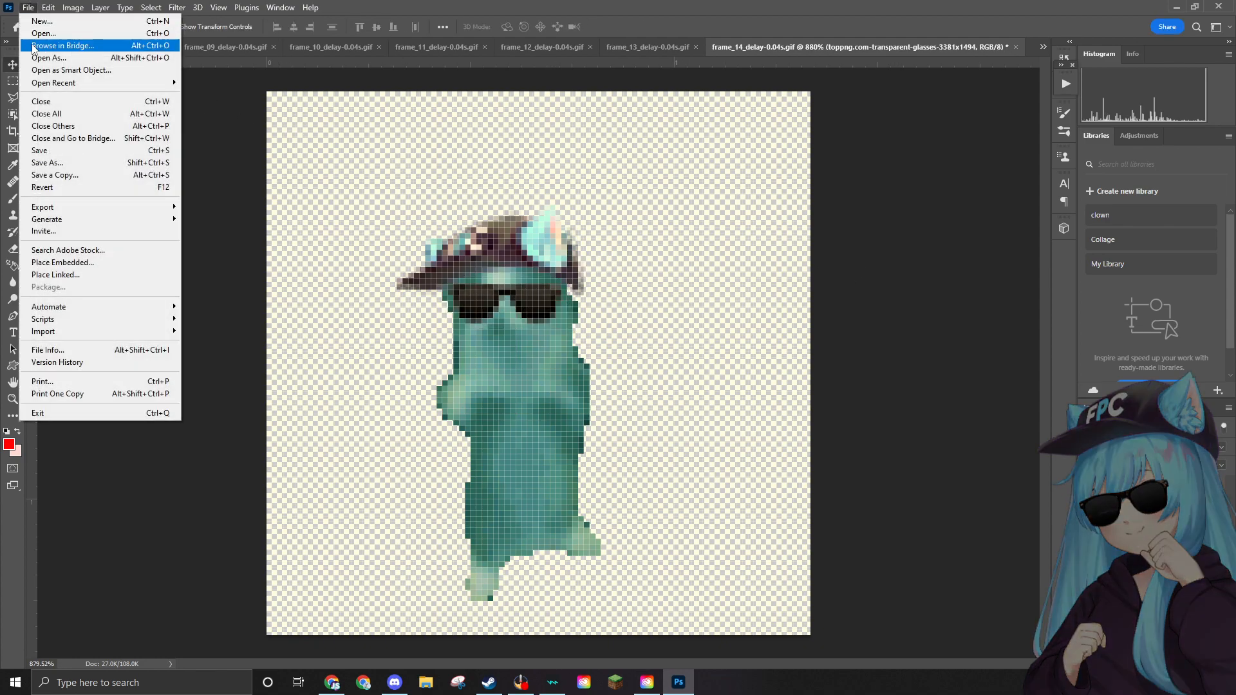
{"action": "left_click", "coordinate": [59, 163]}
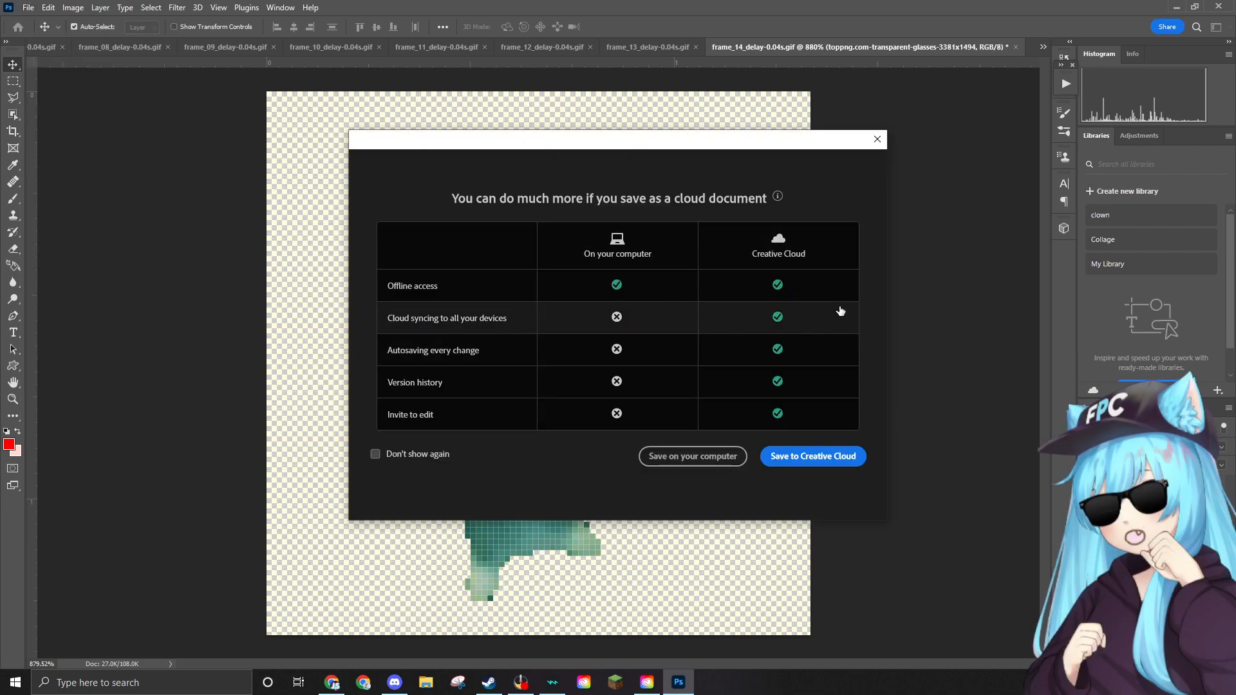
{"action": "left_click", "coordinate": [875, 138]}
Quick-export the finished frame_14 image as frame_14_delay-0.04s.png in the Edited folder.
{"action": "left_click", "coordinate": [28, 7]}
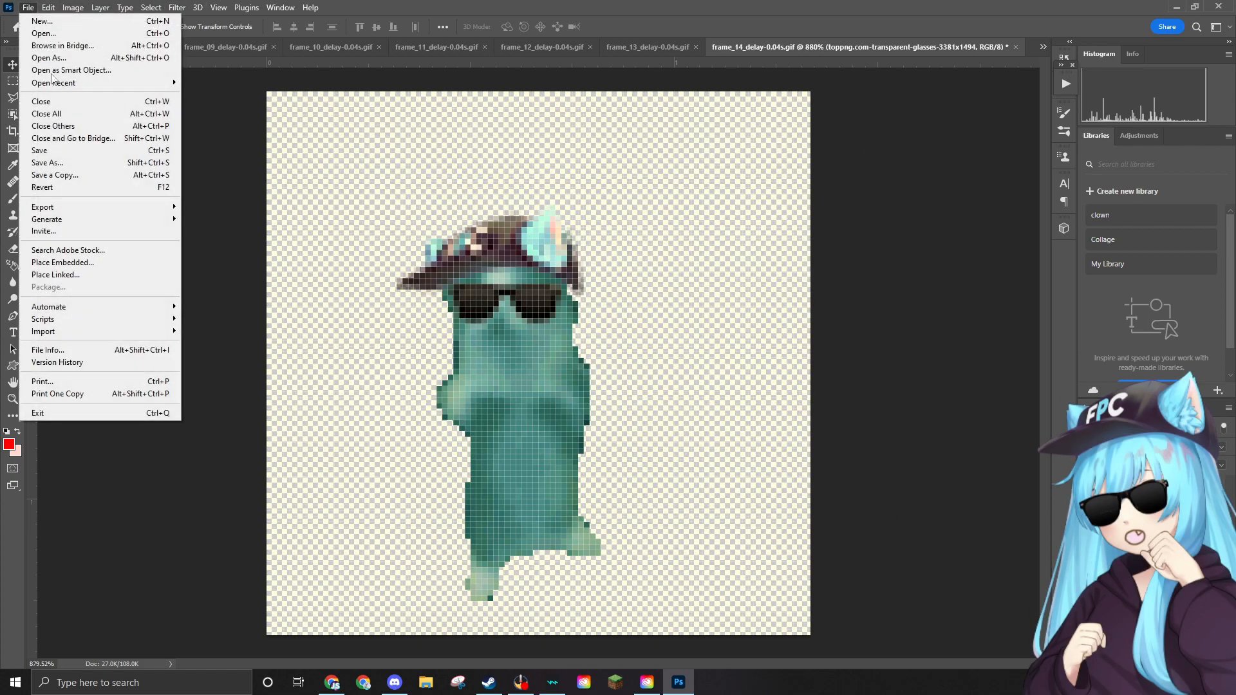
{"action": "mouse_move", "coordinate": [105, 208]}
{"action": "left_click", "coordinate": [207, 206]}
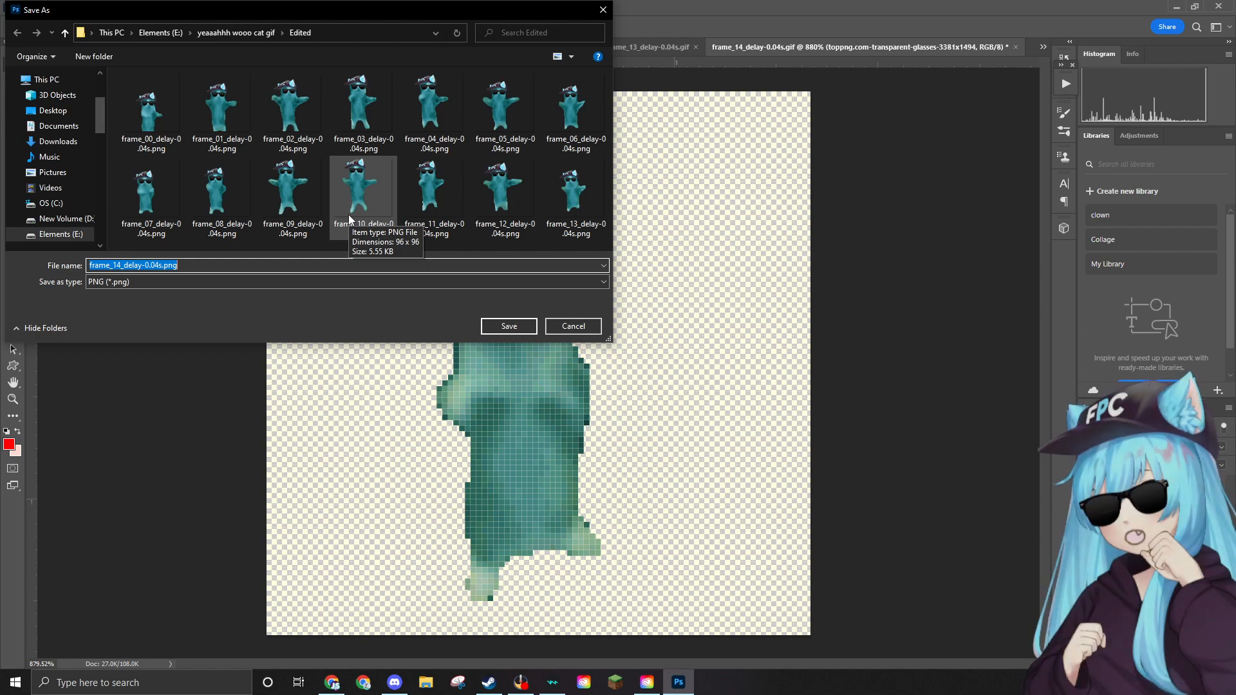
{"action": "left_click", "coordinate": [514, 326]}
Check the Edited folder for the exported frame_14 PNG without exporting it again.
{"action": "left_click", "coordinate": [29, 8]}
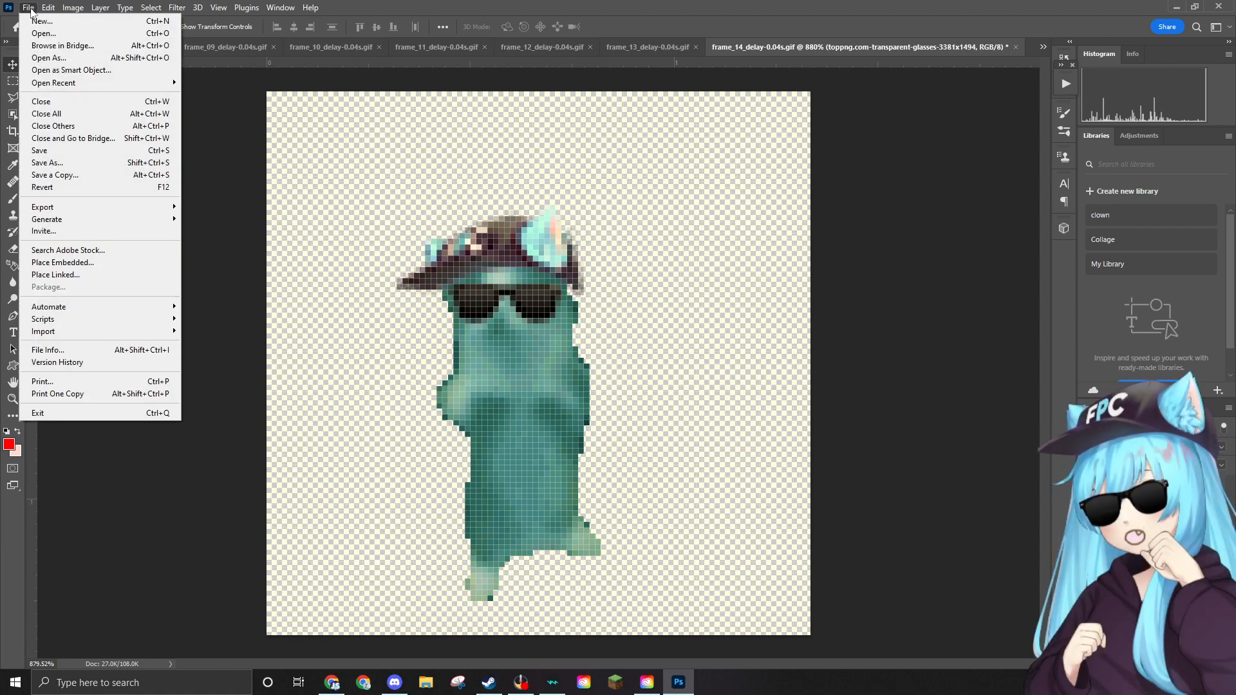
{"action": "mouse_move", "coordinate": [87, 210]}
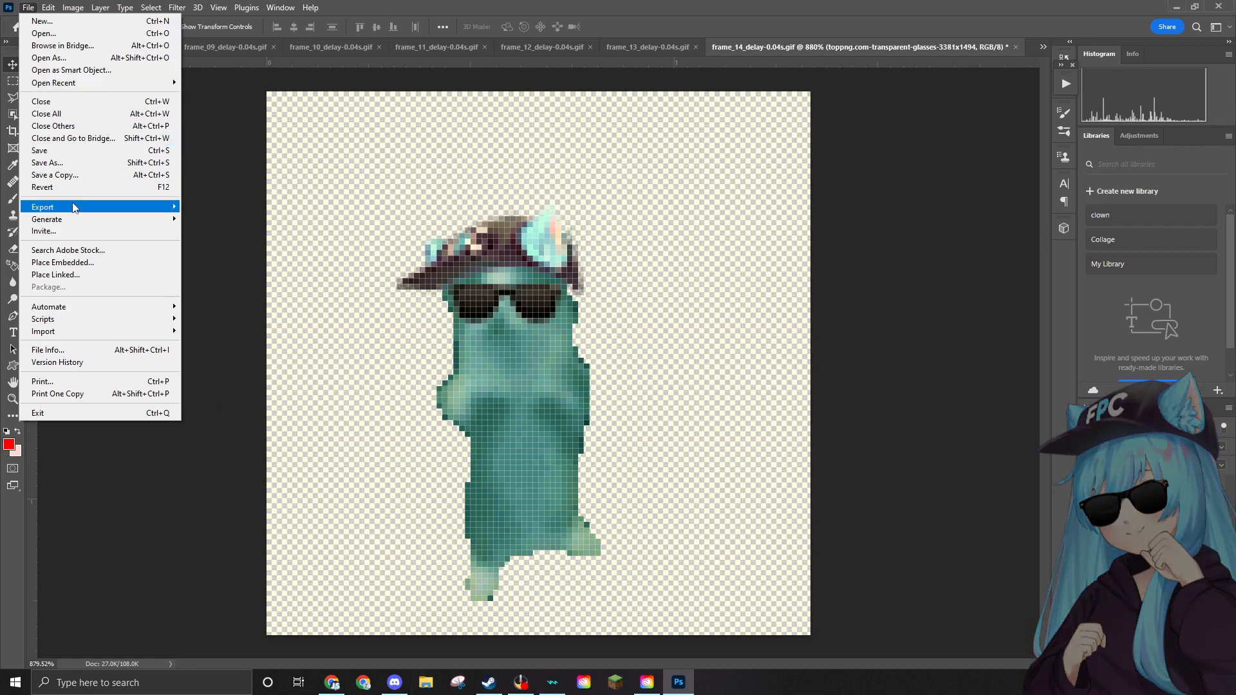
{"action": "left_click", "coordinate": [213, 206]}
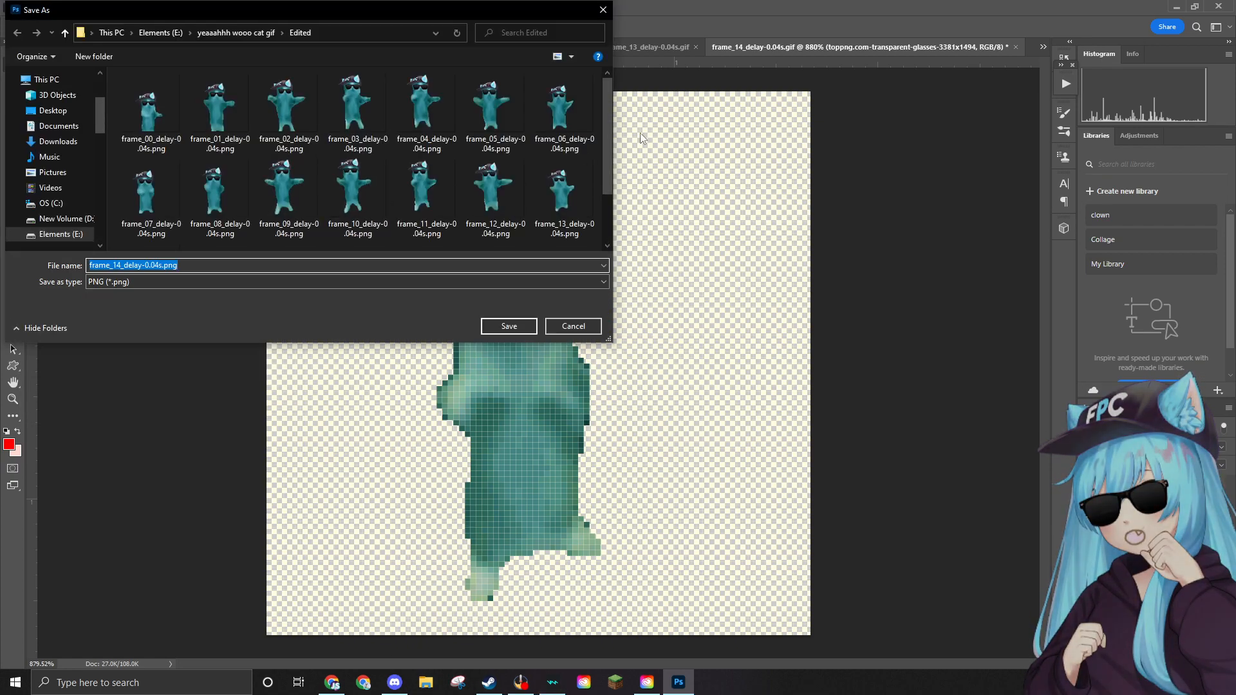
{"action": "scroll", "coordinate": [542, 173], "scroll_direction": "down", "scroll_amount": 1}
{"action": "left_click", "coordinate": [588, 326]}
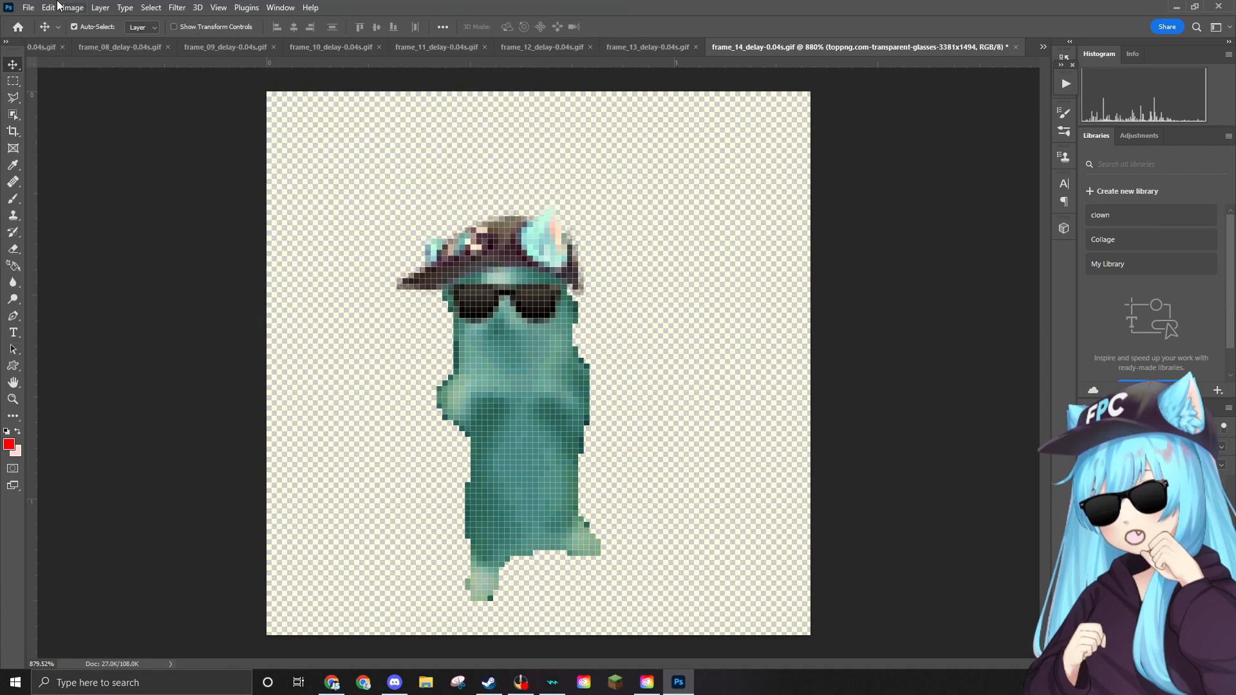
Delete the finished frame_14_delay-0.04s.gif from the yeaaahhh wooo cat gif folder.
{"action": "left_click", "coordinate": [28, 7]}
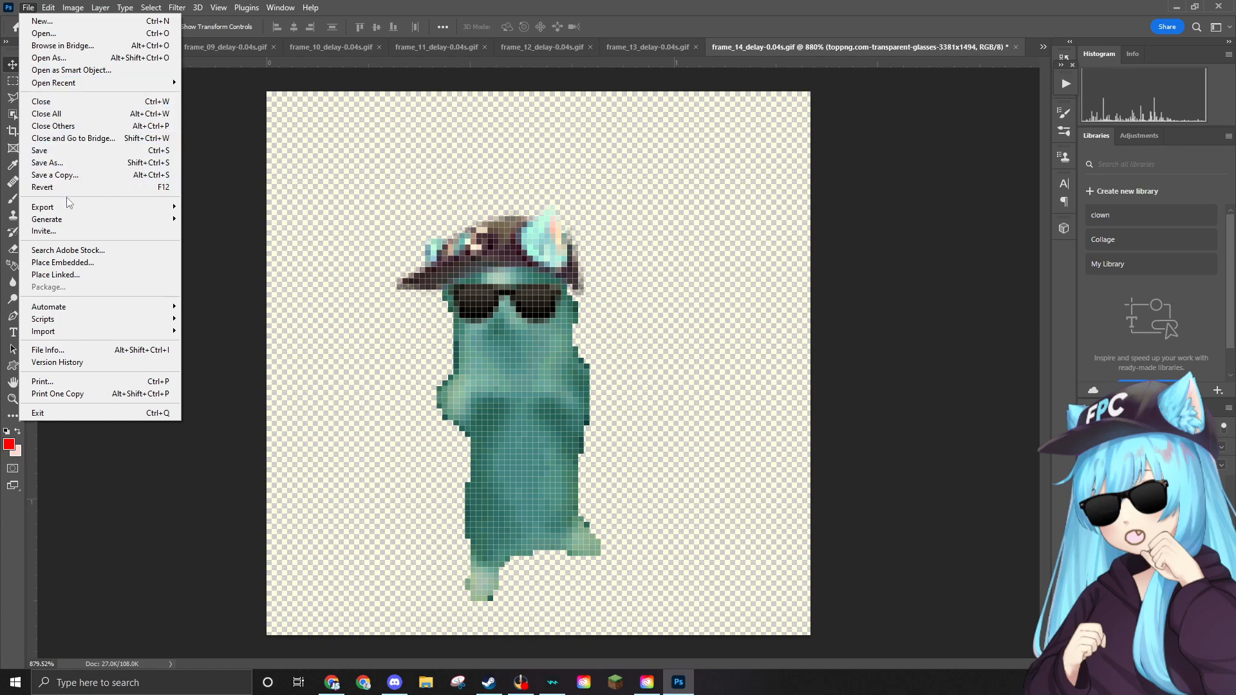
{"action": "left_click", "coordinate": [63, 34]}
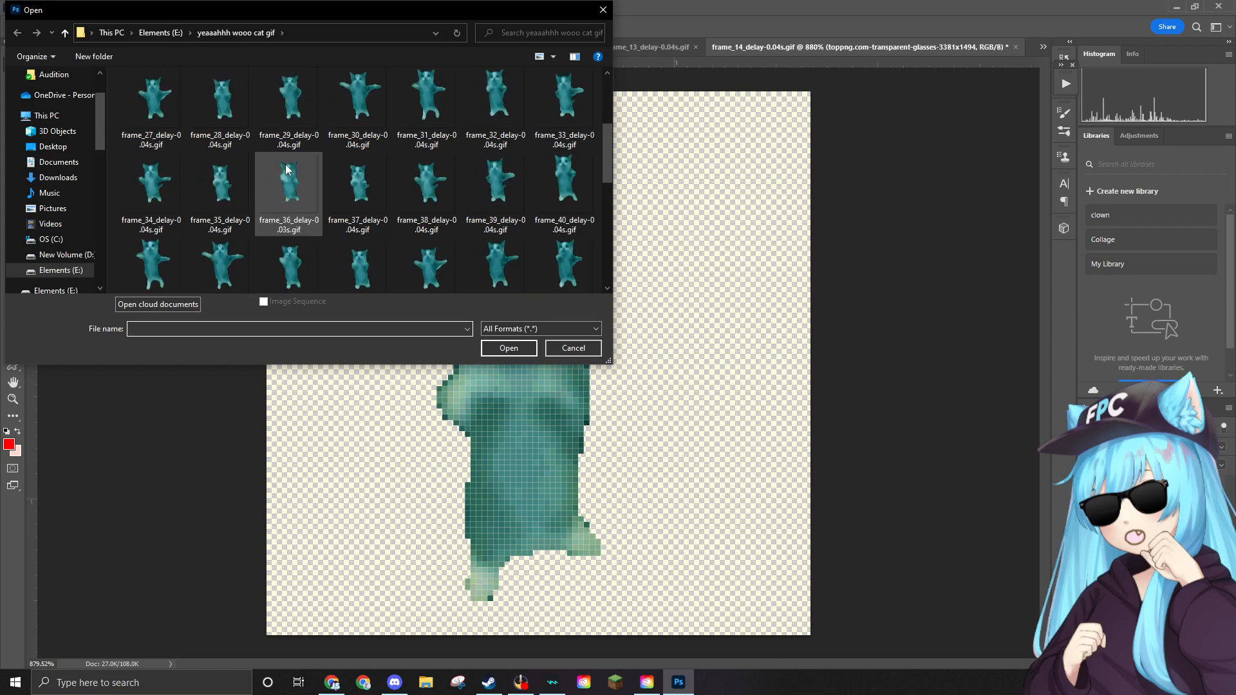
{"action": "left_click", "coordinate": [211, 127]}
{"action": "key", "text": "Delete"}
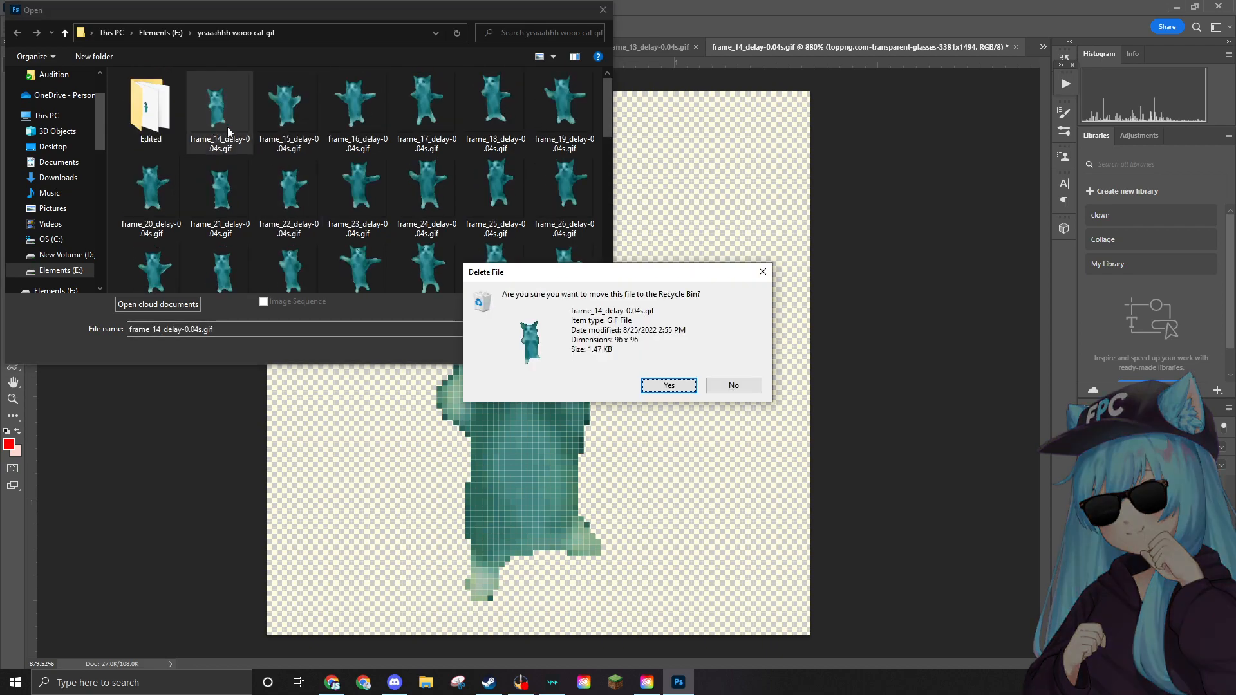
{"action": "left_click", "coordinate": [643, 389]}
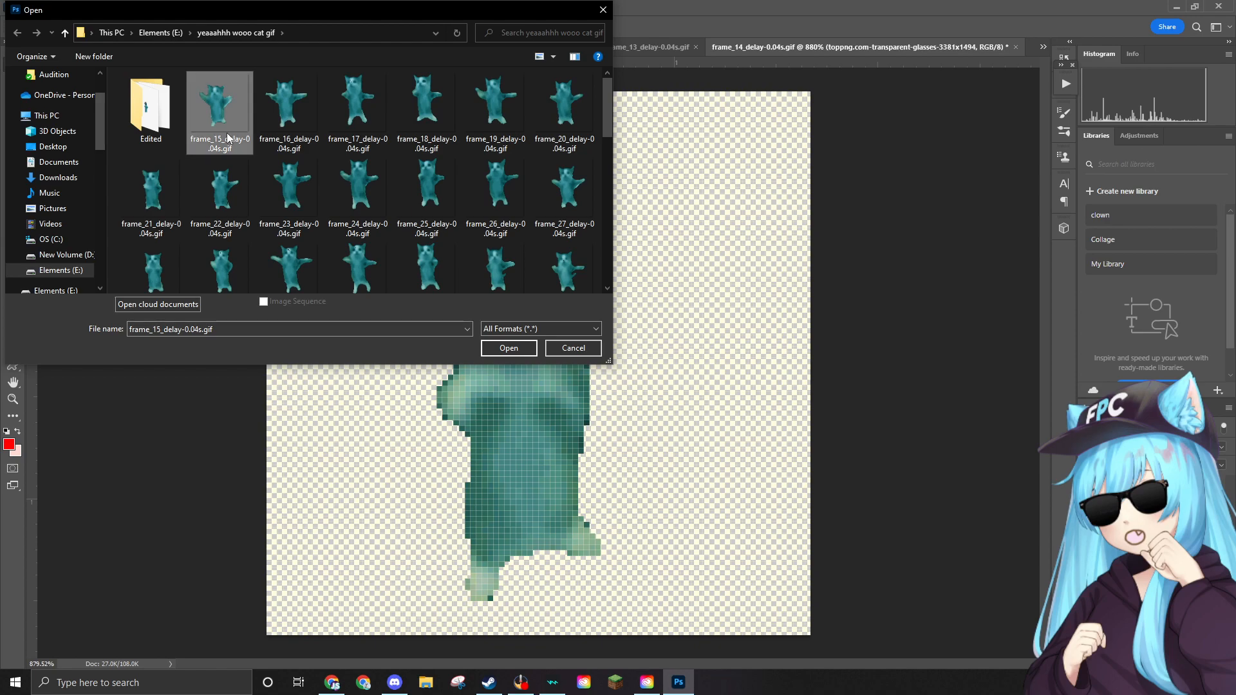
Open frame_15_delay-0.04s.gif from the yeaaahhh wooo cat gif folder.
{"action": "left_click", "coordinate": [510, 347]}
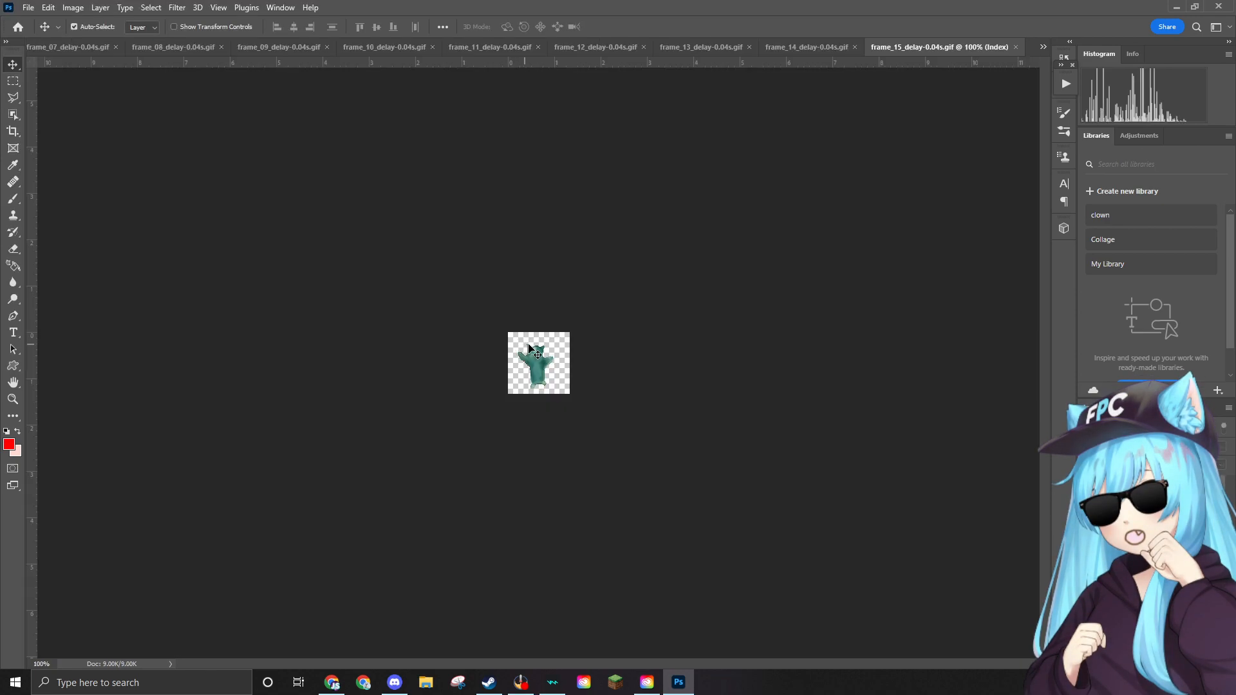
{"action": "scroll", "coordinate": [566, 357], "scroll_direction": "up", "scroll_amount": 10}
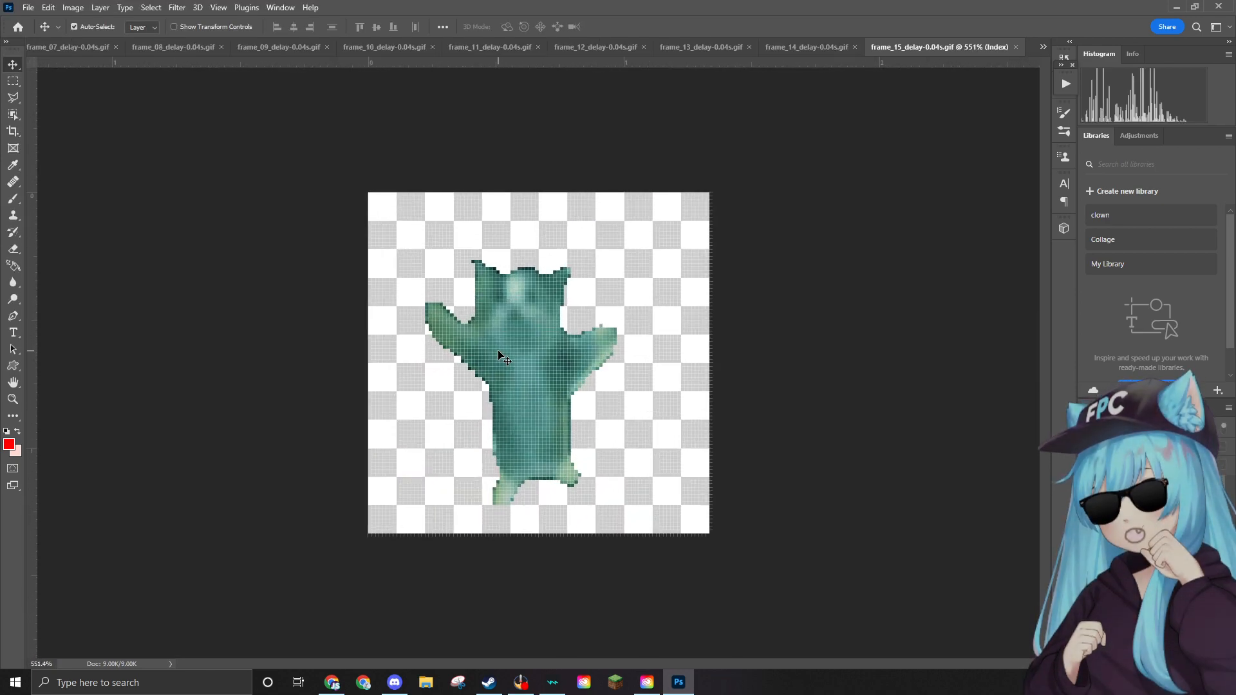
{"action": "scroll", "coordinate": [494, 355], "scroll_direction": "down", "scroll_amount": 2}
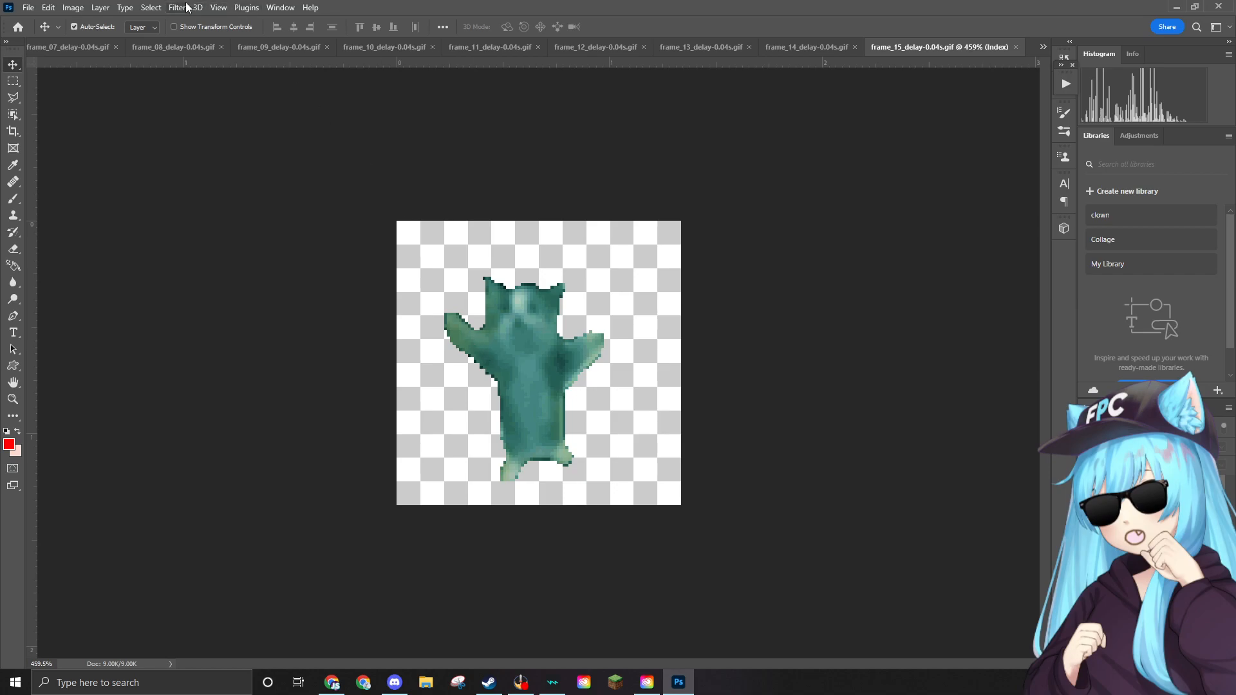
{"action": "left_click", "coordinate": [281, 7]}
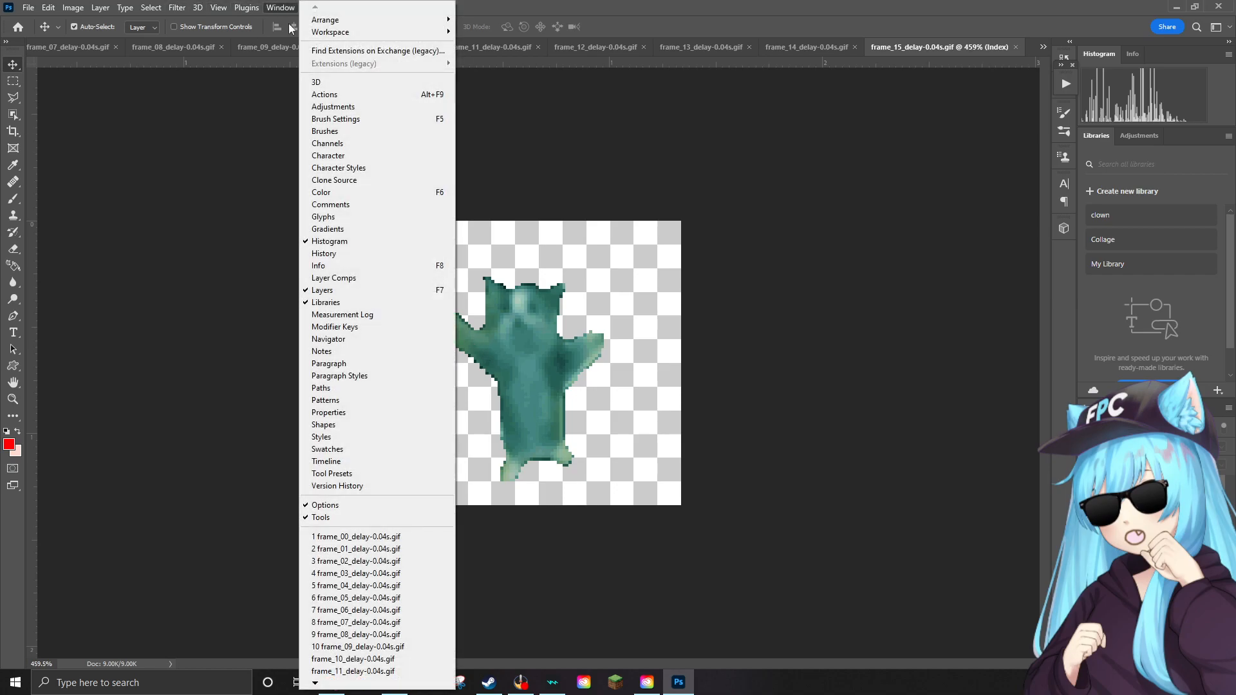
{"action": "left_click", "coordinate": [330, 461]}
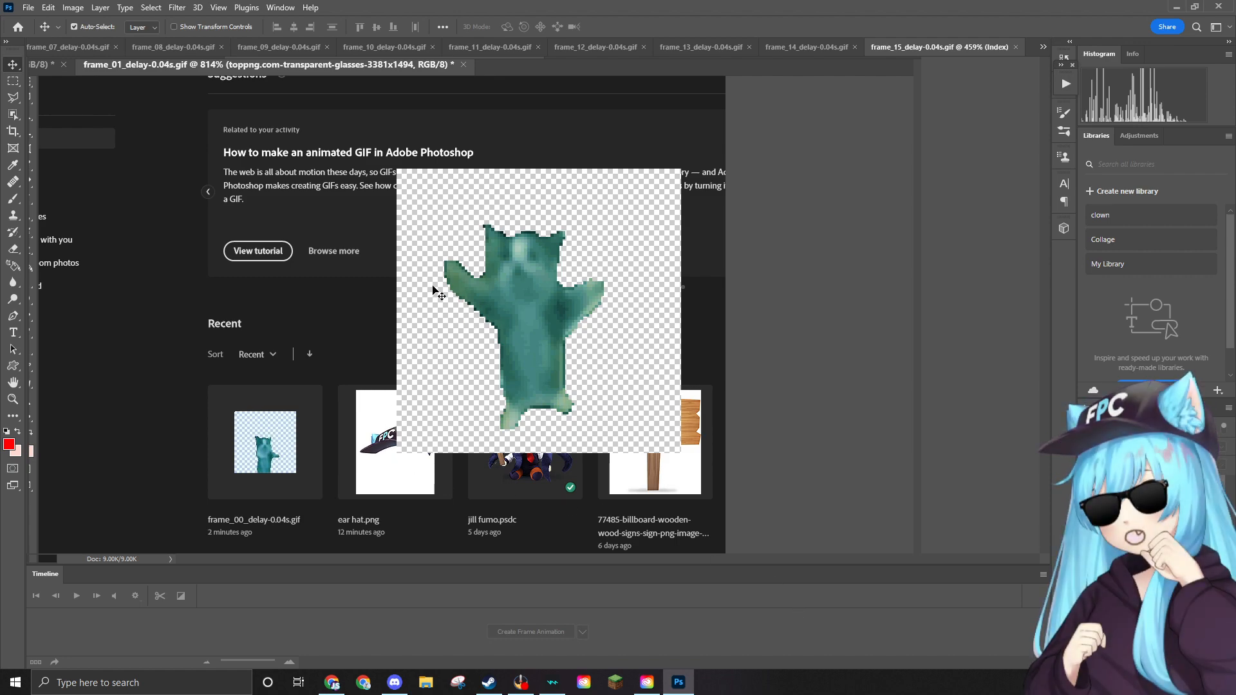
{"action": "left_click", "coordinate": [280, 9]}
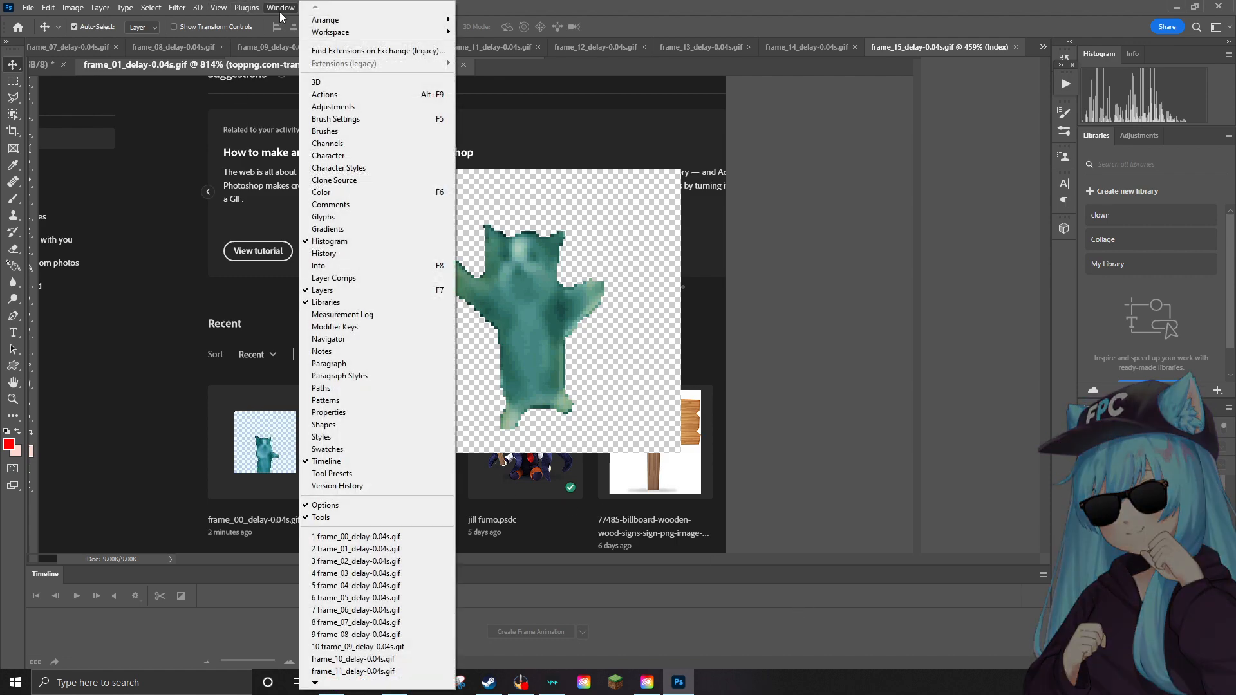
{"action": "left_click", "coordinate": [340, 464]}
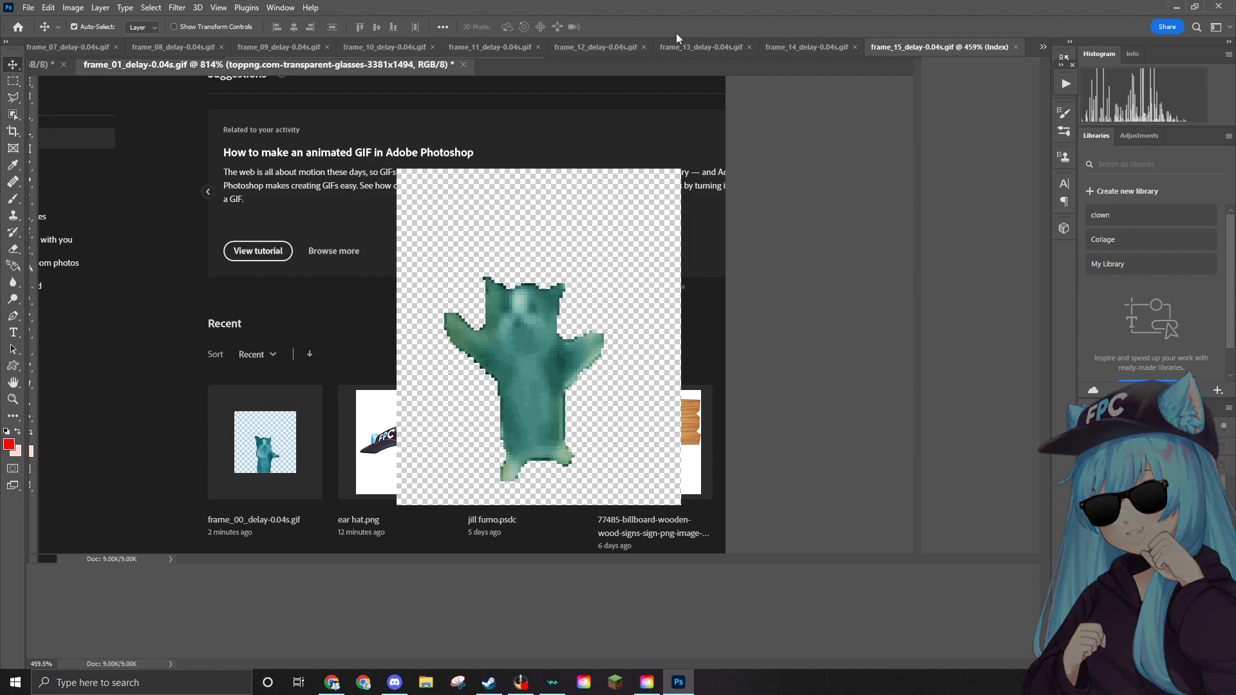
{"action": "left_click", "coordinate": [812, 47]}
{"action": "left_click", "coordinate": [1002, 48]}
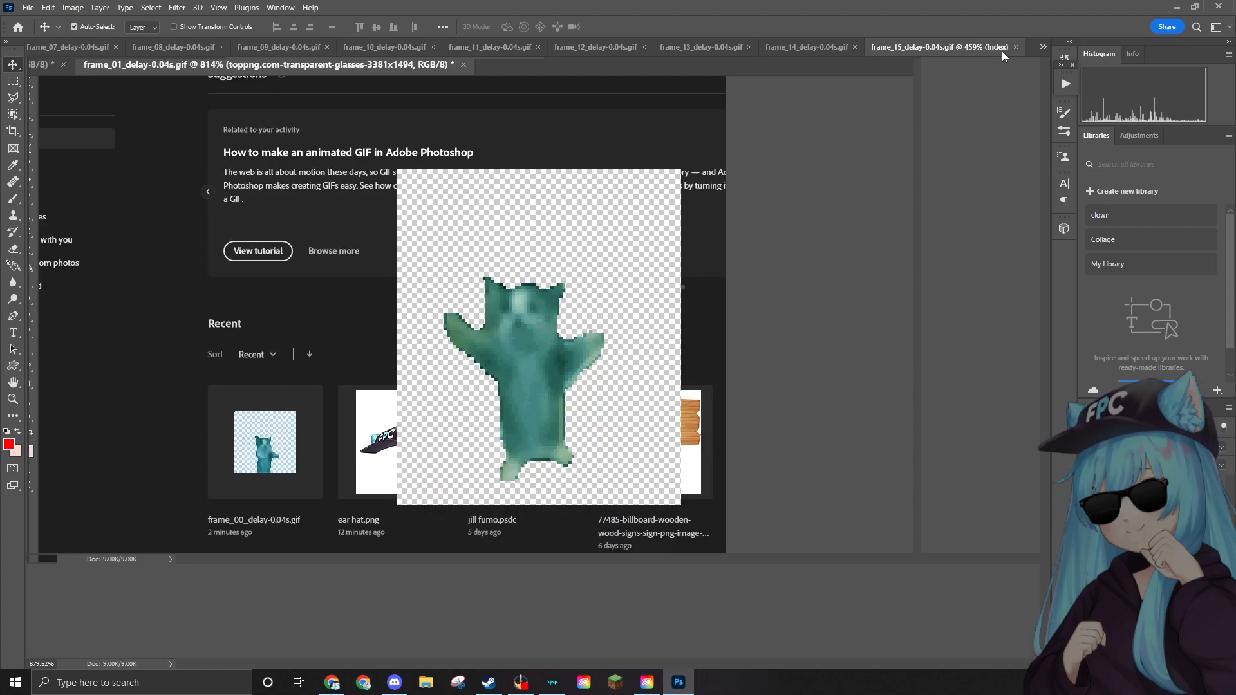
Undo the deletion of the cat in the frame_15 image and close the file without saving its changes.
{"action": "key", "text": "Delete"}
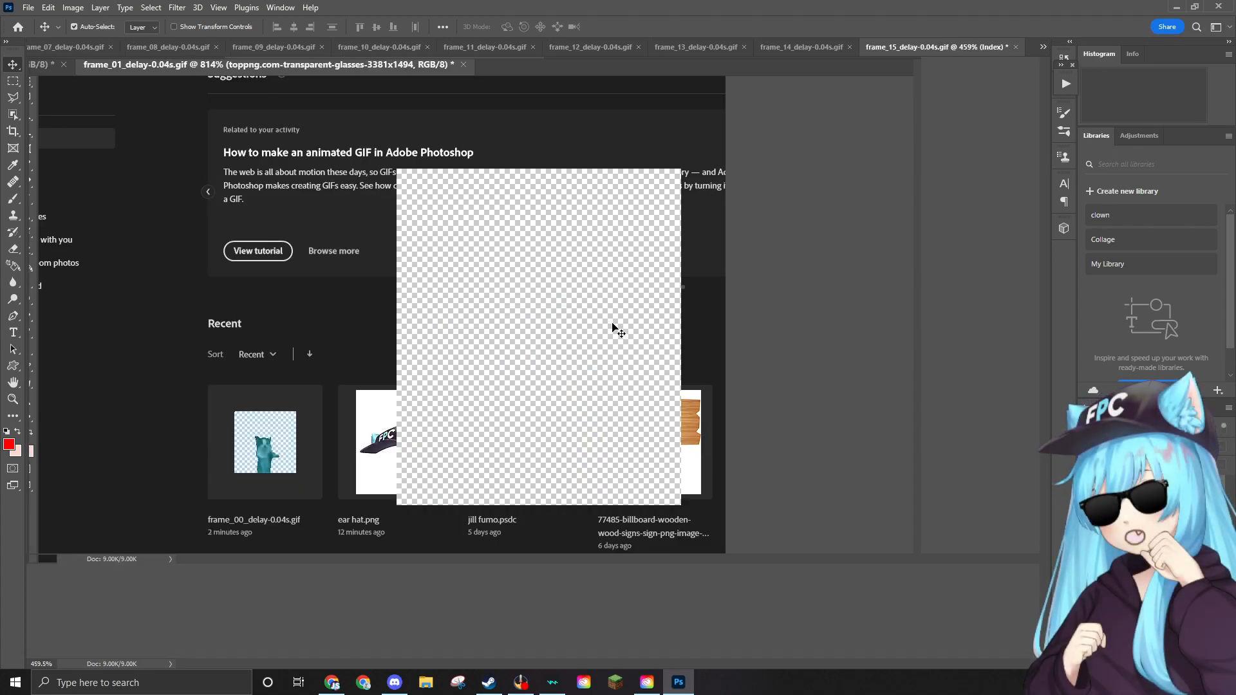
{"action": "key", "text": "ctrl+z"}
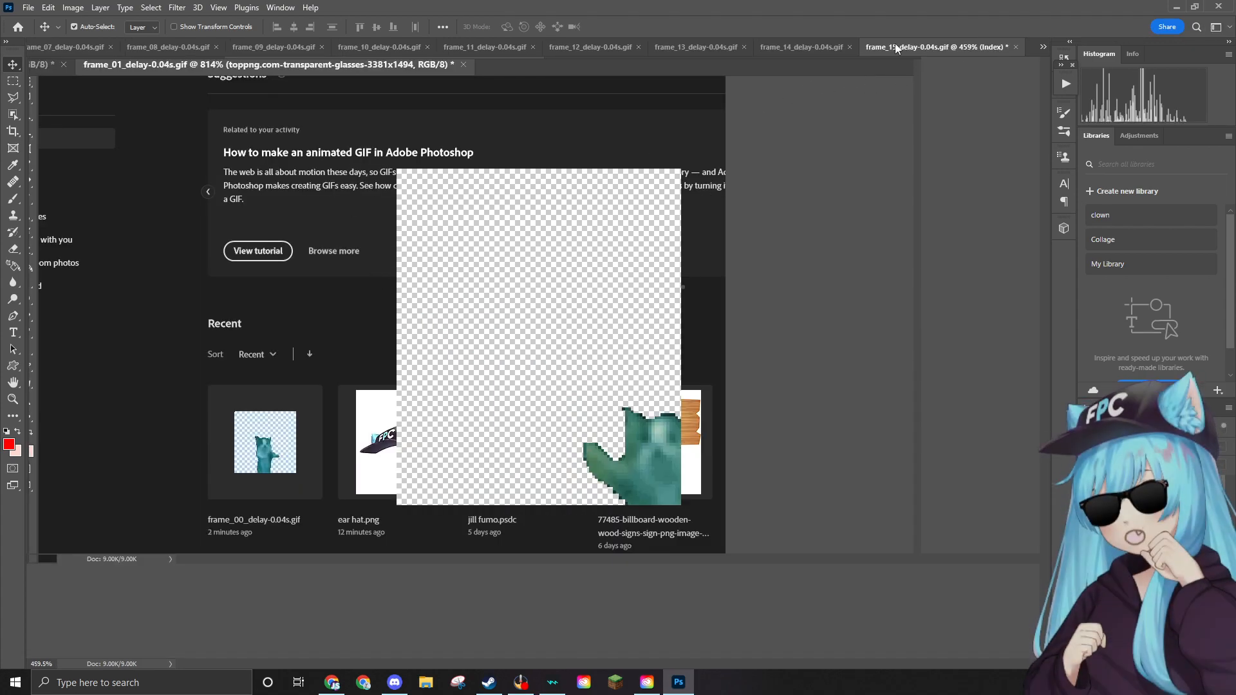
{"action": "left_click", "coordinate": [1016, 47]}
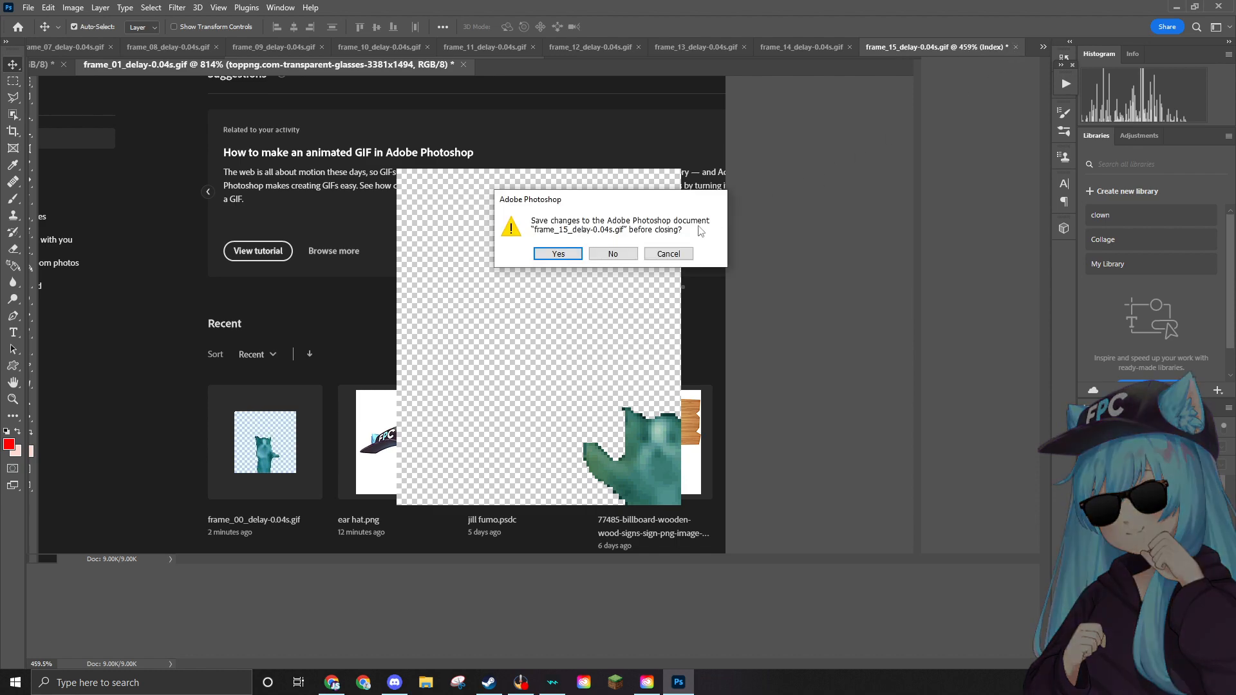
{"action": "left_click", "coordinate": [610, 254]}
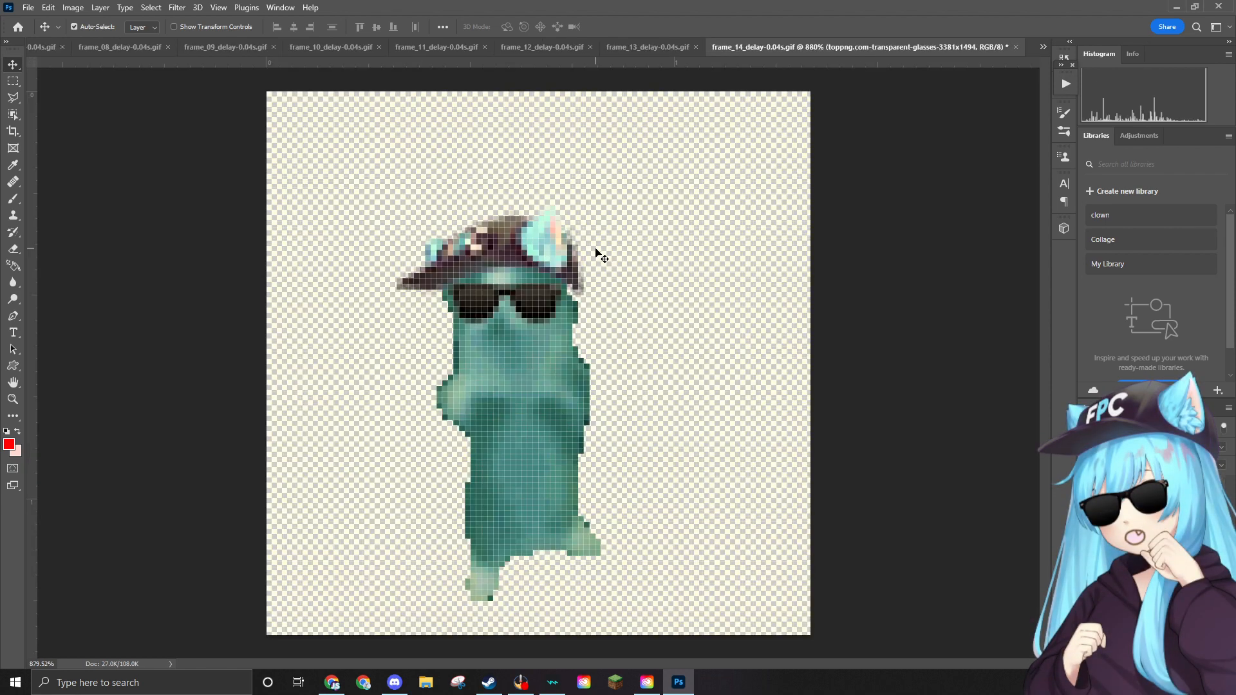
Reopen frame_15_delay-0.04s.gif from the yeaaahhh wooo cat gif folder.
{"action": "left_click", "coordinate": [28, 7]}
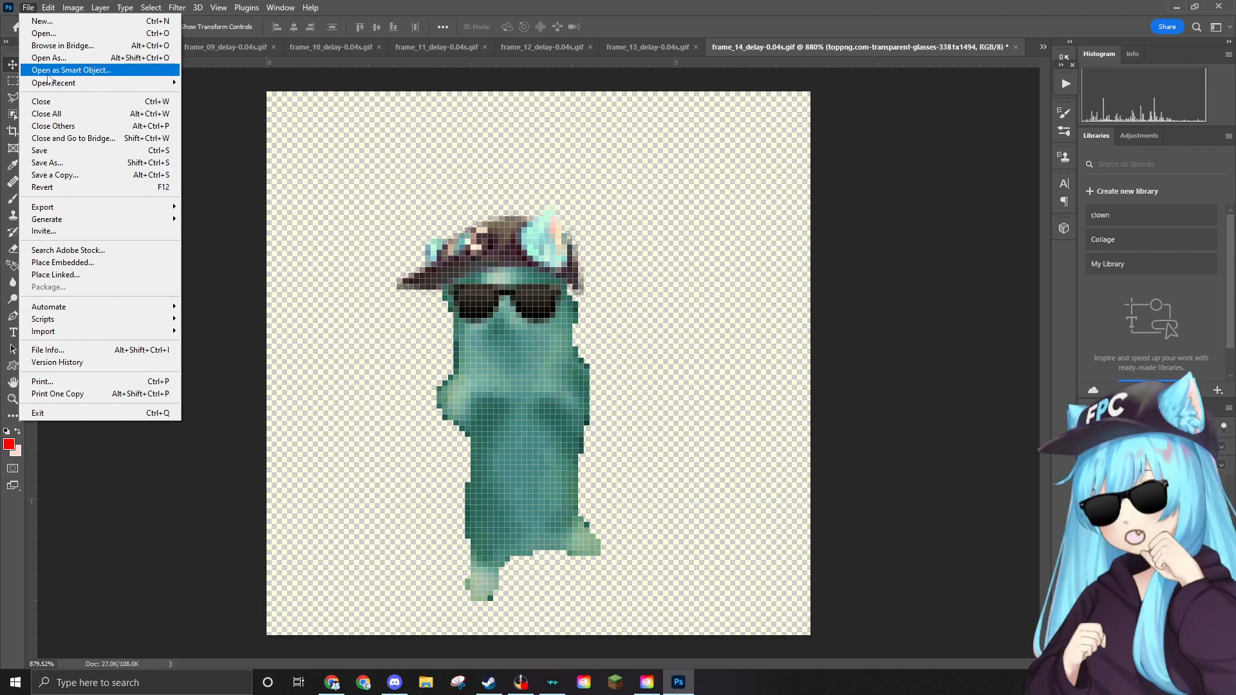
{"action": "left_click", "coordinate": [43, 33]}
{"action": "left_click", "coordinate": [200, 114]}
{"action": "left_click", "coordinate": [507, 331]}
{"action": "left_click", "coordinate": [453, 338]}
{"action": "left_click", "coordinate": [510, 347]}
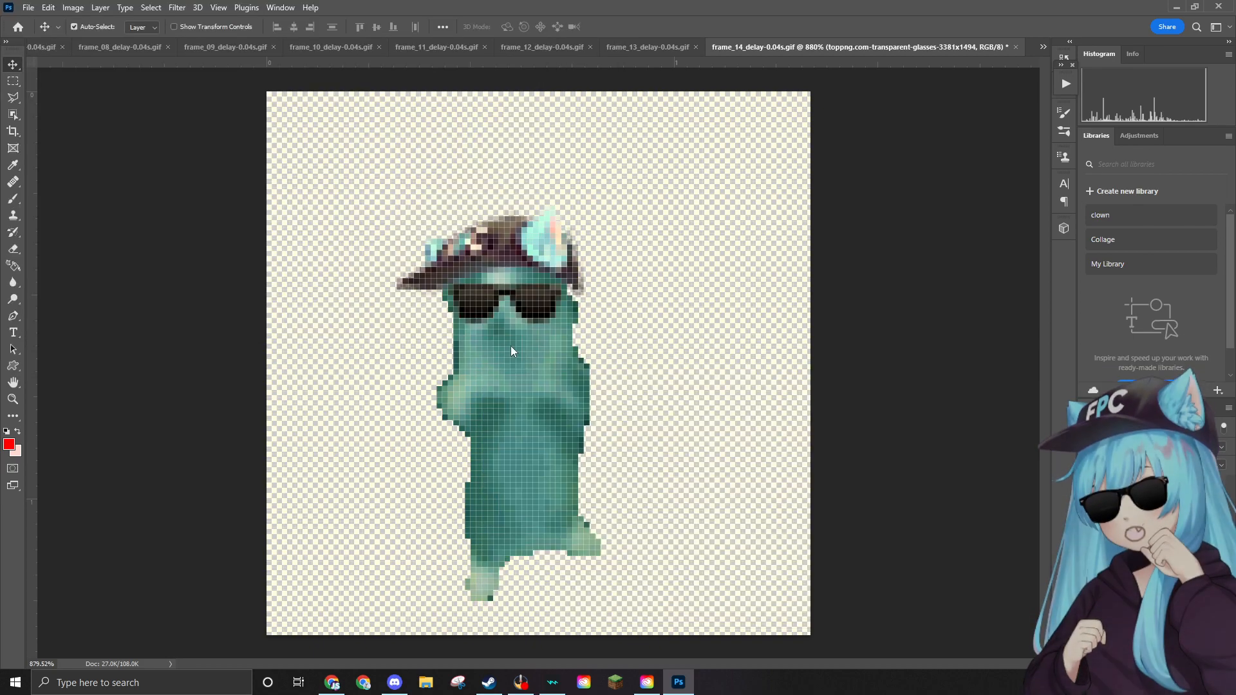
{"action": "scroll", "coordinate": [521, 356], "scroll_direction": "up", "scroll_amount": 6}
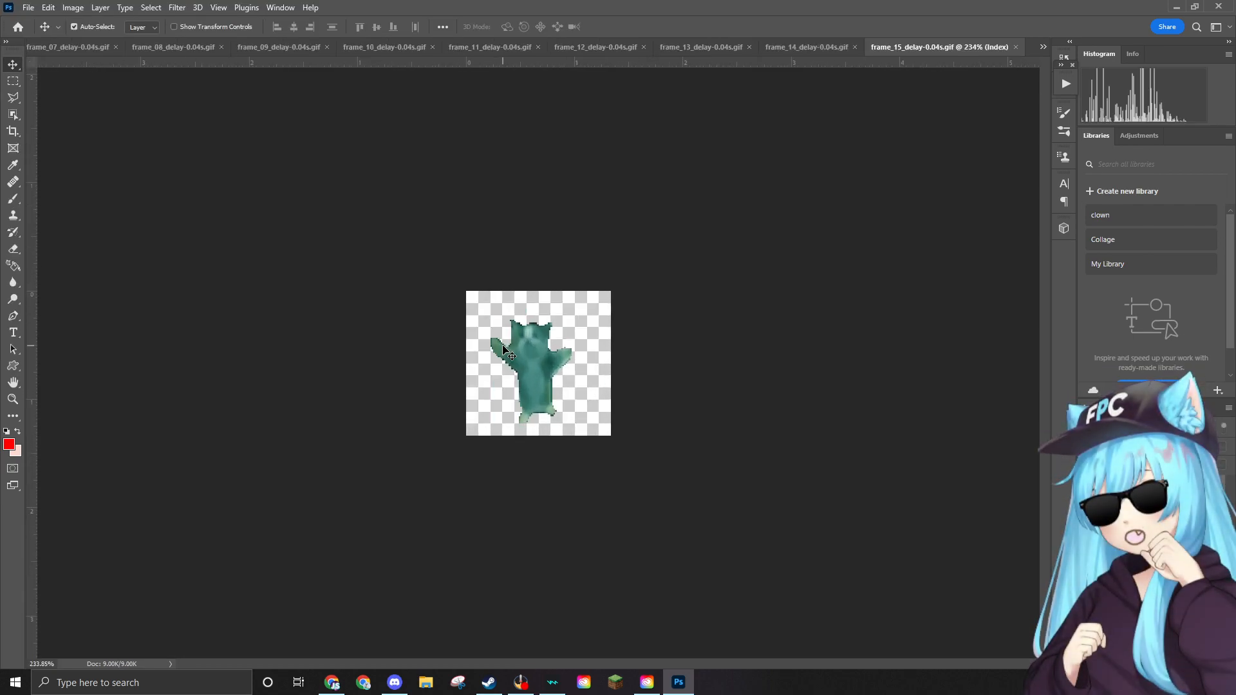
{"action": "scroll", "coordinate": [485, 339], "scroll_direction": "up", "scroll_amount": 4}
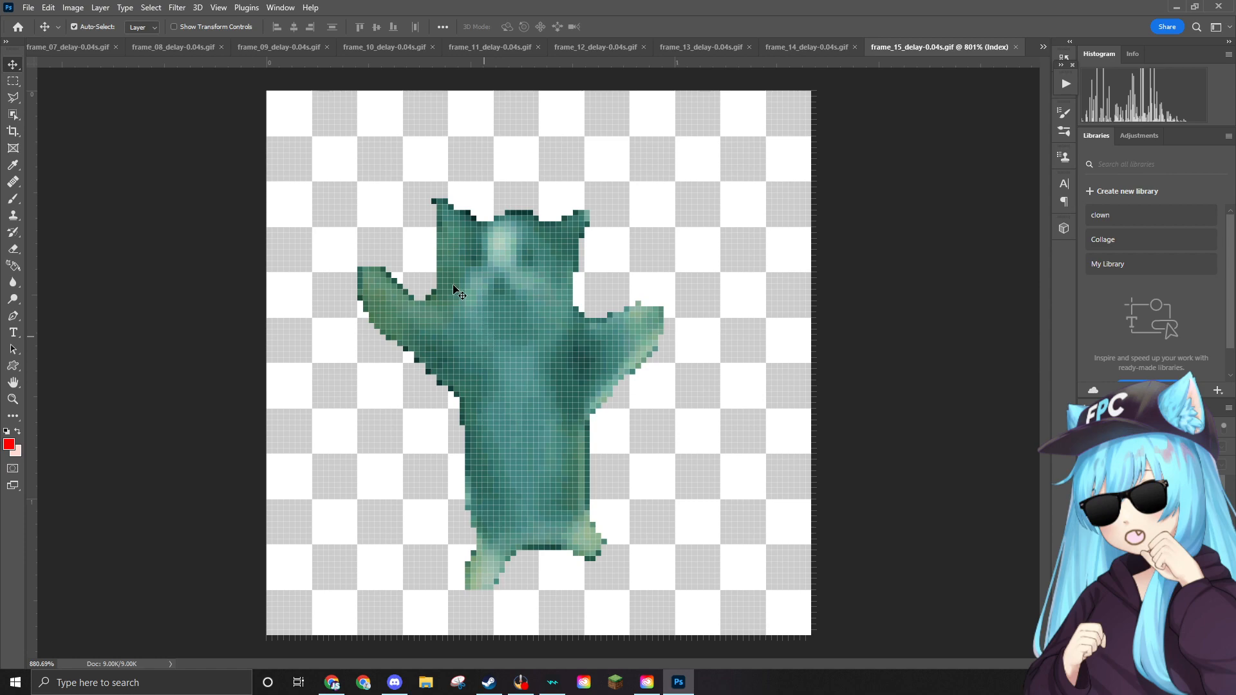
{"action": "scroll", "coordinate": [364, 193], "scroll_direction": "down", "scroll_amount": 2}
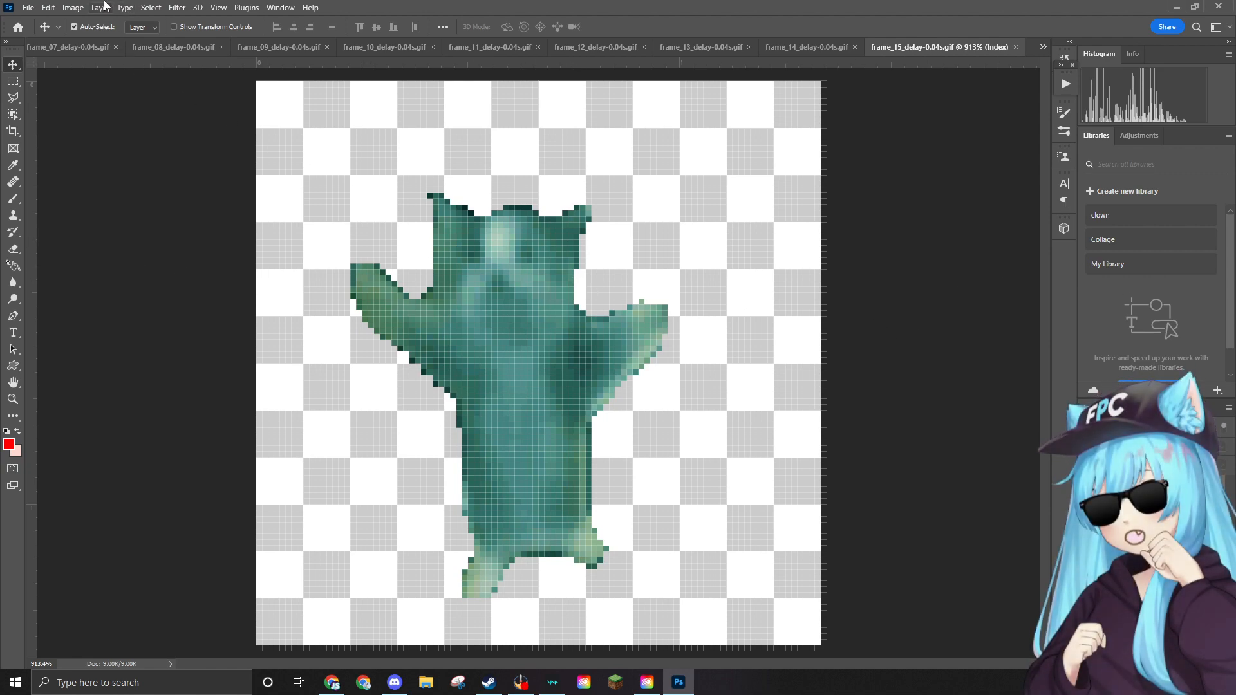
Convert the frame_15 image from indexed color to RGB Color mode.
{"action": "left_click", "coordinate": [82, 10]}
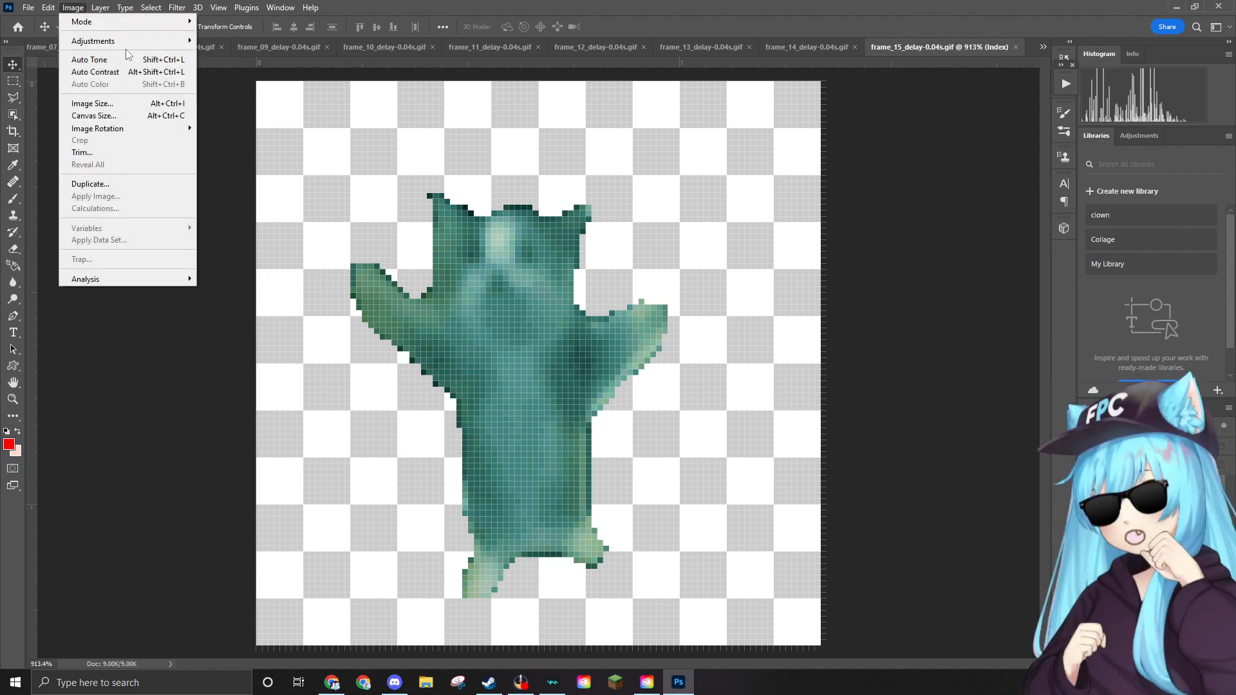
{"action": "mouse_move", "coordinate": [148, 26]}
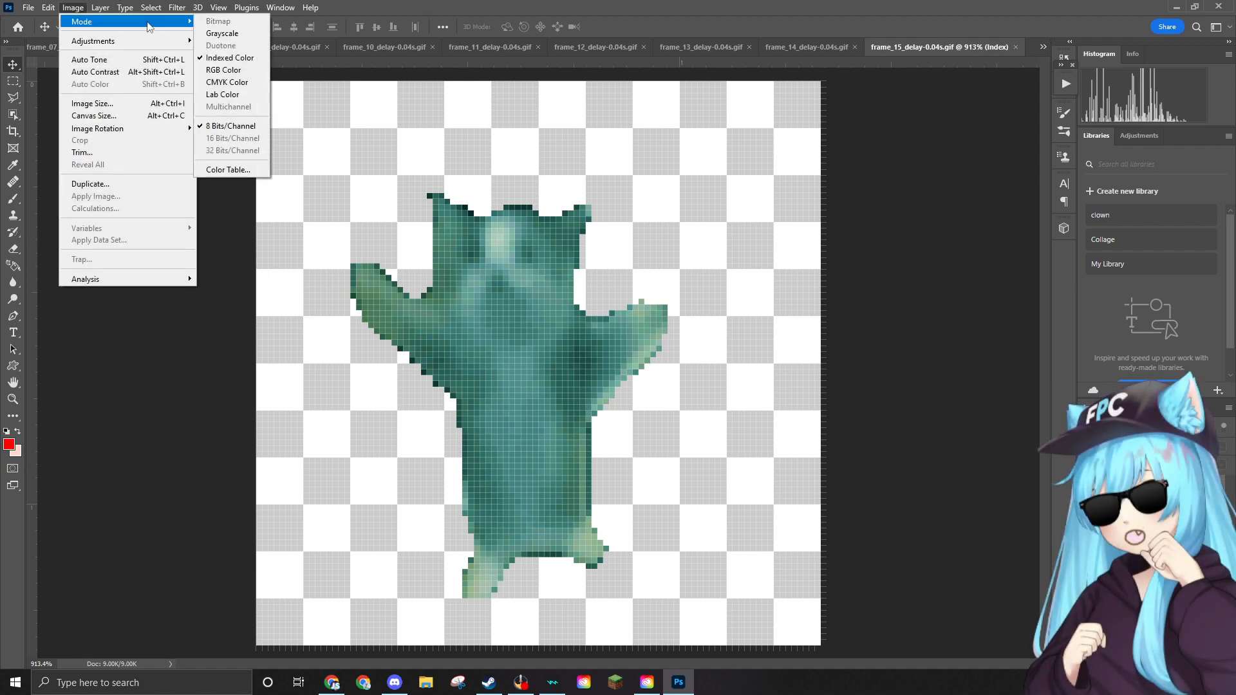
{"action": "left_click", "coordinate": [217, 69]}
{"action": "scroll", "coordinate": [576, 226], "scroll_direction": "down", "scroll_amount": 9}
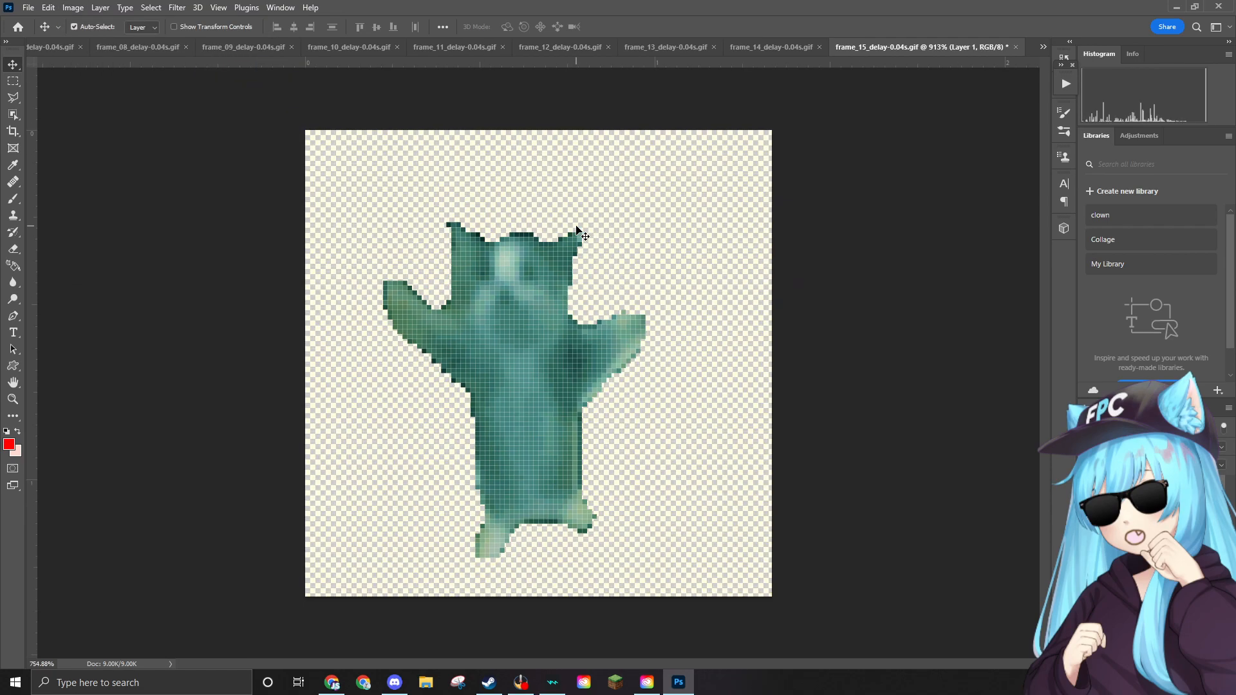
{"action": "scroll", "coordinate": [532, 284], "scroll_direction": "up", "scroll_amount": 5}
{"action": "scroll", "coordinate": [533, 285], "scroll_direction": "up", "scroll_amount": 8}
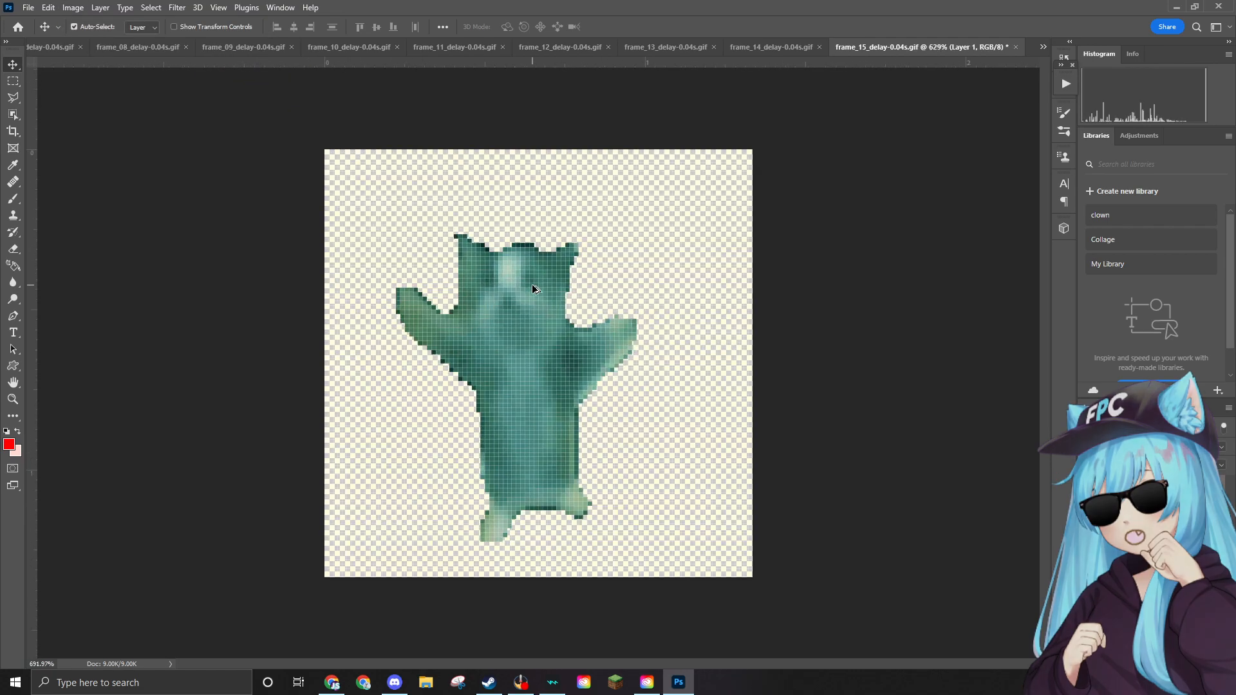
{"action": "scroll", "coordinate": [530, 285], "scroll_direction": "down", "scroll_amount": 6}
{"action": "scroll", "coordinate": [528, 283], "scroll_direction": "up", "scroll_amount": 4}
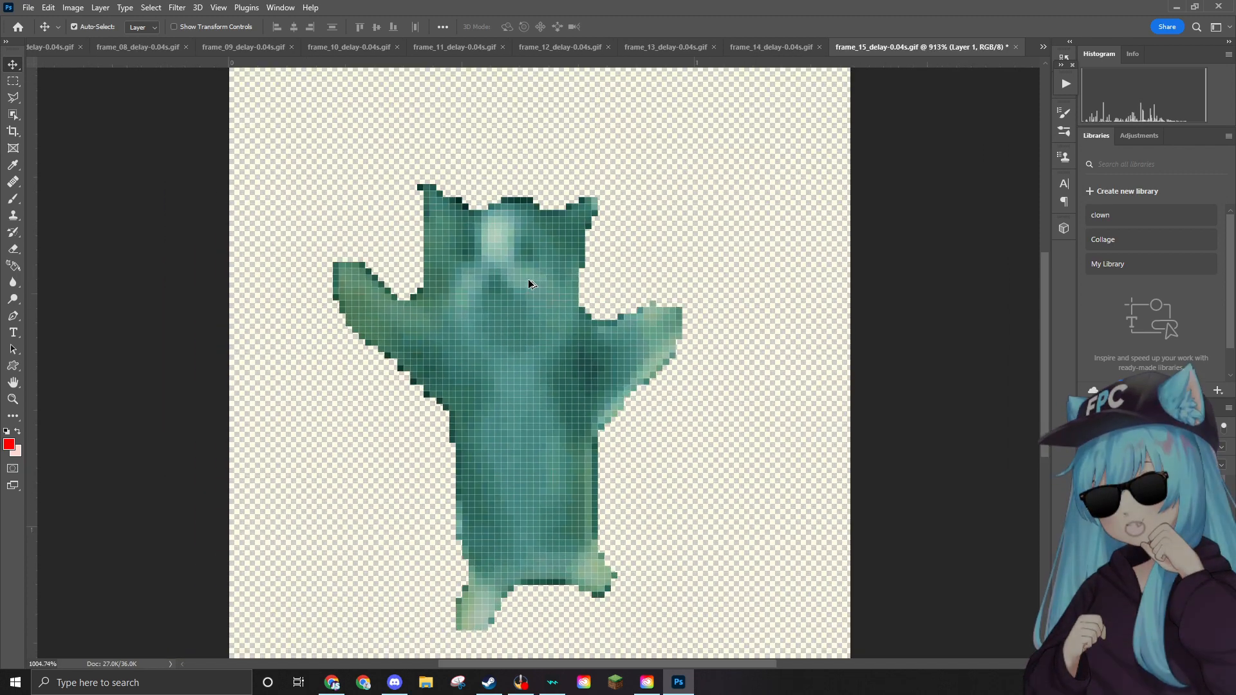
{"action": "scroll", "coordinate": [530, 280], "scroll_direction": "down", "scroll_amount": 4}
Place the ear hat image in the frame_15 image, scale it to about 9.06% and position it on the cat's head.
{"action": "left_click_drag", "start_coordinate": [1235, 216], "coordinate": [621, 278]}
{"action": "left_click_drag", "start_coordinate": [496, 245], "coordinate": [496, 246]}
{"action": "left_click_drag", "start_coordinate": [712, 129], "coordinate": [520, 265]}
{"action": "left_click_drag", "start_coordinate": [497, 393], "coordinate": [532, 179]}
{"action": "left_click_drag", "start_coordinate": [606, 104], "coordinate": [588, 129]}
{"action": "left_click_drag", "start_coordinate": [535, 225], "coordinate": [537, 201]}
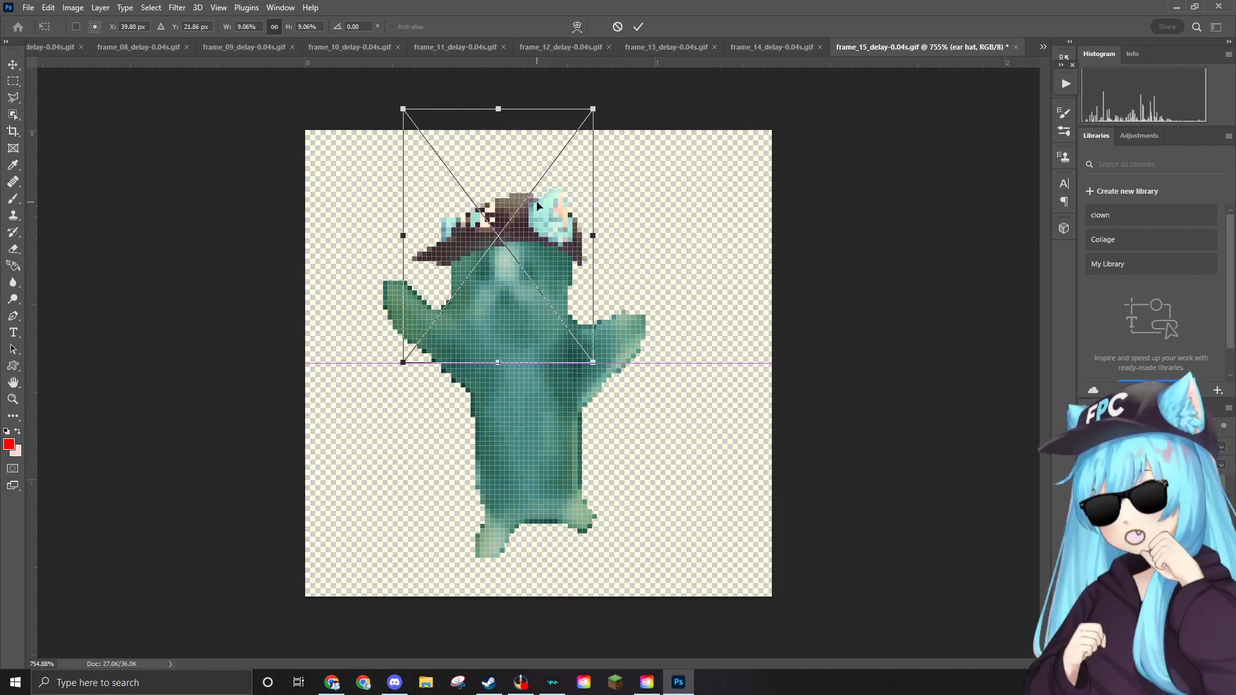
{"action": "key", "text": "Return"}
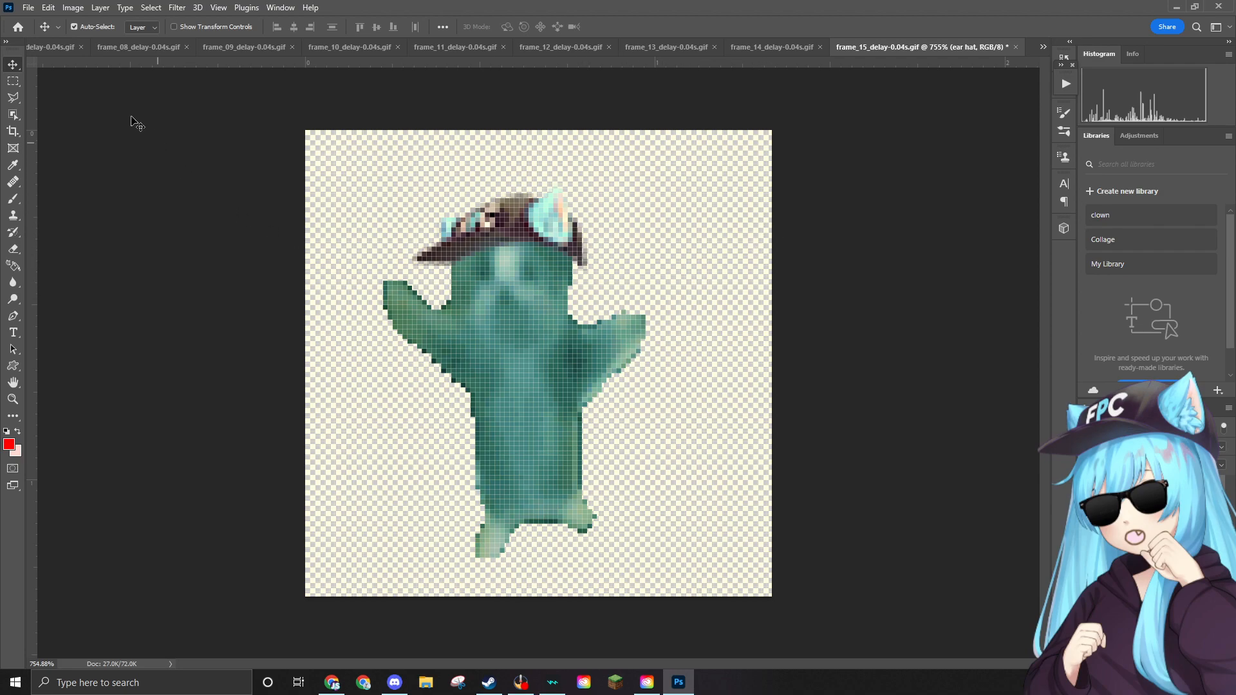
Place the sunglasses image in the frame_15 image, scale it to about 2.90% and position it over the cat's eyes.
{"action": "left_click_drag", "start_coordinate": [0, 423], "coordinate": [565, 427]}
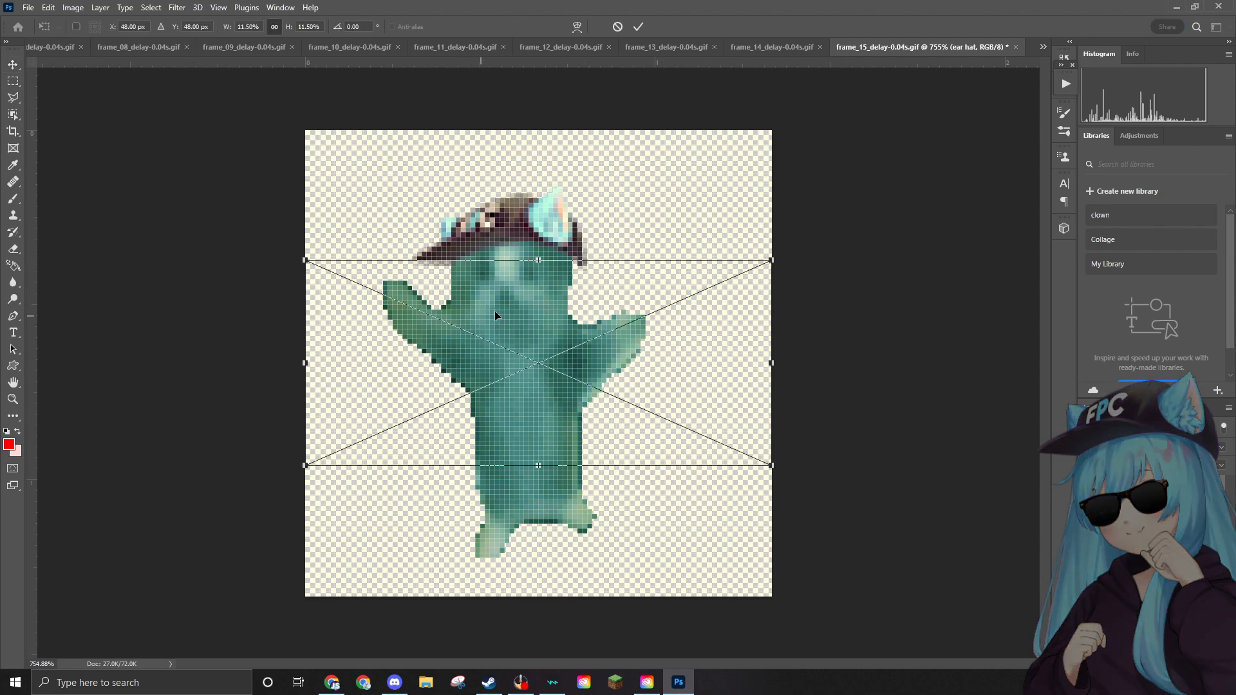
{"action": "left_click_drag", "start_coordinate": [667, 309], "coordinate": [542, 278]}
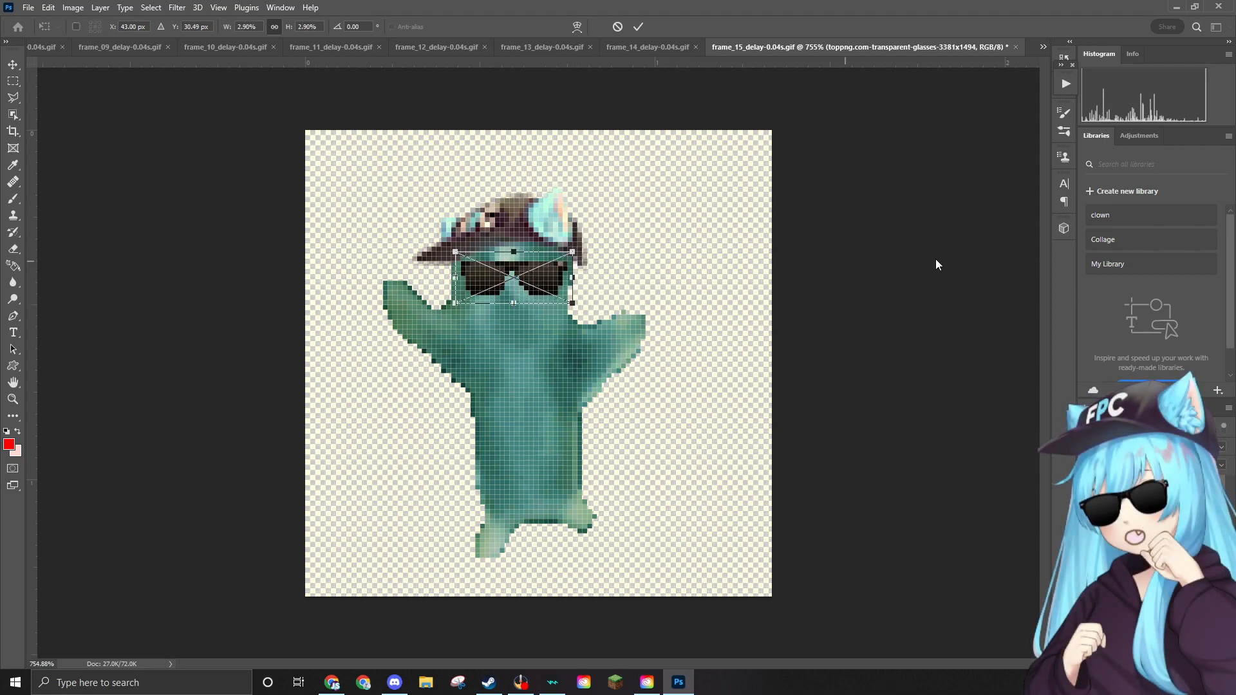
{"action": "key", "text": "Return"}
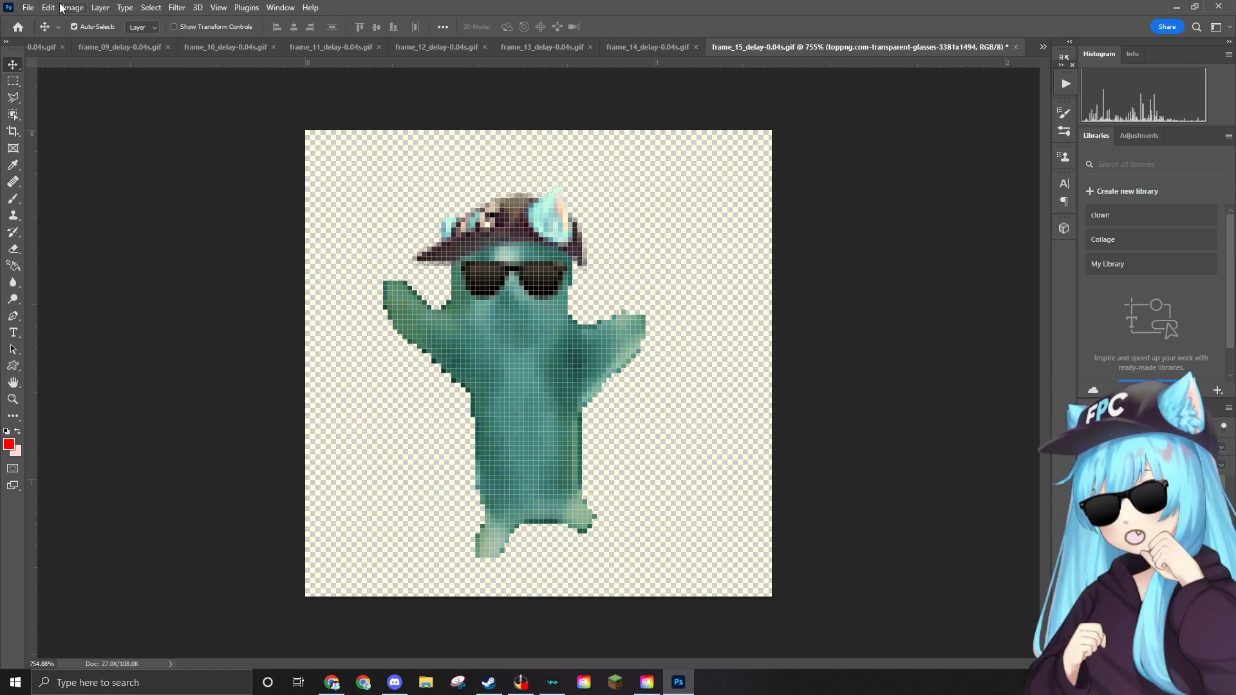
{"action": "left_click", "coordinate": [26, 12]}
{"action": "mouse_move", "coordinate": [167, 205]}
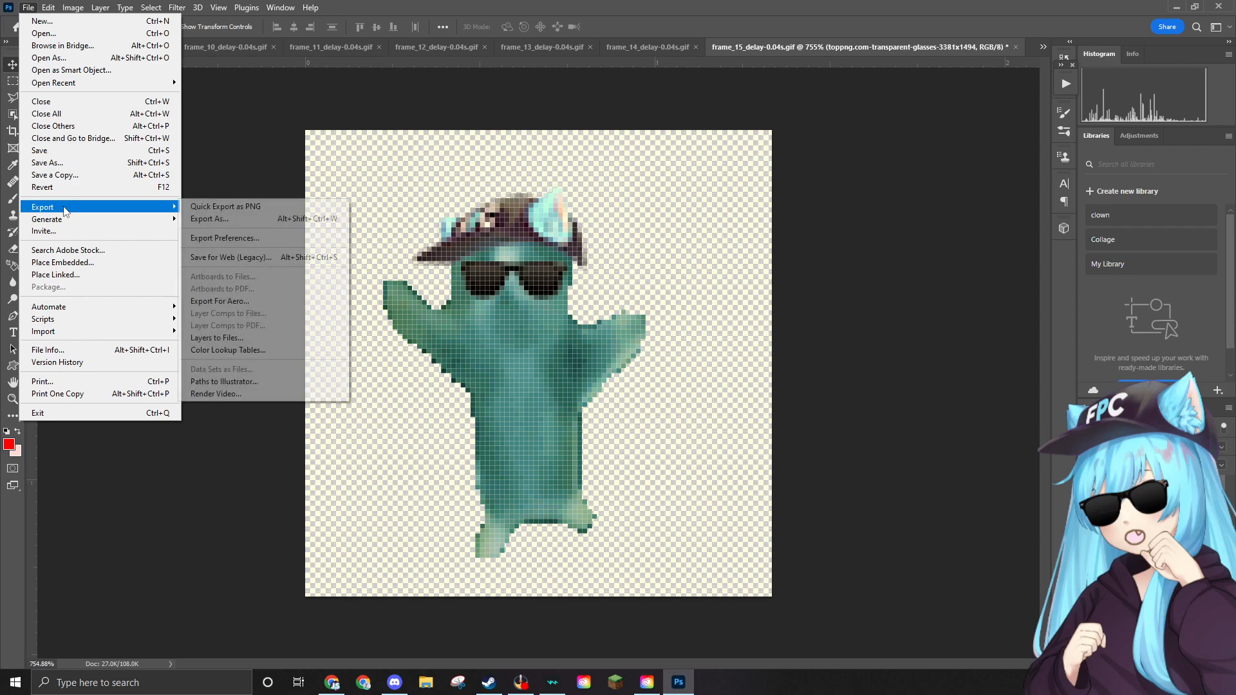
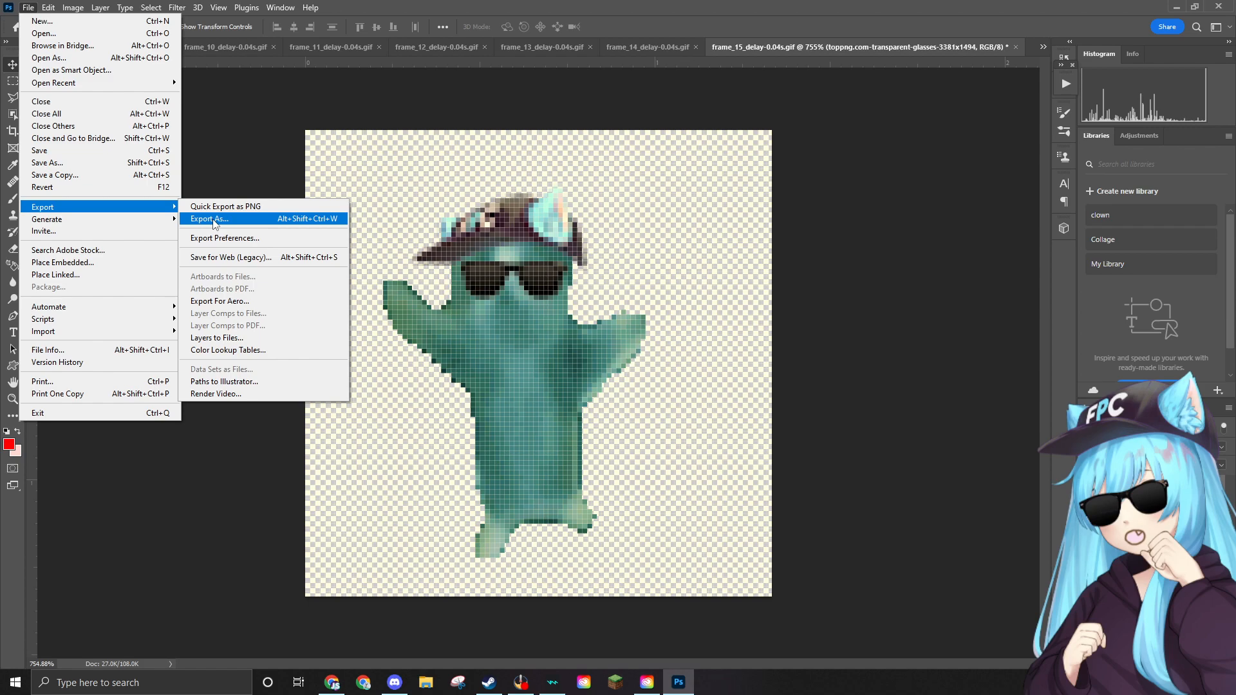
{"action": "left_click", "coordinate": [215, 222]}
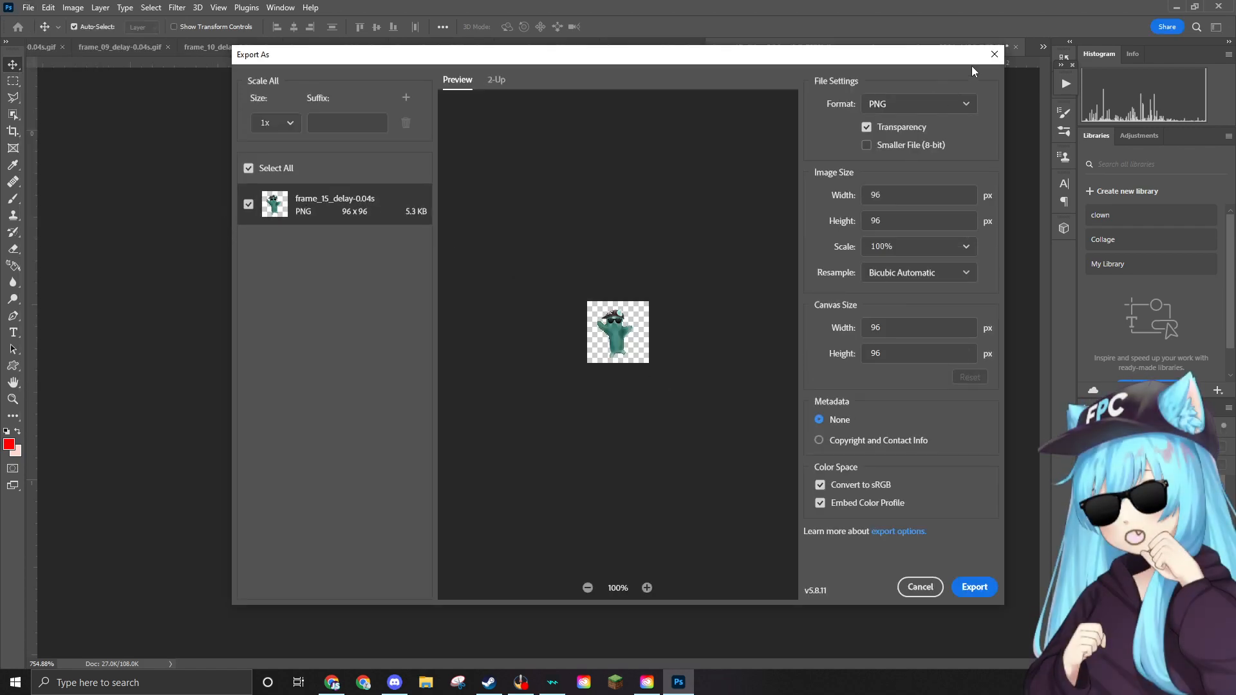
{"action": "left_click", "coordinate": [994, 54]}
Quick-export the finished frame_15 image as frame_15_delay-0.04s.png in the Edited folder.
{"action": "left_click", "coordinate": [28, 7]}
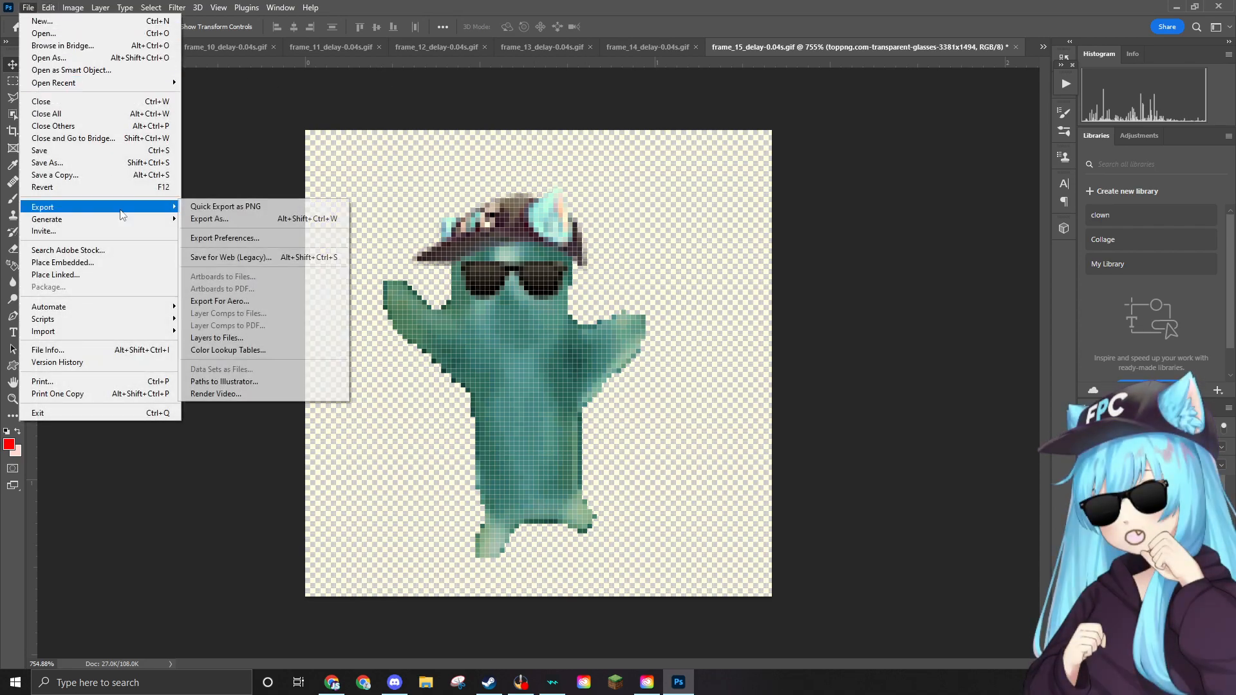
{"action": "mouse_move", "coordinate": [144, 212]}
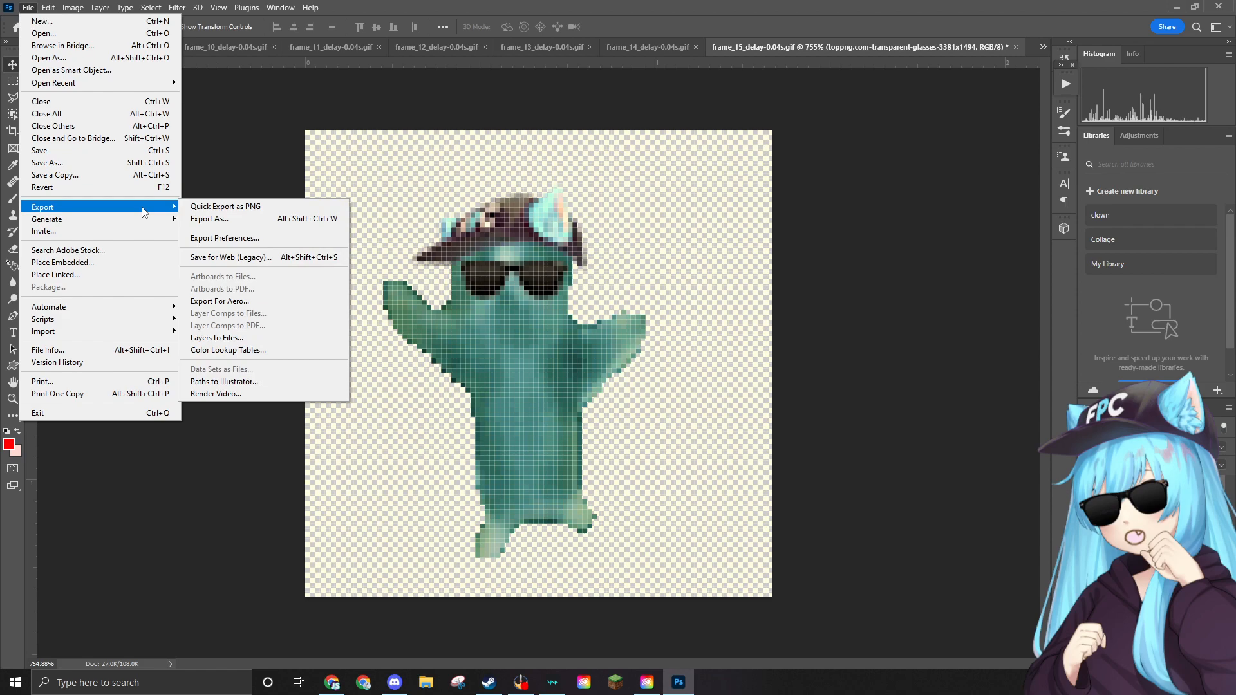
{"action": "left_click", "coordinate": [222, 208]}
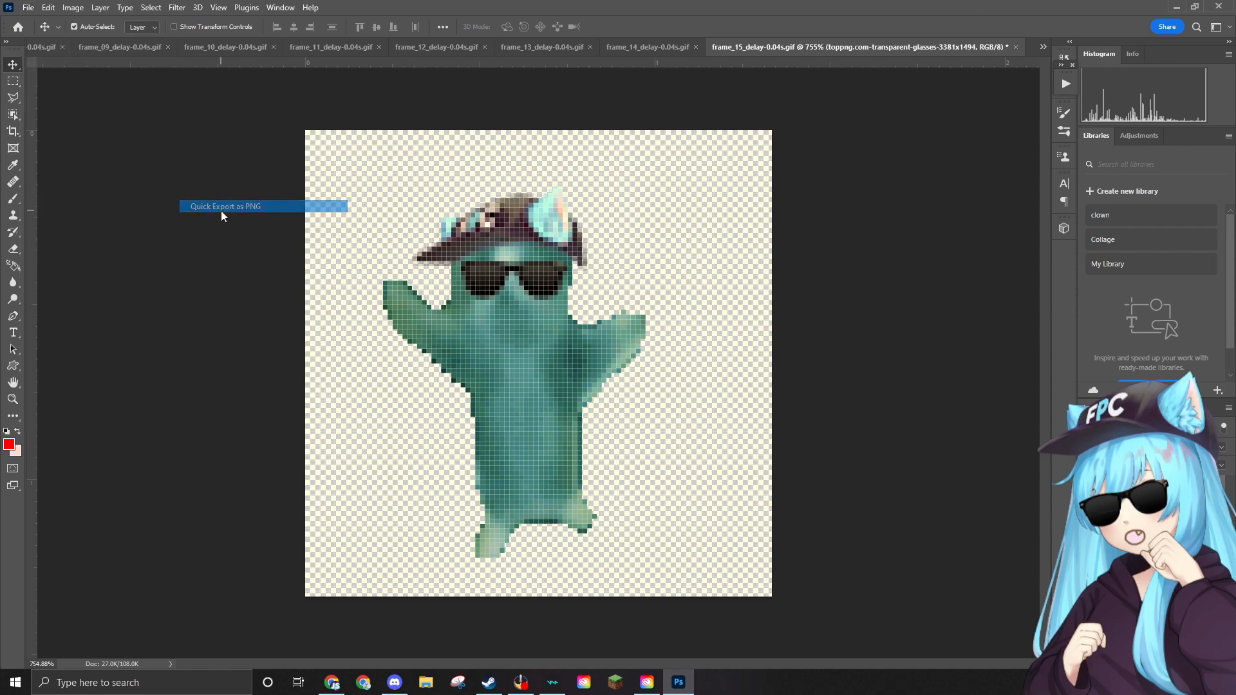
{"action": "scroll", "coordinate": [502, 193], "scroll_direction": "down", "scroll_amount": 2}
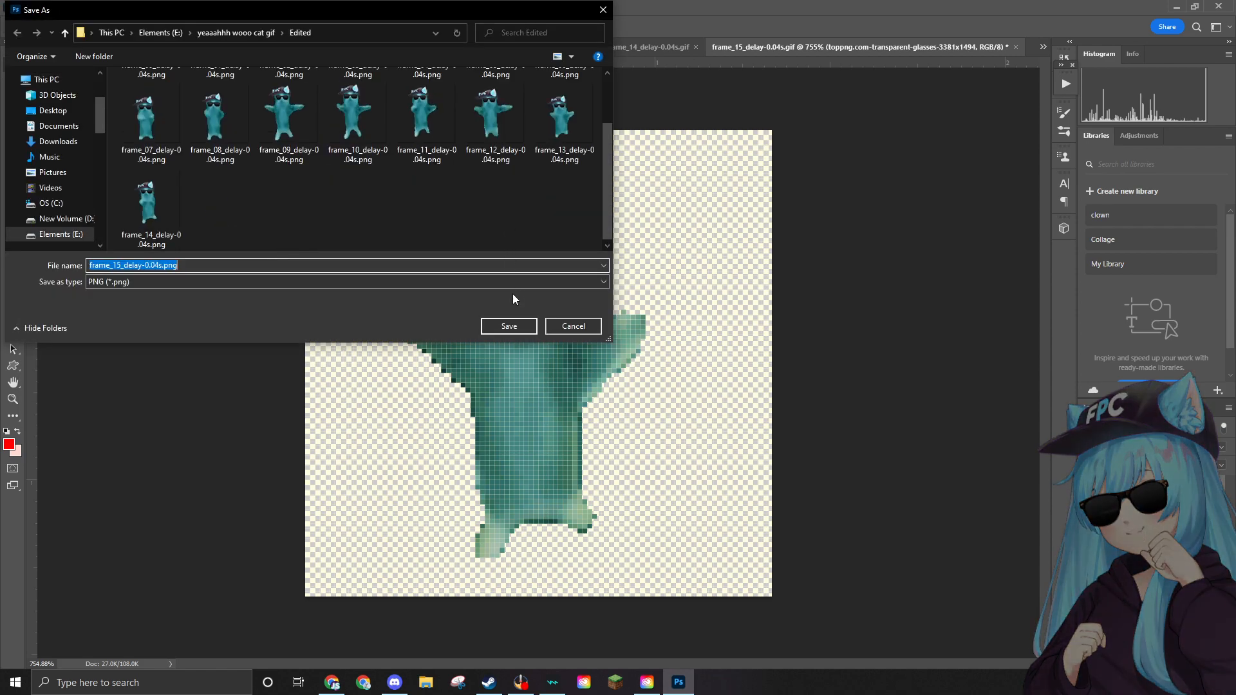
{"action": "left_click", "coordinate": [509, 326]}
{"action": "left_click", "coordinate": [28, 7]}
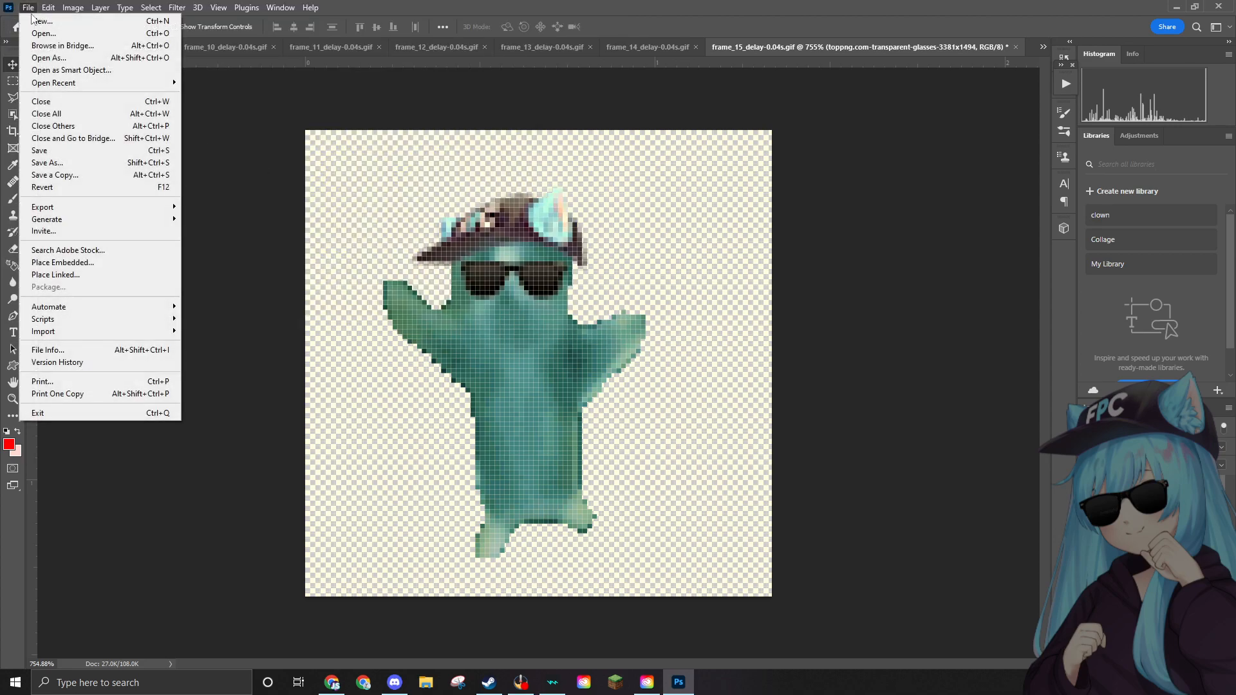
Delete the frame_15_delay-0.04s.gif source file and open frame_16_delay-0.04s.gif from the yeaaahhh wooo cat gif folder.
{"action": "mouse_move", "coordinate": [84, 207]}
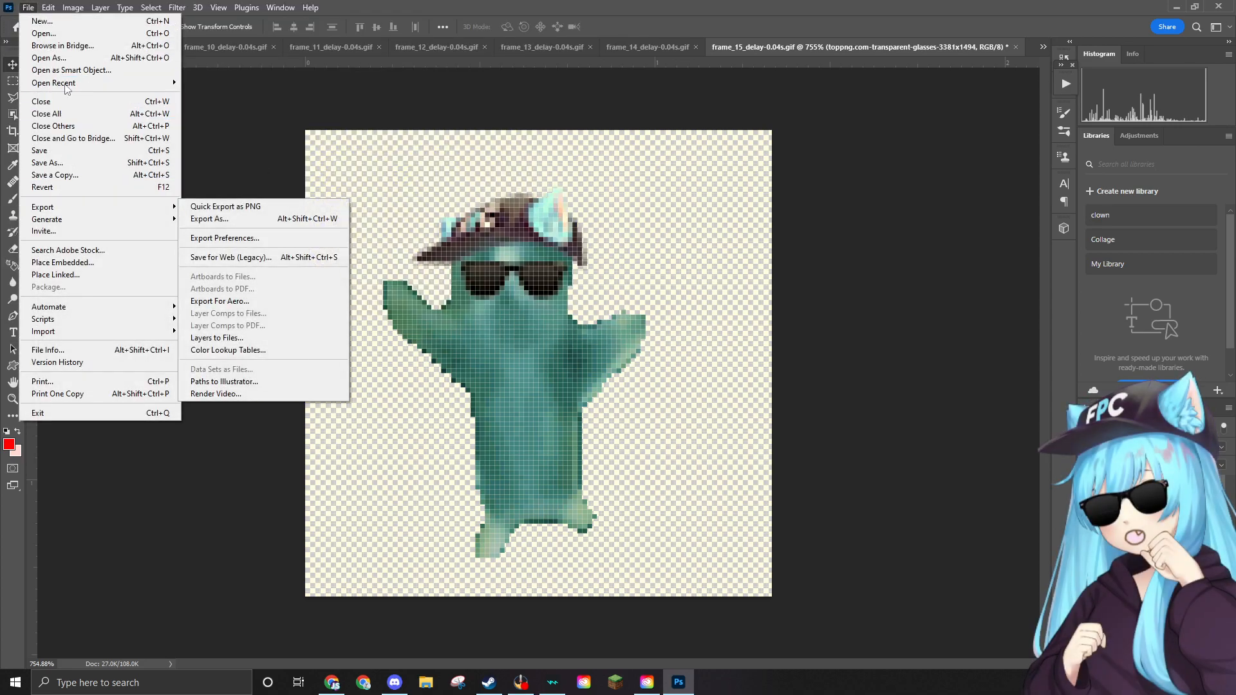
{"action": "left_click", "coordinate": [76, 34]}
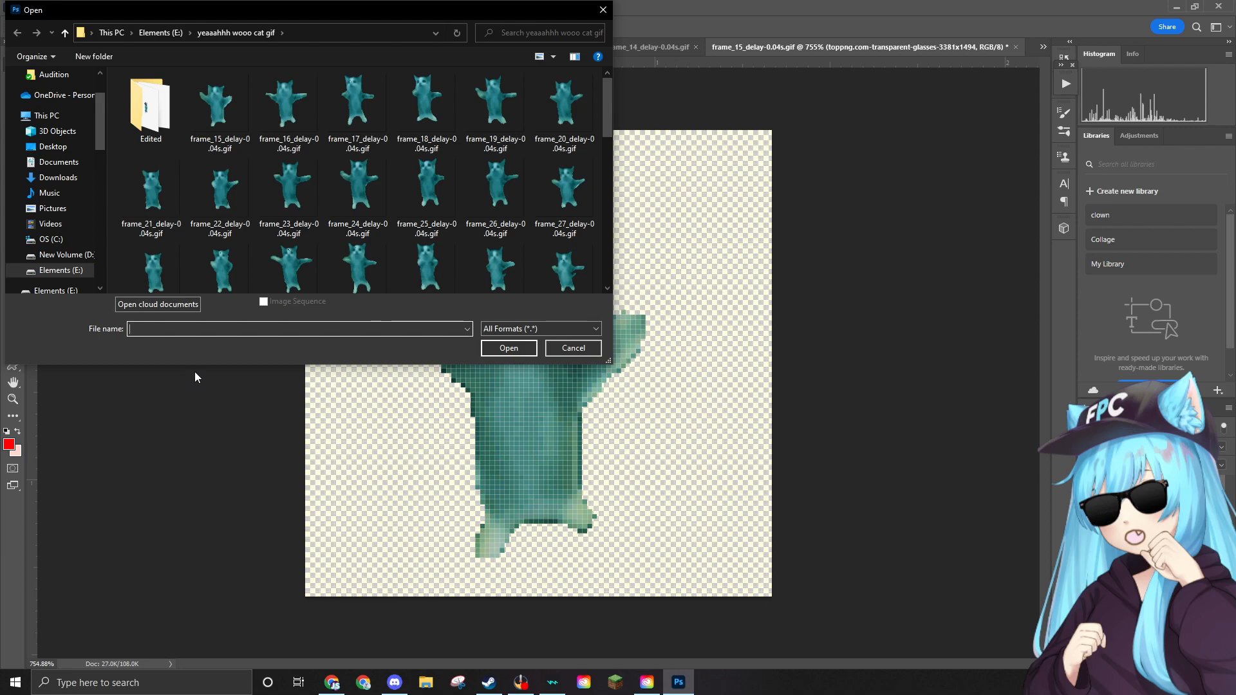
{"action": "left_click", "coordinate": [229, 133]}
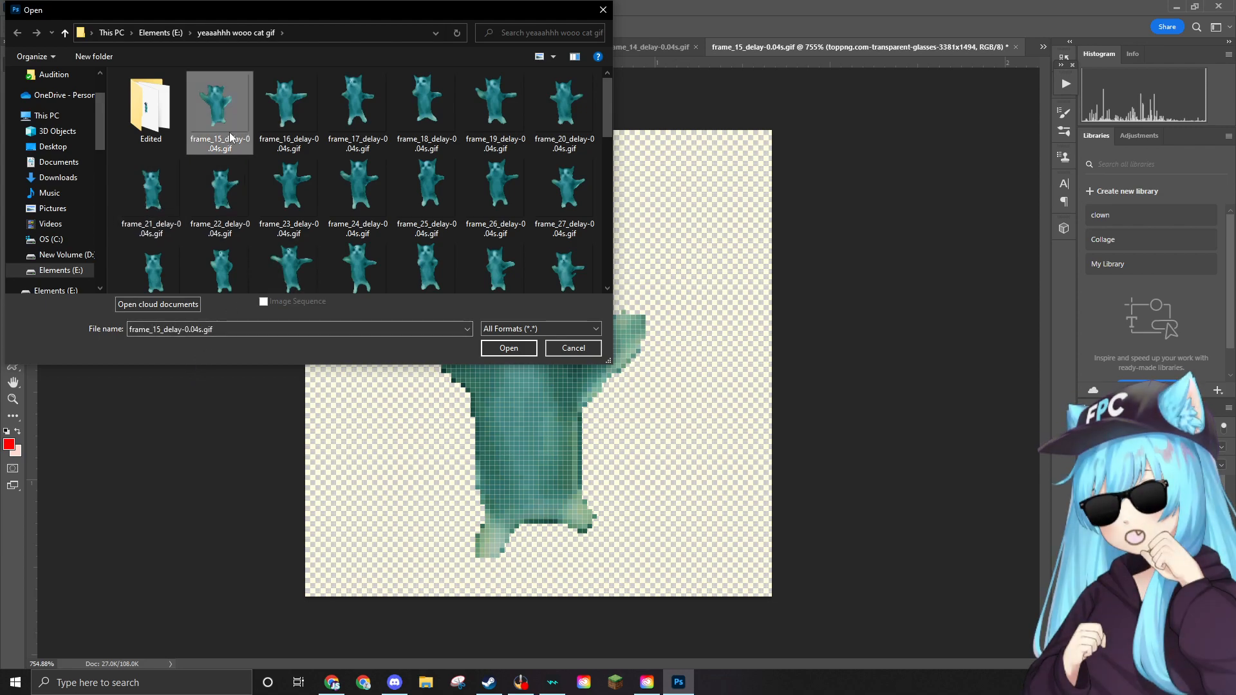
{"action": "key", "text": "Delete"}
{"action": "left_click", "coordinate": [676, 388]}
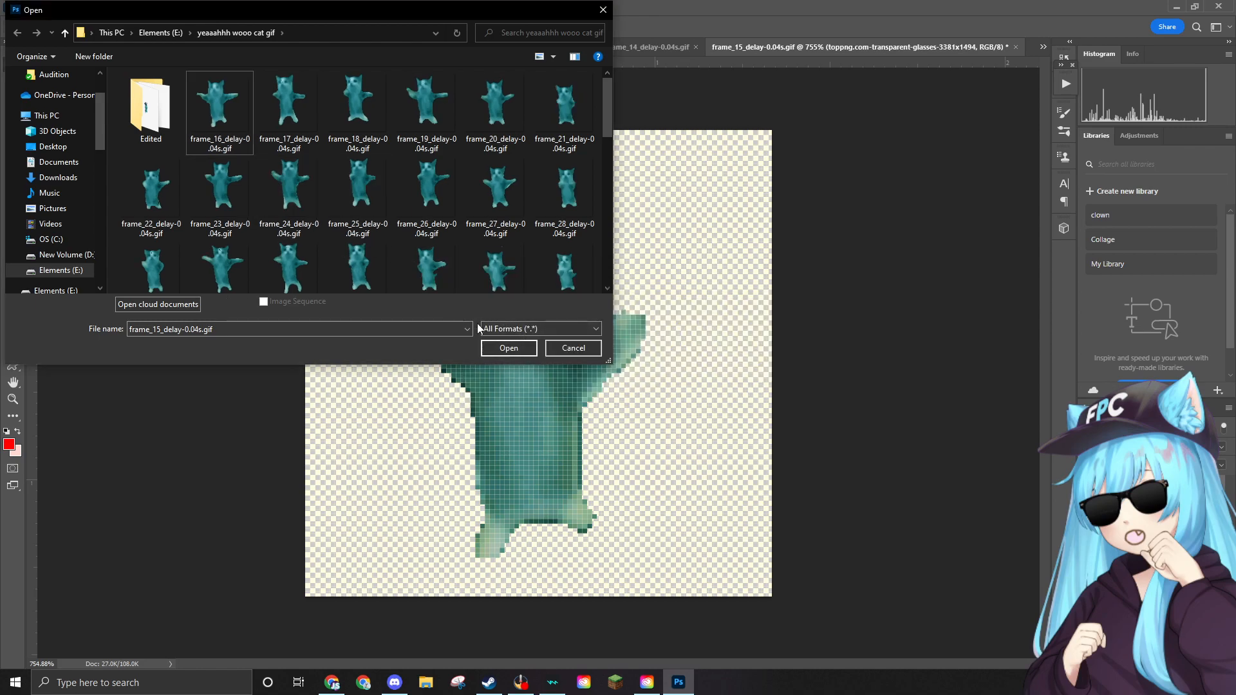
{"action": "left_click", "coordinate": [508, 348]}
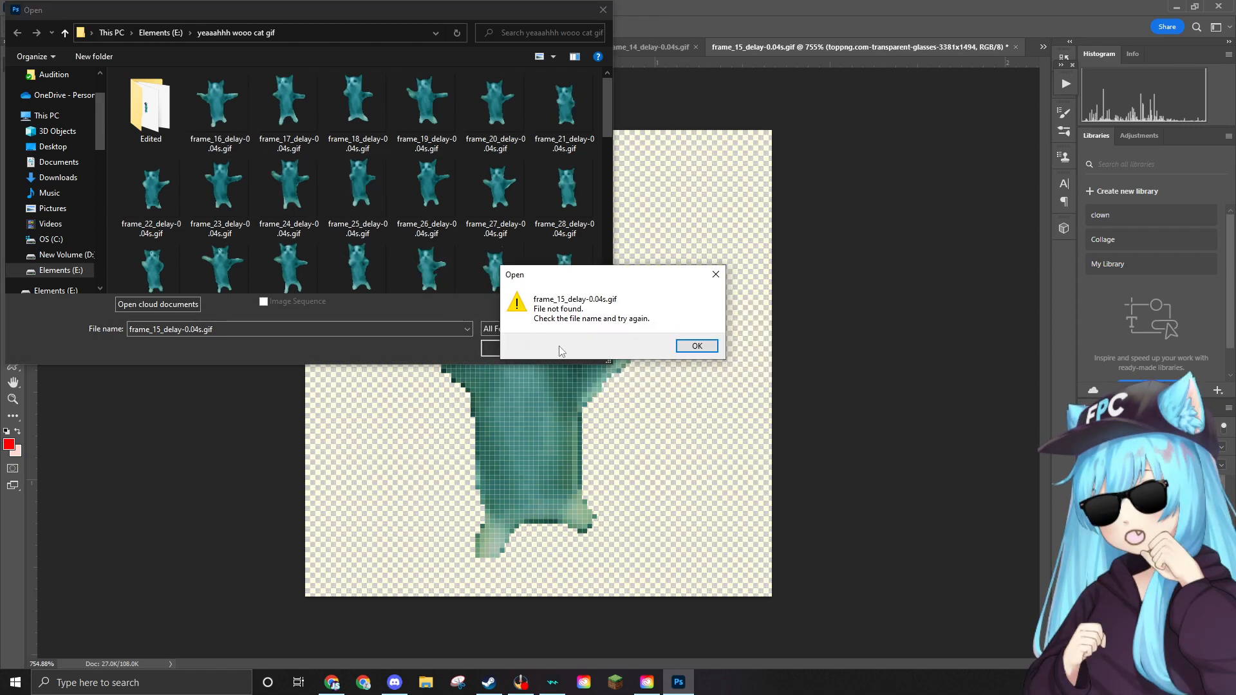
{"action": "left_click", "coordinate": [716, 271]}
{"action": "double_click", "coordinate": [235, 143]}
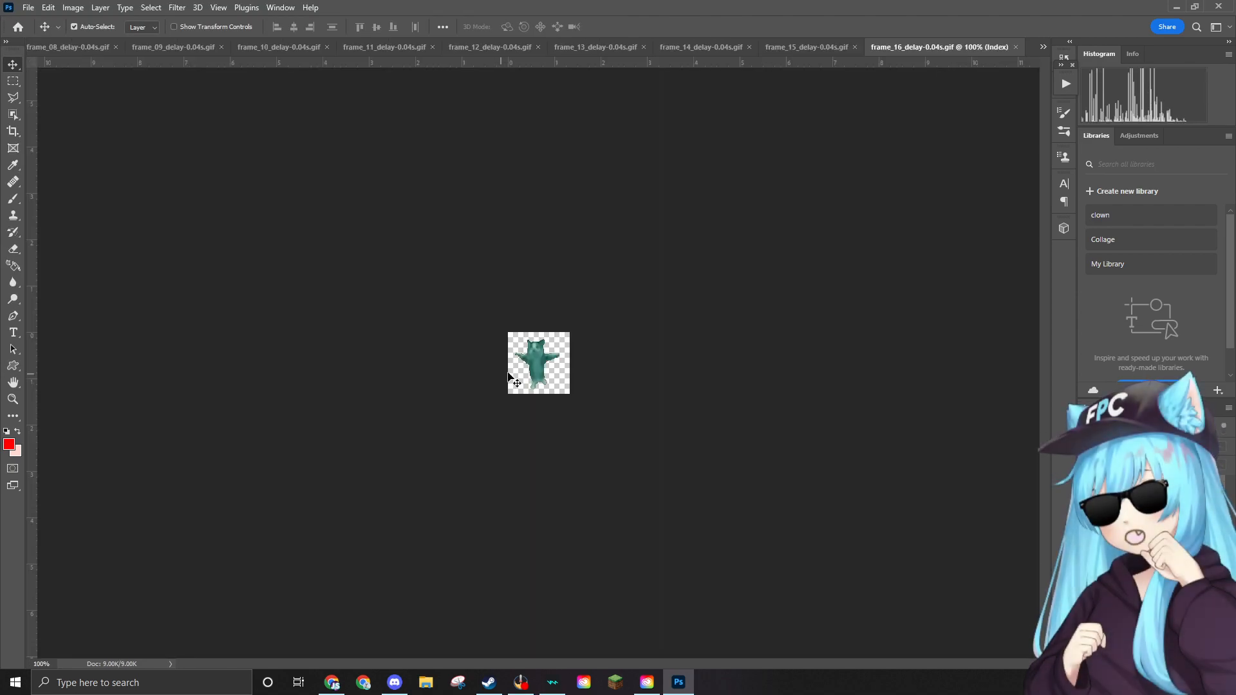
Convert the frame_16 image from indexed color to RGB Color mode.
{"action": "scroll", "coordinate": [526, 353], "scroll_direction": "up", "scroll_amount": 8}
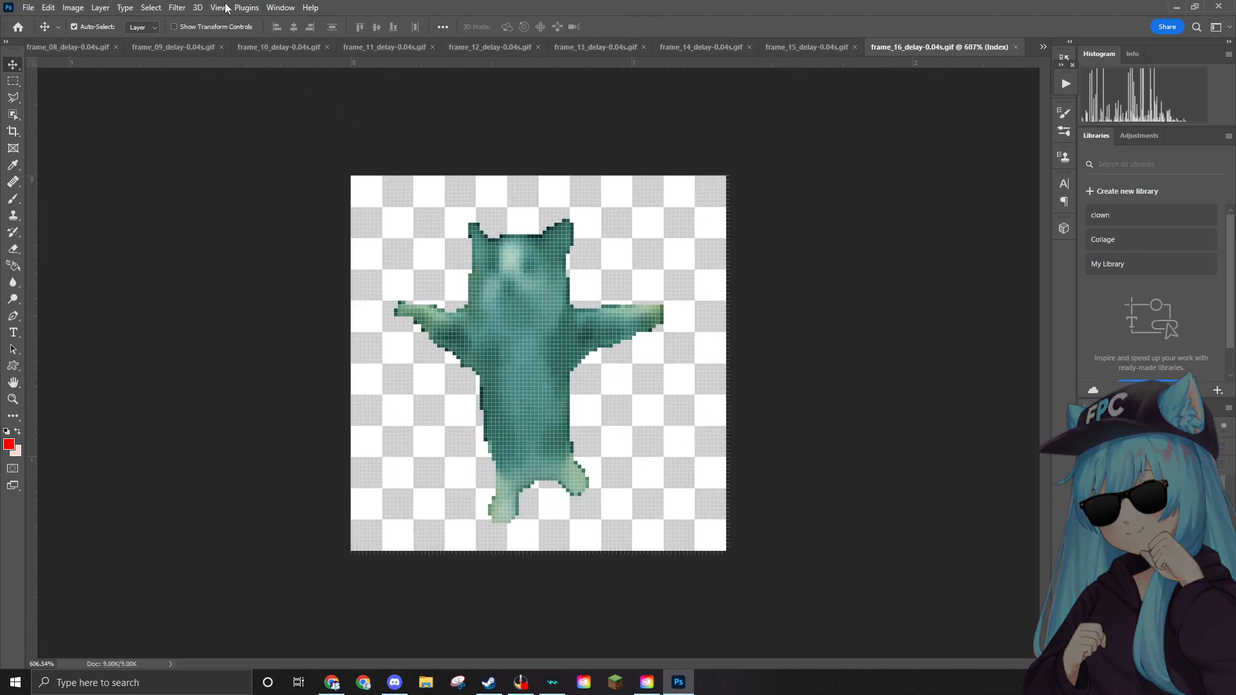
{"action": "left_click", "coordinate": [67, 8]}
{"action": "mouse_move", "coordinate": [77, 23]}
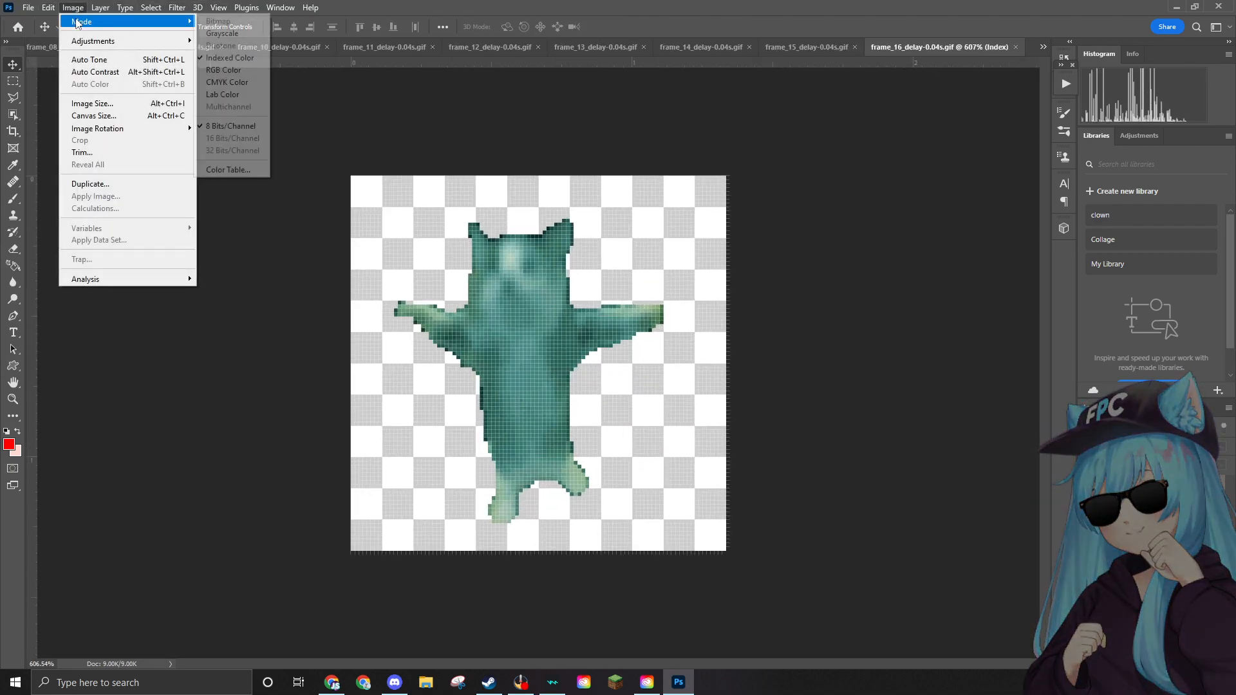
{"action": "left_click", "coordinate": [231, 67]}
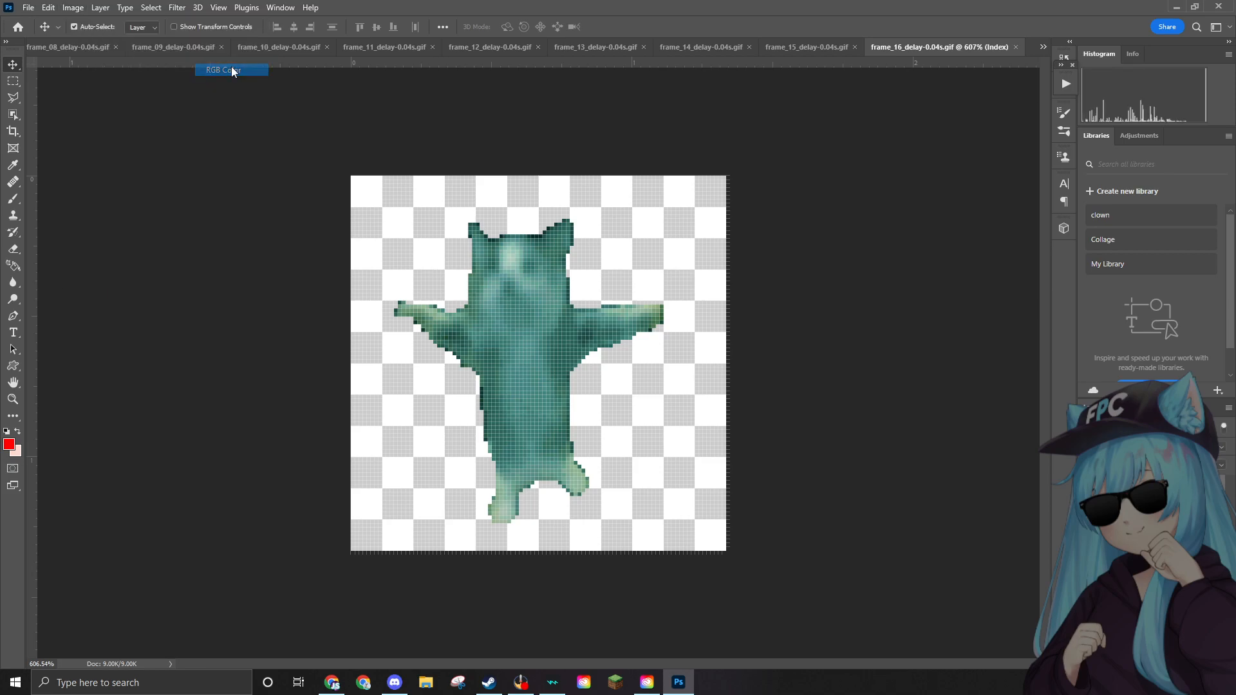
Place the ear hat image in the frame_16 image, scale it to about 9.21% and position it on the cat's head.
{"action": "scroll", "coordinate": [560, 278], "scroll_direction": "up", "scroll_amount": 2}
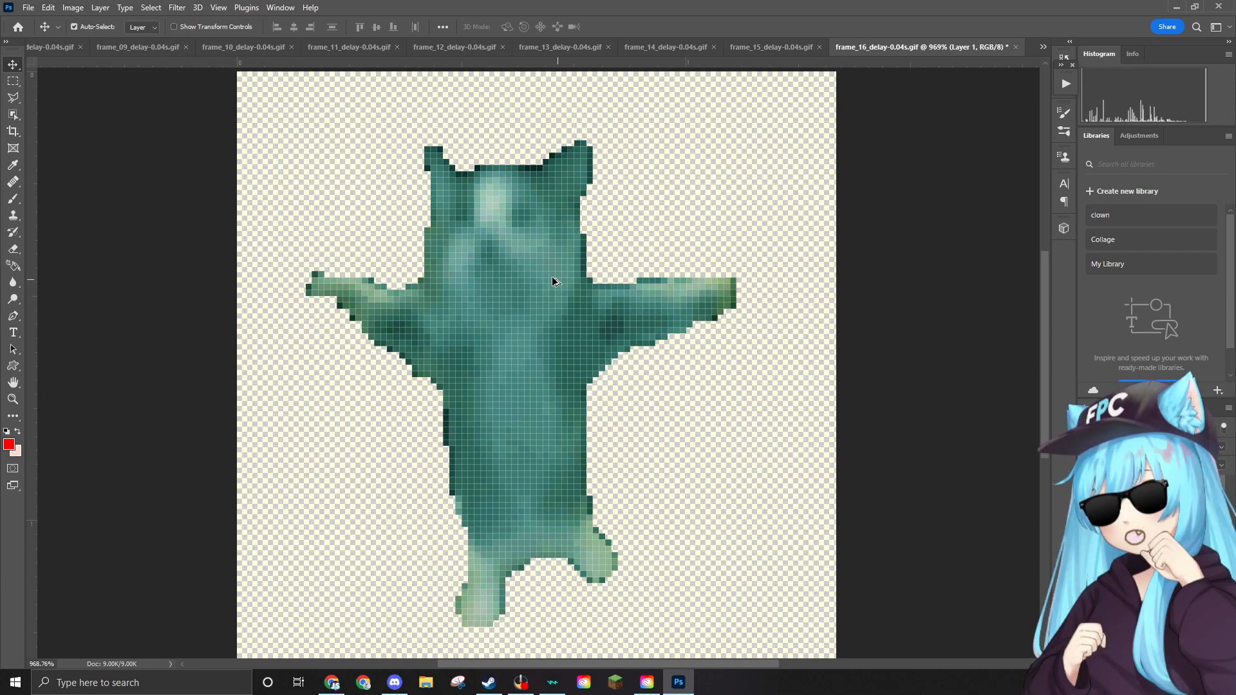
{"action": "scroll", "coordinate": [492, 268], "scroll_direction": "down", "scroll_amount": 1}
{"action": "scroll", "coordinate": [493, 268], "scroll_direction": "up", "scroll_amount": 3}
{"action": "scroll", "coordinate": [492, 267], "scroll_direction": "down", "scroll_amount": 1}
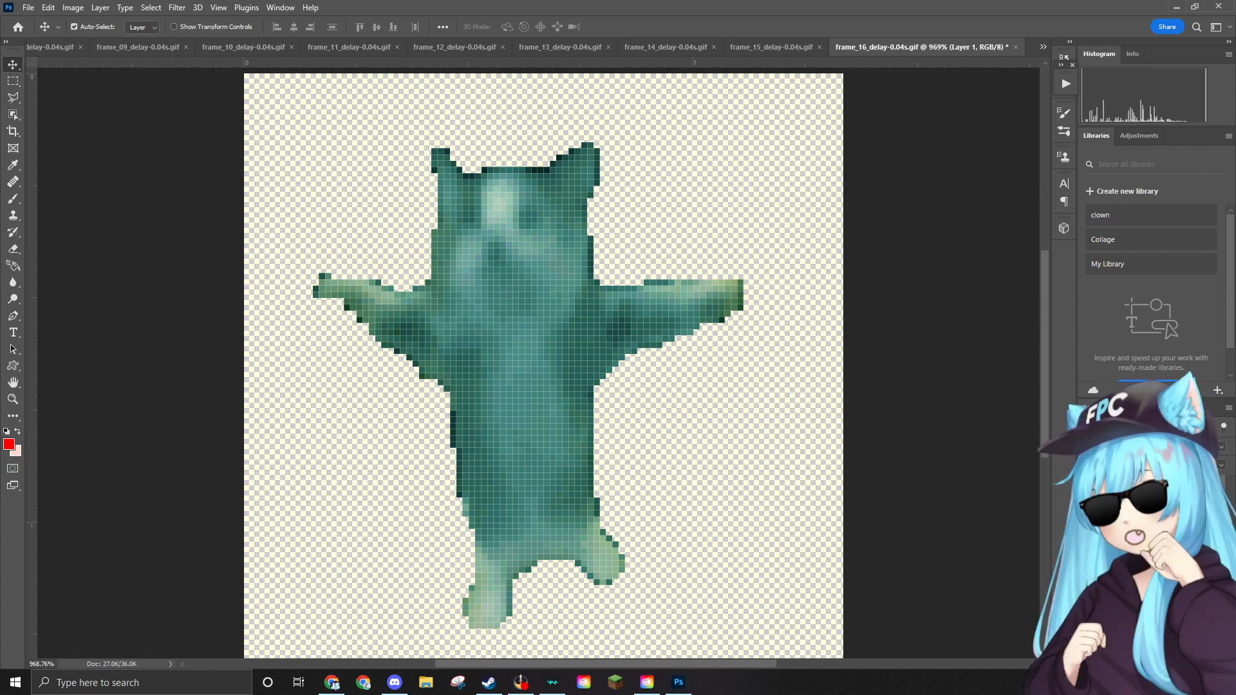
{"action": "key", "text": "ctrl+t"}
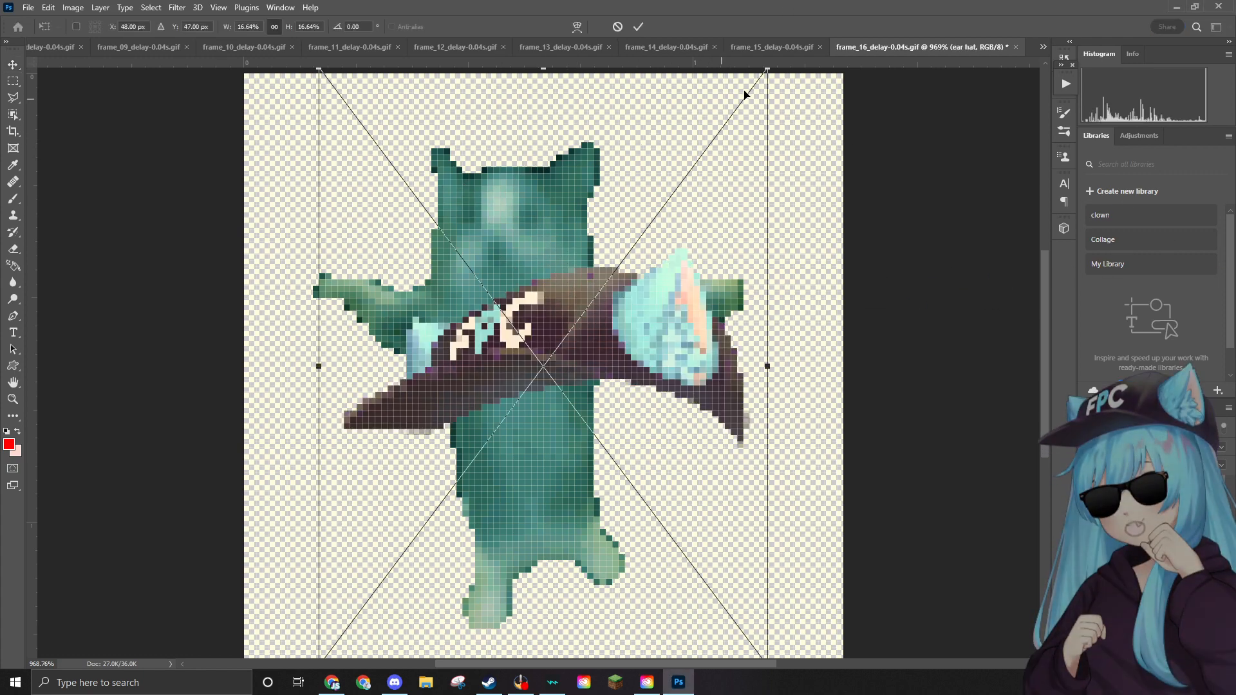
{"action": "left_click_drag", "start_coordinate": [767, 70], "coordinate": [567, 309]}
{"action": "left_click_drag", "start_coordinate": [484, 468], "coordinate": [529, 151]}
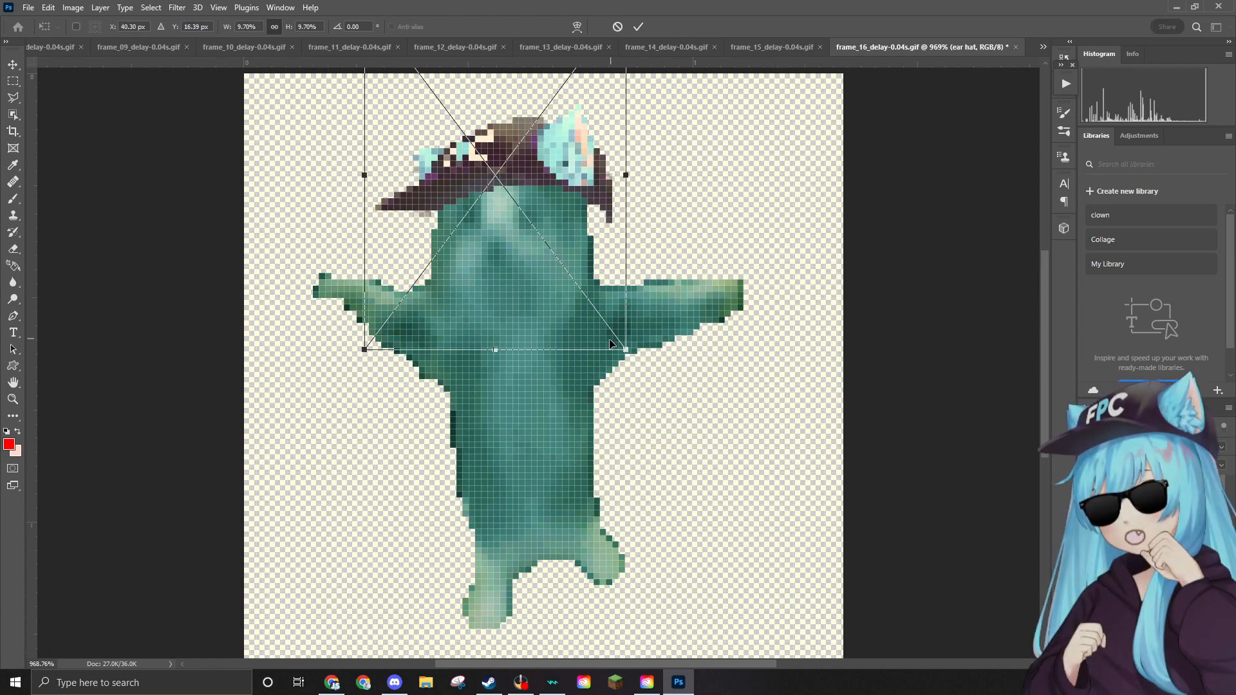
{"action": "mouse_move", "coordinate": [625, 350]}
{"action": "left_mouse_down"}
{"action": "mouse_move", "coordinate": [598, 330]}
{"action": "mouse_move", "coordinate": [612, 330]}
{"action": "left_mouse_up"}
{"action": "left_click_drag", "start_coordinate": [583, 204], "coordinate": [588, 204]}
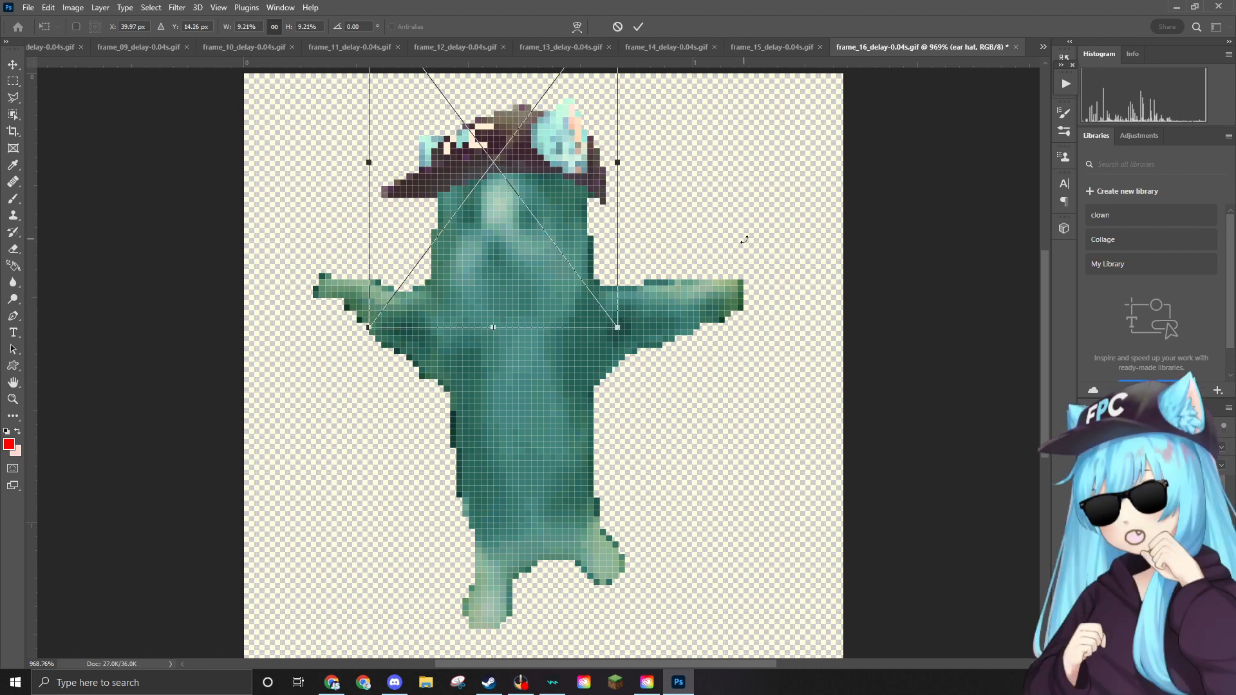
{"action": "key", "text": "Return"}
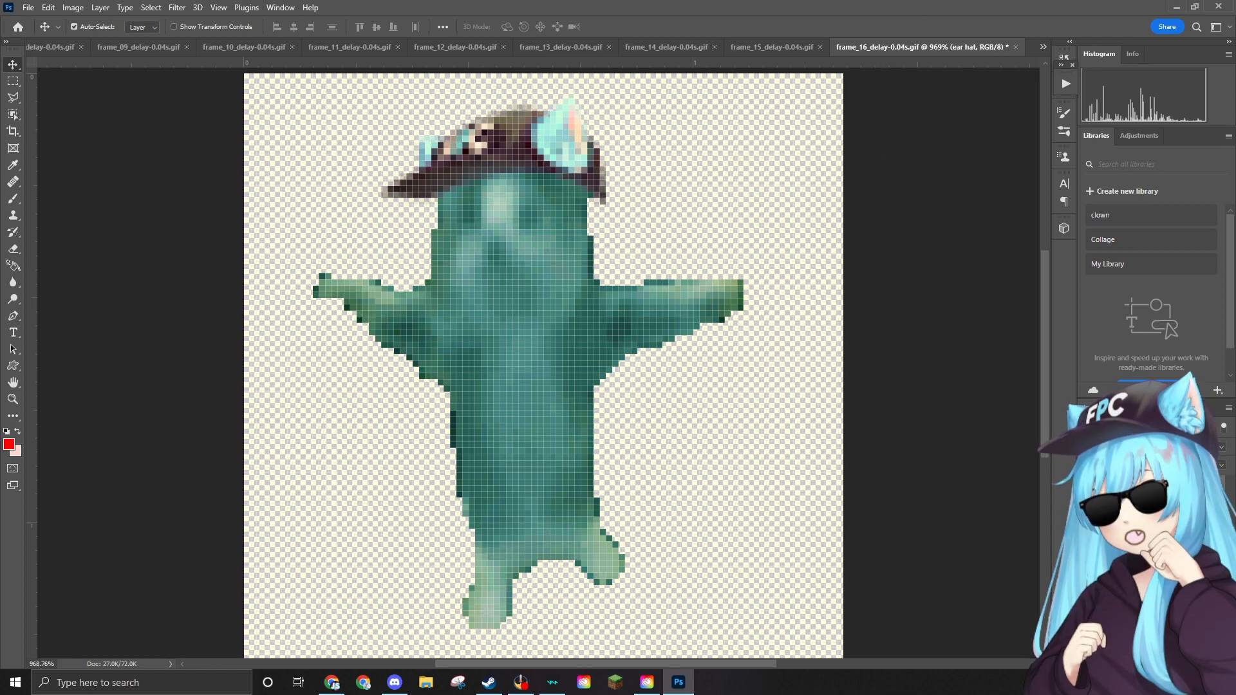
Place the sunglasses image in the frame_16 image, scale it to about 2.94% and position it over the cat's eyes.
{"action": "left_click_drag", "start_coordinate": [1157, 237], "coordinate": [515, 251]}
{"action": "left_click_drag", "start_coordinate": [841, 234], "coordinate": [545, 225]}
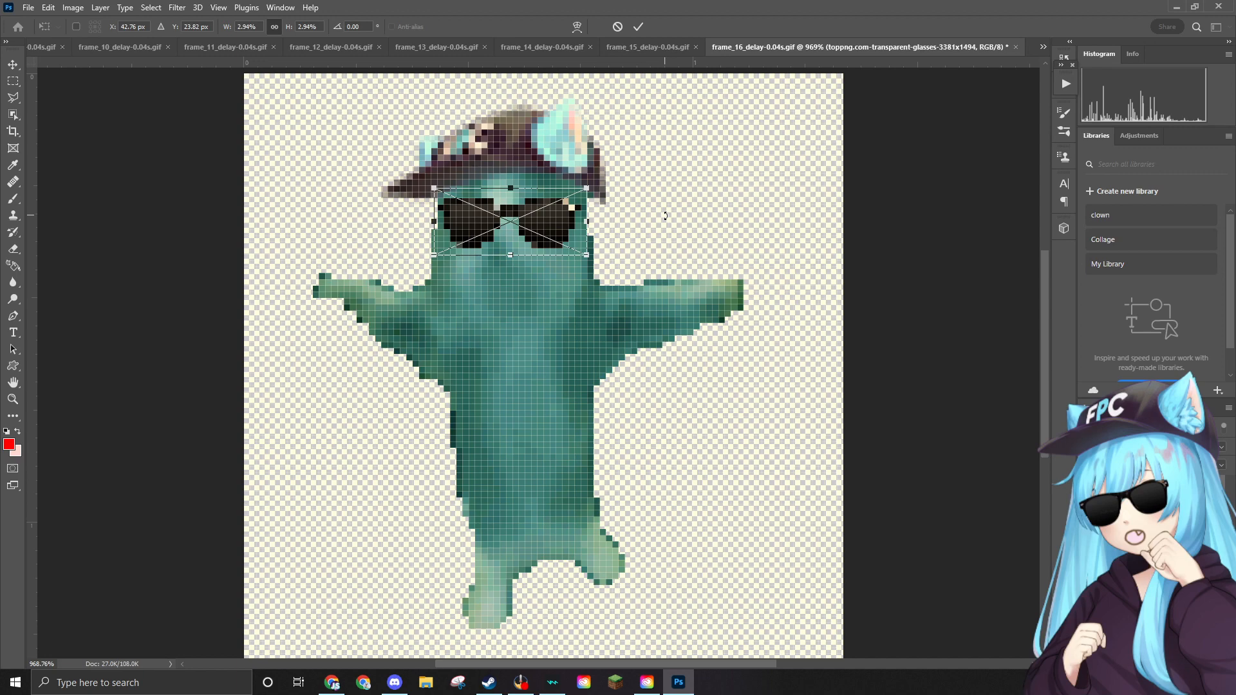
{"action": "key", "text": "Return"}
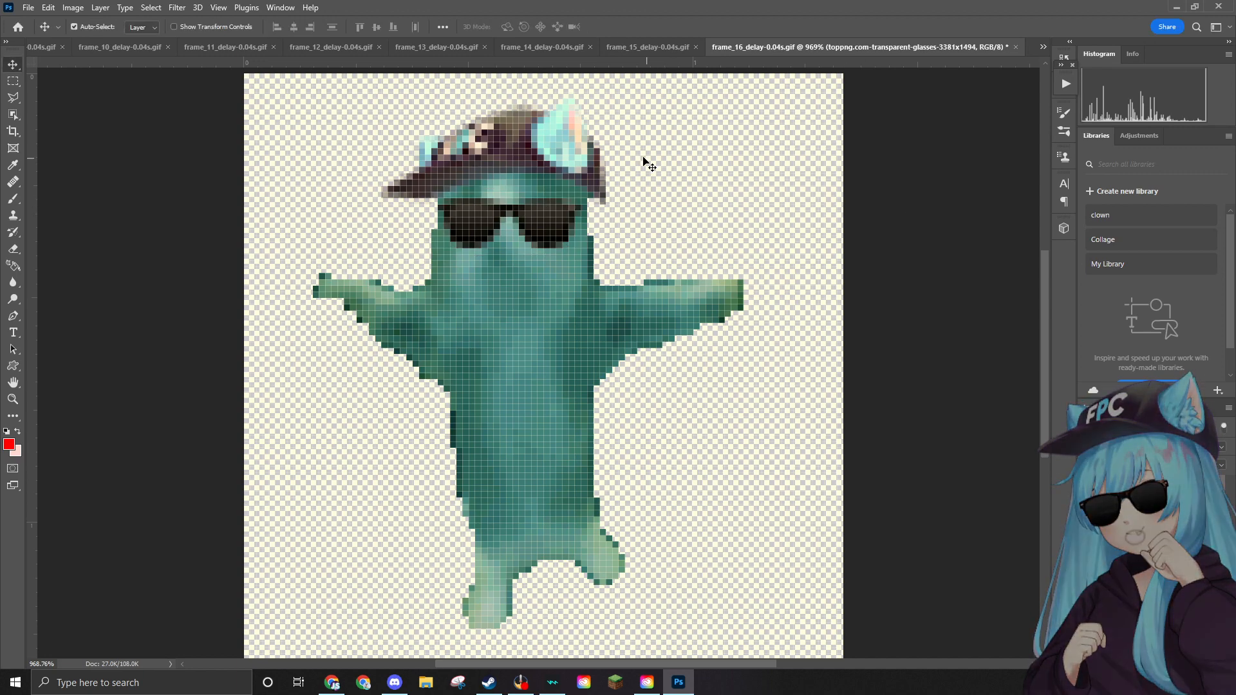
Quick-export the finished frame_16 image as frame_16_delay-0.04s.png in the Edited folder.
{"action": "left_click", "coordinate": [28, 7]}
{"action": "mouse_move", "coordinate": [77, 206]}
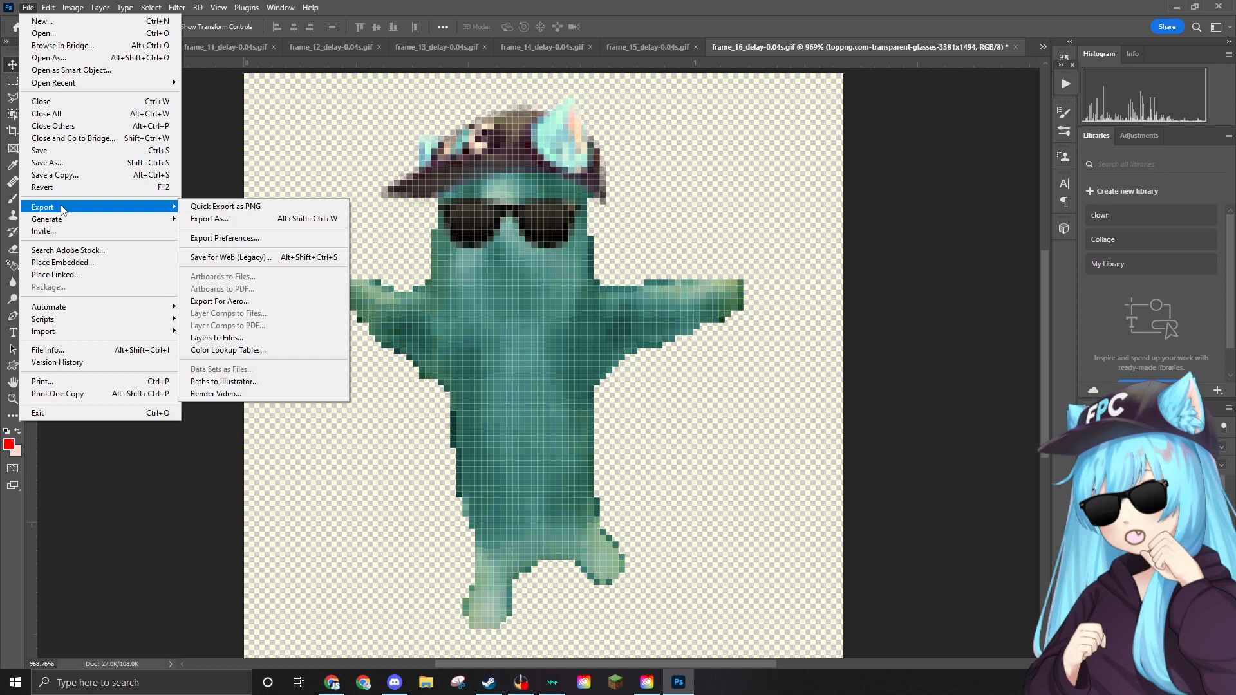
{"action": "left_click", "coordinate": [215, 207]}
{"action": "scroll", "coordinate": [489, 222], "scroll_direction": "down", "scroll_amount": 2}
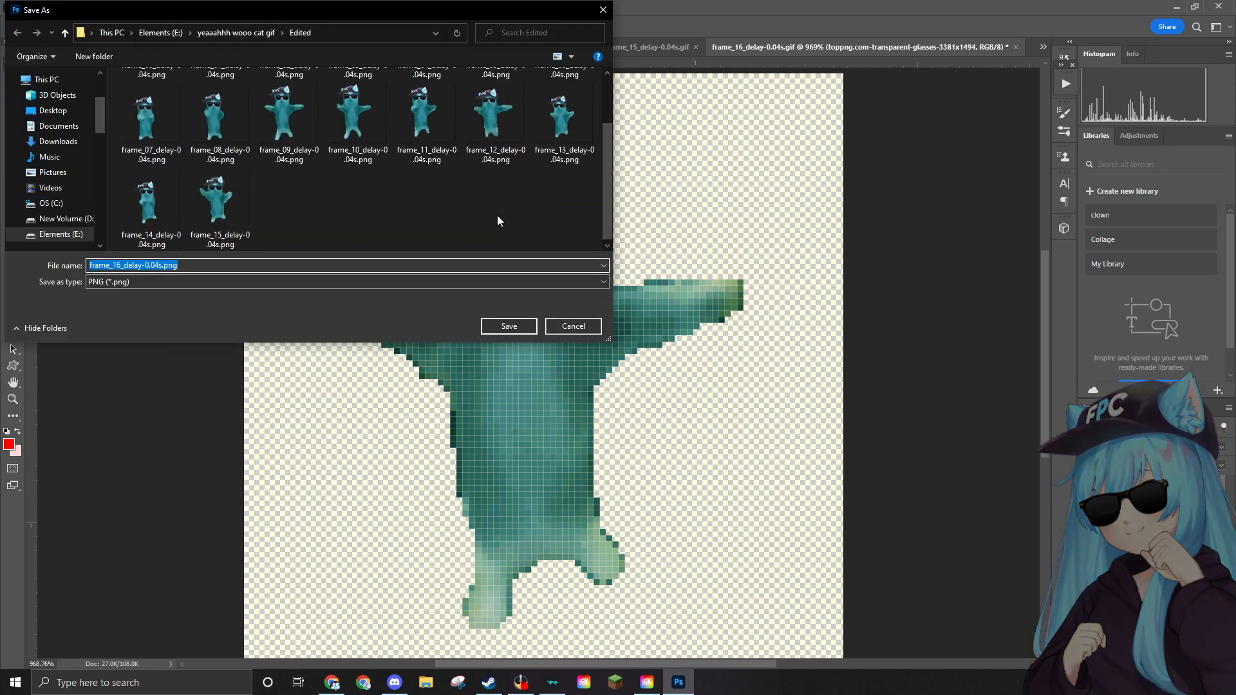
{"action": "left_click", "coordinate": [494, 329]}
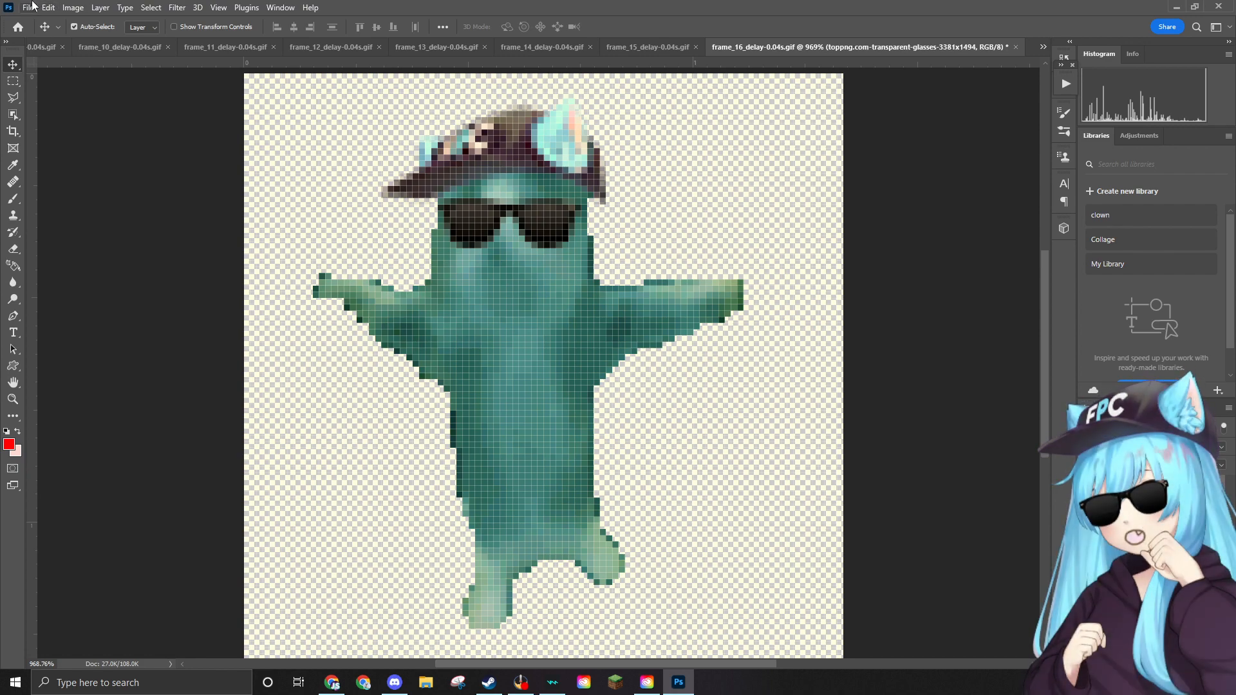
Delete the frame_16_delay-0.04s.gif source file and open frame_17_delay-0.04s.gif from the same folder.
{"action": "left_click", "coordinate": [29, 7]}
{"action": "left_click", "coordinate": [30, 8]}
{"action": "left_click", "coordinate": [48, 7]}
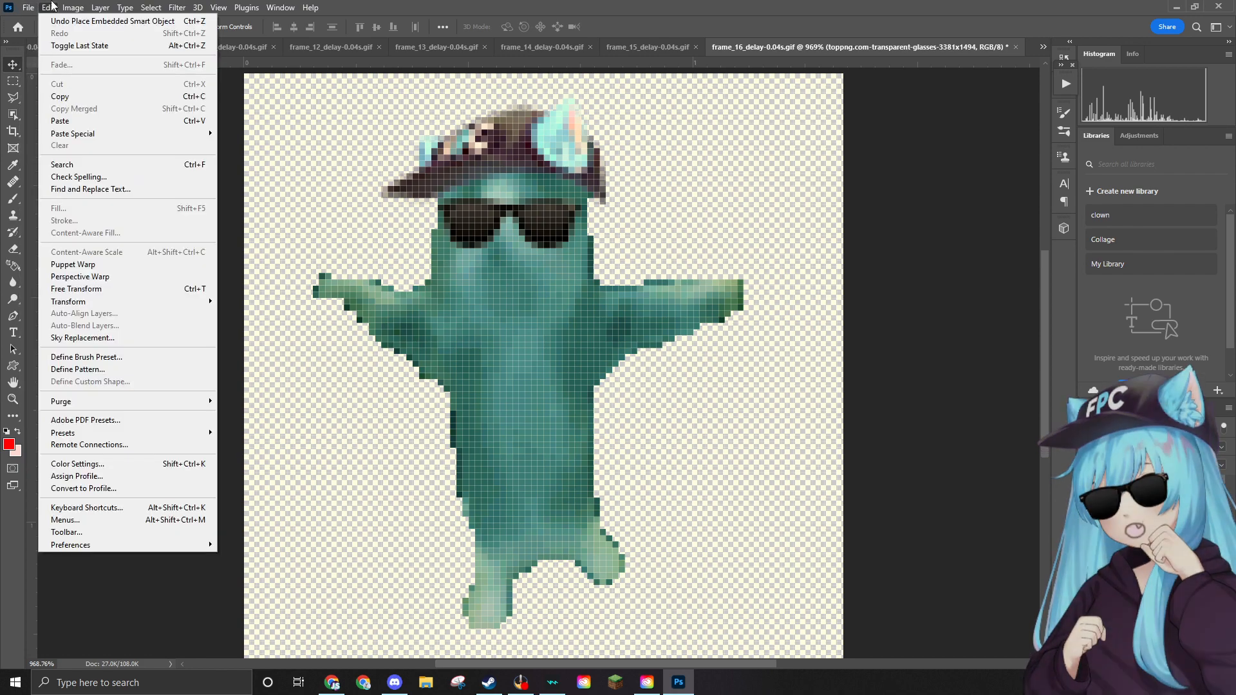
{"action": "mouse_move", "coordinate": [31, 8]}
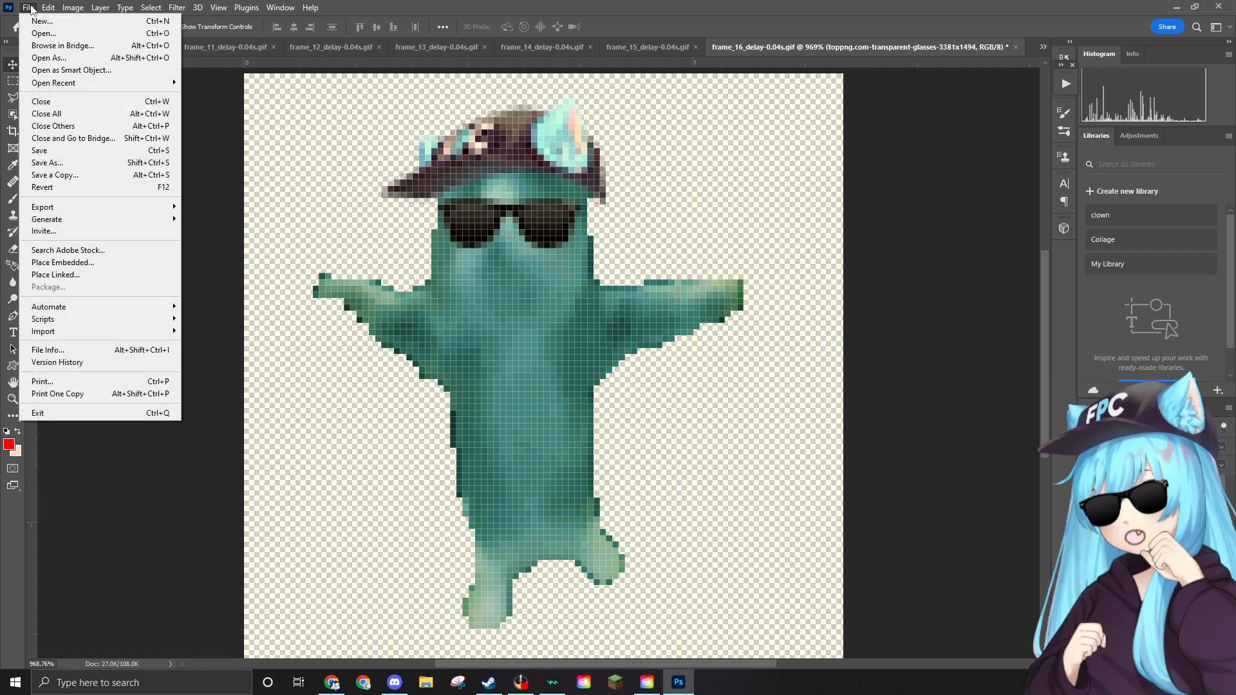
{"action": "left_click", "coordinate": [49, 36]}
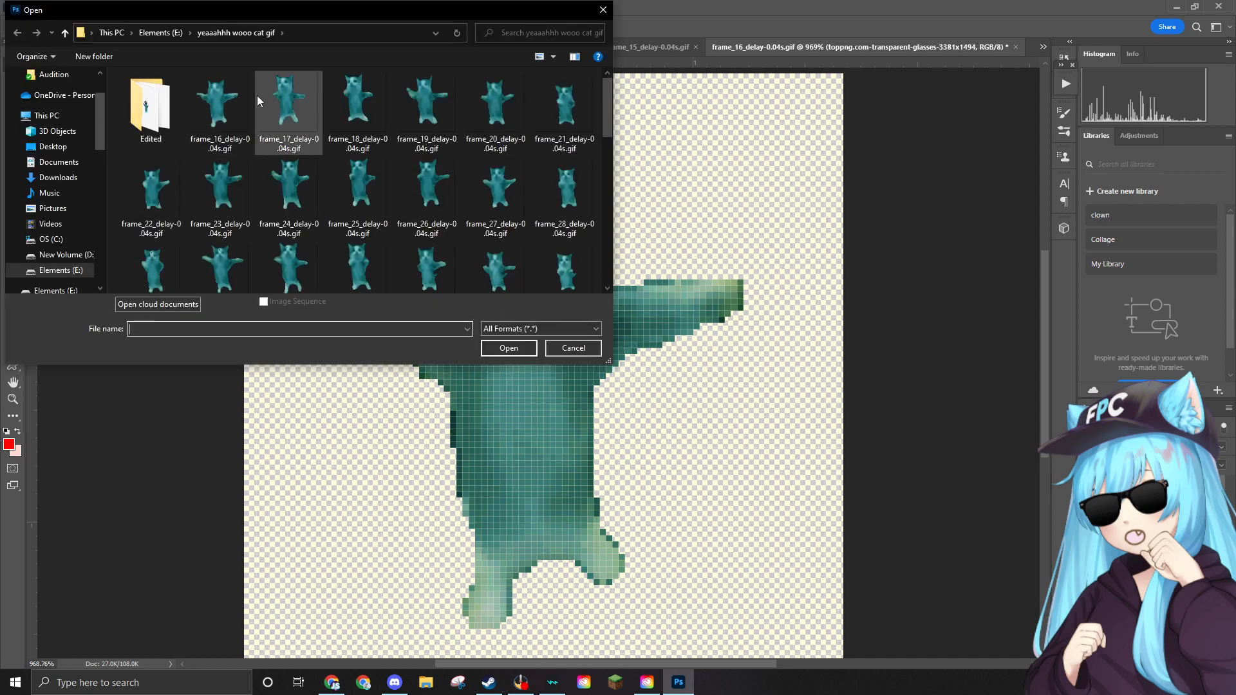
{"action": "key", "text": "Delete"}
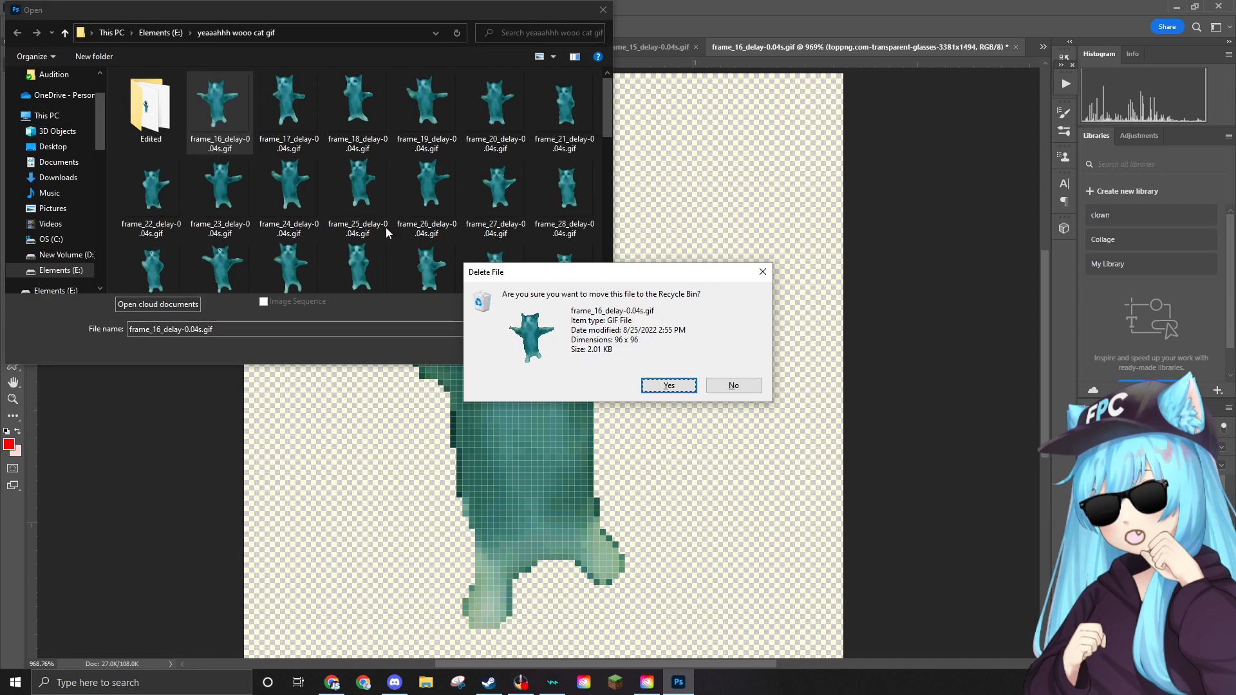
{"action": "left_click", "coordinate": [673, 389]}
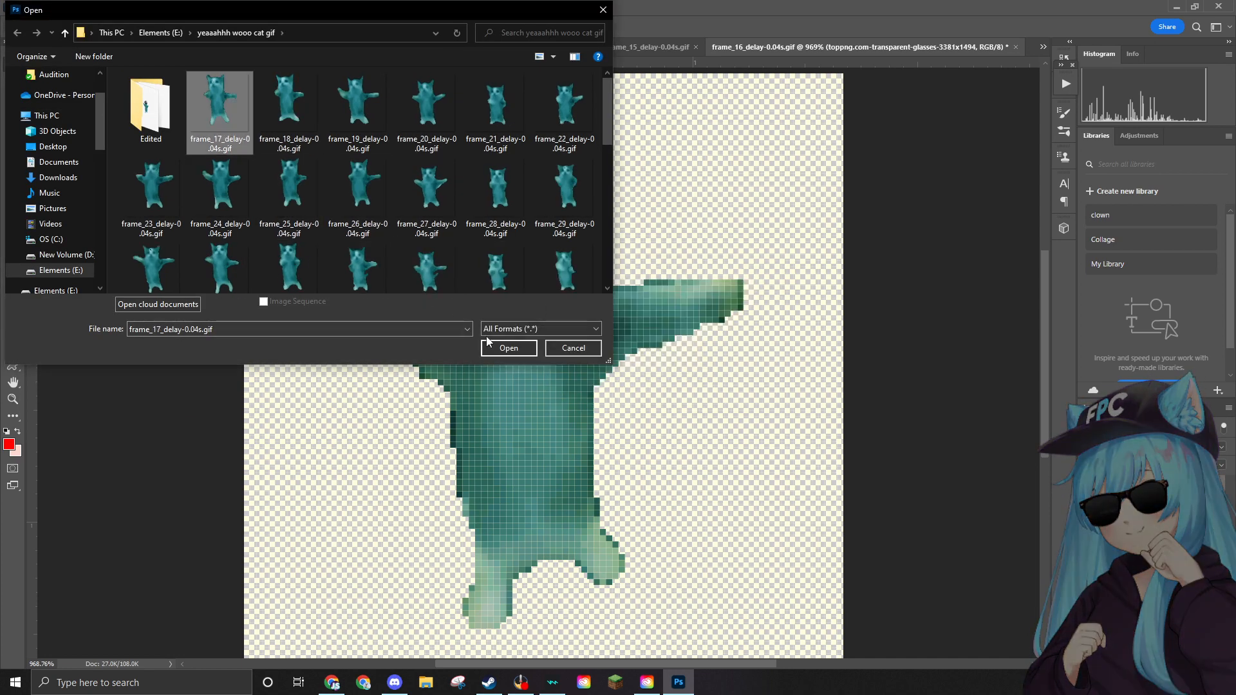
{"action": "left_click", "coordinate": [508, 349]}
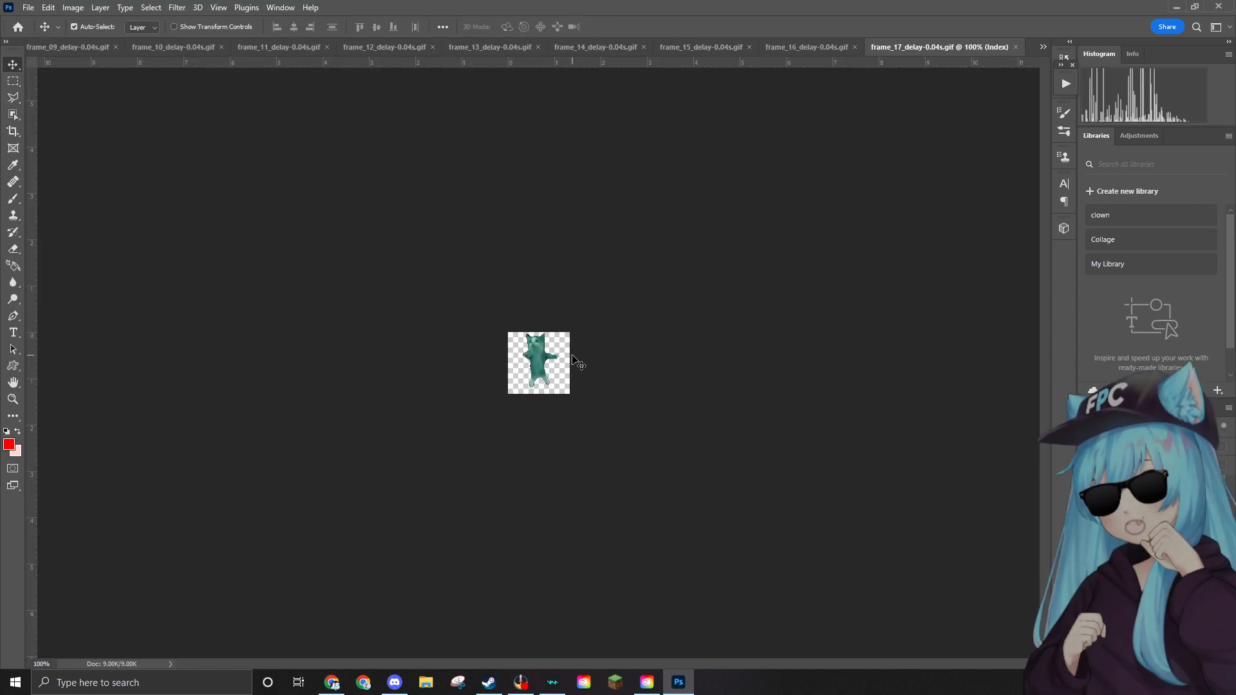
Convert the frame_17 image from indexed color to RGB Color mode.
{"action": "scroll", "coordinate": [573, 356], "scroll_direction": "up", "scroll_amount": 5}
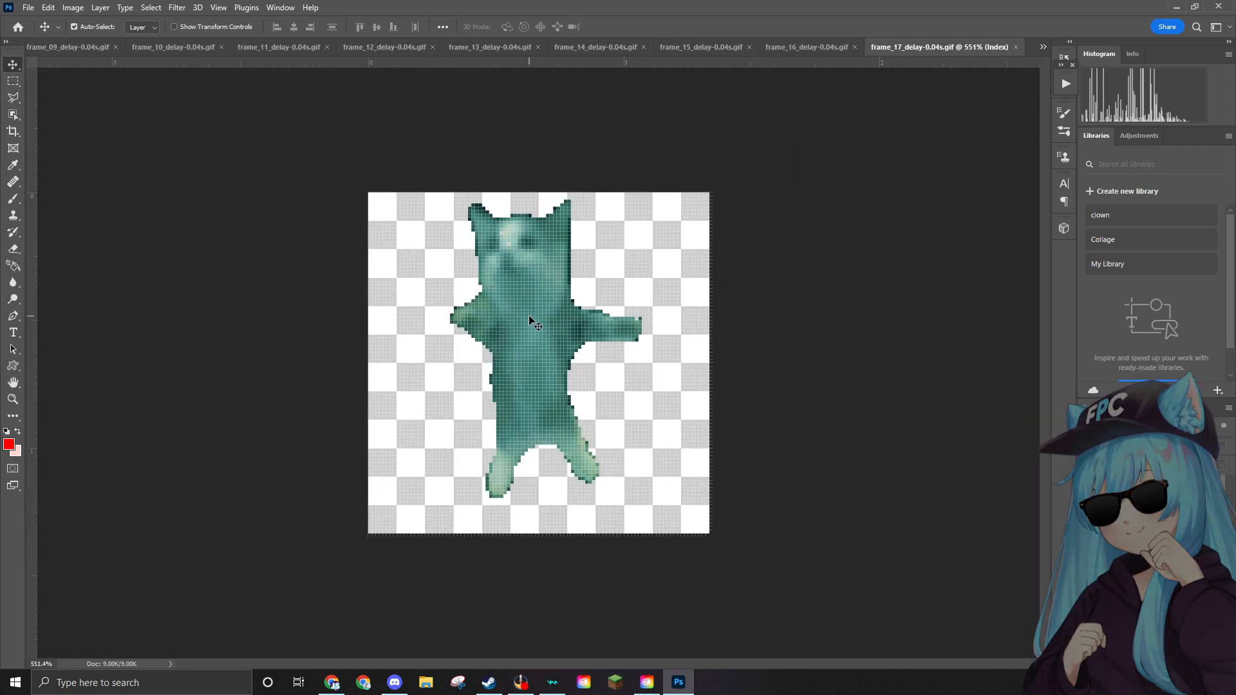
{"action": "left_click", "coordinate": [74, 7]}
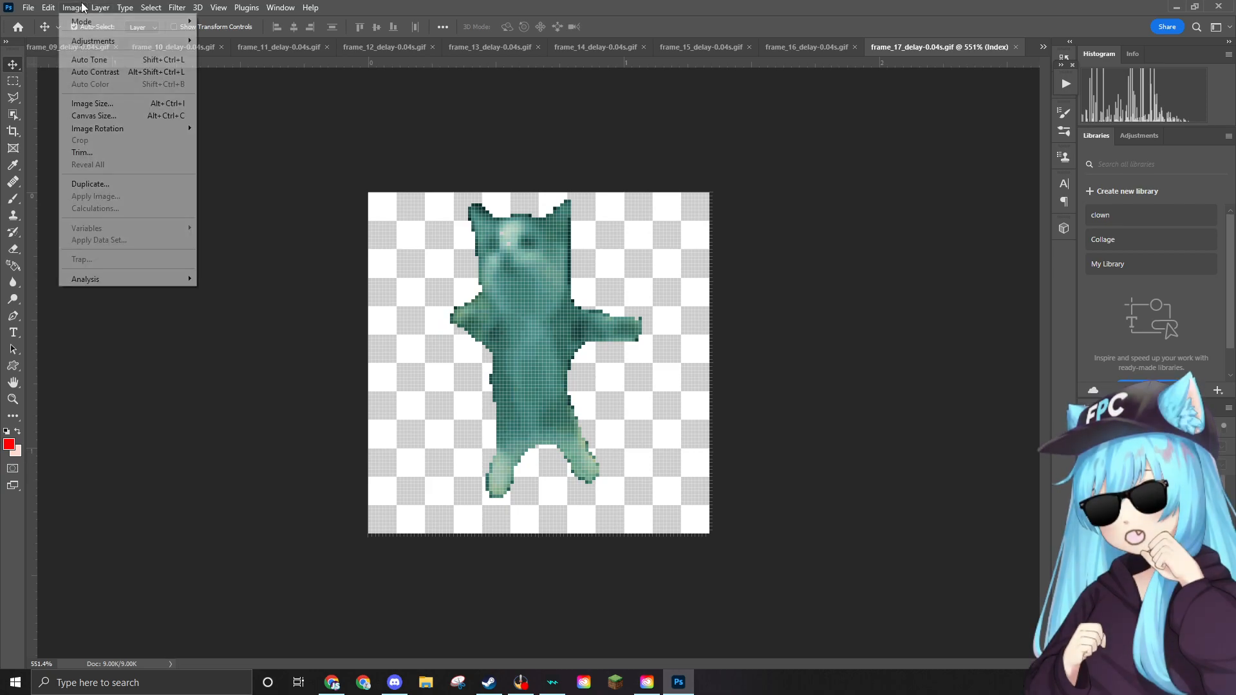
{"action": "mouse_move", "coordinate": [134, 7]}
{"action": "mouse_move", "coordinate": [77, 7]}
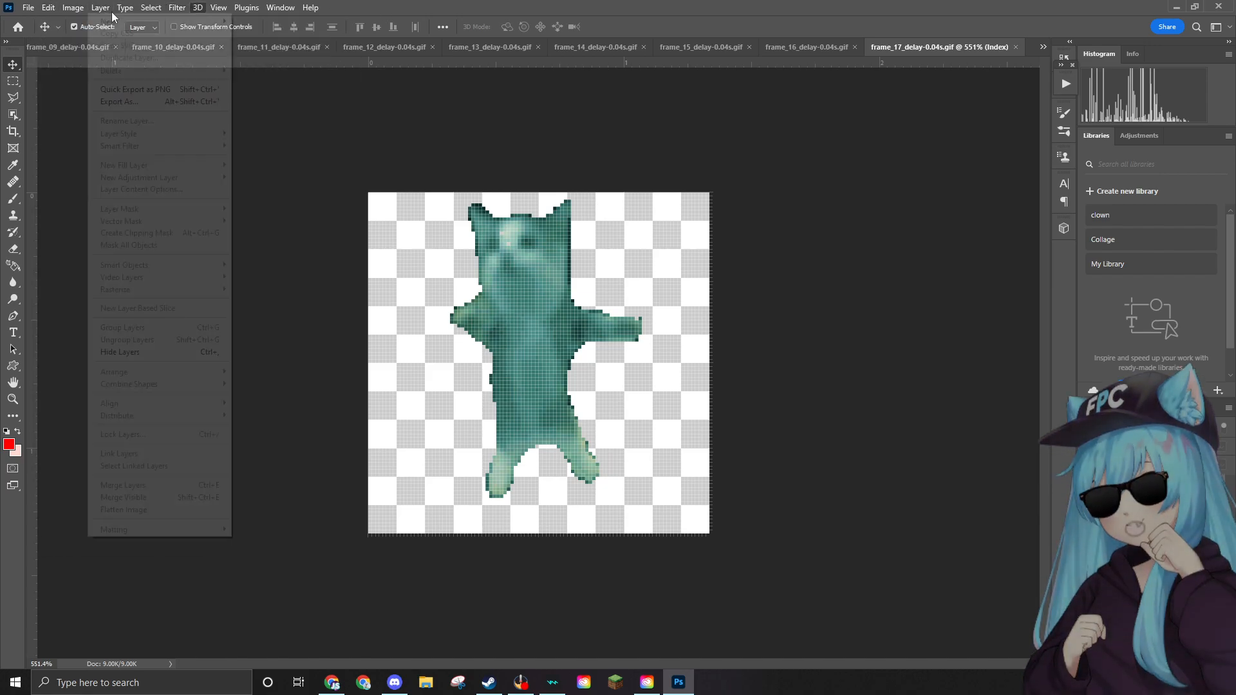
{"action": "left_click", "coordinate": [76, 7]}
{"action": "left_click", "coordinate": [81, 9]}
{"action": "mouse_move", "coordinate": [84, 25]}
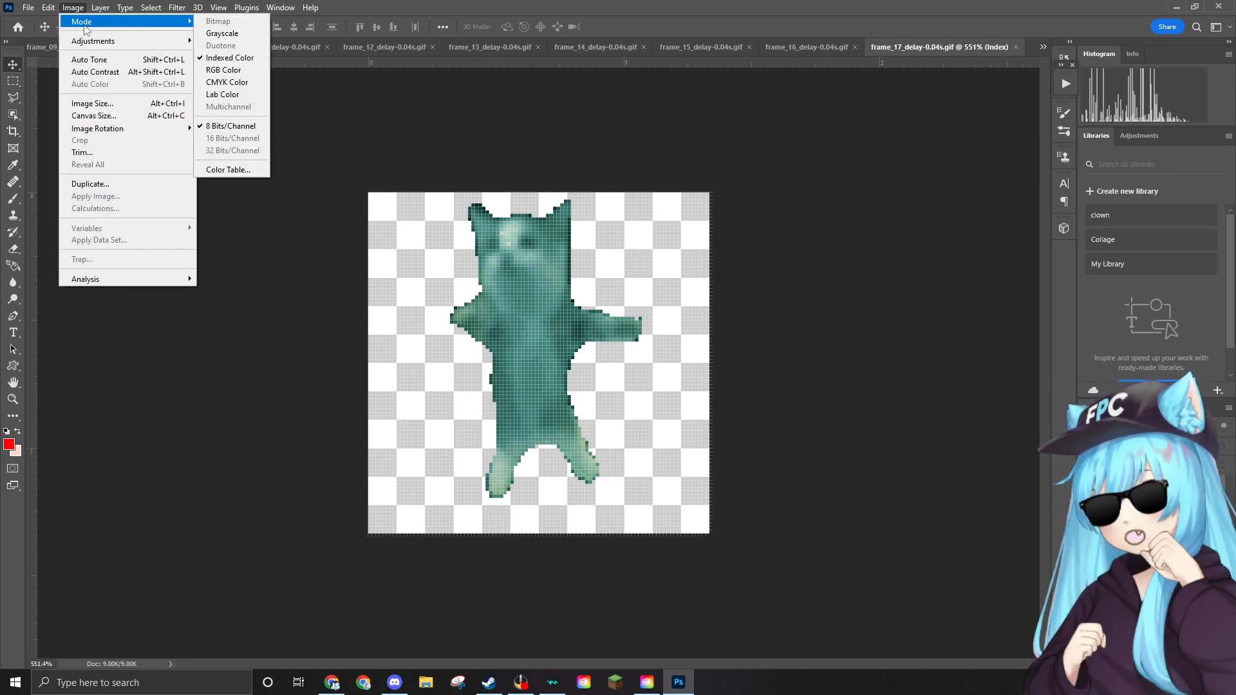
{"action": "left_click", "coordinate": [223, 69]}
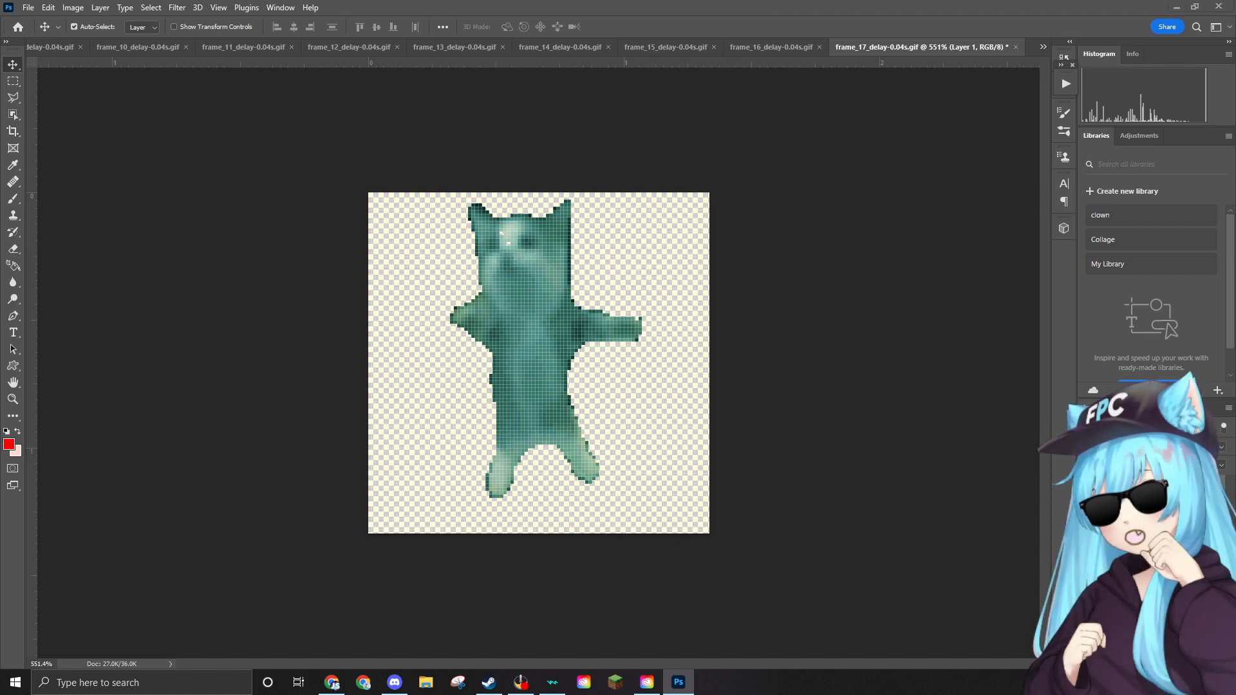
Place the ear hat image in the frame_17 image, scale it down to fit the cat's head and position it there.
{"action": "left_click_drag", "start_coordinate": [565, 233], "coordinate": [550, 216]}
{"action": "left_click_drag", "start_coordinate": [648, 192], "coordinate": [522, 353]}
{"action": "left_click_drag", "start_coordinate": [485, 436], "coordinate": [547, 198]}
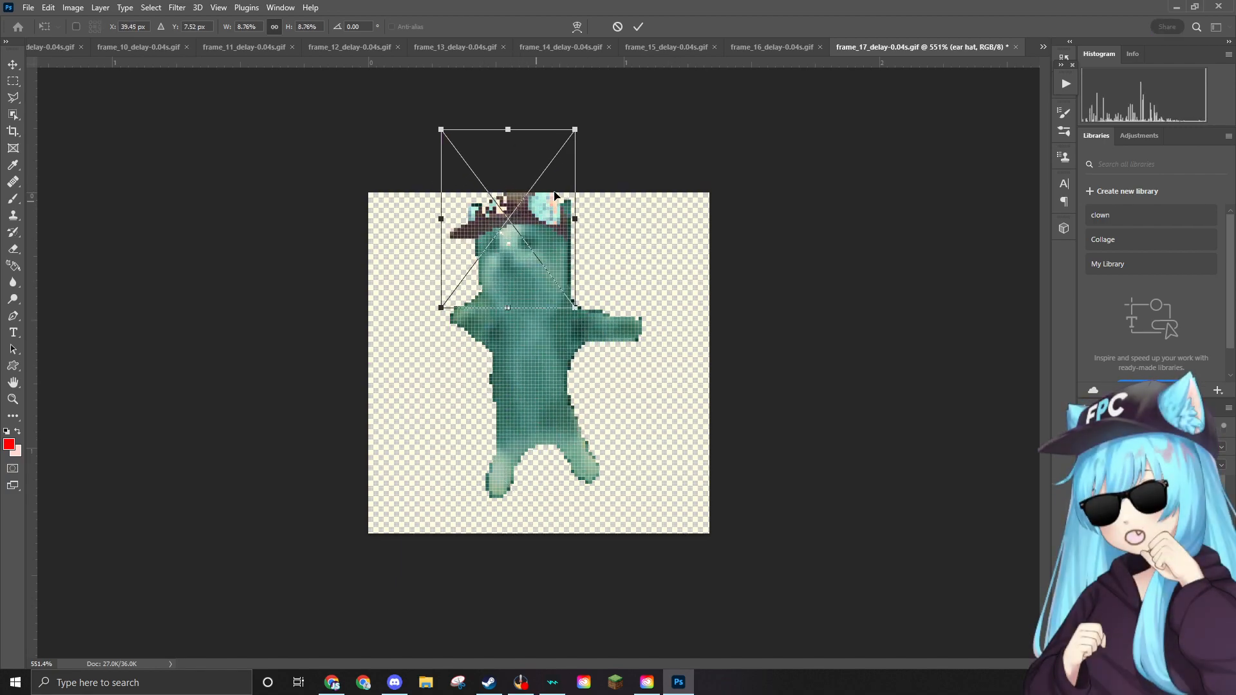
{"action": "left_click_drag", "start_coordinate": [576, 131], "coordinate": [580, 126]}
{"action": "left_click_drag", "start_coordinate": [533, 207], "coordinate": [534, 208]}
{"action": "key", "text": "Return"}
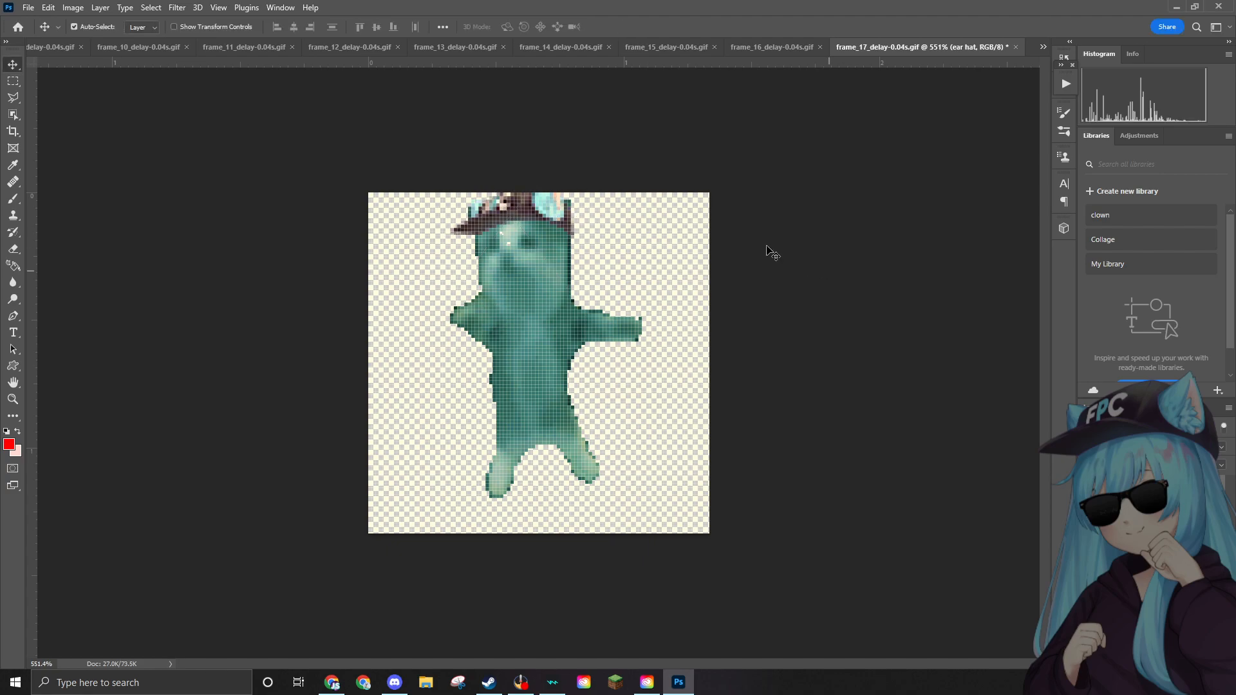
Erase the cat's ear pixels sticking out beside the hat's larger ear on Layer 1 of the frame_17 image.
{"action": "scroll", "coordinate": [604, 215], "scroll_direction": "up", "scroll_amount": 8}
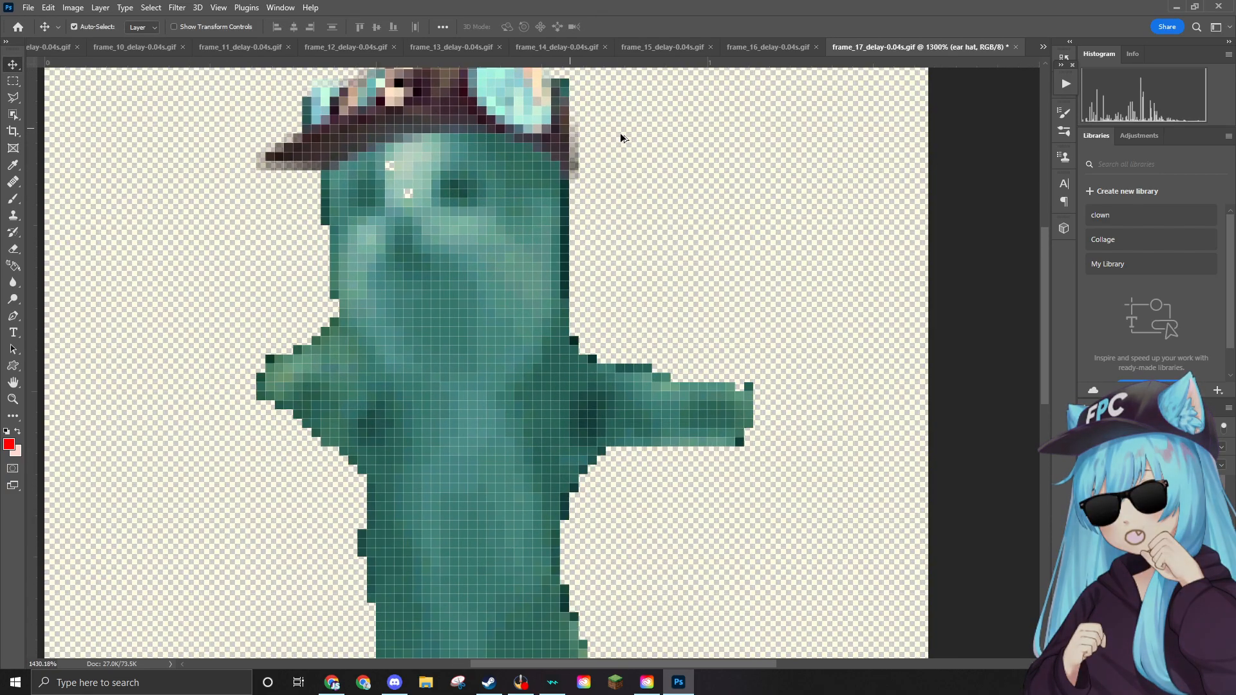
{"action": "scroll", "coordinate": [586, 137], "scroll_direction": "up", "scroll_amount": 3}
{"action": "scroll", "coordinate": [794, 268], "scroll_direction": "up", "scroll_amount": 3}
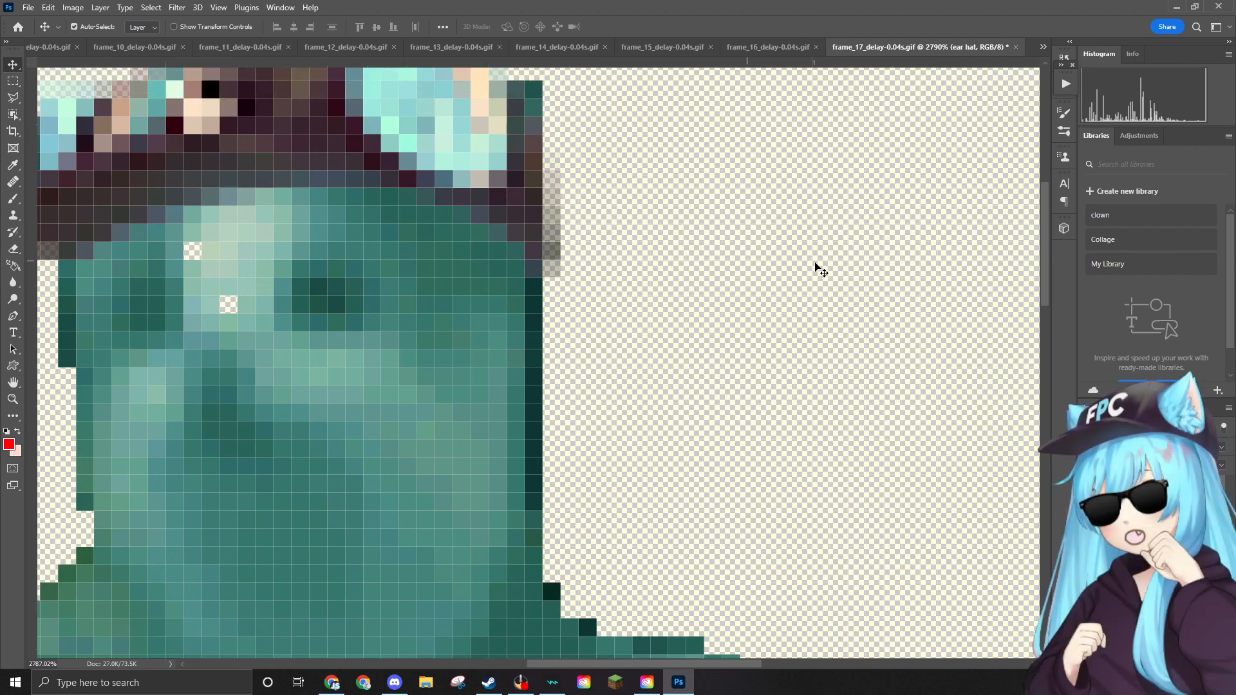
{"action": "scroll", "coordinate": [1008, 316], "scroll_direction": "up", "scroll_amount": 2}
{"action": "left_click", "coordinate": [1130, 511]}
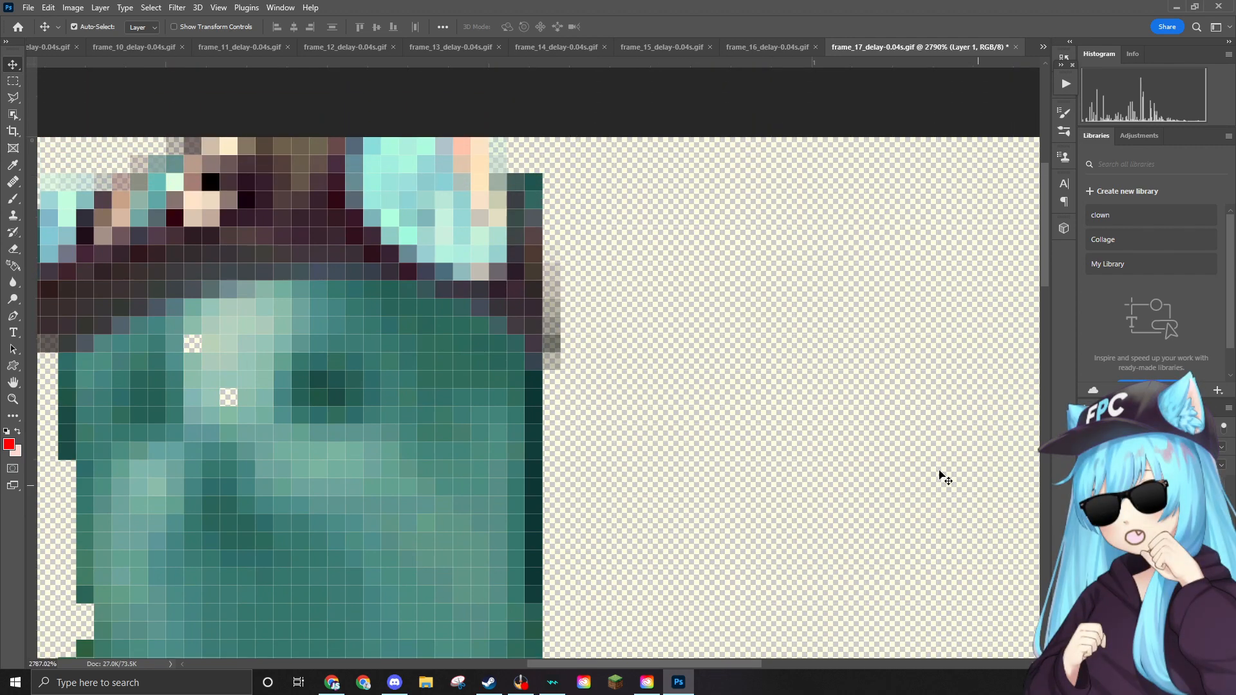
{"action": "scroll", "coordinate": [538, 172], "scroll_direction": "up", "scroll_amount": 5}
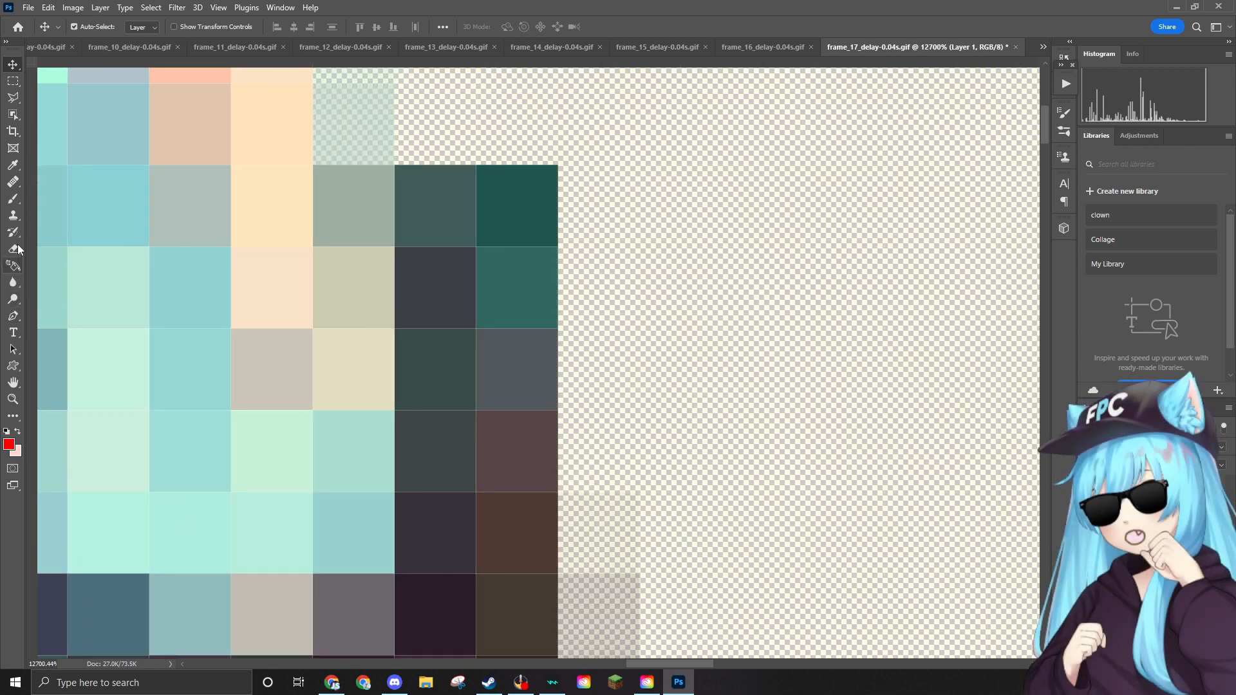
{"action": "left_click", "coordinate": [18, 247]}
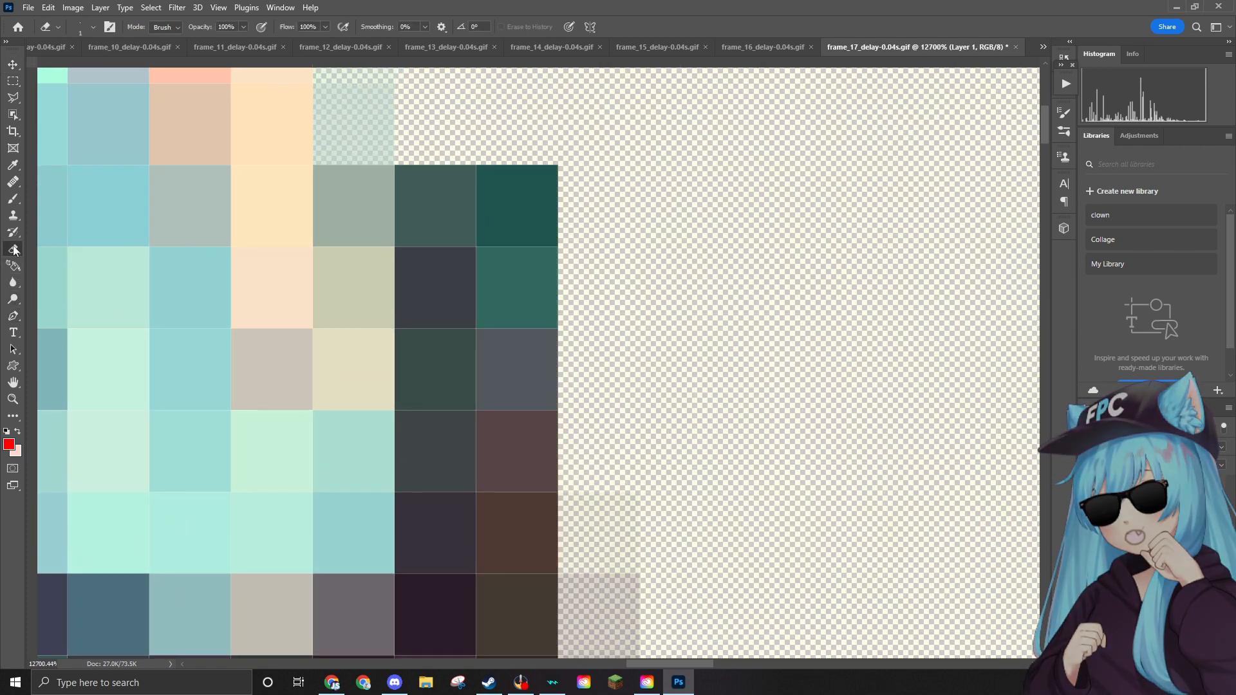
{"action": "mouse_move", "coordinate": [501, 261]}
{"action": "left_mouse_down"}
{"action": "mouse_move", "coordinate": [515, 212]}
{"action": "mouse_move", "coordinate": [433, 199]}
{"action": "mouse_move", "coordinate": [516, 262]}
{"action": "mouse_move", "coordinate": [472, 215]}
{"action": "mouse_move", "coordinate": [450, 199]}
{"action": "mouse_move", "coordinate": [532, 279]}
{"action": "left_mouse_up"}
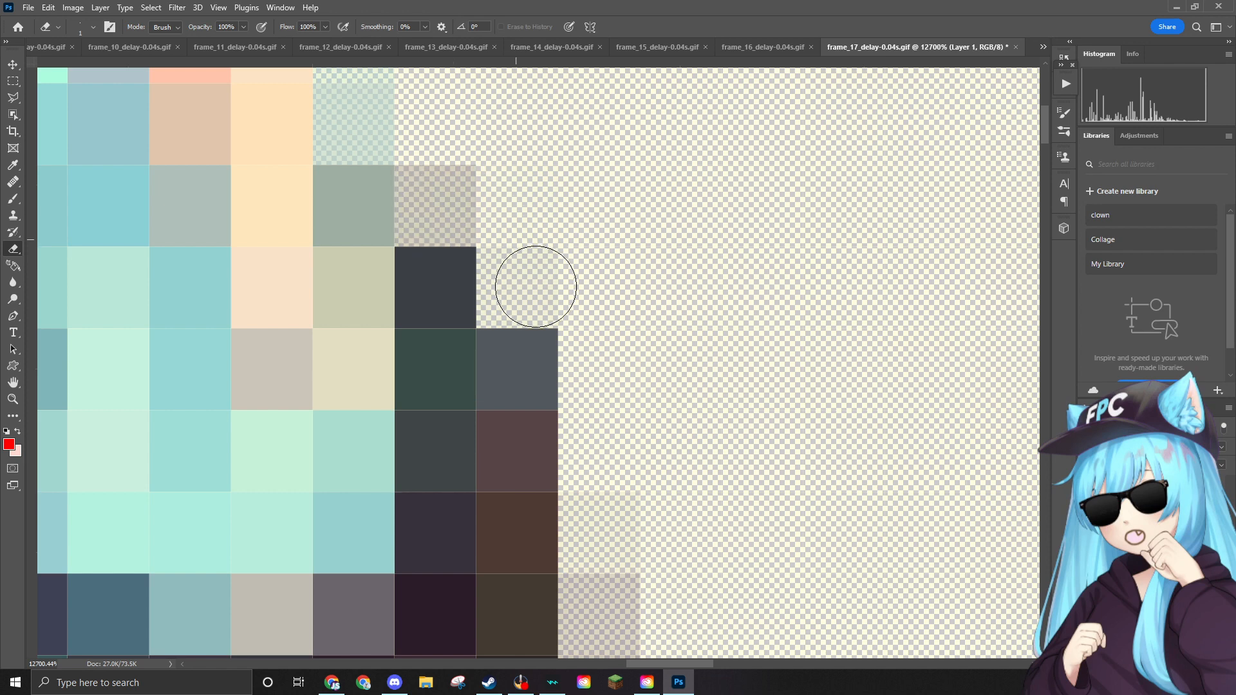
Erase the cat's other ear where it sticks out beside the hat's smaller ear on Layer 1 of frame_17.
{"action": "scroll", "coordinate": [606, 269], "scroll_direction": "down", "scroll_amount": 8}
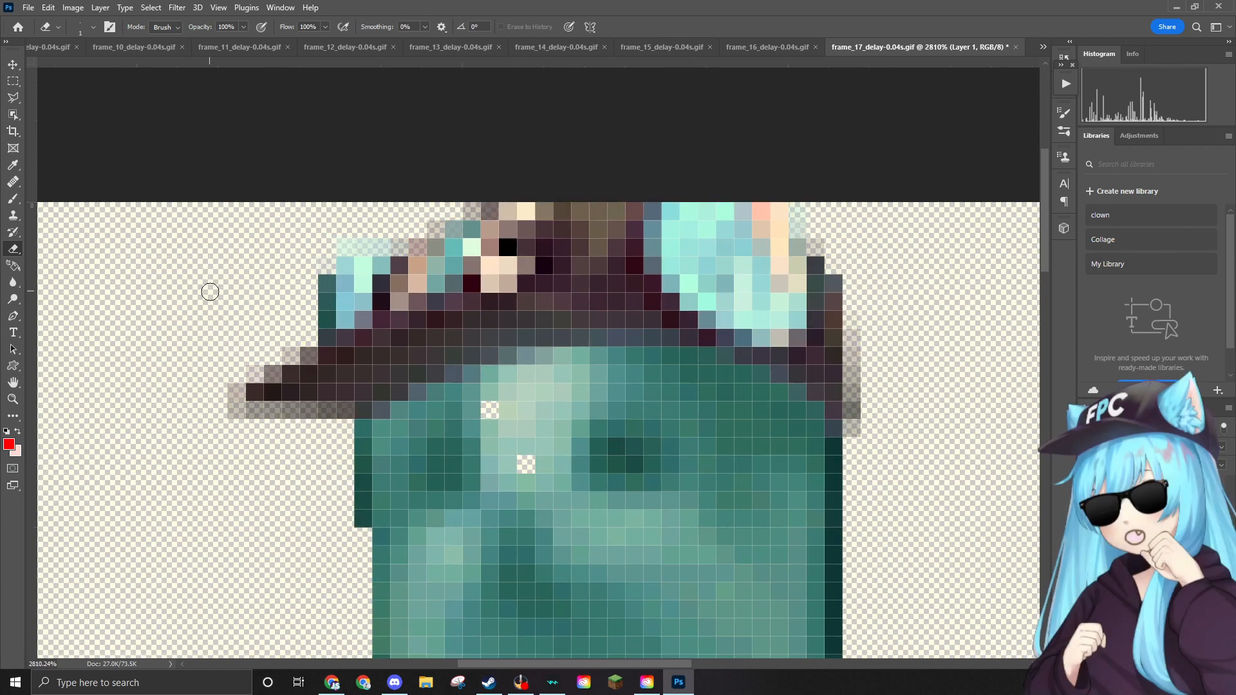
{"action": "scroll", "coordinate": [295, 292], "scroll_direction": "up", "scroll_amount": 8}
{"action": "mouse_move", "coordinate": [341, 311]}
{"action": "left_mouse_down"}
{"action": "mouse_move", "coordinate": [368, 358]}
{"action": "mouse_move", "coordinate": [359, 249]}
{"action": "mouse_move", "coordinate": [378, 249]}
{"action": "left_mouse_up"}
{"action": "scroll", "coordinate": [377, 248], "scroll_direction": "down", "scroll_amount": 5}
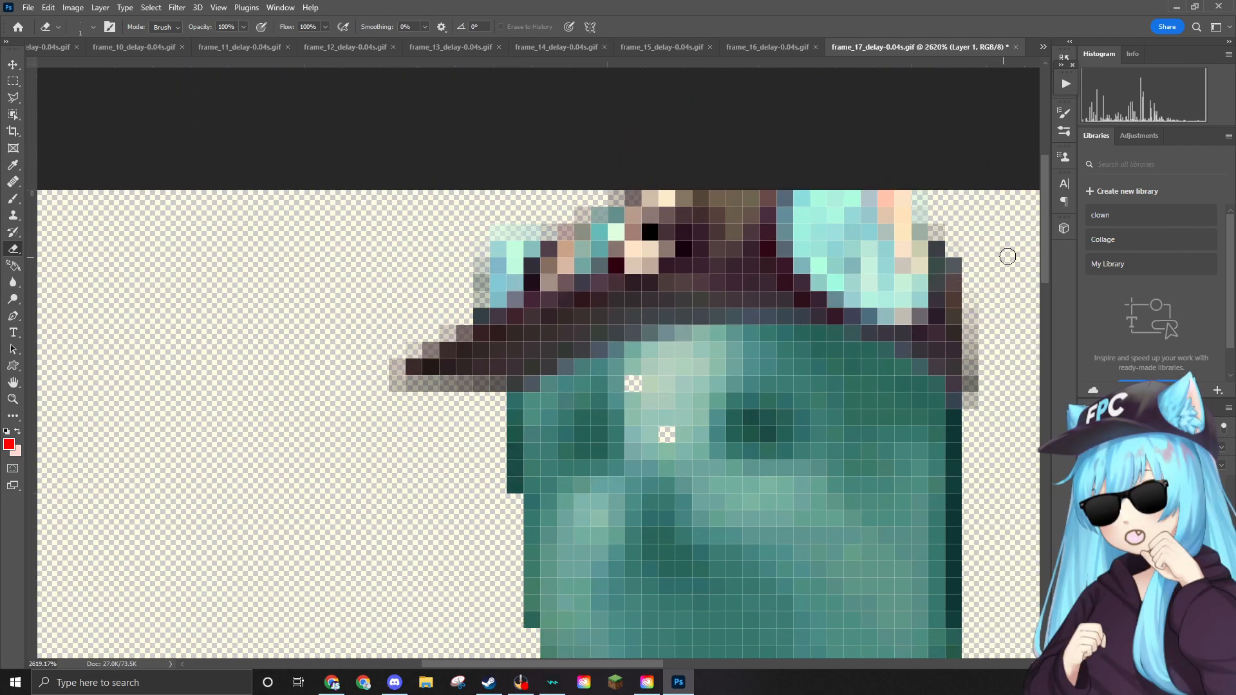
{"action": "scroll", "coordinate": [1007, 256], "scroll_direction": "up", "scroll_amount": 4}
{"action": "scroll", "coordinate": [946, 245], "scroll_direction": "down", "scroll_amount": 6}
{"action": "scroll", "coordinate": [923, 282], "scroll_direction": "up", "scroll_amount": 1}
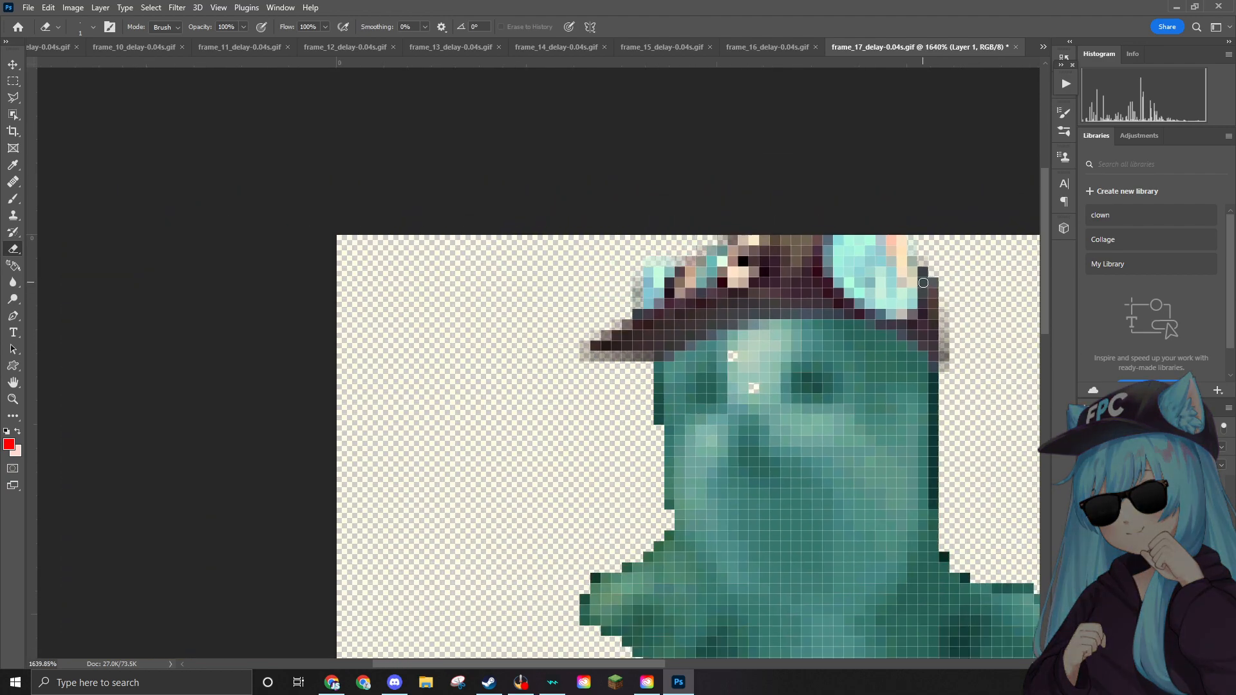
{"action": "scroll", "coordinate": [923, 282], "scroll_direction": "down", "scroll_amount": 1}
{"action": "scroll", "coordinate": [821, 477], "scroll_direction": "down", "scroll_amount": 1}
{"action": "left_click_drag", "start_coordinate": [637, 663], "coordinate": [714, 667]}
{"action": "scroll", "coordinate": [649, 445], "scroll_direction": "down", "scroll_amount": 3}
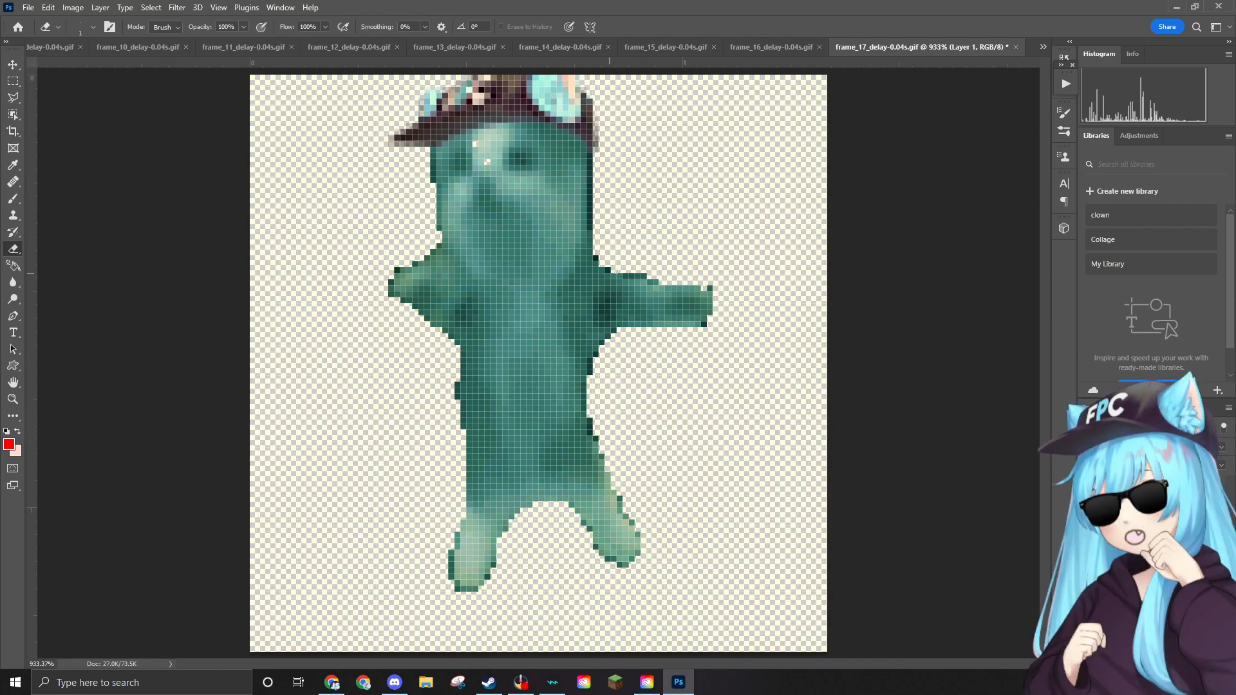
Place the toppng.com-transparent-glasses sunglasses image in frame_17, scale it to 2.96% and position it over the cat's eyes.
{"action": "left_click_drag", "start_coordinate": [703, 222], "coordinate": [451, 177]}
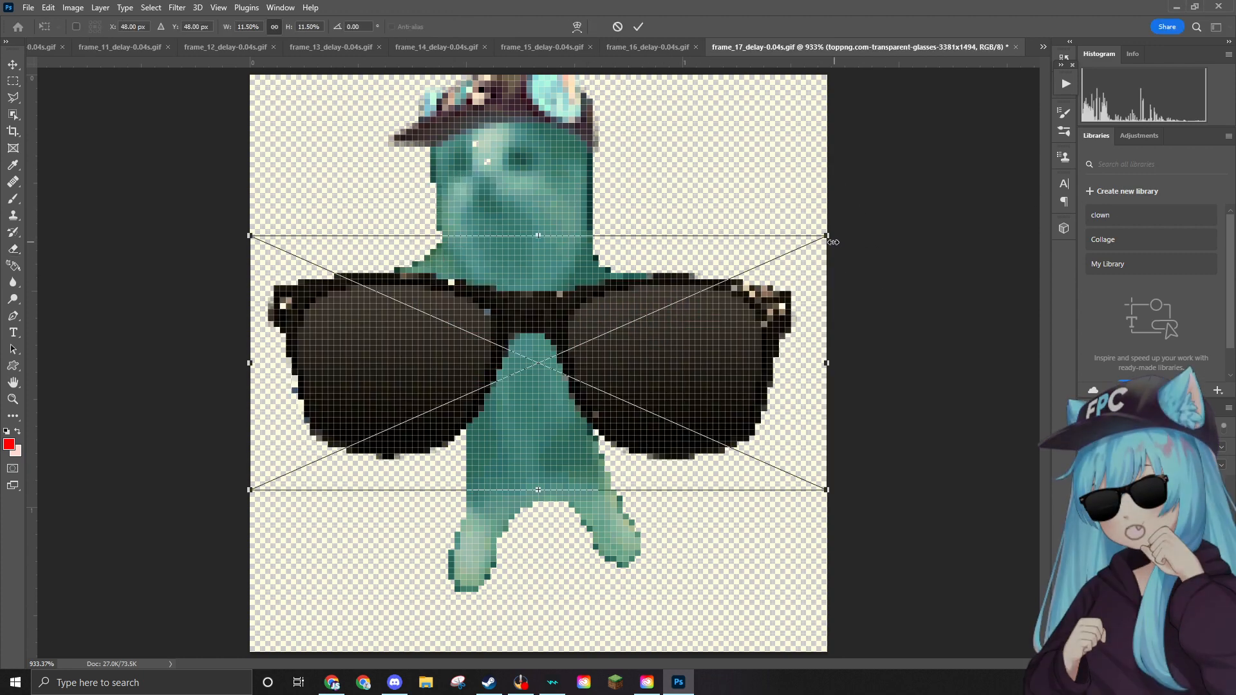
{"action": "left_click_drag", "start_coordinate": [827, 236], "coordinate": [543, 174]}
{"action": "left_click_drag", "start_coordinate": [522, 187], "coordinate": [557, 167]}
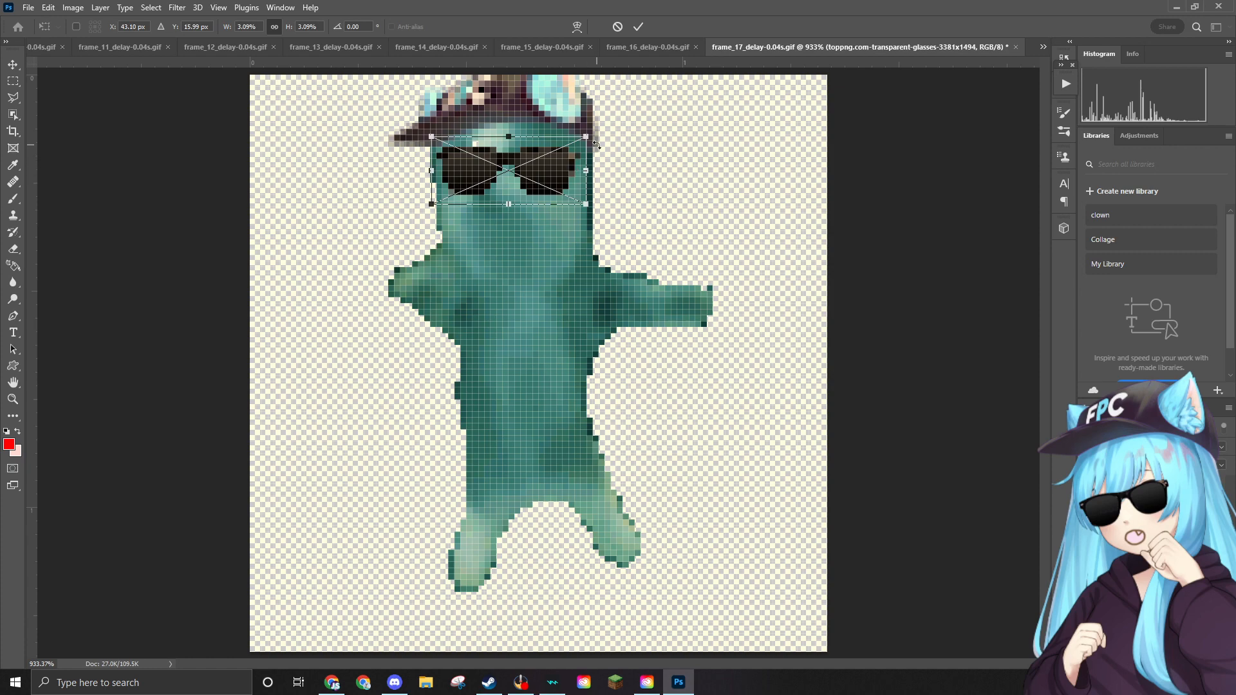
{"action": "left_click_drag", "start_coordinate": [586, 136], "coordinate": [561, 163]}
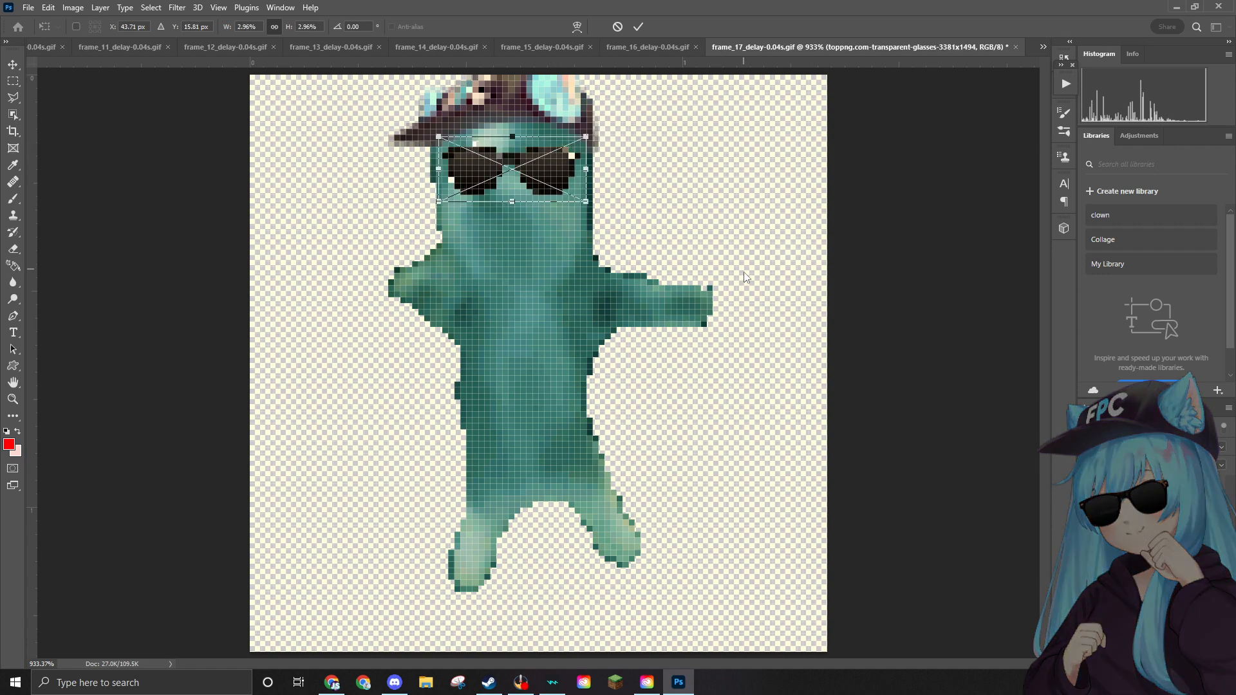
{"action": "scroll", "coordinate": [712, 276], "scroll_direction": "down", "scroll_amount": 3}
{"action": "scroll", "coordinate": [553, 222], "scroll_direction": "up", "scroll_amount": 3}
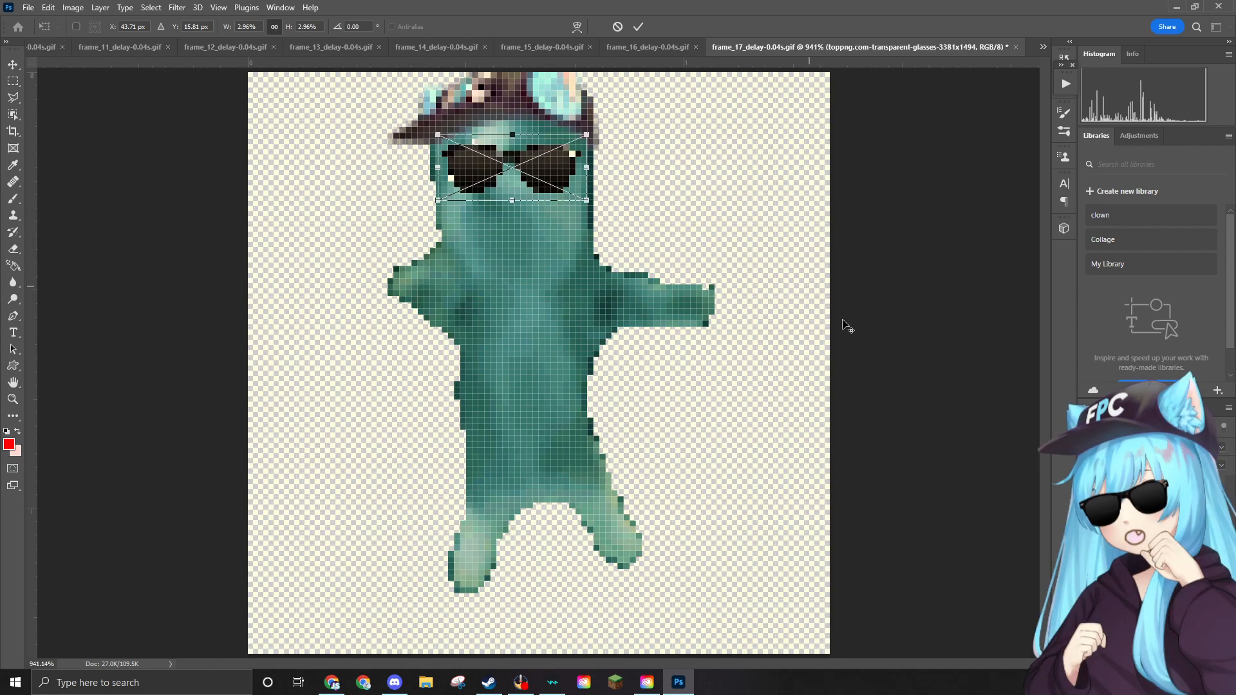
{"action": "scroll", "coordinate": [842, 321], "scroll_direction": "up", "scroll_amount": 1}
{"action": "scroll", "coordinate": [1030, 316], "scroll_direction": "down", "scroll_amount": 3}
{"action": "key", "text": "Return"}
{"action": "key", "text": "e"}
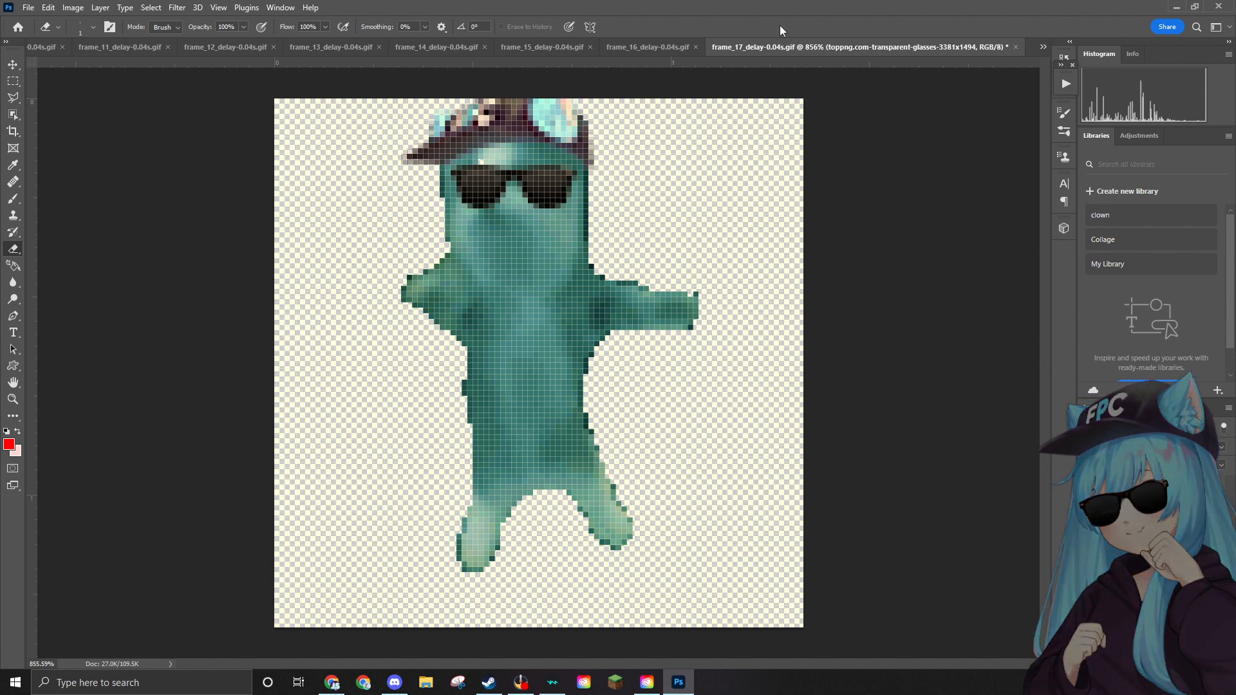
Quick-export the finished frame_17 image as frame_17_delay-0.04s.png in the Edited folder.
{"action": "left_click", "coordinate": [26, 8]}
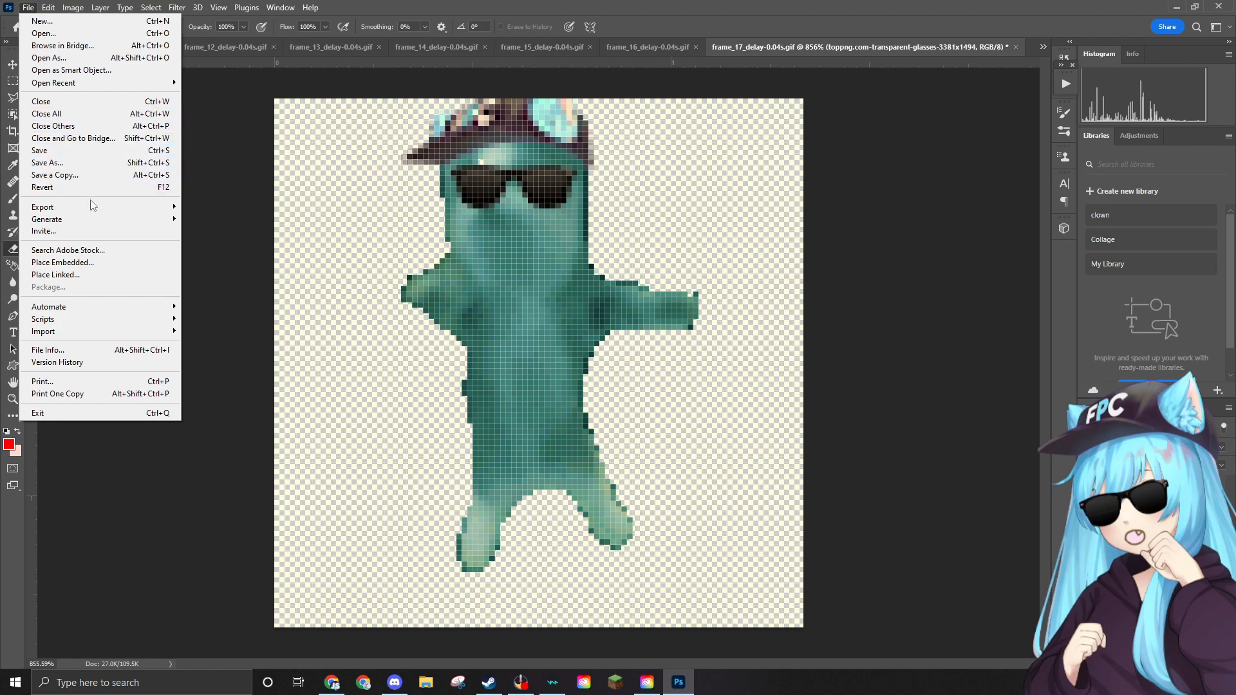
{"action": "mouse_move", "coordinate": [93, 207]}
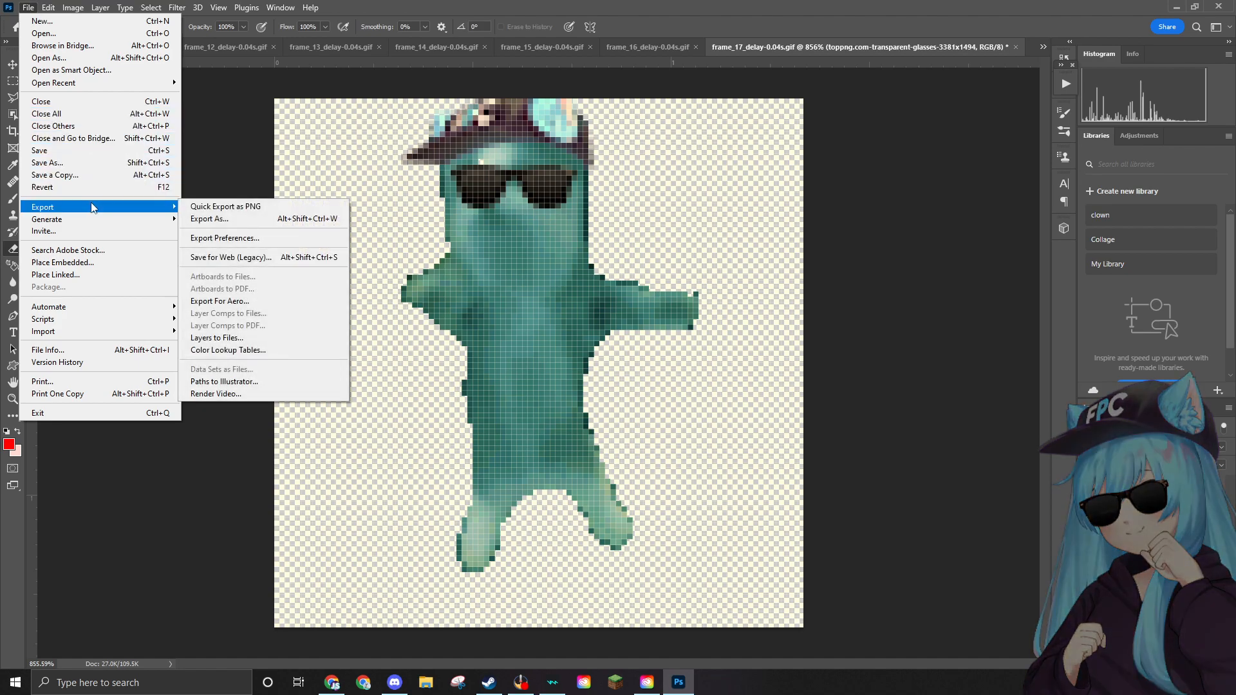
{"action": "left_click", "coordinate": [232, 209]}
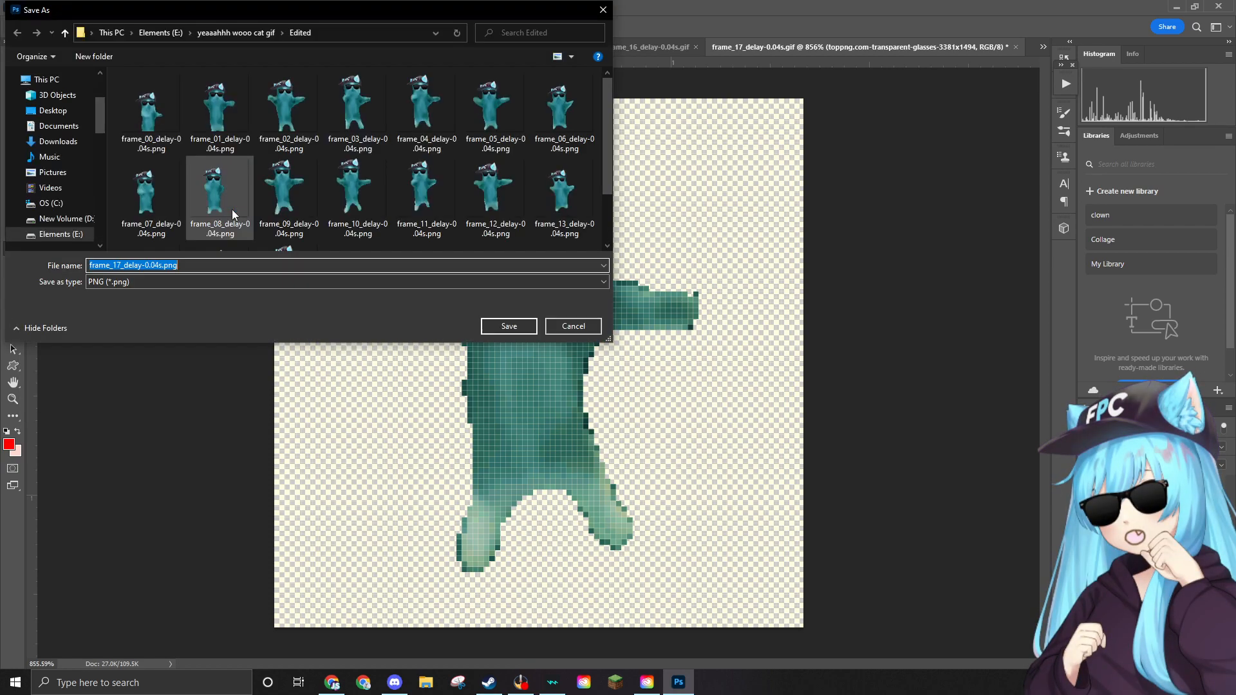
{"action": "scroll", "coordinate": [366, 216], "scroll_direction": "down", "scroll_amount": 2}
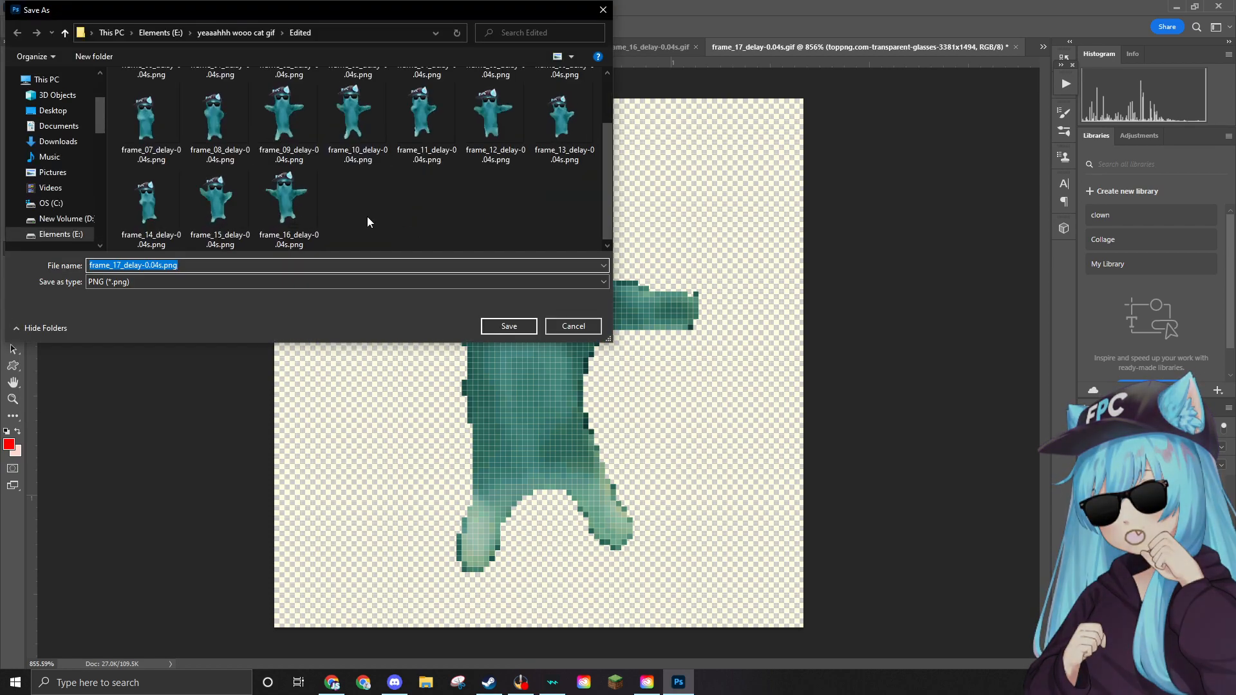
{"action": "left_click", "coordinate": [496, 324]}
Delete the frame_17_delay-0.04s.gif source file and open frame_18_delay-0.04s.gif from the same folder.
{"action": "left_click", "coordinate": [29, 7]}
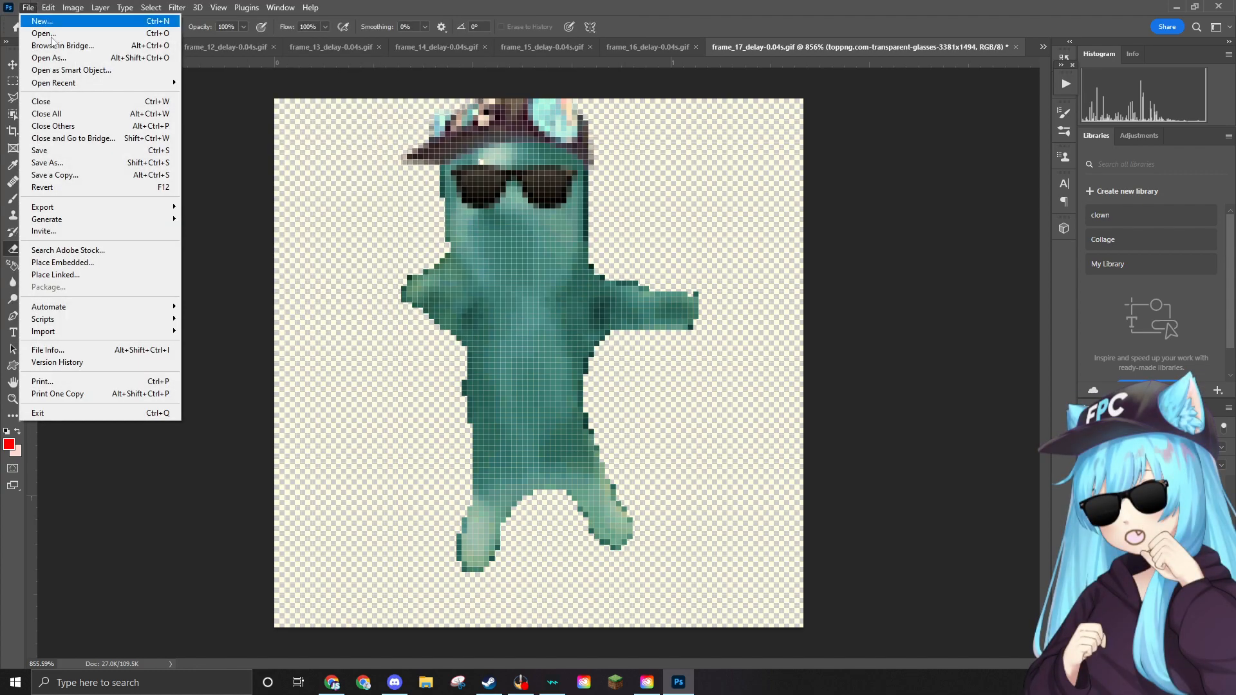
{"action": "left_click", "coordinate": [110, 101]}
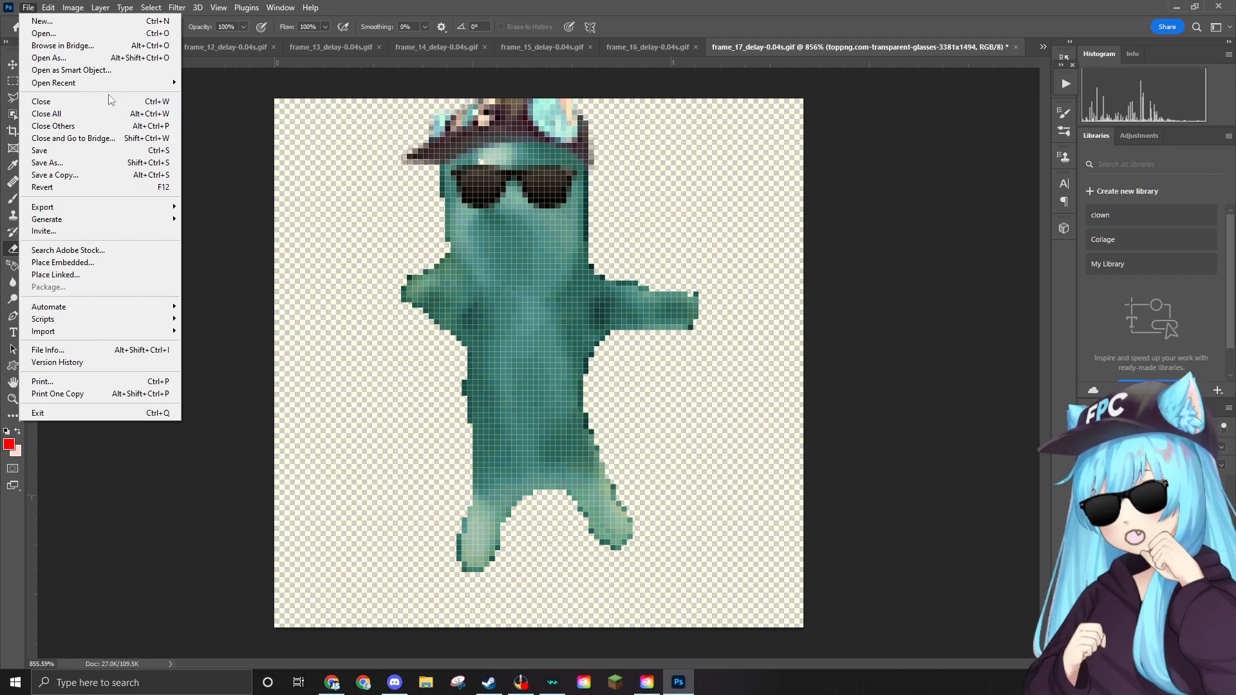
{"action": "left_click", "coordinate": [111, 34]}
{"action": "scroll", "coordinate": [379, 122], "scroll_direction": "down", "scroll_amount": 5}
{"action": "scroll", "coordinate": [386, 150], "scroll_direction": "up", "scroll_amount": 5}
{"action": "left_click", "coordinate": [220, 115]}
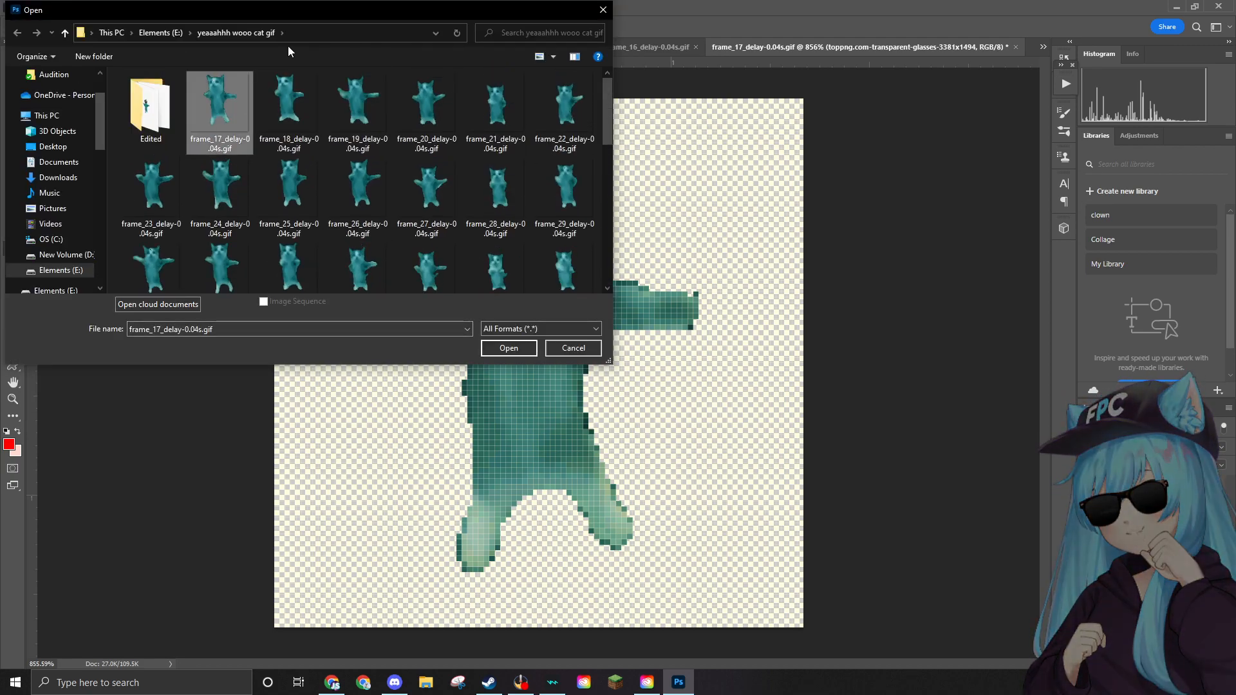
{"action": "key", "text": "Delete"}
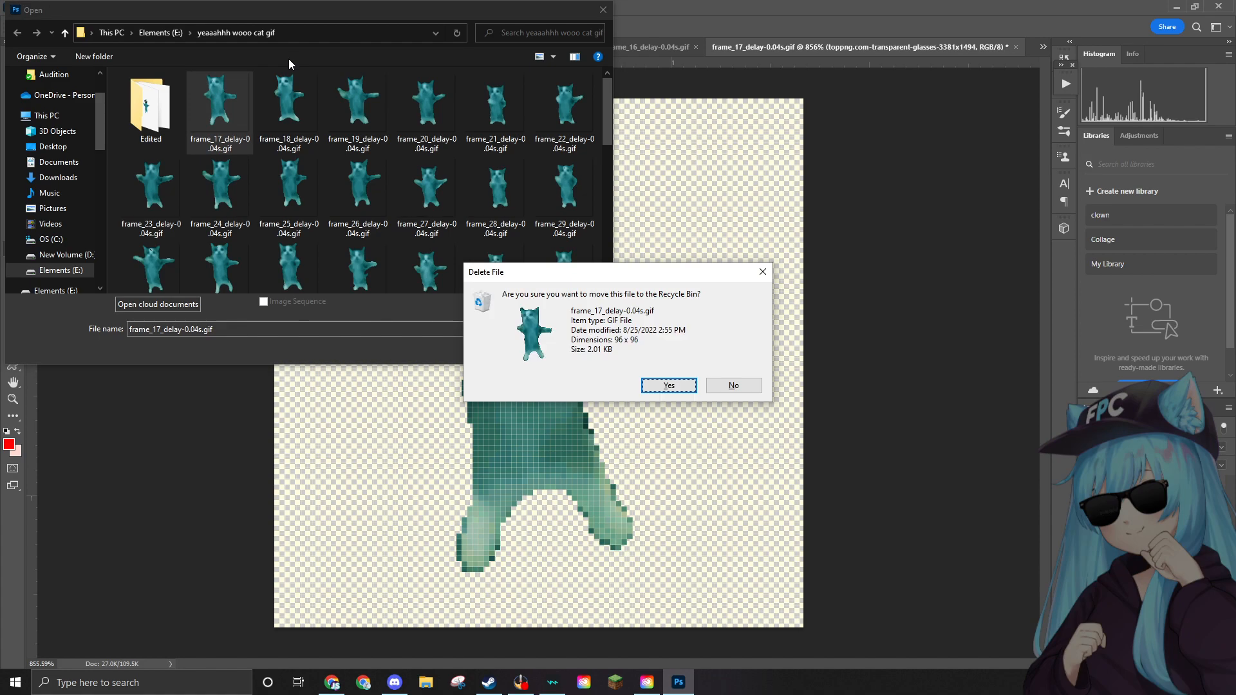
{"action": "left_click", "coordinate": [680, 386]}
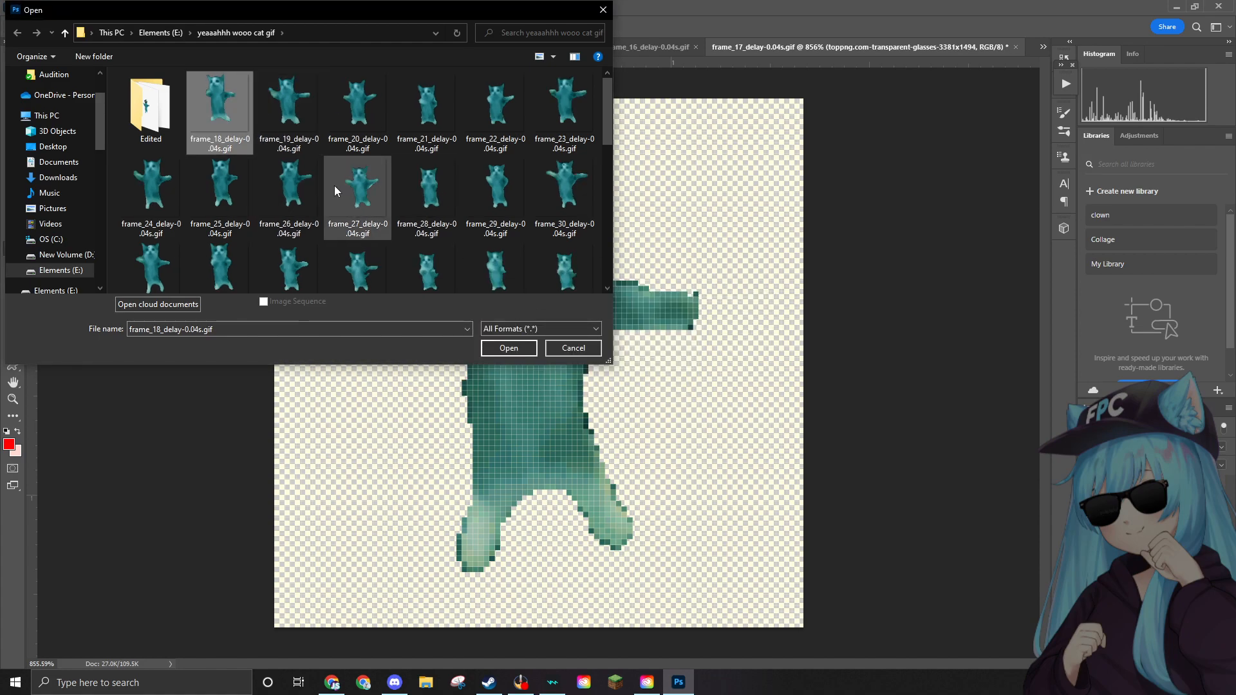
{"action": "left_click", "coordinate": [508, 348]}
Convert the frame_18 image from indexed color to RGB Color mode.
{"action": "scroll", "coordinate": [528, 352], "scroll_direction": "up", "scroll_amount": 6}
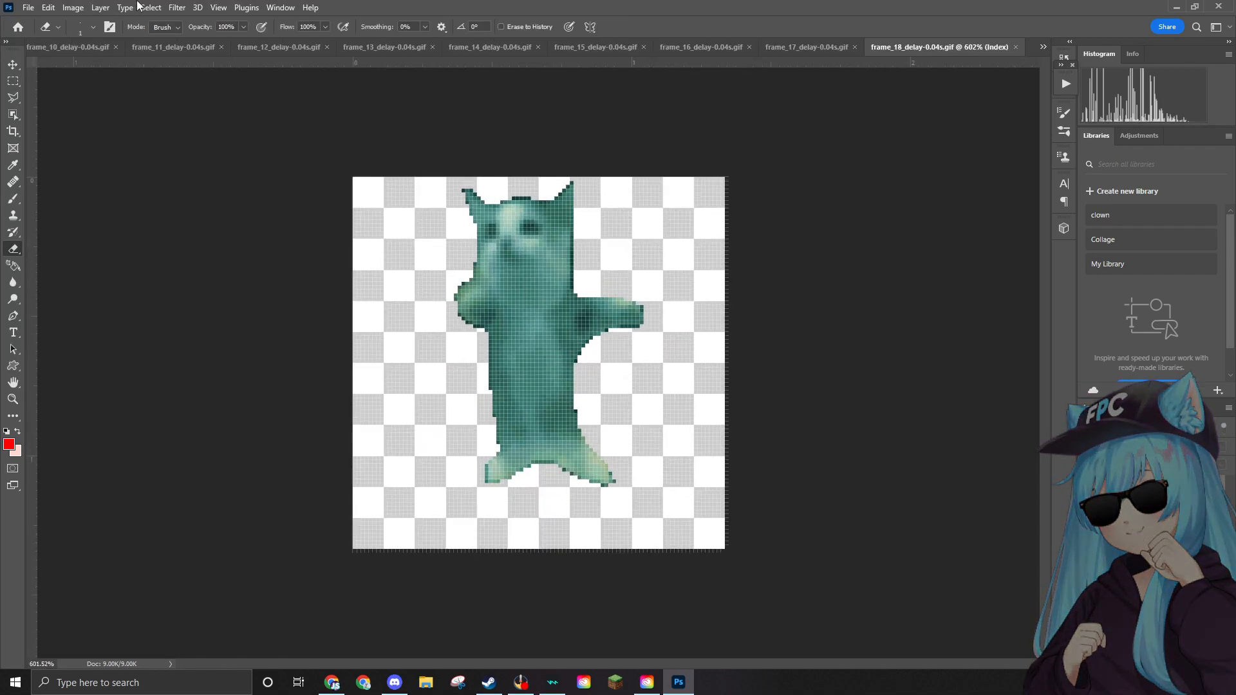
{"action": "left_click", "coordinate": [73, 7]}
{"action": "mouse_move", "coordinate": [95, 22]}
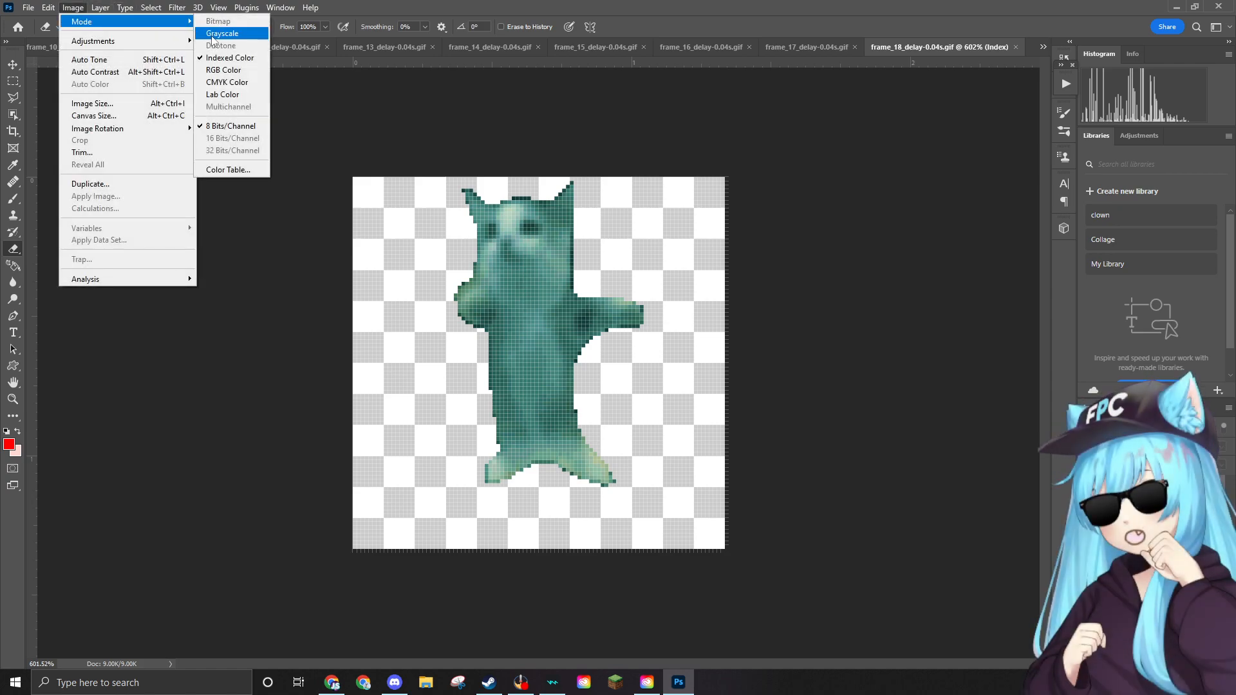
{"action": "left_click", "coordinate": [216, 70]}
{"action": "scroll", "coordinate": [533, 181], "scroll_direction": "up", "scroll_amount": 1}
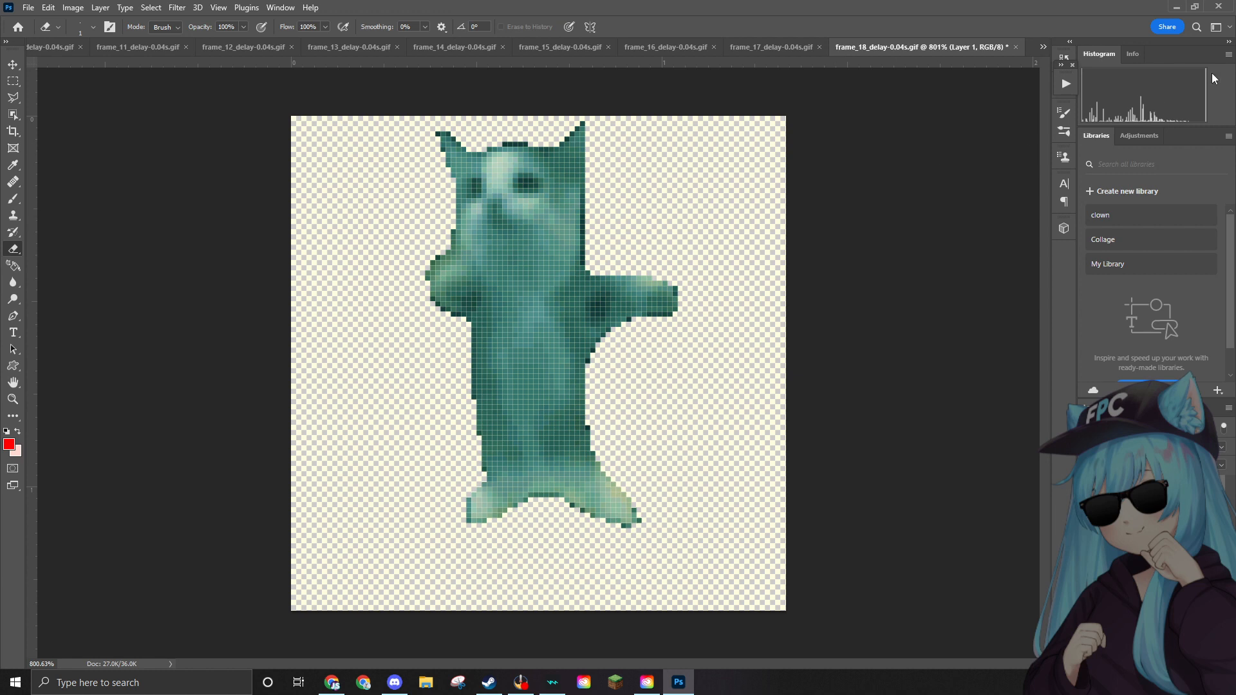
Place the ear hat image in the frame_18 image, scale it down and position it on the cat's head.
{"action": "left_click_drag", "start_coordinate": [1235, 270], "coordinate": [524, 257]}
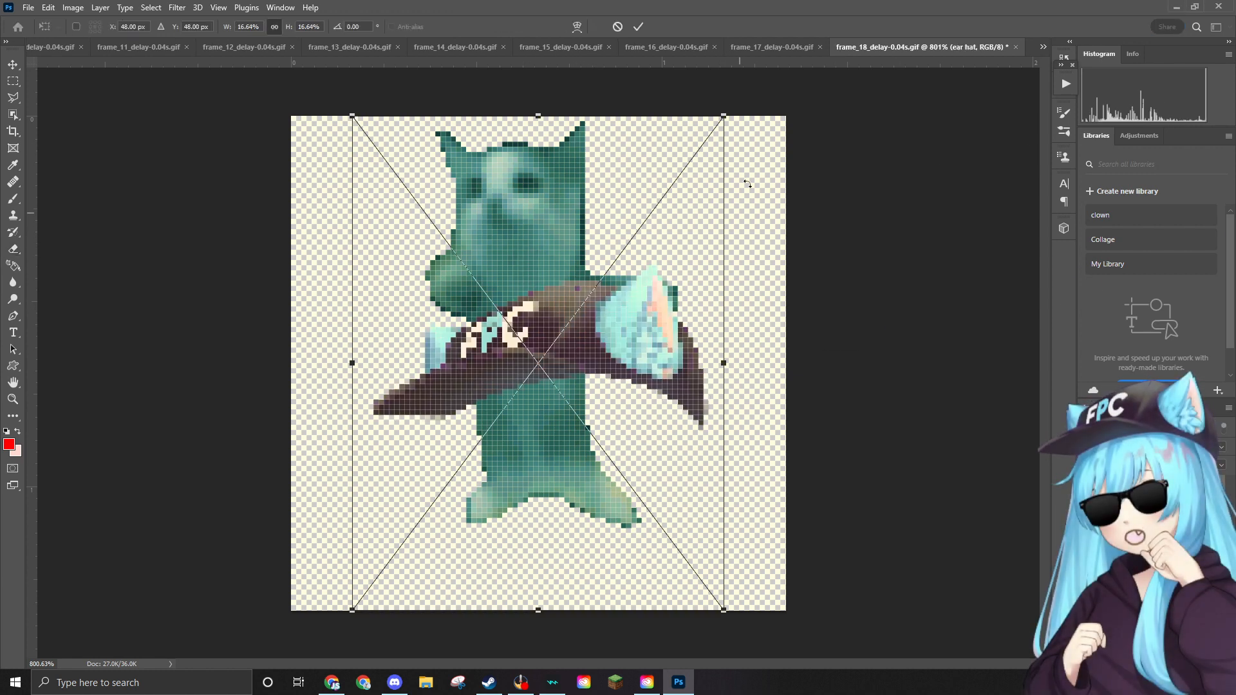
{"action": "left_click_drag", "start_coordinate": [726, 122], "coordinate": [538, 361]}
{"action": "left_click_drag", "start_coordinate": [456, 468], "coordinate": [513, 134]}
Rasterize the ear hat smart object in frame_18 by starting the Eraser on its layer.
{"action": "key", "text": "e"}
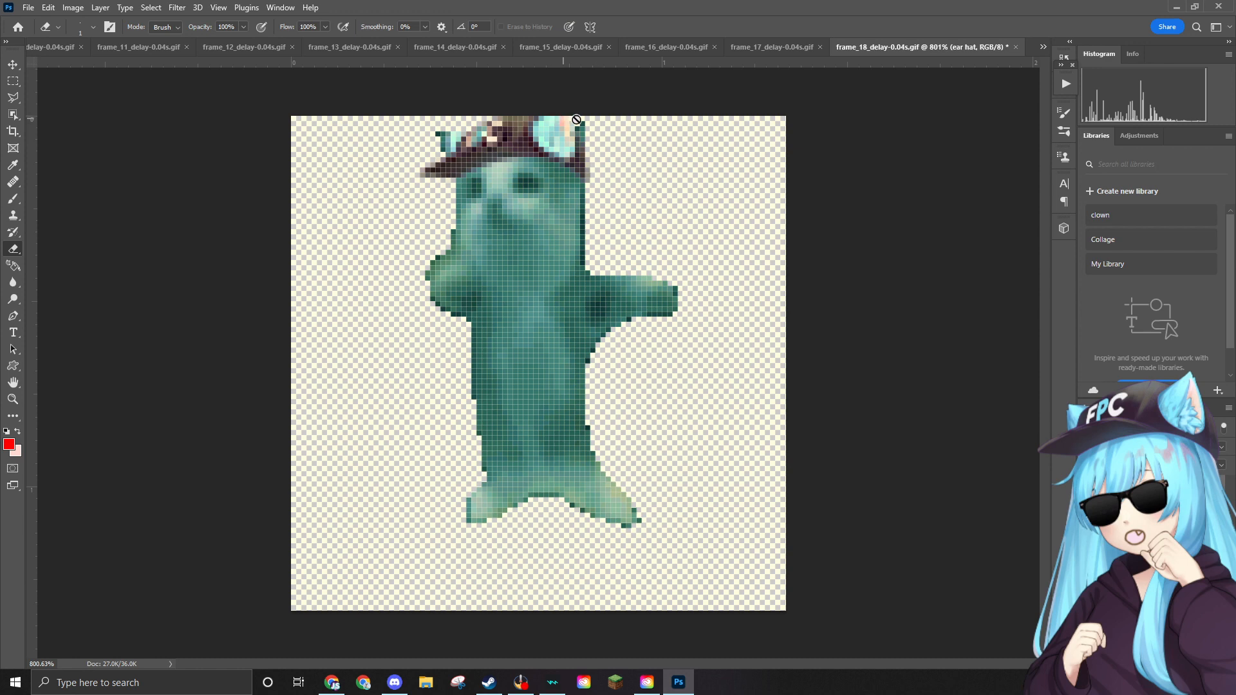
{"action": "left_click", "coordinate": [729, 186]}
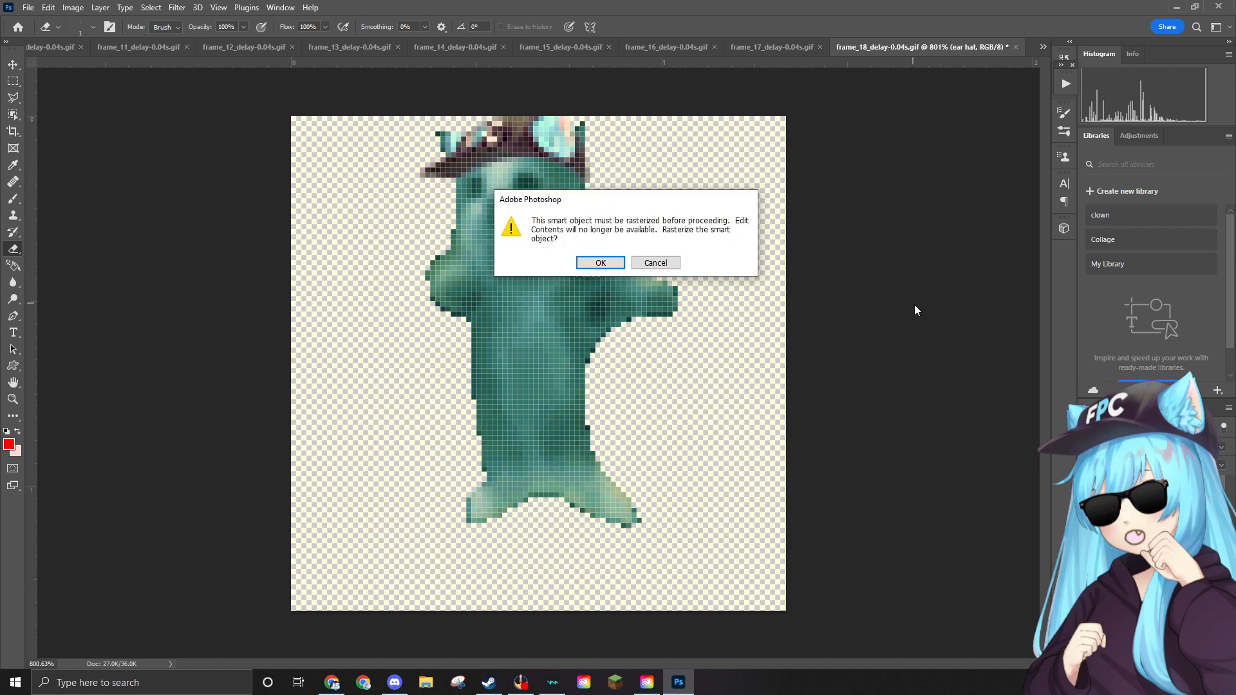
{"action": "left_click", "coordinate": [655, 262]}
{"action": "left_click", "coordinate": [750, 240]}
{"action": "left_click", "coordinate": [655, 262]}
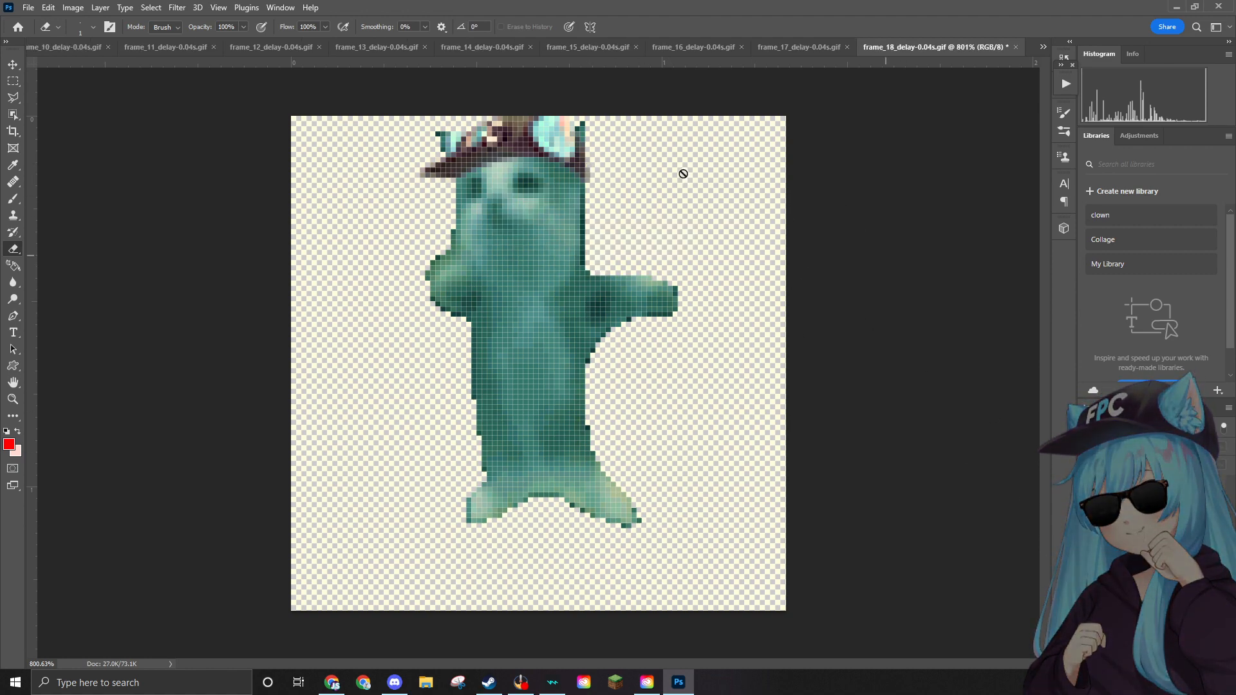
{"action": "left_click", "coordinate": [624, 170]}
{"action": "left_click", "coordinate": [602, 254]}
{"action": "left_click", "coordinate": [1139, 489]}
{"action": "left_click", "coordinate": [626, 117]}
{"action": "left_click", "coordinate": [602, 262]}
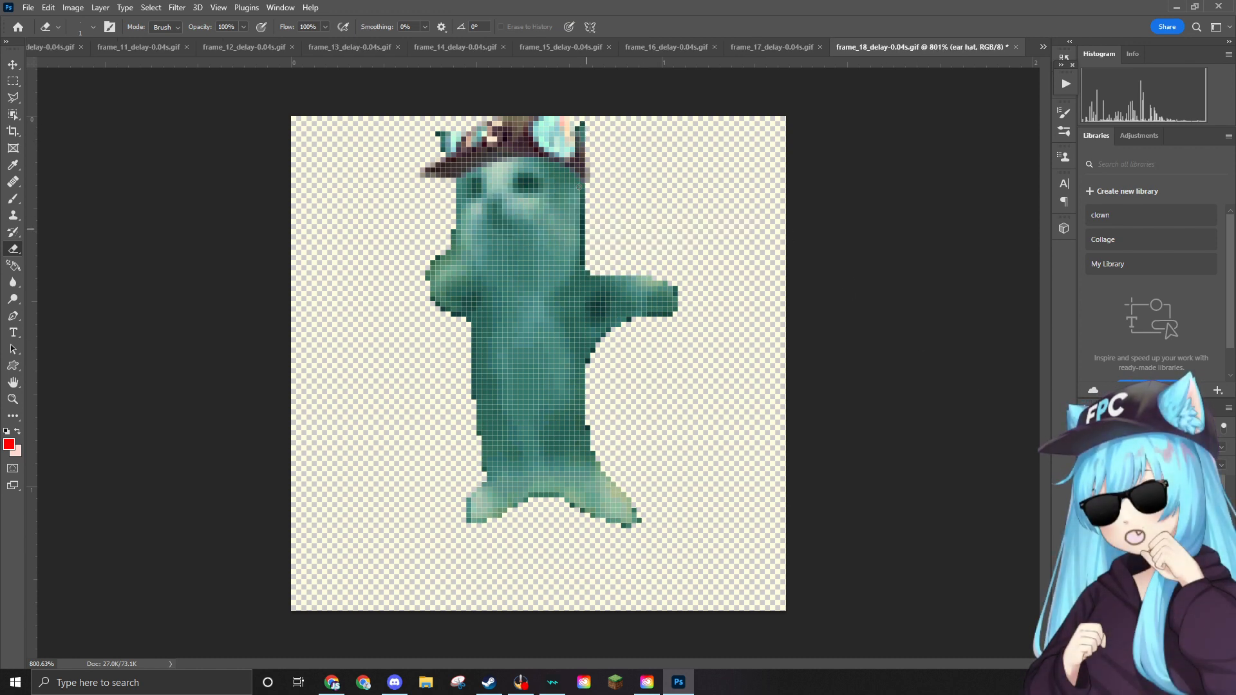
Erase the cat's ear pixels protruding beside the hat's larger ear on Layer 1 of the frame_18 image.
{"action": "scroll", "coordinate": [571, 146], "scroll_direction": "up", "scroll_amount": 3}
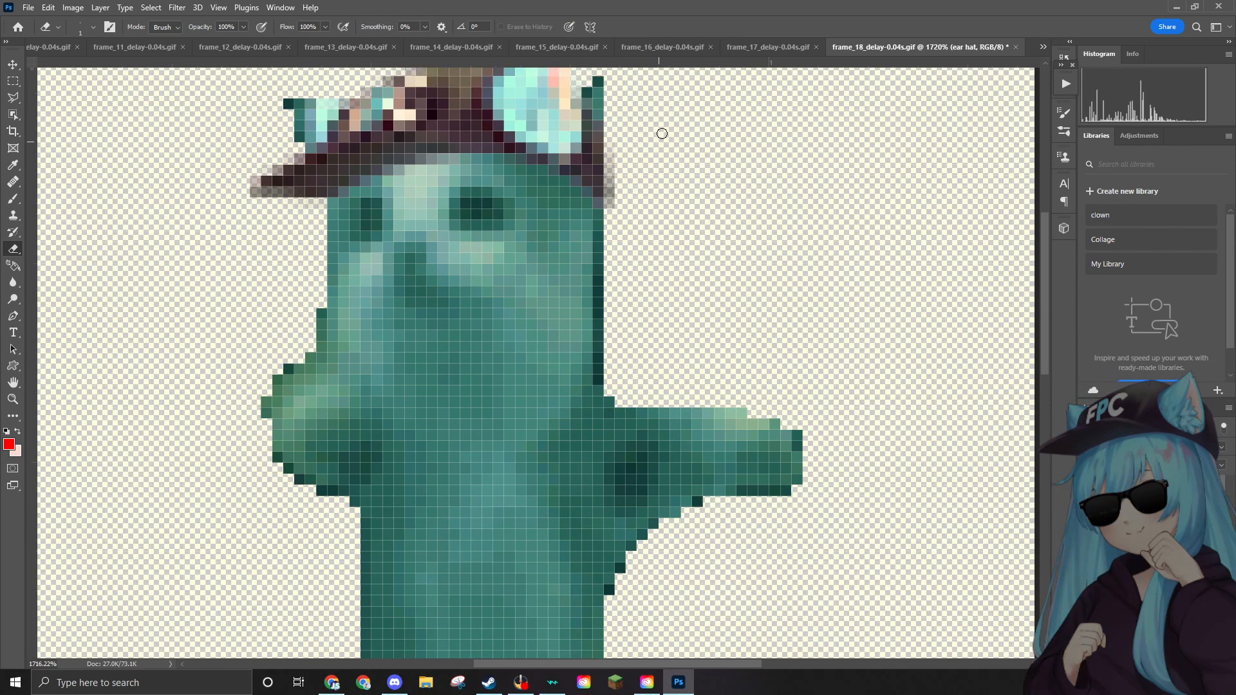
{"action": "scroll", "coordinate": [625, 130], "scroll_direction": "up", "scroll_amount": 1}
{"action": "scroll", "coordinate": [592, 131], "scroll_direction": "up", "scroll_amount": 2}
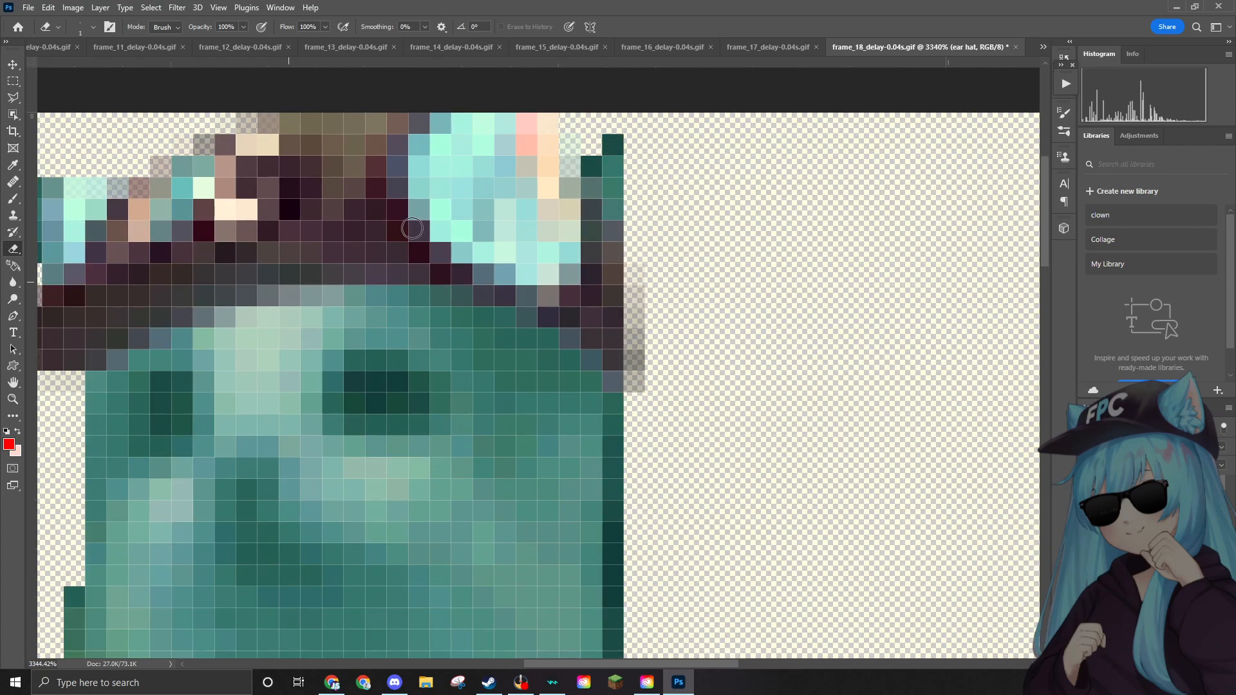
{"action": "scroll", "coordinate": [601, 167], "scroll_direction": "up", "scroll_amount": 4}
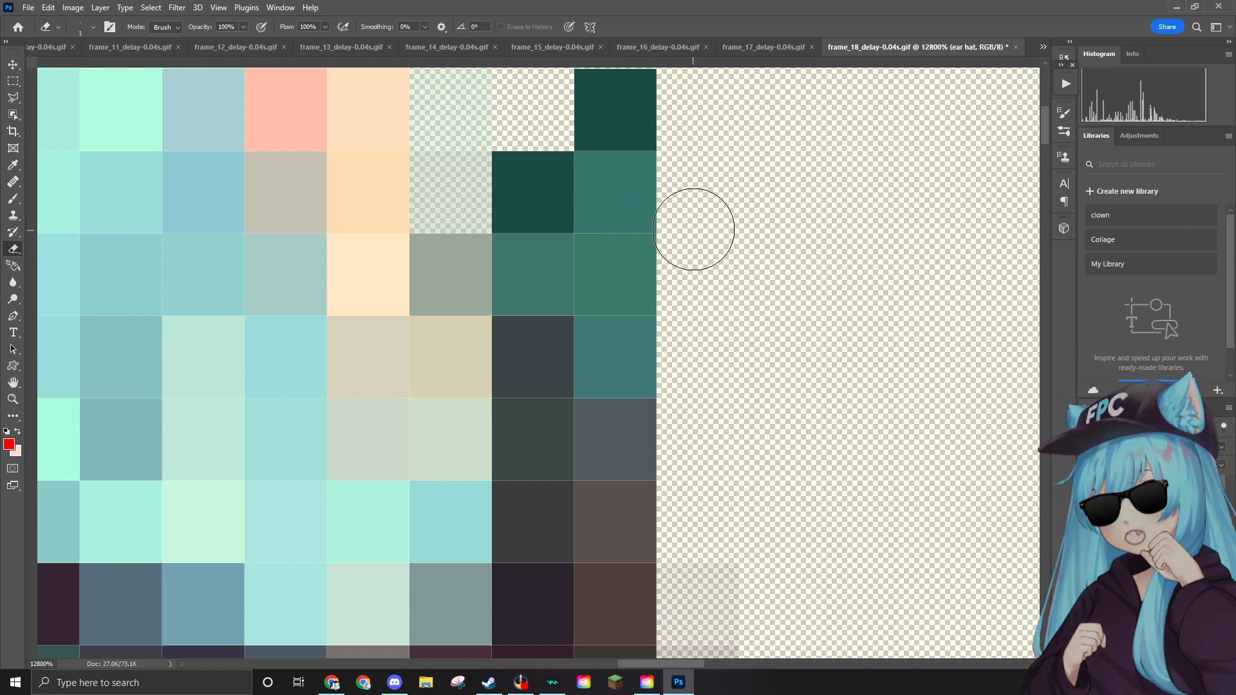
{"action": "key", "text": "p"}
{"action": "left_click", "coordinate": [1146, 515]}
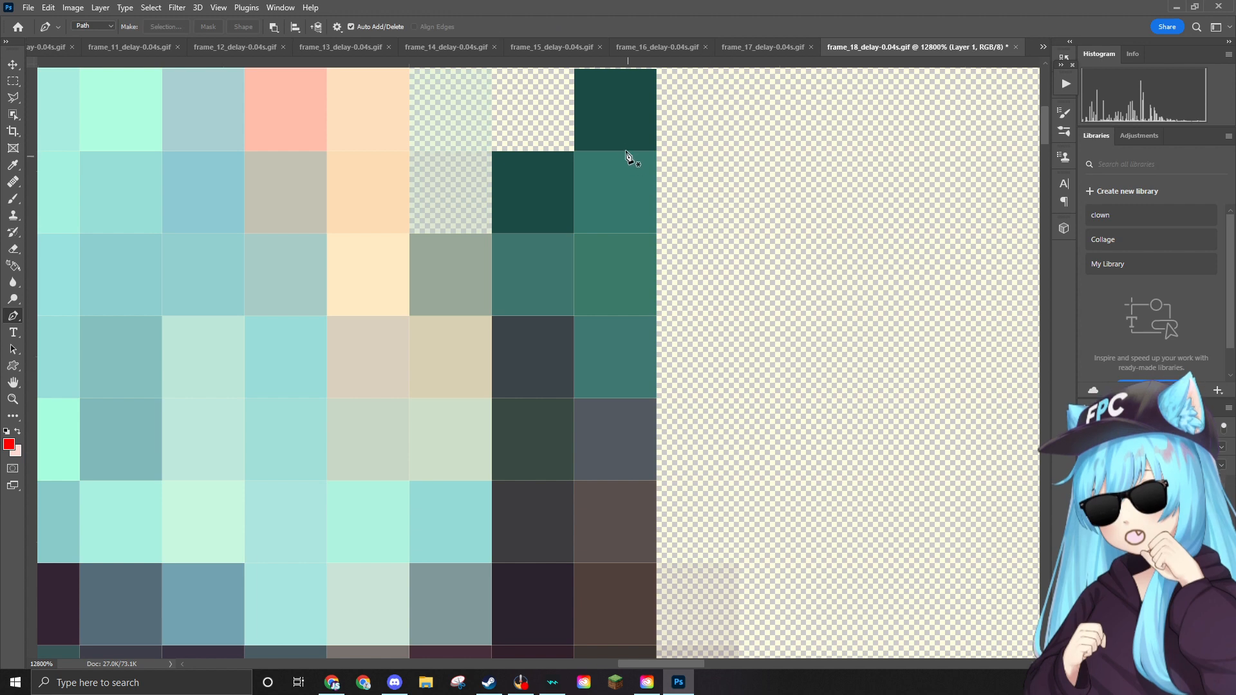
{"action": "left_click", "coordinate": [13, 249]}
{"action": "mouse_move", "coordinate": [629, 124]}
{"action": "left_mouse_down"}
{"action": "mouse_move", "coordinate": [624, 180]}
{"action": "mouse_move", "coordinate": [569, 179]}
{"action": "mouse_move", "coordinate": [585, 248]}
{"action": "mouse_move", "coordinate": [621, 277]}
{"action": "mouse_move", "coordinate": [632, 310]}
{"action": "mouse_move", "coordinate": [586, 266]}
{"action": "mouse_move", "coordinate": [574, 164]}
{"action": "mouse_move", "coordinate": [599, 143]}
{"action": "mouse_move", "coordinate": [634, 193]}
{"action": "left_mouse_up"}
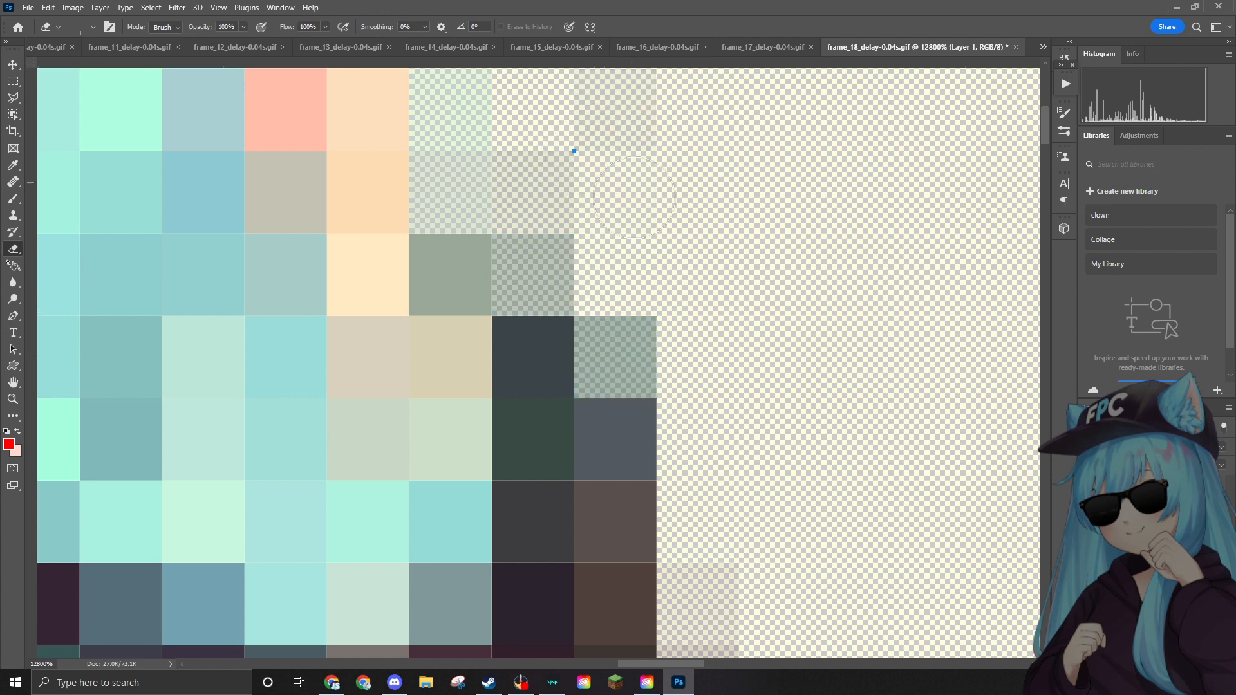
{"action": "scroll", "coordinate": [635, 203], "scroll_direction": "down", "scroll_amount": 6}
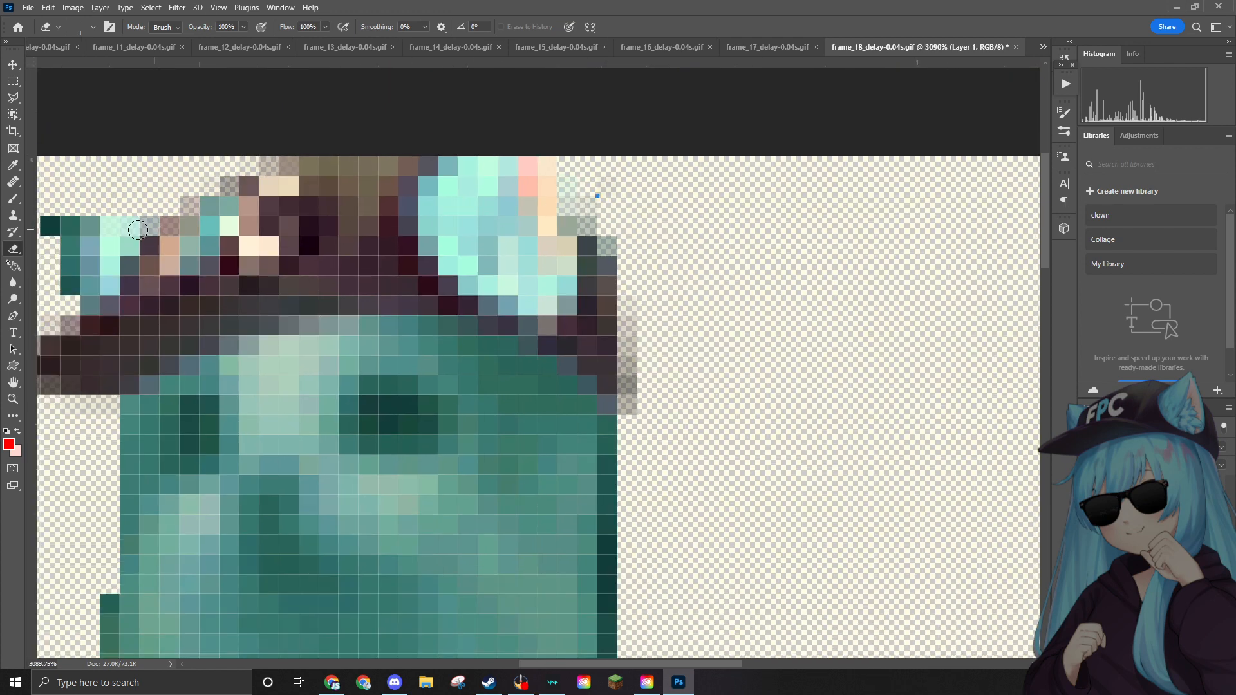
Erase the leftover dark teal cat-ear pixels beside the cap's brim-side ear on Layer 1 of frame 18.
{"action": "left_click_drag", "start_coordinate": [609, 663], "coordinate": [505, 663]}
{"action": "scroll", "coordinate": [528, 254], "scroll_direction": "up", "scroll_amount": 2}
{"action": "mouse_move", "coordinate": [536, 313]}
{"action": "left_mouse_down"}
{"action": "mouse_move", "coordinate": [536, 201]}
{"action": "mouse_move", "coordinate": [504, 208]}
{"action": "mouse_move", "coordinate": [534, 319]}
{"action": "mouse_move", "coordinate": [524, 198]}
{"action": "left_mouse_up"}
{"action": "scroll", "coordinate": [556, 269], "scroll_direction": "down", "scroll_amount": 4}
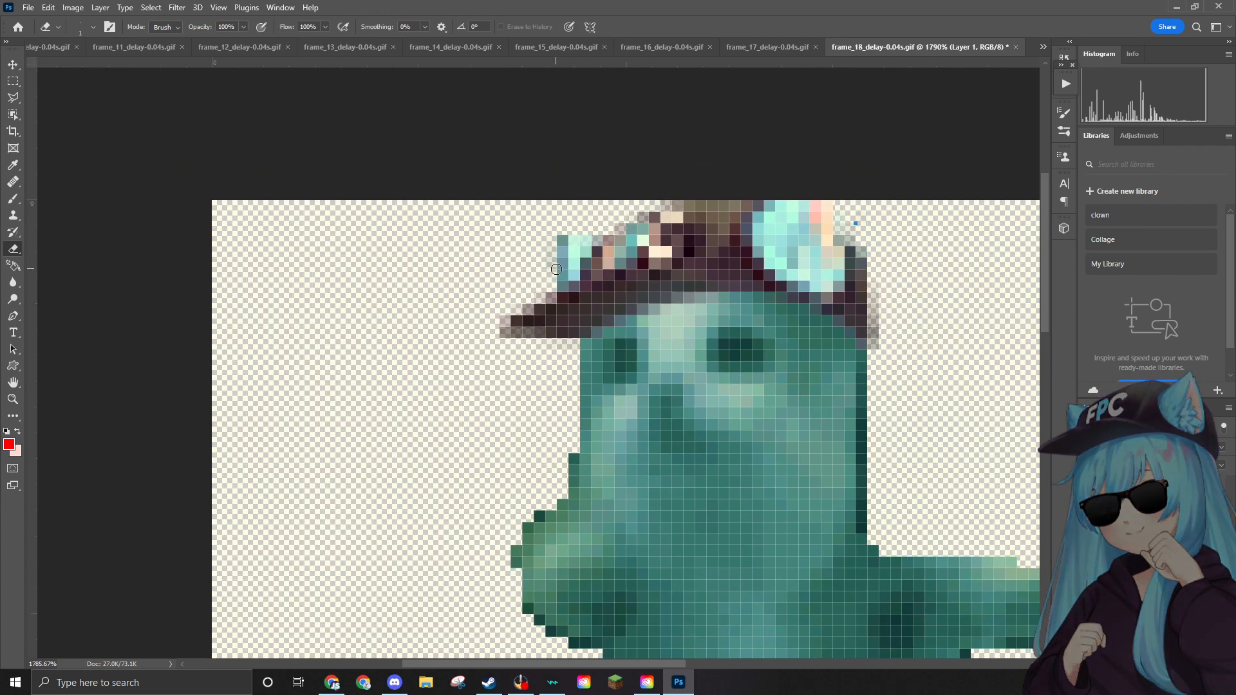
{"action": "scroll", "coordinate": [550, 244], "scroll_direction": "up", "scroll_amount": 3}
{"action": "left_click", "coordinate": [545, 244]}
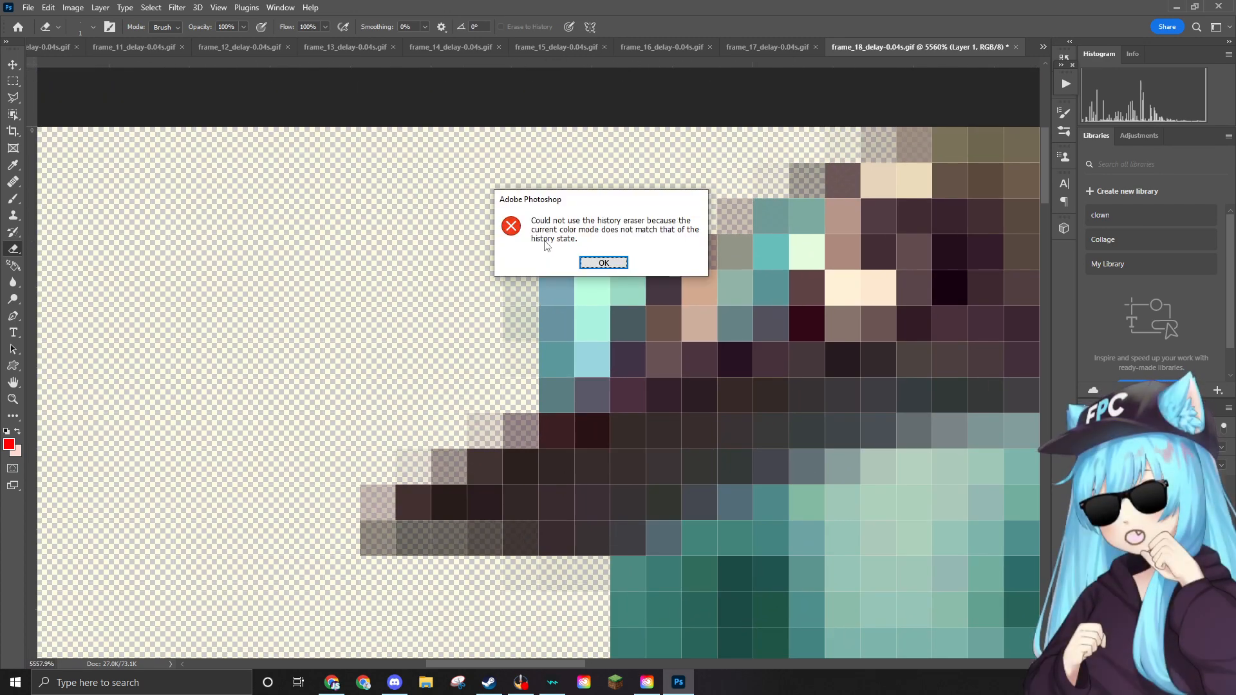
{"action": "left_click", "coordinate": [601, 263]}
{"action": "left_click", "coordinate": [557, 241]}
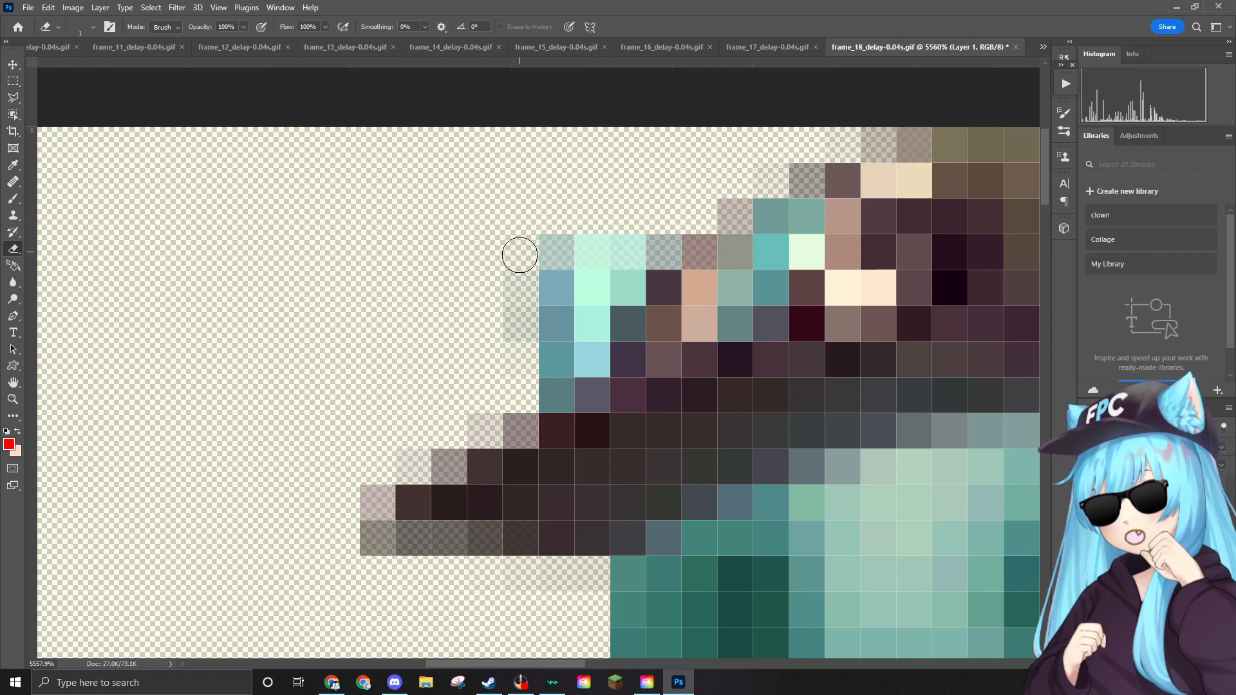
Place the transparent sunglasses image over the cat's eyes in frame 18, scaled down to about 2.63%.
{"action": "scroll", "coordinate": [519, 252], "scroll_direction": "down", "scroll_amount": 5}
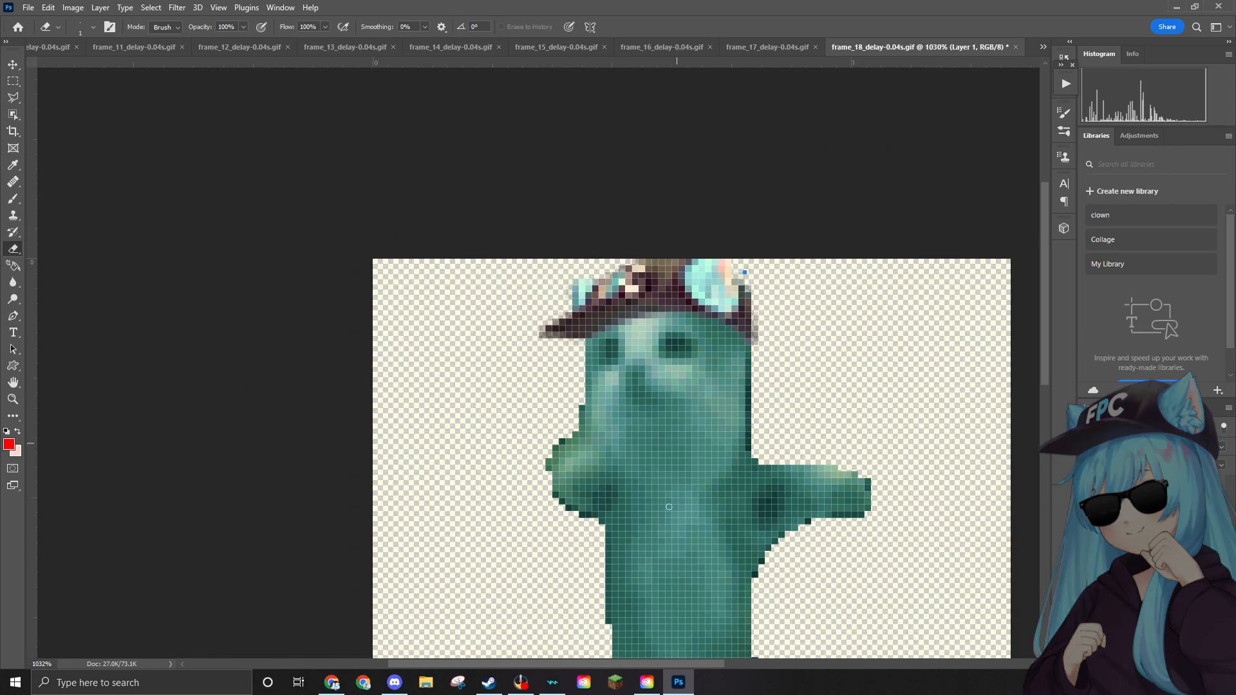
{"action": "scroll", "coordinate": [736, 474], "scroll_direction": "down", "scroll_amount": 4}
{"action": "scroll", "coordinate": [711, 464], "scroll_direction": "up", "scroll_amount": 3}
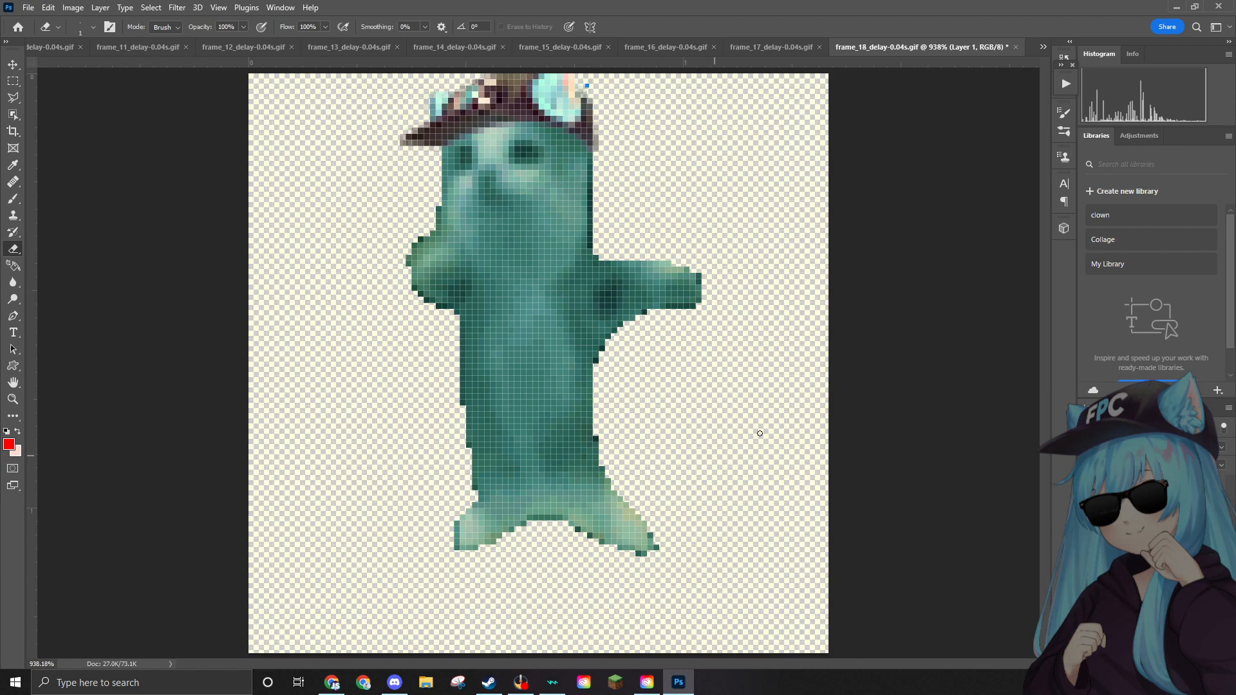
{"action": "left_click_drag", "start_coordinate": [1235, 322], "coordinate": [515, 167]}
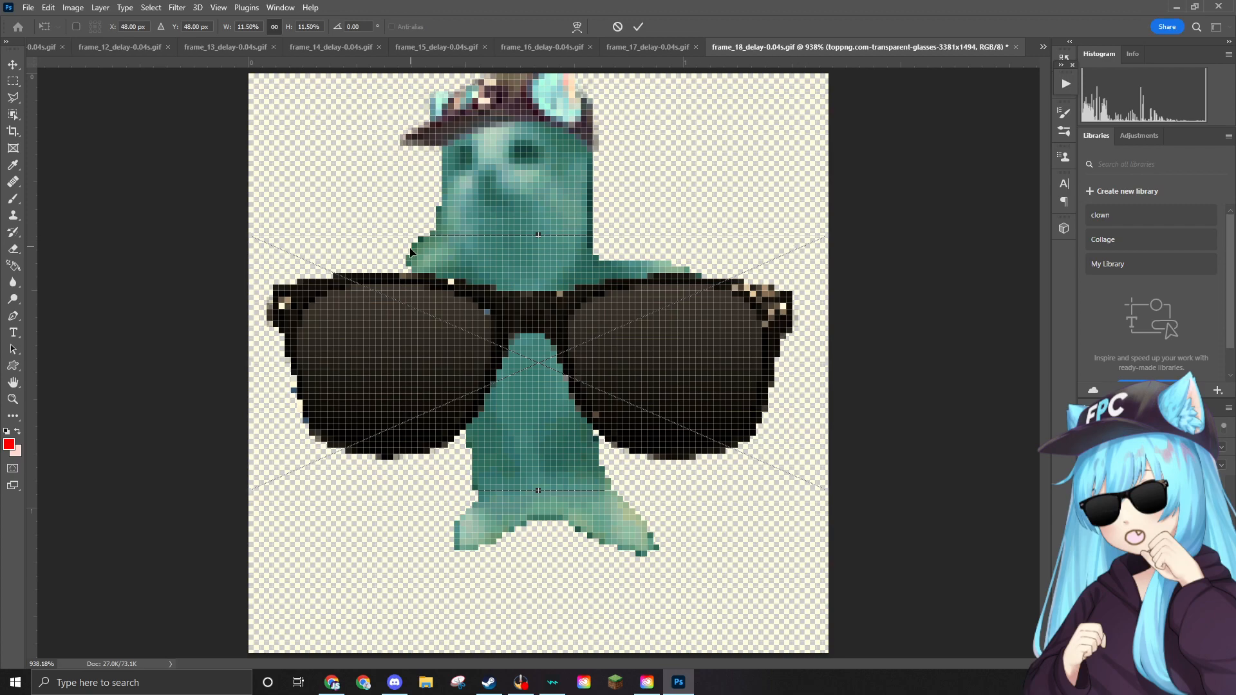
{"action": "left_click_drag", "start_coordinate": [373, 258], "coordinate": [674, 411]}
{"action": "left_click_drag", "start_coordinate": [747, 458], "coordinate": [387, 196]}
{"action": "left_click_drag", "start_coordinate": [616, 152], "coordinate": [563, 153]}
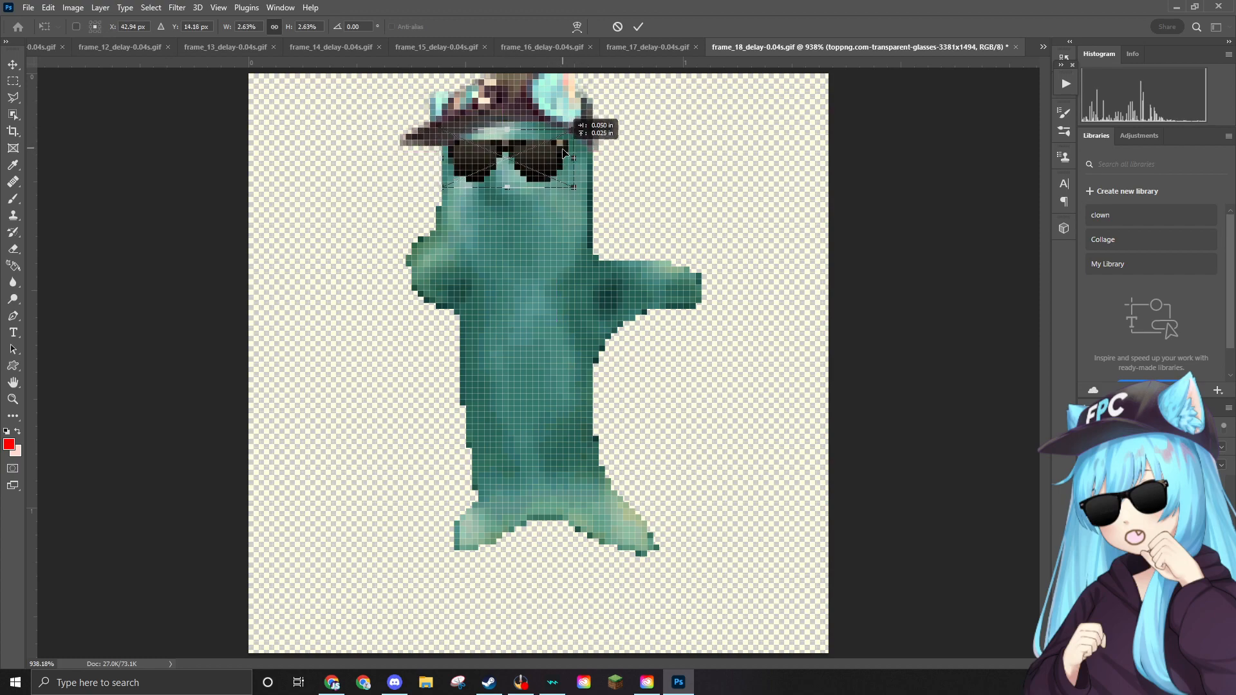
{"action": "key", "text": "Return"}
{"action": "key", "text": "e"}
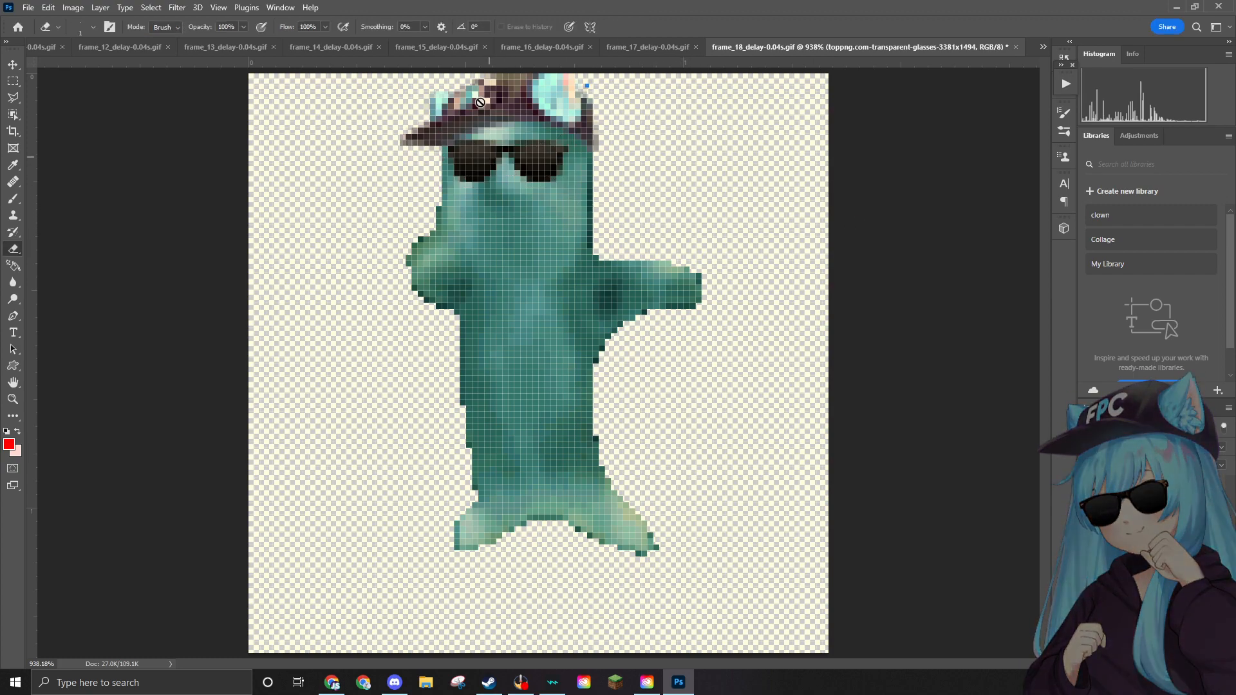
Export the finished frame as frame_18_delay-0.04s.png into the Edited folder.
{"action": "left_click", "coordinate": [29, 7]}
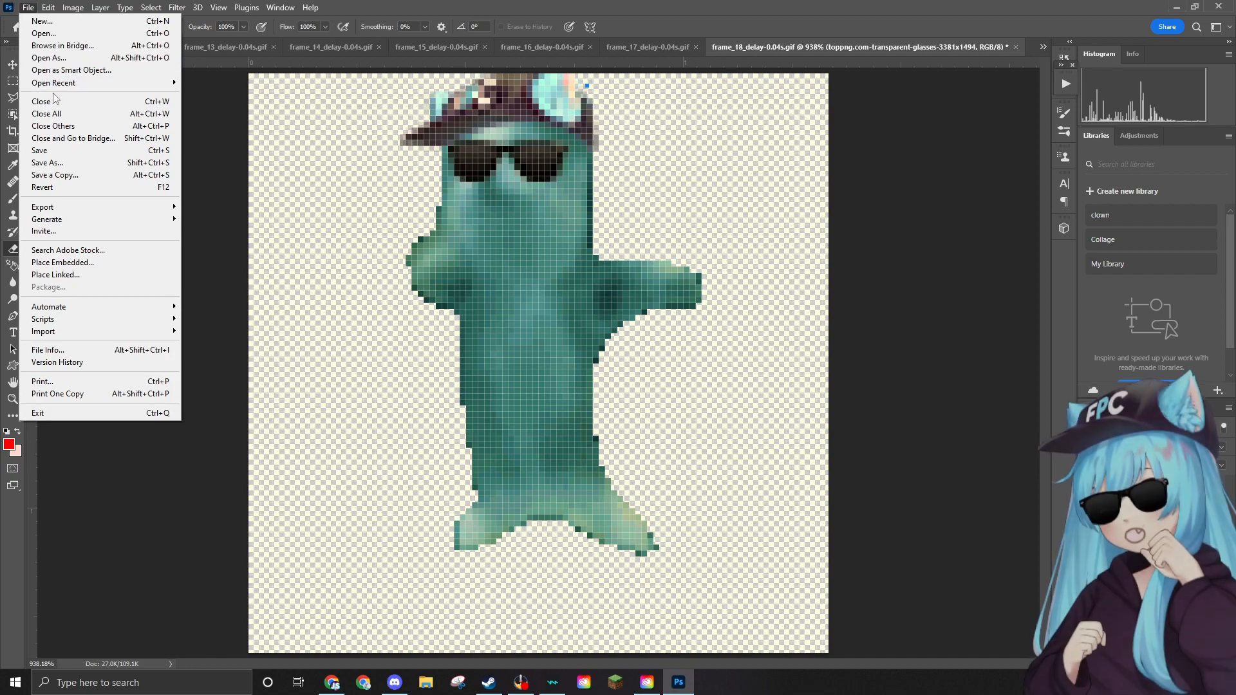
{"action": "mouse_move", "coordinate": [54, 207]}
{"action": "left_click", "coordinate": [222, 207]}
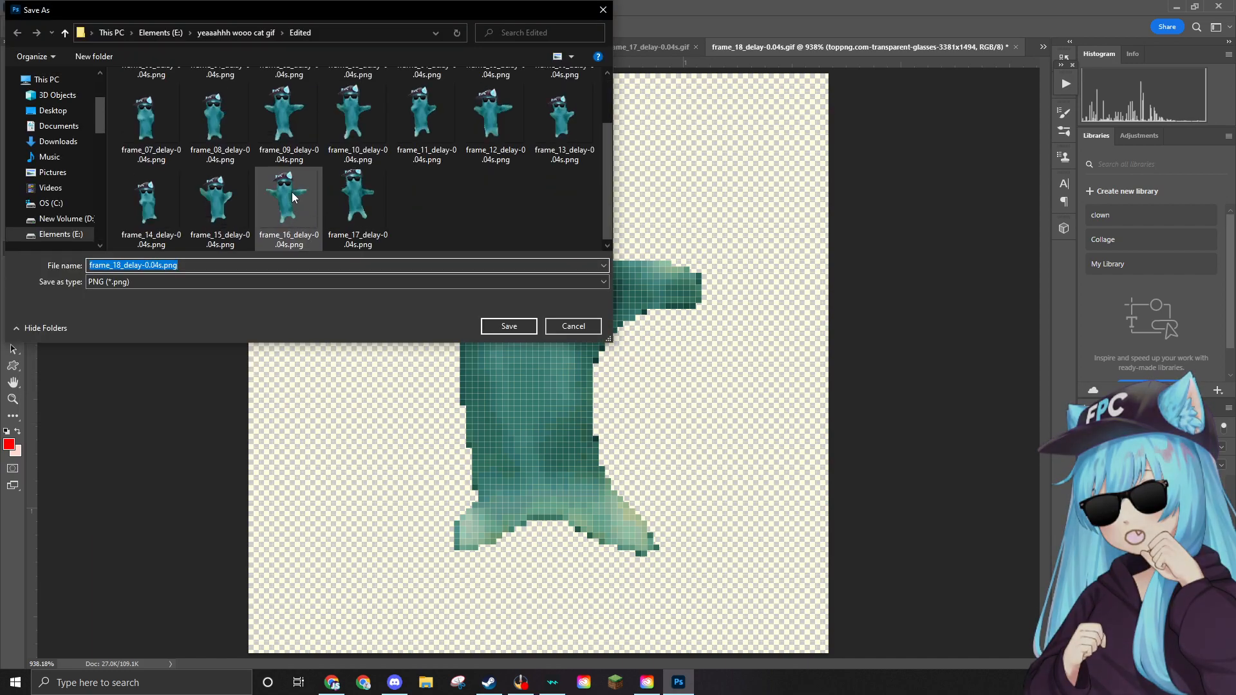
{"action": "scroll", "coordinate": [608, 232], "scroll_direction": "down", "scroll_amount": 2}
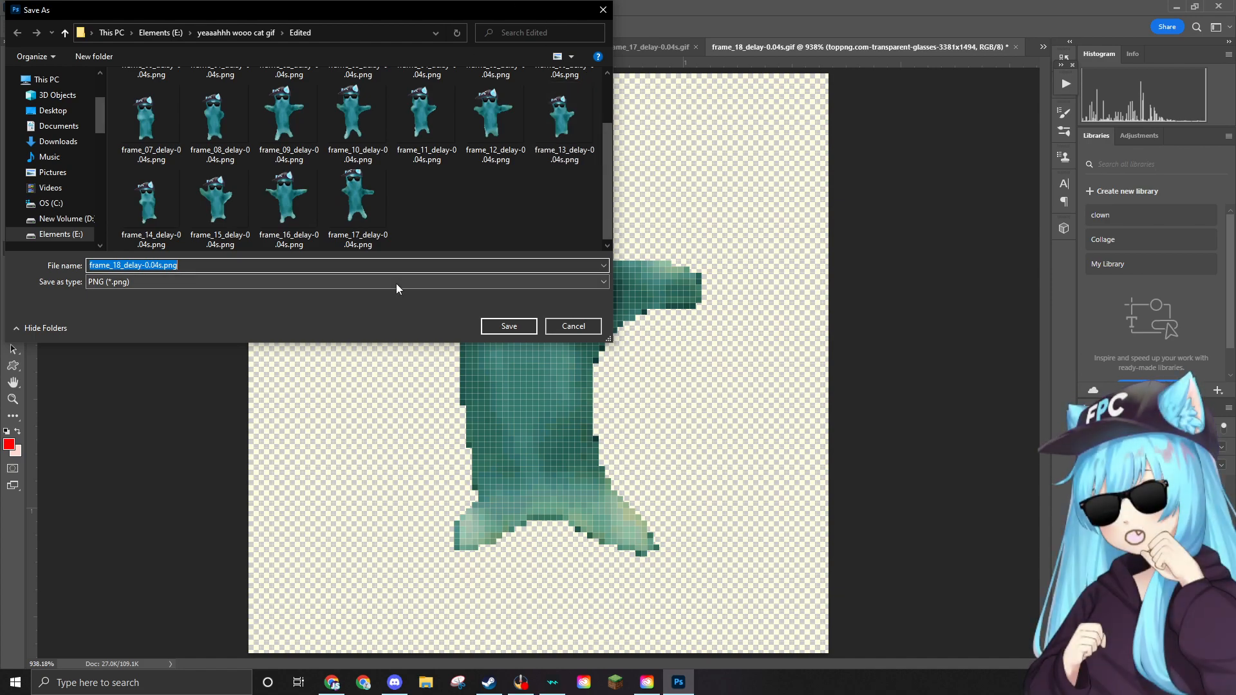
{"action": "left_click", "coordinate": [499, 329]}
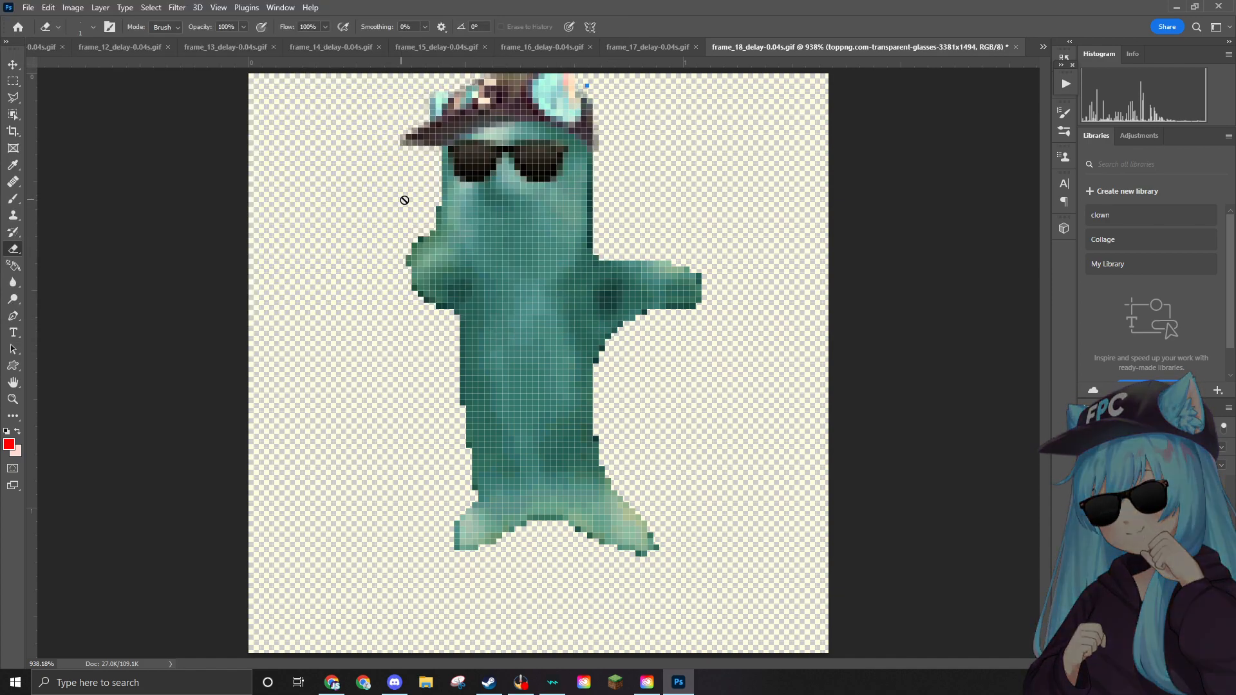
Delete the source file frame_18_delay-0.04s.gif from the "yeaaahhh wooo cat gif" folder while choosing a file to open.
{"action": "left_click", "coordinate": [32, 7]}
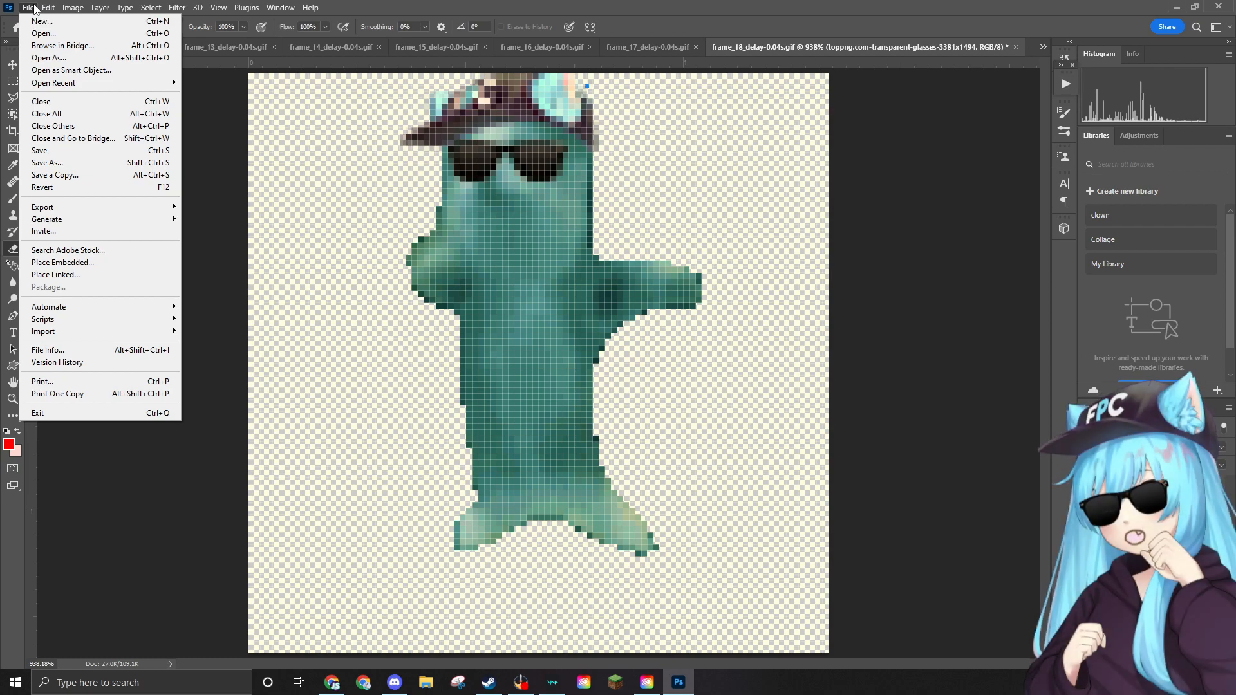
{"action": "mouse_move", "coordinate": [44, 5]}
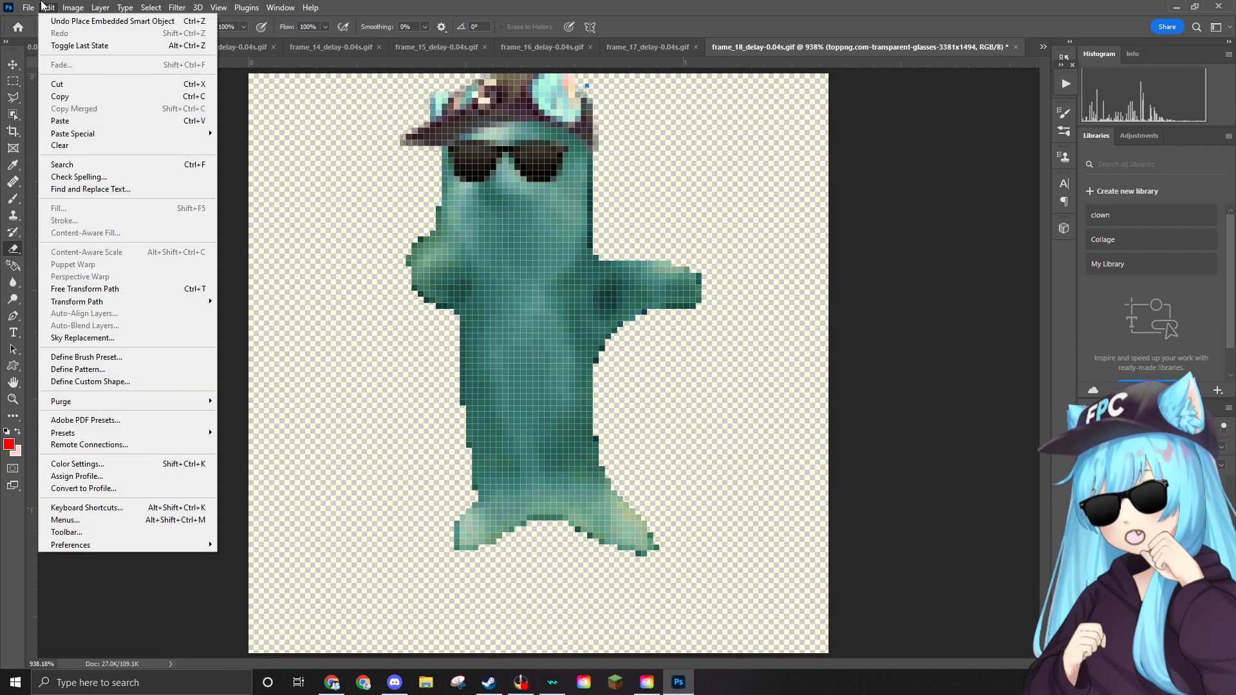
{"action": "left_click", "coordinate": [40, 33]}
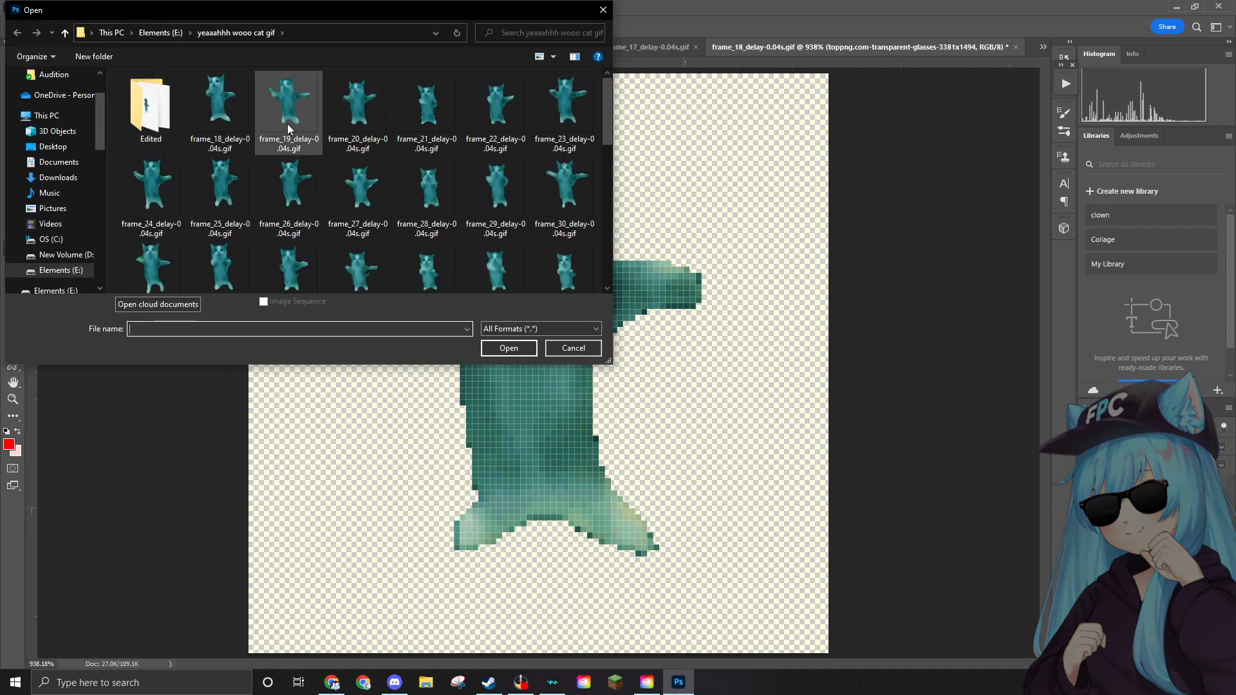
{"action": "left_click", "coordinate": [237, 110]}
{"action": "key", "text": "Delete"}
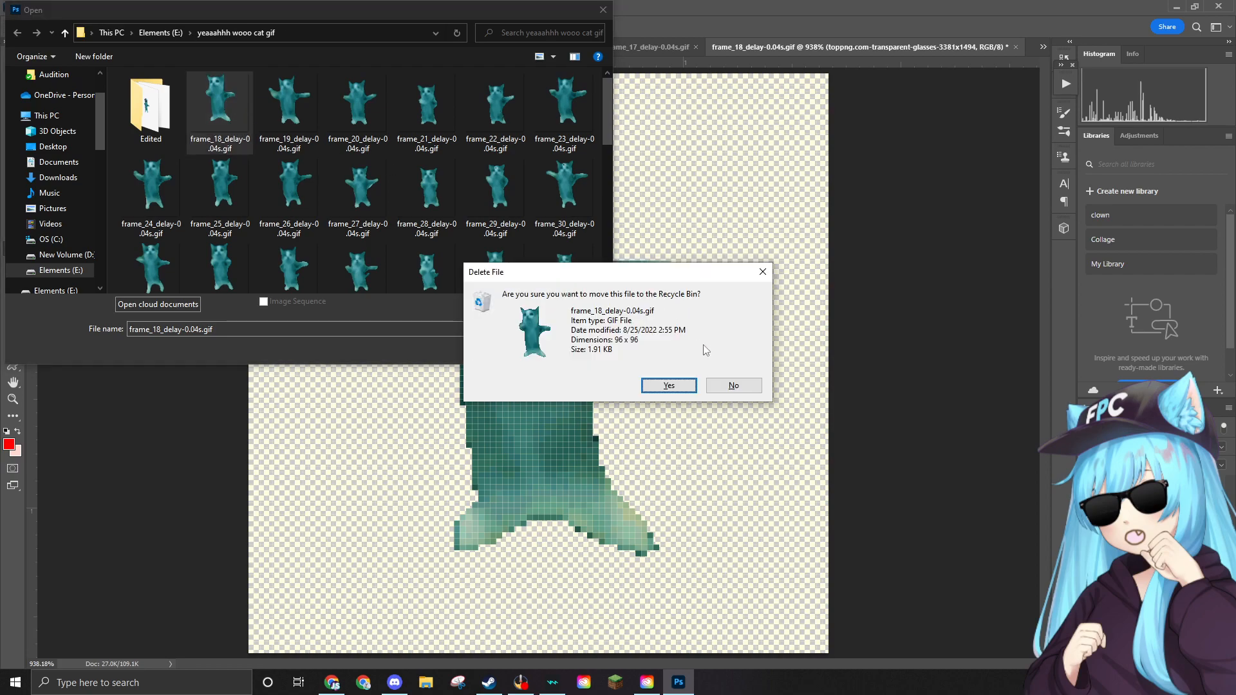
{"action": "key", "text": "Return"}
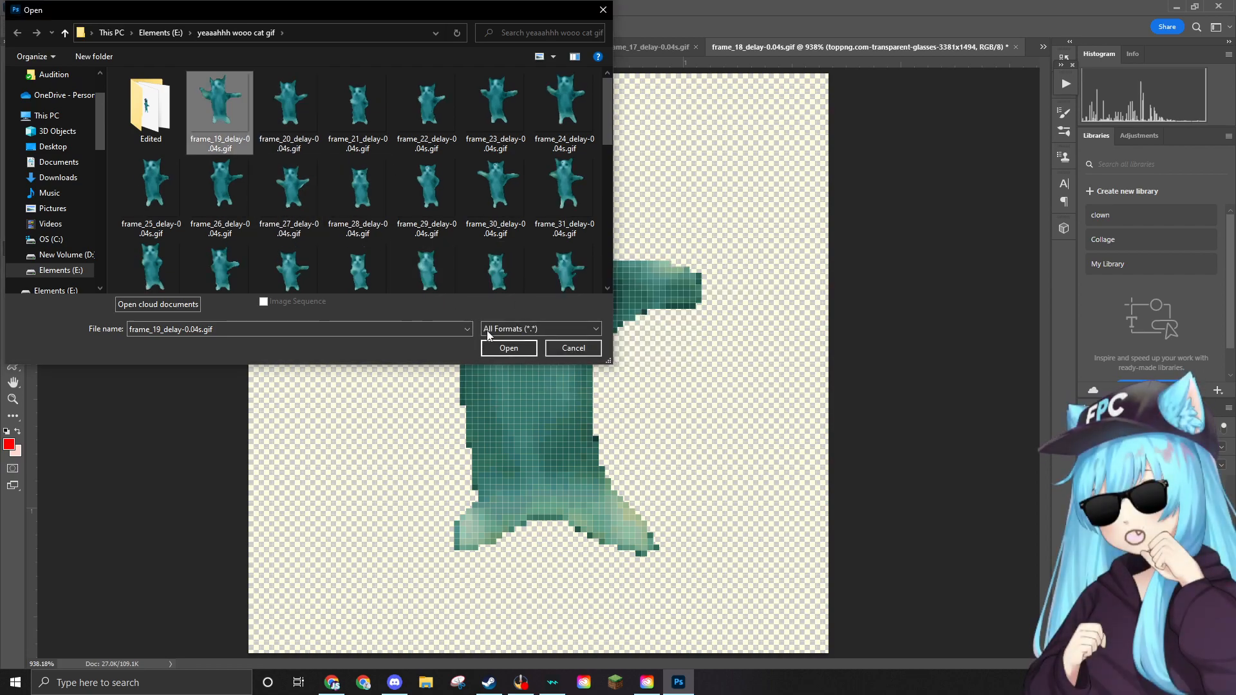
Open frame_19_delay-0.04s.gif and convert its image mode to RGB Color.
{"action": "left_click", "coordinate": [501, 344]}
{"action": "scroll", "coordinate": [482, 277], "scroll_direction": "up", "scroll_amount": 8}
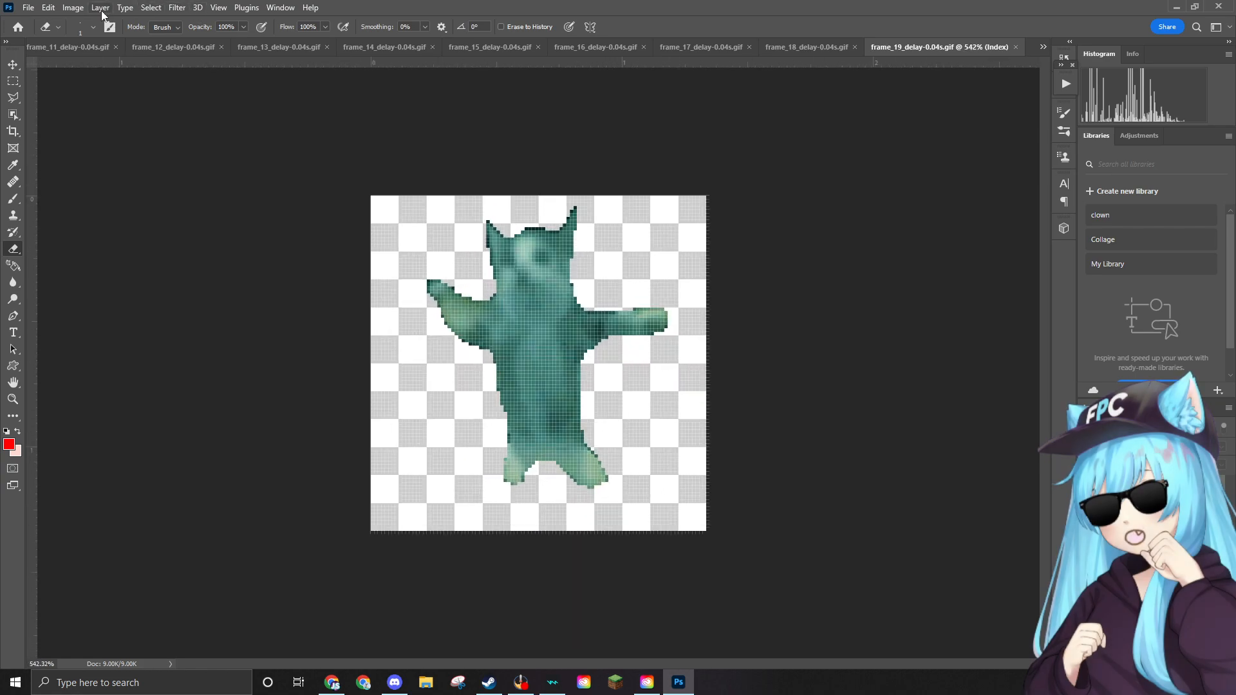
{"action": "left_click", "coordinate": [101, 11]}
{"action": "mouse_move", "coordinate": [82, 9]}
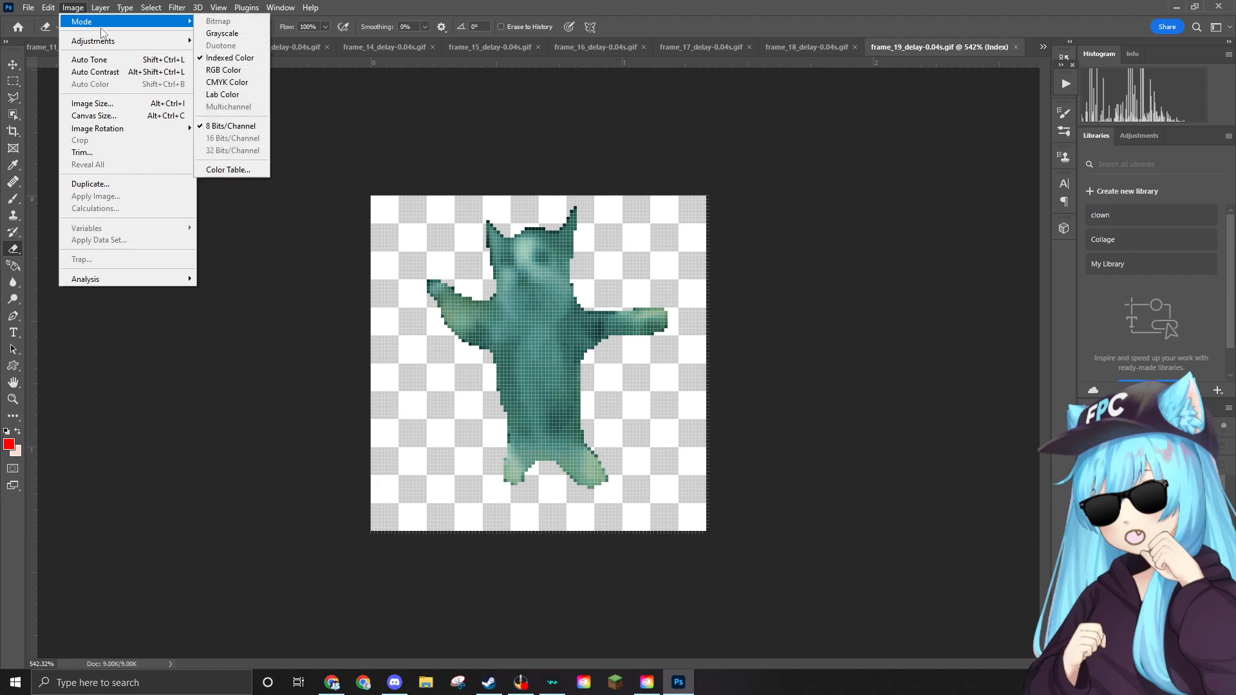
{"action": "left_click", "coordinate": [223, 69]}
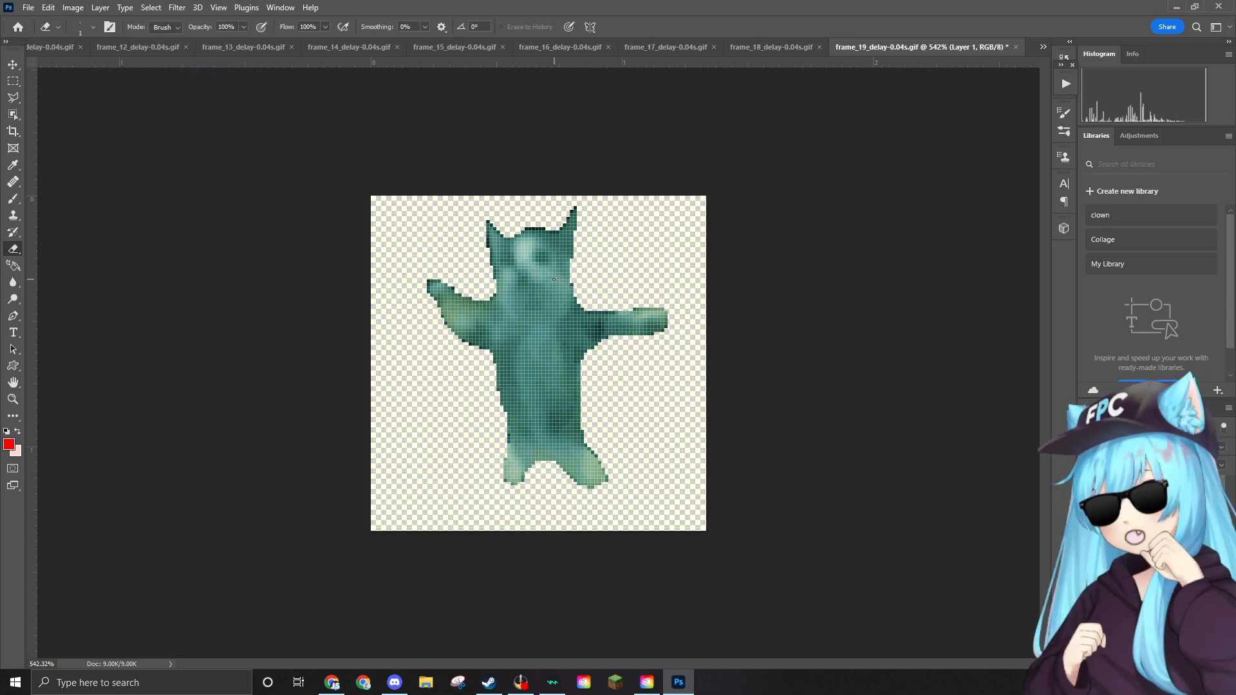
Place the ear hat image on the cat's head in frame 19, scaled down to about 7.59%.
{"action": "scroll", "coordinate": [553, 279], "scroll_direction": "up", "scroll_amount": 2}
{"action": "left_click_drag", "start_coordinate": [769, 271], "coordinate": [554, 211]}
{"action": "left_click_drag", "start_coordinate": [719, 120], "coordinate": [601, 279]}
{"action": "left_click_drag", "start_coordinate": [575, 408], "coordinate": [614, 237]}
{"action": "left_click_drag", "start_coordinate": [641, 111], "coordinate": [554, 226]}
{"action": "left_click_drag", "start_coordinate": [497, 305], "coordinate": [541, 152]}
{"action": "left_click_drag", "start_coordinate": [597, 73], "coordinate": [604, 66]}
{"action": "left_click_drag", "start_coordinate": [557, 152], "coordinate": [549, 153]}
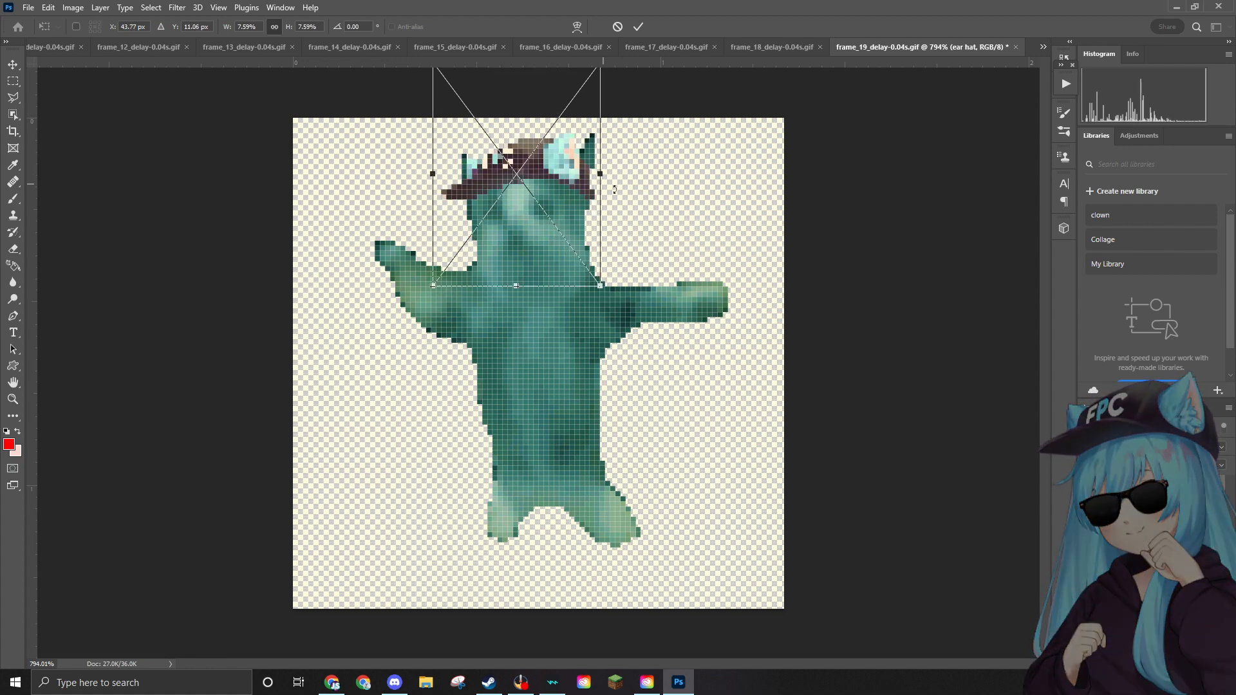
{"action": "key", "text": "Return"}
{"action": "key", "text": "e"}
Erase the cat's own dark teal ear sticking out behind the cap's large ear, working on Layer 1.
{"action": "scroll", "coordinate": [631, 129], "scroll_direction": "up", "scroll_amount": 6}
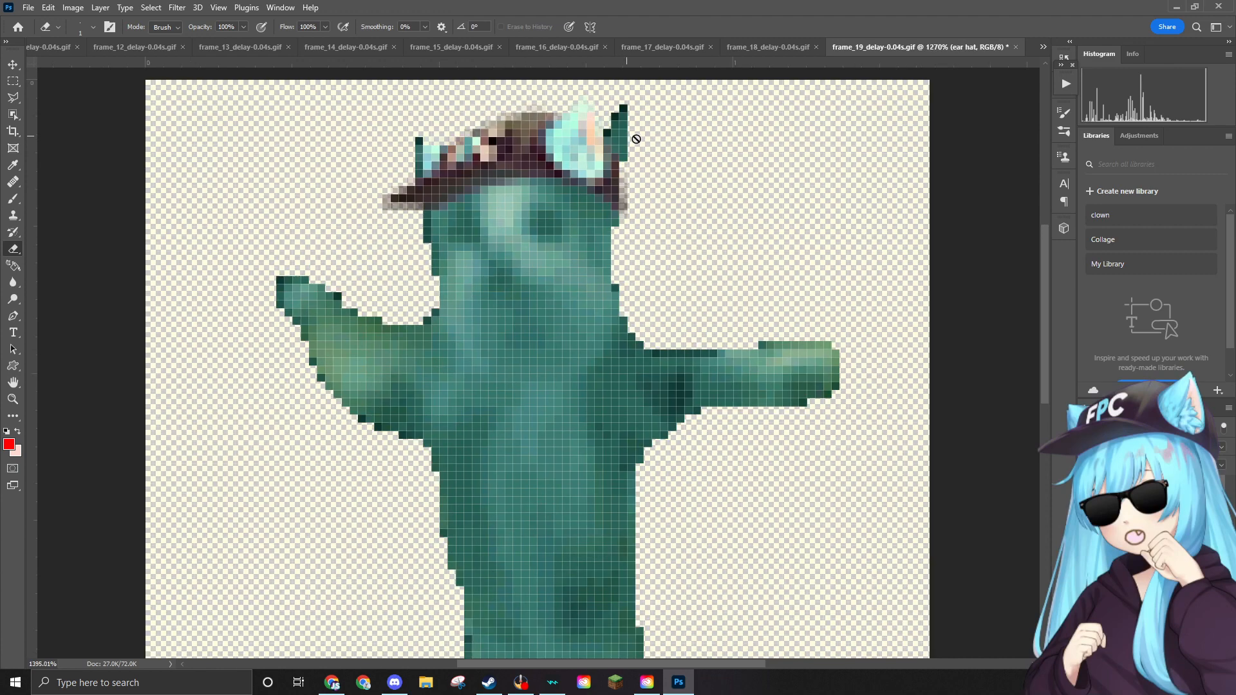
{"action": "scroll", "coordinate": [705, 147], "scroll_direction": "up", "scroll_amount": 2}
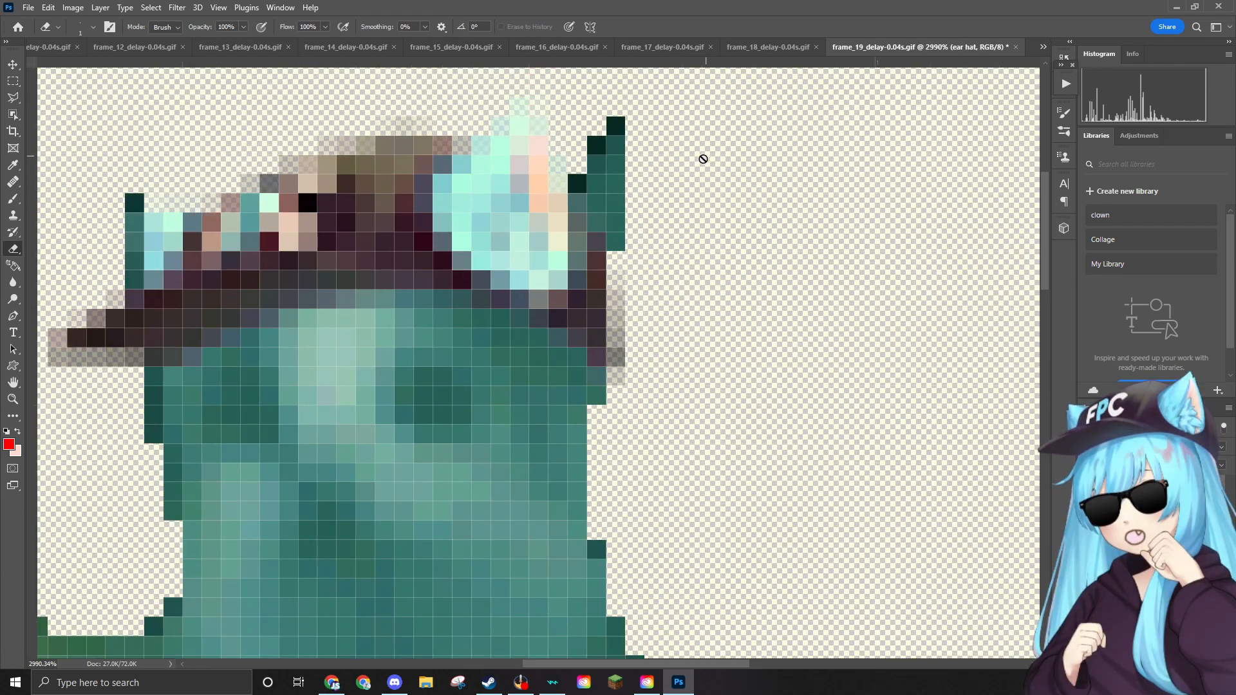
{"action": "left_click", "coordinate": [612, 190]}
{"action": "key", "text": "Return"}
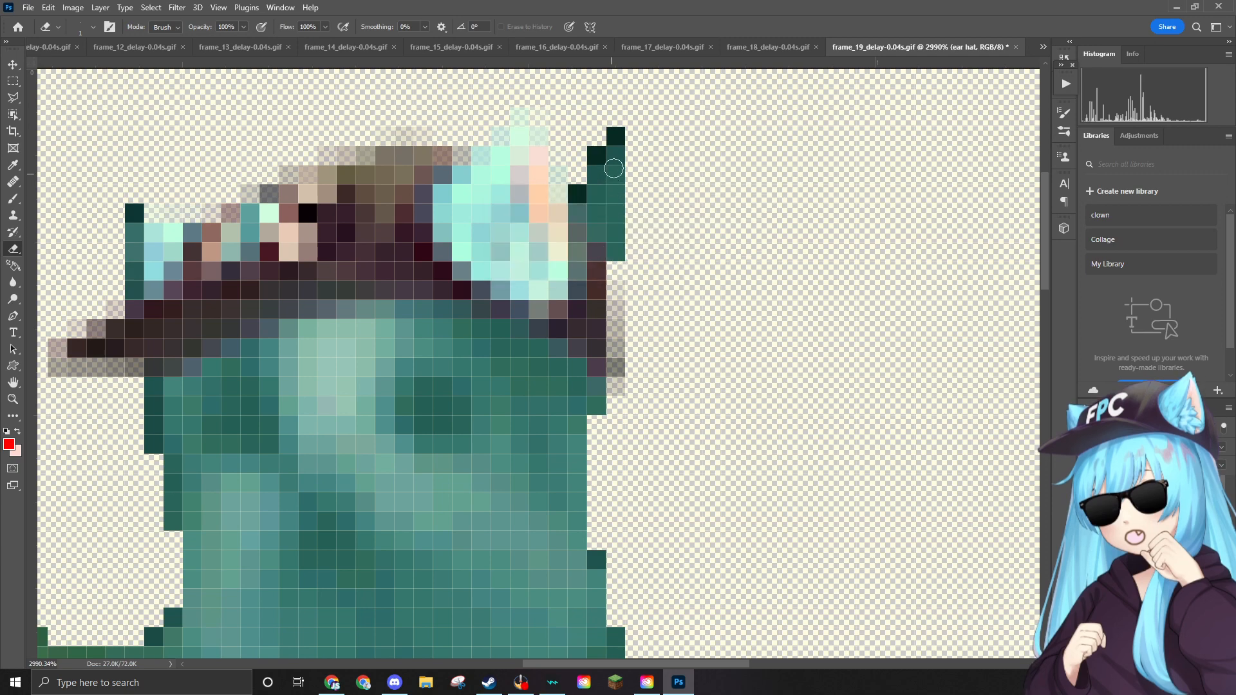
{"action": "scroll", "coordinate": [615, 145], "scroll_direction": "up", "scroll_amount": 2}
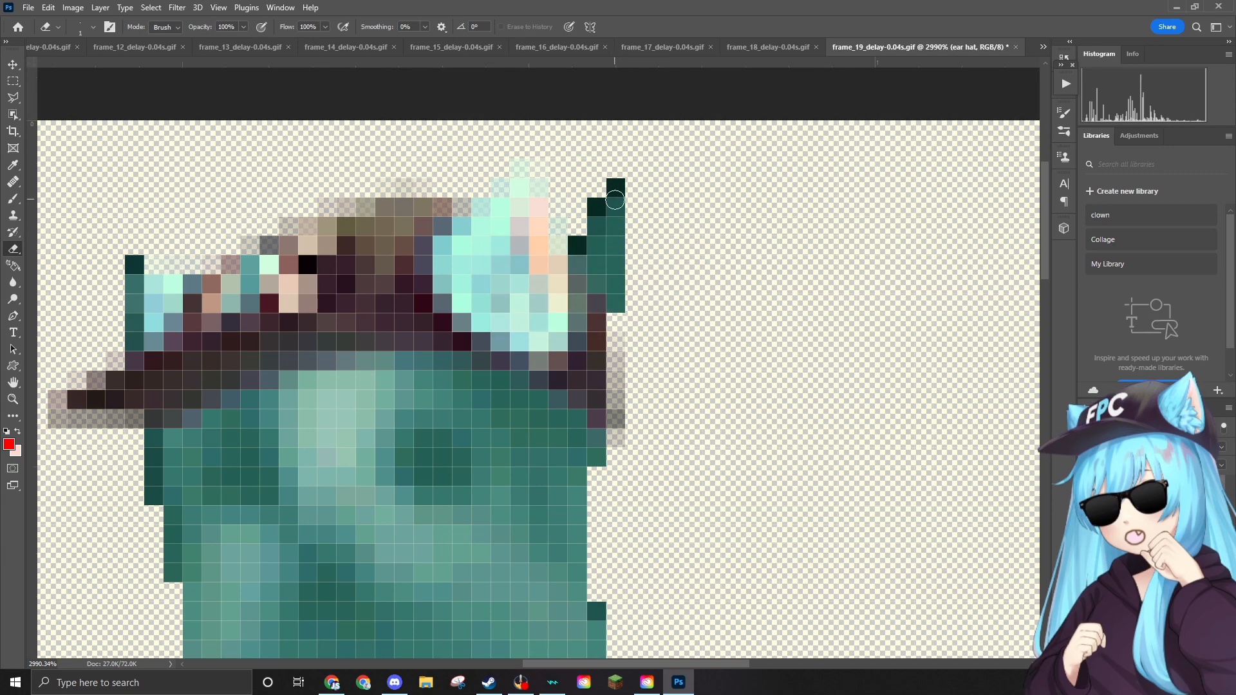
{"action": "scroll", "coordinate": [601, 211], "scroll_direction": "up", "scroll_amount": 2}
{"action": "left_click", "coordinate": [1146, 512]}
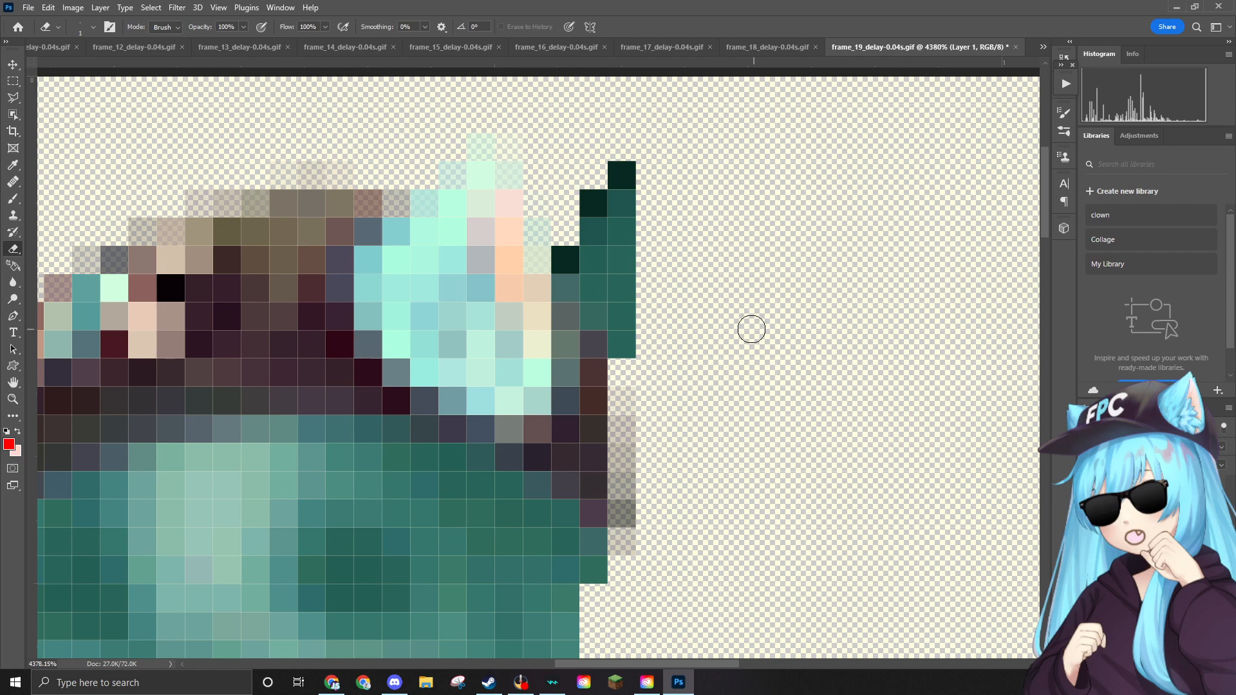
{"action": "mouse_move", "coordinate": [636, 328]}
{"action": "left_mouse_down"}
{"action": "mouse_move", "coordinate": [622, 299]}
{"action": "mouse_move", "coordinate": [619, 177]}
{"action": "mouse_move", "coordinate": [592, 216]}
{"action": "mouse_move", "coordinate": [600, 259]}
{"action": "left_mouse_up"}
{"action": "mouse_move", "coordinate": [592, 276]}
{"action": "left_mouse_down"}
{"action": "mouse_move", "coordinate": [624, 328]}
{"action": "mouse_move", "coordinate": [578, 283]}
{"action": "mouse_move", "coordinate": [583, 249]}
{"action": "mouse_move", "coordinate": [639, 183]}
{"action": "mouse_move", "coordinate": [629, 196]}
{"action": "mouse_move", "coordinate": [639, 251]}
{"action": "mouse_move", "coordinate": [634, 184]}
{"action": "mouse_move", "coordinate": [619, 186]}
{"action": "mouse_move", "coordinate": [615, 209]}
{"action": "mouse_move", "coordinate": [600, 198]}
{"action": "mouse_move", "coordinate": [619, 282]}
{"action": "mouse_move", "coordinate": [575, 248]}
{"action": "mouse_move", "coordinate": [606, 292]}
{"action": "left_mouse_up"}
{"action": "scroll", "coordinate": [668, 366], "scroll_direction": "down", "scroll_amount": 2}
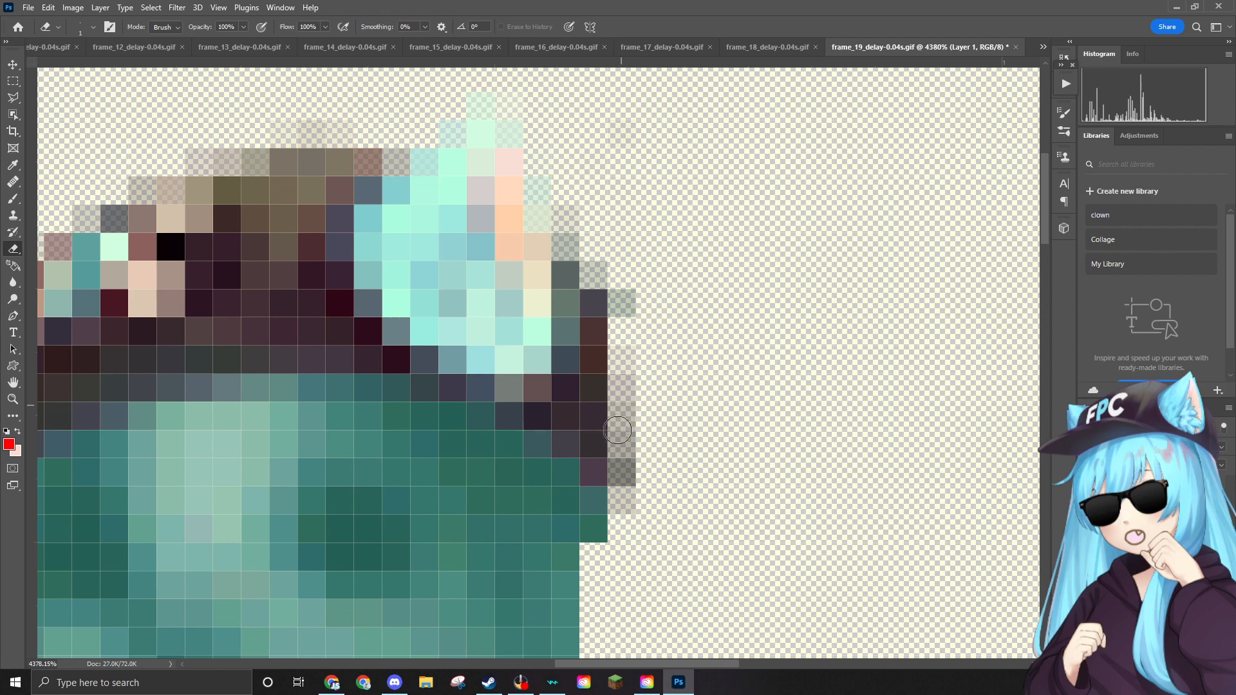
Erase the strip of dark teal ear pixels beside the cap's small ear above the brim.
{"action": "left_click_drag", "start_coordinate": [734, 664], "coordinate": [615, 664]}
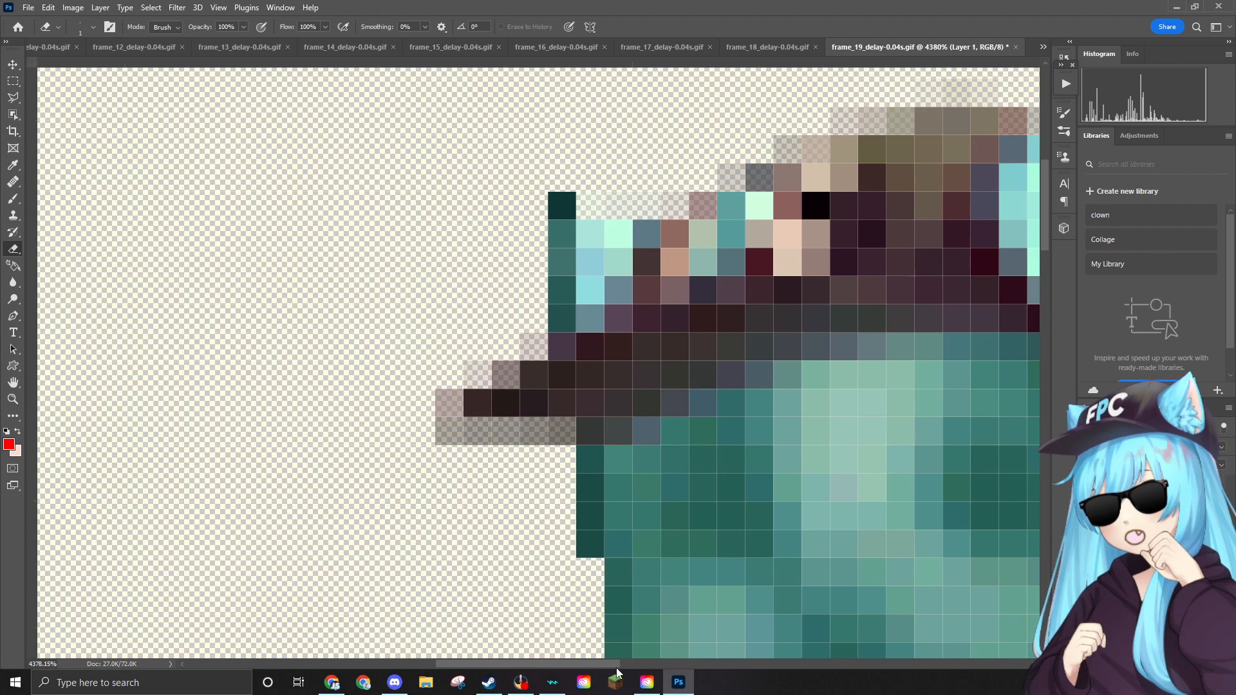
{"action": "mouse_move", "coordinate": [548, 294]}
{"action": "left_mouse_down"}
{"action": "mouse_move", "coordinate": [562, 206]}
{"action": "mouse_move", "coordinate": [561, 254]}
{"action": "mouse_move", "coordinate": [560, 233]}
{"action": "left_mouse_up"}
{"action": "left_click_drag", "start_coordinate": [553, 664], "coordinate": [662, 664]}
Place the transparent sunglasses image over the cat's eyes in frame 19, scaled down to about 2.61%.
{"action": "scroll", "coordinate": [510, 400], "scroll_direction": "down", "scroll_amount": 8}
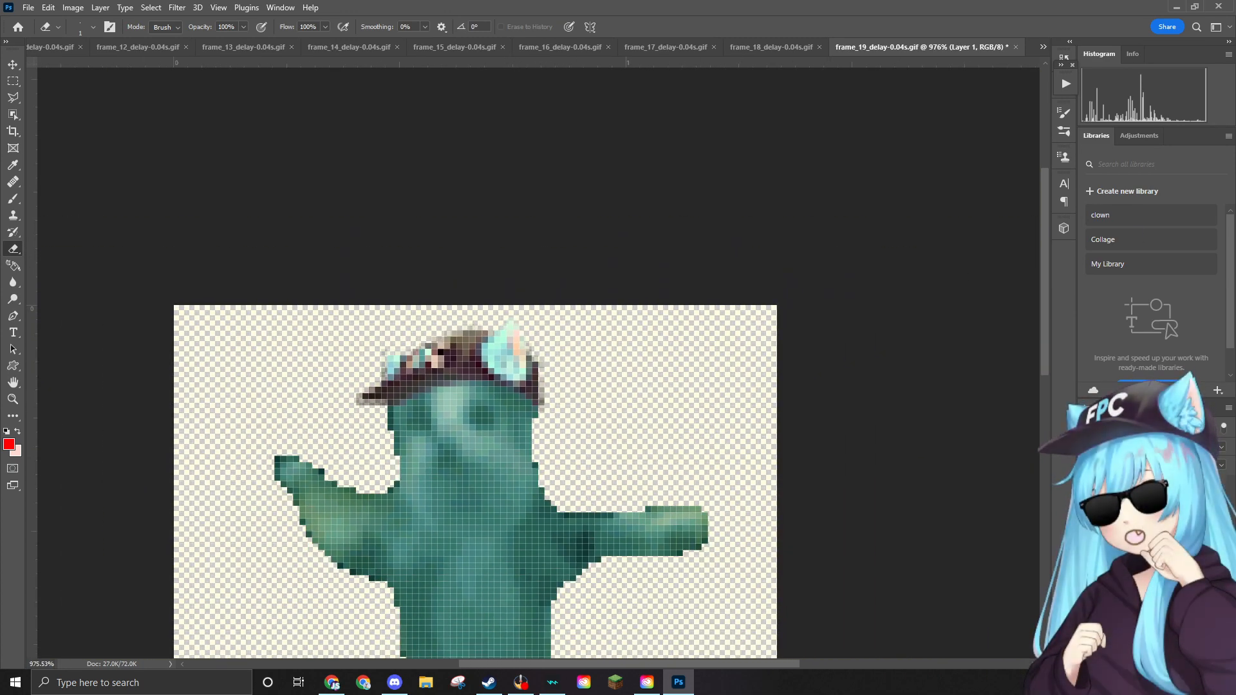
{"action": "left_click_drag", "start_coordinate": [611, 427], "coordinate": [476, 412]}
{"action": "left_click_drag", "start_coordinate": [777, 351], "coordinate": [511, 410]}
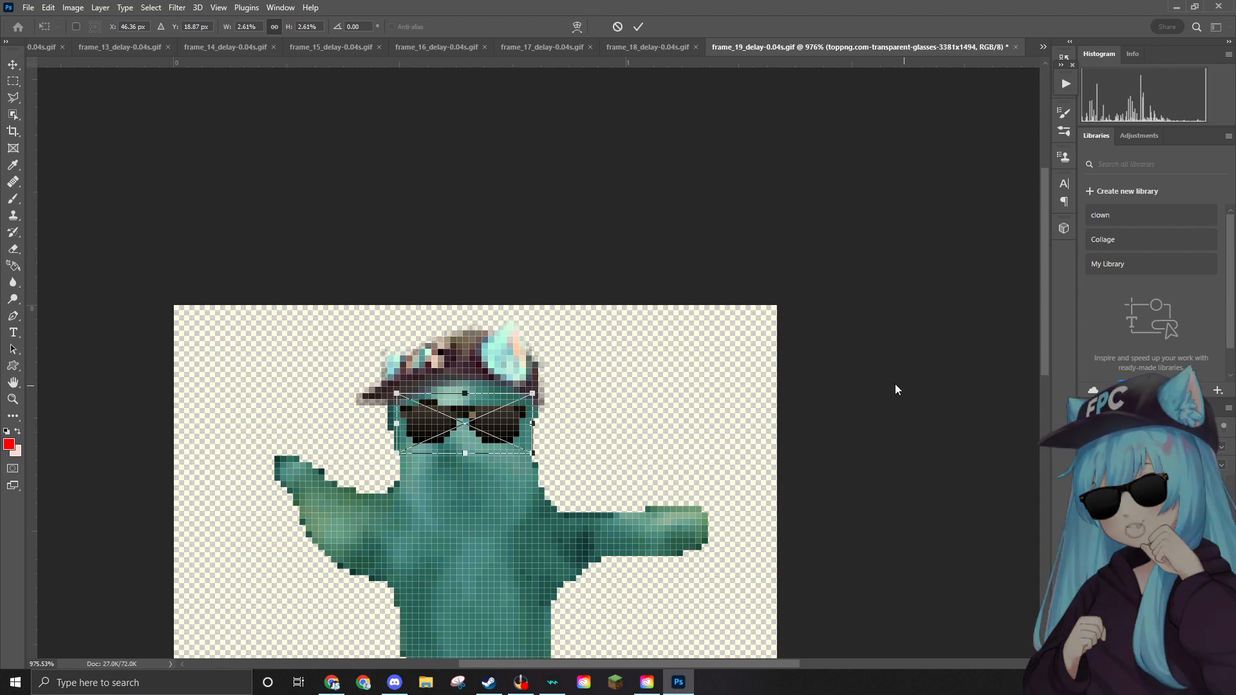
{"action": "key", "text": "Return"}
{"action": "key", "text": "e"}
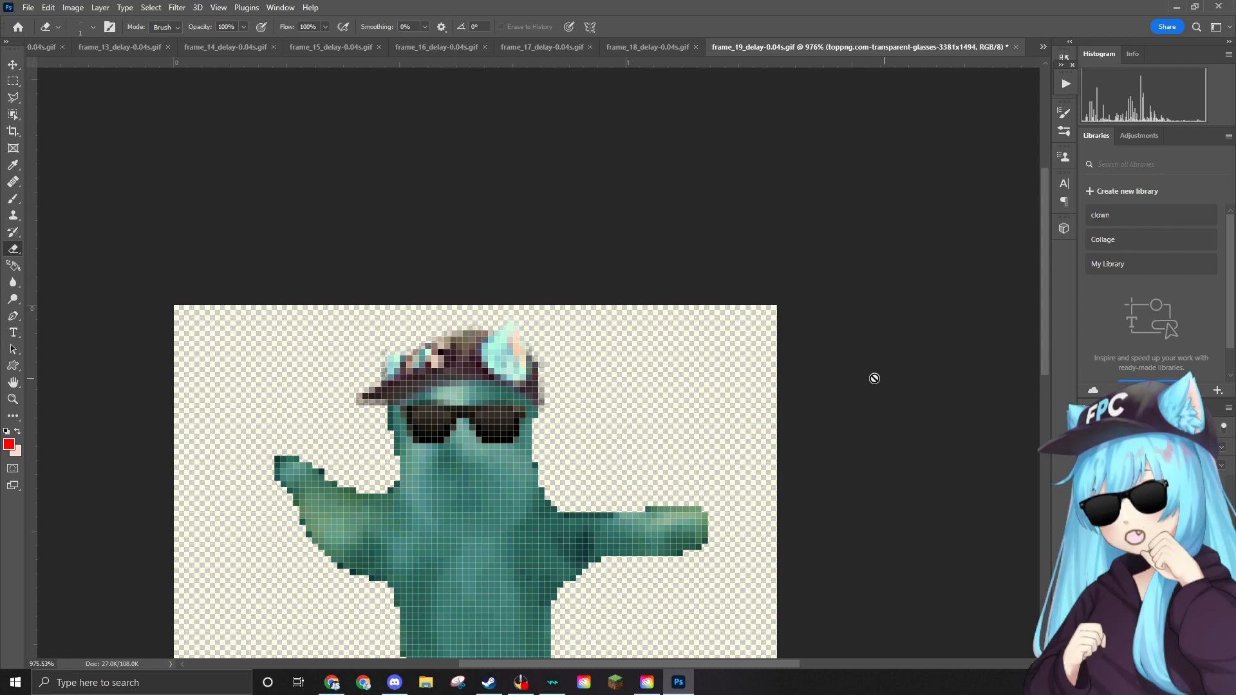
Export frame 19 as the PNG file frame_19_delay-0.04s.png in the Edited folder.
{"action": "scroll", "coordinate": [573, 283], "scroll_direction": "down", "scroll_amount": 3}
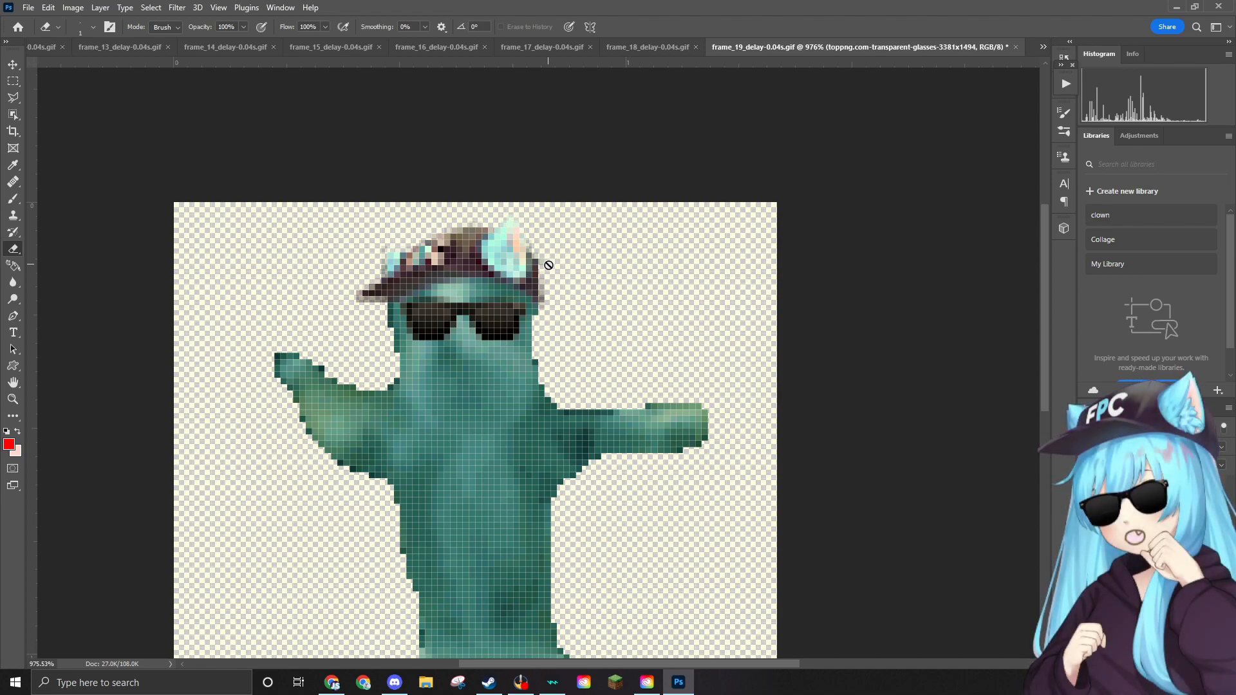
{"action": "scroll", "coordinate": [412, 318], "scroll_direction": "down", "scroll_amount": 2}
{"action": "scroll", "coordinate": [412, 353], "scroll_direction": "down", "scroll_amount": 1}
{"action": "scroll", "coordinate": [417, 357], "scroll_direction": "up", "scroll_amount": 3}
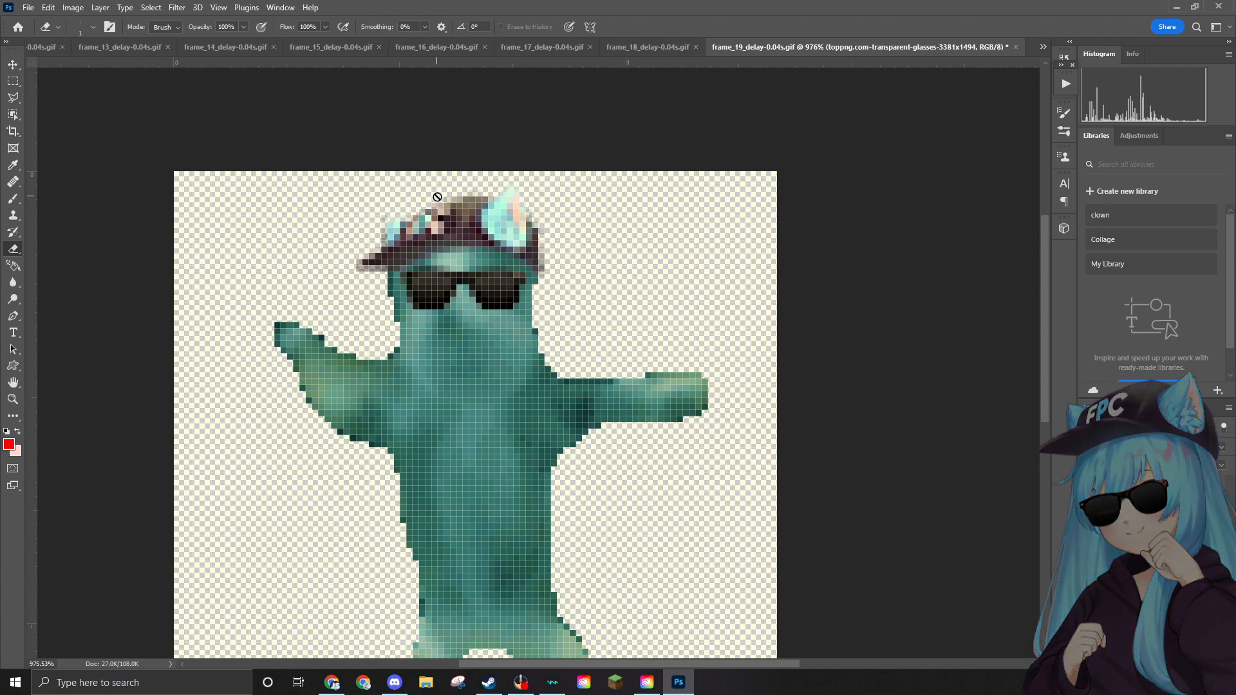
{"action": "left_click", "coordinate": [28, 8]}
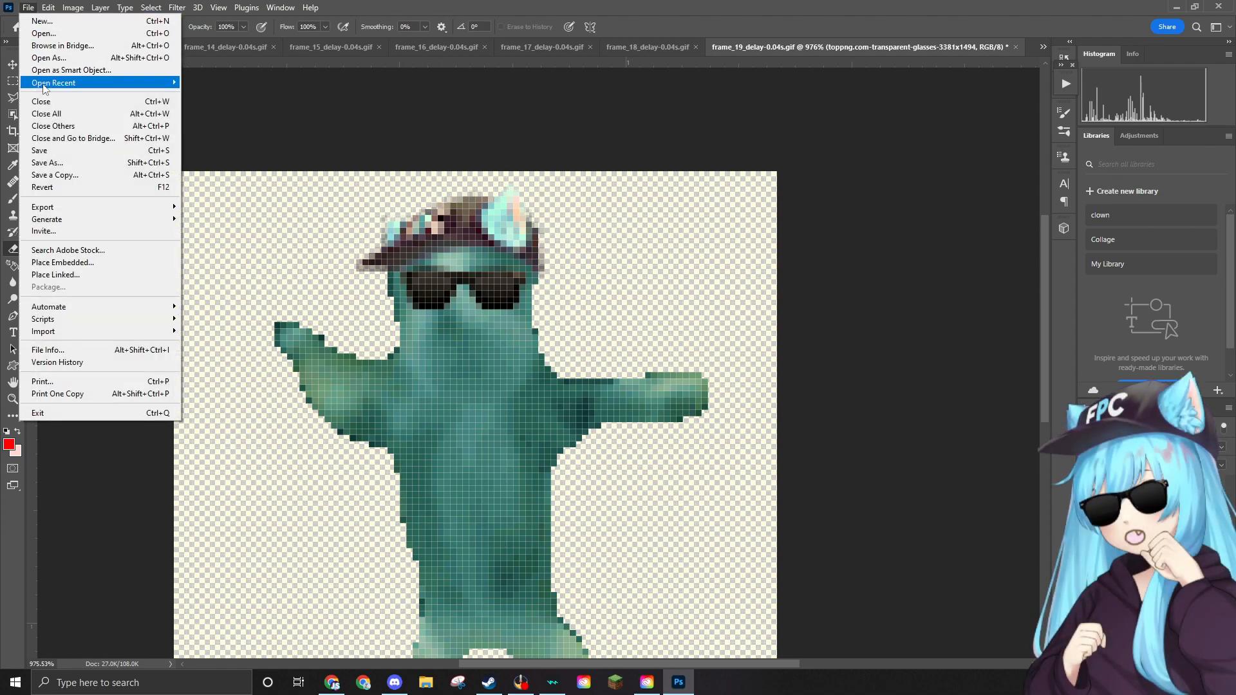
{"action": "mouse_move", "coordinate": [94, 210]}
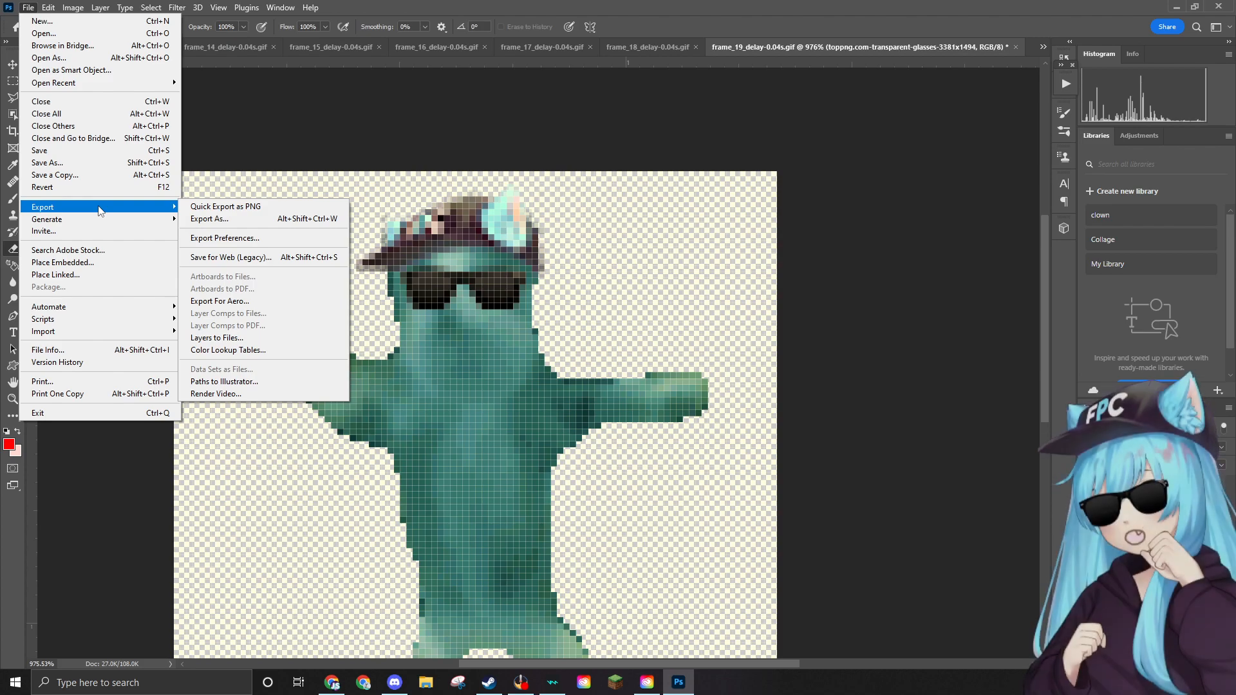
{"action": "left_click", "coordinate": [233, 212]}
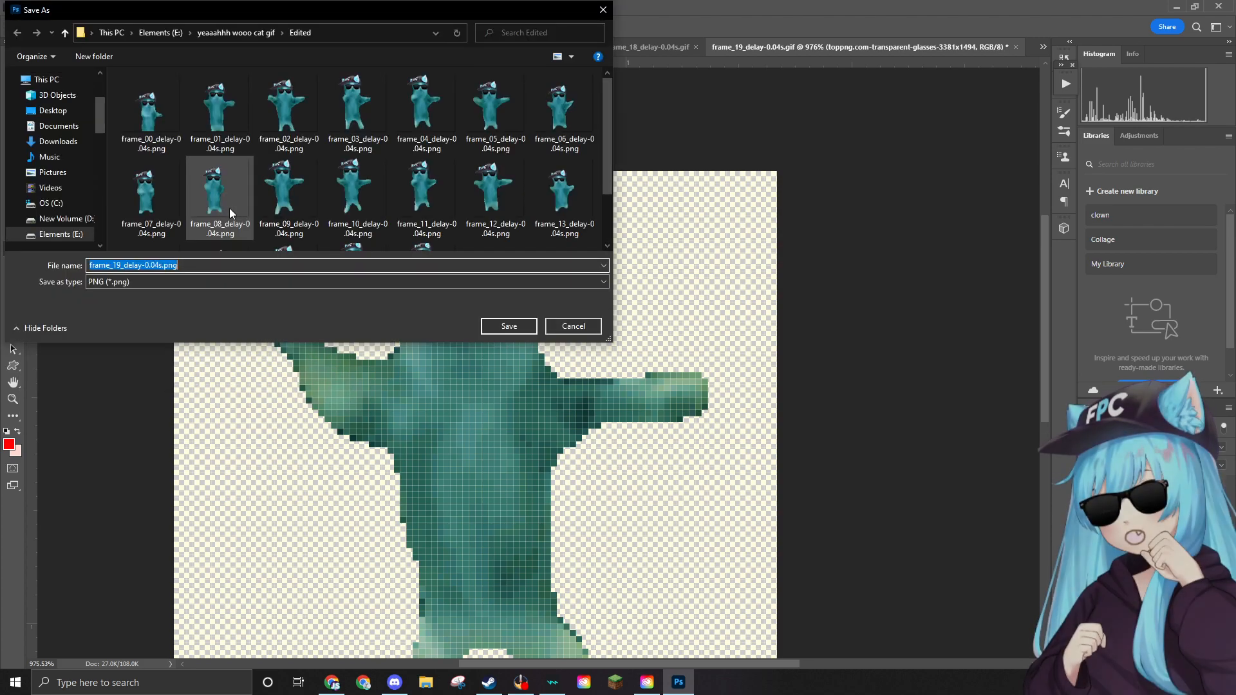
{"action": "left_click", "coordinate": [508, 326]}
{"action": "left_click", "coordinate": [28, 8]}
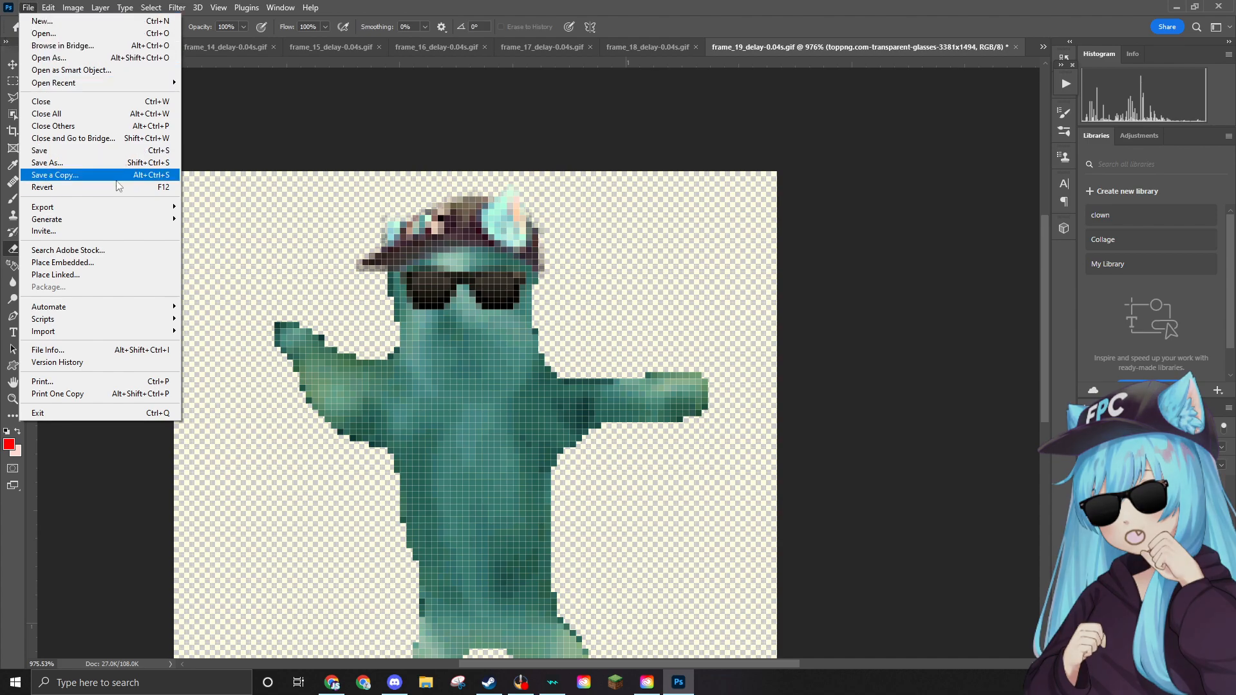
{"action": "mouse_move", "coordinate": [108, 209]}
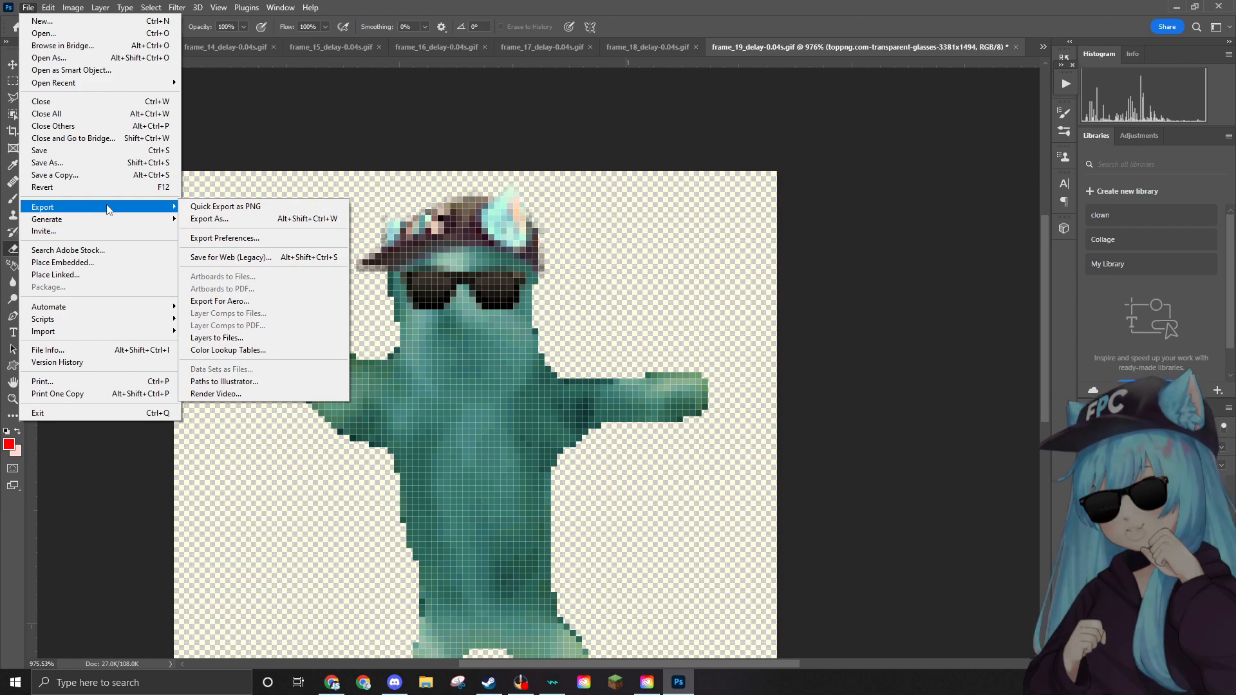
{"action": "left_click", "coordinate": [228, 207]}
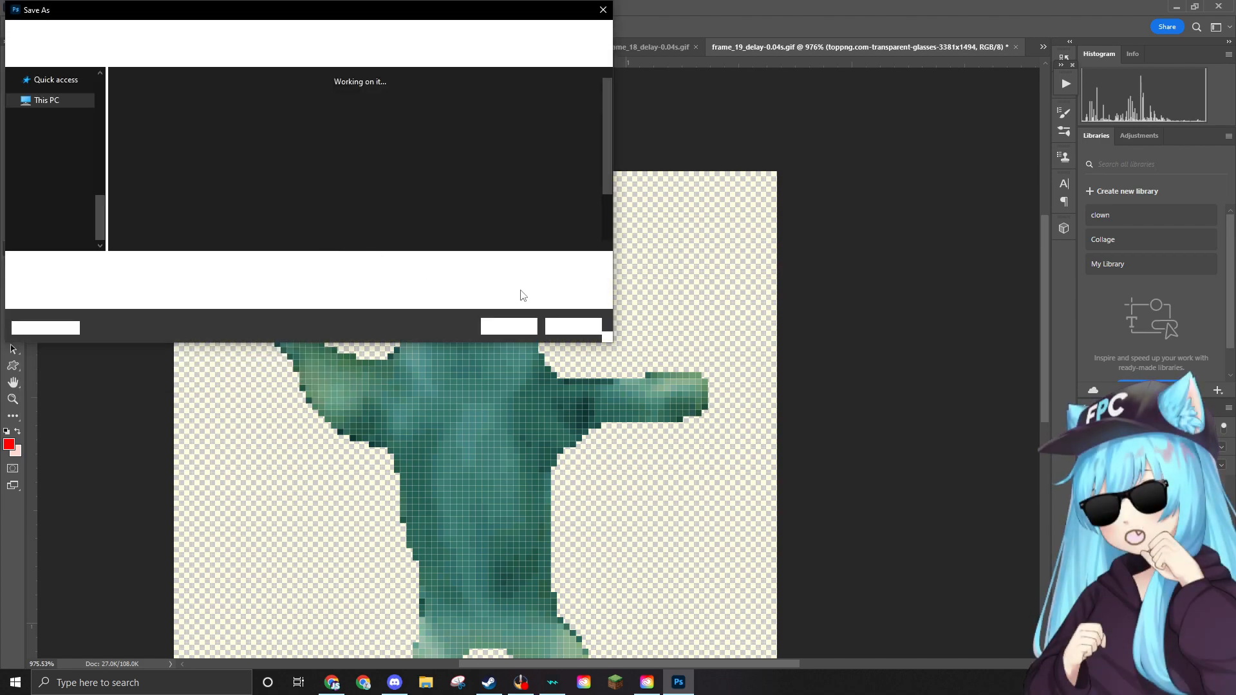
{"action": "left_click", "coordinate": [569, 326]}
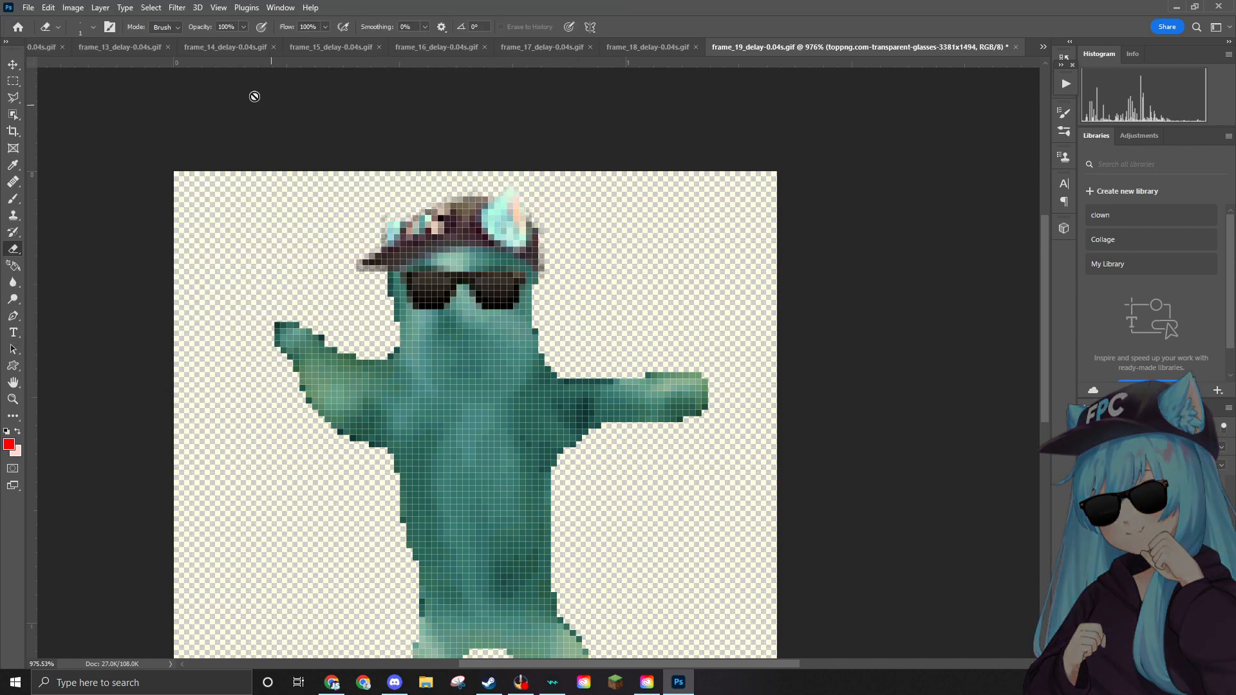
Delete the finished source file frame_19_delay-0.04s.gif from the yeaaahhh wooo cat gif folder while choosing a file to open.
{"action": "left_click", "coordinate": [30, 8]}
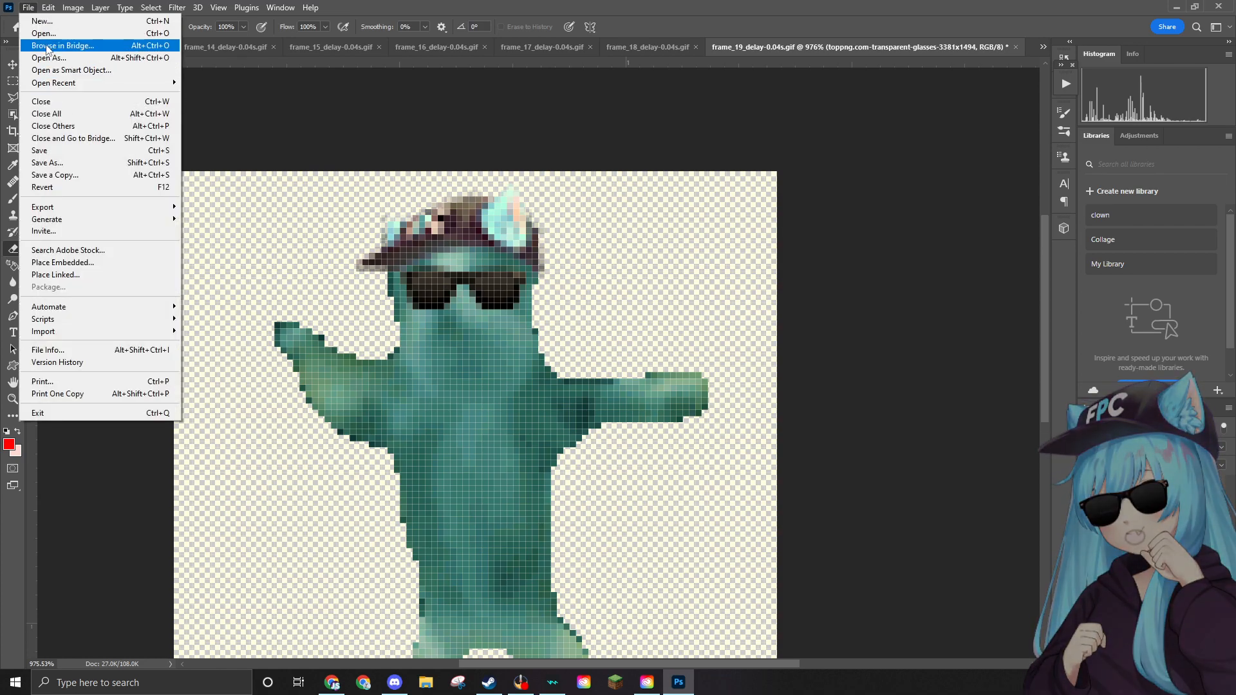
{"action": "left_click", "coordinate": [53, 38]}
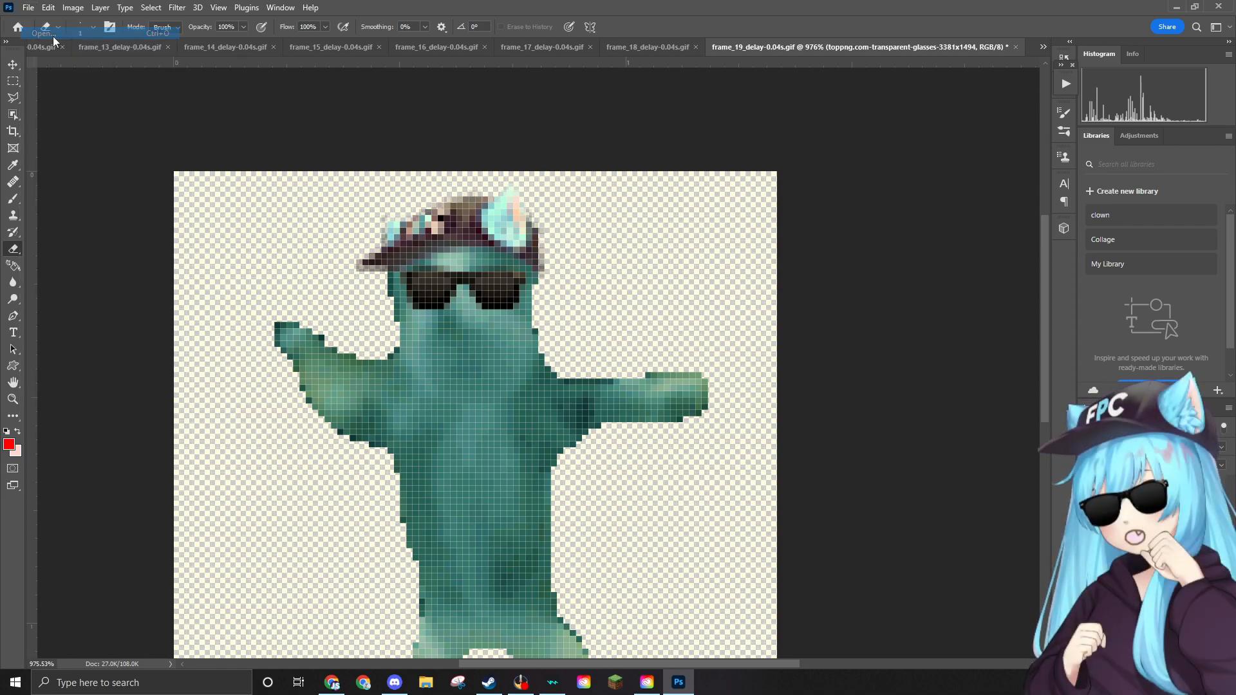
{"action": "scroll", "coordinate": [485, 196], "scroll_direction": "up", "scroll_amount": 5}
{"action": "left_click", "coordinate": [220, 110]}
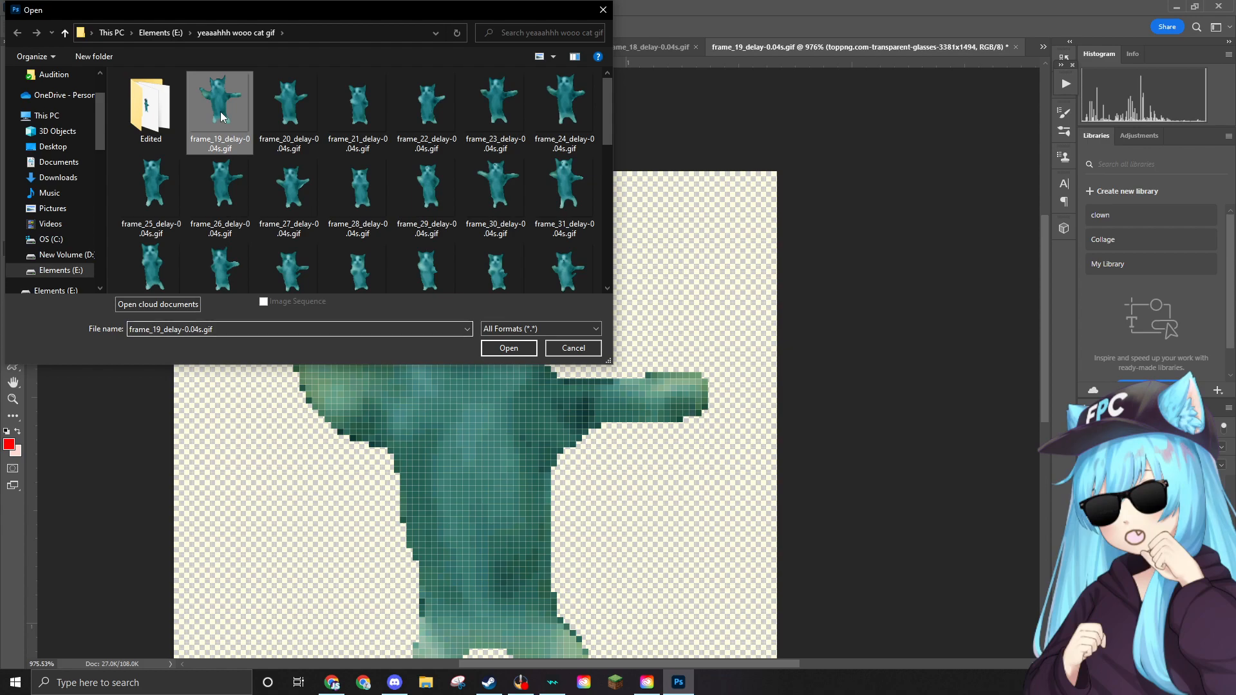
{"action": "key", "text": "Delete"}
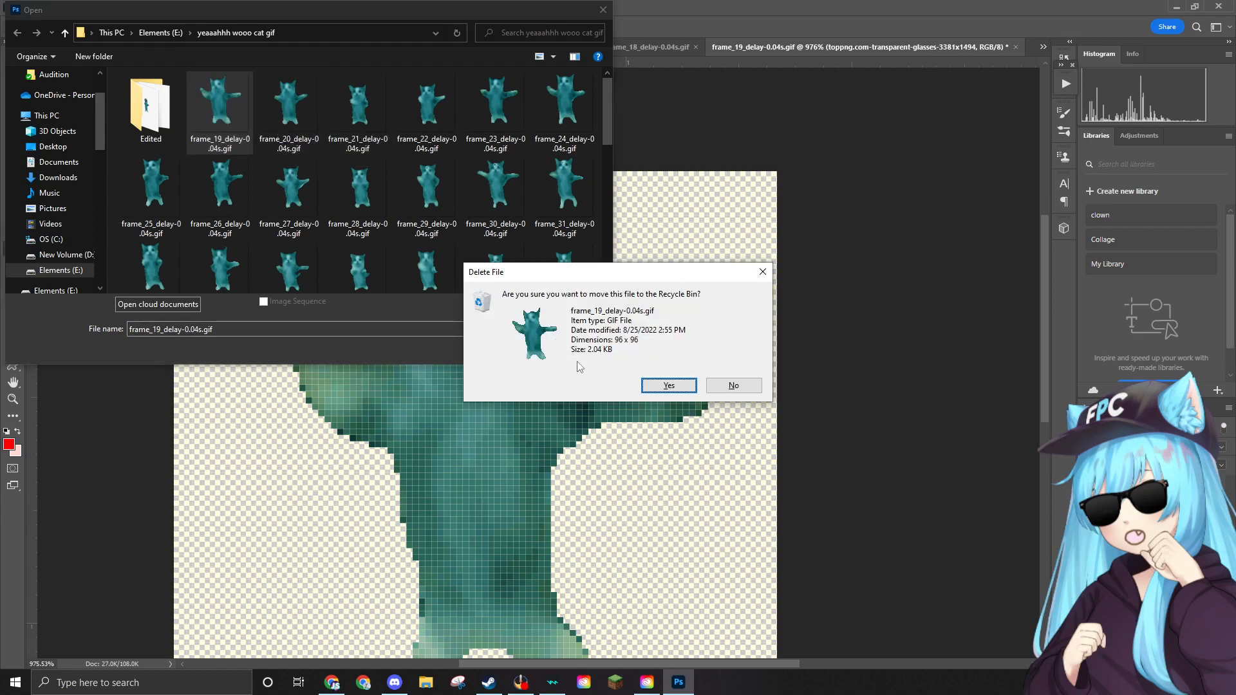
{"action": "left_click", "coordinate": [671, 383]}
Open frame_20_delay-0.04s.gif and convert its color mode to RGB Color.
{"action": "left_click", "coordinate": [220, 106]}
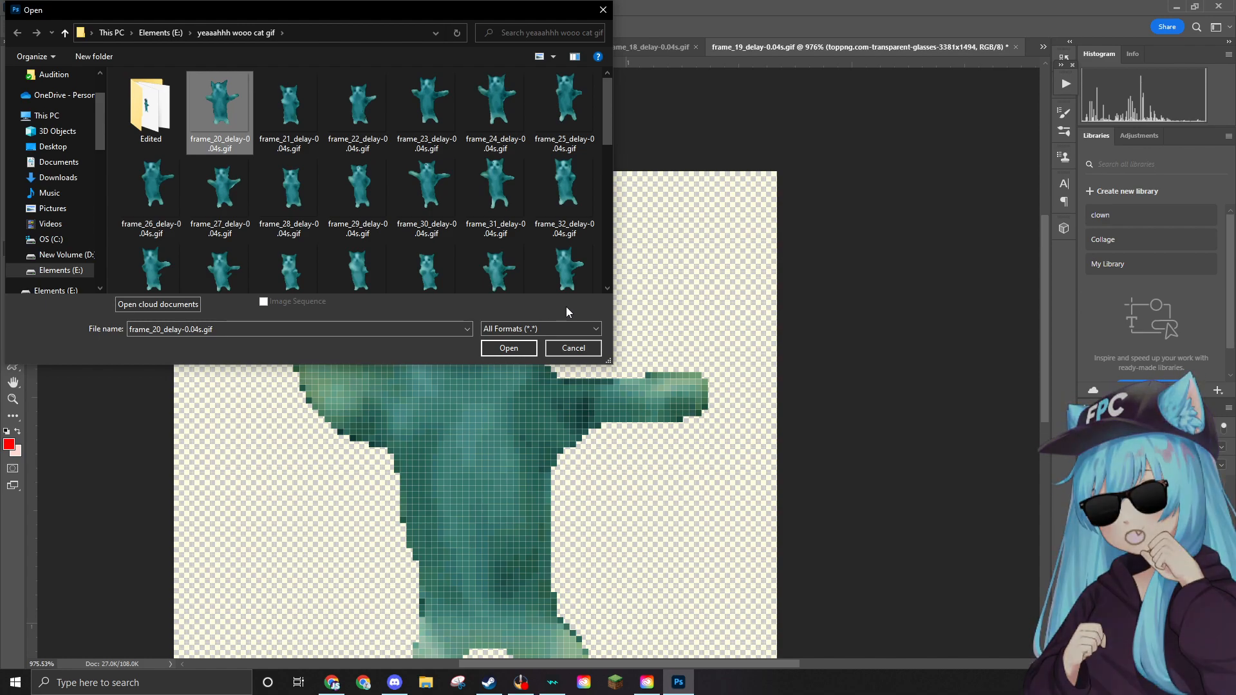
{"action": "left_click", "coordinate": [509, 347]}
{"action": "scroll", "coordinate": [534, 329], "scroll_direction": "up", "scroll_amount": 10}
{"action": "scroll", "coordinate": [552, 320], "scroll_direction": "up", "scroll_amount": 5}
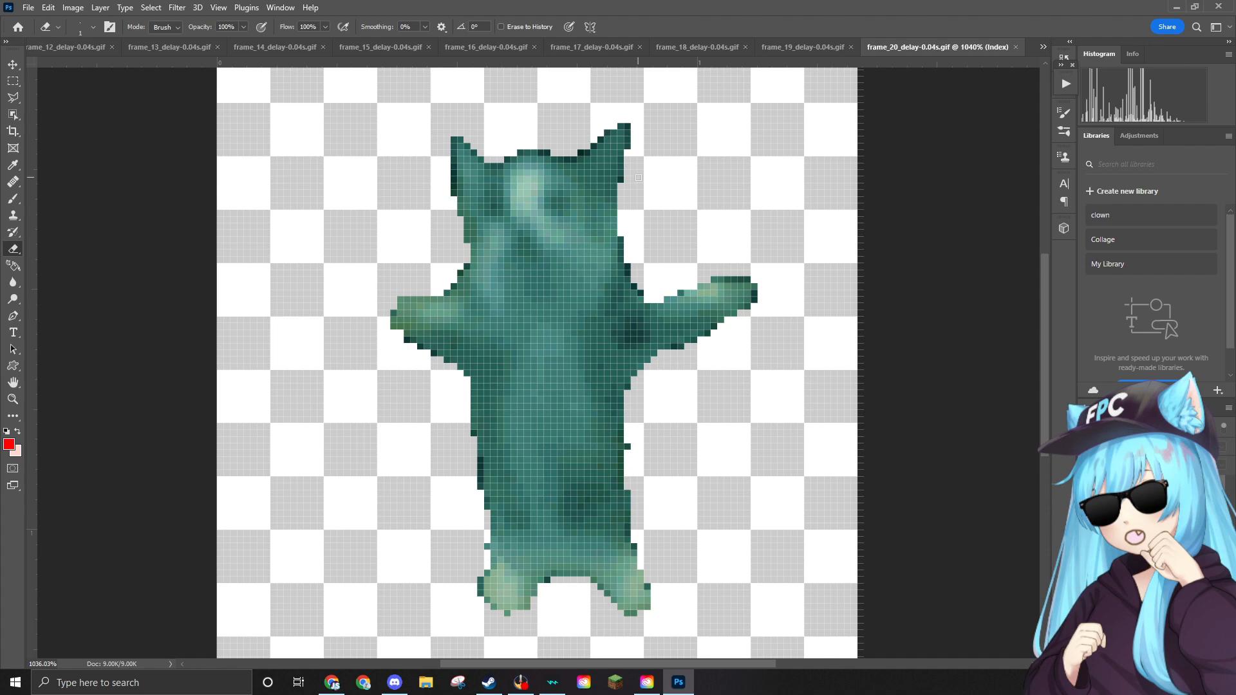
{"action": "left_click", "coordinate": [67, 9]}
{"action": "mouse_move", "coordinate": [128, 21]}
{"action": "left_click", "coordinate": [211, 69]}
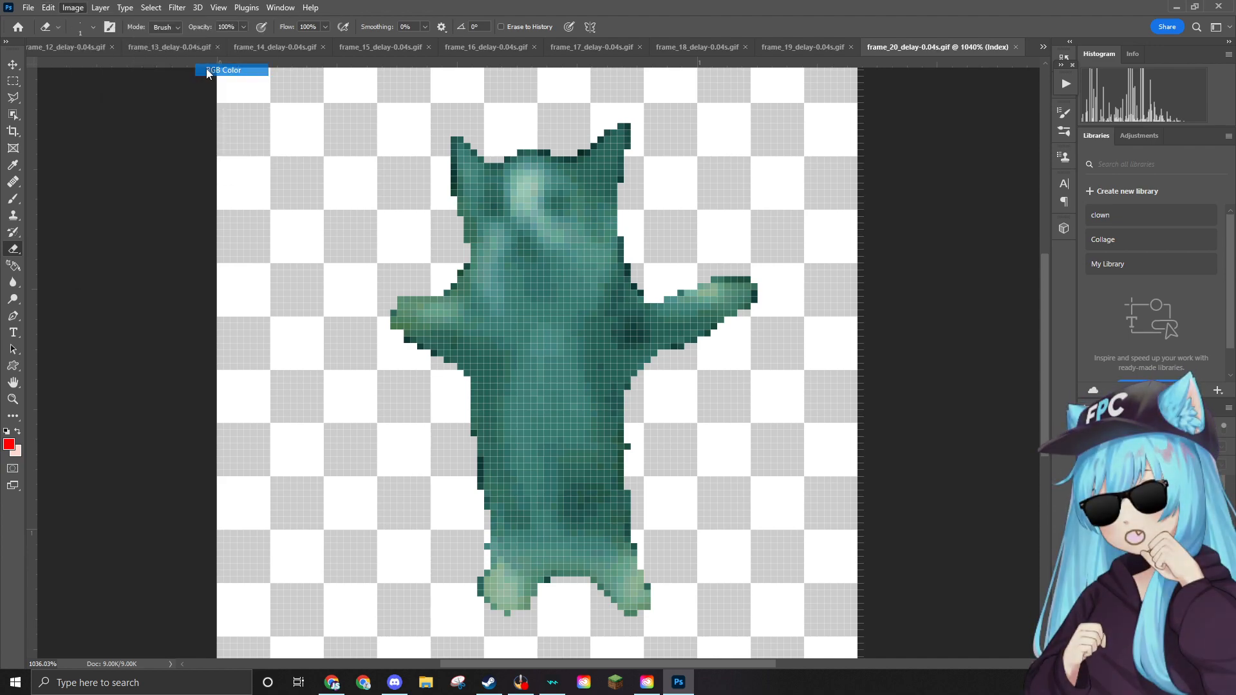
Place the ear hat image on the cat's head in frame 20, scaled down to about 8.77%.
{"action": "scroll", "coordinate": [583, 147], "scroll_direction": "up", "scroll_amount": 1}
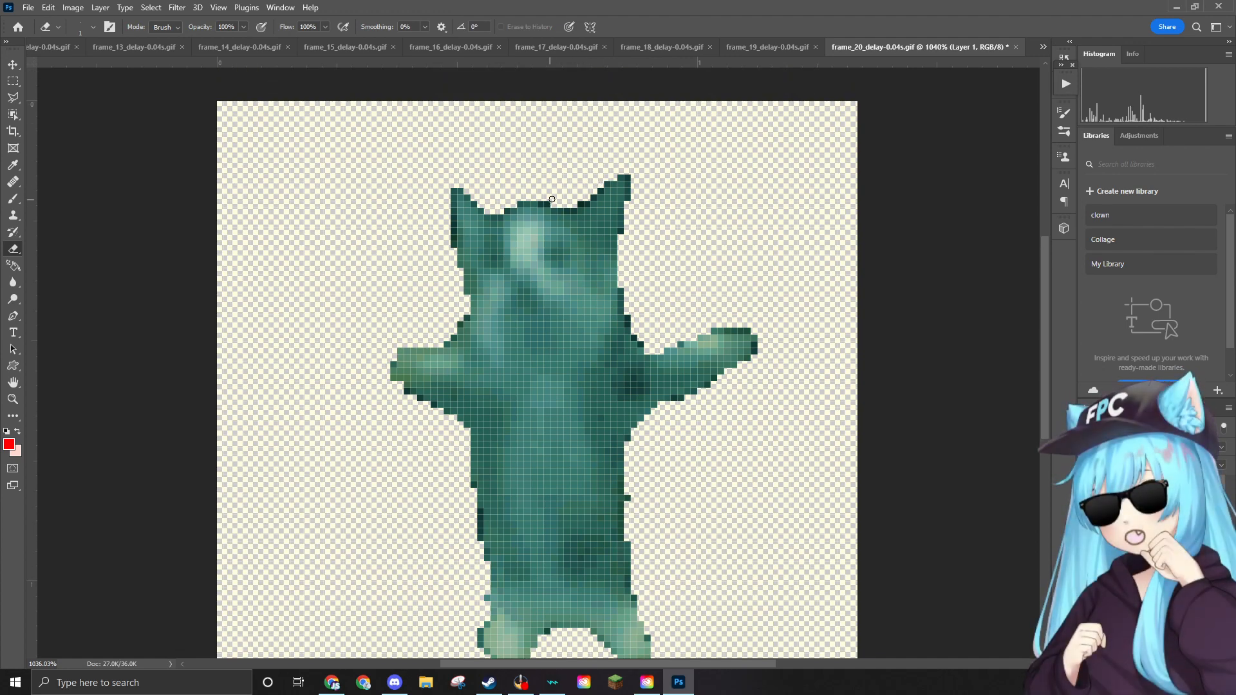
{"action": "left_click_drag", "start_coordinate": [1166, 265], "coordinate": [625, 297]}
{"action": "scroll", "coordinate": [751, 248], "scroll_direction": "up", "scroll_amount": 1}
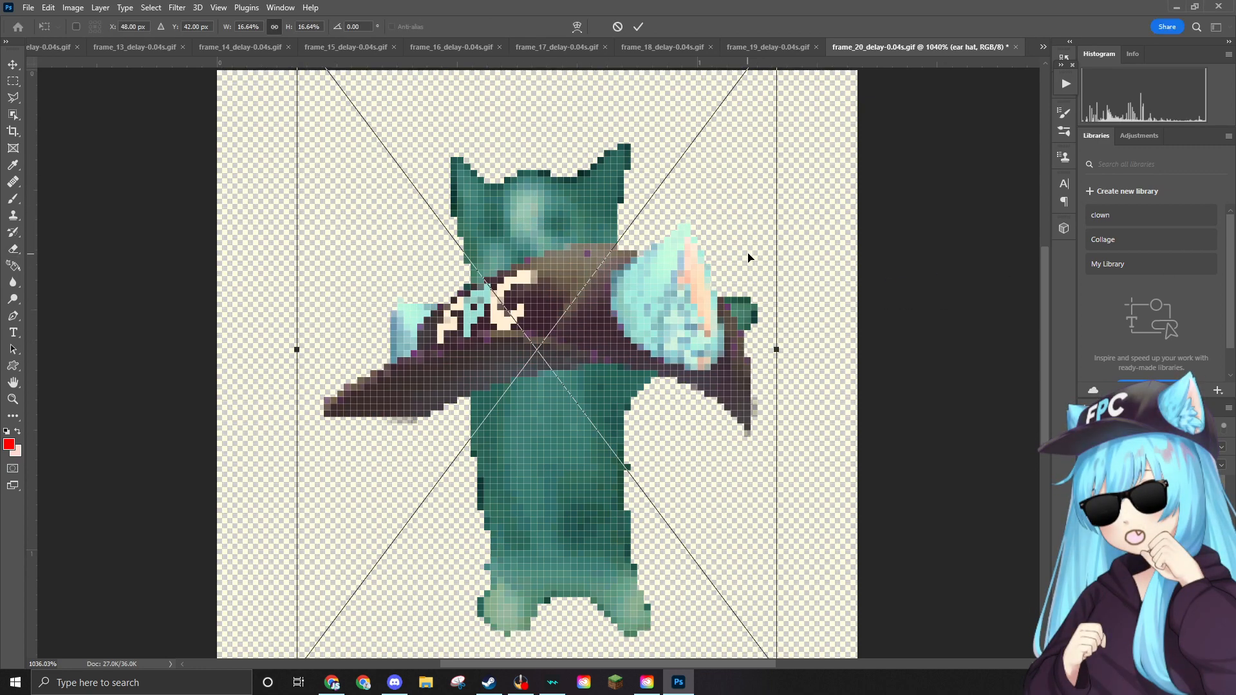
{"action": "scroll", "coordinate": [731, 254], "scroll_direction": "down", "scroll_amount": 3}
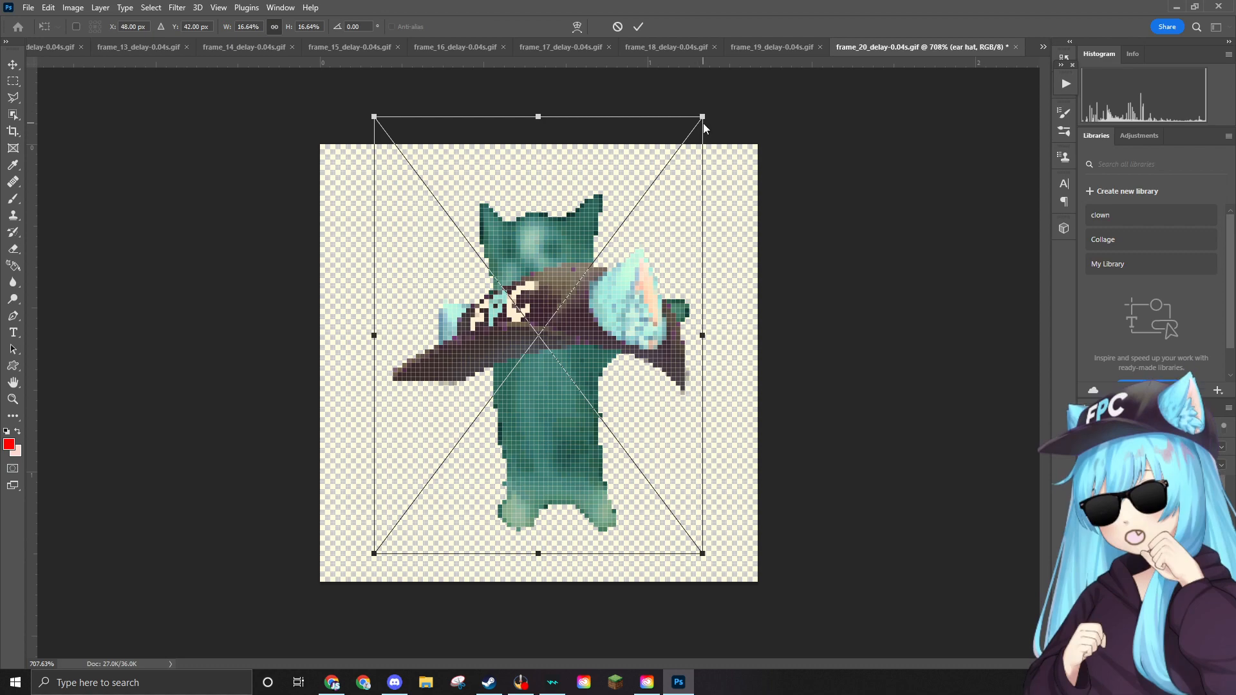
{"action": "left_click_drag", "start_coordinate": [703, 118], "coordinate": [564, 173]}
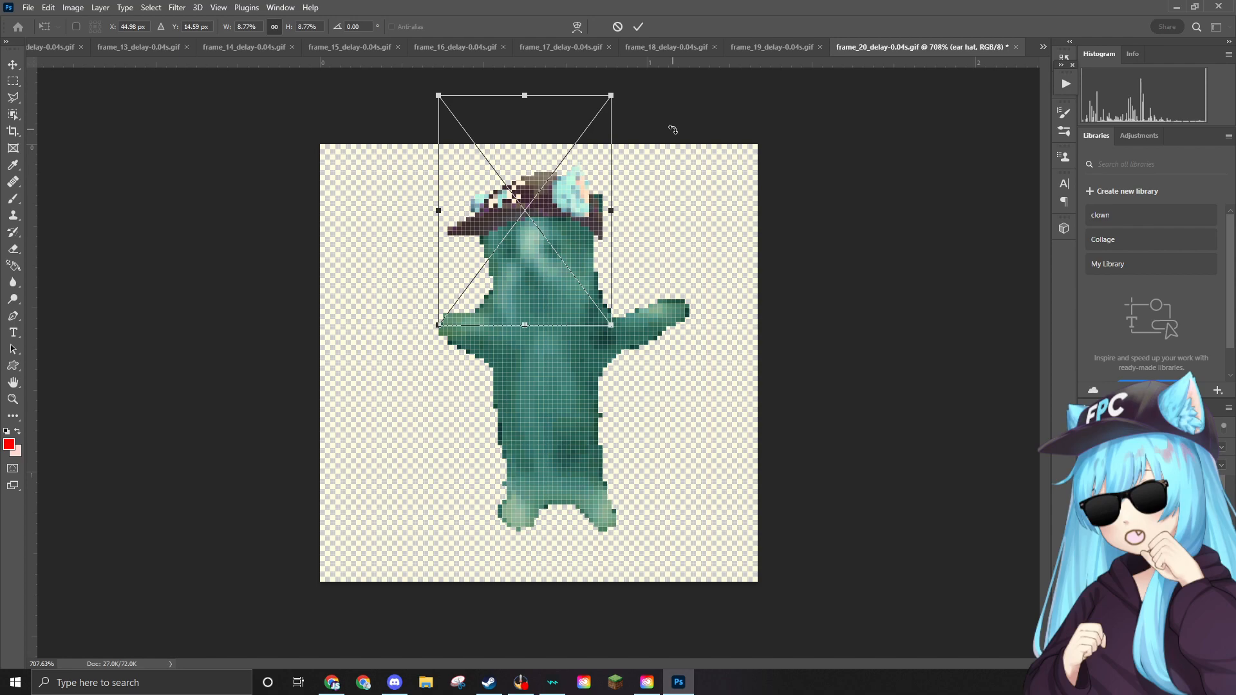
{"action": "key", "text": "Return"}
Erase the cat's own dark teal ear sticking out behind the cap's large ear in frame 20, working on Layer 1.
{"action": "scroll", "coordinate": [681, 206], "scroll_direction": "up", "scroll_amount": 8}
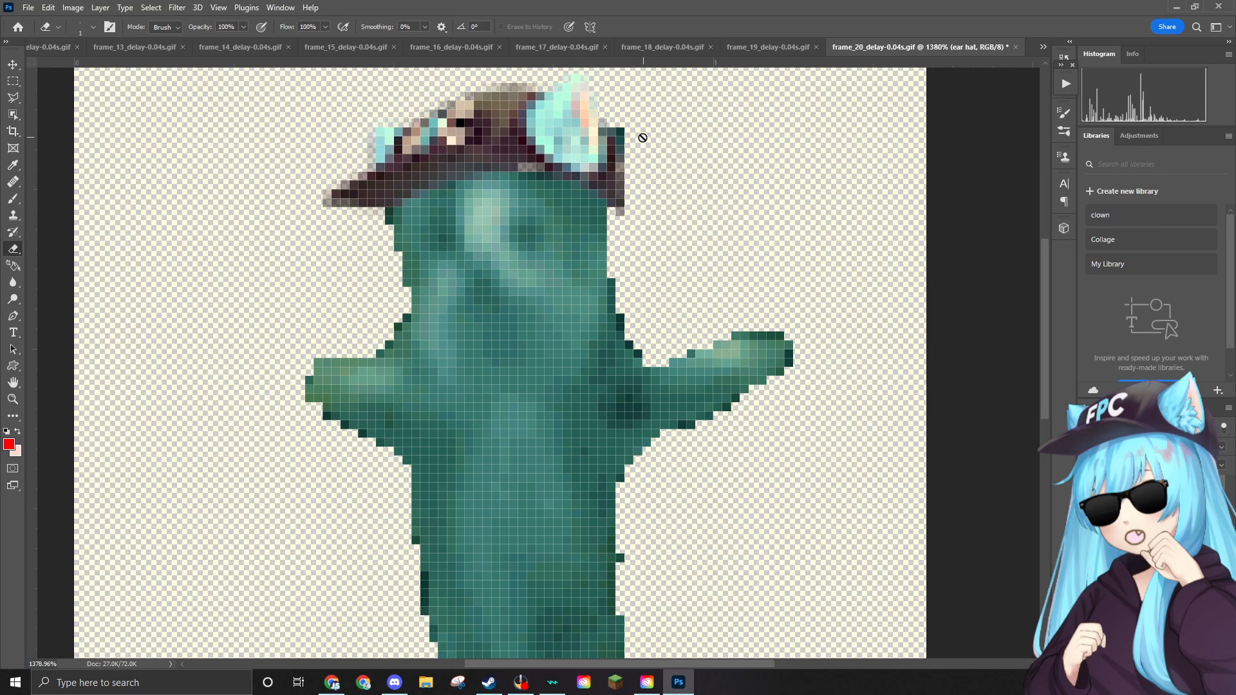
{"action": "scroll", "coordinate": [628, 138], "scroll_direction": "up", "scroll_amount": 3}
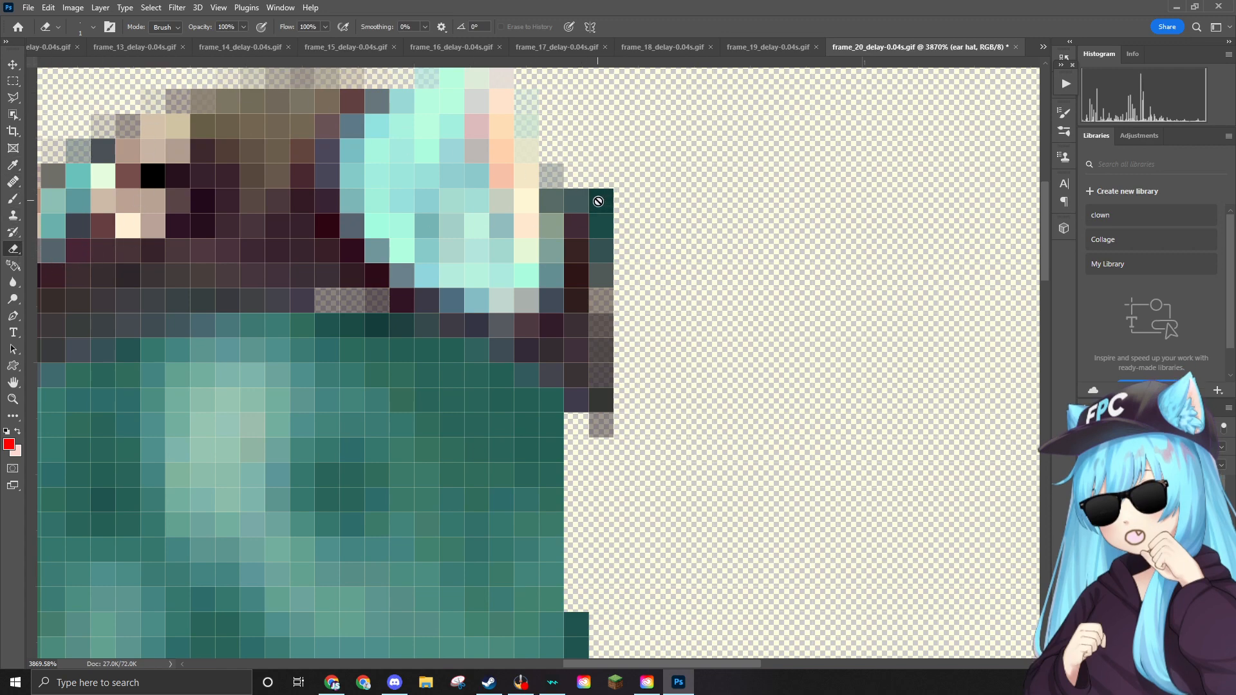
{"action": "left_click", "coordinate": [628, 225]}
{"action": "left_click", "coordinate": [605, 263]}
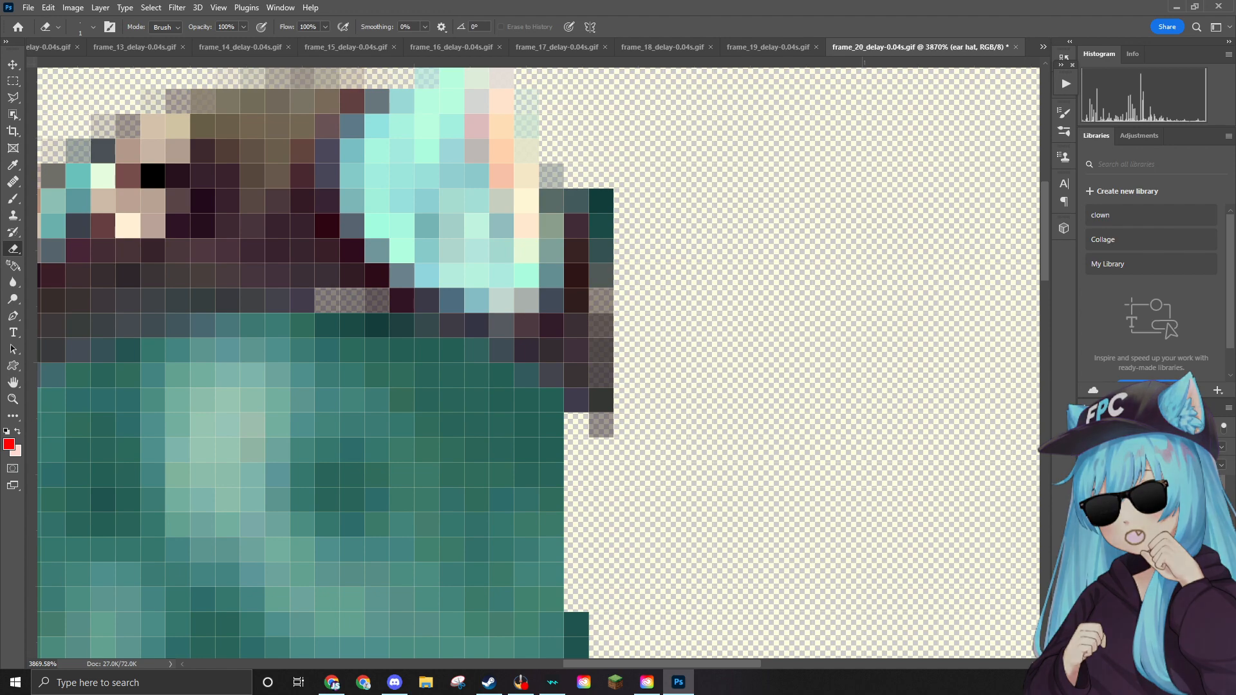
{"action": "mouse_move", "coordinate": [618, 248]}
{"action": "left_mouse_down"}
{"action": "mouse_move", "coordinate": [604, 208]}
{"action": "mouse_move", "coordinate": [557, 200]}
{"action": "mouse_move", "coordinate": [610, 228]}
{"action": "mouse_move", "coordinate": [614, 257]}
{"action": "mouse_move", "coordinate": [600, 213]}
{"action": "mouse_move", "coordinate": [578, 201]}
{"action": "left_mouse_up"}
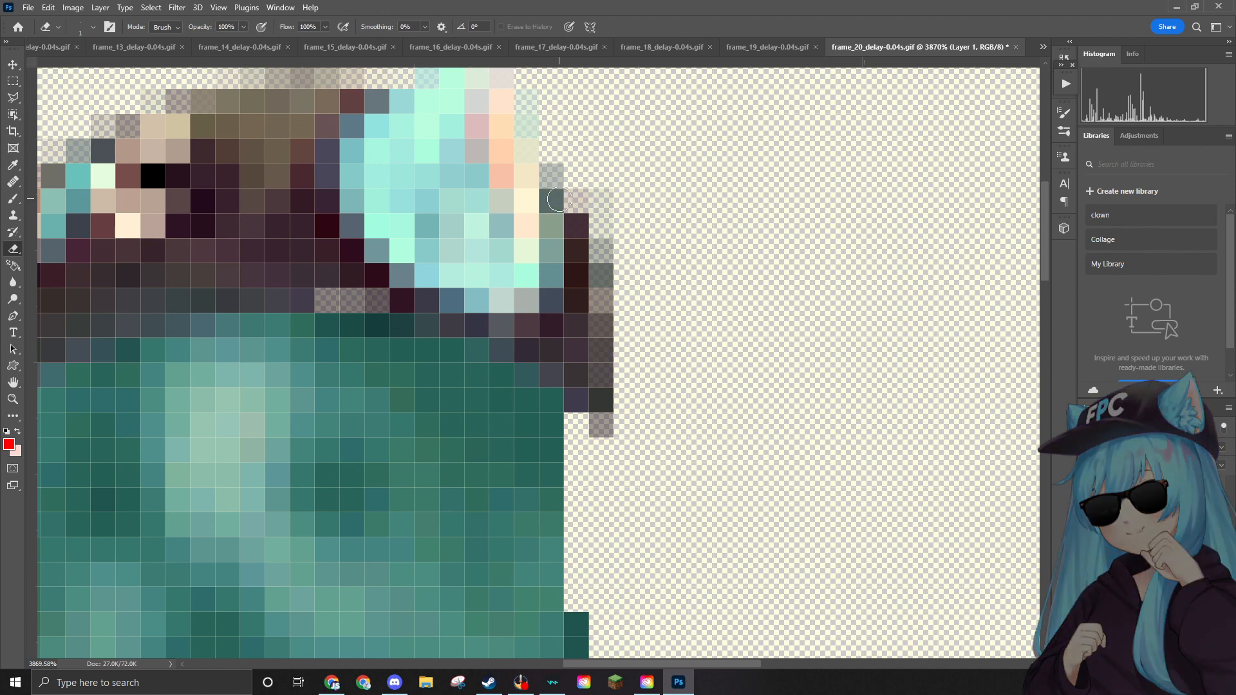
Place the transparent sunglasses image over the cat's eyes in frame 20, scaled down to fit the face.
{"action": "scroll", "coordinate": [555, 199], "scroll_direction": "down", "scroll_amount": 5}
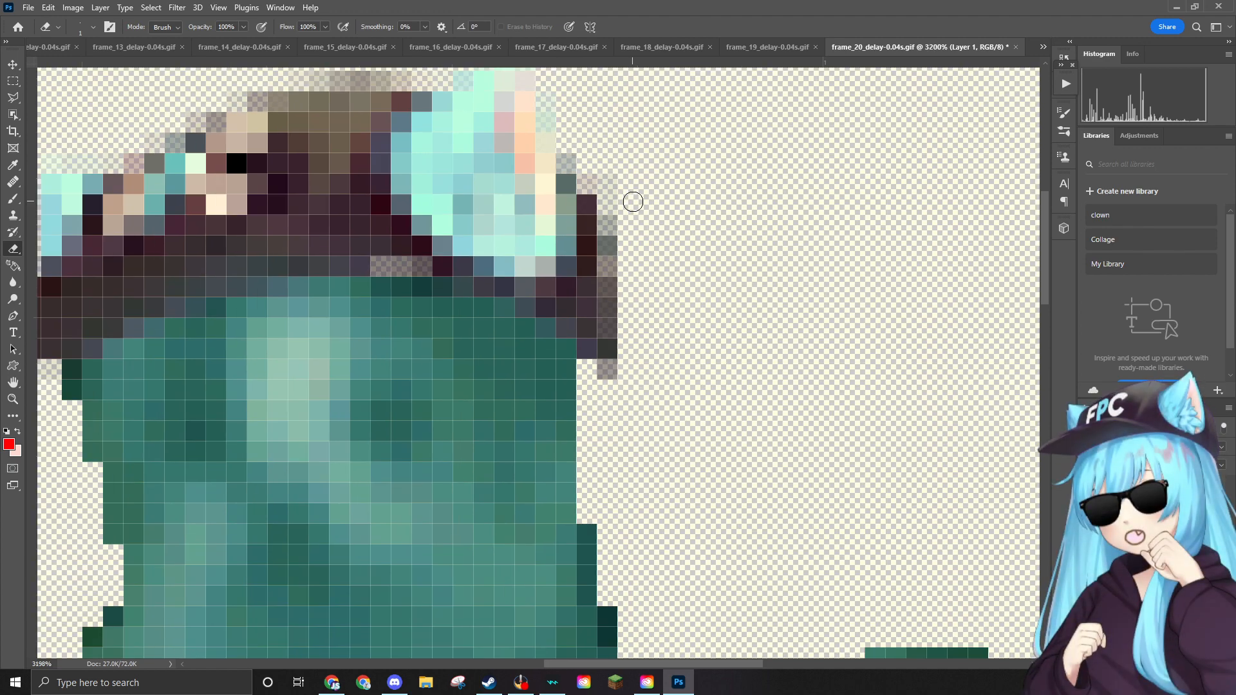
{"action": "scroll", "coordinate": [622, 204], "scroll_direction": "down", "scroll_amount": 2}
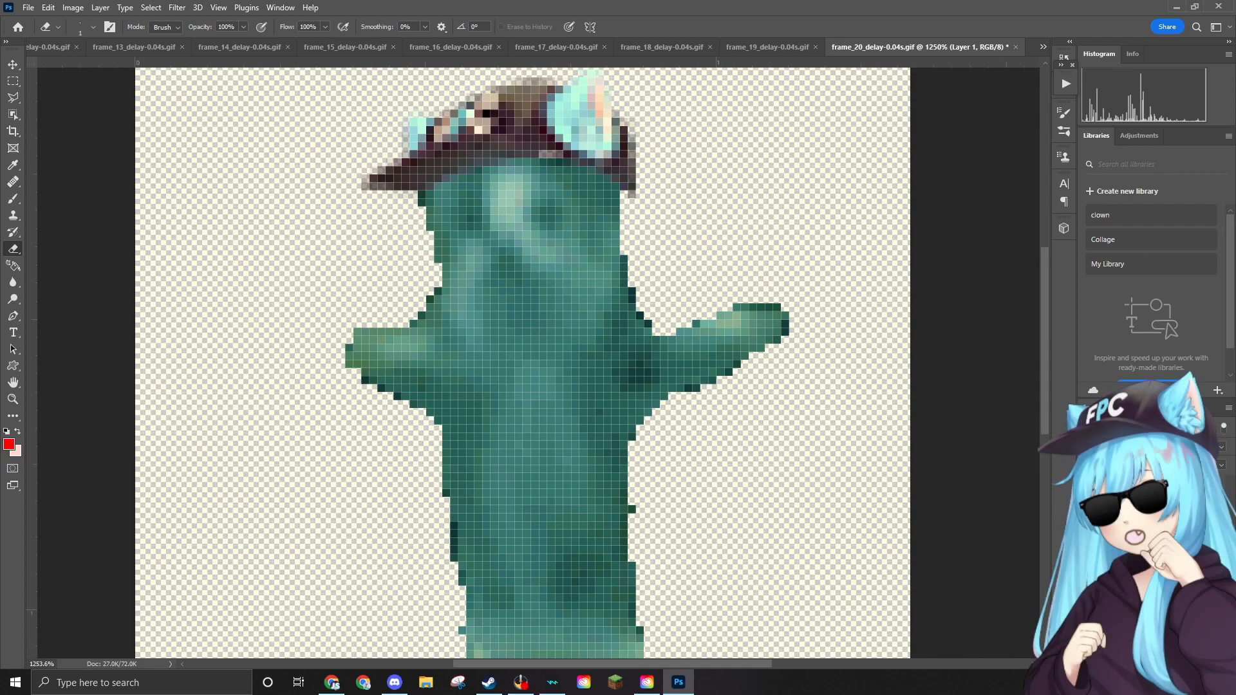
{"action": "left_click_drag", "start_coordinate": [661, 275], "coordinate": [573, 215]}
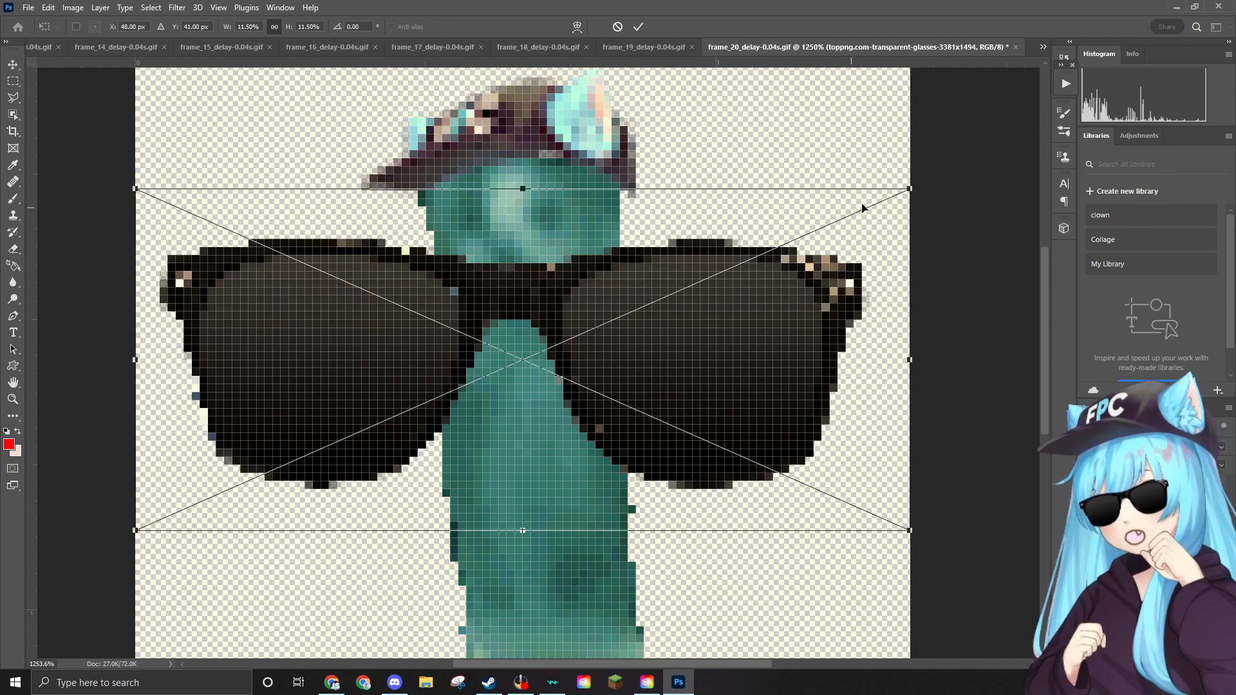
{"action": "left_click_drag", "start_coordinate": [907, 190], "coordinate": [455, 386]}
{"action": "left_click_drag", "start_coordinate": [389, 435], "coordinate": [598, 237]}
{"action": "left_click_drag", "start_coordinate": [682, 188], "coordinate": [558, 260]}
{"action": "mouse_move", "coordinate": [528, 267]}
{"action": "left_mouse_down"}
{"action": "mouse_move", "coordinate": [628, 185]}
{"action": "mouse_move", "coordinate": [587, 210]}
{"action": "left_mouse_up"}
{"action": "key", "text": "Return"}
{"action": "key", "text": "e"}
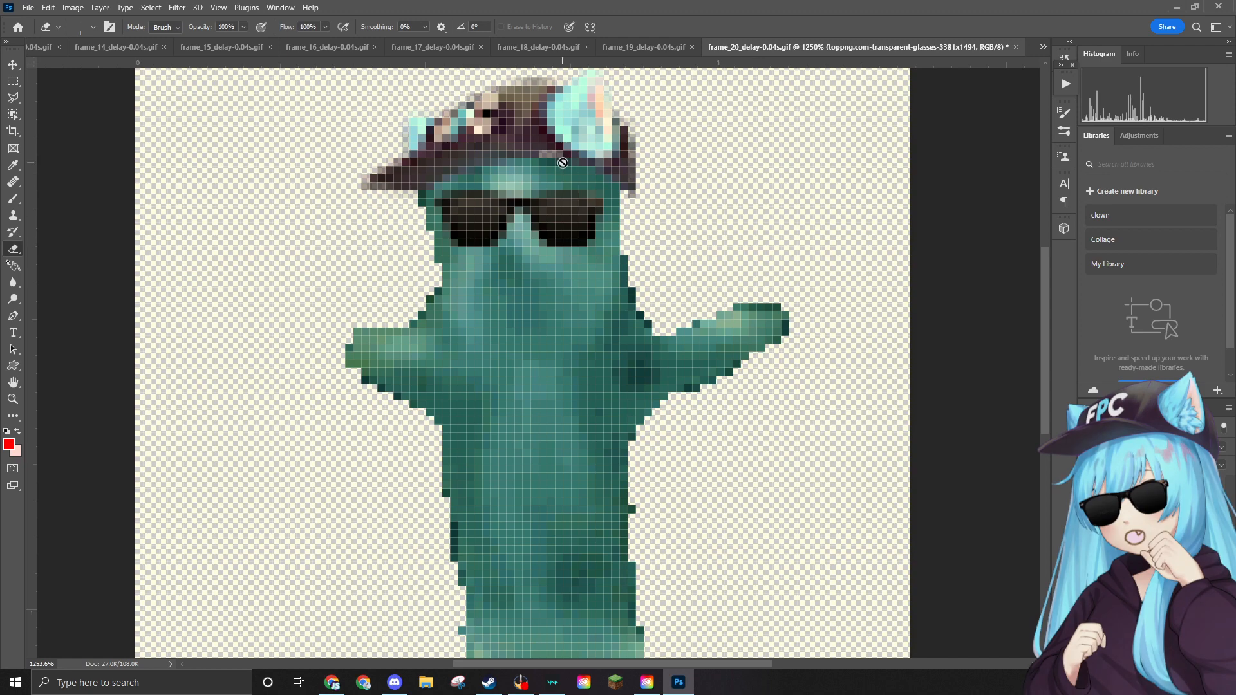
Export frame 20 as the PNG file frame_20_delay-0.04s.png in the Edited folder.
{"action": "left_click", "coordinate": [28, 8]}
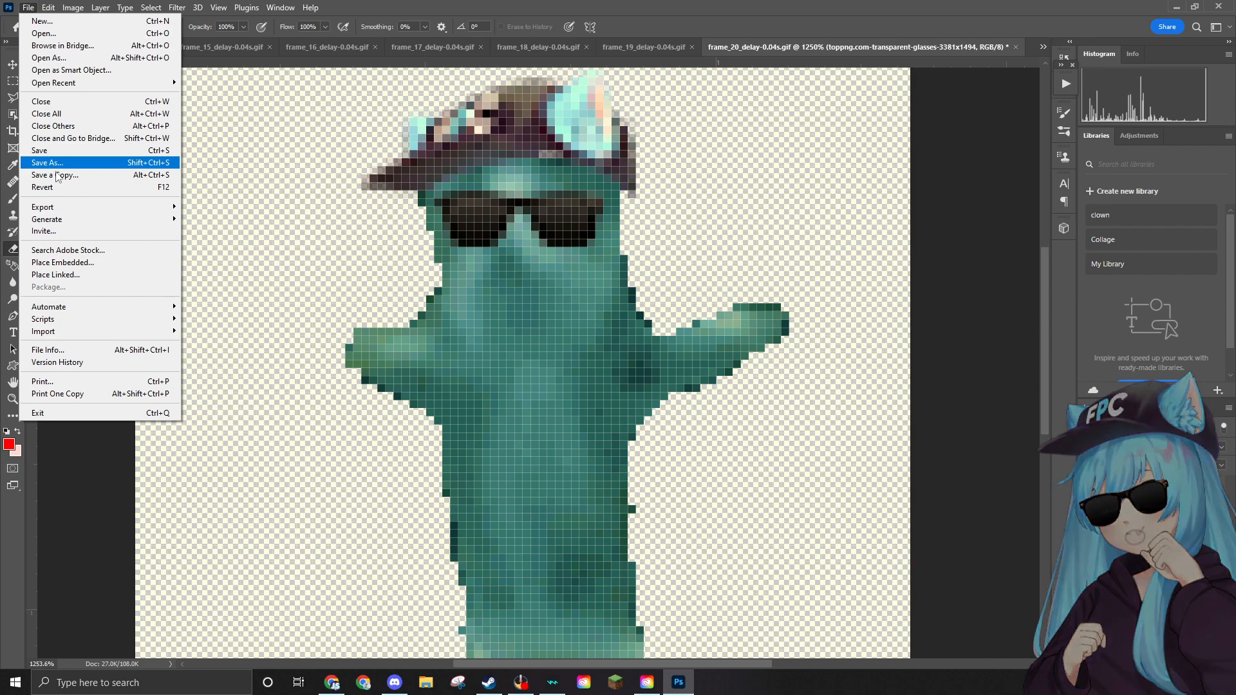
{"action": "mouse_move", "coordinate": [61, 207]}
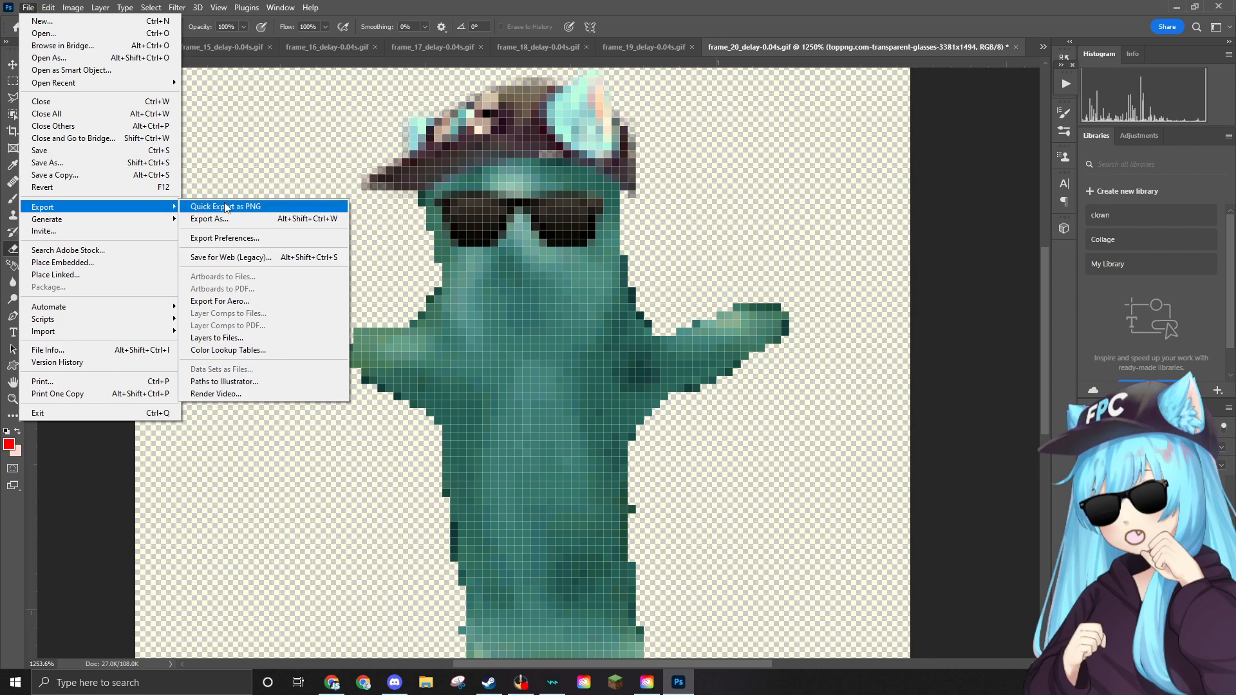
{"action": "left_click", "coordinate": [225, 206]}
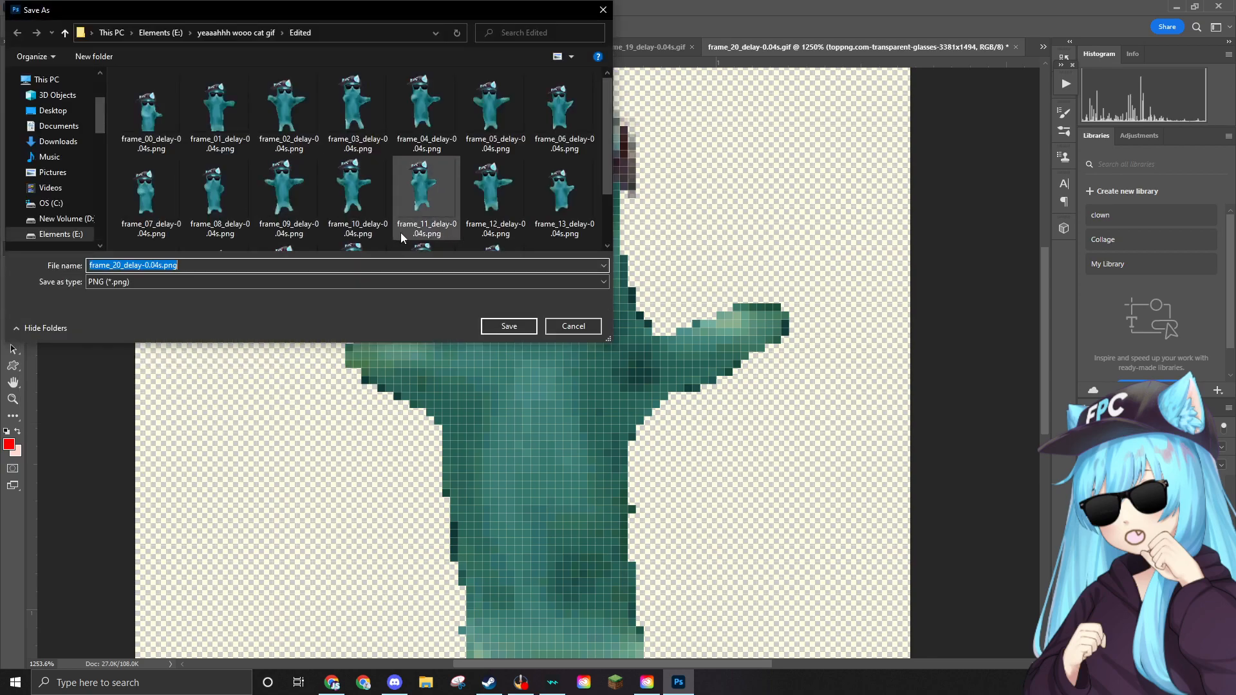
{"action": "left_click", "coordinate": [517, 326]}
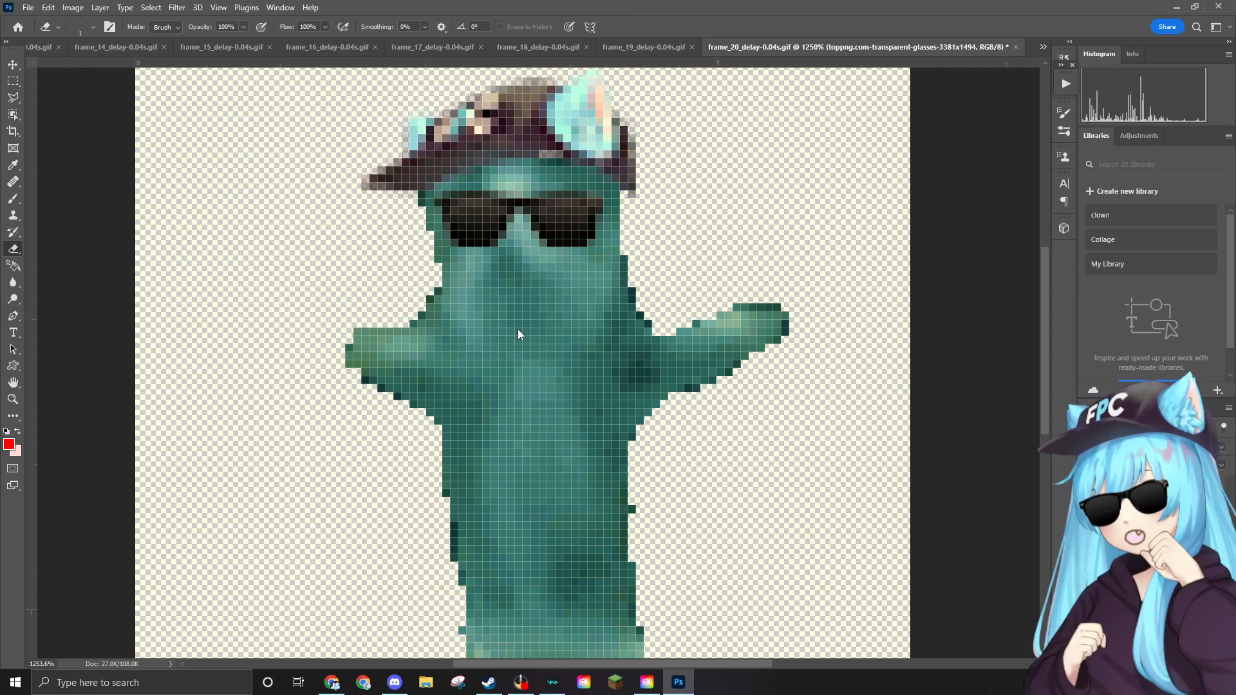
{"action": "left_click", "coordinate": [517, 330]}
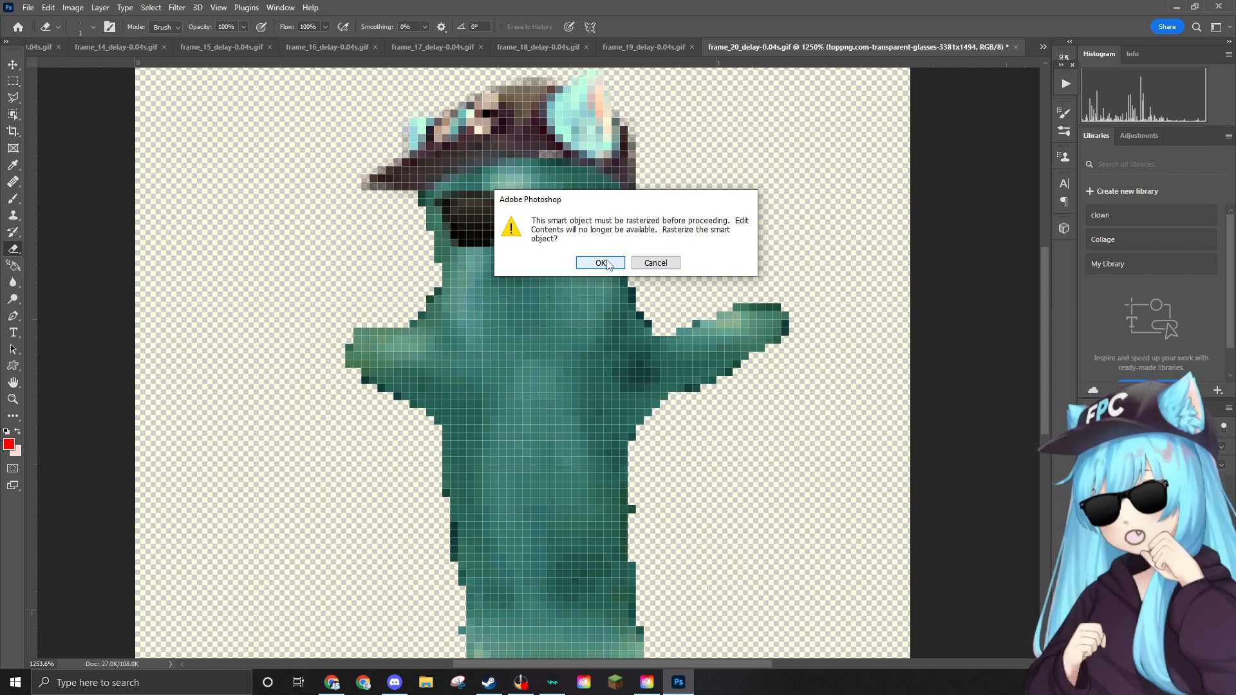
{"action": "left_click", "coordinate": [600, 262]}
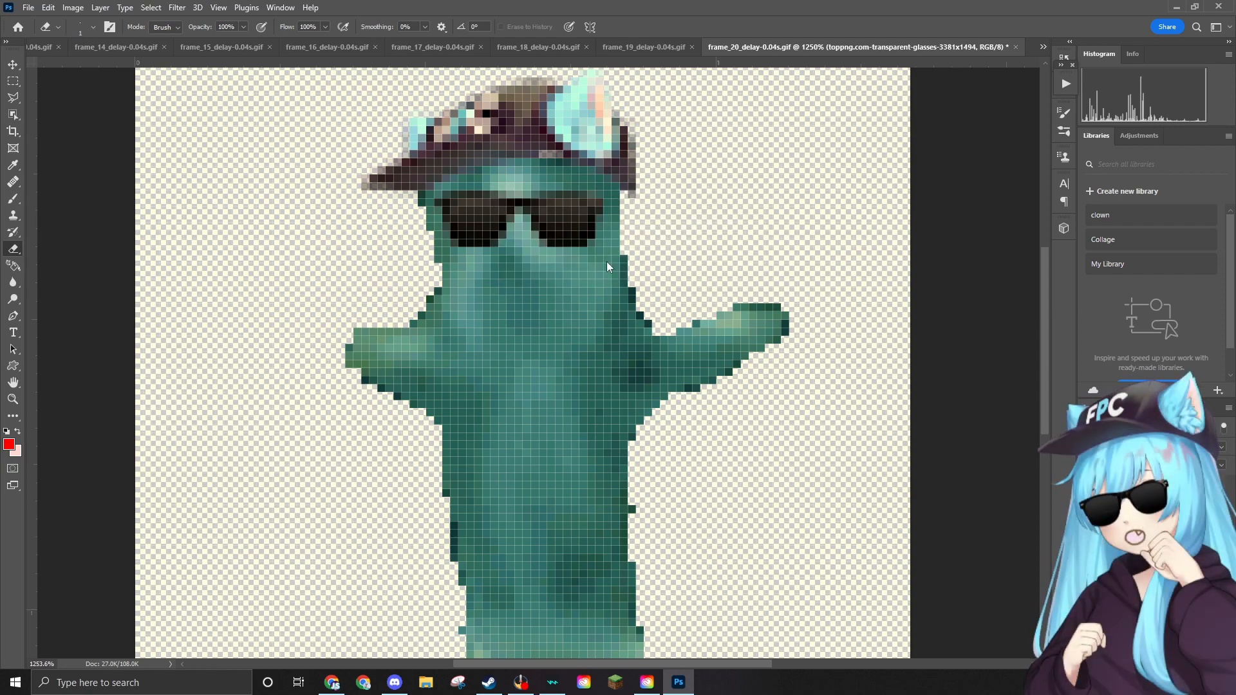
Save the finished frame 20 with Quick Export as frame_20_delay-0.04s.png in the Edited folder.
{"action": "left_click", "coordinate": [28, 8]}
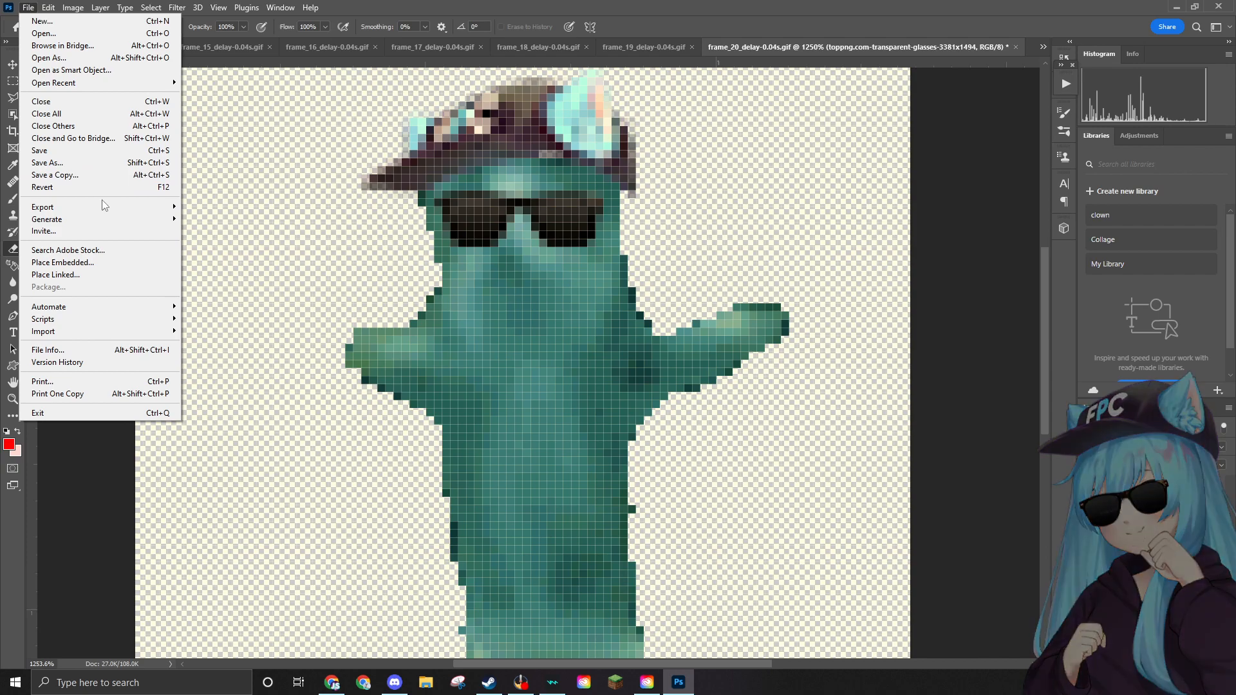
{"action": "mouse_move", "coordinate": [101, 206]}
{"action": "left_click", "coordinate": [237, 218]}
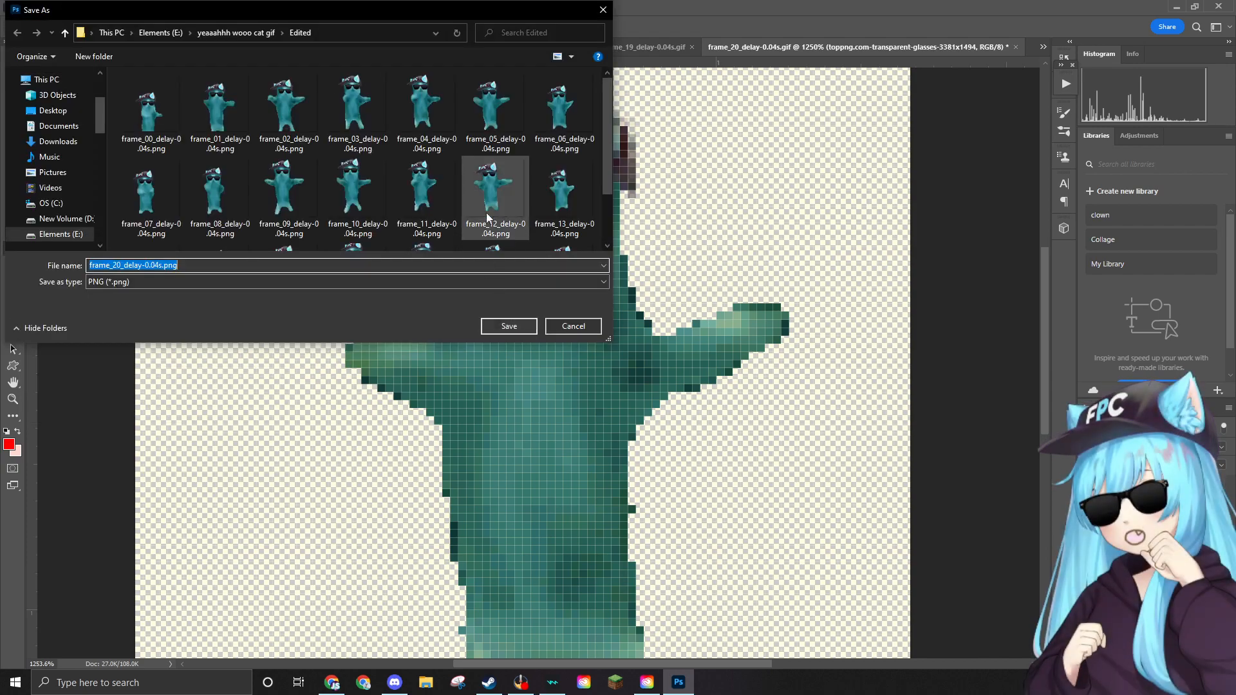
{"action": "key", "text": "Return"}
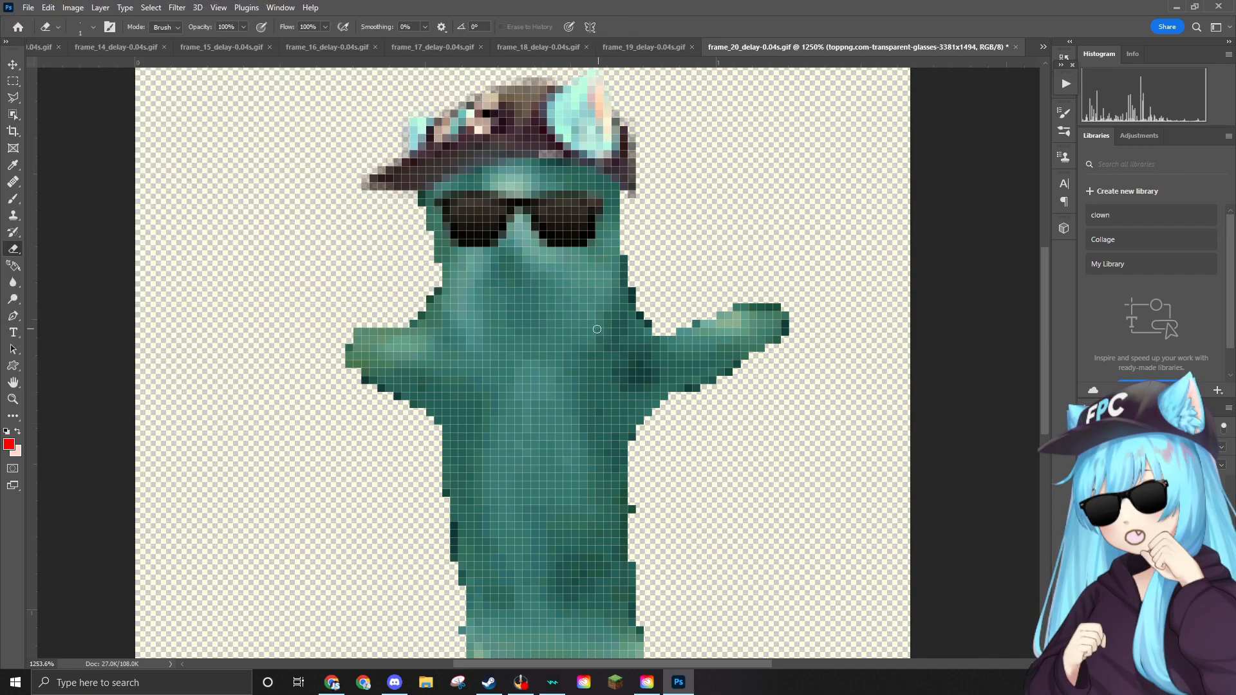
{"action": "left_click", "coordinate": [28, 7]}
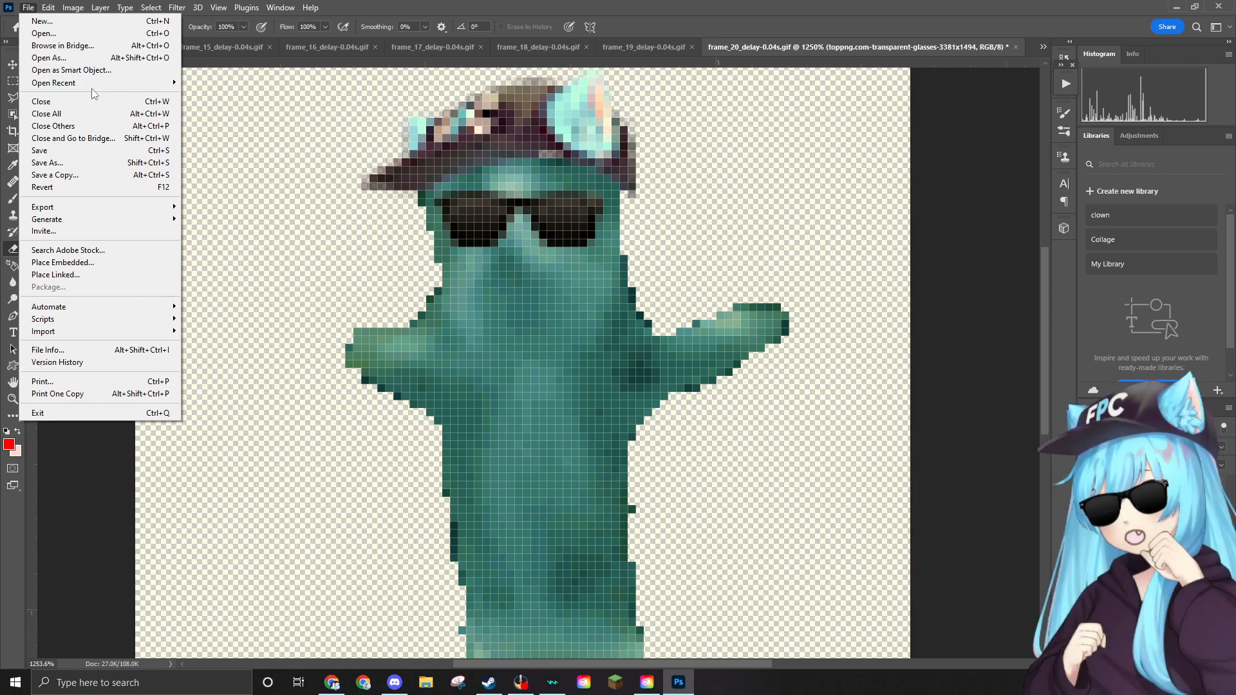
{"action": "mouse_move", "coordinate": [101, 206]}
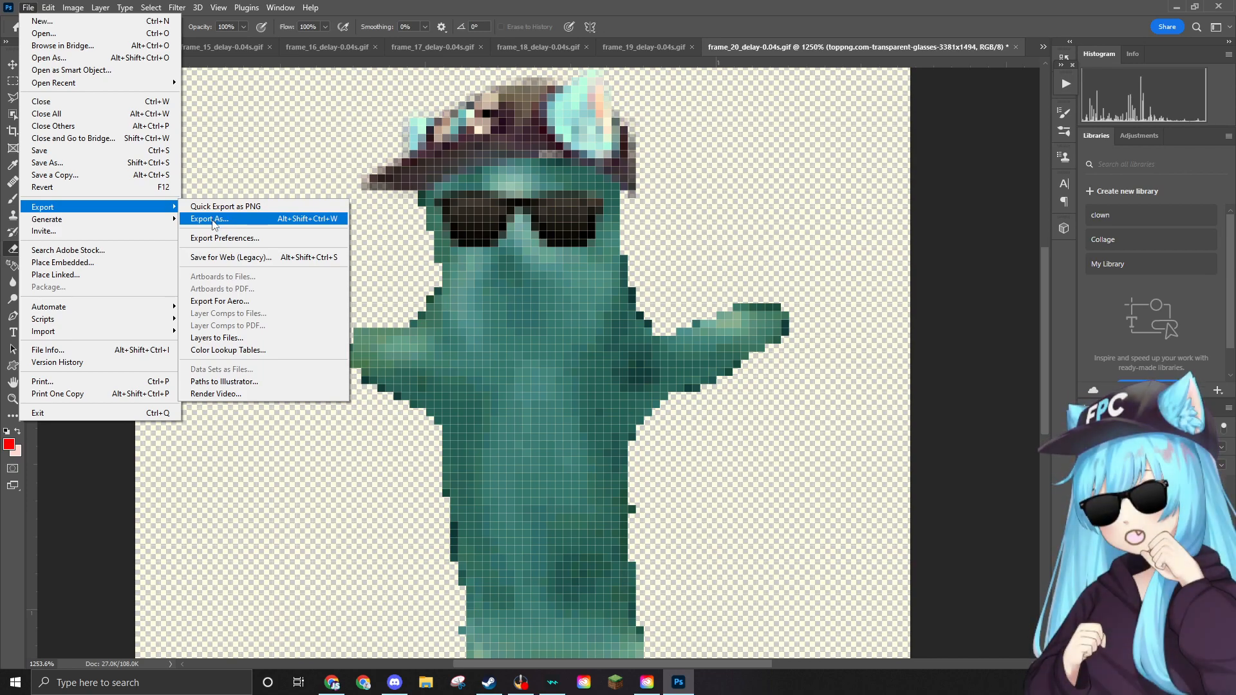
{"action": "left_click", "coordinate": [210, 219]}
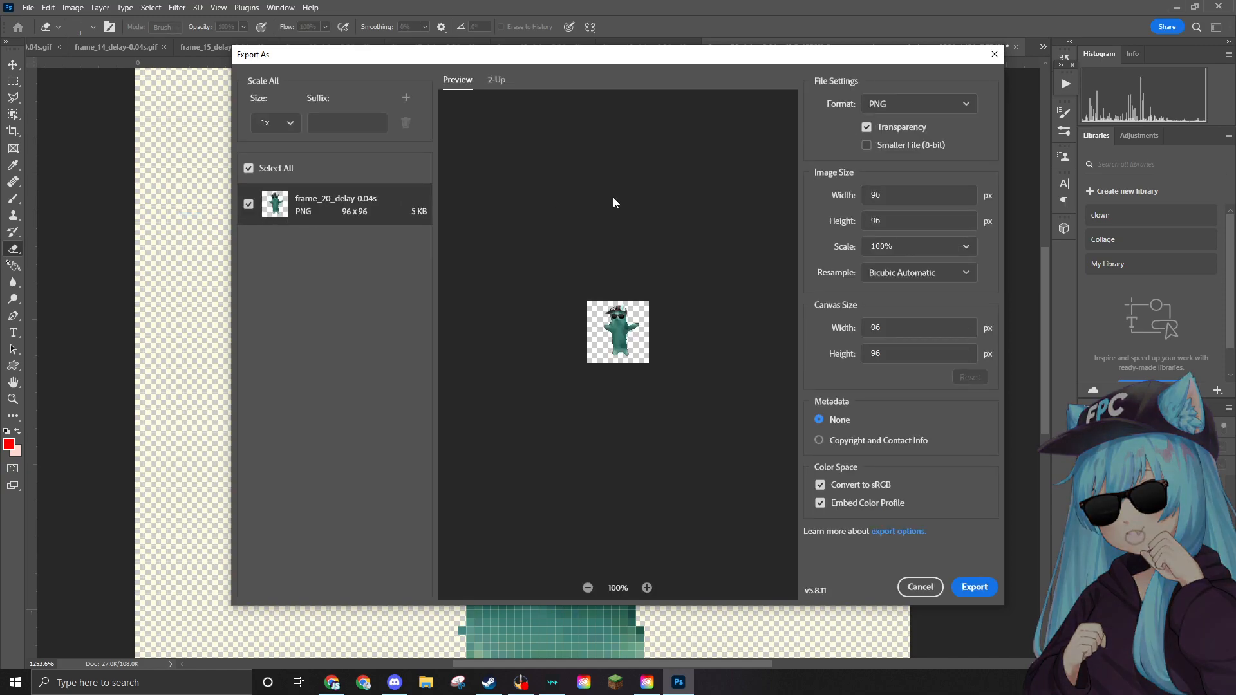
{"action": "left_click", "coordinate": [994, 54]}
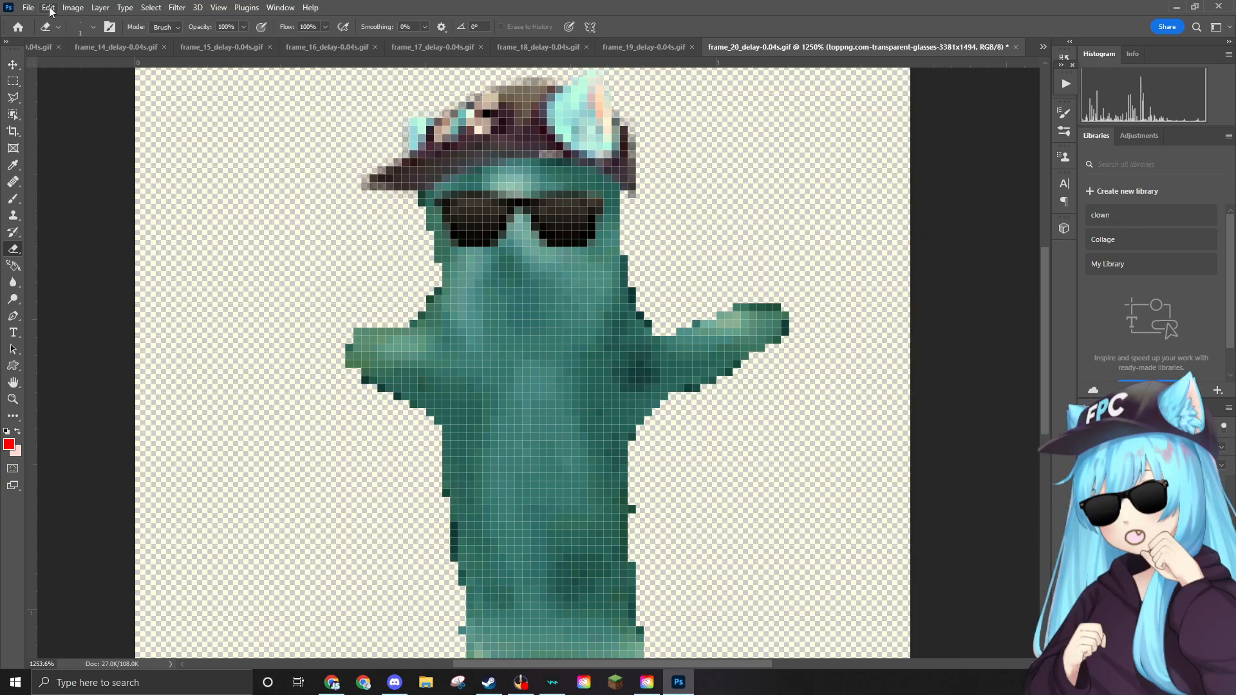
{"action": "left_click", "coordinate": [26, 7]}
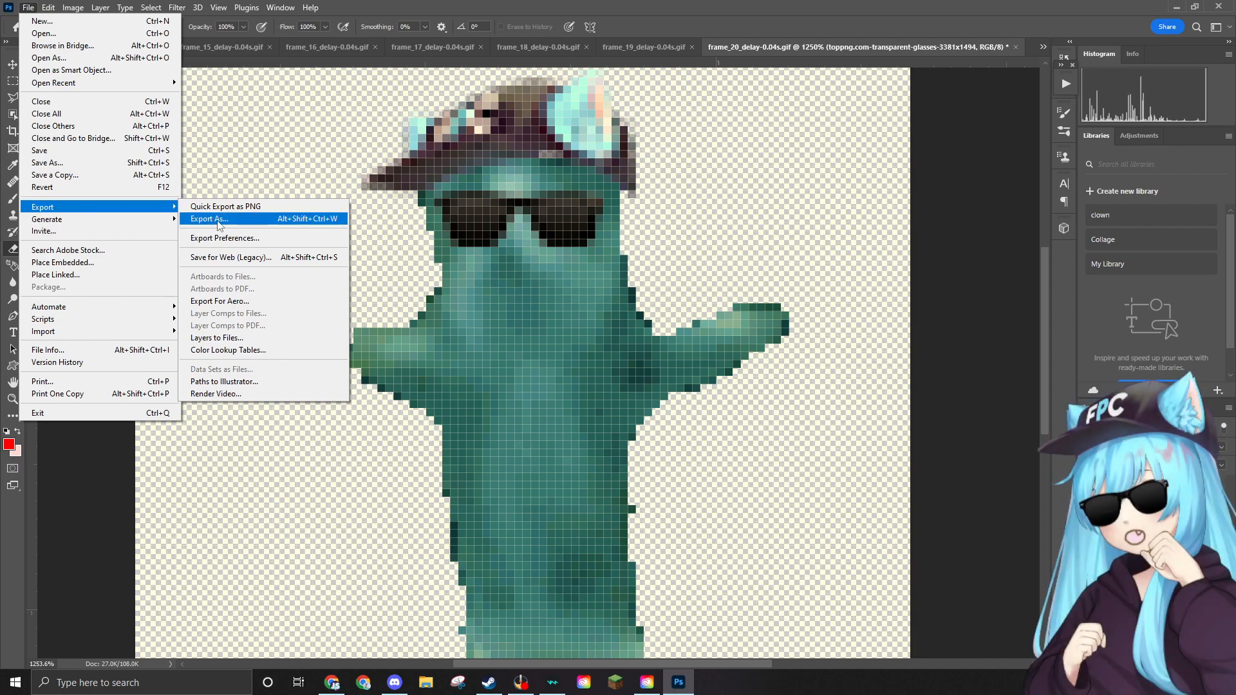
{"action": "left_click", "coordinate": [218, 222]}
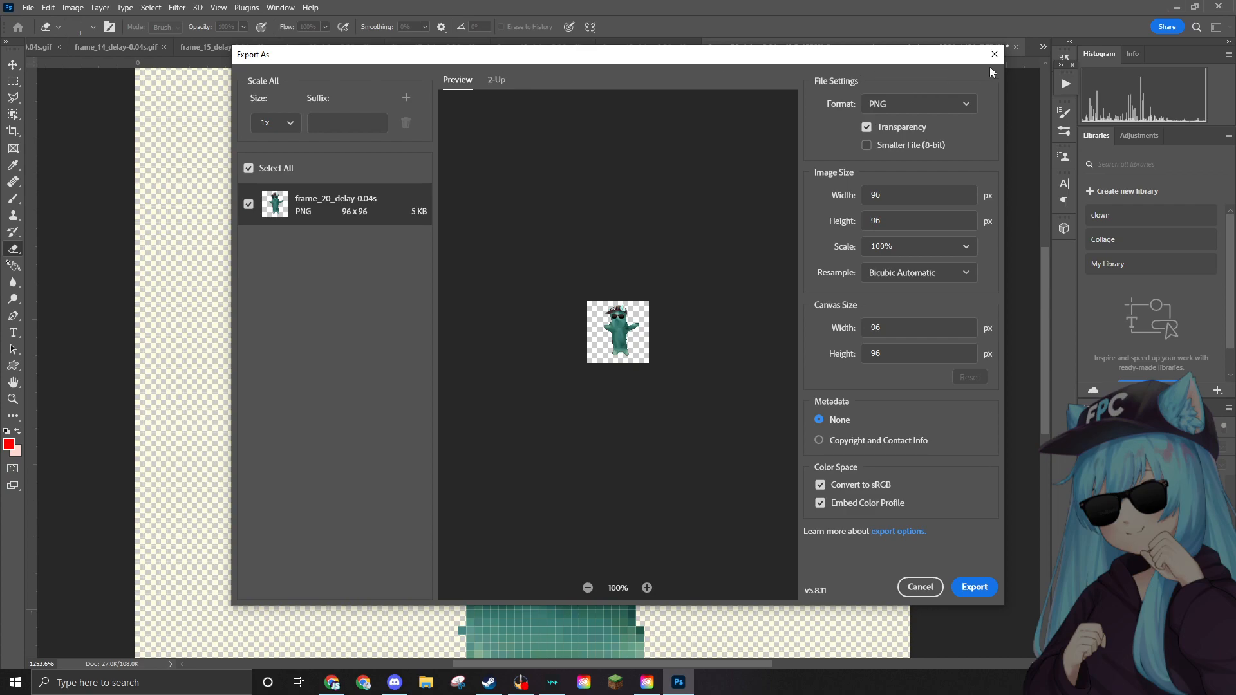
{"action": "left_click", "coordinate": [993, 55]}
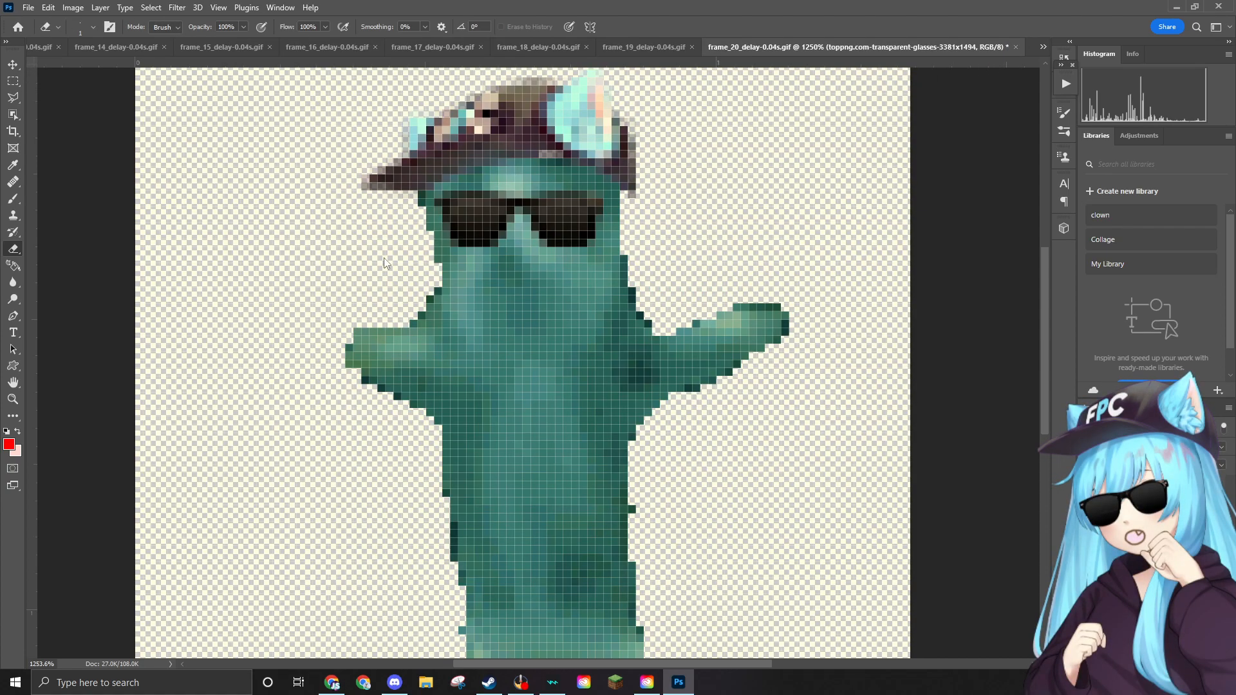
{"action": "left_click", "coordinate": [28, 8]}
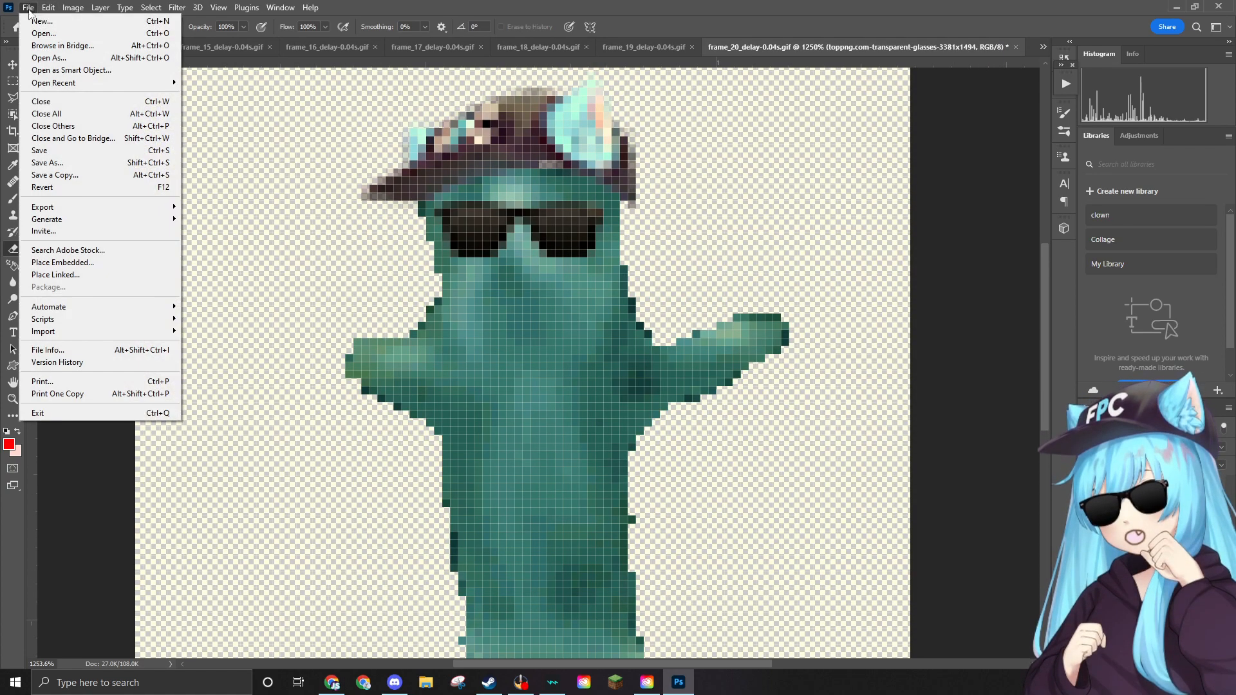
{"action": "mouse_move", "coordinate": [155, 207]}
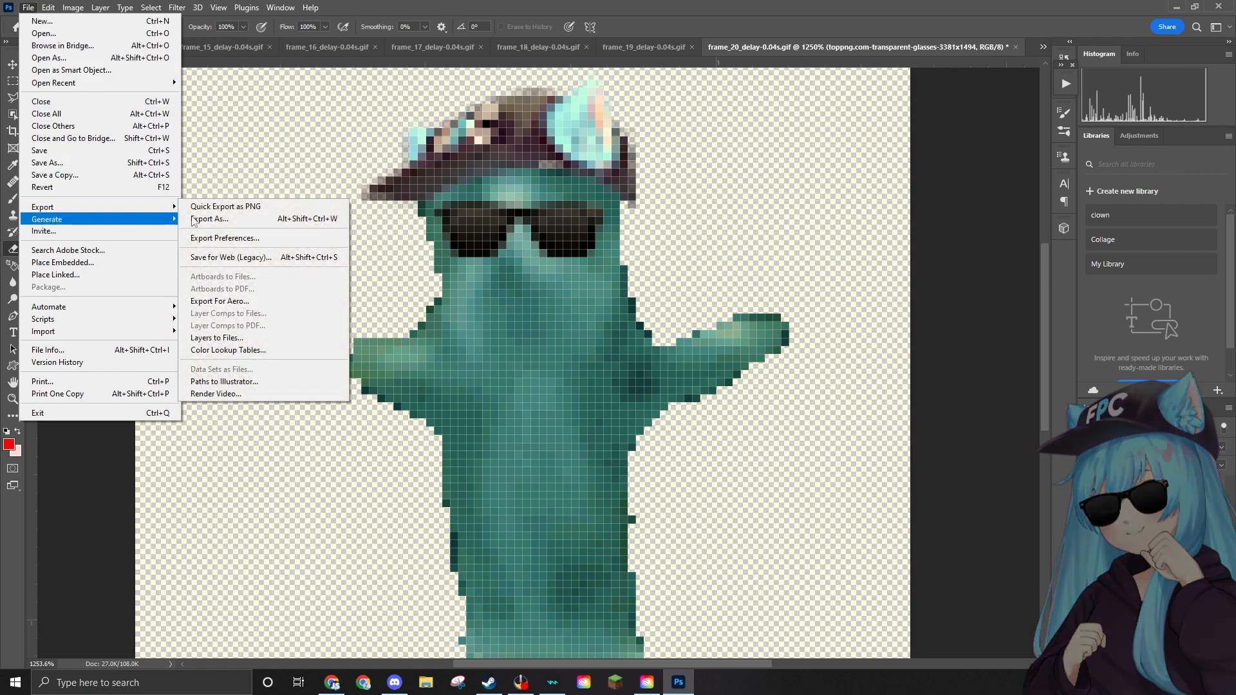
{"action": "left_click", "coordinate": [229, 206]}
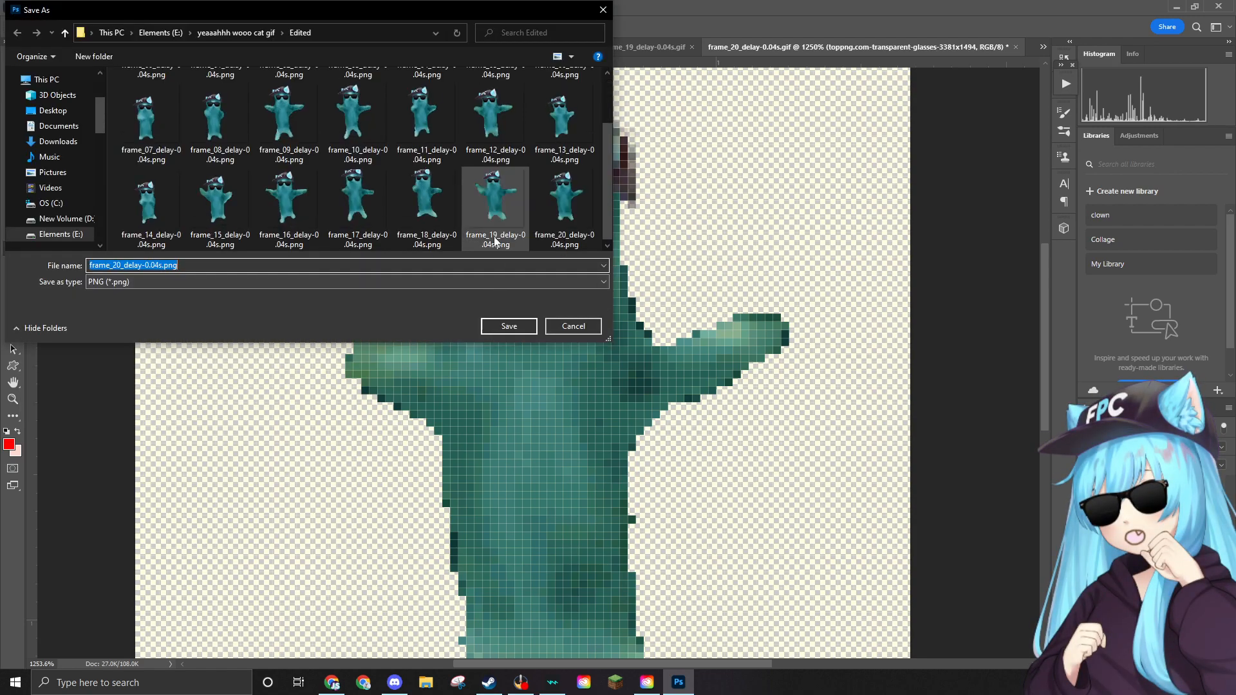
{"action": "left_click", "coordinate": [583, 328]}
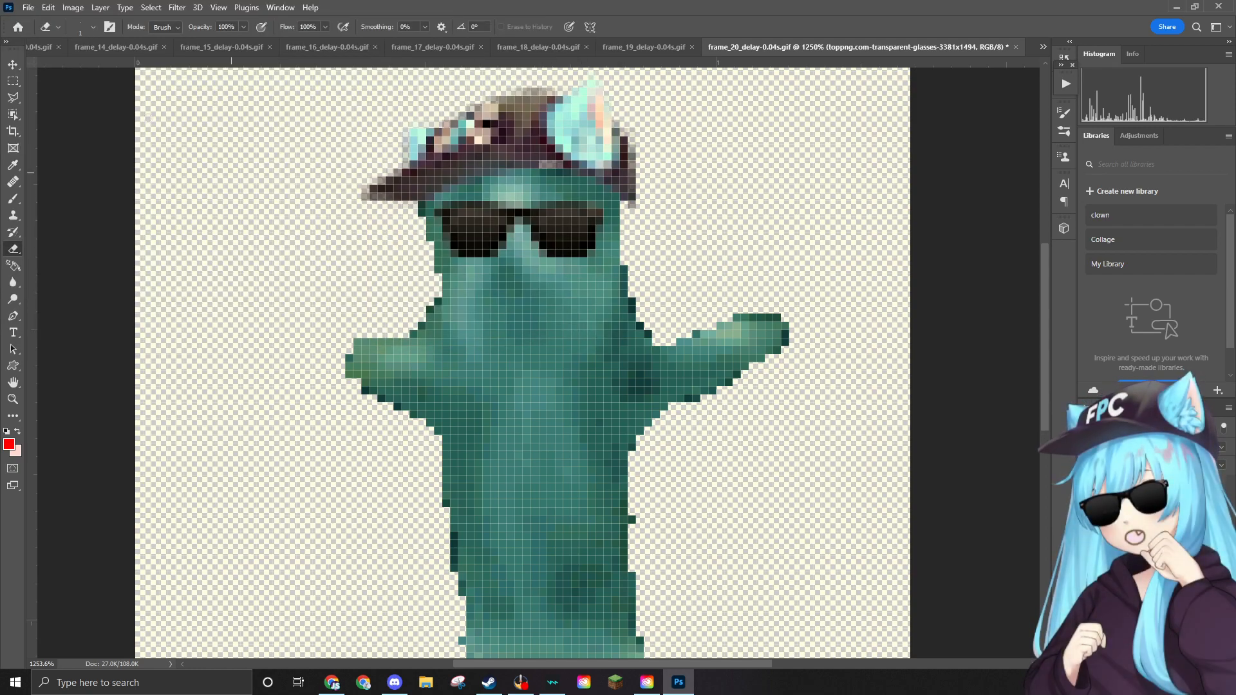
Try to open frame_20_delay-0.04s.gif again from the yeaaahhh wooo cat gif folder.
{"action": "left_click", "coordinate": [30, 12]}
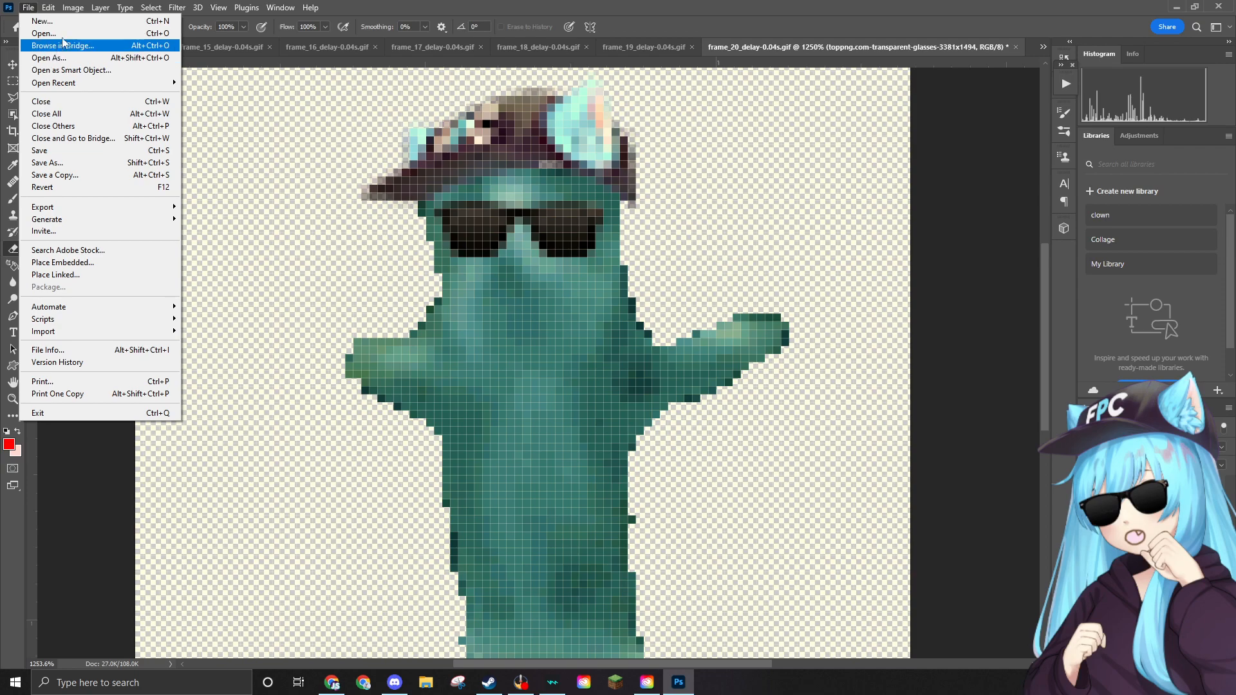
{"action": "left_click", "coordinate": [44, 33]}
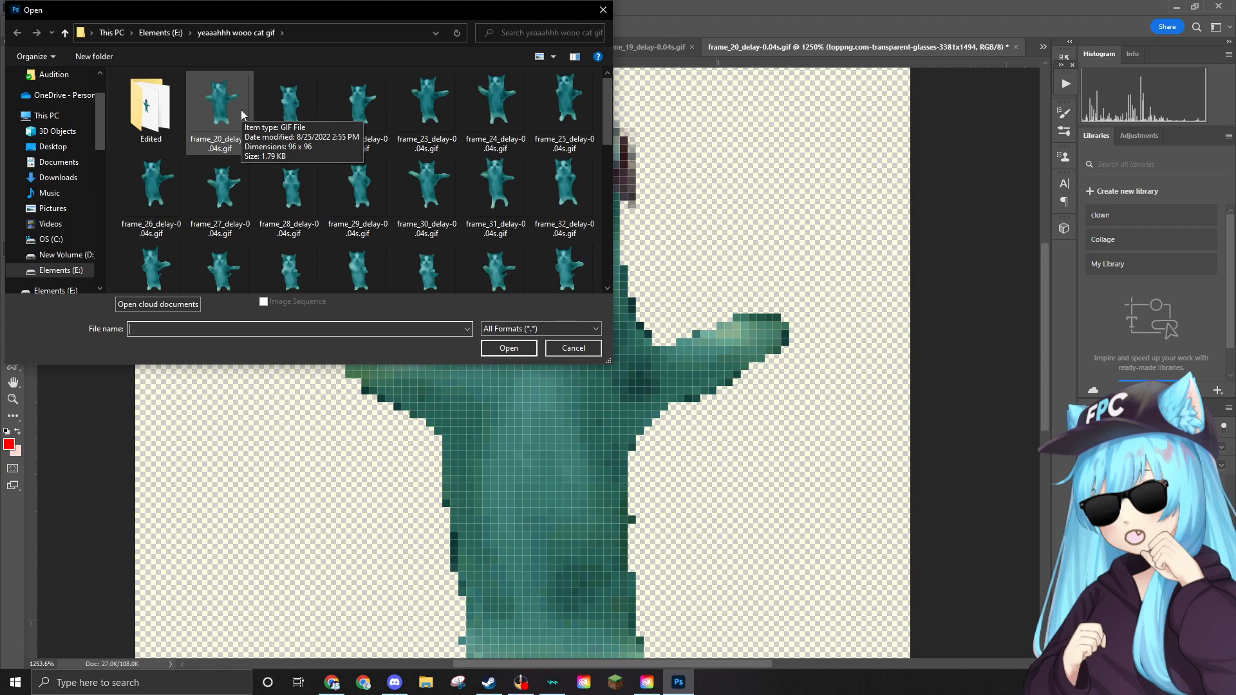
{"action": "left_click", "coordinate": [220, 141]}
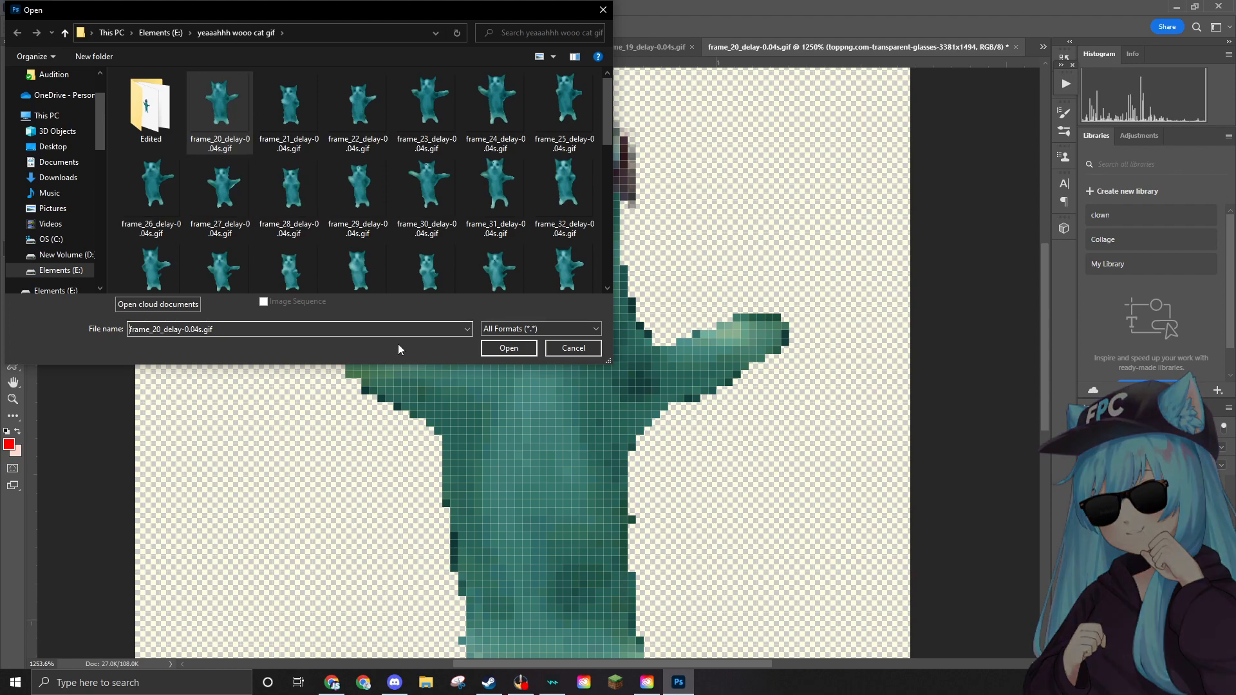
{"action": "left_click", "coordinate": [501, 348]}
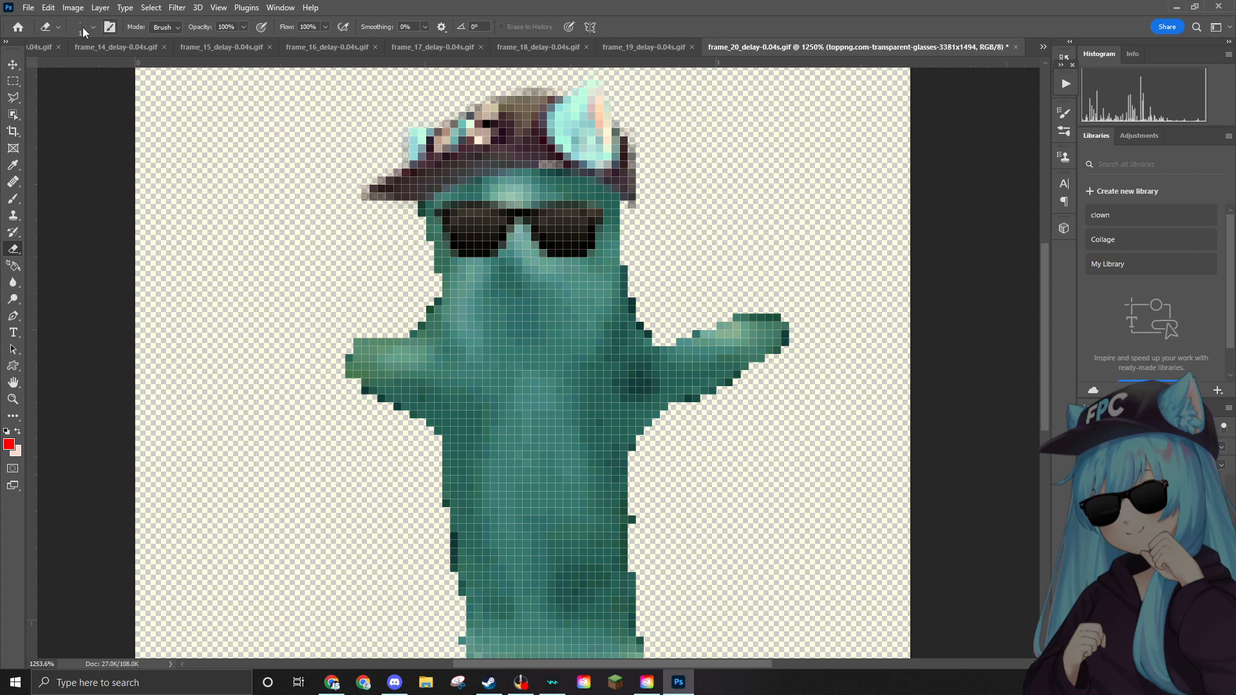
Delete the original frame_20_delay-0.04s.gif from the yeaaahhh wooo cat gif folder while choosing the next file to open.
{"action": "left_click", "coordinate": [30, 9]}
{"action": "left_click", "coordinate": [43, 35]}
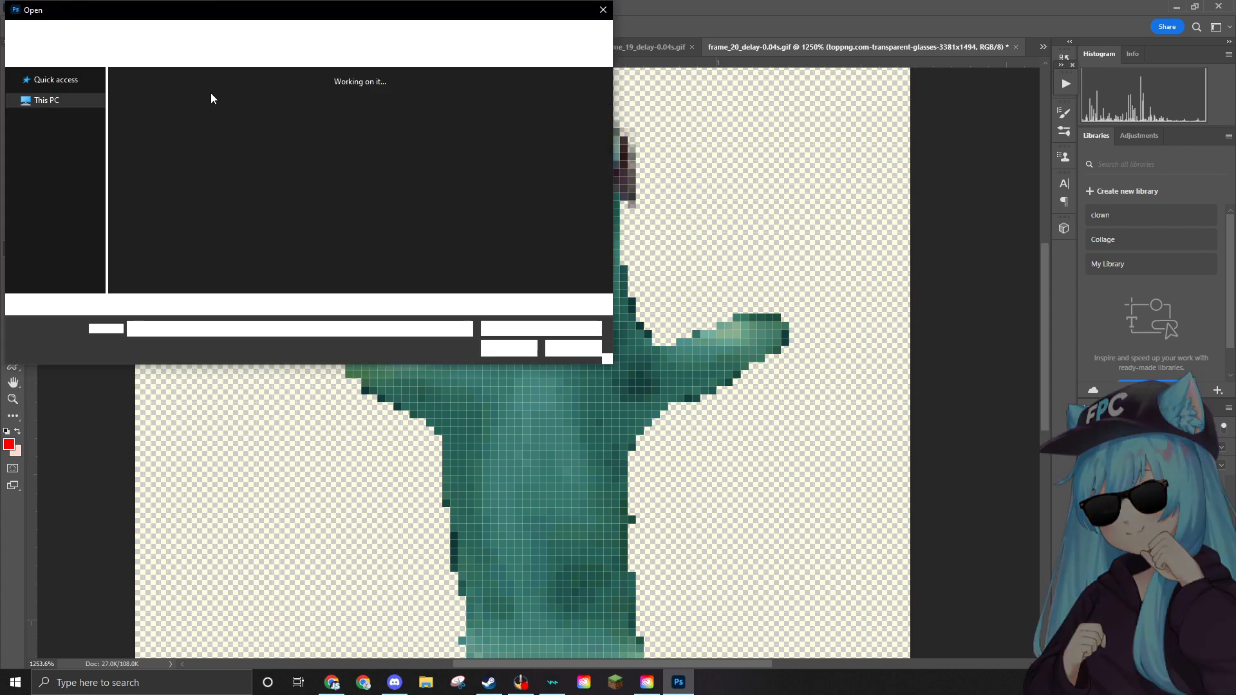
{"action": "left_click", "coordinate": [224, 101]}
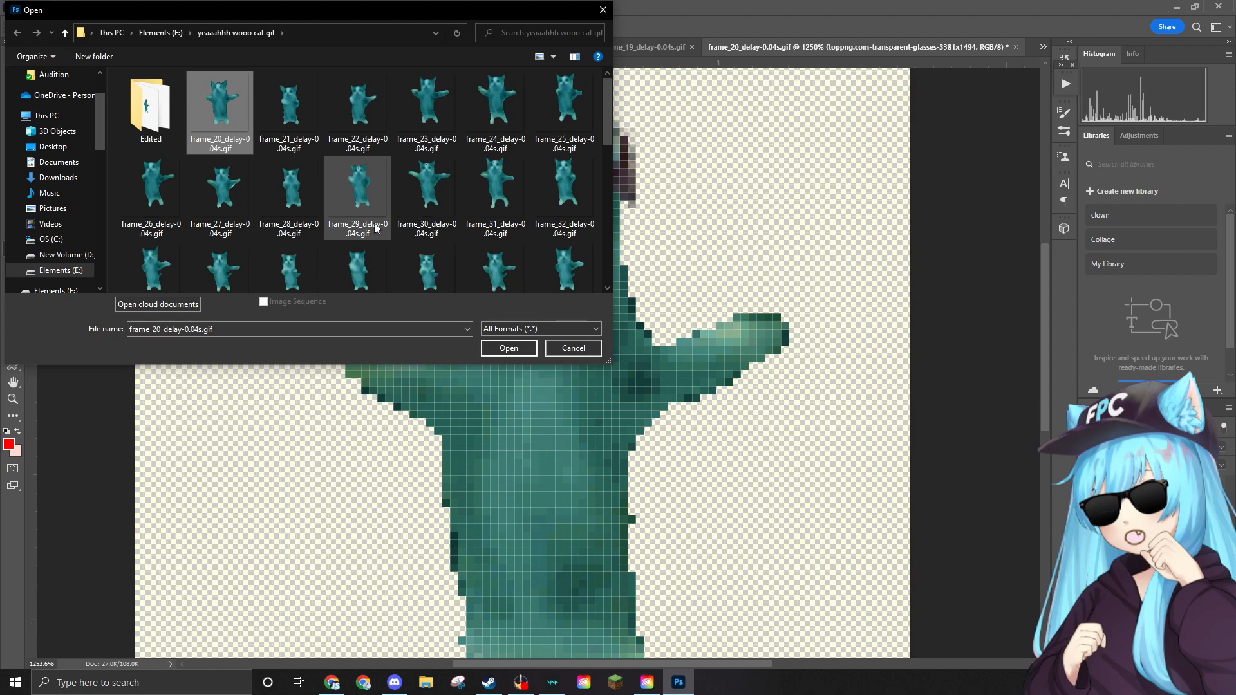
{"action": "key", "text": "Delete"}
{"action": "left_click", "coordinate": [669, 385]}
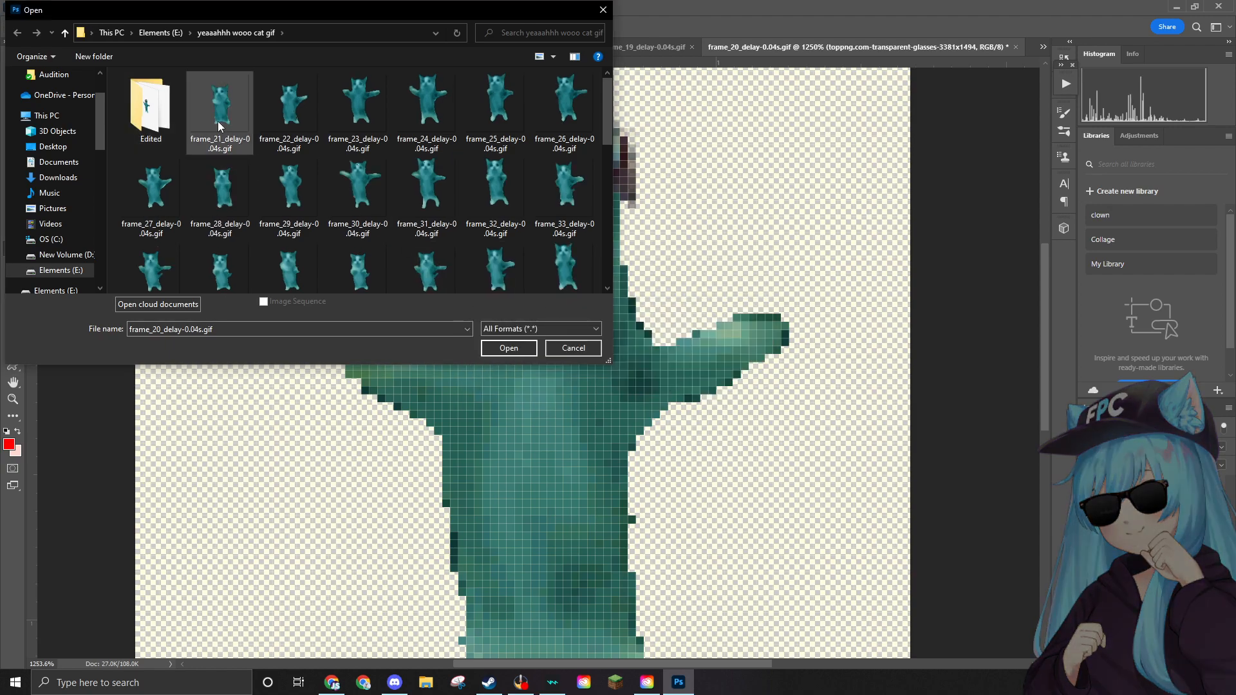
Open frame_21_delay-0.04s.gif and convert its colour mode to RGB Color.
{"action": "left_click", "coordinate": [518, 348]}
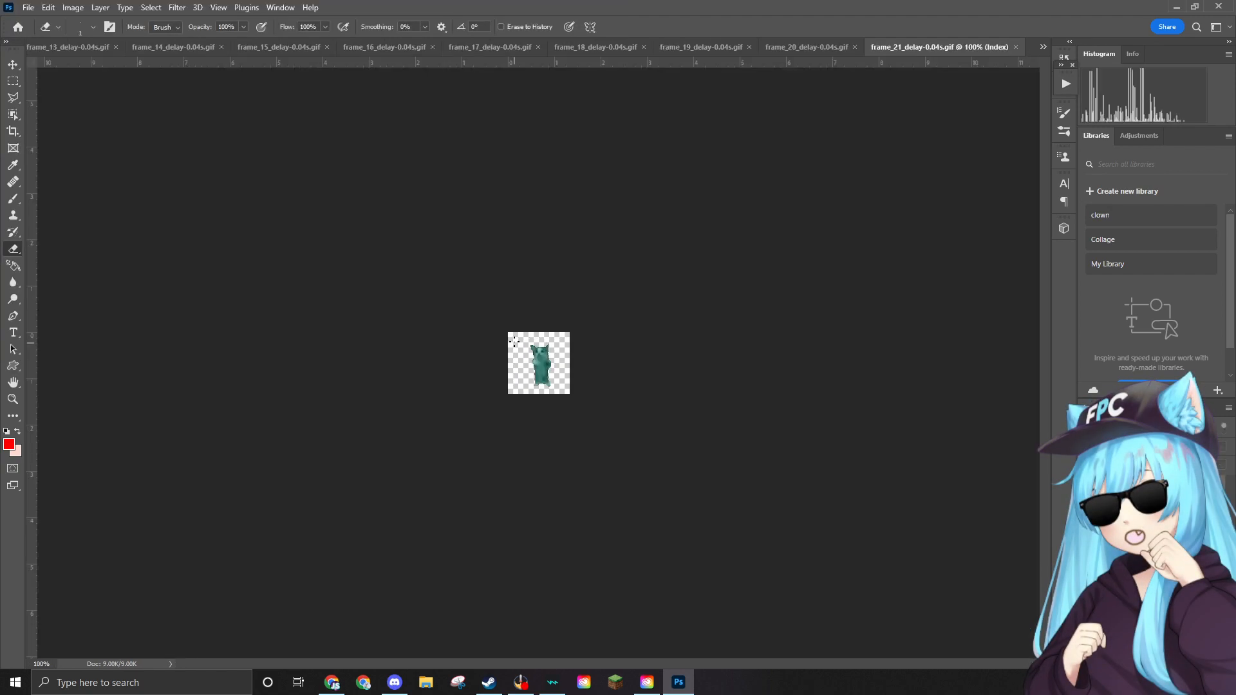
{"action": "scroll", "coordinate": [541, 330], "scroll_direction": "up", "scroll_amount": 6}
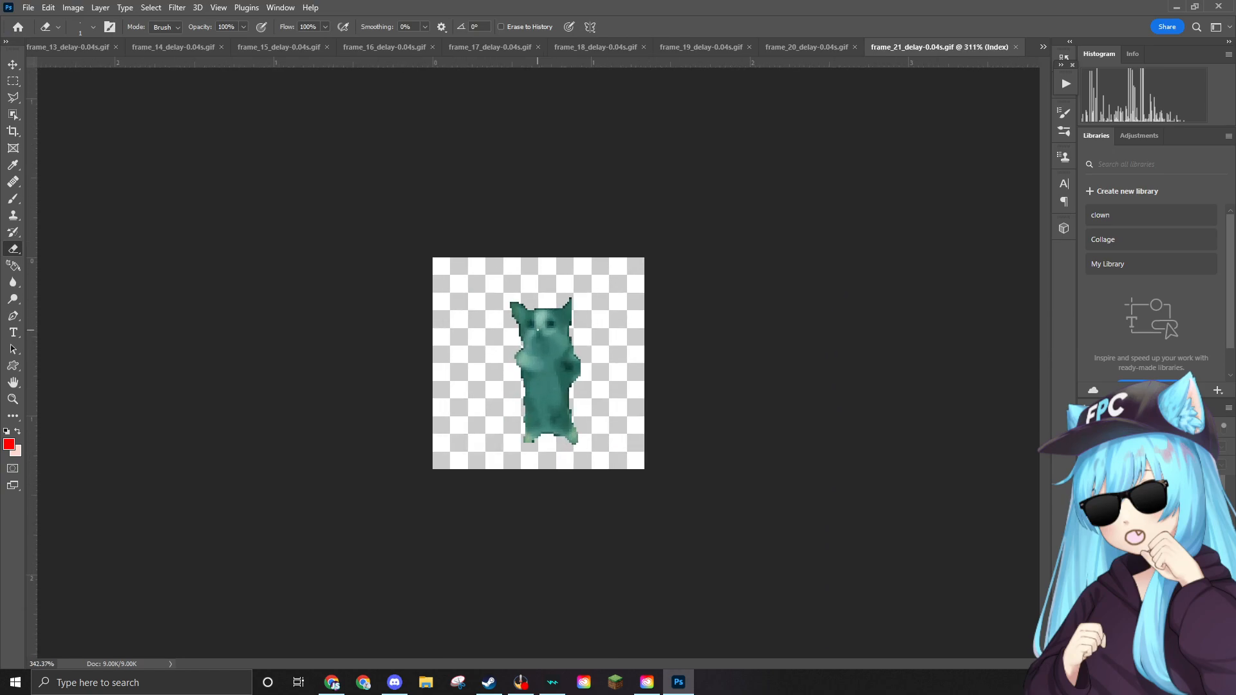
{"action": "left_click", "coordinate": [82, 7]}
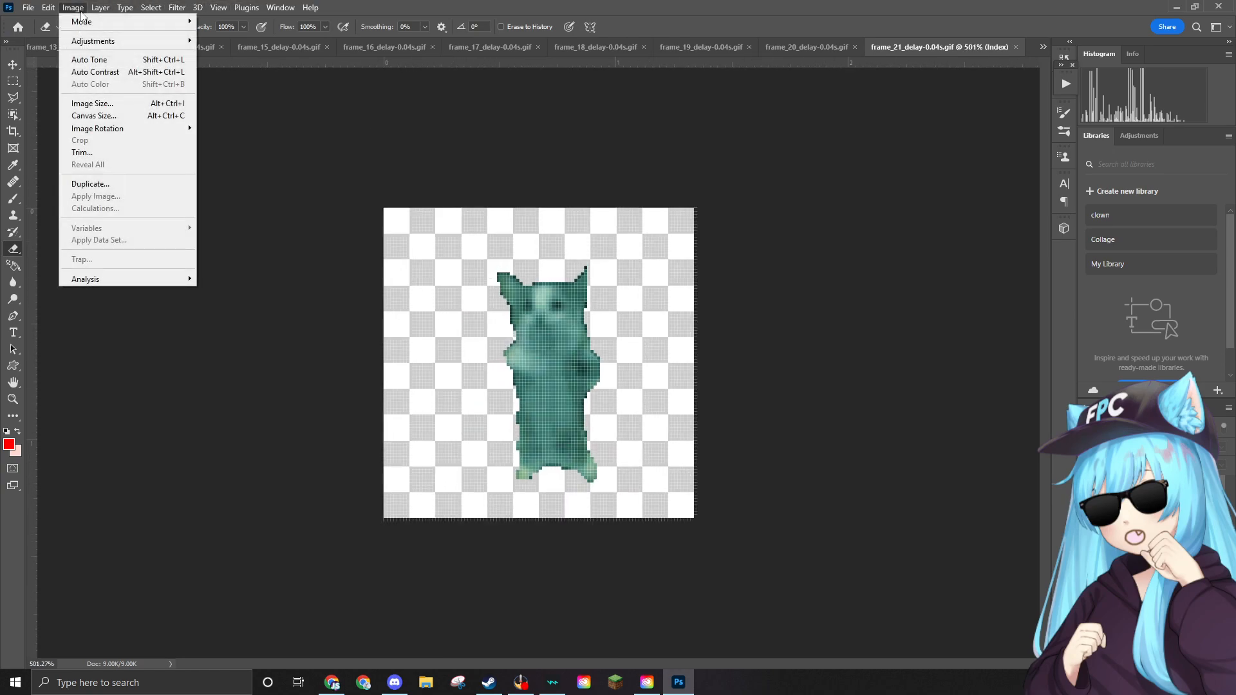
{"action": "mouse_move", "coordinate": [84, 24]}
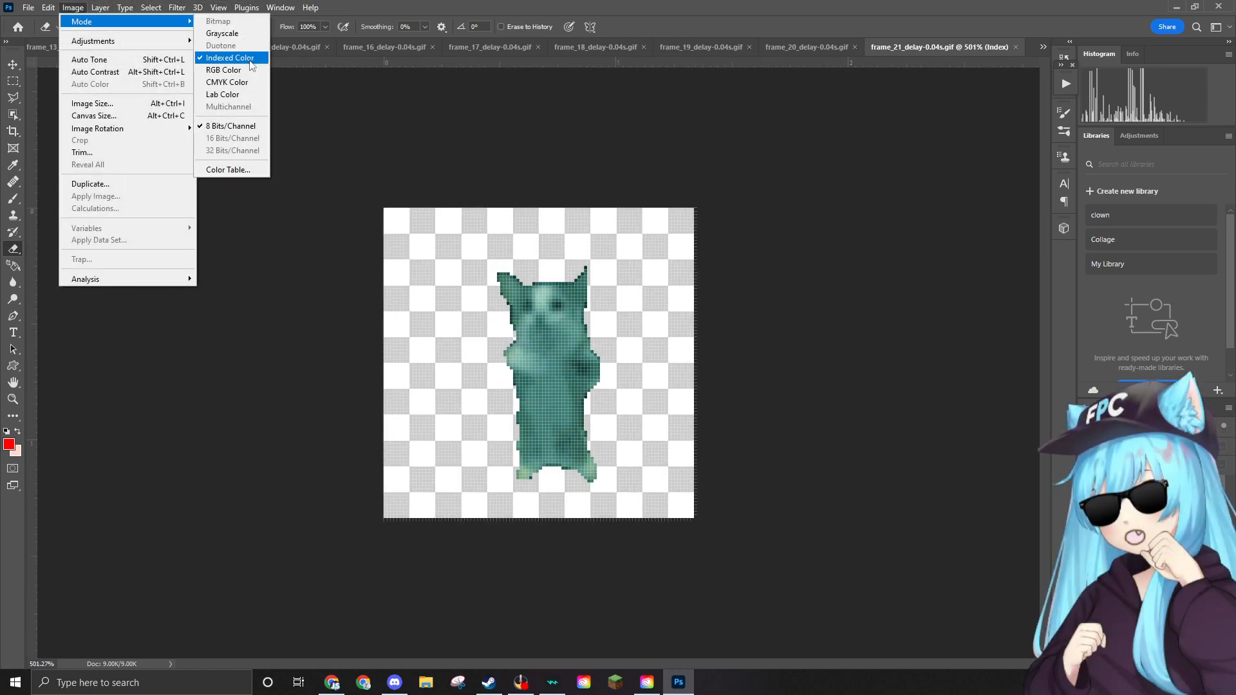
{"action": "left_click", "coordinate": [230, 65]}
{"action": "scroll", "coordinate": [556, 294], "scroll_direction": "up", "scroll_amount": 3}
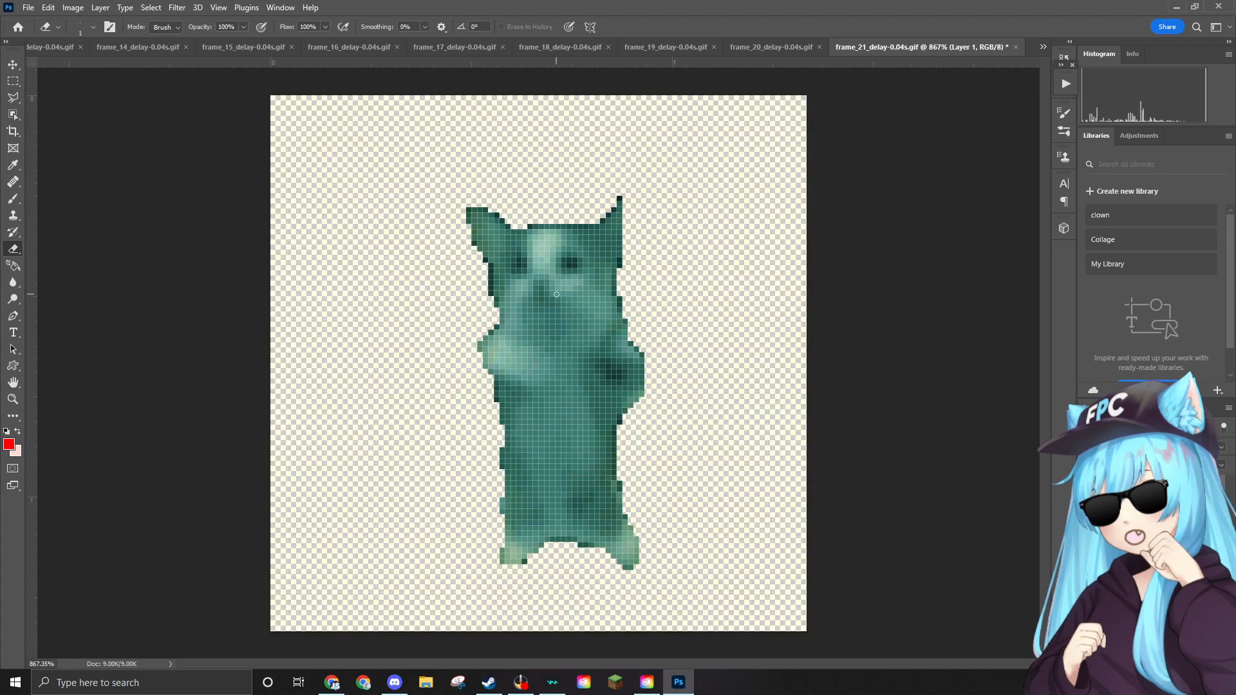
{"action": "scroll", "coordinate": [556, 294], "scroll_direction": "down", "scroll_amount": 1}
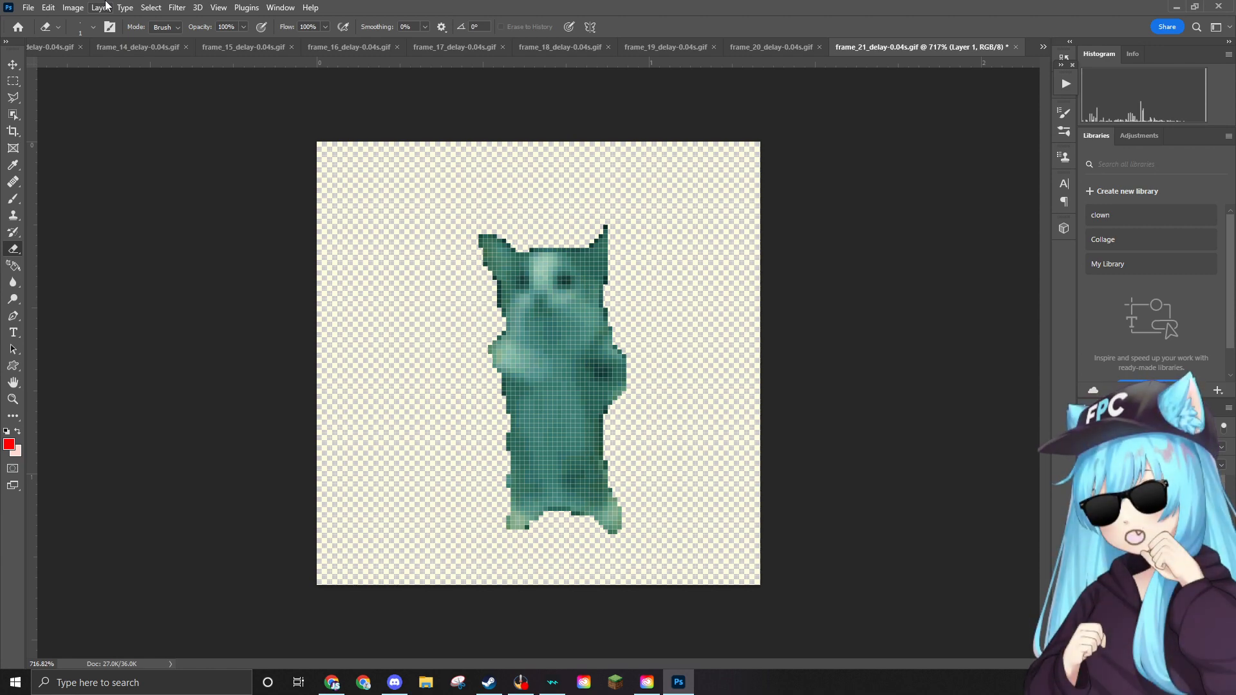
{"action": "left_click", "coordinate": [74, 7]}
{"action": "mouse_move", "coordinate": [118, 29]}
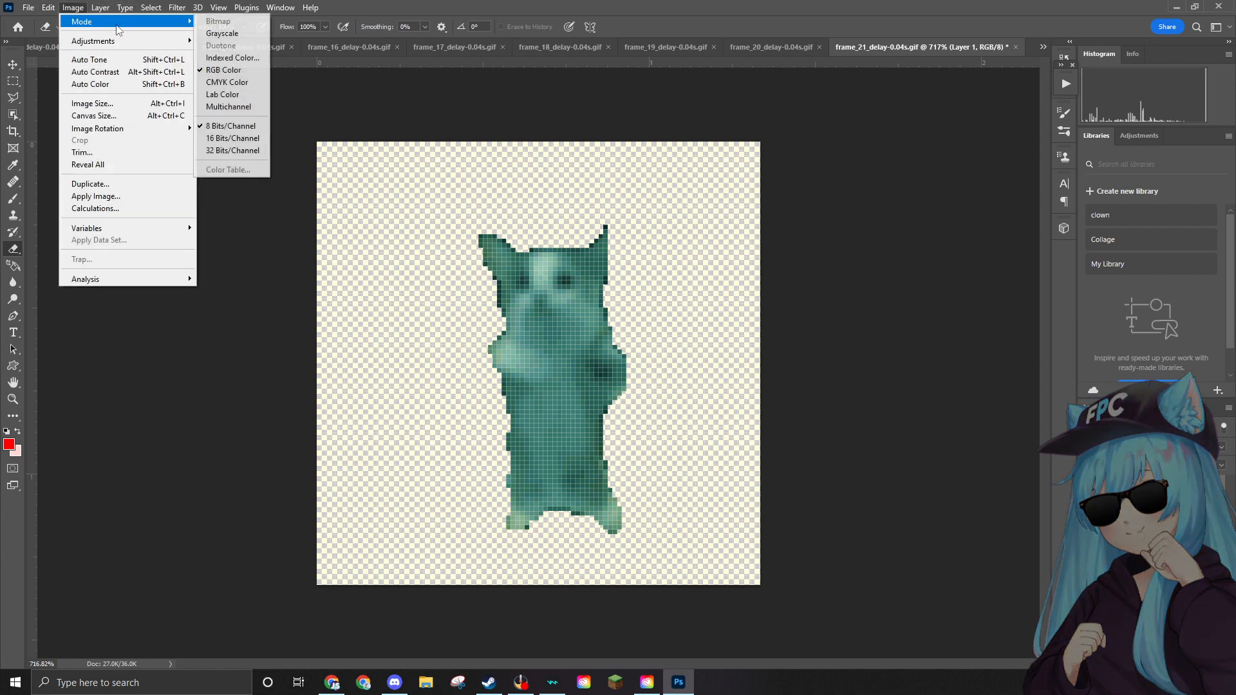
{"action": "left_click", "coordinate": [202, 65]}
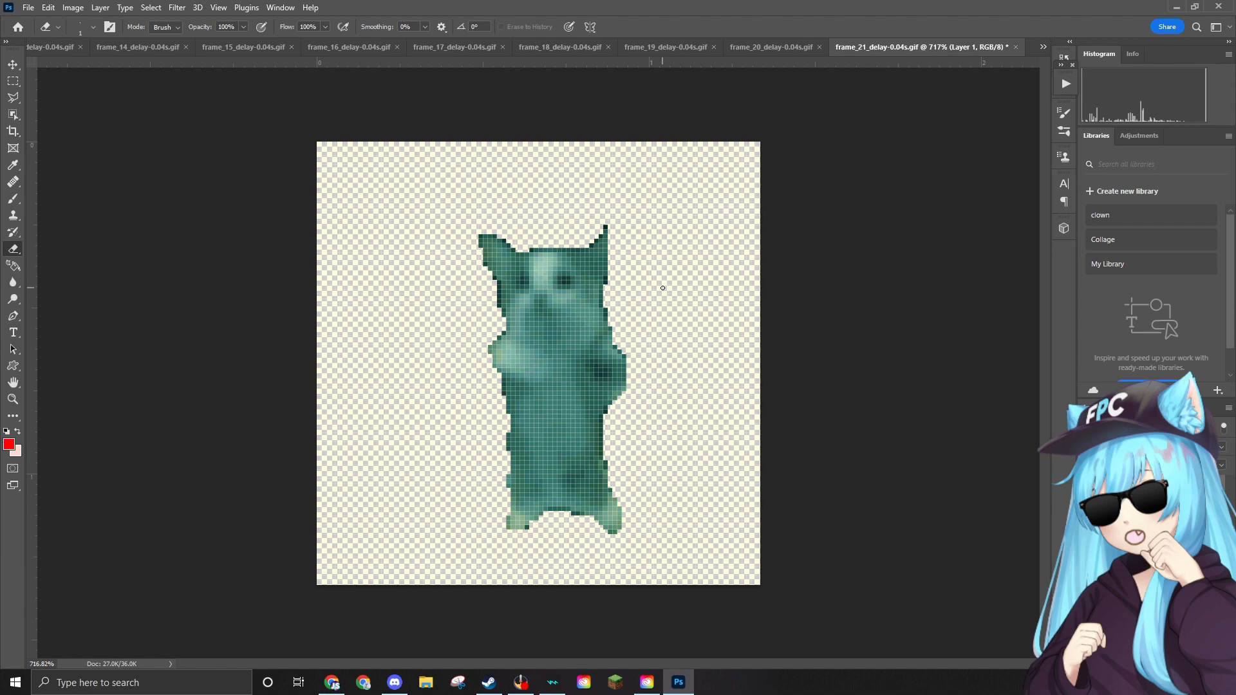
Place the ear hat image on the cat's head in frame 21, scaled down to cover both ears.
{"action": "left_click_drag", "start_coordinate": [1178, 260], "coordinate": [539, 246]}
{"action": "left_click_drag", "start_coordinate": [703, 143], "coordinate": [575, 313]}
{"action": "left_click_drag", "start_coordinate": [478, 421], "coordinate": [534, 226]}
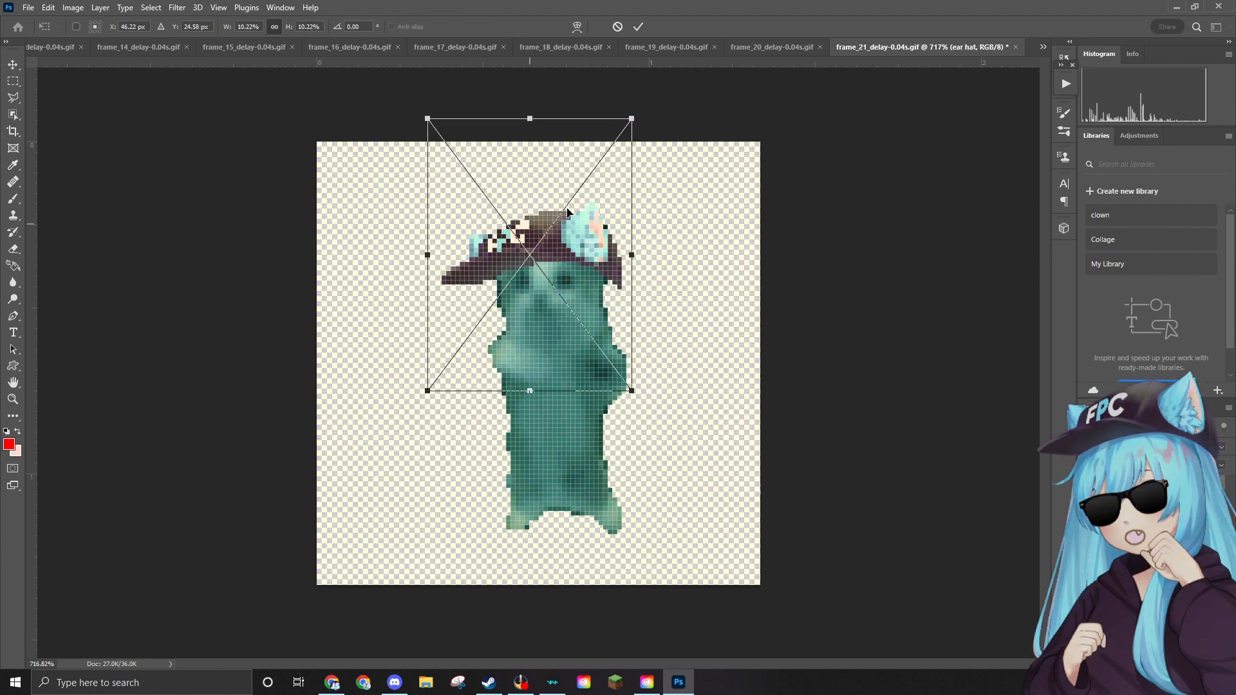
{"action": "left_click_drag", "start_coordinate": [632, 119], "coordinate": [609, 149]}
{"action": "left_click_drag", "start_coordinate": [563, 232], "coordinate": [593, 226]}
{"action": "key", "text": "Return"}
{"action": "key", "text": "e"}
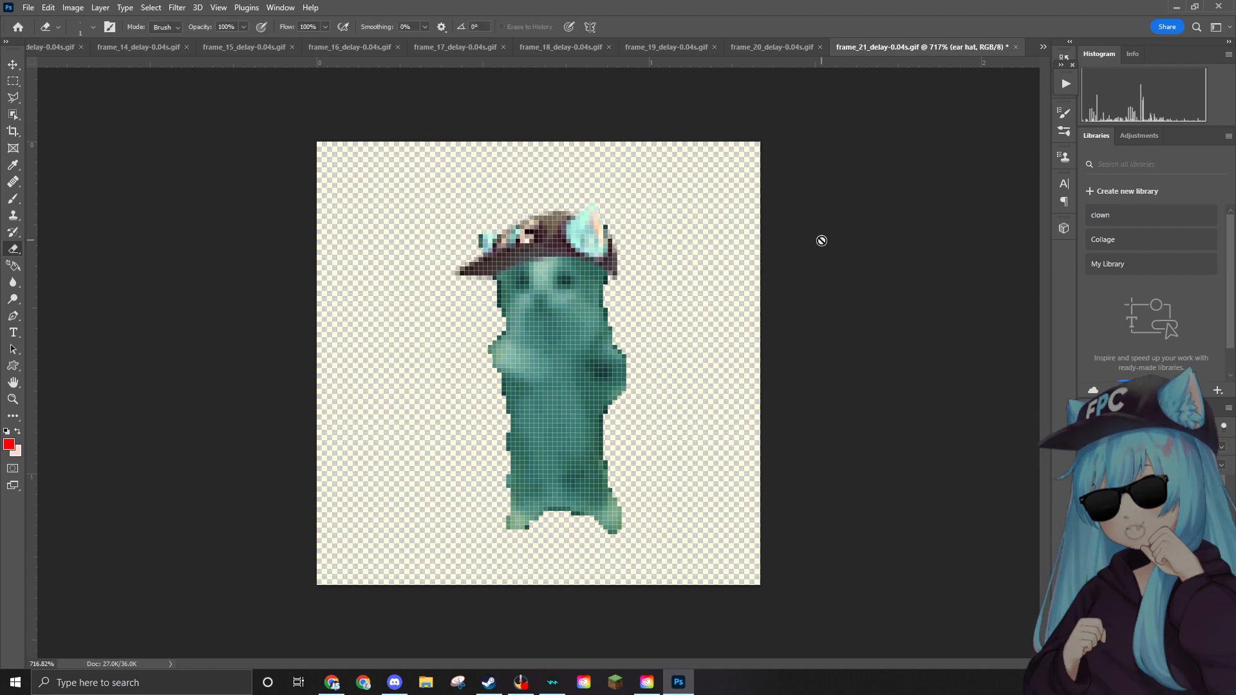
Place the transparent sunglasses image over the cat's eyes in frame 21, scaled down to fit below the cap's brim.
{"action": "left_click_drag", "start_coordinate": [1177, 218], "coordinate": [612, 331]}
{"action": "left_click_drag", "start_coordinate": [760, 263], "coordinate": [569, 312]}
{"action": "mouse_move", "coordinate": [542, 344]}
{"action": "left_mouse_down"}
{"action": "mouse_move", "coordinate": [602, 269]}
{"action": "mouse_move", "coordinate": [578, 277]}
{"action": "mouse_move", "coordinate": [602, 287]}
{"action": "mouse_move", "coordinate": [576, 289]}
{"action": "mouse_move", "coordinate": [600, 265]}
{"action": "mouse_move", "coordinate": [569, 285]}
{"action": "left_mouse_up"}
{"action": "key", "text": "Return"}
{"action": "key", "text": "e"}
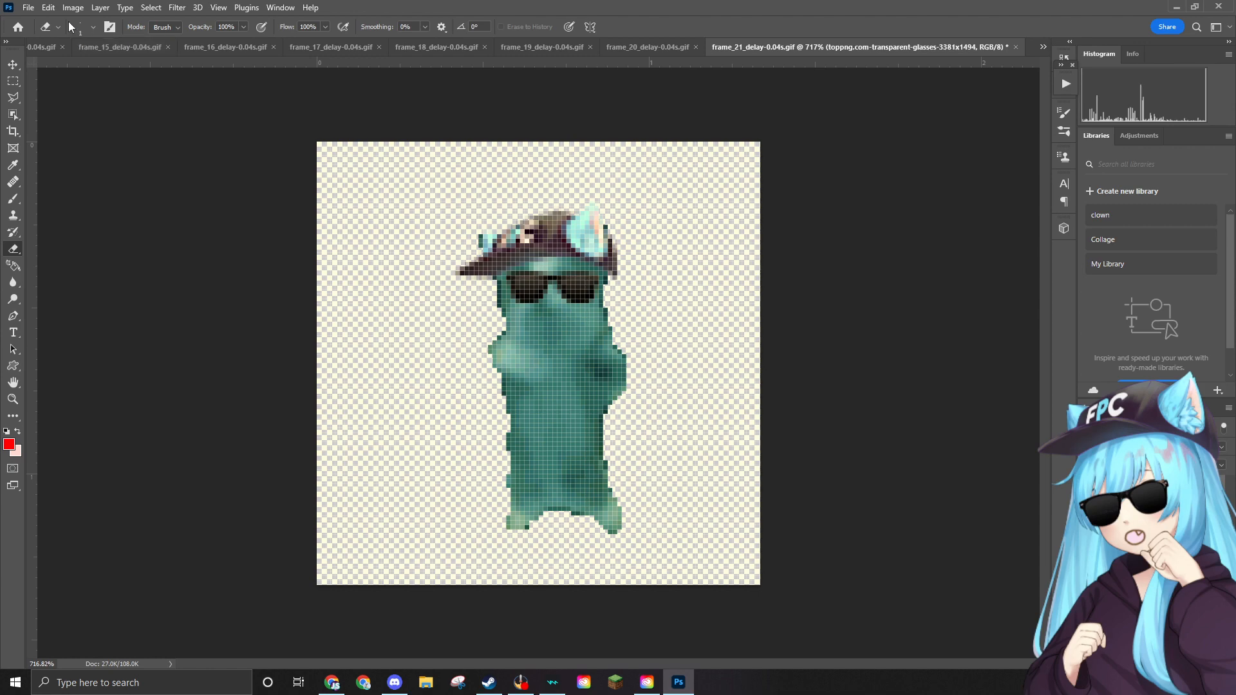
Quick-export frame 21 as frame_21_delay-0.04s.png into the Edited folder.
{"action": "left_click", "coordinate": [29, 8]}
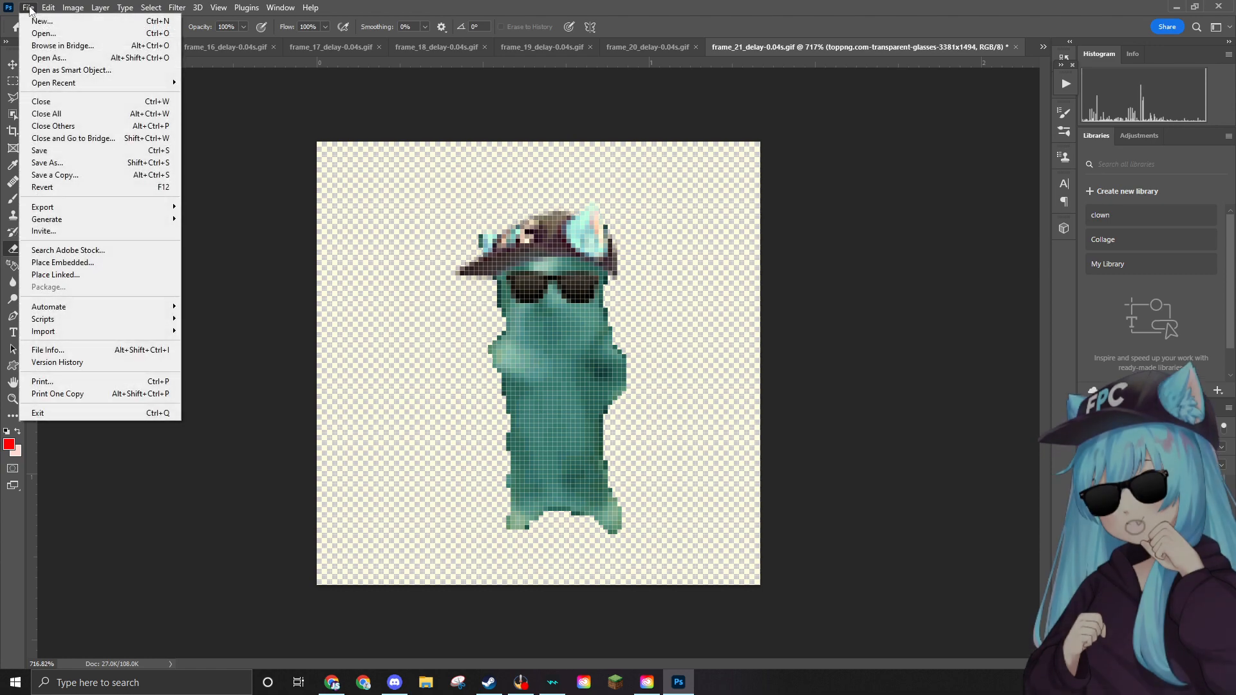
{"action": "left_click", "coordinate": [30, 7]}
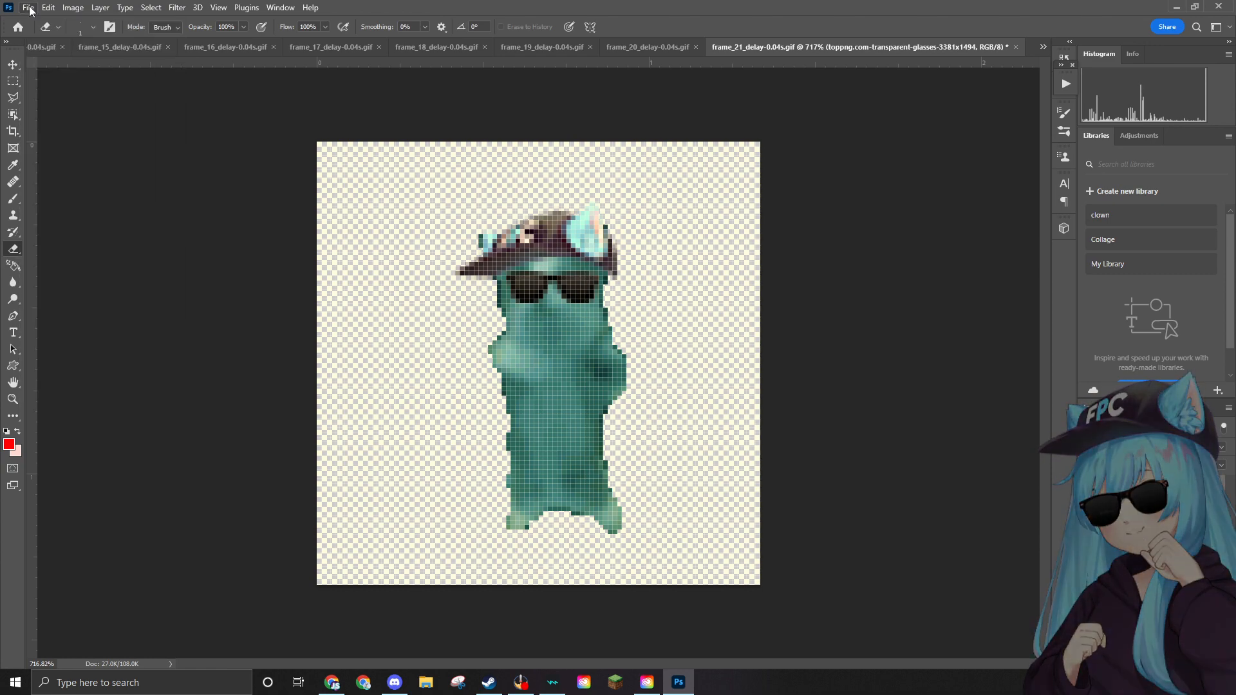
{"action": "left_click", "coordinate": [29, 8]}
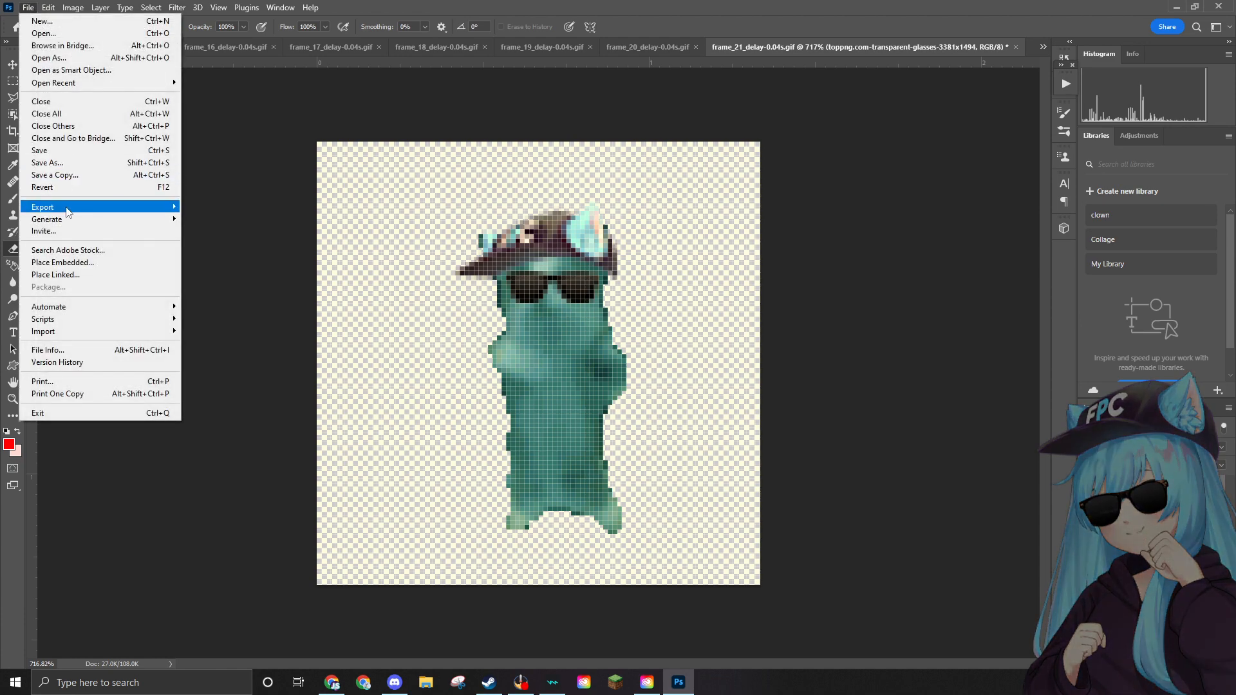
{"action": "mouse_move", "coordinate": [67, 211]}
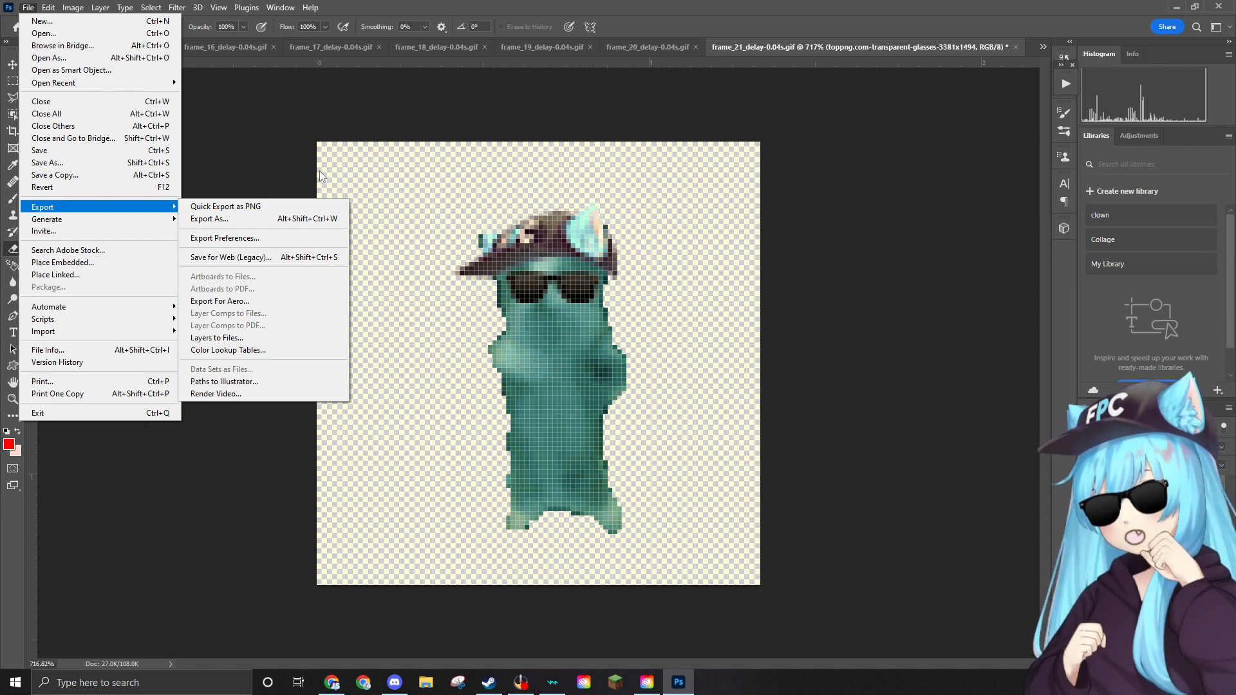
{"action": "left_click", "coordinate": [231, 207]}
{"action": "scroll", "coordinate": [384, 193], "scroll_direction": "down", "scroll_amount": 2}
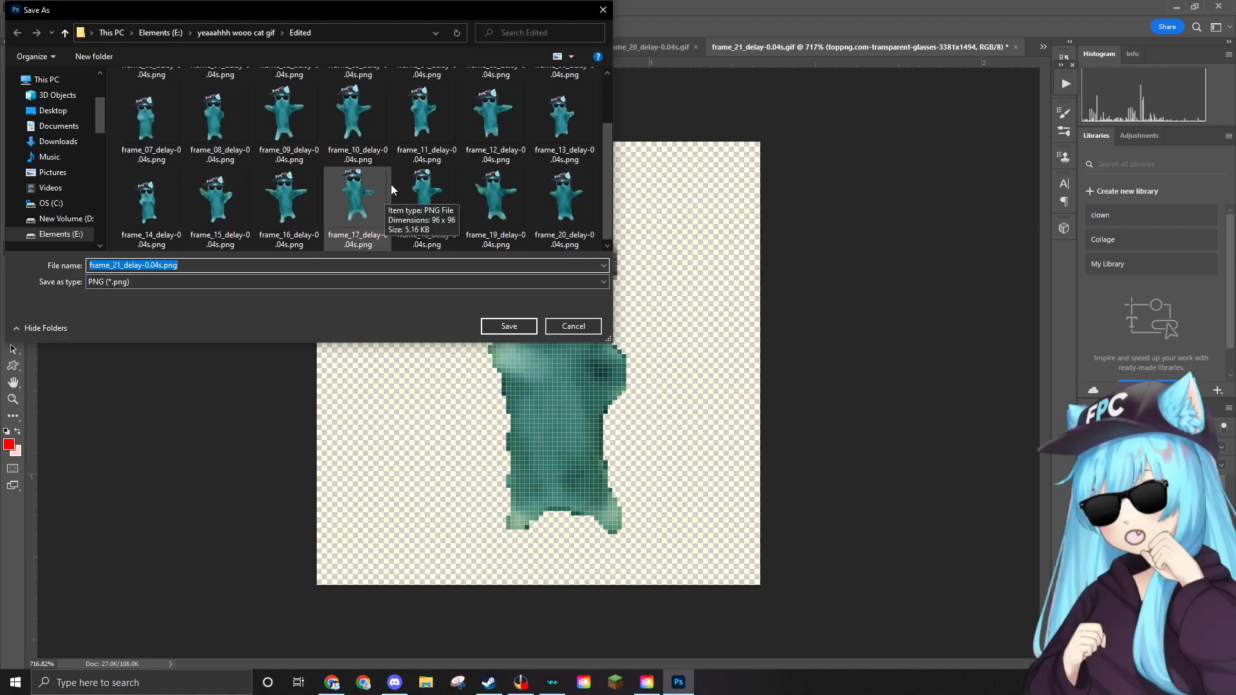
{"action": "left_click", "coordinate": [506, 325]}
{"action": "left_click", "coordinate": [627, 282]}
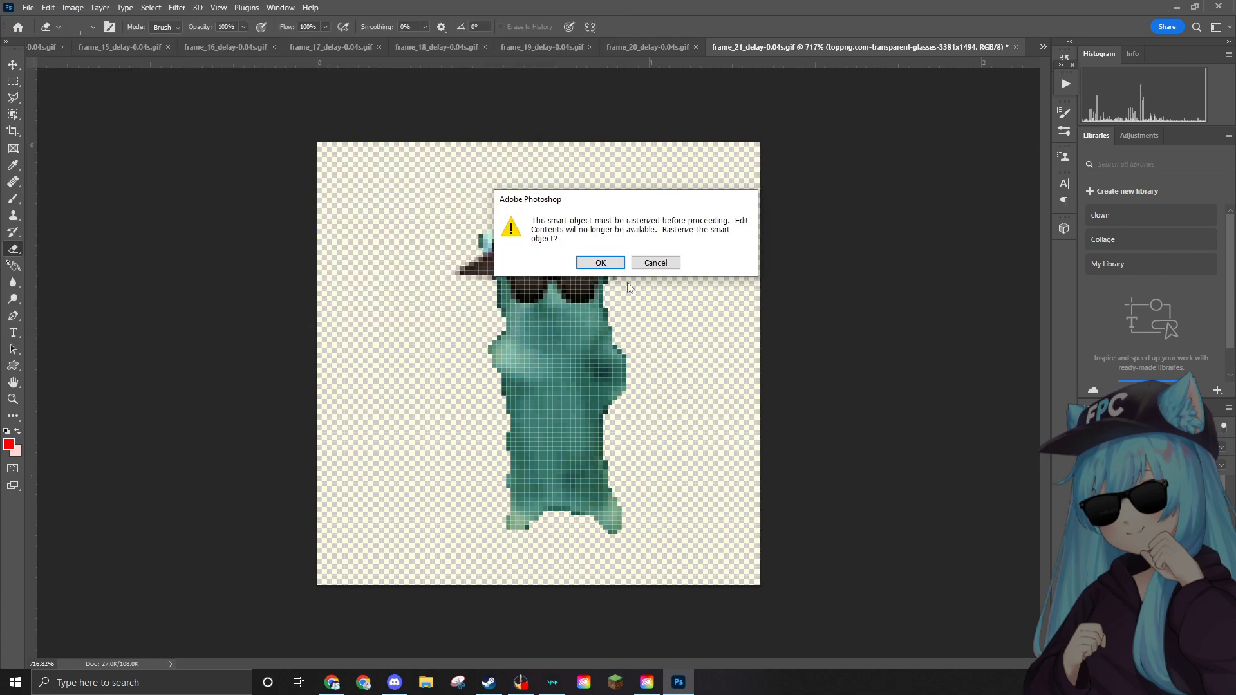
{"action": "left_click", "coordinate": [617, 265]}
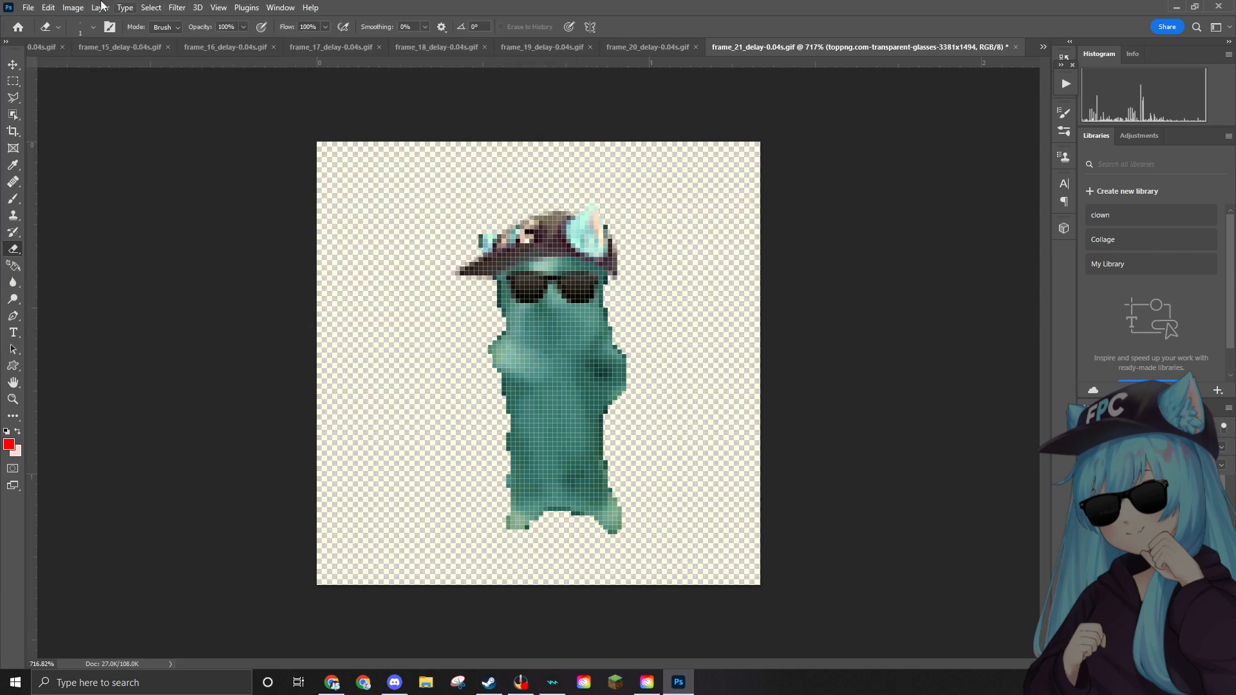
Delete the original frame_21_delay-0.04s.gif from the yeaaahhh wooo cat gif folder while choosing the next file to open.
{"action": "left_click", "coordinate": [28, 7]}
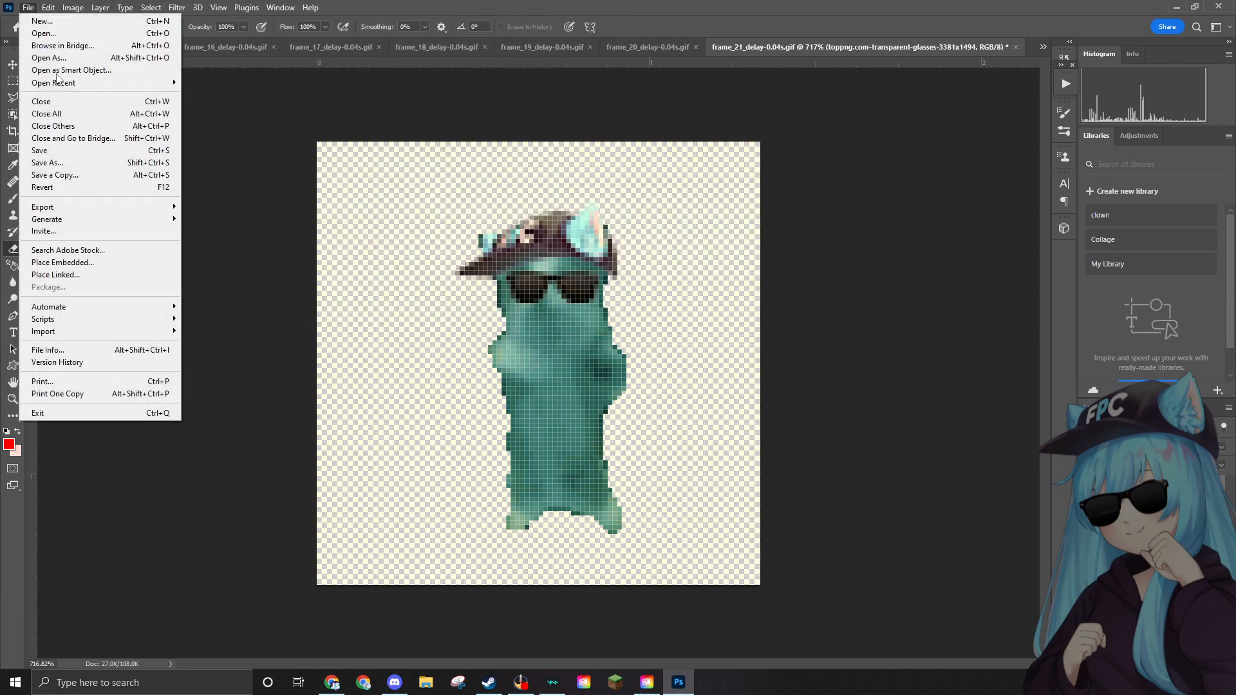
{"action": "left_click", "coordinate": [52, 33]}
{"action": "scroll", "coordinate": [325, 96], "scroll_direction": "down", "scroll_amount": 1}
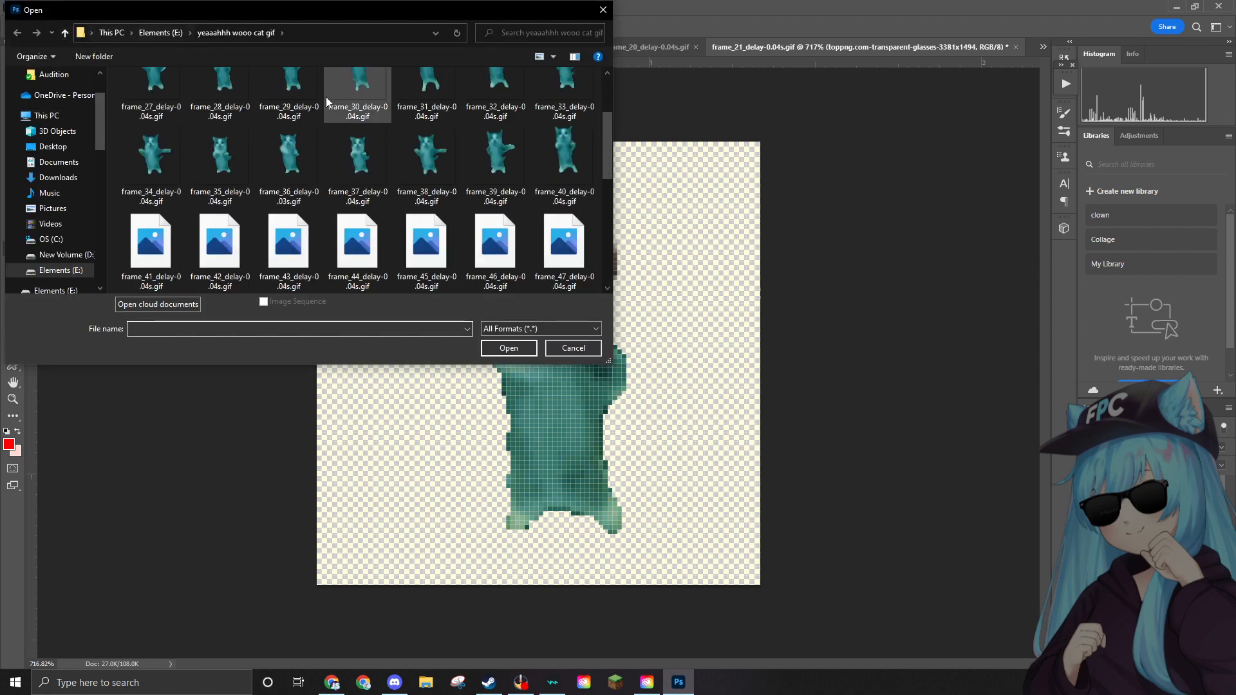
{"action": "scroll", "coordinate": [325, 96], "scroll_direction": "up", "scroll_amount": 1}
{"action": "left_click", "coordinate": [229, 117]}
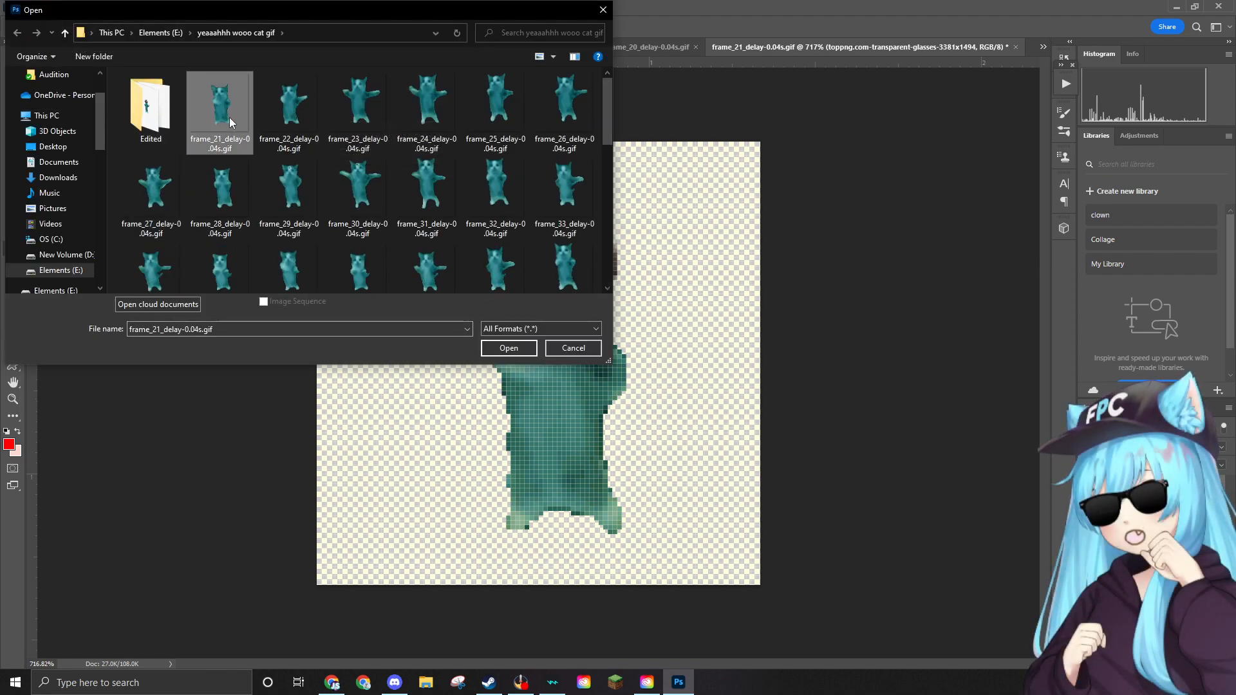
{"action": "key", "text": "Delete"}
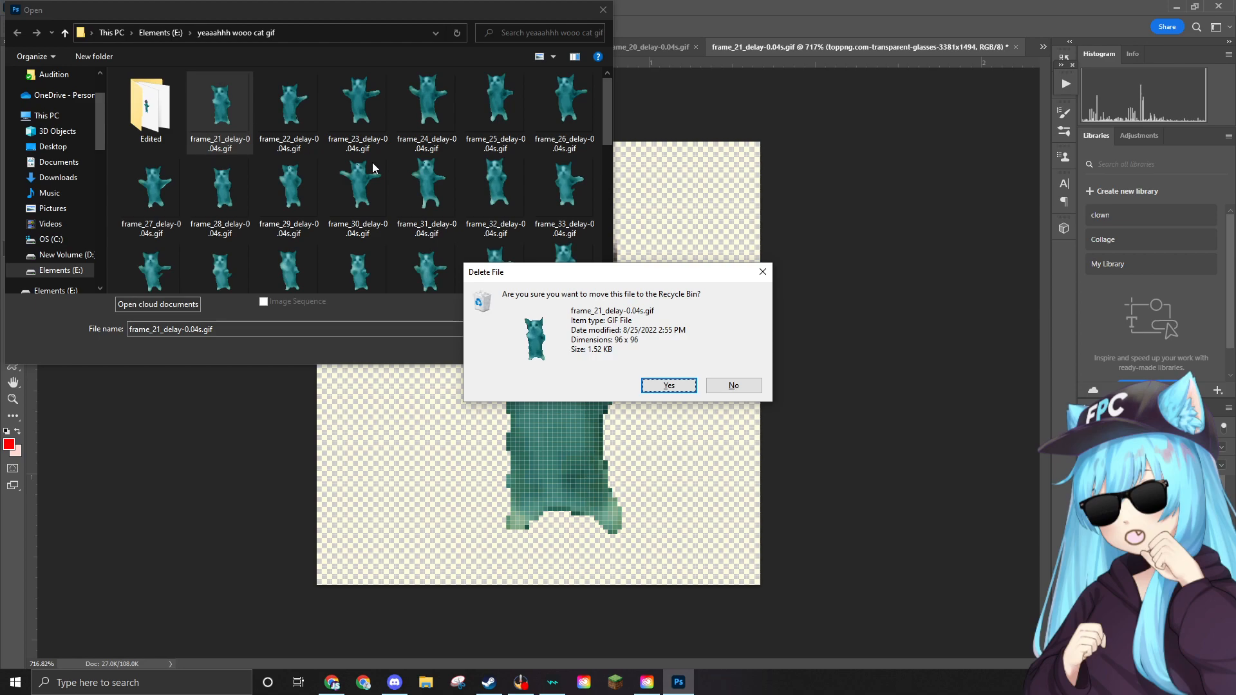
{"action": "left_click", "coordinate": [668, 385]}
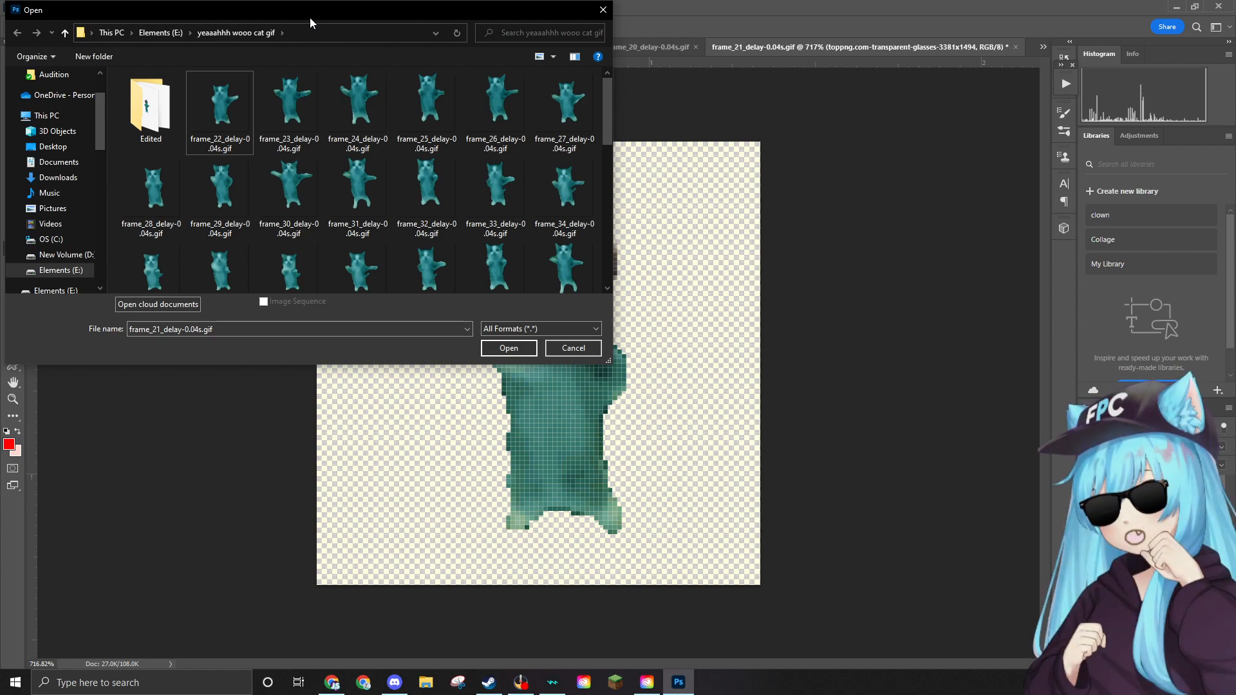
Open frame_22_delay-0.04s.gif and convert its colour mode to RGB Color.
{"action": "left_click", "coordinate": [213, 97]}
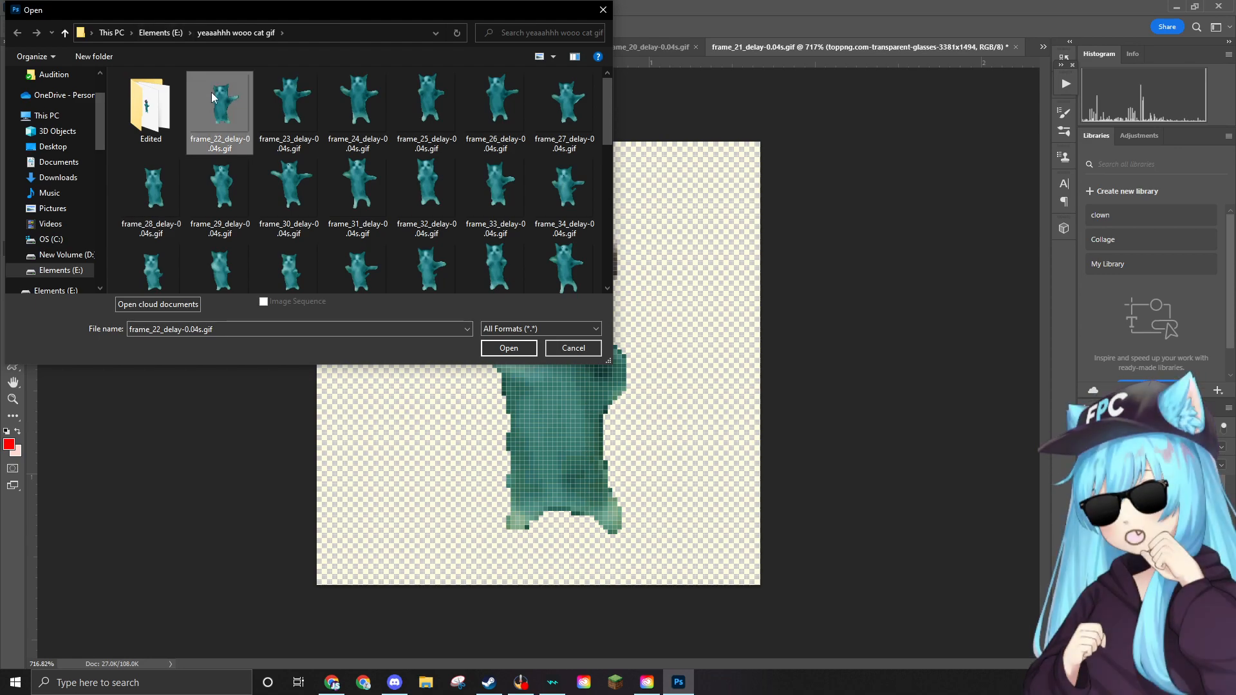
{"action": "left_click", "coordinate": [503, 344]}
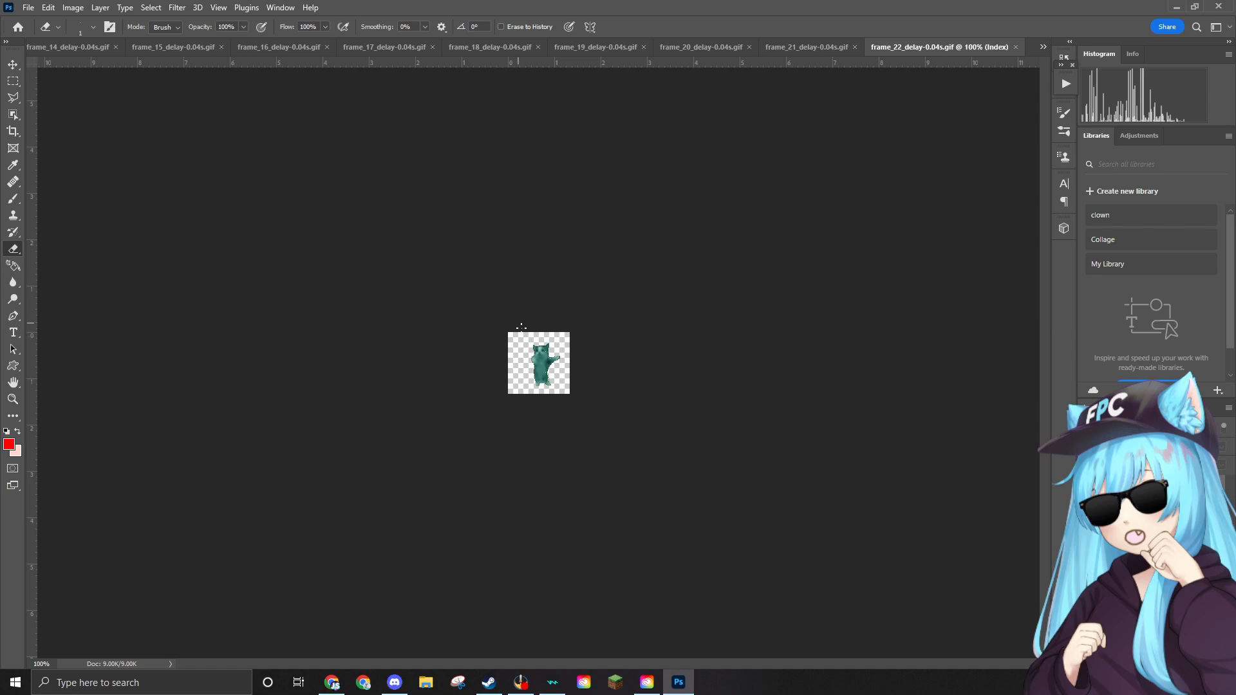
{"action": "scroll", "coordinate": [546, 356], "scroll_direction": "up", "scroll_amount": 20}
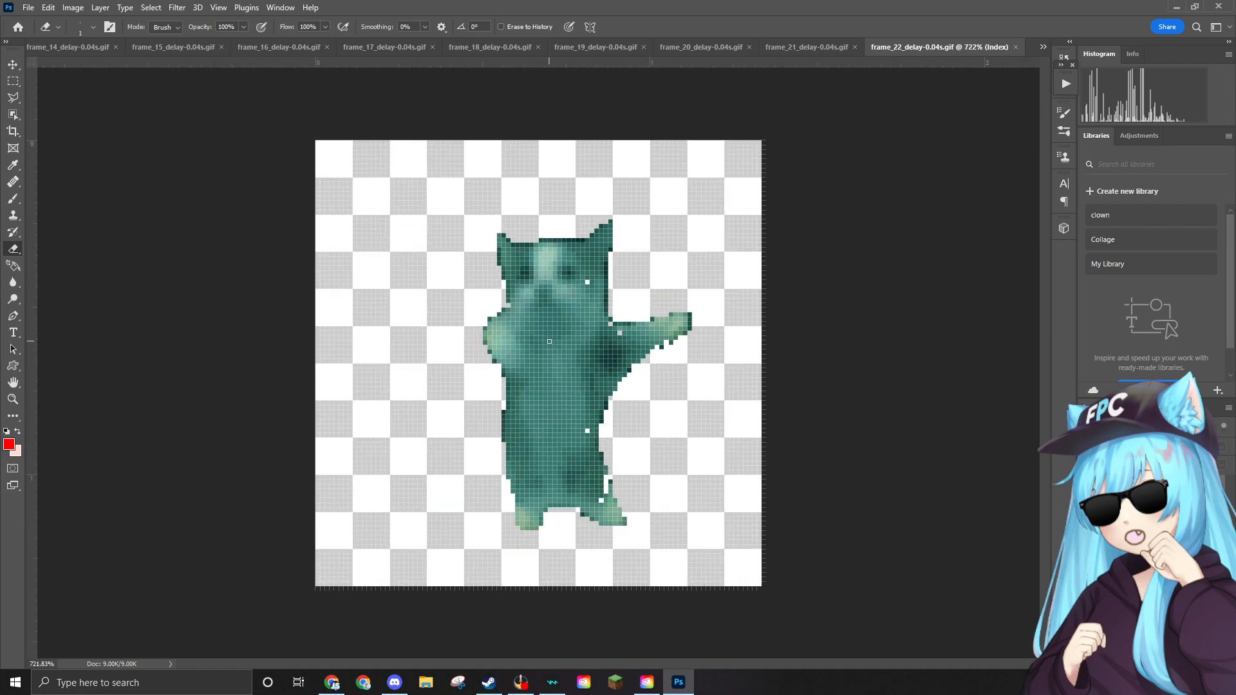
{"action": "scroll", "coordinate": [560, 329], "scroll_direction": "down", "scroll_amount": 3}
{"action": "left_click", "coordinate": [73, 7]}
{"action": "mouse_move", "coordinate": [84, 22]}
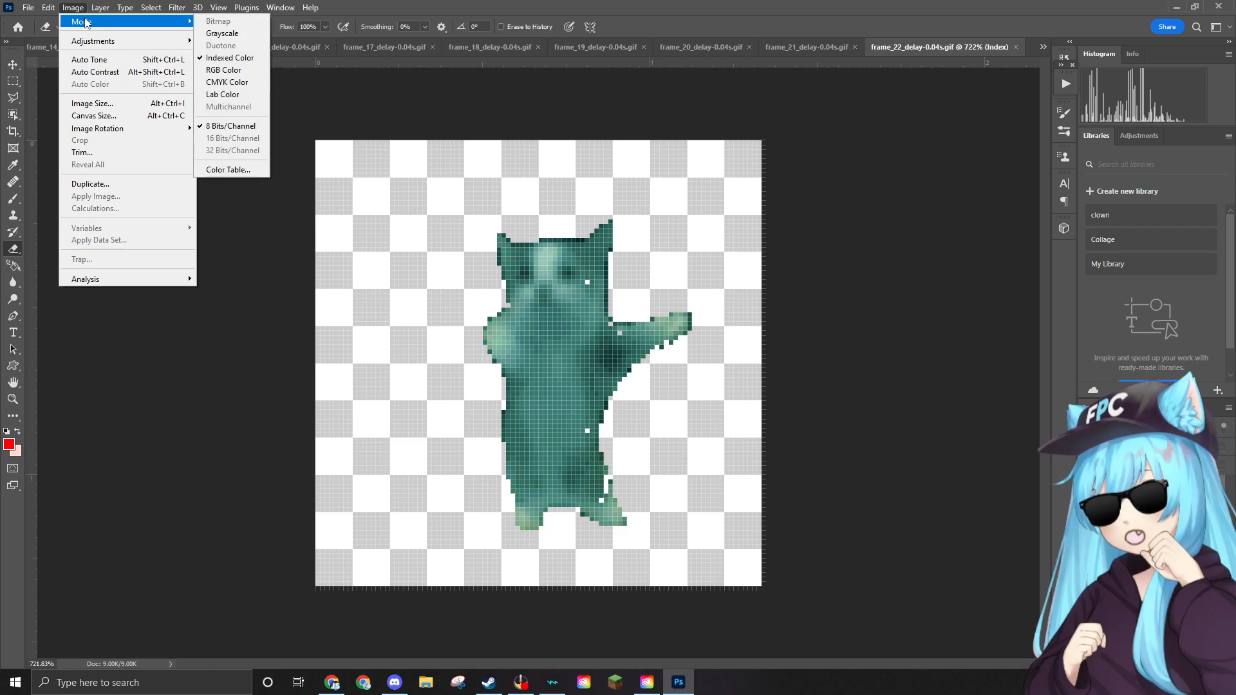
{"action": "left_click", "coordinate": [211, 70]}
Place the ear hat image on the cat's head in frame 22, scaled down to about 8.21%.
{"action": "scroll", "coordinate": [641, 316], "scroll_direction": "up", "scroll_amount": 3}
{"action": "scroll", "coordinate": [641, 316], "scroll_direction": "down", "scroll_amount": 1}
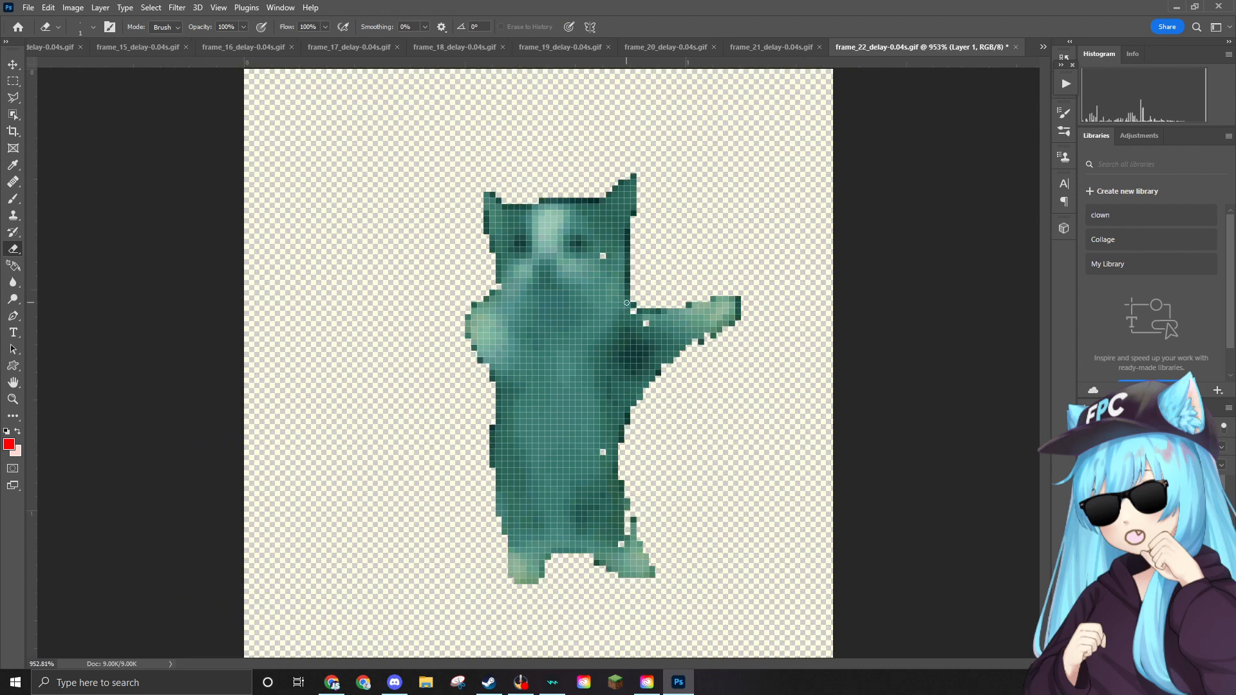
{"action": "scroll", "coordinate": [621, 265], "scroll_direction": "up", "scroll_amount": 2}
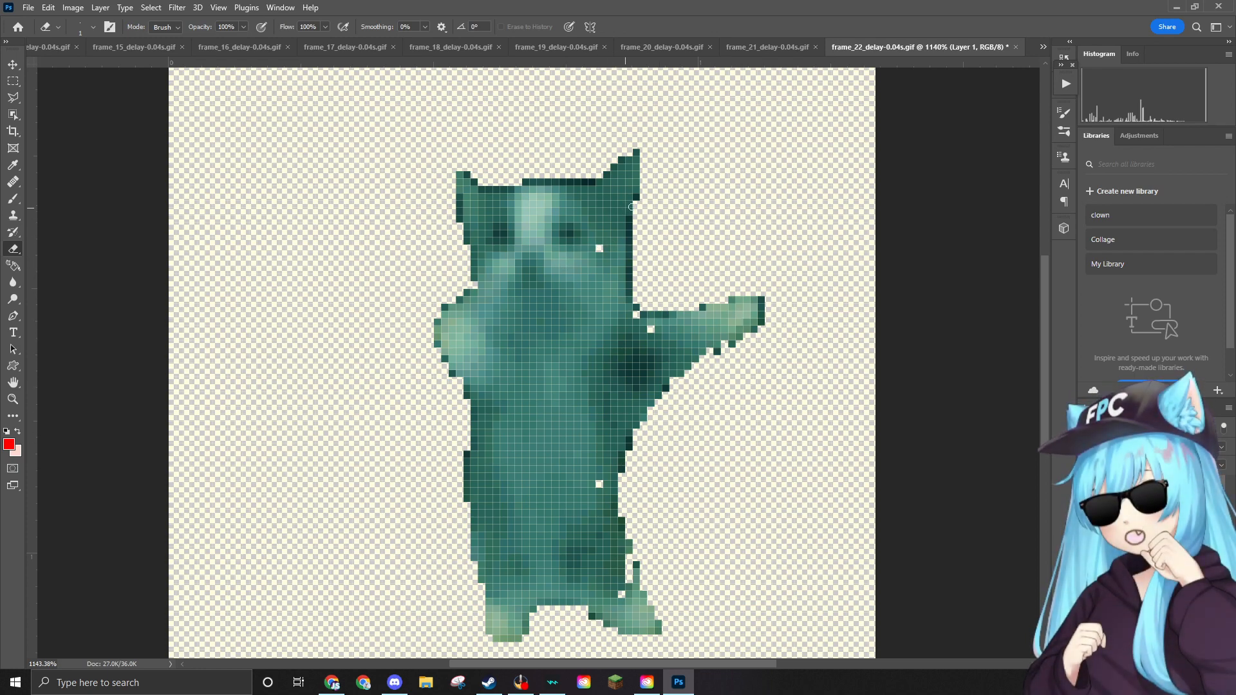
{"action": "left_click_drag", "start_coordinate": [740, 289], "coordinate": [567, 256]}
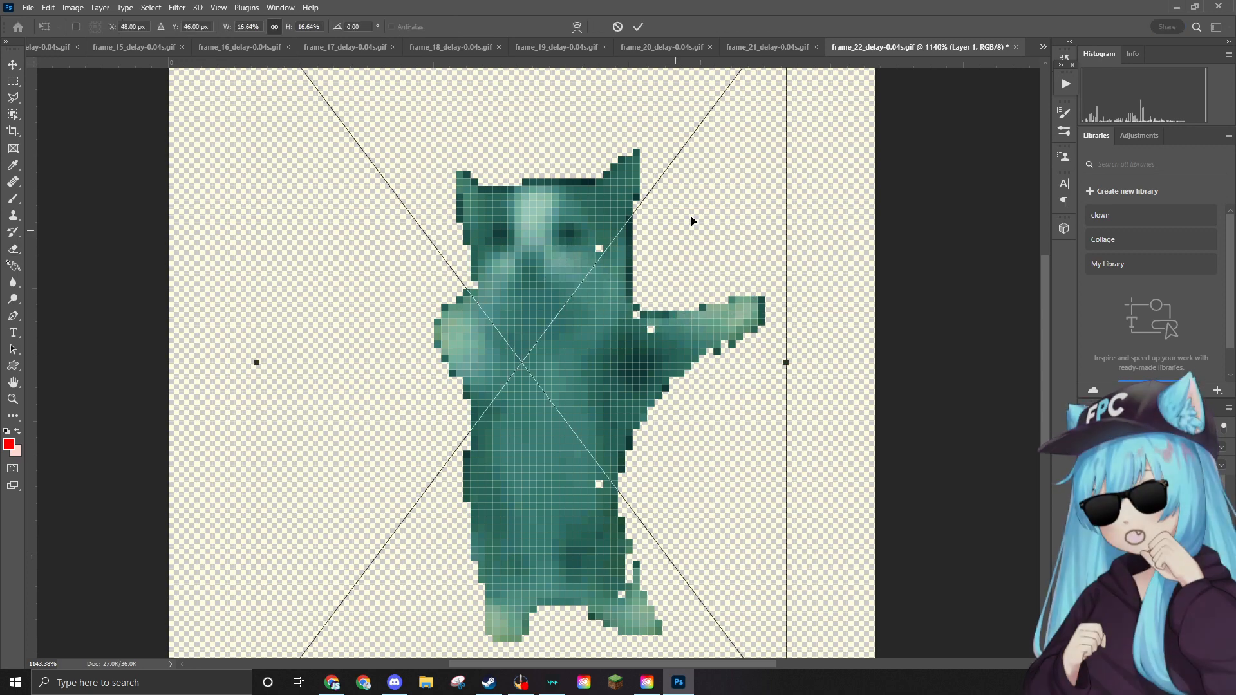
{"action": "scroll", "coordinate": [718, 240], "scroll_direction": "down", "scroll_amount": 1}
{"action": "scroll", "coordinate": [707, 247], "scroll_direction": "down", "scroll_amount": 3}
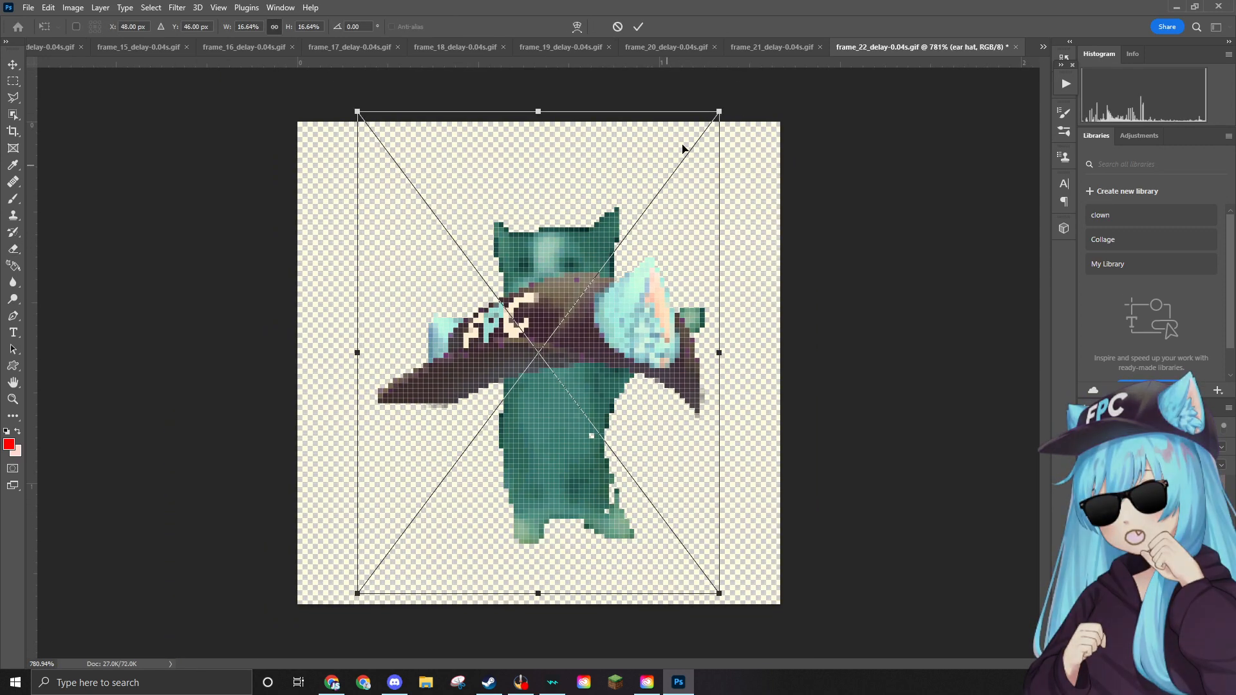
{"action": "left_click_drag", "start_coordinate": [708, 124], "coordinate": [523, 365]}
{"action": "left_click_drag", "start_coordinate": [515, 432], "coordinate": [610, 186]}
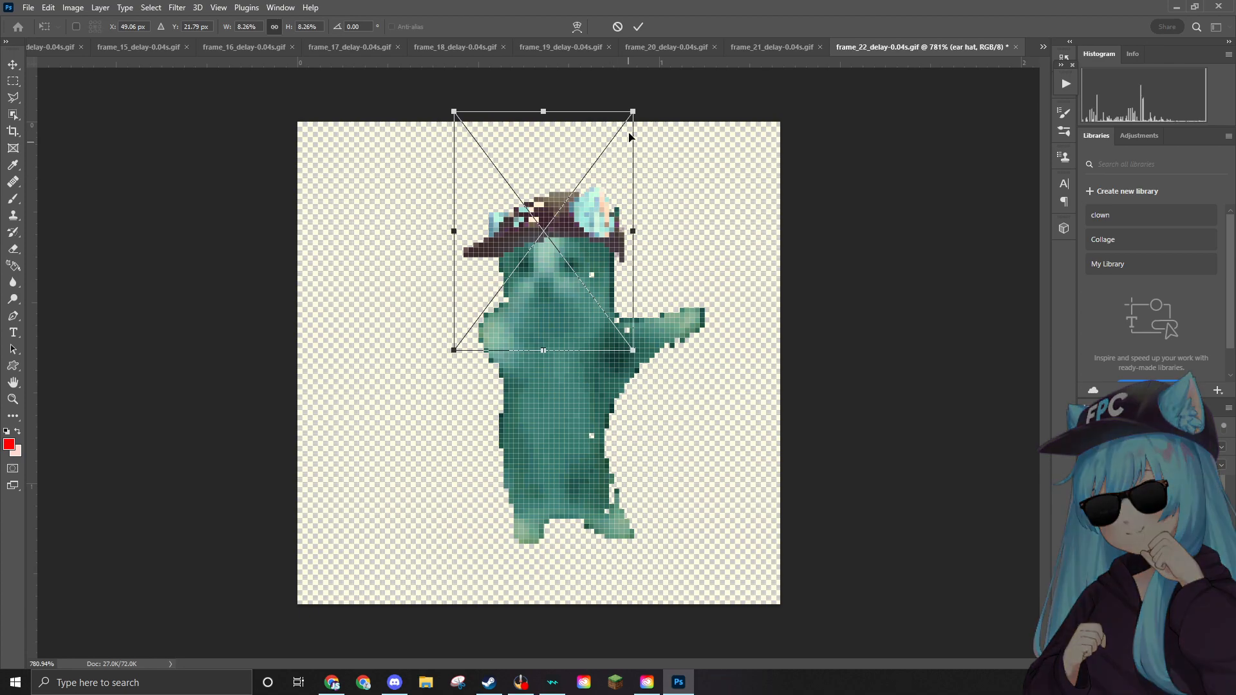
{"action": "left_click_drag", "start_coordinate": [632, 112], "coordinate": [634, 116]}
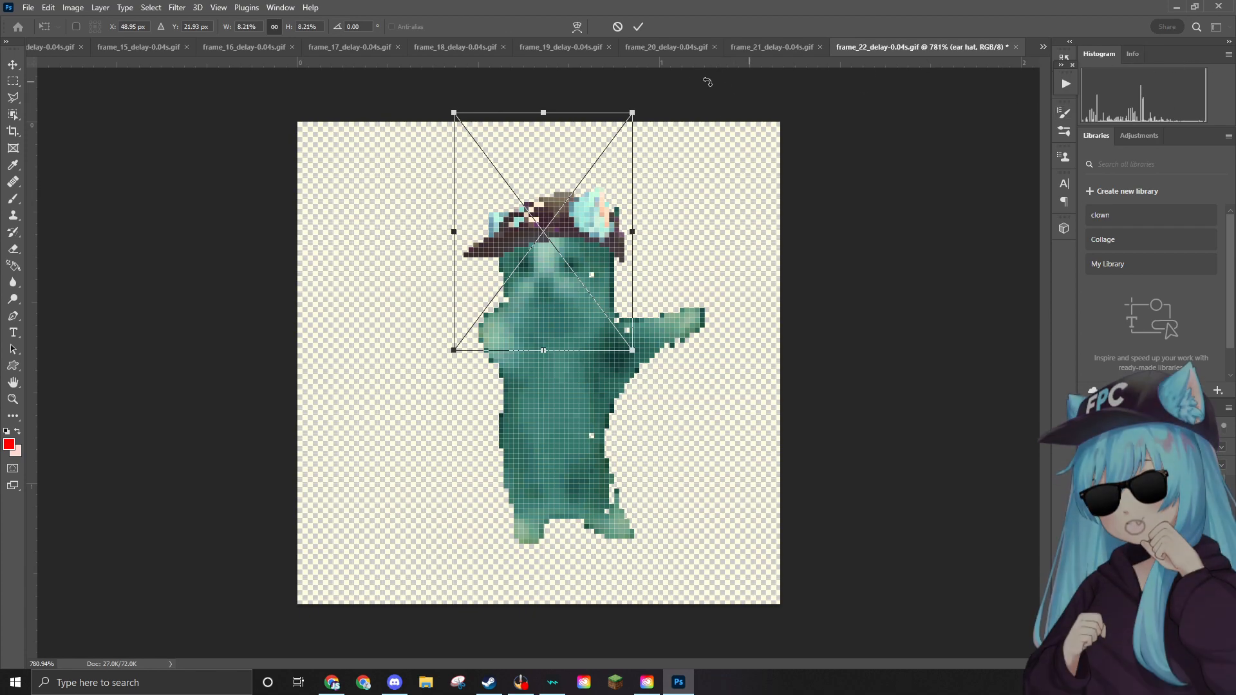
{"action": "key", "text": "Return"}
Erase the green ear pixels sticking out behind the cap from Layer 1 of frame 22.
{"action": "key", "text": "e"}
{"action": "scroll", "coordinate": [648, 194], "scroll_direction": "up", "scroll_amount": 5}
{"action": "scroll", "coordinate": [623, 166], "scroll_direction": "up", "scroll_amount": 1}
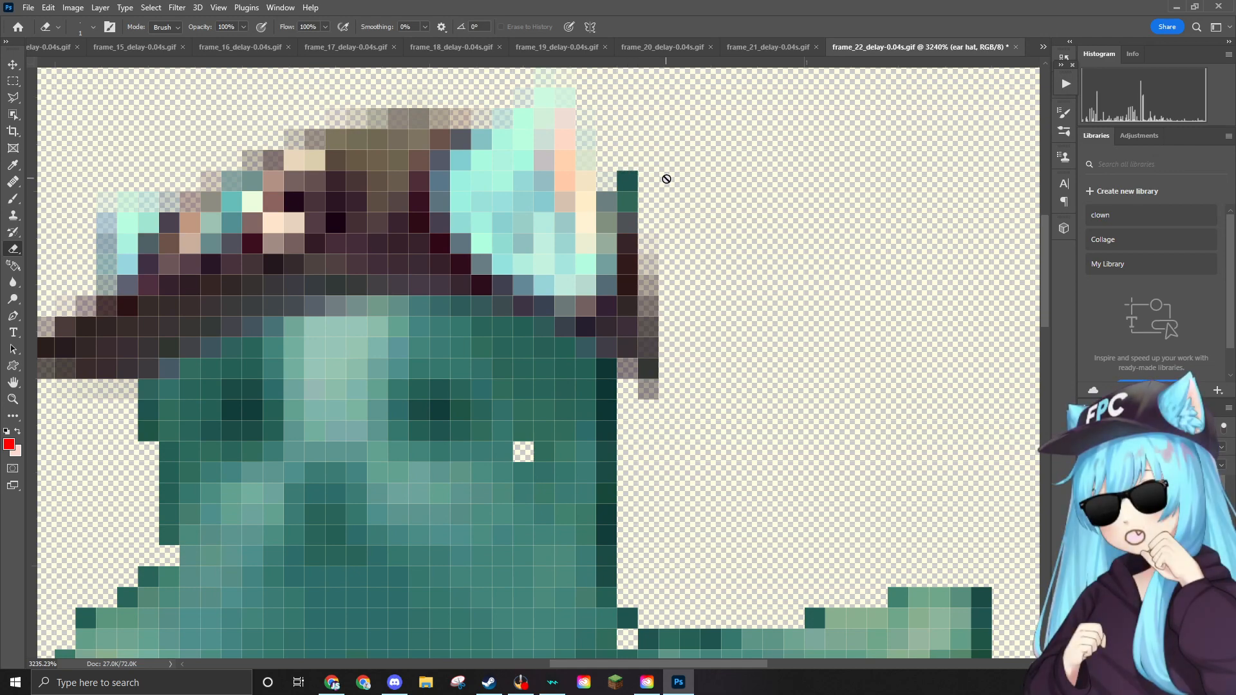
{"action": "left_click", "coordinate": [1133, 515]}
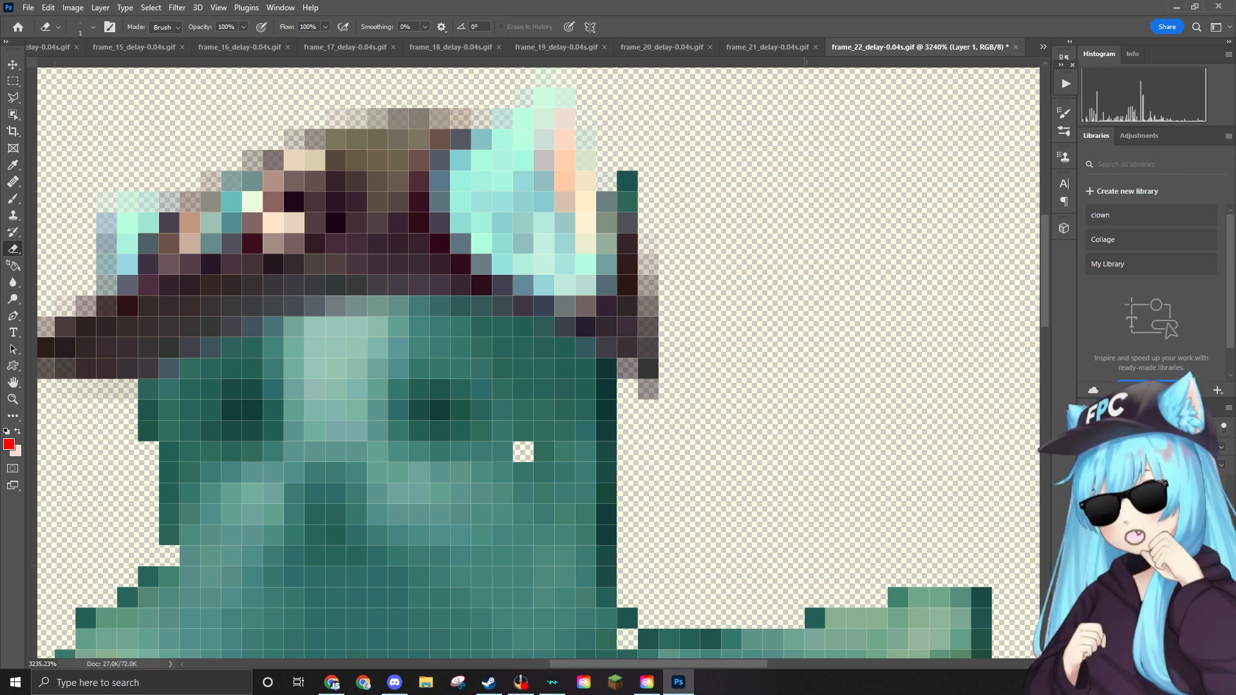
{"action": "left_click", "coordinate": [623, 171]}
{"action": "left_click", "coordinate": [627, 195]}
{"action": "left_click", "coordinate": [626, 187]}
{"action": "left_click", "coordinate": [626, 197]}
{"action": "left_click", "coordinate": [626, 196]}
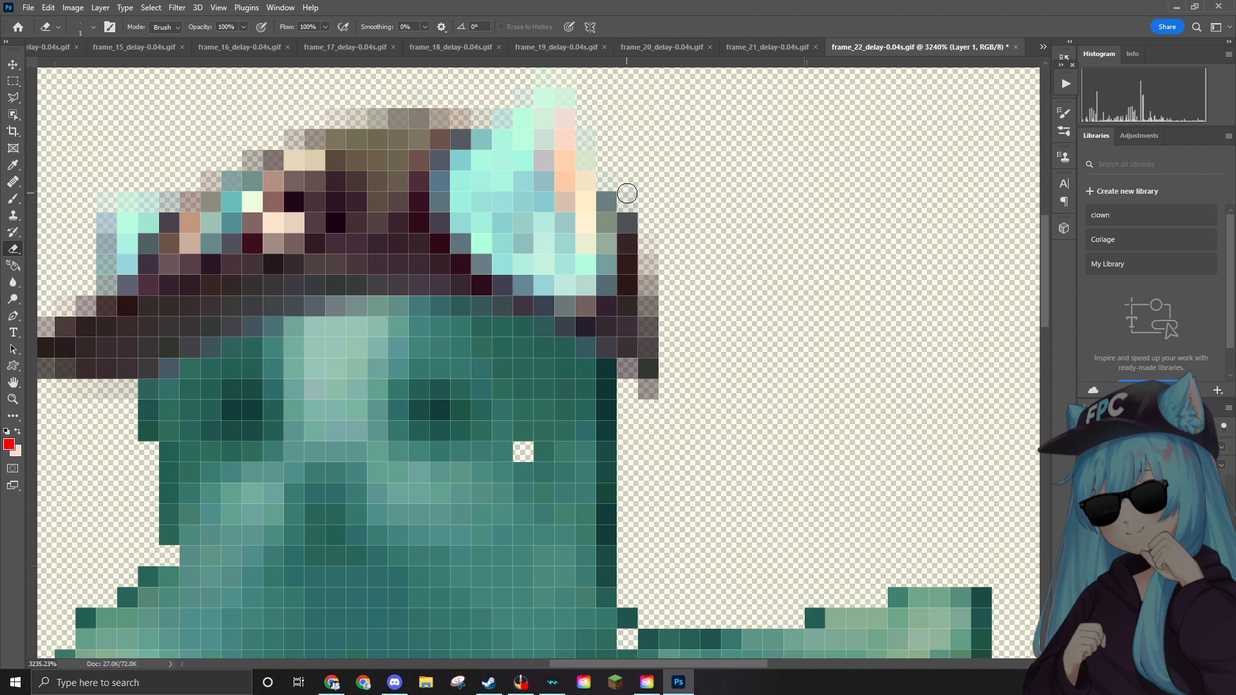
Place the transparent sunglasses image over the cat's eyes in frame 22, scaled down to fit below the cap's brim.
{"action": "scroll", "coordinate": [785, 213], "scroll_direction": "down", "scroll_amount": 4}
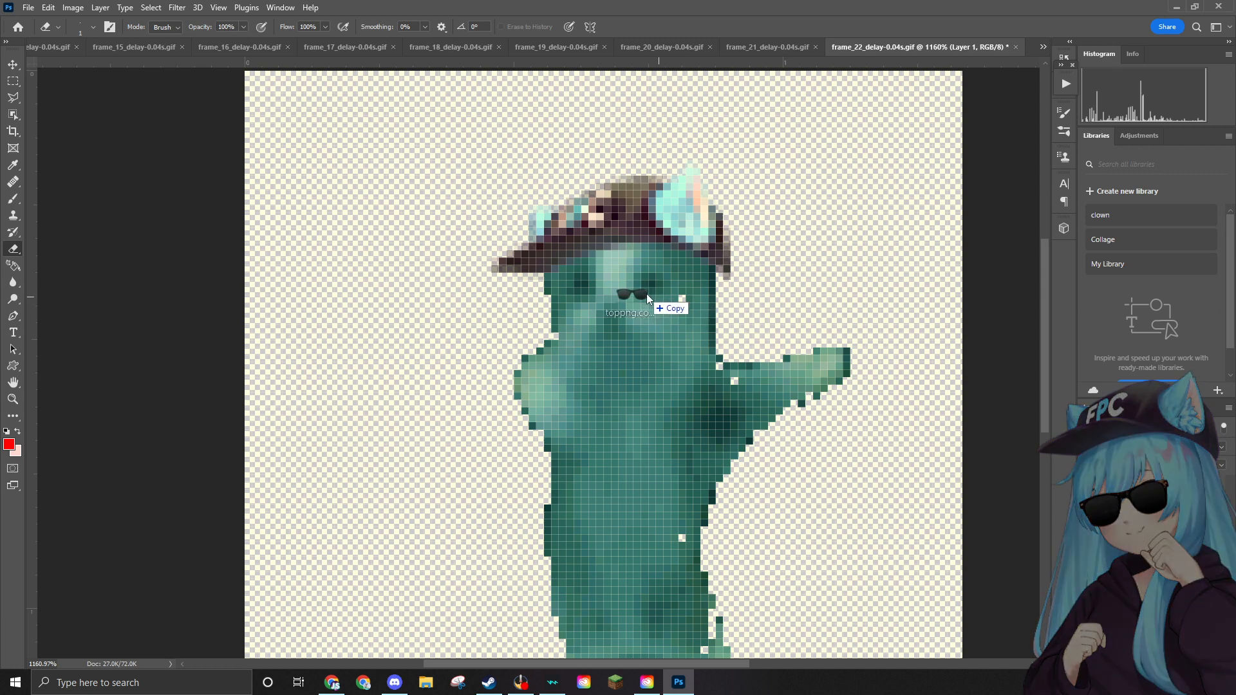
{"action": "key", "text": "ctrl+t"}
{"action": "left_click_drag", "start_coordinate": [961, 207], "coordinate": [659, 303]}
{"action": "left_click_drag", "start_coordinate": [604, 331], "coordinate": [662, 293]}
{"action": "left_click_drag", "start_coordinate": [715, 255], "coordinate": [696, 278]}
{"action": "left_click_drag", "start_coordinate": [640, 302], "coordinate": [658, 292]}
{"action": "key", "text": "Return"}
{"action": "key", "text": "e"}
{"action": "scroll", "coordinate": [917, 238], "scroll_direction": "down", "scroll_amount": 1}
{"action": "scroll", "coordinate": [894, 265], "scroll_direction": "up", "scroll_amount": 4}
{"action": "scroll", "coordinate": [877, 288], "scroll_direction": "down", "scroll_amount": 5}
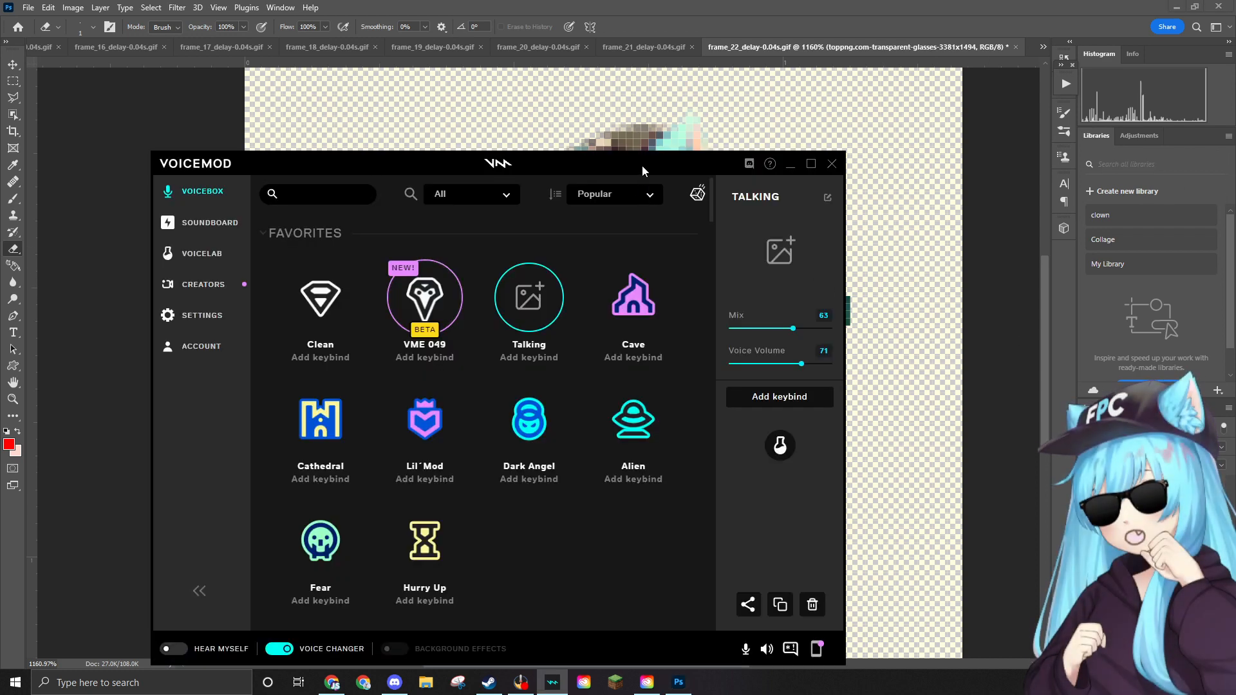
Move the Voicemod window away from the frame 22 canvas and return to Photoshop.
{"action": "left_click_drag", "start_coordinate": [642, 166], "coordinate": [1235, 17]}
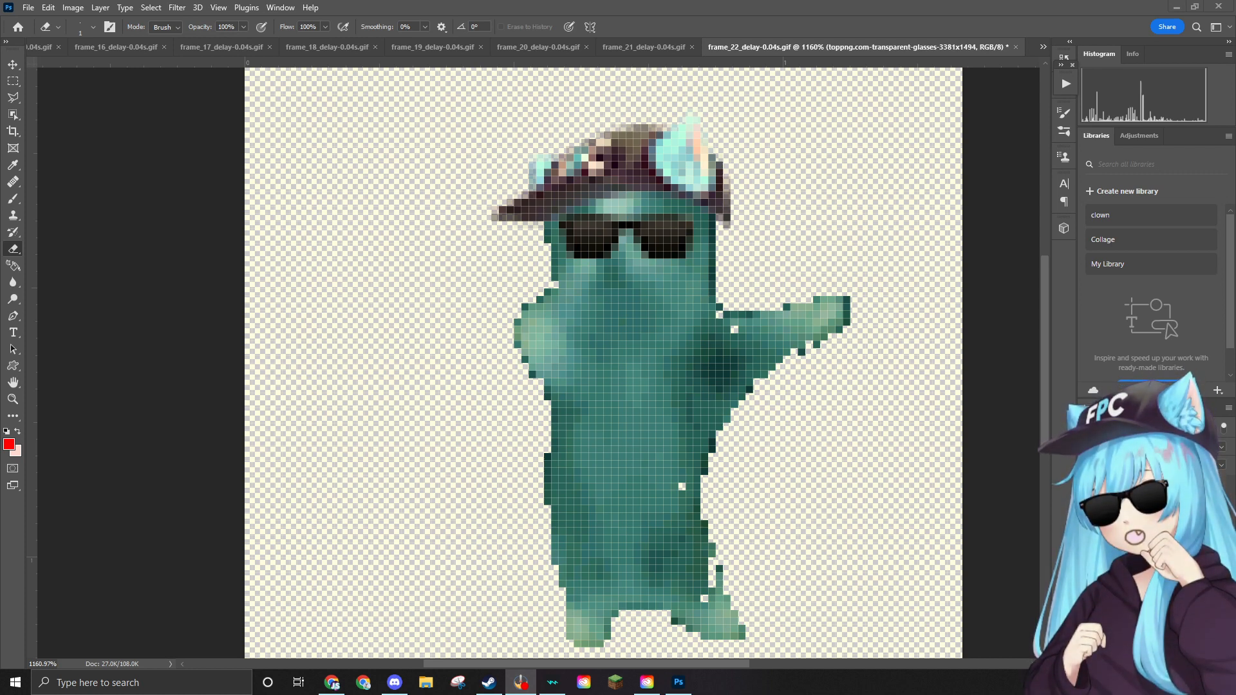
{"action": "left_click", "coordinate": [358, 270]}
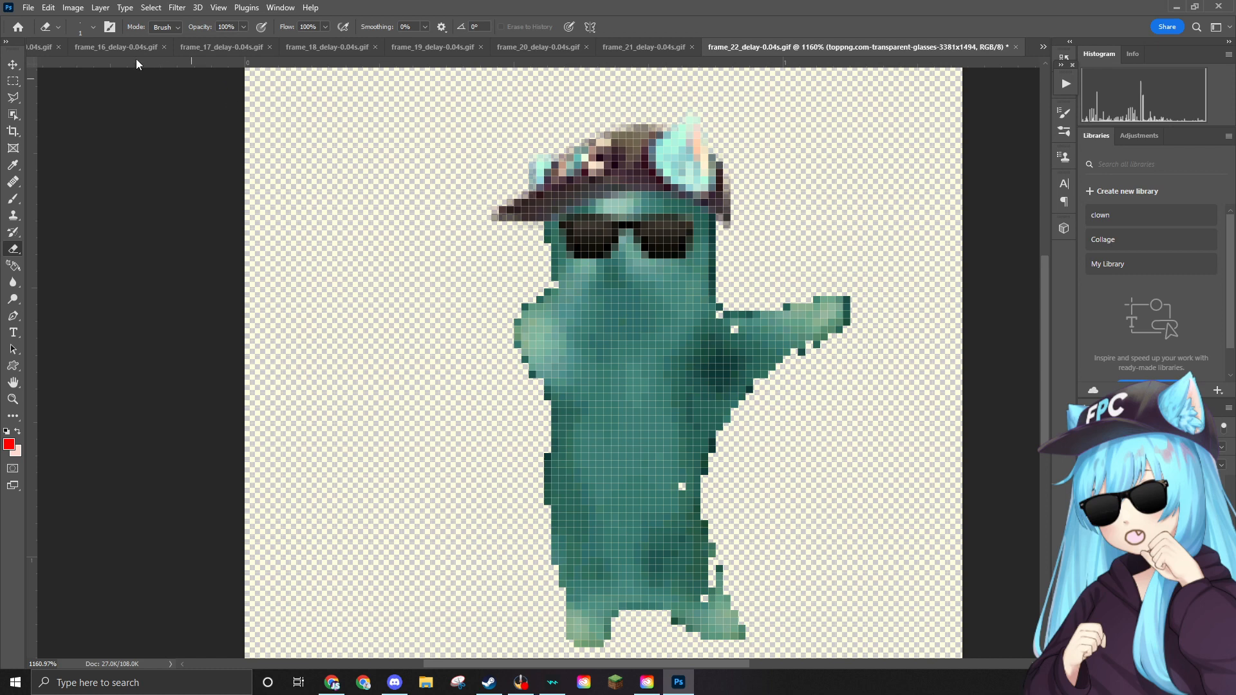
Quick-export frame 22 as frame_22_delay-0.04s.png into the Edited folder.
{"action": "left_click", "coordinate": [27, 7]}
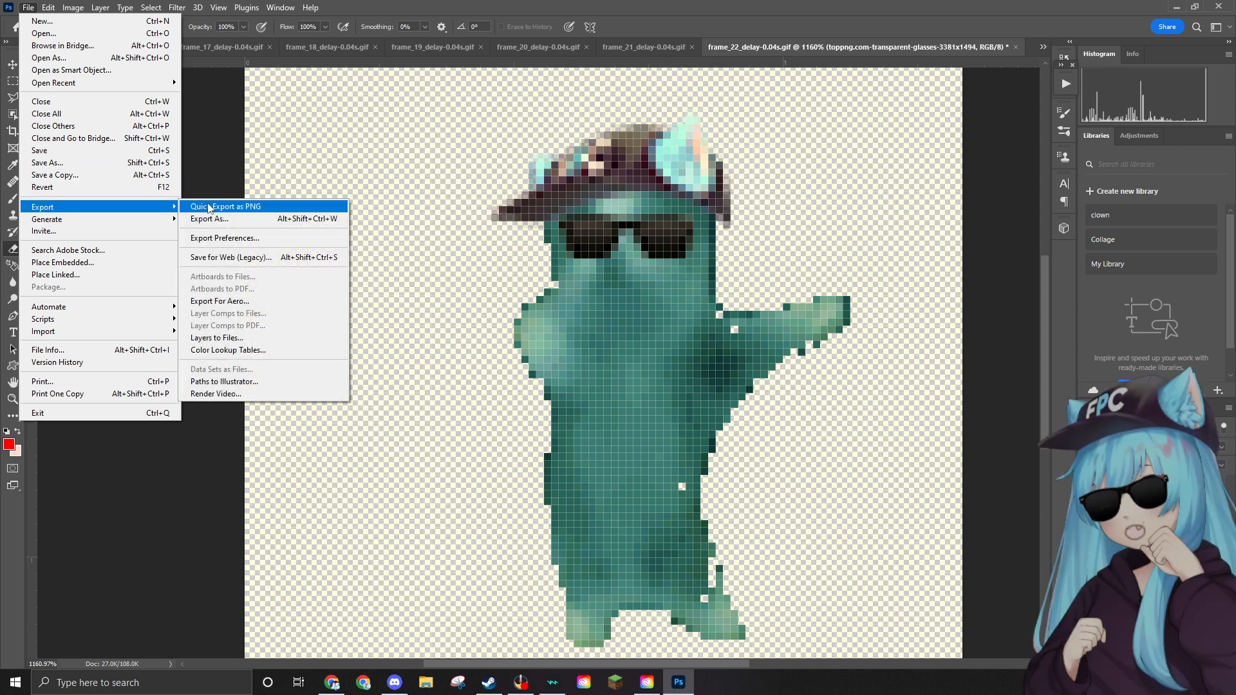
{"action": "left_click", "coordinate": [209, 206]}
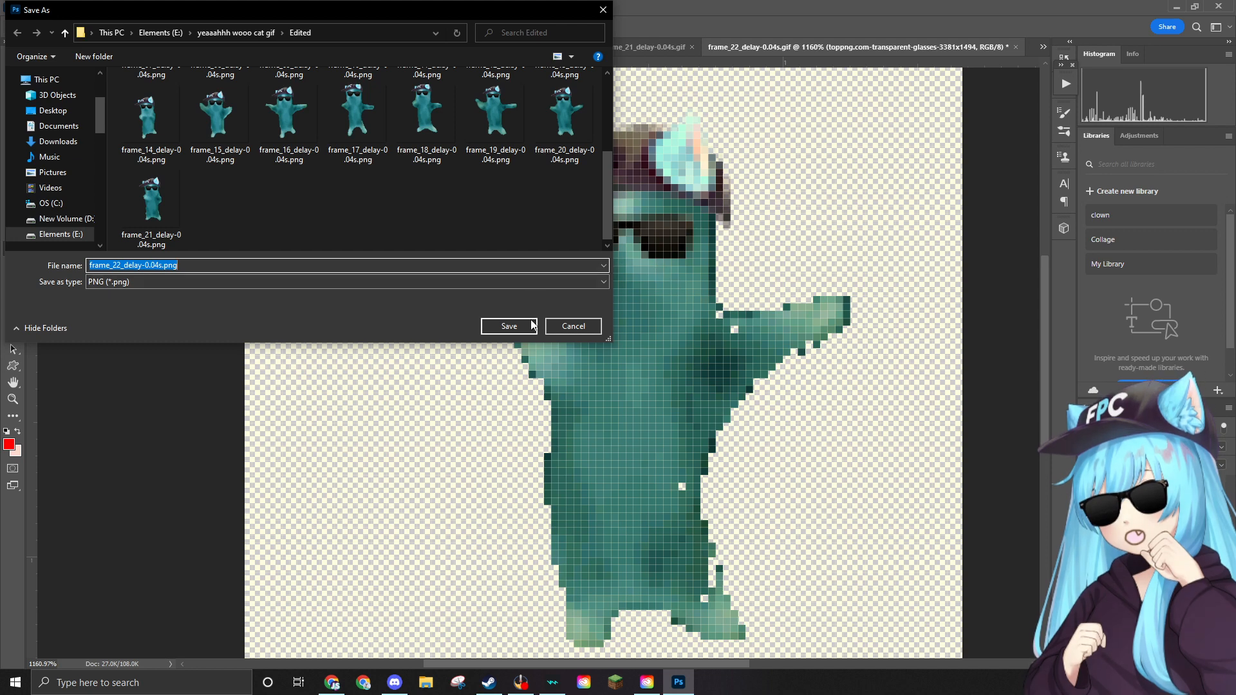
{"action": "left_click", "coordinate": [509, 326]}
Delete the original frame_22_delay-0.04s.gif from the yeaaahhh wooo cat gif folder while choosing the next file to open.
{"action": "left_click", "coordinate": [28, 7]}
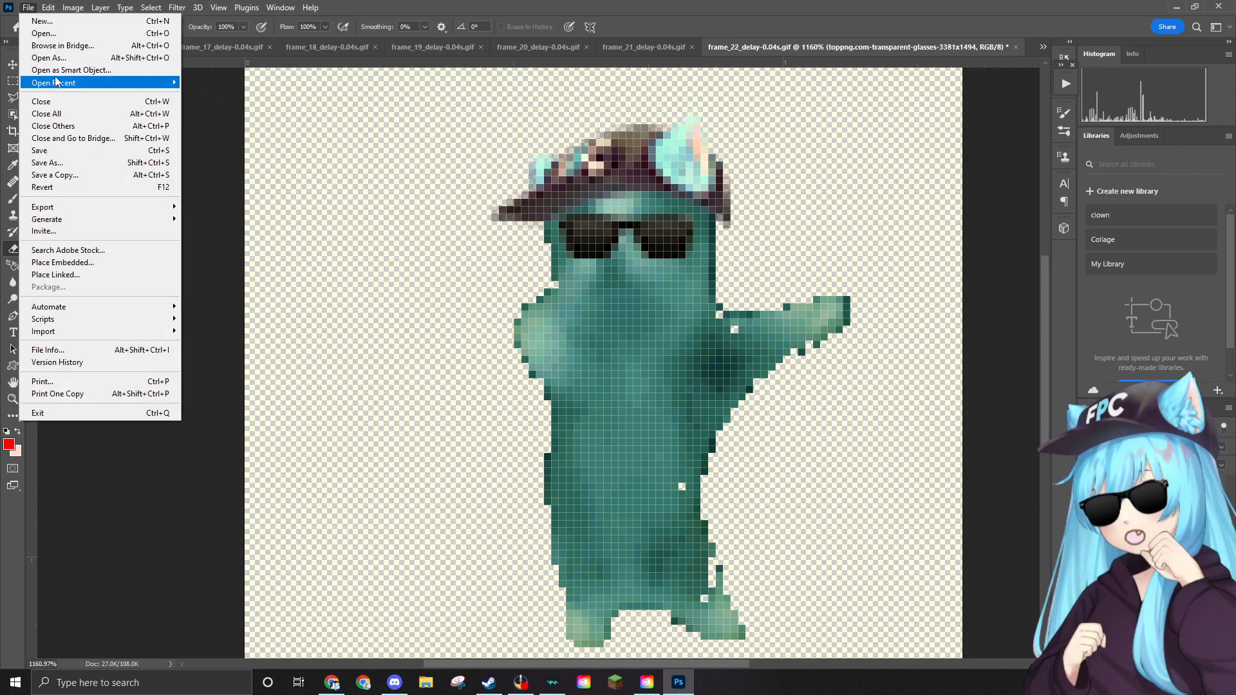
{"action": "left_click", "coordinate": [44, 33]}
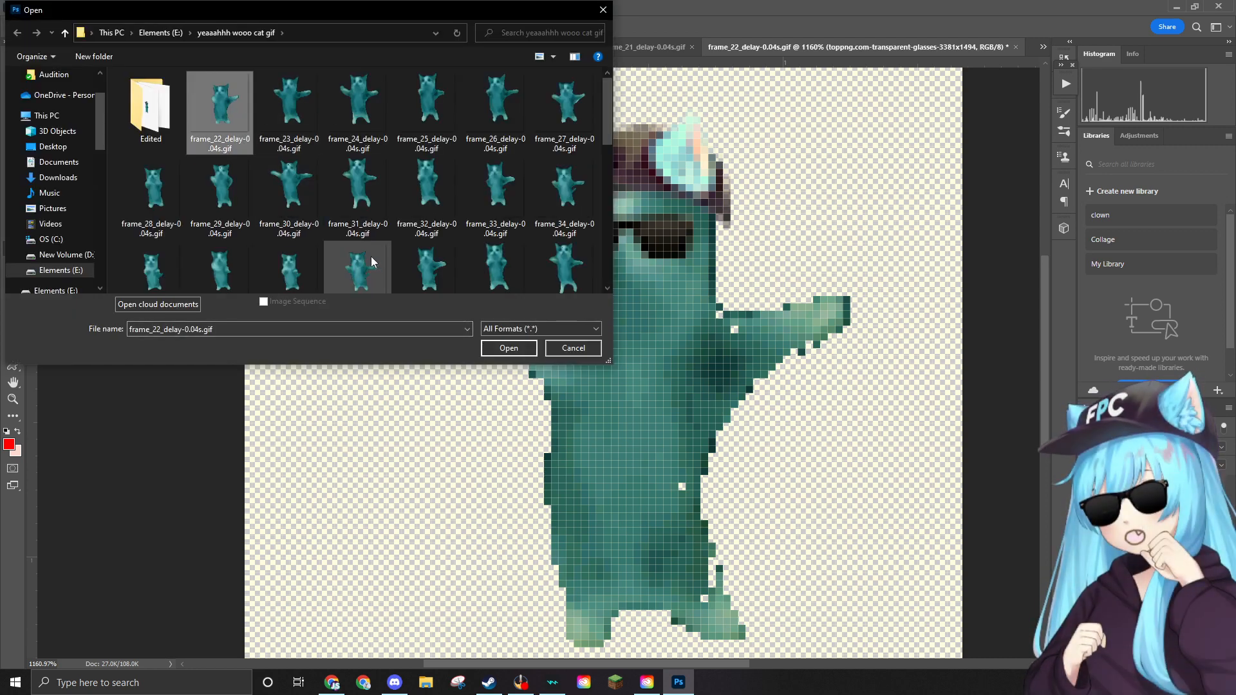
{"action": "key", "text": "Delete"}
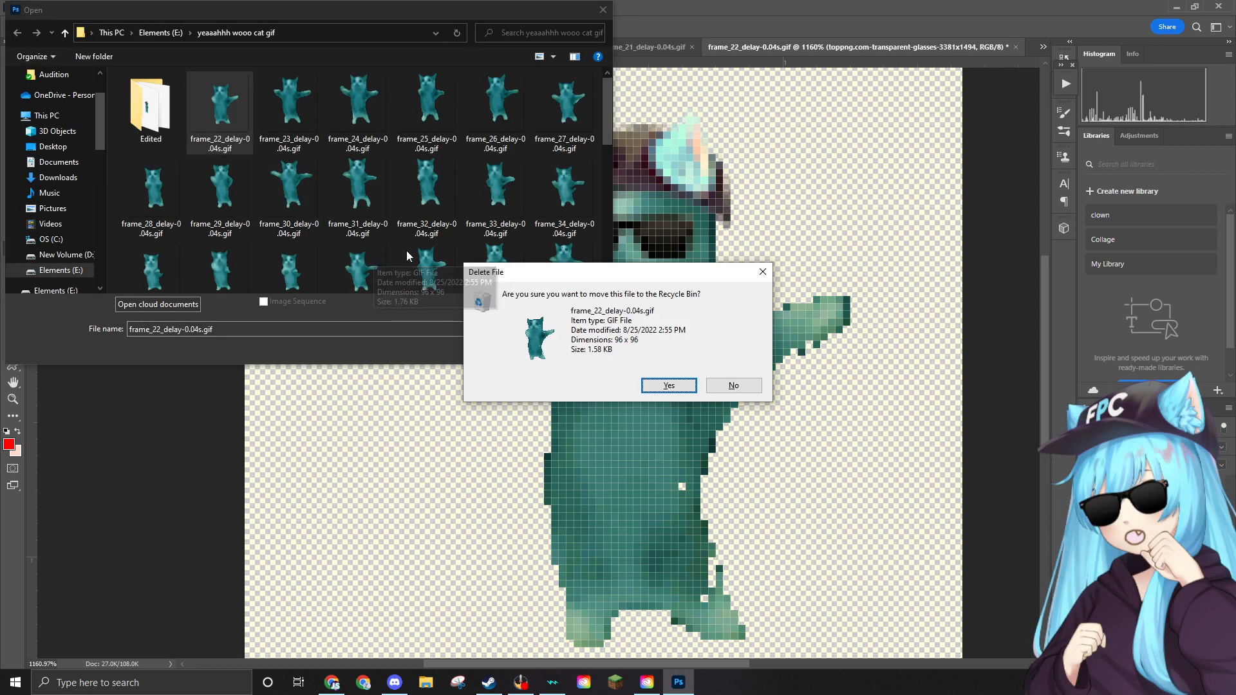
{"action": "left_click", "coordinate": [670, 385]}
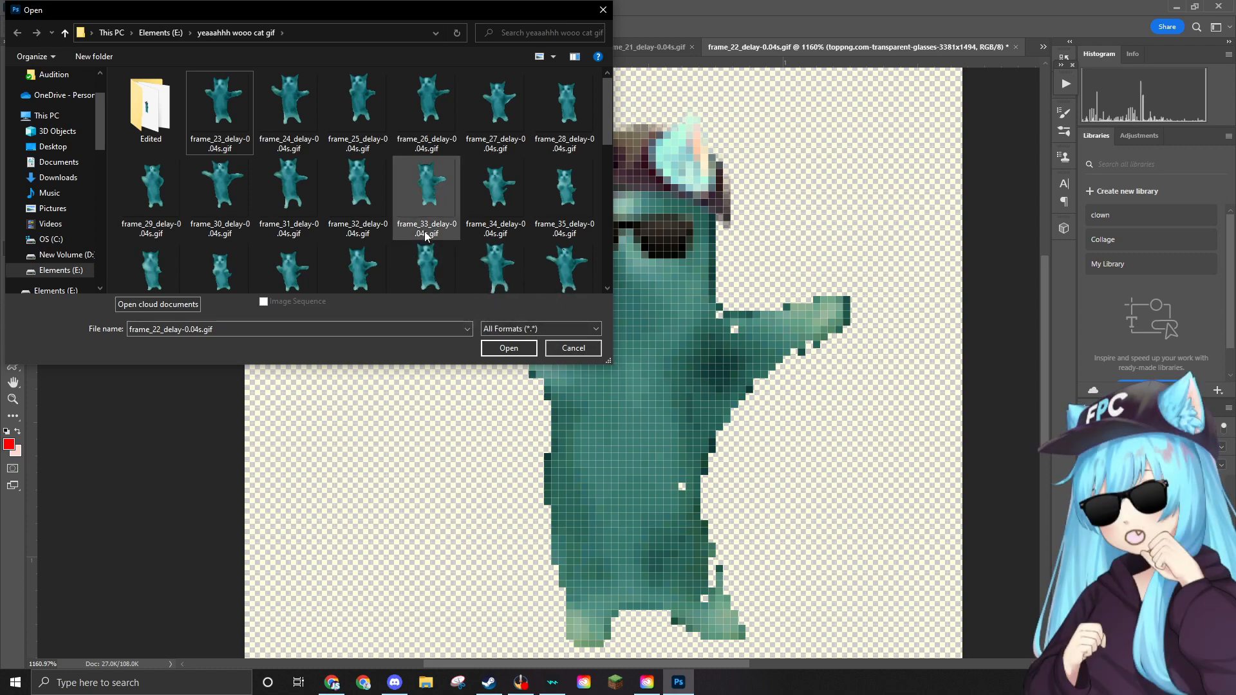
Open frame_23_delay-0.04s.gif from the yeaaahhh wooo cat gif folder and convert it to RGB Color mode.
{"action": "scroll", "coordinate": [430, 222], "scroll_direction": "down", "scroll_amount": 5}
{"action": "scroll", "coordinate": [430, 218], "scroll_direction": "up", "scroll_amount": 5}
{"action": "left_click", "coordinate": [230, 139]}
{"action": "left_click", "coordinate": [492, 345]}
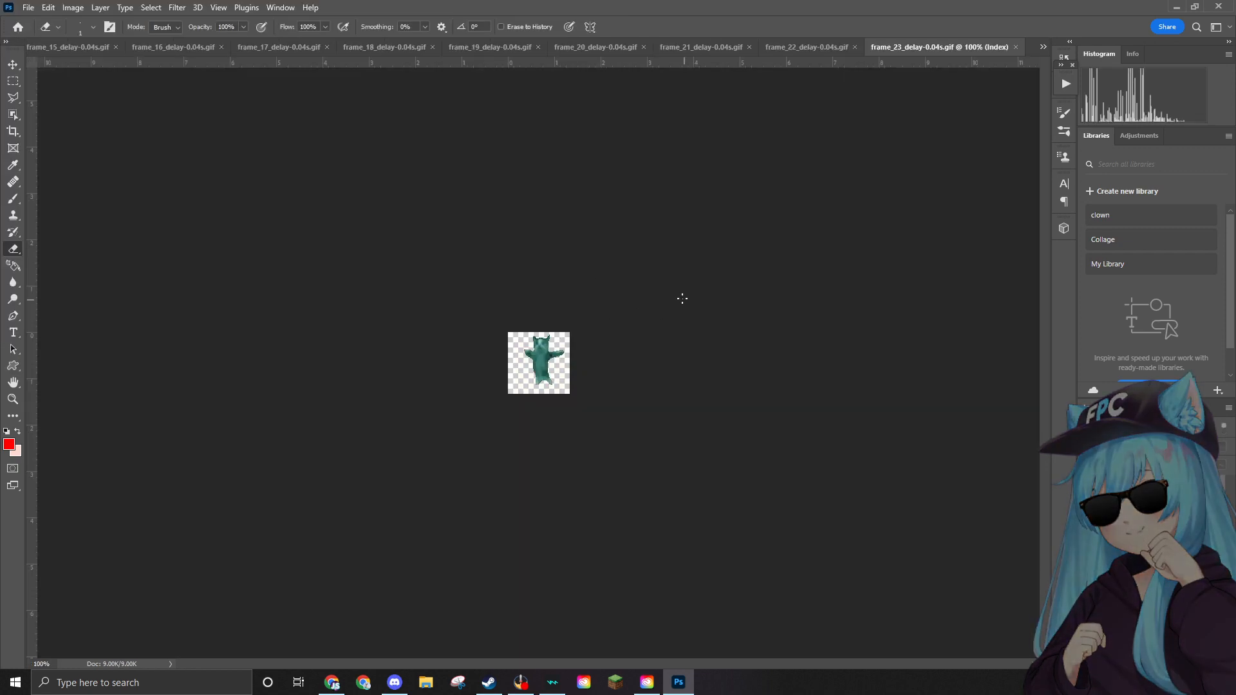
{"action": "scroll", "coordinate": [553, 323], "scroll_direction": "up", "scroll_amount": 10}
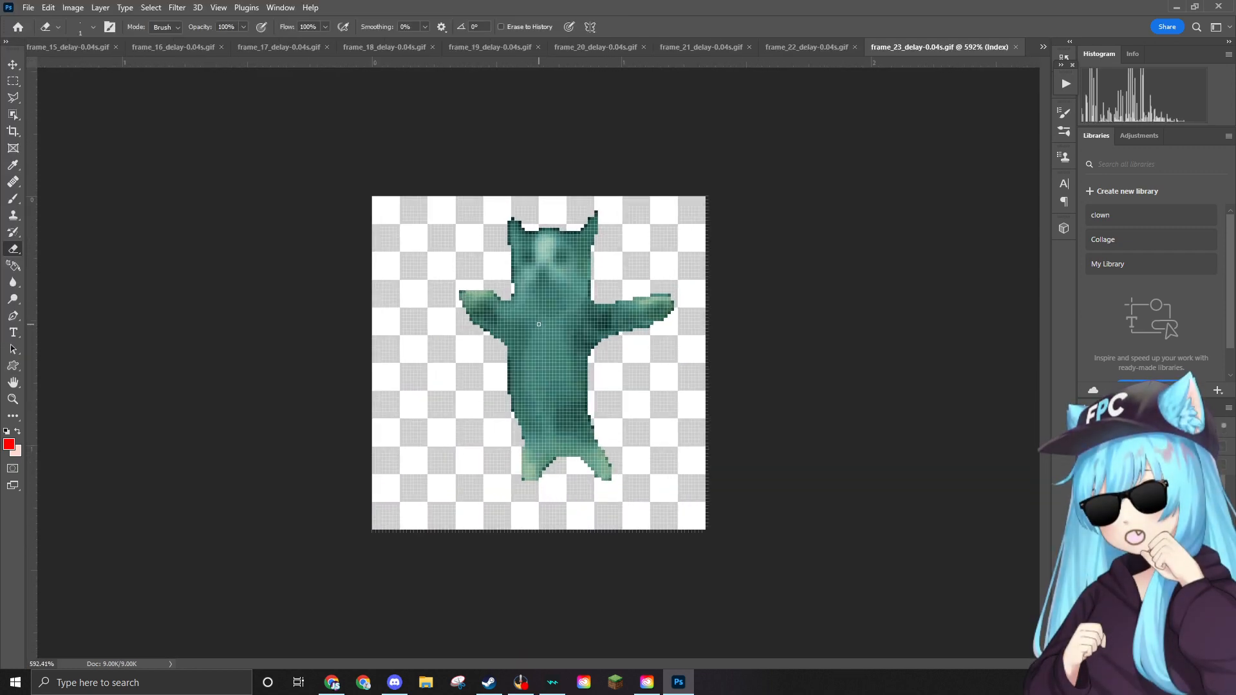
{"action": "left_click", "coordinate": [100, 5]}
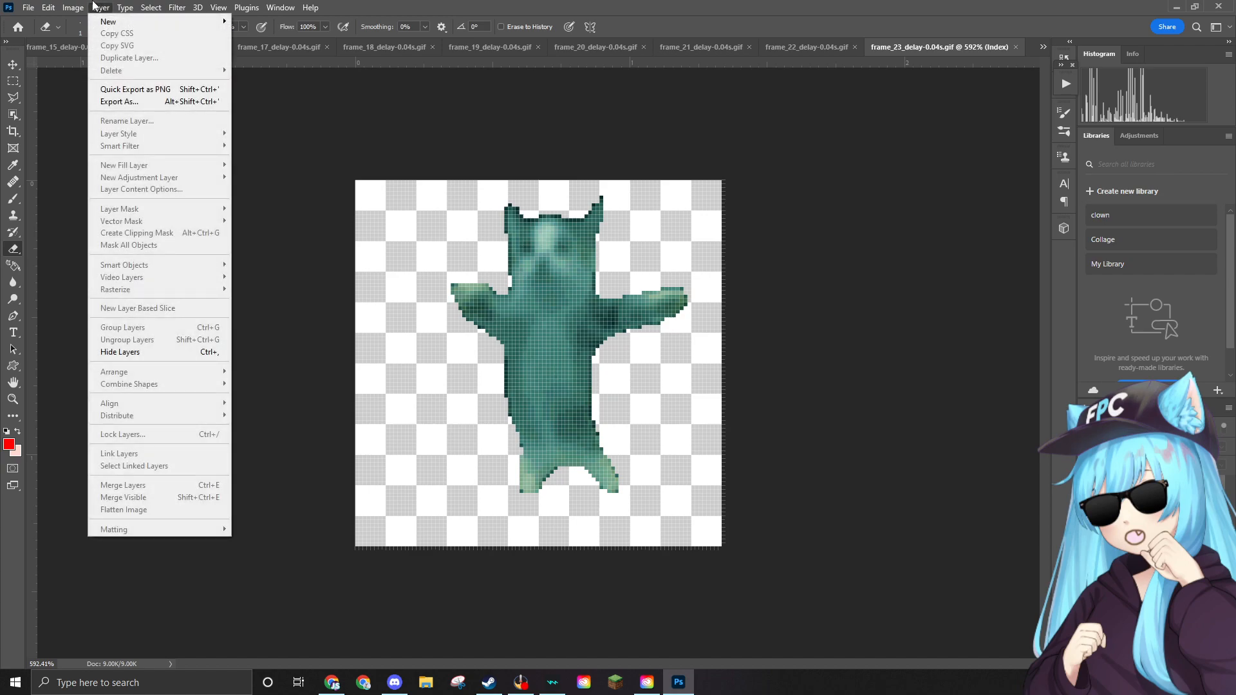
{"action": "mouse_move", "coordinate": [73, 8]}
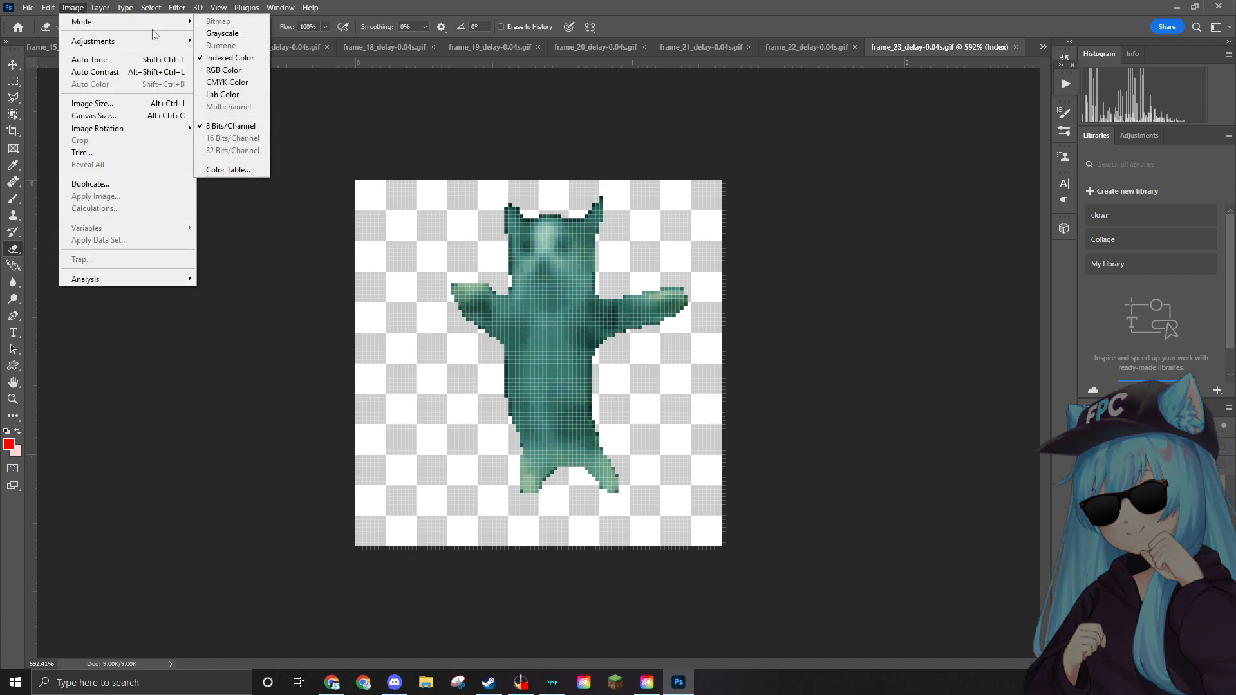
{"action": "left_click", "coordinate": [222, 73]}
Place the ear hat image on the cat's head in frame 23, scaled down to about 8.41%.
{"action": "scroll", "coordinate": [492, 133], "scroll_direction": "up", "scroll_amount": 4}
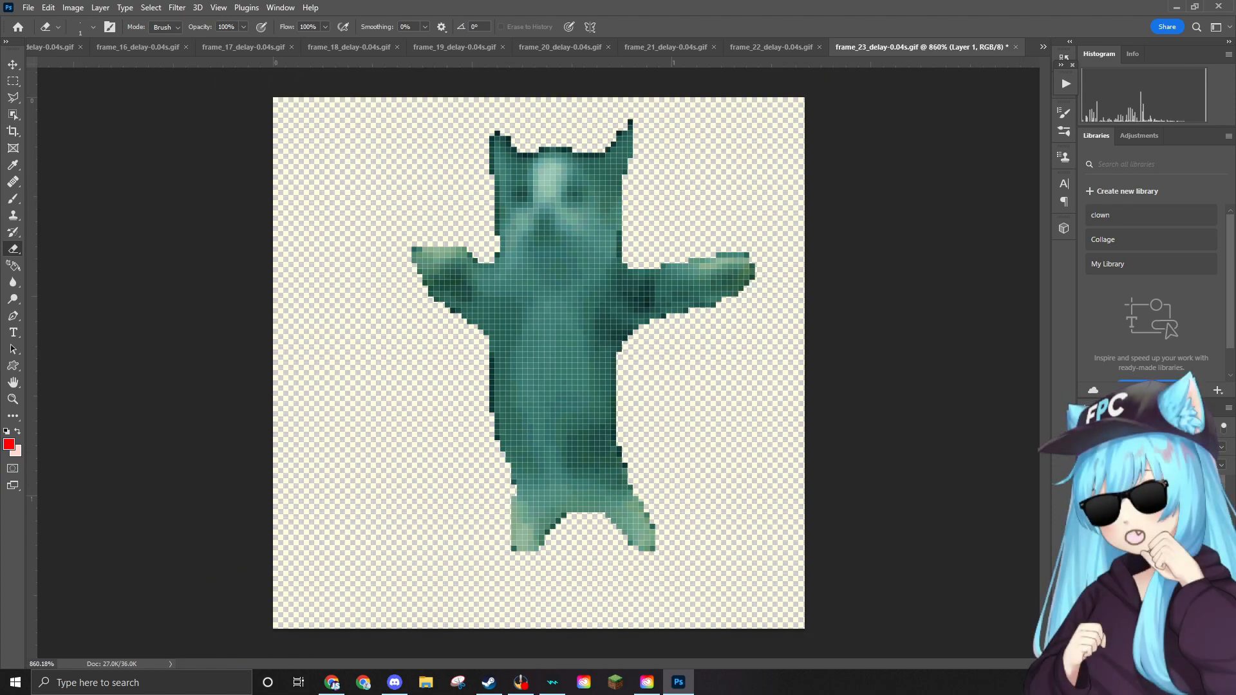
{"action": "key", "text": "ctrl+t"}
{"action": "left_click_drag", "start_coordinate": [737, 98], "coordinate": [538, 353]}
{"action": "left_click_drag", "start_coordinate": [475, 411], "coordinate": [578, 94]}
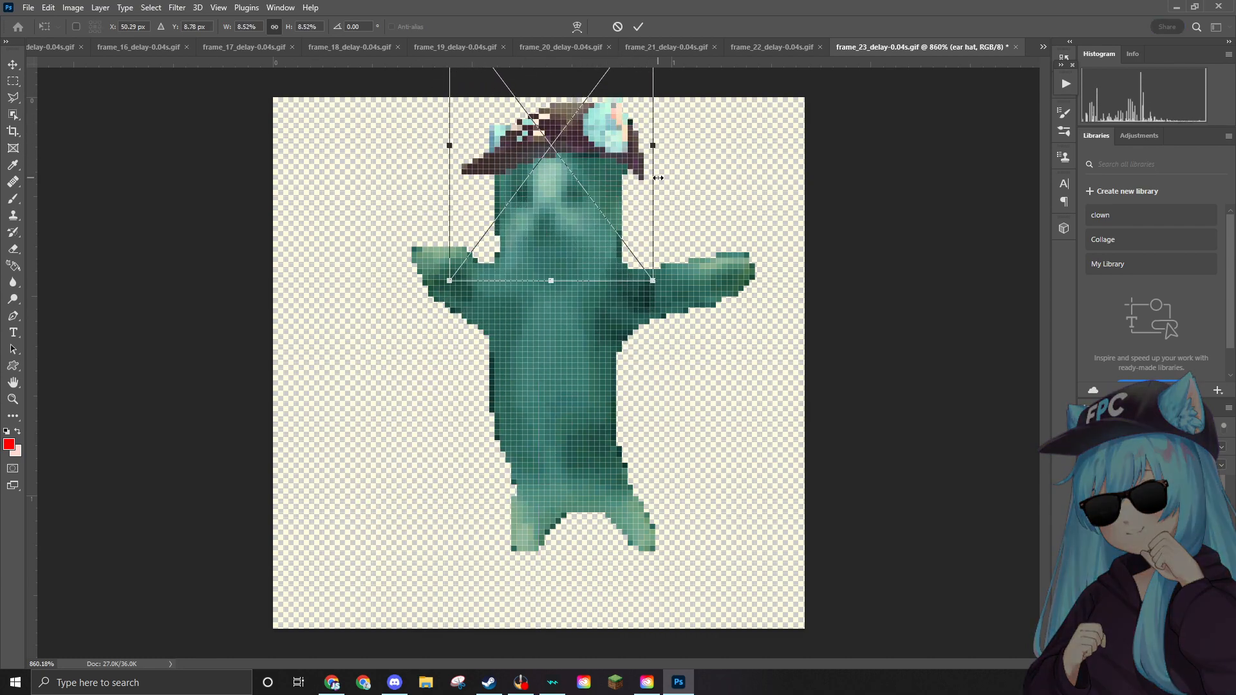
{"action": "left_click_drag", "start_coordinate": [653, 281], "coordinate": [649, 276]}
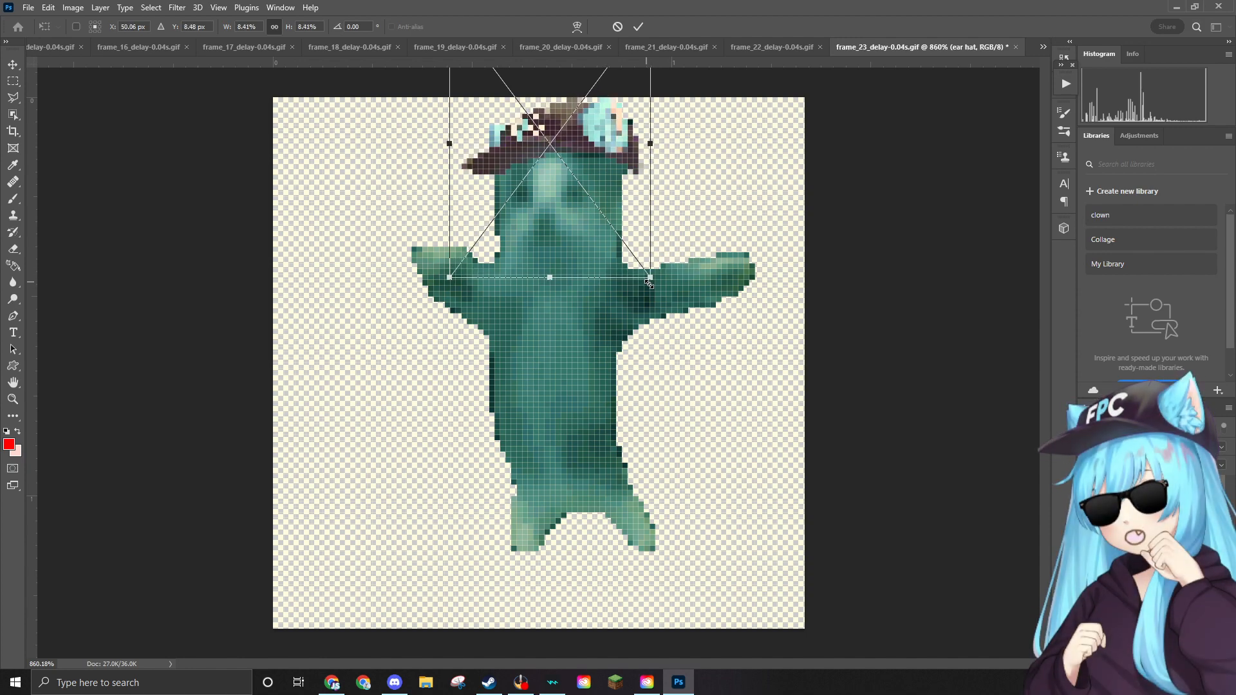
{"action": "left_click_drag", "start_coordinate": [608, 143], "coordinate": [603, 151]}
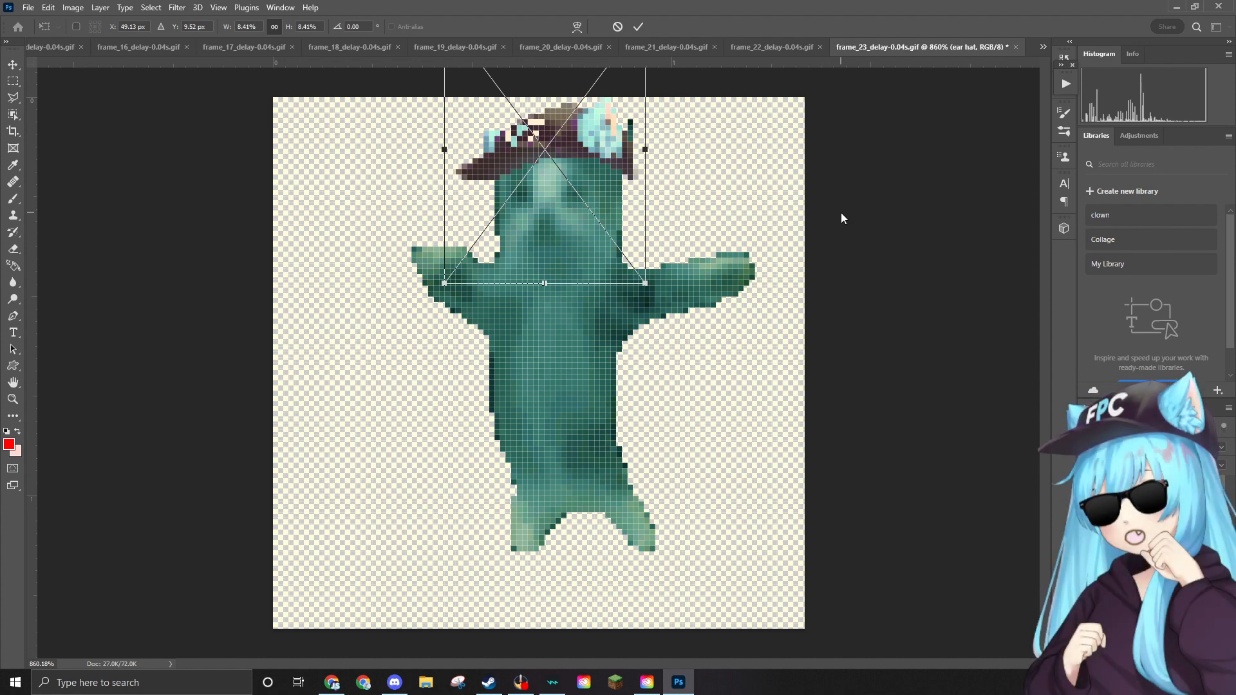
{"action": "key", "text": "Return"}
{"action": "key", "text": "e"}
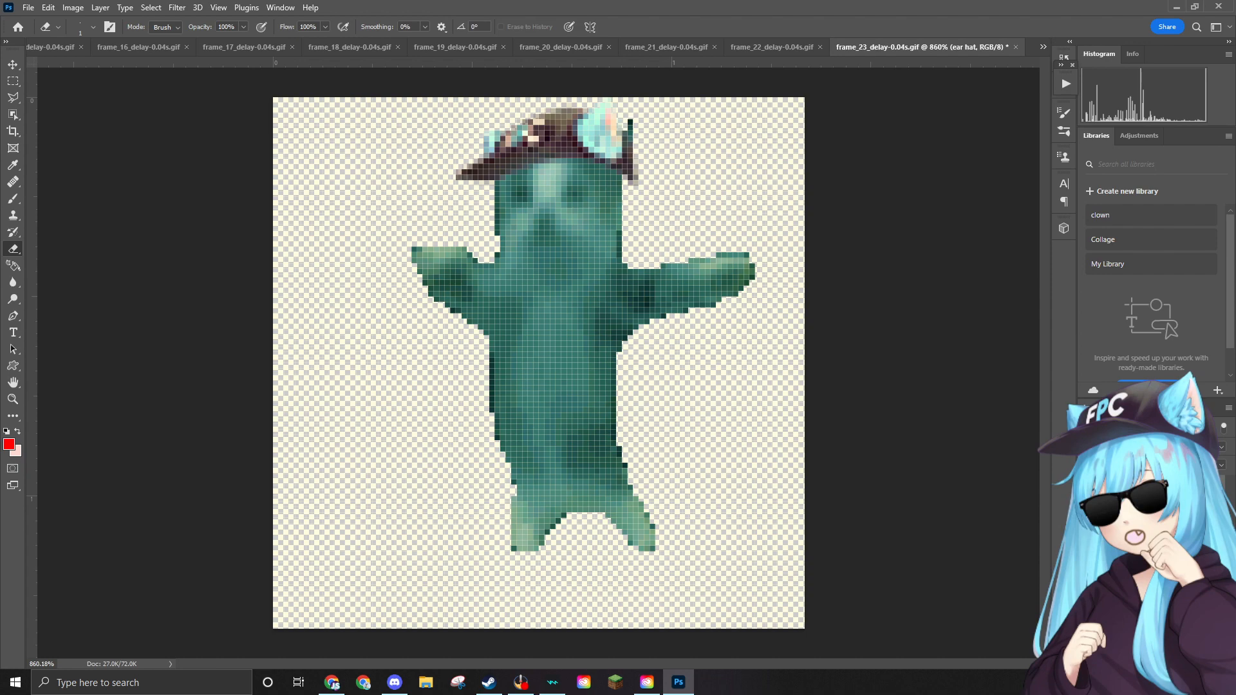
Place the transparent sunglasses image over the cat's eyes in frame 23, scaled down to about 2.56%.
{"action": "left_click_drag", "start_coordinate": [897, 273], "coordinate": [539, 215]}
{"action": "left_click_drag", "start_coordinate": [805, 245], "coordinate": [489, 340]}
{"action": "left_click_drag", "start_coordinate": [447, 405], "coordinate": [570, 211]}
{"action": "left_click_drag", "start_coordinate": [530, 247], "coordinate": [571, 212]}
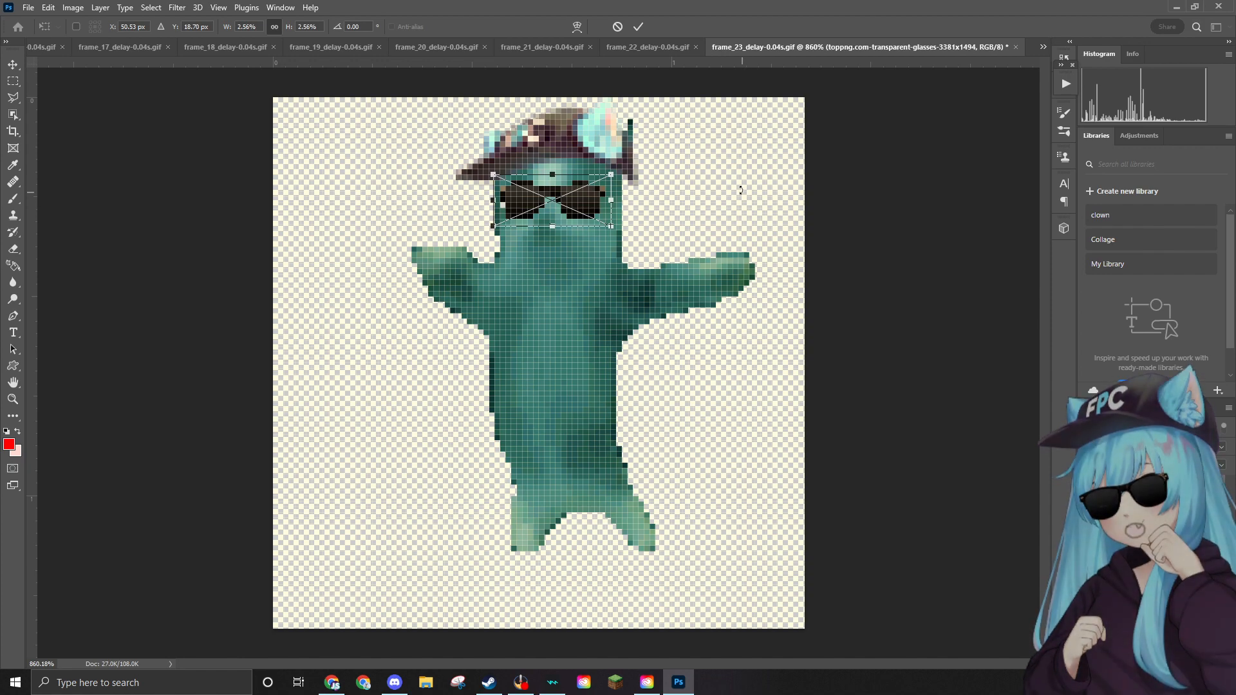
{"action": "key", "text": "Return"}
{"action": "key", "text": "e"}
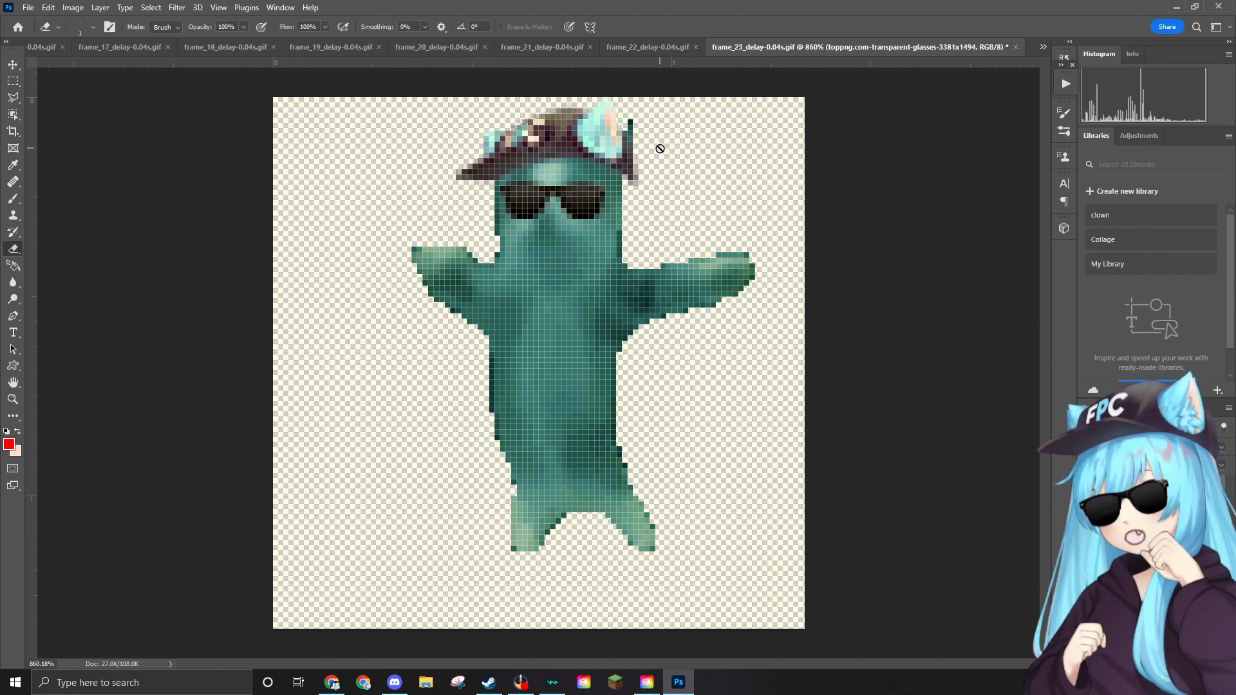
Rasterize the sunglasses in frame 23 and erase the cat's ear sticking out beside the cap on Layer 1.
{"action": "left_click", "coordinate": [587, 157]}
{"action": "left_click", "coordinate": [601, 263]}
{"action": "scroll", "coordinate": [655, 132], "scroll_direction": "up", "scroll_amount": 5}
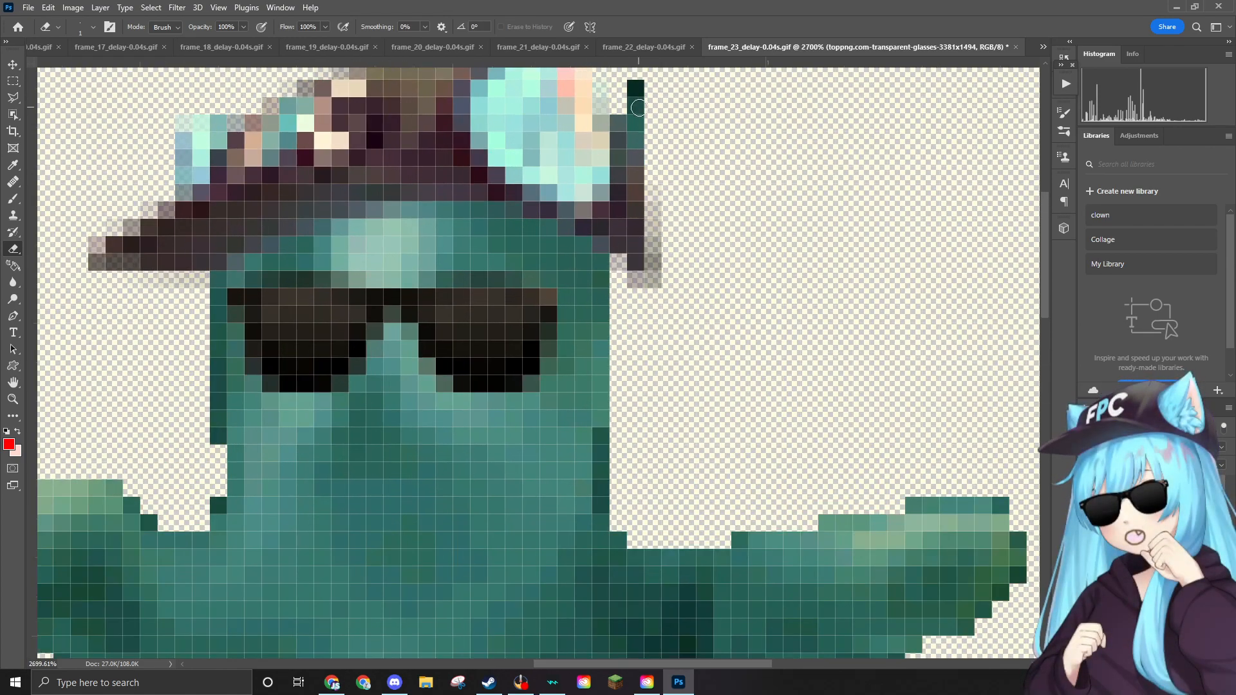
{"action": "scroll", "coordinate": [676, 116], "scroll_direction": "up", "scroll_amount": 2}
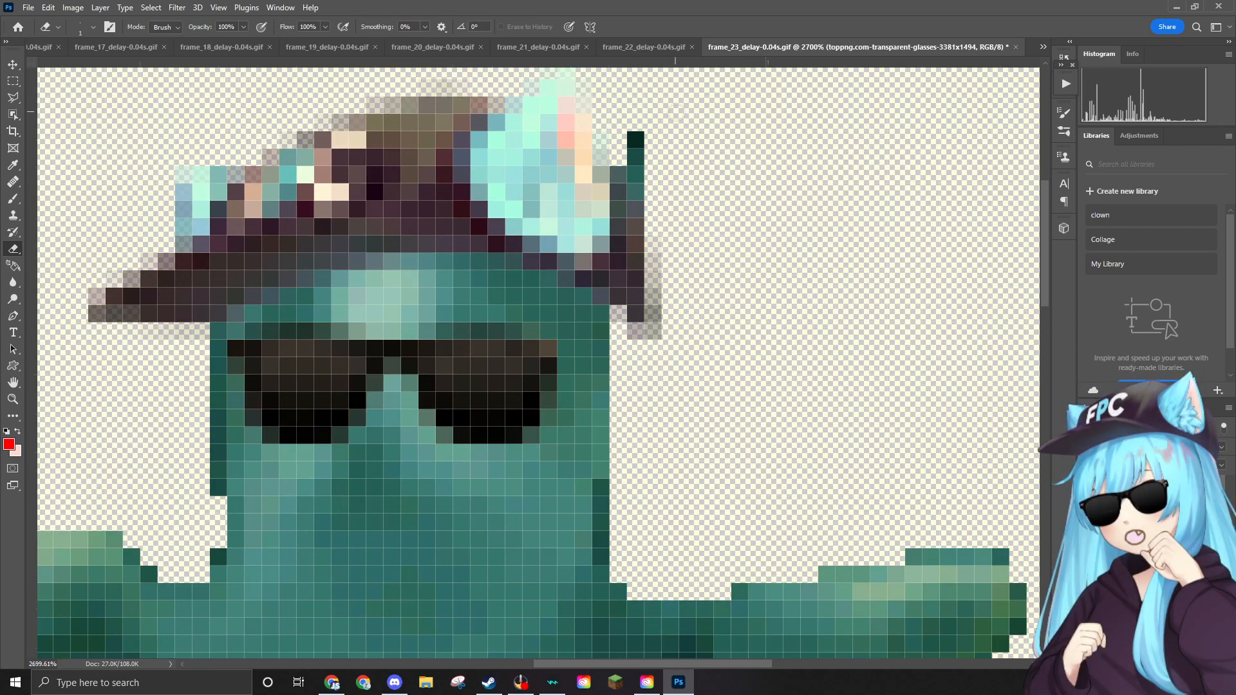
{"action": "left_click", "coordinate": [1126, 515]}
{"action": "left_click_drag", "start_coordinate": [632, 137], "coordinate": [640, 163]}
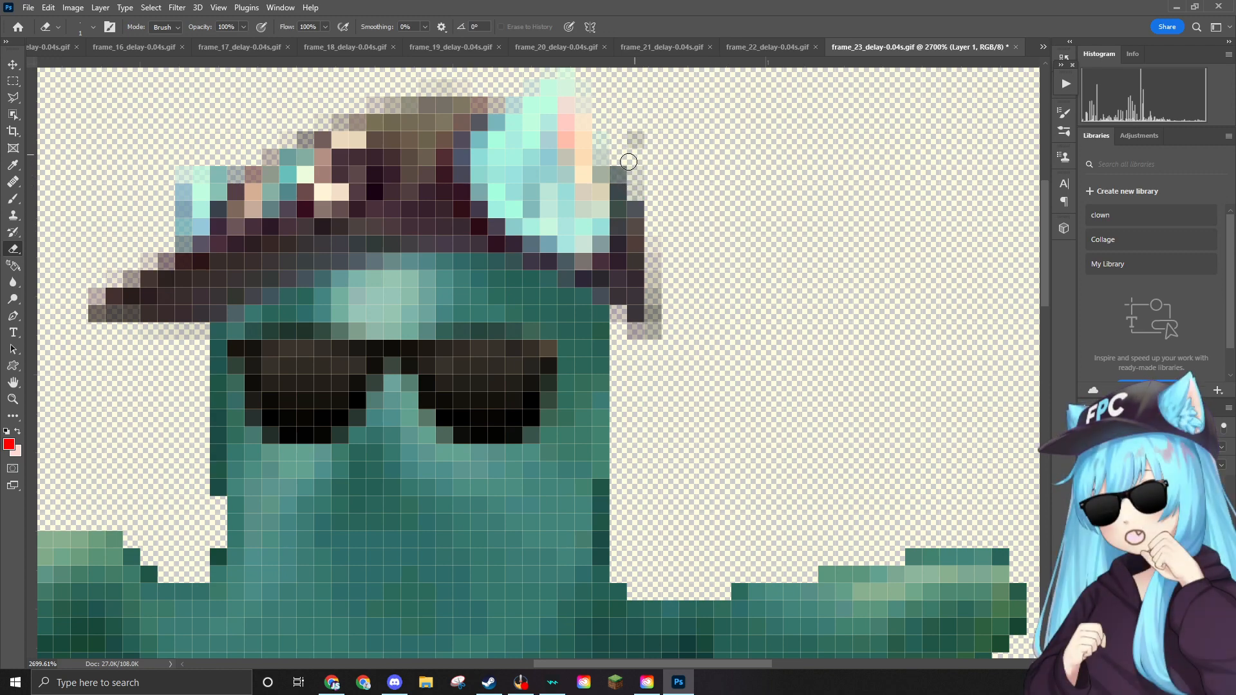
Quick-export frame 23 as frame_23_delay-0.04s.png into the Edited folder.
{"action": "scroll", "coordinate": [674, 187], "scroll_direction": "down", "scroll_amount": 6}
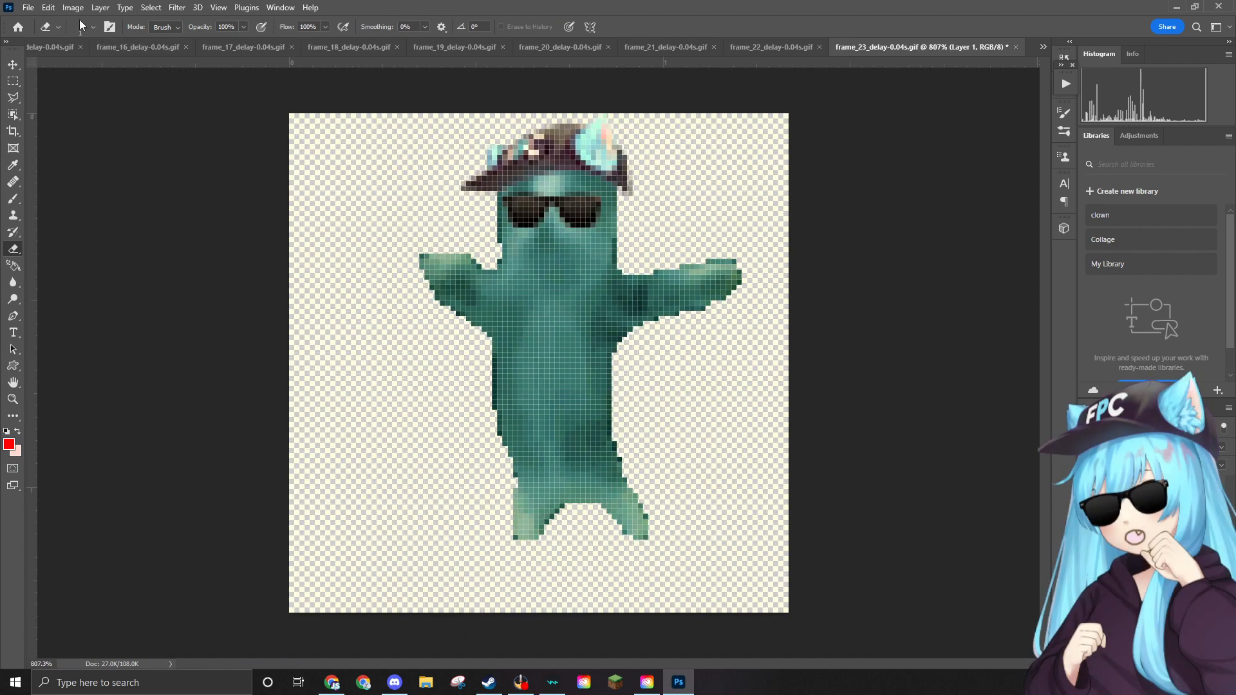
{"action": "left_click", "coordinate": [28, 9]}
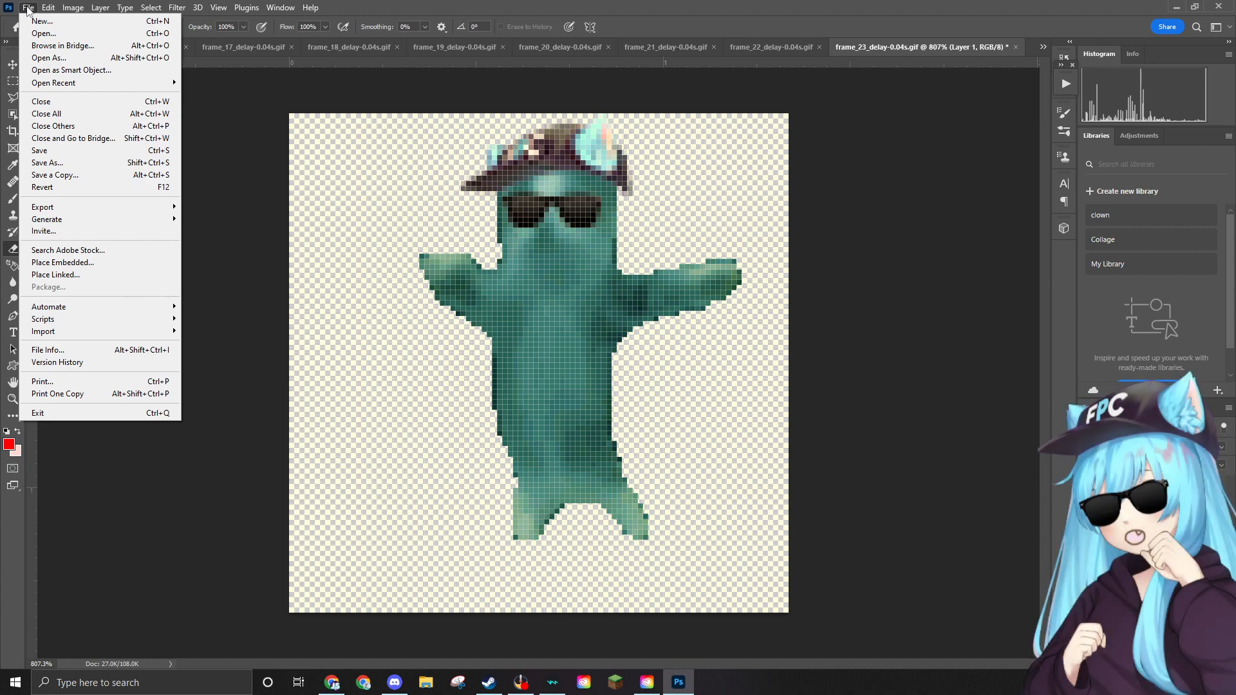
{"action": "mouse_move", "coordinate": [99, 206]}
{"action": "left_click", "coordinate": [206, 206]}
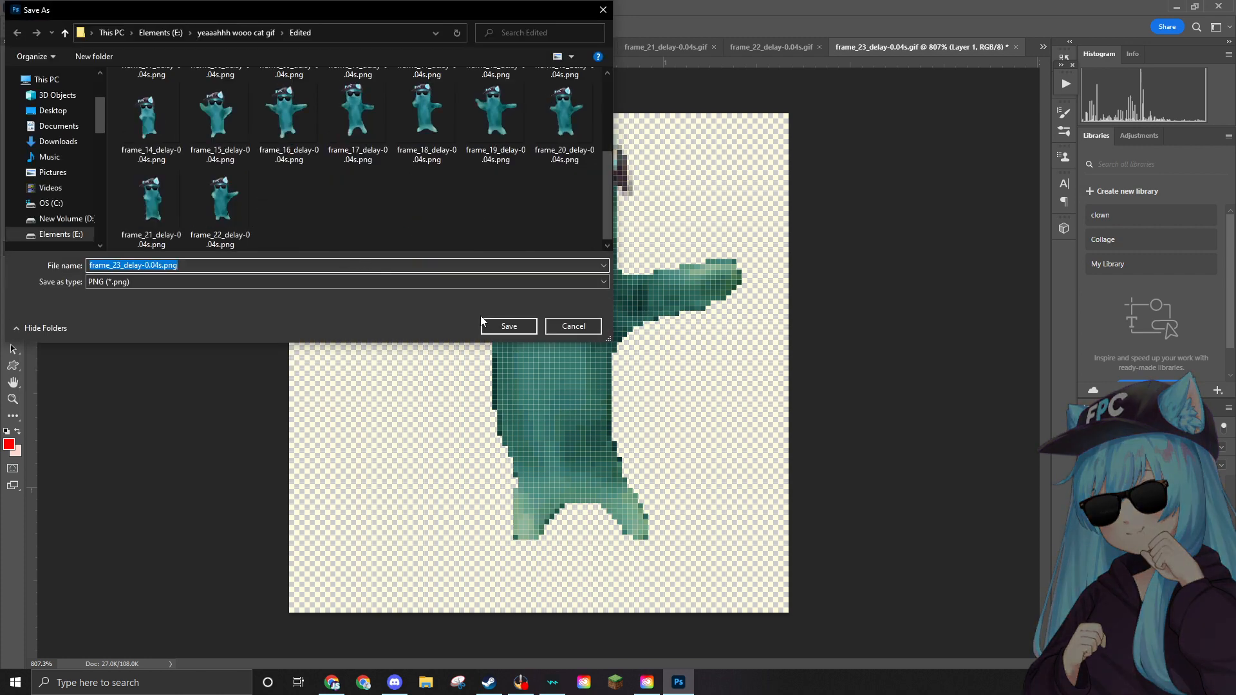
{"action": "left_click", "coordinate": [507, 326]}
Delete the original frame_23_delay-0.04s.gif from the yeaaahhh wooo cat gif folder while choosing the next file to open.
{"action": "left_click", "coordinate": [32, 8]}
{"action": "left_click", "coordinate": [63, 29]}
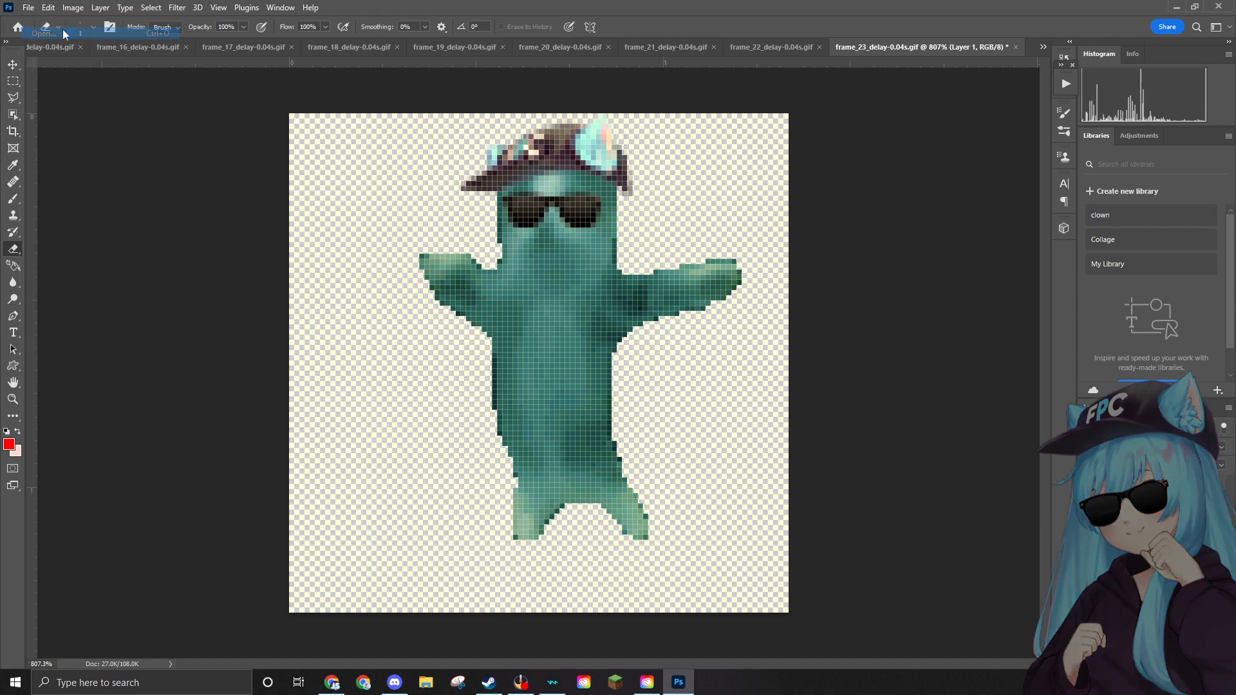
{"action": "left_click", "coordinate": [234, 126]}
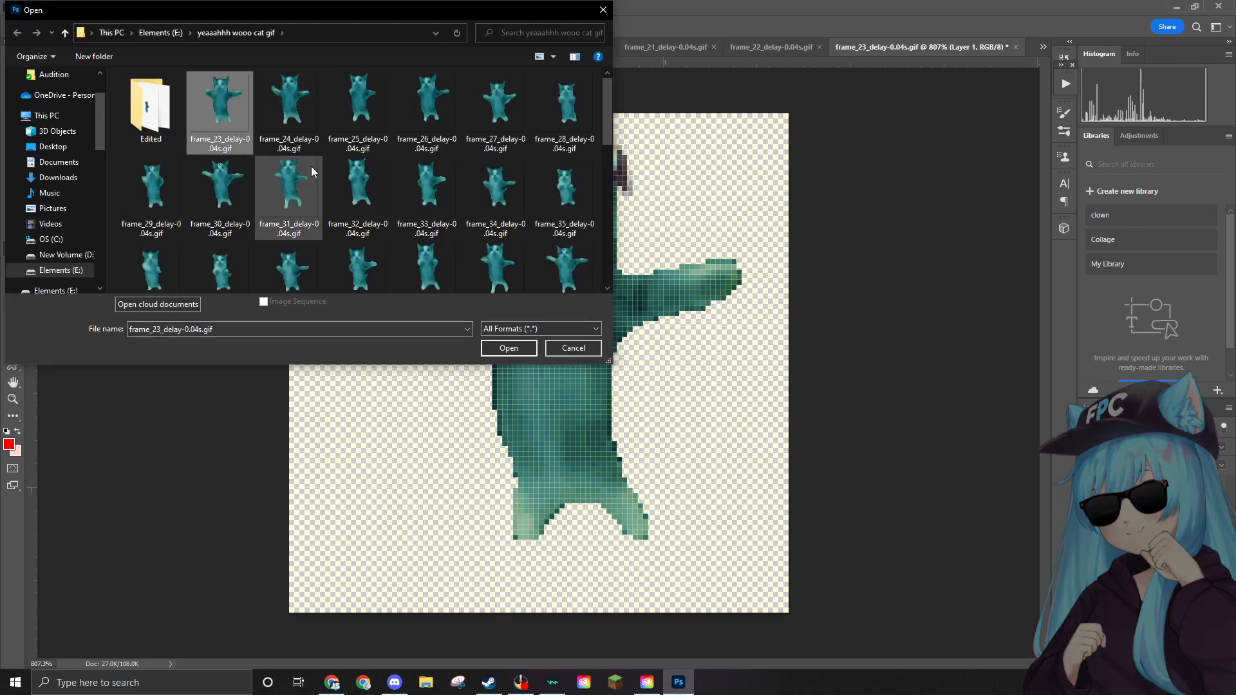
{"action": "key", "text": "Delete"}
{"action": "left_click", "coordinate": [664, 384]}
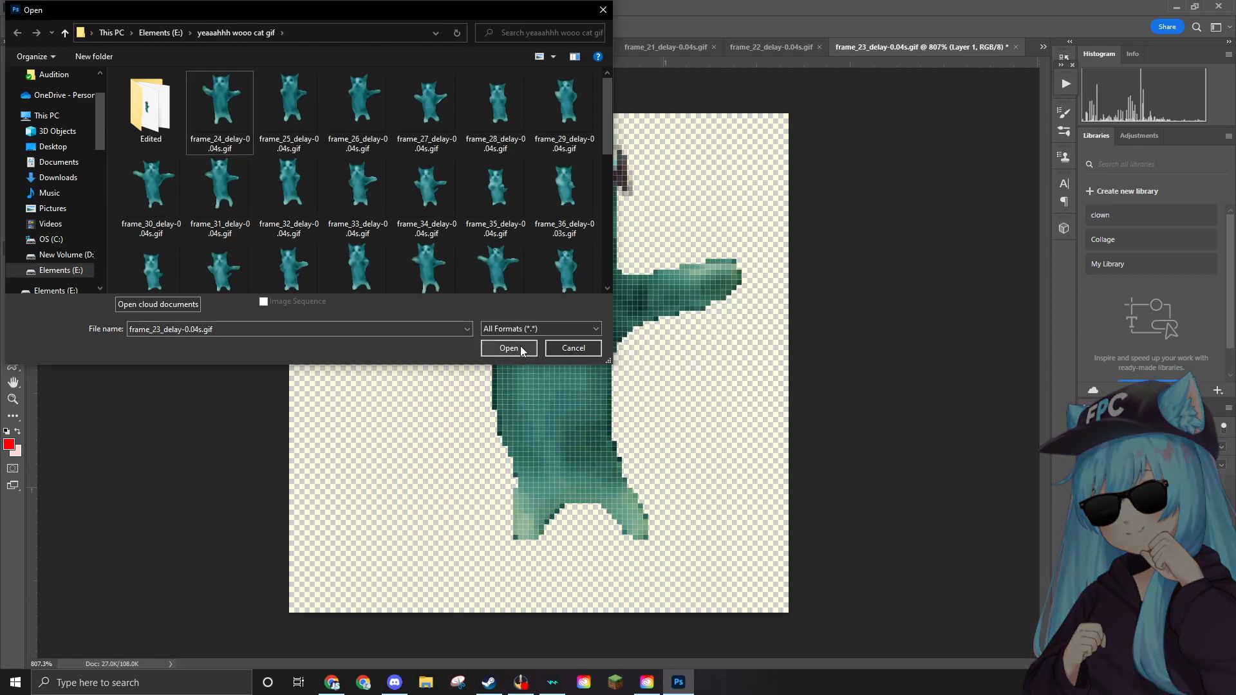
Open frame_24_delay-0.04s.gif and convert it to RGB Color mode.
{"action": "left_click", "coordinate": [208, 121]}
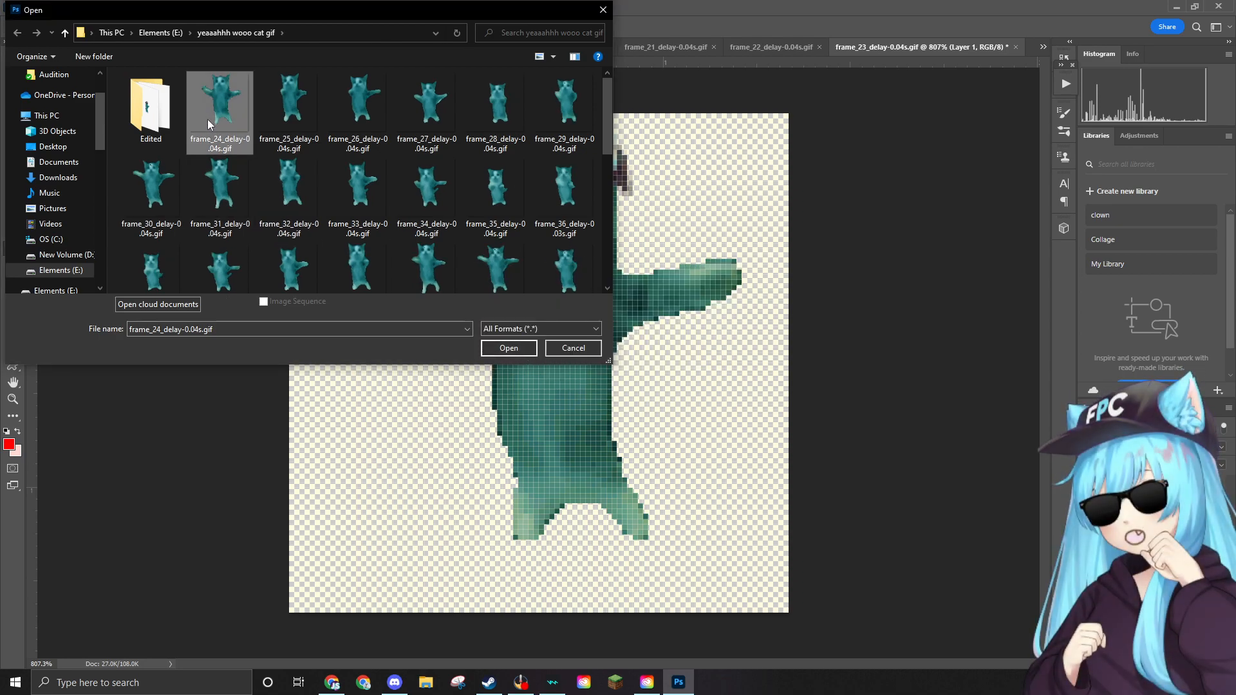
{"action": "left_click", "coordinate": [530, 348]}
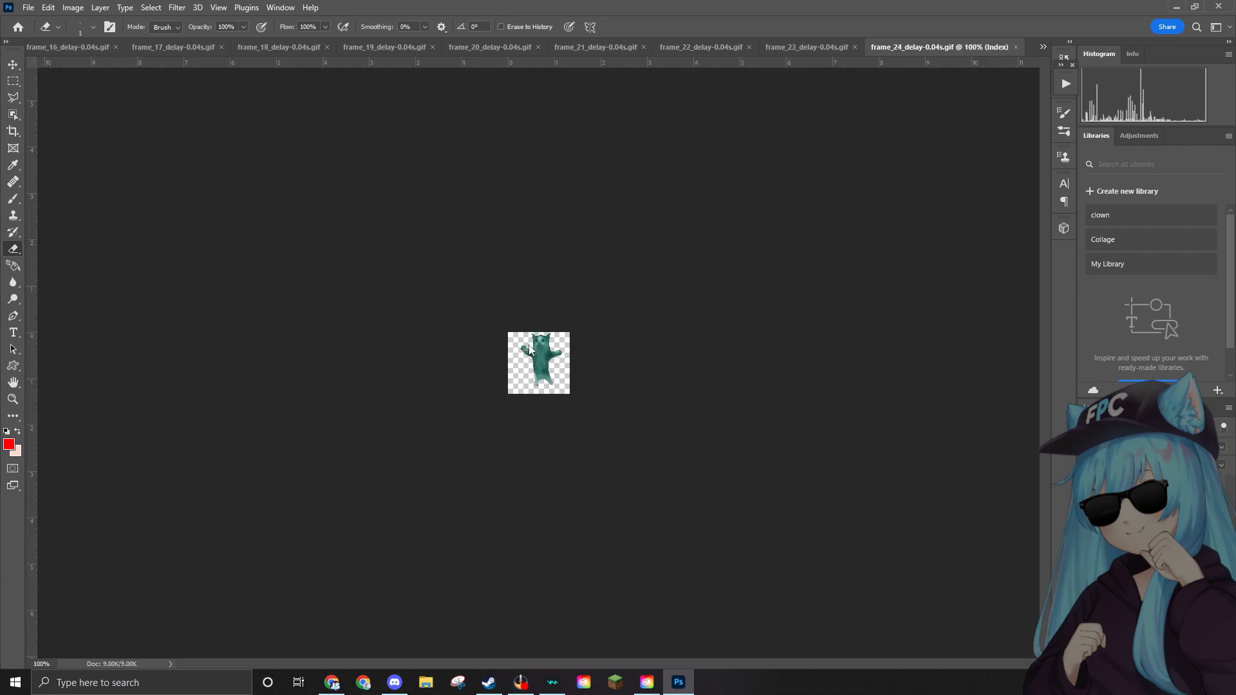
{"action": "scroll", "coordinate": [533, 341], "scroll_direction": "up", "scroll_amount": 8}
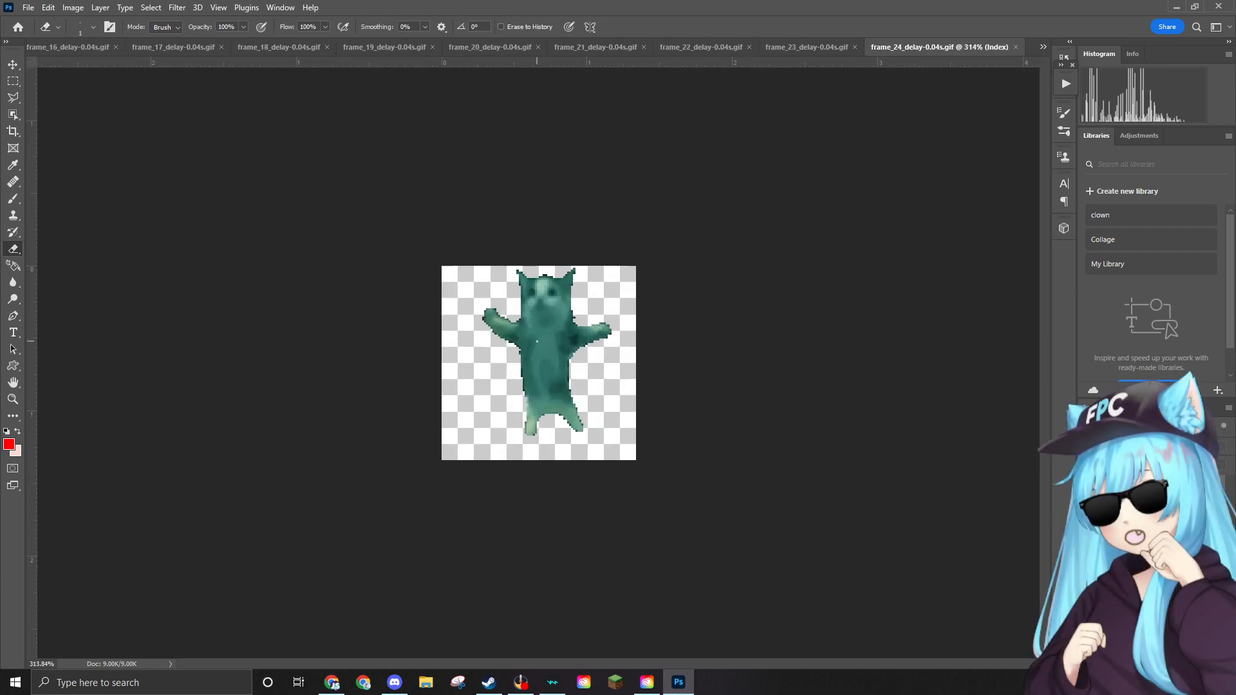
{"action": "left_click", "coordinate": [82, 9]}
{"action": "mouse_move", "coordinate": [128, 22]}
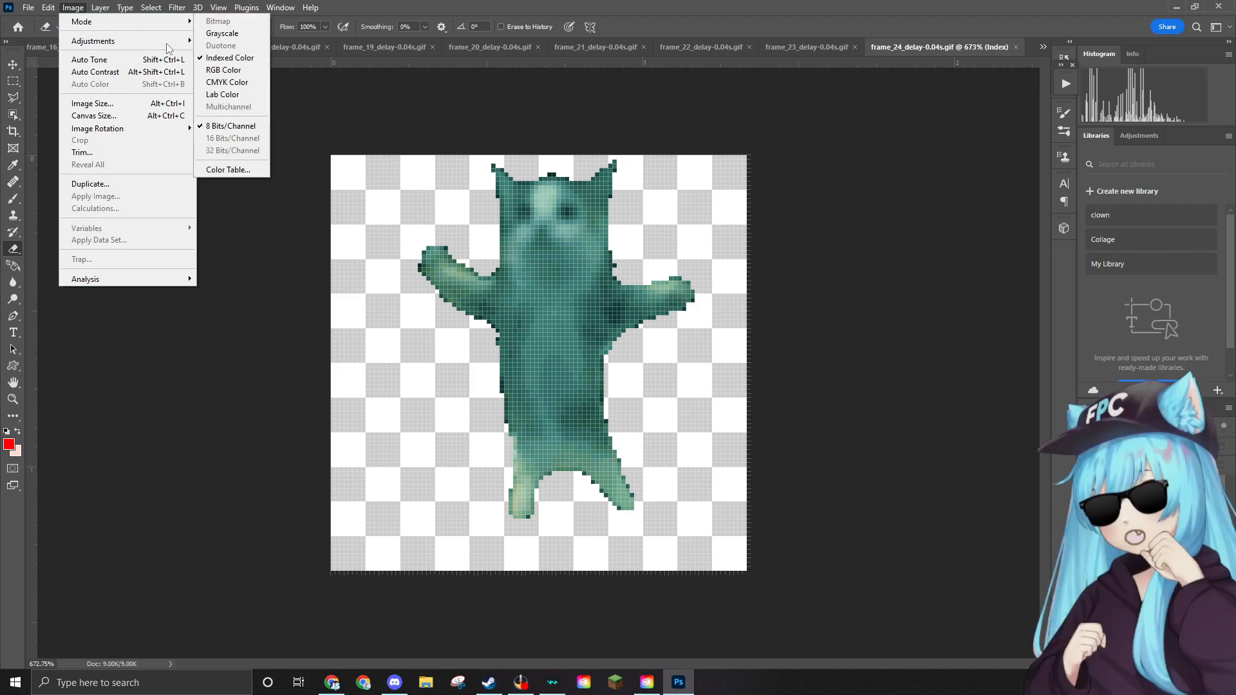
{"action": "left_click", "coordinate": [232, 71]}
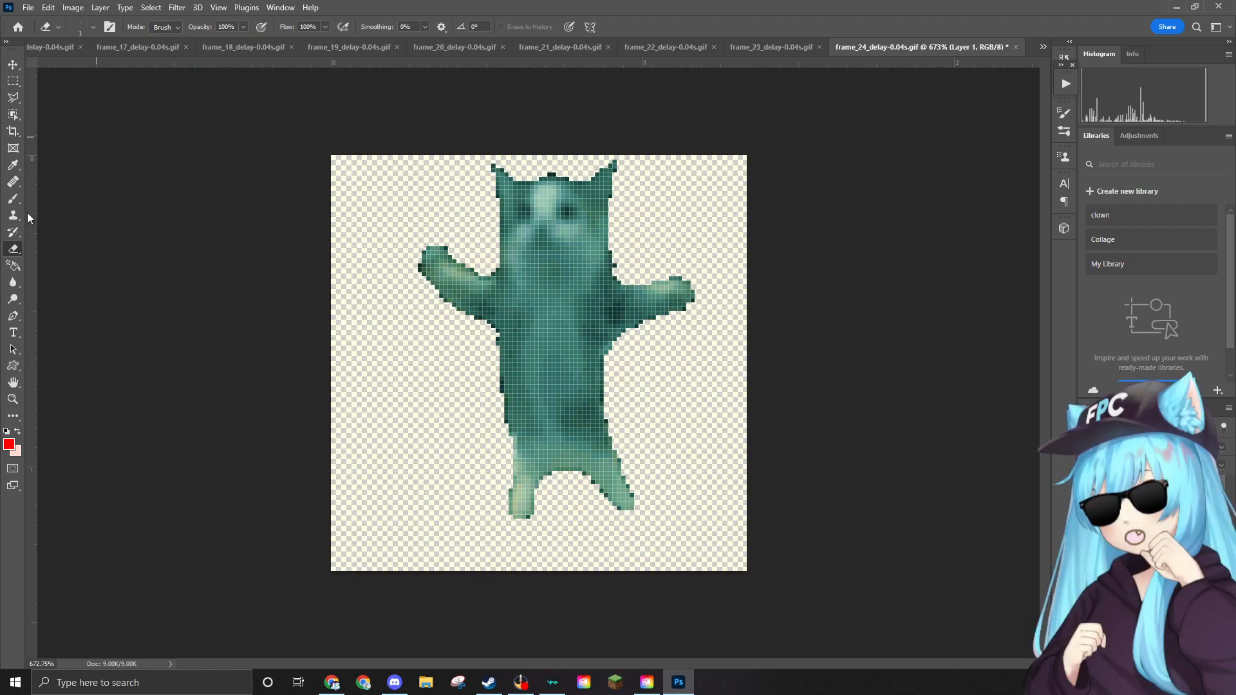
Place the ear hat image on the cat's head in frame 24, scaled down to about 8.68%.
{"action": "scroll", "coordinate": [657, 180], "scroll_direction": "up", "scroll_amount": 3}
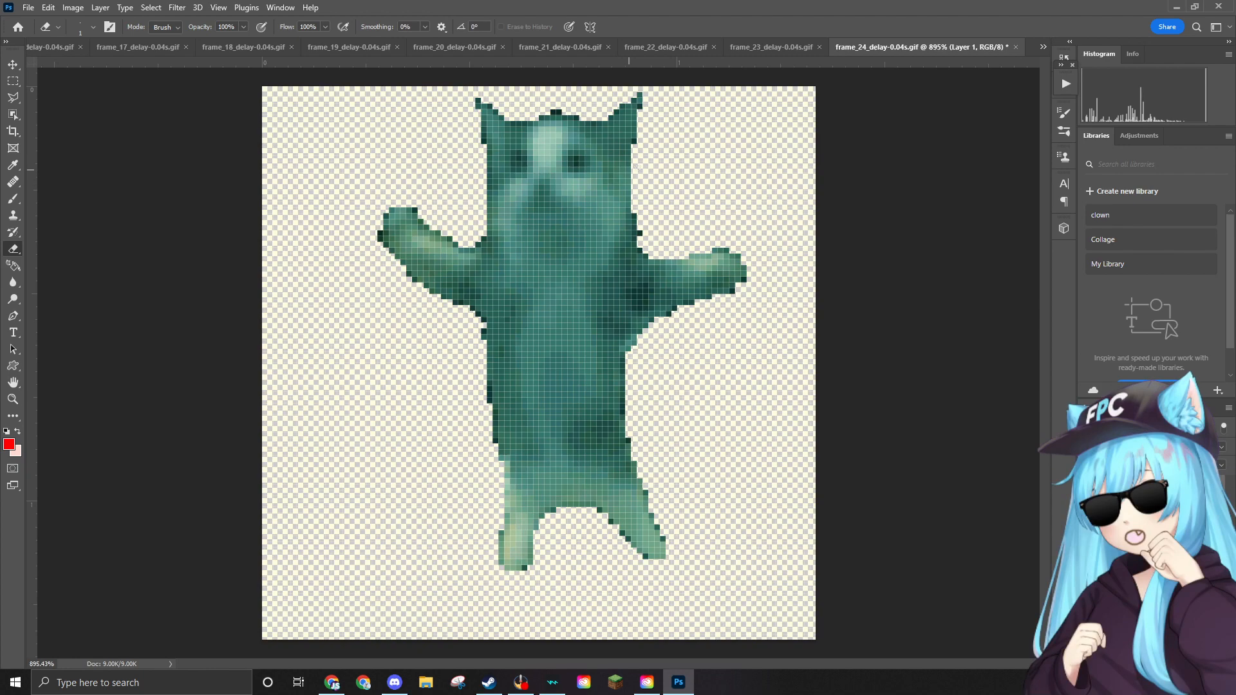
{"action": "left_click_drag", "start_coordinate": [1149, 207], "coordinate": [557, 178]}
{"action": "scroll", "coordinate": [847, 228], "scroll_direction": "down", "scroll_amount": 2}
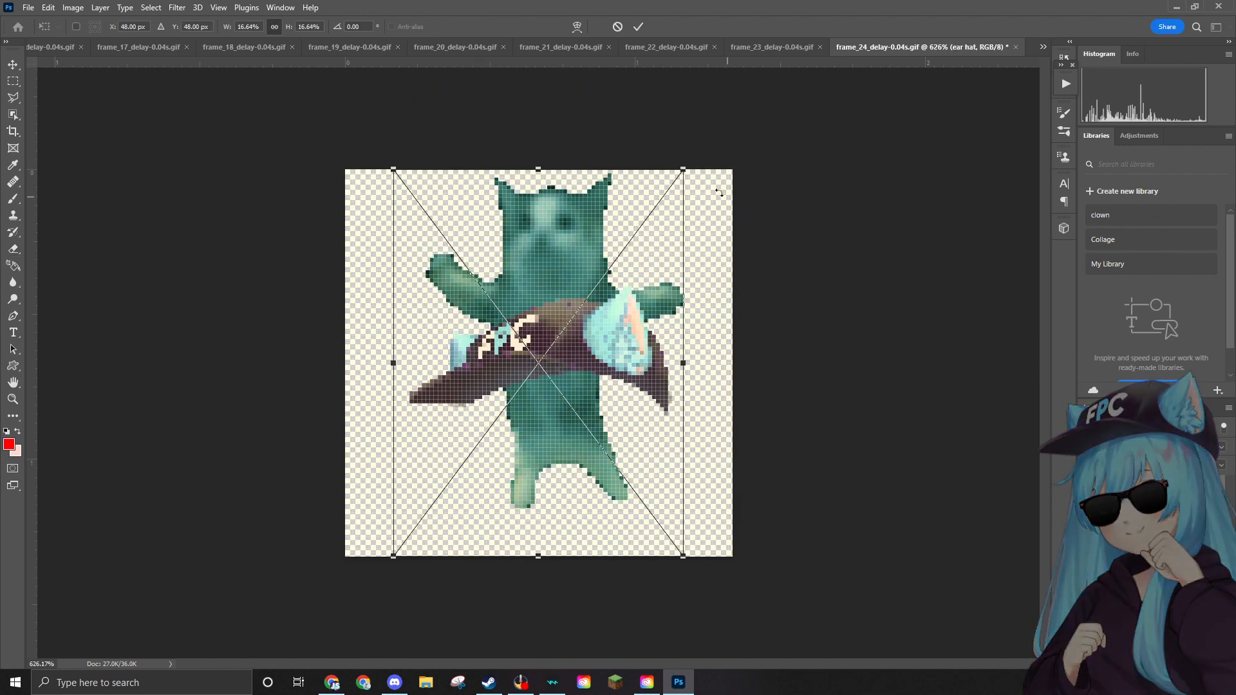
{"action": "left_click_drag", "start_coordinate": [683, 169], "coordinate": [493, 316]}
{"action": "left_click_drag", "start_coordinate": [480, 462], "coordinate": [544, 200]}
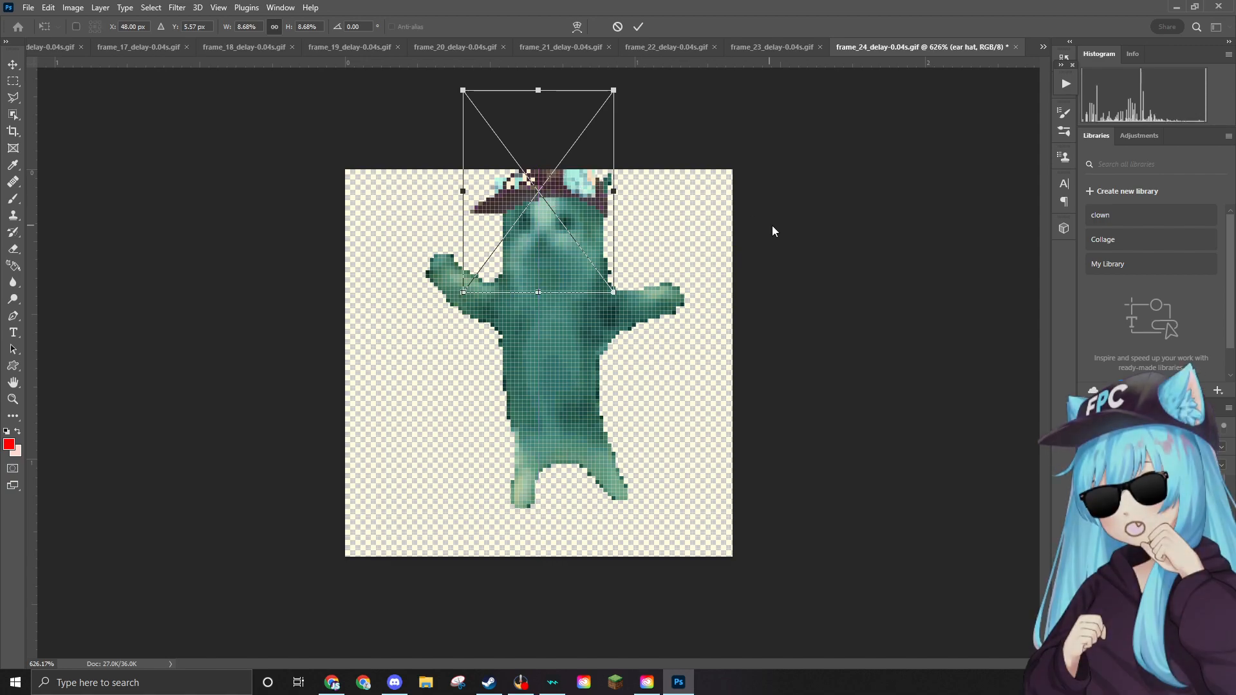
{"action": "key", "text": "Return"}
{"action": "key", "text": "e"}
Rasterize the ear hat in frame 24 and erase the cat's ear protruding beside the cap on Layer 1.
{"action": "scroll", "coordinate": [624, 172], "scroll_direction": "up", "scroll_amount": 2}
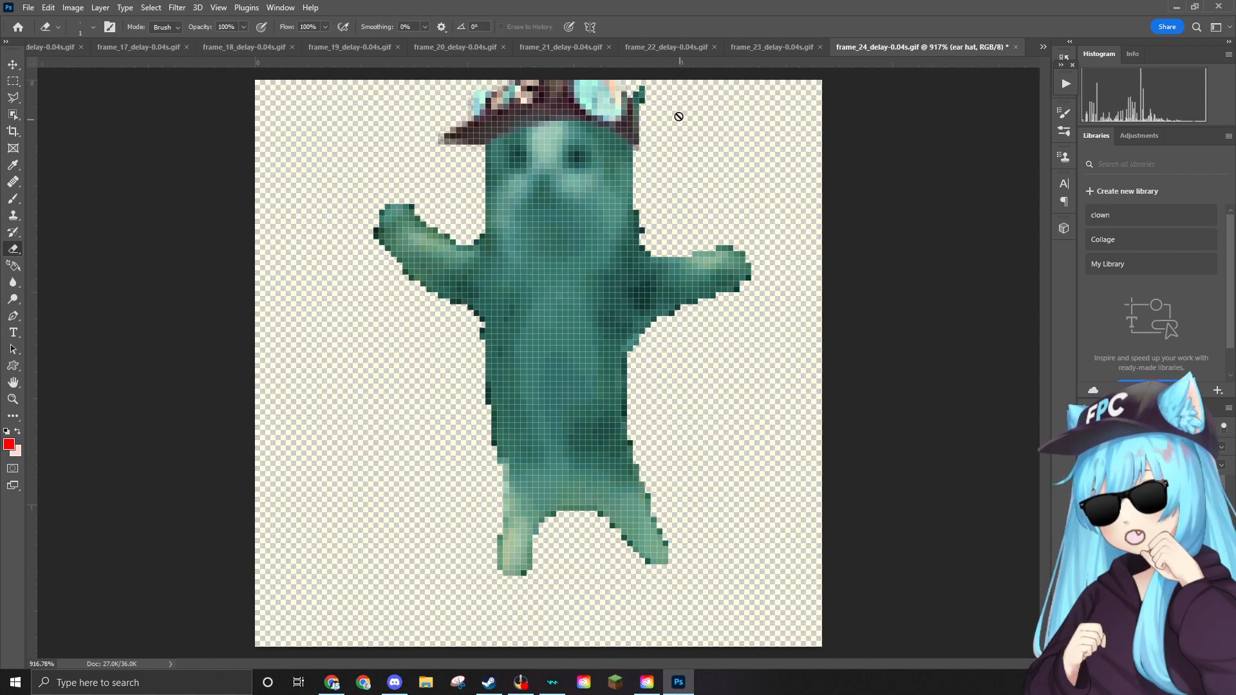
{"action": "scroll", "coordinate": [663, 121], "scroll_direction": "up", "scroll_amount": 4}
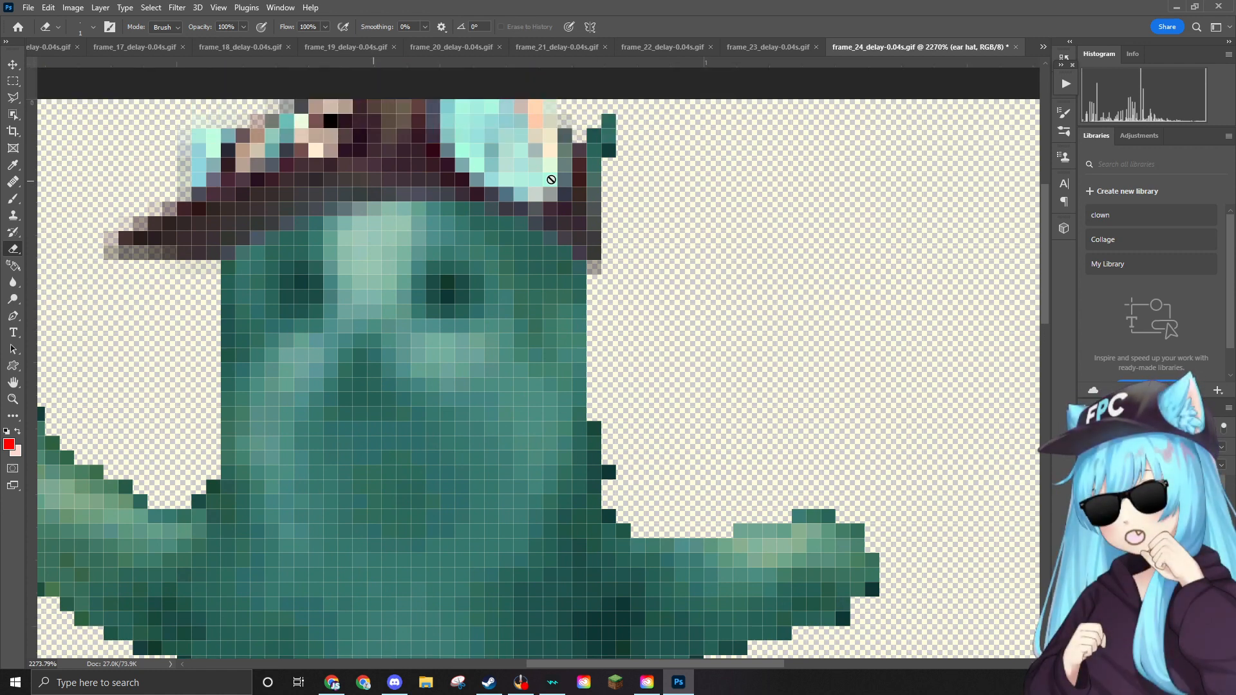
{"action": "left_click", "coordinate": [499, 180]}
{"action": "left_click", "coordinate": [599, 264]}
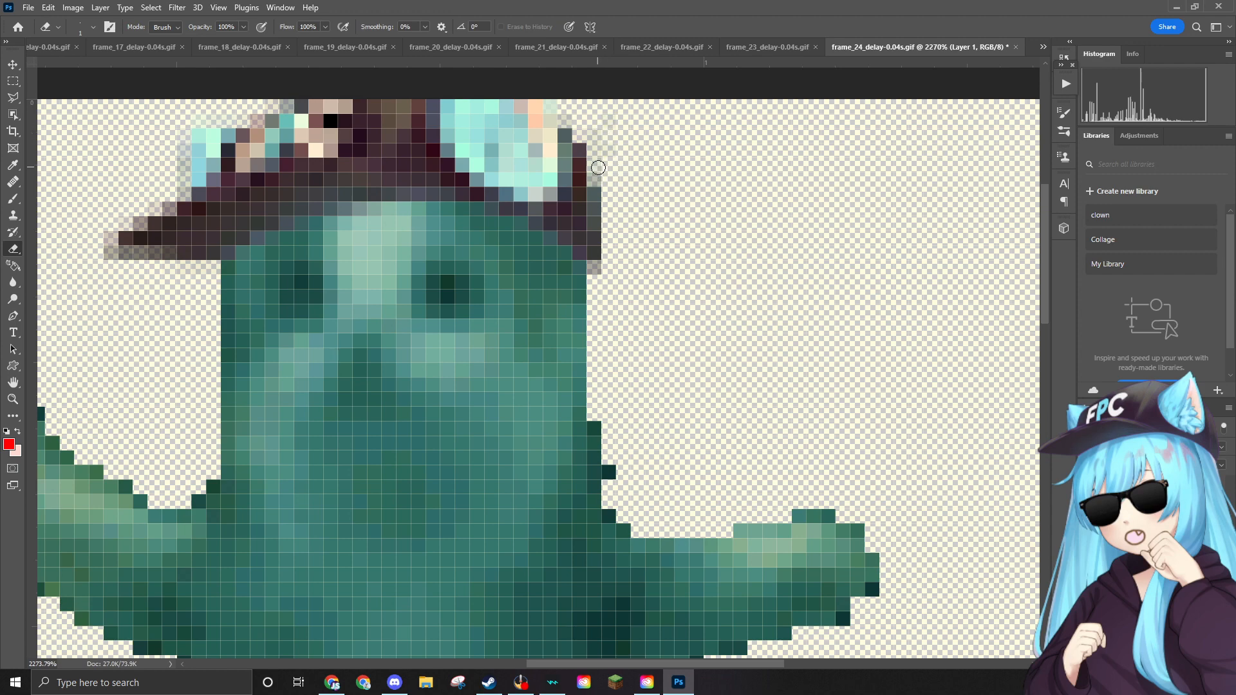
Place the transparent sunglasses image over the cat's eyes in frame 24, scaled down to about 2.83%.
{"action": "scroll", "coordinate": [663, 186], "scroll_direction": "down", "scroll_amount": 4}
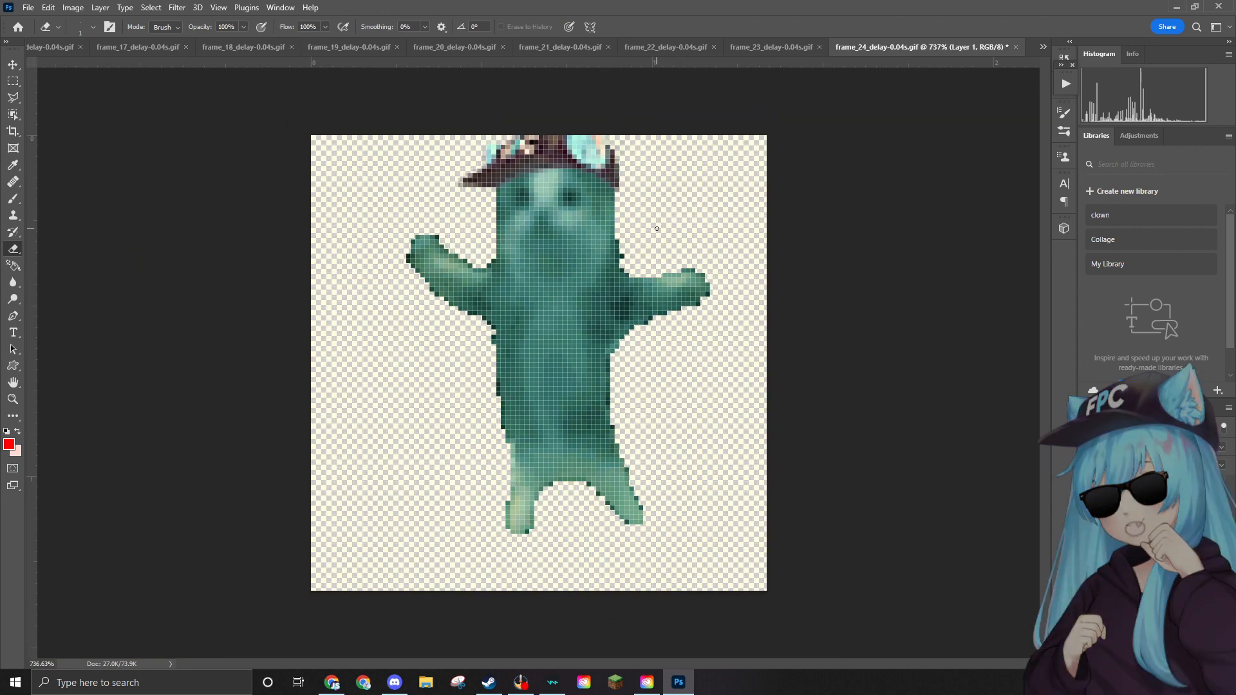
{"action": "left_click_drag", "start_coordinate": [751, 294], "coordinate": [590, 241]}
{"action": "left_click_drag", "start_coordinate": [764, 268], "coordinate": [397, 378]}
{"action": "left_click_drag", "start_coordinate": [386, 435], "coordinate": [580, 213]}
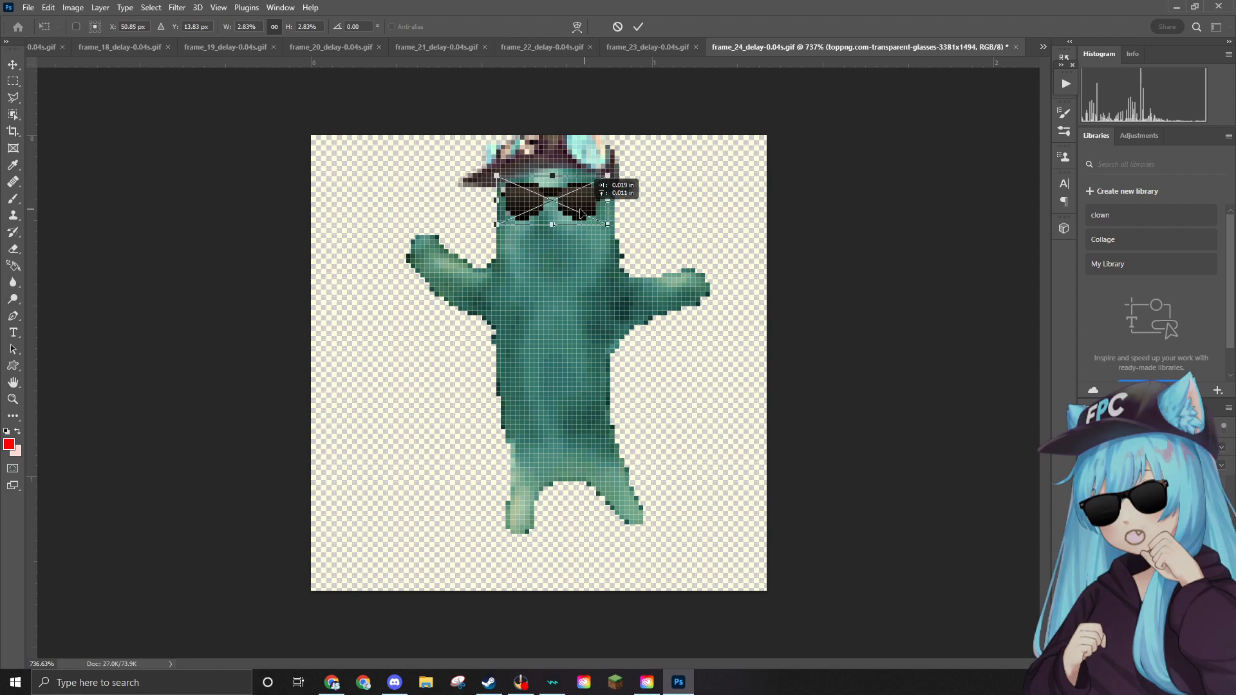
{"action": "key", "text": "Return"}
{"action": "key", "text": "e"}
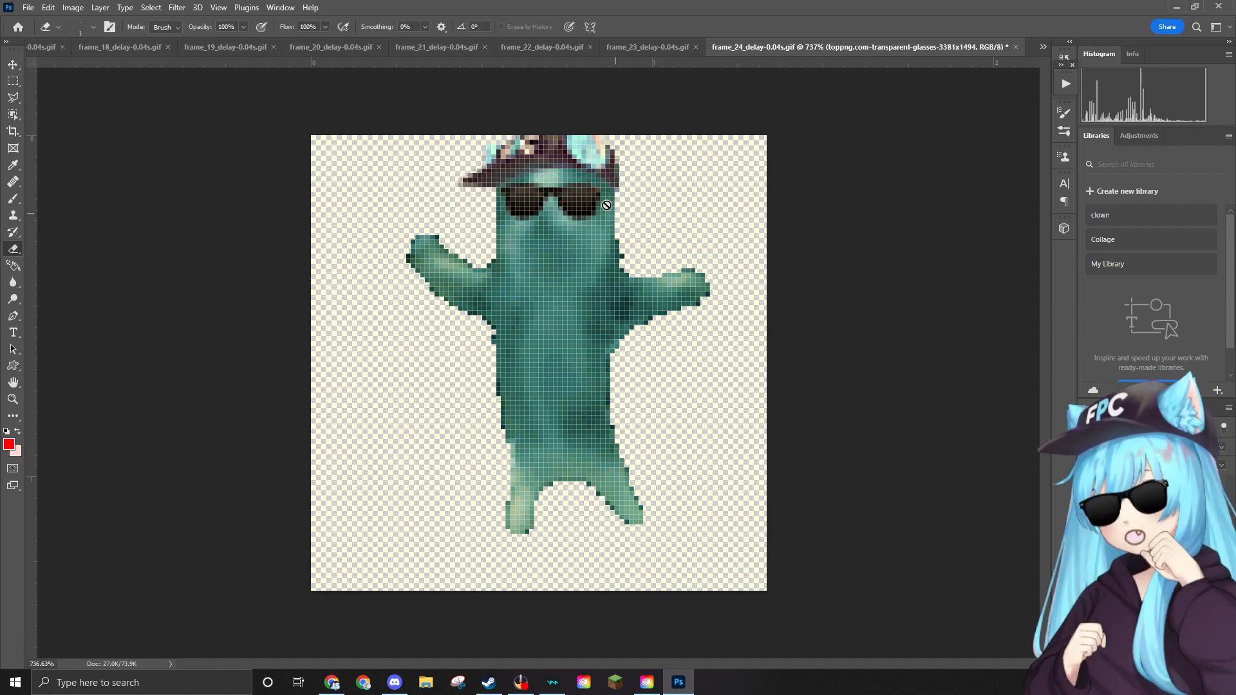
Rasterize the sunglasses layer in frame 24 and export the frame as frame_24_delay-0.04s.png to the Edited folder.
{"action": "scroll", "coordinate": [572, 189], "scroll_direction": "up", "scroll_amount": 2}
{"action": "left_click", "coordinate": [833, 216]}
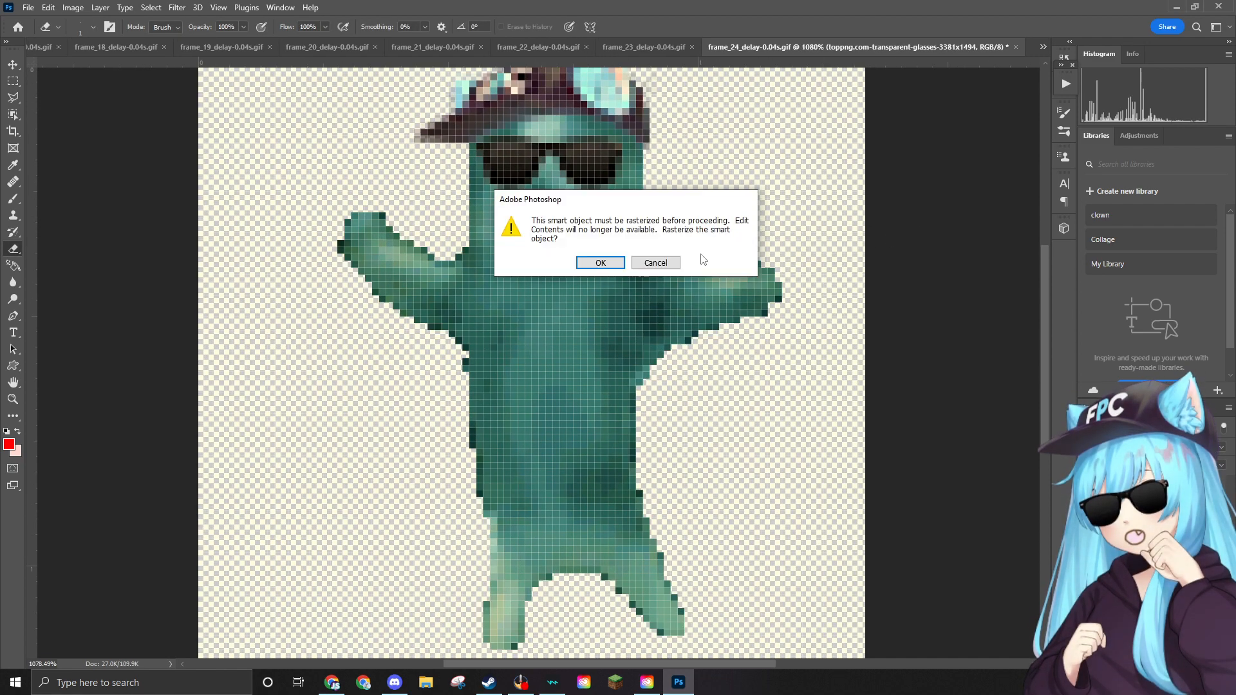
{"action": "left_click", "coordinate": [616, 267]}
{"action": "left_click", "coordinate": [28, 7]}
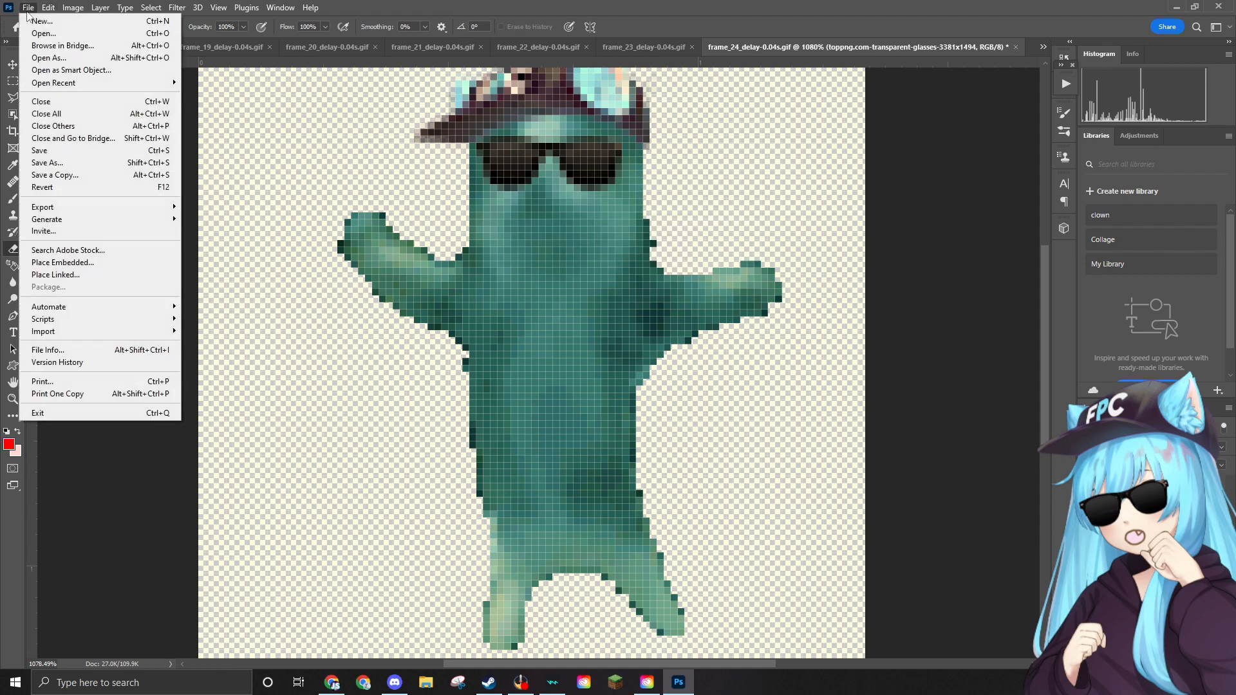
{"action": "mouse_move", "coordinate": [66, 209]}
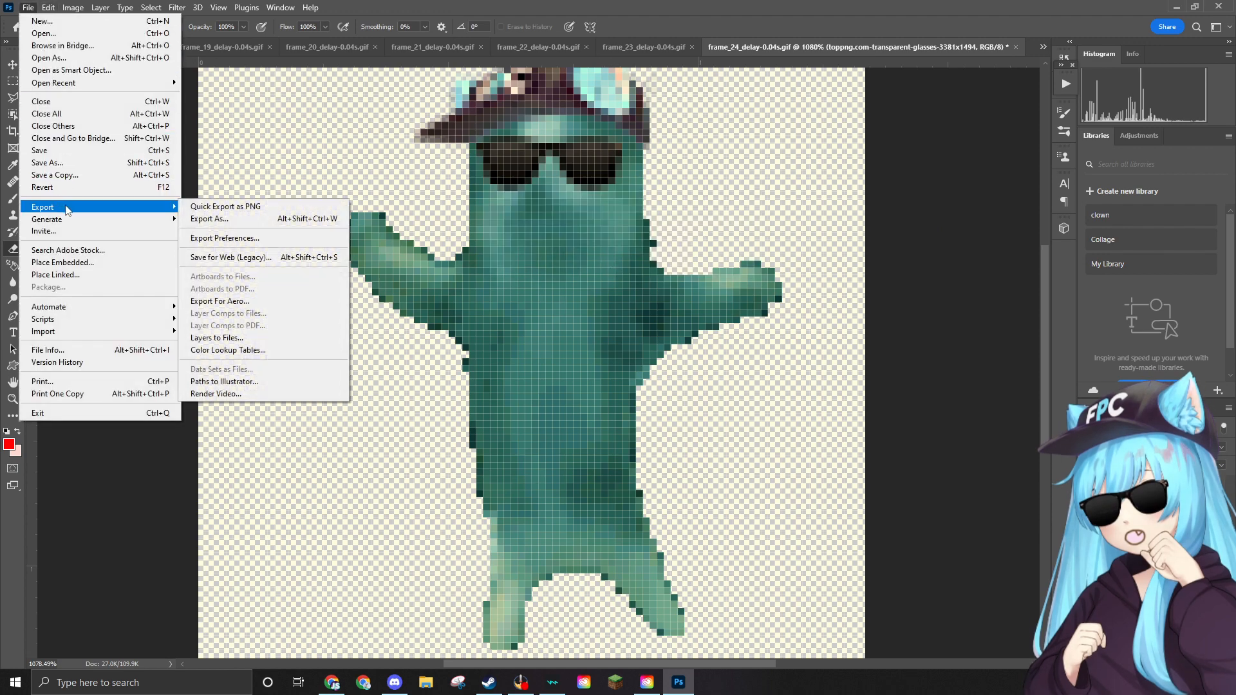
{"action": "left_click", "coordinate": [241, 211]}
{"action": "scroll", "coordinate": [267, 215], "scroll_direction": "down", "scroll_amount": 3}
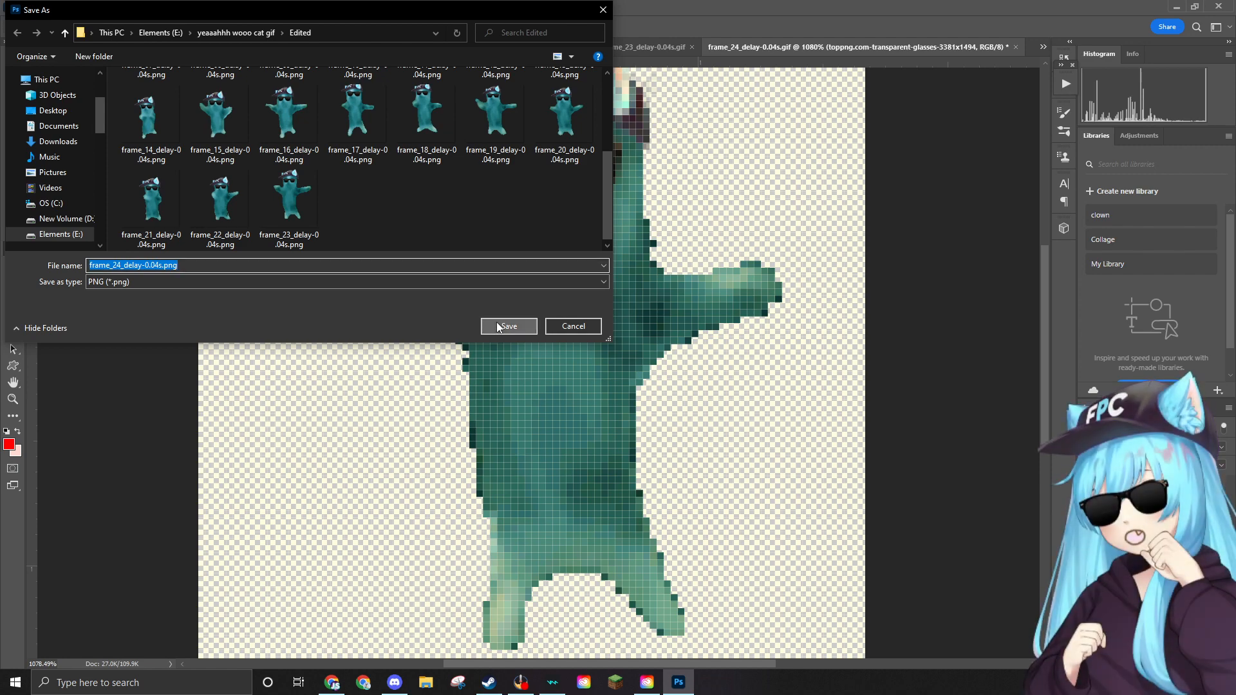
{"action": "left_click", "coordinate": [497, 327]}
Delete the original frame_24_delay-0.04s.gif from the source folder while choosing a file to open.
{"action": "left_click", "coordinate": [29, 8]}
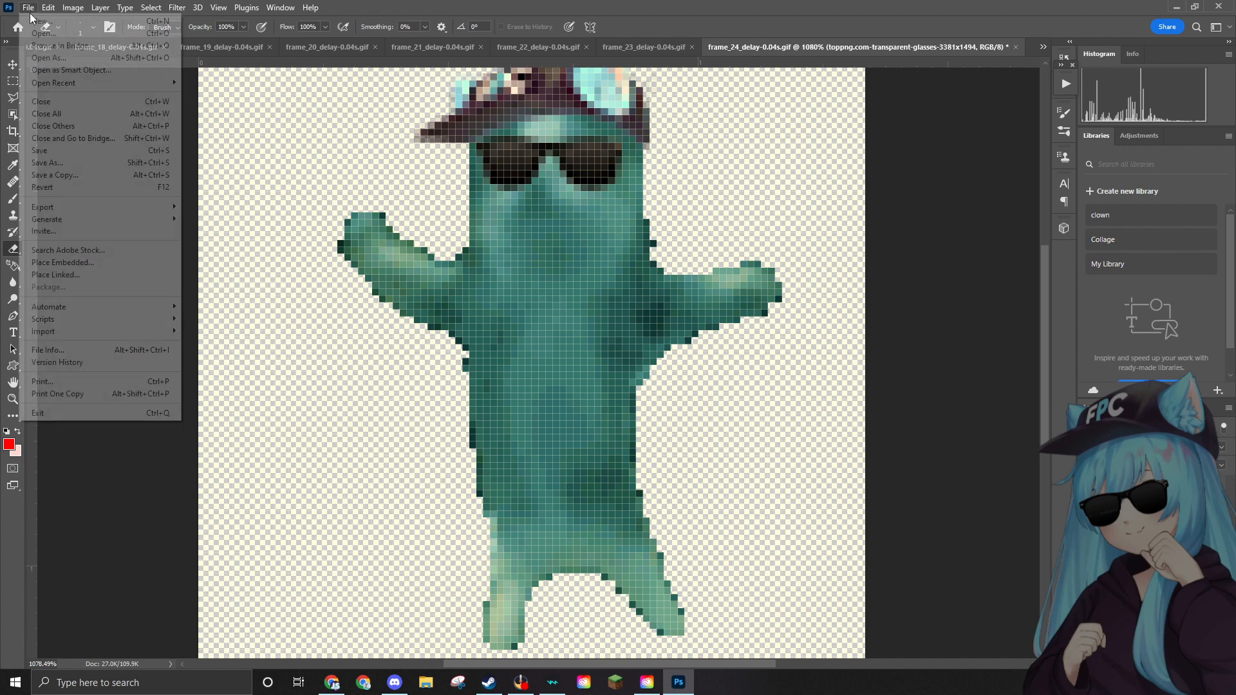
{"action": "mouse_move", "coordinate": [63, 209]}
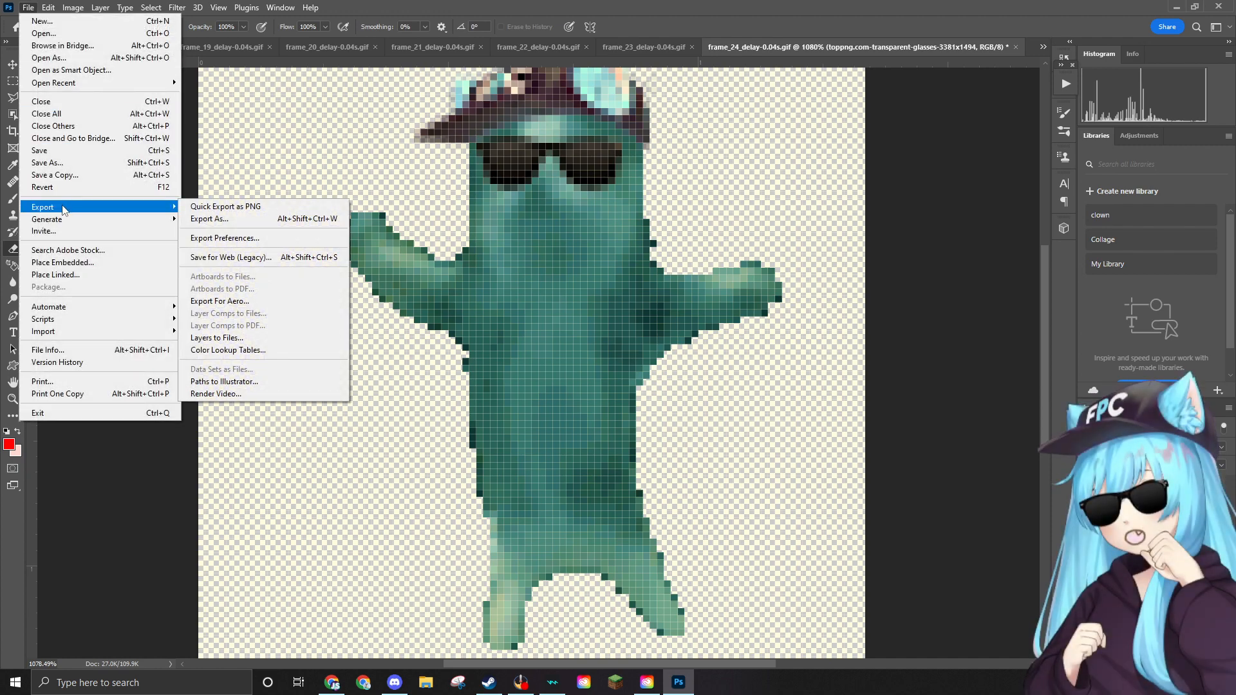
{"action": "left_click", "coordinate": [77, 33]}
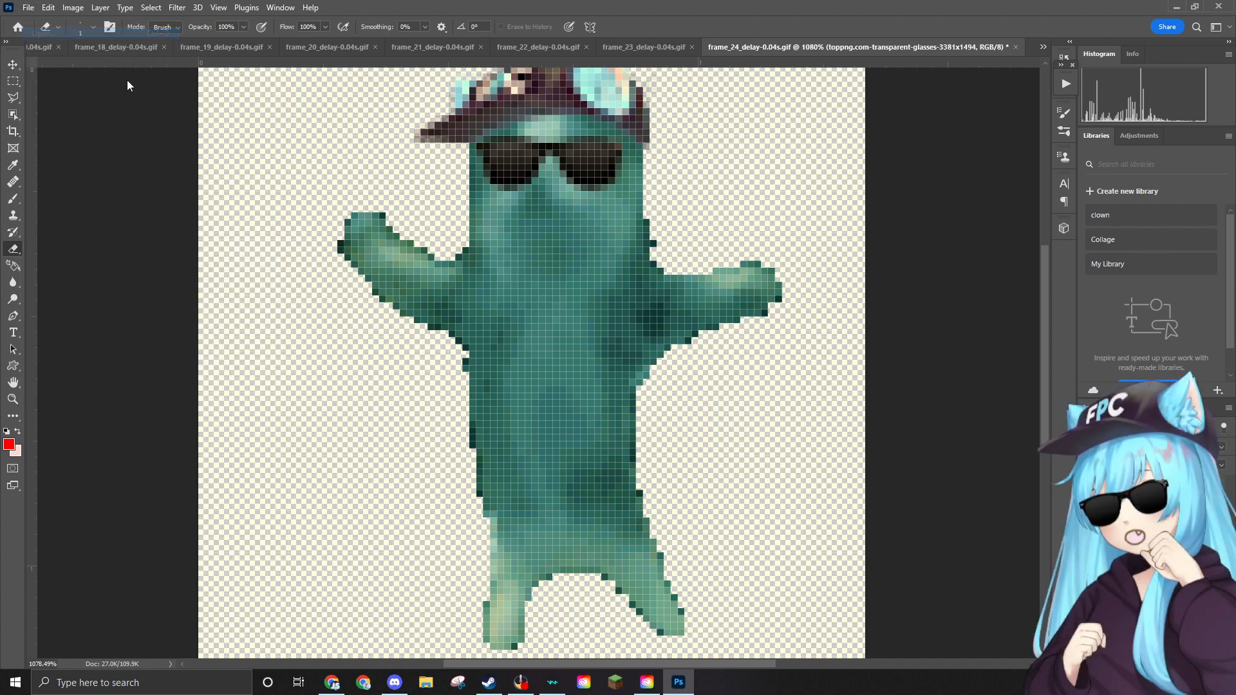
{"action": "left_click", "coordinate": [211, 127]}
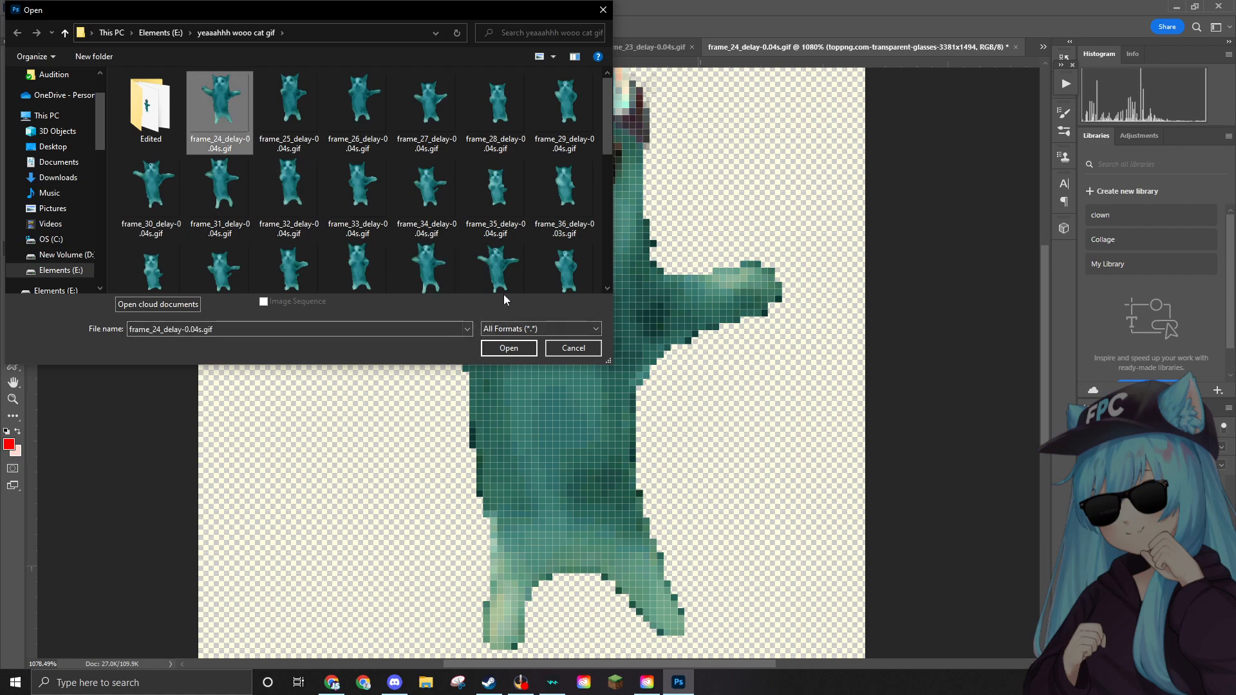
{"action": "key", "text": "Delete"}
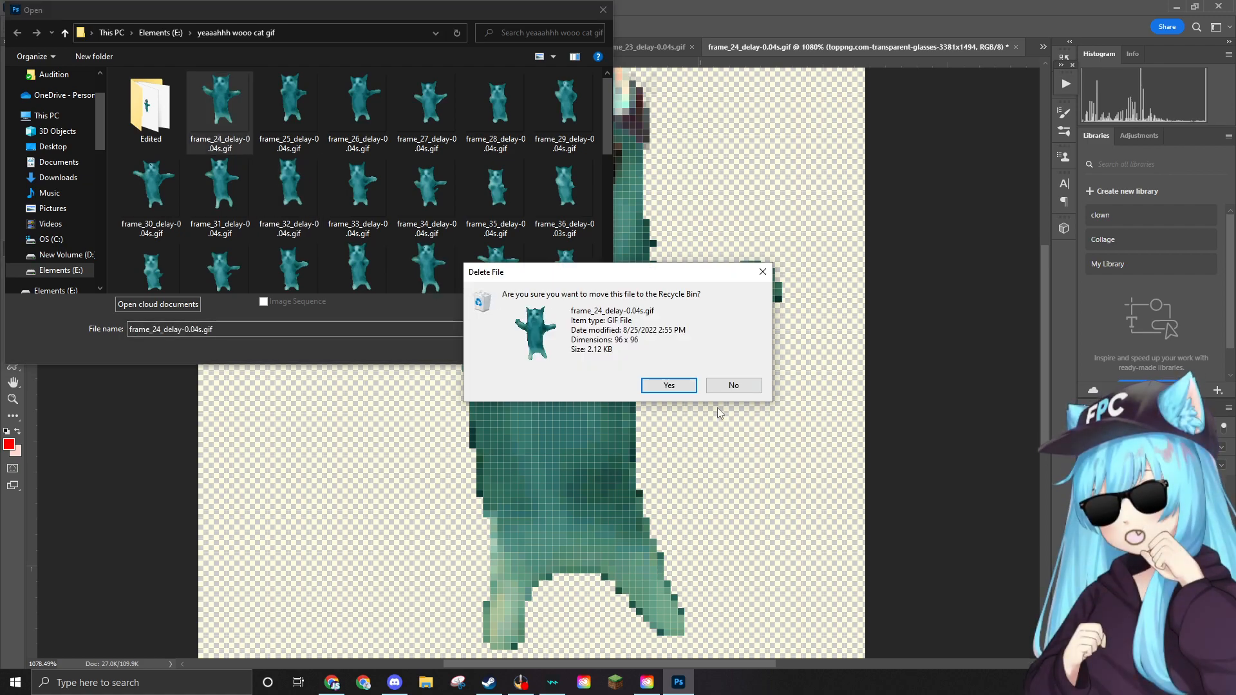
{"action": "left_click", "coordinate": [676, 386]}
Open frame_25_delay-0.04s.gif and convert it to RGB Color mode.
{"action": "left_click", "coordinate": [229, 131]}
{"action": "left_click", "coordinate": [515, 349]}
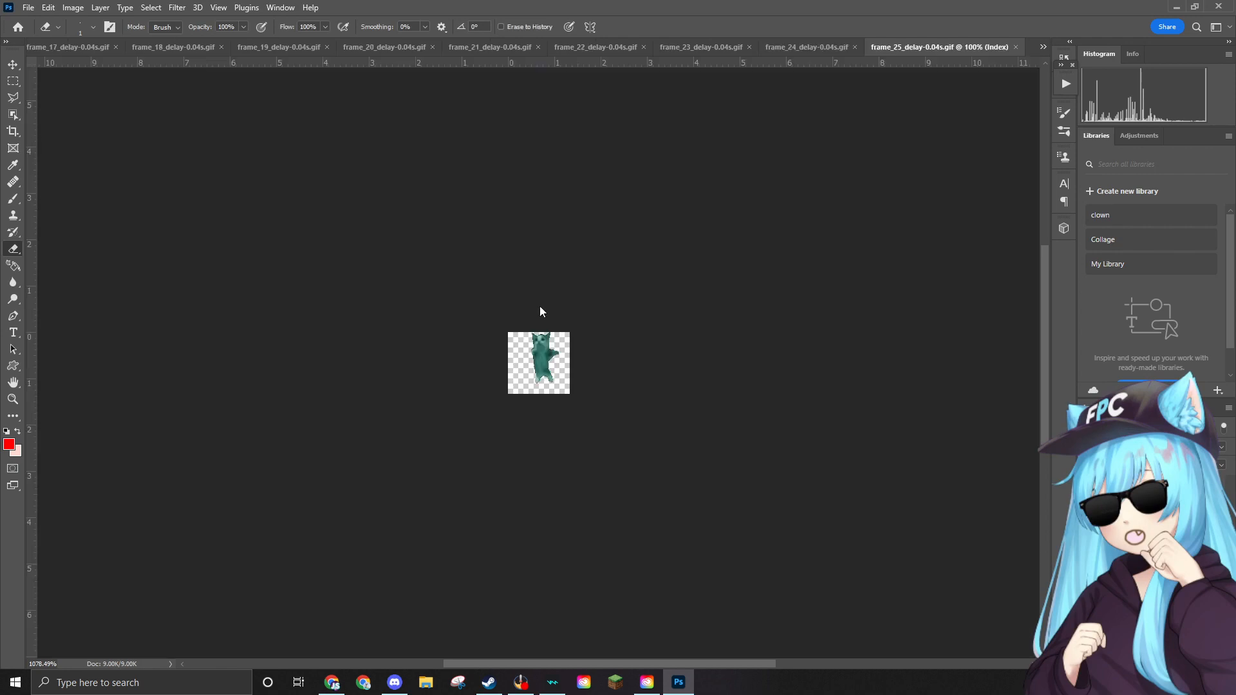
{"action": "key", "text": "ctrl+0"}
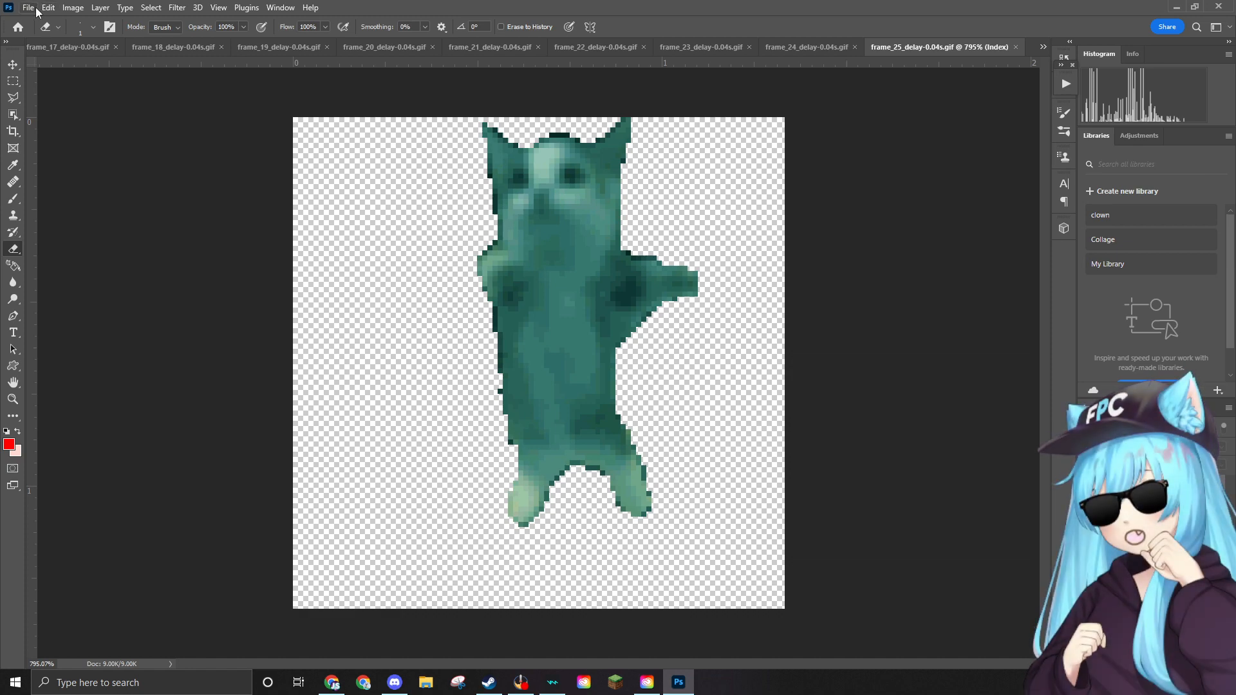
{"action": "left_click", "coordinate": [30, 8]}
{"action": "left_click", "coordinate": [46, 8]}
{"action": "left_click", "coordinate": [31, 10]}
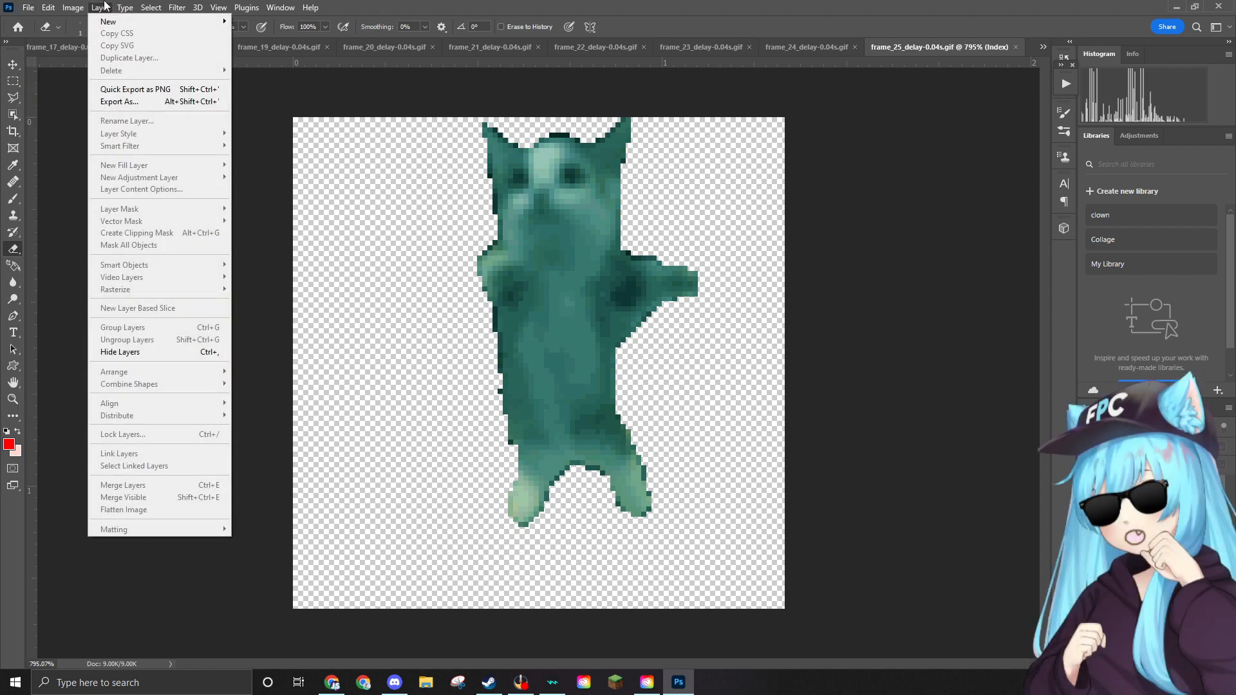
{"action": "mouse_move", "coordinate": [73, 8]}
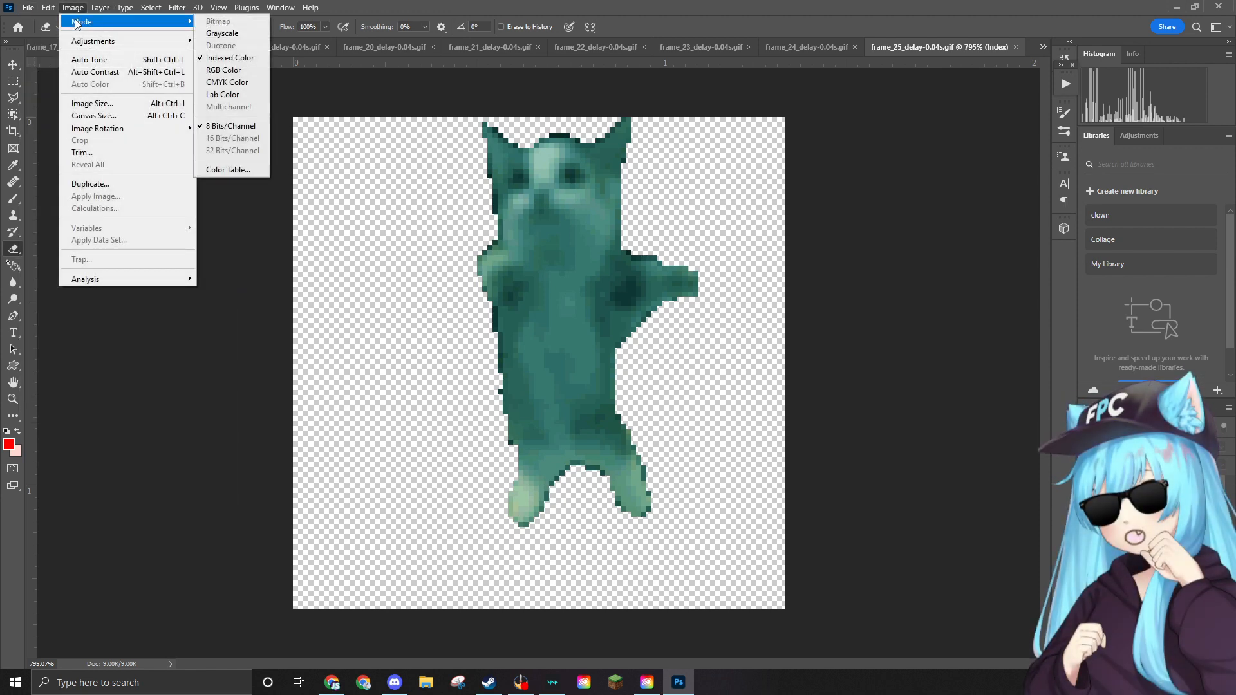
{"action": "left_click", "coordinate": [223, 70]}
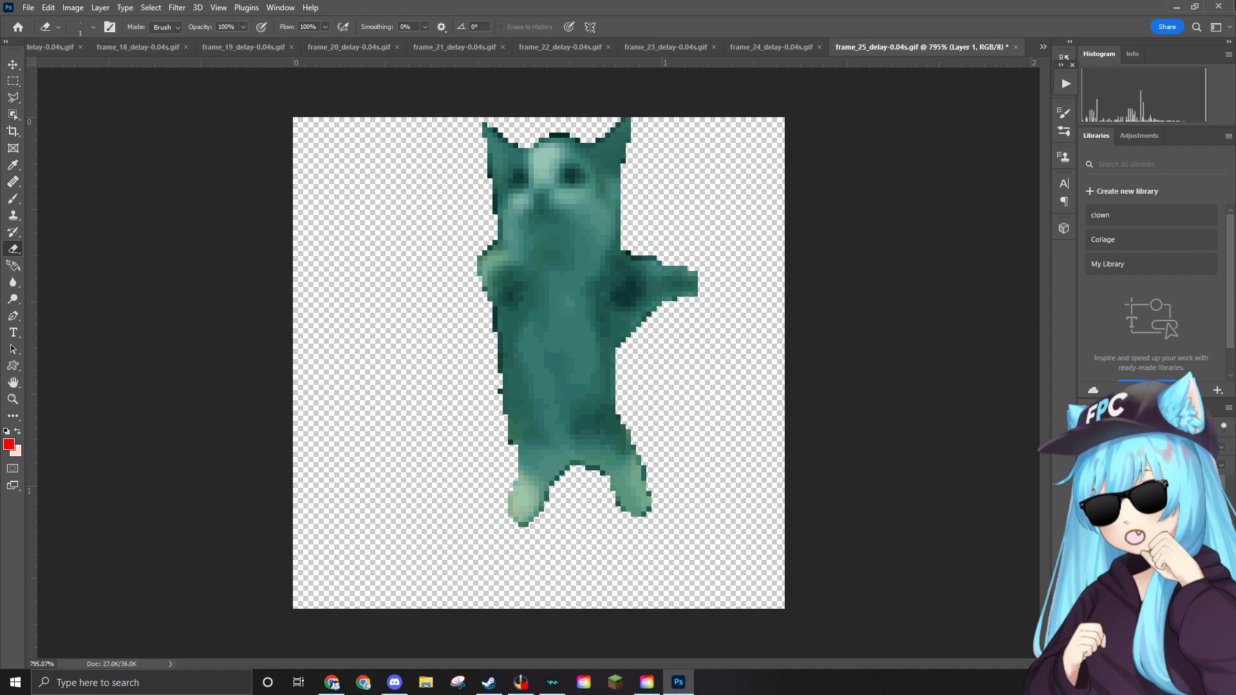
Place the ear hat image on the cat's head in frame 25, scaled down to about 9.48%.
{"action": "left_click_drag", "start_coordinate": [858, 286], "coordinate": [856, 287]}
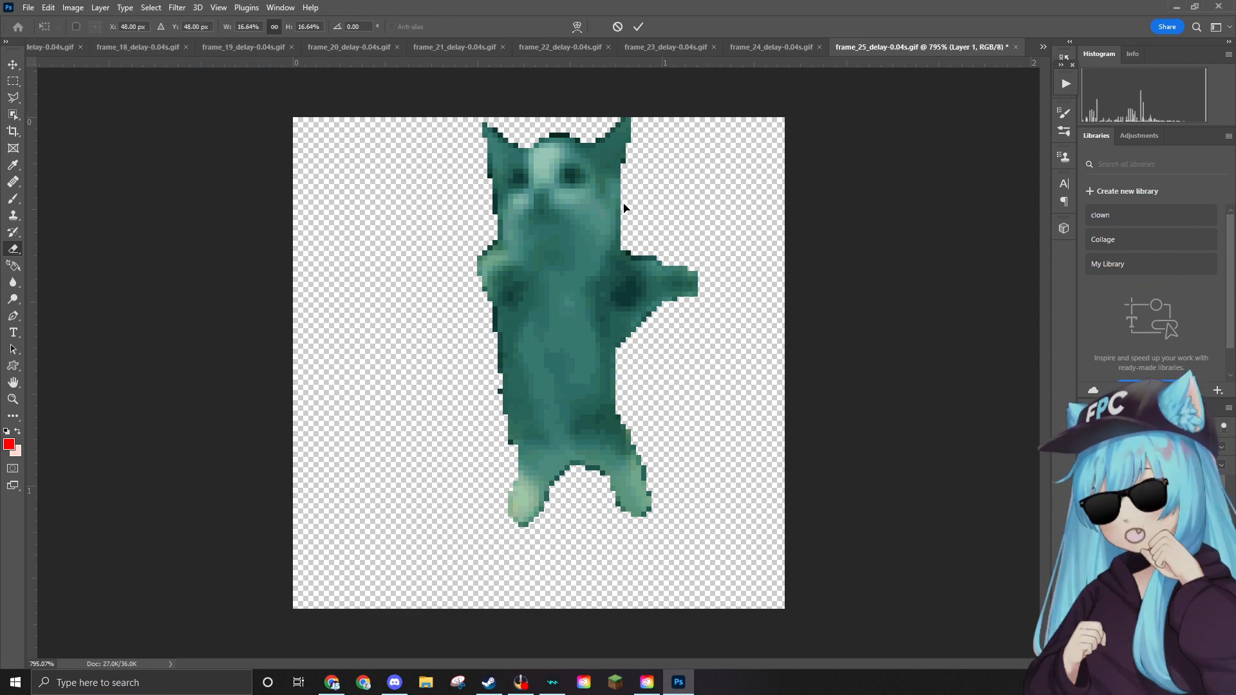
{"action": "left_click_drag", "start_coordinate": [725, 119], "coordinate": [579, 351]}
{"action": "left_click_drag", "start_coordinate": [523, 406], "coordinate": [586, 159]}
{"action": "left_click_drag", "start_coordinate": [663, 351], "coordinate": [628, 309]}
{"action": "left_click_drag", "start_coordinate": [584, 173], "coordinate": [597, 147]}
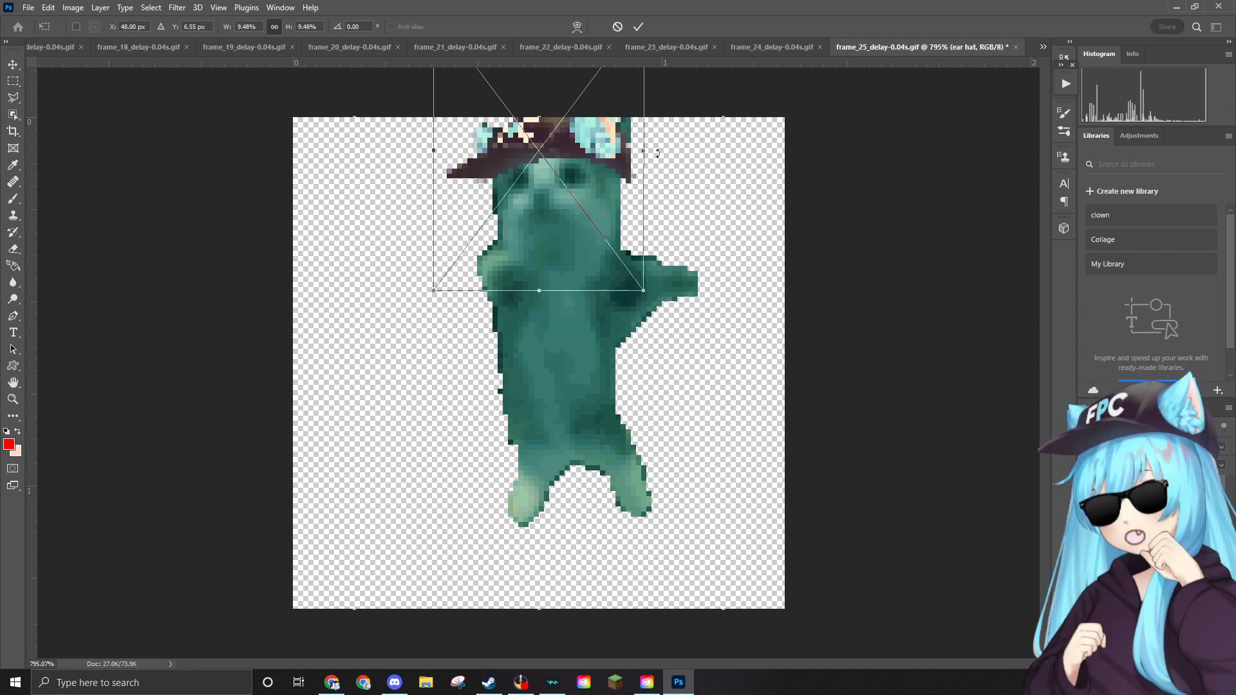
{"action": "key", "text": "Return"}
Rasterize the ear hat in frame 25 and erase the cat's ear protruding beside the cap on Layer 1.
{"action": "key", "text": "e"}
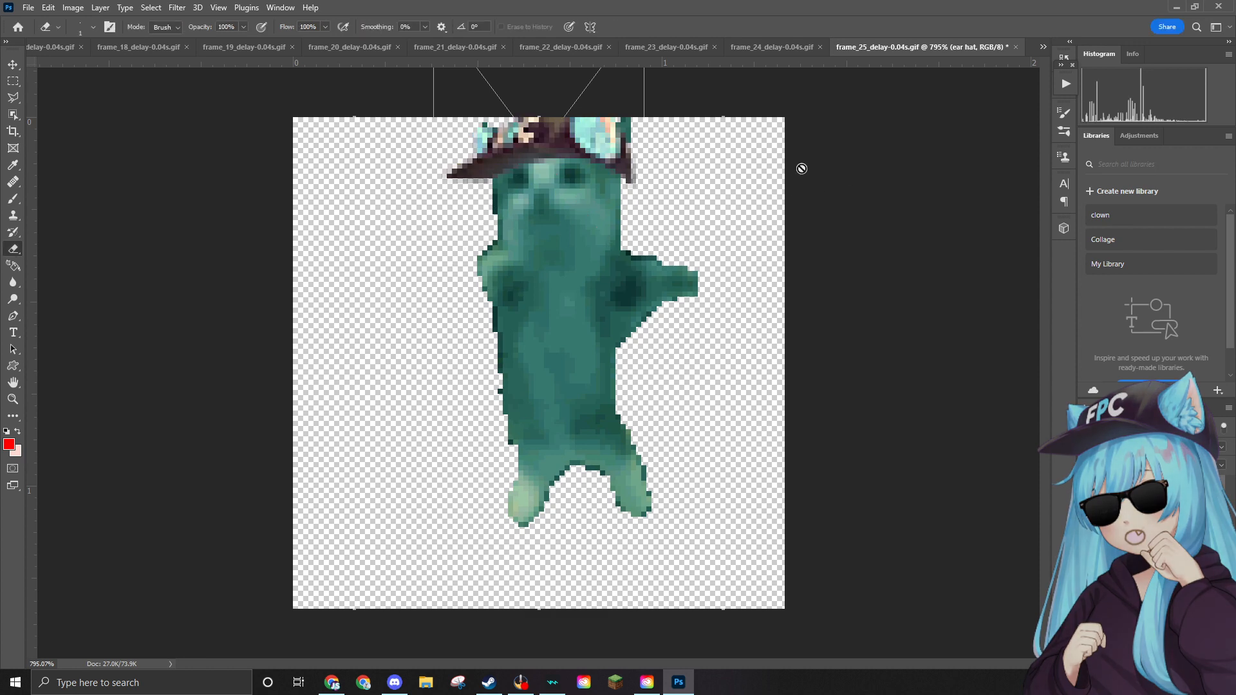
{"action": "scroll", "coordinate": [652, 97], "scroll_direction": "up", "scroll_amount": 9}
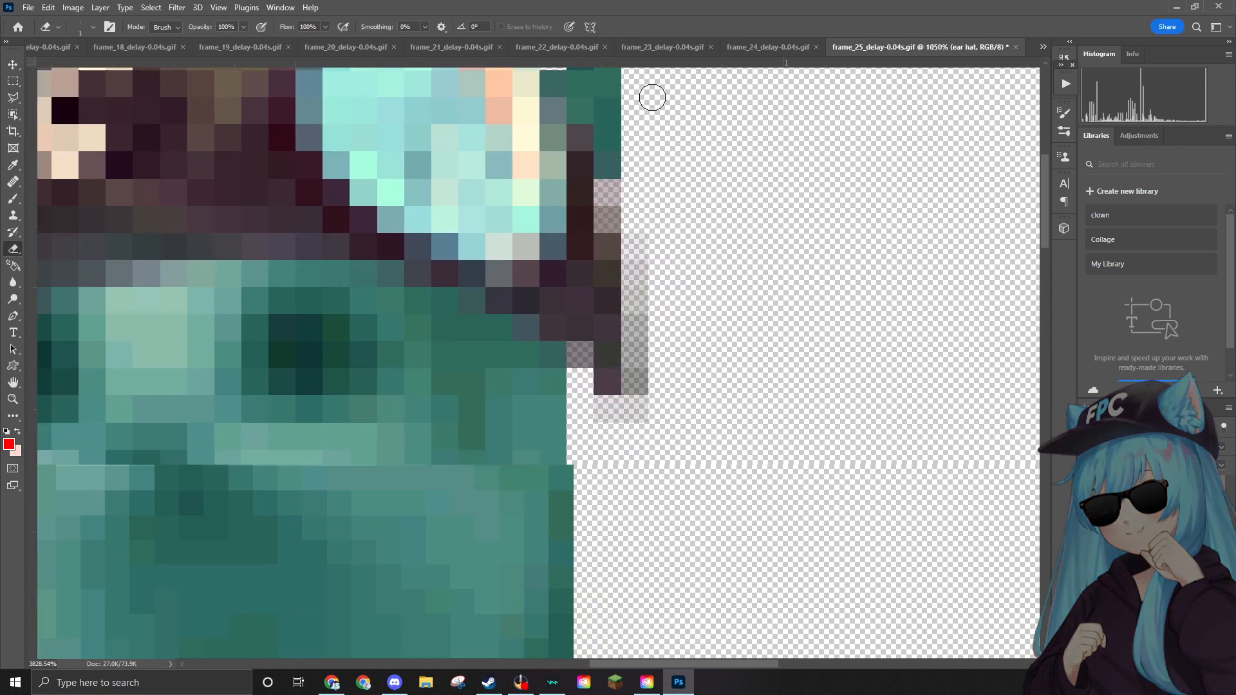
{"action": "scroll", "coordinate": [652, 97], "scroll_direction": "up", "scroll_amount": 2}
{"action": "left_click", "coordinate": [663, 203]}
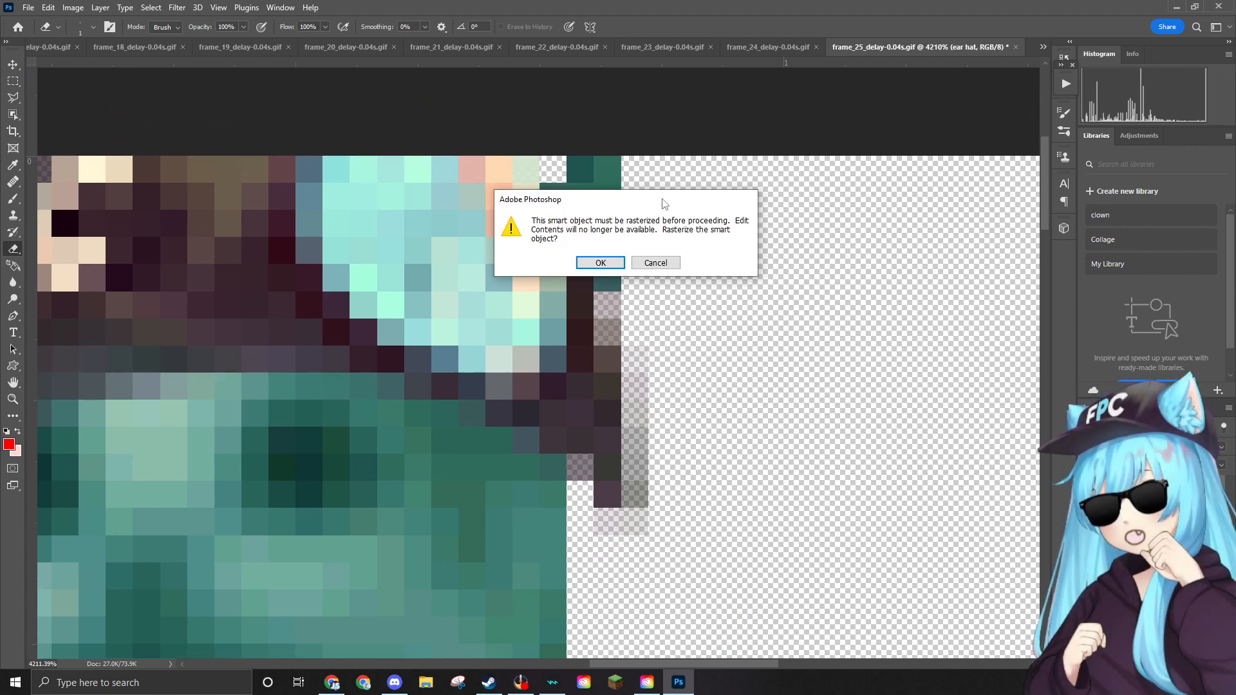
{"action": "left_click", "coordinate": [620, 262]}
{"action": "mouse_move", "coordinate": [614, 225]}
{"action": "left_mouse_down"}
{"action": "mouse_move", "coordinate": [585, 180]}
{"action": "mouse_move", "coordinate": [574, 193]}
{"action": "mouse_move", "coordinate": [616, 256]}
{"action": "mouse_move", "coordinate": [601, 226]}
{"action": "left_mouse_up"}
{"action": "scroll", "coordinate": [669, 263], "scroll_direction": "down", "scroll_amount": 10}
{"action": "scroll", "coordinate": [669, 263], "scroll_direction": "down", "scroll_amount": 3}
Erase the faded stray pixels along the cap's back edge on the ear hat layer in frame 25.
{"action": "scroll", "coordinate": [630, 140], "scroll_direction": "up", "scroll_amount": 5}
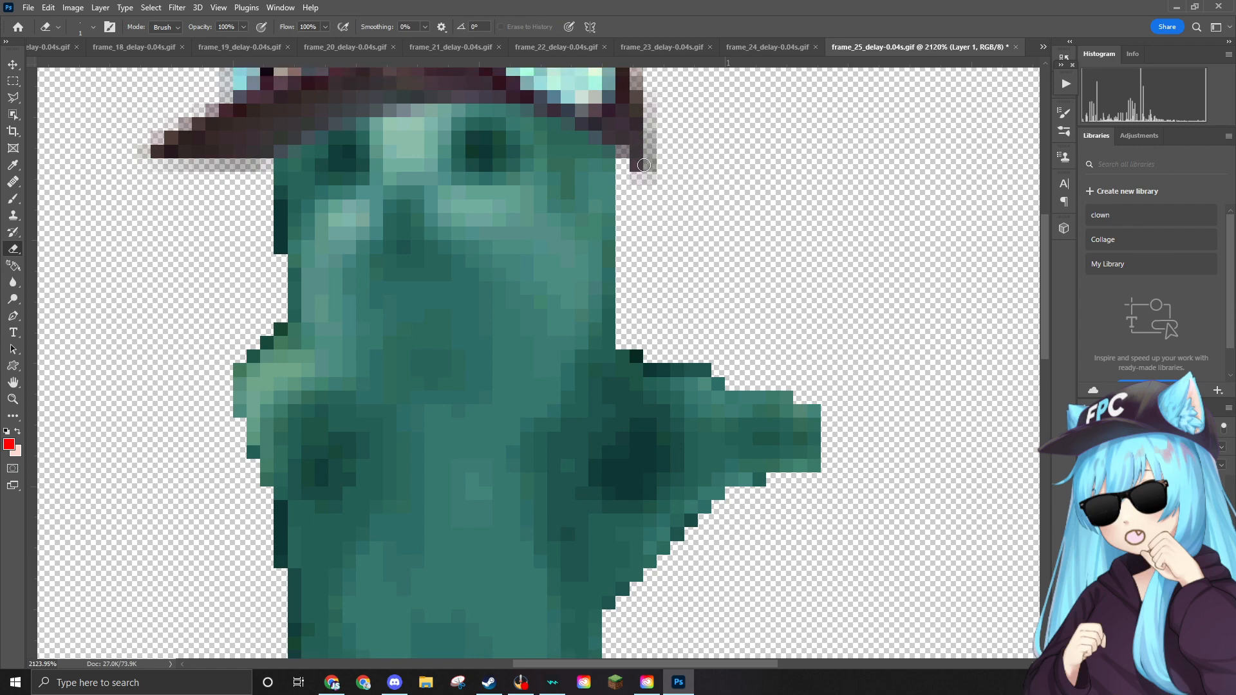
{"action": "scroll", "coordinate": [637, 159], "scroll_direction": "up", "scroll_amount": 4}
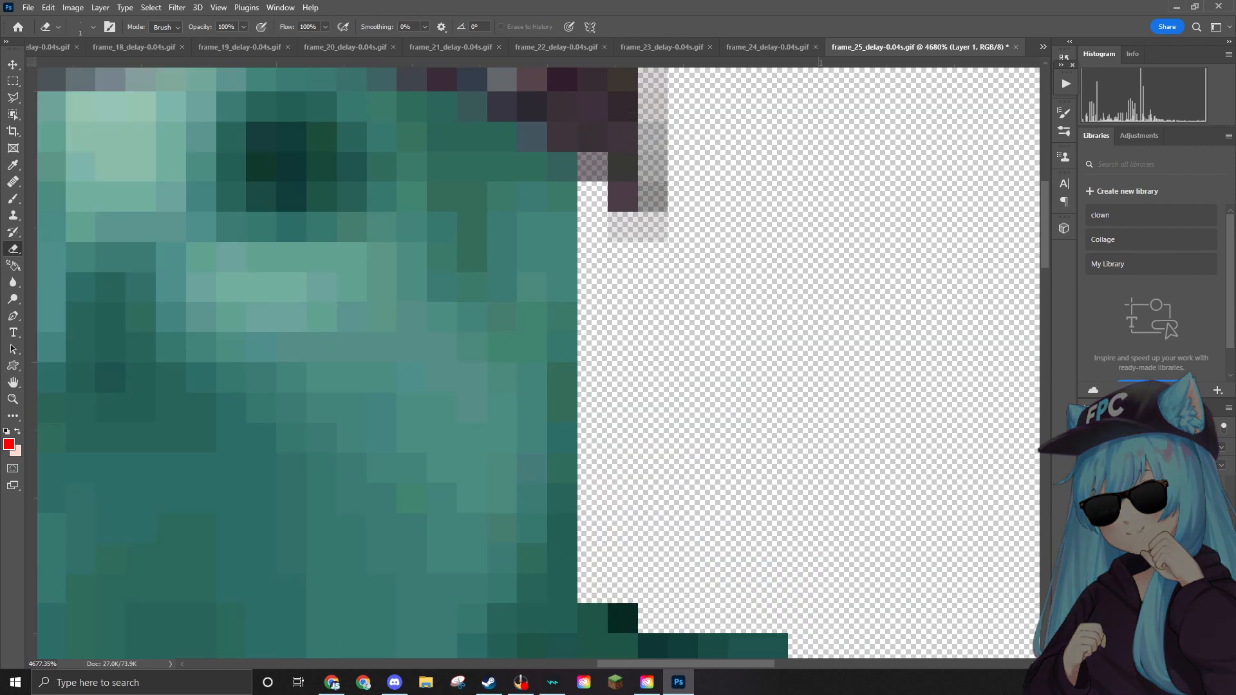
{"action": "left_click", "coordinate": [1145, 488]}
{"action": "mouse_move", "coordinate": [646, 206]}
{"action": "left_mouse_down"}
{"action": "mouse_move", "coordinate": [642, 177]}
{"action": "mouse_move", "coordinate": [653, 181]}
{"action": "mouse_move", "coordinate": [623, 197]}
{"action": "left_mouse_up"}
{"action": "scroll", "coordinate": [701, 229], "scroll_direction": "down", "scroll_amount": 8}
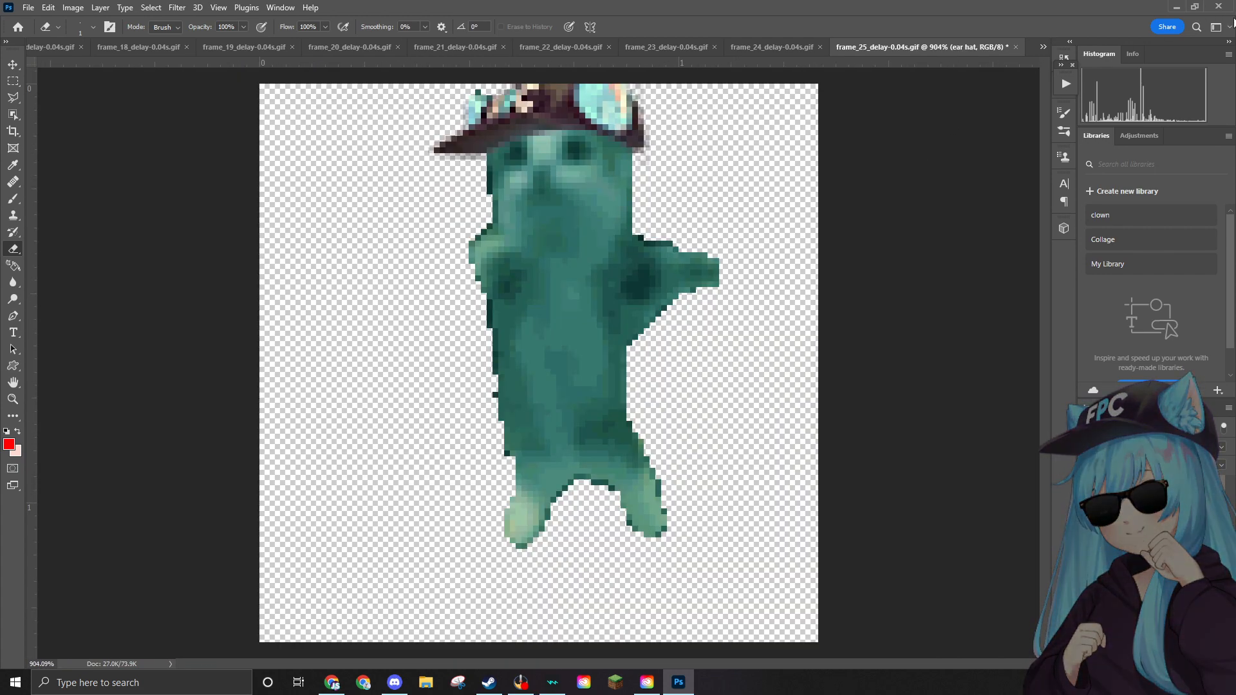
Place the transparent sunglasses image over the cat's eyes in frame 25, scaled down to about 2.96%.
{"action": "left_click_drag", "start_coordinate": [534, 218], "coordinate": [540, 218]}
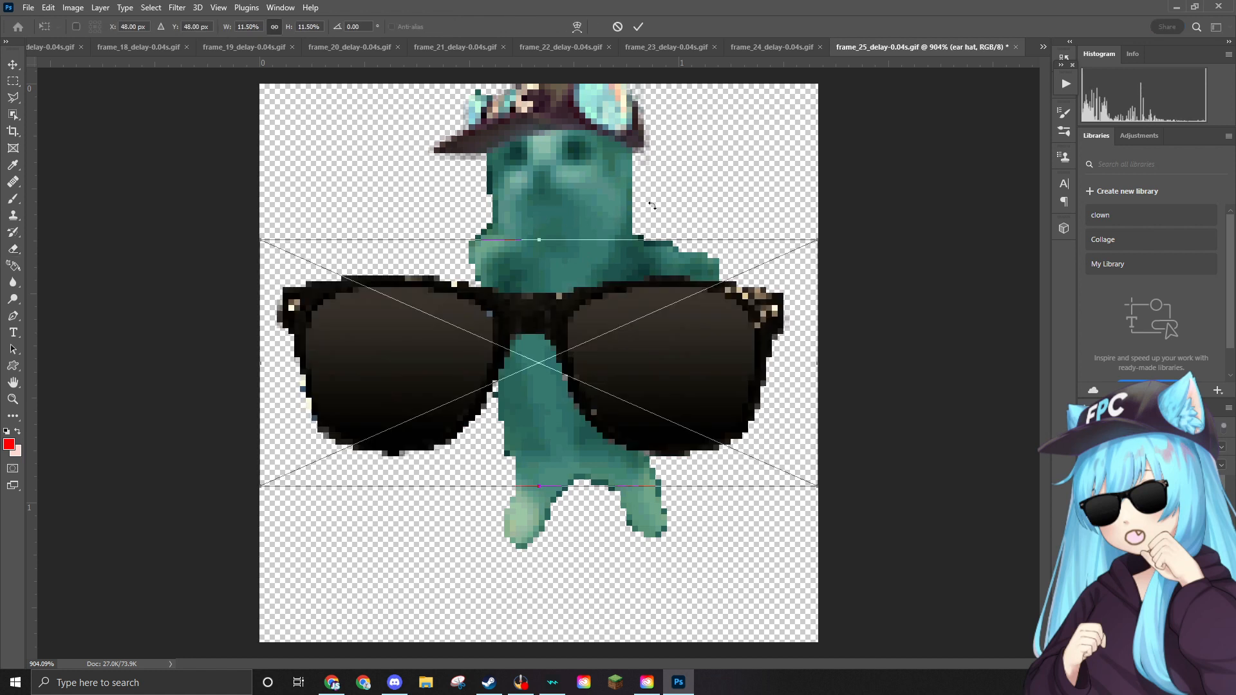
{"action": "left_click_drag", "start_coordinate": [817, 240], "coordinate": [448, 357]}
{"action": "left_click_drag", "start_coordinate": [463, 400], "coordinate": [629, 139]}
{"action": "left_click_drag", "start_coordinate": [597, 159], "coordinate": [592, 159]}
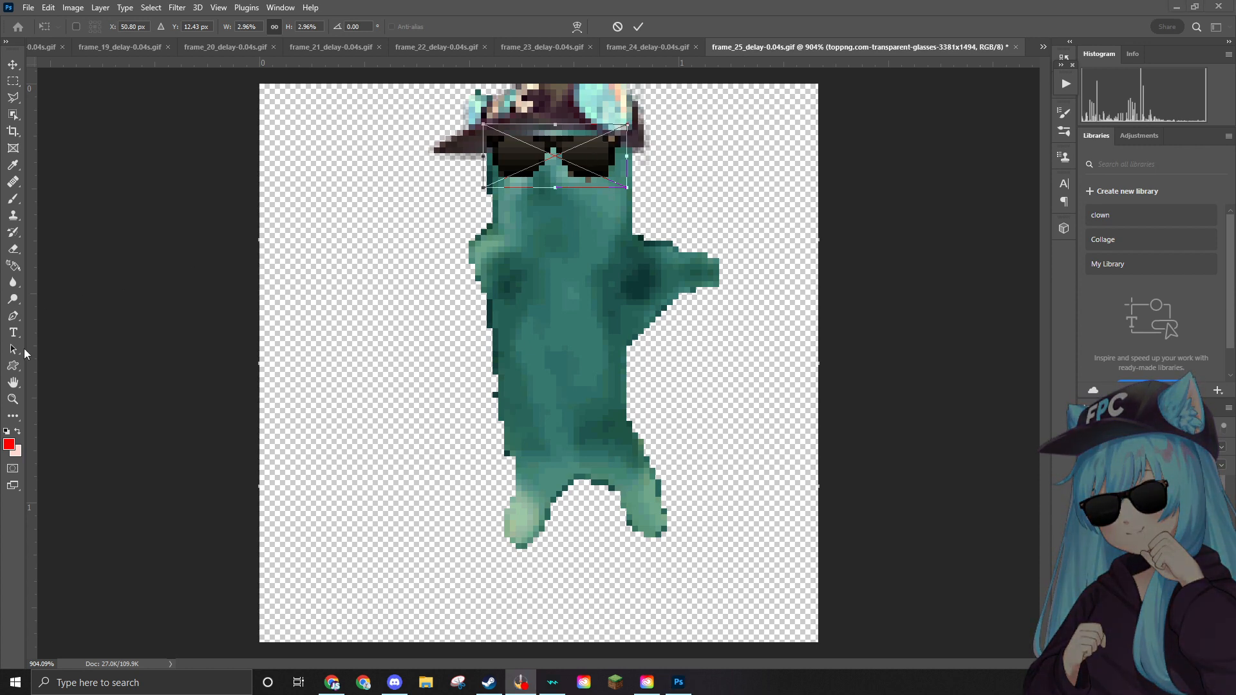
{"action": "scroll", "coordinate": [816, 222], "scroll_direction": "down", "scroll_amount": 3}
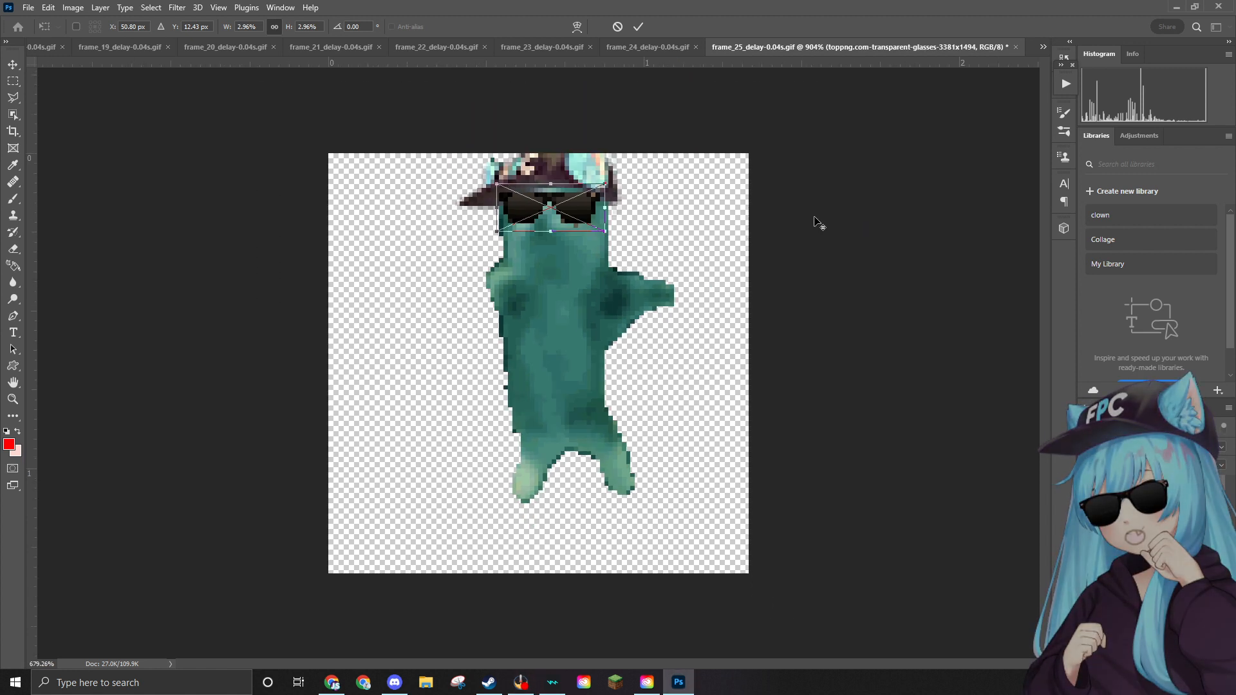
{"action": "key", "text": "Return"}
{"action": "key", "text": "e"}
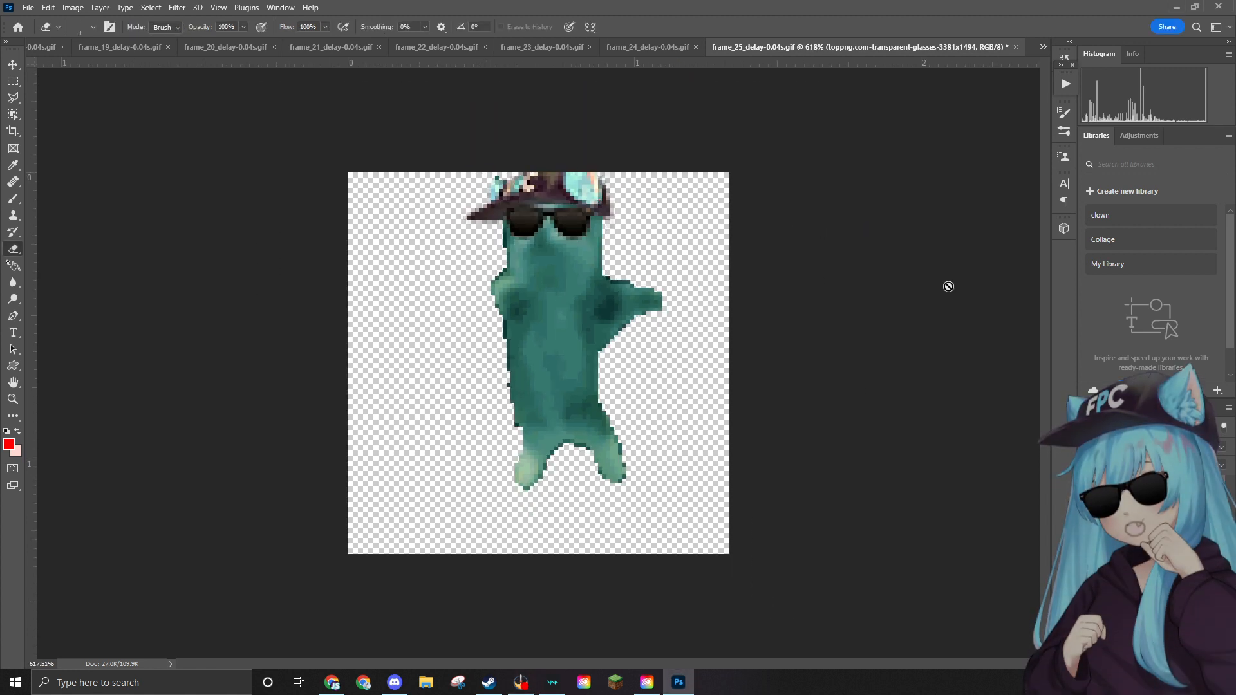
Export frame 25 as frame_25_delay-0.04s.png to the Edited folder.
{"action": "left_click", "coordinate": [31, 9]}
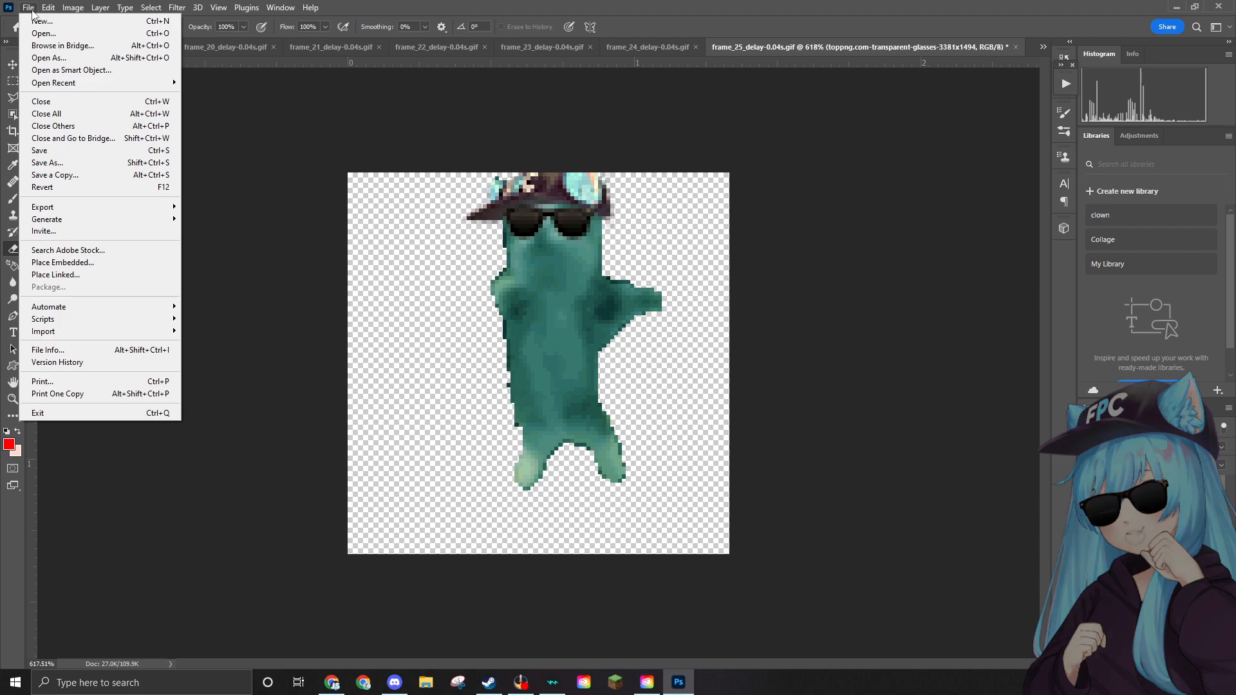
{"action": "mouse_move", "coordinate": [95, 215]}
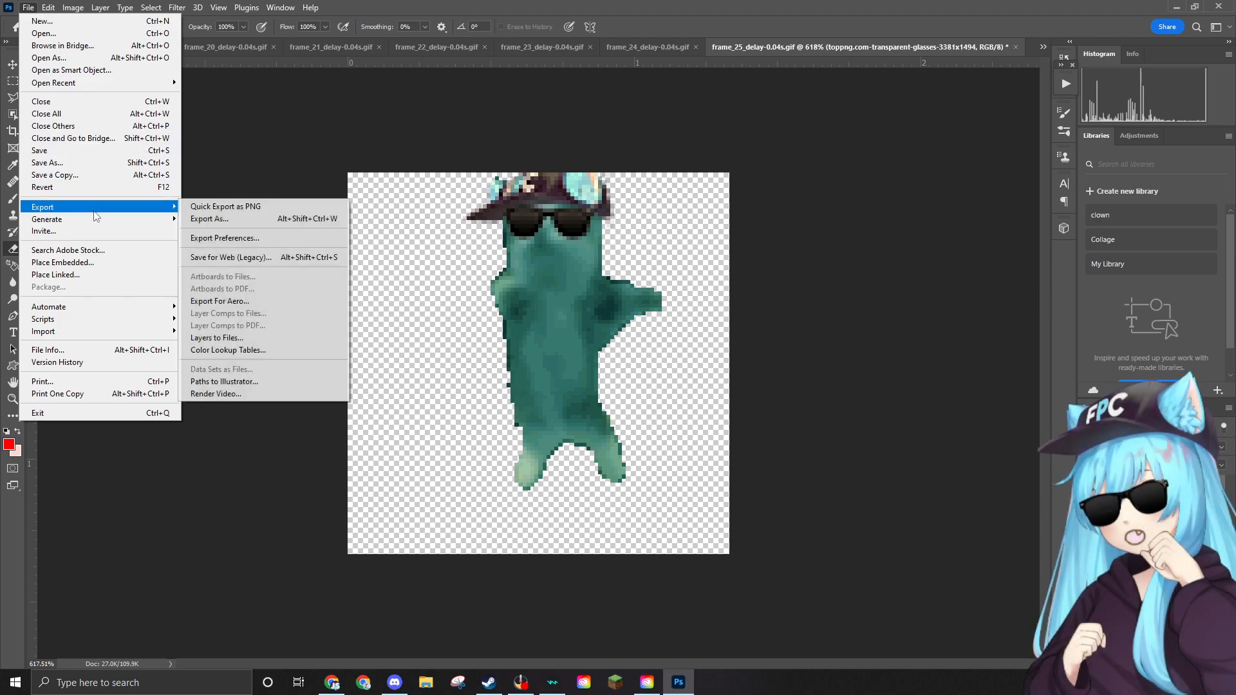
{"action": "left_click", "coordinate": [200, 206]}
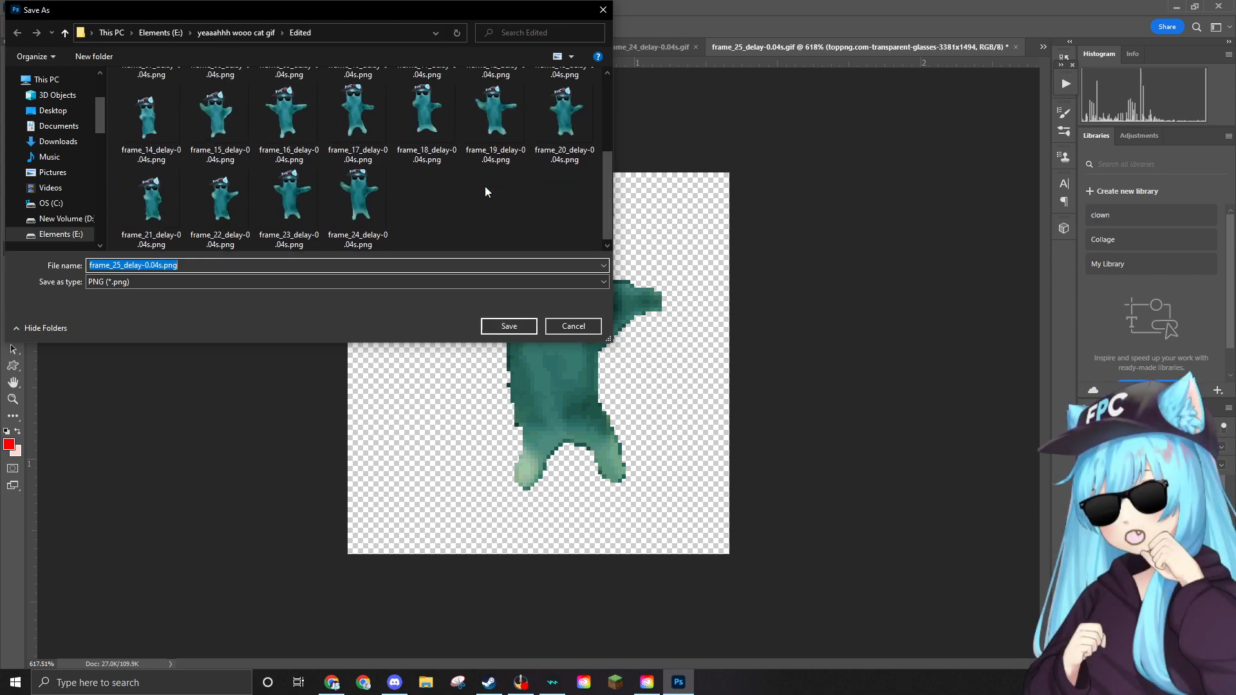
{"action": "left_click", "coordinate": [495, 325]}
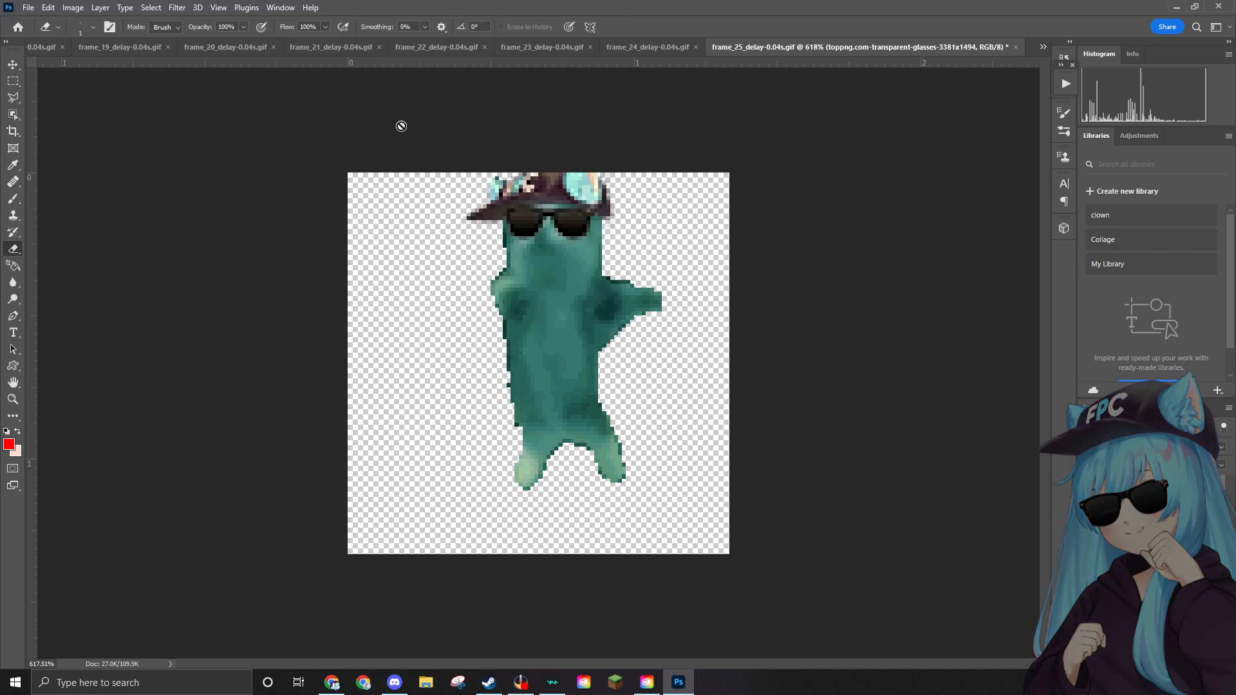
Delete the original frame_25_delay-0.04s.gif from the source folder while choosing a file to open.
{"action": "left_click", "coordinate": [30, 8]}
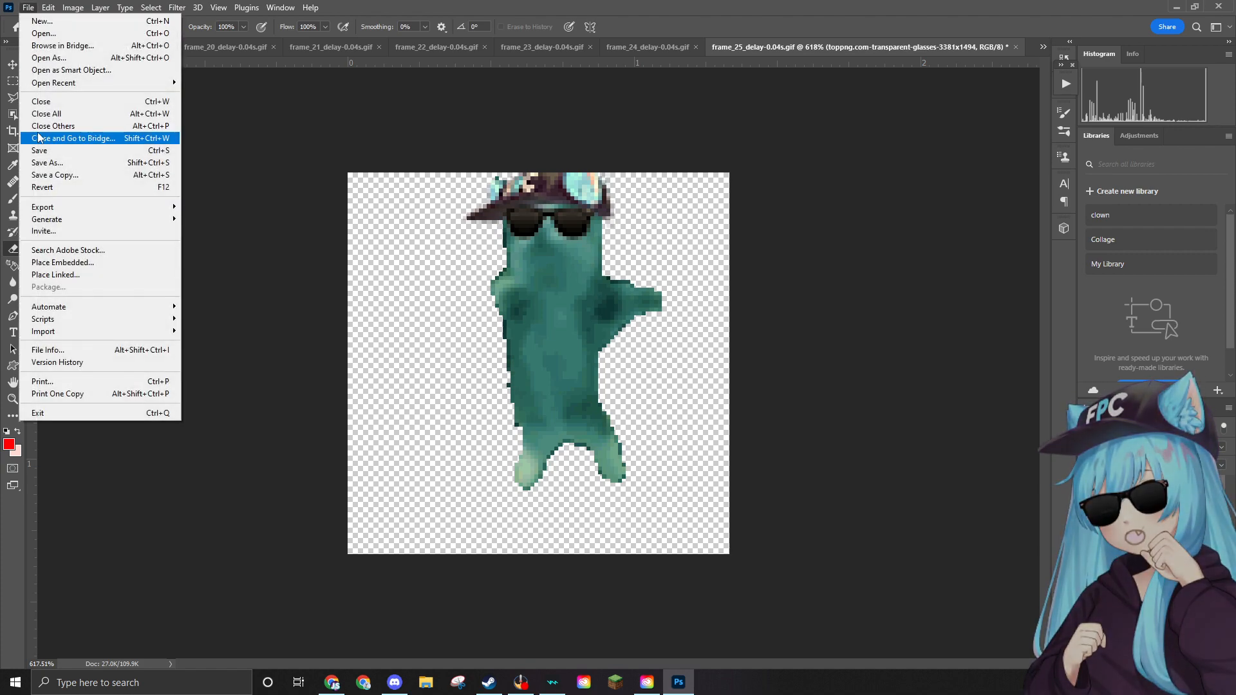
{"action": "left_click", "coordinate": [62, 35]}
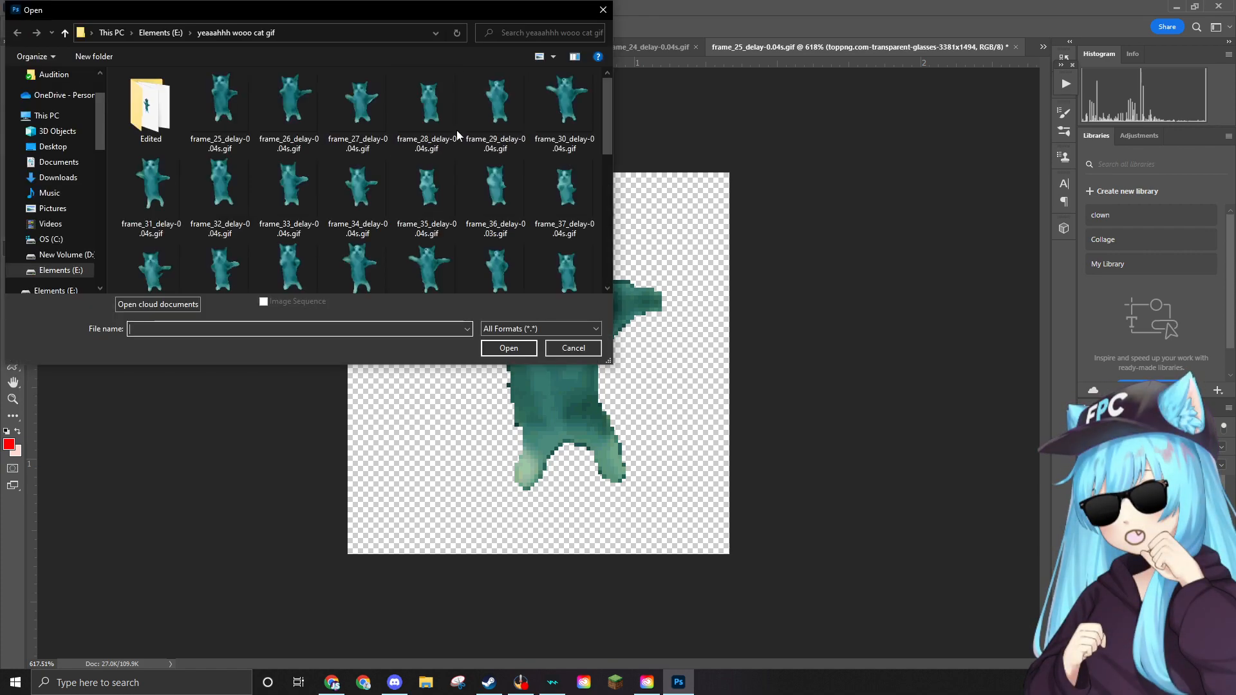
{"action": "left_click", "coordinate": [242, 117]}
{"action": "key", "text": "Delete"}
{"action": "key", "text": "Return"}
Open frame_26_delay-0.04s.gif and convert its colour mode to RGB Color.
{"action": "key", "text": "Return"}
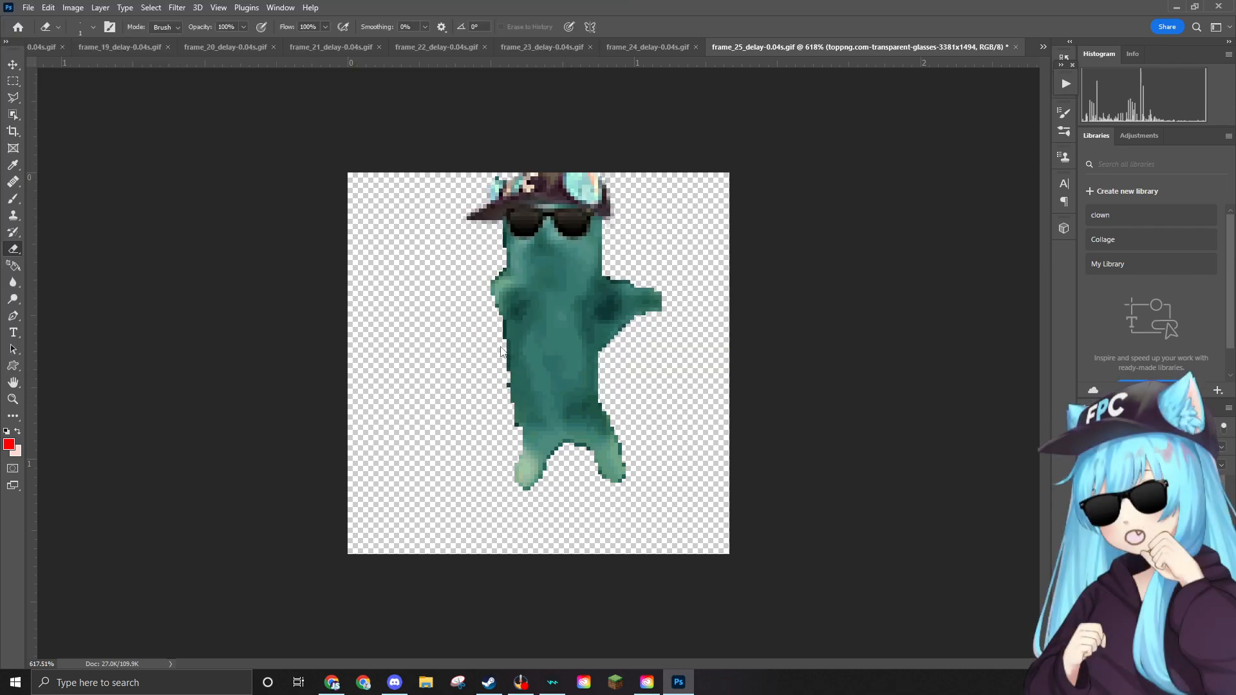
{"action": "scroll", "coordinate": [590, 291], "scroll_direction": "up", "scroll_amount": 5}
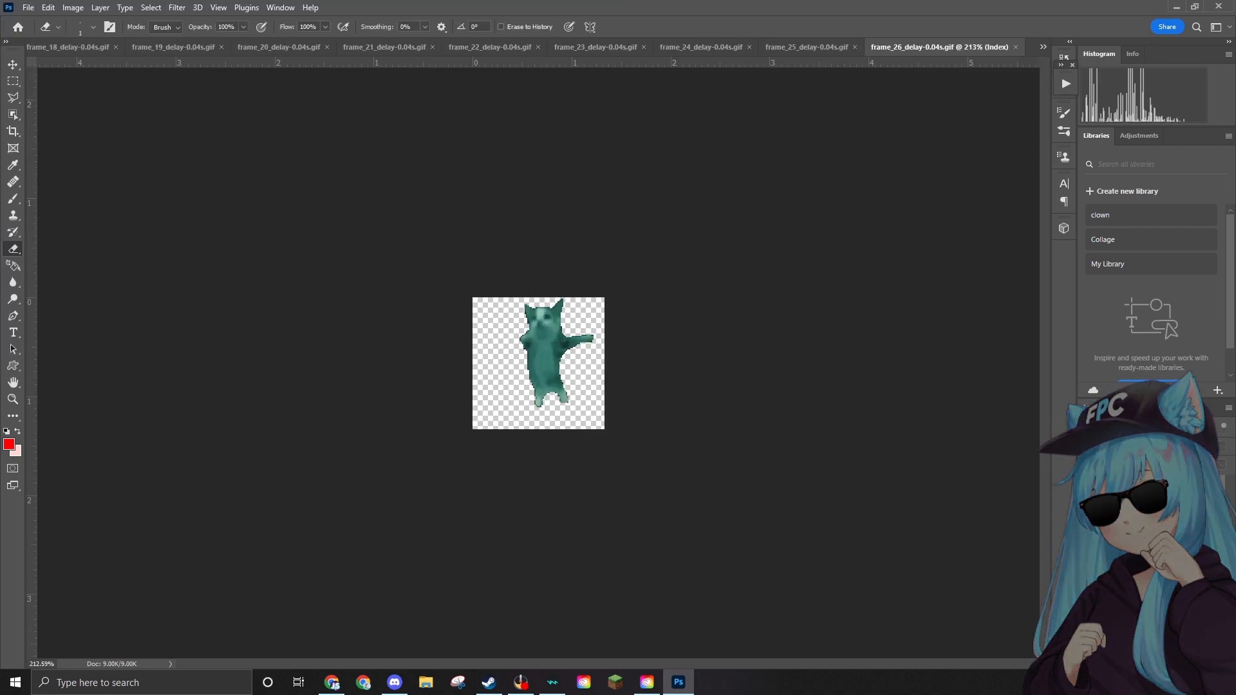
{"action": "left_click", "coordinate": [73, 7]}
{"action": "mouse_move", "coordinate": [82, 22]}
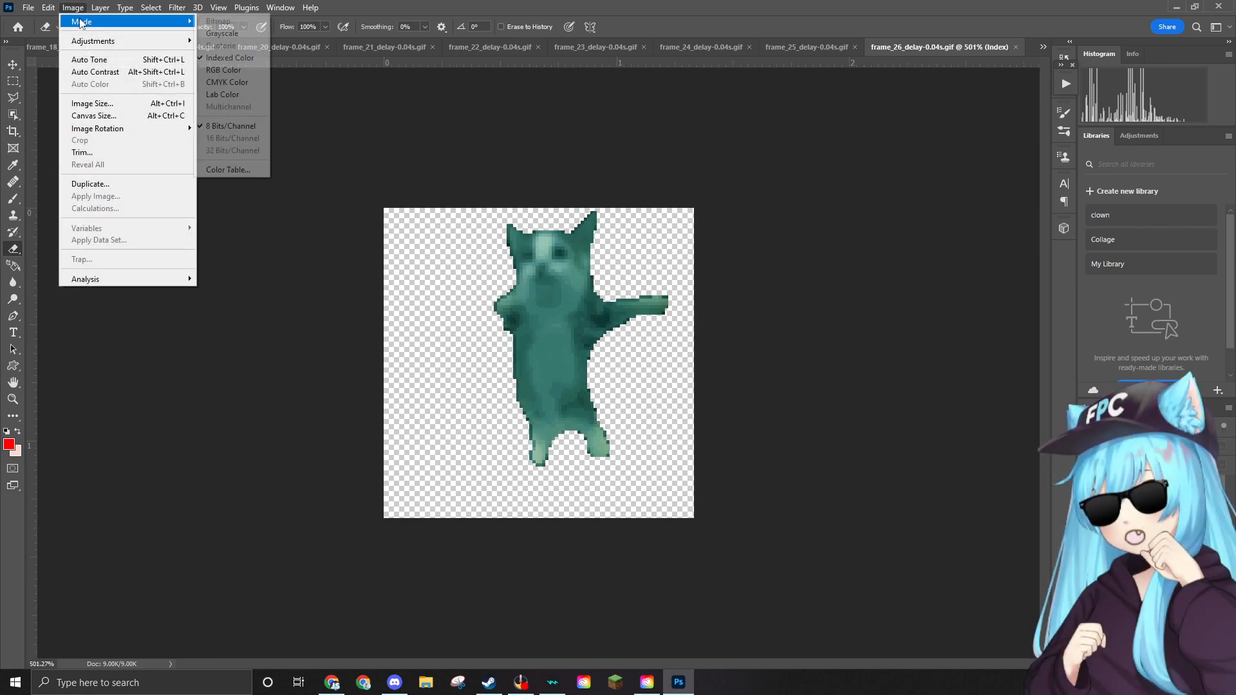
{"action": "left_click", "coordinate": [230, 71]}
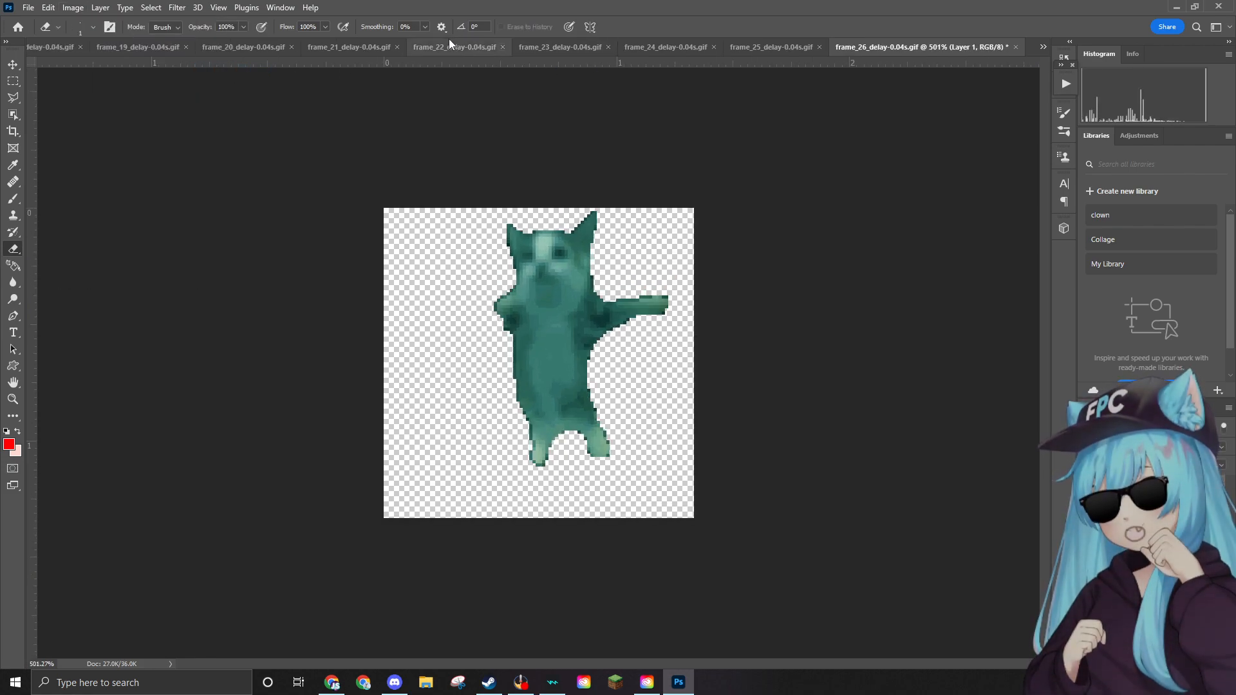
Place the ear hat image on top of the cat's head in frame 26, scaled down to about 9.39%.
{"action": "left_click_drag", "start_coordinate": [1234, 290], "coordinate": [570, 256]}
{"action": "left_click_drag", "start_coordinate": [656, 213], "coordinate": [523, 293]}
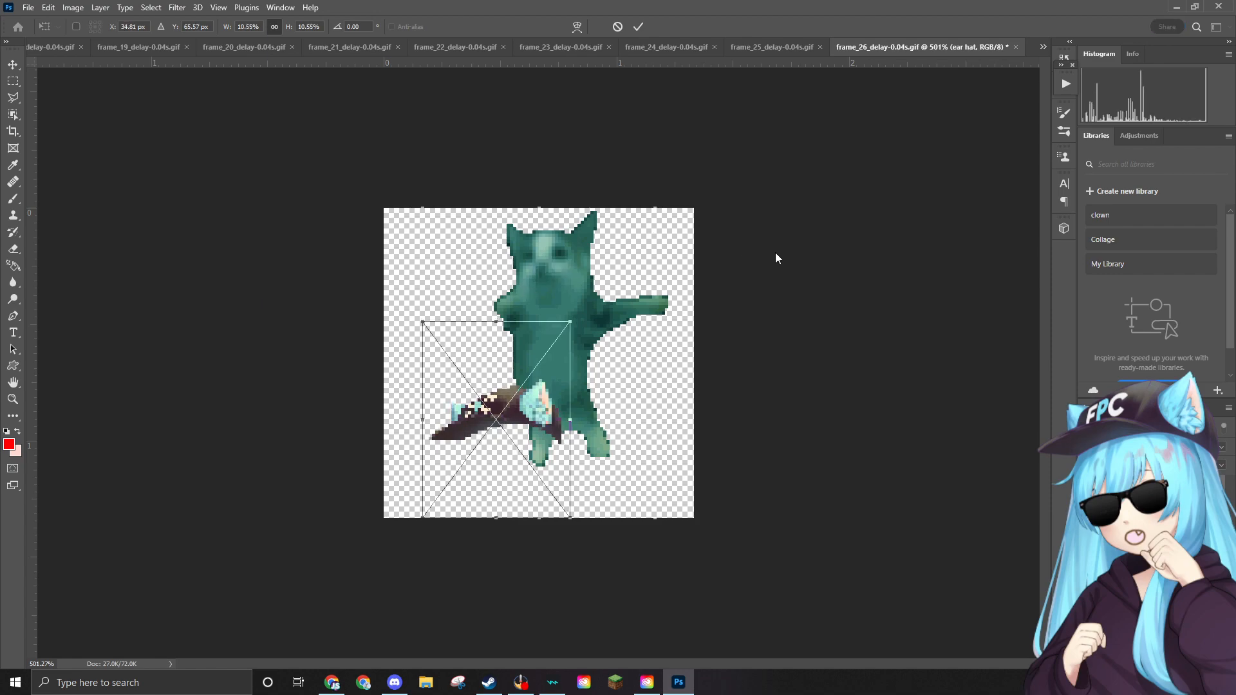
{"action": "left_click_drag", "start_coordinate": [539, 336], "coordinate": [582, 187]}
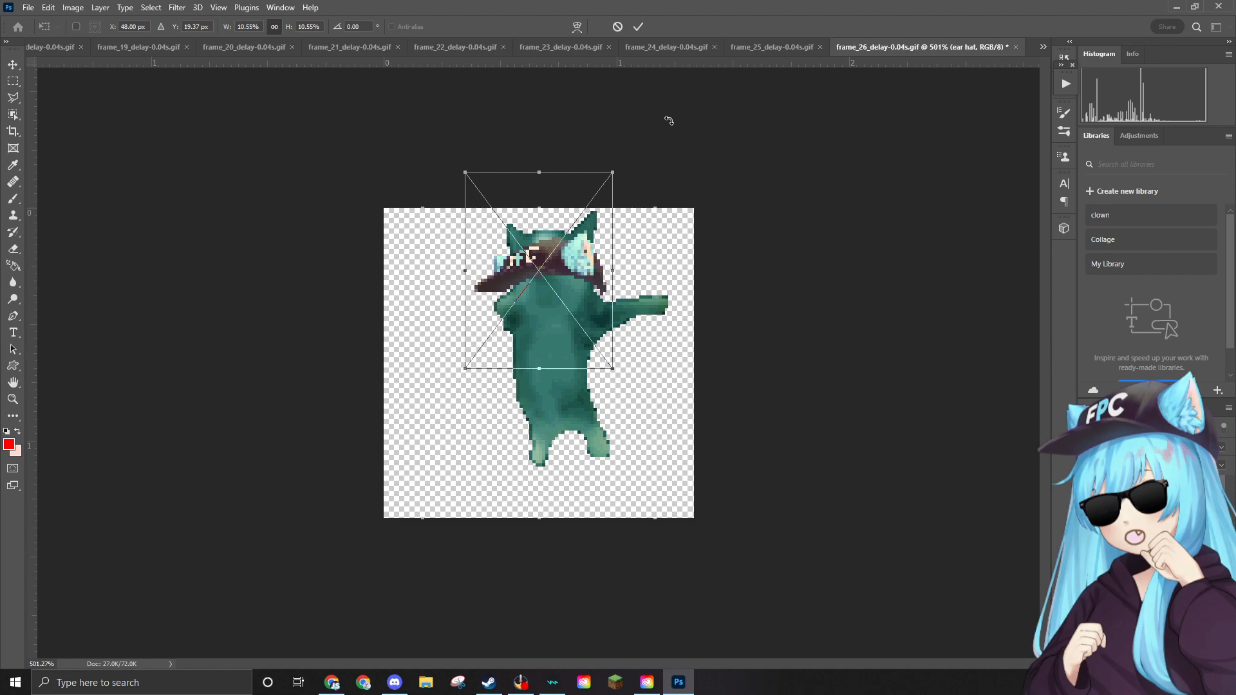
{"action": "left_click_drag", "start_coordinate": [612, 171], "coordinate": [595, 193]}
{"action": "left_click_drag", "start_coordinate": [568, 251], "coordinate": [572, 201]}
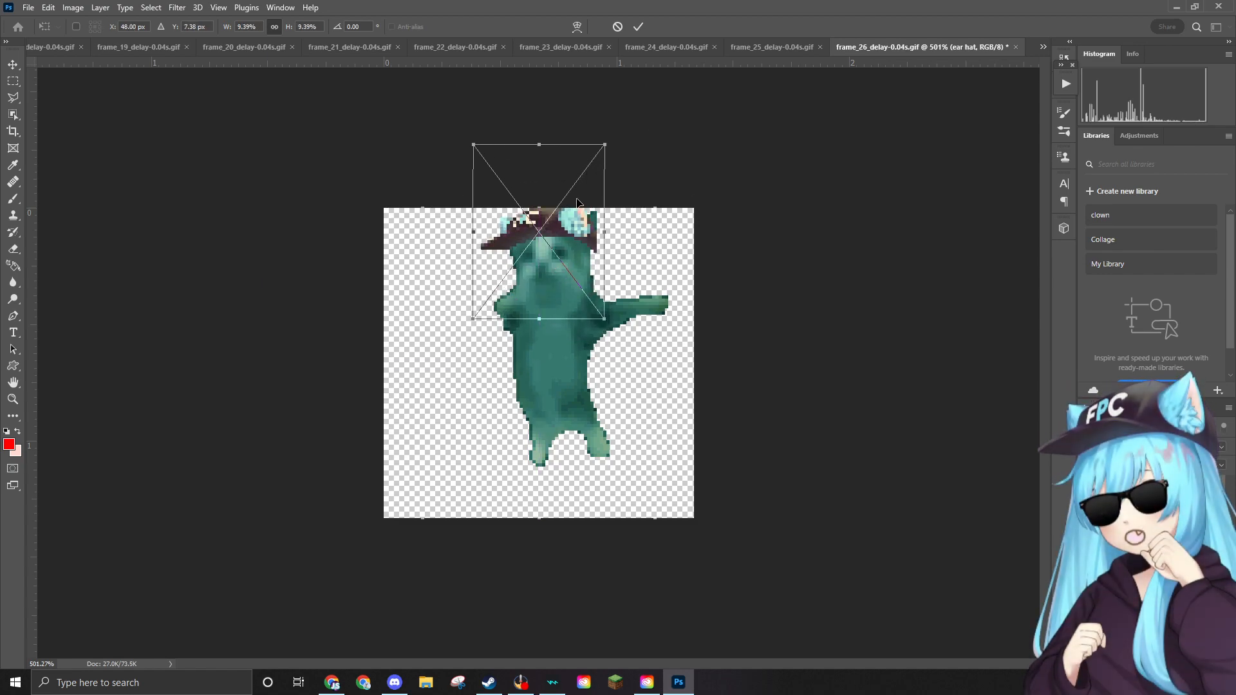
{"action": "scroll", "coordinate": [590, 230], "scroll_direction": "up", "scroll_amount": 2}
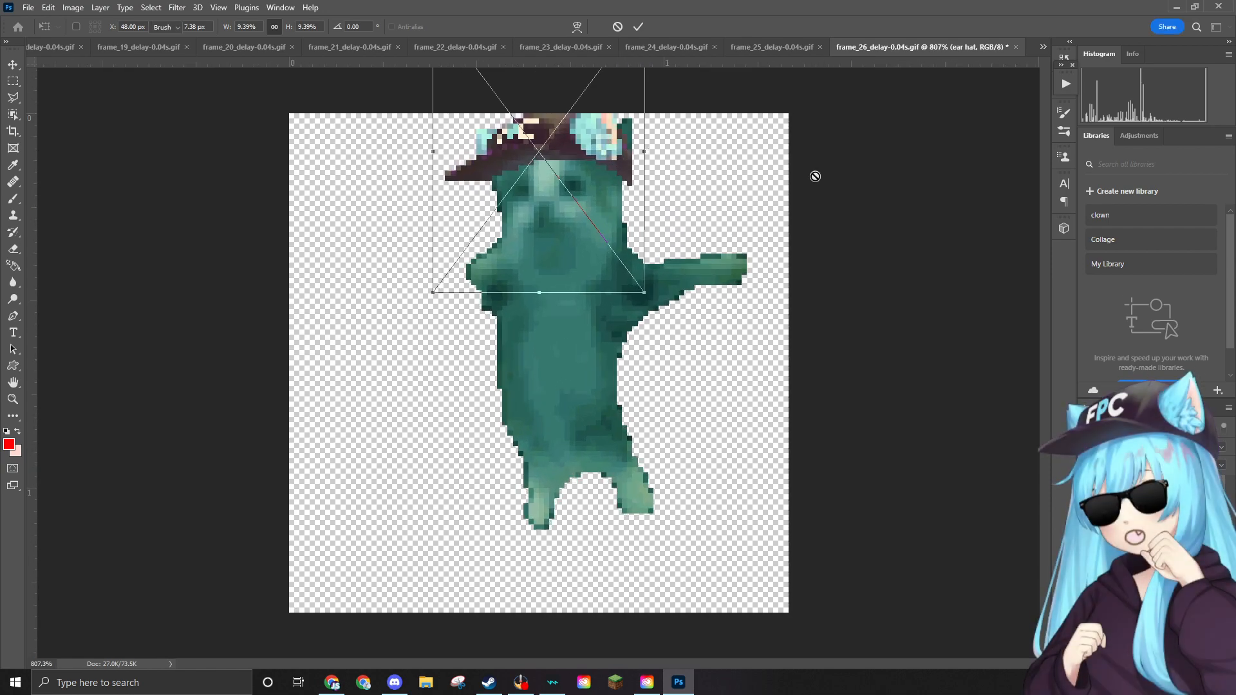
{"action": "key", "text": "Return"}
Erase the cat's ear pixels sticking out behind the cap on Layer 1 in frame 26.
{"action": "key", "text": "e"}
{"action": "scroll", "coordinate": [670, 134], "scroll_direction": "up", "scroll_amount": 1}
{"action": "scroll", "coordinate": [671, 133], "scroll_direction": "up", "scroll_amount": 5}
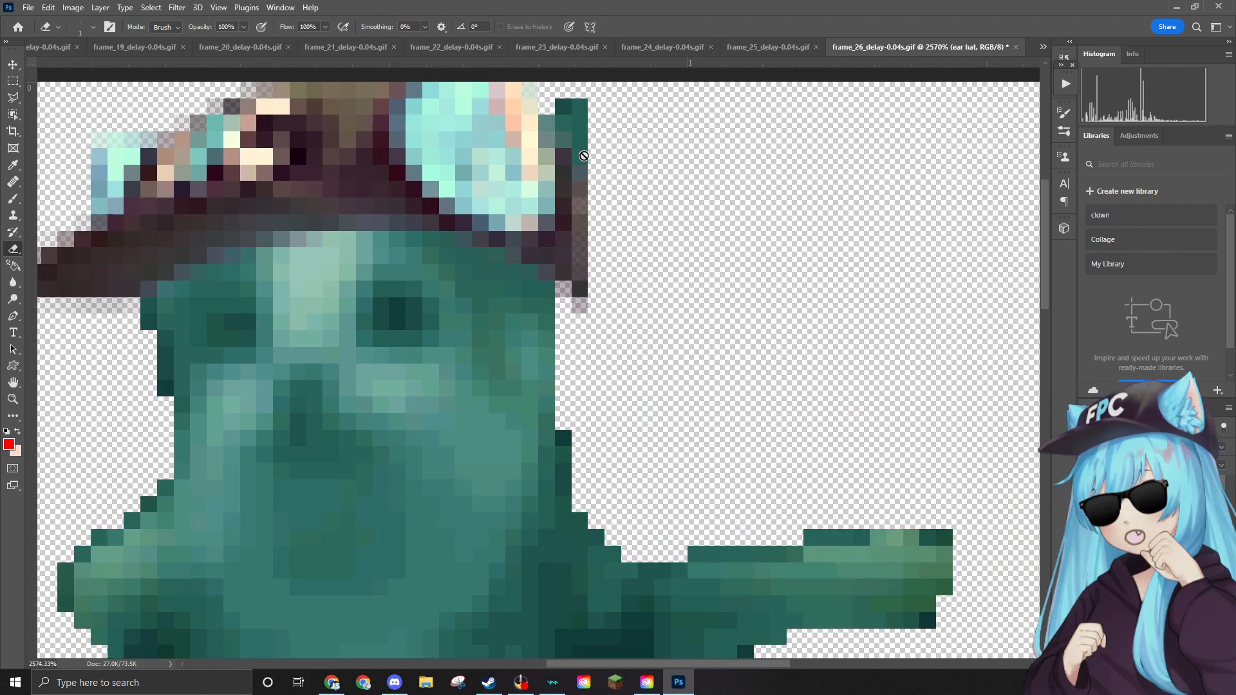
{"action": "left_click", "coordinate": [1146, 528]}
{"action": "mouse_move", "coordinate": [557, 101]}
{"action": "left_mouse_down"}
{"action": "mouse_move", "coordinate": [588, 157]}
{"action": "mouse_move", "coordinate": [565, 120]}
{"action": "mouse_move", "coordinate": [577, 136]}
{"action": "mouse_move", "coordinate": [579, 107]}
{"action": "left_mouse_up"}
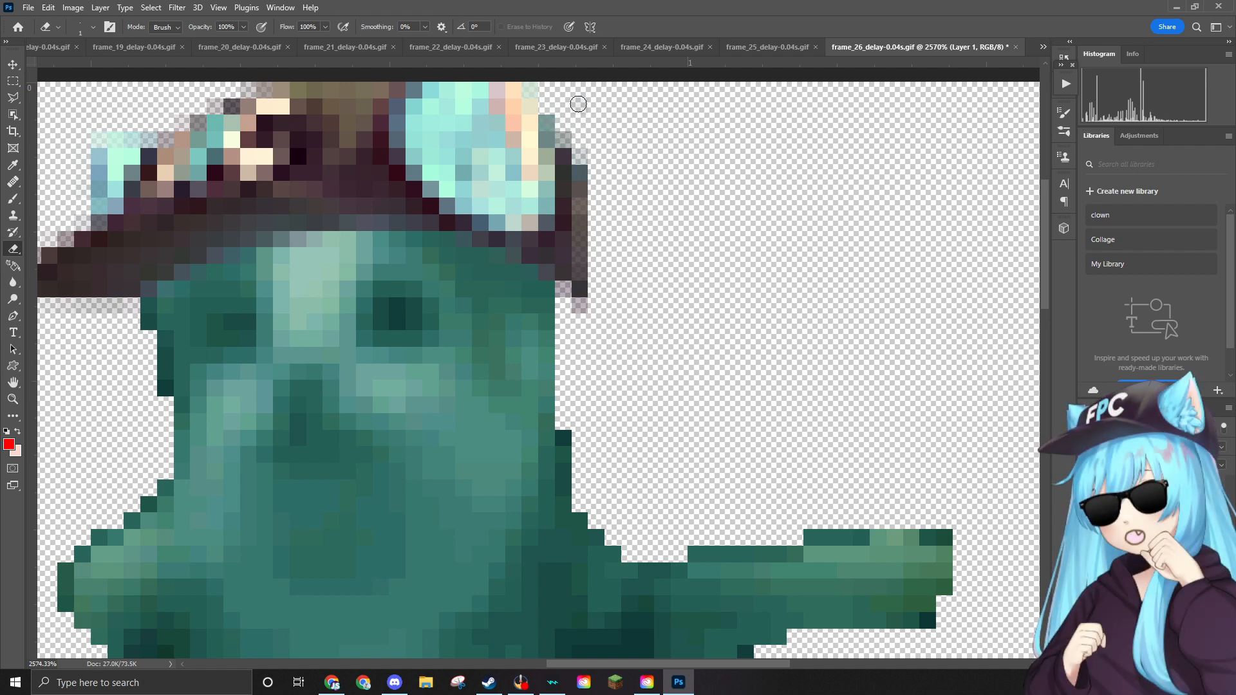
{"action": "left_click", "coordinate": [573, 134]}
{"action": "scroll", "coordinate": [609, 144], "scroll_direction": "down", "scroll_amount": 4}
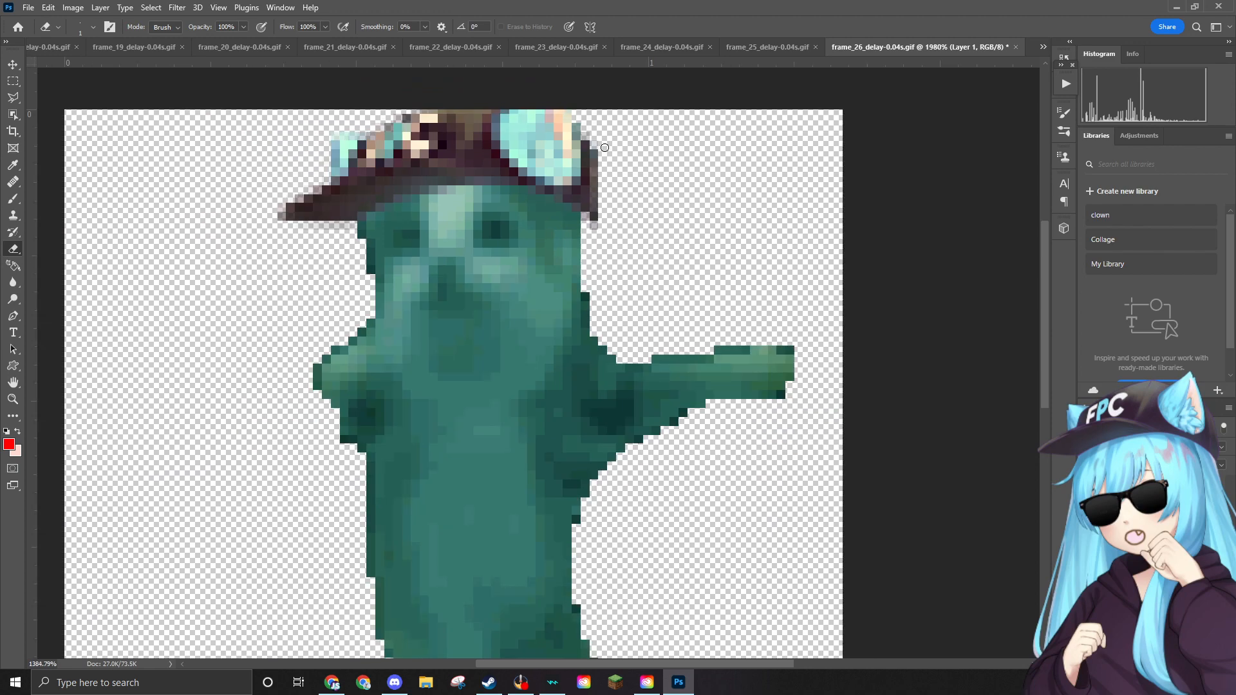
{"action": "scroll", "coordinate": [604, 147], "scroll_direction": "down", "scroll_amount": 3}
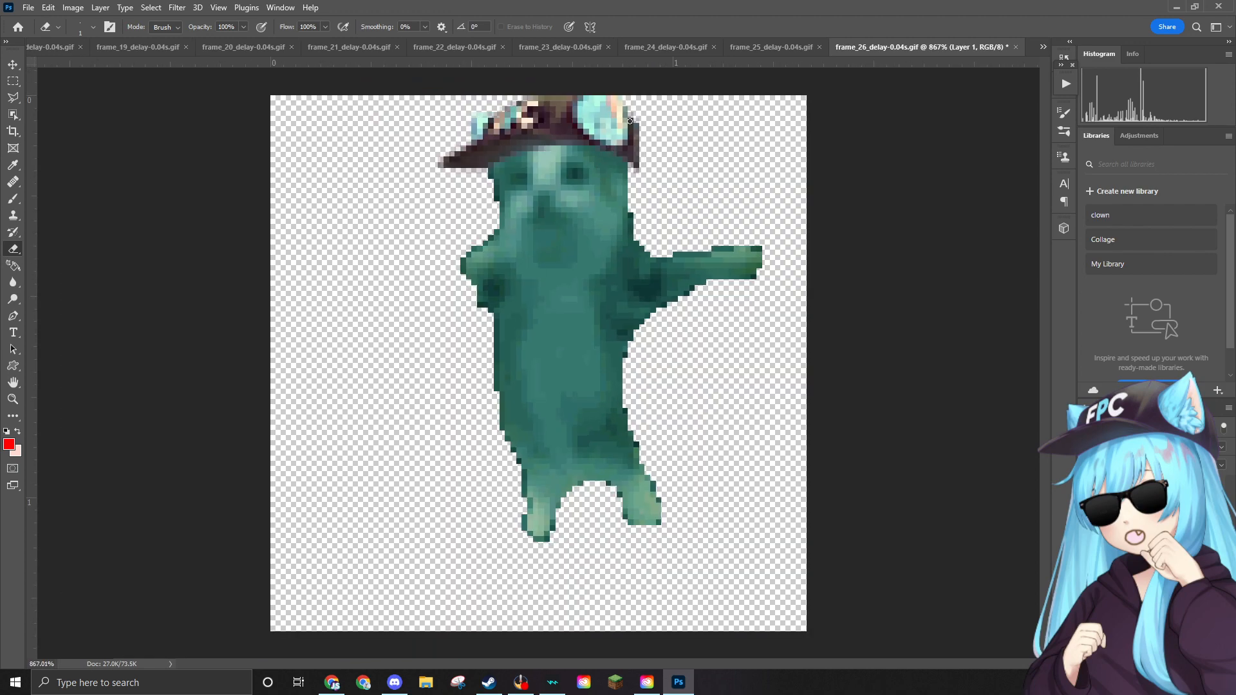
{"action": "scroll", "coordinate": [630, 121], "scroll_direction": "up", "scroll_amount": 6}
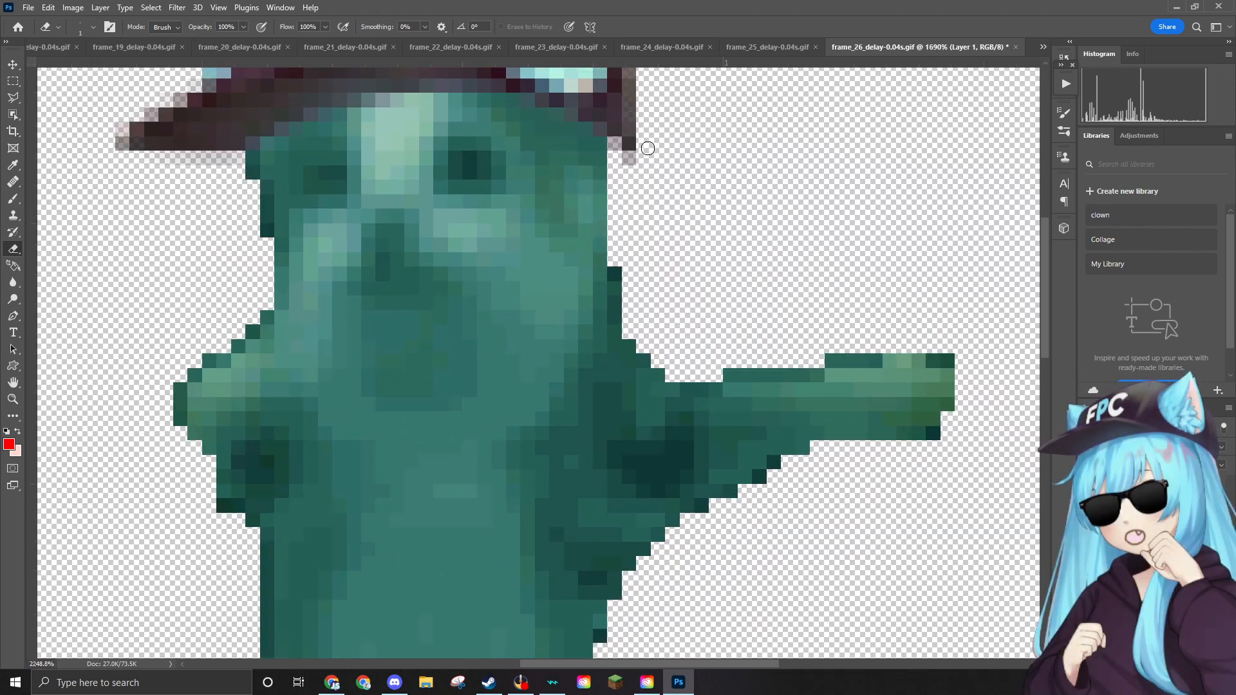
{"action": "scroll", "coordinate": [574, 134], "scroll_direction": "down", "scroll_amount": 4}
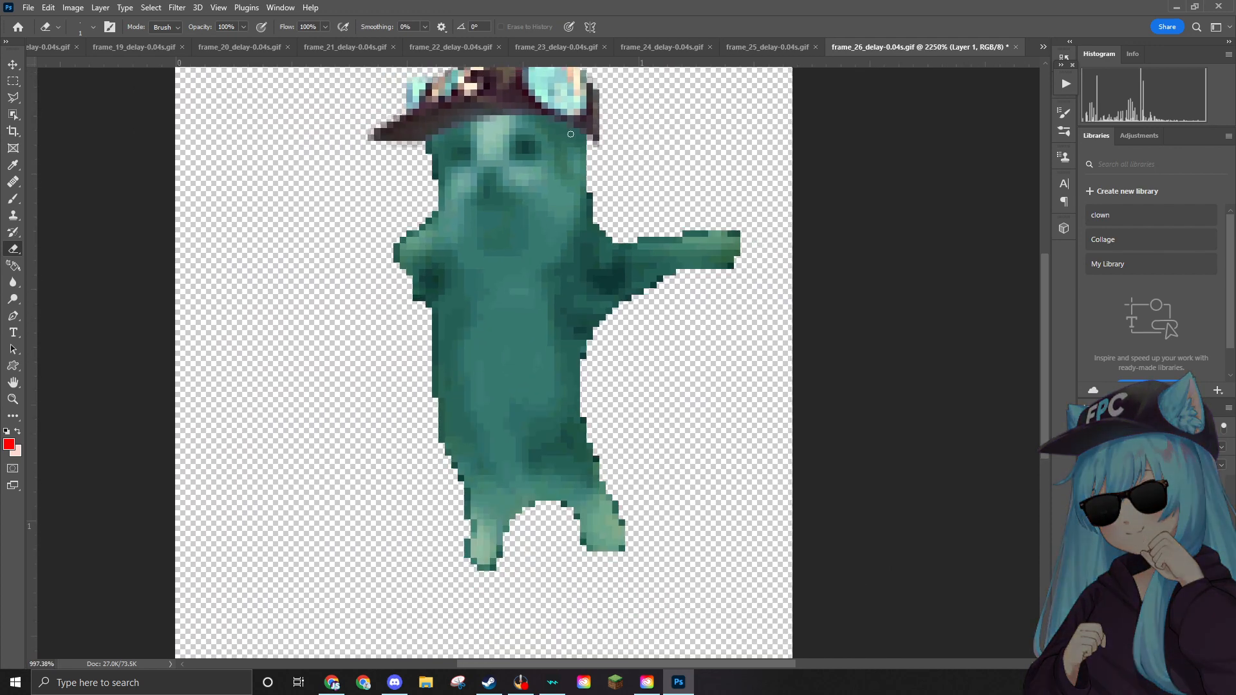
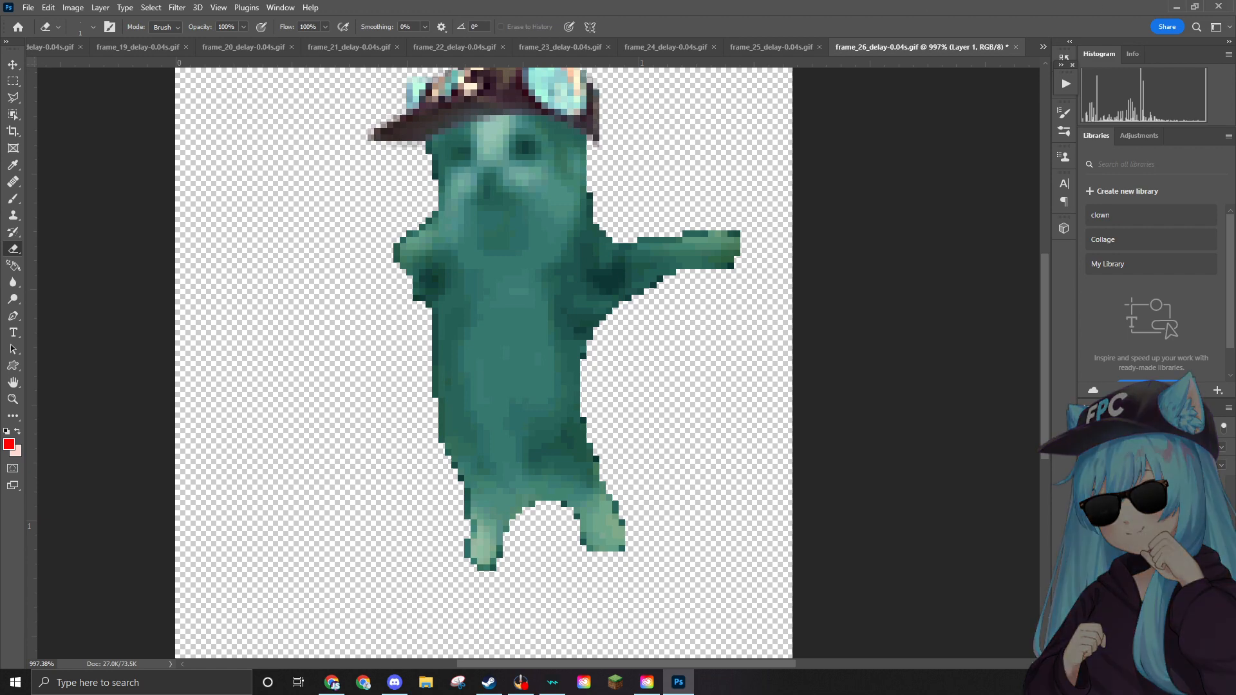
Place the transparent sunglasses image over the cat's eyes in frame 26, scaled down to about 2.52%.
{"action": "left_click_drag", "start_coordinate": [466, 223], "coordinate": [450, 126]}
{"action": "left_click_drag", "start_coordinate": [790, 226], "coordinate": [327, 319]}
{"action": "left_click_drag", "start_coordinate": [307, 439], "coordinate": [517, 143]}
{"action": "left_click_drag", "start_coordinate": [593, 110], "coordinate": [521, 143]}
{"action": "left_click_drag", "start_coordinate": [501, 153], "coordinate": [516, 146]}
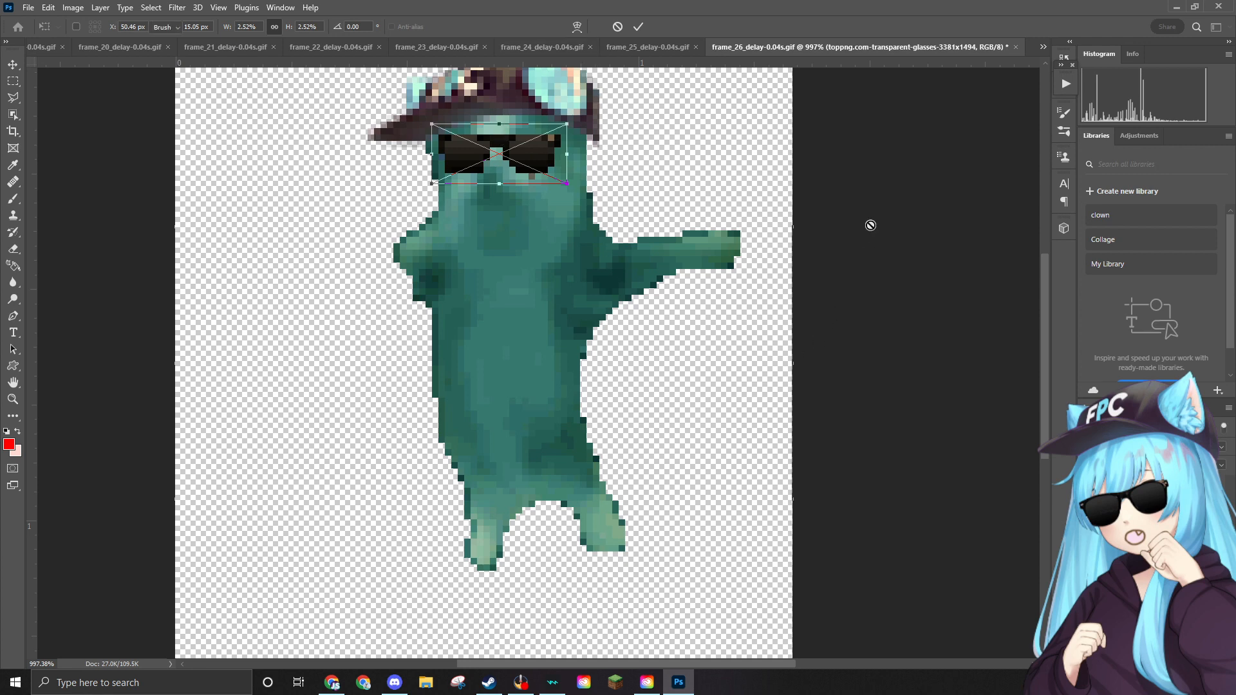
{"action": "key", "text": "Return"}
{"action": "key", "text": "e"}
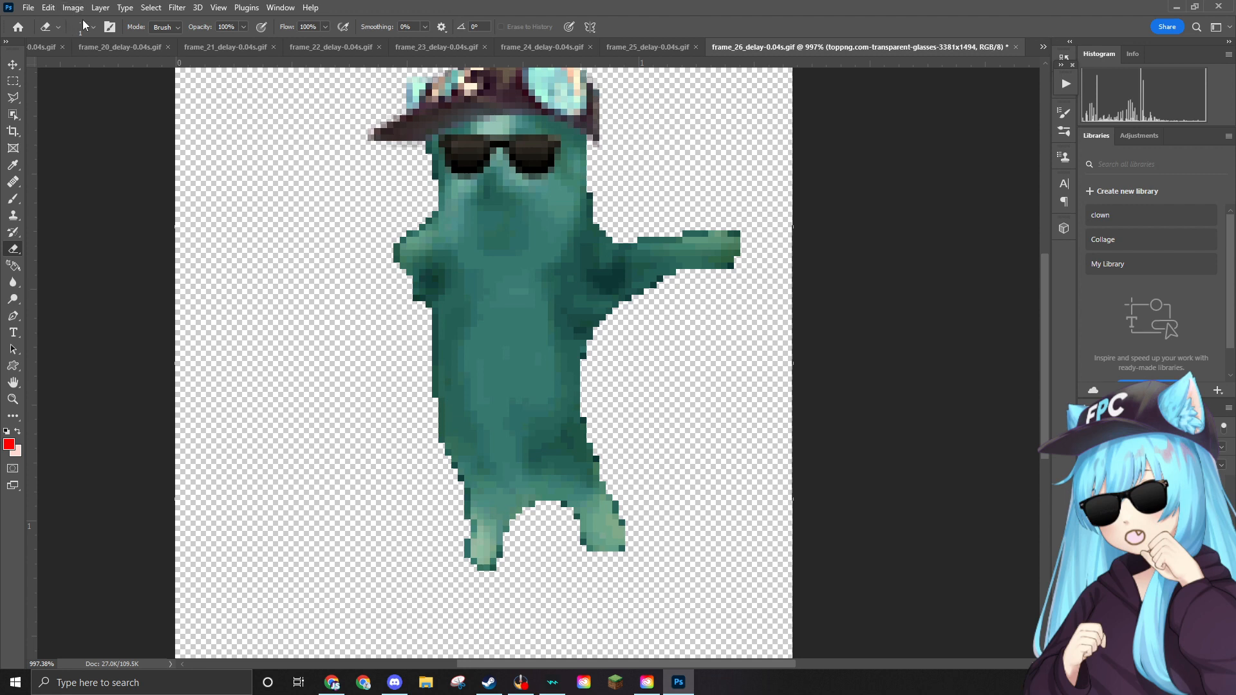
Export frame 26 as frame_26_delay-0.04s.png to the Edited folder.
{"action": "left_click", "coordinate": [28, 7]}
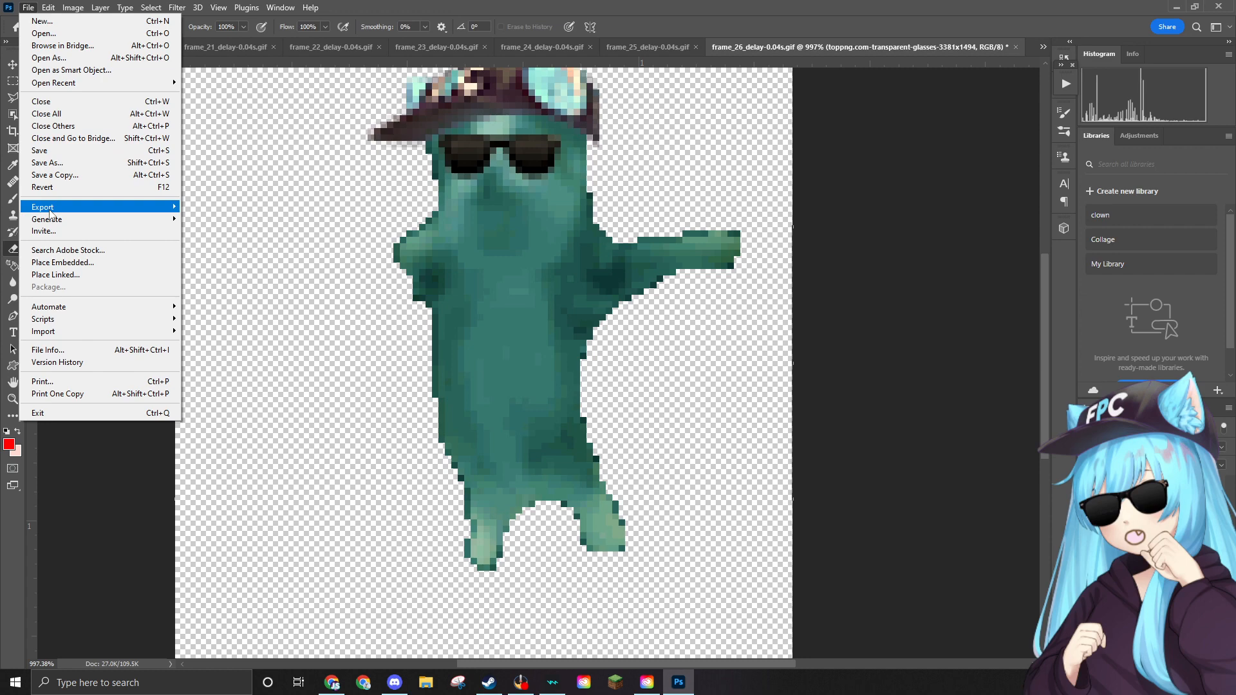
{"action": "mouse_move", "coordinate": [50, 214]}
{"action": "left_click", "coordinate": [199, 203]}
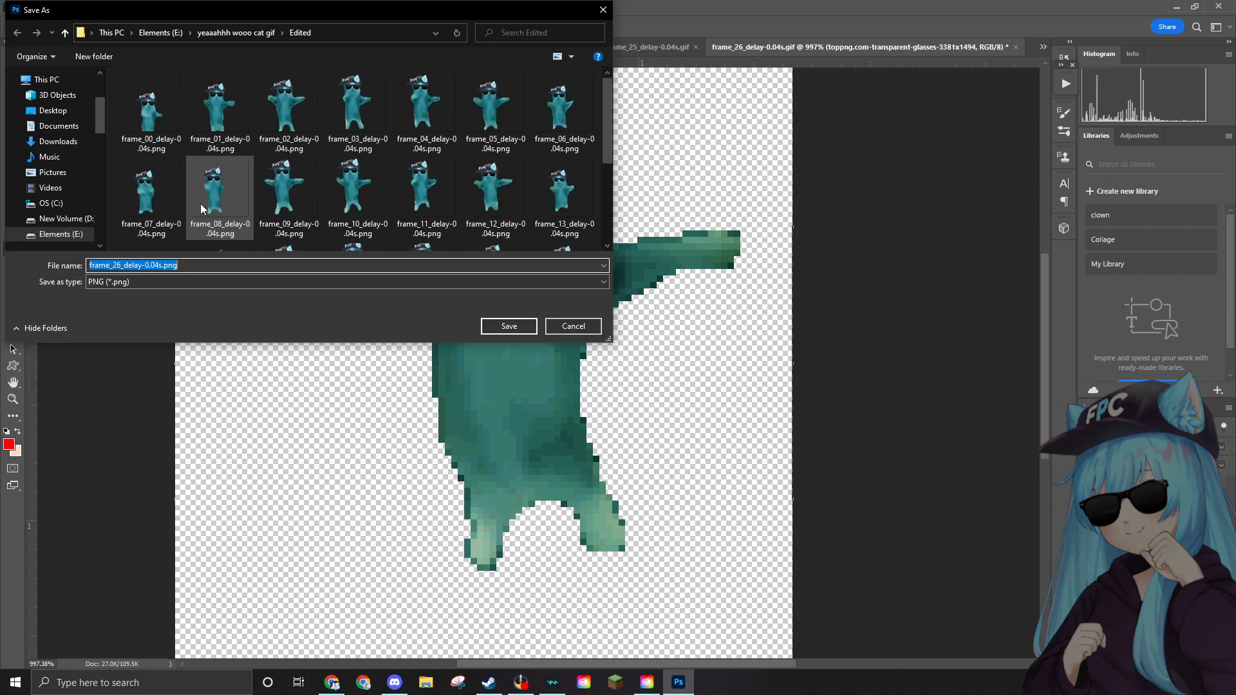
{"action": "scroll", "coordinate": [200, 204], "scroll_direction": "down", "scroll_amount": 3}
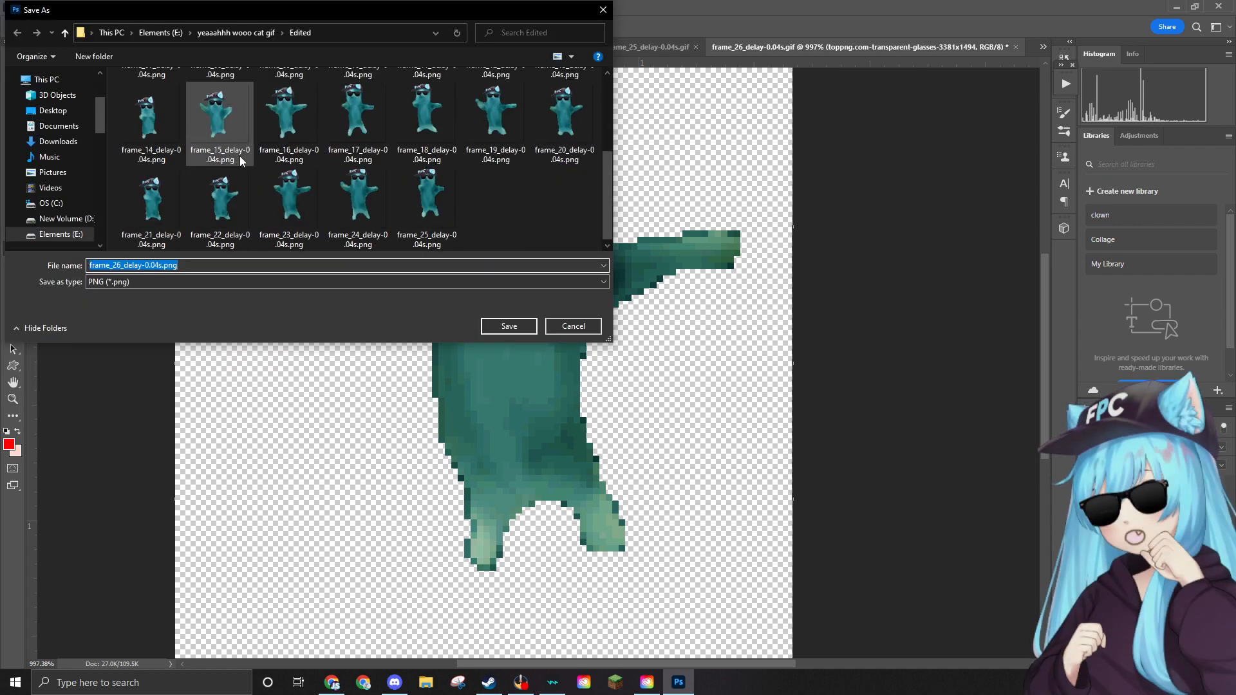
{"action": "left_click", "coordinate": [523, 326]}
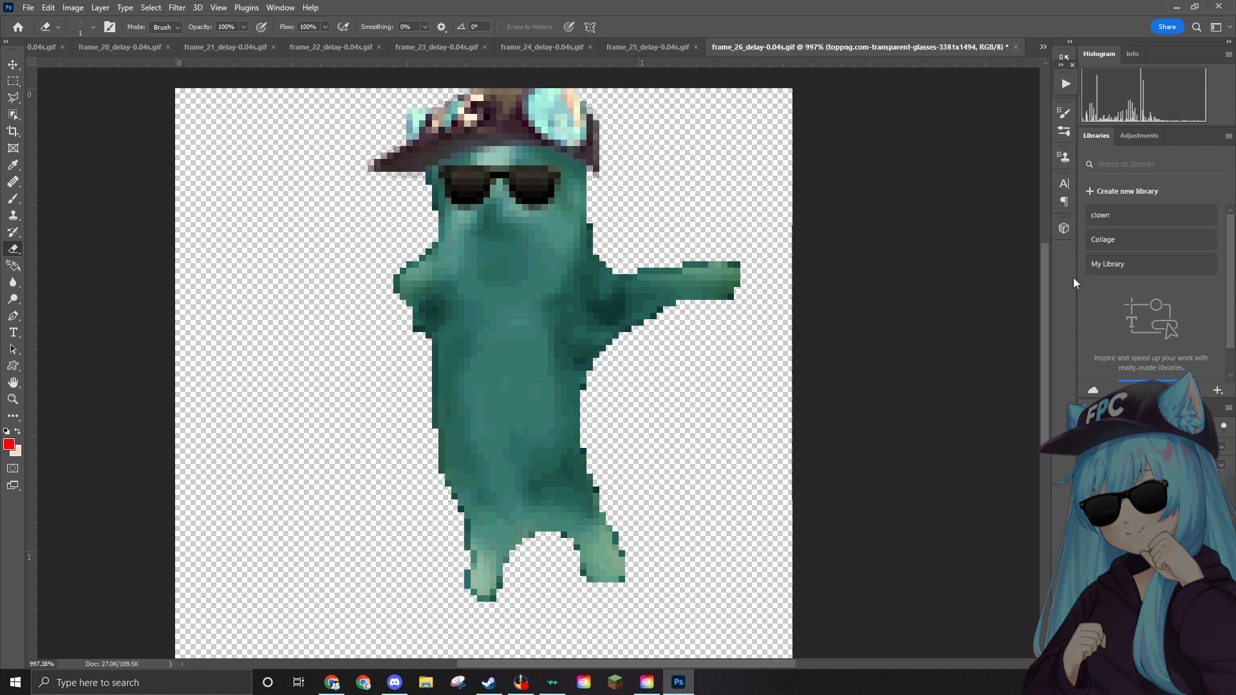
{"action": "left_click", "coordinate": [271, 155]}
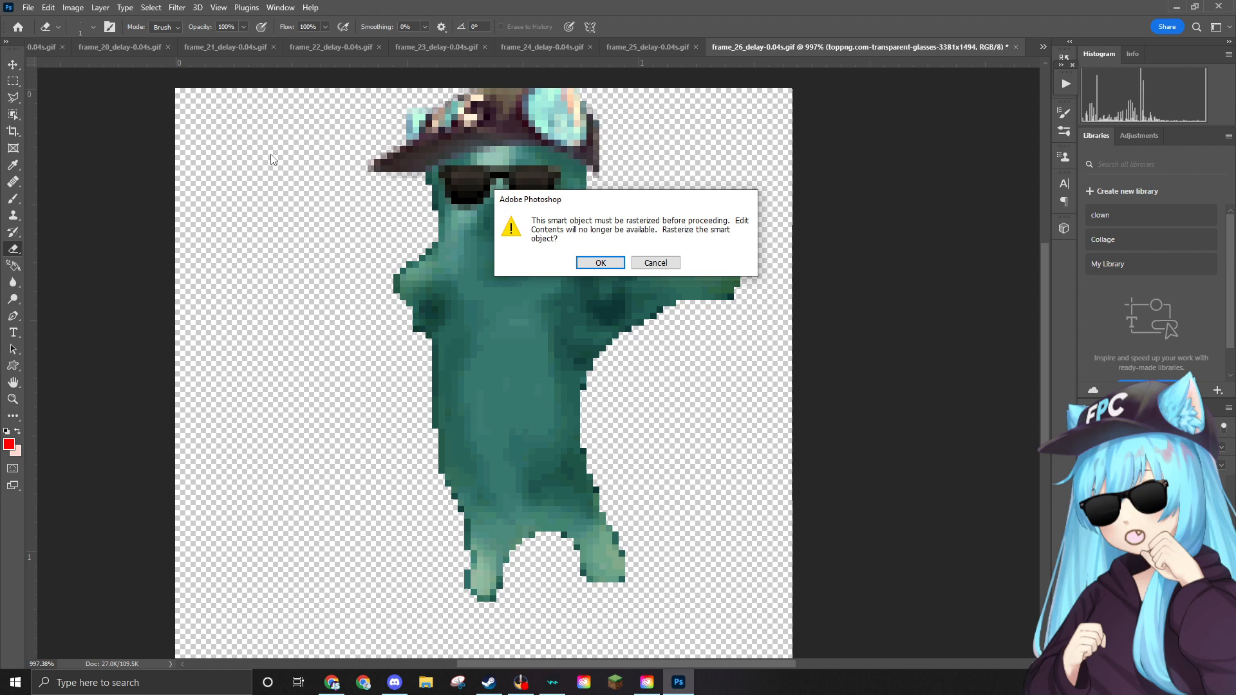
{"action": "left_click", "coordinate": [612, 260]}
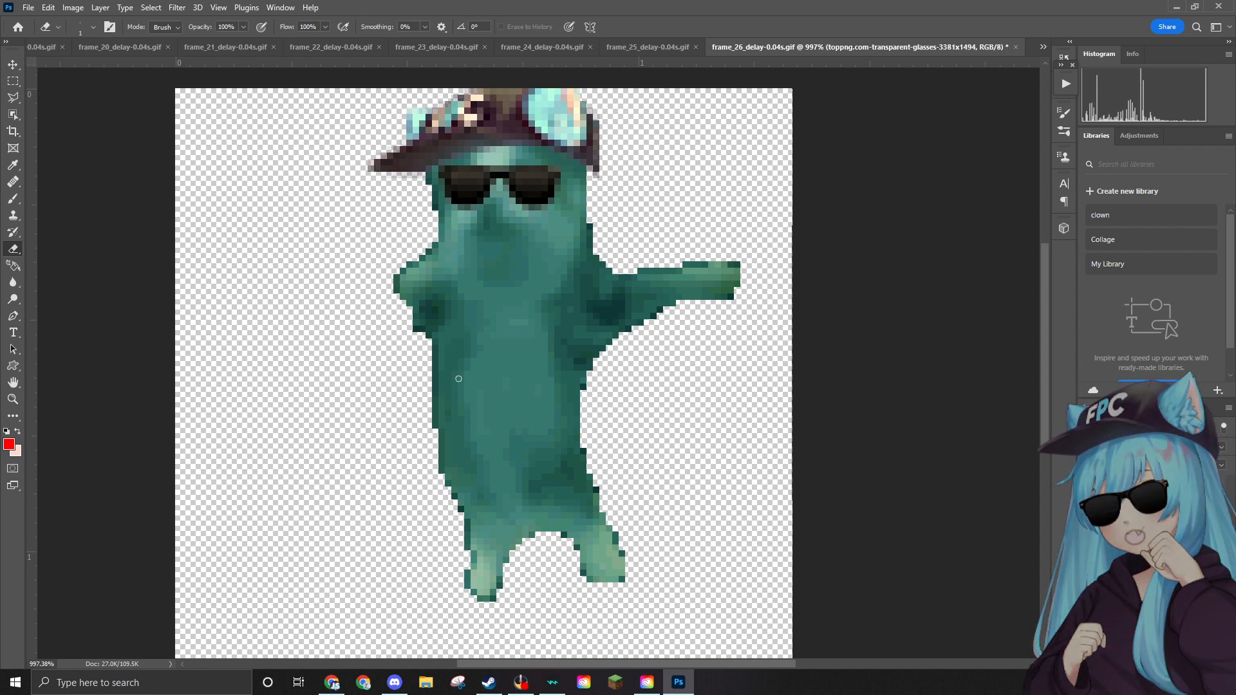
{"action": "left_click", "coordinate": [29, 8]}
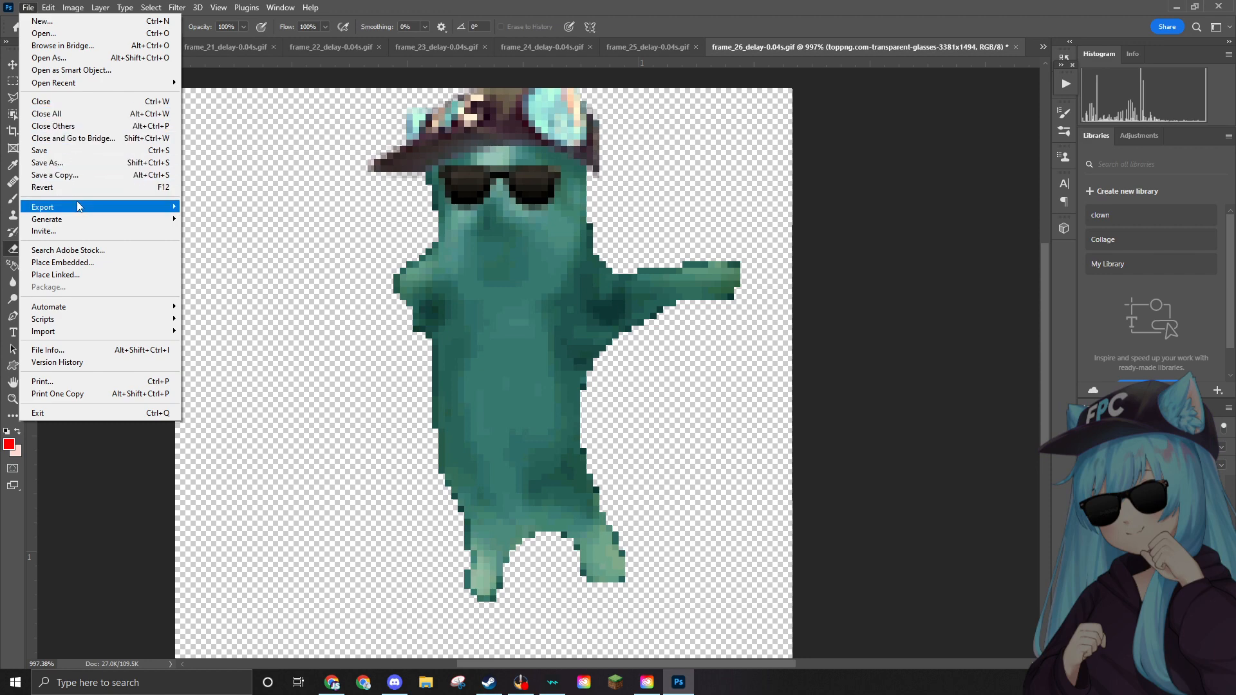
{"action": "mouse_move", "coordinate": [78, 207]}
{"action": "left_click", "coordinate": [195, 207]}
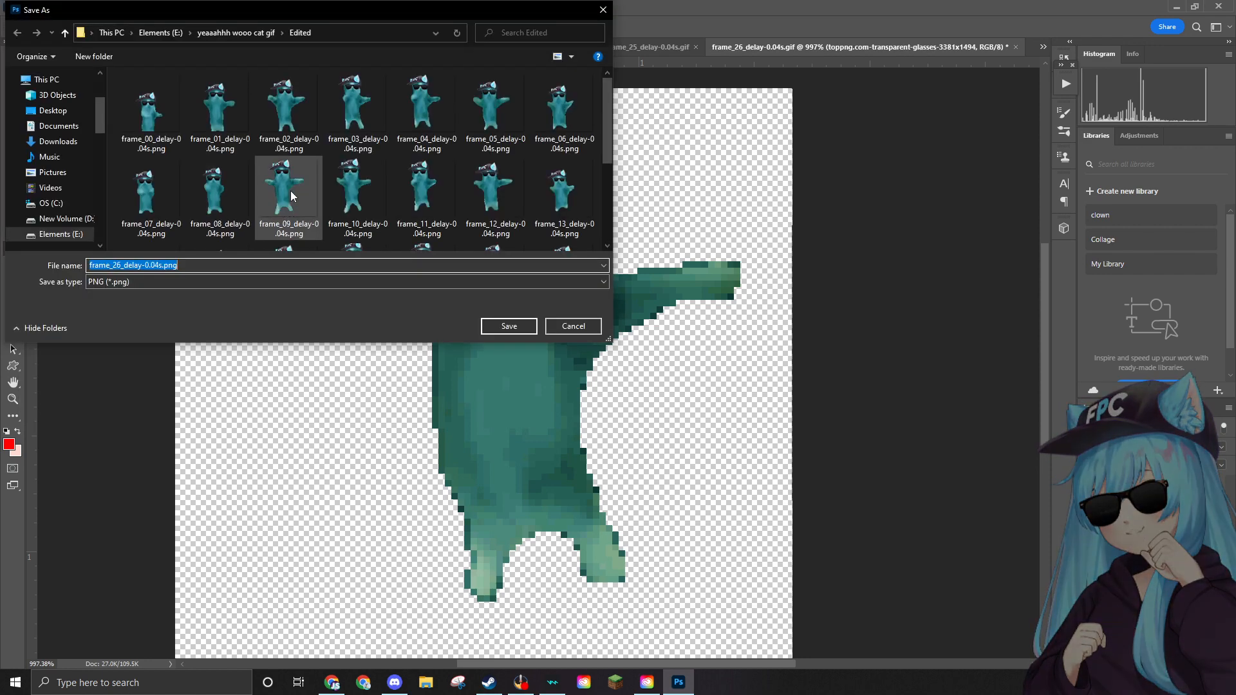
{"action": "left_click", "coordinate": [571, 325]}
Delete the original frame_26_delay-0.04s.gif from the source folder while choosing a file to open.
{"action": "left_click", "coordinate": [28, 7]}
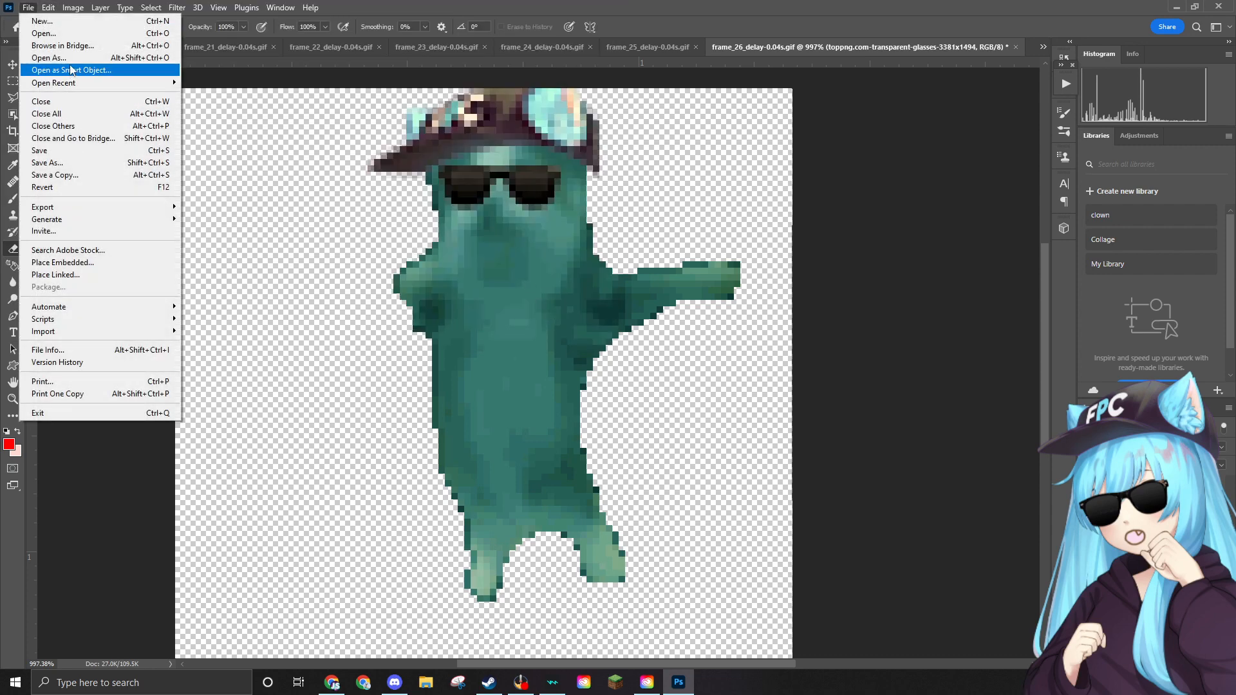
{"action": "left_click", "coordinate": [72, 32]}
{"action": "left_click", "coordinate": [234, 108]}
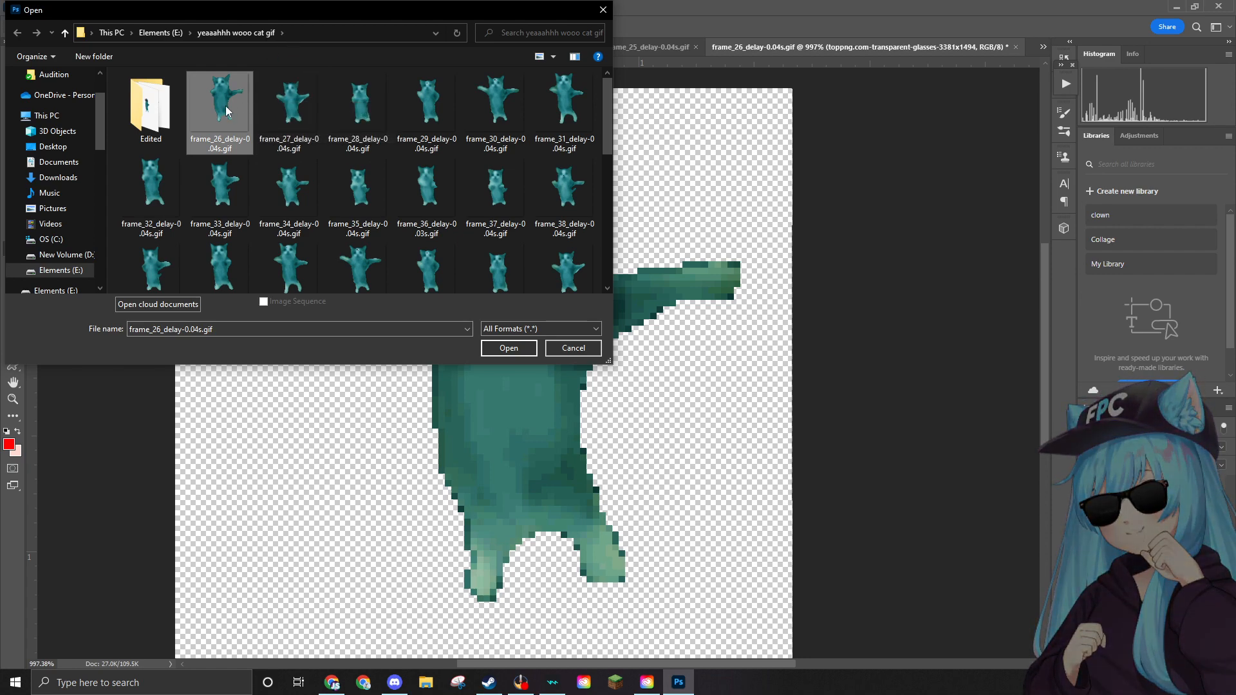
{"action": "key", "text": "Delete"}
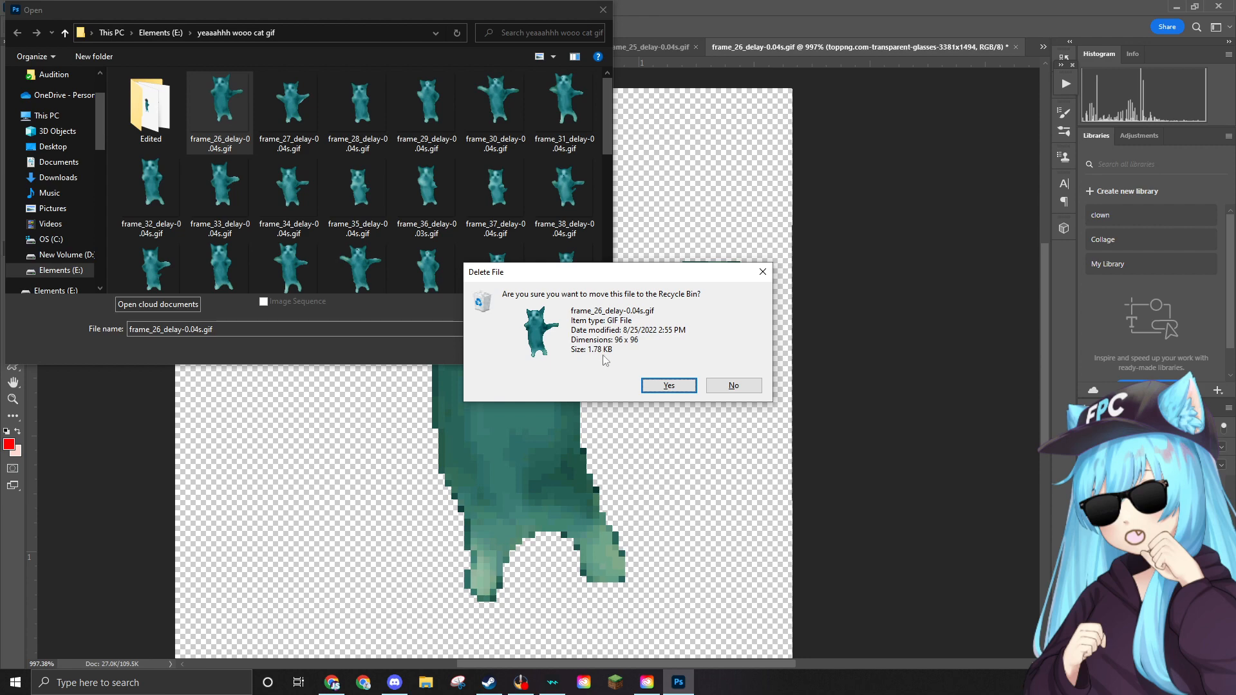
{"action": "left_click", "coordinate": [647, 385]}
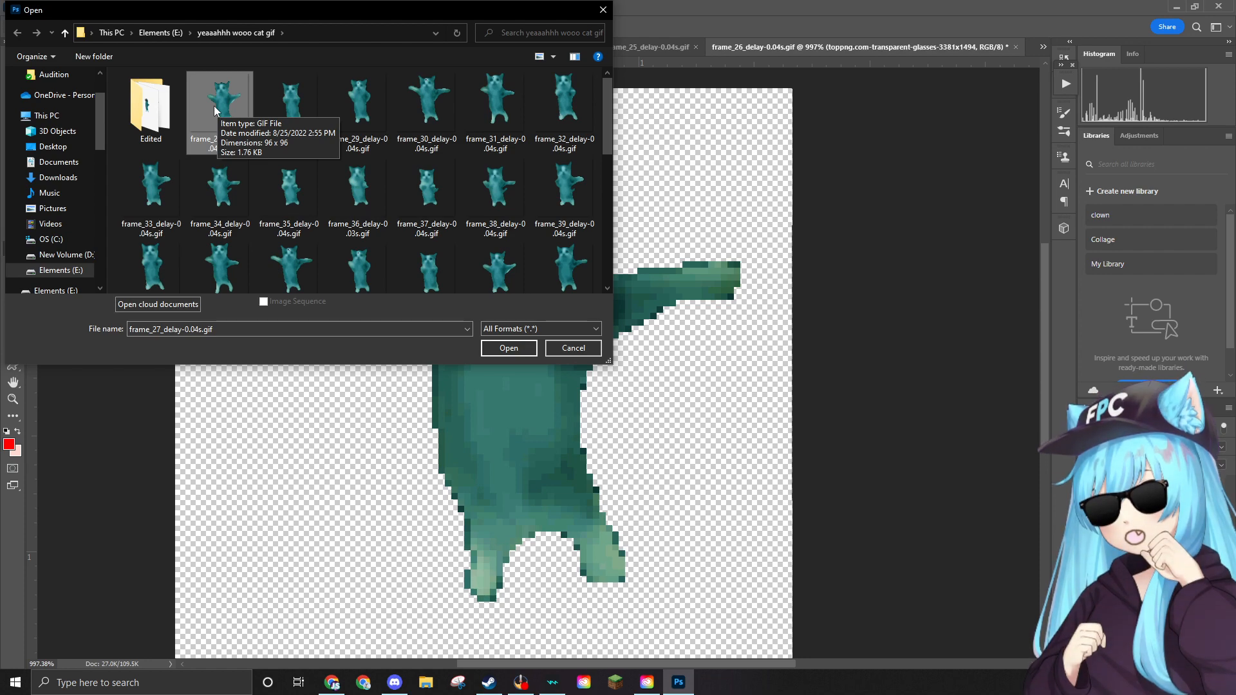
Open frame_27_delay-0.04s.gif and convert its colour mode to RGB Color.
{"action": "left_click_drag", "start_coordinate": [318, 9], "coordinate": [496, 210]}
{"action": "left_click", "coordinate": [685, 543]}
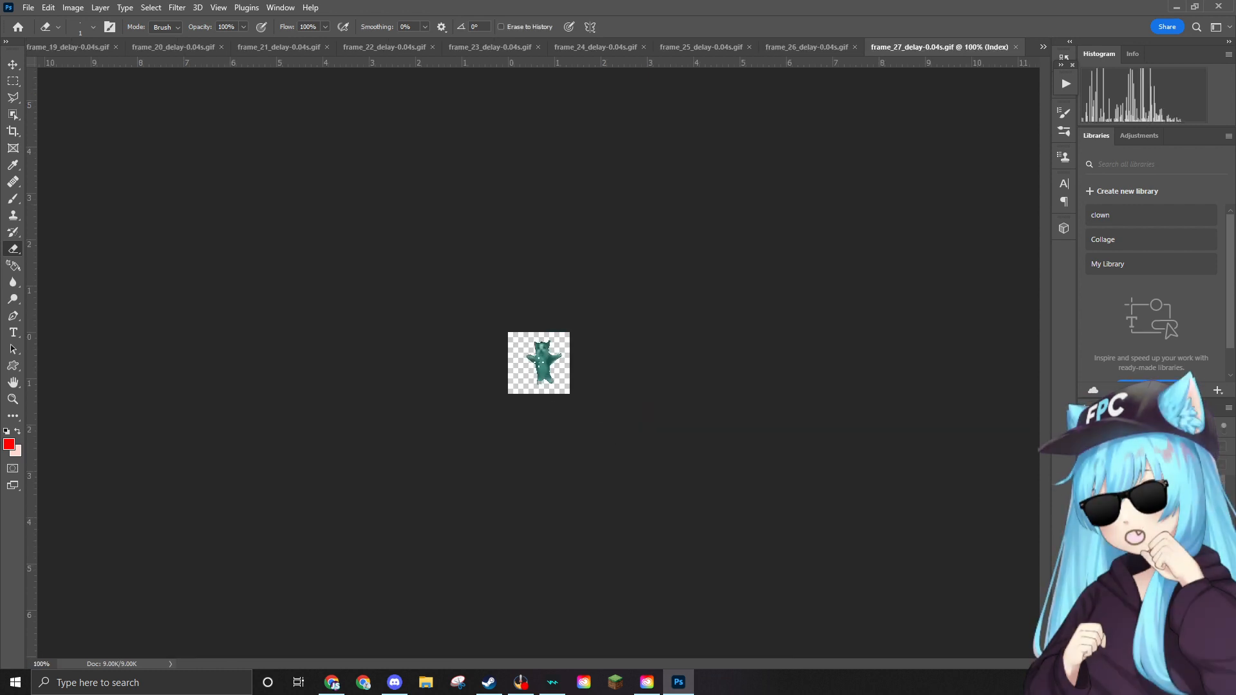
{"action": "scroll", "coordinate": [543, 357], "scroll_direction": "up", "scroll_amount": 10}
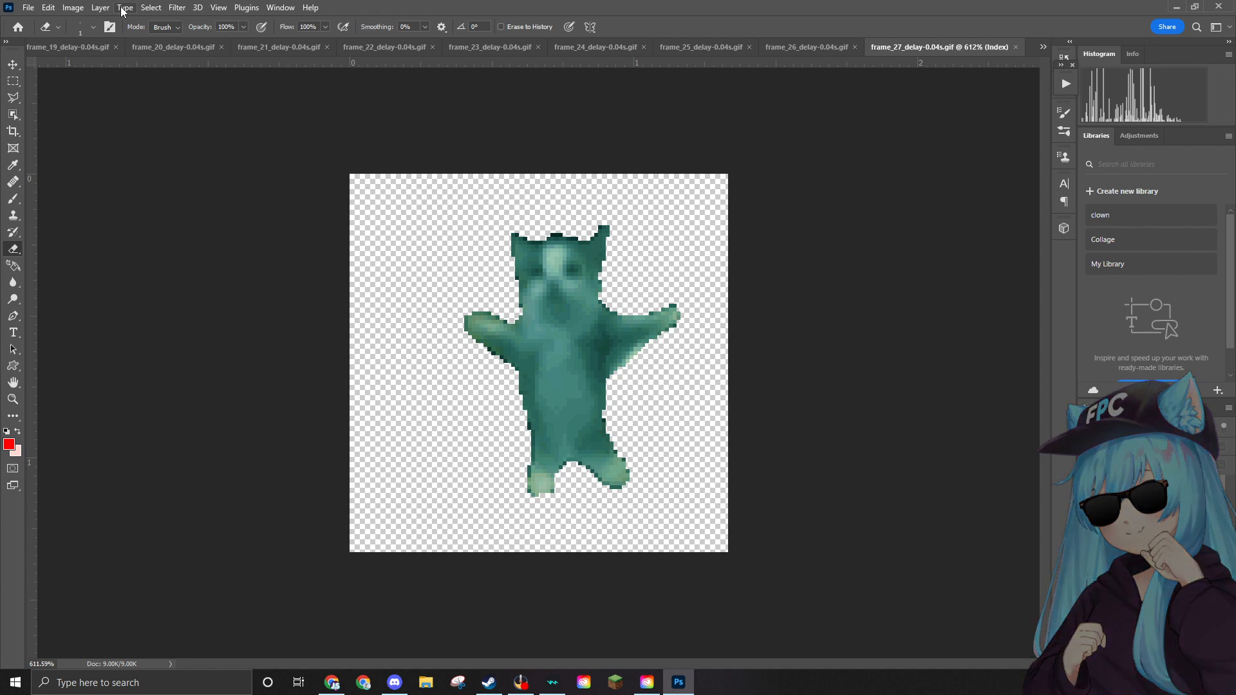
{"action": "left_click", "coordinate": [85, 11]}
{"action": "mouse_move", "coordinate": [89, 22]}
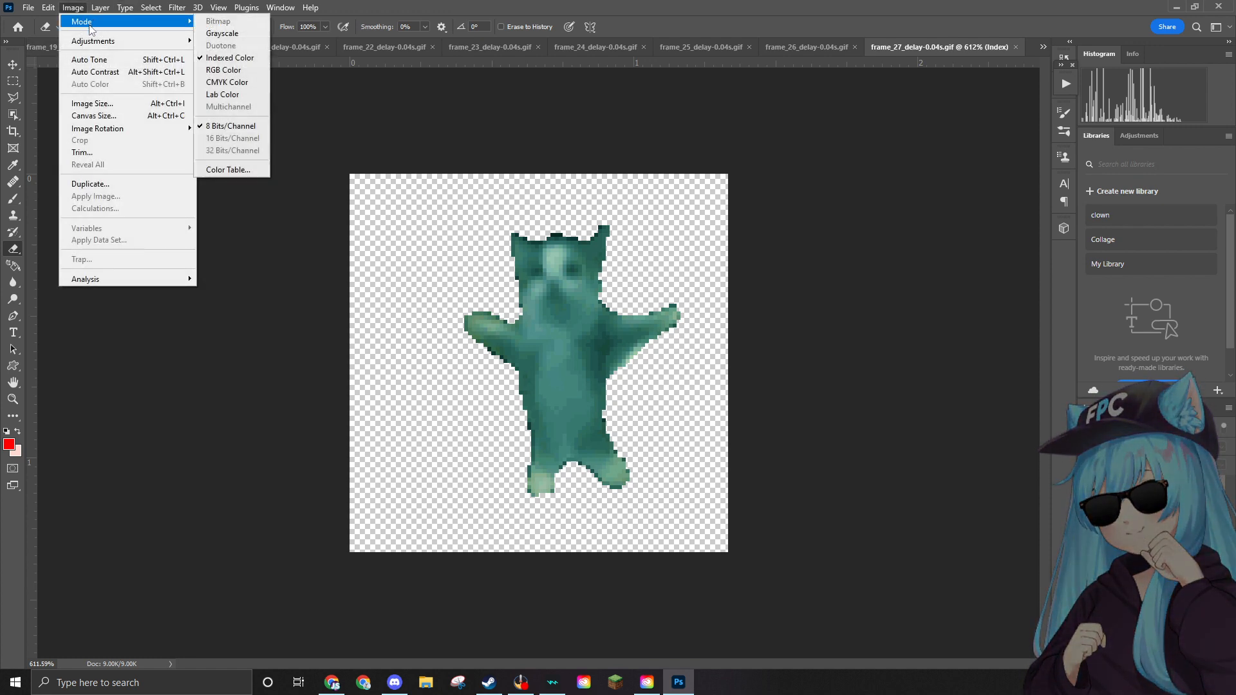
{"action": "left_click", "coordinate": [242, 70]}
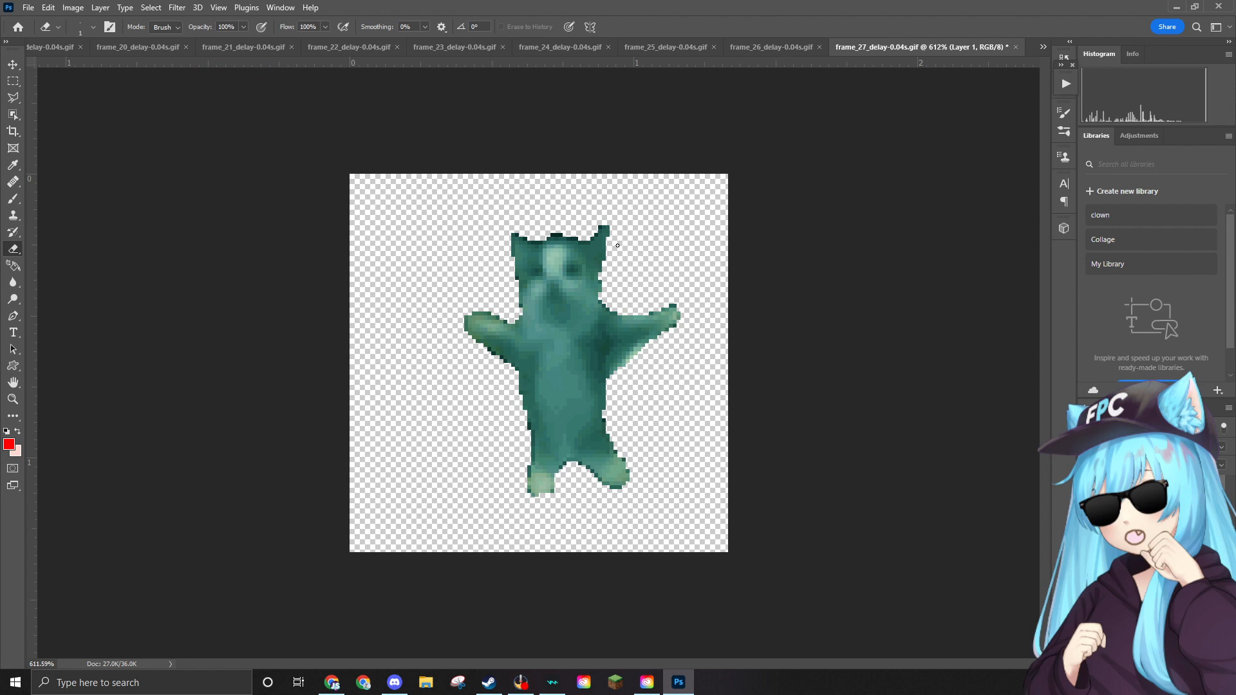
{"action": "scroll", "coordinate": [617, 245], "scroll_direction": "up", "scroll_amount": 5}
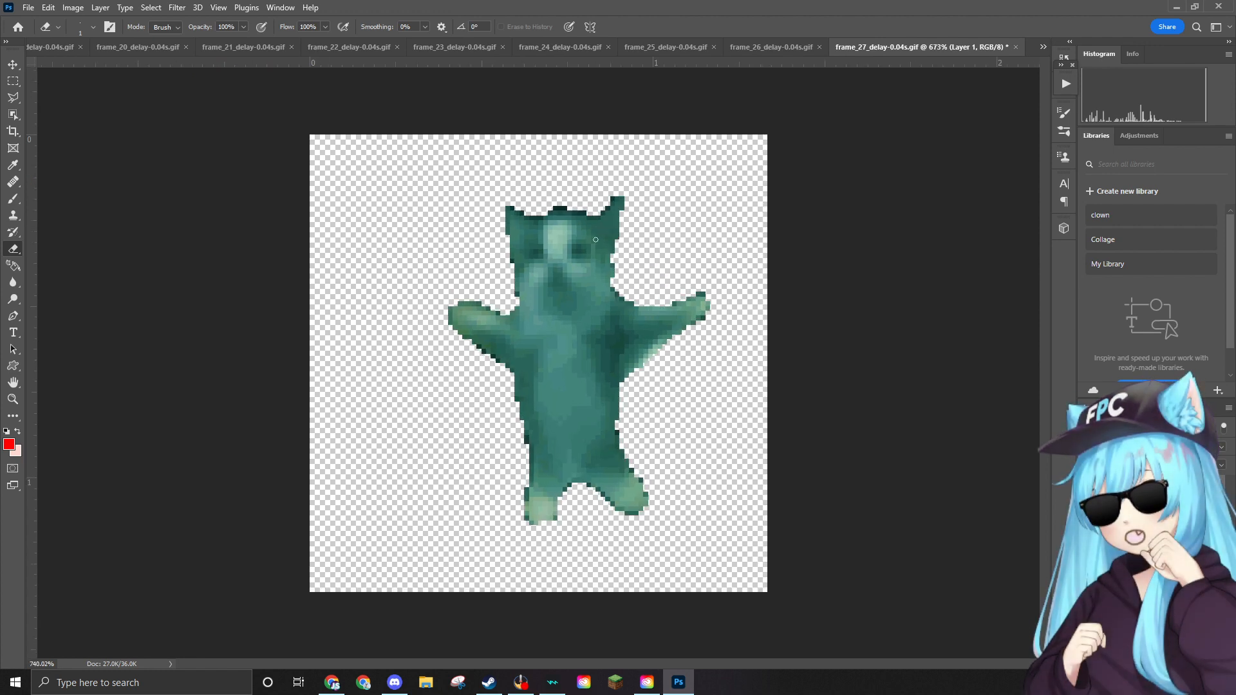
{"action": "scroll", "coordinate": [592, 232], "scroll_direction": "down", "scroll_amount": 2}
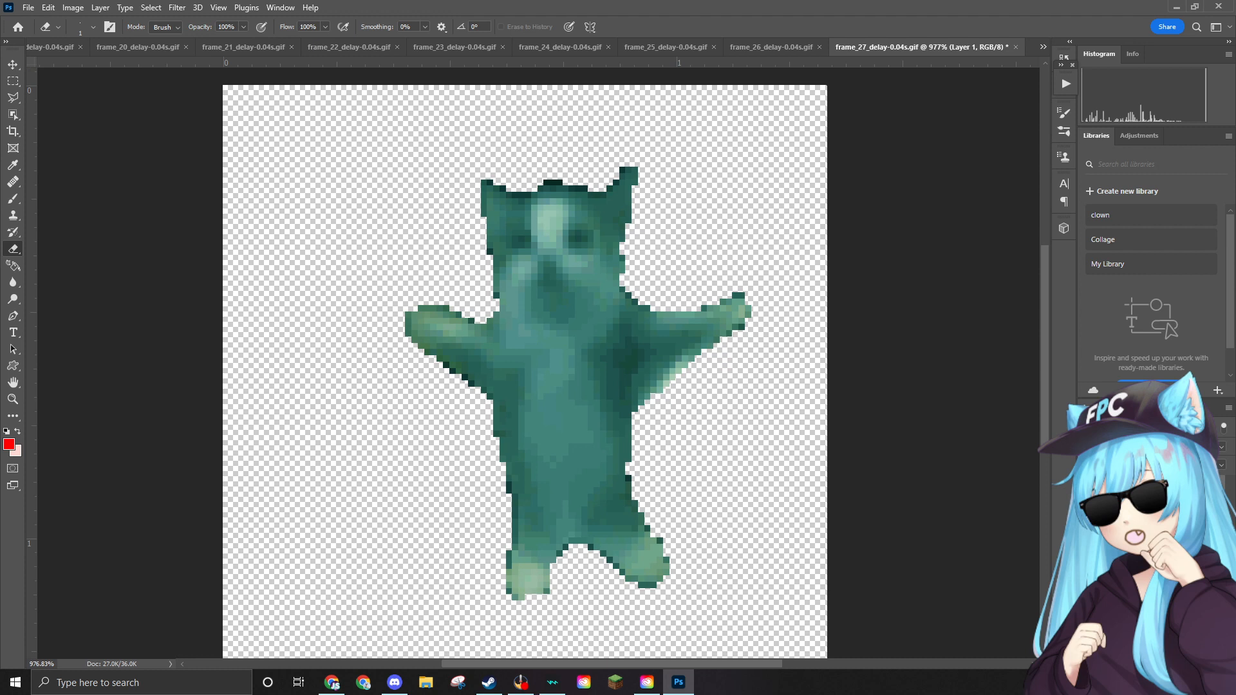
Place the ear hat image on the cat's head in frame 27, scaled down to about 8.21%.
{"action": "left_click_drag", "start_coordinate": [1235, 282], "coordinate": [540, 283]}
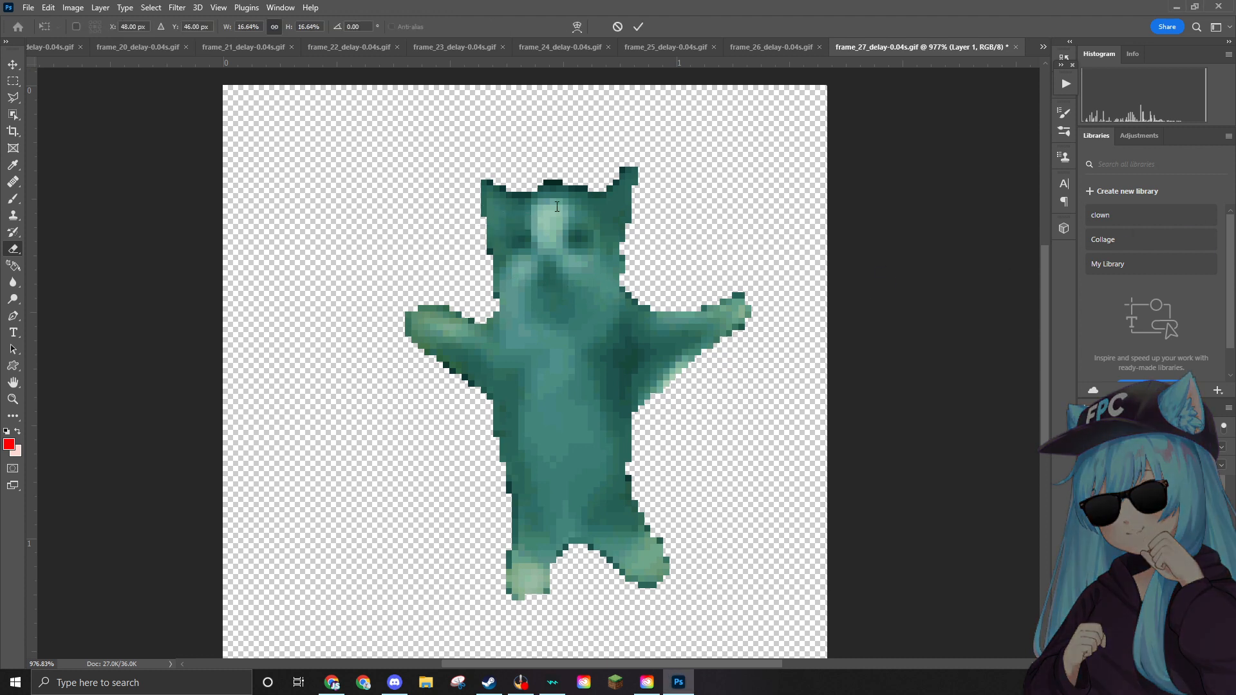
{"action": "scroll", "coordinate": [747, 332], "scroll_direction": "down", "scroll_amount": 1}
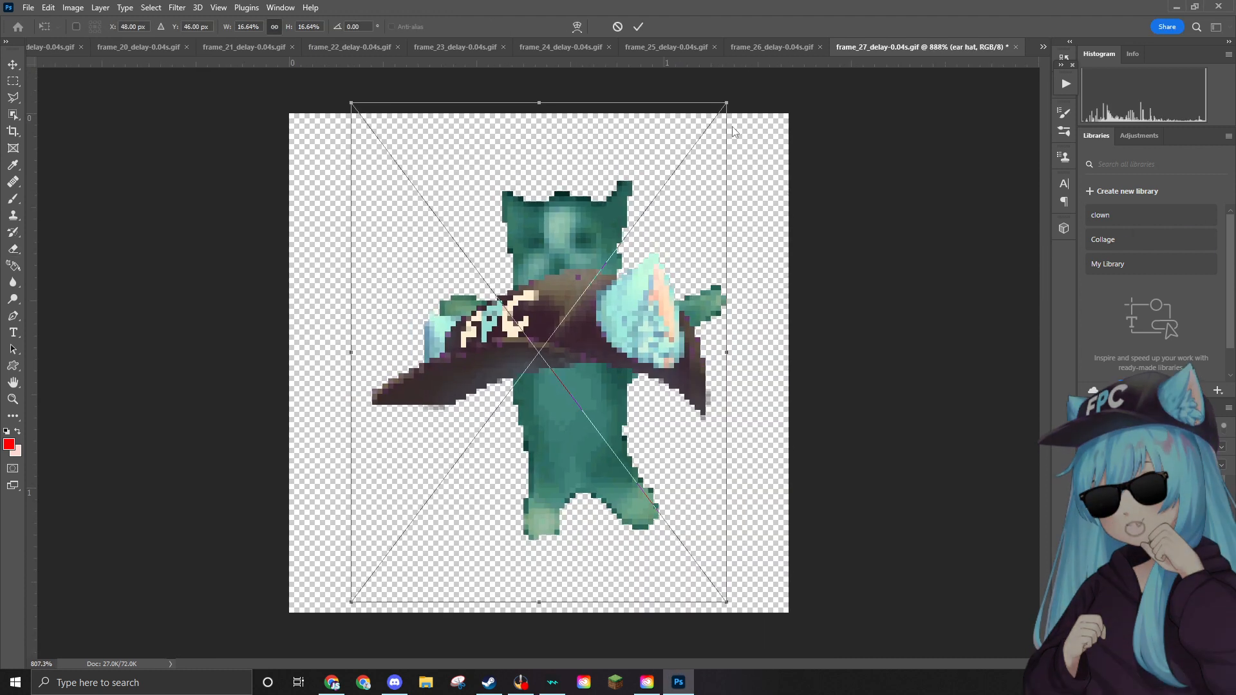
{"action": "left_click_drag", "start_coordinate": [724, 104], "coordinate": [635, 159]}
{"action": "left_click_drag", "start_coordinate": [679, 376], "coordinate": [640, 336]}
{"action": "left_click_drag", "start_coordinate": [580, 186], "coordinate": [597, 201]}
{"action": "left_click_drag", "start_coordinate": [658, 341], "coordinate": [650, 320]}
{"action": "left_click_drag", "start_coordinate": [606, 201], "coordinate": [609, 201]}
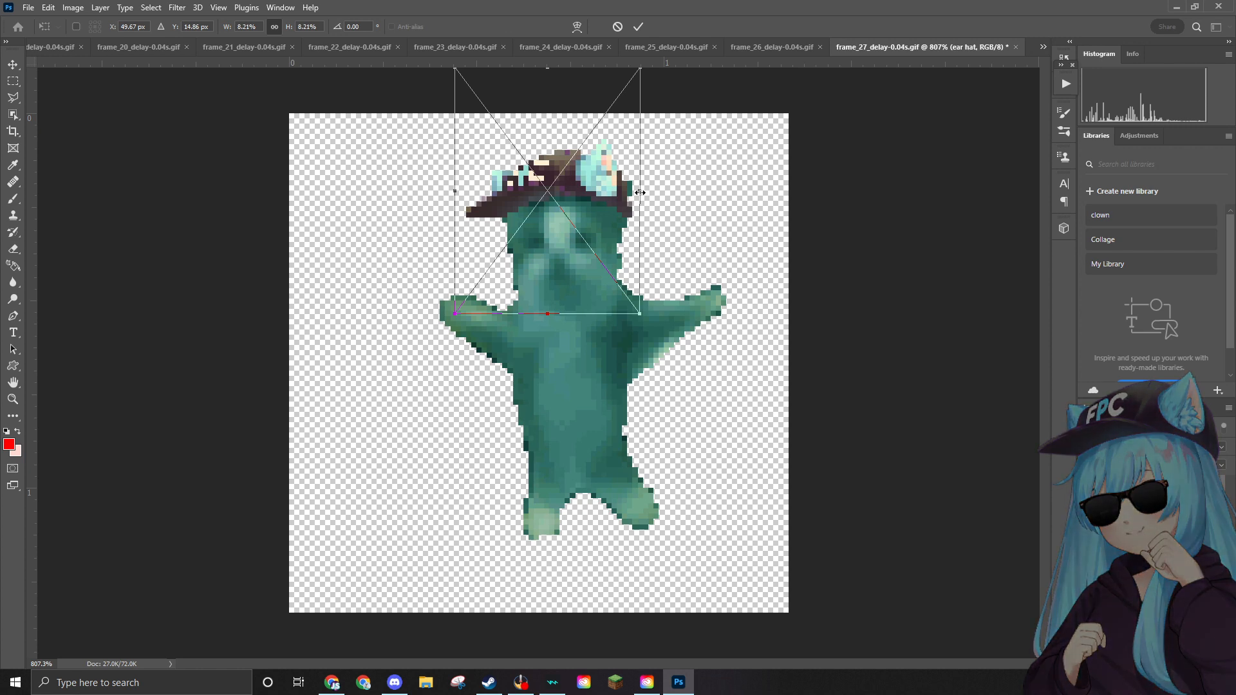
{"action": "key", "text": "Return"}
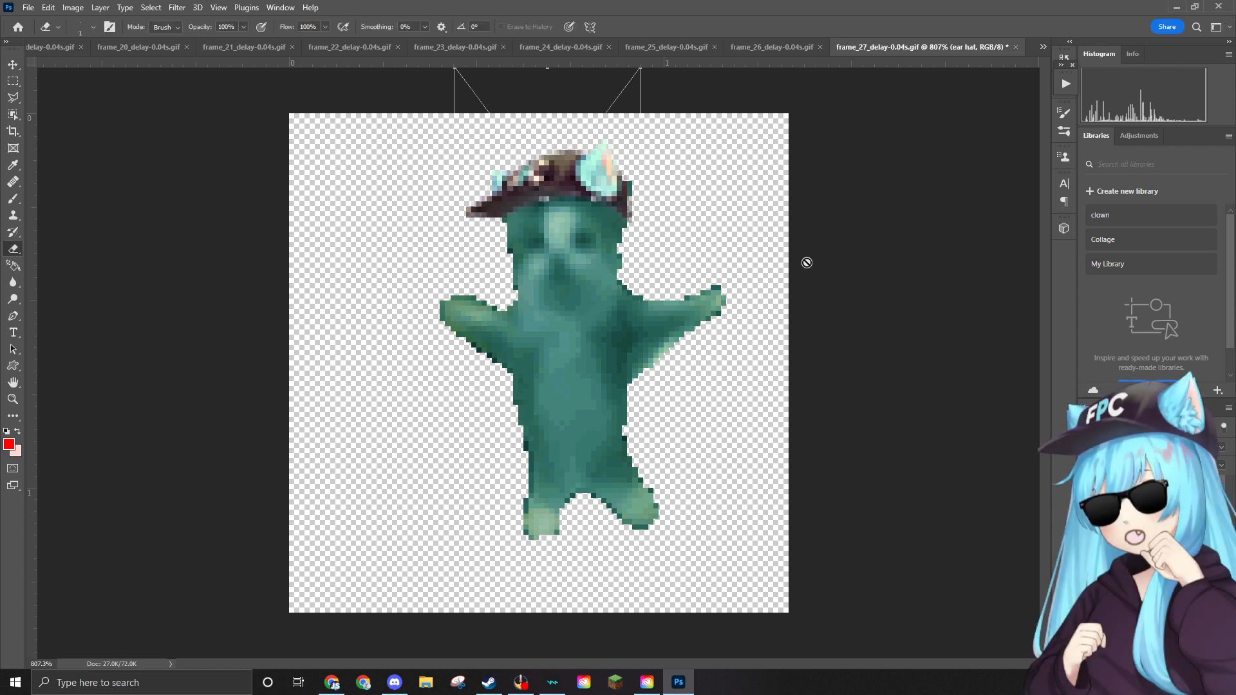
Erase the cat's ear pixels sticking out beside the cap's back edge on Layer 1.
{"action": "scroll", "coordinate": [620, 188], "scroll_direction": "up", "scroll_amount": 4}
{"action": "scroll", "coordinate": [653, 140], "scroll_direction": "up", "scroll_amount": 5}
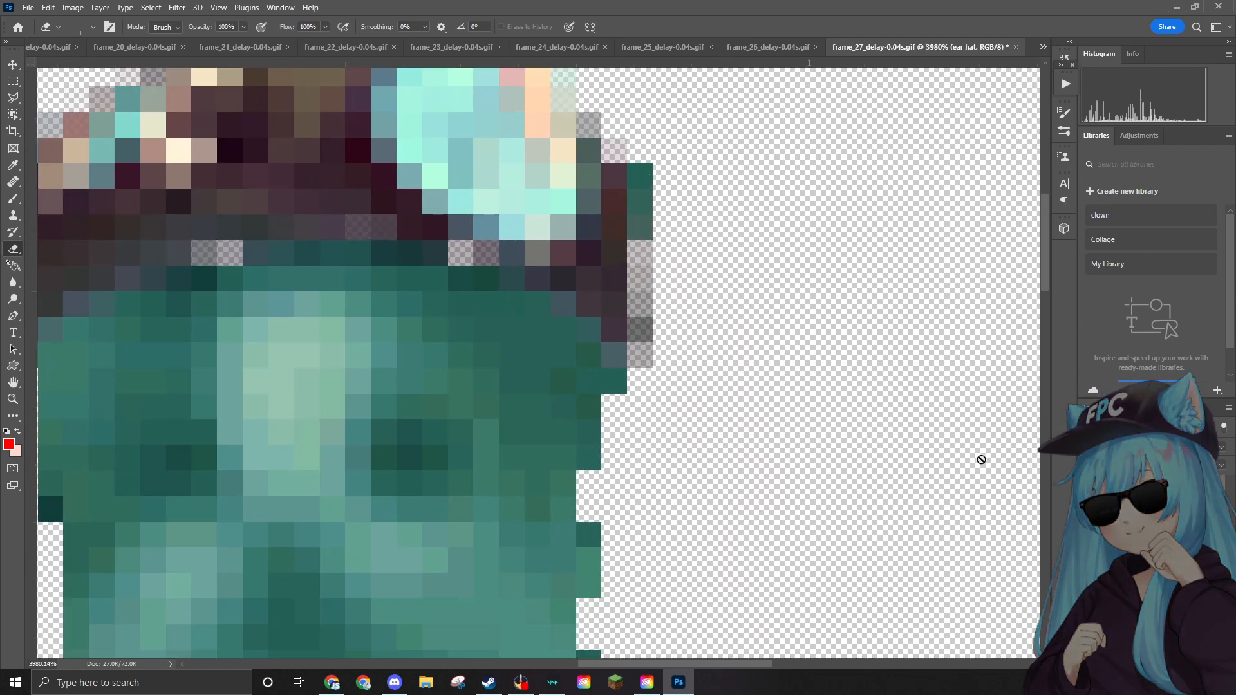
{"action": "left_click", "coordinate": [1145, 505]}
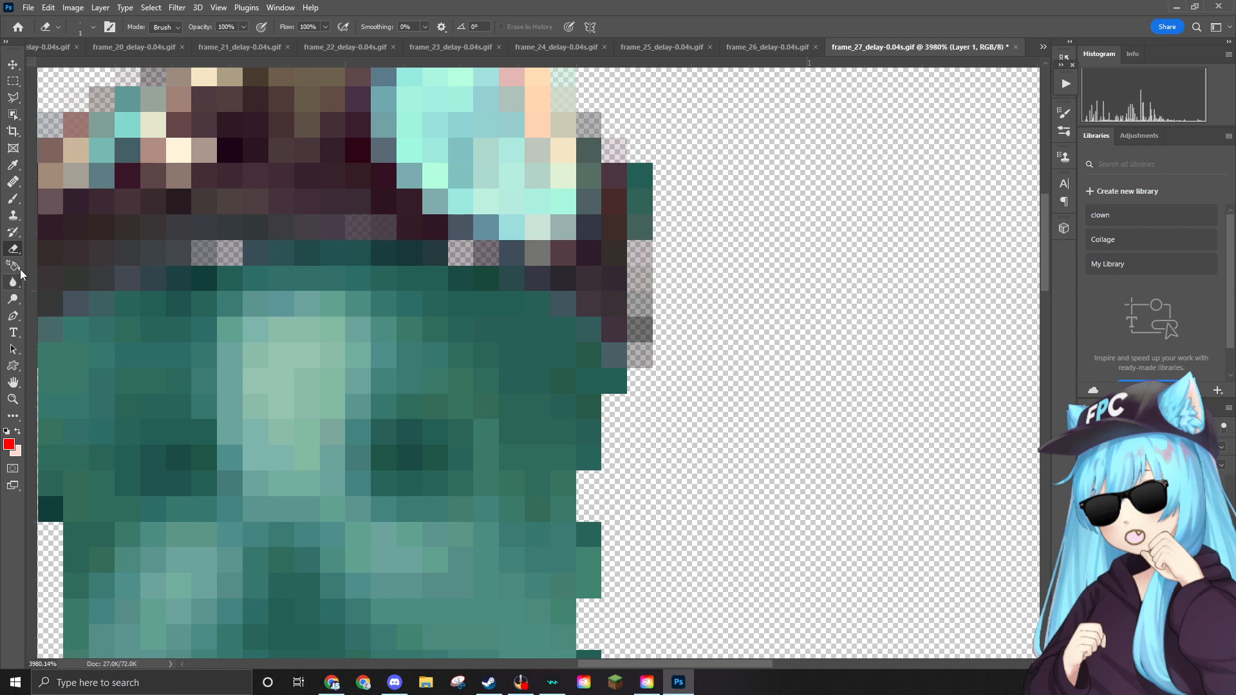
{"action": "left_click_drag", "start_coordinate": [640, 168], "coordinate": [646, 216]}
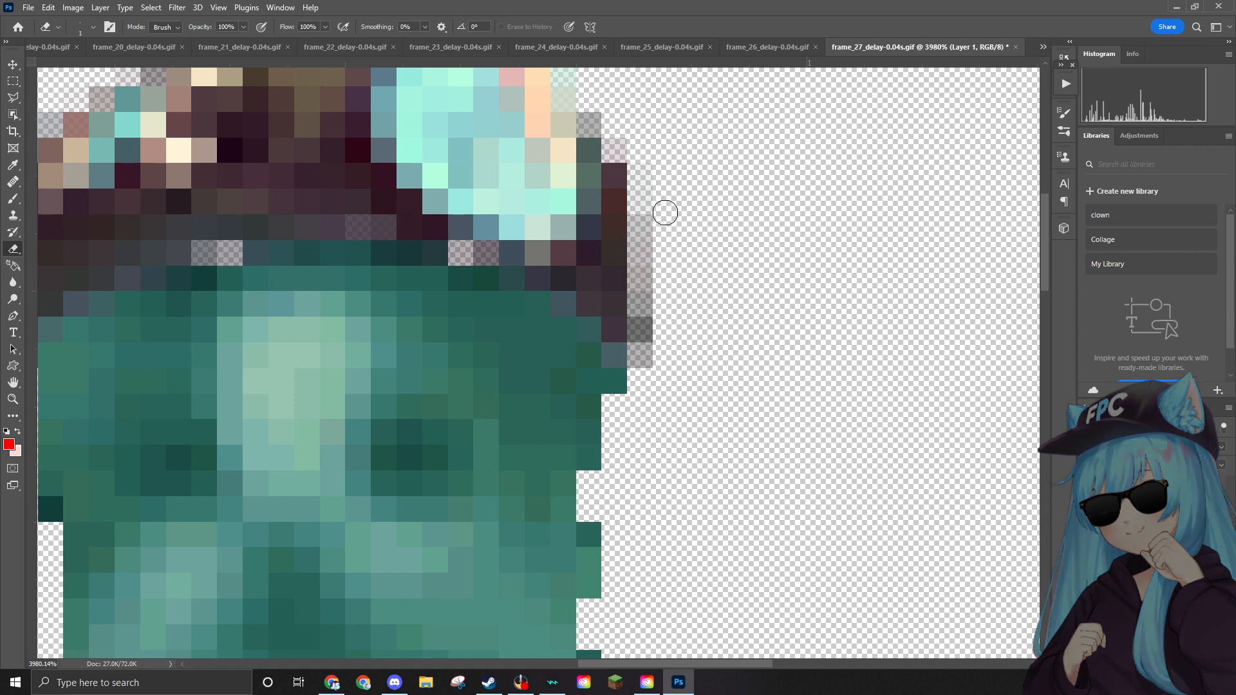
{"action": "scroll", "coordinate": [660, 214], "scroll_direction": "down", "scroll_amount": 2}
{"action": "scroll", "coordinate": [659, 214], "scroll_direction": "down", "scroll_amount": 1}
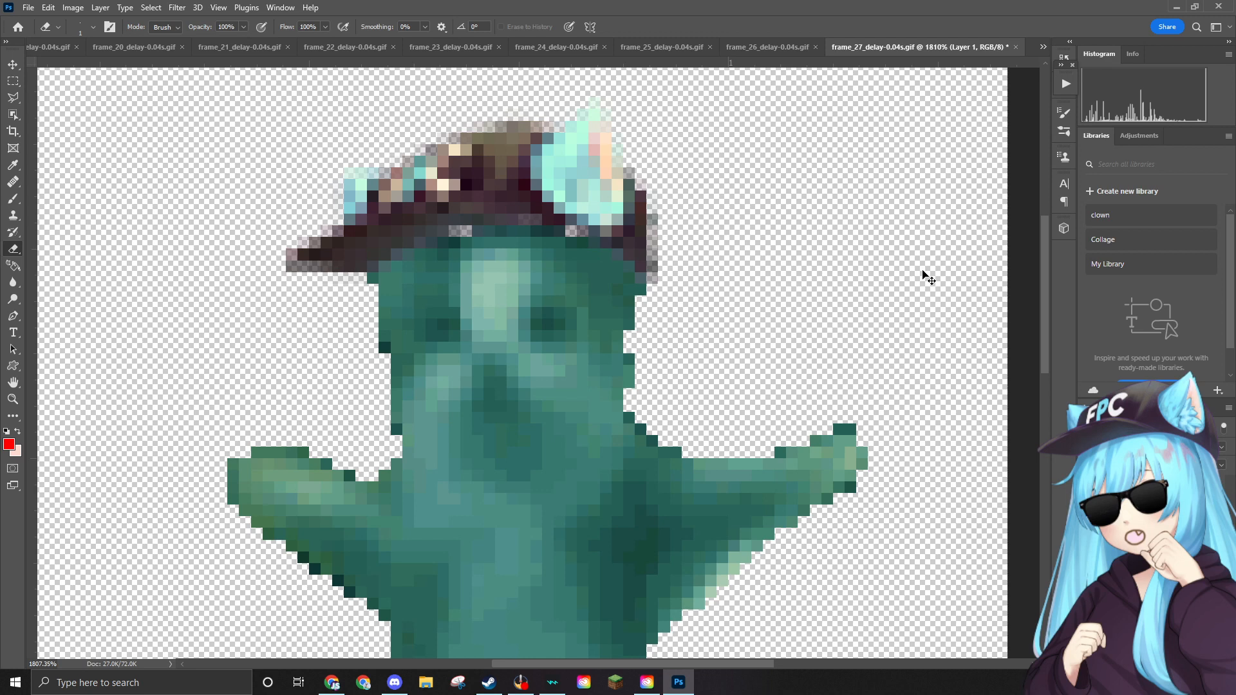
Undo the ear erasing and the placement of the ear hat in frame 27.
{"action": "key", "text": "ctrl+z"}
{"action": "key", "text": "ctrl+z"}
{"action": "key", "text": "ctrl+z"}
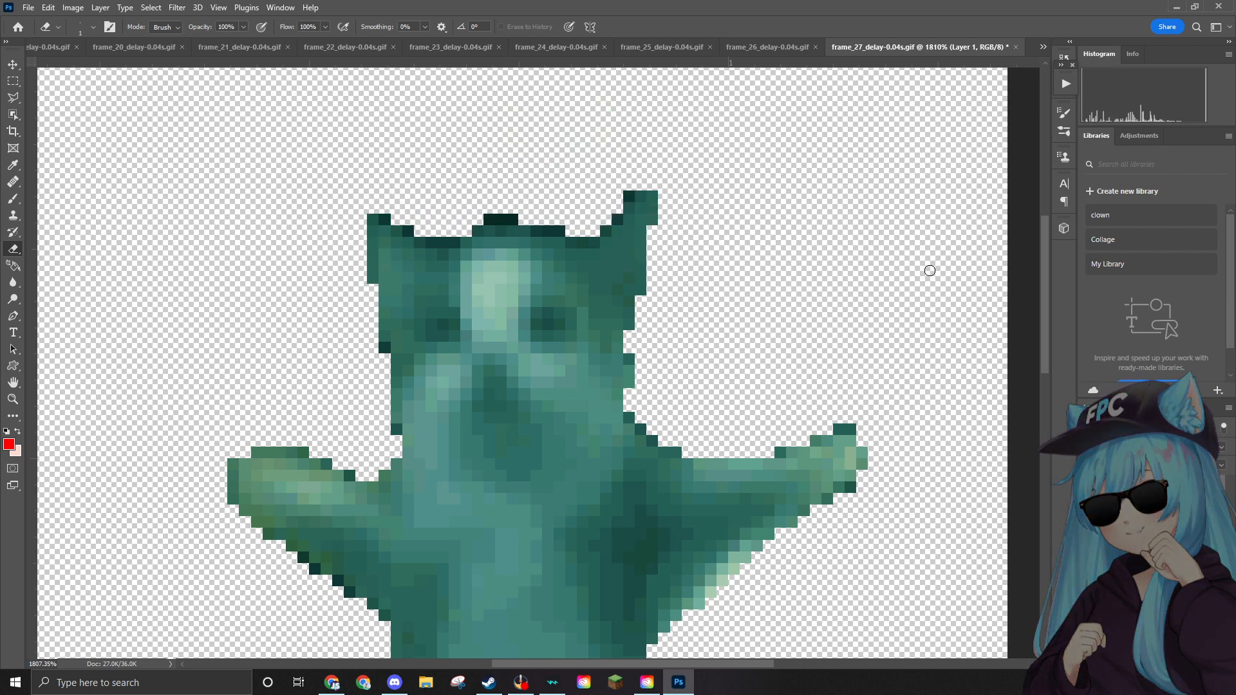
Place the ear hat image again so it covers the cat's ears in frame 27, scaled down to about 8.34%.
{"action": "left_click_drag", "start_coordinate": [1094, 270], "coordinate": [486, 263]}
{"action": "scroll", "coordinate": [686, 300], "scroll_direction": "down", "scroll_amount": 4}
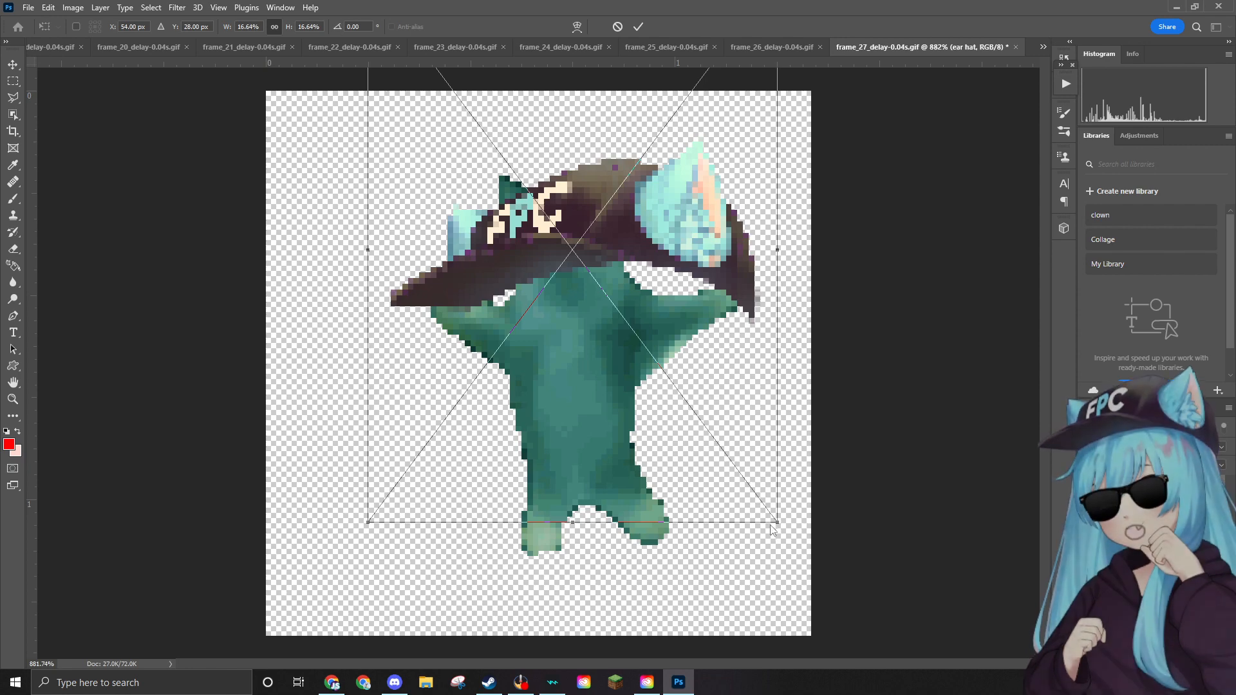
{"action": "left_click_drag", "start_coordinate": [777, 523], "coordinate": [461, 340]}
{"action": "left_click_drag", "start_coordinate": [493, 138], "coordinate": [576, 200]}
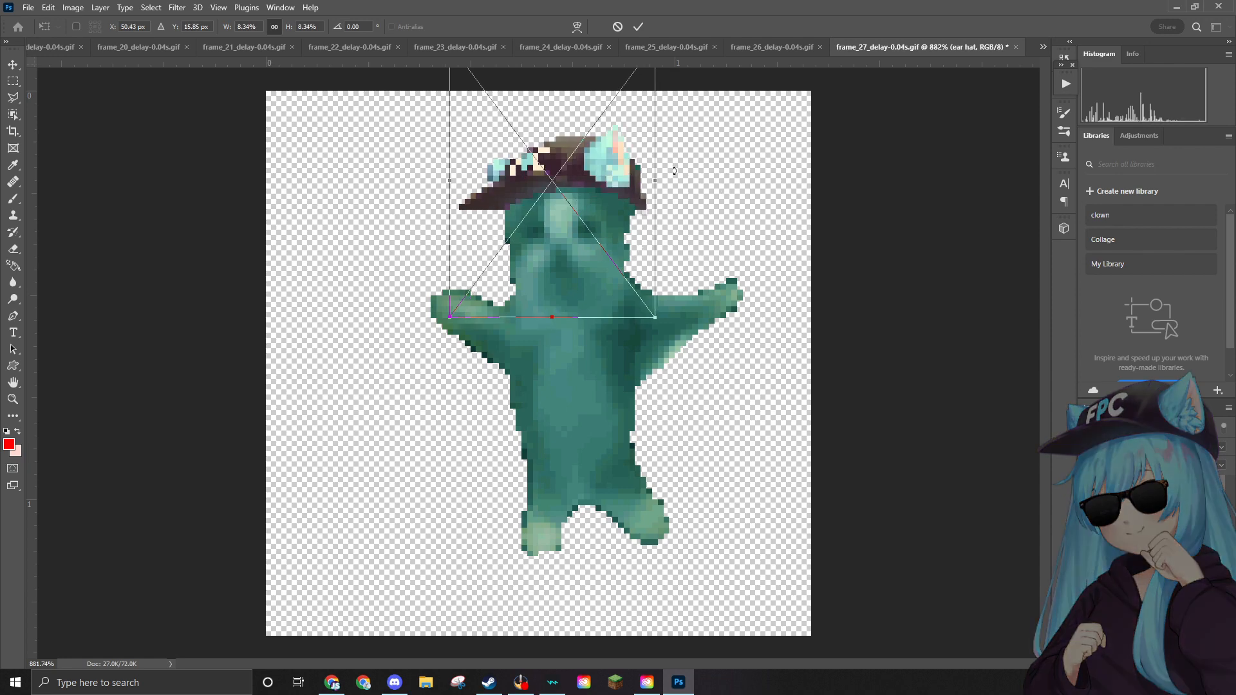
{"action": "key", "text": "Return"}
{"action": "key", "text": "e"}
{"action": "scroll", "coordinate": [652, 151], "scroll_direction": "up", "scroll_amount": 1}
{"action": "scroll", "coordinate": [652, 151], "scroll_direction": "up", "scroll_amount": 2}
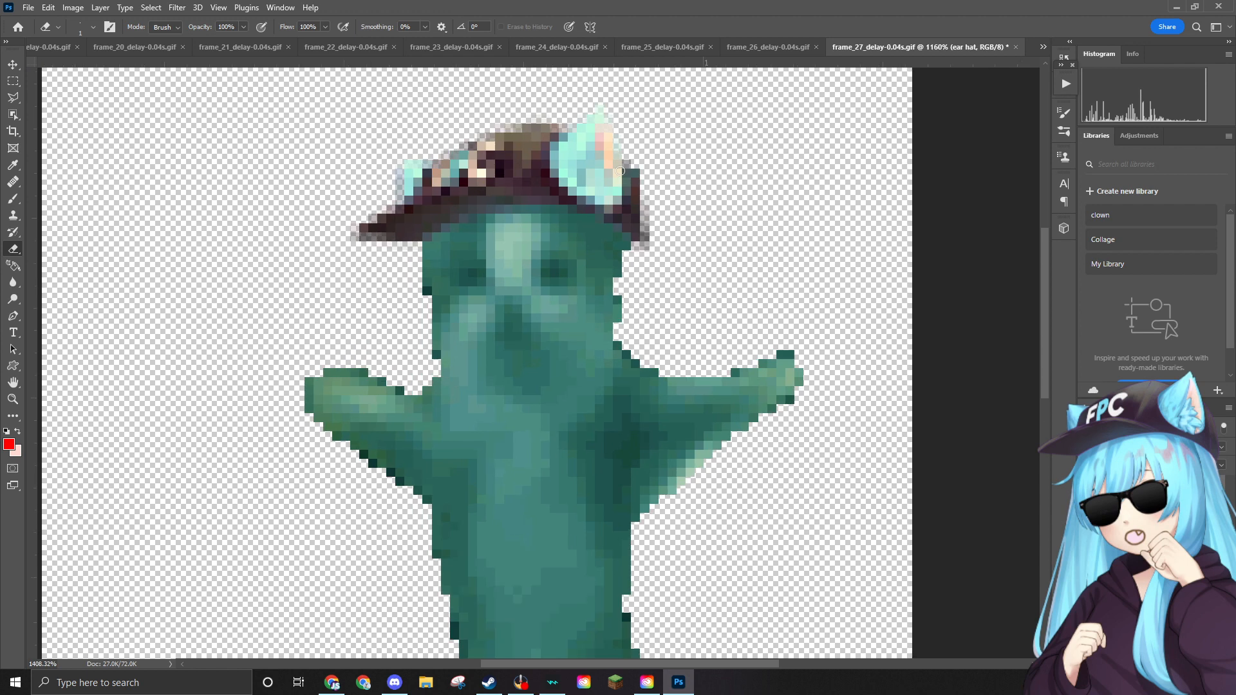
{"action": "scroll", "coordinate": [505, 240], "scroll_direction": "down", "scroll_amount": 3}
{"action": "scroll", "coordinate": [507, 242], "scroll_direction": "down", "scroll_amount": 1}
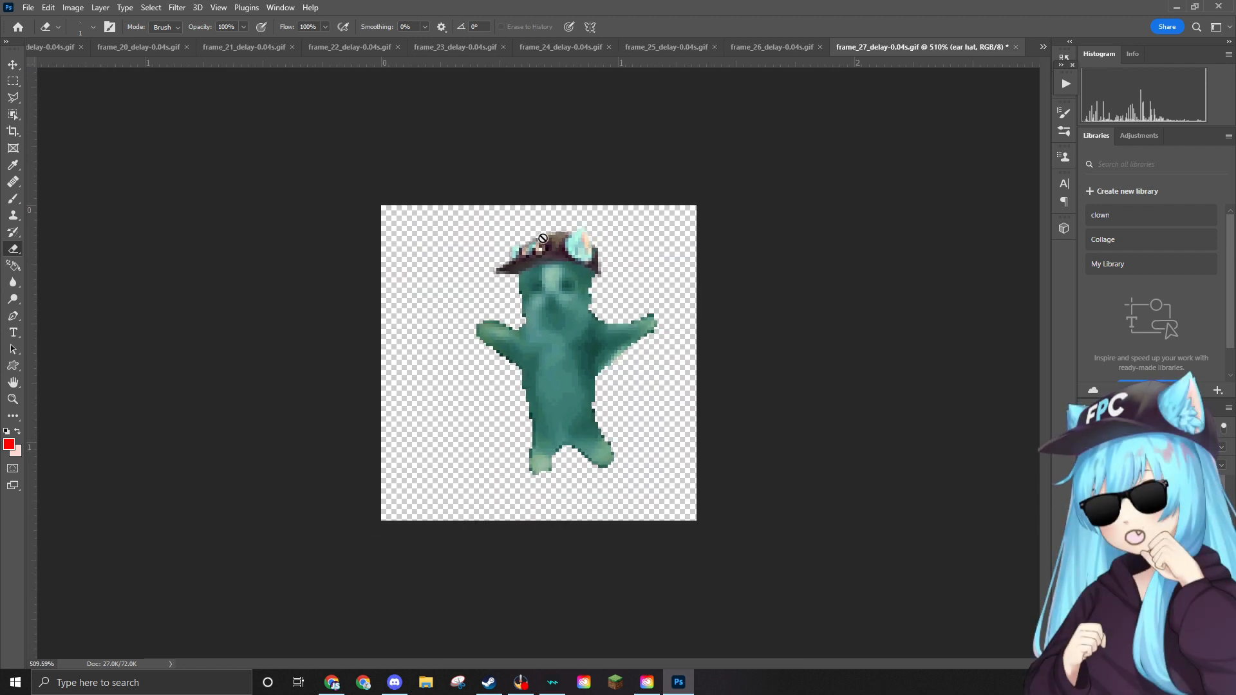
{"action": "scroll", "coordinate": [563, 264], "scroll_direction": "up", "scroll_amount": 3}
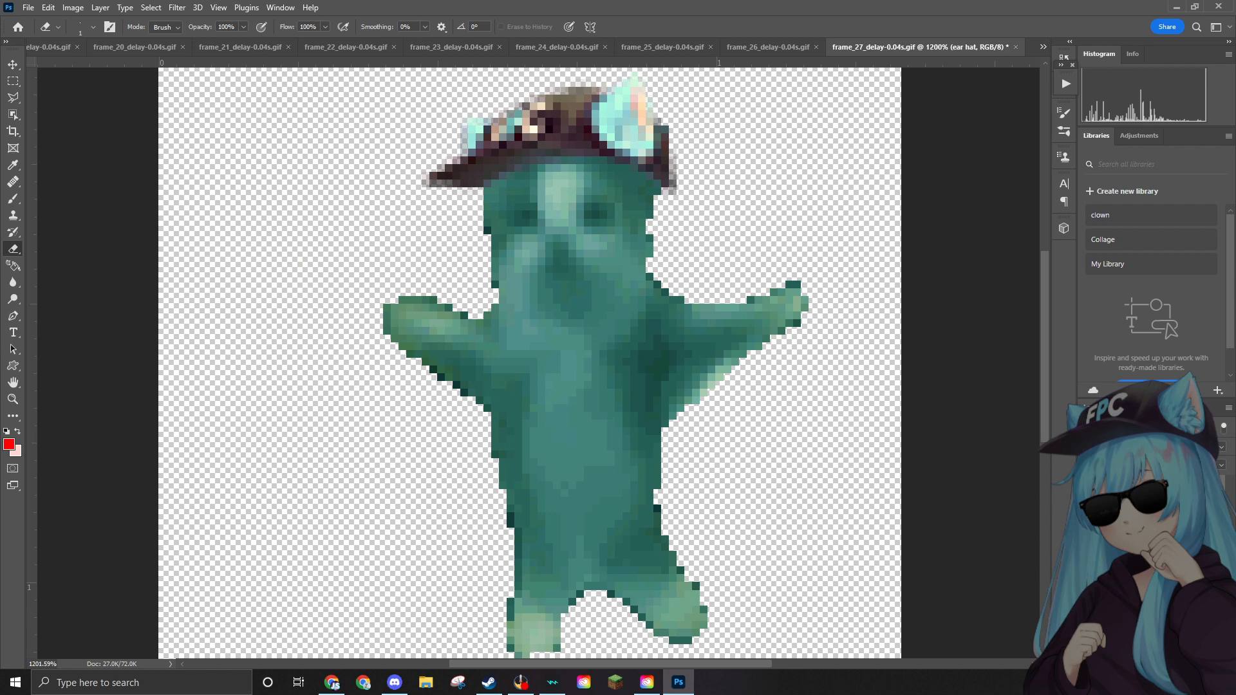
Place the transparent sunglasses image over the cat's eyes in frame 27, scaled down to about 2.65%.
{"action": "left_click_drag", "start_coordinate": [800, 317], "coordinate": [567, 213]}
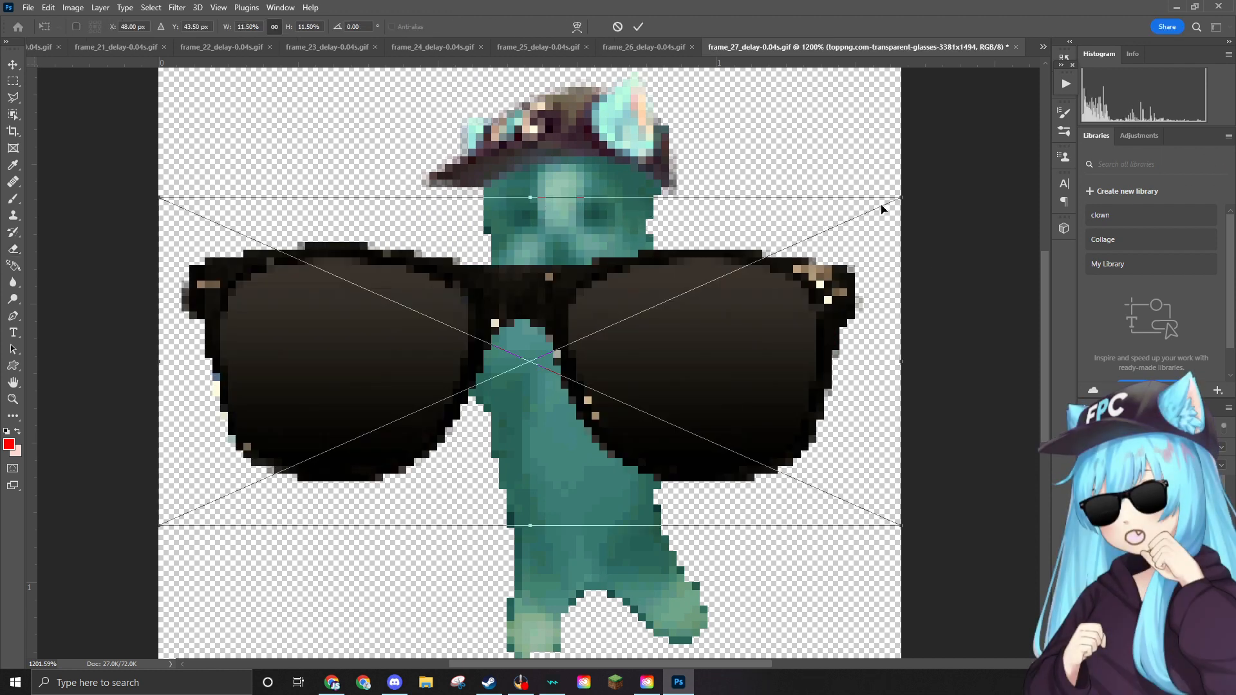
{"action": "left_click_drag", "start_coordinate": [901, 198], "coordinate": [458, 380]}
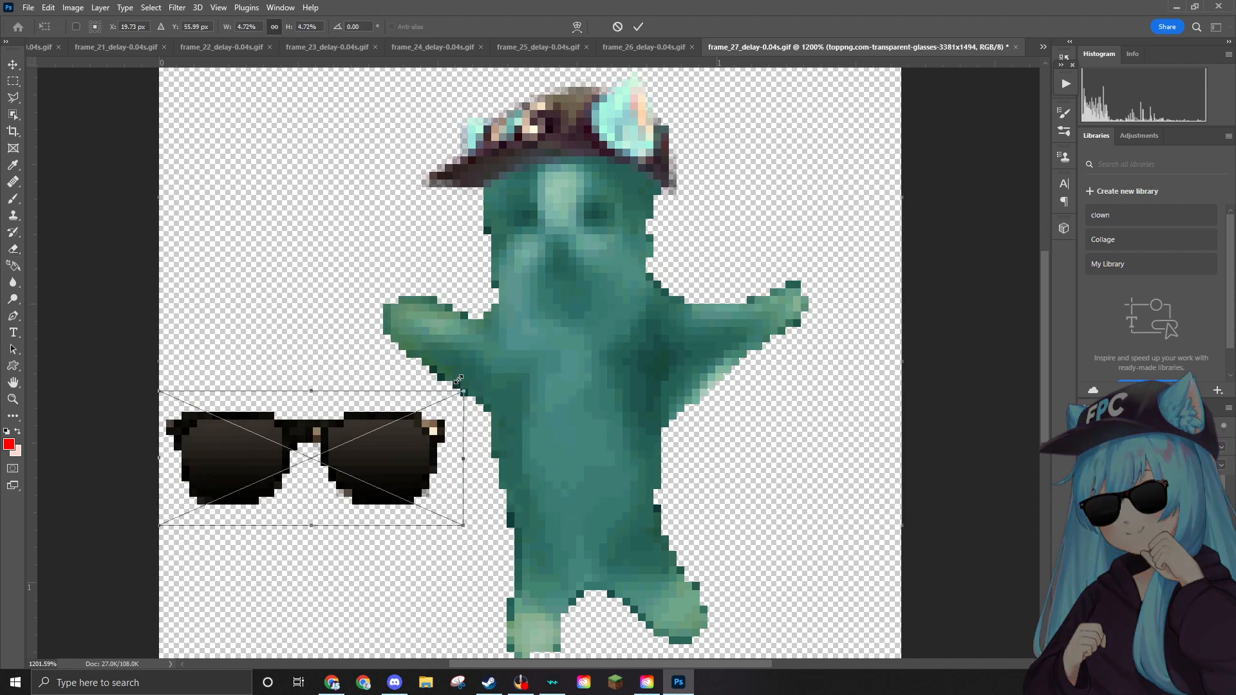
{"action": "left_click_drag", "start_coordinate": [432, 424], "coordinate": [618, 201]}
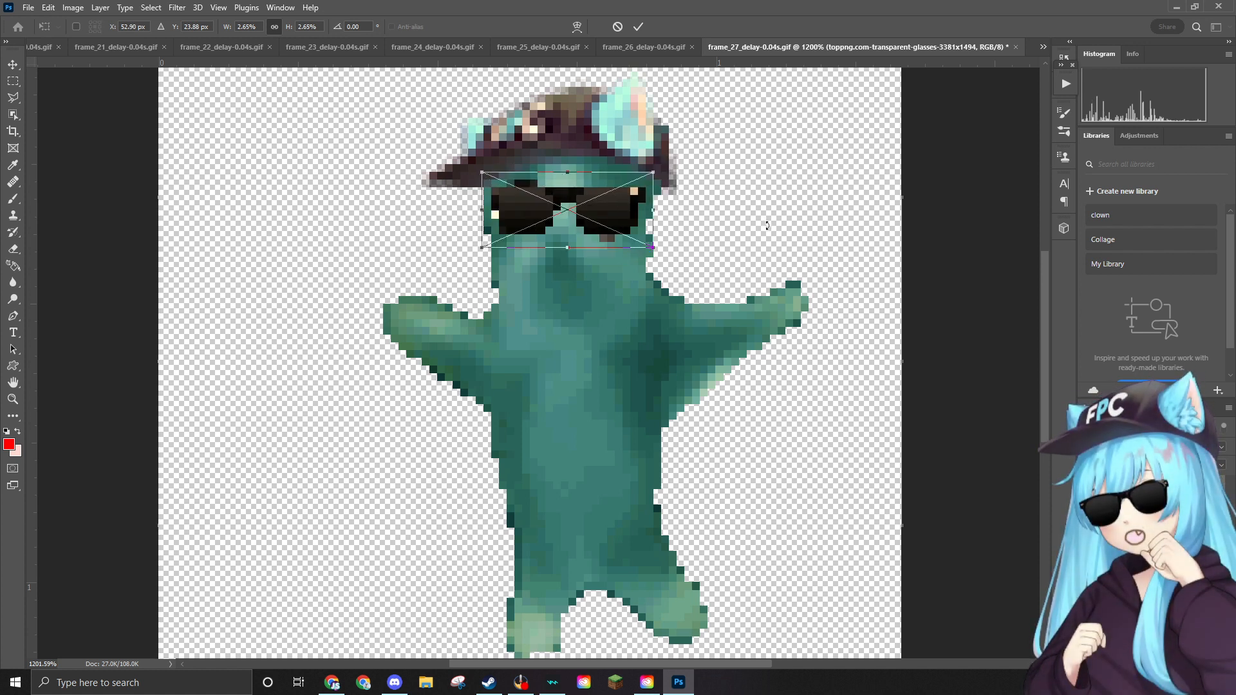
{"action": "key", "text": "Return"}
{"action": "key", "text": "e"}
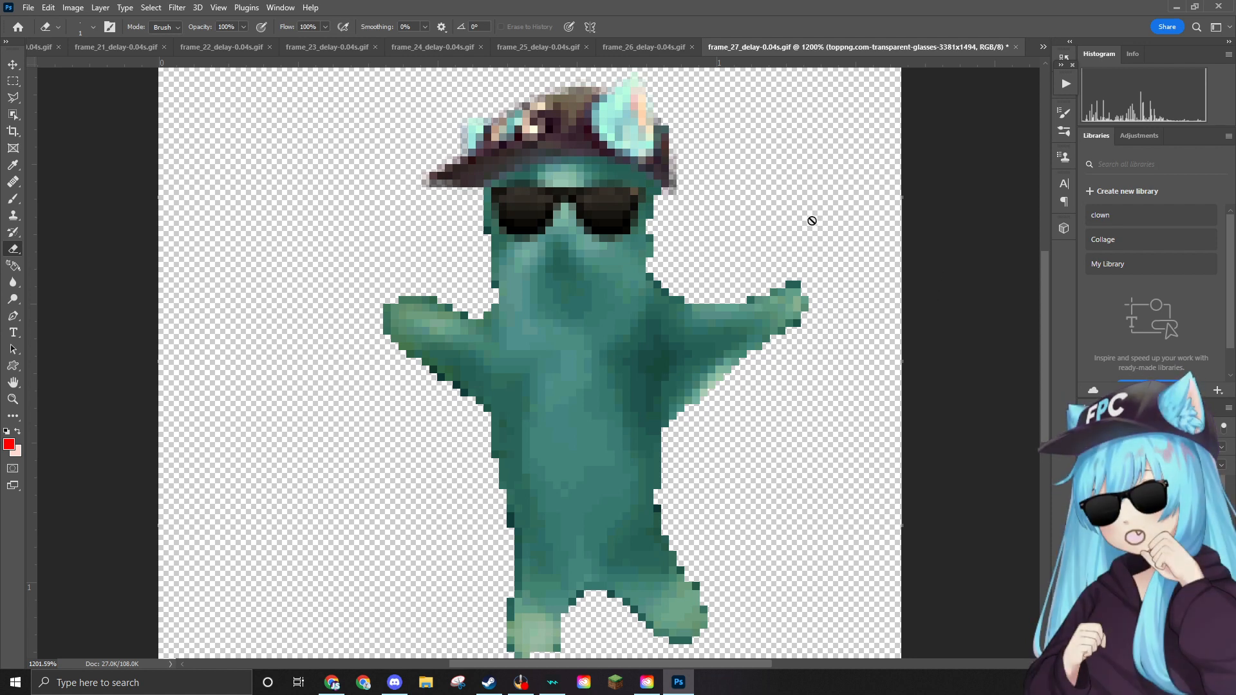
Export frame 27 as frame_27_delay-0.04s.png to the Edited folder.
{"action": "left_click", "coordinate": [29, 7]}
{"action": "mouse_move", "coordinate": [83, 210]}
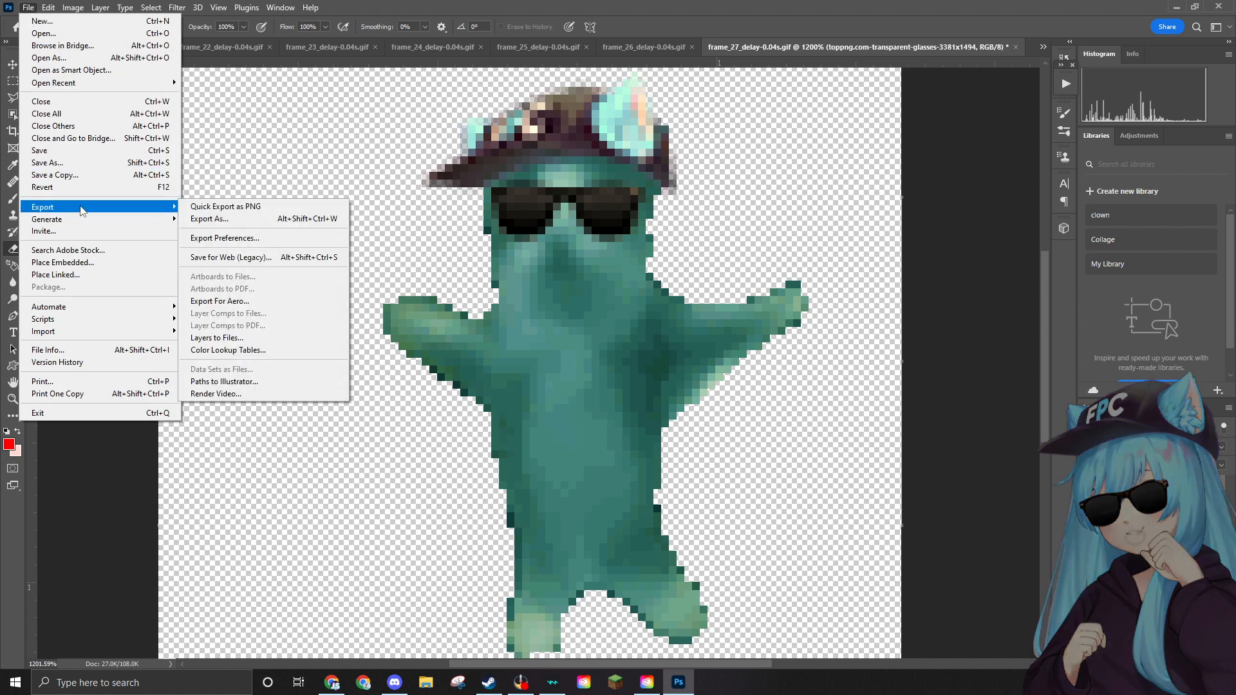
{"action": "left_click", "coordinate": [211, 208]}
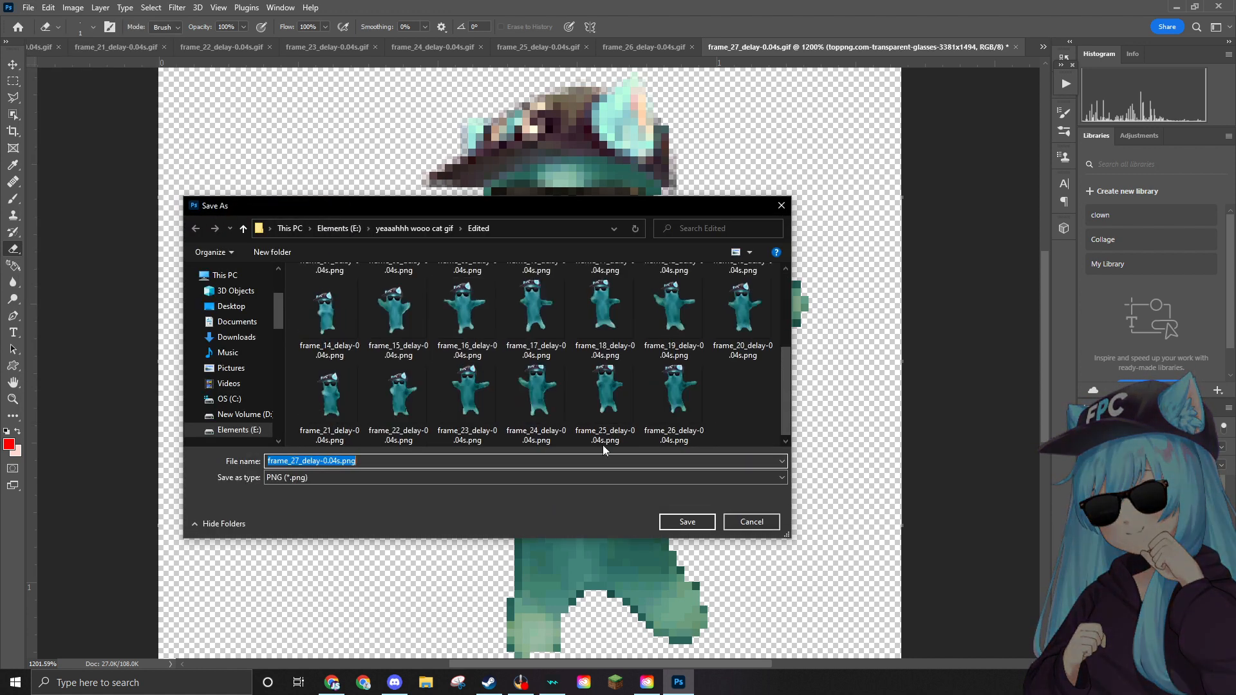
{"action": "left_click", "coordinate": [686, 521]}
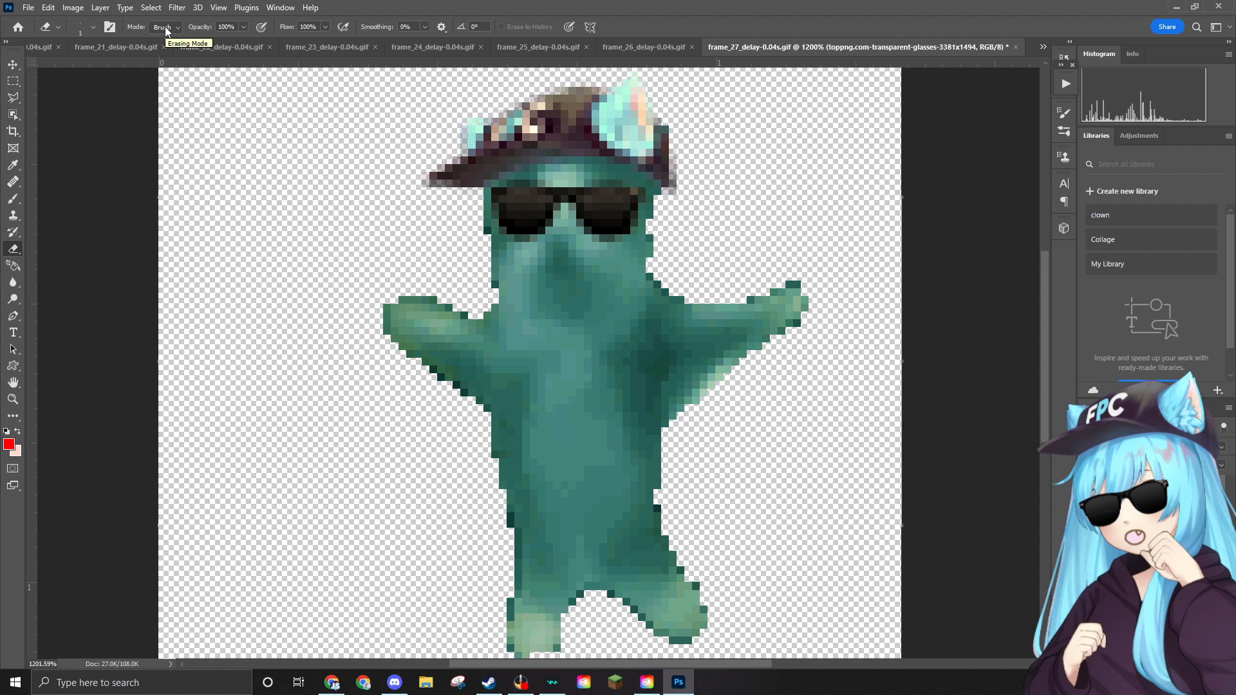
{"action": "left_click", "coordinate": [28, 7]}
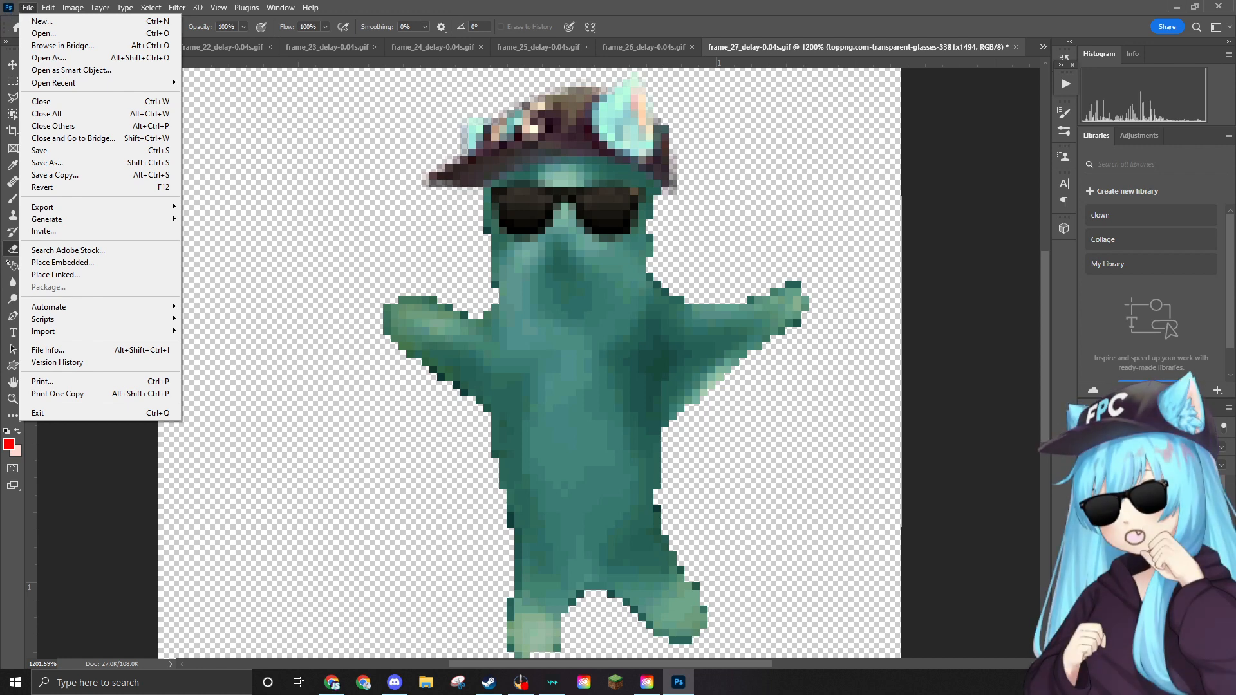
{"action": "key", "text": "alt+Tab"}
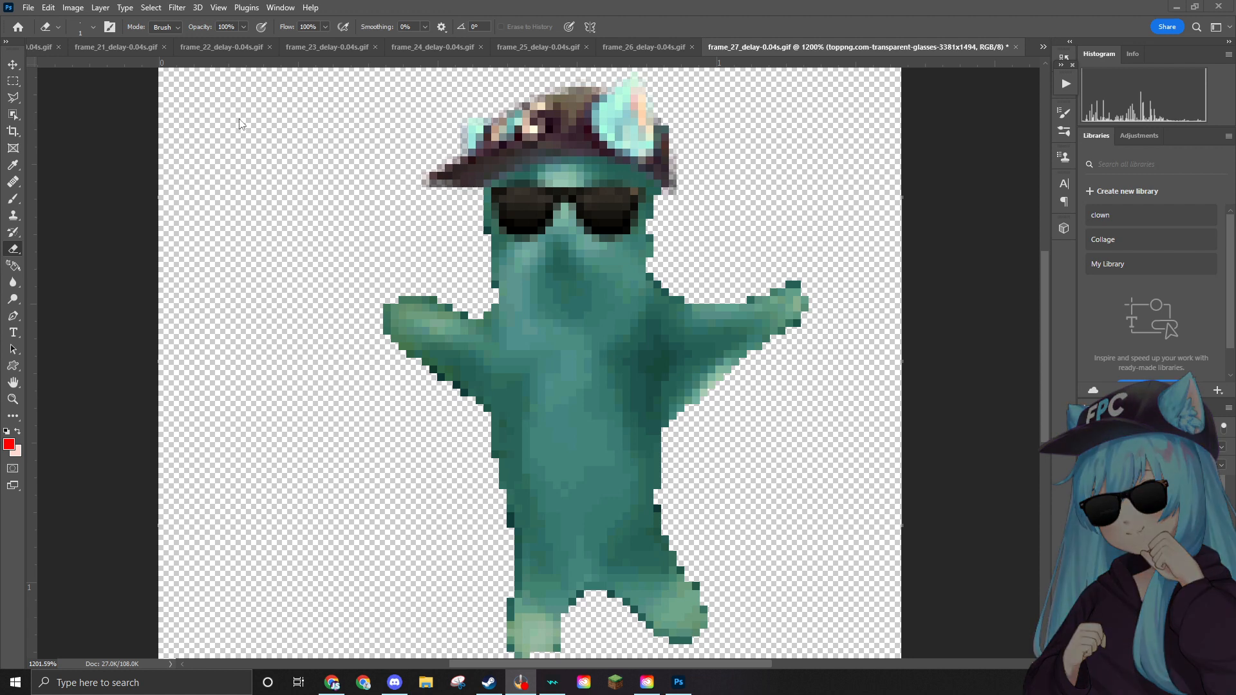
{"action": "left_click", "coordinate": [29, 8]}
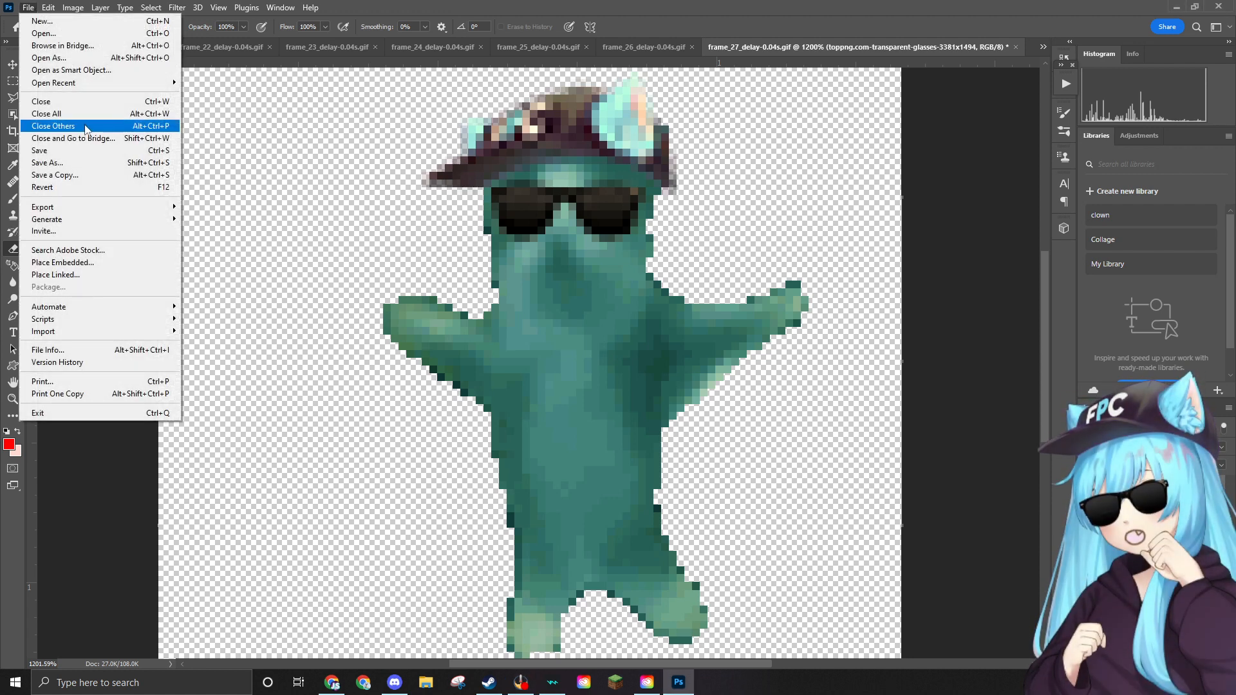
{"action": "mouse_move", "coordinate": [90, 213]}
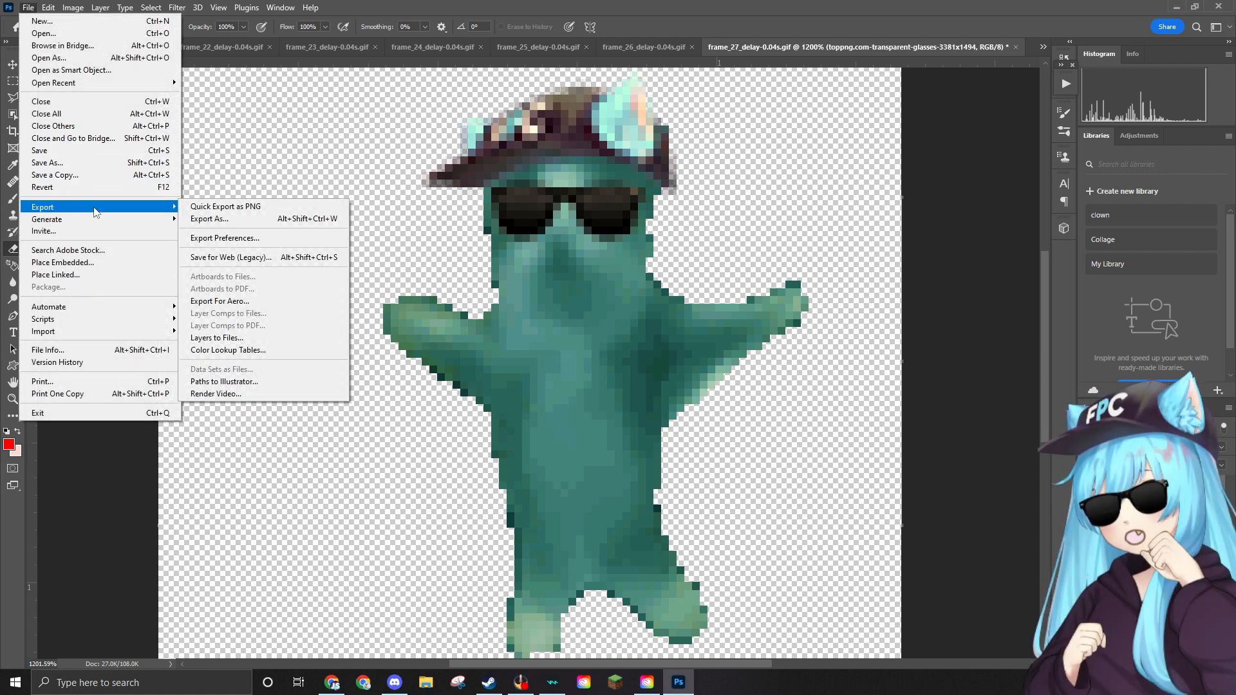
{"action": "left_click", "coordinate": [222, 206]}
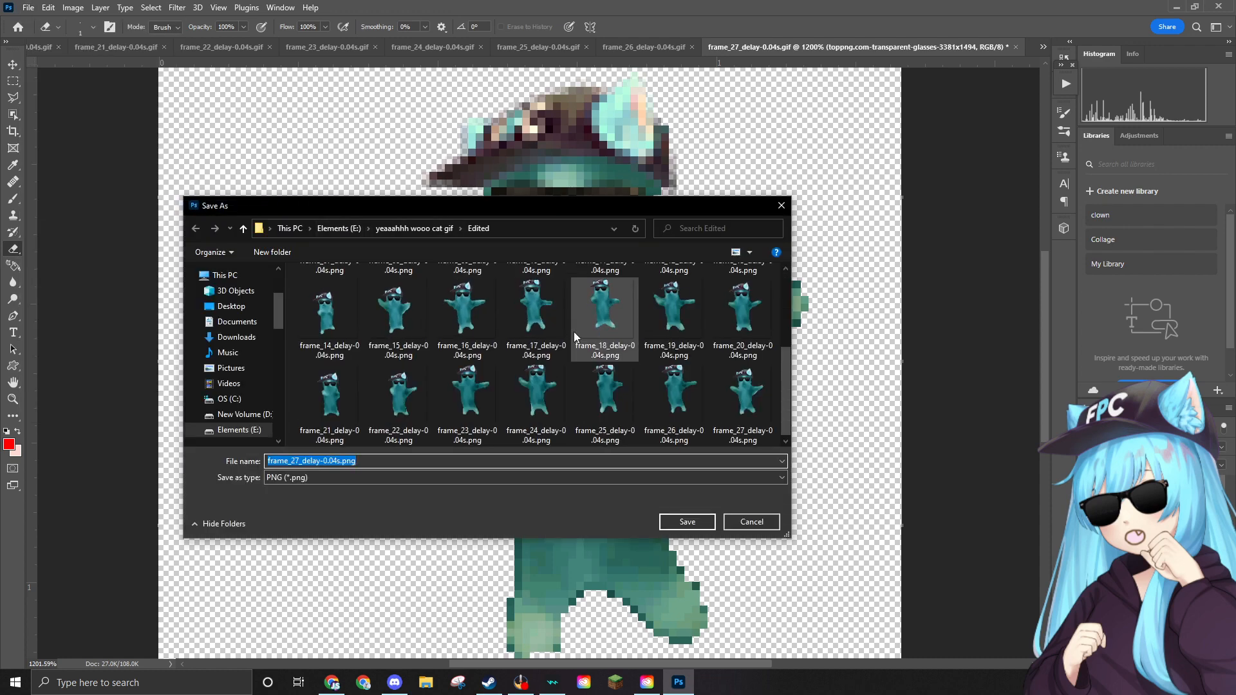
{"action": "left_click", "coordinate": [759, 520]}
Delete the original frame_27_delay-0.04s.gif from the source folder while choosing a file to open.
{"action": "left_click", "coordinate": [28, 7]}
{"action": "left_click", "coordinate": [42, 33]}
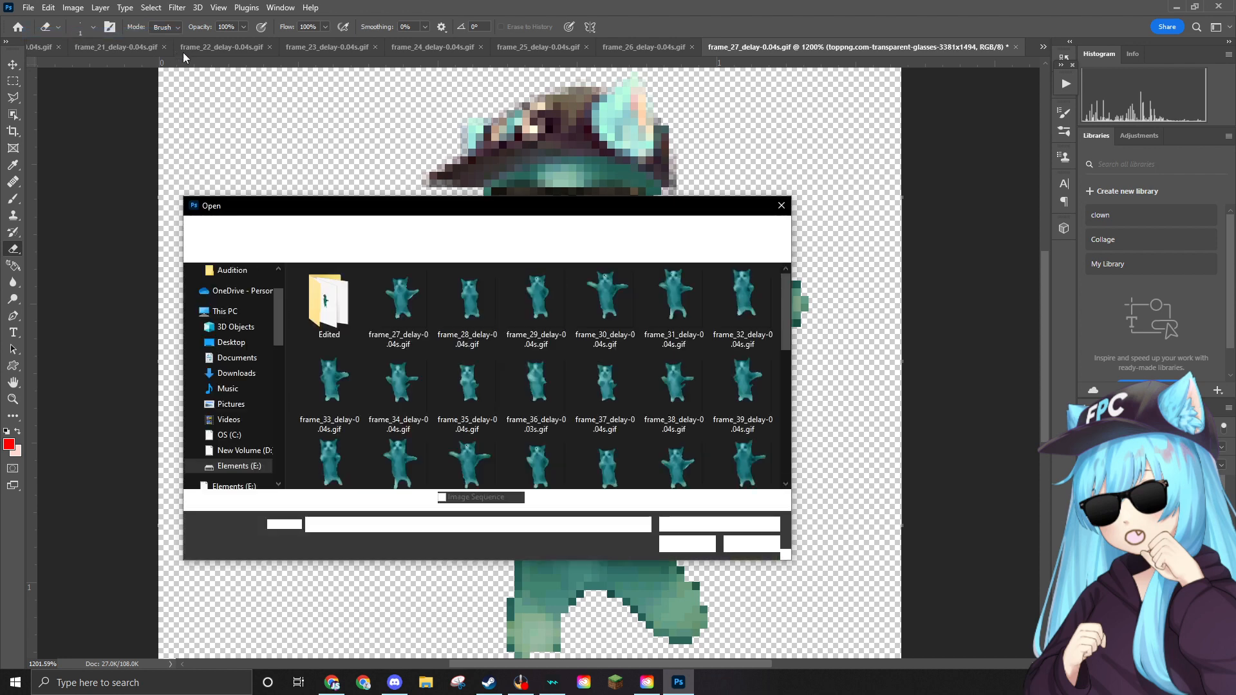
{"action": "scroll", "coordinate": [546, 325], "scroll_direction": "down", "scroll_amount": 1}
{"action": "scroll", "coordinate": [545, 325], "scroll_direction": "up", "scroll_amount": 1}
{"action": "left_click", "coordinate": [416, 325]}
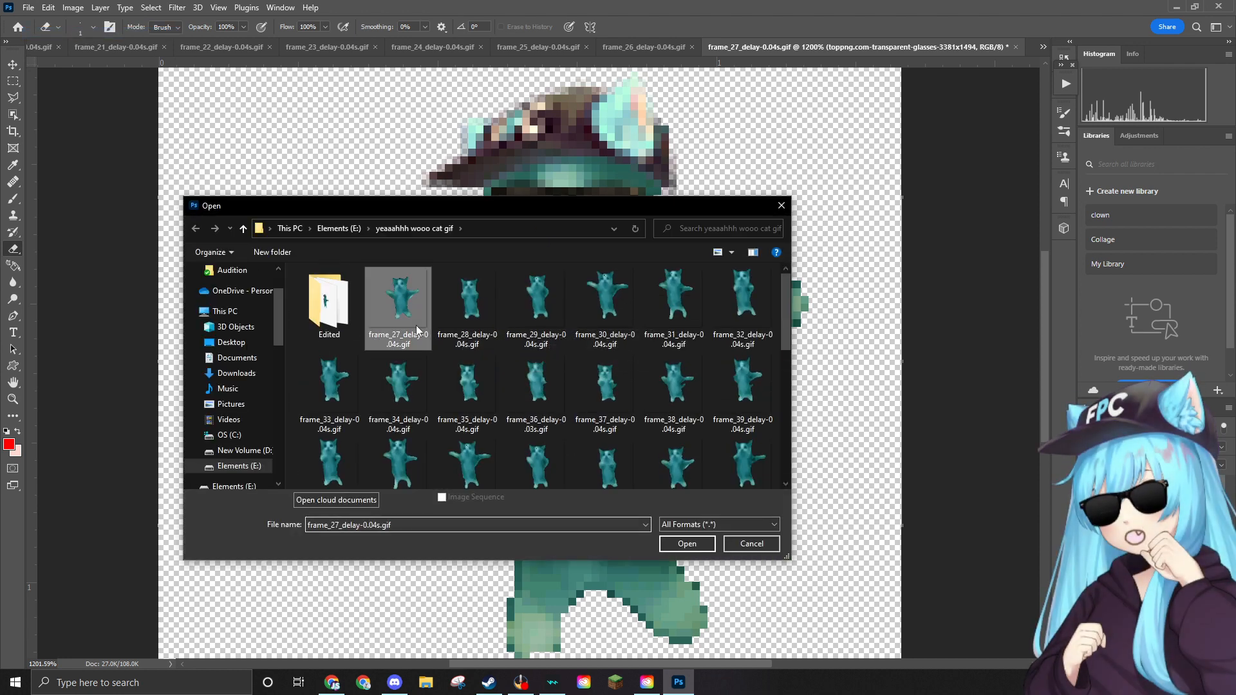
{"action": "key", "text": "Delete"}
{"action": "left_click", "coordinate": [654, 394]}
Open frame_28_delay-0.04s.gif and convert its colour mode to RGB Color.
{"action": "left_click", "coordinate": [407, 322]}
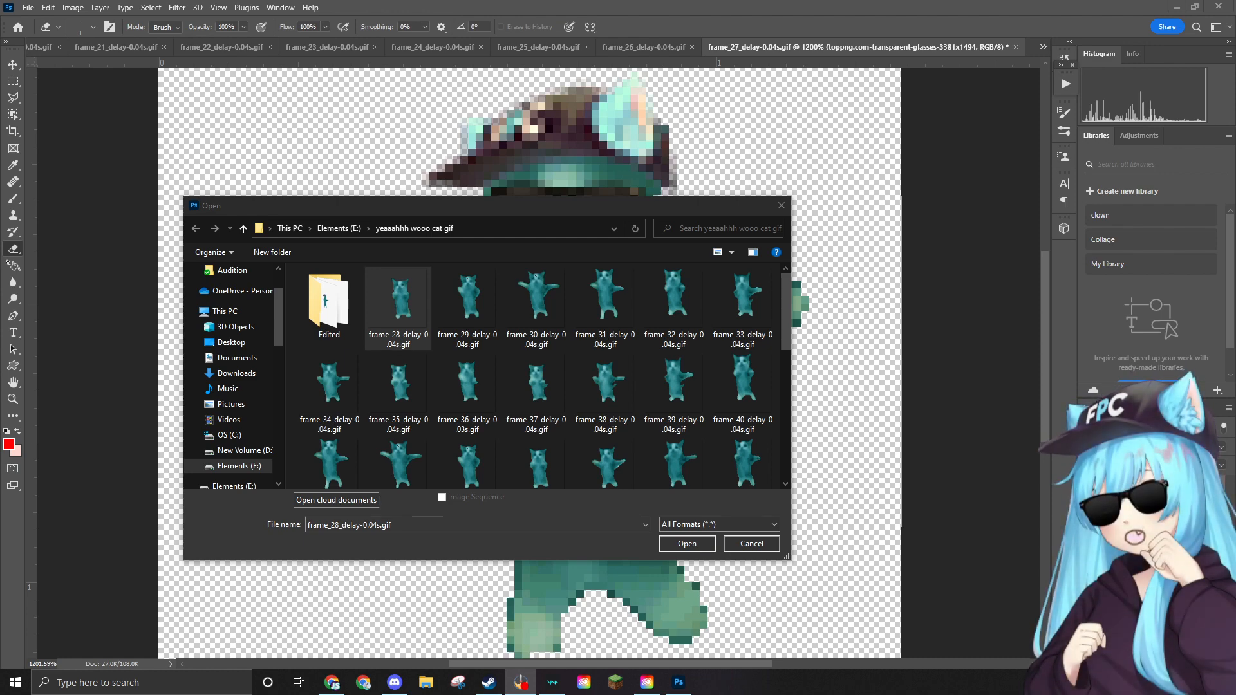
{"action": "left_click", "coordinate": [398, 302]}
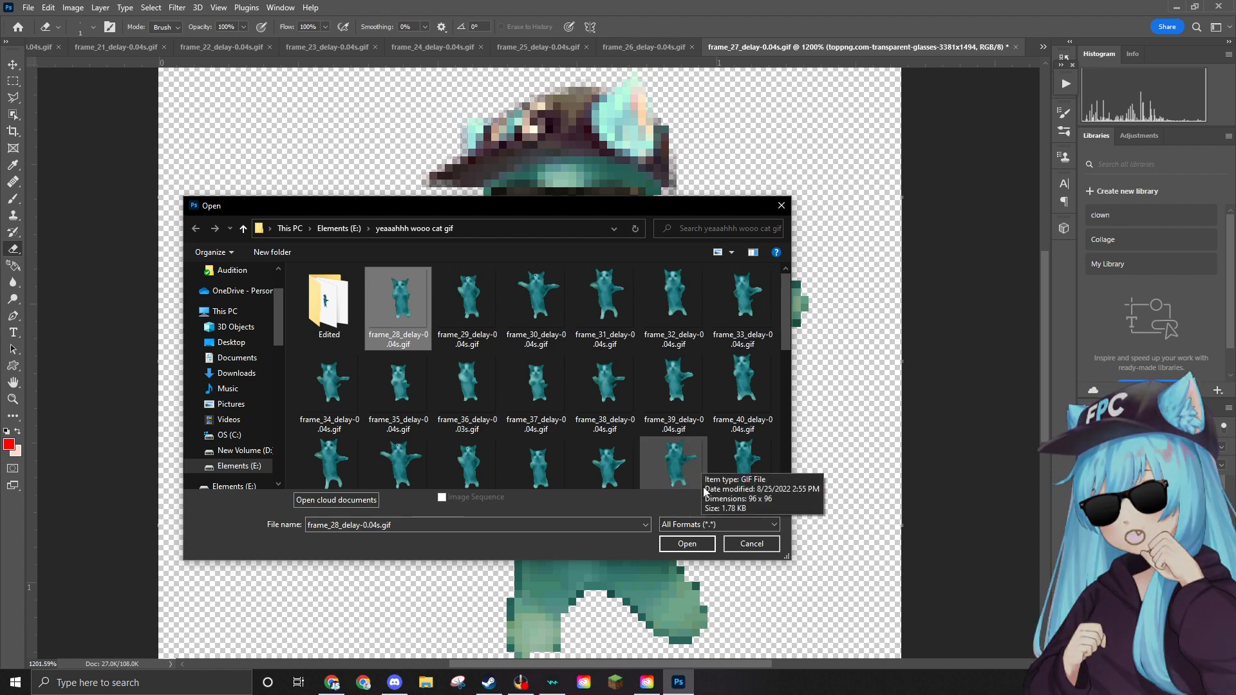
{"action": "left_click", "coordinate": [699, 546]}
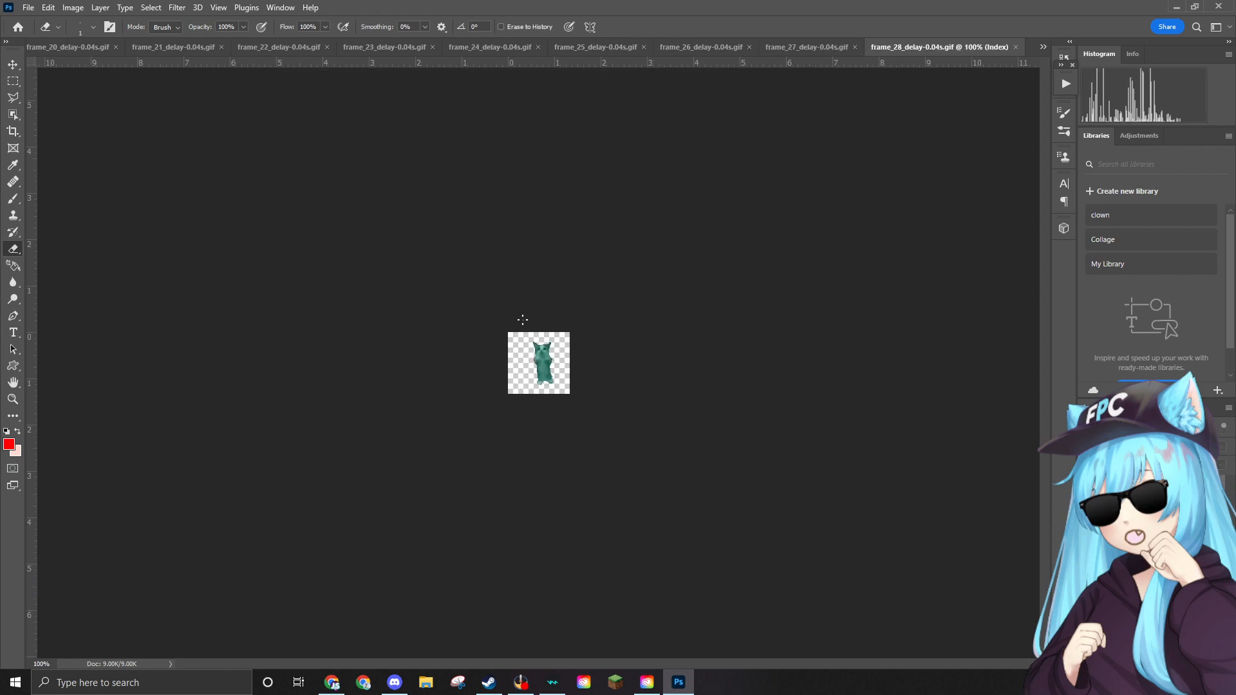
{"action": "scroll", "coordinate": [523, 319], "scroll_direction": "up", "scroll_amount": 10}
{"action": "scroll", "coordinate": [532, 339], "scroll_direction": "down", "scroll_amount": 2}
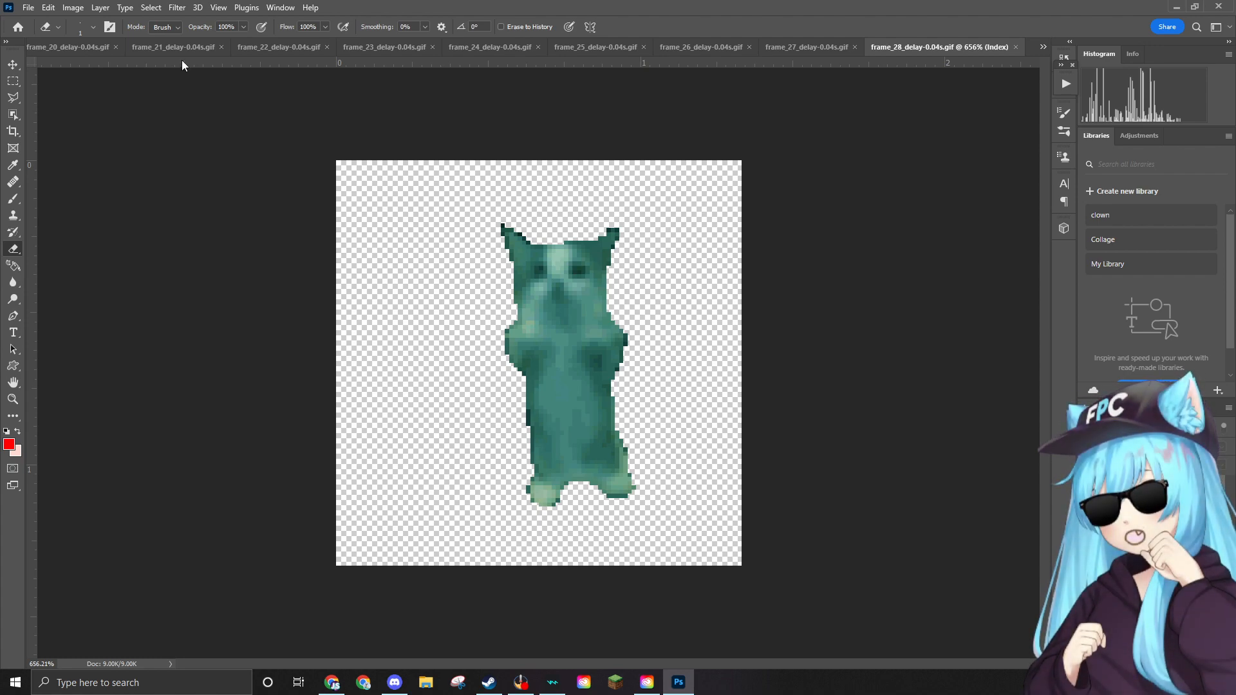
{"action": "left_click", "coordinate": [73, 7]}
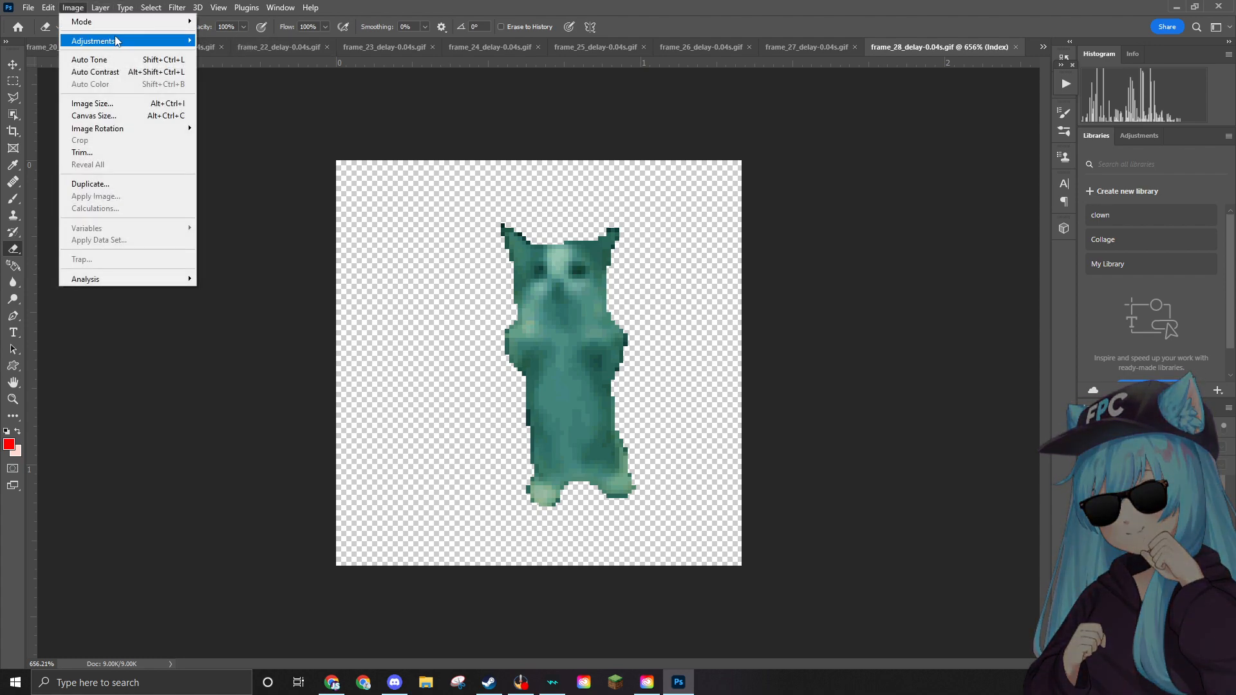
{"action": "mouse_move", "coordinate": [118, 29]}
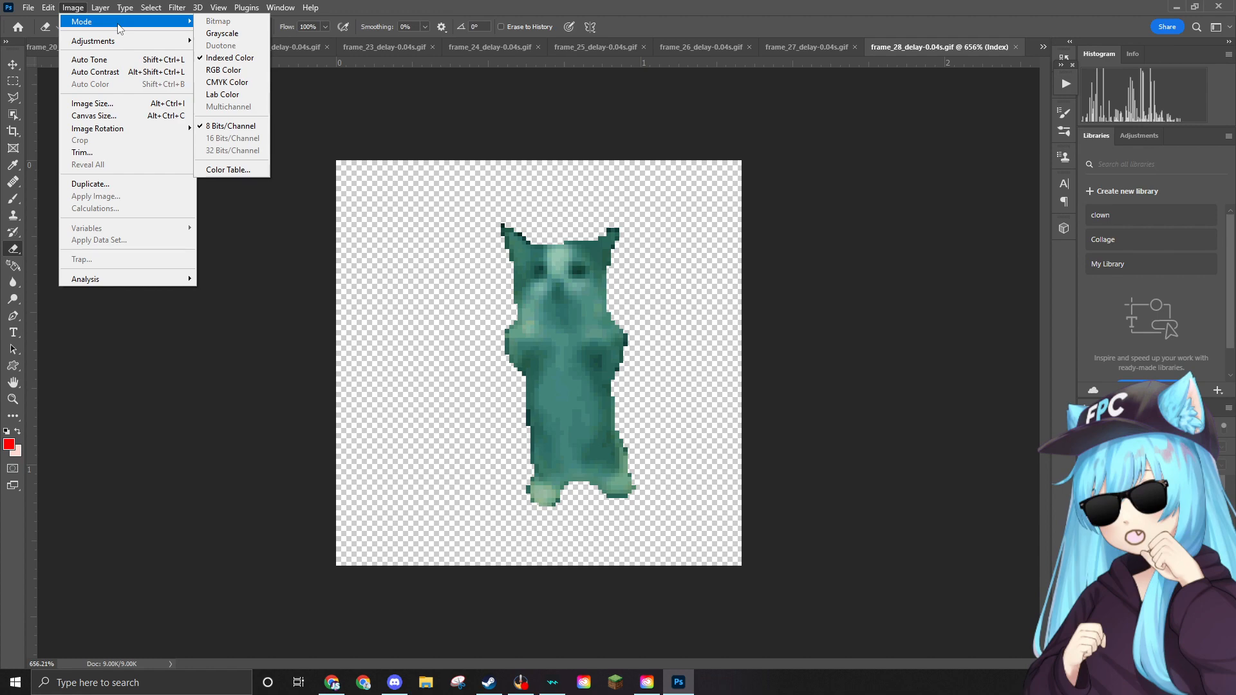
{"action": "left_click", "coordinate": [224, 69]}
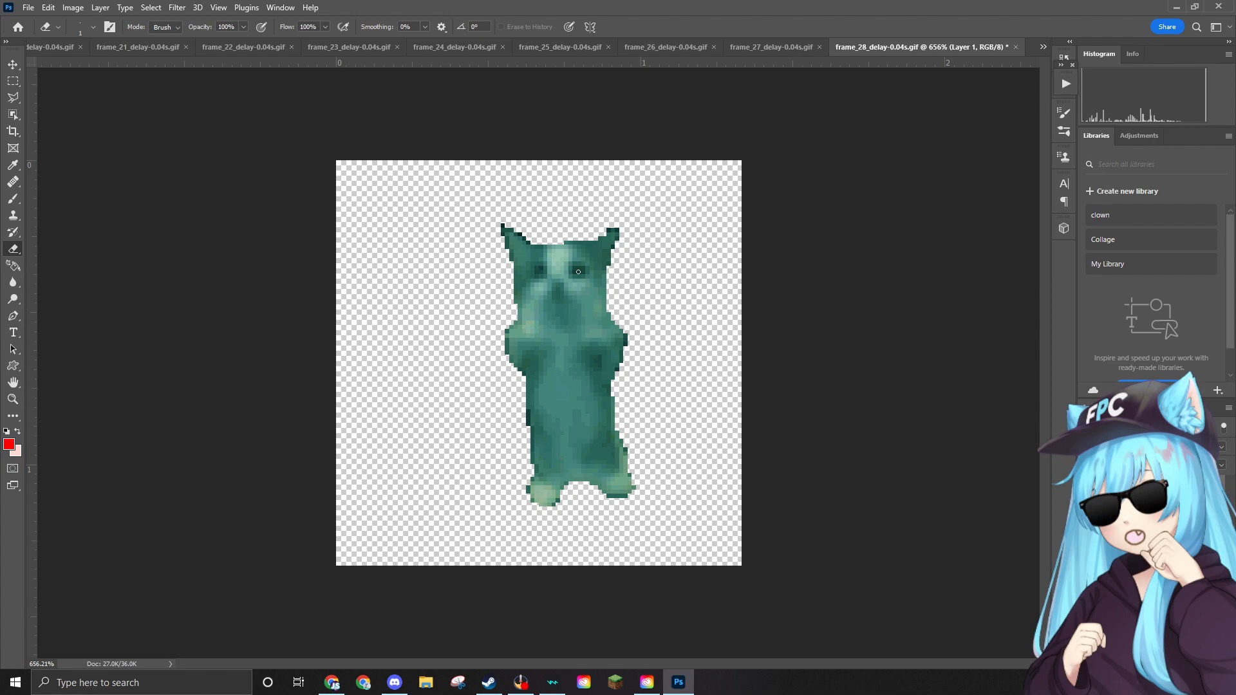
Place the ear hat image on the cat's head in frame 28, scaled down to about 8.66%.
{"action": "left_click", "coordinate": [76, 8]}
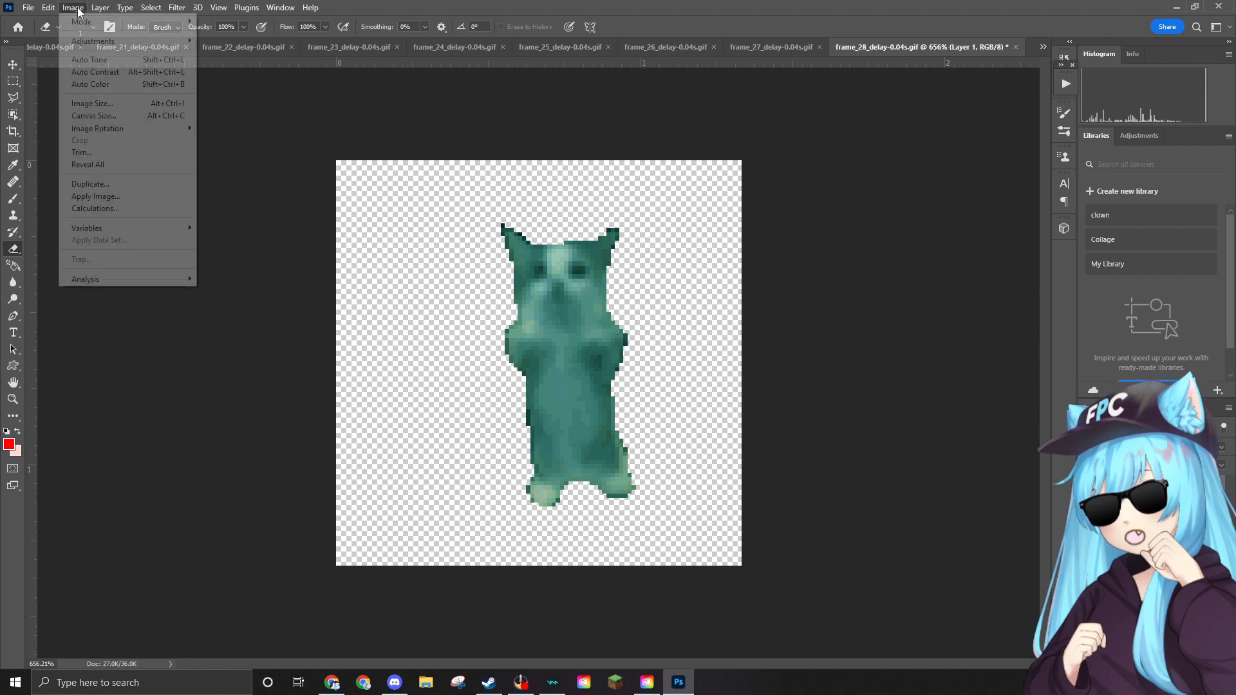
{"action": "left_click", "coordinate": [459, 157]}
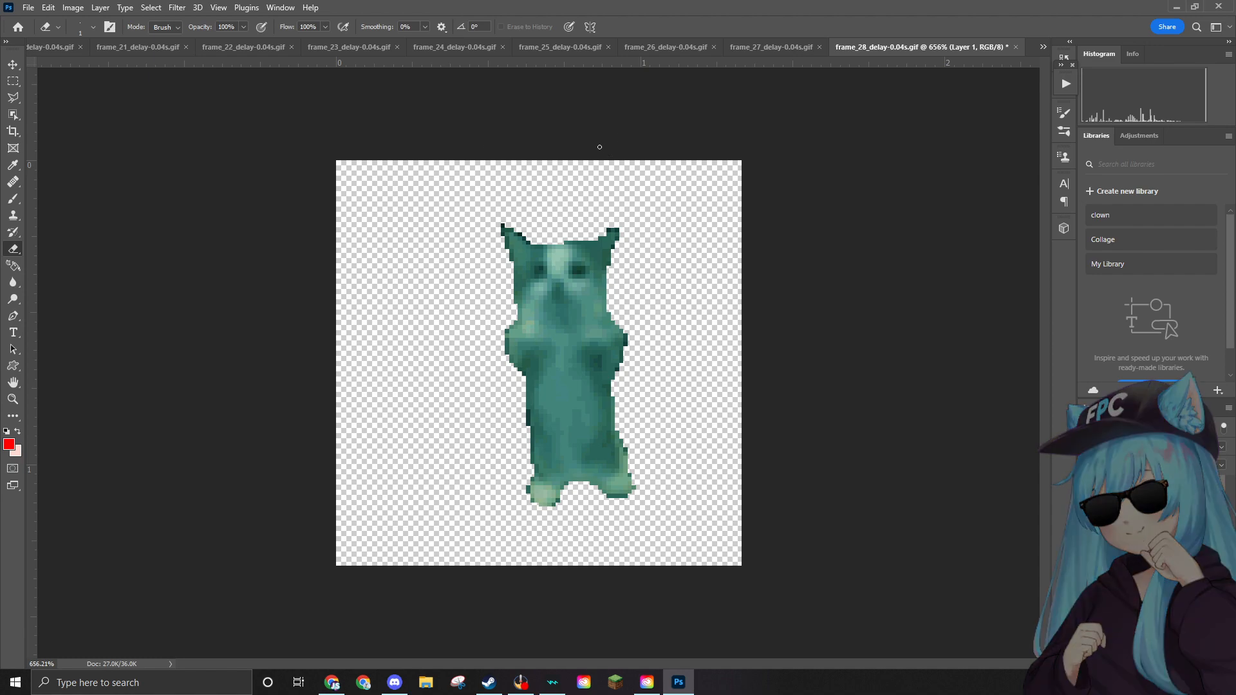
{"action": "left_click_drag", "start_coordinate": [1234, 232], "coordinate": [599, 277]}
{"action": "left_click_drag", "start_coordinate": [693, 161], "coordinate": [542, 261]}
{"action": "left_click_drag", "start_coordinate": [519, 400], "coordinate": [583, 216]}
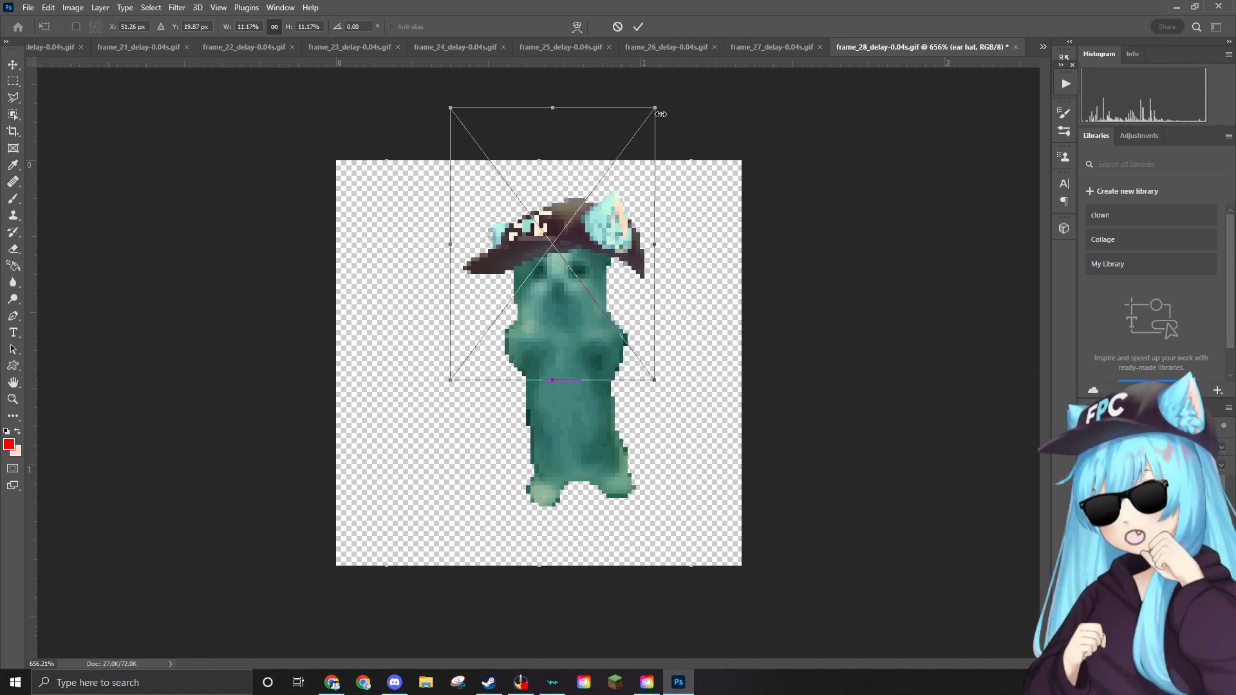
{"action": "left_click_drag", "start_coordinate": [654, 107], "coordinate": [620, 148]}
{"action": "left_click_drag", "start_coordinate": [586, 240], "coordinate": [599, 209]}
{"action": "left_click_drag", "start_coordinate": [636, 118], "coordinate": [626, 132]}
{"action": "mouse_move", "coordinate": [583, 239]}
{"action": "left_mouse_down"}
{"action": "mouse_move", "coordinate": [594, 239]}
{"action": "mouse_move", "coordinate": [581, 225]}
{"action": "left_mouse_up"}
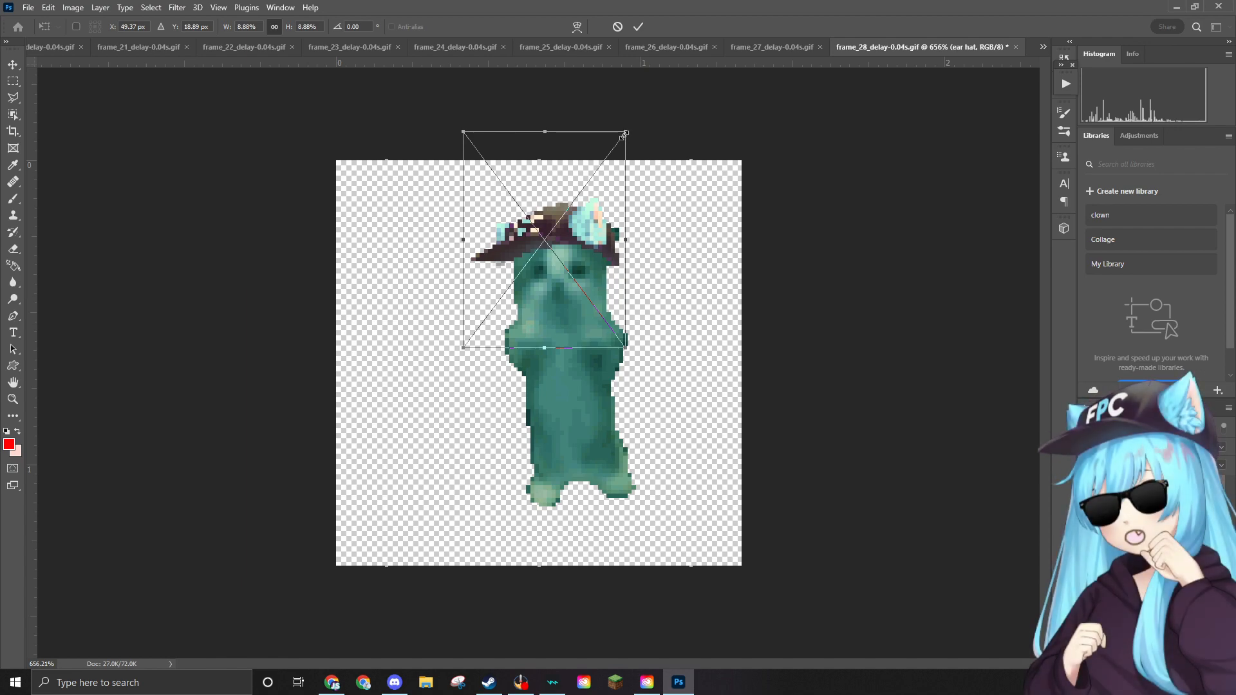
{"action": "left_click_drag", "start_coordinate": [623, 133], "coordinate": [614, 145]}
{"action": "left_click_drag", "start_coordinate": [576, 224], "coordinate": [582, 221]}
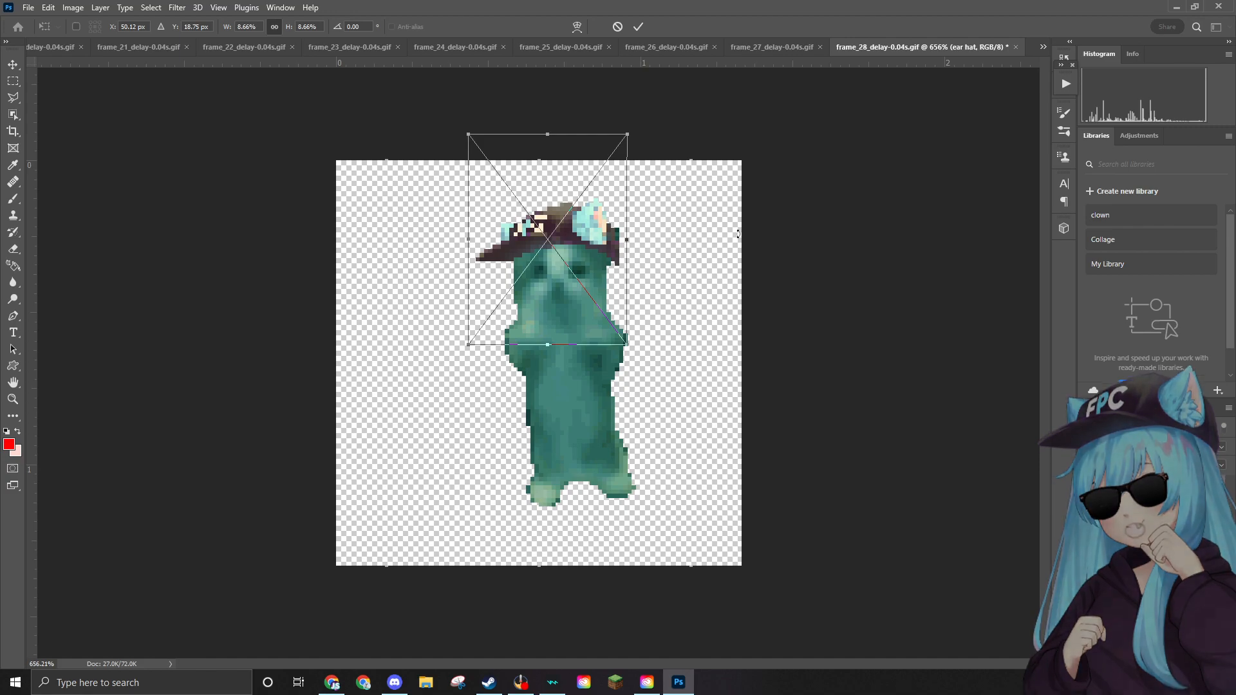
{"action": "key", "text": "Return"}
Erase the dark green ear pixels on Layer 1 that stick out behind the back of the cap.
{"action": "scroll", "coordinate": [614, 216], "scroll_direction": "up", "scroll_amount": 6}
{"action": "scroll", "coordinate": [661, 169], "scroll_direction": "up", "scroll_amount": 10}
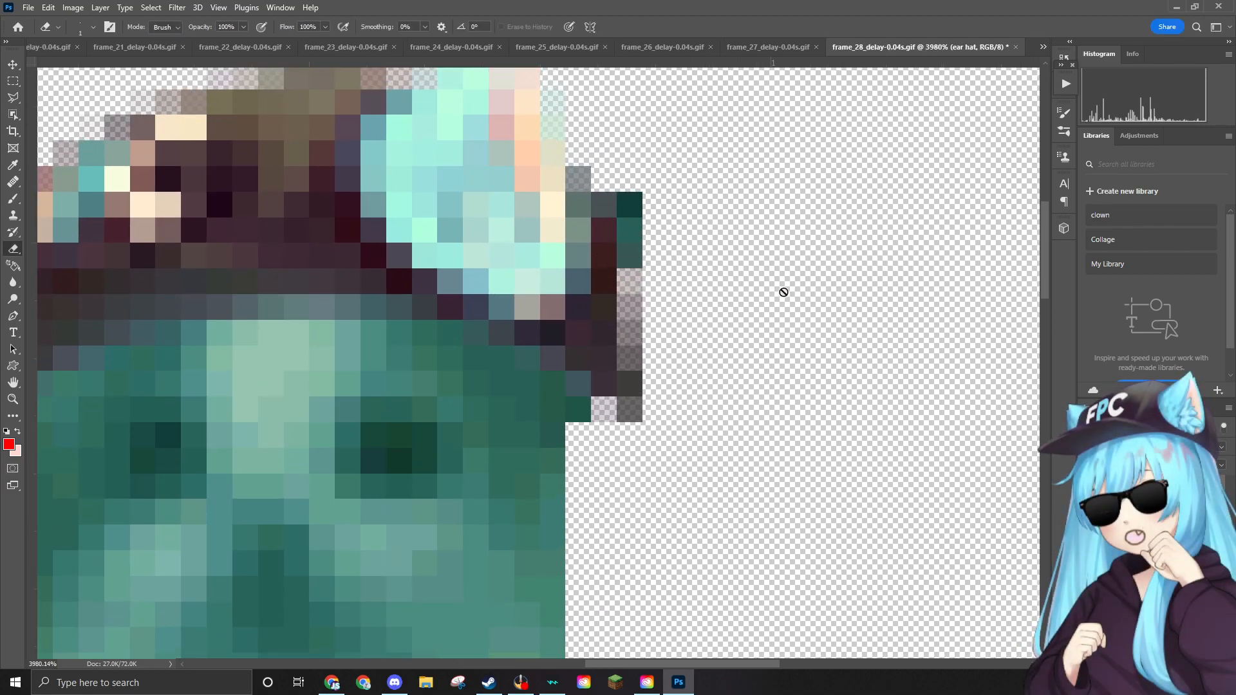
{"action": "left_click", "coordinate": [1145, 515]}
{"action": "mouse_move", "coordinate": [647, 208]}
{"action": "left_mouse_down"}
{"action": "mouse_move", "coordinate": [639, 237]}
{"action": "mouse_move", "coordinate": [616, 197]}
{"action": "left_mouse_up"}
{"action": "scroll", "coordinate": [708, 233], "scroll_direction": "down", "scroll_amount": 8}
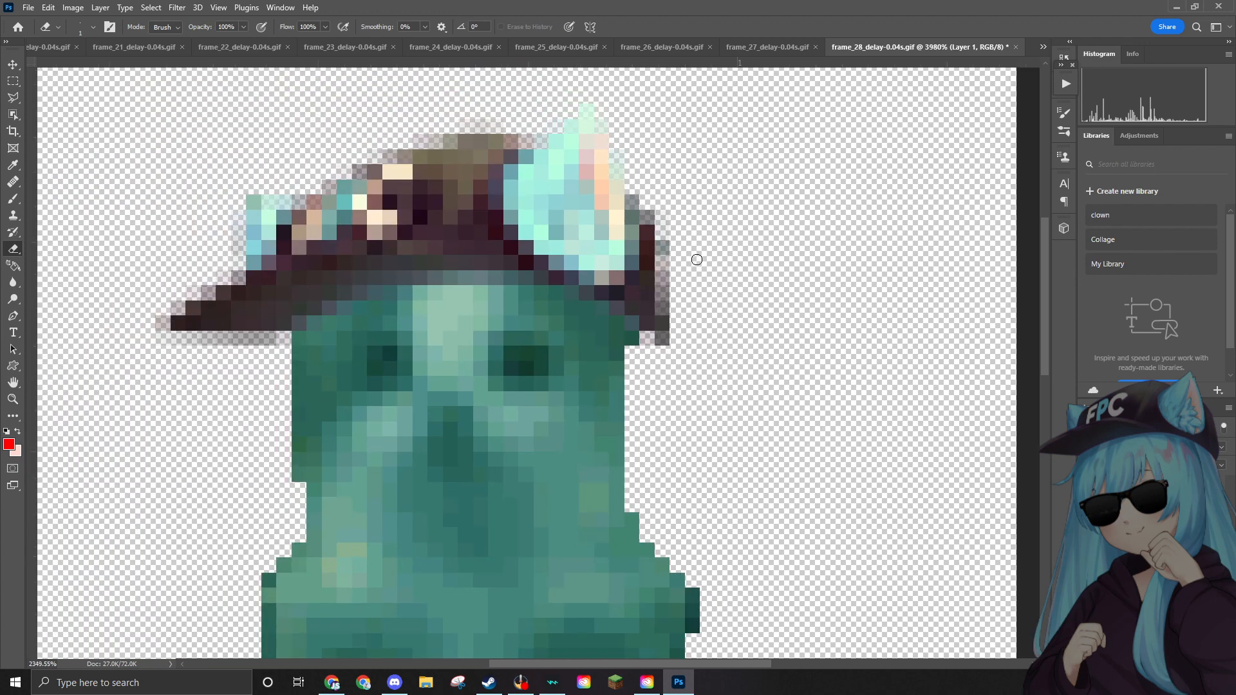
{"action": "scroll", "coordinate": [697, 263], "scroll_direction": "up", "scroll_amount": 2}
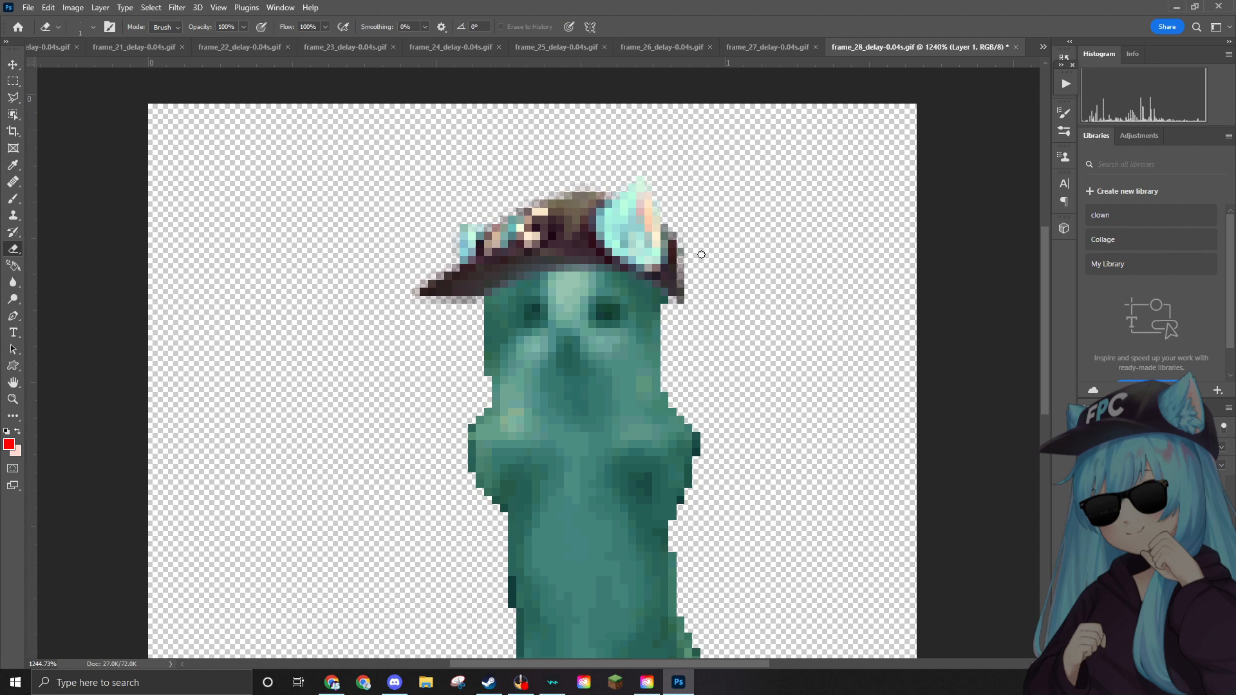
Place the transparent sunglasses image over the cat's eyes in frame 28, scaled down to about 2.54%.
{"action": "left_click_drag", "start_coordinate": [1201, 7], "coordinate": [549, 303]}
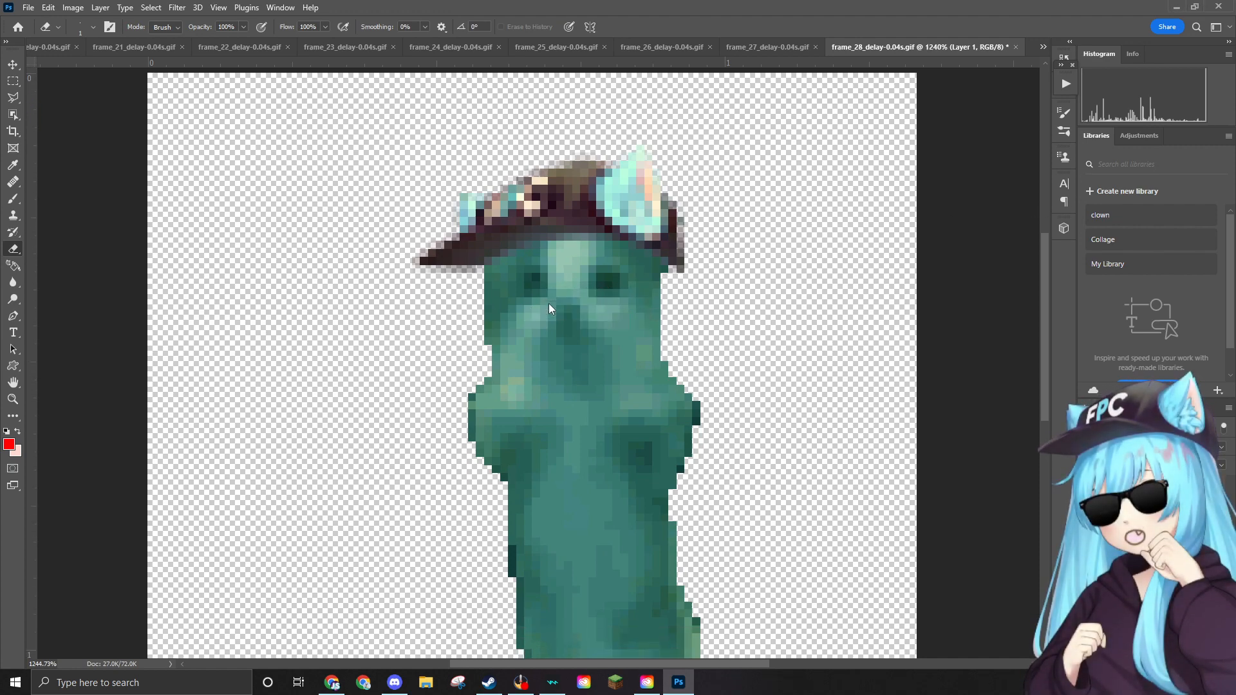
{"action": "left_click_drag", "start_coordinate": [914, 200], "coordinate": [450, 274]}
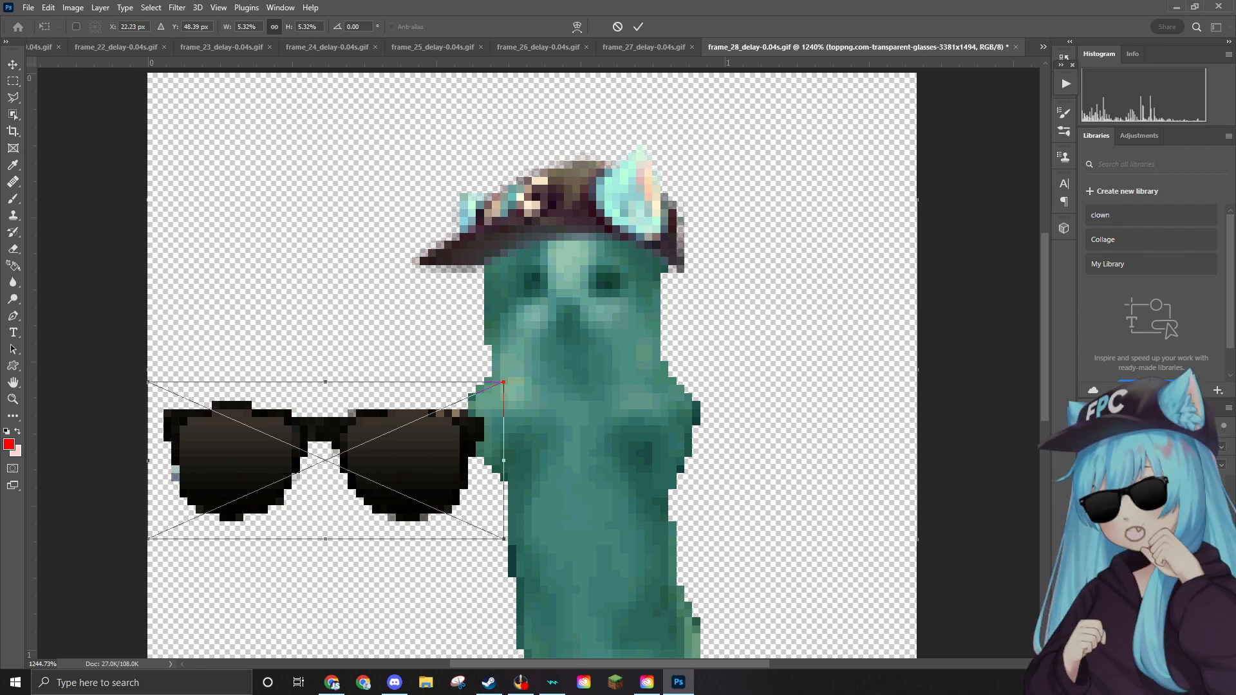
{"action": "left_click_drag", "start_coordinate": [435, 420], "coordinate": [657, 306]}
{"action": "left_click_drag", "start_coordinate": [712, 266], "coordinate": [620, 278]}
{"action": "left_click_drag", "start_coordinate": [574, 318], "coordinate": [600, 313]}
{"action": "left_click_drag", "start_coordinate": [654, 282], "coordinate": [611, 274]}
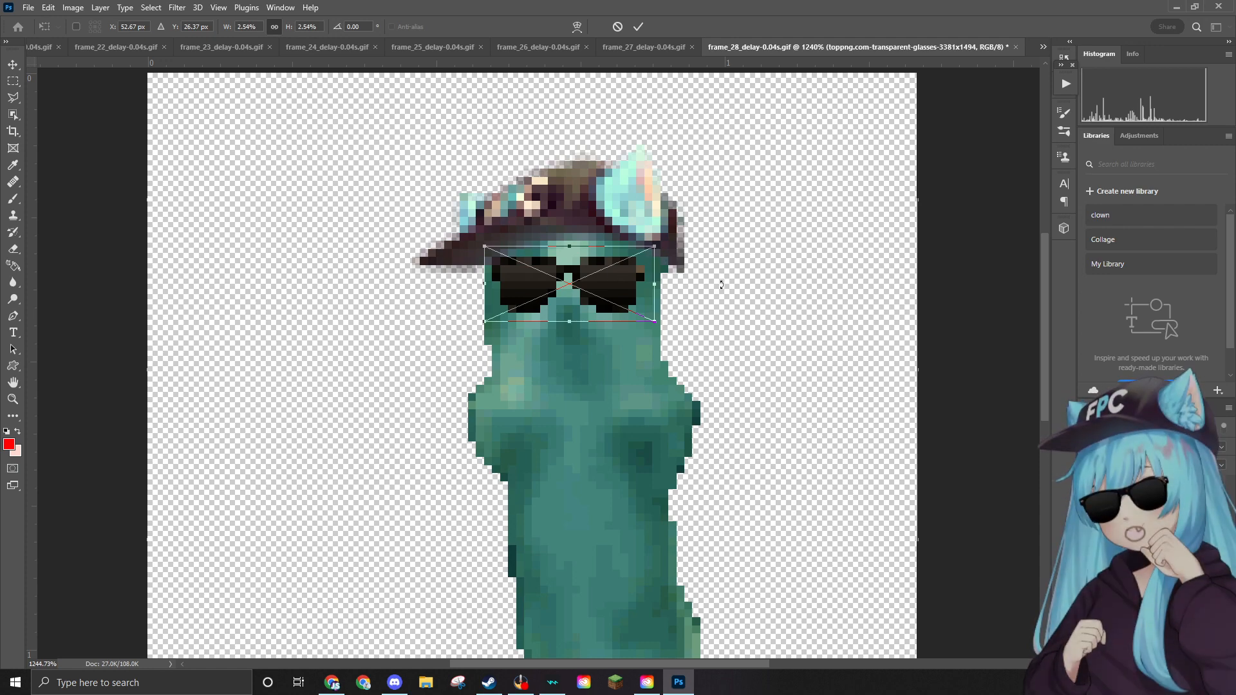
{"action": "key", "text": "Return"}
{"action": "key", "text": "e"}
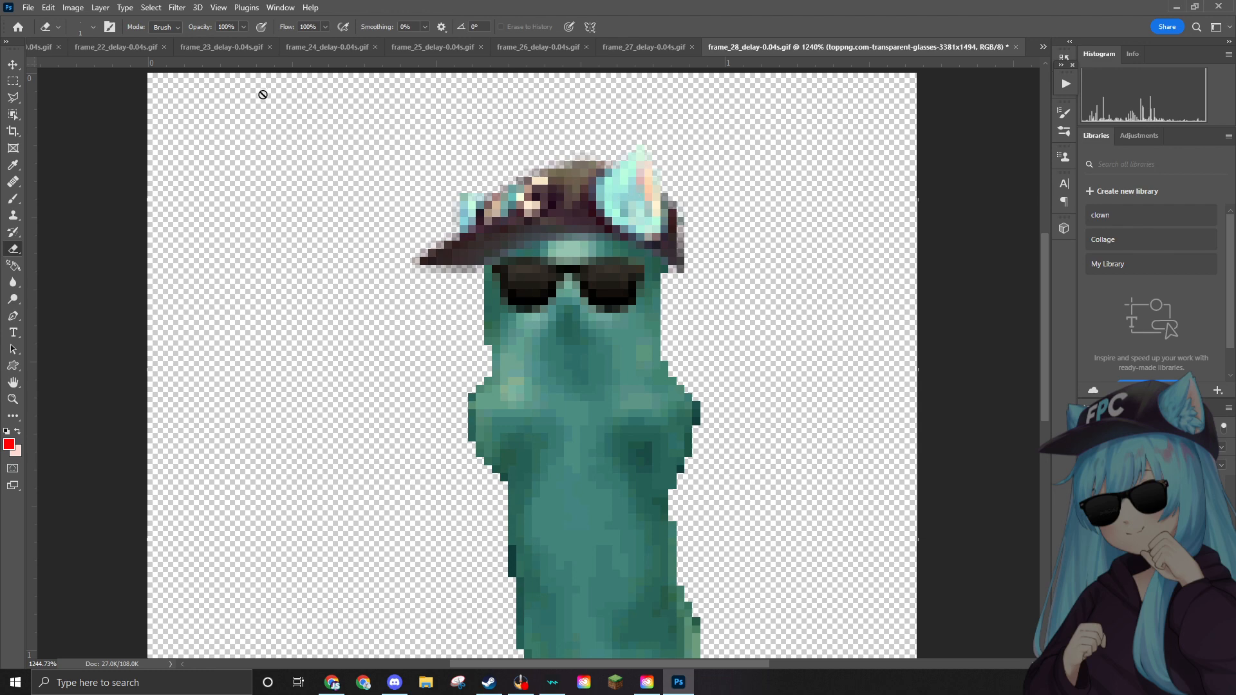
{"action": "left_click", "coordinate": [28, 7]}
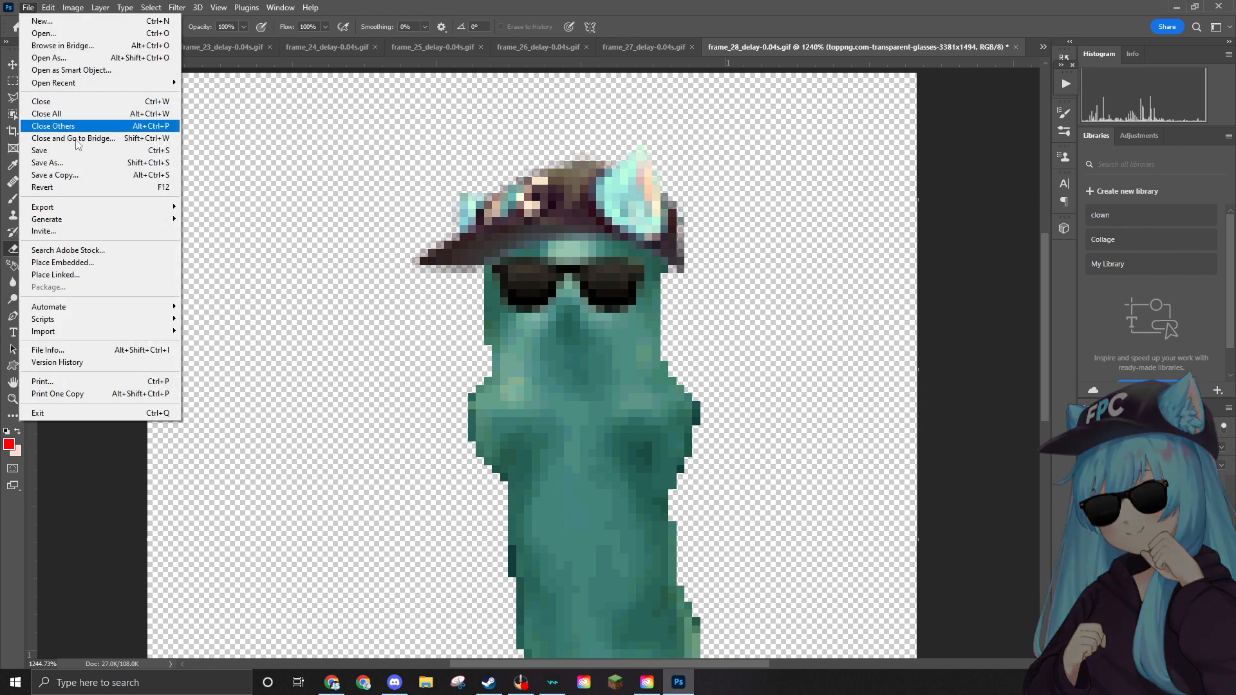
{"action": "mouse_move", "coordinate": [74, 216]}
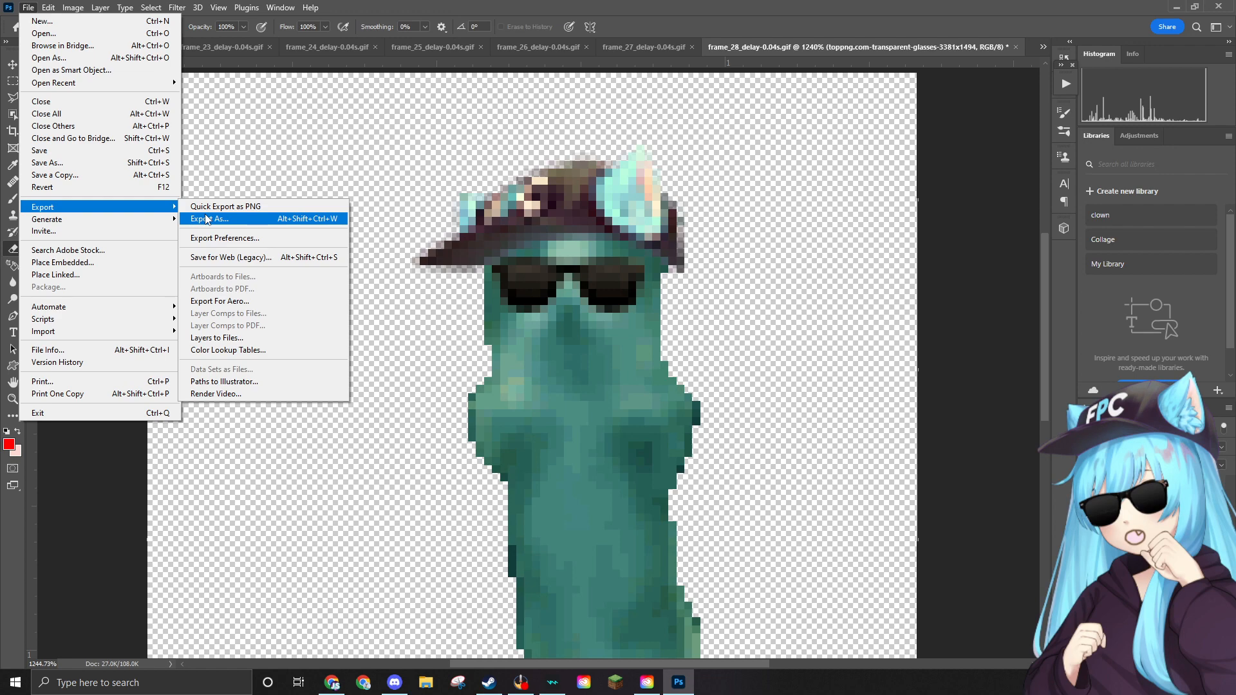
{"action": "left_click", "coordinate": [238, 219]}
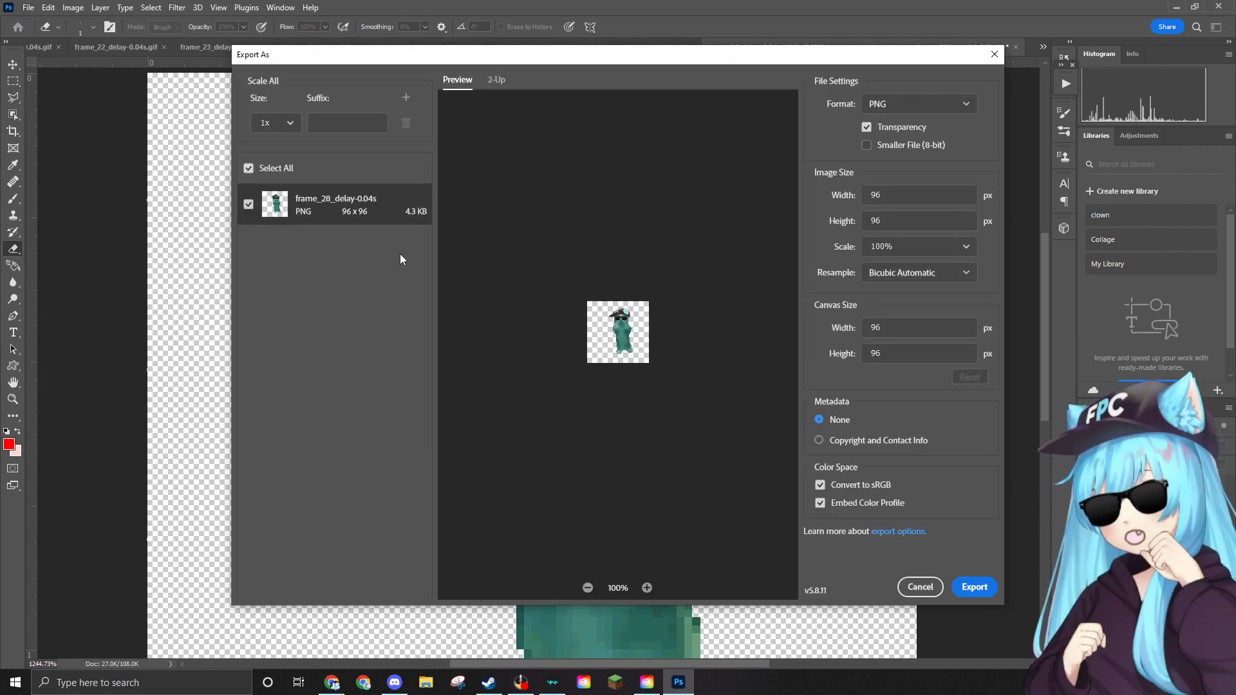
{"action": "left_click", "coordinate": [918, 585]}
{"action": "scroll", "coordinate": [581, 399], "scroll_direction": "down", "scroll_amount": 5}
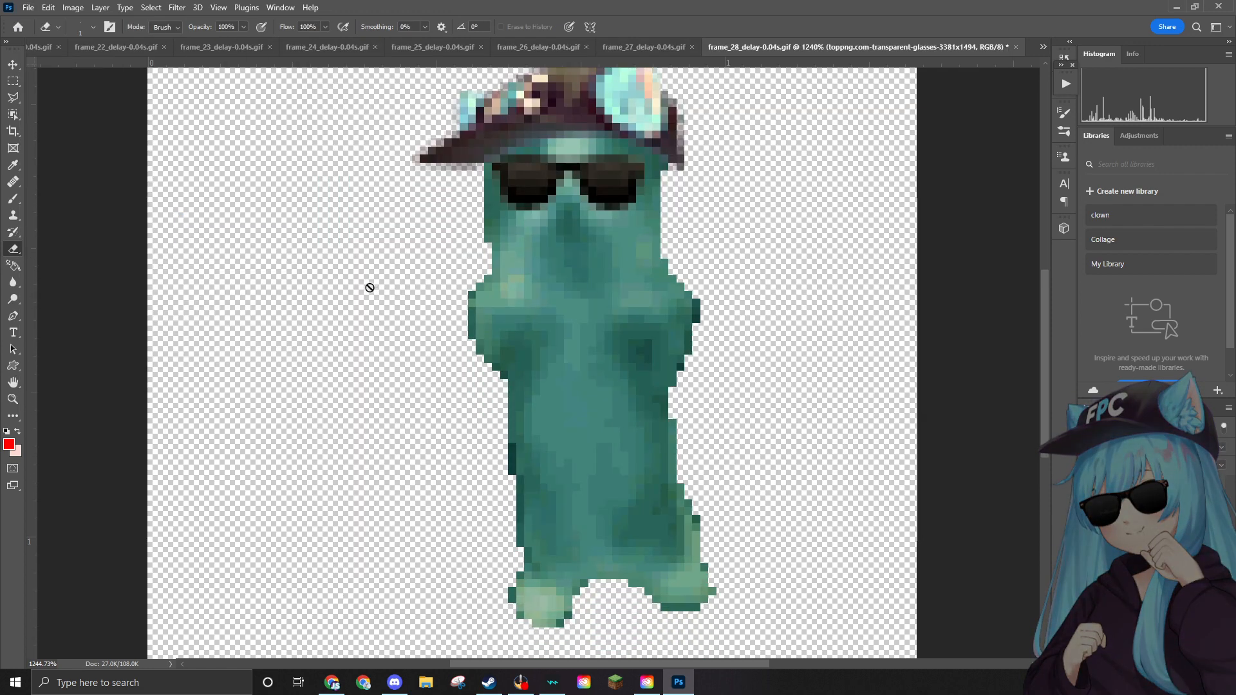
{"action": "scroll", "coordinate": [740, 365], "scroll_direction": "up", "scroll_amount": 1}
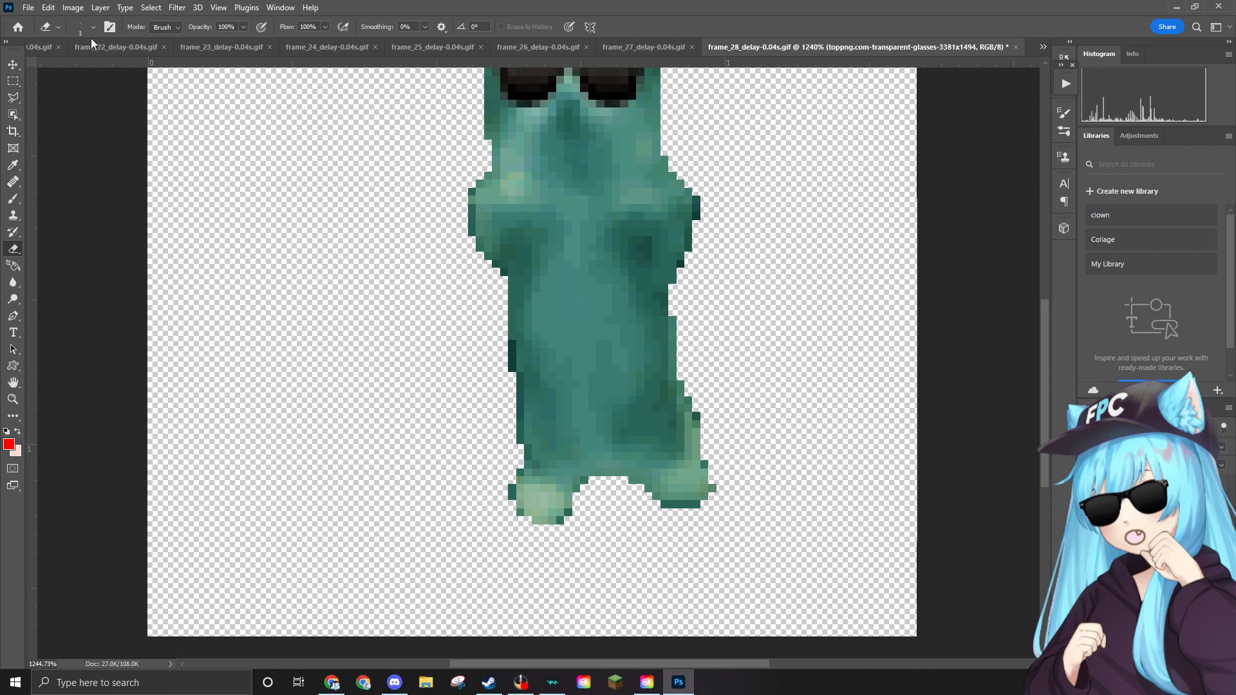
Quick-export frame 28 as frame_28_delay-0.04s.png to the Edited folder.
{"action": "left_click", "coordinate": [28, 8]}
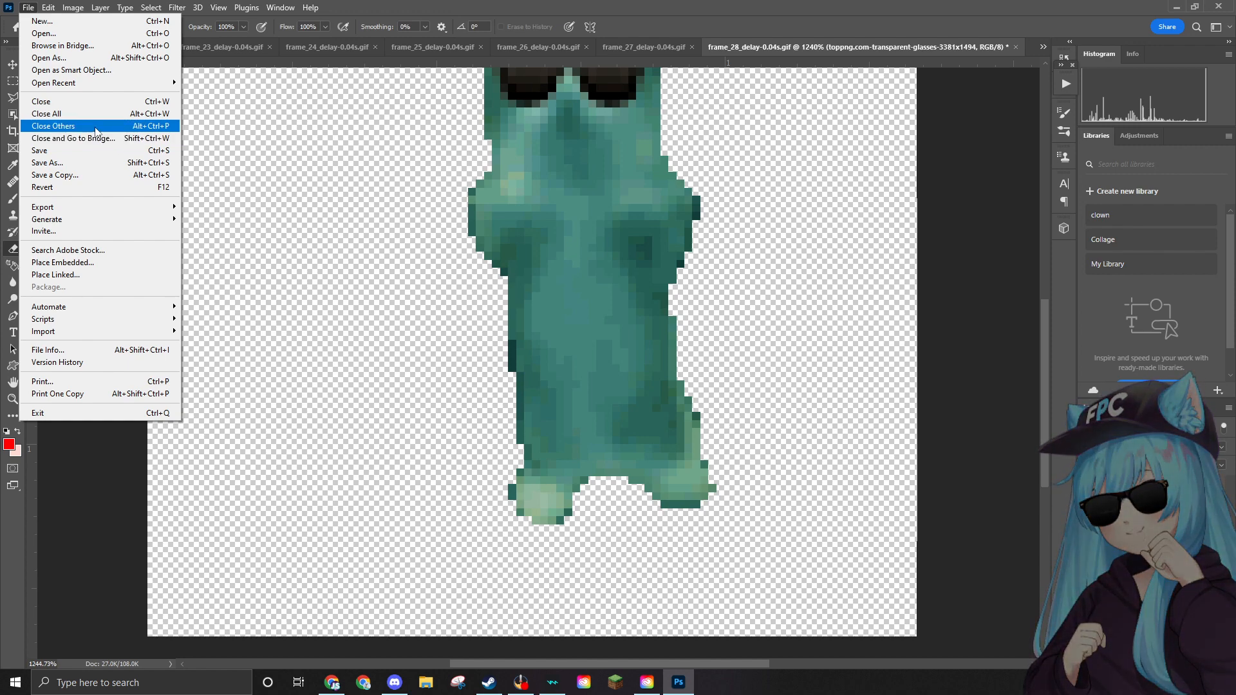
{"action": "mouse_move", "coordinate": [111, 204]}
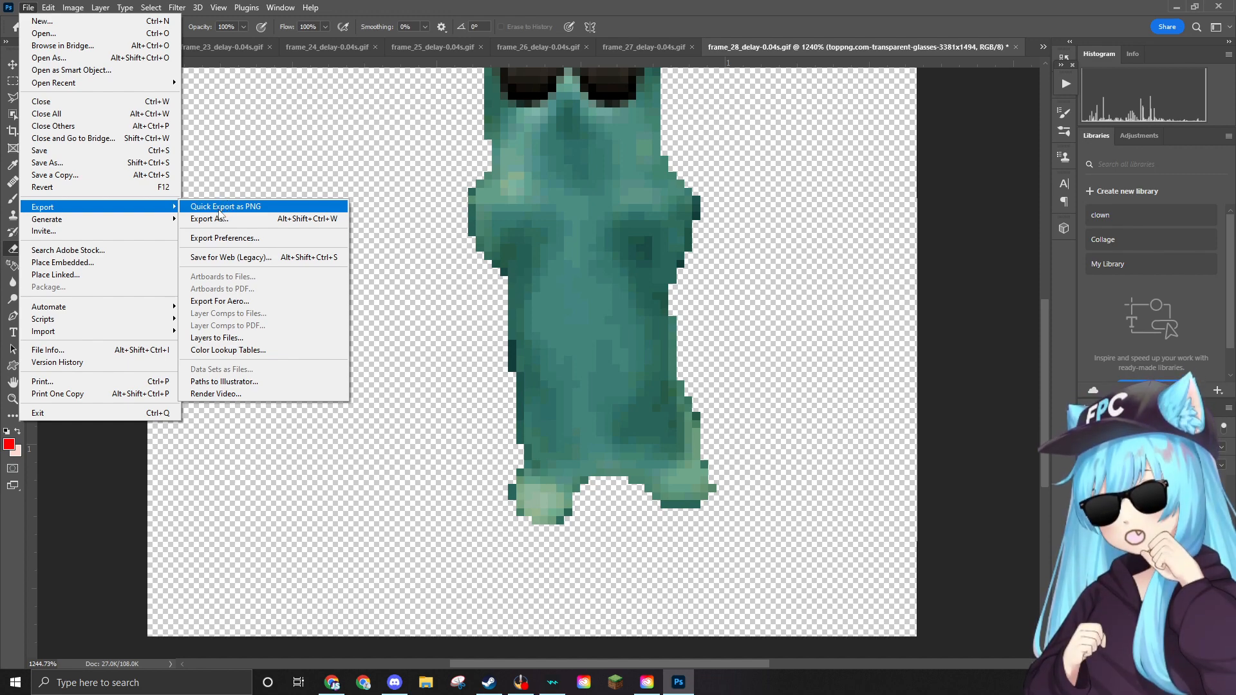
{"action": "left_click", "coordinate": [224, 206]}
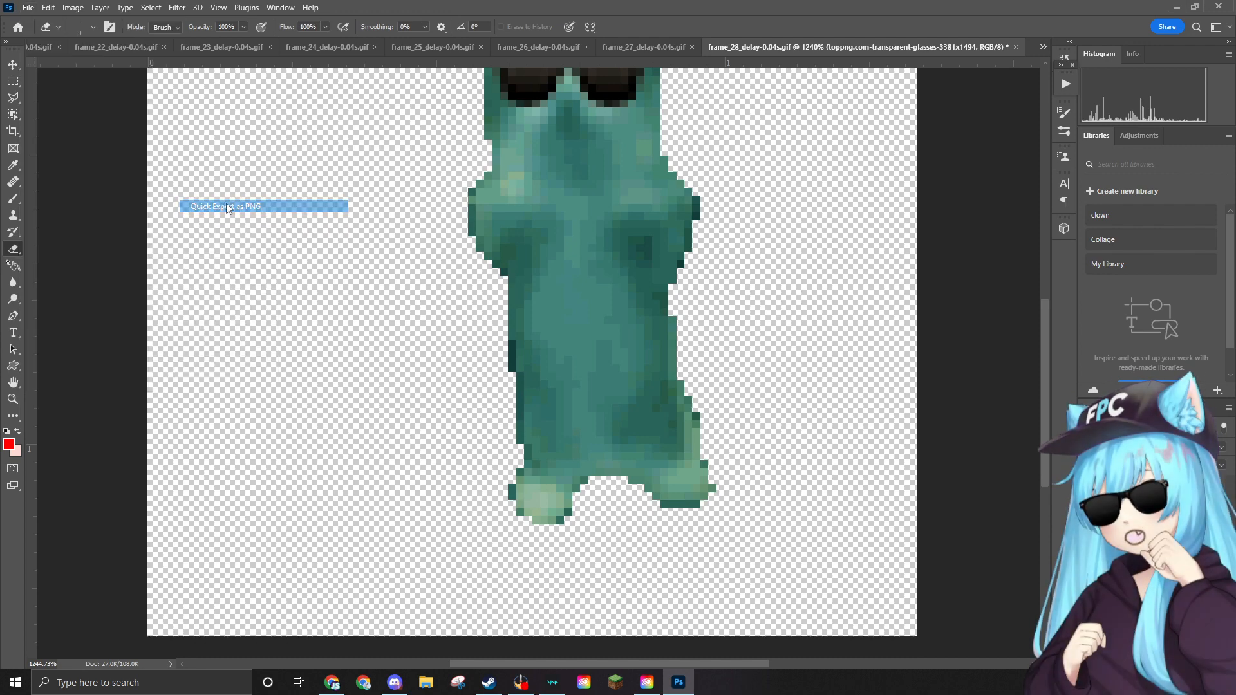
{"action": "scroll", "coordinate": [618, 331], "scroll_direction": "down", "scroll_amount": 2}
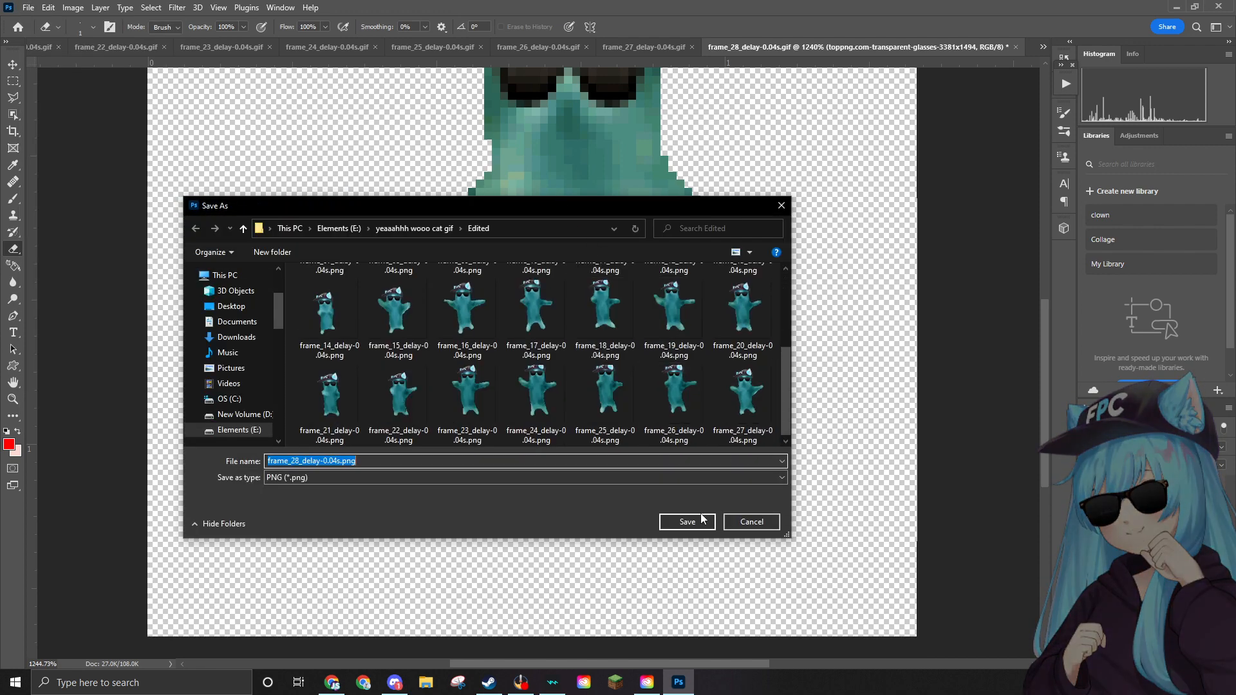
{"action": "left_click", "coordinate": [686, 522]}
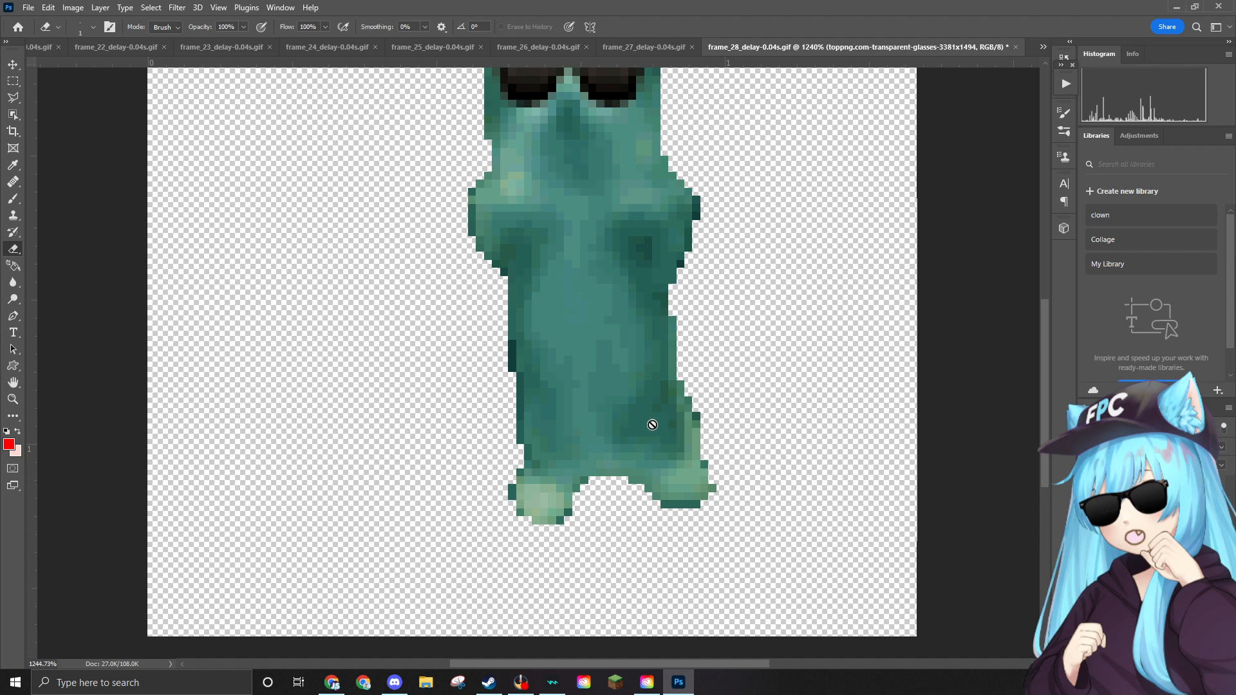
Check the Edited folder for the exported frame 28 PNG without exporting again.
{"action": "scroll", "coordinate": [498, 246], "scroll_direction": "up", "scroll_amount": 1}
{"action": "scroll", "coordinate": [498, 246], "scroll_direction": "up", "scroll_amount": 1}
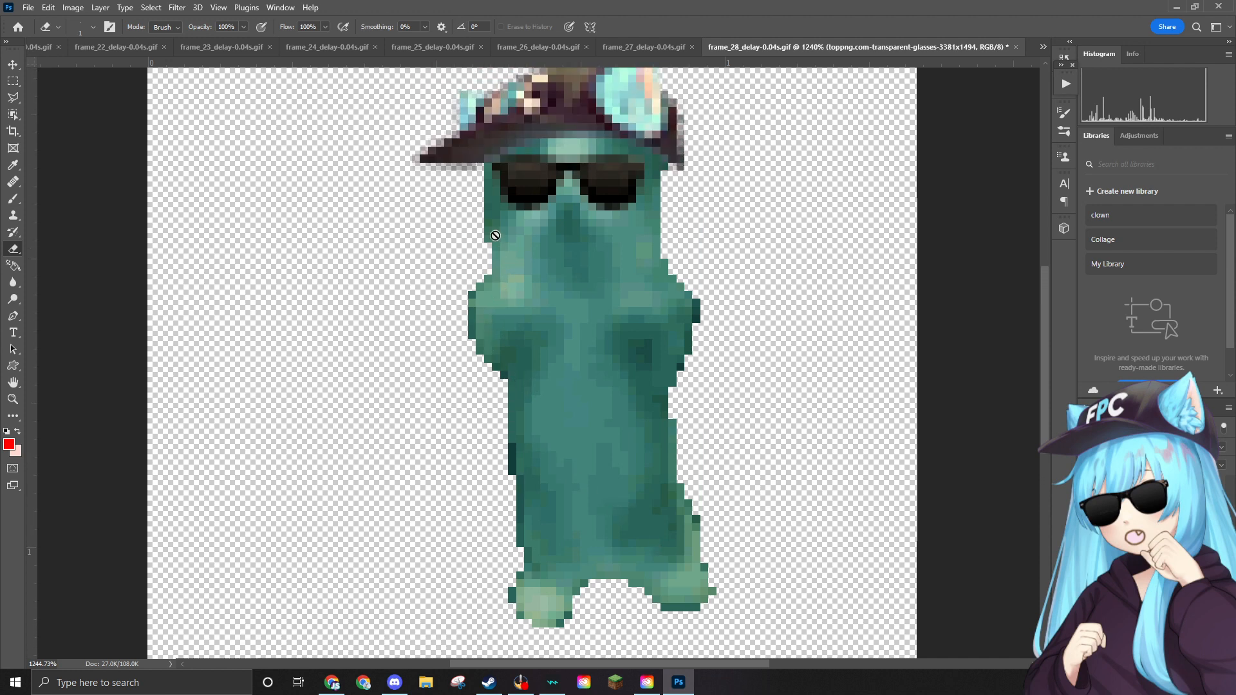
{"action": "left_click", "coordinate": [27, 7]}
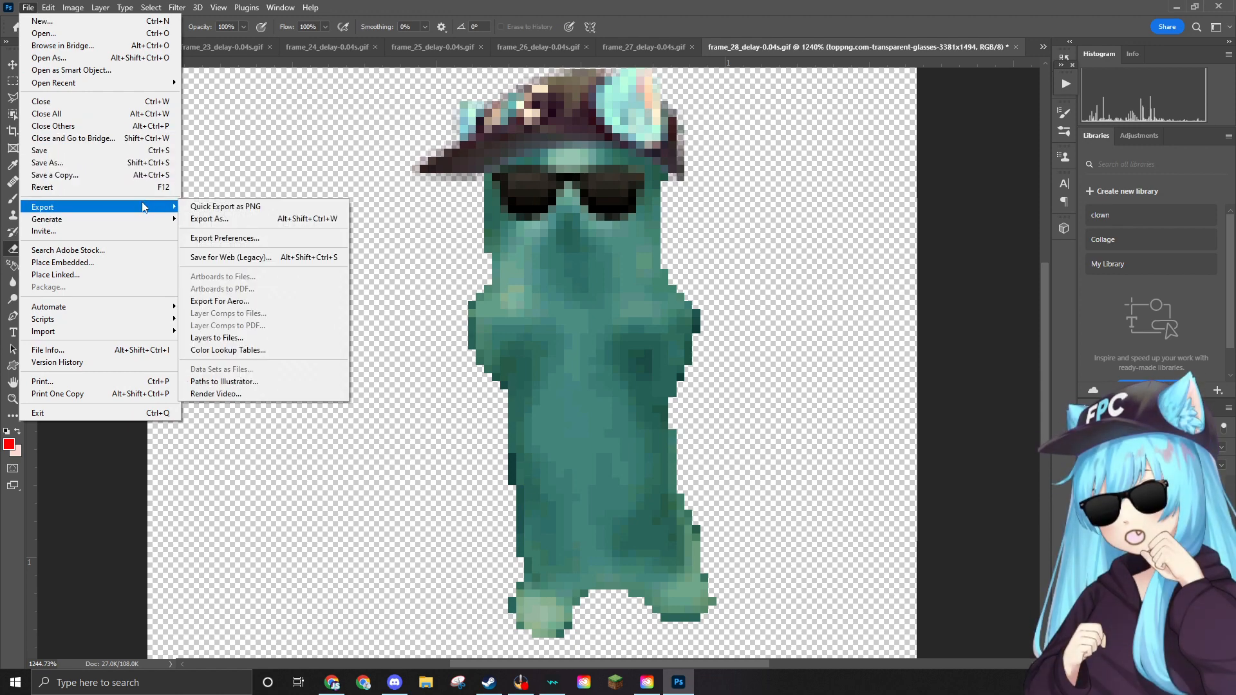
{"action": "left_click", "coordinate": [220, 206]}
{"action": "scroll", "coordinate": [644, 332], "scroll_direction": "down", "scroll_amount": 3}
{"action": "left_click", "coordinate": [751, 523]}
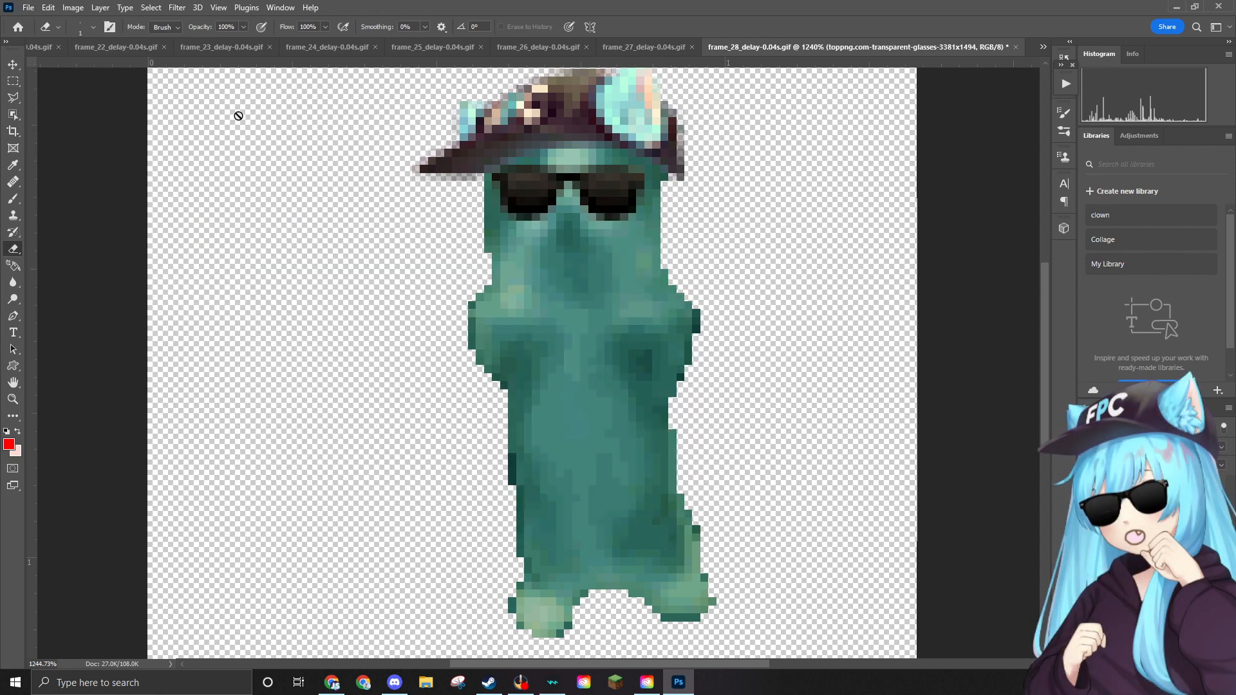
Delete the original frame_28_delay-0.04s.gif from the source folder while choosing a file to open.
{"action": "left_click", "coordinate": [27, 7]}
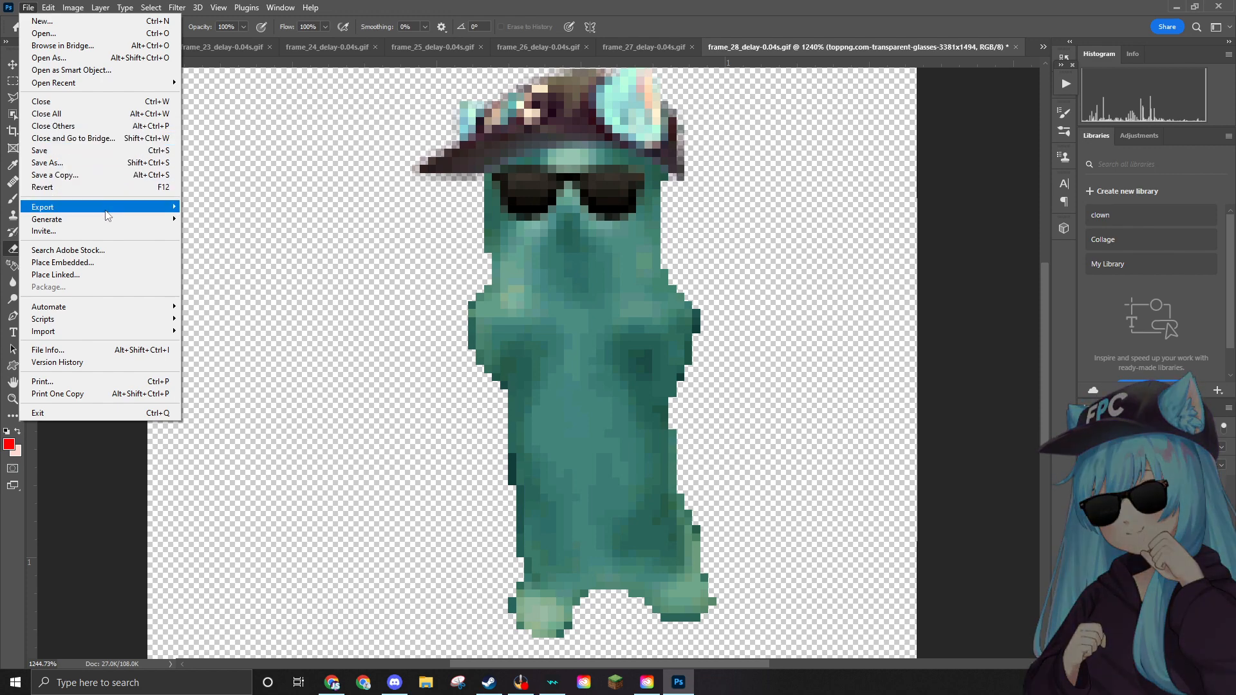
{"action": "left_click", "coordinate": [64, 33]}
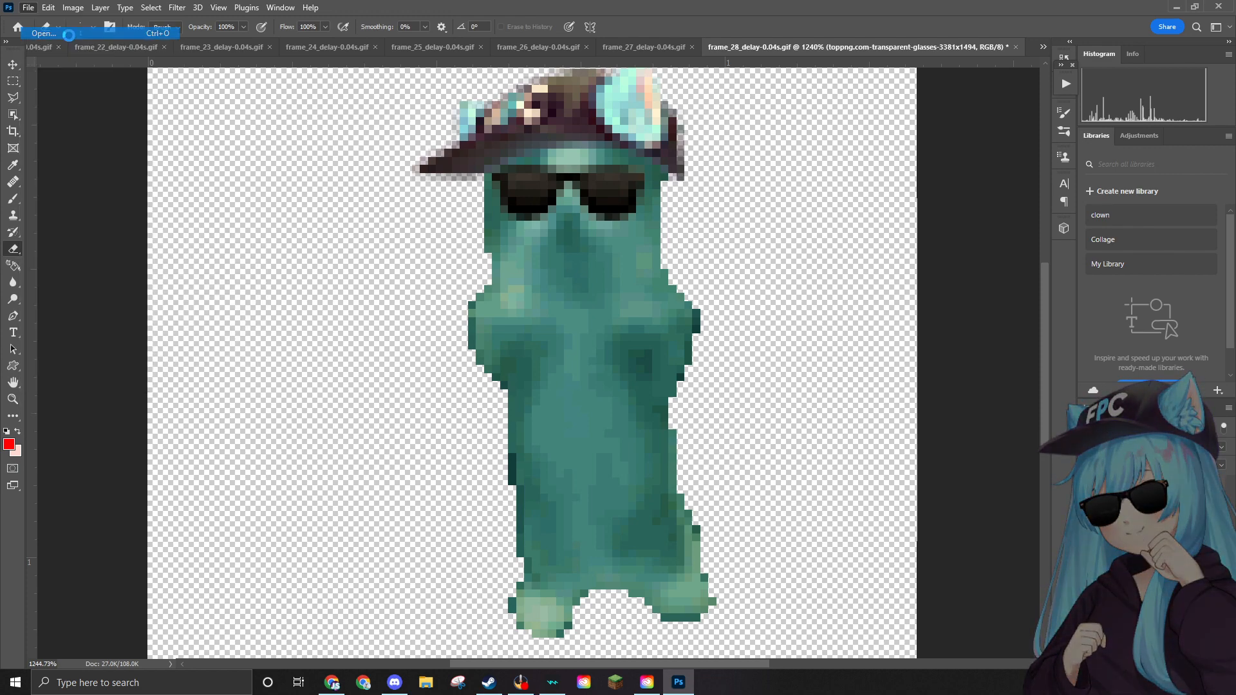
{"action": "left_click", "coordinate": [414, 303]}
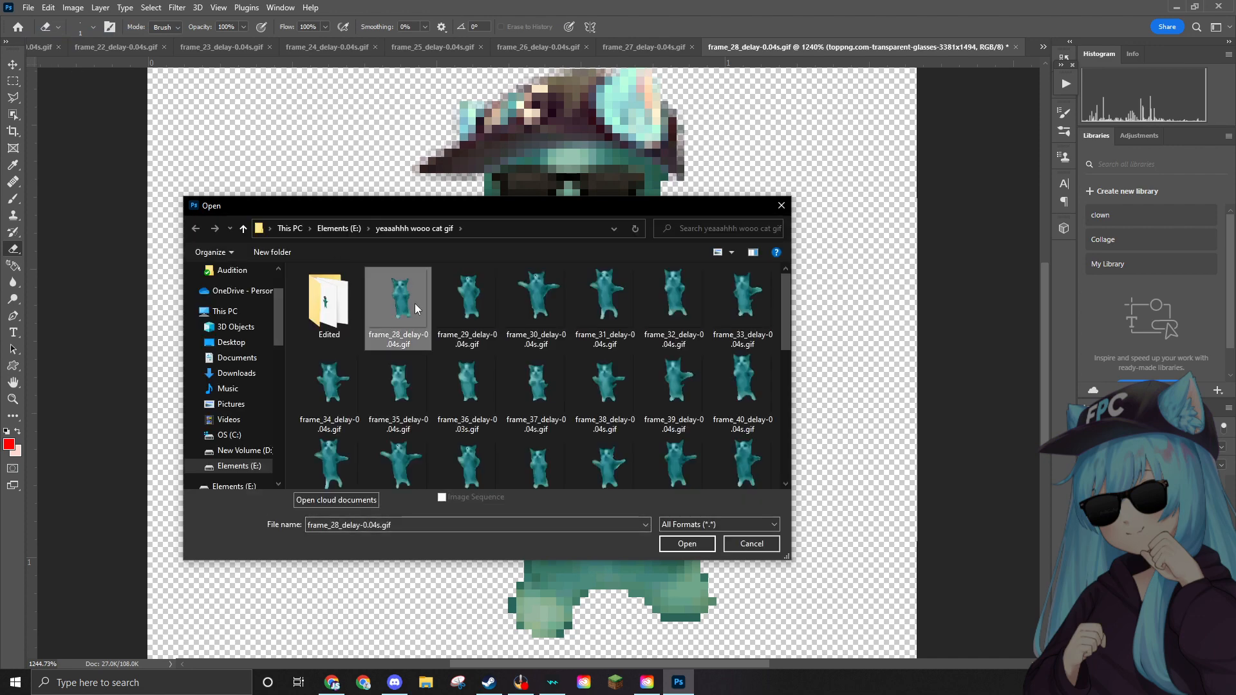
{"action": "key", "text": "Delete"}
{"action": "left_click", "coordinate": [667, 386]}
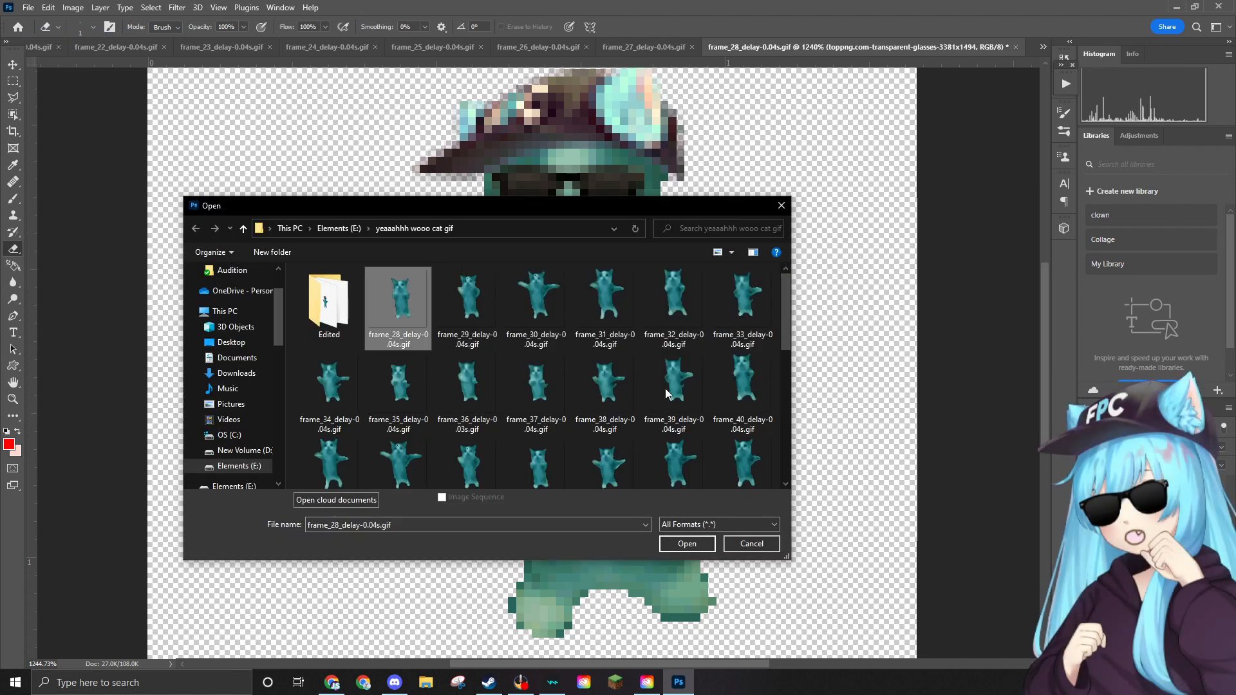
Open frame_29_delay-0.04s.gif and convert its colour mode to RGB Color, undoing any stray edit.
{"action": "left_click", "coordinate": [419, 315]}
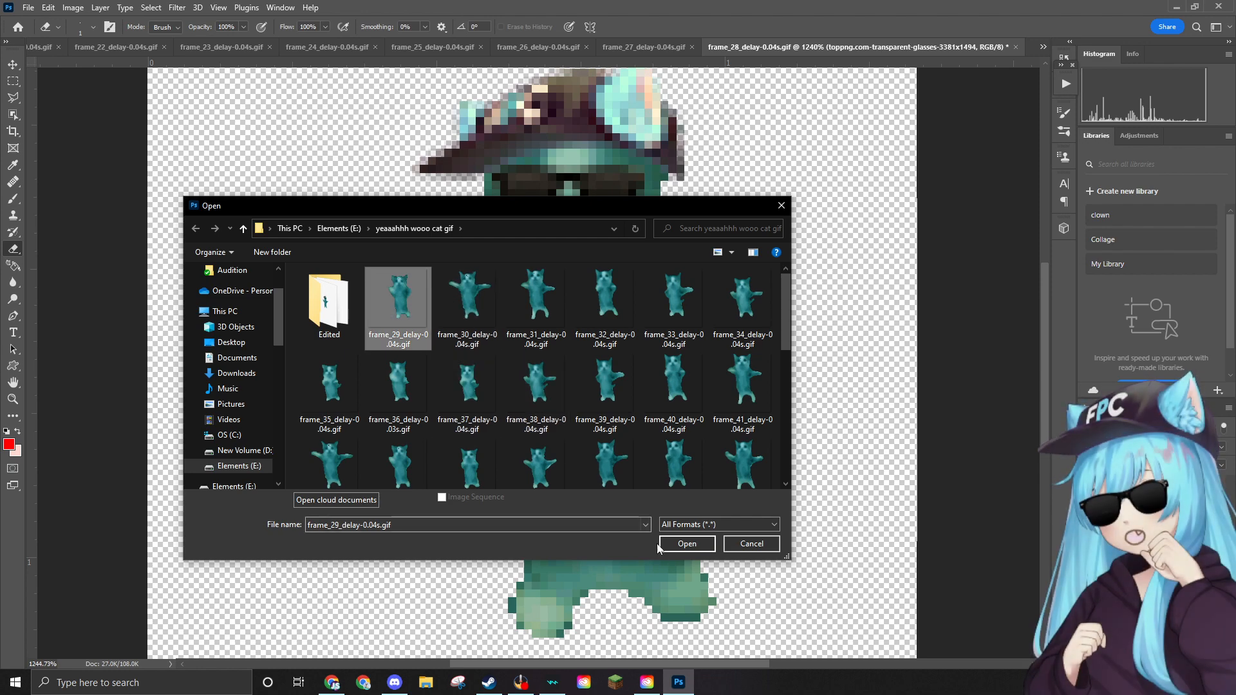
{"action": "left_click", "coordinate": [685, 545]}
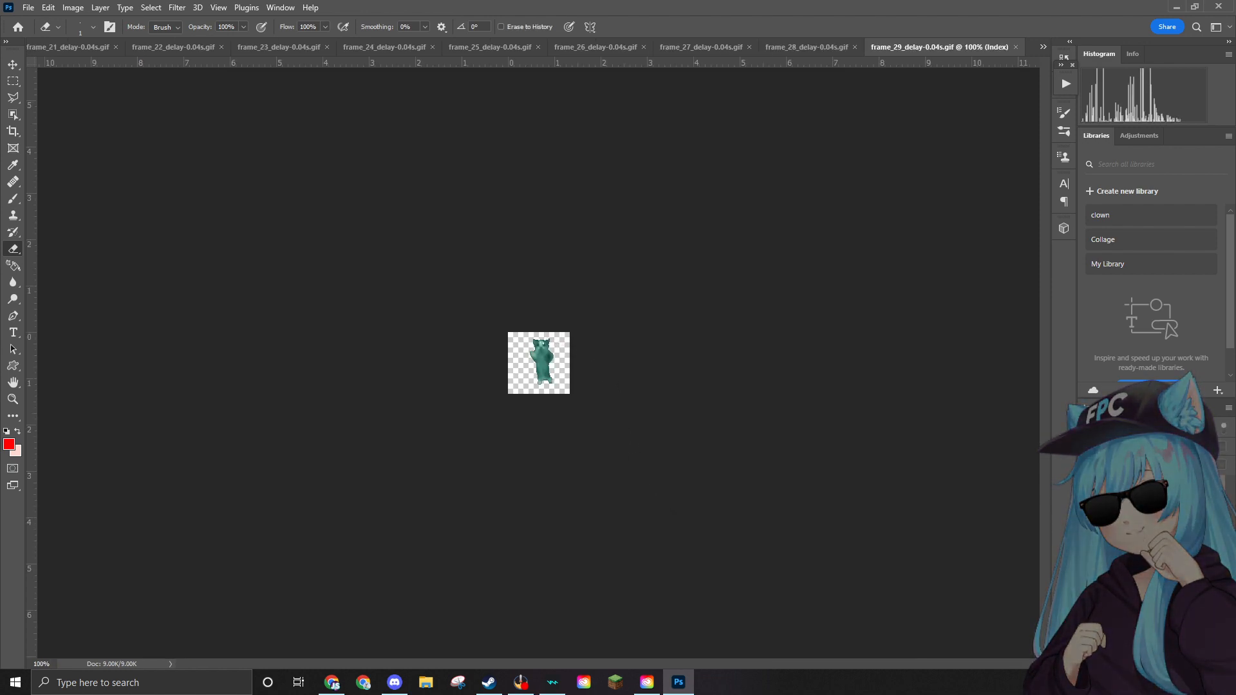
{"action": "scroll", "coordinate": [525, 332], "scroll_direction": "up", "scroll_amount": 8}
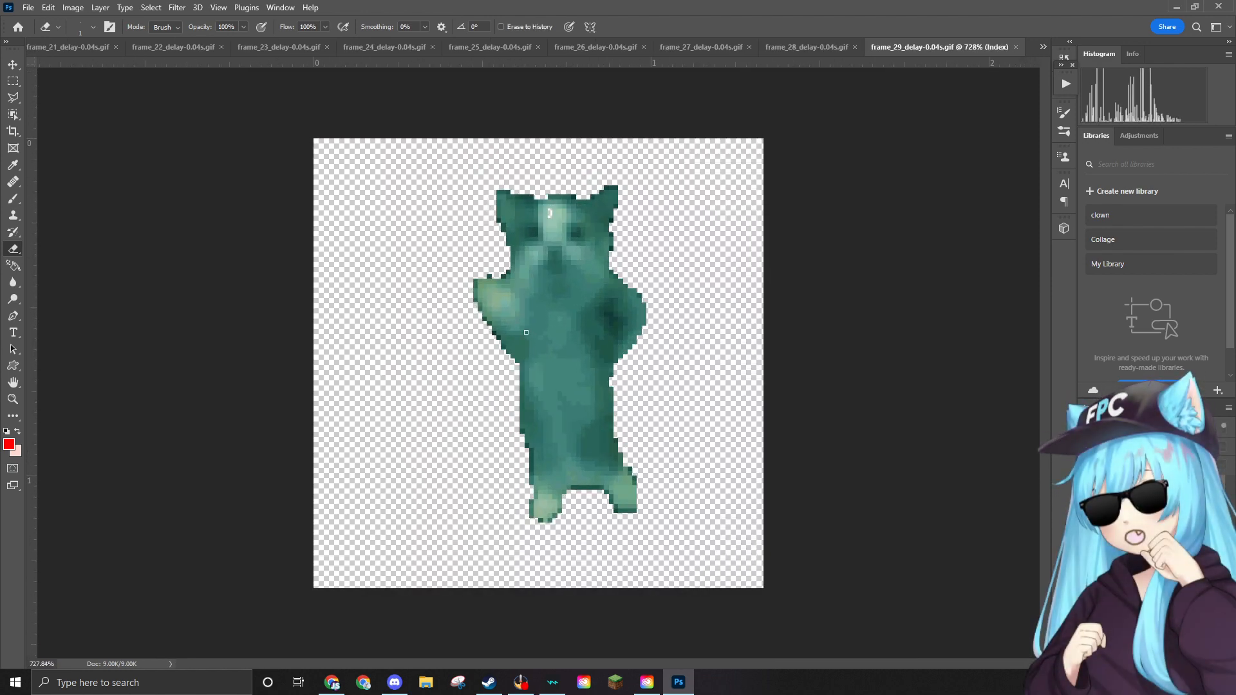
{"action": "scroll", "coordinate": [521, 326], "scroll_direction": "up", "scroll_amount": 1}
{"action": "left_click", "coordinate": [70, 8]}
{"action": "mouse_move", "coordinate": [83, 21]}
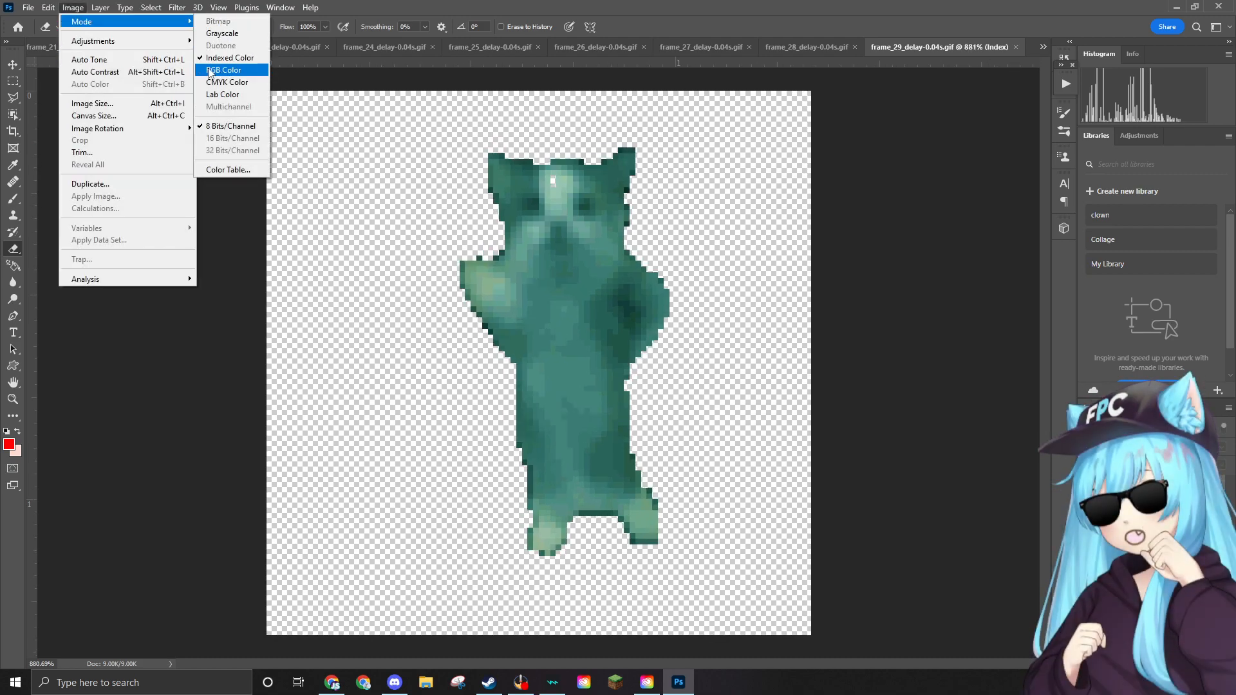
{"action": "left_click", "coordinate": [219, 69]}
{"action": "mouse_move", "coordinate": [657, 283]}
{"action": "left_mouse_down"}
{"action": "mouse_move", "coordinate": [708, 251]}
{"action": "mouse_move", "coordinate": [217, 330]}
{"action": "mouse_move", "coordinate": [283, 390]}
{"action": "mouse_move", "coordinate": [450, 435]}
{"action": "mouse_move", "coordinate": [888, 262]}
{"action": "left_mouse_up"}
{"action": "key", "text": "ctrl+z"}
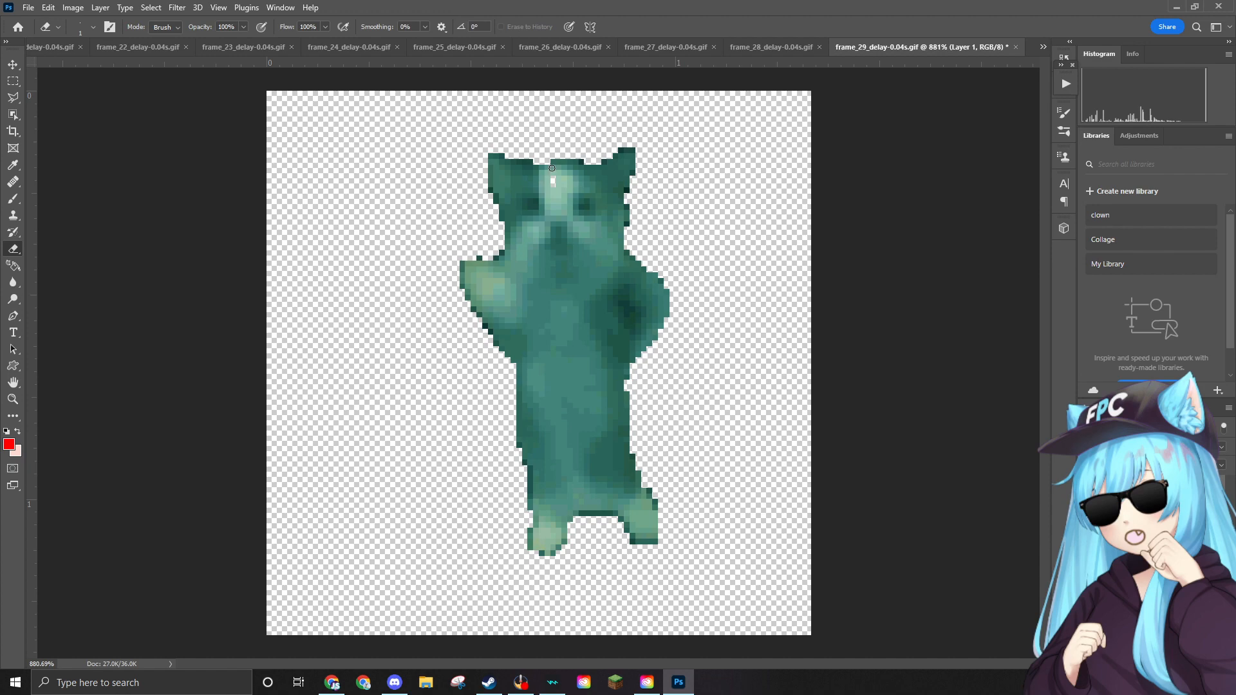
Examine the missing pixels on the cat's forehead in frame 29 close up and within the whole figure.
{"action": "scroll", "coordinate": [552, 168], "scroll_direction": "up", "scroll_amount": 6}
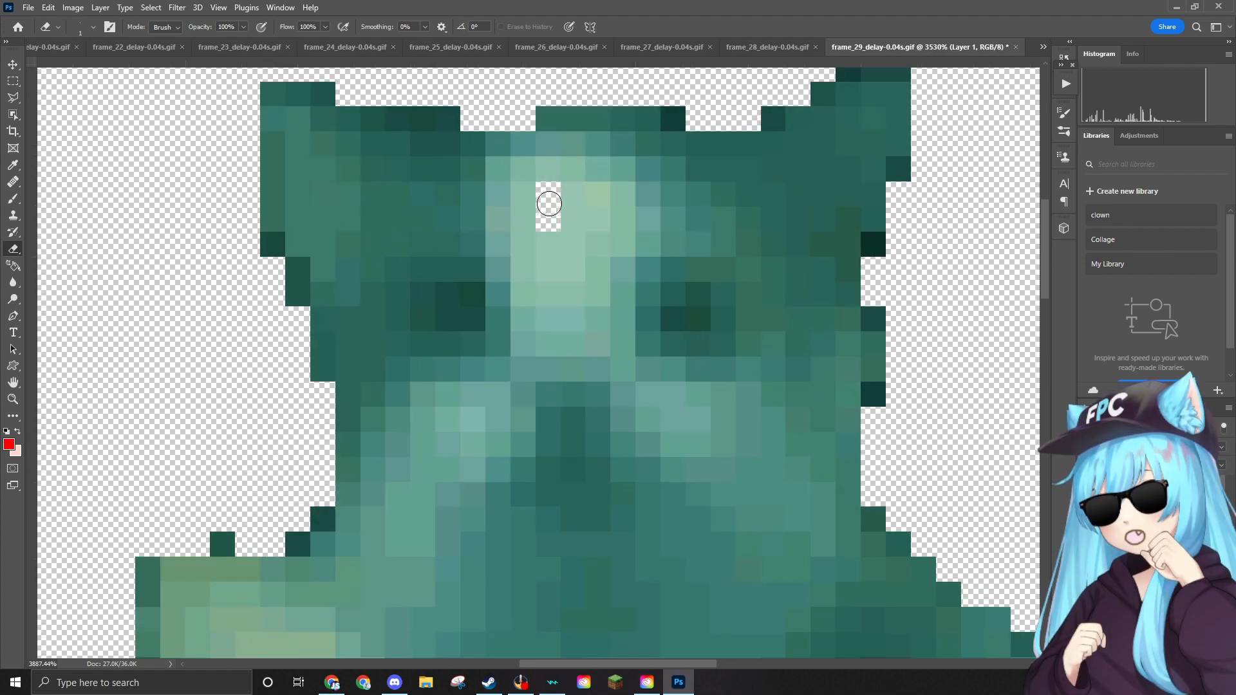
{"action": "scroll", "coordinate": [549, 204], "scroll_direction": "up", "scroll_amount": 2}
{"action": "scroll", "coordinate": [548, 205], "scroll_direction": "down", "scroll_amount": 1}
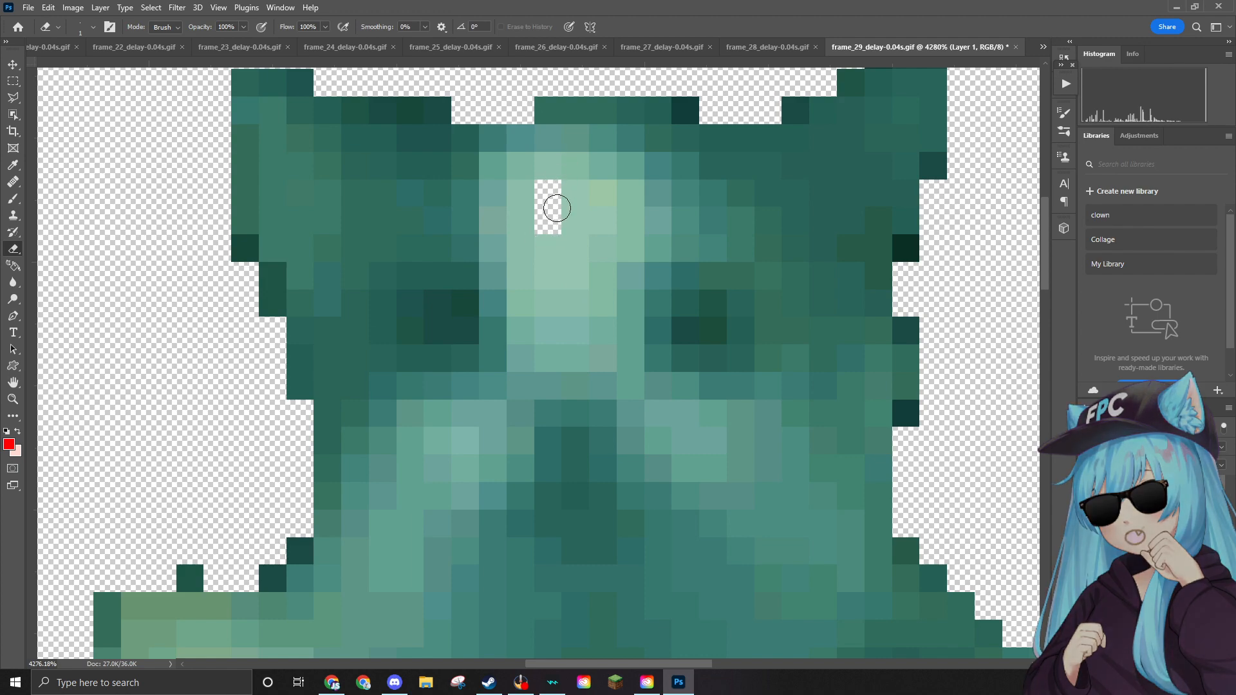
{"action": "scroll", "coordinate": [566, 206], "scroll_direction": "down", "scroll_amount": 10}
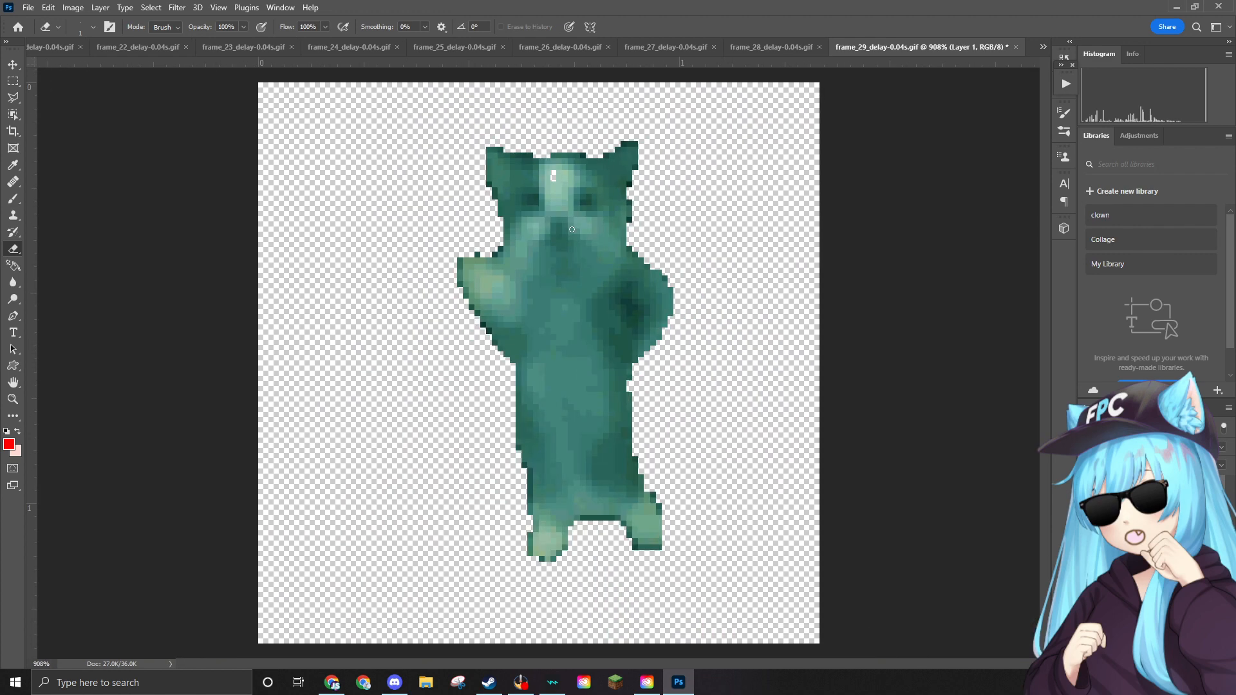
{"action": "scroll", "coordinate": [571, 229], "scroll_direction": "down", "scroll_amount": 5}
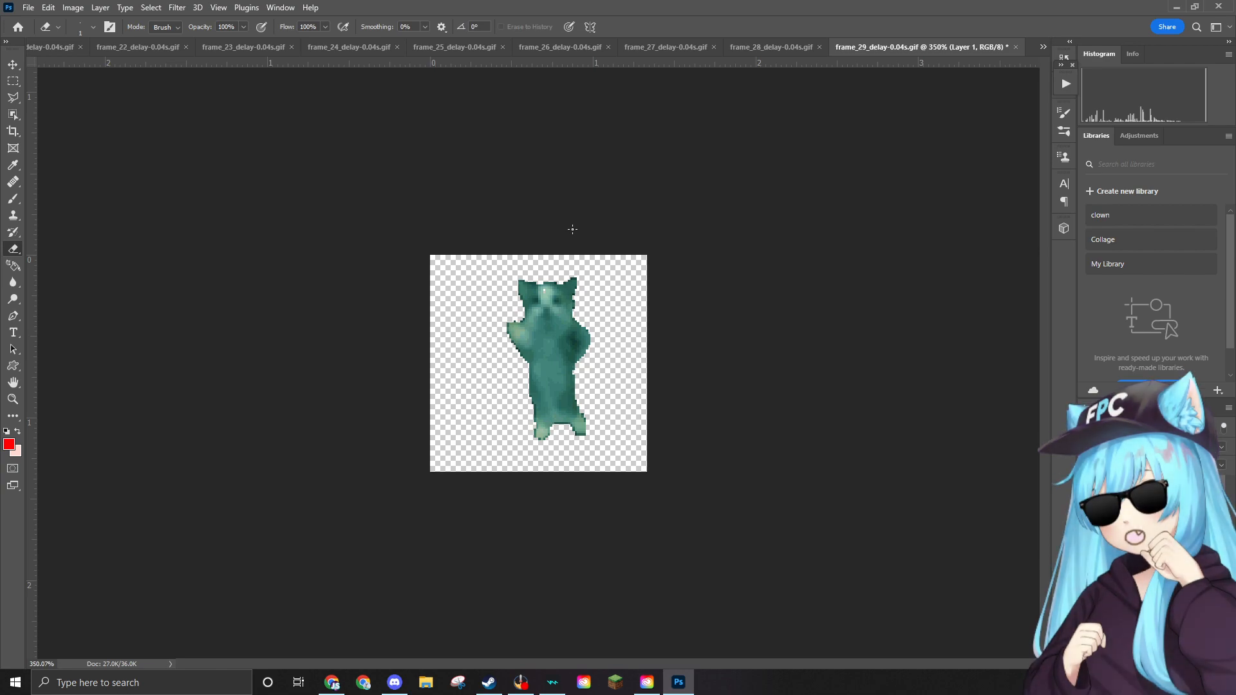
{"action": "scroll", "coordinate": [572, 229], "scroll_direction": "down", "scroll_amount": 3}
{"action": "scroll", "coordinate": [575, 230], "scroll_direction": "down", "scroll_amount": 3}
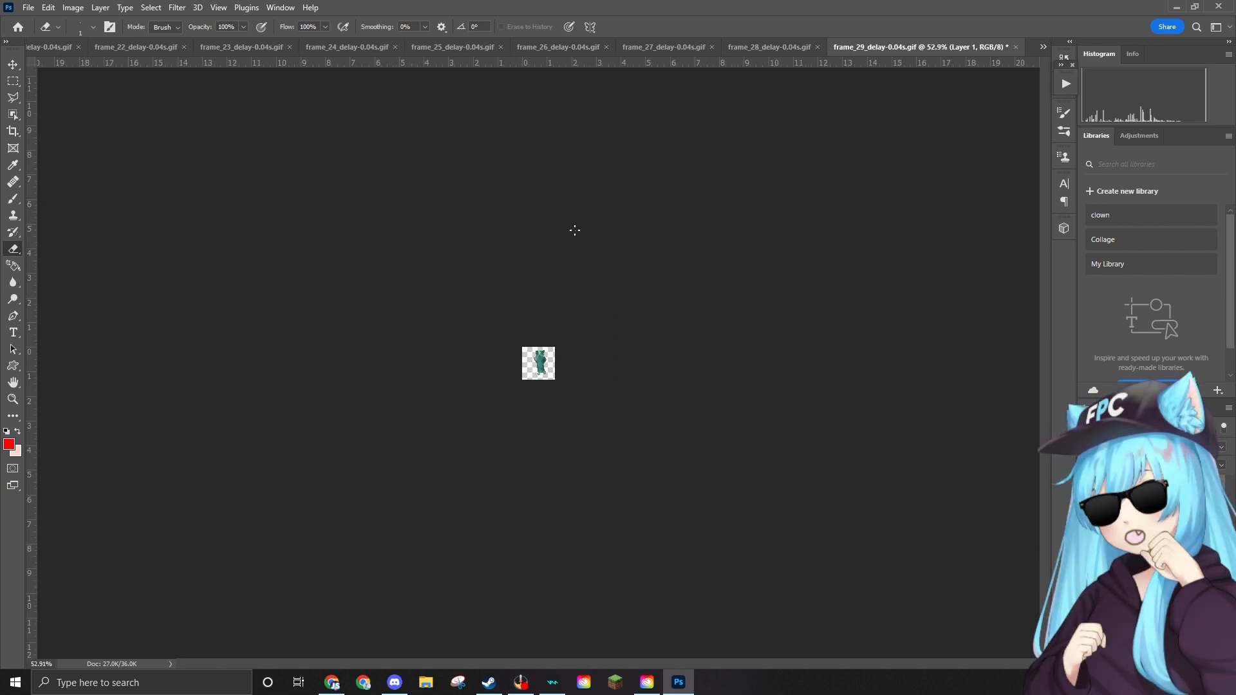
{"action": "scroll", "coordinate": [560, 278], "scroll_direction": "up", "scroll_amount": 3}
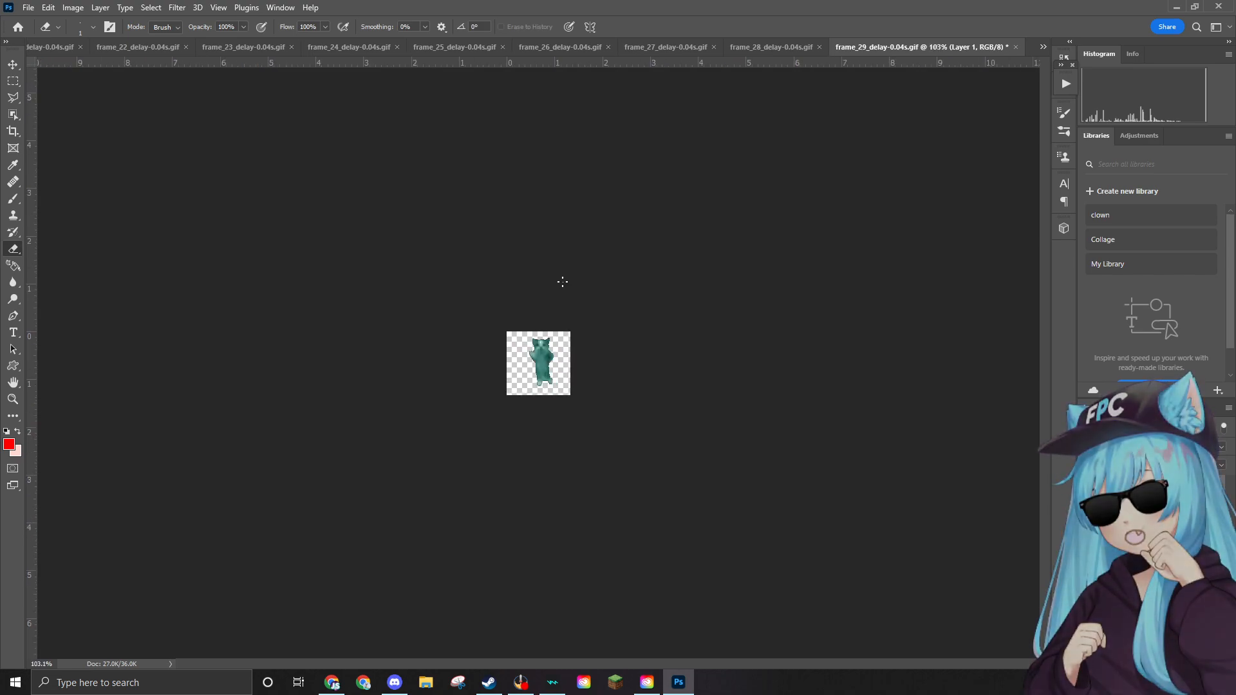
{"action": "scroll", "coordinate": [526, 281], "scroll_direction": "up", "scroll_amount": 5}
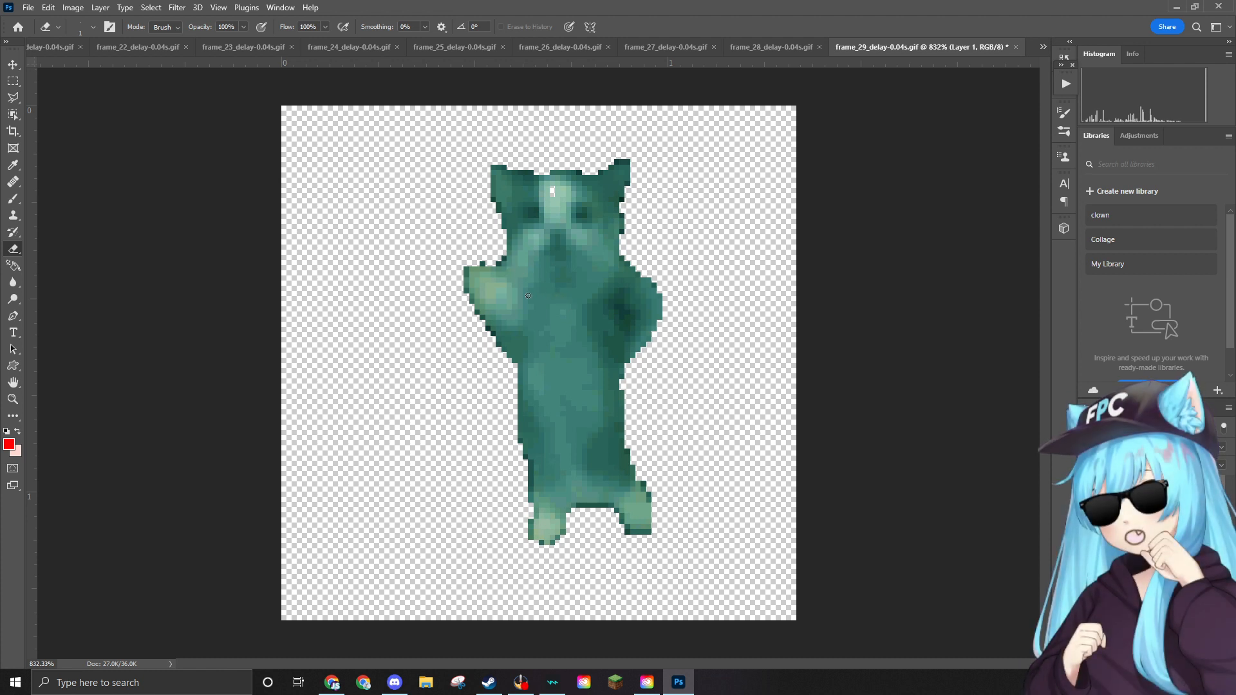
Switch to the Brush tool and reduce its size to 1 px for retouching the gap on the cat's forehead.
{"action": "scroll", "coordinate": [540, 188], "scroll_direction": "up", "scroll_amount": 6}
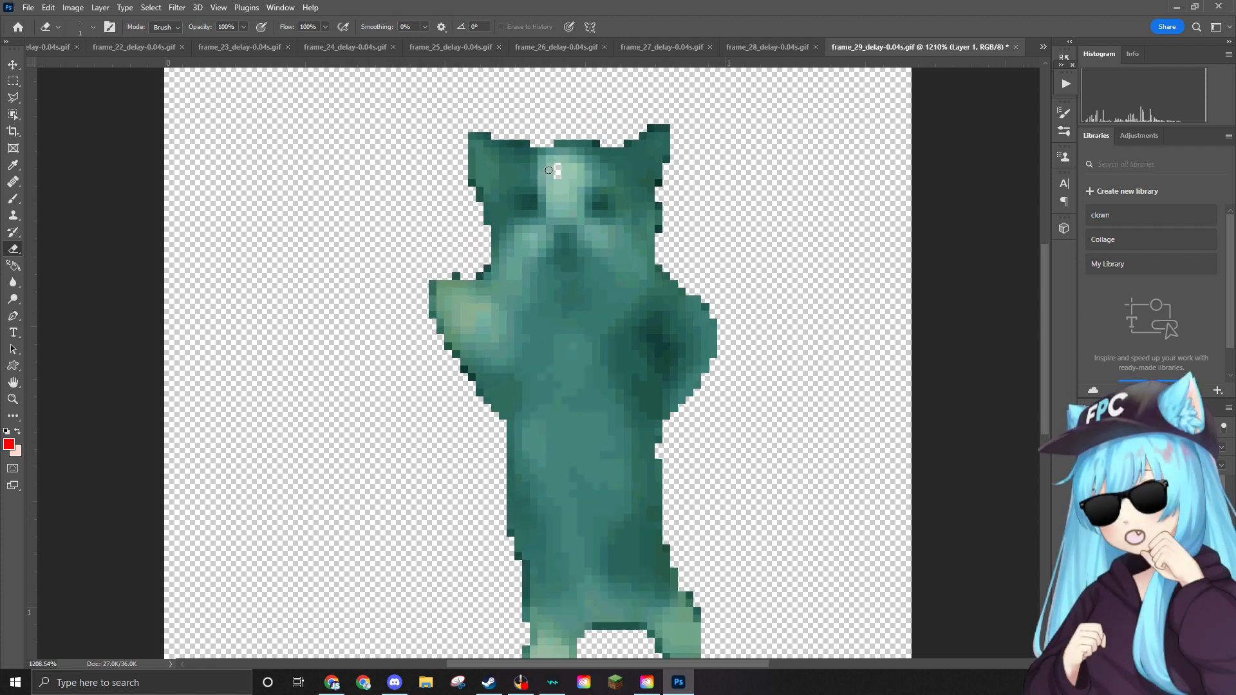
{"action": "scroll", "coordinate": [579, 193], "scroll_direction": "up", "scroll_amount": 10}
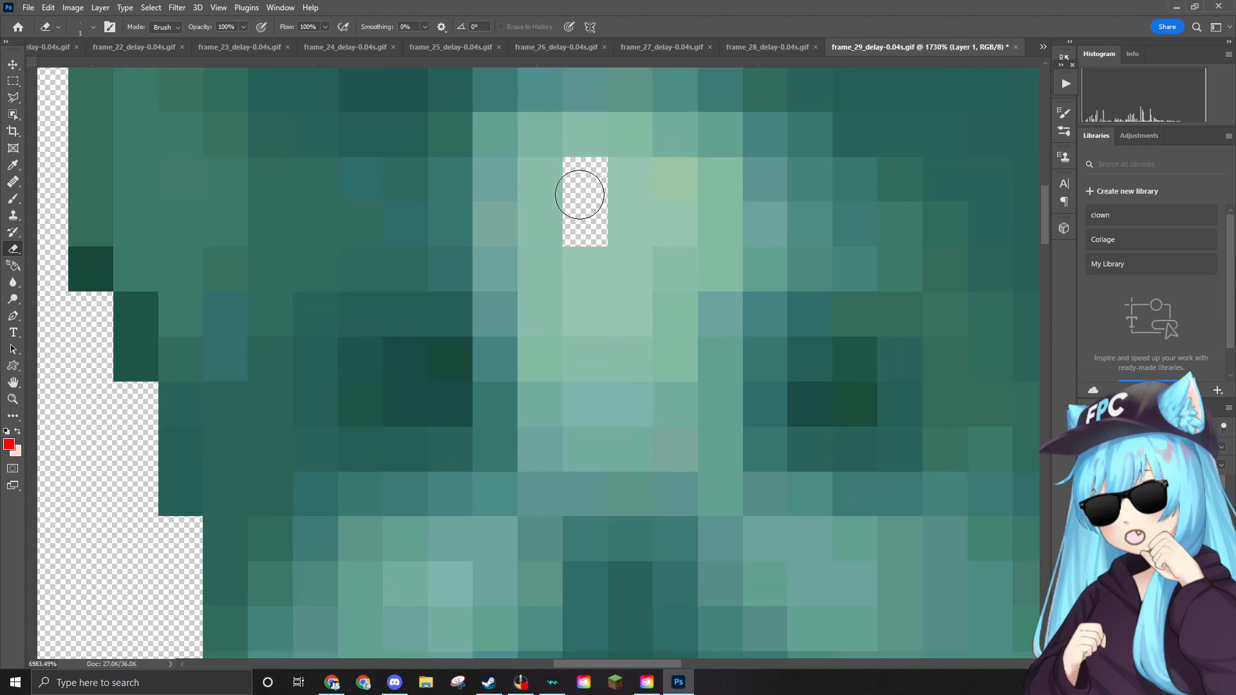
{"action": "left_click", "coordinate": [12, 199]}
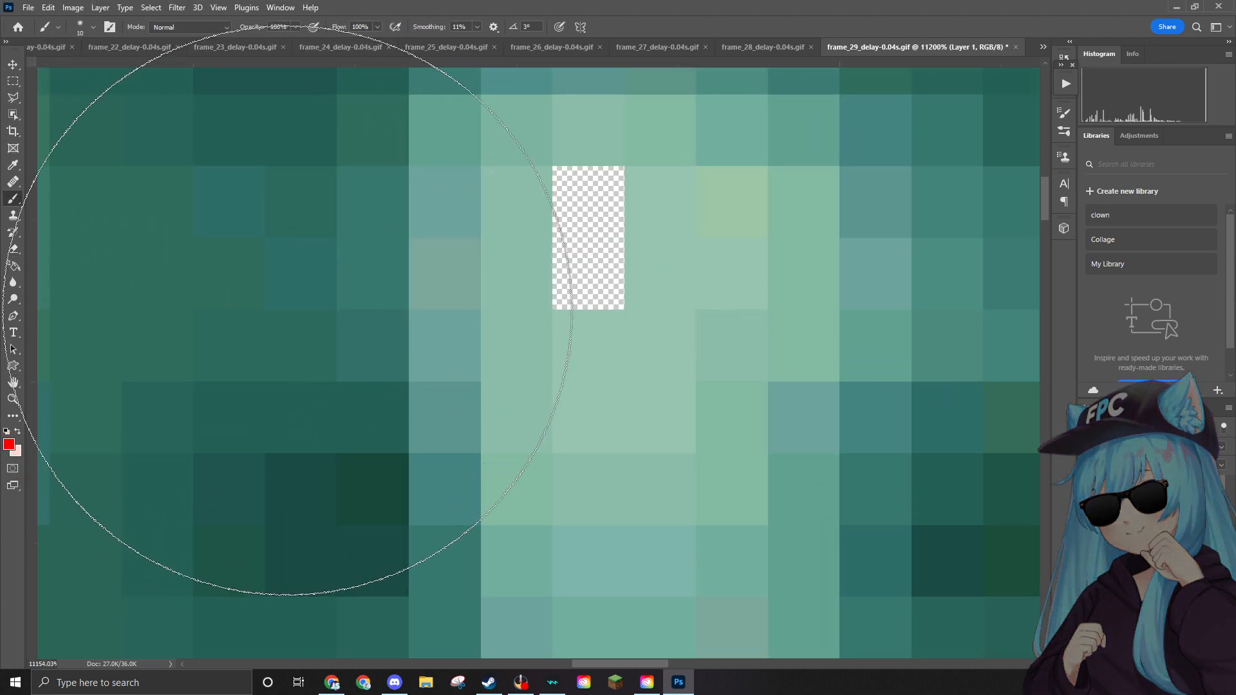
{"action": "key", "text": "bracketleft"}
{"action": "key", "text": "bracketleft"}
{"action": "key", "text": "bracketleft"}
{"action": "key", "text": "bracketleft"}
{"action": "key", "text": "bracketleft"}
{"action": "key", "text": "bracketleft"}
{"action": "key", "text": "bracketleft"}
{"action": "key", "text": "bracketleft"}
{"action": "key", "text": "bracketleft"}
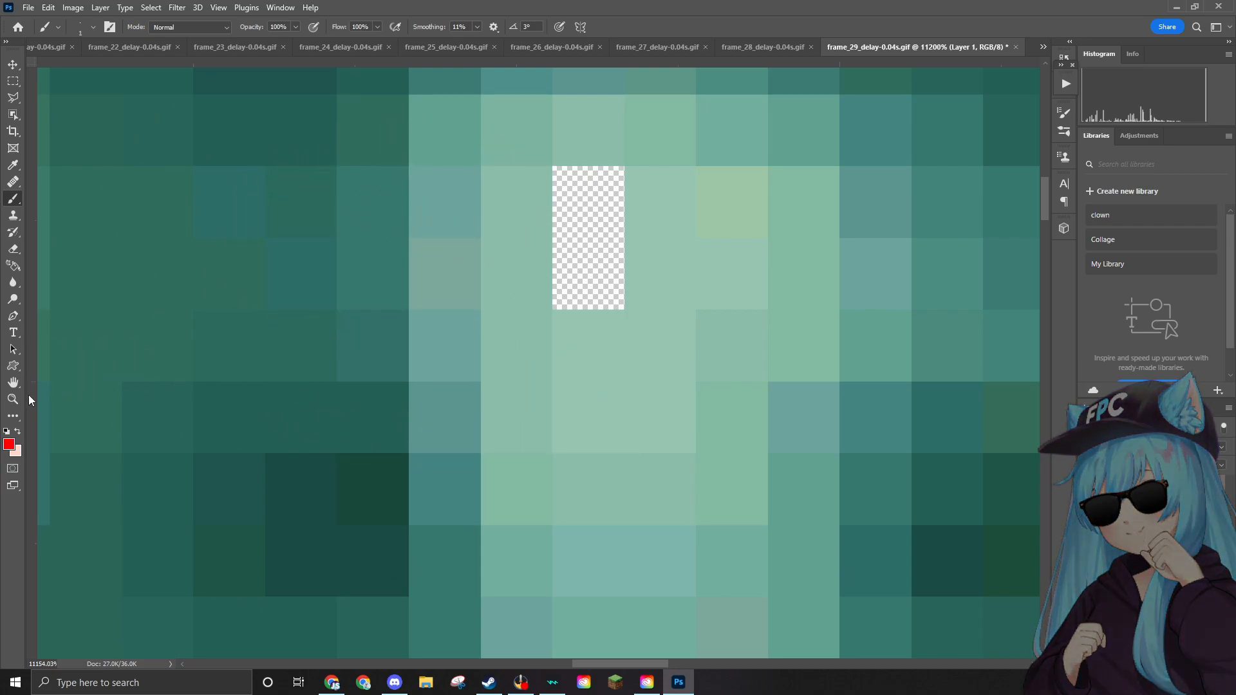
Sample the light green beside the forehead gap as the foreground colour and paint over the two missing pixels.
{"action": "left_click", "coordinate": [11, 443]}
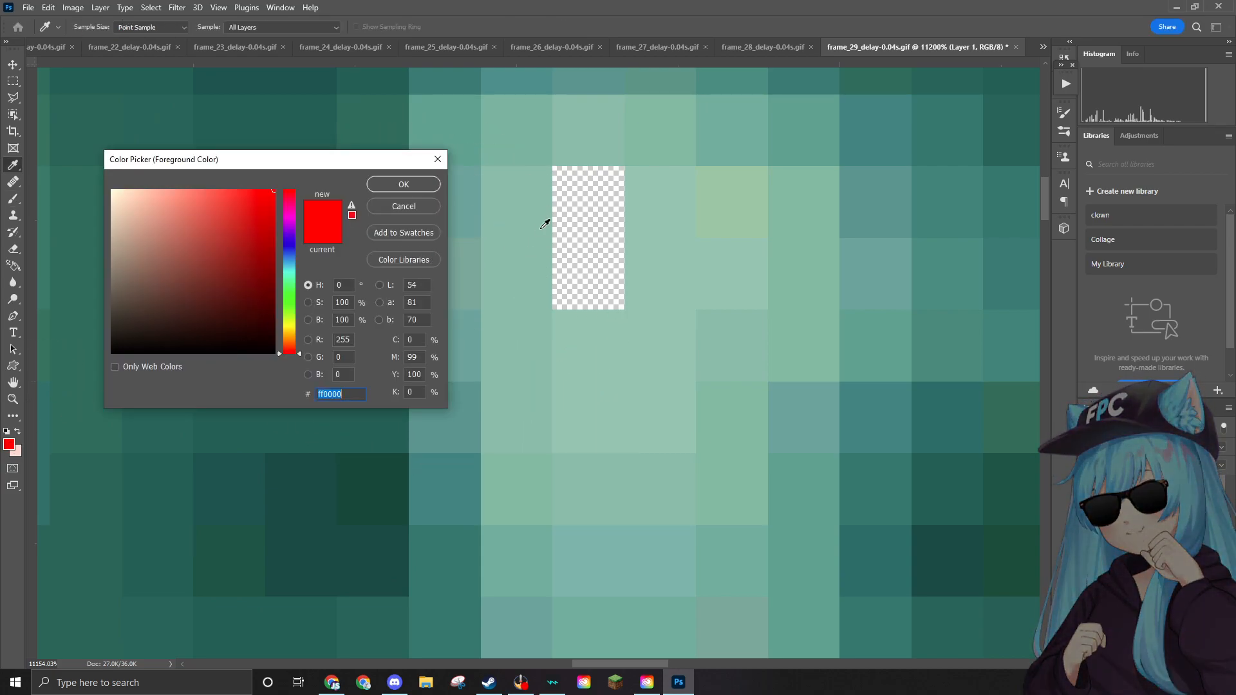
{"action": "left_click", "coordinate": [515, 199]}
{"action": "key", "text": "Escape"}
{"action": "left_click", "coordinate": [515, 201]}
{"action": "key", "text": "b"}
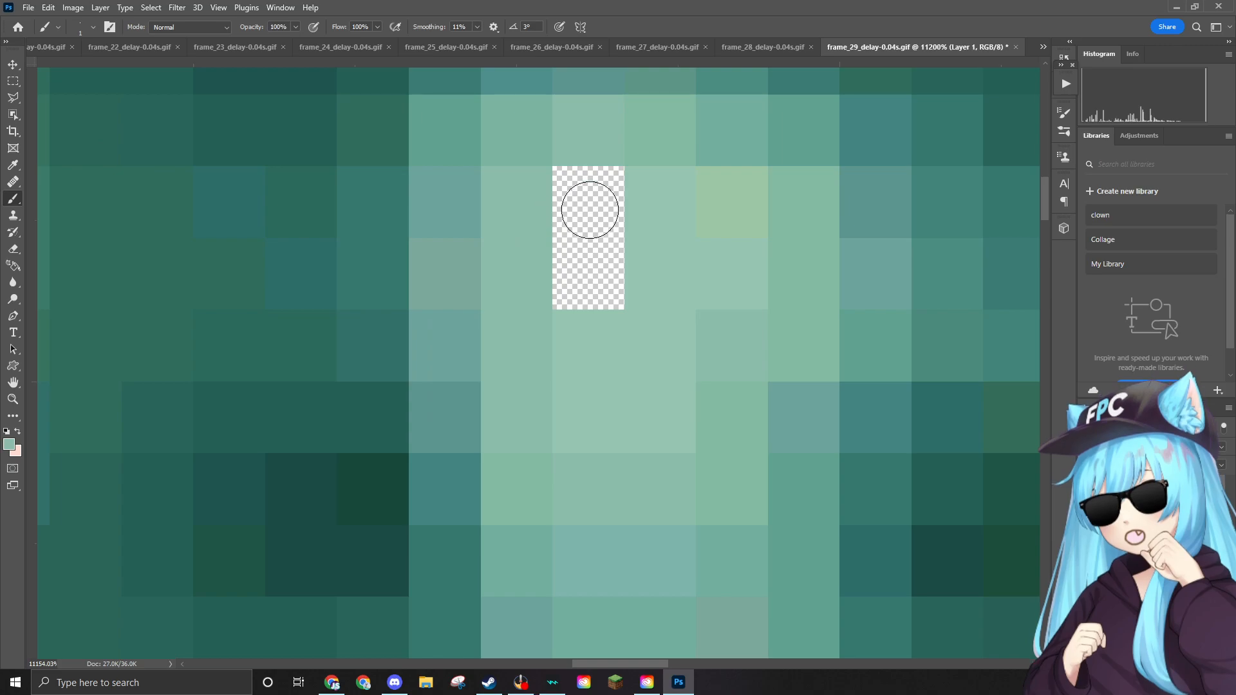
{"action": "mouse_move", "coordinate": [587, 209]}
{"action": "left_mouse_down"}
{"action": "mouse_move", "coordinate": [583, 280]}
{"action": "mouse_move", "coordinate": [582, 225]}
{"action": "left_mouse_up"}
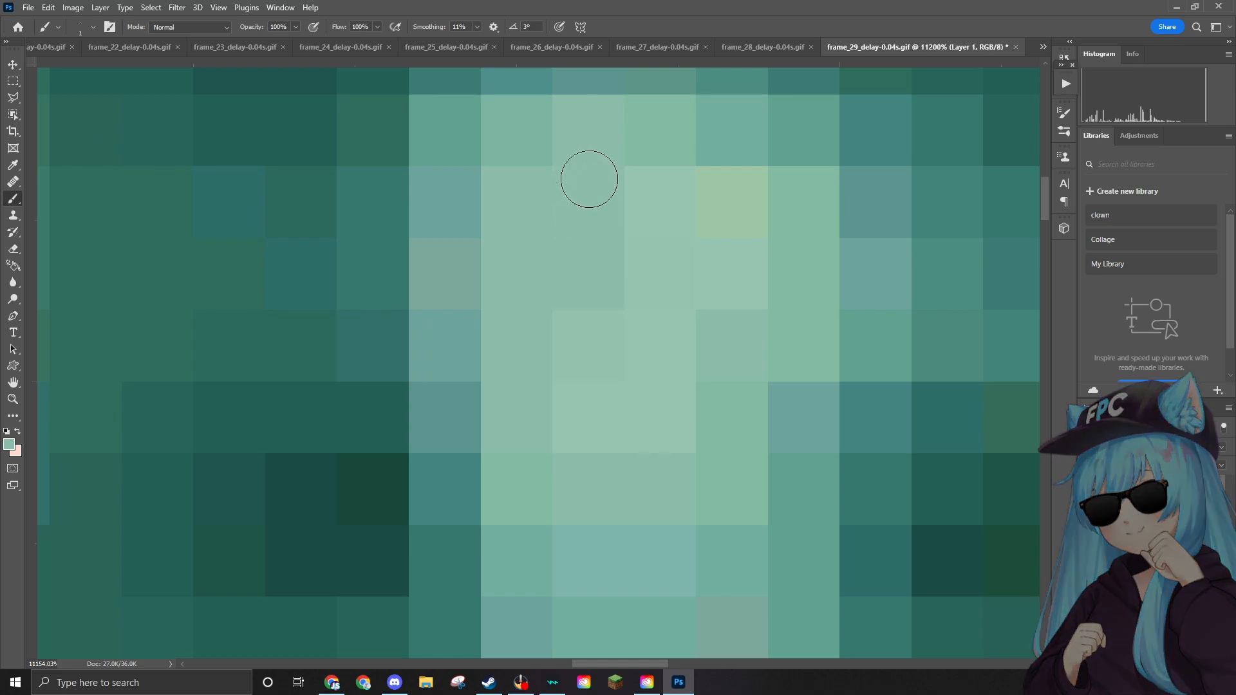
Examine the retouched forehead and the cat's whole outline for remaining gaps or stray pixels.
{"action": "scroll", "coordinate": [625, 284], "scroll_direction": "down", "scroll_amount": 3}
{"action": "scroll", "coordinate": [624, 283], "scroll_direction": "down", "scroll_amount": 5}
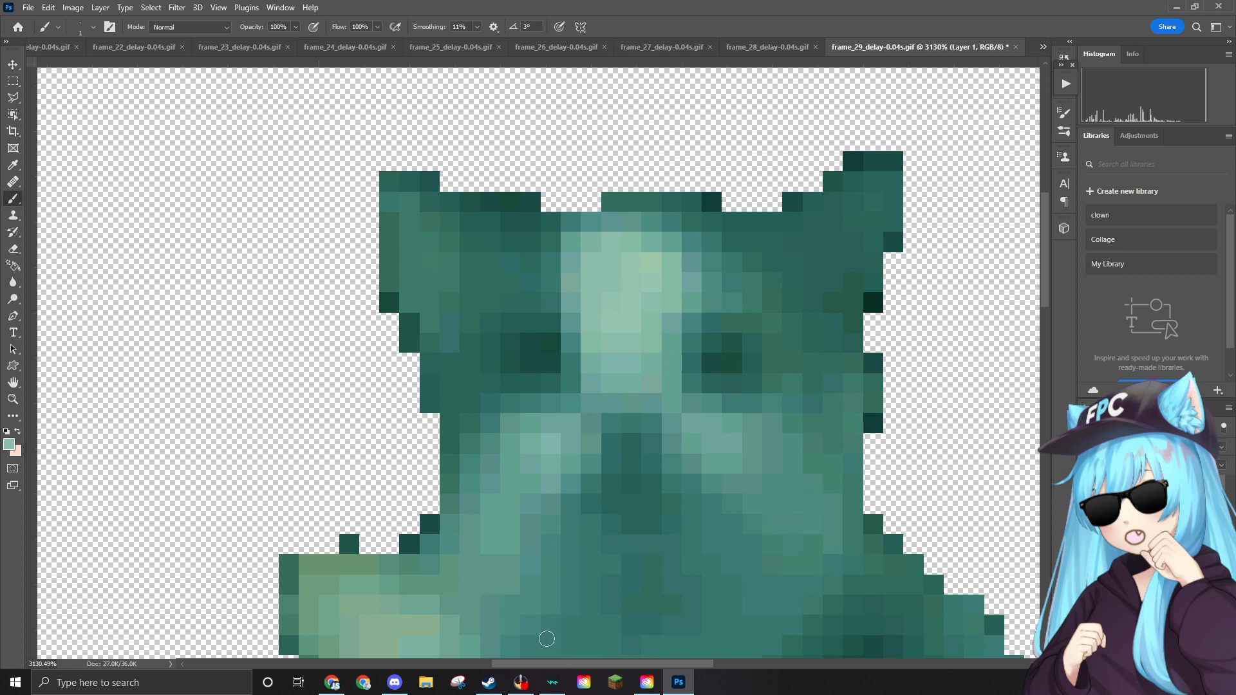
{"action": "scroll", "coordinate": [544, 656], "scroll_direction": "right", "scroll_amount": 2}
{"action": "scroll", "coordinate": [548, 529], "scroll_direction": "down", "scroll_amount": 2}
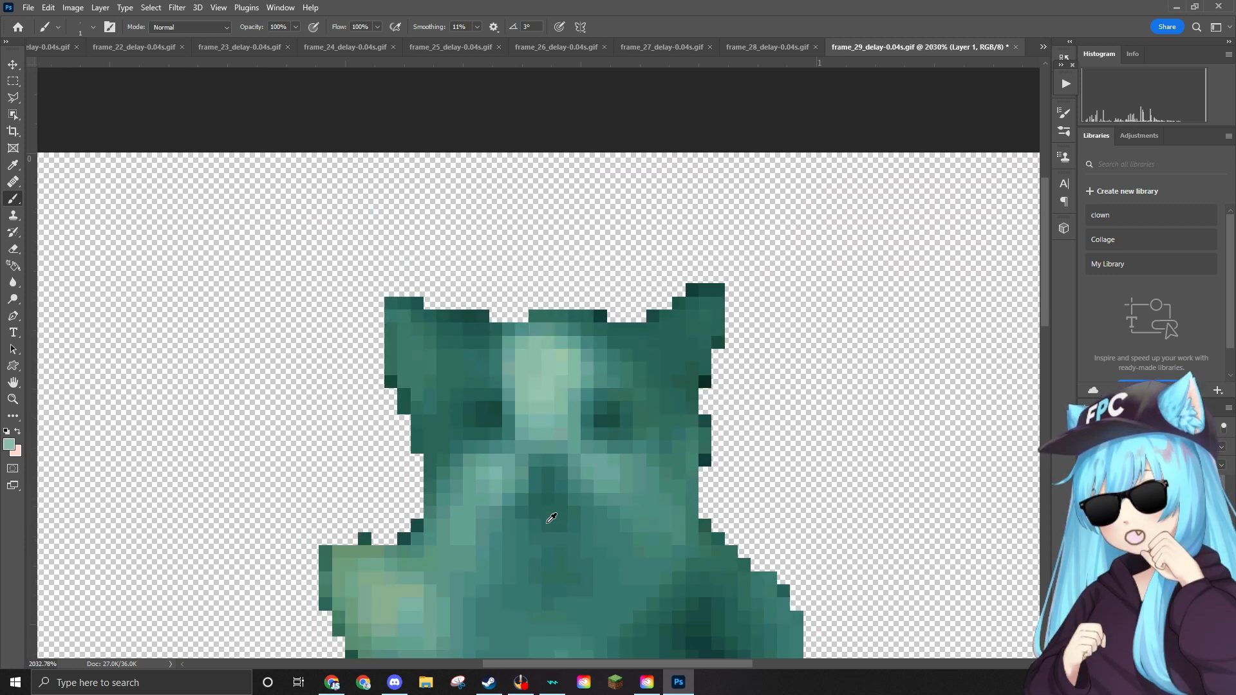
{"action": "key", "text": "e"}
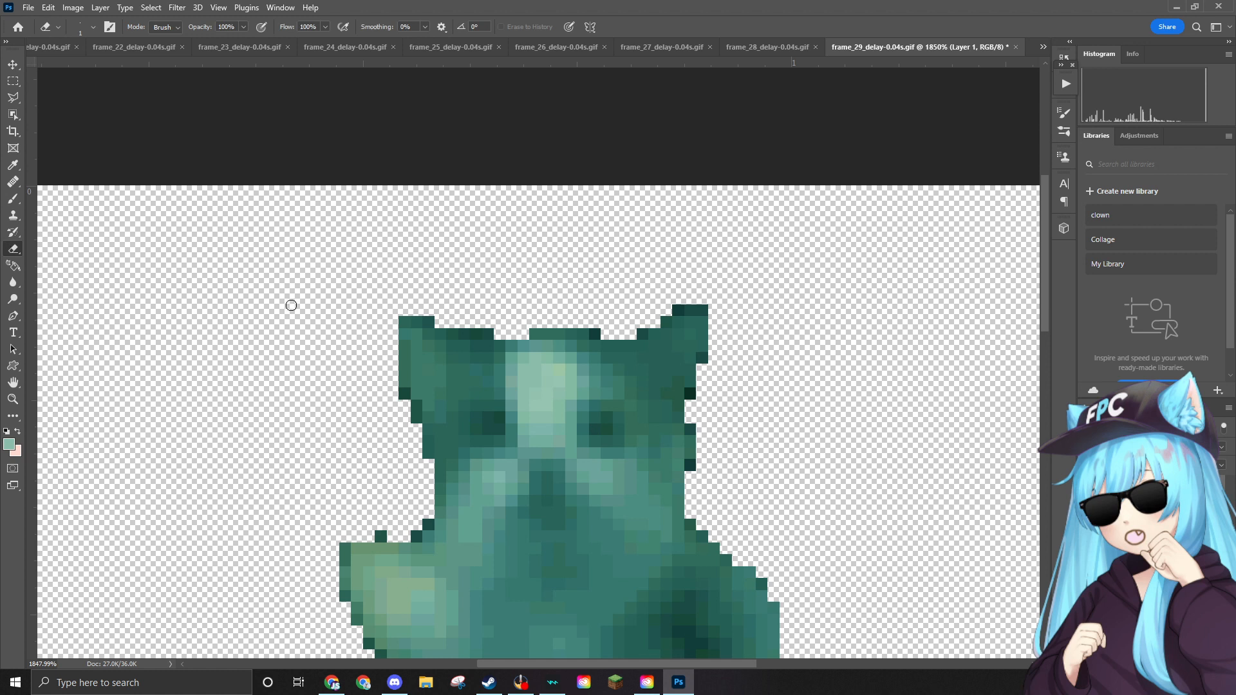
{"action": "scroll", "coordinate": [660, 434], "scroll_direction": "down", "scroll_amount": 3}
{"action": "scroll", "coordinate": [660, 434], "scroll_direction": "down", "scroll_amount": 4}
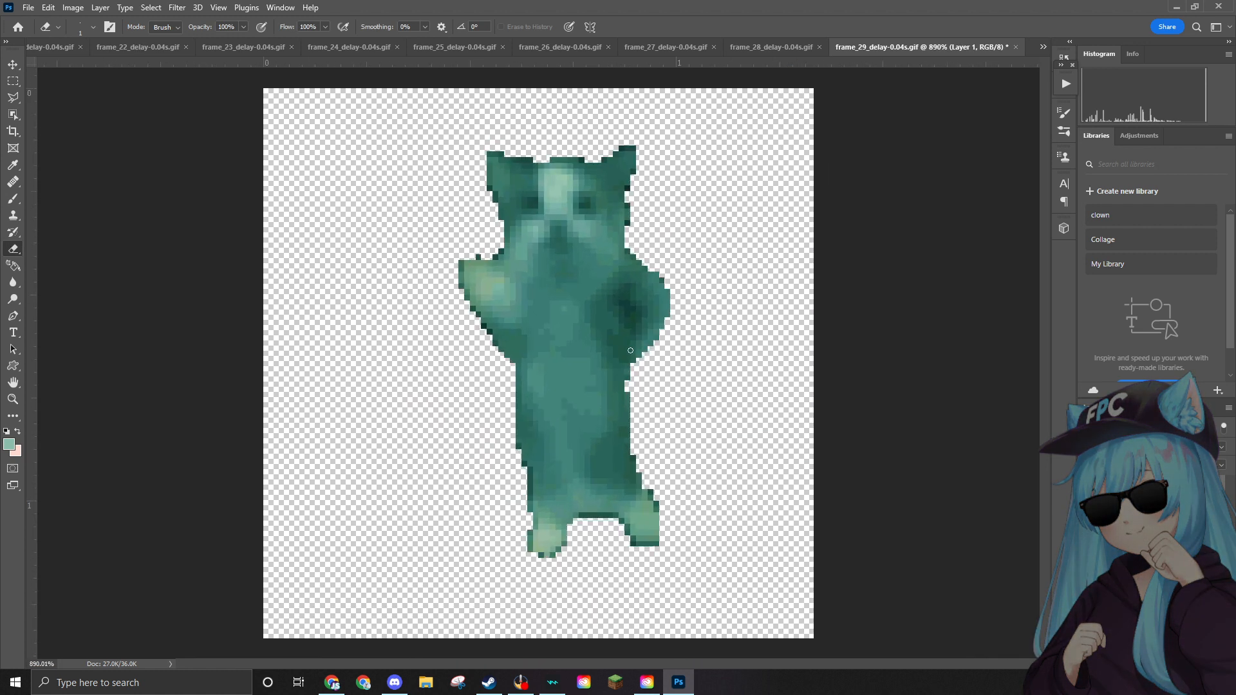
Place the ear hat image in frame 29, scale it to about 10.8%, and move it over the cat's face.
{"action": "scroll", "coordinate": [630, 350], "scroll_direction": "up", "scroll_amount": 3}
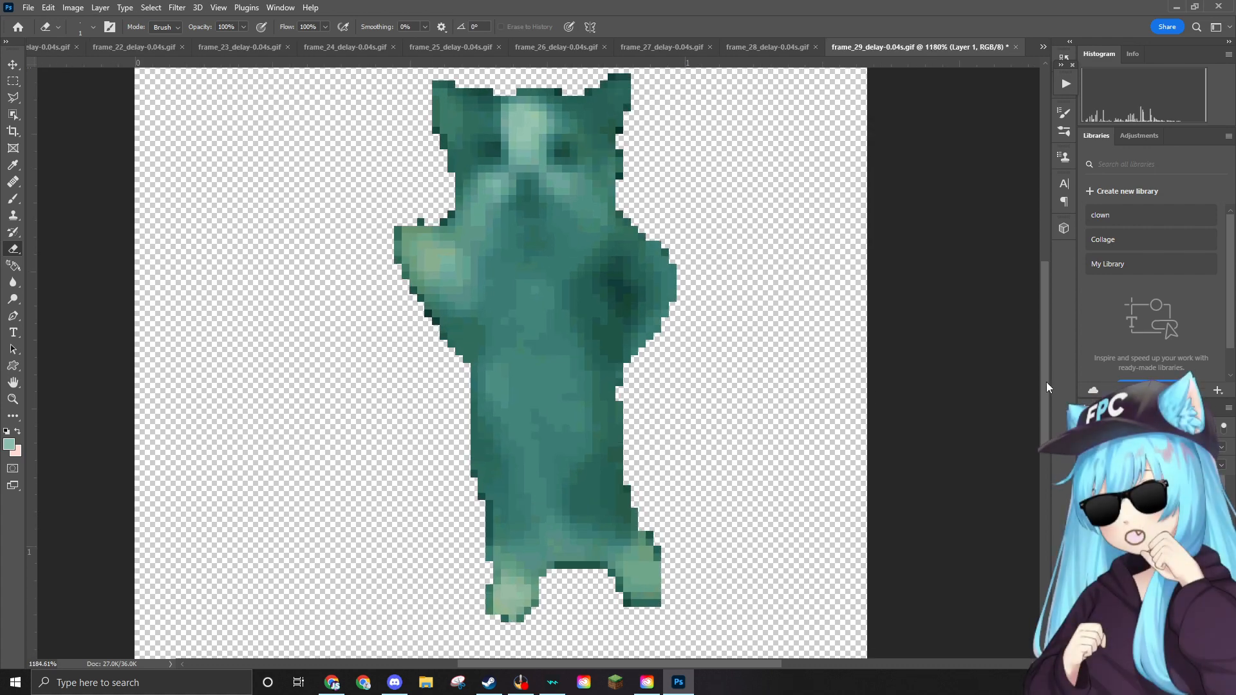
{"action": "mouse_move", "coordinate": [1045, 381]}
{"action": "left_mouse_down"}
{"action": "mouse_move", "coordinate": [1039, 361]}
{"action": "mouse_move", "coordinate": [1032, 377]}
{"action": "left_mouse_up"}
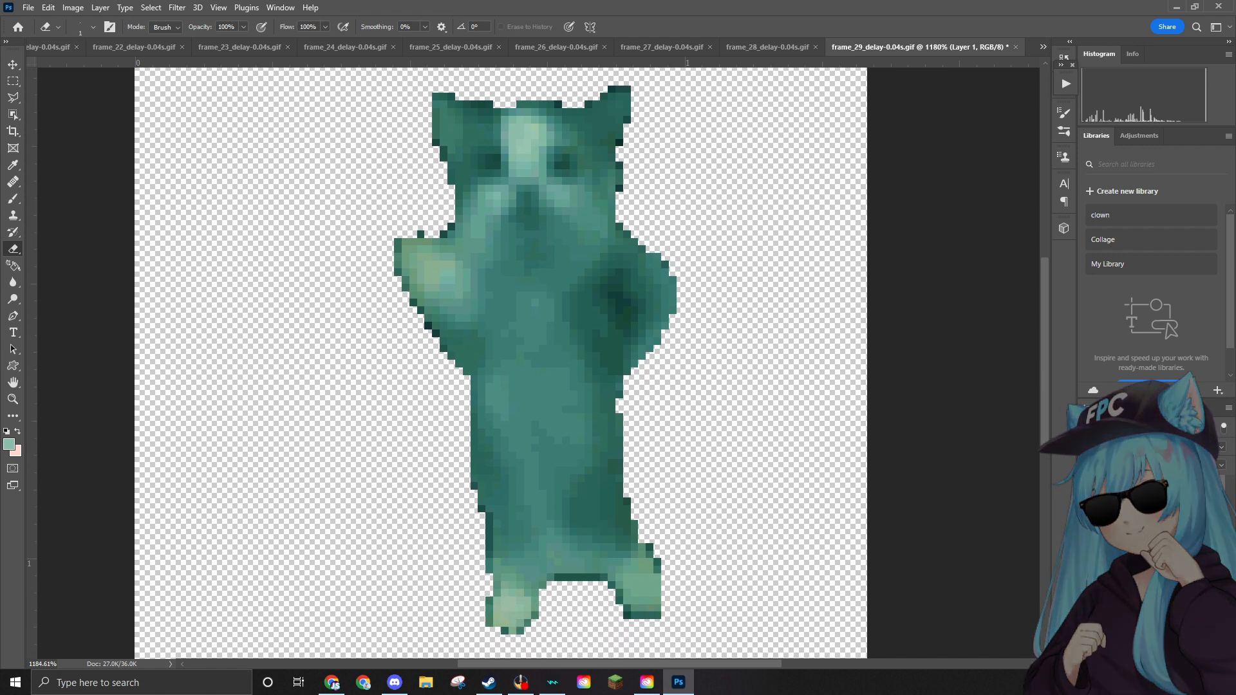
{"action": "left_click_drag", "start_coordinate": [1126, 226], "coordinate": [491, 230]}
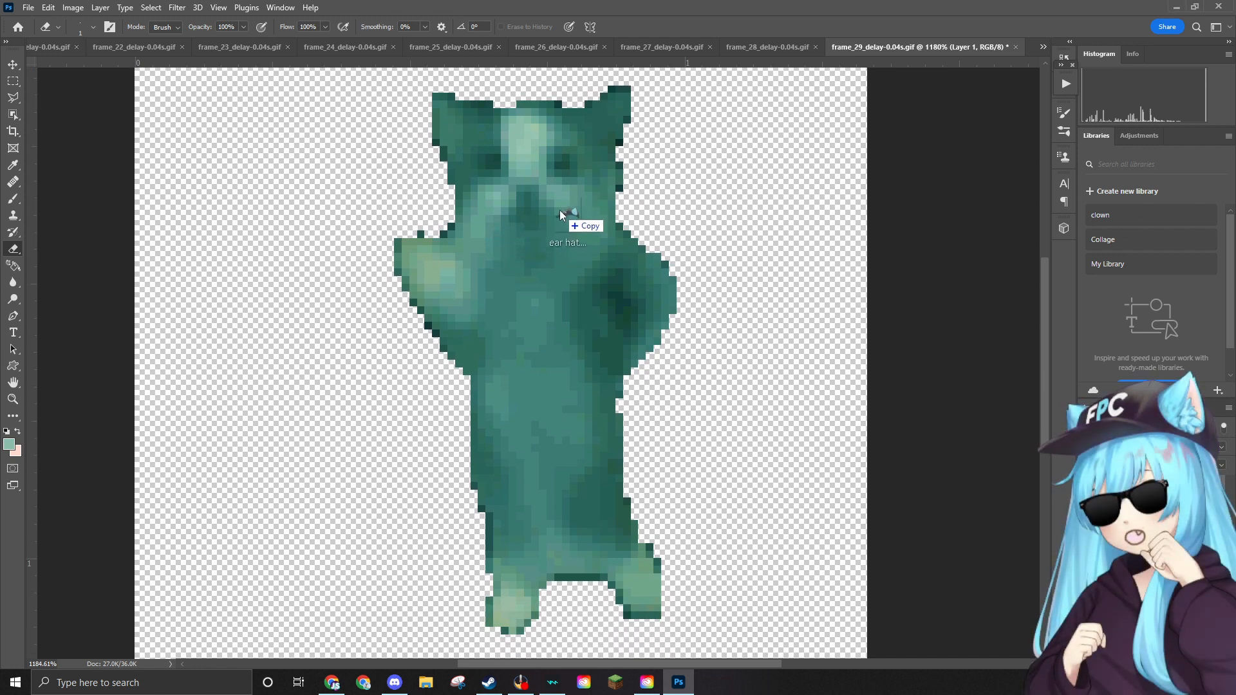
{"action": "left_click_drag", "start_coordinate": [560, 215], "coordinate": [562, 216]}
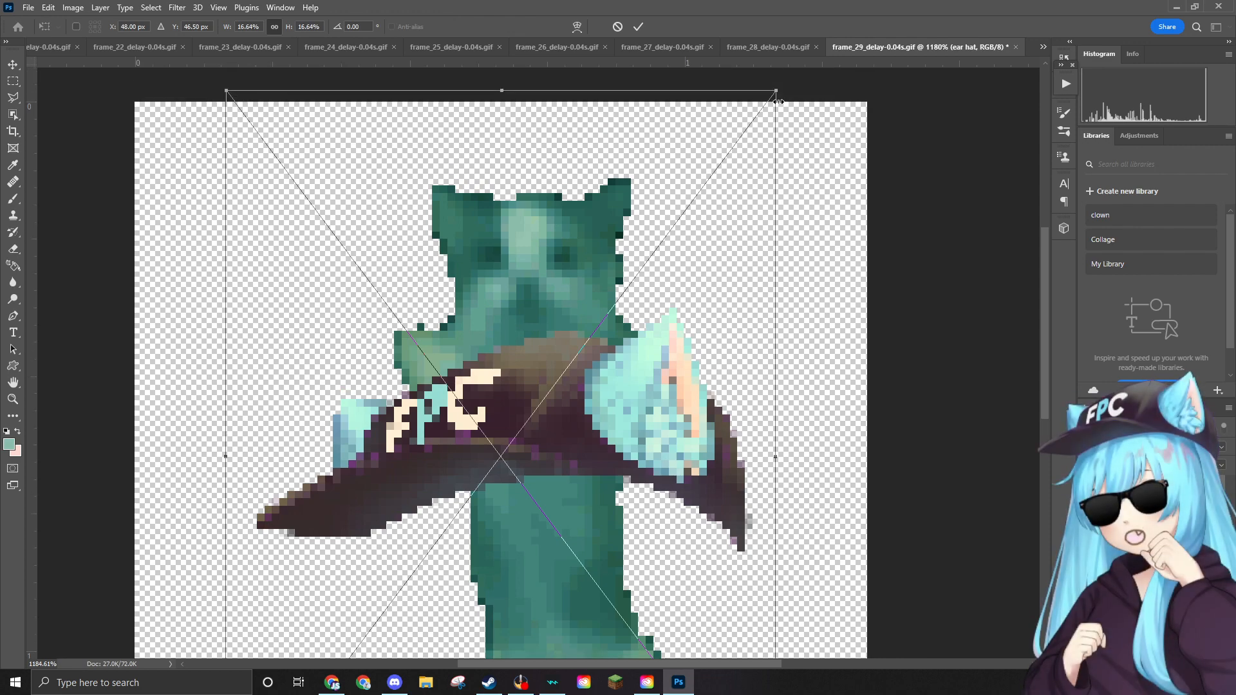
{"action": "left_click_drag", "start_coordinate": [775, 90], "coordinate": [427, 232]}
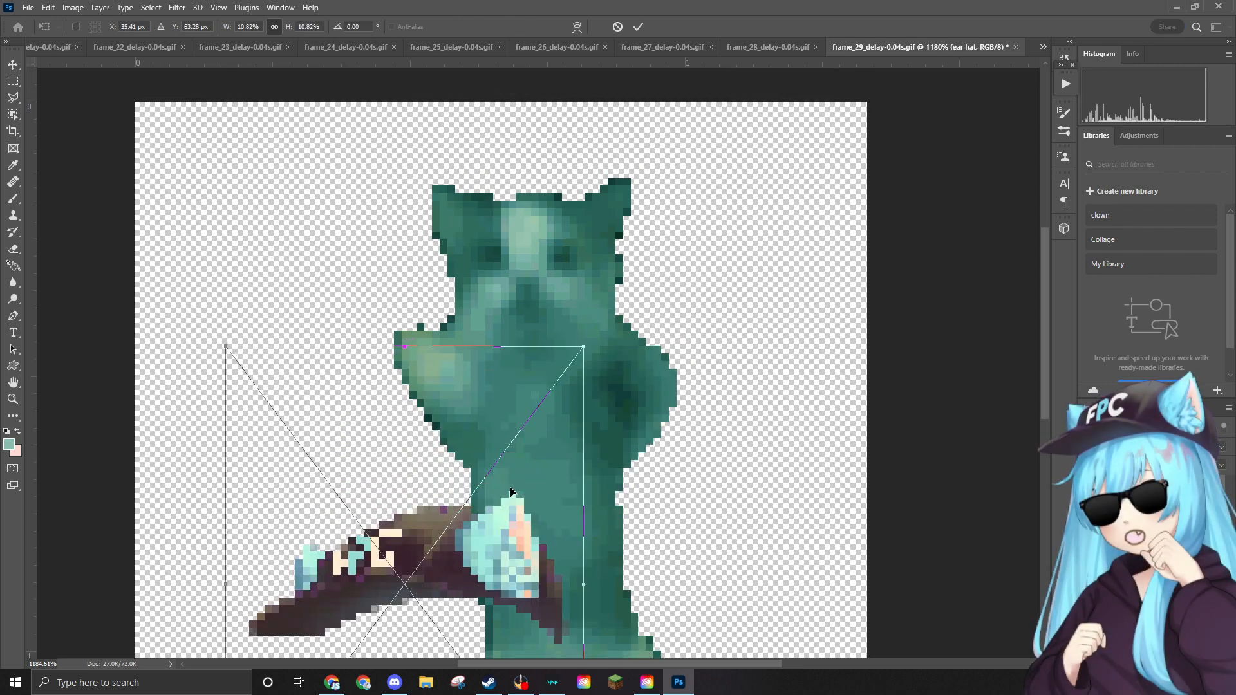
{"action": "left_click_drag", "start_coordinate": [486, 493], "coordinate": [576, 233]}
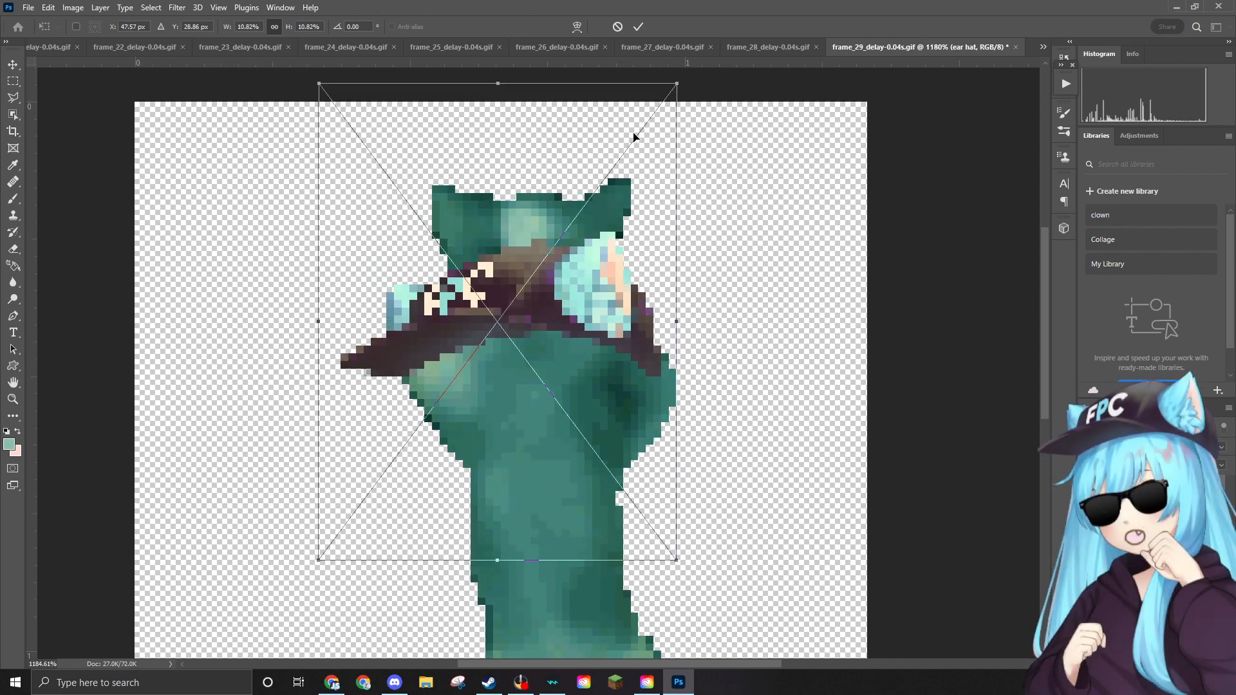
Shrink the ear hat to about 8.55%, fit it on top of the cat's head, and commit the placement.
{"action": "left_click_drag", "start_coordinate": [680, 81], "coordinate": [595, 124]}
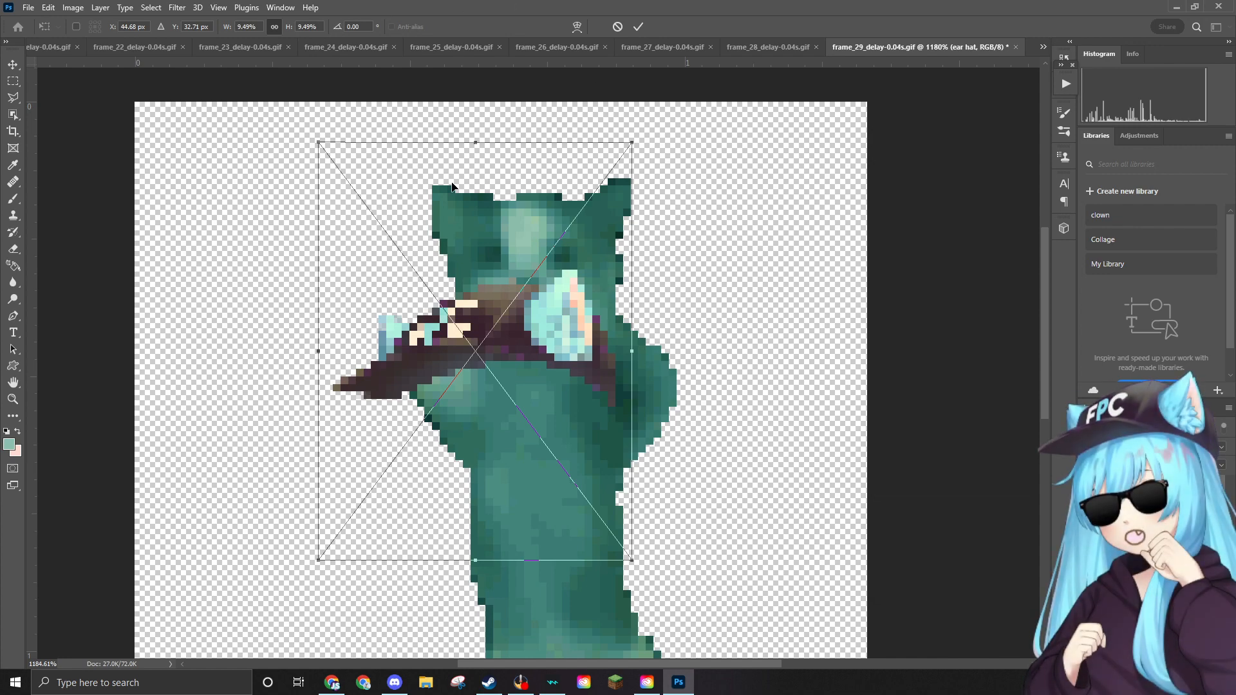
{"action": "left_click_drag", "start_coordinate": [567, 386], "coordinate": [616, 353]}
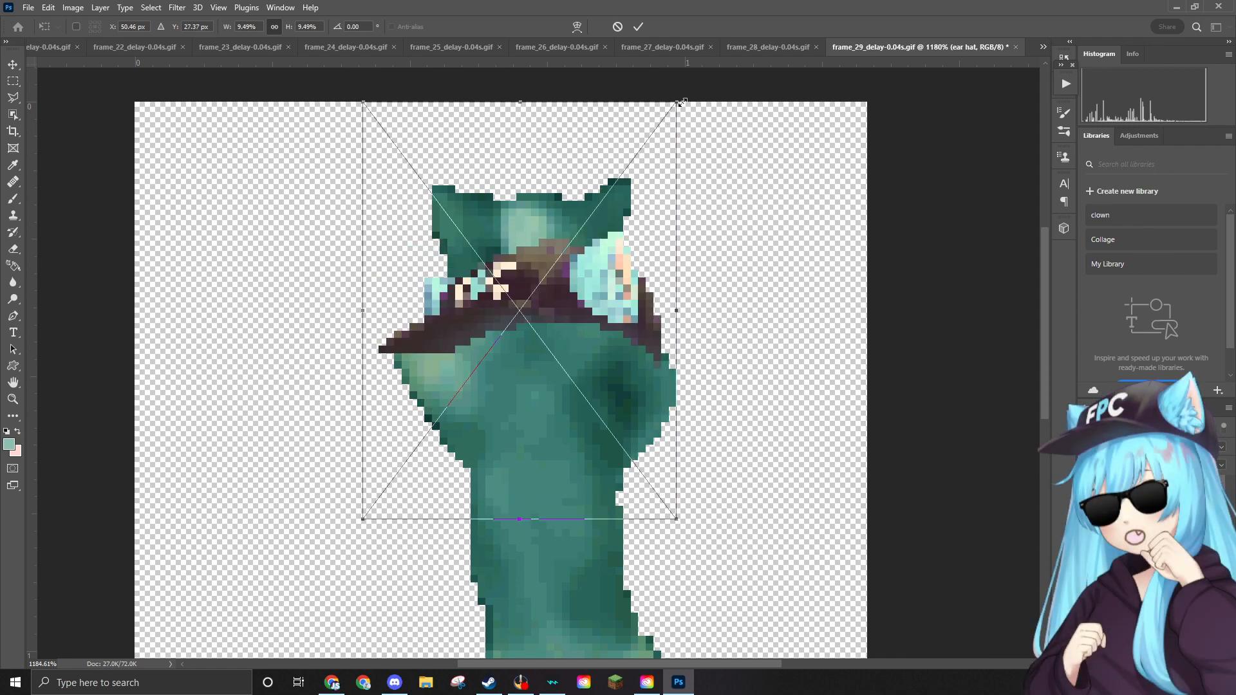
{"action": "left_click_drag", "start_coordinate": [671, 103], "coordinate": [659, 119]}
{"action": "left_click_drag", "start_coordinate": [554, 274], "coordinate": [552, 156]}
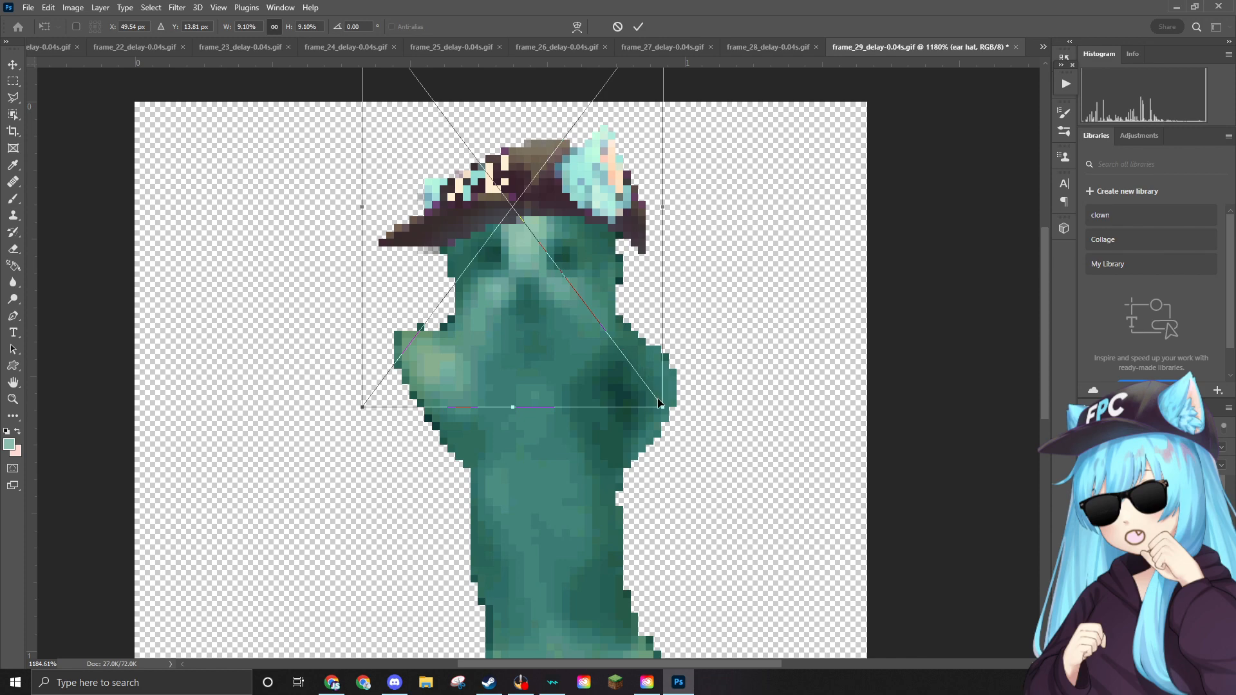
{"action": "left_click_drag", "start_coordinate": [659, 403], "coordinate": [653, 394]}
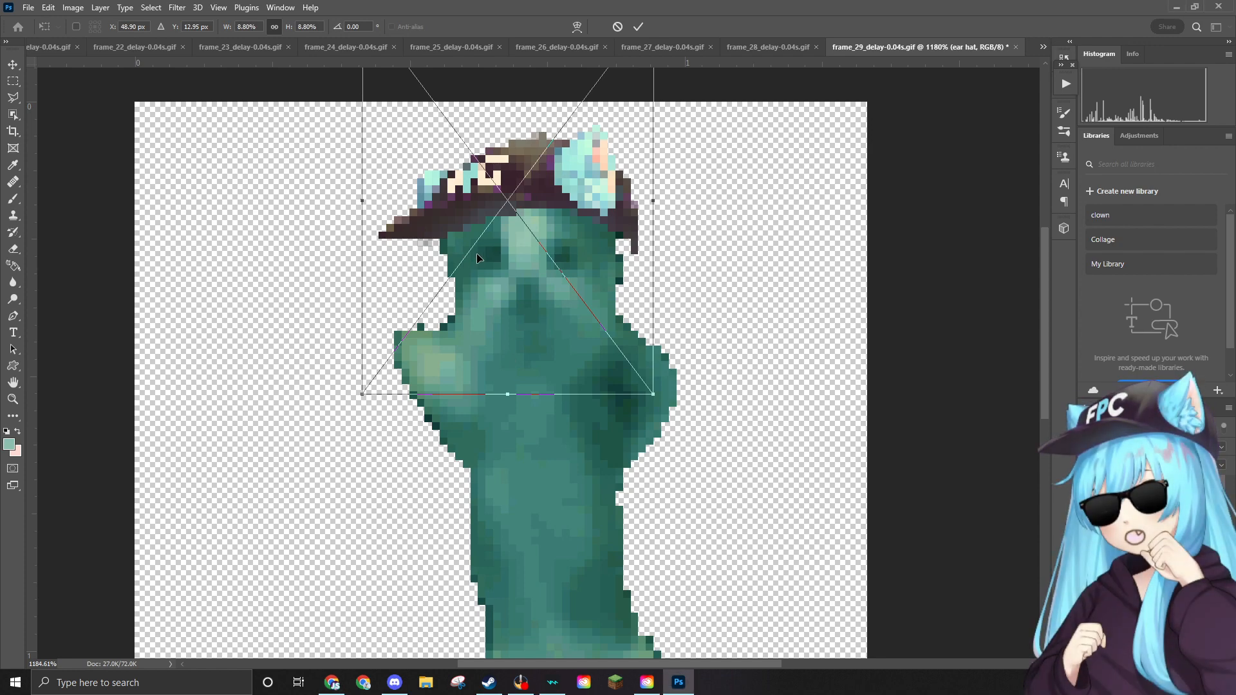
{"action": "left_click_drag", "start_coordinate": [653, 394], "coordinate": [644, 382]}
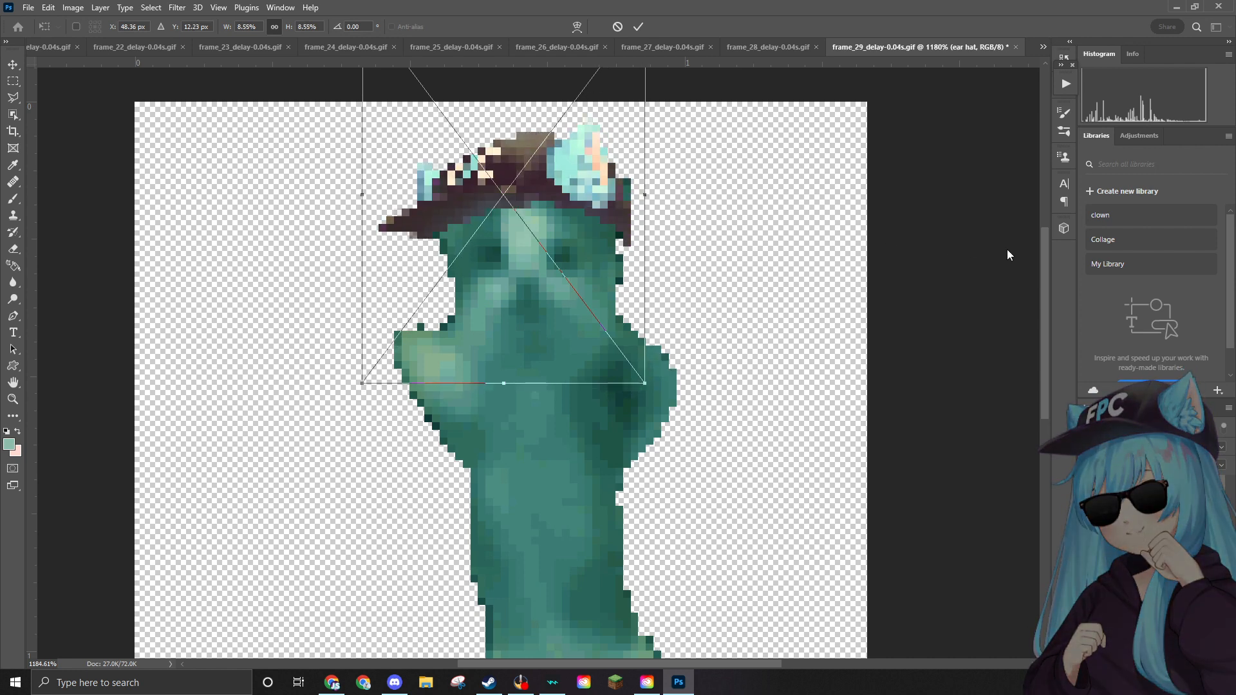
{"action": "key", "text": "e"}
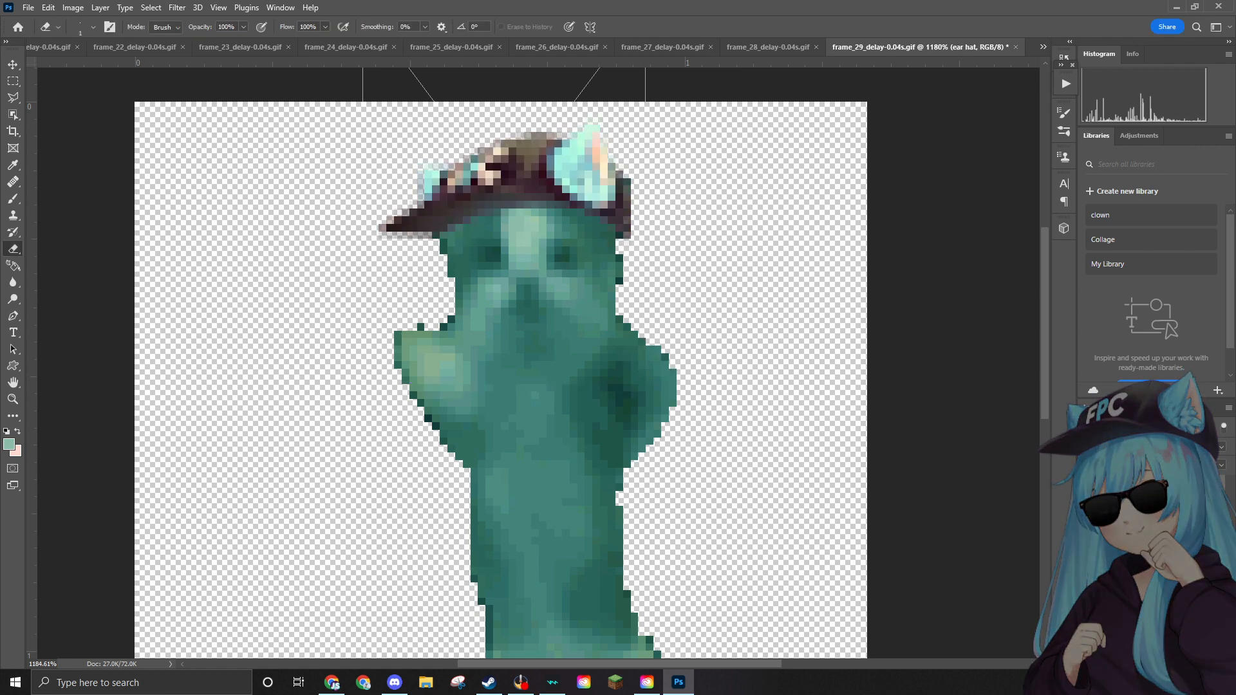
Place the sunglasses image in frame 29, scale it to about 2.65%, position it over the cat's eyes, and commit it.
{"action": "left_click_drag", "start_coordinate": [1234, 309], "coordinate": [542, 283]}
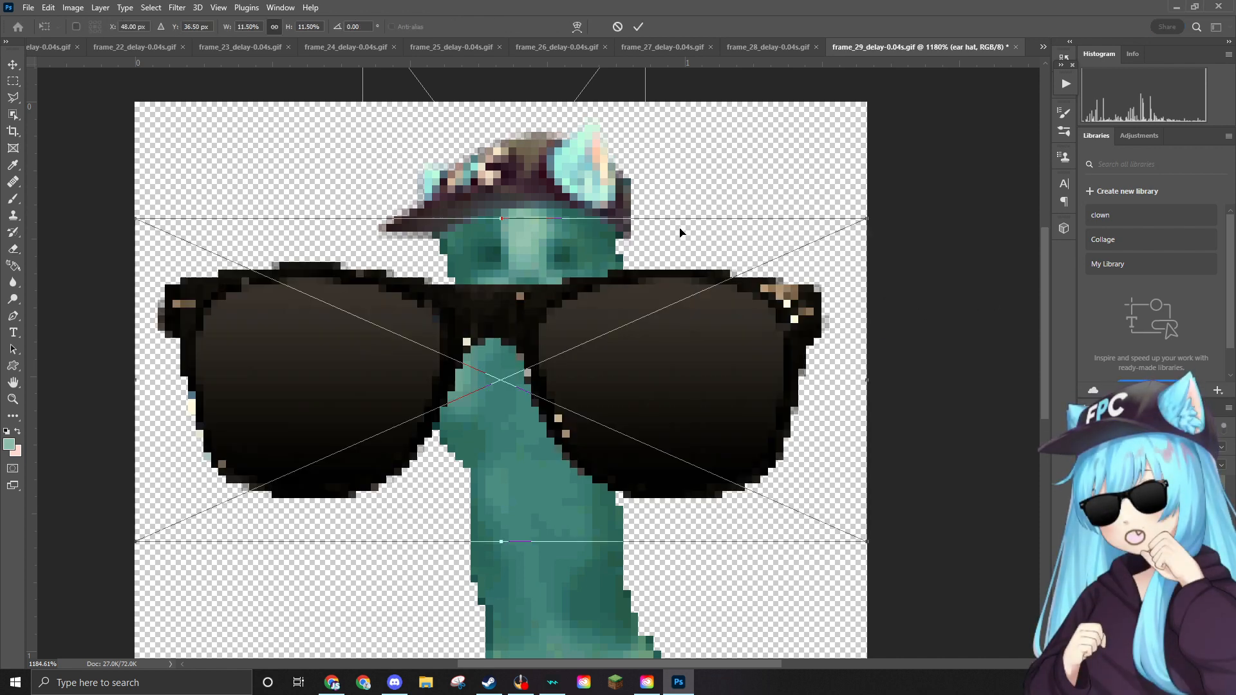
{"action": "left_click_drag", "start_coordinate": [864, 224], "coordinate": [599, 233]}
{"action": "left_click_drag", "start_coordinate": [538, 275], "coordinate": [572, 255]}
{"action": "left_click_drag", "start_coordinate": [631, 213], "coordinate": [592, 230]}
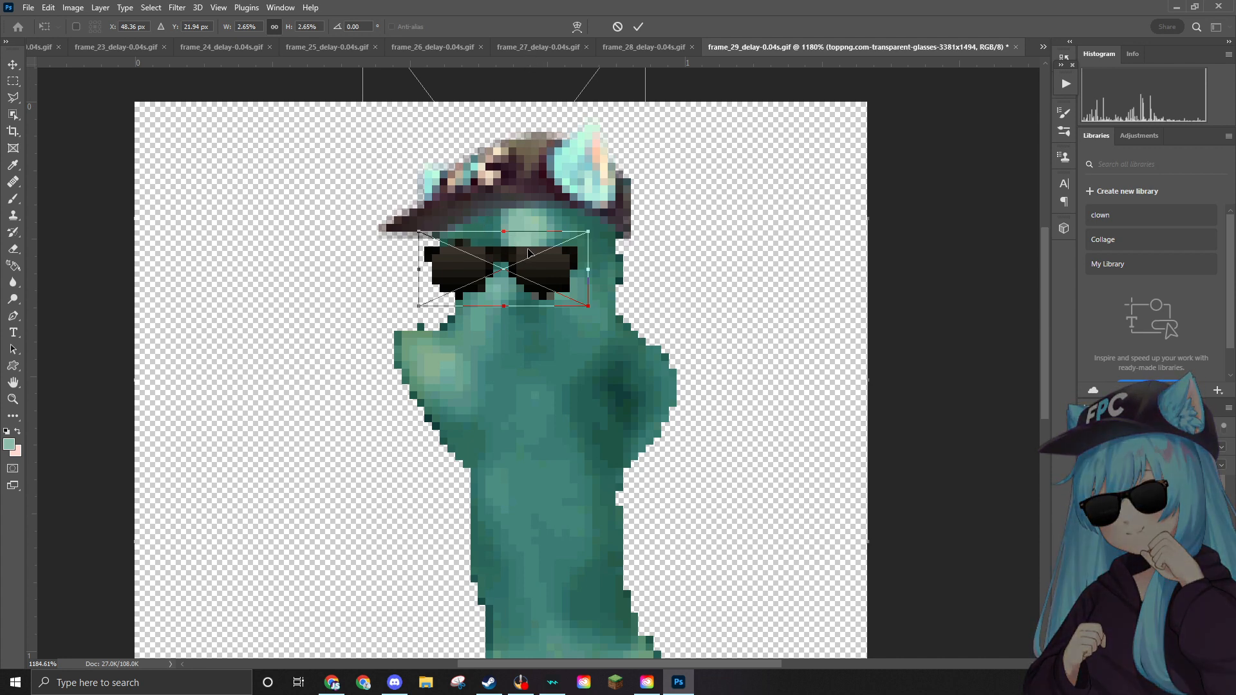
{"action": "left_click_drag", "start_coordinate": [528, 252], "coordinate": [539, 250]}
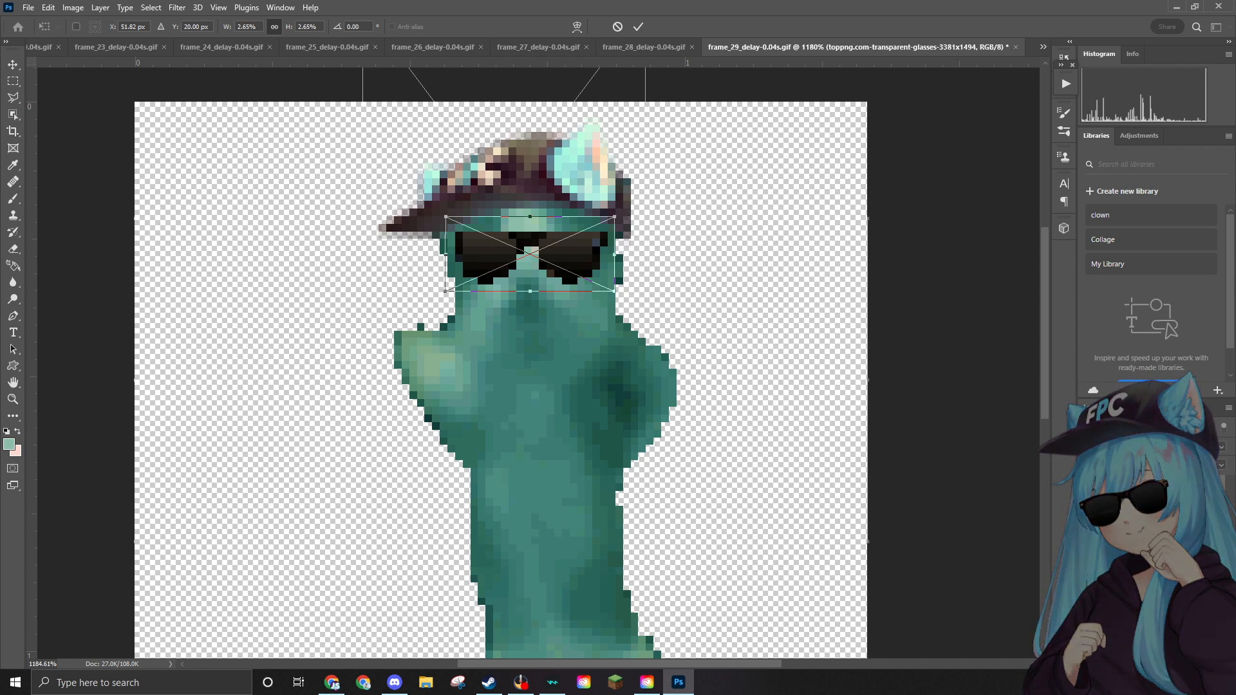
{"action": "key", "text": "Return"}
{"action": "key", "text": "e"}
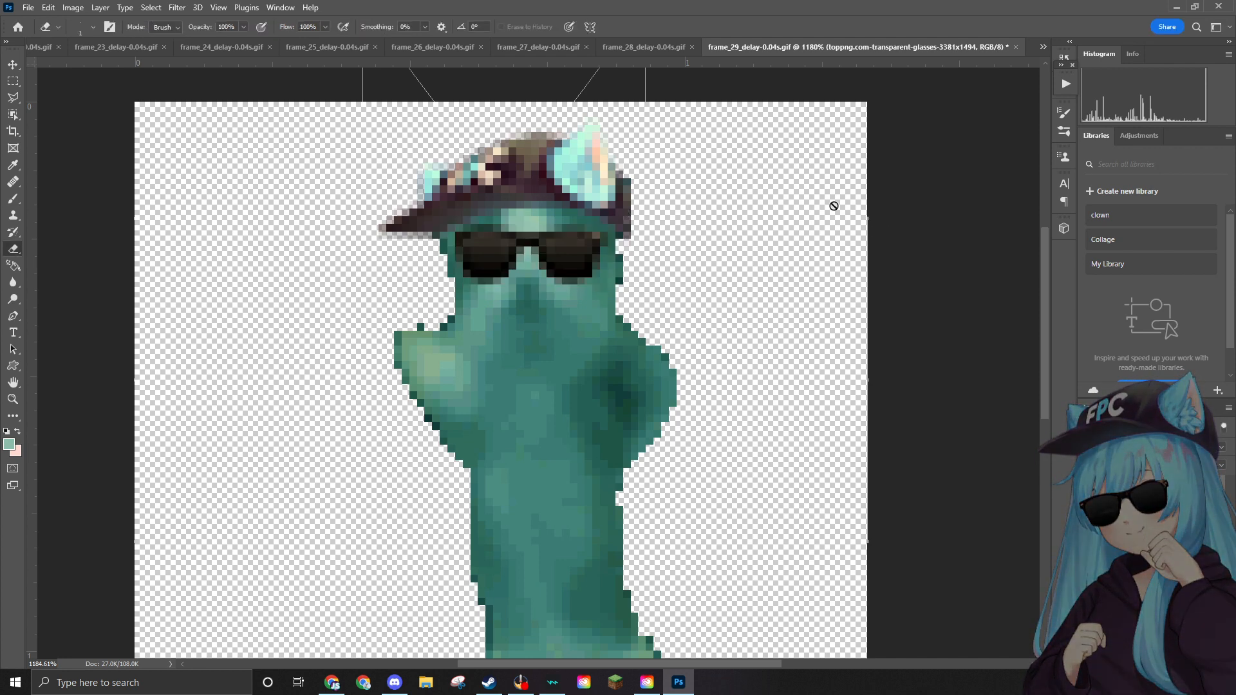
{"action": "scroll", "coordinate": [345, 144], "scroll_direction": "down", "scroll_amount": 3, "text": "alt"}
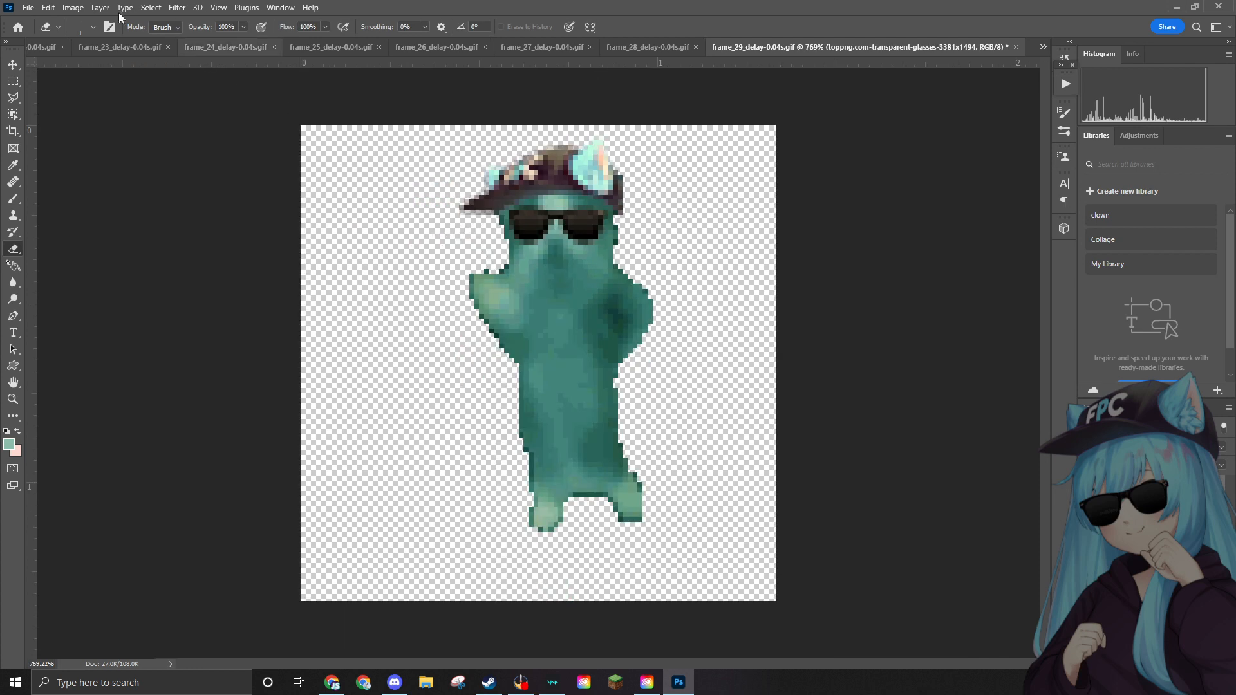
Export the finished frame 29 as frame_29_delay-0.04s.png into the Edited folder, leaving the sunglasses smart object unrasterized.
{"action": "left_click", "coordinate": [29, 7]}
{"action": "mouse_move", "coordinate": [69, 211]}
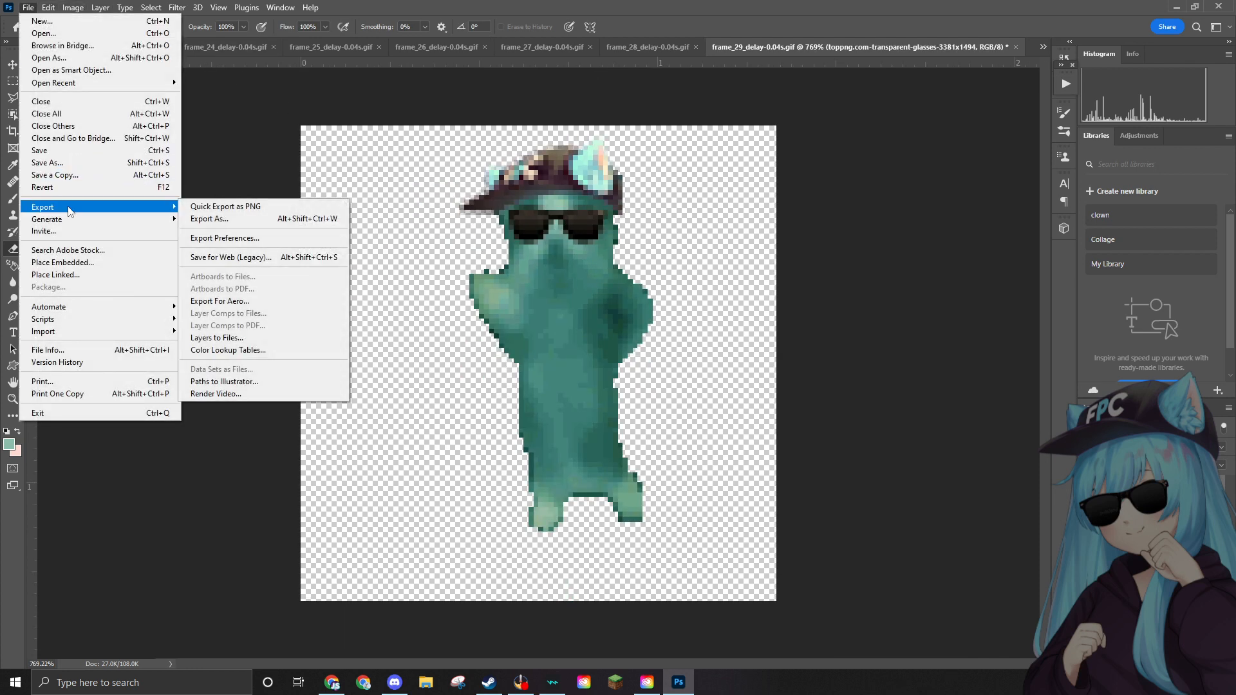
{"action": "left_click", "coordinate": [197, 206]}
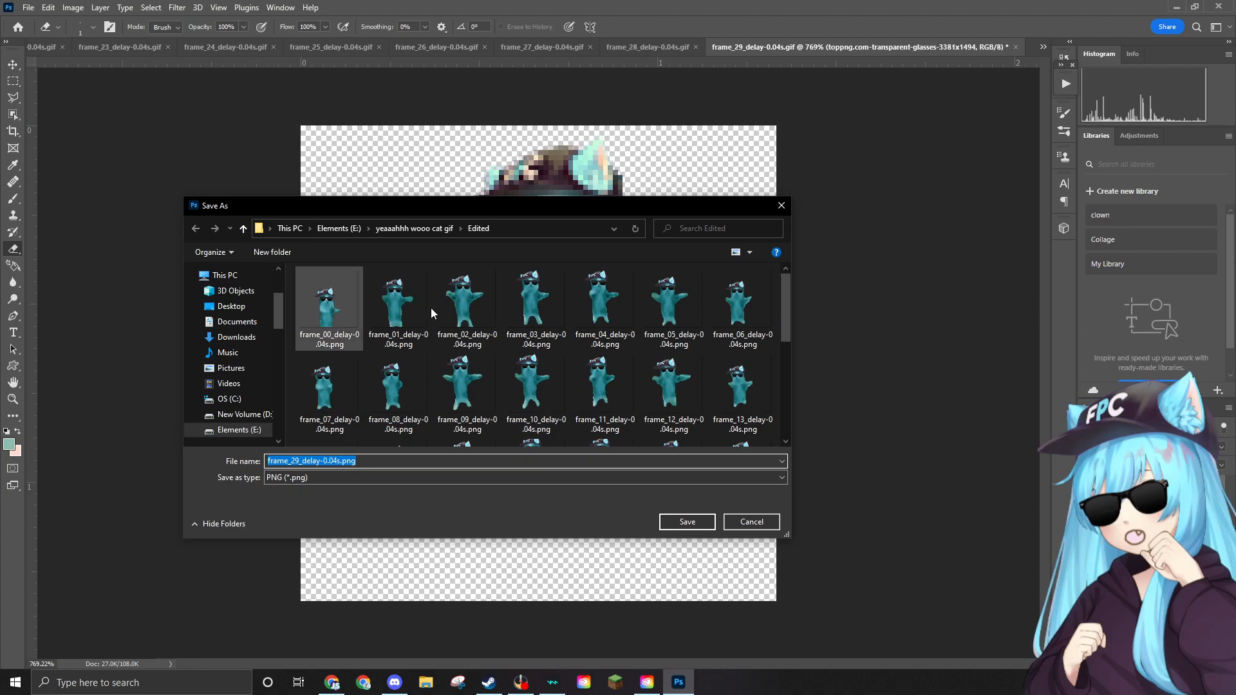
{"action": "left_click", "coordinate": [683, 524]}
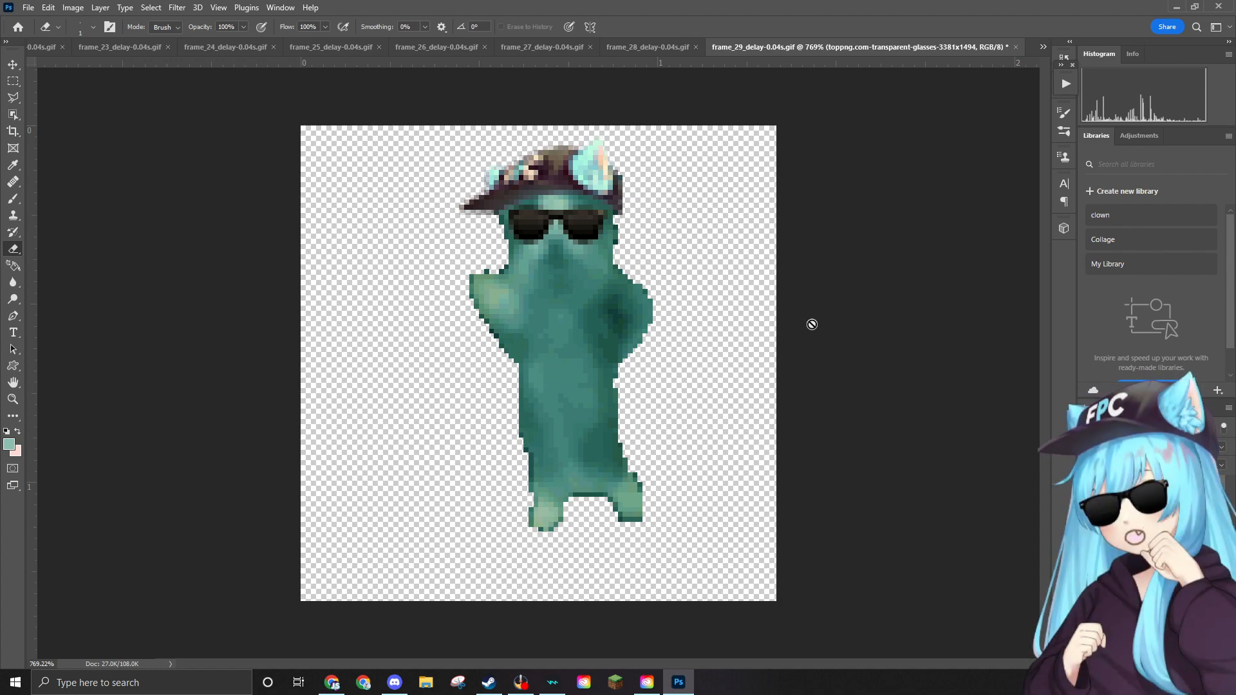
{"action": "left_click", "coordinate": [821, 299]}
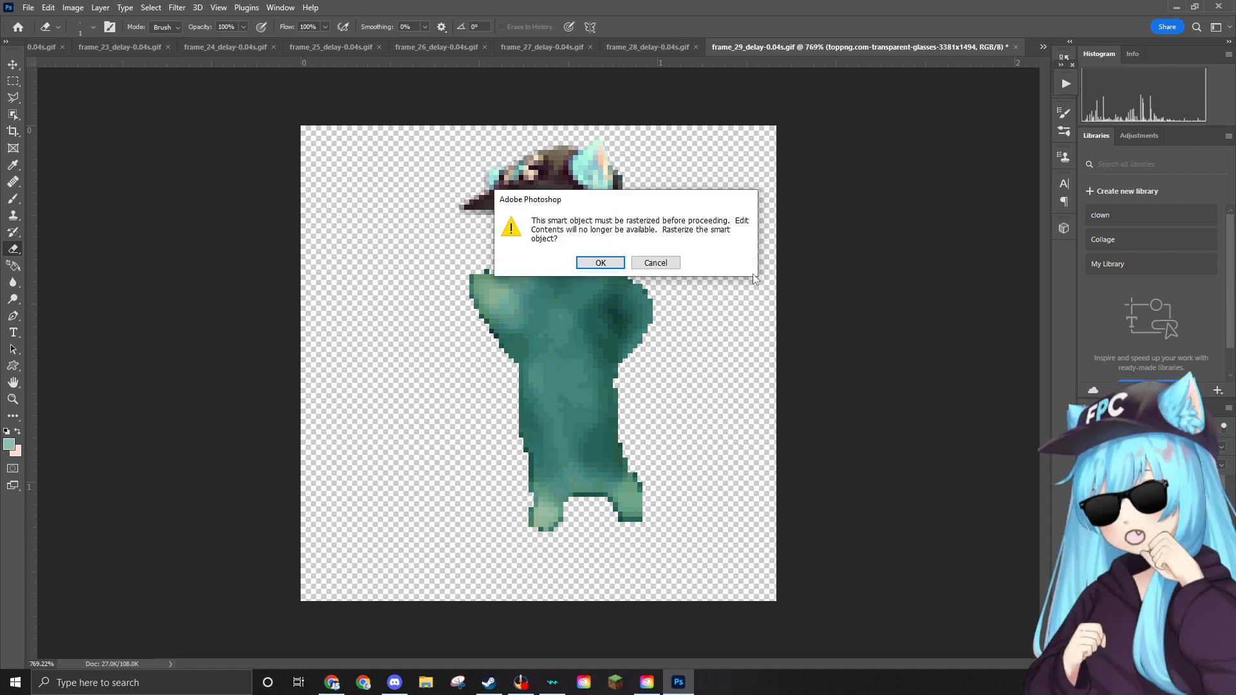
{"action": "left_click", "coordinate": [652, 265]}
Bring up the export options for frame 29 again.
{"action": "left_click", "coordinate": [29, 7]}
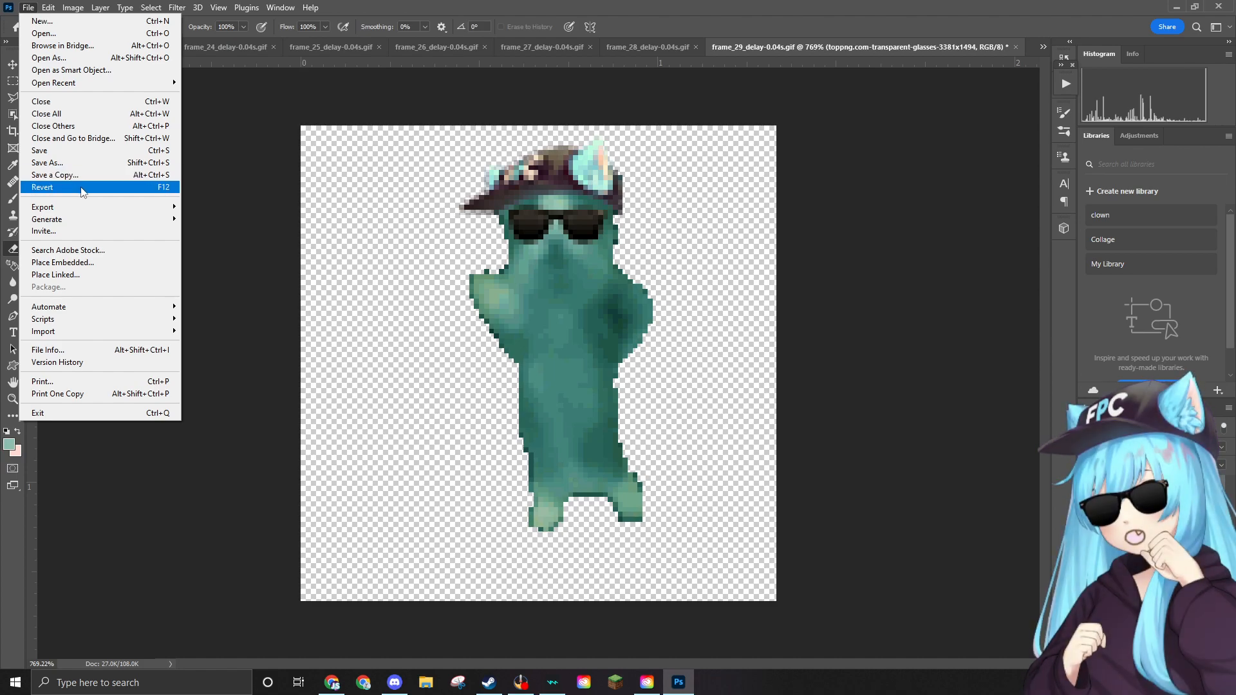
{"action": "mouse_move", "coordinate": [88, 207]}
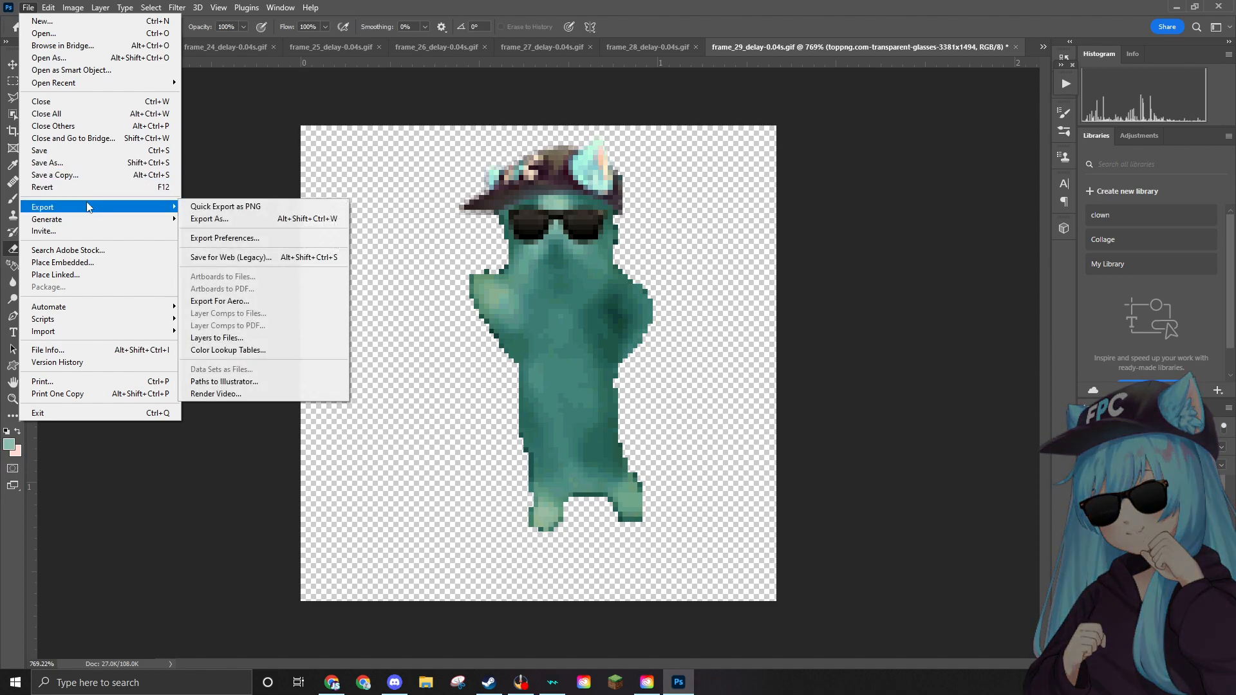
{"action": "left_click", "coordinate": [219, 207]}
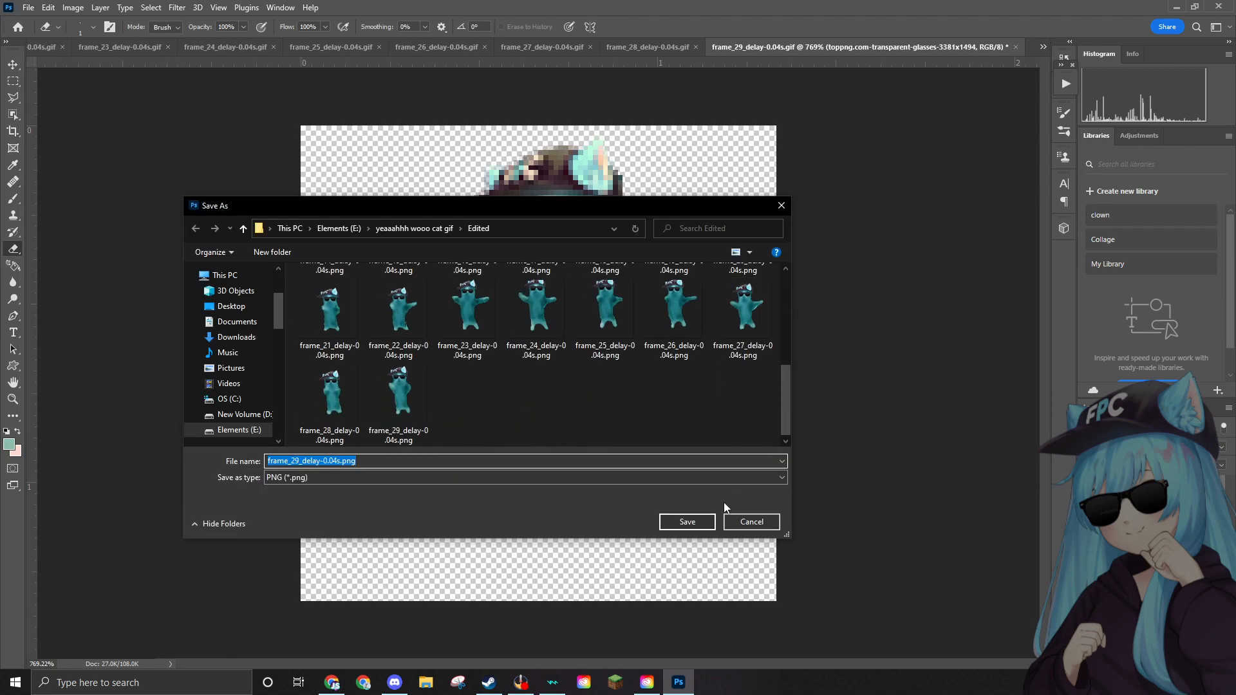
{"action": "left_click", "coordinate": [708, 525]}
{"action": "left_click", "coordinate": [690, 339]}
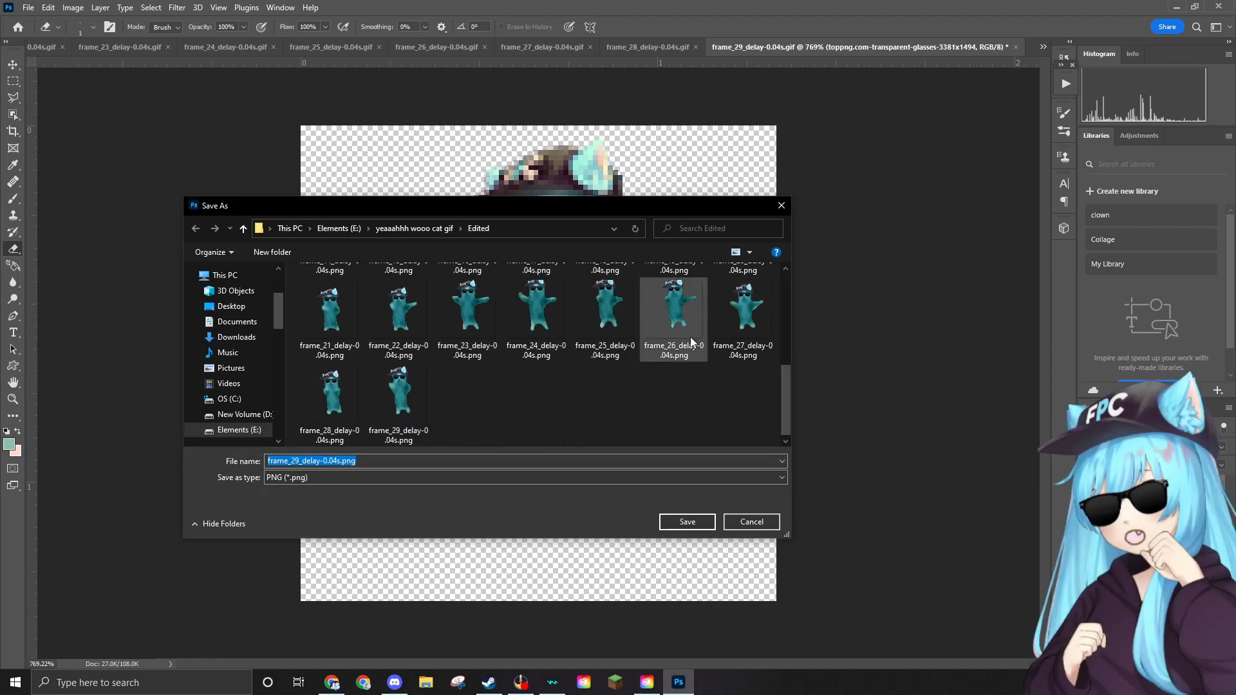
{"action": "left_click", "coordinate": [781, 206]}
Delete frame_29_delay-0.04s.gif from the "yeaaahhh wooo cat gif" source folder.
{"action": "left_click", "coordinate": [29, 9]}
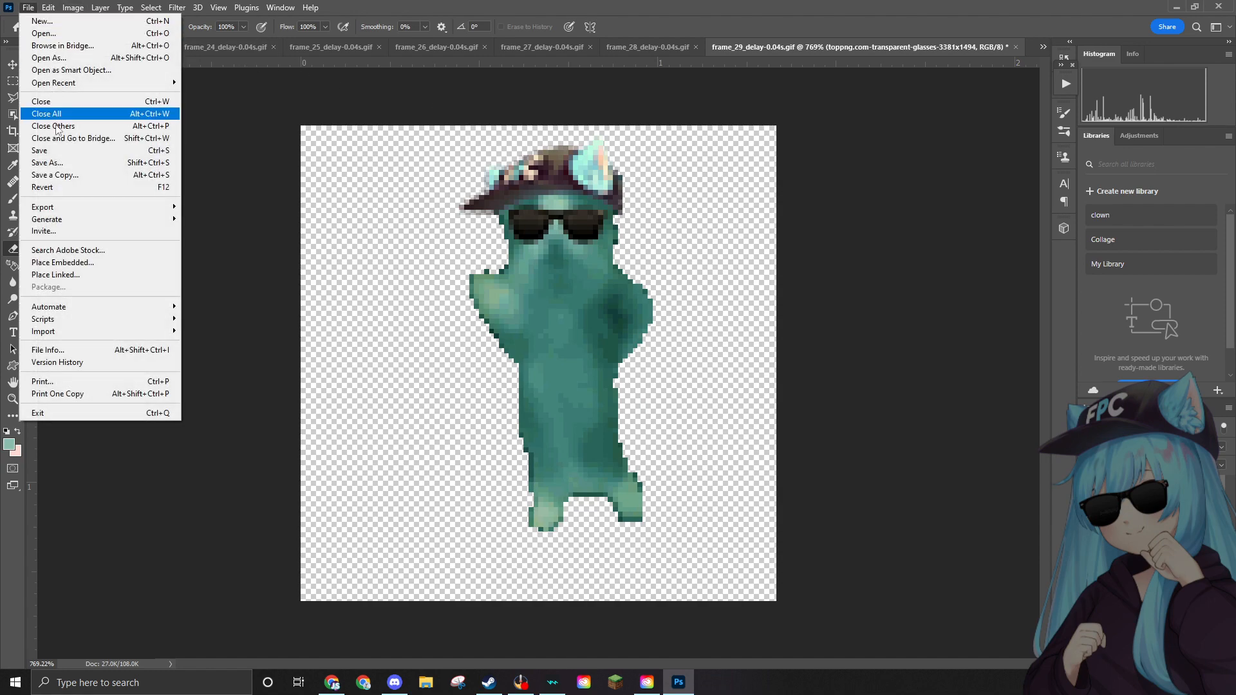
{"action": "mouse_move", "coordinate": [71, 219]}
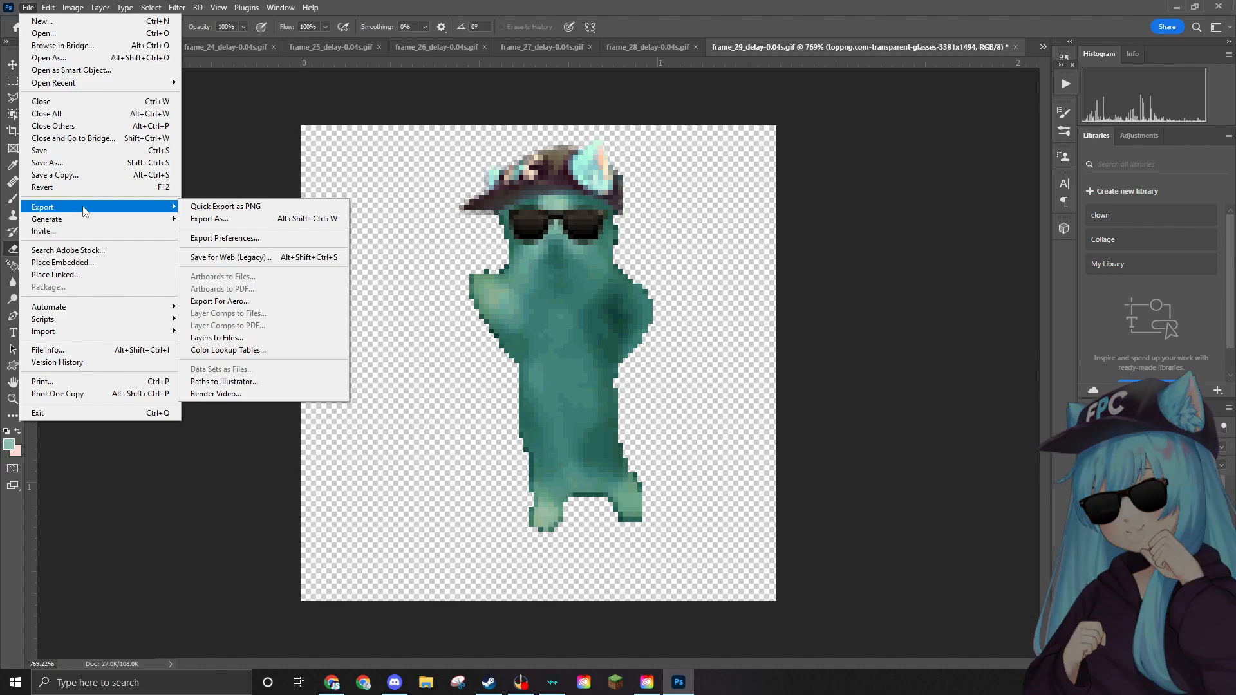
{"action": "left_click", "coordinate": [106, 35]}
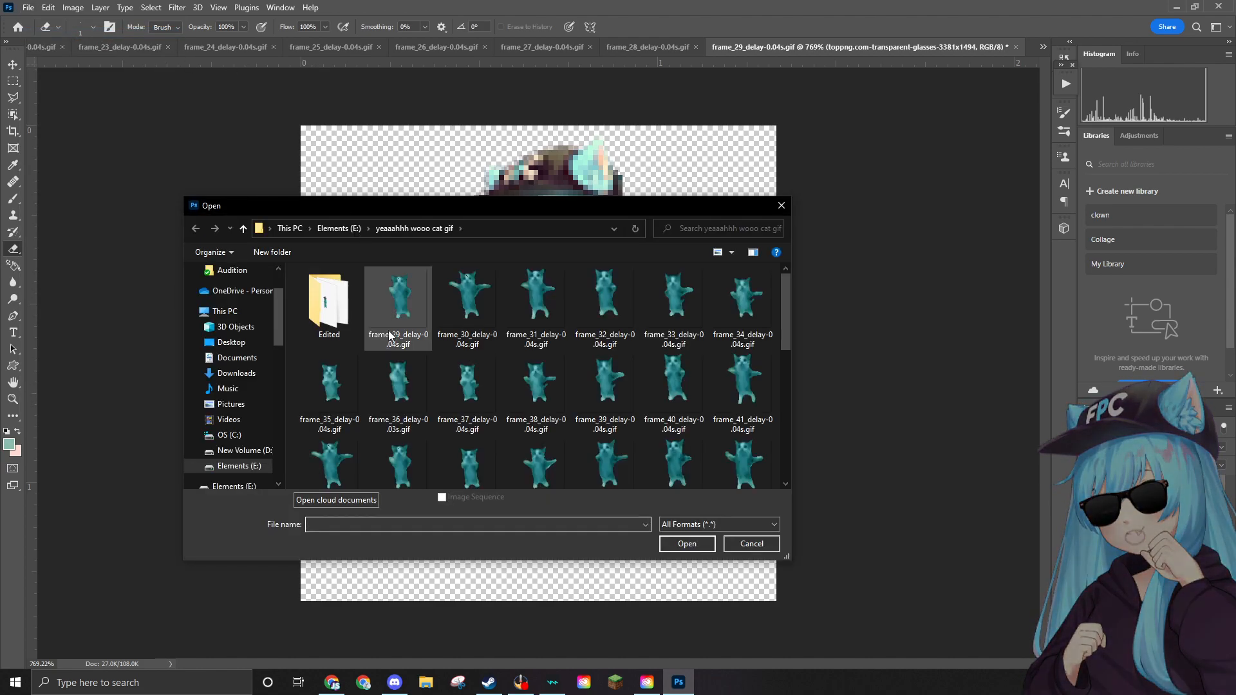
{"action": "left_click", "coordinate": [389, 335]}
{"action": "key", "text": "Delete"}
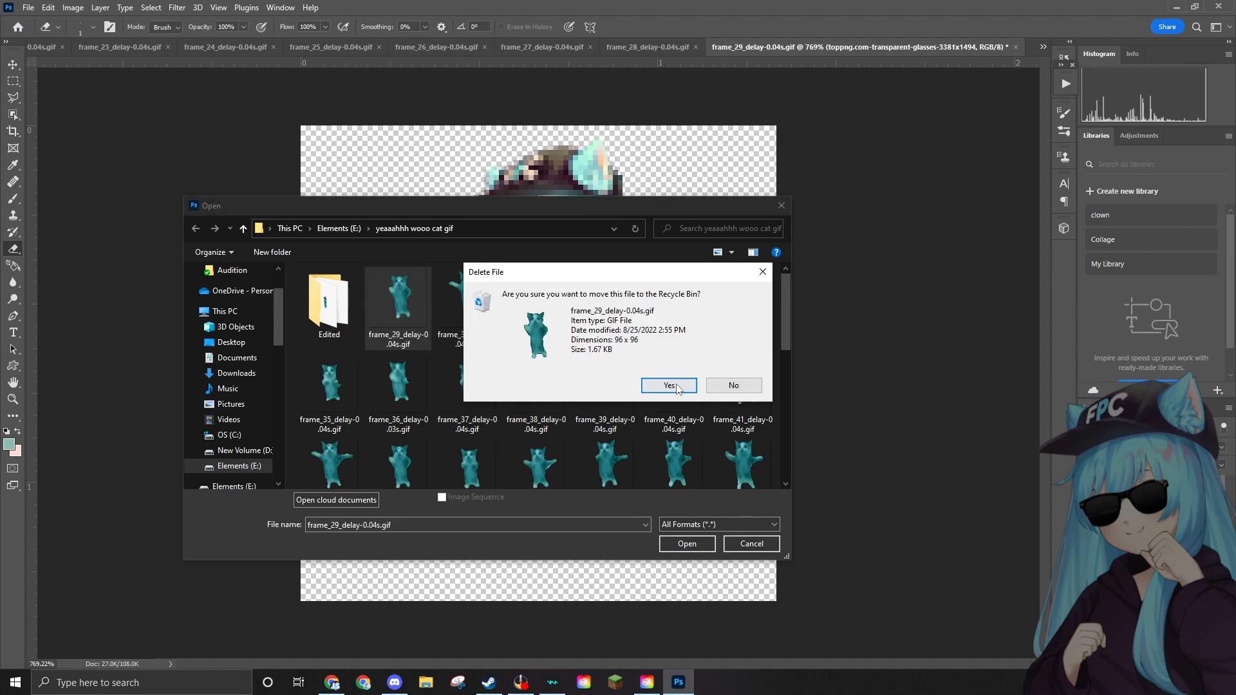
{"action": "key", "text": "Escape"}
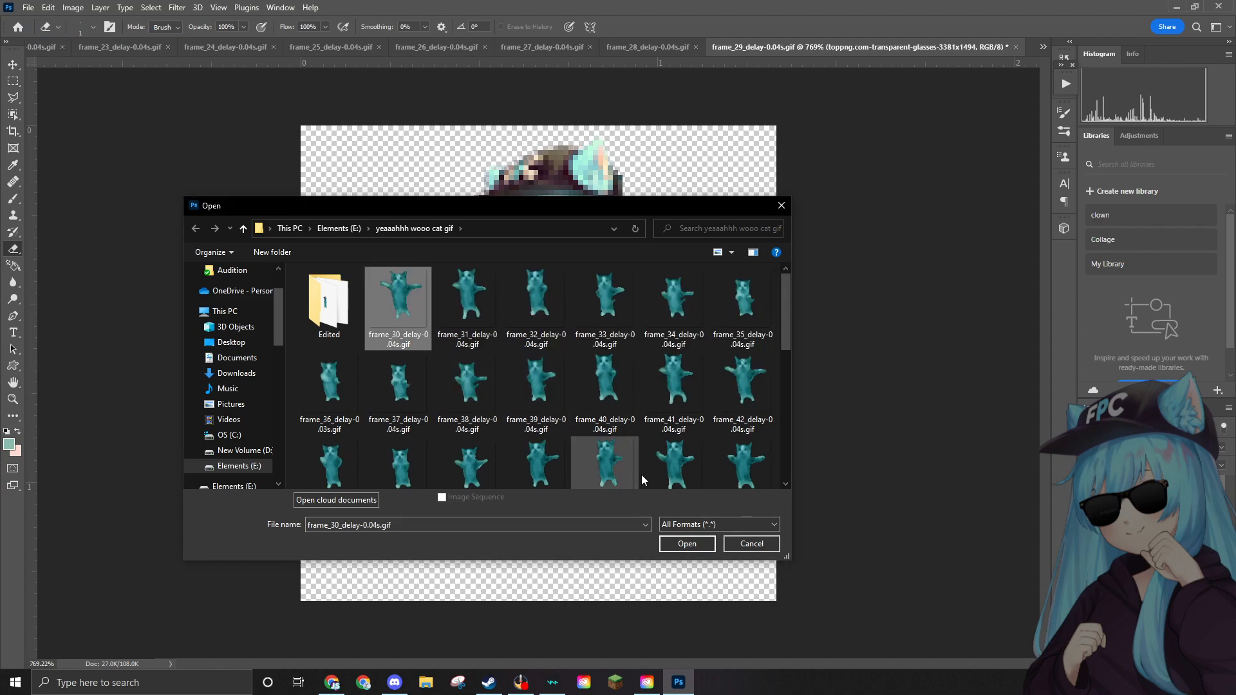
Open frame_30_delay-0.04s.gif and convert the image from indexed colour to RGB Color mode.
{"action": "left_click", "coordinate": [687, 542]}
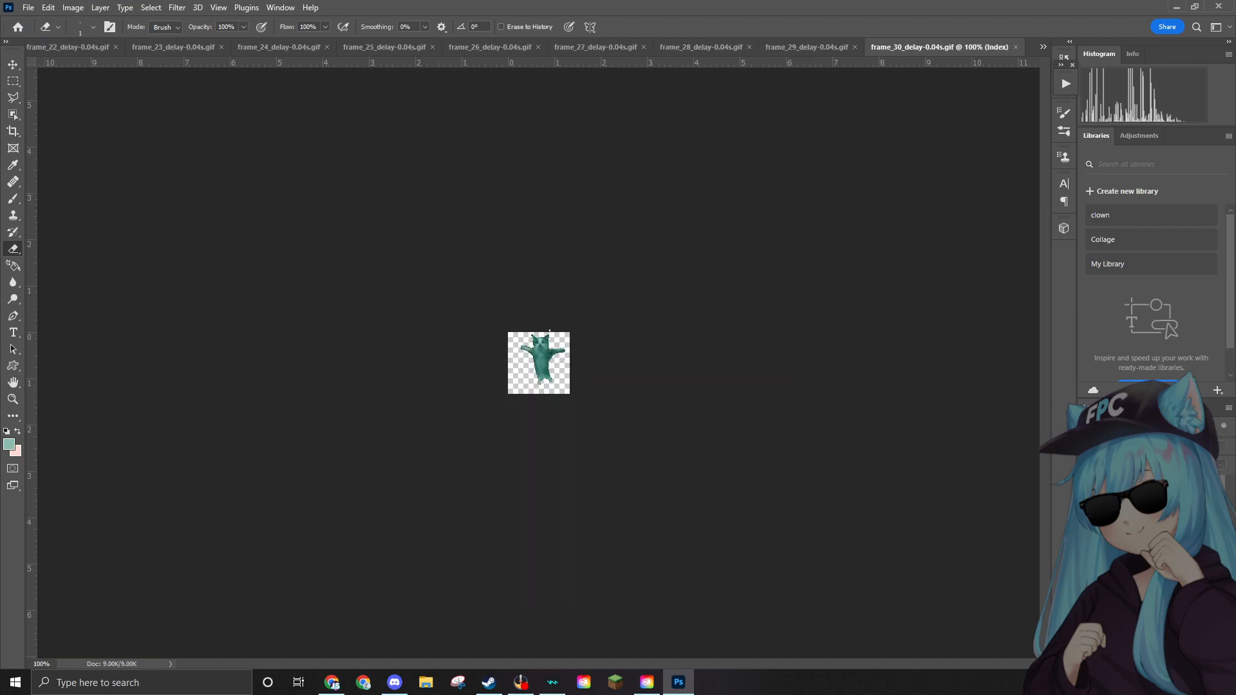
{"action": "scroll", "coordinate": [549, 331], "scroll_direction": "up", "scroll_amount": 18}
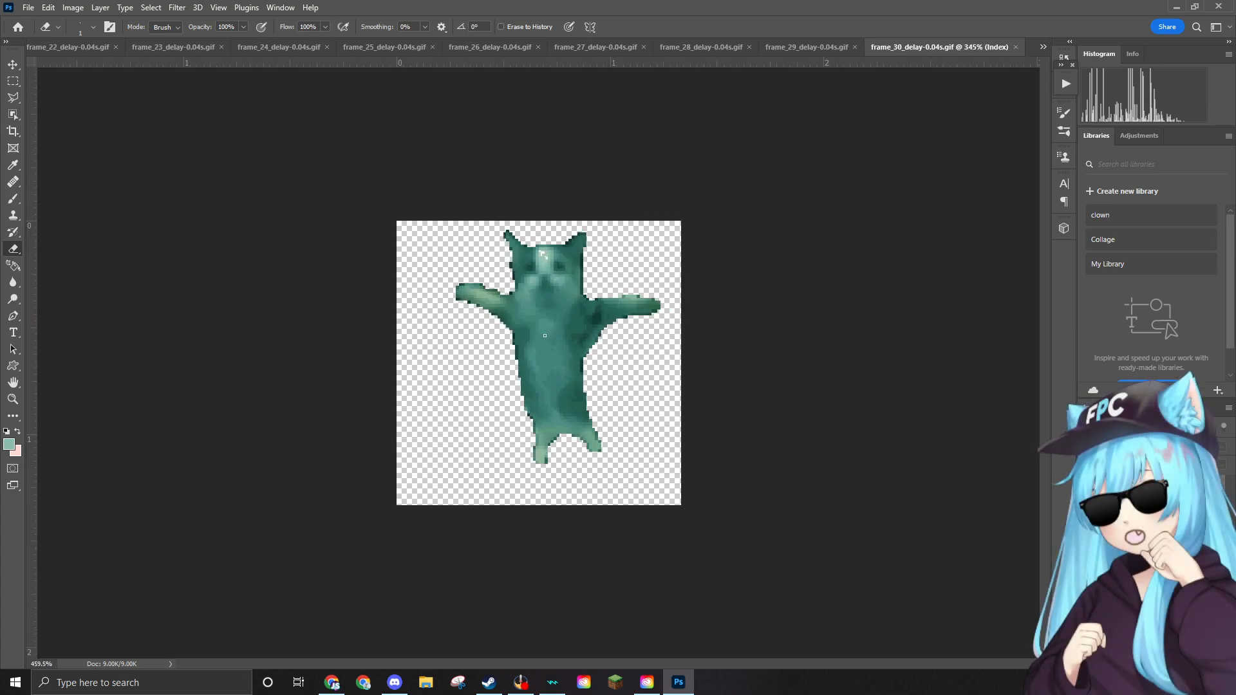
{"action": "scroll", "coordinate": [540, 183], "scroll_direction": "up", "scroll_amount": 8}
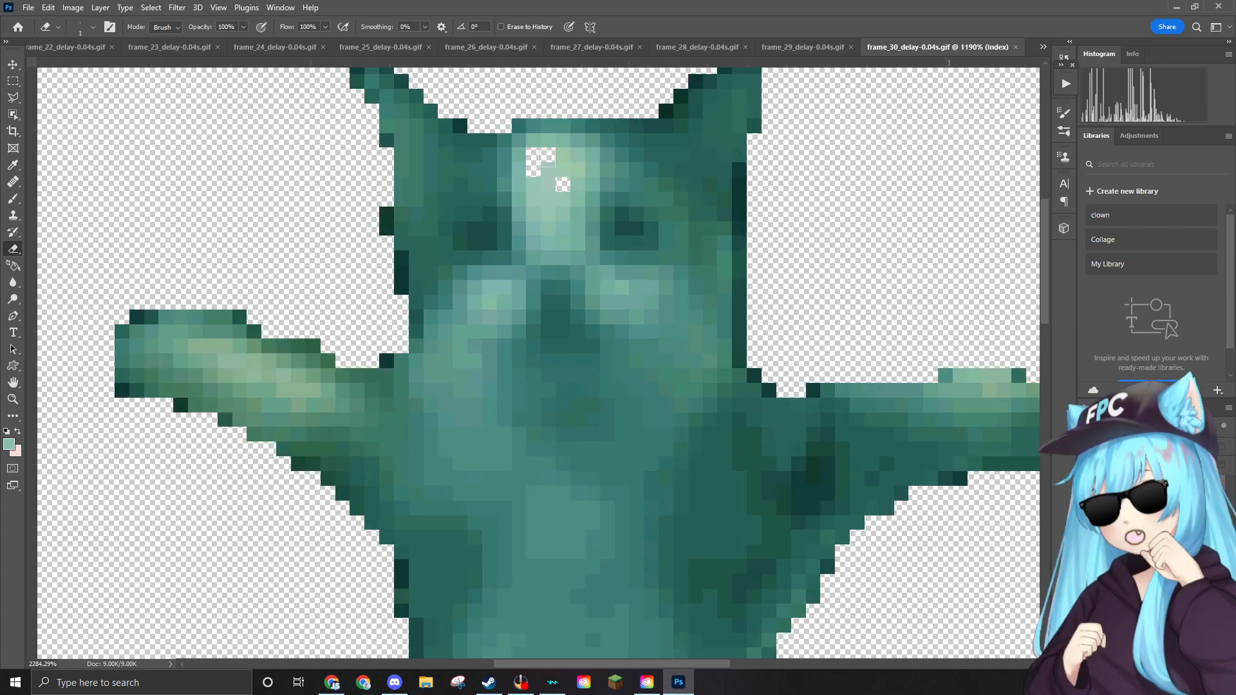
{"action": "scroll", "coordinate": [546, 158], "scroll_direction": "up", "scroll_amount": 16}
{"action": "left_click", "coordinate": [73, 7]}
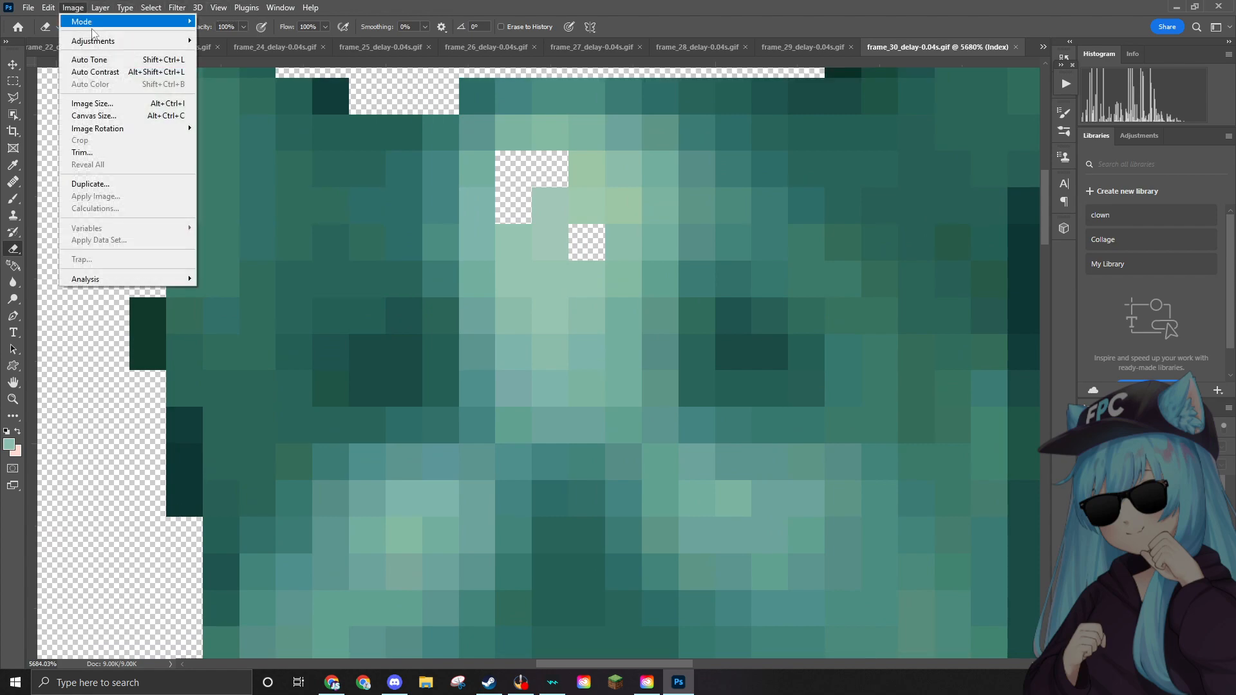
{"action": "mouse_move", "coordinate": [100, 26]}
{"action": "left_click", "coordinate": [224, 69]}
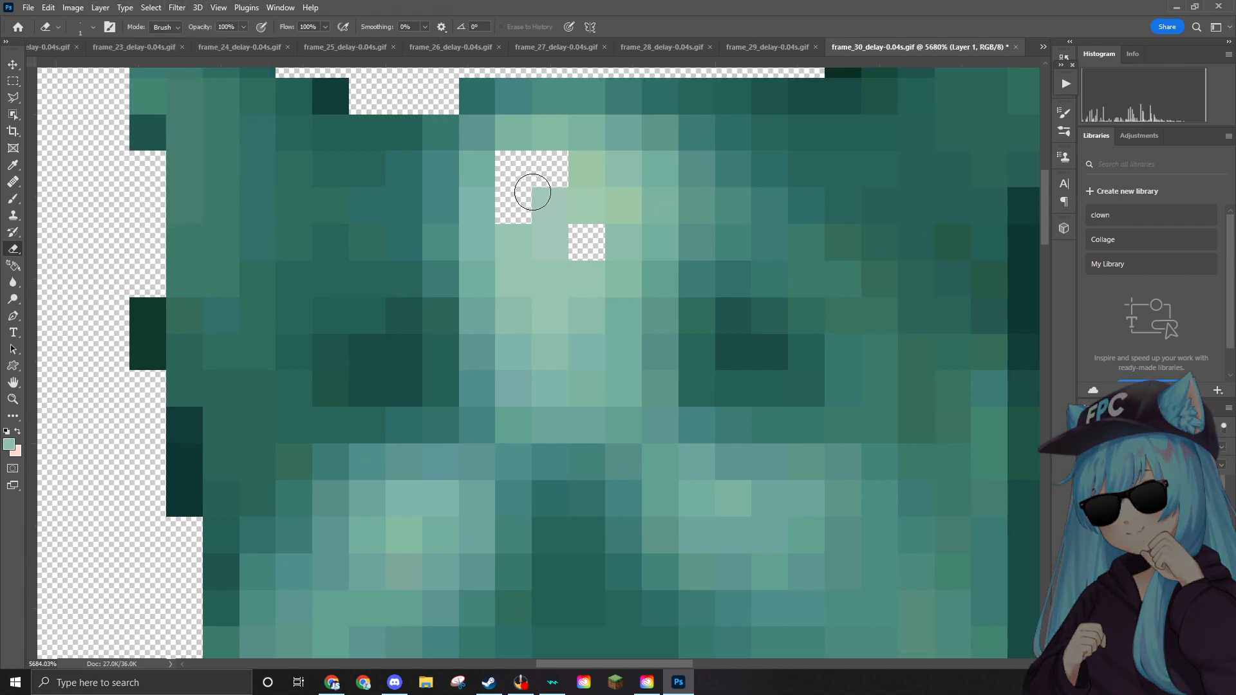
Set the foreground colour to the pale green sampled next to the transparent pixels on the cat's forehead.
{"action": "scroll", "coordinate": [531, 189], "scroll_direction": "up", "scroll_amount": 4}
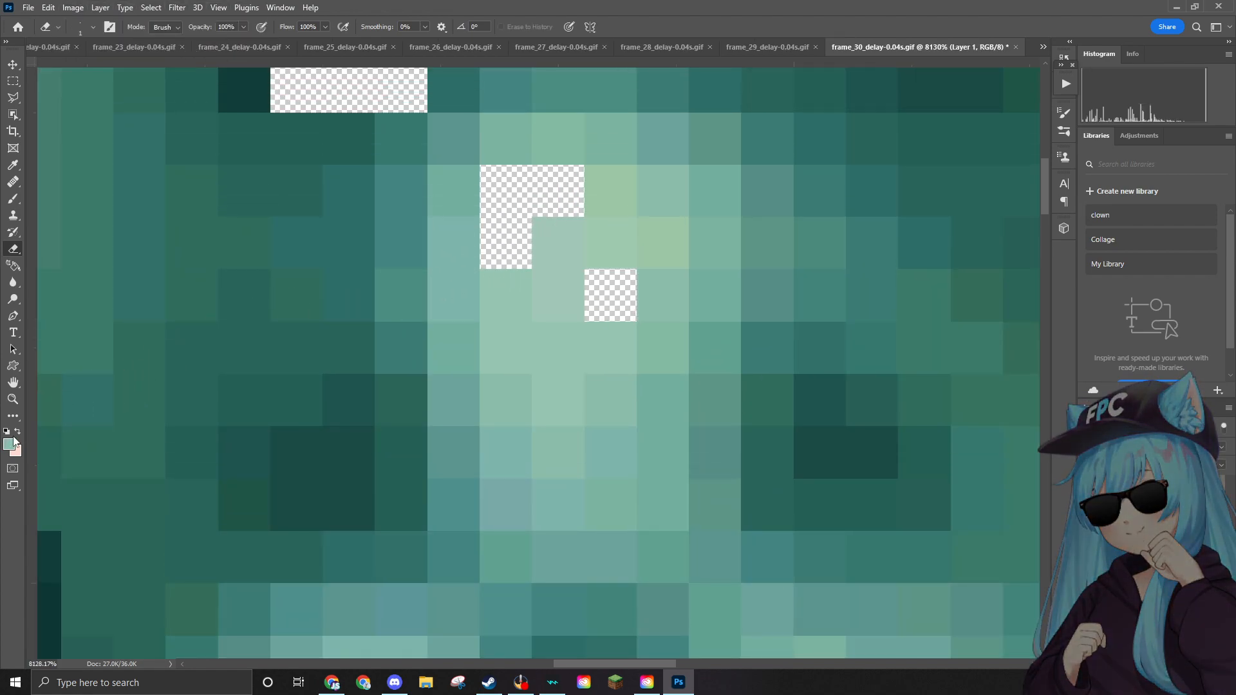
{"action": "left_click", "coordinate": [10, 443]}
{"action": "left_click", "coordinate": [558, 258]}
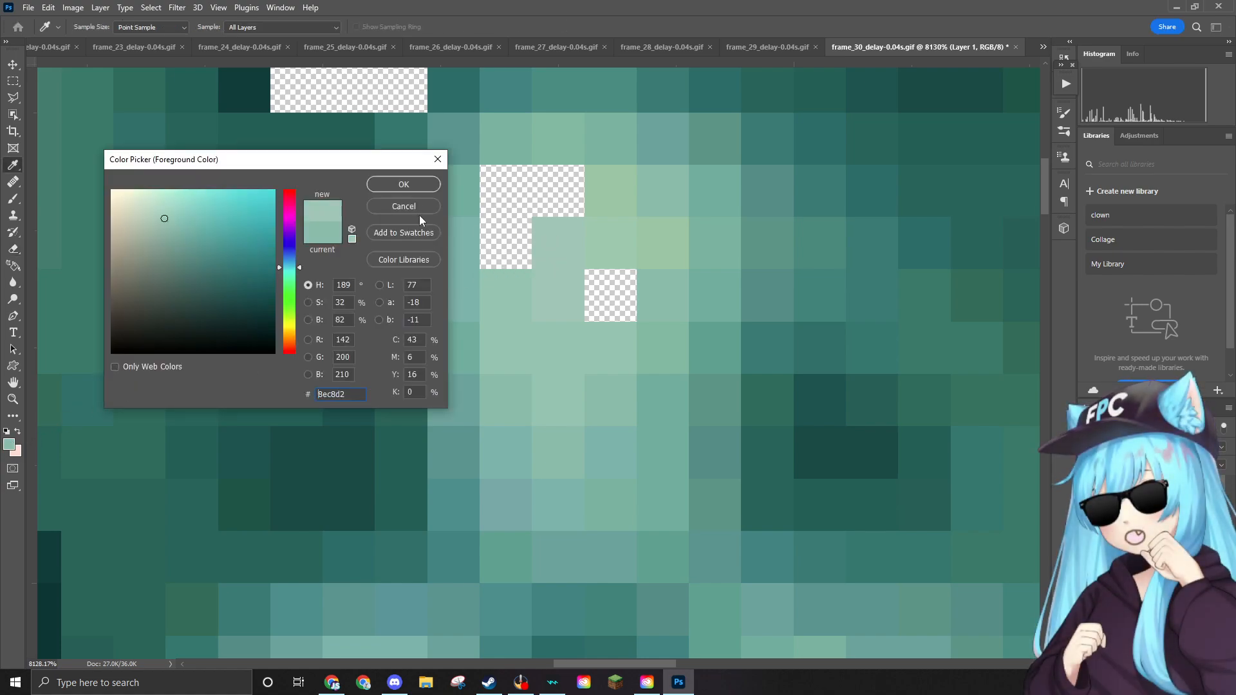
{"action": "left_click", "coordinate": [407, 185]}
Paint over the transparent pixels on the cat's forehead with the Brush tool until they are filled.
{"action": "mouse_move", "coordinate": [530, 222]}
{"action": "left_mouse_down"}
{"action": "mouse_move", "coordinate": [511, 243]}
{"action": "mouse_move", "coordinate": [507, 199]}
{"action": "mouse_move", "coordinate": [506, 251]}
{"action": "mouse_move", "coordinate": [506, 200]}
{"action": "left_mouse_up"}
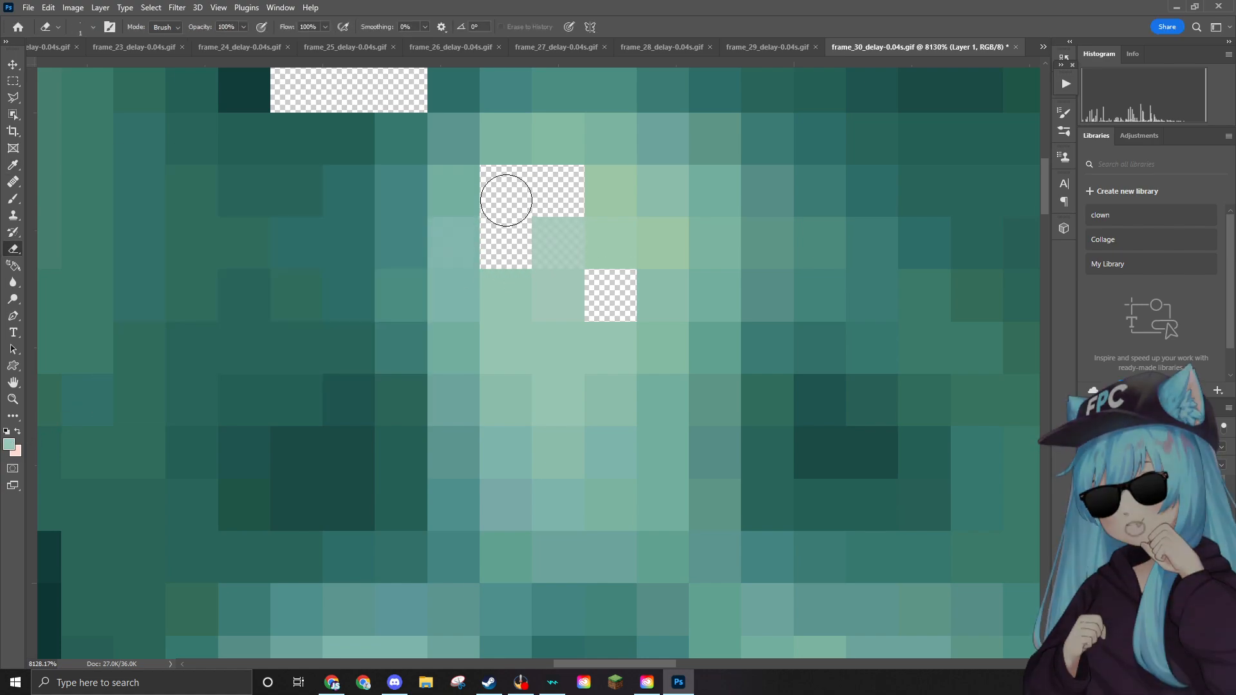
{"action": "left_click", "coordinate": [12, 198]}
{"action": "mouse_move", "coordinate": [505, 254]}
{"action": "left_mouse_down"}
{"action": "mouse_move", "coordinate": [511, 209]}
{"action": "mouse_move", "coordinate": [514, 233]}
{"action": "mouse_move", "coordinate": [551, 212]}
{"action": "left_mouse_up"}
{"action": "left_click_drag", "start_coordinate": [588, 281], "coordinate": [590, 279]}
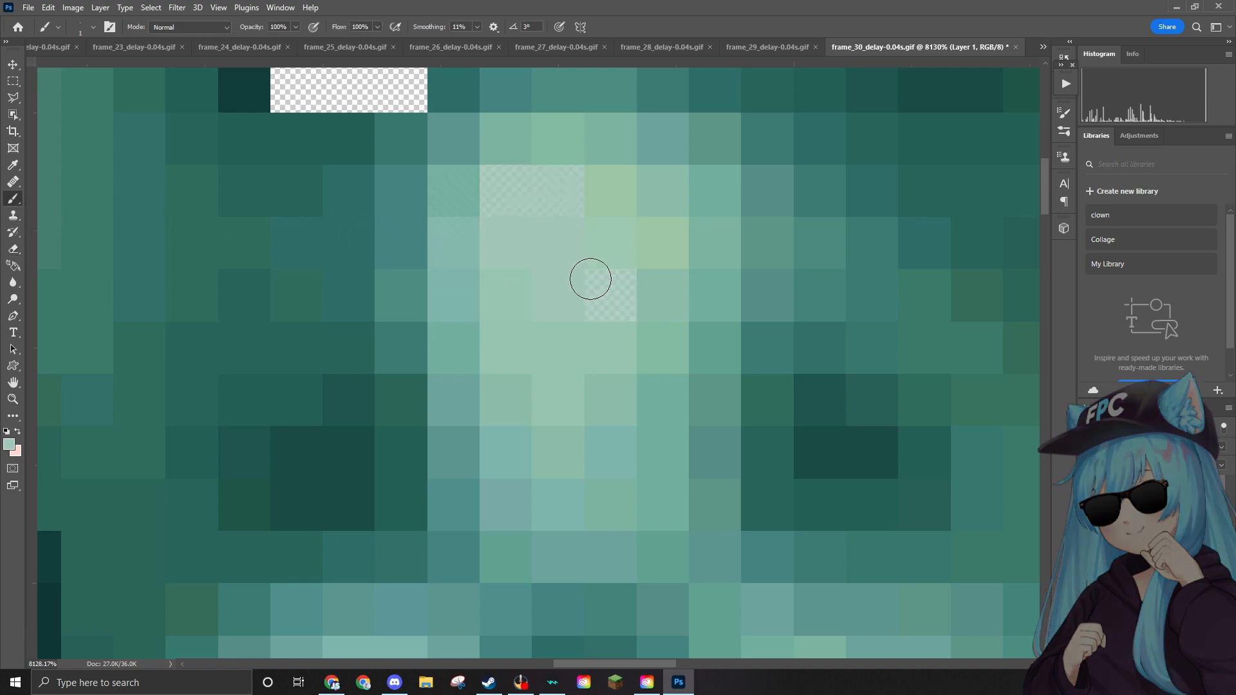
{"action": "left_click_drag", "start_coordinate": [549, 201], "coordinate": [515, 197]}
{"action": "left_click_drag", "start_coordinate": [606, 265], "coordinate": [605, 287]}
Place the ear hat image in frame 30 and shrink it to about 9.33% over the cat's head.
{"action": "scroll", "coordinate": [602, 282], "scroll_direction": "down", "scroll_amount": 7}
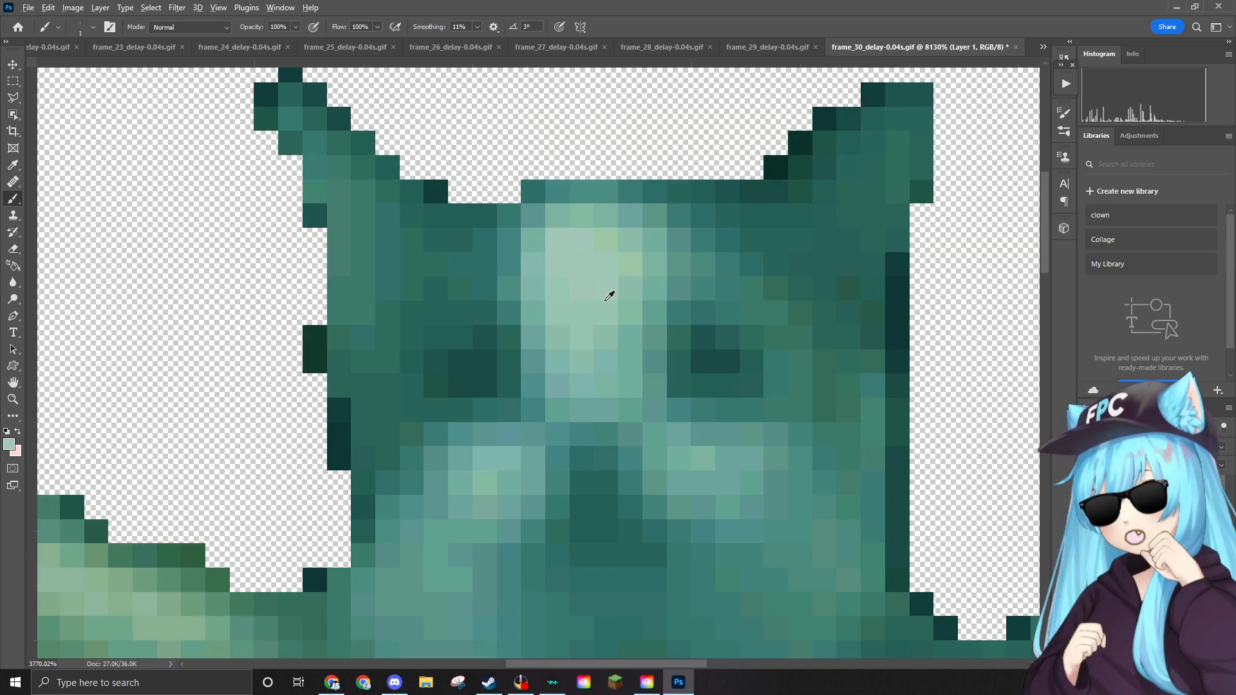
{"action": "scroll", "coordinate": [716, 345], "scroll_direction": "down", "scroll_amount": 6}
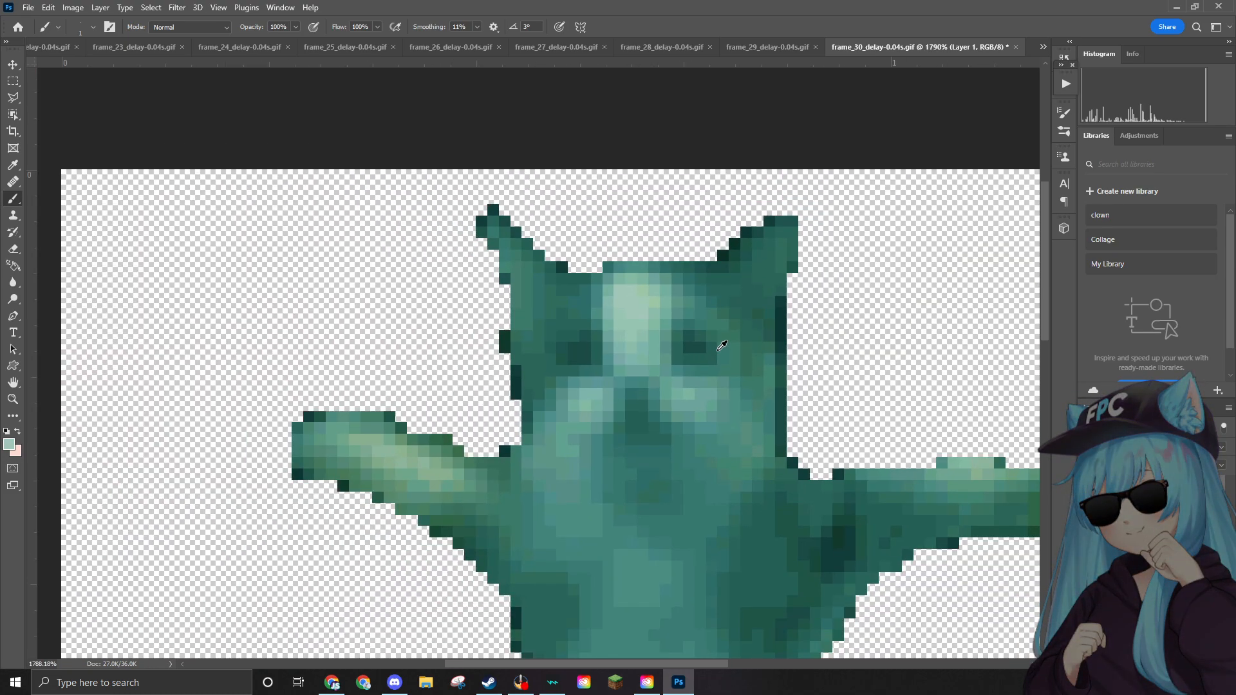
{"action": "scroll", "coordinate": [721, 346], "scroll_direction": "down", "scroll_amount": 5}
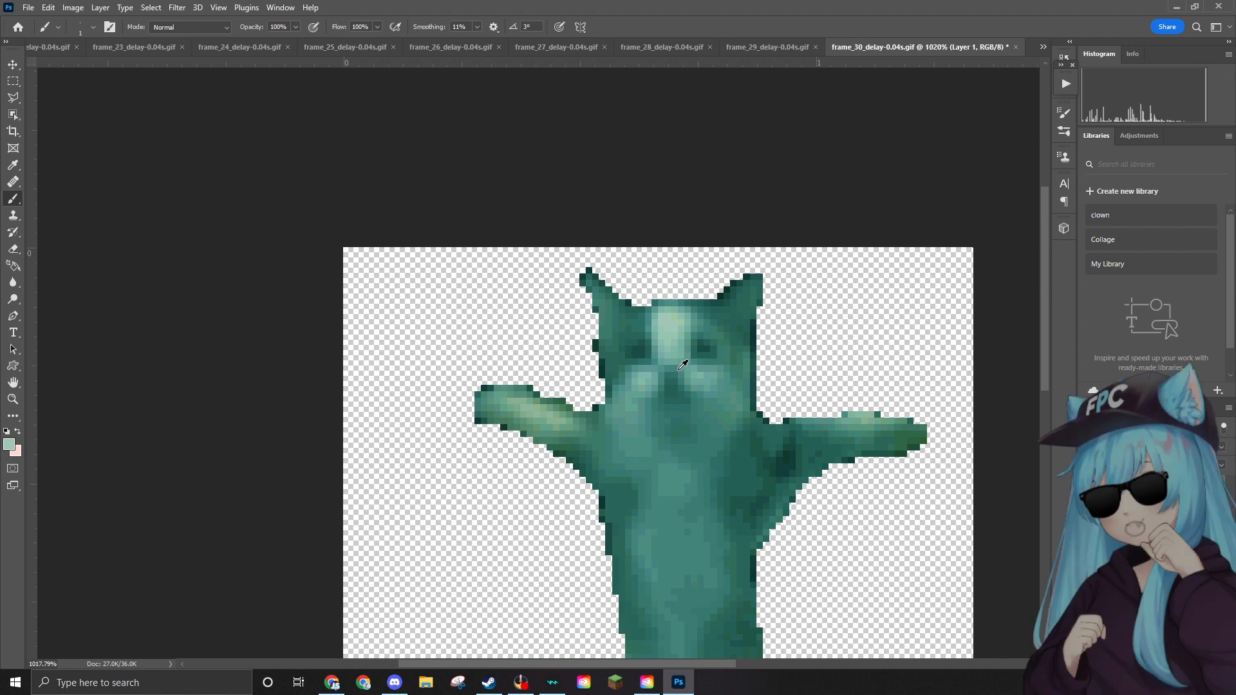
{"action": "left_click_drag", "start_coordinate": [626, 665], "coordinate": [672, 661]}
{"action": "scroll", "coordinate": [617, 409], "scroll_direction": "down", "scroll_amount": 4}
{"action": "scroll", "coordinate": [613, 410], "scroll_direction": "up", "scroll_amount": 1}
{"action": "scroll", "coordinate": [617, 405], "scroll_direction": "up", "scroll_amount": 1}
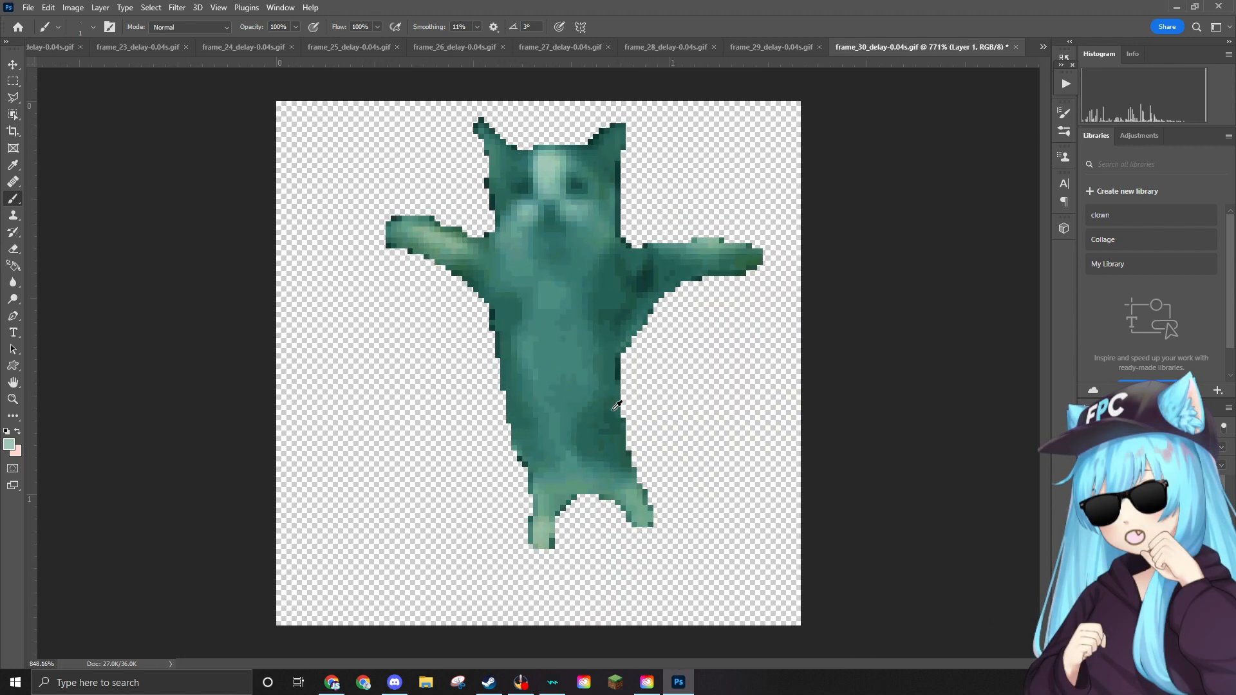
{"action": "scroll", "coordinate": [616, 407], "scroll_direction": "down", "scroll_amount": 2}
{"action": "scroll", "coordinate": [616, 408], "scroll_direction": "up", "scroll_amount": 3}
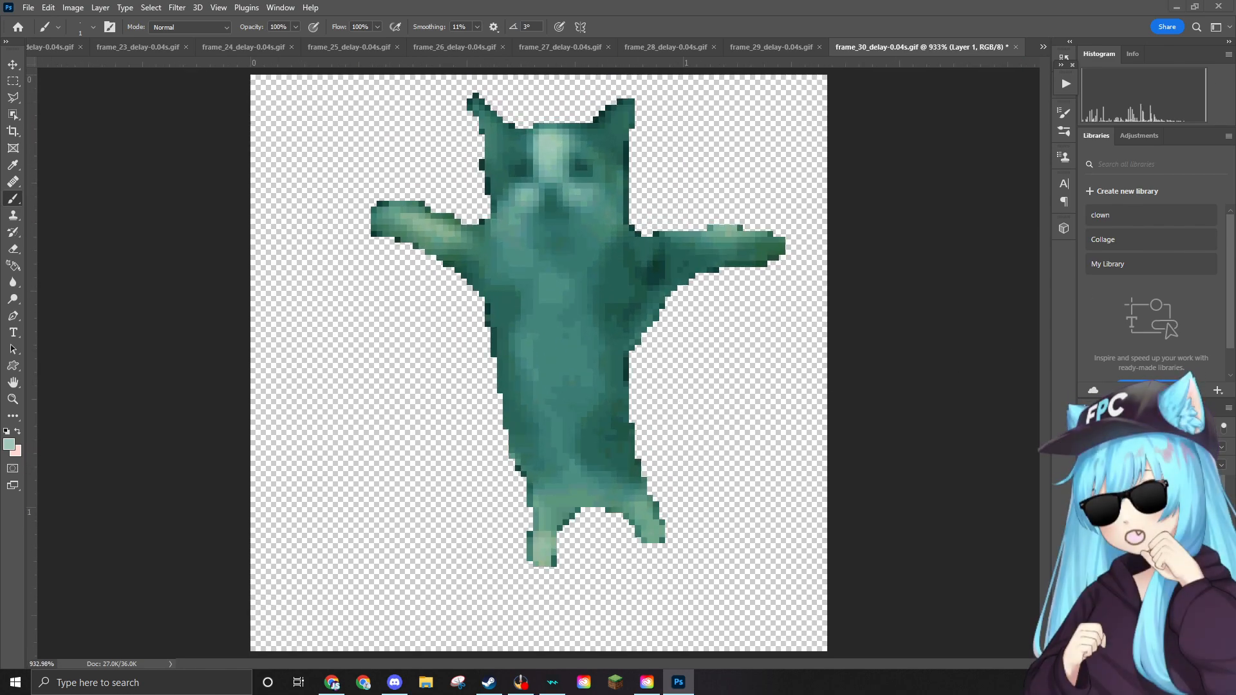
{"action": "left_click_drag", "start_coordinate": [471, 354], "coordinate": [463, 334]}
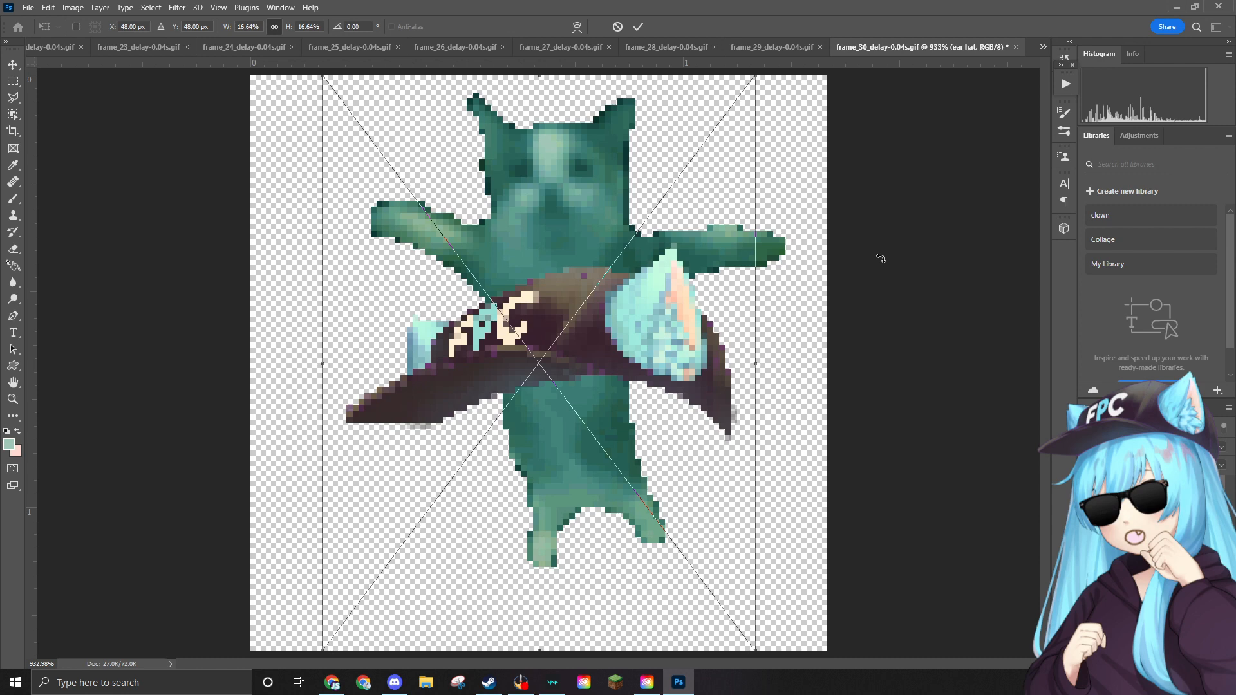
{"action": "left_click_drag", "start_coordinate": [753, 647], "coordinate": [565, 397]}
{"action": "left_click_drag", "start_coordinate": [466, 251], "coordinate": [565, 163]}
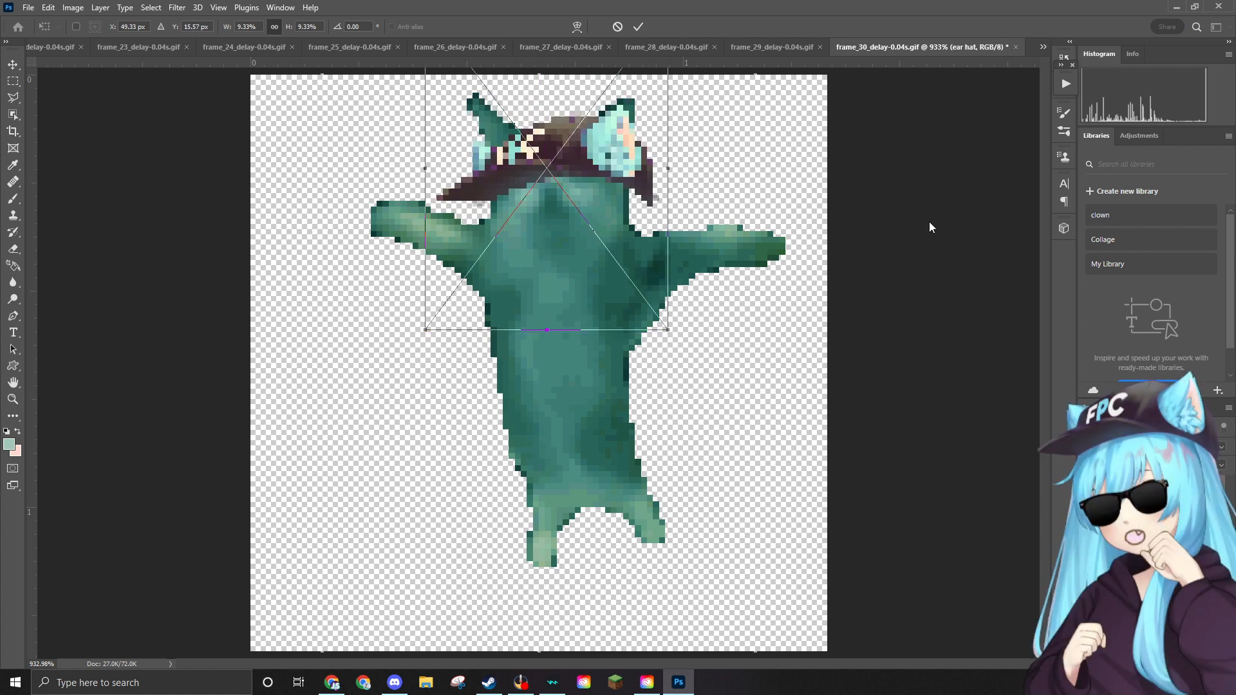
Adjust the ear hat's scale to about 9.49%, shift it up to the top of the head and commit the placement.
{"action": "left_click_drag", "start_coordinate": [668, 330], "coordinate": [674, 344]}
{"action": "left_click_drag", "start_coordinate": [569, 168], "coordinate": [585, 152]}
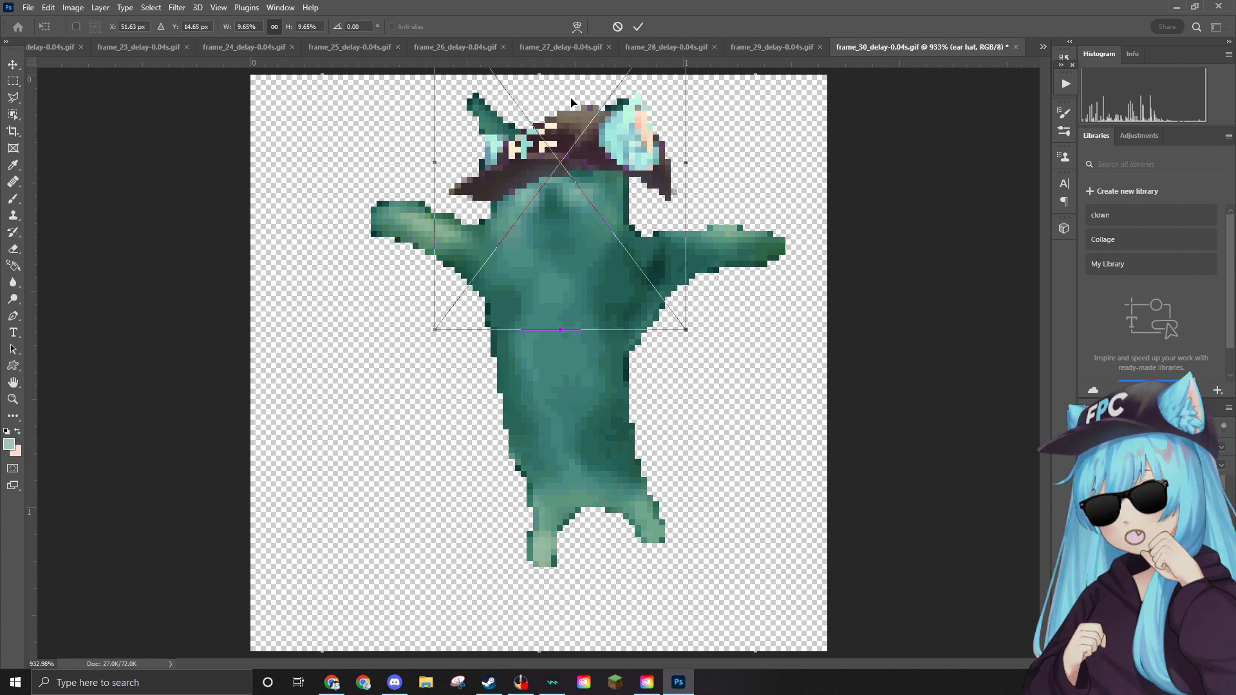
{"action": "mouse_move", "coordinate": [598, 166]}
{"action": "left_mouse_down"}
{"action": "mouse_move", "coordinate": [568, 117]}
{"action": "mouse_move", "coordinate": [601, 167]}
{"action": "left_mouse_up"}
{"action": "left_click_drag", "start_coordinate": [690, 329], "coordinate": [686, 325]}
{"action": "left_click_drag", "start_coordinate": [608, 155], "coordinate": [581, 98]}
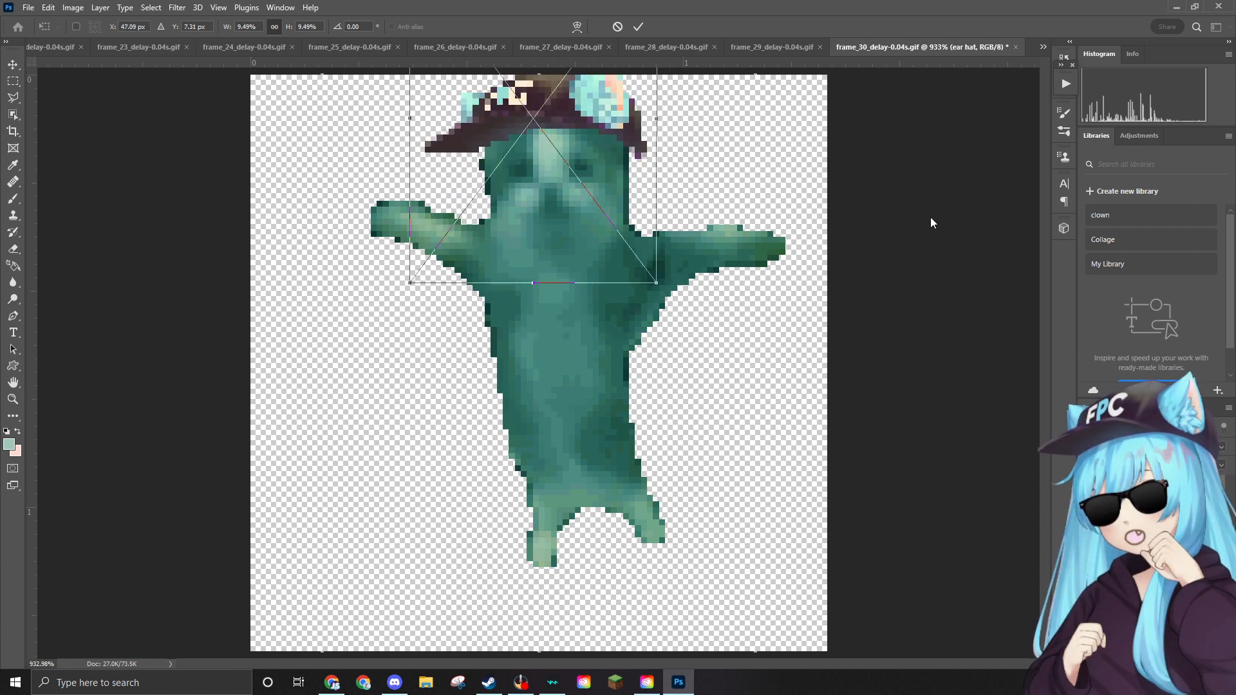
{"action": "key", "text": "Return"}
Check the hat on the whole cat and undo its placement.
{"action": "key", "text": "b"}
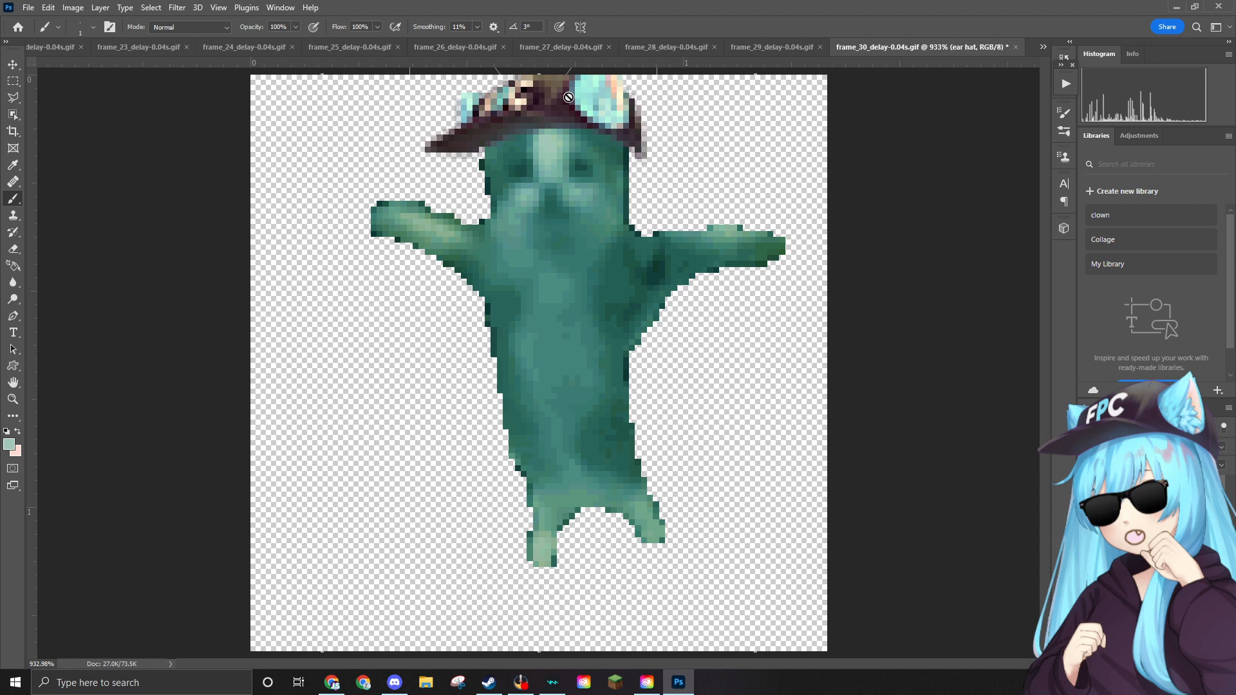
{"action": "scroll", "coordinate": [601, 496], "scroll_direction": "down", "scroll_amount": 5}
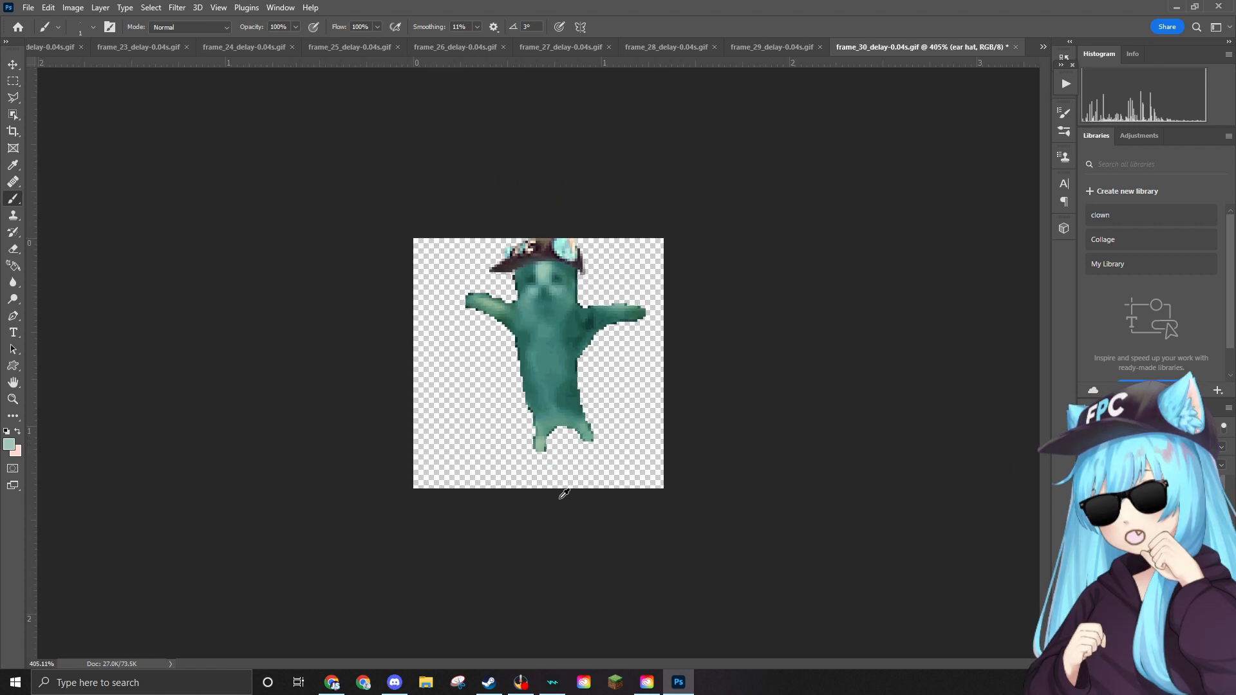
{"action": "scroll", "coordinate": [571, 348], "scroll_direction": "up", "scroll_amount": 3}
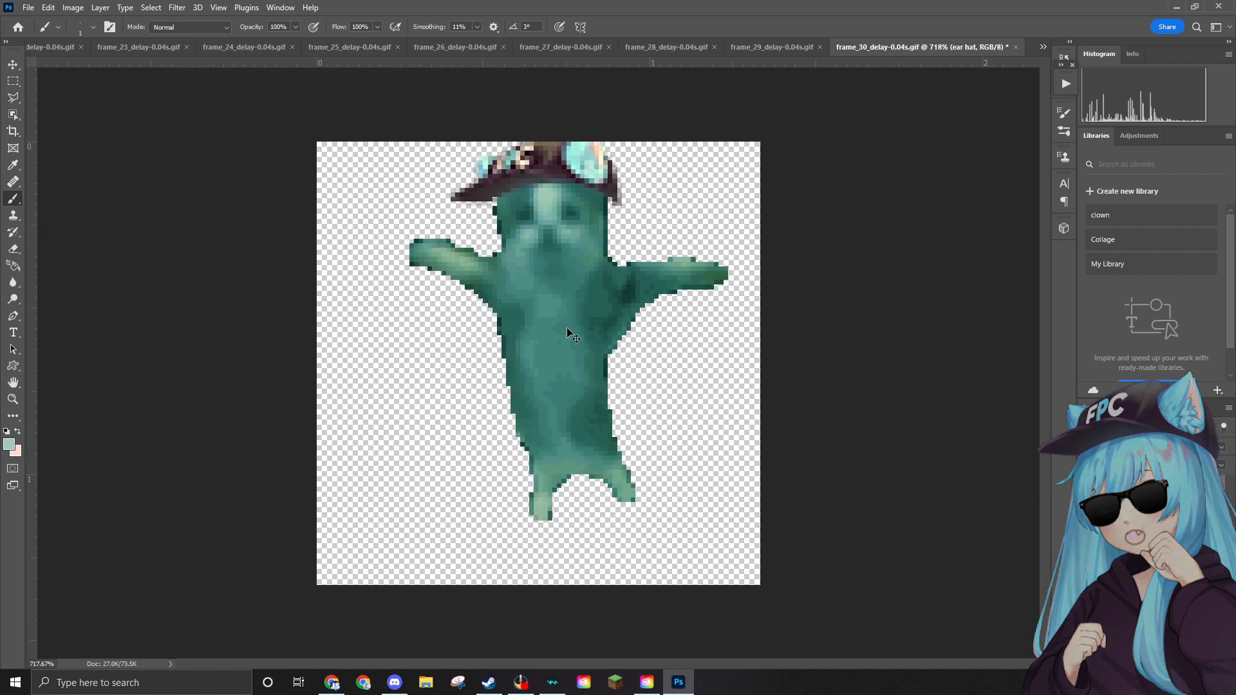
{"action": "key", "text": "ctrl+z"}
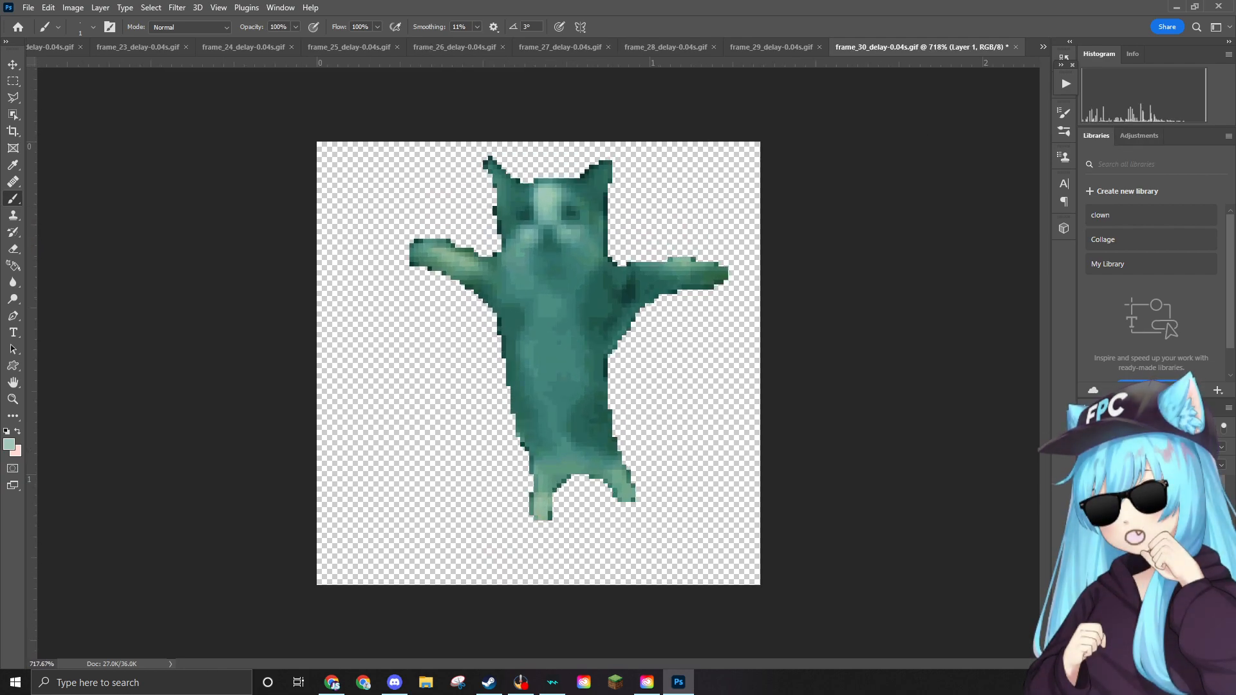
Place the ear hat image again, scale it to about 8.23%, fit it on the cat's head and commit the placement.
{"action": "left_click_drag", "start_coordinate": [1231, 252], "coordinate": [520, 169]}
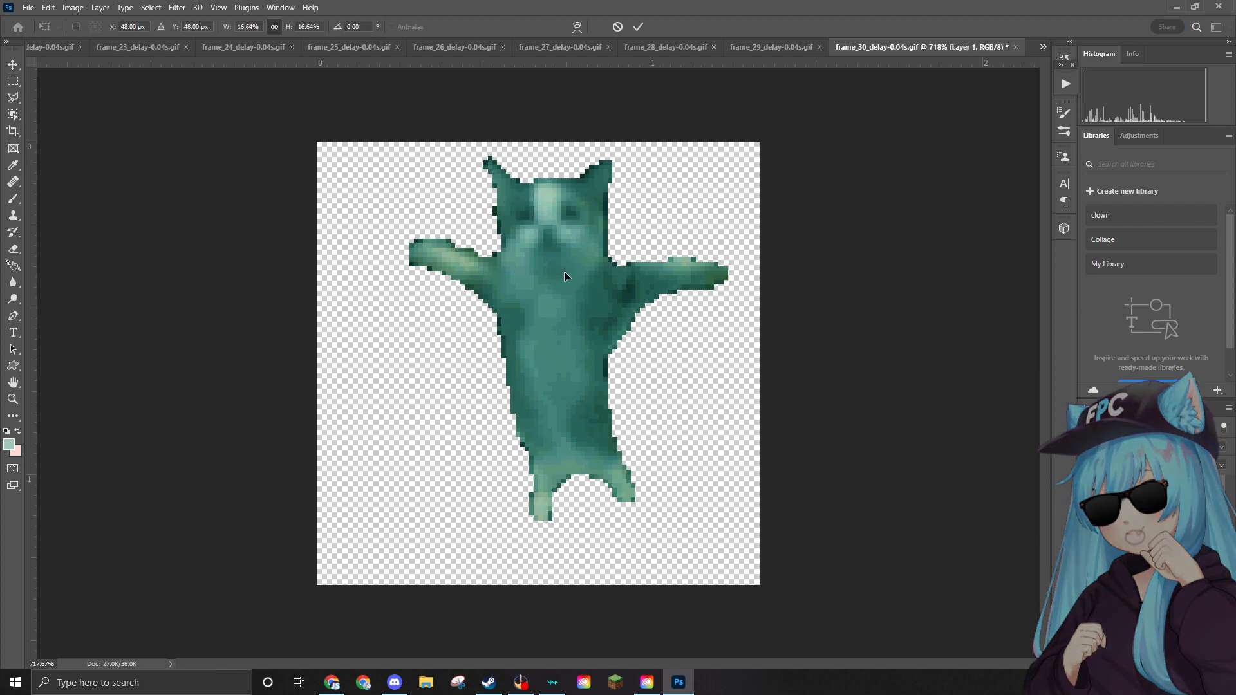
{"action": "left_click_drag", "start_coordinate": [702, 142], "coordinate": [554, 342]}
{"action": "left_click_drag", "start_coordinate": [514, 431], "coordinate": [589, 147]}
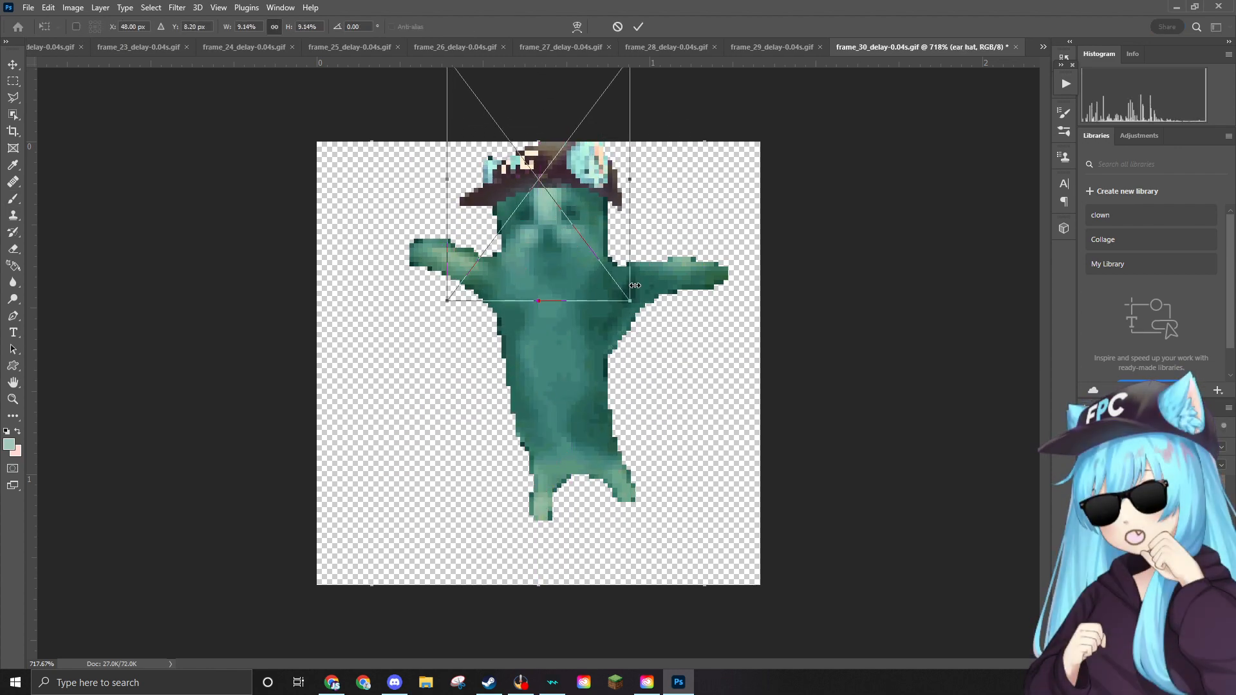
{"action": "left_click_drag", "start_coordinate": [627, 300], "coordinate": [625, 289]}
{"action": "left_click_drag", "start_coordinate": [588, 179], "coordinate": [586, 172]}
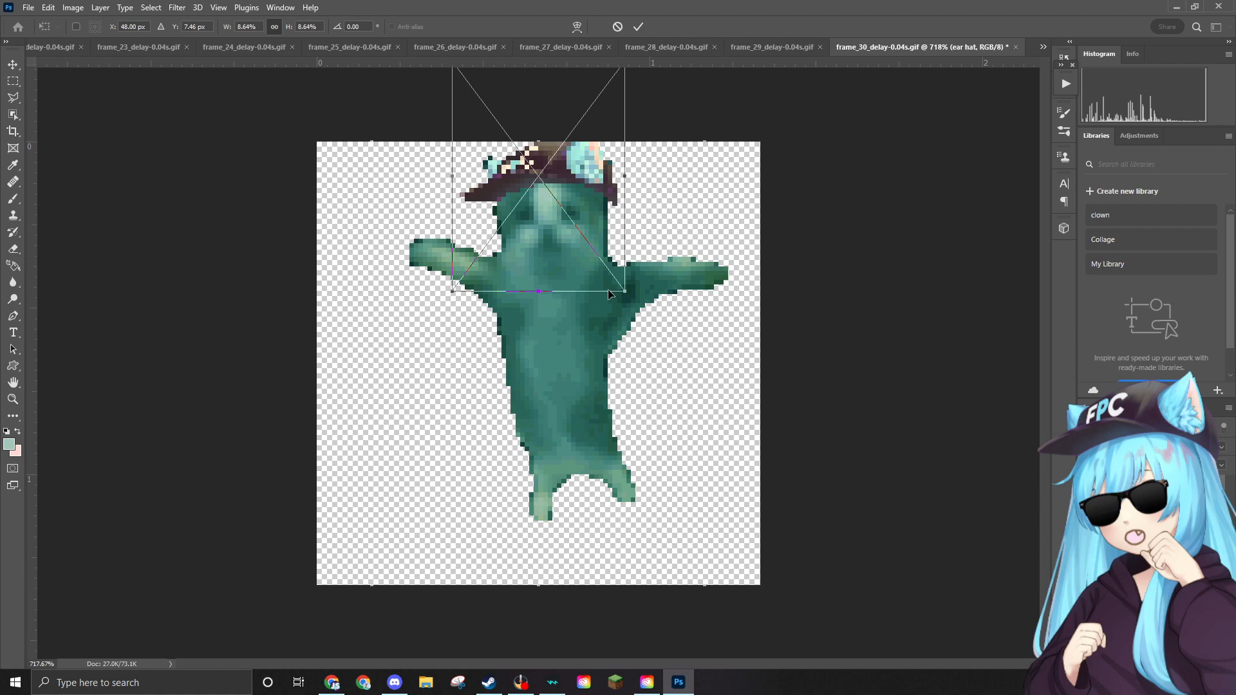
{"action": "left_click_drag", "start_coordinate": [621, 289], "coordinate": [620, 284]}
{"action": "left_click_drag", "start_coordinate": [599, 174], "coordinate": [599, 169]}
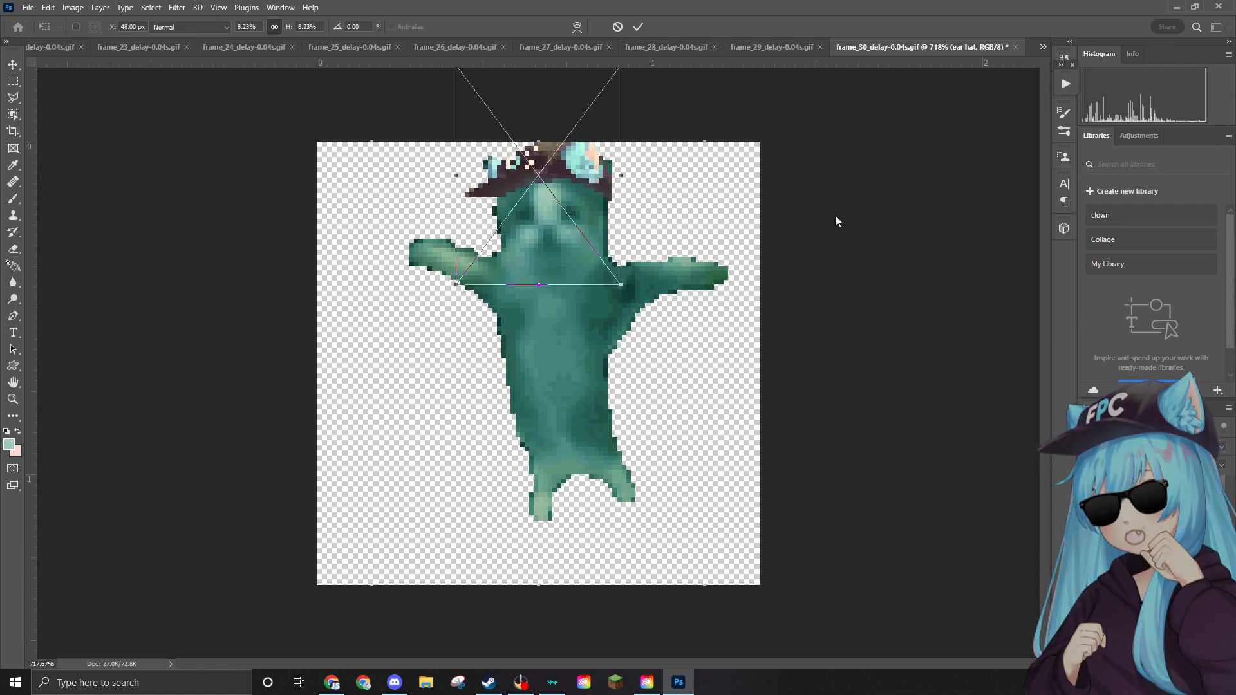
{"action": "key", "text": "Return"}
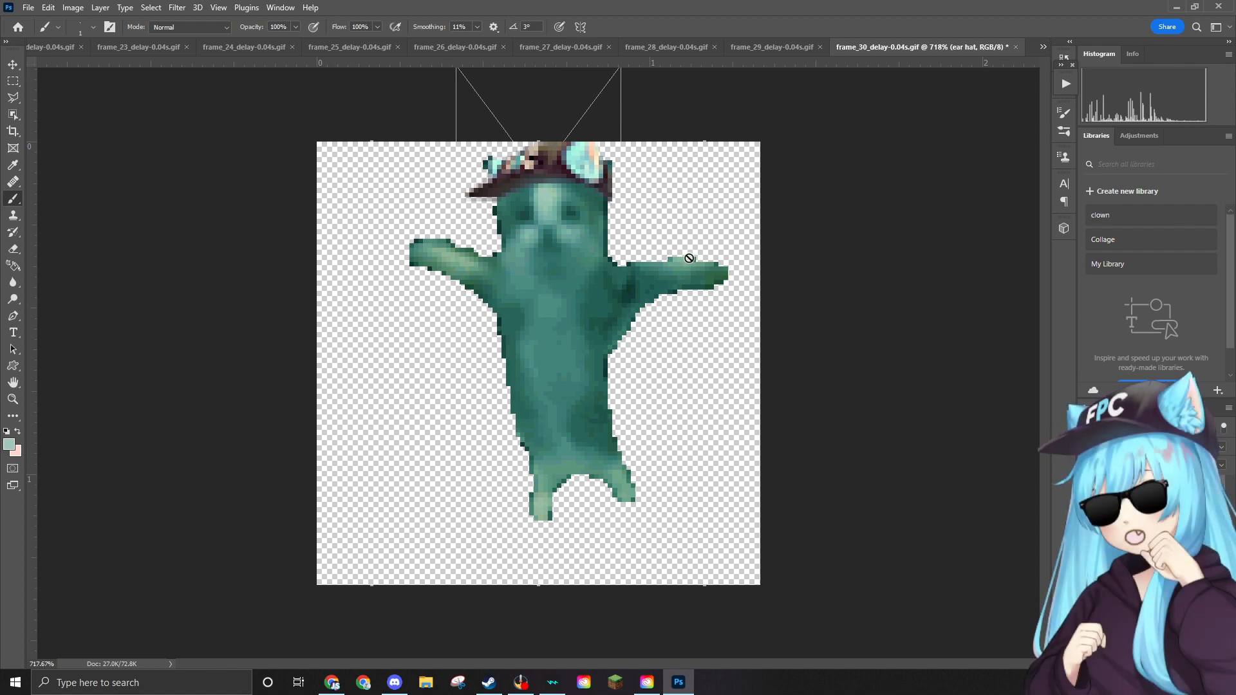
{"action": "scroll", "coordinate": [679, 249], "scroll_direction": "down", "scroll_amount": 3}
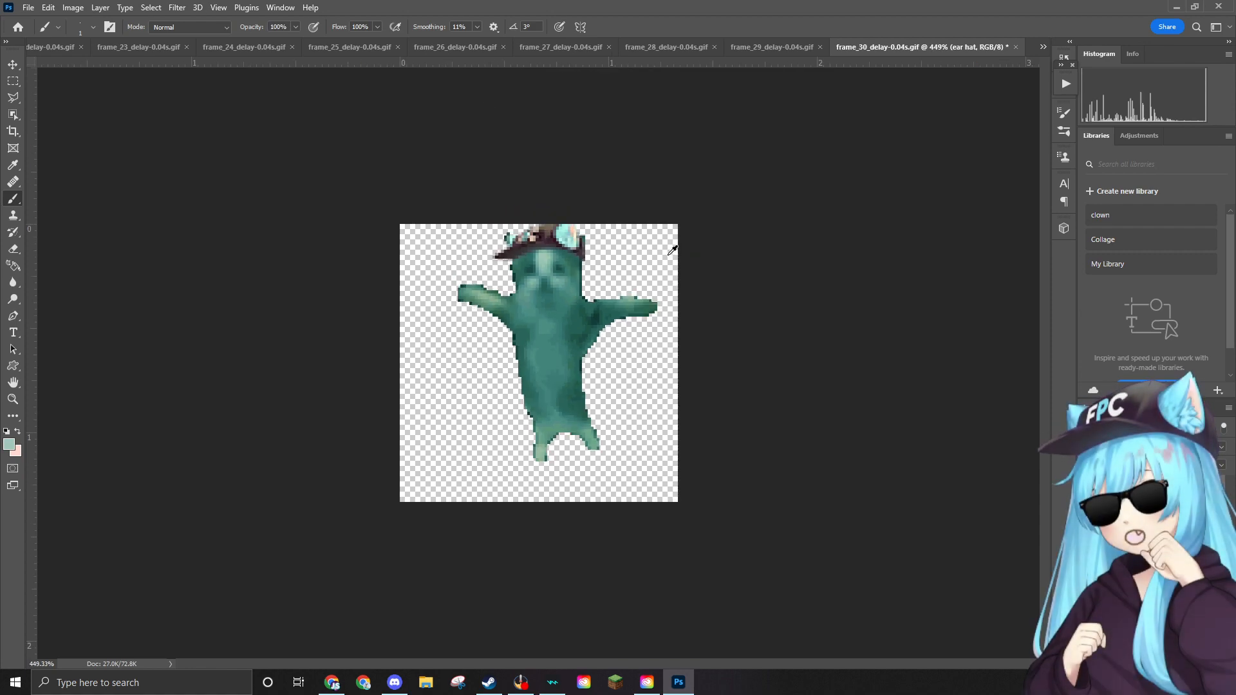
Undo the last ear hat placement in frame 30.
{"action": "key", "text": "ctrl+z"}
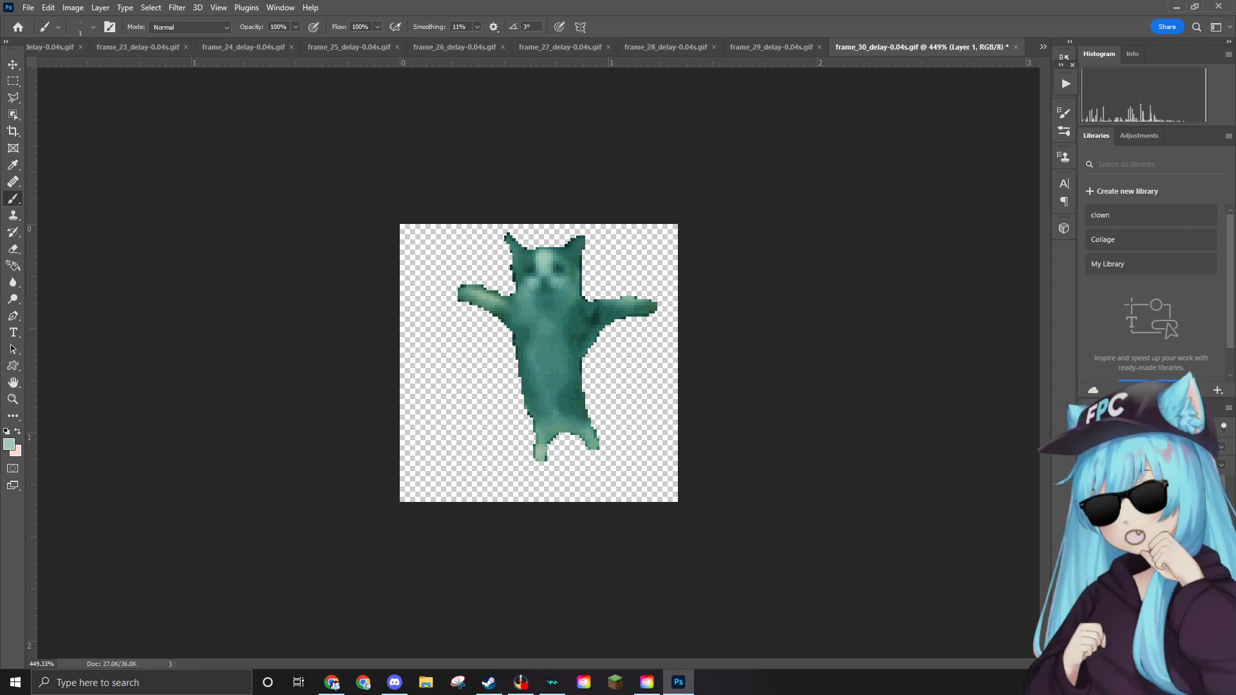
Try placing the ear hat again at about 7.76% scale on the cat's head.
{"action": "left_click_drag", "start_coordinate": [1235, 283], "coordinate": [529, 246]}
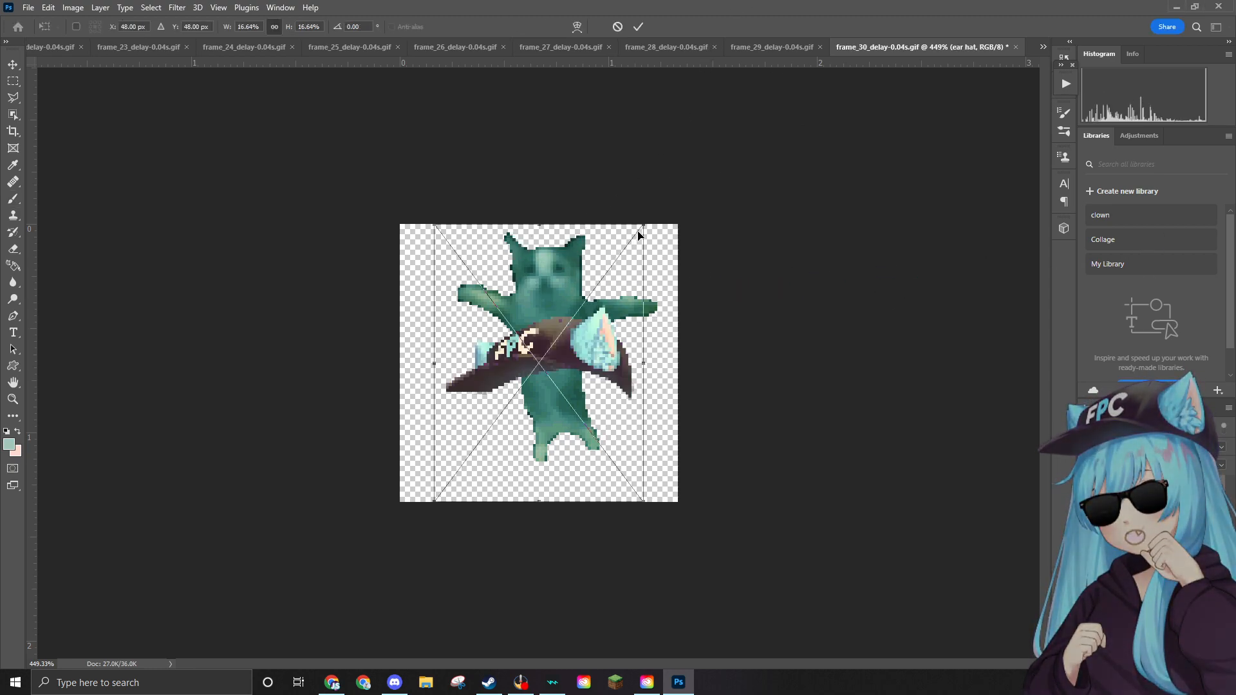
{"action": "left_click_drag", "start_coordinate": [644, 227], "coordinate": [587, 187]}
{"action": "left_click_drag", "start_coordinate": [587, 247], "coordinate": [593, 252]}
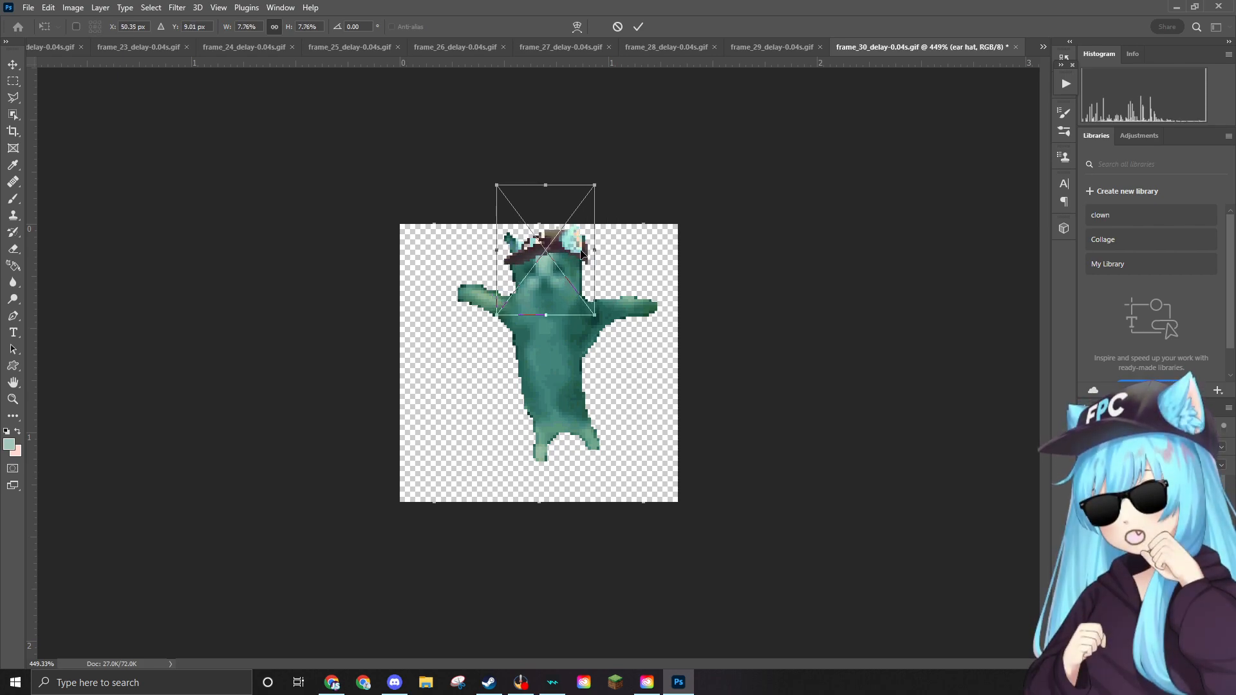
{"action": "key", "text": "b"}
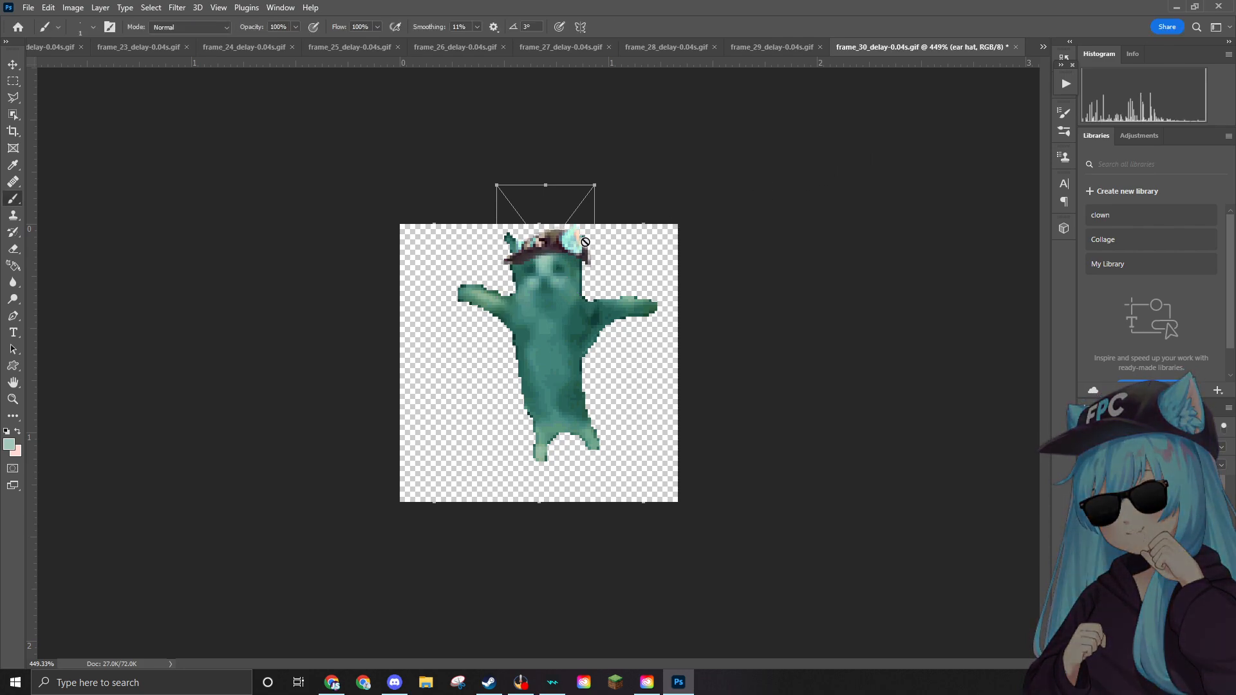
{"action": "key", "text": "ctrl+z"}
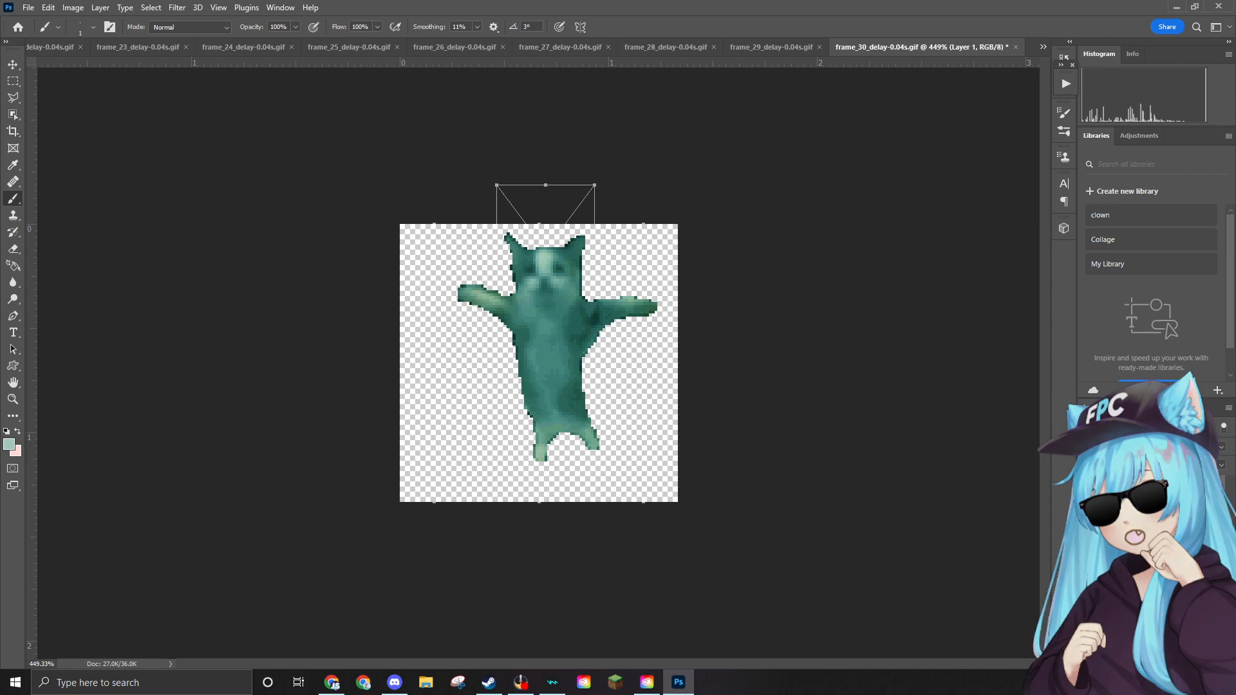
Place the ear hat image again, scale it to about 8.04% and fit it on the cat's head.
{"action": "key", "text": "ctrl+shift+z"}
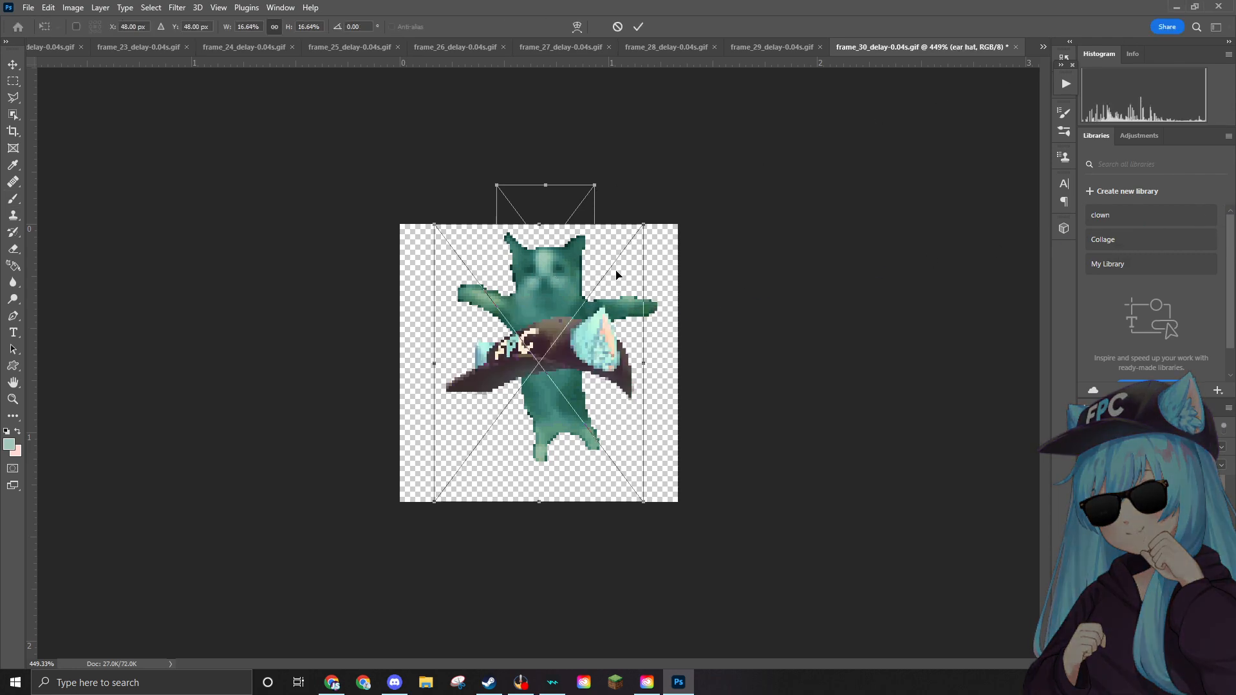
{"action": "left_click_drag", "start_coordinate": [642, 224], "coordinate": [466, 314]}
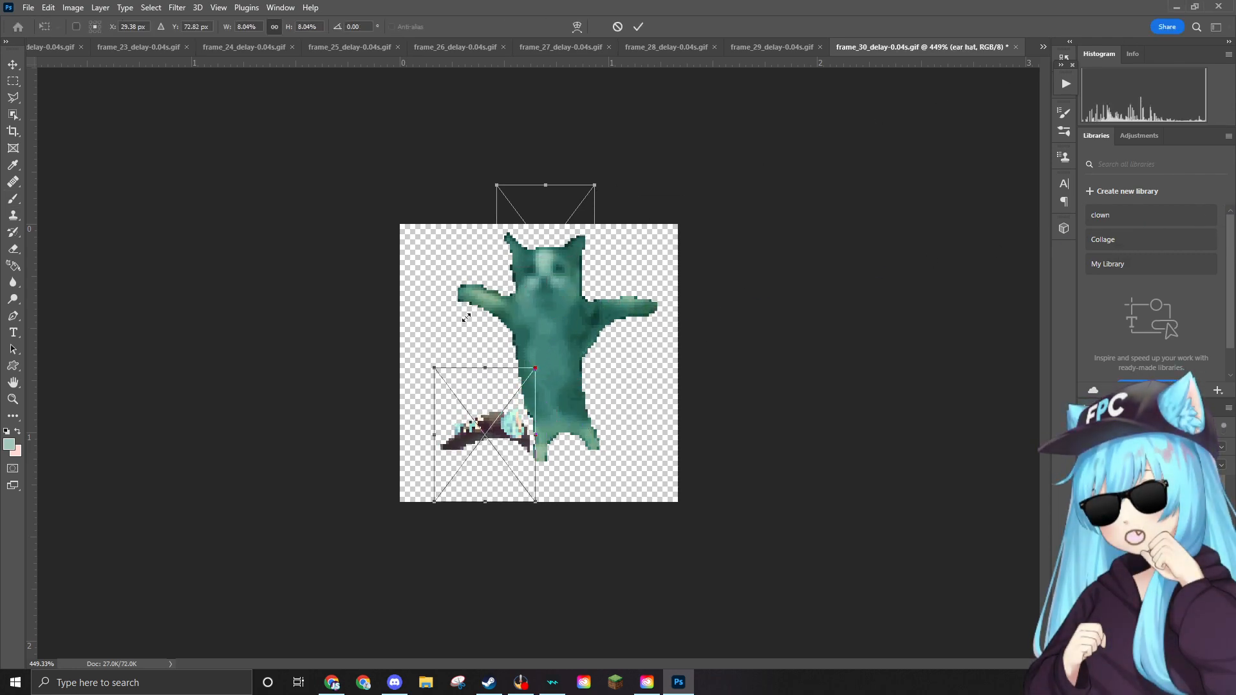
{"action": "left_click_drag", "start_coordinate": [483, 410], "coordinate": [544, 227]}
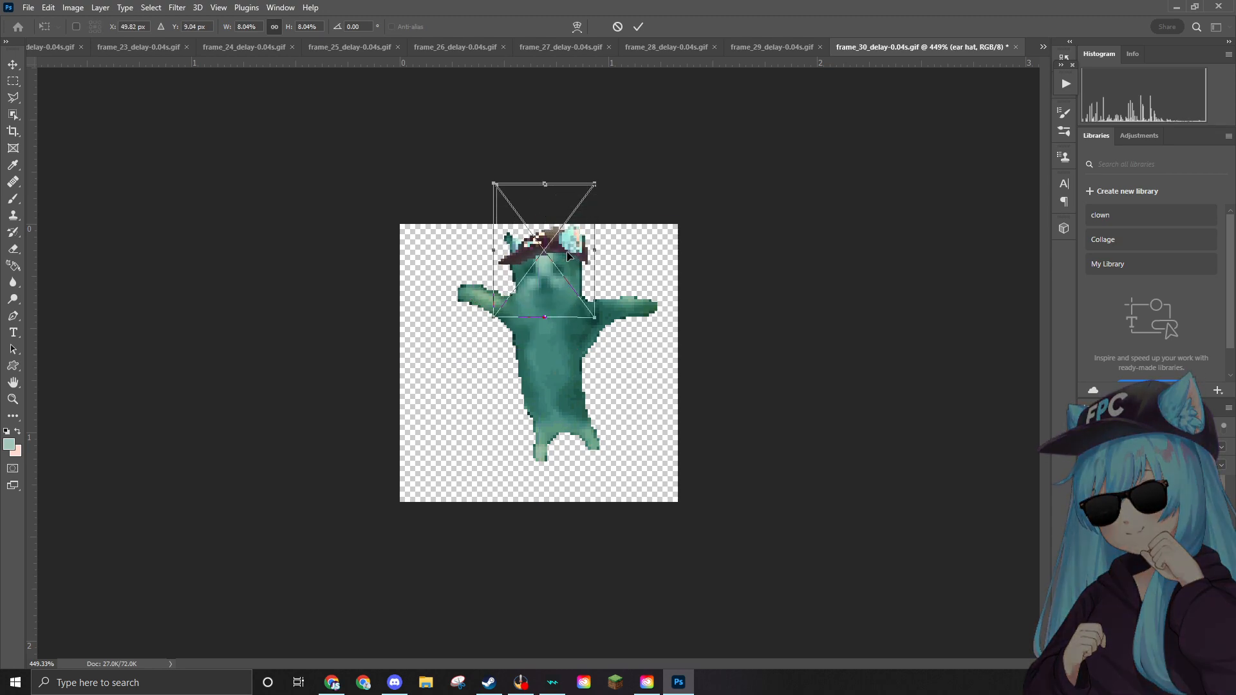
Commit the hat placement and erase the cat's left ear sticking out beside the hat on Layer 1.
{"action": "scroll", "coordinate": [566, 251], "scroll_direction": "up", "scroll_amount": 8}
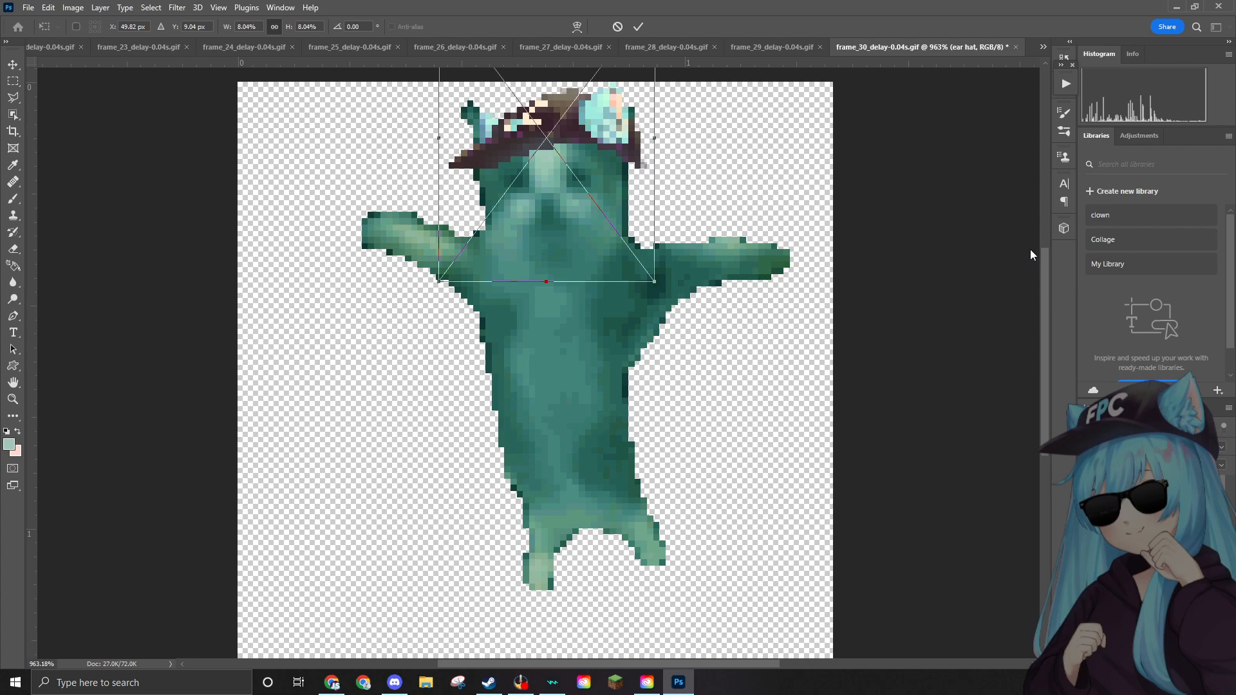
{"action": "left_click_drag", "start_coordinate": [1042, 276], "coordinate": [1042, 217]}
{"action": "scroll", "coordinate": [570, 317], "scroll_direction": "up", "scroll_amount": 4}
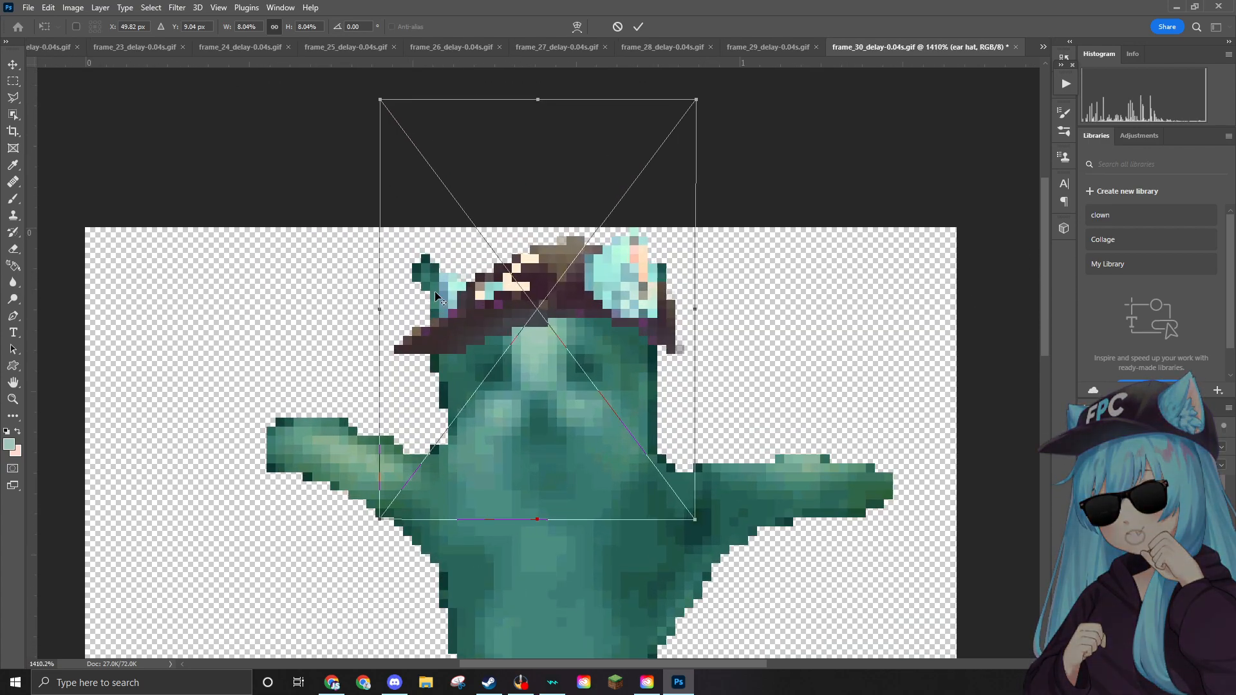
{"action": "scroll", "coordinate": [435, 294], "scroll_direction": "up", "scroll_amount": 5}
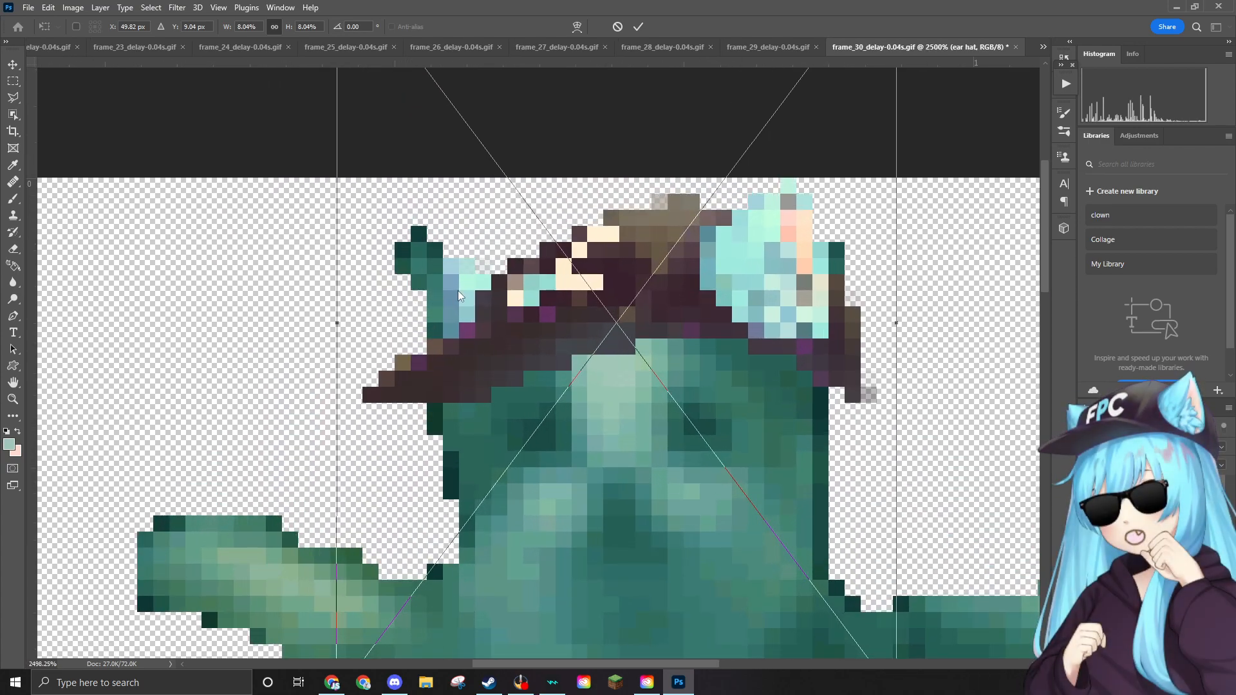
{"action": "left_click", "coordinate": [12, 249]}
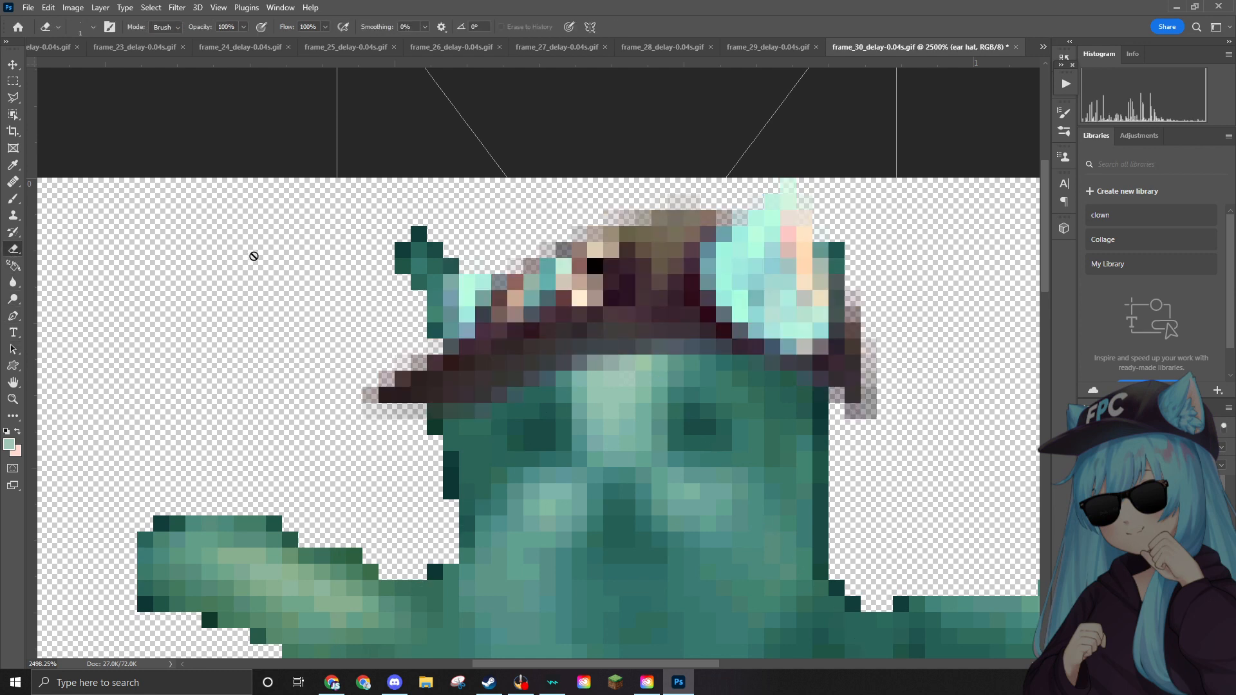
{"action": "left_click", "coordinate": [1132, 524]}
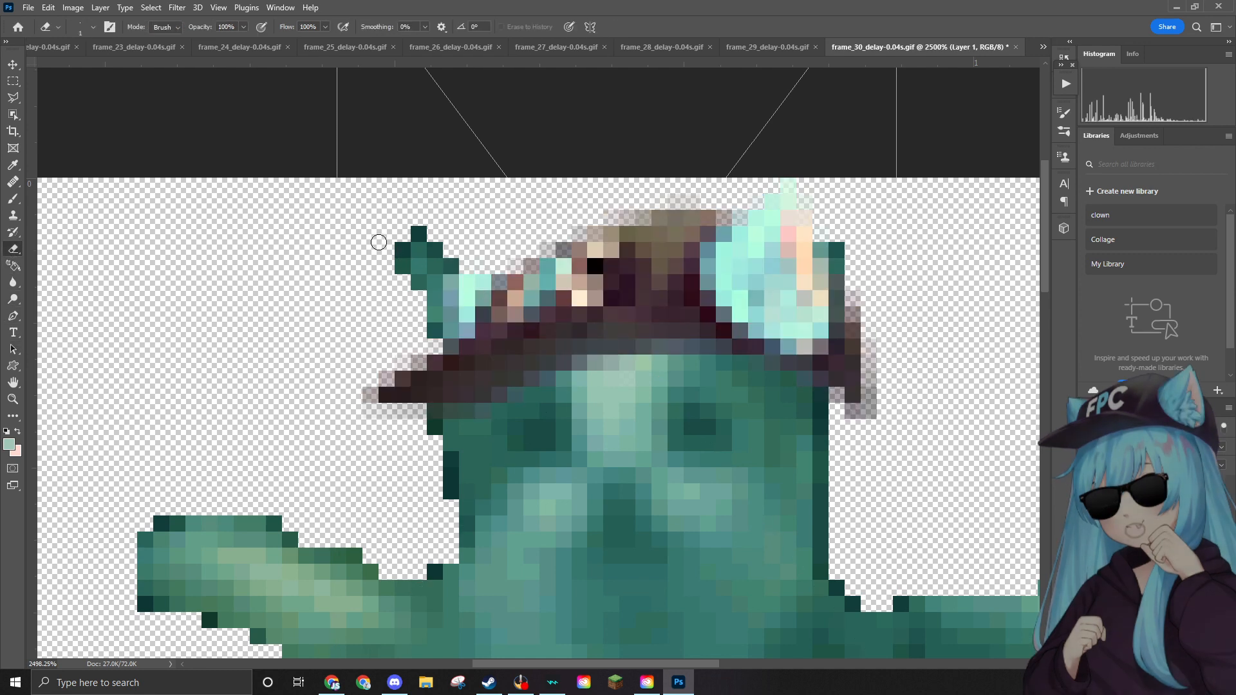
{"action": "mouse_move", "coordinate": [378, 242]}
{"action": "left_mouse_down"}
{"action": "mouse_move", "coordinate": [408, 254]}
{"action": "mouse_move", "coordinate": [413, 234]}
{"action": "mouse_move", "coordinate": [445, 255]}
{"action": "mouse_move", "coordinate": [409, 255]}
{"action": "mouse_move", "coordinate": [433, 323]}
{"action": "mouse_move", "coordinate": [437, 282]}
{"action": "mouse_move", "coordinate": [421, 261]}
{"action": "mouse_move", "coordinate": [407, 265]}
{"action": "mouse_move", "coordinate": [409, 244]}
{"action": "mouse_move", "coordinate": [442, 258]}
{"action": "mouse_move", "coordinate": [417, 269]}
{"action": "mouse_move", "coordinate": [427, 330]}
{"action": "mouse_move", "coordinate": [421, 284]}
{"action": "left_mouse_up"}
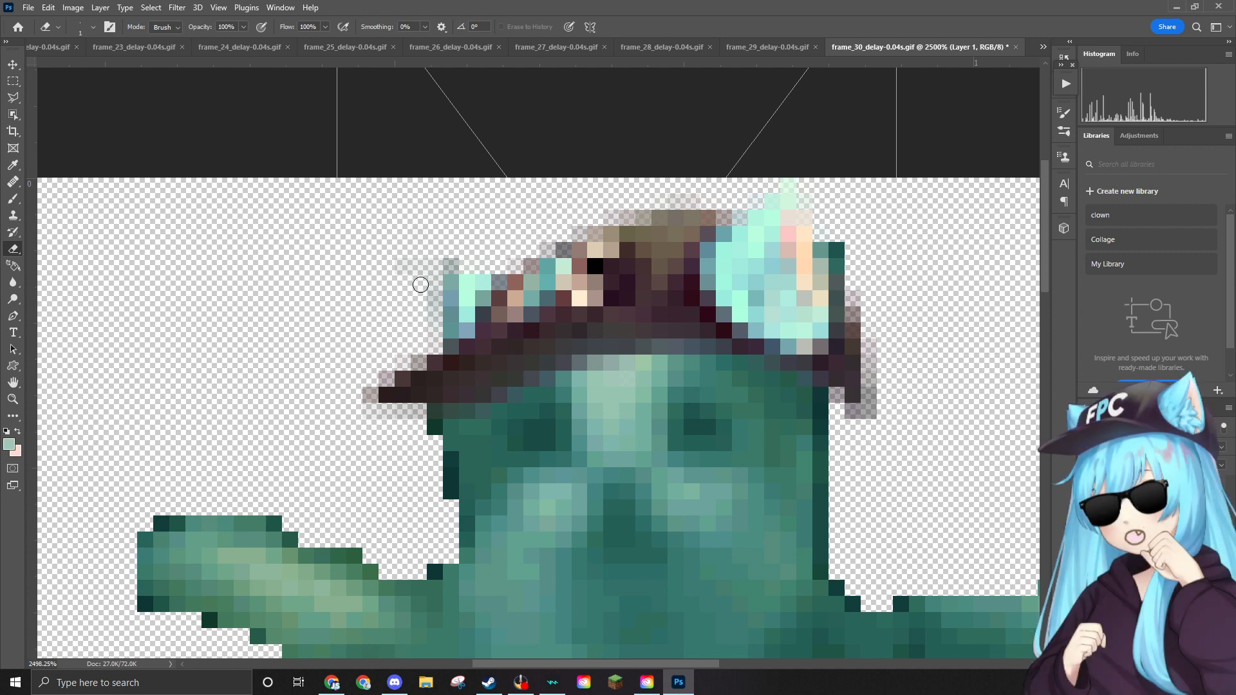
{"action": "left_click", "coordinate": [450, 265]}
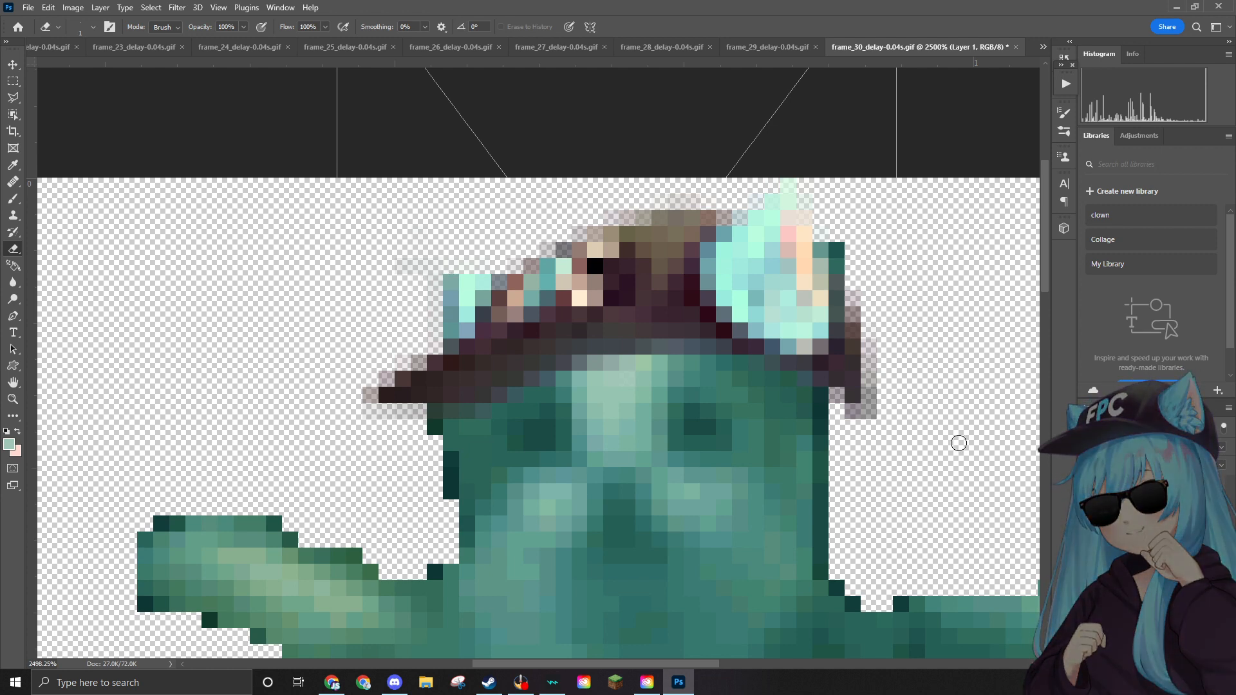
{"action": "scroll", "coordinate": [891, 423], "scroll_direction": "down", "scroll_amount": 5}
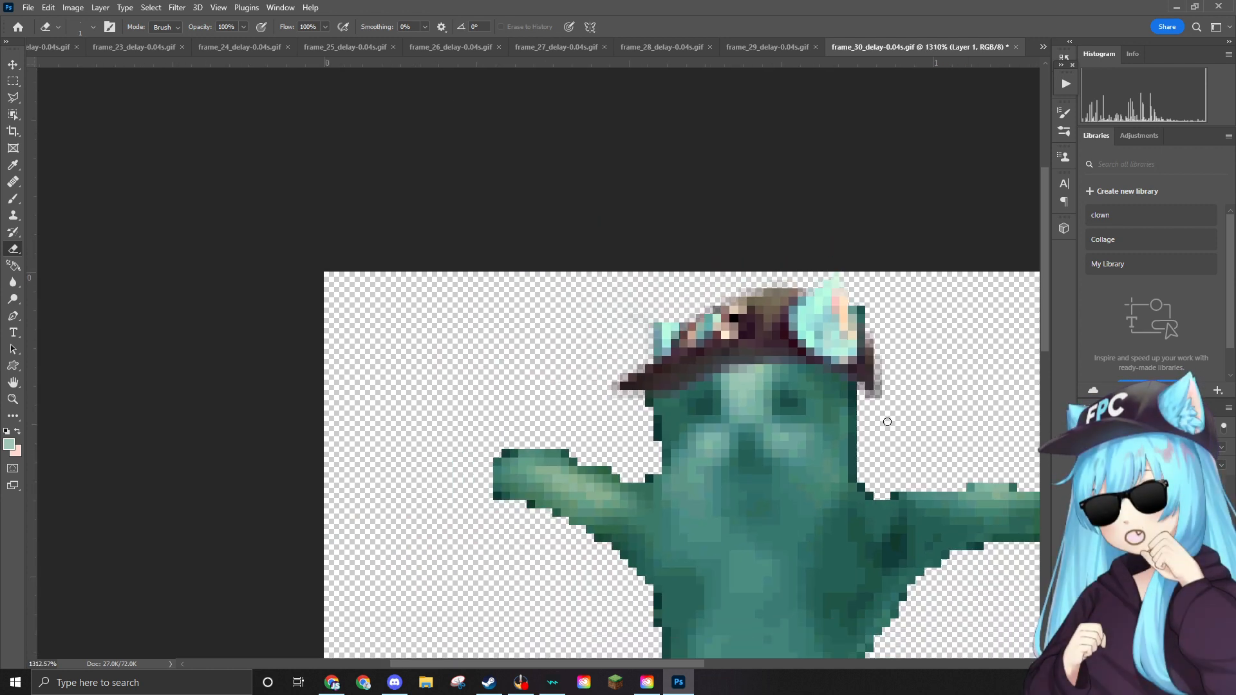
{"action": "scroll", "coordinate": [887, 422], "scroll_direction": "up", "scroll_amount": 2}
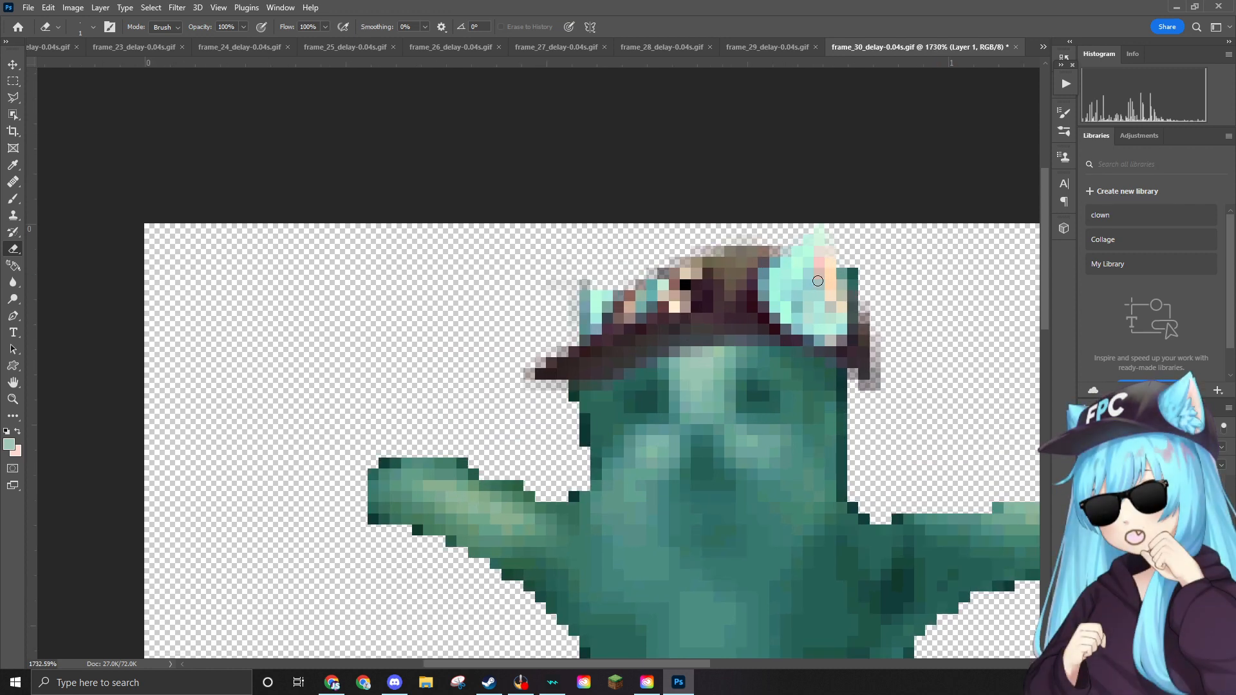
{"action": "scroll", "coordinate": [787, 237], "scroll_direction": "down", "scroll_amount": 3}
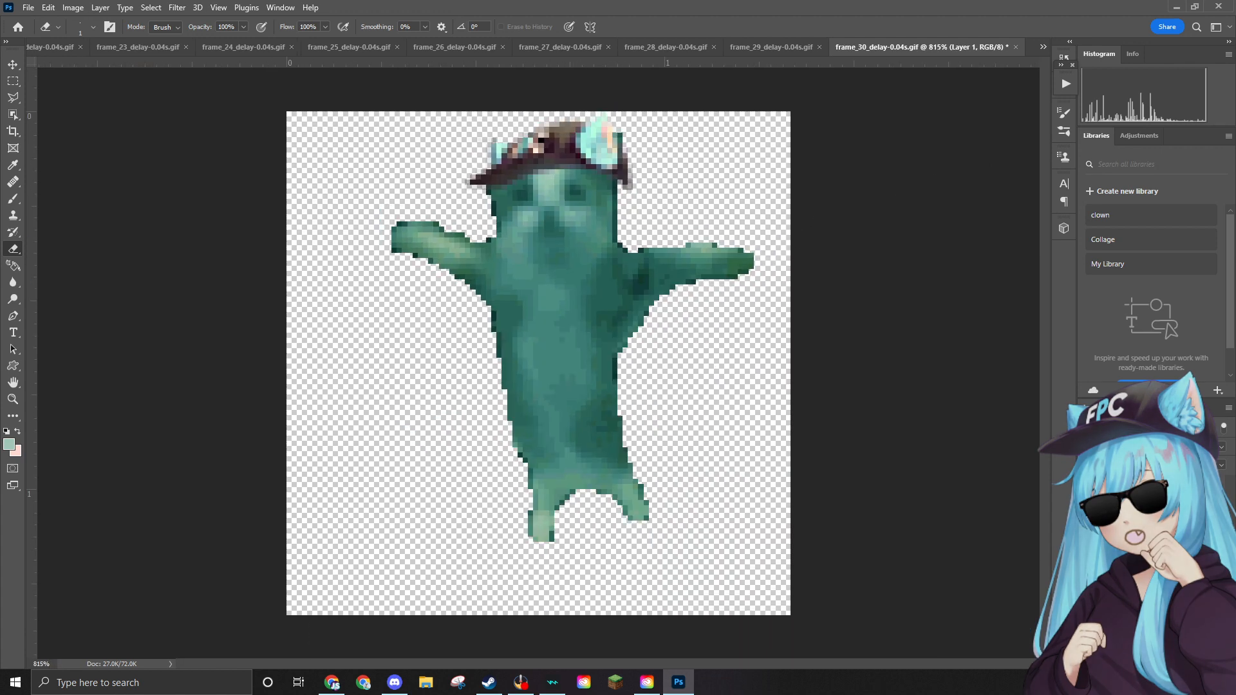
Place the sunglasses image, scale it to about 2.51%, fit it over the cat's eyes and commit the placement.
{"action": "left_click_drag", "start_coordinate": [664, 276], "coordinate": [557, 226]}
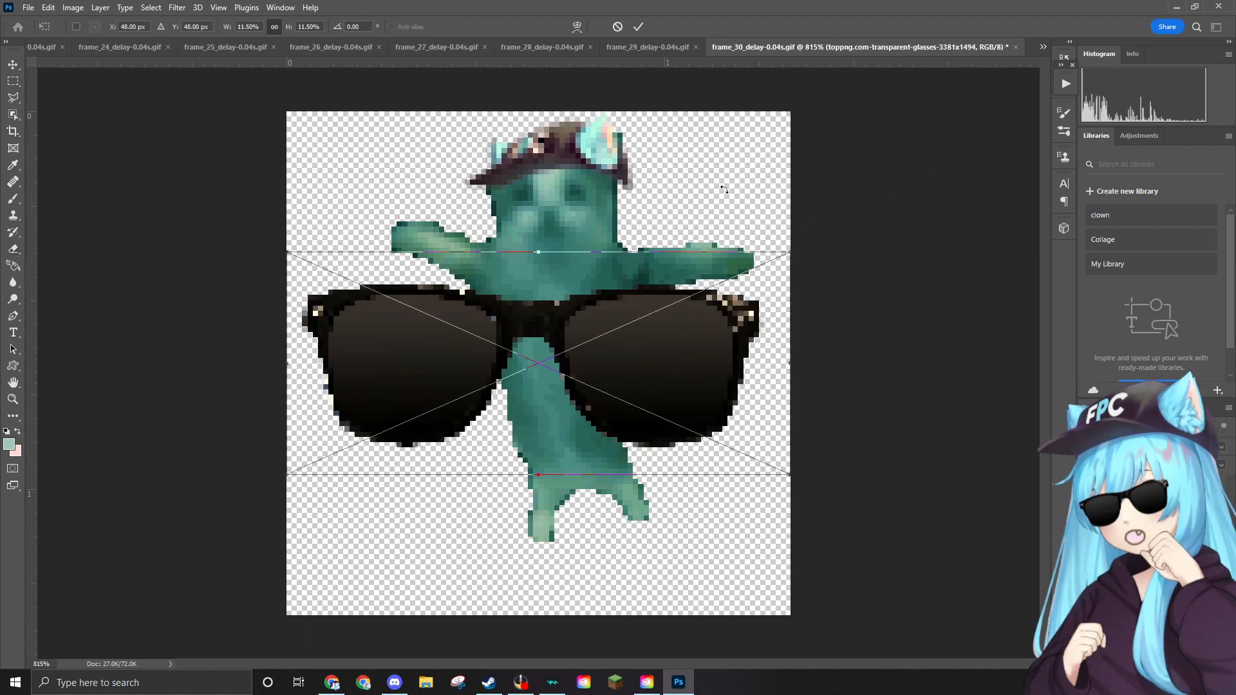
{"action": "left_click_drag", "start_coordinate": [792, 248], "coordinate": [581, 200]}
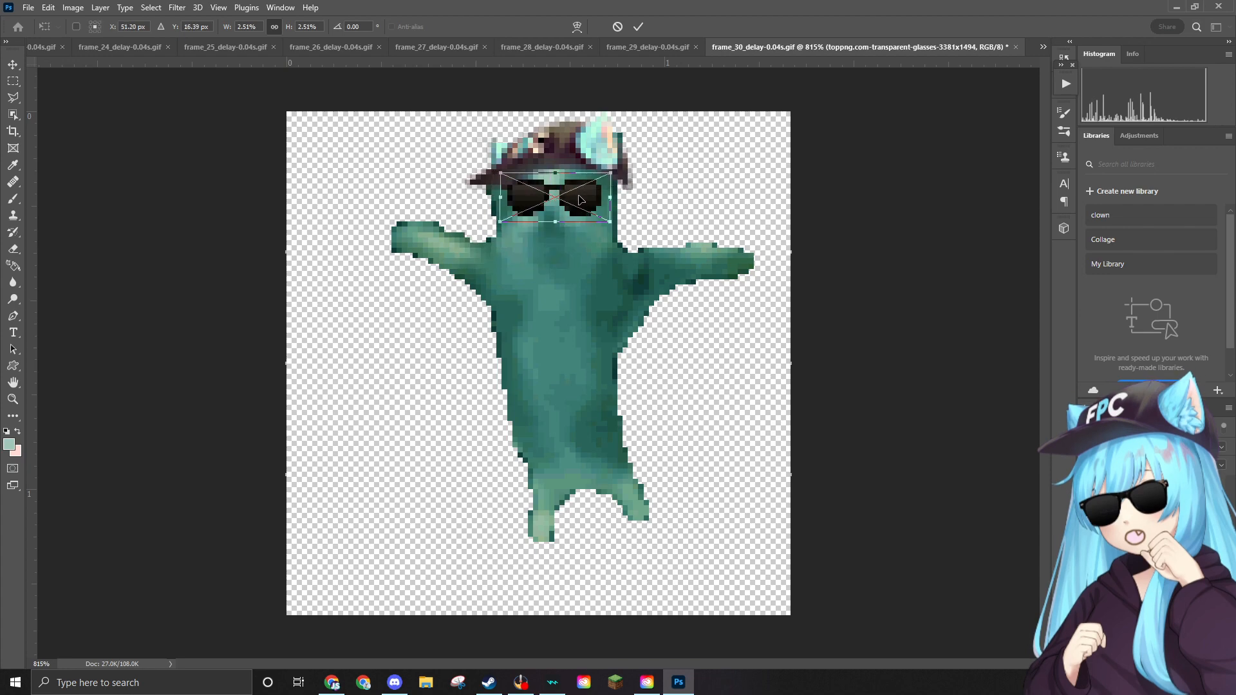
{"action": "key", "text": "Return"}
{"action": "key", "text": "e"}
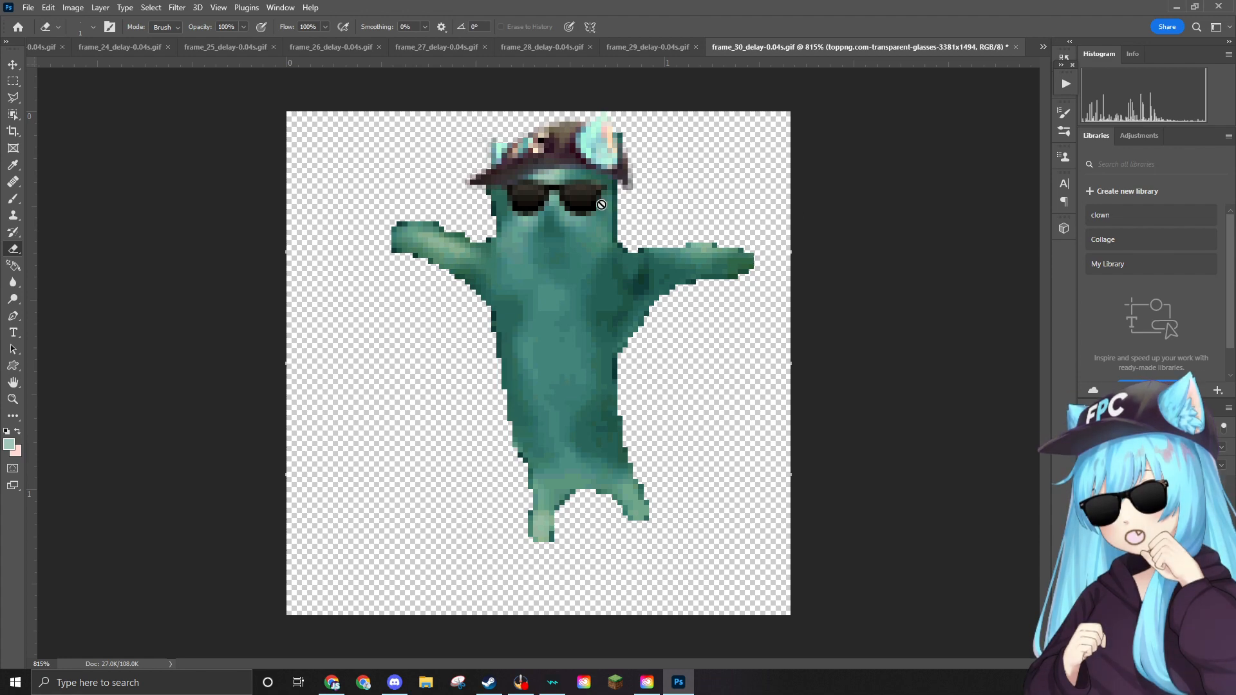
{"action": "scroll", "coordinate": [569, 199], "scroll_direction": "up", "scroll_amount": 3}
{"action": "scroll", "coordinate": [569, 198], "scroll_direction": "down", "scroll_amount": 3}
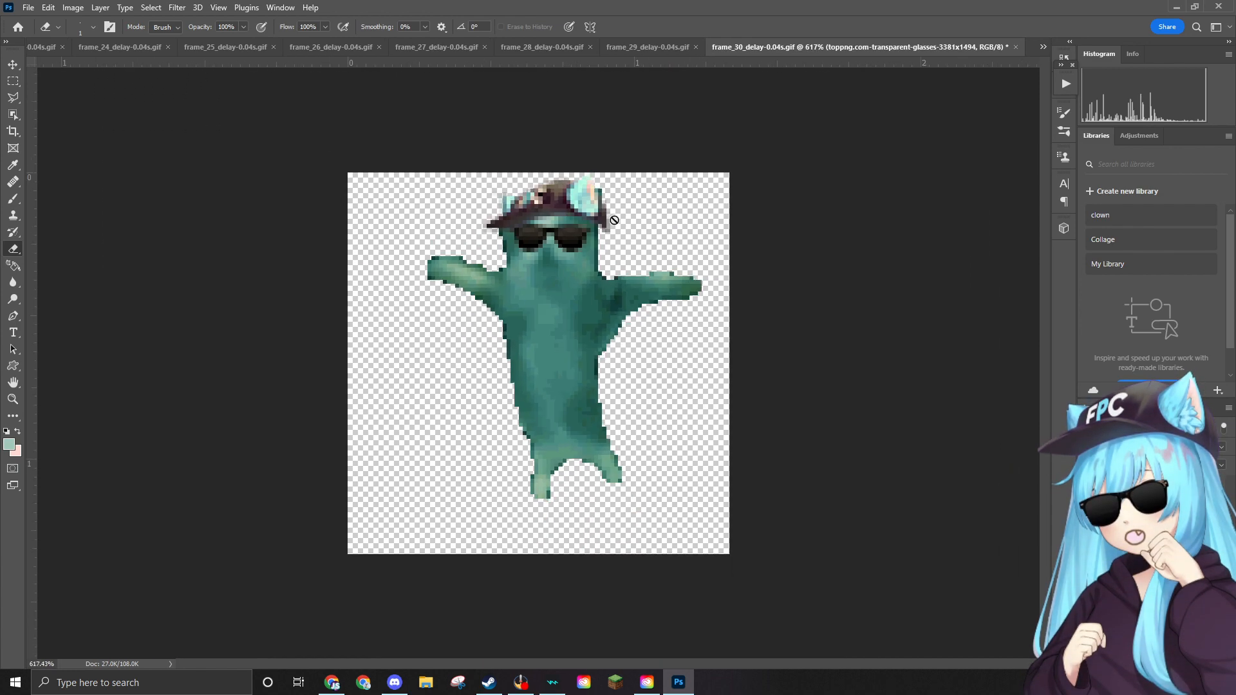
{"action": "scroll", "coordinate": [595, 222], "scroll_direction": "up", "scroll_amount": 4}
{"action": "scroll", "coordinate": [596, 221], "scroll_direction": "down", "scroll_amount": 3}
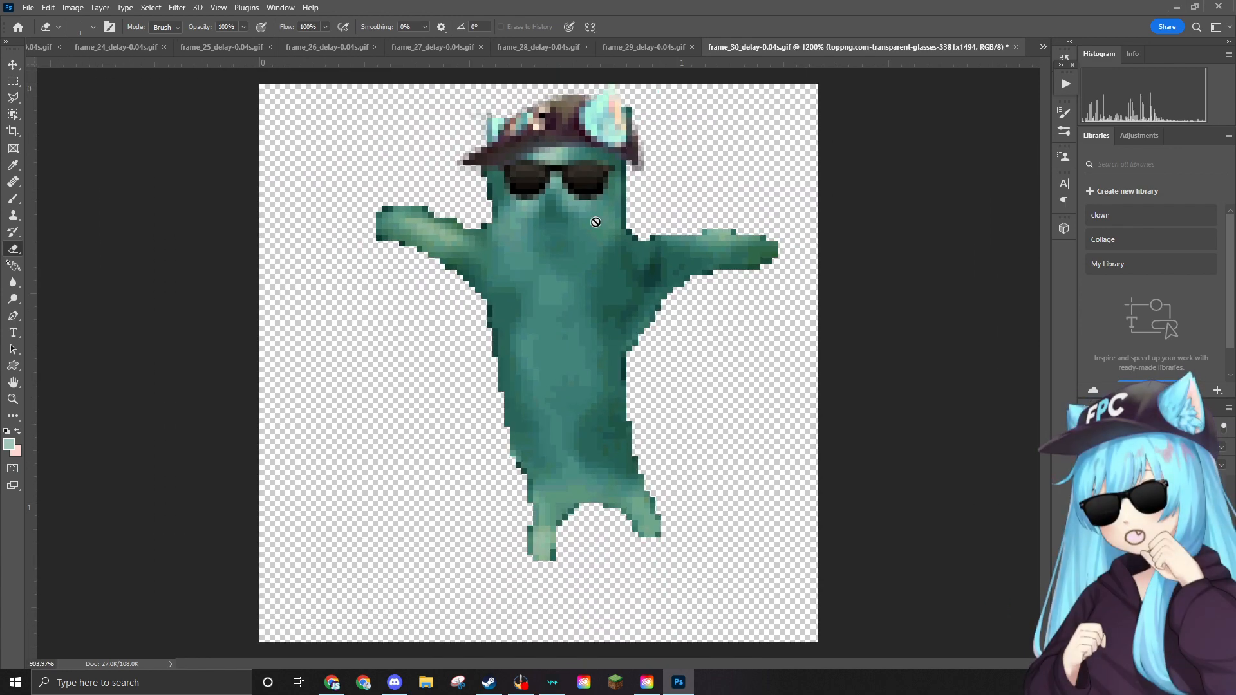
{"action": "scroll", "coordinate": [596, 220], "scroll_direction": "up", "scroll_amount": 2}
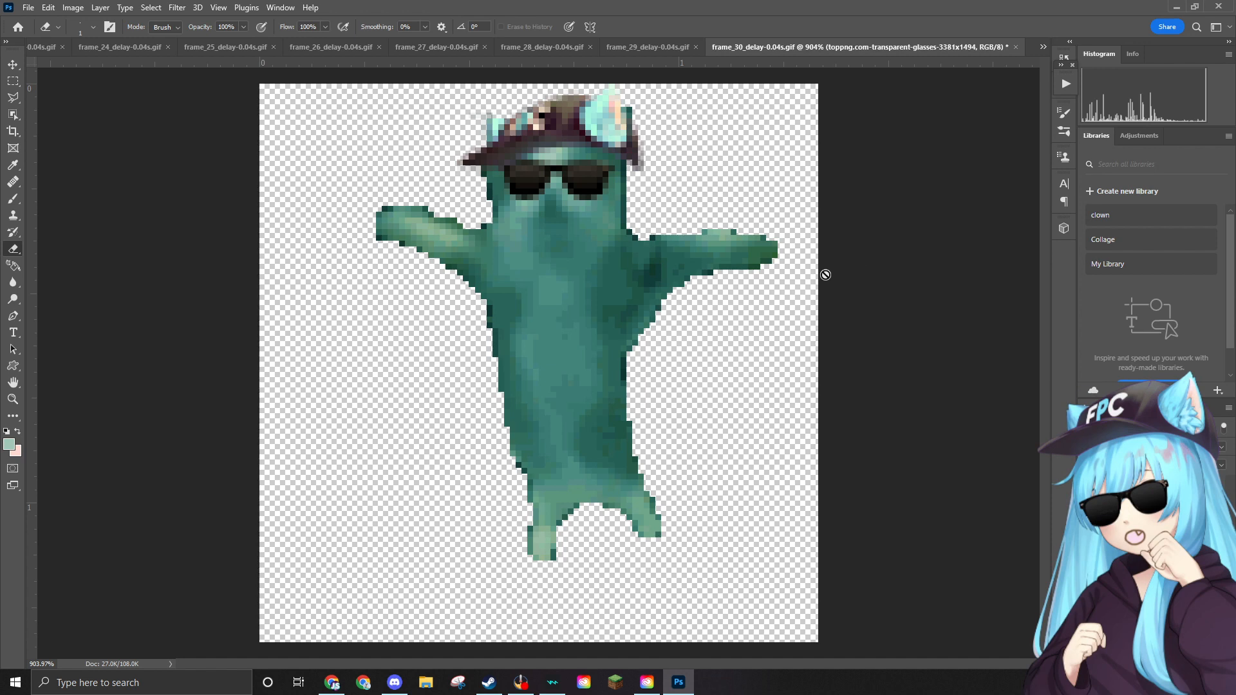
Quick-export the edited frame as frame_30_delay-0.04s.png into the Edited folder.
{"action": "left_click", "coordinate": [35, 8]}
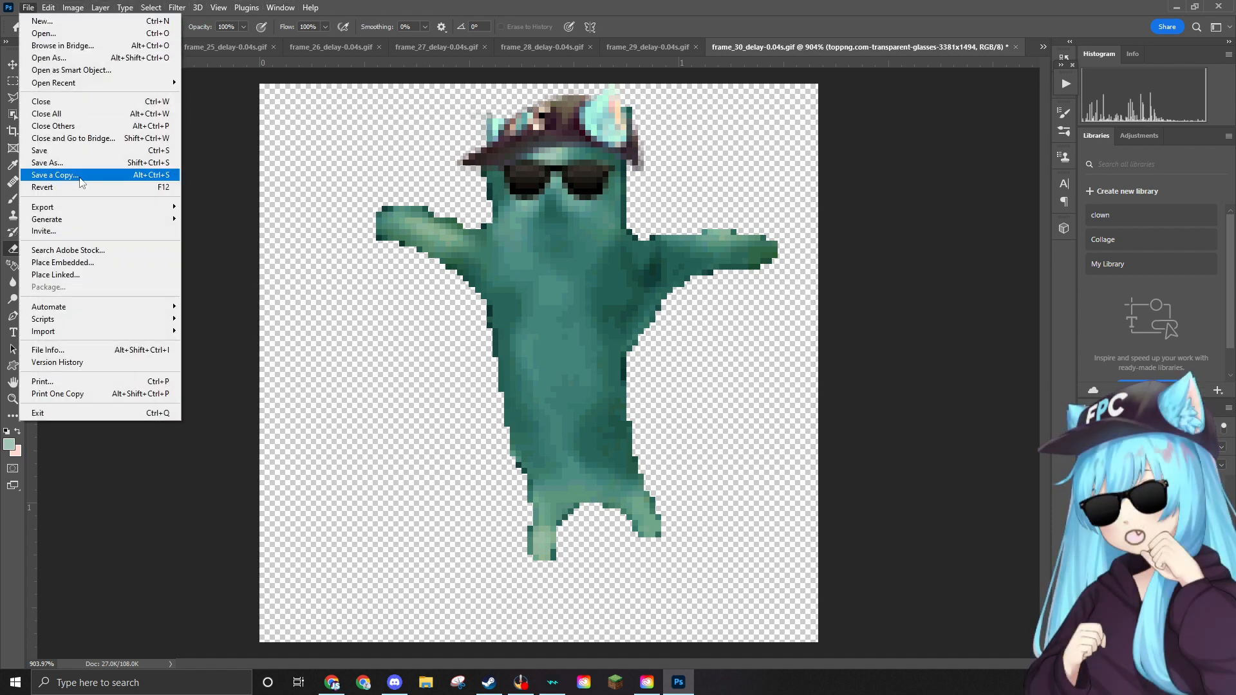
{"action": "mouse_move", "coordinate": [77, 206]}
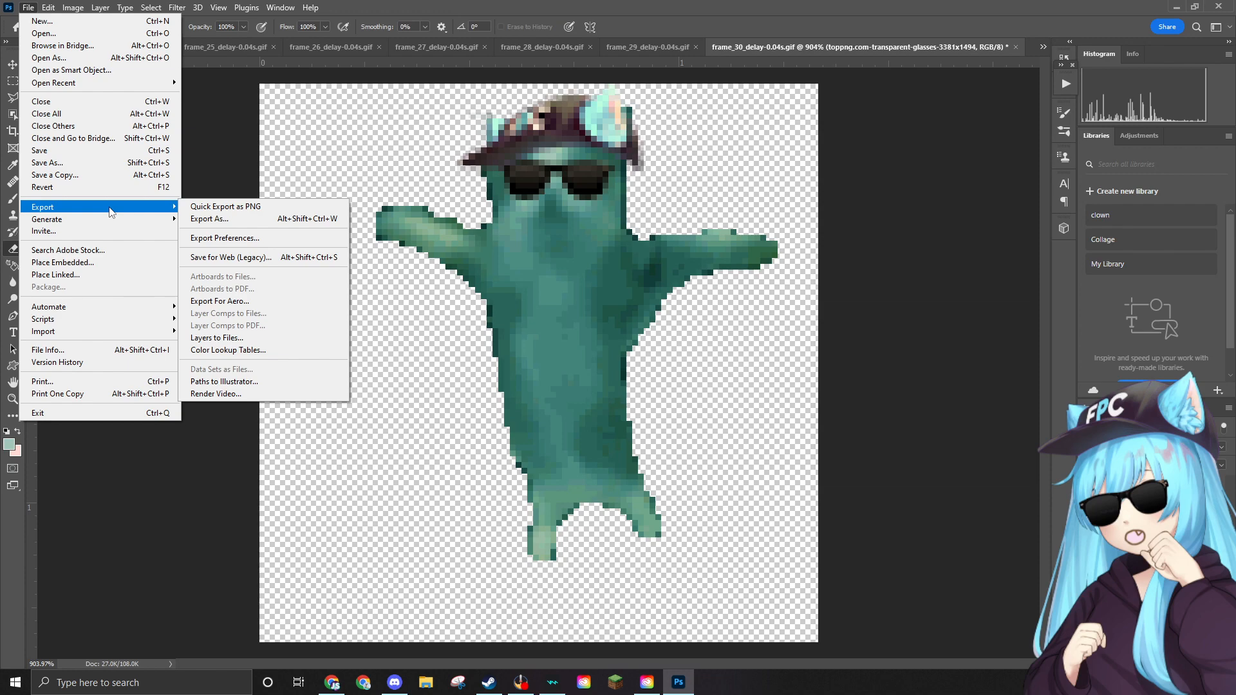
{"action": "left_click", "coordinate": [222, 206]}
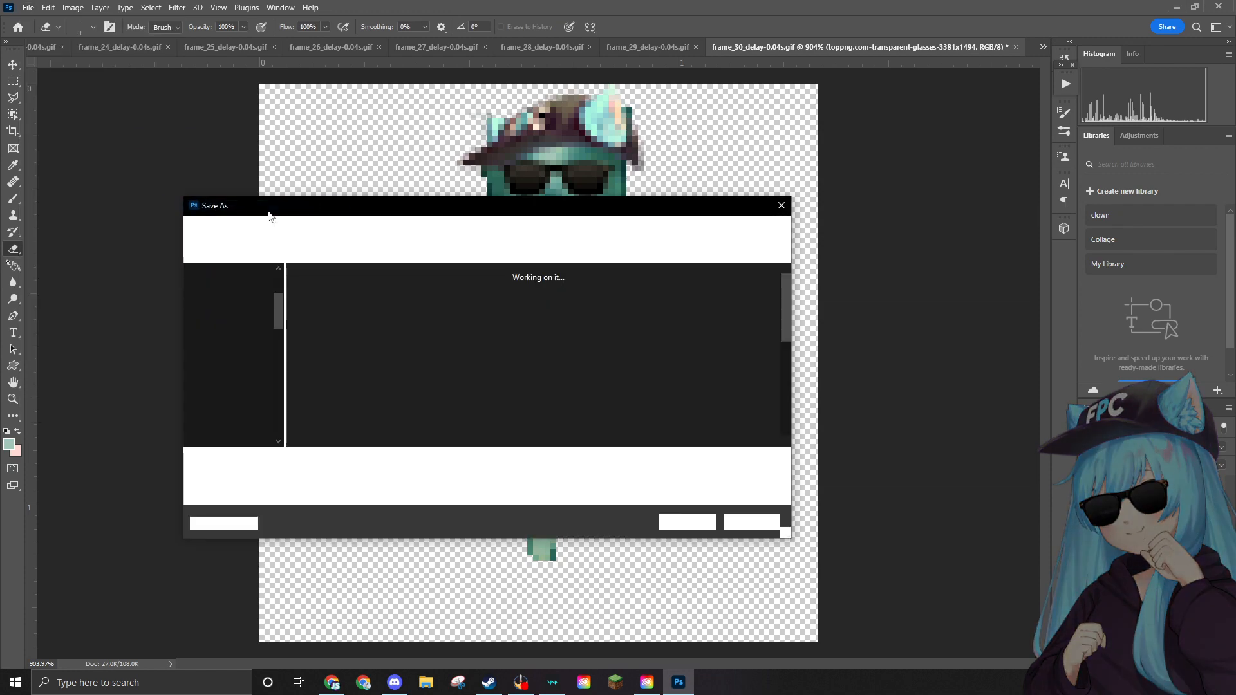
{"action": "scroll", "coordinate": [434, 283], "scroll_direction": "down", "scroll_amount": 3}
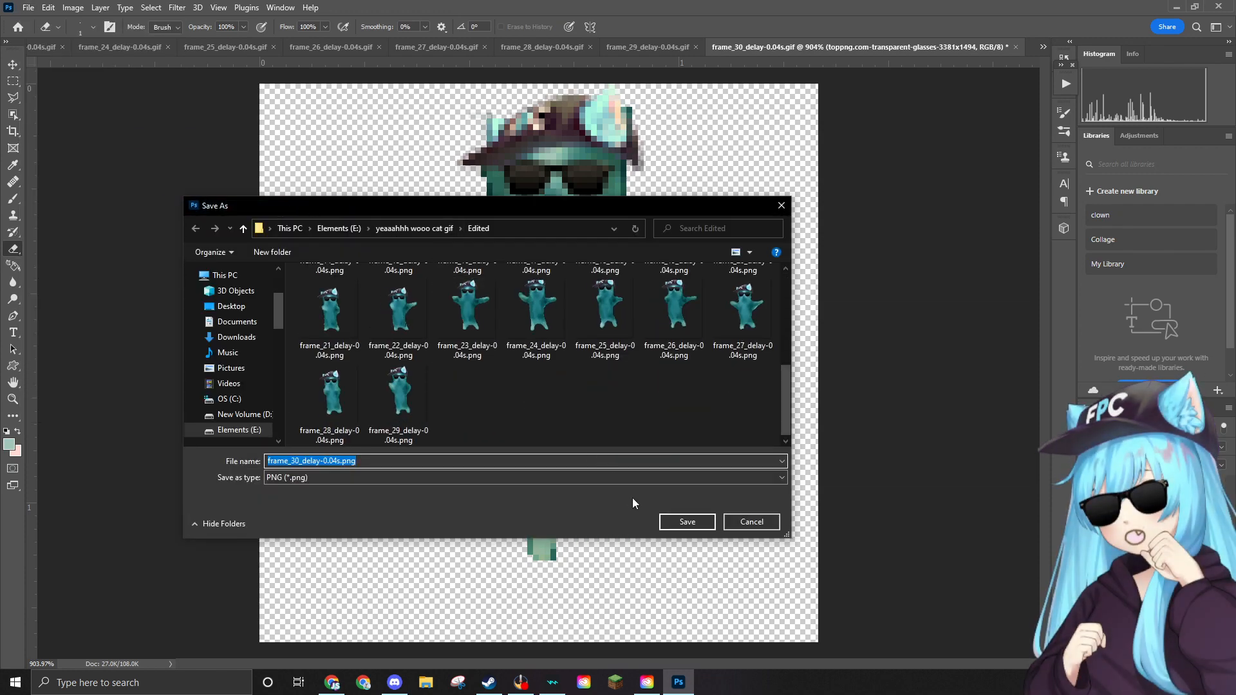
{"action": "left_click", "coordinate": [685, 522]}
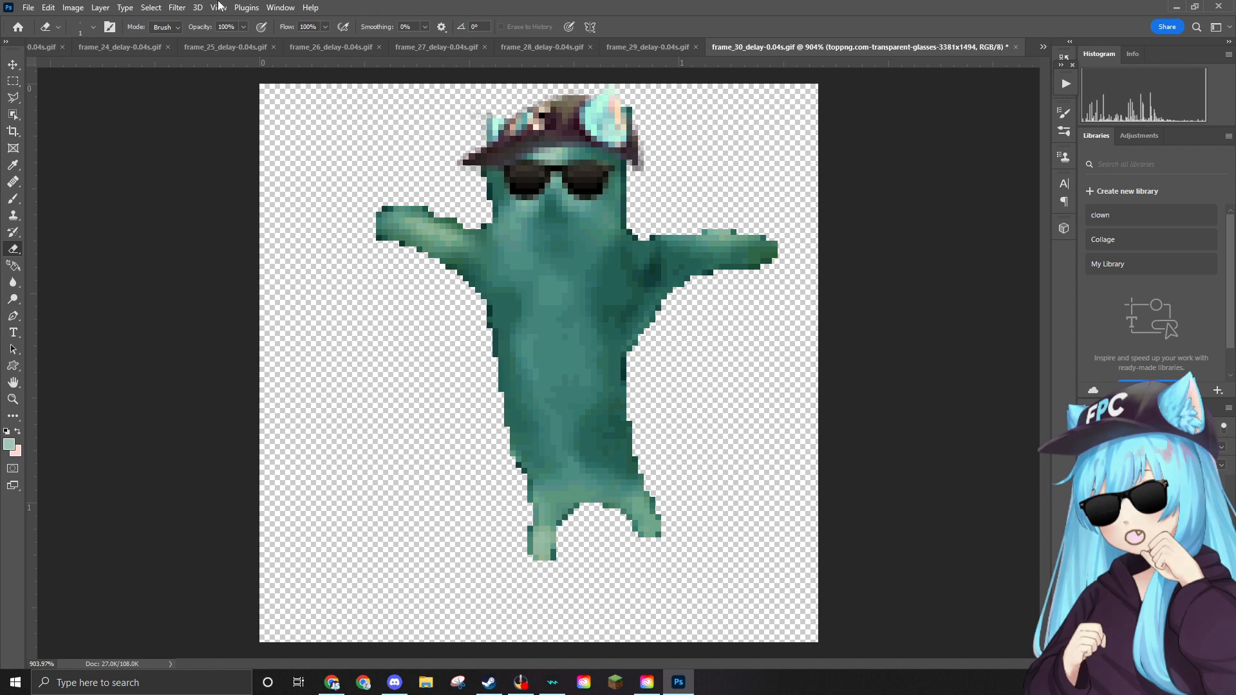
{"action": "left_click", "coordinate": [34, 7]}
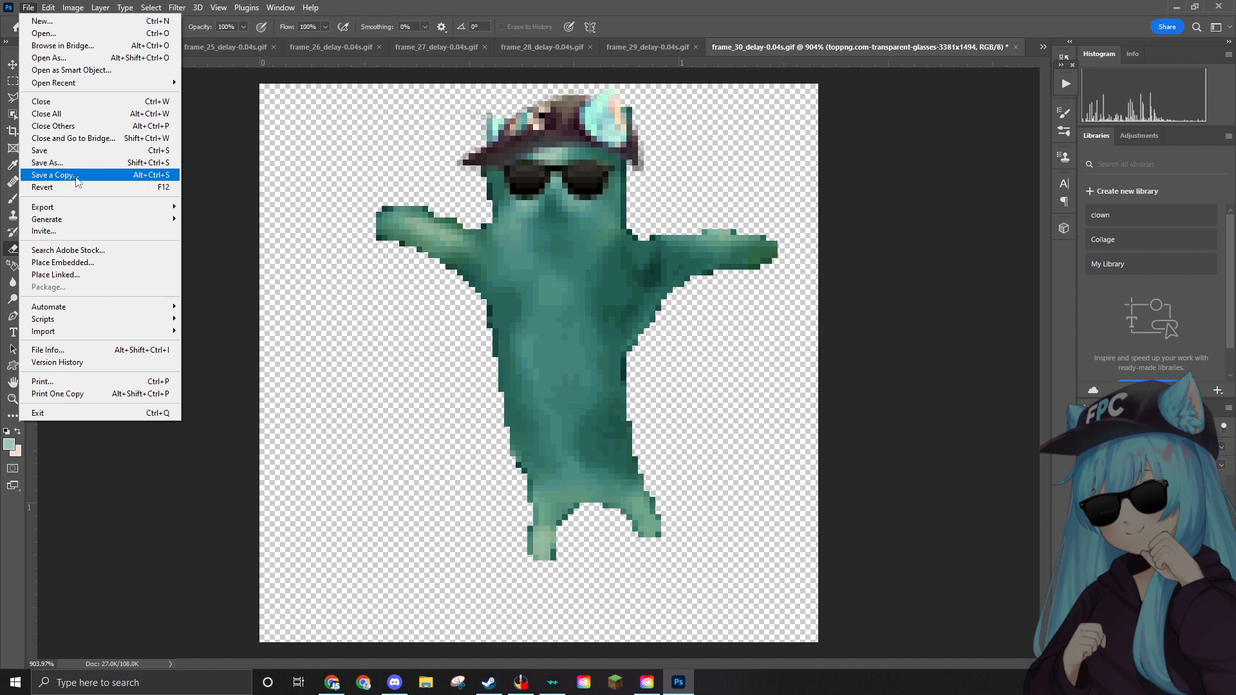
{"action": "left_click", "coordinate": [239, 199]}
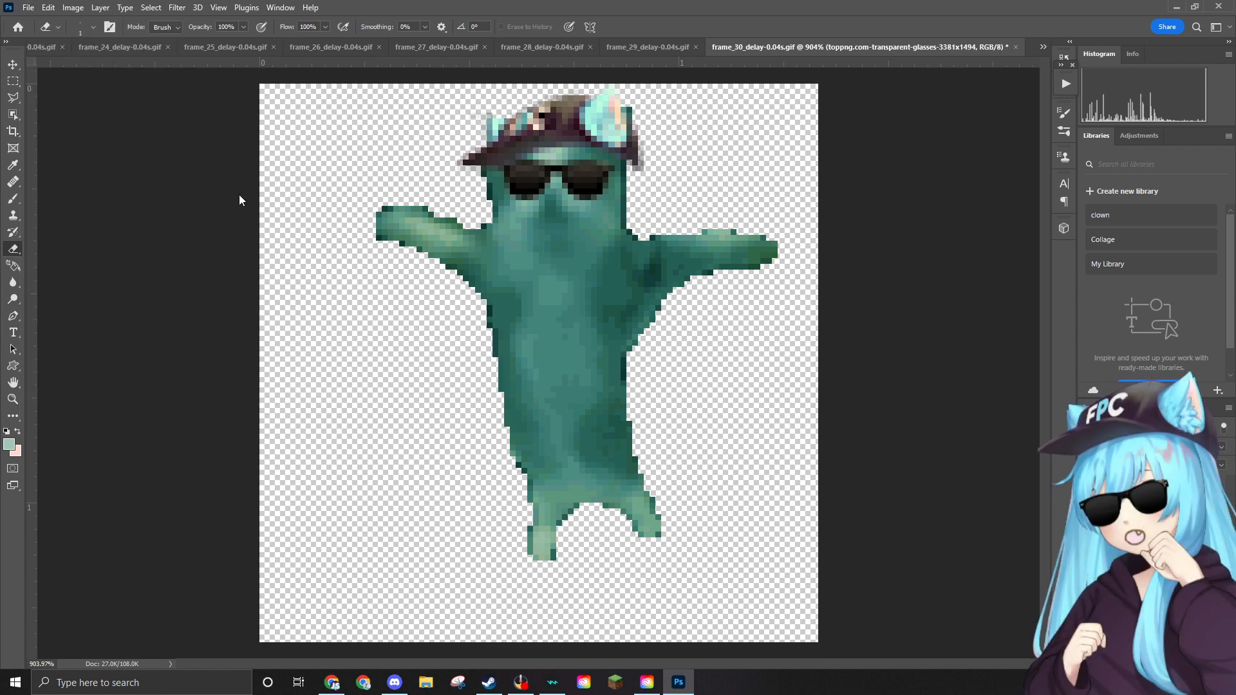
{"action": "left_click", "coordinate": [28, 7]}
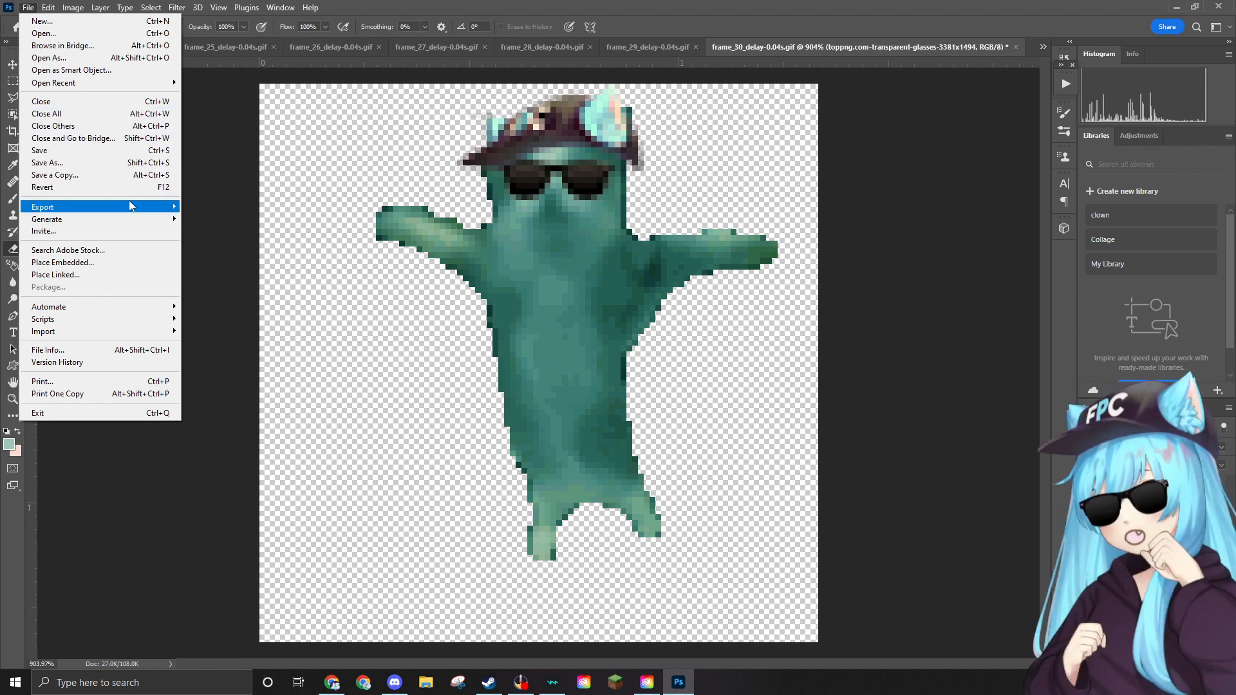
{"action": "mouse_move", "coordinate": [131, 207]}
{"action": "left_click", "coordinate": [210, 219]}
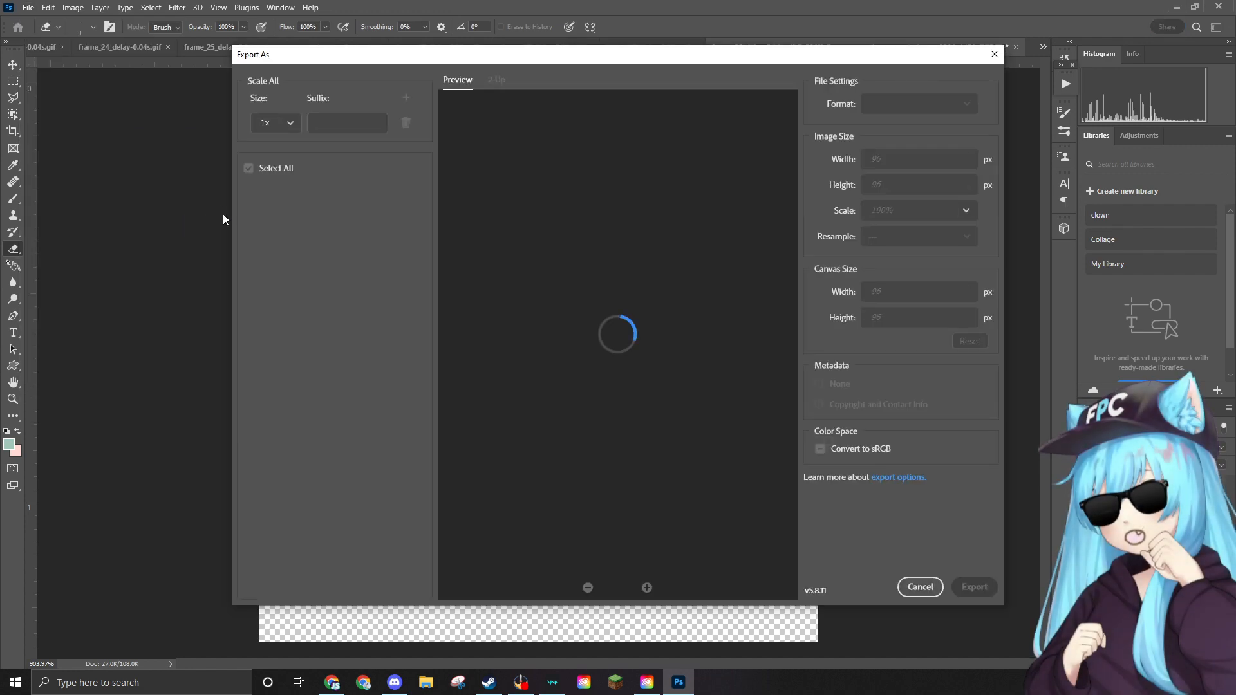
{"action": "left_click", "coordinate": [911, 586]}
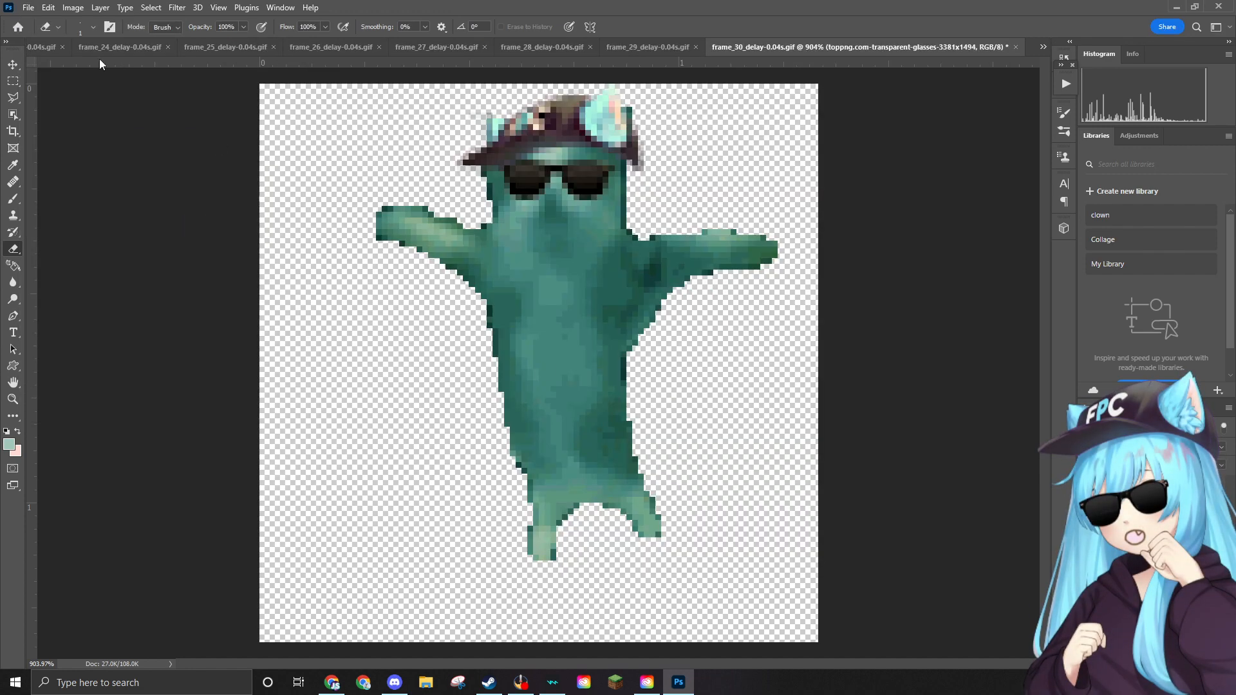
{"action": "left_click", "coordinate": [29, 8]}
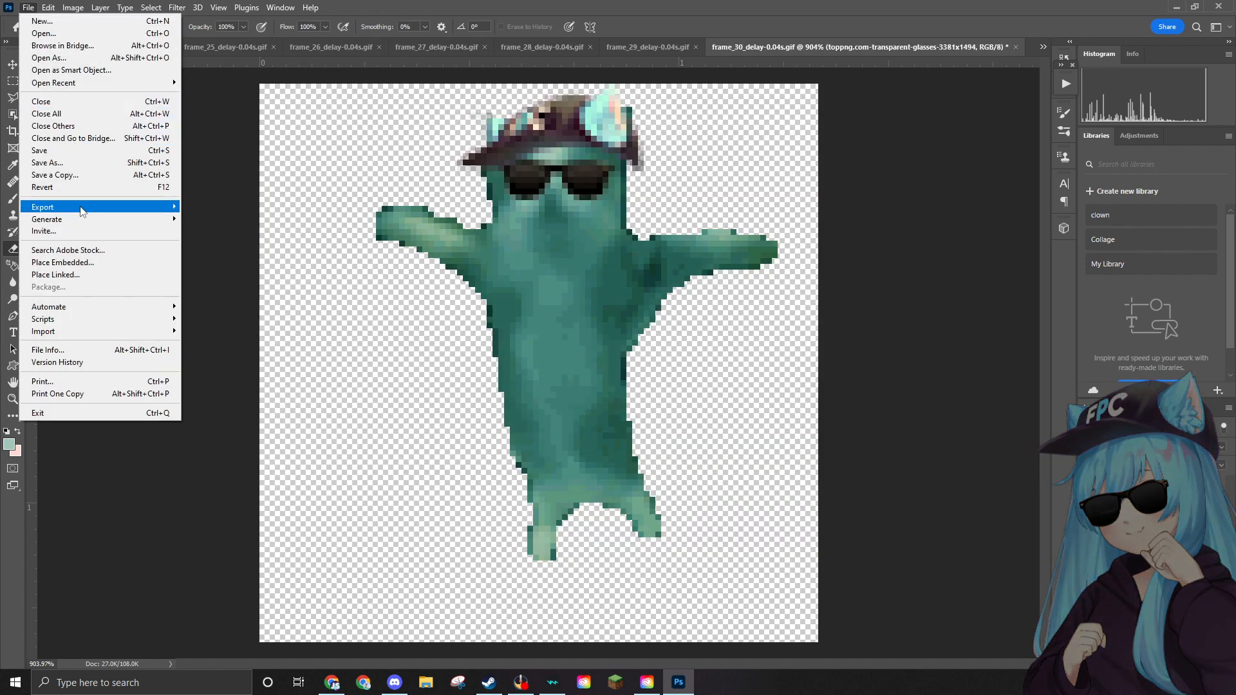
{"action": "mouse_move", "coordinate": [107, 212]}
{"action": "left_click", "coordinate": [271, 206]}
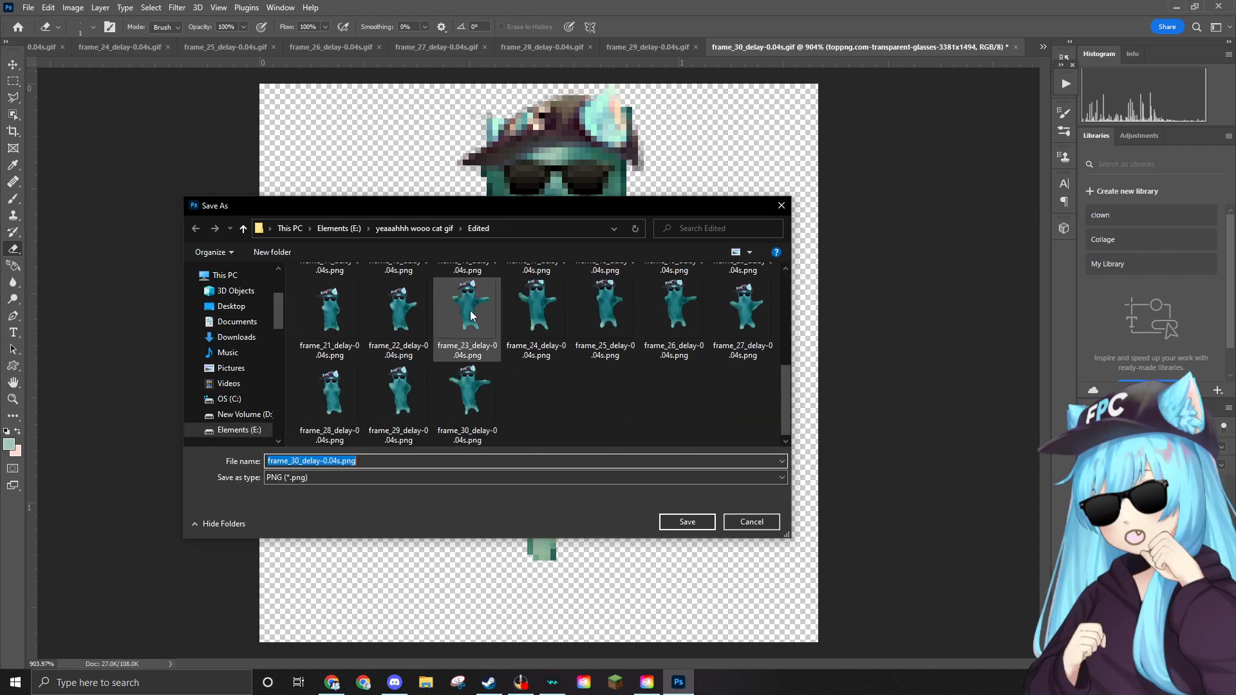
{"action": "key", "text": "Escape"}
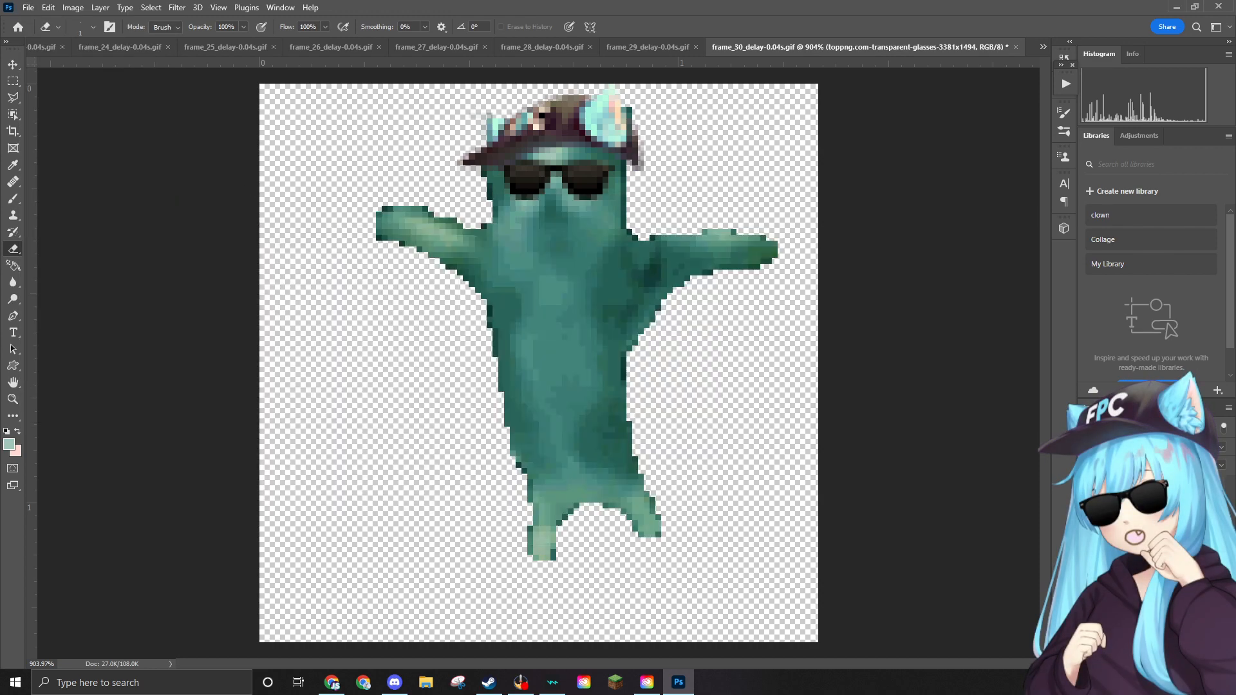
Delete the source file frame_30_delay-0.04s.gif from the yeaaahhh wooo cat gif folder.
{"action": "left_click", "coordinate": [28, 7]}
{"action": "left_click", "coordinate": [27, 9]}
{"action": "left_click", "coordinate": [27, 9]}
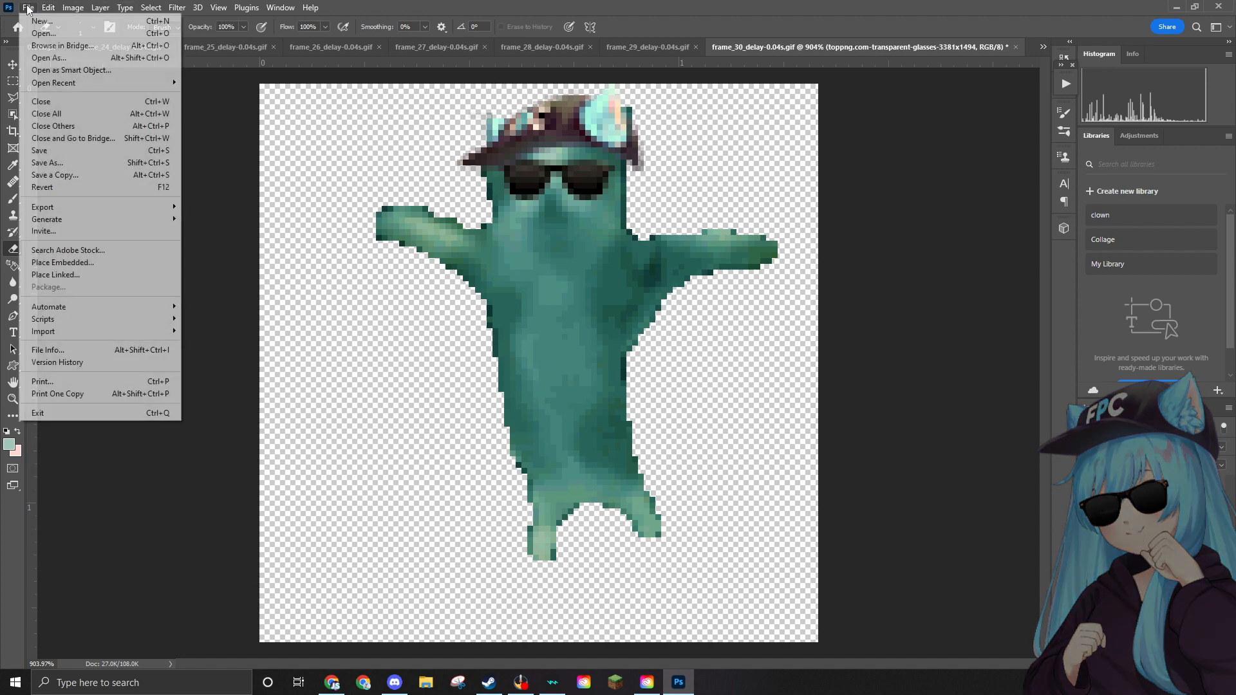
{"action": "left_click", "coordinate": [54, 38]}
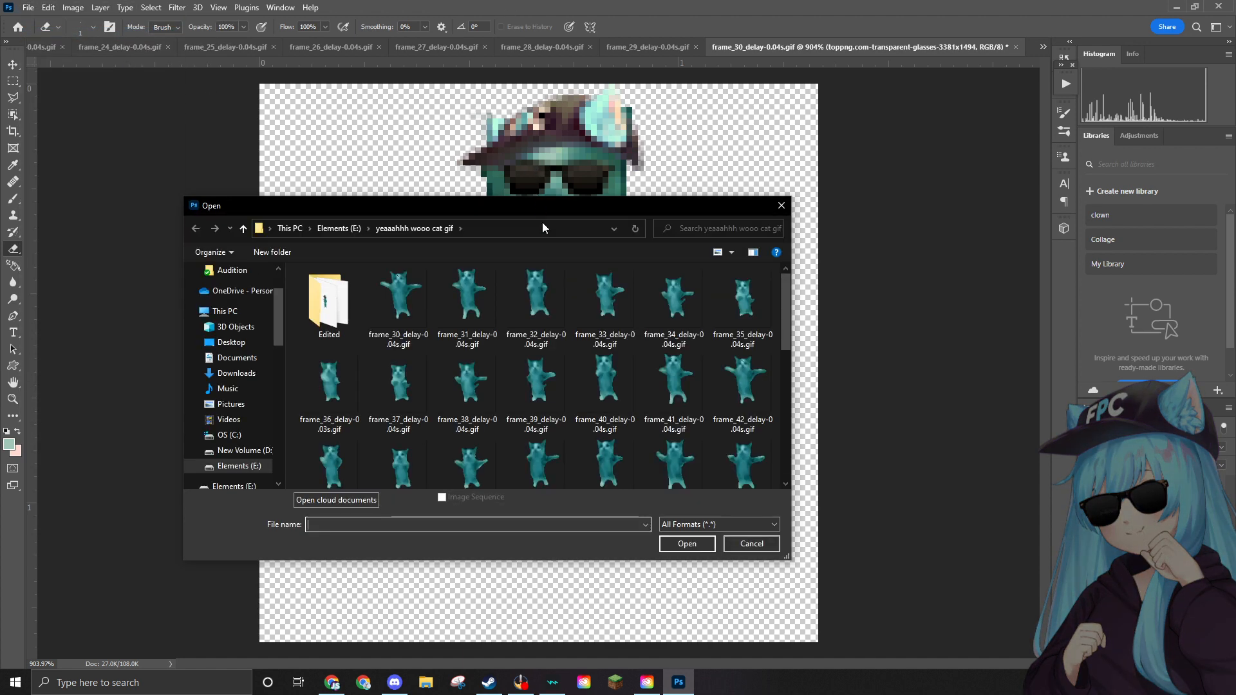
{"action": "left_click", "coordinate": [401, 318]}
{"action": "key", "text": "Delete"}
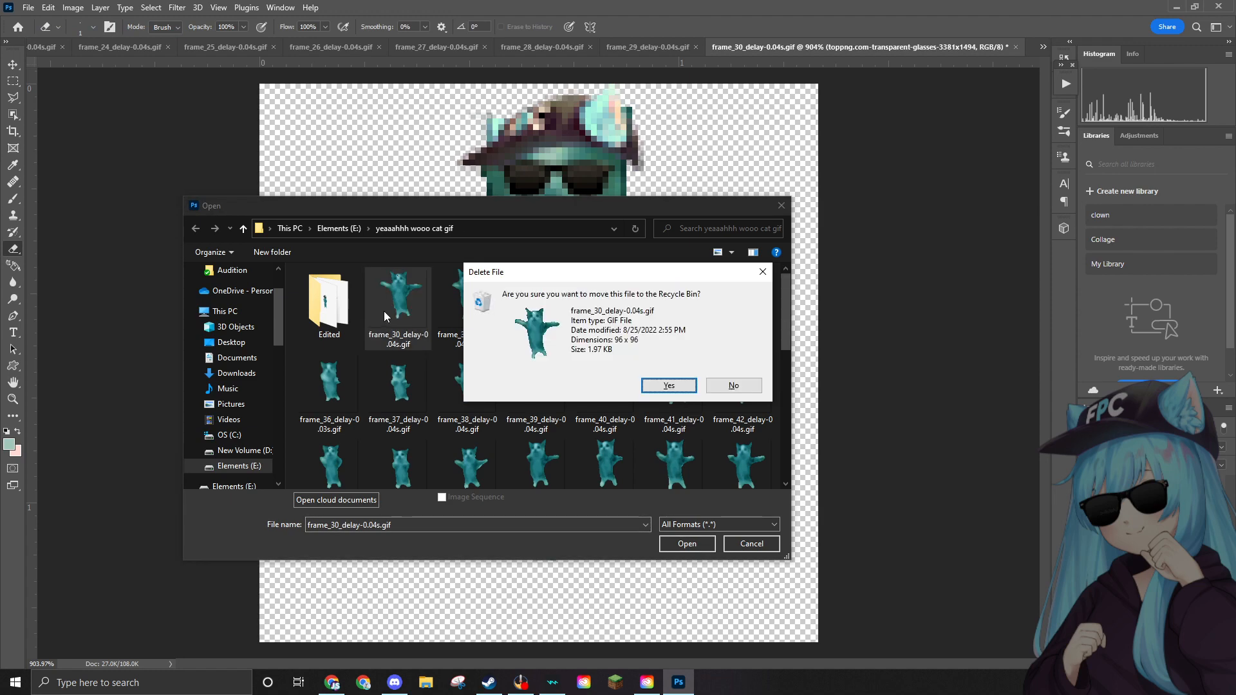
{"action": "left_click", "coordinate": [672, 389]}
Open frame_31_delay-0.04s.gif and convert it from indexed color to RGB color mode.
{"action": "left_click", "coordinate": [407, 318]}
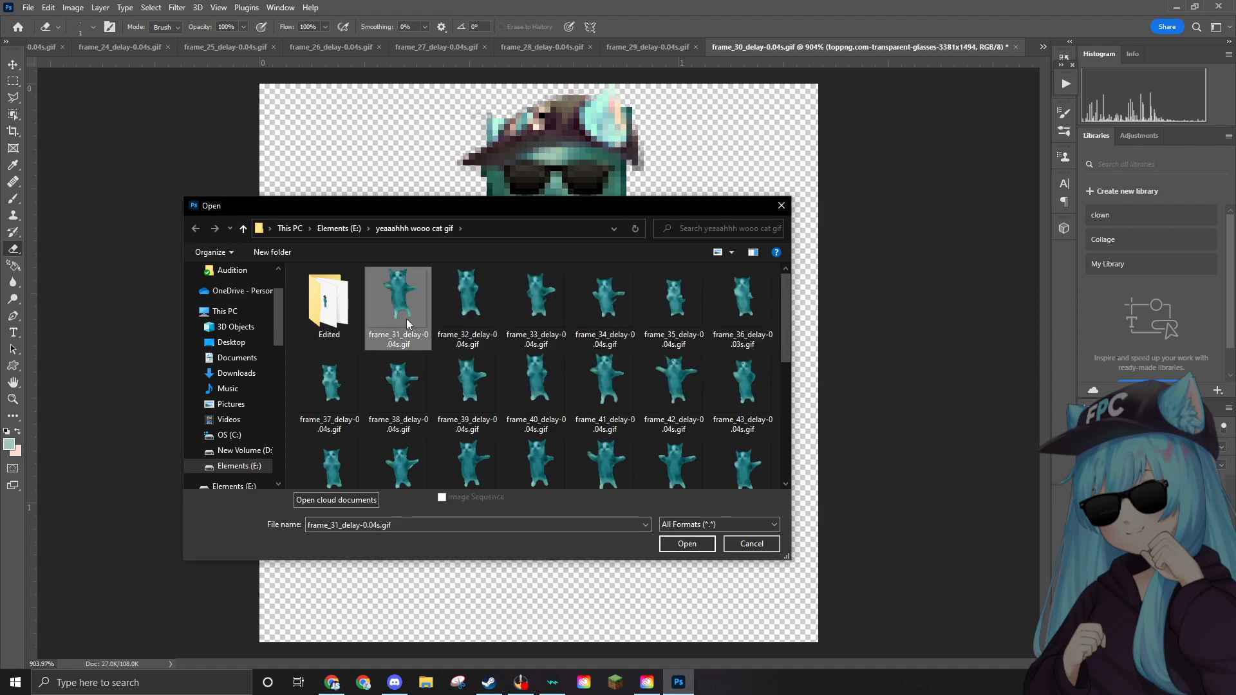
{"action": "left_click", "coordinate": [706, 546]}
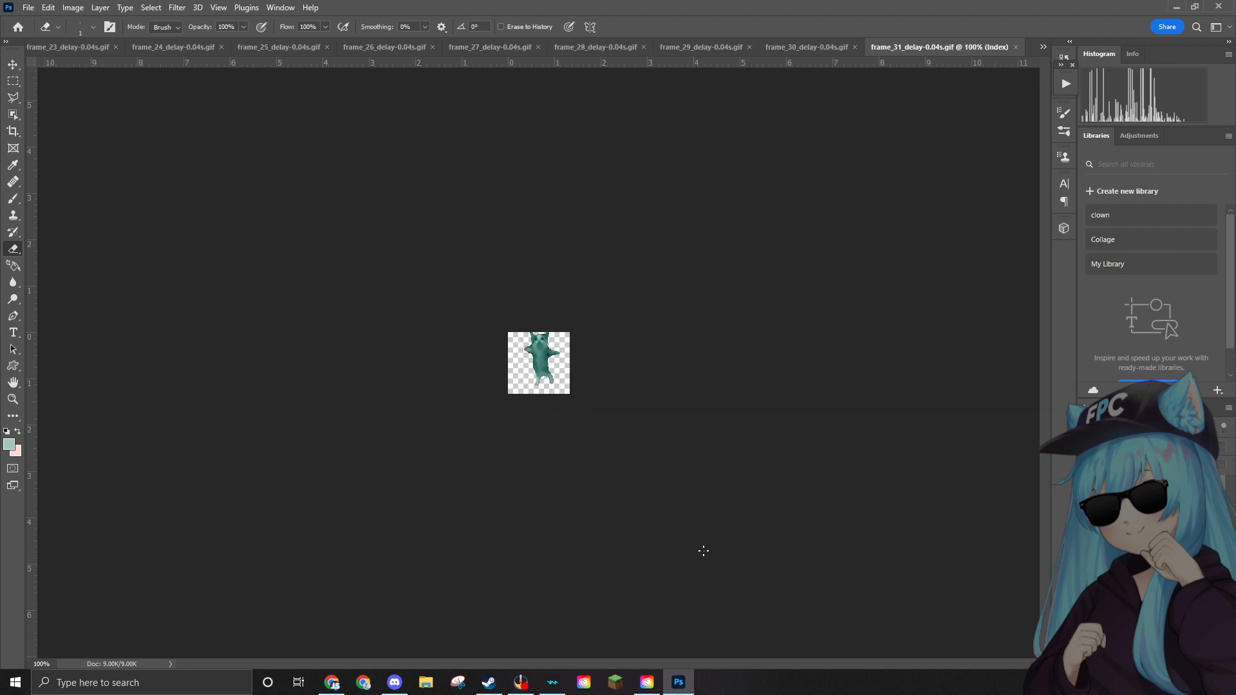
{"action": "scroll", "coordinate": [539, 310], "scroll_direction": "up", "scroll_amount": 5}
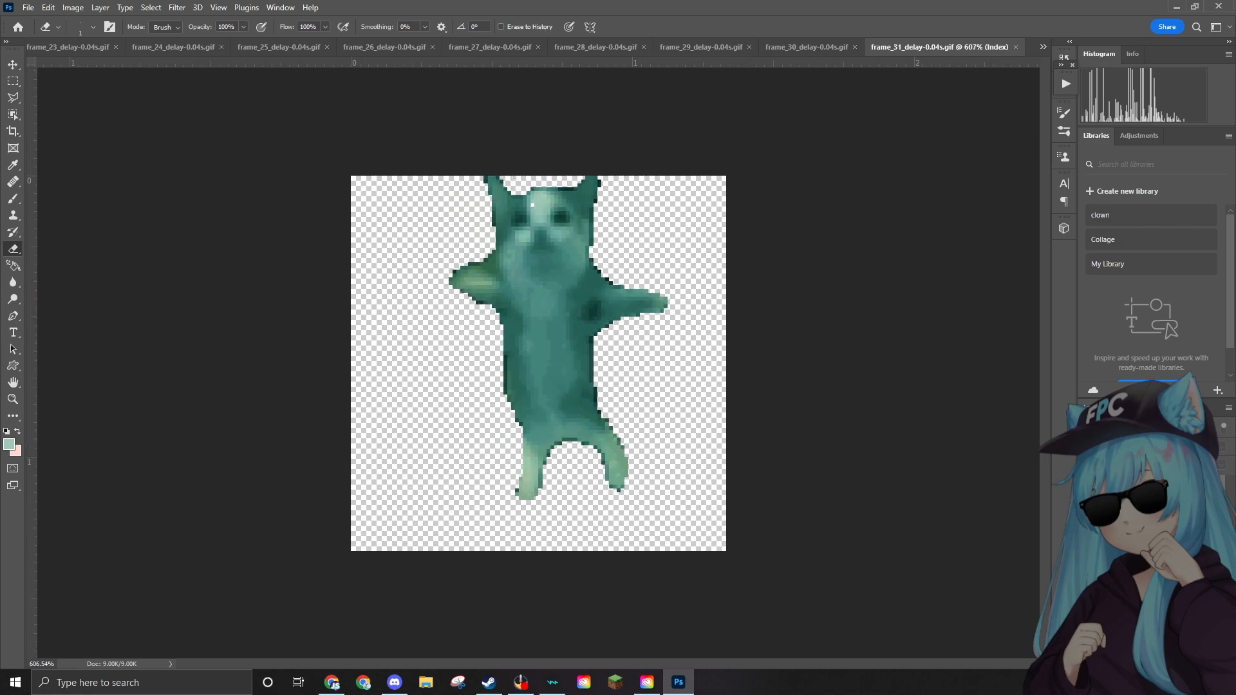
{"action": "scroll", "coordinate": [531, 237], "scroll_direction": "up", "scroll_amount": 5}
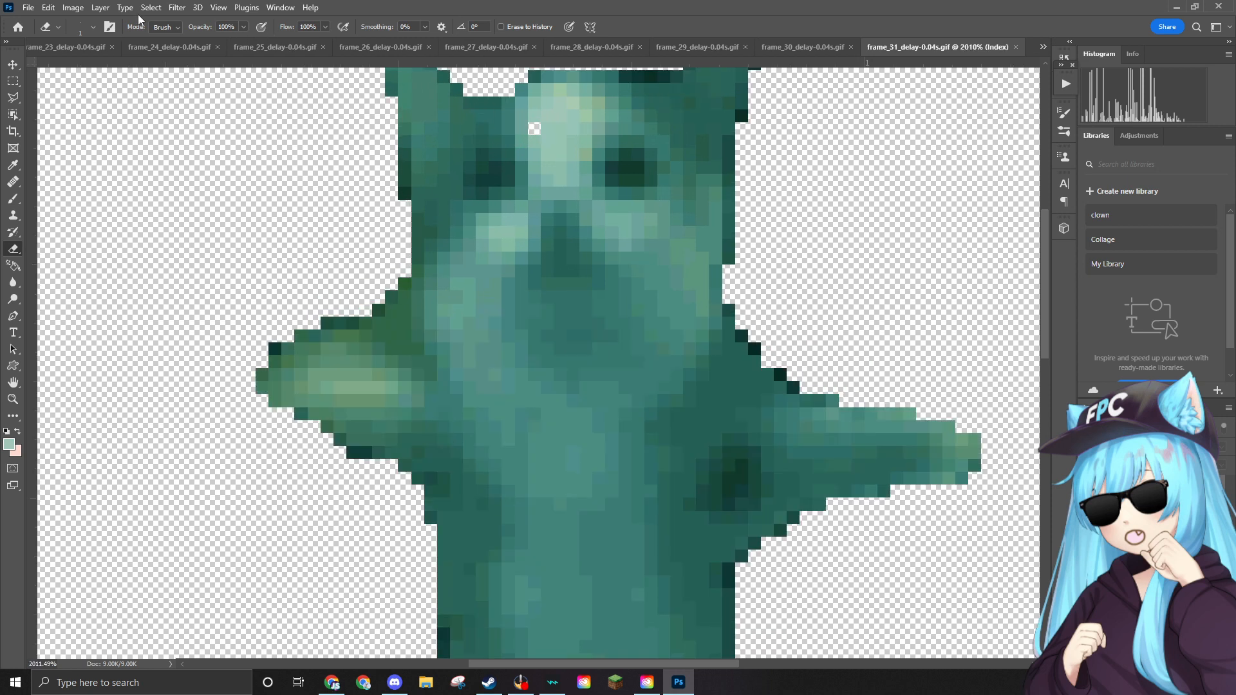
{"action": "left_click", "coordinate": [100, 7]}
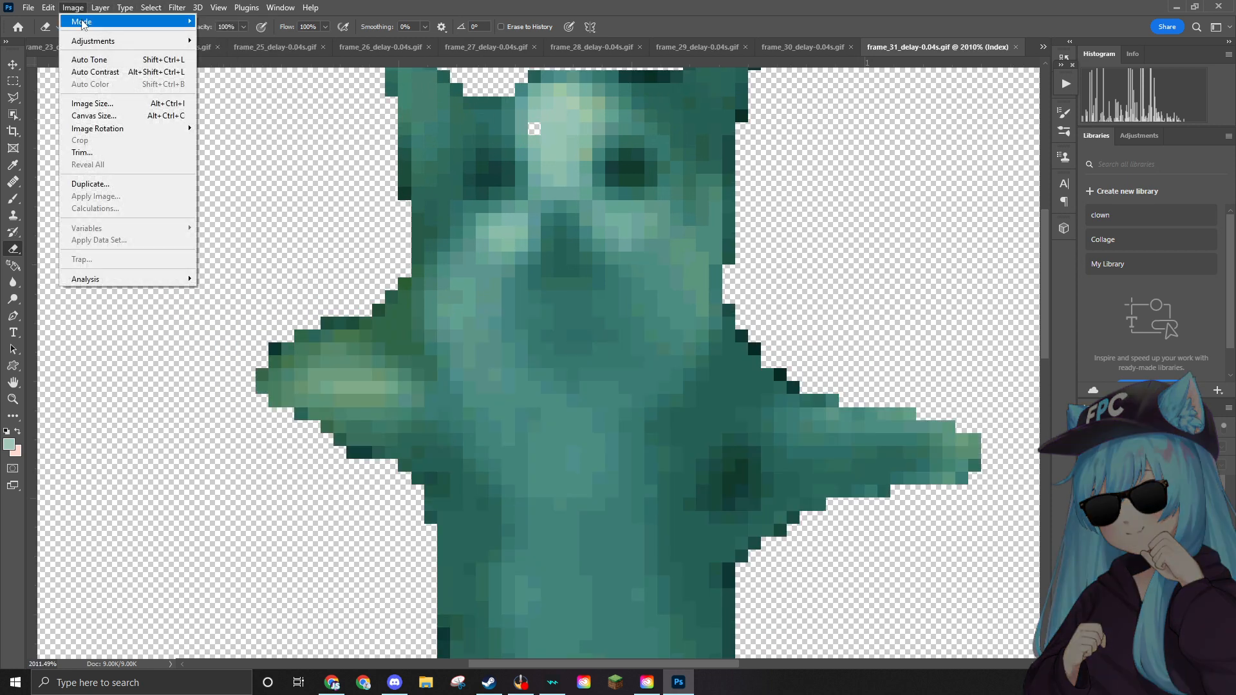
{"action": "mouse_move", "coordinate": [81, 24]}
{"action": "left_click", "coordinate": [239, 72]}
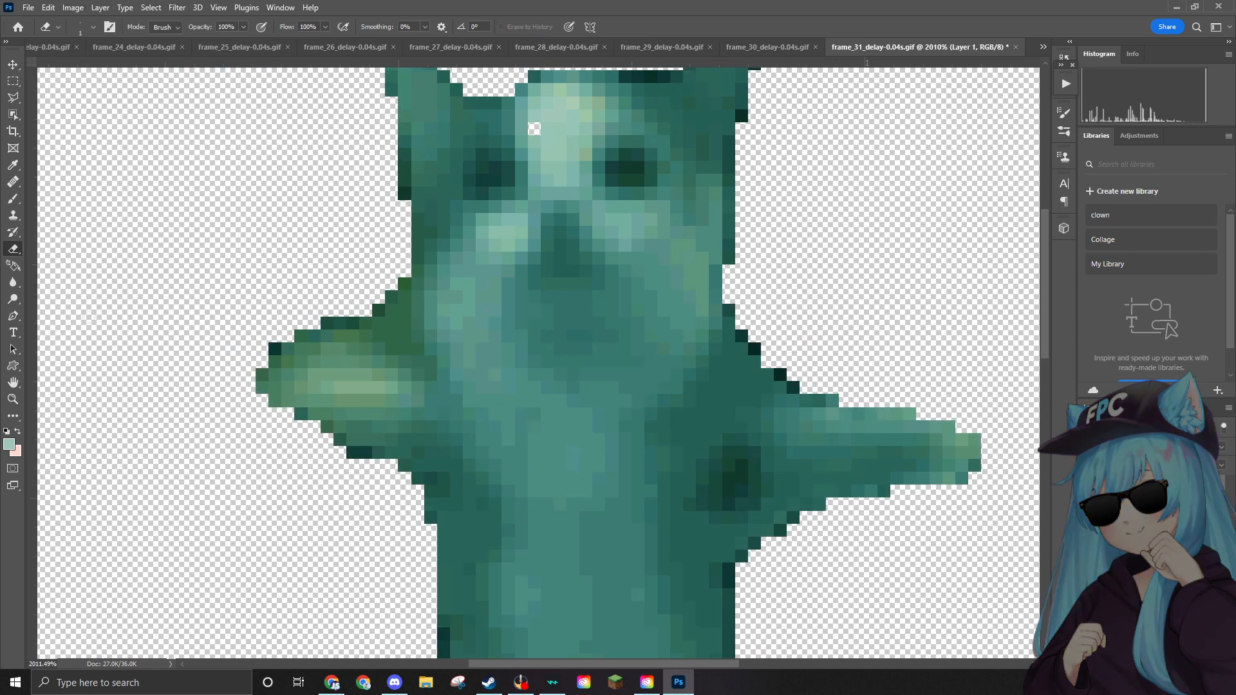
Sample the light forehead color as foreground and paint over the transparent pixel on the cat's forehead with the Brush.
{"action": "scroll", "coordinate": [519, 273], "scroll_direction": "down", "scroll_amount": 2}
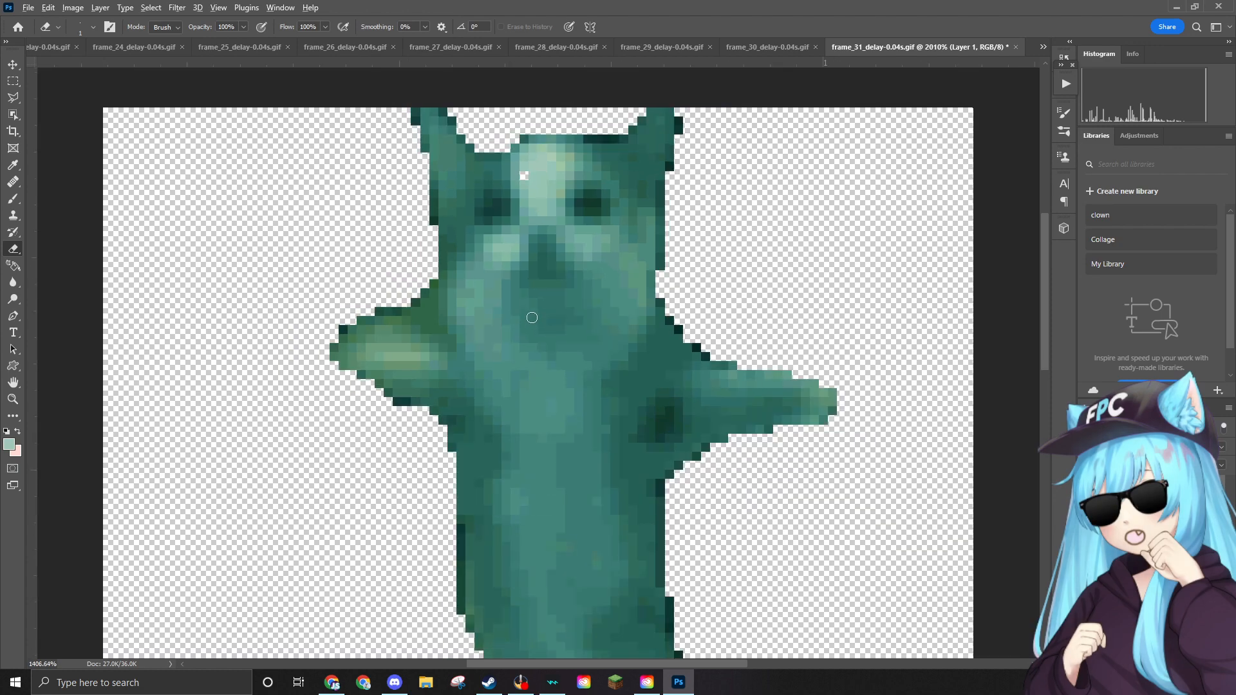
{"action": "scroll", "coordinate": [531, 317], "scroll_direction": "up", "scroll_amount": 3}
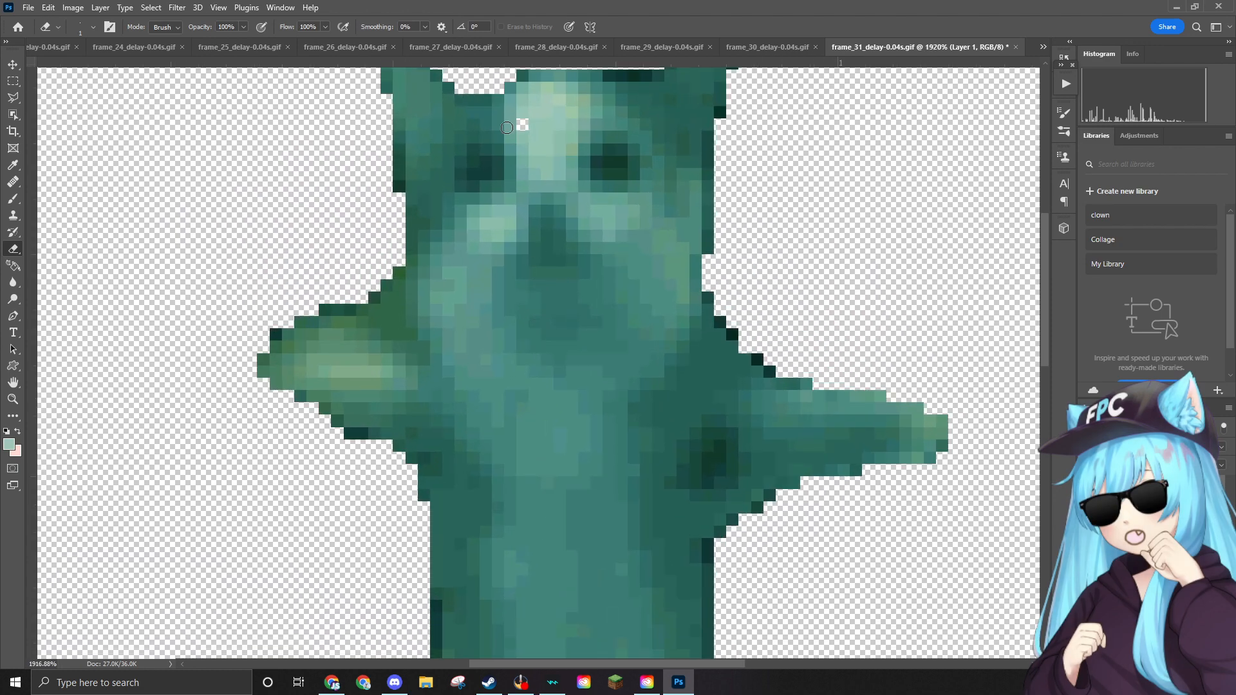
{"action": "scroll", "coordinate": [509, 126], "scroll_direction": "up", "scroll_amount": 2}
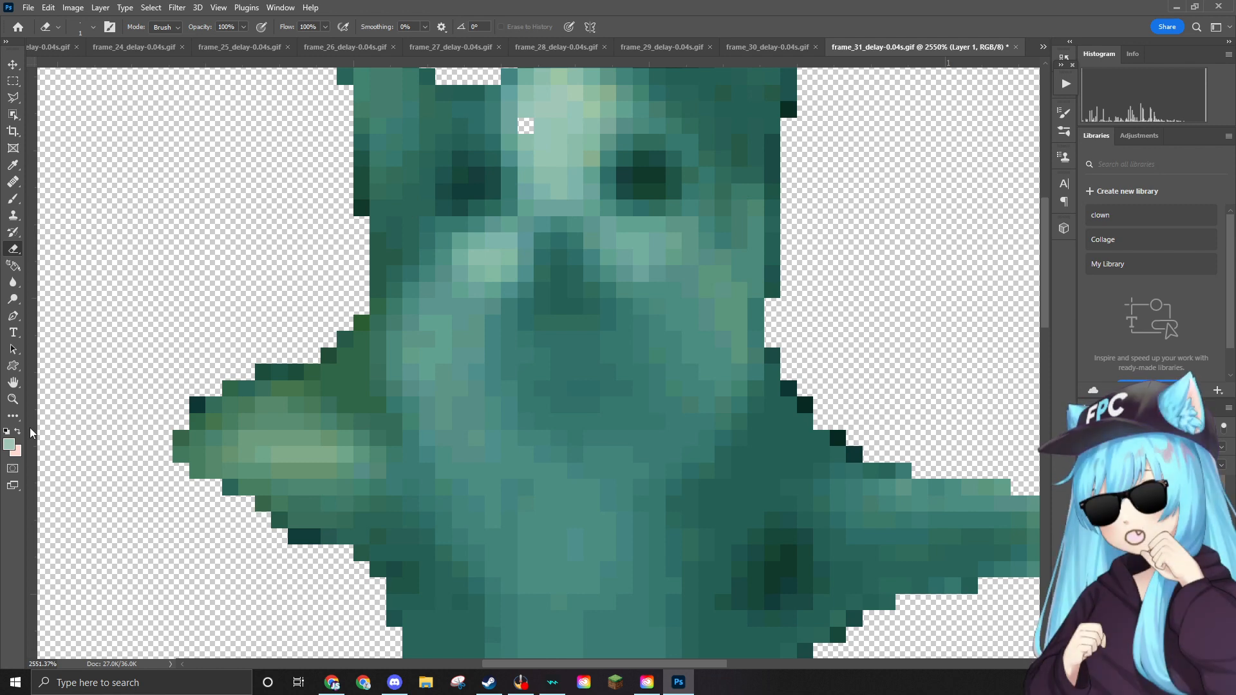
{"action": "left_click", "coordinate": [9, 443]}
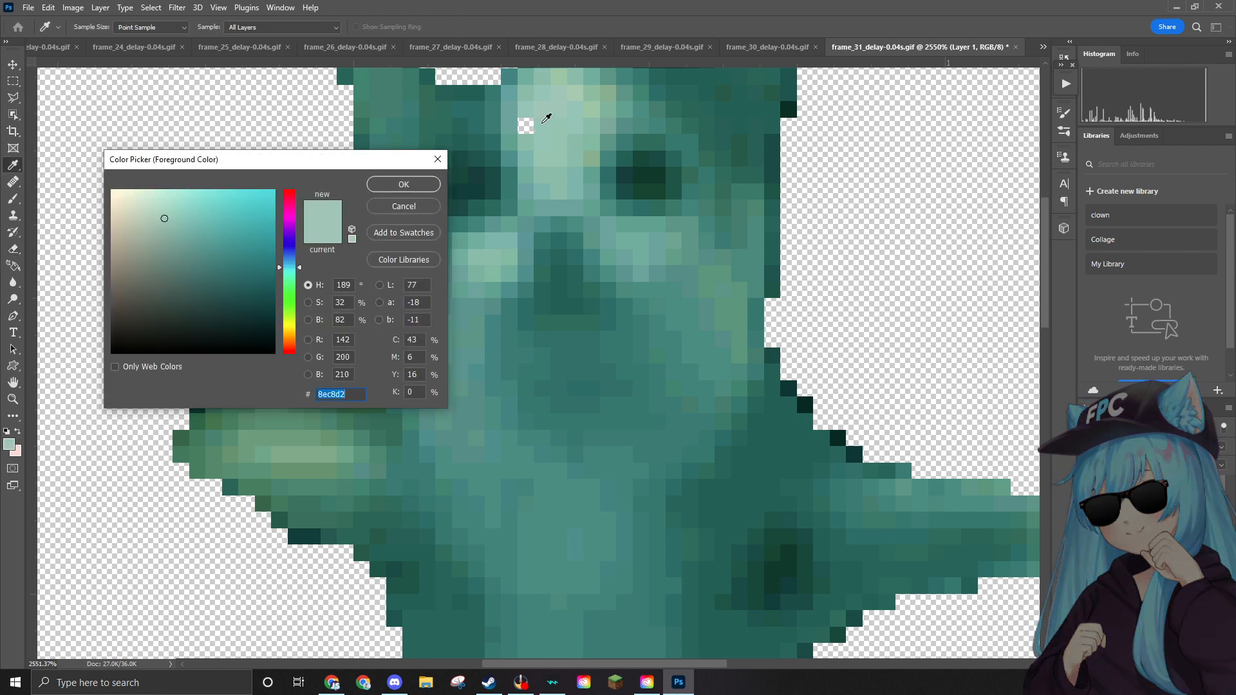
{"action": "left_click", "coordinate": [543, 122]}
{"action": "left_click", "coordinate": [394, 188]}
{"action": "key", "text": "e"}
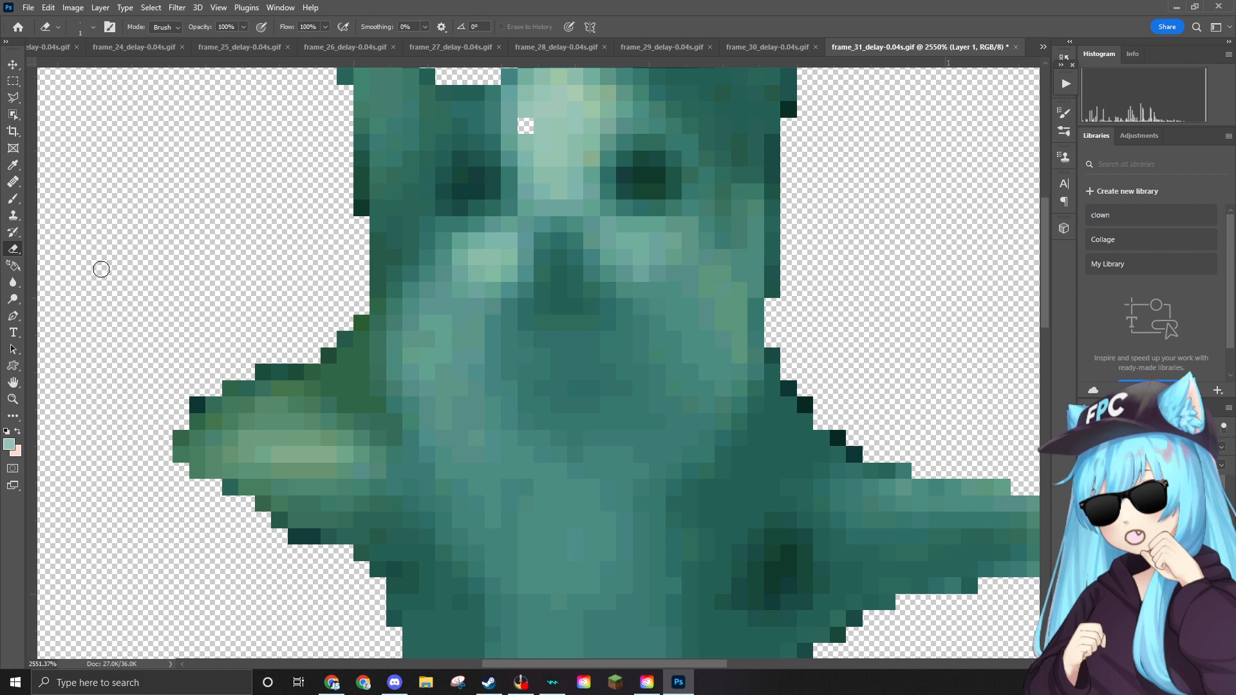
{"action": "left_click", "coordinate": [12, 198]}
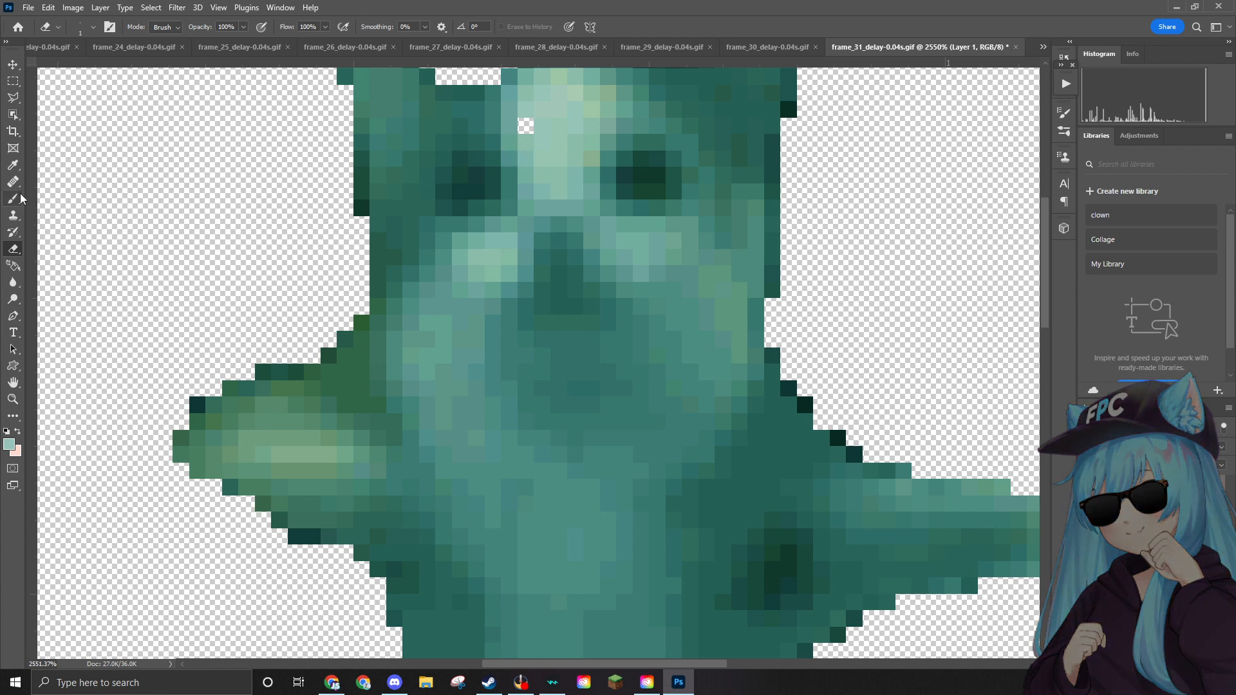
{"action": "left_click", "coordinate": [525, 126]}
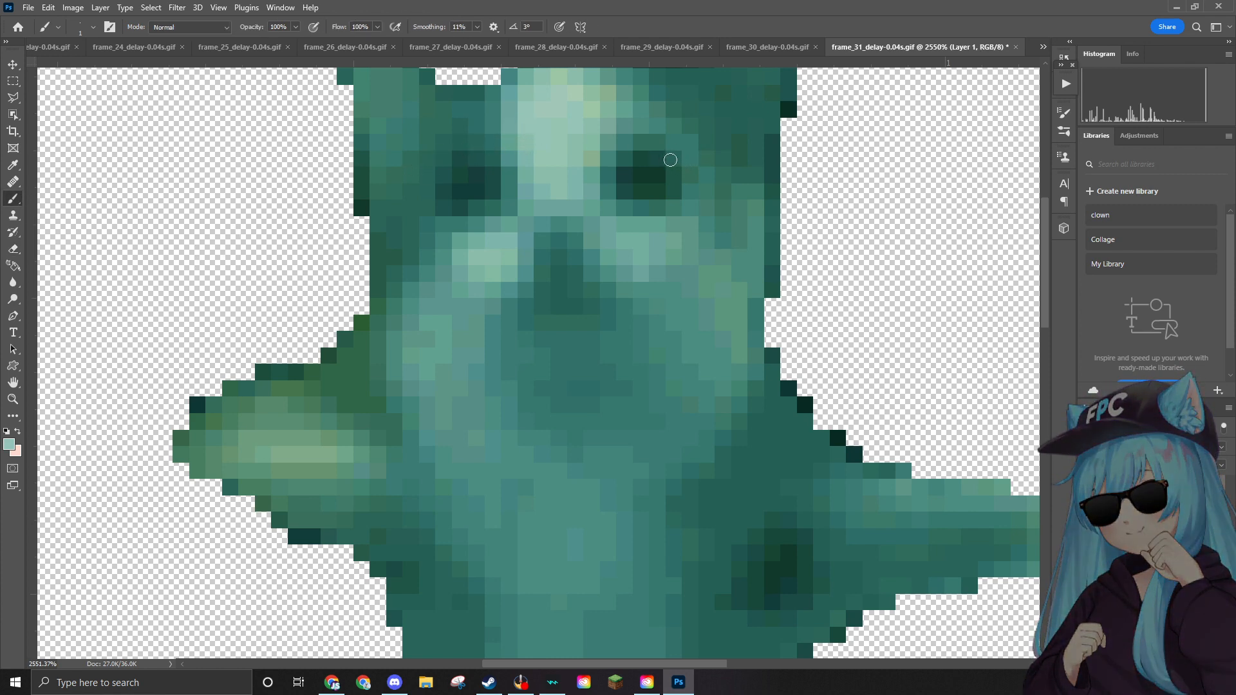
Place the ear hat image, scale it down to the cat's head, fit it above the eyes and commit the placement.
{"action": "scroll", "coordinate": [630, 174], "scroll_direction": "down", "scroll_amount": 2}
{"action": "scroll", "coordinate": [630, 190], "scroll_direction": "down", "scroll_amount": 4}
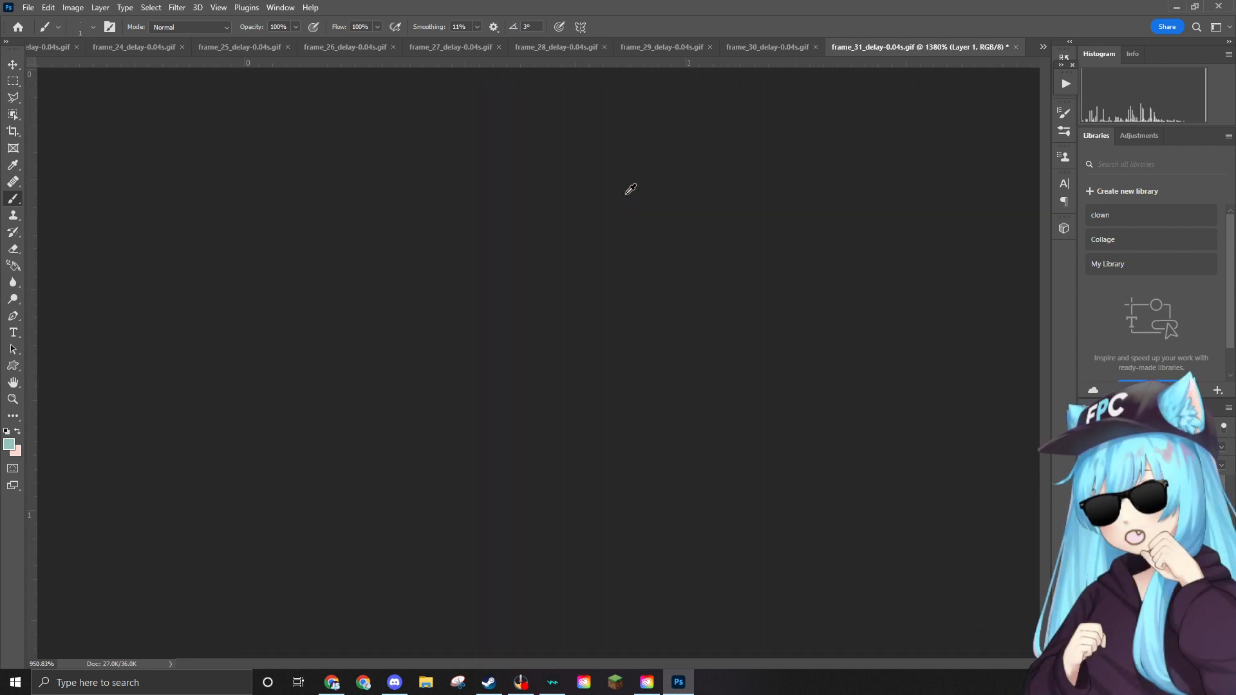
{"action": "scroll", "coordinate": [545, 132], "scroll_direction": "up", "scroll_amount": 1}
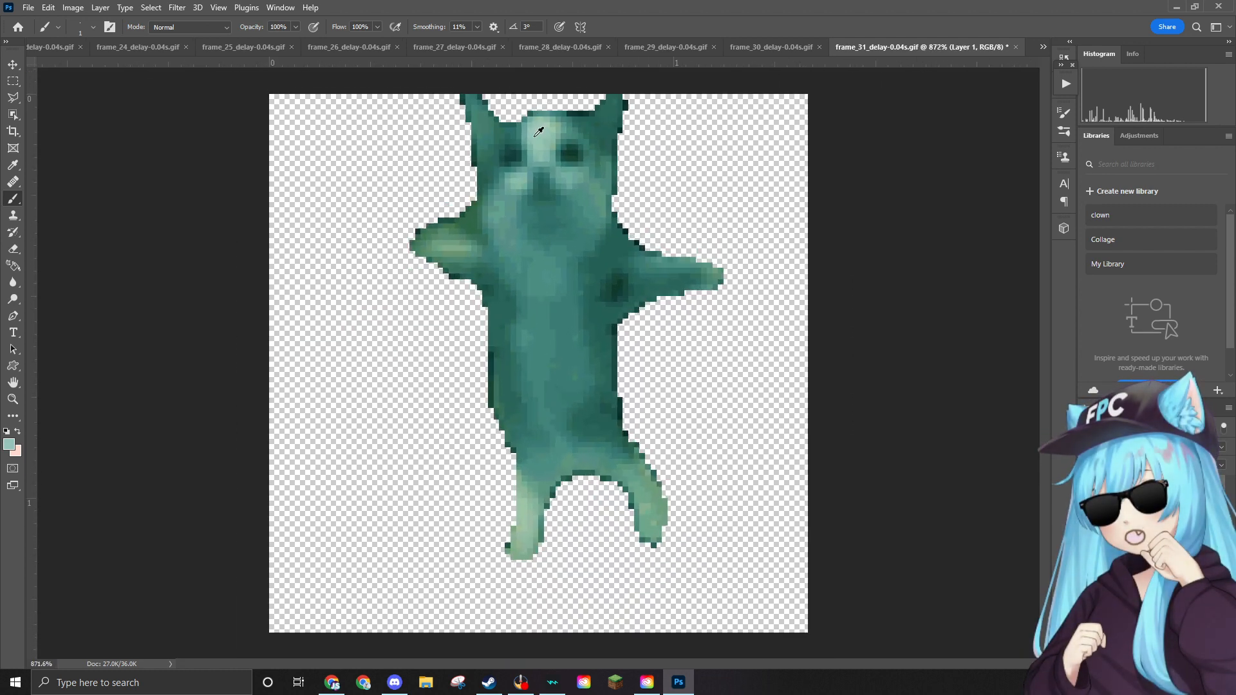
{"action": "left_click", "coordinate": [27, 7]}
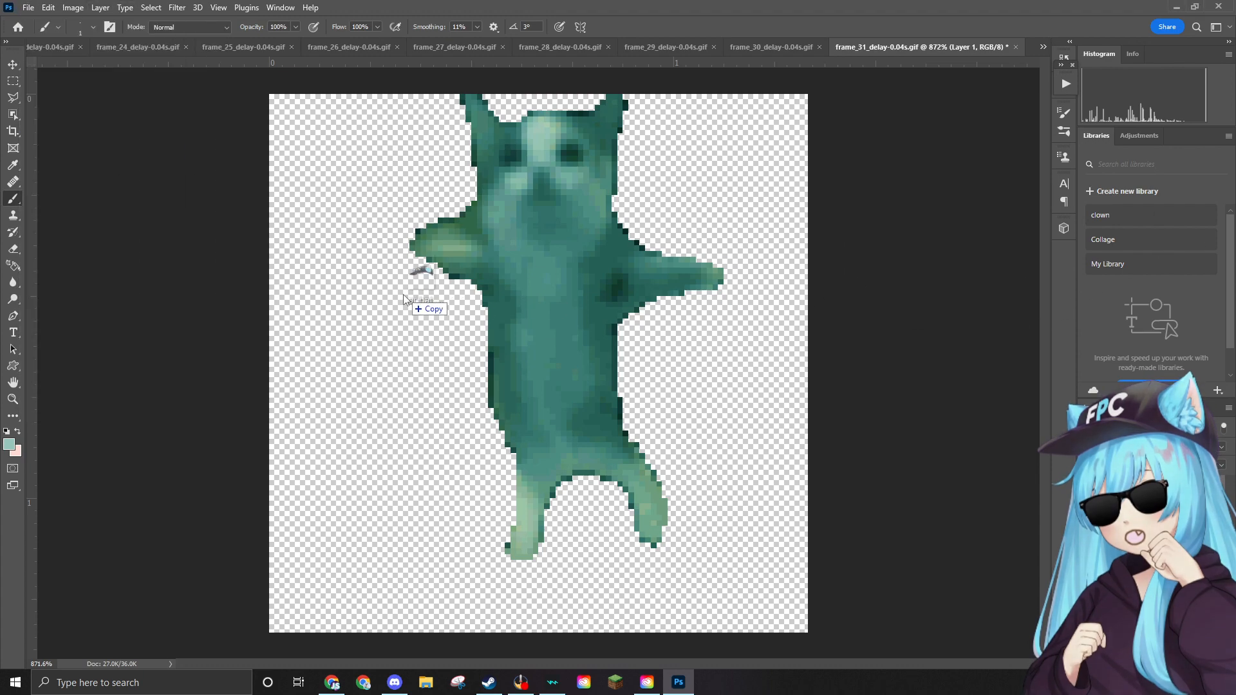
{"action": "left_click_drag", "start_coordinate": [422, 273], "coordinate": [495, 163]}
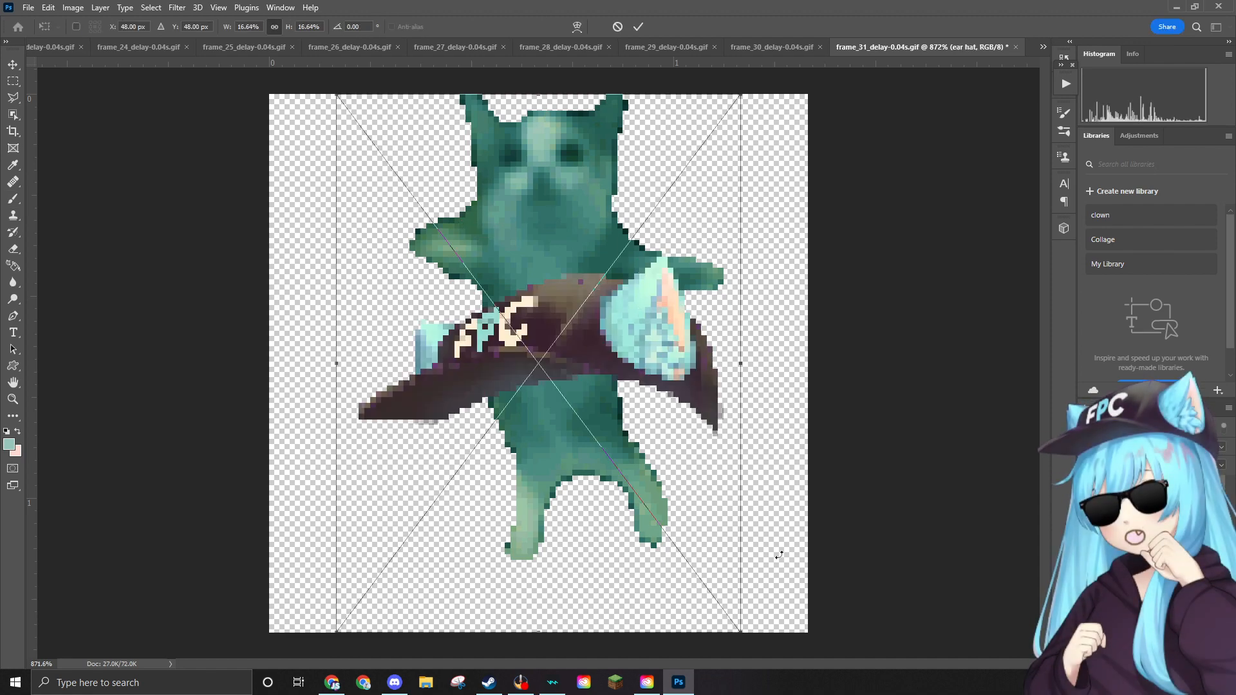
{"action": "left_click_drag", "start_coordinate": [740, 628], "coordinate": [576, 404]}
{"action": "left_click_drag", "start_coordinate": [500, 259], "coordinate": [577, 123]}
{"action": "left_click_drag", "start_coordinate": [639, 278], "coordinate": [628, 267]}
{"action": "key", "text": "Return"}
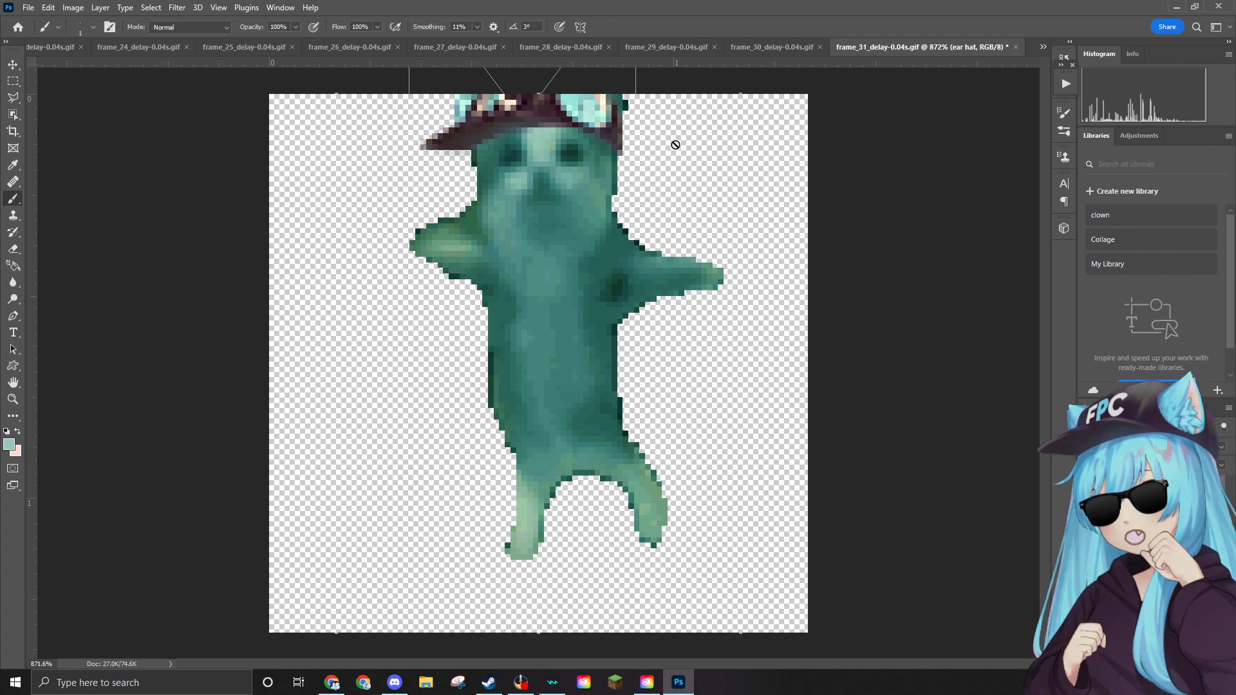
Erase the part of the cat's ear sticking out beside the hat's large blue ear on Layer 1.
{"action": "scroll", "coordinate": [670, 129], "scroll_direction": "up", "scroll_amount": 4}
{"action": "scroll", "coordinate": [627, 124], "scroll_direction": "up", "scroll_amount": 4}
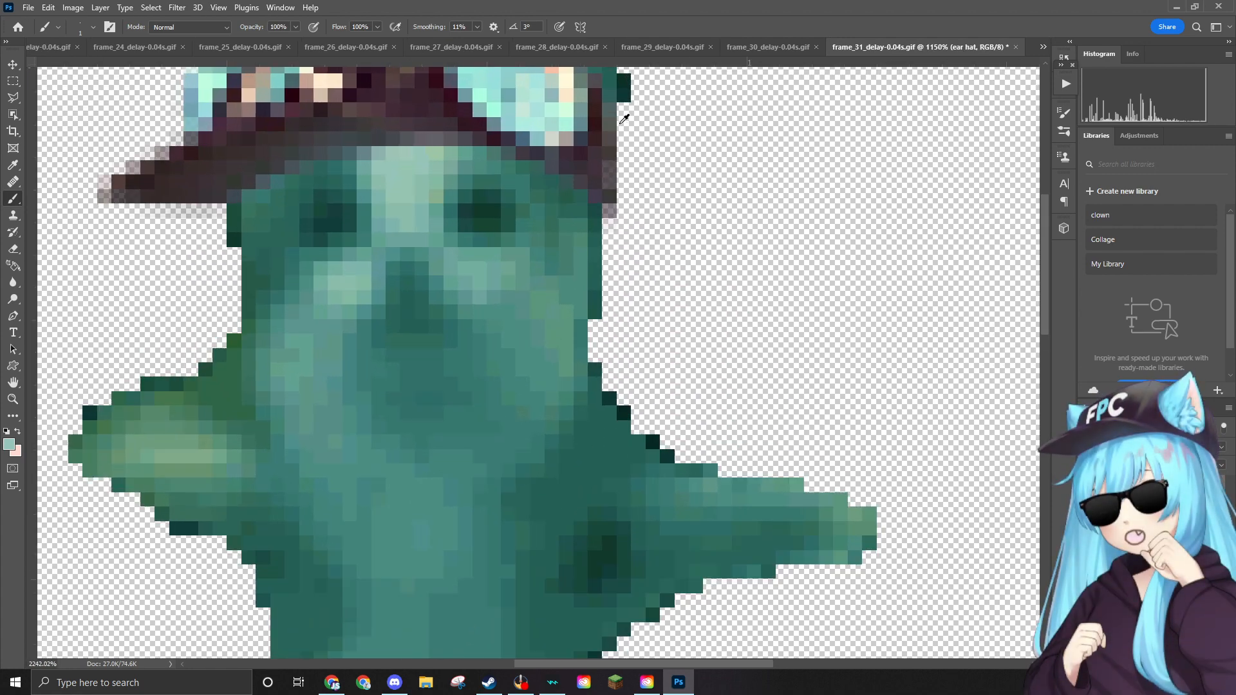
{"action": "left_click", "coordinate": [1145, 512]}
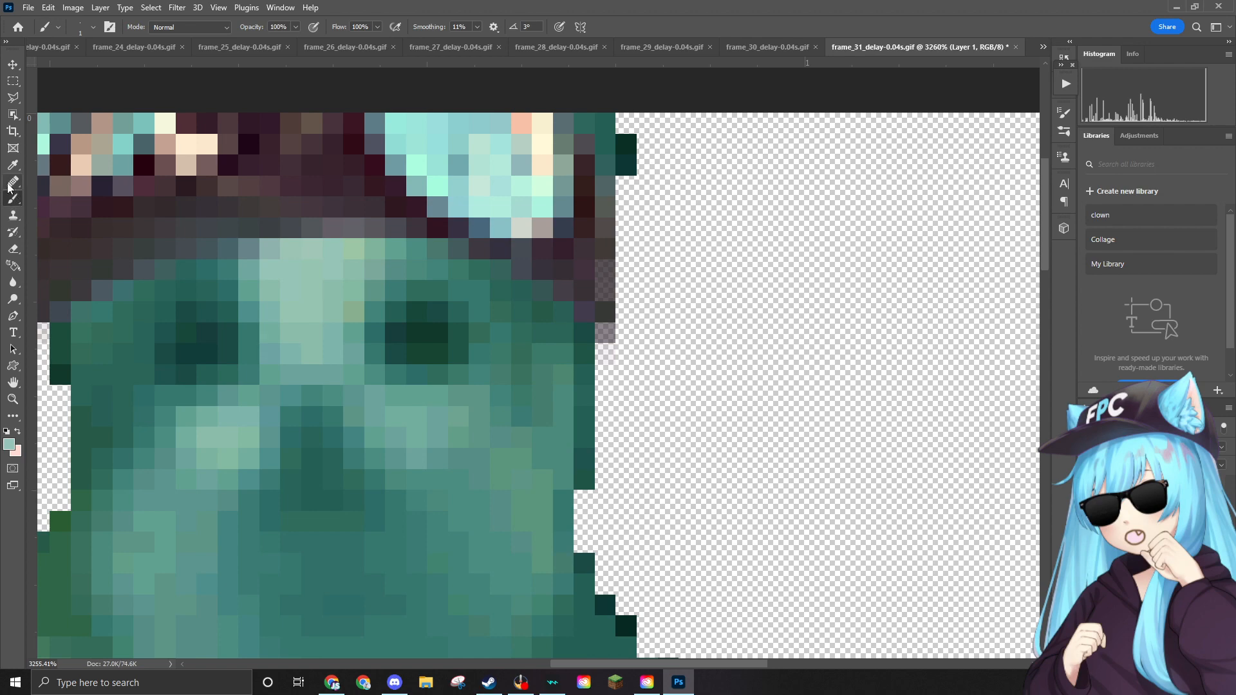
{"action": "left_click", "coordinate": [13, 248]}
{"action": "mouse_move", "coordinate": [641, 187]}
{"action": "left_mouse_down"}
{"action": "mouse_move", "coordinate": [626, 149]}
{"action": "mouse_move", "coordinate": [614, 158]}
{"action": "mouse_move", "coordinate": [614, 120]}
{"action": "mouse_move", "coordinate": [585, 117]}
{"action": "mouse_move", "coordinate": [615, 154]}
{"action": "left_mouse_up"}
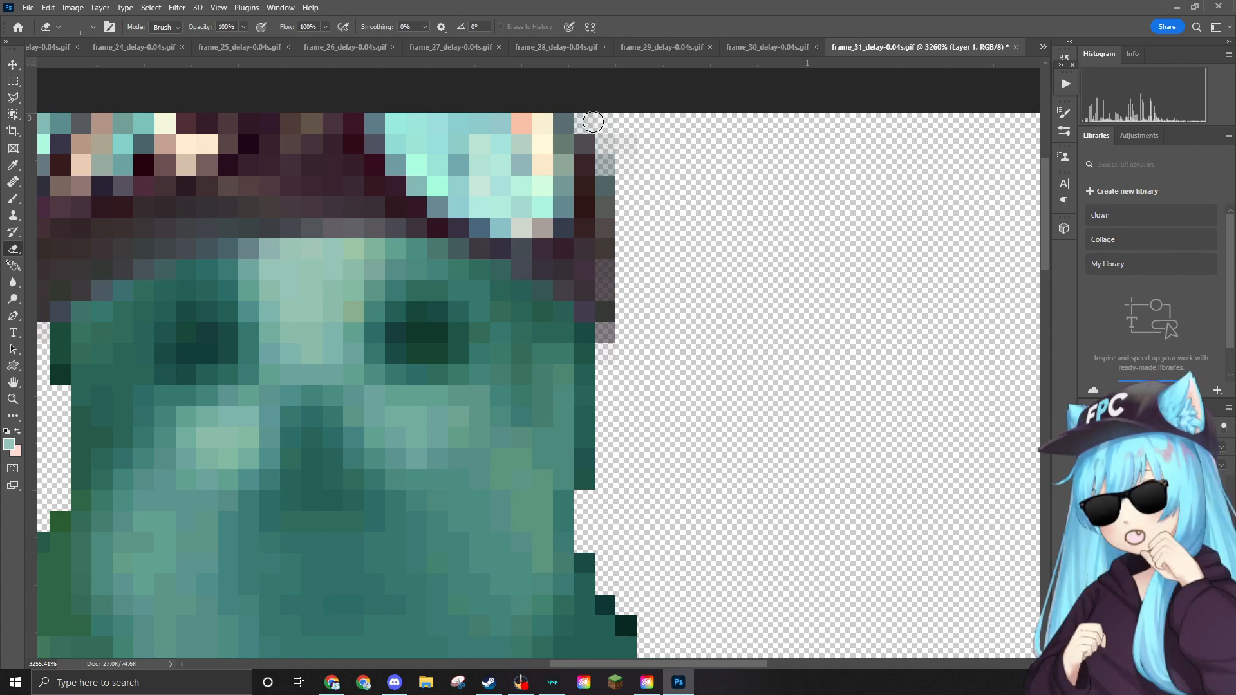
Place the sunglasses image, scale it to about 3.01%, fit it over the cat's eyes and commit the placement.
{"action": "scroll", "coordinate": [669, 174], "scroll_direction": "down", "scroll_amount": 2}
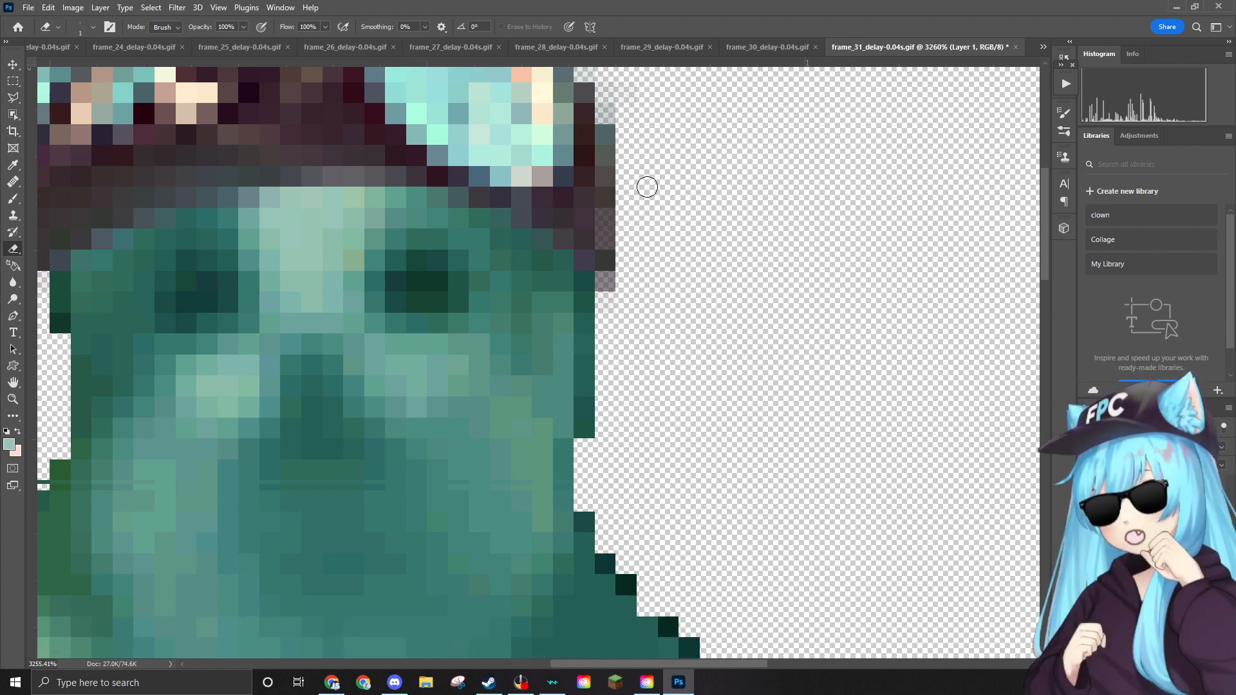
{"action": "scroll", "coordinate": [645, 187], "scroll_direction": "down", "scroll_amount": 4}
{"action": "scroll", "coordinate": [546, 199], "scroll_direction": "down", "scroll_amount": 2}
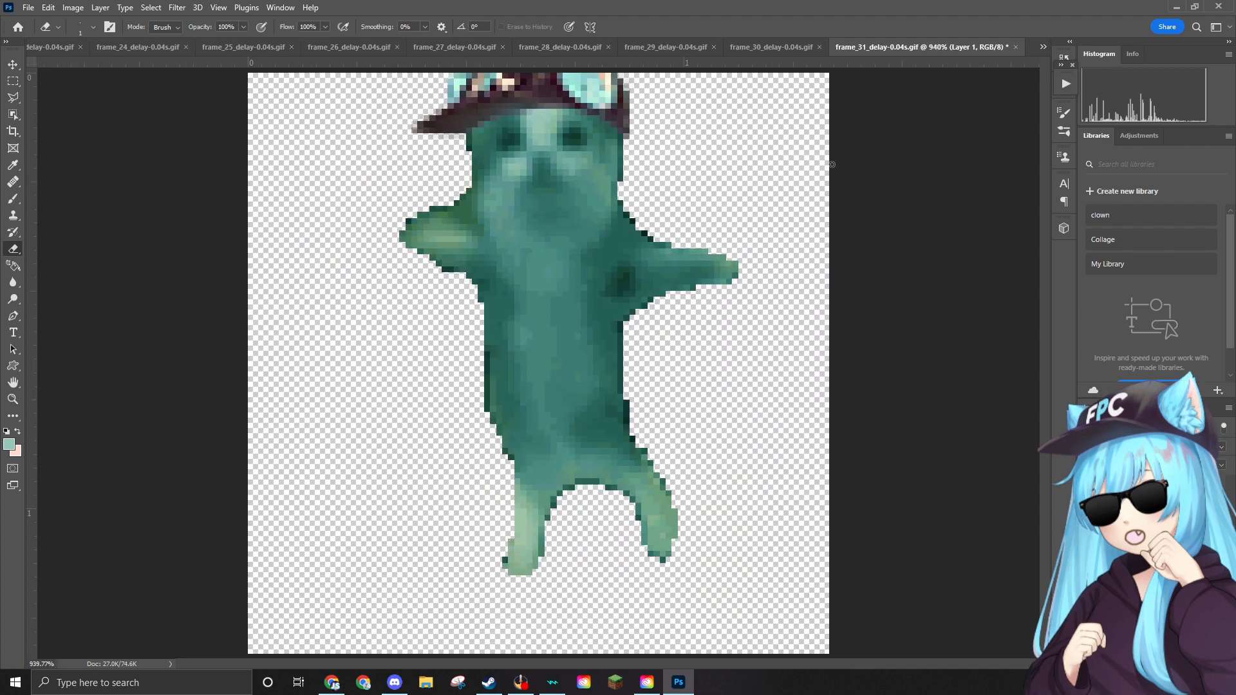
{"action": "left_click_drag", "start_coordinate": [651, 227], "coordinate": [547, 203]}
{"action": "left_click_drag", "start_coordinate": [762, 261], "coordinate": [472, 389]}
{"action": "left_click_drag", "start_coordinate": [408, 431], "coordinate": [560, 277]}
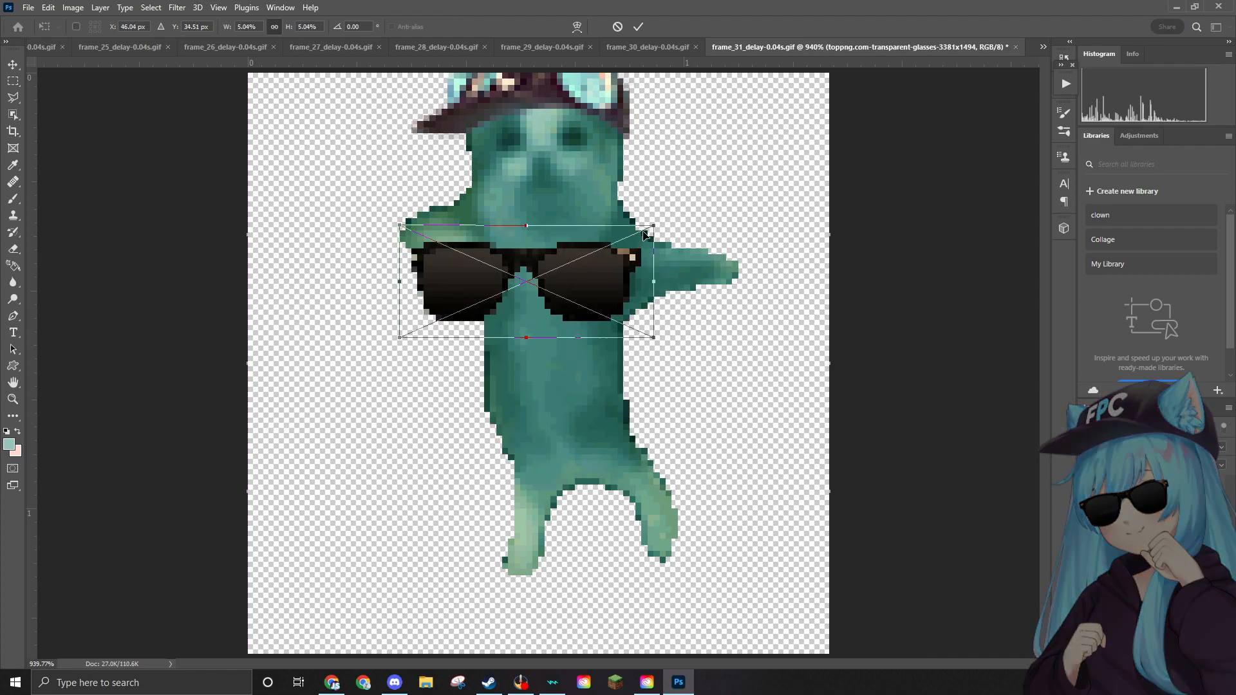
{"action": "left_click_drag", "start_coordinate": [653, 225], "coordinate": [575, 260]}
{"action": "left_click_drag", "start_coordinate": [539, 312], "coordinate": [590, 158]}
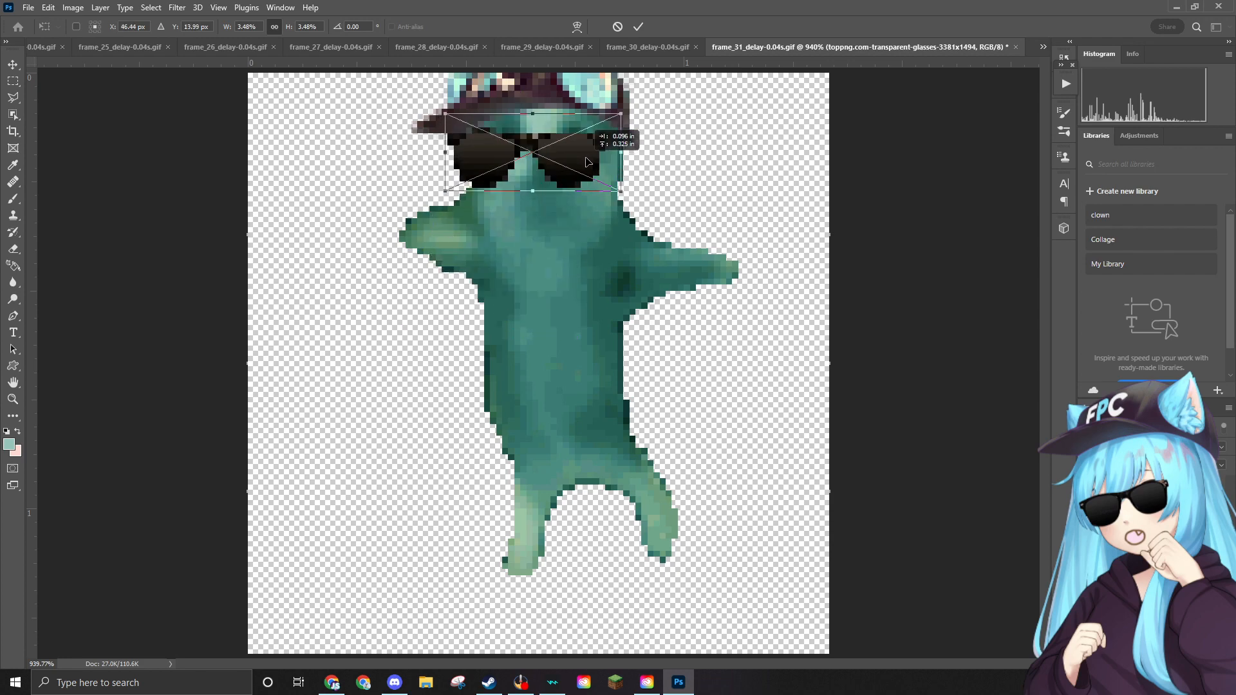
{"action": "left_click_drag", "start_coordinate": [627, 115], "coordinate": [580, 143]}
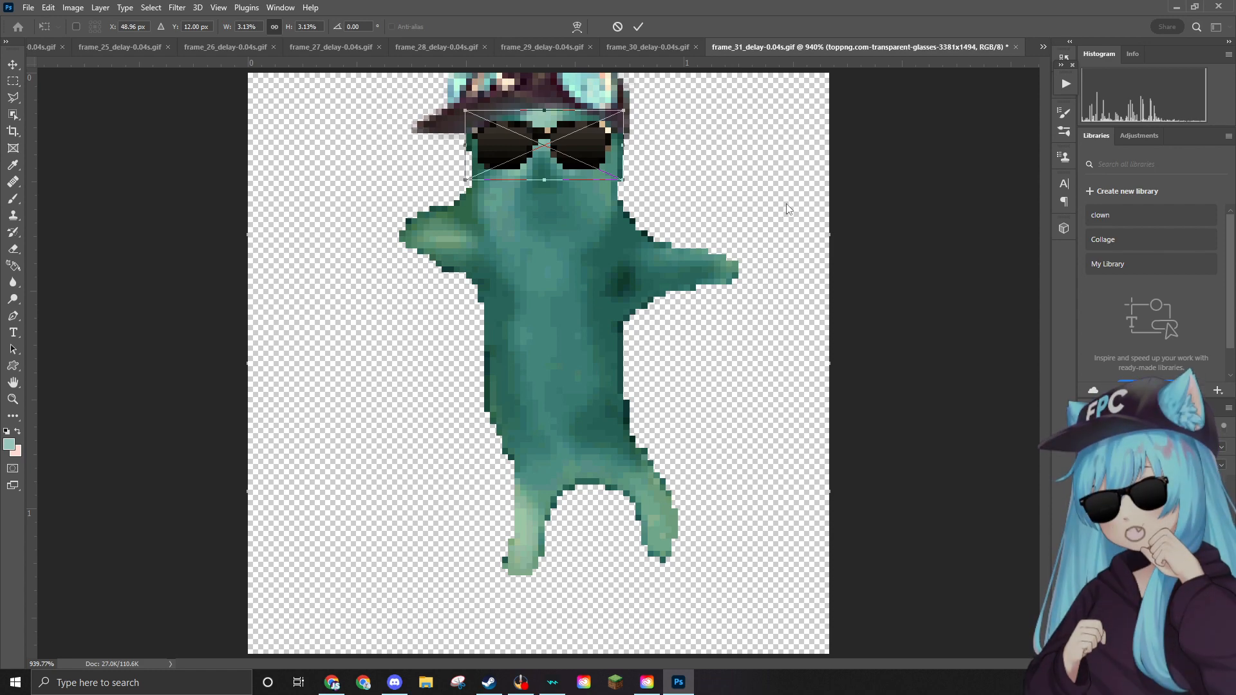
{"action": "left_click_drag", "start_coordinate": [619, 110], "coordinate": [615, 113]}
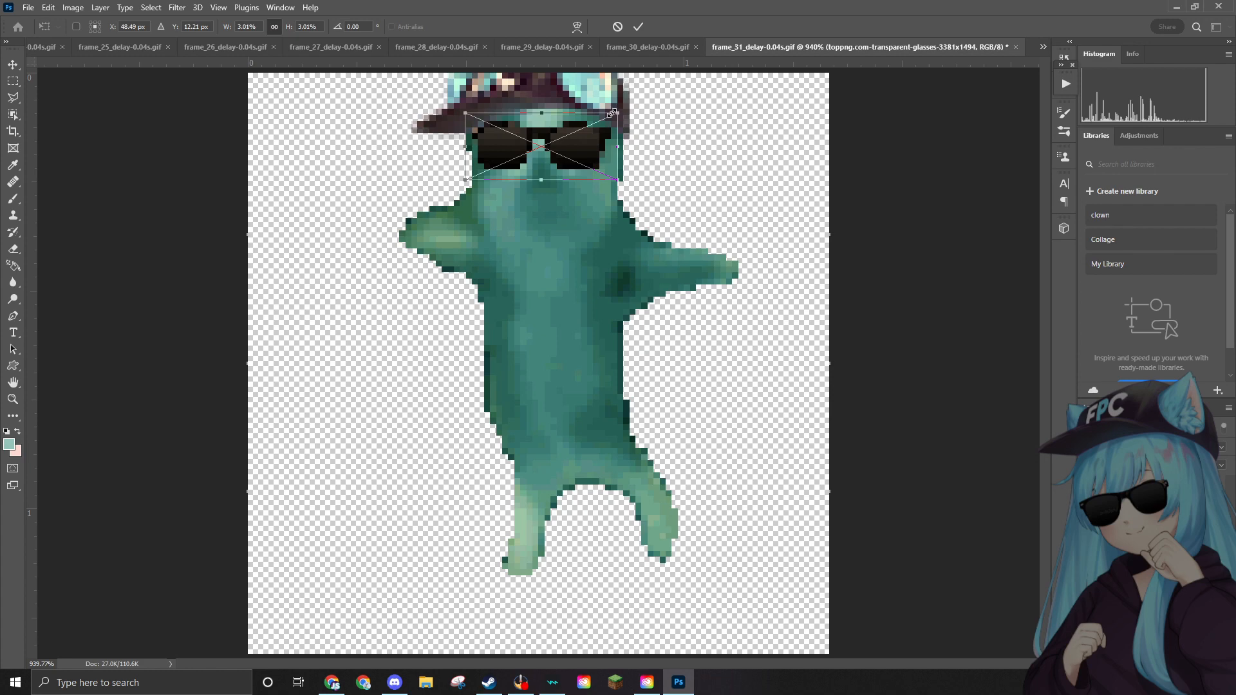
{"action": "left_click_drag", "start_coordinate": [577, 150], "coordinate": [580, 149]}
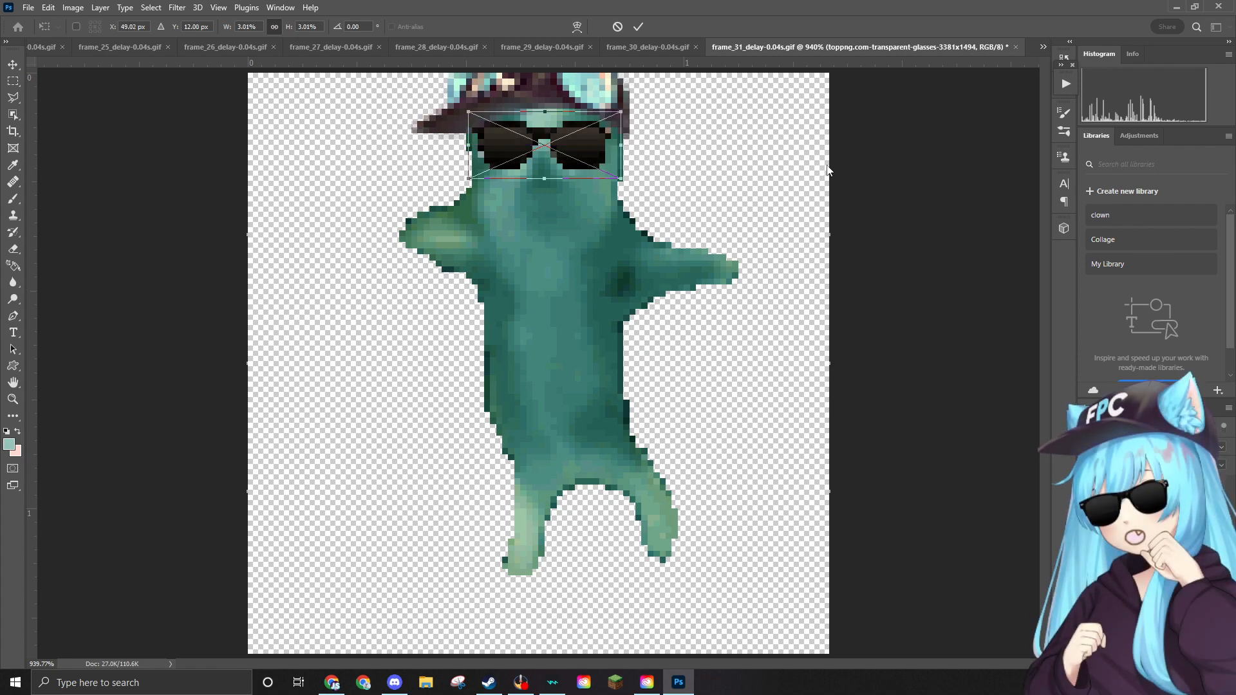
{"action": "key", "text": "Return"}
{"action": "key", "text": "e"}
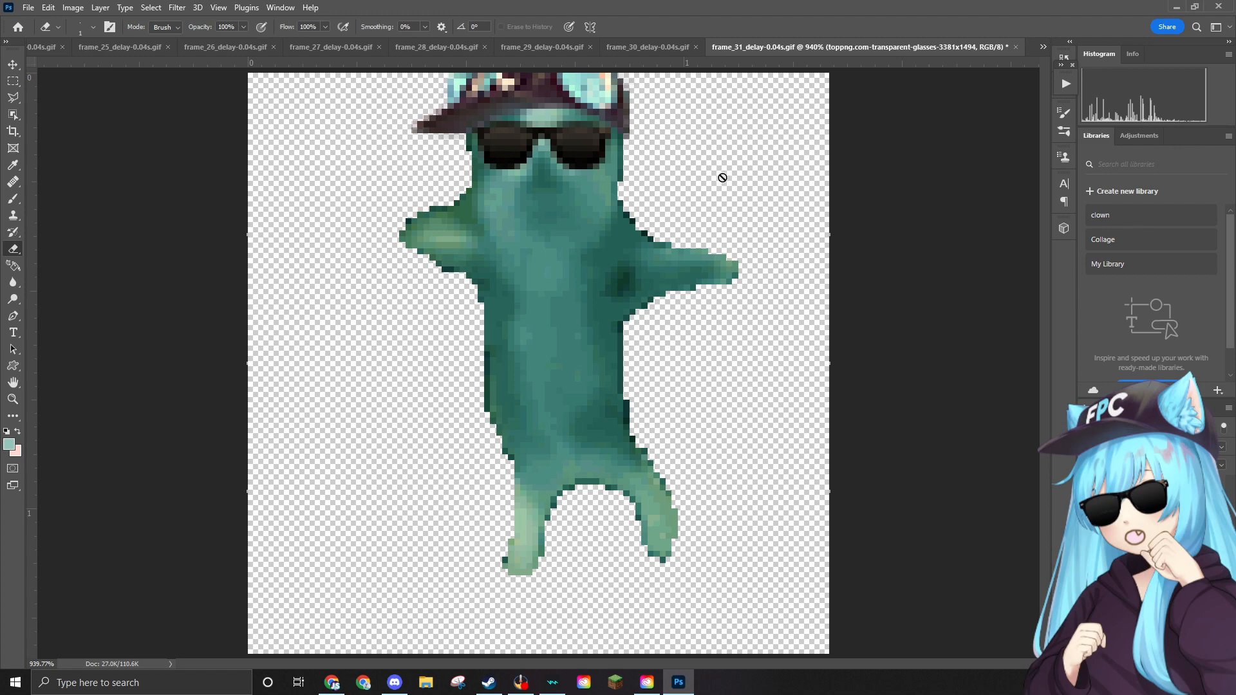
Quick-export the finished frame as frame_31_delay-0.04s.png into the Edited folder.
{"action": "left_click", "coordinate": [28, 7]}
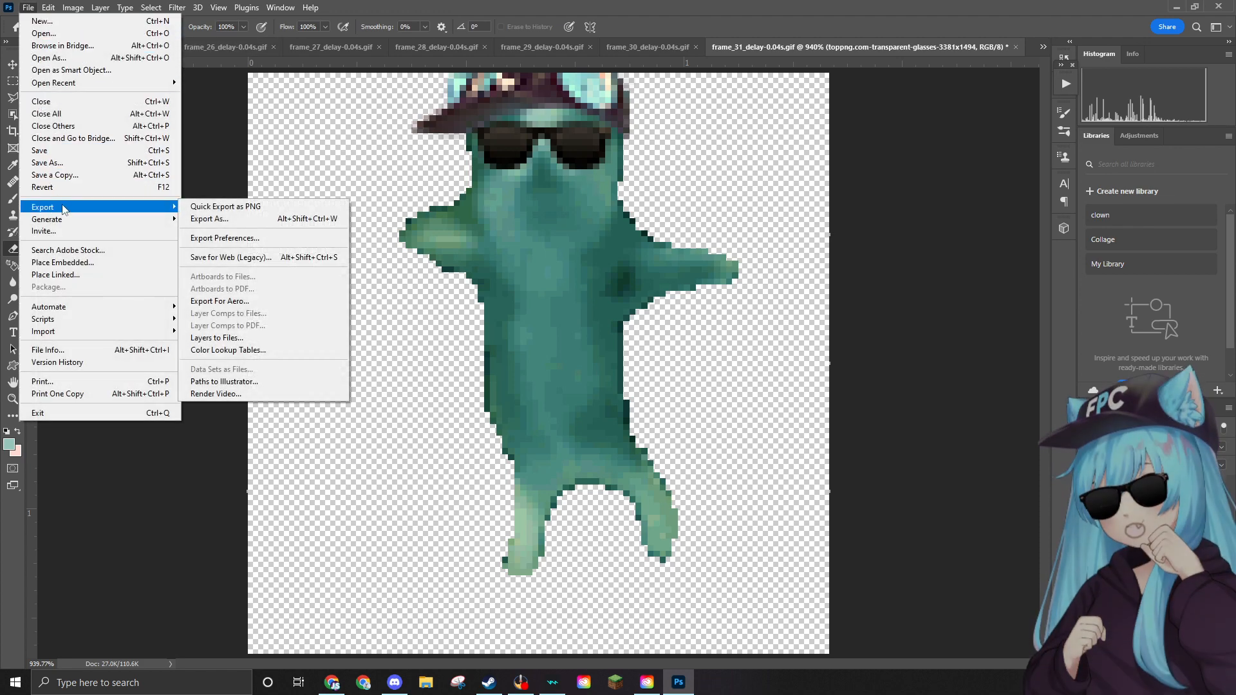
{"action": "mouse_move", "coordinate": [76, 222]}
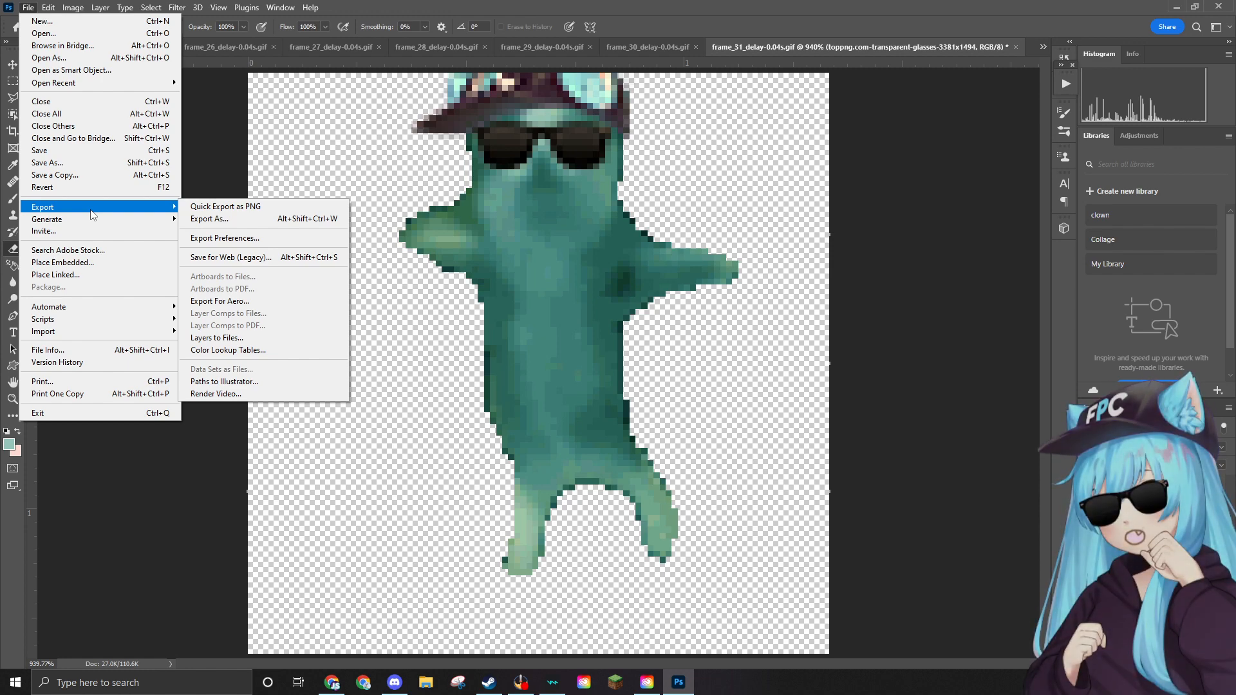
{"action": "left_click", "coordinate": [244, 206]}
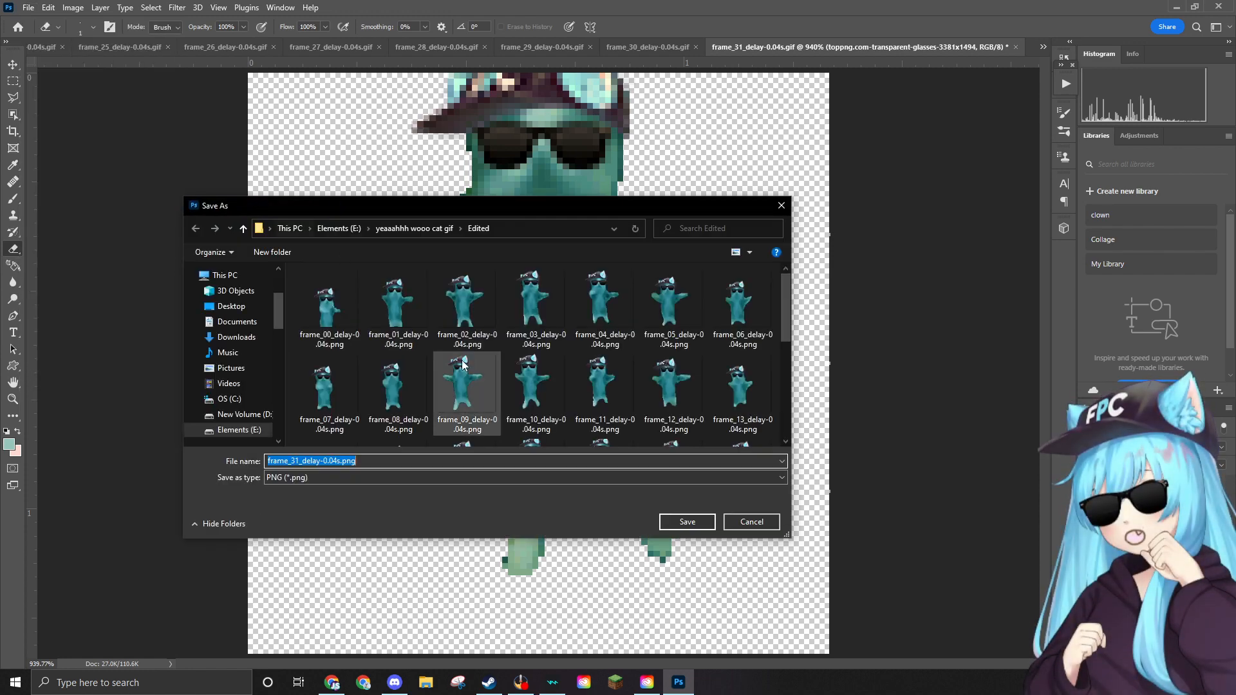
{"action": "left_click", "coordinate": [686, 522]}
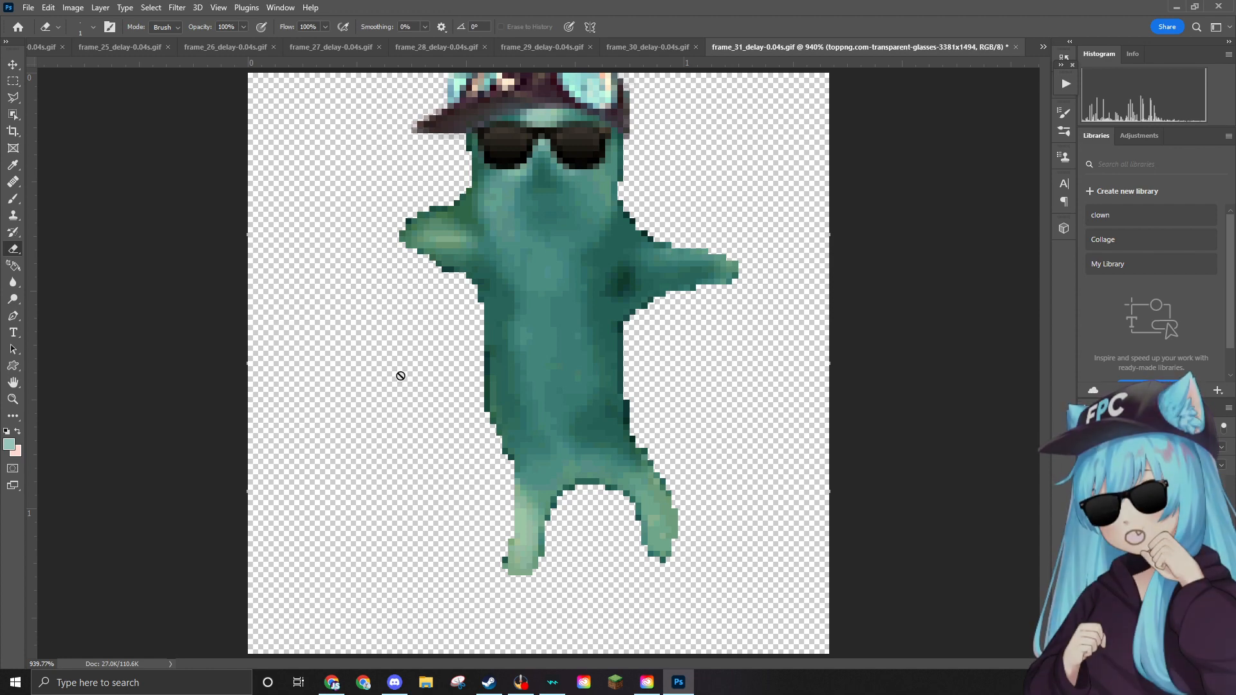
{"action": "left_click", "coordinate": [18, 7]}
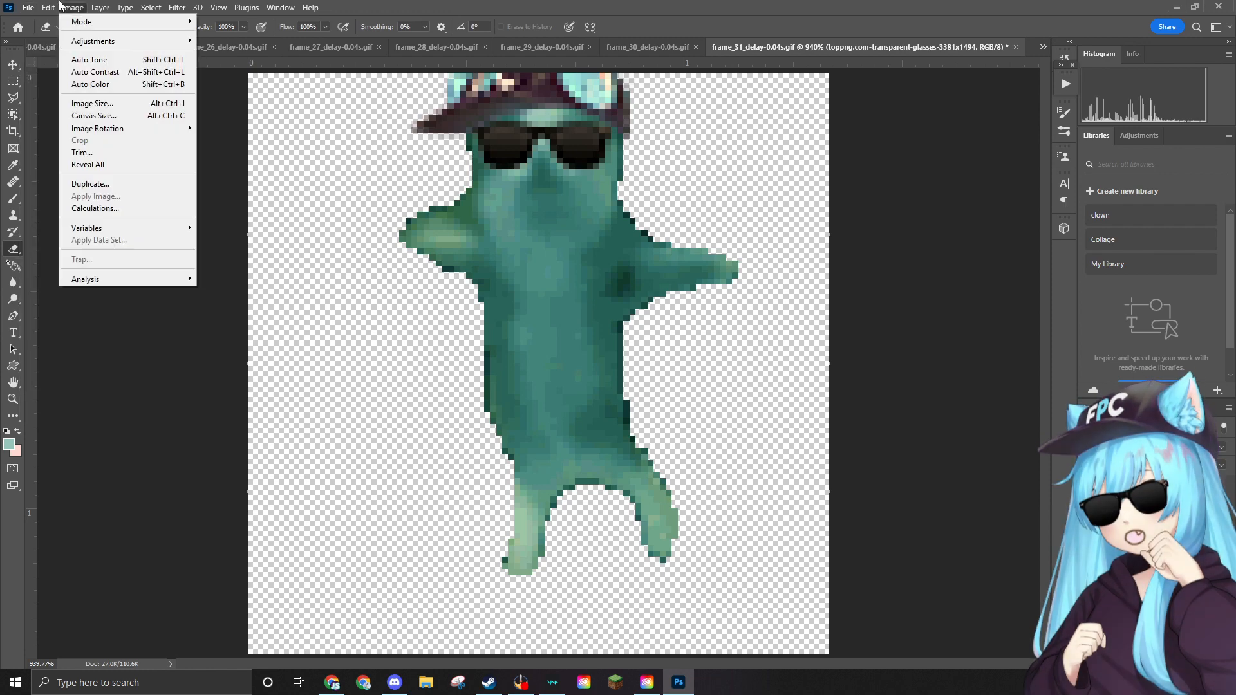
{"action": "mouse_move", "coordinate": [41, 13]}
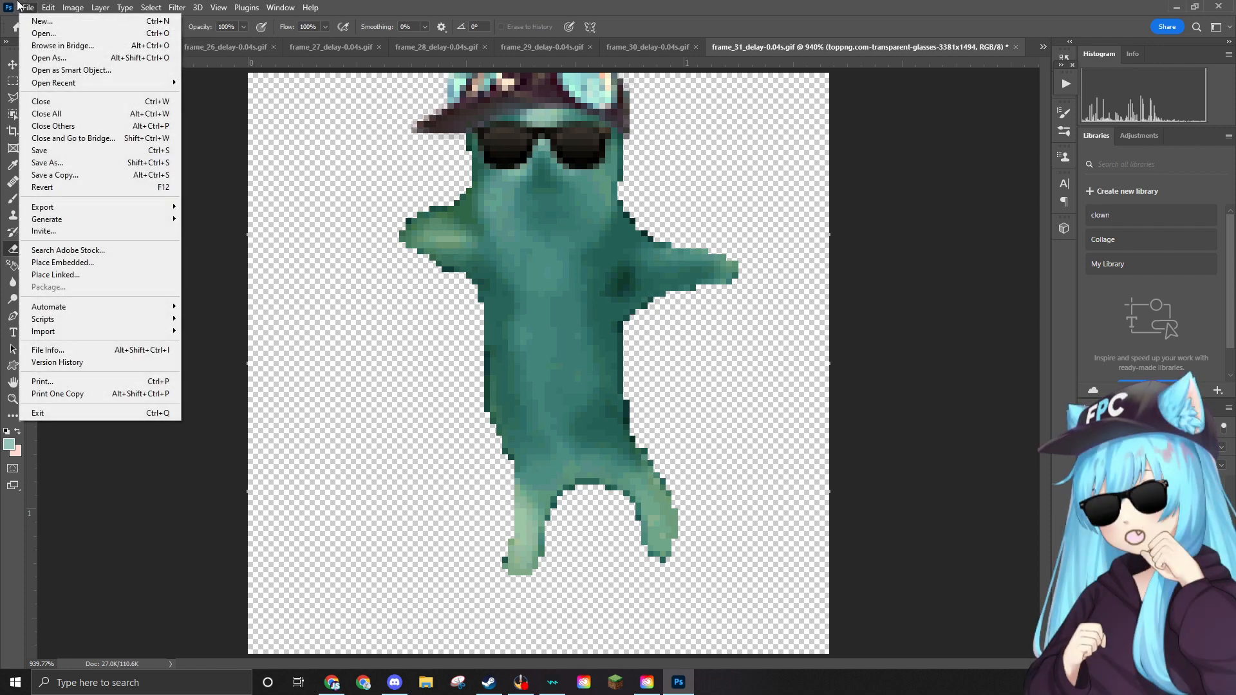
{"action": "mouse_move", "coordinate": [61, 207]}
{"action": "left_click", "coordinate": [202, 208]}
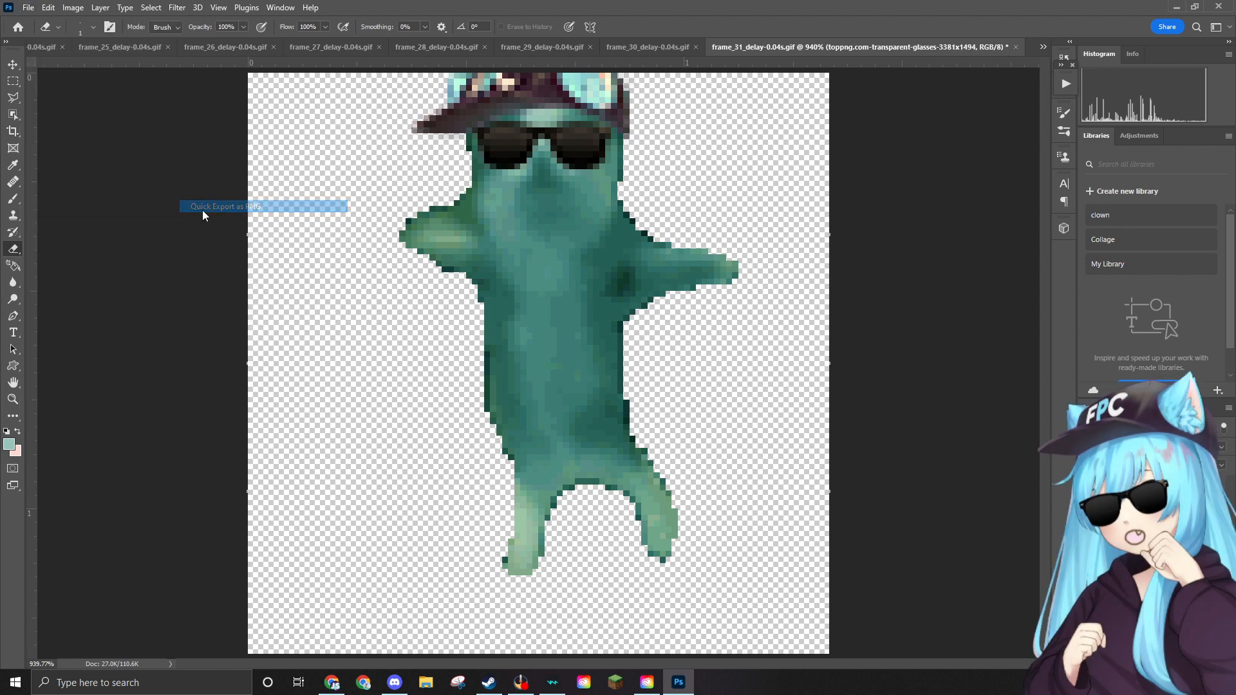
{"action": "left_click", "coordinate": [744, 525]}
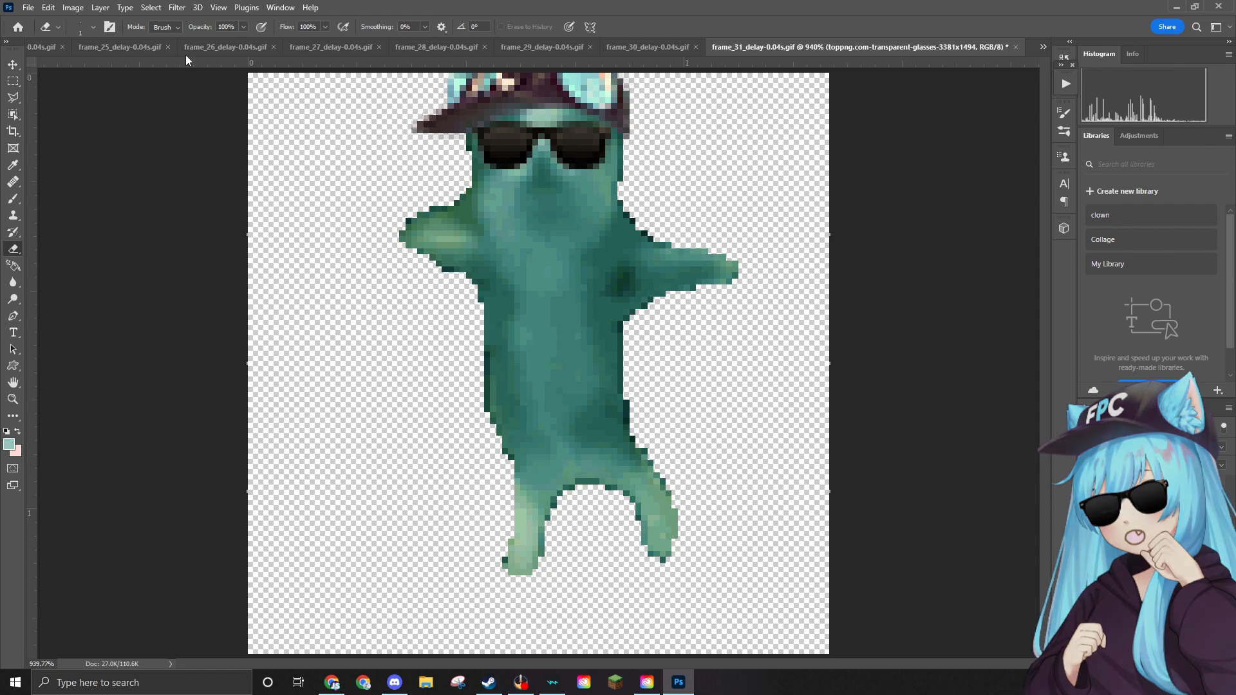
Delete the completed source file frame_31_delay-0.04s.gif from the yeaaahhh wooo cat gif folder while choosing a file to open.
{"action": "left_click", "coordinate": [26, 7]}
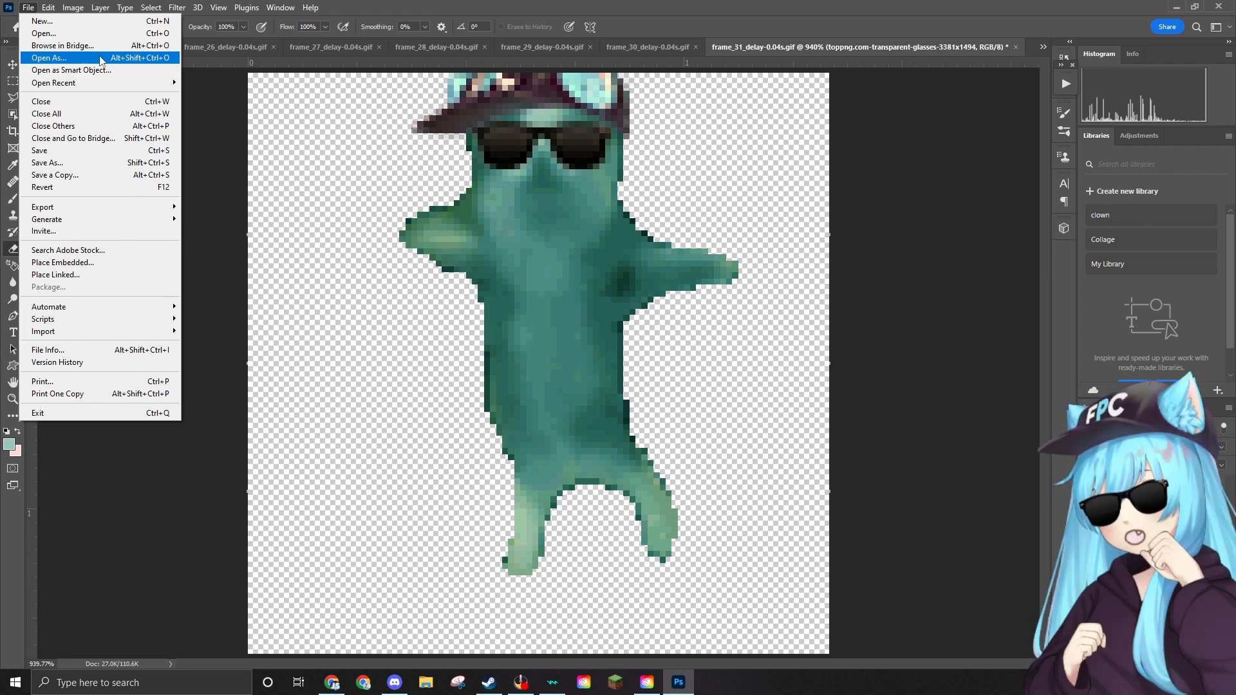
{"action": "left_click", "coordinate": [70, 33]}
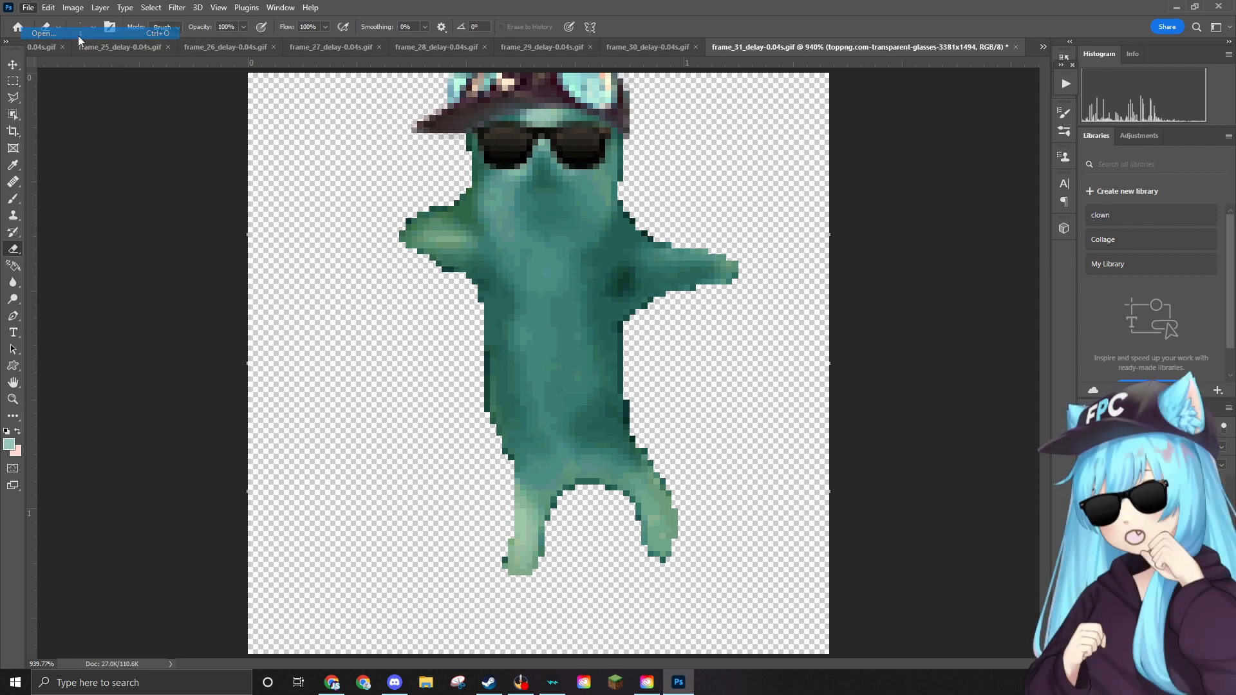
{"action": "left_click", "coordinate": [384, 321]}
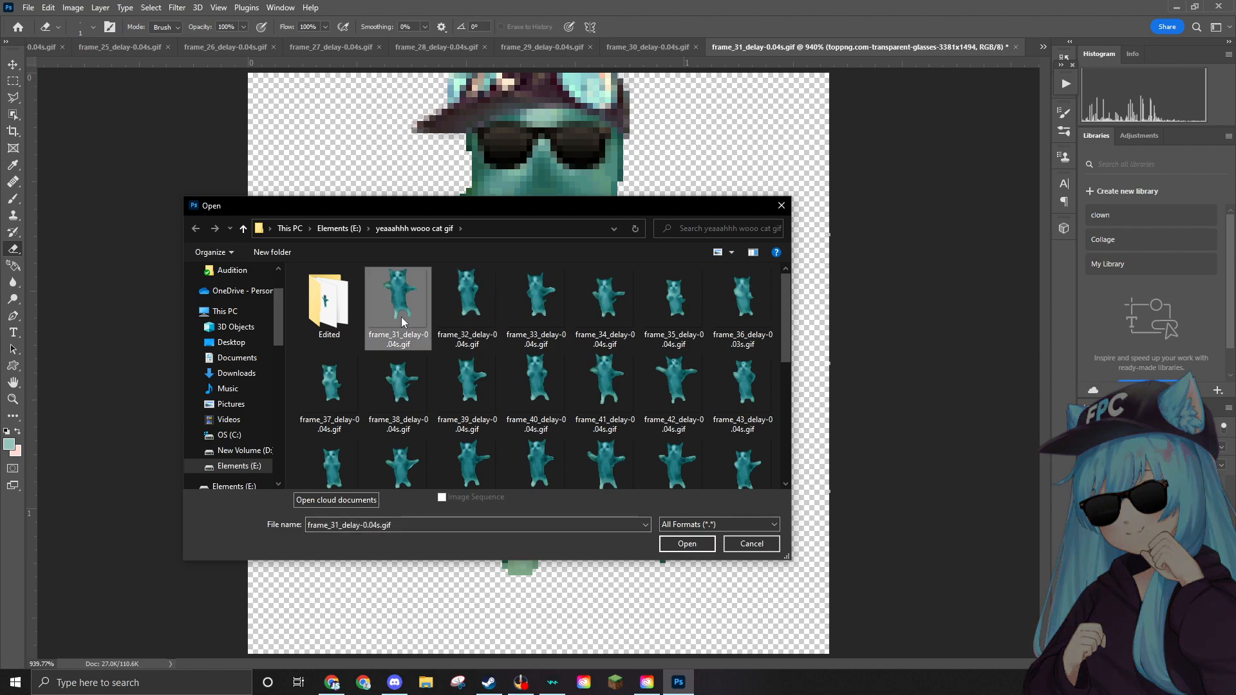
{"action": "key", "text": "Delete"}
{"action": "left_click", "coordinate": [668, 386]}
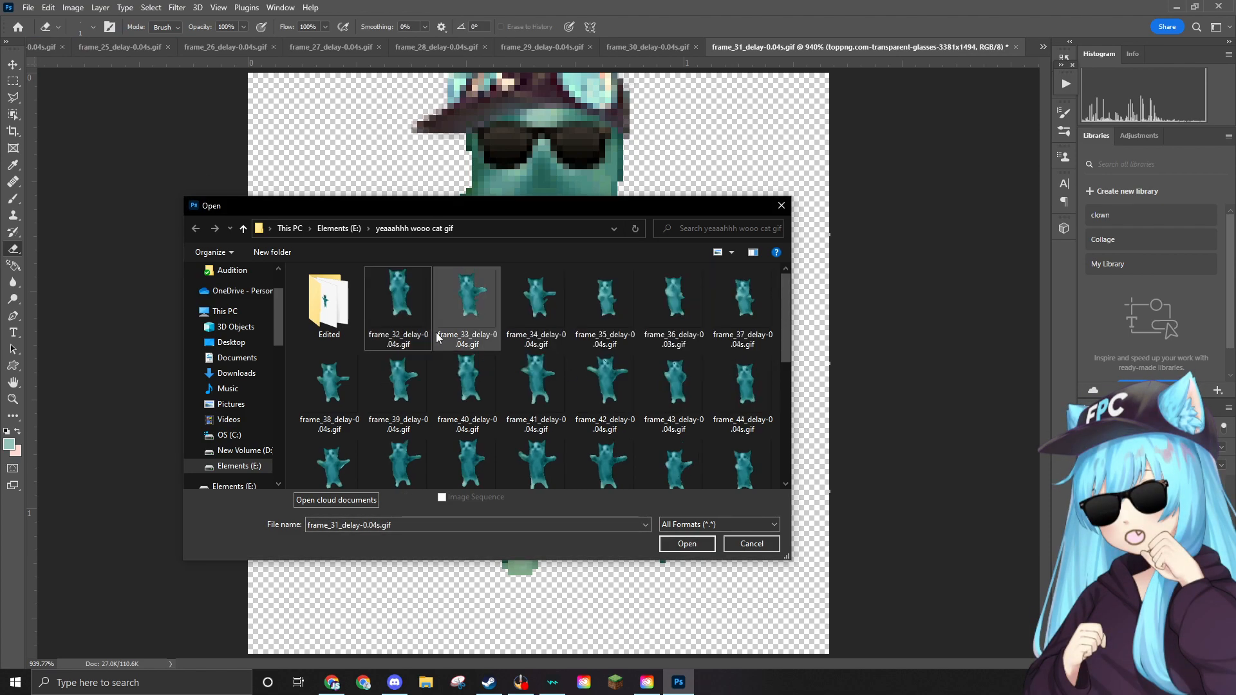
Open frame_32_delay-0.04s.gif and convert it from indexed to RGB Color mode.
{"action": "left_click", "coordinate": [675, 547]}
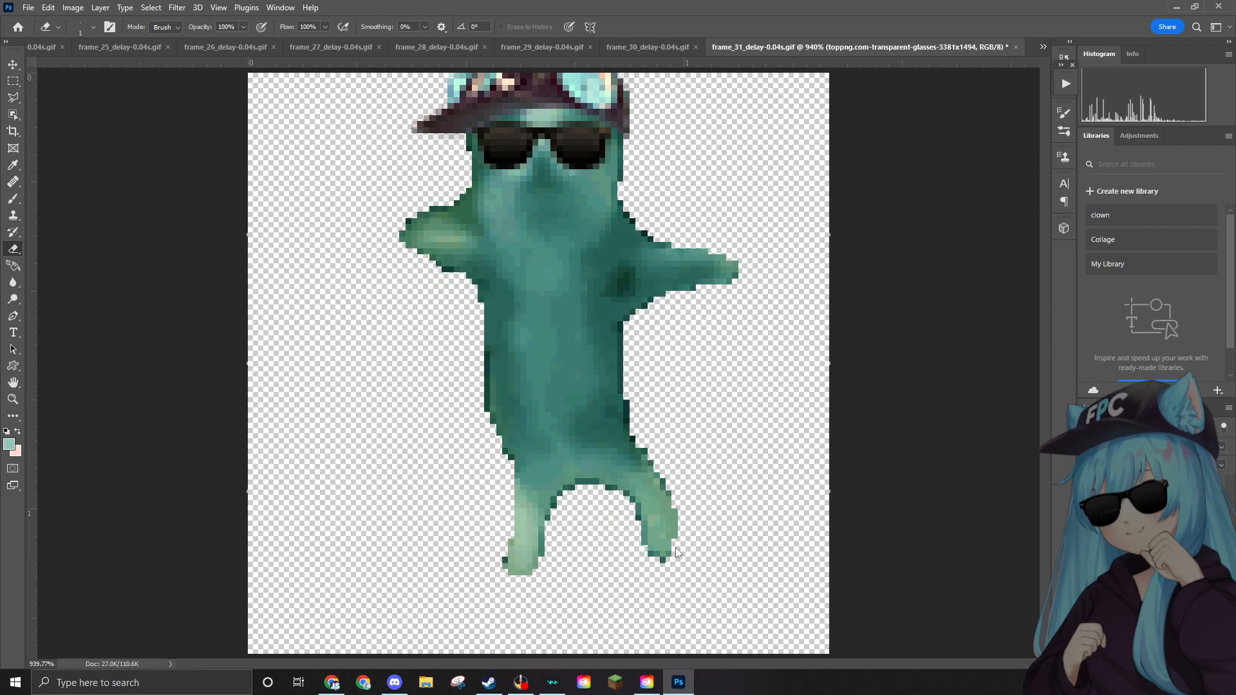
{"action": "scroll", "coordinate": [536, 341], "scroll_direction": "up", "scroll_amount": 10}
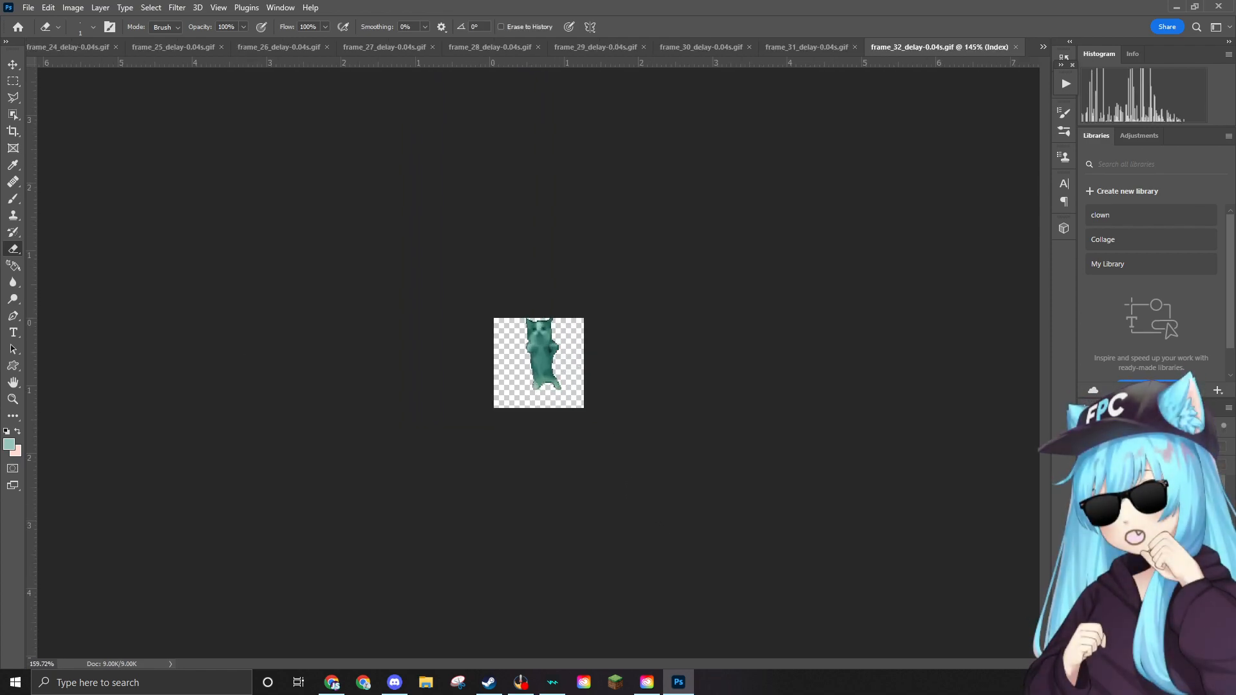
{"action": "scroll", "coordinate": [535, 340], "scroll_direction": "up", "scroll_amount": 5}
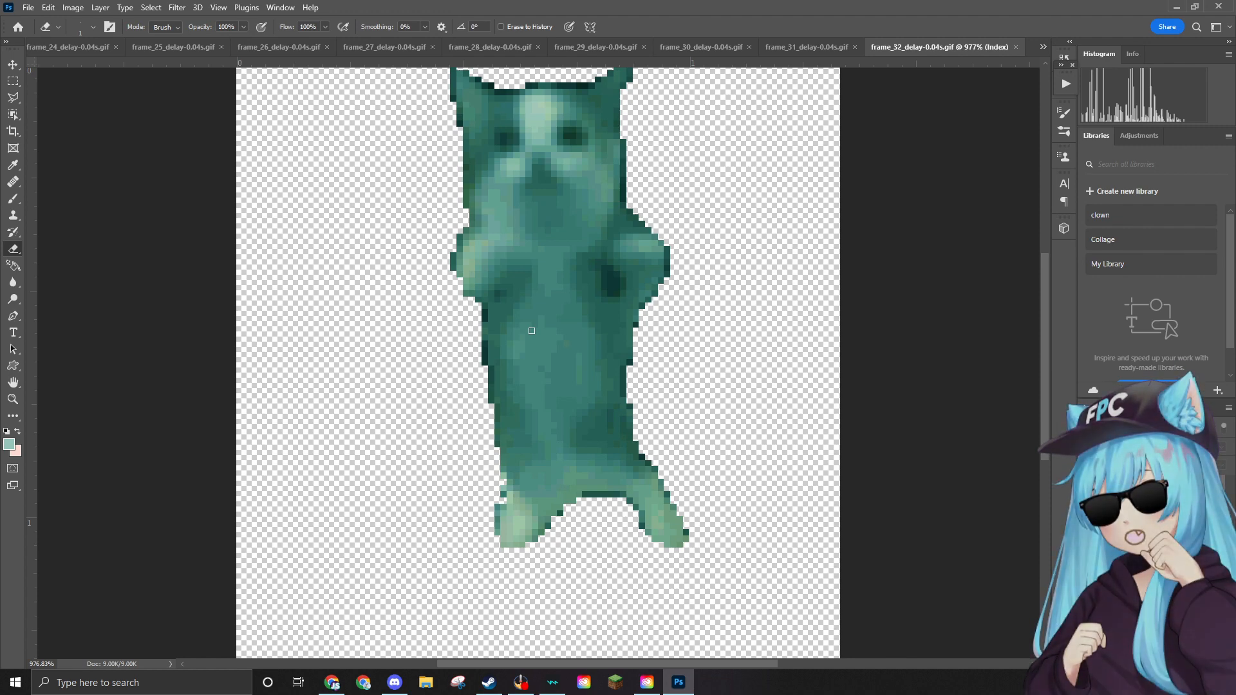
{"action": "scroll", "coordinate": [612, 256], "scroll_direction": "up", "scroll_amount": 2}
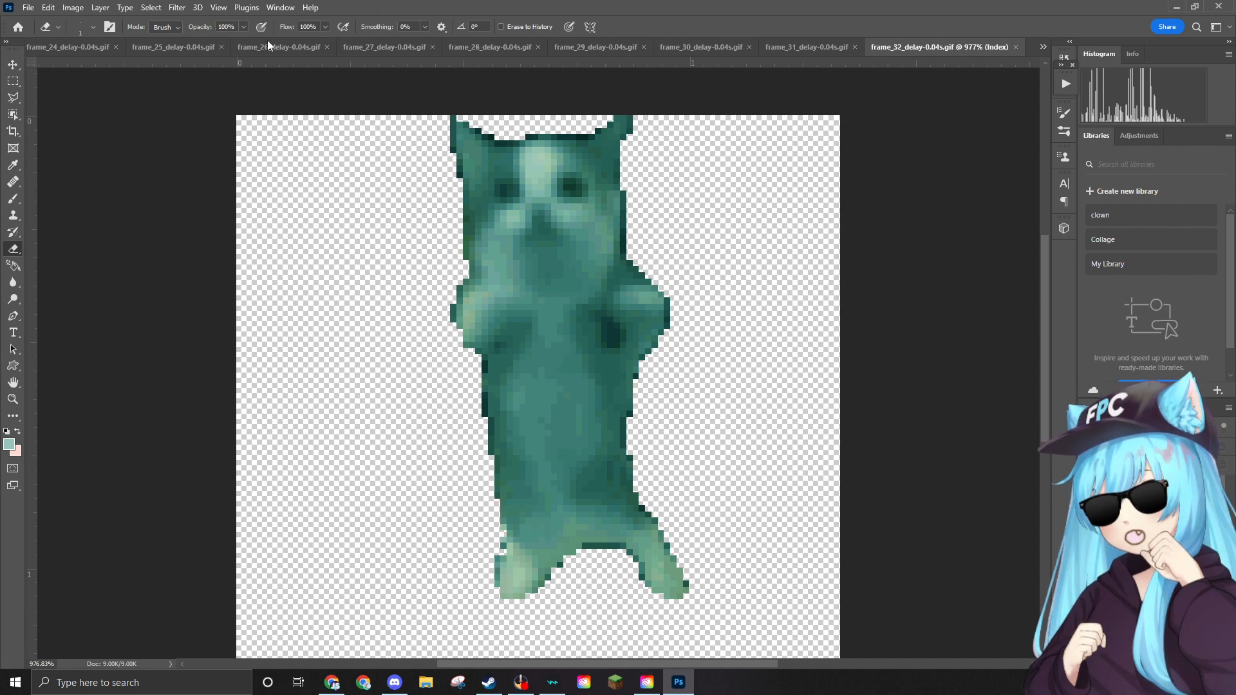
{"action": "left_click", "coordinate": [73, 8]}
{"action": "mouse_move", "coordinate": [180, 22]}
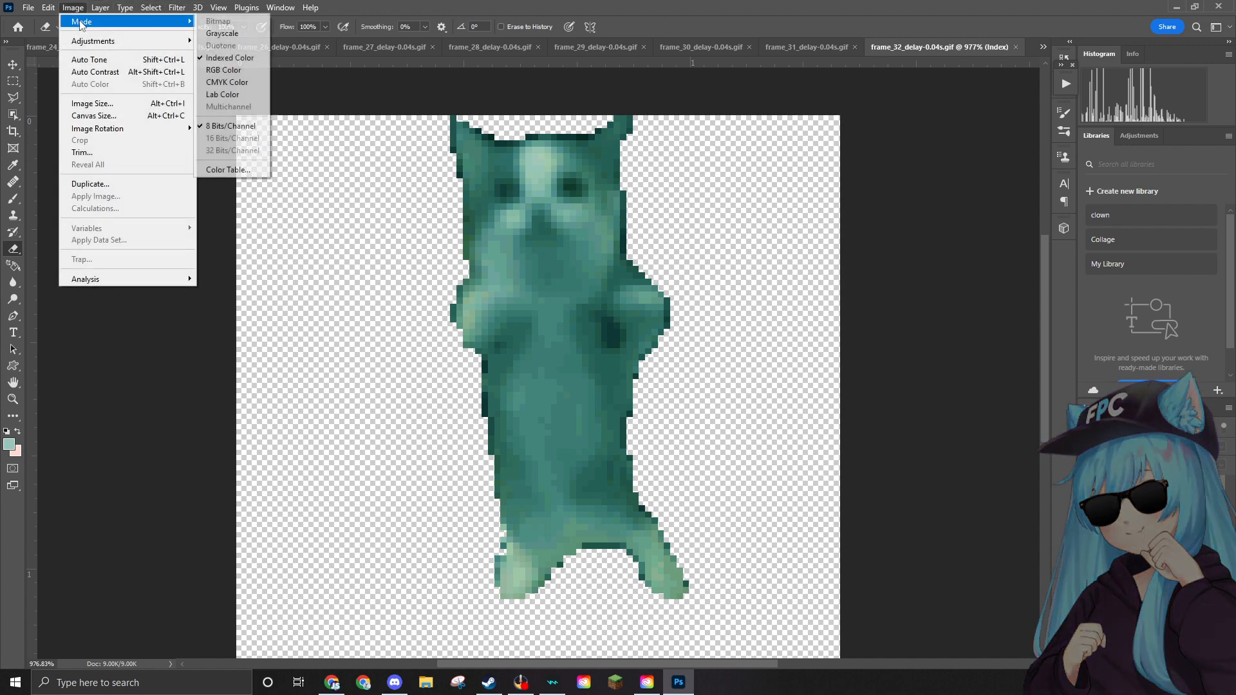
{"action": "left_click", "coordinate": [222, 68]}
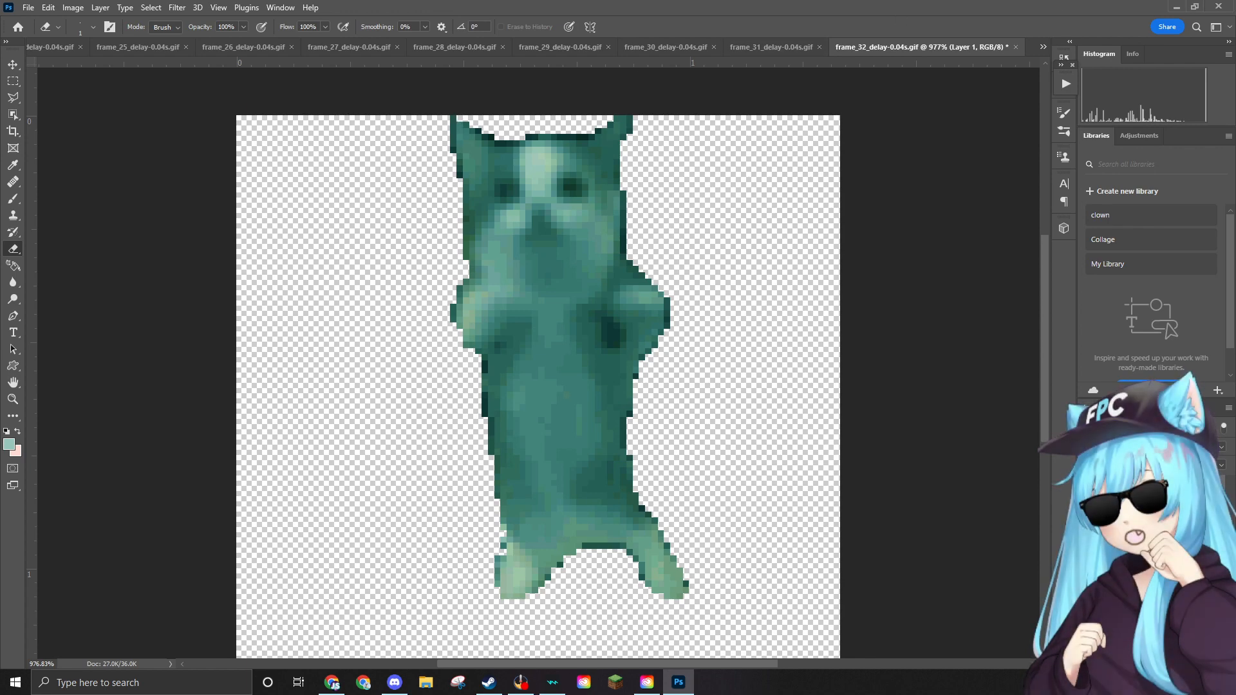
Place the ear hat image, scale it to about 8.49%, fit it on the cat's head above the eyes and commit the placement.
{"action": "left_click_drag", "start_coordinate": [843, 265], "coordinate": [548, 275]}
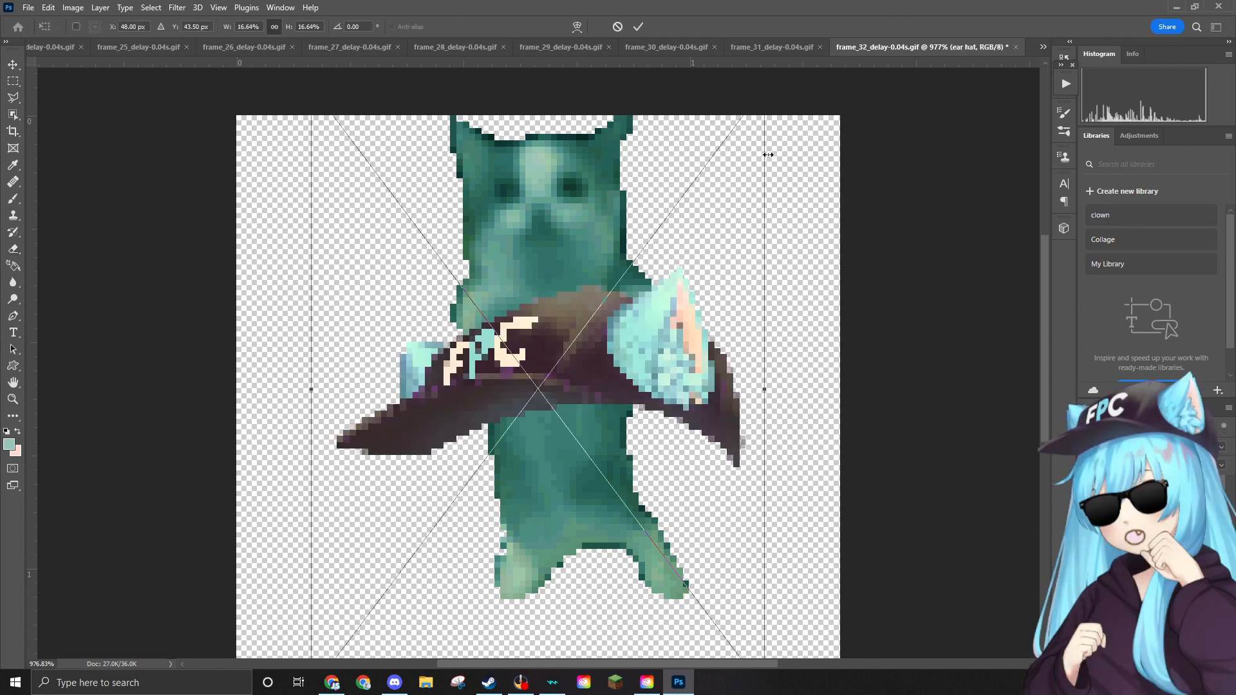
{"action": "scroll", "coordinate": [790, 412], "scroll_direction": "down", "scroll_amount": 2}
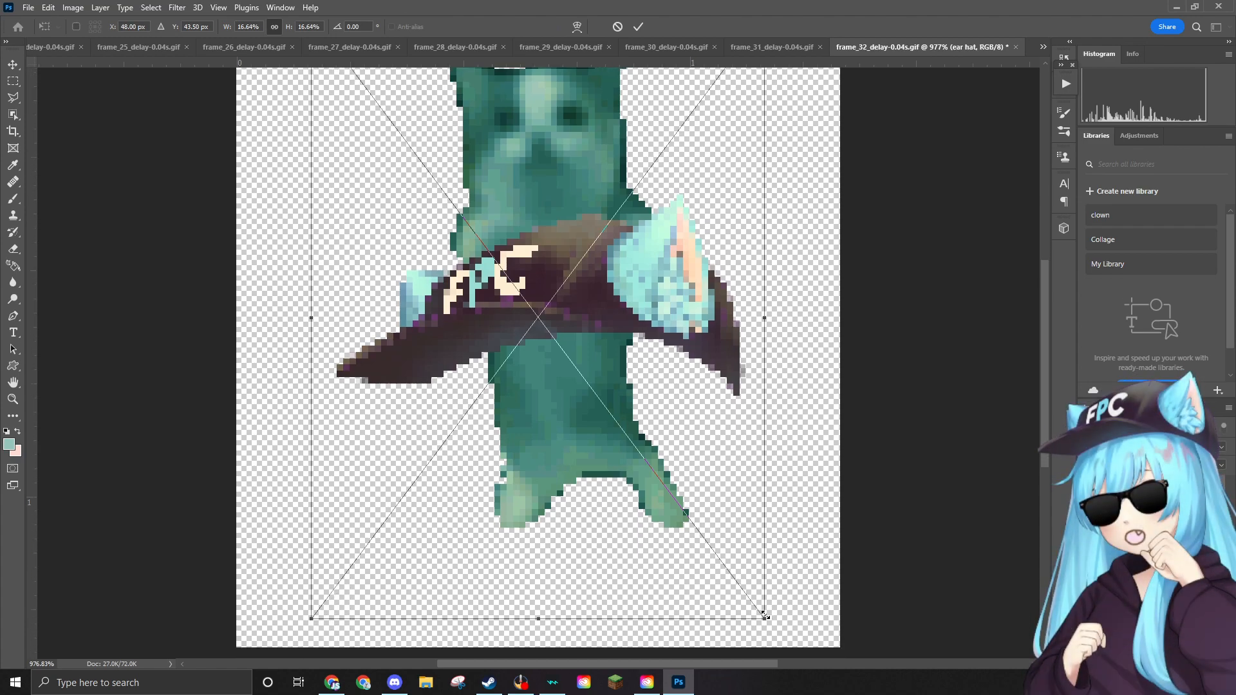
{"action": "left_click_drag", "start_coordinate": [764, 615], "coordinate": [522, 320]}
{"action": "scroll", "coordinate": [864, 373], "scroll_direction": "up", "scroll_amount": 2}
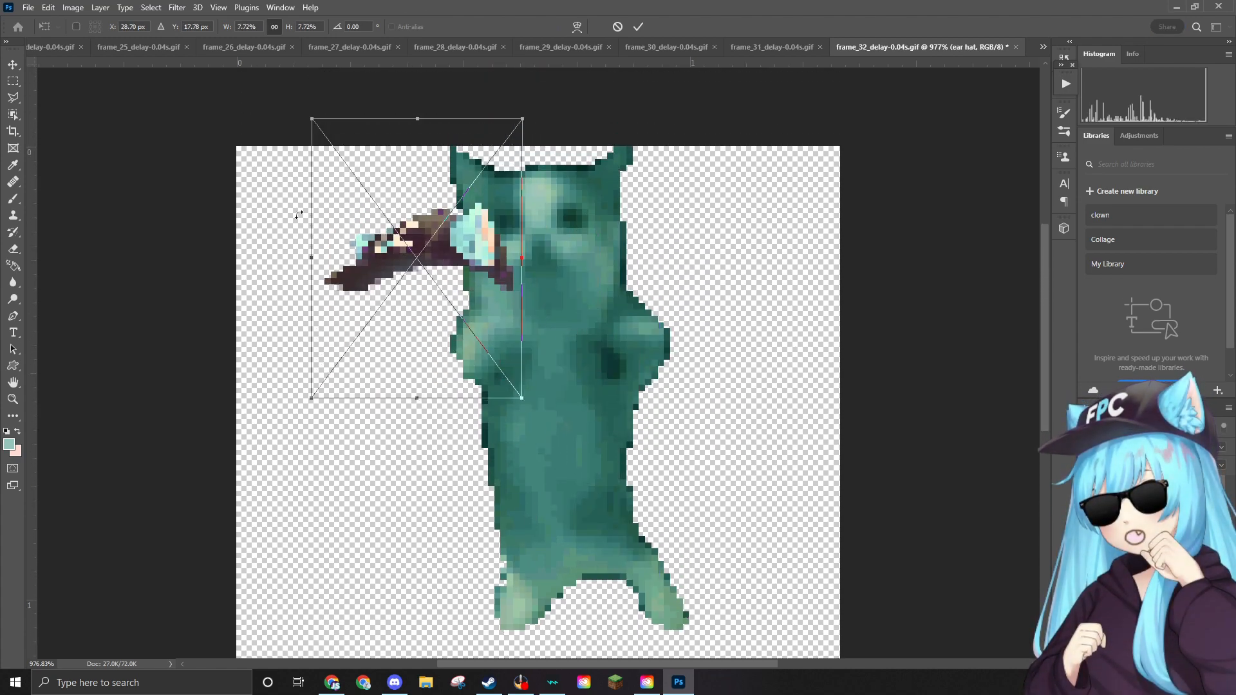
{"action": "left_click_drag", "start_coordinate": [524, 402], "coordinate": [534, 411]}
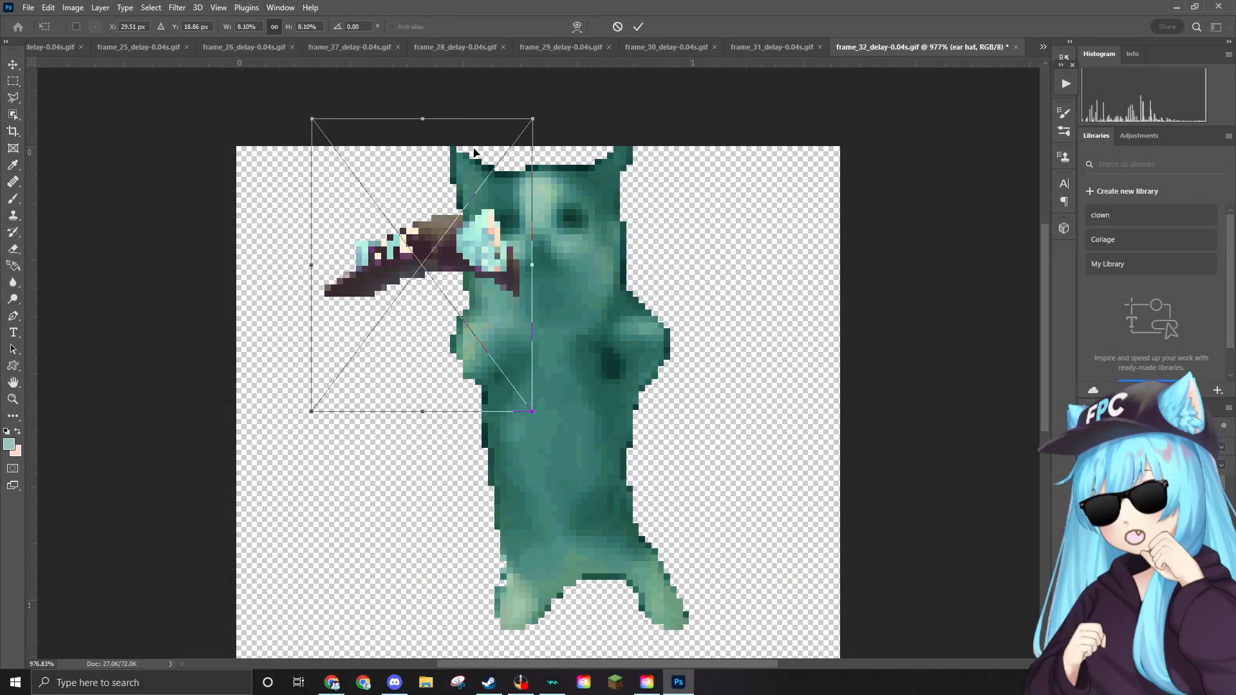
{"action": "left_click_drag", "start_coordinate": [532, 121], "coordinate": [542, 119]}
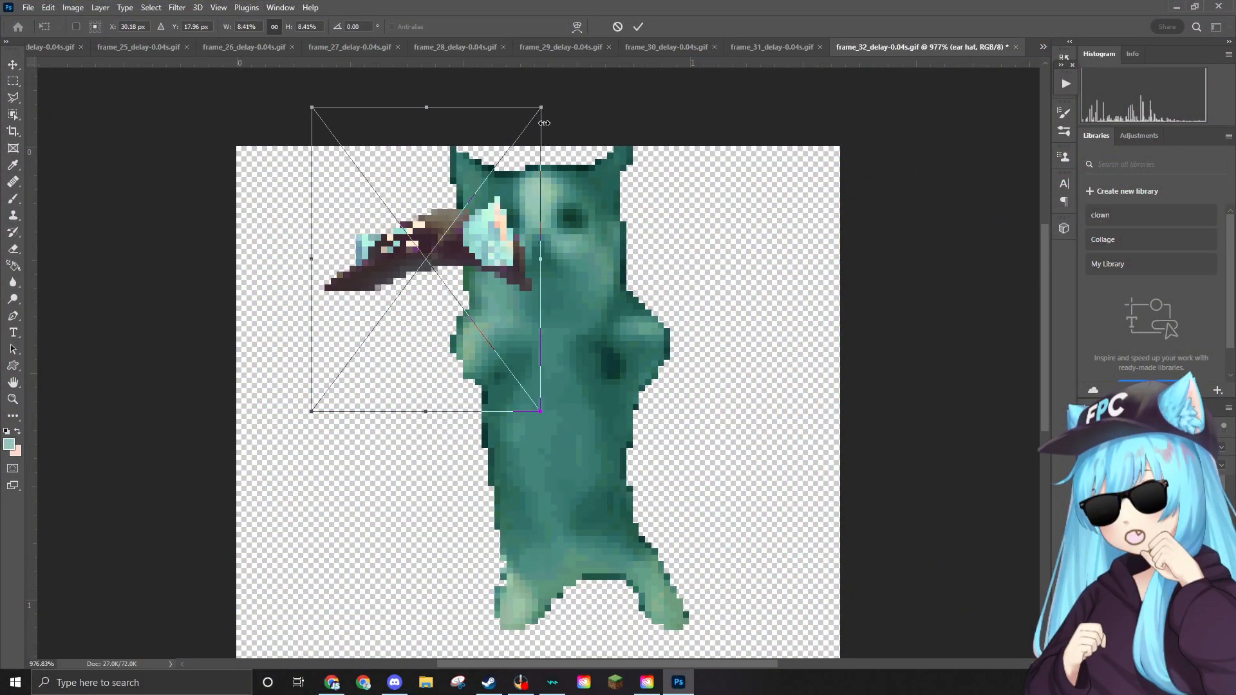
{"action": "left_click_drag", "start_coordinate": [498, 234], "coordinate": [591, 156]}
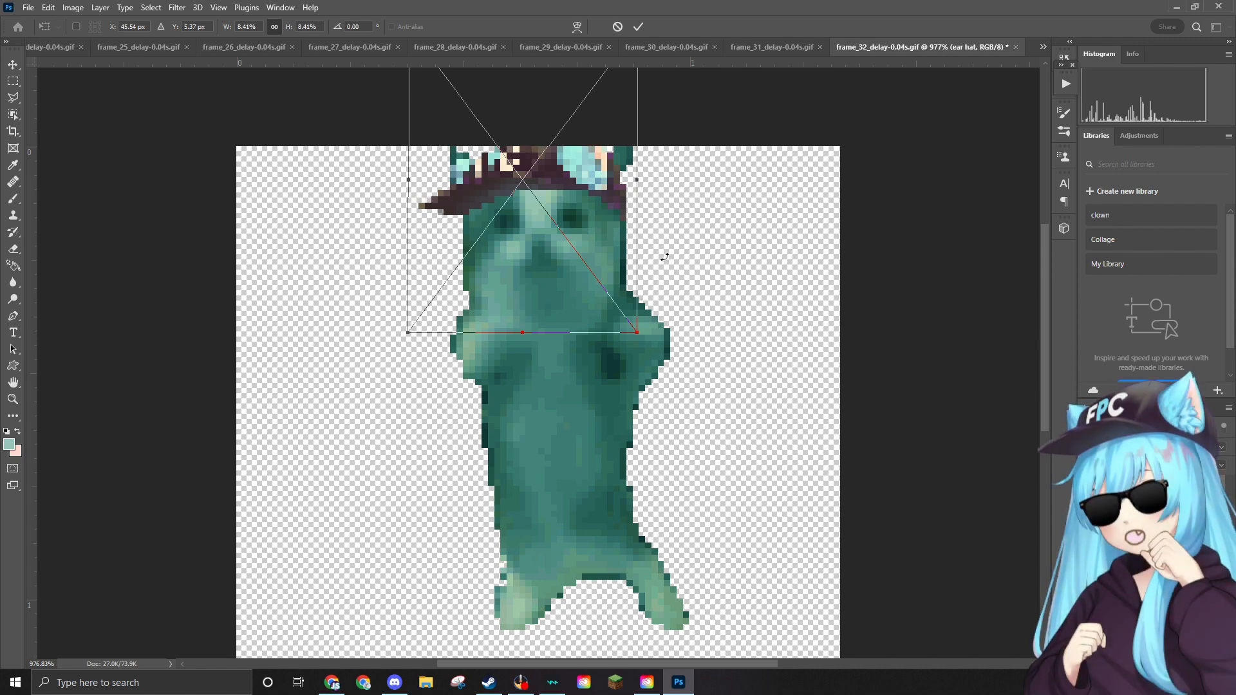
{"action": "left_click_drag", "start_coordinate": [635, 332], "coordinate": [639, 335]}
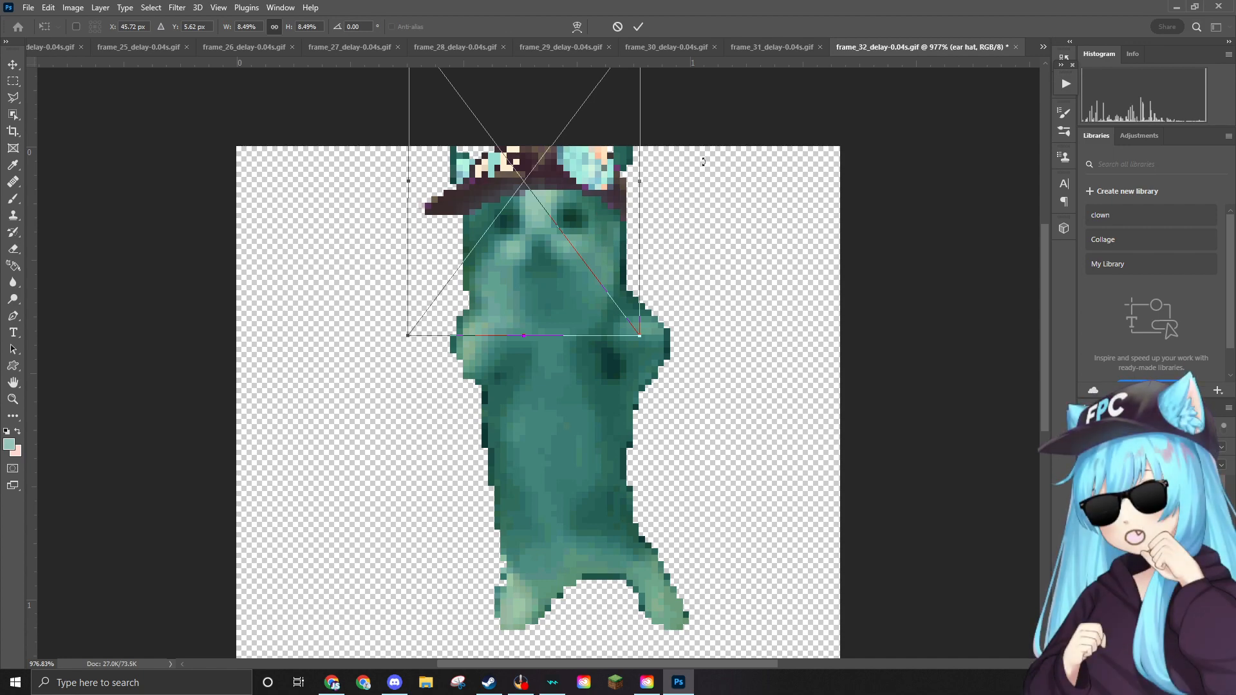
{"action": "key", "text": "Return"}
{"action": "key", "text": "e"}
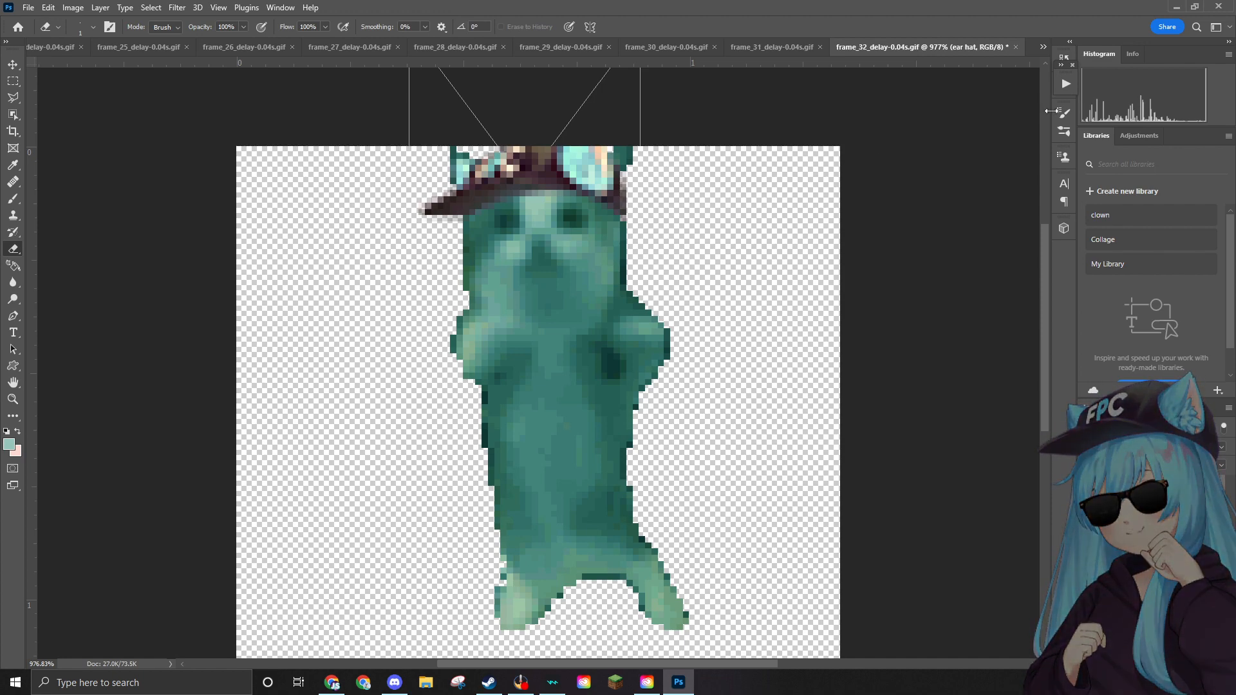
Delete the placed ear hat layer from frame 32.
{"action": "scroll", "coordinate": [667, 243], "scroll_direction": "down", "scroll_amount": 2}
{"action": "scroll", "coordinate": [660, 255], "scroll_direction": "down", "scroll_amount": 1}
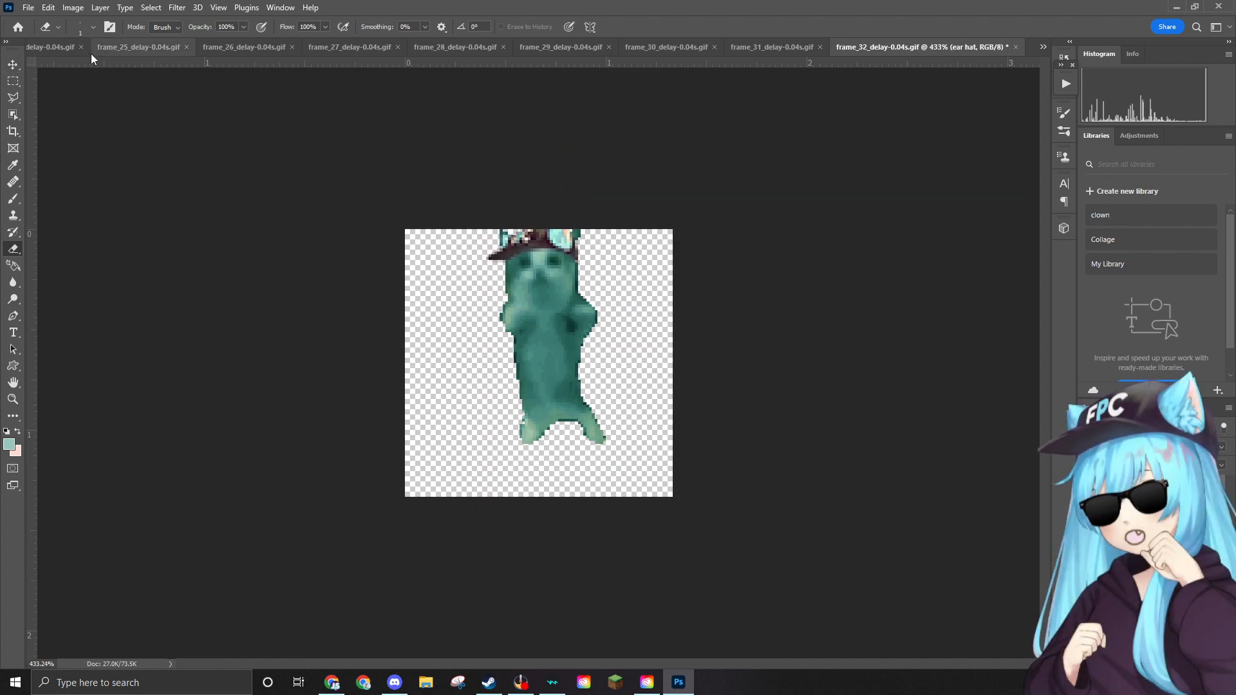
{"action": "left_click", "coordinate": [65, 9]}
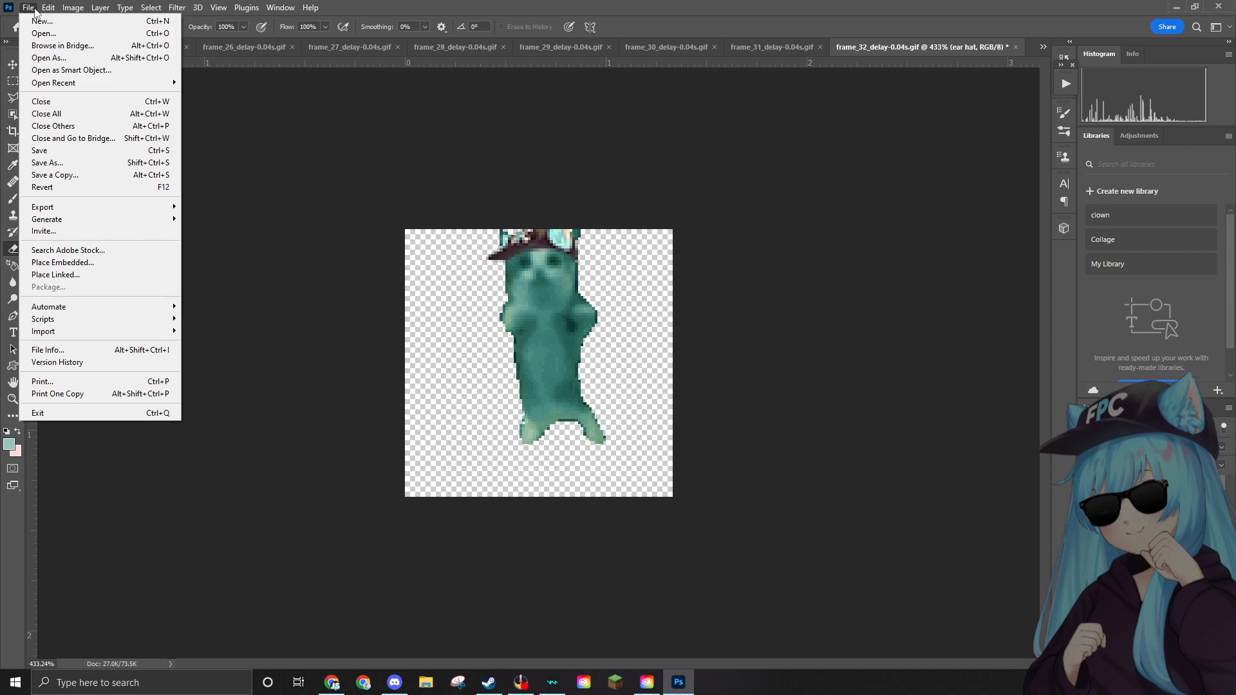
{"action": "left_click", "coordinate": [595, 214]}
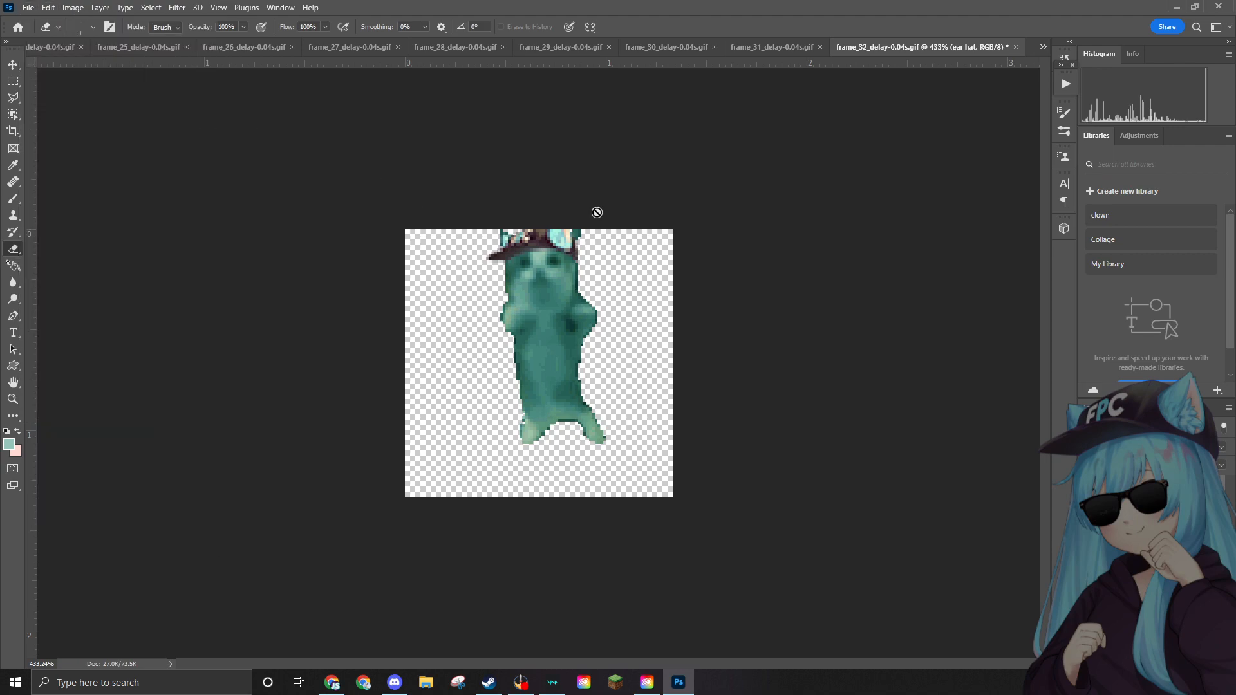
{"action": "key", "text": "Delete"}
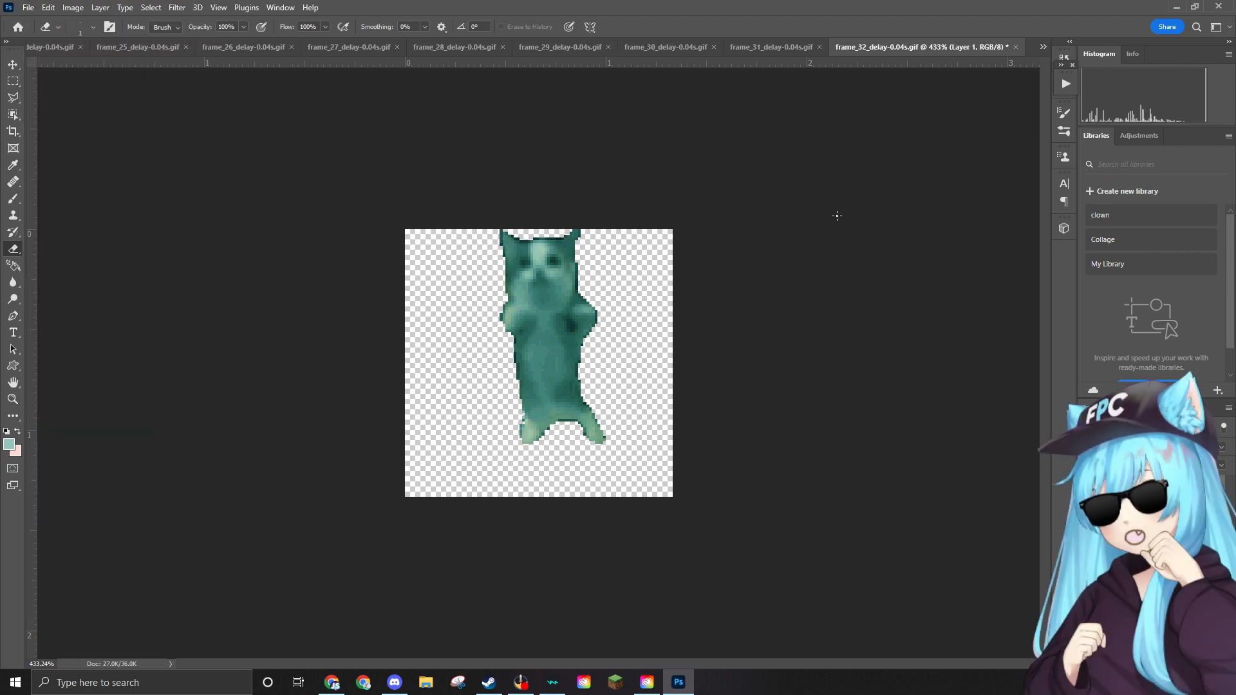
Place the ear hat image on frame 32 again, scale it to about 9.13%, fit it above the cat's eyes and commit it.
{"action": "scroll", "coordinate": [547, 158], "scroll_direction": "up", "scroll_amount": 5}
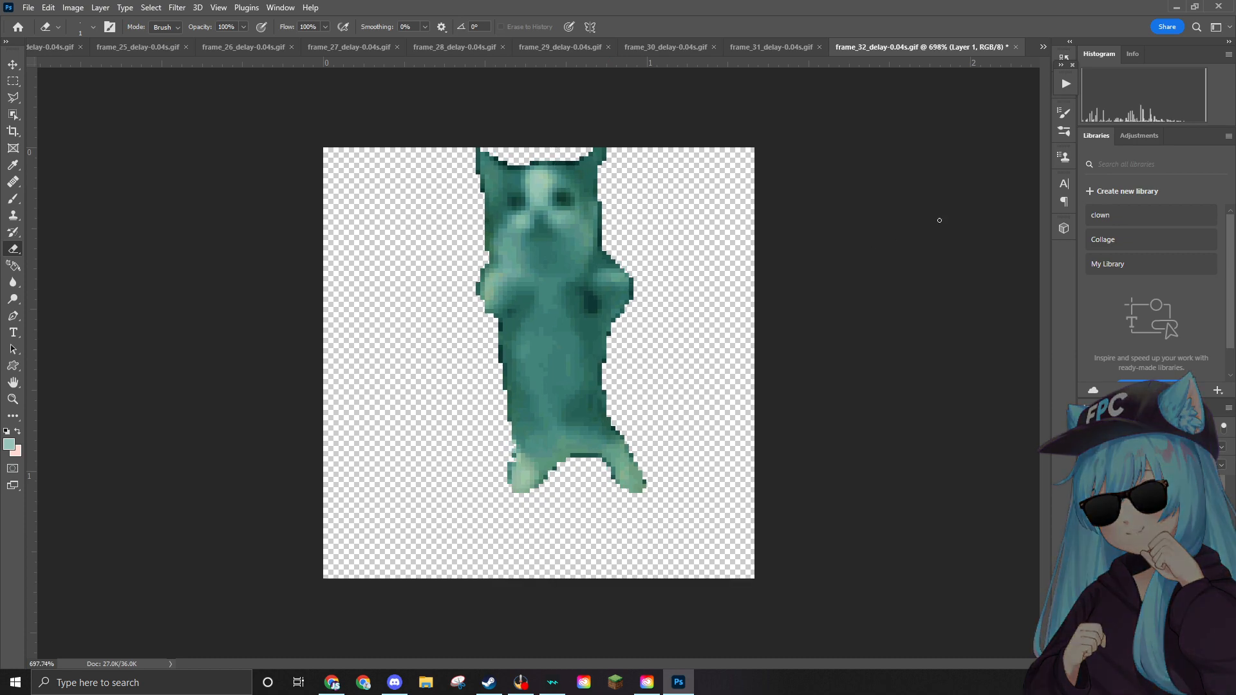
{"action": "key", "text": "ctrl+z"}
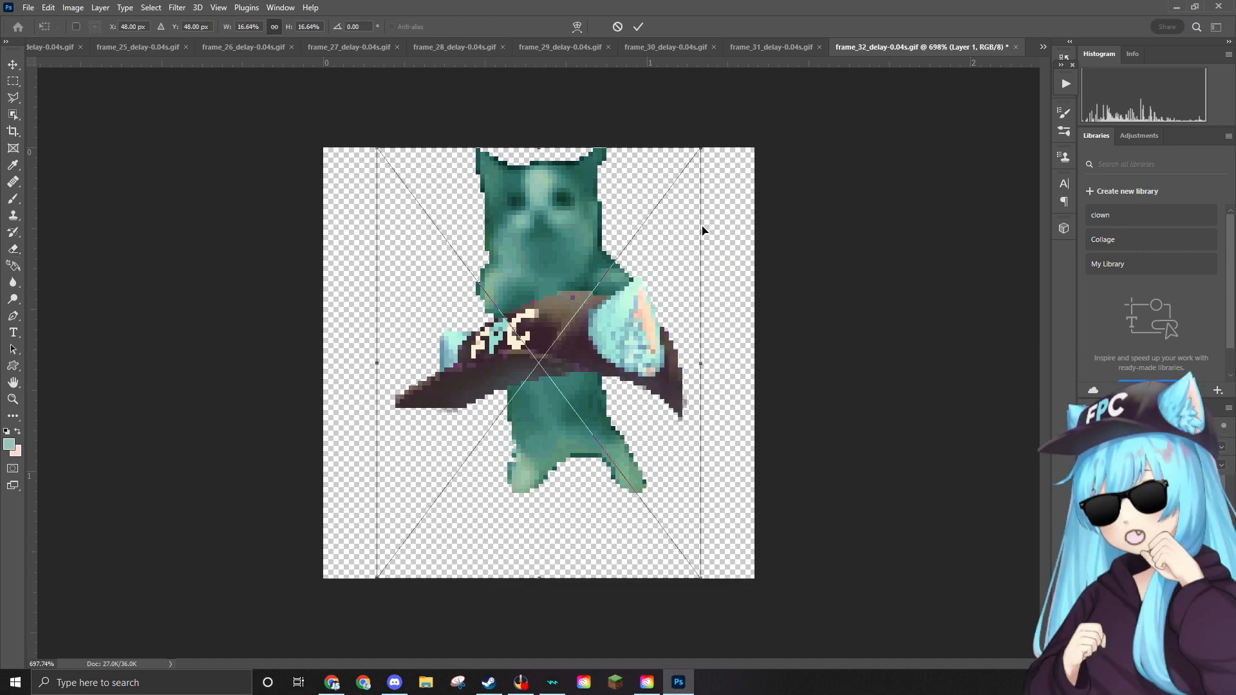
{"action": "left_click_drag", "start_coordinate": [650, 243], "coordinate": [651, 101]}
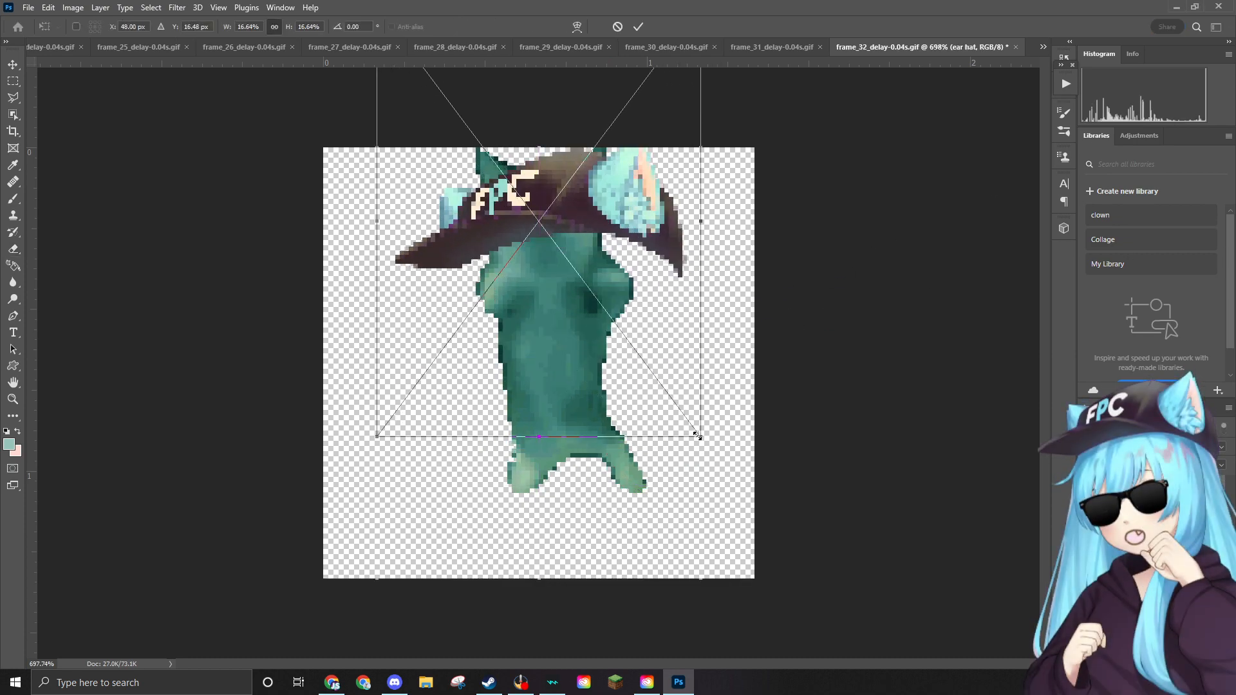
{"action": "left_click_drag", "start_coordinate": [697, 436], "coordinate": [568, 325]}
{"action": "left_click_drag", "start_coordinate": [549, 161], "coordinate": [591, 212]}
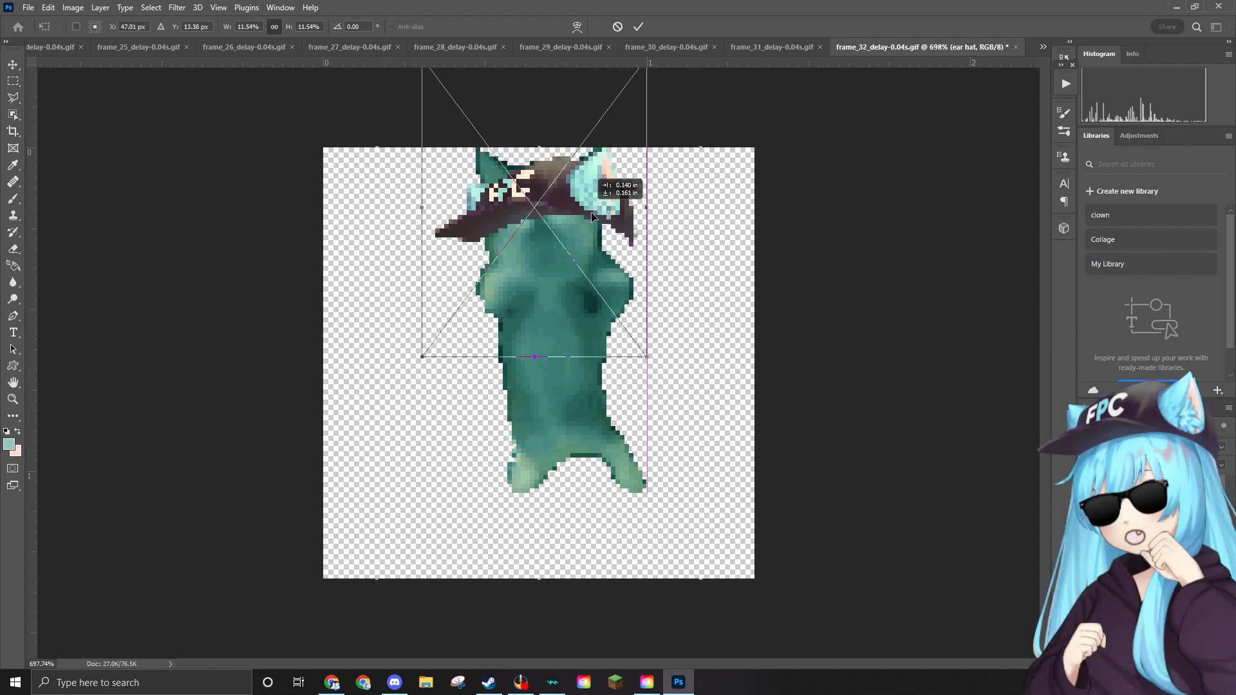
{"action": "left_click_drag", "start_coordinate": [647, 356], "coordinate": [616, 323]}
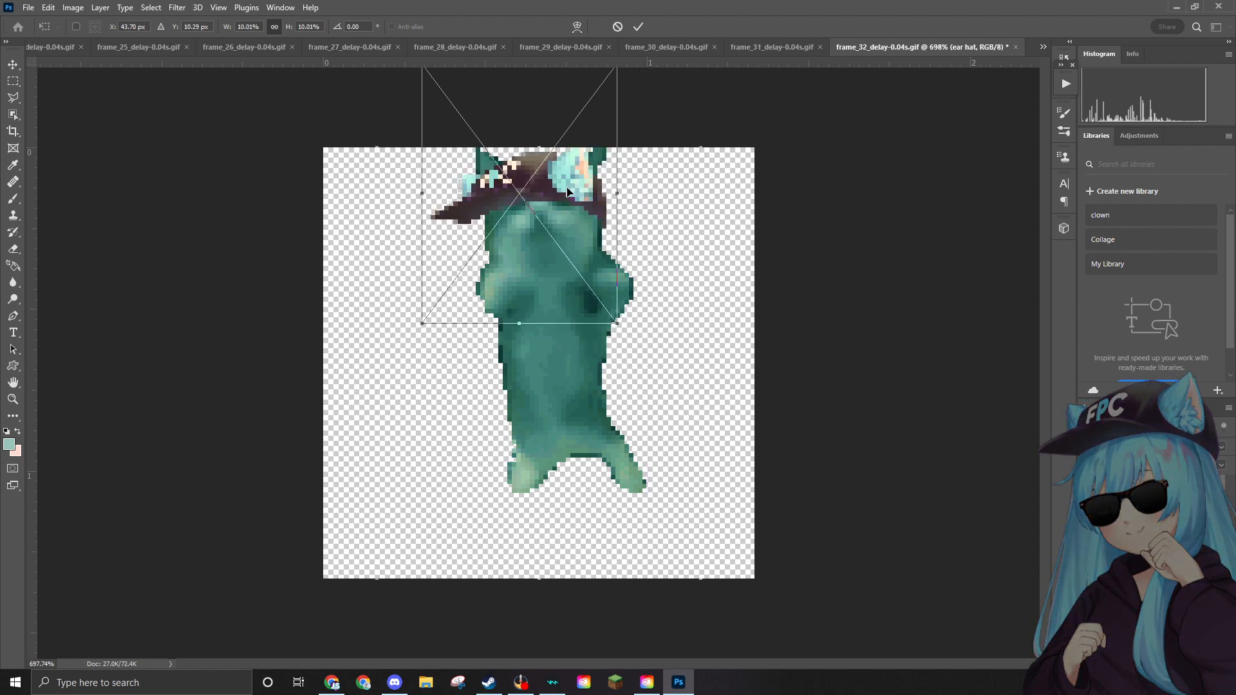
{"action": "left_click_drag", "start_coordinate": [567, 190], "coordinate": [577, 182]}
{"action": "left_click_drag", "start_coordinate": [625, 314], "coordinate": [619, 294]}
{"action": "left_click_drag", "start_coordinate": [592, 191], "coordinate": [595, 188]}
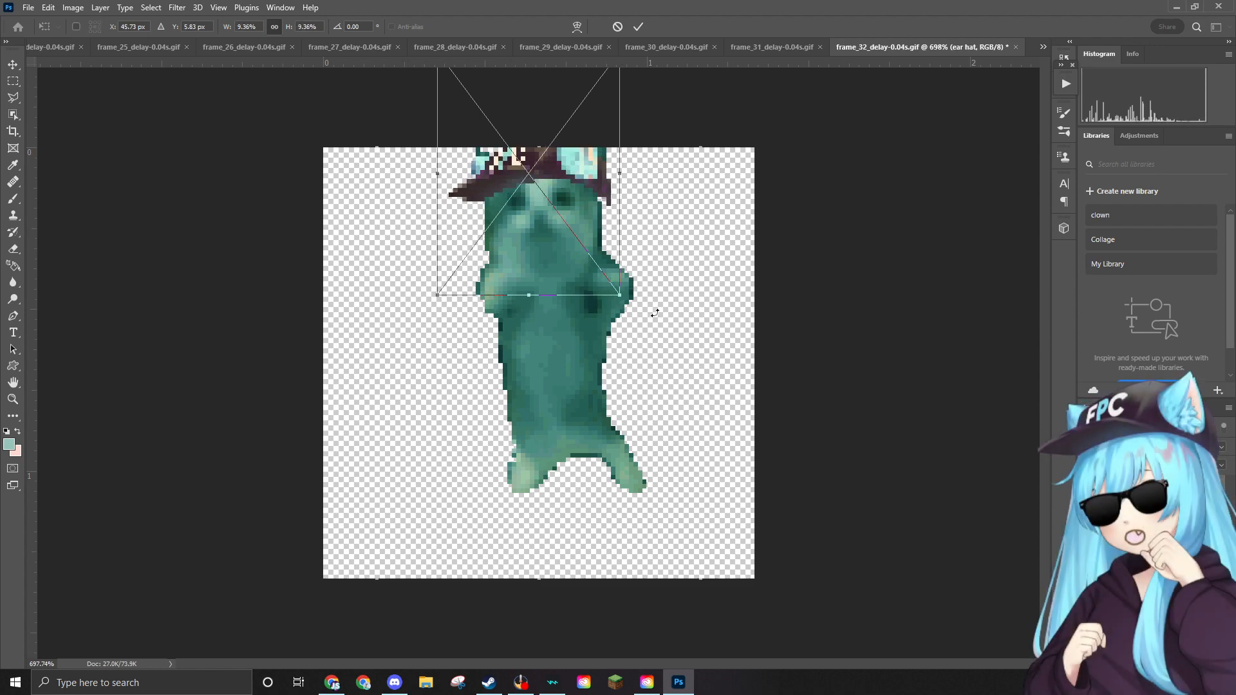
{"action": "left_click_drag", "start_coordinate": [615, 293], "coordinate": [615, 289]}
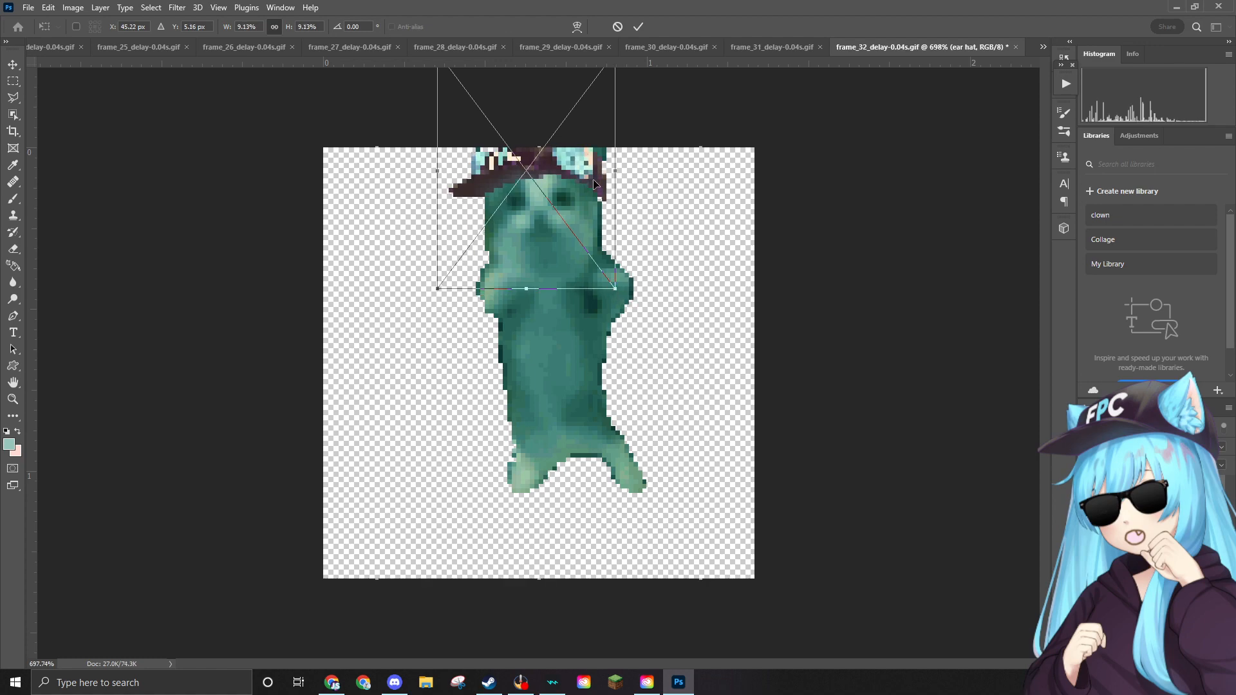
{"action": "left_click_drag", "start_coordinate": [584, 155], "coordinate": [584, 163]}
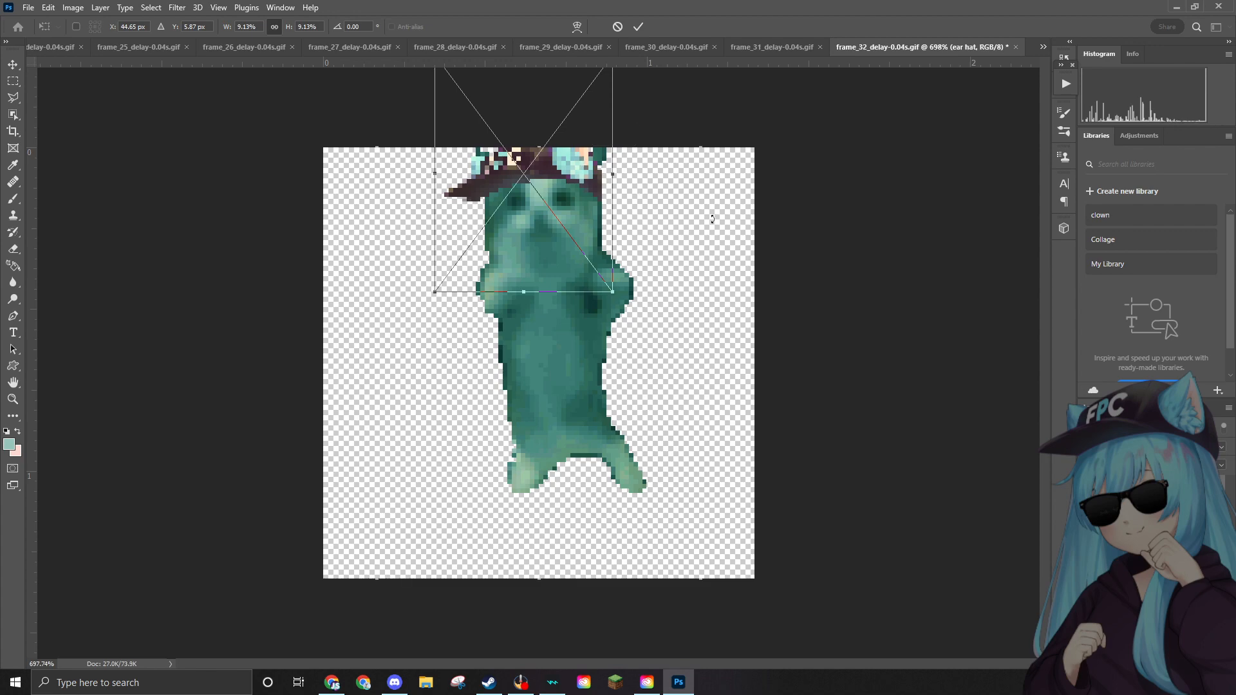
{"action": "key", "text": "e"}
Rasterize the ear hat smart object on frame 32 for erasing.
{"action": "scroll", "coordinate": [628, 183], "scroll_direction": "up", "scroll_amount": 5}
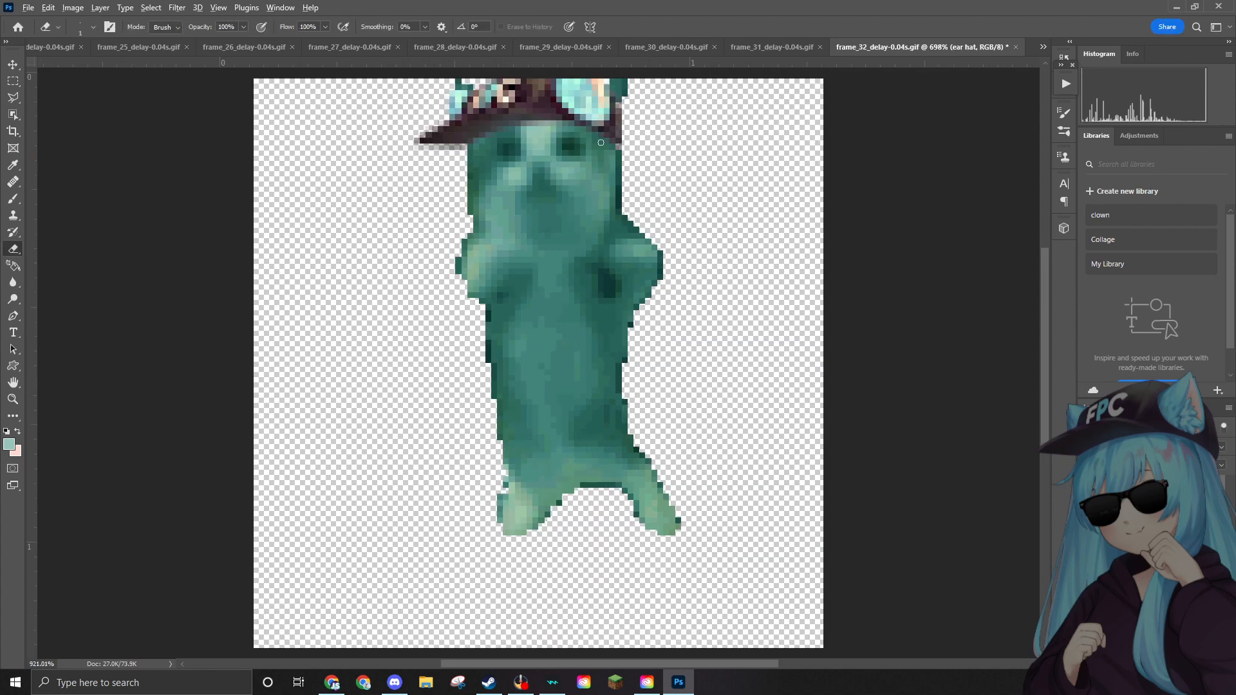
{"action": "scroll", "coordinate": [413, 148], "scroll_direction": "up", "scroll_amount": 1}
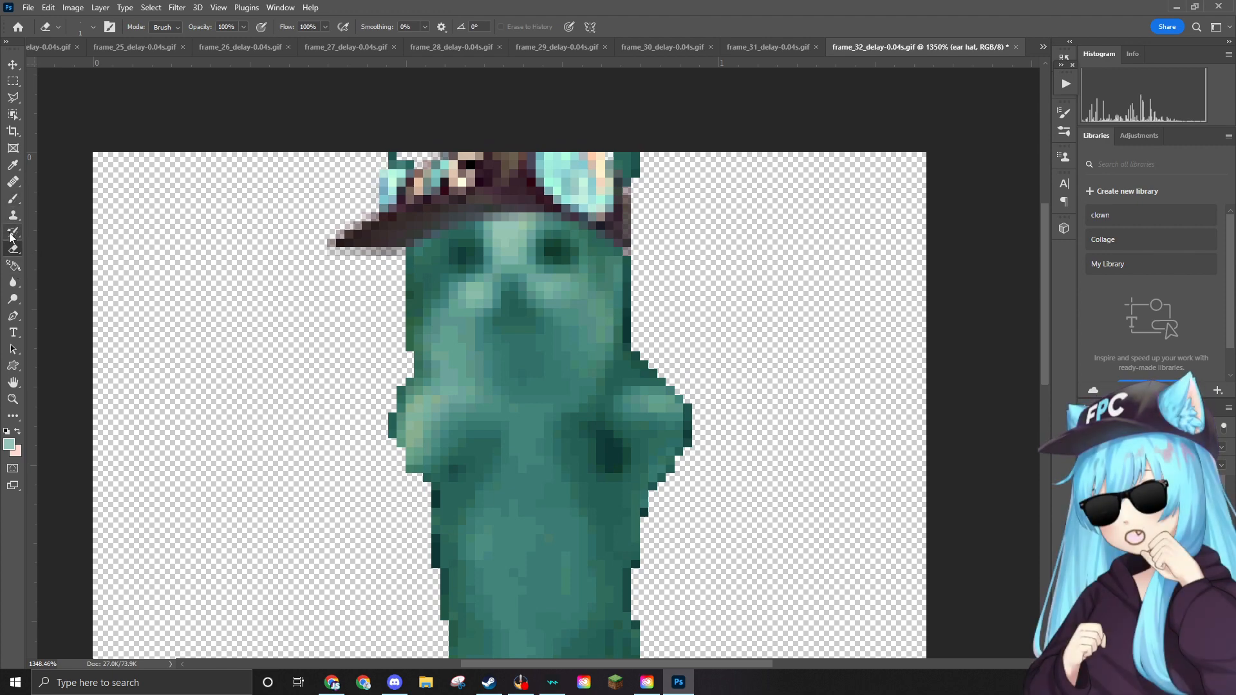
{"action": "left_click", "coordinate": [667, 188]}
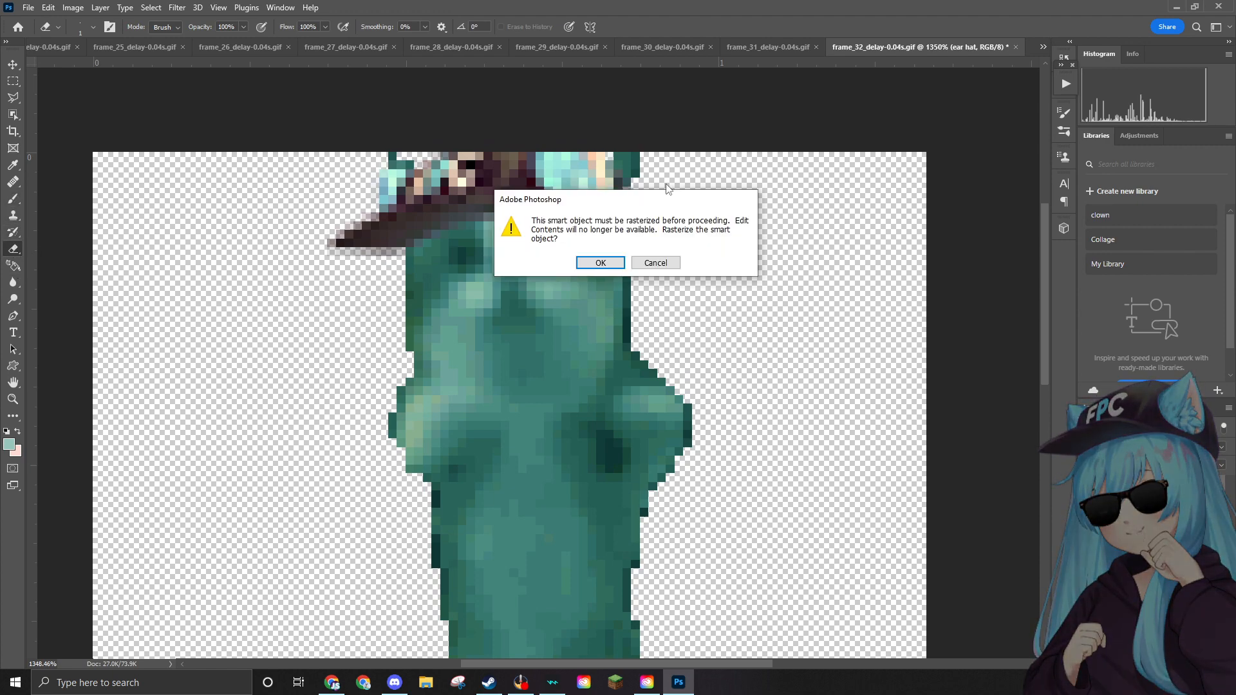
{"action": "left_click", "coordinate": [600, 262]}
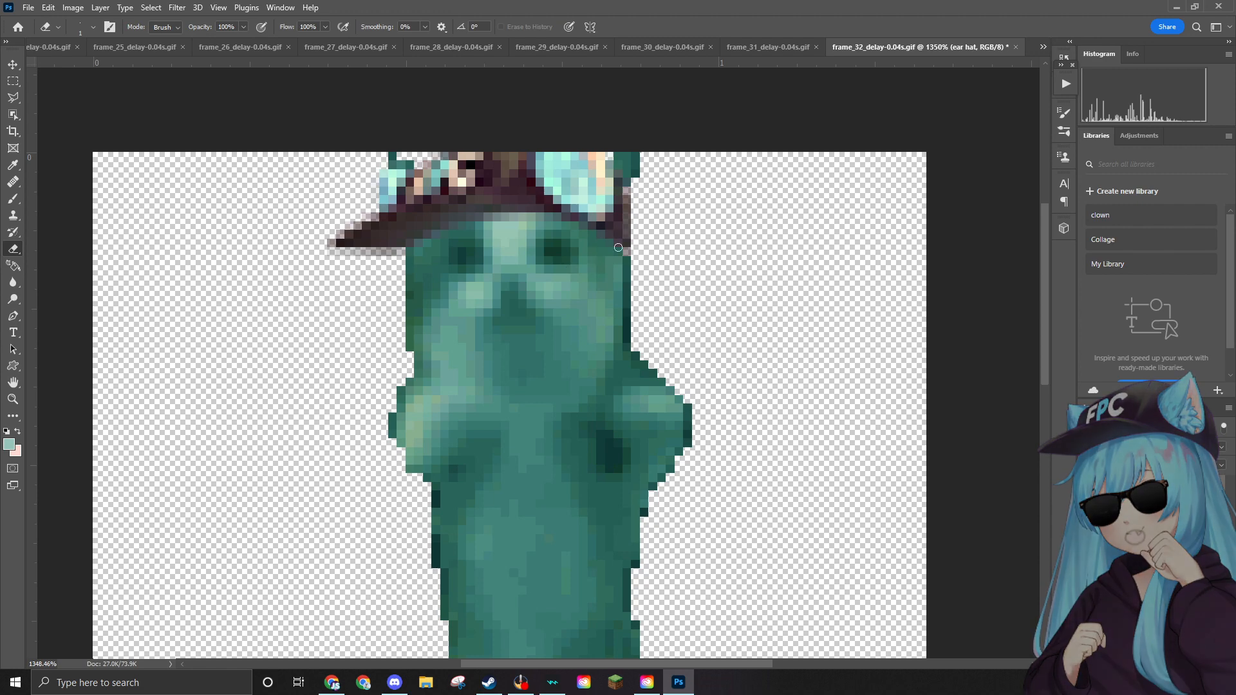
Erase the cat's own ear tips that stick out around the hat on Layer 1.
{"action": "scroll", "coordinate": [664, 172], "scroll_direction": "up", "scroll_amount": 8}
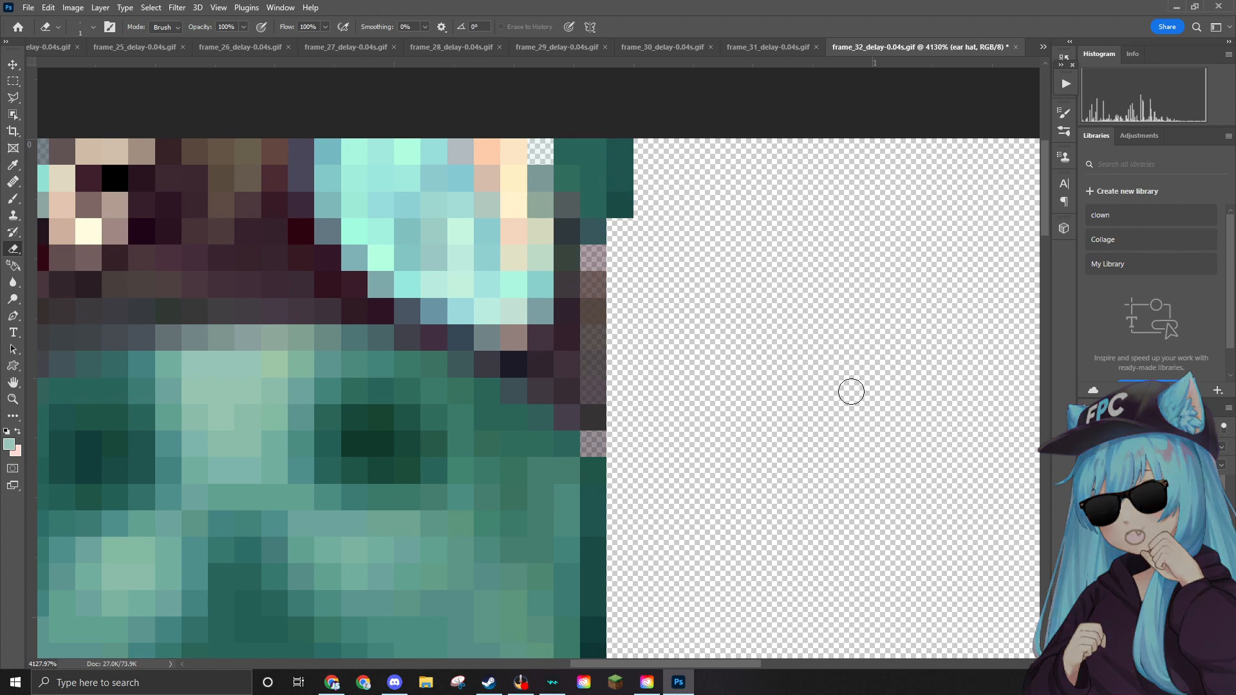
{"action": "key", "text": "alt+["}
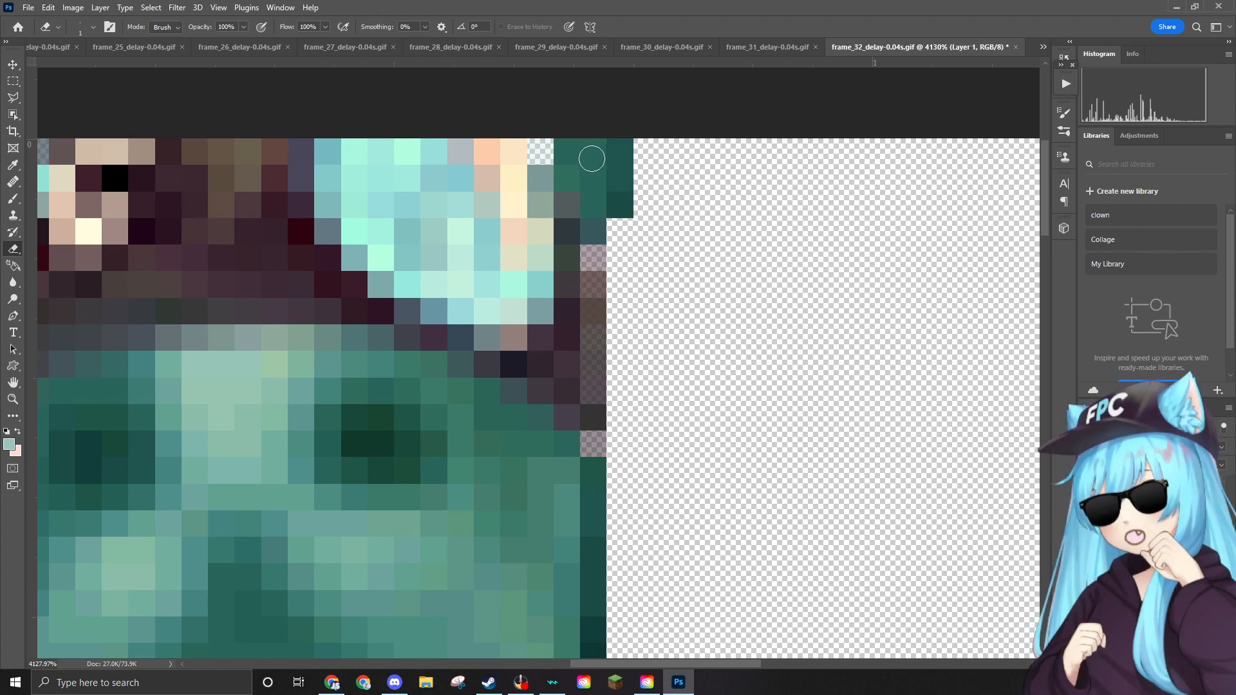
{"action": "mouse_move", "coordinate": [590, 161]}
{"action": "left_mouse_down"}
{"action": "mouse_move", "coordinate": [611, 193]}
{"action": "mouse_move", "coordinate": [565, 152]}
{"action": "mouse_move", "coordinate": [622, 207]}
{"action": "mouse_move", "coordinate": [612, 167]}
{"action": "mouse_move", "coordinate": [583, 174]}
{"action": "mouse_move", "coordinate": [602, 187]}
{"action": "mouse_move", "coordinate": [612, 159]}
{"action": "mouse_move", "coordinate": [603, 211]}
{"action": "left_mouse_up"}
{"action": "scroll", "coordinate": [602, 214], "scroll_direction": "down", "scroll_amount": 5, "text": "alt"}
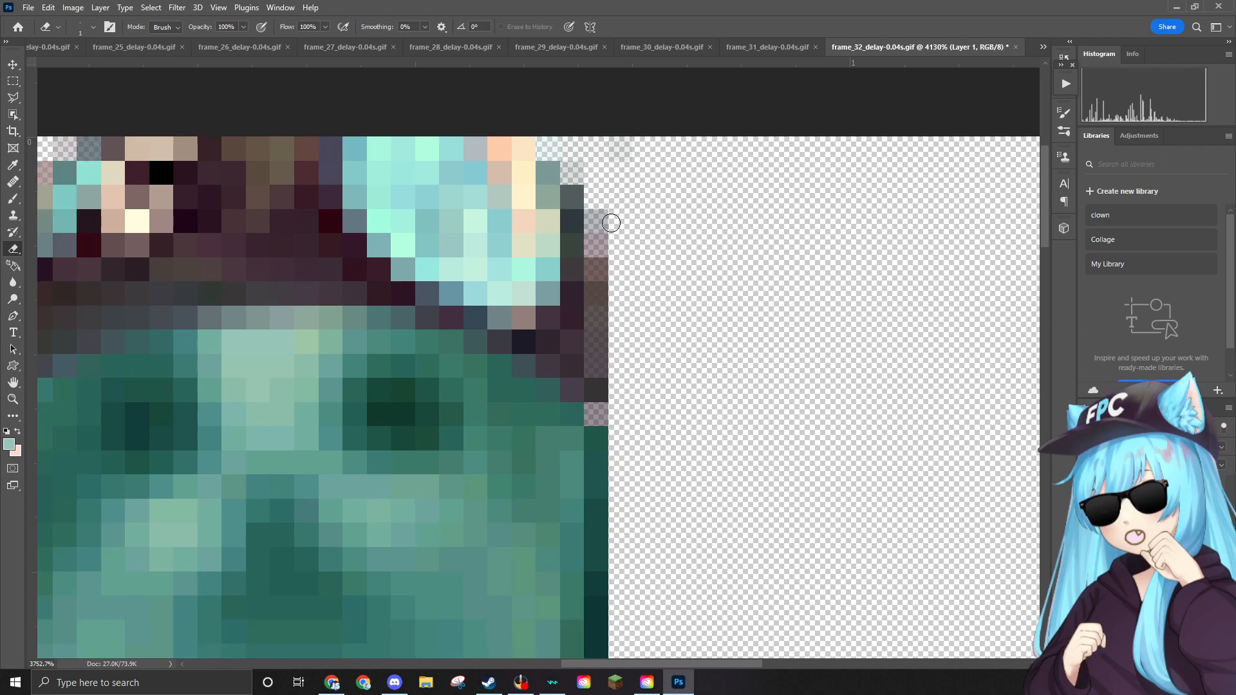
{"action": "scroll", "coordinate": [596, 217], "scroll_direction": "down", "scroll_amount": 2, "text": "alt"}
{"action": "scroll", "coordinate": [307, 169], "scroll_direction": "up", "scroll_amount": 8, "text": "alt"}
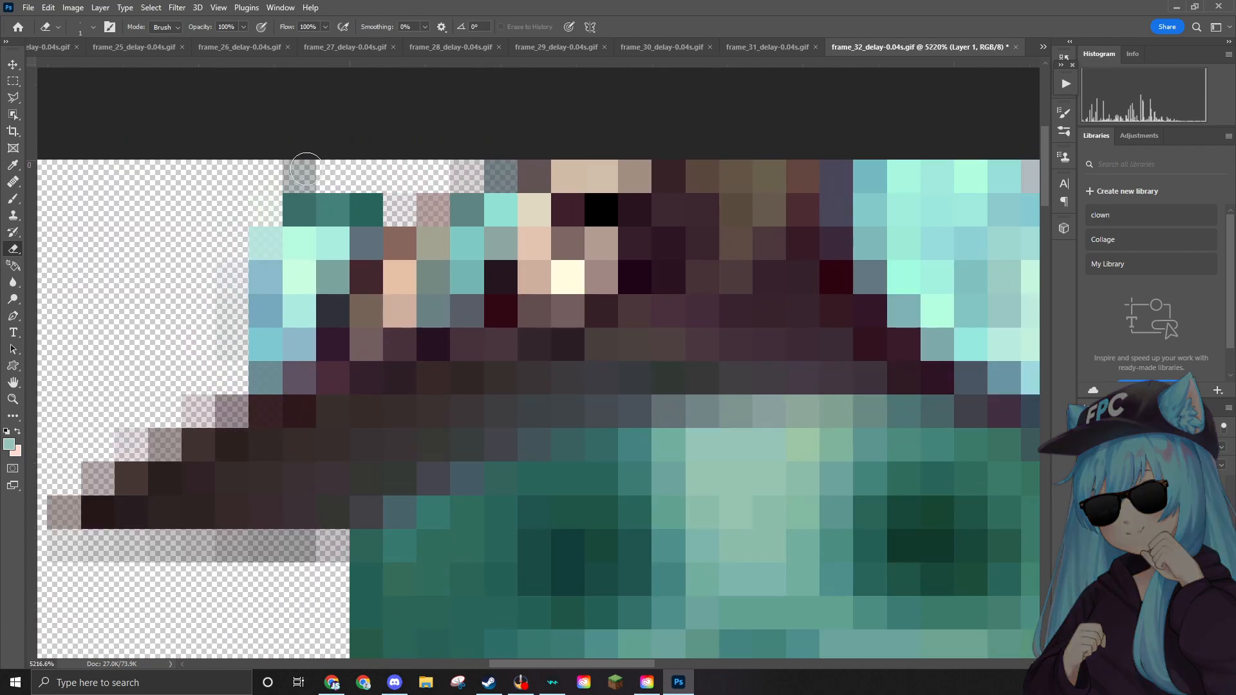
{"action": "mouse_move", "coordinate": [306, 169]}
{"action": "left_mouse_down"}
{"action": "mouse_move", "coordinate": [298, 187]}
{"action": "mouse_move", "coordinate": [359, 199]}
{"action": "mouse_move", "coordinate": [309, 199]}
{"action": "left_mouse_up"}
{"action": "scroll", "coordinate": [397, 215], "scroll_direction": "down", "scroll_amount": 1, "text": "alt"}
{"action": "scroll", "coordinate": [396, 214], "scroll_direction": "down", "scroll_amount": 9, "text": "alt"}
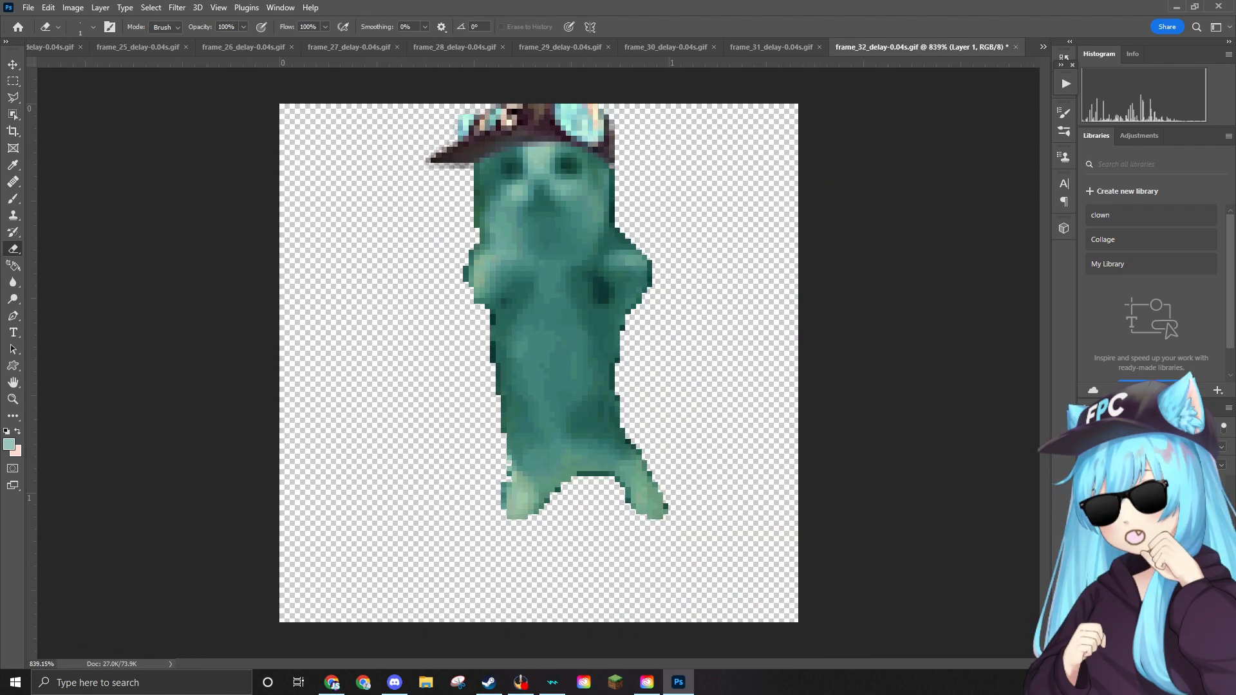
Place the transparent sunglasses image, scale it down, fit it over the cat's eyes beneath the cap brim and commit the placement.
{"action": "left_click_drag", "start_coordinate": [1235, 193], "coordinate": [428, 359]}
{"action": "left_click_drag", "start_coordinate": [452, 407], "coordinate": [546, 216]}
{"action": "mouse_move", "coordinate": [501, 254]}
{"action": "left_mouse_down"}
{"action": "mouse_move", "coordinate": [557, 218]}
{"action": "mouse_move", "coordinate": [564, 179]}
{"action": "left_mouse_up"}
{"action": "key", "text": "Return"}
{"action": "key", "text": "e"}
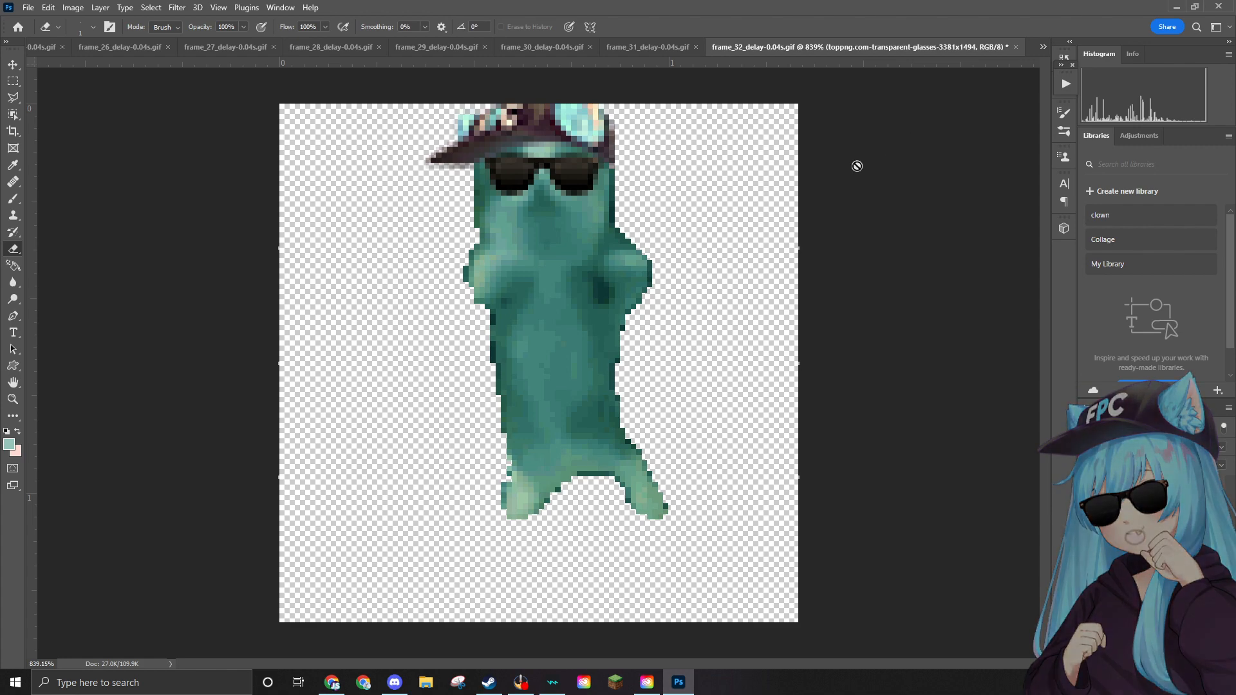
Export the frame as frame_32_delay-0.04s.png into the Edited folder.
{"action": "left_click", "coordinate": [28, 7]}
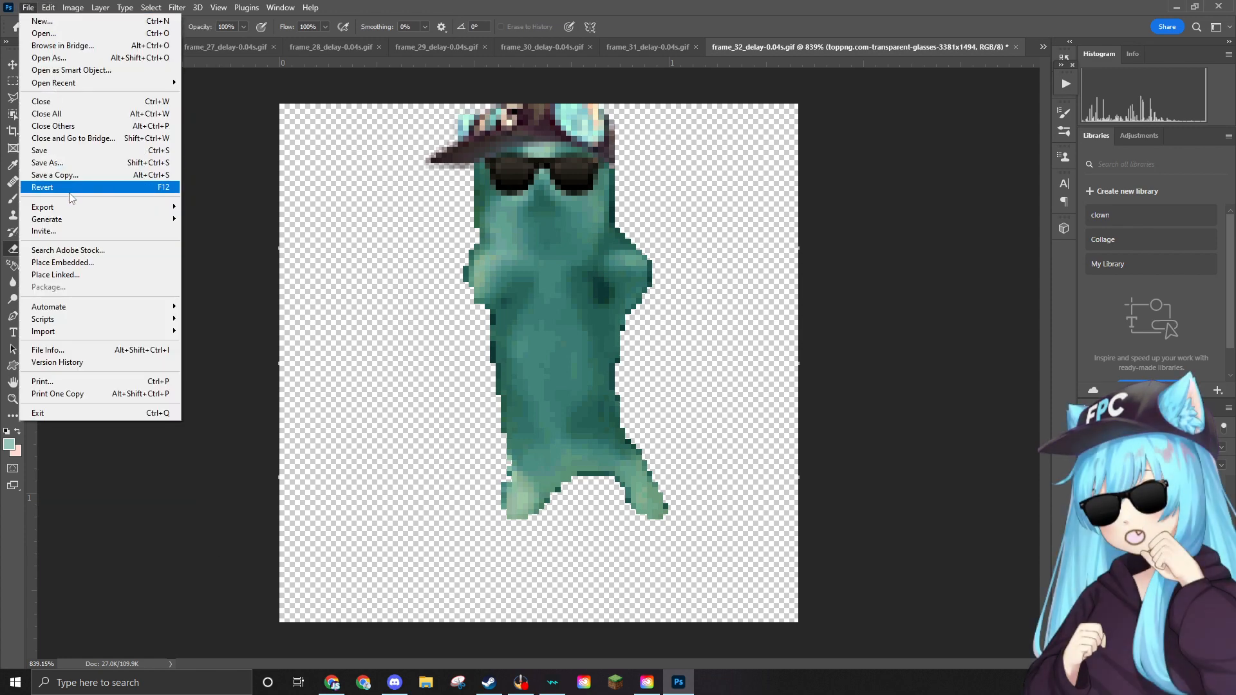
{"action": "mouse_move", "coordinate": [98, 207]}
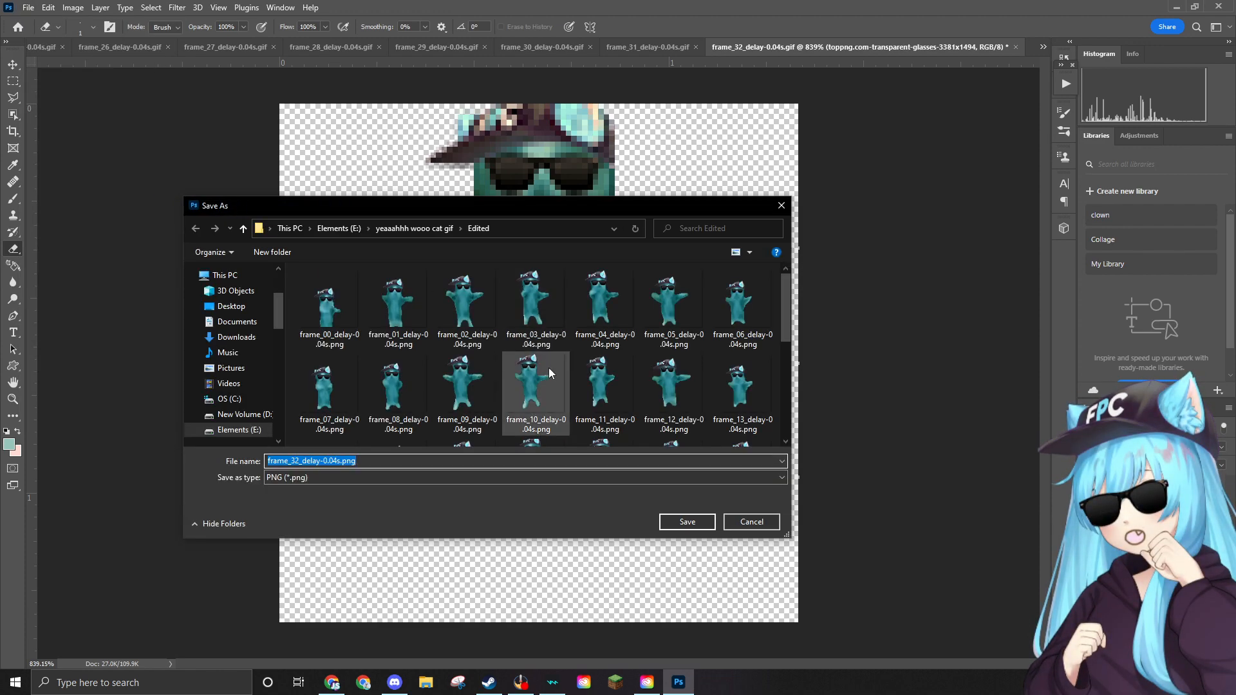
{"action": "scroll", "coordinate": [549, 369], "scroll_direction": "down", "scroll_amount": 5}
{"action": "key", "text": "Return"}
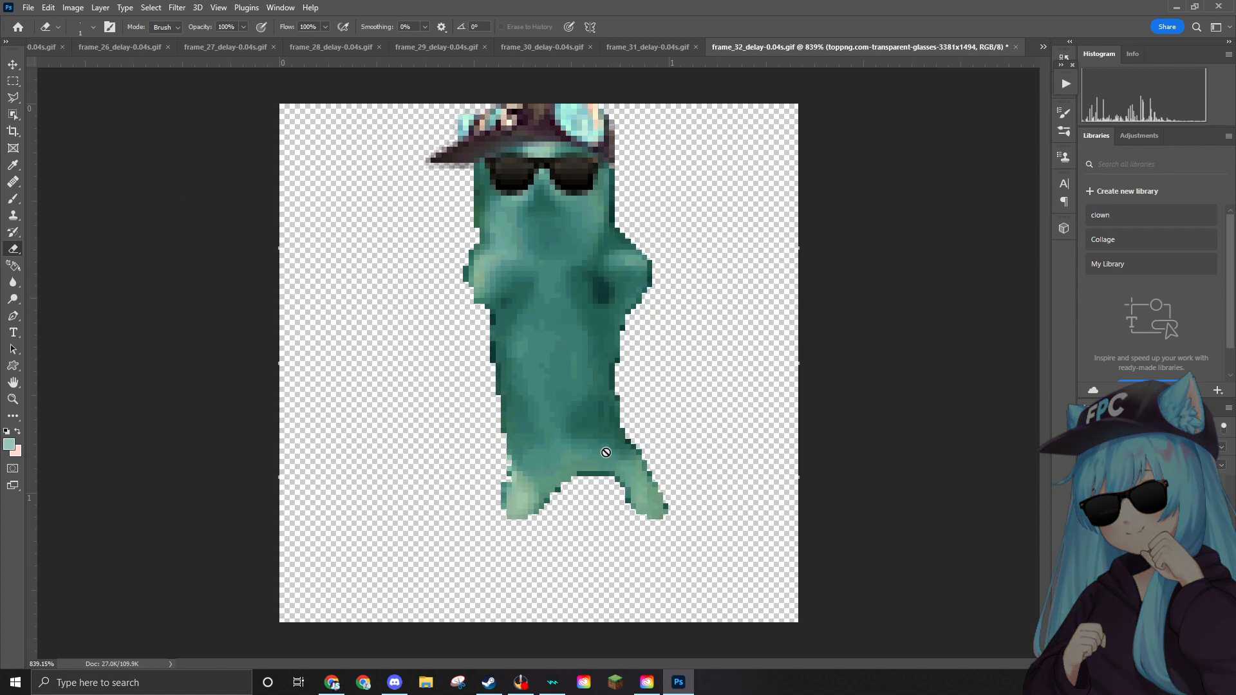
Check the Edited folder for the exported frame 32 PNG through another quick PNG export, and cancel without saving.
{"action": "left_click", "coordinate": [32, 7]}
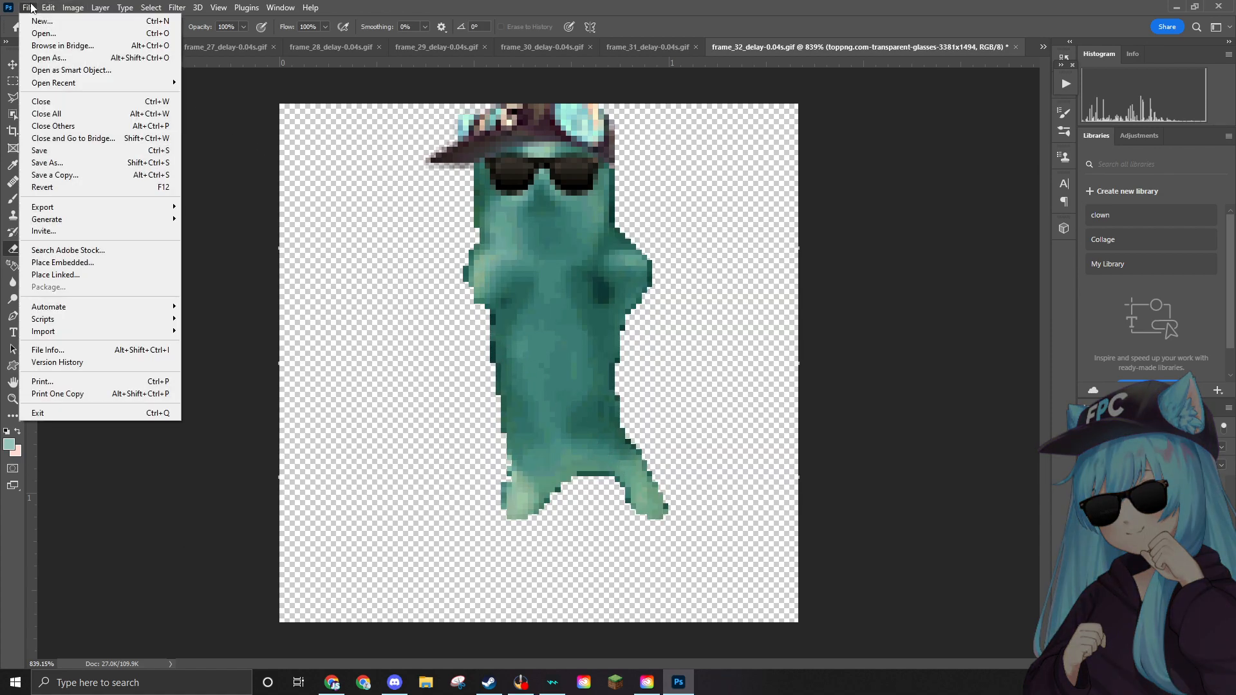
{"action": "left_click", "coordinate": [48, 7]}
{"action": "mouse_move", "coordinate": [27, 12]}
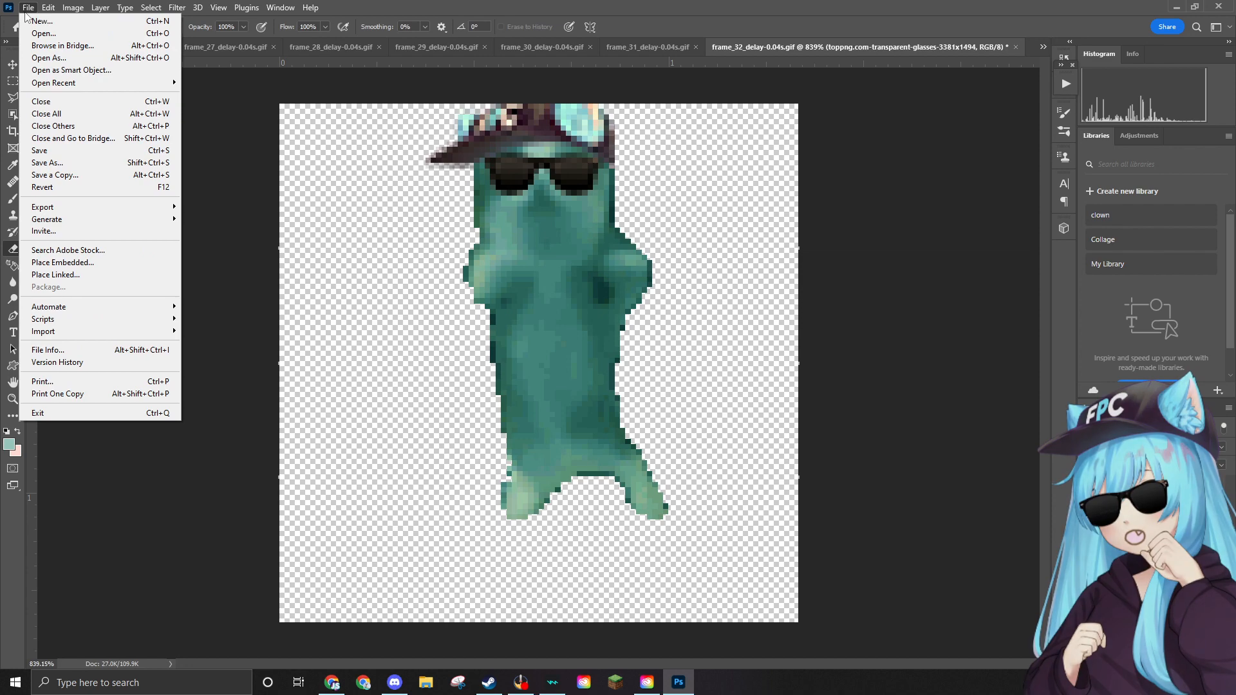
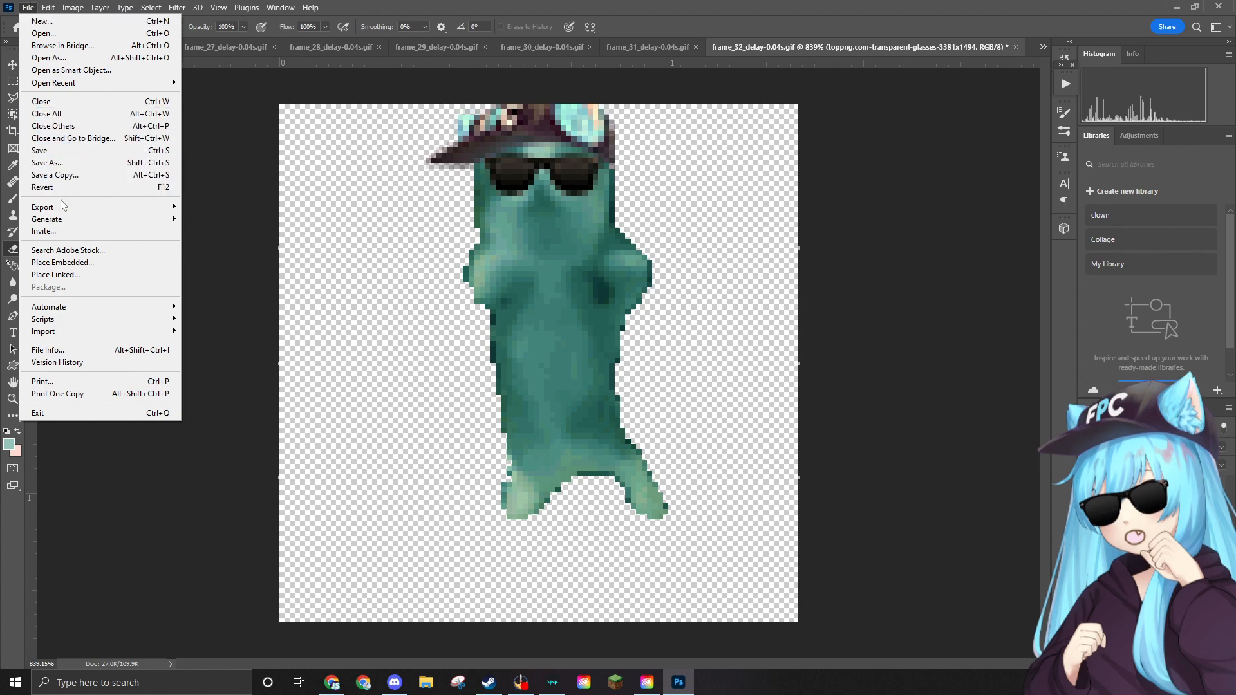
{"action": "mouse_move", "coordinate": [63, 207]}
{"action": "left_click", "coordinate": [225, 208]}
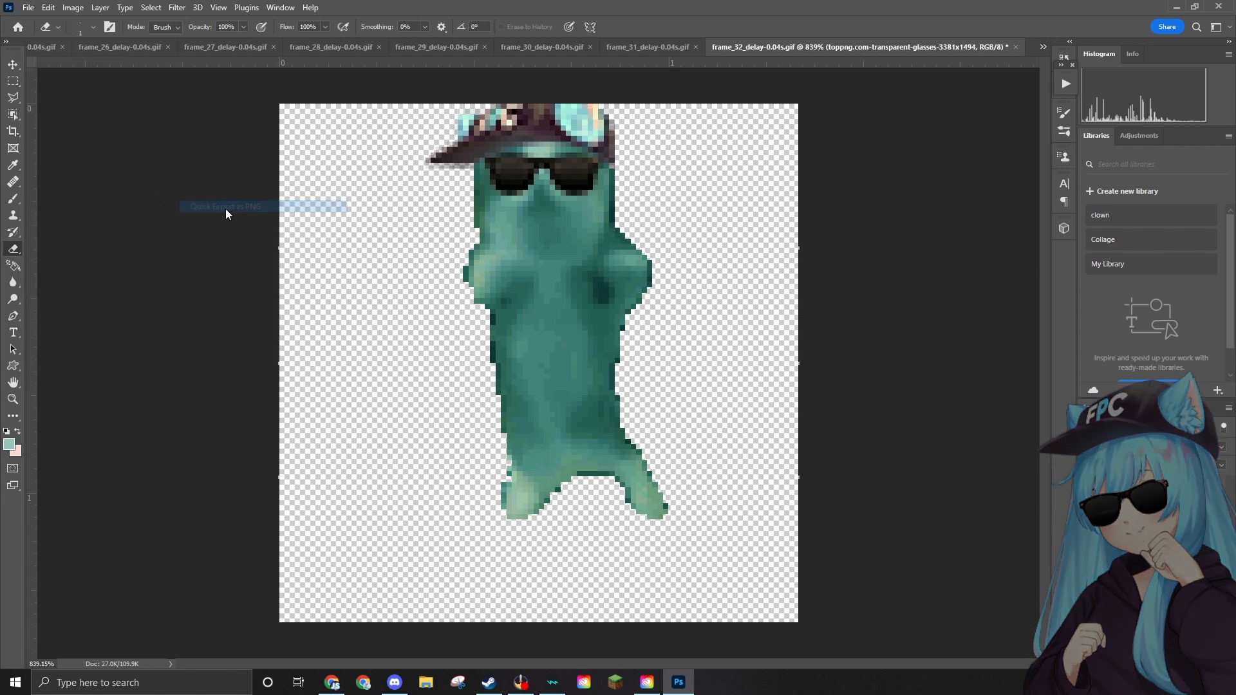
{"action": "scroll", "coordinate": [515, 325], "scroll_direction": "down", "scroll_amount": 5}
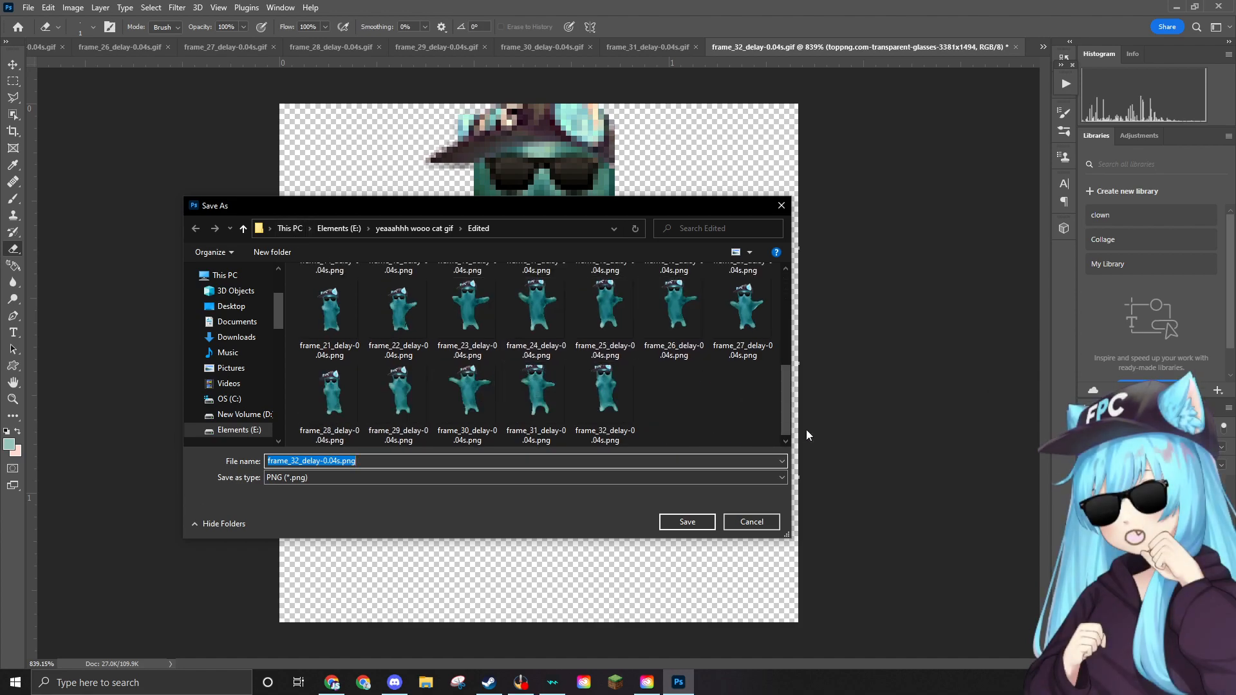
{"action": "left_click", "coordinate": [775, 521]}
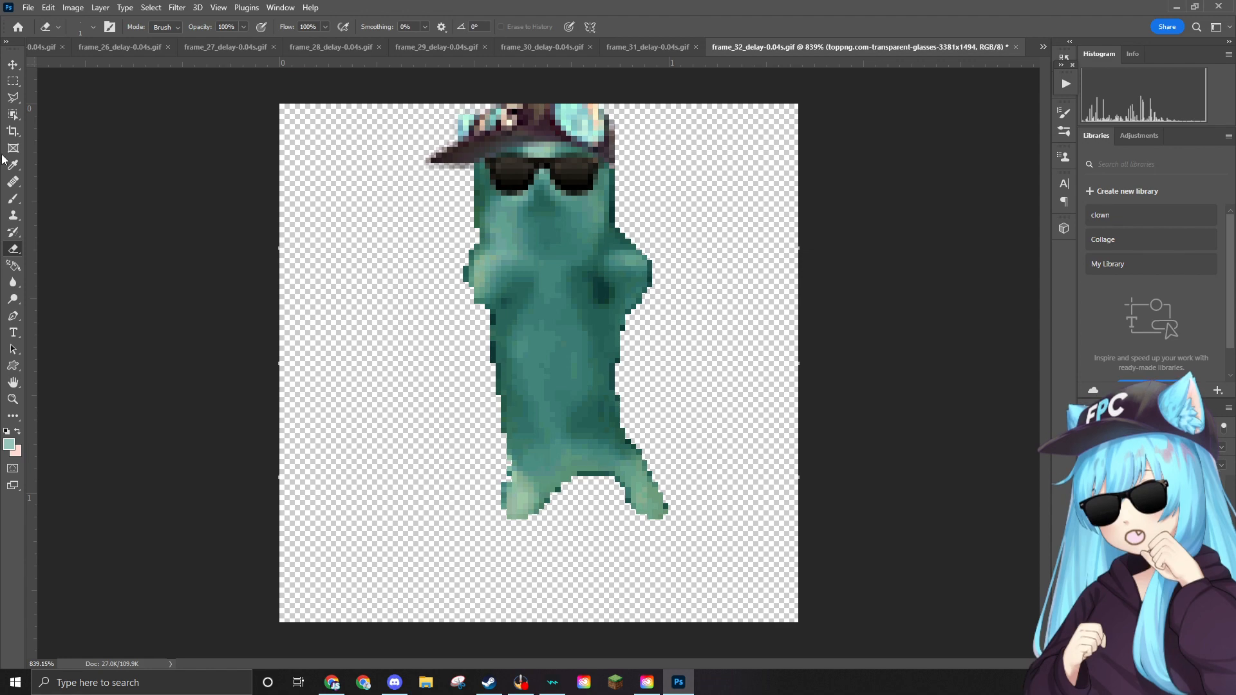
Delete the completed source file frame_32_delay-0.04s.gif from the yeaaahhh wooo cat gif folder while choosing a file to open.
{"action": "left_click", "coordinate": [30, 7]}
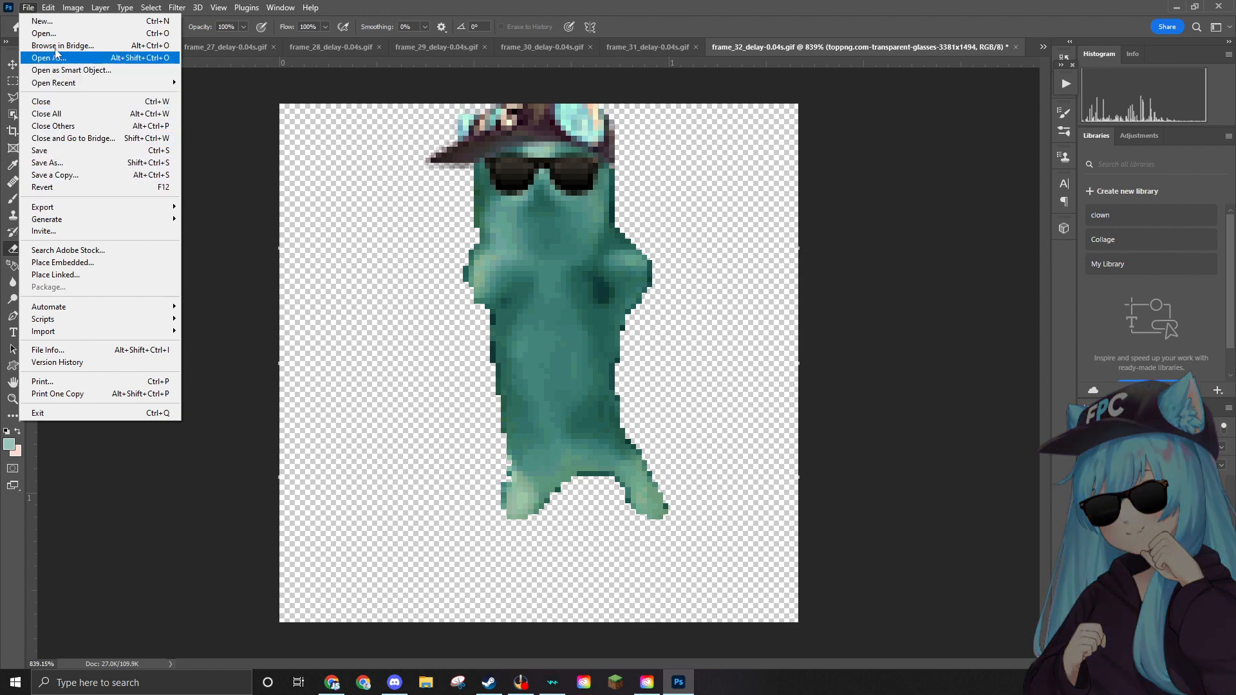
{"action": "left_click", "coordinate": [43, 33]}
{"action": "left_click", "coordinate": [423, 318]}
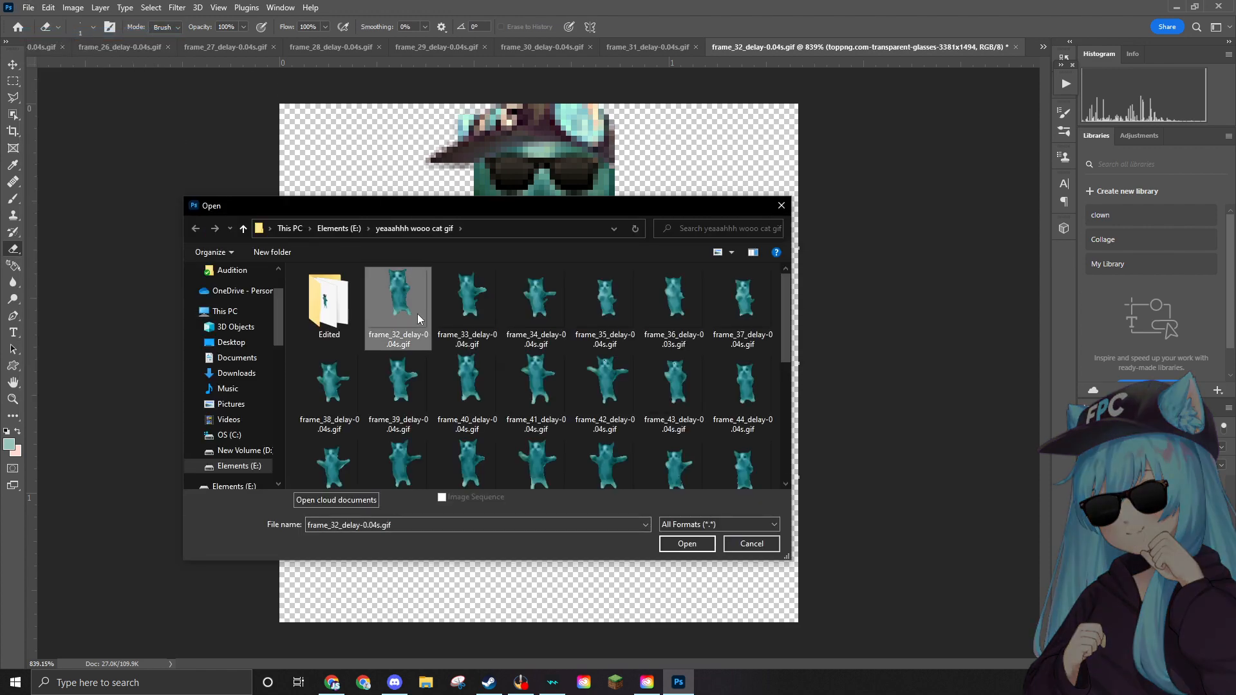
{"action": "key", "text": "Delete"}
{"action": "left_click", "coordinate": [658, 384]}
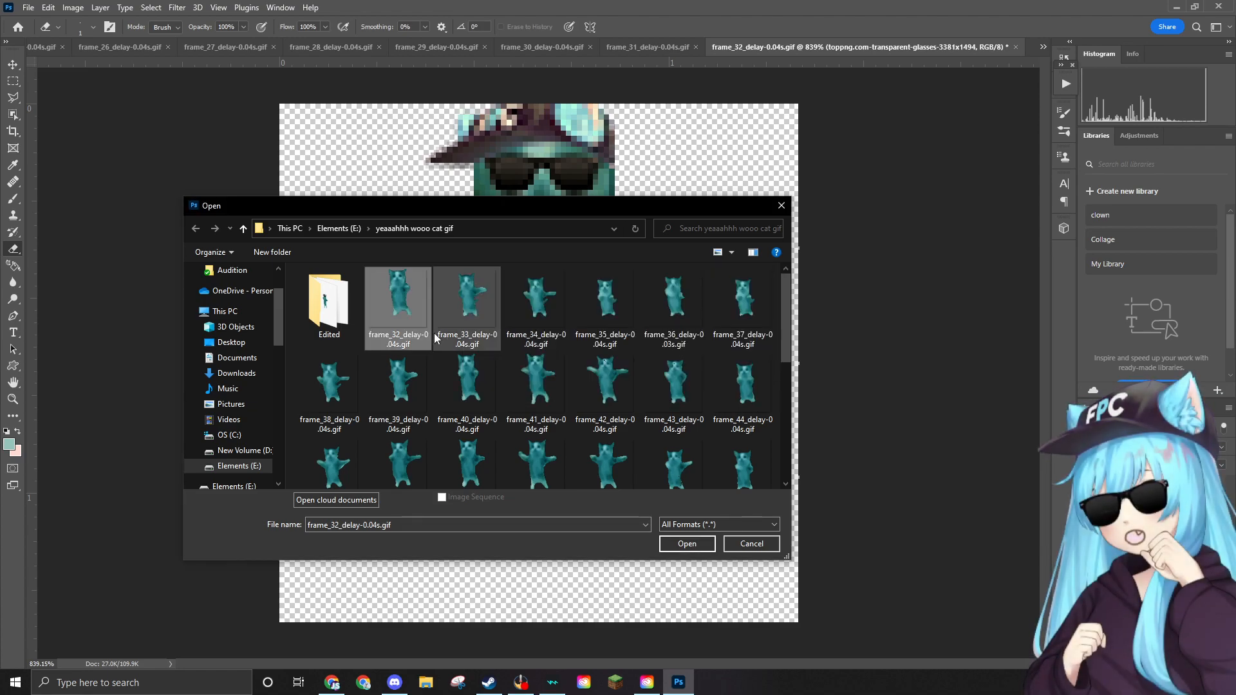
Open frame_33_delay-0.04s.gif and convert it from indexed to RGB Color mode.
{"action": "left_click", "coordinate": [410, 319]}
{"action": "left_click", "coordinate": [712, 542]}
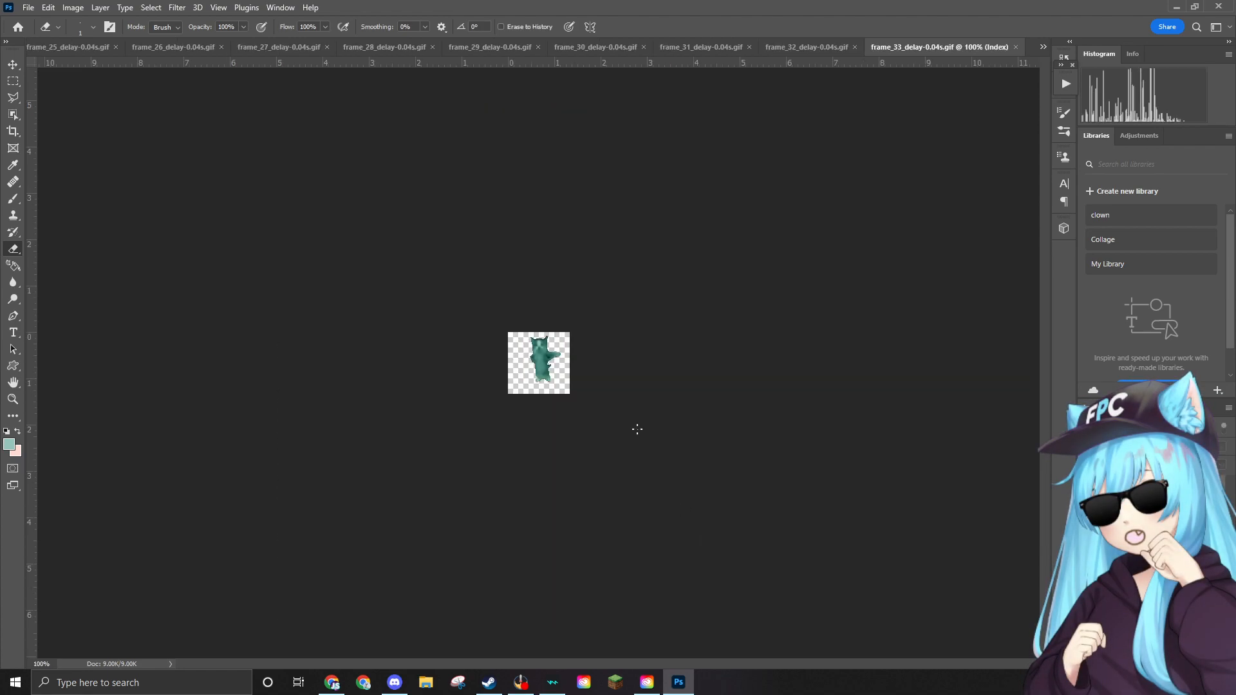
{"action": "scroll", "coordinate": [537, 318], "scroll_direction": "up", "scroll_amount": 14}
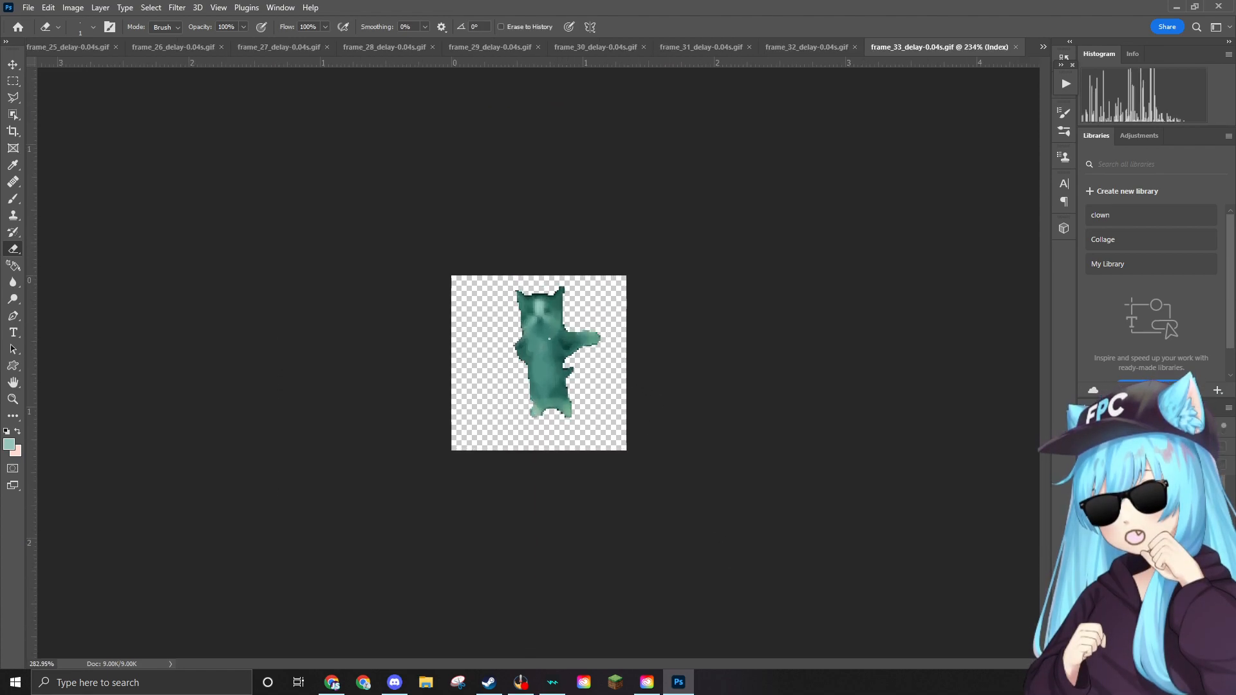
{"action": "scroll", "coordinate": [537, 318], "scroll_direction": "up", "scroll_amount": 8}
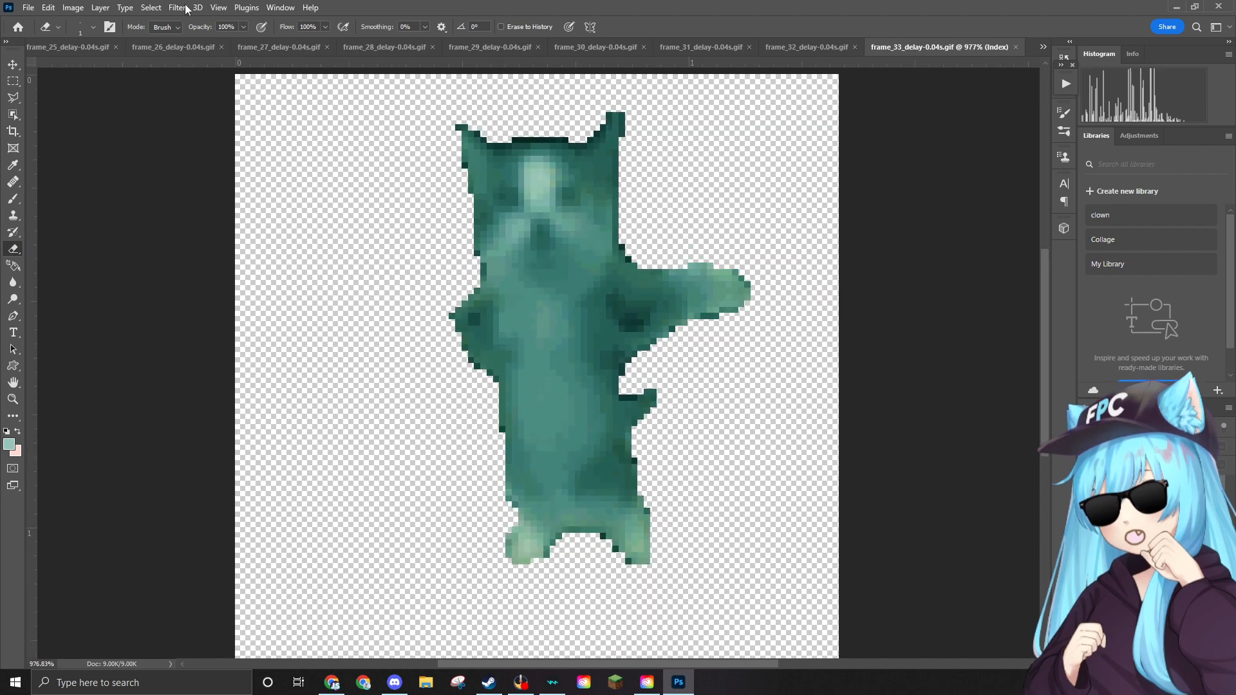
{"action": "left_click", "coordinate": [68, 7]}
{"action": "mouse_move", "coordinate": [129, 21]}
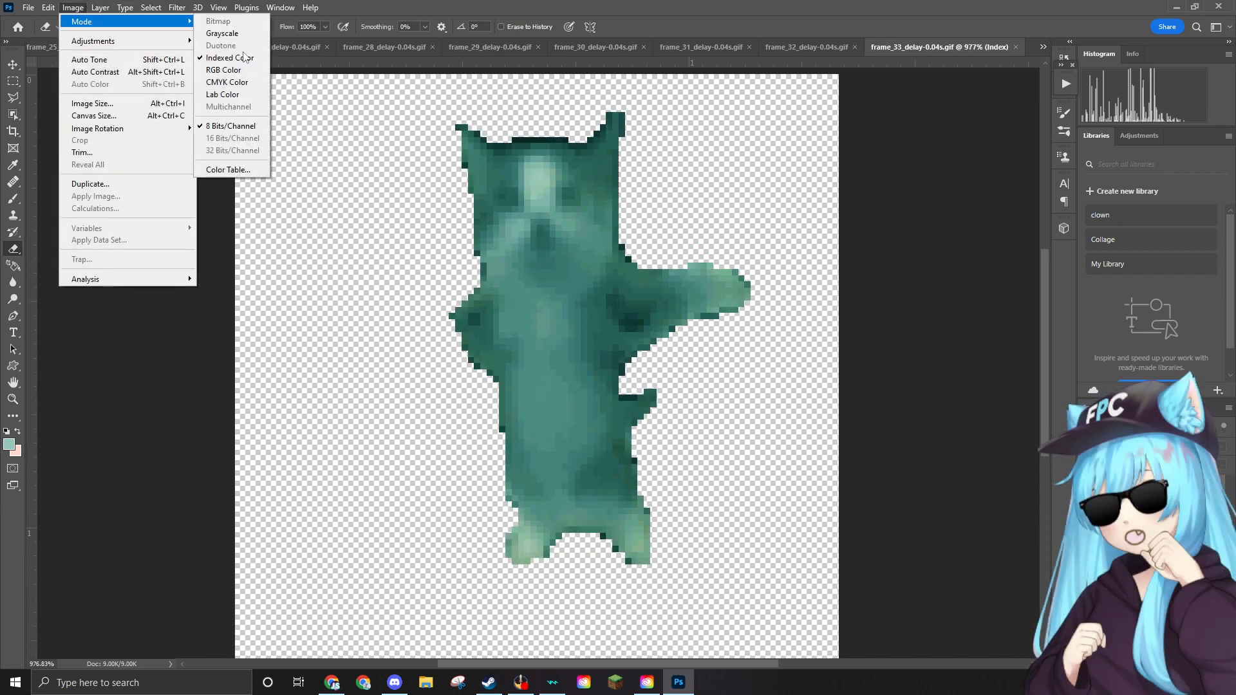
{"action": "left_click", "coordinate": [231, 70]}
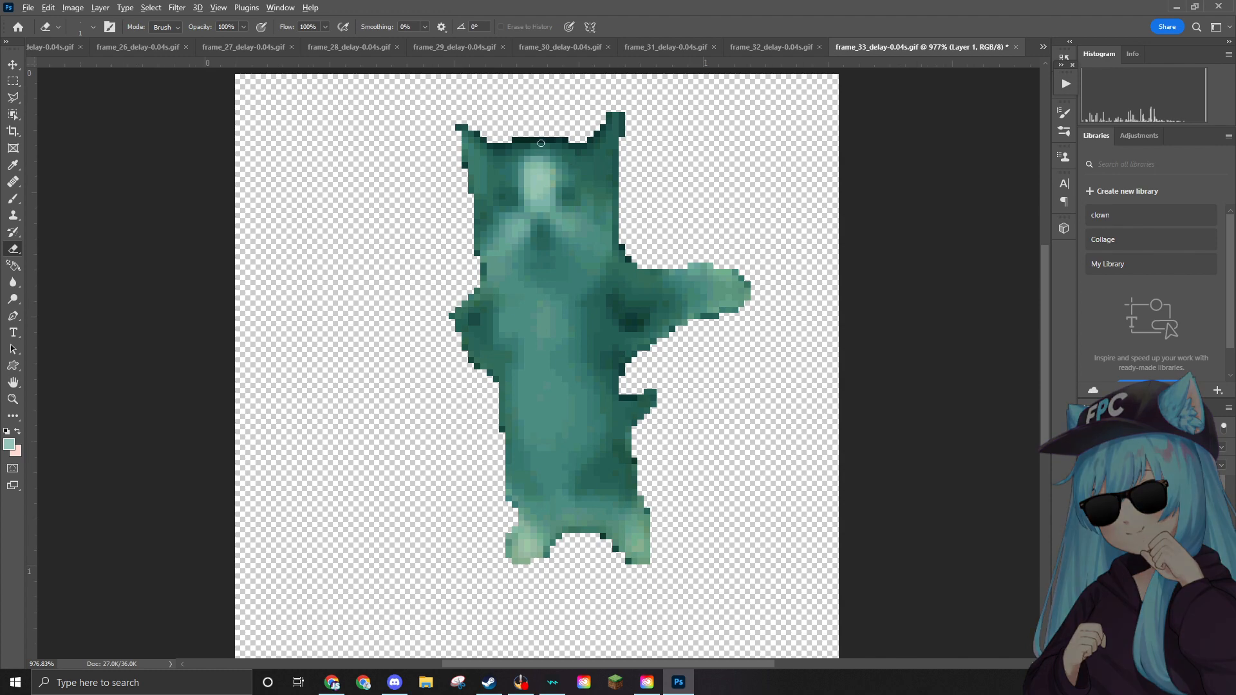
Place the FPC ear hat image in frame 33, scale it to 8.35%, and position it on the cat's head.
{"action": "scroll", "coordinate": [551, 140], "scroll_direction": "up", "scroll_amount": 3}
{"action": "scroll", "coordinate": [551, 140], "scroll_direction": "down", "scroll_amount": 2}
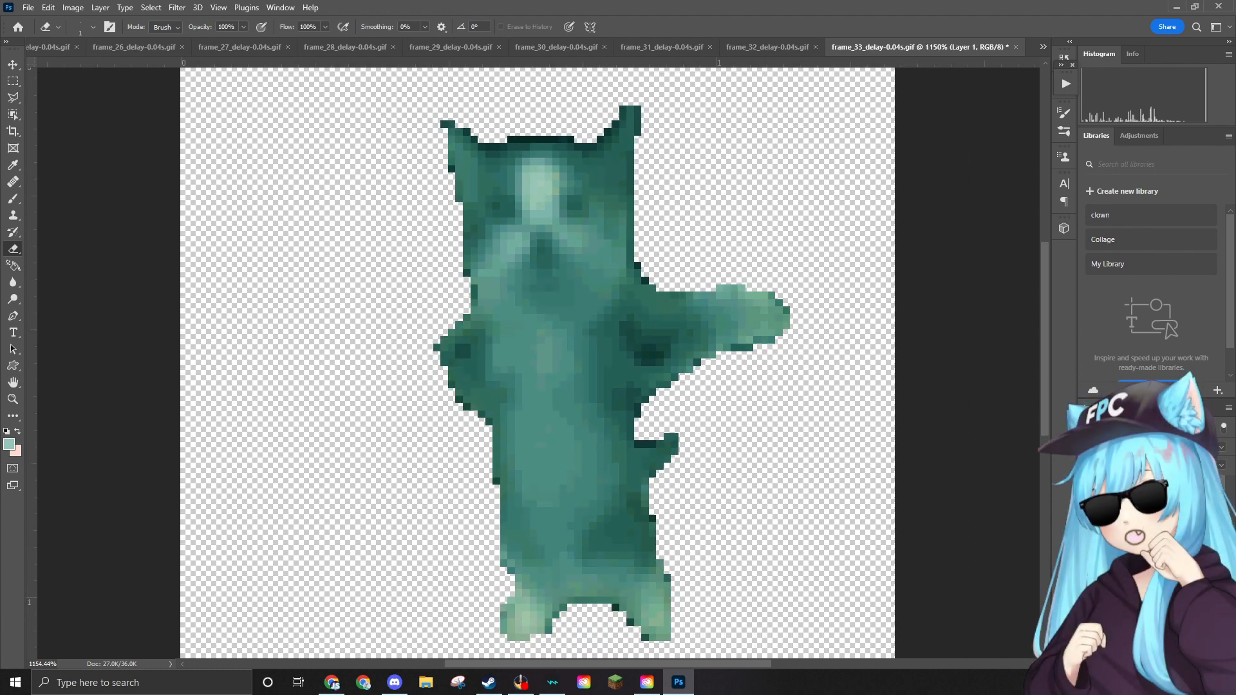
{"action": "left_click_drag", "start_coordinate": [1043, 213], "coordinate": [604, 174]}
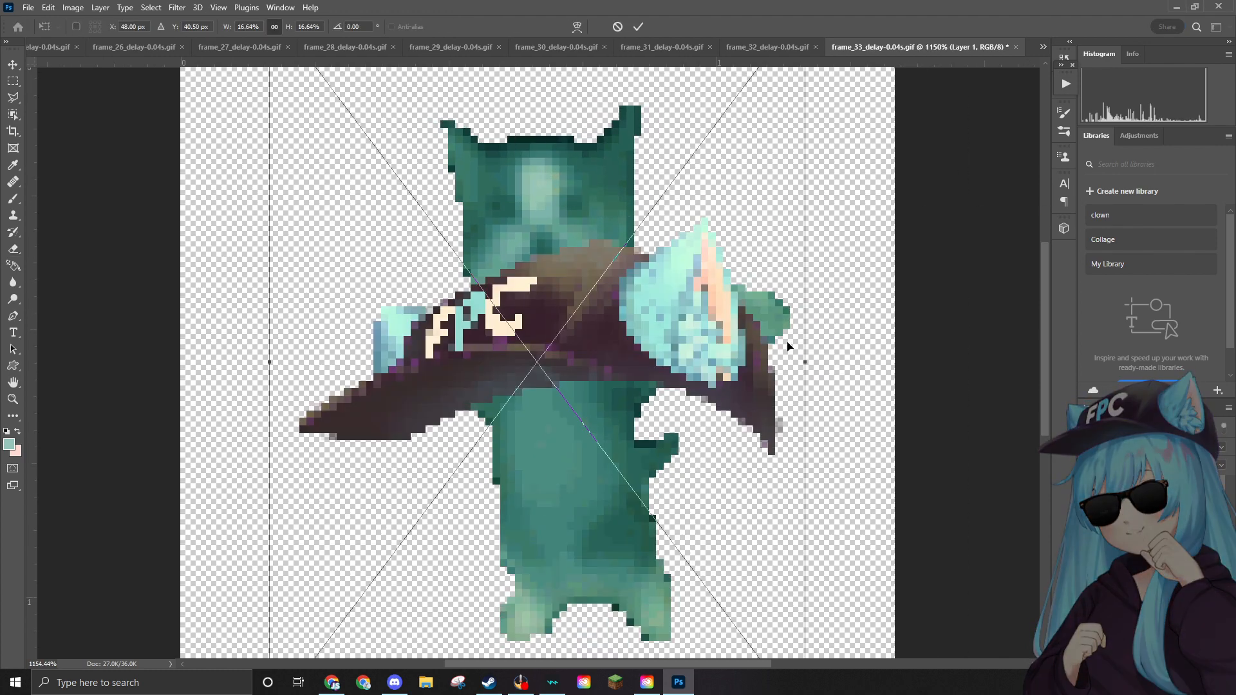
{"action": "scroll", "coordinate": [756, 284], "scroll_direction": "down", "scroll_amount": 2}
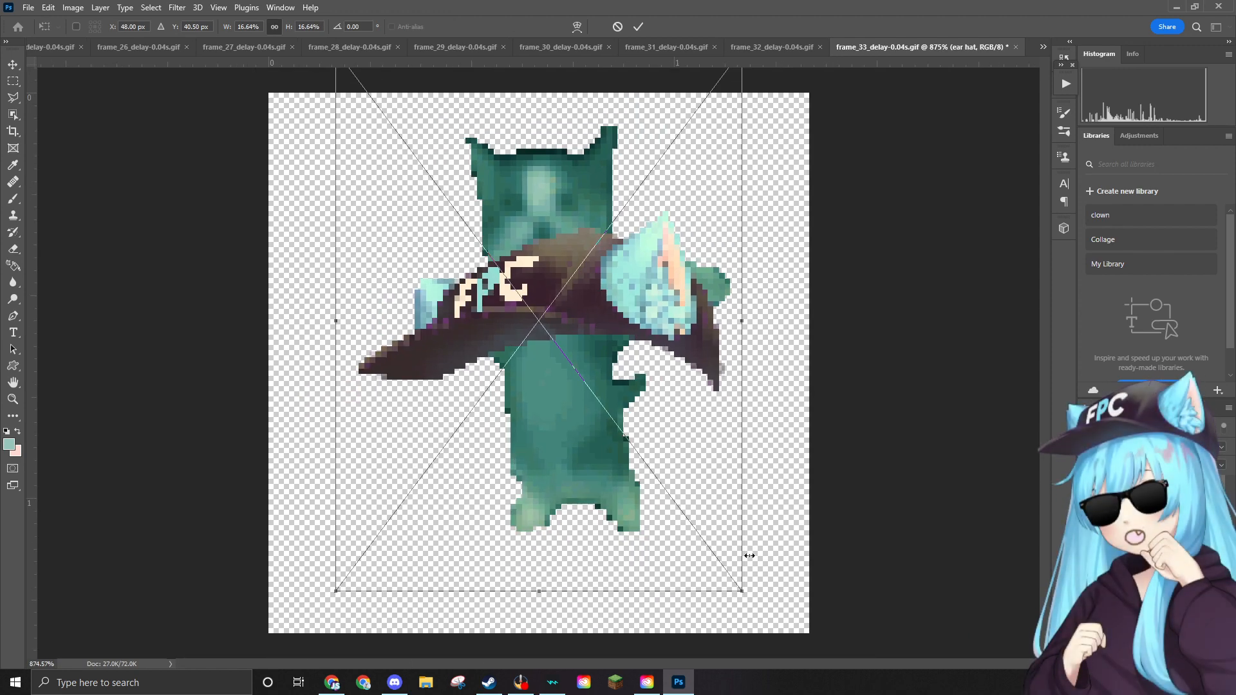
{"action": "left_click_drag", "start_coordinate": [749, 556], "coordinate": [552, 136]}
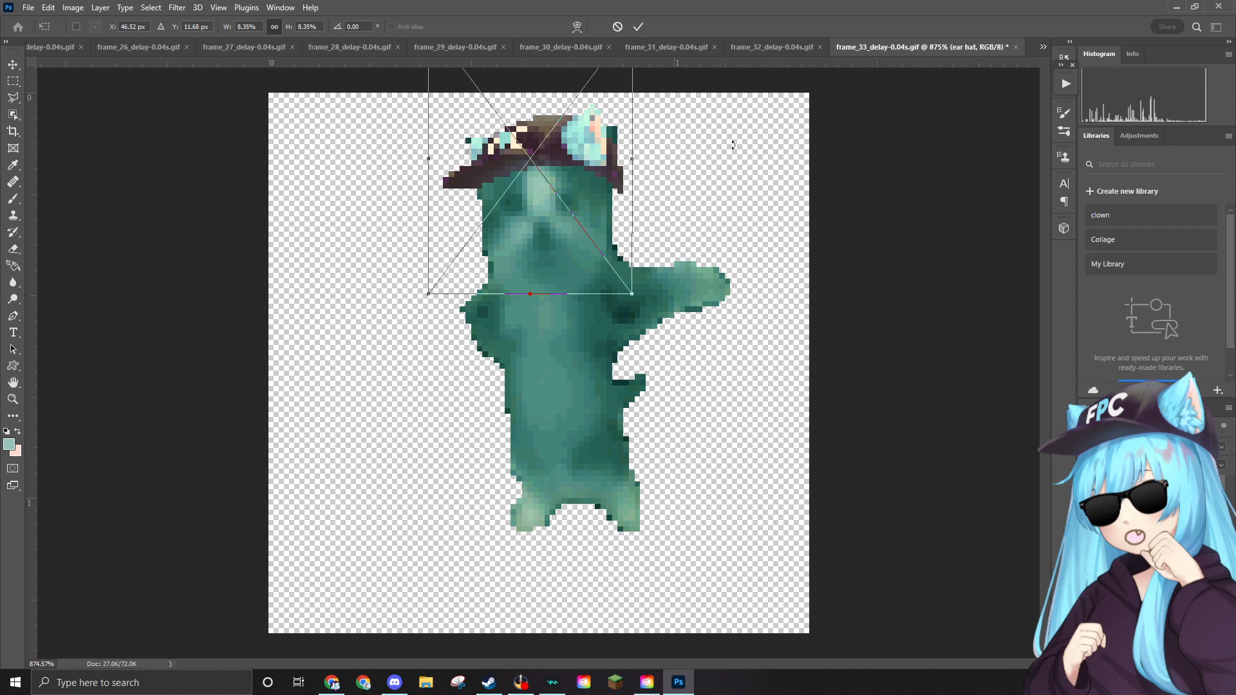
Erase the cat ear pixels on Layer 1 that stick out on both sides of the hat.
{"action": "key", "text": "e"}
{"action": "scroll", "coordinate": [650, 107], "scroll_direction": "up", "scroll_amount": 8}
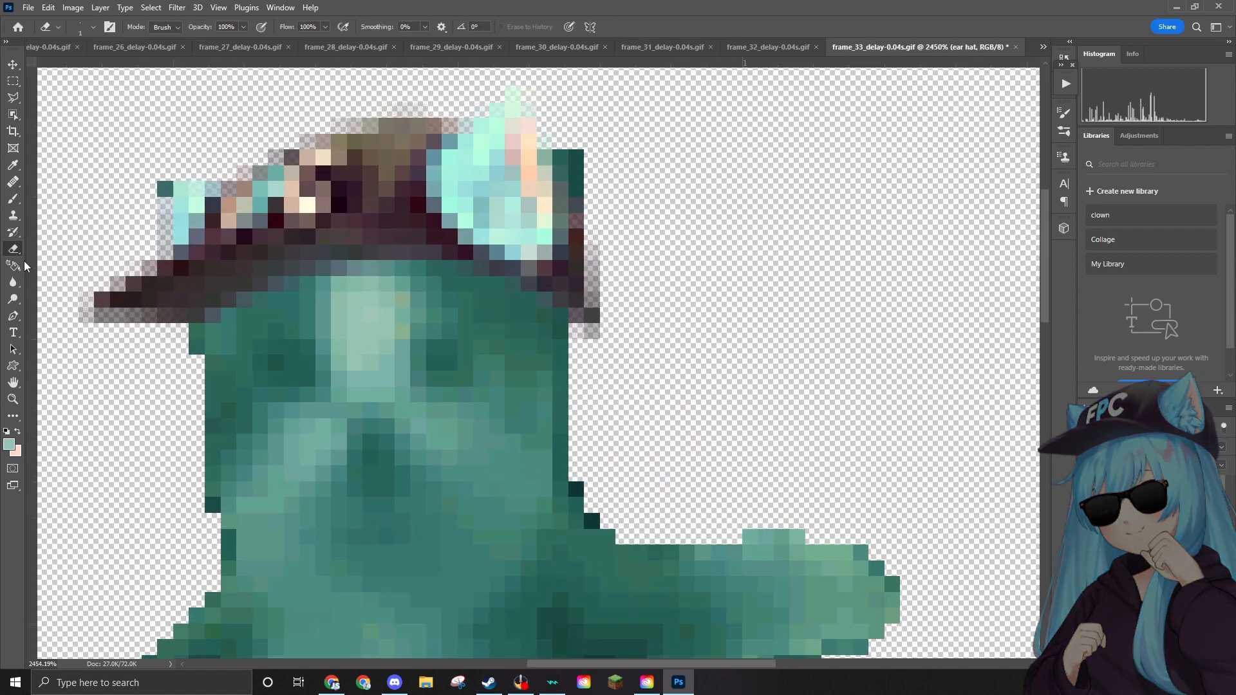
{"action": "left_click", "coordinate": [508, 189]}
{"action": "left_click", "coordinate": [595, 263]}
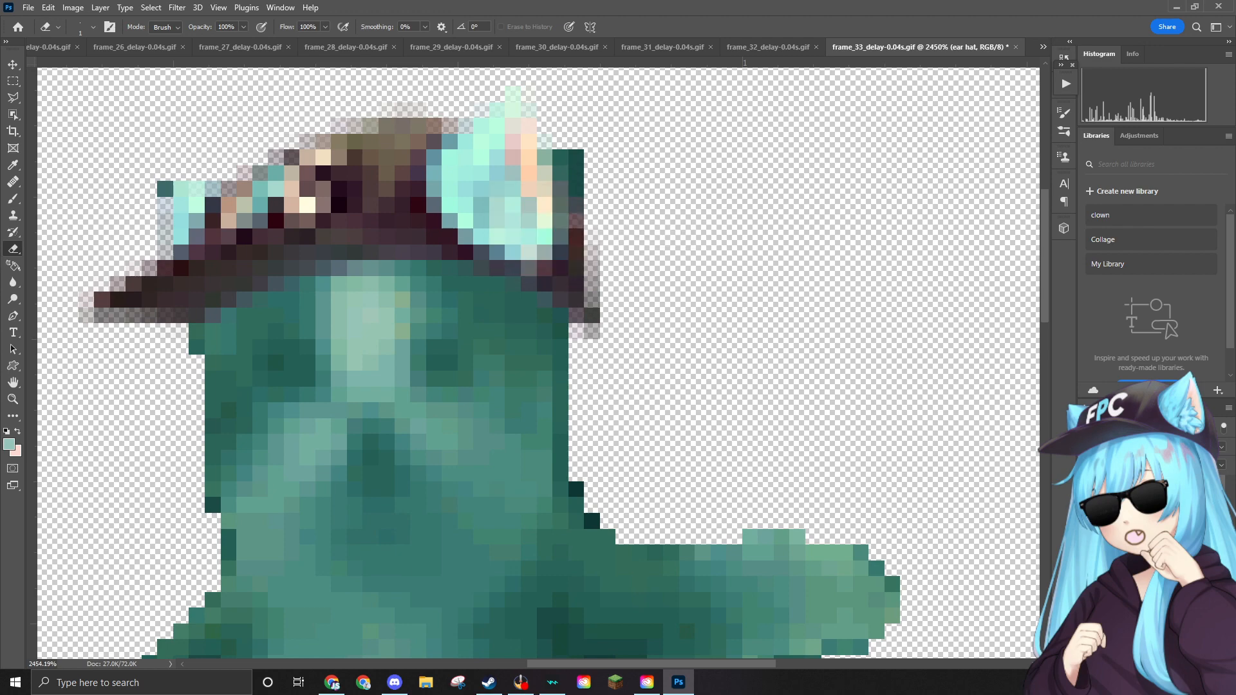
{"action": "left_click", "coordinate": [561, 162]}
{"action": "left_click", "coordinate": [575, 164]}
{"action": "left_click", "coordinate": [576, 170]}
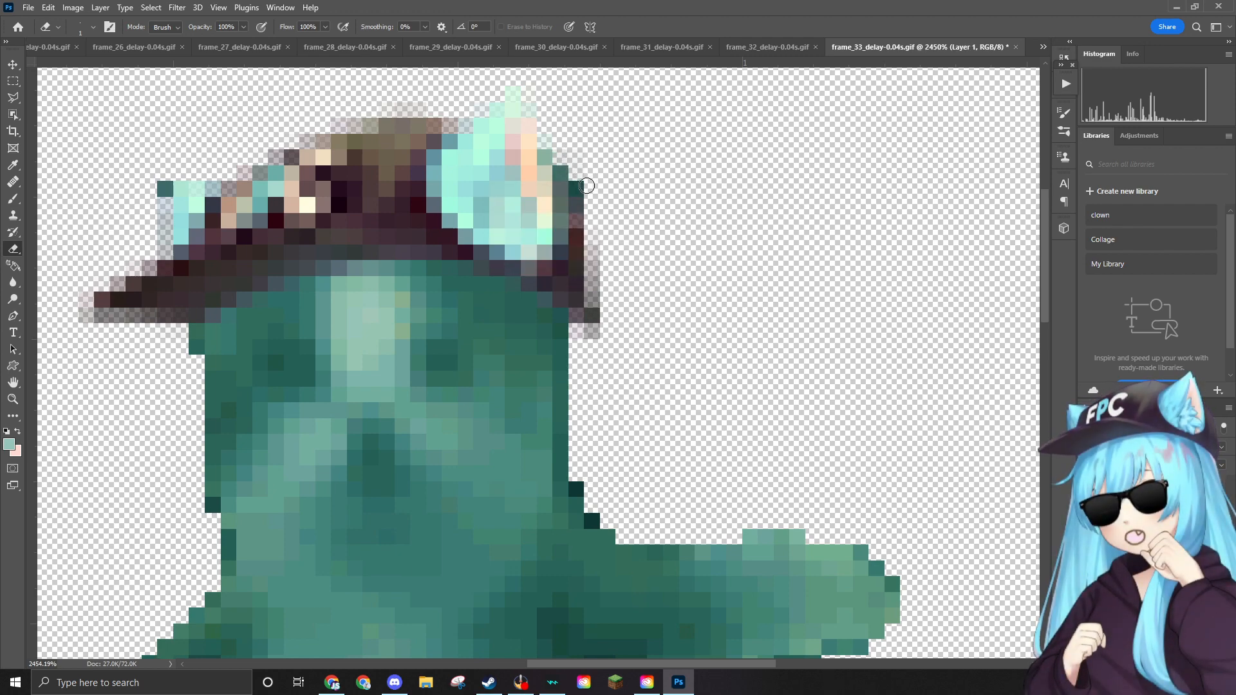
{"action": "left_click", "coordinate": [581, 186]}
{"action": "left_click", "coordinate": [563, 173]}
{"action": "left_click", "coordinate": [549, 159]}
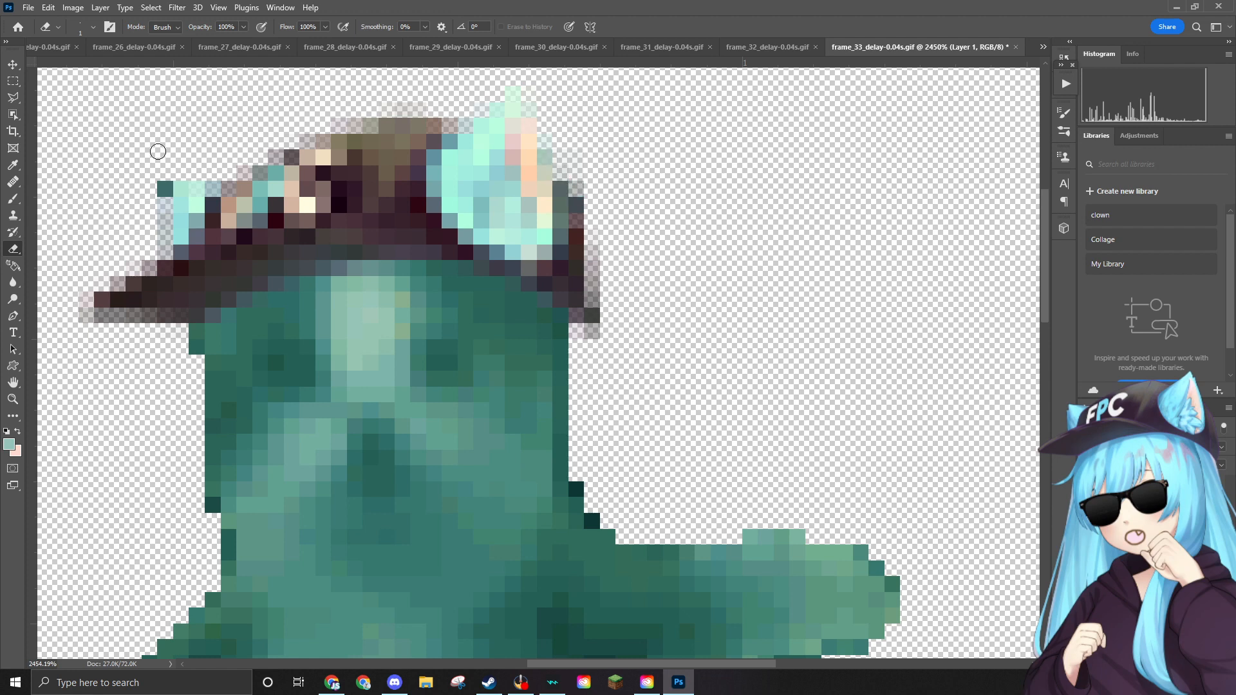
{"action": "left_click", "coordinate": [165, 188]}
Place the transparent sunglasses image, shrink it to the width of the cat's face, and position it over the eyes.
{"action": "scroll", "coordinate": [572, 193], "scroll_direction": "down", "scroll_amount": 5}
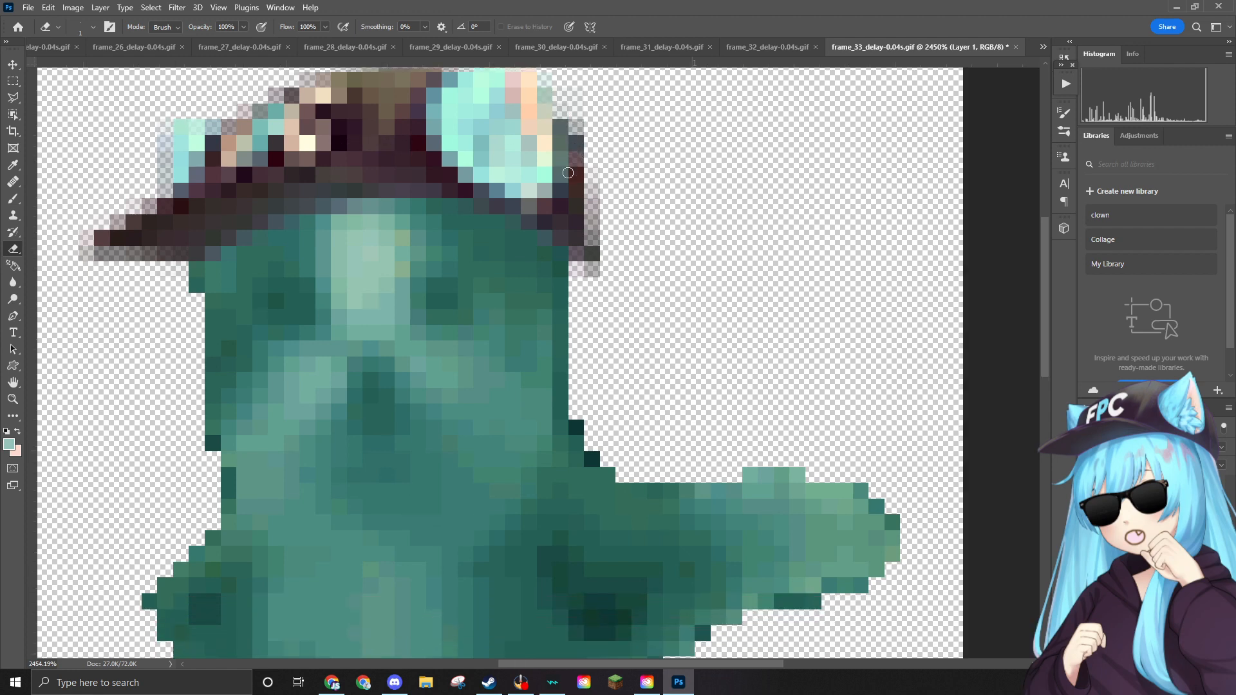
{"action": "scroll", "coordinate": [572, 170], "scroll_direction": "down", "scroll_amount": 3}
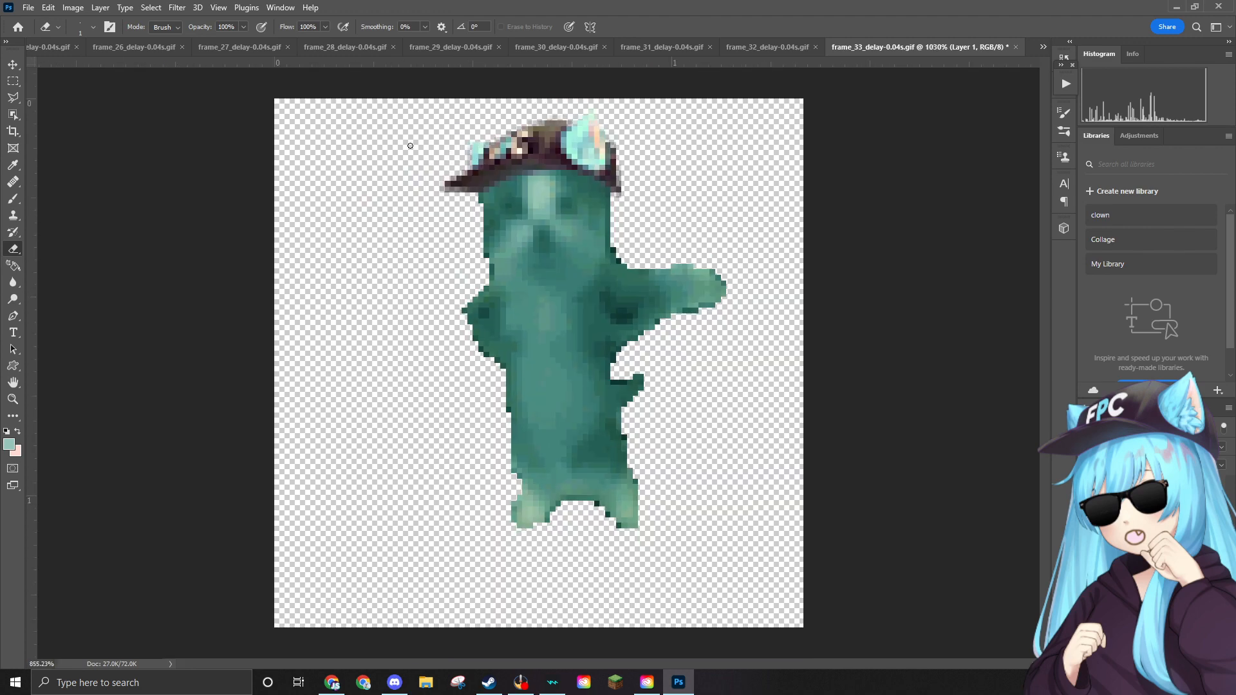
{"action": "scroll", "coordinate": [409, 145], "scroll_direction": "up", "scroll_amount": 3}
{"action": "left_click_drag", "start_coordinate": [684, 304], "coordinate": [552, 257]}
{"action": "left_click_drag", "start_coordinate": [903, 209], "coordinate": [394, 368]}
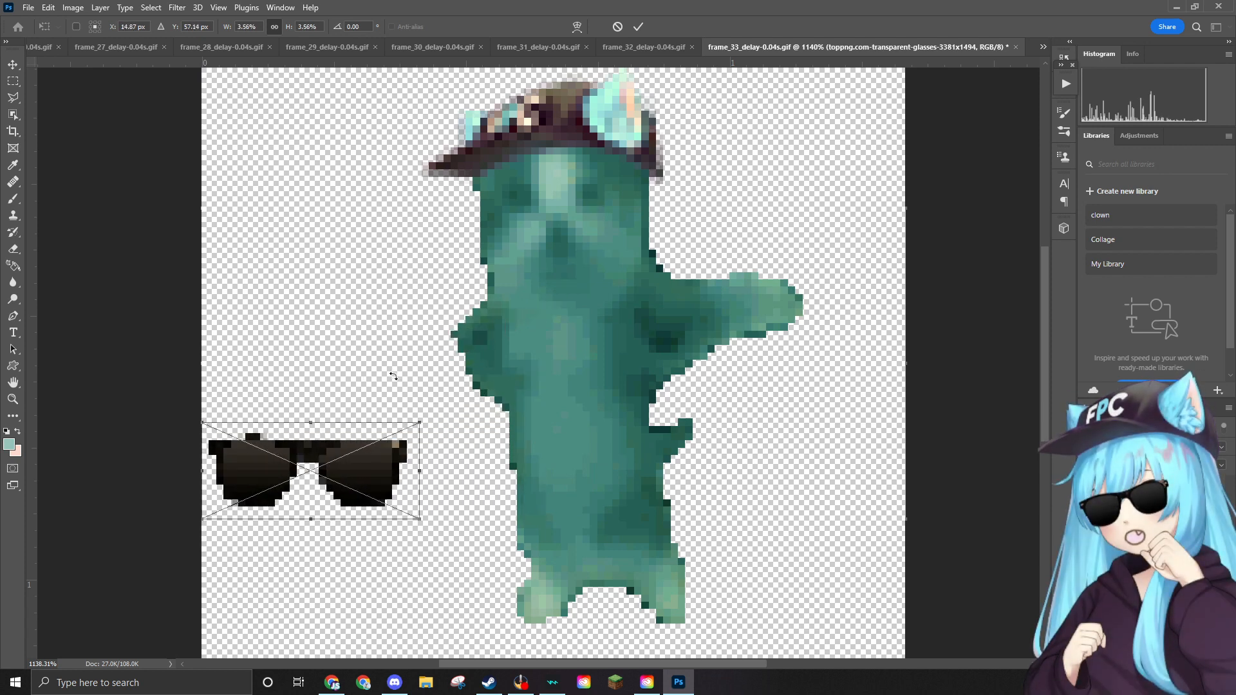
{"action": "left_click_drag", "start_coordinate": [364, 458], "coordinate": [647, 198]}
{"action": "left_click_drag", "start_coordinate": [708, 160], "coordinate": [660, 181]}
{"action": "left_click_drag", "start_coordinate": [623, 223], "coordinate": [613, 206]}
{"action": "key", "text": "e"}
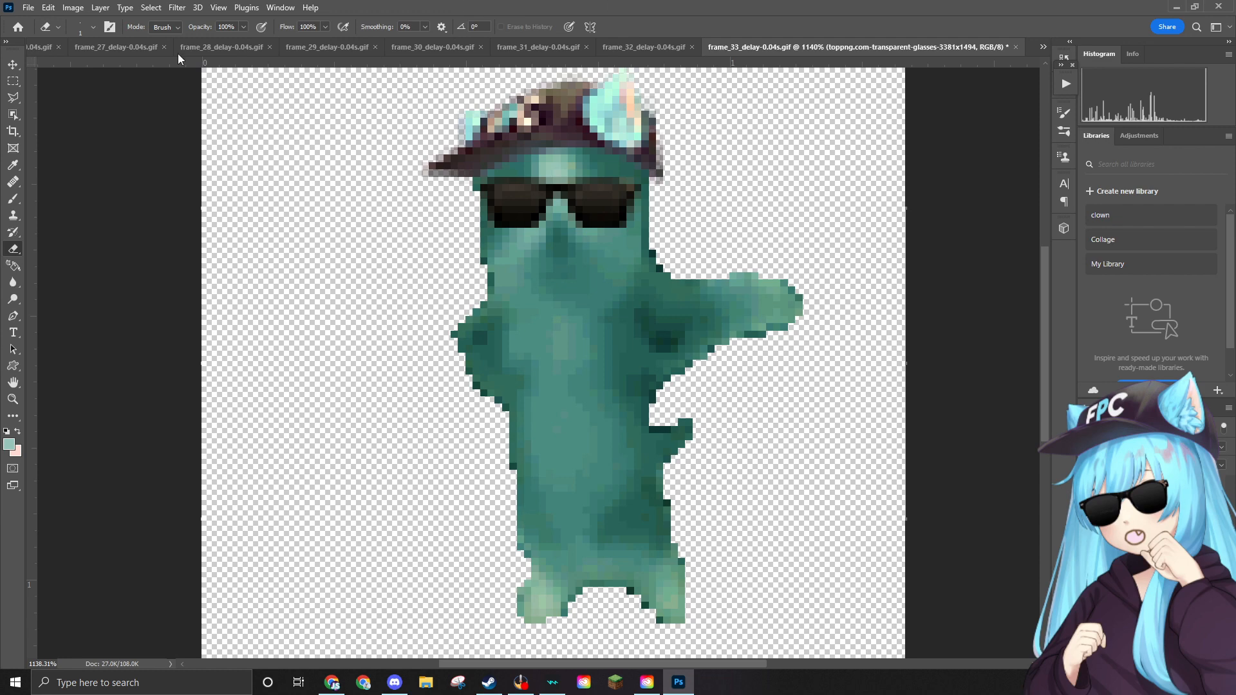
Export the frame as frame_33_delay-0.04s.png into the Edited folder.
{"action": "left_click", "coordinate": [34, 10]}
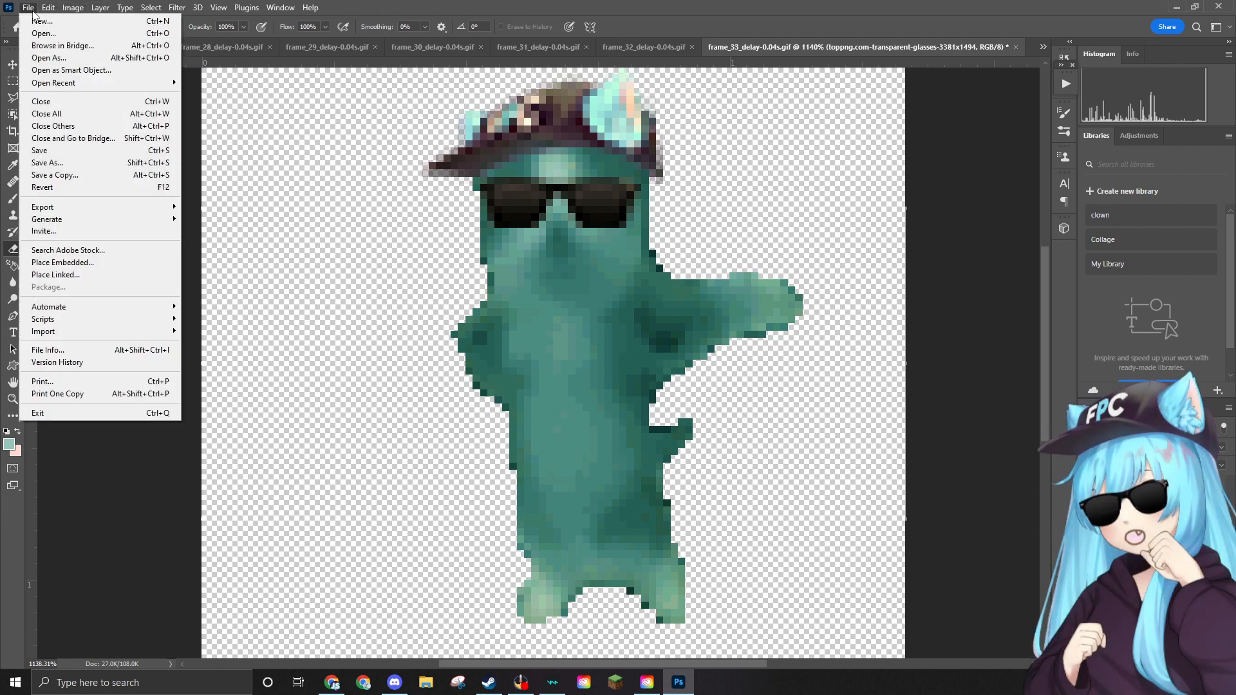
{"action": "mouse_move", "coordinate": [152, 207]}
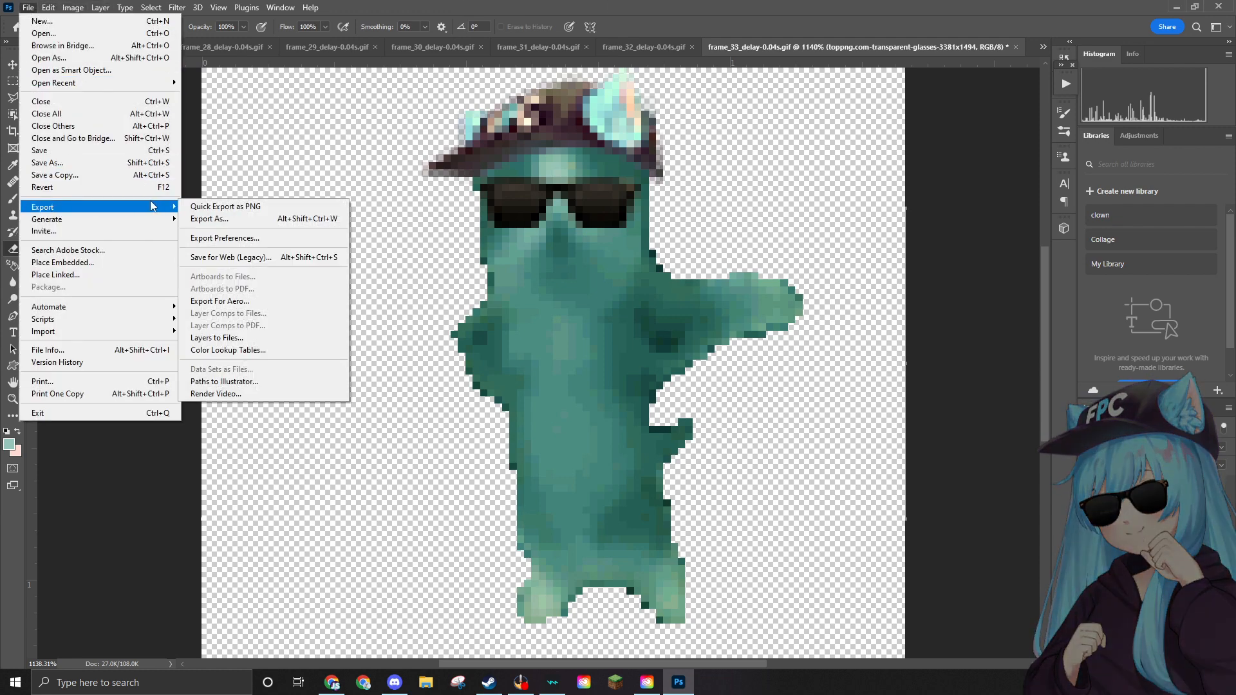
{"action": "left_click", "coordinate": [193, 206]}
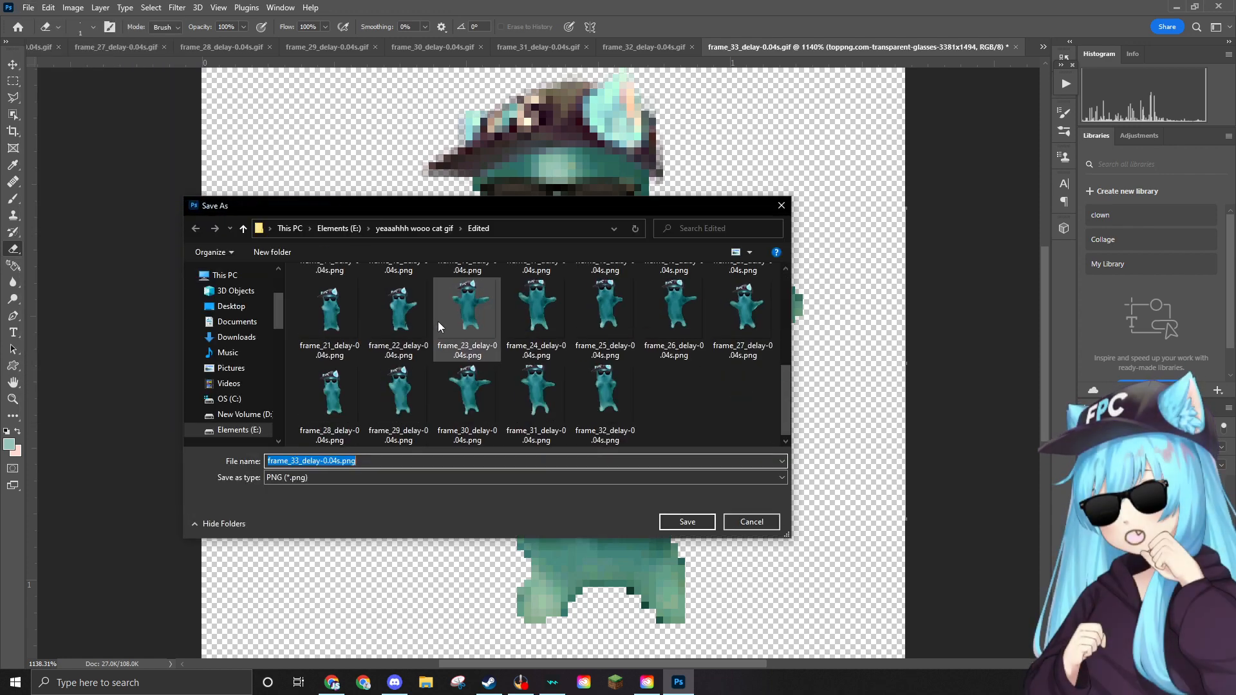
{"action": "left_click", "coordinate": [686, 522]}
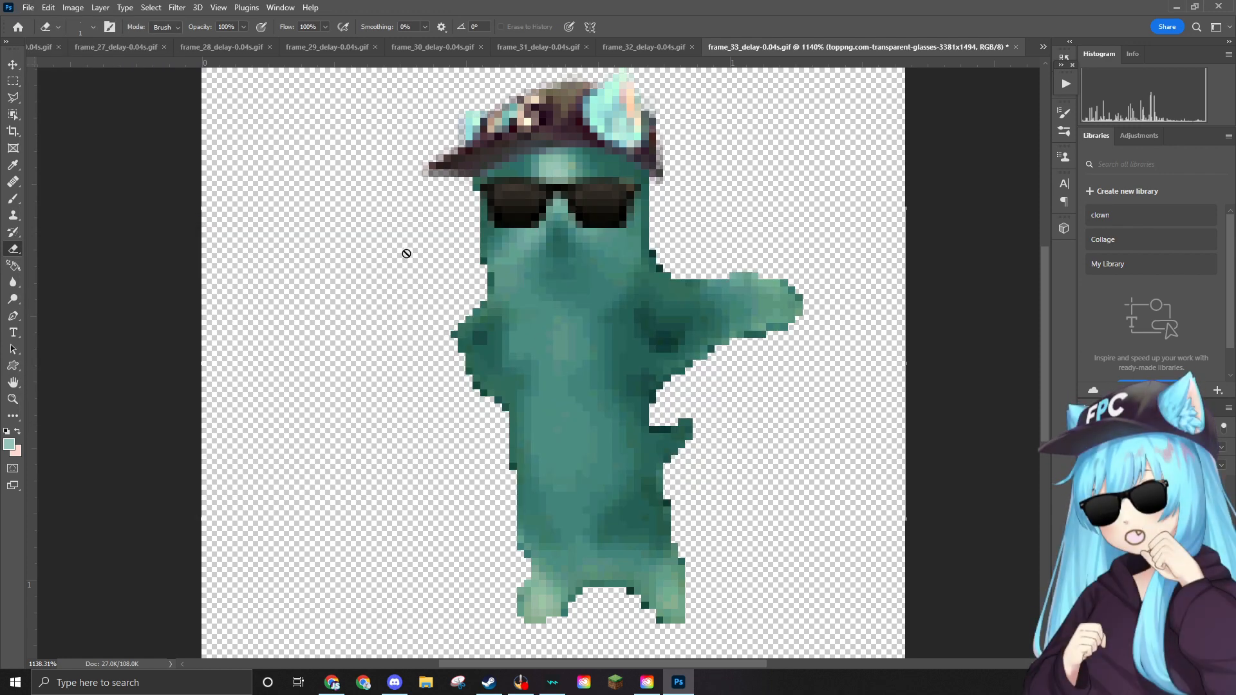
Delete the completed source file frame_33_delay-0.04s.gif from the yeaaahhh wooo cat gif folder while choosing a file to open.
{"action": "left_click", "coordinate": [29, 7]}
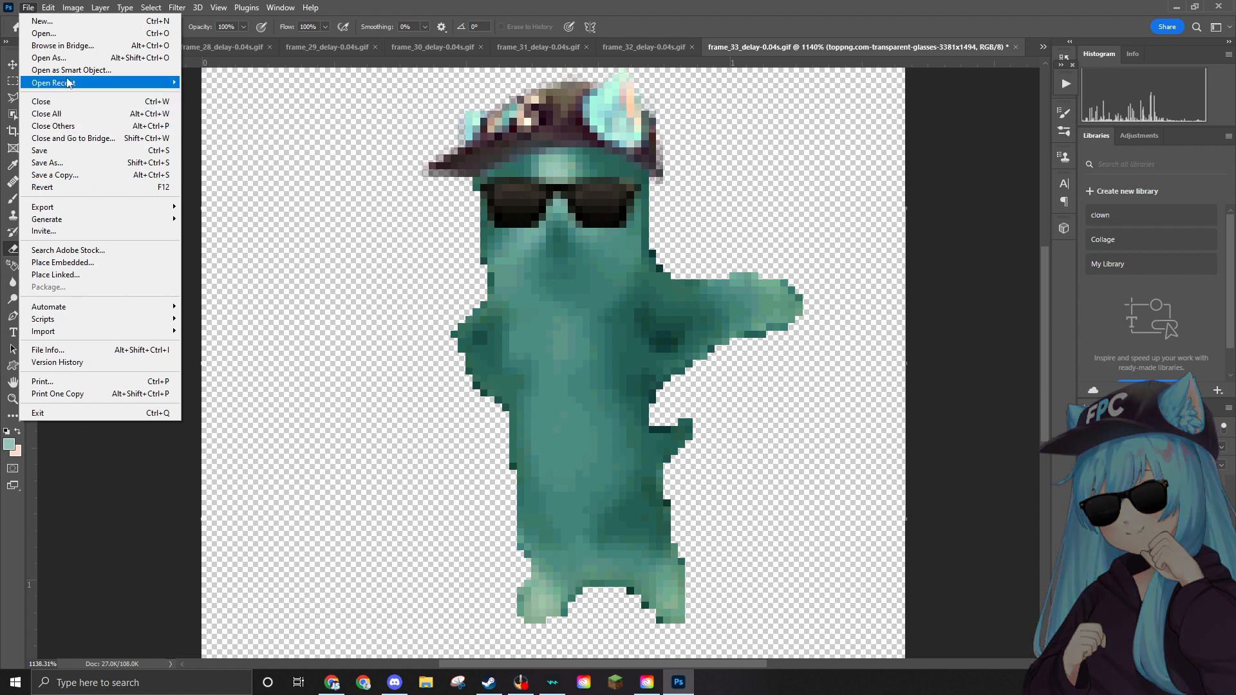
{"action": "left_click", "coordinate": [62, 42]}
{"action": "left_click", "coordinate": [387, 297]}
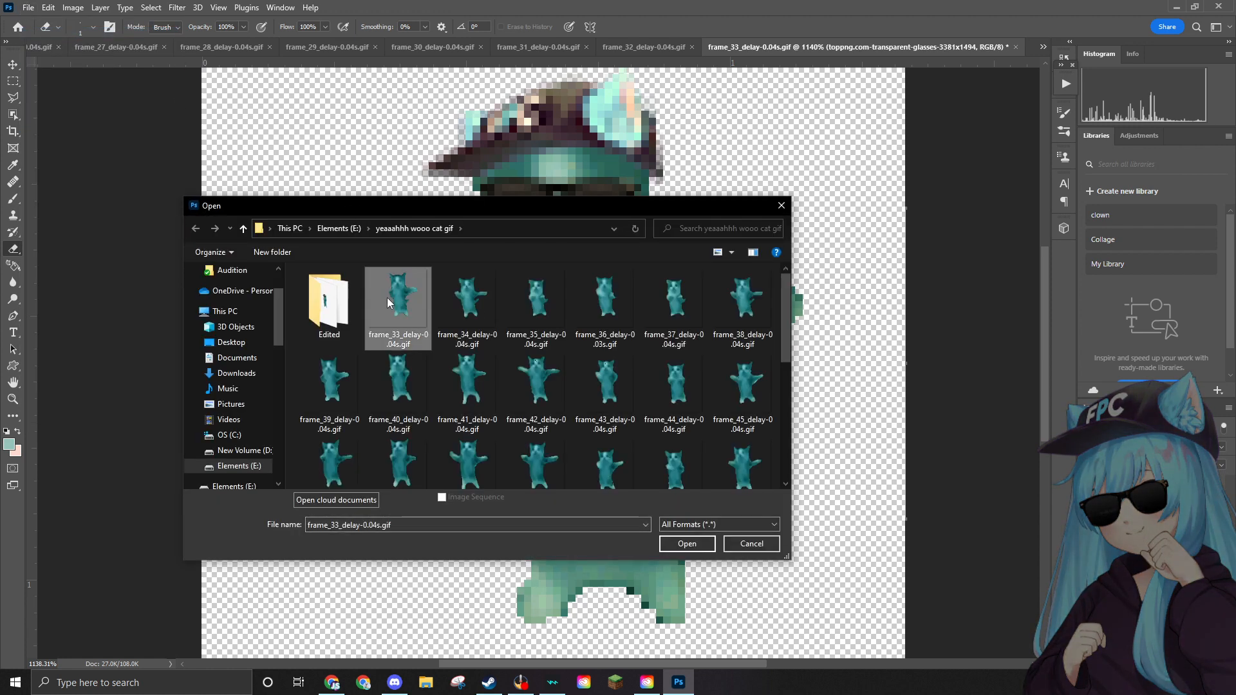
{"action": "key", "text": "Delete"}
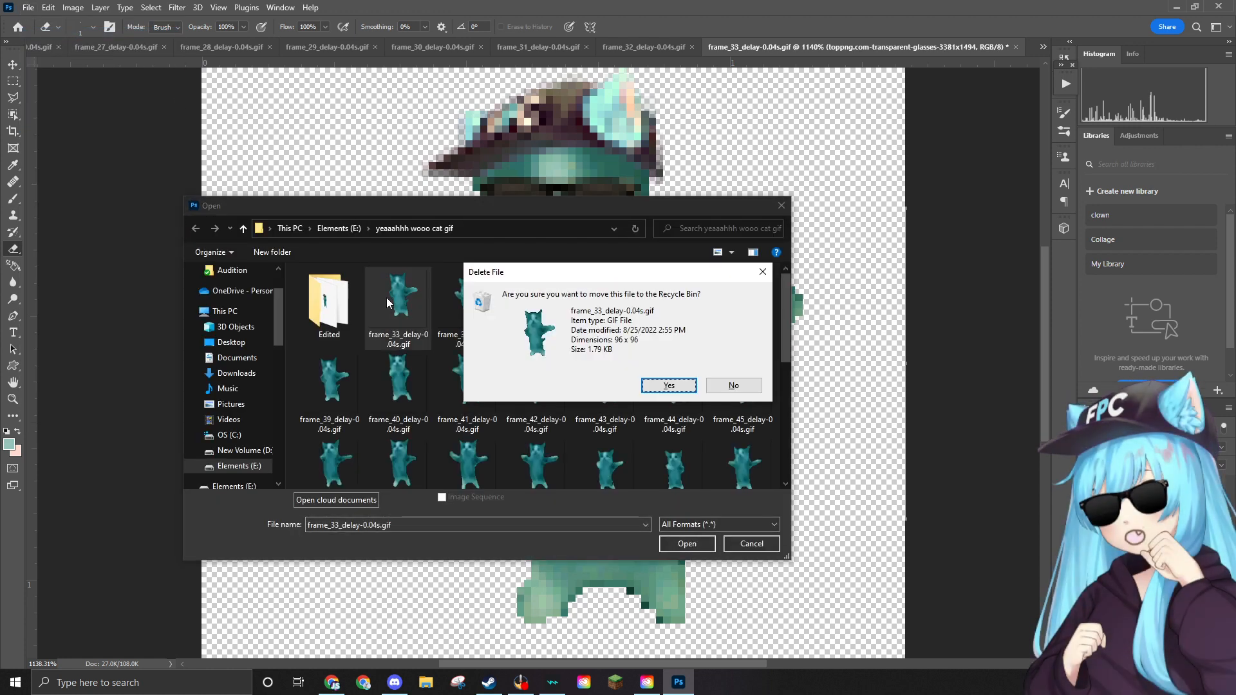
{"action": "left_click", "coordinate": [666, 385]}
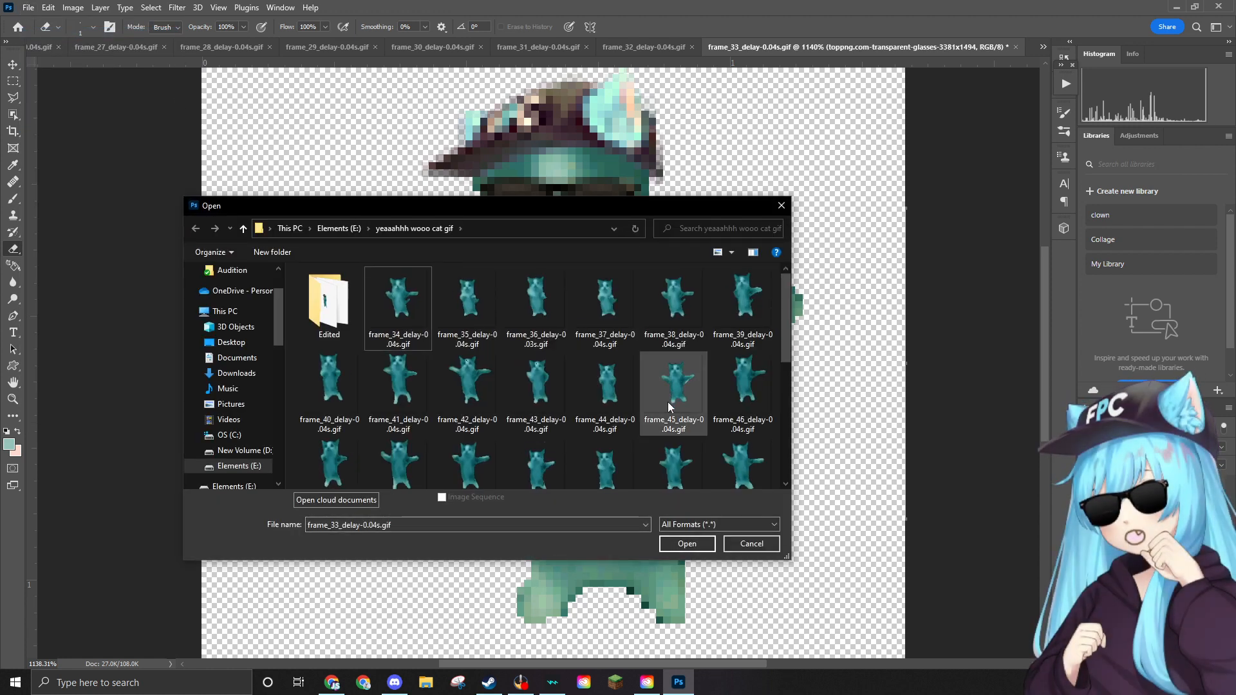
Open frame_34_delay-0.04s.gif from the yeaaahhh wooo cat gif folder.
{"action": "left_click", "coordinate": [392, 311]}
{"action": "left_click", "coordinate": [687, 544]}
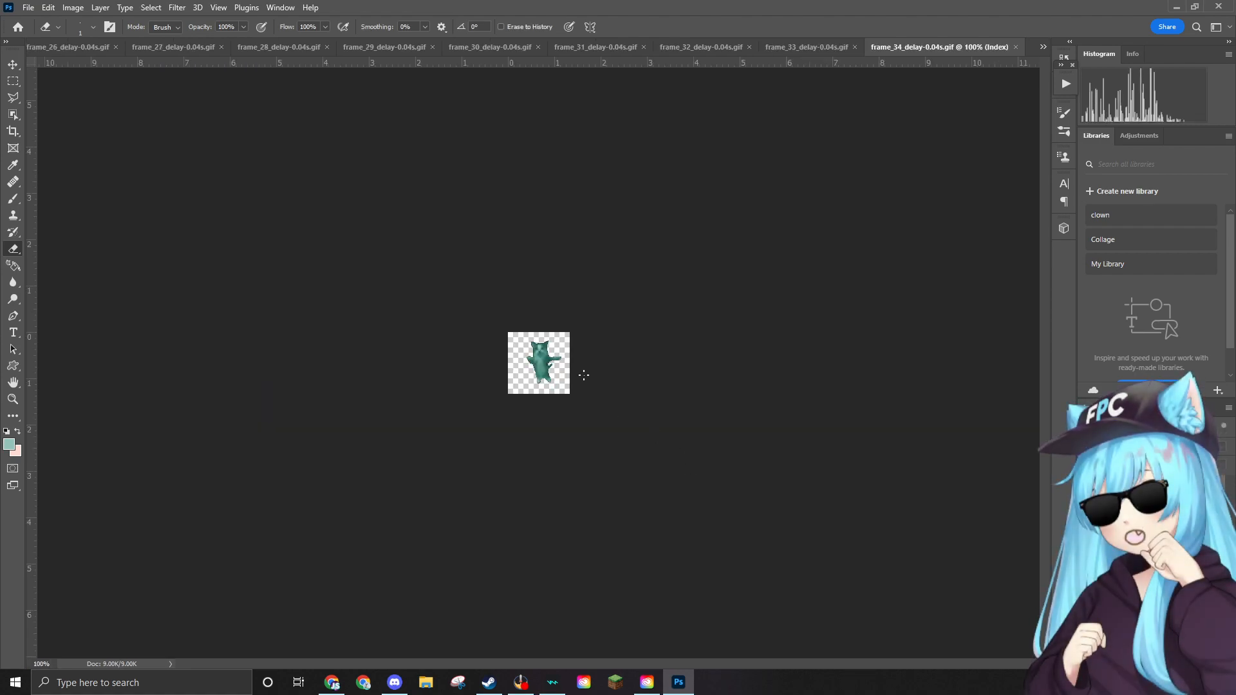
{"action": "scroll", "coordinate": [542, 281], "scroll_direction": "up", "scroll_amount": 6}
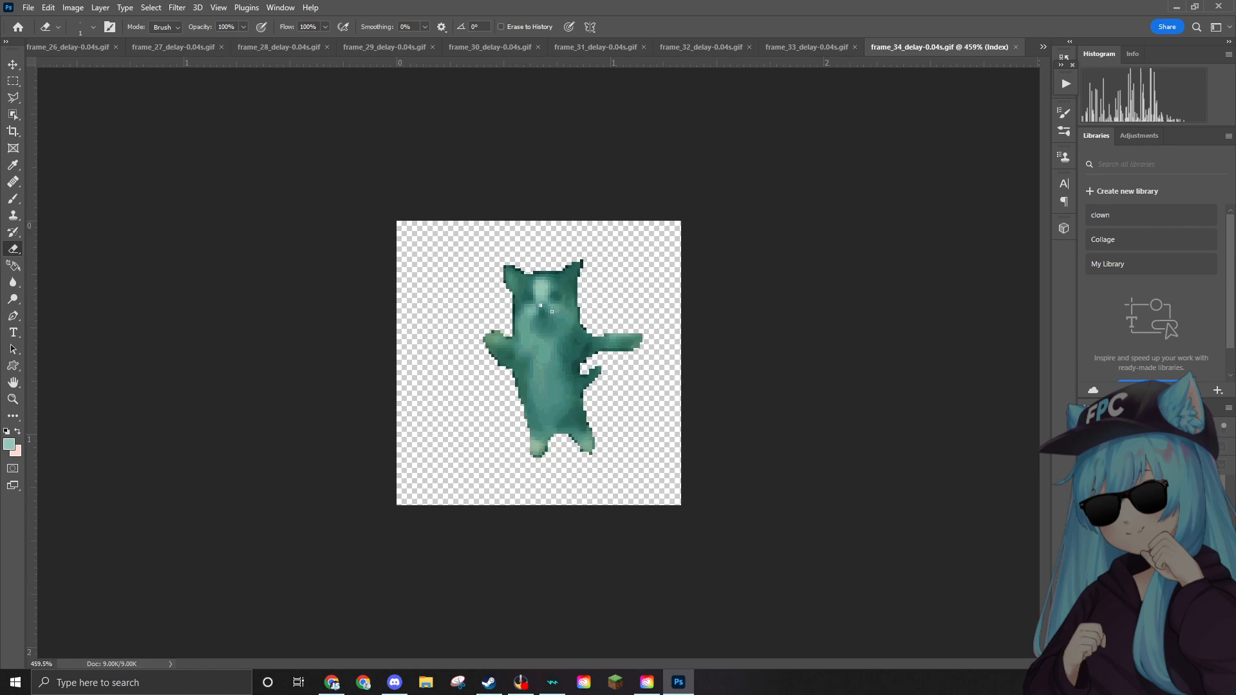
Fill the transparent pixel above the cat's nose with the Brush, using teal sampled from the neighbouring pixel.
{"action": "scroll", "coordinate": [542, 281], "scroll_direction": "up", "scroll_amount": 5}
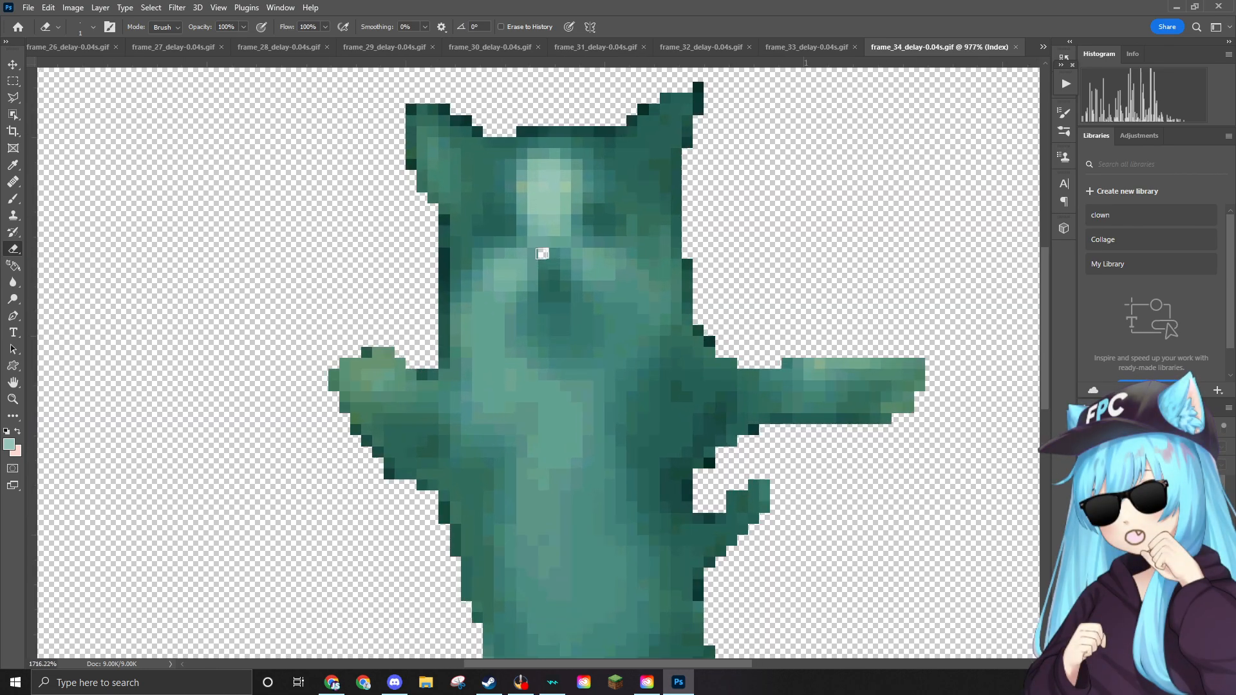
{"action": "scroll", "coordinate": [541, 259], "scroll_direction": "up", "scroll_amount": 2}
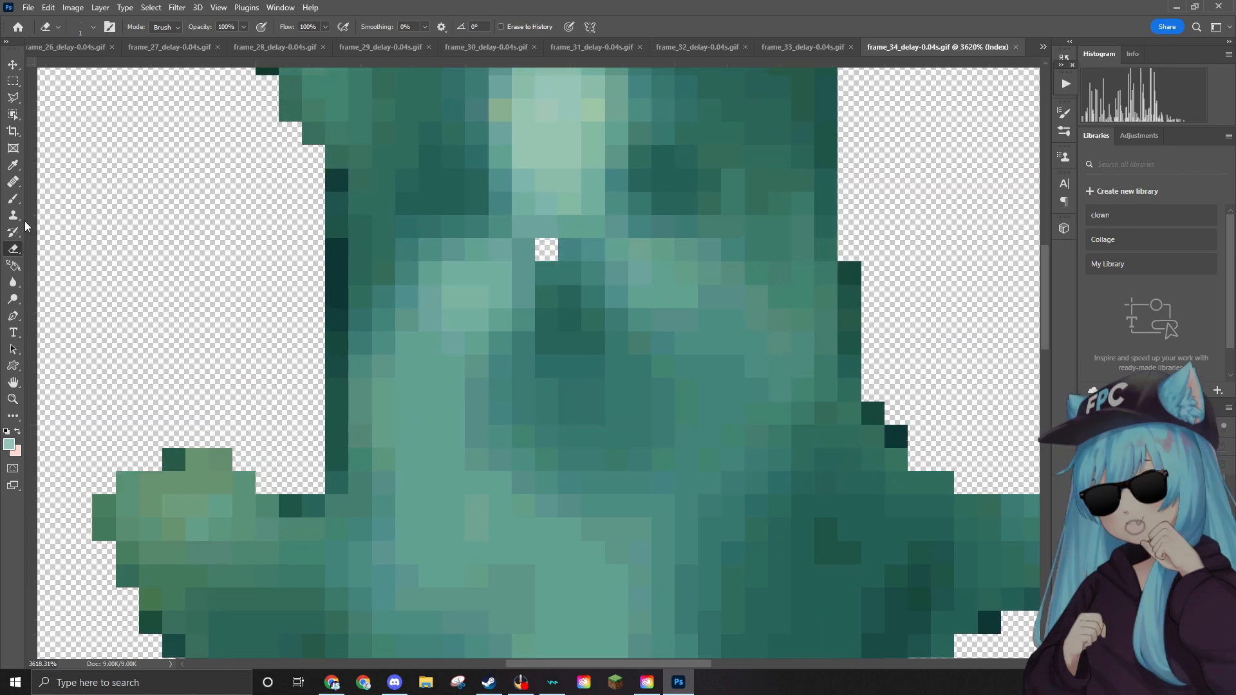
{"action": "left_click", "coordinate": [13, 201]}
{"action": "left_click", "coordinate": [9, 443]}
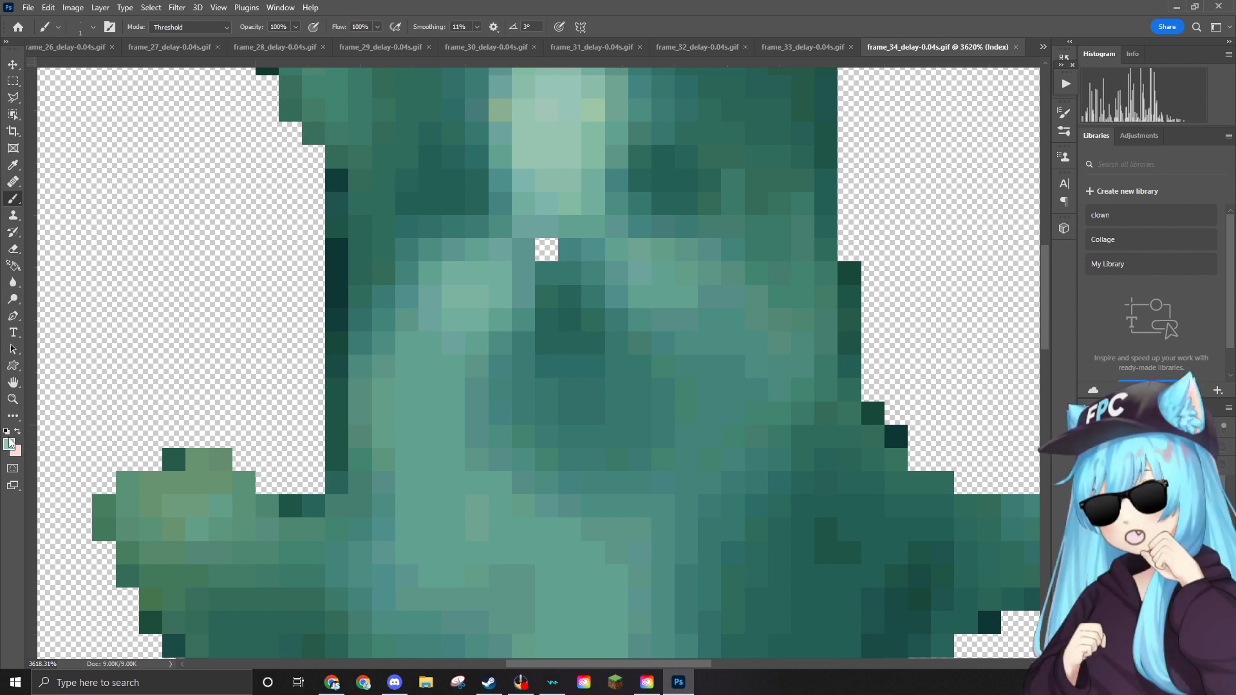
{"action": "left_click", "coordinate": [567, 254]}
{"action": "left_click", "coordinate": [399, 189]}
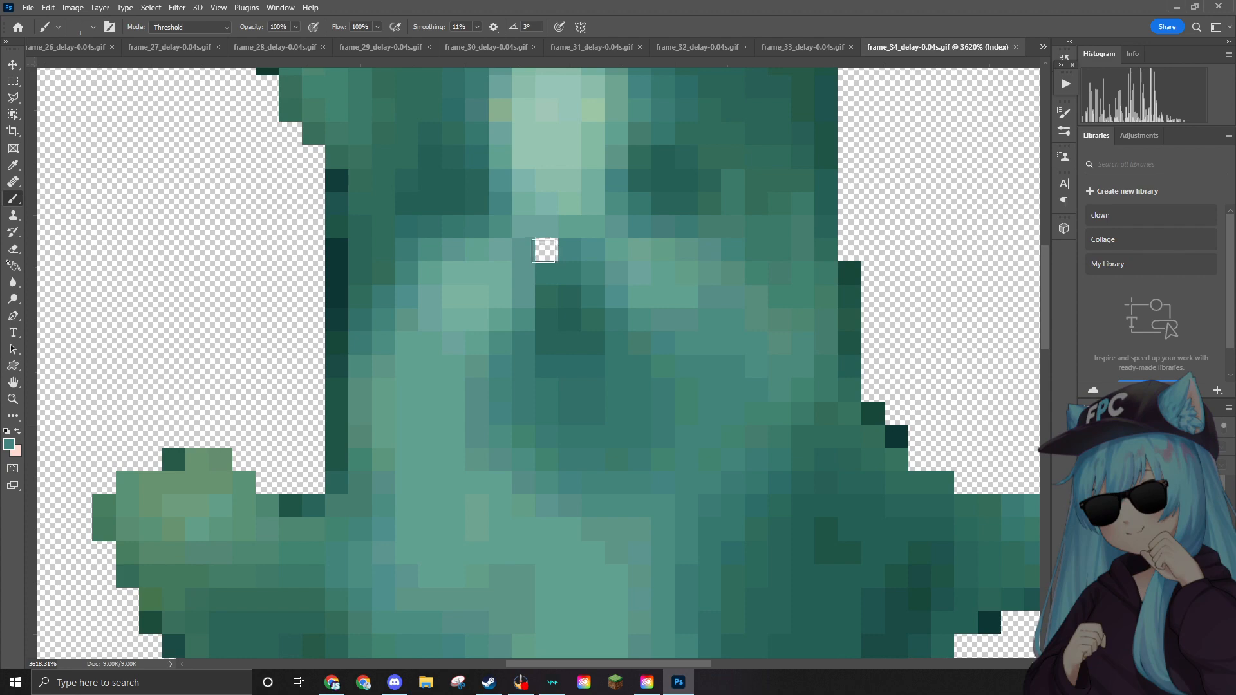
{"action": "left_click", "coordinate": [545, 249]}
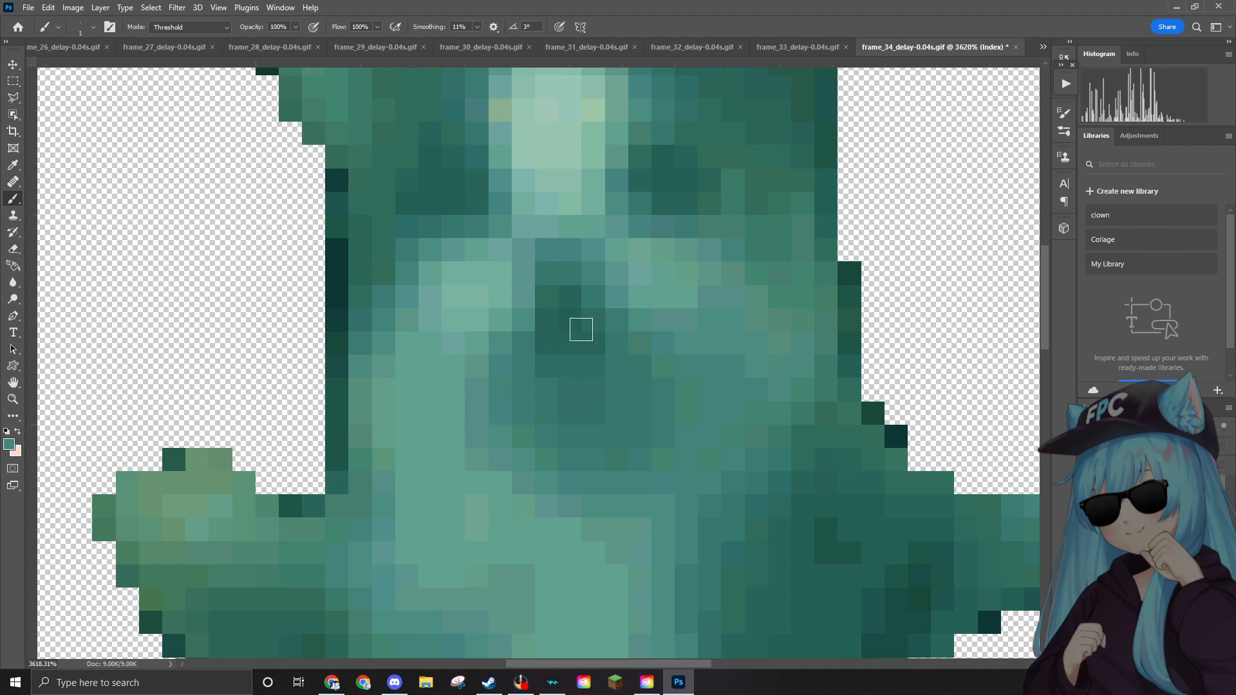
{"action": "scroll", "coordinate": [580, 329], "scroll_direction": "down", "scroll_amount": 5}
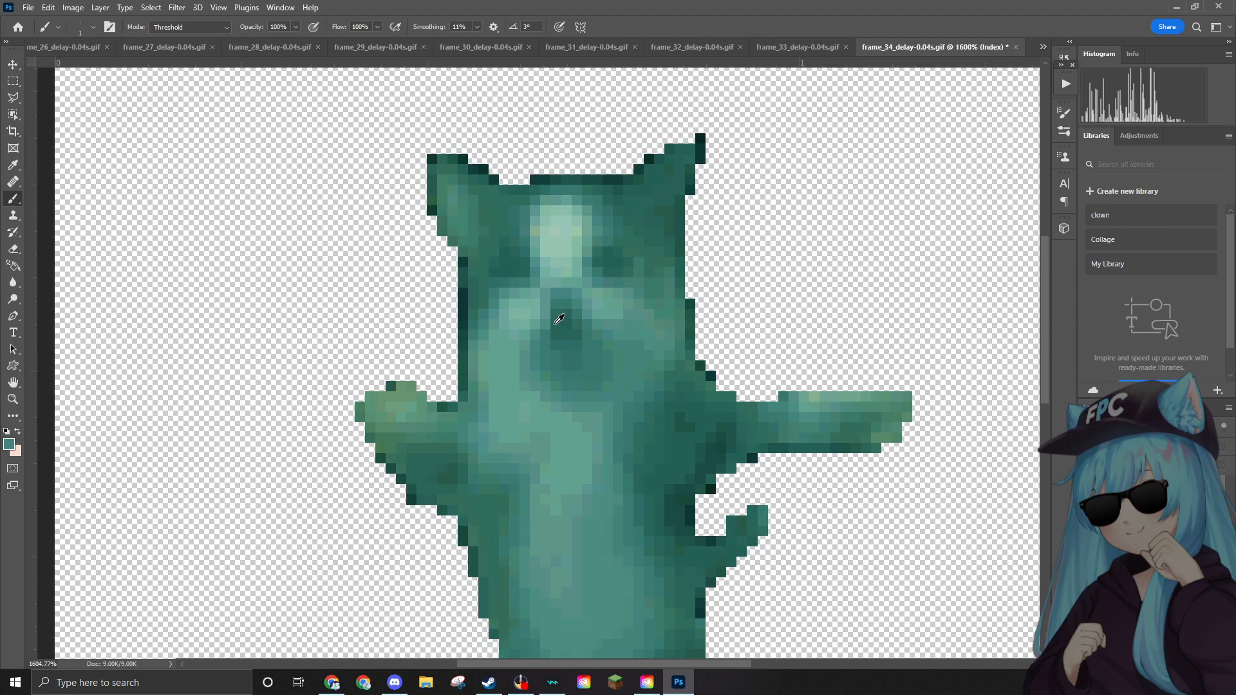
{"action": "scroll", "coordinate": [559, 319], "scroll_direction": "down", "scroll_amount": 2}
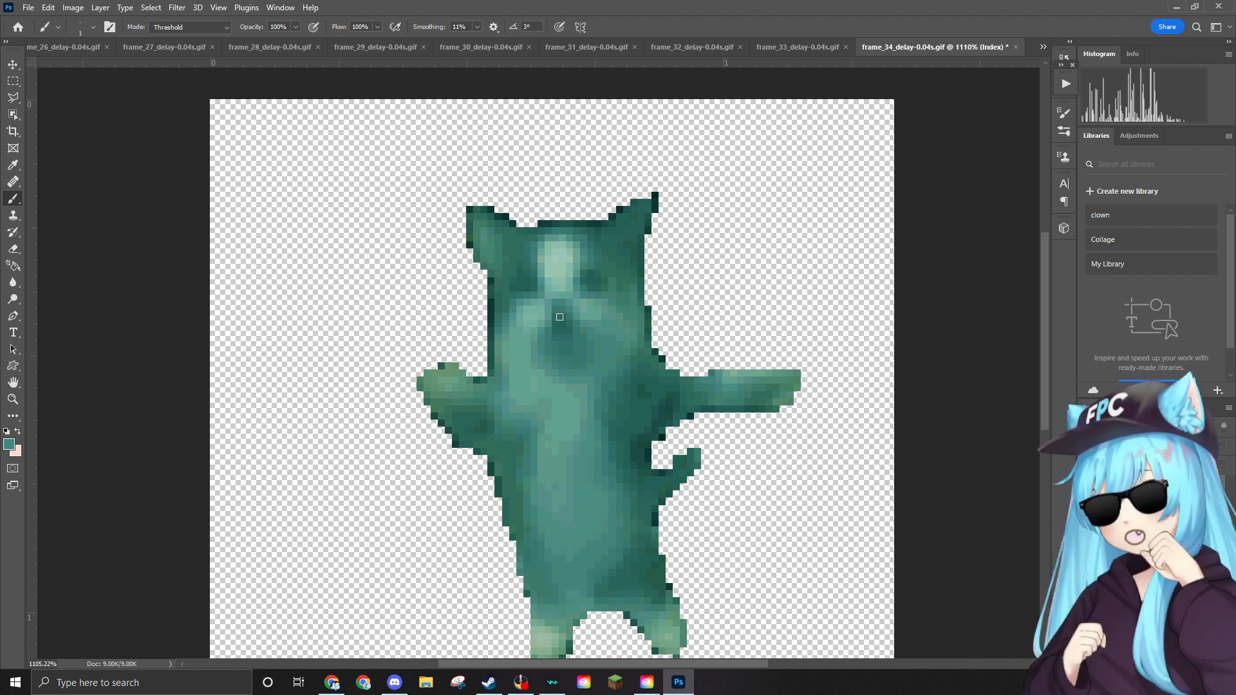
{"action": "scroll", "coordinate": [570, 309], "scroll_direction": "down", "scroll_amount": 1}
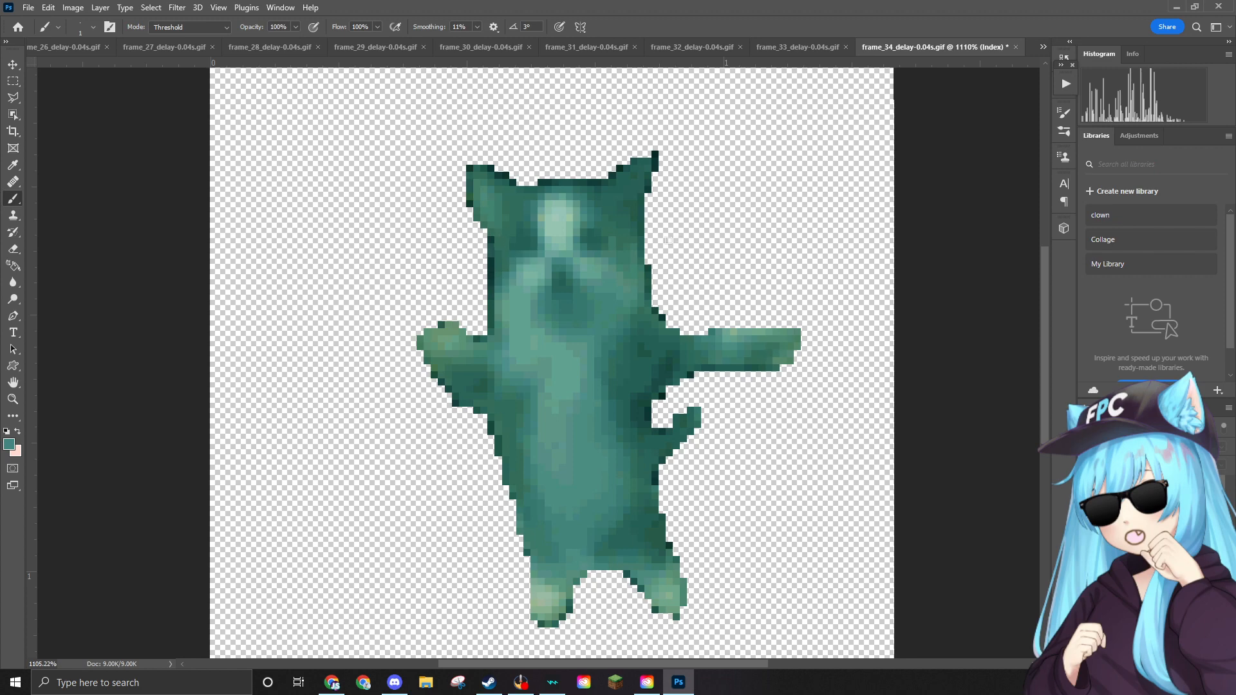
Switch back to the Eraser tool and convert frame 34 from indexed to RGB Color mode.
{"action": "left_click", "coordinate": [13, 249]}
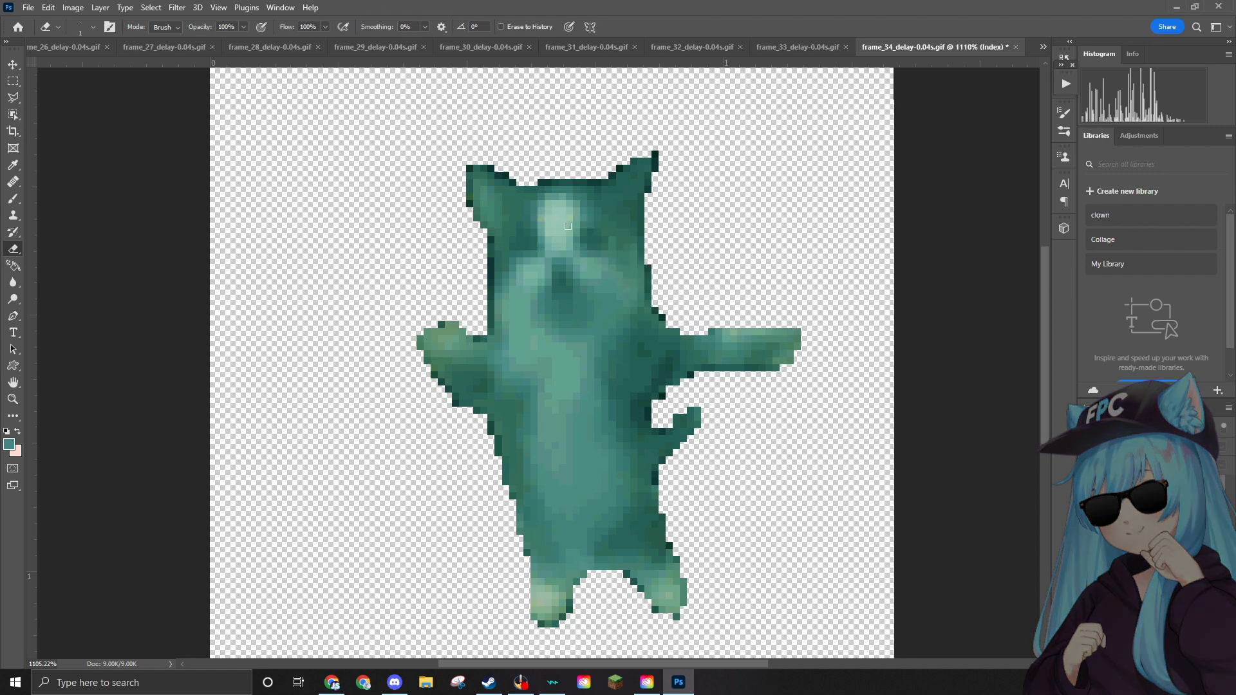
{"action": "scroll", "coordinate": [567, 226], "scroll_direction": "up", "scroll_amount": 2}
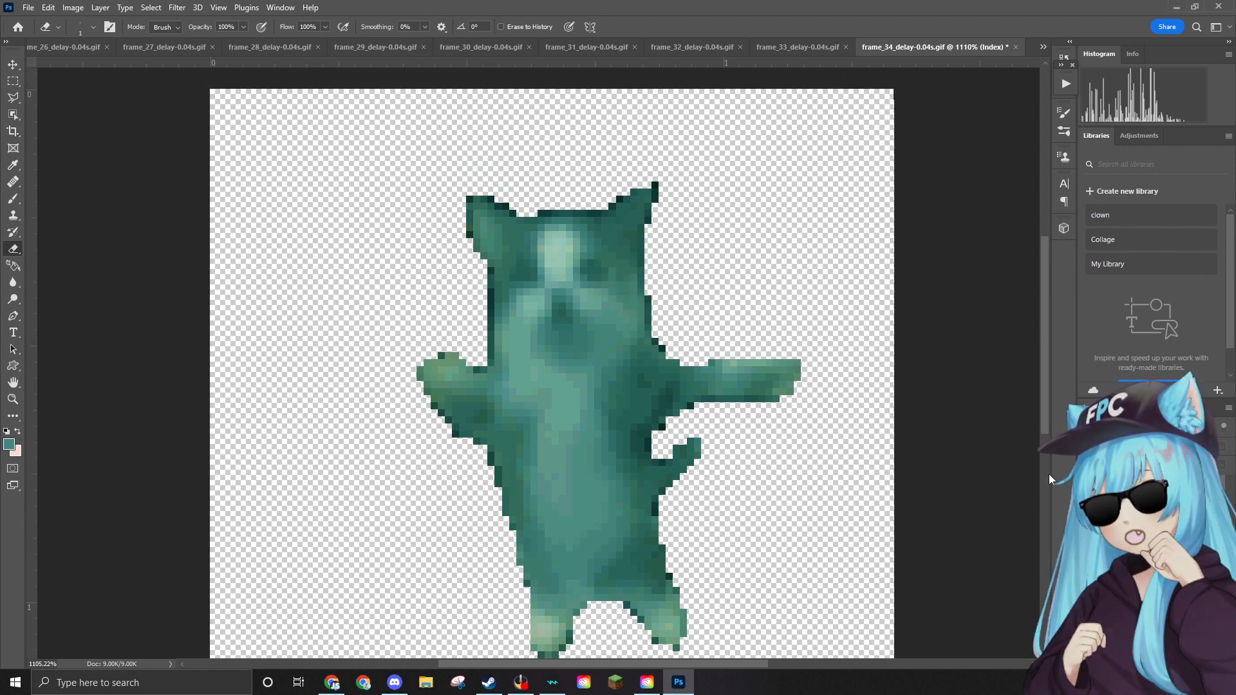
{"action": "left_click", "coordinate": [100, 7]}
{"action": "mouse_move", "coordinate": [130, 11]}
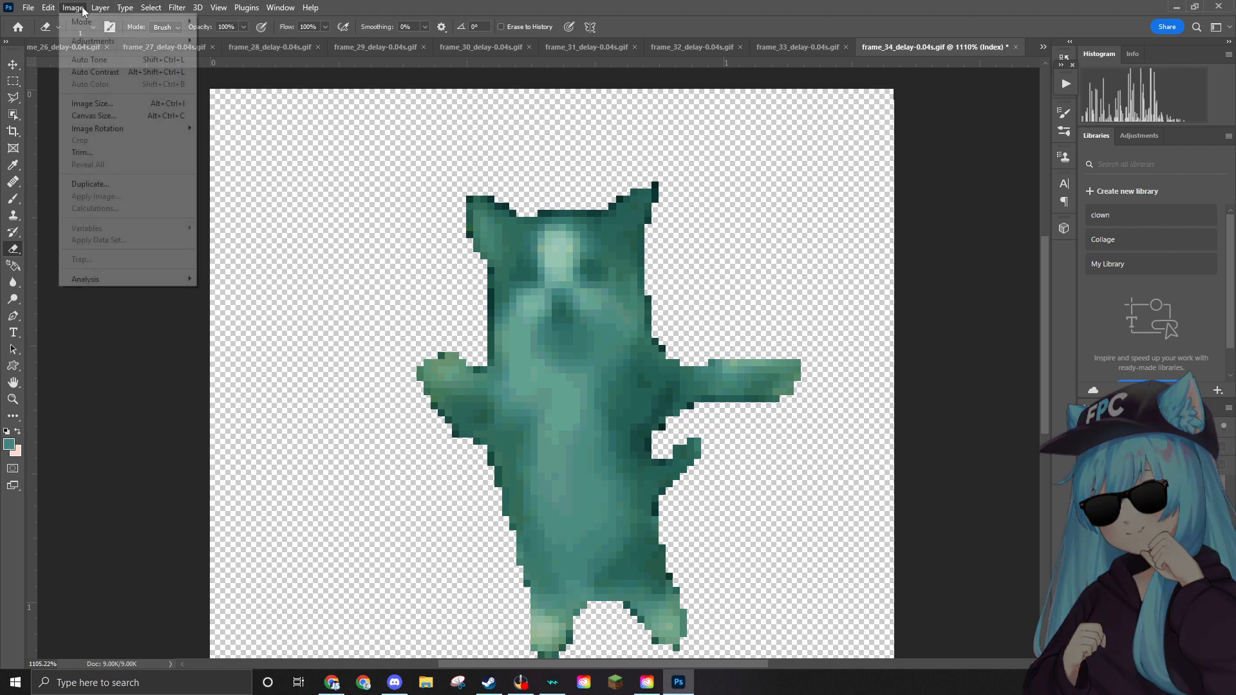
{"action": "mouse_move", "coordinate": [72, 8]}
{"action": "left_click", "coordinate": [224, 70]}
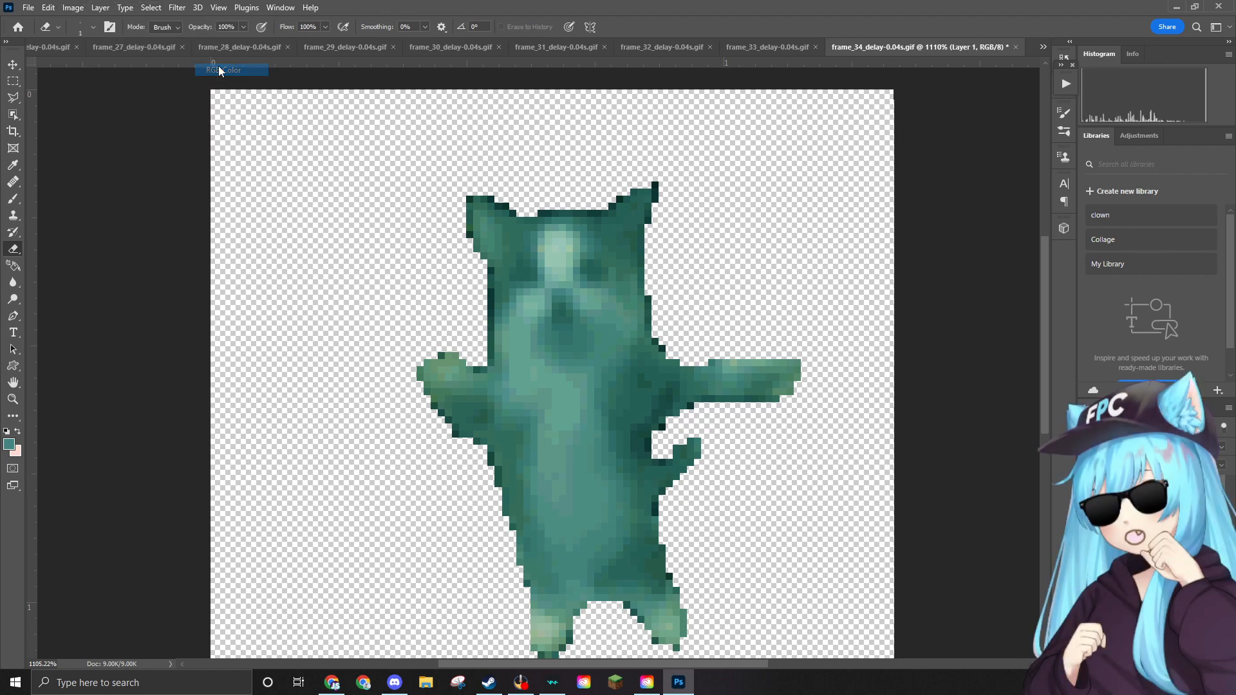
Place the ear hat image into frame 34, shrinking it to head width and positioning it on top of the cat's head.
{"action": "left_click_drag", "start_coordinate": [760, 252], "coordinate": [584, 218]}
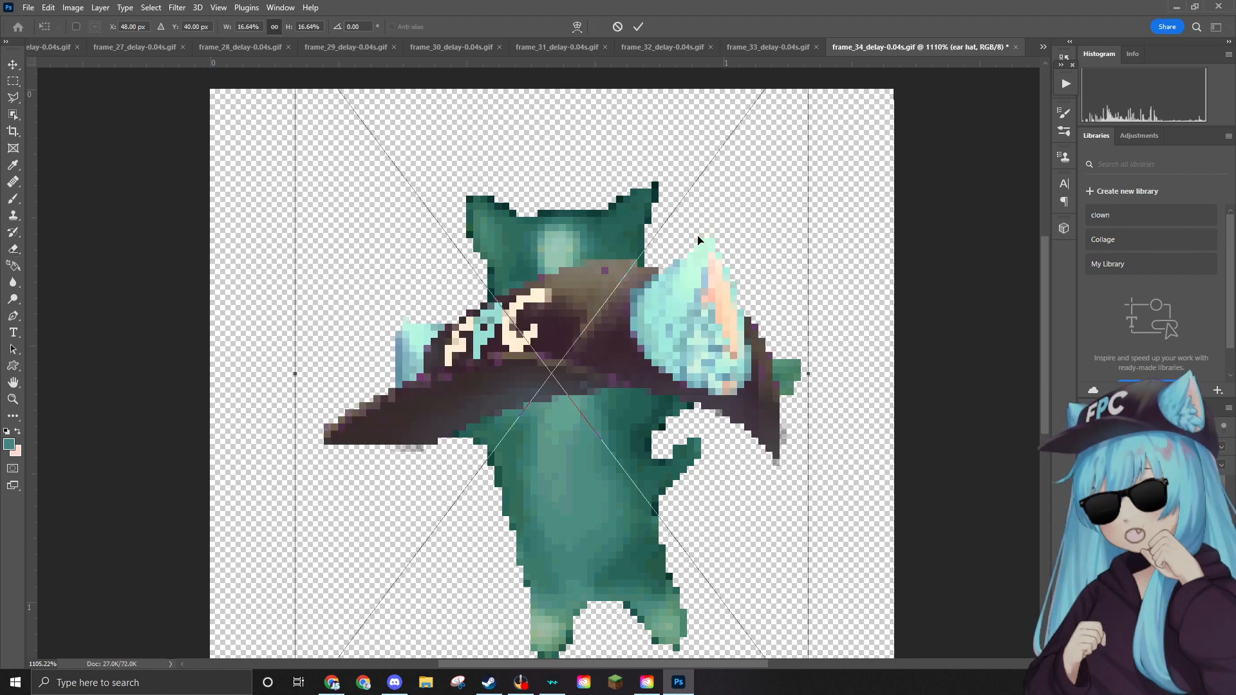
{"action": "scroll", "coordinate": [698, 245], "scroll_direction": "down", "scroll_amount": 2}
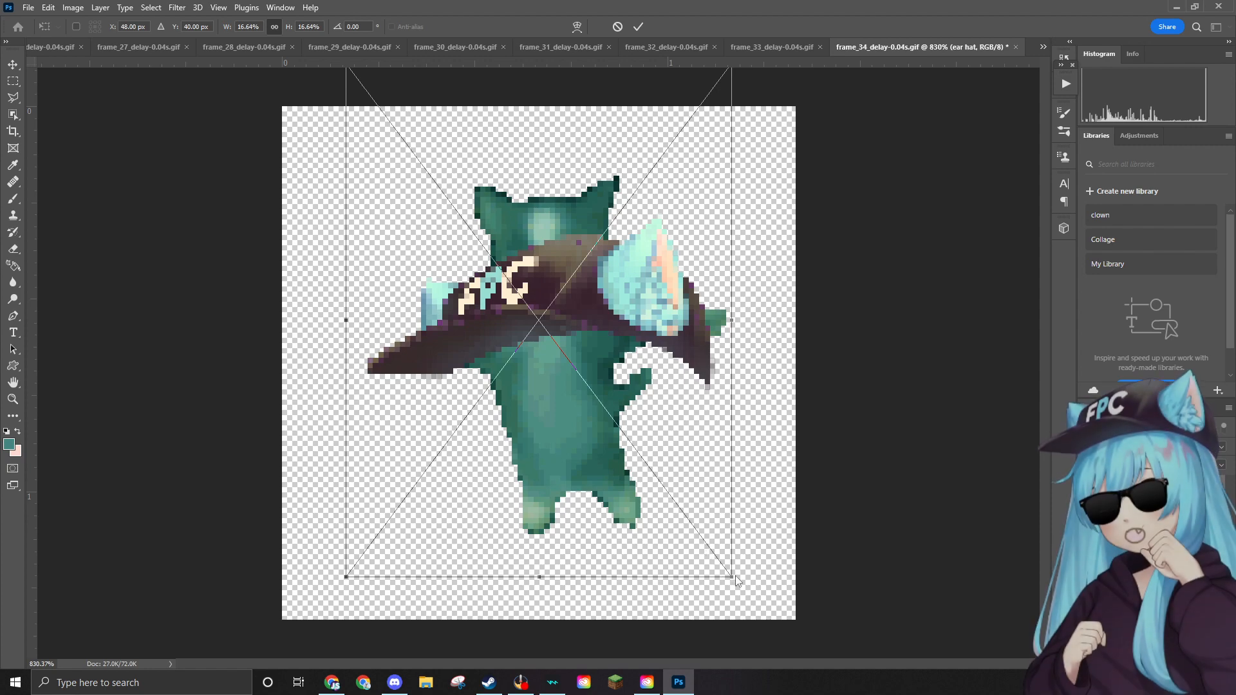
{"action": "left_click_drag", "start_coordinate": [734, 576], "coordinate": [494, 369]}
{"action": "left_click_drag", "start_coordinate": [488, 190], "coordinate": [573, 197]}
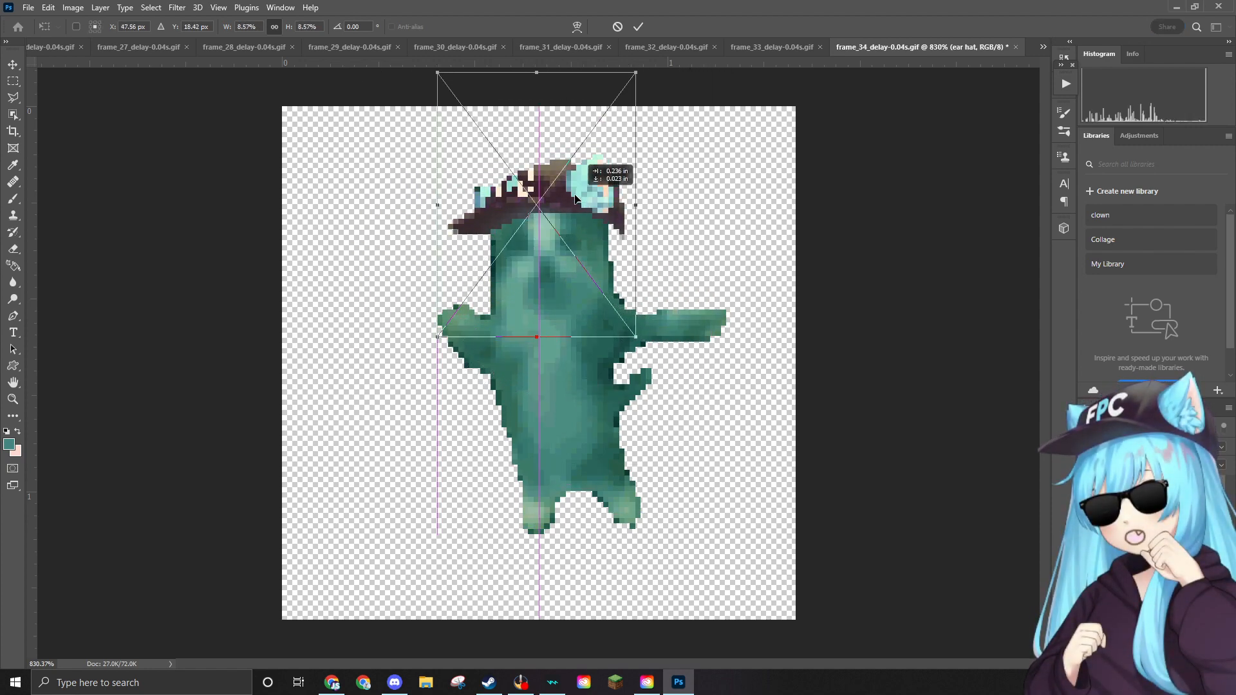
{"action": "left_click_drag", "start_coordinate": [630, 334], "coordinate": [626, 330]}
{"action": "key", "text": "Return"}
Erase the cat's ear pixels sticking out beside the hat on Layer 1, keeping the hat as a smart object.
{"action": "key", "text": "e"}
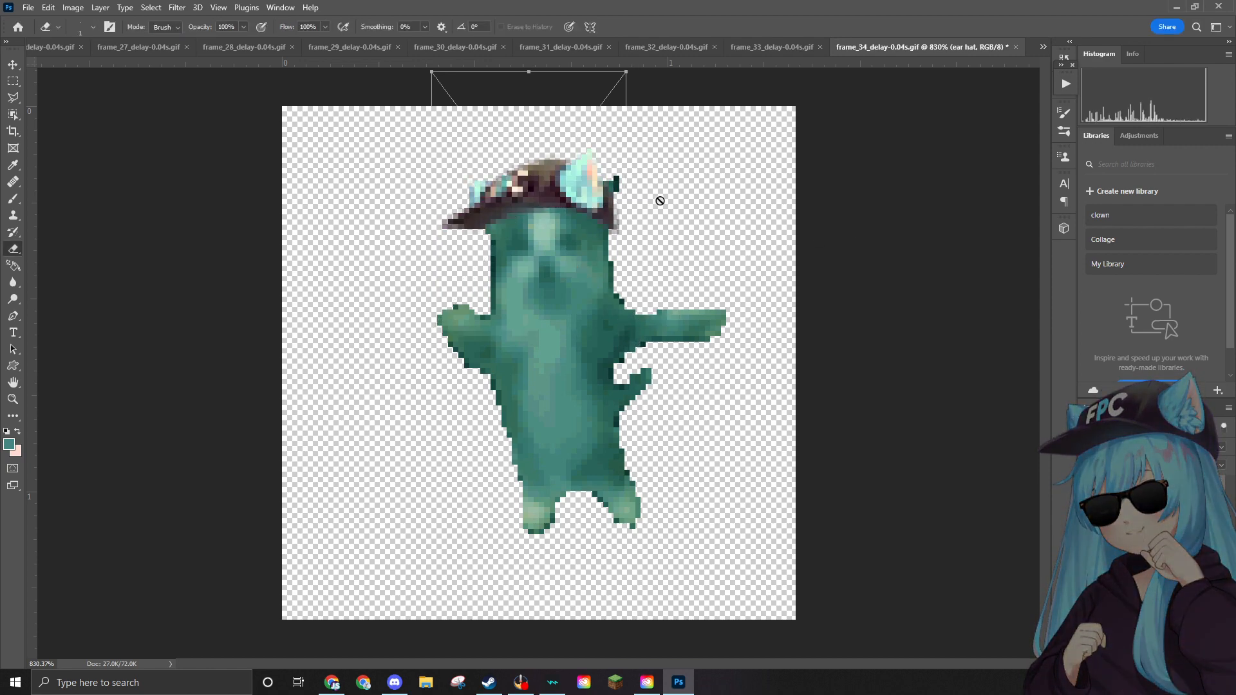
{"action": "scroll", "coordinate": [633, 171], "scroll_direction": "up", "scroll_amount": 5}
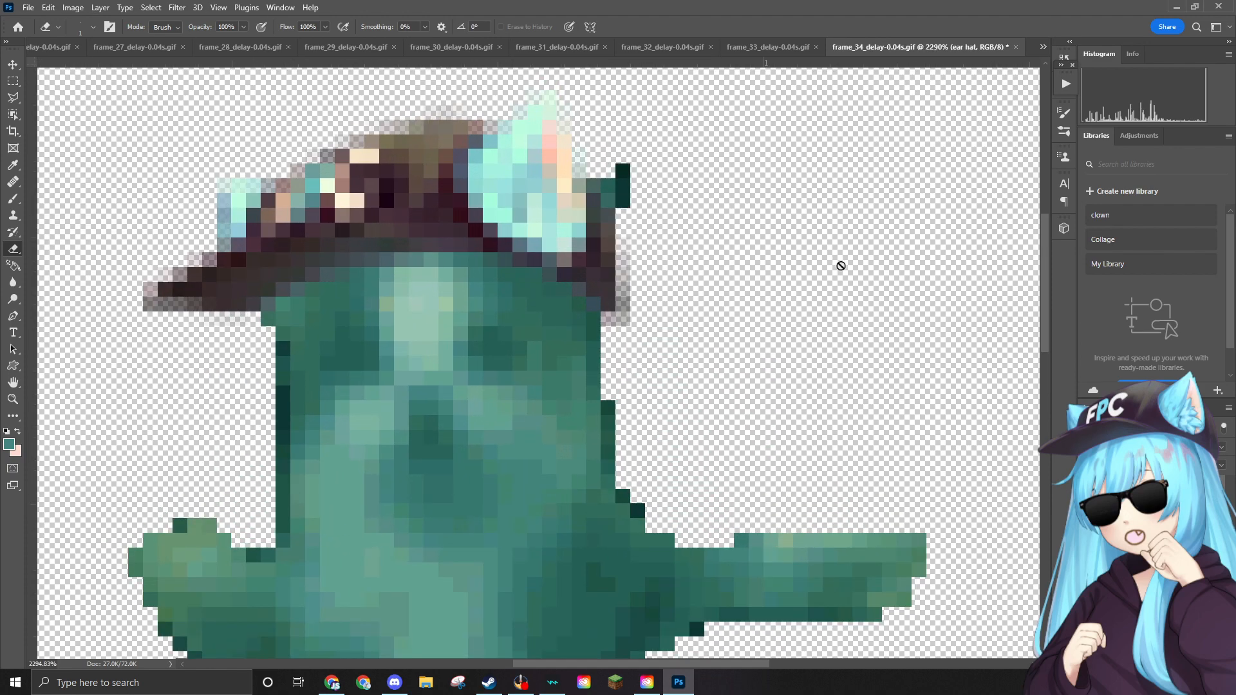
{"action": "left_click", "coordinate": [632, 186]}
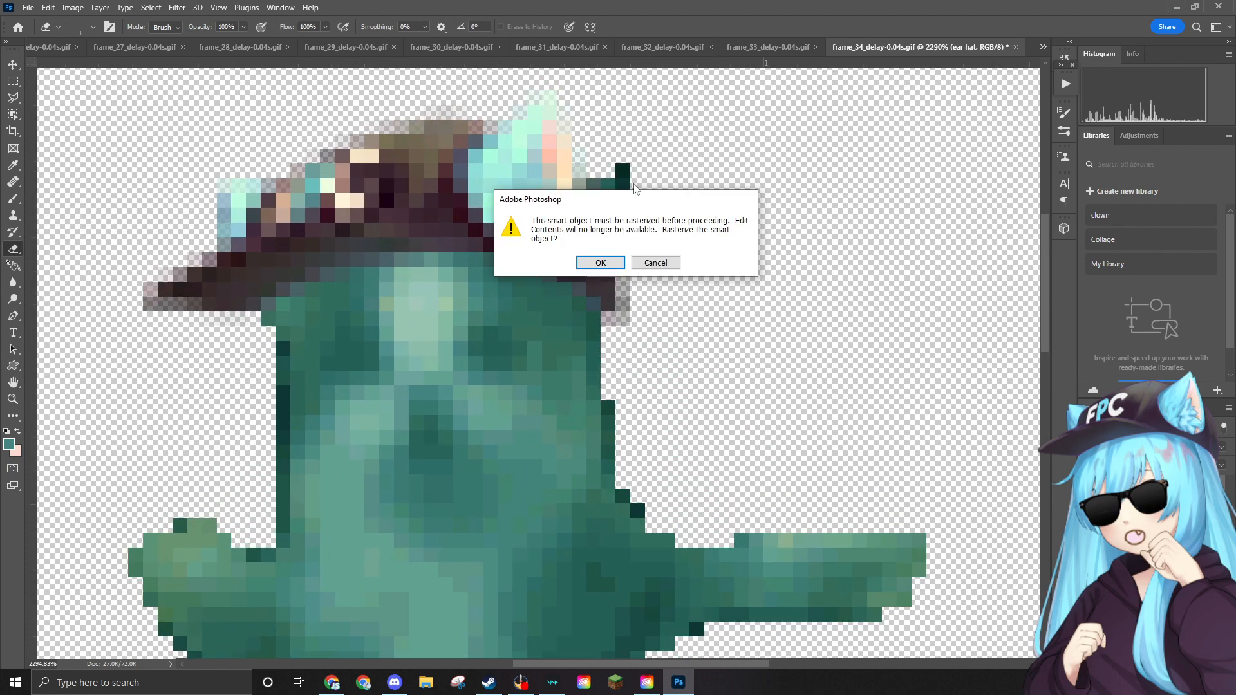
{"action": "left_click", "coordinate": [633, 261]}
{"action": "left_click", "coordinate": [1126, 508]}
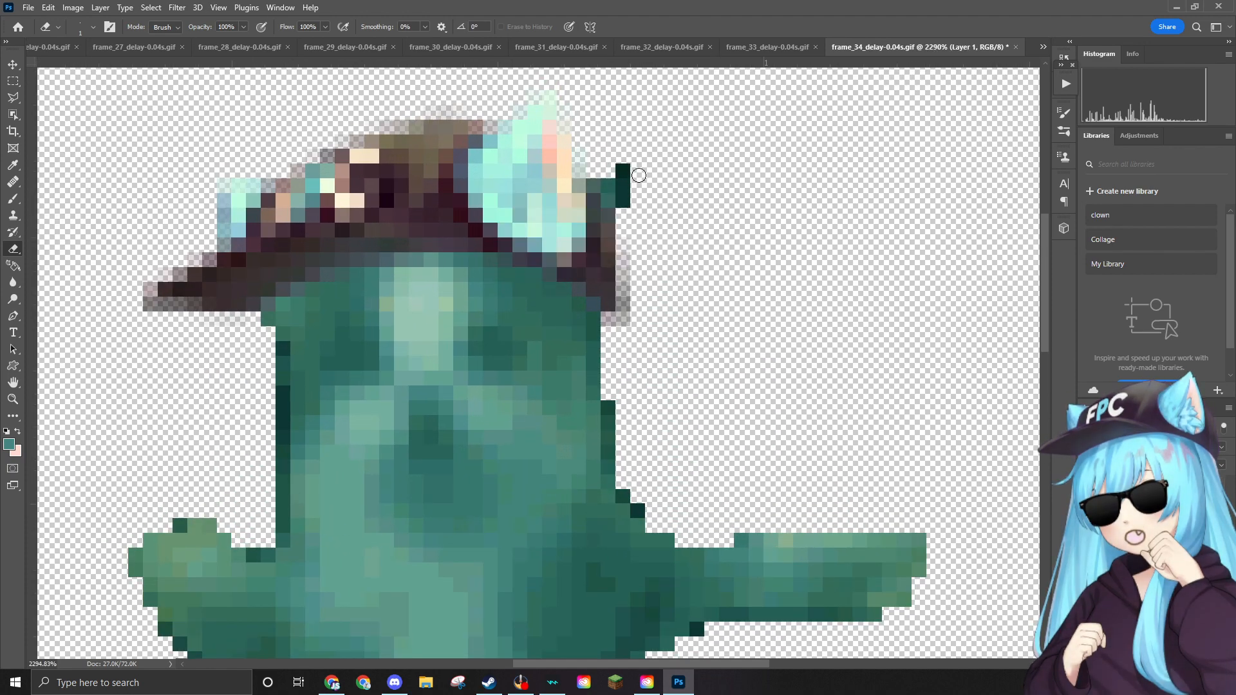
{"action": "left_click_drag", "start_coordinate": [639, 176], "coordinate": [611, 188]}
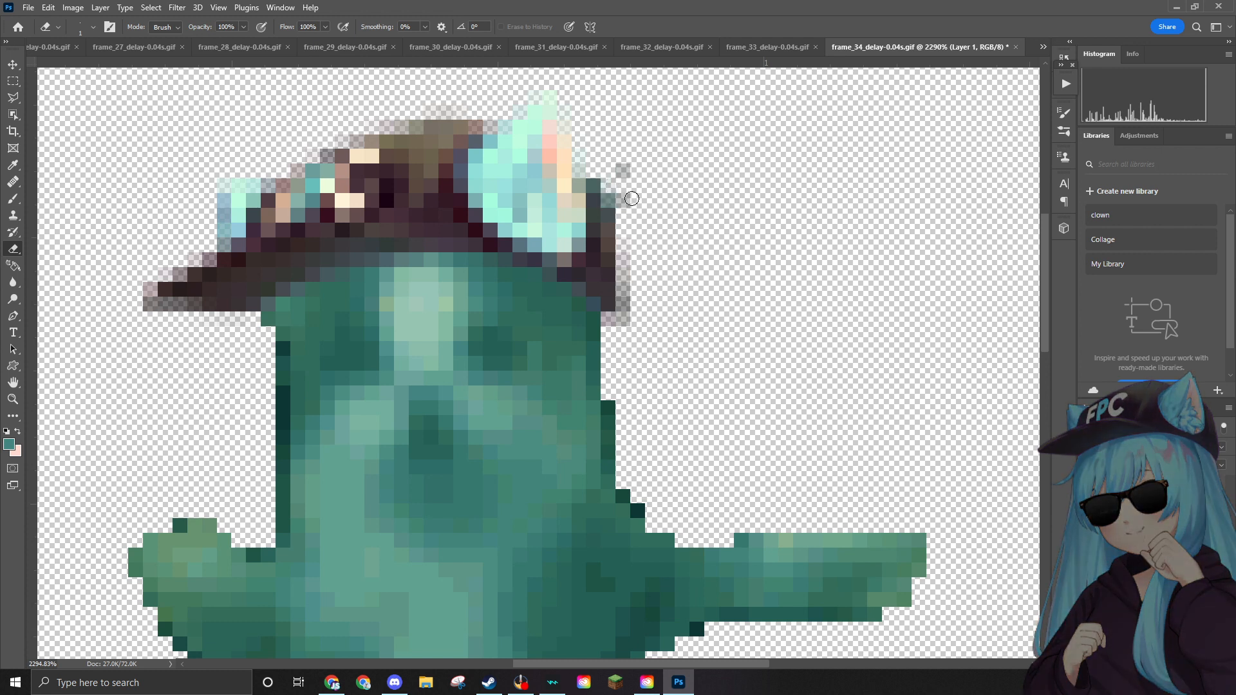
{"action": "left_click", "coordinate": [622, 200]}
{"action": "left_click", "coordinate": [622, 172]}
{"action": "scroll", "coordinate": [660, 197], "scroll_direction": "down", "scroll_amount": 1}
{"action": "scroll", "coordinate": [662, 204], "scroll_direction": "down", "scroll_amount": 5}
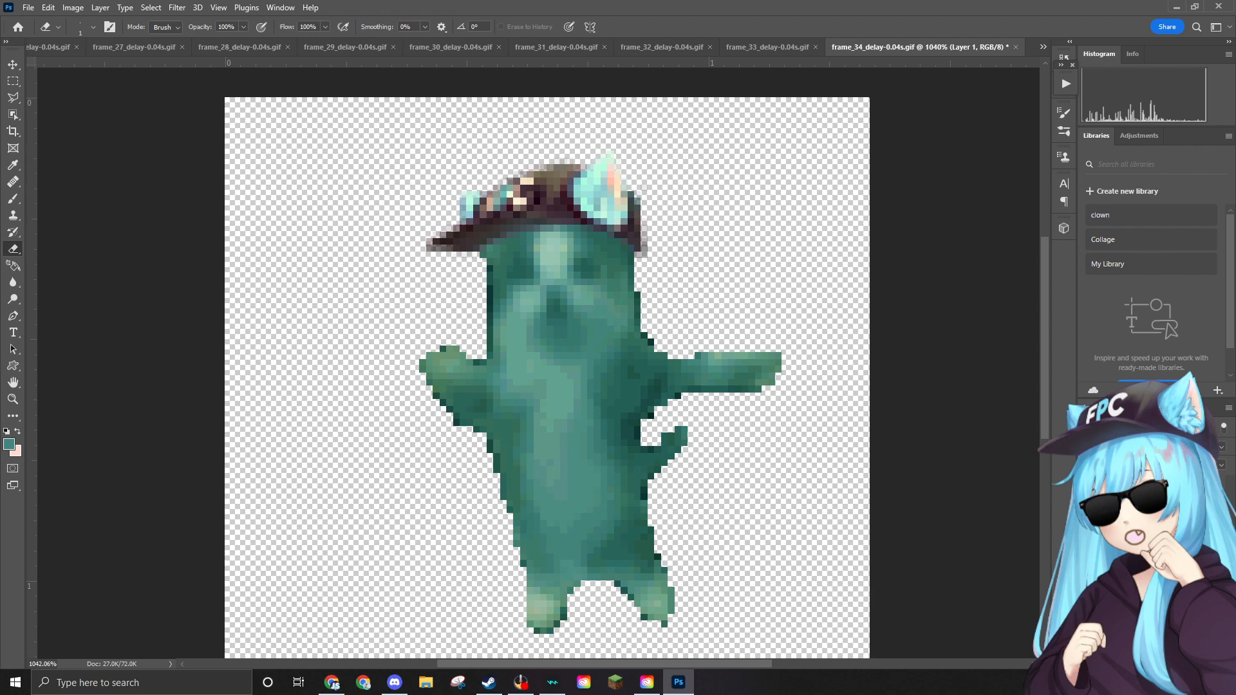
Place the sunglasses image into frame 34, scaled to about 2.69% and positioned over the cat's eyes.
{"action": "left_click_drag", "start_coordinate": [1235, 251], "coordinate": [508, 332]}
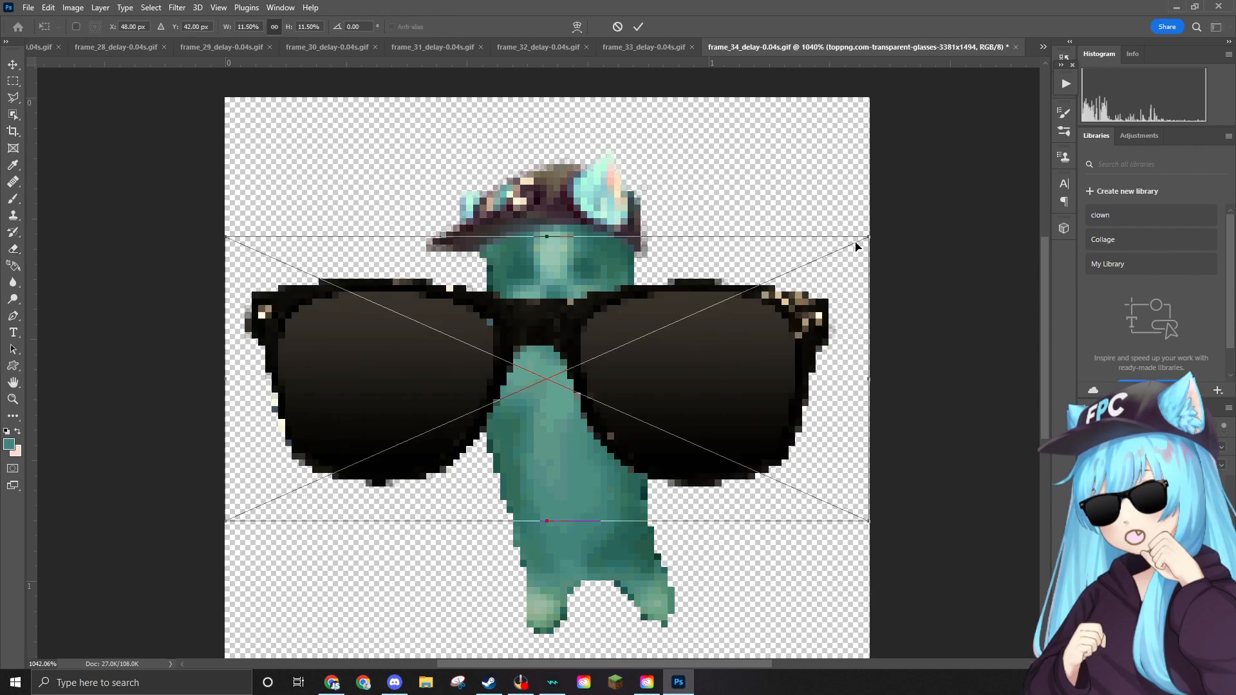
{"action": "left_click_drag", "start_coordinate": [821, 246], "coordinate": [441, 419]}
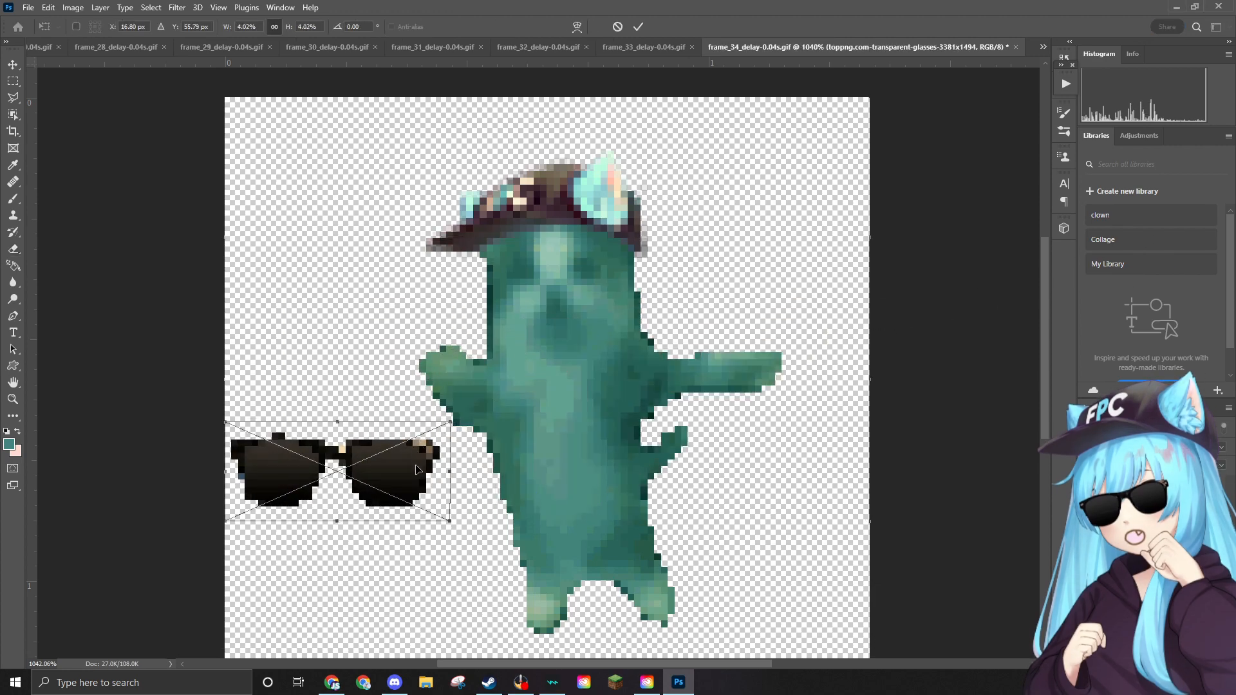
{"action": "left_click_drag", "start_coordinate": [421, 468], "coordinate": [616, 301]}
{"action": "left_click_drag", "start_coordinate": [646, 260], "coordinate": [613, 256]}
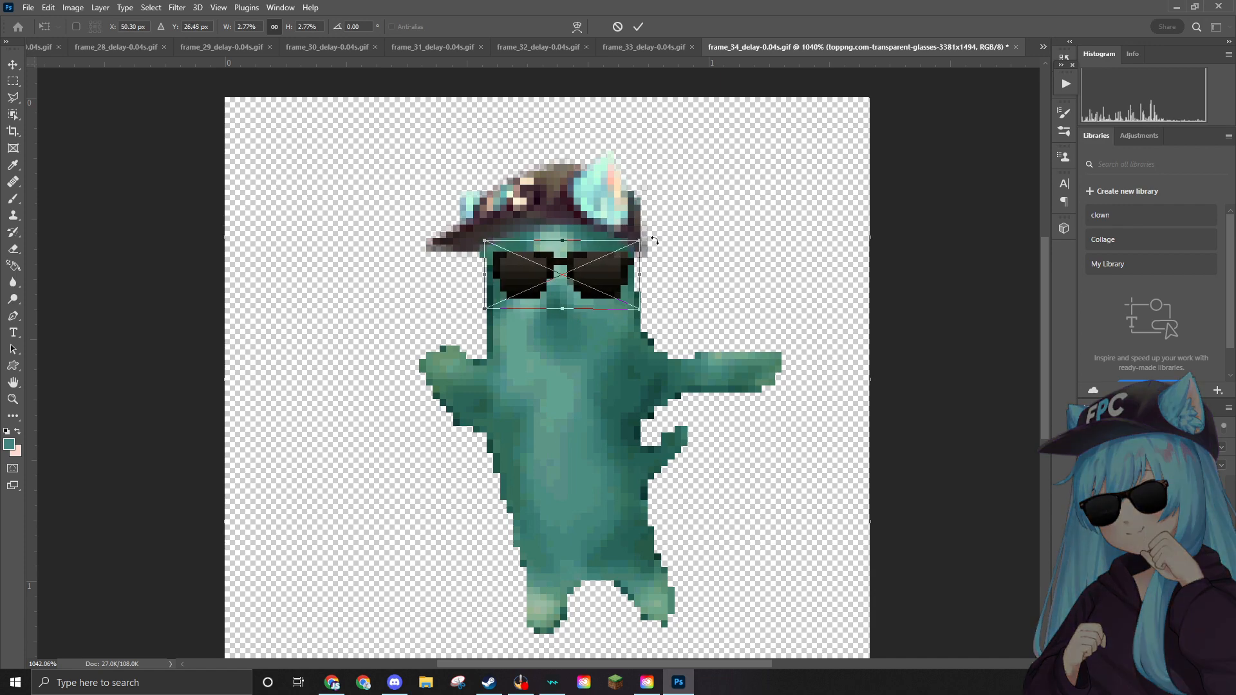
{"action": "key", "text": "ctrl+z"}
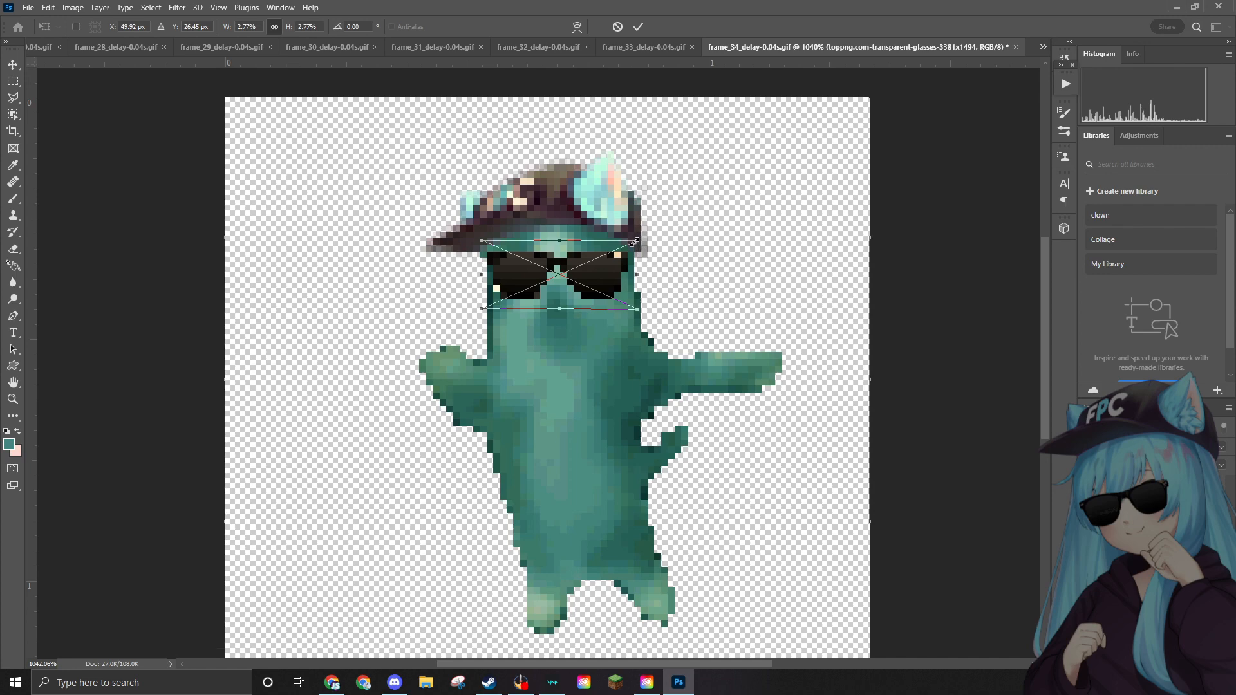
{"action": "left_click_drag", "start_coordinate": [633, 242], "coordinate": [633, 242]}
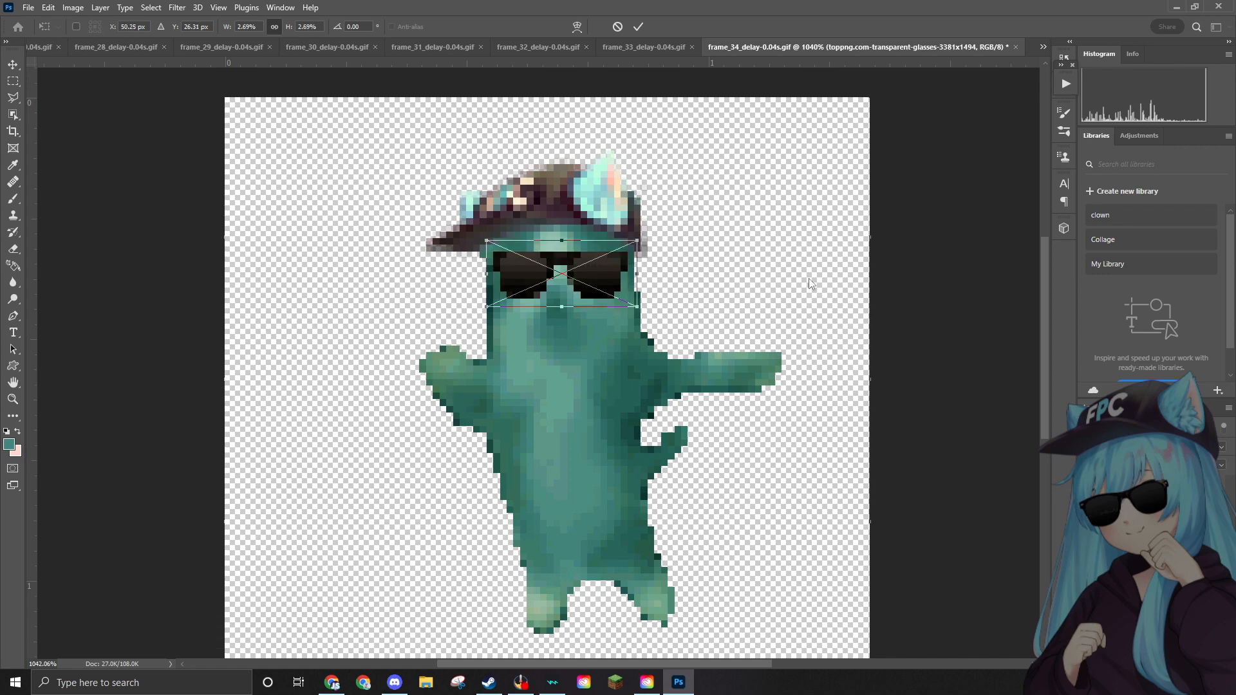
{"action": "key", "text": "Return"}
Switch back to the Eraser tool and rasterize the placed sunglasses smart object.
{"action": "key", "text": "e"}
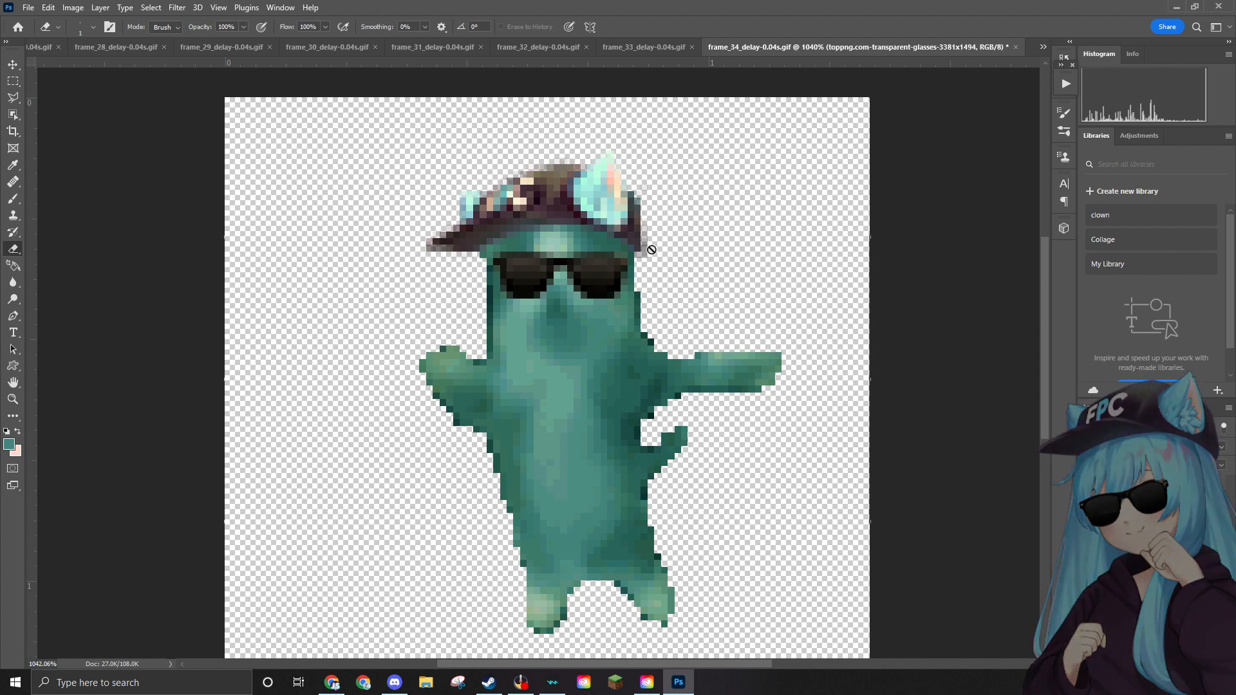
{"action": "left_click", "coordinate": [915, 355]}
{"action": "key", "text": "Return"}
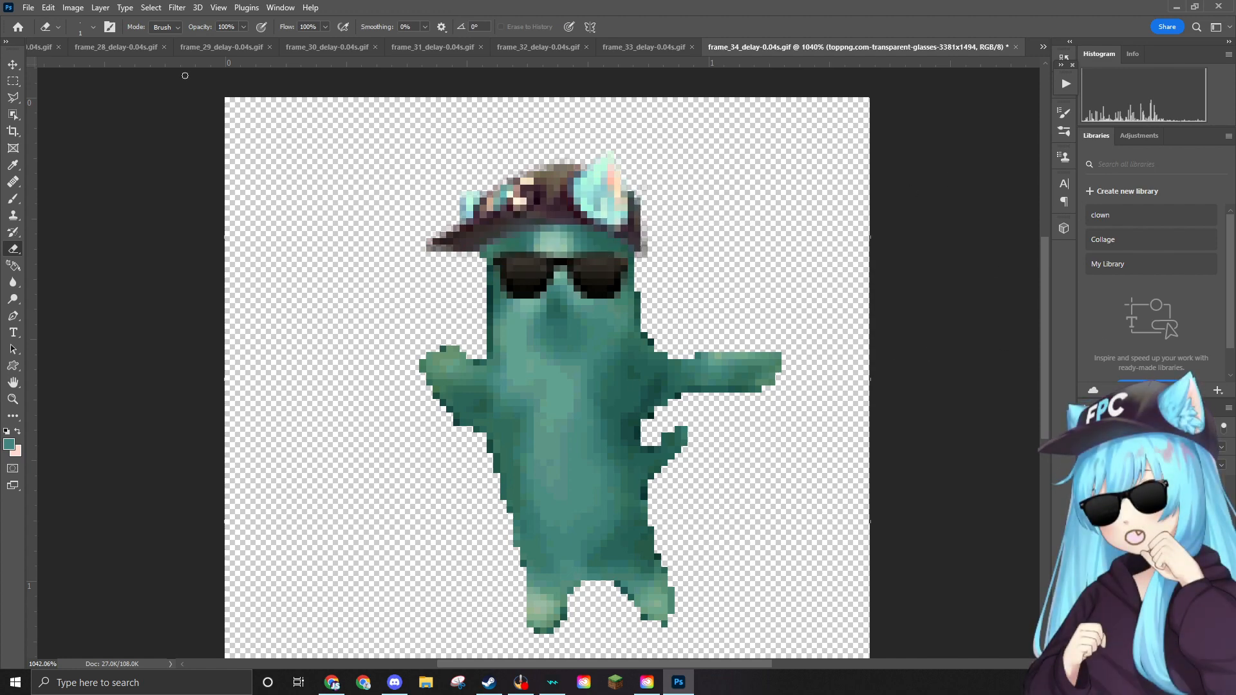
{"action": "left_click", "coordinate": [32, 9]}
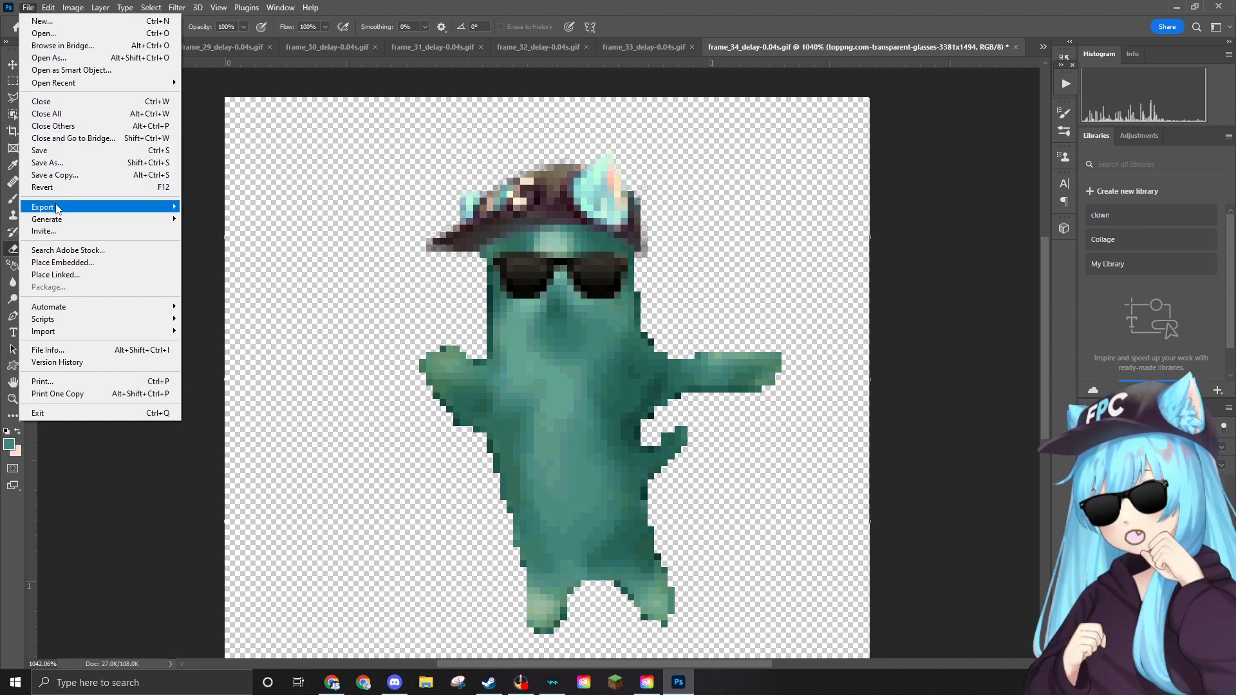
{"action": "mouse_move", "coordinate": [57, 208]}
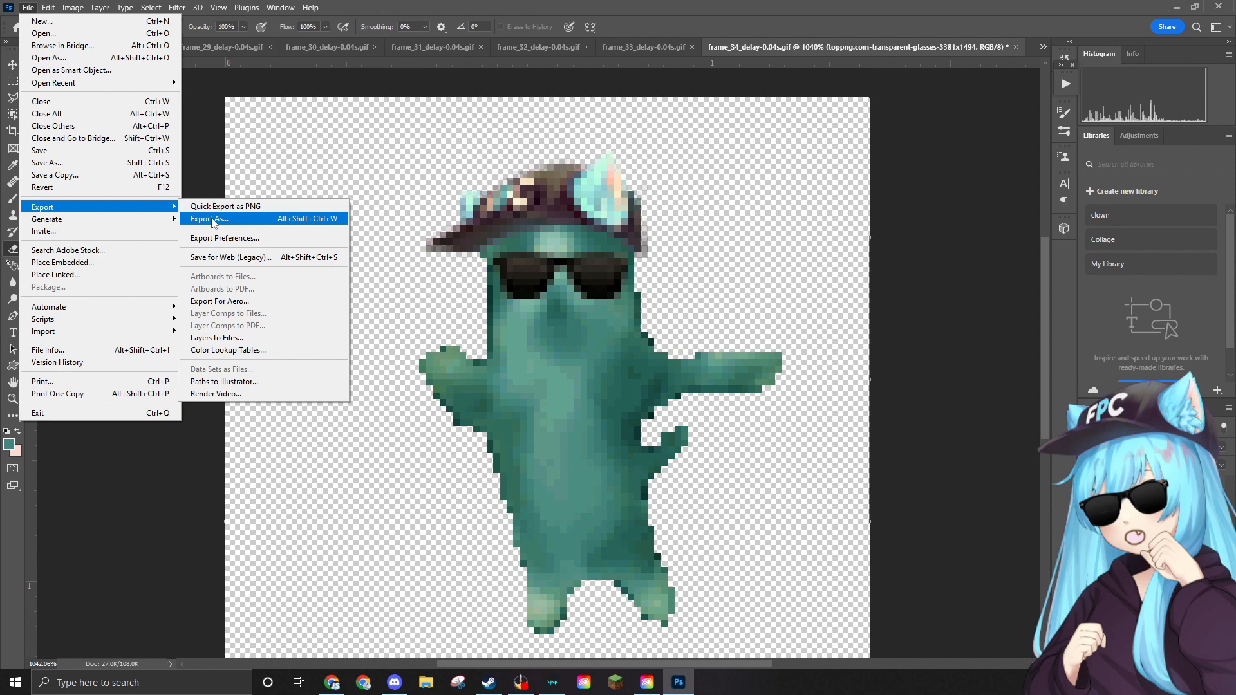
{"action": "left_click", "coordinate": [211, 219]}
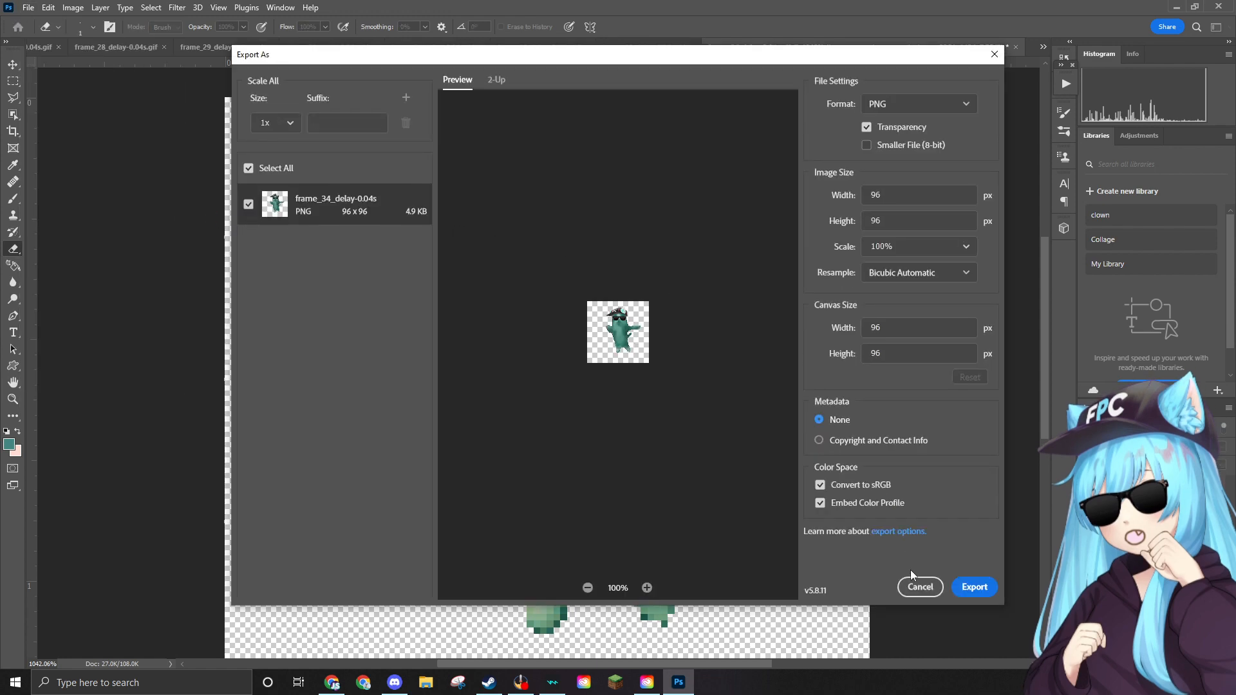
{"action": "left_click", "coordinate": [916, 584]}
Quick-export frame 34 as frame_34_delay-0.04s.png into the Edited folder.
{"action": "left_click", "coordinate": [28, 7]}
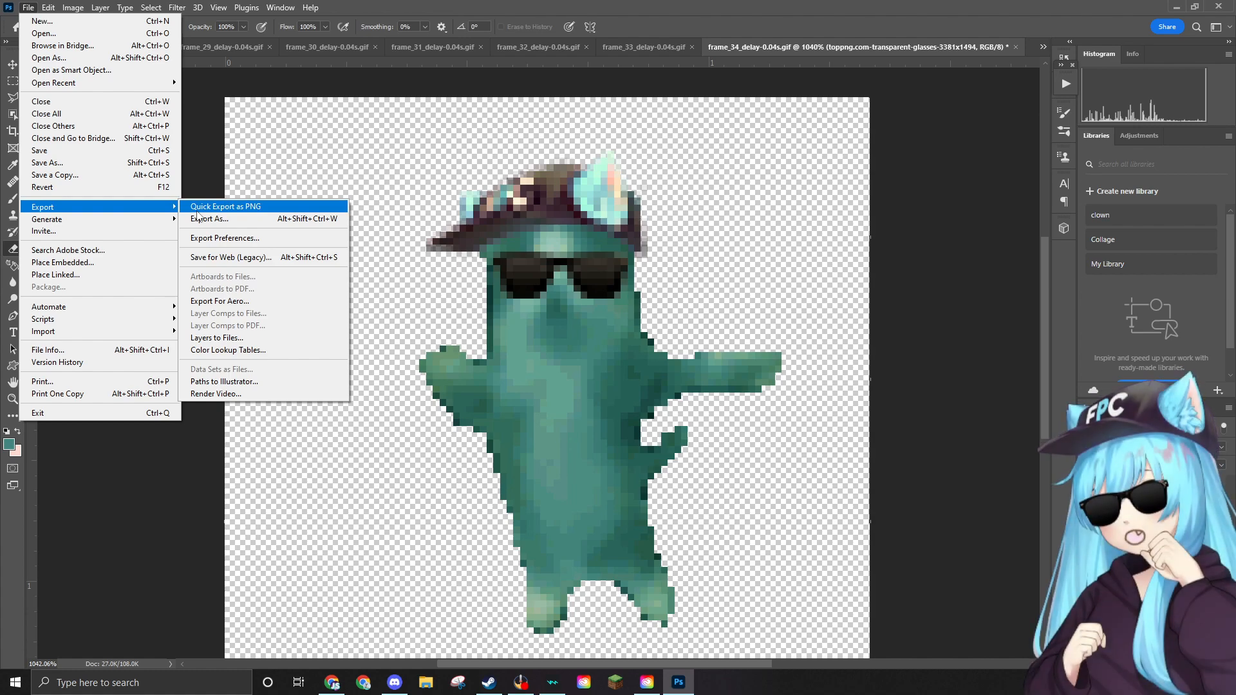
{"action": "left_click", "coordinate": [197, 209]}
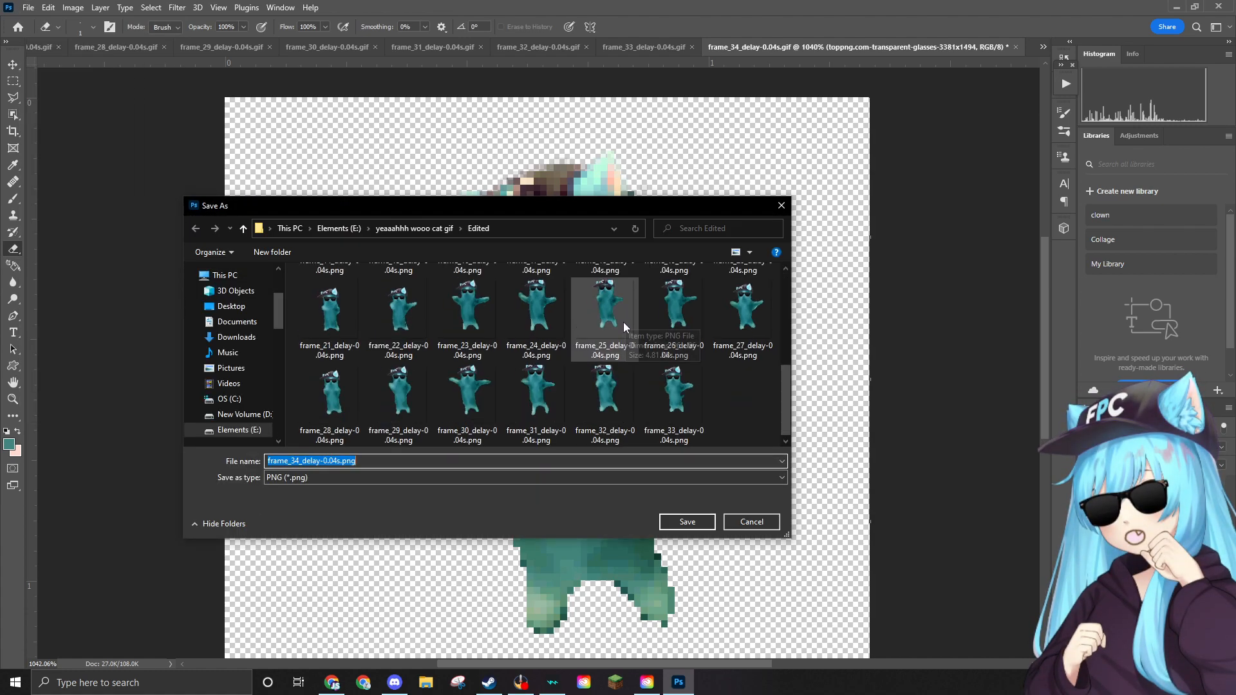
{"action": "left_click", "coordinate": [689, 522]}
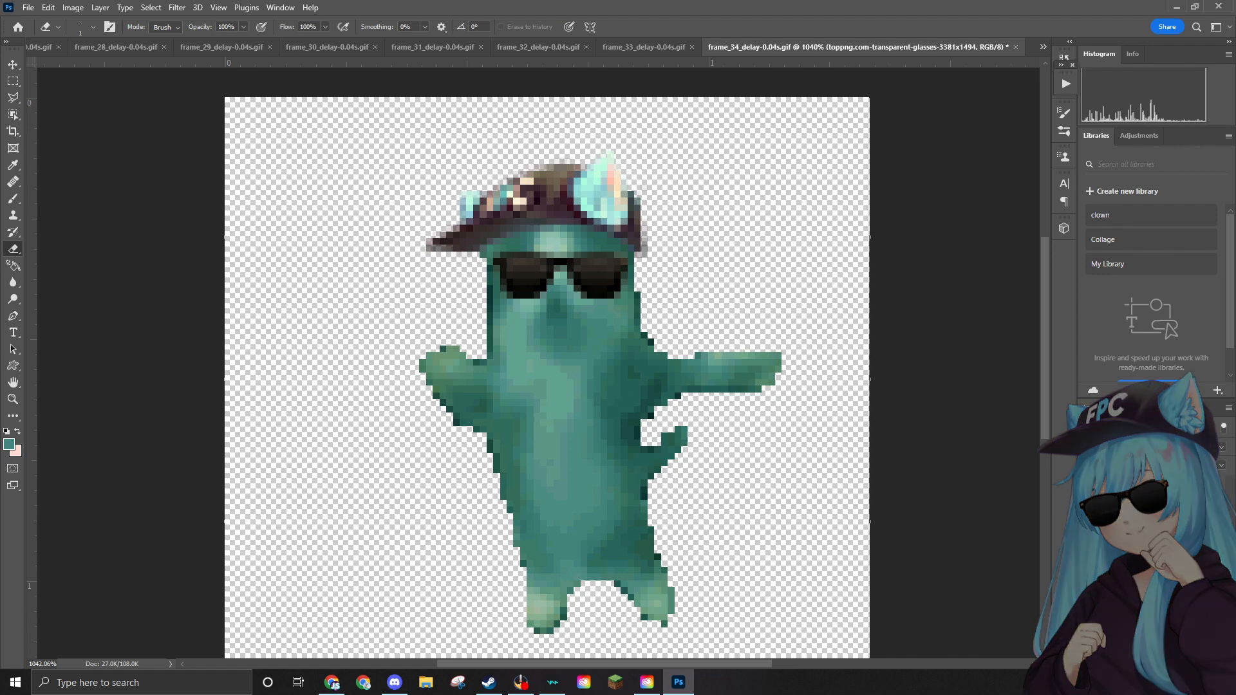
Check the Edited folder for the exported frame_34_delay-0.04s.png without saving again.
{"action": "left_click", "coordinate": [28, 7]}
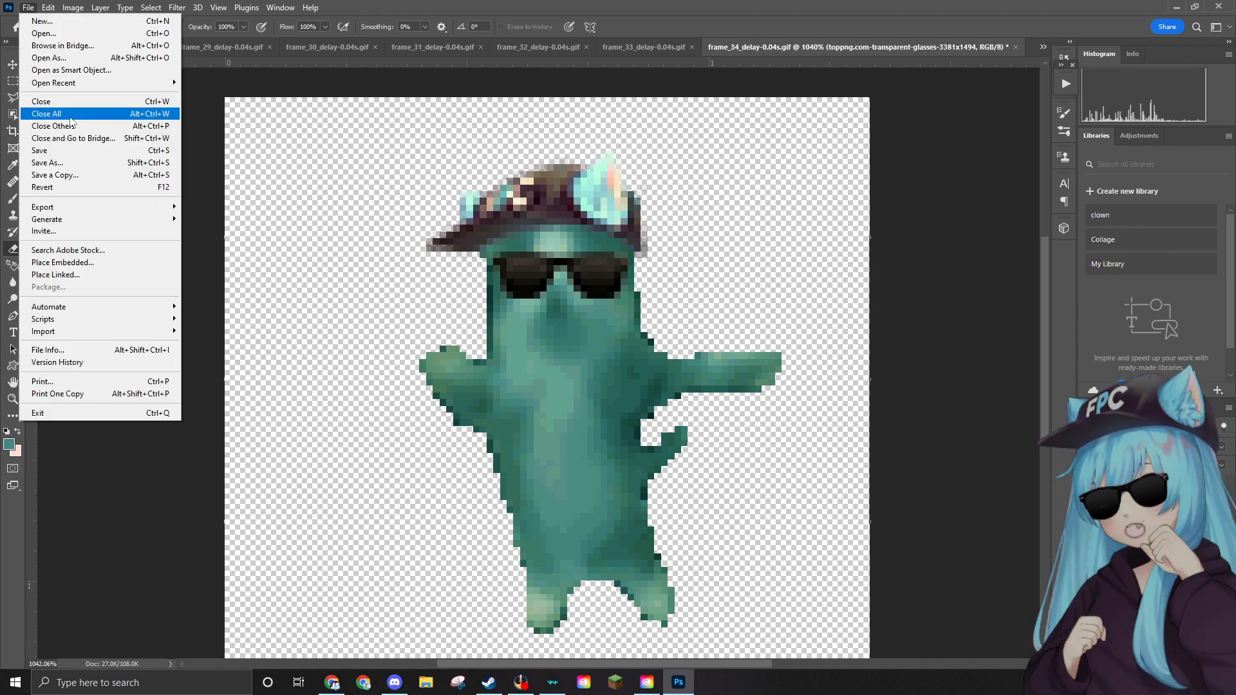
{"action": "mouse_move", "coordinate": [117, 207]}
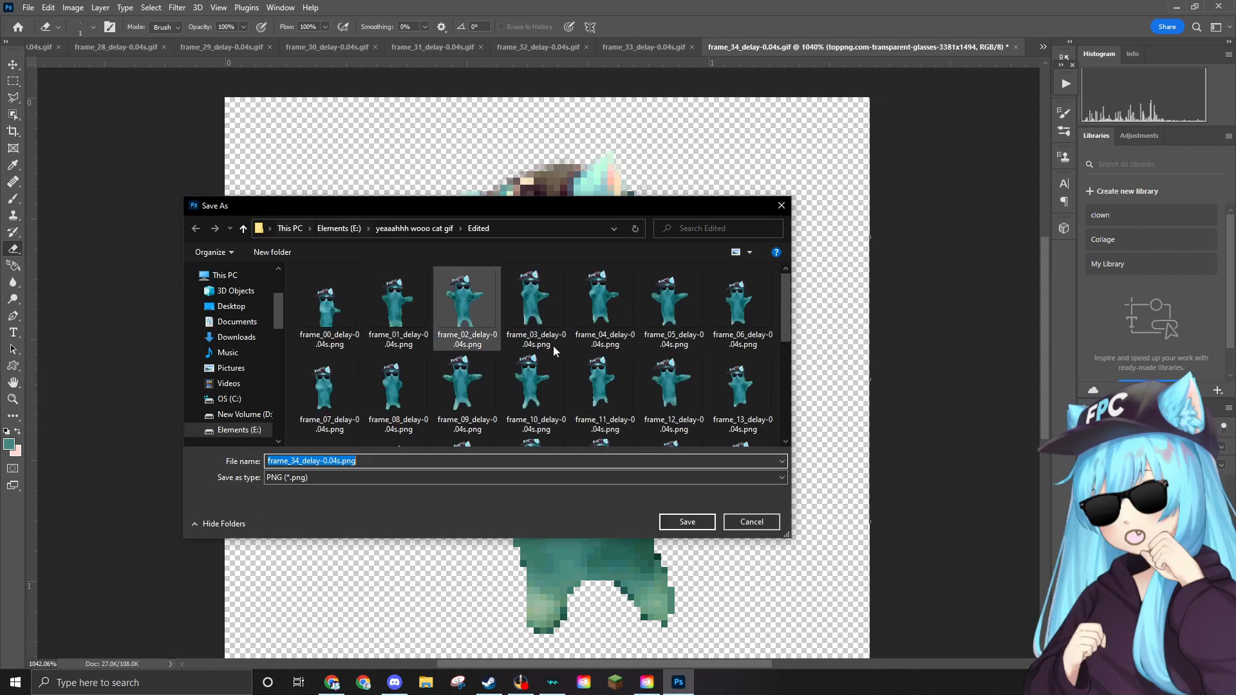
{"action": "left_click", "coordinate": [746, 520]}
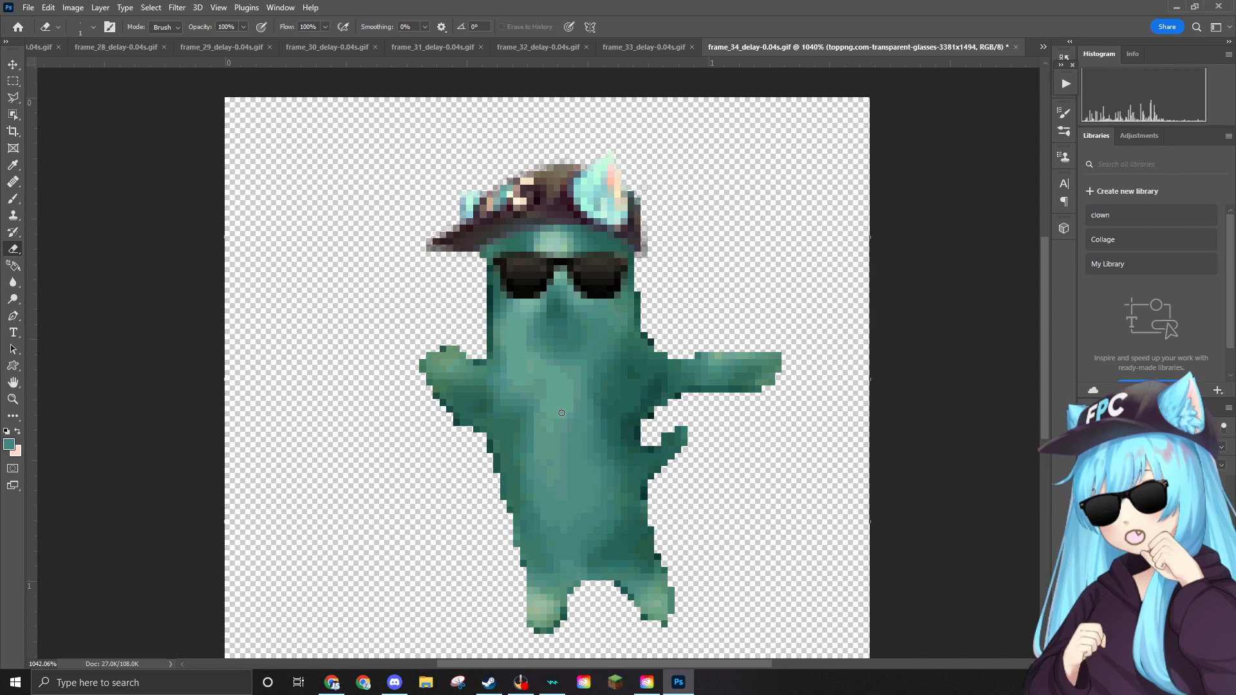
{"action": "left_click", "coordinate": [28, 7]}
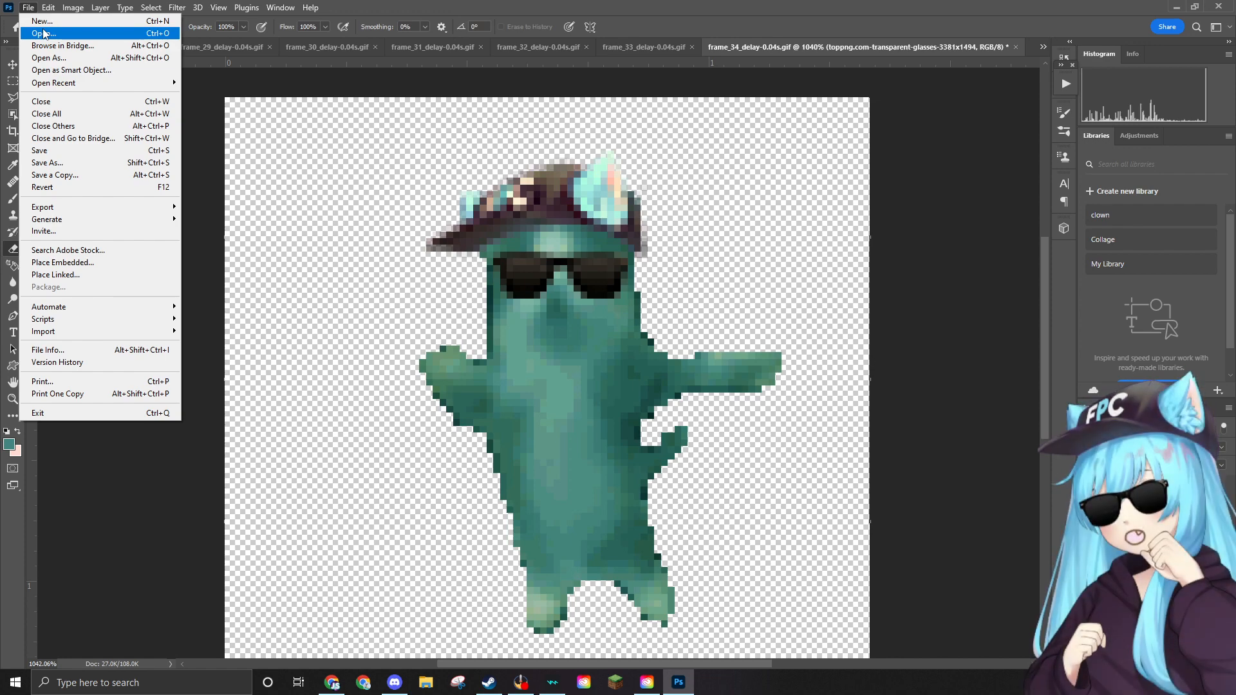
{"action": "mouse_move", "coordinate": [107, 210]}
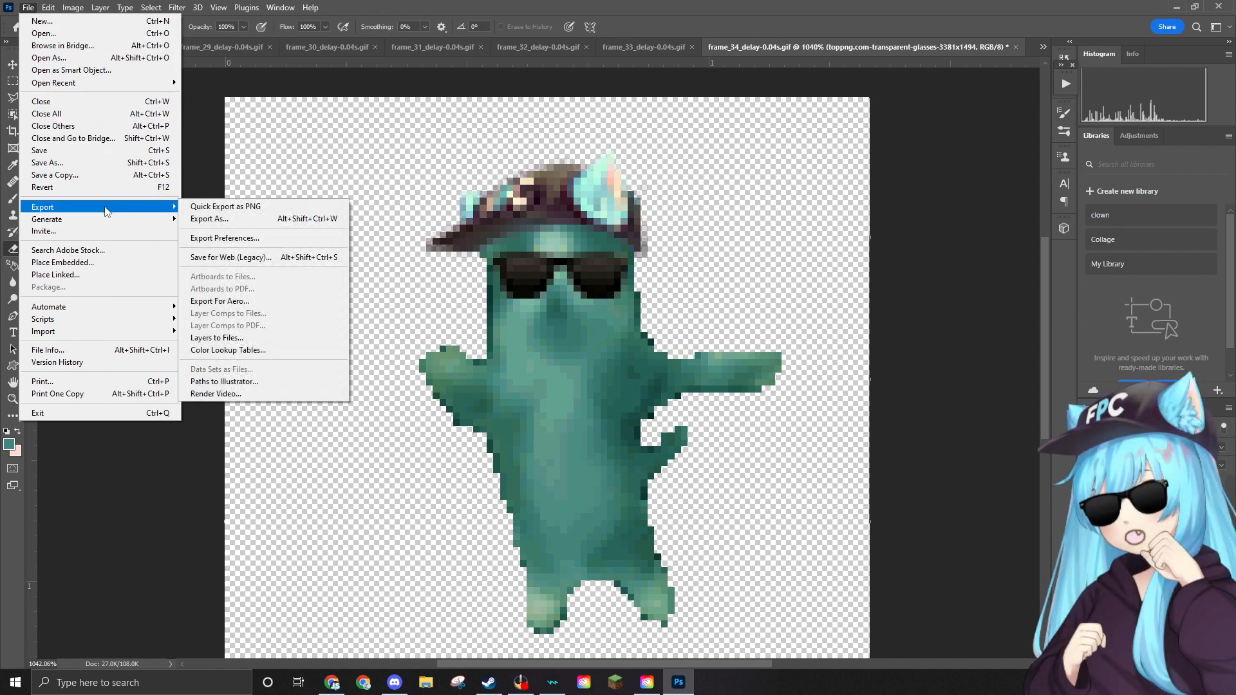
{"action": "left_click", "coordinate": [225, 206]}
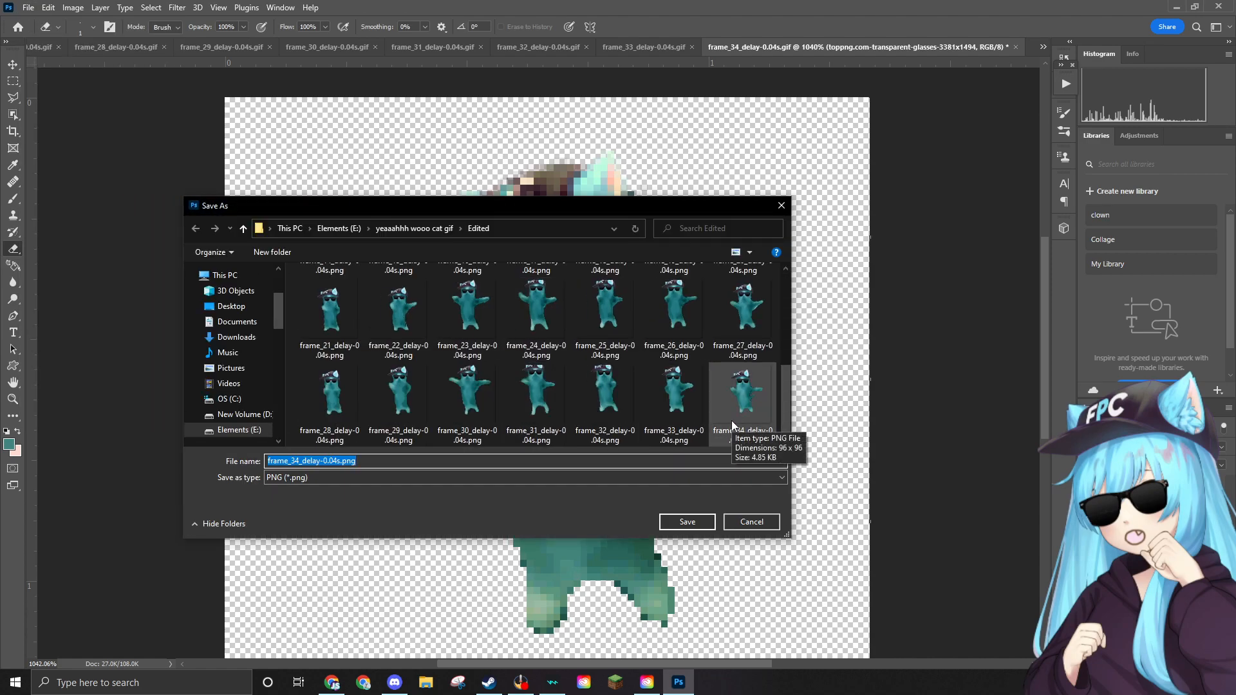
{"action": "left_click", "coordinate": [758, 523]}
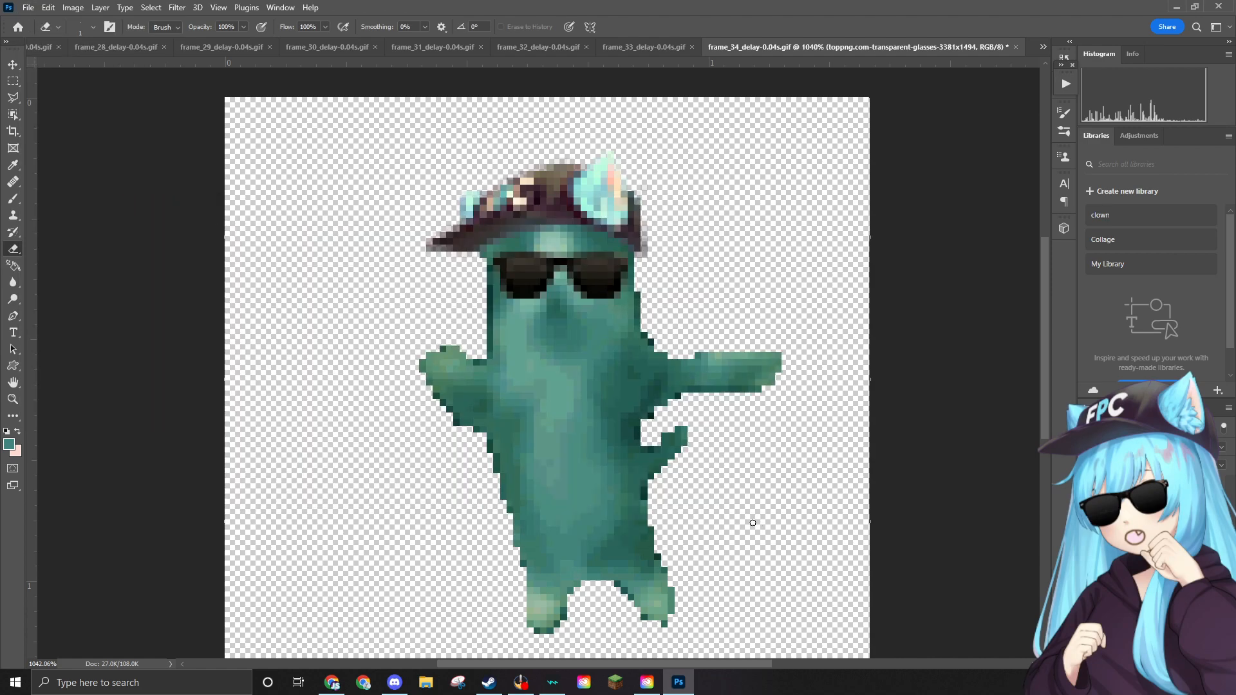
Delete the completed source file frame_34_delay-0.04s.gif from the yeaaahhh wooo cat gif folder and open frame_35_delay-0.04s.gif.
{"action": "left_click", "coordinate": [30, 11]}
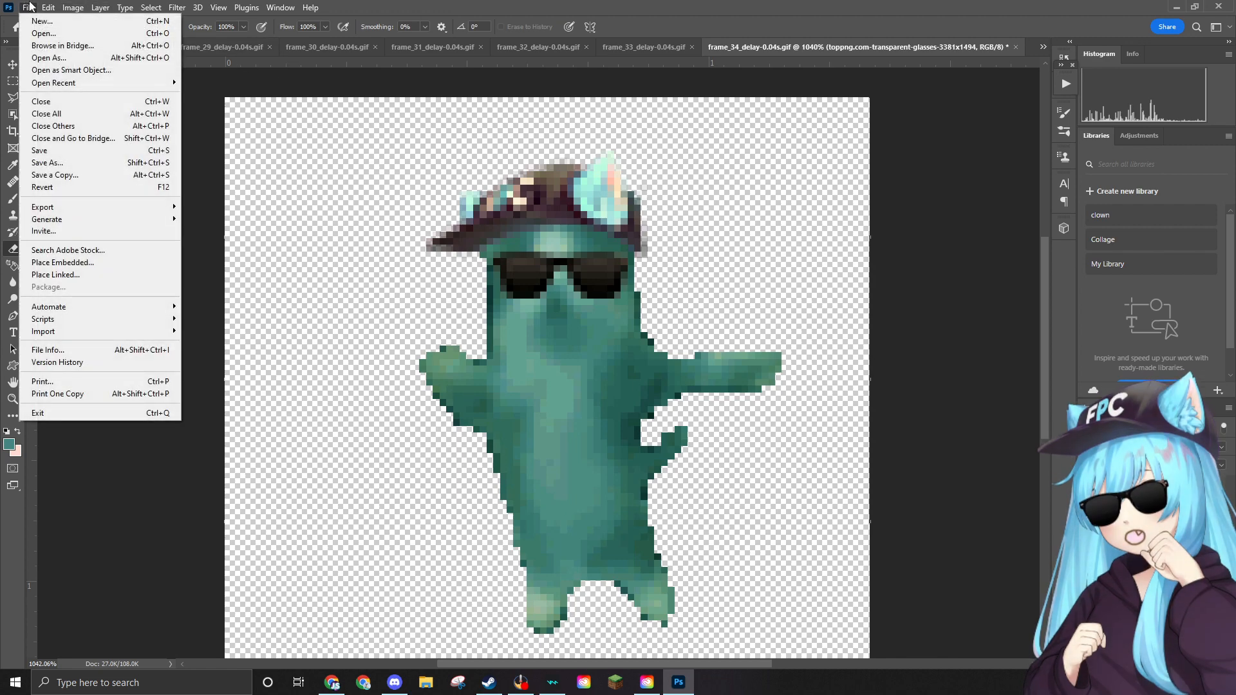
{"action": "mouse_move", "coordinate": [45, 8]}
{"action": "left_click", "coordinate": [43, 34]}
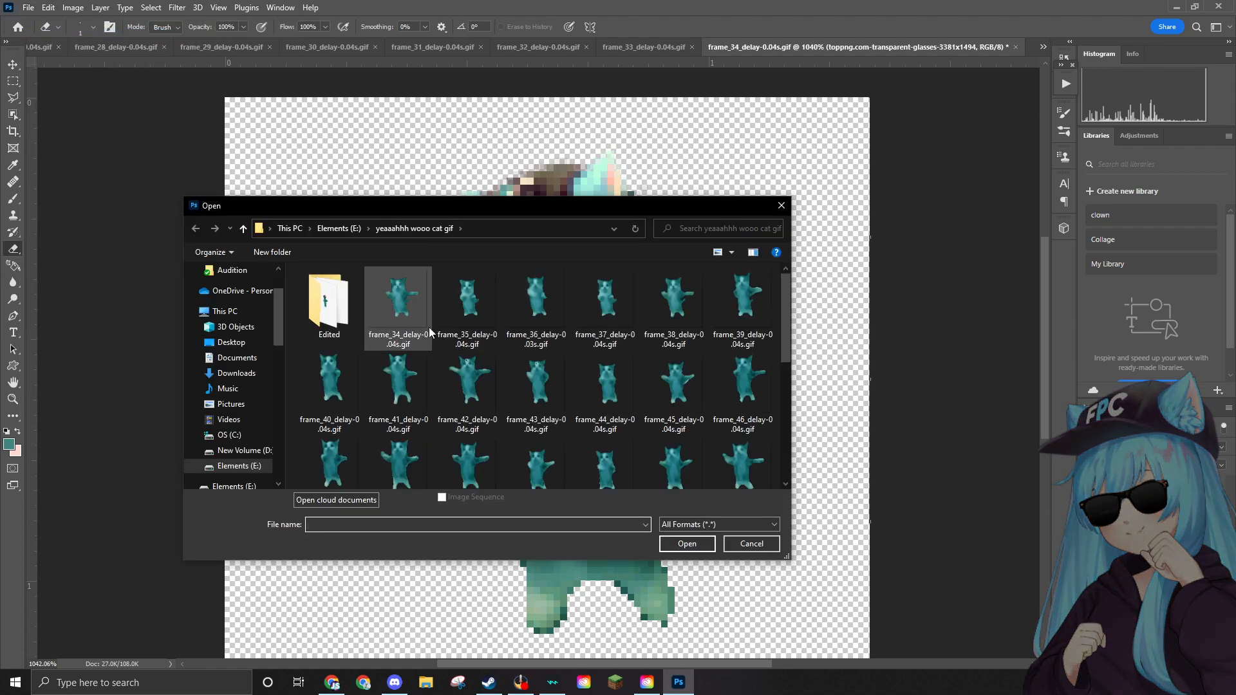
{"action": "key", "text": "Delete"}
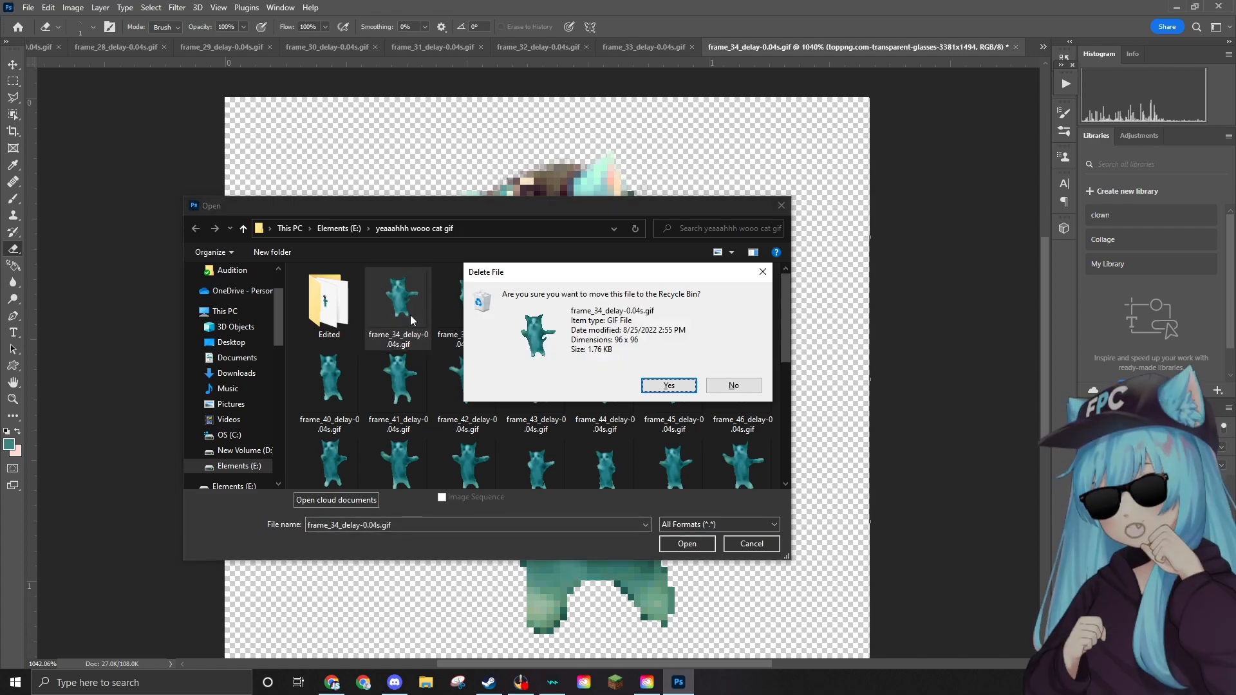
{"action": "left_click", "coordinate": [669, 385]}
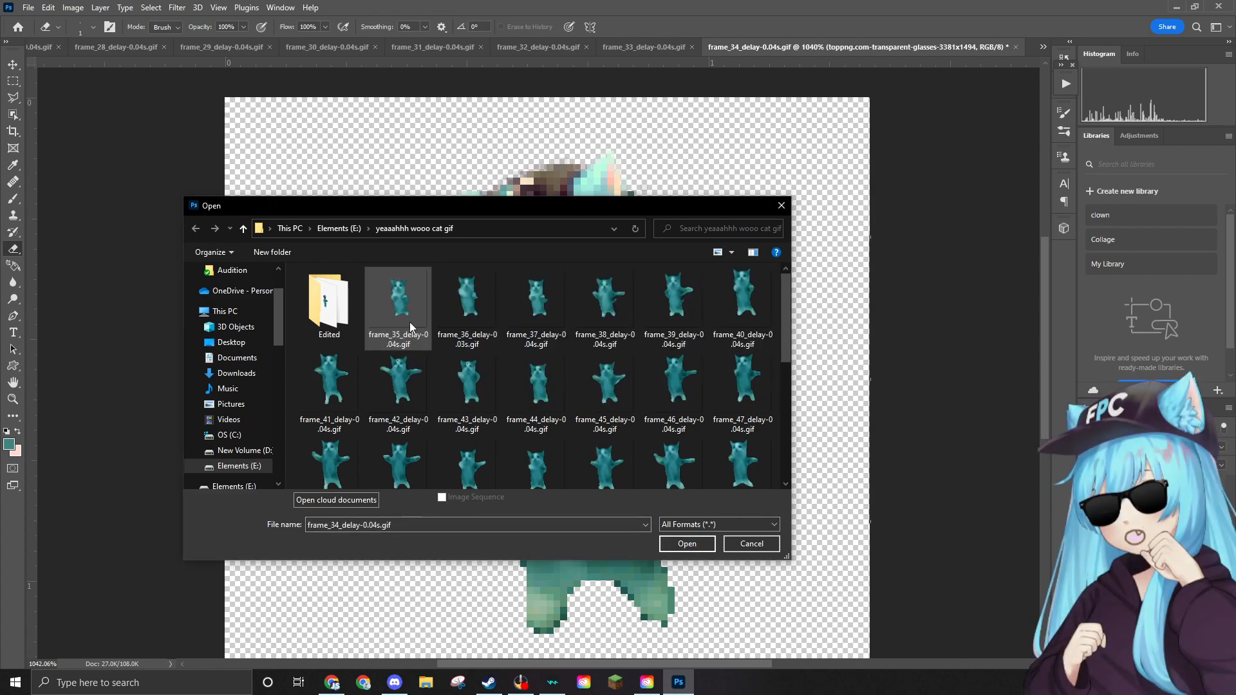
{"action": "left_click", "coordinate": [692, 545]}
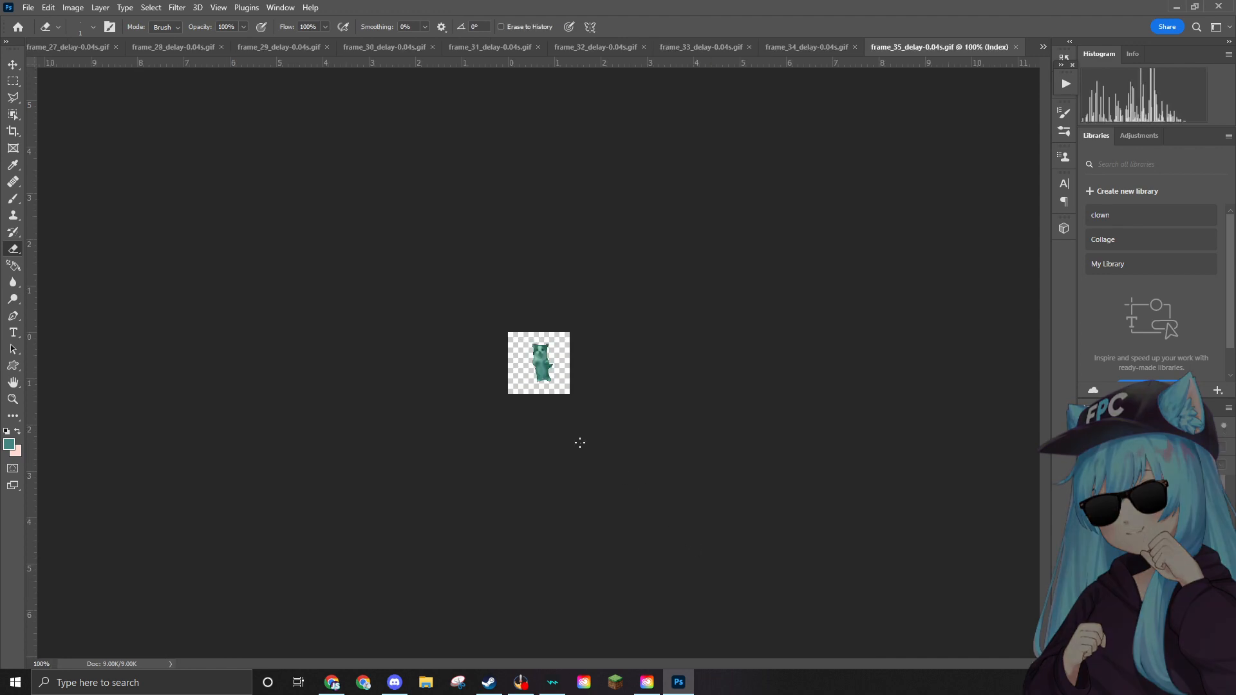
{"action": "scroll", "coordinate": [580, 443], "scroll_direction": "up", "scroll_amount": 4}
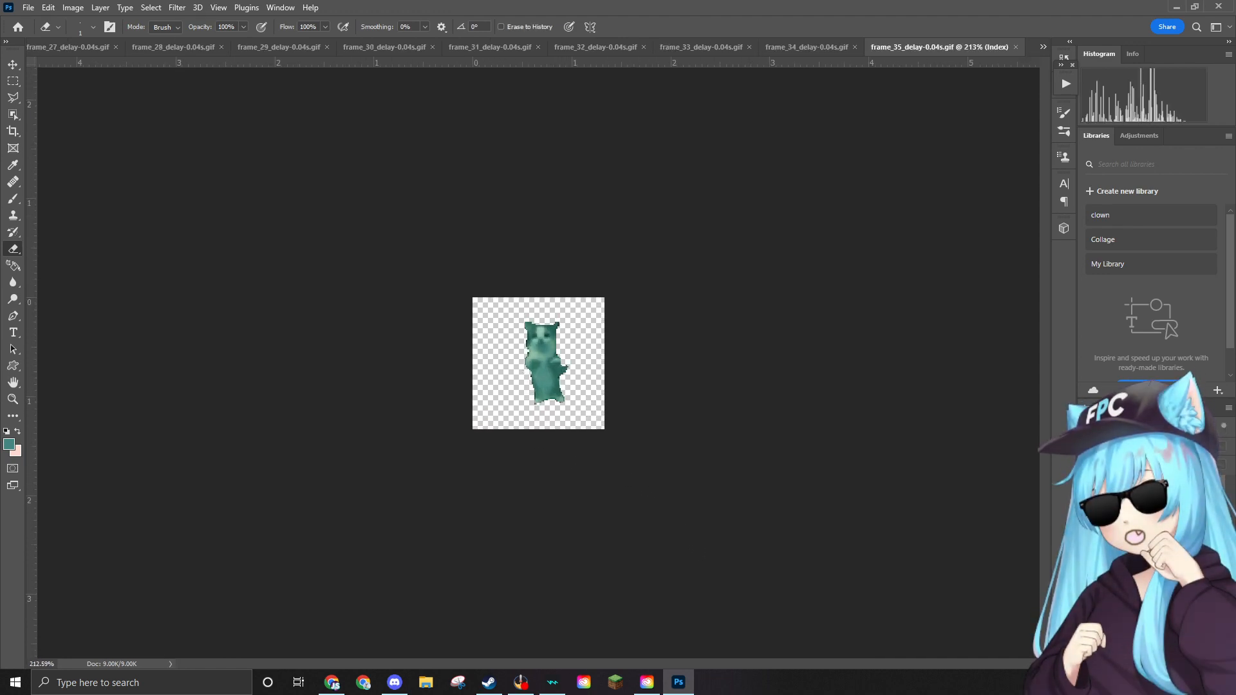
Convert frame_35_delay-0.04s.gif from indexed color to RGB Color mode.
{"action": "scroll", "coordinate": [539, 367], "scroll_direction": "up", "scroll_amount": 8}
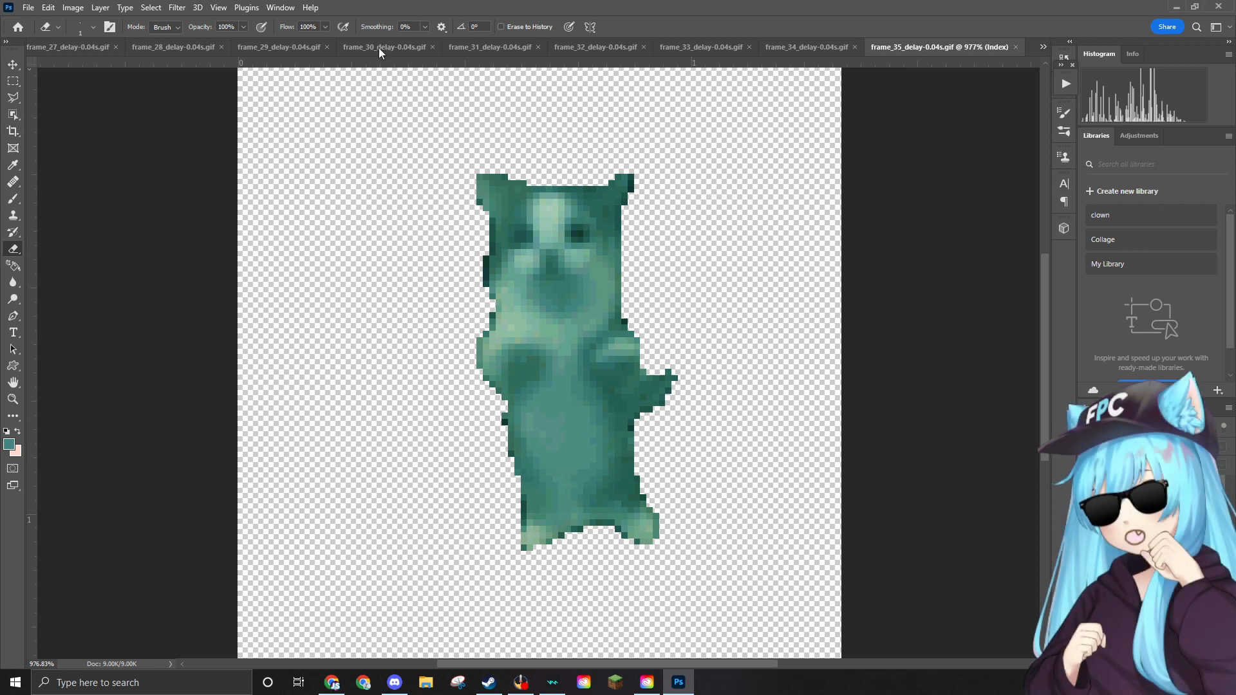
{"action": "left_click", "coordinate": [100, 7]}
{"action": "mouse_move", "coordinate": [137, 7]}
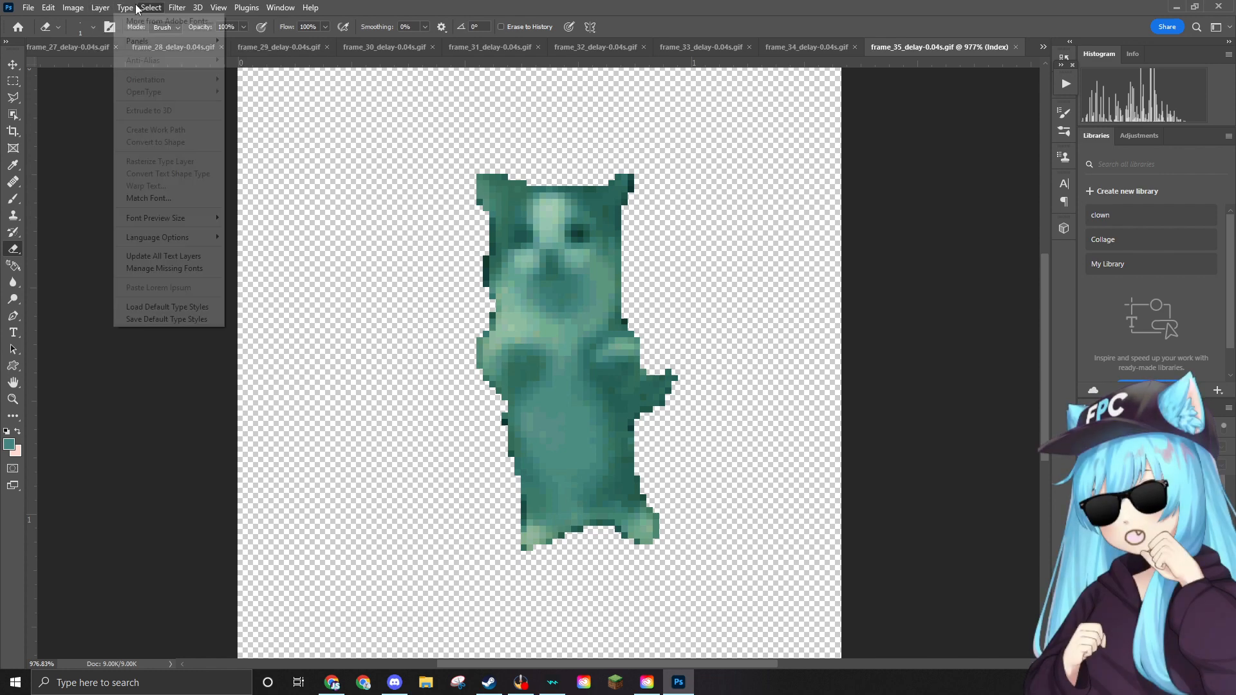
{"action": "mouse_move", "coordinate": [73, 8]}
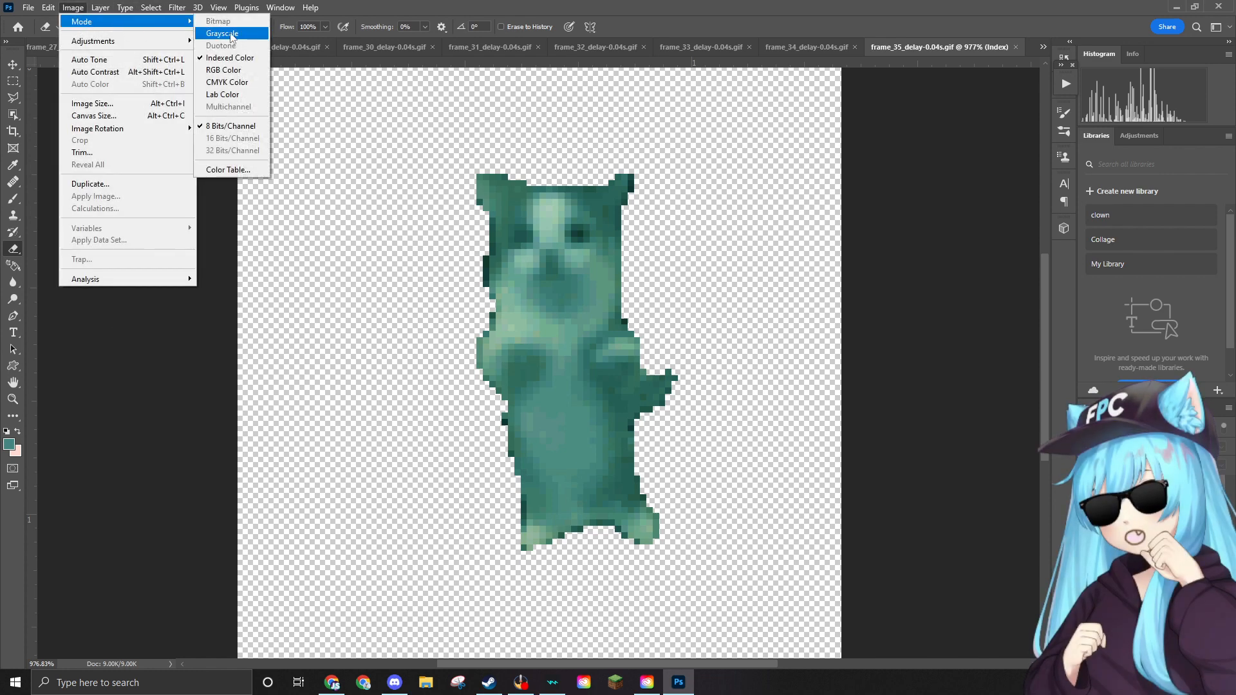
{"action": "left_click", "coordinate": [223, 69]}
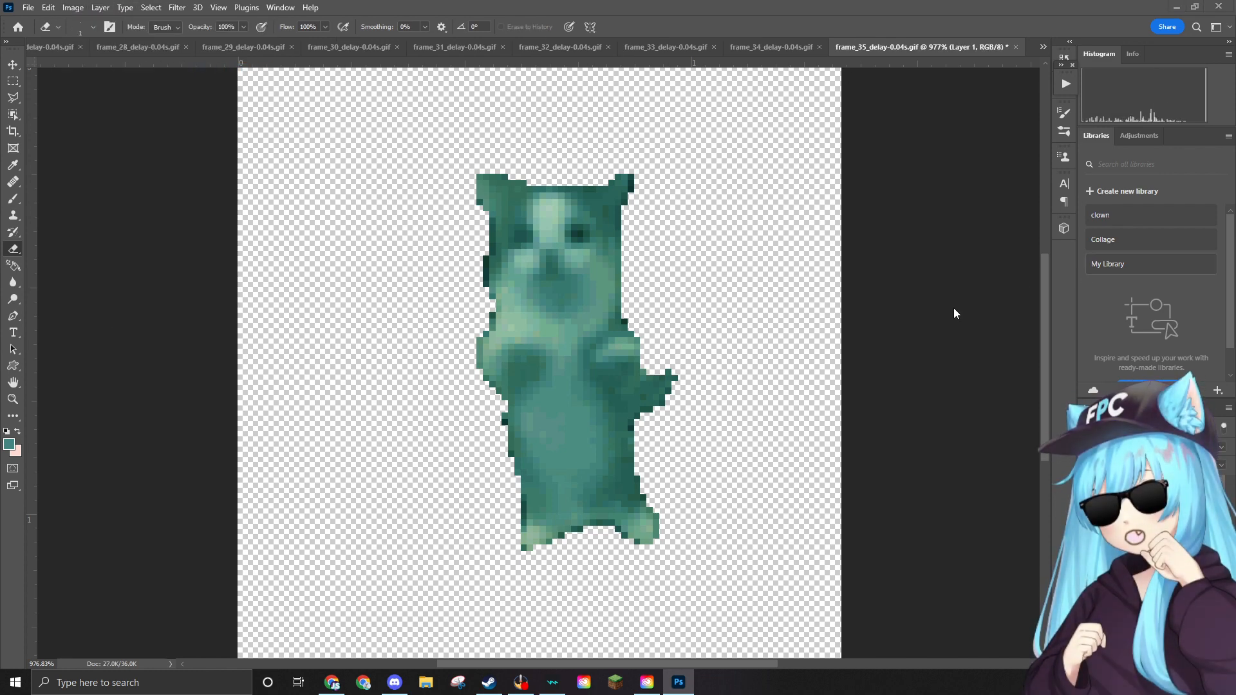
Place the ear hat image in frame 35, scale it to about 7.75%, fit it on the cat's head and return to the Eraser.
{"action": "left_click_drag", "start_coordinate": [953, 314], "coordinate": [581, 317]}
{"action": "scroll", "coordinate": [759, 231], "scroll_direction": "down", "scroll_amount": 2}
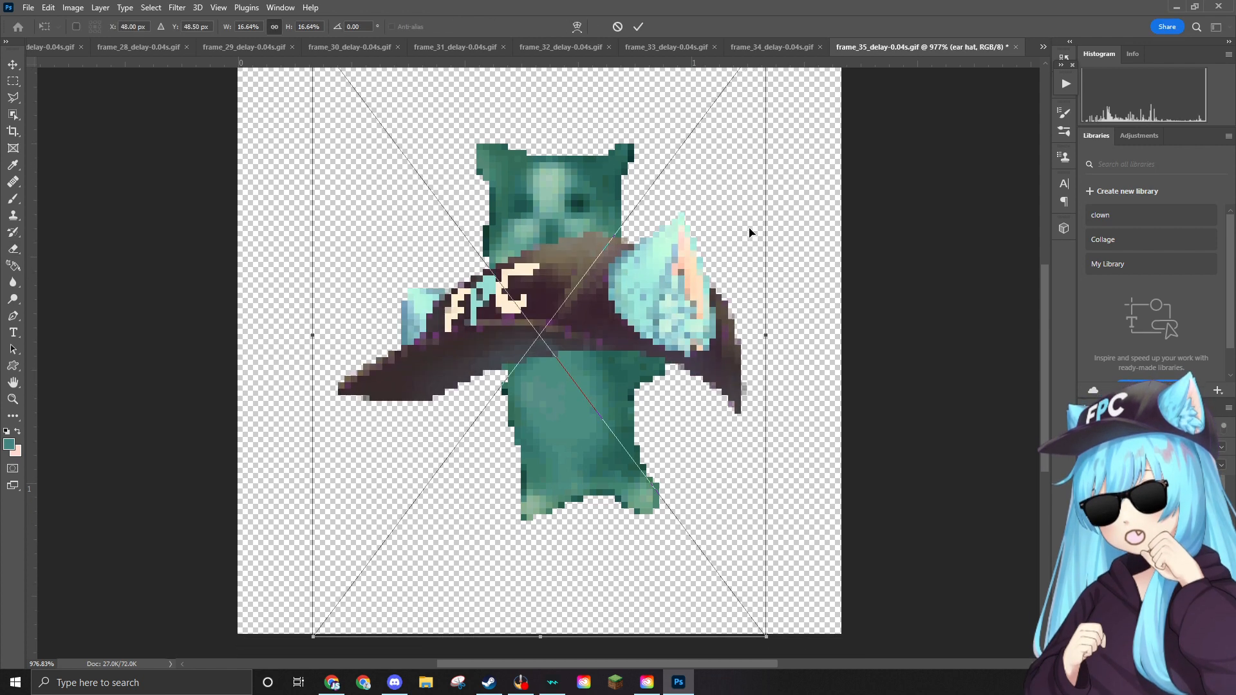
{"action": "scroll", "coordinate": [747, 232], "scroll_direction": "down", "scroll_amount": 2}
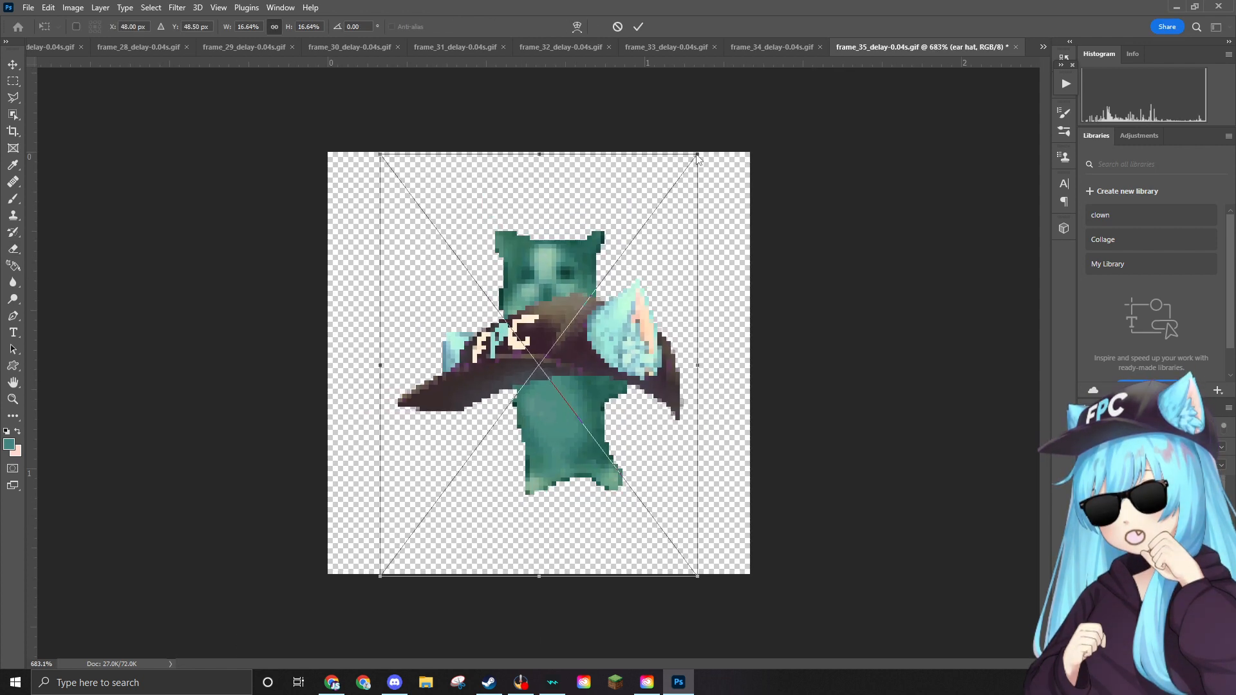
{"action": "left_click_drag", "start_coordinate": [698, 156], "coordinate": [503, 356]}
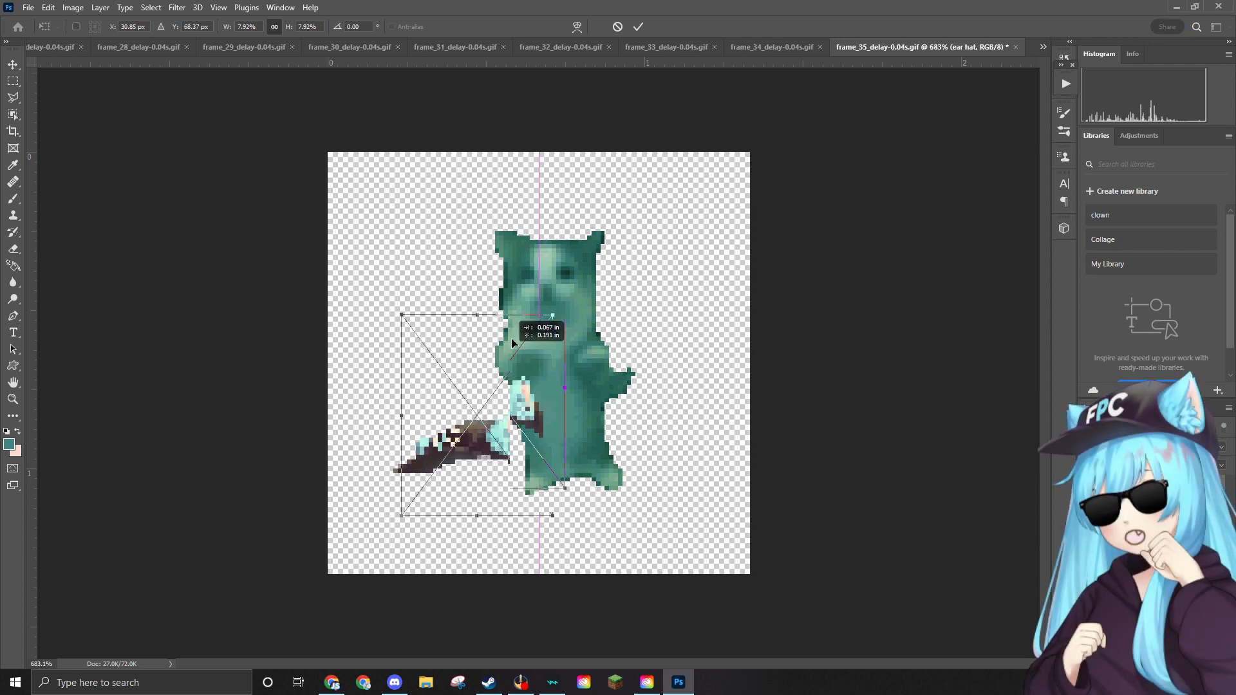
{"action": "left_click_drag", "start_coordinate": [476, 443], "coordinate": [558, 207]}
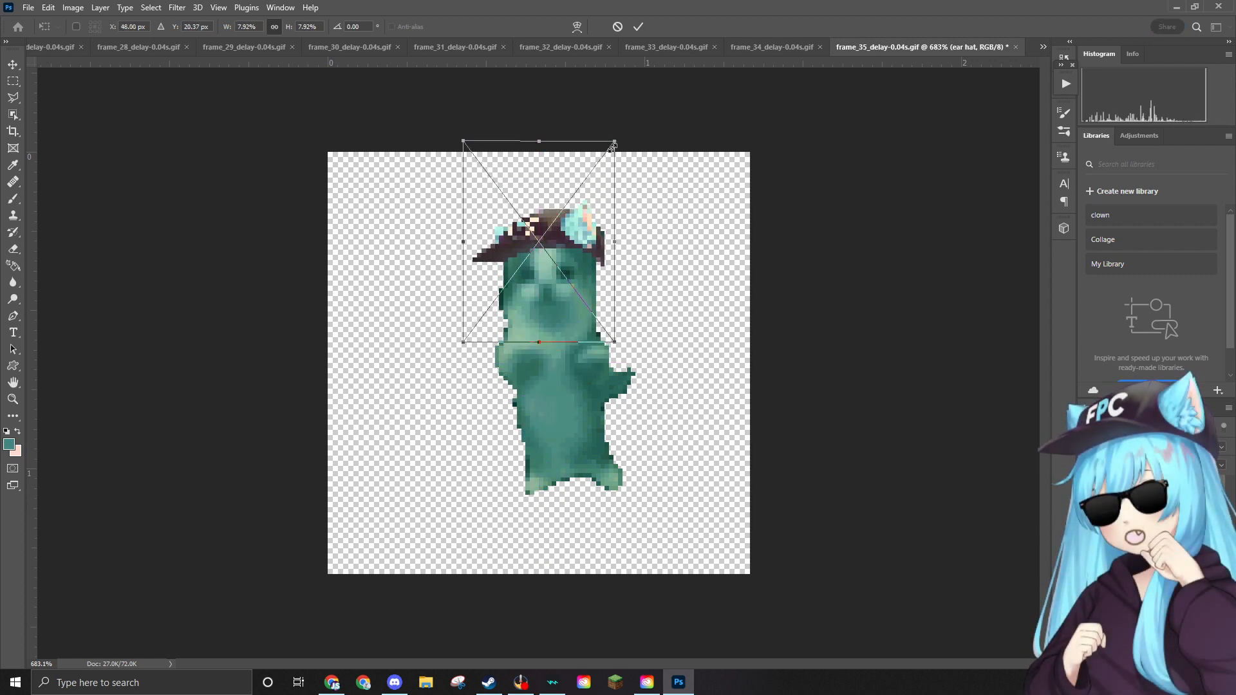
{"action": "left_click_drag", "start_coordinate": [614, 141], "coordinate": [610, 148]}
{"action": "left_click_drag", "start_coordinate": [565, 233], "coordinate": [572, 235]}
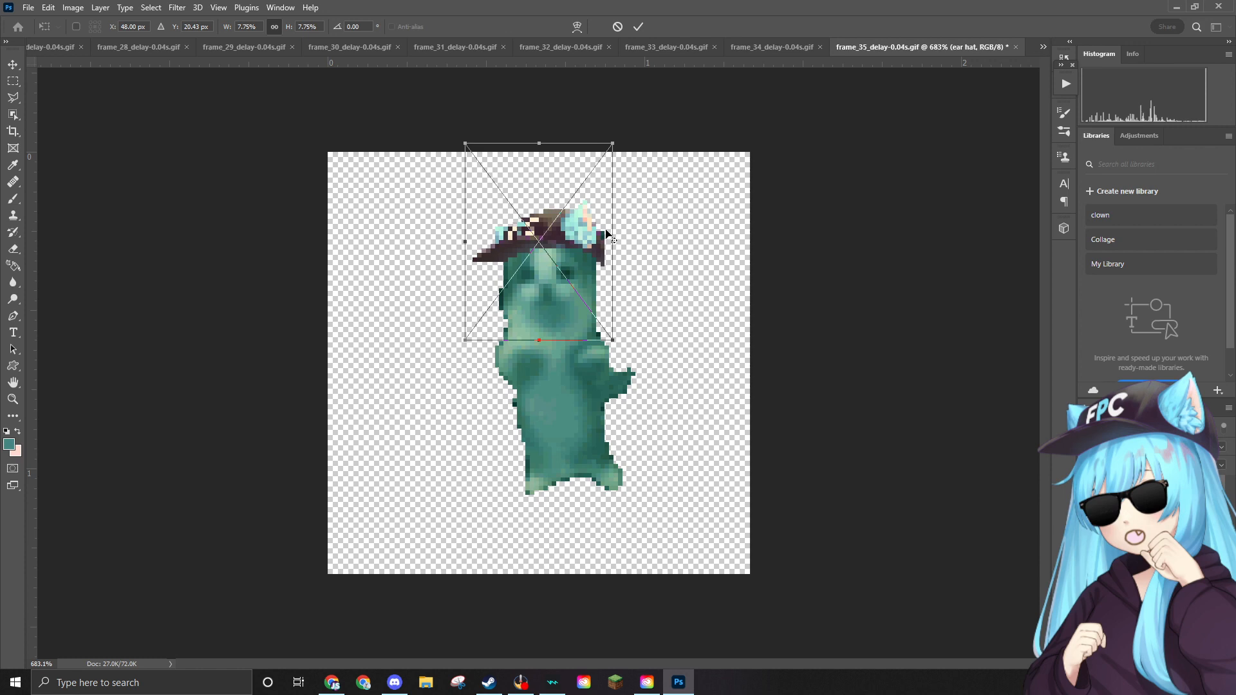
{"action": "scroll", "coordinate": [663, 191], "scroll_direction": "up", "scroll_amount": 3}
{"action": "key", "text": "Return"}
{"action": "key", "text": "e"}
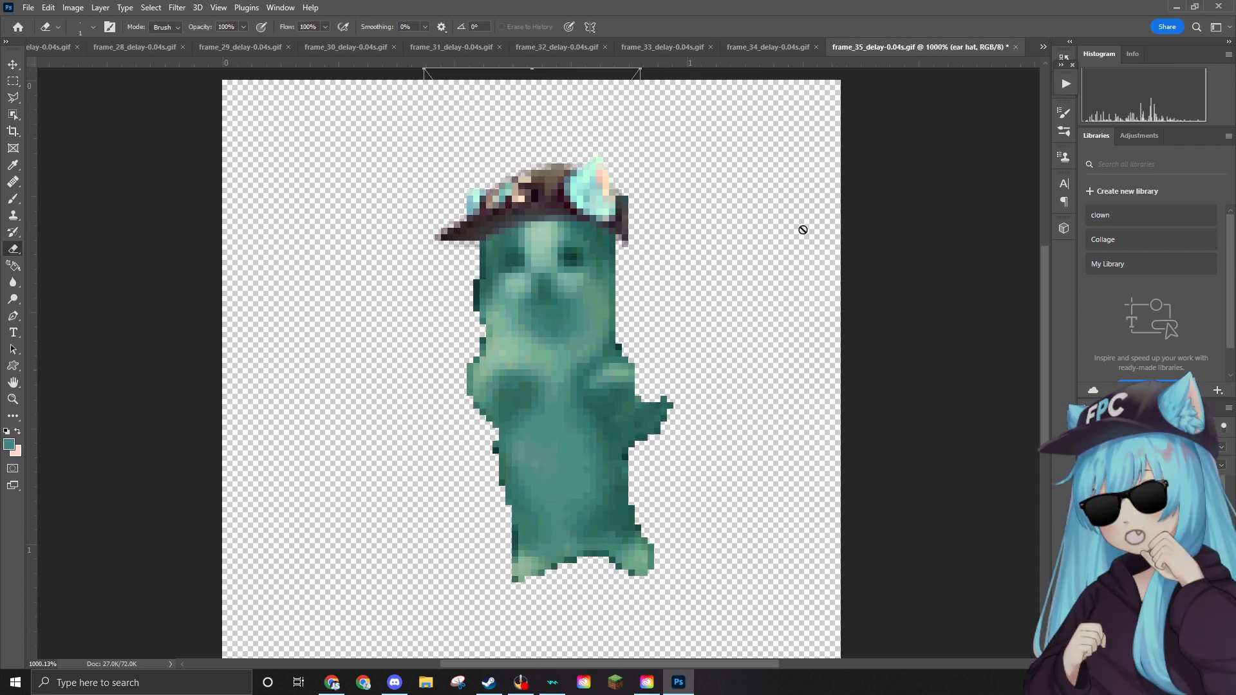
Place the sunglasses image in frame 35, scale it to about 2.6%, set it over the cat's eyes and return to the Eraser.
{"action": "scroll", "coordinate": [569, 363], "scroll_direction": "up", "scroll_amount": 3}
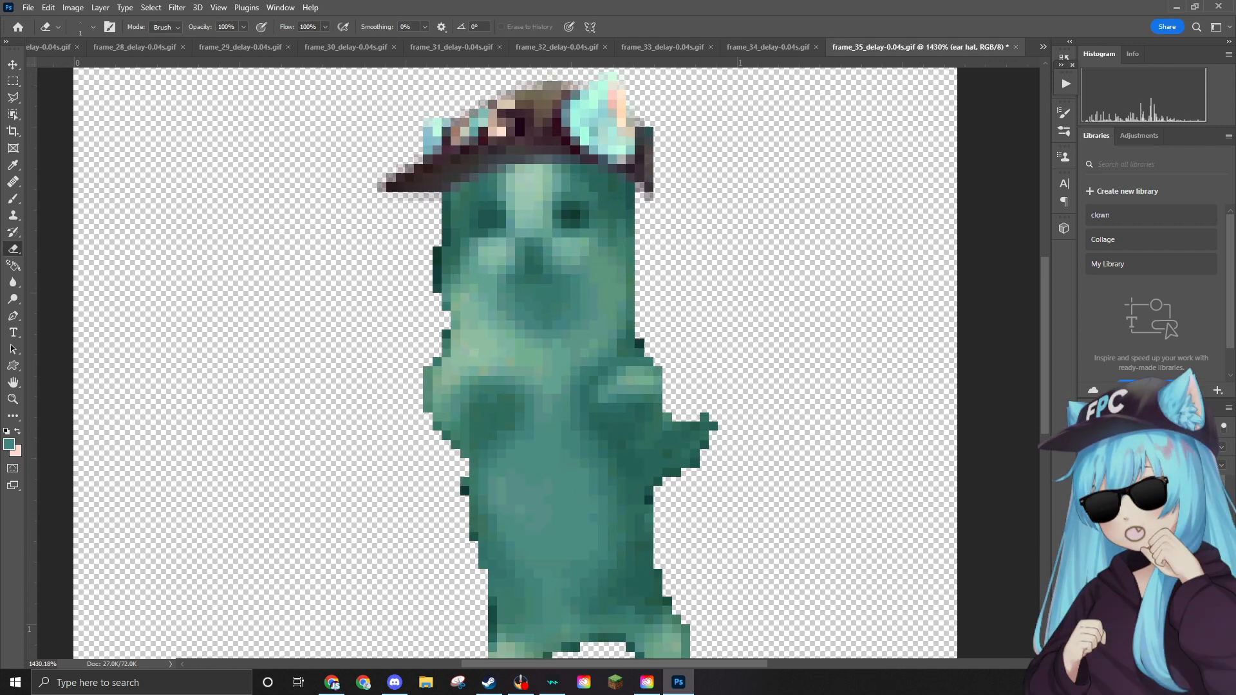
{"action": "left_click_drag", "start_coordinate": [595, 240], "coordinate": [595, 241]}
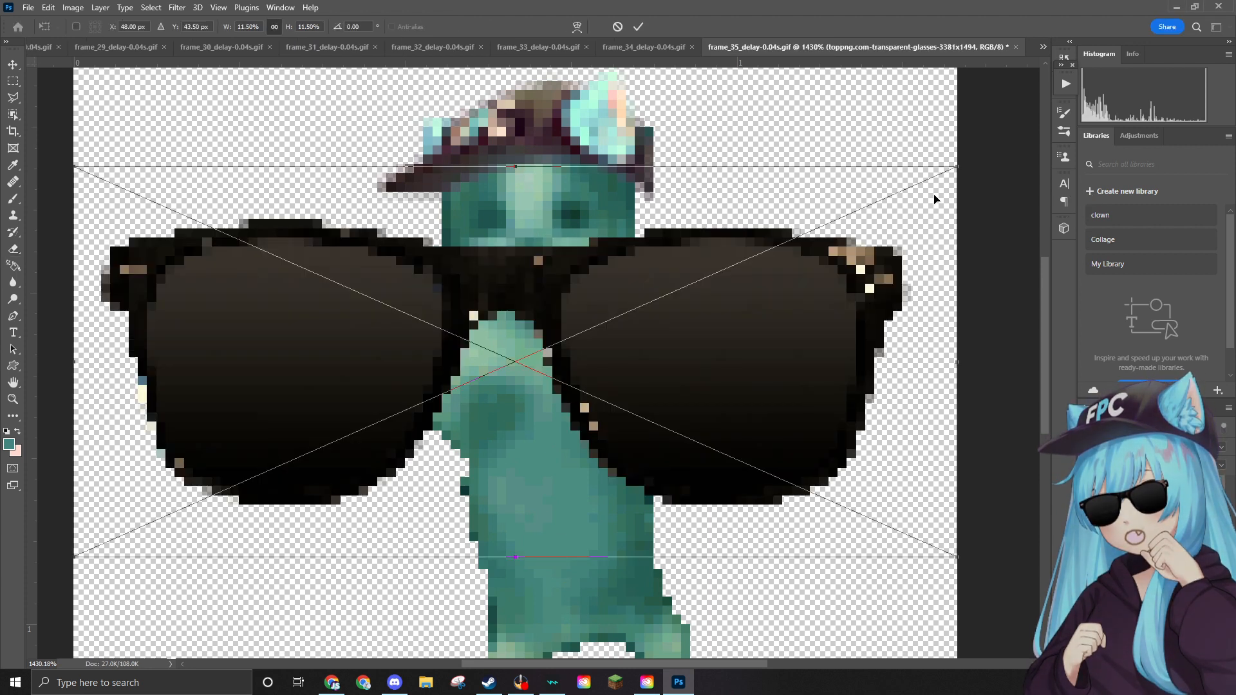
{"action": "left_click_drag", "start_coordinate": [956, 166], "coordinate": [639, 187]}
{"action": "left_click_drag", "start_coordinate": [586, 235], "coordinate": [584, 223]}
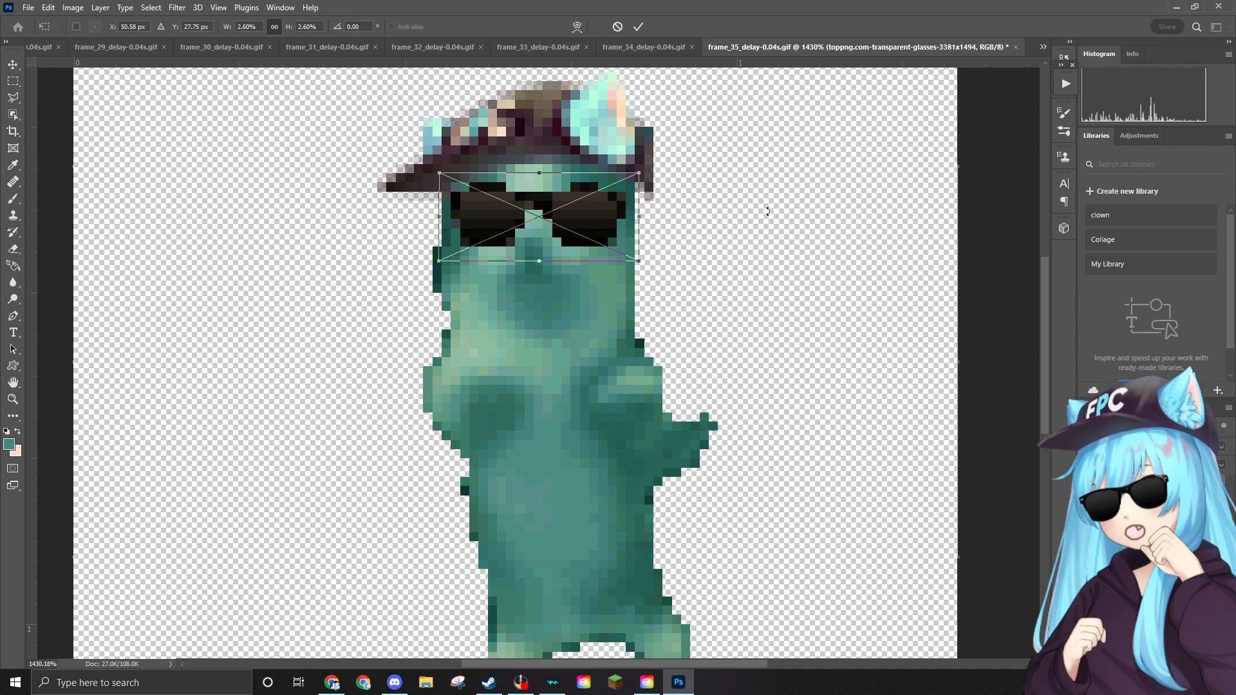
{"action": "key", "text": "Return"}
{"action": "key", "text": "e"}
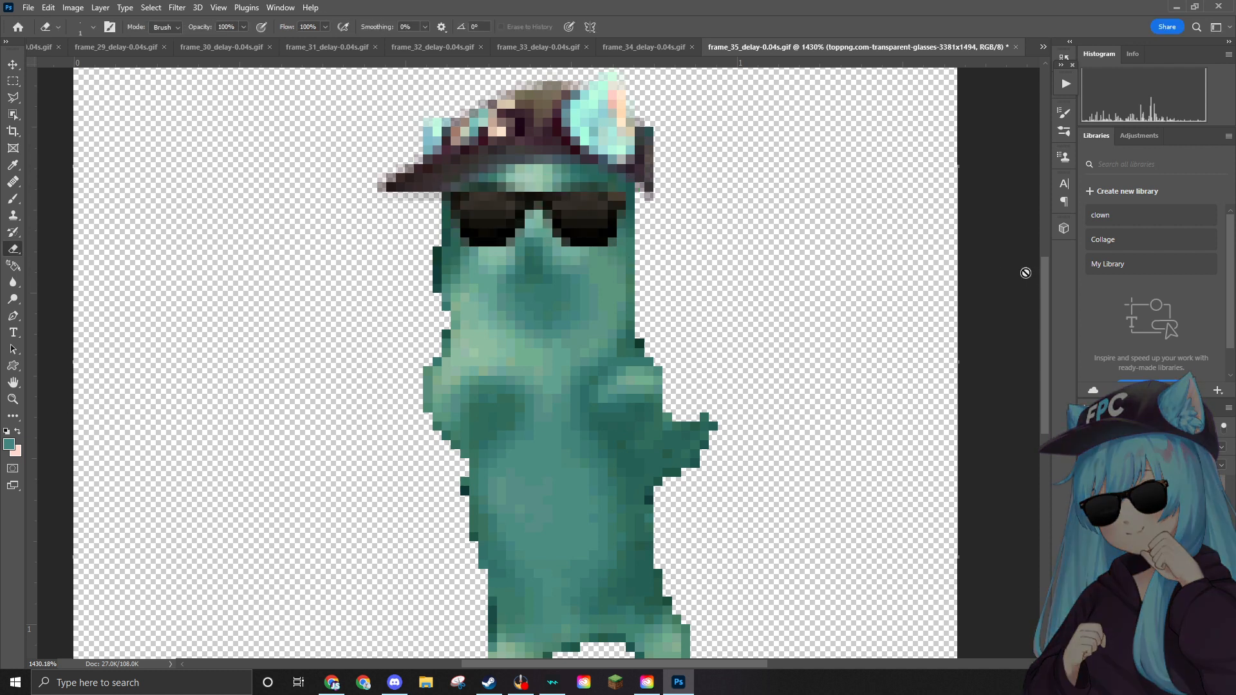
Quick-export frame 35 as frame_35_delay-0.04s.png into the Edited folder.
{"action": "scroll", "coordinate": [690, 327], "scroll_direction": "down", "scroll_amount": 2}
{"action": "scroll", "coordinate": [688, 329], "scroll_direction": "down", "scroll_amount": 2}
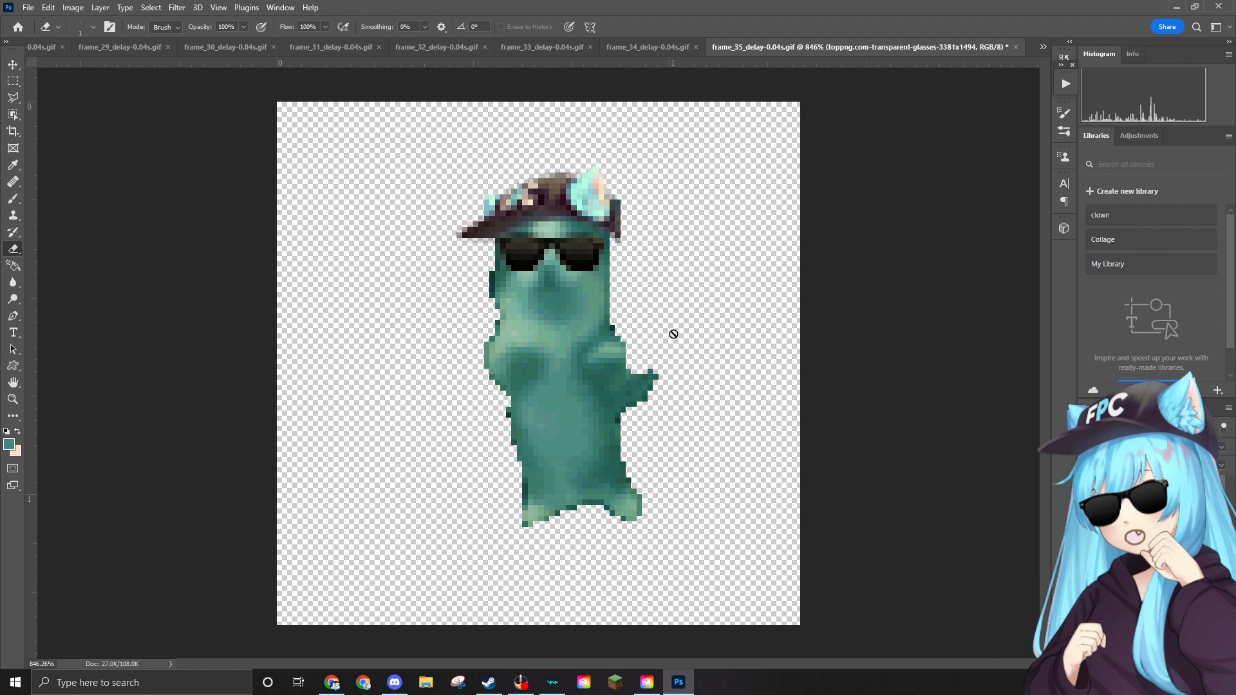
{"action": "left_click", "coordinate": [32, 9]}
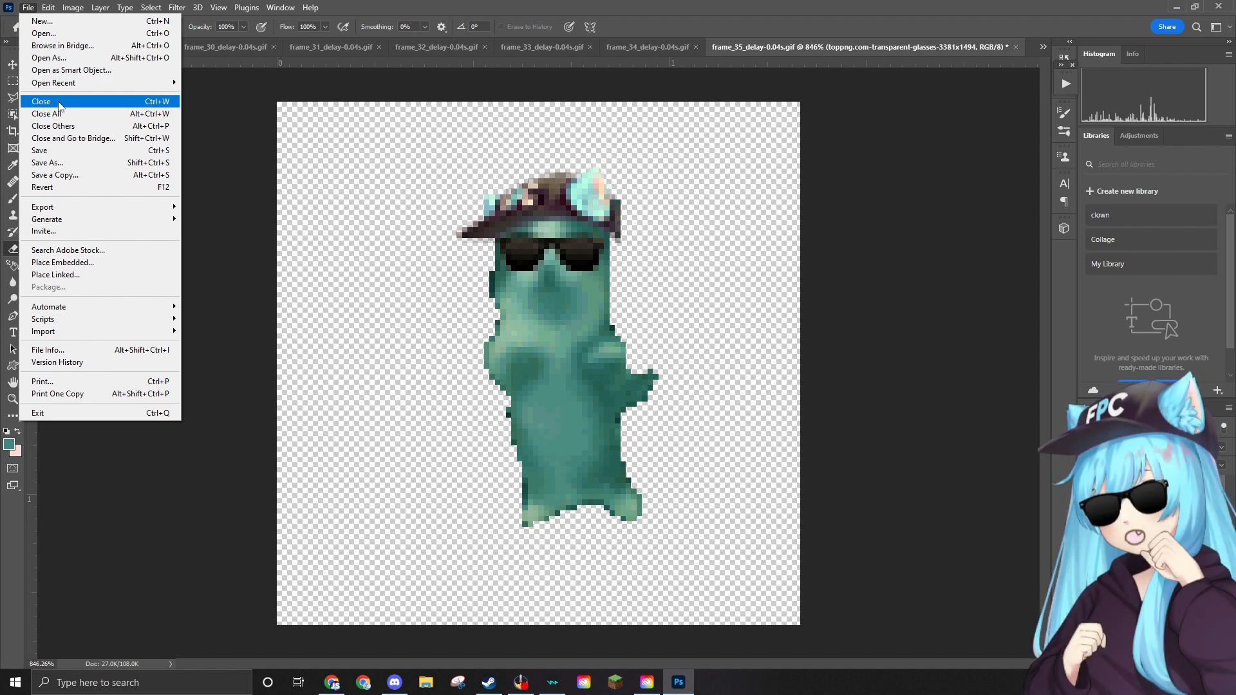
{"action": "left_click", "coordinate": [75, 8]}
{"action": "left_click", "coordinate": [28, 7]}
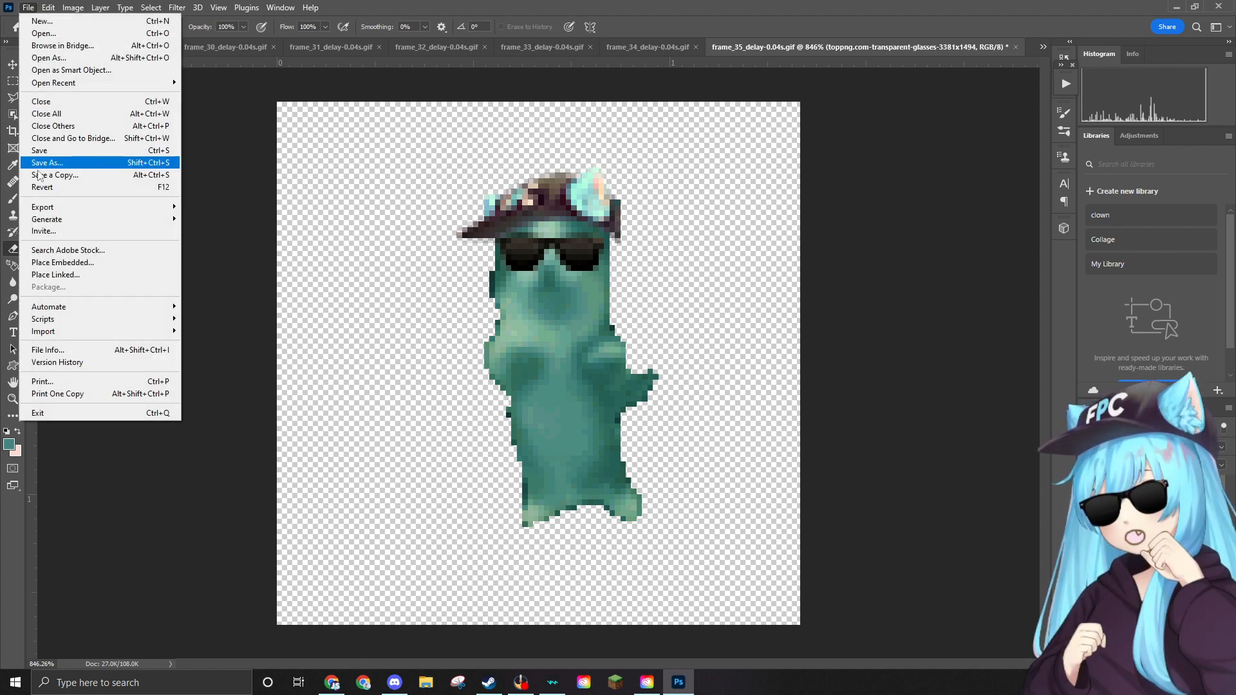
{"action": "mouse_move", "coordinate": [47, 208]}
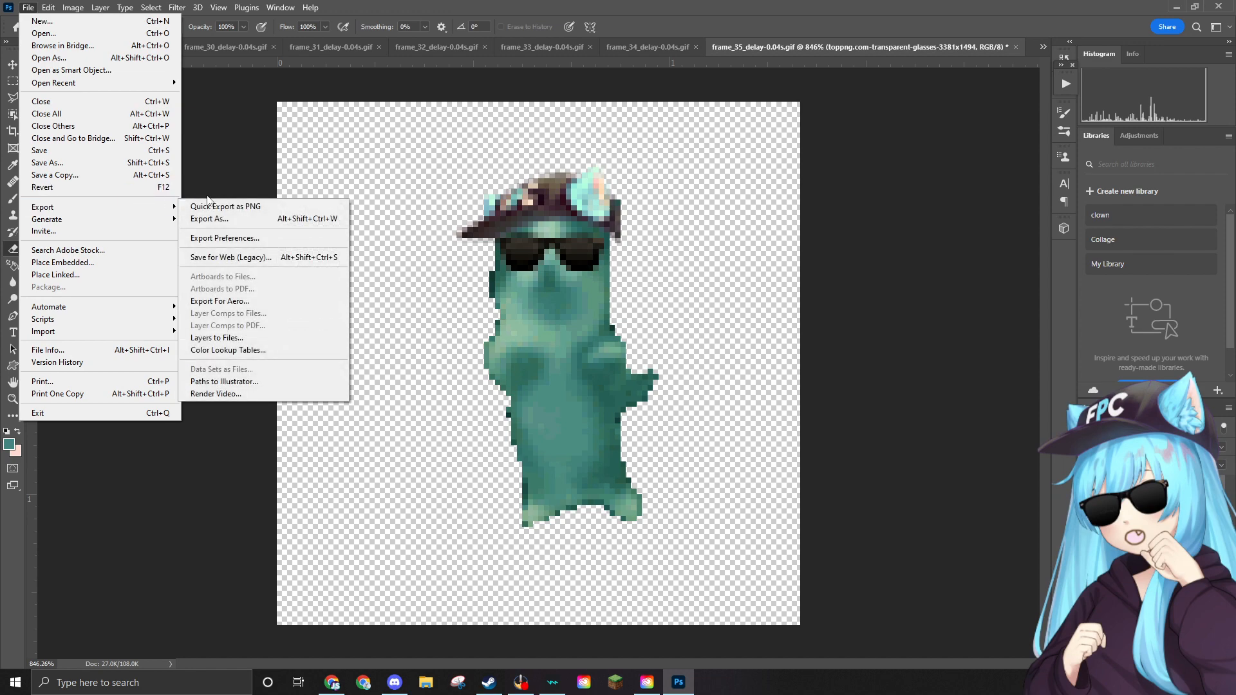
{"action": "left_click", "coordinate": [210, 206]}
{"action": "scroll", "coordinate": [714, 405], "scroll_direction": "down", "scroll_amount": 1}
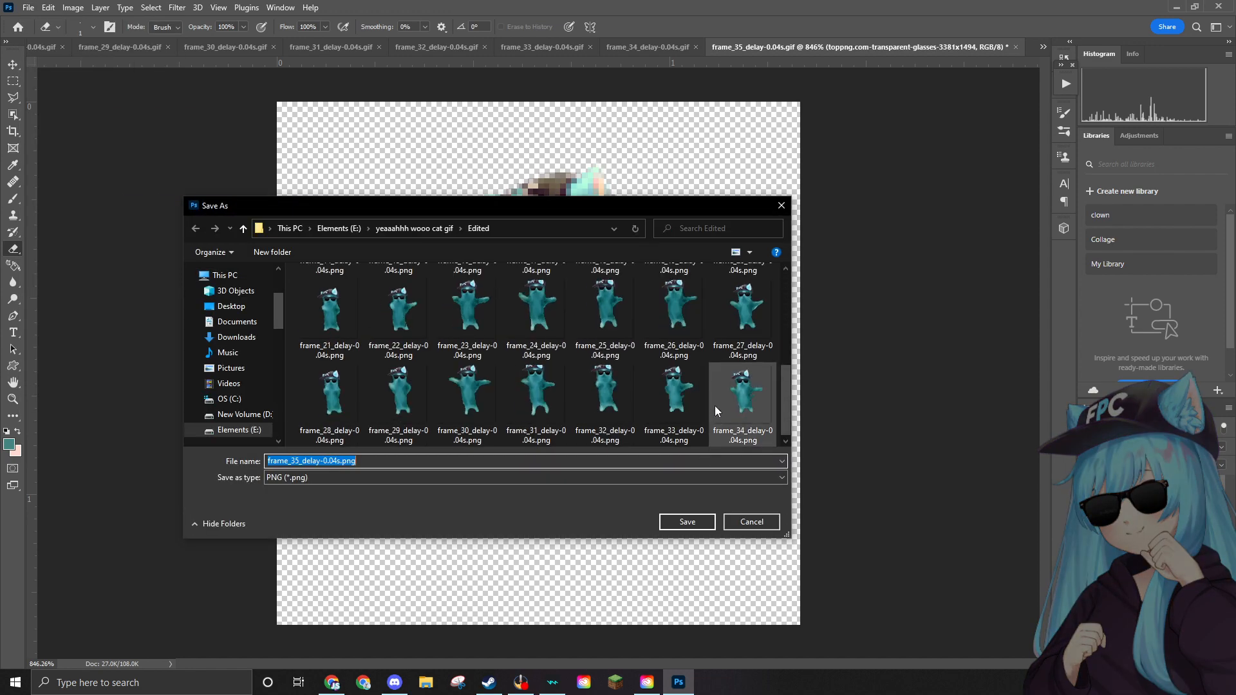
{"action": "left_click", "coordinate": [693, 520]}
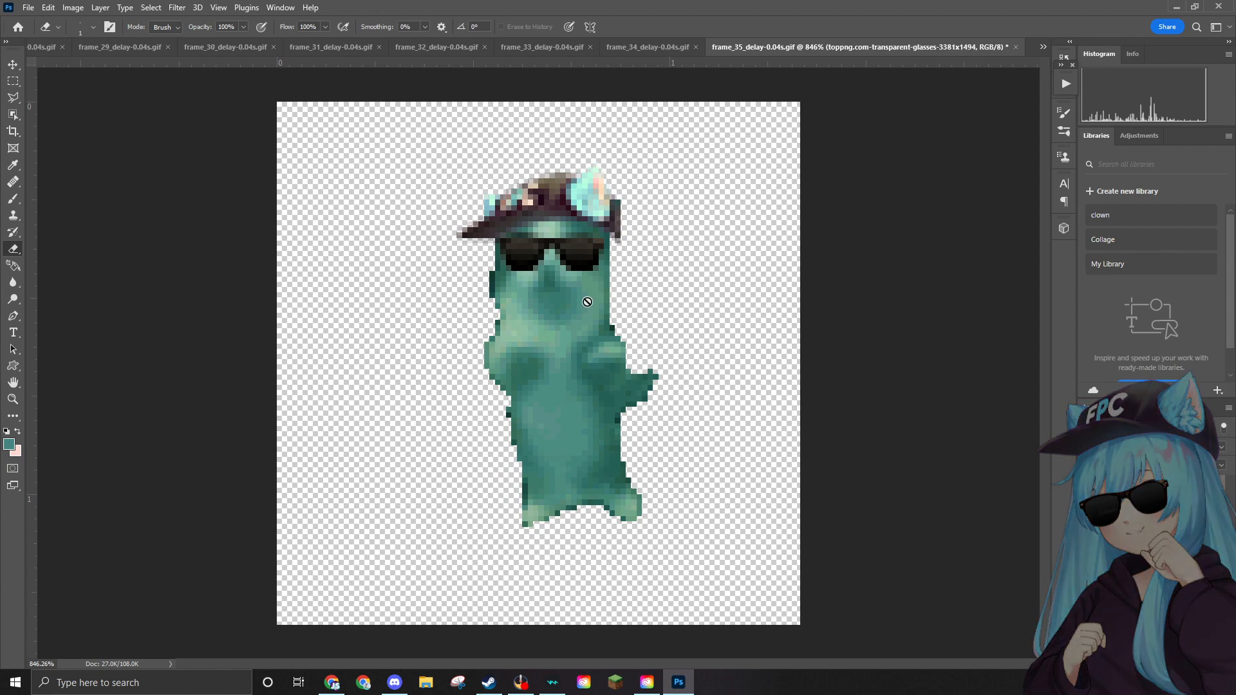
Delete the completed source file frame_35_delay-0.04s.gif from the yeaaahhh wooo cat gif folder and open frame_36_delay-0.03s.gif.
{"action": "left_click", "coordinate": [490, 286]}
{"action": "left_click", "coordinate": [575, 261]}
{"action": "left_click", "coordinate": [29, 7]}
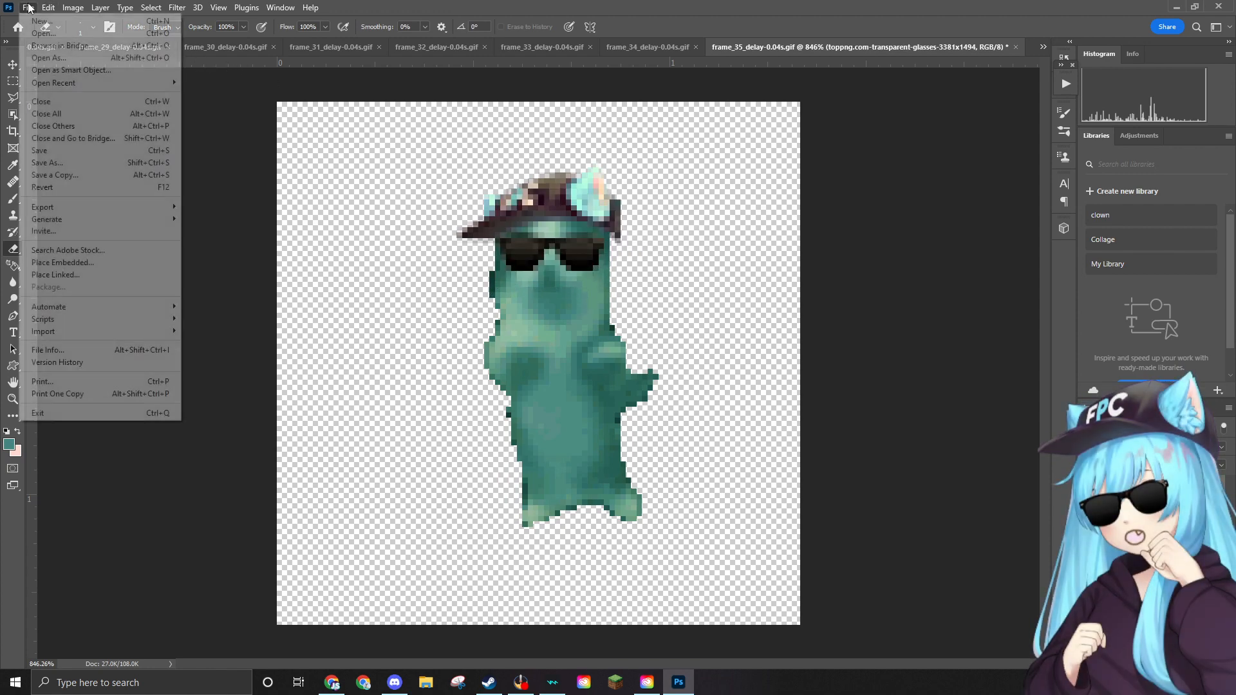
{"action": "left_click", "coordinate": [43, 33]}
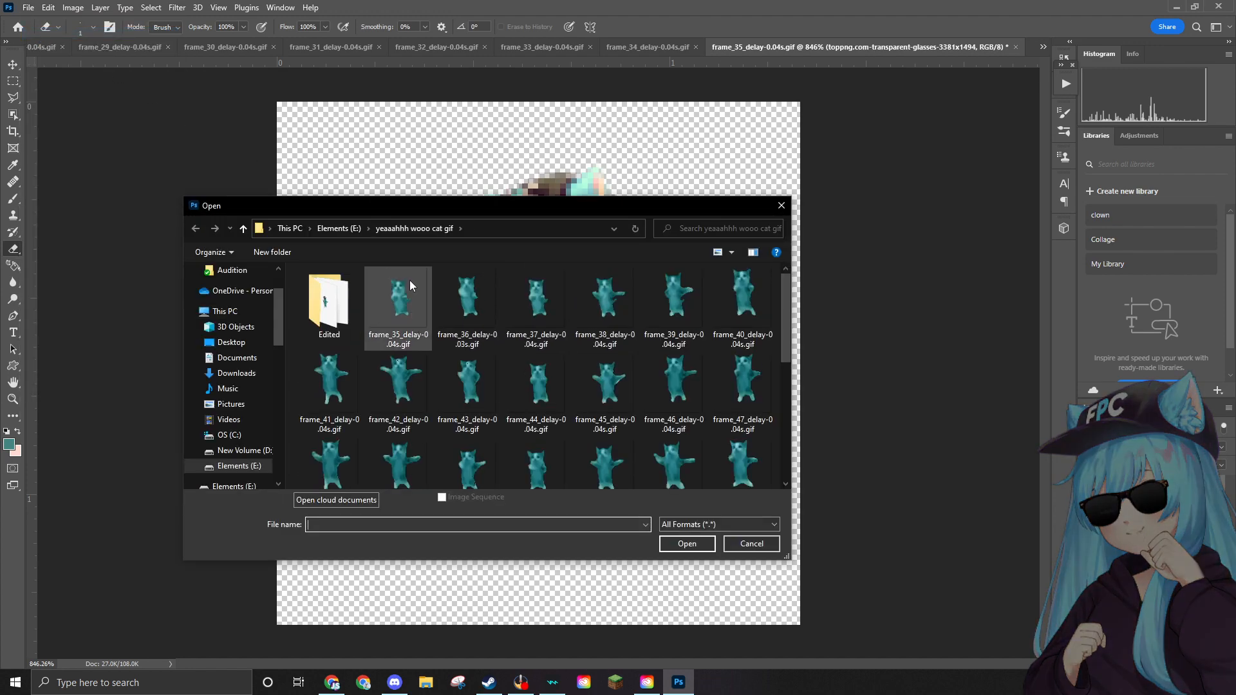
{"action": "left_click", "coordinate": [409, 282]}
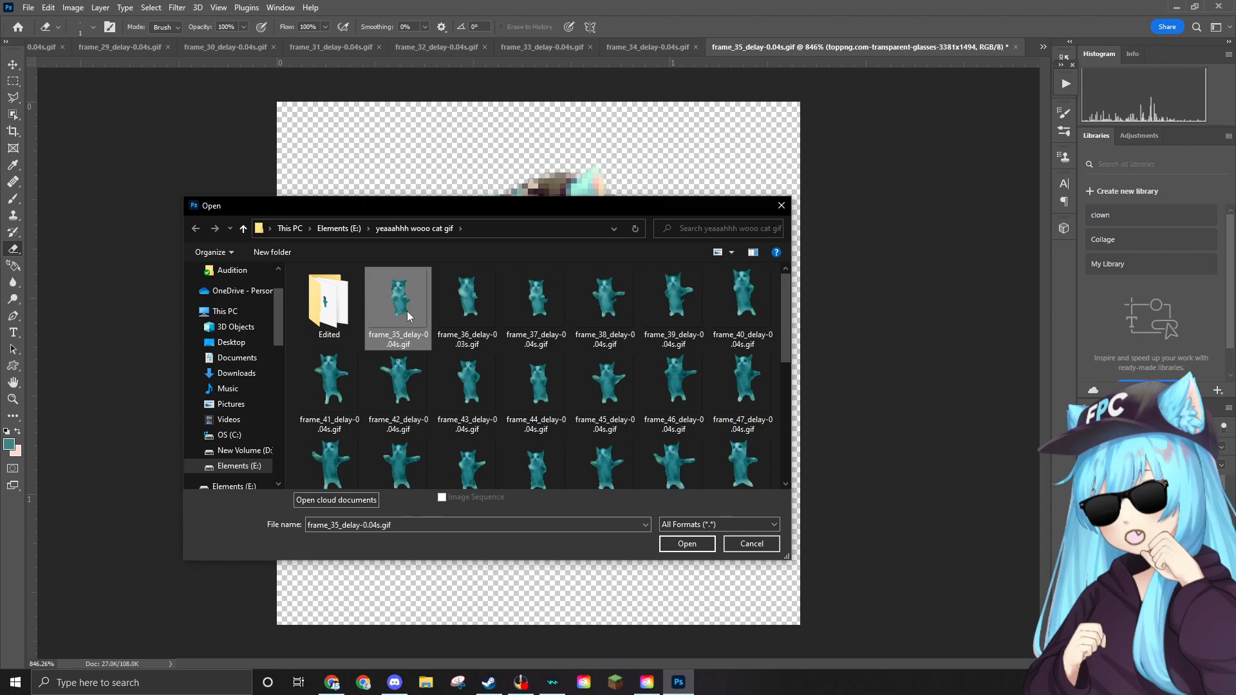
{"action": "key", "text": "Delete"}
{"action": "left_click", "coordinate": [651, 381]}
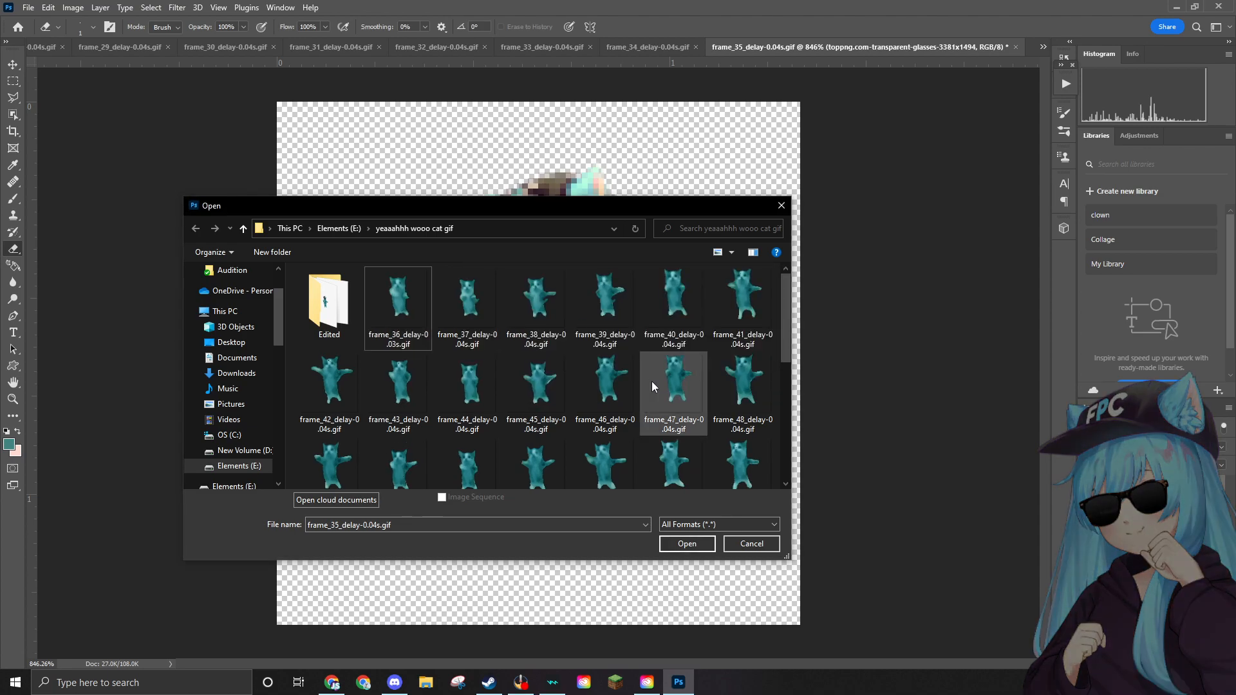
{"action": "left_click", "coordinate": [379, 305]}
{"action": "left_click", "coordinate": [683, 543]}
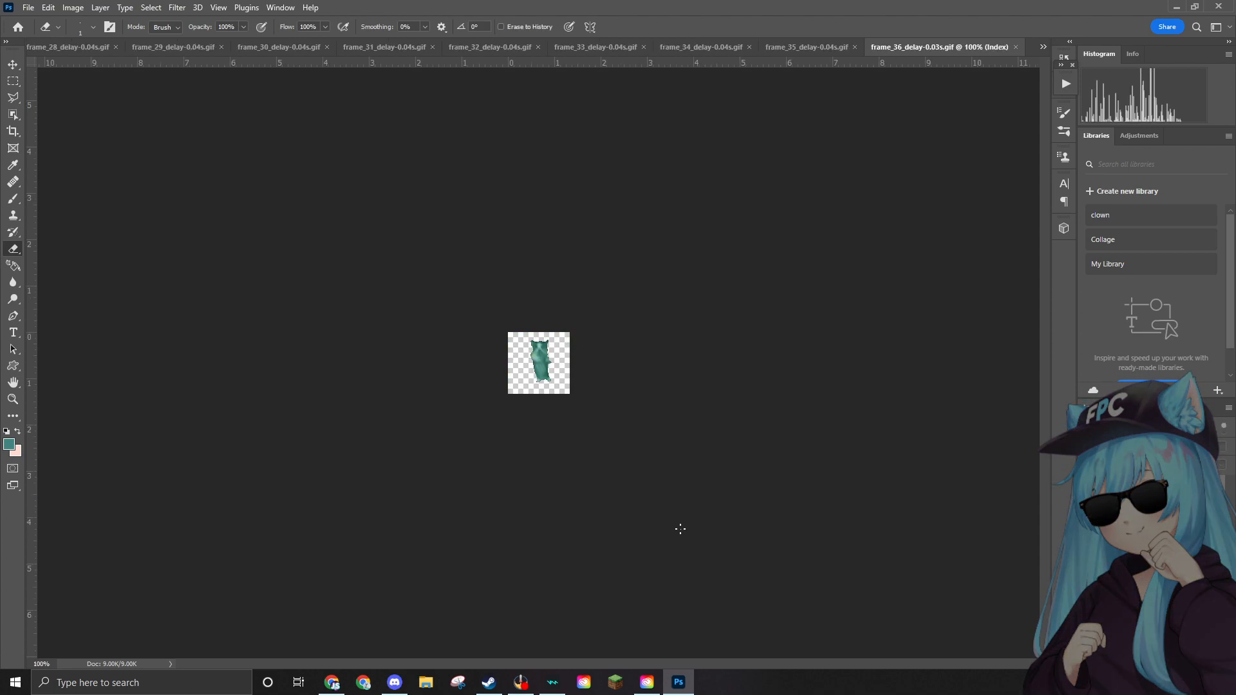
Convert frame_36_delay-0.03s.gif from indexed color to RGB Color mode.
{"action": "scroll", "coordinate": [680, 529], "scroll_direction": "up", "scroll_amount": 5}
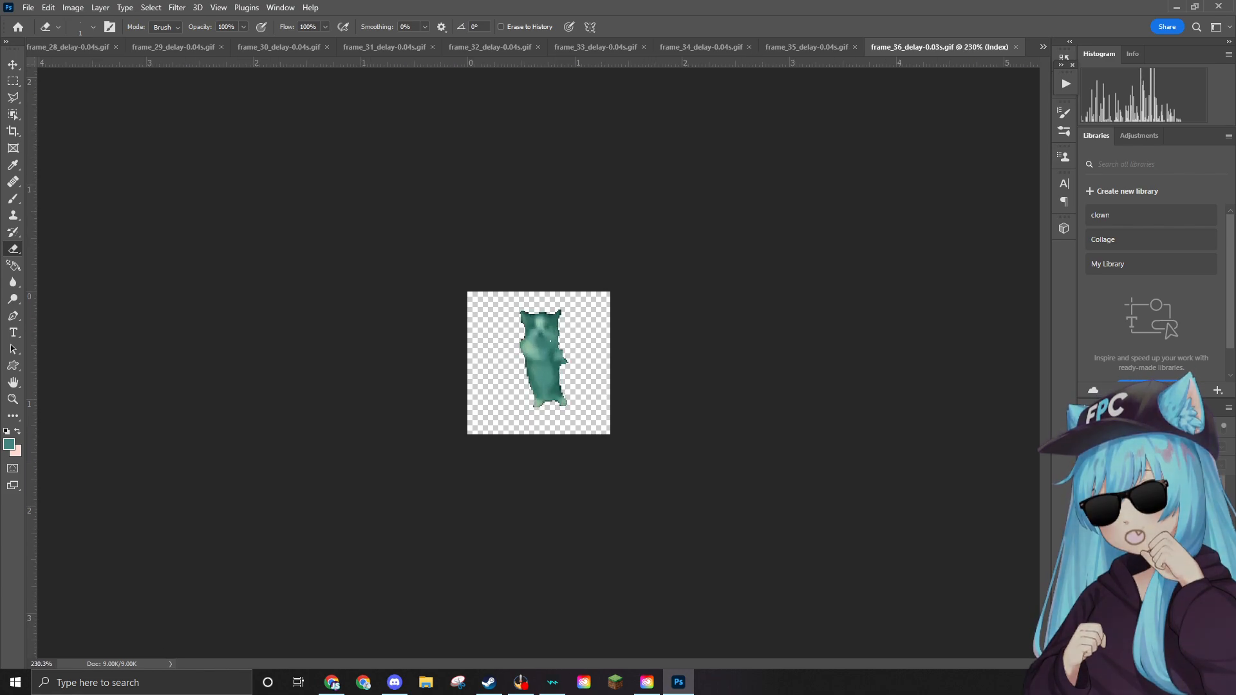
{"action": "scroll", "coordinate": [549, 338], "scroll_direction": "up", "scroll_amount": 6}
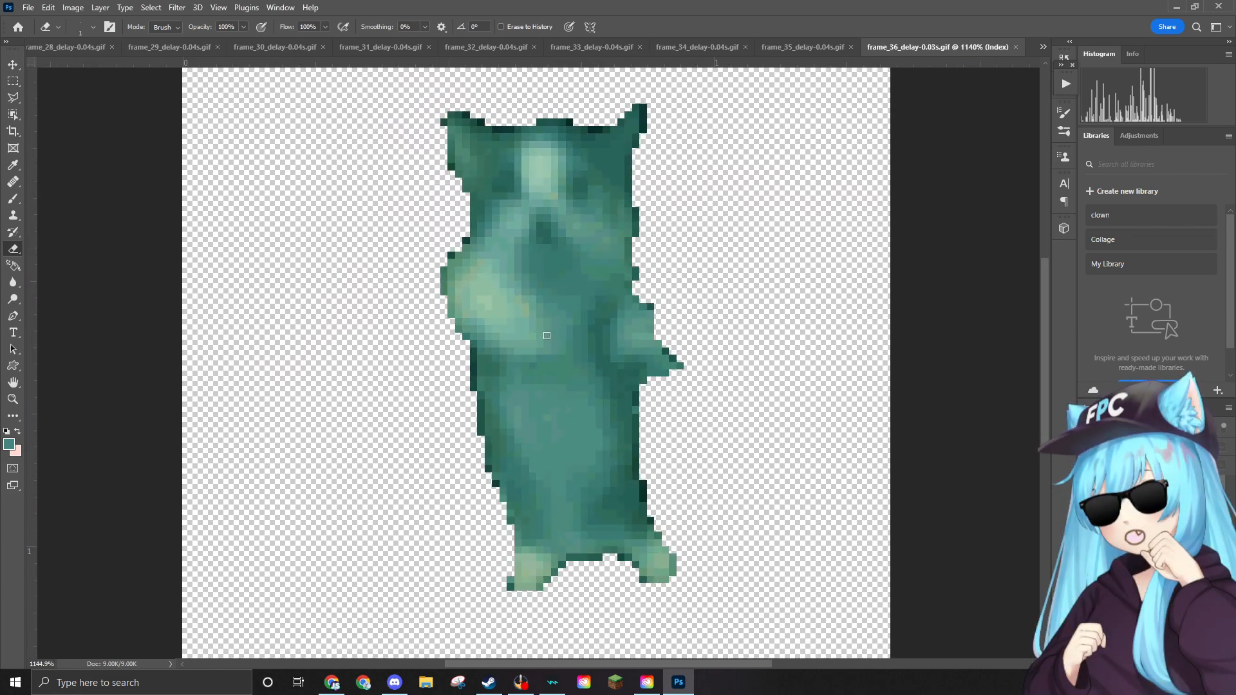
{"action": "scroll", "coordinate": [546, 336], "scroll_direction": "down", "scroll_amount": 1}
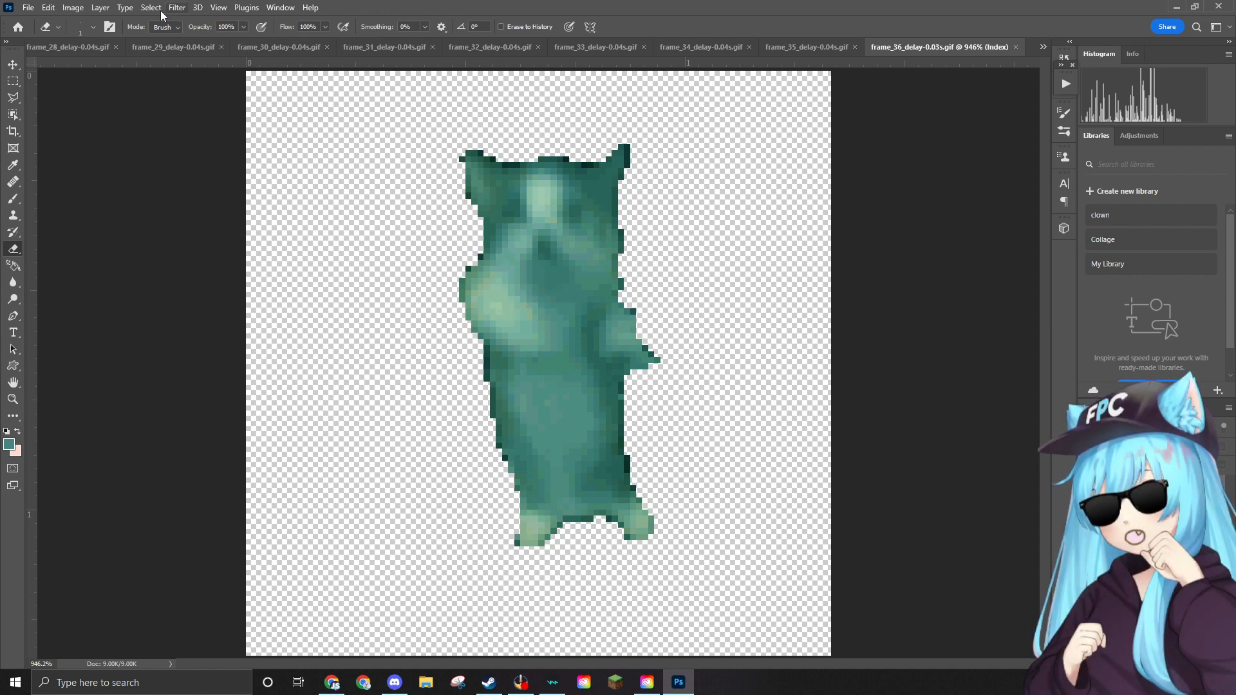
{"action": "left_click", "coordinate": [73, 7]}
{"action": "mouse_move", "coordinate": [103, 21]}
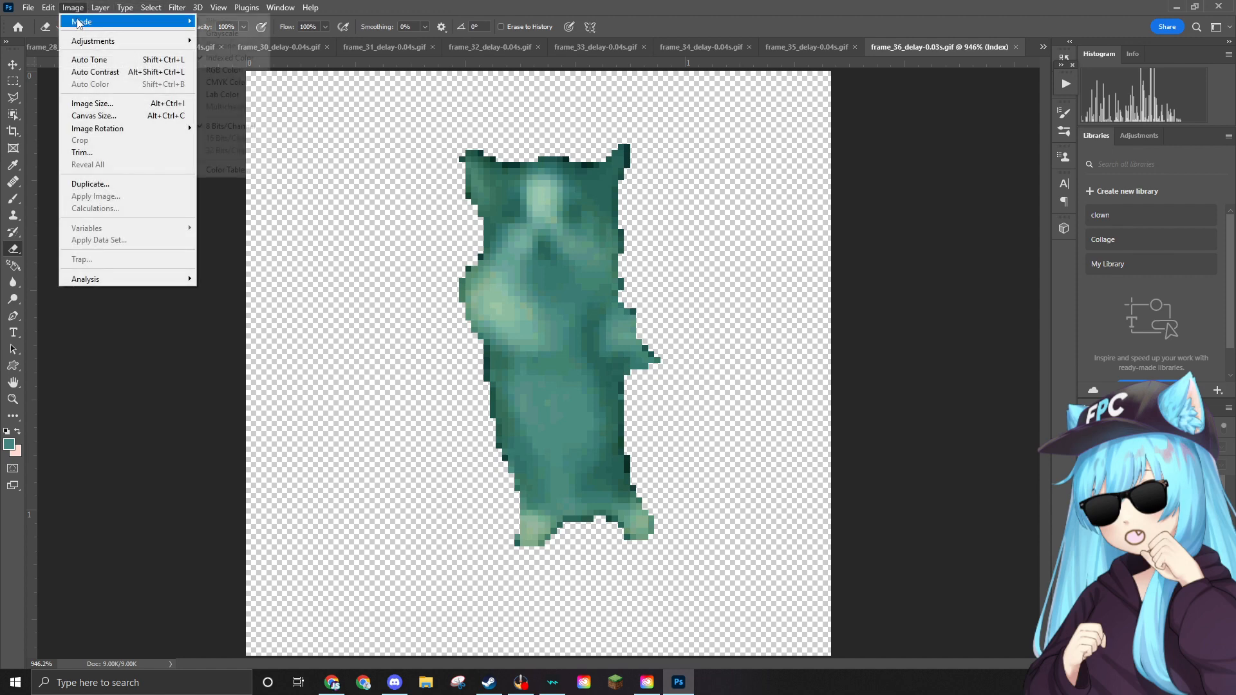
{"action": "left_click", "coordinate": [224, 69]}
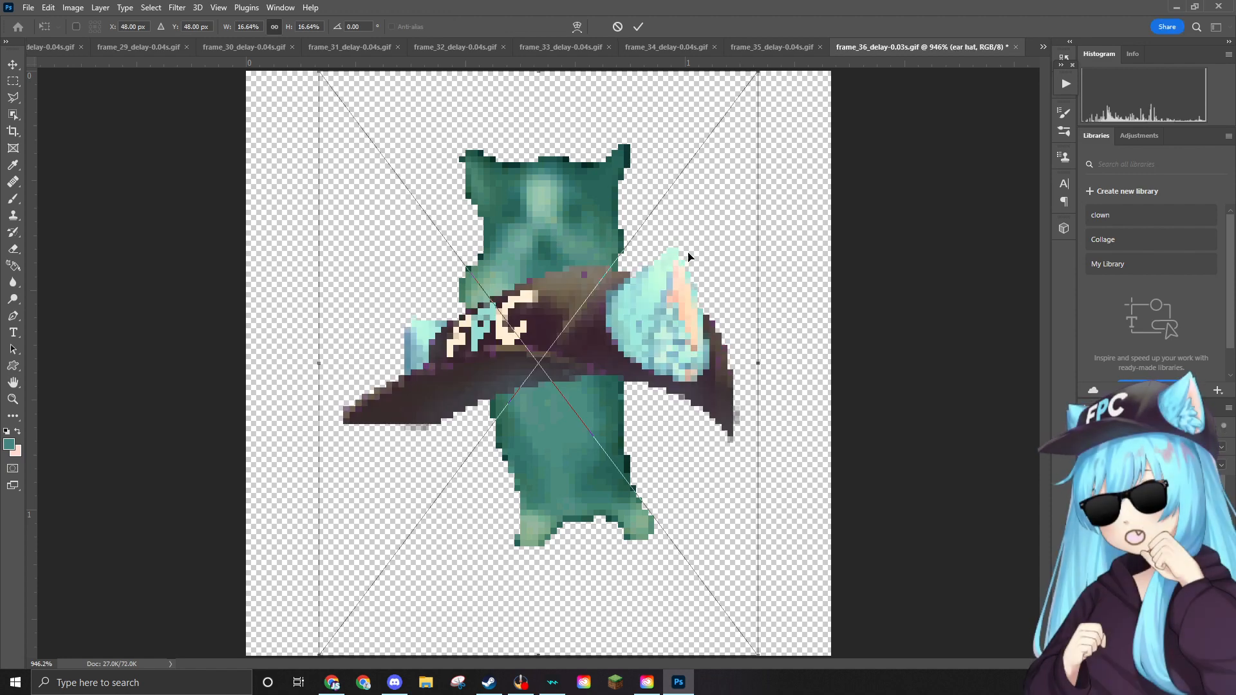
Place the ear hat image in frame 36, shrink it to fit the cat's head and return to the Eraser.
{"action": "scroll", "coordinate": [688, 257], "scroll_direction": "down", "scroll_amount": 2}
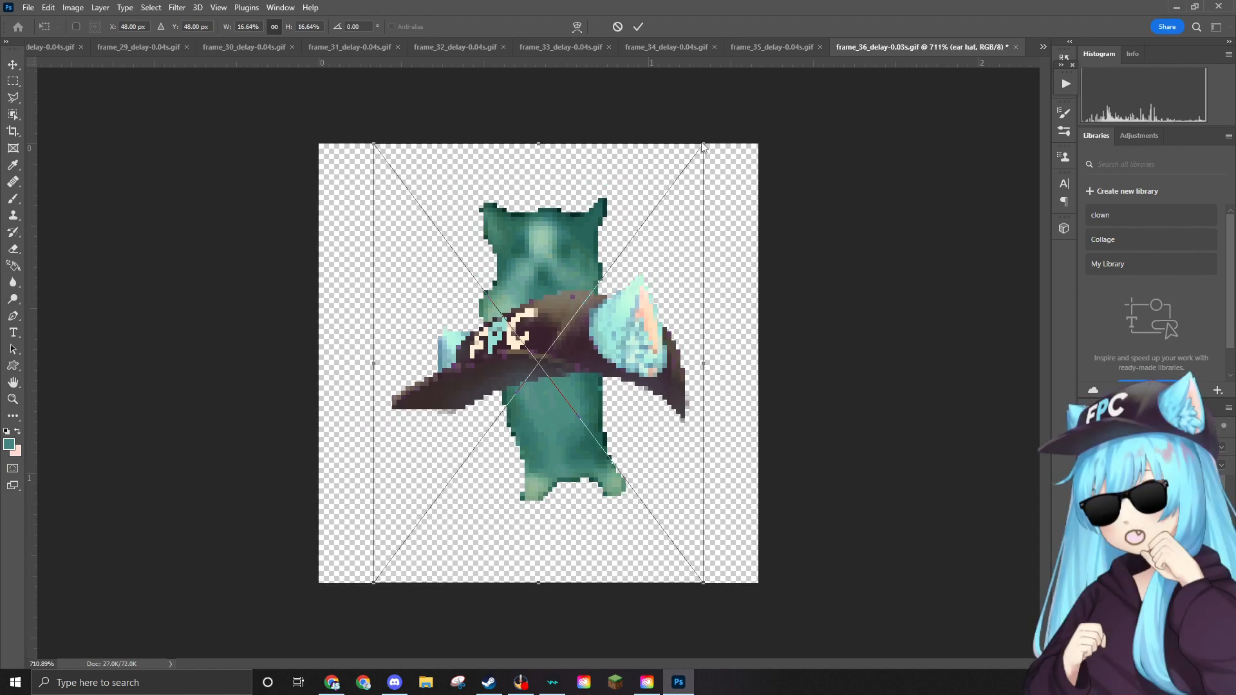
{"action": "mouse_move", "coordinate": [703, 146]}
{"action": "left_mouse_down"}
{"action": "mouse_move", "coordinate": [480, 306]}
{"action": "mouse_move", "coordinate": [469, 387]}
{"action": "mouse_move", "coordinate": [543, 160]}
{"action": "left_mouse_up"}
{"action": "key", "text": "e"}
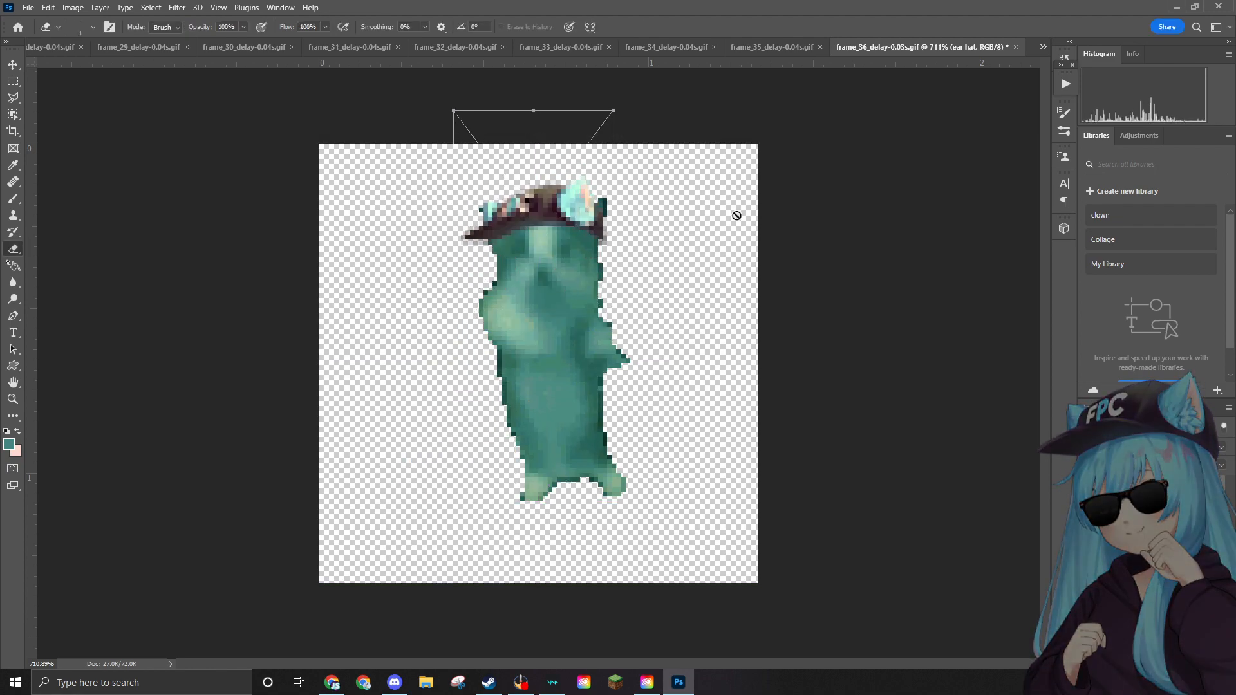
{"action": "scroll", "coordinate": [598, 212], "scroll_direction": "up", "scroll_amount": 4}
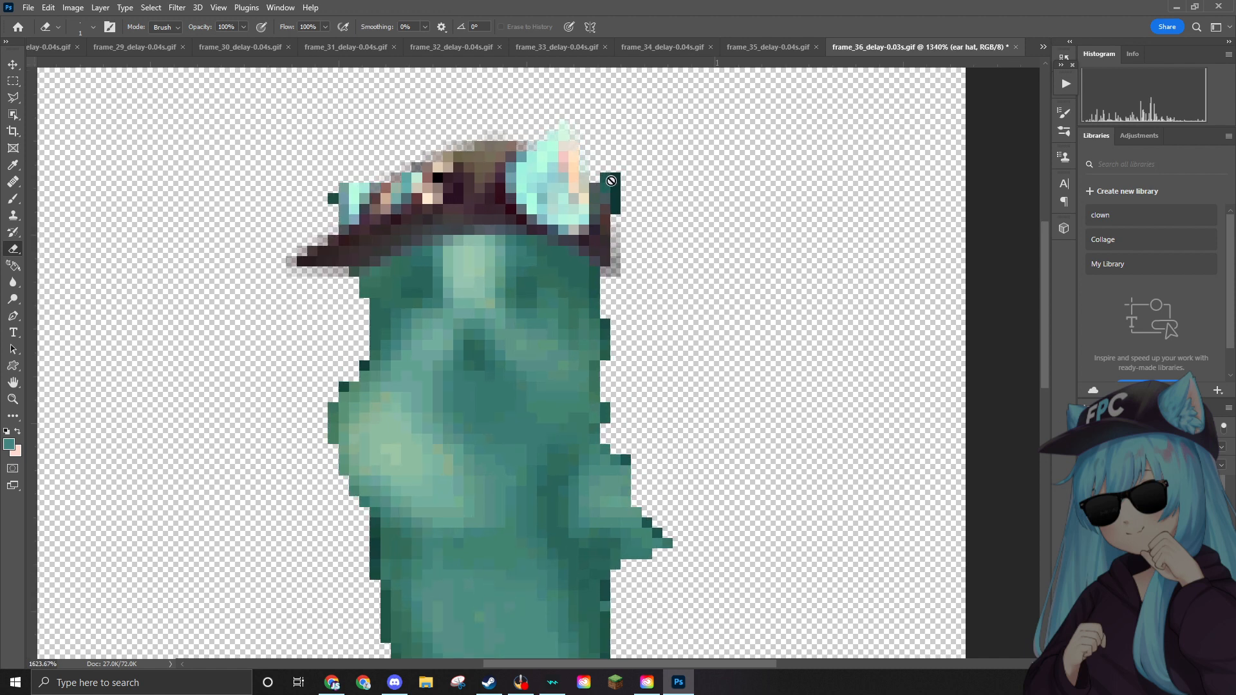
{"action": "scroll", "coordinate": [611, 180], "scroll_direction": "up", "scroll_amount": 1}
{"action": "scroll", "coordinate": [607, 180], "scroll_direction": "up", "scroll_amount": 2}
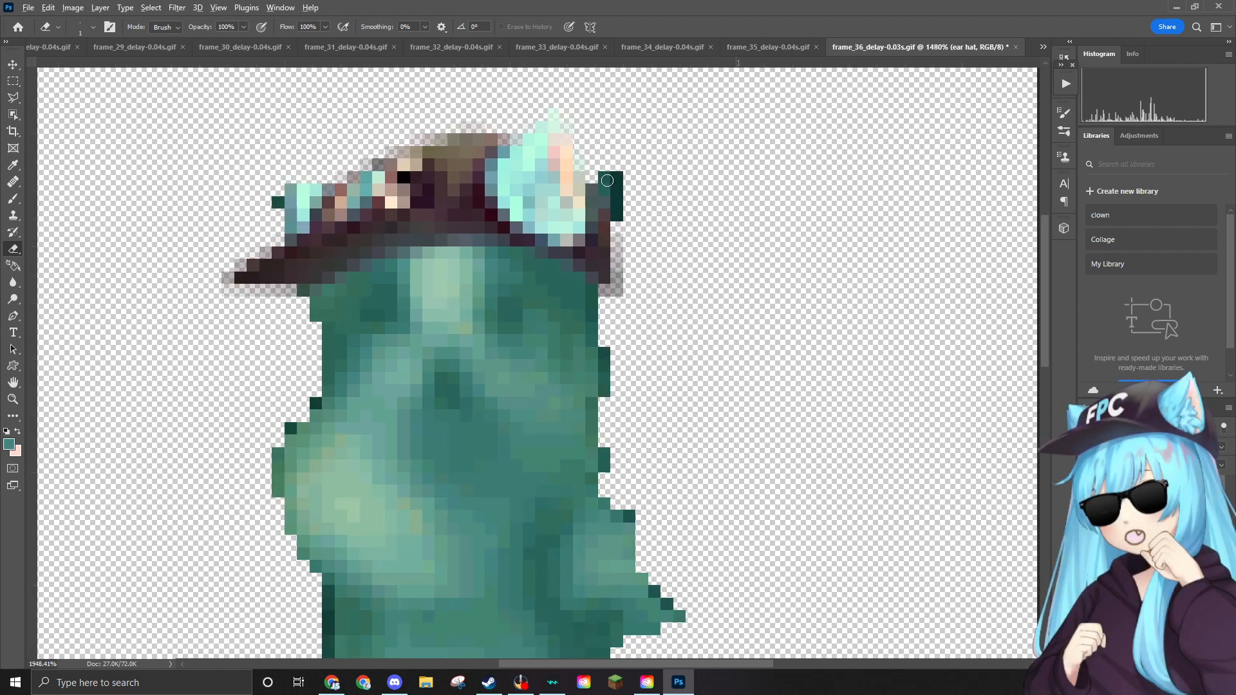
{"action": "scroll", "coordinate": [606, 180], "scroll_direction": "up", "scroll_amount": 2}
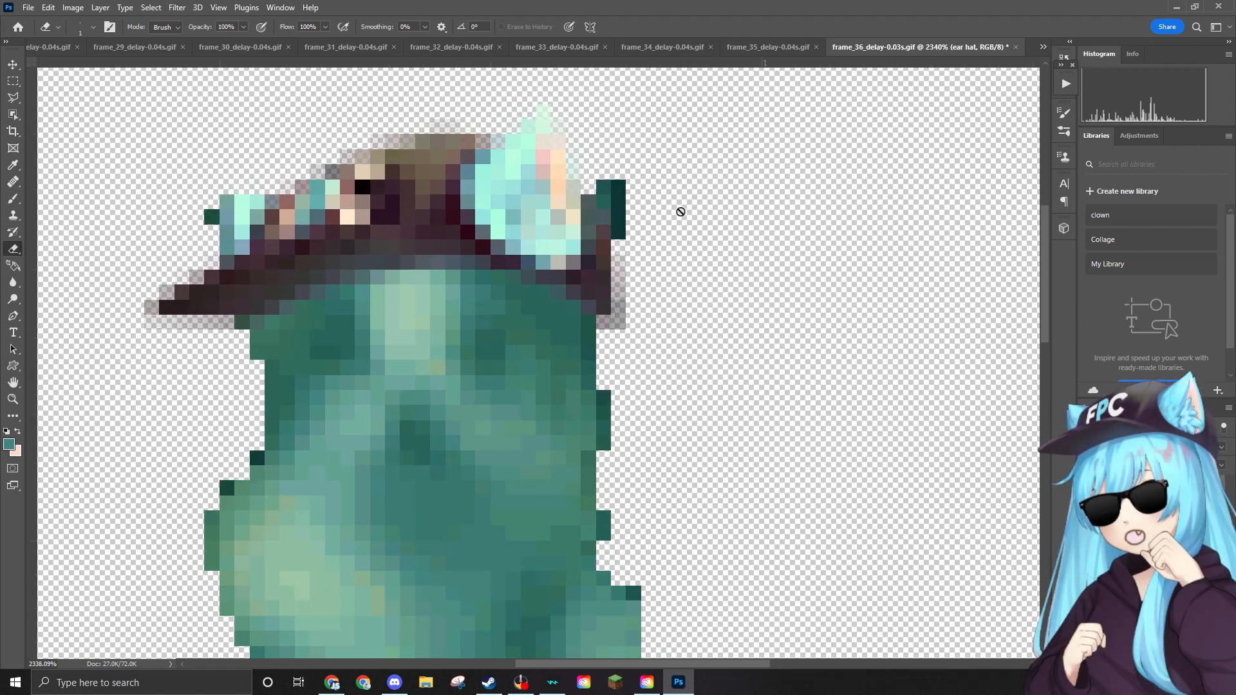
Erase the cat's ear pixels sticking out on both sides of the hat on Layer 1 of frame 36.
{"action": "left_click", "coordinate": [973, 379]}
{"action": "left_click", "coordinate": [599, 265]}
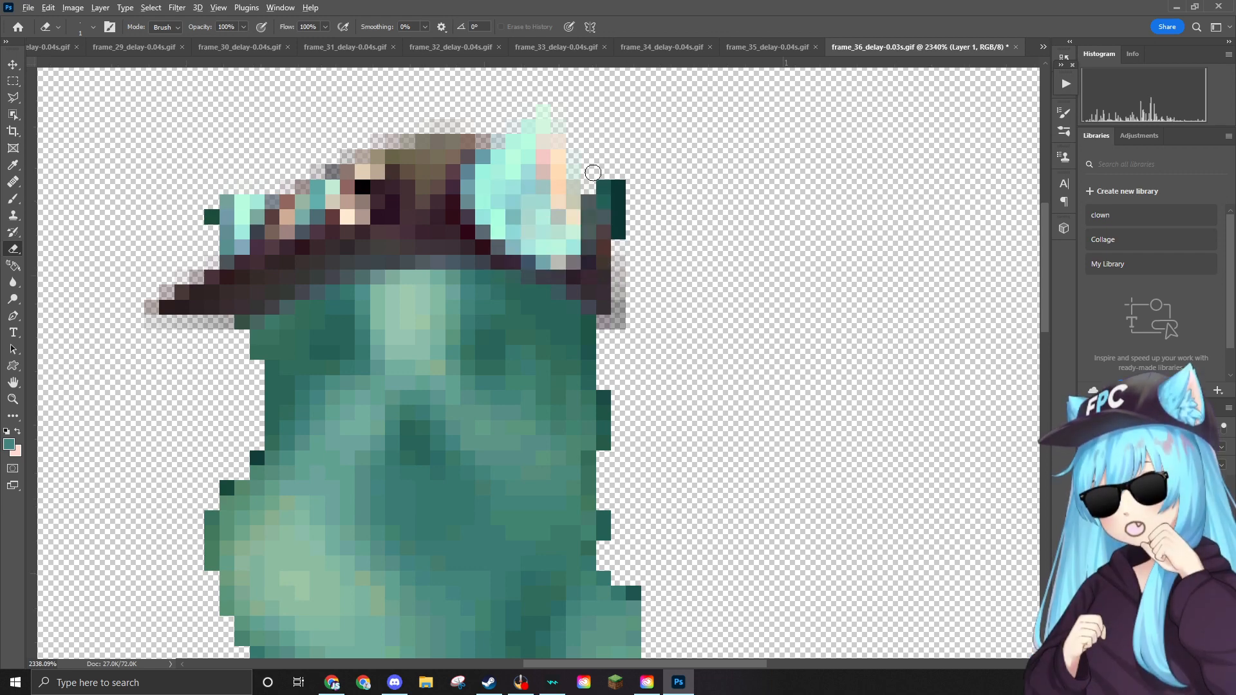
{"action": "scroll", "coordinate": [631, 185], "scroll_direction": "up", "scroll_amount": 1}
{"action": "mouse_move", "coordinate": [630, 193]}
{"action": "left_mouse_down"}
{"action": "mouse_move", "coordinate": [651, 245]}
{"action": "mouse_move", "coordinate": [632, 205]}
{"action": "mouse_move", "coordinate": [631, 222]}
{"action": "mouse_move", "coordinate": [648, 253]}
{"action": "mouse_move", "coordinate": [622, 215]}
{"action": "mouse_move", "coordinate": [646, 252]}
{"action": "left_mouse_up"}
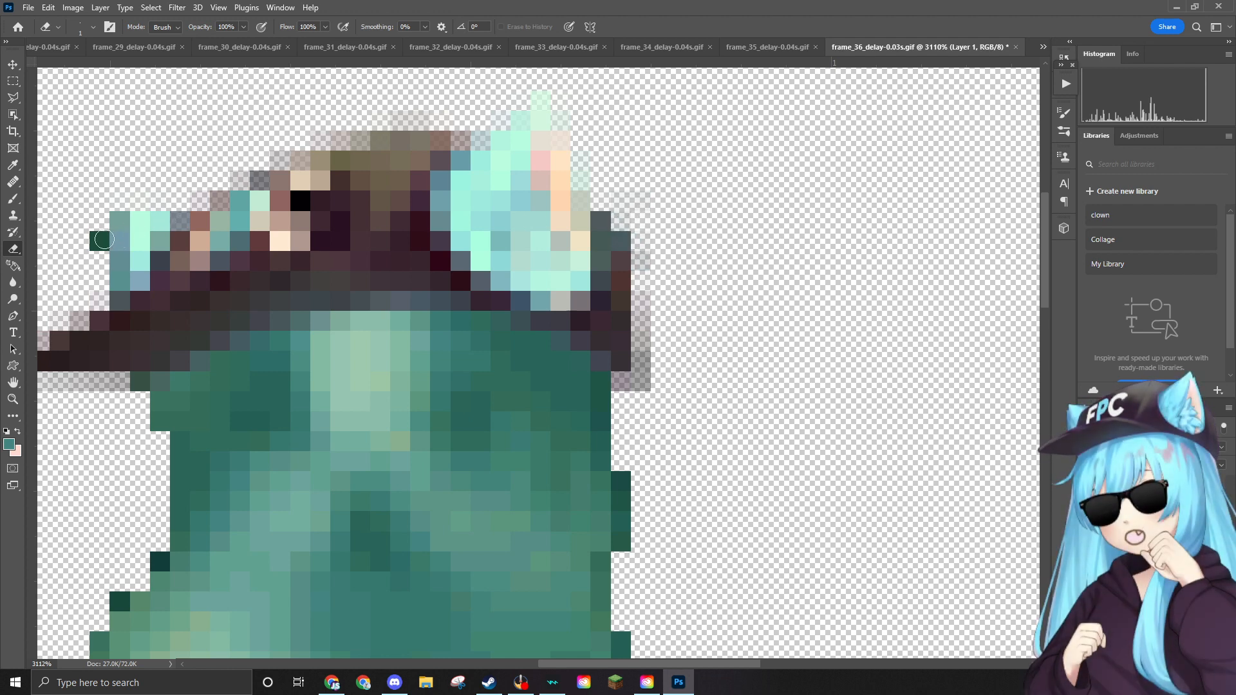
{"action": "left_click", "coordinate": [101, 240]}
{"action": "scroll", "coordinate": [394, 167], "scroll_direction": "down", "scroll_amount": 5}
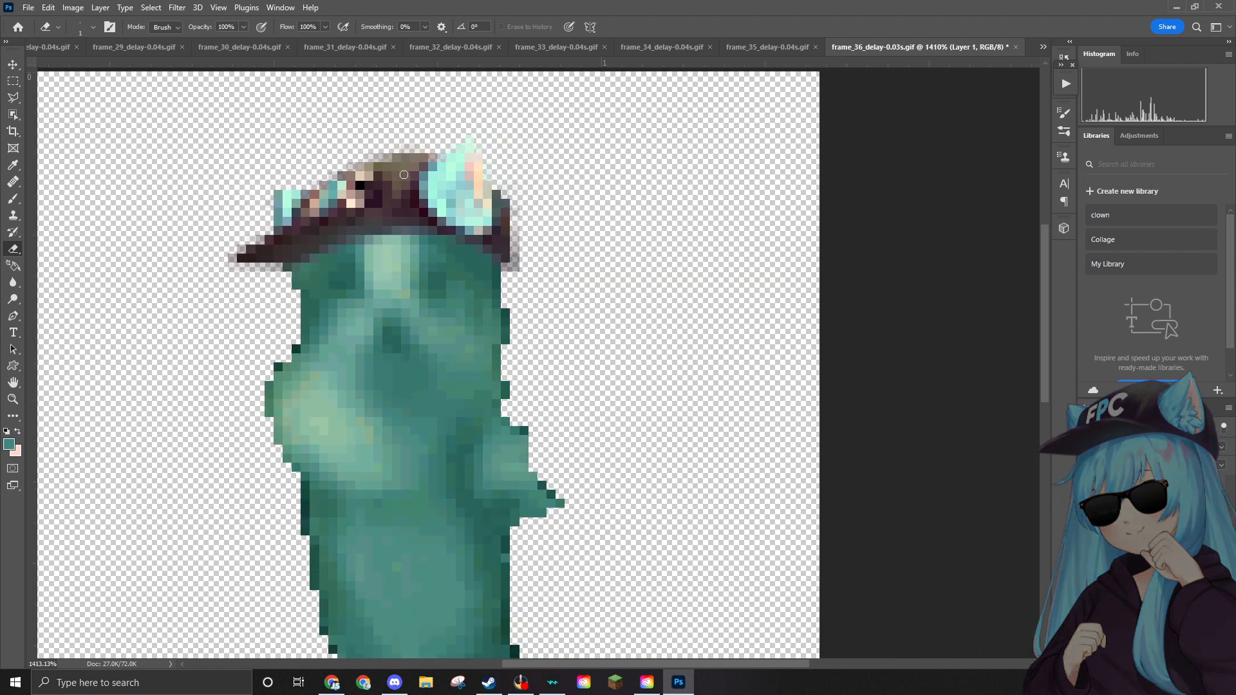
{"action": "scroll", "coordinate": [426, 174], "scroll_direction": "down", "scroll_amount": 2}
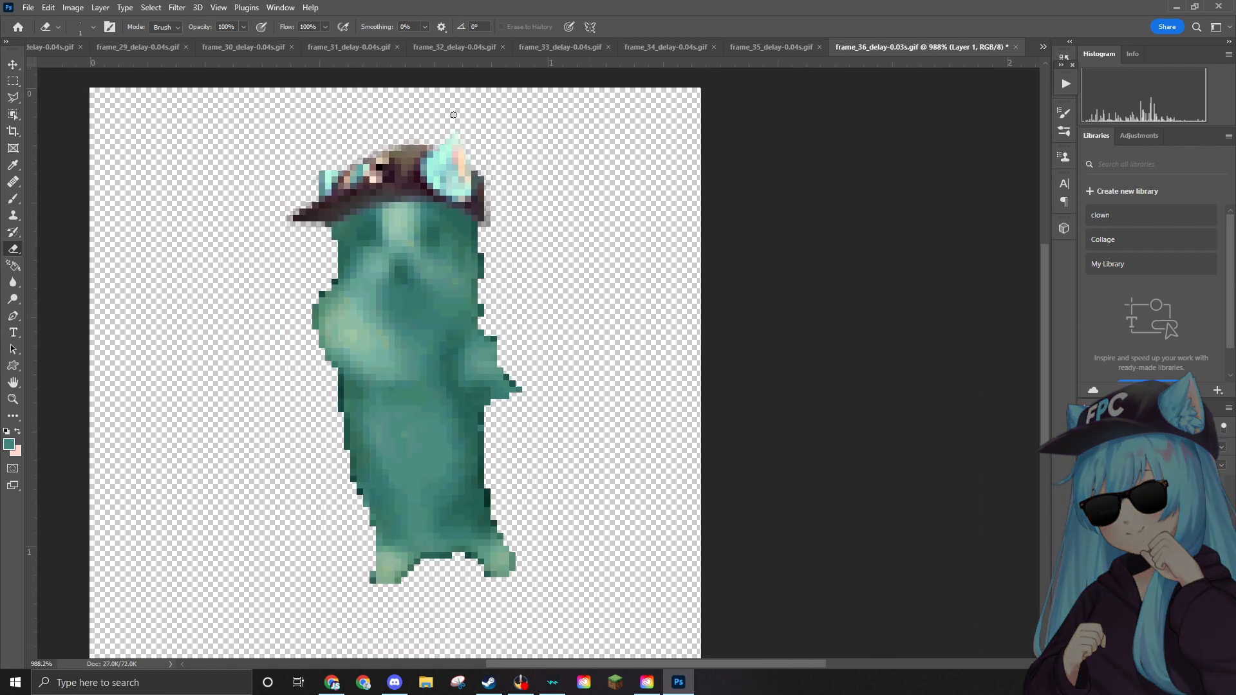
Place the sunglasses image in frame 36, shrink it to about 2.46% over the cat's eyes and return to the Eraser.
{"action": "left_click_drag", "start_coordinate": [448, 264], "coordinate": [448, 263]}
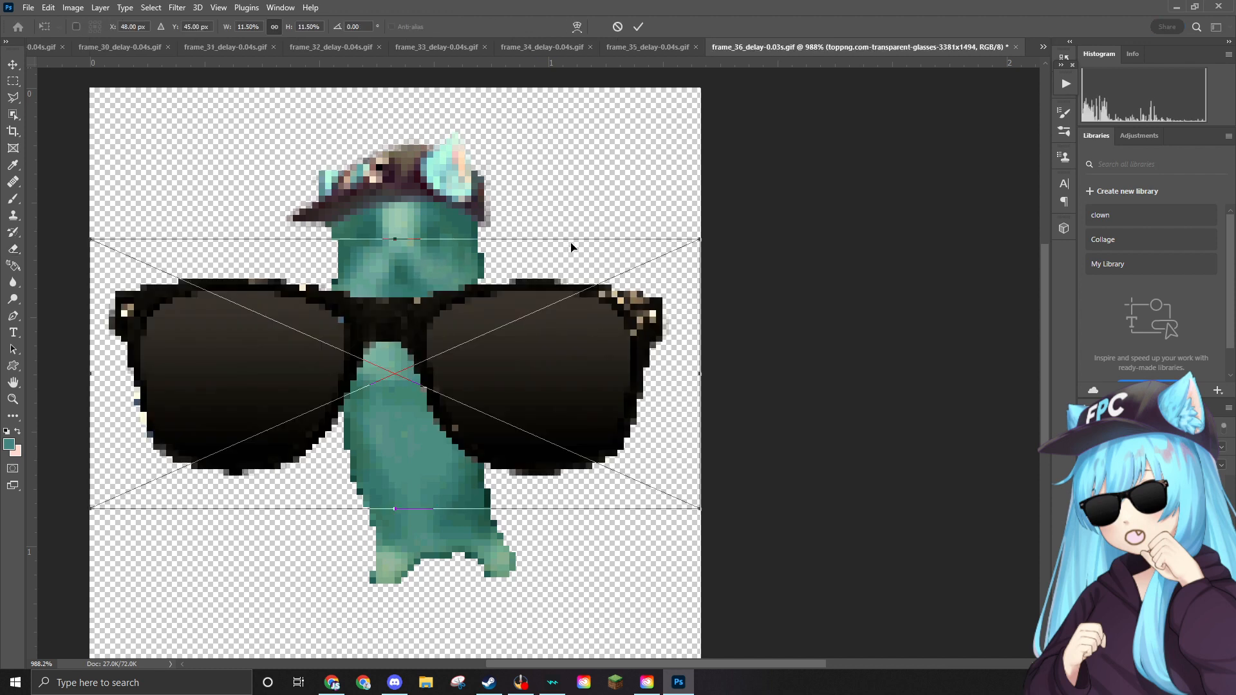
{"action": "left_click_drag", "start_coordinate": [698, 240], "coordinate": [225, 385]}
{"action": "left_click_drag", "start_coordinate": [257, 428], "coordinate": [444, 231]}
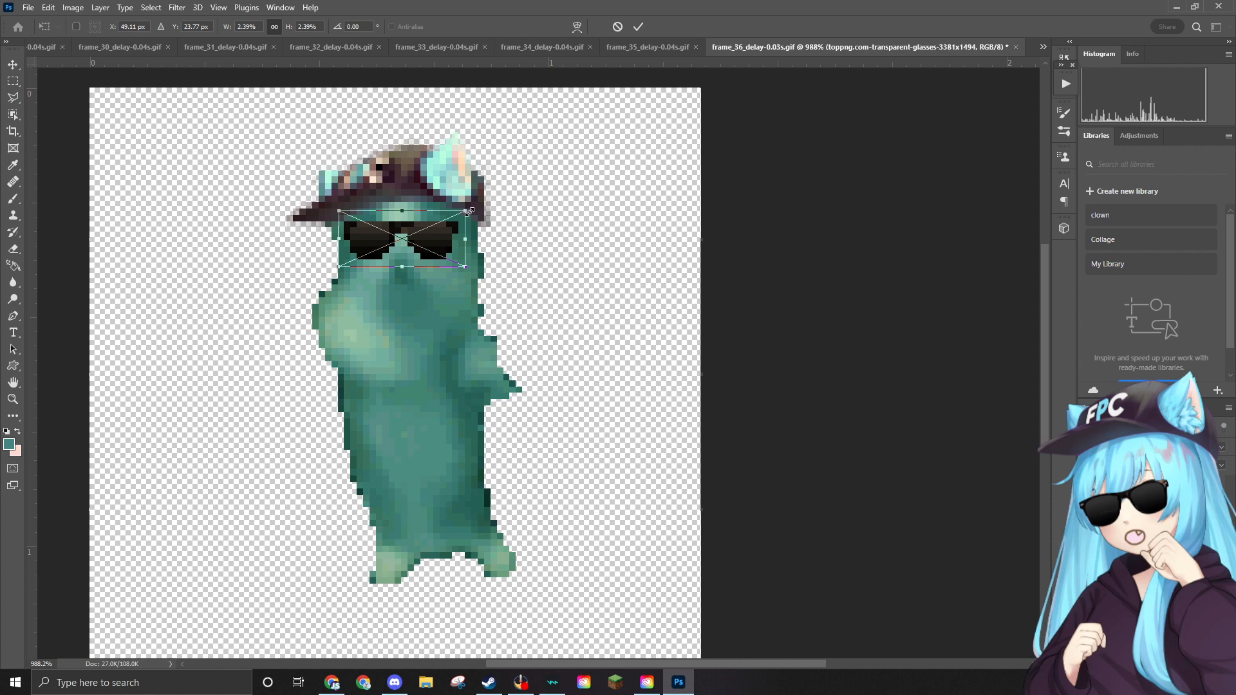
{"action": "left_click_drag", "start_coordinate": [473, 208], "coordinate": [469, 209]}
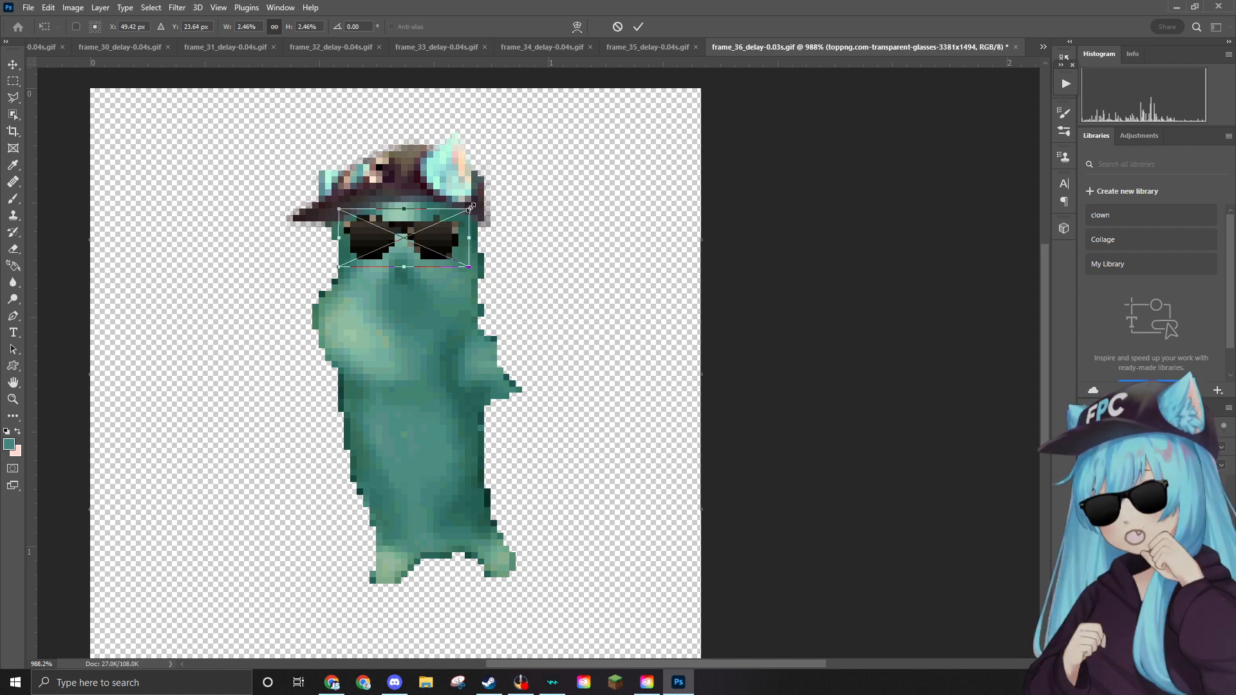
{"action": "key", "text": "Return"}
{"action": "key", "text": "e"}
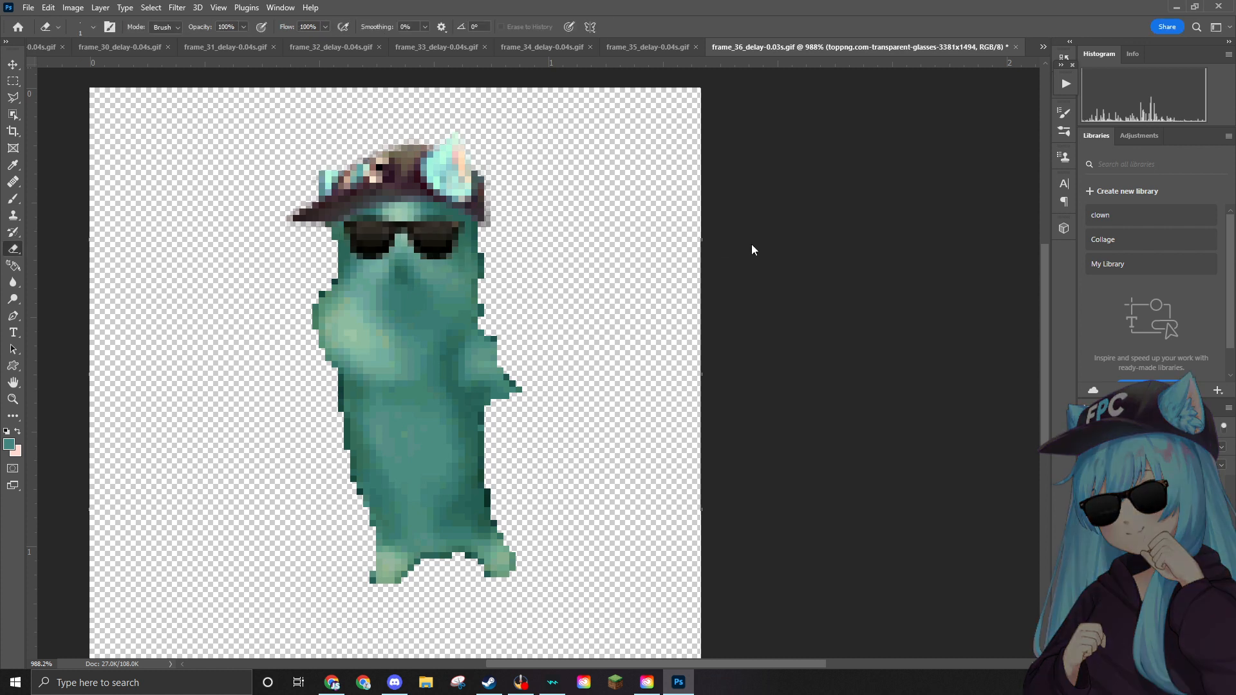
Quick-export frame 36 as frame_36_delay-0.03s.png into the Edited folder.
{"action": "left_click", "coordinate": [29, 7]}
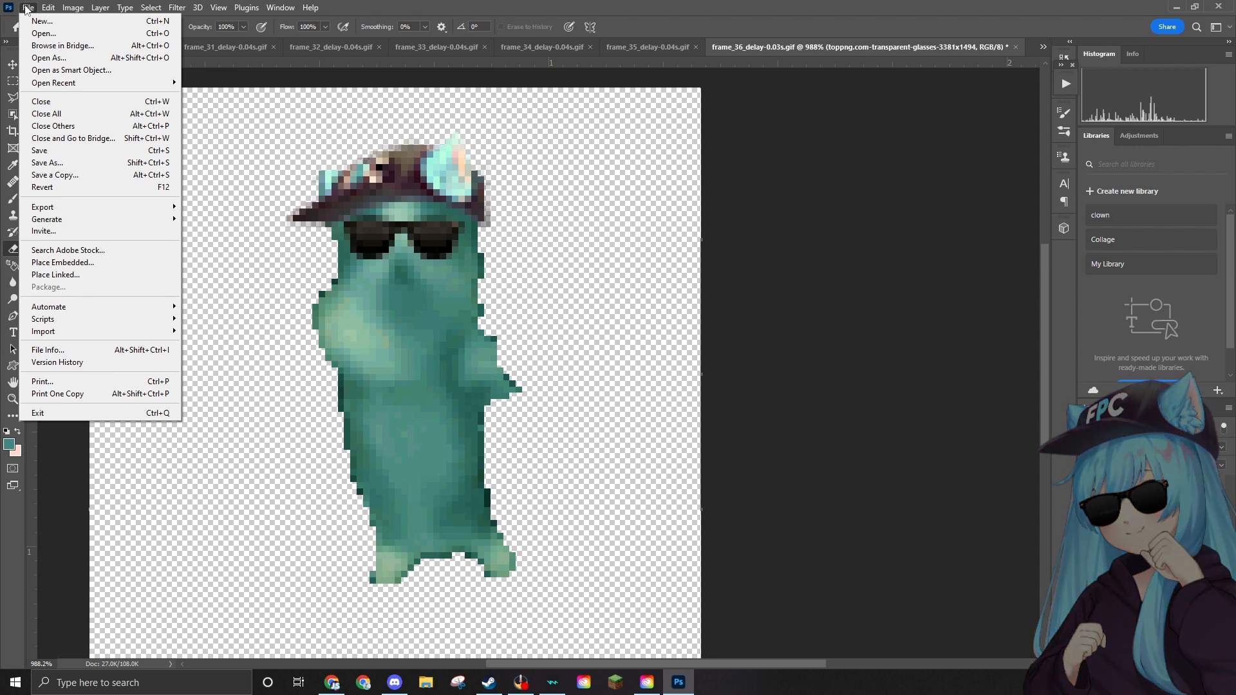
{"action": "mouse_move", "coordinate": [58, 206]}
{"action": "left_click", "coordinate": [188, 206]}
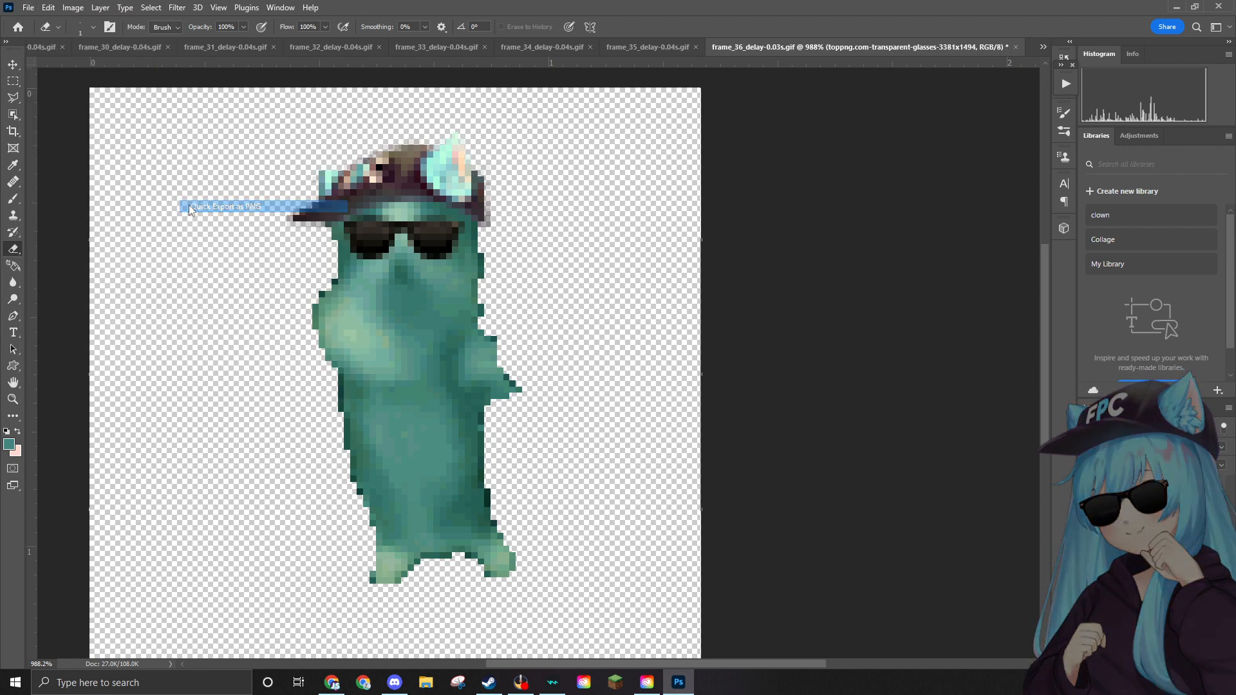
{"action": "scroll", "coordinate": [579, 315], "scroll_direction": "down", "scroll_amount": 5}
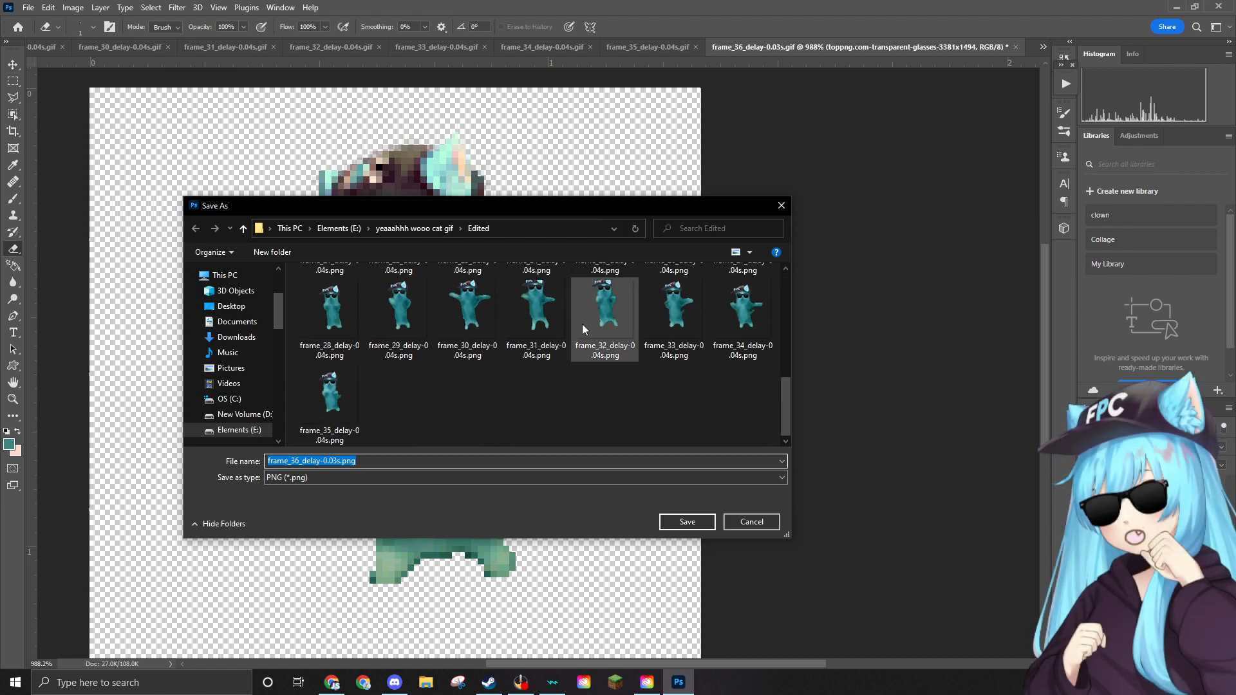
{"action": "left_click", "coordinate": [684, 522]}
Delete the completed source file frame_36_delay-0.03s.gif from the yeaaahhh wooo cat gif folder and open frame_37_delay-0.04s.gif.
{"action": "left_click", "coordinate": [28, 8]}
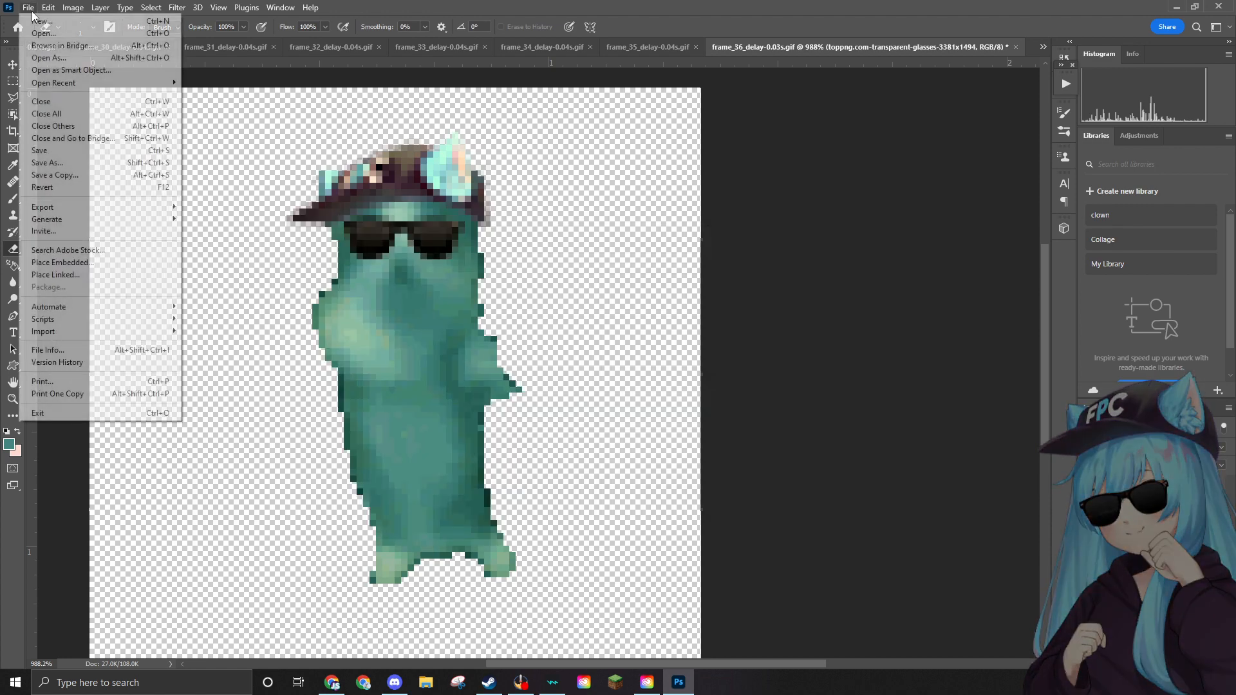
{"action": "left_click", "coordinate": [47, 40]}
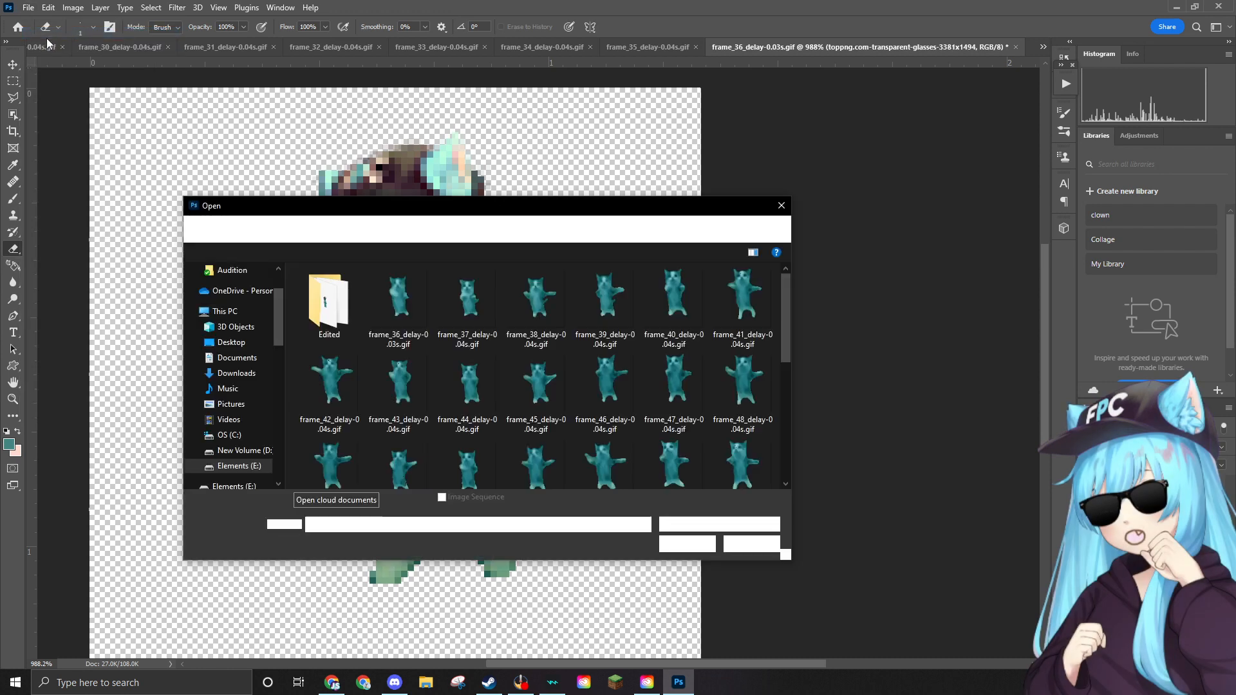
{"action": "left_click", "coordinate": [417, 314]}
{"action": "key", "text": "Delete"}
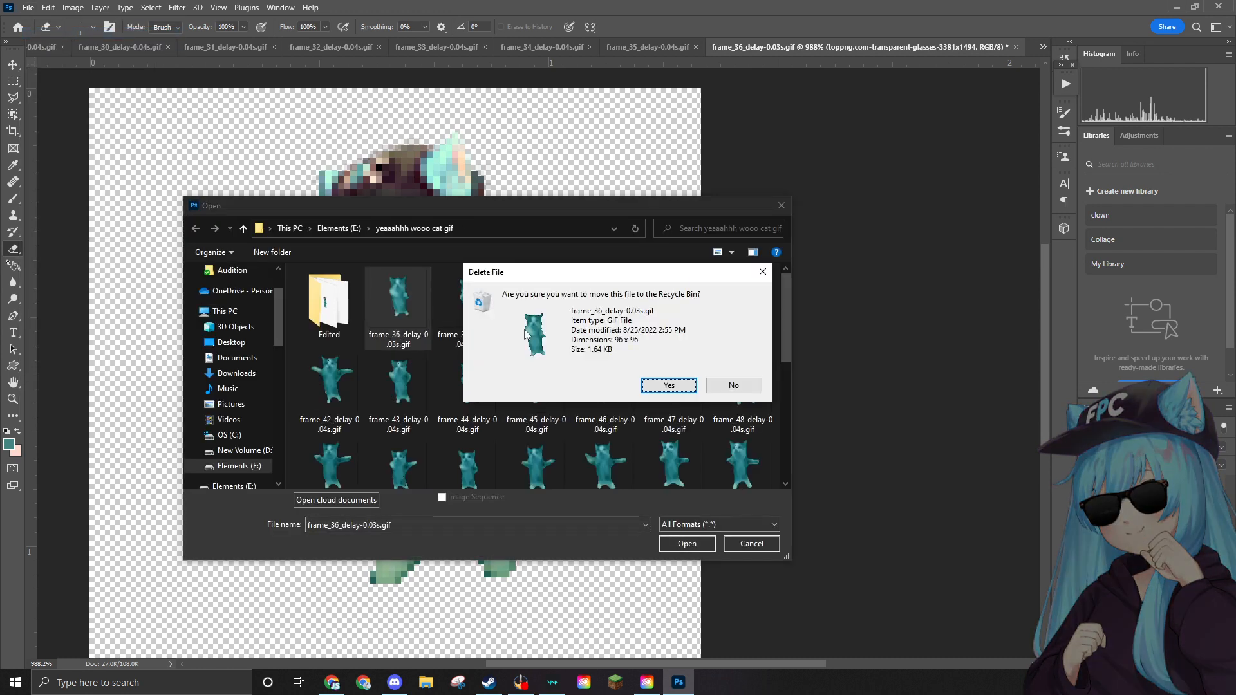
{"action": "left_click", "coordinate": [667, 388]}
{"action": "left_click", "coordinate": [707, 543]}
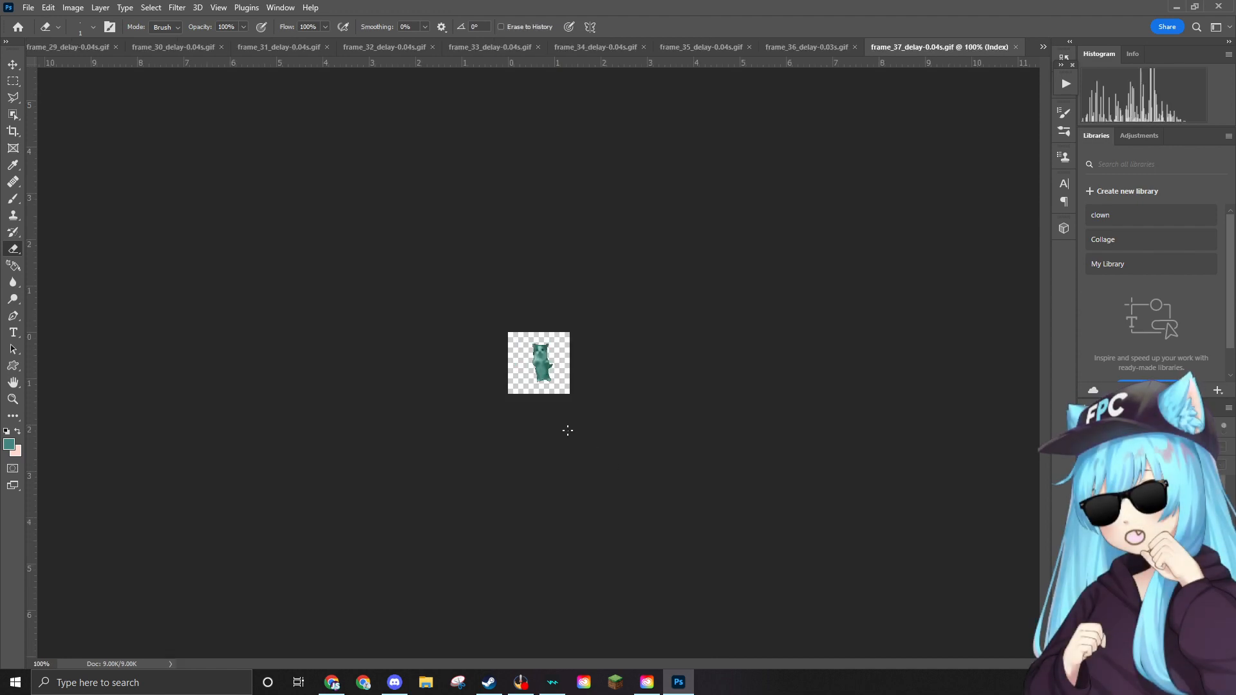
Convert frame_37_delay-0.04s.gif from indexed color to RGB Color mode.
{"action": "scroll", "coordinate": [530, 331], "scroll_direction": "up", "scroll_amount": 10}
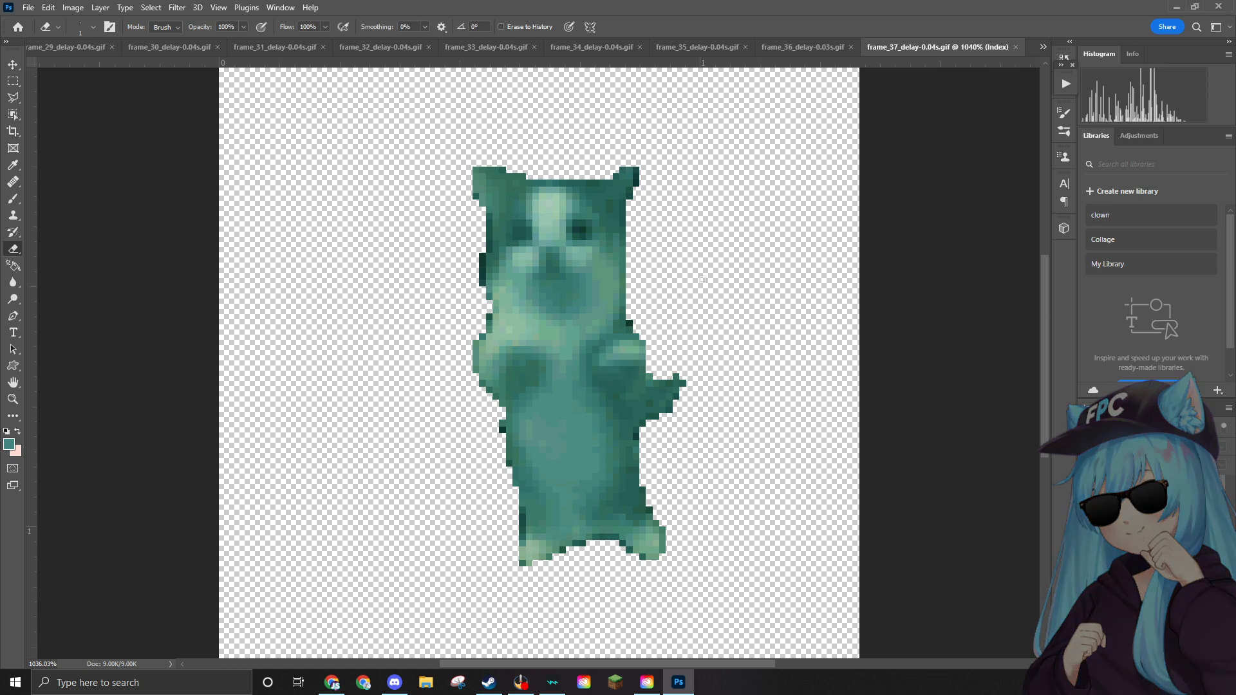
{"action": "left_click", "coordinate": [73, 7]}
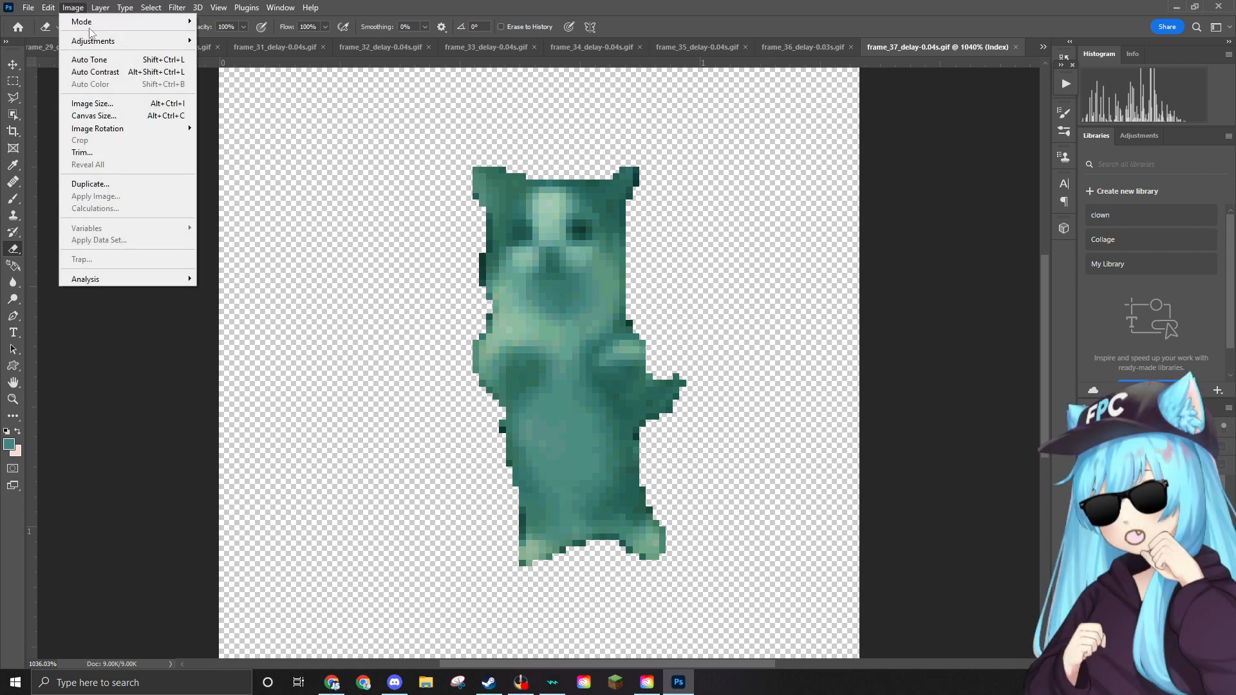
{"action": "mouse_move", "coordinate": [162, 25]}
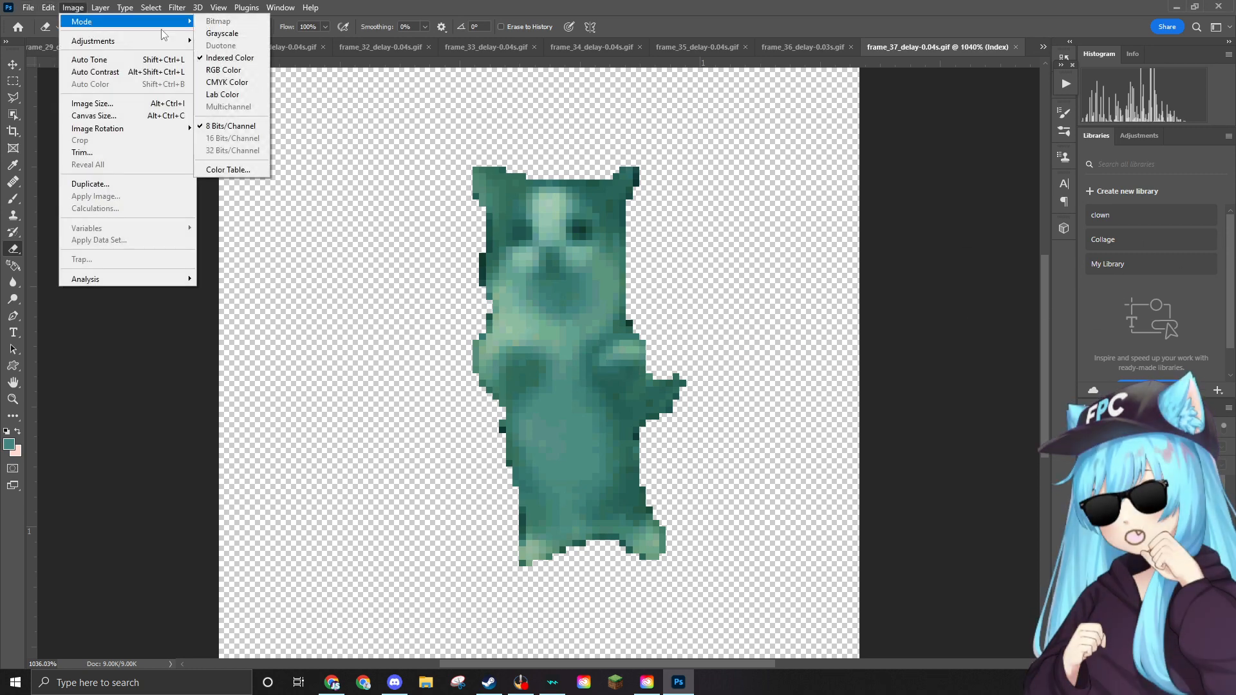
{"action": "left_click", "coordinate": [203, 68]}
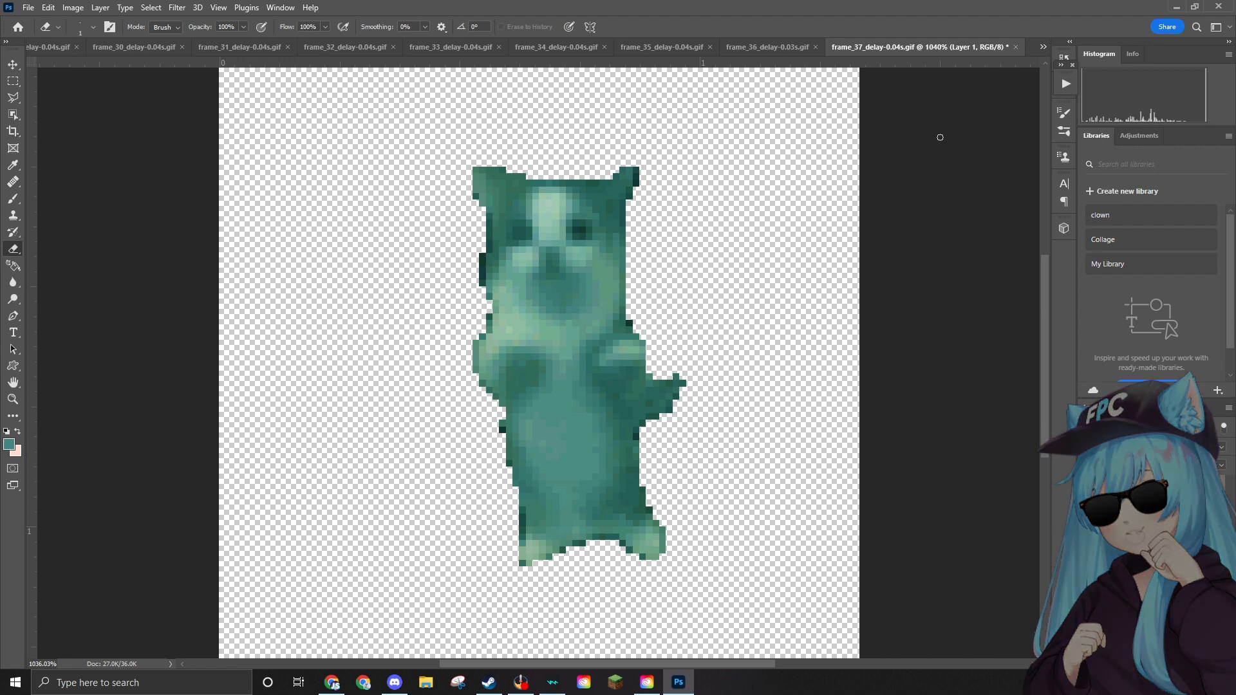
Place the ear hat image in frame 37, shrink it to fit the cat's head and return to the Eraser.
{"action": "left_click_drag", "start_coordinate": [656, 251], "coordinate": [565, 223]}
{"action": "scroll", "coordinate": [733, 261], "scroll_direction": "down", "scroll_amount": 2}
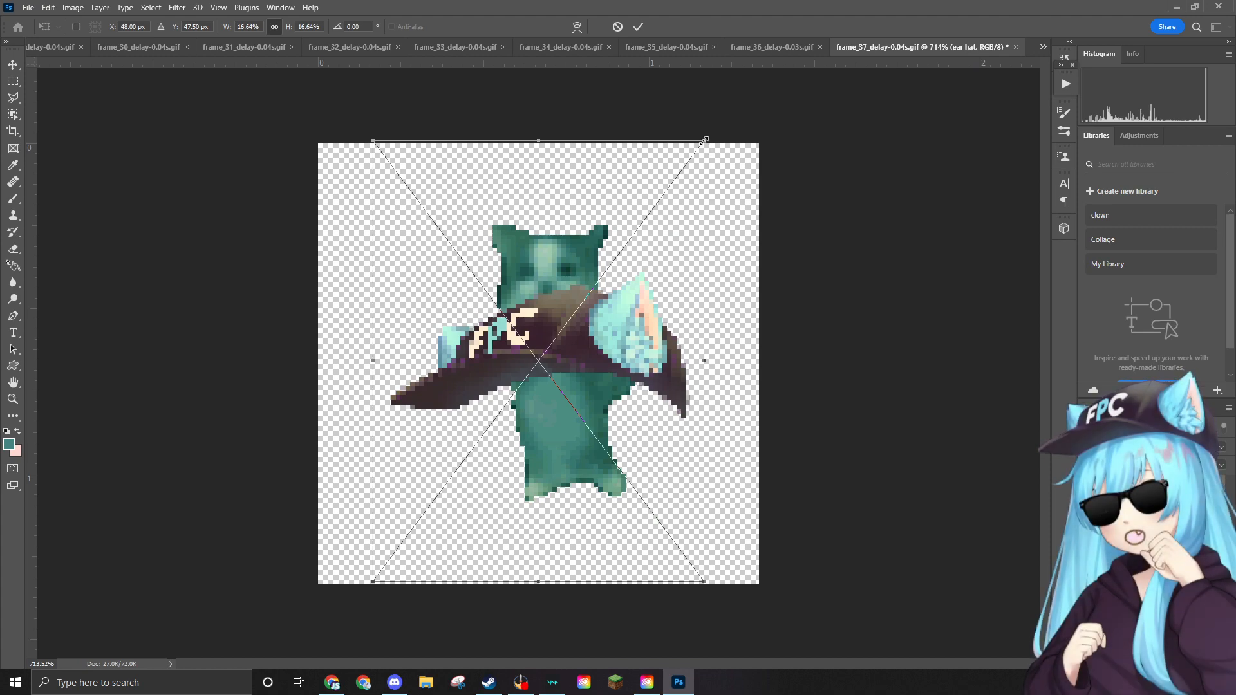
{"action": "left_click_drag", "start_coordinate": [706, 143], "coordinate": [507, 380]}
{"action": "left_click_drag", "start_coordinate": [461, 458], "coordinate": [557, 224]}
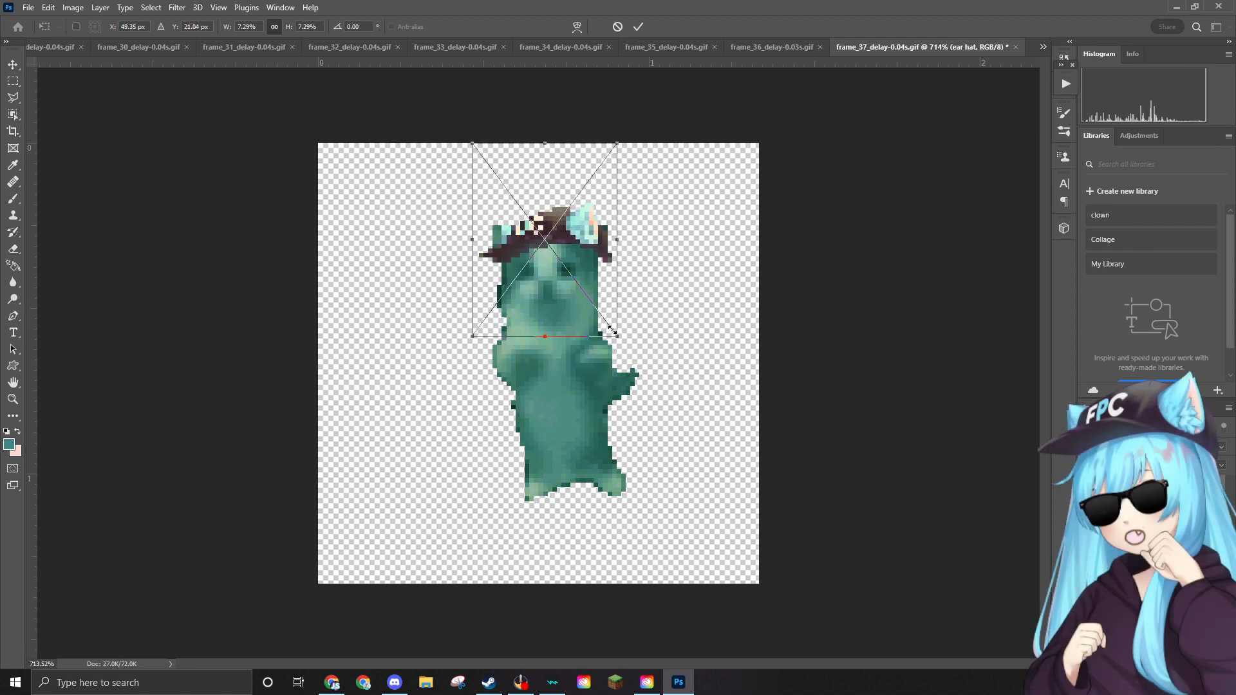
{"action": "left_click_drag", "start_coordinate": [612, 330], "coordinate": [606, 326]}
{"action": "left_click_drag", "start_coordinate": [589, 235], "coordinate": [578, 230]}
{"action": "left_click", "coordinate": [778, 253]}
{"action": "key", "text": "e"}
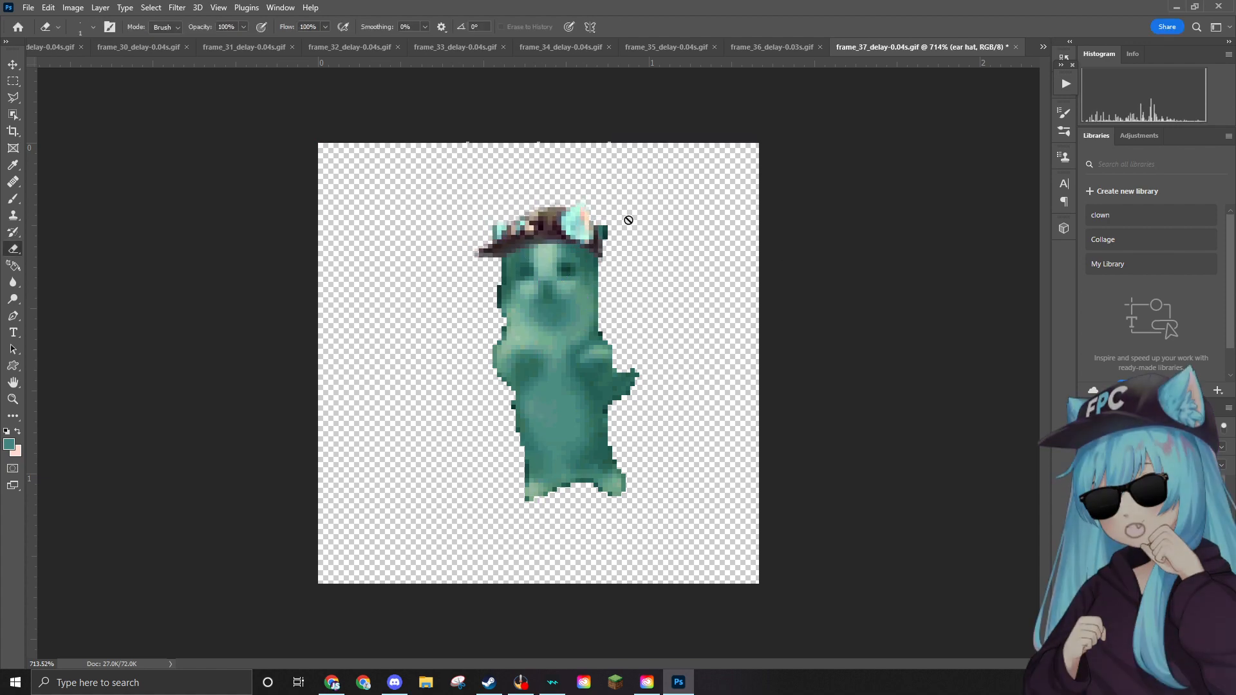
Erase the cat's ear pixels protruding beyond the back of the hat on Layer 1 of frame 37.
{"action": "scroll", "coordinate": [584, 211], "scroll_direction": "up", "scroll_amount": 5}
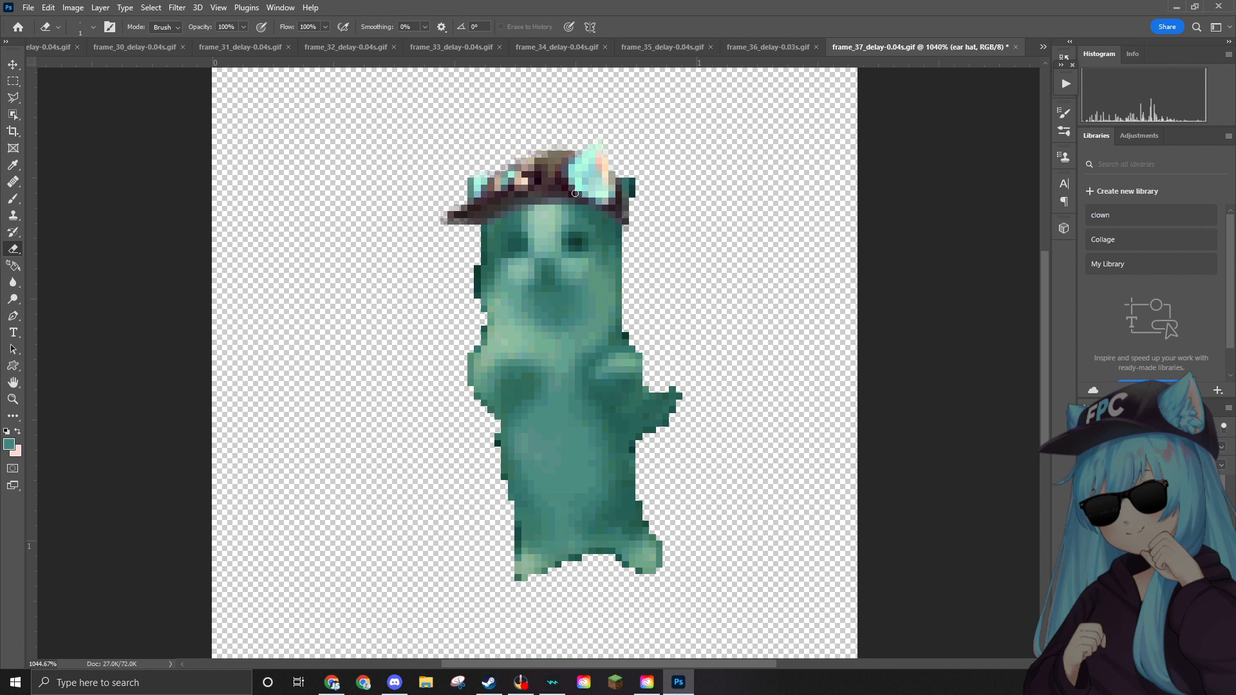
{"action": "scroll", "coordinate": [649, 171], "scroll_direction": "up", "scroll_amount": 6}
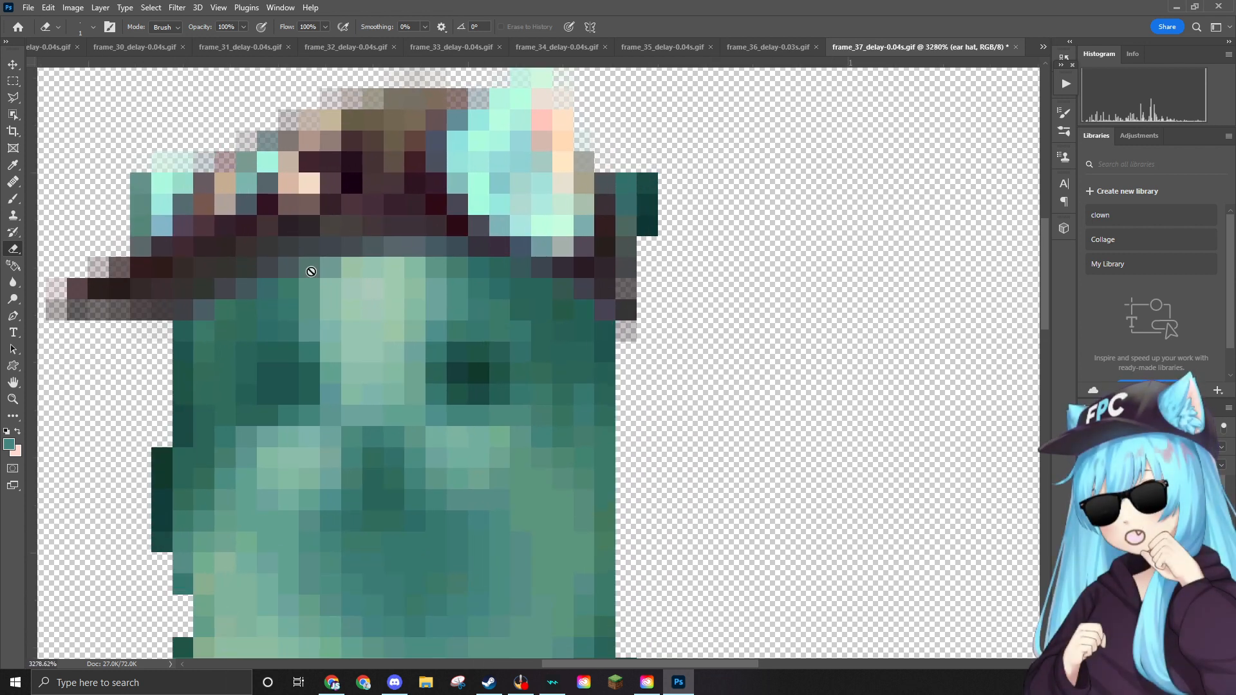
{"action": "left_click", "coordinate": [637, 181]}
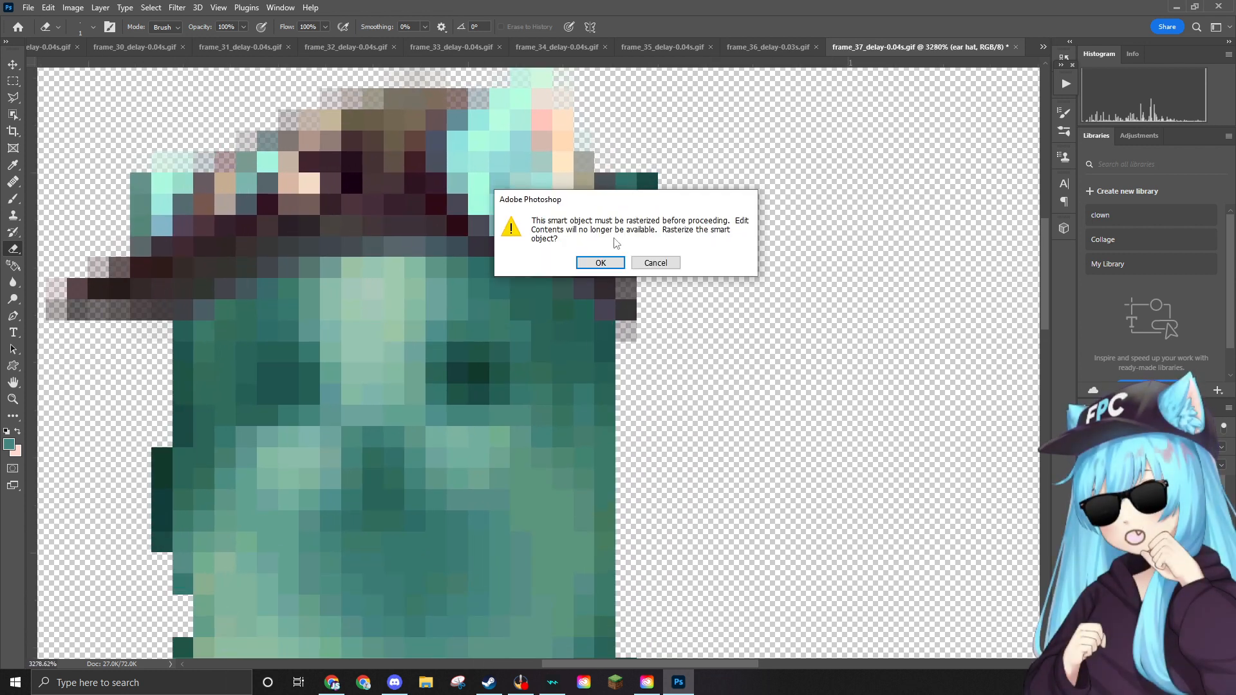
{"action": "left_click", "coordinate": [597, 263]}
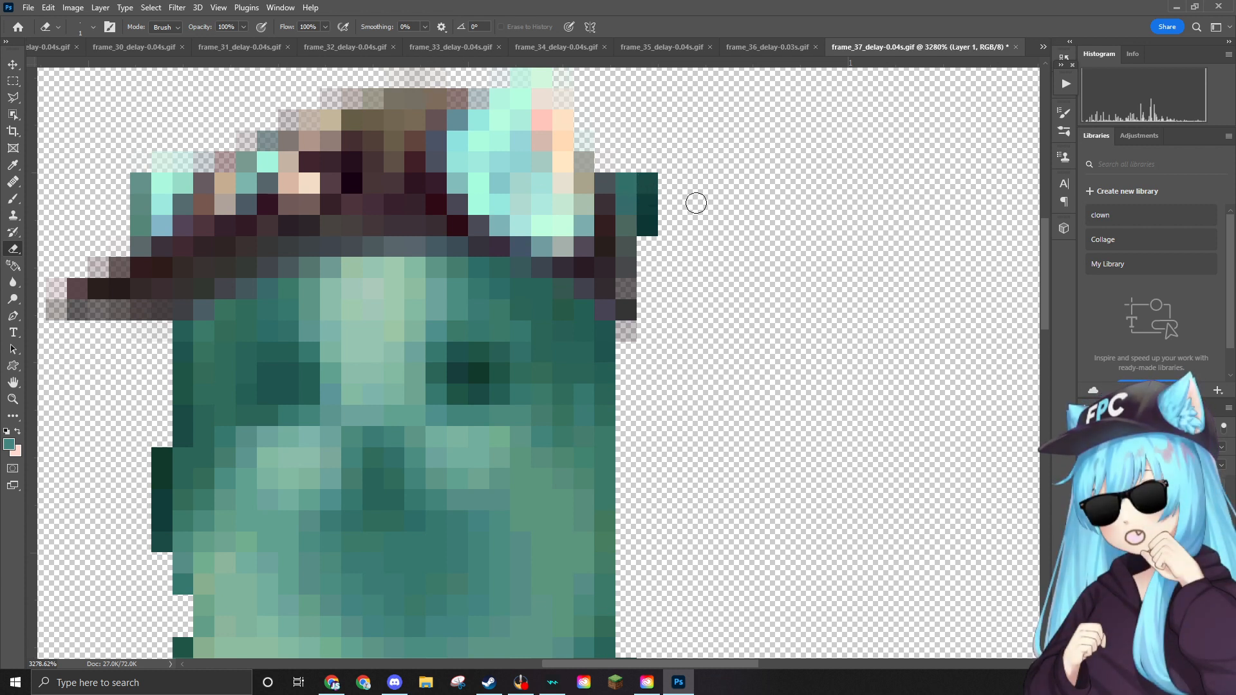
{"action": "left_click_drag", "start_coordinate": [646, 187], "coordinate": [654, 215]}
{"action": "left_click", "coordinate": [654, 215]}
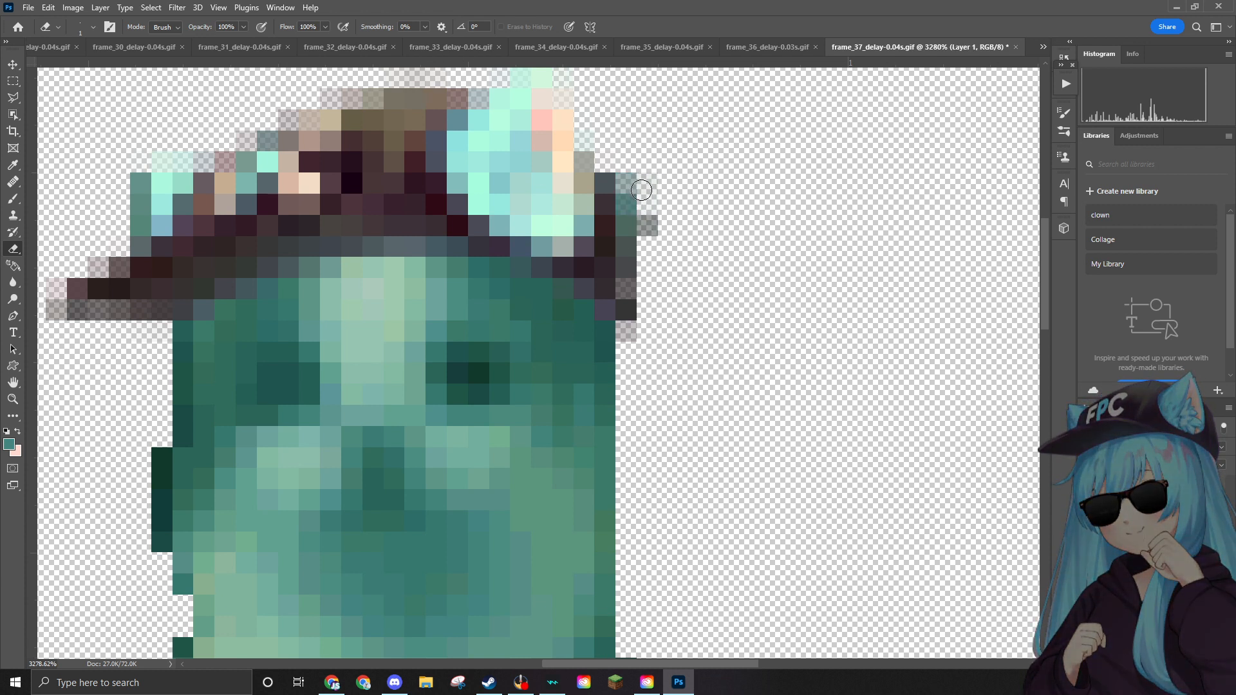
{"action": "left_click", "coordinate": [651, 220]}
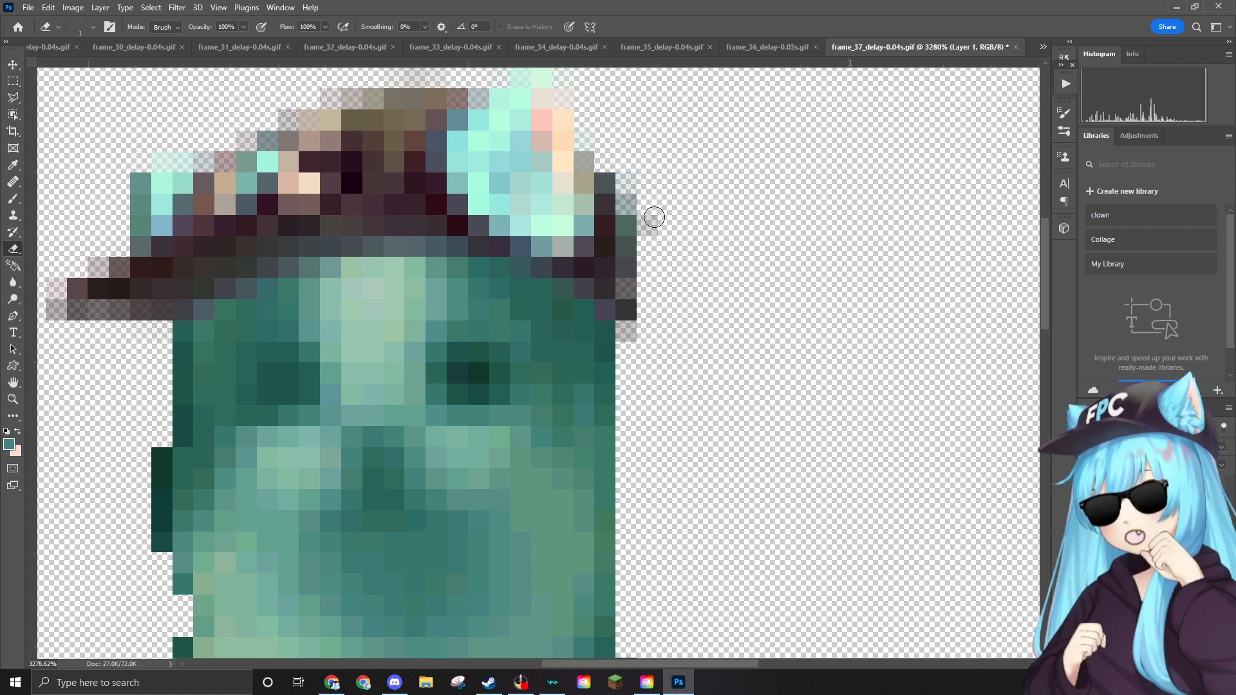
{"action": "scroll", "coordinate": [694, 229], "scroll_direction": "down", "scroll_amount": 8}
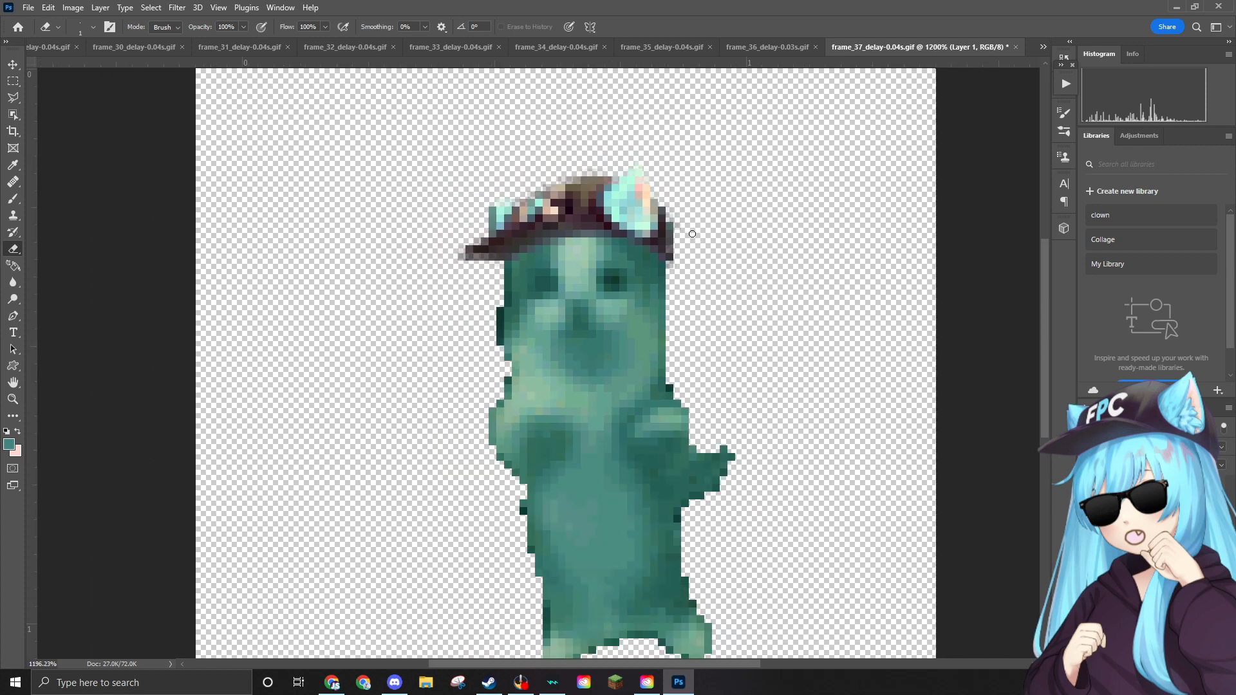
Place the sunglasses image in frame 37, shrink it to about 2.57% over the cat's eyes and return to the Eraser.
{"action": "scroll", "coordinate": [694, 233], "scroll_direction": "down", "scroll_amount": 3}
{"action": "left_click_drag", "start_coordinate": [693, 234], "coordinate": [518, 248]}
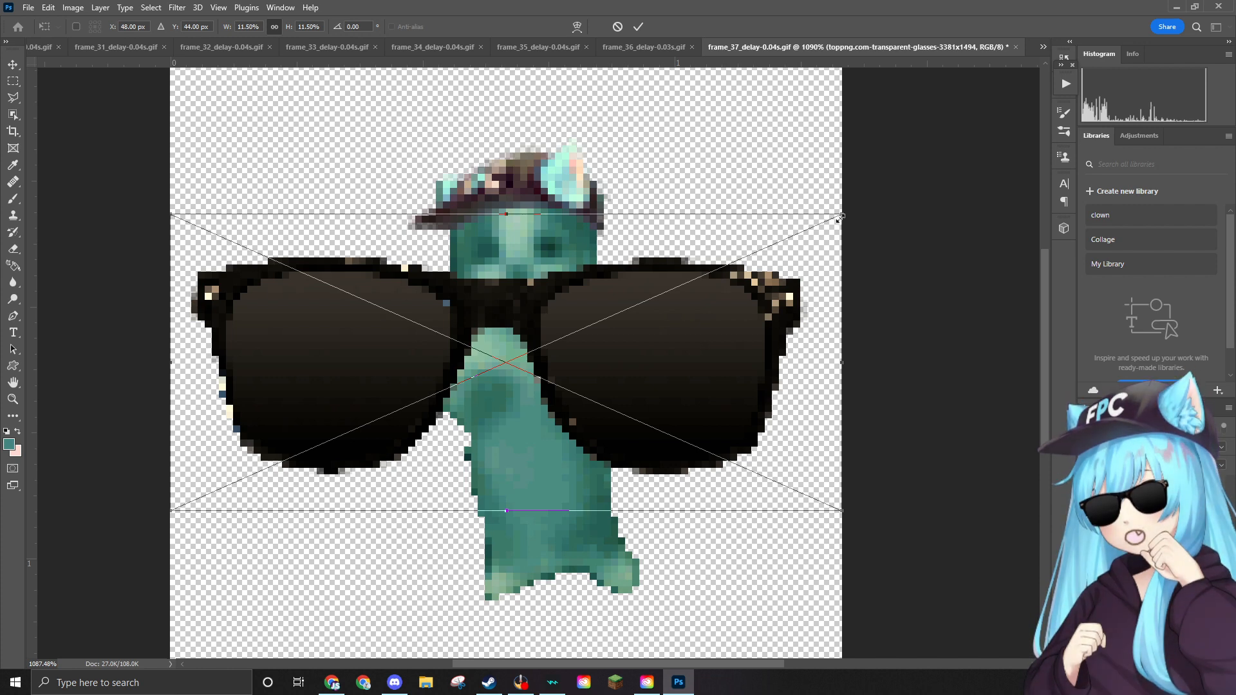
{"action": "mouse_move", "coordinate": [842, 228]}
{"action": "left_mouse_down"}
{"action": "mouse_move", "coordinate": [360, 427]}
{"action": "mouse_move", "coordinate": [565, 316]}
{"action": "mouse_move", "coordinate": [616, 221]}
{"action": "mouse_move", "coordinate": [541, 248]}
{"action": "mouse_move", "coordinate": [593, 224]}
{"action": "mouse_move", "coordinate": [565, 247]}
{"action": "left_mouse_up"}
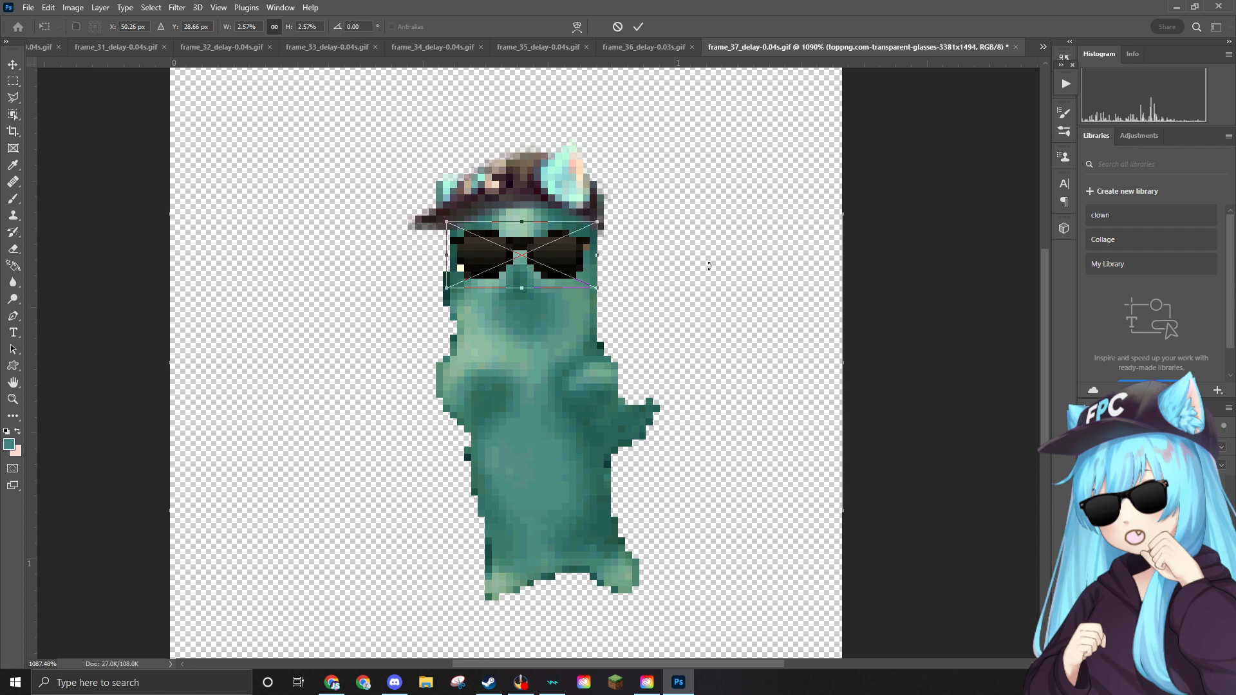
{"action": "key", "text": "Return"}
{"action": "key", "text": "e"}
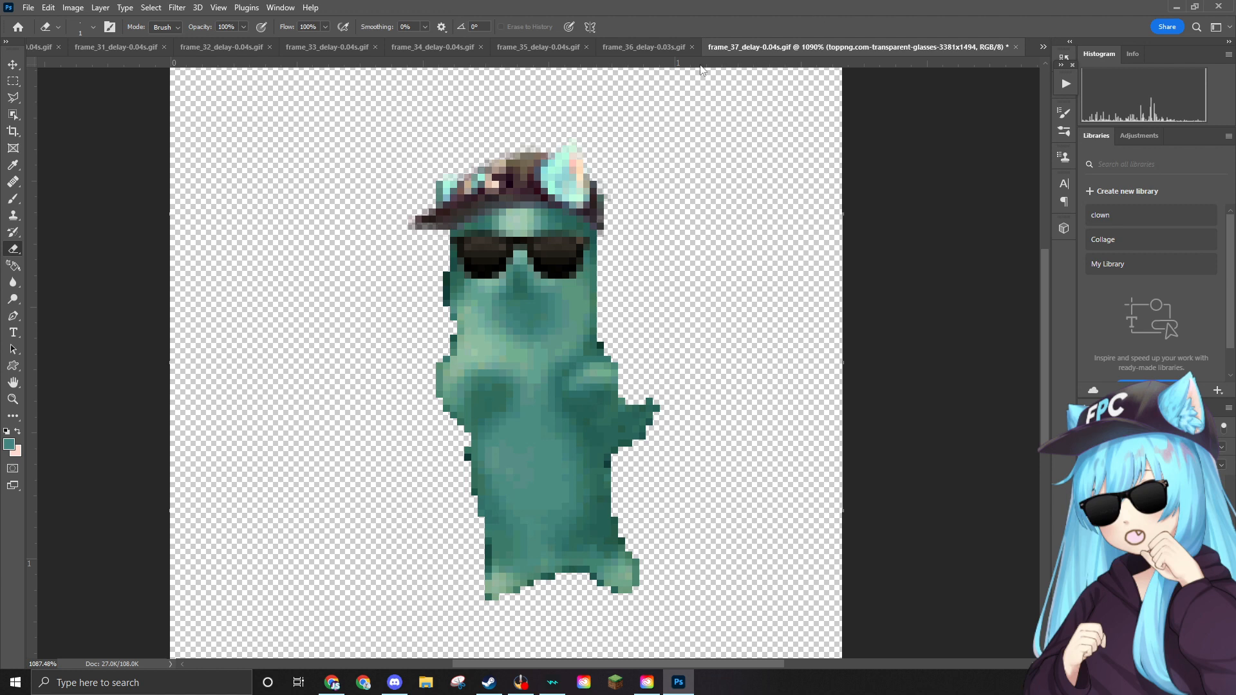
Export the edited frame 37 as frame_37_delay-0.04s.png into the Edited folder.
{"action": "left_click", "coordinate": [29, 9]}
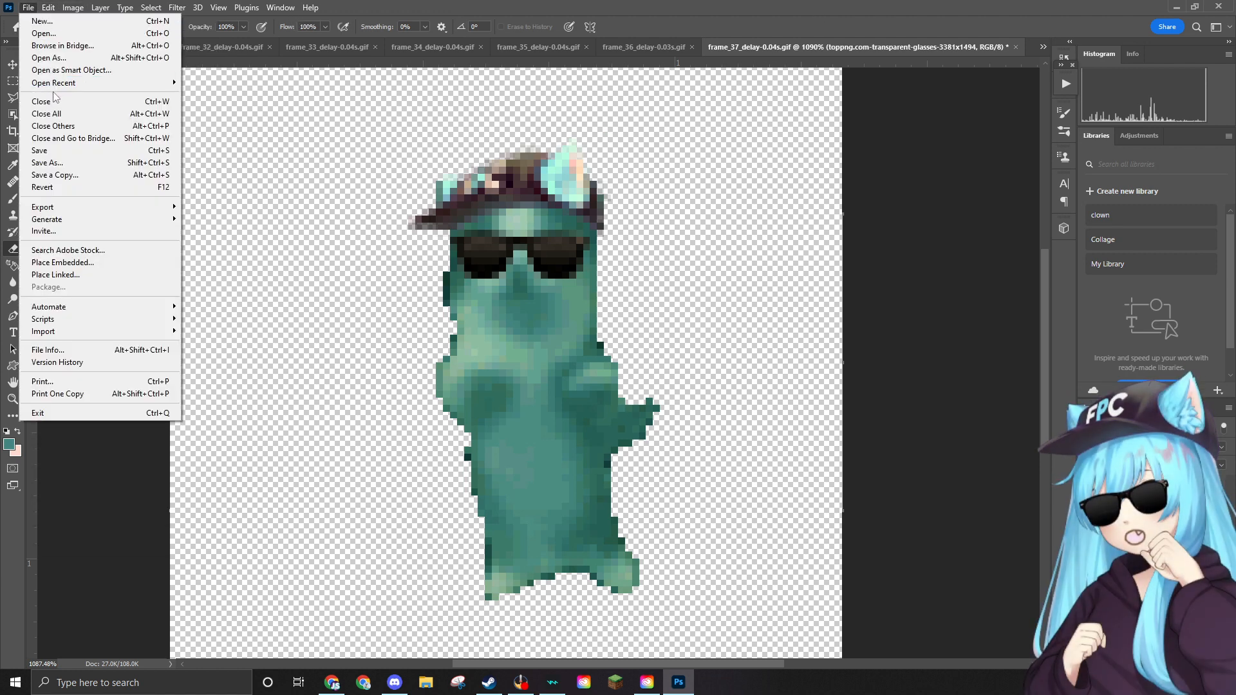
{"action": "mouse_move", "coordinate": [68, 207]}
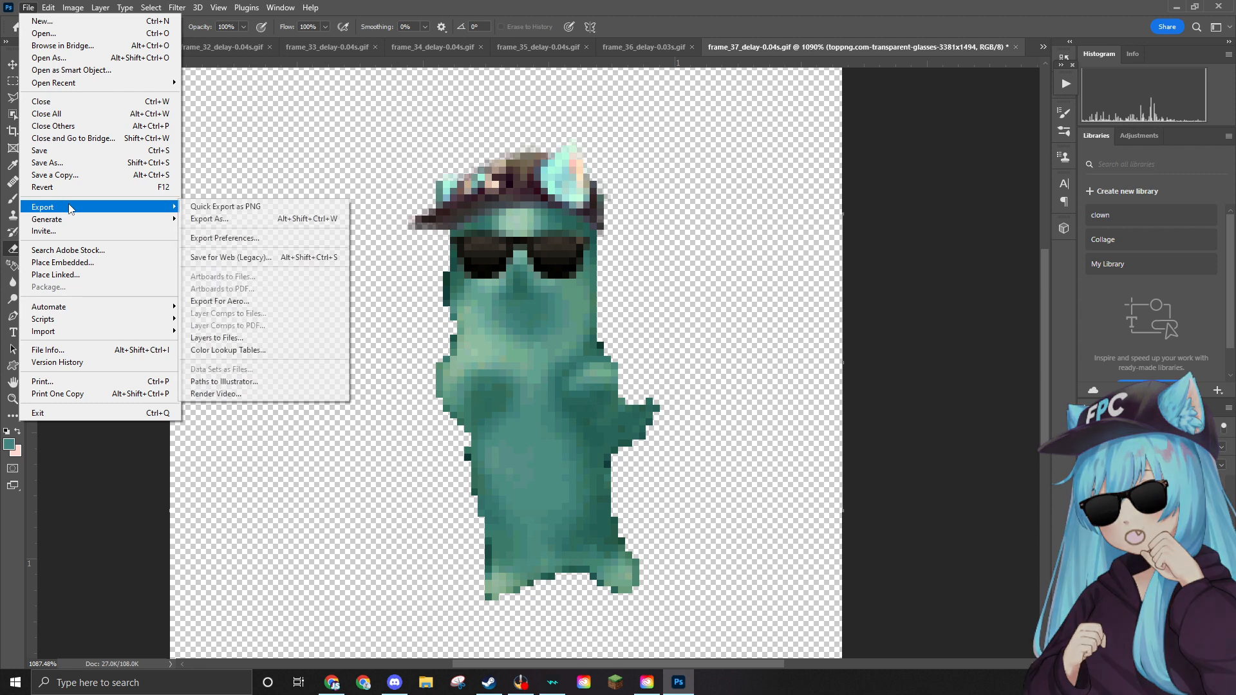
{"action": "left_click", "coordinate": [239, 218]}
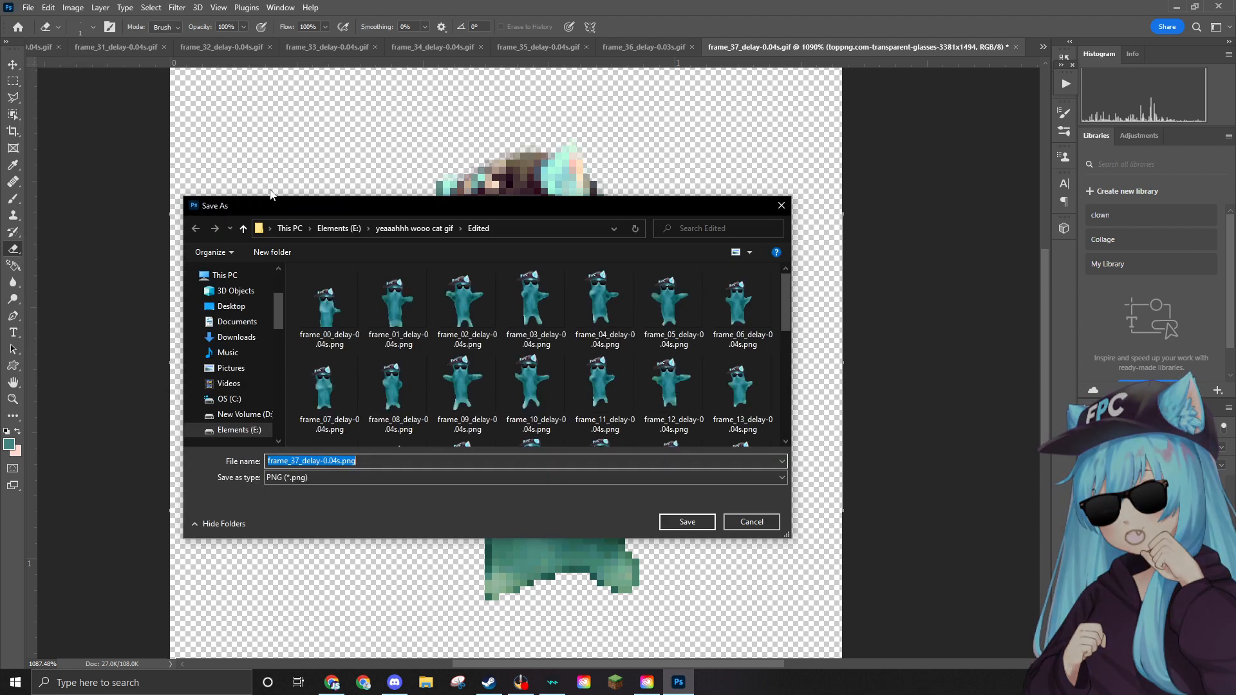
{"action": "left_click", "coordinate": [673, 522]}
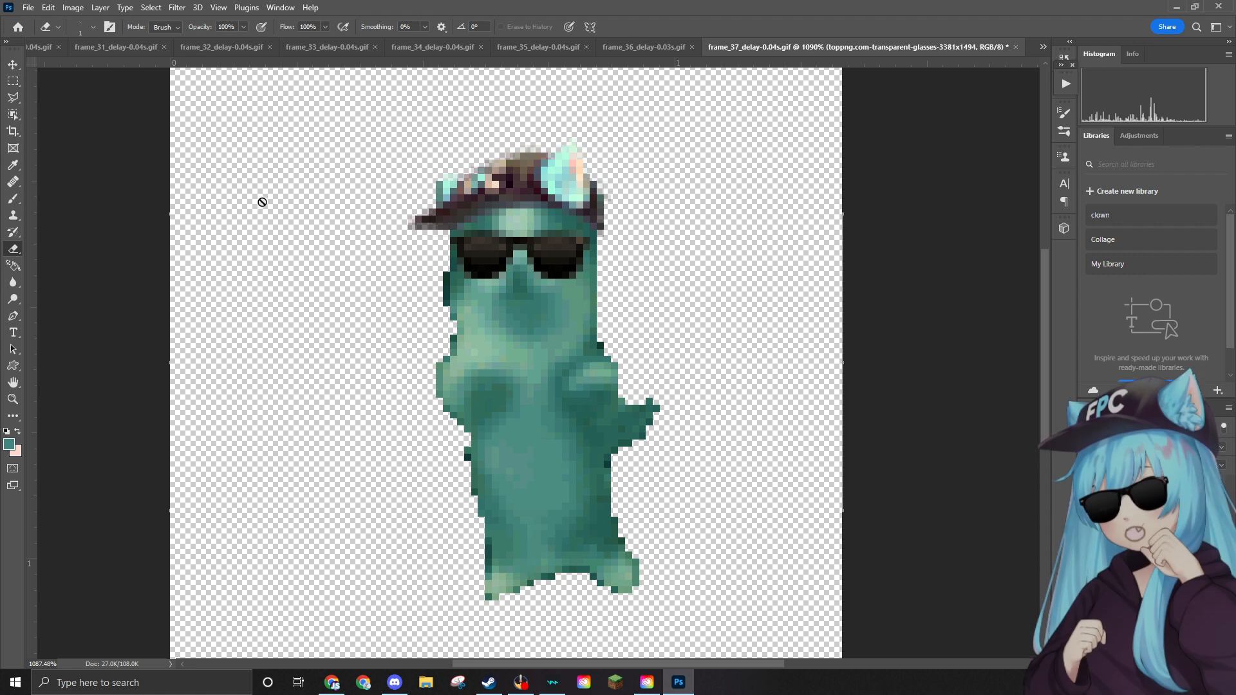
Delete the original frame_37_delay-0.04s.gif from the source folder and open frame_38_delay-0.04s.gif.
{"action": "left_click", "coordinate": [30, 7]}
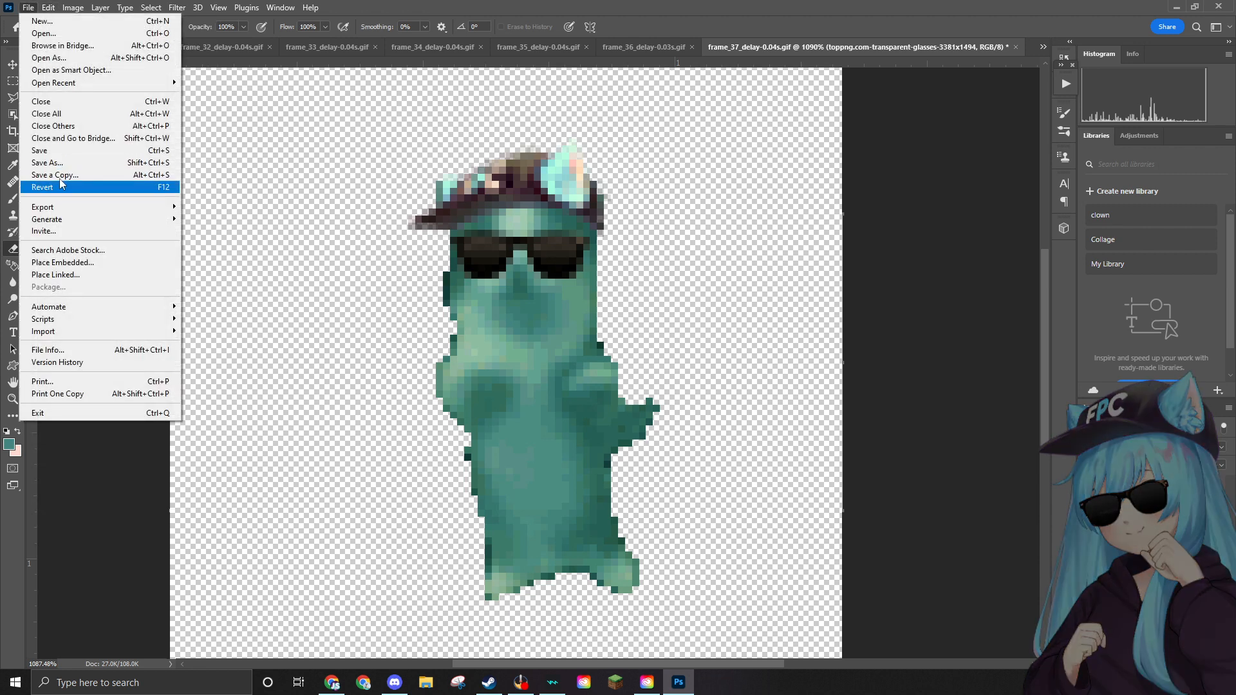
{"action": "left_click", "coordinate": [45, 33]}
{"action": "left_click", "coordinate": [383, 315]}
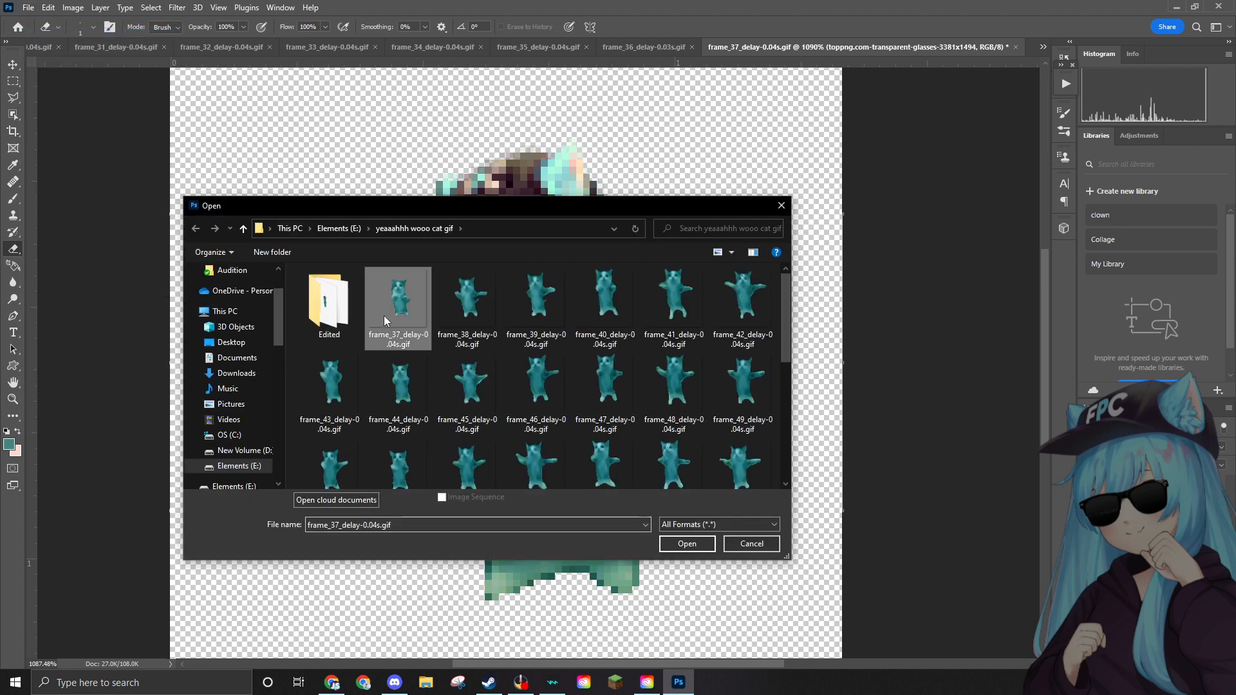
{"action": "key", "text": "Delete"}
{"action": "left_click", "coordinate": [666, 386]}
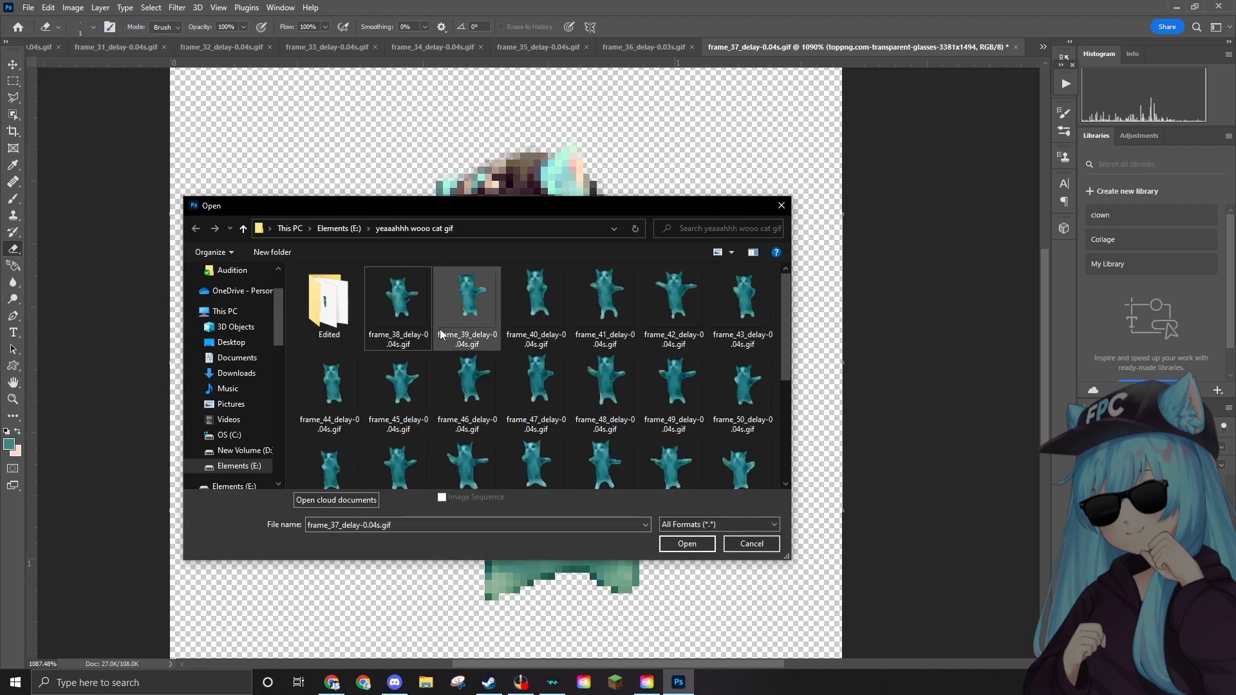
{"action": "left_click", "coordinate": [685, 544]}
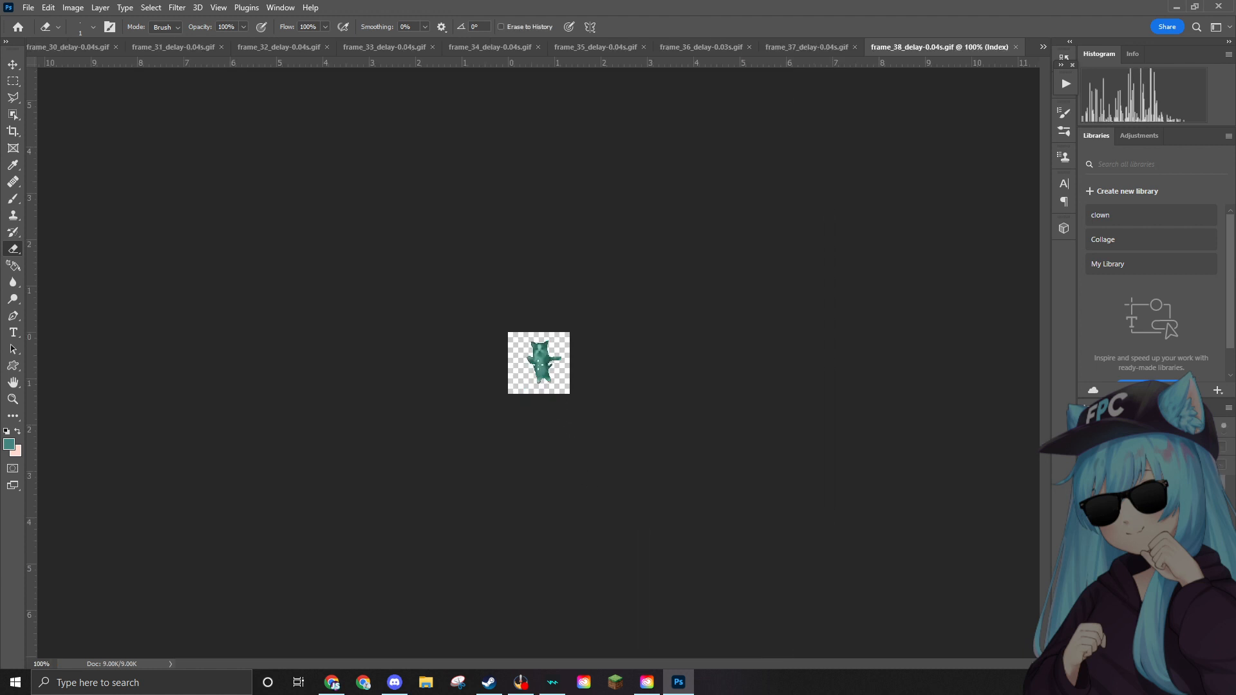
Convert frame_38_delay-0.04s.gif from indexed color to RGB Color mode.
{"action": "scroll", "coordinate": [500, 335], "scroll_direction": "up", "scroll_amount": 10}
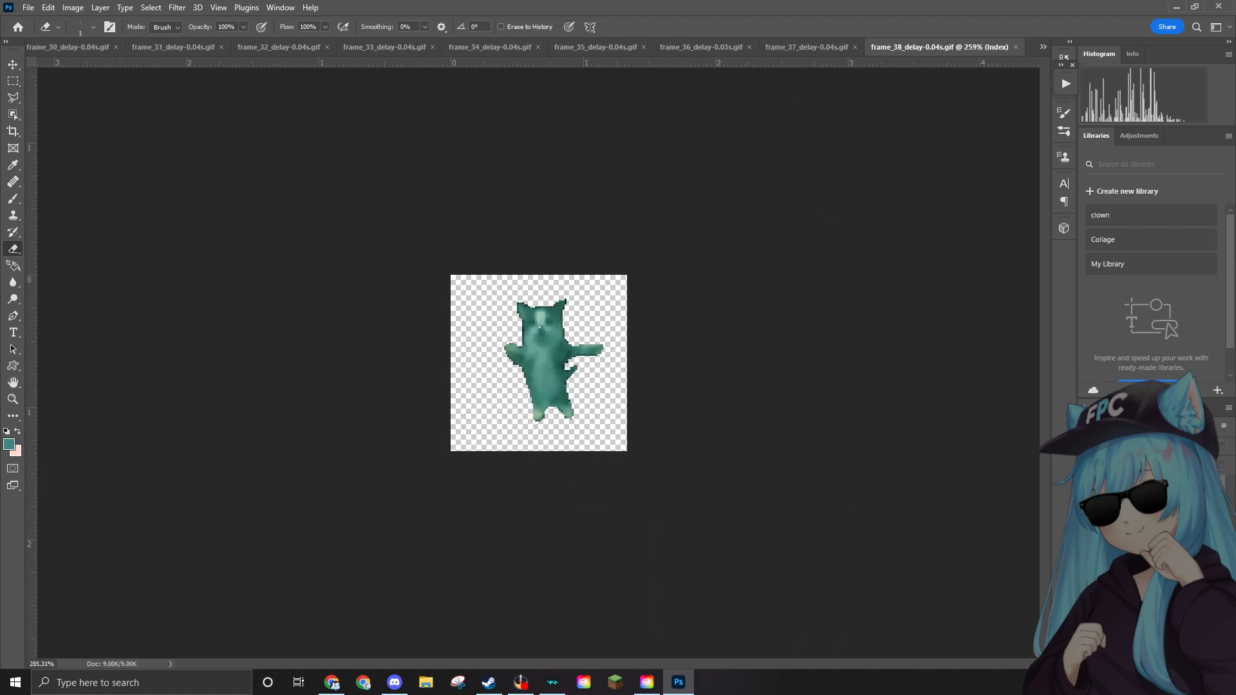
{"action": "scroll", "coordinate": [504, 335], "scroll_direction": "up", "scroll_amount": 8}
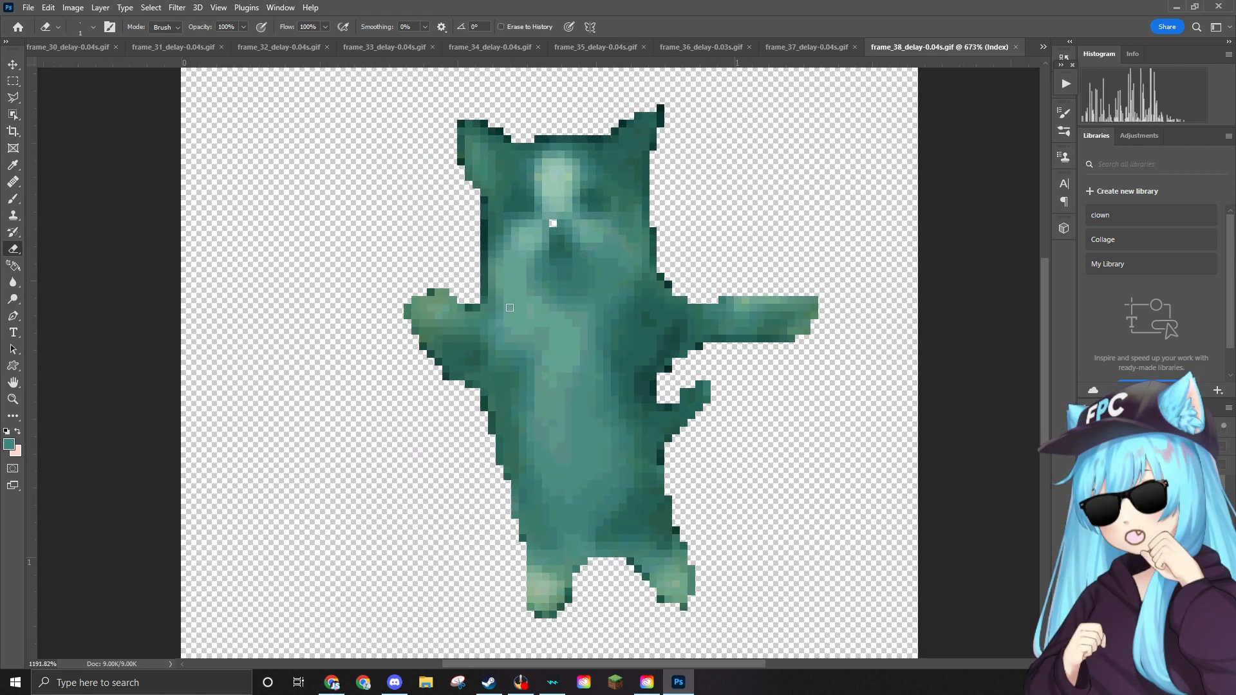
{"action": "scroll", "coordinate": [571, 206], "scroll_direction": "up", "scroll_amount": 4}
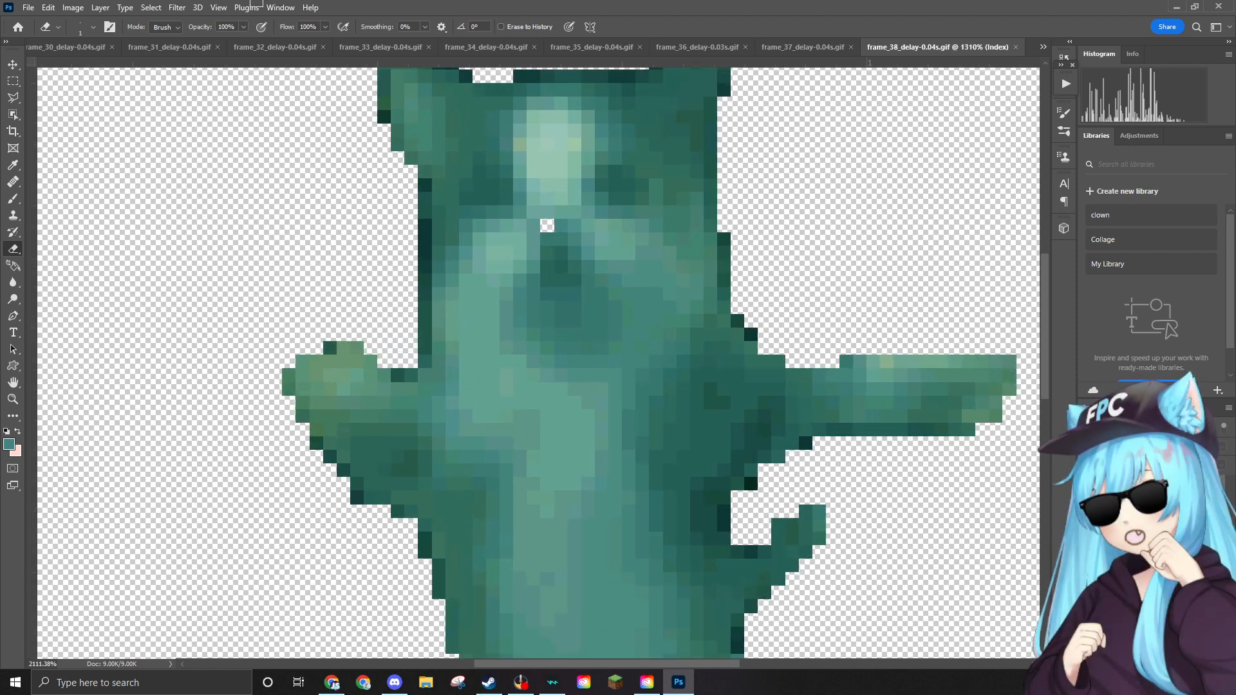
{"action": "left_click", "coordinate": [72, 7]}
{"action": "mouse_move", "coordinate": [179, 25]}
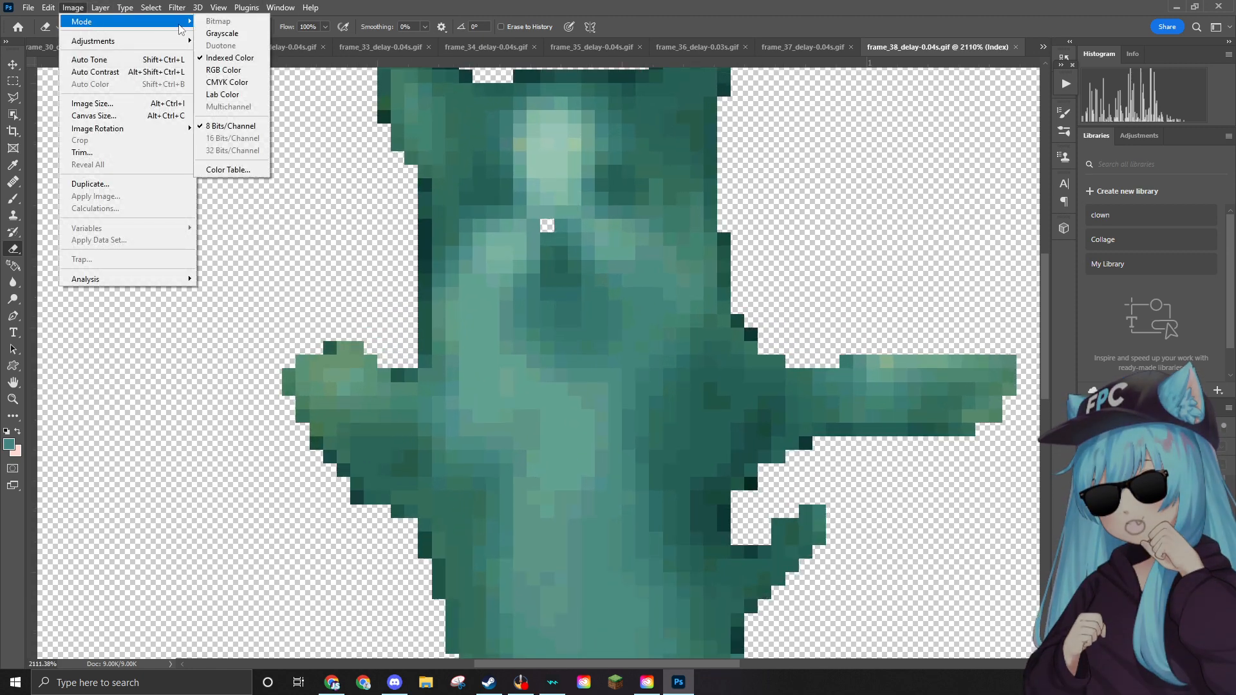
{"action": "left_click", "coordinate": [223, 70]}
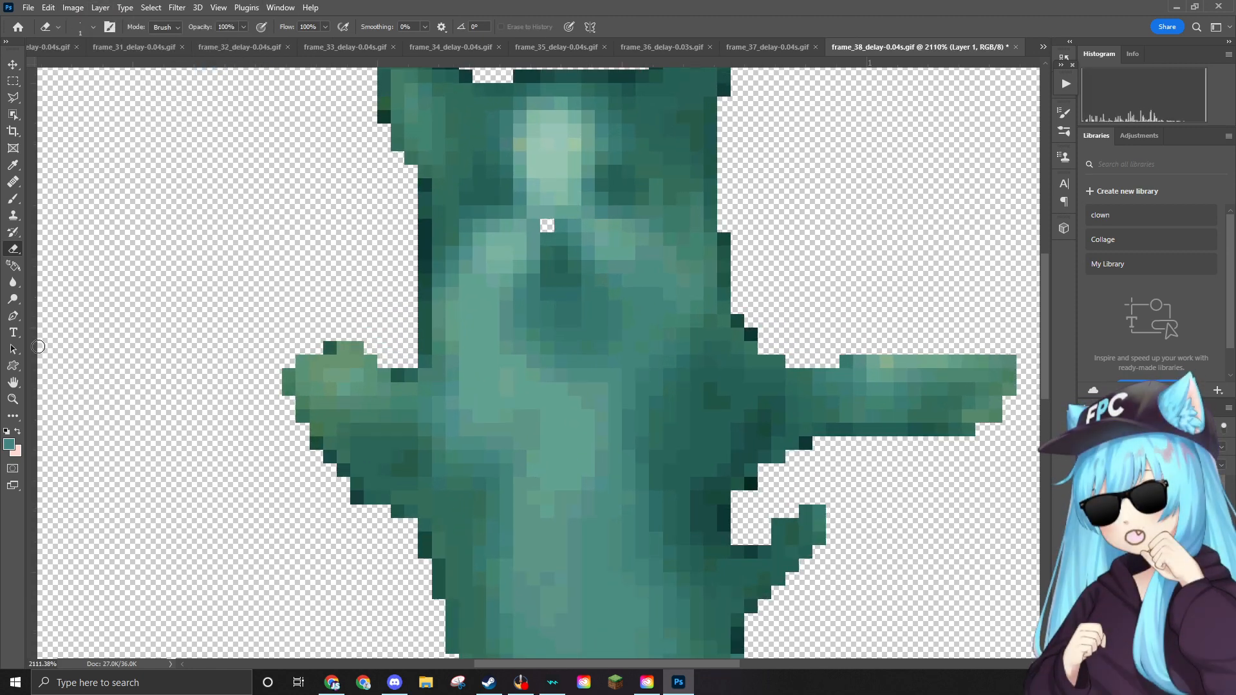
Paint over the transparent pixels above the cat's nose in frame 38 with the Brush in a teal foreground color.
{"action": "left_click", "coordinate": [10, 444]}
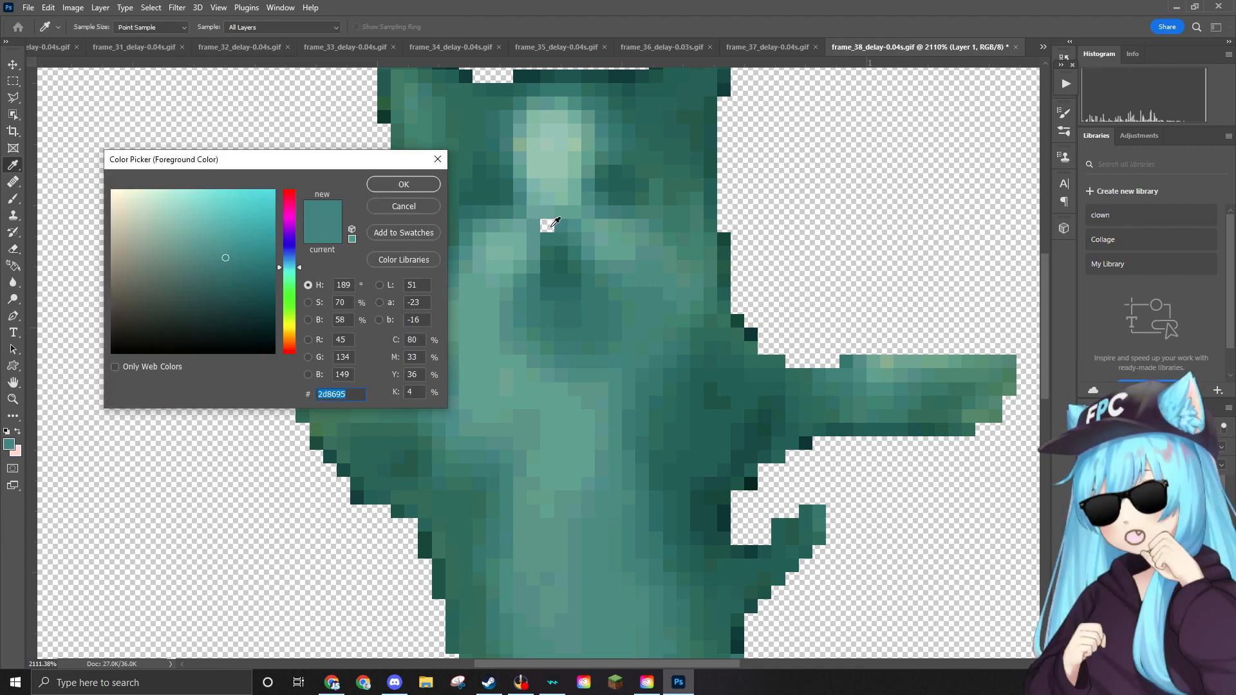
{"action": "left_click", "coordinate": [412, 184]}
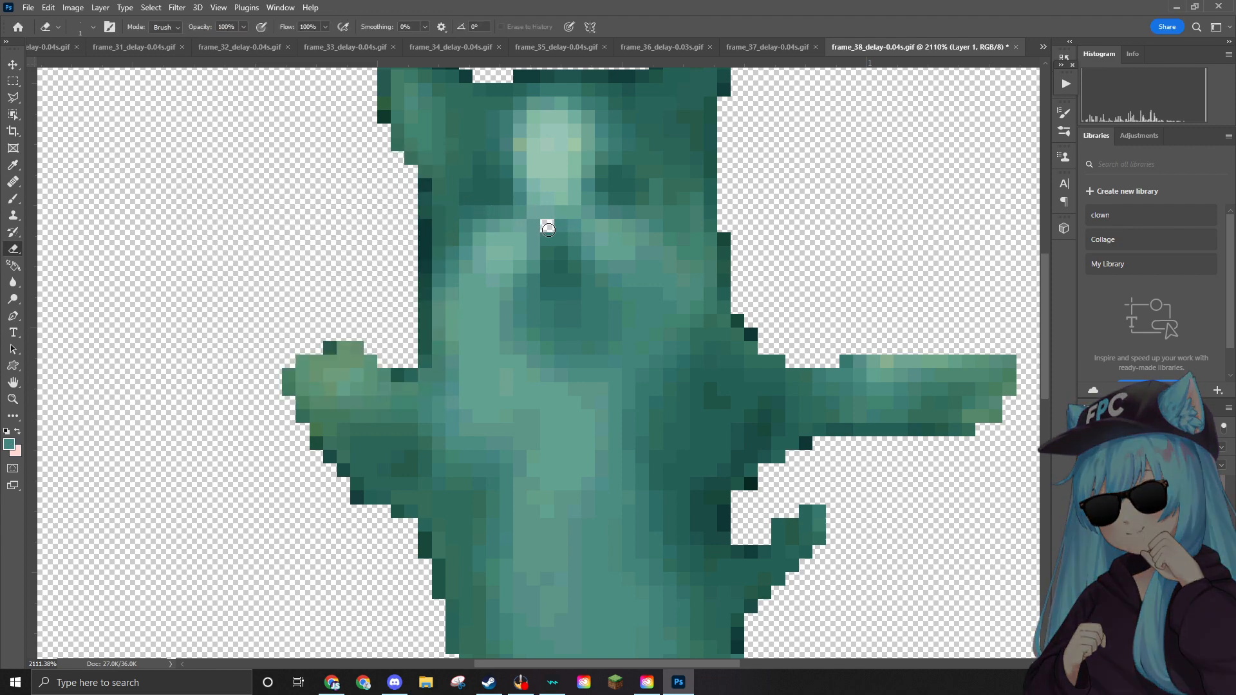
{"action": "scroll", "coordinate": [547, 220], "scroll_direction": "up", "scroll_amount": 2}
{"action": "scroll", "coordinate": [547, 220], "scroll_direction": "up", "scroll_amount": 2}
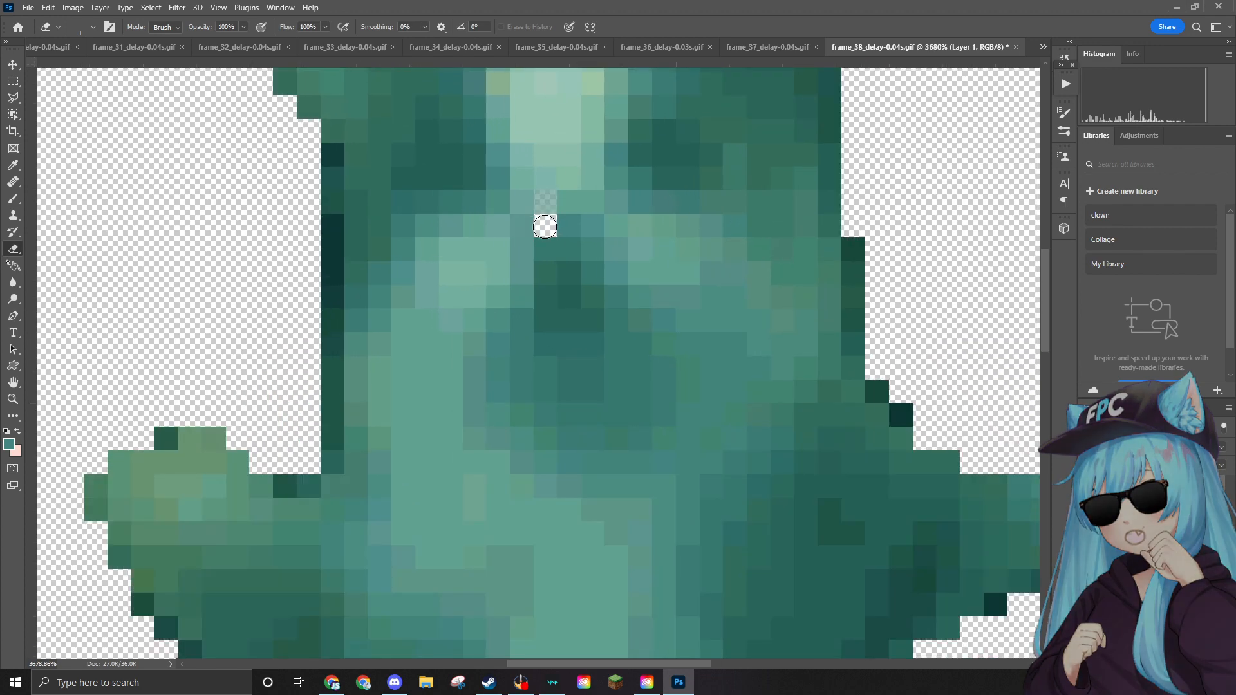
{"action": "left_click", "coordinate": [13, 199]}
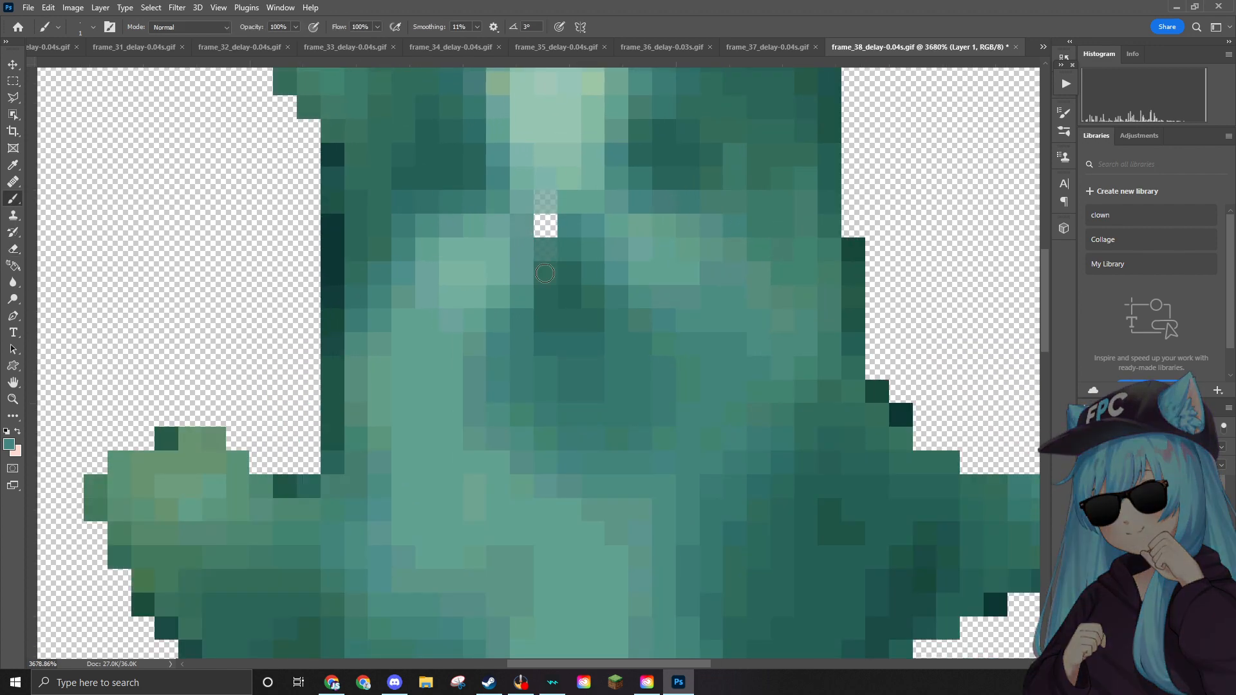
{"action": "left_click", "coordinate": [545, 201]}
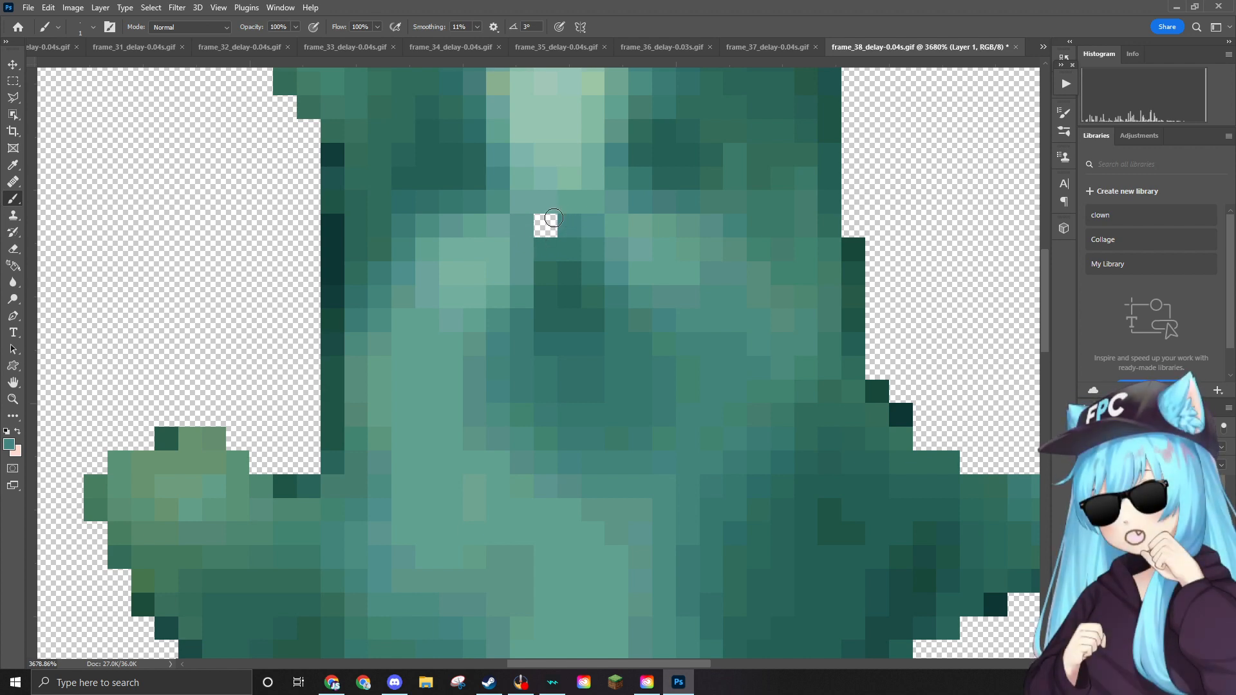
{"action": "left_click", "coordinate": [547, 221]}
{"action": "left_click", "coordinate": [548, 221]}
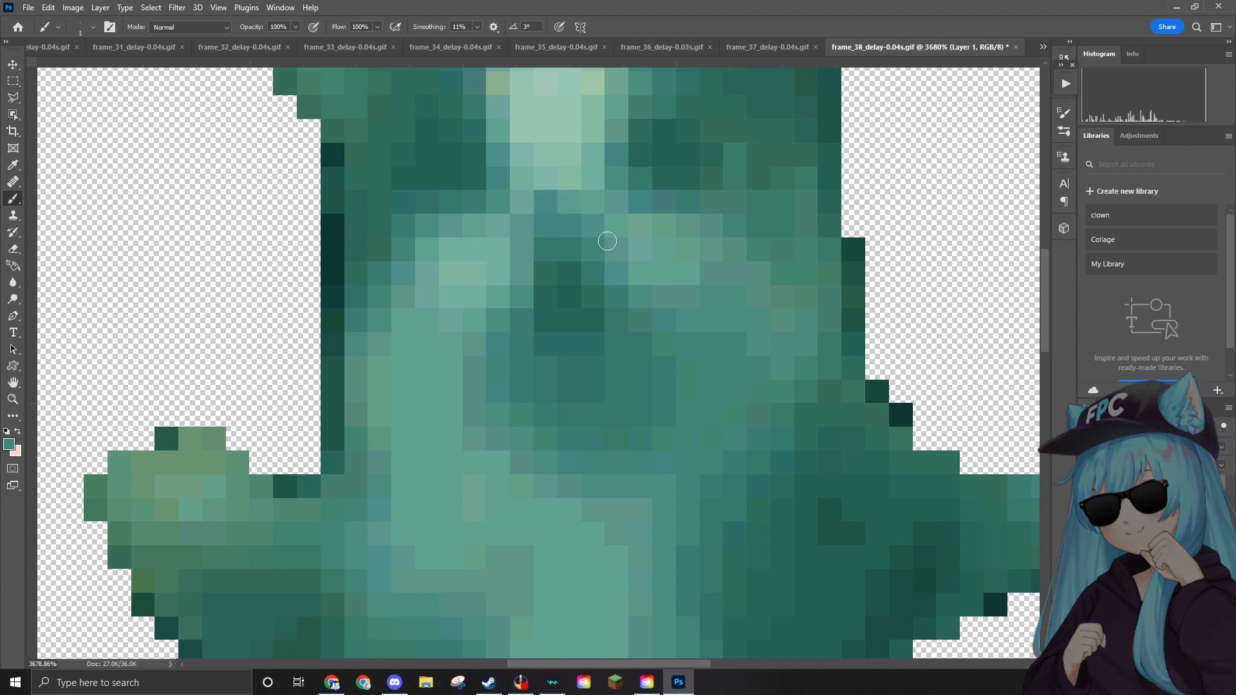
{"action": "scroll", "coordinate": [618, 241], "scroll_direction": "down", "scroll_amount": 2}
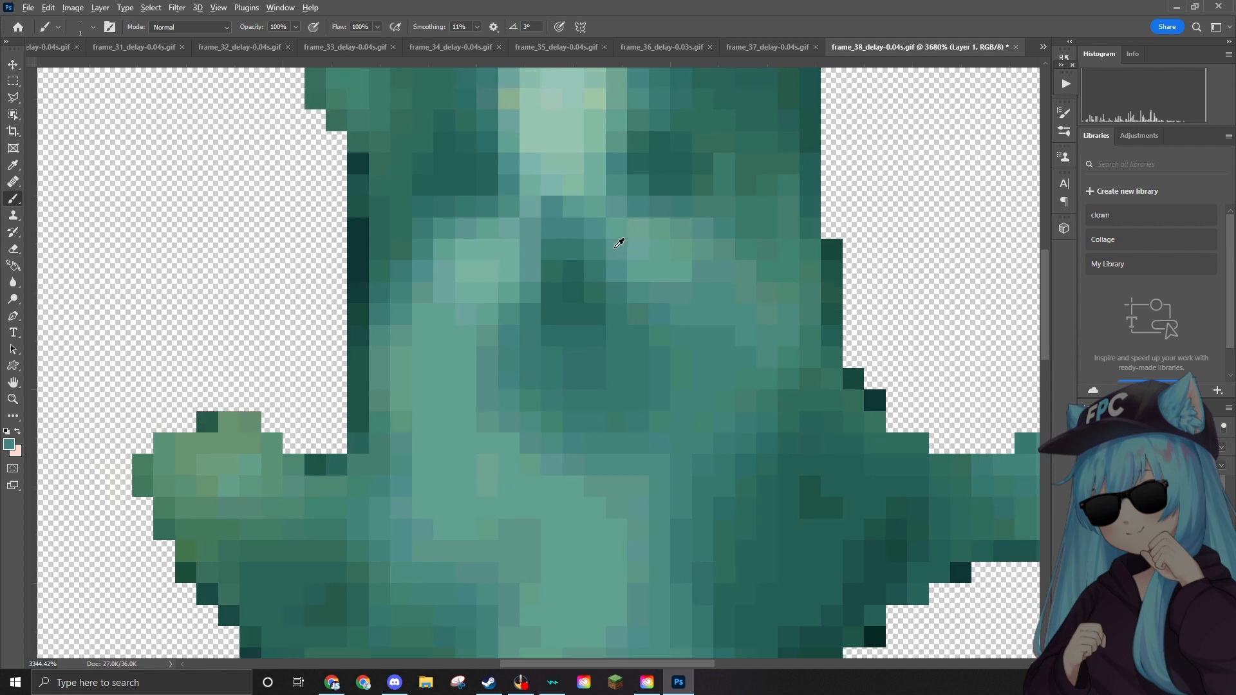
{"action": "scroll", "coordinate": [616, 242], "scroll_direction": "down", "scroll_amount": 2}
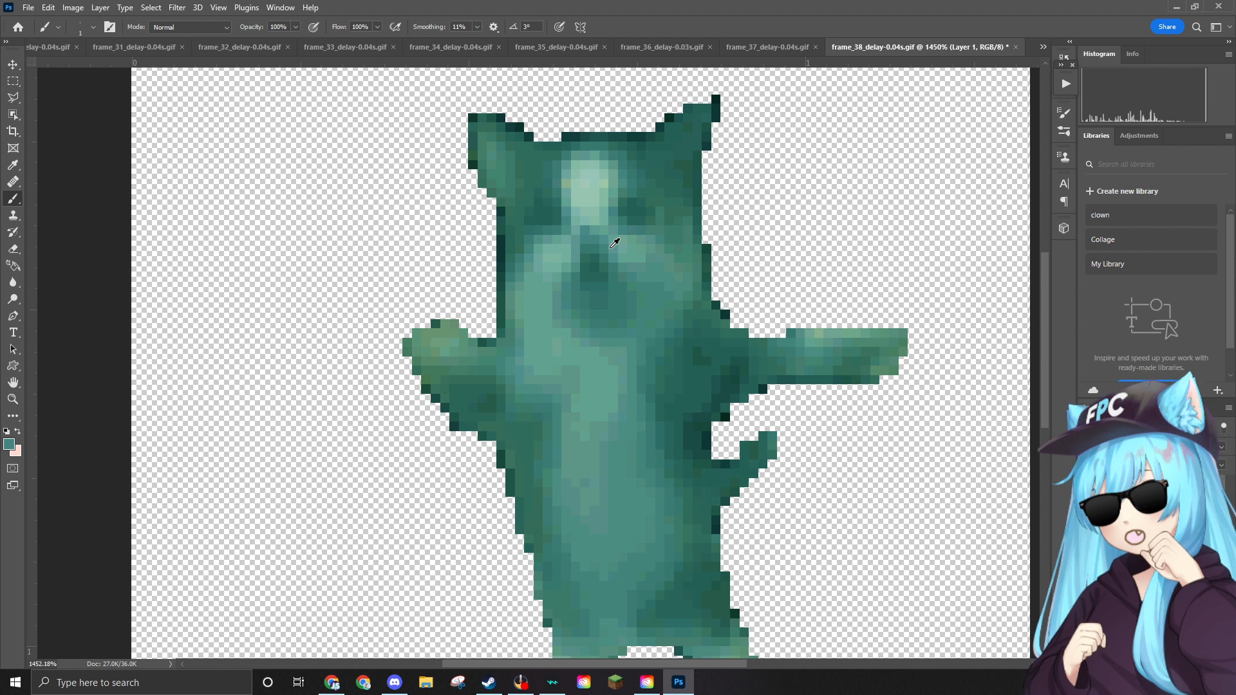
{"action": "scroll", "coordinate": [614, 242], "scroll_direction": "down", "scroll_amount": 1}
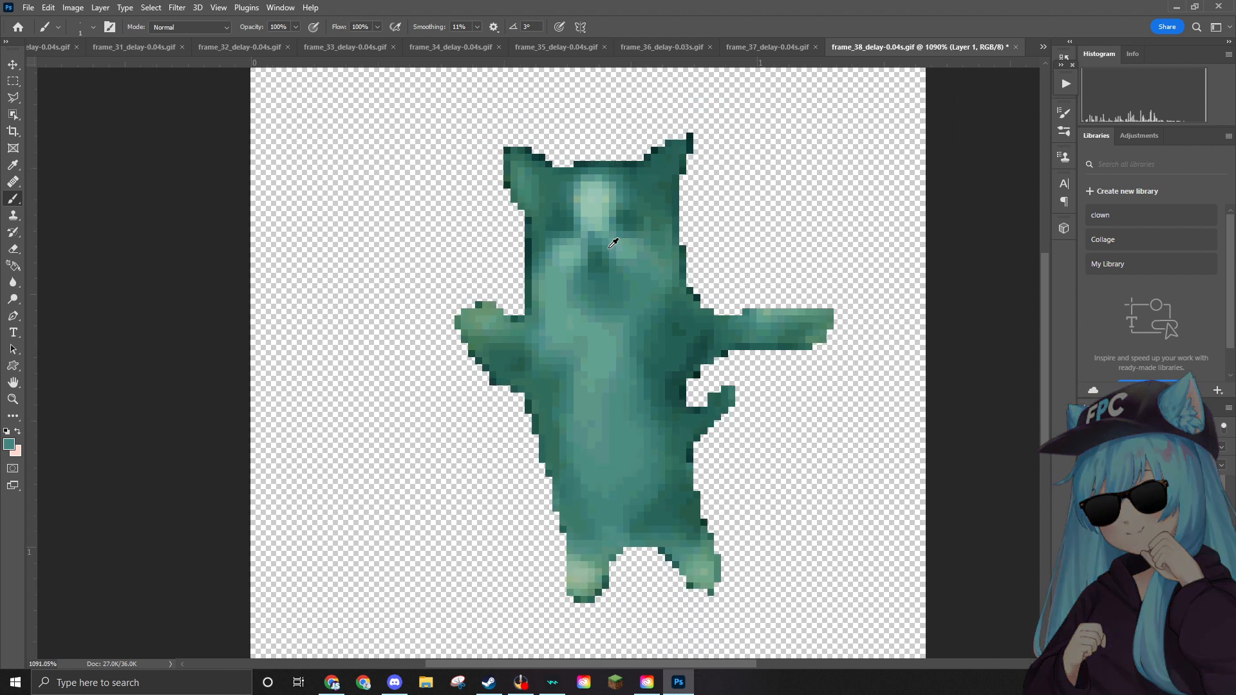
{"action": "scroll", "coordinate": [581, 210], "scroll_direction": "up", "scroll_amount": 1}
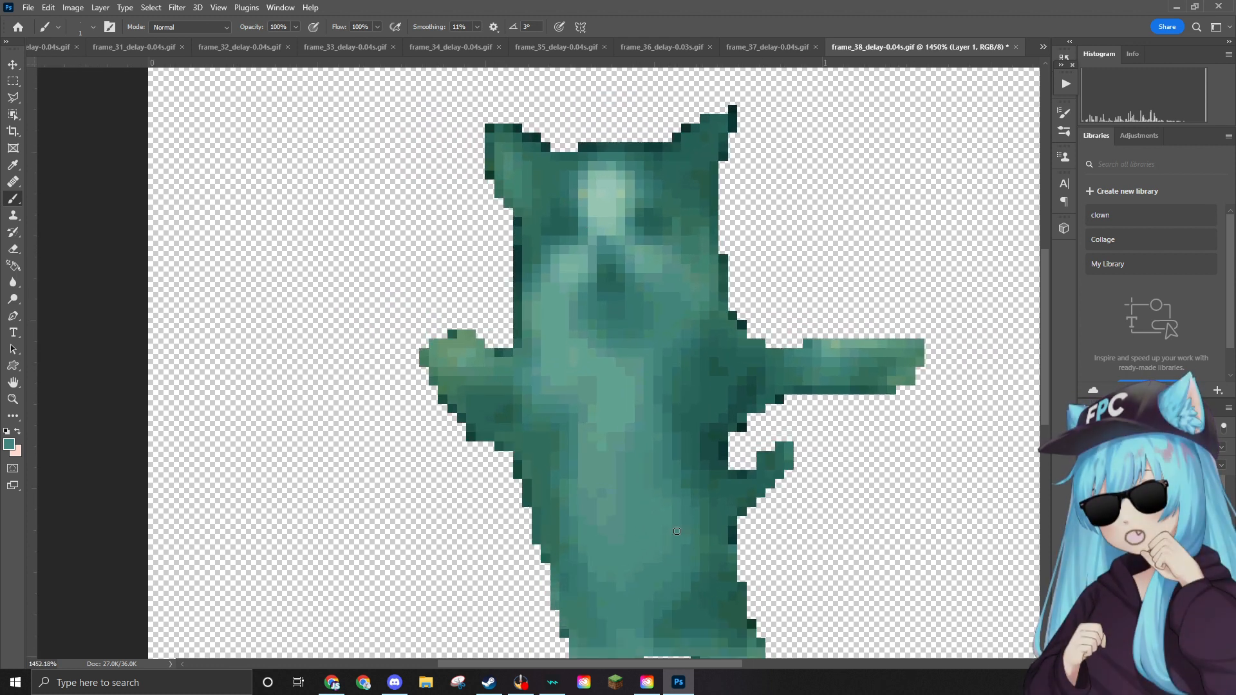
{"action": "left_click_drag", "start_coordinate": [731, 663], "coordinate": [761, 663]}
{"action": "scroll", "coordinate": [697, 438], "scroll_direction": "down", "scroll_amount": 2}
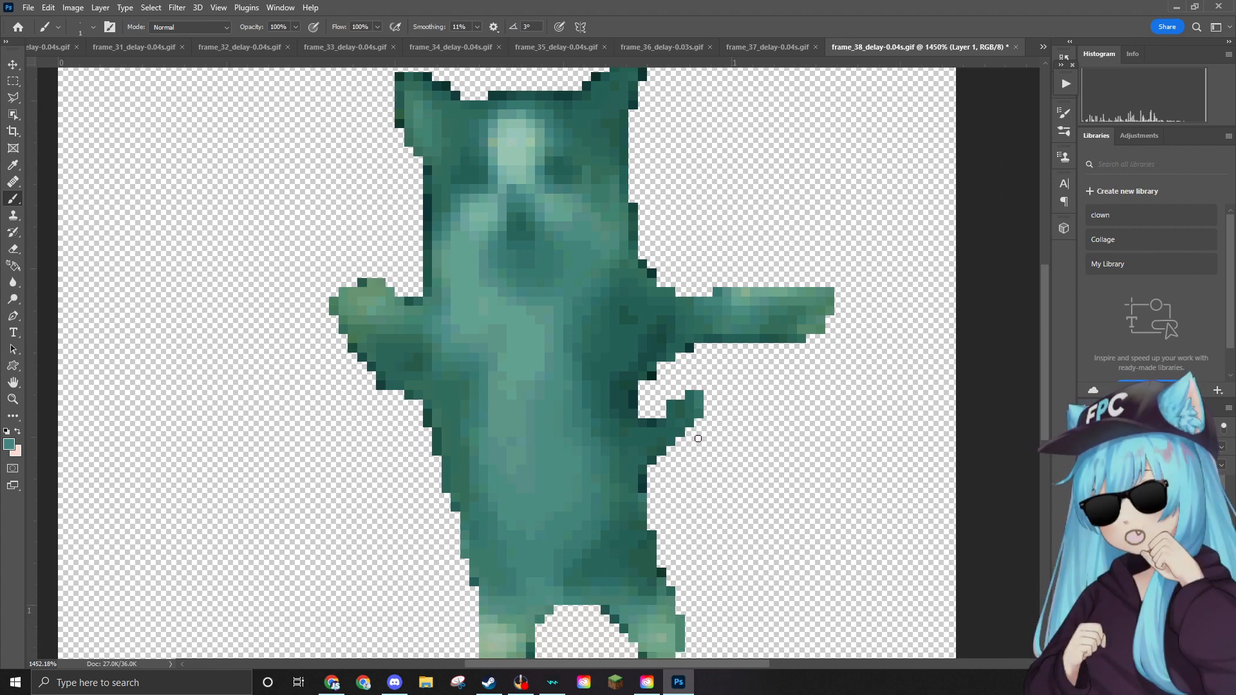
Place the ear hat image in frame 38, shrink it to about 8.14%, fit it on the cat's head and return to the Brush.
{"action": "scroll", "coordinate": [698, 438], "scroll_direction": "up", "scroll_amount": 2}
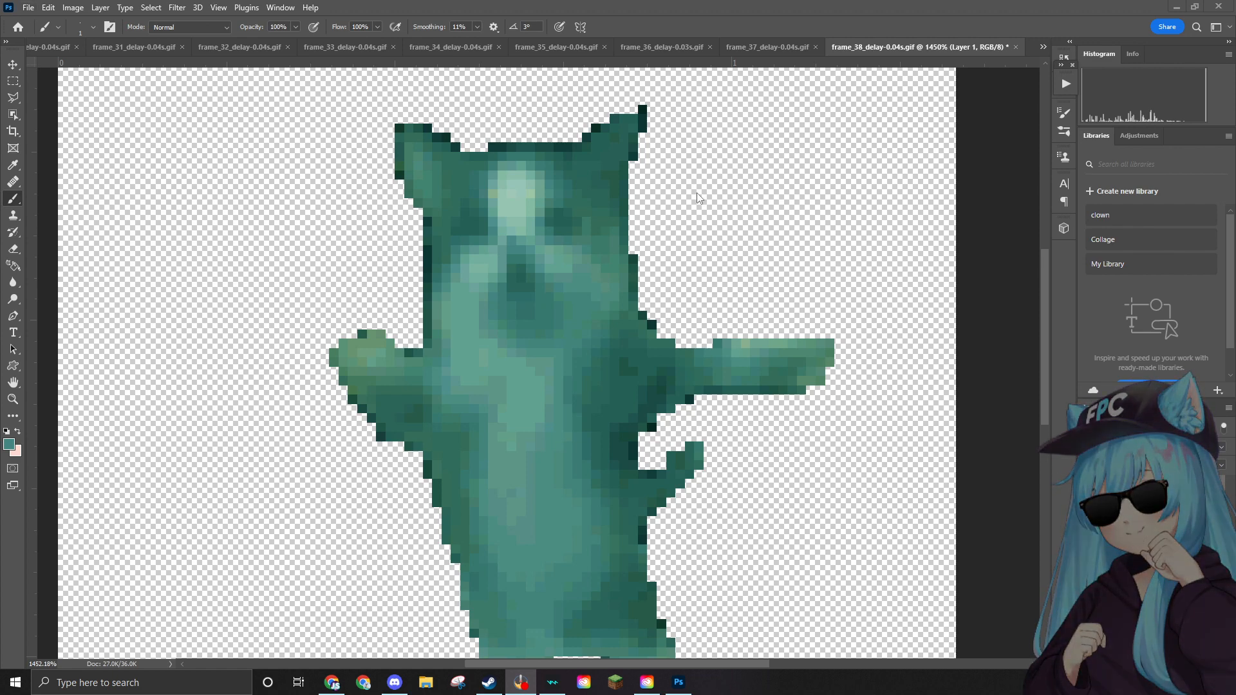
{"action": "scroll", "coordinate": [696, 193], "scroll_direction": "down", "scroll_amount": 1}
{"action": "scroll", "coordinate": [696, 193], "scroll_direction": "down", "scroll_amount": 2}
{"action": "scroll", "coordinate": [696, 193], "scroll_direction": "up", "scroll_amount": 2}
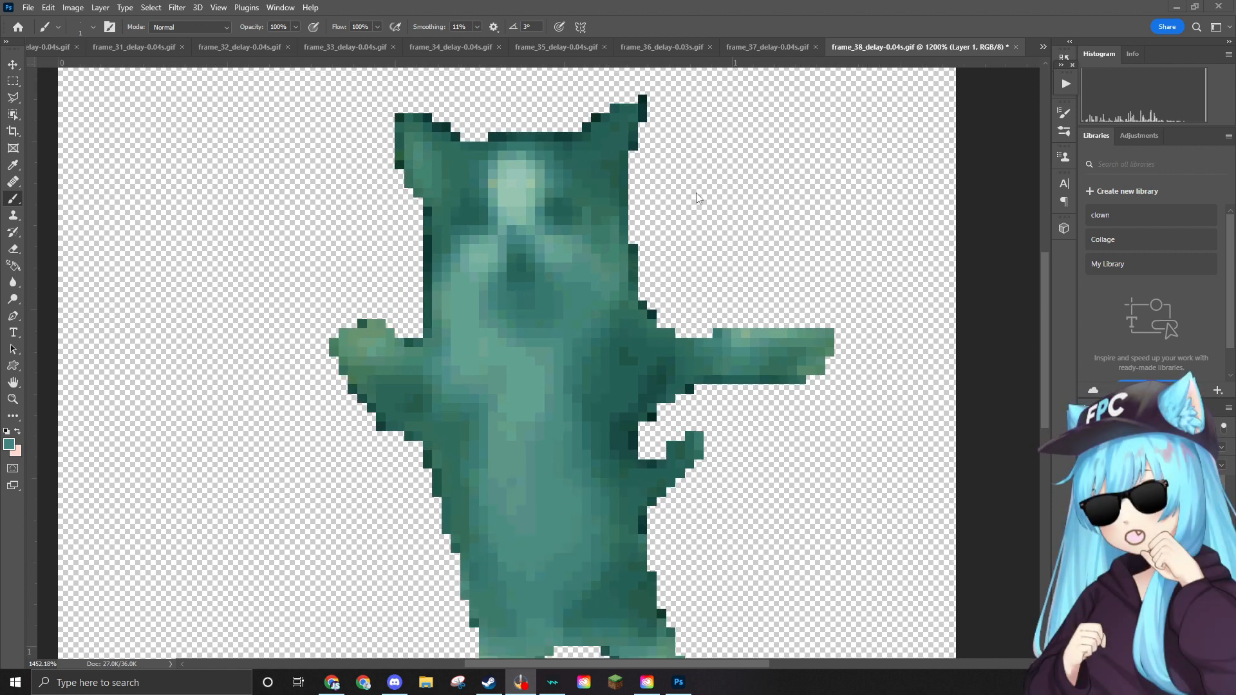
{"action": "scroll", "coordinate": [696, 192], "scroll_direction": "down", "scroll_amount": 2}
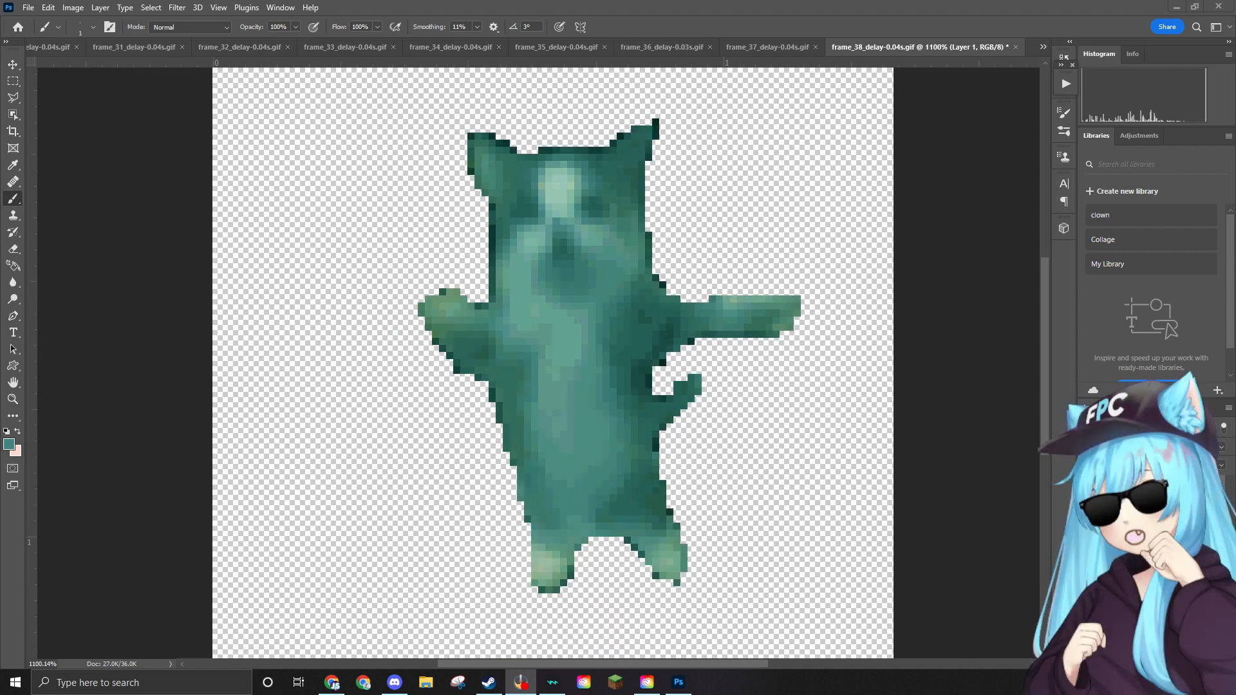
{"action": "left_click_drag", "start_coordinate": [1121, 256], "coordinate": [470, 341]}
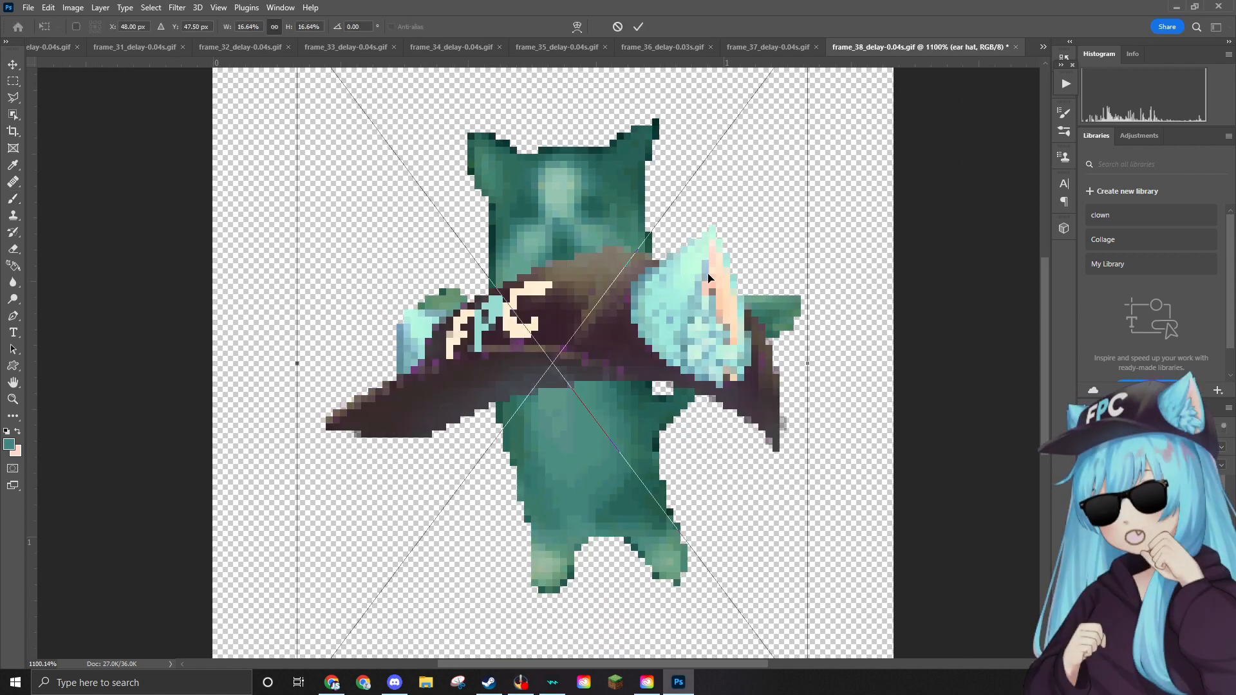
{"action": "scroll", "coordinate": [708, 278], "scroll_direction": "down", "scroll_amount": 1}
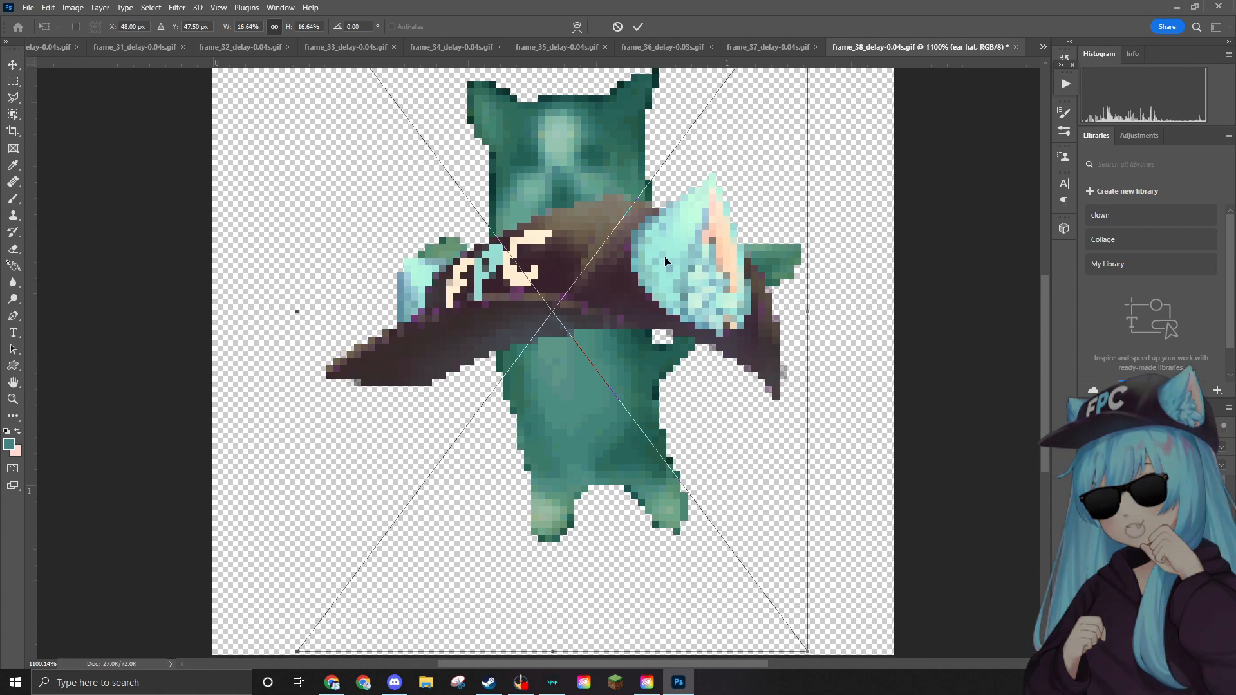
{"action": "scroll", "coordinate": [665, 260], "scroll_direction": "down", "scroll_amount": 1}
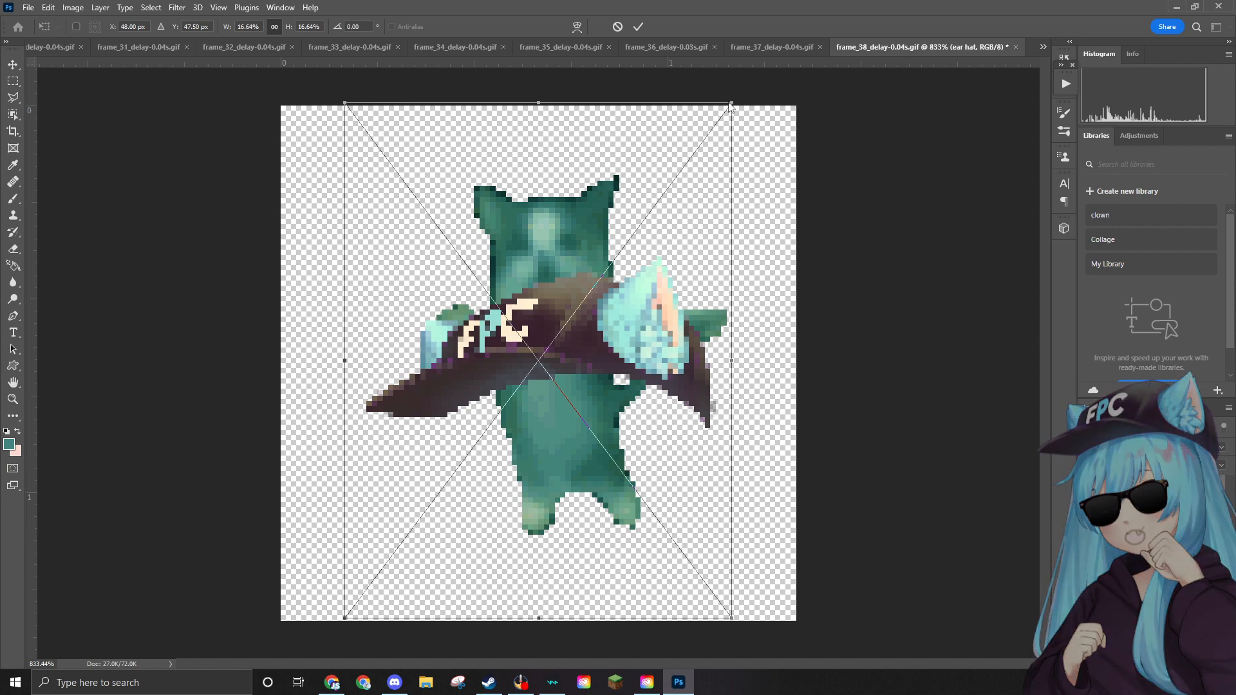
{"action": "left_click_drag", "start_coordinate": [732, 105], "coordinate": [552, 374]}
{"action": "left_click_drag", "start_coordinate": [538, 420], "coordinate": [614, 179]}
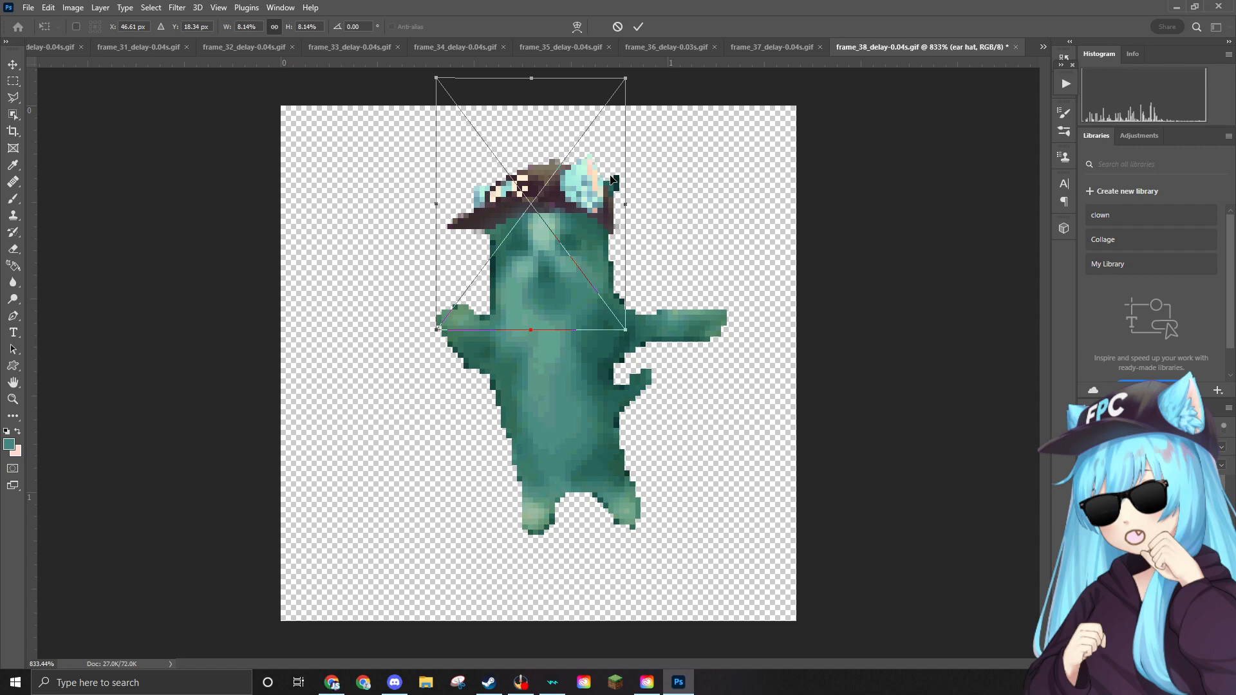
{"action": "key", "text": "b"}
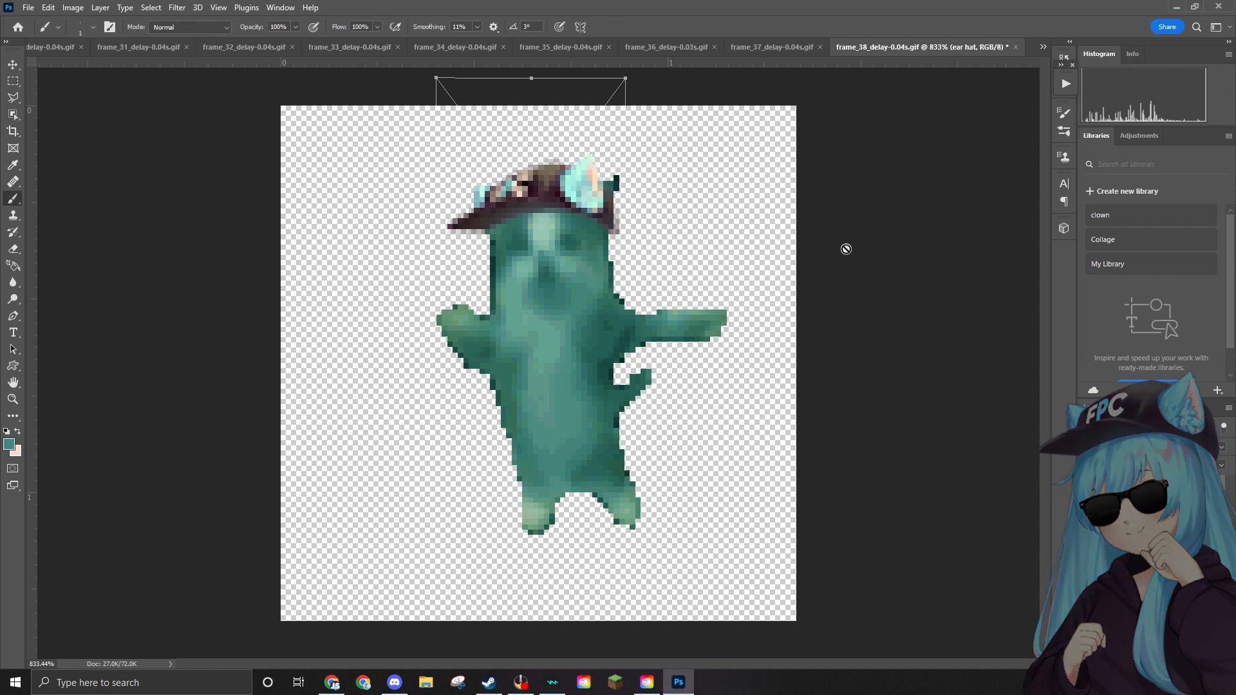
Erase the cat's ear pixels protruding beyond the back of the hat on Layer 1 of frame 38.
{"action": "scroll", "coordinate": [646, 178], "scroll_direction": "up", "scroll_amount": 5}
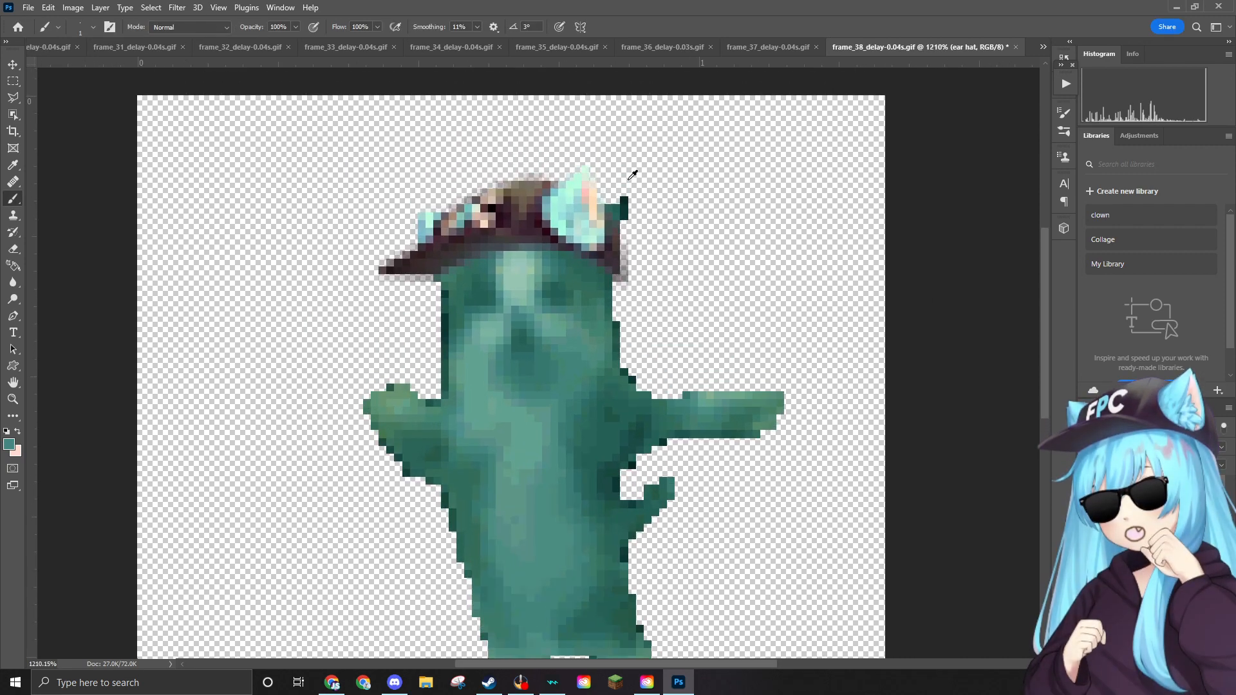
{"action": "scroll", "coordinate": [639, 210], "scroll_direction": "up", "scroll_amount": 4}
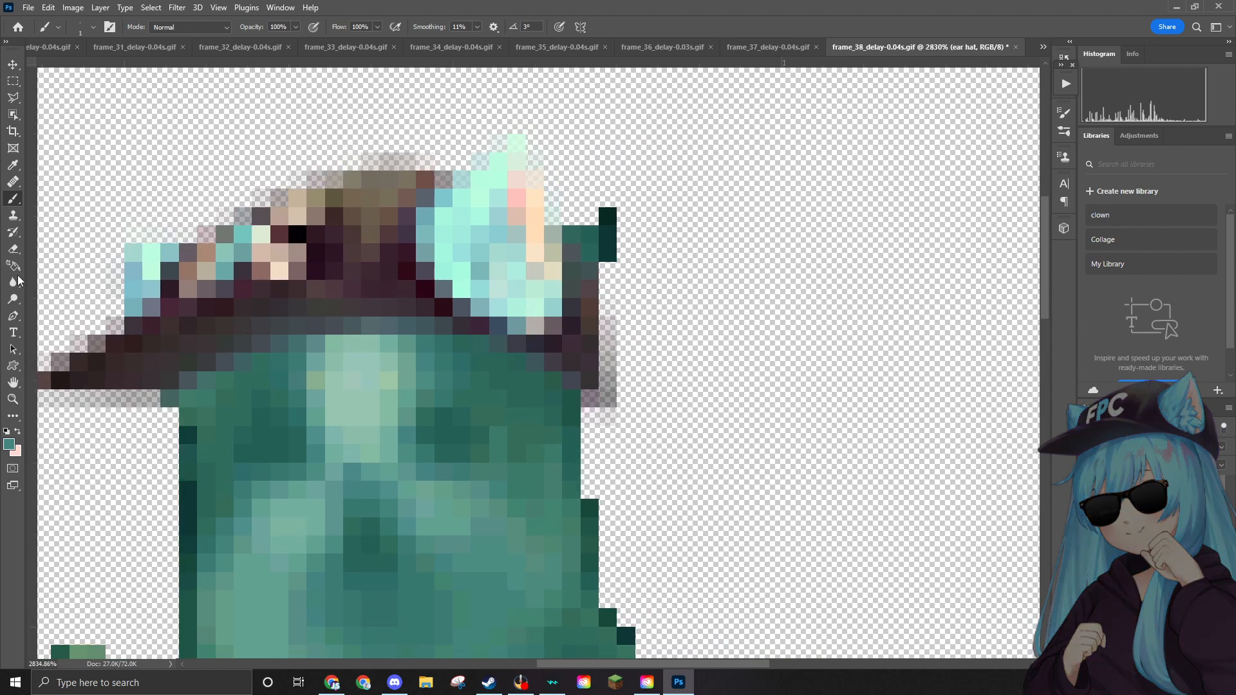
{"action": "left_click", "coordinate": [10, 248]}
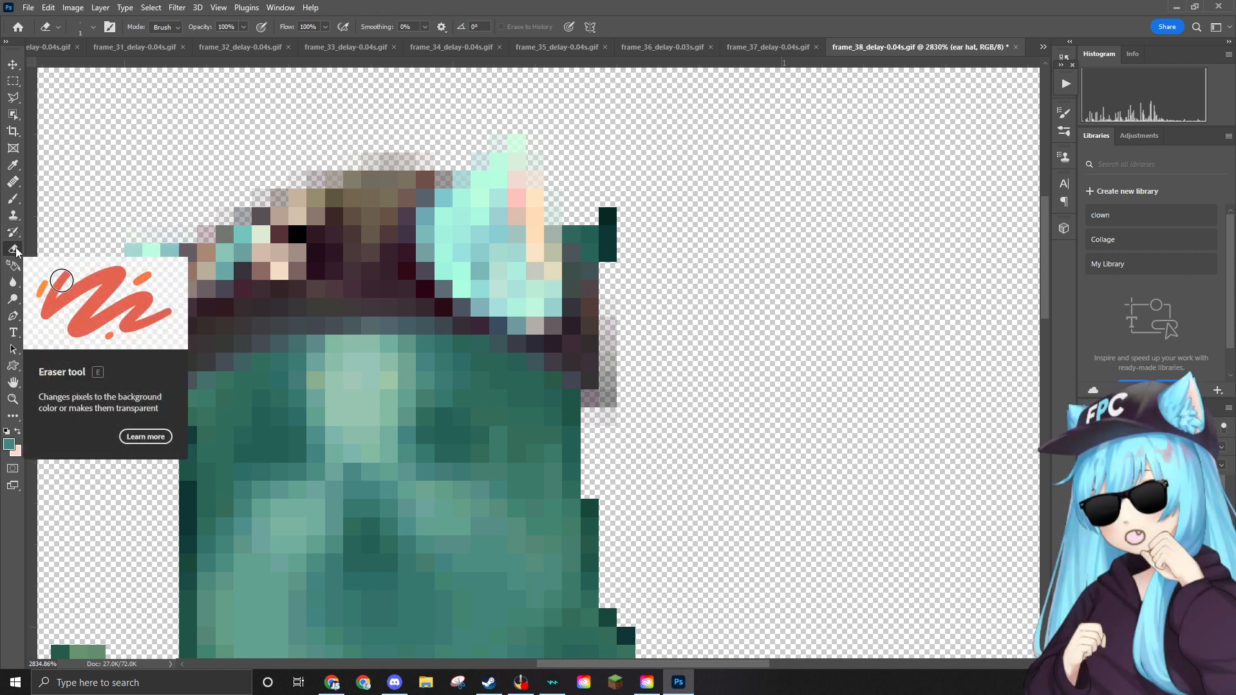
{"action": "left_click", "coordinate": [783, 247]}
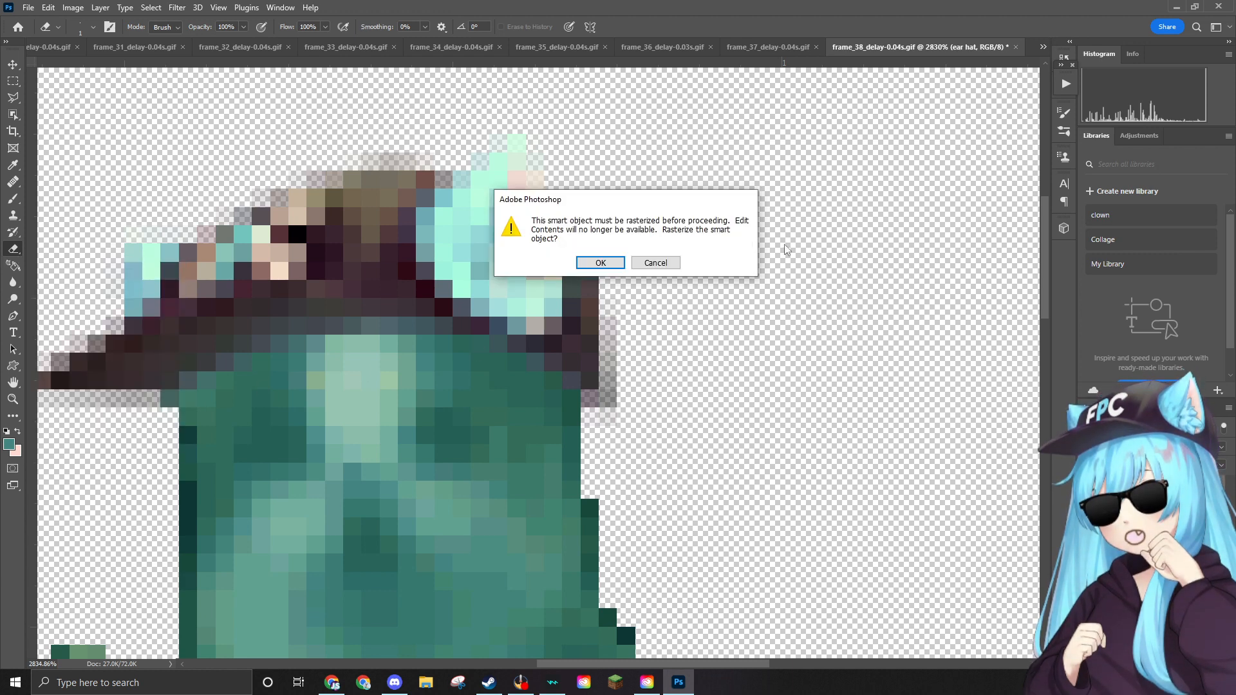
{"action": "left_click", "coordinate": [600, 263]}
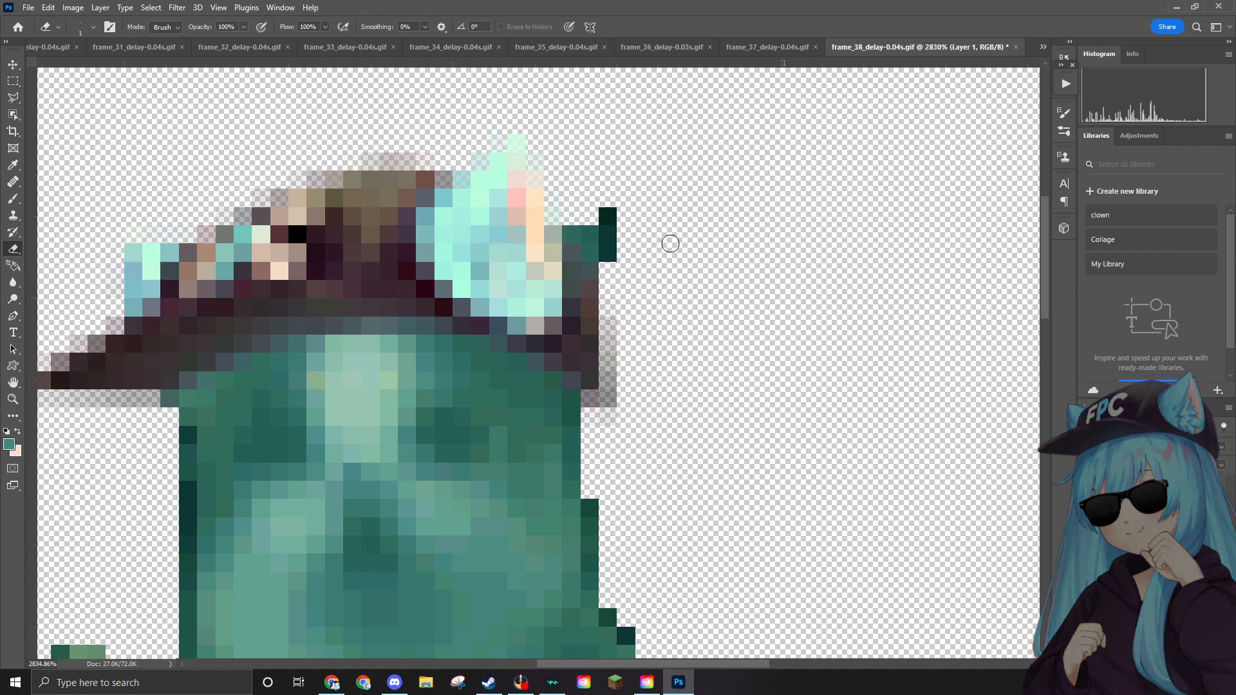
{"action": "mouse_move", "coordinate": [618, 212]}
{"action": "left_mouse_down"}
{"action": "mouse_move", "coordinate": [596, 245]}
{"action": "mouse_move", "coordinate": [580, 233]}
{"action": "mouse_move", "coordinate": [617, 240]}
{"action": "mouse_move", "coordinate": [612, 219]}
{"action": "mouse_move", "coordinate": [582, 235]}
{"action": "mouse_move", "coordinate": [626, 244]}
{"action": "left_mouse_up"}
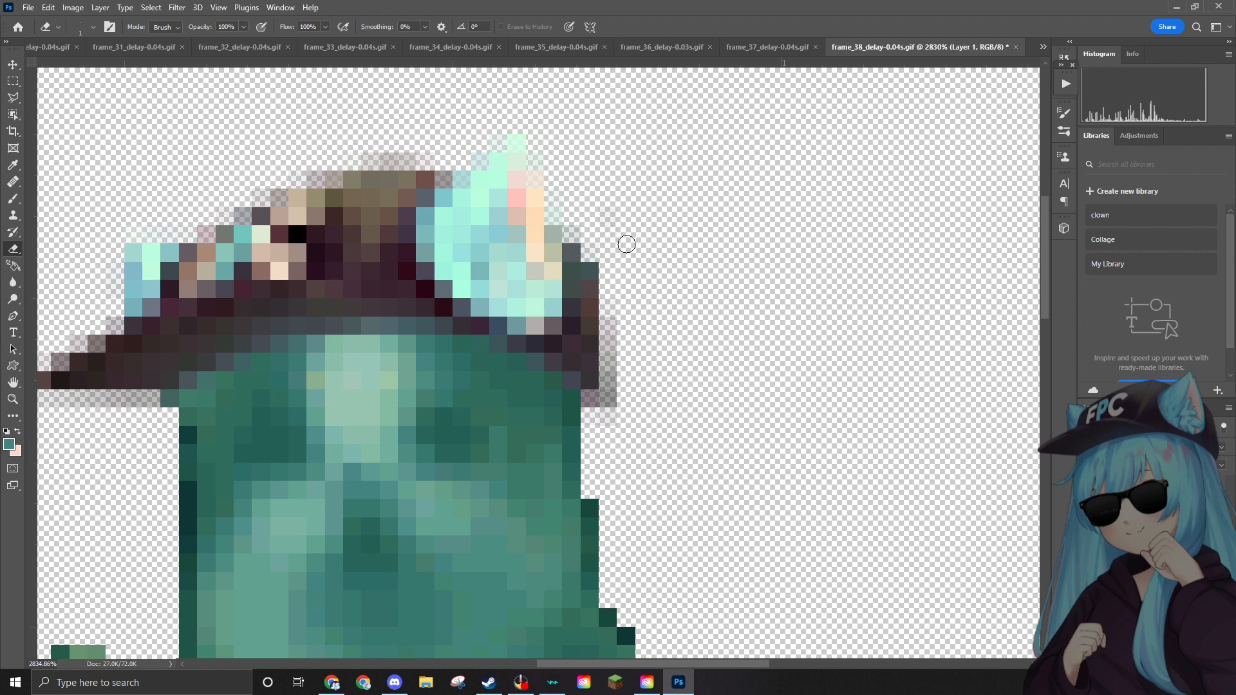
{"action": "scroll", "coordinate": [689, 214], "scroll_direction": "down", "scroll_amount": 3}
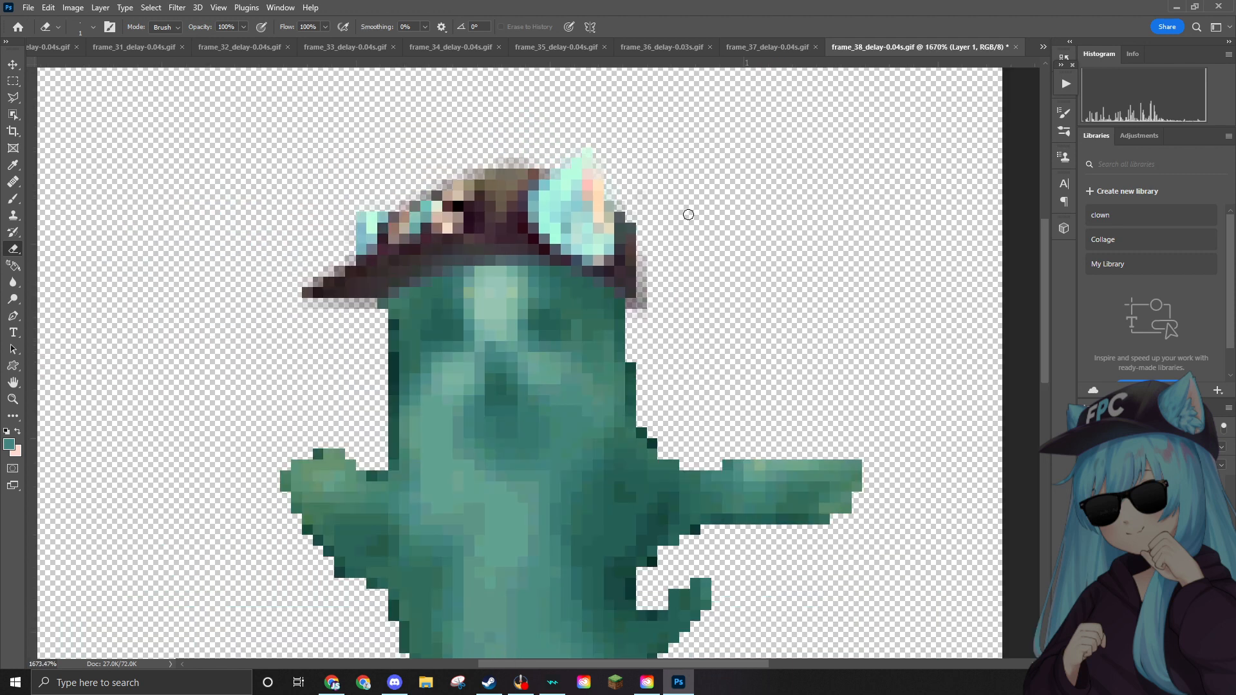
Place the toppng.com-transparent-glasses-3381x1494 image on frame 38, scaled to about 2.66% and positioned over the cat's eyes.
{"action": "scroll", "coordinate": [688, 214], "scroll_direction": "down", "scroll_amount": 1}
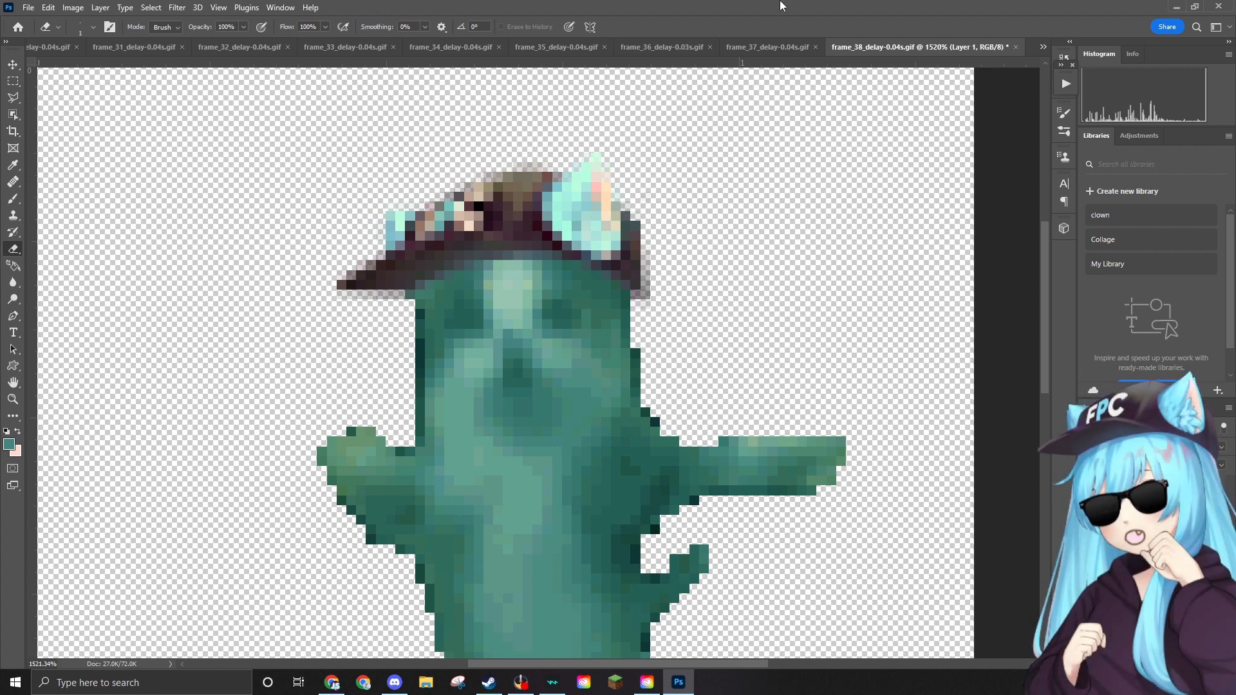
{"action": "scroll", "coordinate": [609, 114], "scroll_direction": "down", "scroll_amount": 1}
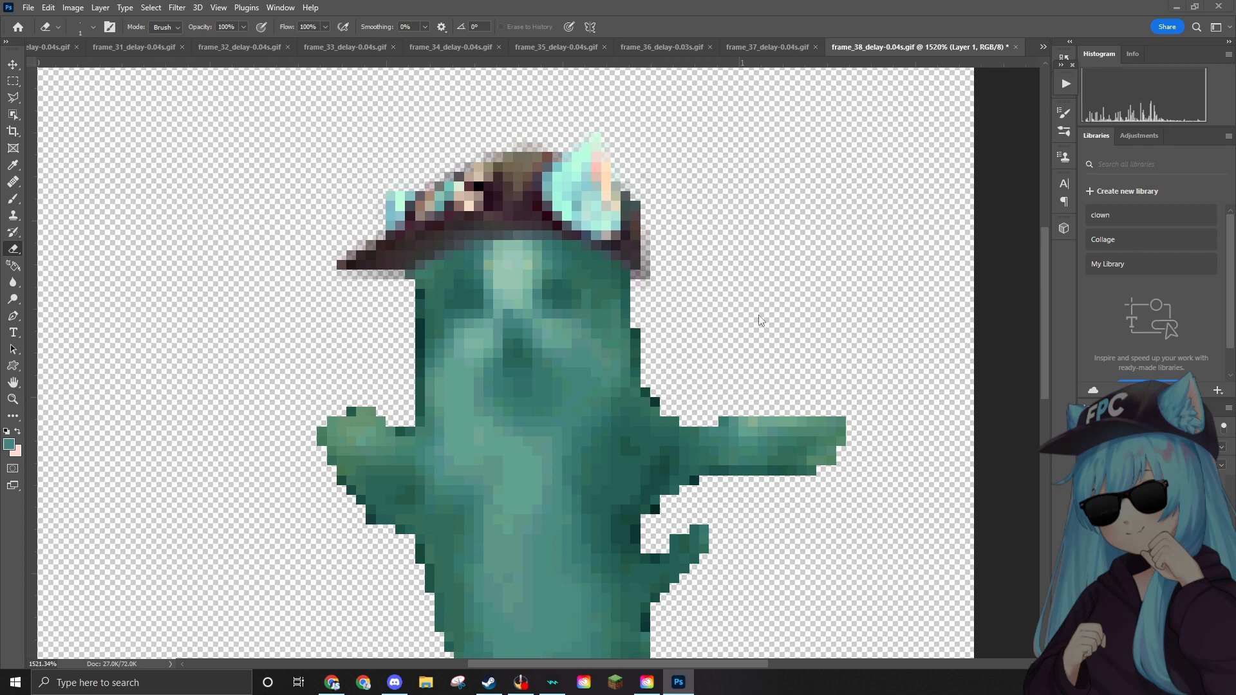
{"action": "left_click_drag", "start_coordinate": [759, 320], "coordinate": [571, 284]}
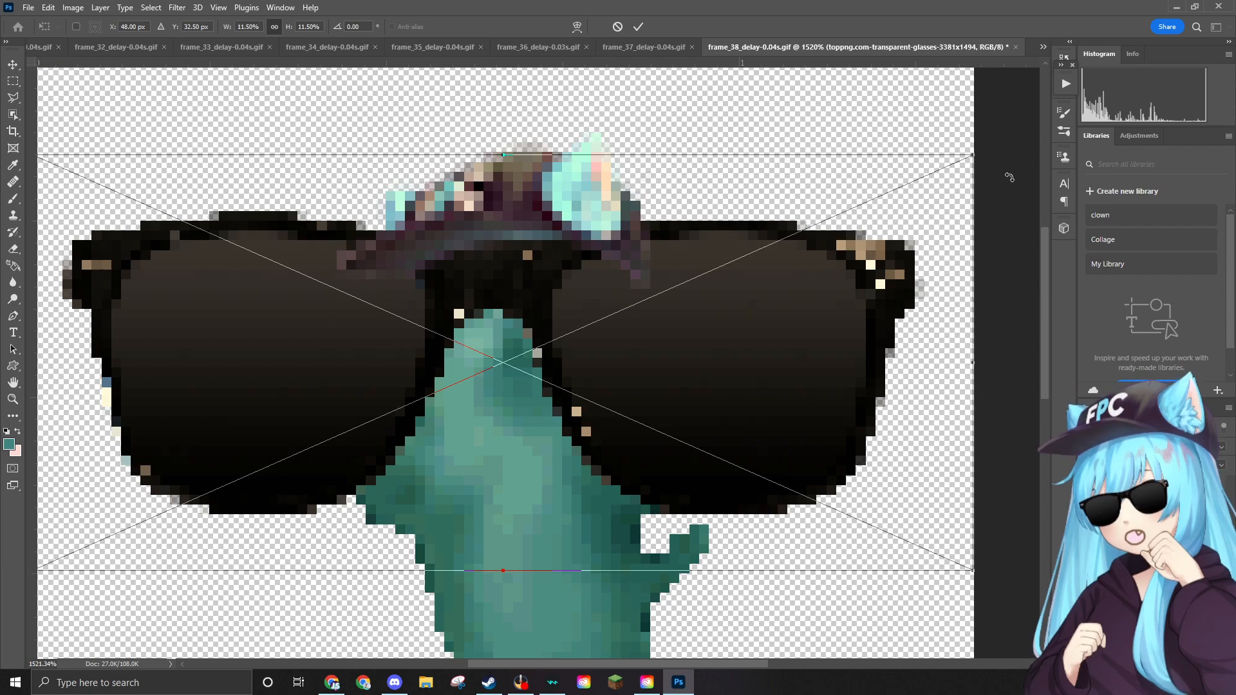
{"action": "left_click_drag", "start_coordinate": [972, 155], "coordinate": [586, 265]}
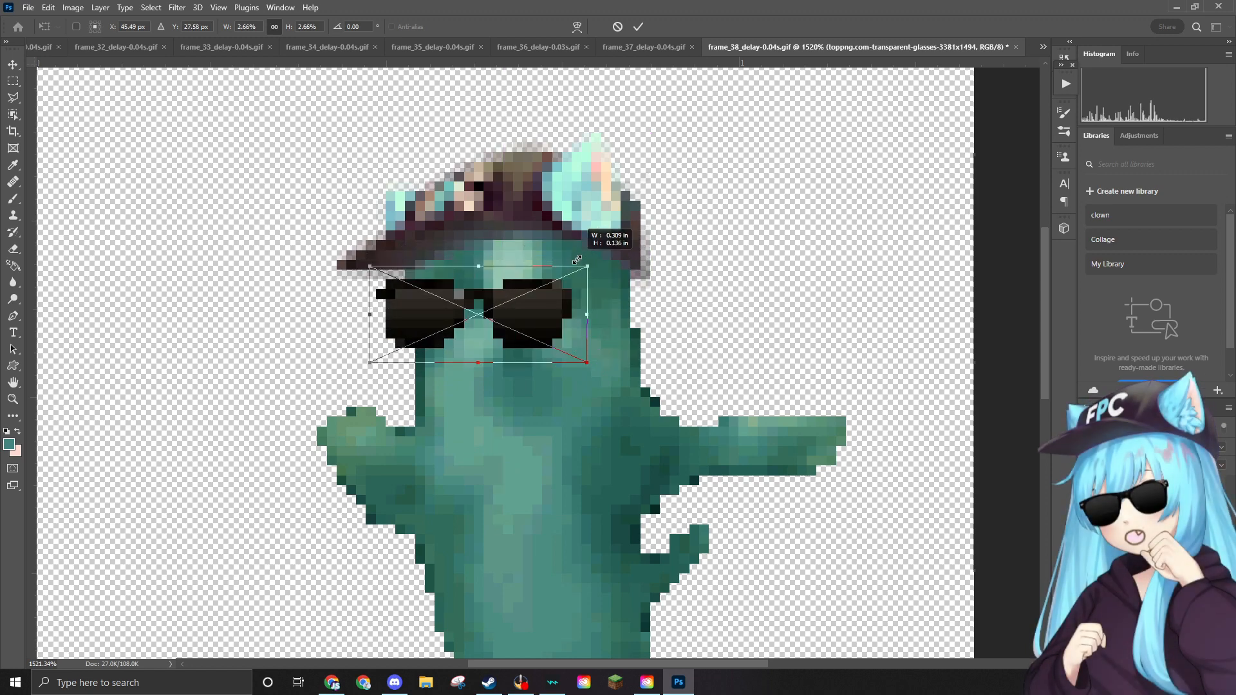
{"action": "left_click_drag", "start_coordinate": [543, 319], "coordinate": [582, 300]}
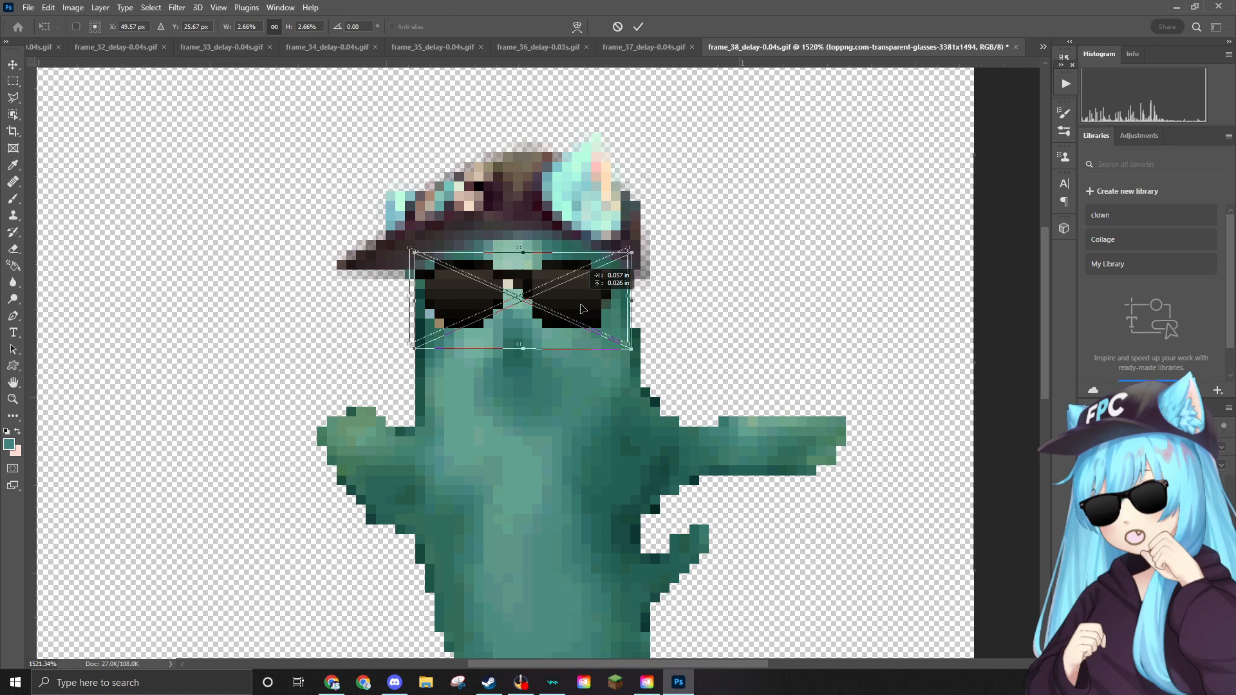
{"action": "key", "text": "Return"}
{"action": "key", "text": "e"}
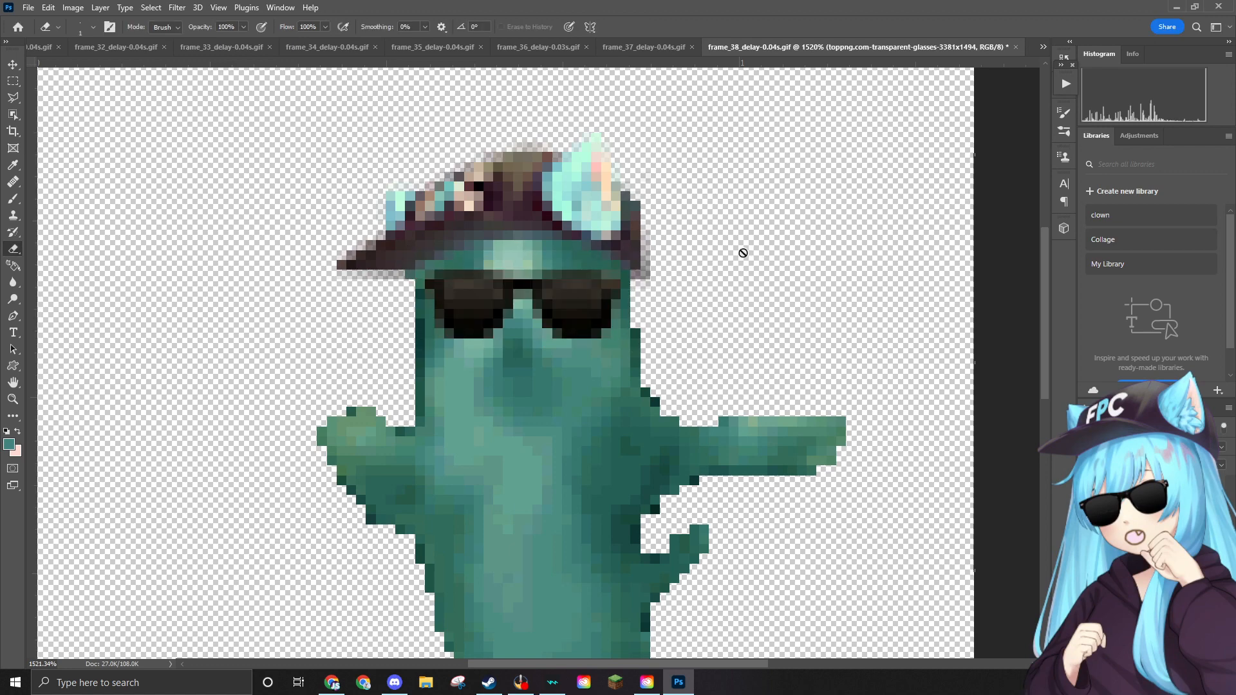
Export the finished frame as frame_38_delay-0.04s.png into the Edited folder.
{"action": "scroll", "coordinate": [740, 253], "scroll_direction": "down", "scroll_amount": 5}
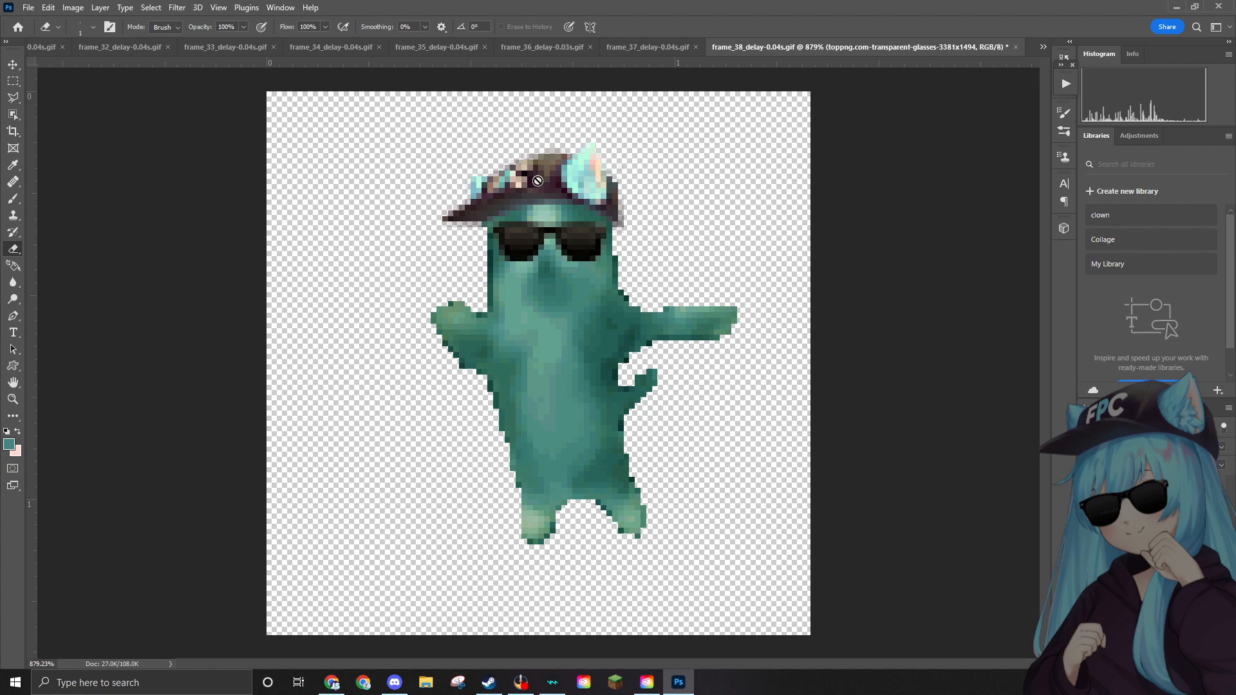
{"action": "left_click", "coordinate": [28, 7]}
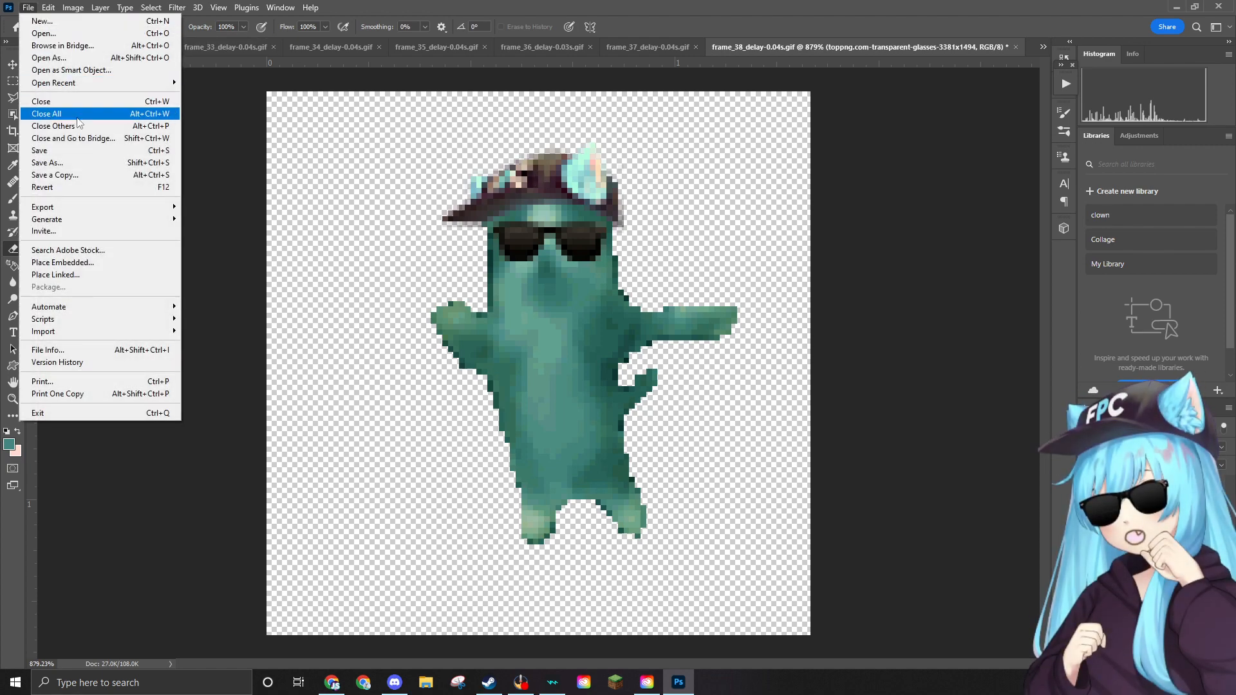
{"action": "mouse_move", "coordinate": [97, 206]}
{"action": "left_click", "coordinate": [239, 206]}
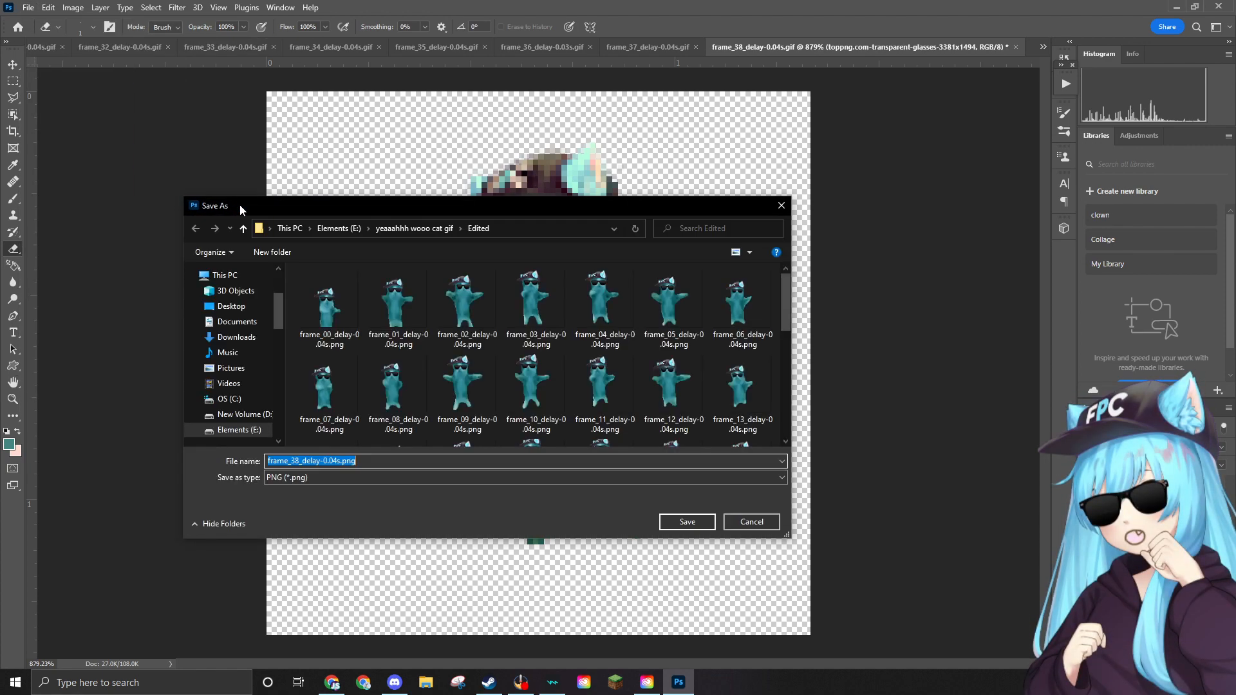
{"action": "scroll", "coordinate": [611, 334], "scroll_direction": "down", "scroll_amount": 5}
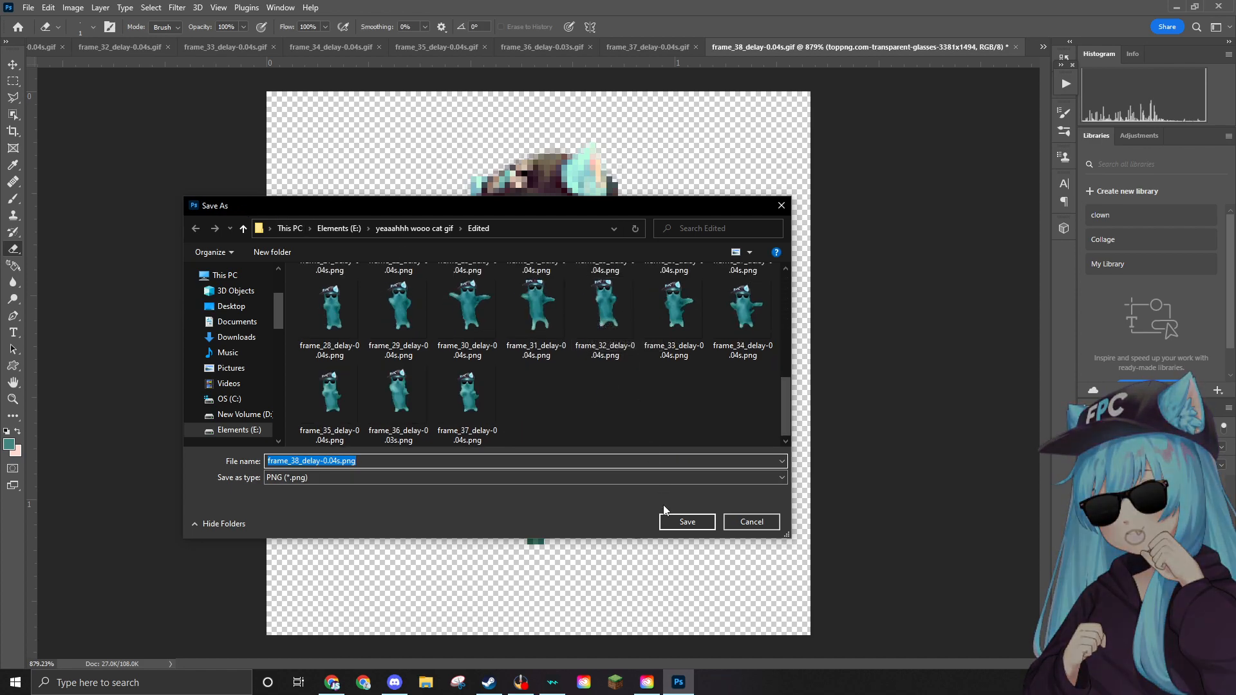
{"action": "left_click", "coordinate": [683, 520]}
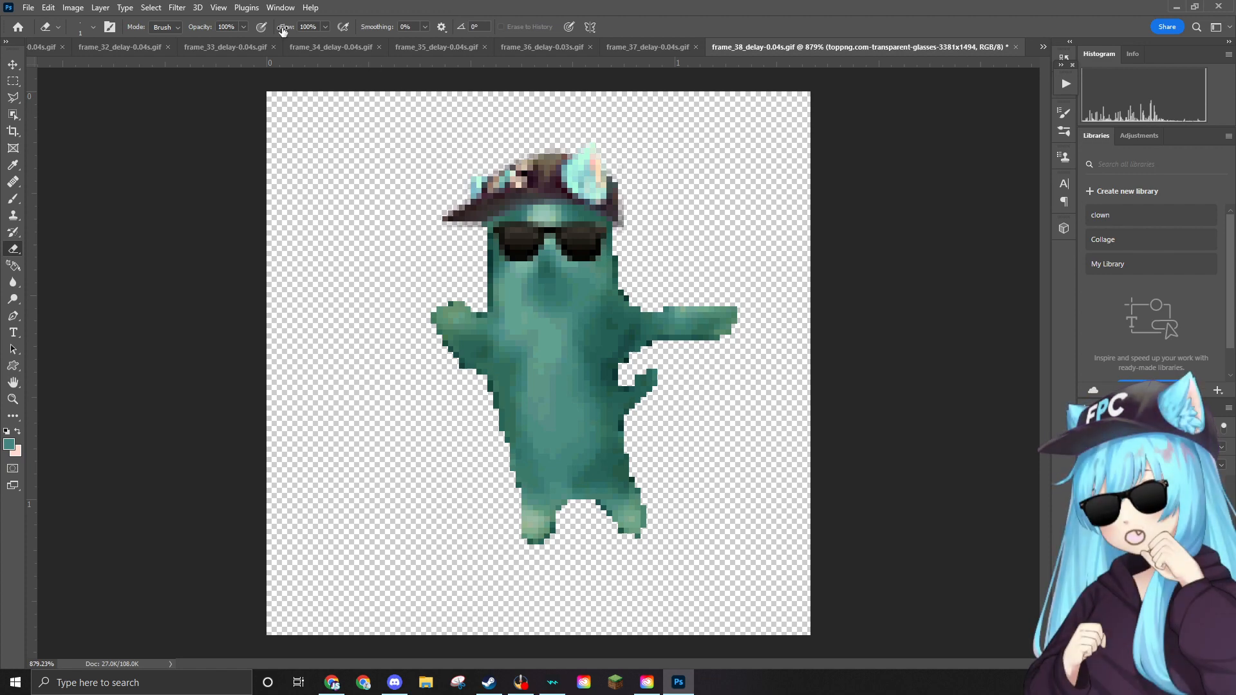
{"action": "left_click", "coordinate": [30, 8]}
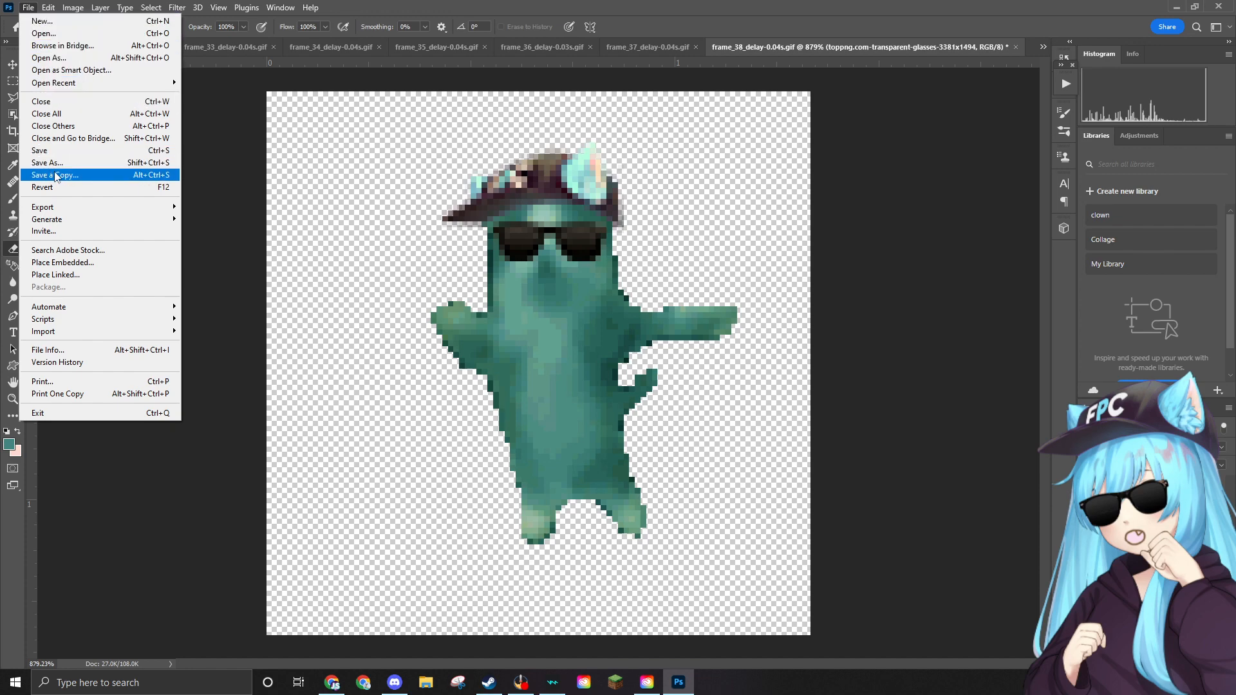
{"action": "mouse_move", "coordinate": [71, 209]}
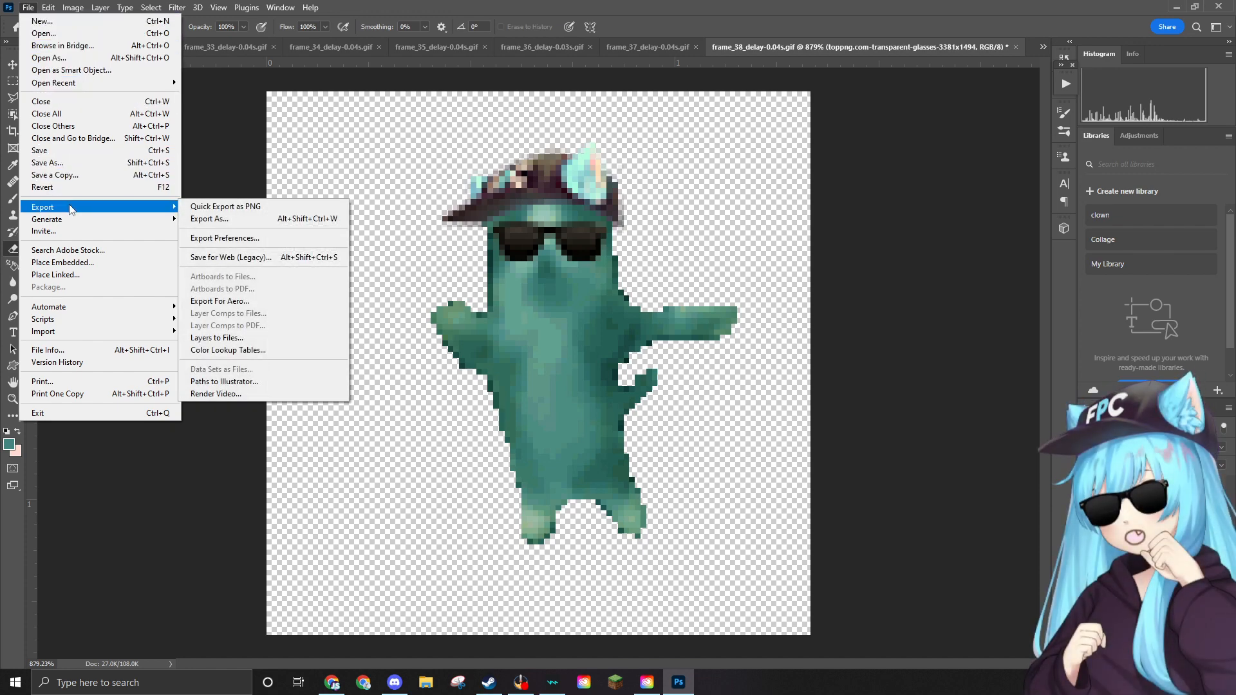
{"action": "left_click", "coordinate": [219, 207]}
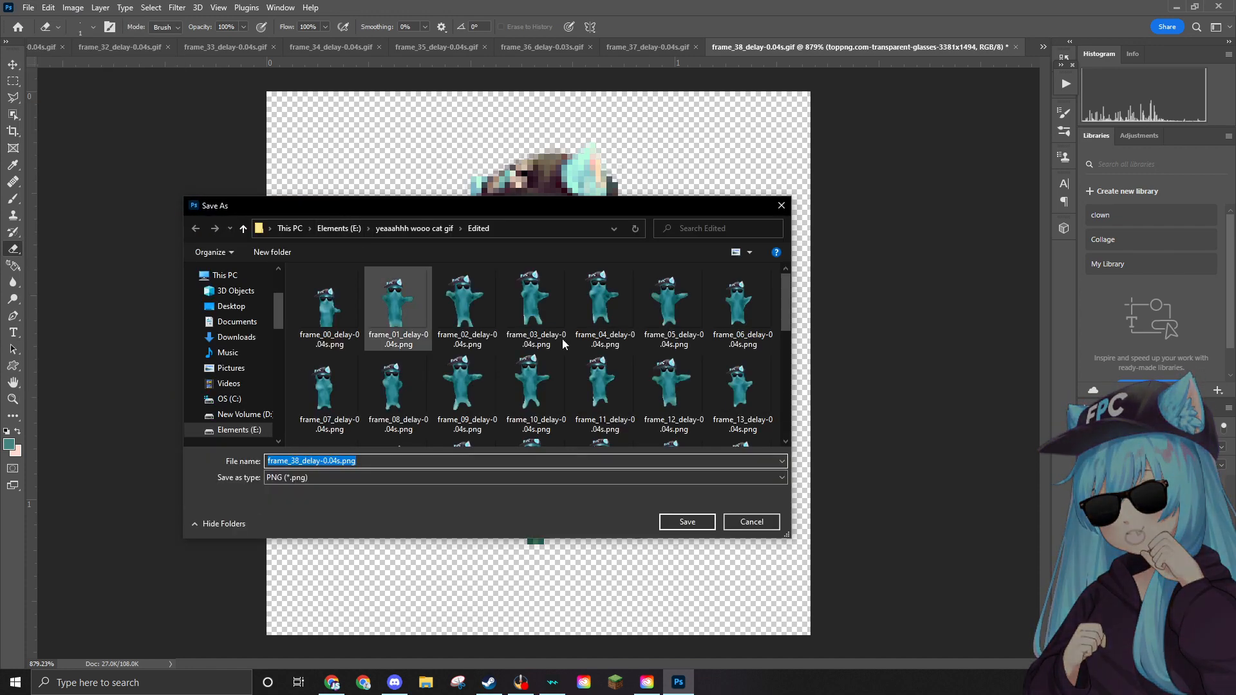
{"action": "left_click", "coordinate": [747, 522]}
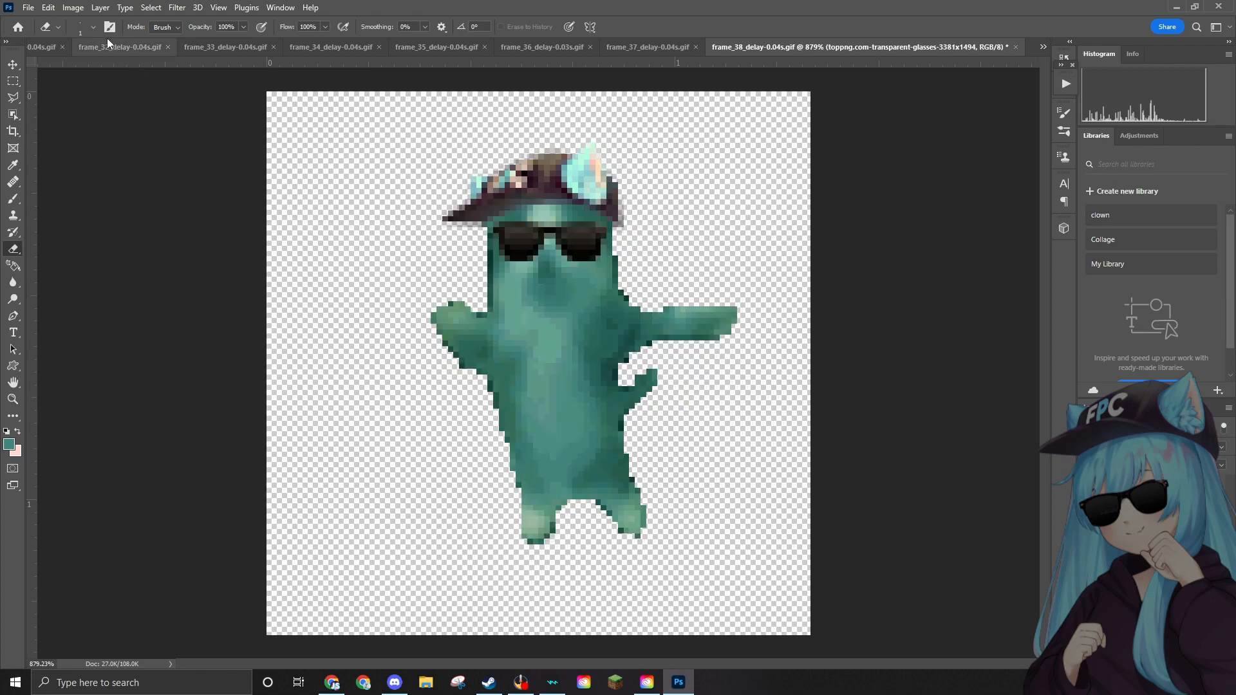
Delete the source file frame_38_delay-0.04s.gif from the yeaaahhh wooo cat gif folder.
{"action": "left_click", "coordinate": [28, 7]}
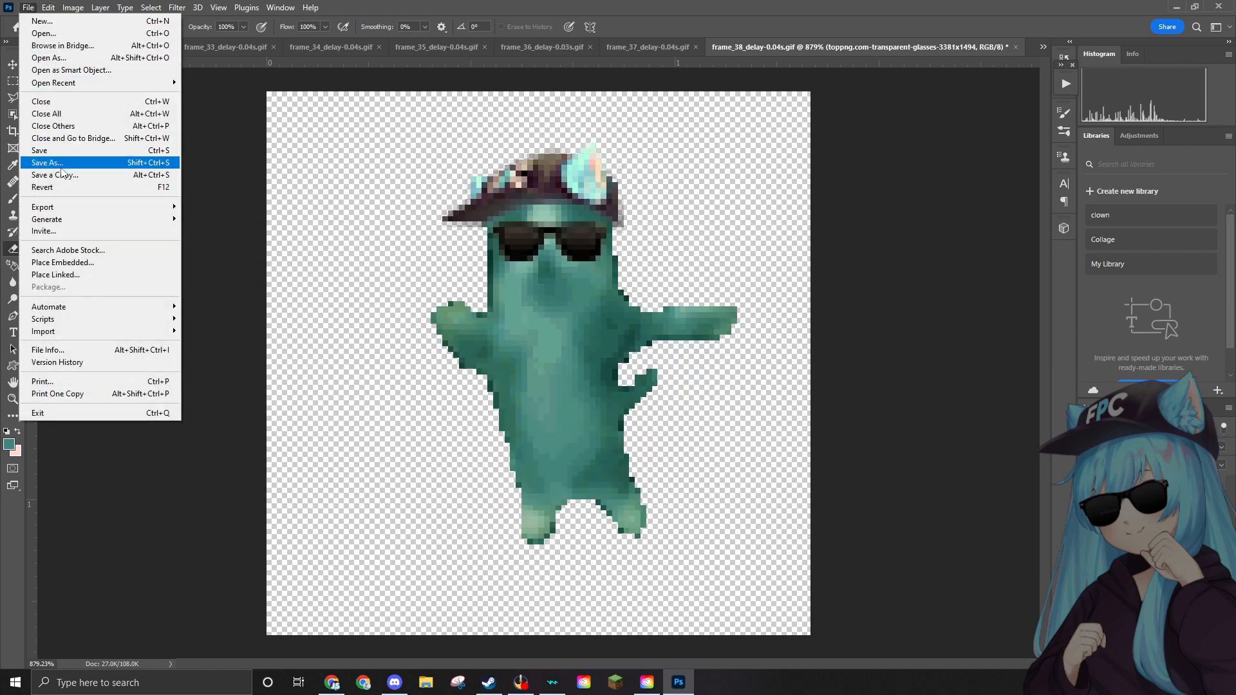
{"action": "left_click", "coordinate": [29, 7]}
{"action": "left_click", "coordinate": [40, 33]}
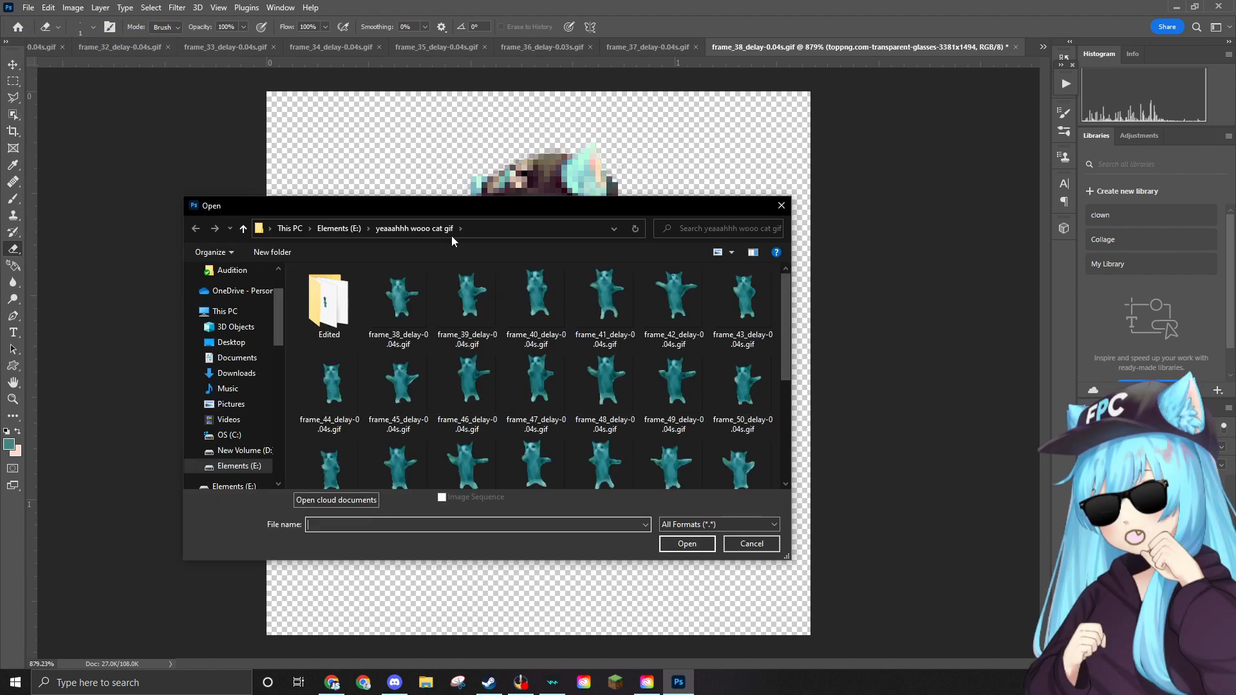
{"action": "scroll", "coordinate": [502, 299], "scroll_direction": "down", "scroll_amount": 1}
{"action": "scroll", "coordinate": [502, 300], "scroll_direction": "up", "scroll_amount": 1}
{"action": "left_click", "coordinate": [426, 305]}
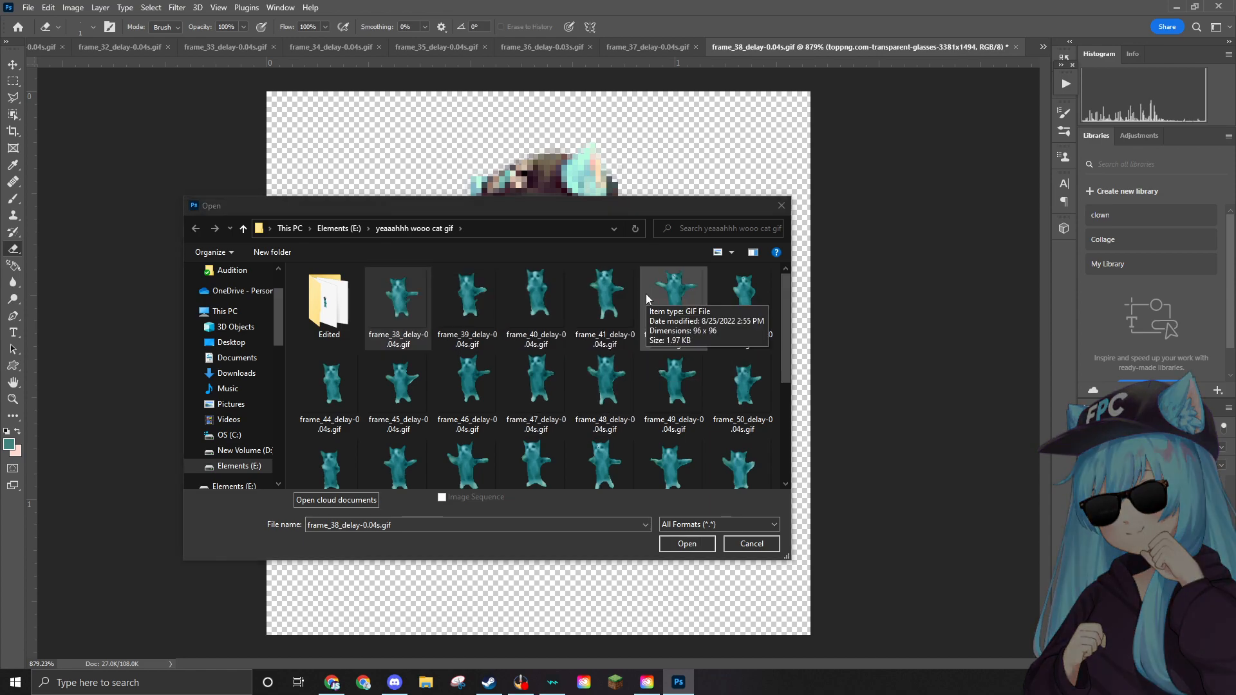
{"action": "key", "text": "Delete"}
{"action": "left_click", "coordinate": [669, 385]}
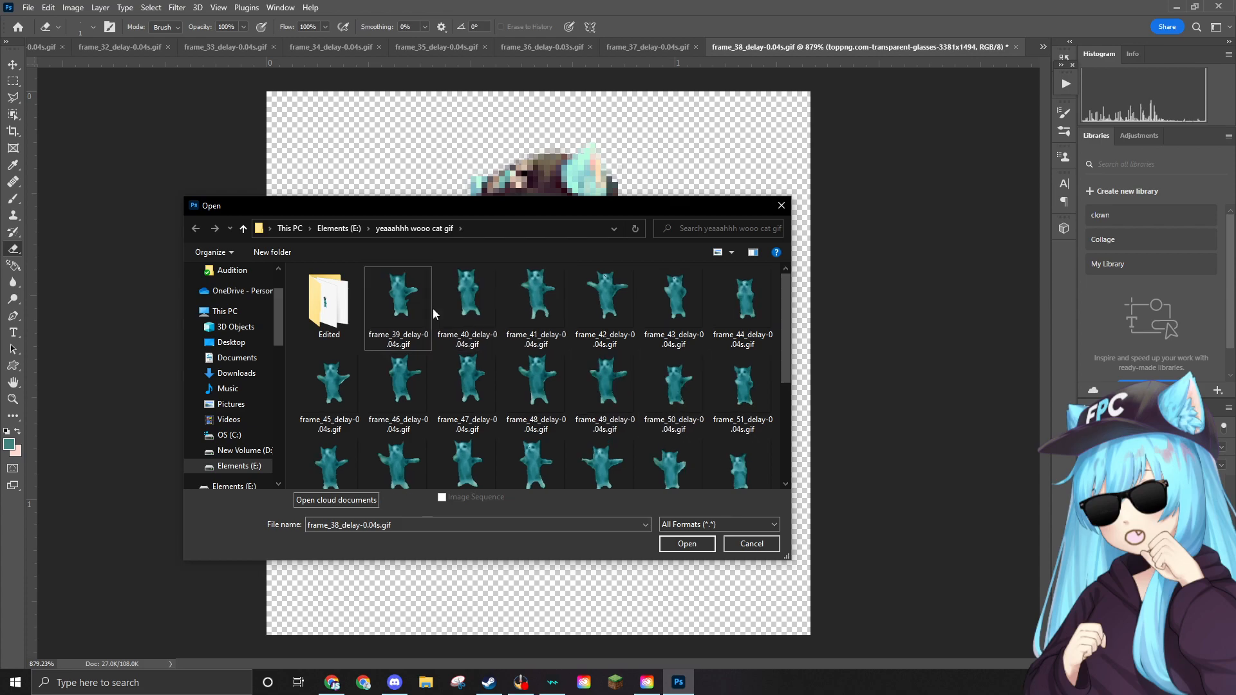
Open frame_39_delay-0.04s.gif and convert its color mode to RGB.
{"action": "left_click", "coordinate": [429, 309]}
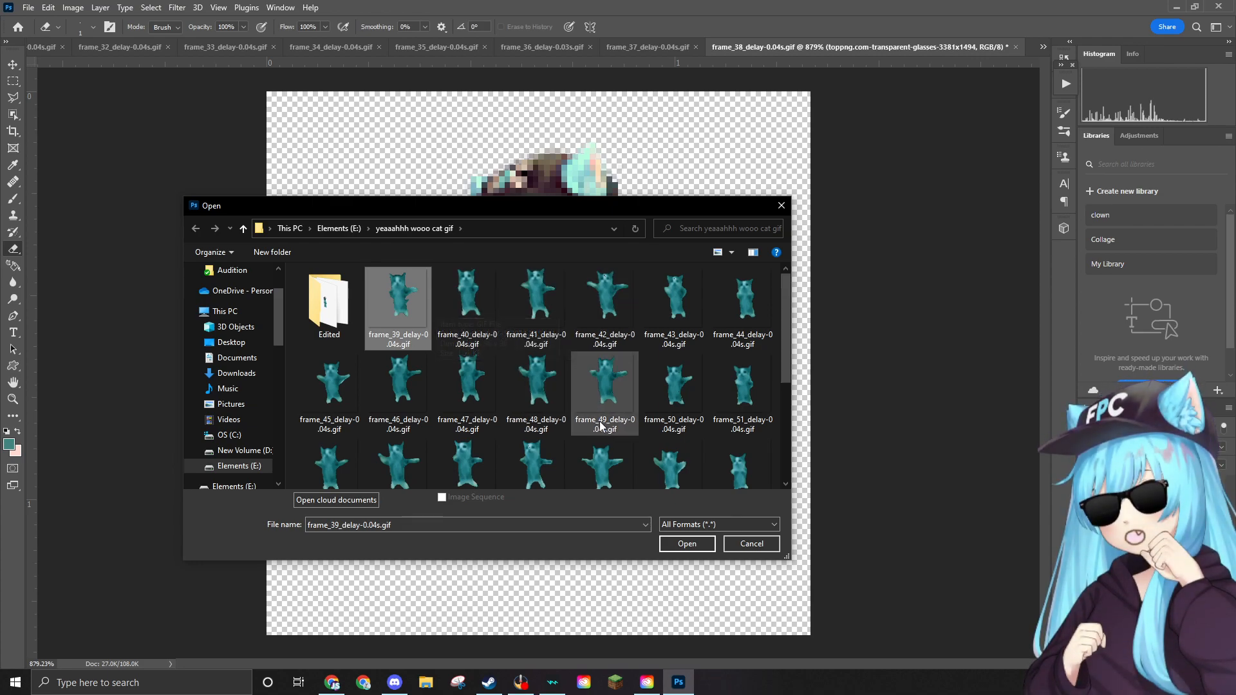
{"action": "left_click", "coordinate": [676, 542]}
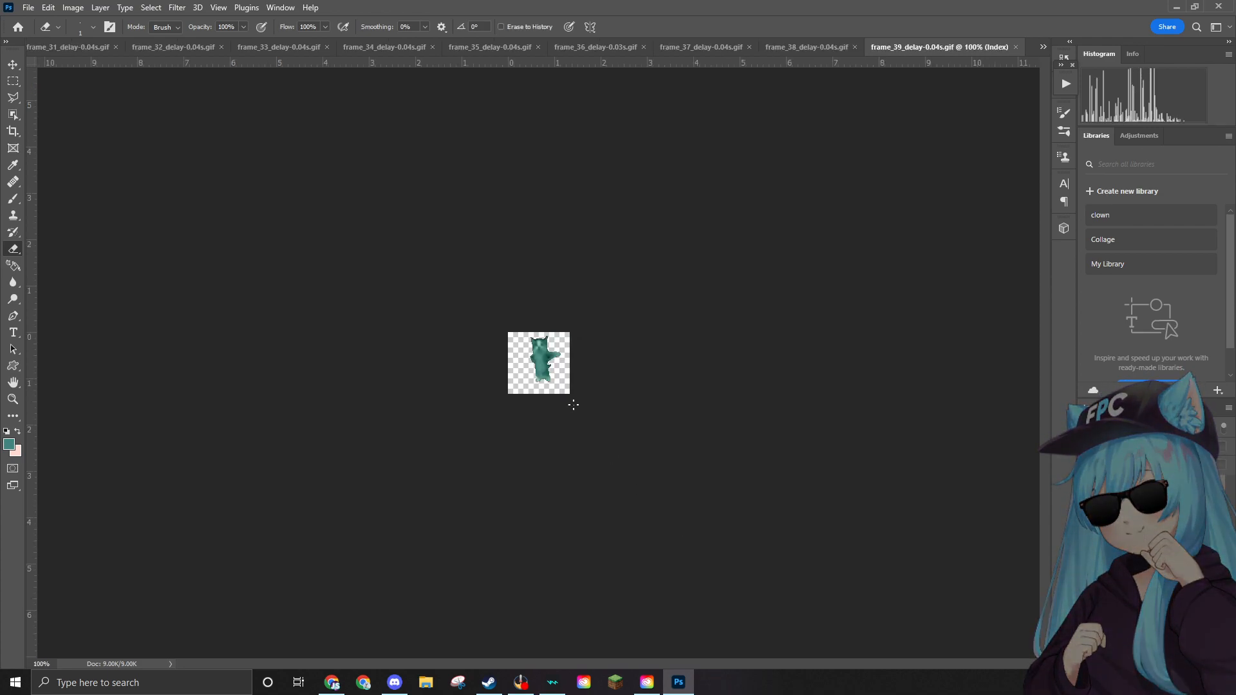
{"action": "scroll", "coordinate": [556, 322], "scroll_direction": "up", "scroll_amount": 10}
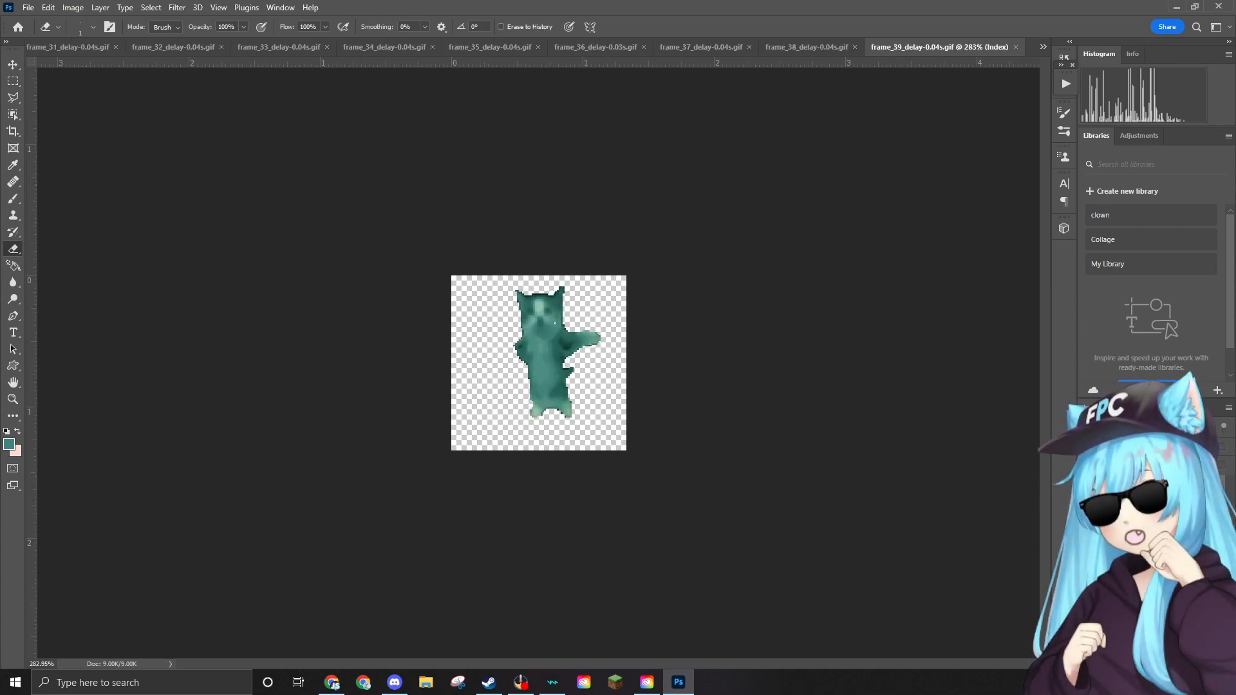
{"action": "scroll", "coordinate": [556, 319], "scroll_direction": "up", "scroll_amount": 5}
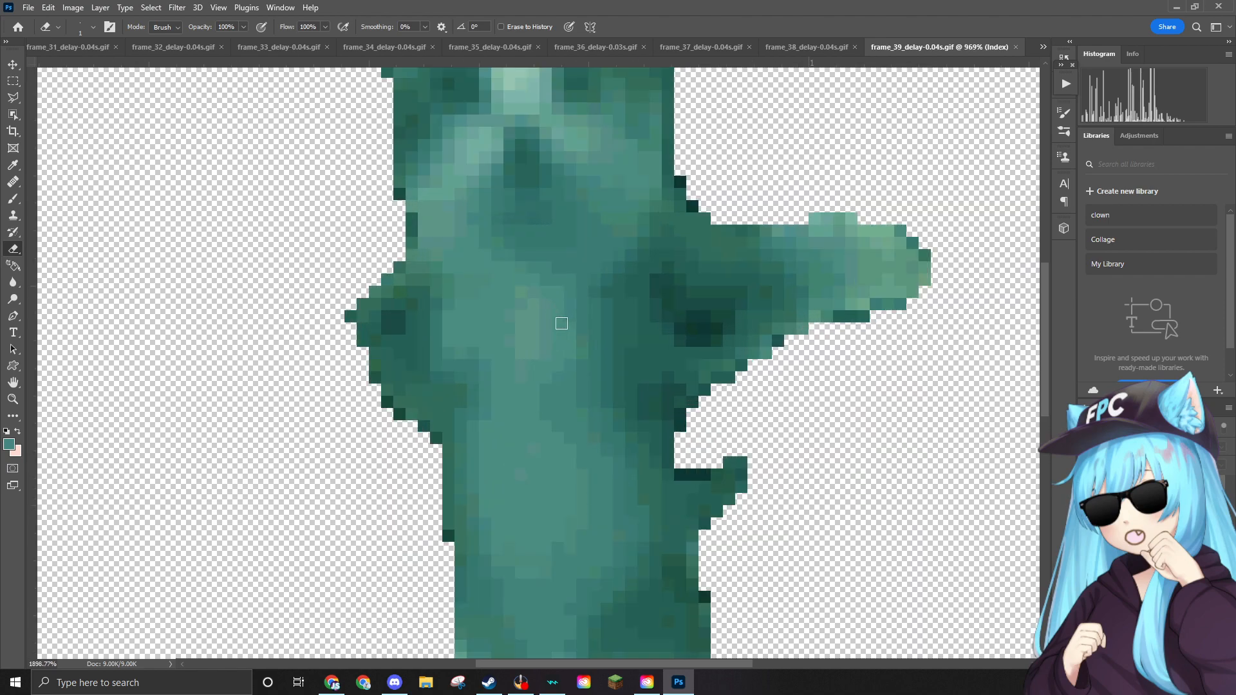
{"action": "scroll", "coordinate": [567, 317], "scroll_direction": "down", "scroll_amount": 3}
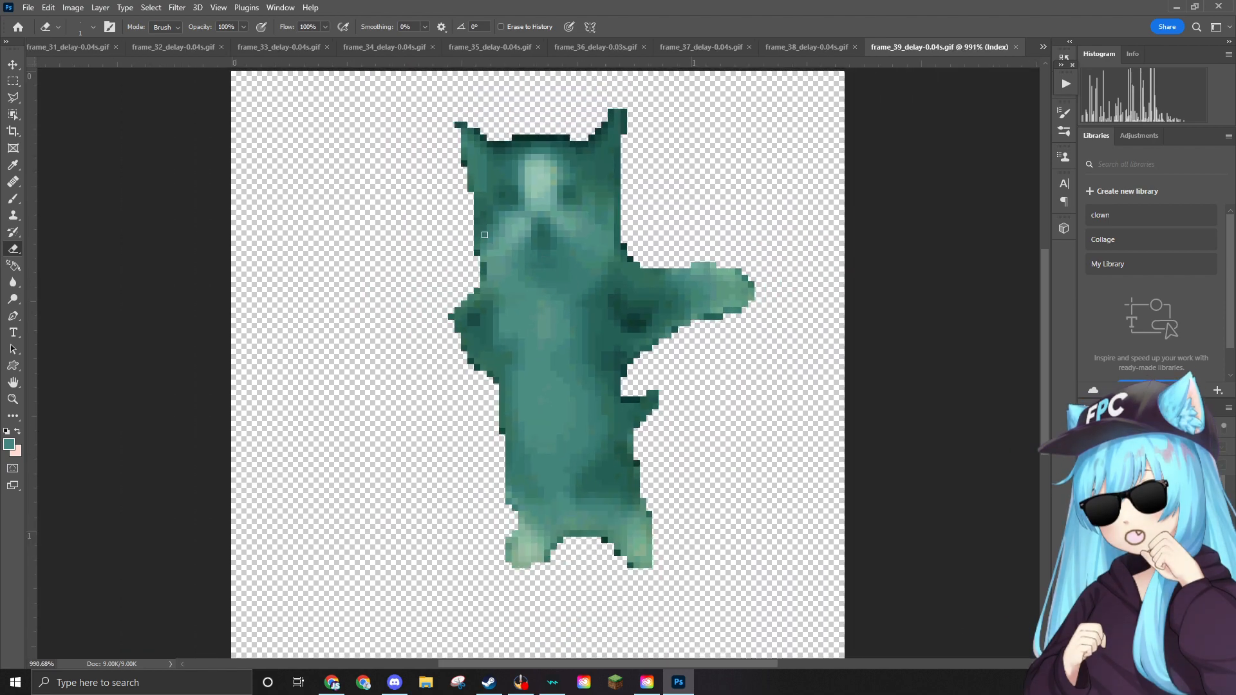
{"action": "left_click", "coordinate": [177, 9]}
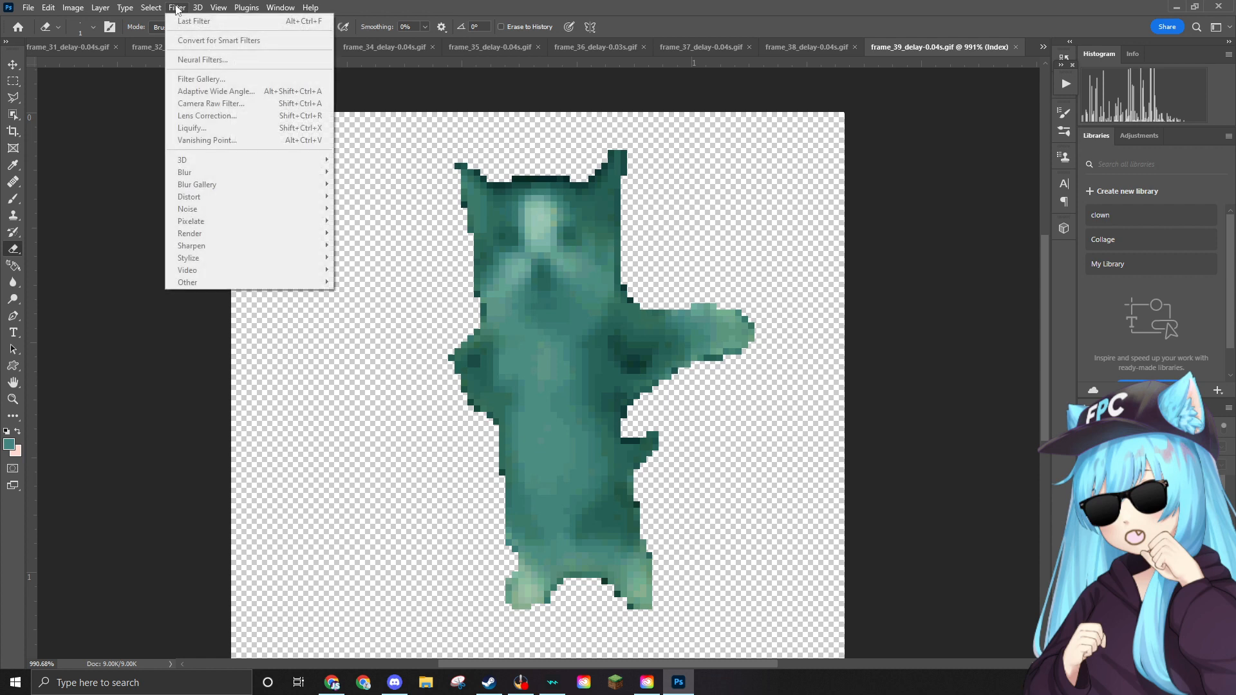
{"action": "mouse_move", "coordinate": [127, 9]}
{"action": "mouse_move", "coordinate": [90, 13]}
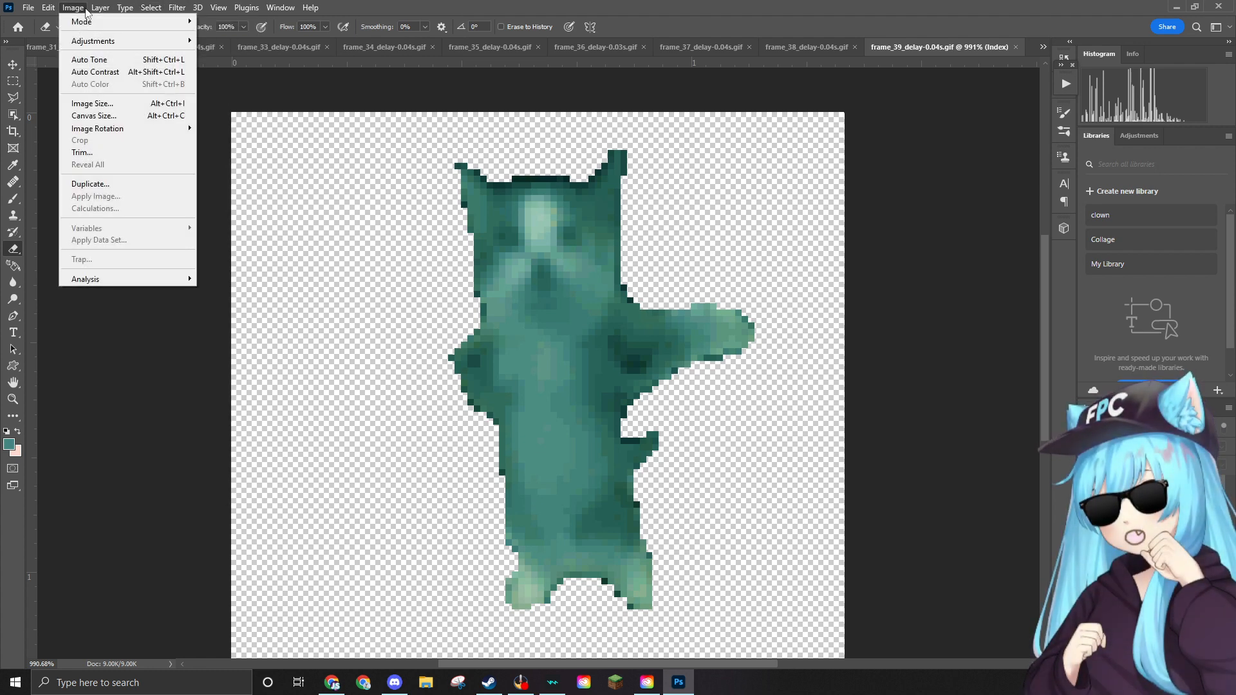
{"action": "left_click", "coordinate": [222, 70]}
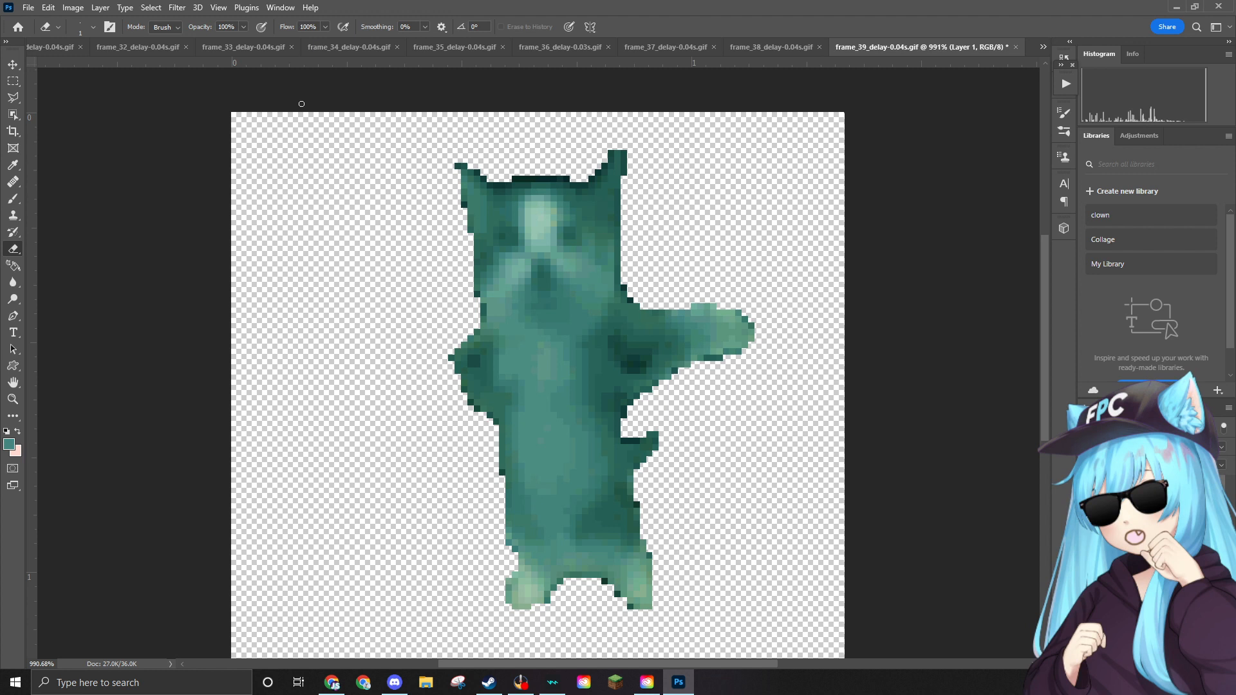
Place the ear hat image on frame 39, scaled to about 8.34% and positioned on top of the cat's head.
{"action": "left_click_drag", "start_coordinate": [1231, 188], "coordinate": [612, 253]}
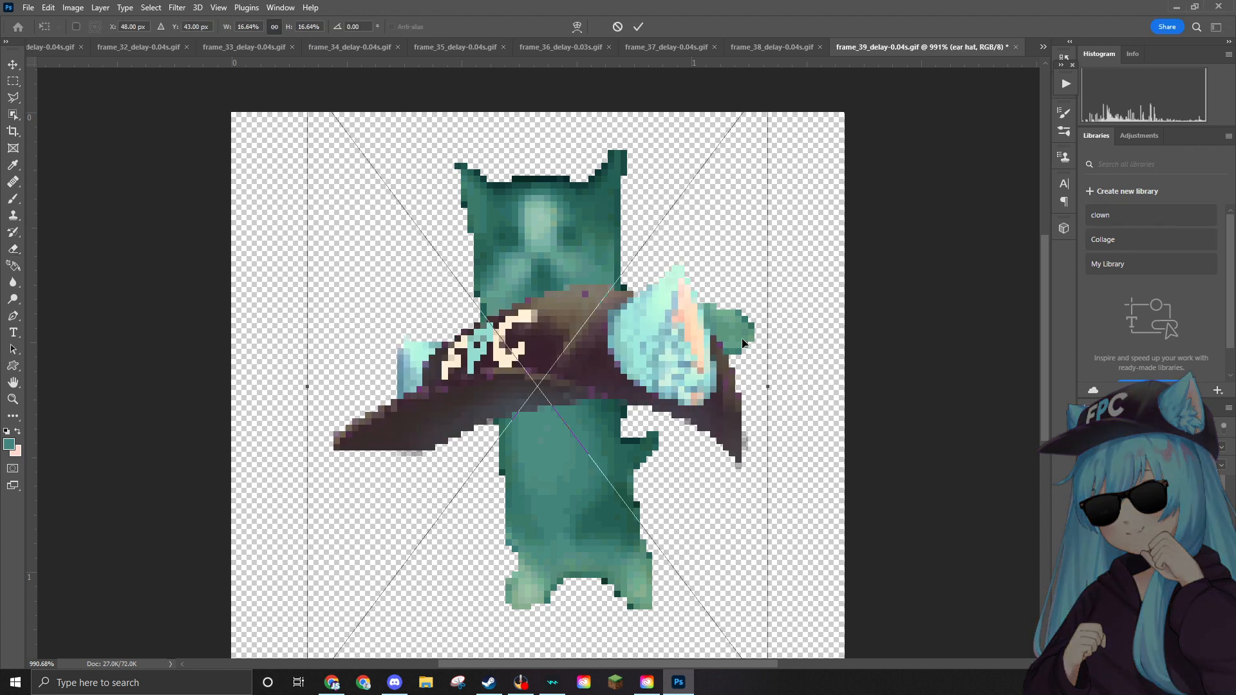
{"action": "scroll", "coordinate": [744, 343], "scroll_direction": "down", "scroll_amount": 3}
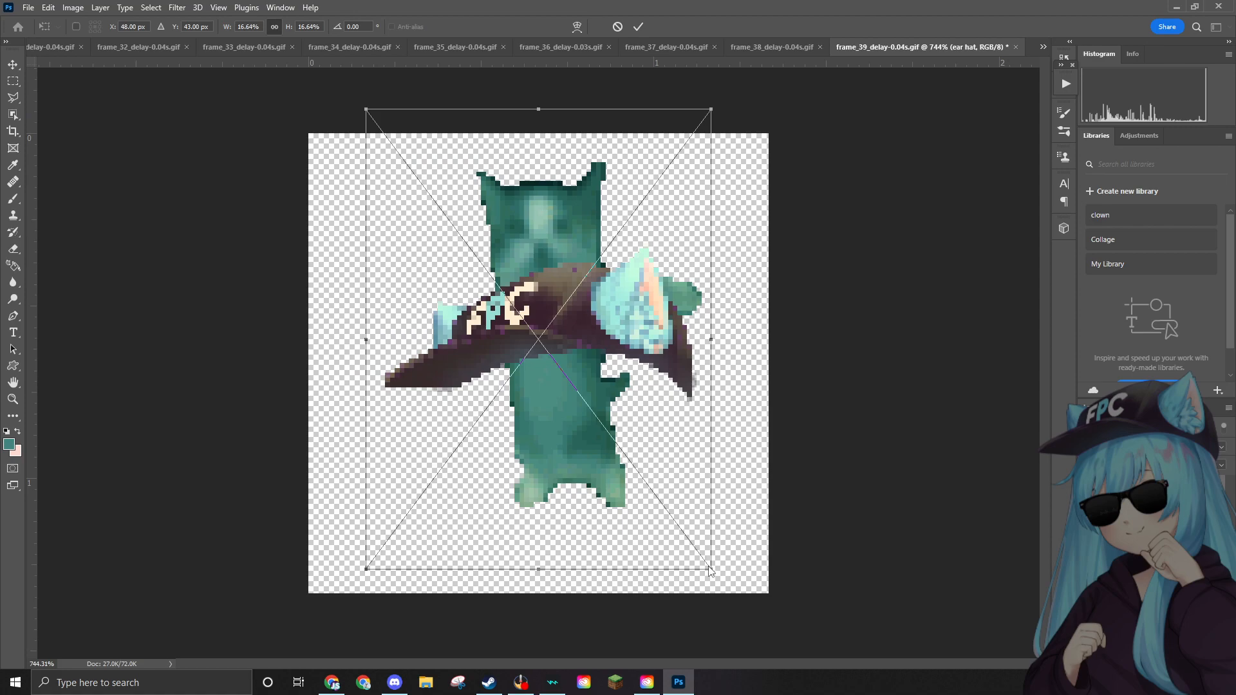
{"action": "left_click_drag", "start_coordinate": [710, 571], "coordinate": [435, 319]}
{"action": "left_click_drag", "start_coordinate": [455, 203], "coordinate": [566, 194]}
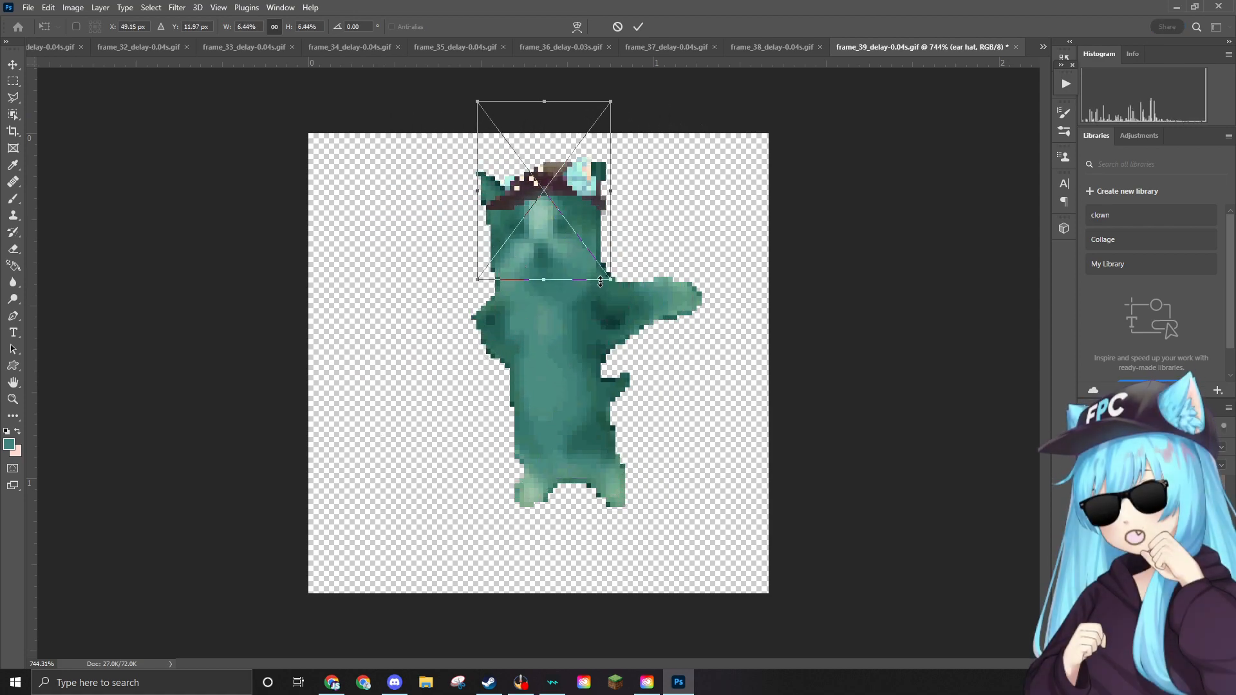
{"action": "left_click_drag", "start_coordinate": [609, 280], "coordinate": [666, 299]}
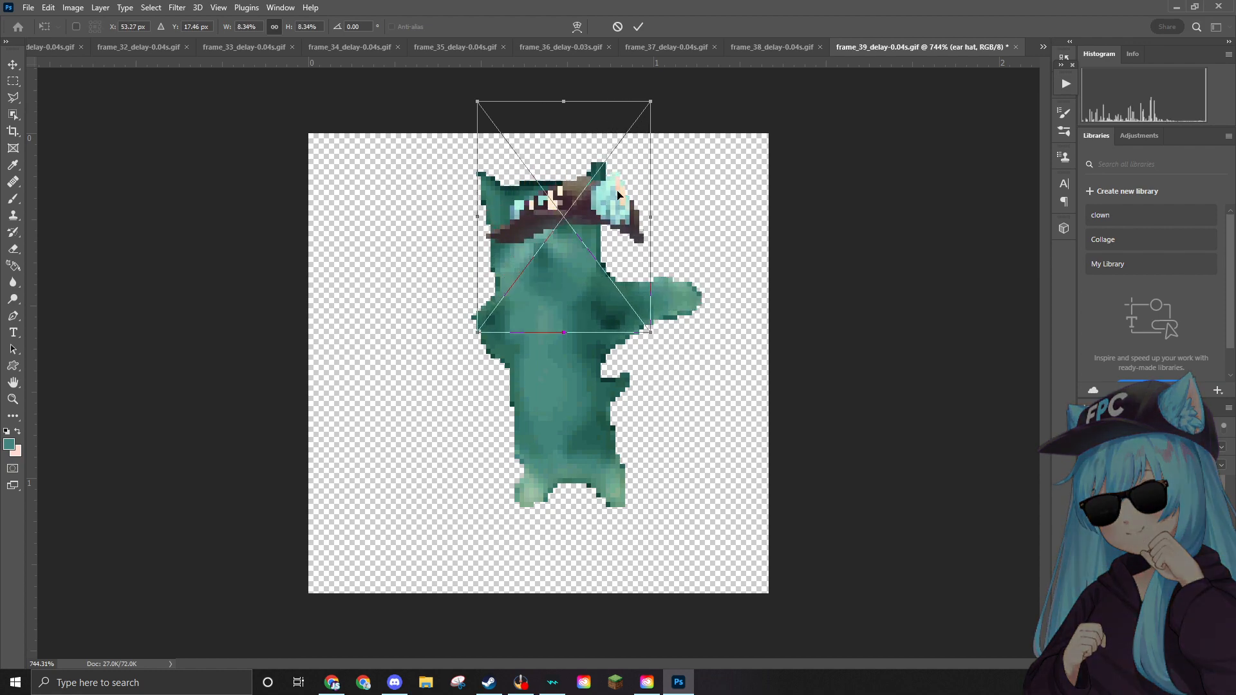
{"action": "left_click_drag", "start_coordinate": [618, 193], "coordinate": [585, 164]}
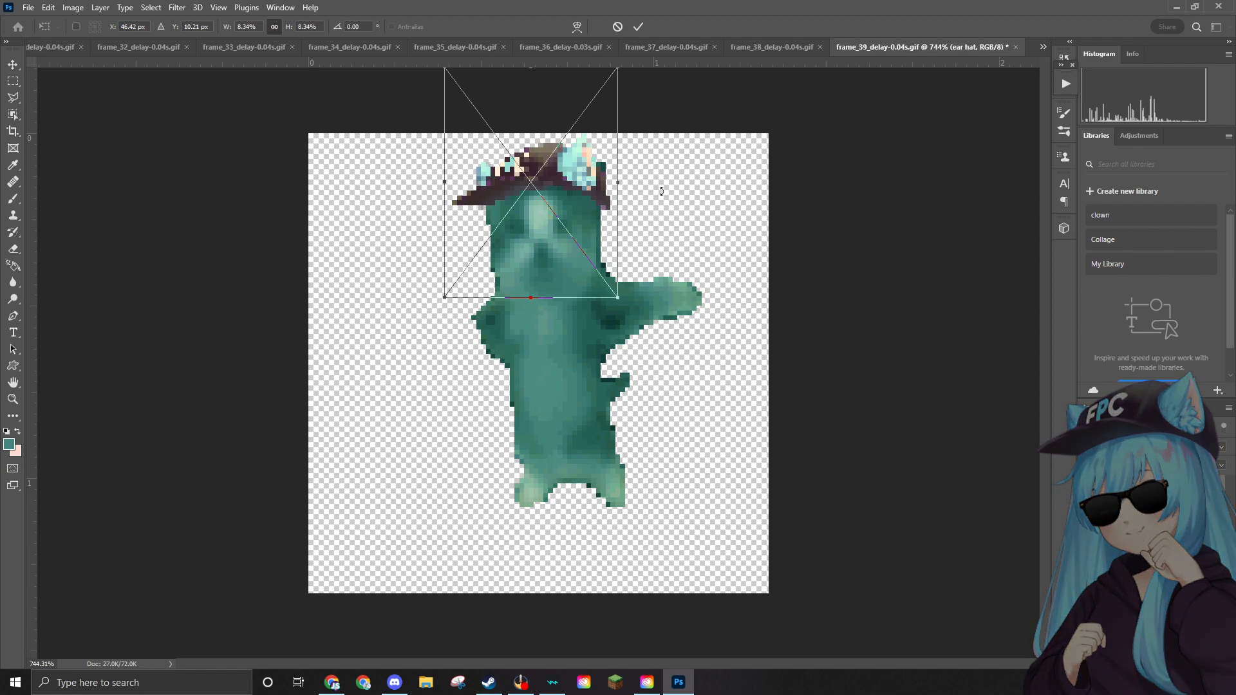
Erase the cat's own ear sticking out beside the hat on Layer 1 of frame 39.
{"action": "key", "text": "e"}
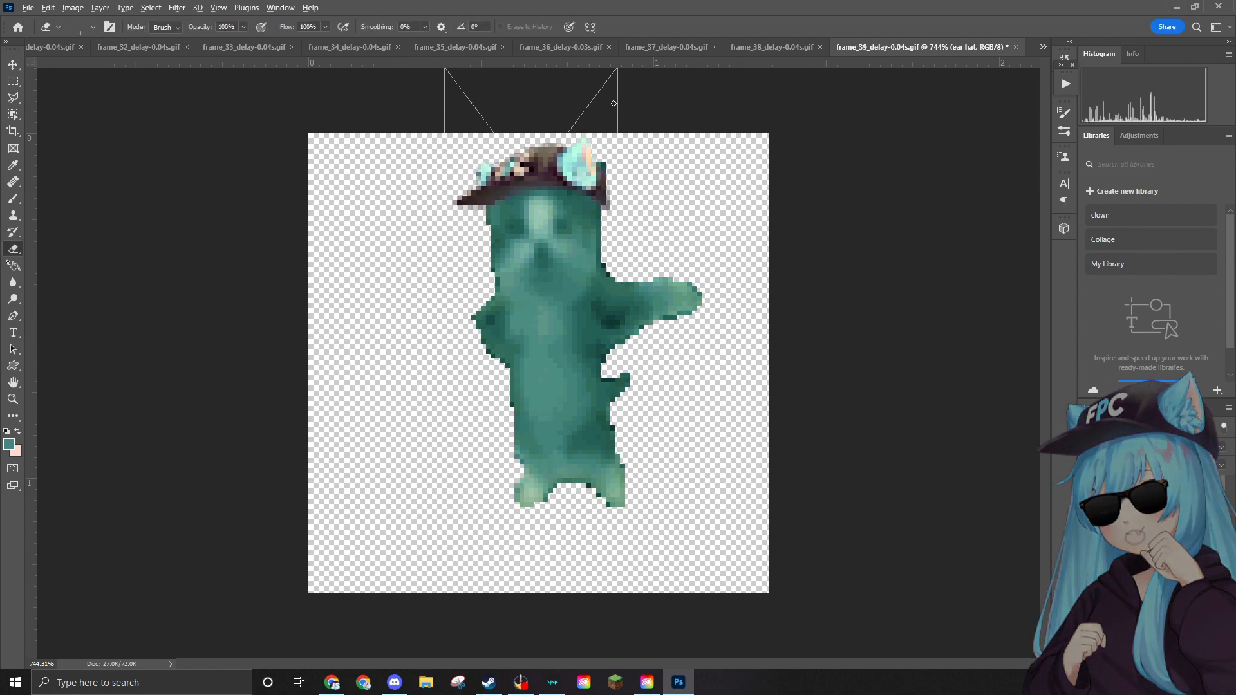
{"action": "scroll", "coordinate": [645, 139], "scroll_direction": "up", "scroll_amount": 3}
{"action": "scroll", "coordinate": [645, 139], "scroll_direction": "up", "scroll_amount": 8}
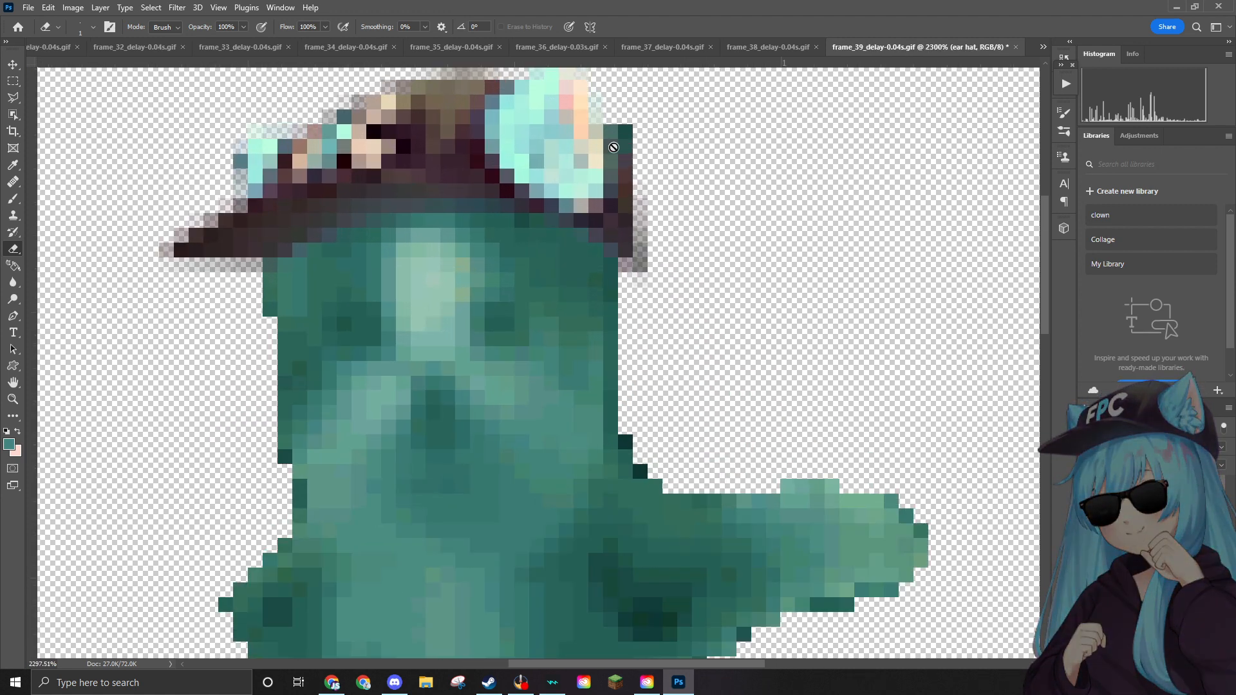
{"action": "scroll", "coordinate": [258, 257], "scroll_direction": "up", "scroll_amount": 1}
{"action": "left_click", "coordinate": [608, 181]}
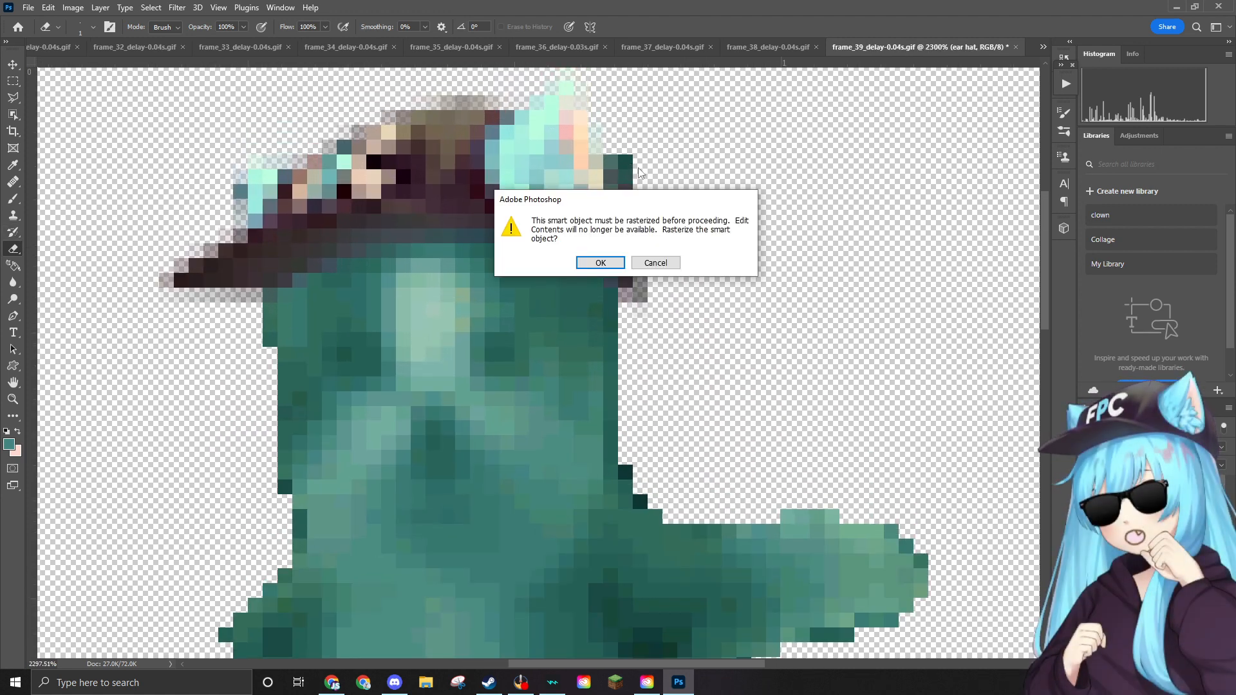
{"action": "left_click", "coordinate": [600, 263]}
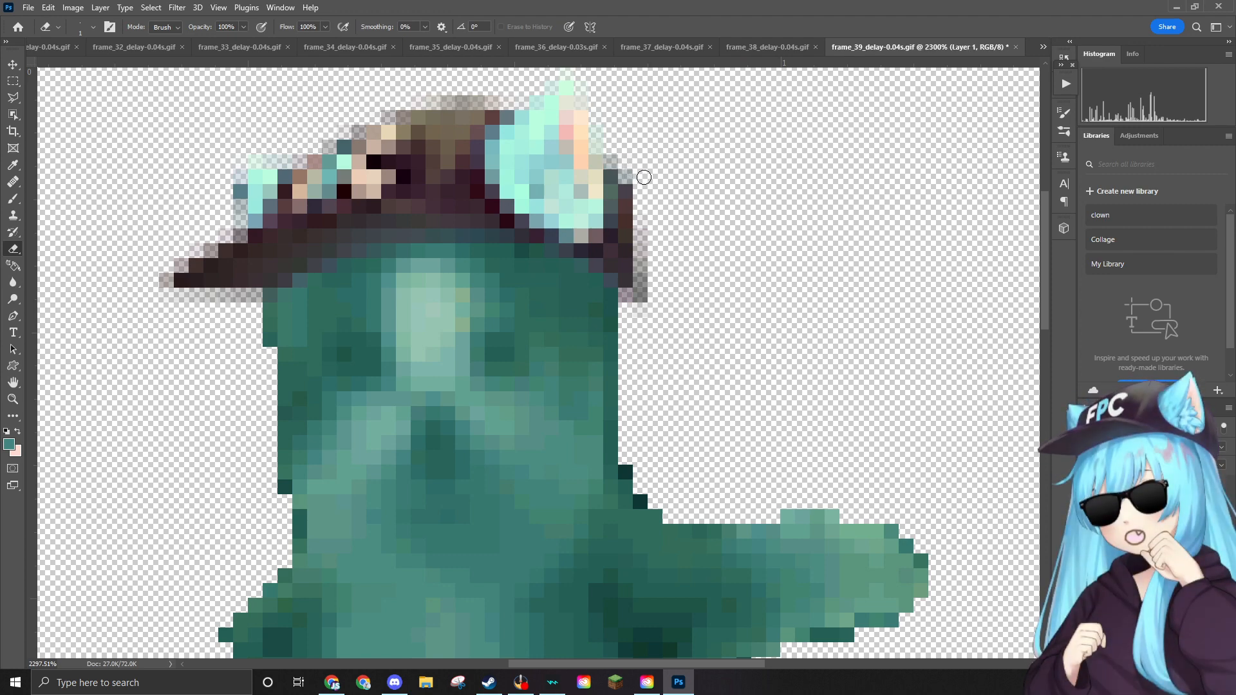
Place the toppng.com-transparent-glasses-3381x1494 image on frame 39, scaled to about 2.96% and positioned over the cat's eyes.
{"action": "scroll", "coordinate": [644, 203], "scroll_direction": "down", "scroll_amount": 2}
{"action": "scroll", "coordinate": [644, 204], "scroll_direction": "down", "scroll_amount": 1}
{"action": "scroll", "coordinate": [606, 248], "scroll_direction": "down", "scroll_amount": 1}
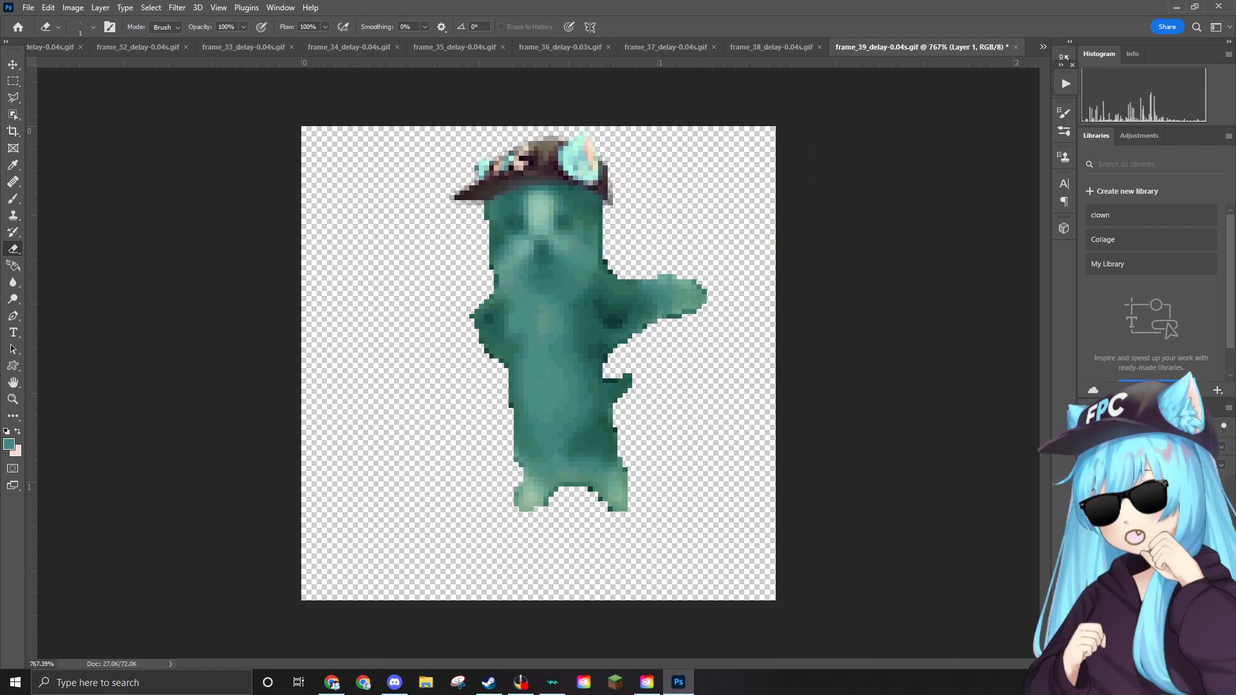
{"action": "scroll", "coordinate": [606, 242], "scroll_direction": "down", "scroll_amount": 1}
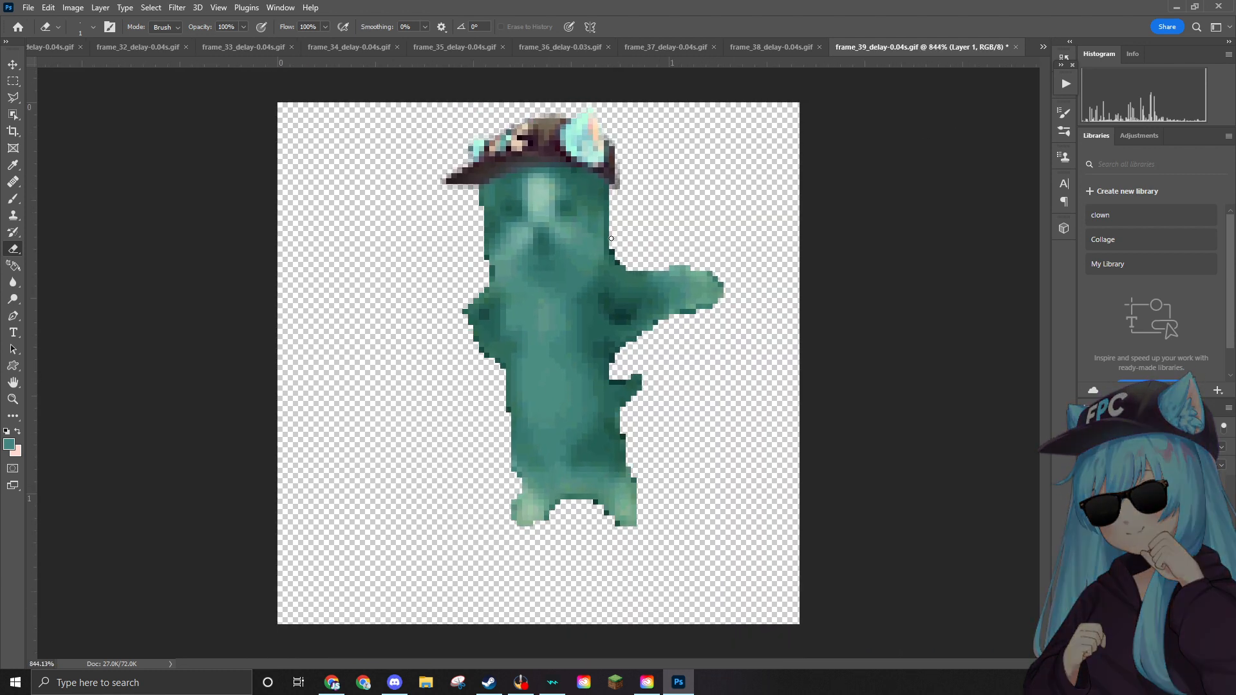
{"action": "scroll", "coordinate": [611, 237], "scroll_direction": "down", "scroll_amount": 2}
{"action": "scroll", "coordinate": [620, 222], "scroll_direction": "up", "scroll_amount": 1}
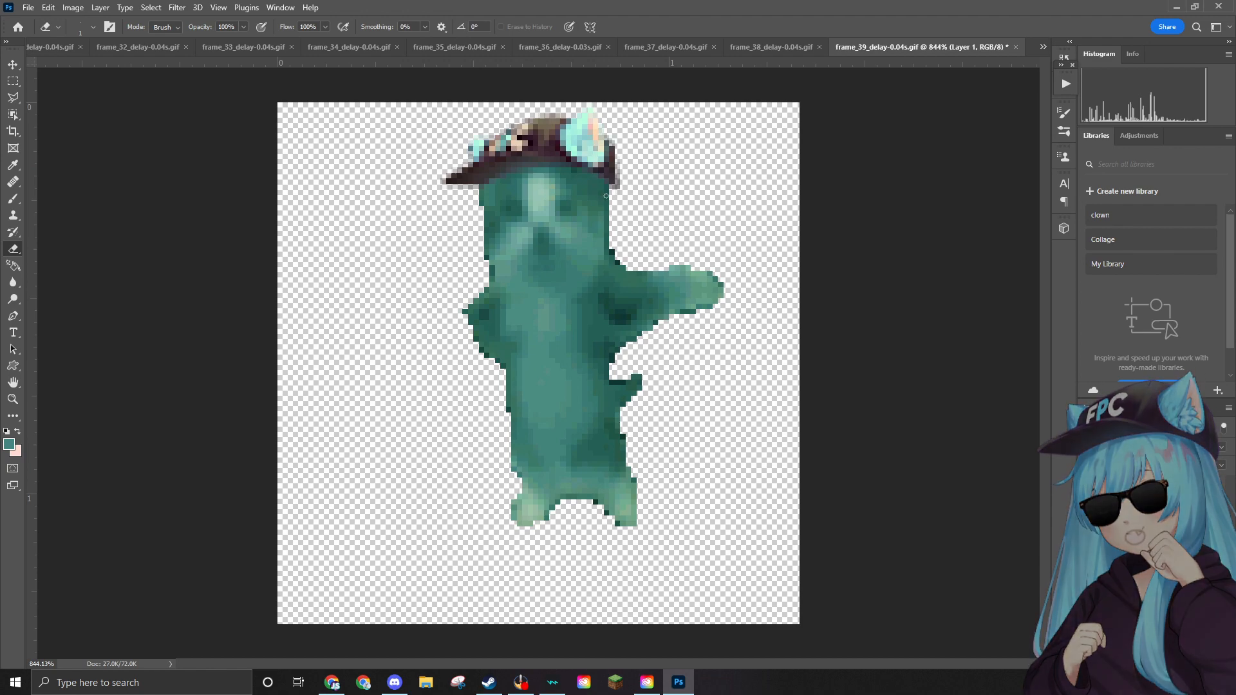
{"action": "scroll", "coordinate": [605, 194], "scroll_direction": "up", "scroll_amount": 1}
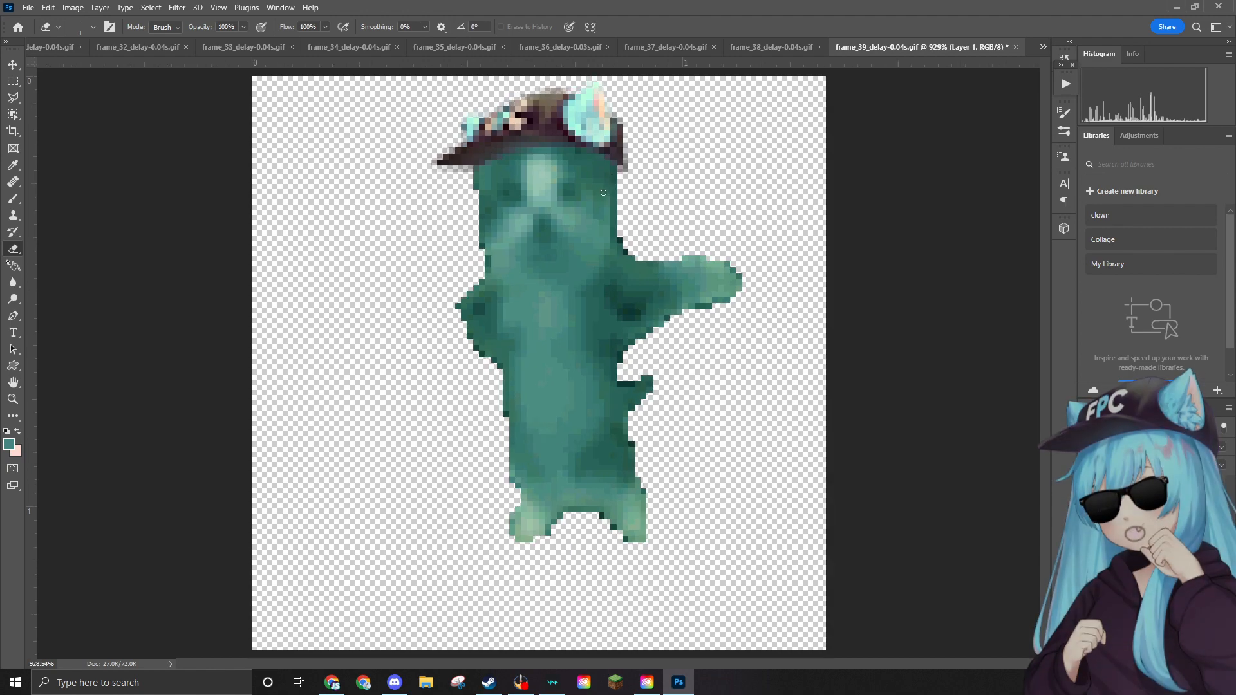
{"action": "left_click", "coordinate": [28, 8]}
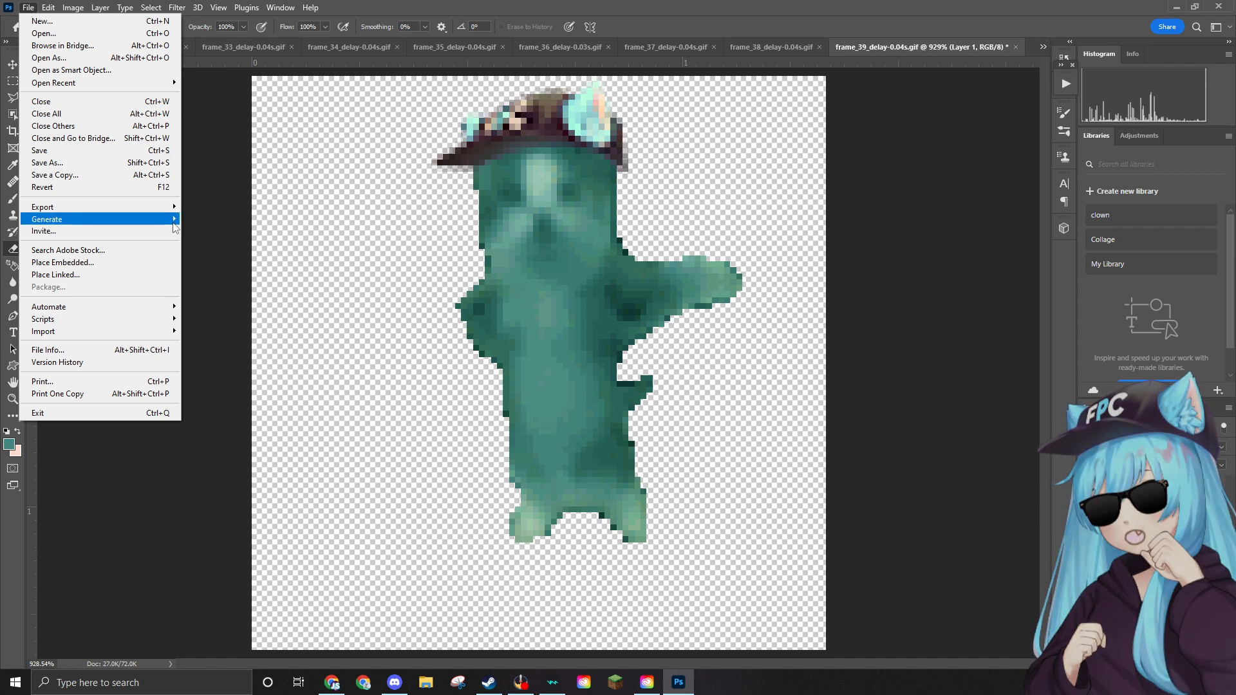
{"action": "mouse_move", "coordinate": [172, 207]}
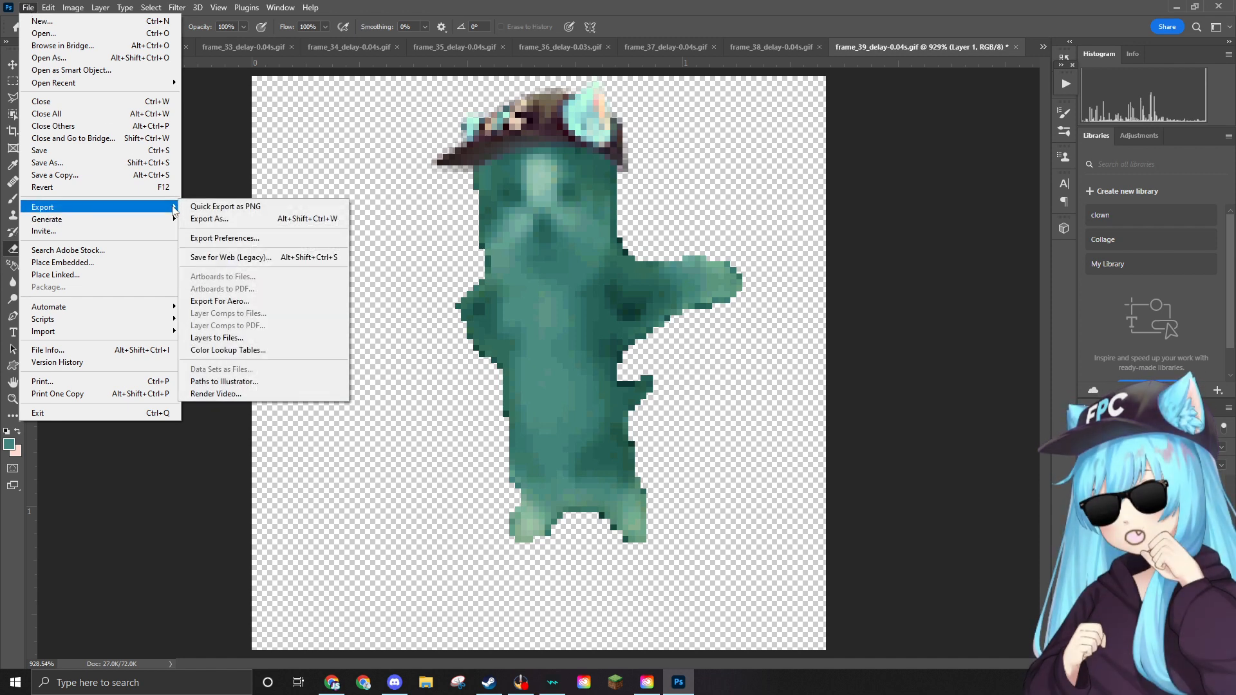
{"action": "left_click", "coordinate": [204, 219]}
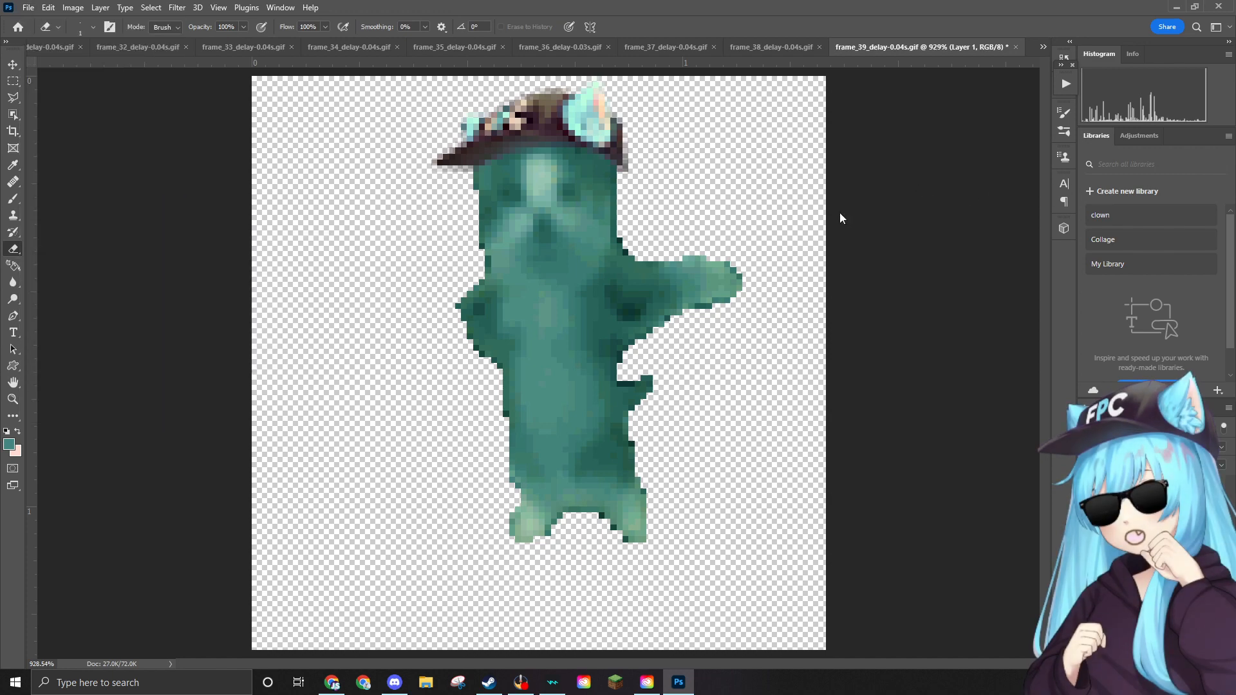
{"action": "left_click_drag", "start_coordinate": [840, 218], "coordinate": [580, 212]}
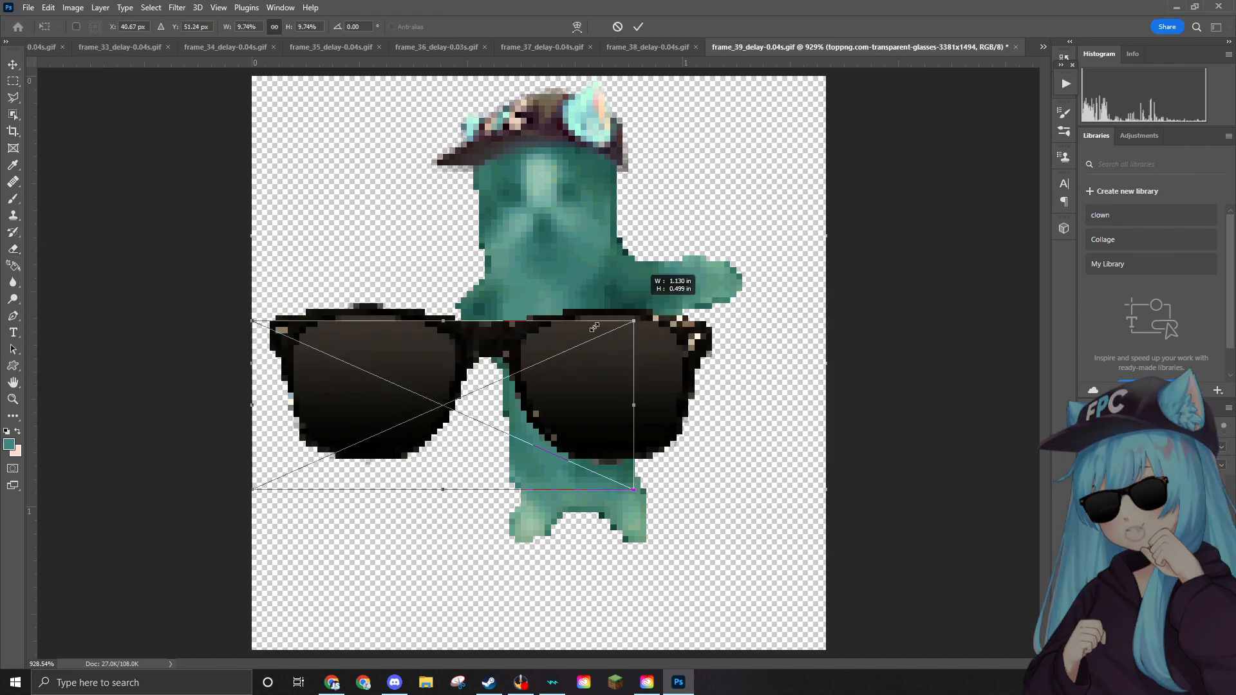
{"action": "left_click_drag", "start_coordinate": [594, 326], "coordinate": [611, 201]}
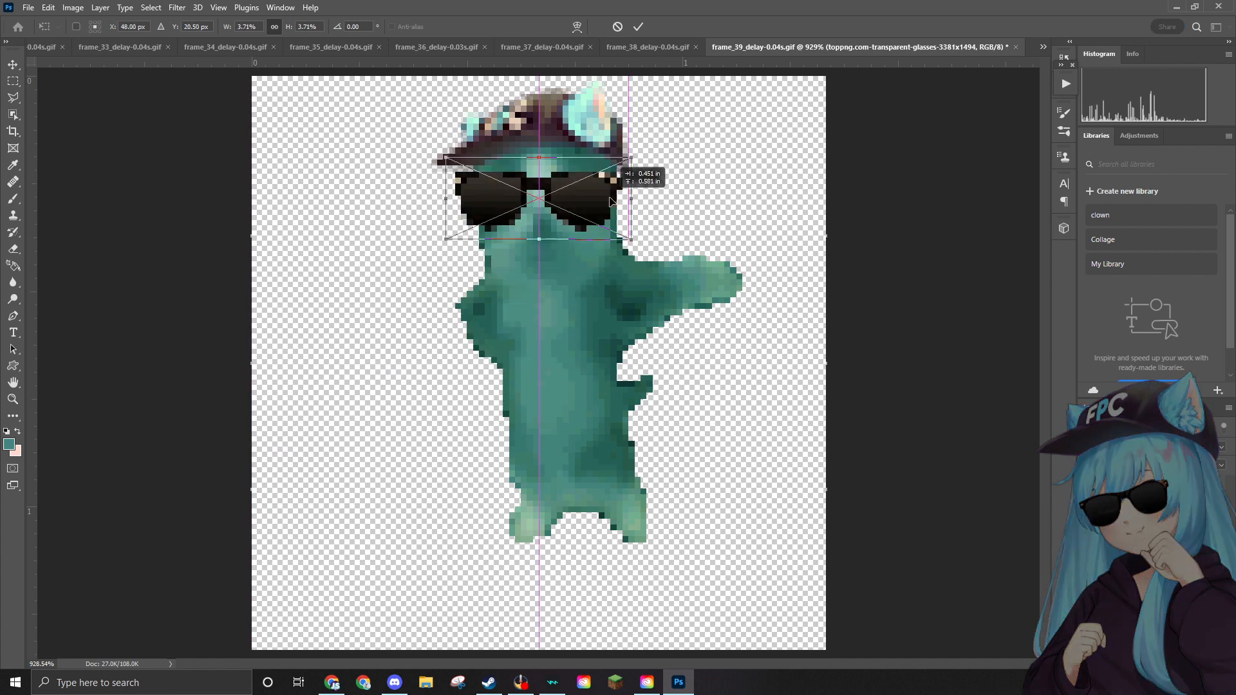
{"action": "left_click_drag", "start_coordinate": [631, 157], "coordinate": [585, 189]}
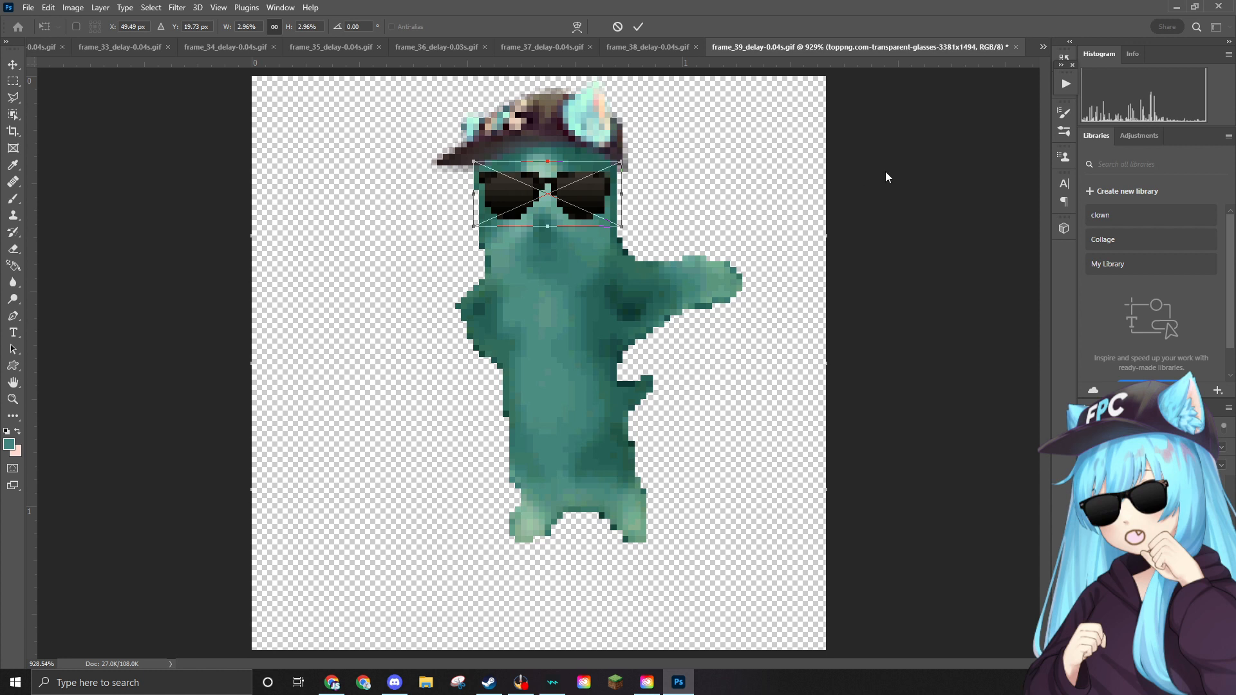
{"action": "key", "text": "Return"}
{"action": "key", "text": "e"}
Export the finished frame as frame_39_delay-0.04s.png into the Edited folder.
{"action": "left_click", "coordinate": [48, 7]}
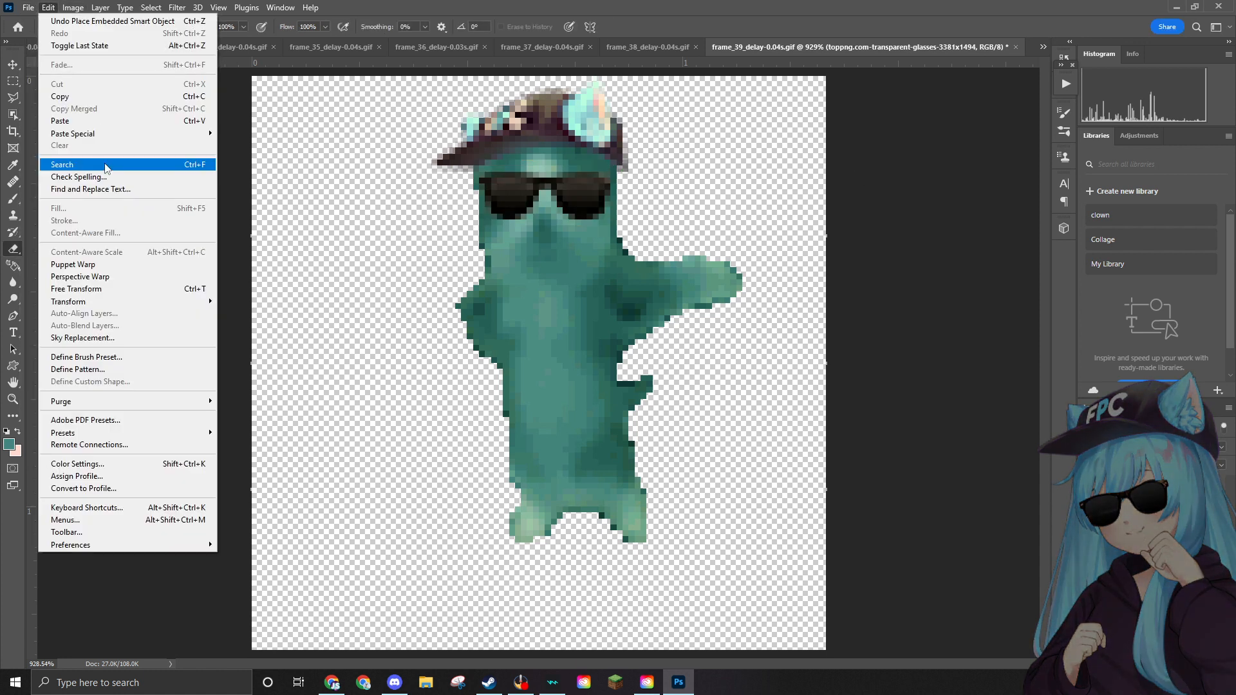
{"action": "left_click", "coordinate": [29, 7]}
{"action": "mouse_move", "coordinate": [148, 211]}
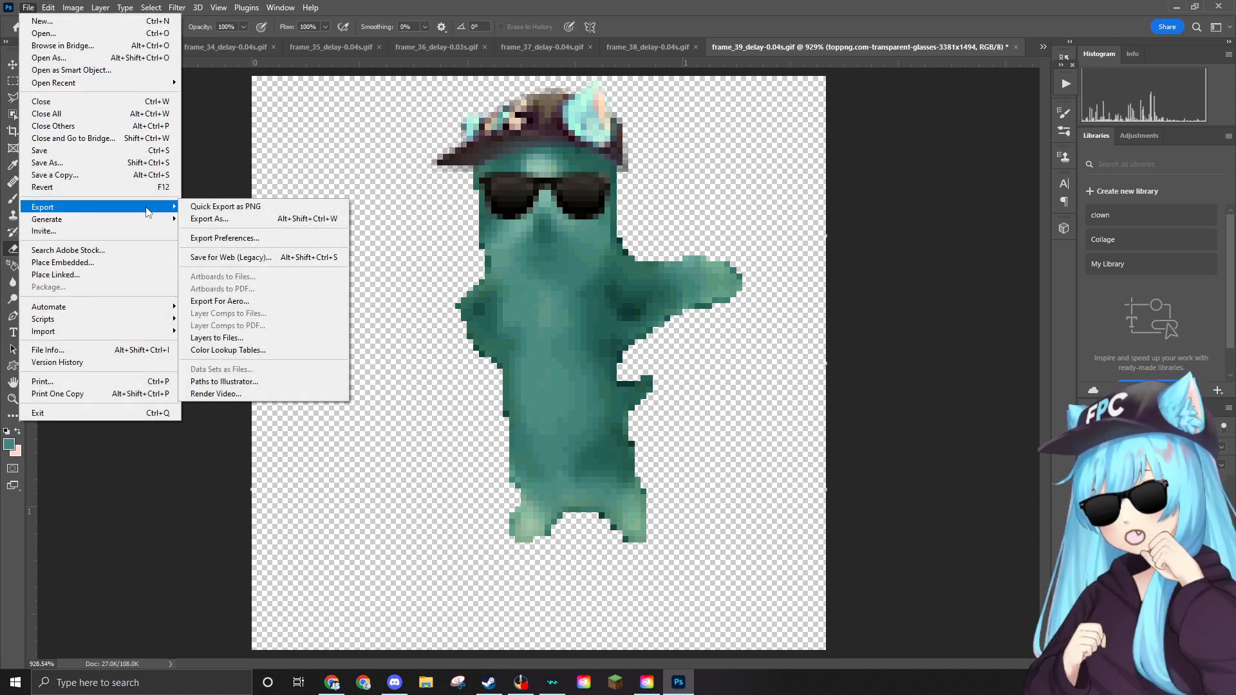
{"action": "left_click", "coordinate": [219, 206]}
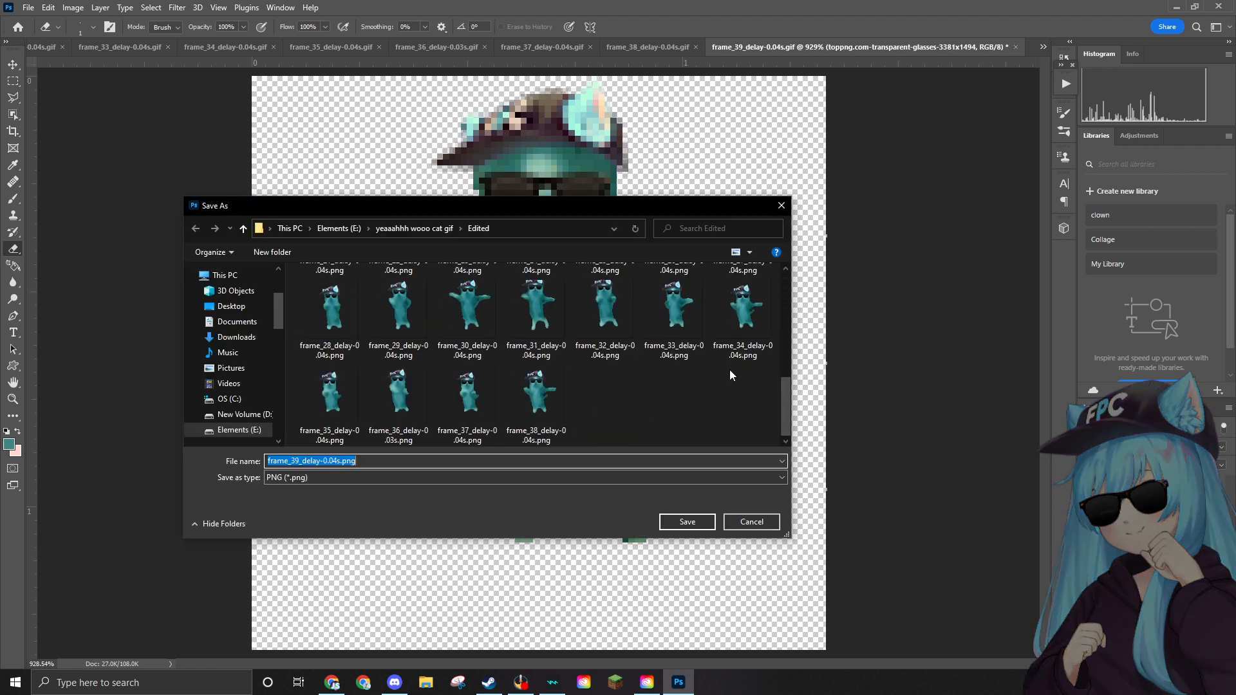
{"action": "left_click", "coordinate": [687, 522]}
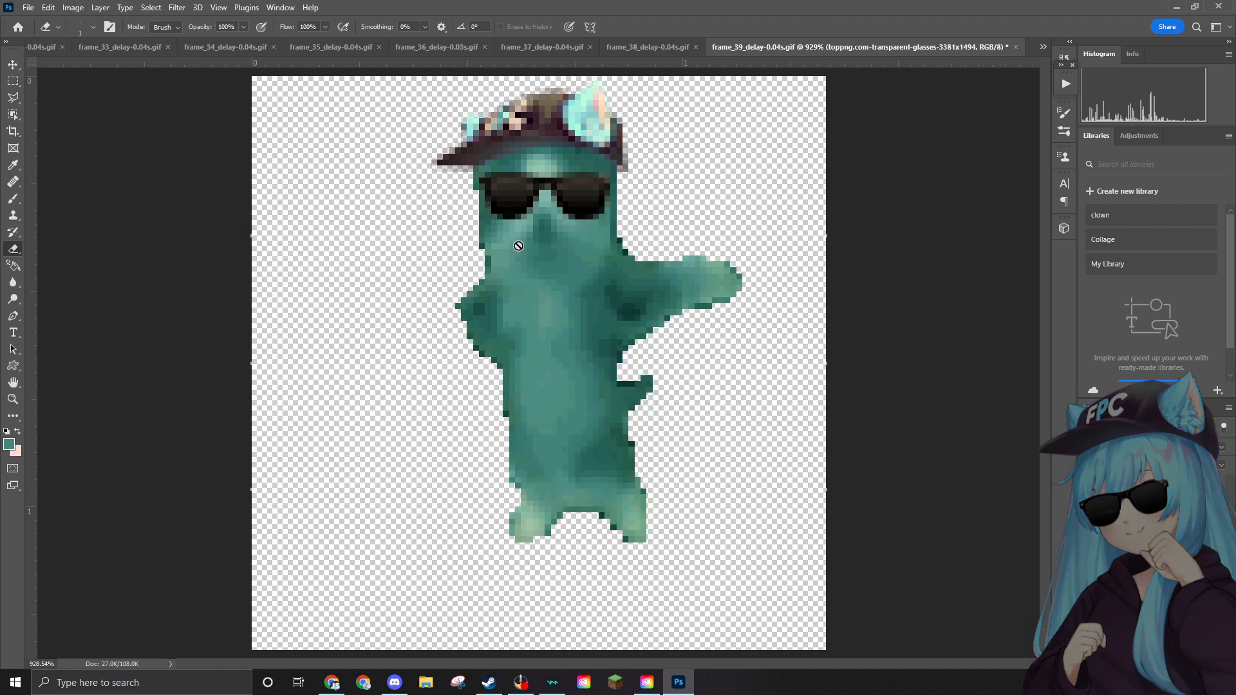
Check the Edited folder for the exported frame 39 PNG without saving it again.
{"action": "left_click", "coordinate": [25, 7]}
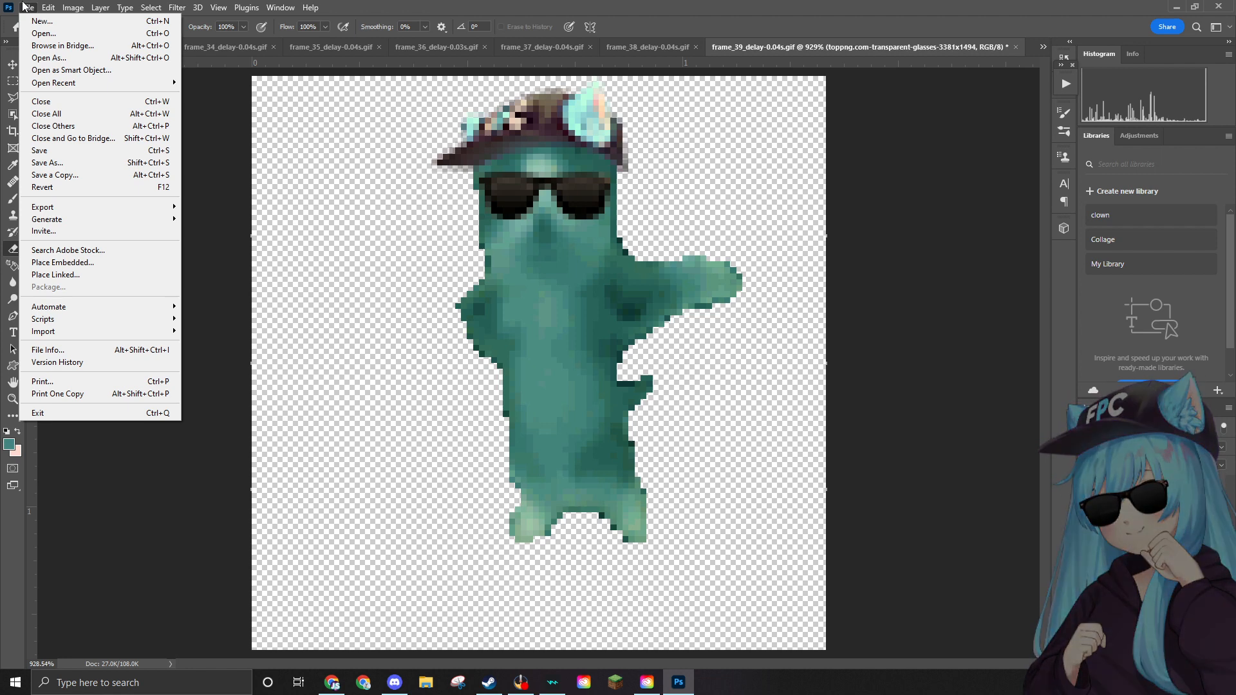
{"action": "left_click", "coordinate": [47, 8]}
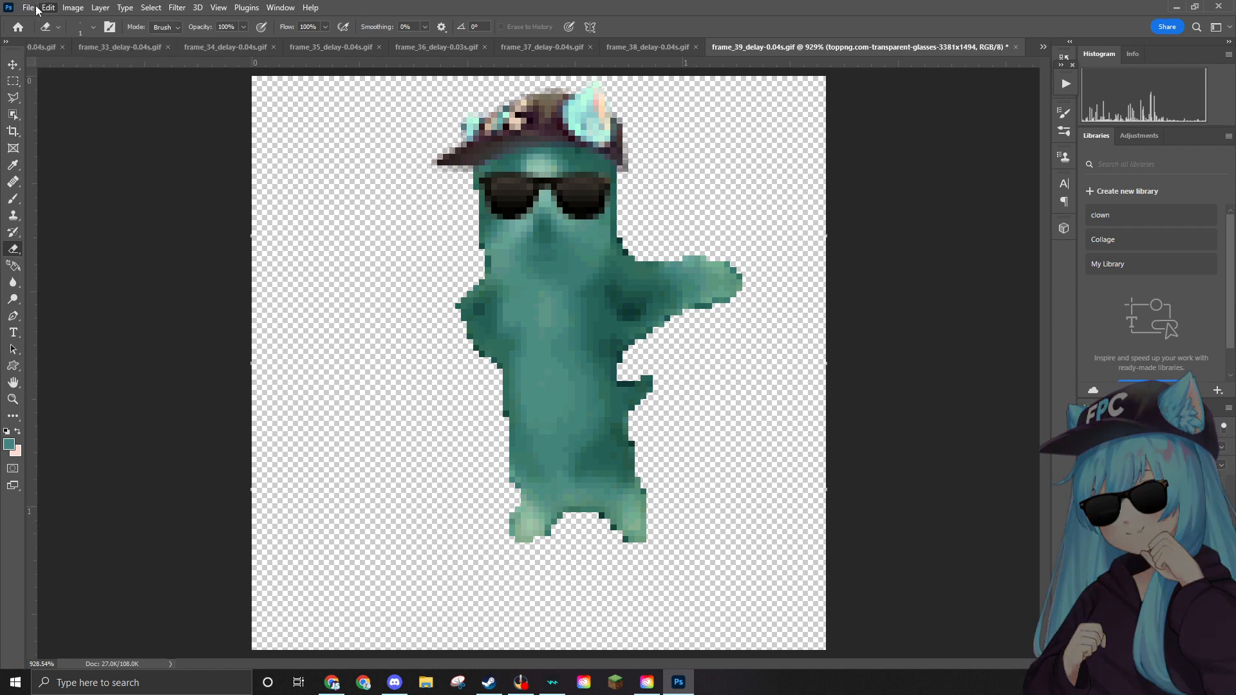
{"action": "left_click", "coordinate": [33, 8]}
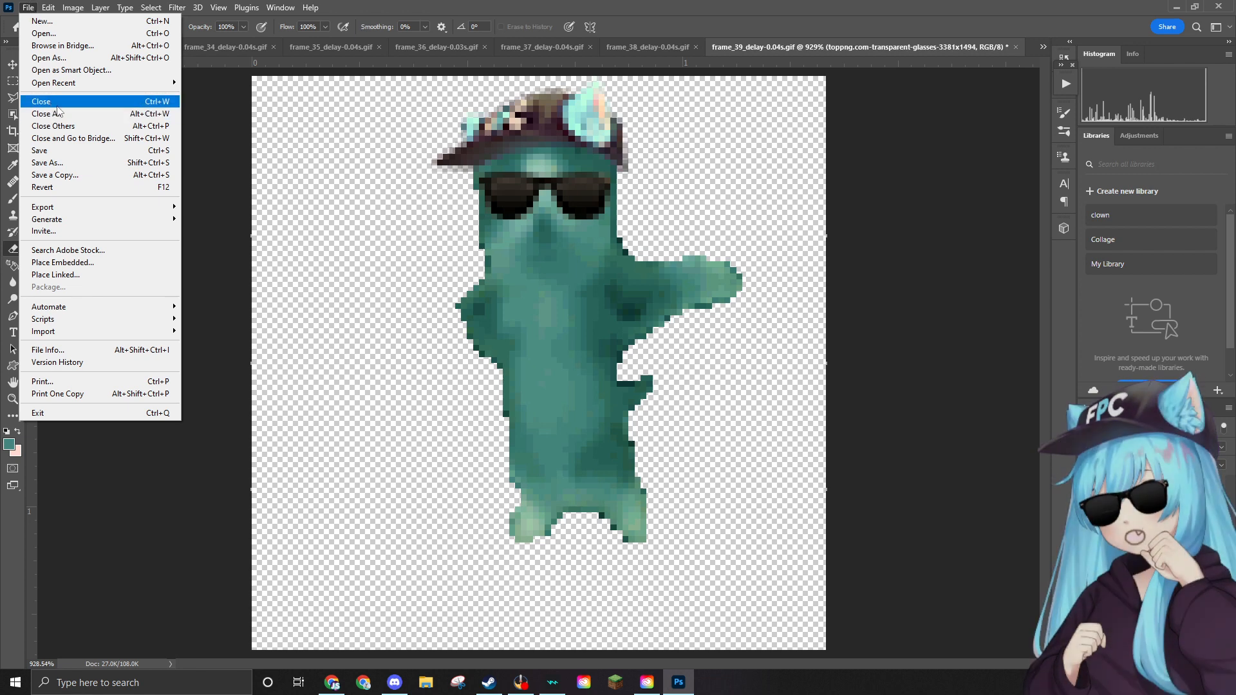
{"action": "mouse_move", "coordinate": [83, 206]}
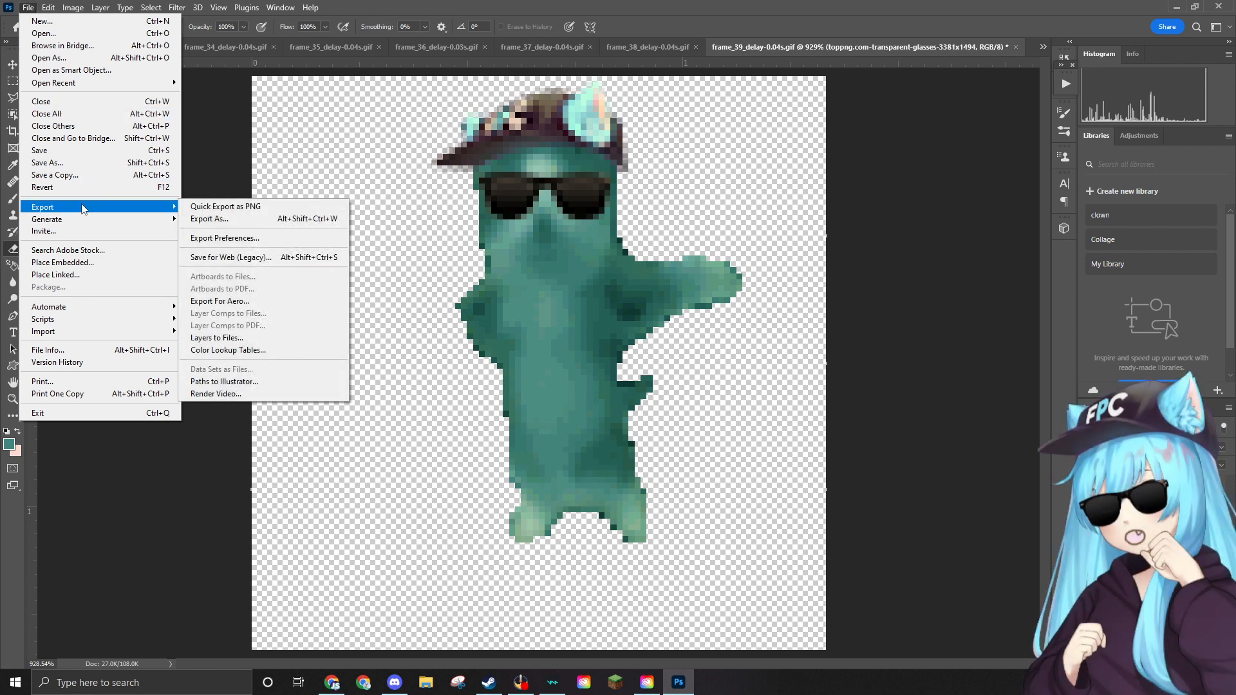
{"action": "left_click", "coordinate": [206, 204]}
{"action": "scroll", "coordinate": [605, 309], "scroll_direction": "down", "scroll_amount": 5}
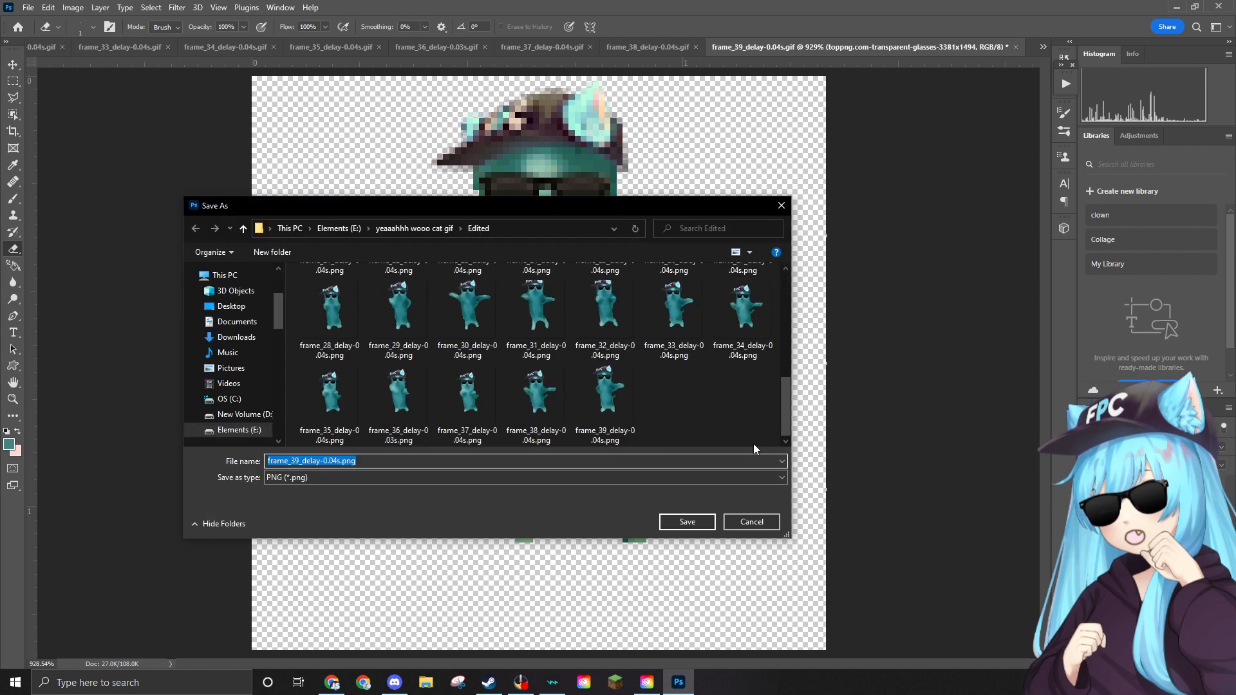
{"action": "left_click", "coordinate": [761, 527]}
Delete the source file frame_39_delay-0.04s.gif from the yeaaahhh wooo cat gif folder.
{"action": "left_click", "coordinate": [29, 8]}
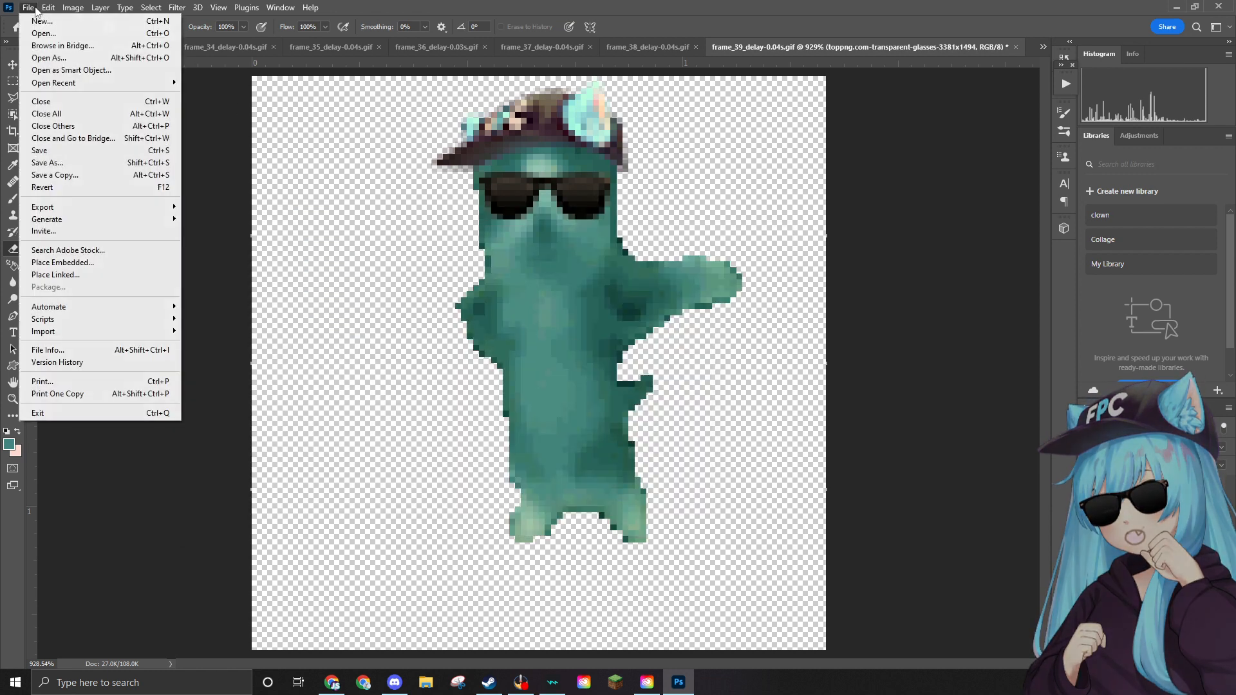
{"action": "left_click", "coordinate": [58, 33]}
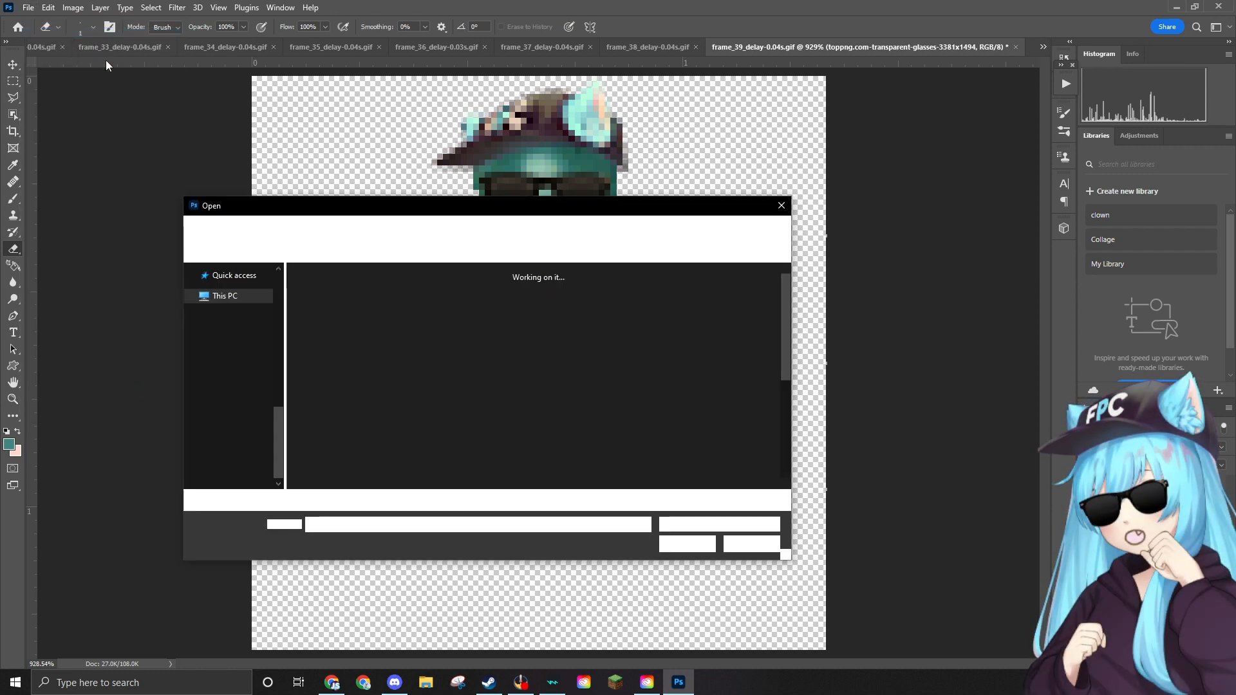
{"action": "key", "text": "Delete"}
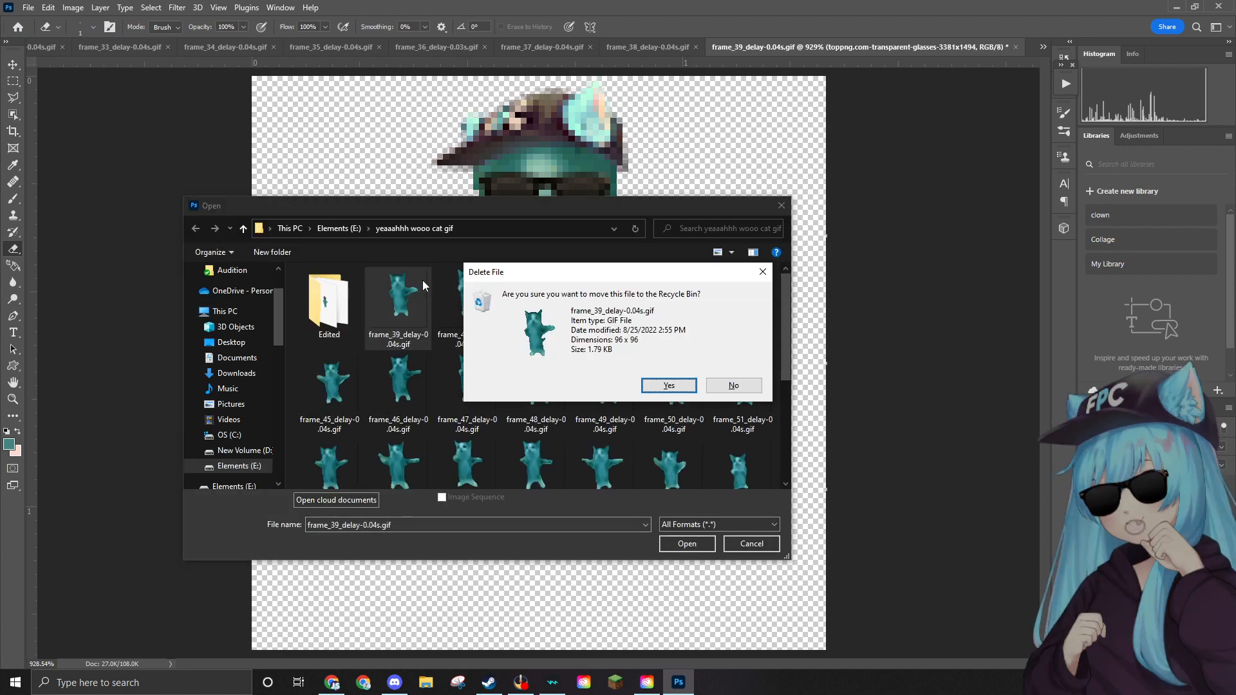
{"action": "key", "text": "Escape"}
Open frame_40_delay-0.04s.gif from the yeaaahhh wooo cat gif folder and enlarge the cat's head.
{"action": "left_click", "coordinate": [462, 327]}
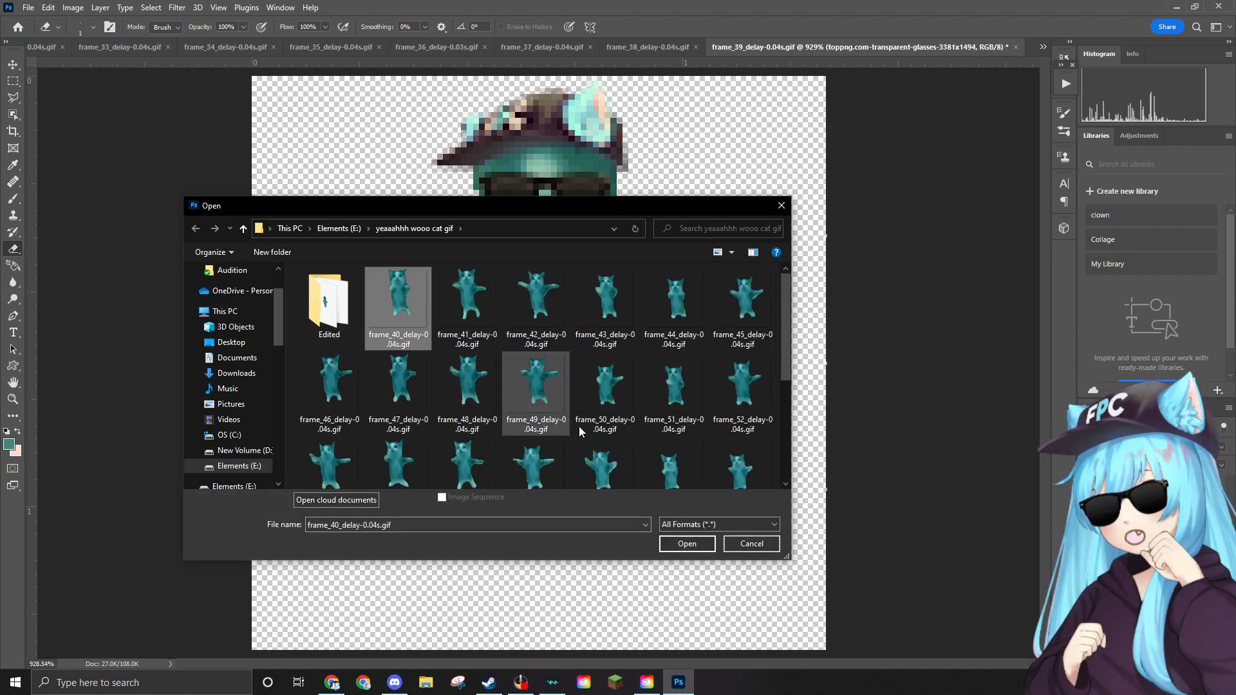
{"action": "left_click", "coordinate": [705, 543]}
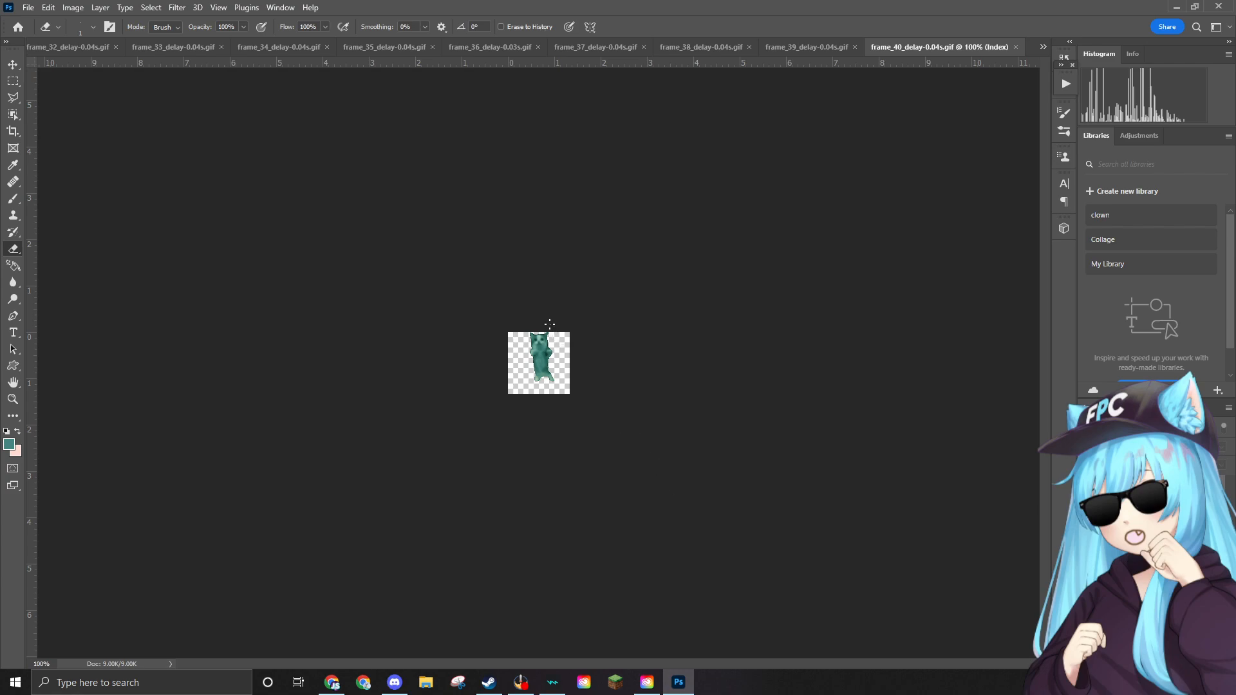
{"action": "scroll", "coordinate": [549, 323], "scroll_direction": "up", "scroll_amount": 6}
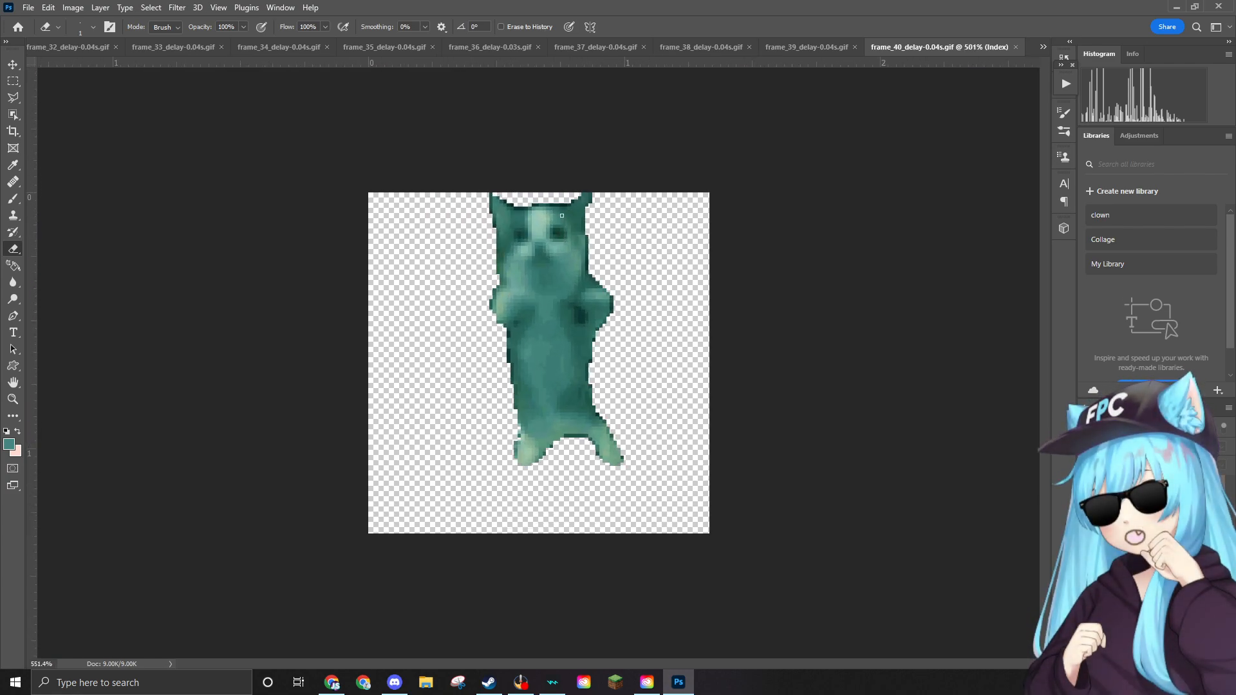
{"action": "scroll", "coordinate": [562, 215], "scroll_direction": "up", "scroll_amount": 2}
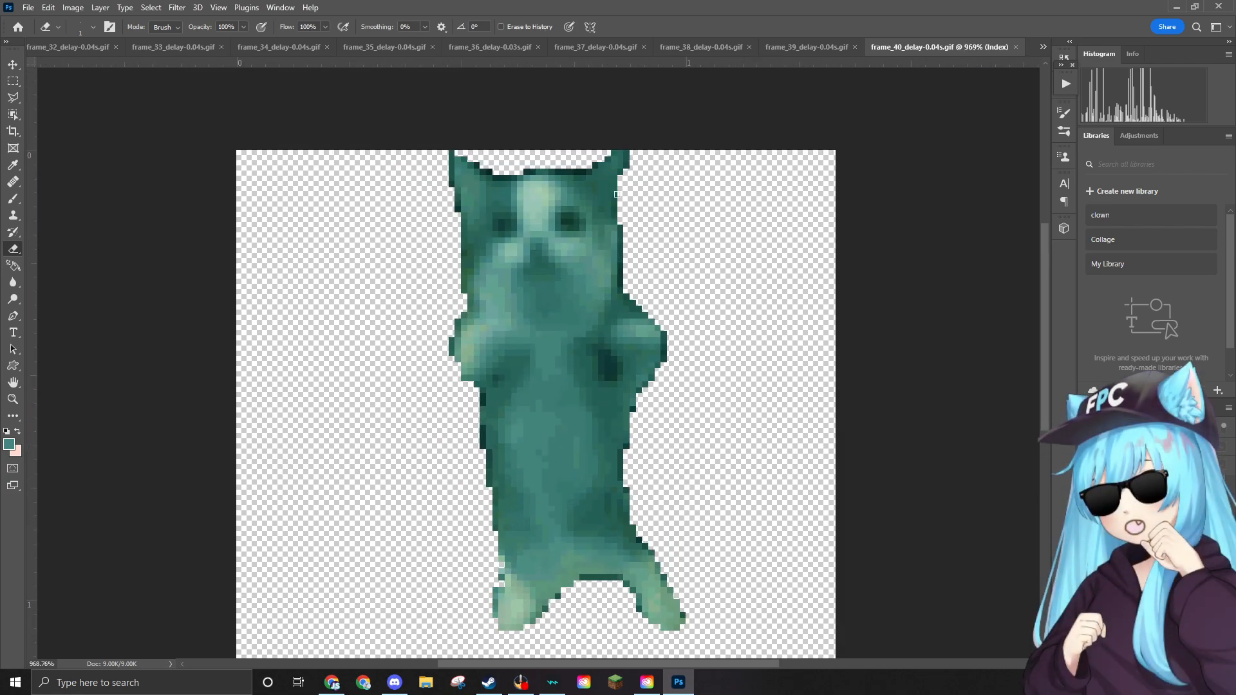
{"action": "scroll", "coordinate": [617, 195], "scroll_direction": "up", "scroll_amount": 3}
{"action": "scroll", "coordinate": [546, 295], "scroll_direction": "up", "scroll_amount": 2}
{"action": "scroll", "coordinate": [545, 293], "scroll_direction": "down", "scroll_amount": 2}
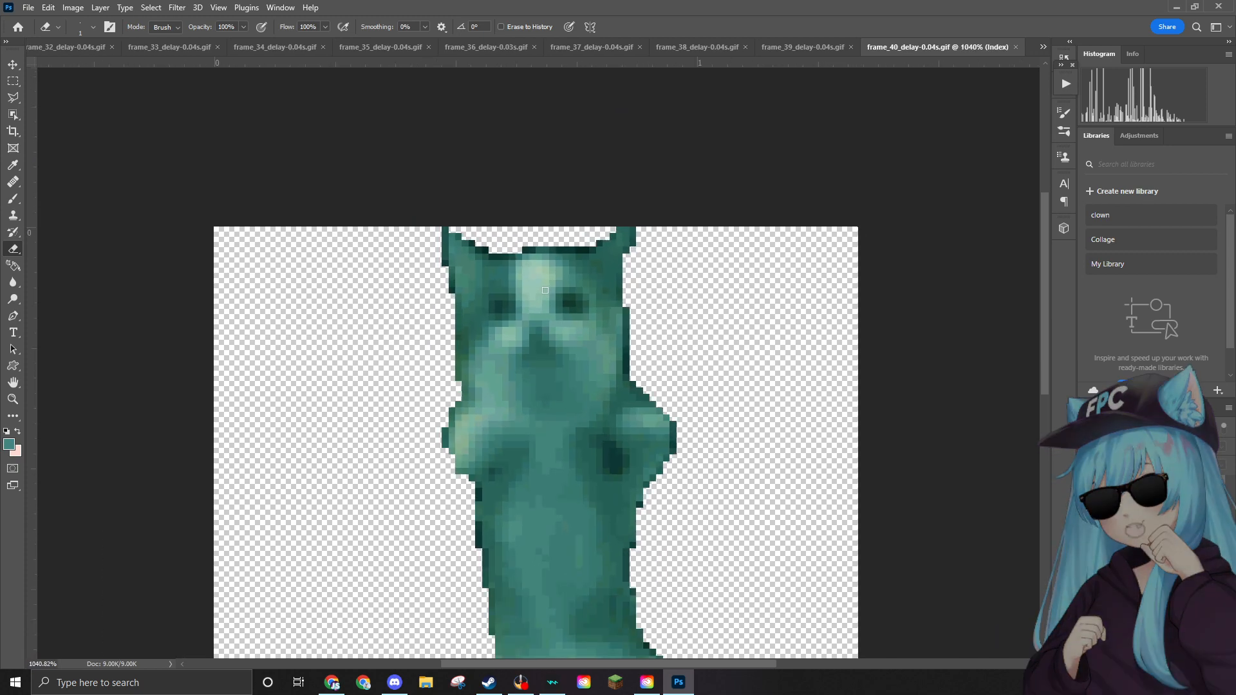
{"action": "scroll", "coordinate": [545, 283], "scroll_direction": "up", "scroll_amount": 1}
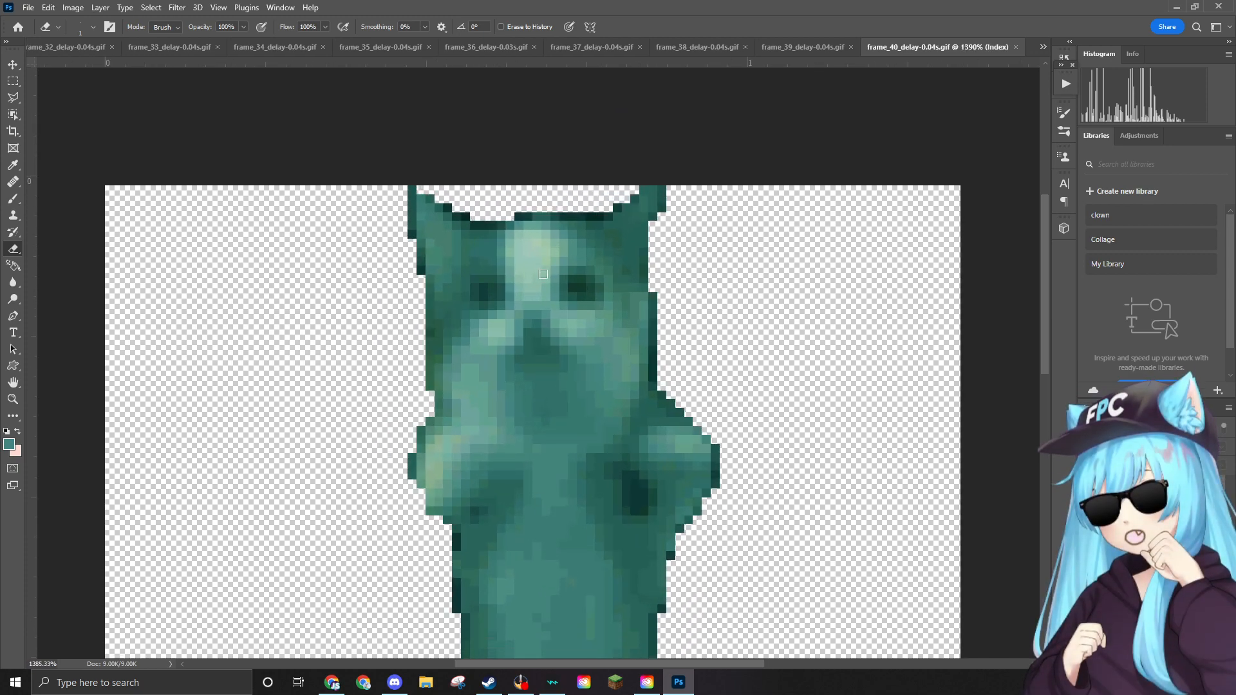
{"action": "scroll", "coordinate": [543, 274], "scroll_direction": "down", "scroll_amount": 2}
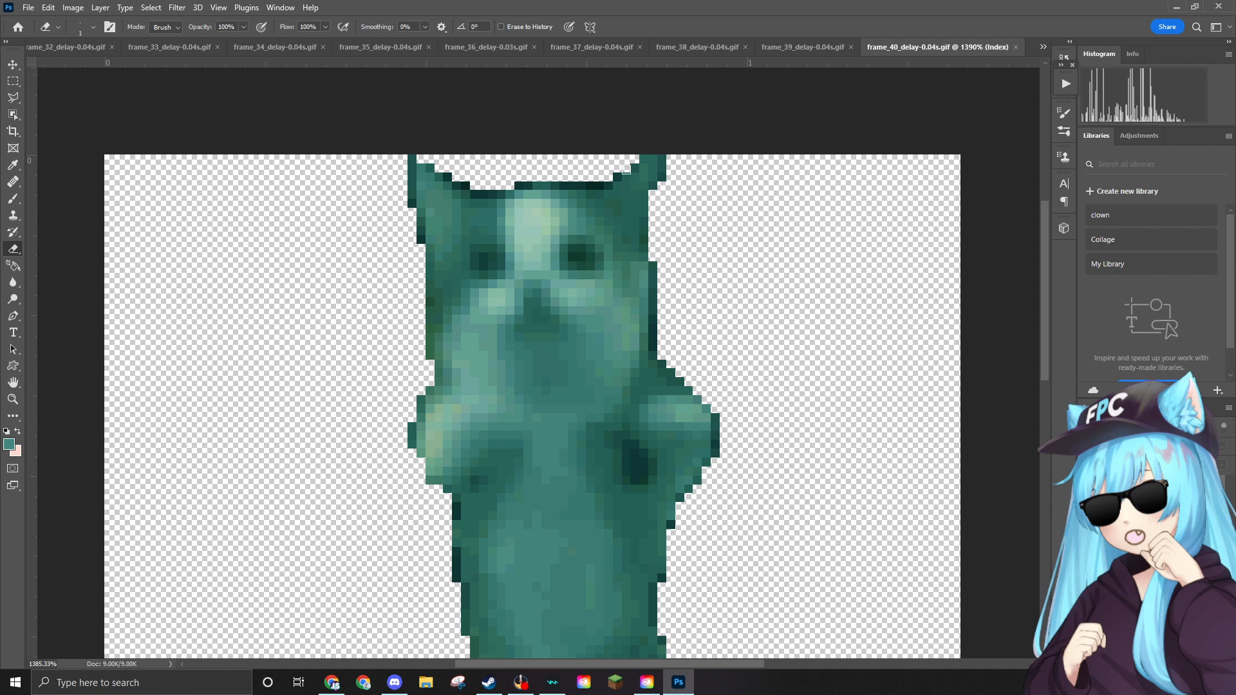
{"action": "left_click", "coordinate": [34, 11]}
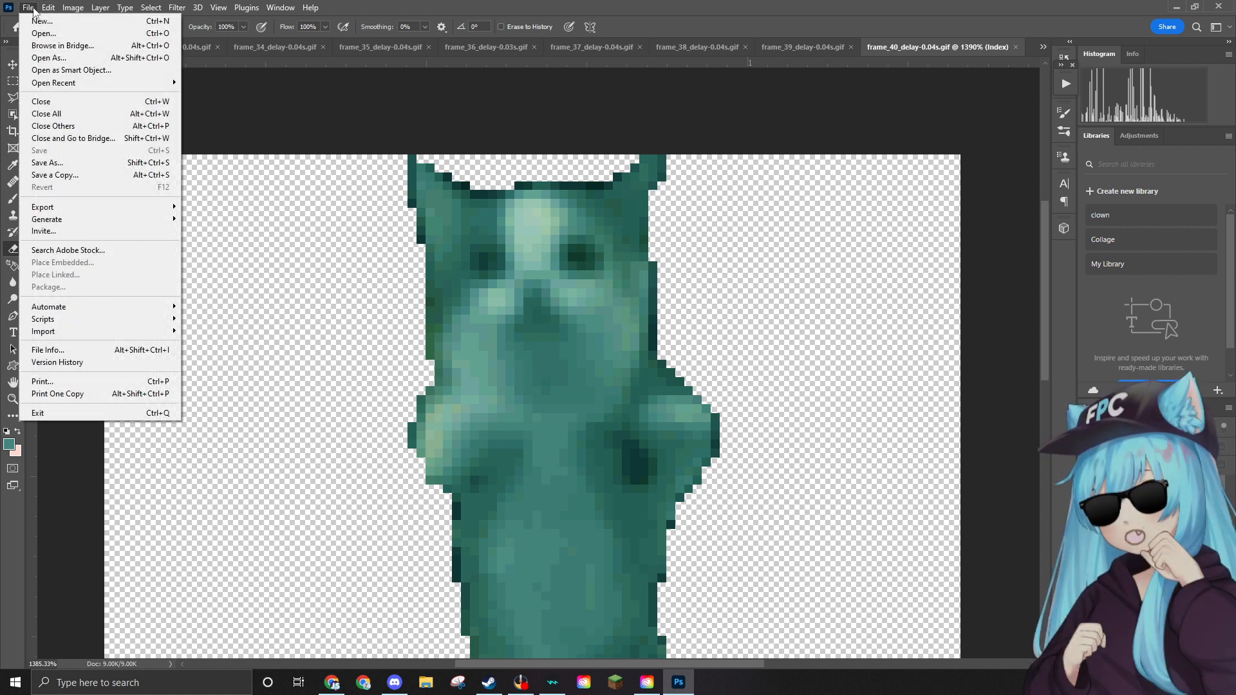
{"action": "left_click", "coordinate": [40, 9]}
{"action": "left_click", "coordinate": [48, 7]}
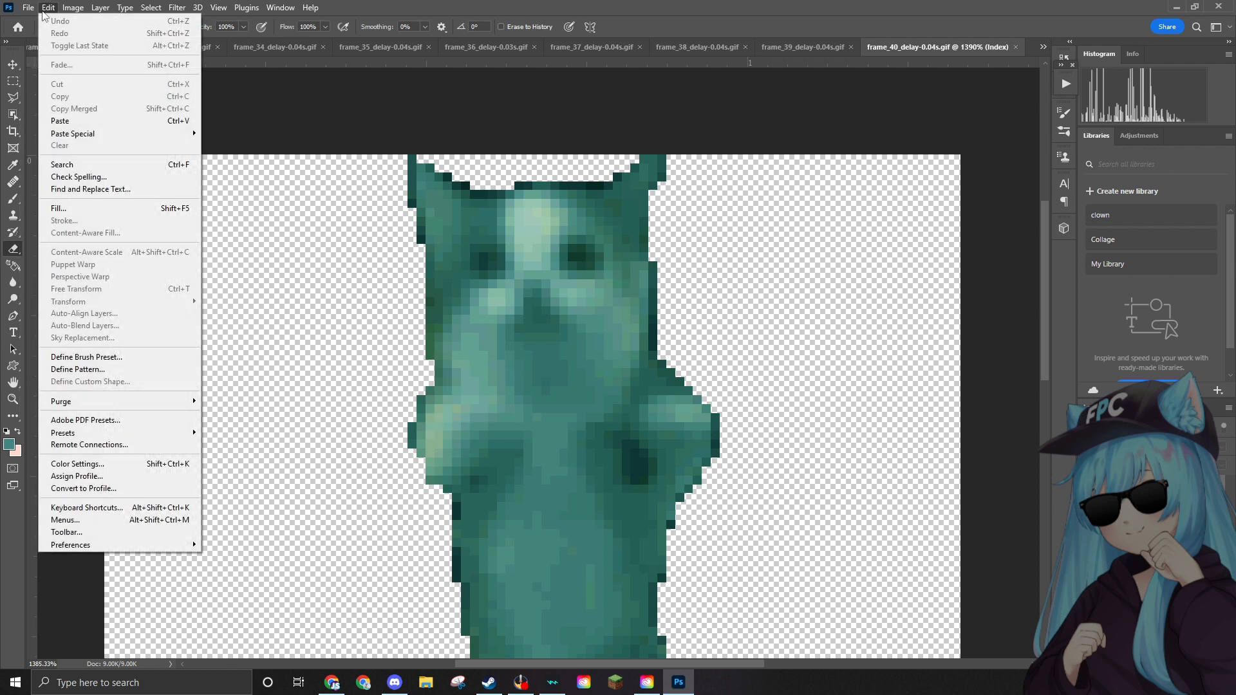
Convert frame_40_delay-0.04s.gif from indexed colour to RGB Color mode.
{"action": "mouse_move", "coordinate": [29, 9]}
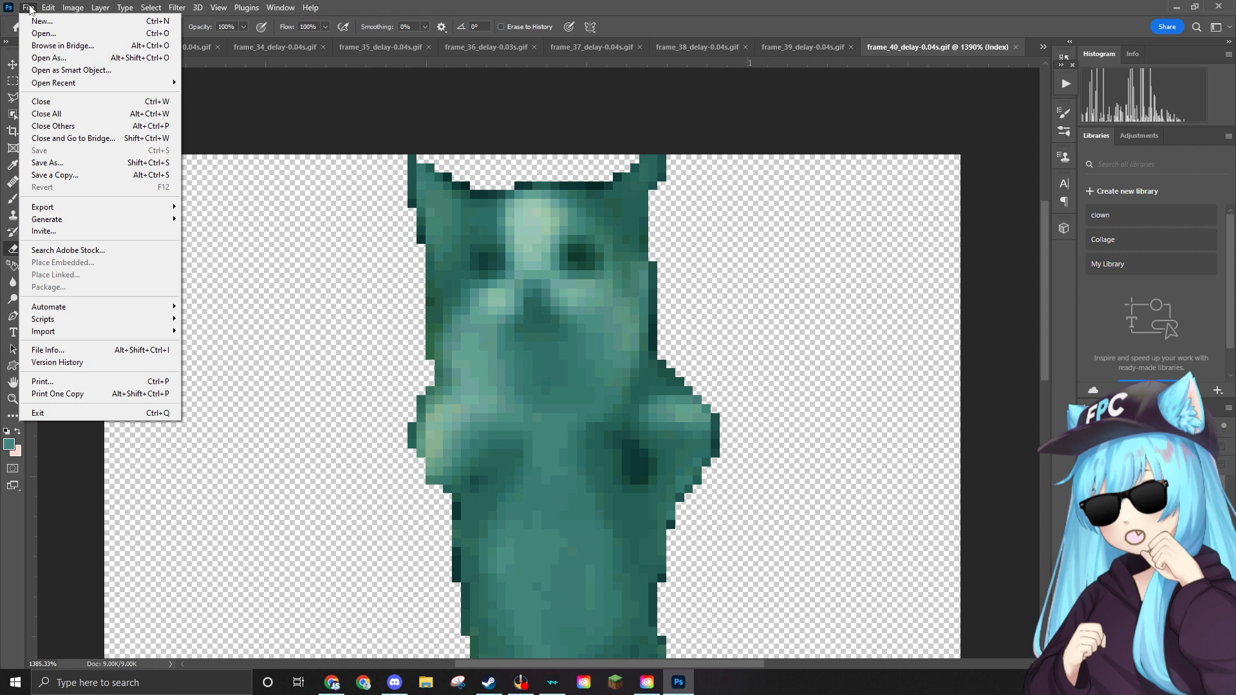
{"action": "left_click", "coordinate": [251, 83]}
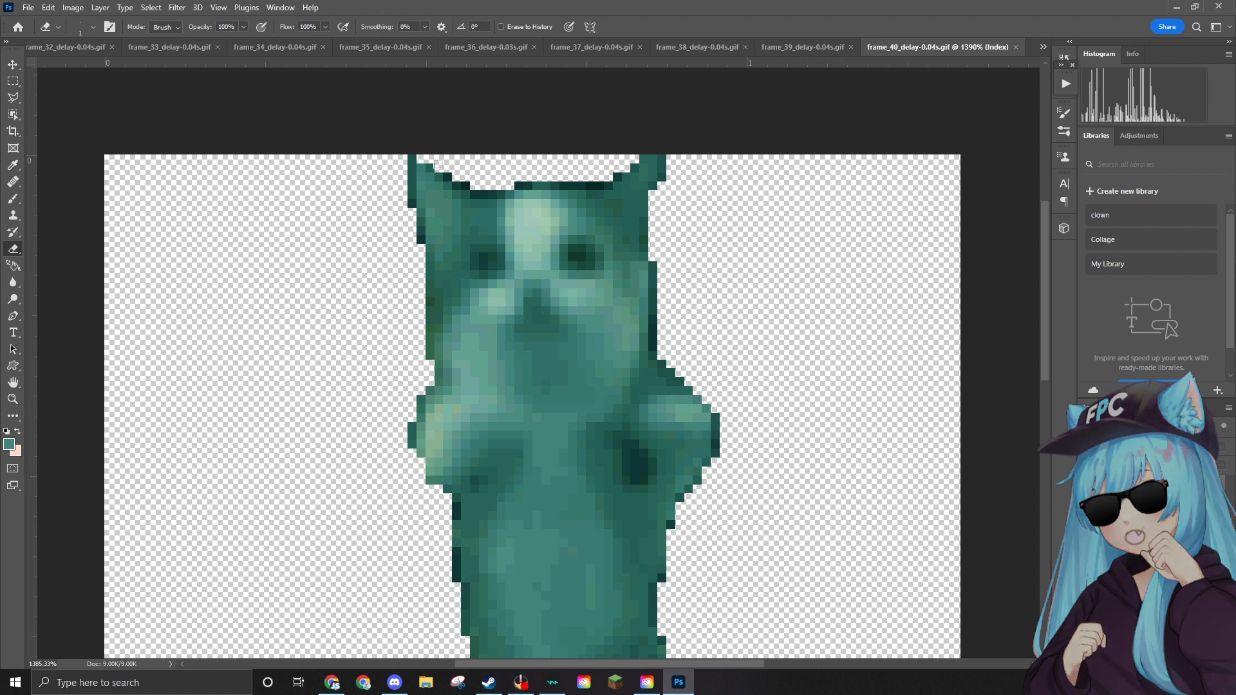
{"action": "left_click", "coordinate": [73, 8]}
{"action": "mouse_move", "coordinate": [72, 8]}
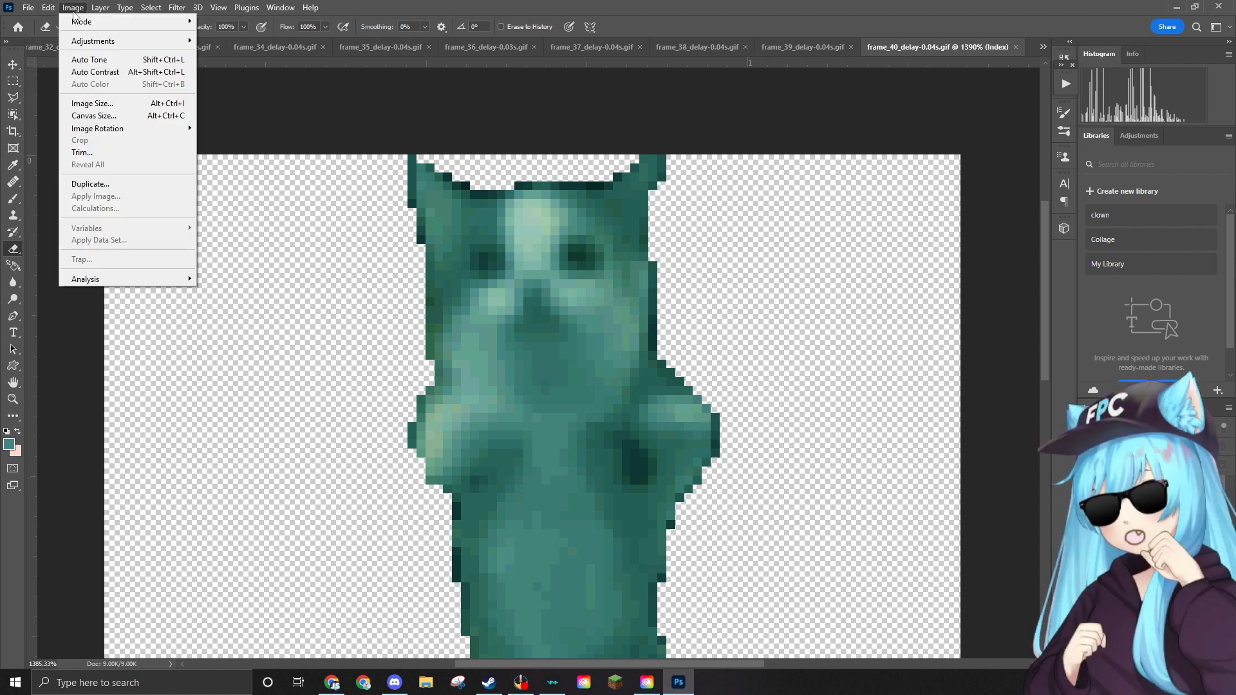
{"action": "mouse_move", "coordinate": [129, 21]}
{"action": "left_click", "coordinate": [219, 68]}
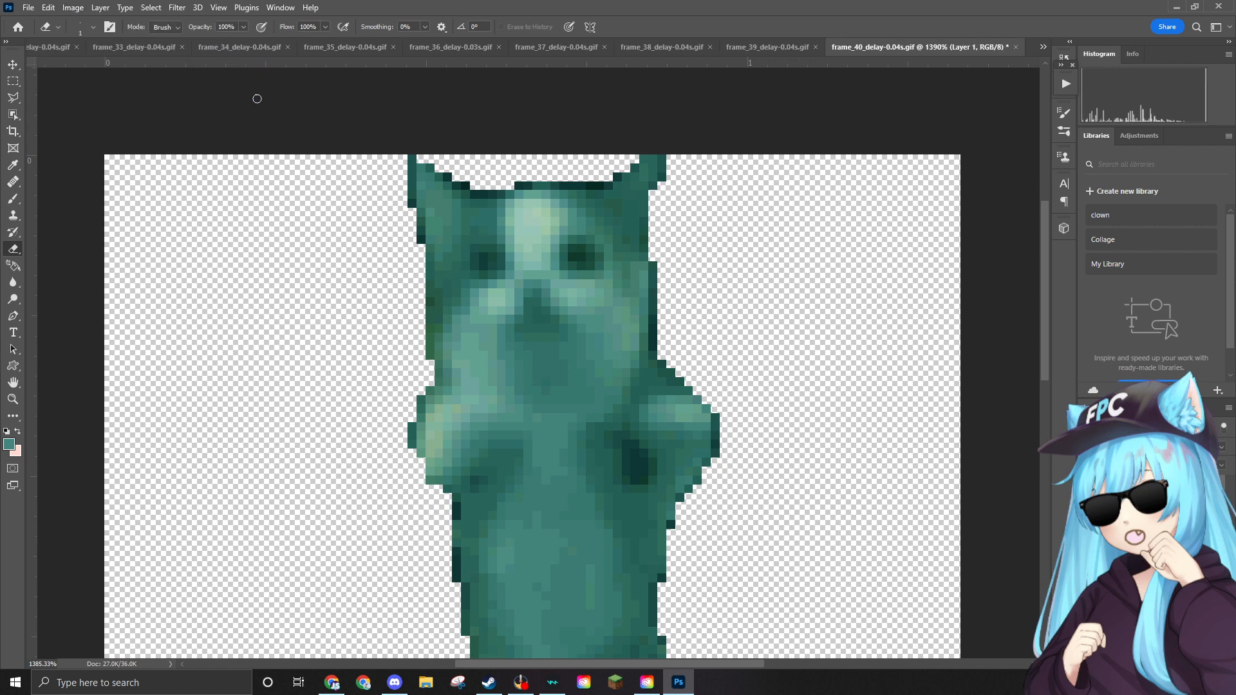
Place the ear hat image into frame 40, scale it to about 8.57%, and fit it on top of the cat's head.
{"action": "left_click_drag", "start_coordinate": [631, 283], "coordinate": [573, 287]}
{"action": "scroll", "coordinate": [816, 412], "scroll_direction": "down", "scroll_amount": 4}
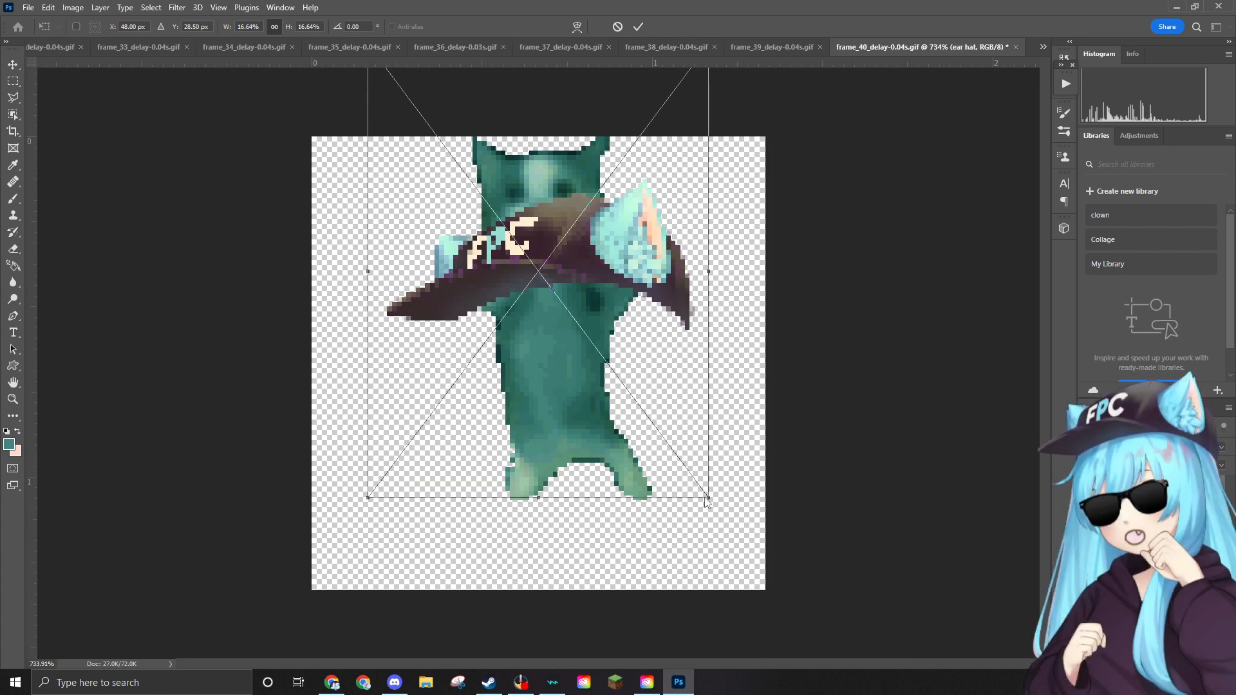
{"action": "left_click_drag", "start_coordinate": [708, 496], "coordinate": [559, 279]}
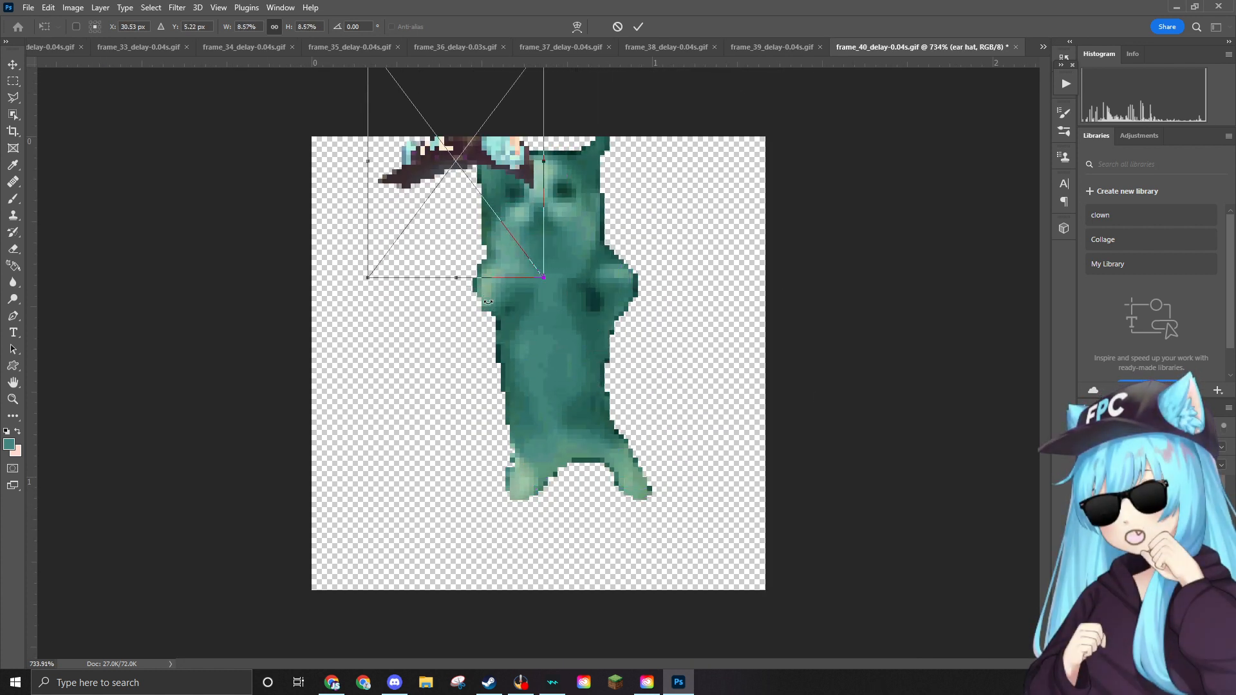
{"action": "left_click_drag", "start_coordinate": [475, 174], "coordinate": [538, 181]}
{"action": "scroll", "coordinate": [697, 160], "scroll_direction": "up", "scroll_amount": 1}
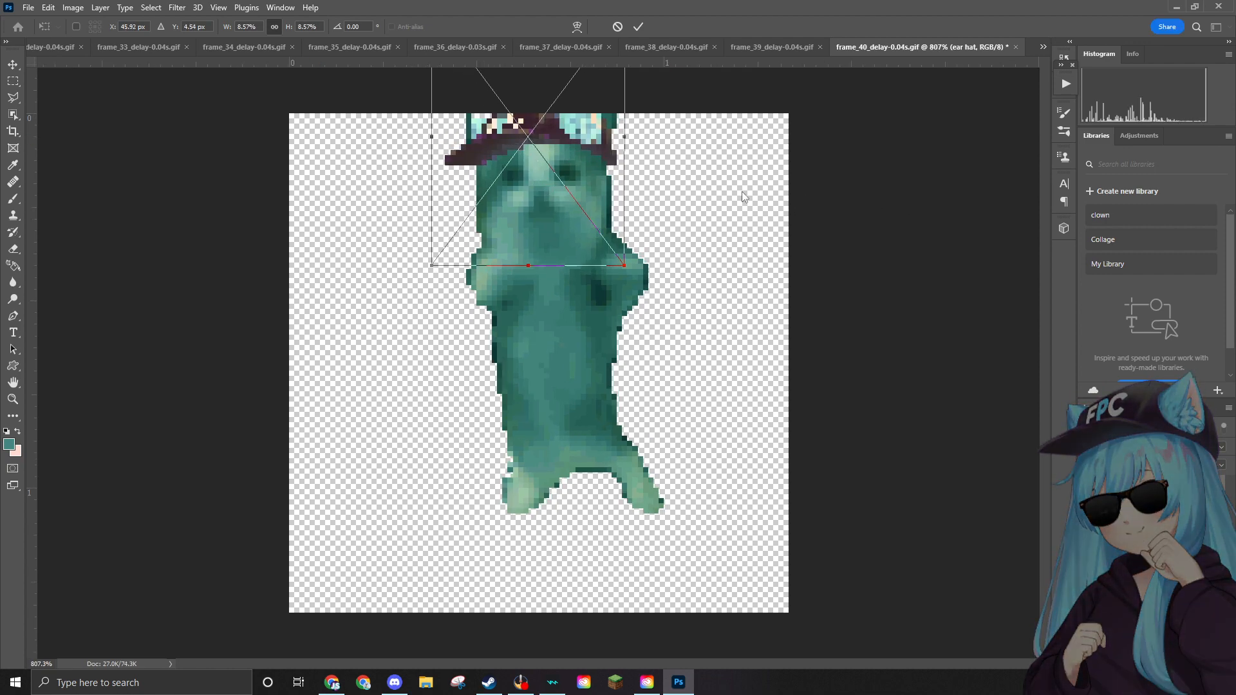
{"action": "key", "text": "Return"}
Rasterize the ear hat smart object by starting to erase on it with the Eraser tool.
{"action": "key", "text": "e"}
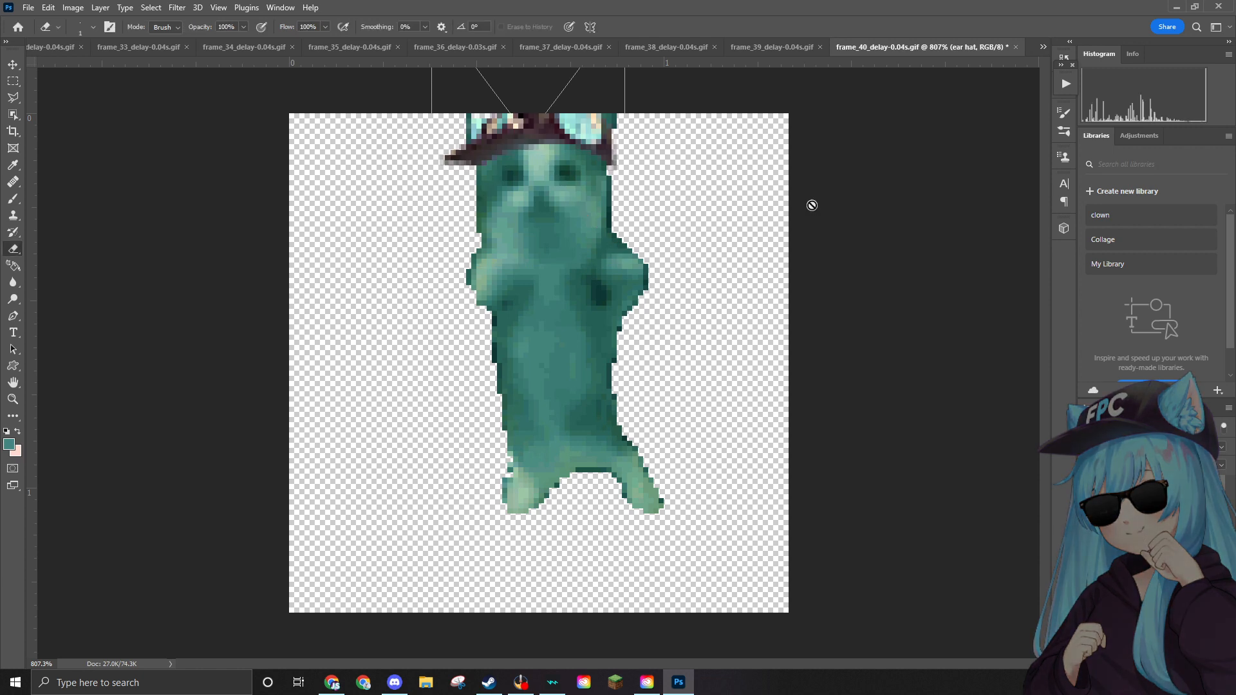
{"action": "scroll", "coordinate": [631, 121], "scroll_direction": "up", "scroll_amount": 4}
{"action": "scroll", "coordinate": [631, 121], "scroll_direction": "up", "scroll_amount": 3}
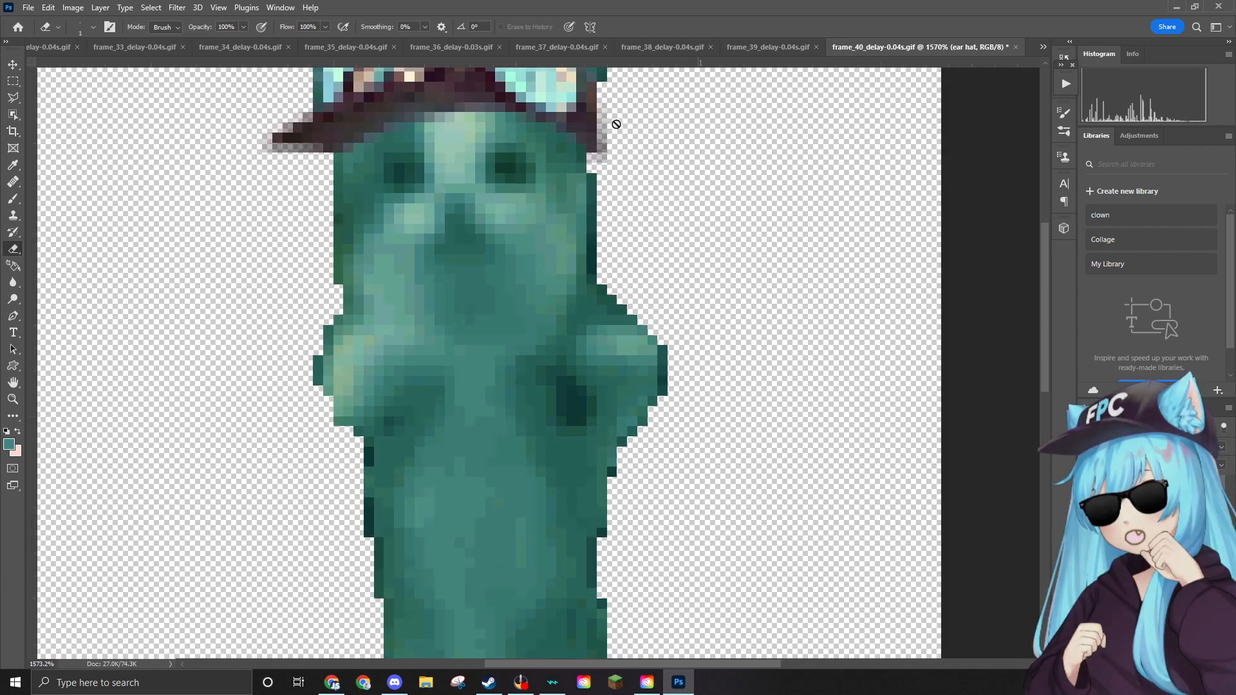
{"action": "left_click_drag", "start_coordinate": [1045, 315], "coordinate": [1033, 271]}
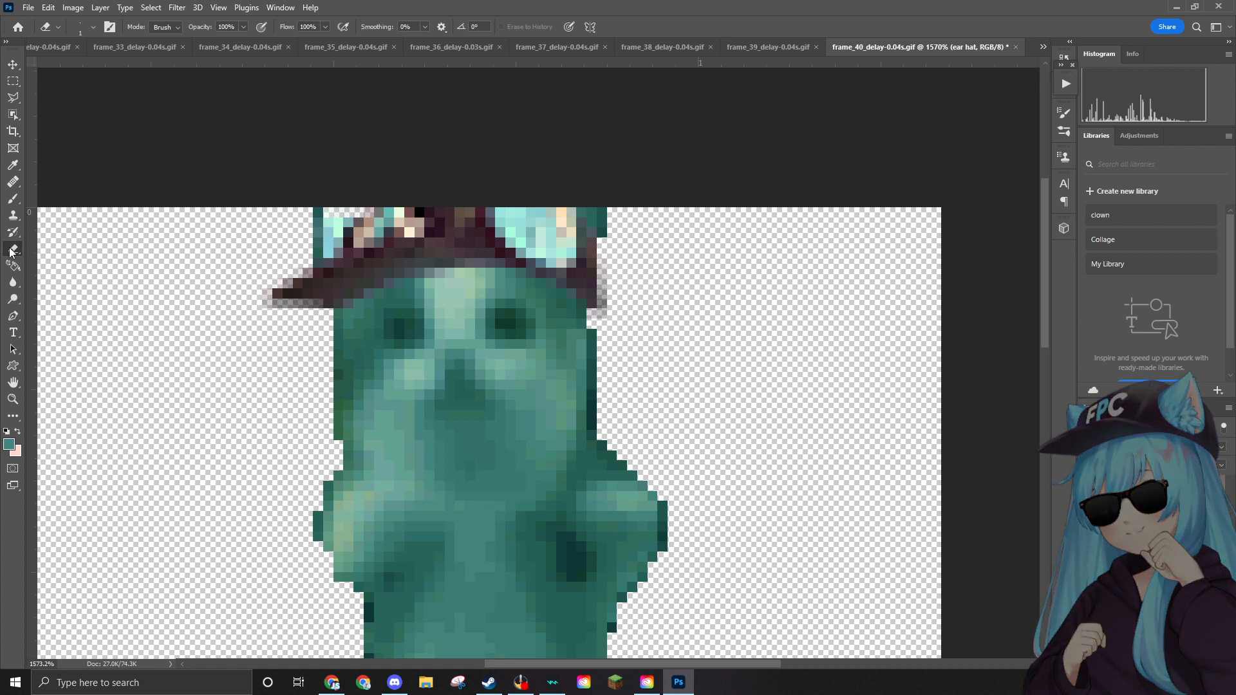
{"action": "left_click", "coordinate": [592, 233]}
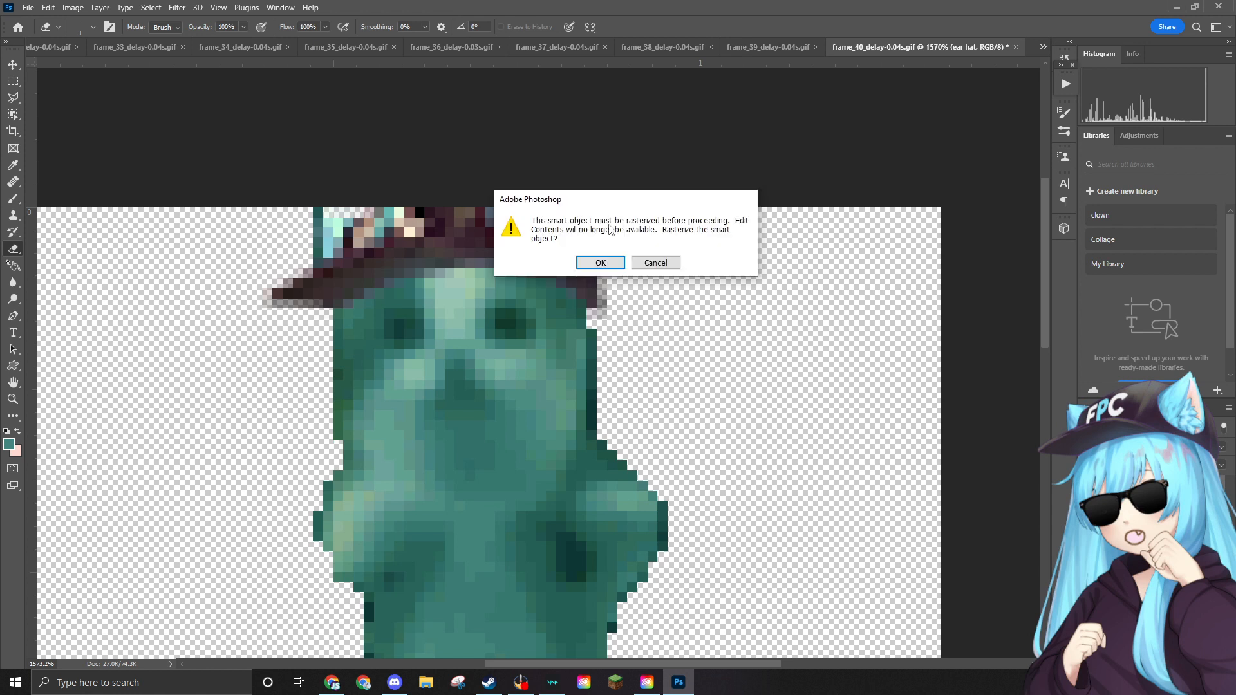
{"action": "left_click", "coordinate": [600, 261]}
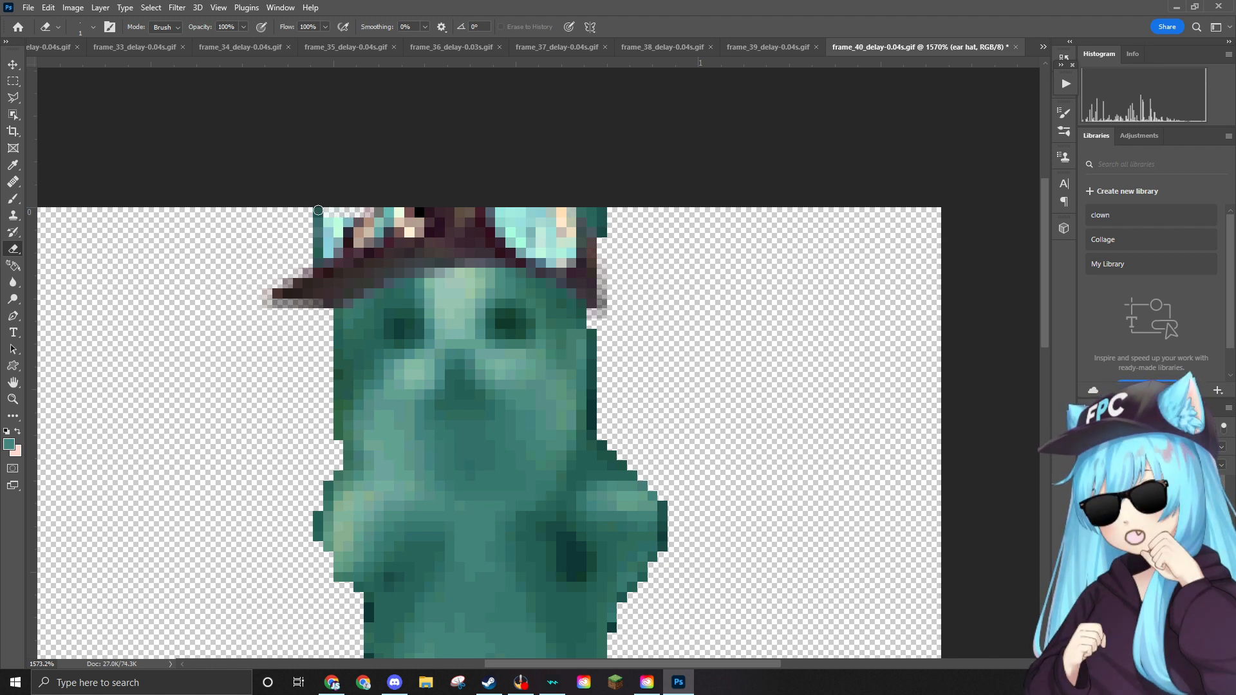
Erase the cat's own ear tips that stick out around the cap on Layer 1.
{"action": "left_click", "coordinate": [1146, 518]}
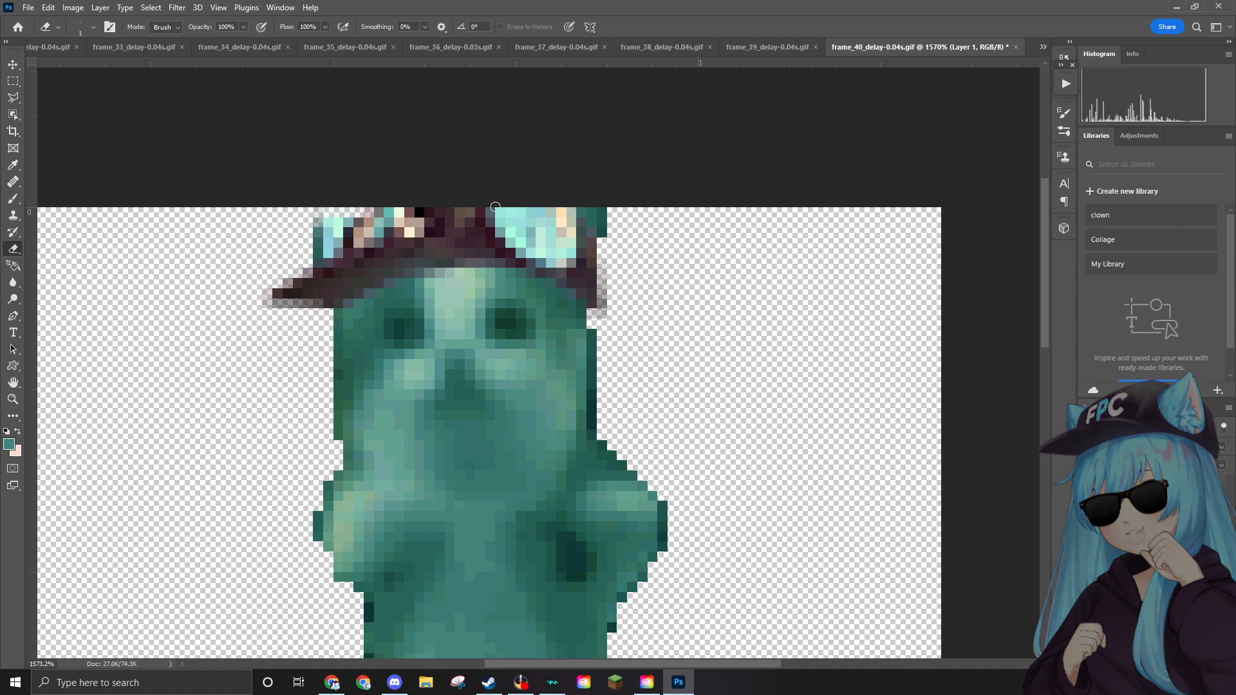
{"action": "mouse_move", "coordinate": [616, 224]}
{"action": "left_mouse_down"}
{"action": "mouse_move", "coordinate": [583, 211]}
{"action": "mouse_move", "coordinate": [604, 226]}
{"action": "left_mouse_up"}
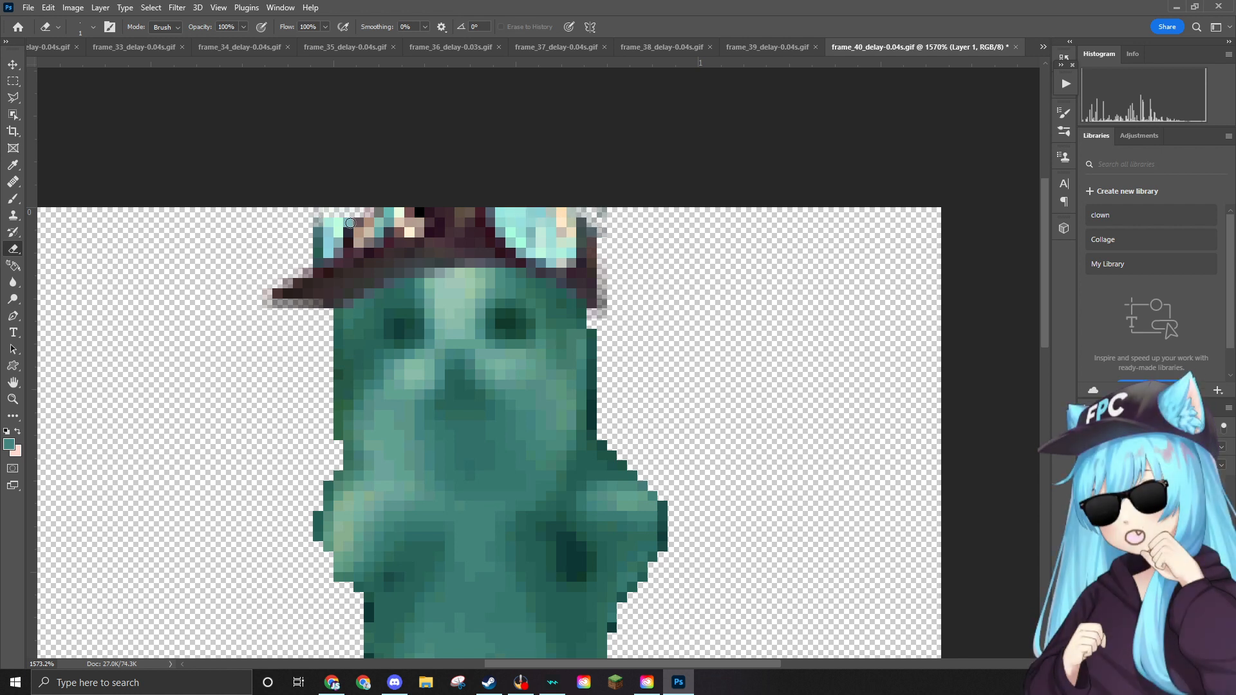
{"action": "mouse_move", "coordinate": [312, 234]}
{"action": "left_mouse_down"}
{"action": "mouse_move", "coordinate": [316, 250]}
{"action": "mouse_move", "coordinate": [317, 226]}
{"action": "left_mouse_up"}
Place the toppng.com-transparent-glasses-3381x1494 sunglasses, scale them to about 2.98%, and position them over the cat's eyes.
{"action": "scroll", "coordinate": [559, 218], "scroll_direction": "down", "scroll_amount": 5}
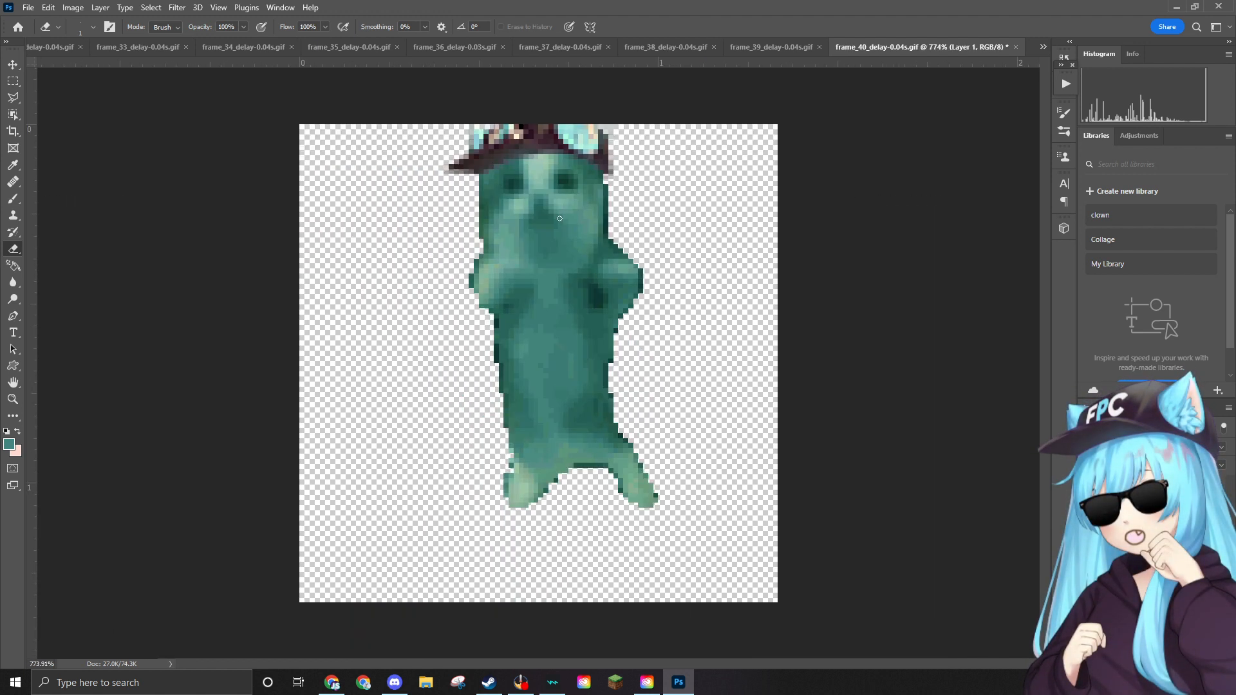
{"action": "scroll", "coordinate": [559, 218], "scroll_direction": "up", "scroll_amount": 1}
{"action": "scroll", "coordinate": [579, 221], "scroll_direction": "down", "scroll_amount": 1}
{"action": "scroll", "coordinate": [592, 221], "scroll_direction": "up", "scroll_amount": 1}
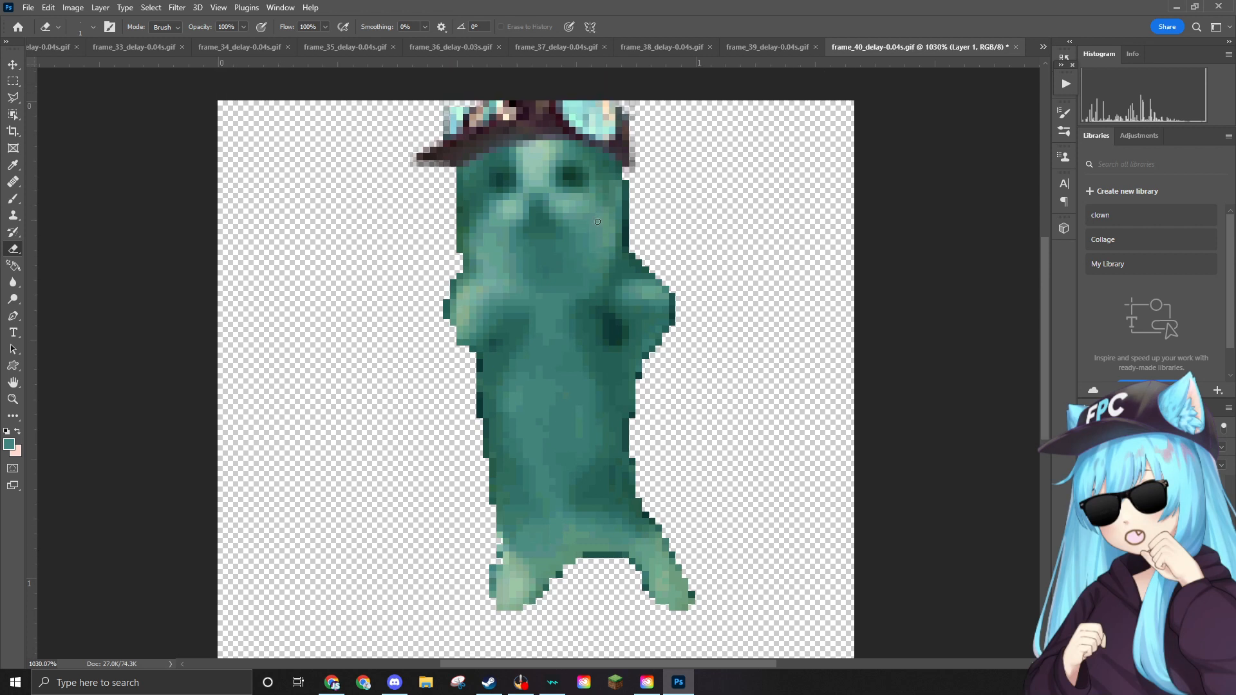
{"action": "scroll", "coordinate": [597, 221], "scroll_direction": "up", "scroll_amount": 1}
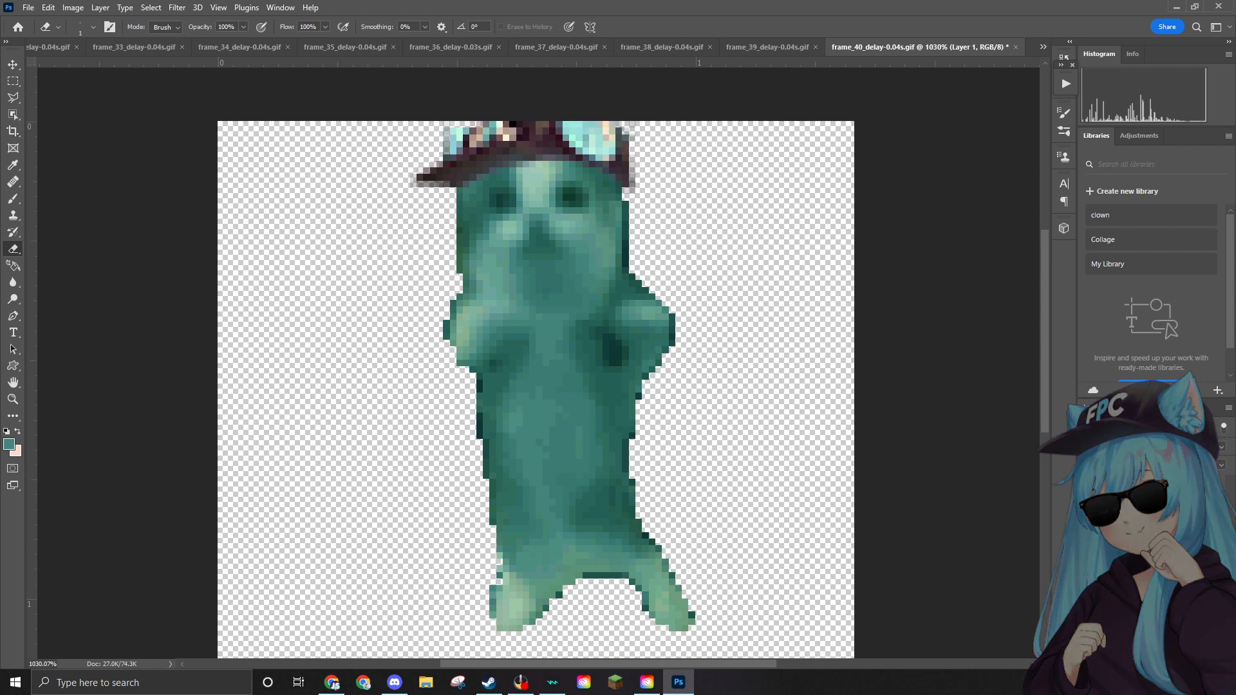
{"action": "left_click_drag", "start_coordinate": [698, 271], "coordinate": [607, 255]}
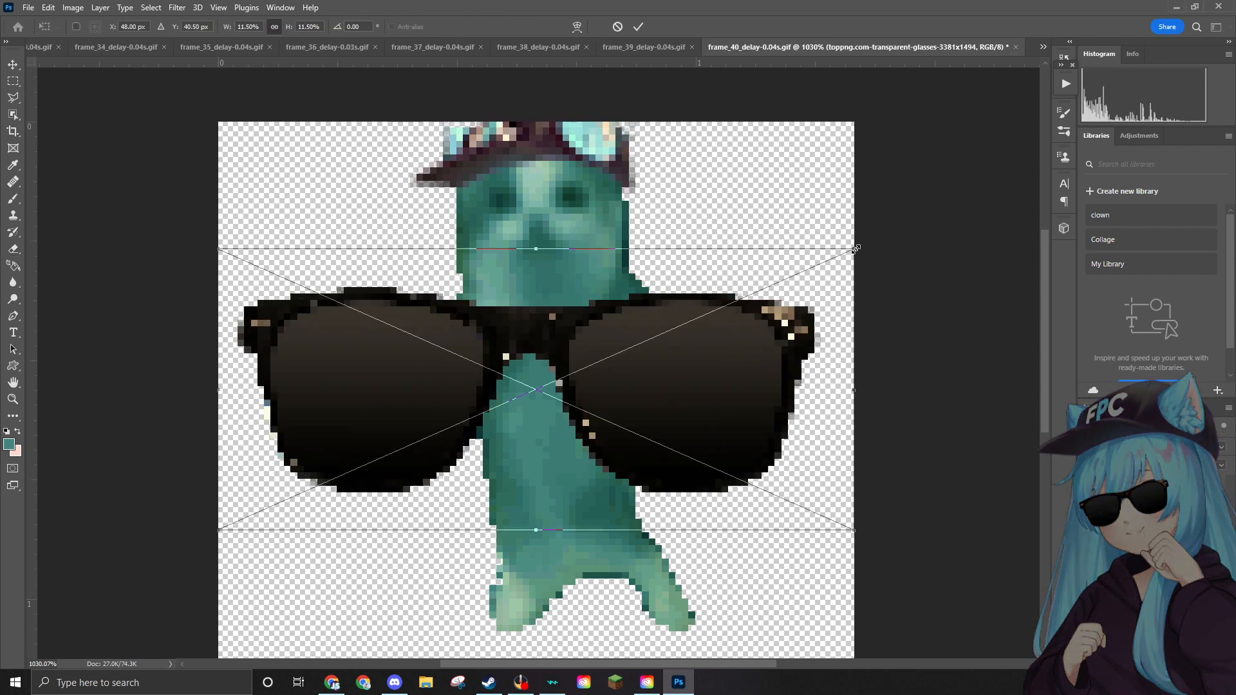
{"action": "left_click_drag", "start_coordinate": [854, 249], "coordinate": [444, 394]}
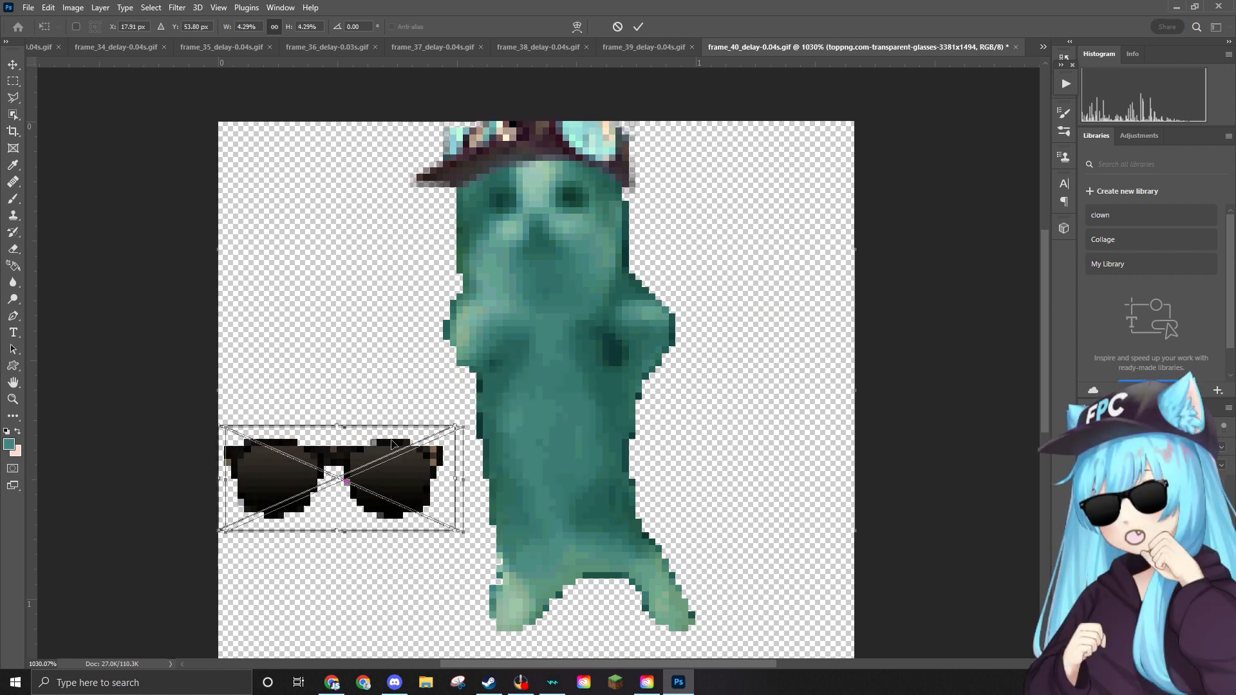
{"action": "left_click_drag", "start_coordinate": [425, 435], "coordinate": [608, 184]}
{"action": "left_click_drag", "start_coordinate": [555, 230], "coordinate": [571, 218]}
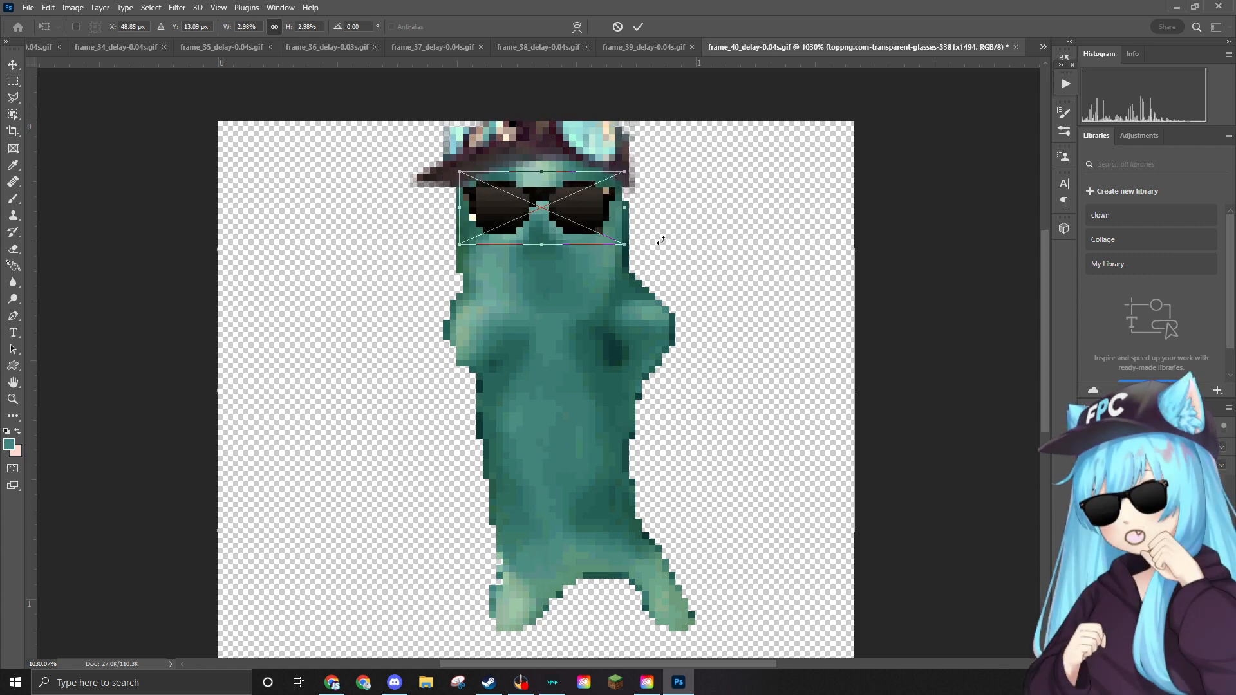
{"action": "key", "text": "Return"}
Export the finished frame as frame_40_delay-0.04s.png into the Edited folder.
{"action": "key", "text": "e"}
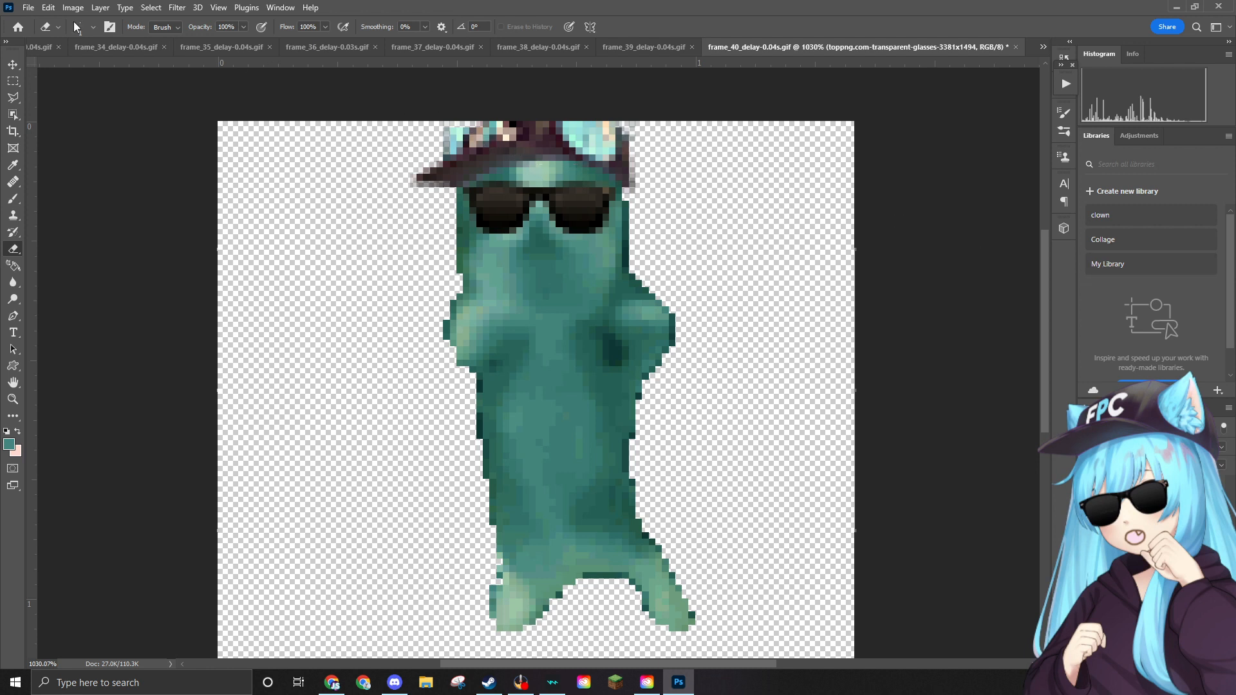
{"action": "left_click", "coordinate": [30, 8]}
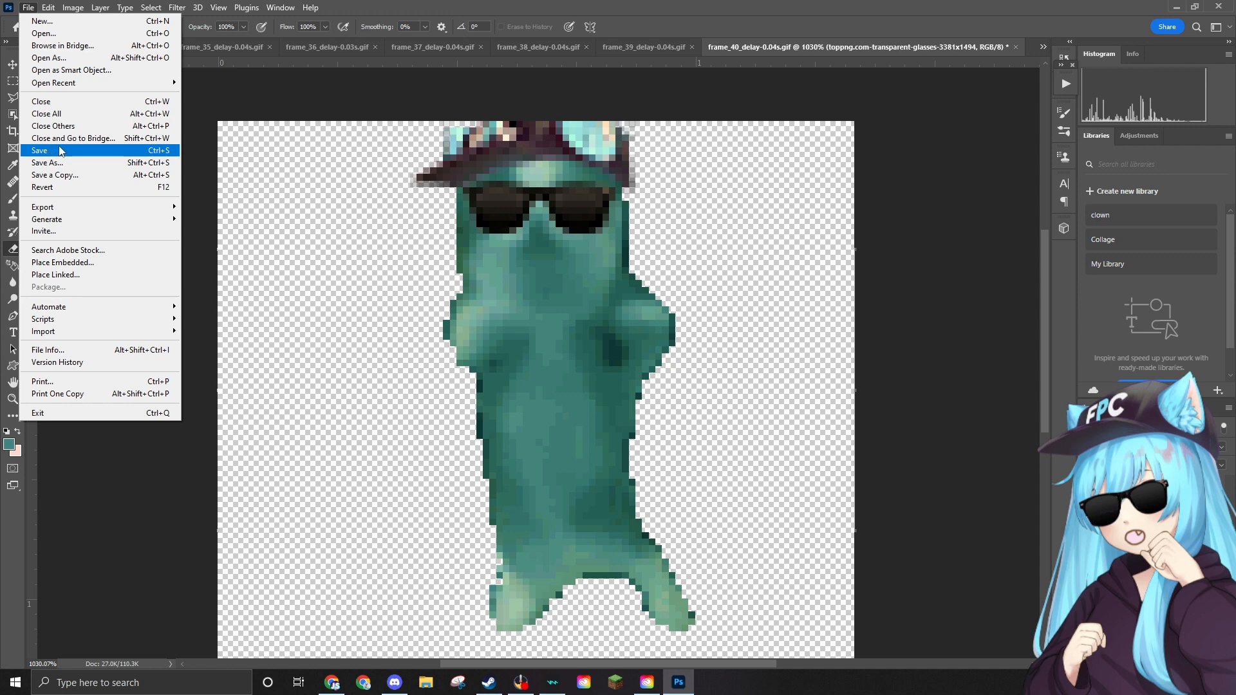
{"action": "mouse_move", "coordinate": [64, 207]}
{"action": "left_click", "coordinate": [230, 206]}
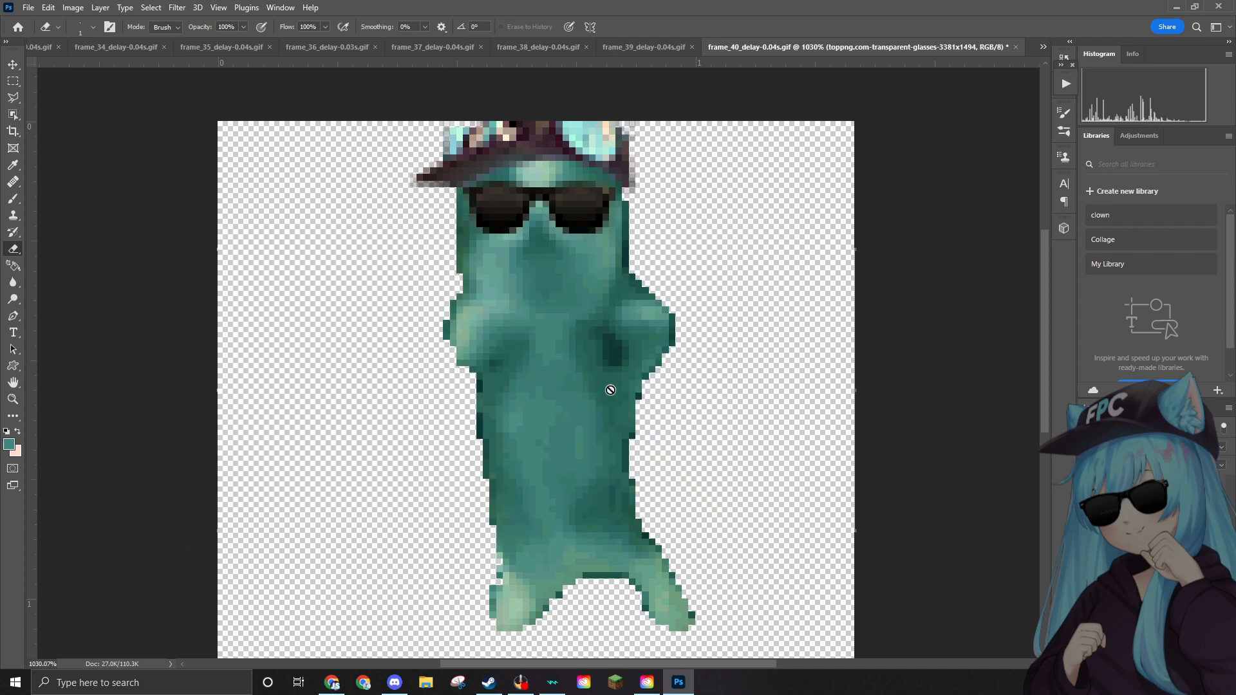
{"action": "scroll", "coordinate": [610, 389], "scroll_direction": "up", "scroll_amount": 4}
{"action": "scroll", "coordinate": [610, 389], "scroll_direction": "down", "scroll_amount": 2}
{"action": "scroll", "coordinate": [603, 386], "scroll_direction": "up", "scroll_amount": 1}
{"action": "scroll", "coordinate": [603, 386], "scroll_direction": "down", "scroll_amount": 4}
{"action": "scroll", "coordinate": [603, 386], "scroll_direction": "up", "scroll_amount": 3}
{"action": "scroll", "coordinate": [602, 384], "scroll_direction": "down", "scroll_amount": 4}
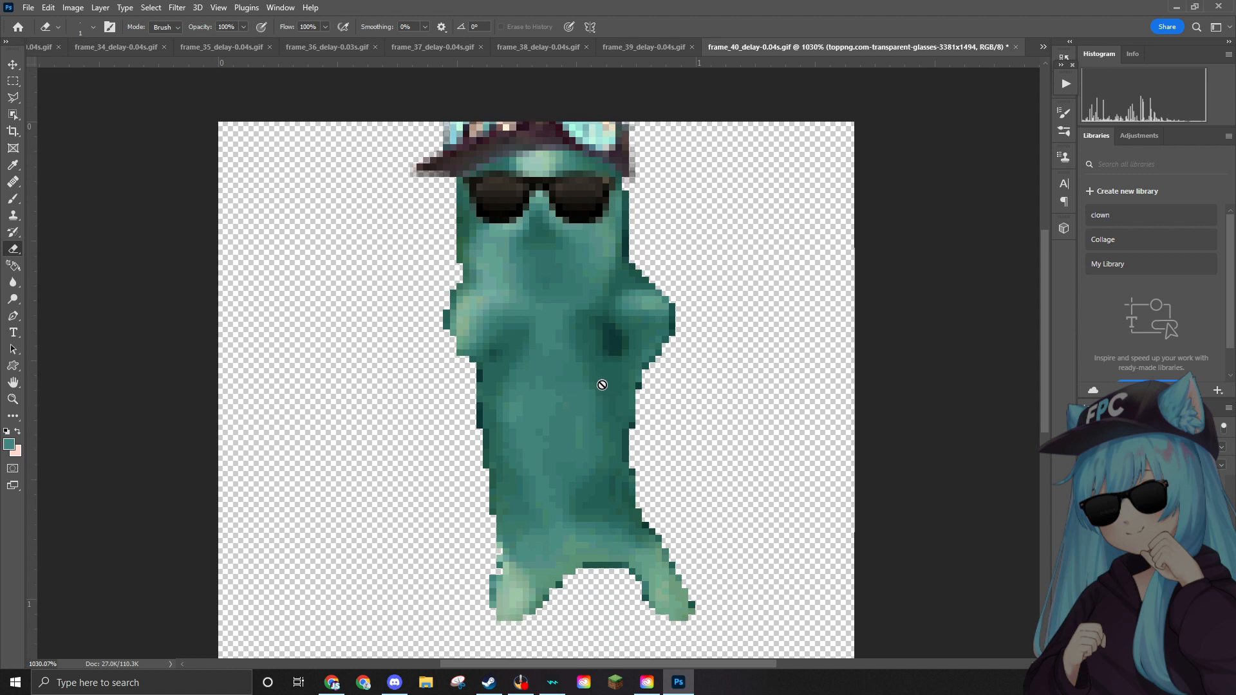
{"action": "scroll", "coordinate": [610, 384], "scroll_direction": "up", "scroll_amount": 4}
{"action": "scroll", "coordinate": [611, 385], "scroll_direction": "down", "scroll_amount": 3}
{"action": "scroll", "coordinate": [611, 384], "scroll_direction": "up", "scroll_amount": 1}
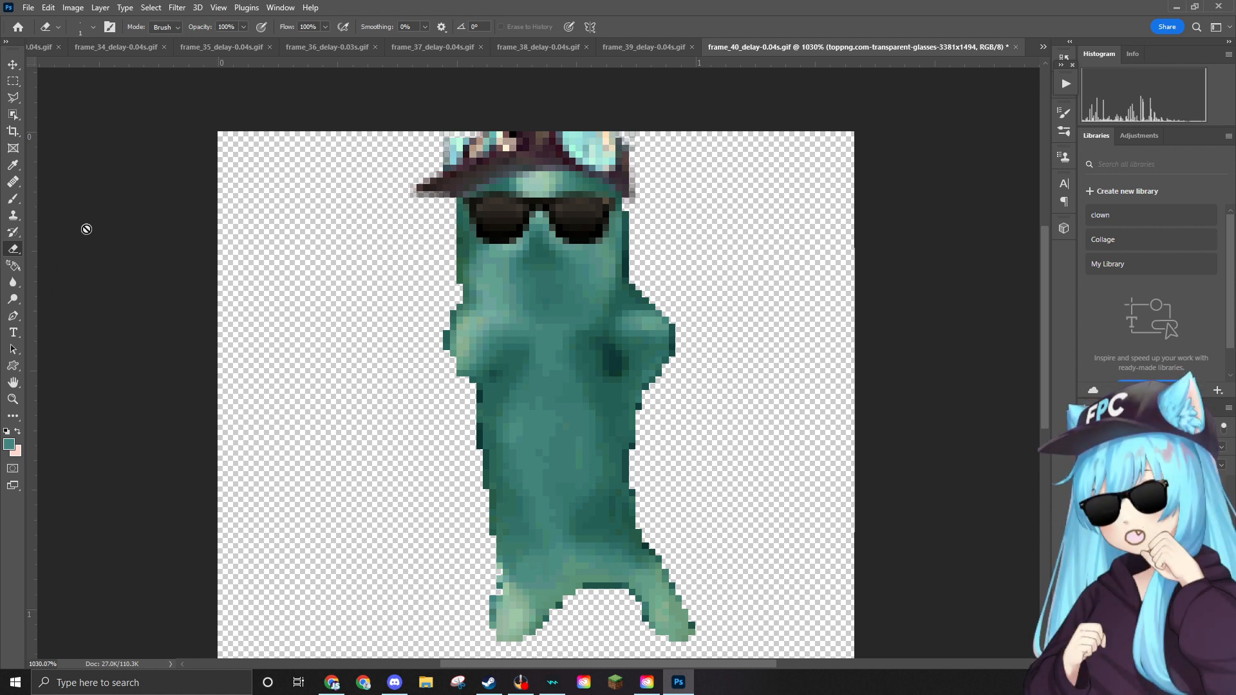
{"action": "scroll", "coordinate": [171, 132], "scroll_direction": "up", "scroll_amount": 1}
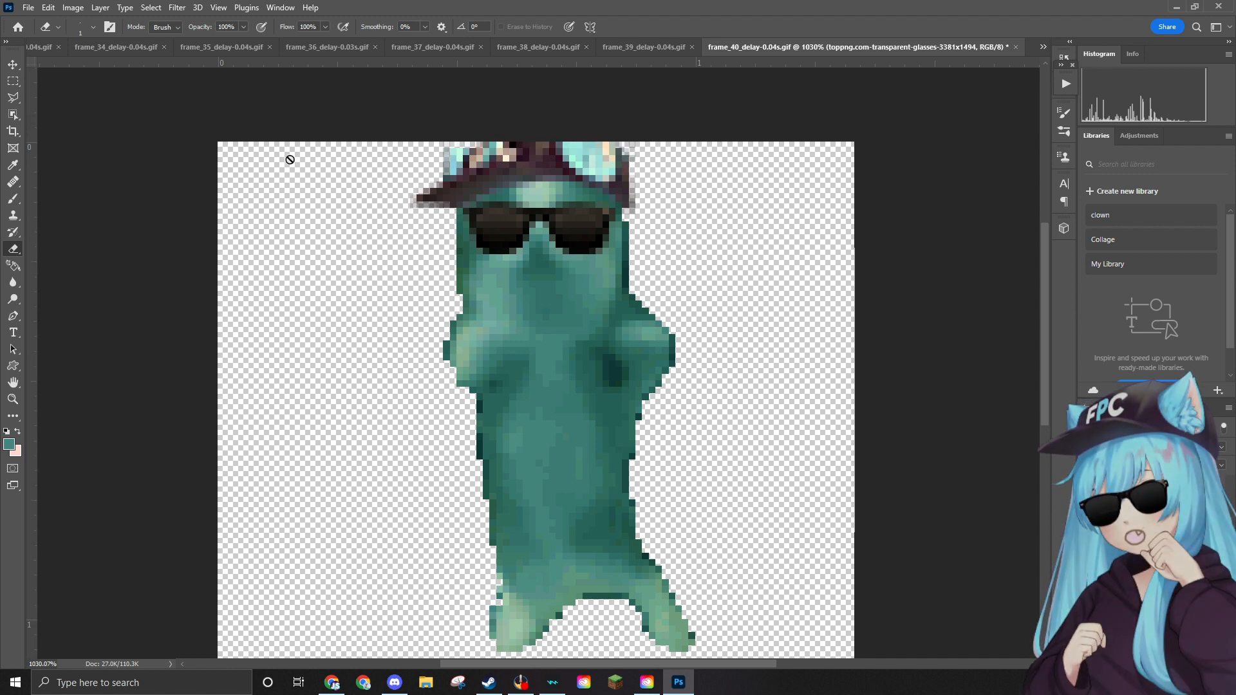
{"action": "scroll", "coordinate": [461, 144], "scroll_direction": "down", "scroll_amount": 5}
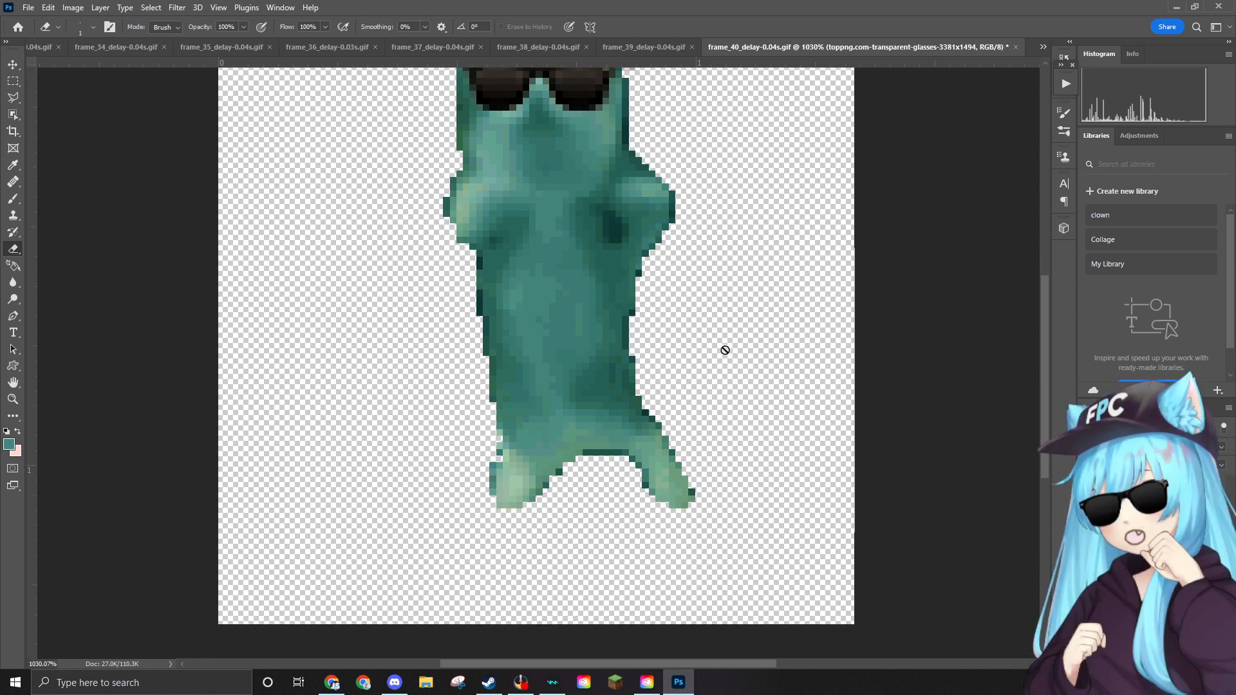
{"action": "scroll", "coordinate": [775, 389], "scroll_direction": "up", "scroll_amount": 3}
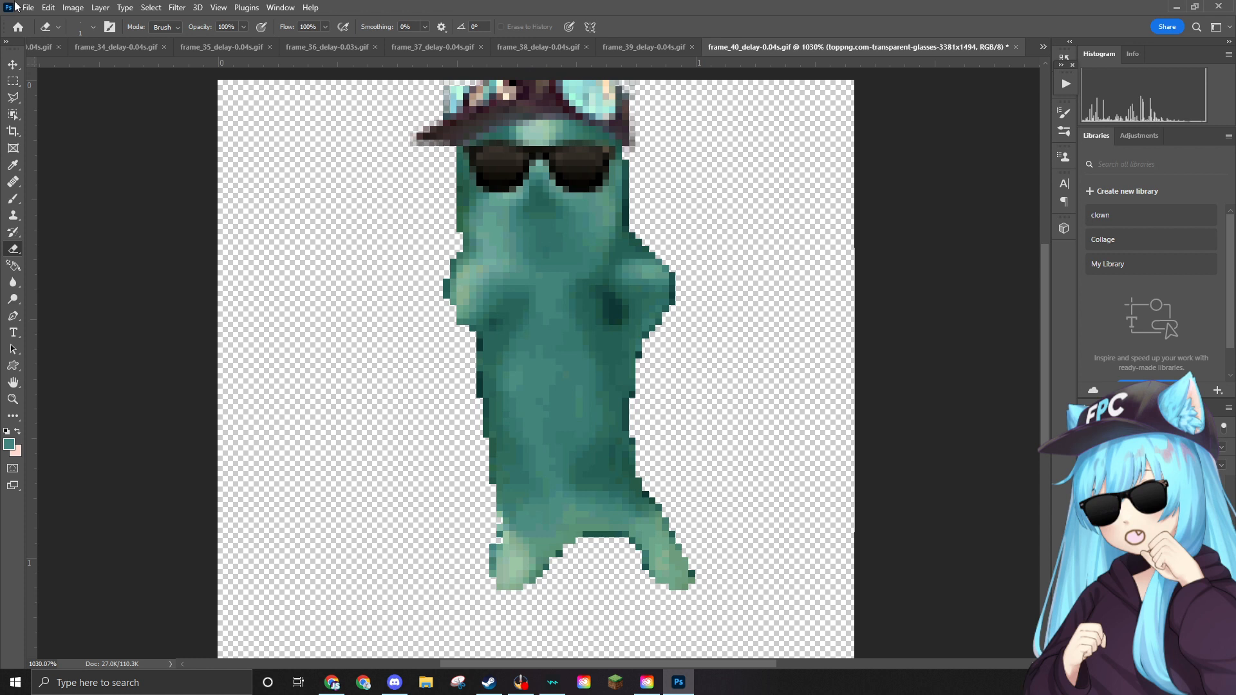
Check the Edited folder for the exported frame 40 PNG without saving it again.
{"action": "left_click", "coordinate": [26, 8]}
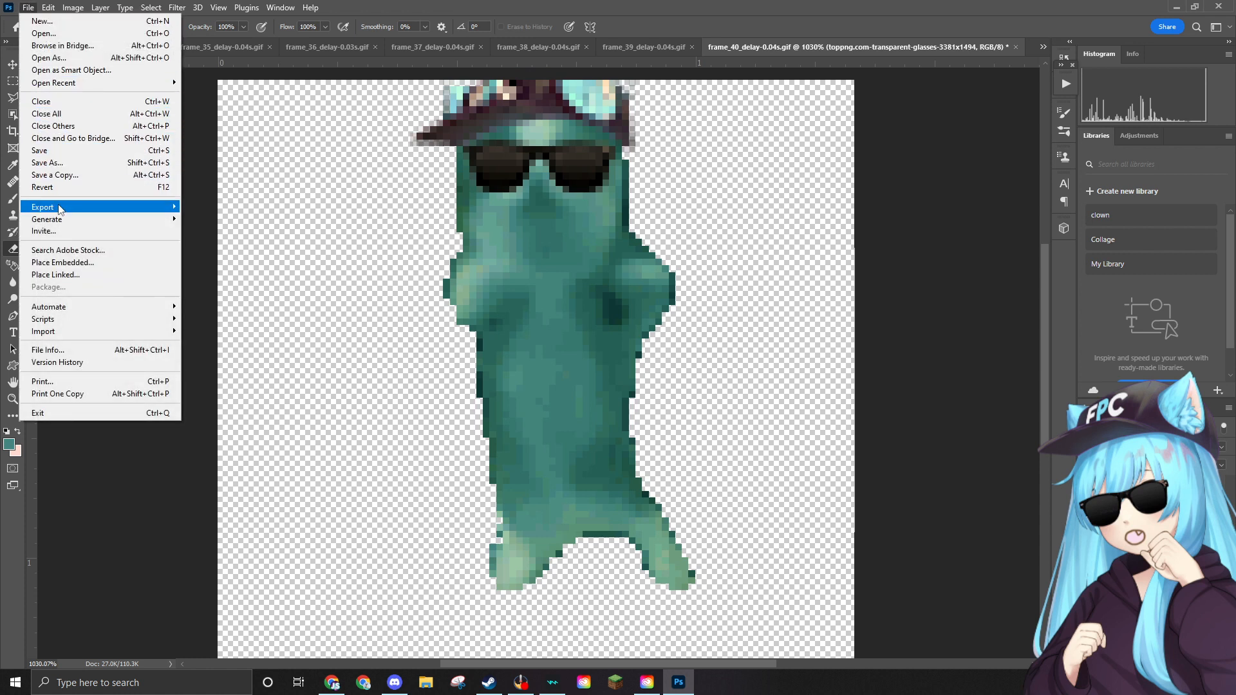
{"action": "mouse_move", "coordinate": [59, 208]}
{"action": "left_click", "coordinate": [335, 207]}
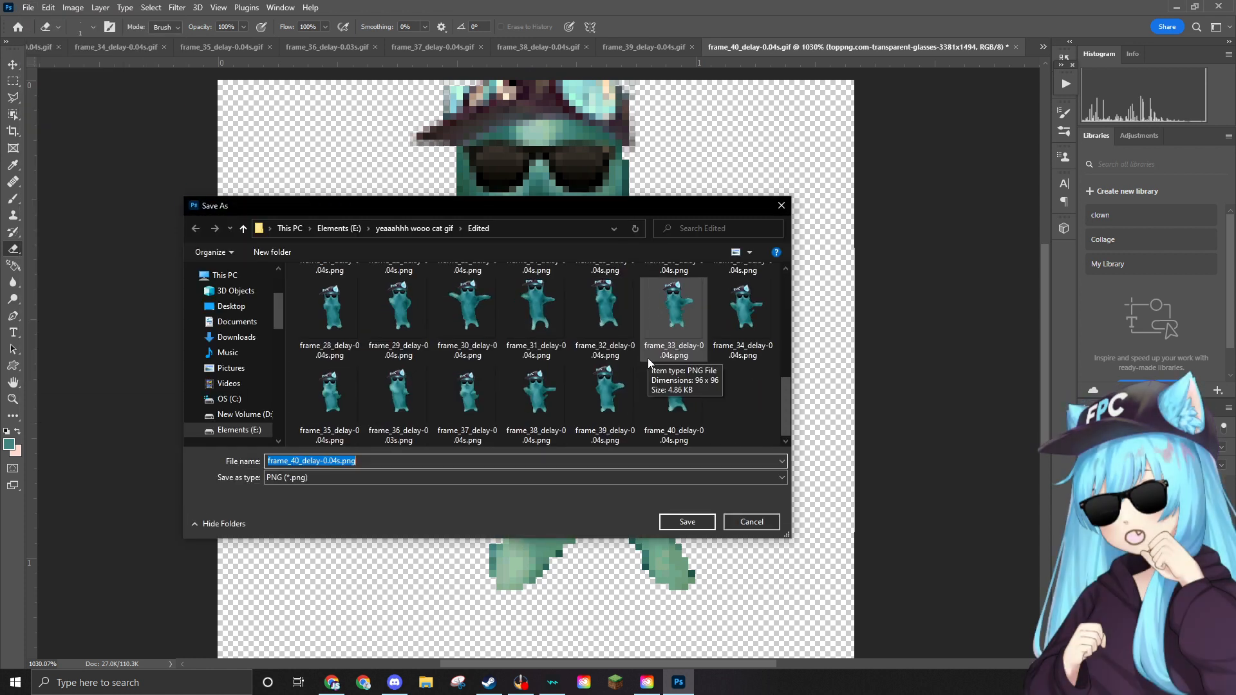
{"action": "left_click", "coordinate": [709, 519]}
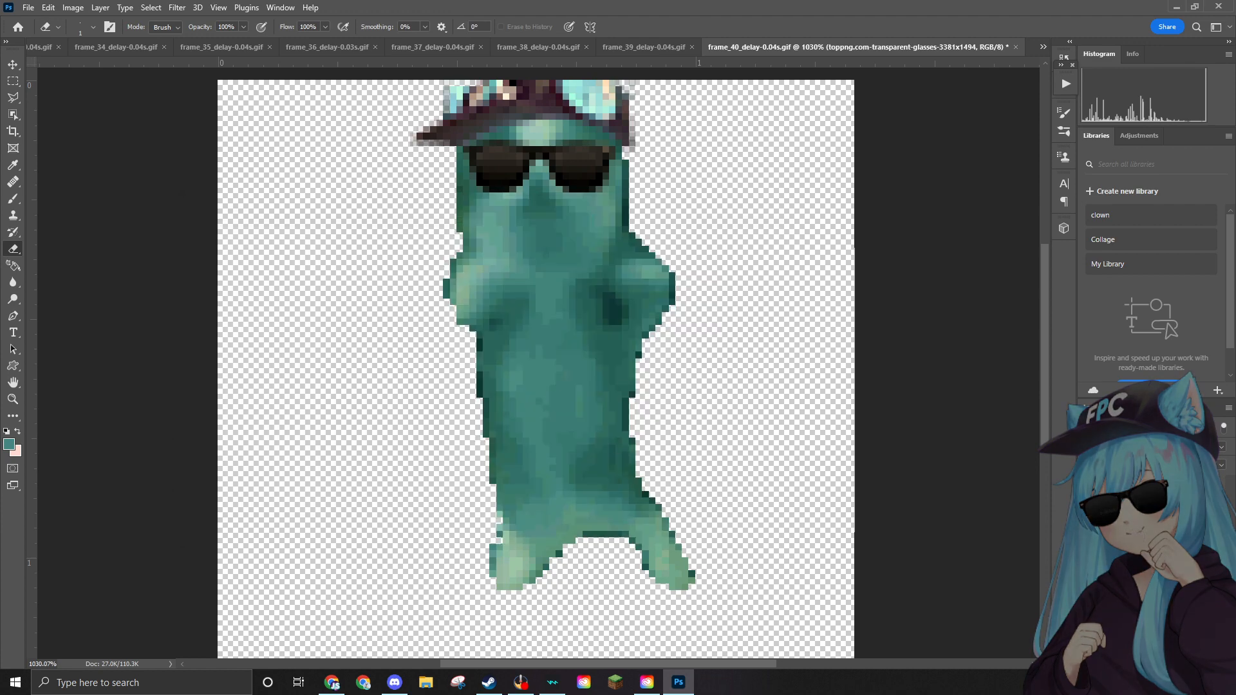
Delete frame_40_delay-0.04s.gif from the "yeaaahhh wooo cat gif" source folder.
{"action": "left_click", "coordinate": [27, 8]}
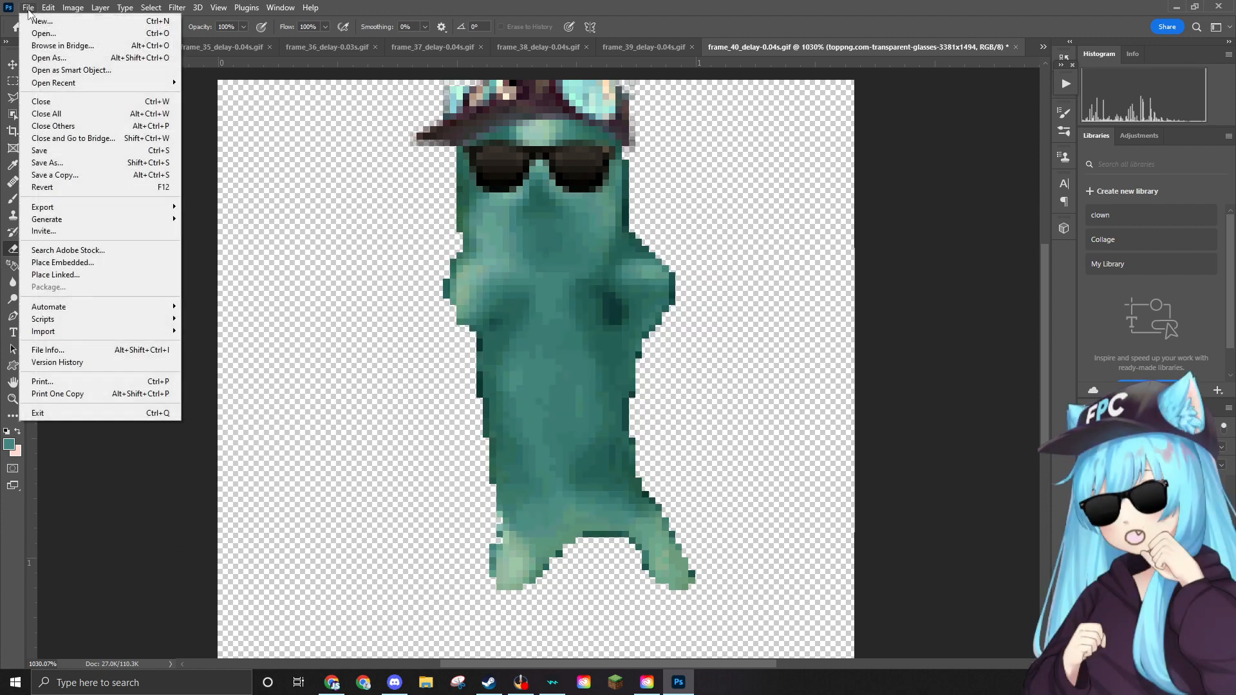
{"action": "left_click", "coordinate": [35, 62]}
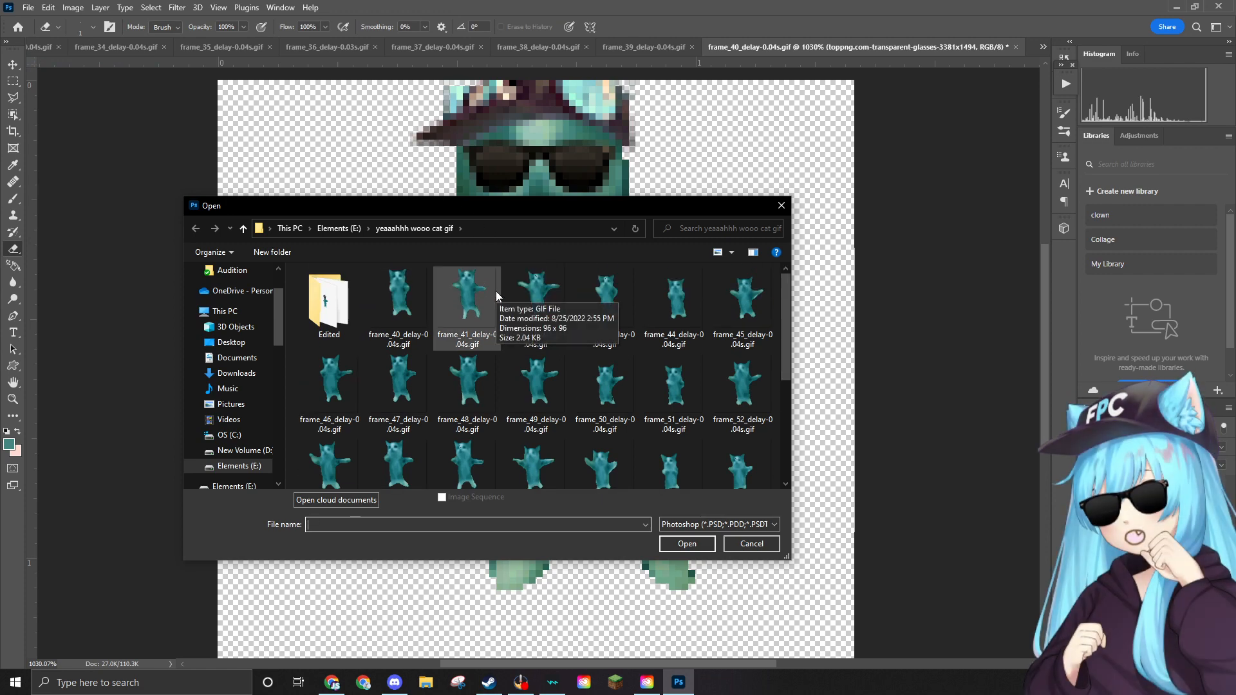
{"action": "left_click", "coordinate": [424, 307]}
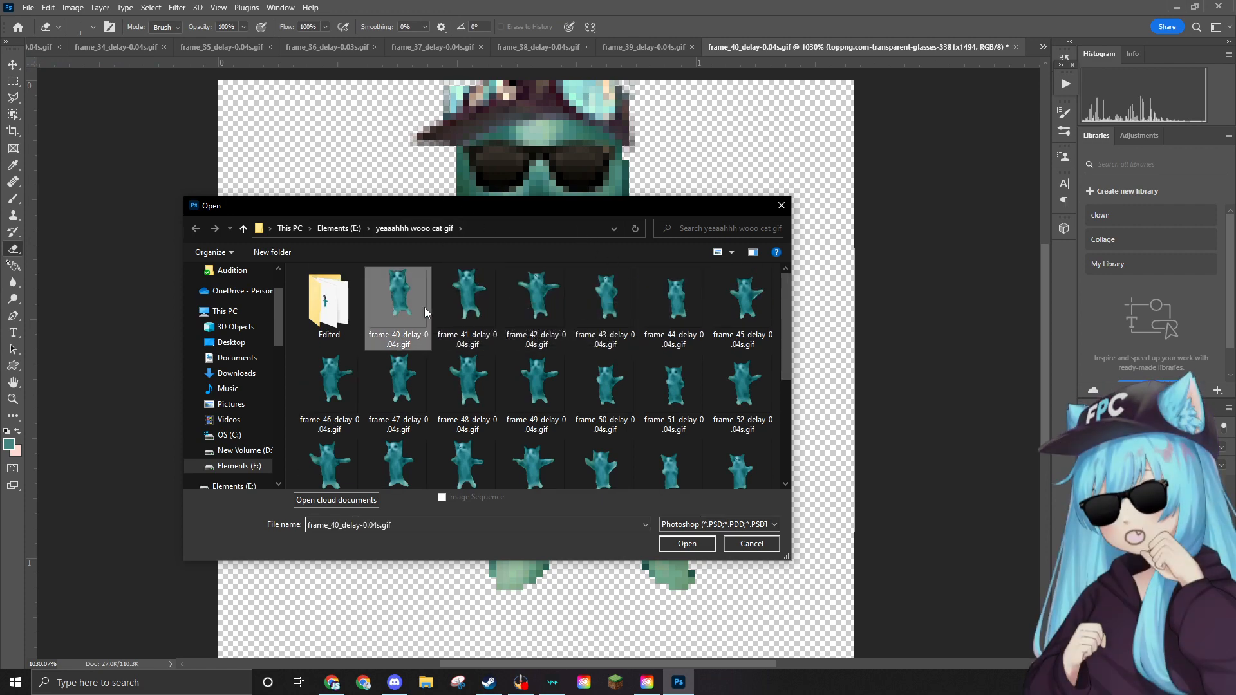
{"action": "right_click", "coordinate": [423, 307]}
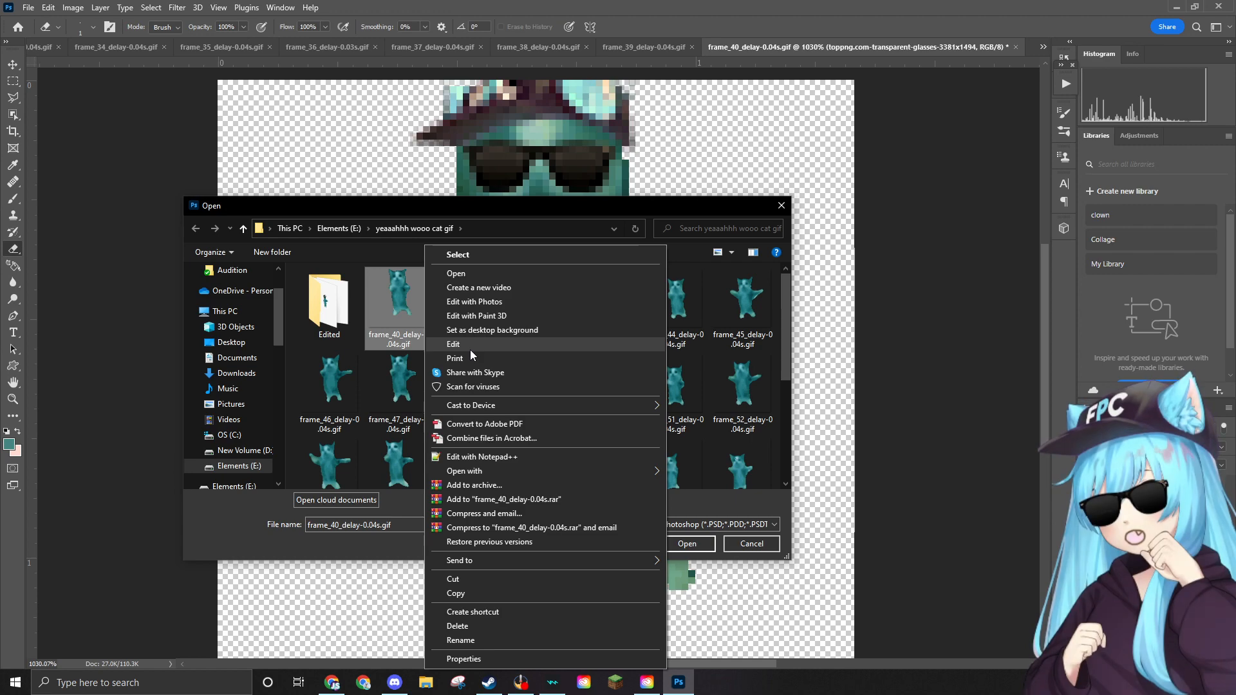
{"action": "left_click", "coordinate": [490, 636]}
{"action": "left_click", "coordinate": [424, 306]}
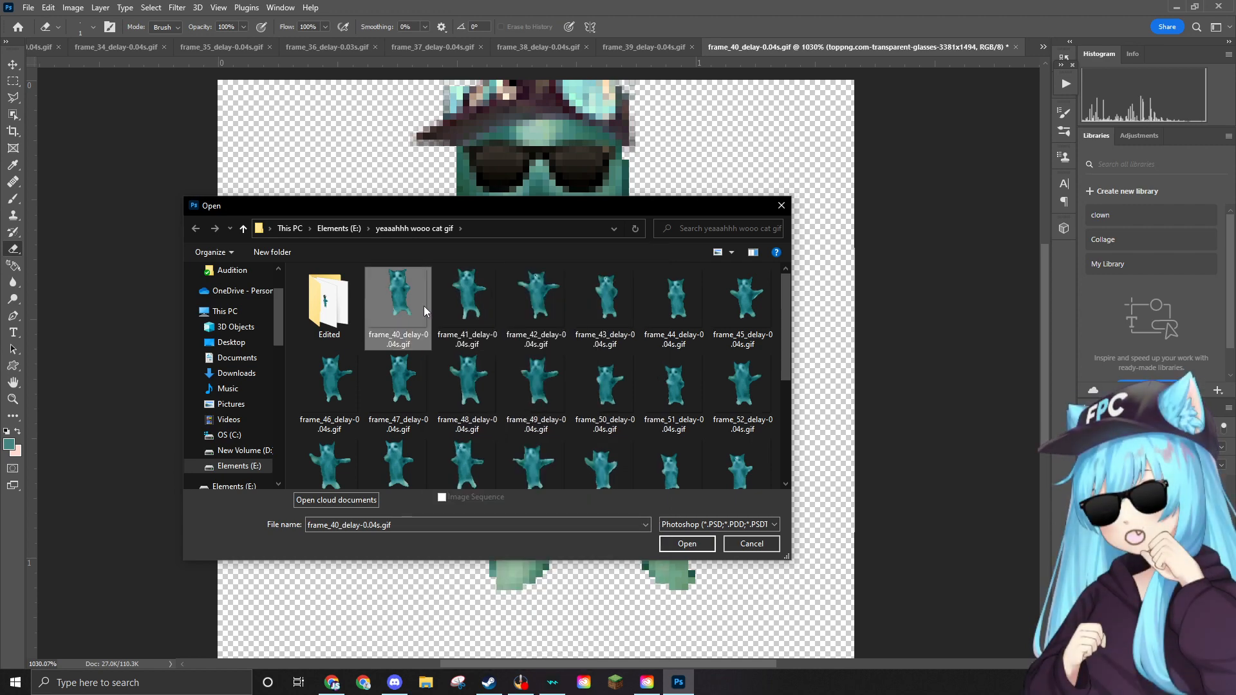
{"action": "right_click", "coordinate": [423, 306]}
{"action": "left_click", "coordinate": [463, 626]}
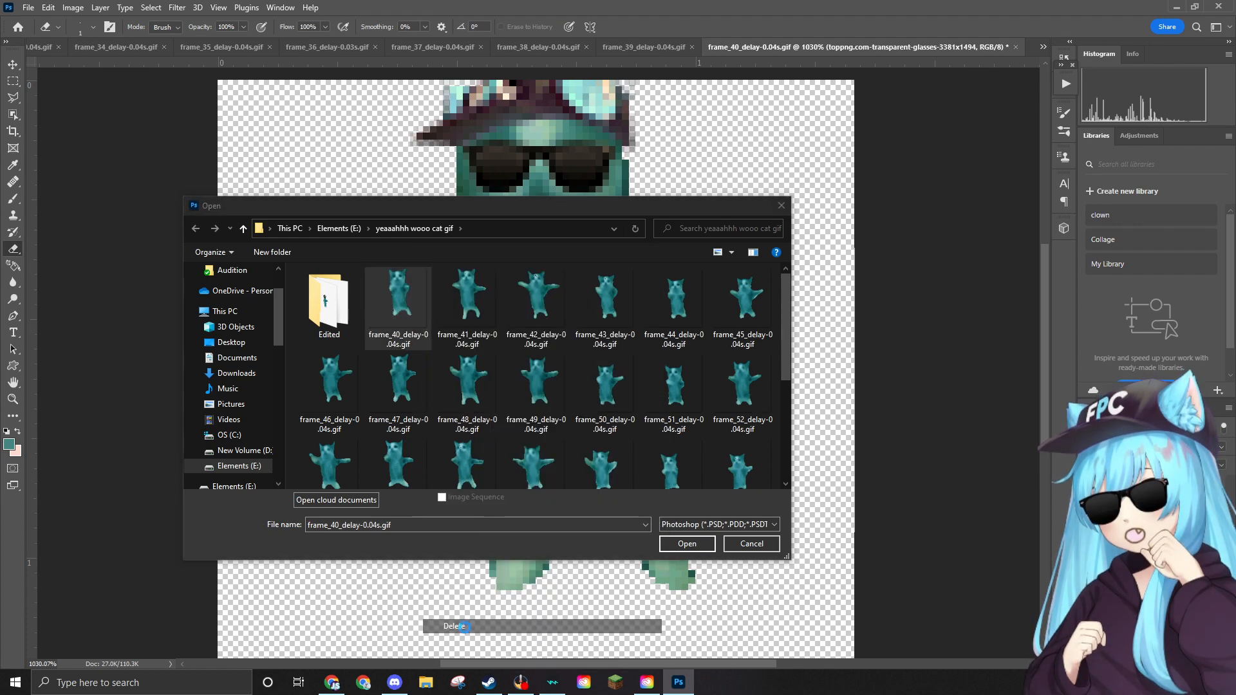
{"action": "left_click", "coordinate": [662, 385]}
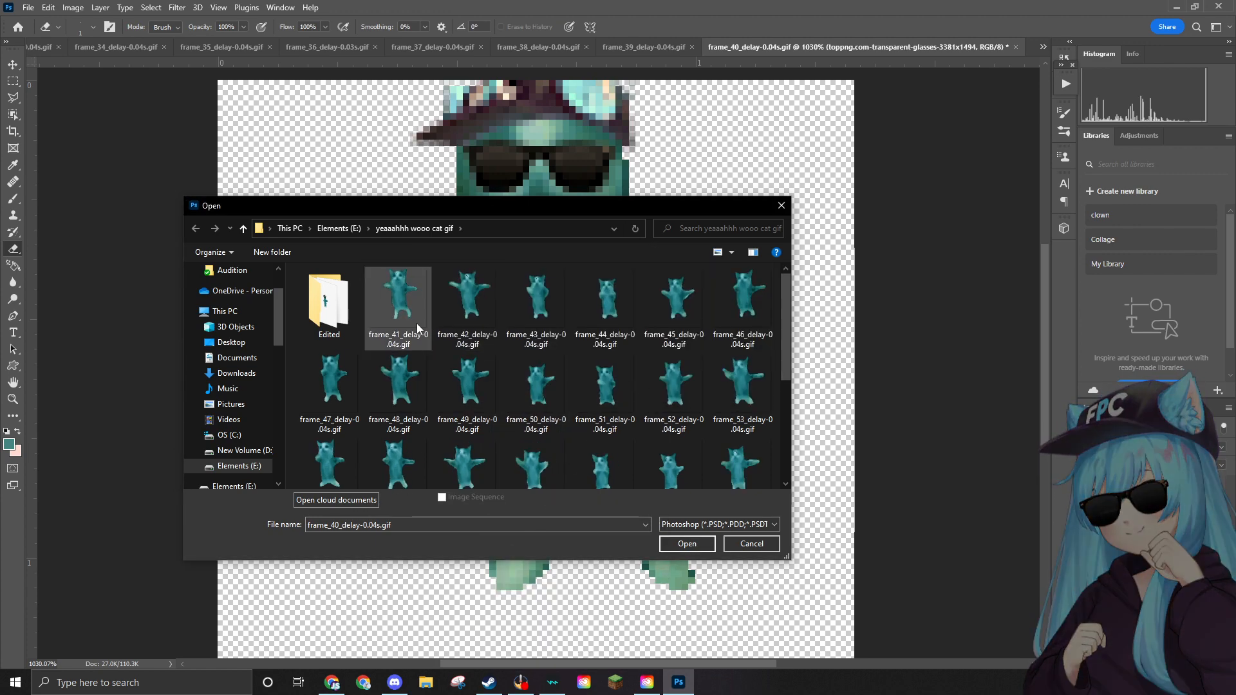
Try to open frame_41_delay-0.04s.gif as a Photoshop document.
{"action": "left_click", "coordinate": [402, 303]}
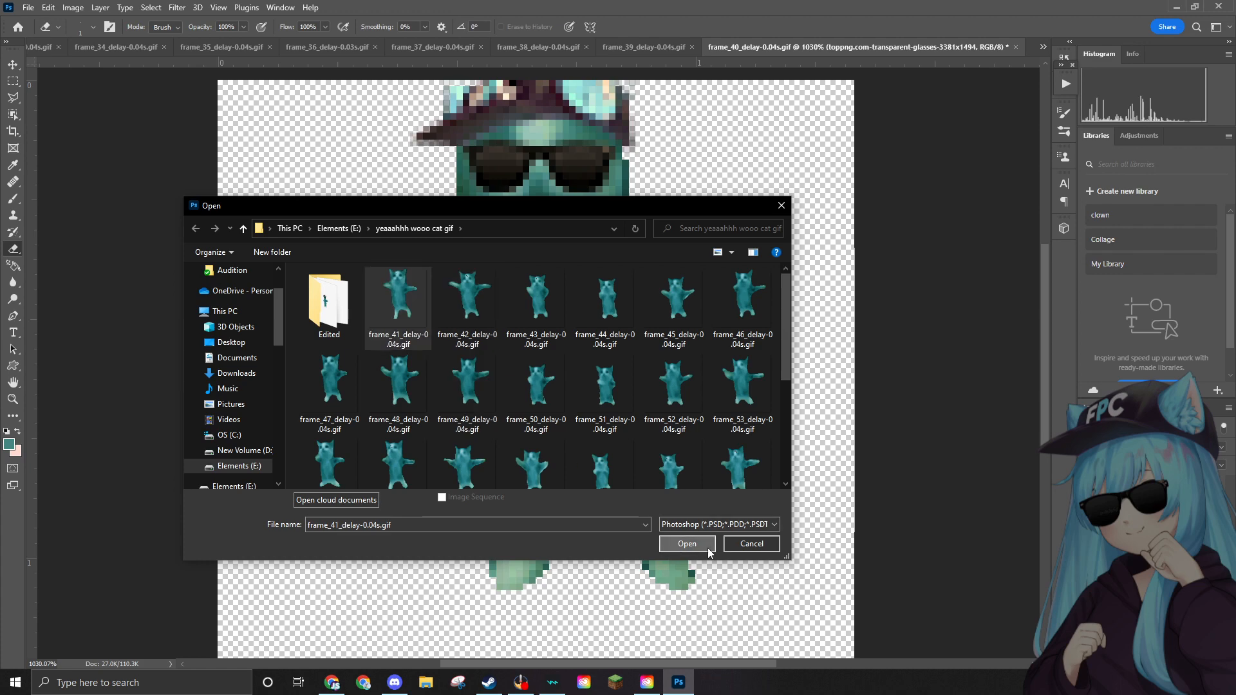
{"action": "left_click", "coordinate": [687, 543]}
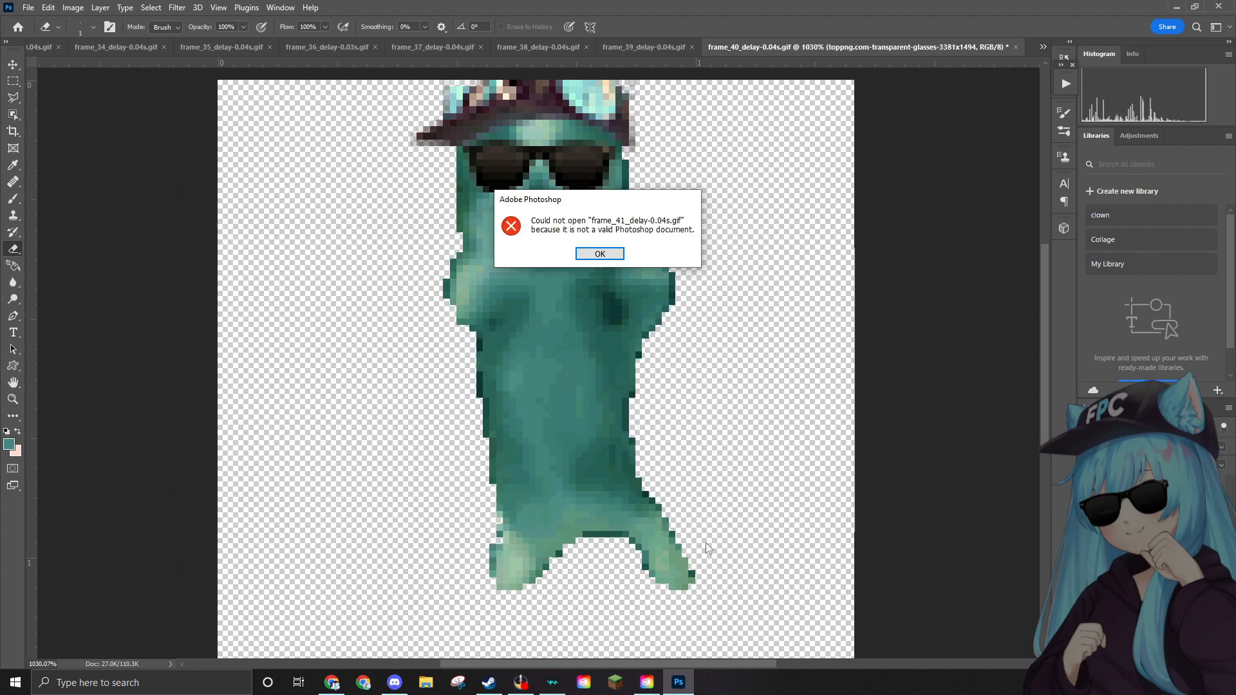
{"action": "left_click", "coordinate": [610, 255]}
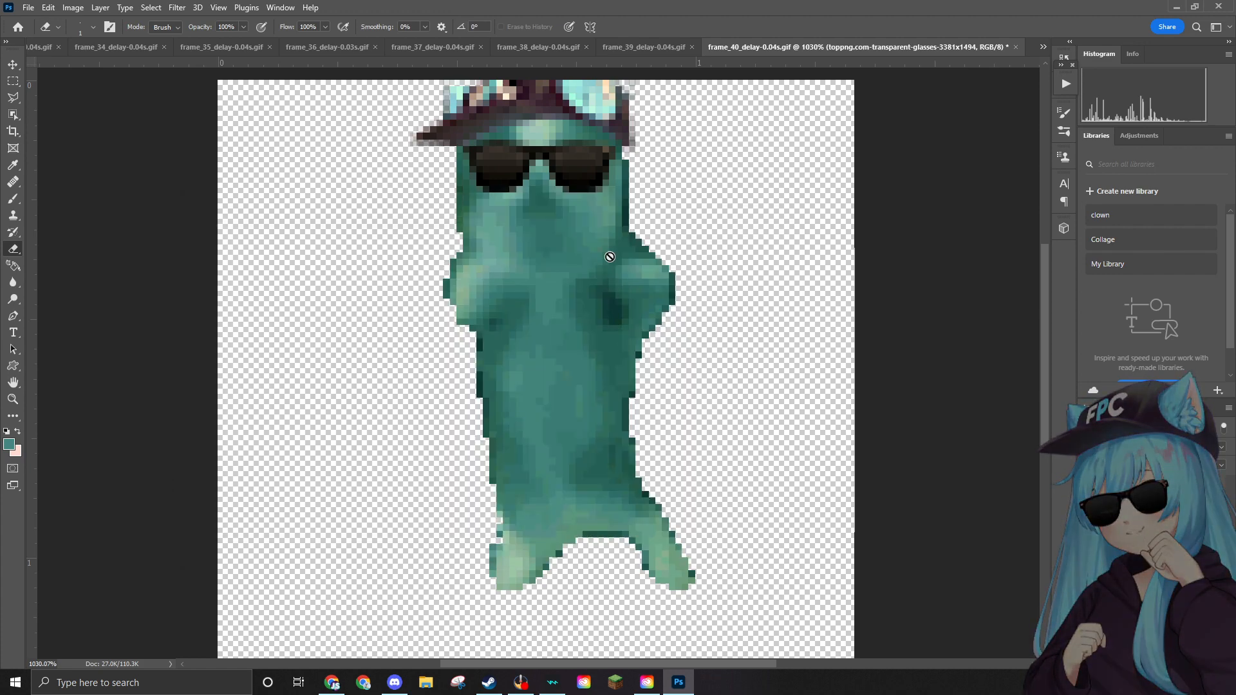
Open frame_41_delay-0.04s.gif from the source folder as a regular image.
{"action": "left_click", "coordinate": [28, 7]}
{"action": "left_click", "coordinate": [71, 40]}
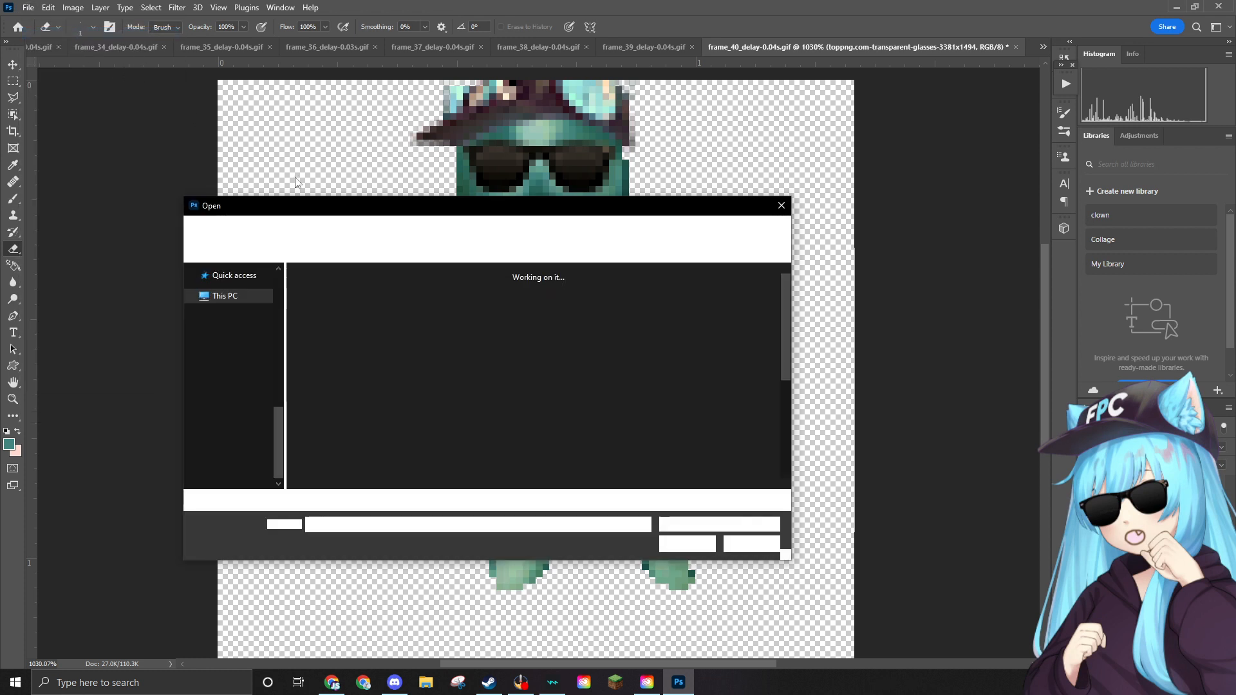
{"action": "left_click", "coordinate": [398, 303]}
{"action": "left_click", "coordinate": [686, 545]}
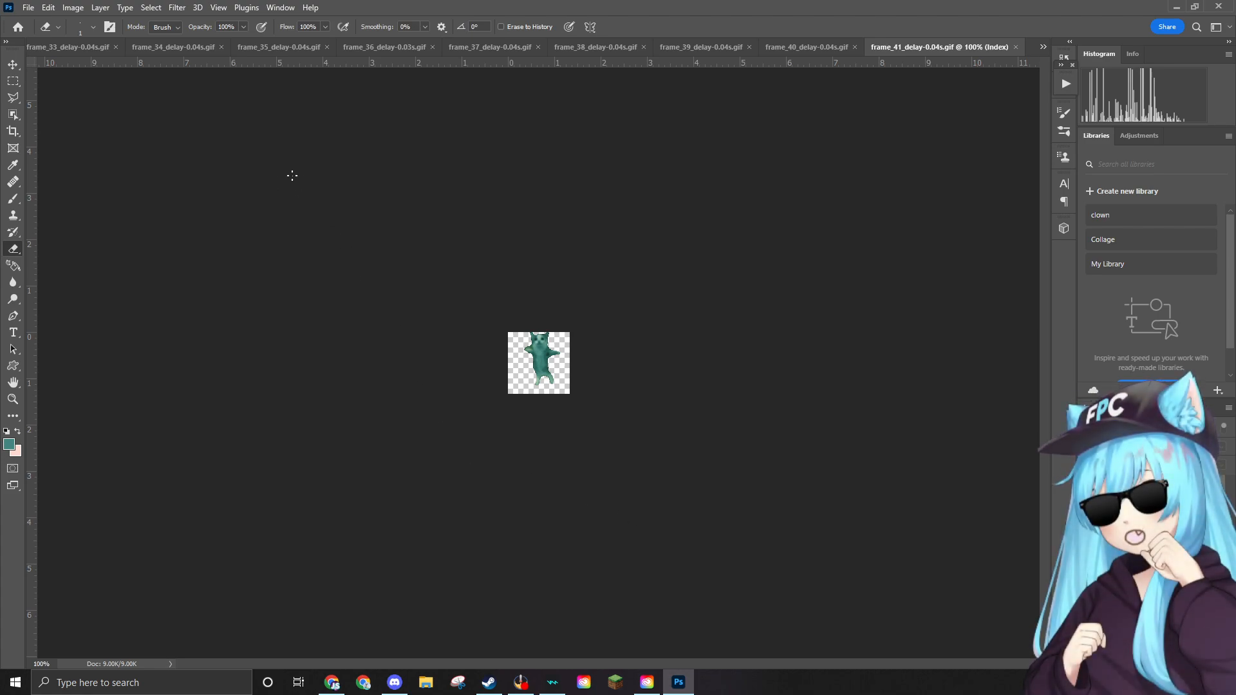
Sample the light teal beside the transparent pixel on the cat's forehead and fill that pixel with the Brush tool.
{"action": "scroll", "coordinate": [356, 240], "scroll_direction": "up", "scroll_amount": 12}
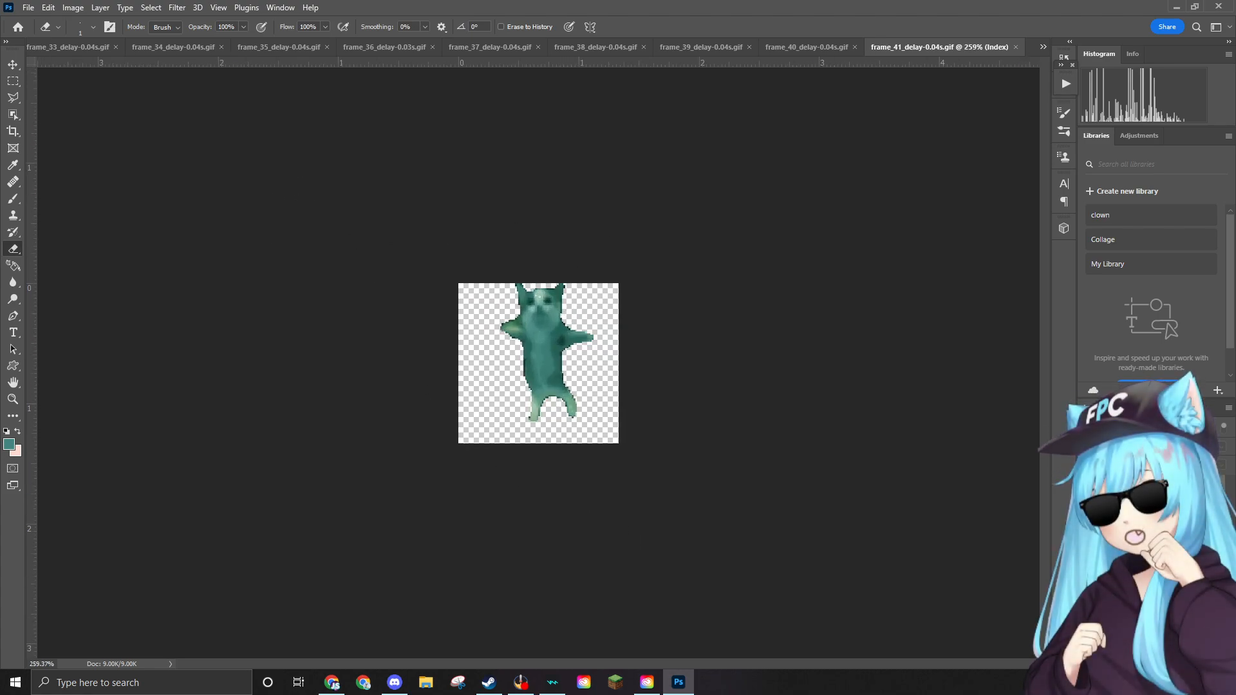
{"action": "scroll", "coordinate": [517, 152], "scroll_direction": "up", "scroll_amount": 5}
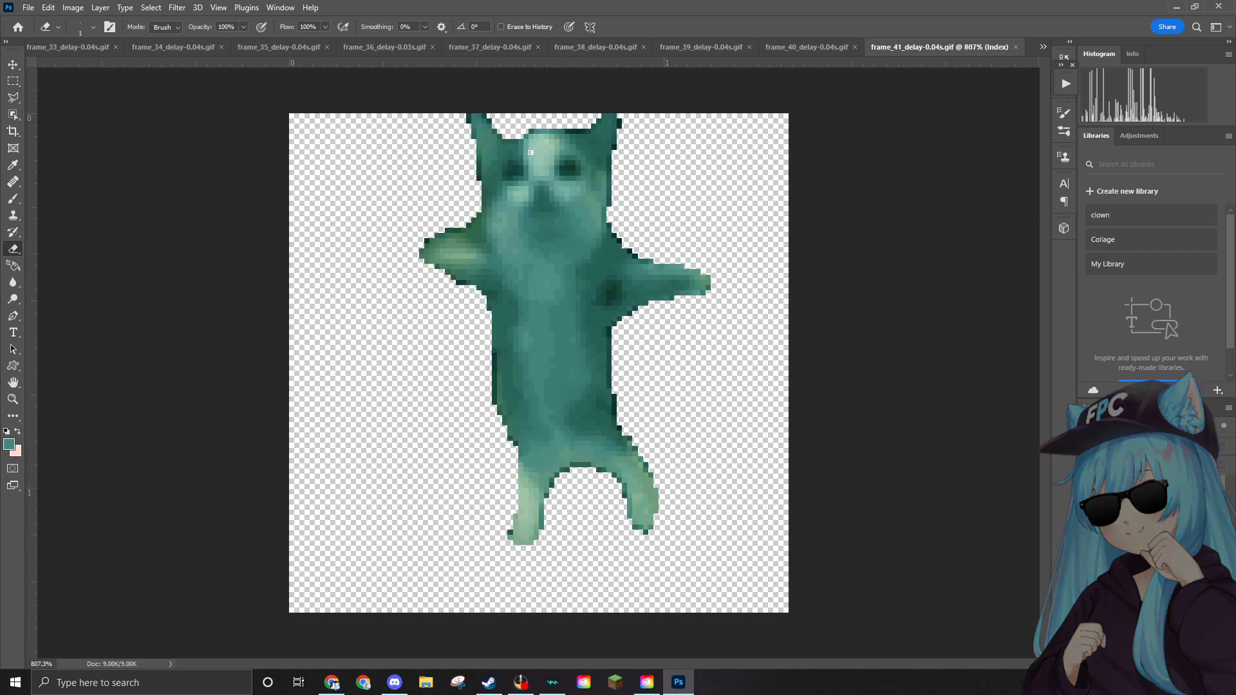
{"action": "scroll", "coordinate": [518, 122], "scroll_direction": "up", "scroll_amount": 5}
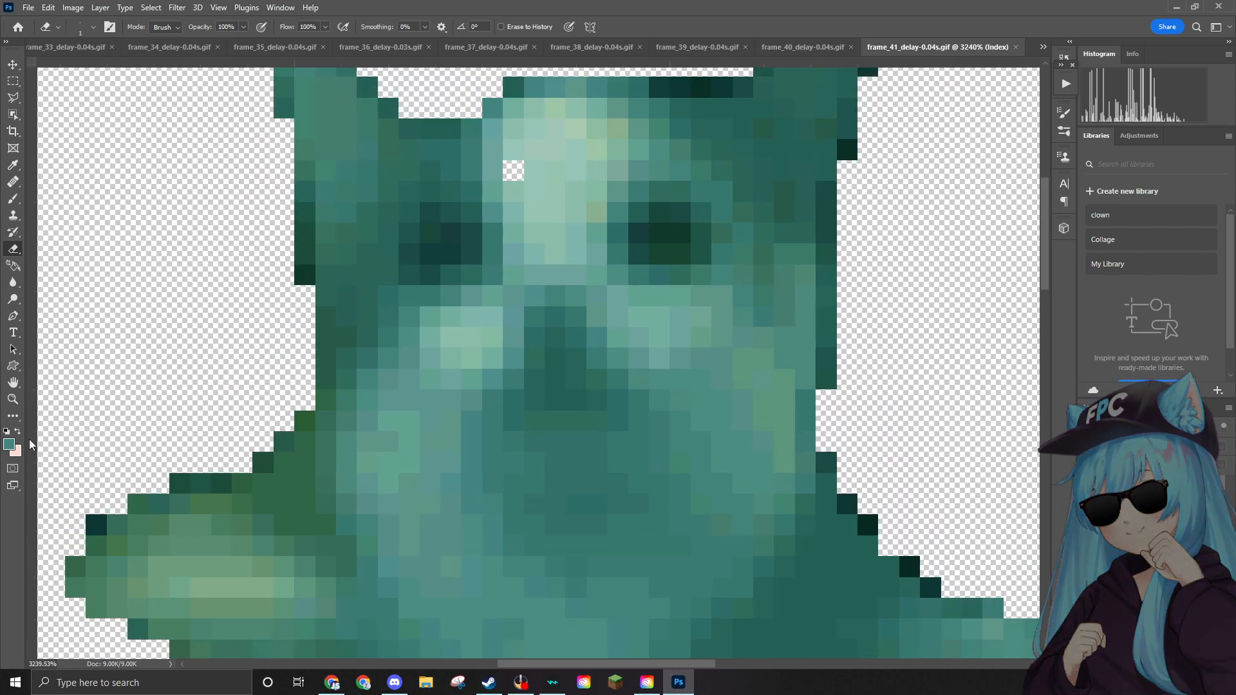
{"action": "left_click", "coordinate": [9, 444]}
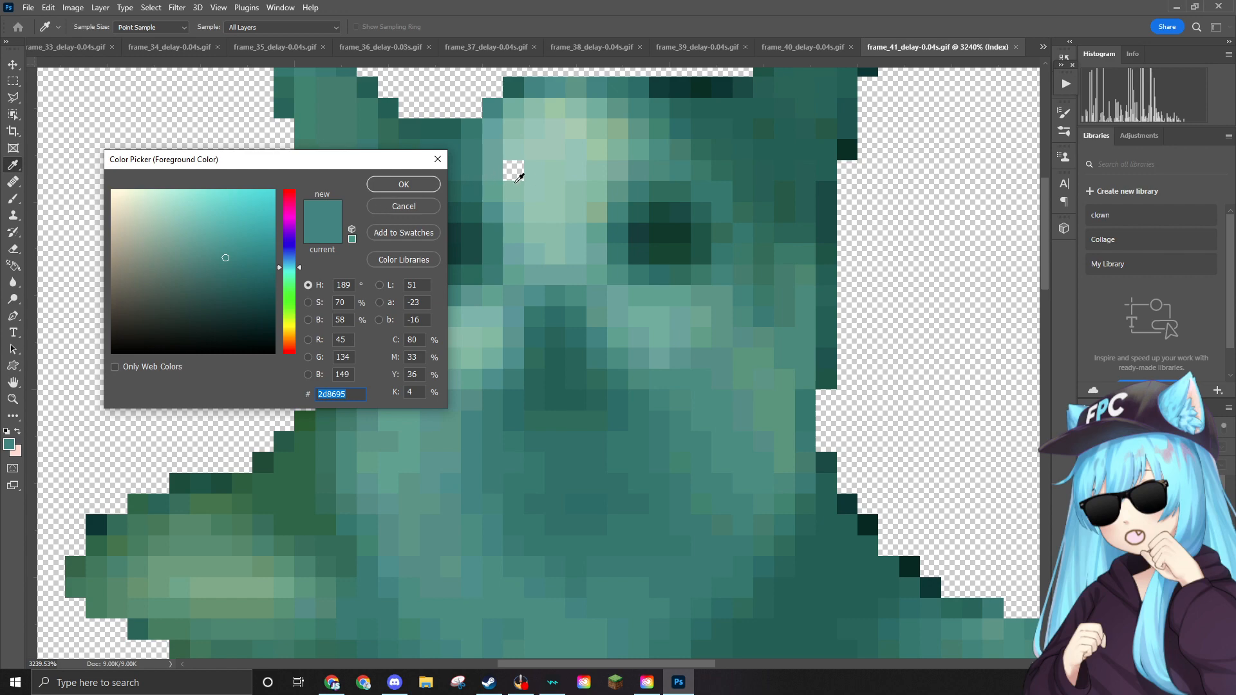
{"action": "left_click", "coordinate": [524, 151]}
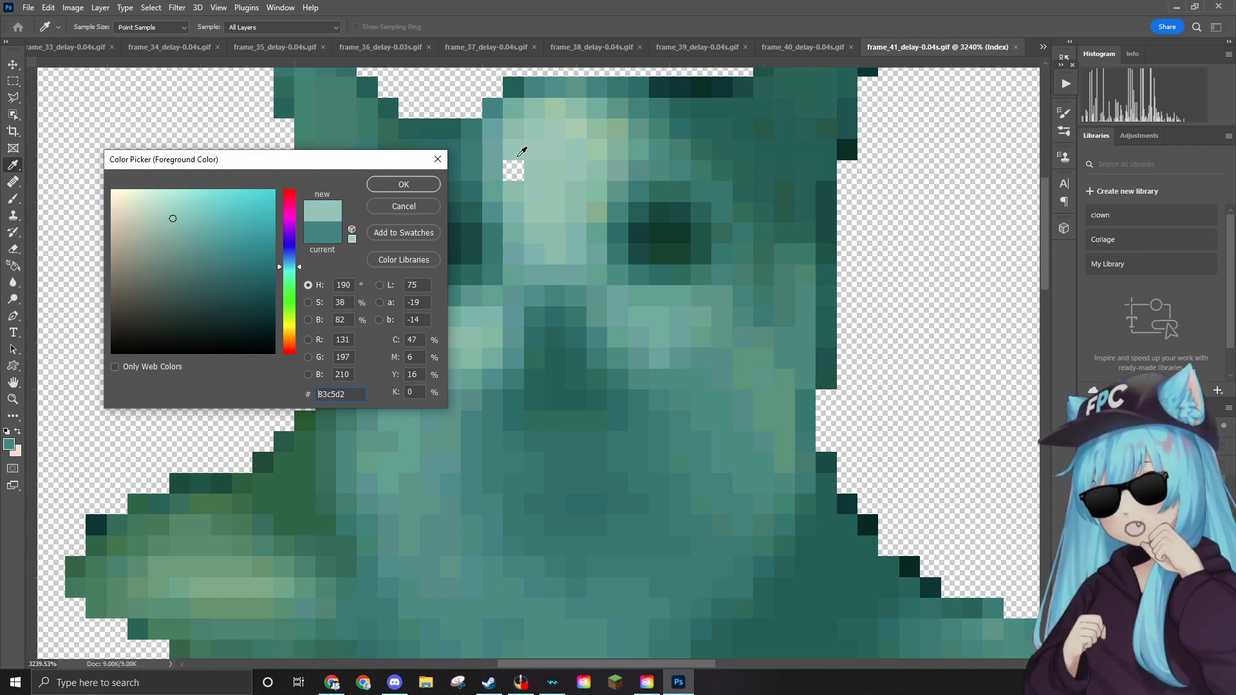
{"action": "left_click", "coordinate": [404, 184]}
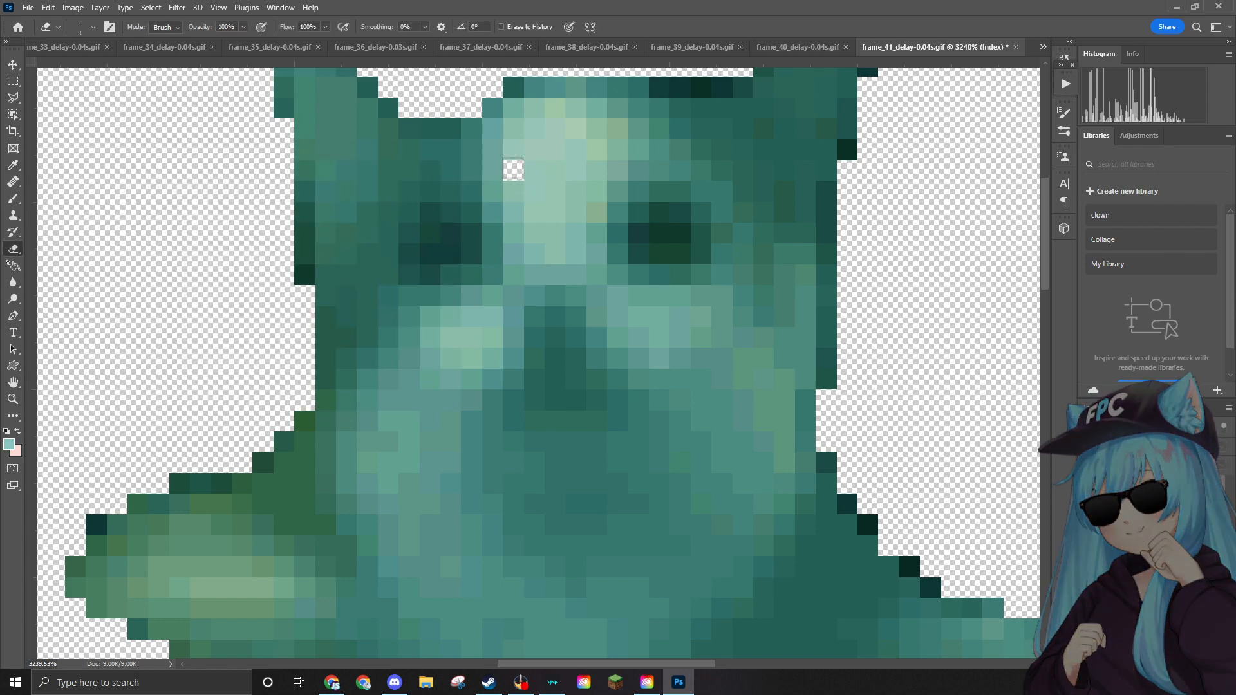
{"action": "left_click", "coordinate": [12, 199]}
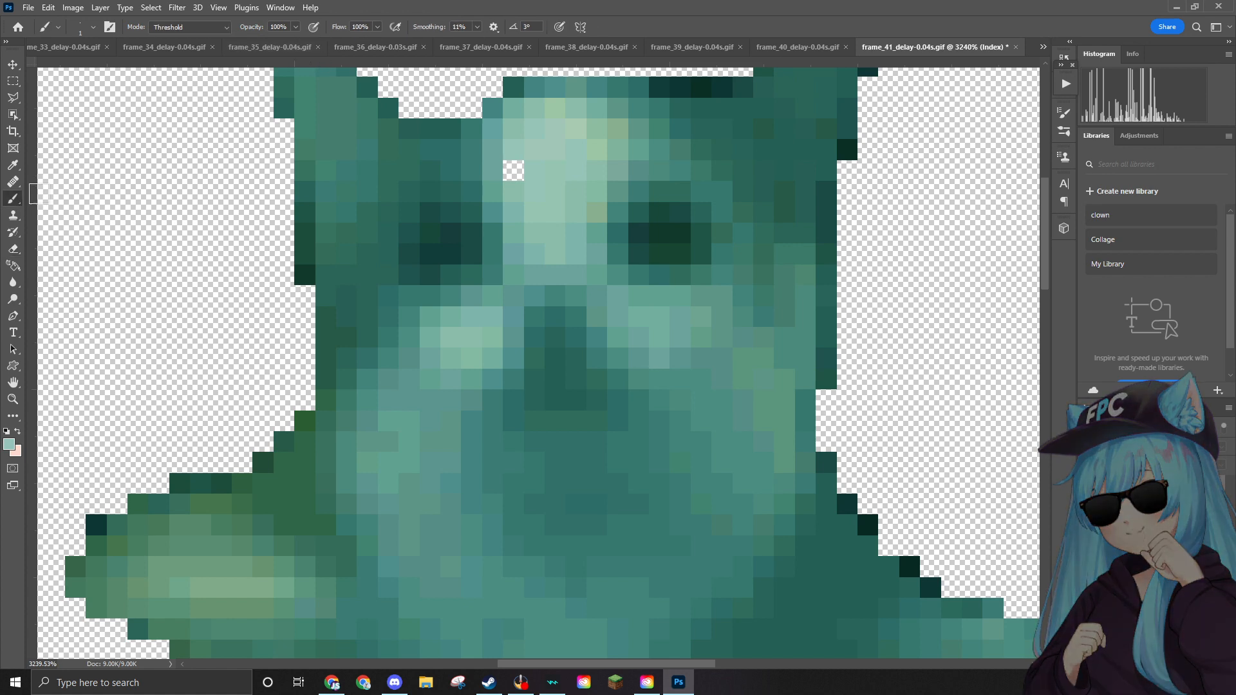
{"action": "left_click", "coordinate": [515, 171]}
Convert the frame 41 image to RGB Color mode.
{"action": "left_click", "coordinate": [48, 7]}
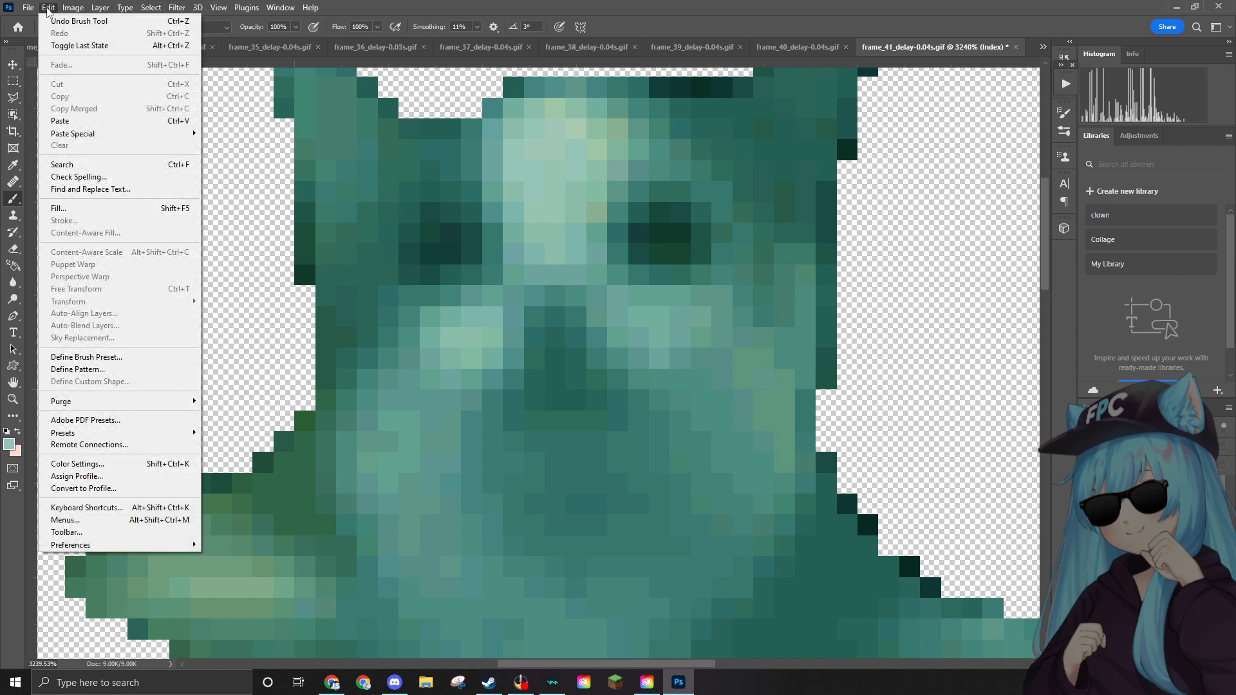
{"action": "mouse_move", "coordinate": [28, 9]}
{"action": "left_click", "coordinate": [418, 239]}
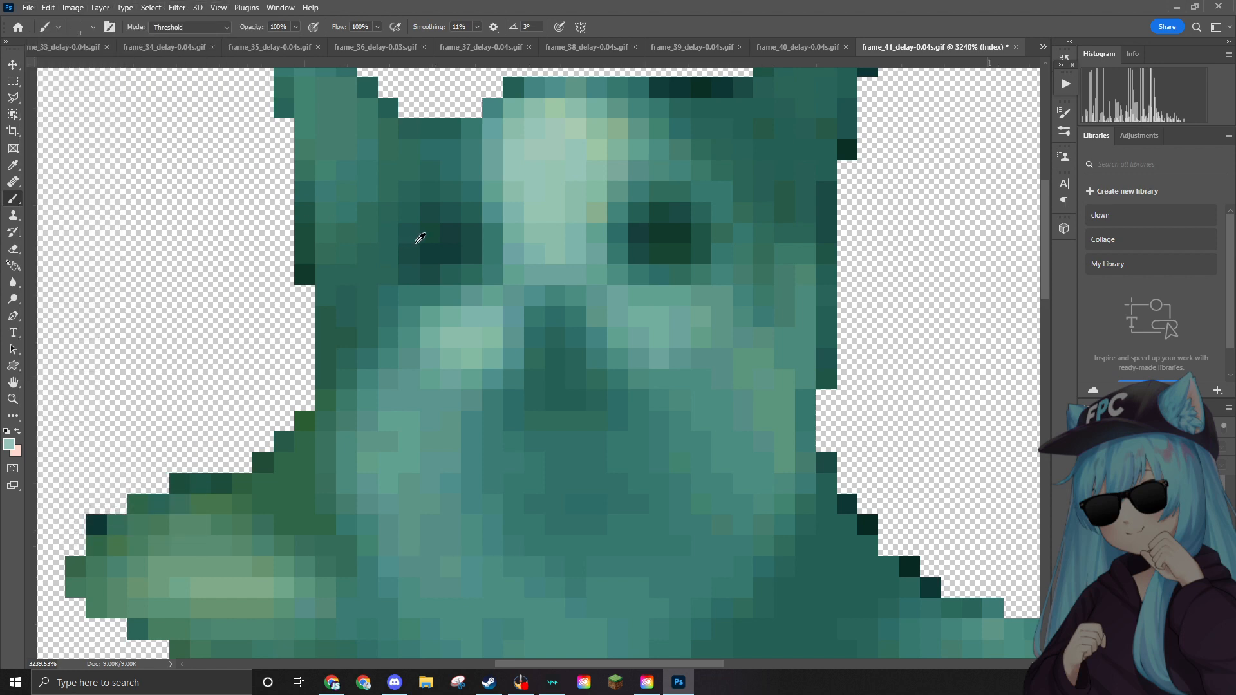
{"action": "scroll", "coordinate": [419, 242], "scroll_direction": "down", "scroll_amount": 2}
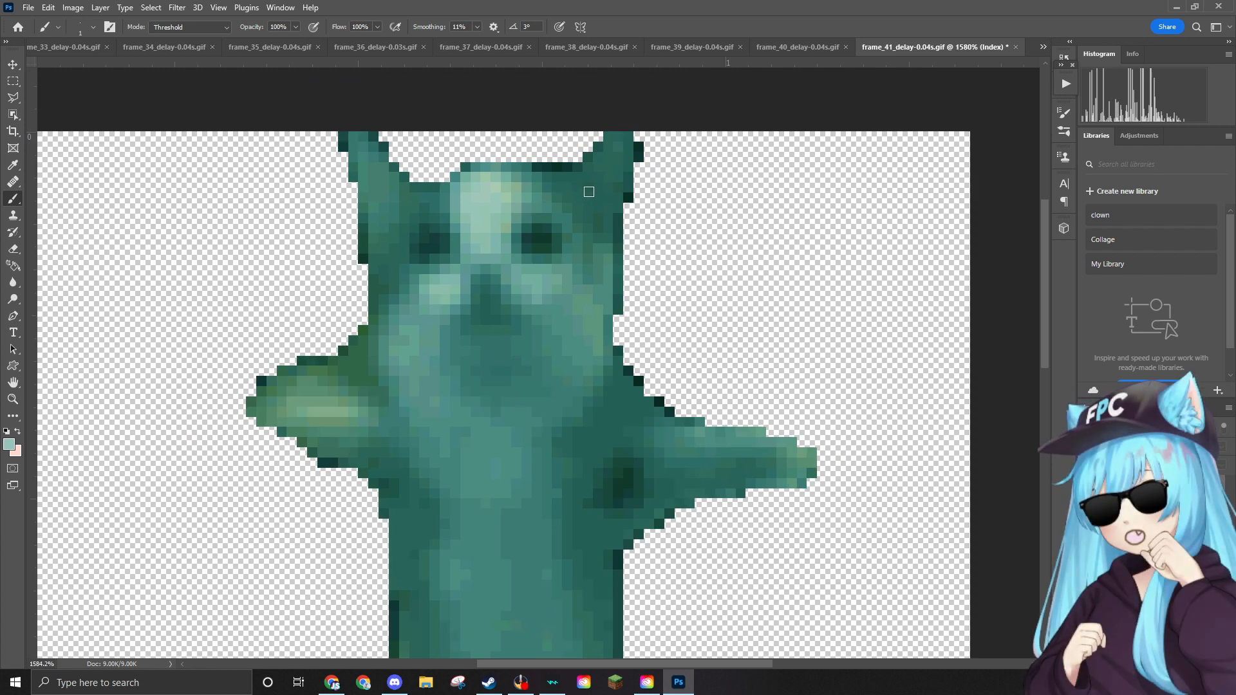
{"action": "scroll", "coordinate": [384, 184], "scroll_direction": "down", "scroll_amount": 1}
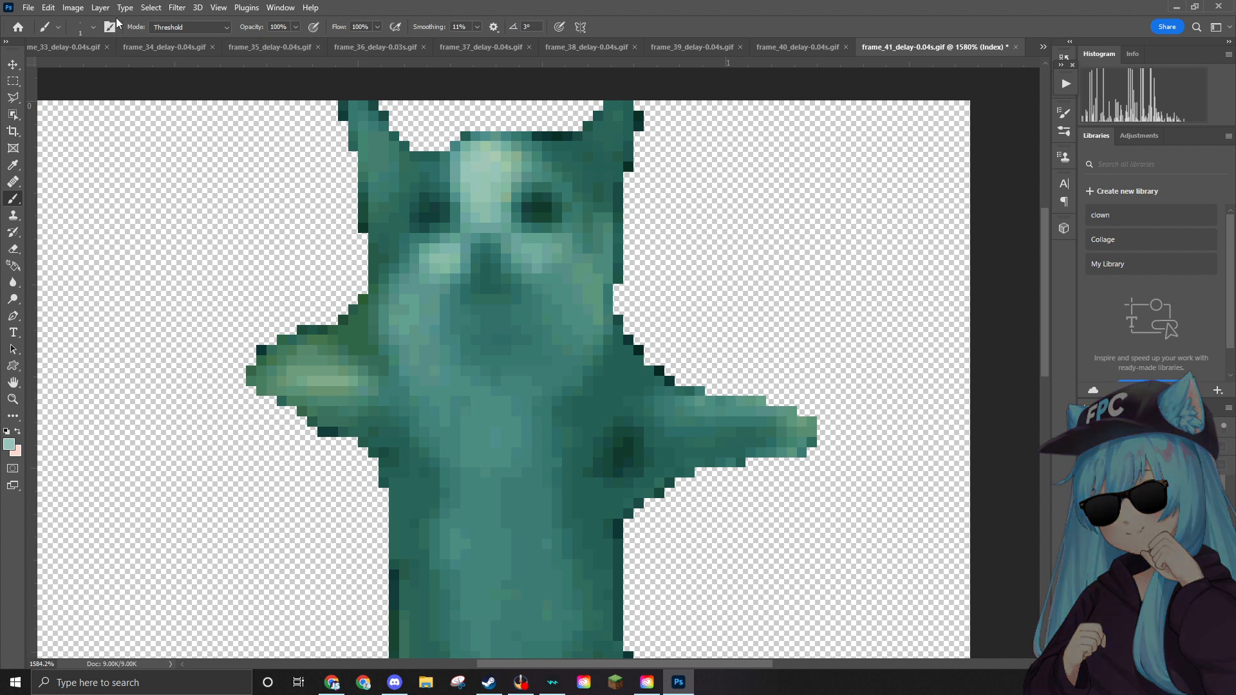
{"action": "left_click", "coordinate": [72, 8]}
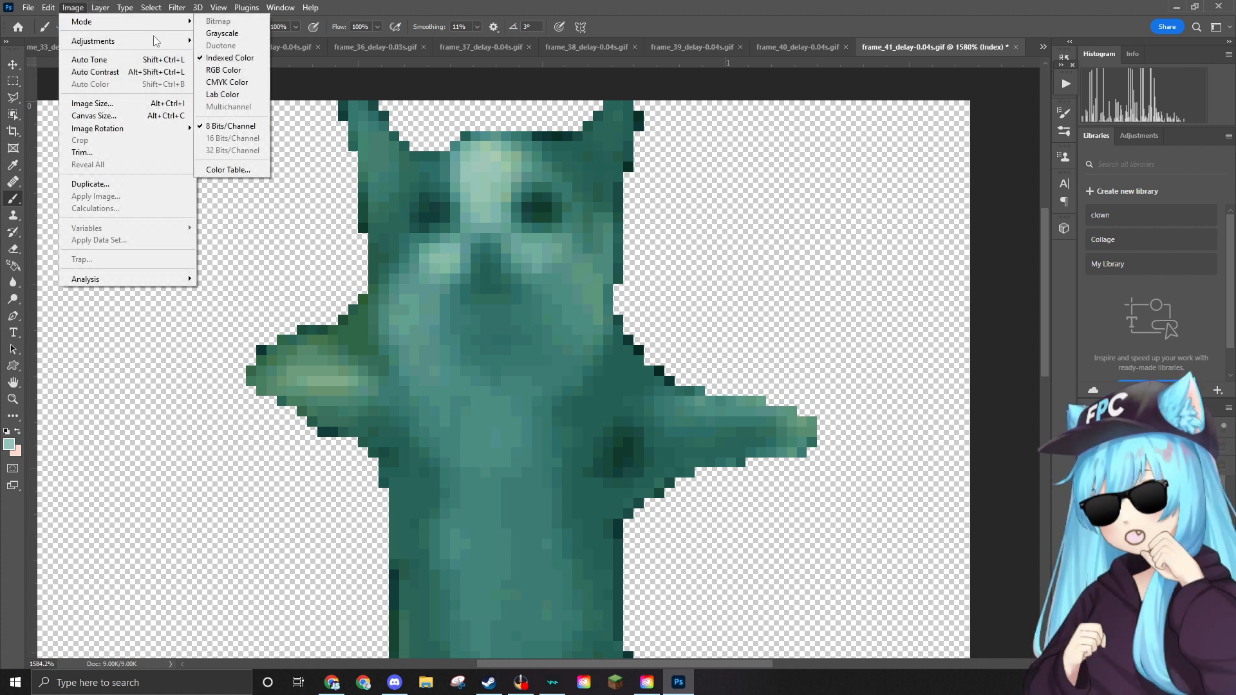
{"action": "left_click", "coordinate": [223, 70]}
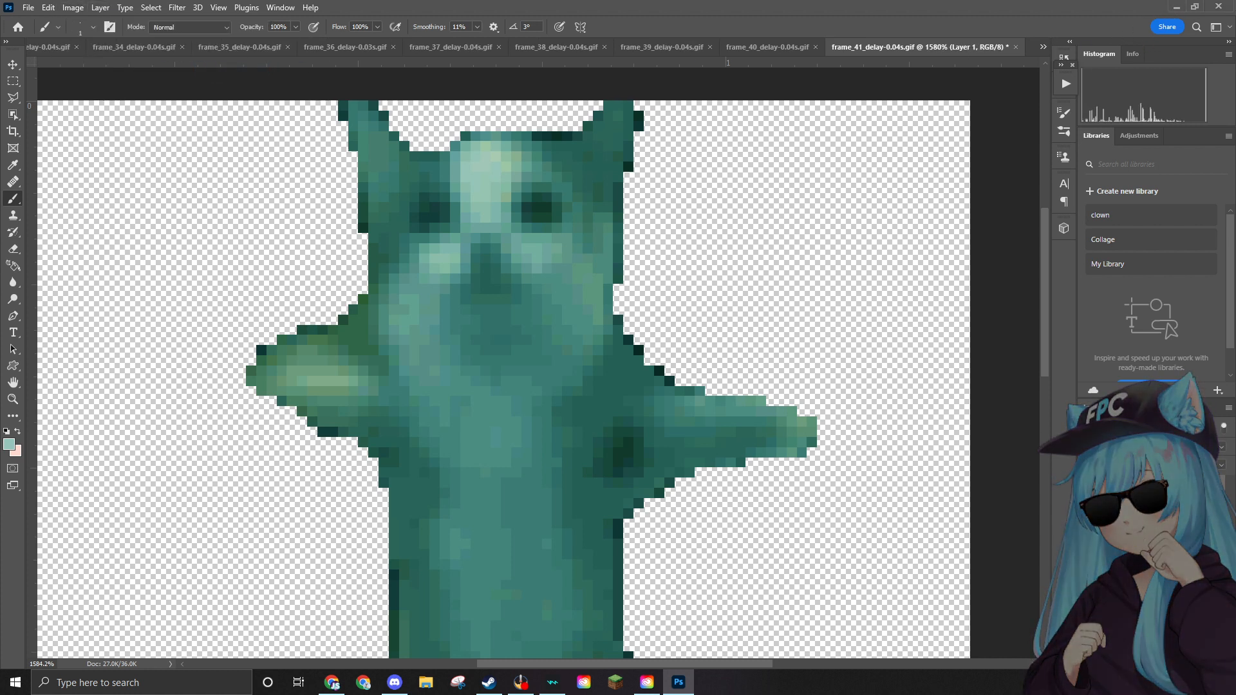
Place the ear hat image, scale it to about 9.49%, and fit it over the top of the cat's head.
{"action": "left_click_drag", "start_coordinate": [867, 275], "coordinate": [526, 271]}
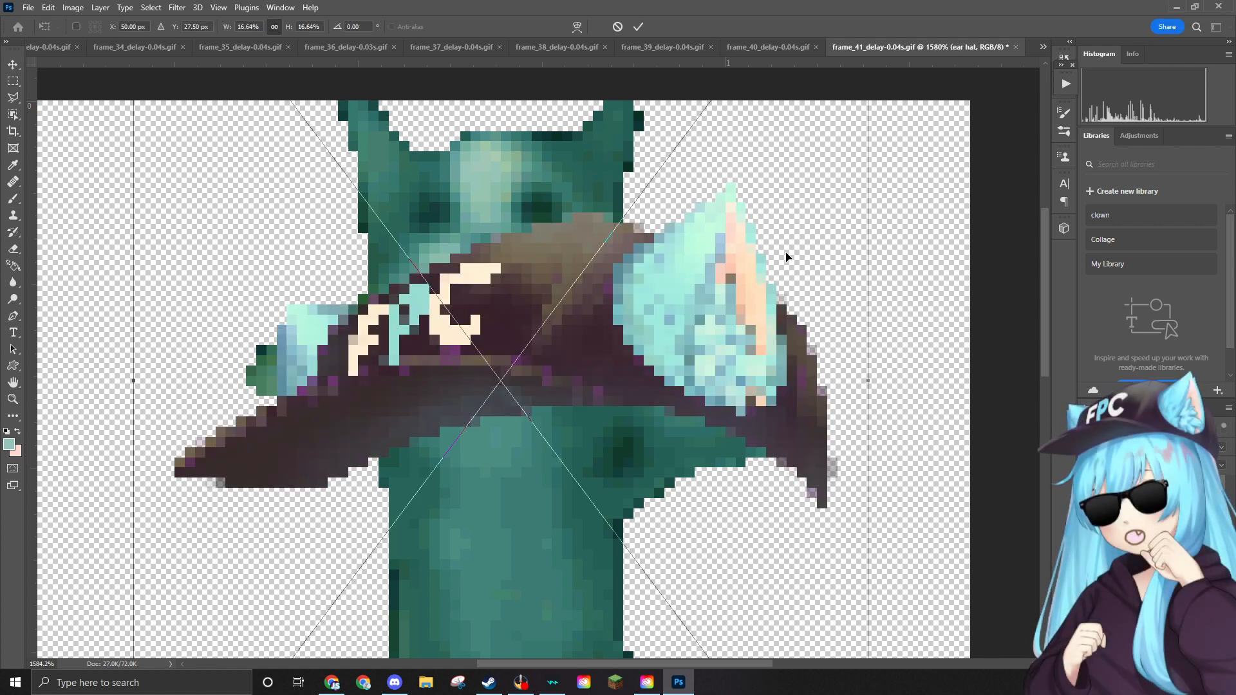
{"action": "scroll", "coordinate": [786, 257], "scroll_direction": "down", "scroll_amount": 5}
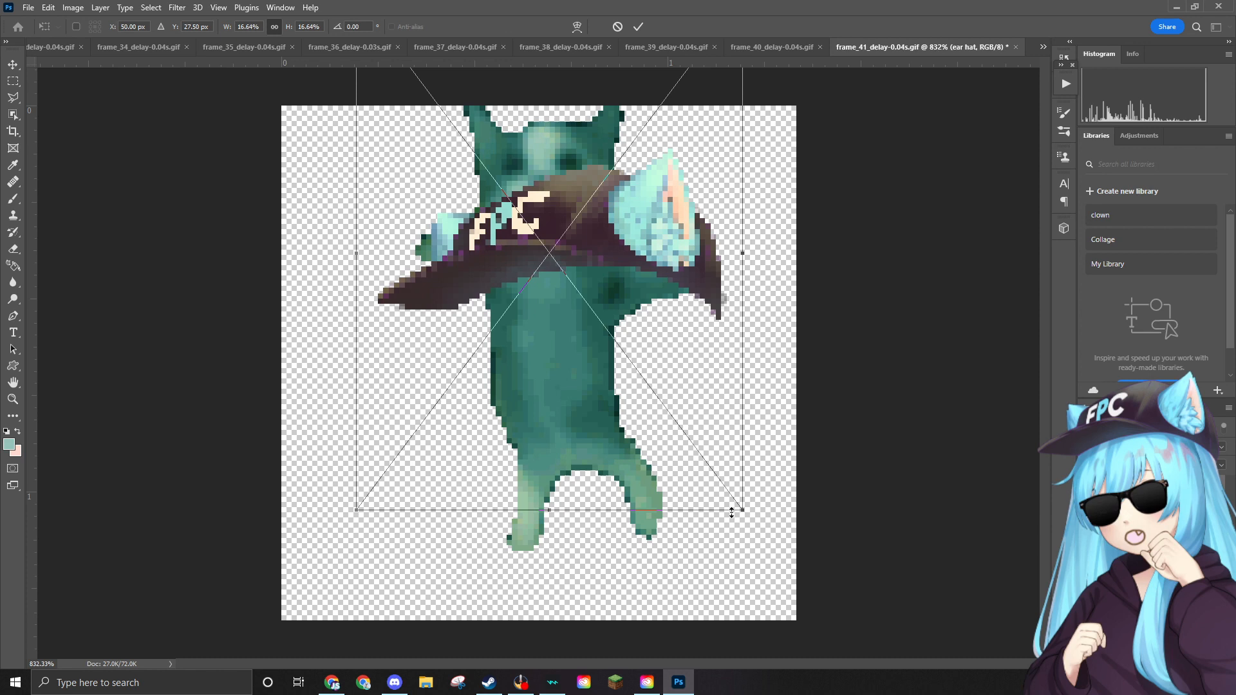
{"action": "left_click_drag", "start_coordinate": [741, 510], "coordinate": [585, 277]}
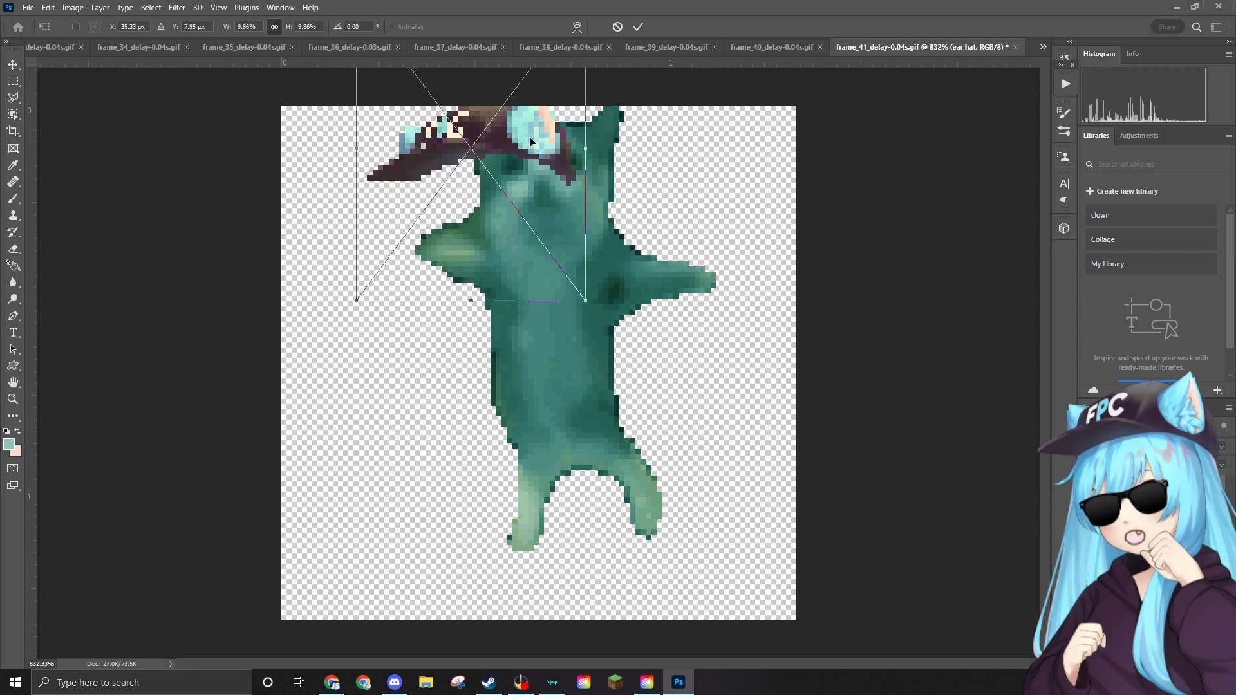
{"action": "left_click_drag", "start_coordinate": [523, 122], "coordinate": [581, 128]}
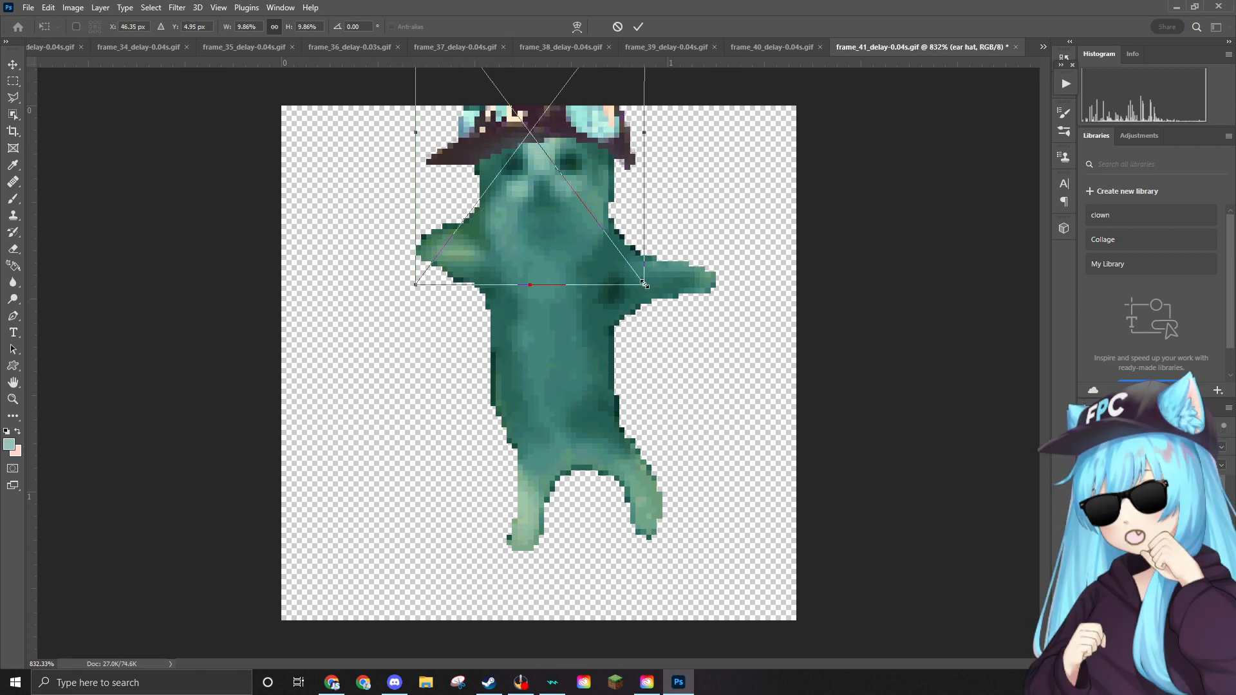
{"action": "left_click_drag", "start_coordinate": [644, 284], "coordinate": [636, 274]}
{"action": "mouse_move", "coordinate": [596, 135]}
{"action": "left_mouse_down"}
{"action": "mouse_move", "coordinate": [585, 132]}
{"action": "mouse_move", "coordinate": [604, 128]}
{"action": "left_mouse_up"}
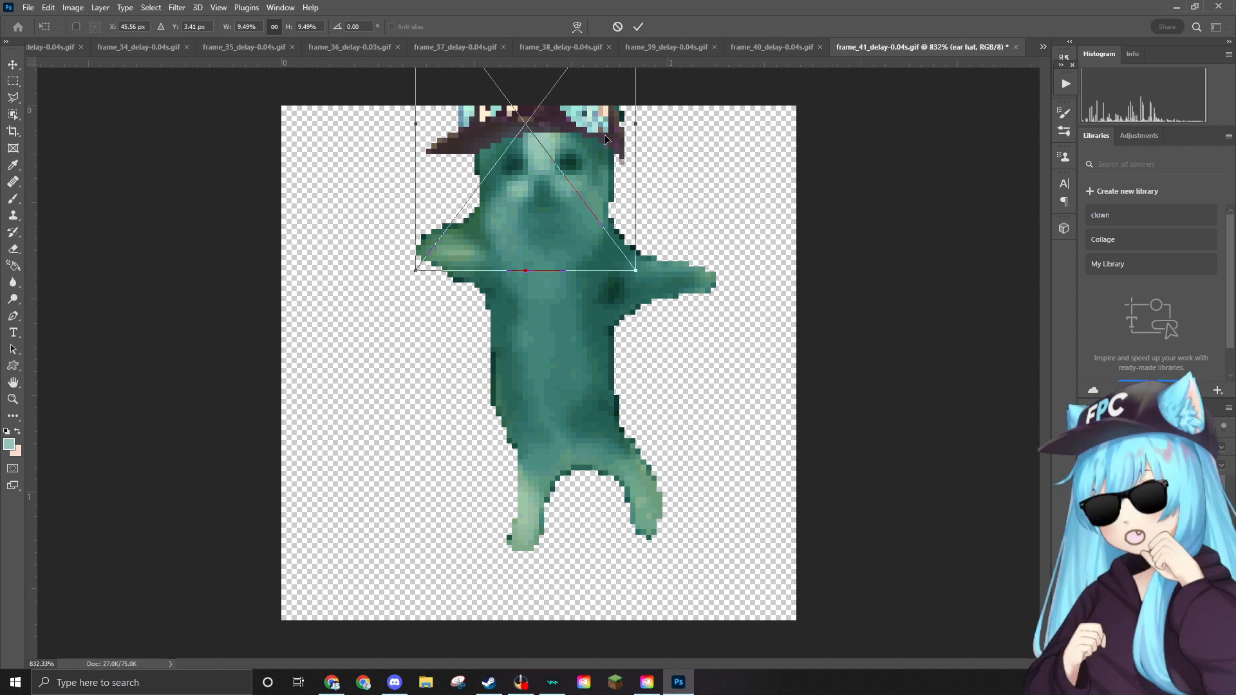
{"action": "key", "text": "Return"}
Place the toppng.com-transparent-glasses-3381x1494 sunglasses, scale them to about 3.21%, and position them over the cat's eyes.
{"action": "scroll", "coordinate": [629, 110], "scroll_direction": "up", "scroll_amount": 5}
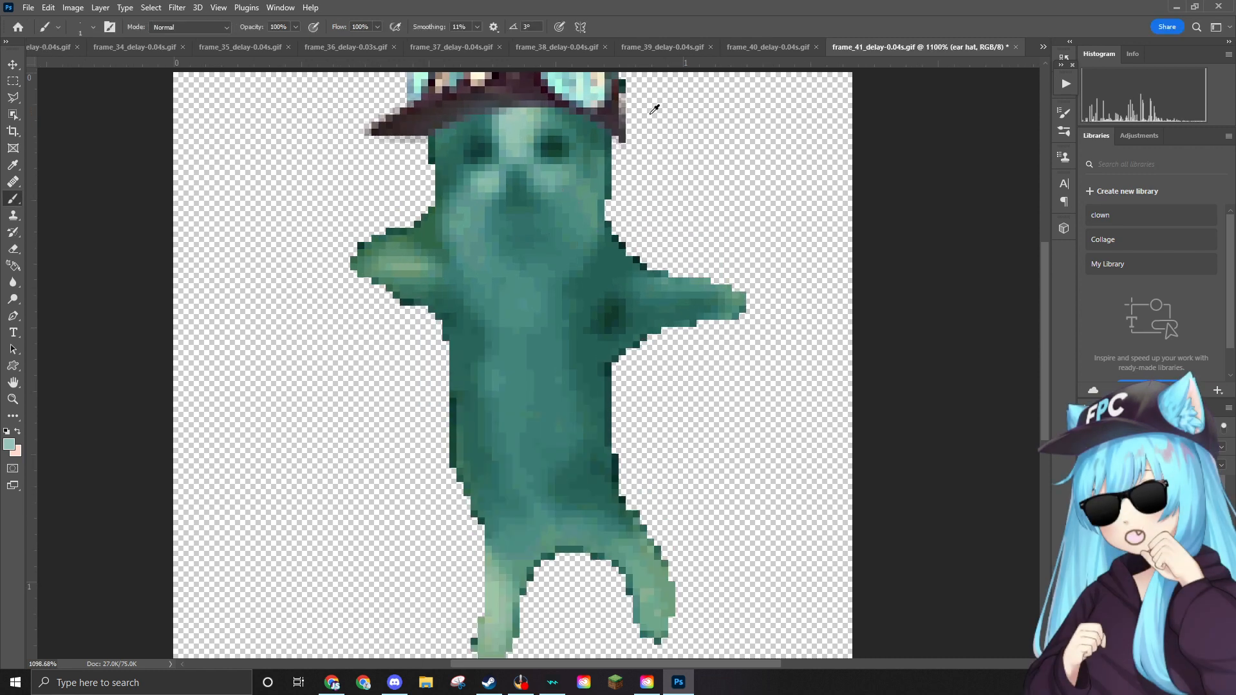
{"action": "scroll", "coordinate": [629, 103], "scroll_direction": "down", "scroll_amount": 4}
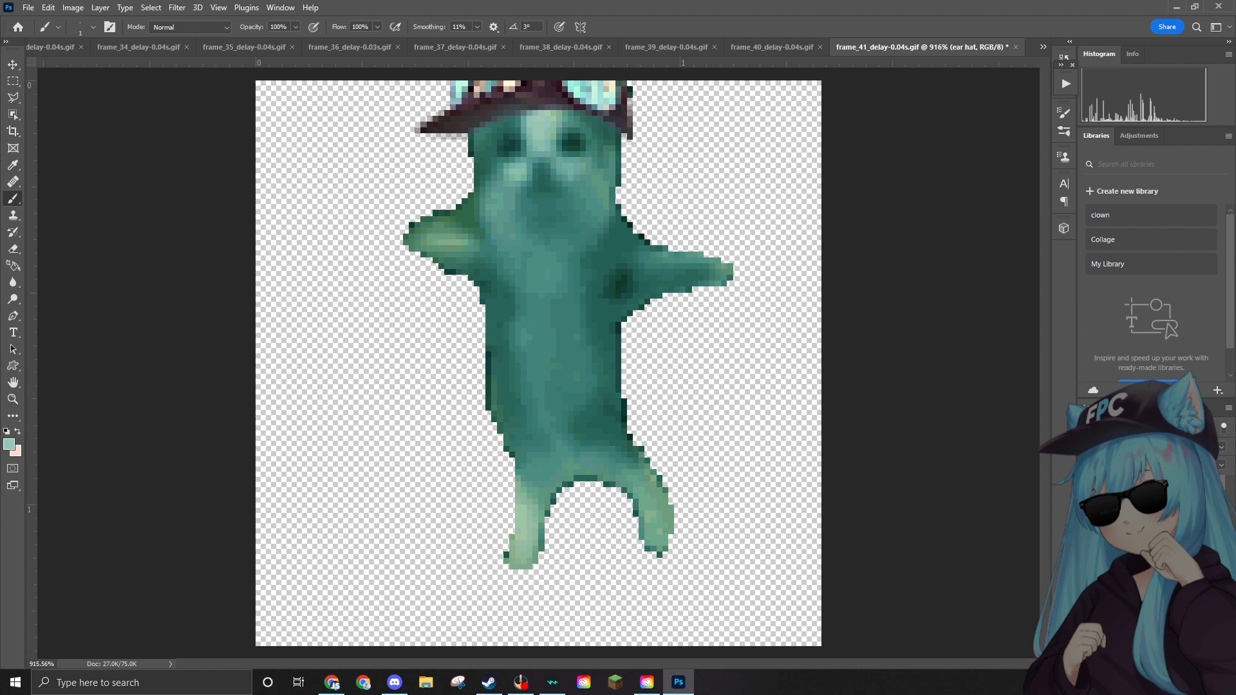
{"action": "left_click_drag", "start_coordinate": [1235, 219], "coordinate": [634, 218]}
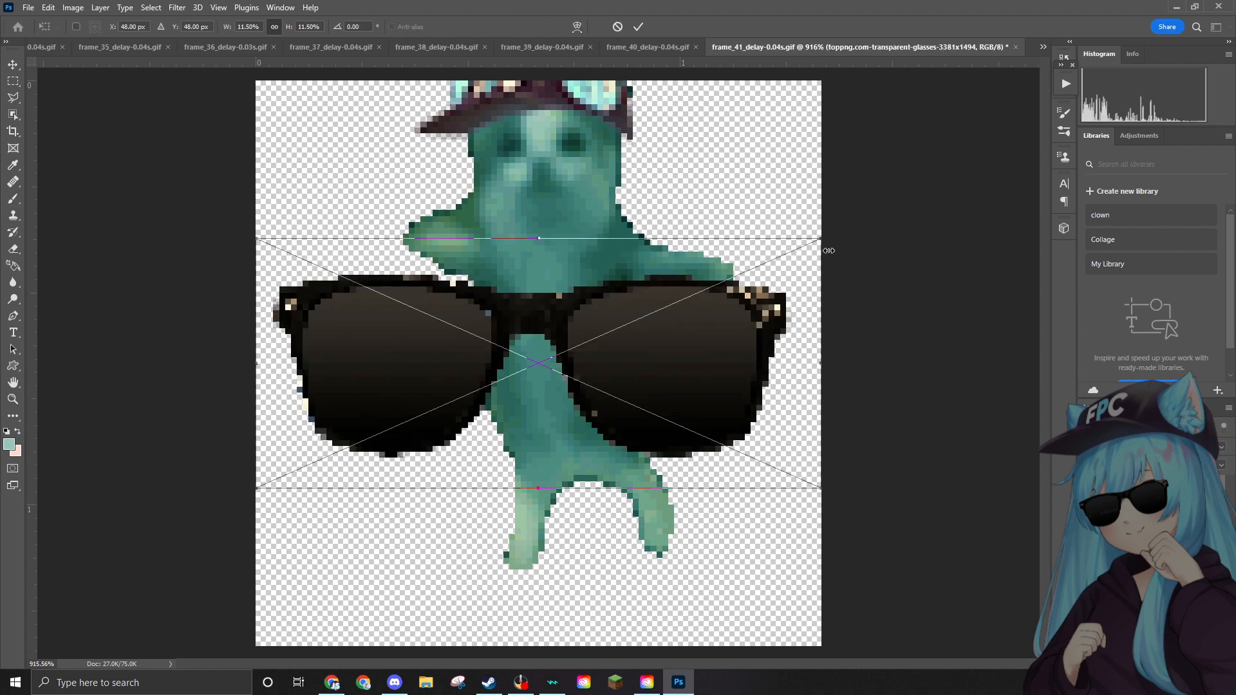
{"action": "left_click_drag", "start_coordinate": [820, 239], "coordinate": [413, 389]}
{"action": "left_click_drag", "start_coordinate": [357, 453], "coordinate": [564, 150]}
{"action": "left_click_drag", "start_coordinate": [629, 109], "coordinate": [594, 140]}
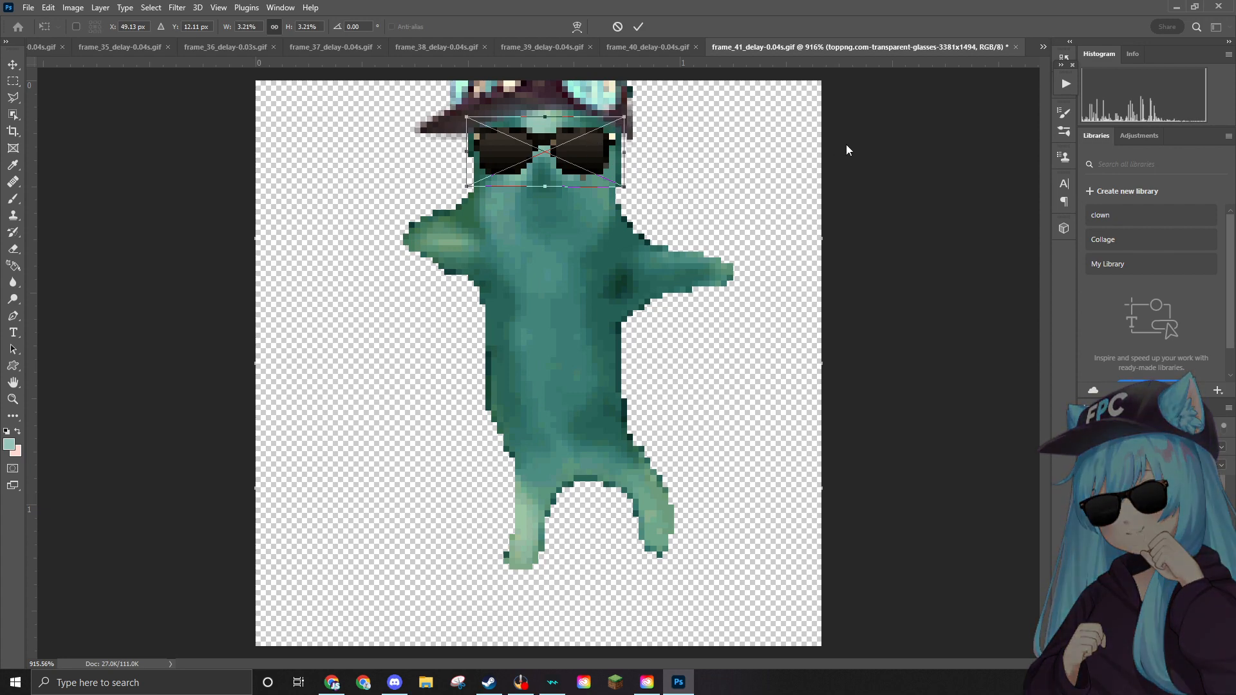
{"action": "key", "text": "Return"}
{"action": "key", "text": "b"}
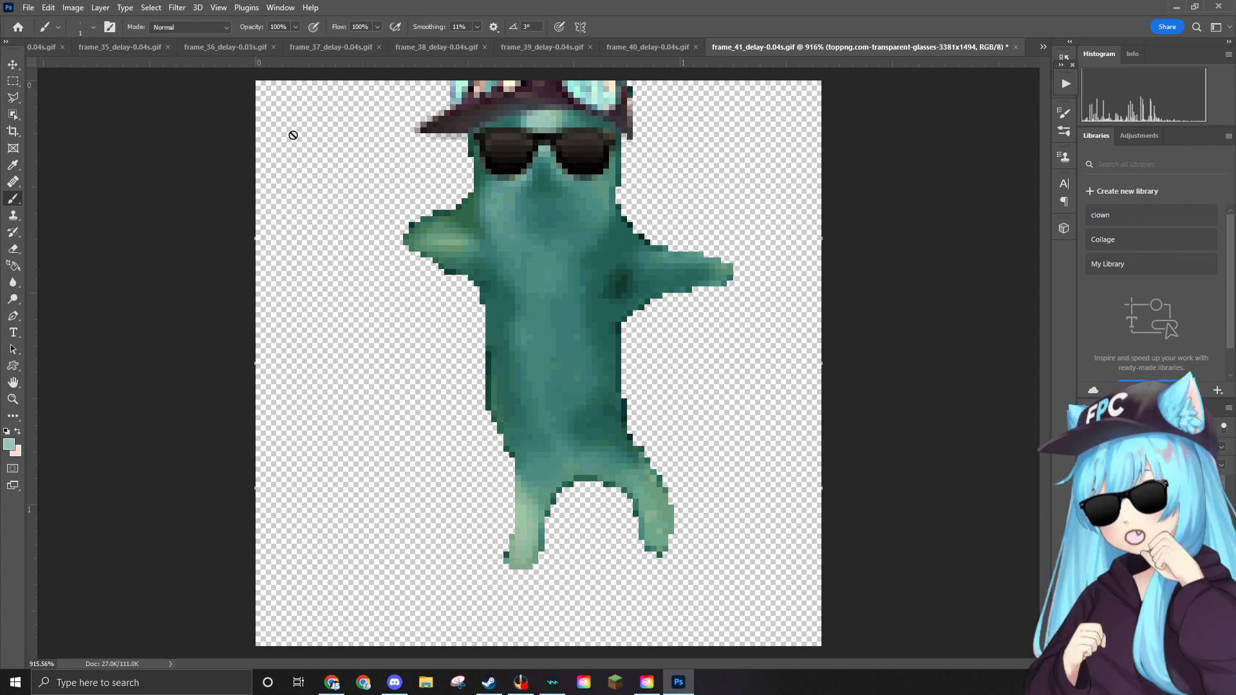
Quick-export the edited frame 41 as frame_41_delay-0.04s.png into the Edited folder.
{"action": "left_click", "coordinate": [28, 8]}
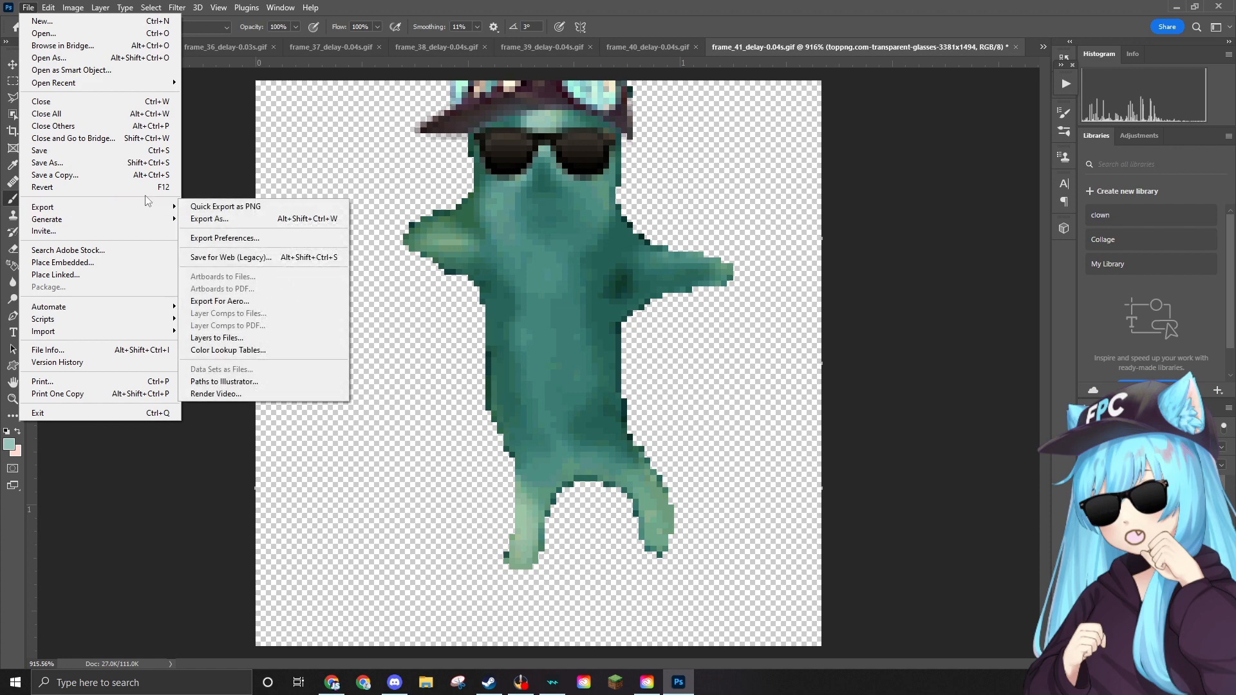
{"action": "mouse_move", "coordinate": [178, 209]}
{"action": "left_click", "coordinate": [222, 206]}
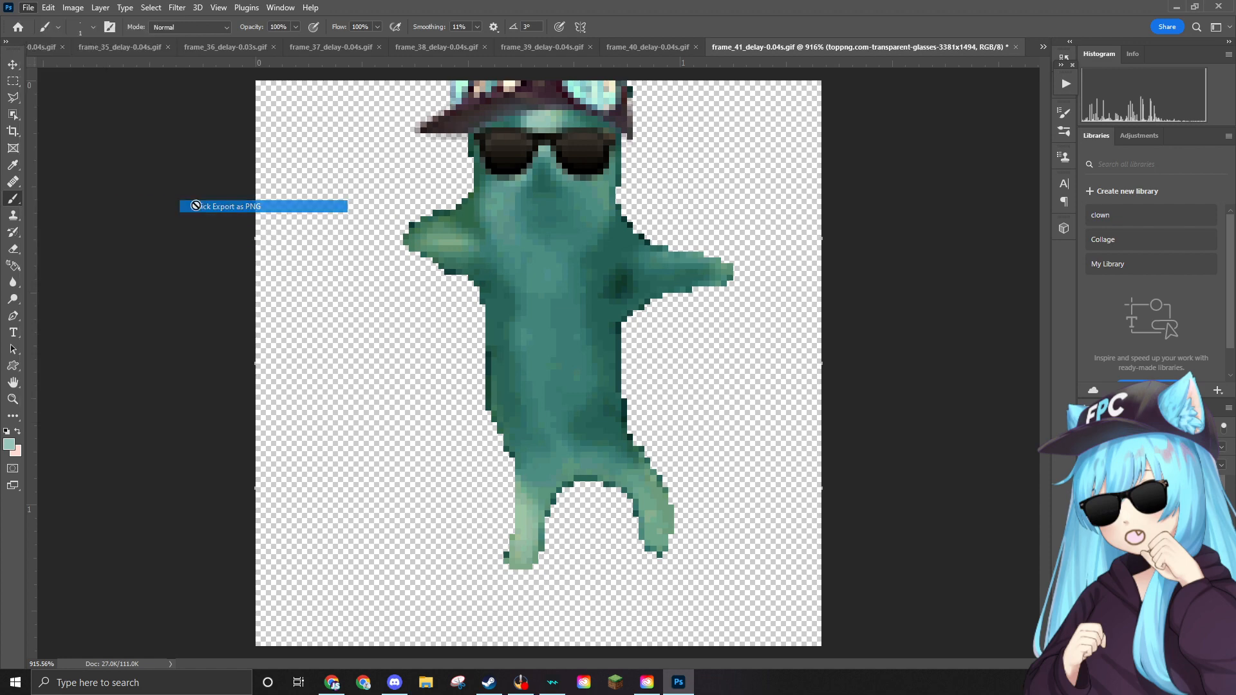
{"action": "scroll", "coordinate": [542, 326], "scroll_direction": "down", "scroll_amount": 3}
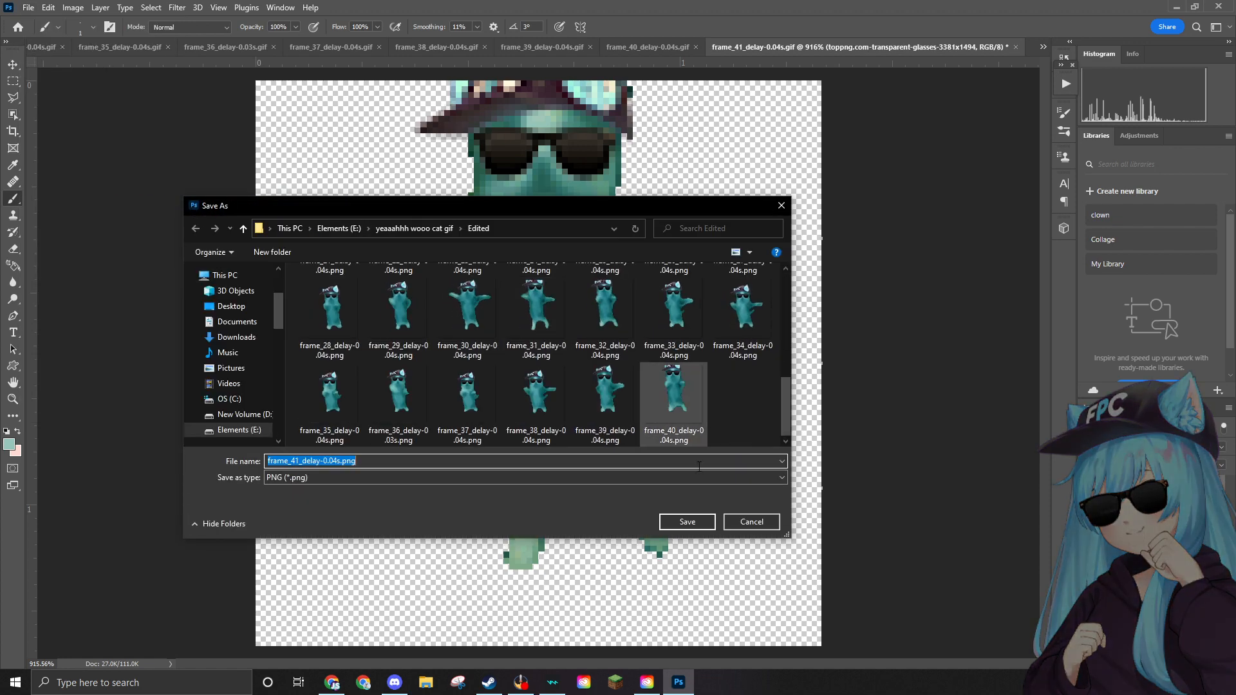
{"action": "left_click", "coordinate": [702, 522]}
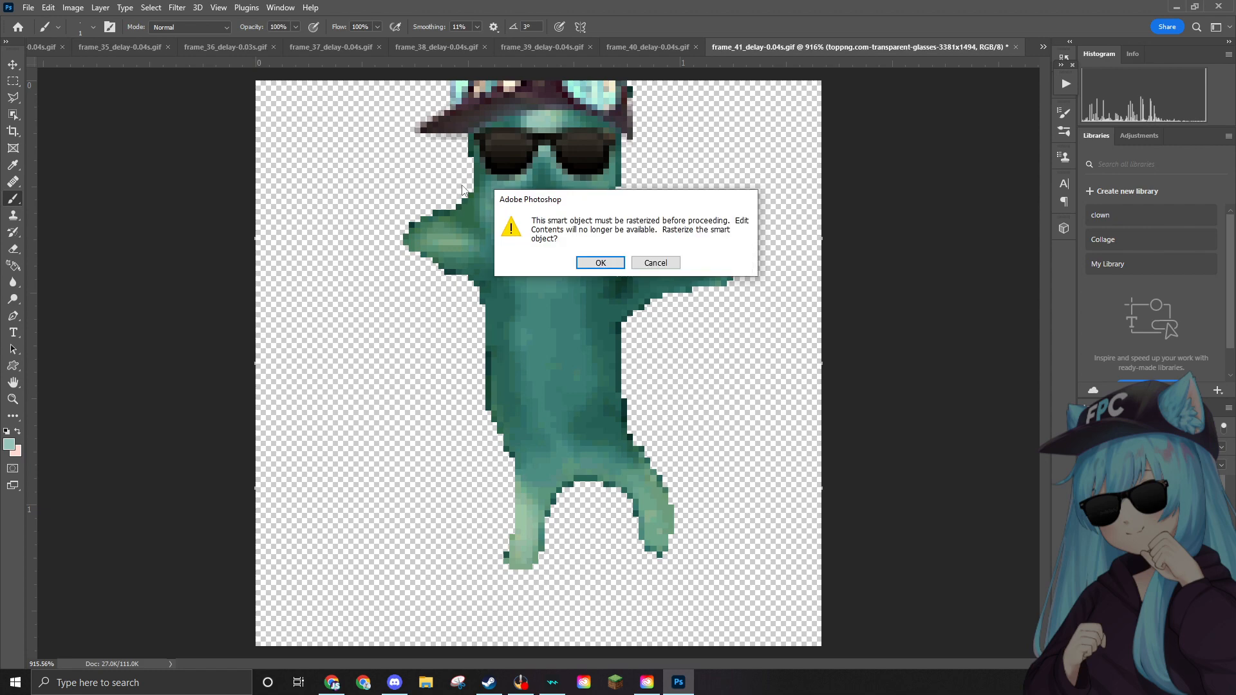
{"action": "left_click", "coordinate": [607, 262]}
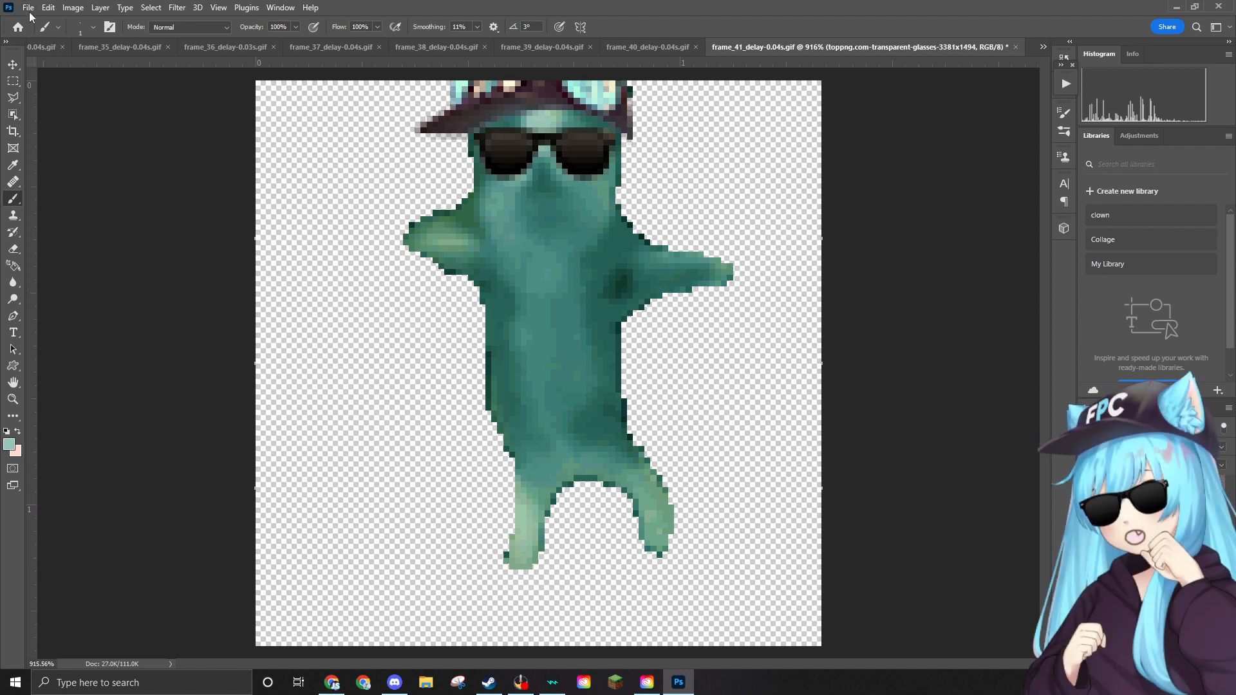
{"action": "left_click", "coordinate": [29, 8]}
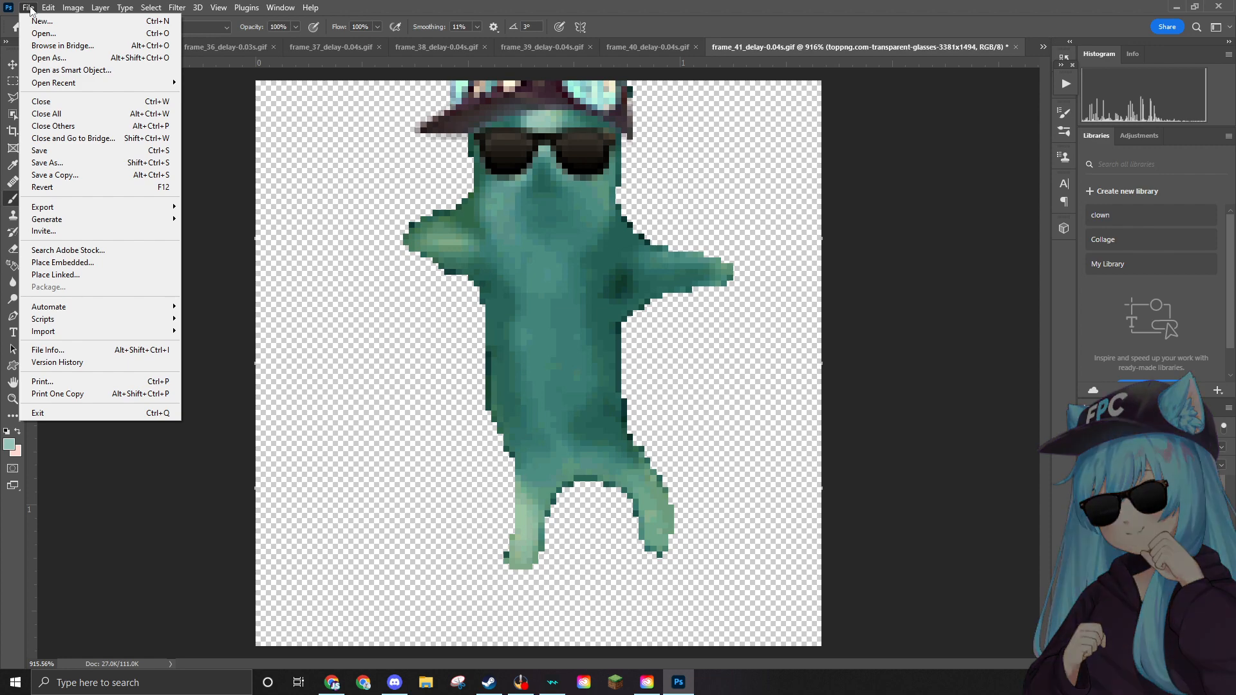
{"action": "mouse_move", "coordinate": [104, 208]}
{"action": "left_click", "coordinate": [208, 220]}
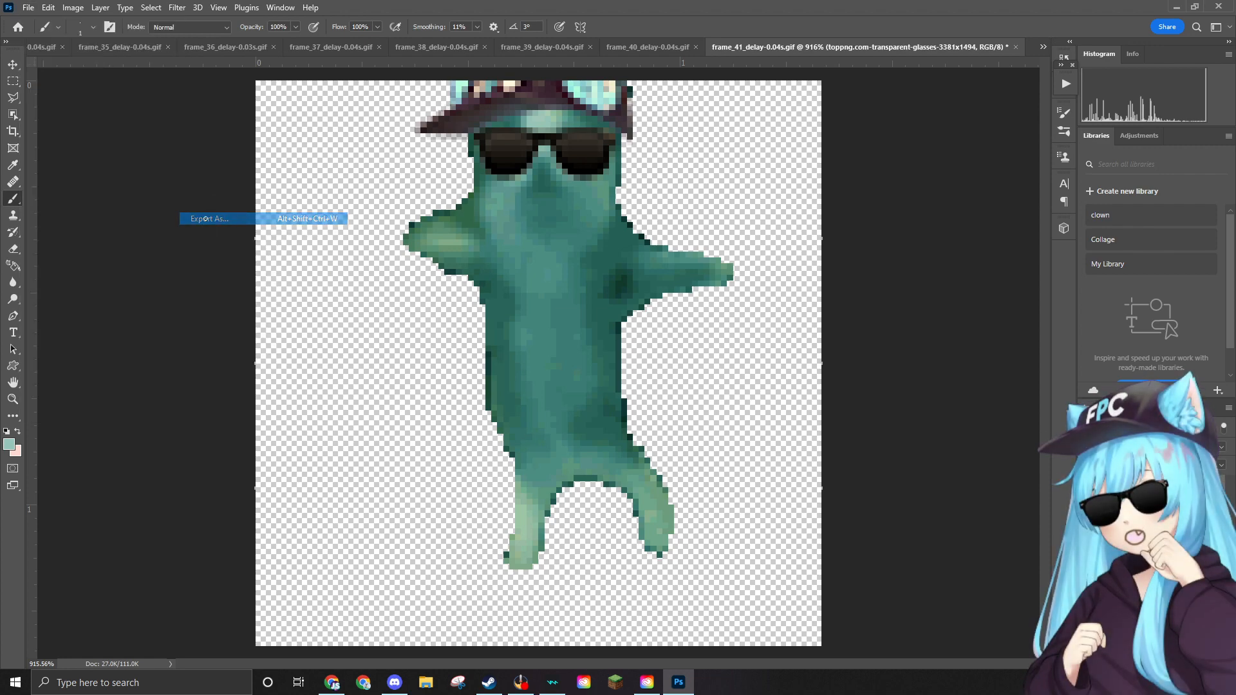
{"action": "left_click", "coordinate": [914, 586]}
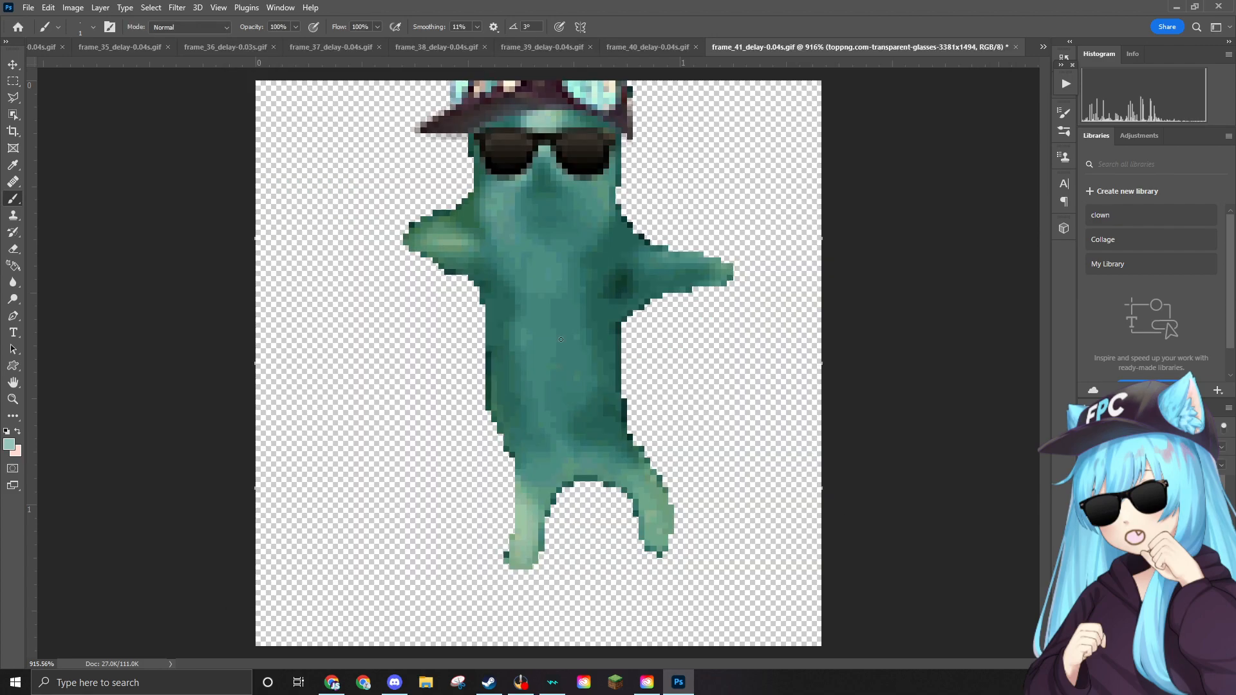
{"action": "left_click", "coordinate": [29, 7]}
{"action": "mouse_move", "coordinate": [71, 211]}
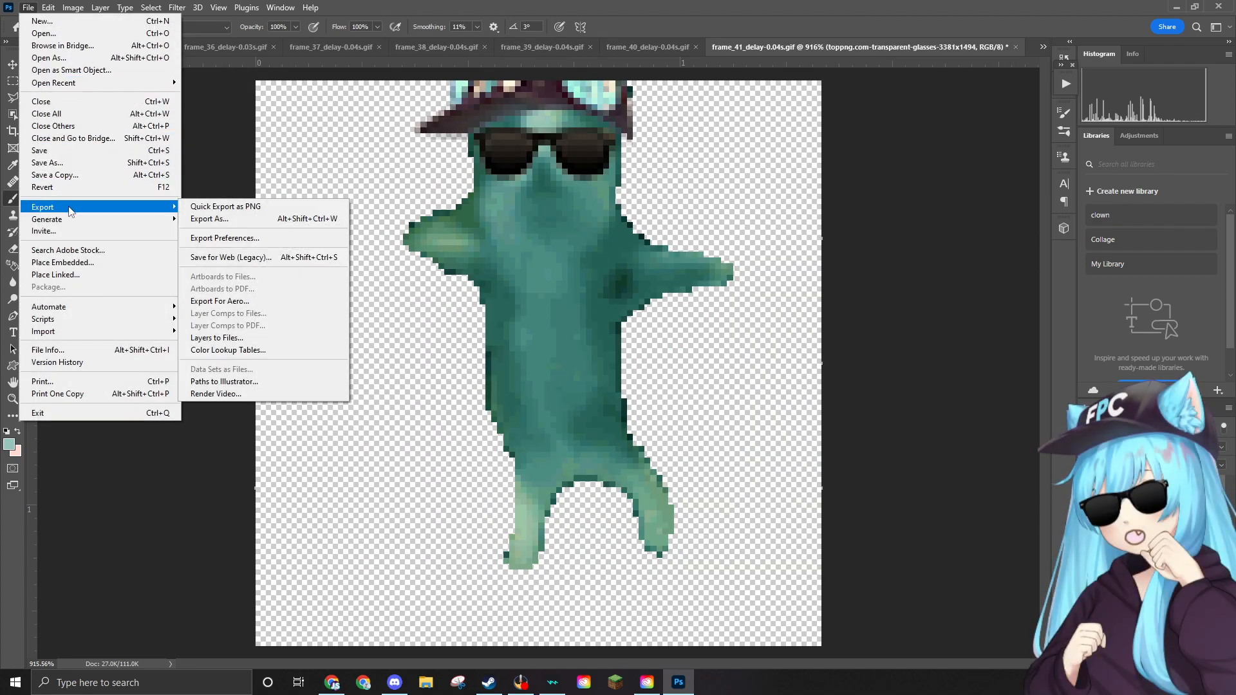
{"action": "left_click", "coordinate": [266, 209]}
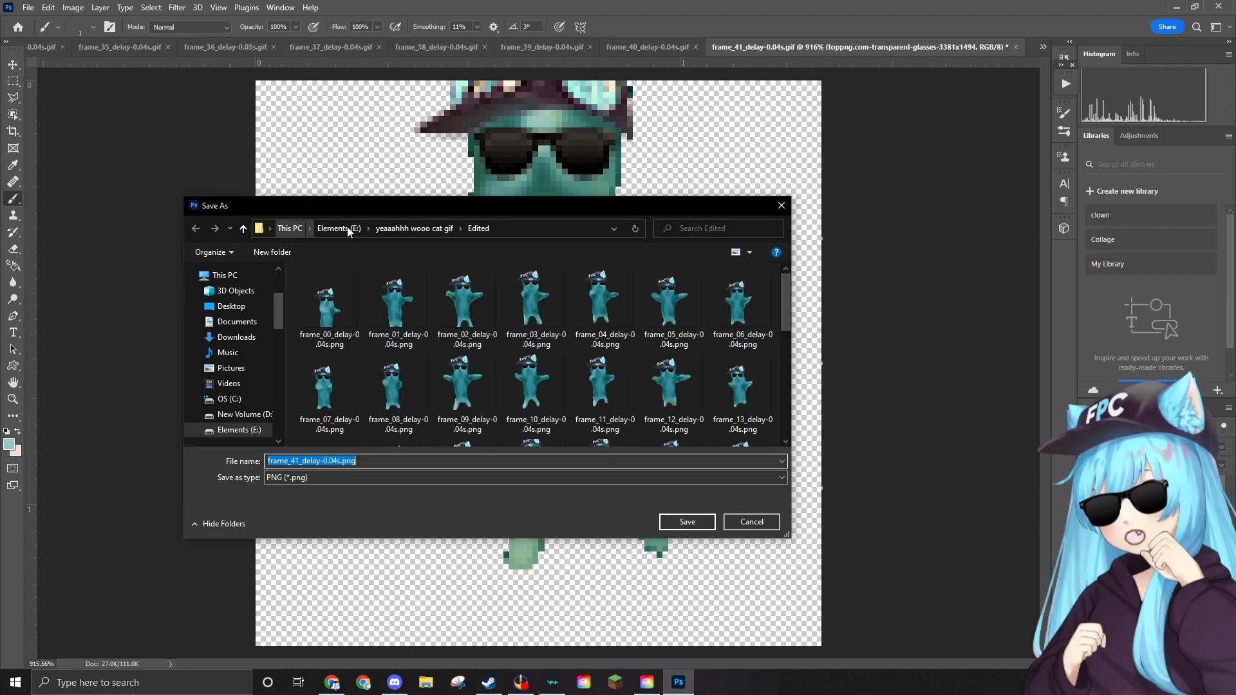
{"action": "left_click", "coordinate": [766, 521]}
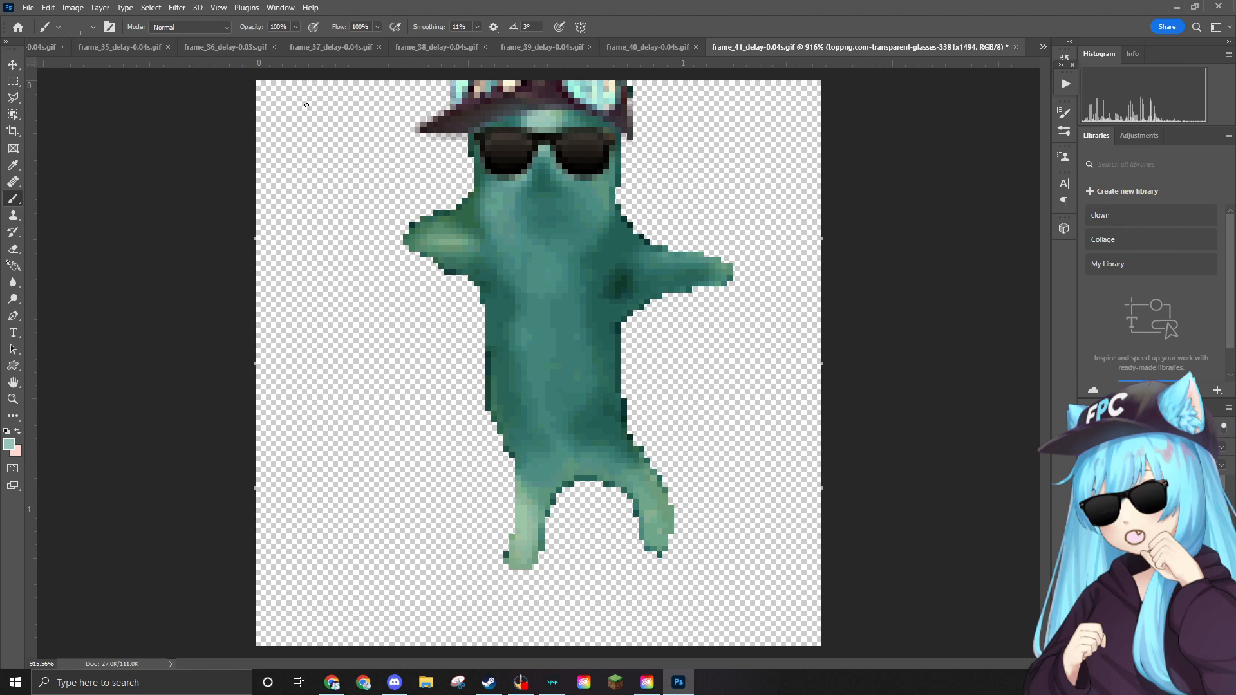
{"action": "left_click", "coordinate": [28, 7]}
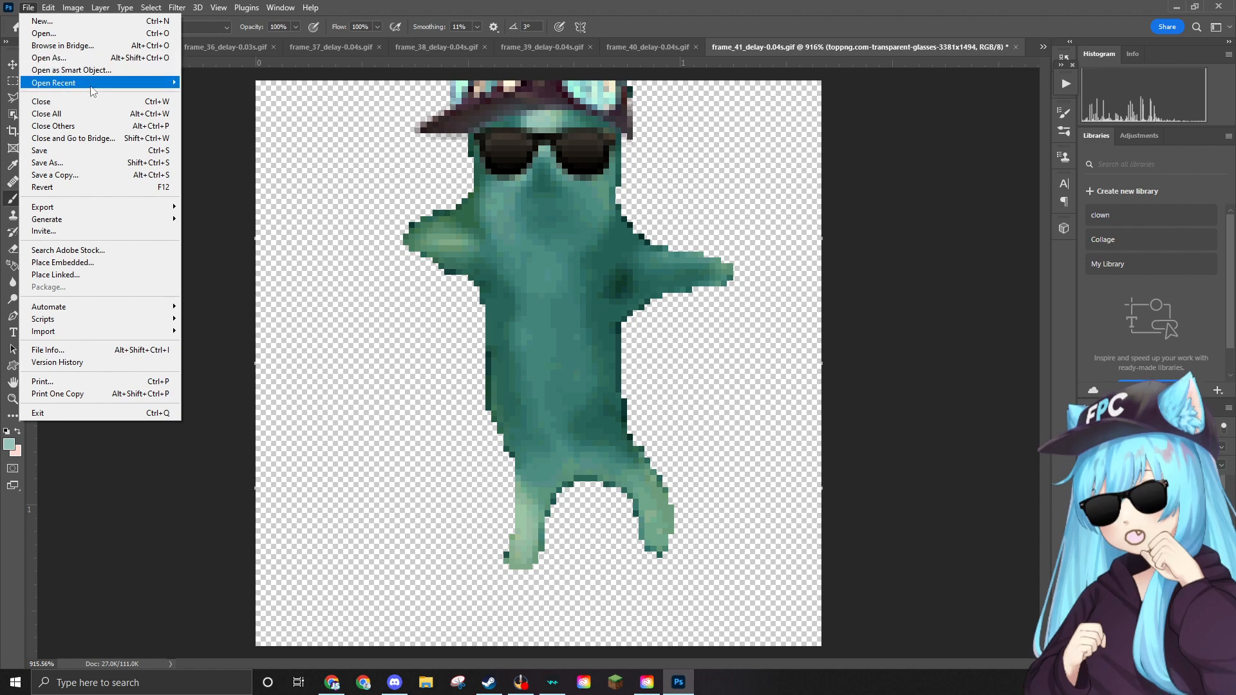
{"action": "mouse_move", "coordinate": [92, 91]}
{"action": "mouse_move", "coordinate": [94, 209]}
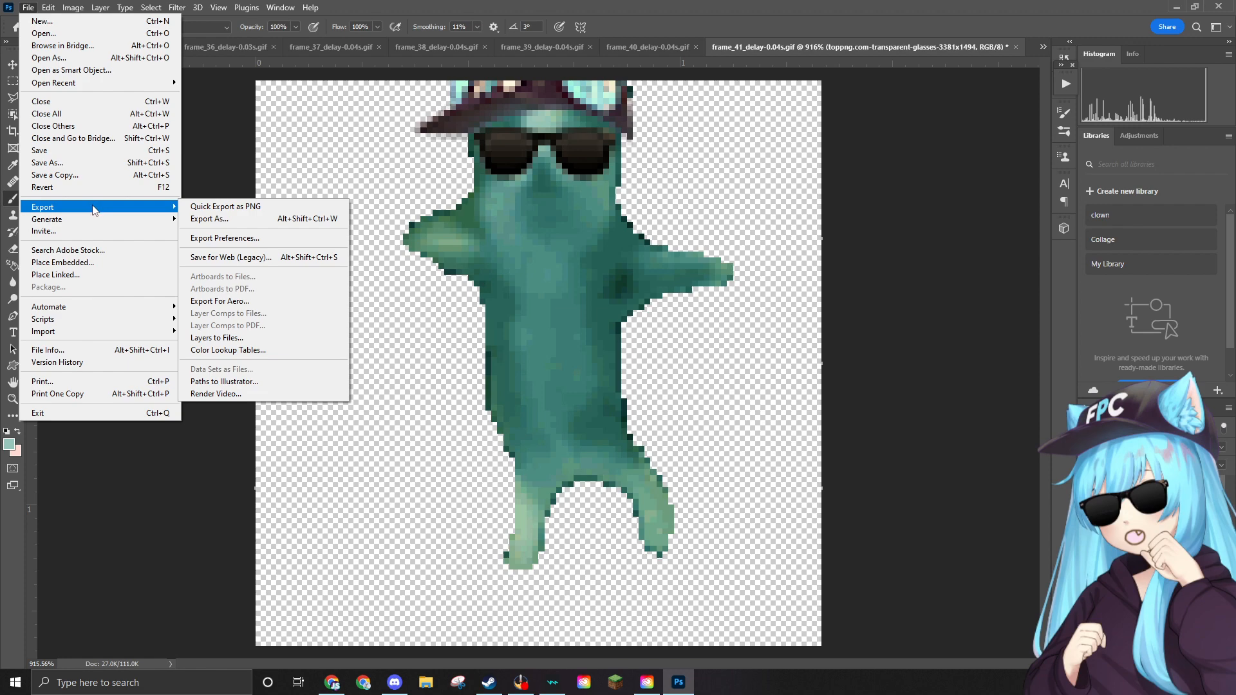
{"action": "left_click", "coordinate": [222, 207]}
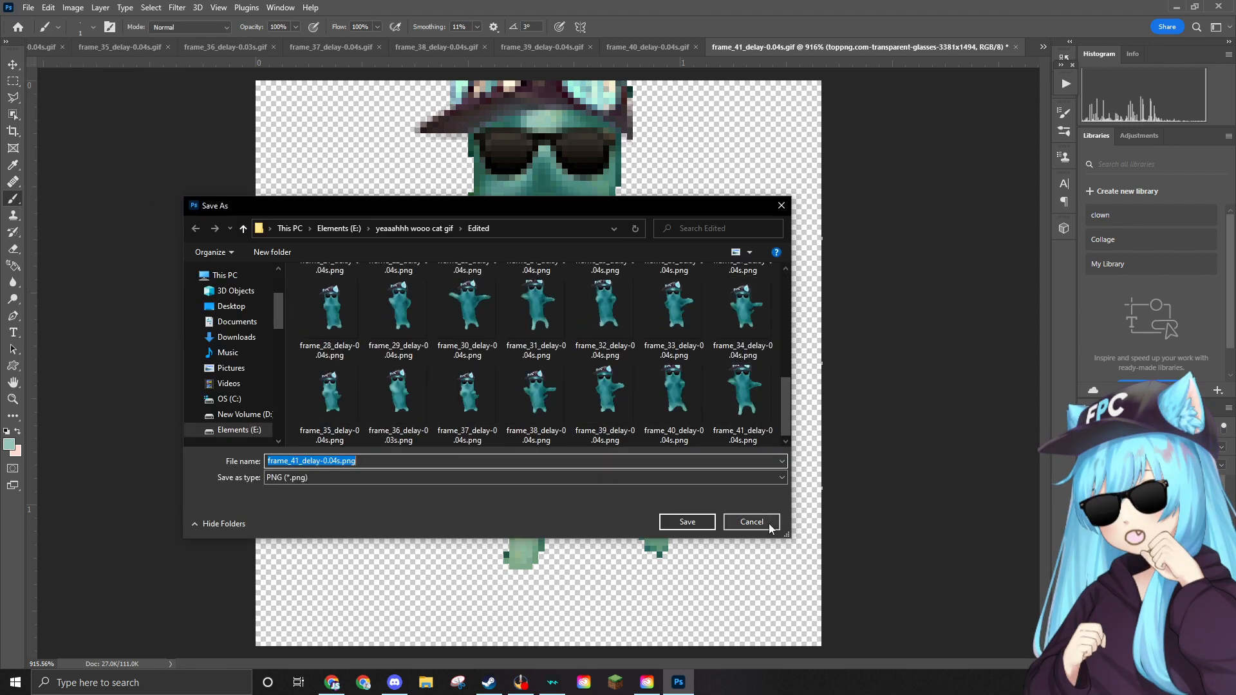
{"action": "left_click", "coordinate": [769, 524]}
Delete the source file frame_41_delay-0.04s.gif from the yeaaahhh wooo cat gif folder through the Open dialog.
{"action": "left_click", "coordinate": [28, 7]}
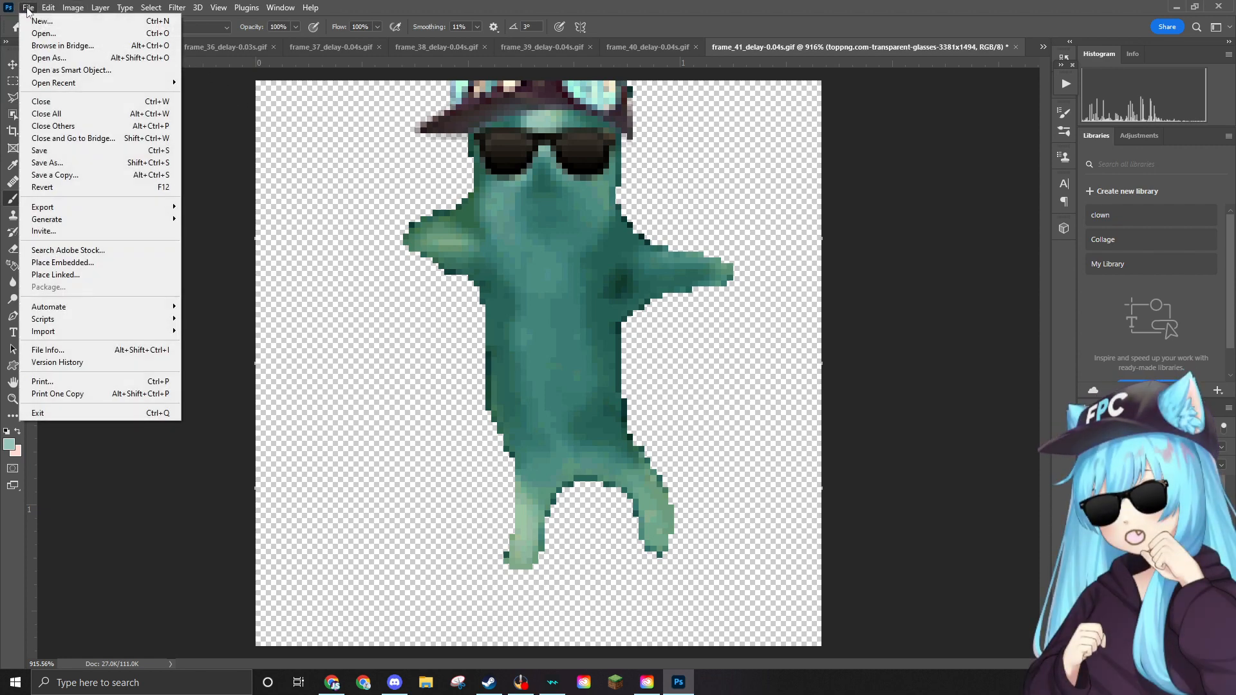
{"action": "left_click", "coordinate": [57, 36]}
{"action": "left_click", "coordinate": [418, 314]}
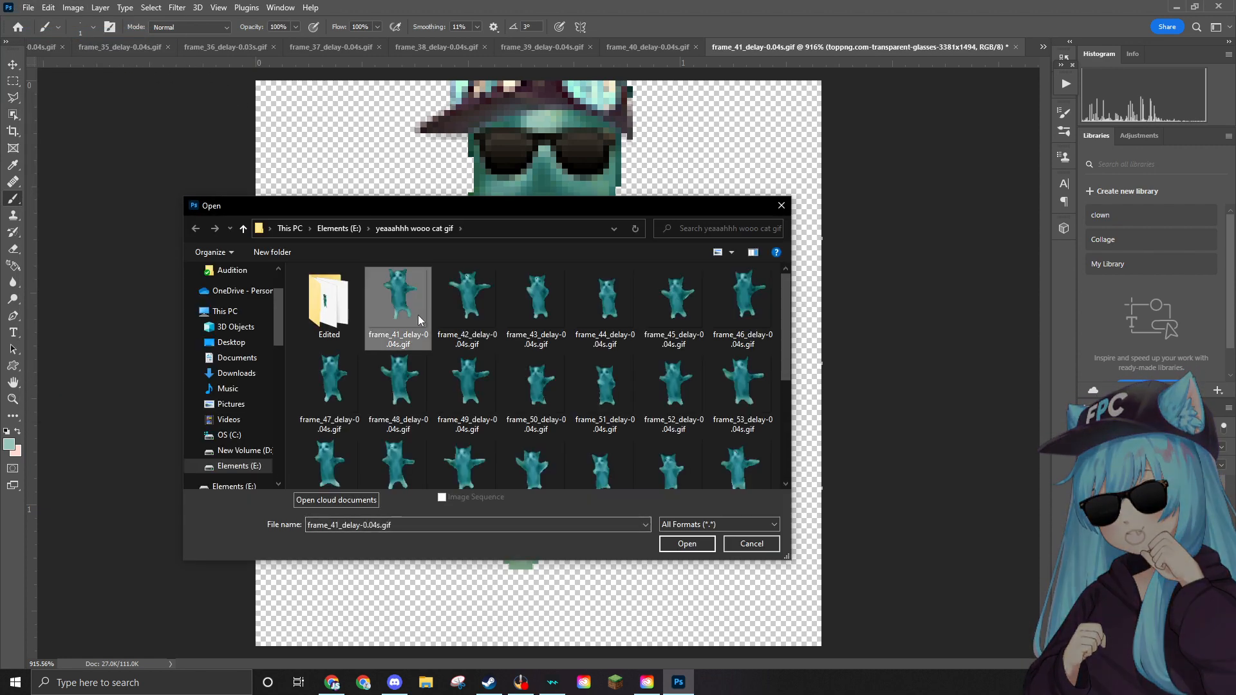
{"action": "key", "text": "Delete"}
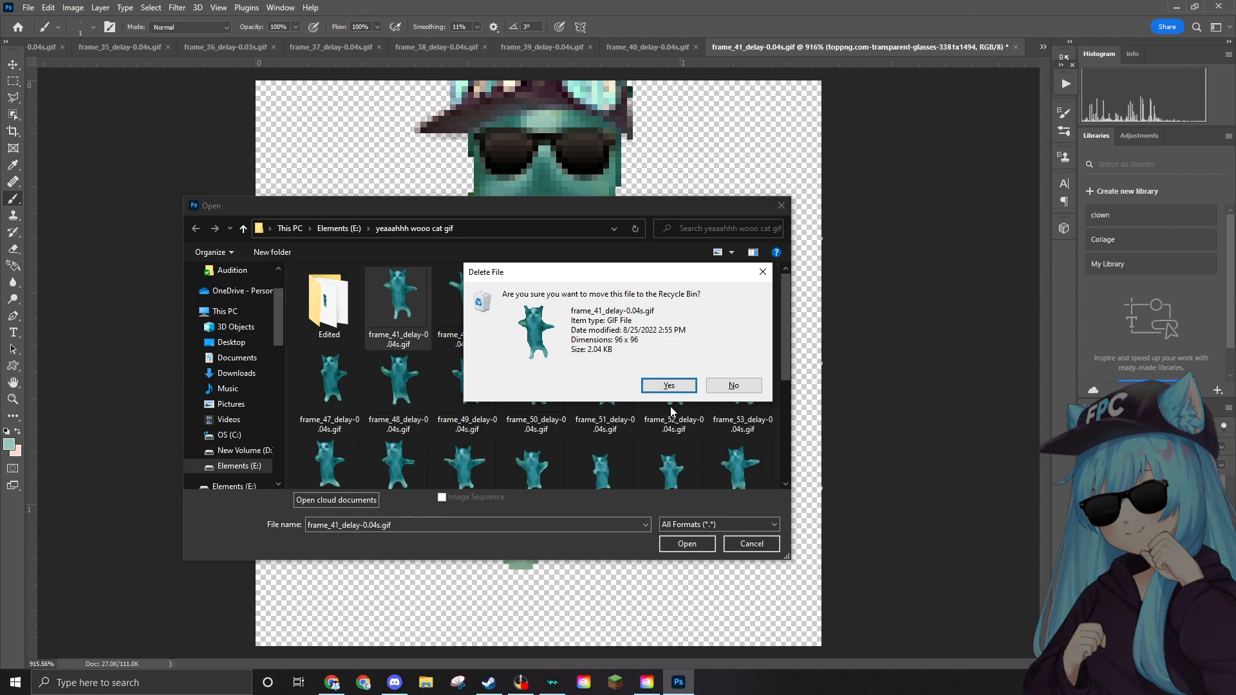
{"action": "left_click", "coordinate": [669, 384]}
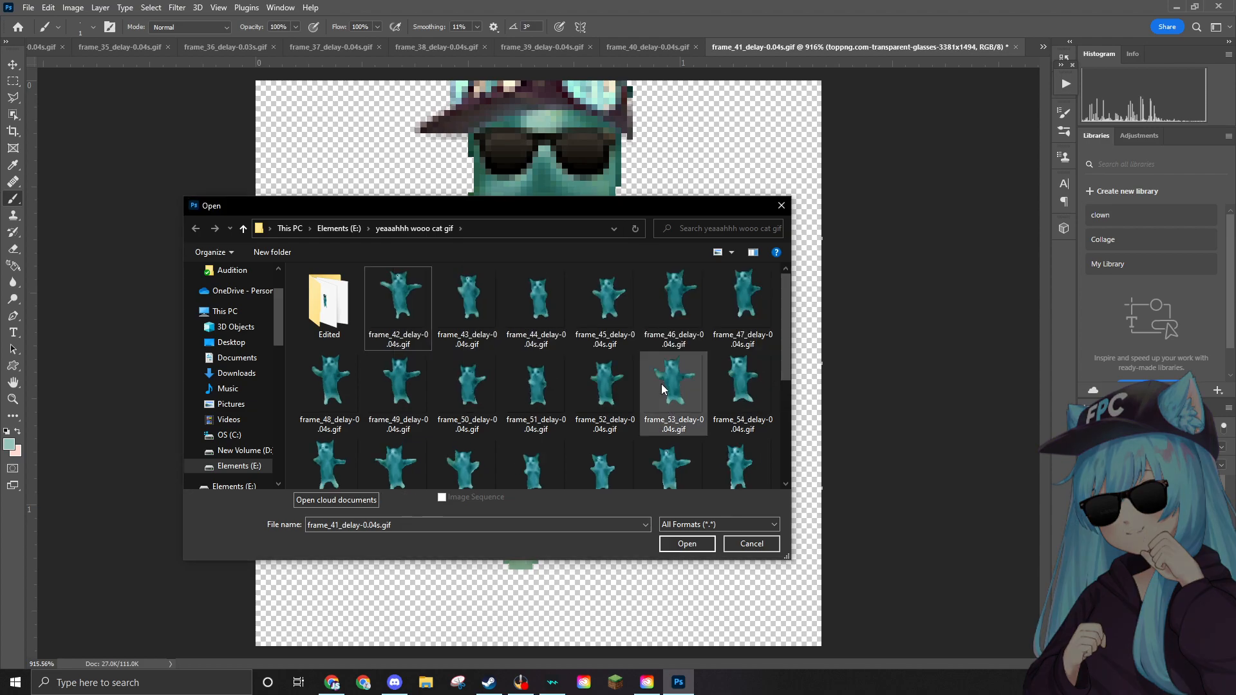
Open frame_42_delay-0.04s.gif from the yeaaahhh wooo cat gif folder and fit it to the window.
{"action": "left_click", "coordinate": [416, 323]}
{"action": "left_click", "coordinate": [687, 546]}
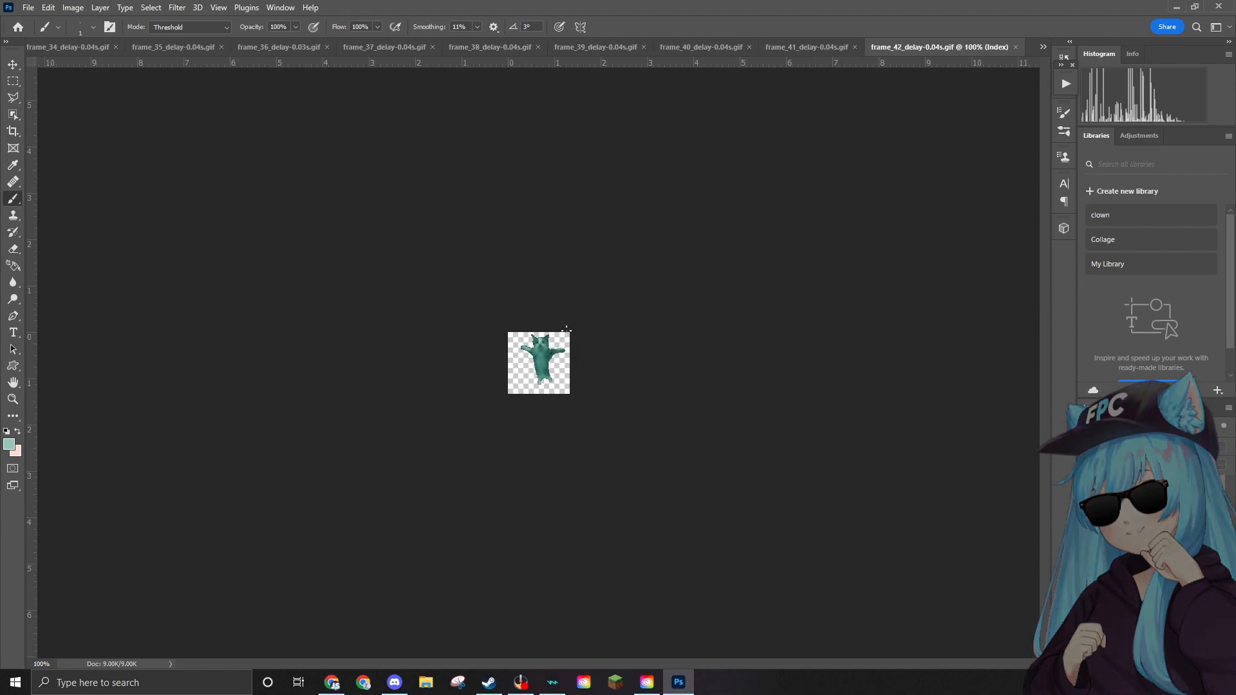
{"action": "key", "text": "ctrl+0"}
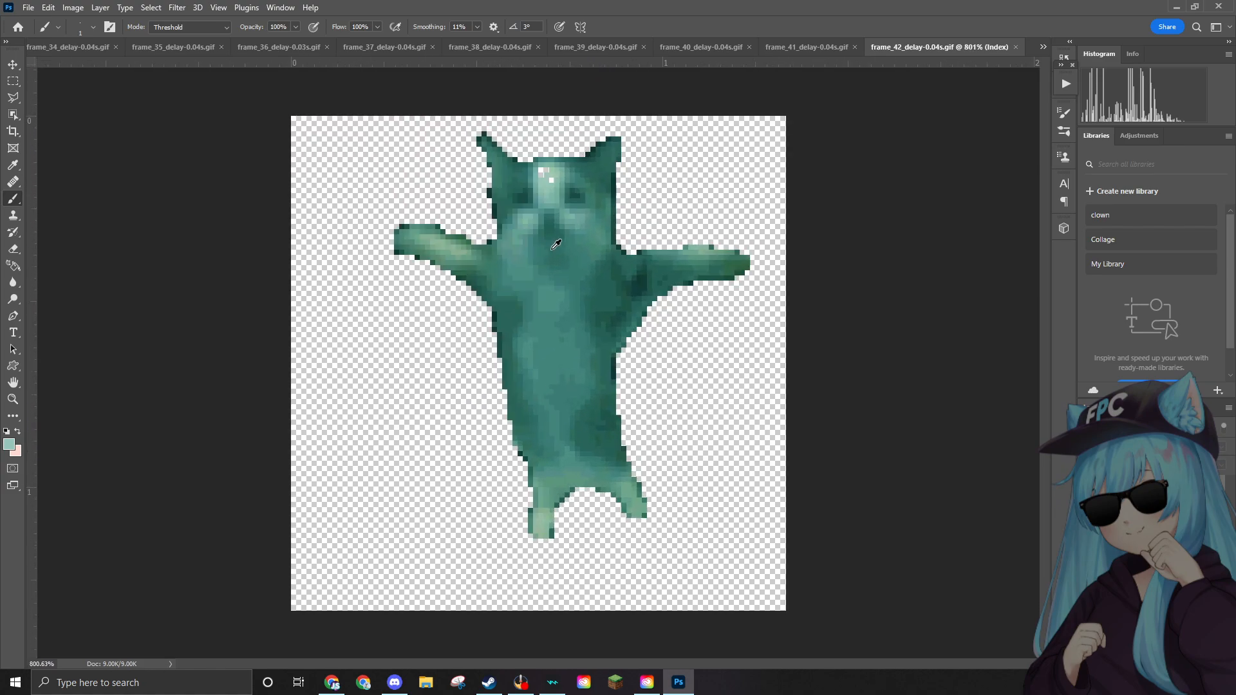
Sample the light green on the cat's forehead as the foreground color and fill the four transparent pixels there with the Brush tool.
{"action": "scroll", "coordinate": [544, 154], "scroll_direction": "up", "scroll_amount": 10}
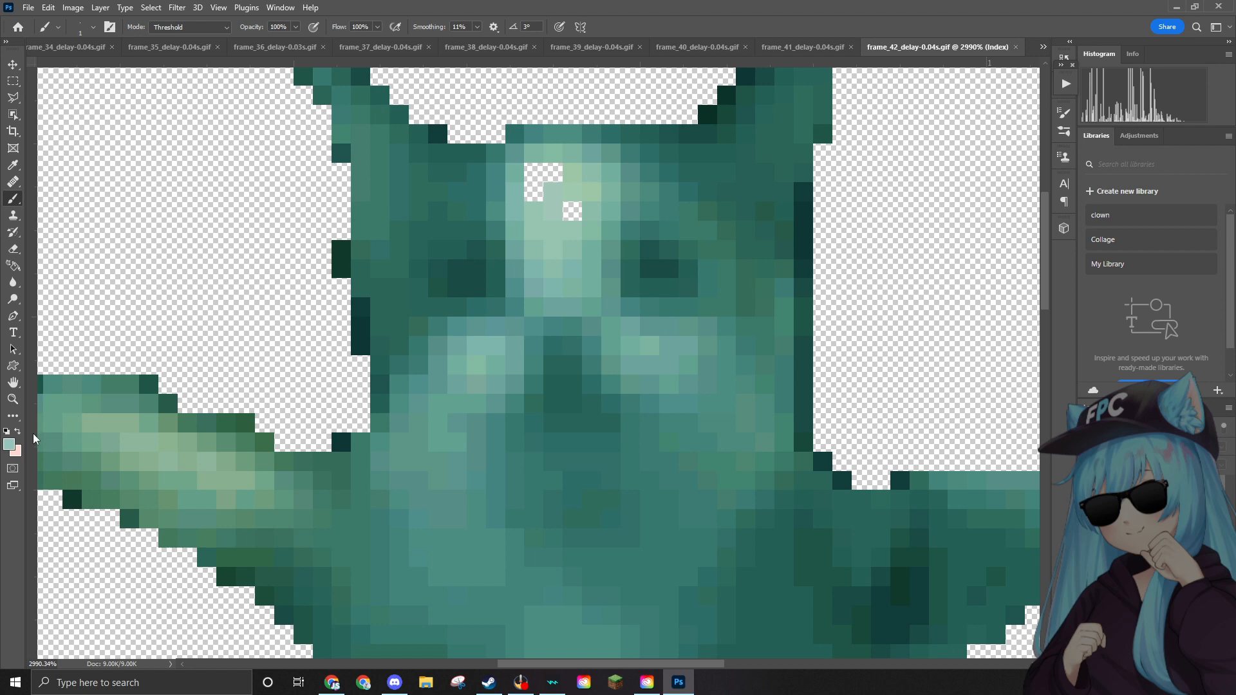
{"action": "left_click", "coordinate": [10, 442]}
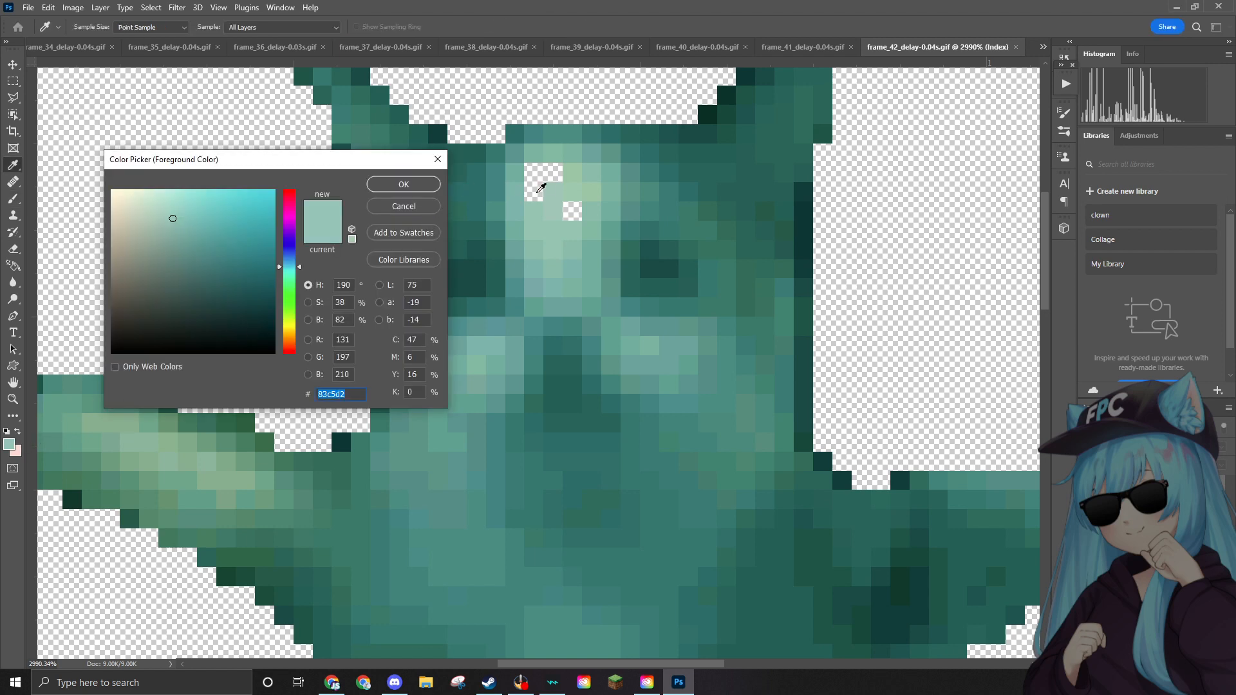
{"action": "left_click", "coordinate": [417, 185]}
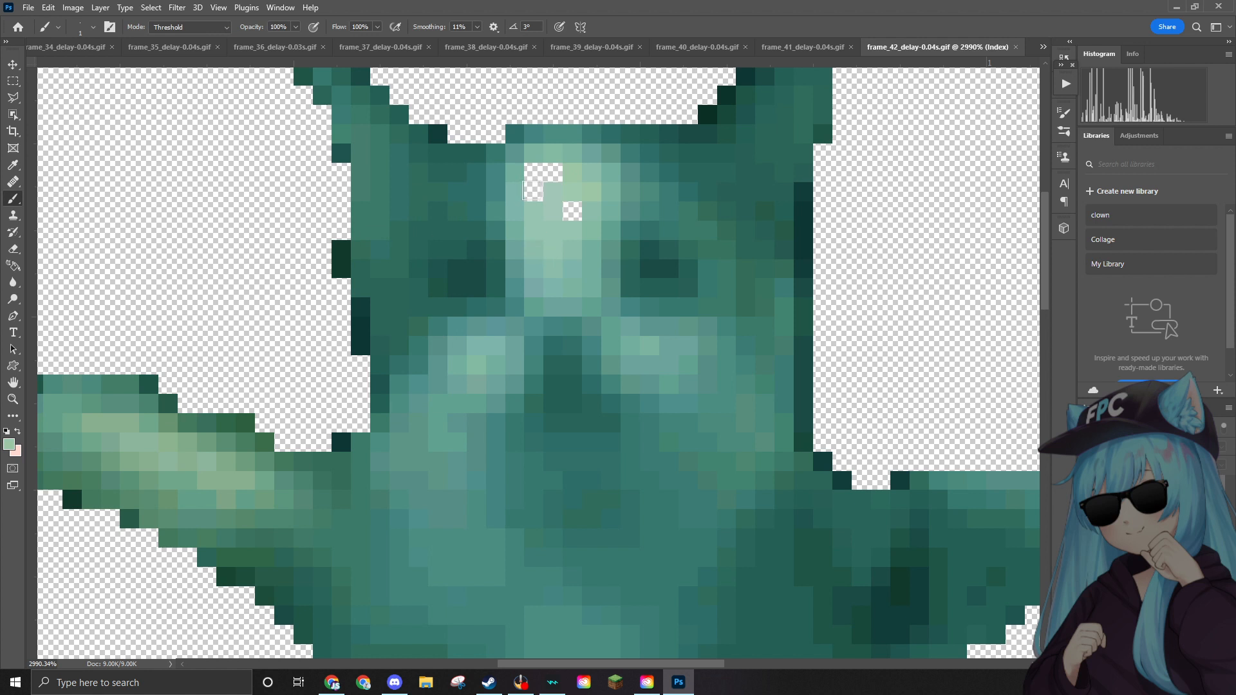
{"action": "left_click", "coordinate": [534, 191]}
{"action": "left_click", "coordinate": [534, 173]}
{"action": "left_click", "coordinate": [551, 175]}
{"action": "left_click", "coordinate": [571, 211]}
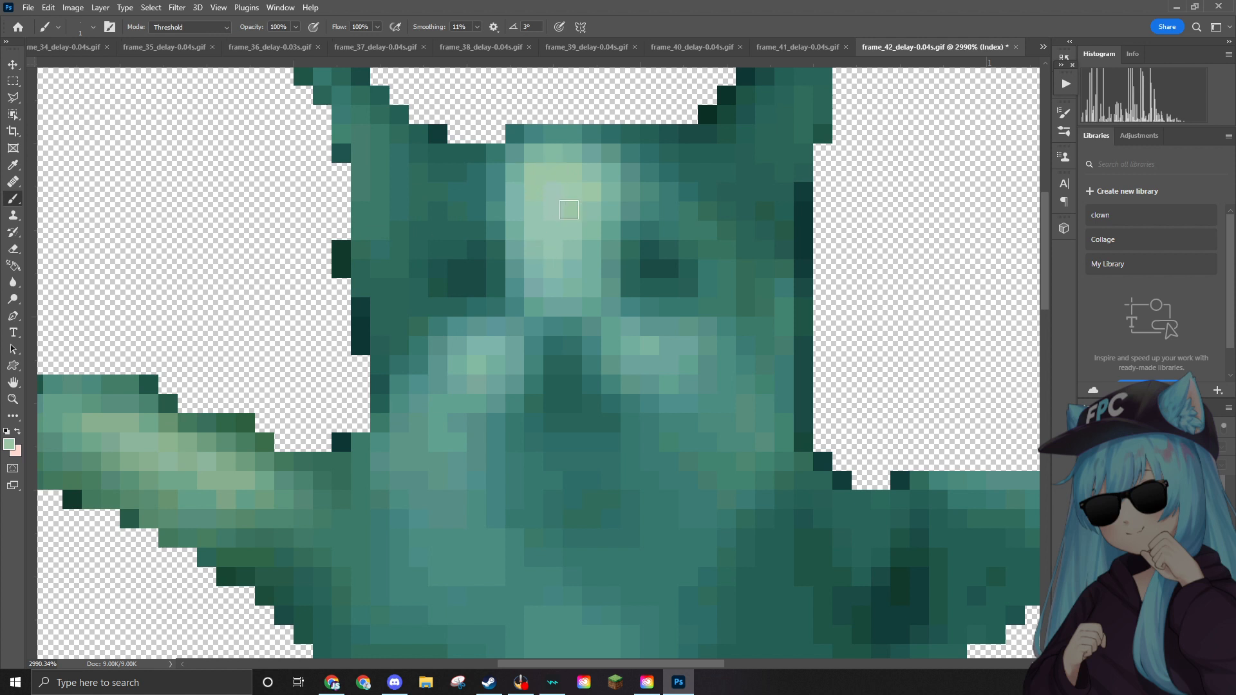
Convert the frame 42 image to RGB Color mode.
{"action": "scroll", "coordinate": [515, 264], "scroll_direction": "down", "scroll_amount": 4}
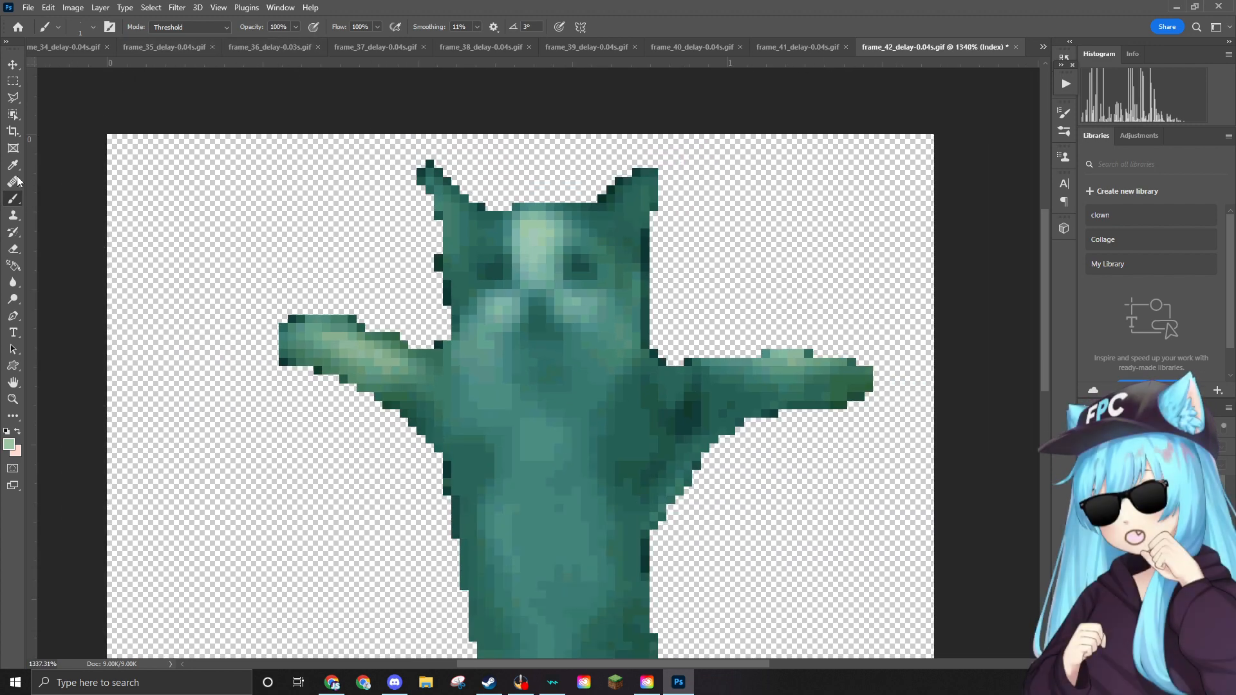
{"action": "left_click", "coordinate": [76, 8]}
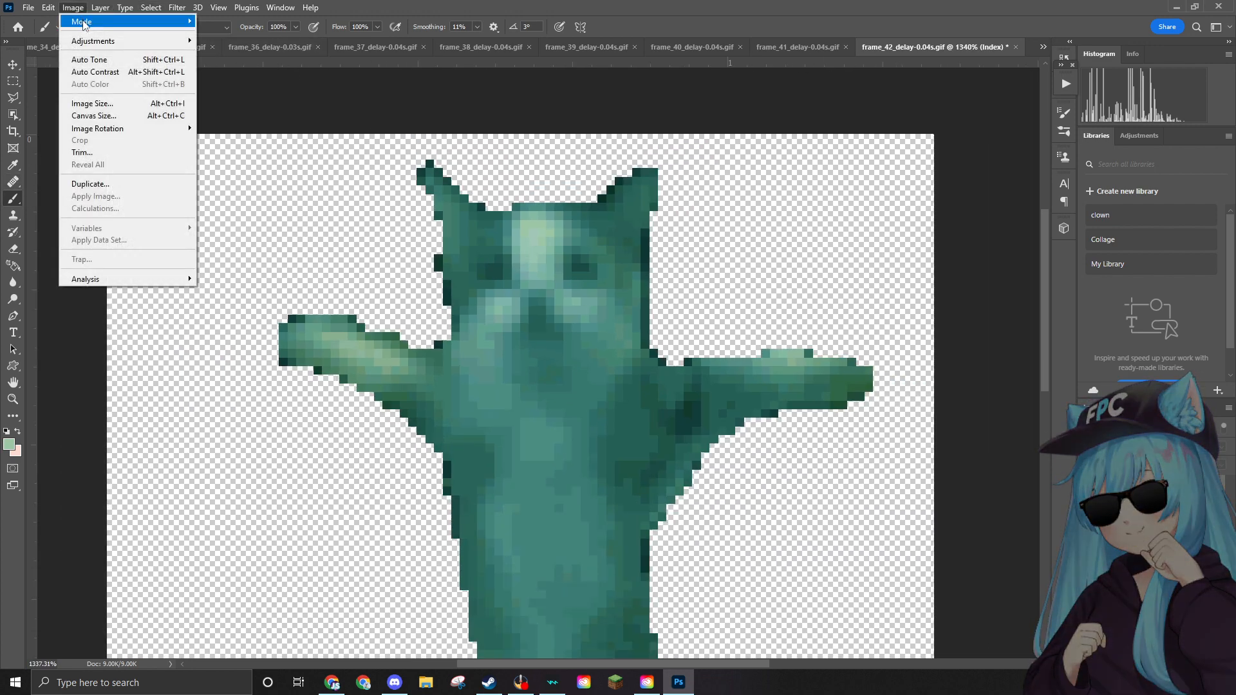
{"action": "mouse_move", "coordinate": [82, 24]}
{"action": "left_click", "coordinate": [222, 71]}
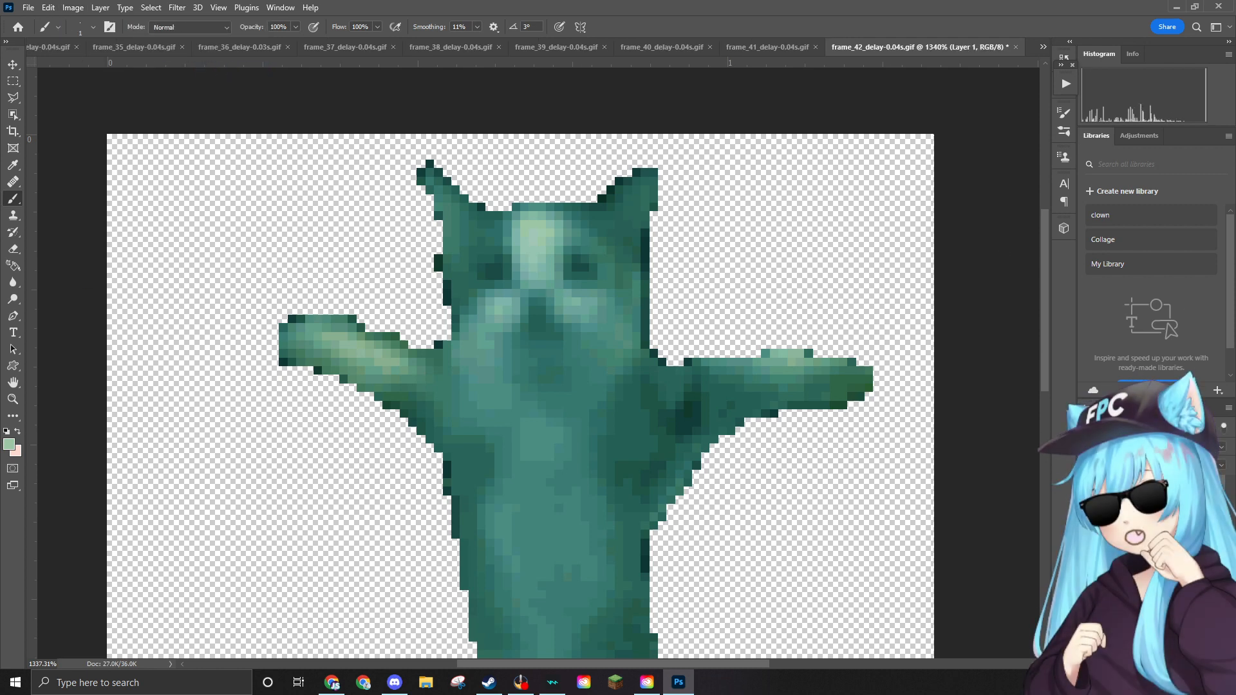
Place the ear hat image in frame 42, scale it to about 8.61%, and fit it over the top of the cat's head.
{"action": "left_click_drag", "start_coordinate": [1235, 277], "coordinate": [616, 308]}
{"action": "scroll", "coordinate": [763, 268], "scroll_direction": "down", "scroll_amount": 1}
{"action": "scroll", "coordinate": [763, 268], "scroll_direction": "down", "scroll_amount": 2}
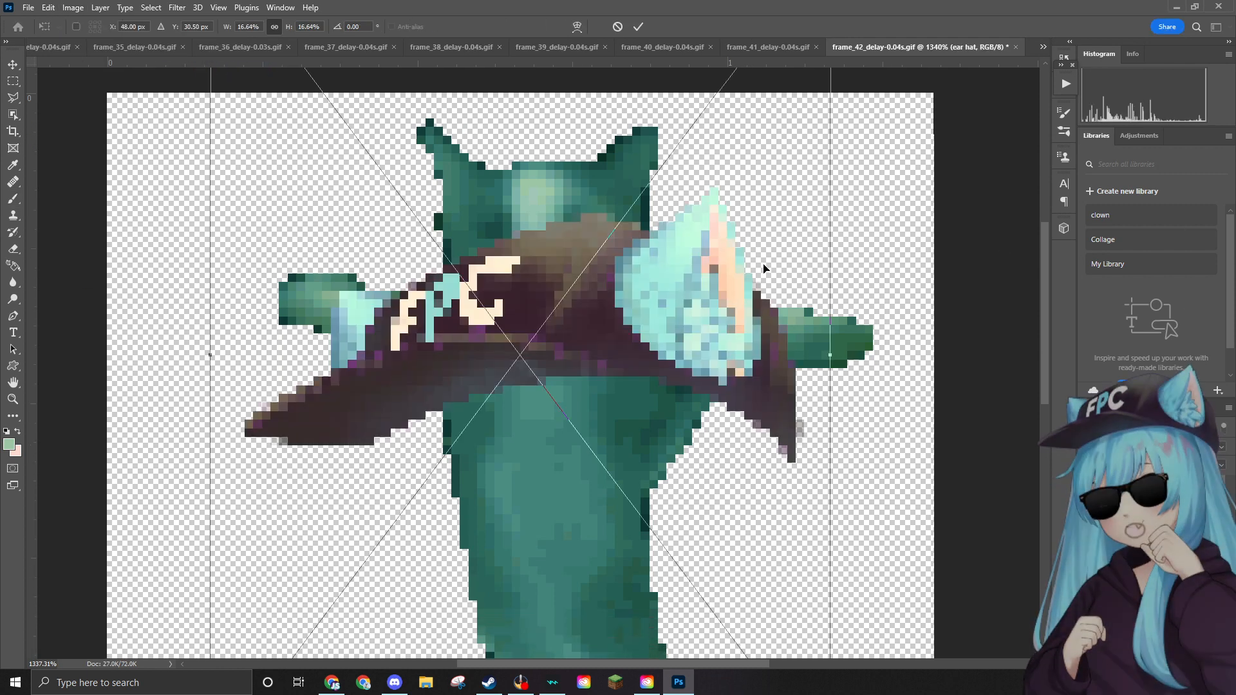
{"action": "scroll", "coordinate": [766, 270], "scroll_direction": "down", "scroll_amount": 3}
{"action": "scroll", "coordinate": [769, 270], "scroll_direction": "up", "scroll_amount": 1}
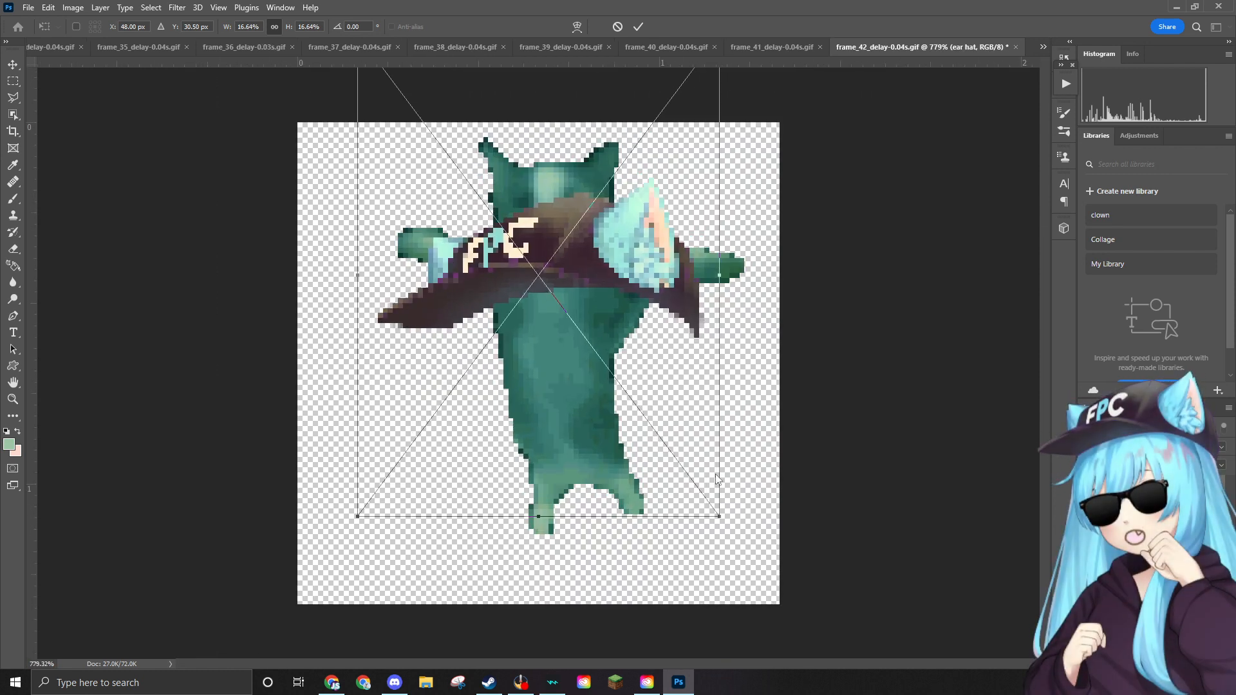
{"action": "left_click_drag", "start_coordinate": [722, 521], "coordinate": [463, 343]}
{"action": "left_click_drag", "start_coordinate": [414, 169], "coordinate": [495, 166]}
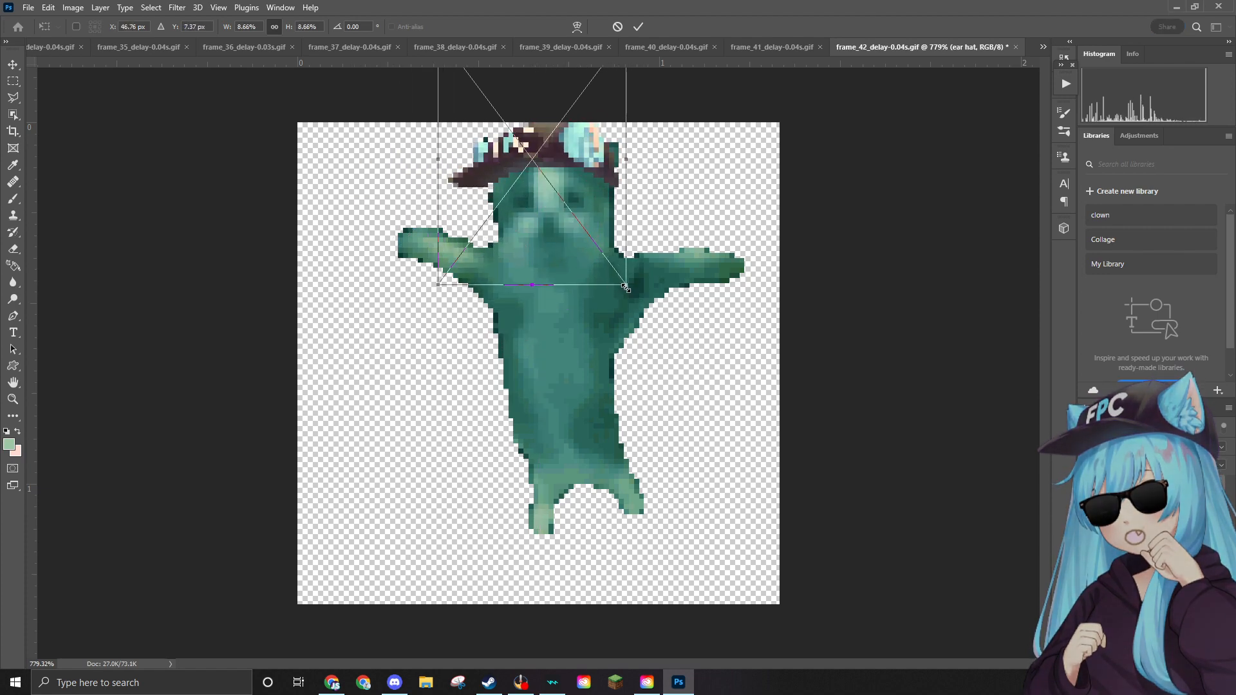
{"action": "left_click_drag", "start_coordinate": [625, 284], "coordinate": [625, 282]}
{"action": "left_click_drag", "start_coordinate": [592, 161], "coordinate": [596, 161]}
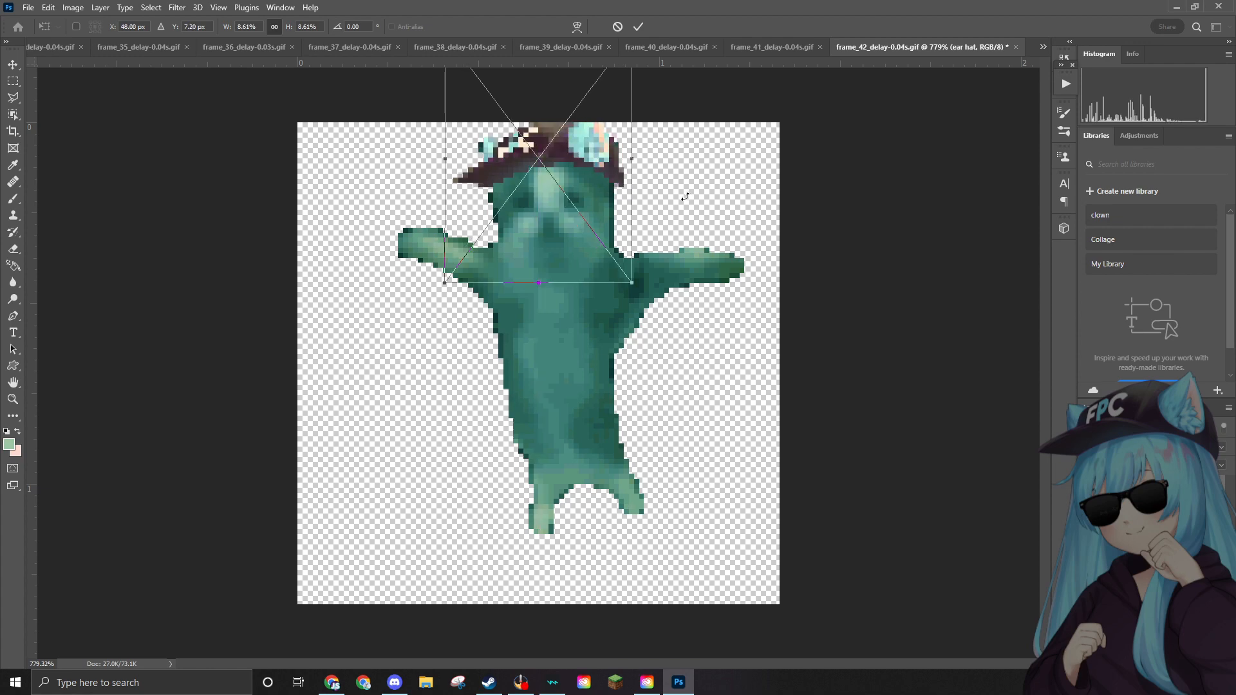
{"action": "key", "text": "Return"}
{"action": "key", "text": "b"}
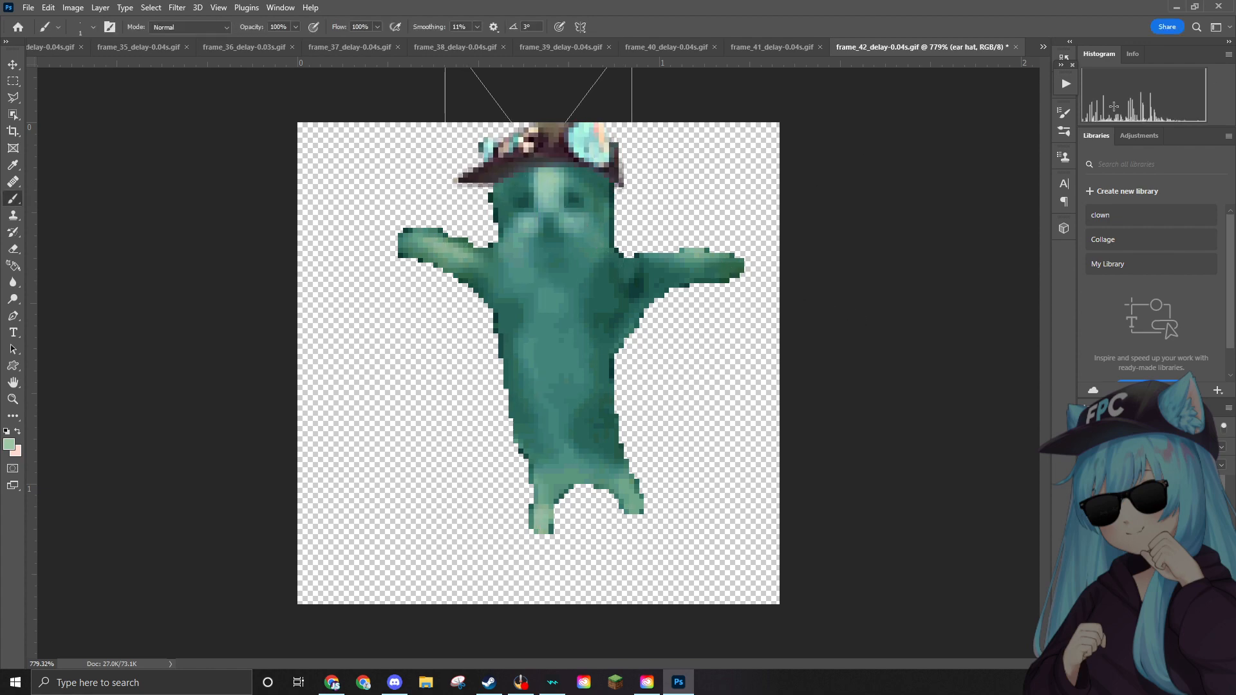
Place the toppng.com-transparent-glasses-3381x1494 sunglasses, scale them to about 2.85%, and position them over the cat's eyes.
{"action": "left_click_drag", "start_coordinate": [1235, 264], "coordinate": [626, 250]}
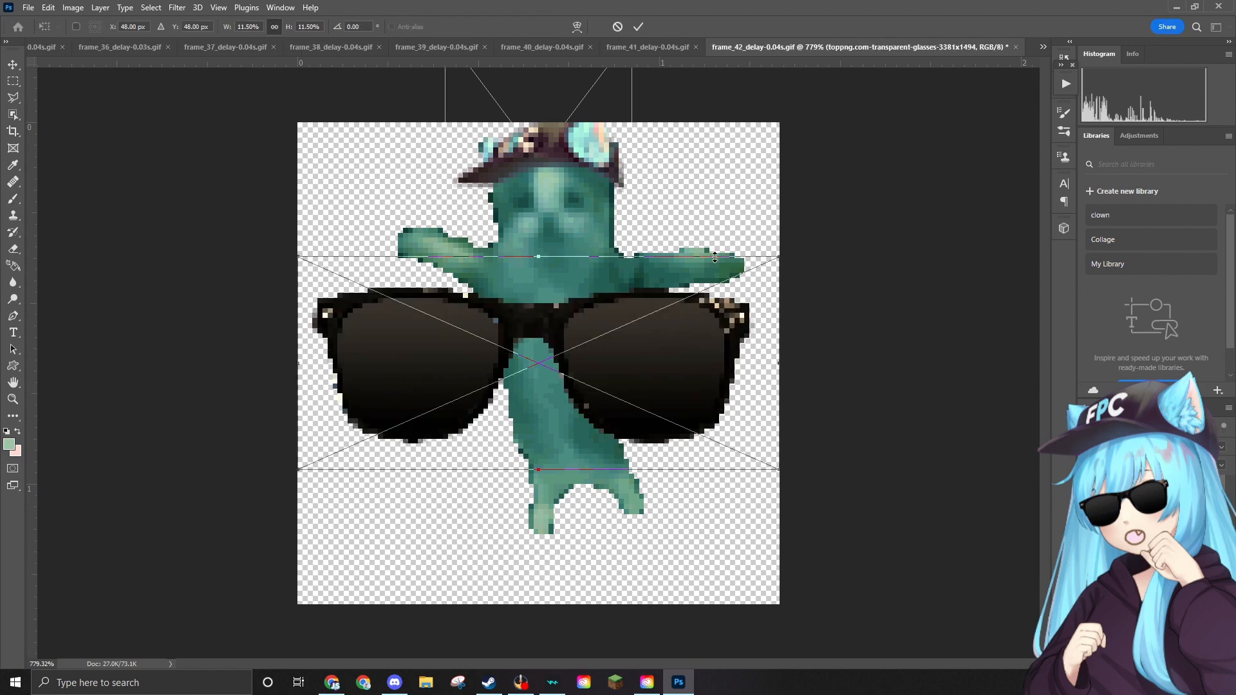
{"action": "left_click_drag", "start_coordinate": [778, 256], "coordinate": [568, 204]}
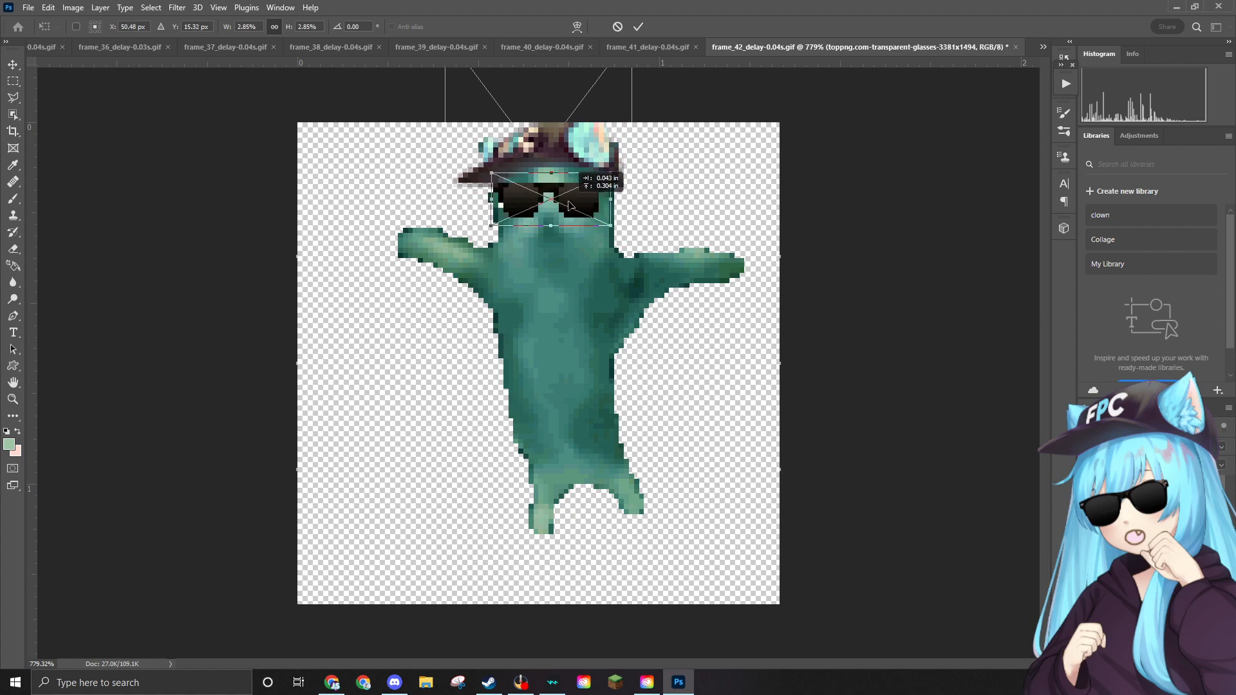
{"action": "key", "text": "b"}
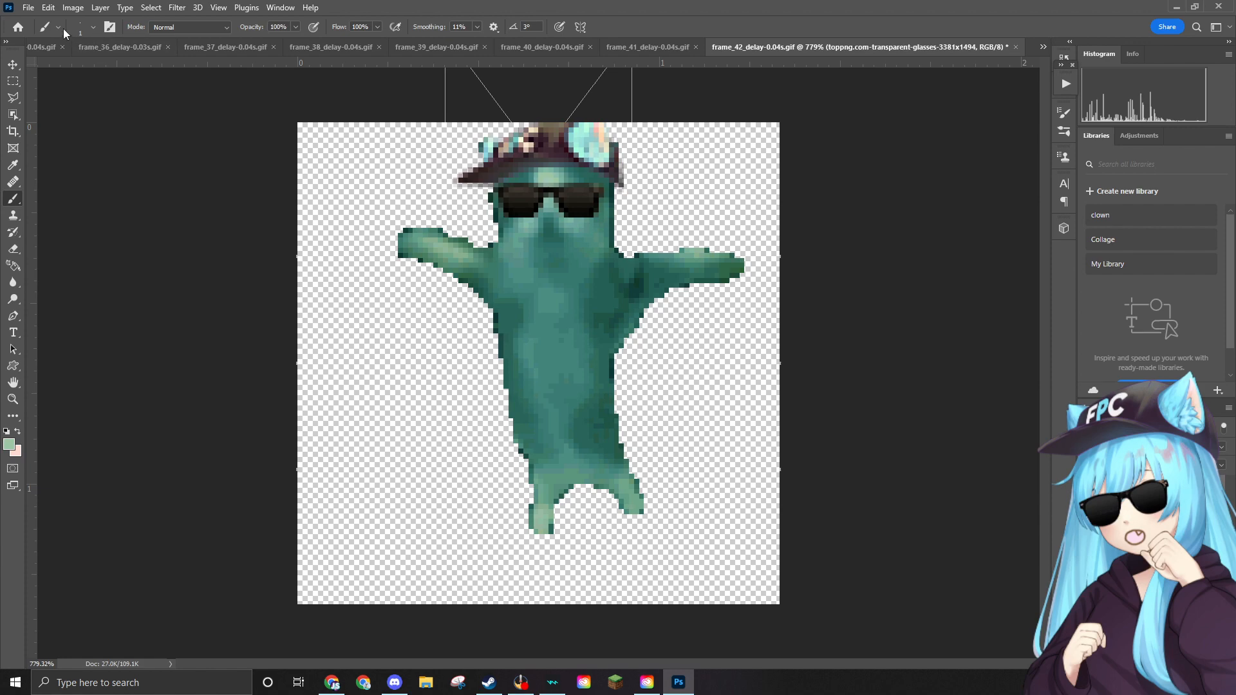
Quick-export the finished frame 42 as frame_42_delay-0.04s.png into the Edited folder.
{"action": "left_click", "coordinate": [28, 7]}
{"action": "mouse_move", "coordinate": [72, 209]}
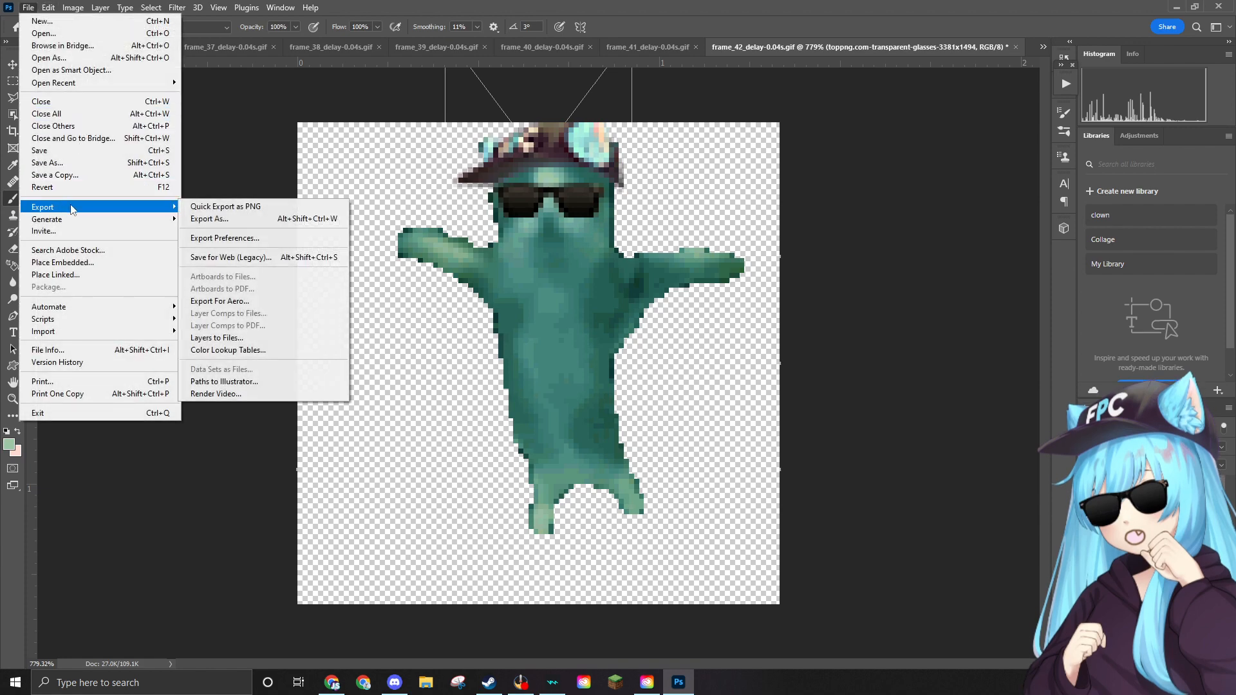
{"action": "left_click", "coordinate": [225, 206]}
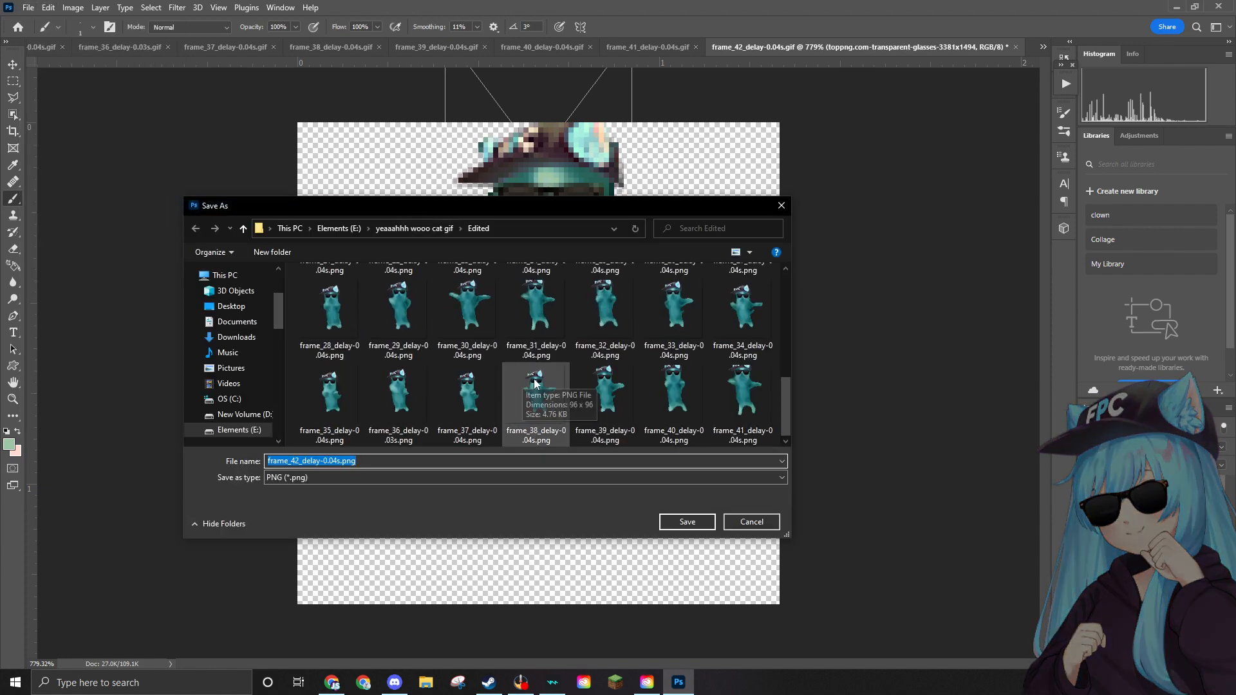
{"action": "left_click", "coordinate": [687, 521]}
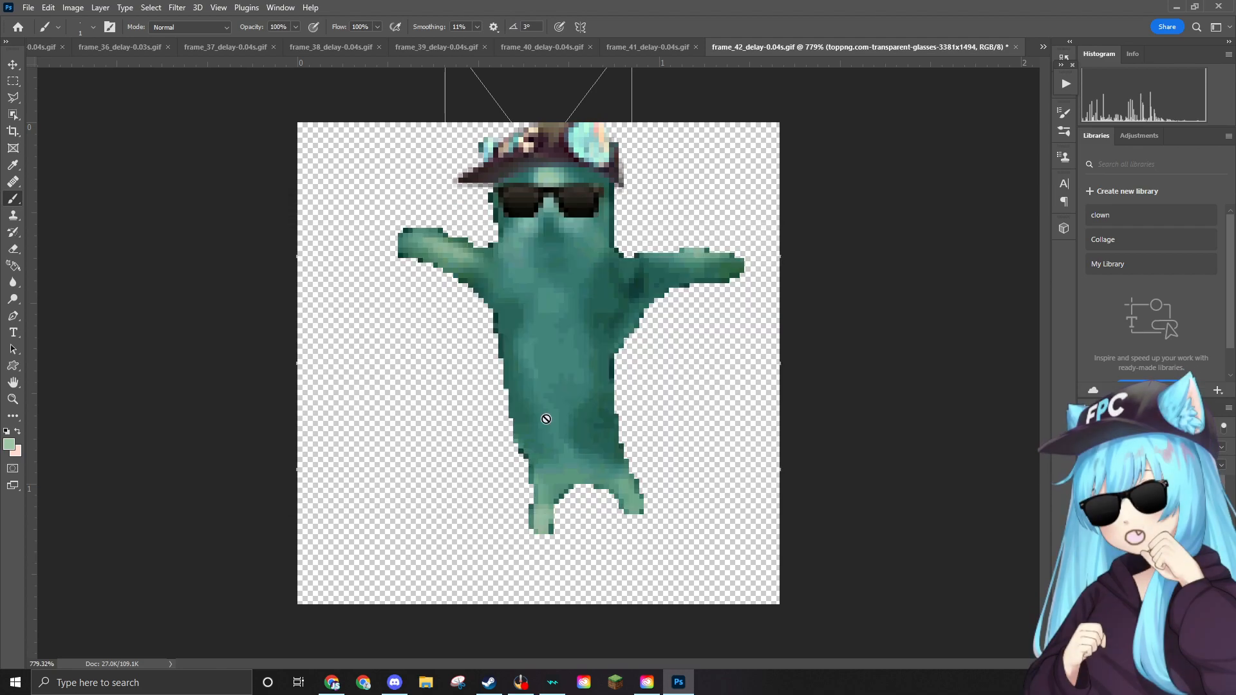
{"action": "left_click", "coordinate": [28, 8]}
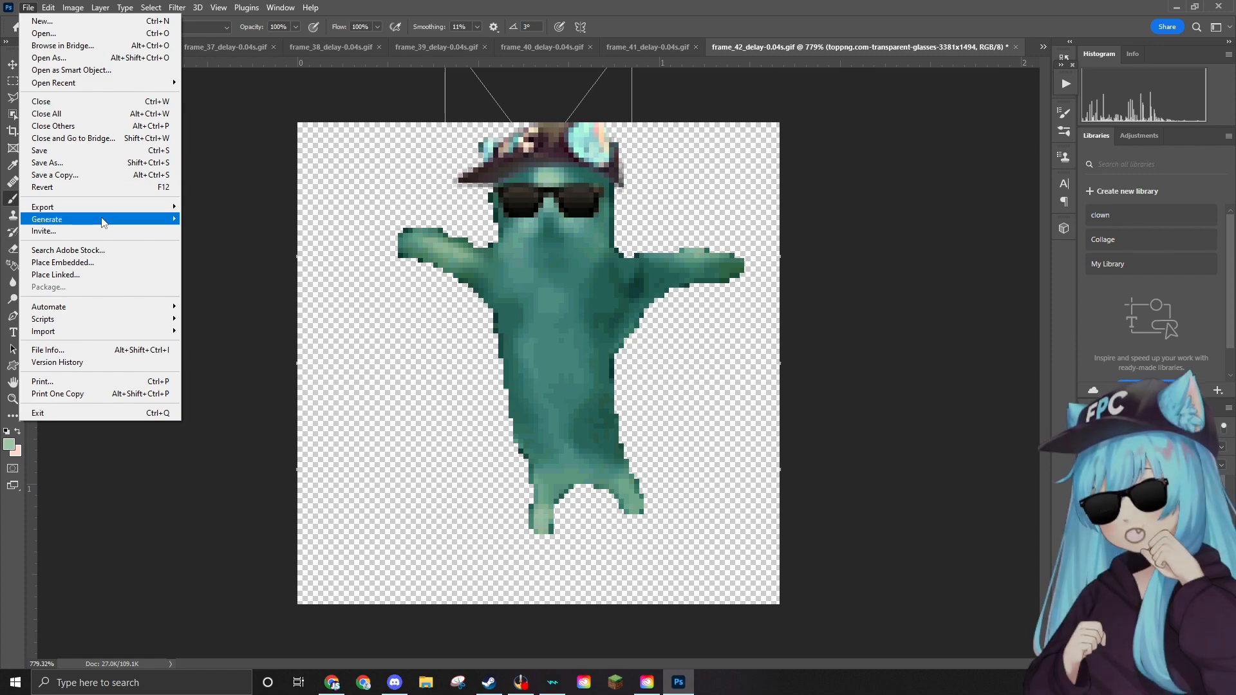
{"action": "mouse_move", "coordinate": [112, 208]}
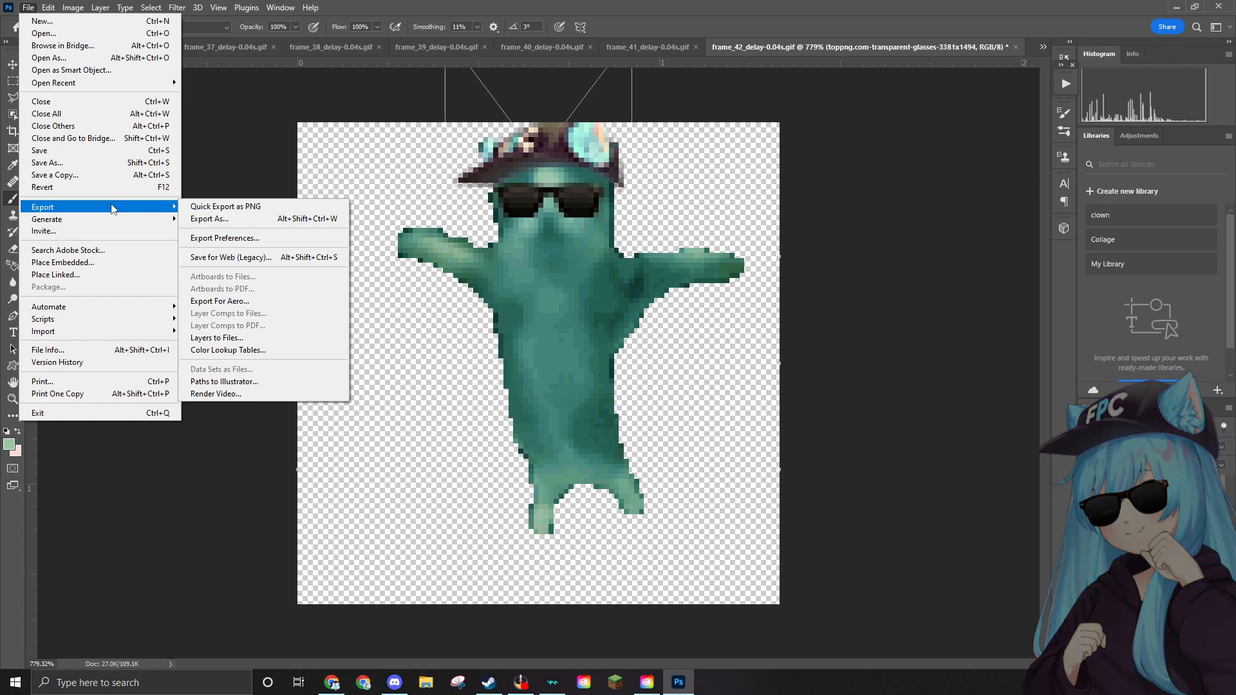
{"action": "left_click", "coordinate": [153, 21]}
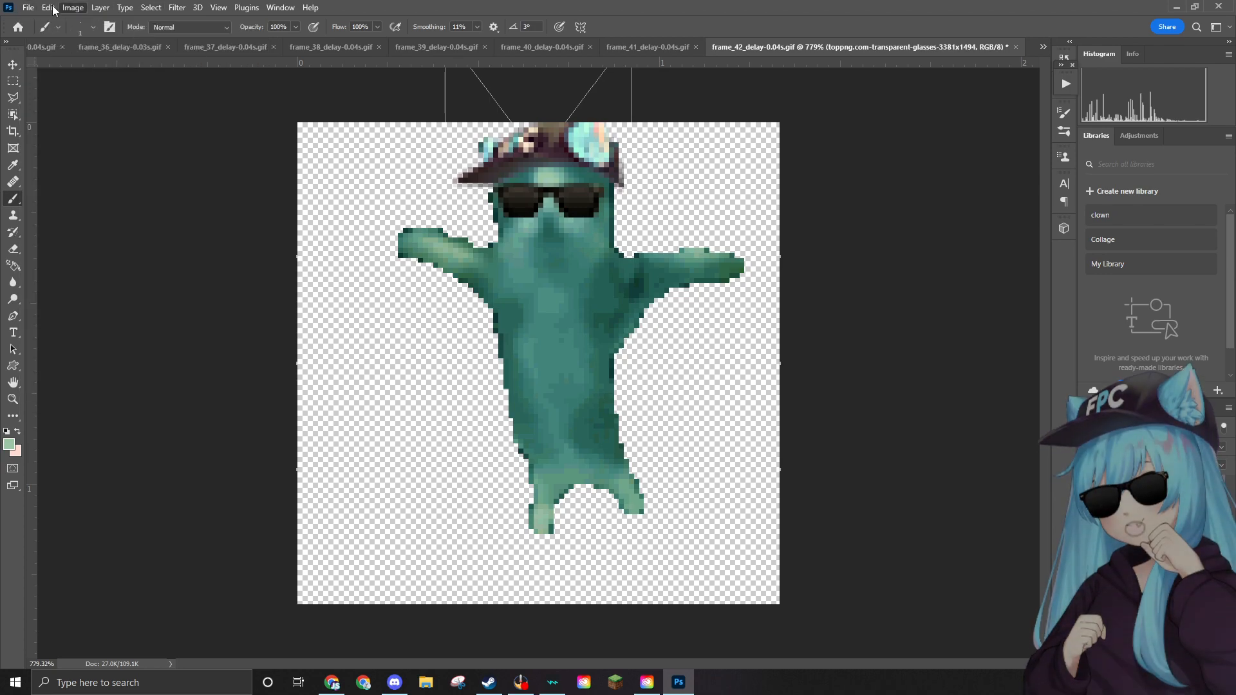
Move the source file frame_42_delay-0.04s.gif to the Recycle Bin and open frame_43_delay-0.04s.gif.
{"action": "left_click", "coordinate": [28, 7]}
{"action": "left_click", "coordinate": [40, 34]}
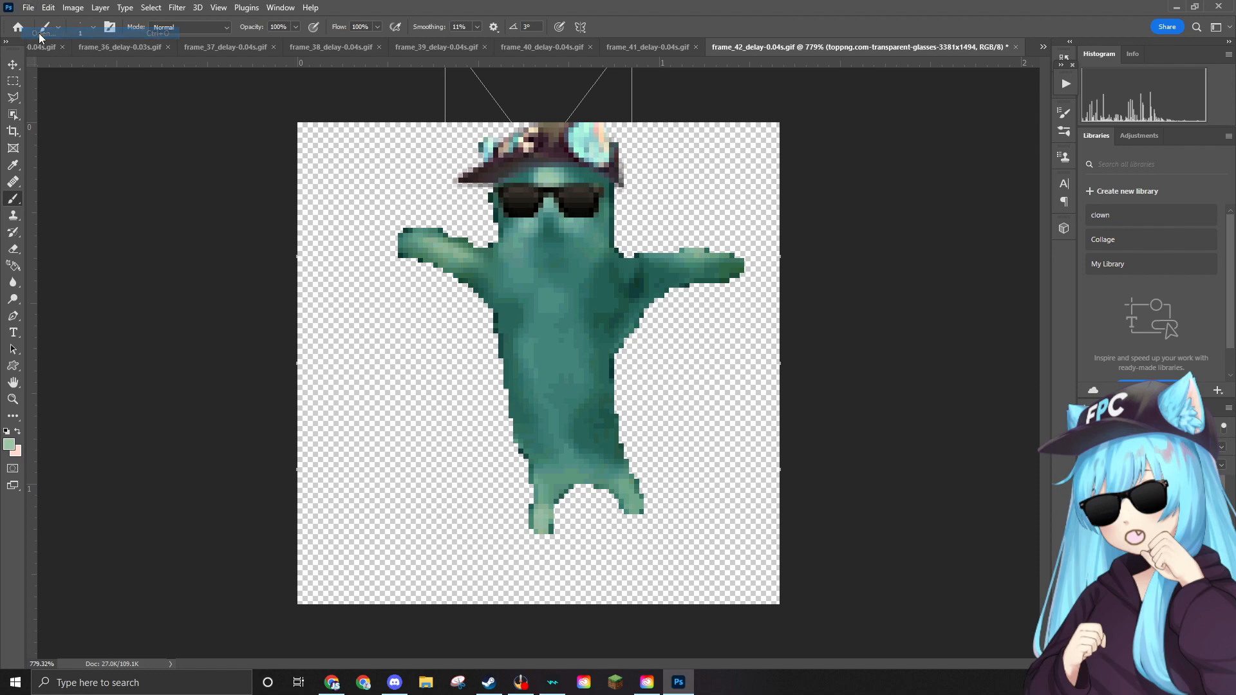
{"action": "left_click", "coordinate": [390, 295]}
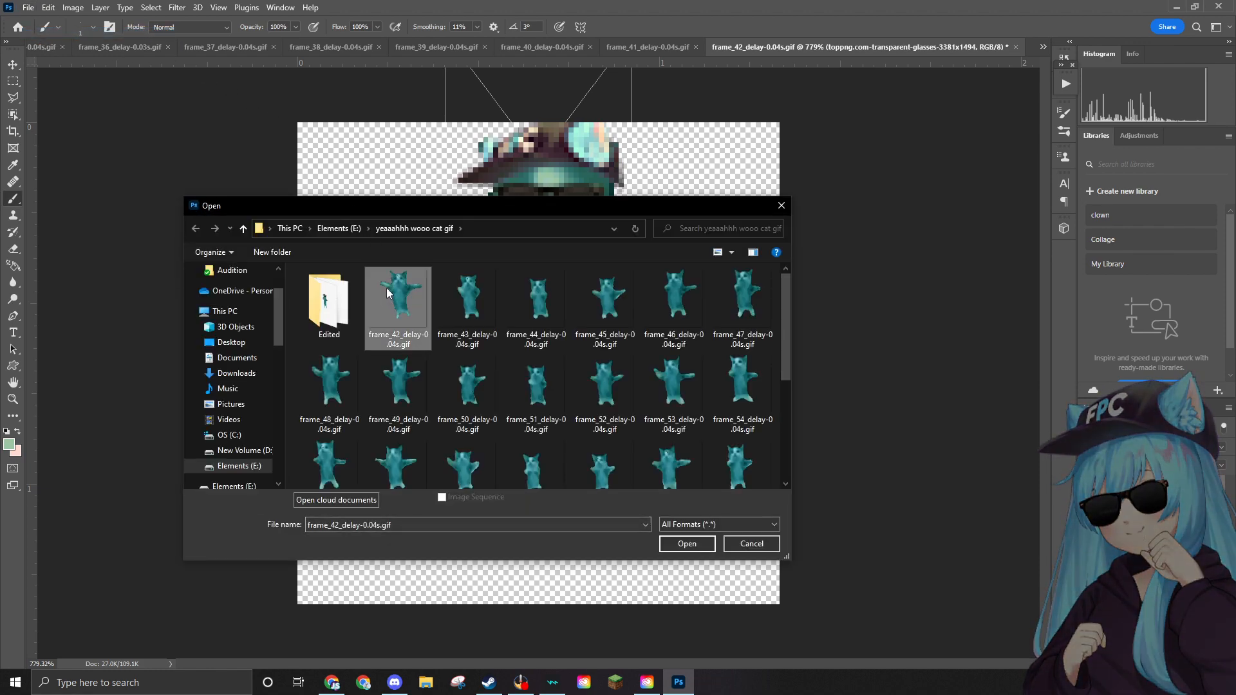
{"action": "key", "text": "Delete"}
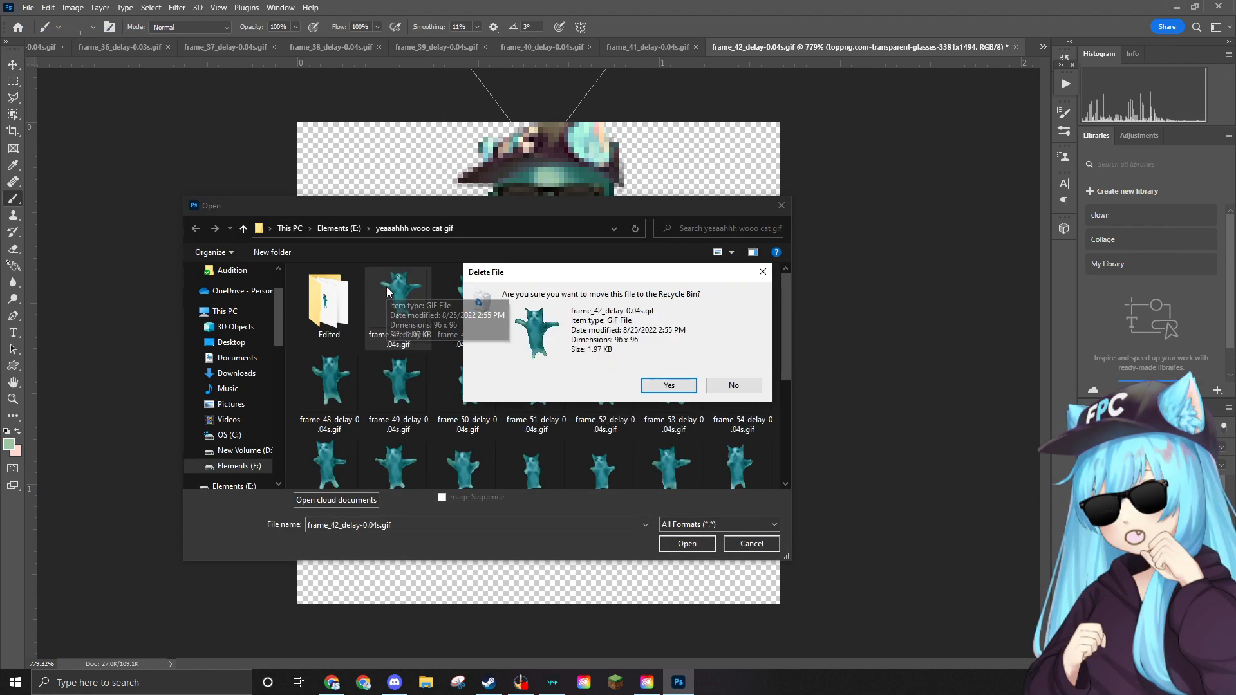
{"action": "left_click", "coordinate": [668, 385]}
{"action": "left_click", "coordinate": [710, 549]}
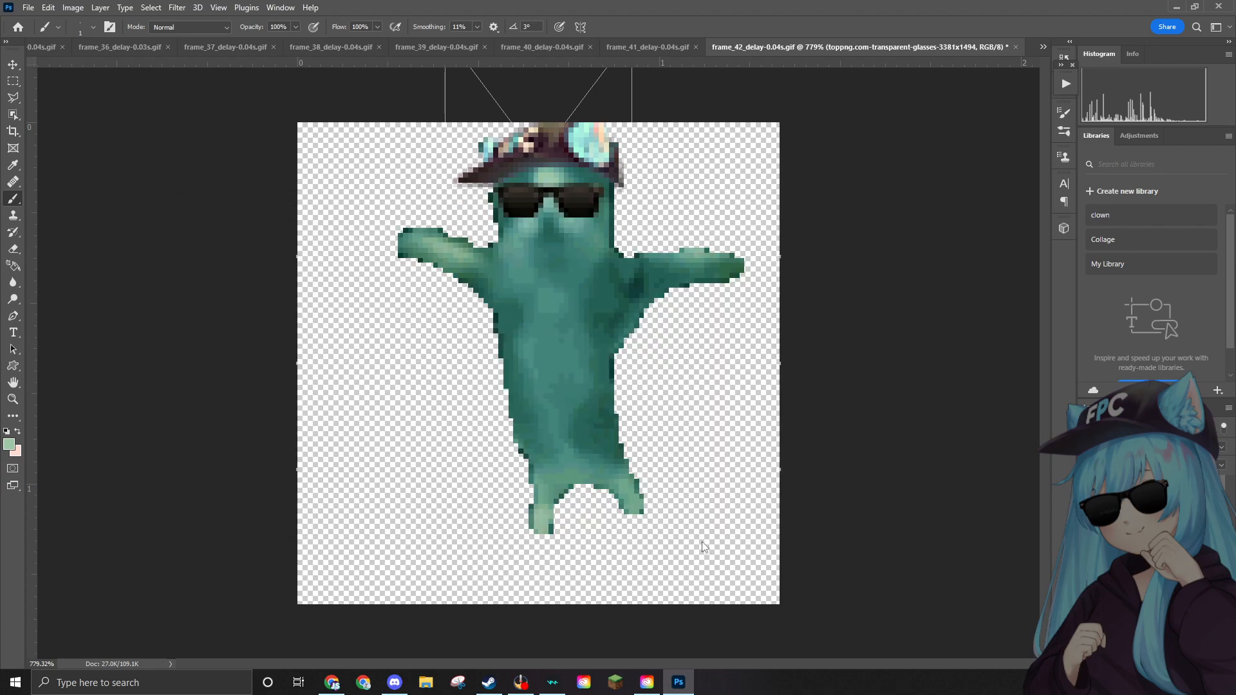
Fill the transparent pixels on the cat's forehead in frame 43 with light green using the Brush tool.
{"action": "scroll", "coordinate": [551, 315], "scroll_direction": "up", "scroll_amount": 20}
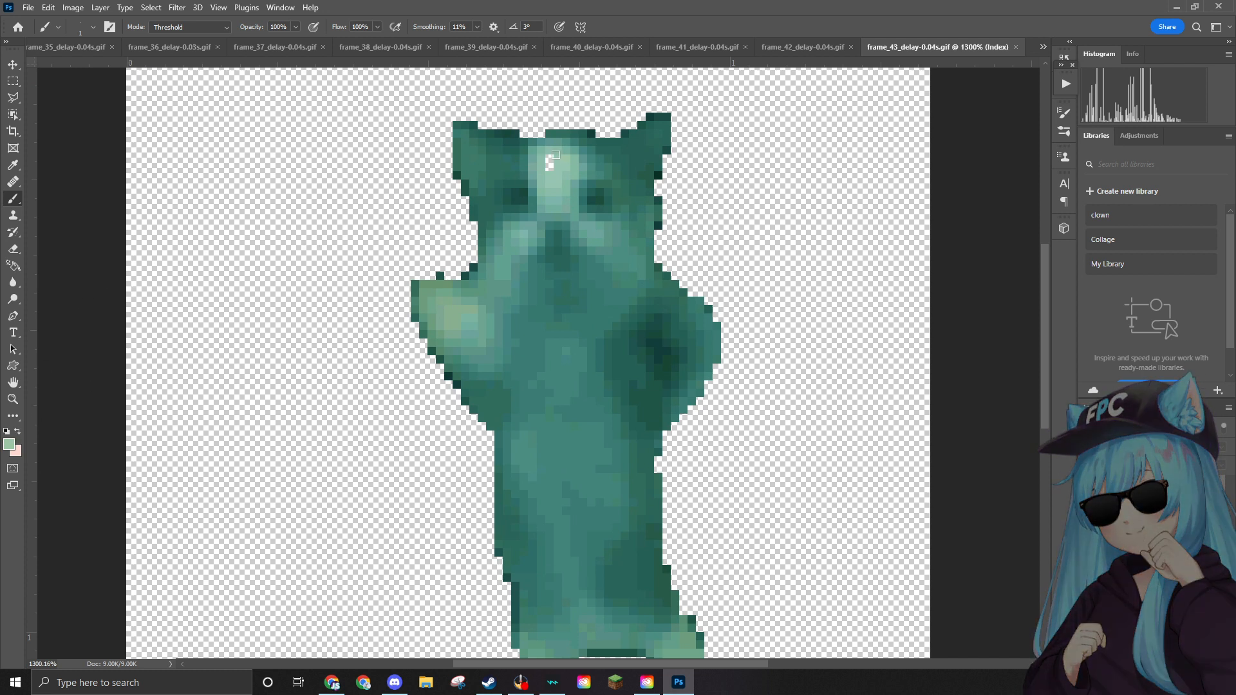
{"action": "left_click_drag", "start_coordinate": [555, 155], "coordinate": [548, 164]}
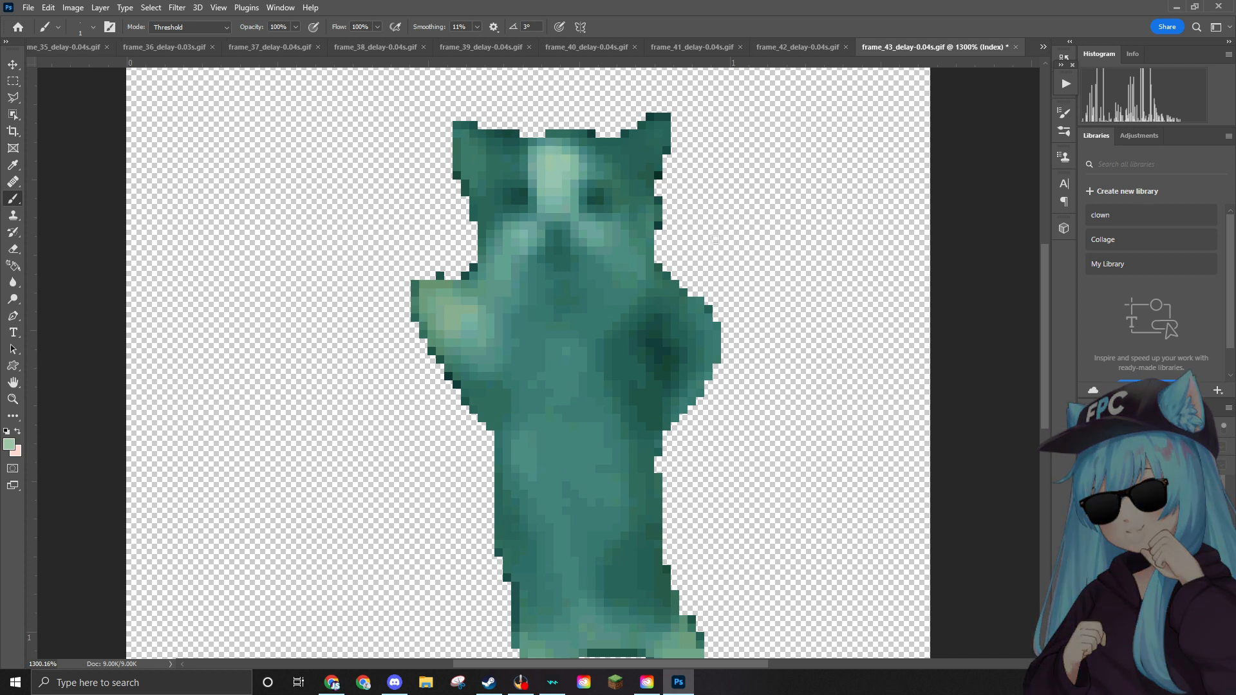
Examine the cat's head and body in frame 43 for any remaining transparent pixels.
{"action": "scroll", "coordinate": [698, 230], "scroll_direction": "down", "scroll_amount": 3}
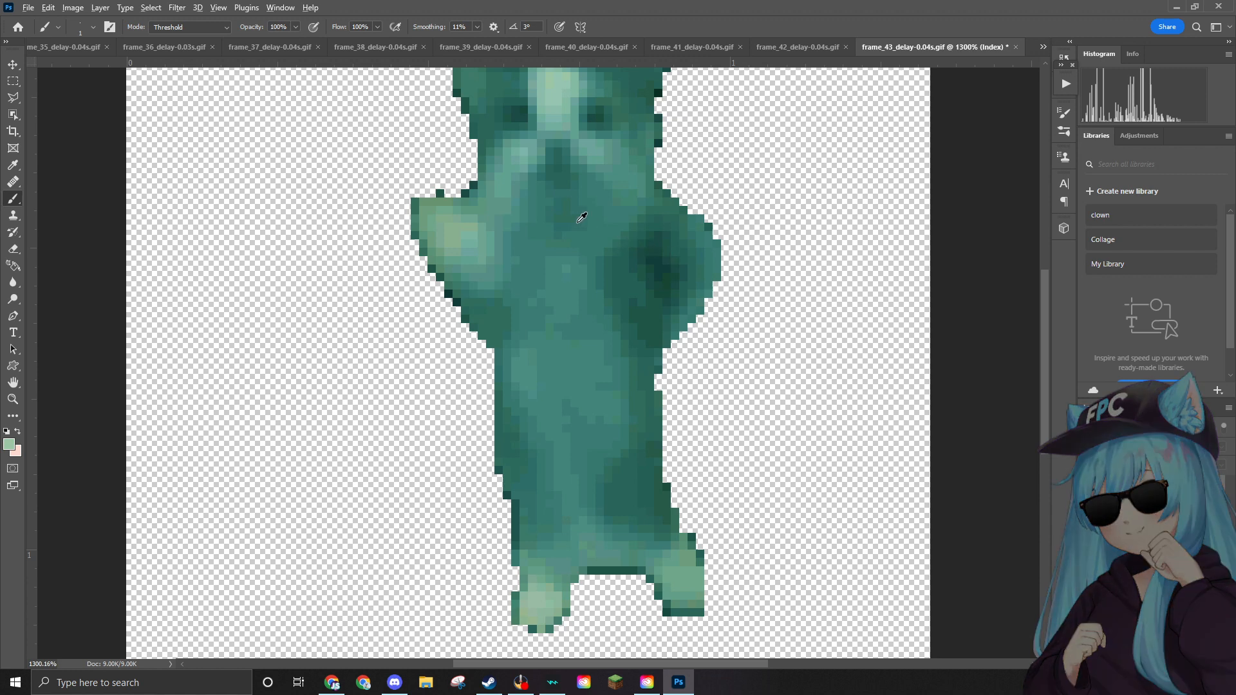
{"action": "scroll", "coordinate": [565, 210], "scroll_direction": "down", "scroll_amount": 4}
{"action": "scroll", "coordinate": [580, 170], "scroll_direction": "up", "scroll_amount": 3}
{"action": "scroll", "coordinate": [575, 153], "scroll_direction": "up", "scroll_amount": 2}
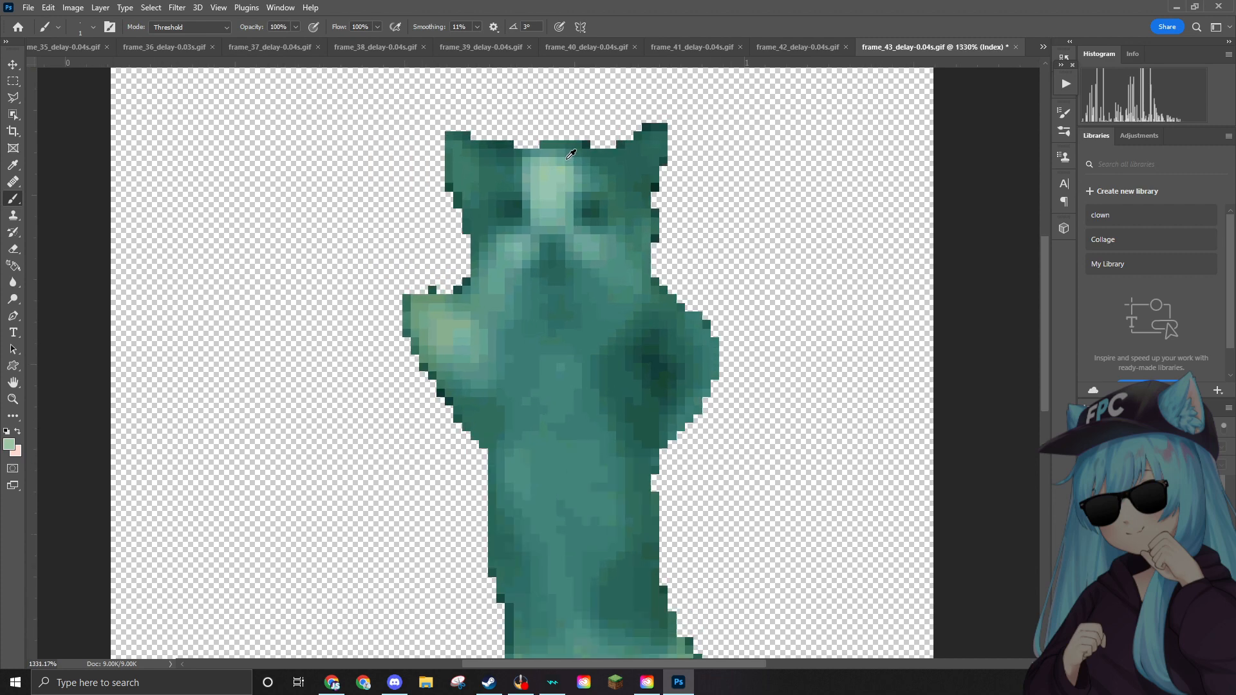
{"action": "scroll", "coordinate": [555, 190], "scroll_direction": "down", "scroll_amount": 2}
{"action": "scroll", "coordinate": [555, 188], "scroll_direction": "up", "scroll_amount": 2}
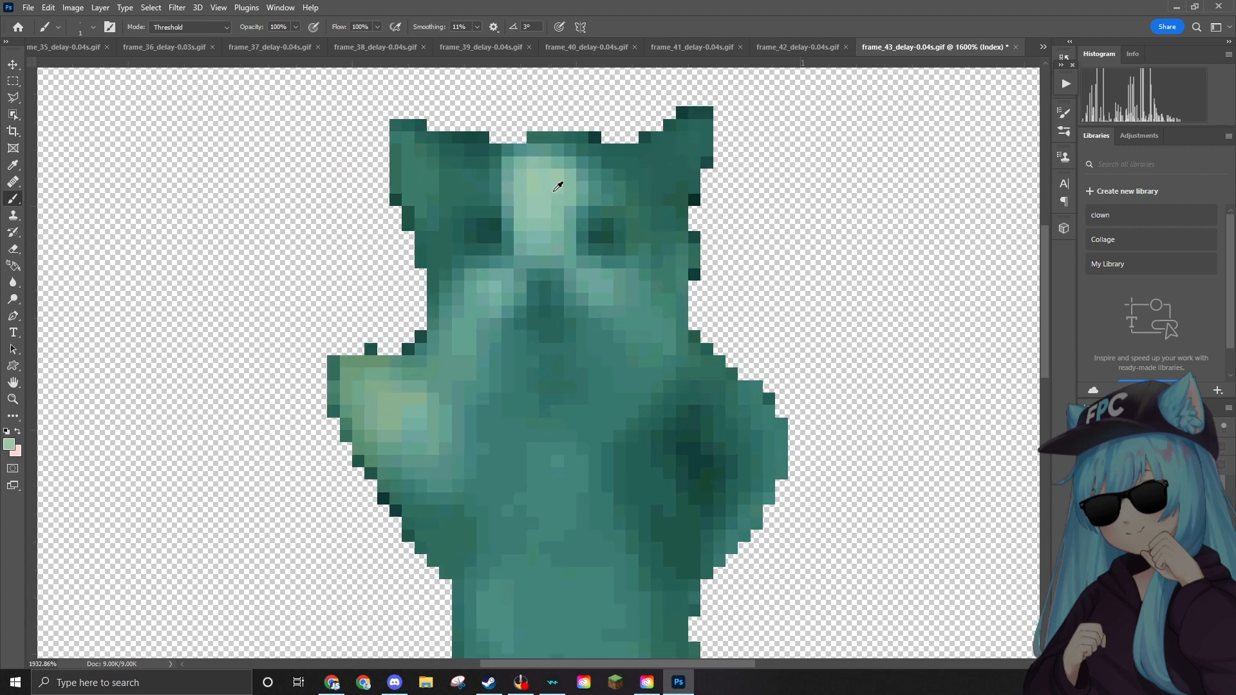
{"action": "scroll", "coordinate": [552, 191], "scroll_direction": "down", "scroll_amount": 2}
{"action": "scroll", "coordinate": [552, 192], "scroll_direction": "down", "scroll_amount": 5}
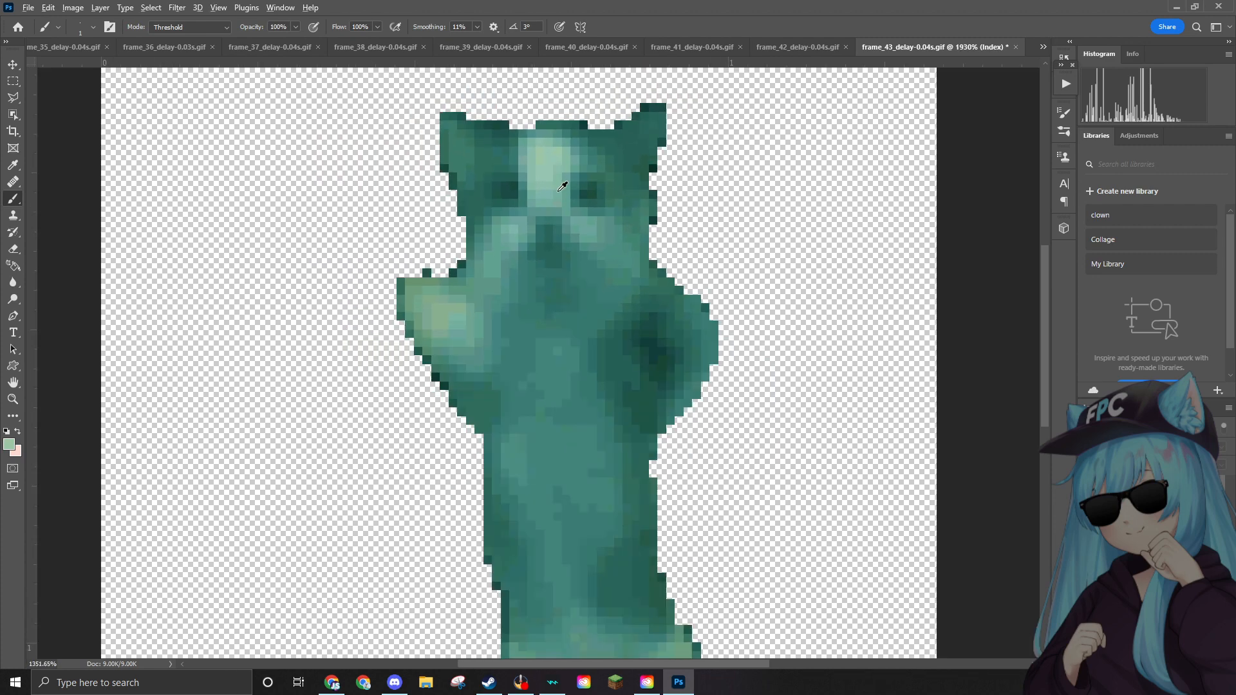
Convert the frame 43 image to RGB Color mode.
{"action": "scroll", "coordinate": [564, 187], "scroll_direction": "up", "scroll_amount": 1}
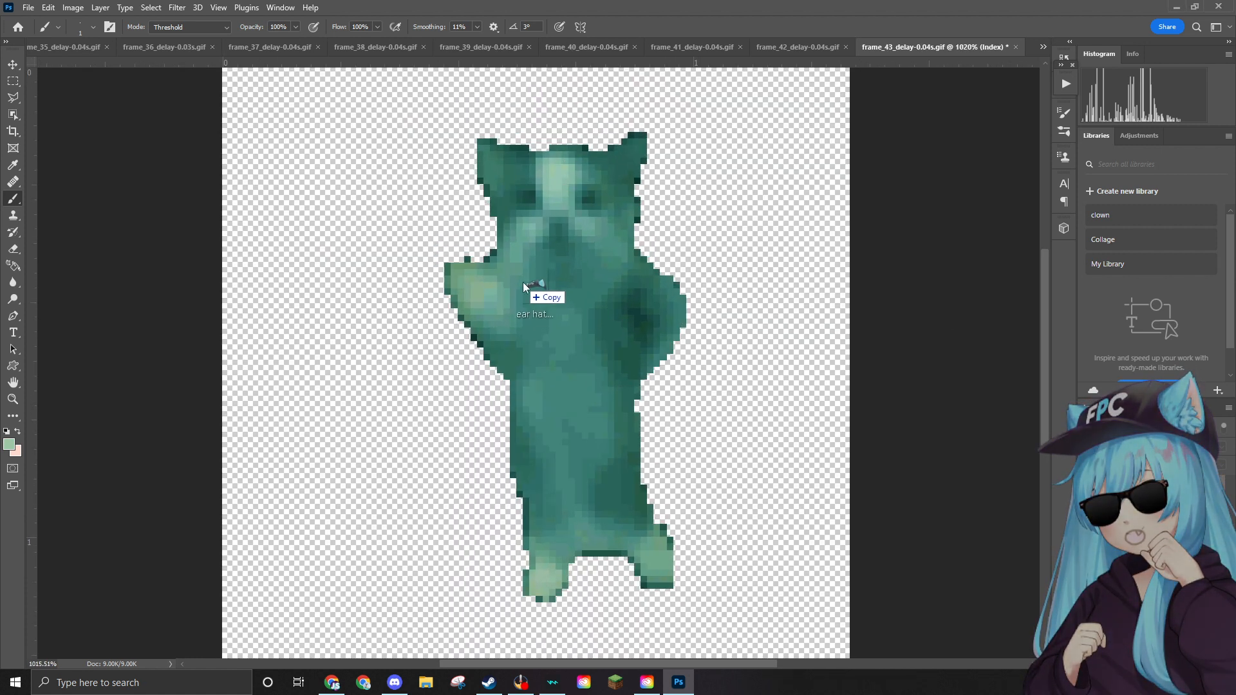
{"action": "left_click", "coordinate": [73, 7]}
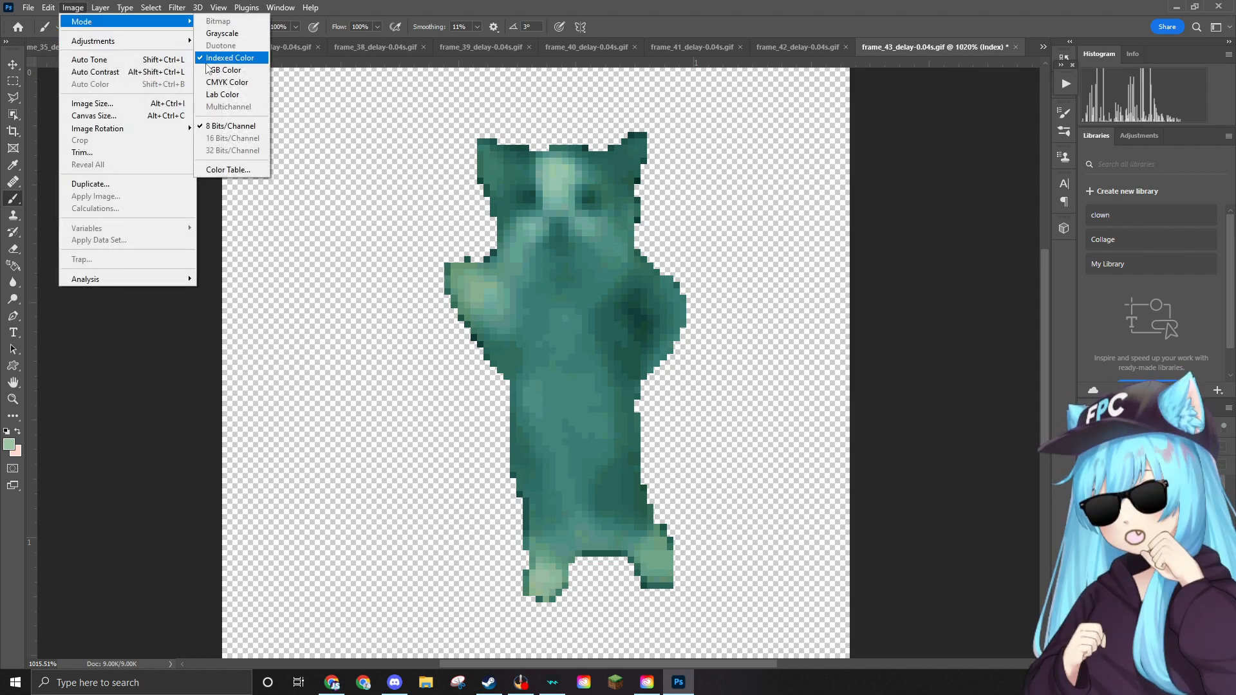
{"action": "left_click", "coordinate": [207, 69]}
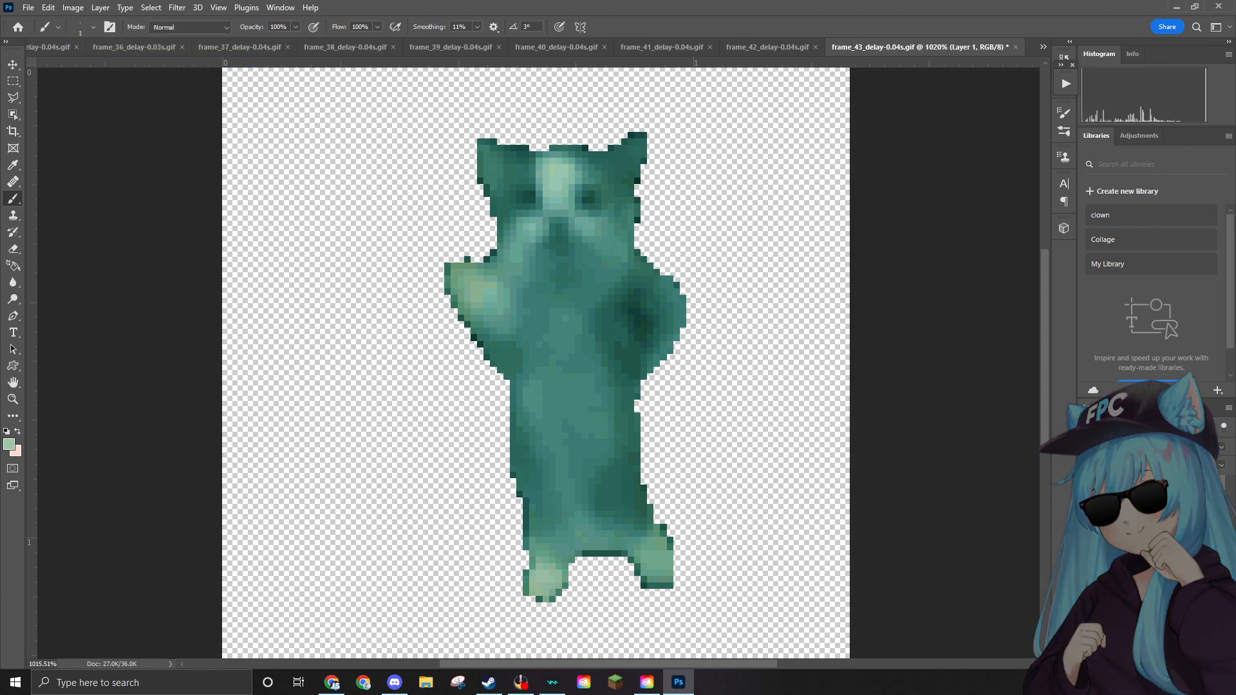
Place the ear hat image in frame 43, scale it to about 8.32%, and fit it over the top of the cat's head.
{"action": "left_click_drag", "start_coordinate": [904, 232], "coordinate": [605, 236]}
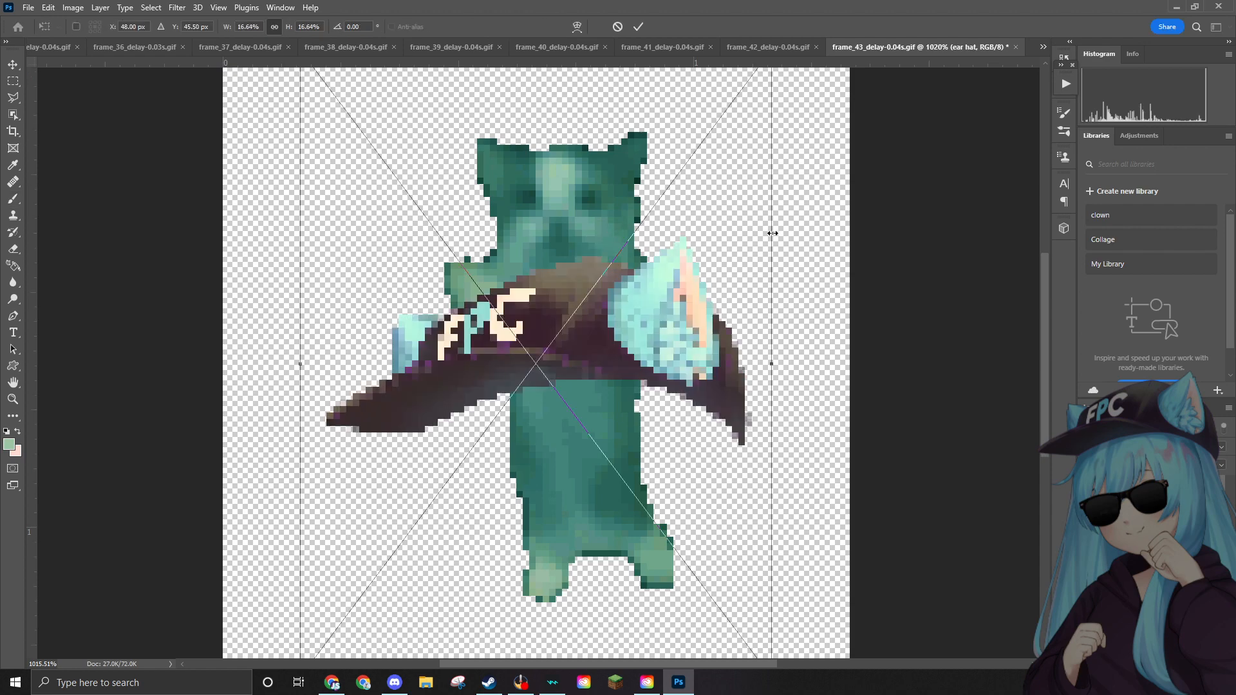
{"action": "scroll", "coordinate": [732, 192], "scroll_direction": "down", "scroll_amount": 2}
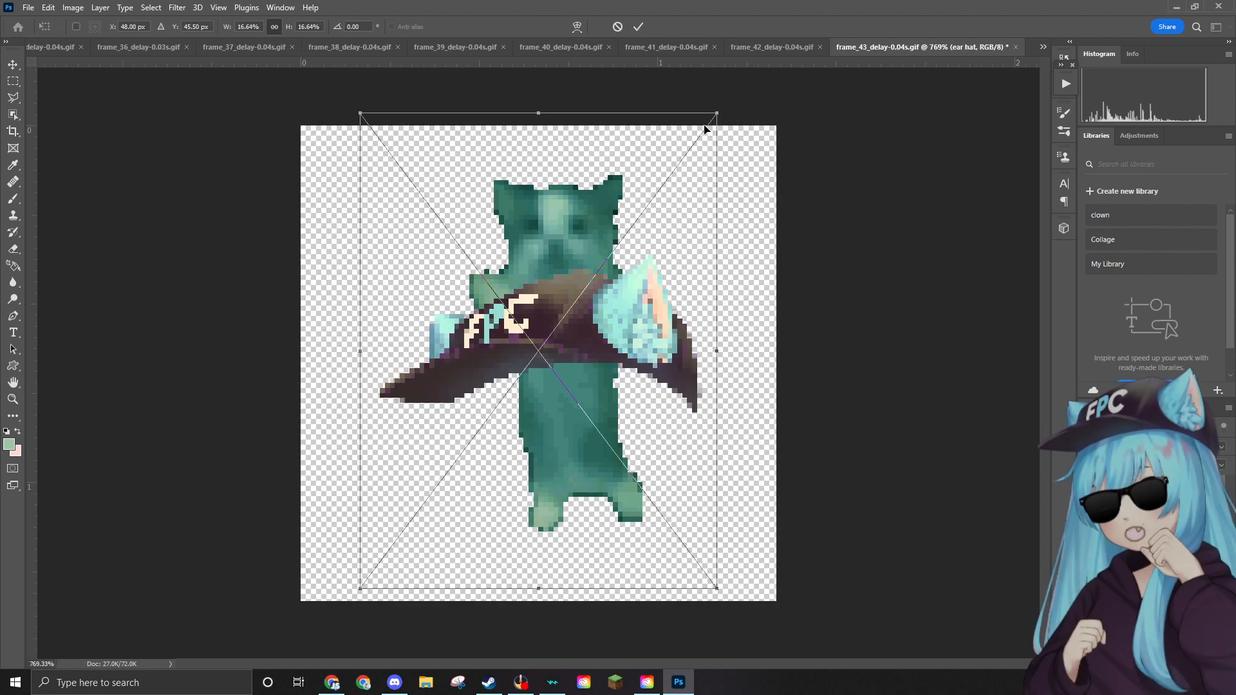
{"action": "left_click_drag", "start_coordinate": [717, 113], "coordinate": [571, 304]}
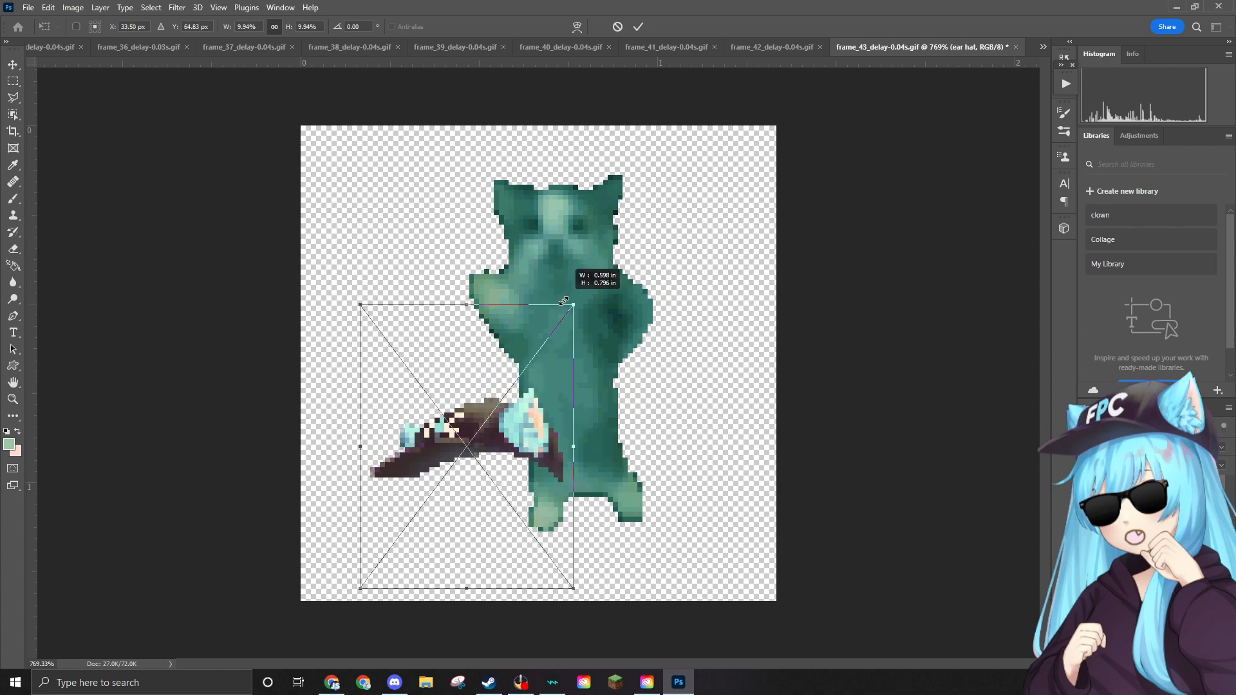
{"action": "left_click_drag", "start_coordinate": [501, 411], "coordinate": [596, 160]}
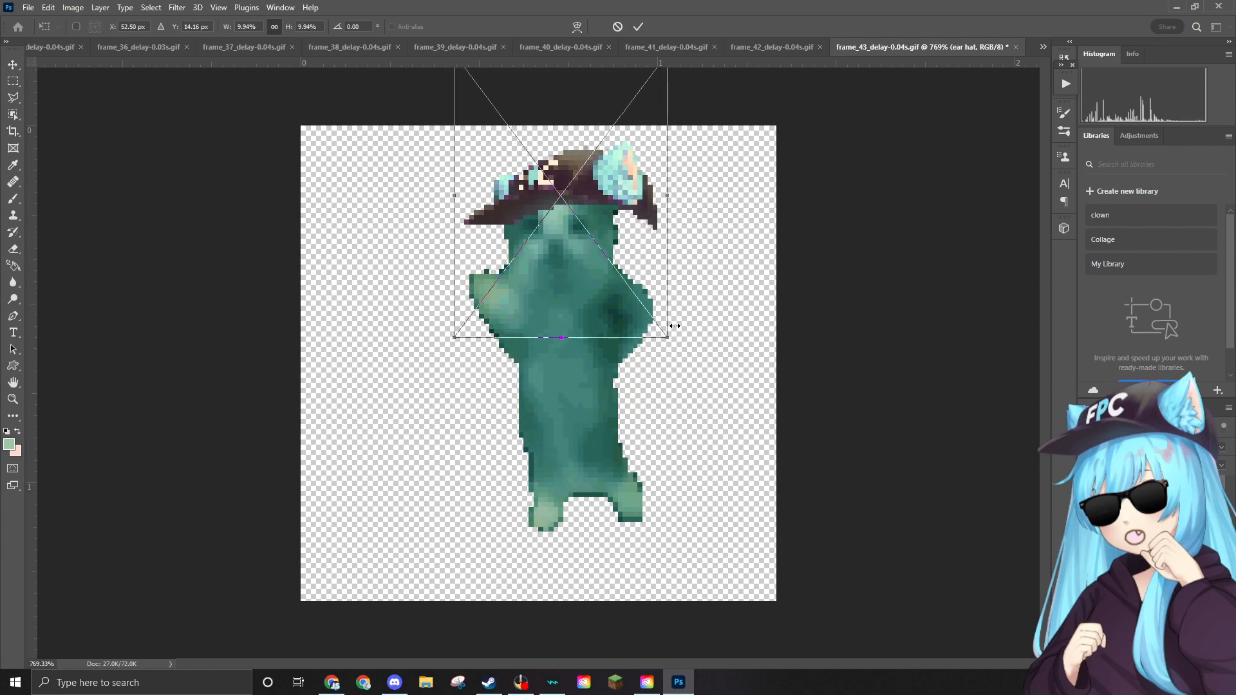
{"action": "left_click_drag", "start_coordinate": [665, 336], "coordinate": [635, 296]}
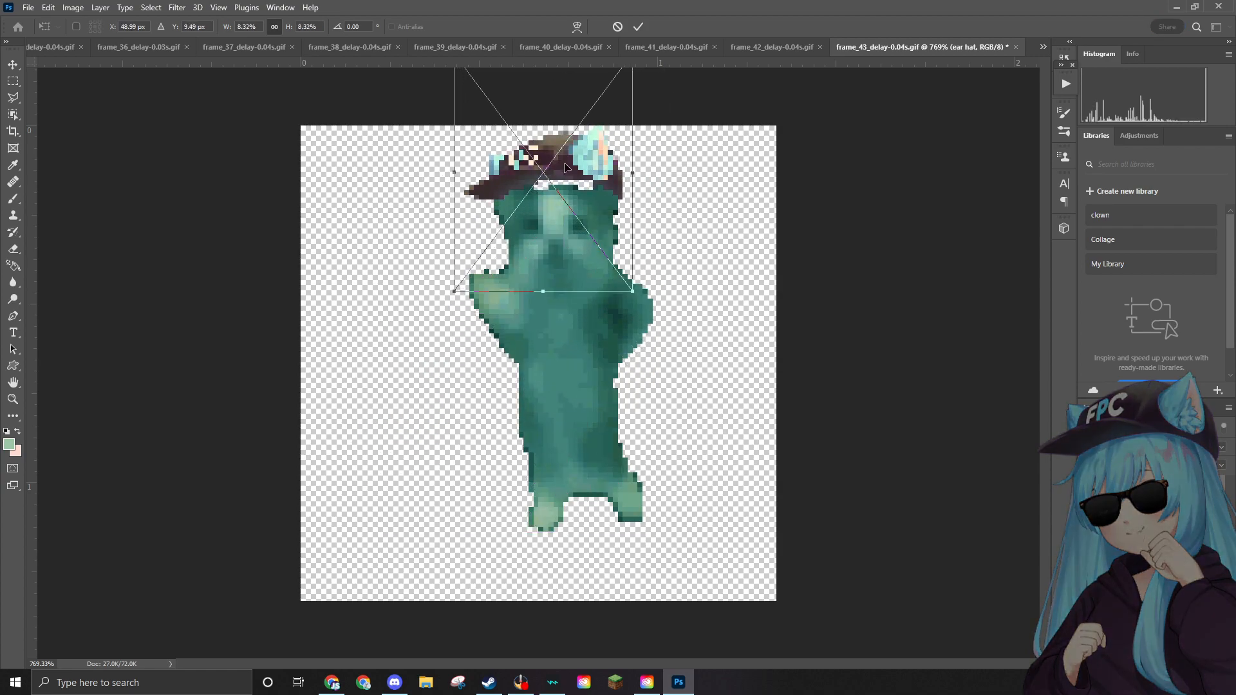
{"action": "left_click_drag", "start_coordinate": [569, 168], "coordinate": [570, 185]}
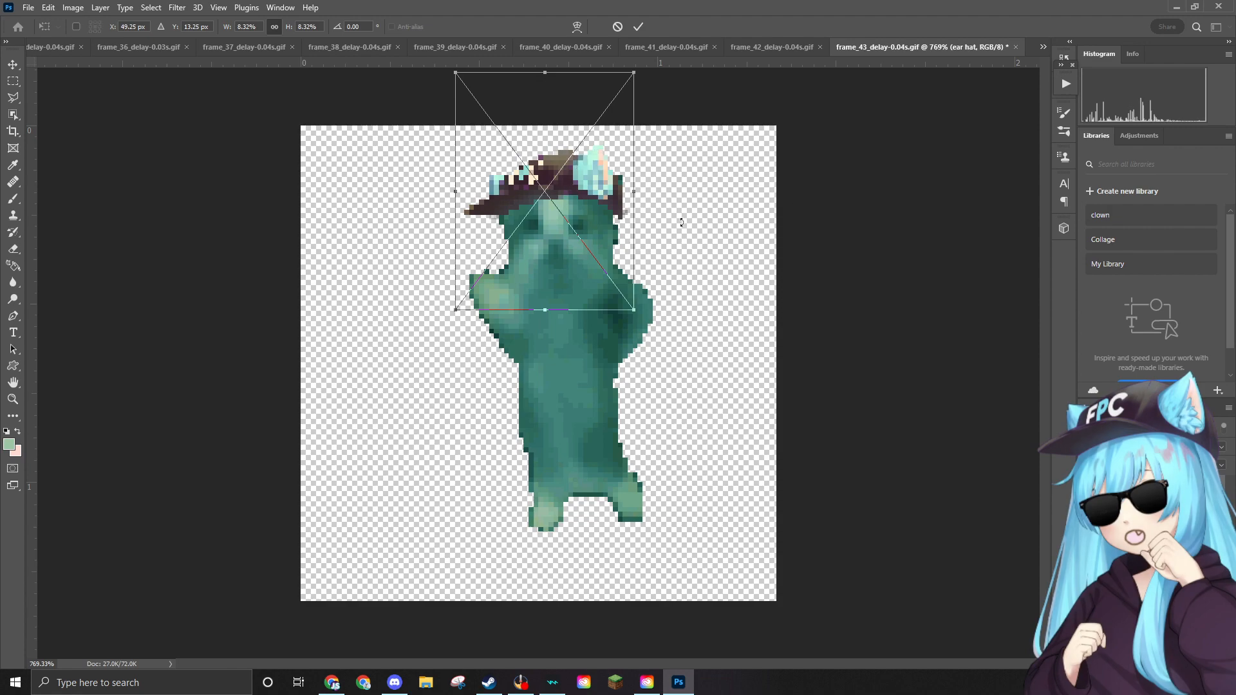
{"action": "key", "text": "Return"}
{"action": "key", "text": "b"}
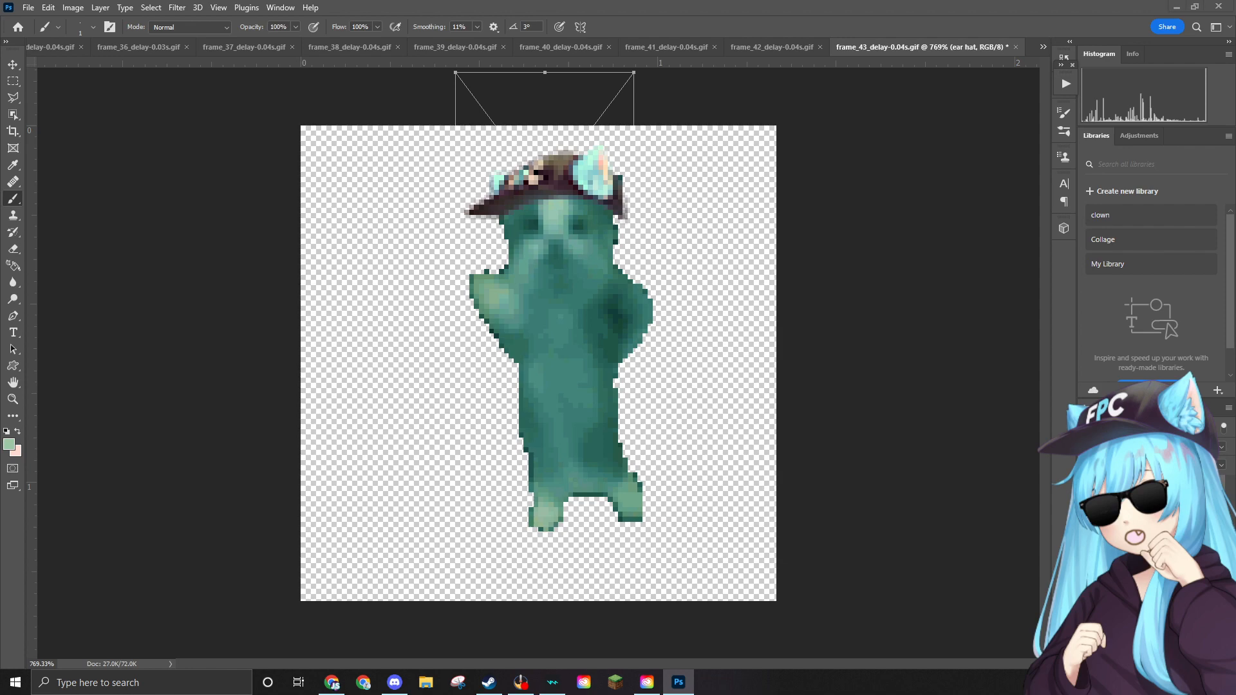
Place the toppng.com-transparent-glasses-3381x1494 sunglasses over the cat's eyes at about 2.75% scale and rasterize their smart object.
{"action": "left_click_drag", "start_coordinate": [794, 325], "coordinate": [554, 257]}
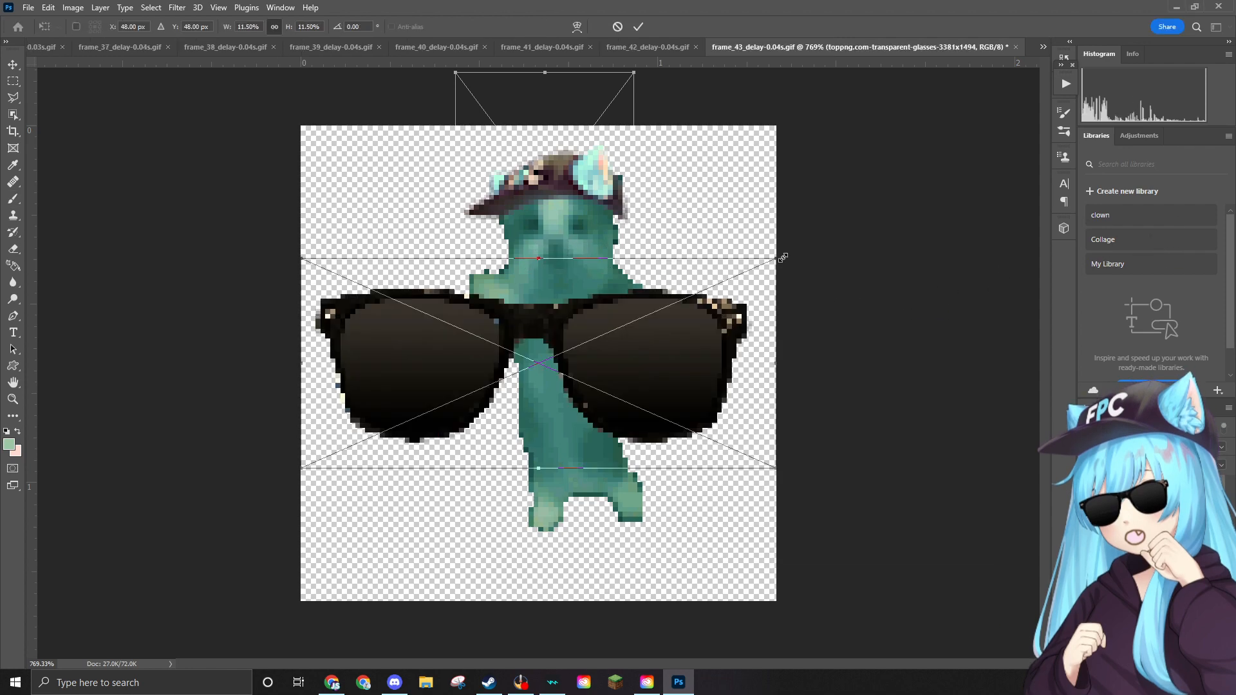
{"action": "left_click_drag", "start_coordinate": [781, 258], "coordinate": [600, 221]}
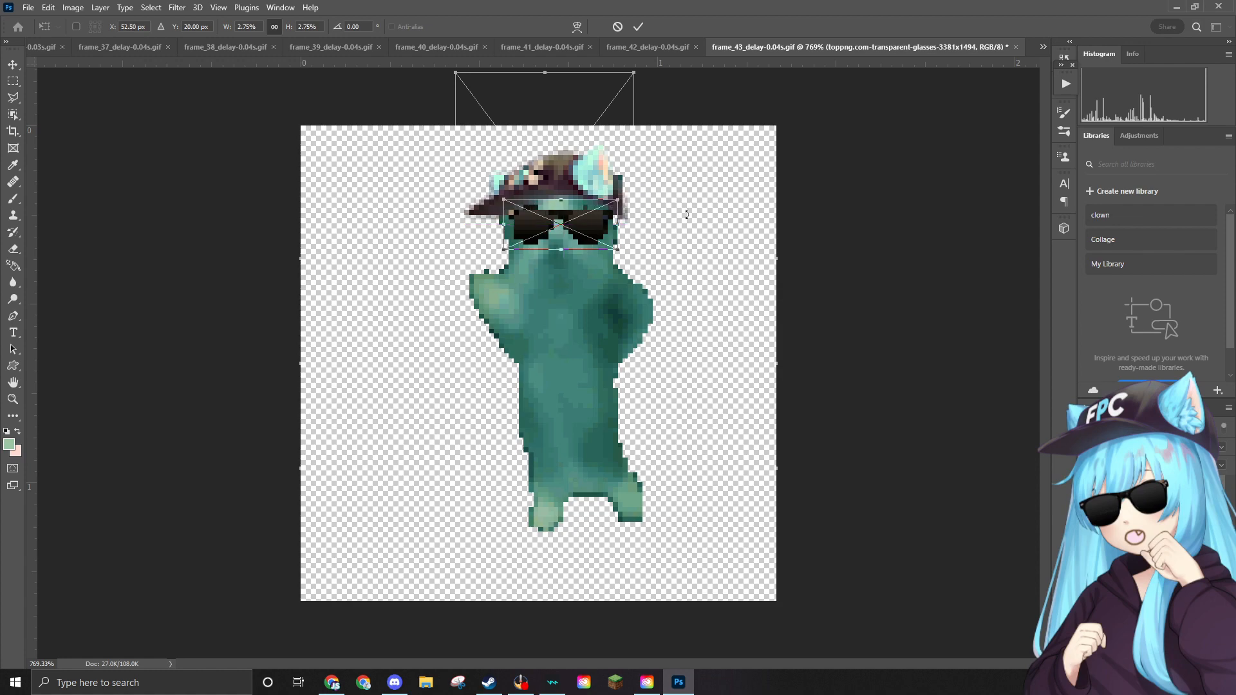
{"action": "left_click", "coordinate": [836, 211]}
{"action": "left_click", "coordinate": [836, 211]}
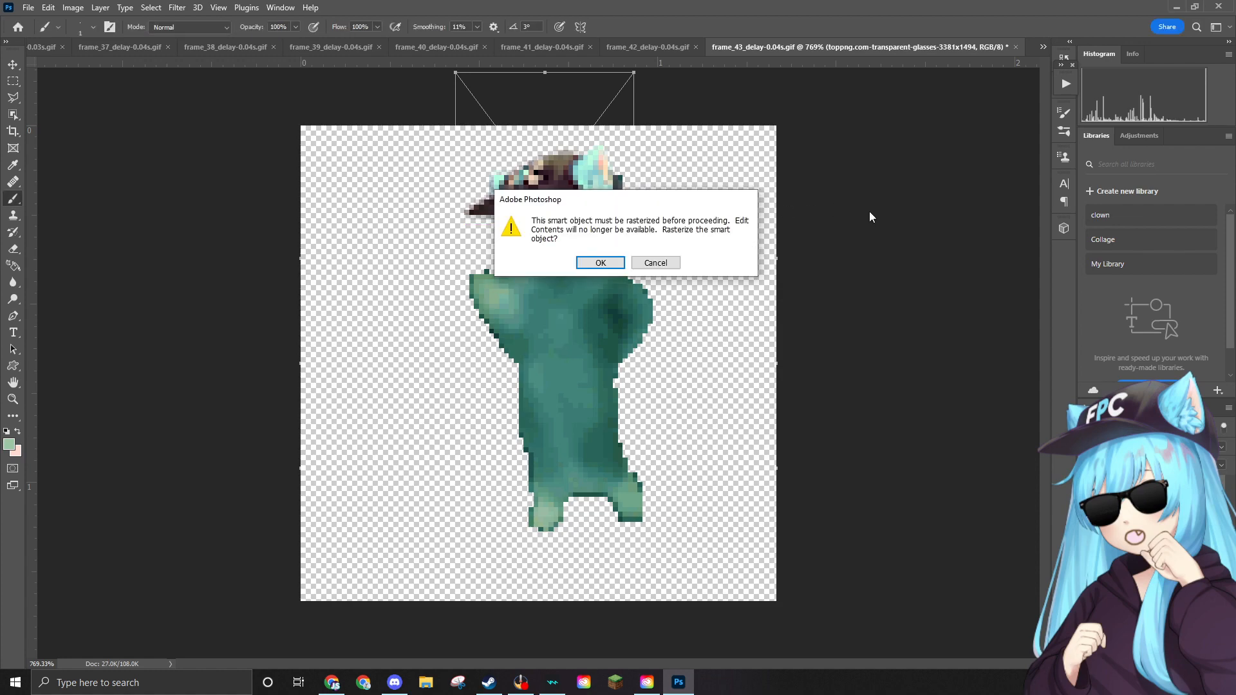
{"action": "left_click", "coordinate": [601, 261]}
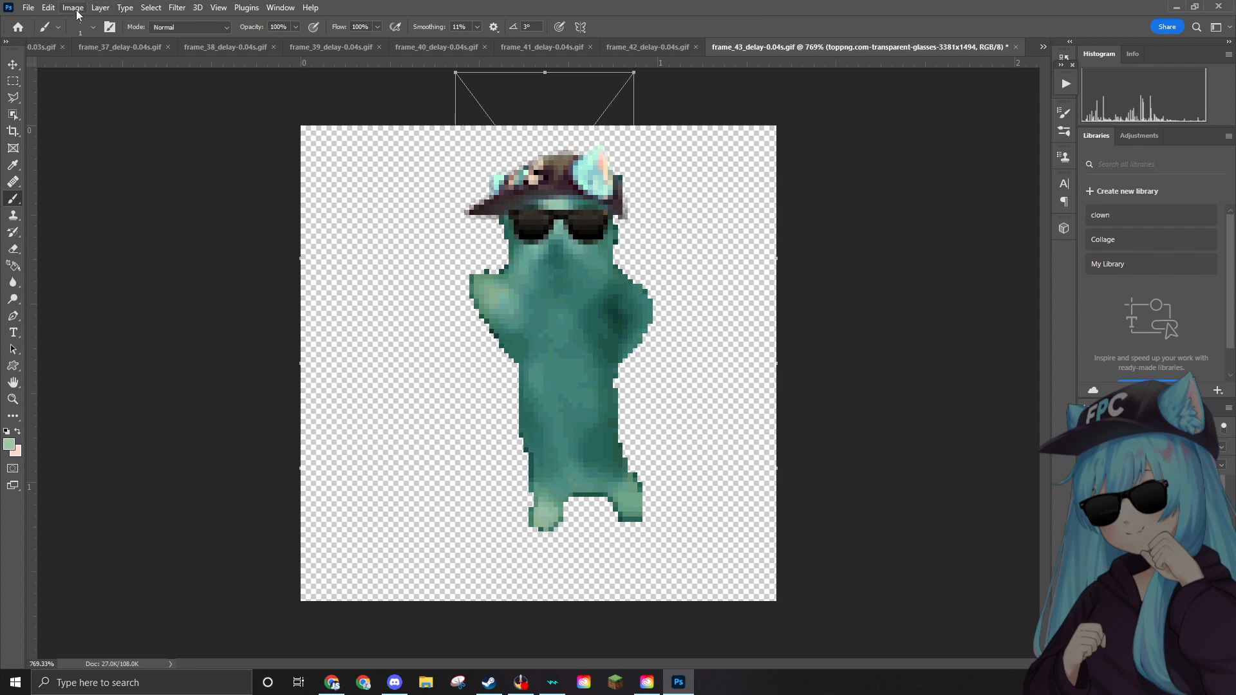
{"action": "left_click", "coordinate": [28, 7]}
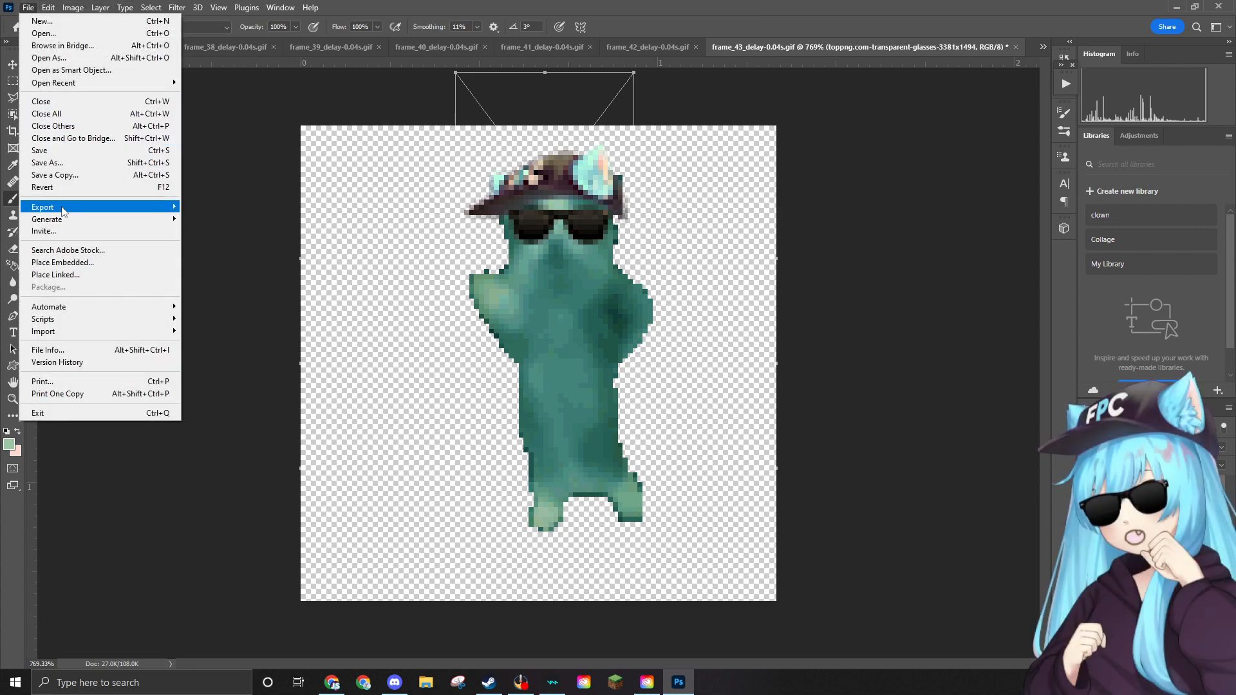
{"action": "mouse_move", "coordinate": [64, 209]}
{"action": "left_click", "coordinate": [221, 222]}
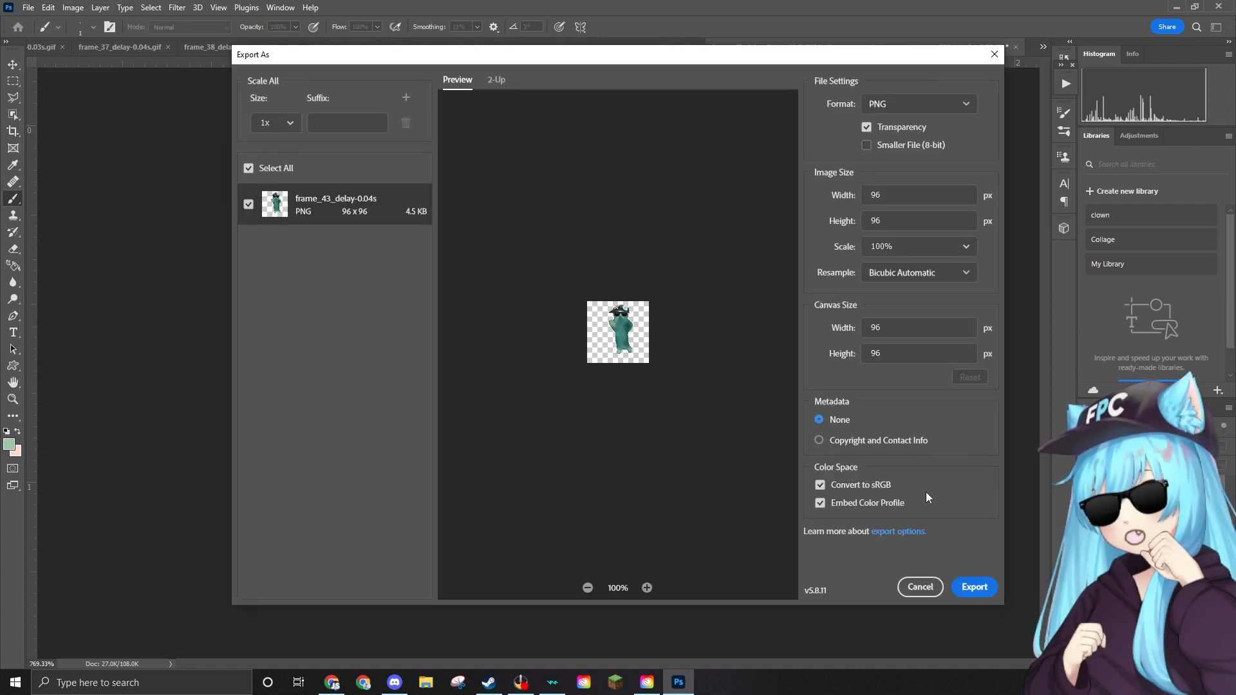
{"action": "left_click", "coordinate": [919, 586]}
{"action": "left_click", "coordinate": [28, 7]}
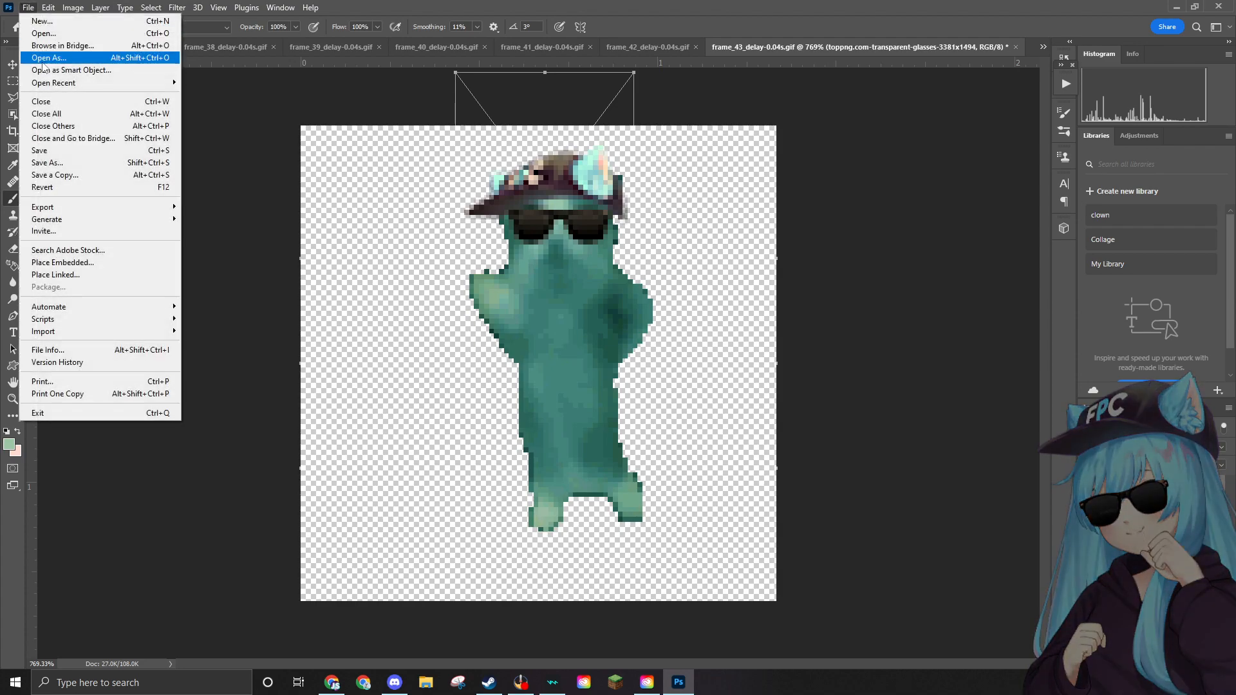
{"action": "mouse_move", "coordinate": [64, 207]}
{"action": "left_click", "coordinate": [236, 214]}
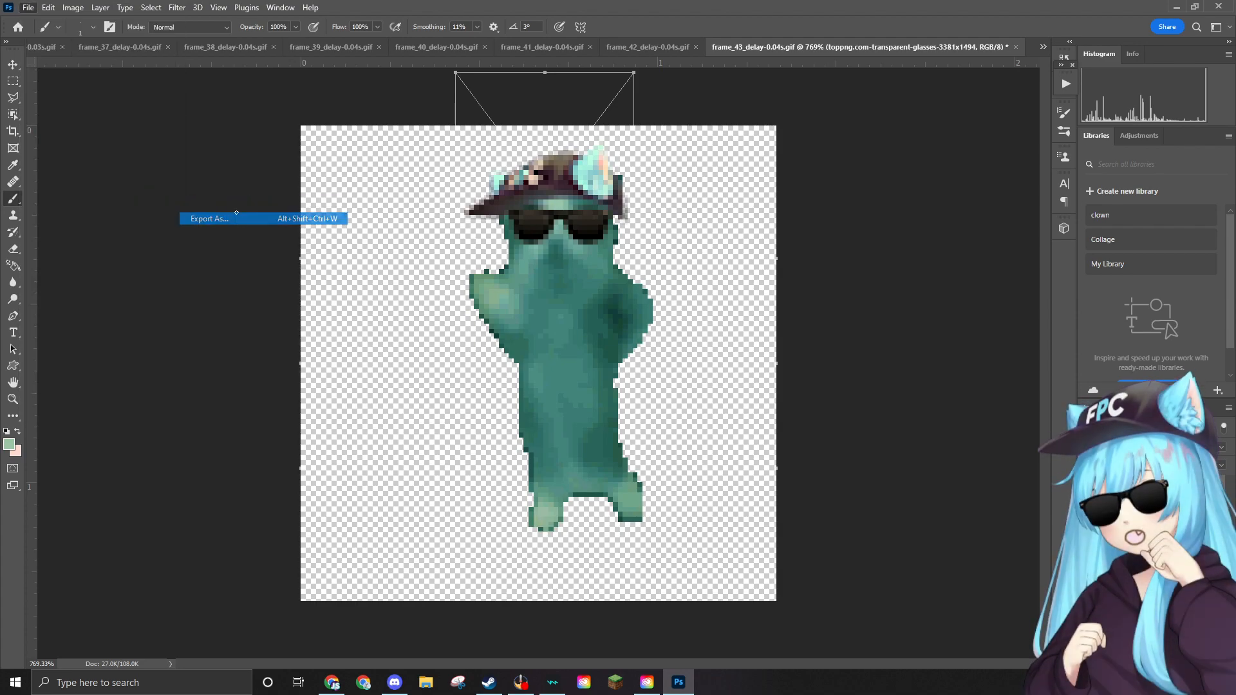
{"action": "left_click", "coordinate": [991, 59]}
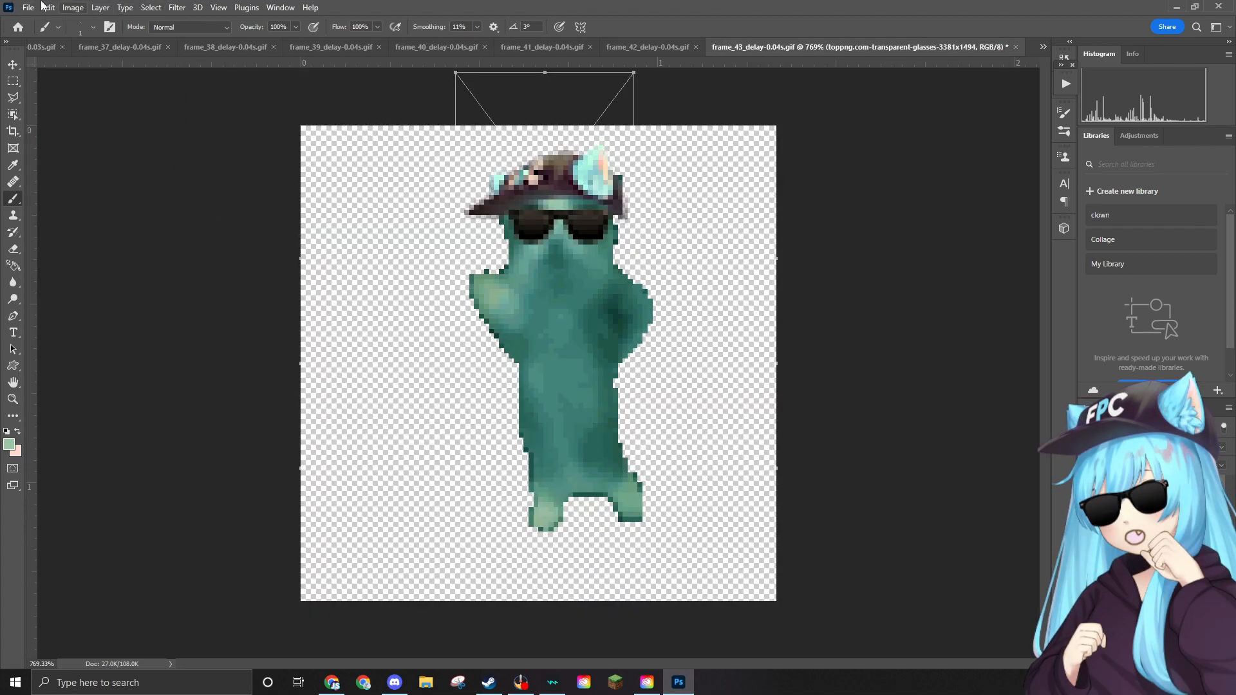
Export the edited frame 43 as frame_43_delay-0.04s.png into the Edited folder.
{"action": "left_click", "coordinate": [29, 7]}
{"action": "mouse_move", "coordinate": [71, 211]}
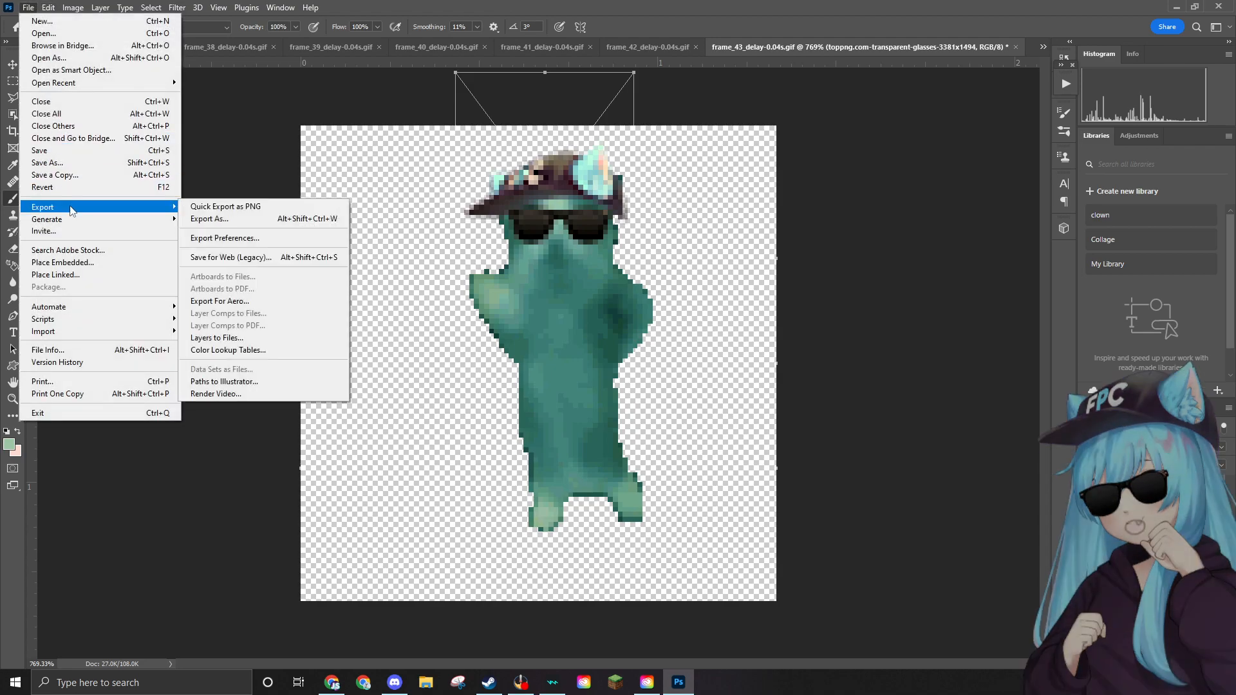
{"action": "left_click", "coordinate": [239, 207]}
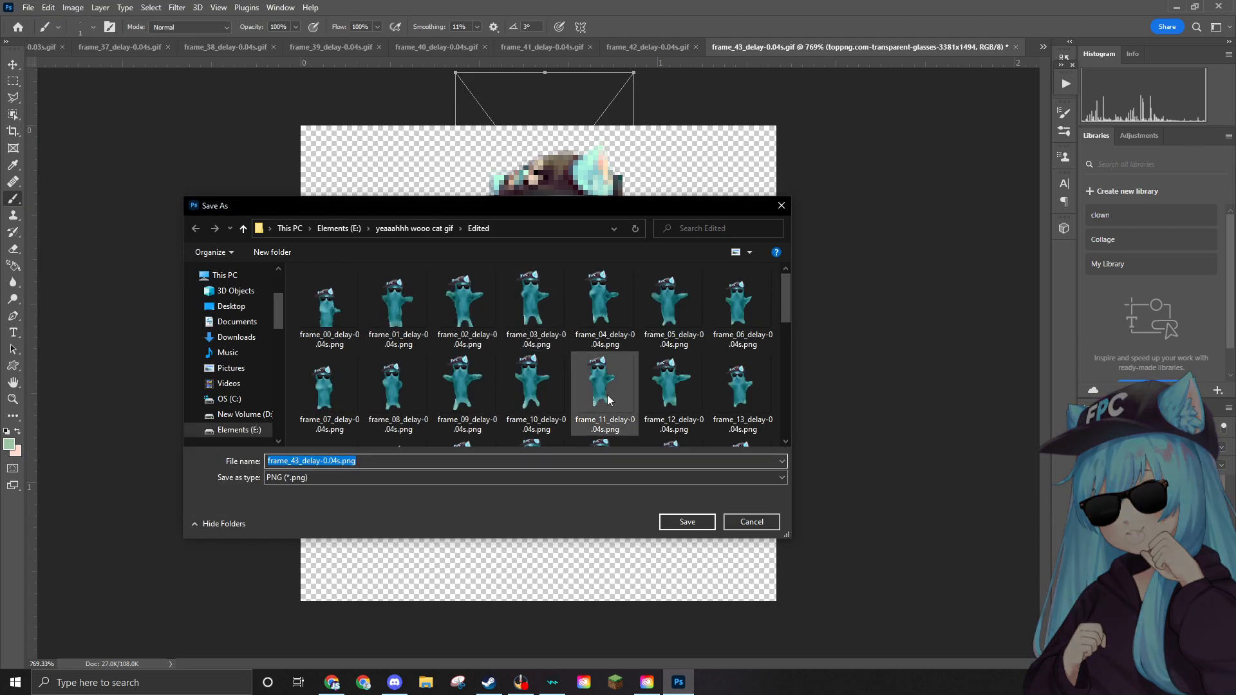
{"action": "scroll", "coordinate": [601, 393], "scroll_direction": "down", "scroll_amount": 5}
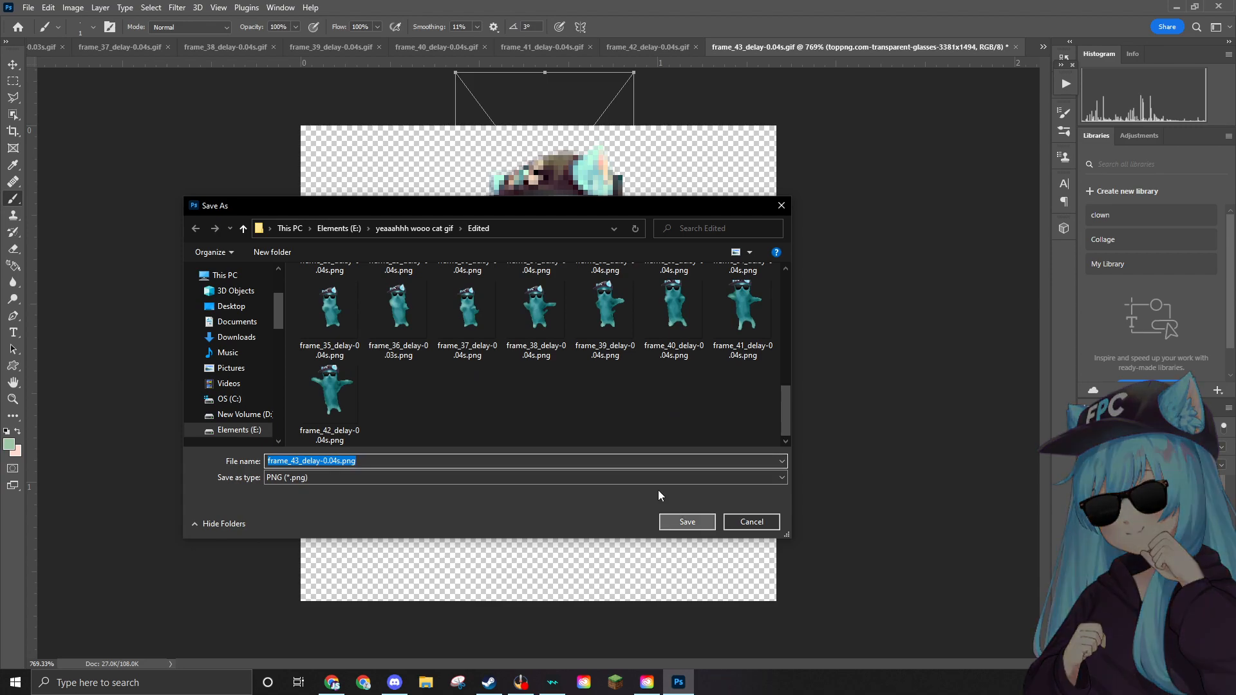
{"action": "left_click", "coordinate": [684, 524]}
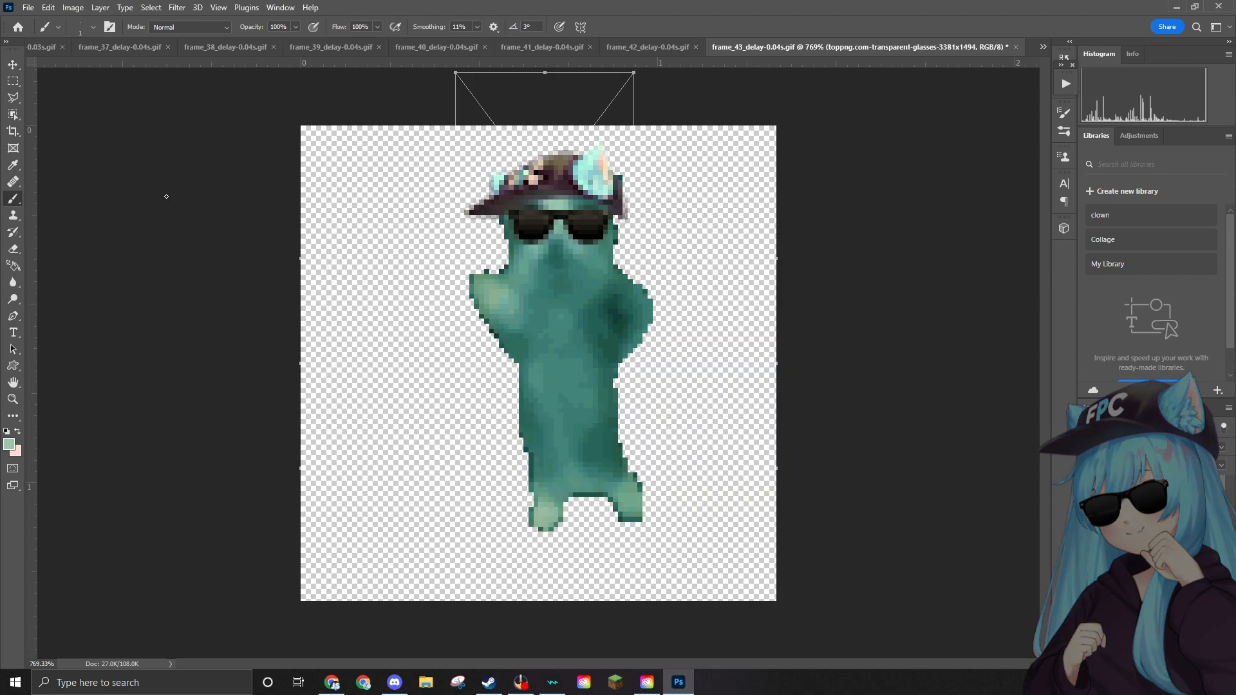
{"action": "left_click", "coordinate": [25, 7]}
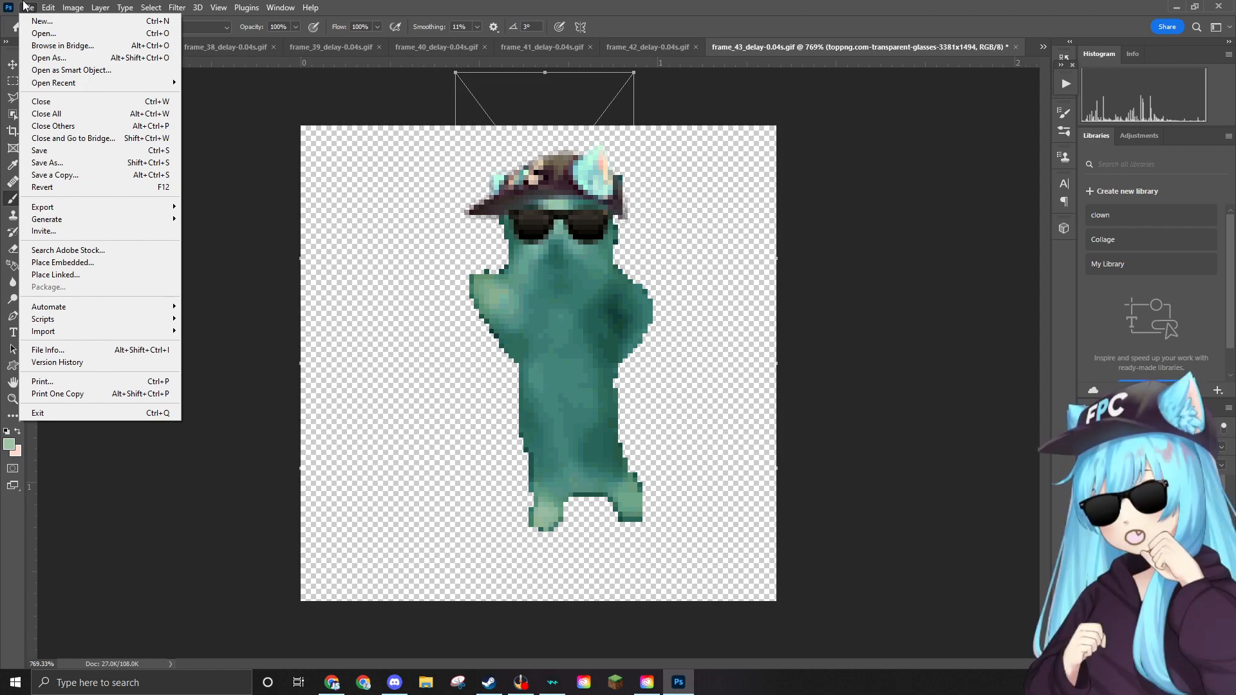
{"action": "mouse_move", "coordinate": [44, 6]}
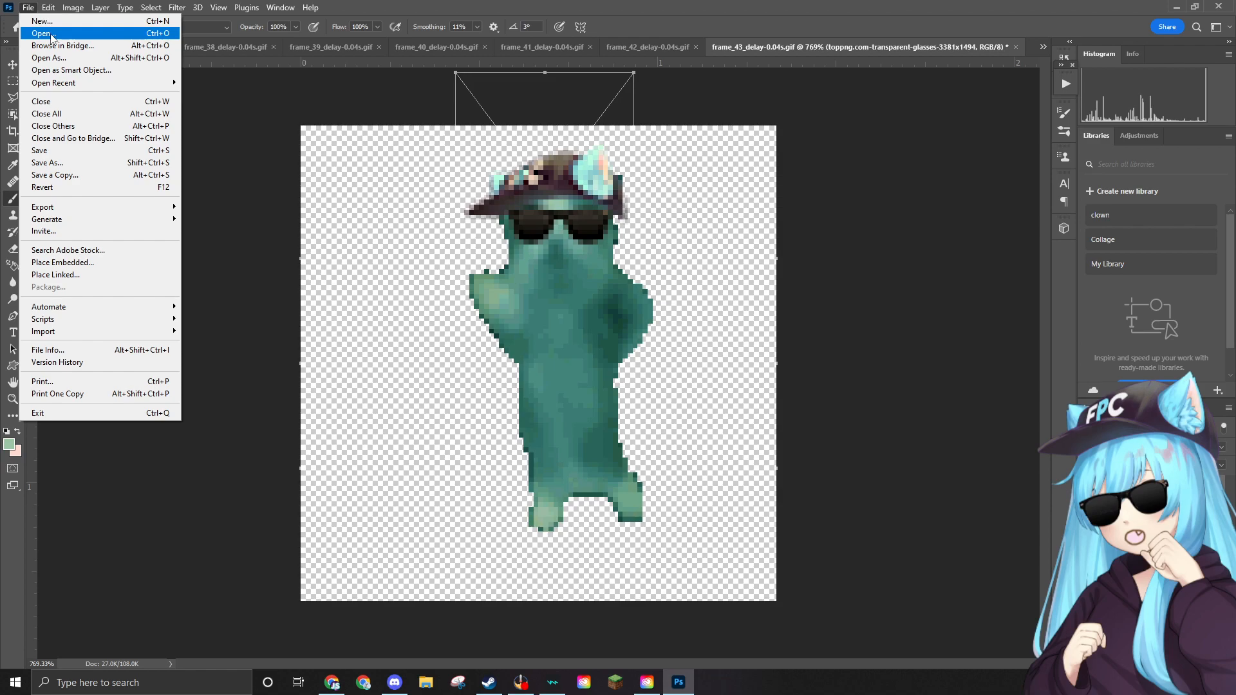
{"action": "mouse_move", "coordinate": [90, 206]}
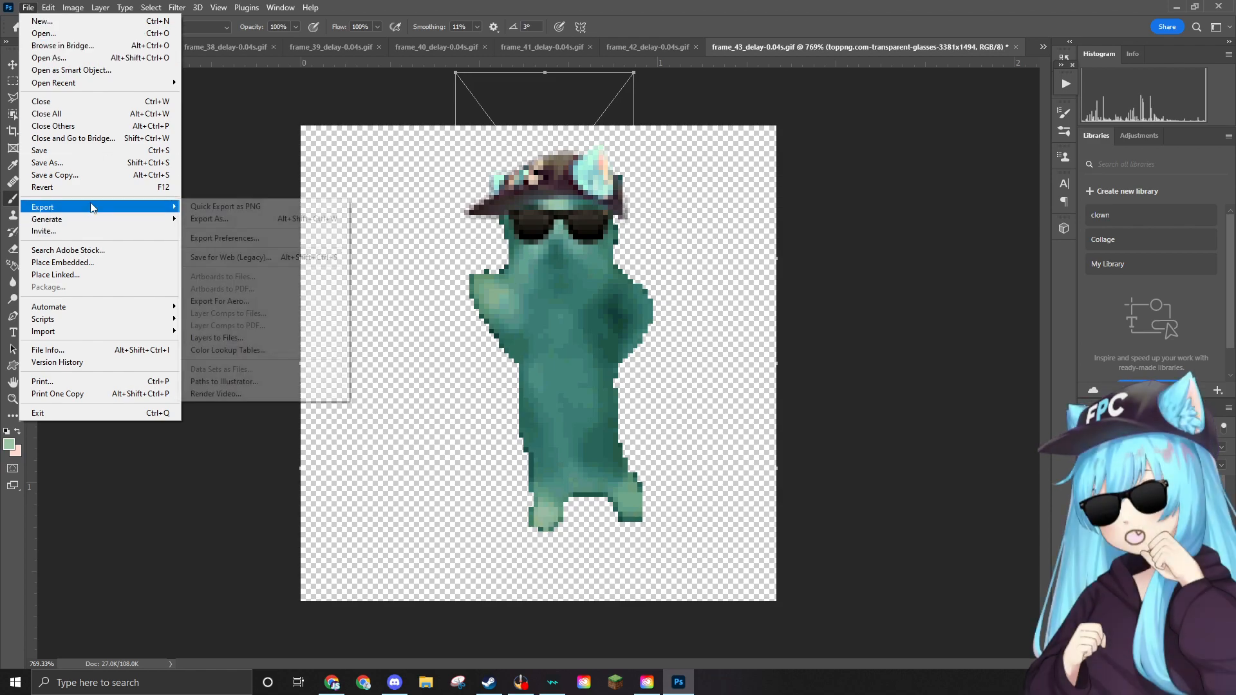
{"action": "left_click", "coordinate": [206, 207]}
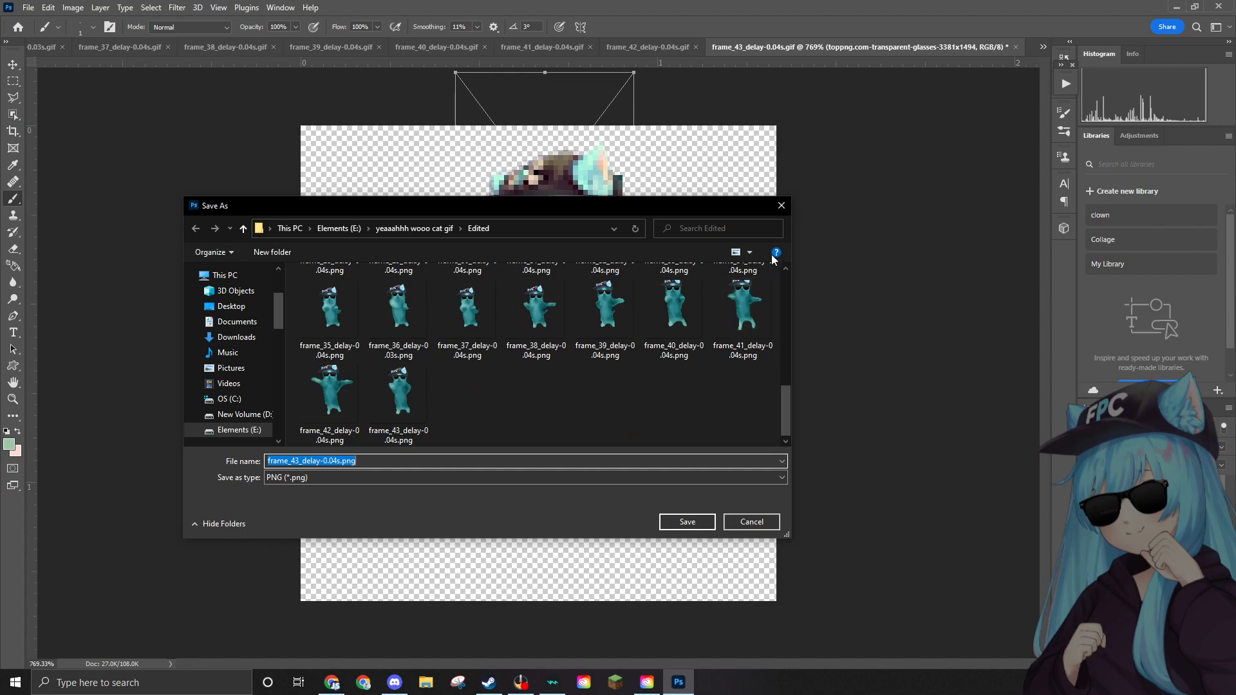
{"action": "left_click", "coordinate": [780, 205]}
Delete the source file frame_43_delay-0.04s.gif from the yeaaahhh wooo cat gif folder and open frame_44_delay-0.04s.gif.
{"action": "left_click", "coordinate": [29, 7]}
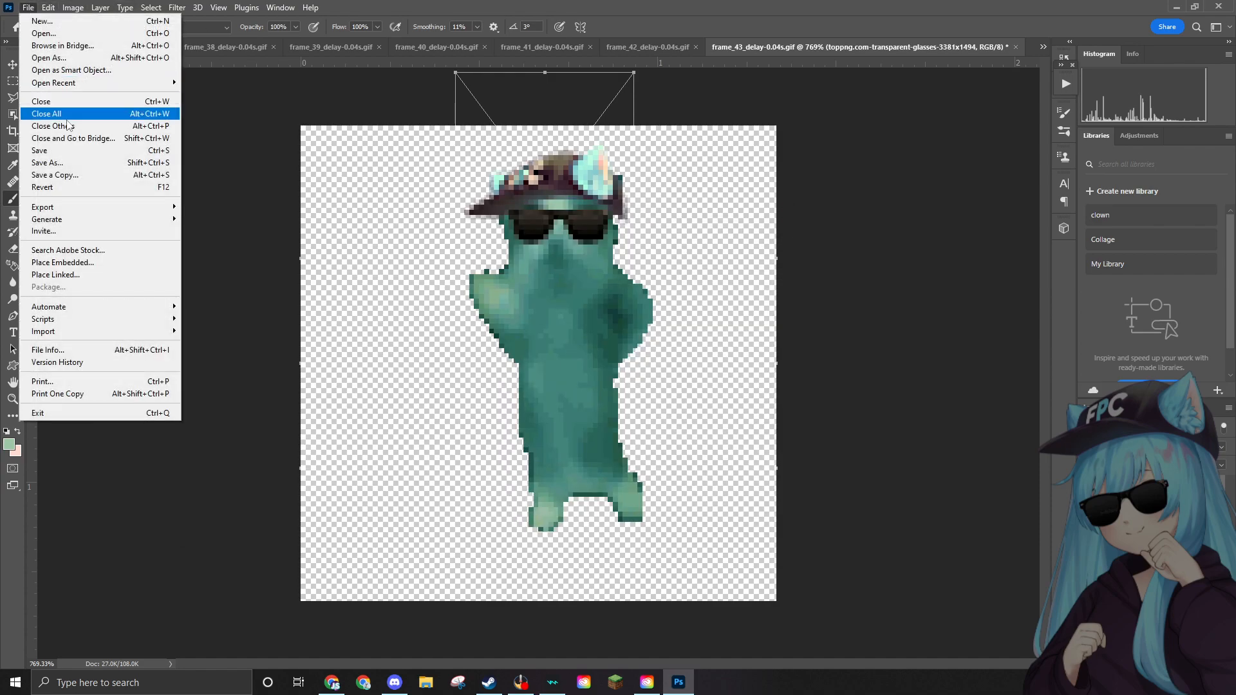
{"action": "left_click", "coordinate": [52, 37]}
{"action": "left_click", "coordinate": [393, 300]}
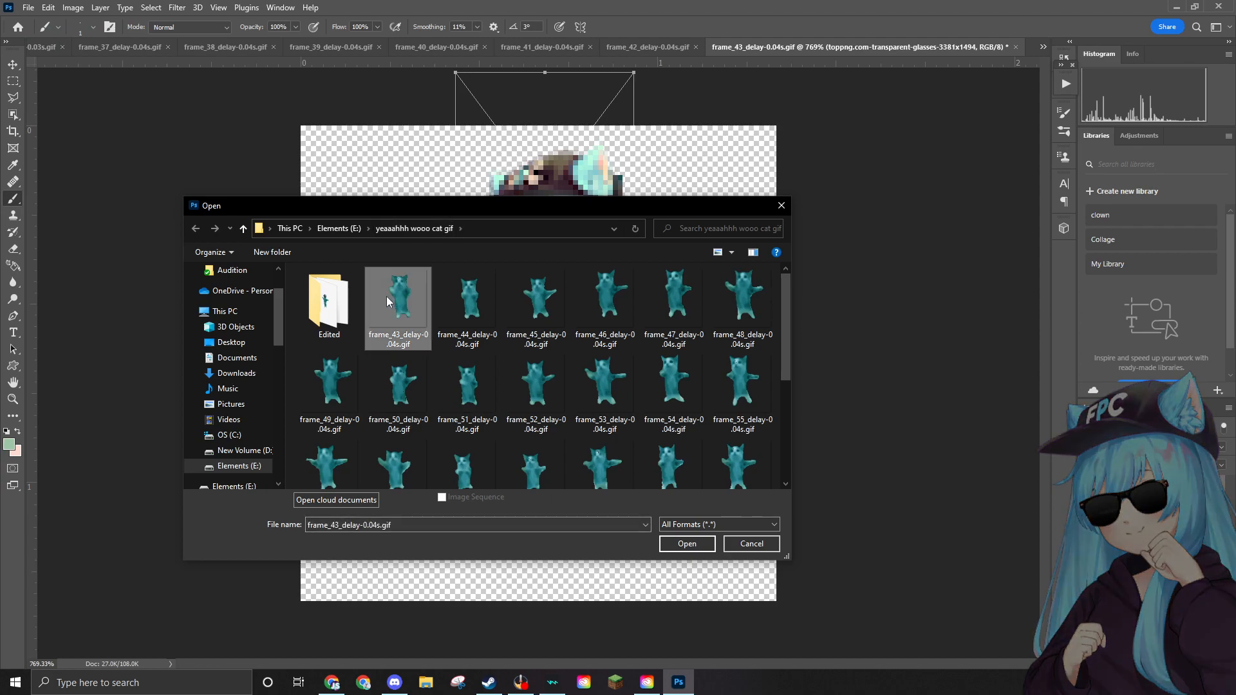
{"action": "key", "text": "Delete"}
{"action": "left_click", "coordinate": [647, 386]}
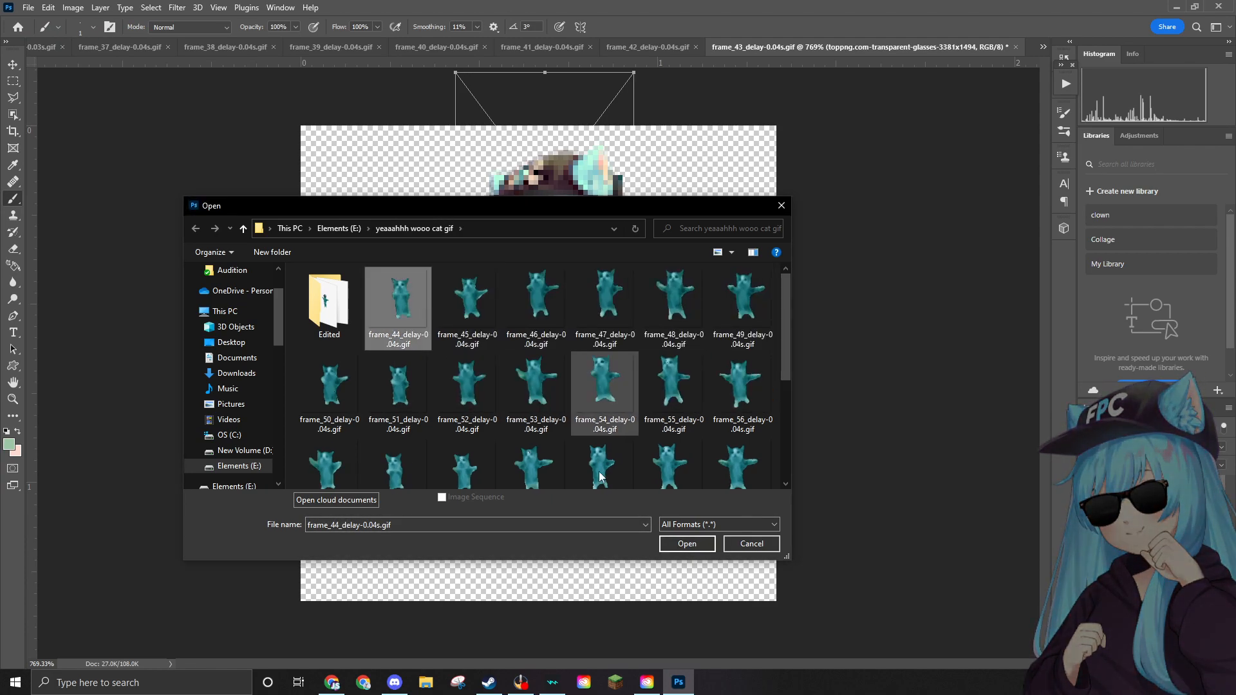
{"action": "left_click", "coordinate": [686, 544]}
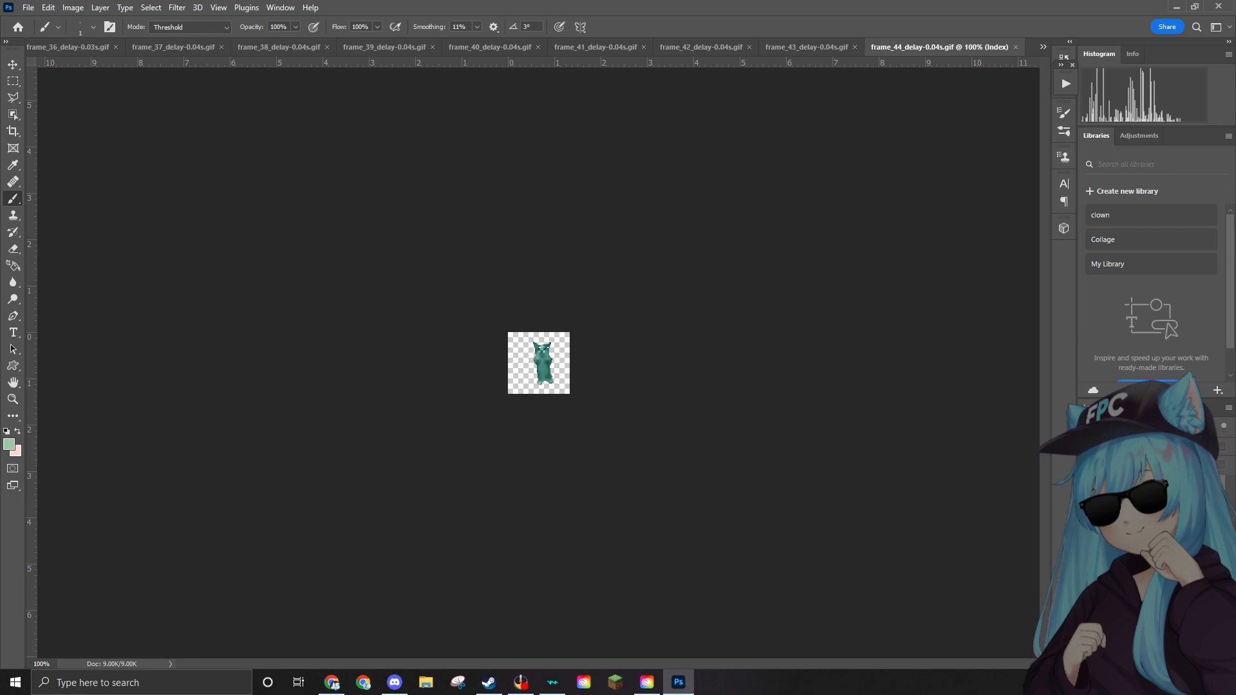
Convert the frame 44 image to RGB Color mode.
{"action": "scroll", "coordinate": [572, 295], "scroll_direction": "up", "scroll_amount": 8}
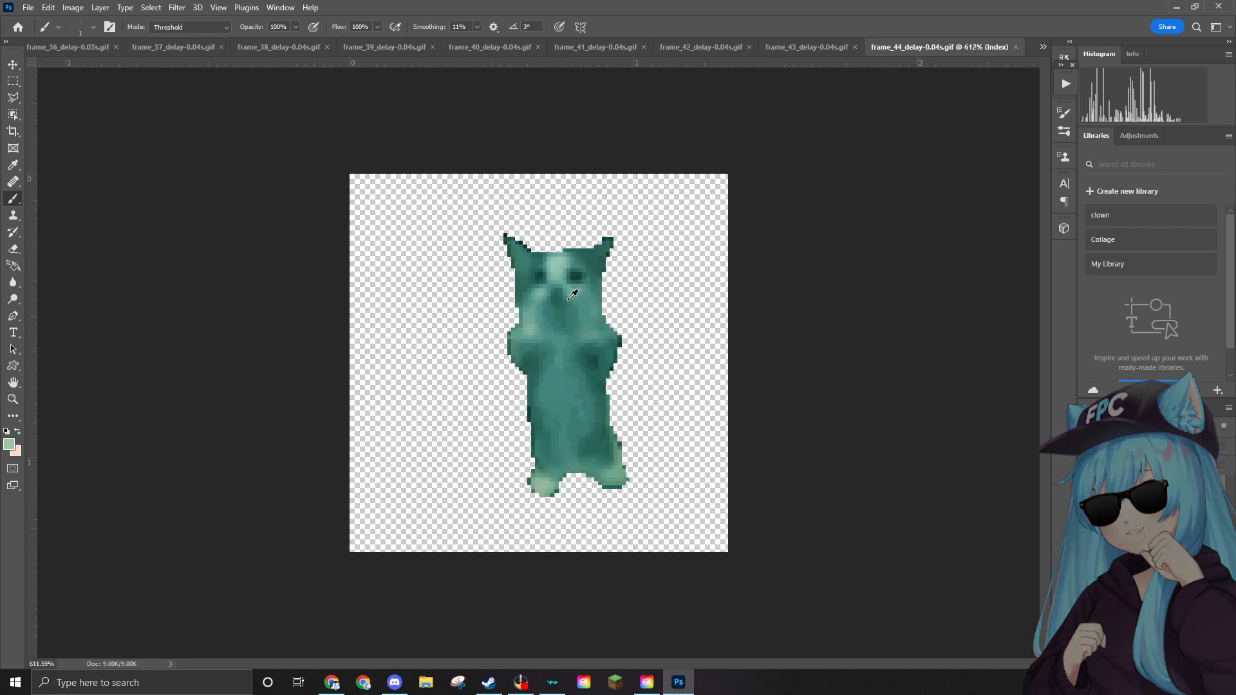
{"action": "scroll", "coordinate": [572, 295], "scroll_direction": "up", "scroll_amount": 5}
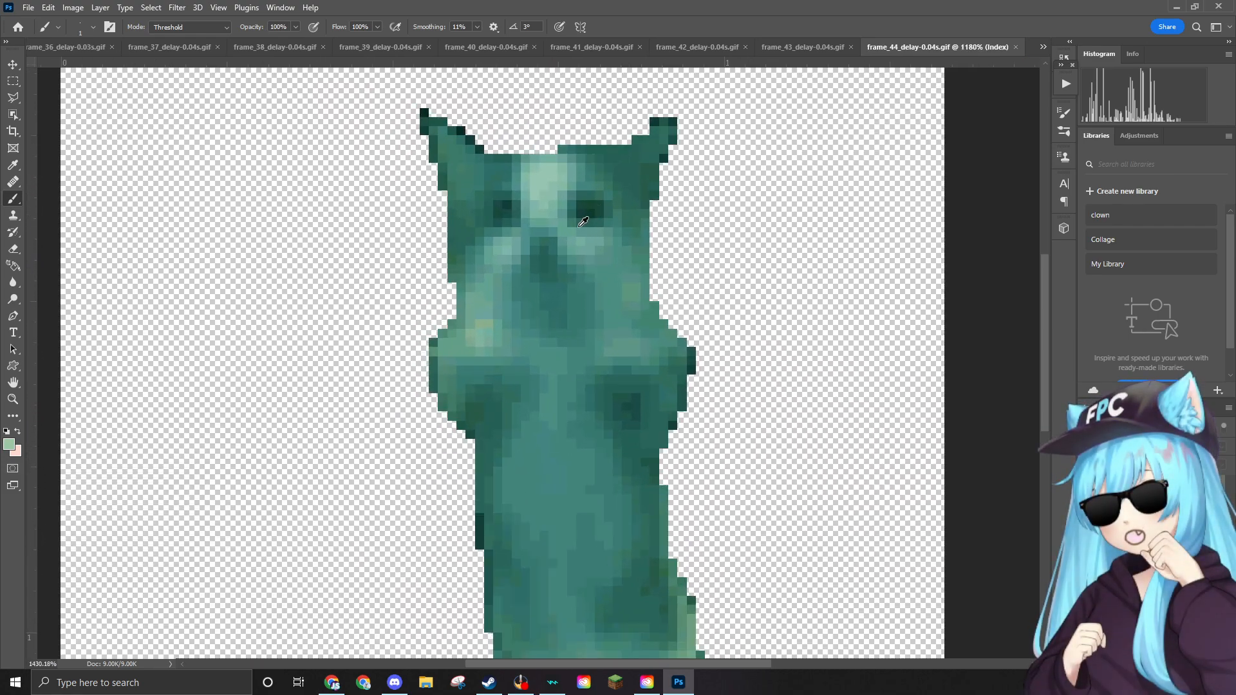
{"action": "scroll", "coordinate": [582, 222], "scroll_direction": "down", "scroll_amount": 3}
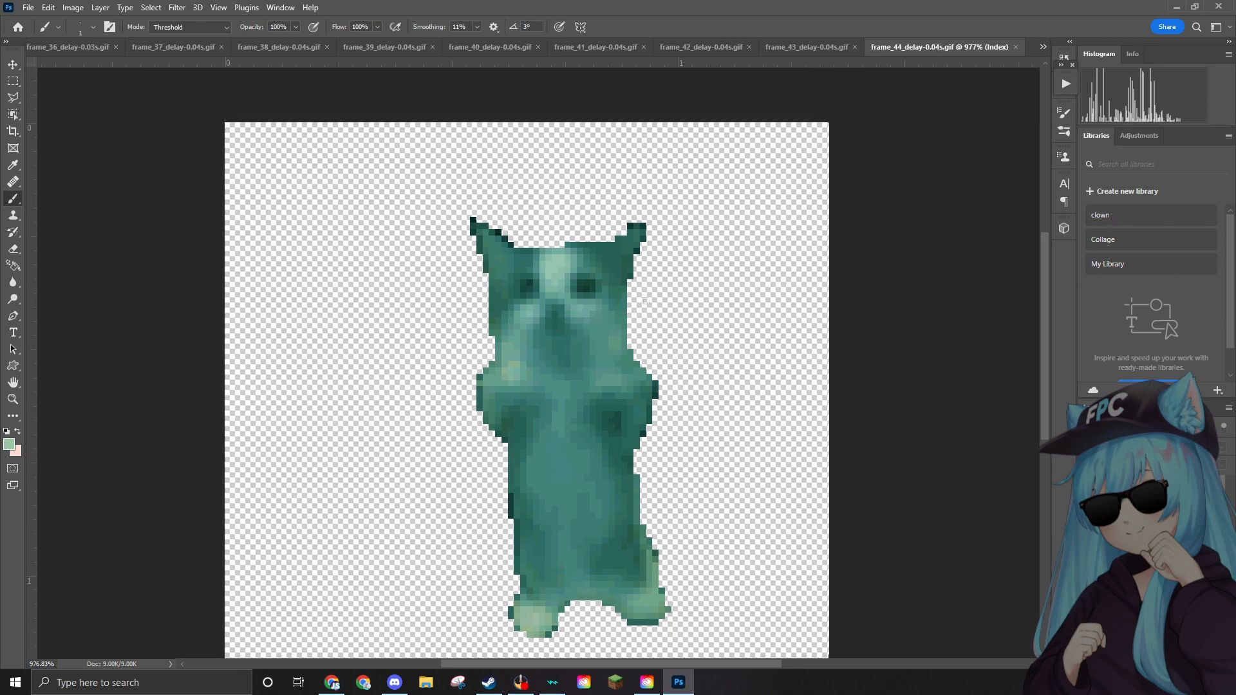
{"action": "left_click", "coordinate": [72, 8]}
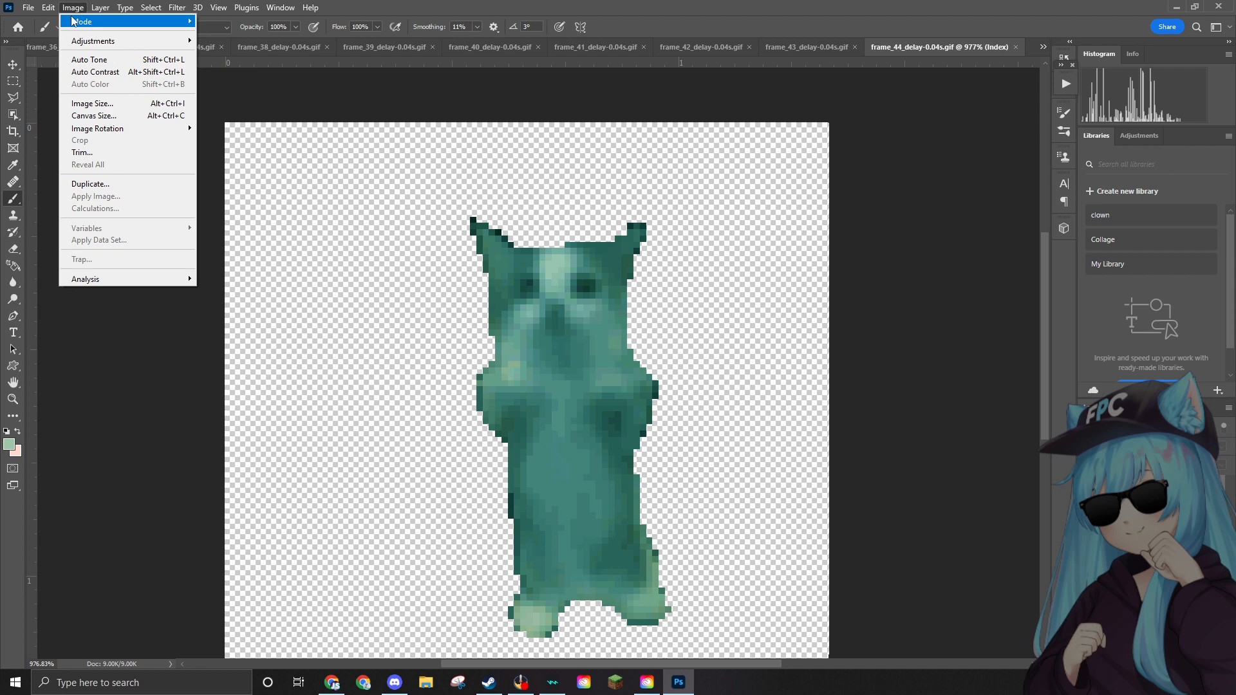
{"action": "mouse_move", "coordinate": [76, 22]}
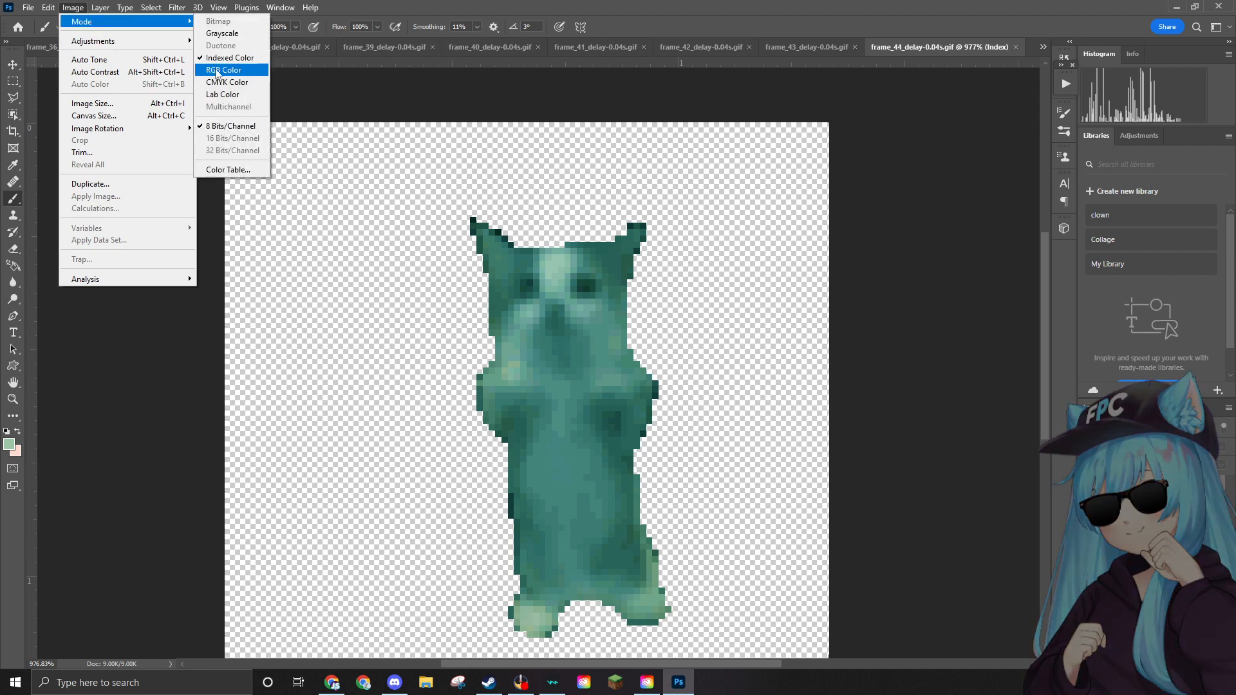
{"action": "left_click", "coordinate": [216, 71]}
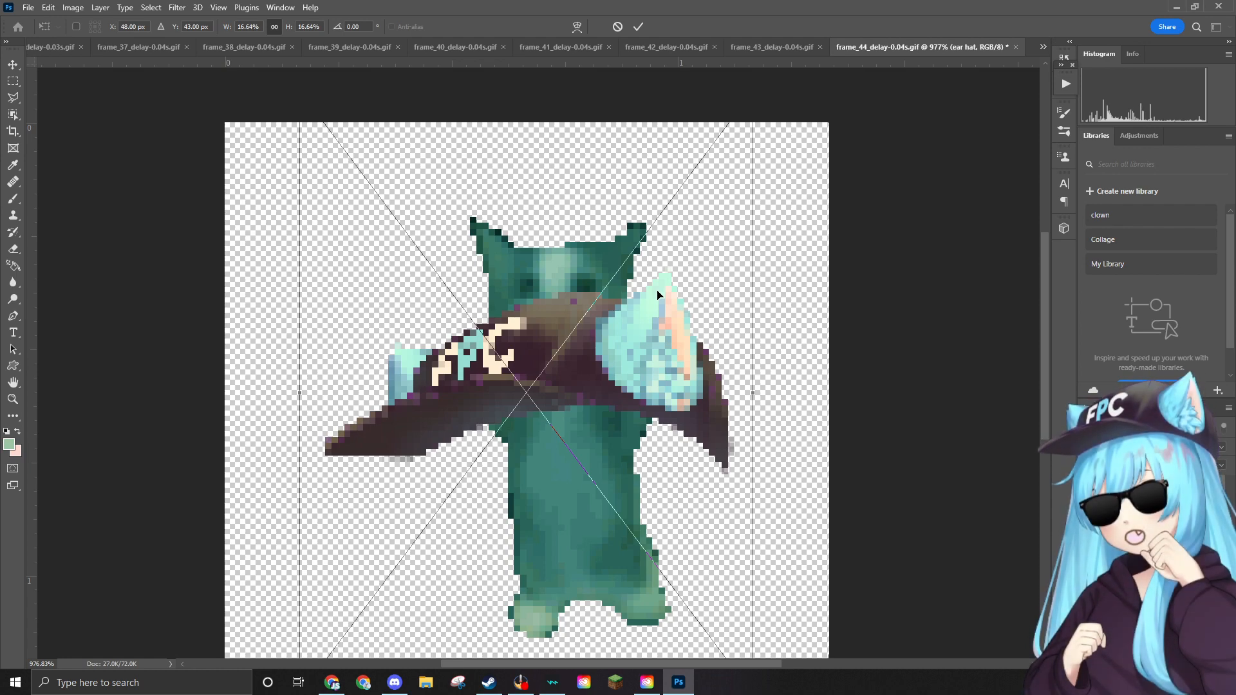
Scale the placed ear hat image in frame 44 to about 8.39% and fit it over the top of the cat's head.
{"action": "scroll", "coordinate": [745, 130], "scroll_direction": "up", "scroll_amount": 1}
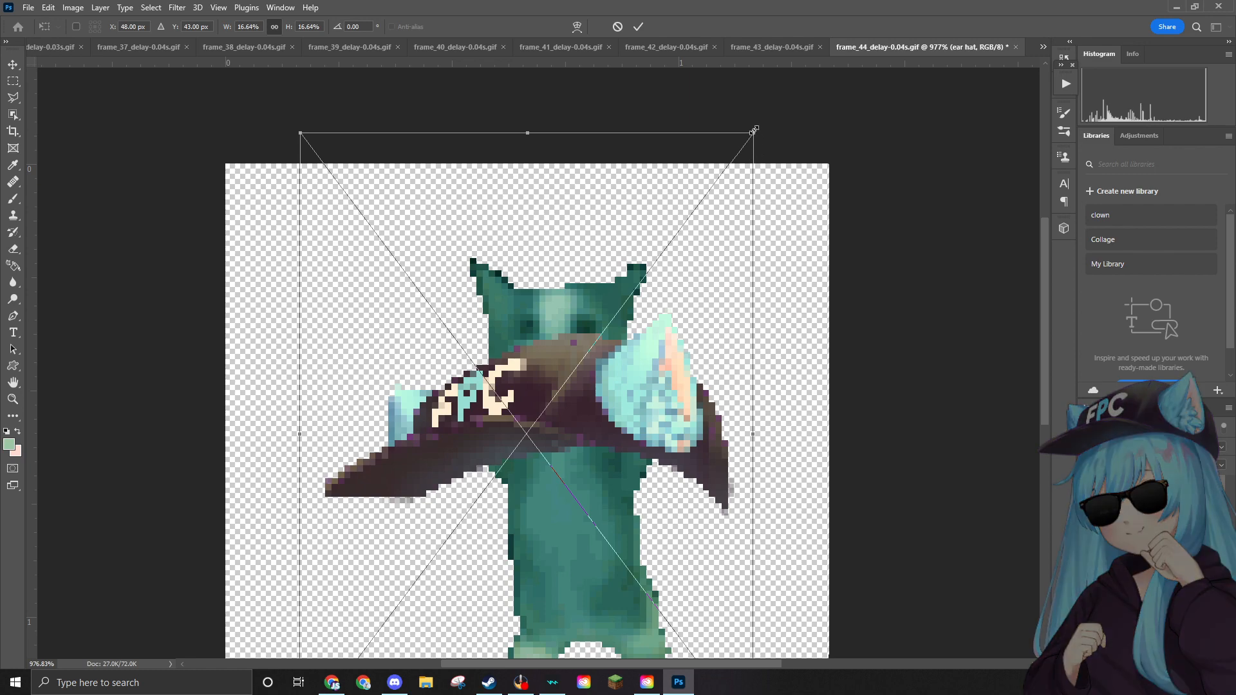
{"action": "left_click_drag", "start_coordinate": [754, 135], "coordinate": [549, 325]}
{"action": "left_click_drag", "start_coordinate": [572, 370], "coordinate": [609, 165]}
{"action": "left_click_drag", "start_coordinate": [546, 303], "coordinate": [581, 264]}
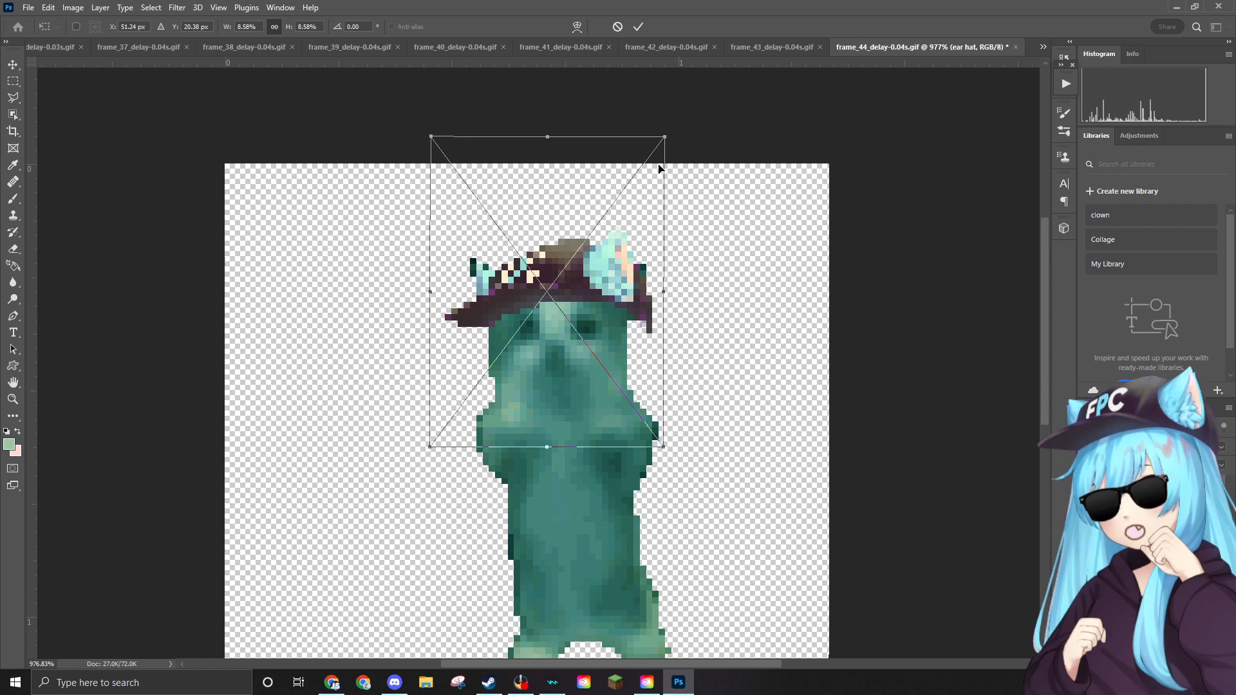
{"action": "left_click_drag", "start_coordinate": [548, 247], "coordinate": [541, 240]}
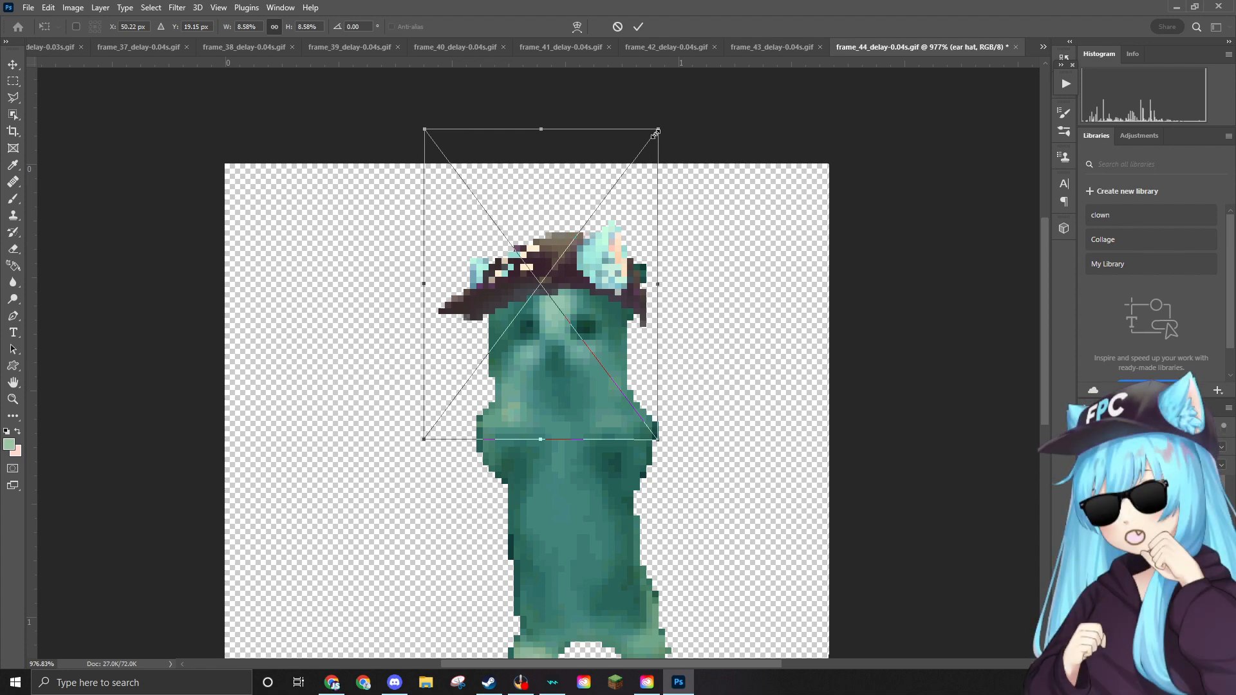
{"action": "left_click_drag", "start_coordinate": [655, 133], "coordinate": [652, 136]}
{"action": "left_click_drag", "start_coordinate": [605, 259], "coordinate": [606, 258]}
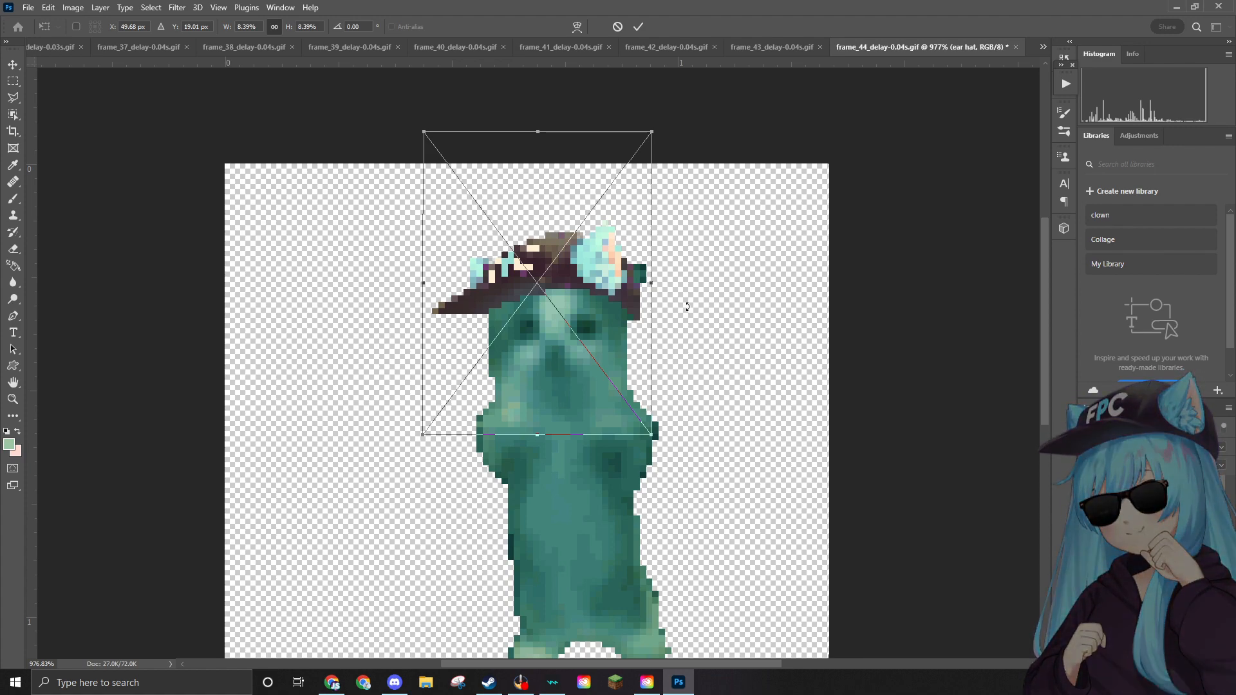
{"action": "key", "text": "Return"}
{"action": "key", "text": "b"}
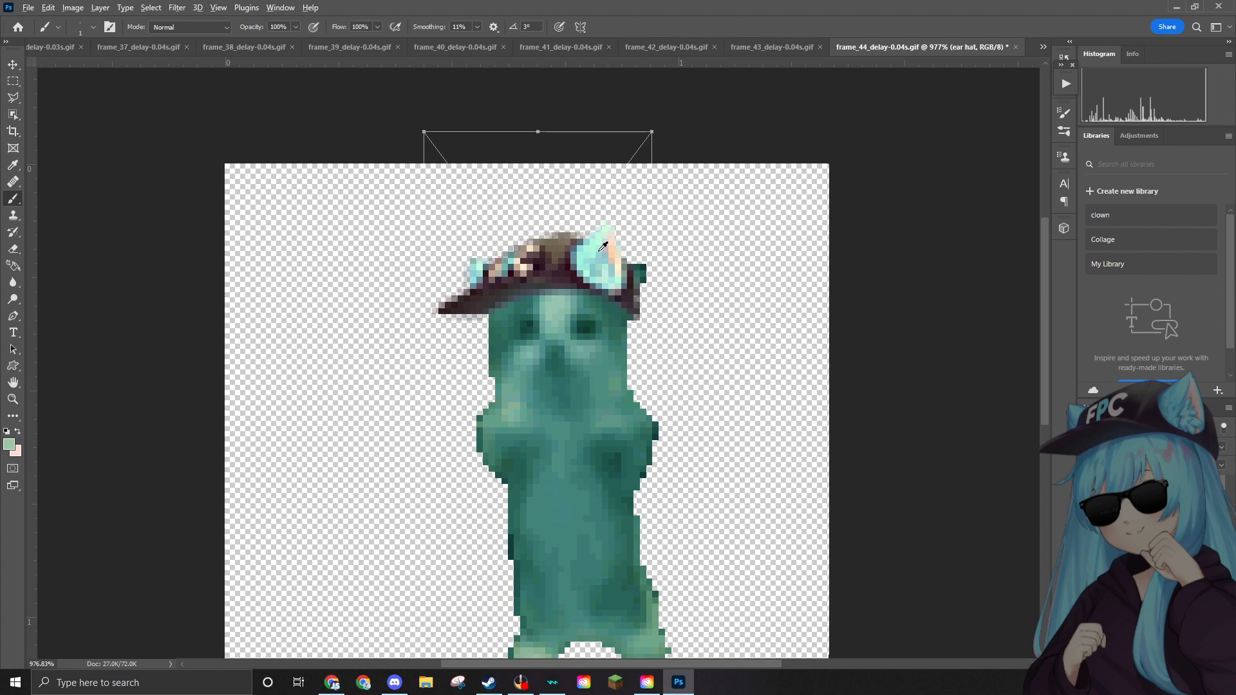
Rasterize the ear hat and erase the cat's own ear pixels on Layer 1 that stick out beside the back of the hat.
{"action": "scroll", "coordinate": [662, 253], "scroll_direction": "up", "scroll_amount": 5}
{"action": "scroll", "coordinate": [650, 258], "scroll_direction": "up", "scroll_amount": 2}
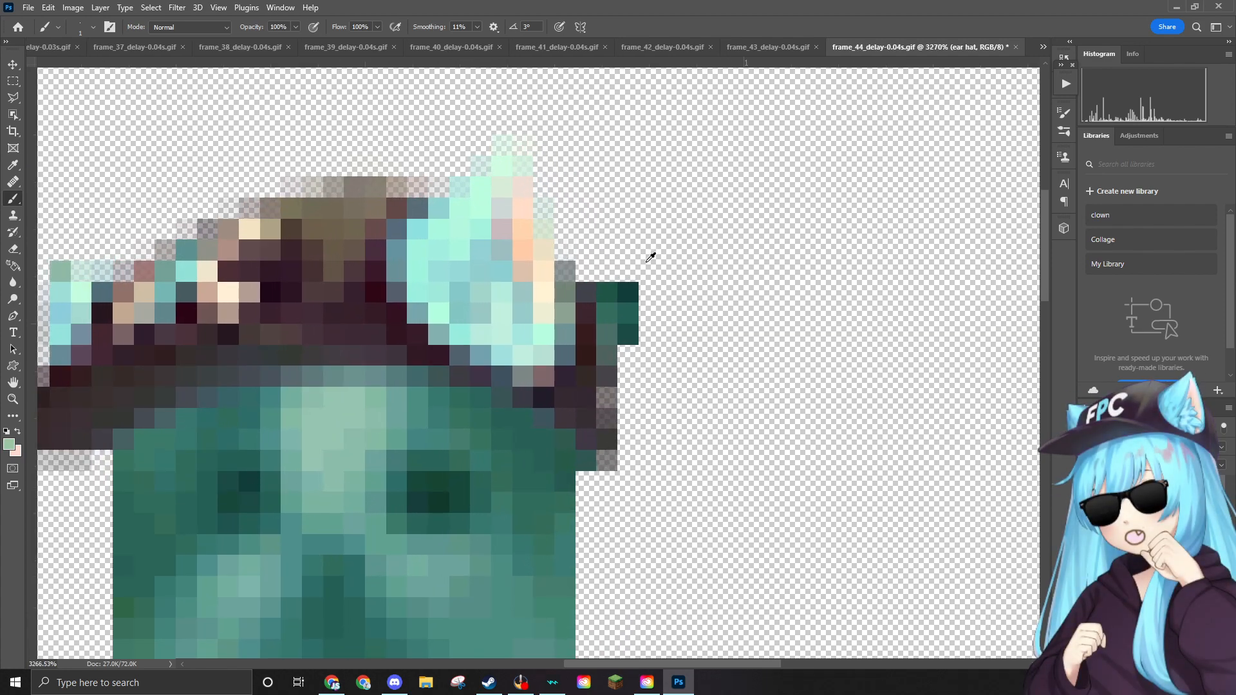
{"action": "scroll", "coordinate": [590, 229], "scroll_direction": "down", "scroll_amount": 1}
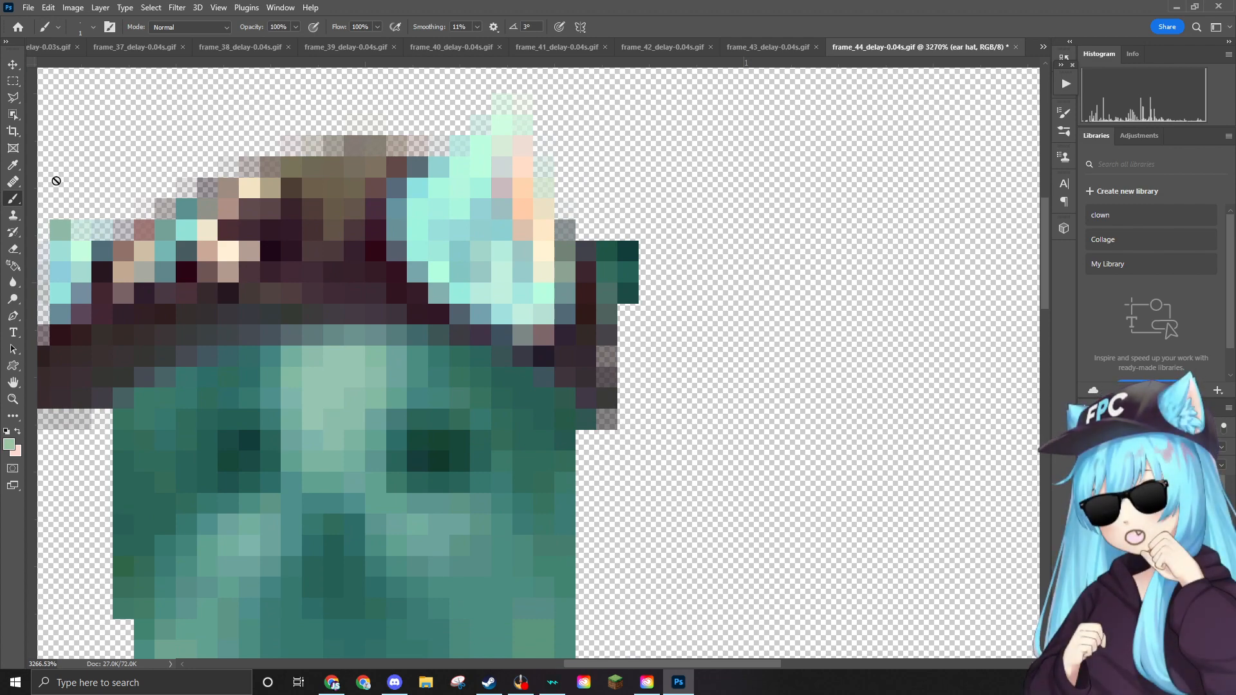
{"action": "left_click", "coordinate": [18, 187]}
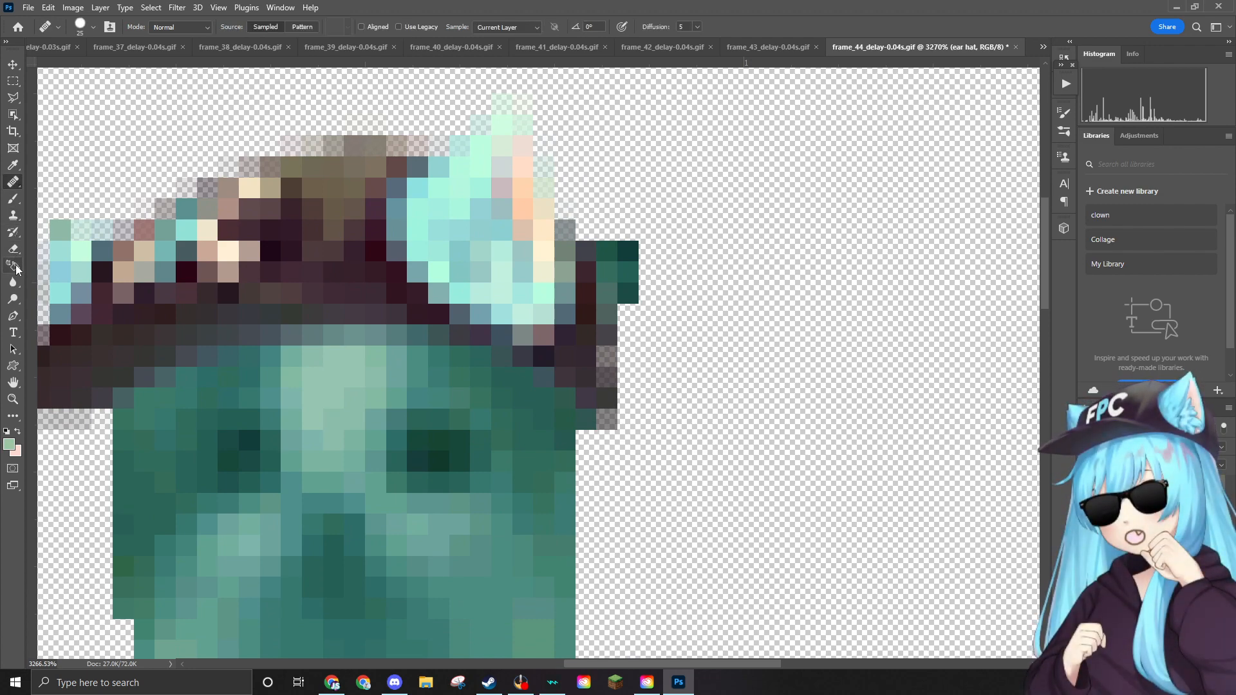
{"action": "left_click", "coordinate": [13, 249]}
{"action": "left_click", "coordinate": [449, 231]}
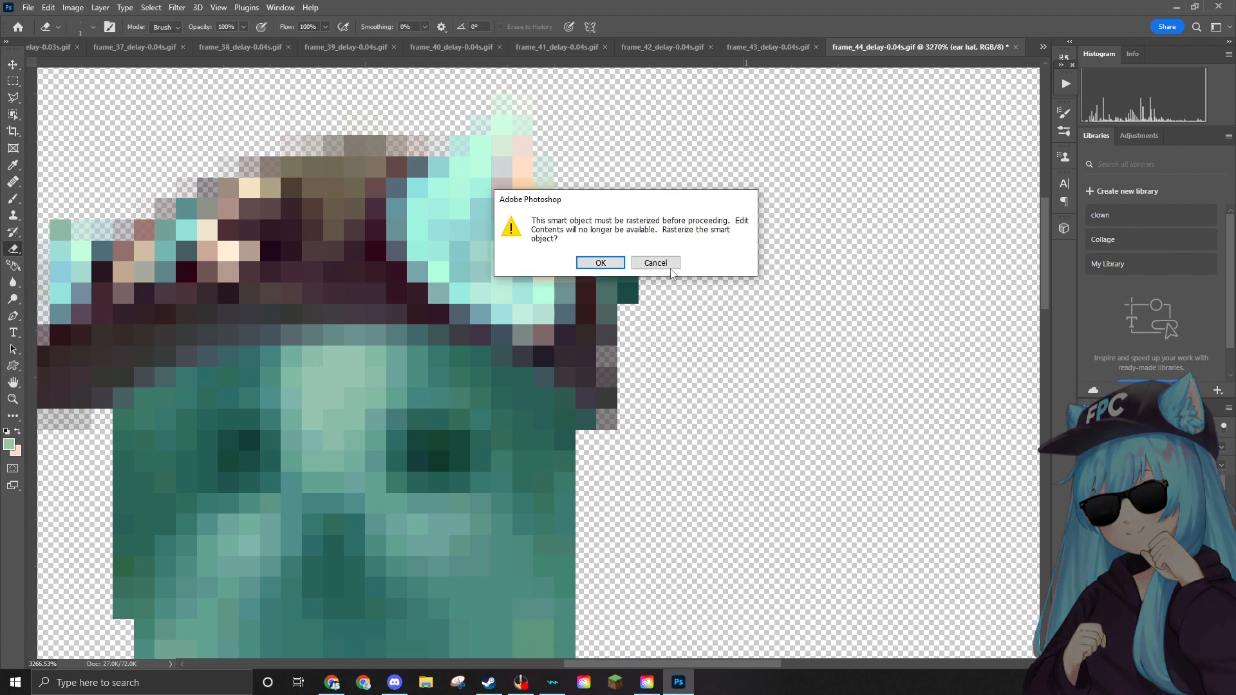
{"action": "left_click", "coordinate": [600, 262]}
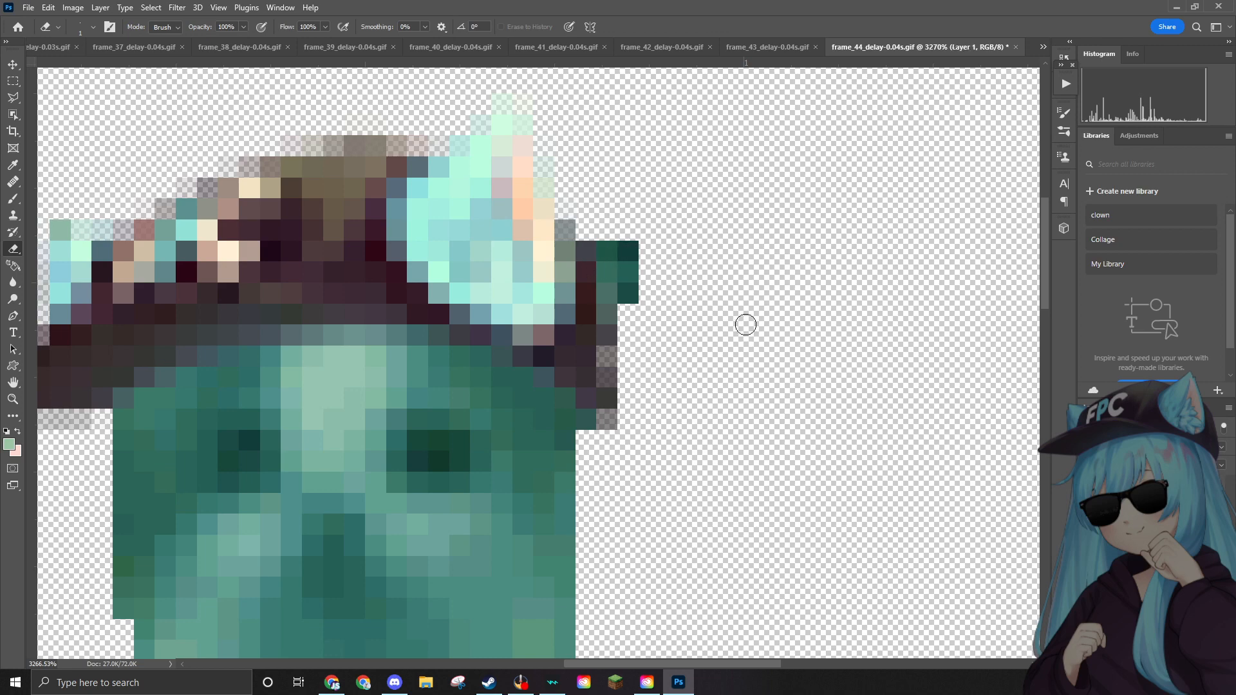
{"action": "mouse_move", "coordinate": [653, 263]}
{"action": "left_mouse_down"}
{"action": "mouse_move", "coordinate": [627, 286]}
{"action": "mouse_move", "coordinate": [614, 256]}
{"action": "mouse_move", "coordinate": [622, 270]}
{"action": "left_mouse_up"}
{"action": "scroll", "coordinate": [740, 287], "scroll_direction": "down", "scroll_amount": 4}
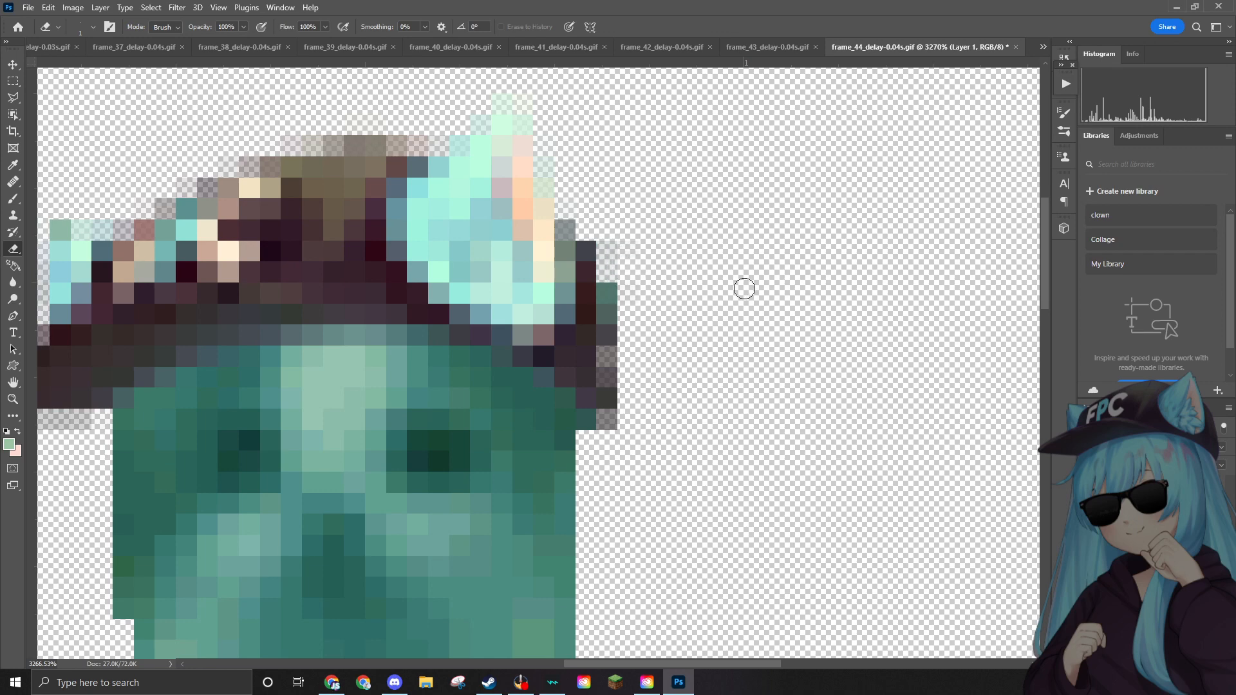
{"action": "scroll", "coordinate": [739, 282], "scroll_direction": "down", "scroll_amount": 3}
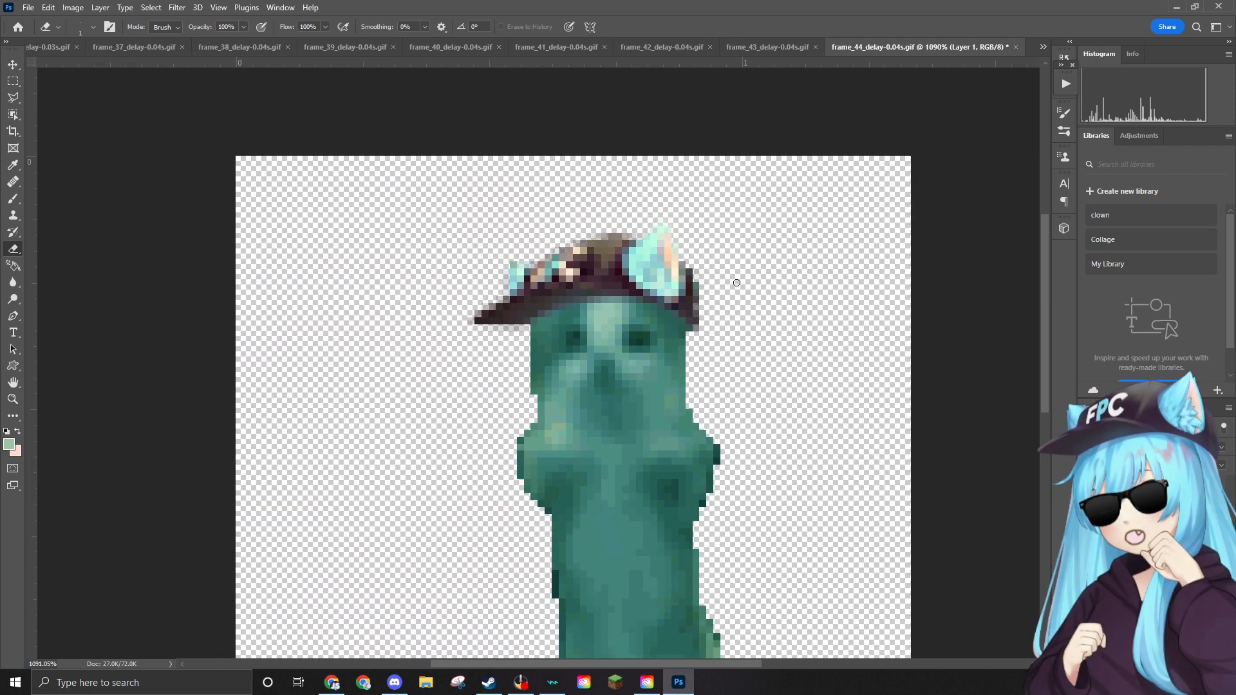
Place the transparent glasses image in frame 44, scale it to about 2.54% and fit it over the cat's eyes.
{"action": "scroll", "coordinate": [737, 280], "scroll_direction": "up", "scroll_amount": 3}
{"action": "scroll", "coordinate": [656, 265], "scroll_direction": "up", "scroll_amount": 1}
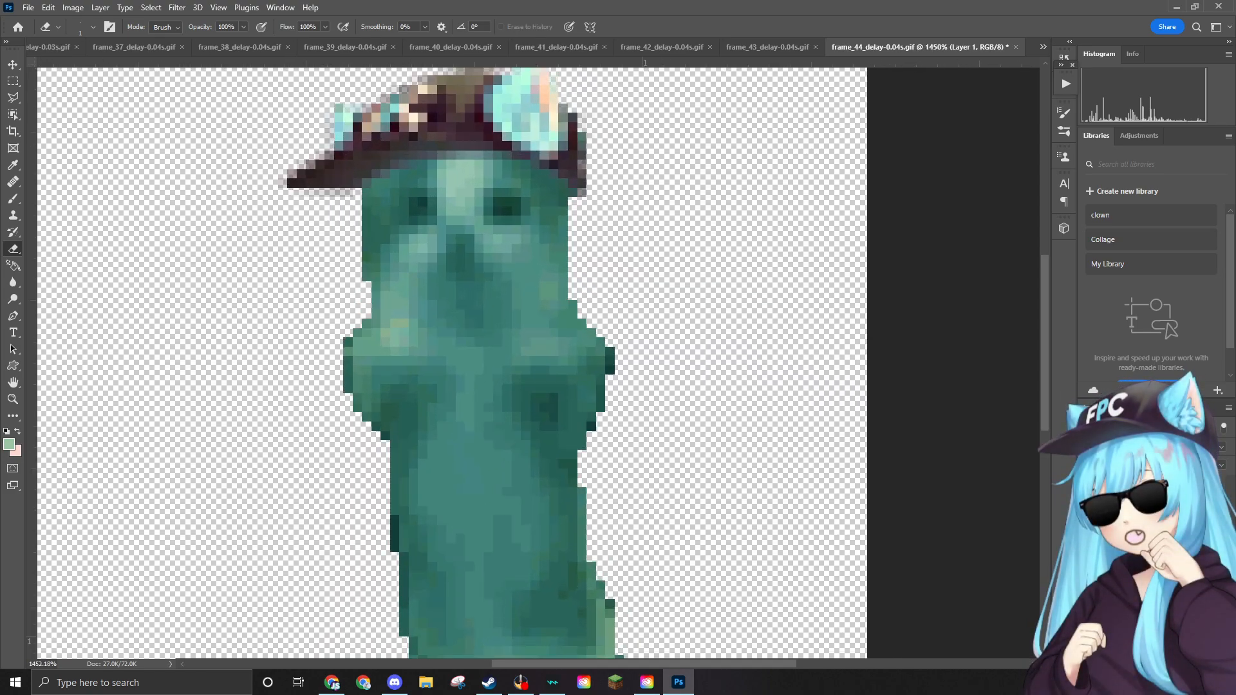
{"action": "left_click_drag", "start_coordinate": [981, 188], "coordinate": [554, 229]}
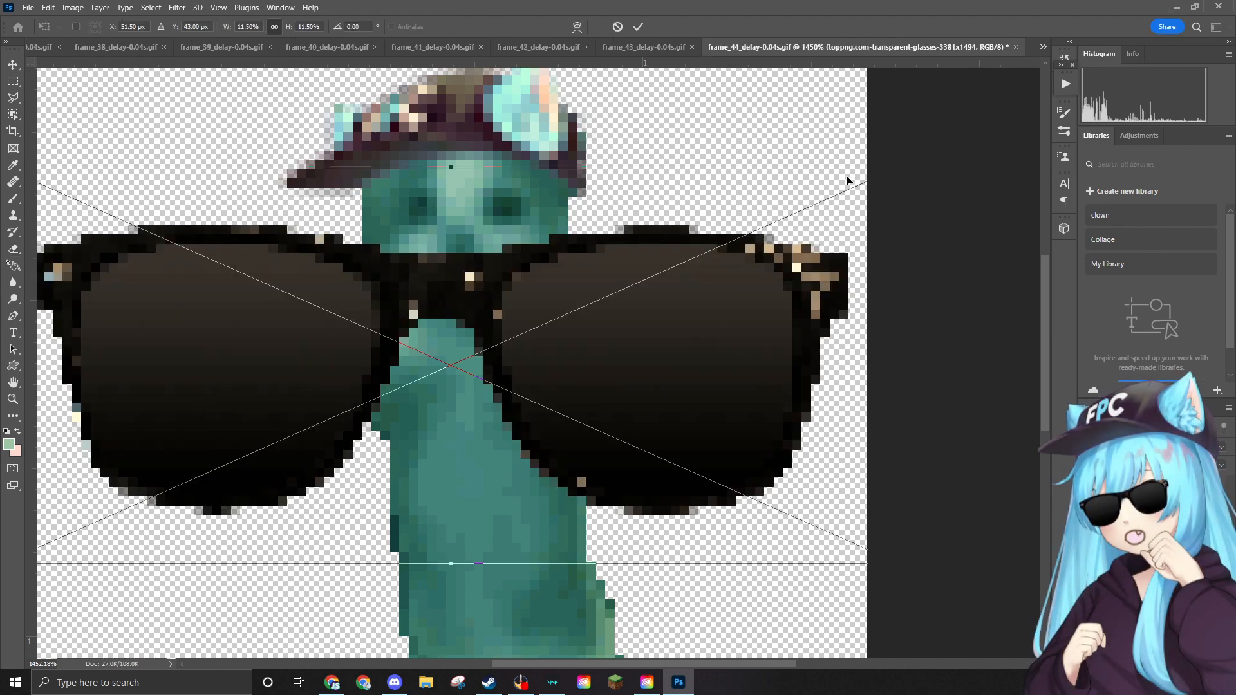
{"action": "scroll", "coordinate": [825, 186], "scroll_direction": "down", "scroll_amount": 2}
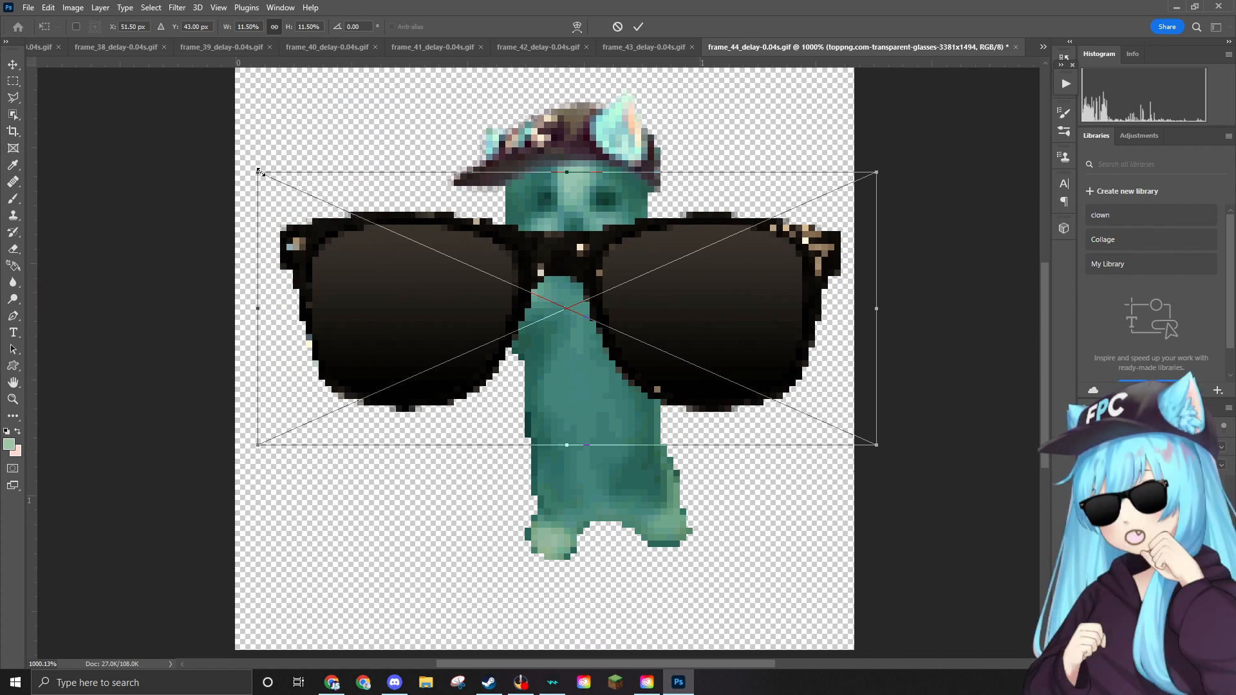
{"action": "left_click_drag", "start_coordinate": [258, 174], "coordinate": [629, 332]}
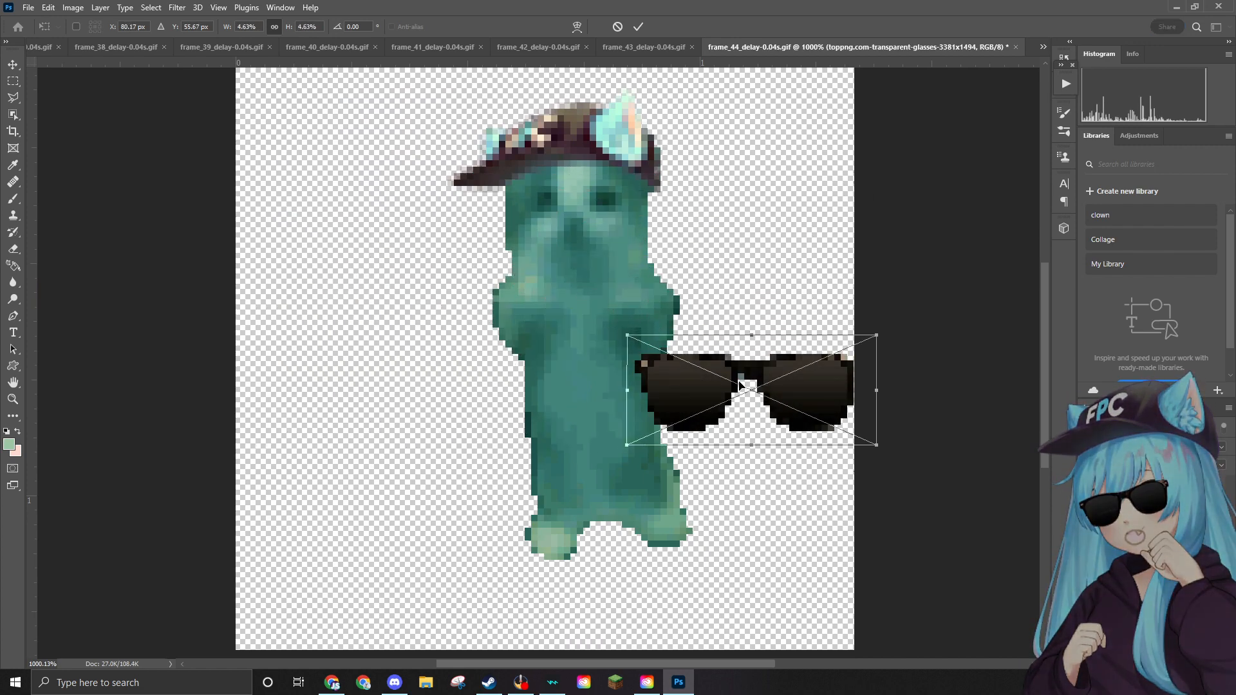
{"action": "left_click_drag", "start_coordinate": [742, 383], "coordinate": [567, 302]}
{"action": "left_click_drag", "start_coordinate": [705, 251], "coordinate": [629, 194]}
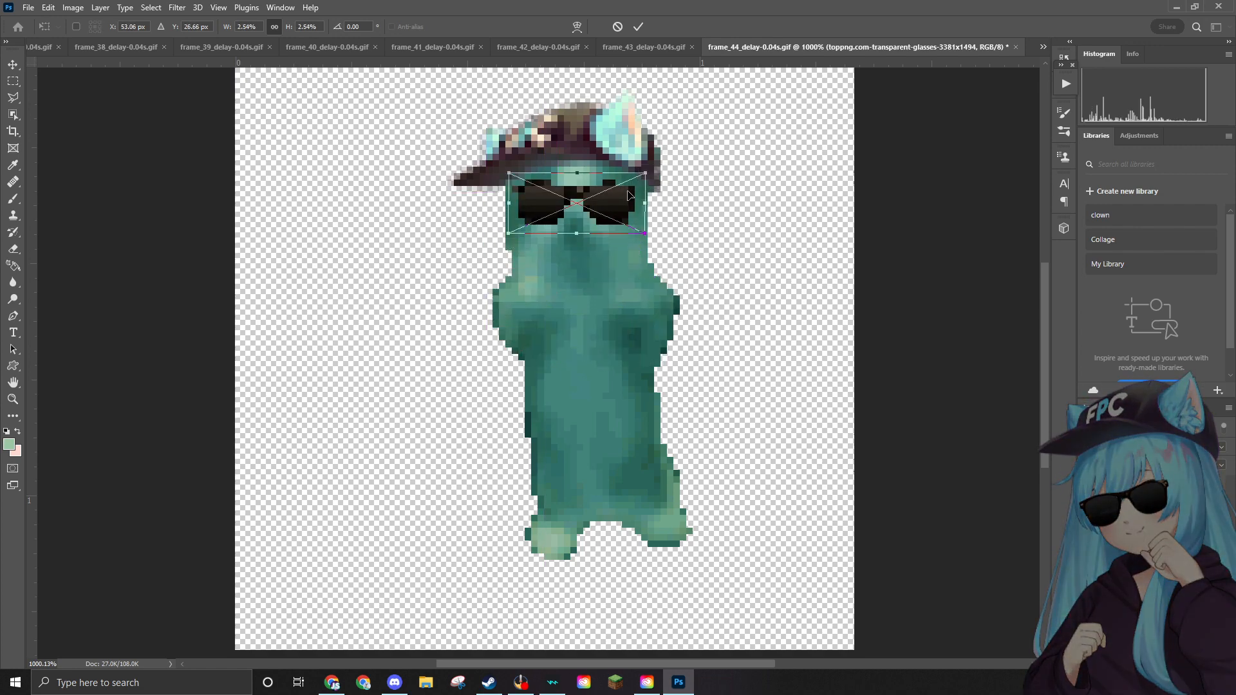
{"action": "key", "text": "Return"}
{"action": "key", "text": "e"}
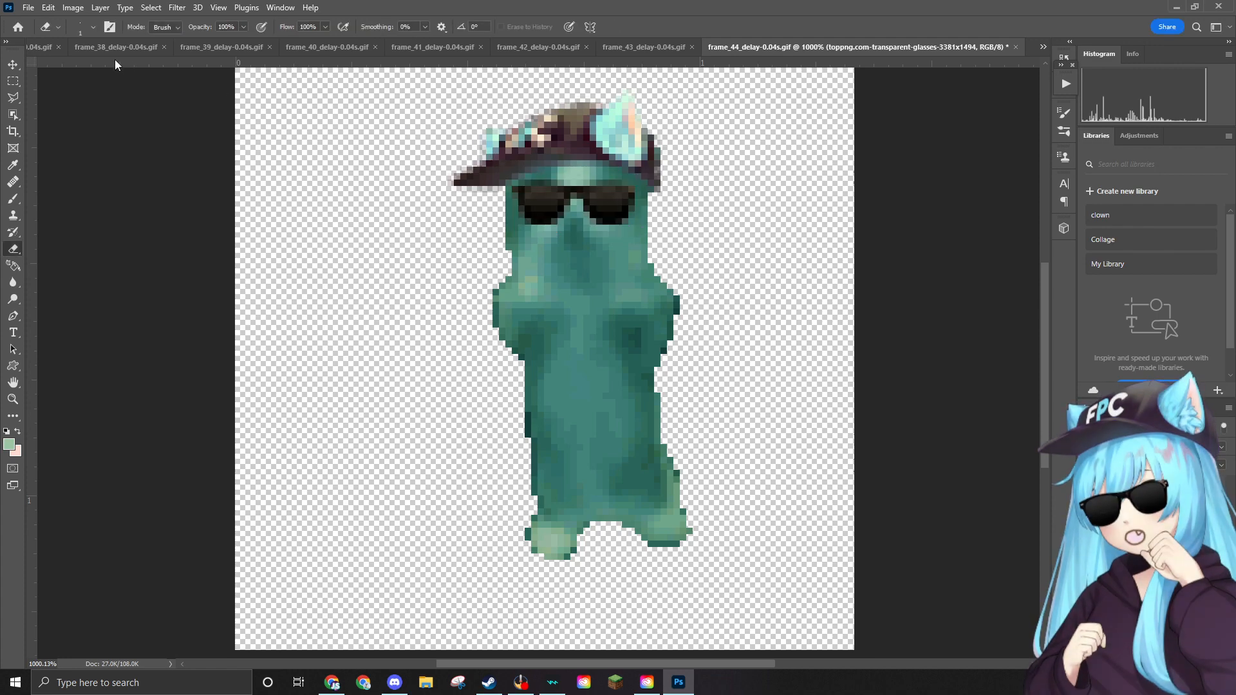
{"action": "left_click", "coordinate": [29, 8]}
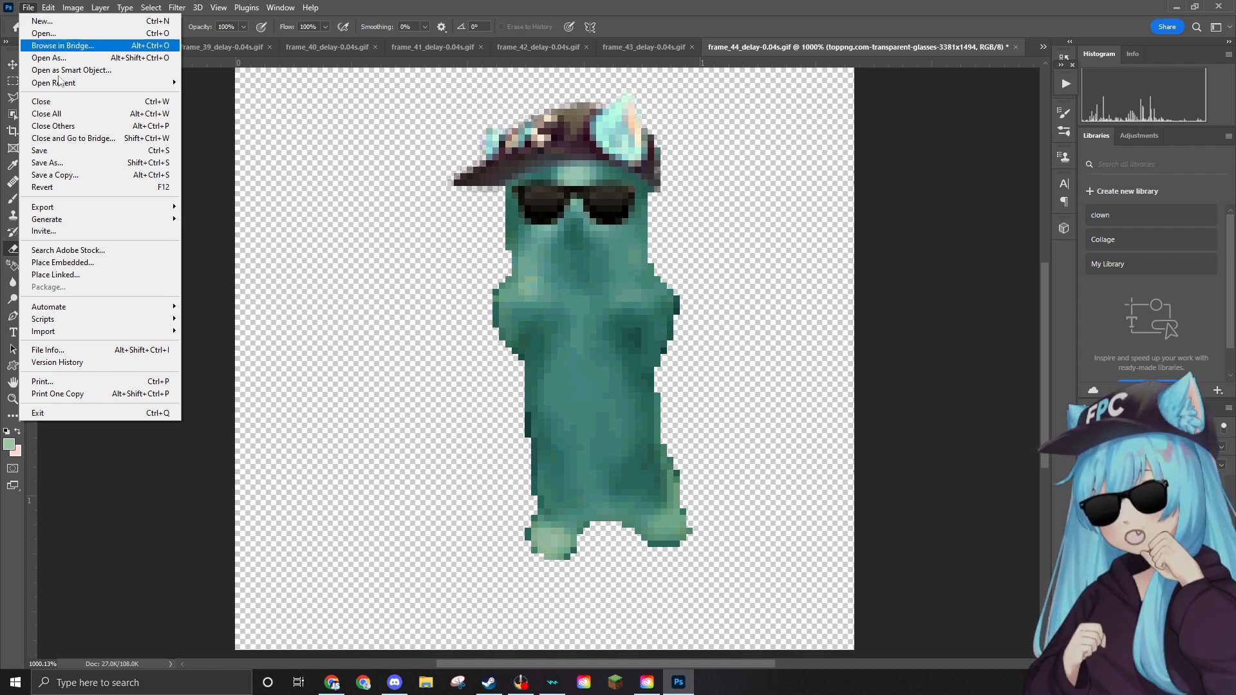
{"action": "mouse_move", "coordinate": [78, 206]}
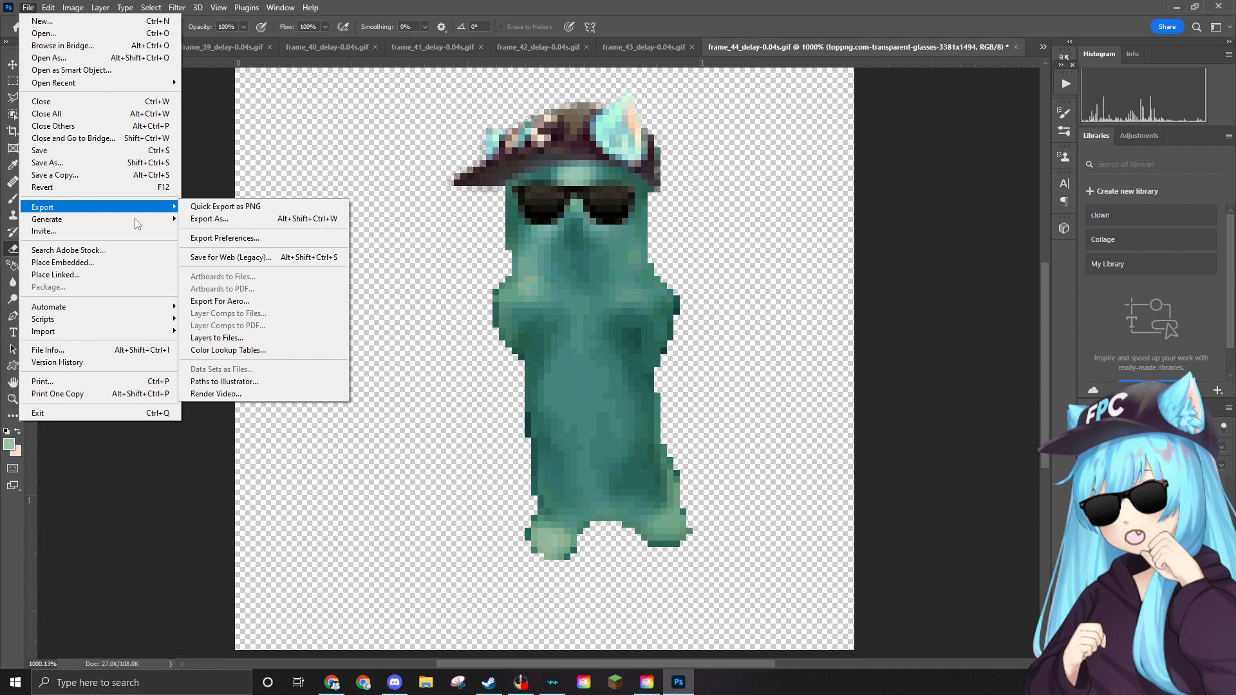
{"action": "left_click", "coordinate": [245, 219]}
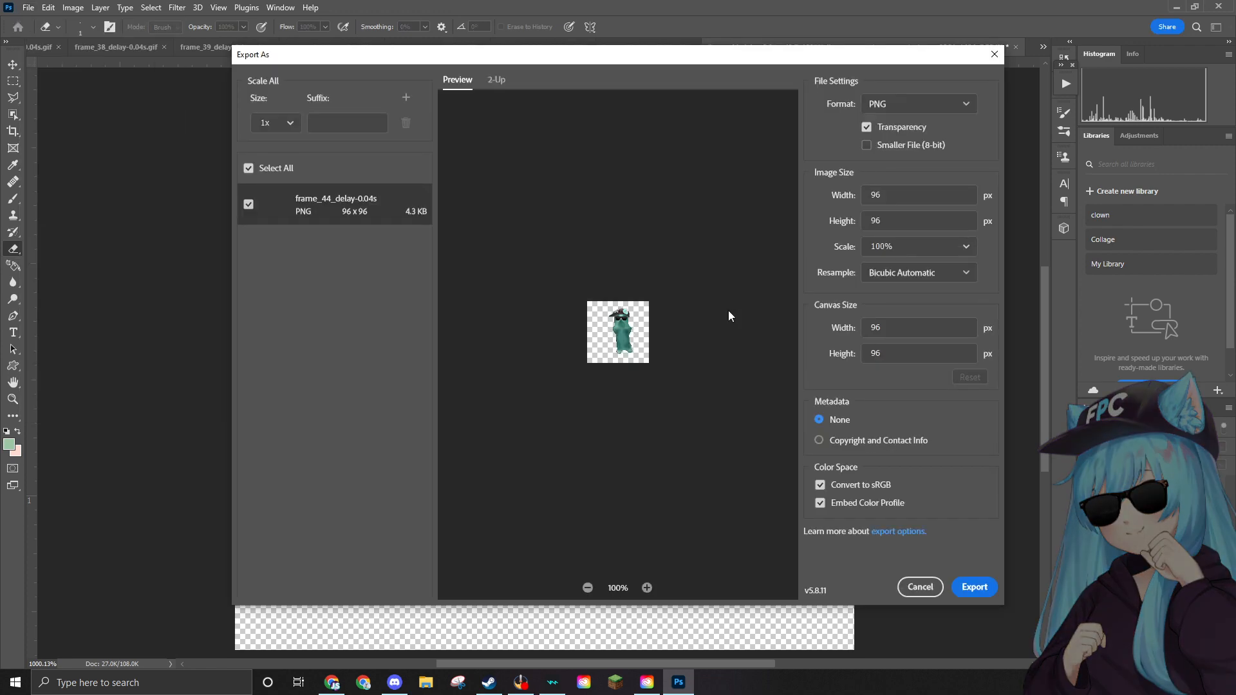
{"action": "left_click", "coordinate": [920, 586]}
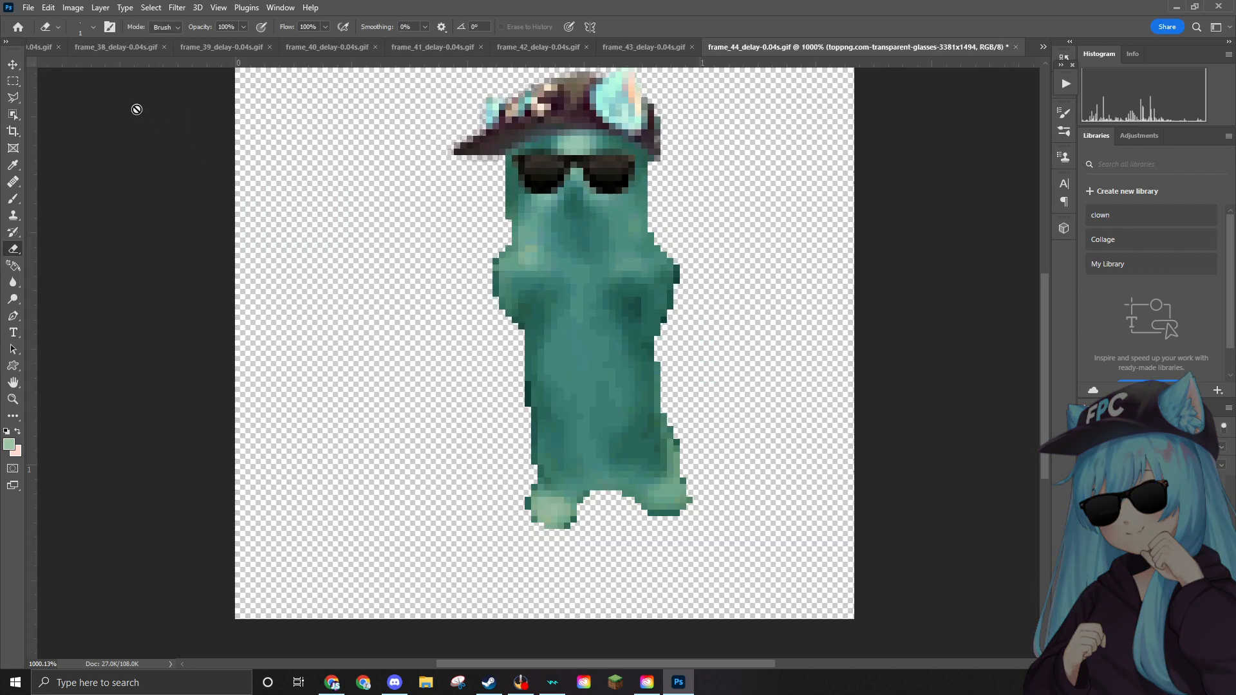
Quick-export frame 44 as frame_44_delay-0.04s.png into the Edited folder.
{"action": "left_click", "coordinate": [28, 8]}
{"action": "mouse_move", "coordinate": [181, 210]}
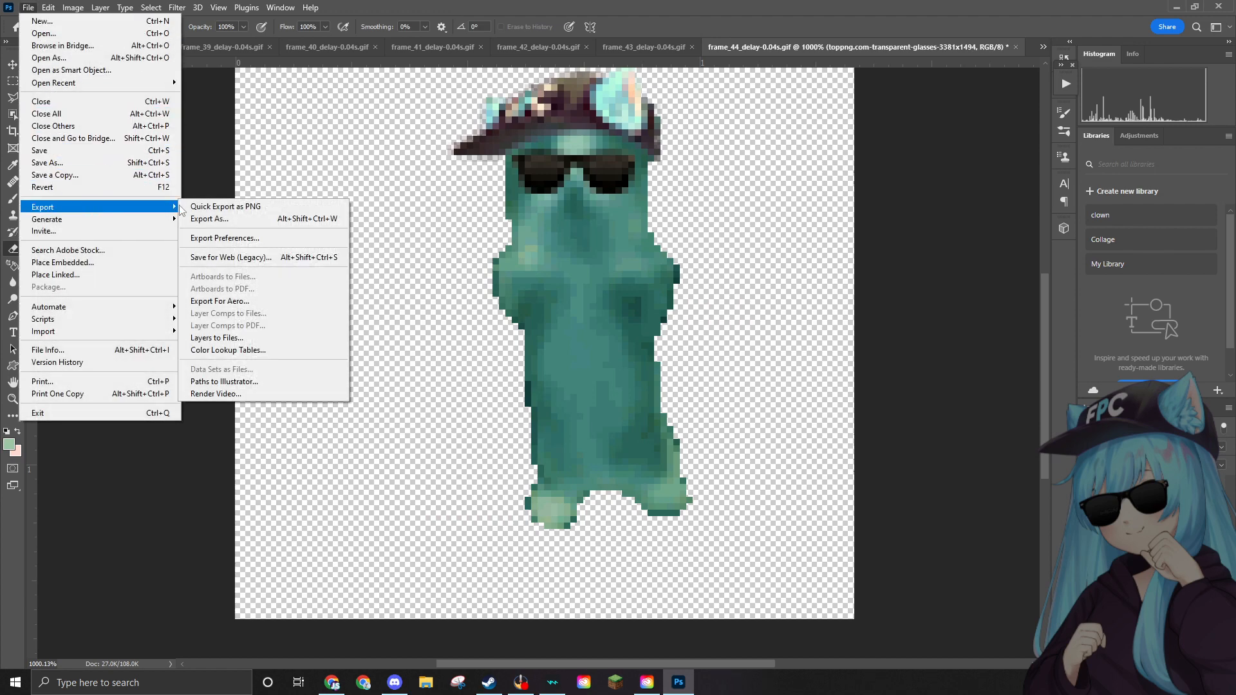
{"action": "left_click", "coordinate": [219, 207]}
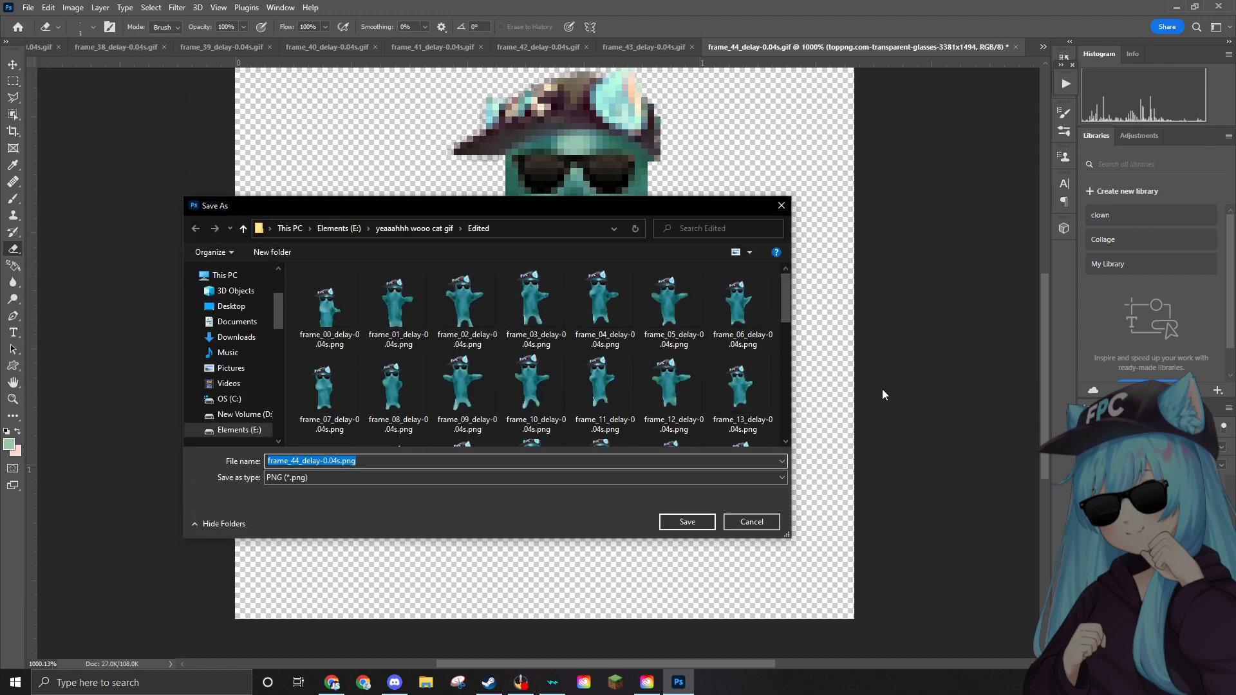
{"action": "scroll", "coordinate": [744, 369], "scroll_direction": "down", "scroll_amount": 3}
{"action": "left_click", "coordinate": [688, 521]}
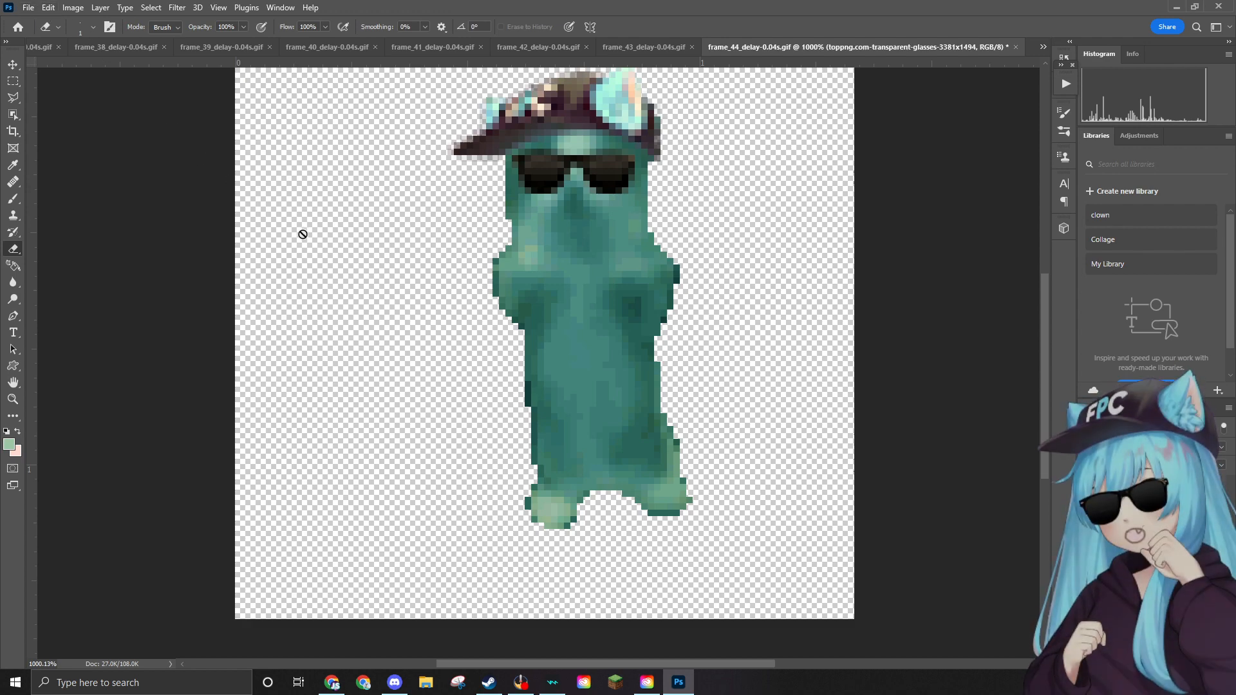
{"action": "scroll", "coordinate": [489, 161], "scroll_direction": "down", "scroll_amount": 3}
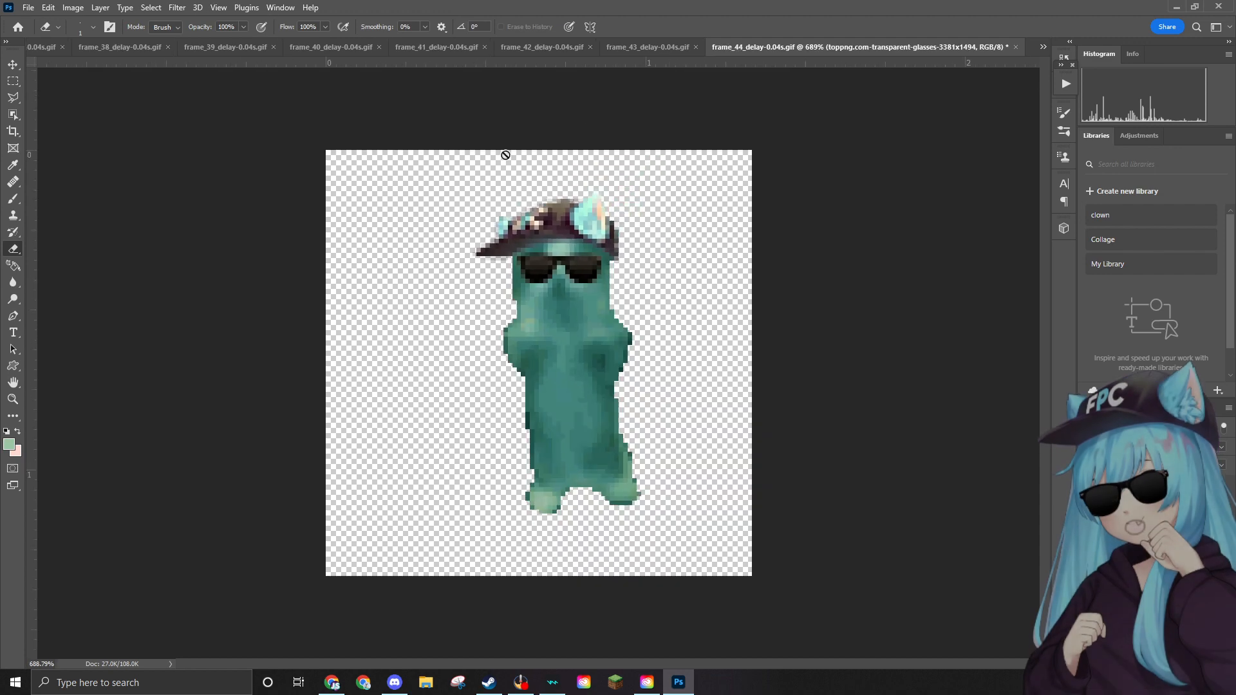
{"action": "scroll", "coordinate": [505, 155], "scroll_direction": "up", "scroll_amount": 5}
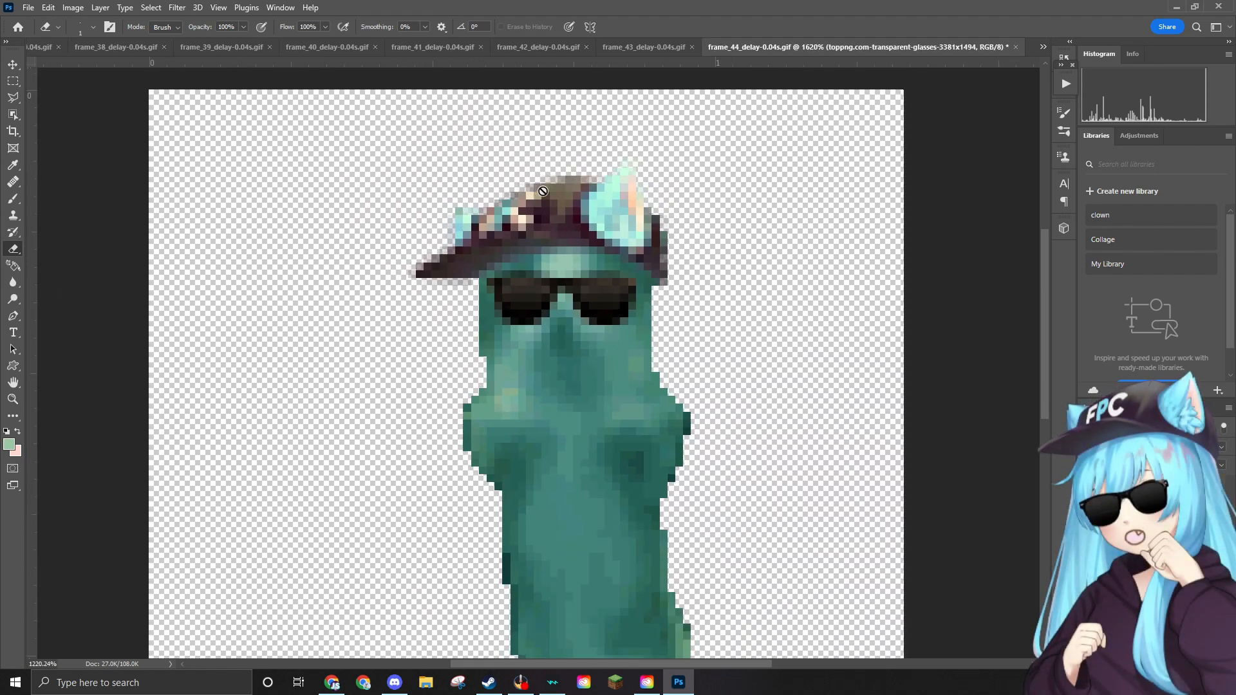
{"action": "left_click", "coordinate": [28, 7]}
{"action": "mouse_move", "coordinate": [48, 7]}
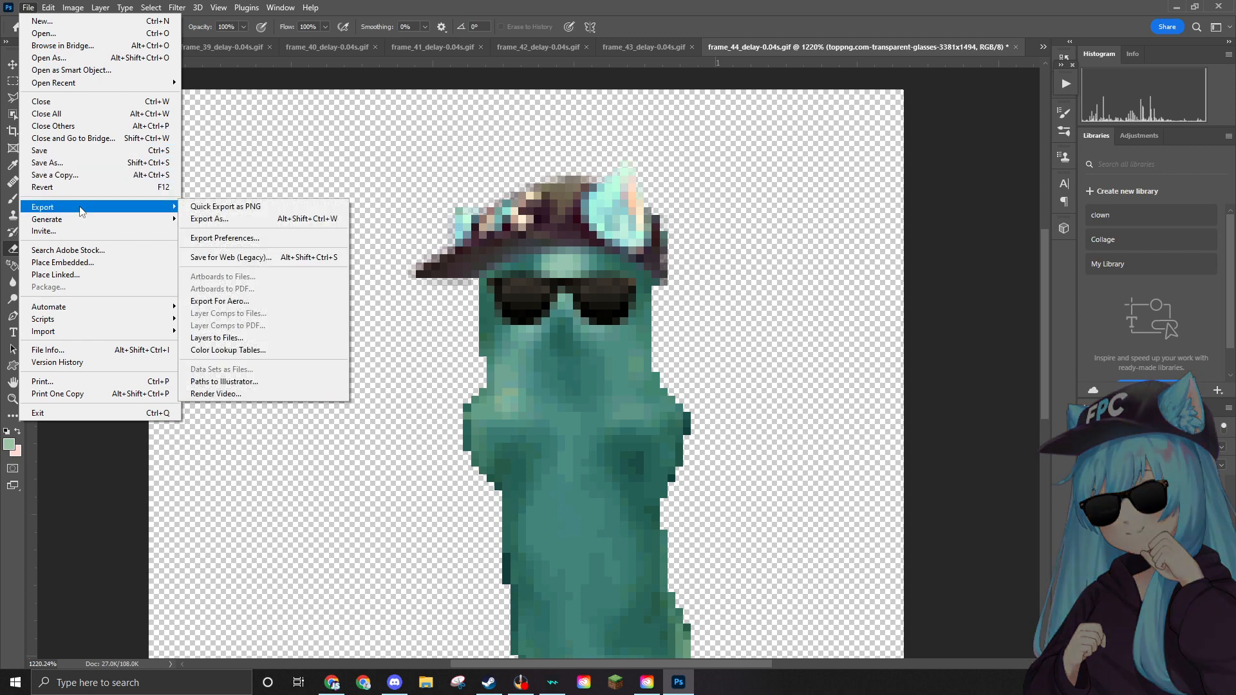
{"action": "left_click", "coordinate": [225, 206]}
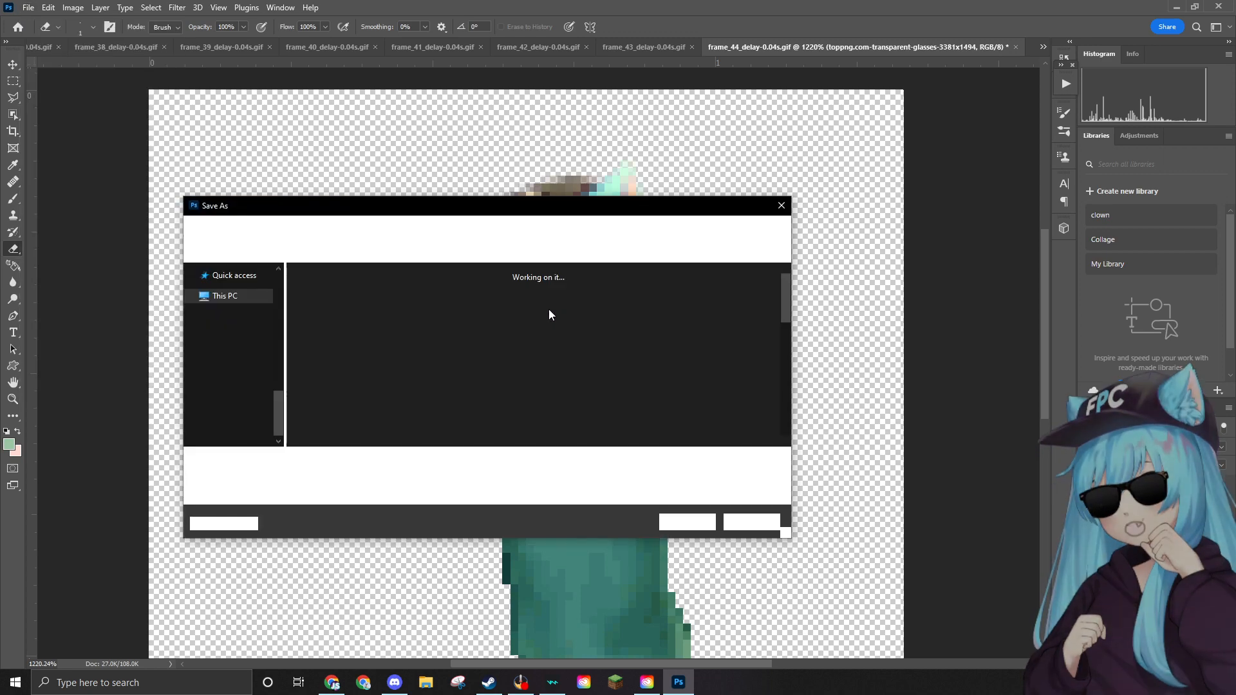
{"action": "left_click", "coordinate": [734, 522]}
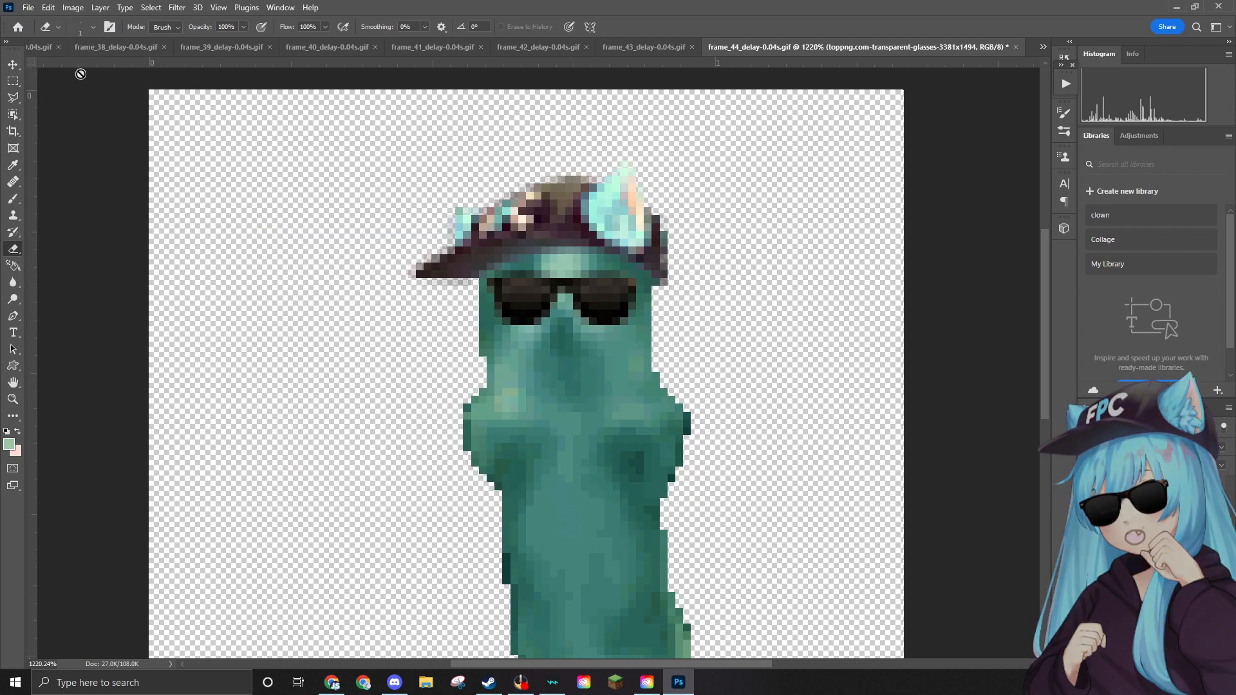
Delete the source file frame_44_delay-0.04s.gif from the yeaaahhh wooo cat gif folder and open frame_45_delay-0.04s.gif.
{"action": "left_click", "coordinate": [27, 7]}
{"action": "left_click", "coordinate": [43, 34]}
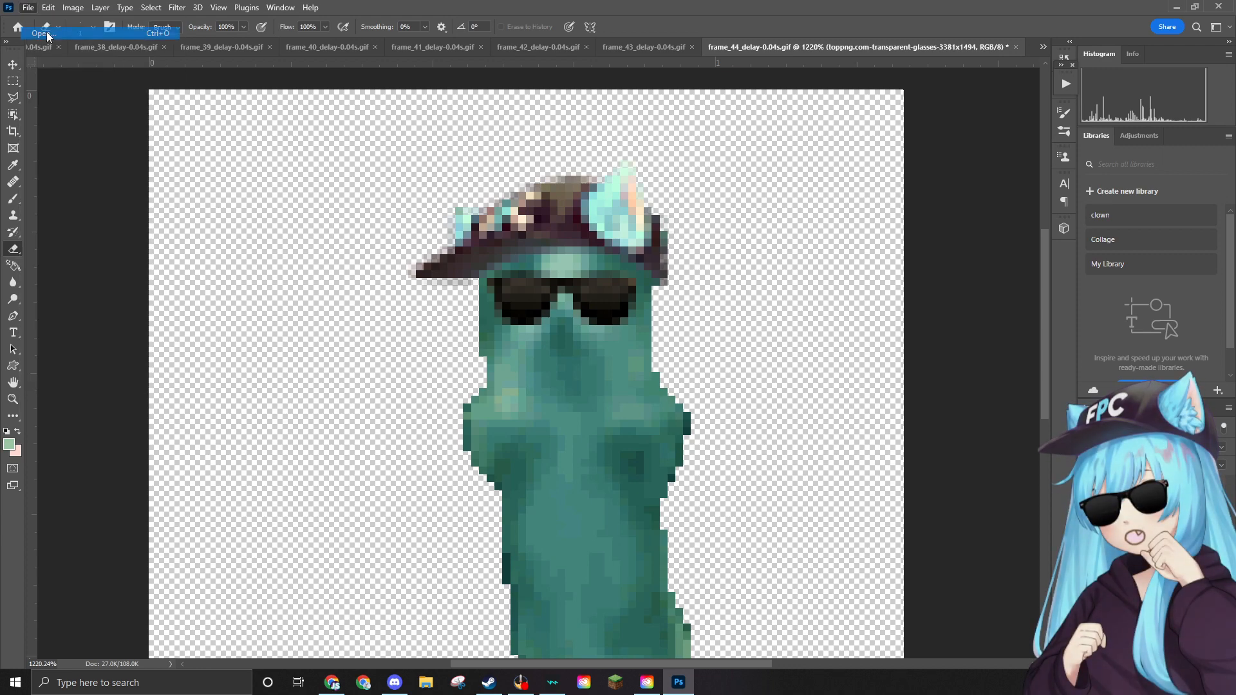
{"action": "scroll", "coordinate": [455, 313], "scroll_direction": "down", "scroll_amount": 3}
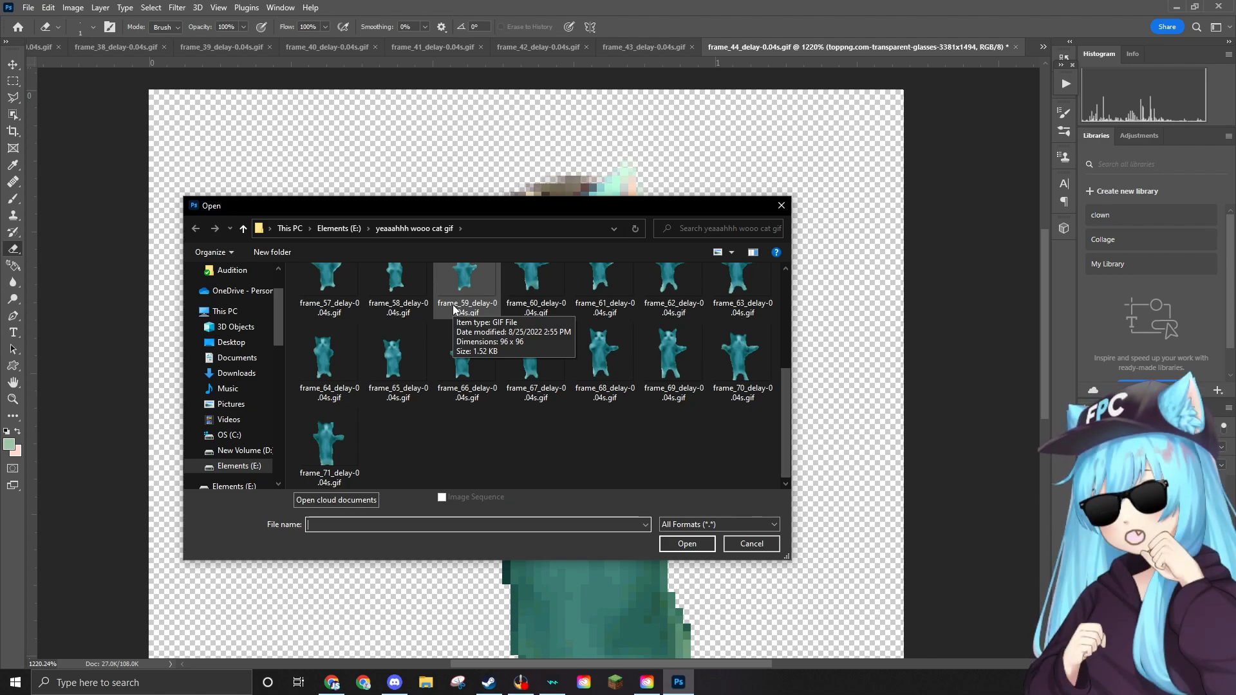
{"action": "scroll", "coordinate": [443, 362], "scroll_direction": "up", "scroll_amount": 4}
{"action": "left_click", "coordinate": [411, 308]}
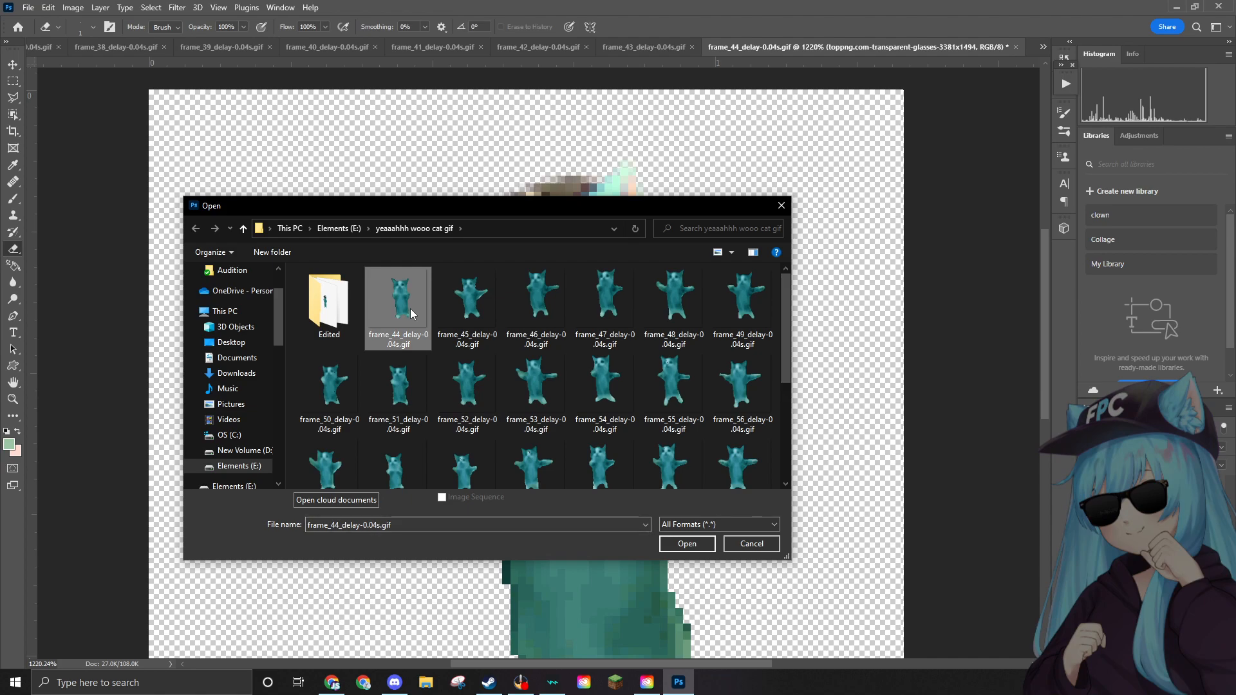
{"action": "key", "text": "Delete"}
{"action": "left_click", "coordinate": [651, 386]}
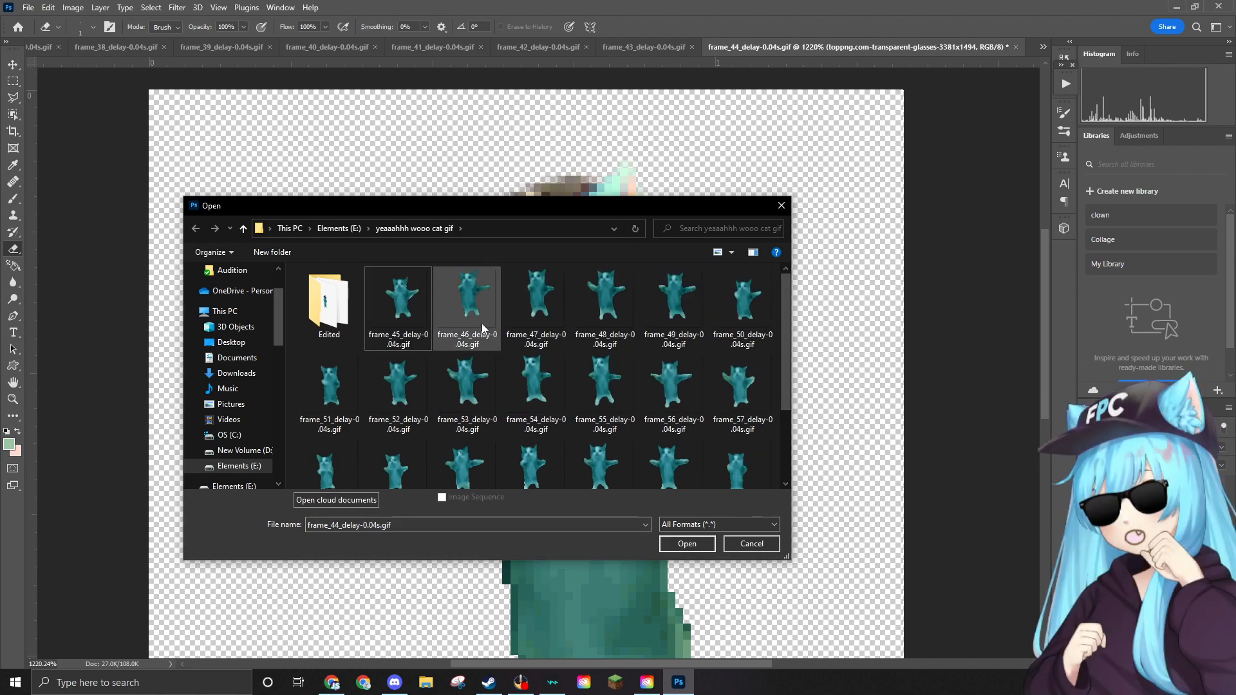
{"action": "left_click", "coordinate": [398, 300]}
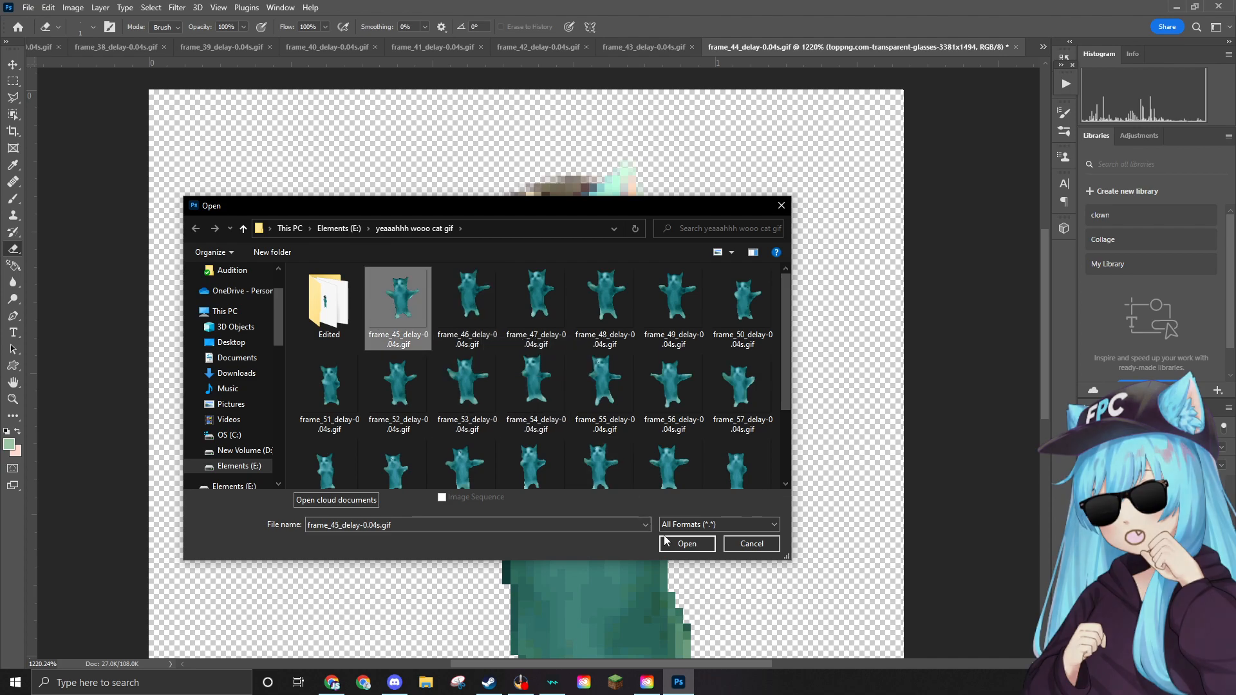
{"action": "left_click", "coordinate": [685, 542]}
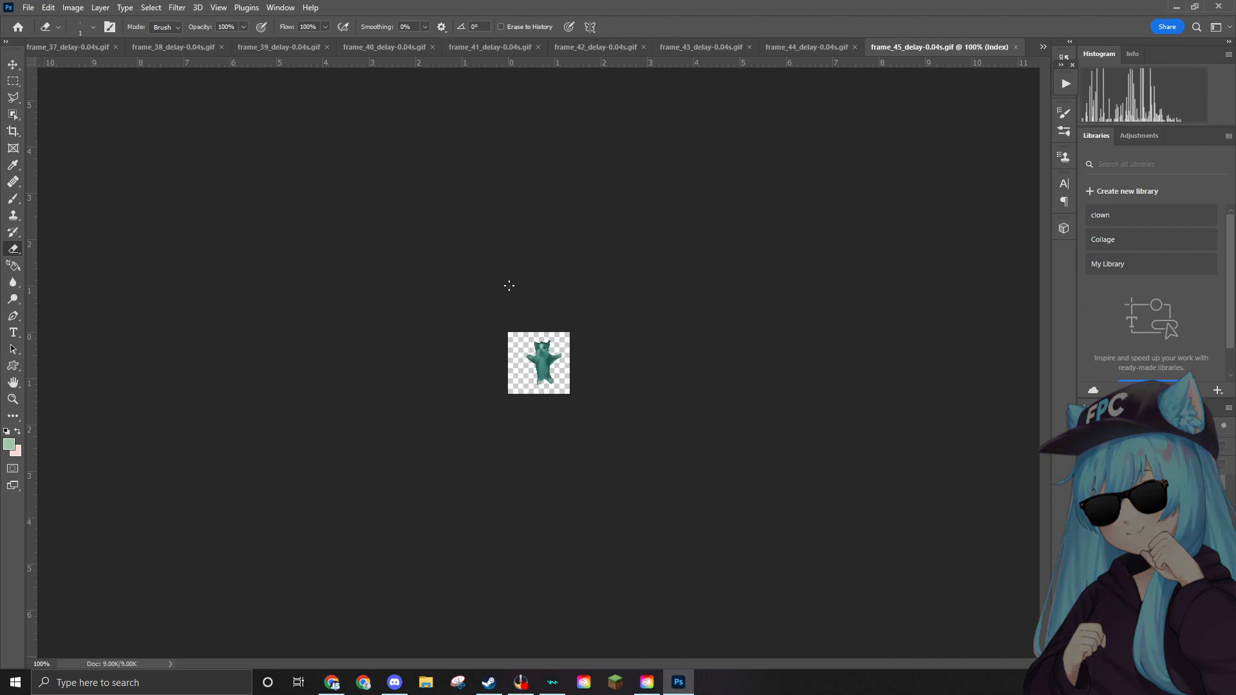
Convert the frame 45 image to RGB Color mode.
{"action": "scroll", "coordinate": [509, 285], "scroll_direction": "up", "scroll_amount": 8}
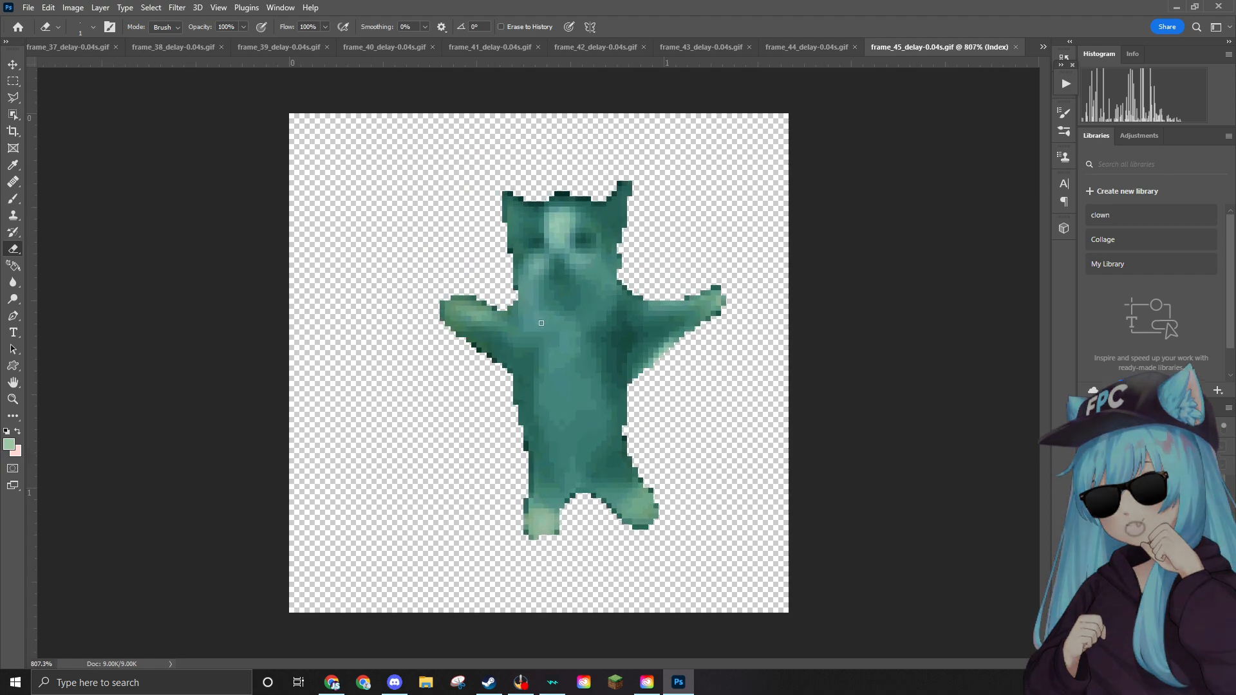
{"action": "left_click", "coordinate": [33, 8]}
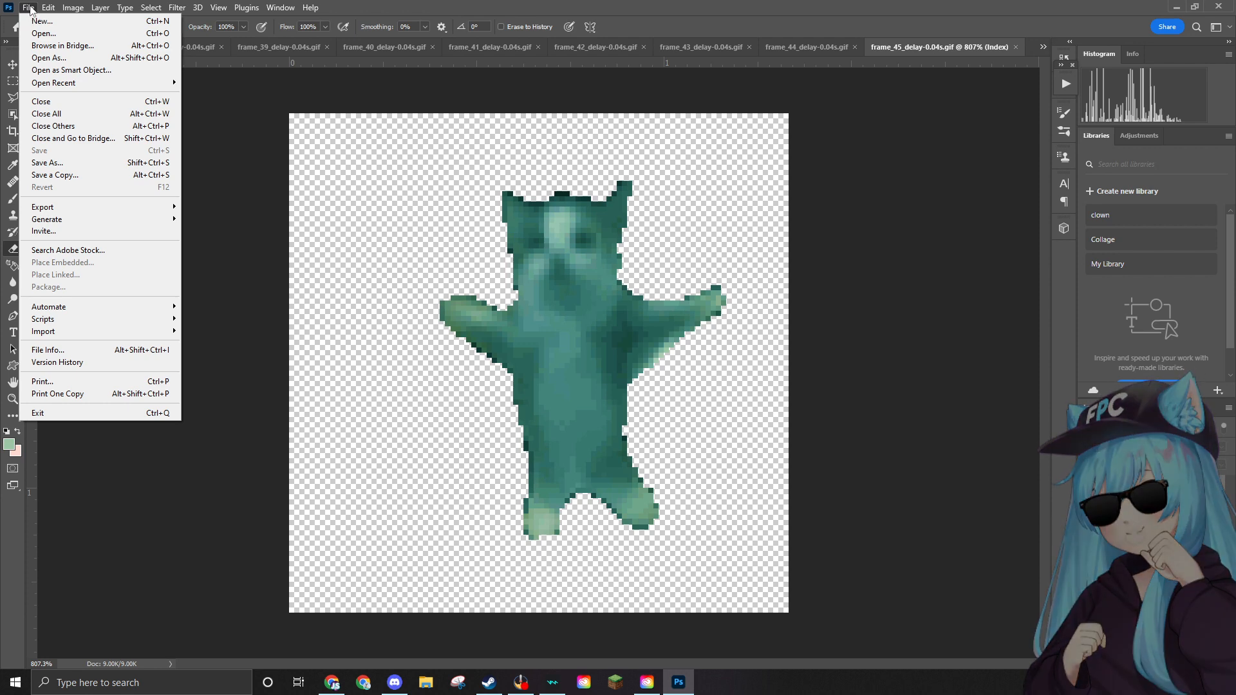
{"action": "mouse_move", "coordinate": [40, 5]}
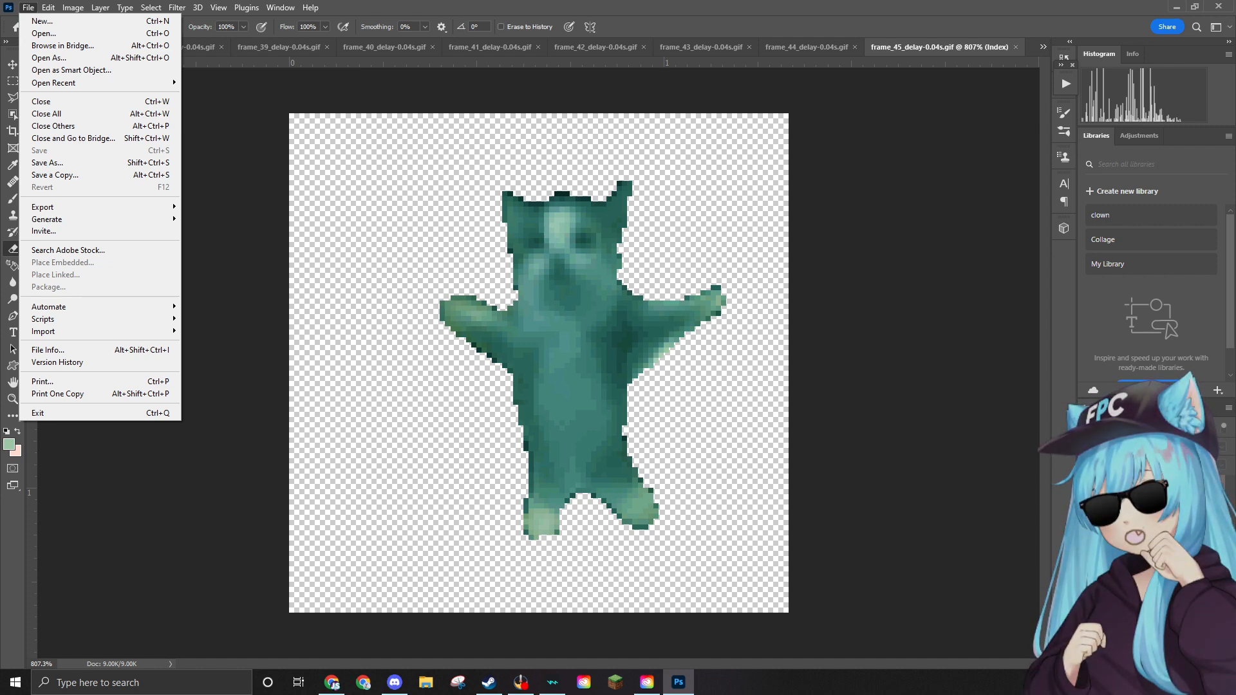
{"action": "mouse_move", "coordinate": [59, 4]}
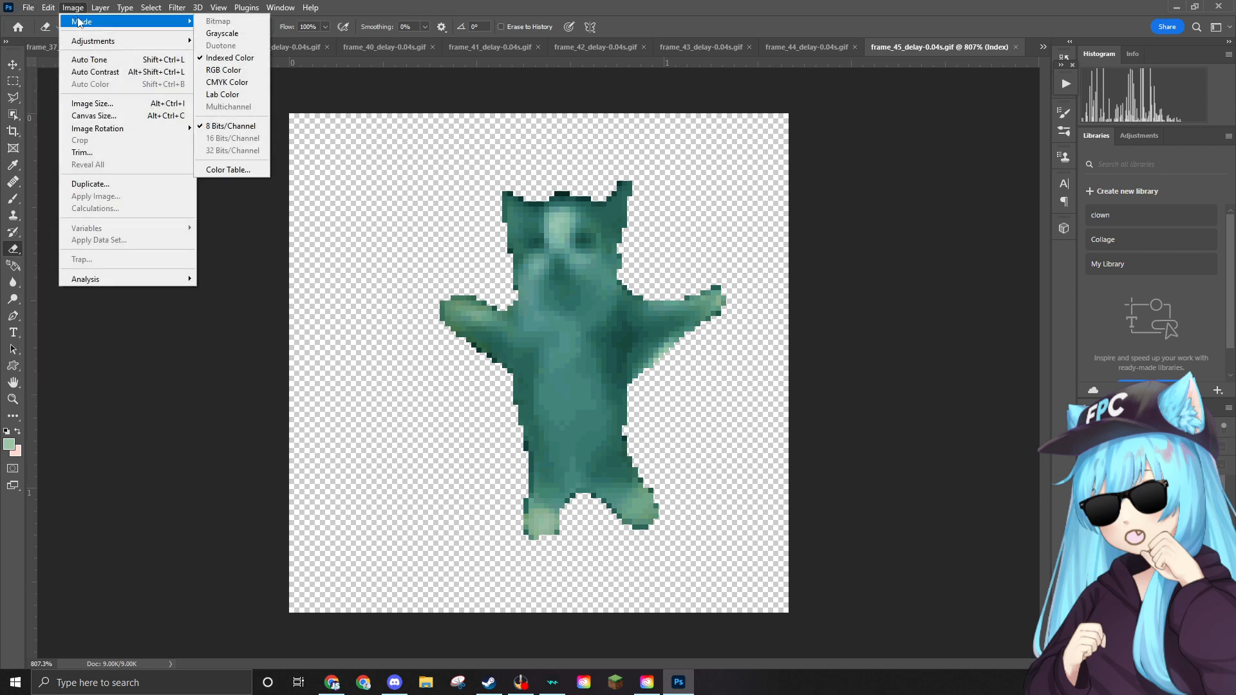
{"action": "left_click", "coordinate": [225, 69]}
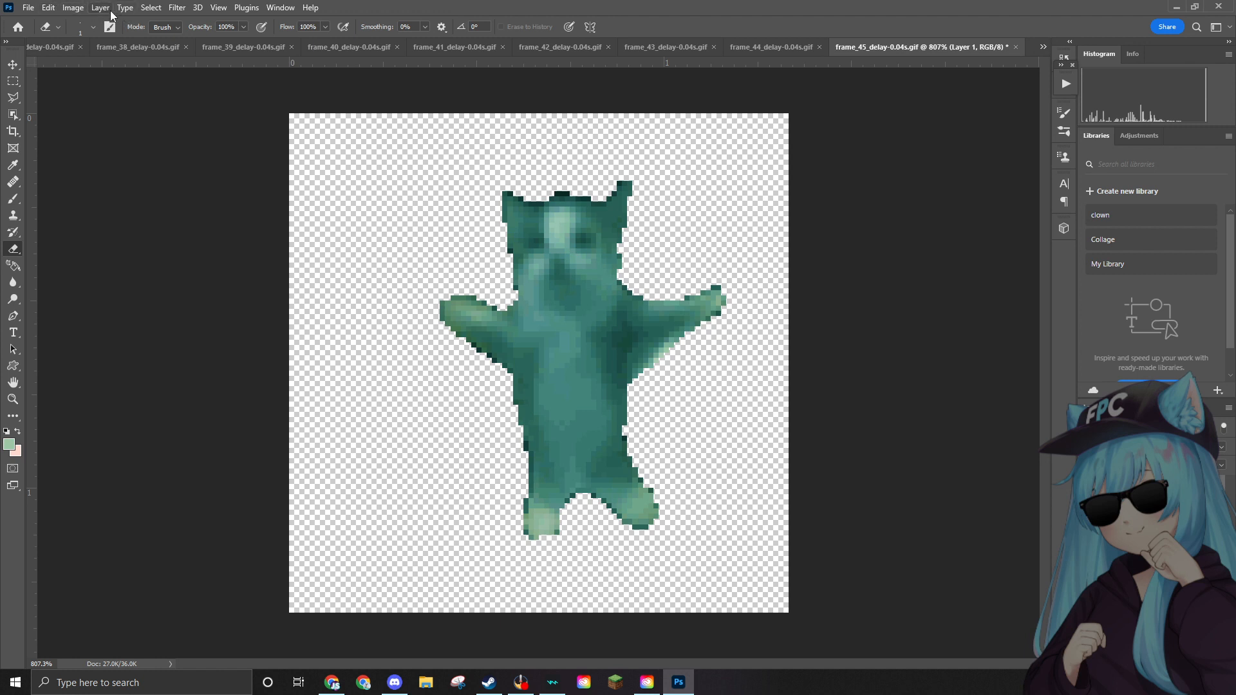
{"action": "left_click", "coordinate": [72, 8]}
{"action": "mouse_move", "coordinate": [122, 26]}
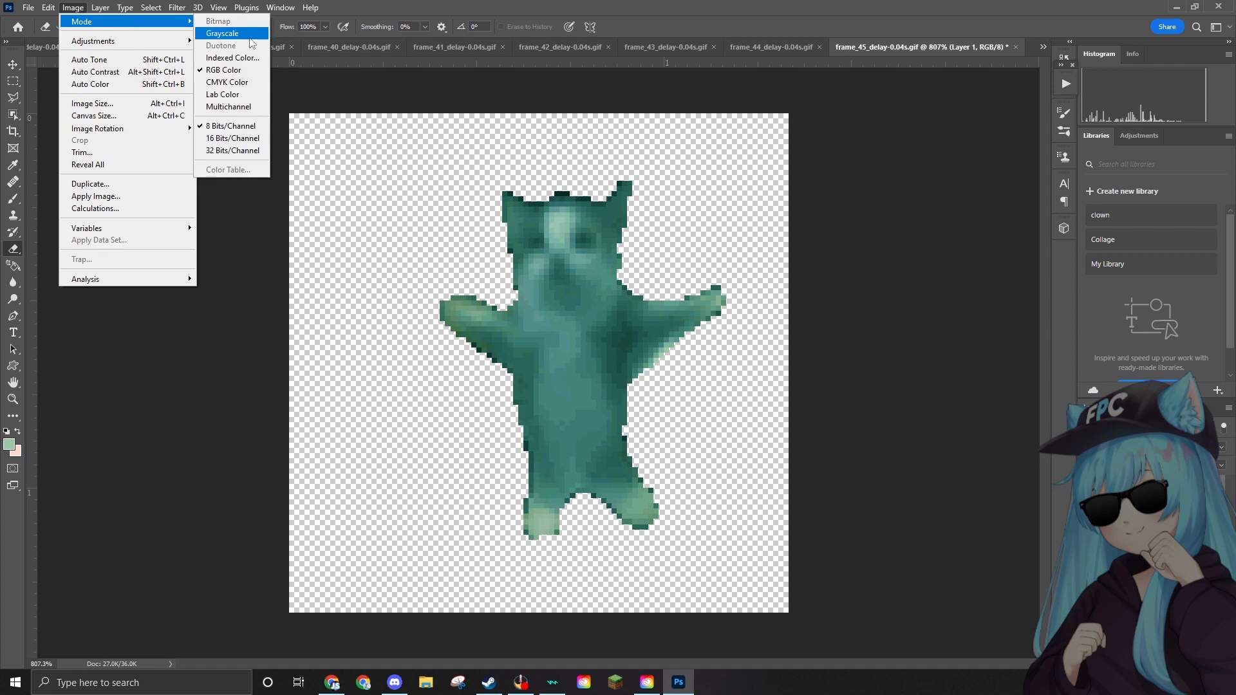
{"action": "left_click", "coordinate": [225, 70]}
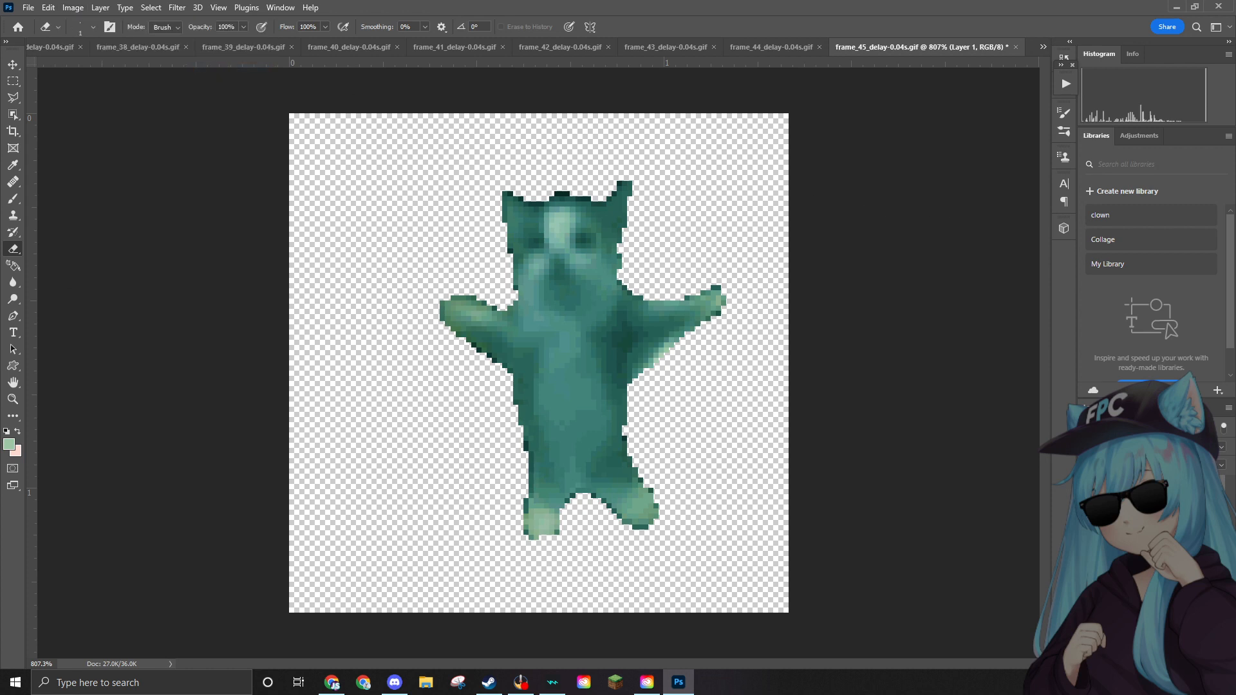
Place the ear hat image in frame 45, scale it to about 7.68% and fit it over the top of the cat's head.
{"action": "left_click_drag", "start_coordinate": [609, 276], "coordinate": [605, 276]}
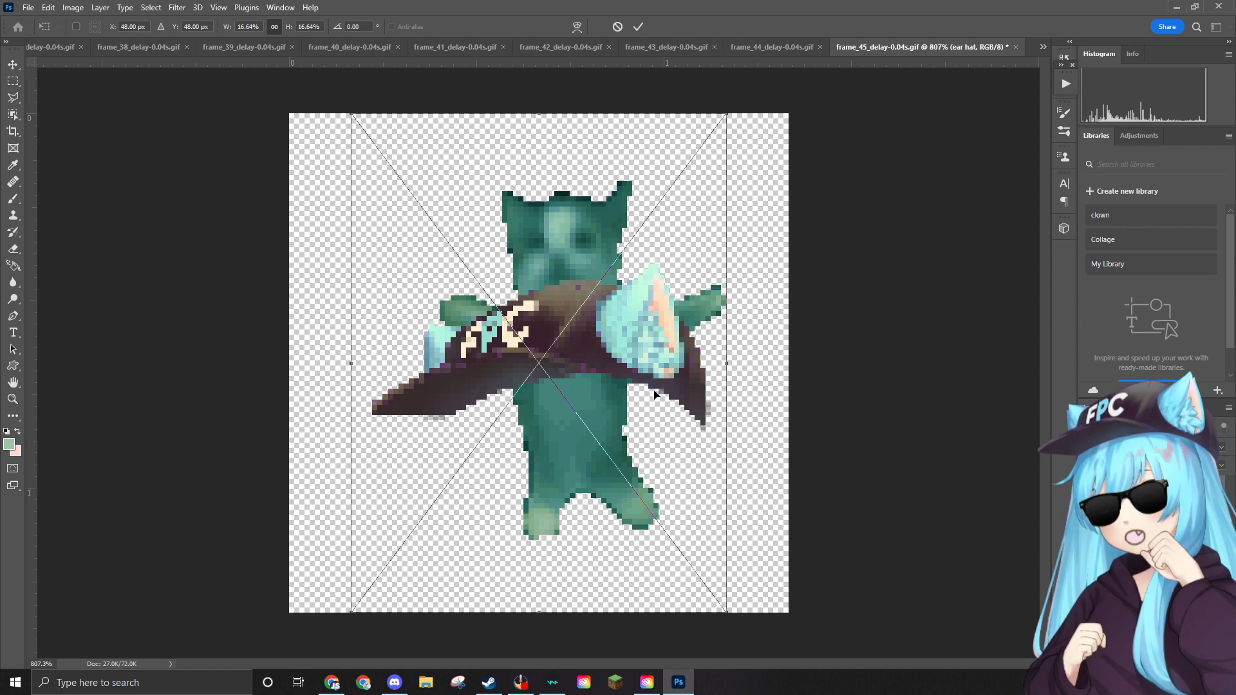
{"action": "left_click_drag", "start_coordinate": [727, 613], "coordinate": [424, 423]}
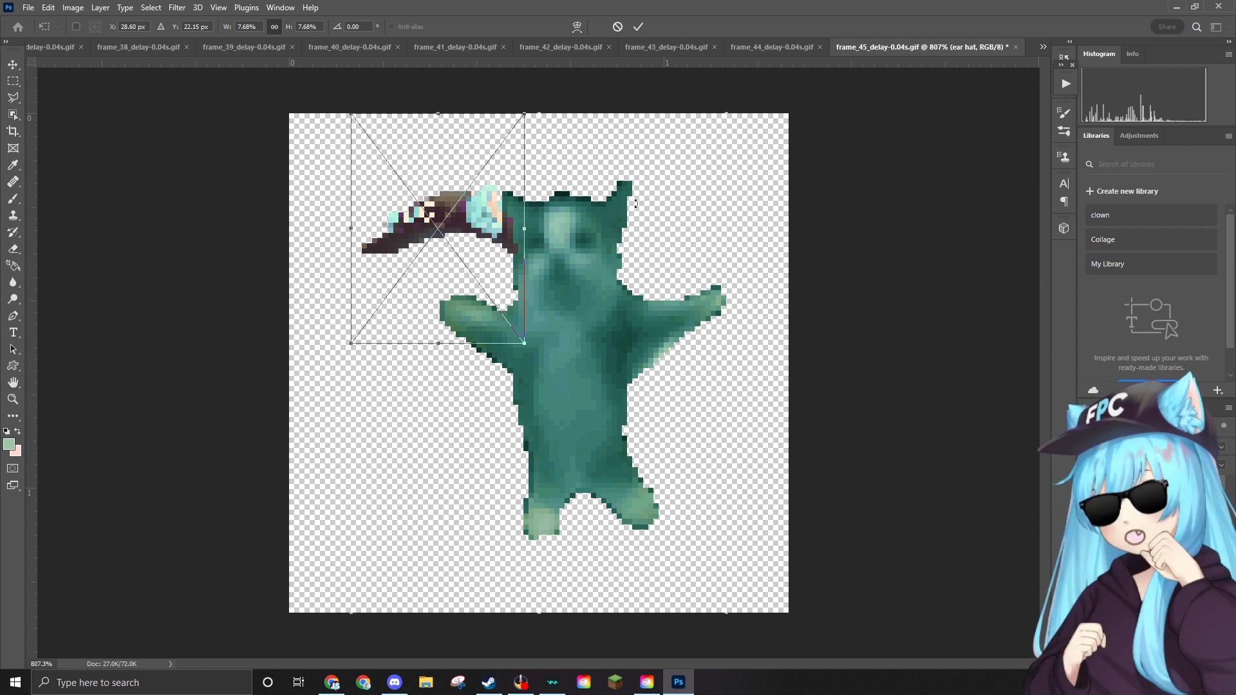
{"action": "left_click_drag", "start_coordinate": [426, 217], "coordinate": [541, 194]}
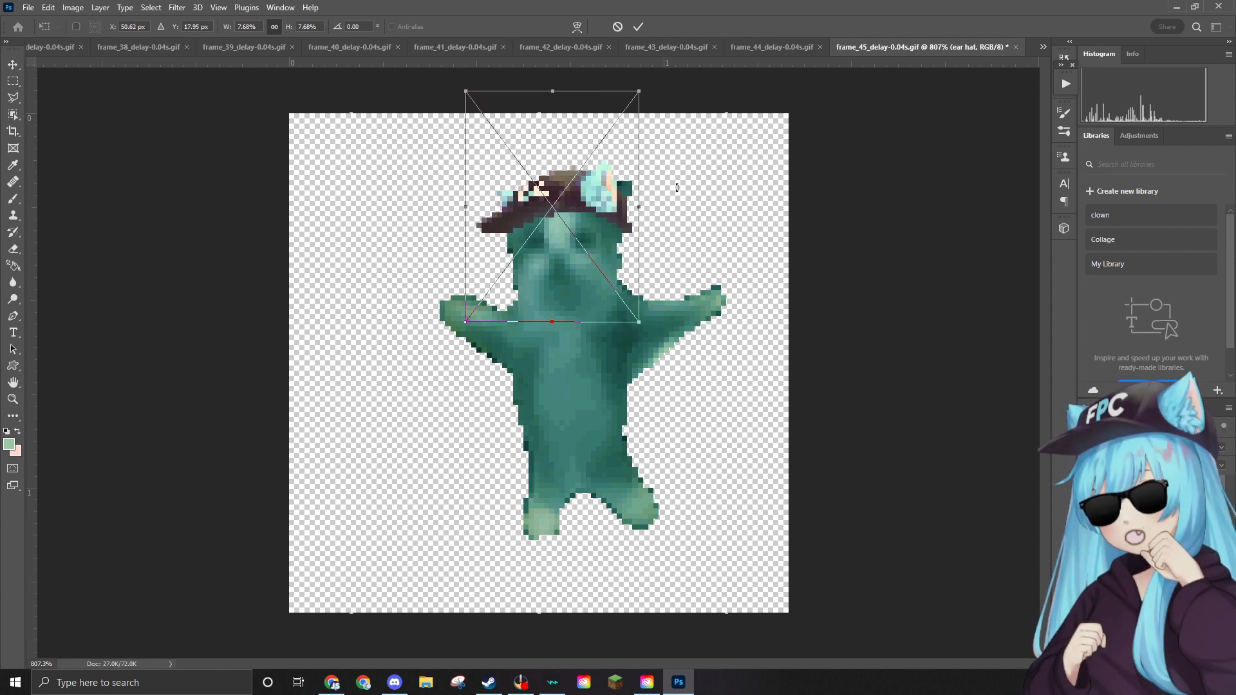
{"action": "key", "text": "Return"}
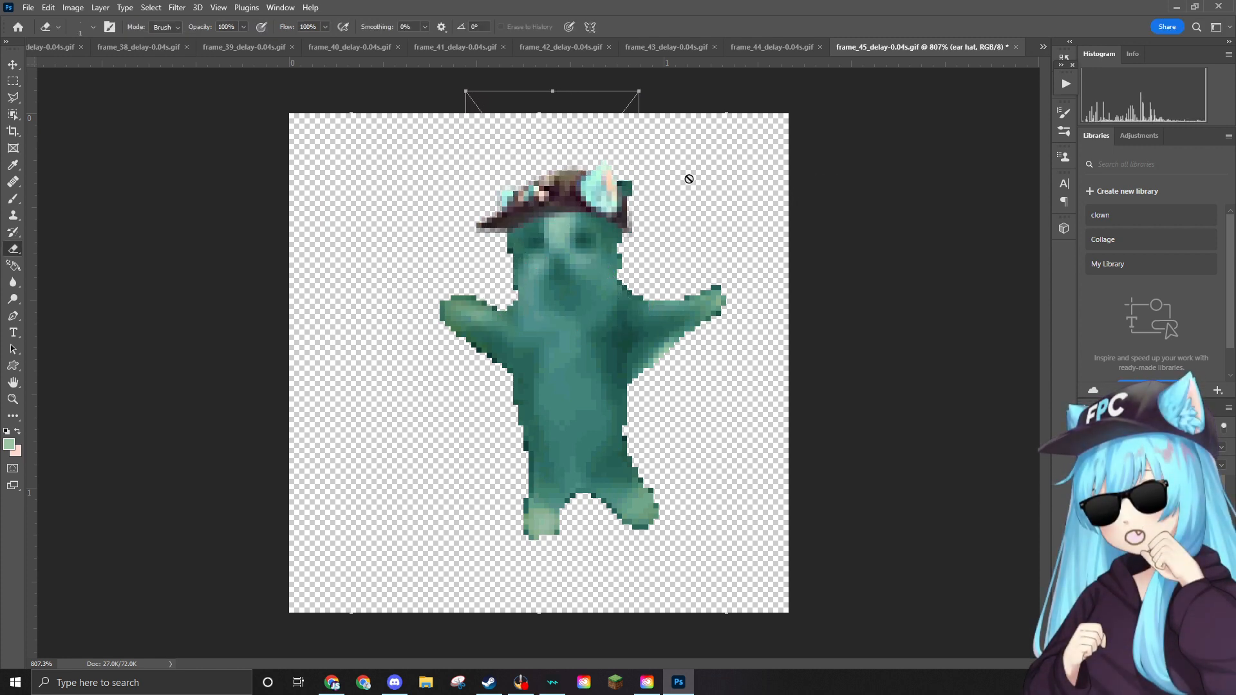
Erase the part of the cat's own ear sticking out behind the hat on Layer 1 of frame 45.
{"action": "left_click", "coordinate": [651, 175]}
{"action": "left_click", "coordinate": [611, 258]}
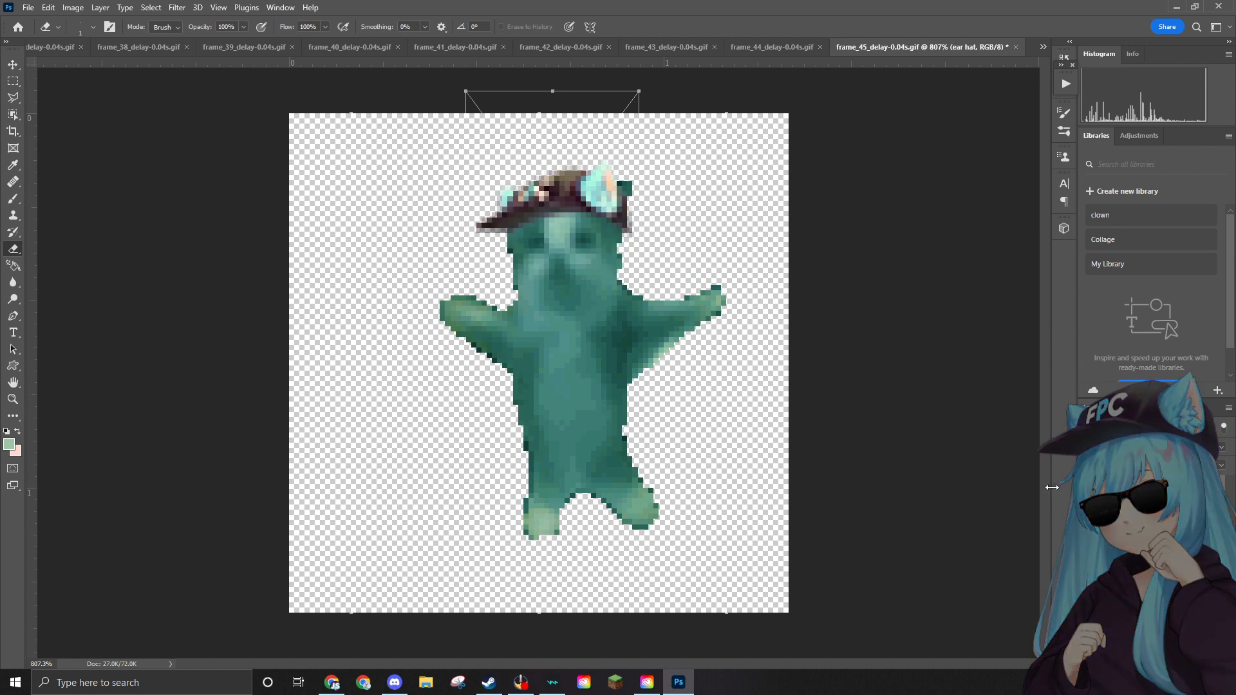
{"action": "scroll", "coordinate": [611, 259], "scroll_direction": "up", "scroll_amount": 3}
{"action": "scroll", "coordinate": [642, 152], "scroll_direction": "up", "scroll_amount": 3}
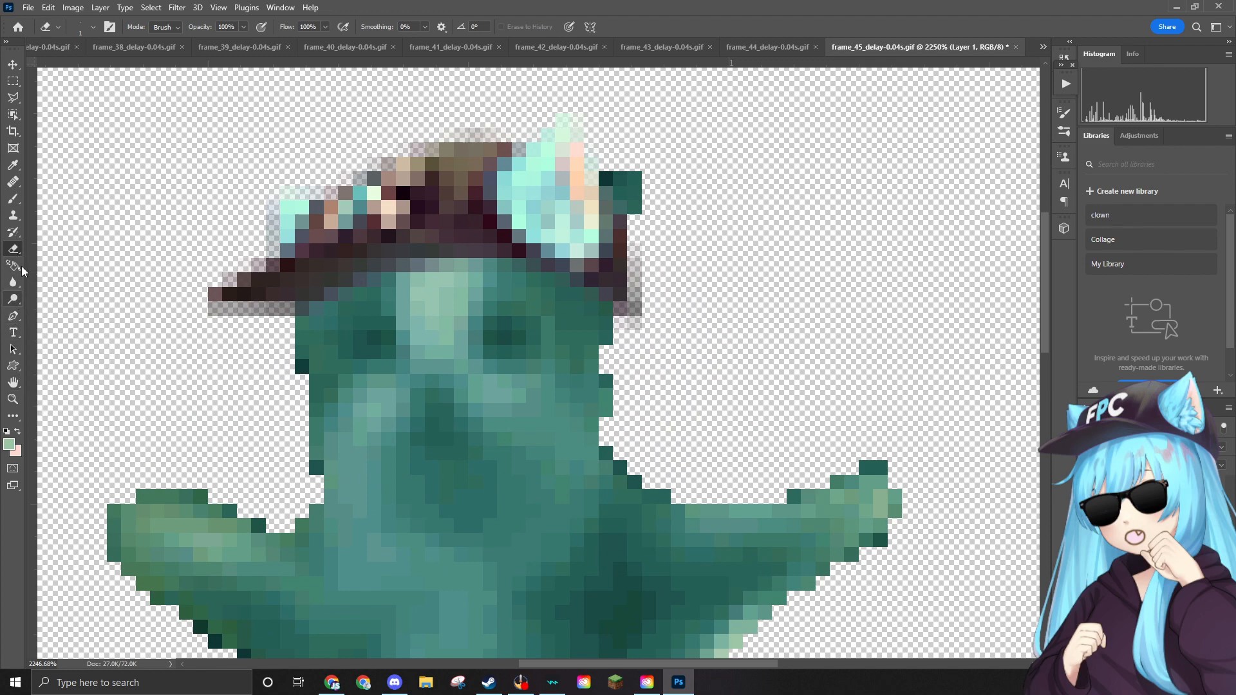
{"action": "mouse_move", "coordinate": [637, 185]}
{"action": "left_mouse_down"}
{"action": "mouse_move", "coordinate": [636, 172]}
{"action": "mouse_move", "coordinate": [608, 175]}
{"action": "mouse_move", "coordinate": [635, 204]}
{"action": "mouse_move", "coordinate": [615, 180]}
{"action": "mouse_move", "coordinate": [627, 177]}
{"action": "mouse_move", "coordinate": [634, 193]}
{"action": "mouse_move", "coordinate": [621, 204]}
{"action": "mouse_move", "coordinate": [615, 184]}
{"action": "left_mouse_up"}
Place the transparent sunglasses image in frame 45, scale it down to the face and fit it over the cat's eyes.
{"action": "scroll", "coordinate": [703, 229], "scroll_direction": "down", "scroll_amount": 2}
{"action": "scroll", "coordinate": [689, 215], "scroll_direction": "down", "scroll_amount": 4}
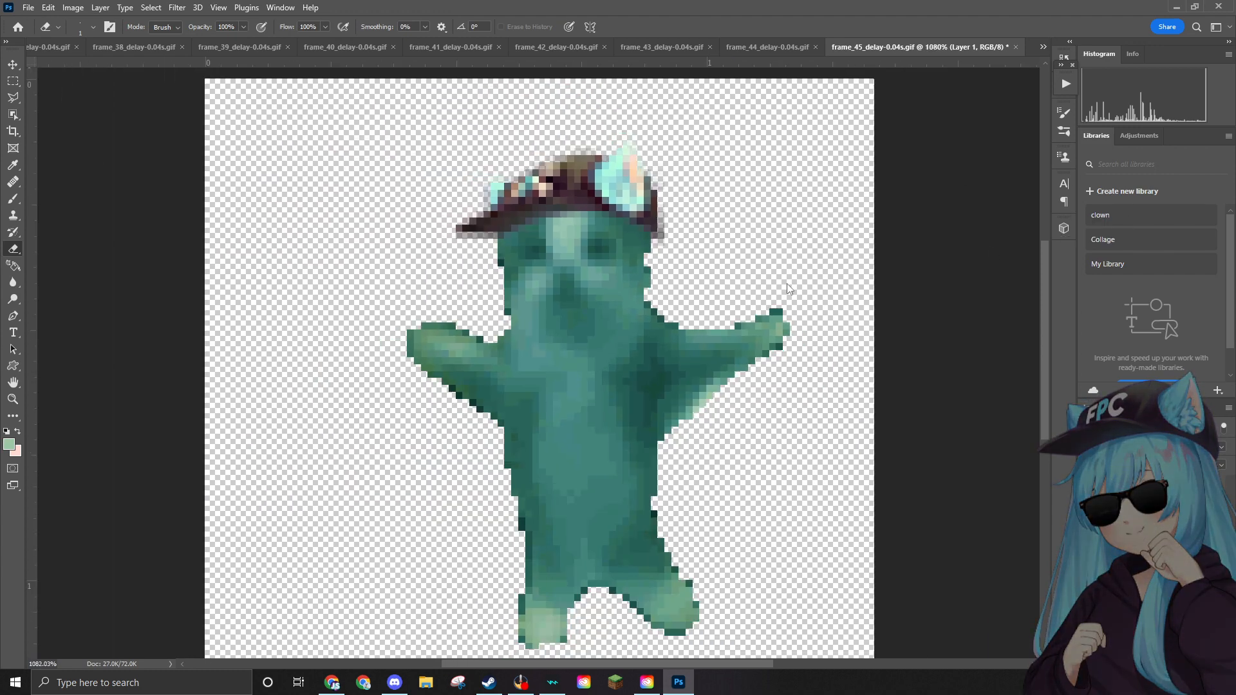
{"action": "key", "text": "ctrl+v"}
{"action": "left_click_drag", "start_coordinate": [871, 222], "coordinate": [327, 394]}
{"action": "left_click_drag", "start_coordinate": [295, 491], "coordinate": [585, 260]}
{"action": "key", "text": "Return"}
{"action": "key", "text": "e"}
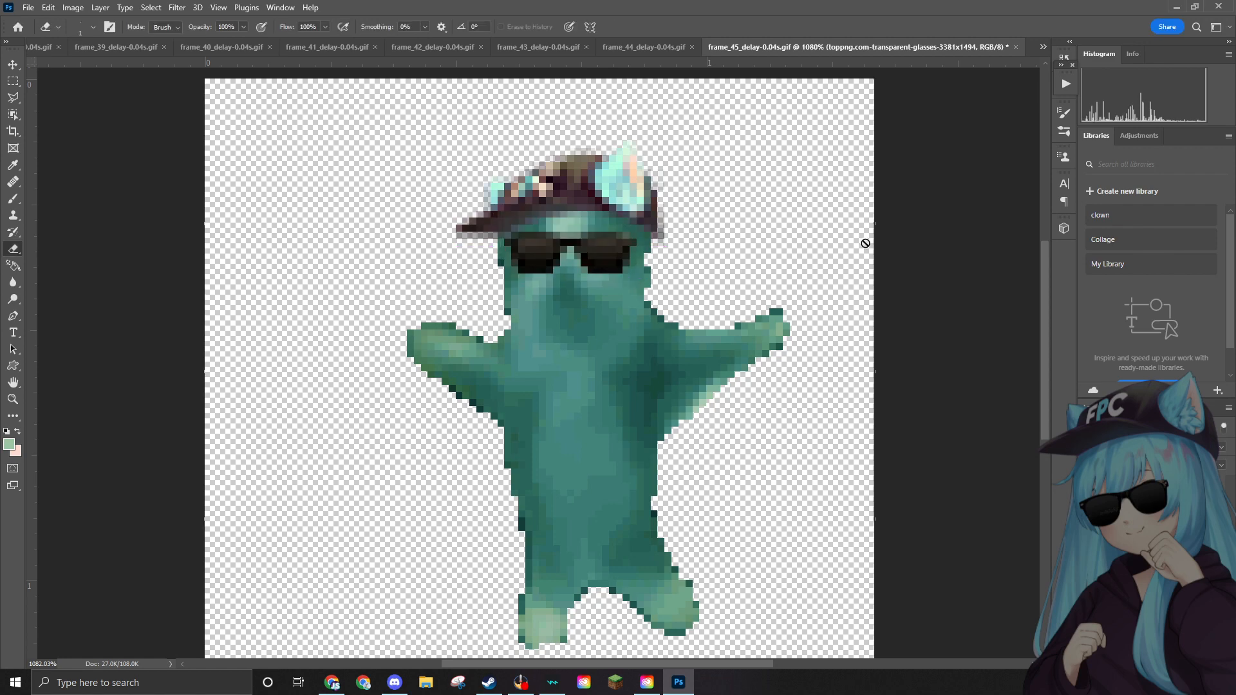
{"action": "left_click", "coordinate": [897, 239]}
{"action": "left_click", "coordinate": [601, 263]}
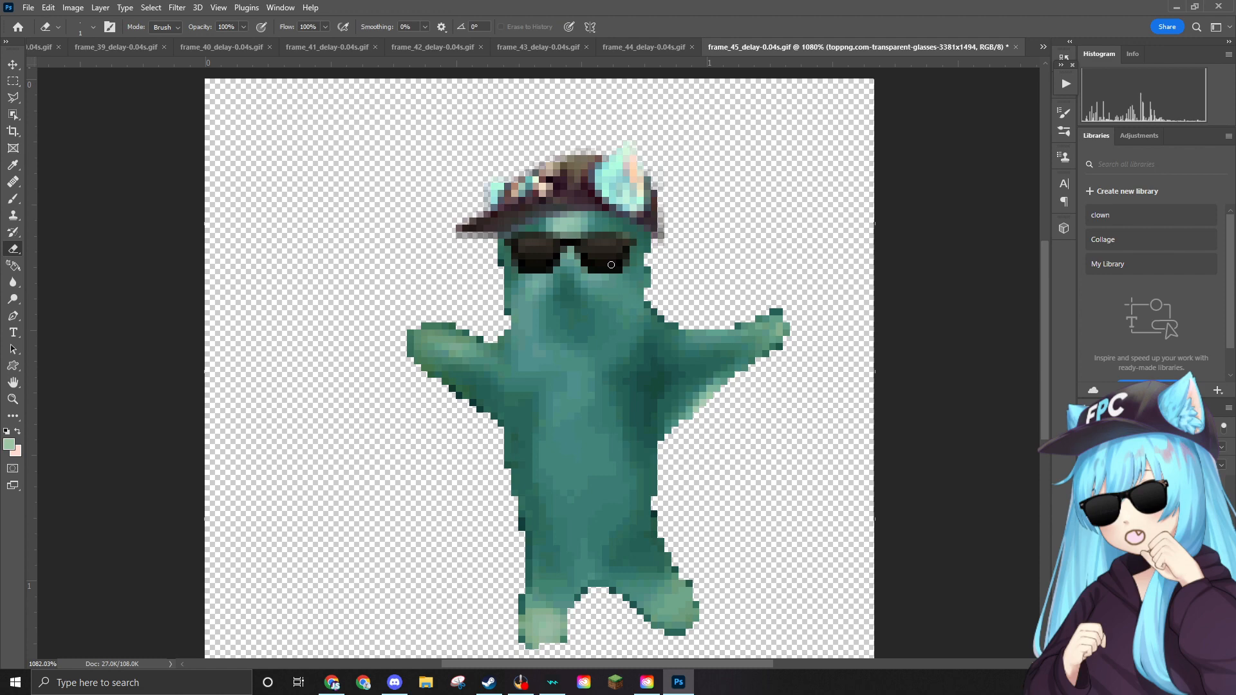
Quick-export frame 45 as frame_45_delay-0.04s.png into the Edited folder.
{"action": "left_click", "coordinate": [28, 8]}
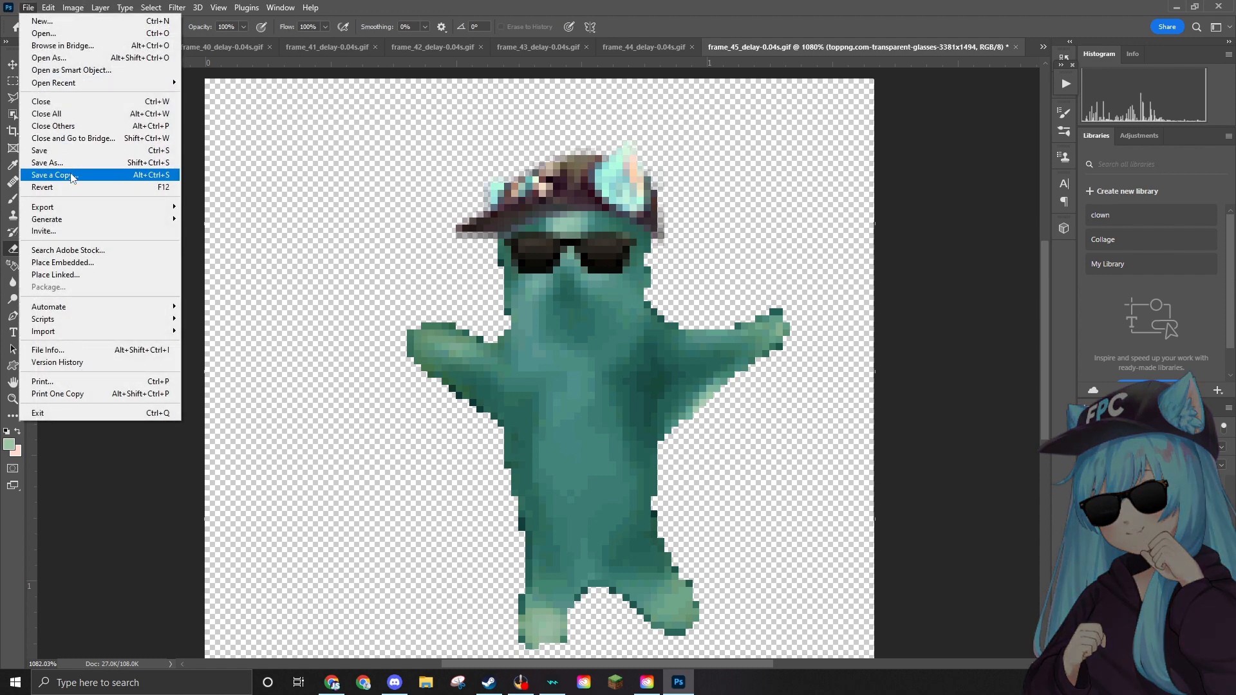
{"action": "mouse_move", "coordinate": [67, 207]}
{"action": "left_click", "coordinate": [219, 207]}
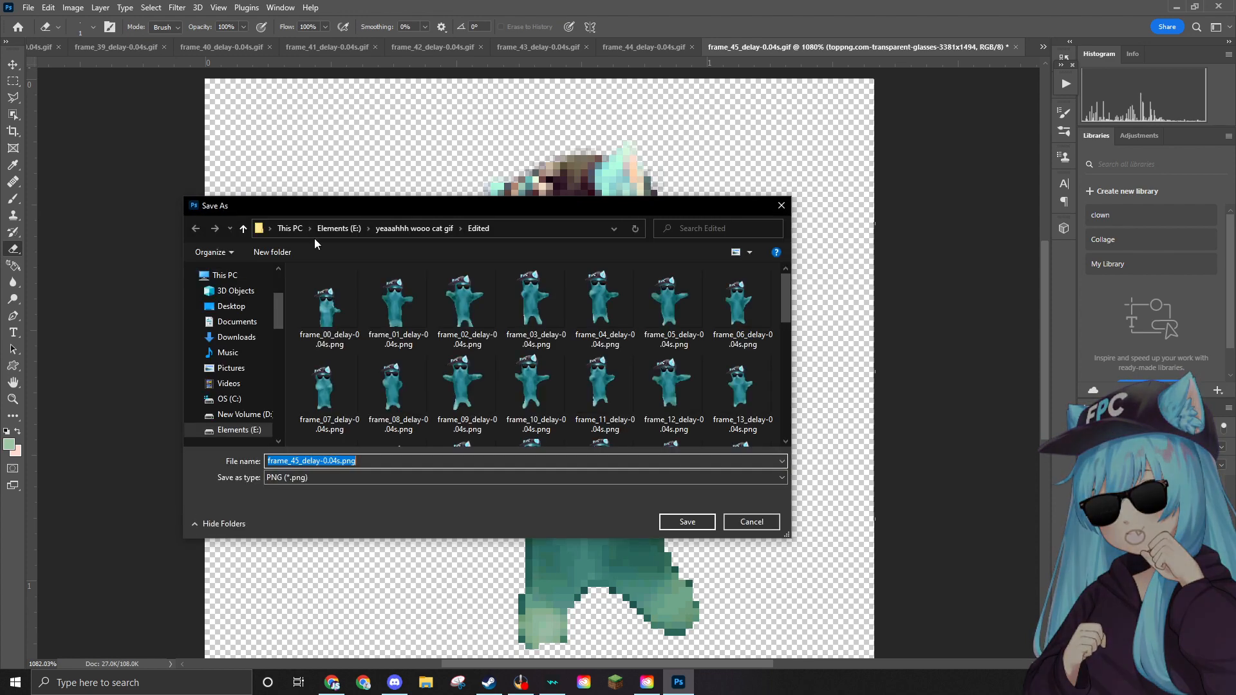
{"action": "scroll", "coordinate": [527, 296], "scroll_direction": "down", "scroll_amount": 5}
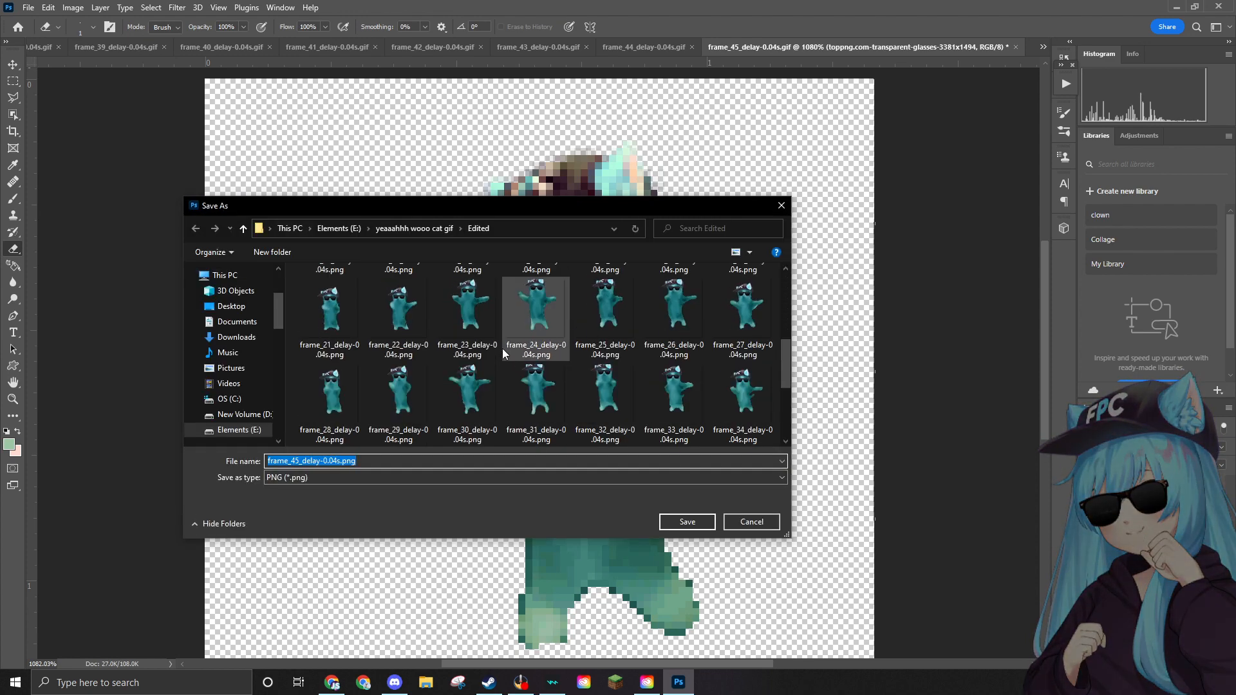
{"action": "left_click", "coordinate": [674, 522]}
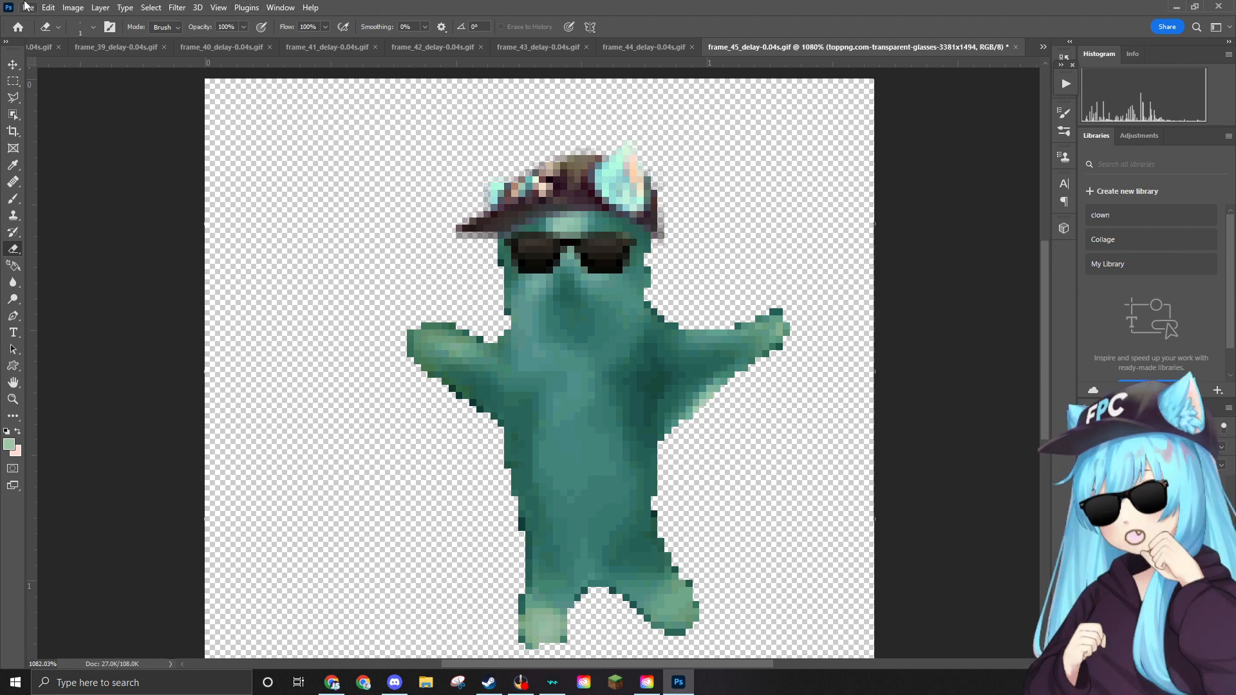
Delete the source file frame_45_delay-0.04s.gif from the yeaaahhh wooo cat gif folder and open frame_46_delay-0.04s.gif.
{"action": "left_click", "coordinate": [25, 7]}
{"action": "left_click", "coordinate": [25, 7]}
{"action": "left_click", "coordinate": [28, 7]}
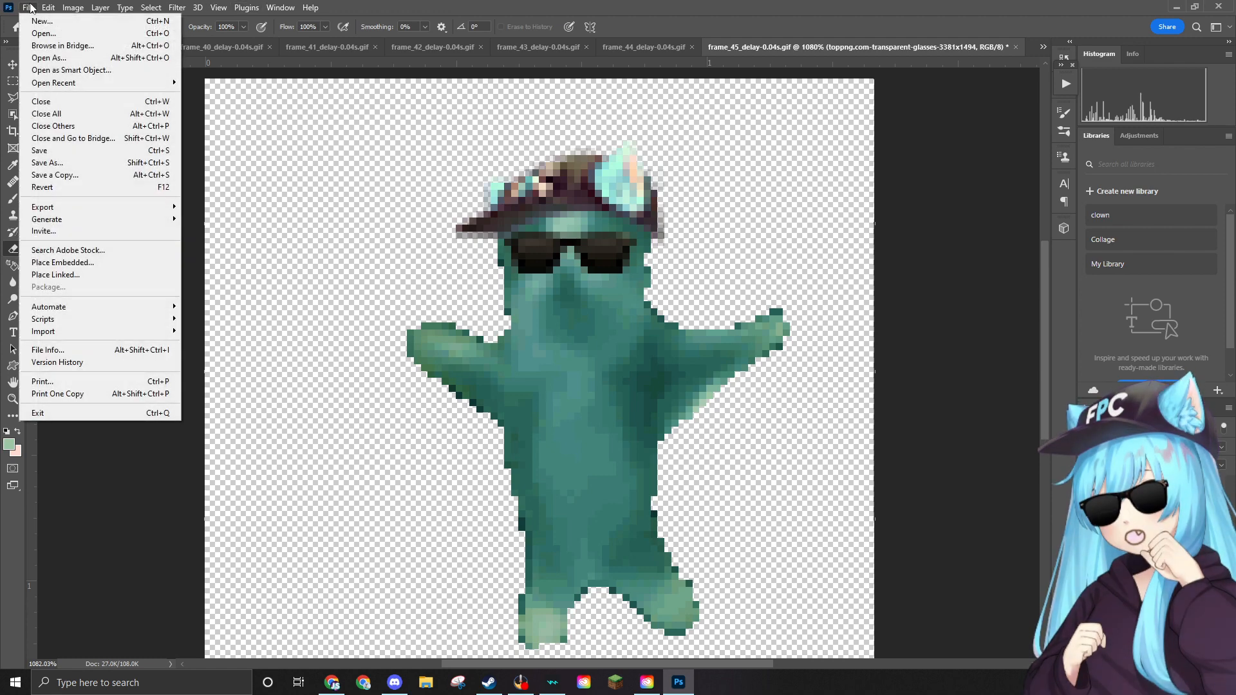
{"action": "left_click", "coordinate": [43, 33]}
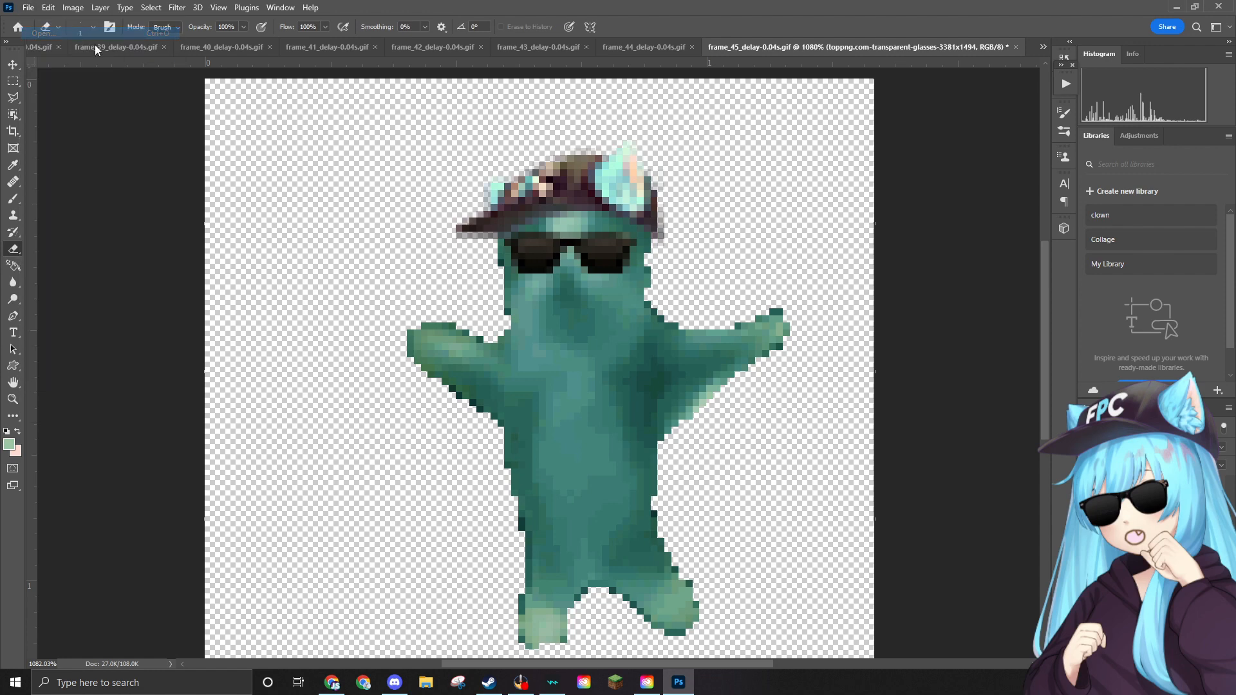
{"action": "left_click", "coordinate": [405, 319]}
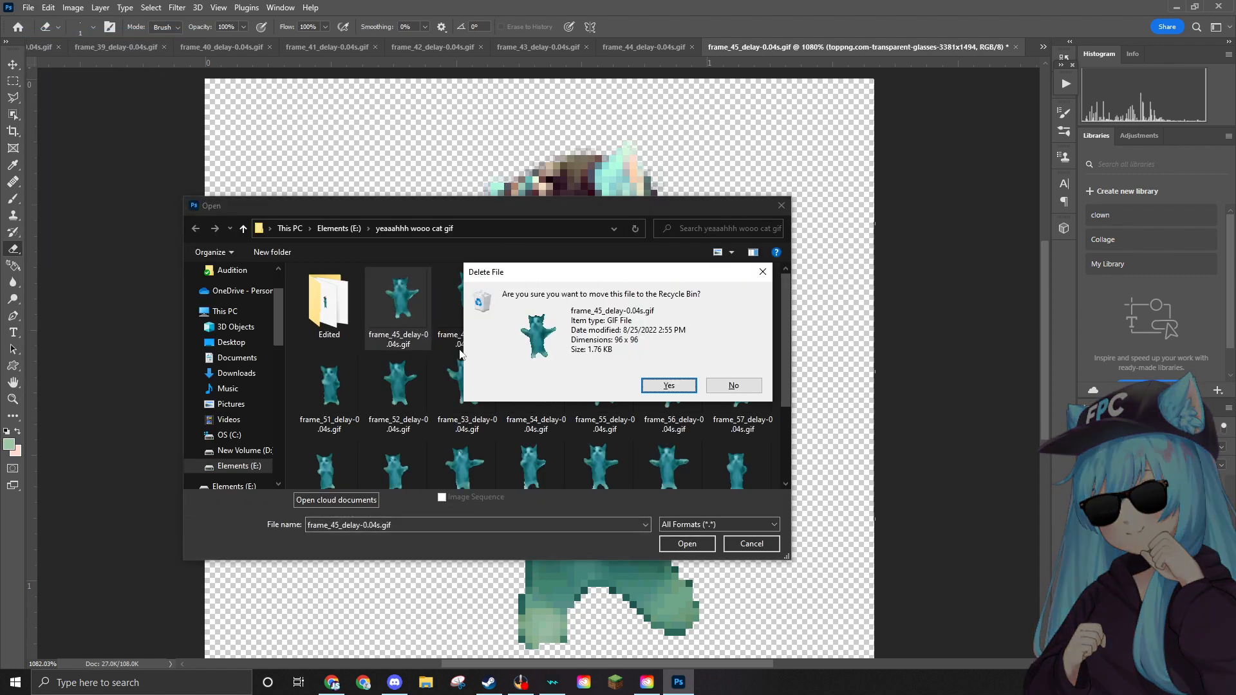
{"action": "left_click", "coordinate": [669, 385]}
{"action": "left_click", "coordinate": [675, 541]}
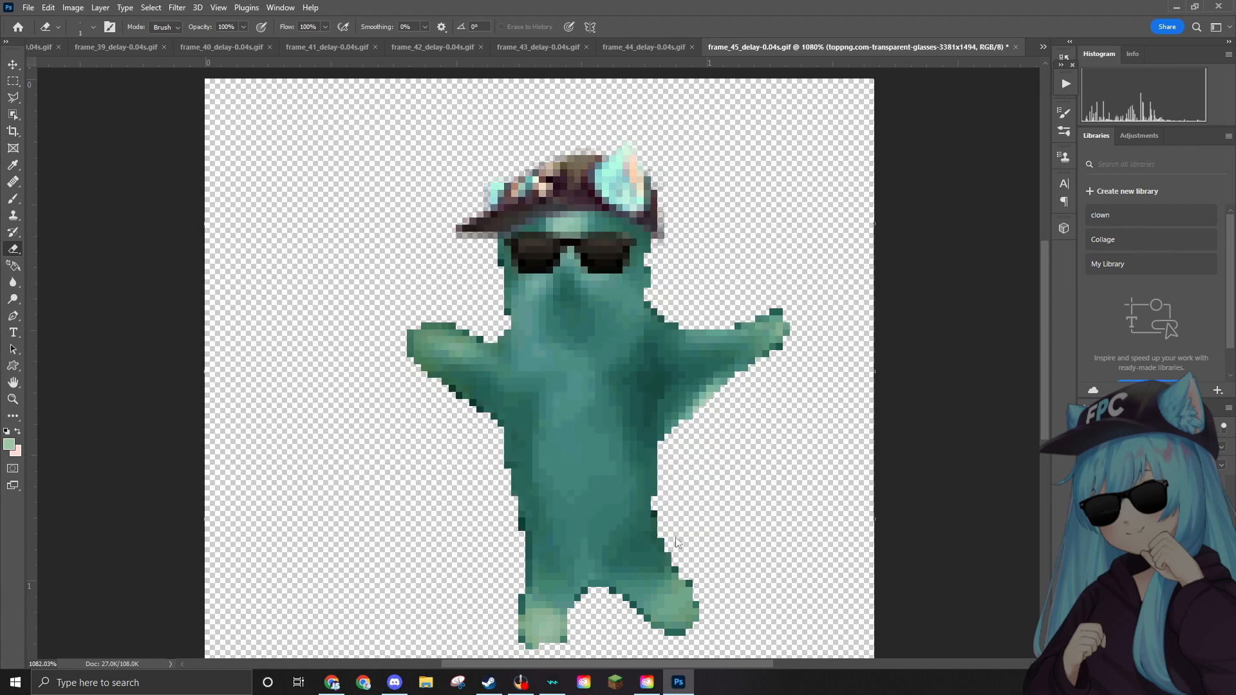
Convert the frame 46 image from Indexed Color to RGB Color mode.
{"action": "scroll", "coordinate": [550, 345], "scroll_direction": "up", "scroll_amount": 2}
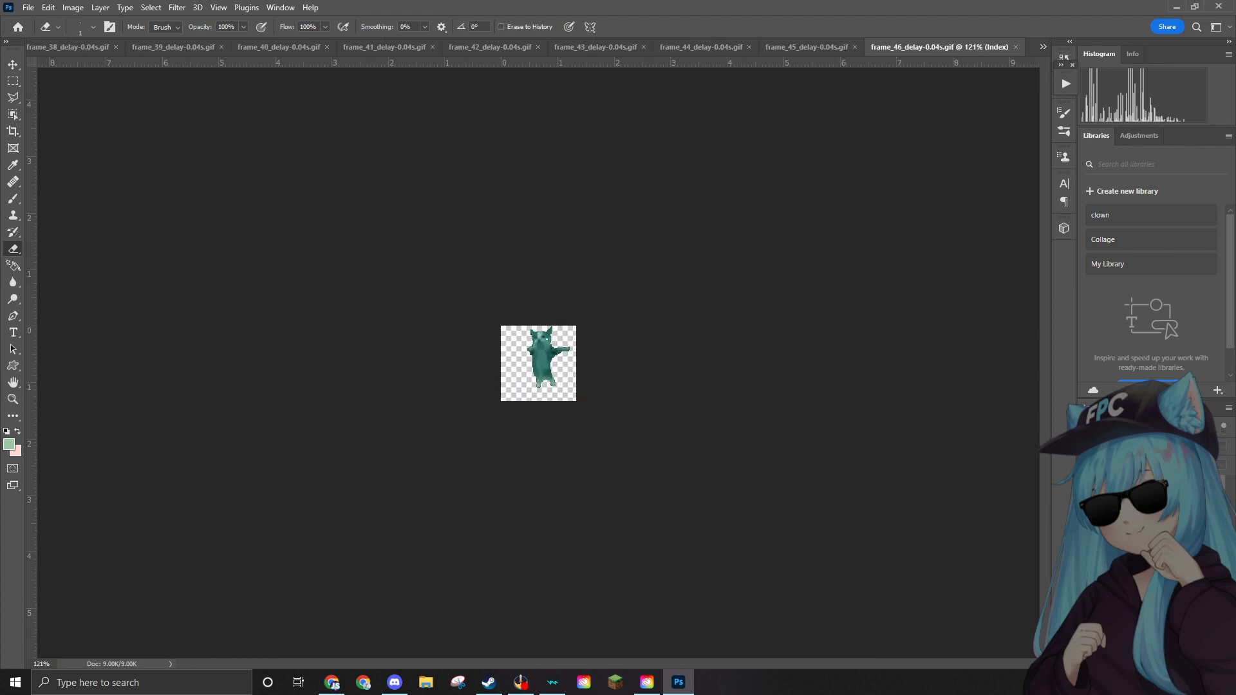
{"action": "scroll", "coordinate": [538, 363], "scroll_direction": "up", "scroll_amount": 6}
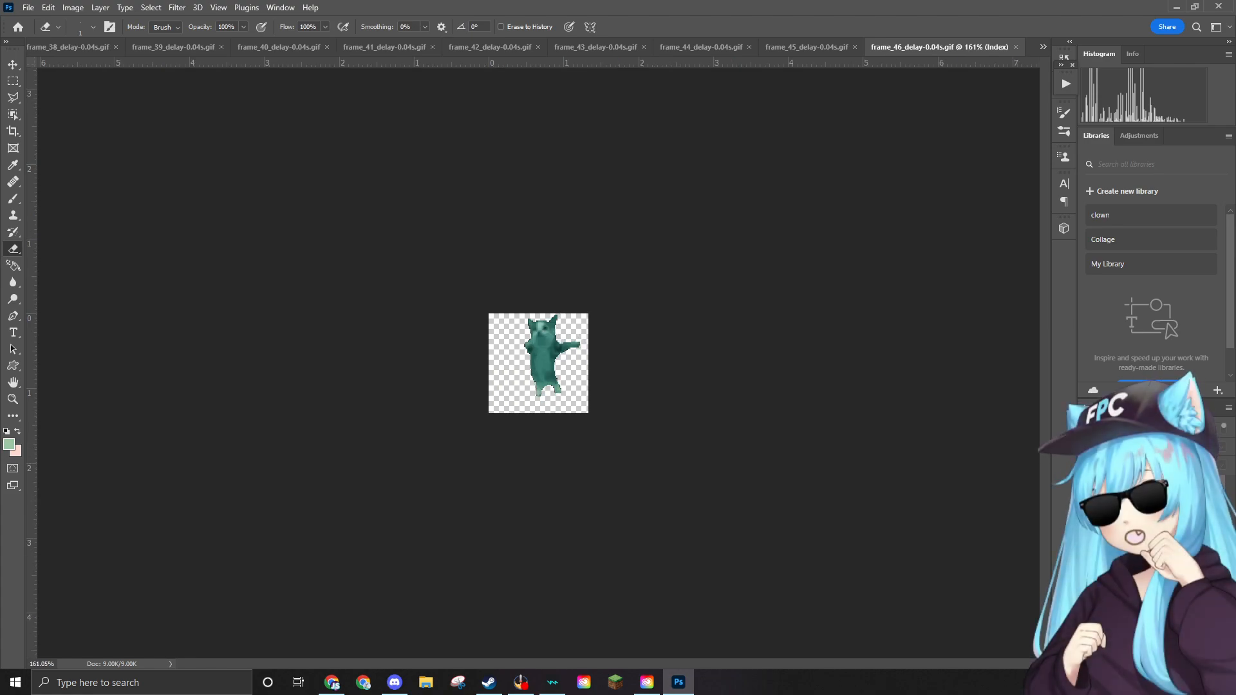
{"action": "scroll", "coordinate": [555, 258], "scroll_direction": "up", "scroll_amount": 2}
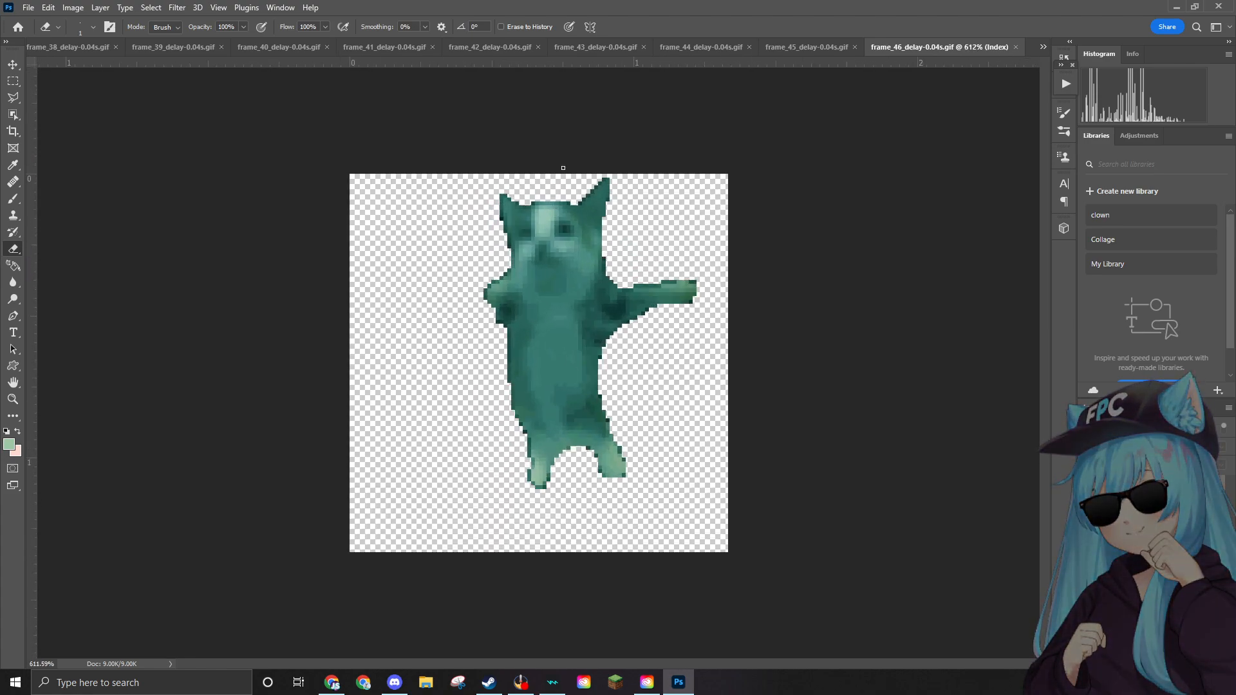
{"action": "scroll", "coordinate": [564, 168], "scroll_direction": "up", "scroll_amount": 2}
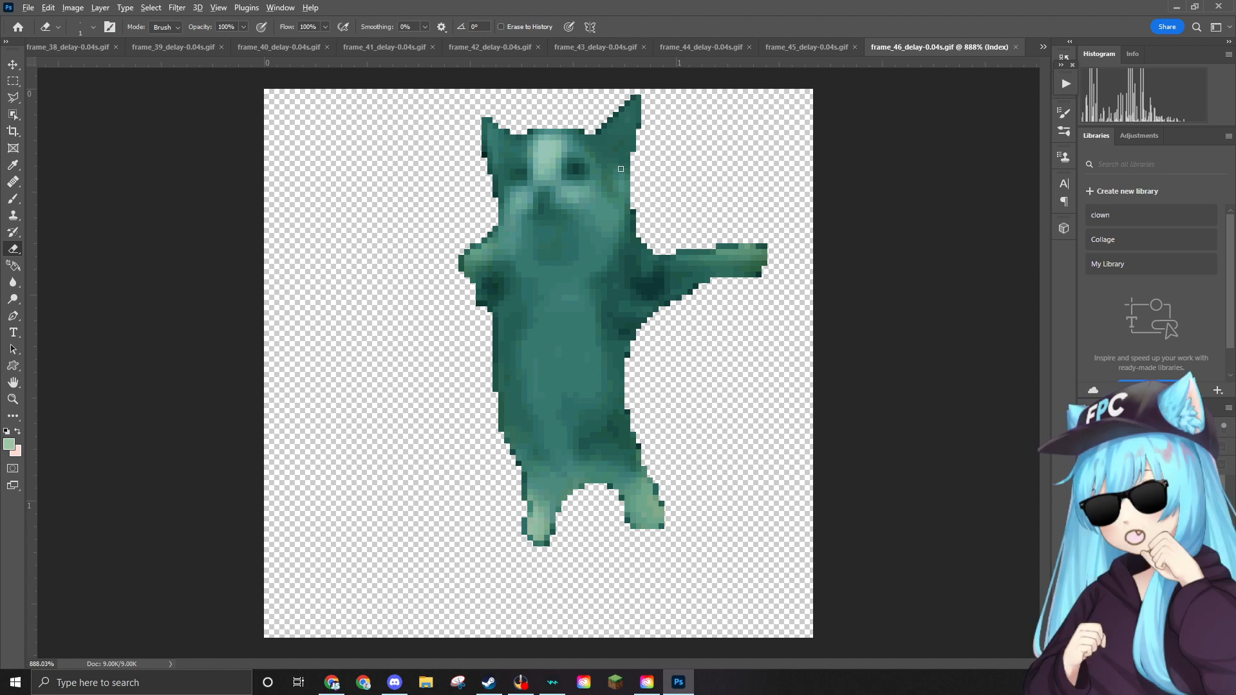
{"action": "scroll", "coordinate": [617, 171], "scroll_direction": "up", "scroll_amount": 1}
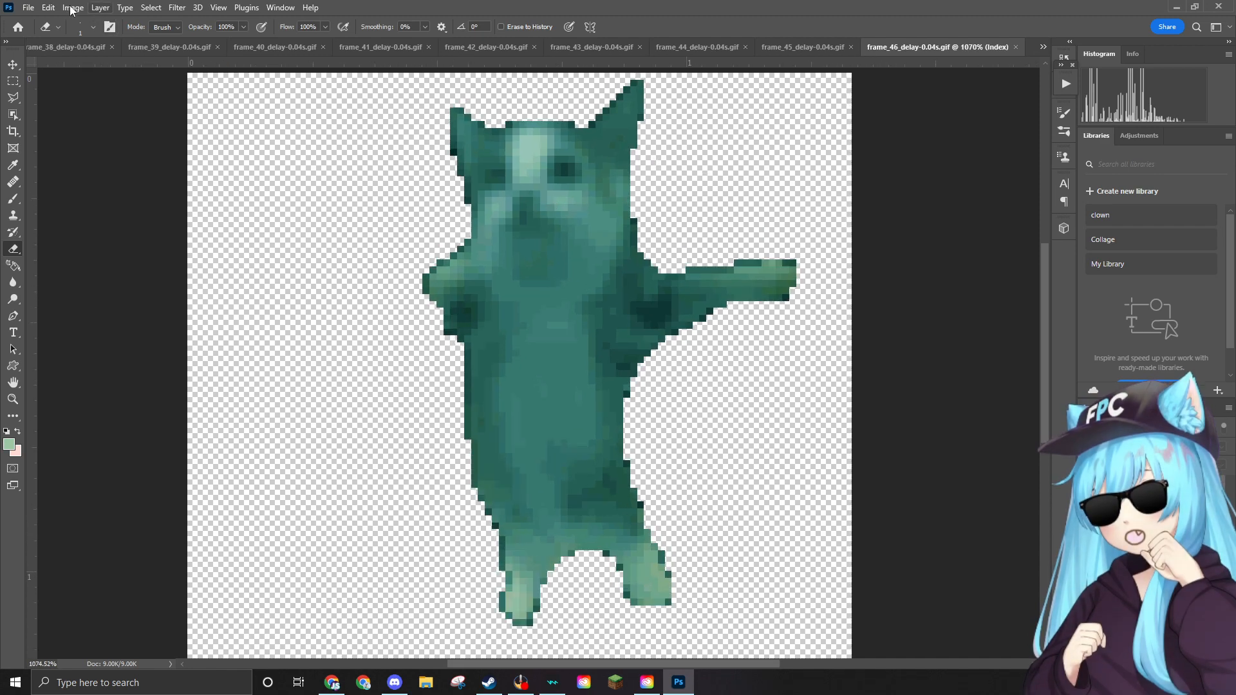
{"action": "left_click", "coordinate": [48, 7]}
{"action": "mouse_move", "coordinate": [78, 6]}
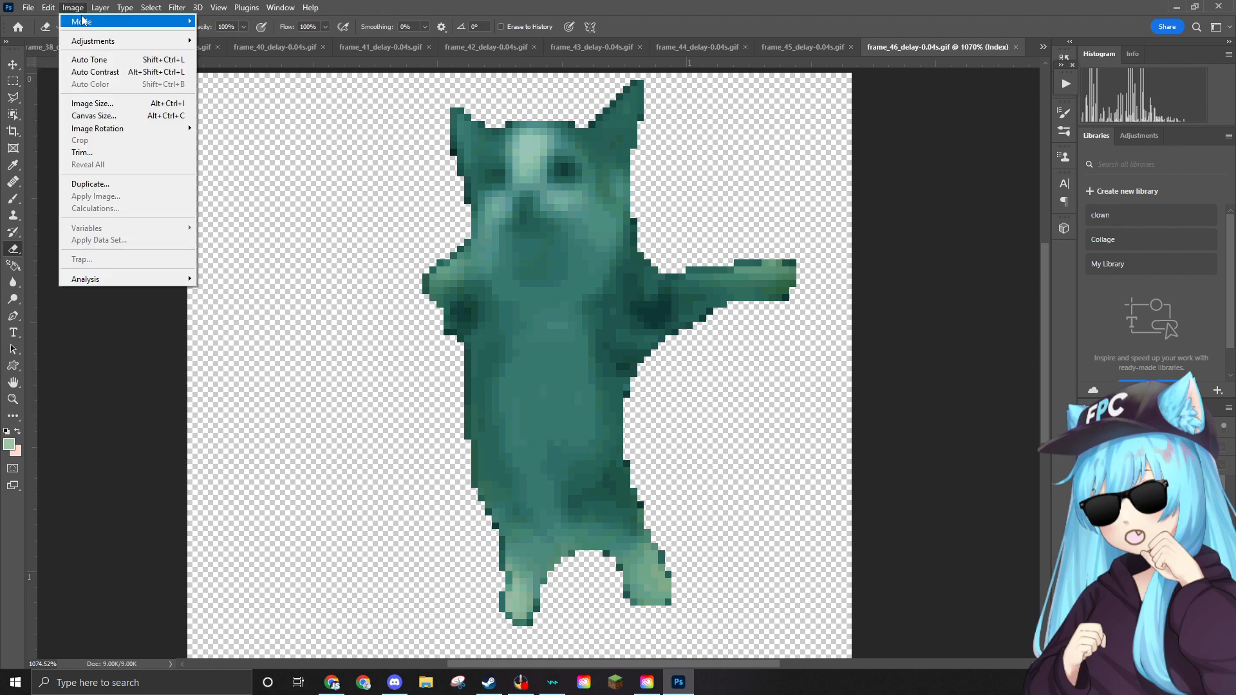
{"action": "mouse_move", "coordinate": [128, 9]}
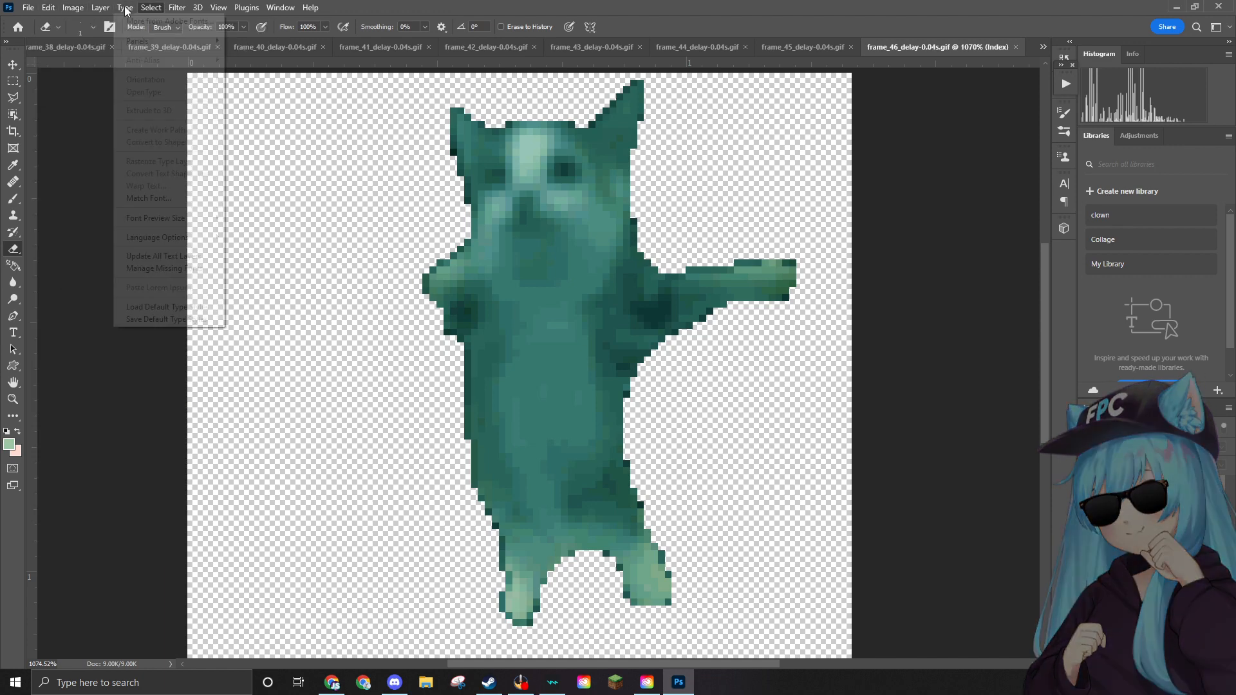
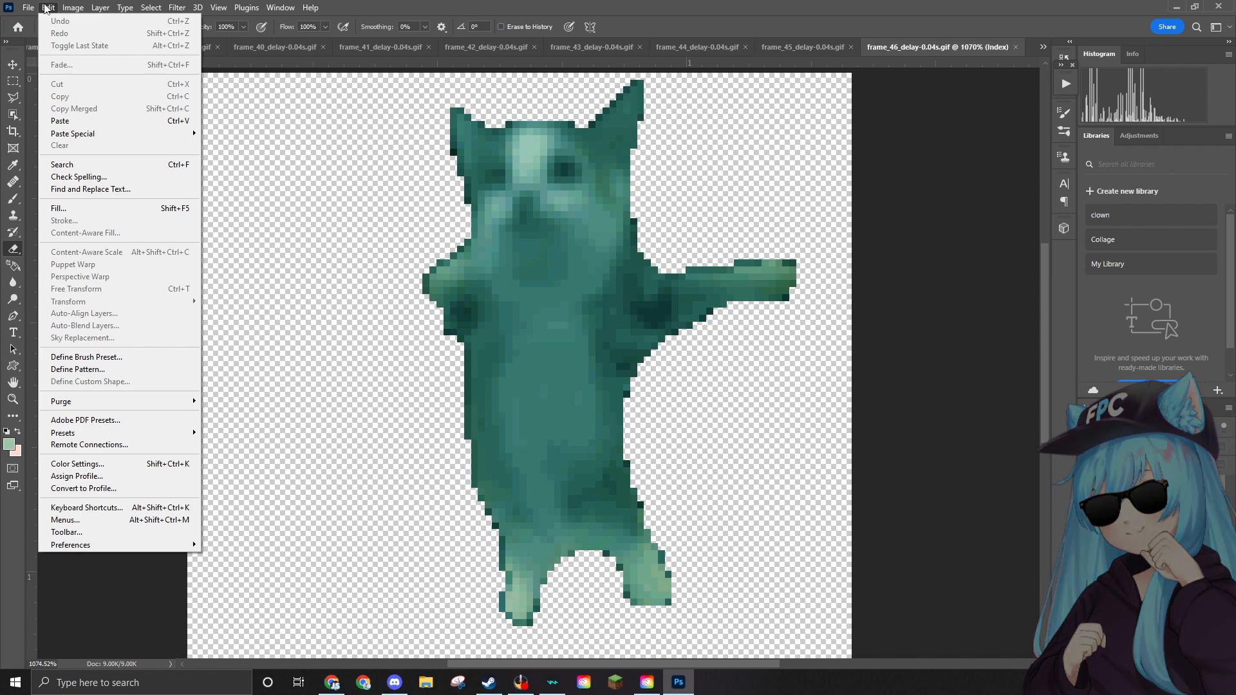
{"action": "left_click", "coordinate": [46, 8]}
{"action": "left_click", "coordinate": [47, 9]}
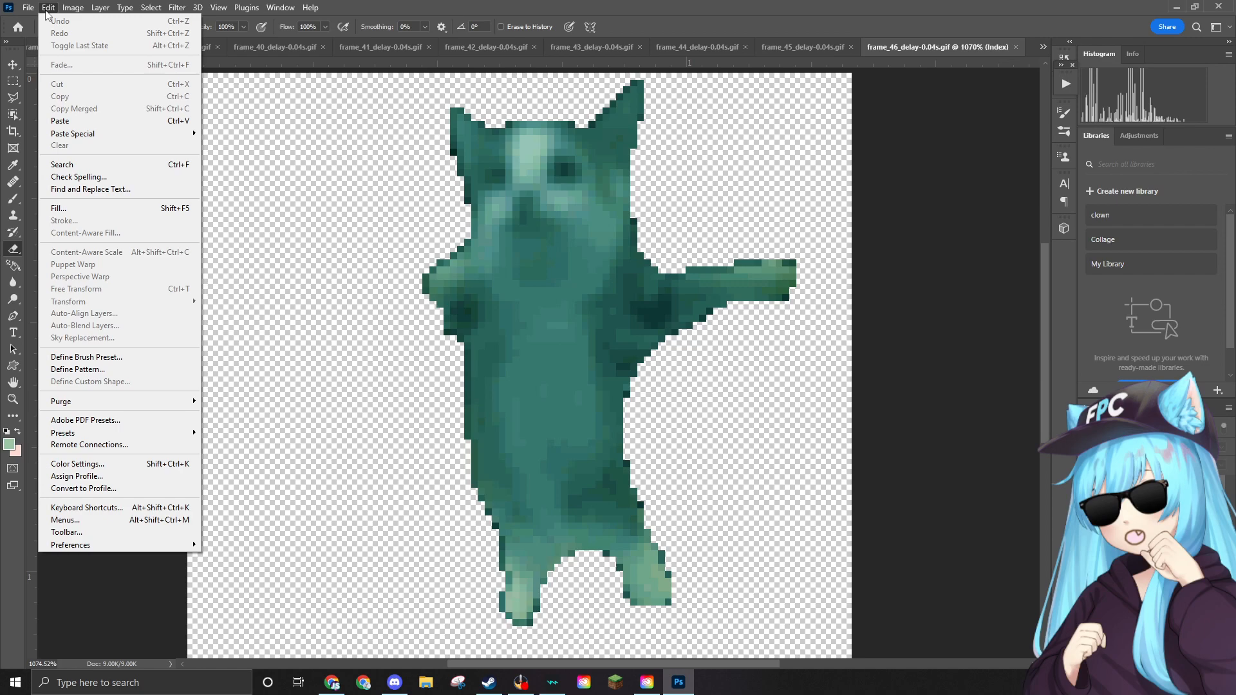
{"action": "left_click", "coordinate": [46, 11]}
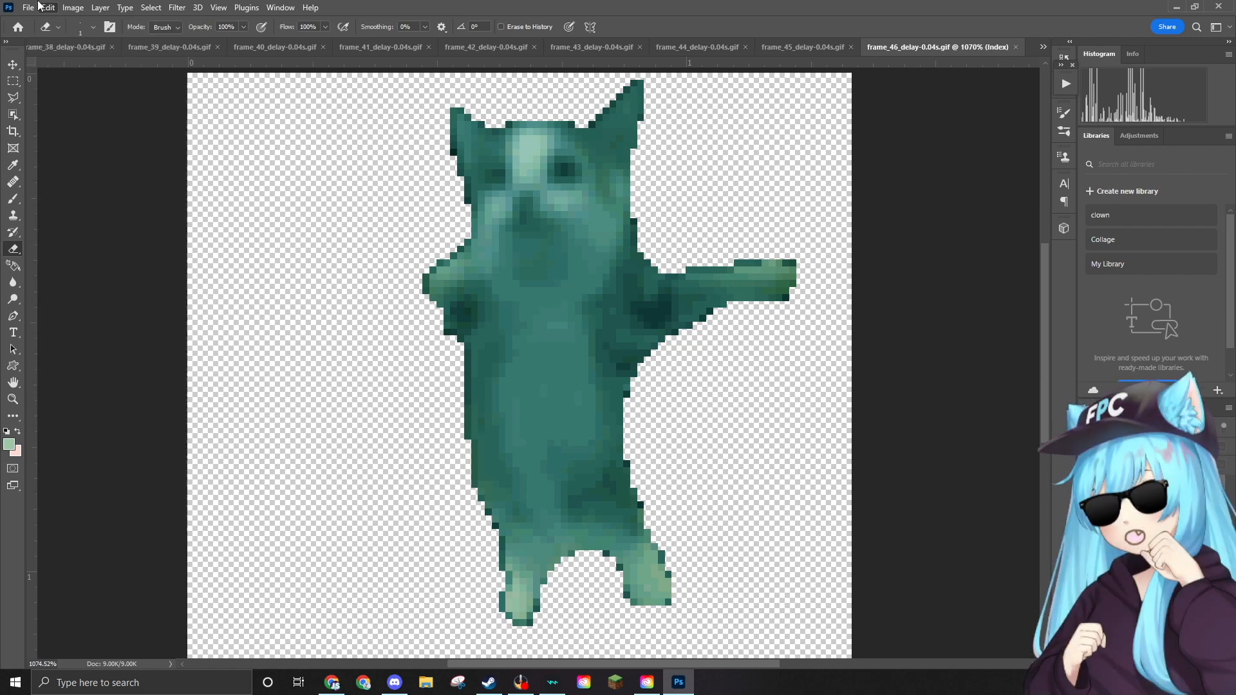
{"action": "left_click", "coordinate": [30, 8]}
{"action": "mouse_move", "coordinate": [40, 13]}
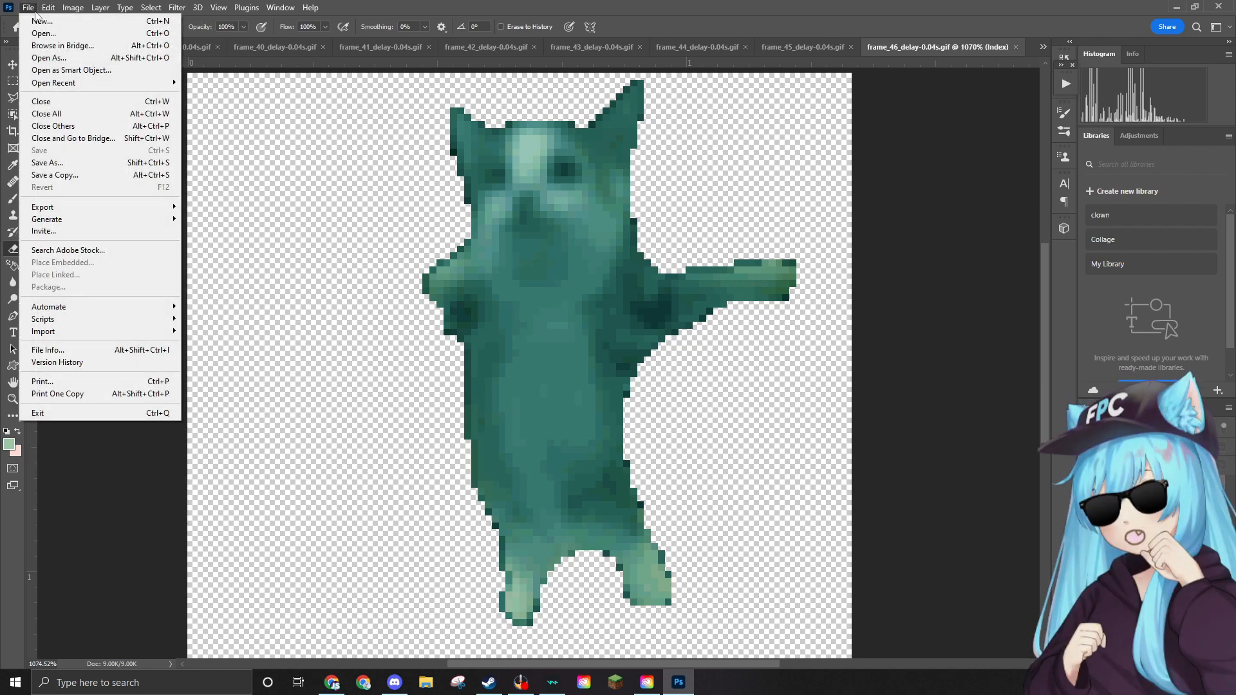
{"action": "left_click", "coordinate": [73, 7]}
{"action": "mouse_move", "coordinate": [103, 22]}
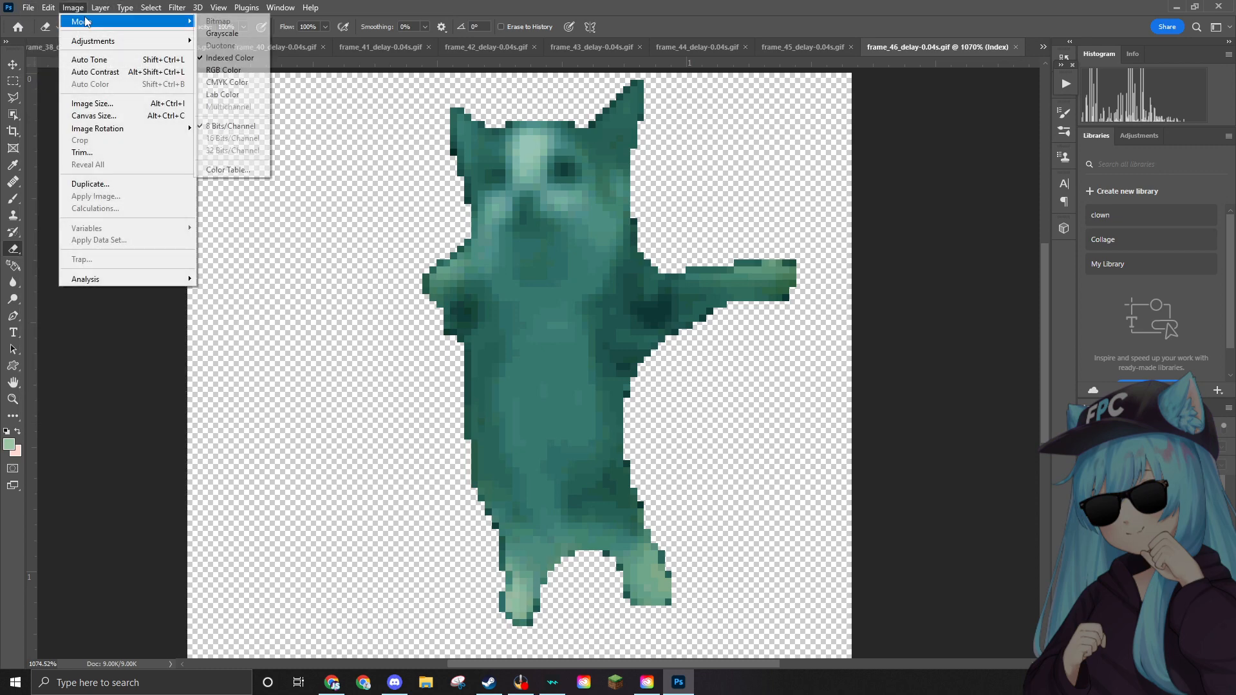
{"action": "left_click", "coordinate": [220, 70]}
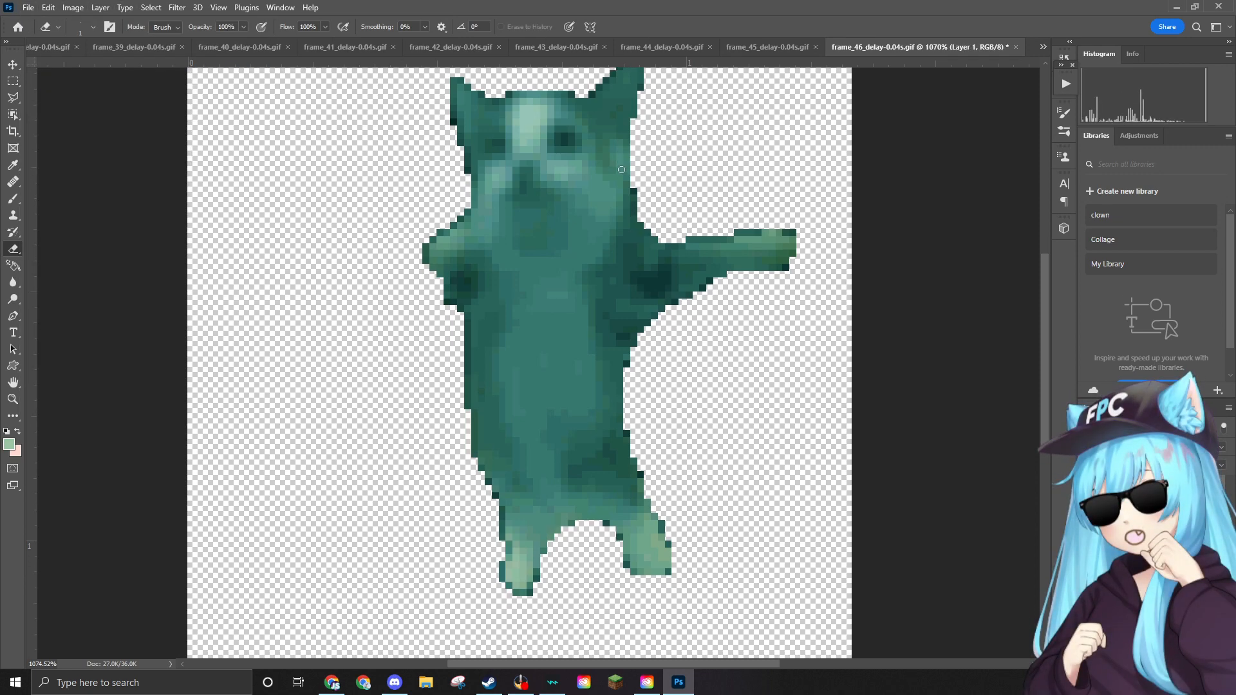
Place the ear hat image in frame 46, scale it to about 8.24% and fit it over the top of the cat's head.
{"action": "scroll", "coordinate": [598, 169], "scroll_direction": "down", "scroll_amount": 3}
{"action": "scroll", "coordinate": [599, 169], "scroll_direction": "up", "scroll_amount": 1}
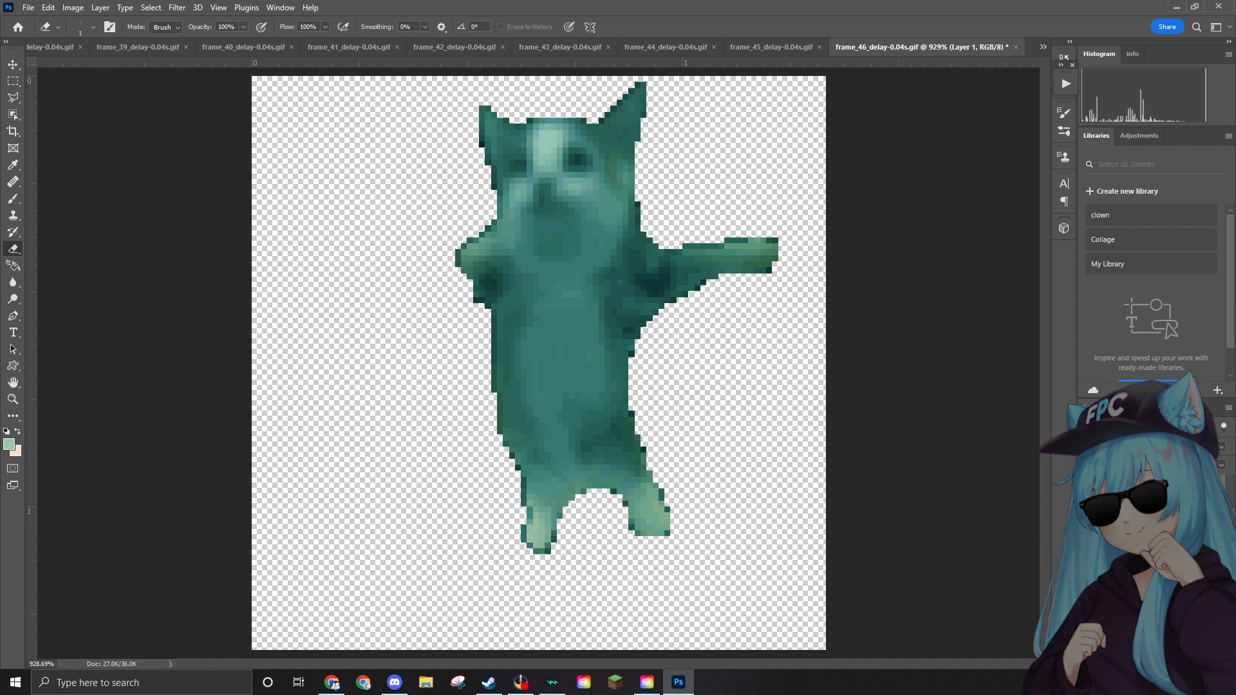
{"action": "key", "text": "ctrl+v"}
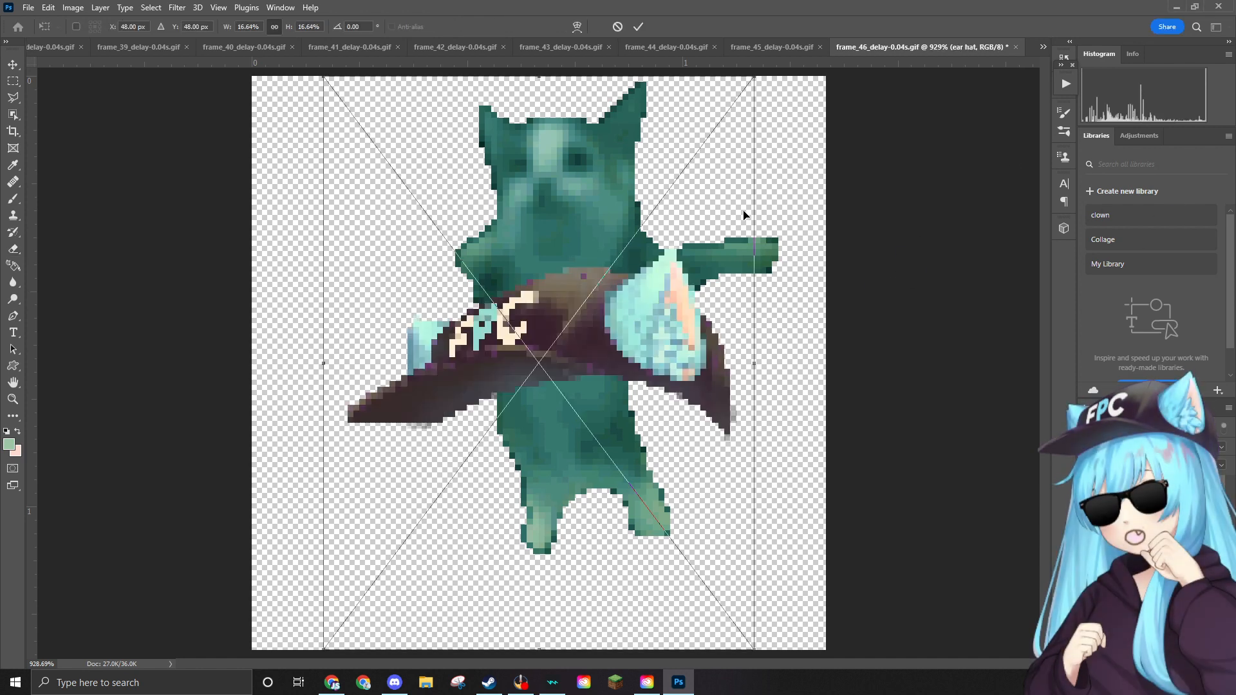
{"action": "scroll", "coordinate": [745, 212], "scroll_direction": "down", "scroll_amount": 1}
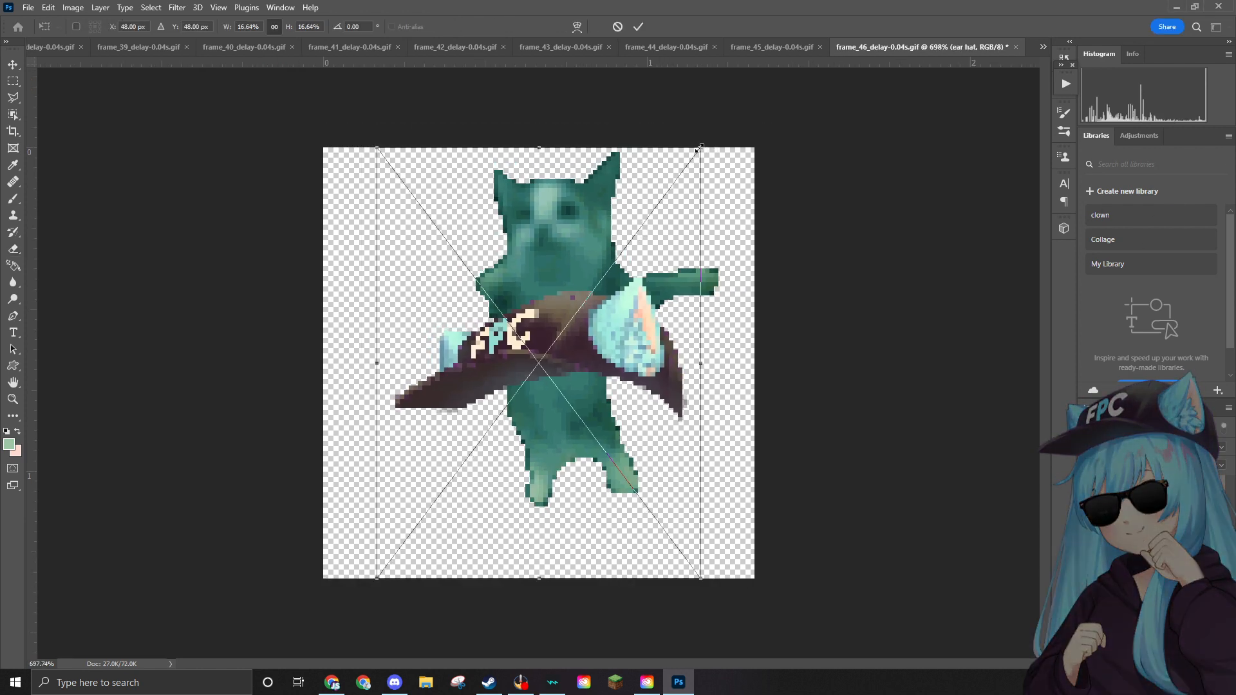
{"action": "left_click_drag", "start_coordinate": [702, 152], "coordinate": [486, 345]}
{"action": "left_click_drag", "start_coordinate": [496, 433], "coordinate": [573, 168]}
{"action": "left_click_drag", "start_coordinate": [614, 291], "coordinate": [619, 298]}
{"action": "left_click_drag", "start_coordinate": [572, 170], "coordinate": [575, 163]}
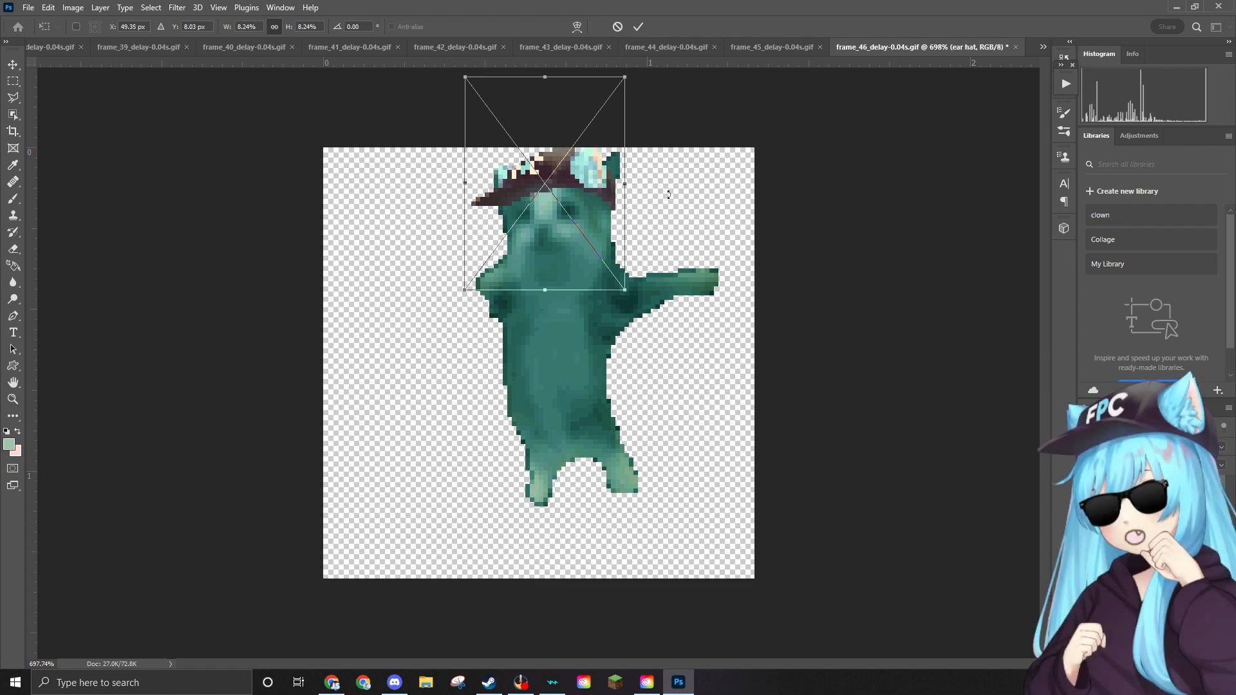
{"action": "key", "text": "Return"}
Erase the part of the cat's own ear sticking out behind the hat on Layer 1 of frame 46.
{"action": "scroll", "coordinate": [641, 137], "scroll_direction": "up", "scroll_amount": 10}
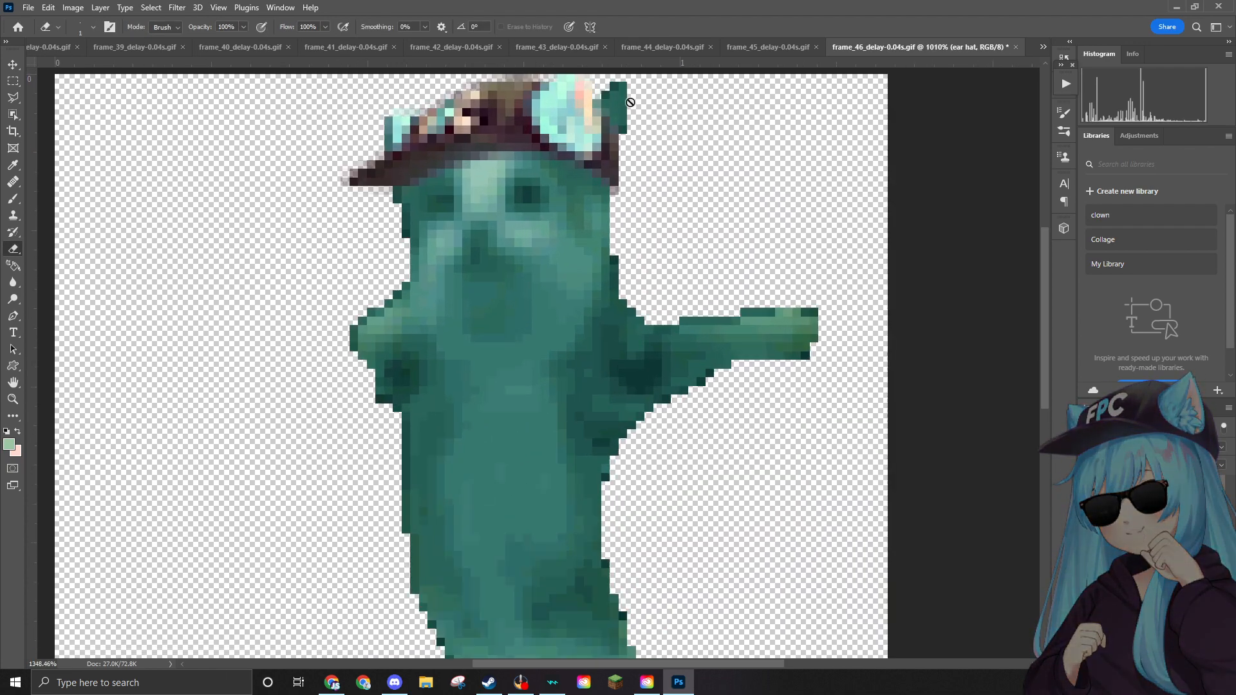
{"action": "scroll", "coordinate": [628, 100], "scroll_direction": "up", "scroll_amount": 3}
{"action": "scroll", "coordinate": [700, 116], "scroll_direction": "up", "scroll_amount": 2}
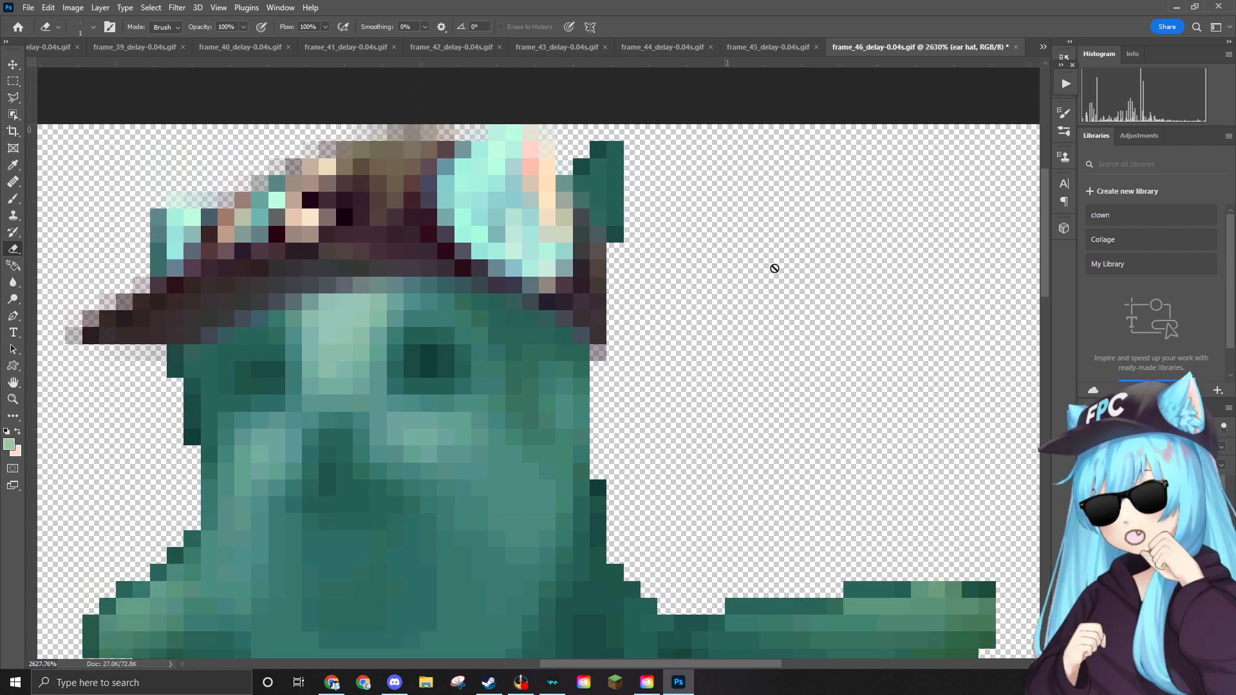
{"action": "left_click", "coordinate": [704, 293]}
{"action": "left_click", "coordinate": [599, 263]}
{"action": "mouse_move", "coordinate": [579, 187]}
{"action": "left_mouse_down"}
{"action": "mouse_move", "coordinate": [615, 148]}
{"action": "mouse_move", "coordinate": [575, 186]}
{"action": "mouse_move", "coordinate": [615, 233]}
{"action": "mouse_move", "coordinate": [601, 210]}
{"action": "mouse_move", "coordinate": [614, 150]}
{"action": "mouse_move", "coordinate": [579, 190]}
{"action": "mouse_move", "coordinate": [612, 212]}
{"action": "left_mouse_up"}
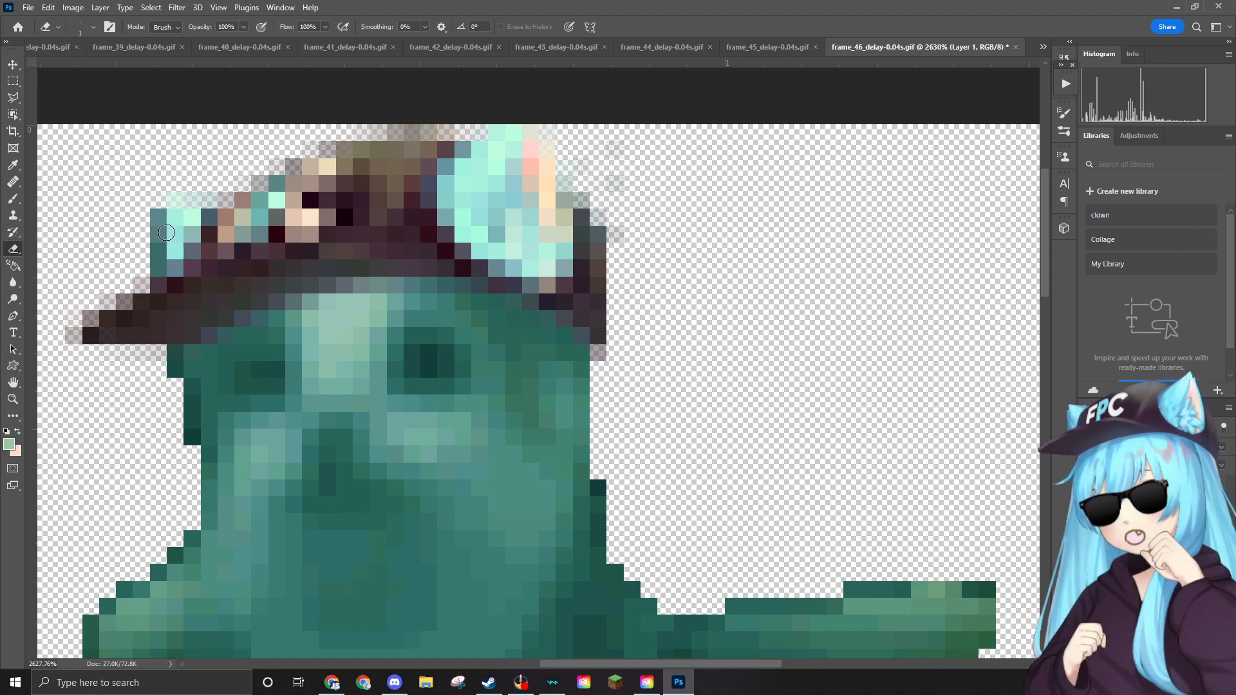
Place the transparent-glasses image in frame 46, scale it to about 2.83% and position it over the cat's eyes.
{"action": "scroll", "coordinate": [166, 232], "scroll_direction": "down", "scroll_amount": 10}
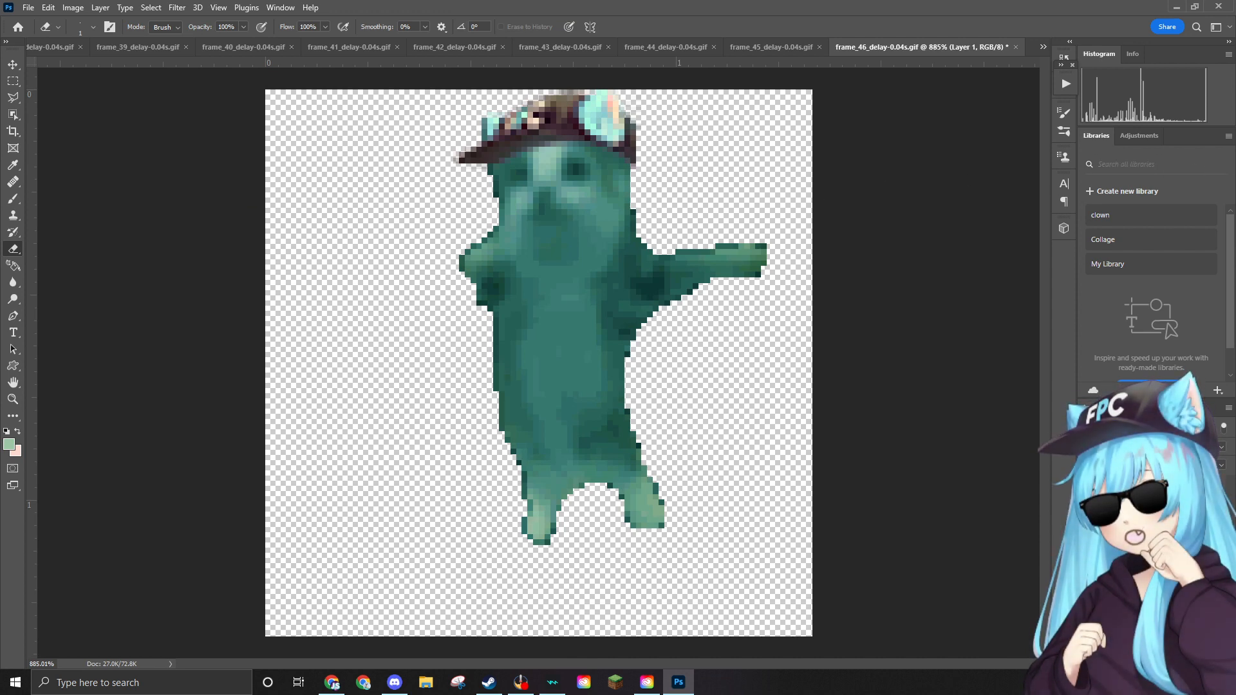
{"action": "left_click_drag", "start_coordinate": [646, 320], "coordinate": [547, 229]}
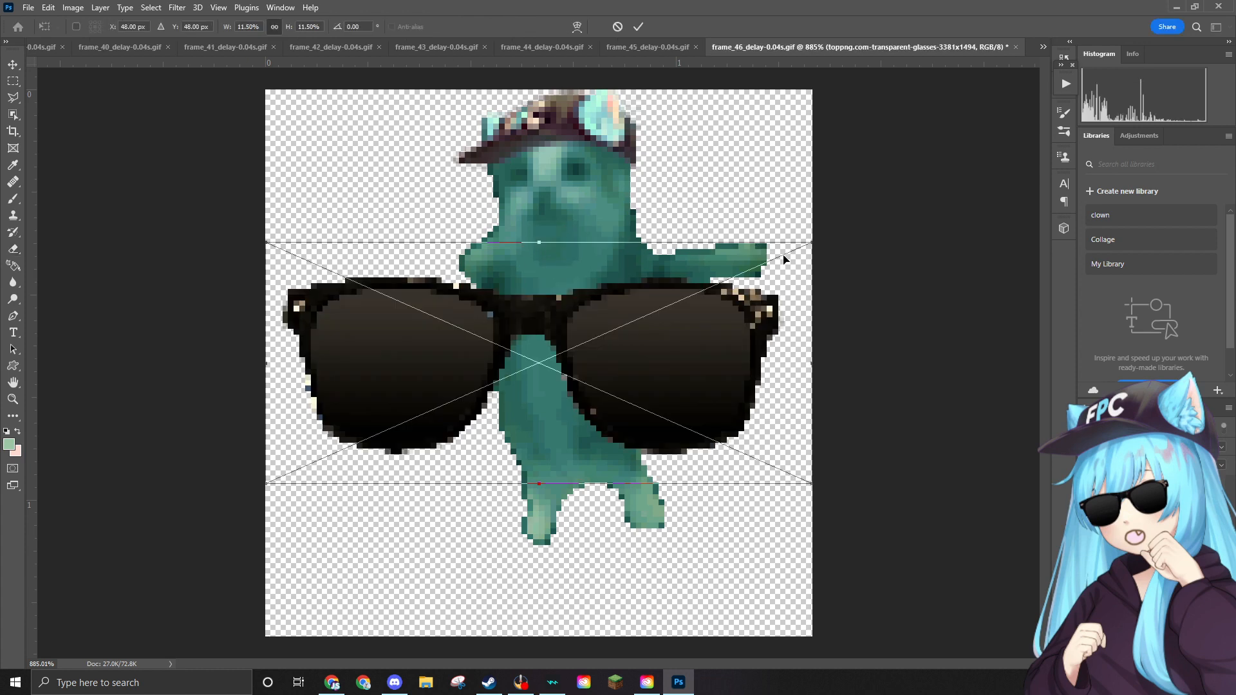
{"action": "left_click_drag", "start_coordinate": [812, 243], "coordinate": [619, 147]}
{"action": "left_click_drag", "start_coordinate": [574, 180], "coordinate": [583, 179]}
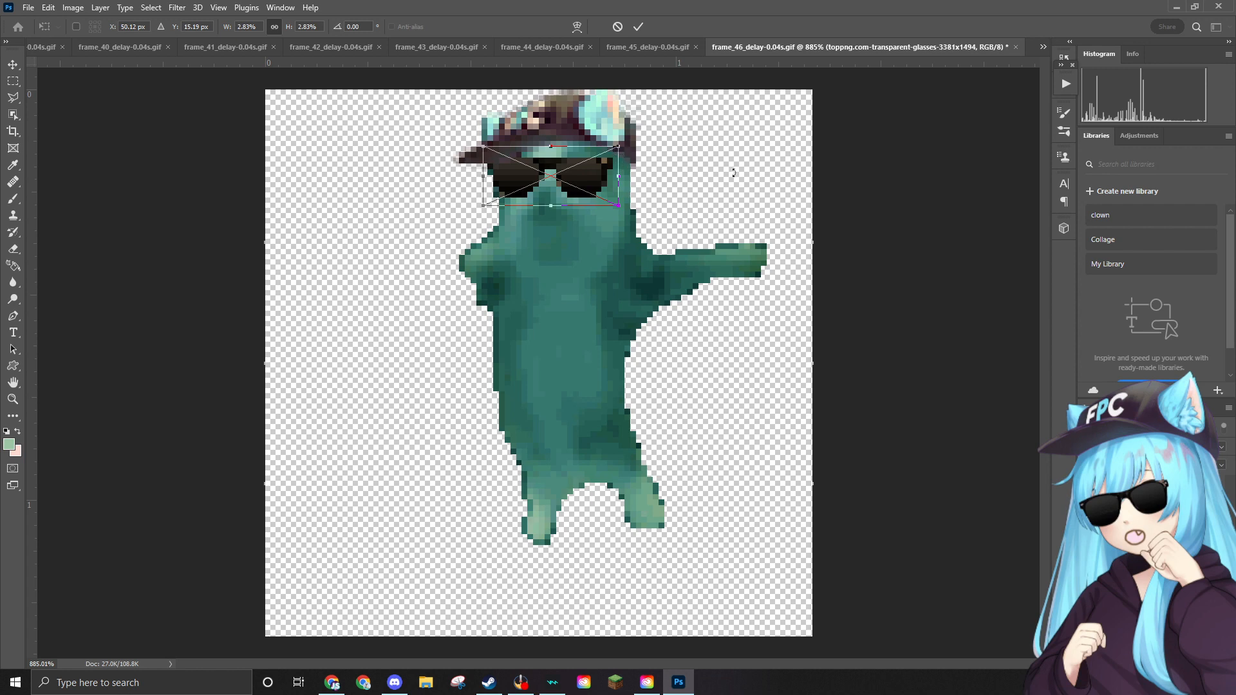
{"action": "key", "text": "e"}
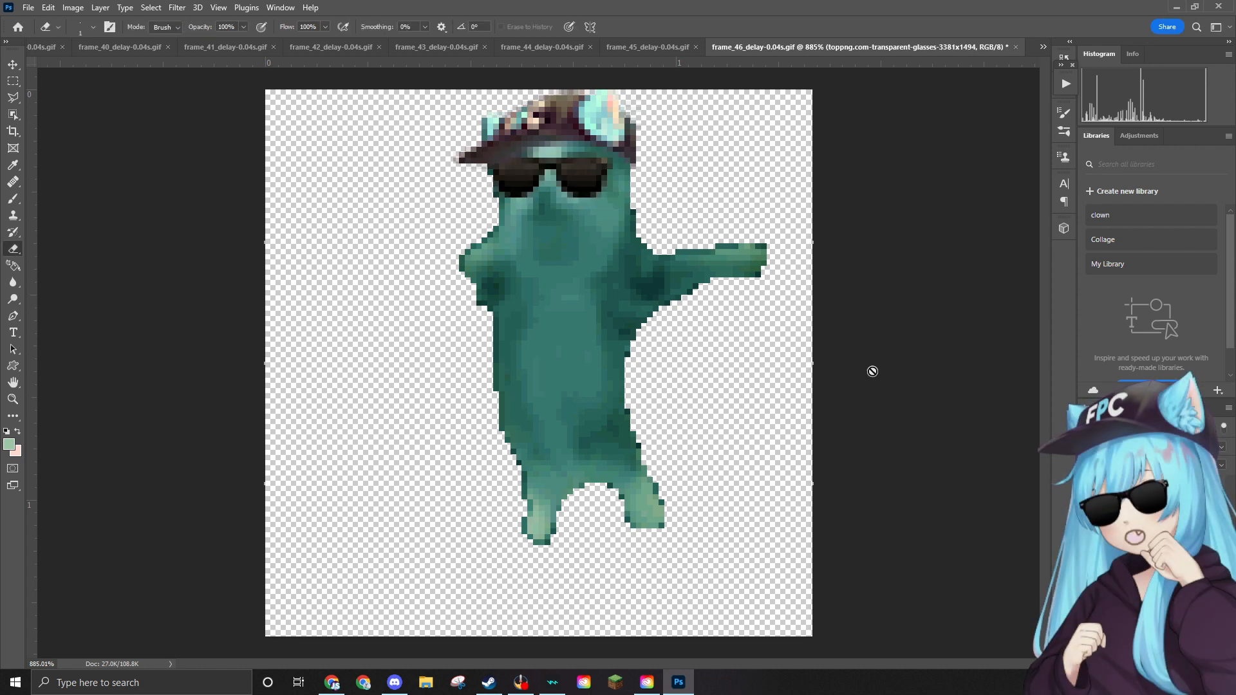
Export frame 46 as frame_46_delay-0.04s.png into the Edited folder.
{"action": "key", "text": "ctrl+minus"}
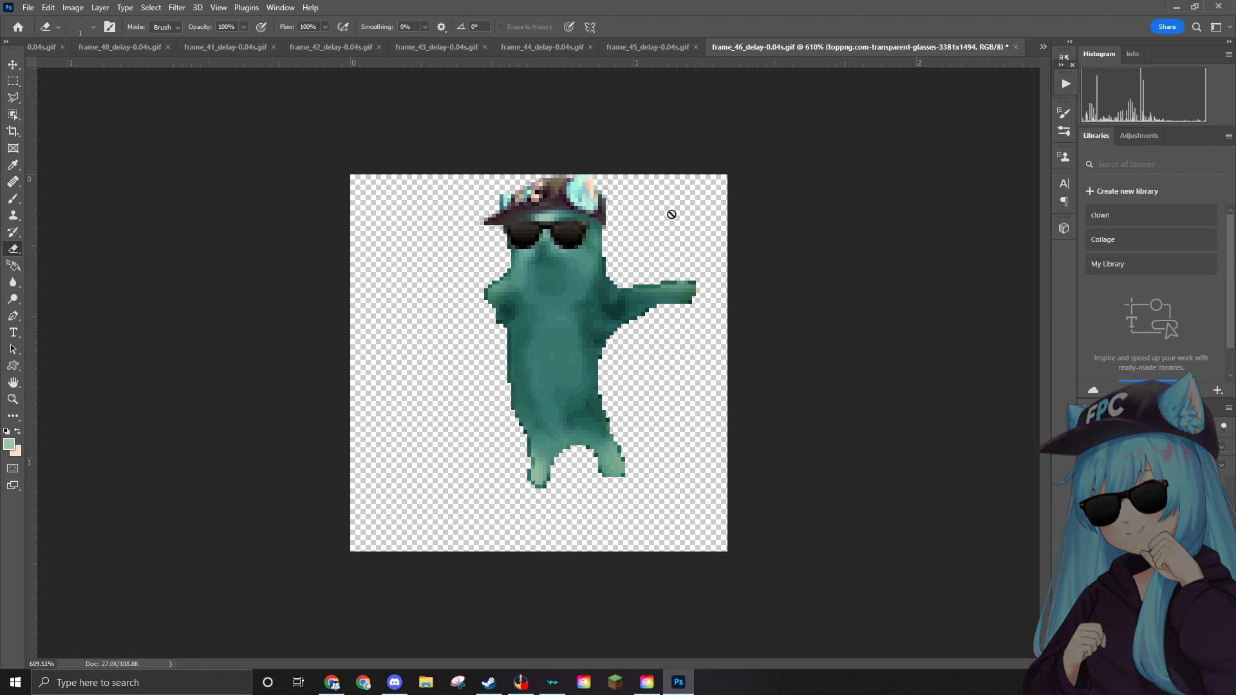
{"action": "key", "text": "ctrl+plus"}
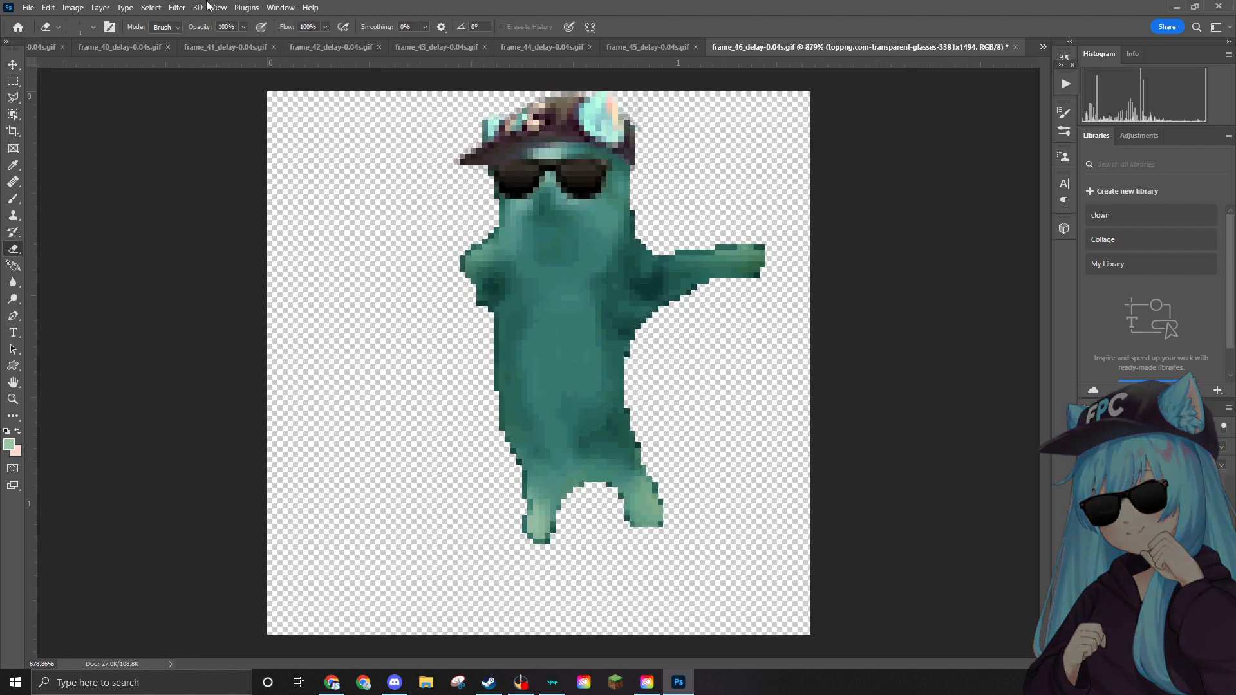
{"action": "left_click", "coordinate": [28, 7]}
{"action": "mouse_move", "coordinate": [50, 207]}
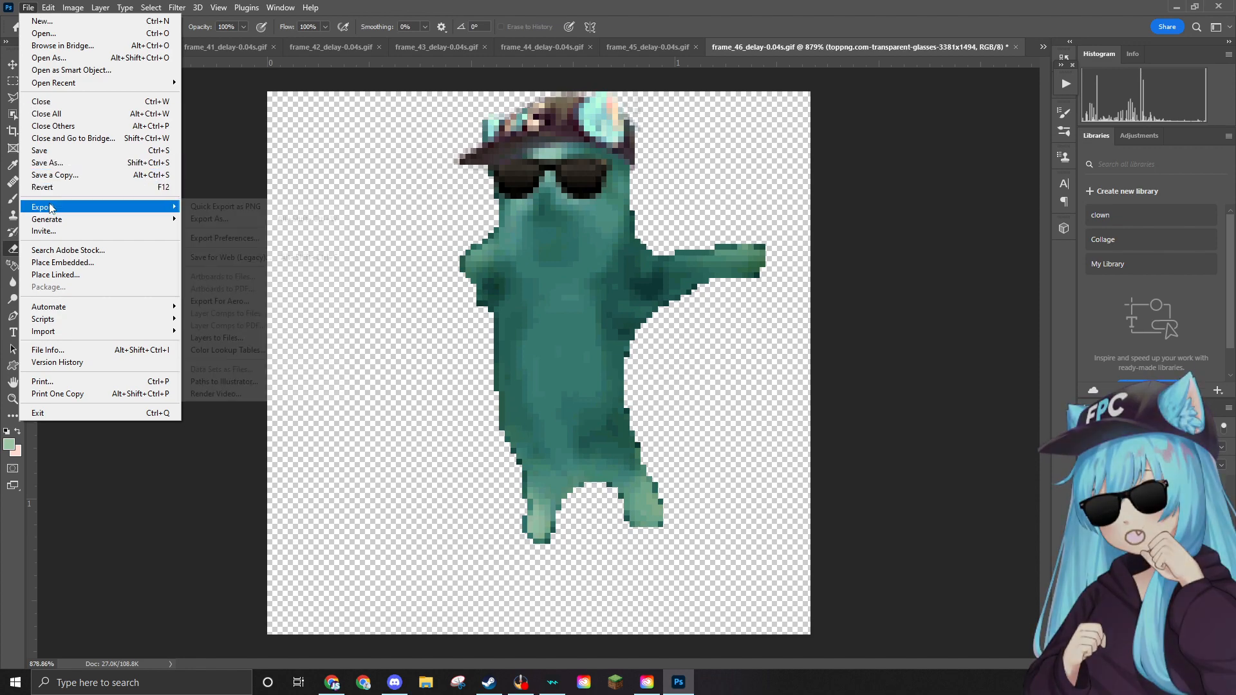
{"action": "left_click", "coordinate": [227, 206]}
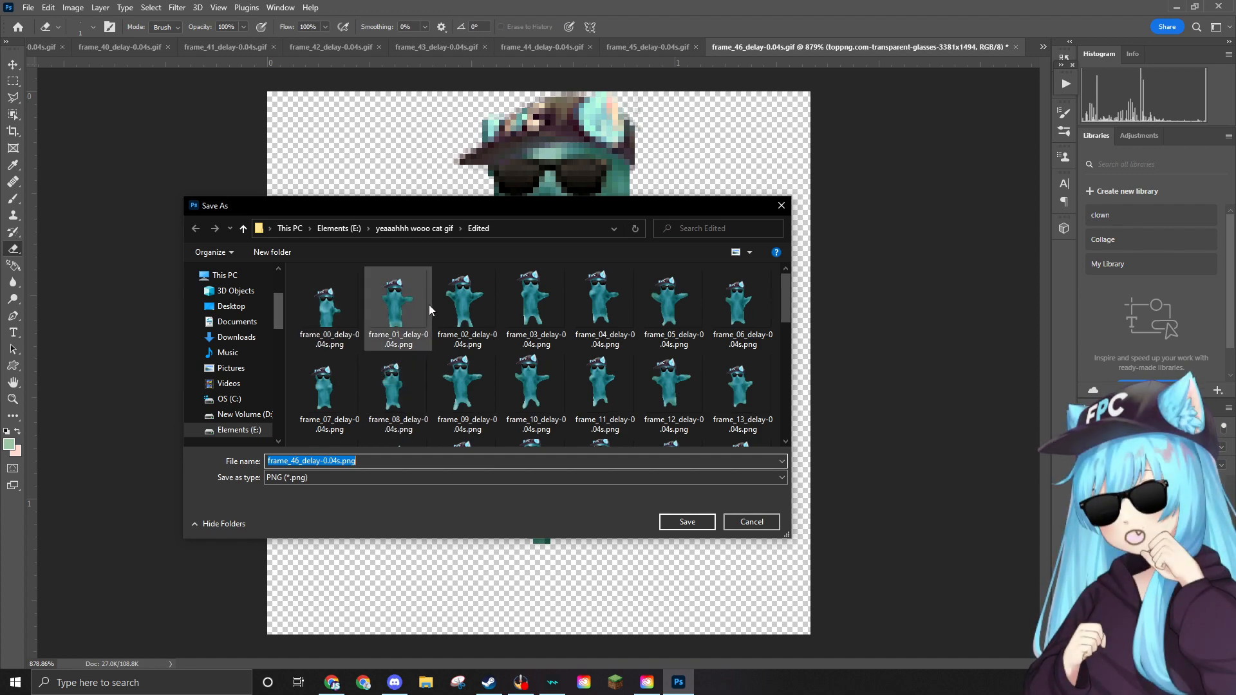
{"action": "scroll", "coordinate": [481, 326], "scroll_direction": "down", "scroll_amount": 3}
{"action": "scroll", "coordinate": [582, 351], "scroll_direction": "down", "scroll_amount": 2}
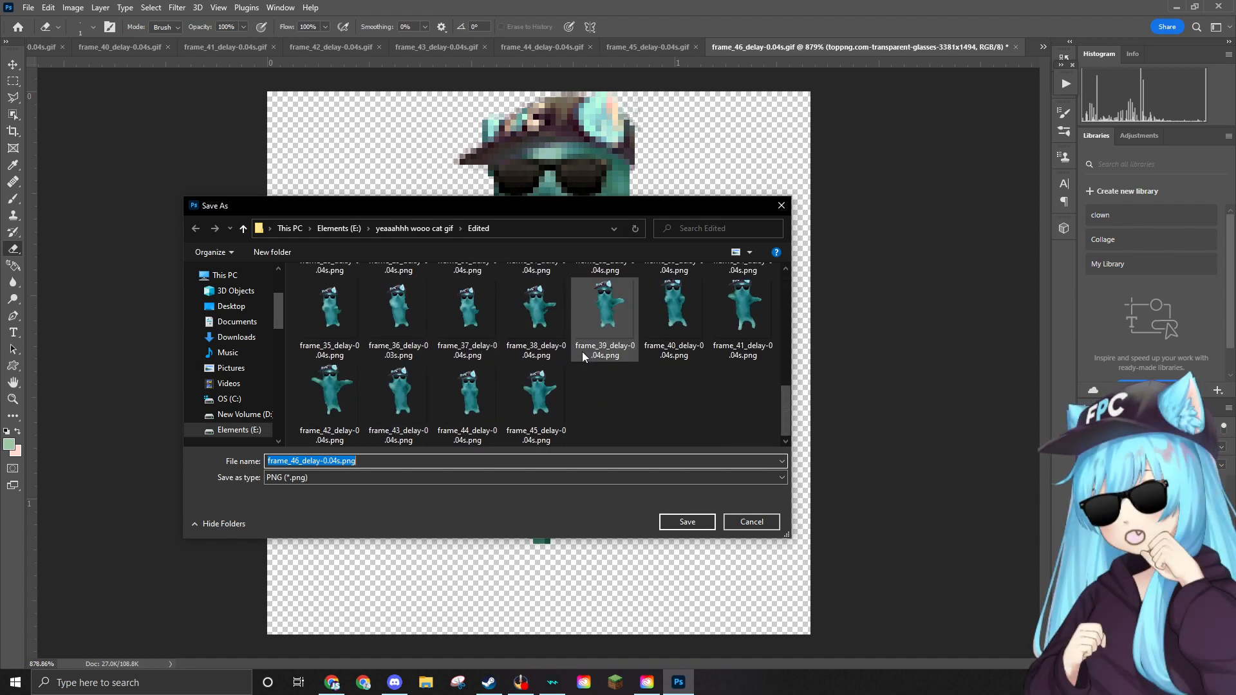
{"action": "scroll", "coordinate": [583, 355], "scroll_direction": "up", "scroll_amount": 5}
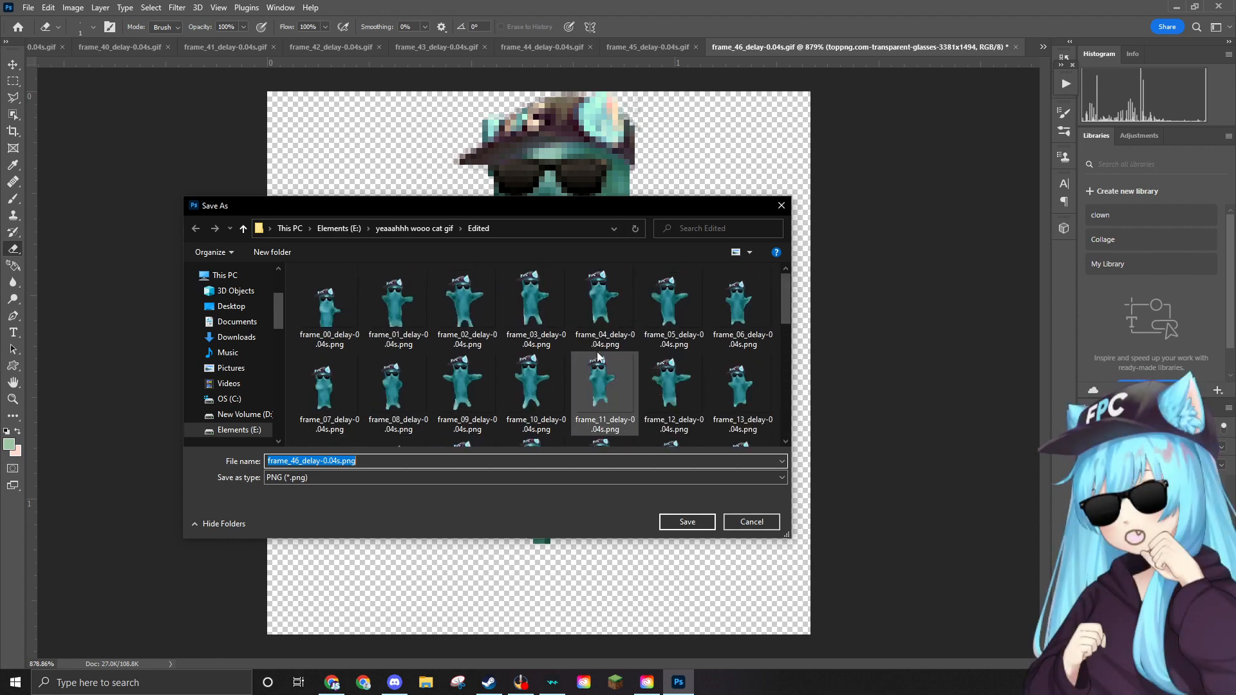
{"action": "scroll", "coordinate": [596, 352], "scroll_direction": "down", "scroll_amount": 5}
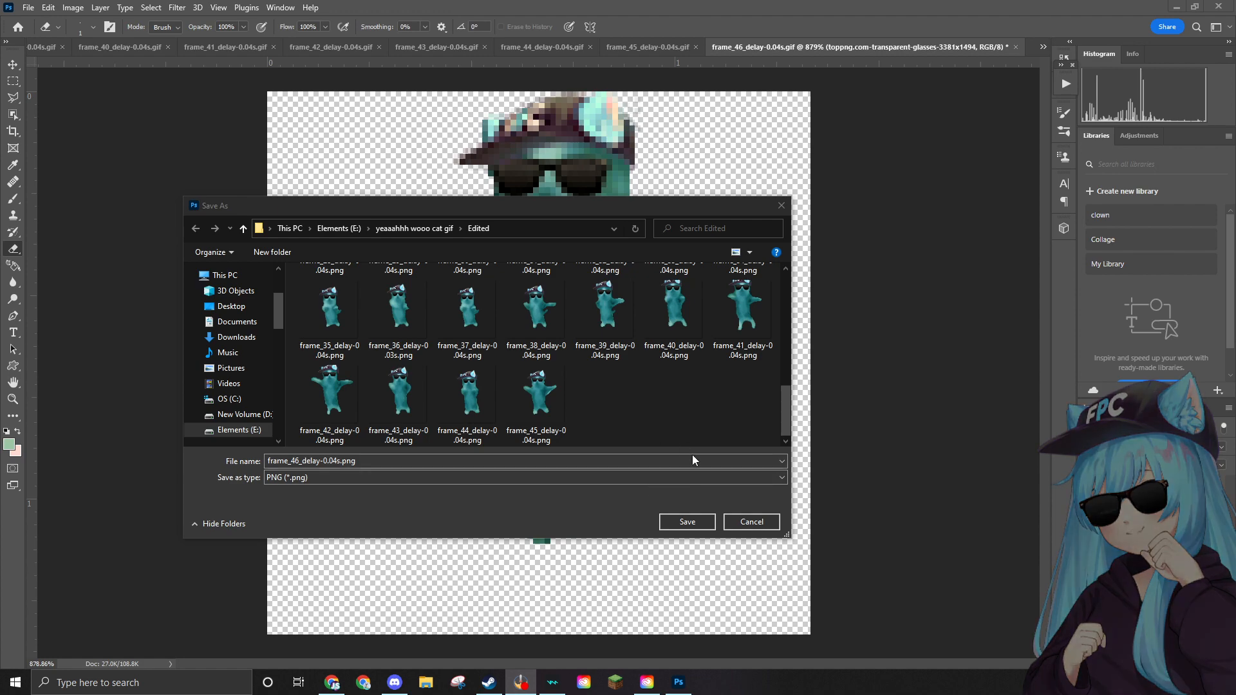
{"action": "left_click", "coordinate": [686, 521]}
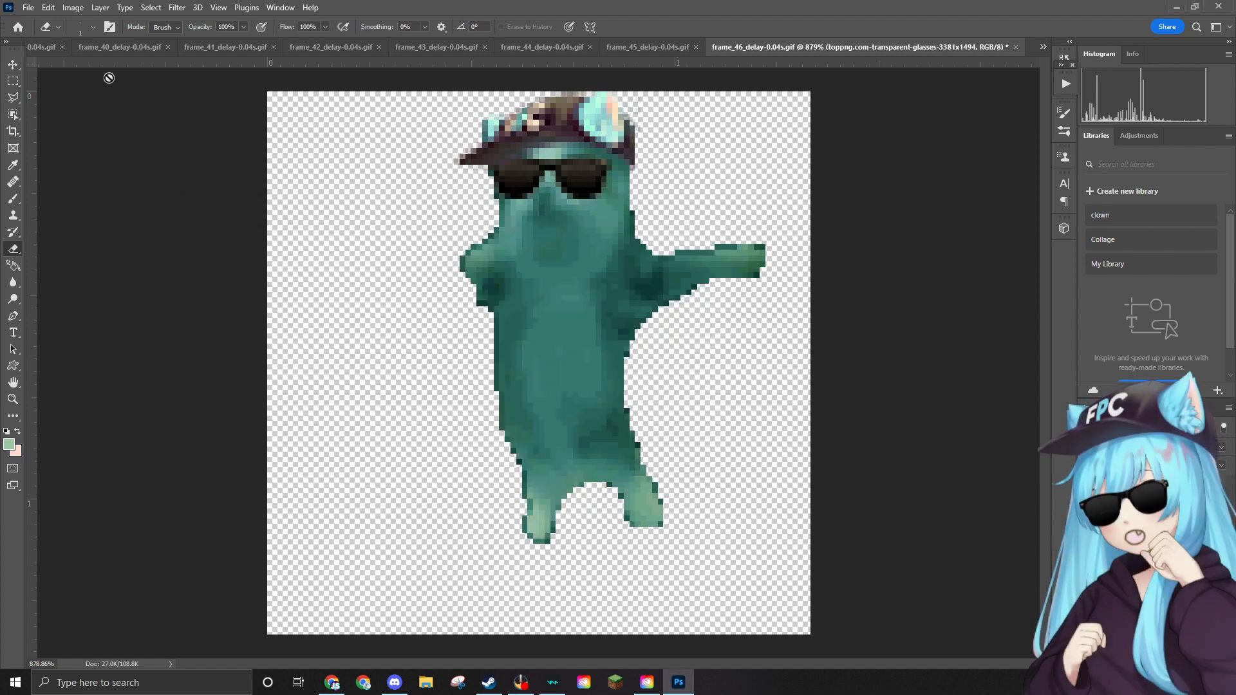
Delete the source file frame_46_delay-0.04s.gif from the yeaaahhh wooo cat gif folder and open frame_47_delay-0.04s.gif.
{"action": "left_click", "coordinate": [28, 7]}
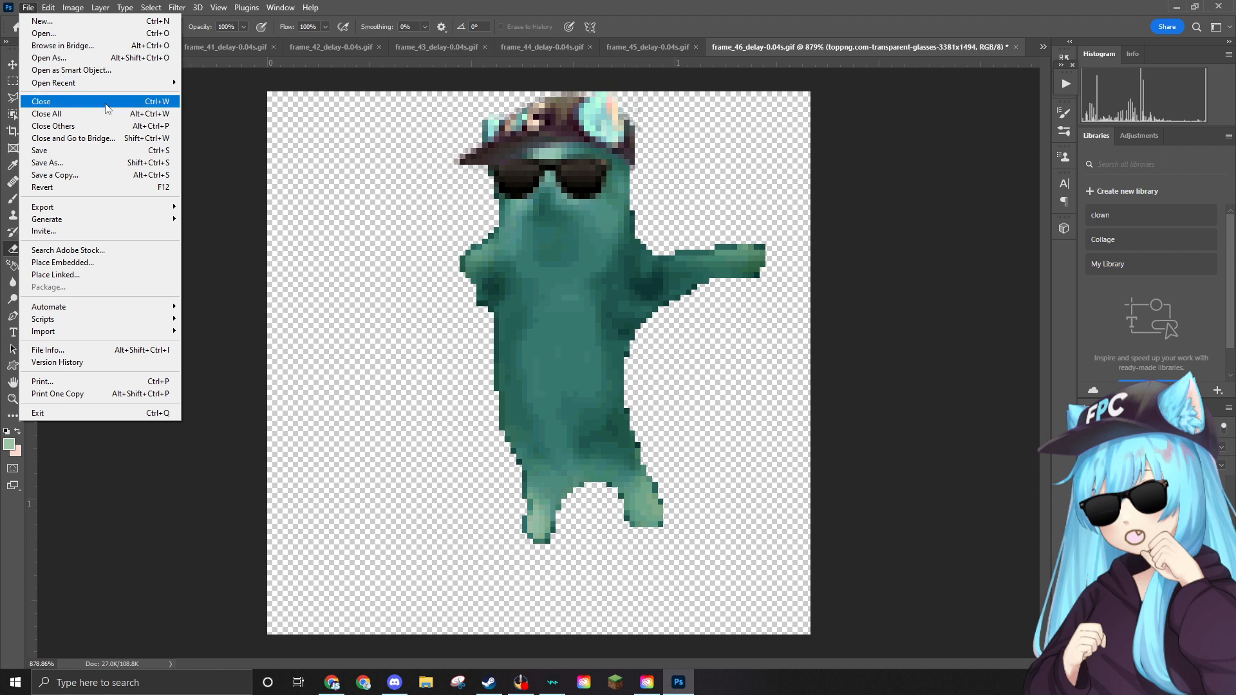
{"action": "mouse_move", "coordinate": [111, 88]}
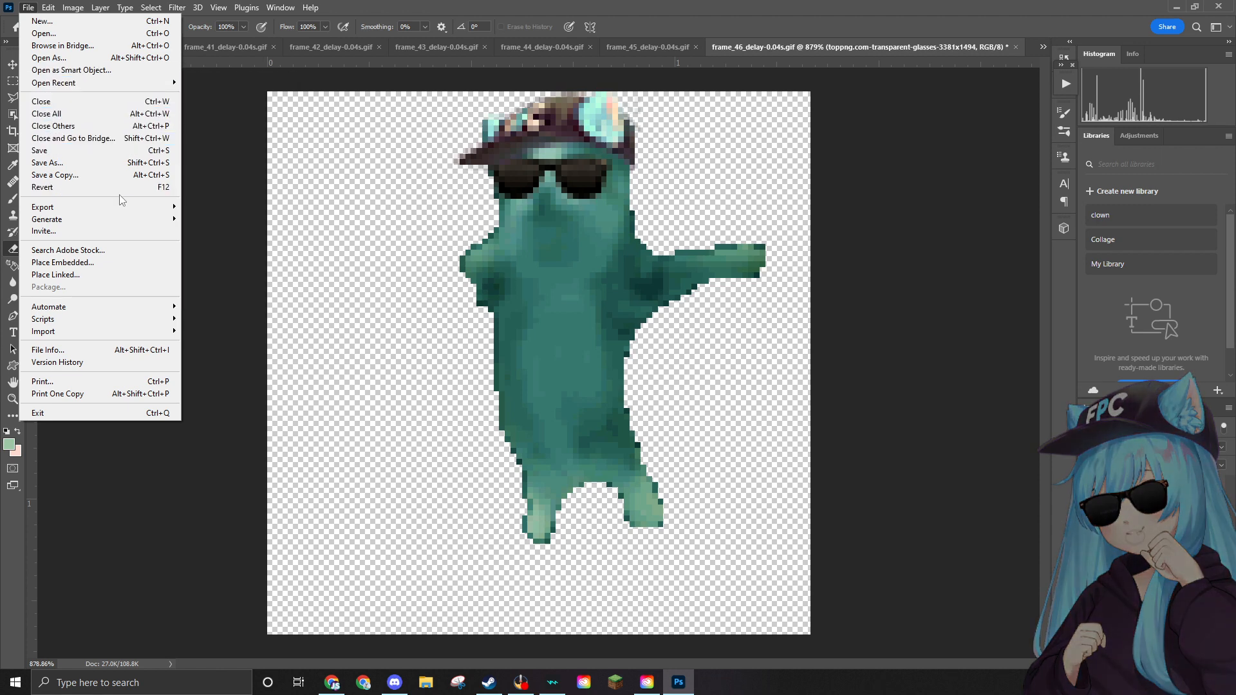
{"action": "mouse_move", "coordinate": [126, 208]}
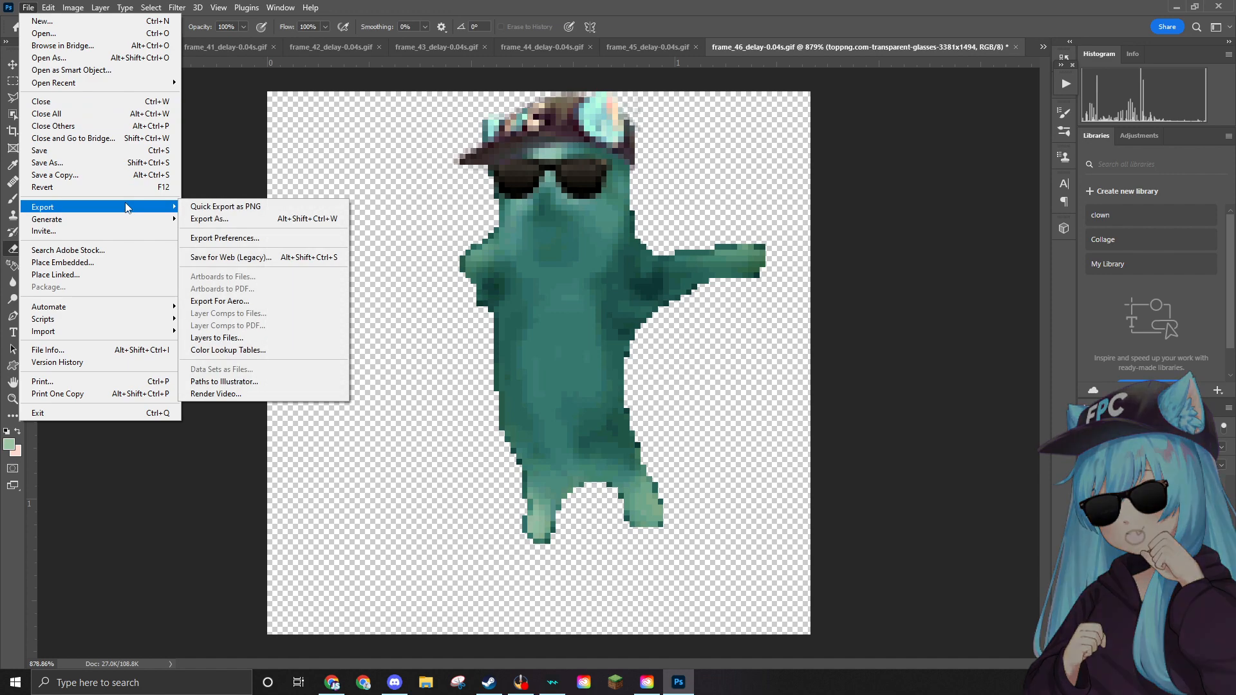
{"action": "left_click", "coordinate": [62, 33]}
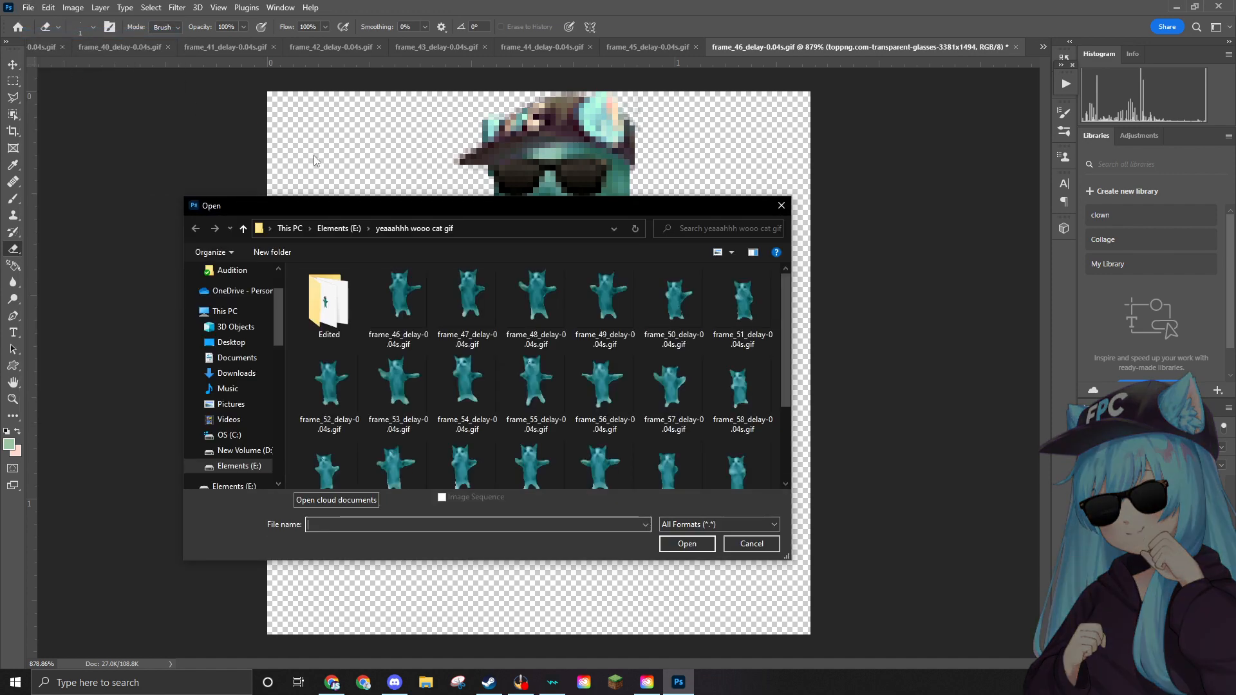
{"action": "left_click", "coordinate": [392, 291]}
{"action": "key", "text": "Delete"}
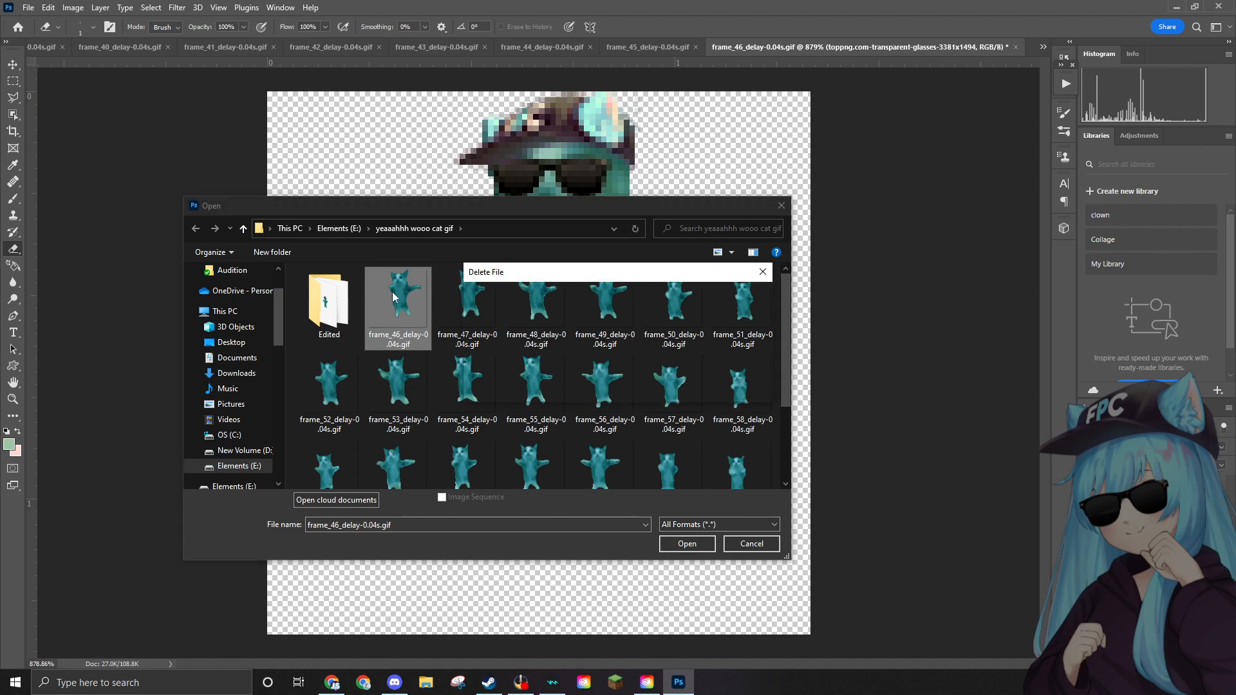
{"action": "left_click", "coordinate": [660, 386]}
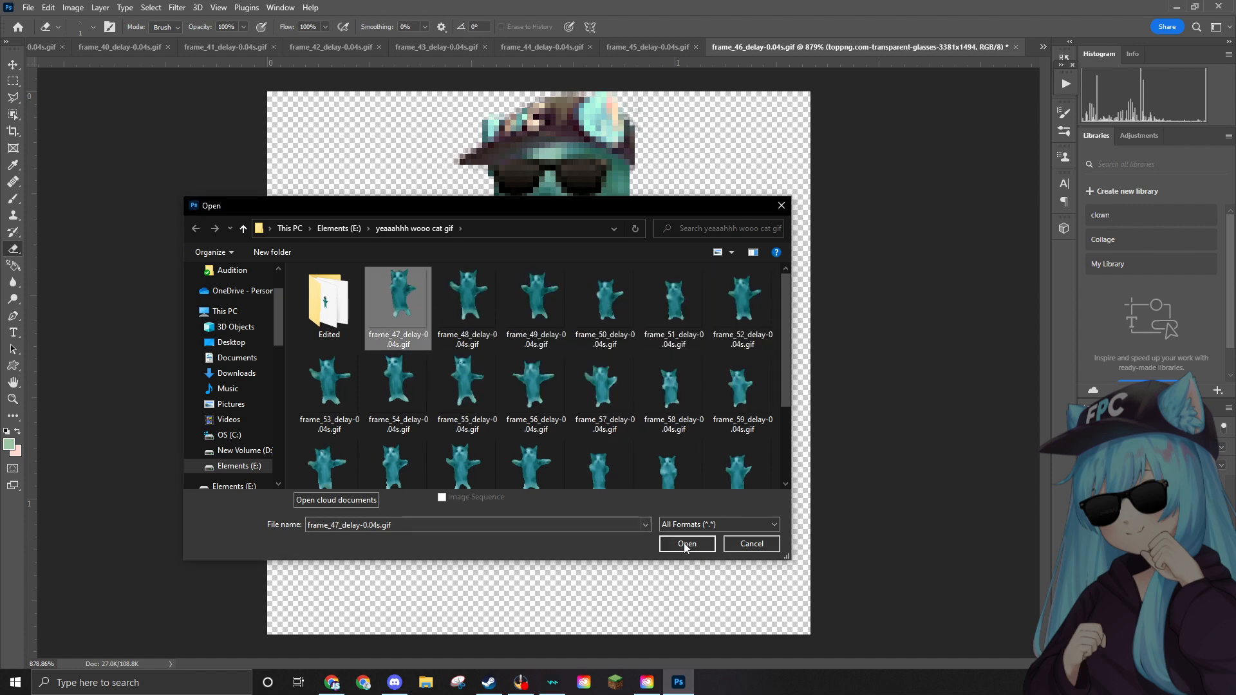
{"action": "left_click", "coordinate": [705, 545]}
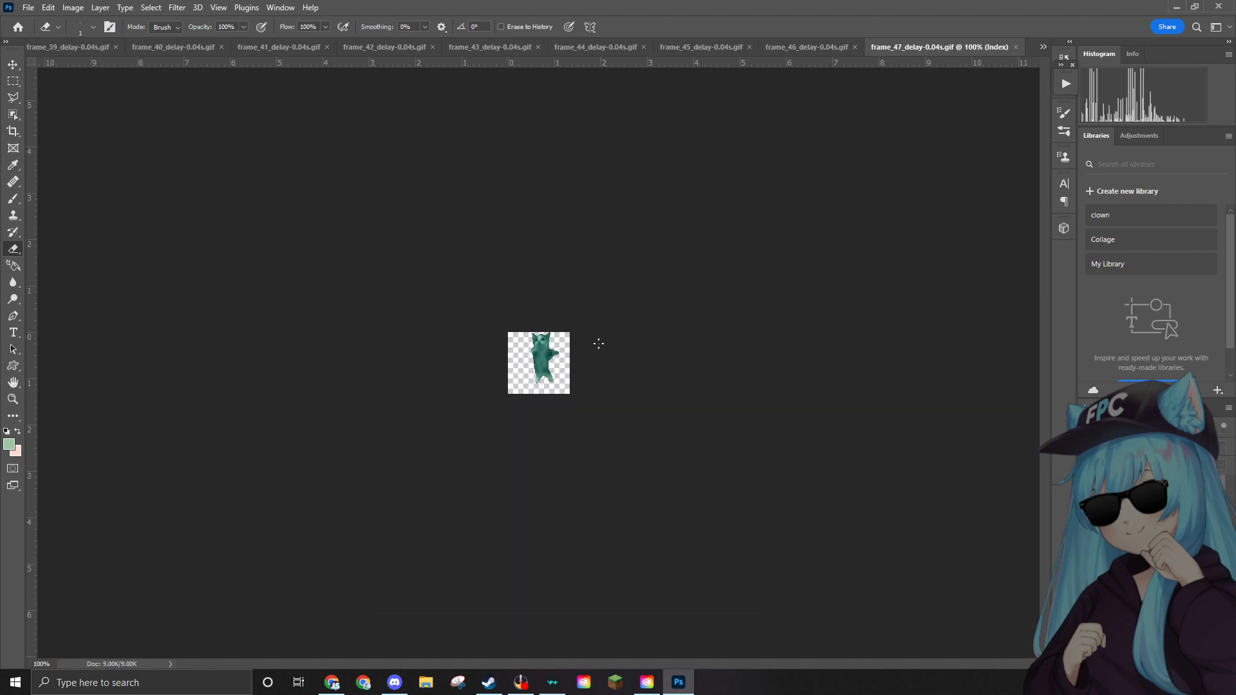
Convert the frame 47 image from Indexed Color to RGB Color mode.
{"action": "key", "text": "ctrl+0"}
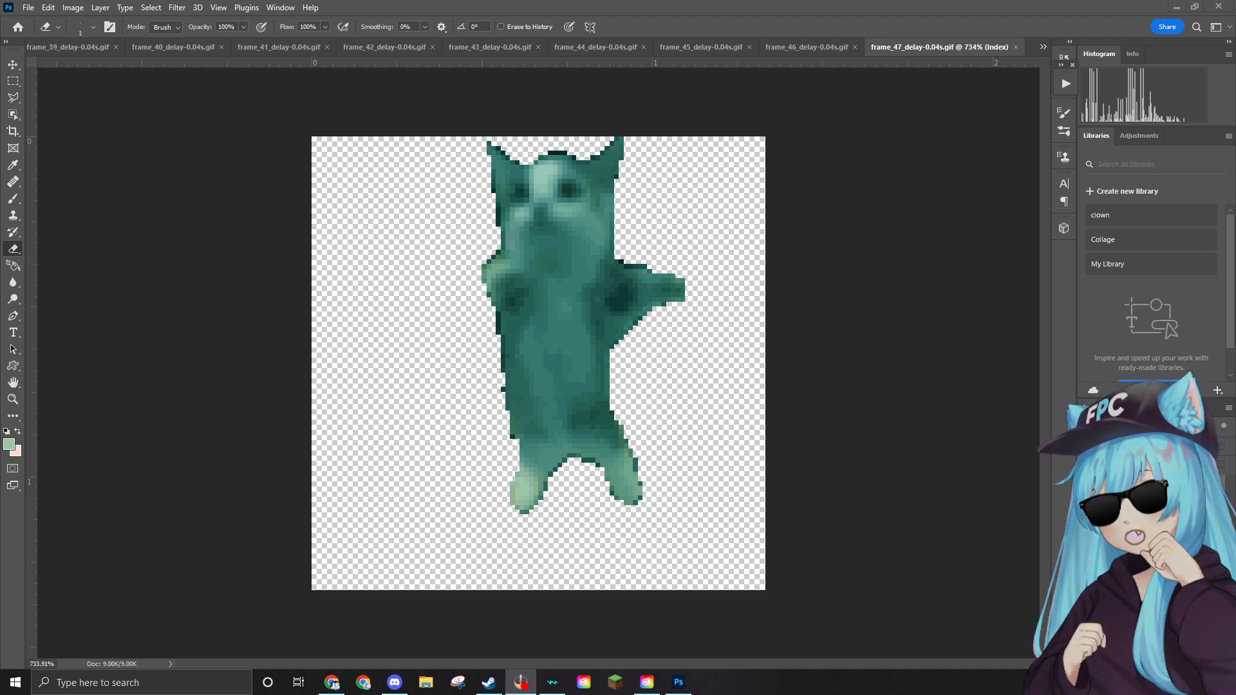
{"action": "left_click_drag", "start_coordinate": [1235, 292], "coordinate": [524, 293]}
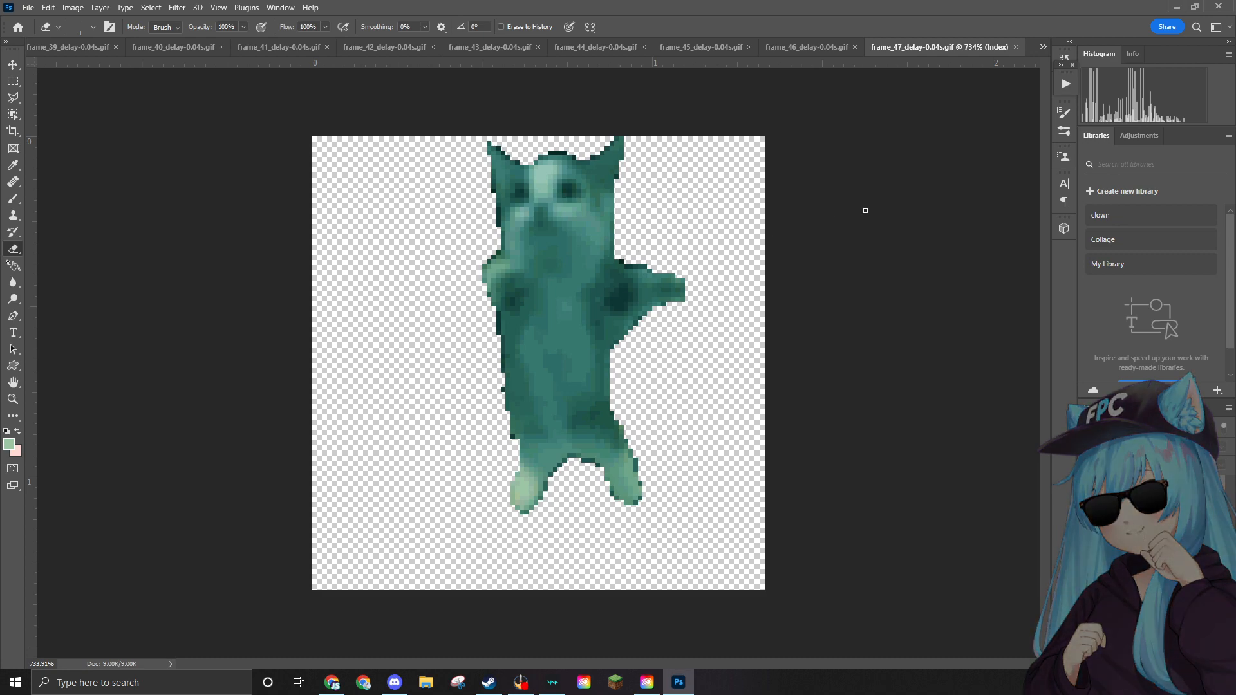
{"action": "left_click", "coordinate": [73, 7]}
{"action": "mouse_move", "coordinate": [161, 21]}
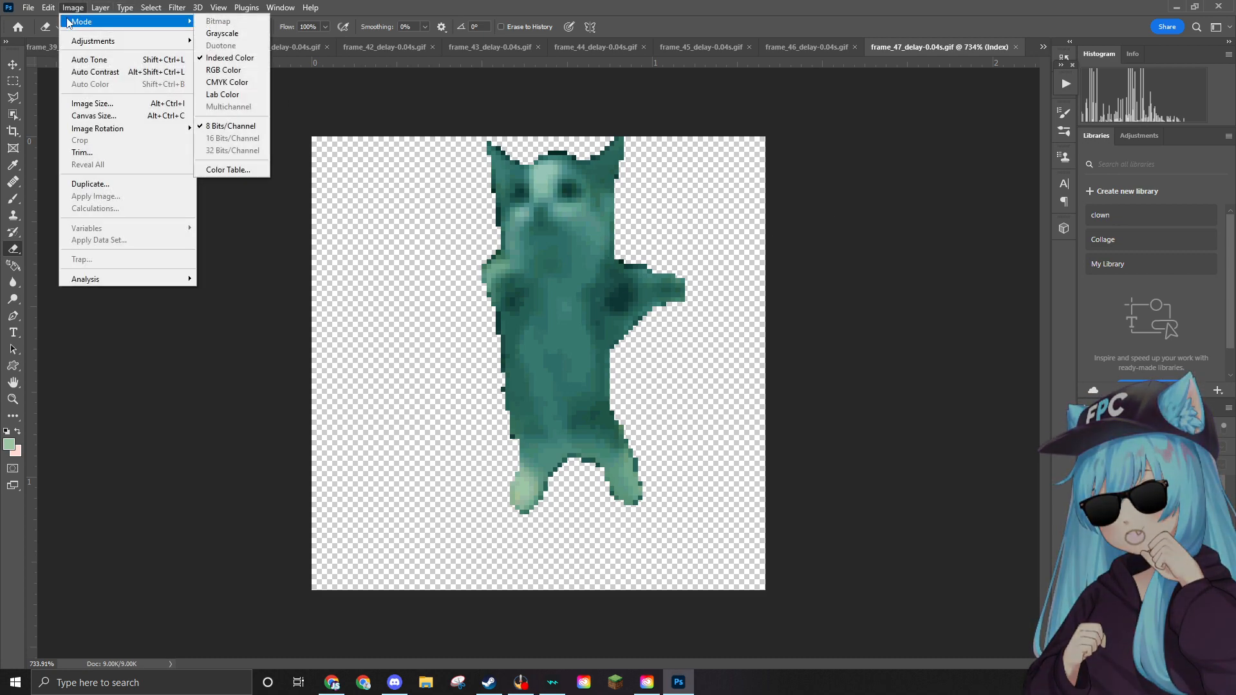
{"action": "left_click", "coordinate": [222, 70]}
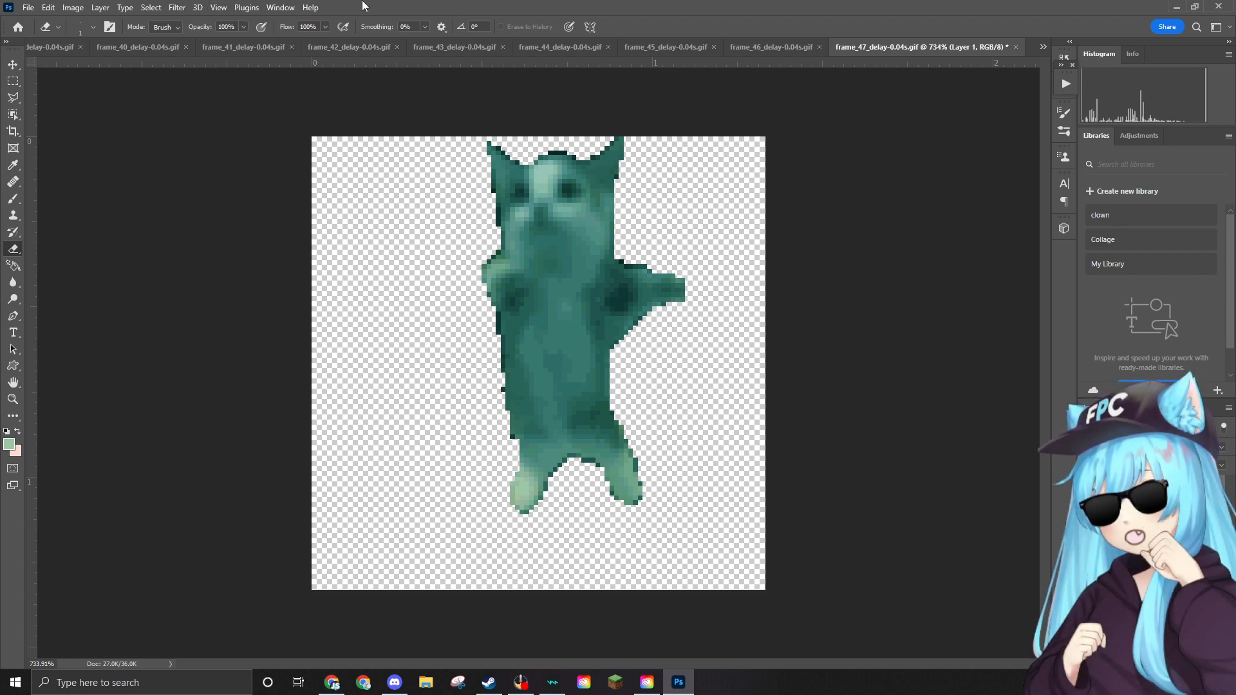
Place the ear hat image in frame 47, scale it to about 8.94% and fit it over the top of the cat's head.
{"action": "left_click_drag", "start_coordinate": [1234, 331], "coordinate": [765, 331]}
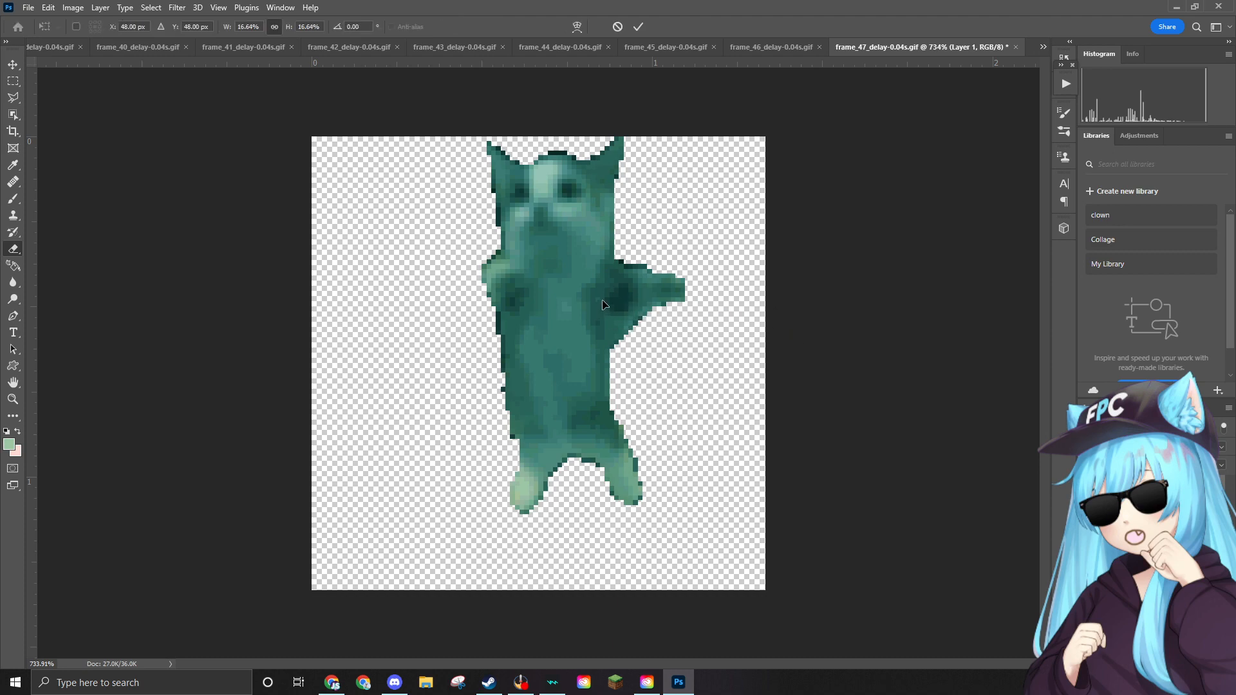
{"action": "left_click_drag", "start_coordinate": [708, 138], "coordinate": [550, 346]}
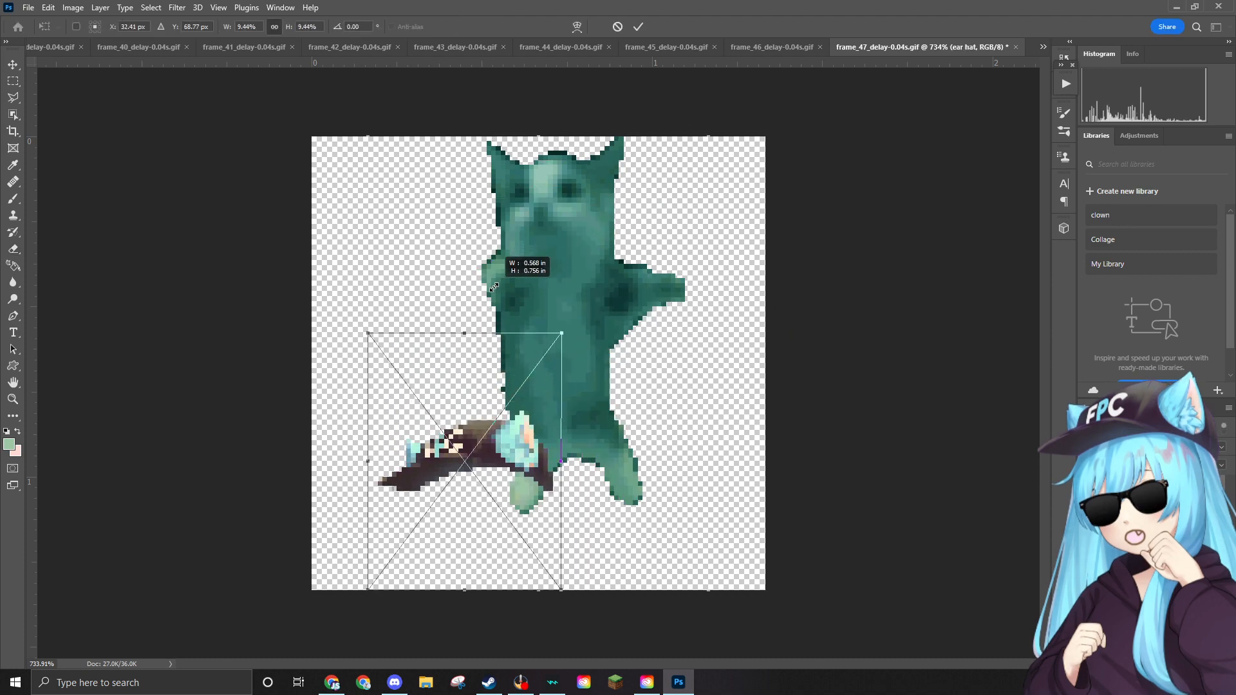
{"action": "left_click_drag", "start_coordinate": [469, 409], "coordinate": [544, 122]}
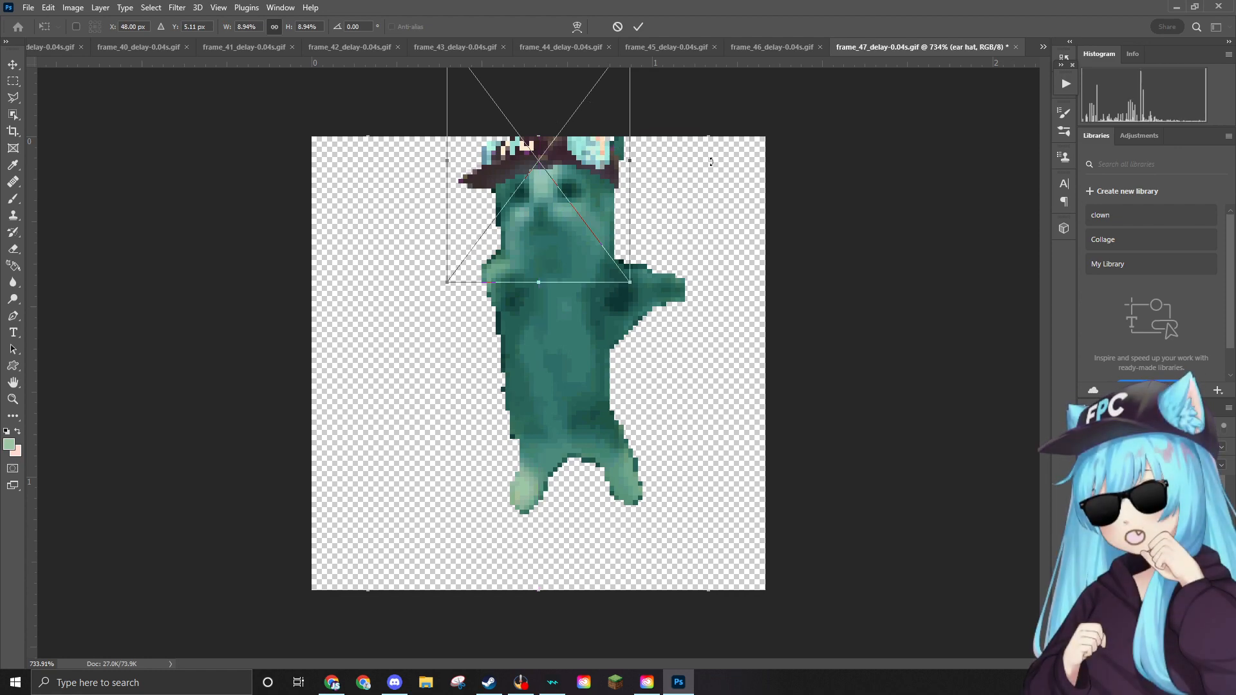
{"action": "key", "text": "Return"}
Erase the part of the cat's own ear sticking out behind the hat on Layer 1 of frame 47.
{"action": "key", "text": "e"}
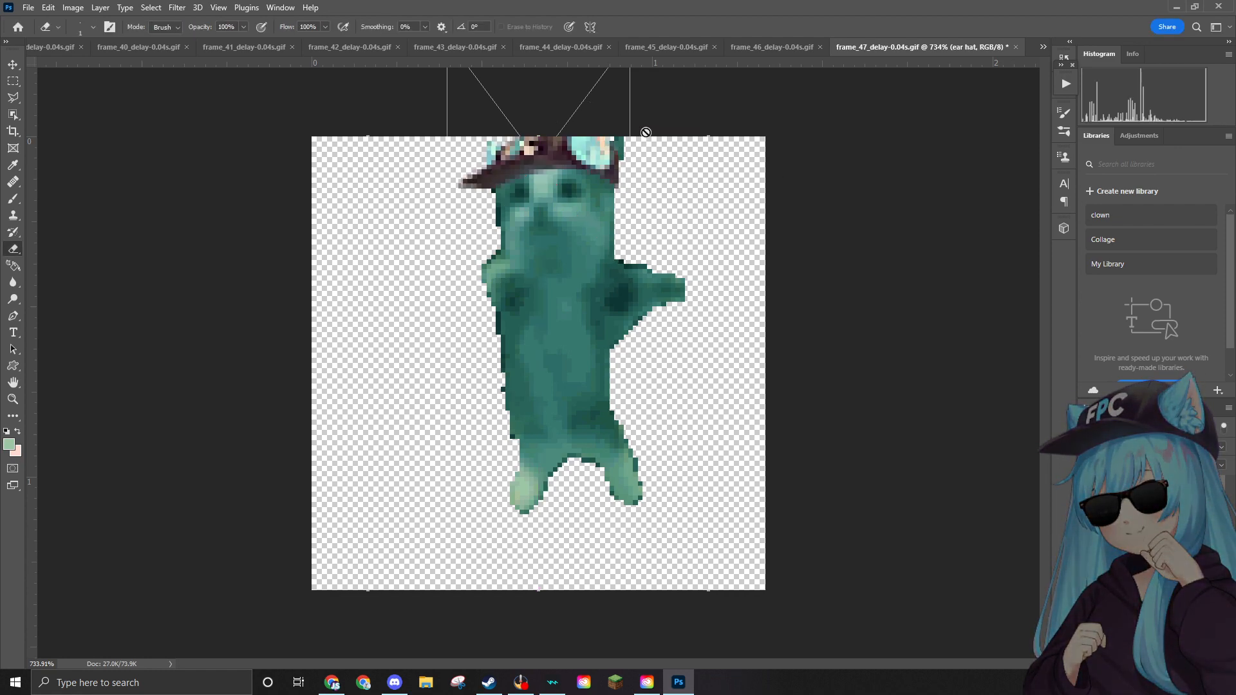
{"action": "scroll", "coordinate": [646, 132], "scroll_direction": "up", "scroll_amount": 5}
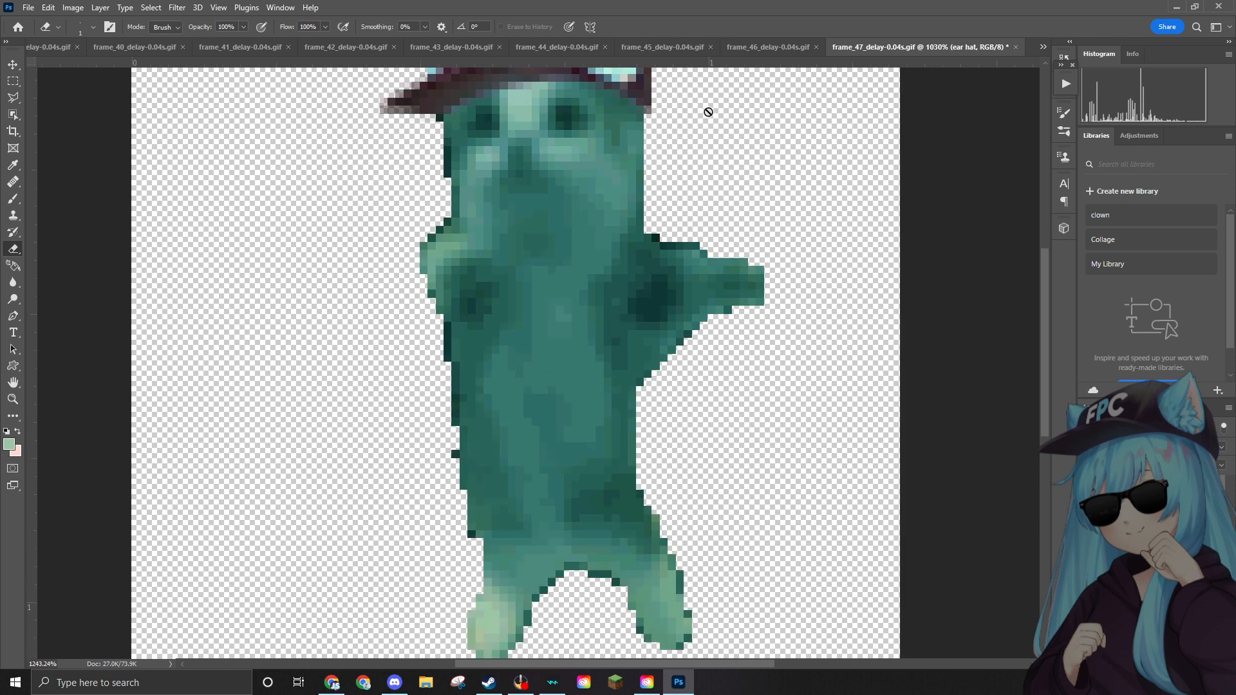
{"action": "scroll", "coordinate": [643, 137], "scroll_direction": "up", "scroll_amount": 6}
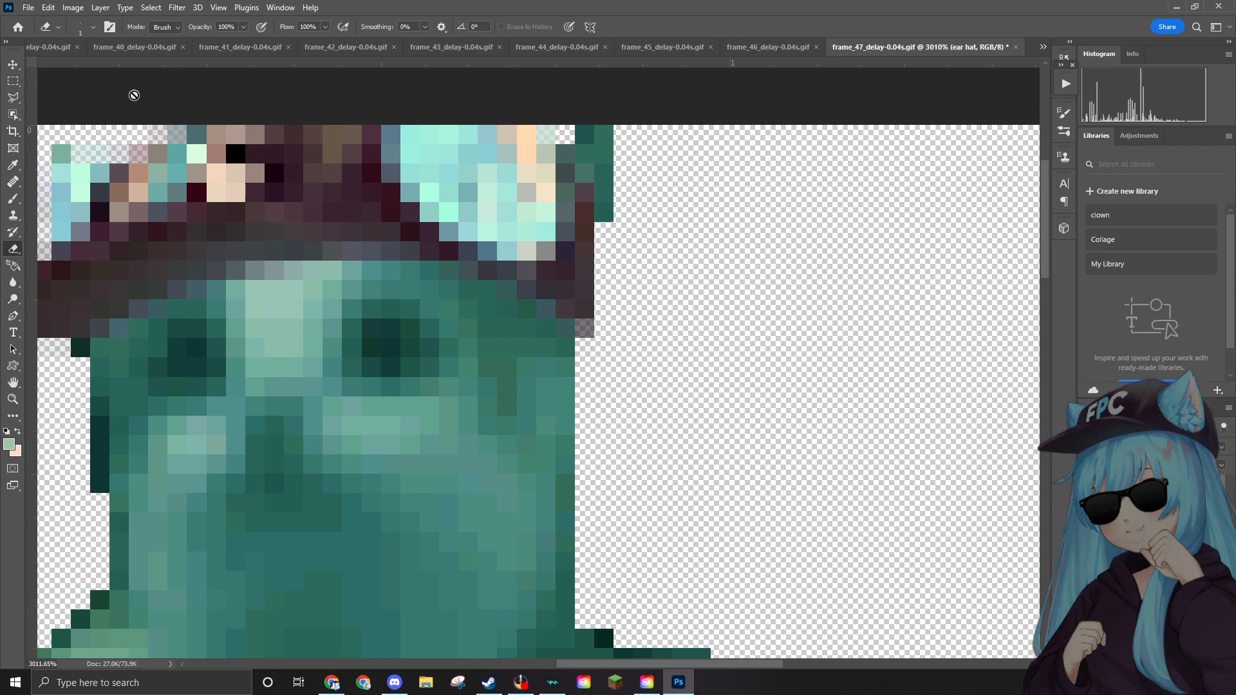
{"action": "left_click", "coordinate": [608, 155]}
{"action": "left_click", "coordinate": [599, 262]}
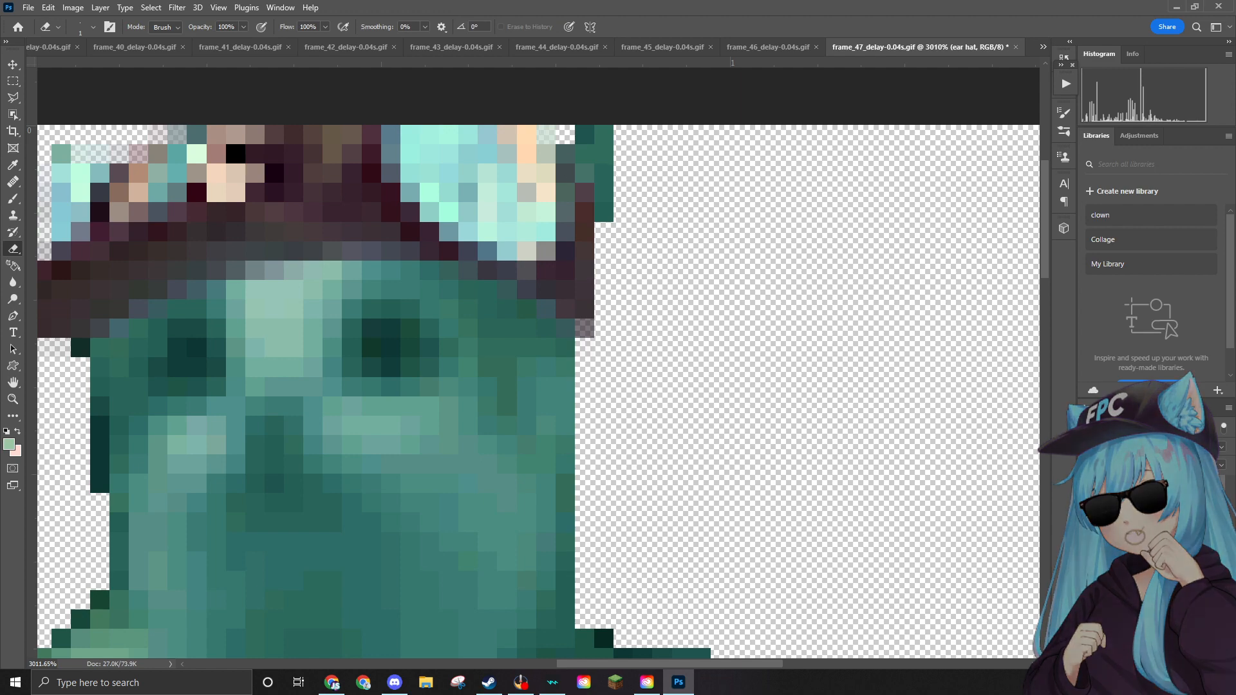
{"action": "left_click", "coordinate": [1132, 519]}
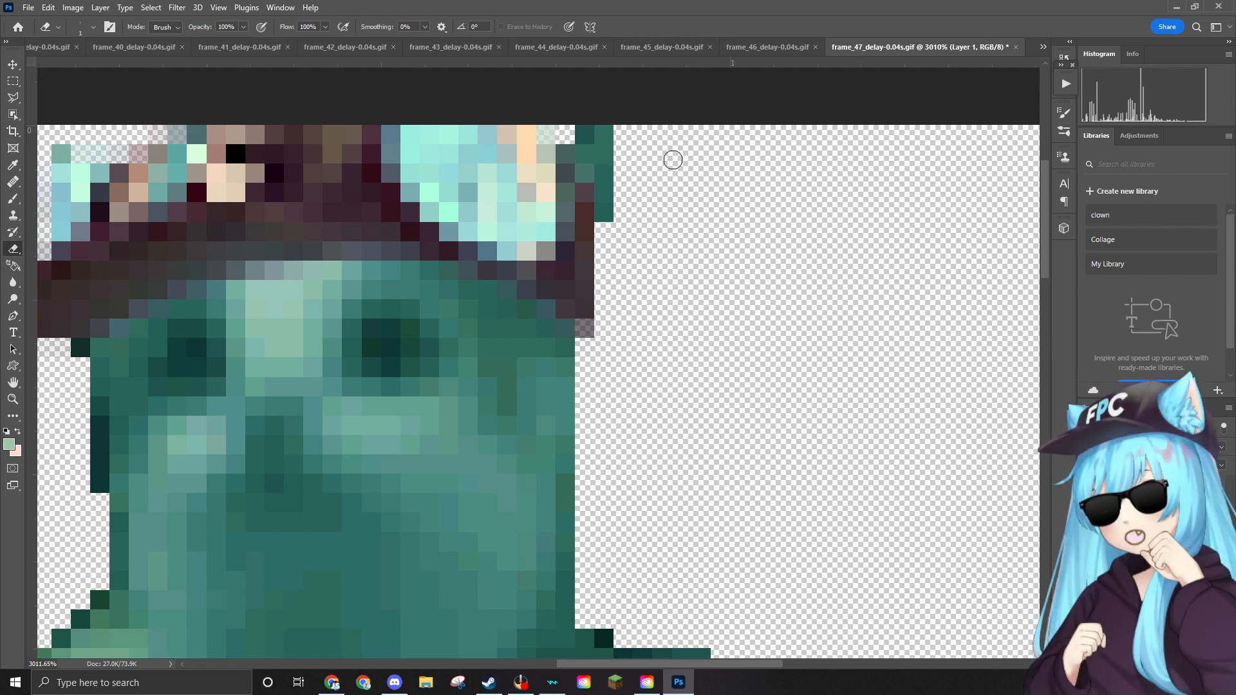
{"action": "mouse_move", "coordinate": [587, 129]}
{"action": "left_mouse_down"}
{"action": "mouse_move", "coordinate": [612, 205]}
{"action": "mouse_move", "coordinate": [605, 152]}
{"action": "mouse_move", "coordinate": [579, 159]}
{"action": "mouse_move", "coordinate": [602, 172]}
{"action": "mouse_move", "coordinate": [614, 209]}
{"action": "mouse_move", "coordinate": [578, 154]}
{"action": "left_mouse_up"}
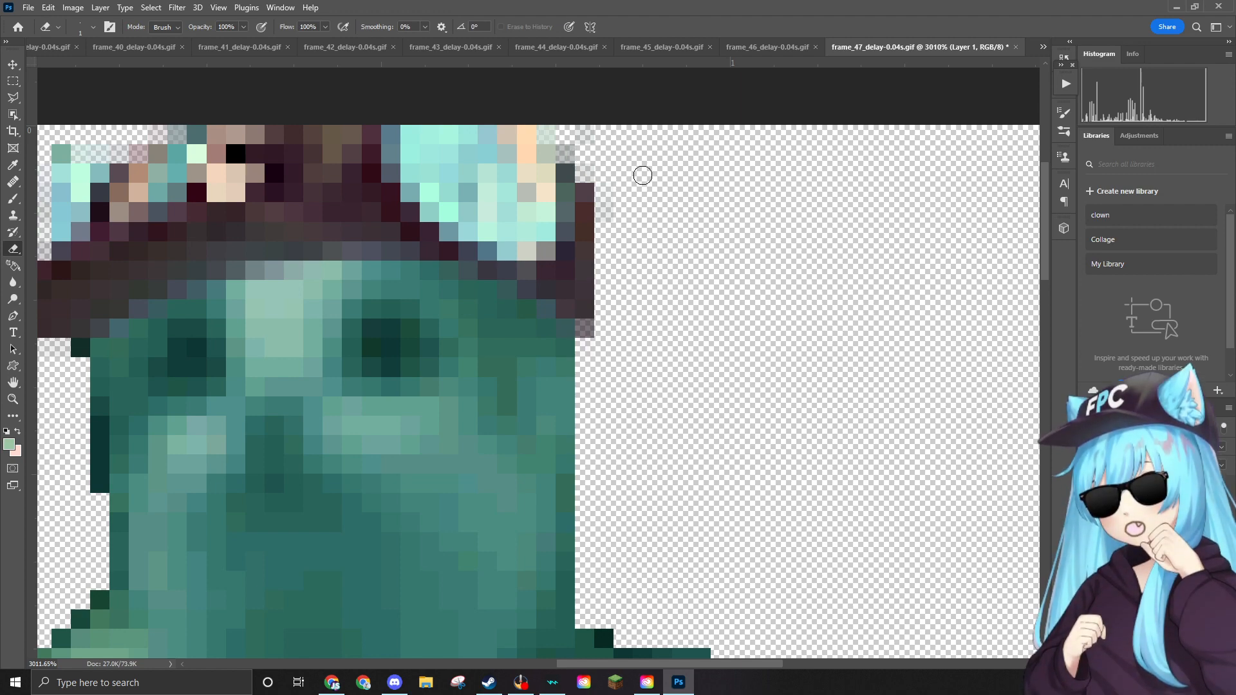
Place the toppng.com-transparent-glasses-3381x1494 image in frame 47, scale it to about 2.99% and position it over the cat's eyes.
{"action": "scroll", "coordinate": [637, 177], "scroll_direction": "down", "scroll_amount": 1}
{"action": "scroll", "coordinate": [631, 179], "scroll_direction": "down", "scroll_amount": 7}
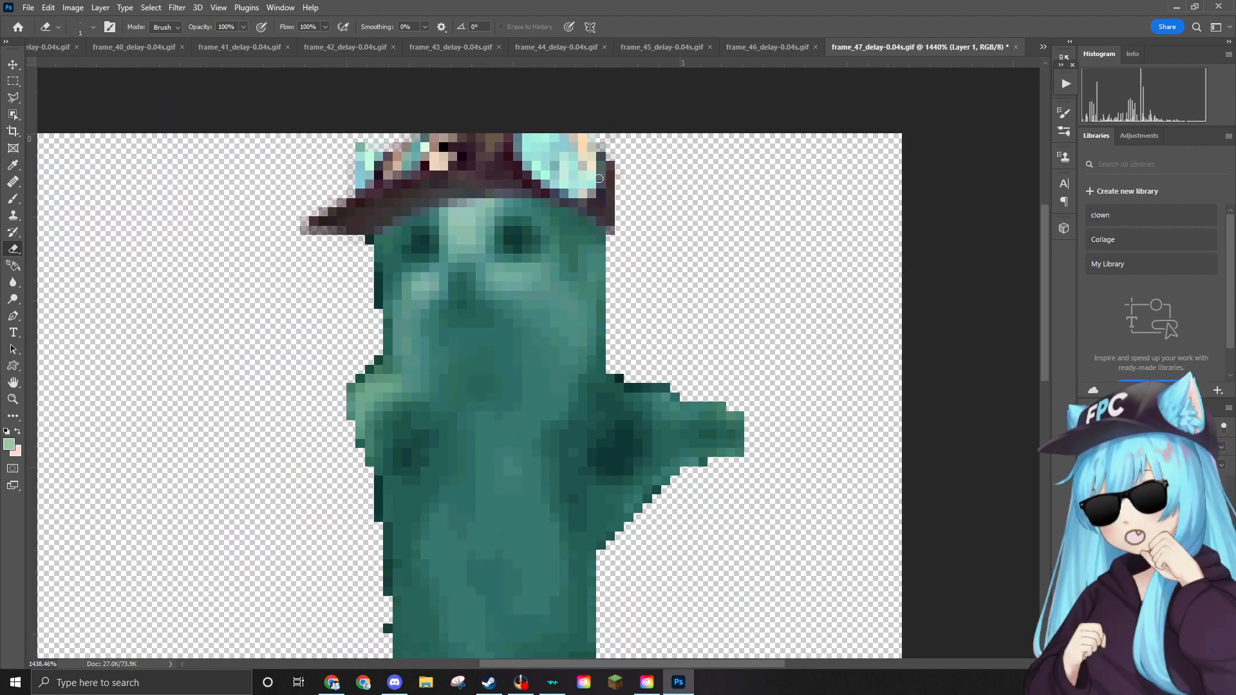
{"action": "scroll", "coordinate": [599, 178], "scroll_direction": "down", "scroll_amount": 2}
{"action": "scroll", "coordinate": [596, 180], "scroll_direction": "down", "scroll_amount": 5}
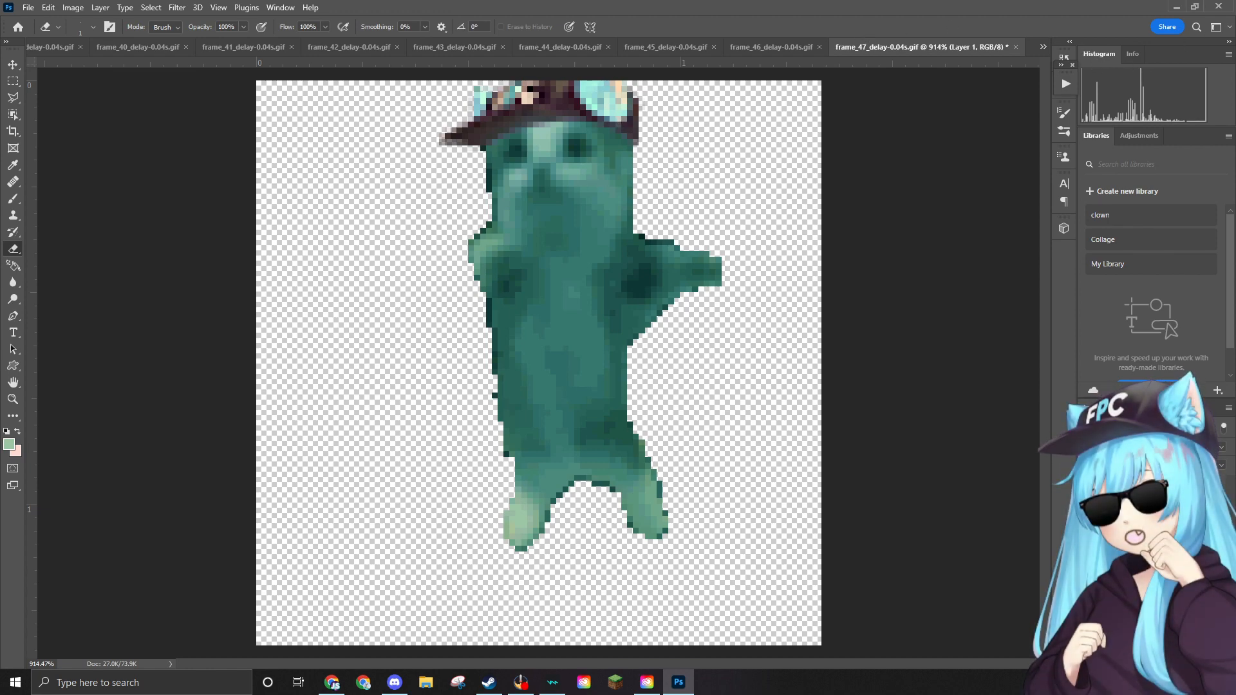
{"action": "left_click_drag", "start_coordinate": [955, 202], "coordinate": [537, 193]}
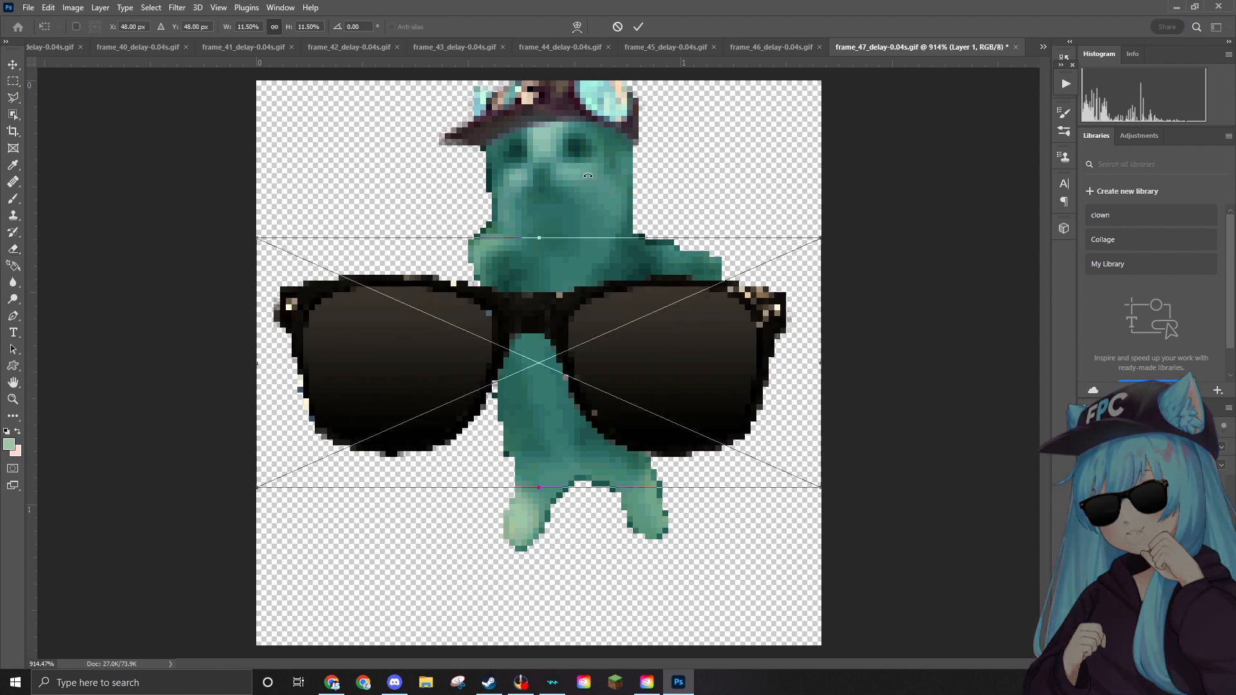
{"action": "left_click_drag", "start_coordinate": [819, 250], "coordinate": [580, 152]}
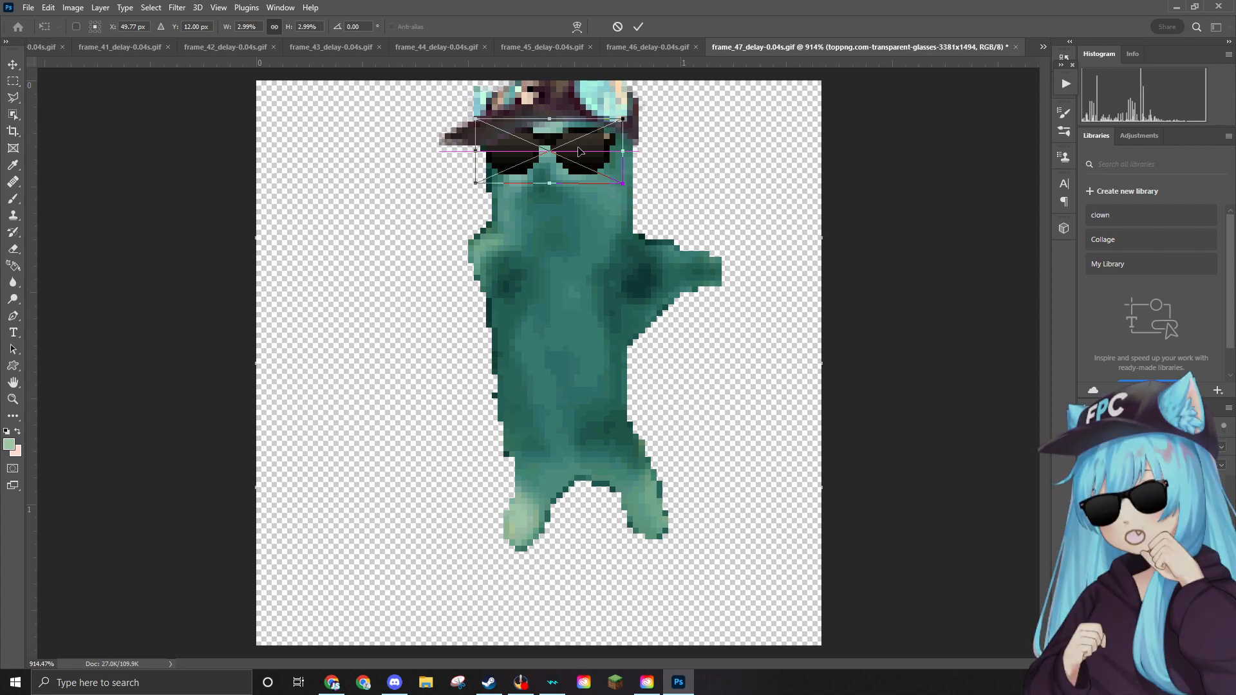
{"action": "key", "text": "Return"}
{"action": "key", "text": "e"}
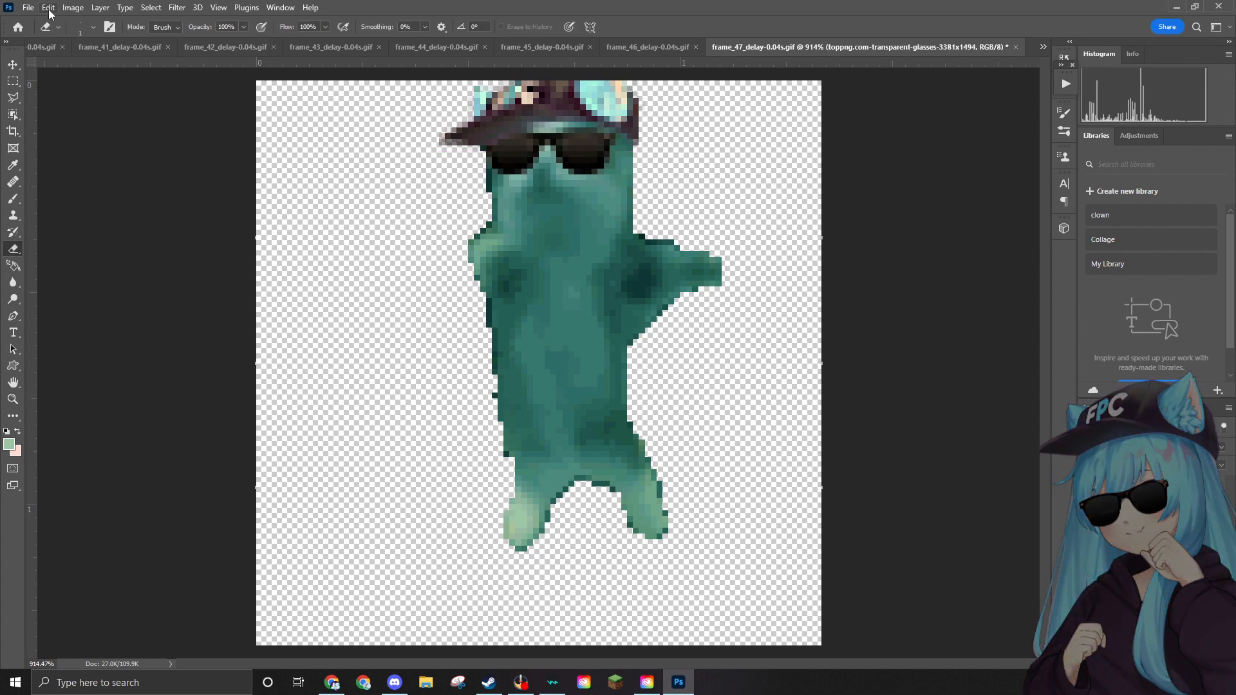
Export the edited frame 47 as frame_47_delay-0.04s.png into the Edited folder inside yeaaahhh wooo cat gif.
{"action": "left_click", "coordinate": [28, 7]}
{"action": "mouse_move", "coordinate": [79, 207]}
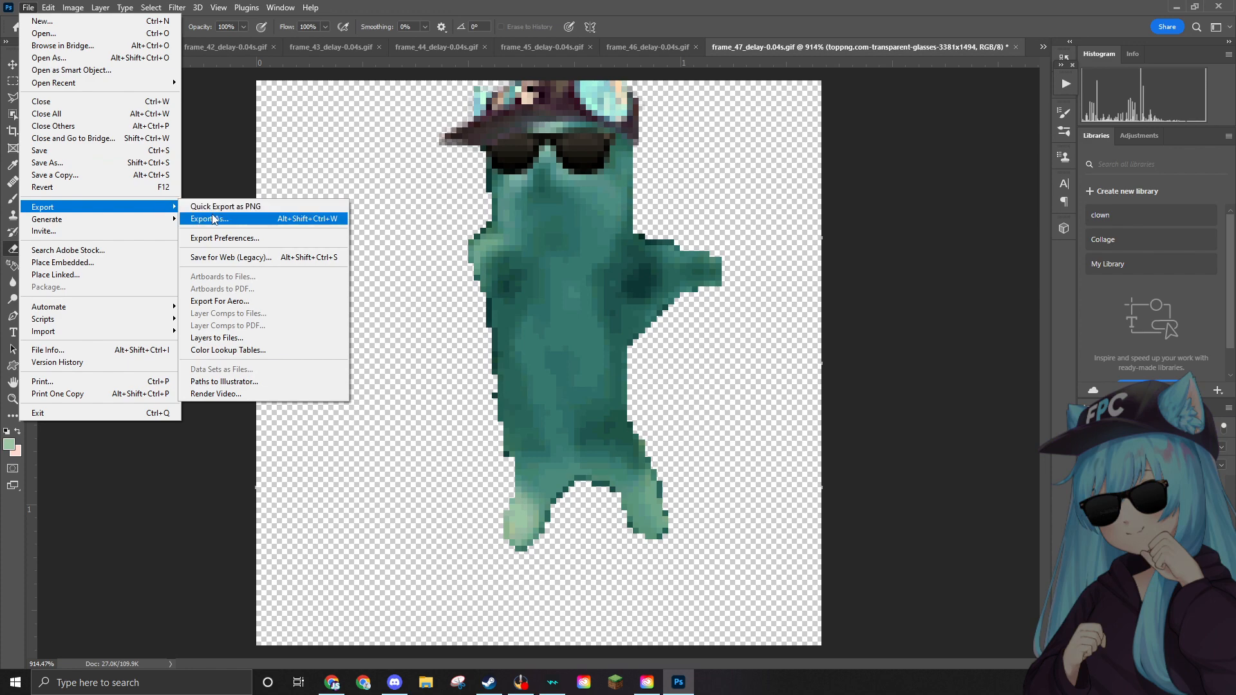
{"action": "left_click", "coordinate": [215, 207]}
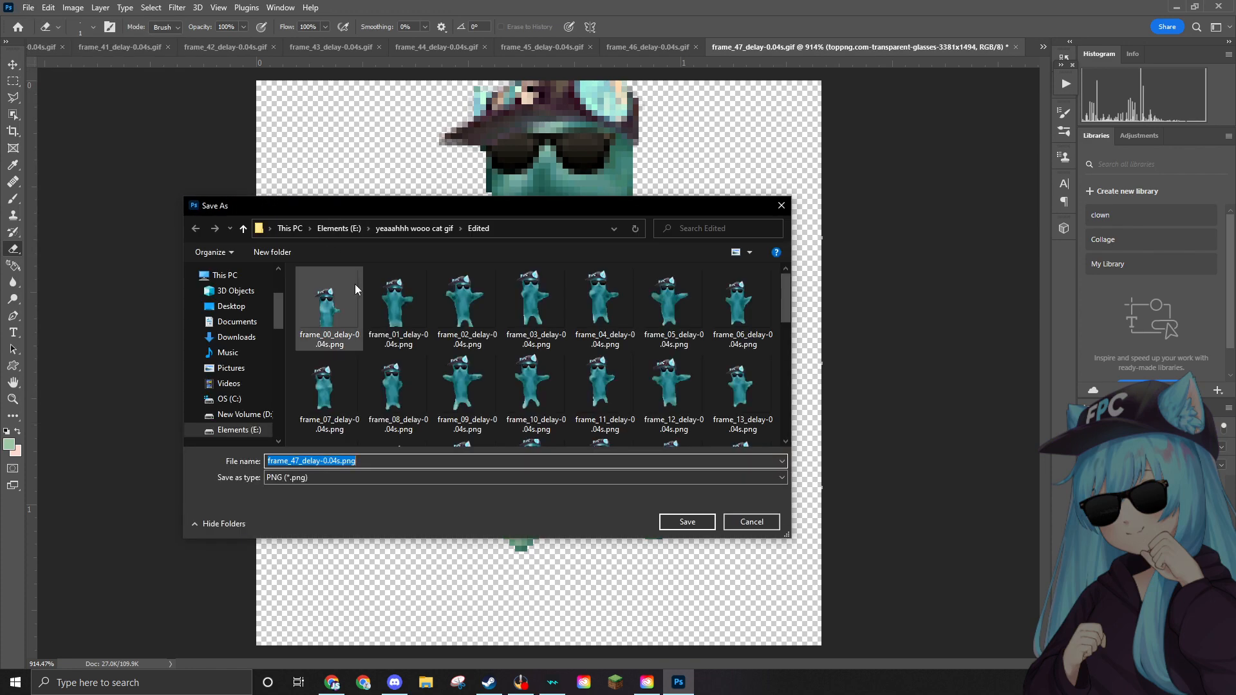
{"action": "scroll", "coordinate": [531, 311], "scroll_direction": "down", "scroll_amount": 5}
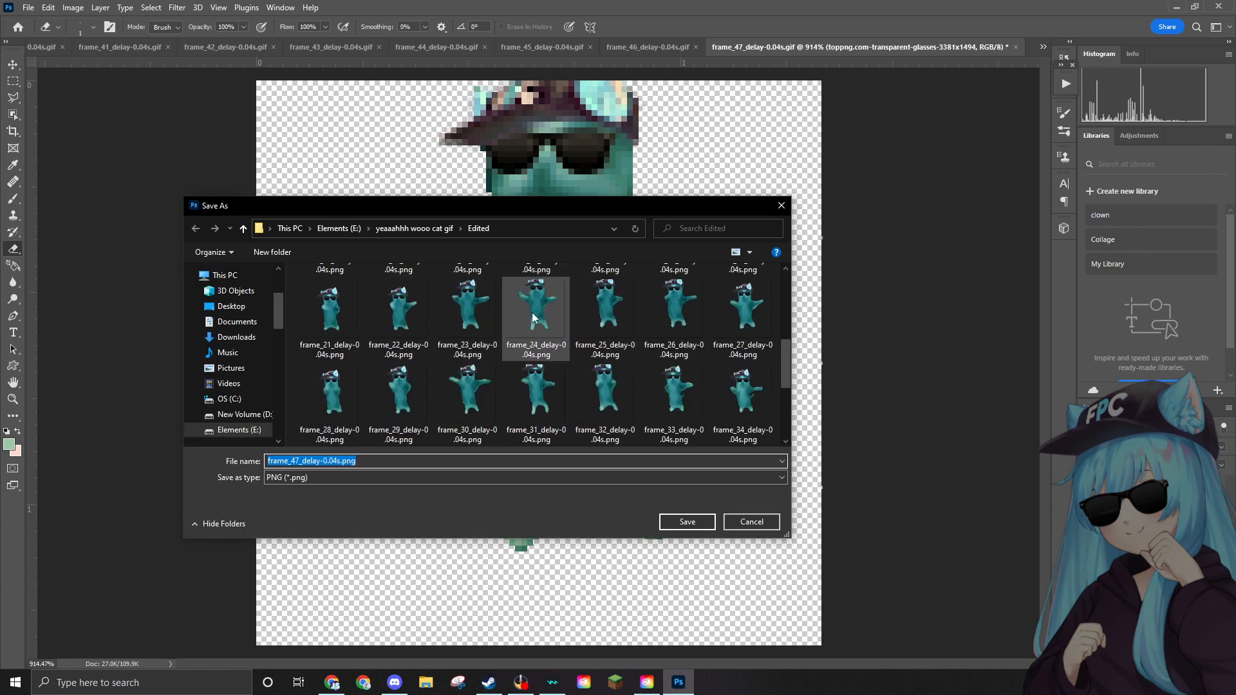
{"action": "left_click", "coordinate": [686, 520]}
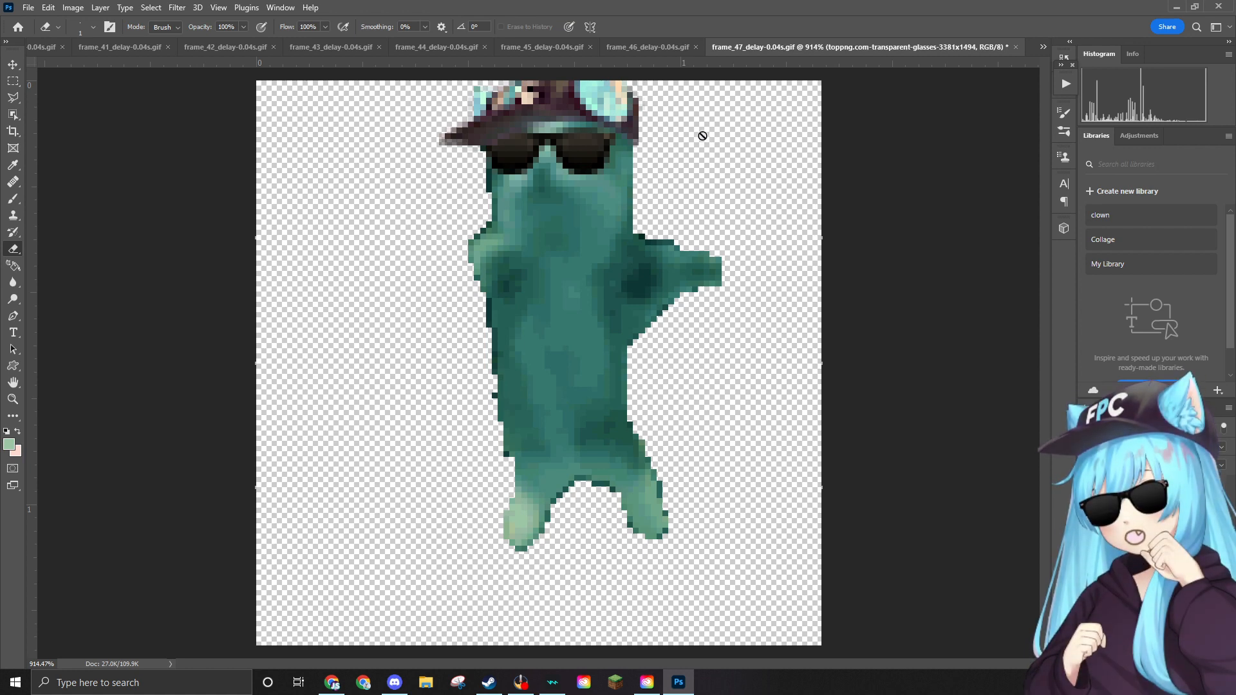
{"action": "left_click", "coordinate": [28, 7]}
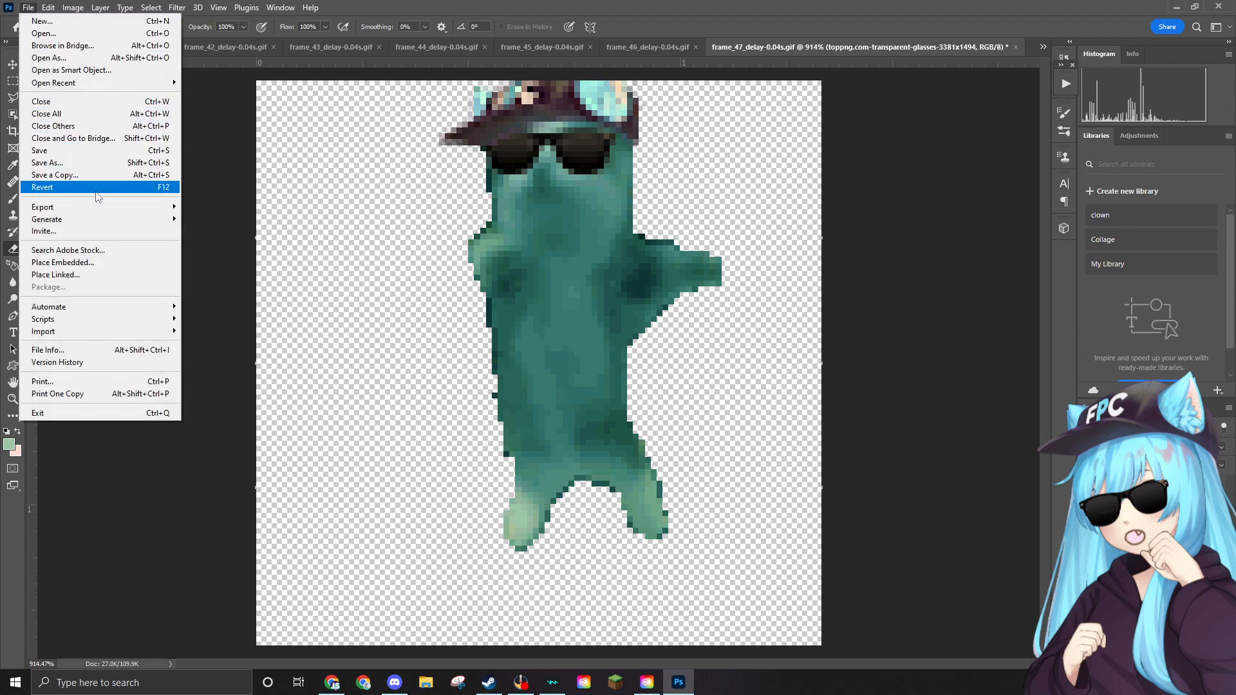
Export the edited frame 47 with hat and sunglasses using Quick Export as PNG.
{"action": "mouse_move", "coordinate": [99, 206]}
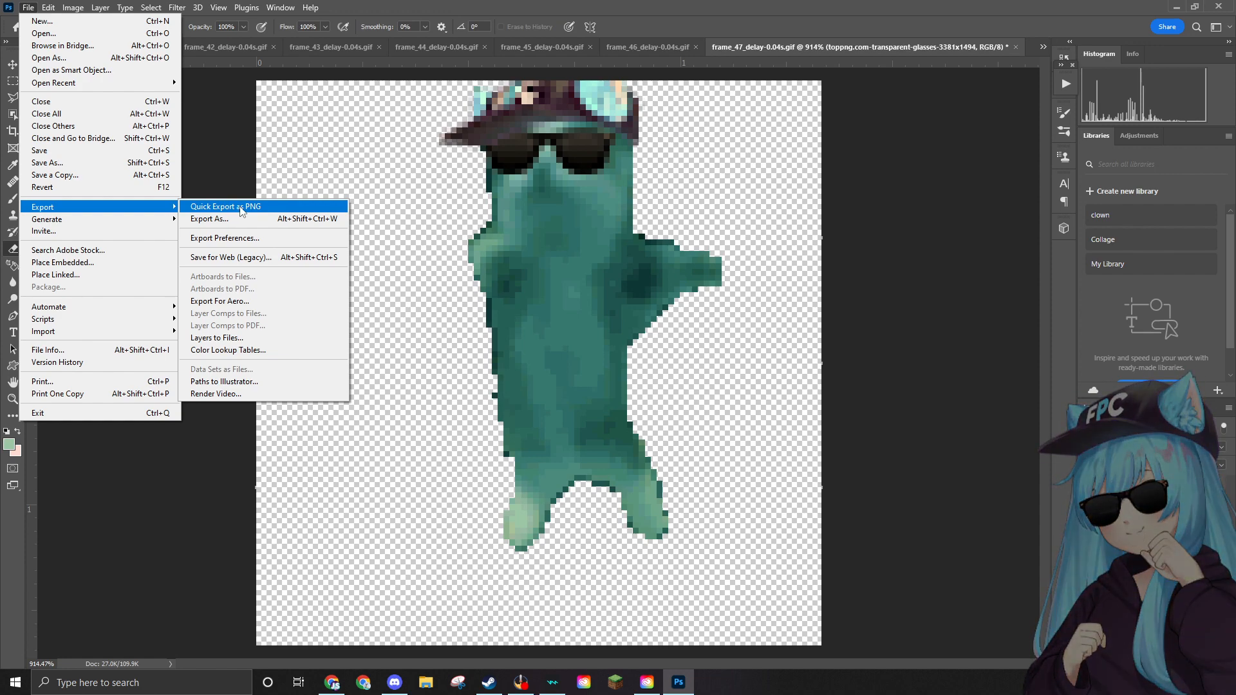
{"action": "left_click", "coordinate": [245, 207]}
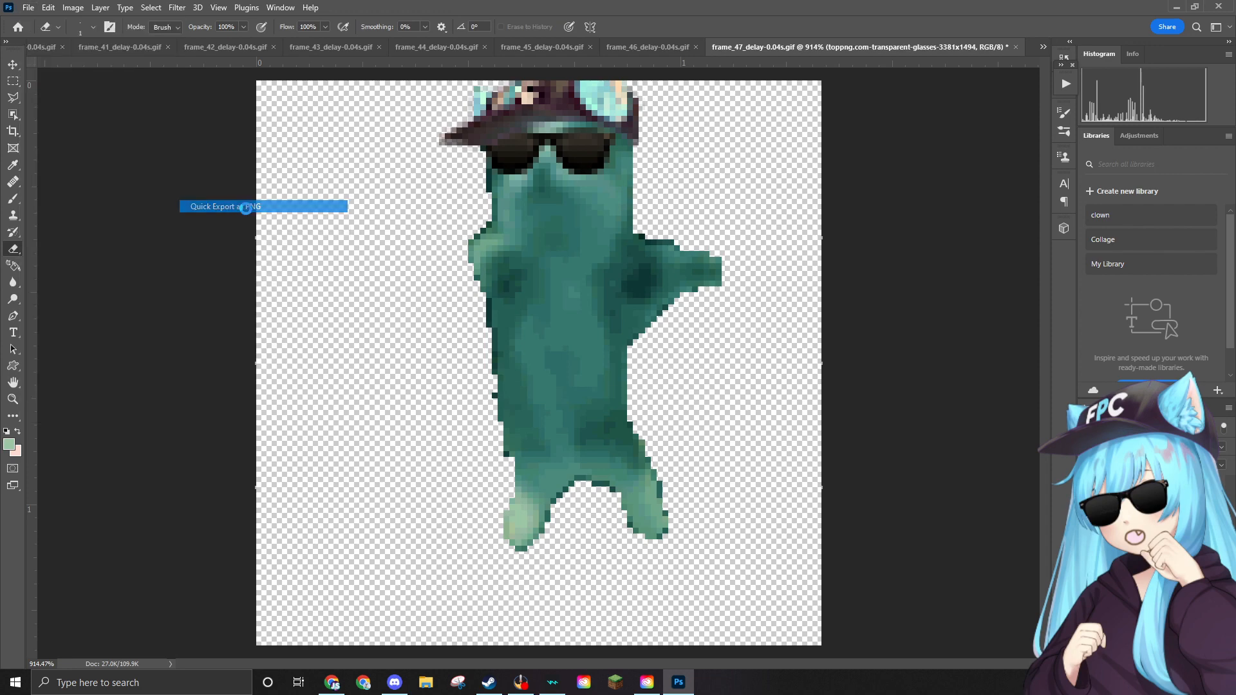
{"action": "left_click", "coordinate": [769, 520]}
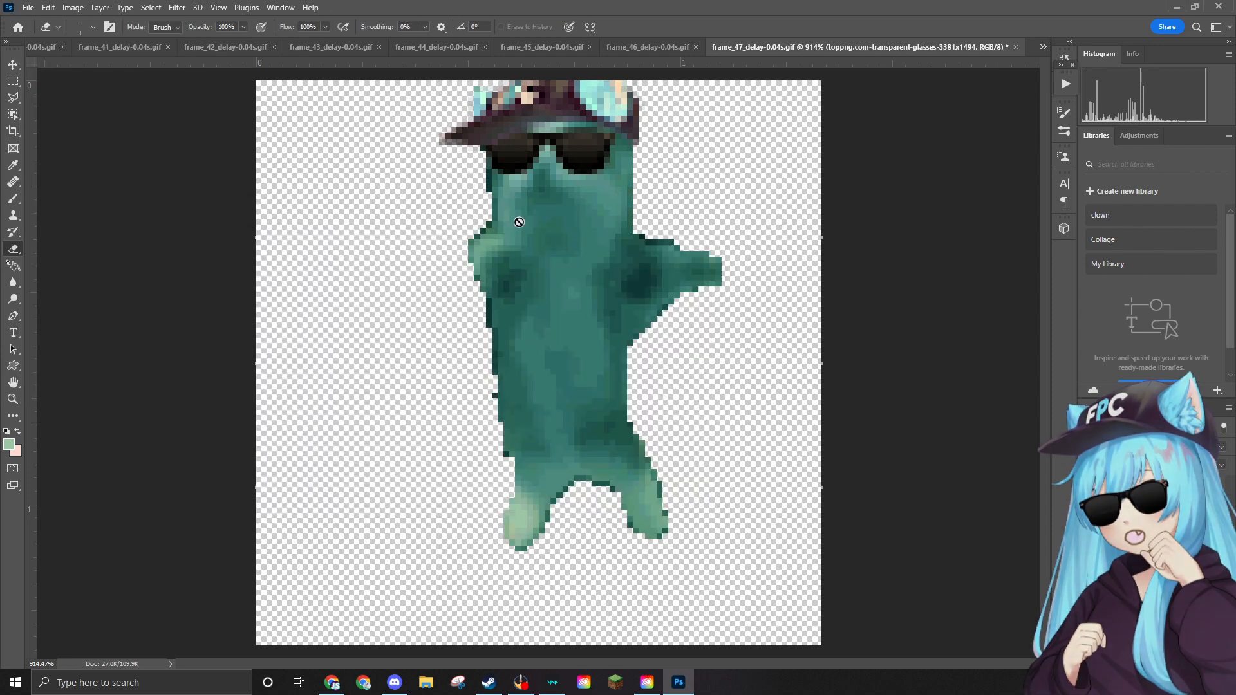
Delete the source file frame_47_delay-0.04s.gif from the yeaaahhh wooo cat gif folder in the open-file dialog.
{"action": "left_click", "coordinate": [28, 8]}
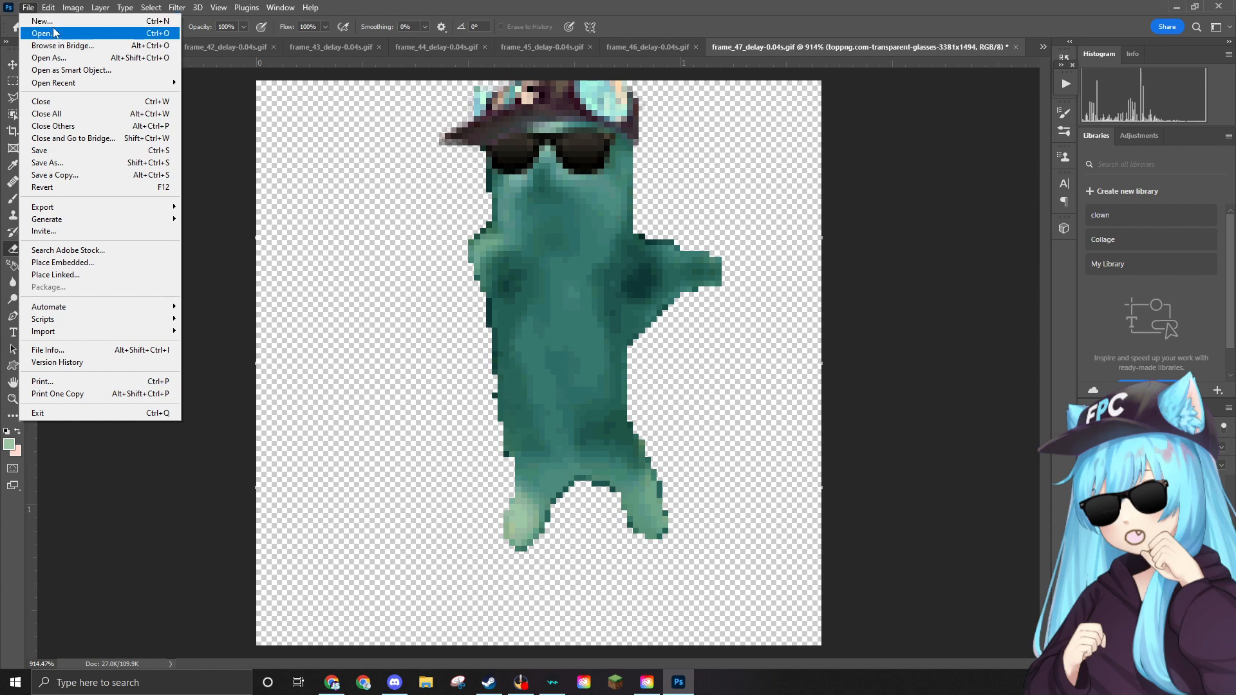
{"action": "left_click", "coordinate": [54, 33]}
{"action": "left_click", "coordinate": [423, 307]}
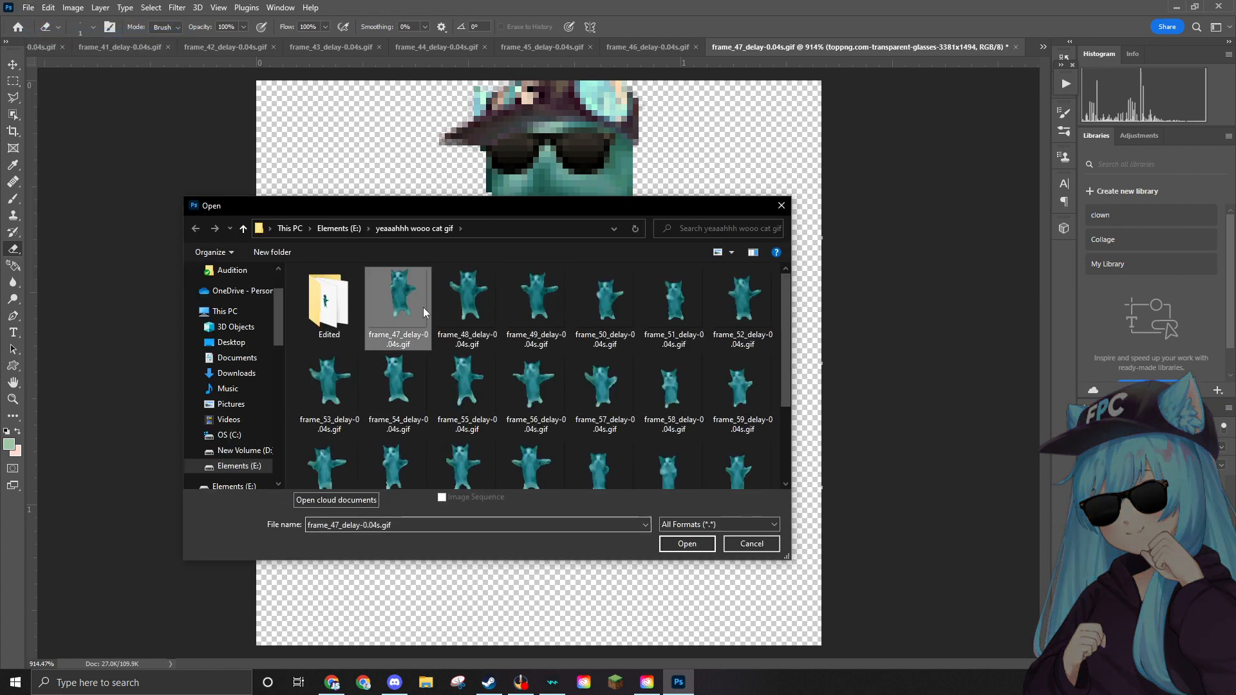
{"action": "key", "text": "Delete"}
{"action": "key", "text": "Return"}
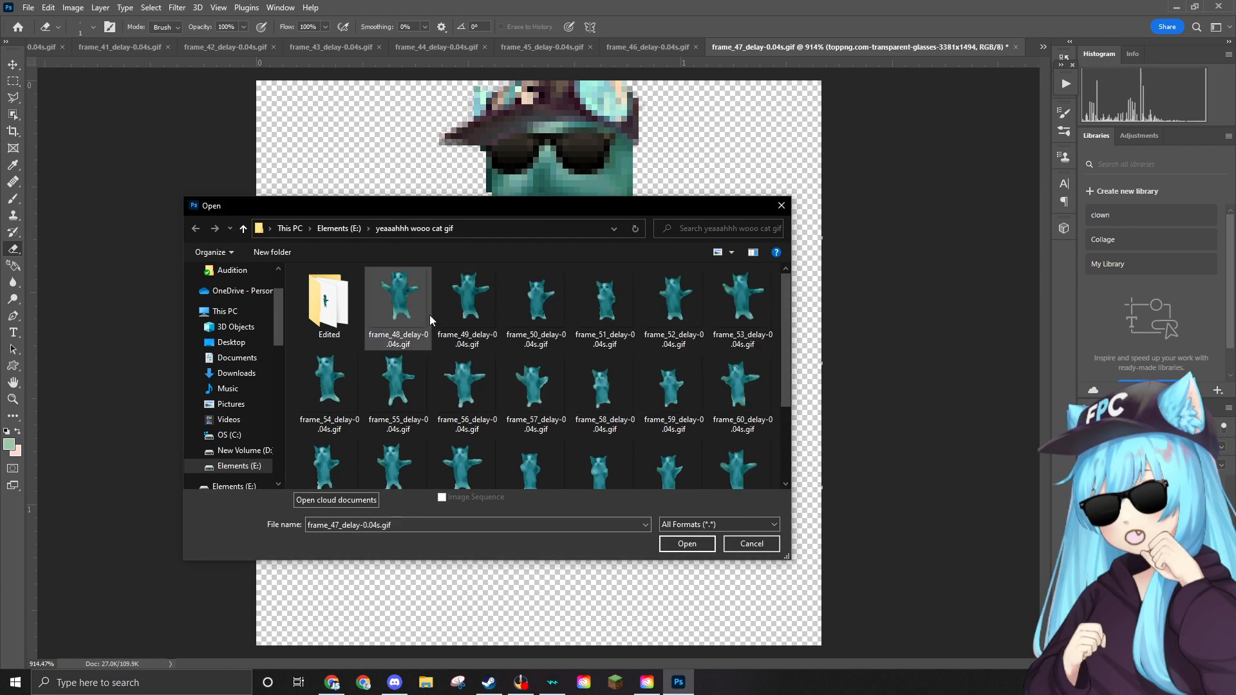
Open frame_48_delay-0.04s.gif and convert its image mode to RGB Color.
{"action": "left_click", "coordinate": [429, 314]}
{"action": "left_click", "coordinate": [686, 543]}
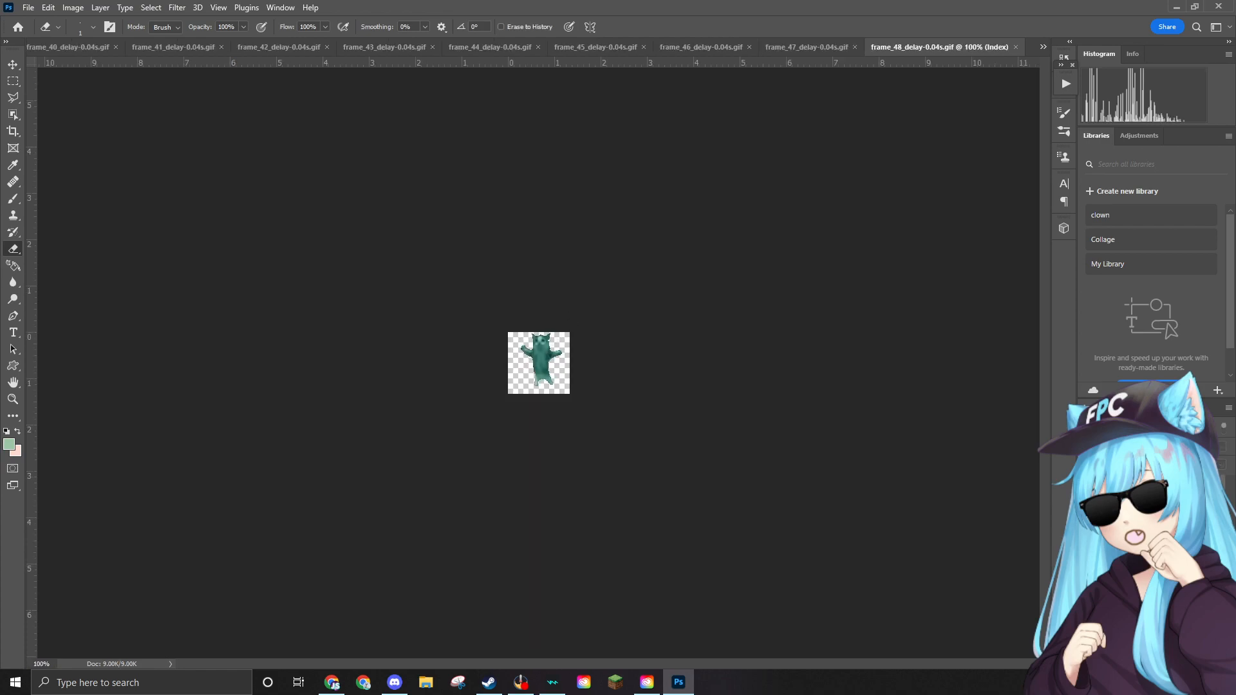
{"action": "scroll", "coordinate": [543, 322], "scroll_direction": "up", "scroll_amount": 15}
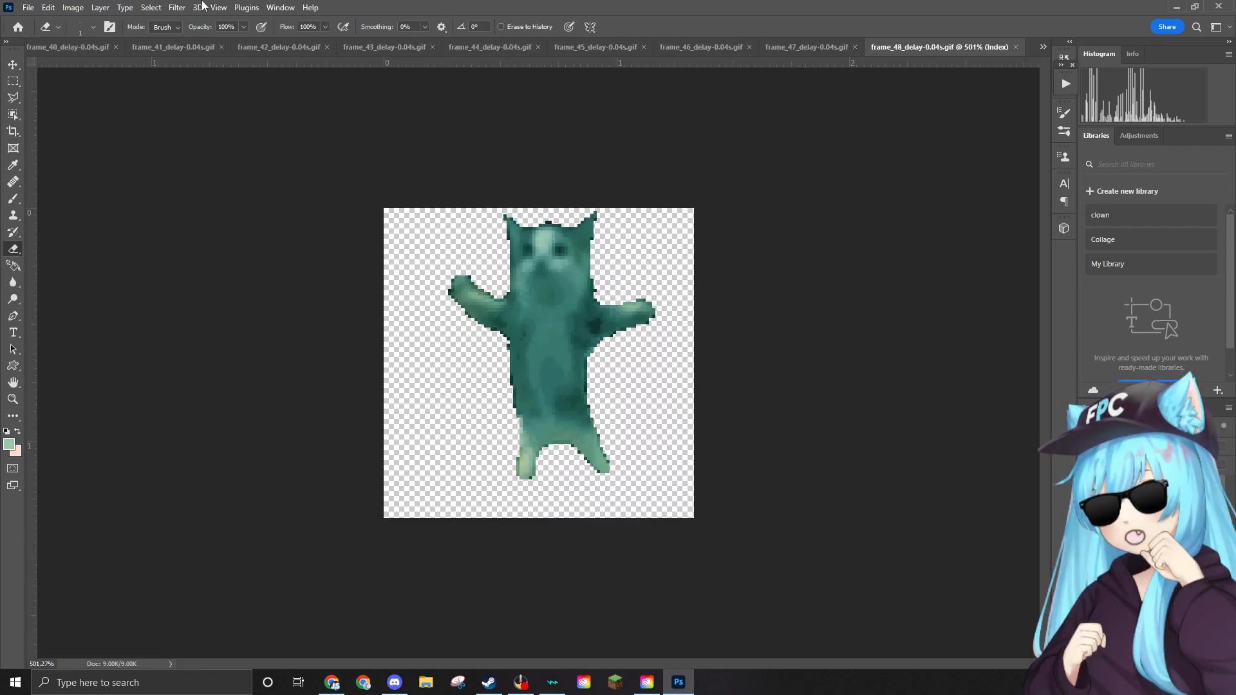
{"action": "left_click", "coordinate": [81, 6]}
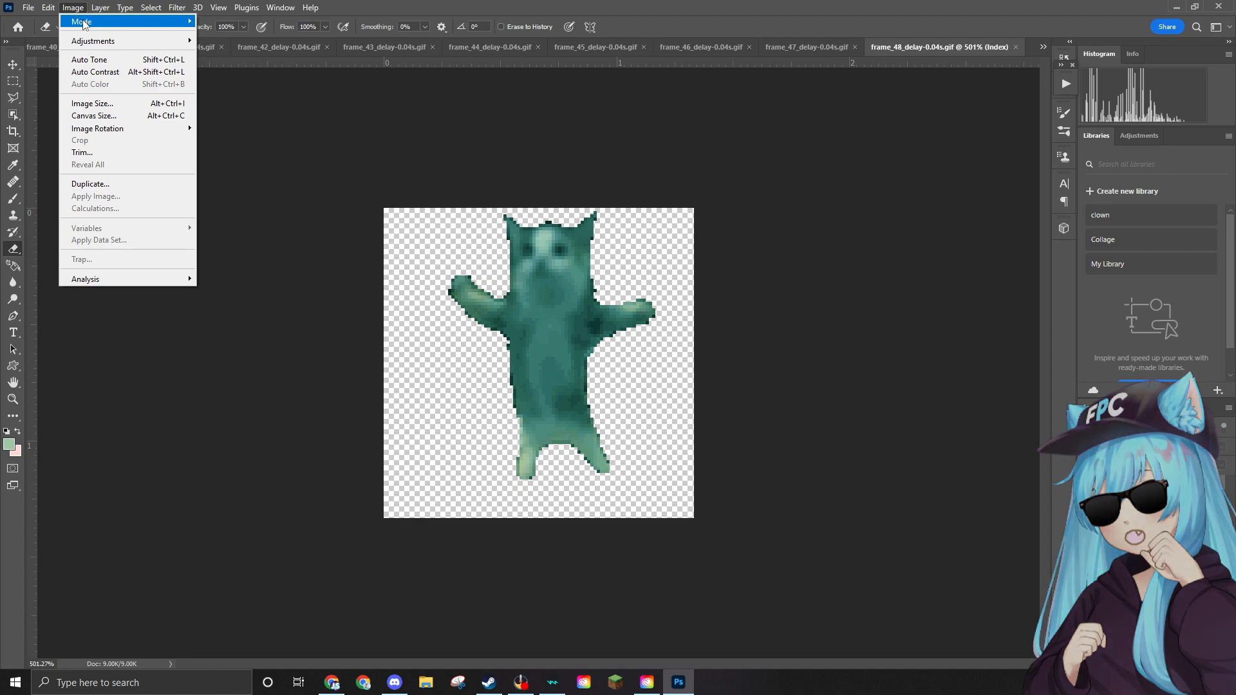
{"action": "mouse_move", "coordinate": [128, 21]}
{"action": "left_click", "coordinate": [223, 70]}
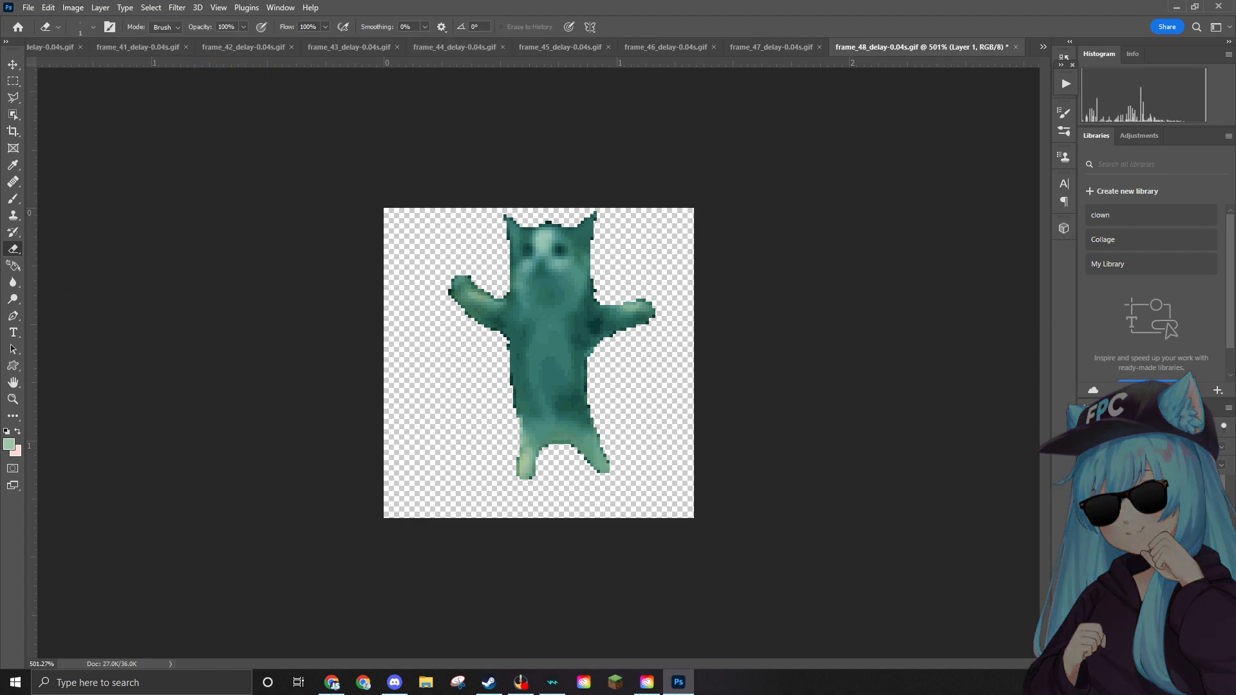
Place the ear hat image, scale it to about 9.40% and fit it on top of the cat's head.
{"action": "left_click_drag", "start_coordinate": [527, 265], "coordinate": [526, 262]}
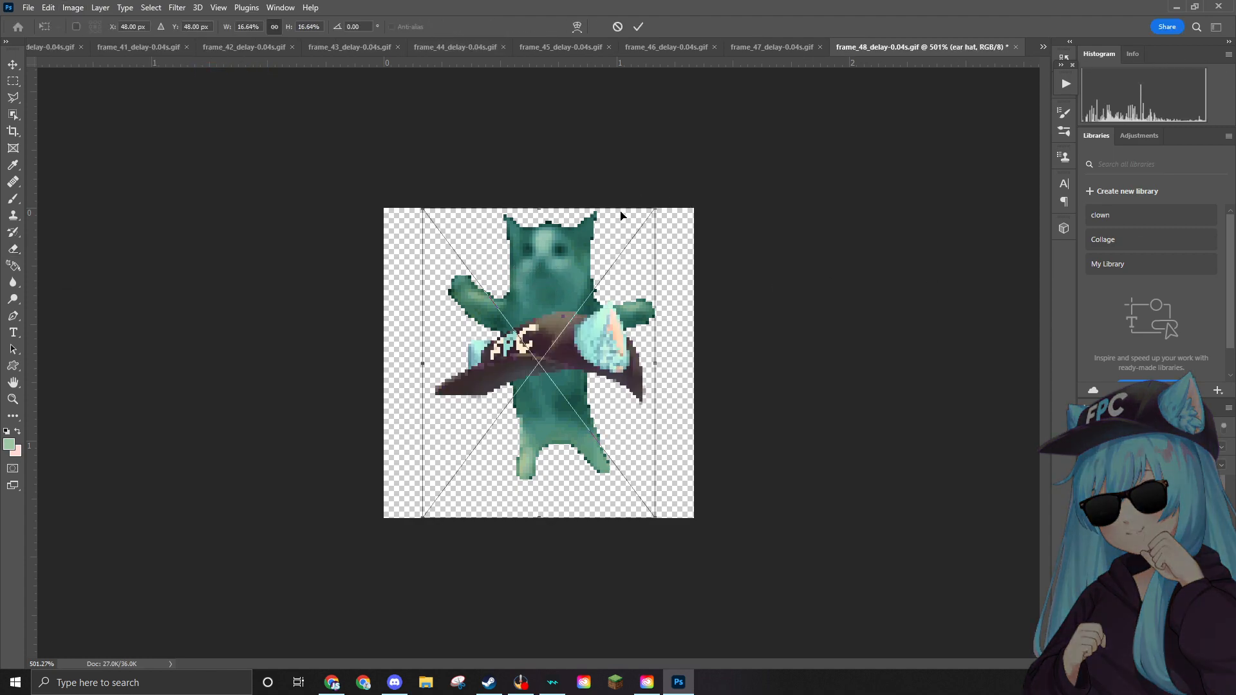
{"action": "left_click_drag", "start_coordinate": [653, 204], "coordinate": [533, 289]}
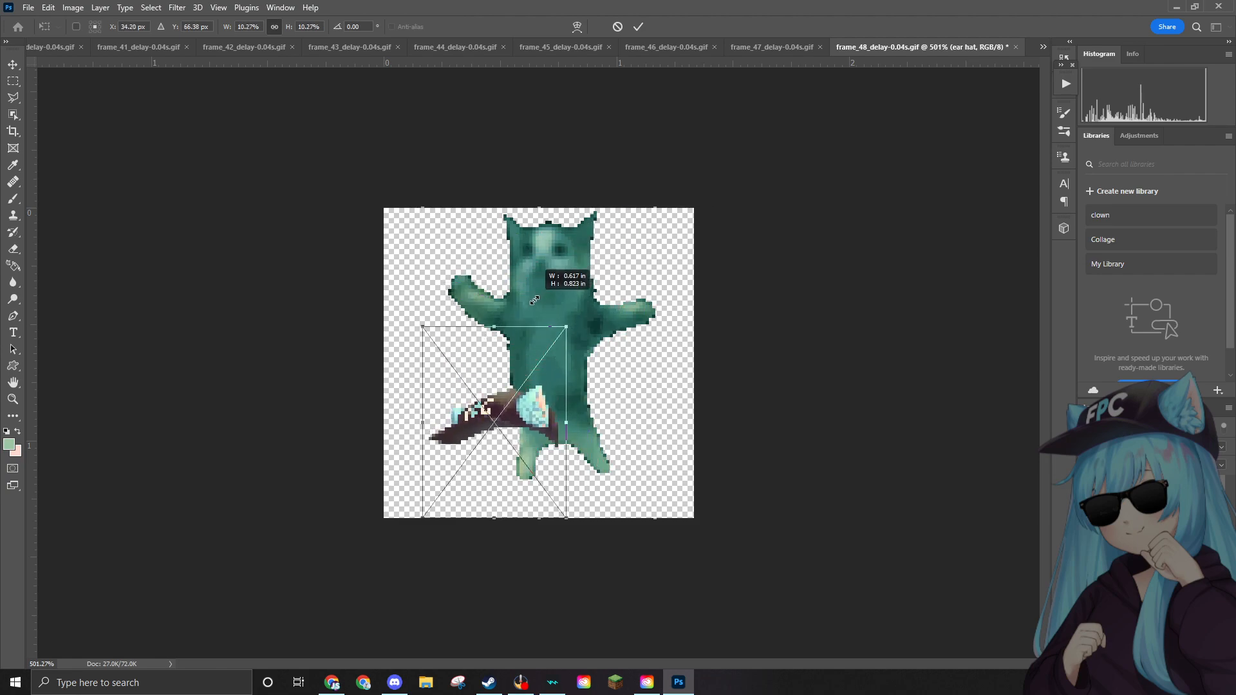
{"action": "left_click_drag", "start_coordinate": [516, 395], "coordinate": [560, 211]}
{"action": "left_click_drag", "start_coordinate": [582, 186], "coordinate": [575, 213]}
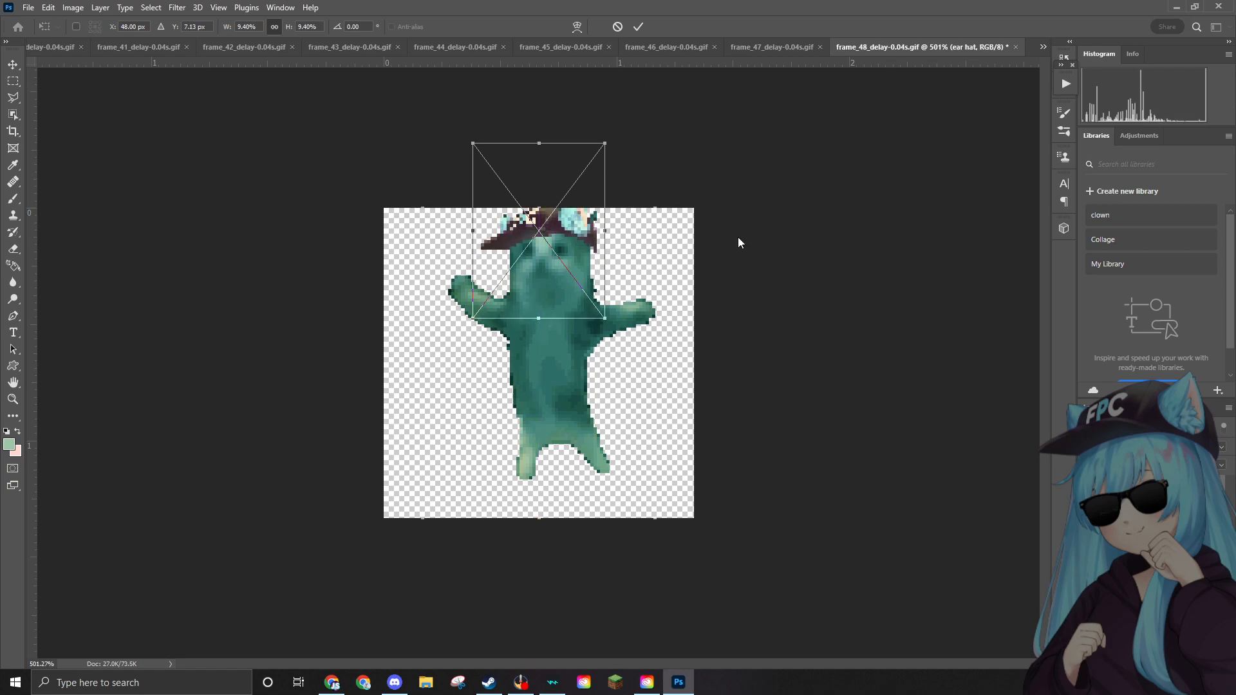
{"action": "key", "text": "e"}
Erase the cat's ear tips sticking out around the hat on Layer 1, leaving the hat's smart object unrasterized.
{"action": "scroll", "coordinate": [607, 206], "scroll_direction": "up", "scroll_amount": 5}
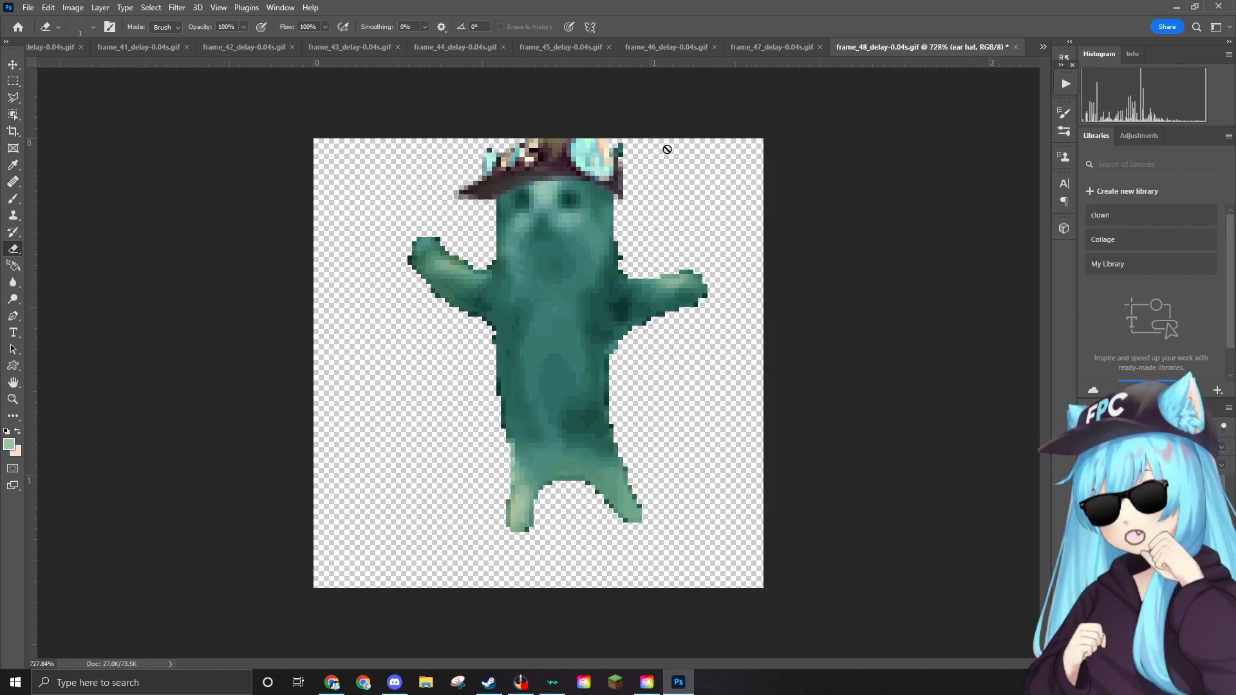
{"action": "scroll", "coordinate": [653, 122], "scroll_direction": "up", "scroll_amount": 6}
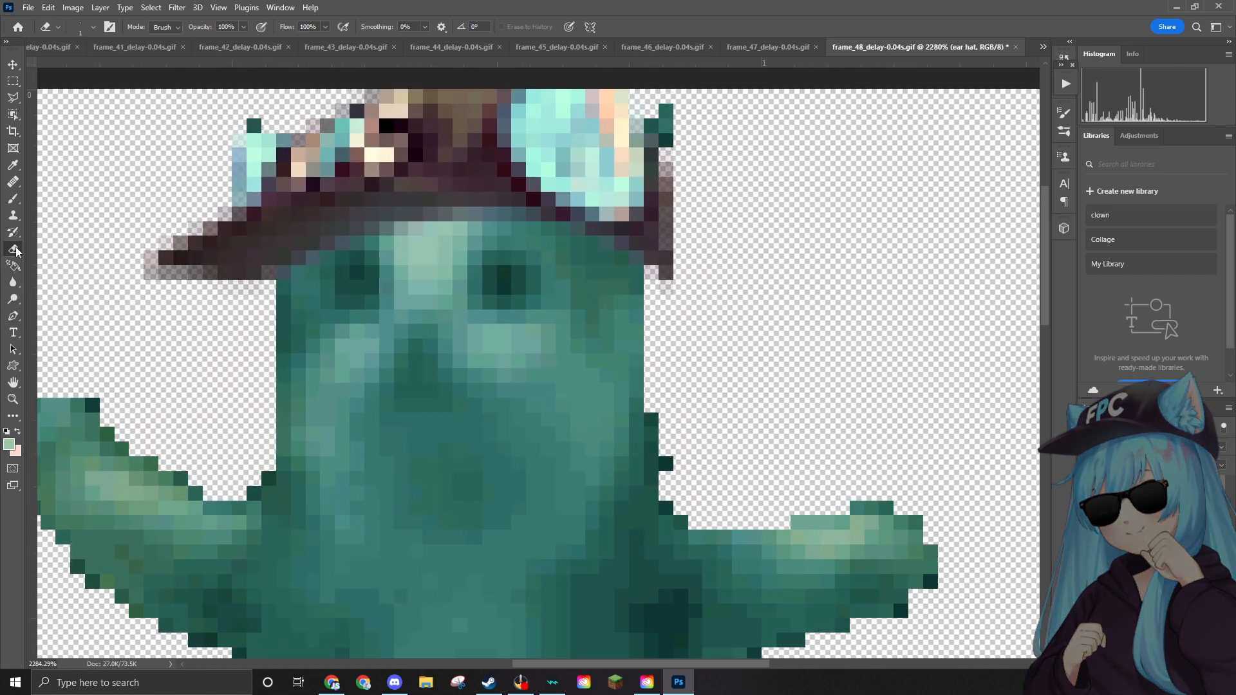
{"action": "left_click", "coordinate": [662, 142]}
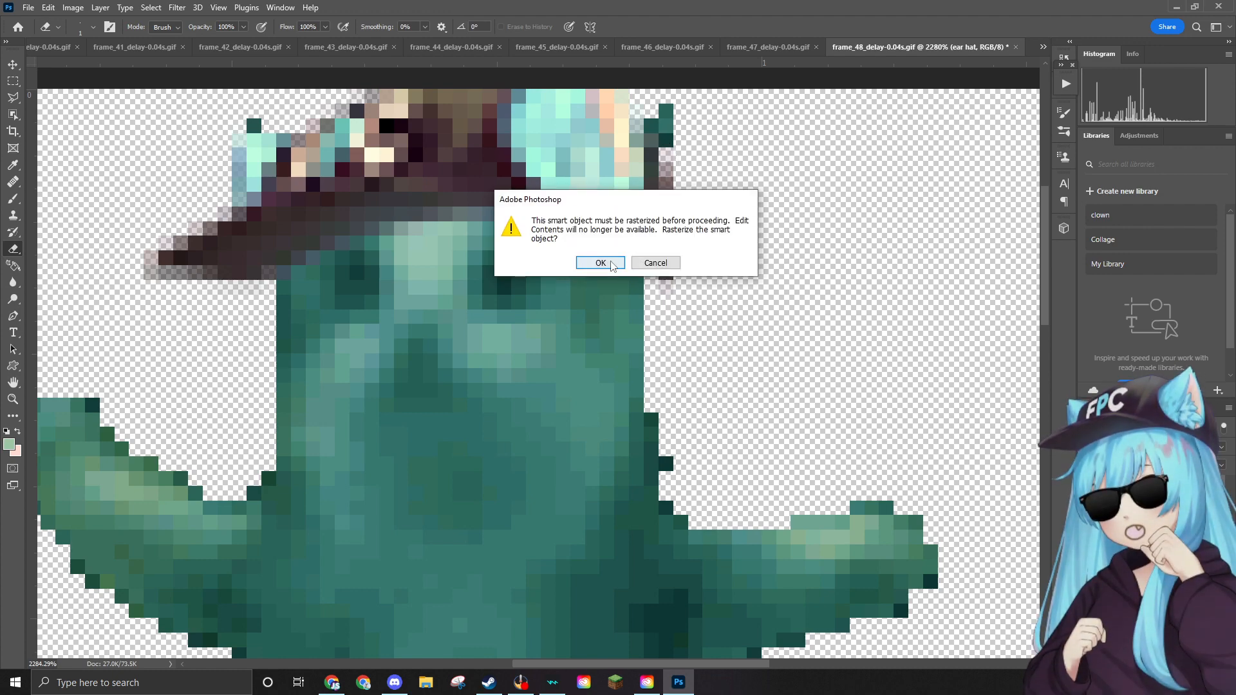
{"action": "left_click", "coordinate": [634, 261]}
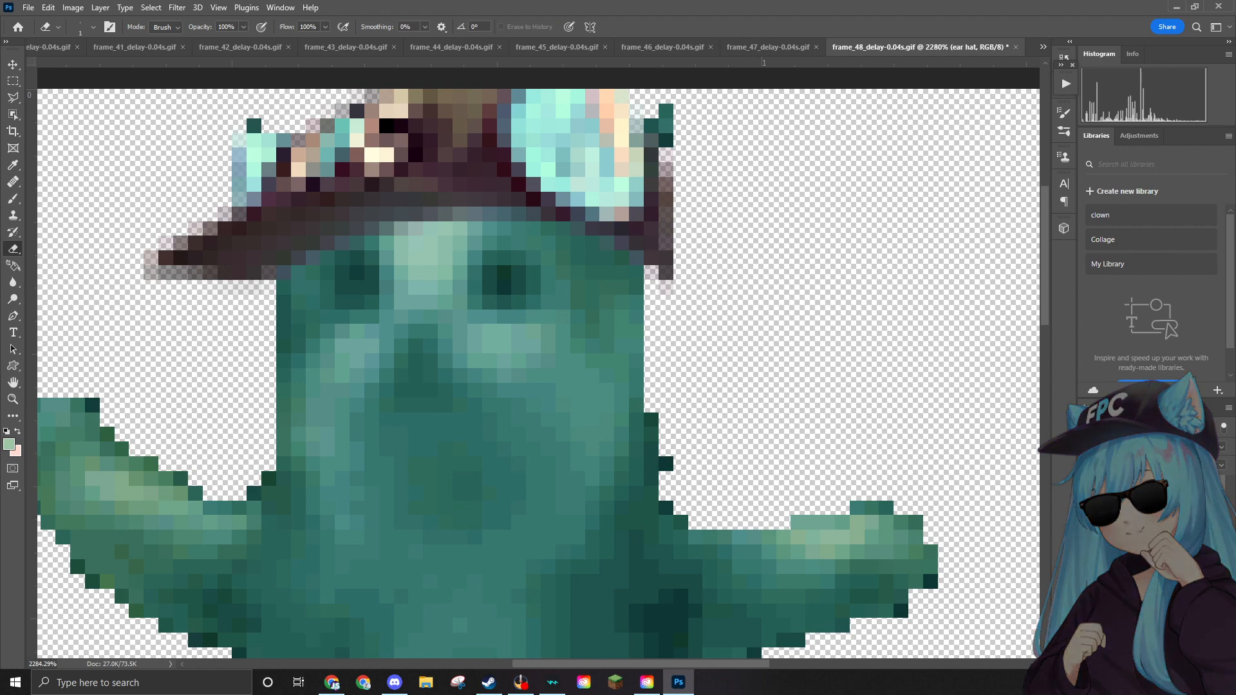
{"action": "left_click", "coordinate": [1145, 514]}
{"action": "left_click", "coordinate": [667, 127]}
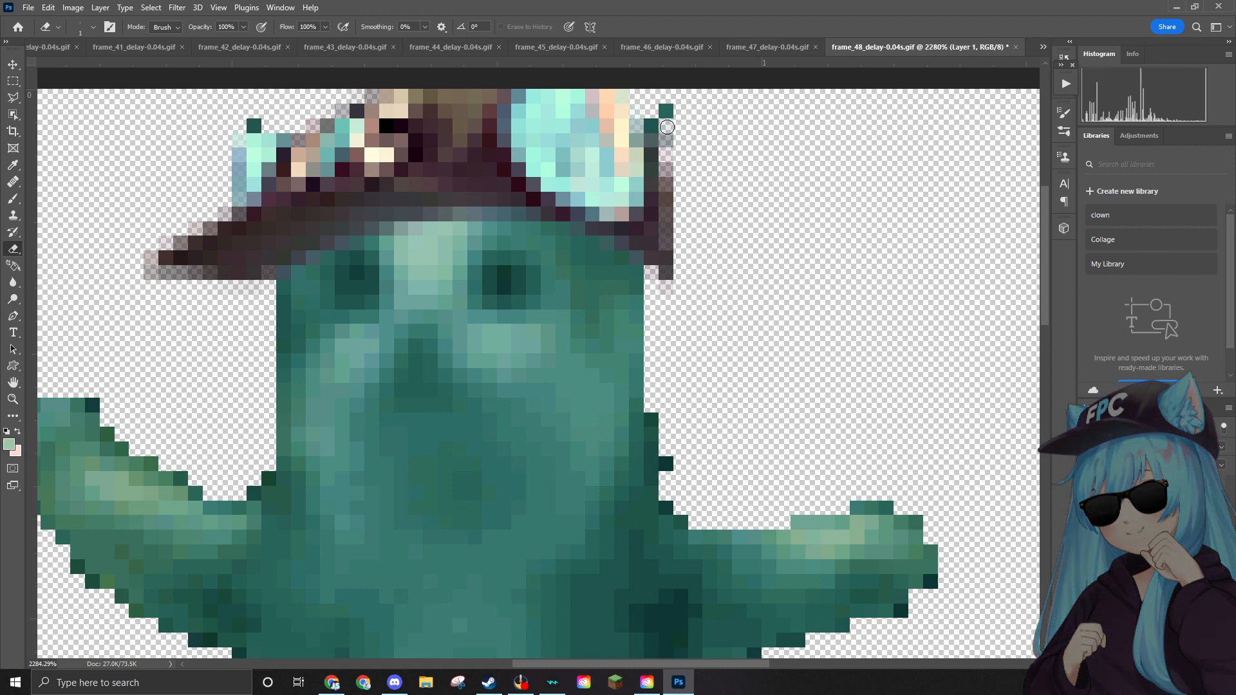
{"action": "left_click", "coordinate": [652, 124]}
{"action": "left_click", "coordinate": [666, 113]}
{"action": "left_click", "coordinate": [670, 137]}
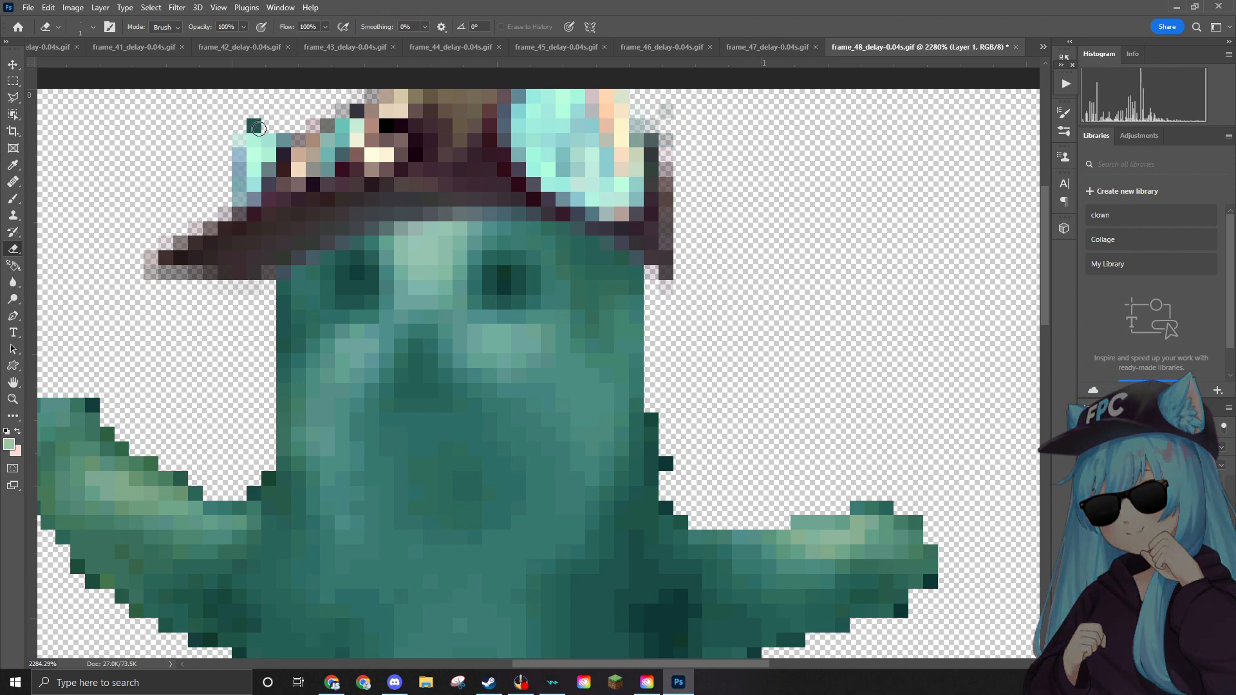
{"action": "scroll", "coordinate": [671, 180], "scroll_direction": "down", "scroll_amount": 5}
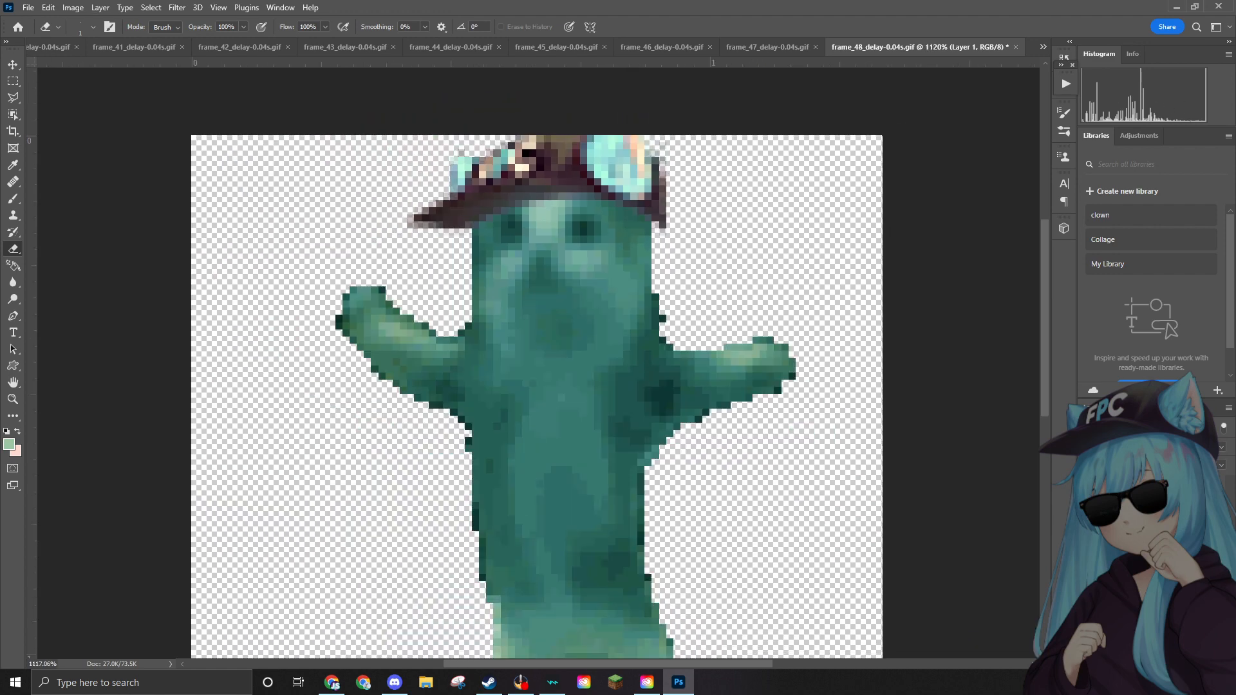
Place the transparent sunglasses image and scale it down to about 3.32%.
{"action": "left_click_drag", "start_coordinate": [940, 181], "coordinate": [561, 226]}
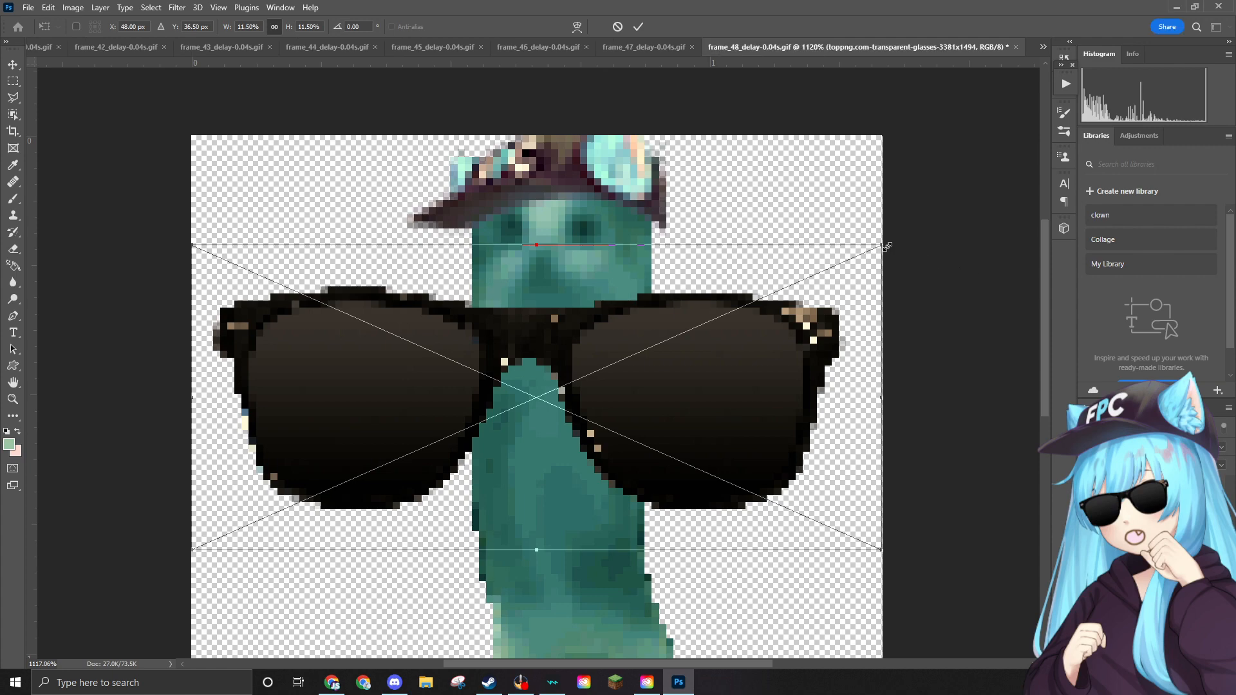
{"action": "left_click_drag", "start_coordinate": [886, 246], "coordinate": [385, 452]}
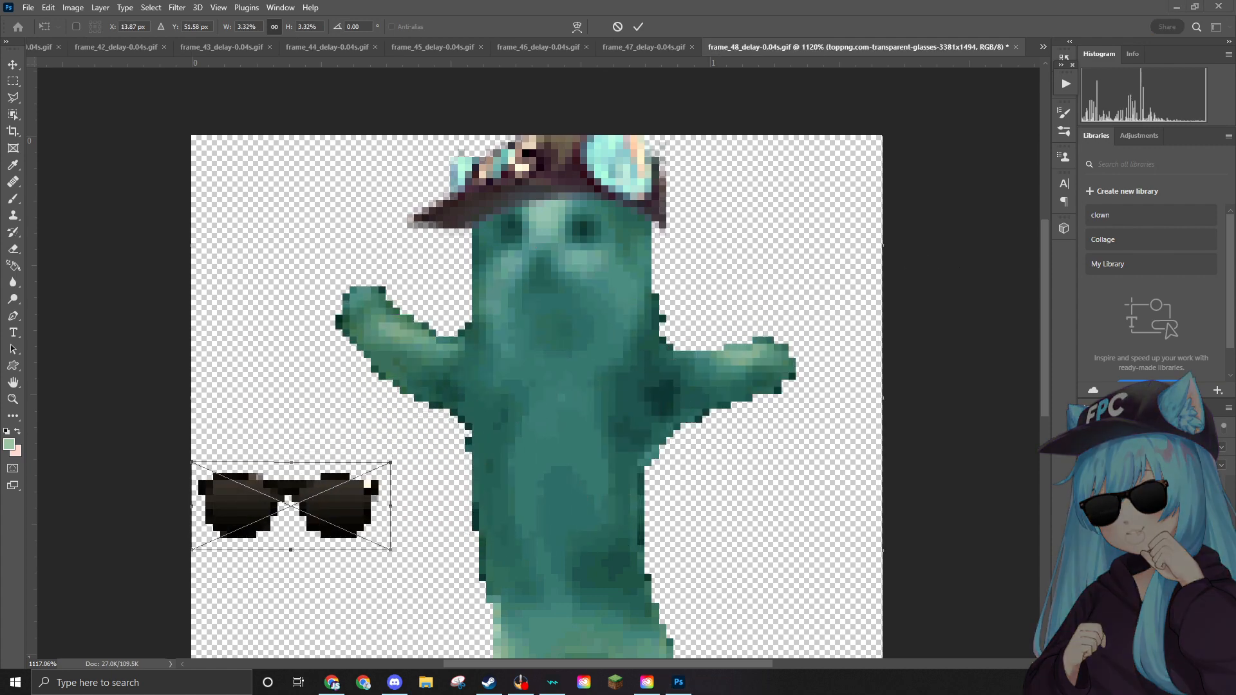
Look through the application volume levels in the Volume Mixer and close it.
{"action": "scroll", "coordinate": [1114, 567], "scroll_direction": "right", "scroll_amount": 3}
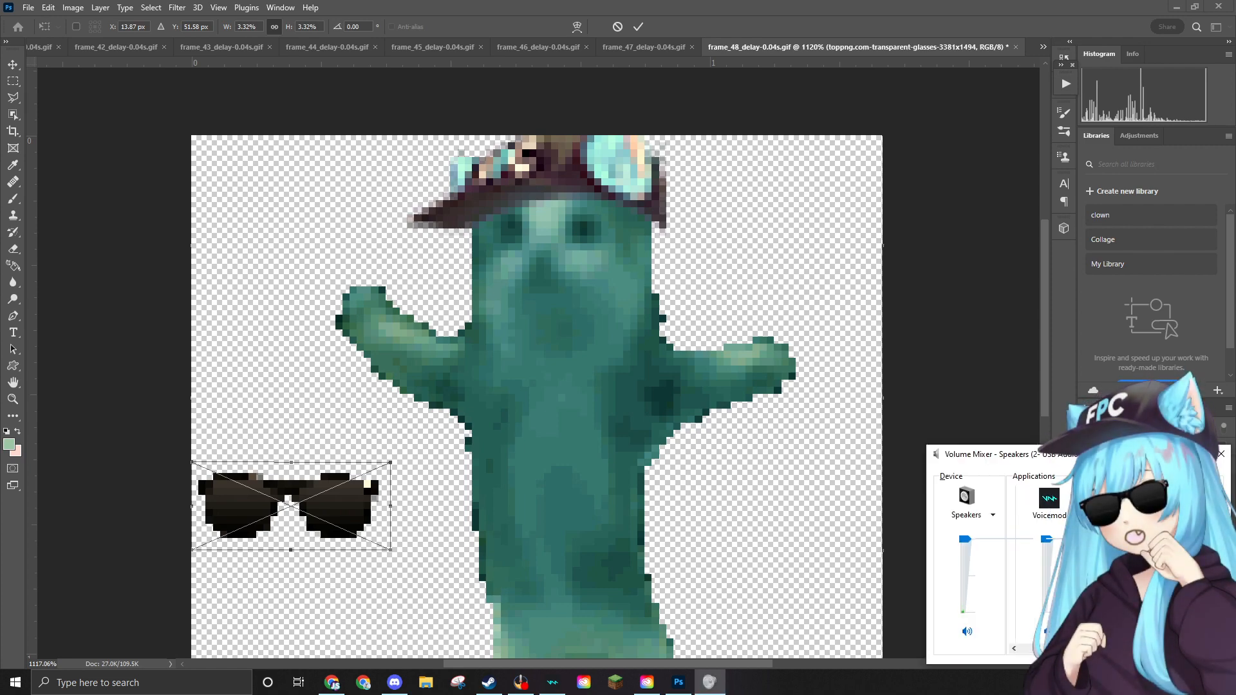
{"action": "scroll", "coordinate": [1042, 566], "scroll_direction": "left", "scroll_amount": 3}
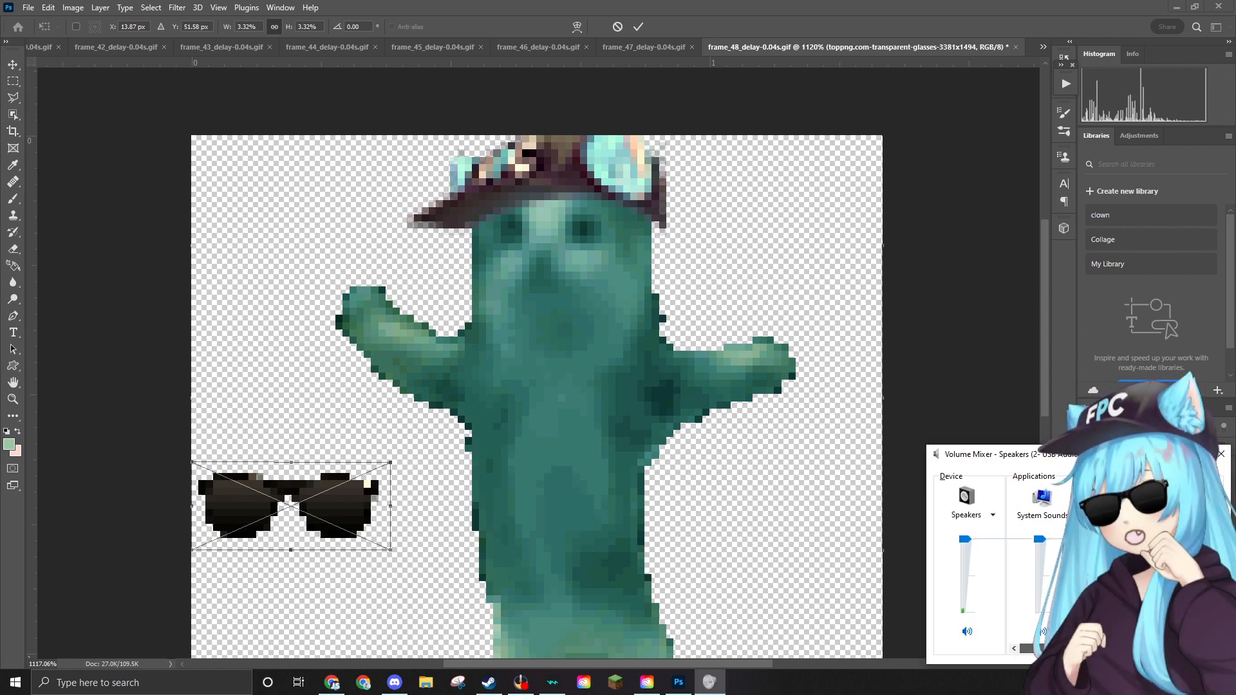
{"action": "scroll", "coordinate": [1042, 567], "scroll_direction": "right", "scroll_amount": 3}
{"action": "scroll", "coordinate": [1042, 566], "scroll_direction": "right", "scroll_amount": 3}
{"action": "scroll", "coordinate": [1042, 566], "scroll_direction": "left", "scroll_amount": 4}
{"action": "scroll", "coordinate": [1042, 566], "scroll_direction": "right", "scroll_amount": 2}
{"action": "left_click_drag", "start_coordinate": [1094, 648], "coordinate": [1055, 648]}
{"action": "left_click", "coordinate": [1220, 454]}
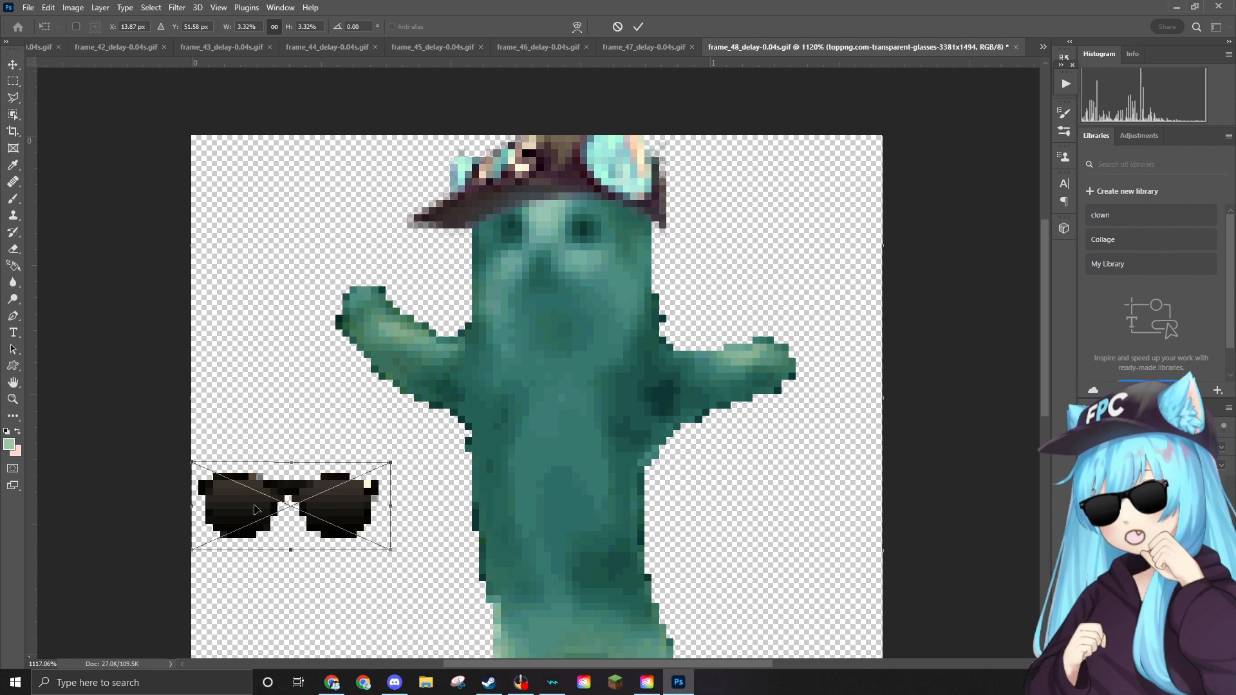
Position the sunglasses over the cat's eyes, scale them to about 3.07% and commit the placement.
{"action": "left_click_drag", "start_coordinate": [256, 509], "coordinate": [352, 457]}
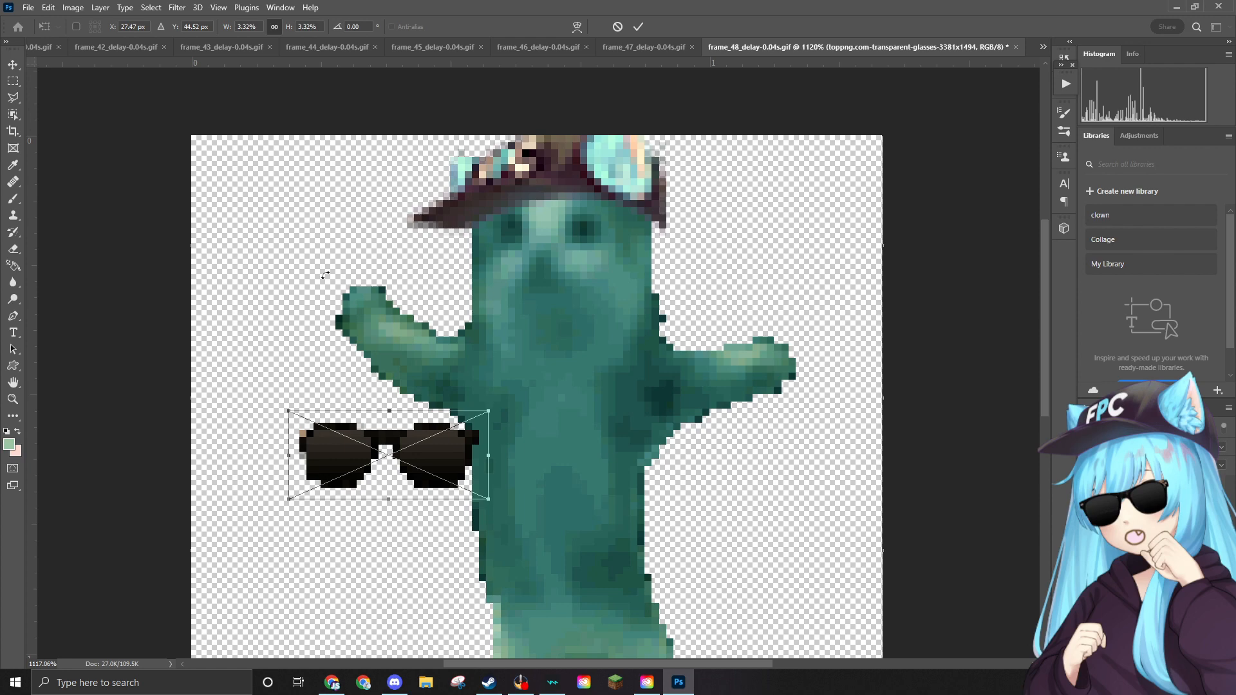
{"action": "left_click_drag", "start_coordinate": [399, 451], "coordinate": [565, 239]}
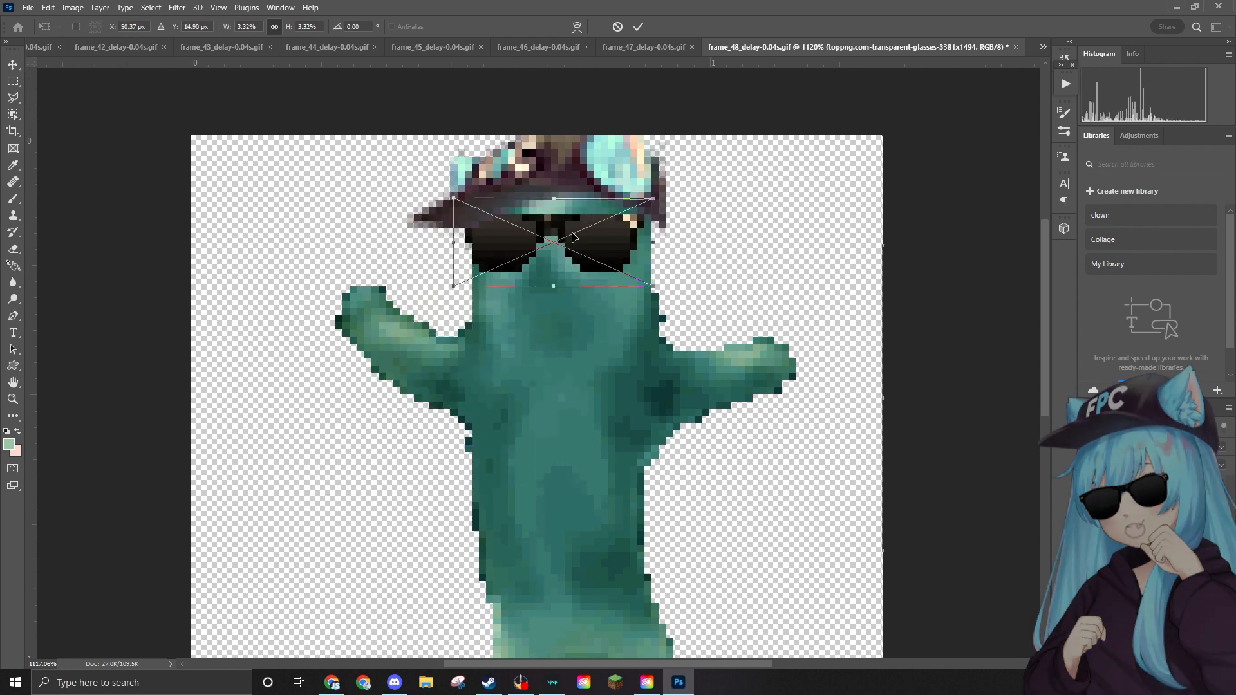
{"action": "left_click_drag", "start_coordinate": [651, 196], "coordinate": [636, 202]}
{"action": "left_click_drag", "start_coordinate": [588, 238], "coordinate": [596, 227]}
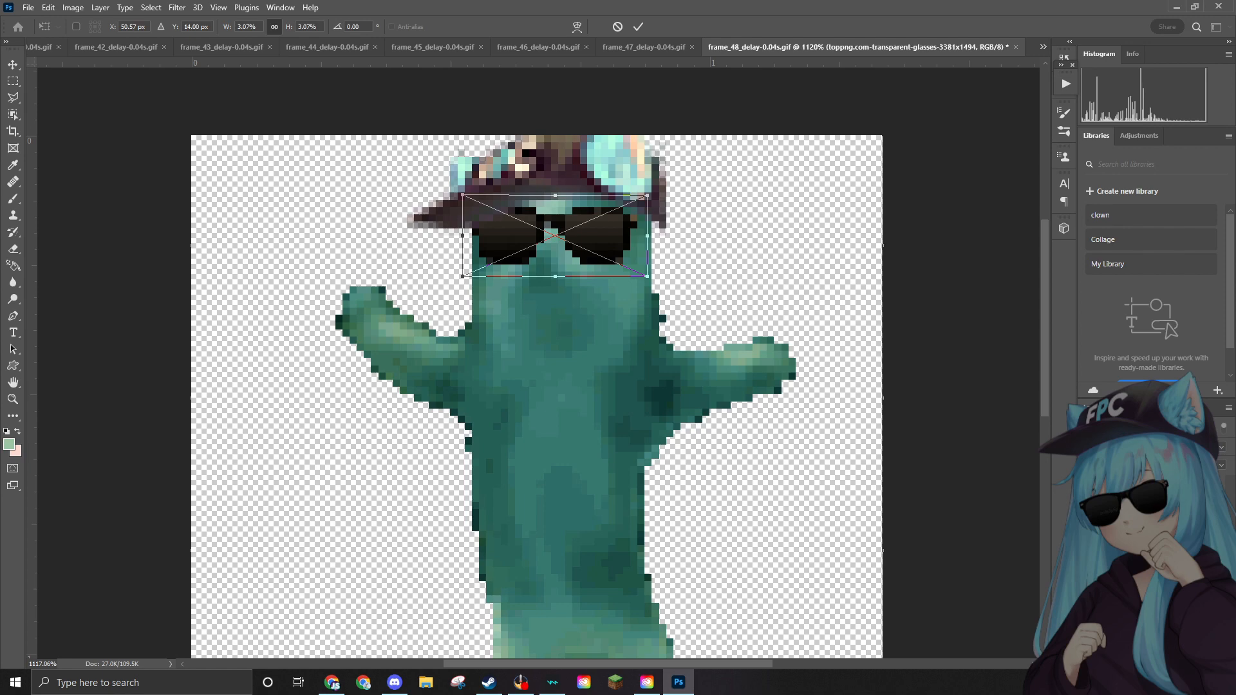
{"action": "left_click_drag", "start_coordinate": [580, 228], "coordinate": [577, 229]}
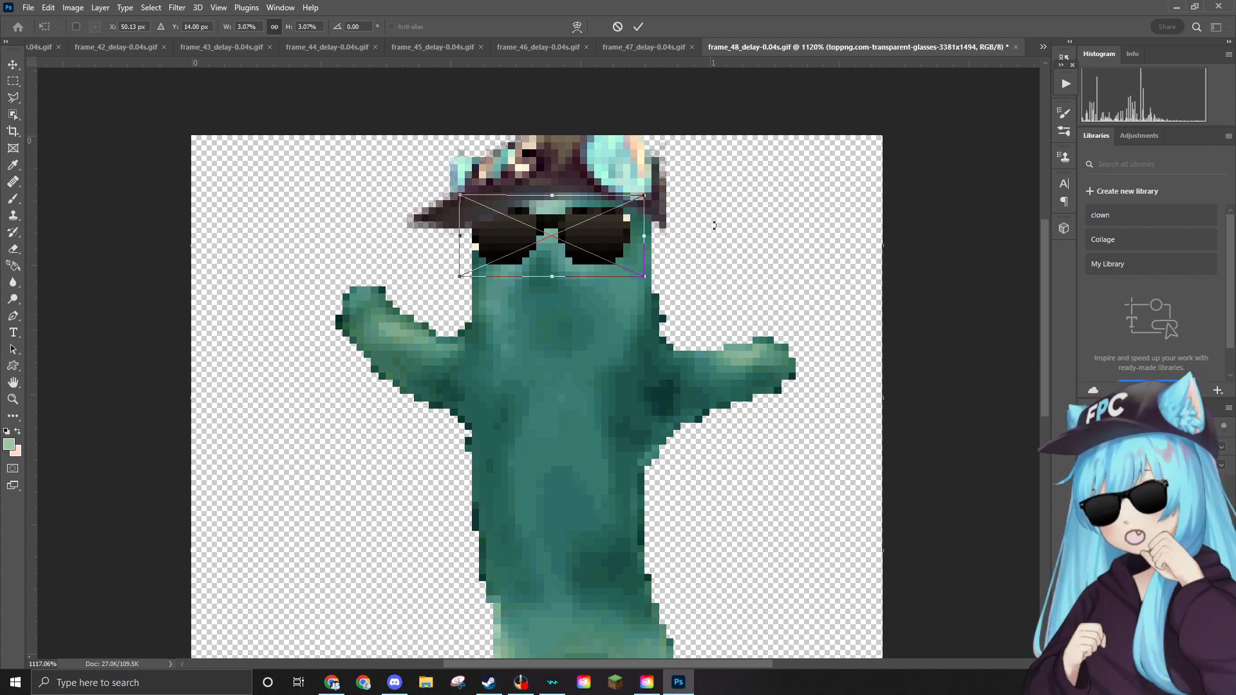
{"action": "key", "text": "Return"}
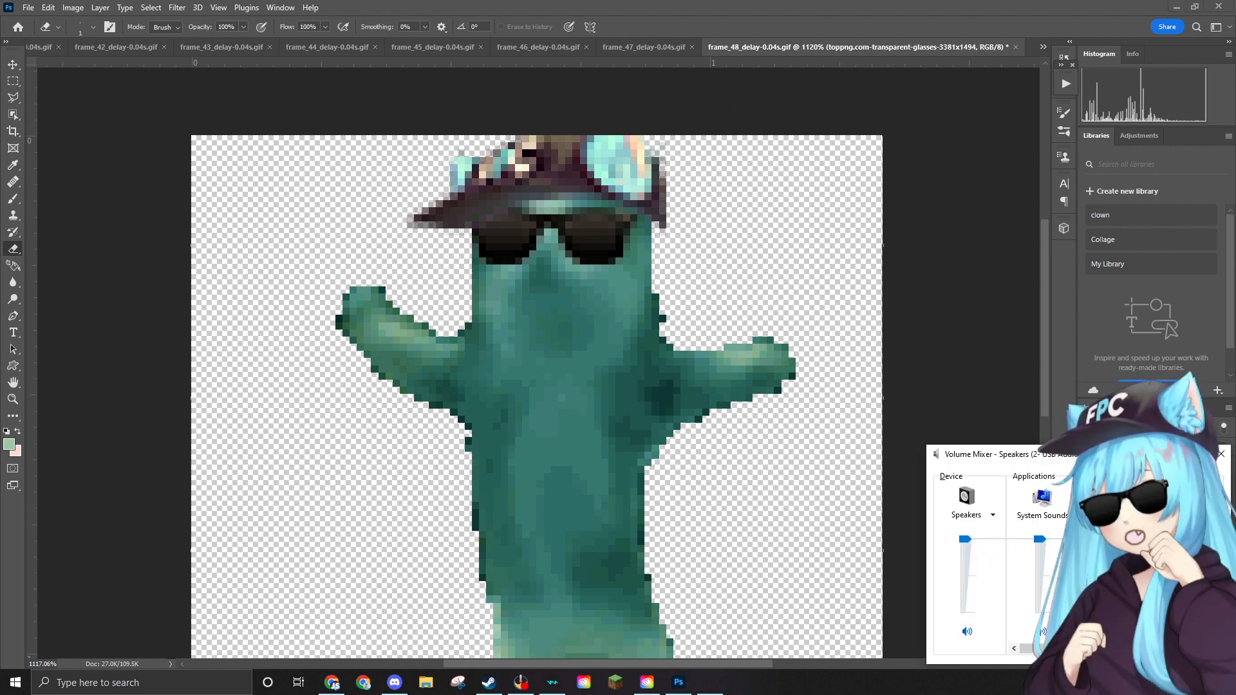
Lower an application's volume in the Volume Mixer and close the mixer.
{"action": "left_click_drag", "start_coordinate": [1044, 547], "coordinate": [1039, 595]}
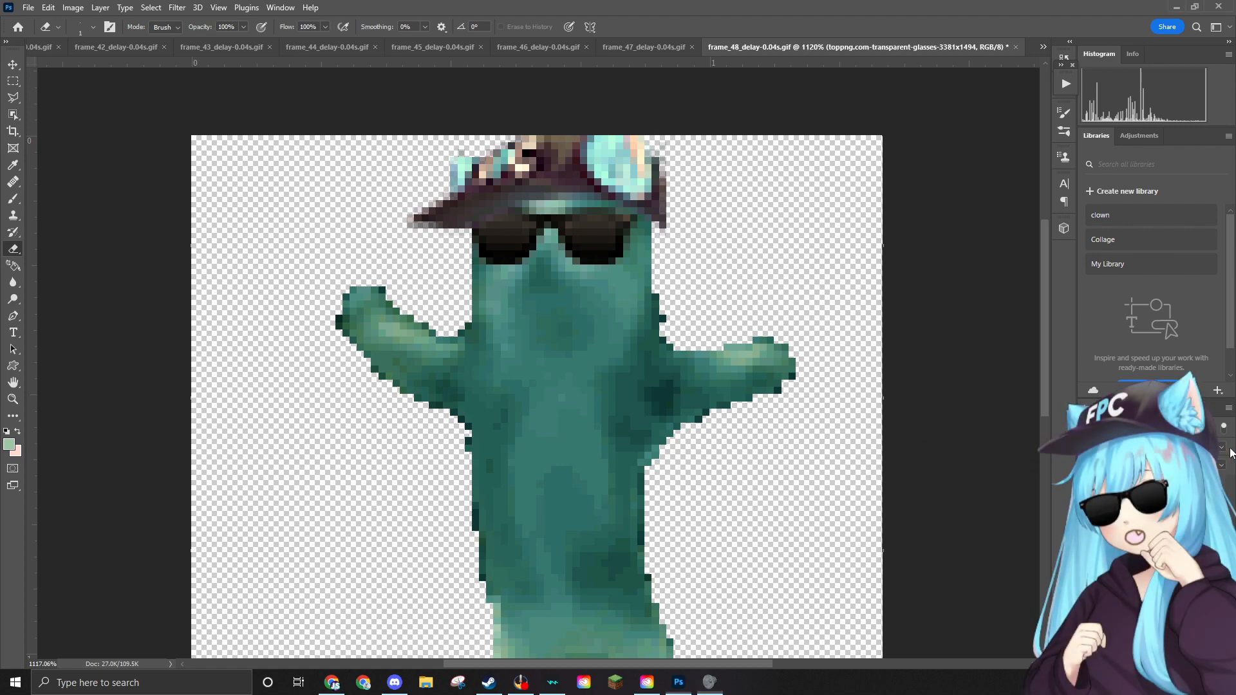
{"action": "left_click", "coordinate": [1220, 454]}
Rasterize the sunglasses smart object and quick-export the edited frame as frame_48_delay-0.04s.png into the Edited folder.
{"action": "left_click", "coordinate": [692, 183]}
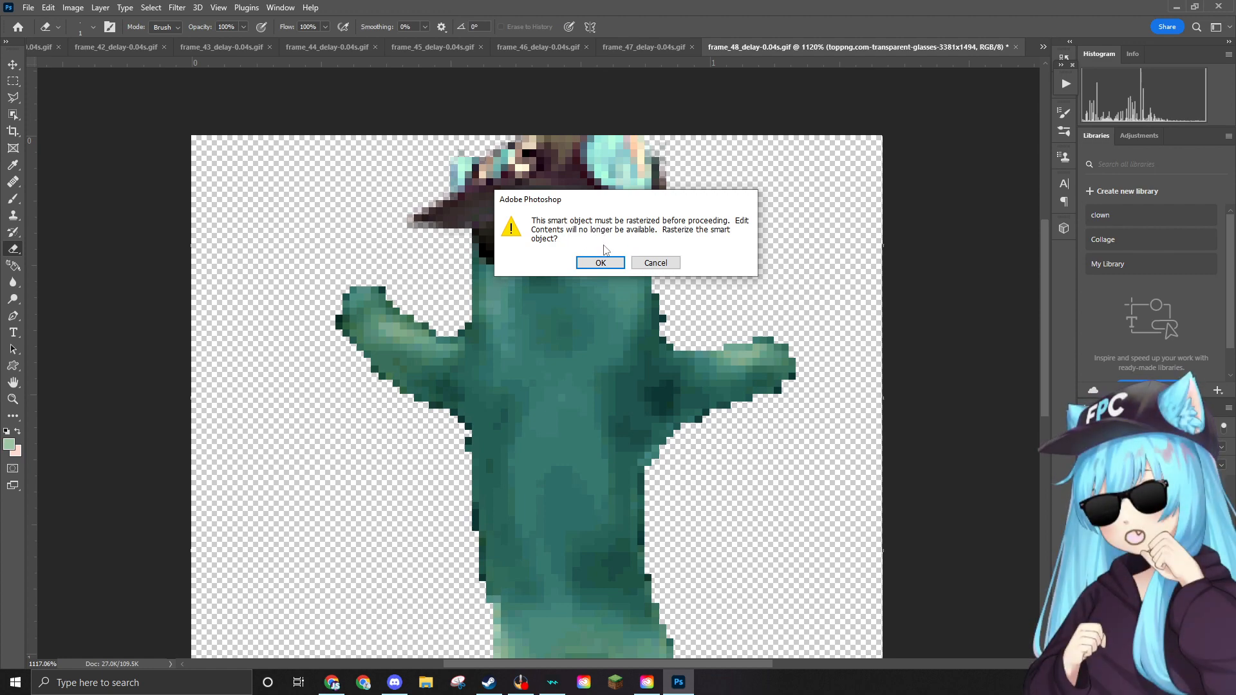
{"action": "left_click", "coordinate": [582, 260]}
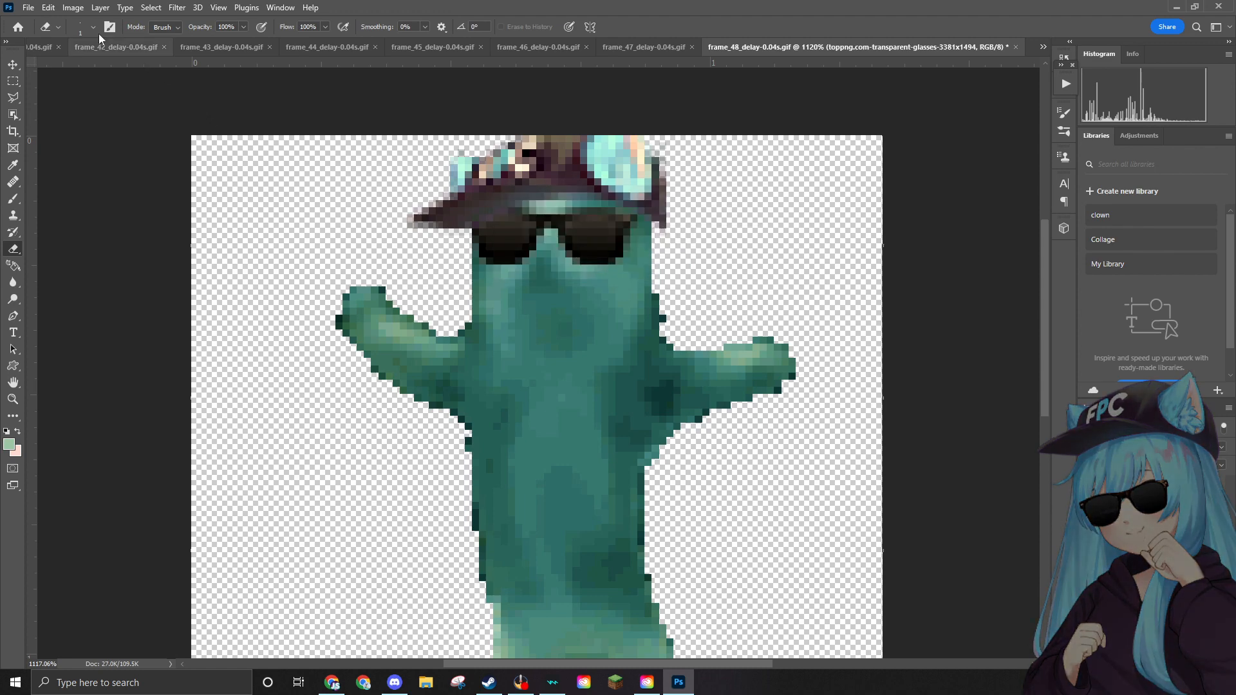
{"action": "left_click", "coordinate": [28, 7]}
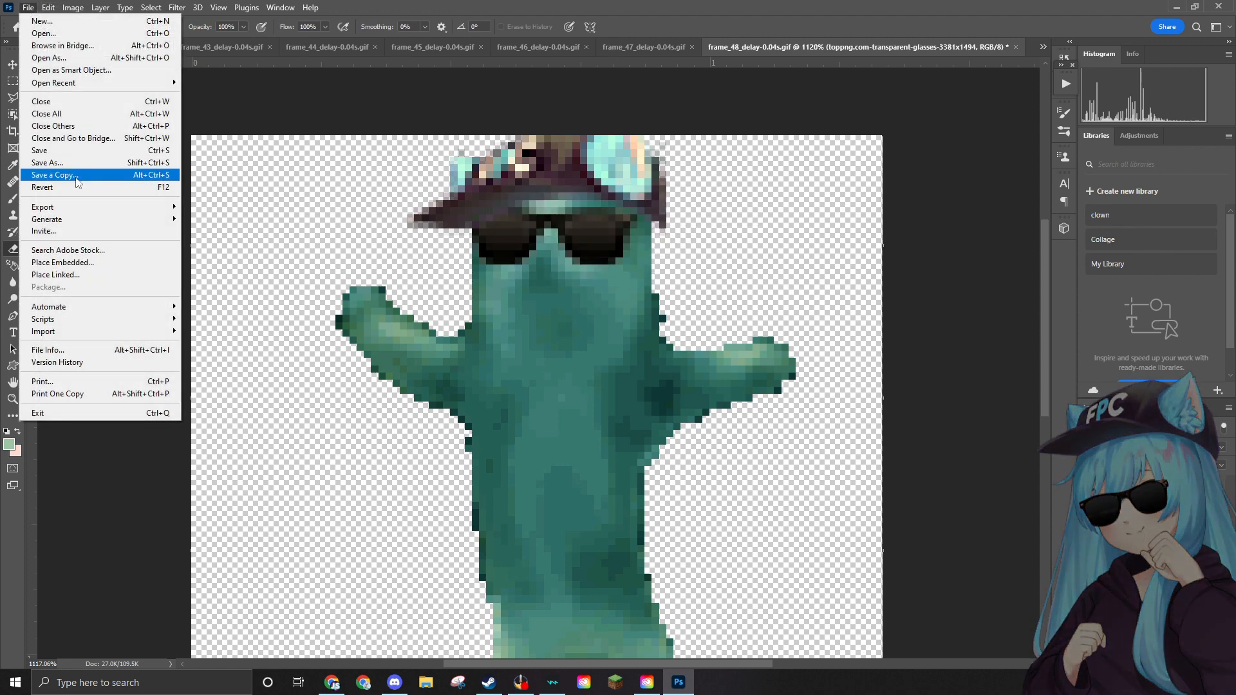
{"action": "mouse_move", "coordinate": [88, 207]}
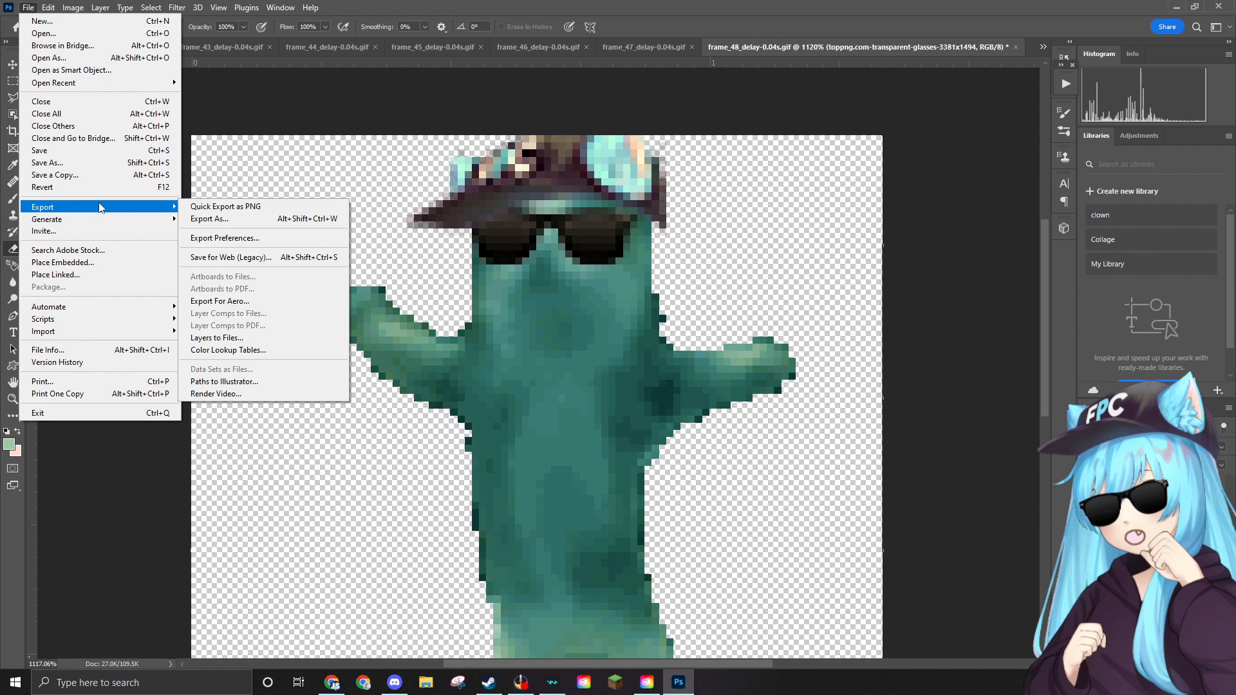
{"action": "left_click", "coordinate": [204, 207]}
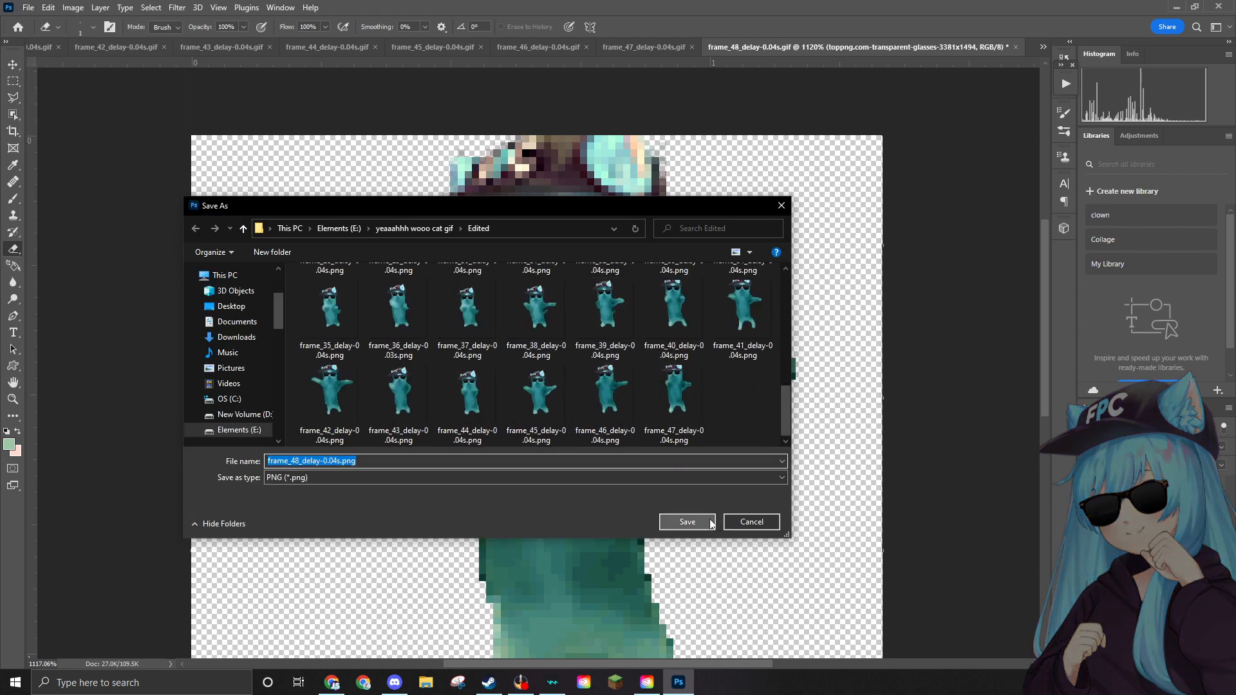
{"action": "left_click", "coordinate": [710, 522]}
Delete the finished source file frame_48_delay-0.04s.gif from the yeaaahhh wooo cat gif folder while browsing for a file to open.
{"action": "left_click", "coordinate": [32, 7]}
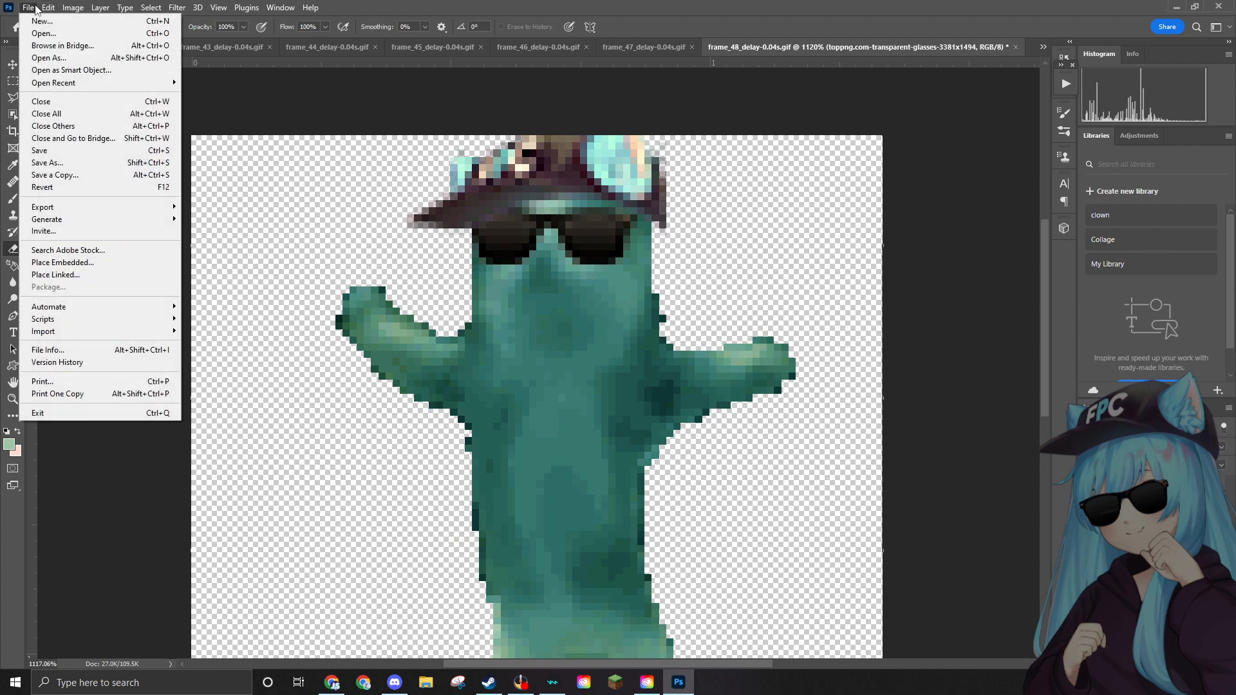
{"action": "left_click", "coordinate": [58, 32]}
{"action": "left_click", "coordinate": [424, 292]}
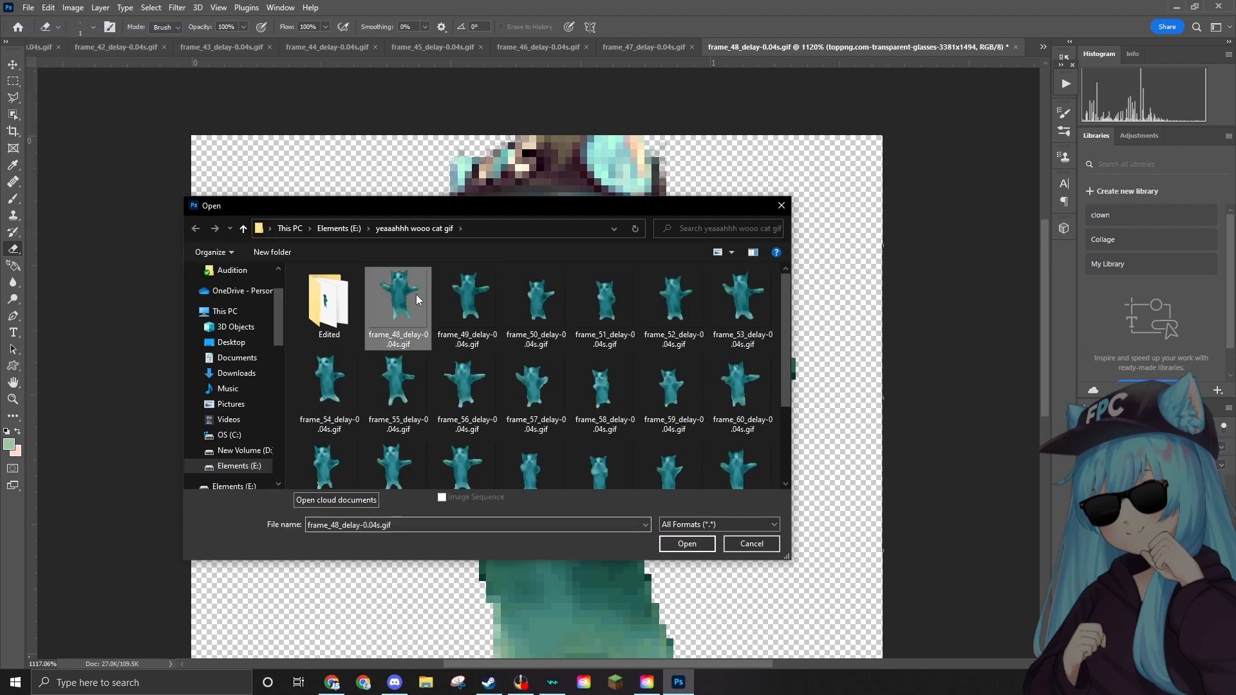
{"action": "key", "text": "Delete"}
{"action": "left_click", "coordinate": [668, 385]}
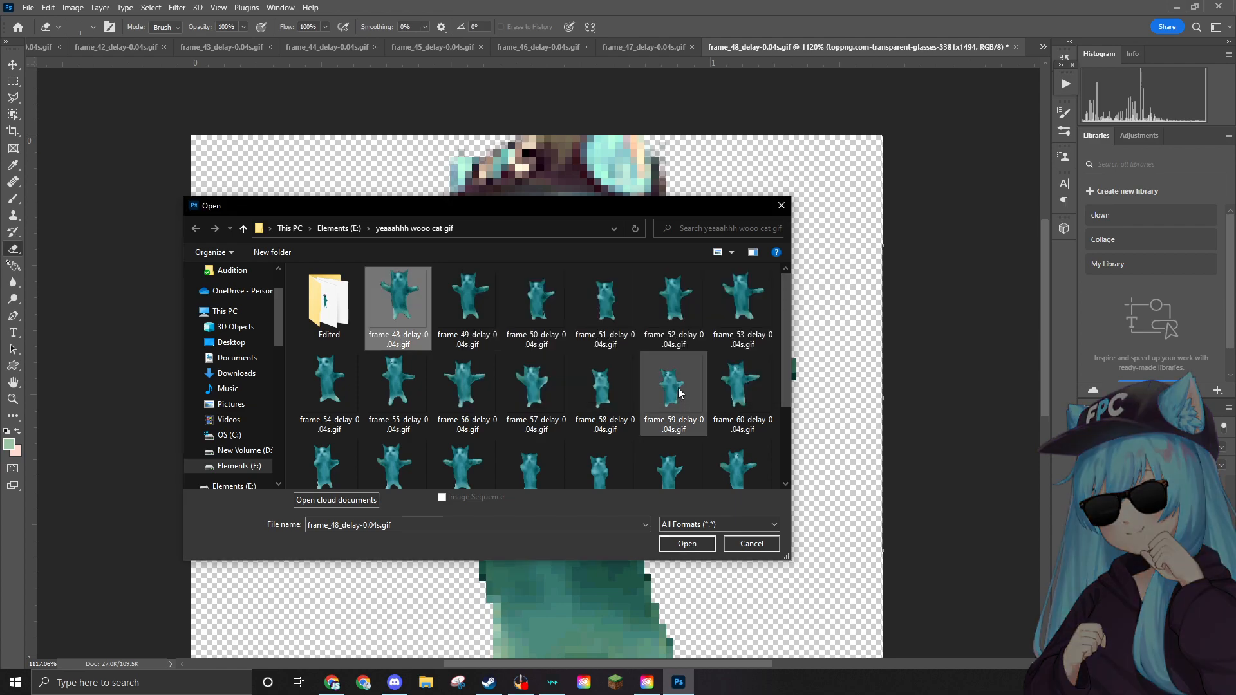
{"action": "scroll", "coordinate": [672, 386], "scroll_direction": "down", "scroll_amount": 3}
{"action": "scroll", "coordinate": [670, 392], "scroll_direction": "down", "scroll_amount": 3}
{"action": "scroll", "coordinate": [669, 390], "scroll_direction": "up", "scroll_amount": 3}
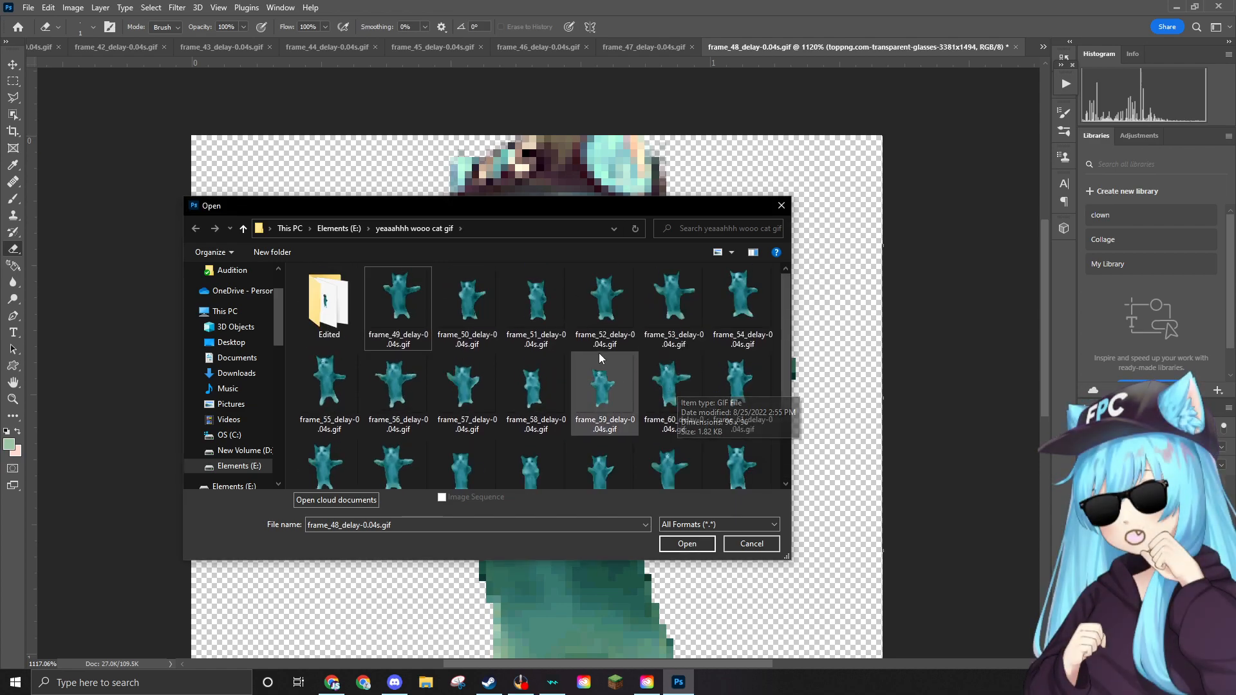
Open frame_49_delay-0.04s.gif and convert its color mode from Indexed to RGB.
{"action": "left_click", "coordinate": [397, 299]}
{"action": "left_click", "coordinate": [680, 543]}
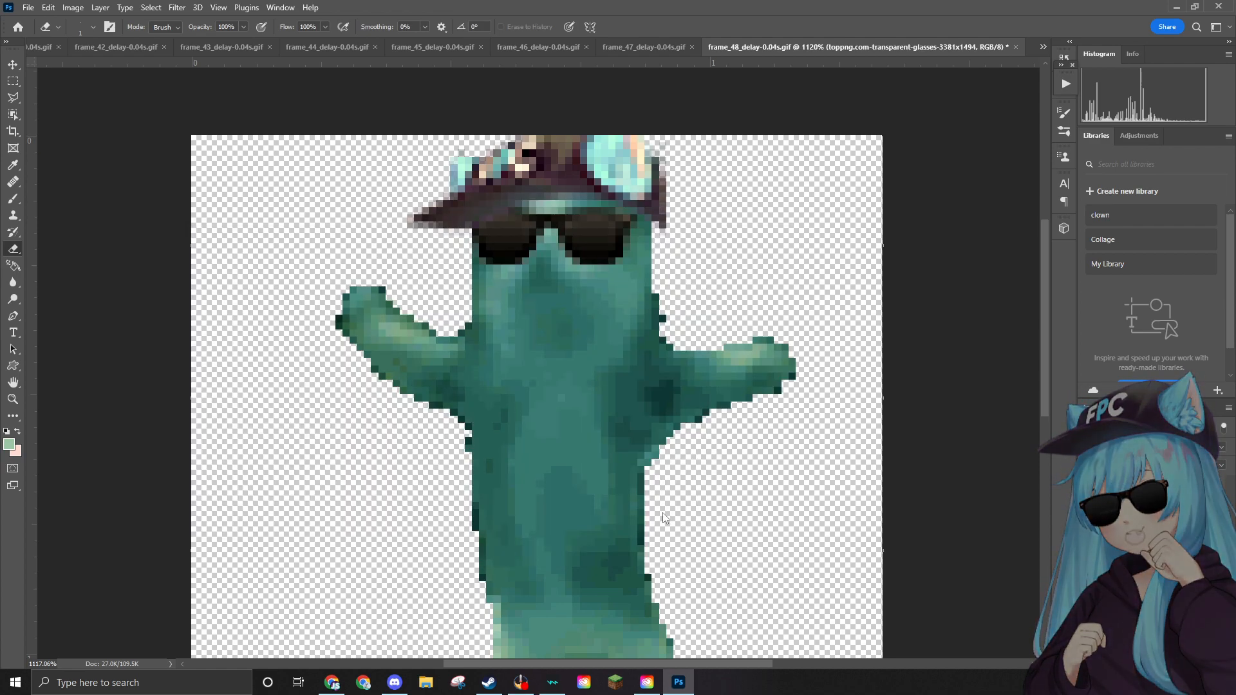
{"action": "scroll", "coordinate": [560, 321], "scroll_direction": "up", "scroll_amount": 10}
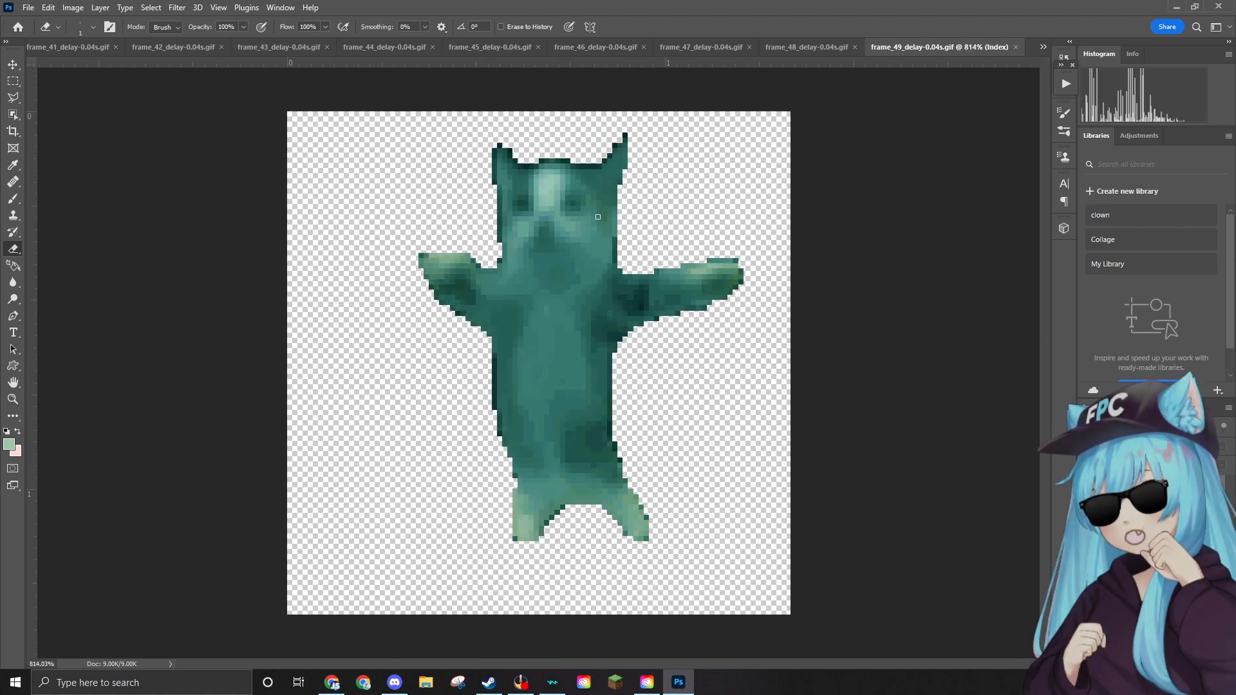
{"action": "scroll", "coordinate": [567, 229], "scroll_direction": "up", "scroll_amount": 2}
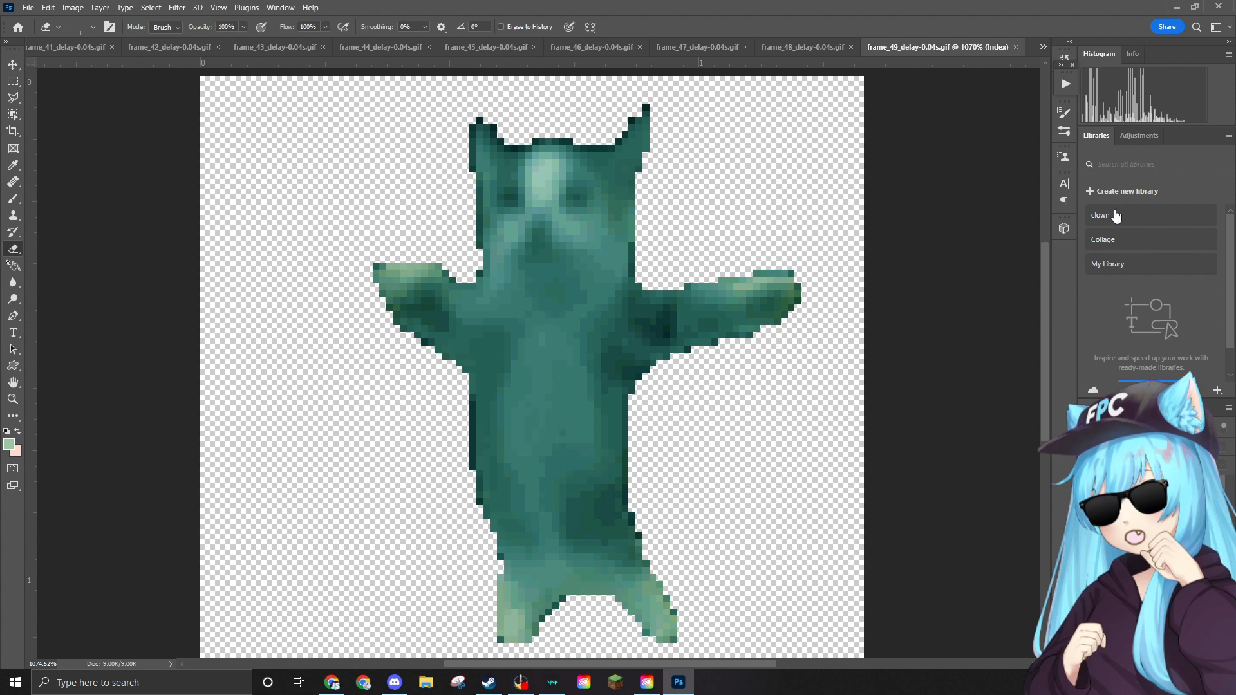
{"action": "left_click", "coordinate": [72, 8]}
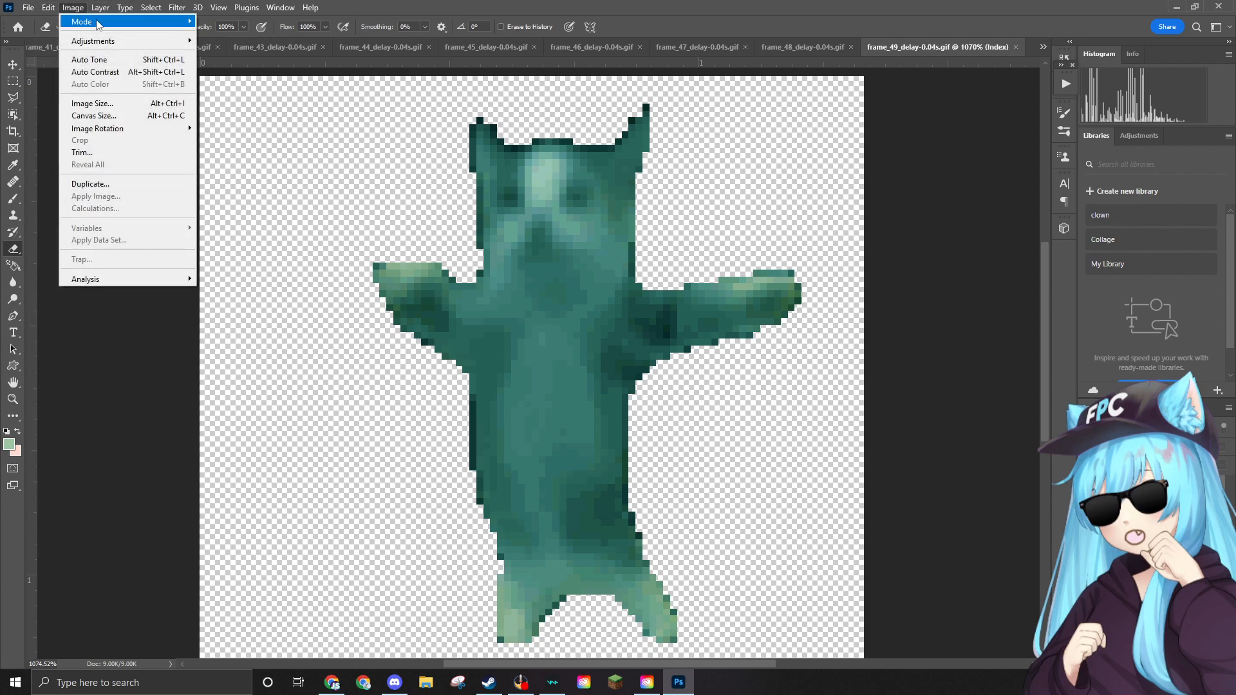
{"action": "mouse_move", "coordinate": [97, 21]}
{"action": "left_click", "coordinate": [216, 69]}
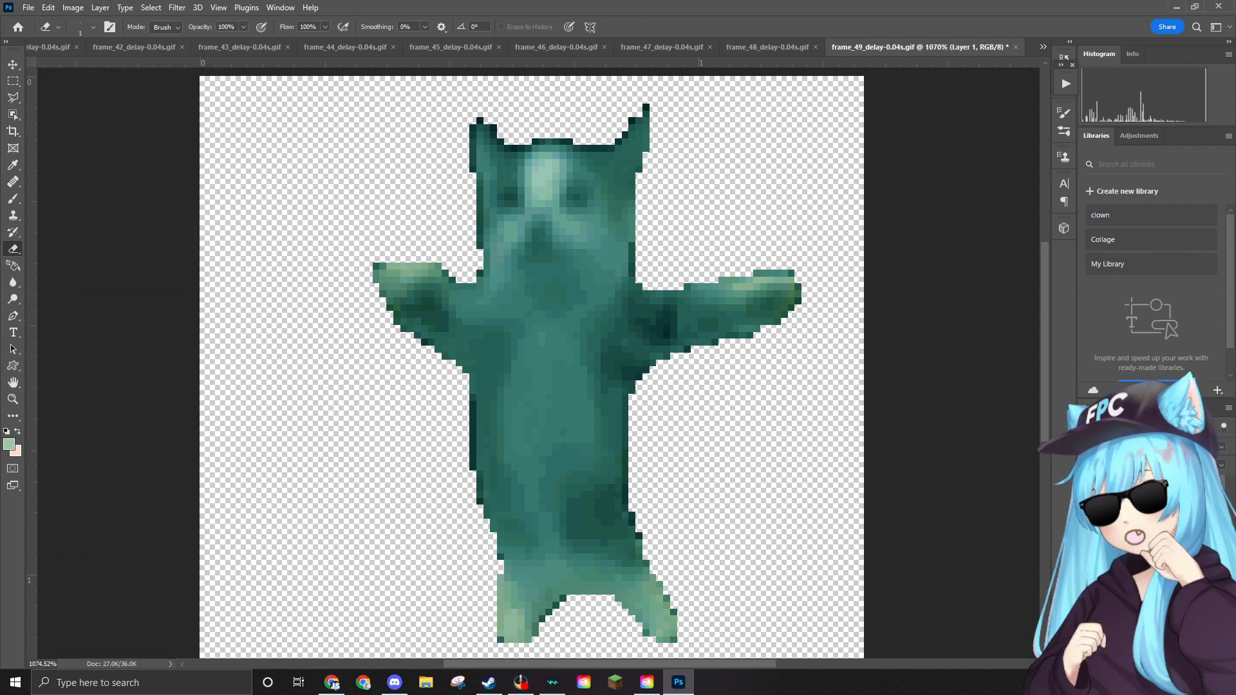
Place the ear hat image, scale it to about 7.75%, fit it on the cat's head and commit the placement.
{"action": "left_click_drag", "start_coordinate": [563, 221], "coordinate": [568, 219]}
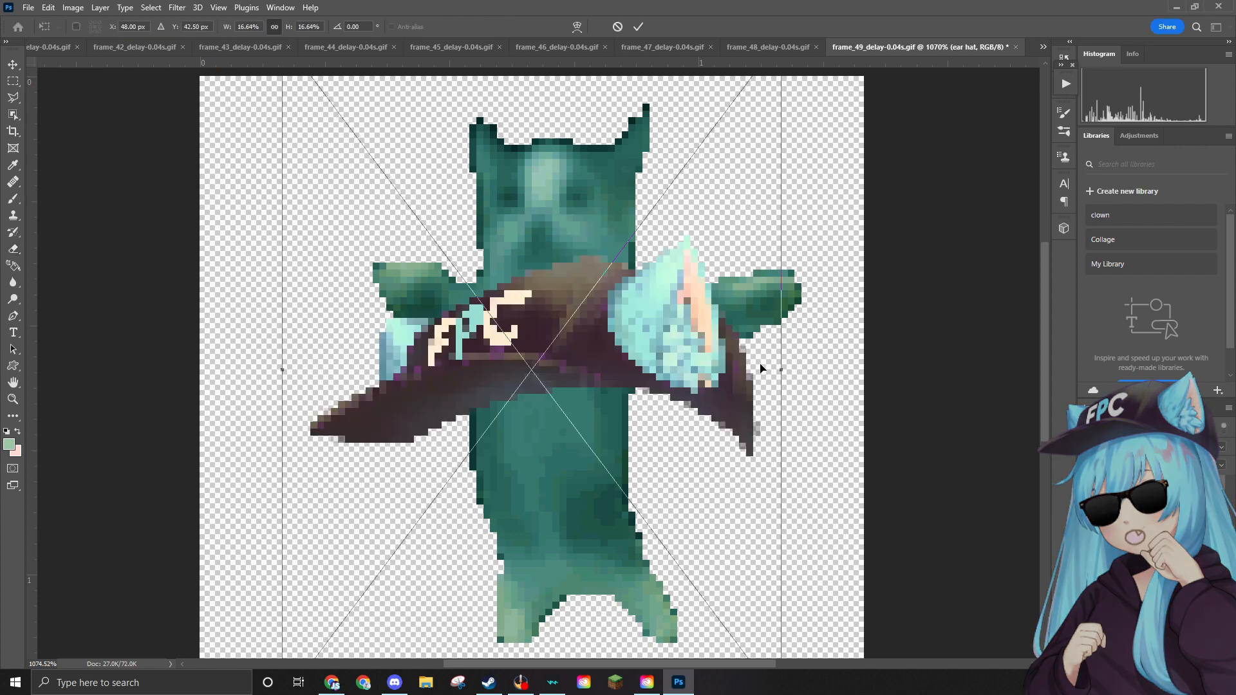
{"action": "scroll", "coordinate": [725, 220], "scroll_direction": "down", "scroll_amount": 3}
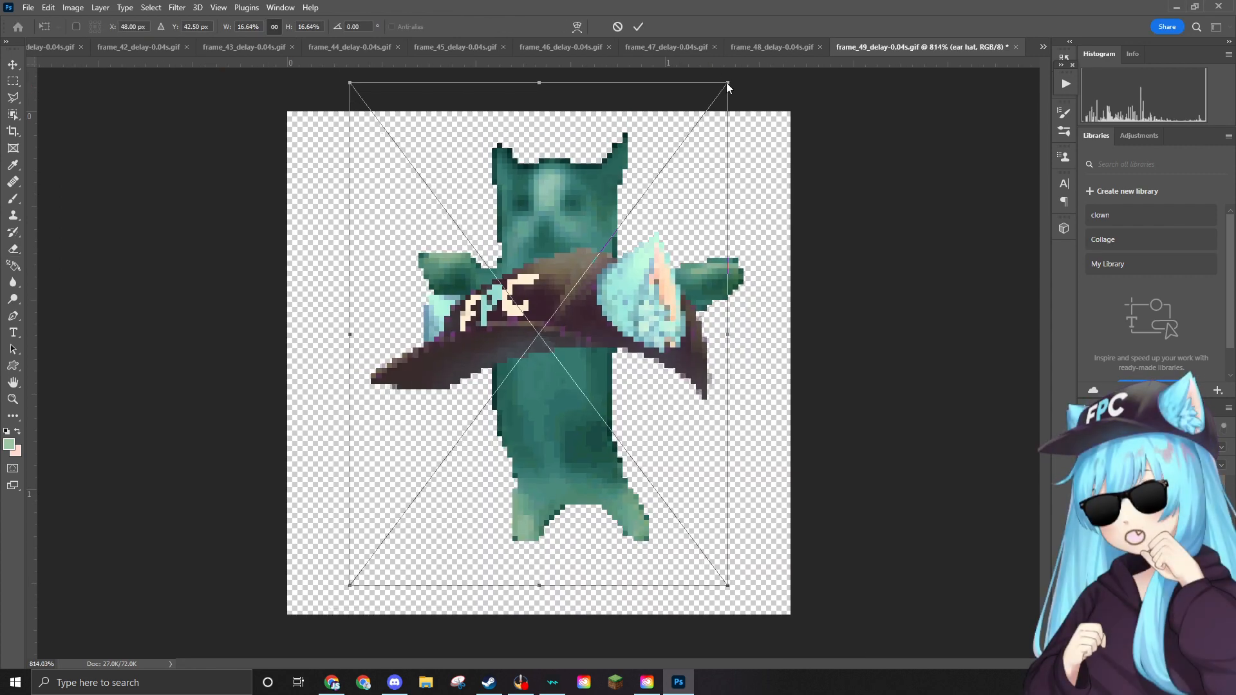
{"action": "left_click_drag", "start_coordinate": [727, 82], "coordinate": [529, 351]}
{"action": "left_click_drag", "start_coordinate": [473, 419], "coordinate": [568, 124]}
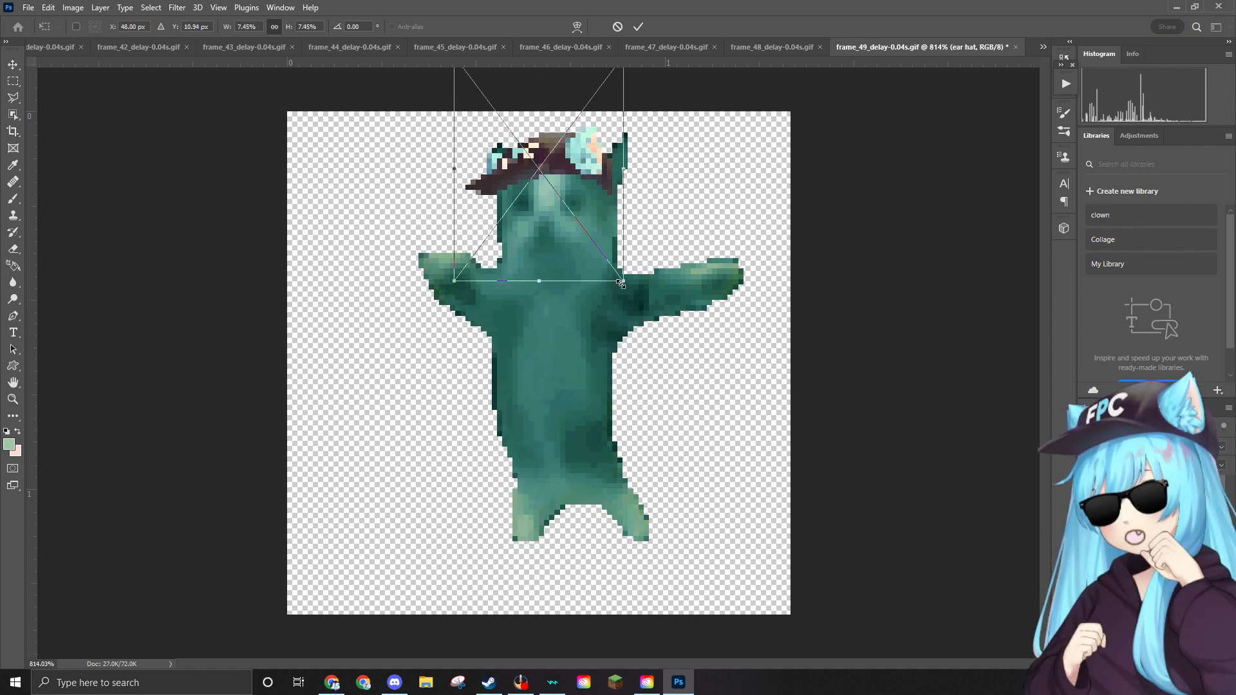
{"action": "left_click_drag", "start_coordinate": [624, 286], "coordinate": [630, 287]}
{"action": "left_click_drag", "start_coordinate": [584, 144], "coordinate": [588, 137]}
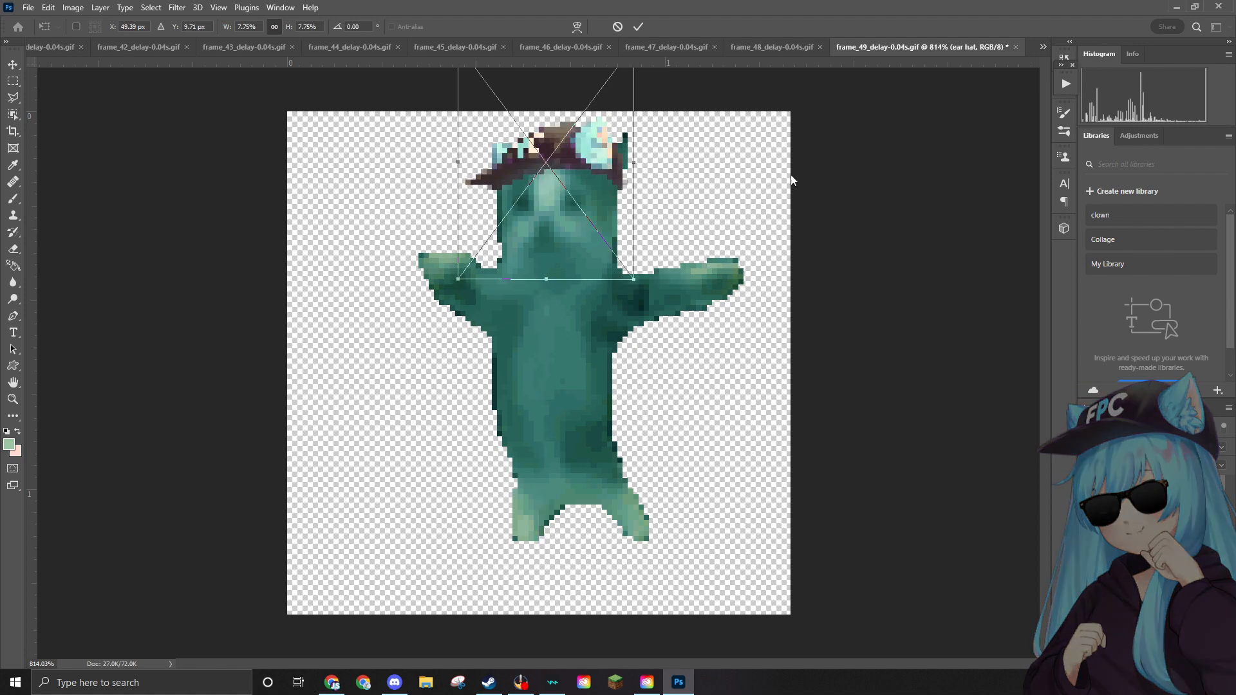
{"action": "key", "text": "Return"}
Erase the pixels of the cat's right-hand ear that stick out beside the hat on Layer 1.
{"action": "key", "text": "e"}
{"action": "scroll", "coordinate": [621, 99], "scroll_direction": "up", "scroll_amount": 5}
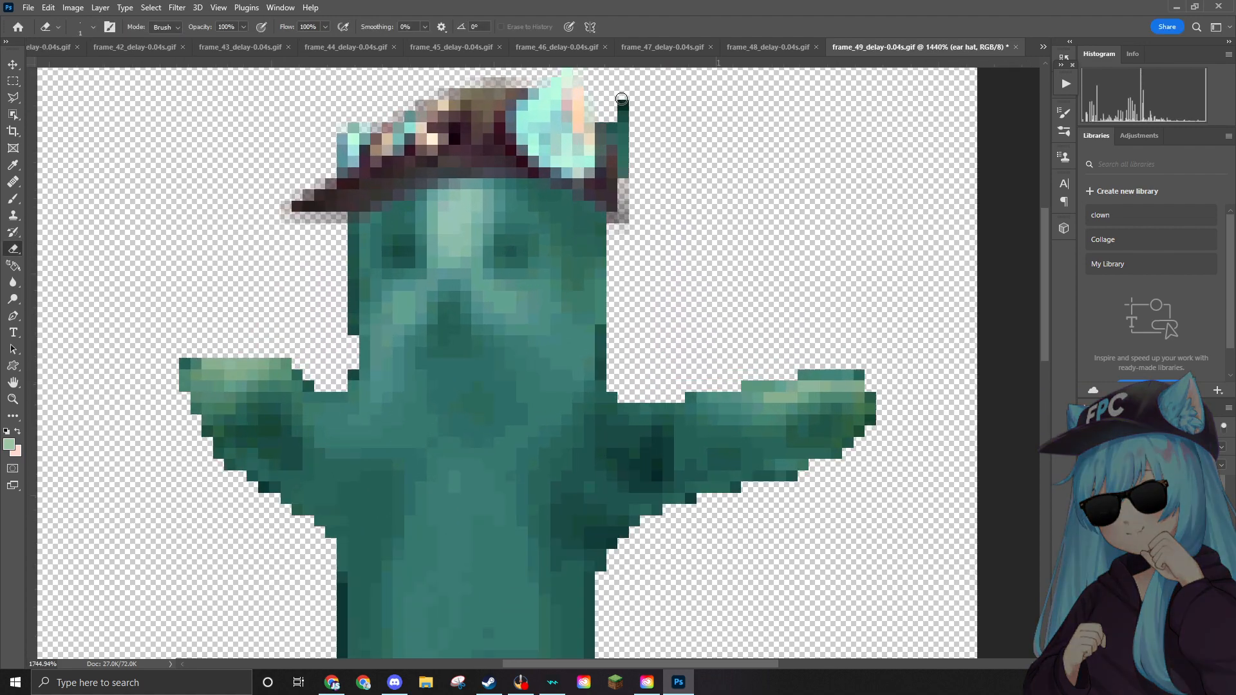
{"action": "scroll", "coordinate": [621, 100], "scroll_direction": "up", "scroll_amount": 8}
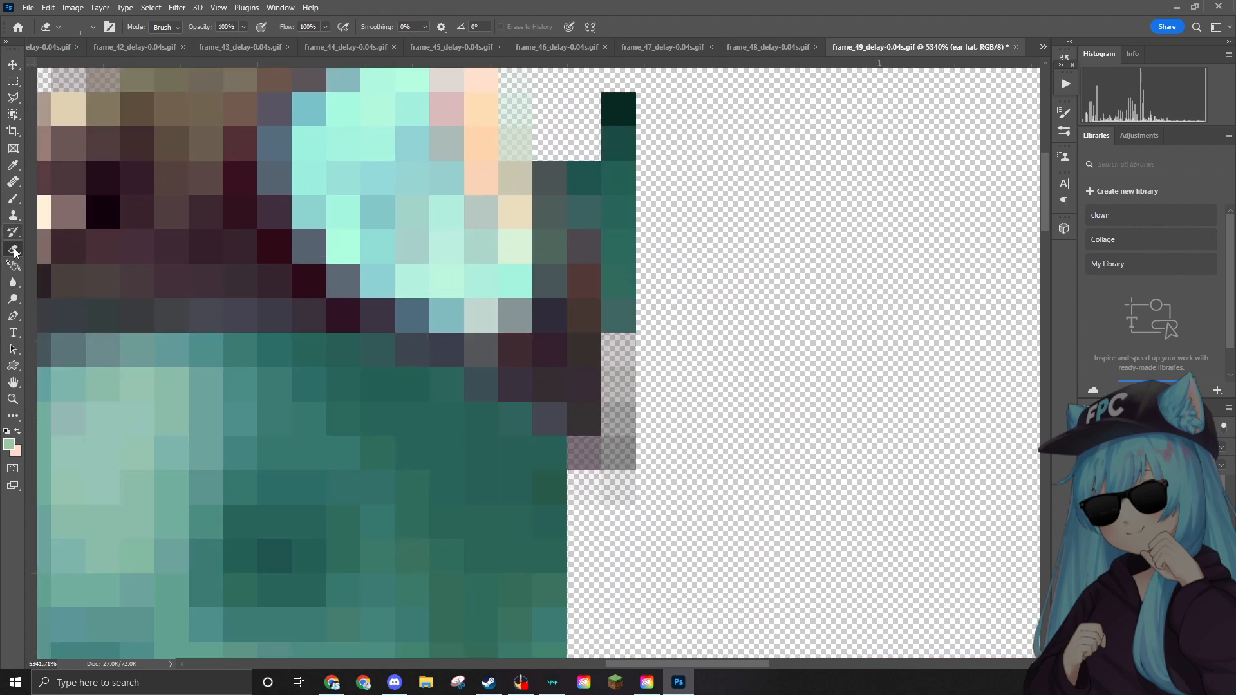
{"action": "left_click", "coordinate": [615, 143]}
{"action": "left_click", "coordinate": [583, 266]}
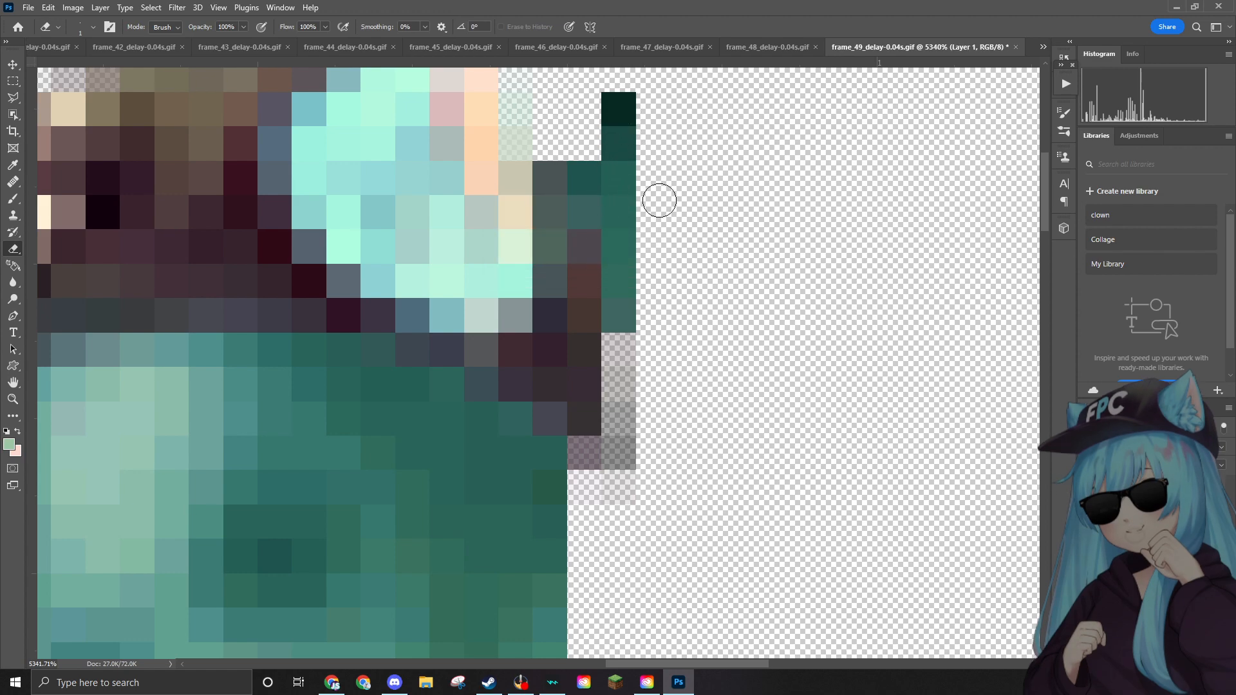
{"action": "mouse_move", "coordinate": [618, 110]}
{"action": "left_mouse_down"}
{"action": "mouse_move", "coordinate": [618, 180]}
{"action": "mouse_move", "coordinate": [597, 163]}
{"action": "mouse_move", "coordinate": [614, 212]}
{"action": "mouse_move", "coordinate": [617, 325]}
{"action": "left_mouse_up"}
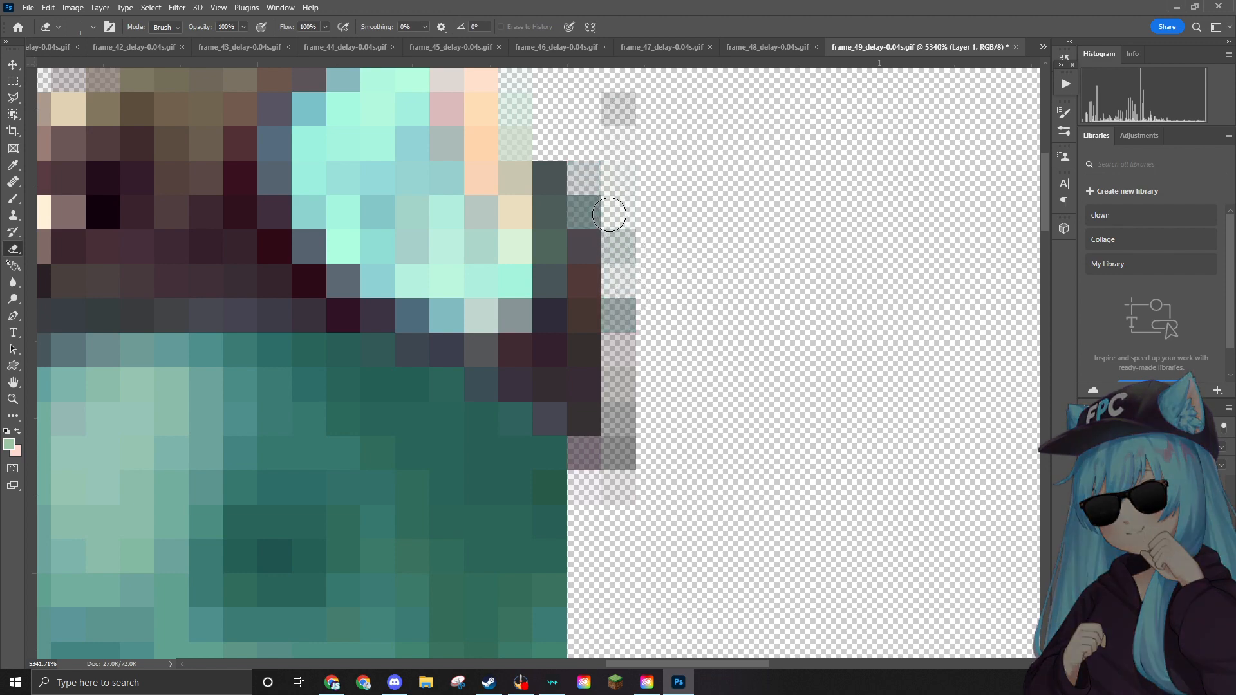
{"action": "left_click_drag", "start_coordinate": [609, 214], "coordinate": [626, 287]}
{"action": "left_click_drag", "start_coordinate": [628, 106], "coordinate": [646, 152]}
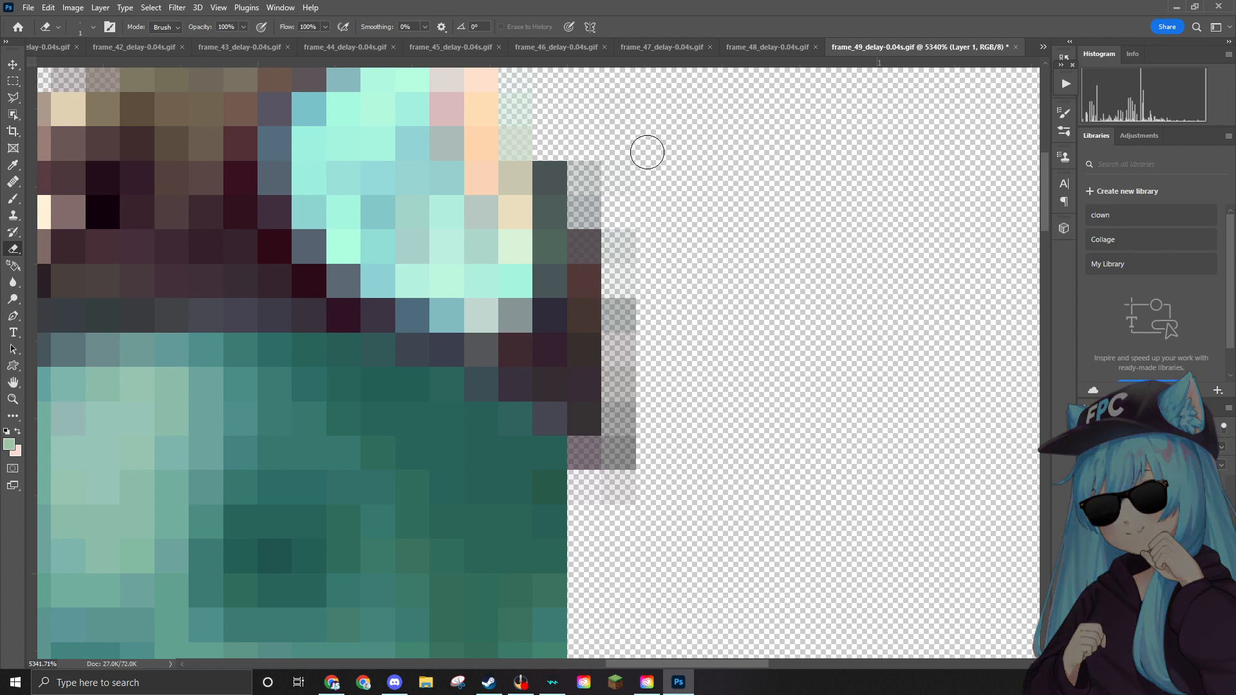
Place the transparent sunglasses image, scale it down to the cat's face, position it over the eyes and commit the placement.
{"action": "scroll", "coordinate": [623, 157], "scroll_direction": "down", "scroll_amount": 8}
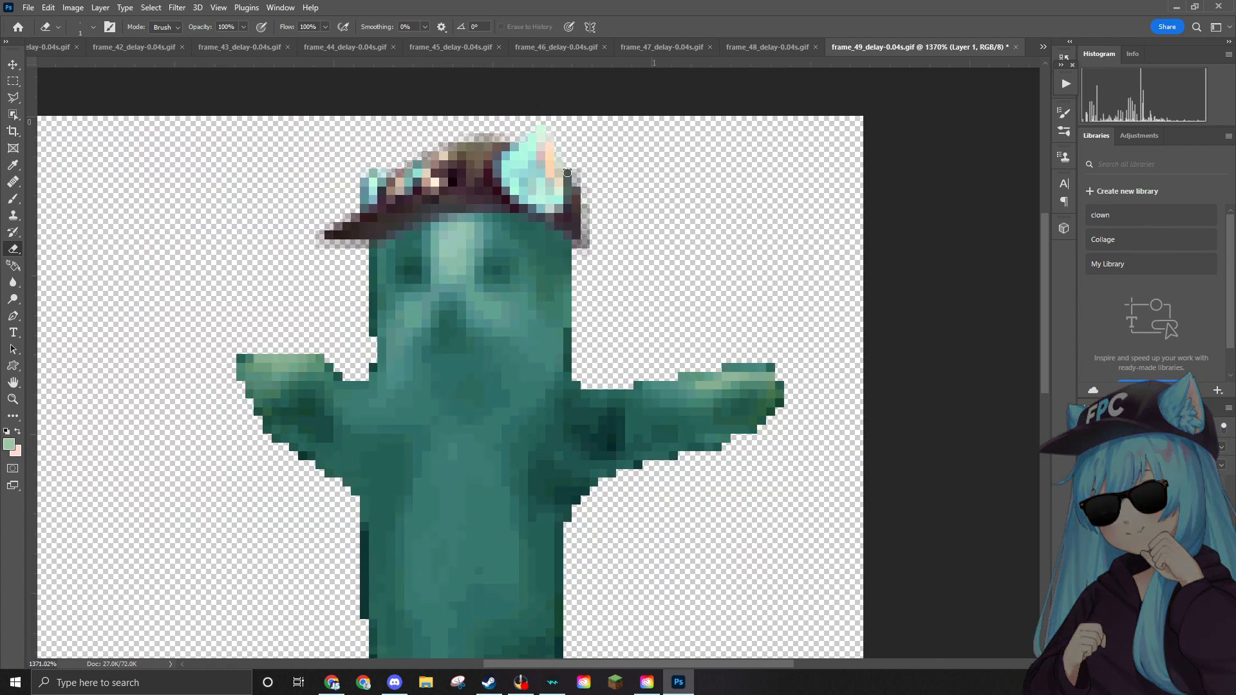
{"action": "scroll", "coordinate": [567, 173], "scroll_direction": "down", "scroll_amount": 1}
{"action": "scroll", "coordinate": [498, 214], "scroll_direction": "down", "scroll_amount": 2}
{"action": "scroll", "coordinate": [498, 214], "scroll_direction": "up", "scroll_amount": 2}
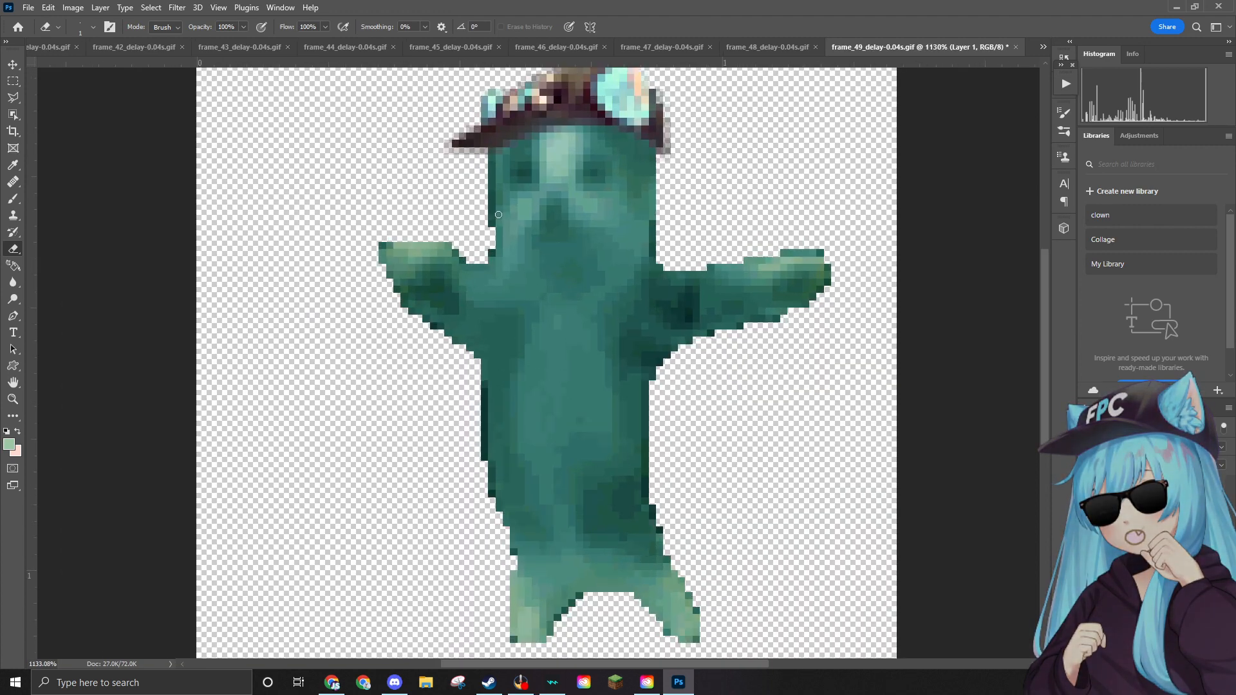
{"action": "scroll", "coordinate": [751, 187], "scroll_direction": "up", "scroll_amount": 2}
{"action": "scroll", "coordinate": [723, 199], "scroll_direction": "down", "scroll_amount": 1}
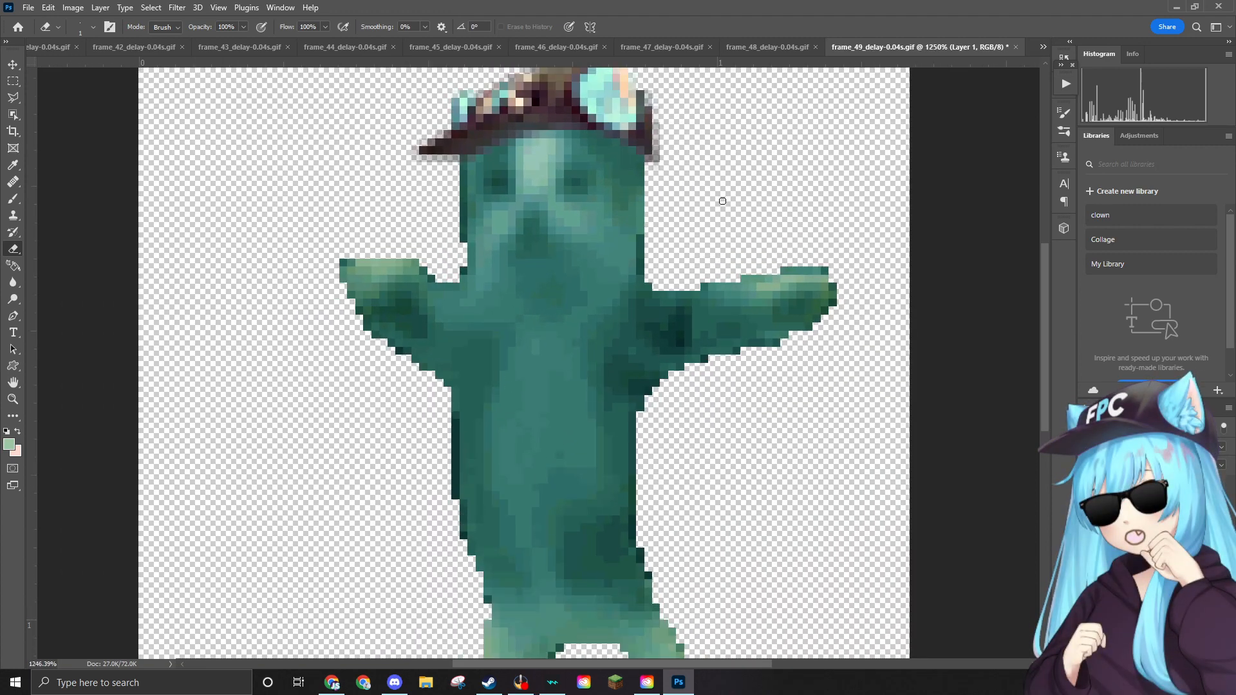
{"action": "scroll", "coordinate": [722, 201], "scroll_direction": "up", "scroll_amount": 1}
{"action": "left_click_drag", "start_coordinate": [1235, 270], "coordinate": [560, 265]}
{"action": "left_click_drag", "start_coordinate": [906, 196], "coordinate": [385, 400]}
{"action": "left_click_drag", "start_coordinate": [321, 455], "coordinate": [462, 391]}
{"action": "left_click_drag", "start_coordinate": [542, 357], "coordinate": [632, 184]}
{"action": "left_click_drag", "start_coordinate": [577, 228], "coordinate": [587, 224]}
{"action": "key", "text": "Return"}
{"action": "key", "text": "e"}
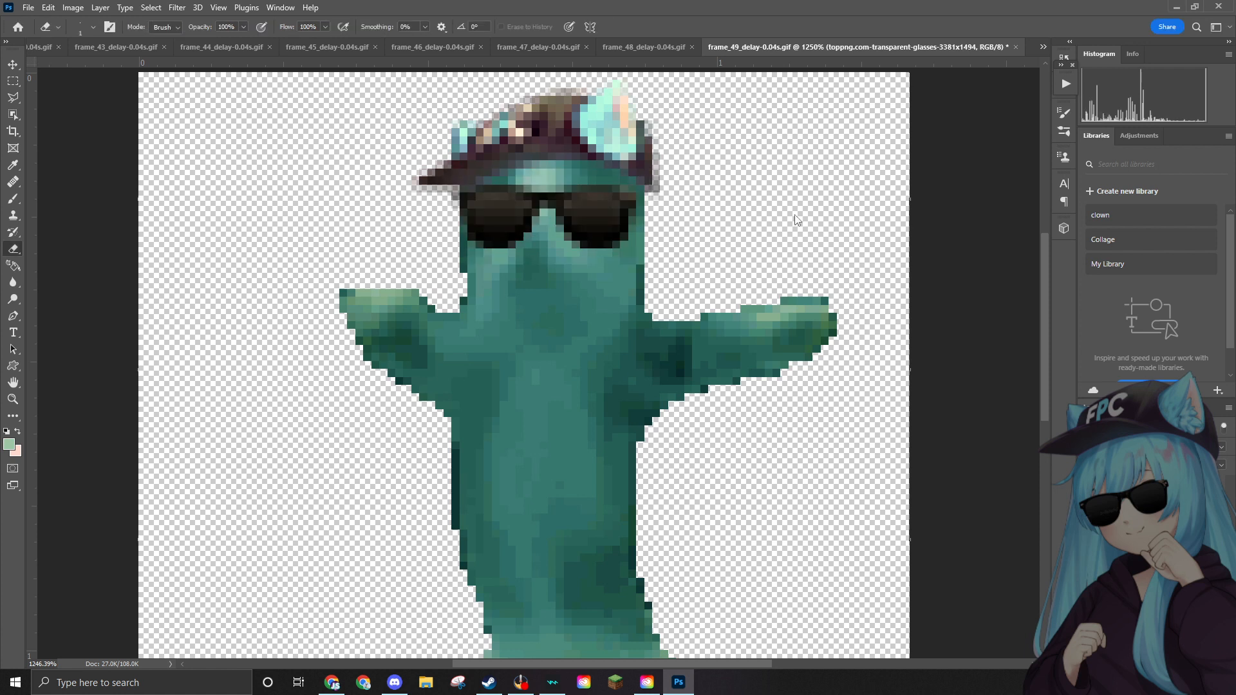
Rasterize the placed sunglasses smart object on frame 49.
{"action": "left_click", "coordinate": [970, 237]}
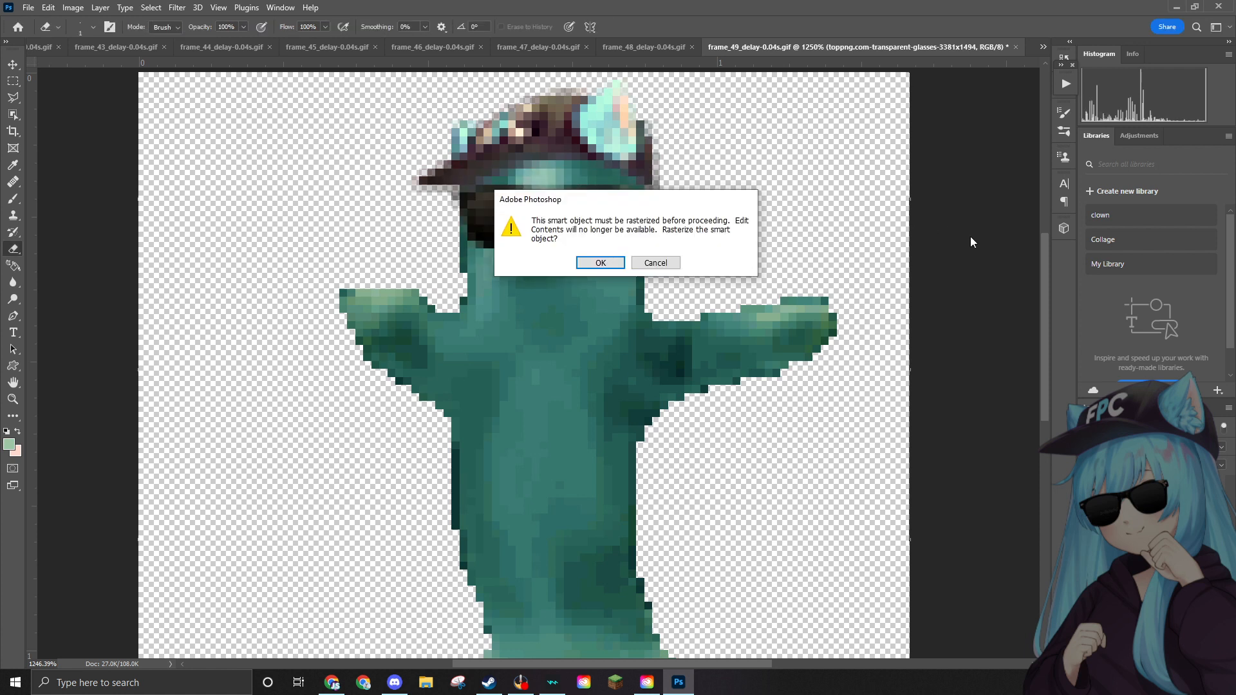
{"action": "left_click", "coordinate": [598, 263]}
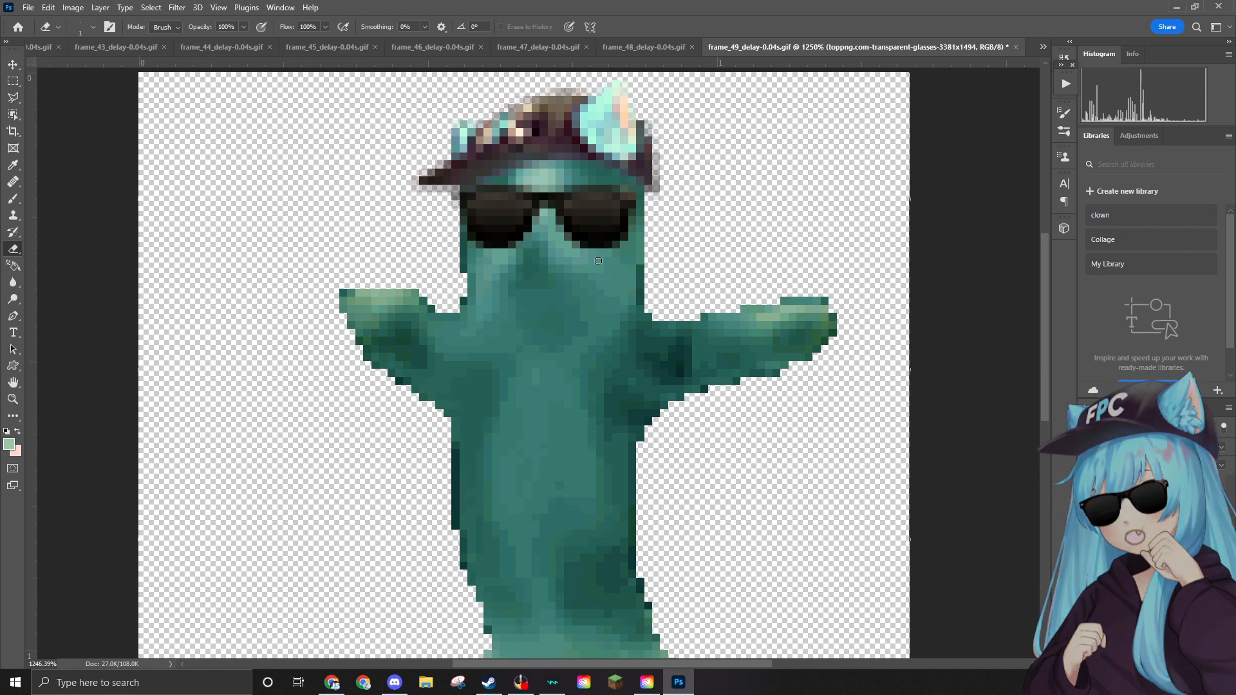
{"action": "scroll", "coordinate": [671, 153], "scroll_direction": "down", "scroll_amount": 5}
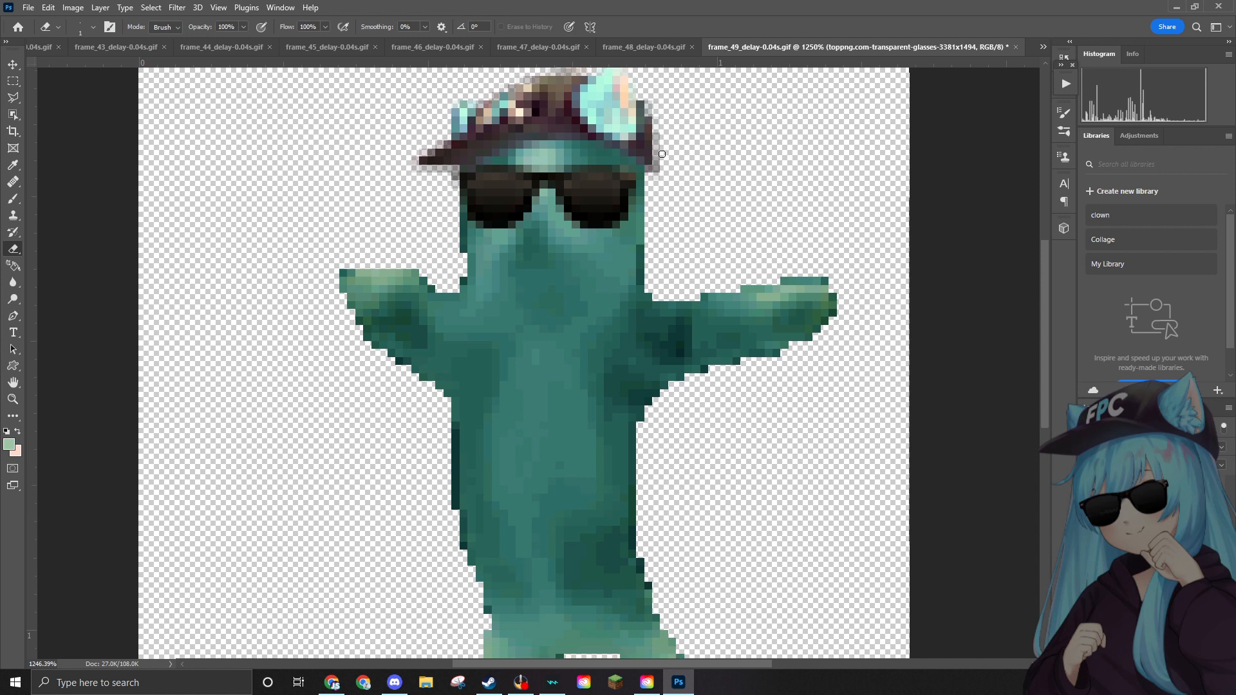
{"action": "scroll", "coordinate": [671, 153], "scroll_direction": "down", "scroll_amount": 2}
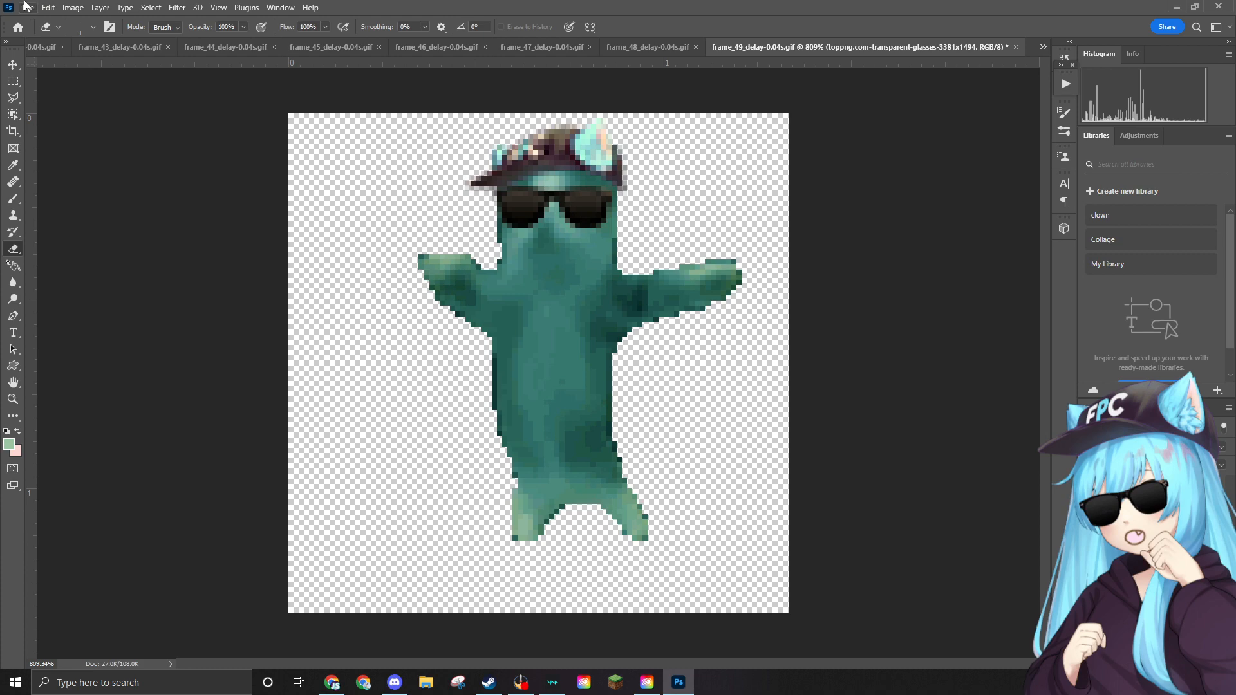
Quick-export the edited frame as frame_49_delay-0.04s.png into the Edited folder.
{"action": "left_click", "coordinate": [25, 6]}
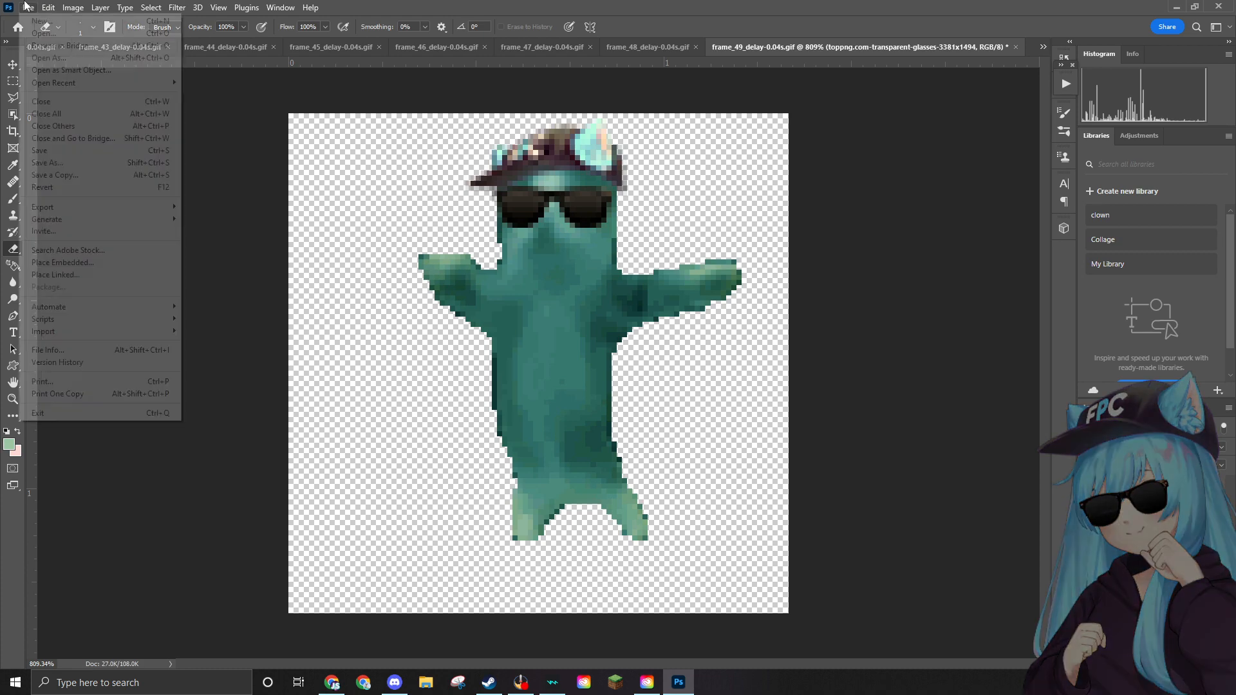
{"action": "key", "text": "Right"}
{"action": "mouse_move", "coordinate": [25, 7]}
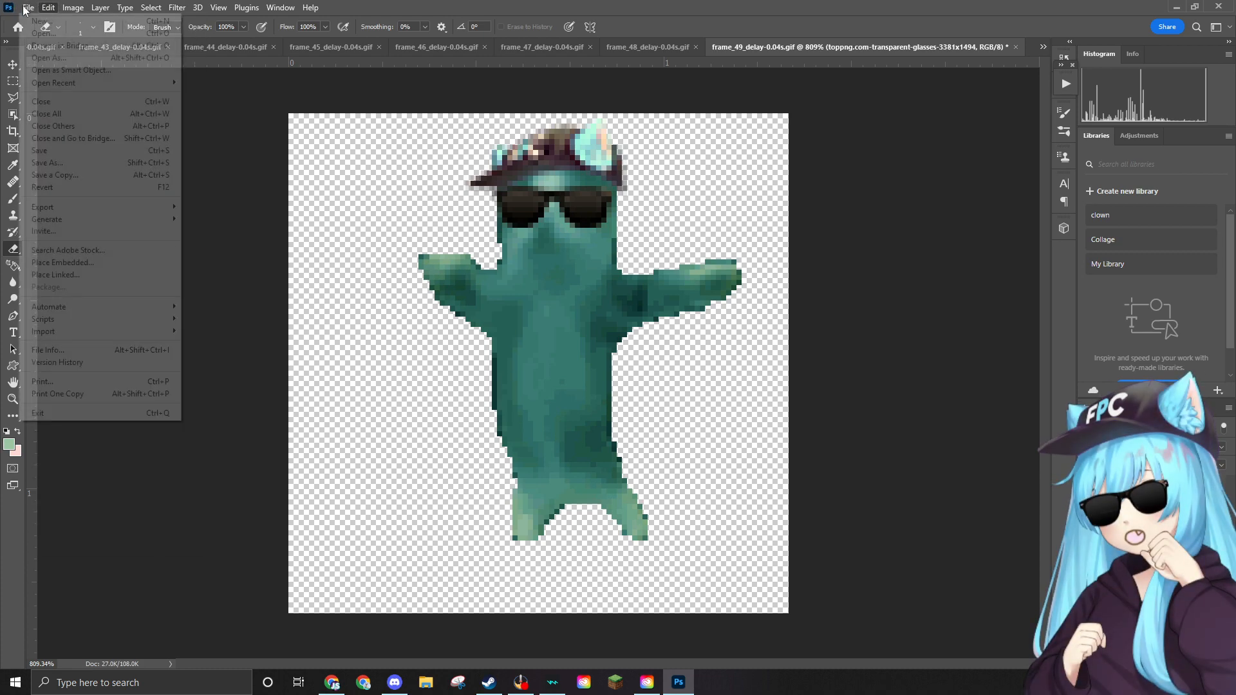
{"action": "mouse_move", "coordinate": [52, 206]}
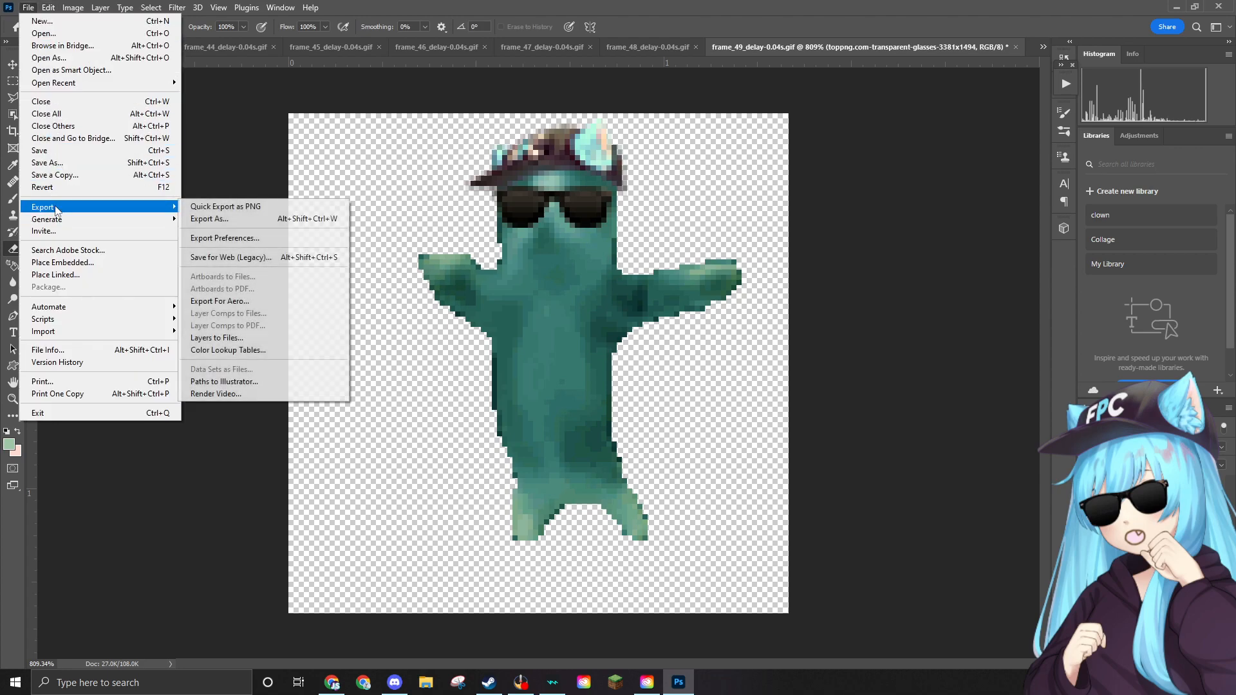
{"action": "left_click", "coordinate": [219, 207]}
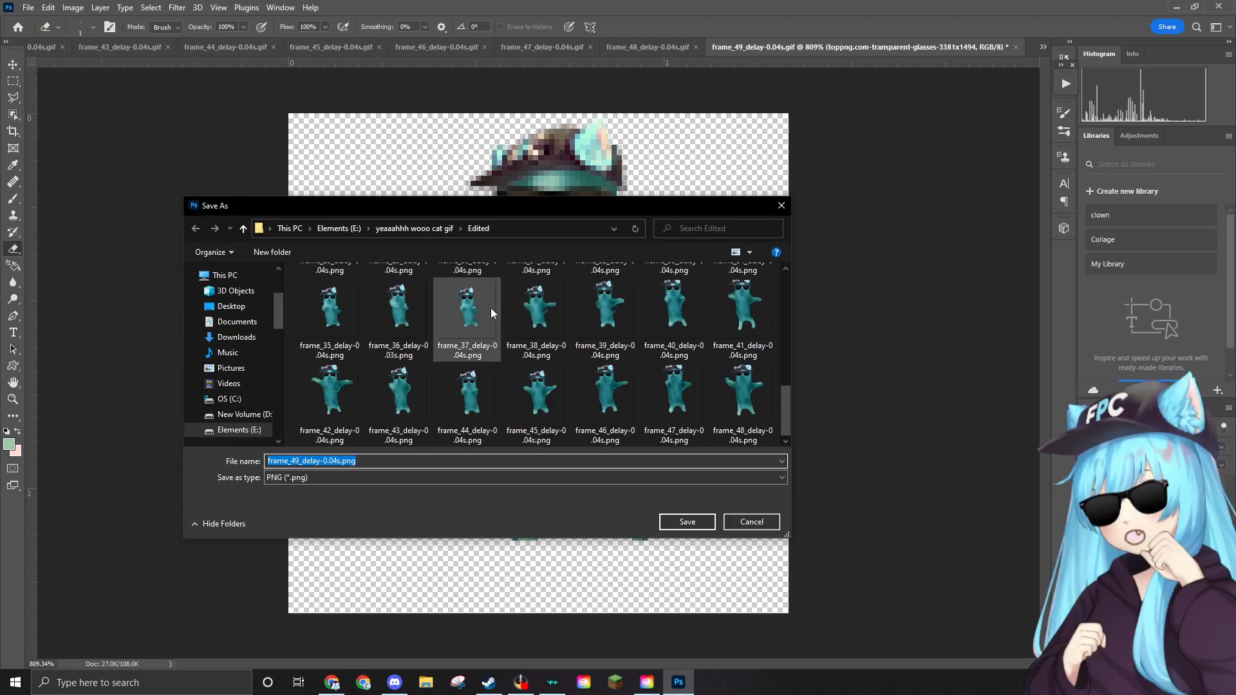
{"action": "scroll", "coordinate": [489, 310], "scroll_direction": "down", "scroll_amount": 5}
{"action": "left_click", "coordinate": [686, 522]}
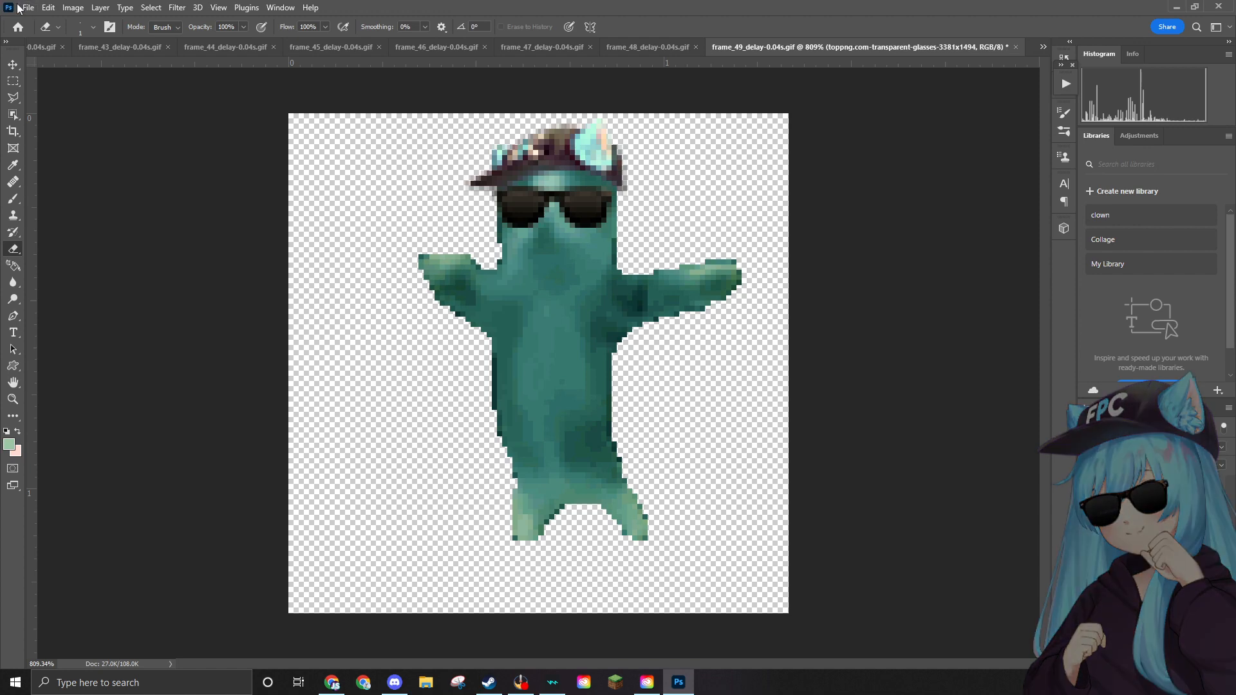
Check the Edited folder for the exported frame 49 PNG and cancel the repeated export.
{"action": "left_click", "coordinate": [29, 7]}
{"action": "mouse_move", "coordinate": [78, 207]}
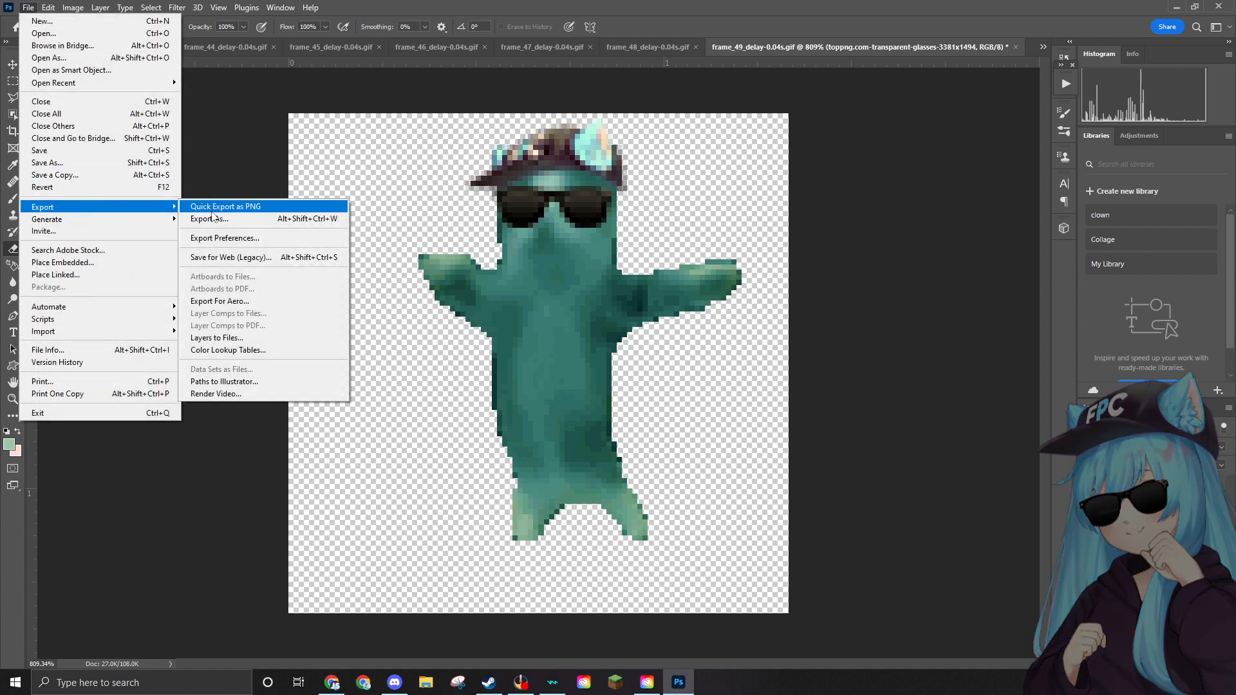
{"action": "left_click", "coordinate": [213, 210]}
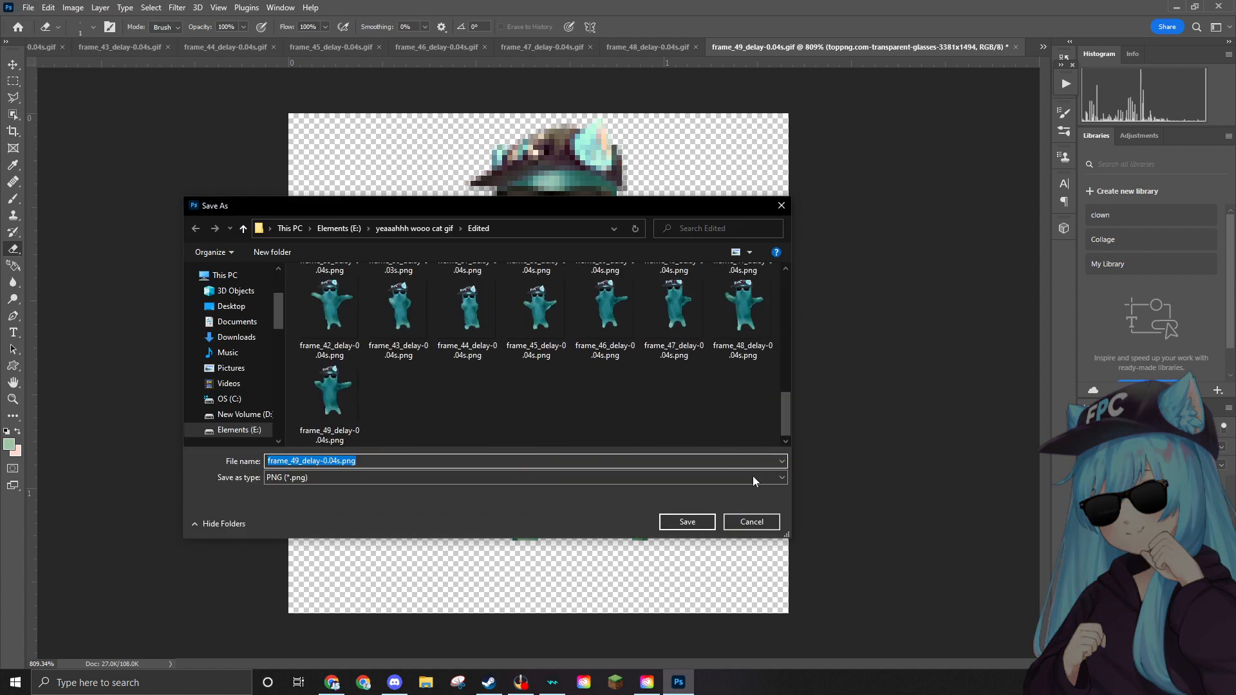
{"action": "left_click", "coordinate": [751, 521]}
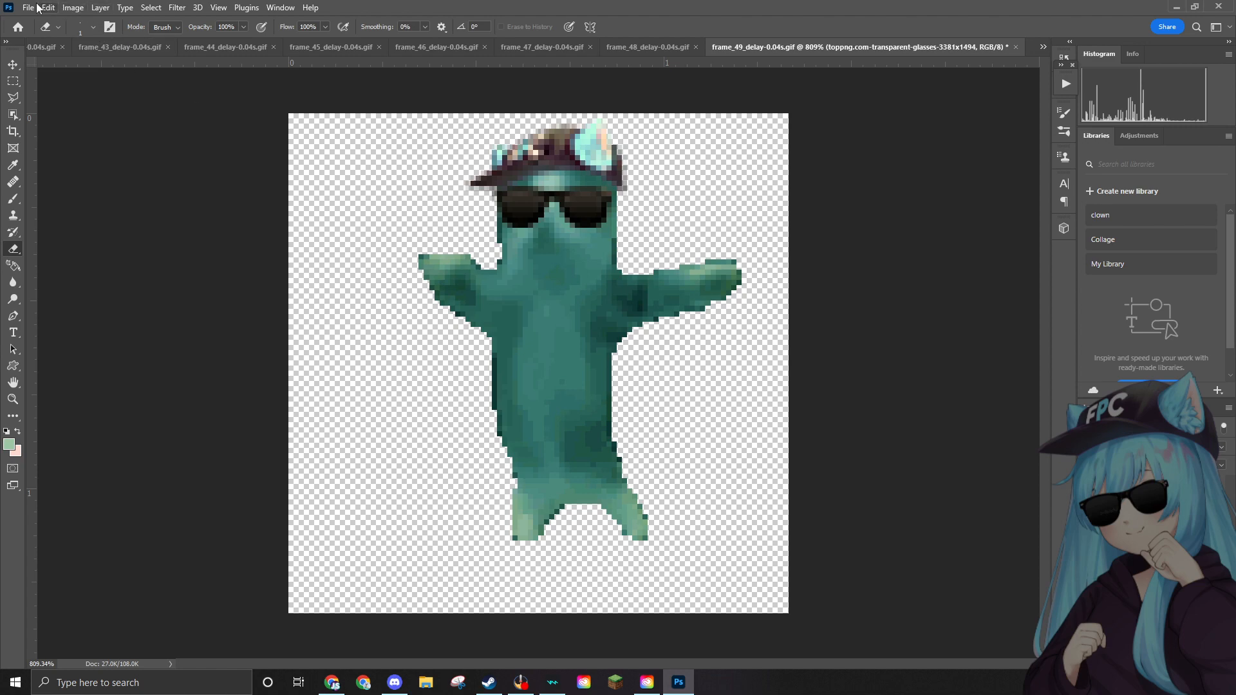
Move the source file frame_49_delay-0.04s.gif to the Recycle Bin and open frame_50_delay-0.04s.gif.
{"action": "left_click", "coordinate": [37, 7]}
{"action": "left_click", "coordinate": [71, 32]}
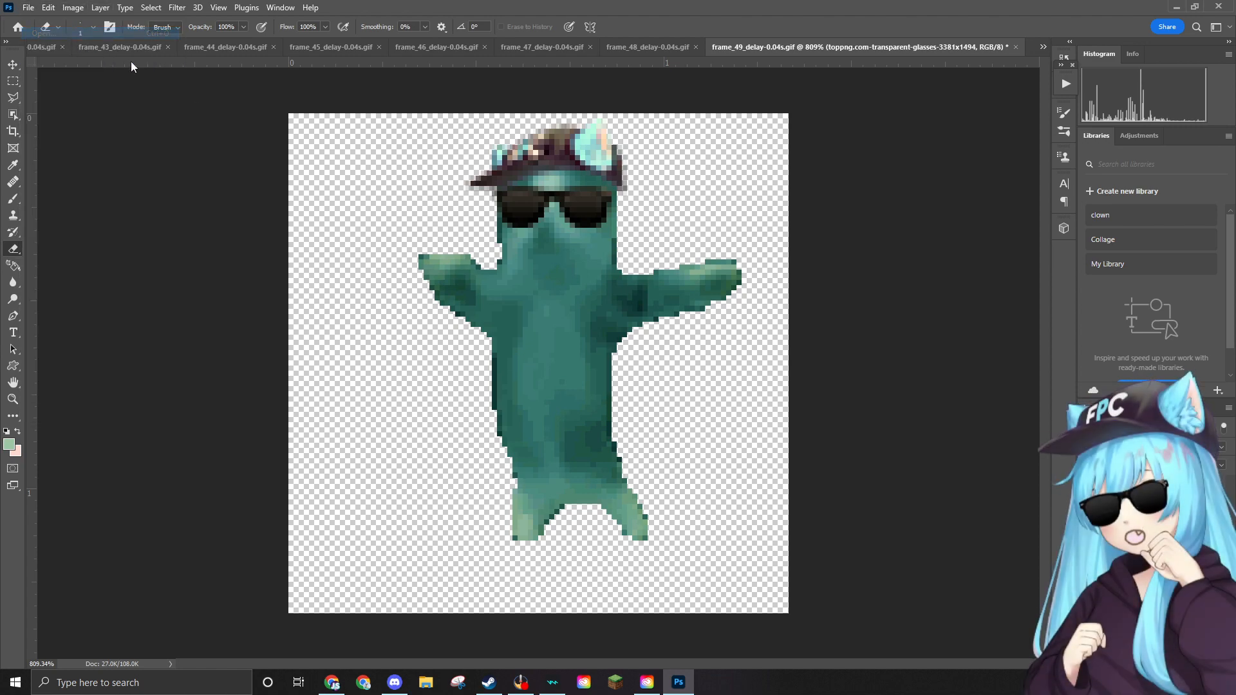
{"action": "left_click", "coordinate": [399, 296]}
{"action": "key", "text": "Delete"}
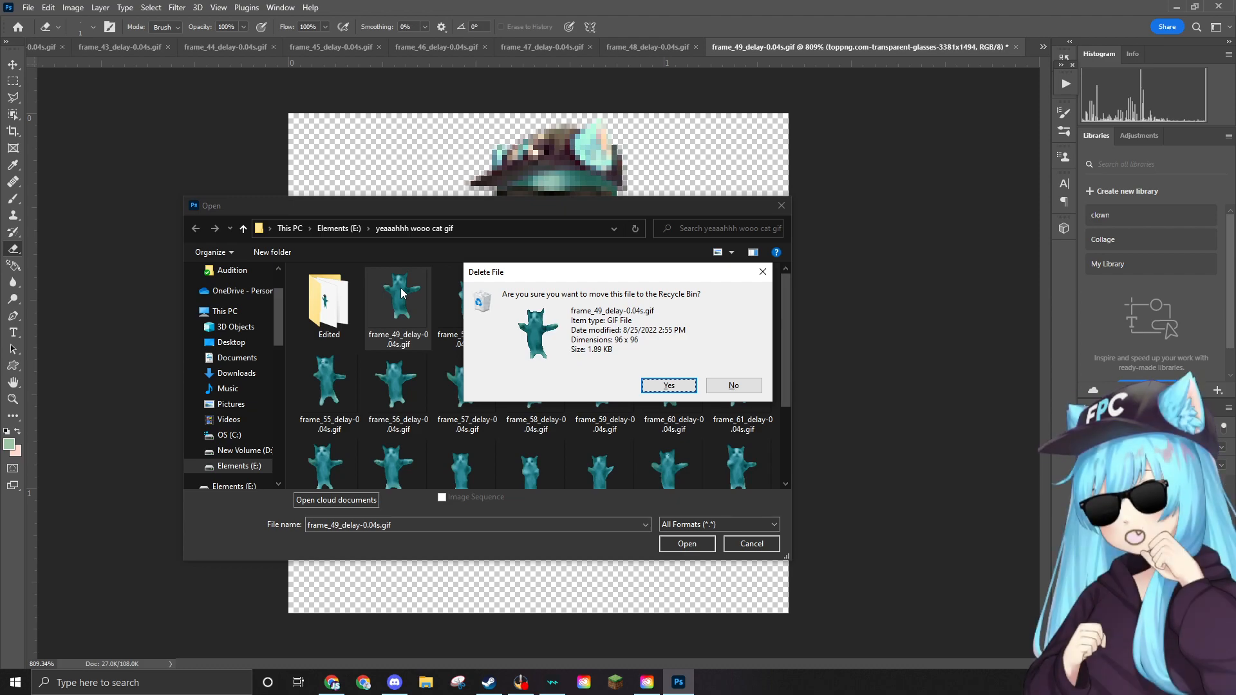
{"action": "left_click", "coordinate": [663, 385]}
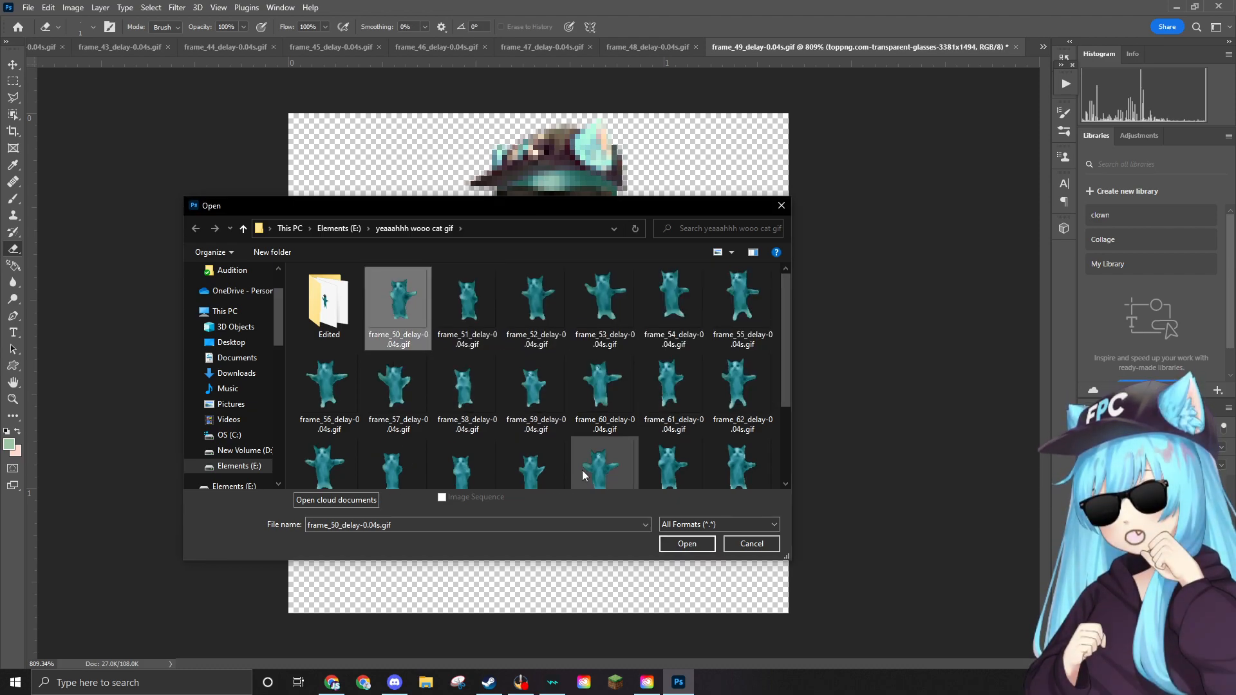
{"action": "left_click", "coordinate": [673, 544]}
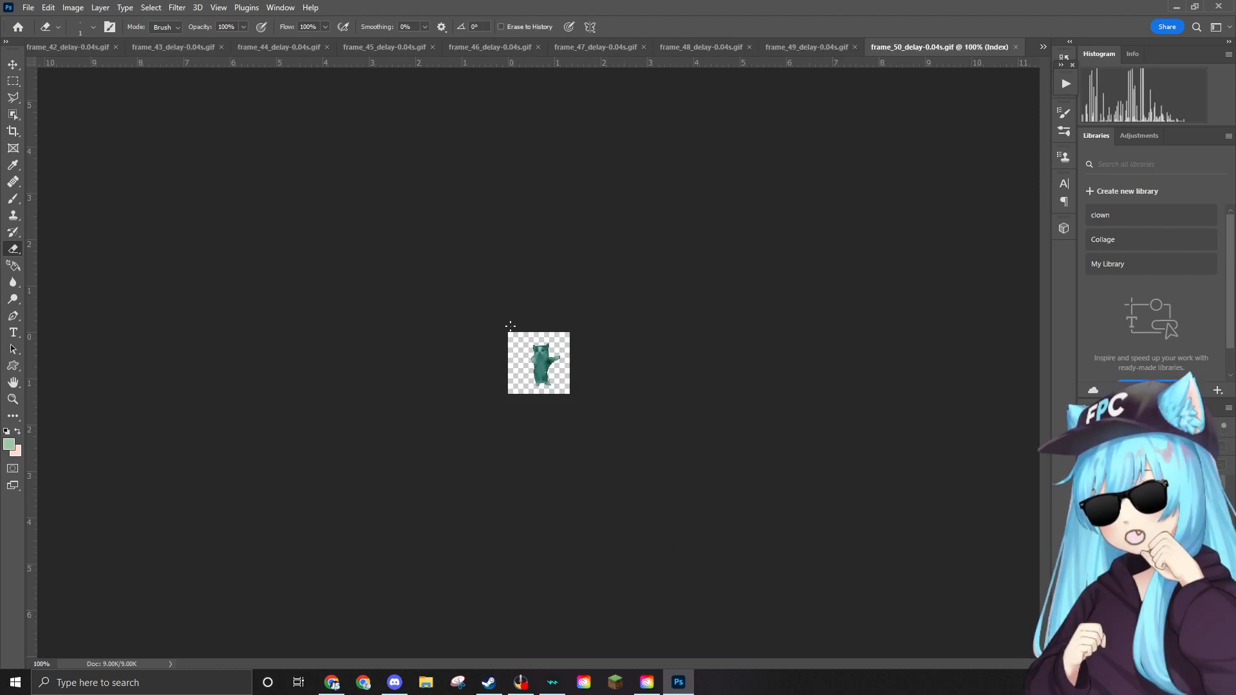
Sample the teal 1d6d6b beside the cat's right-hand eye and paint over the transparent pixel there with the Brush.
{"action": "scroll", "coordinate": [551, 333], "scroll_direction": "up", "scroll_amount": 19}
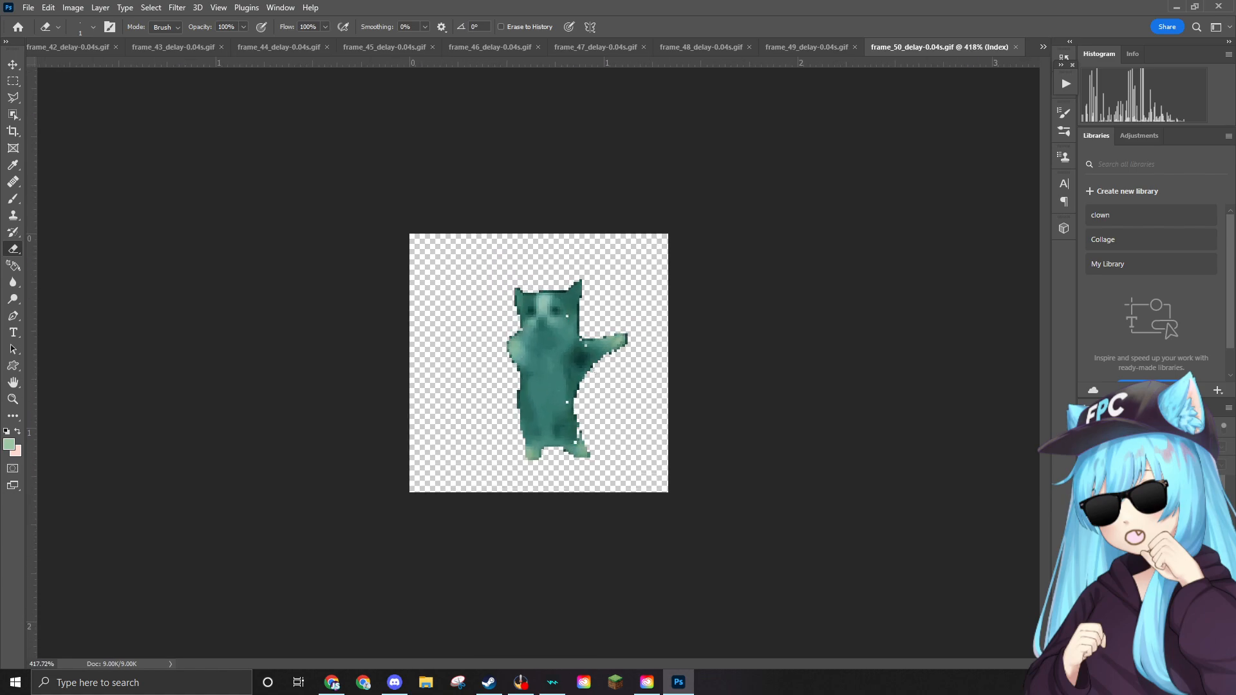
{"action": "scroll", "coordinate": [591, 337], "scroll_direction": "up", "scroll_amount": 10}
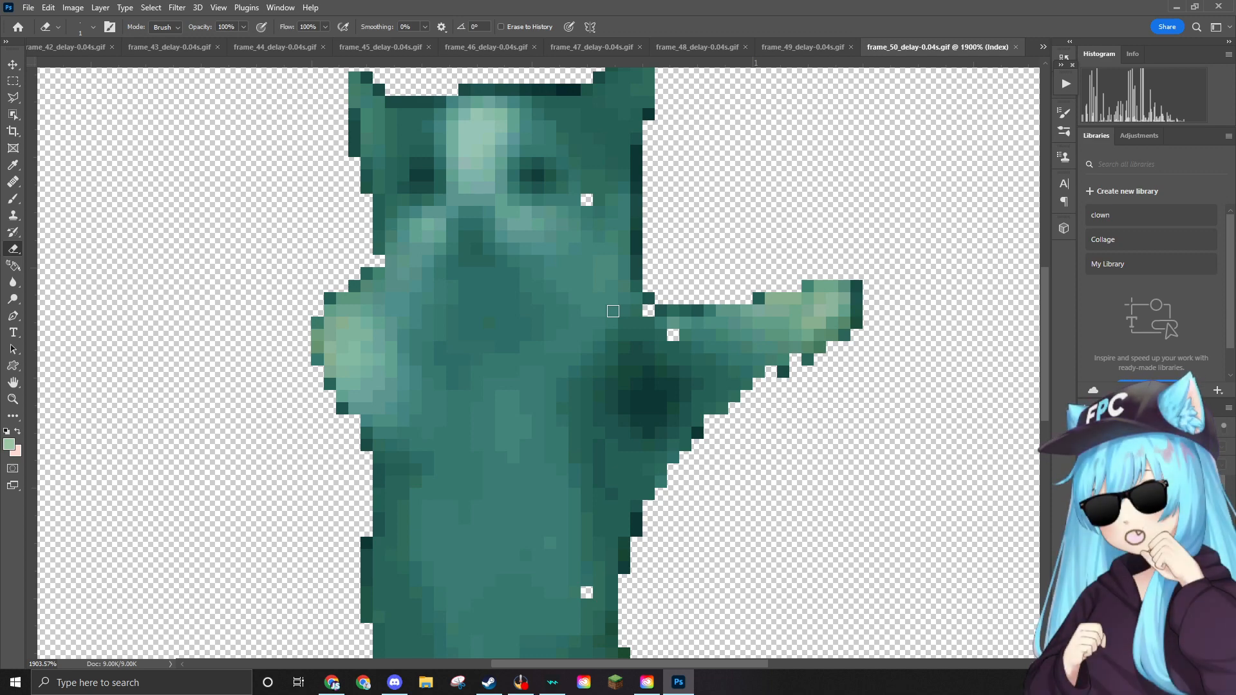
{"action": "left_click", "coordinate": [9, 444]}
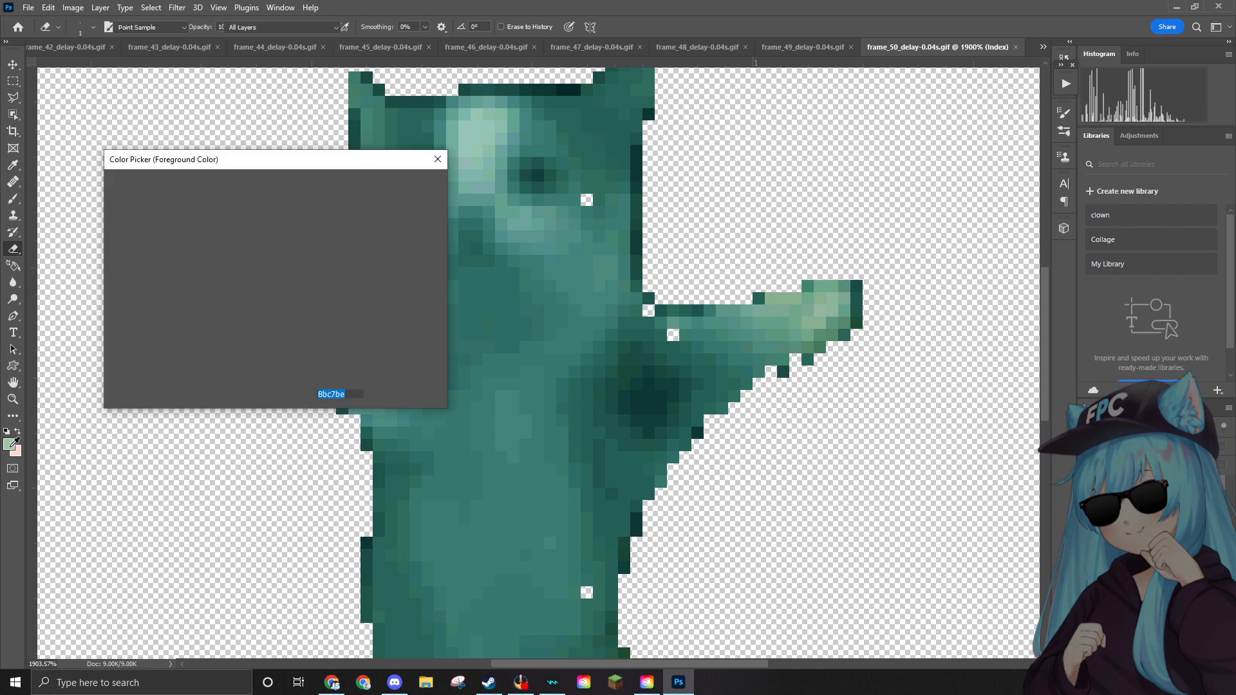
{"action": "left_click", "coordinate": [587, 187]}
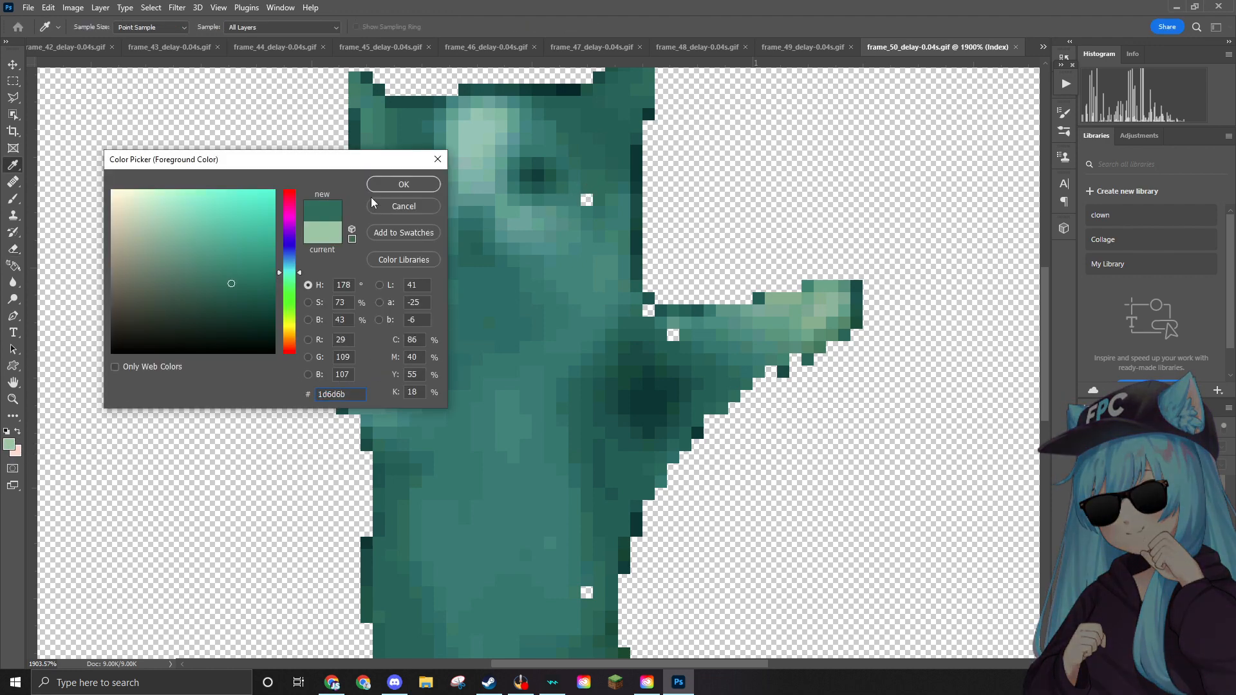
{"action": "left_click", "coordinate": [405, 189]}
{"action": "key", "text": "e"}
{"action": "left_click", "coordinate": [585, 200]}
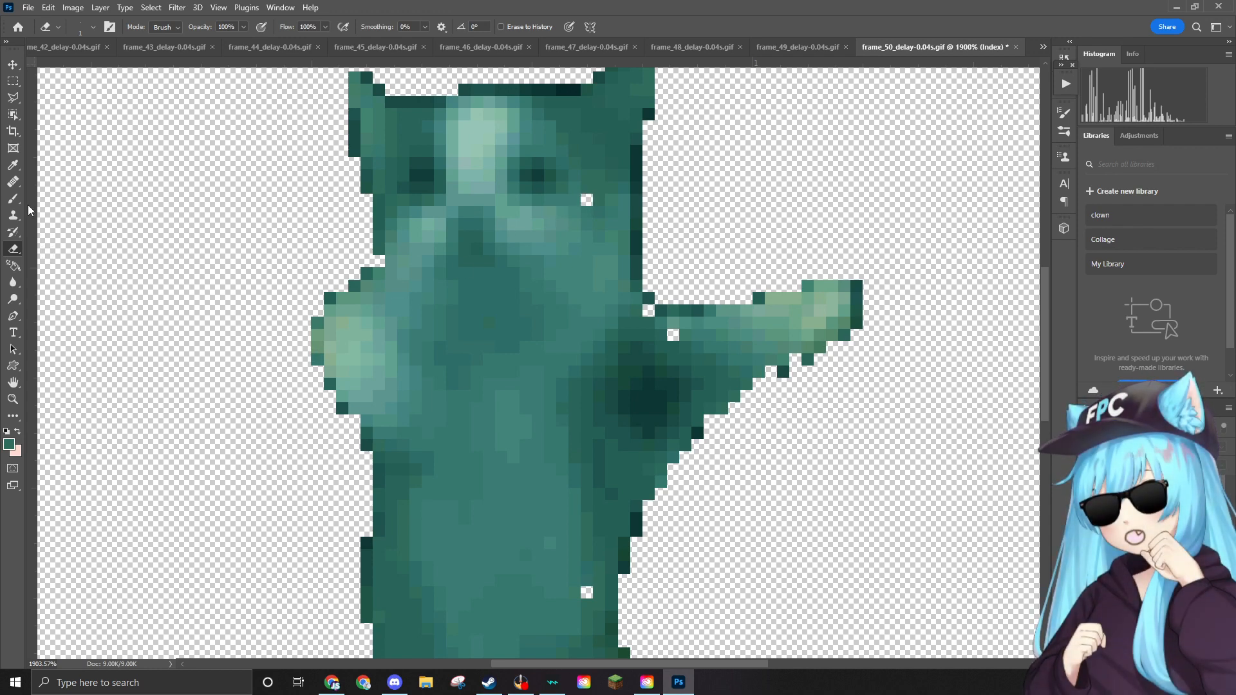
{"action": "left_click", "coordinate": [13, 198]}
{"action": "left_click", "coordinate": [586, 200]}
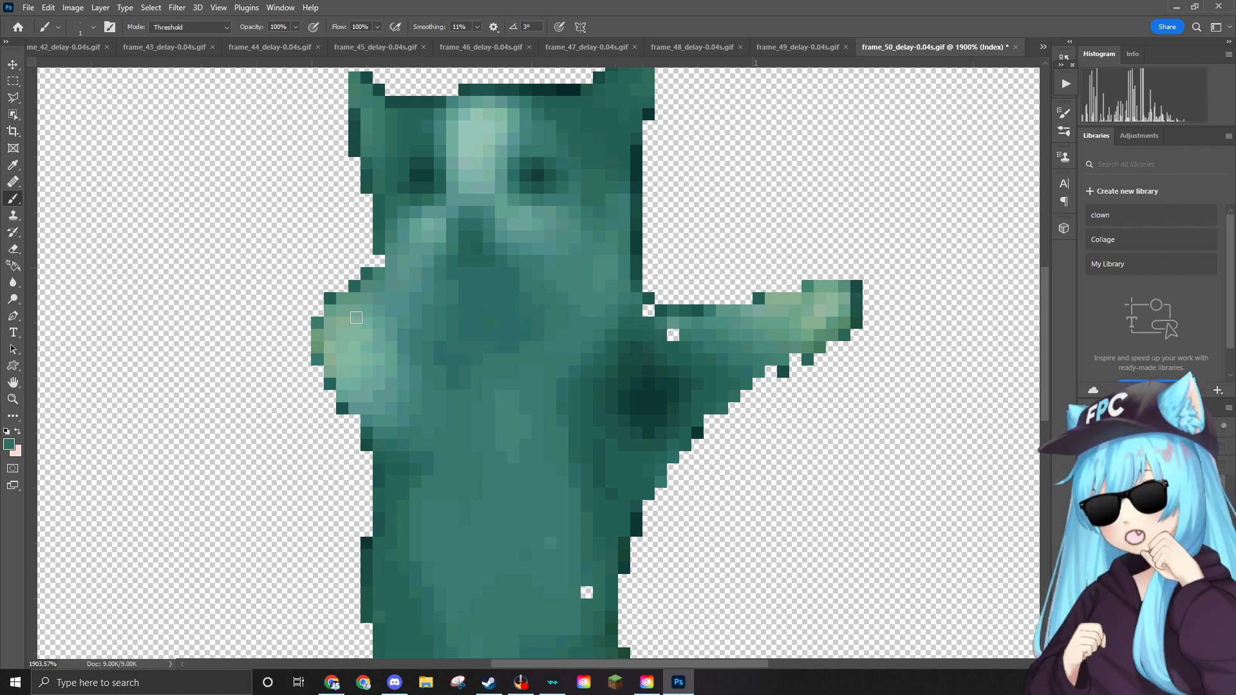
Paint the transparent pixels at the base of the outstretched arm and on the lower body with a teal fur color.
{"action": "left_click", "coordinate": [9, 444]}
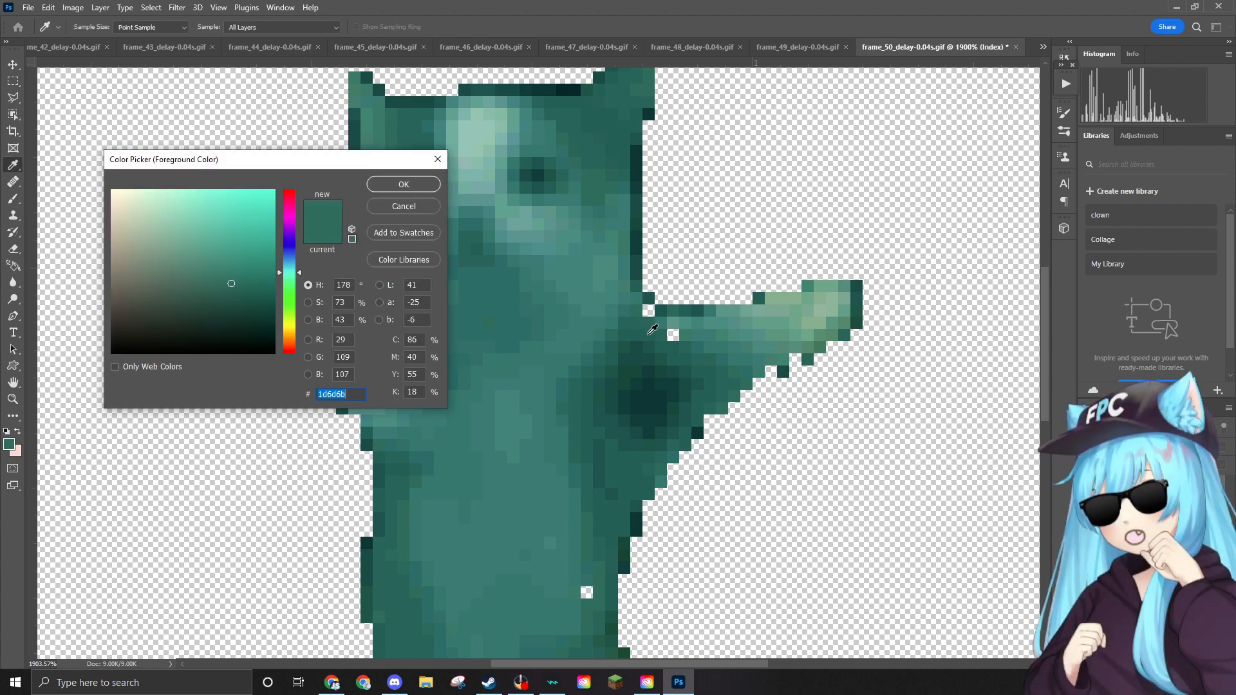
{"action": "key", "text": "Return"}
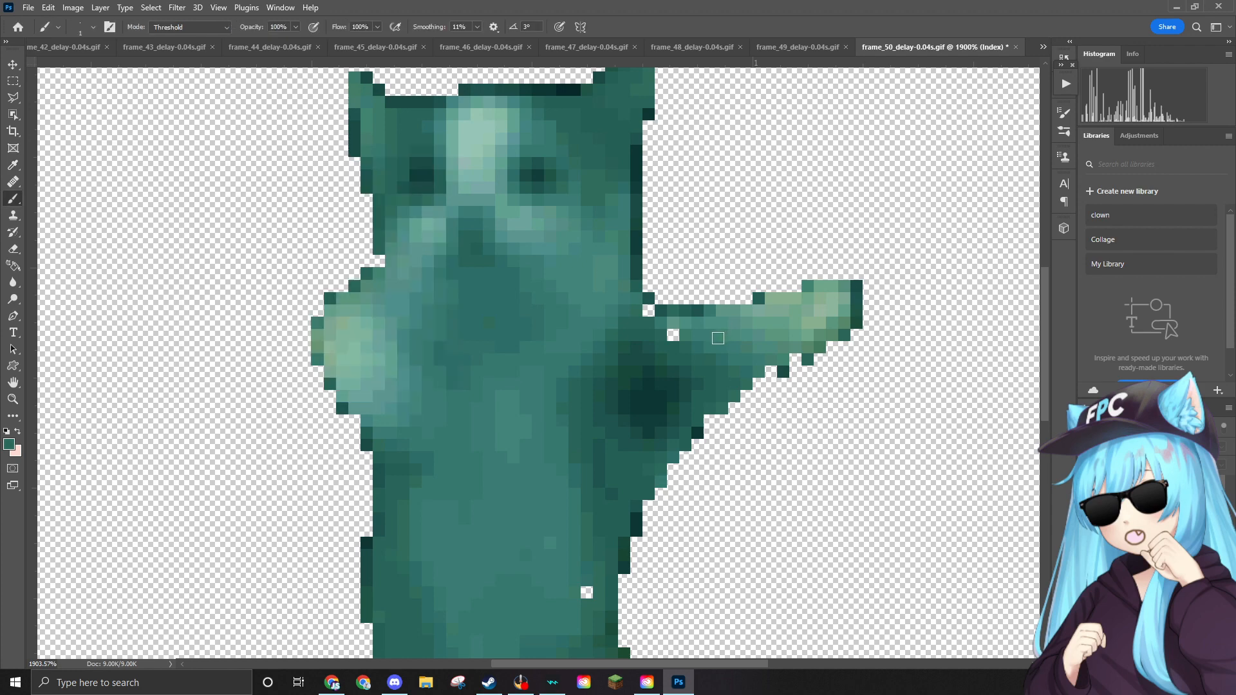
{"action": "left_click", "coordinate": [648, 312]}
{"action": "left_click", "coordinate": [672, 335]}
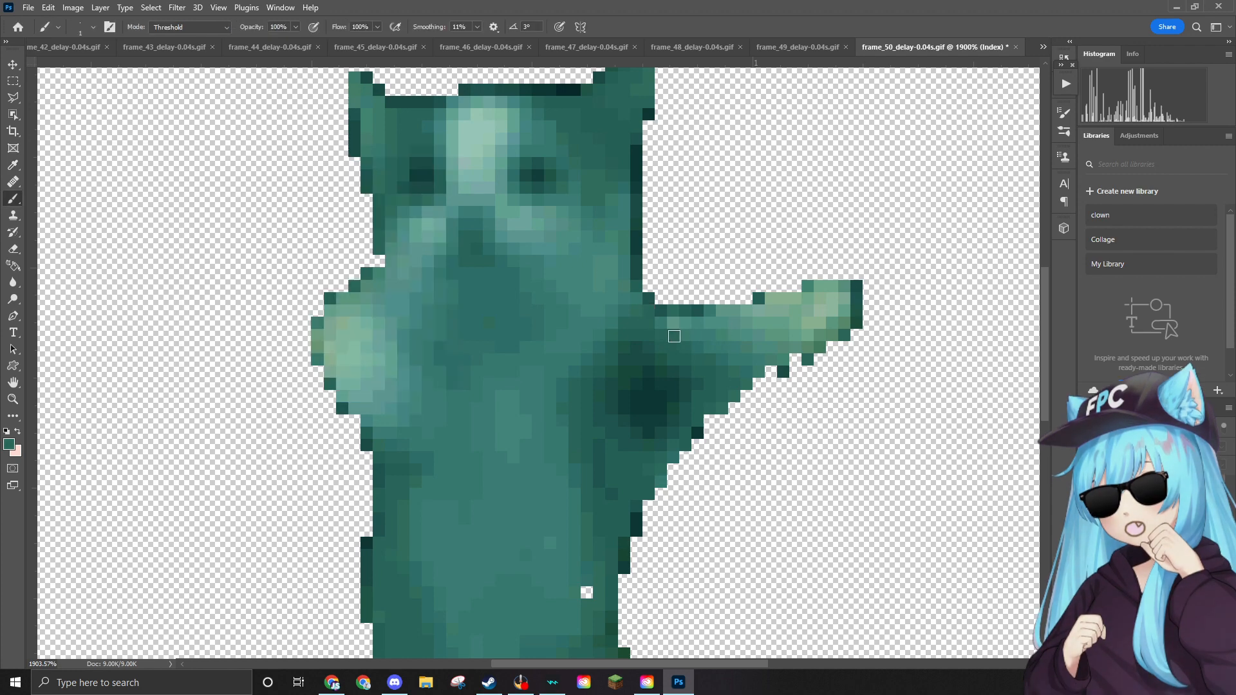
{"action": "left_click", "coordinate": [587, 592]}
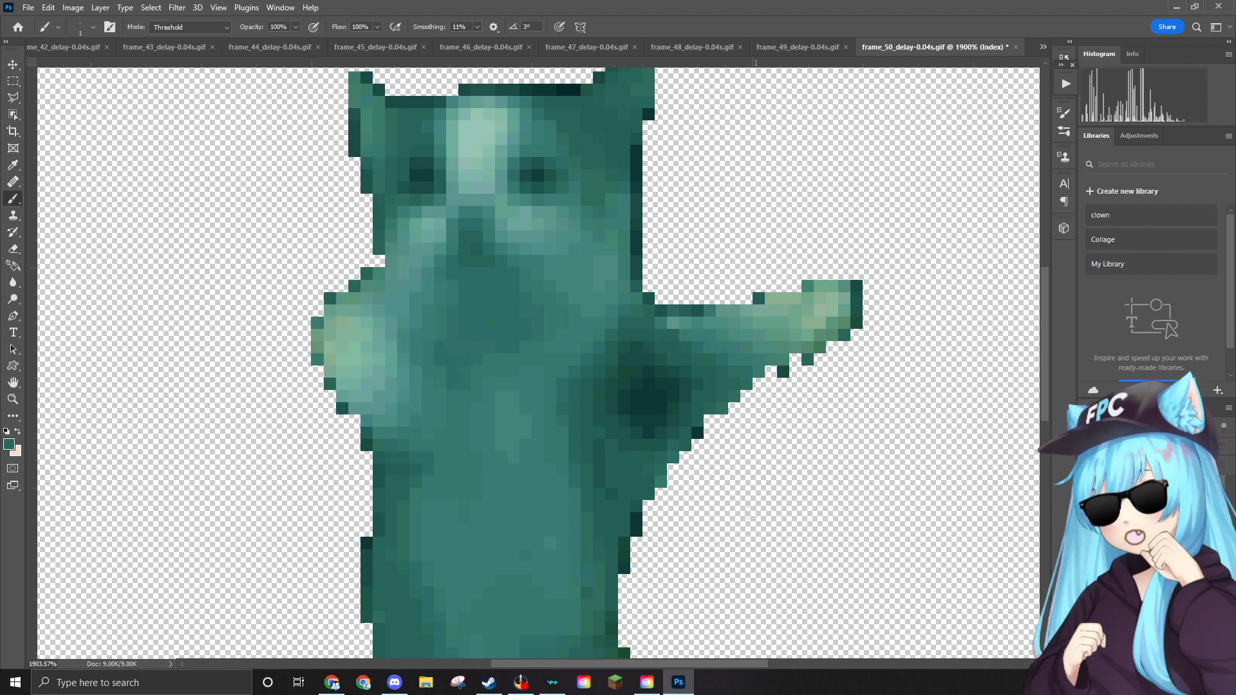
Convert frame 50's color mode from Indexed to RGB.
{"action": "scroll", "coordinate": [725, 472], "scroll_direction": "down", "scroll_amount": 5}
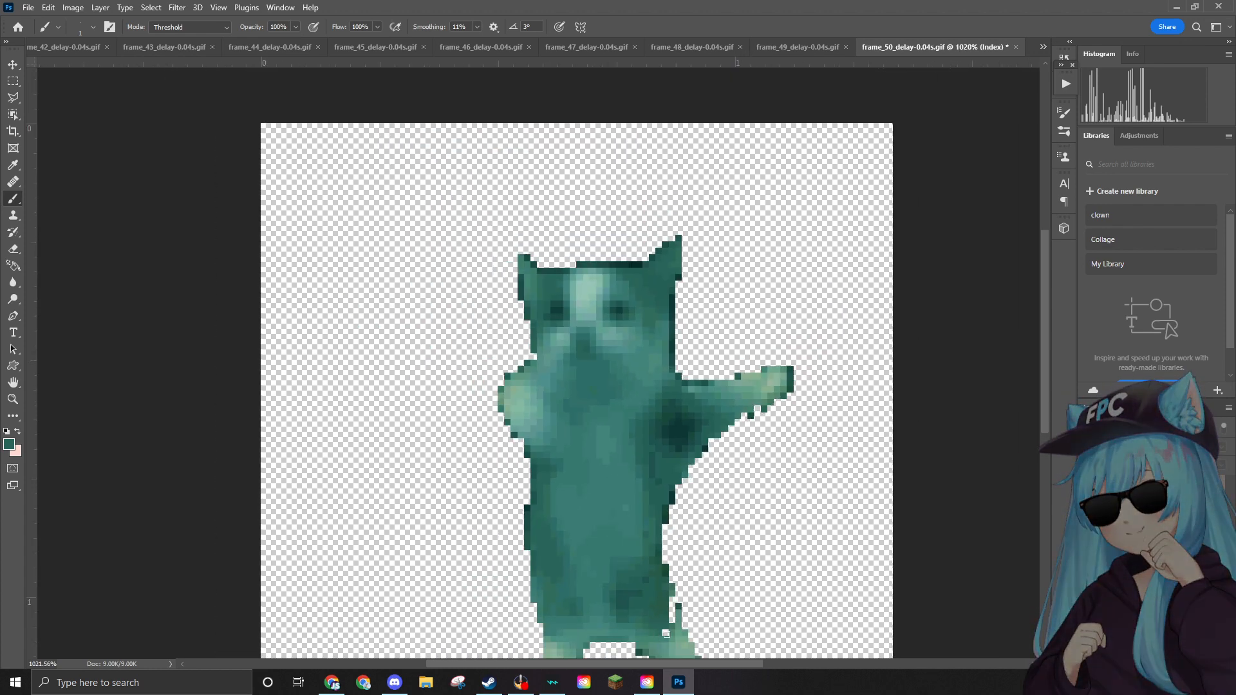
{"action": "scroll", "coordinate": [759, 513], "scroll_direction": "down", "scroll_amount": 1}
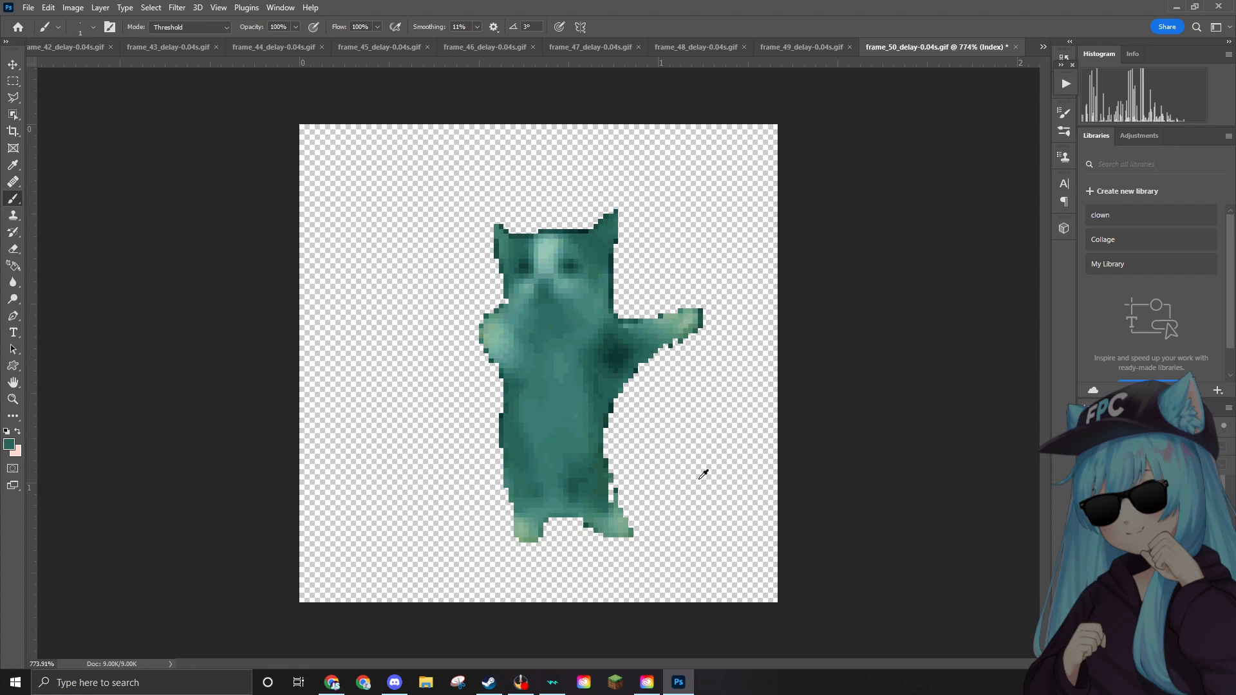
{"action": "scroll", "coordinate": [703, 473], "scroll_direction": "down", "scroll_amount": 1}
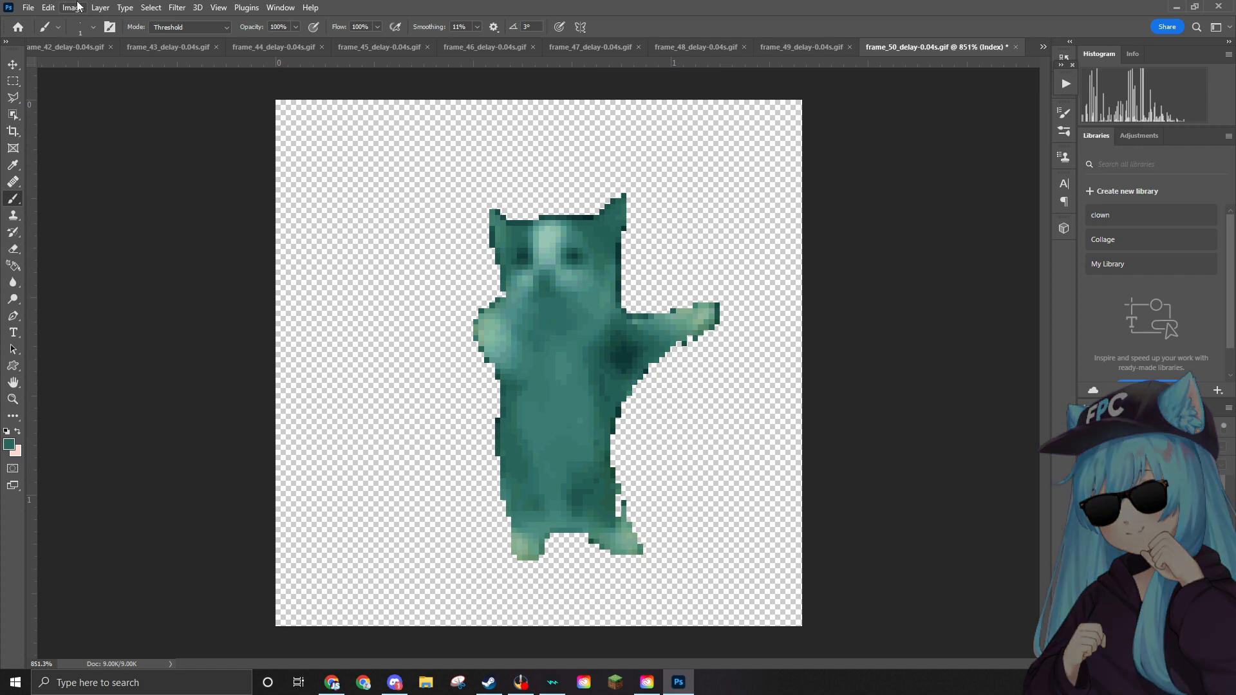
{"action": "left_click", "coordinate": [77, 7]}
{"action": "mouse_move", "coordinate": [159, 22]}
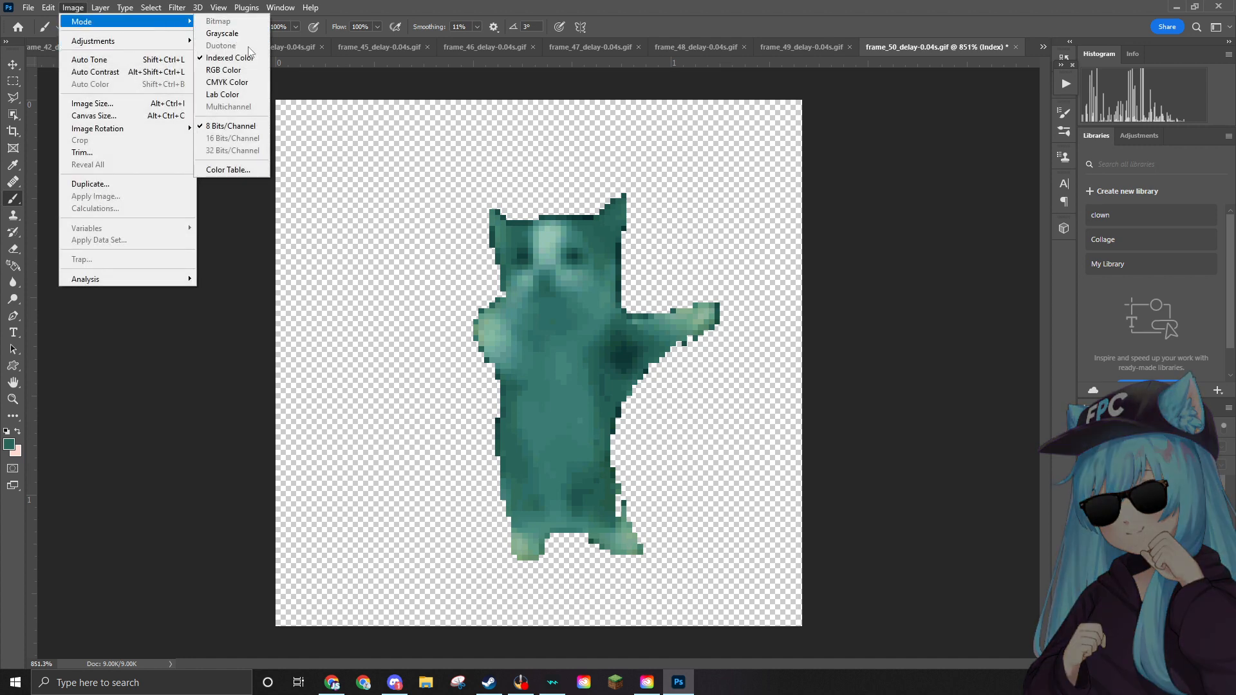
{"action": "left_click", "coordinate": [238, 69]}
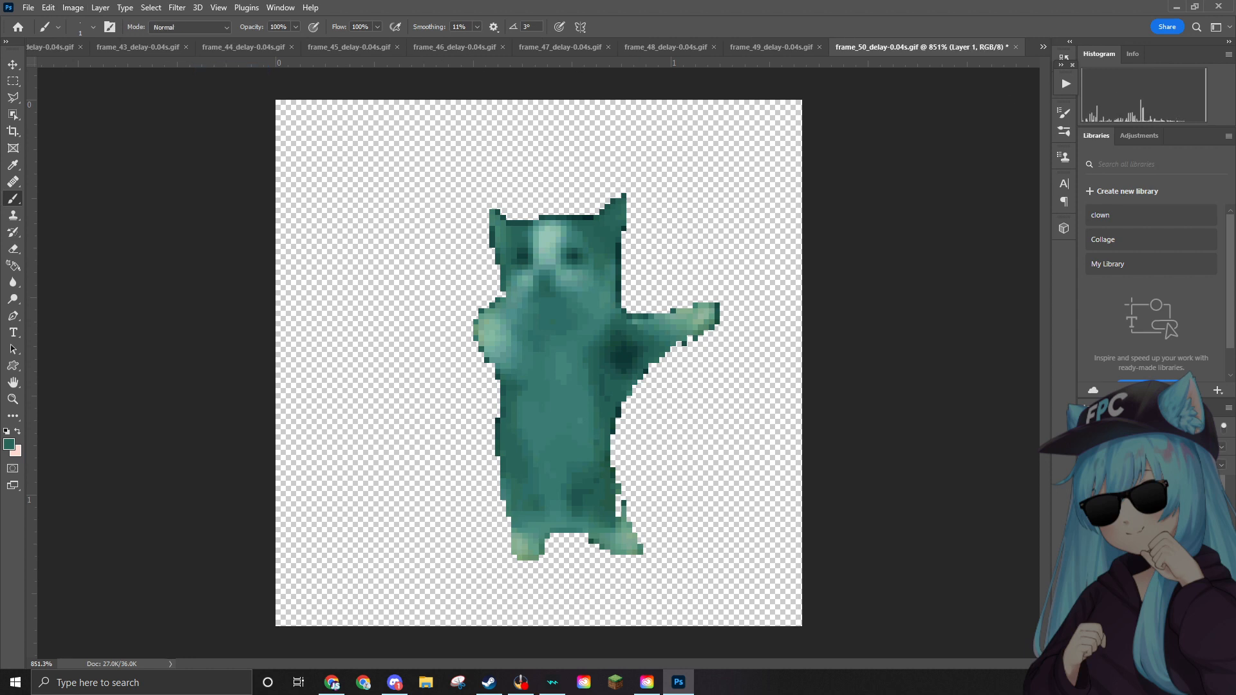
Place the ear hat image, scale it to about 7.95%, fit it on the cat's head and commit the placement.
{"action": "left_click_drag", "start_coordinate": [1235, 248], "coordinate": [552, 254]}
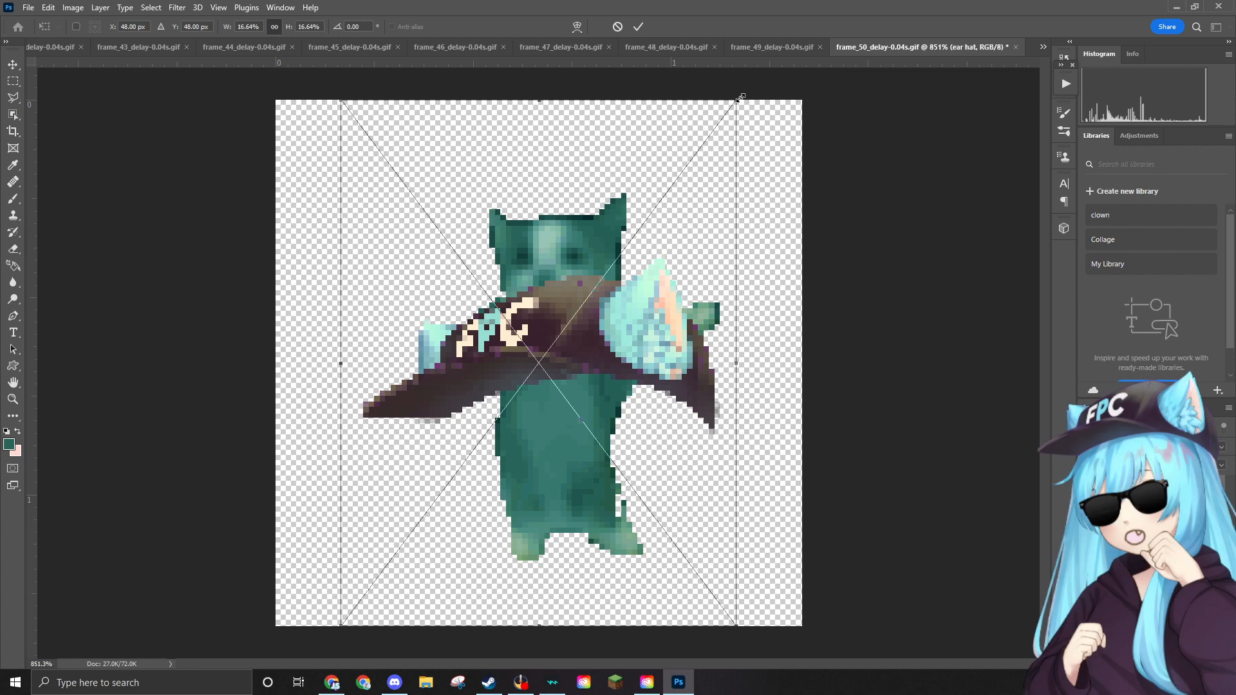
{"action": "left_click_drag", "start_coordinate": [732, 106], "coordinate": [534, 370]}
{"action": "left_click_drag", "start_coordinate": [488, 450], "coordinate": [596, 181]}
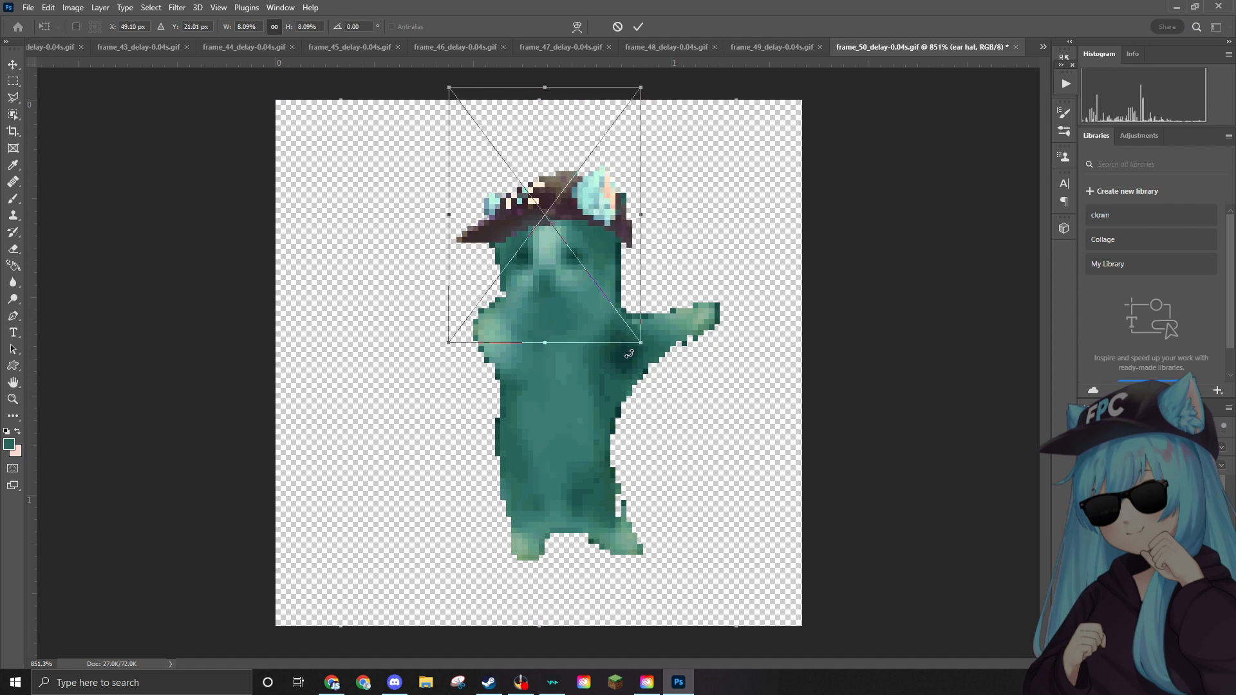
{"action": "left_click_drag", "start_coordinate": [641, 342], "coordinate": [634, 333]}
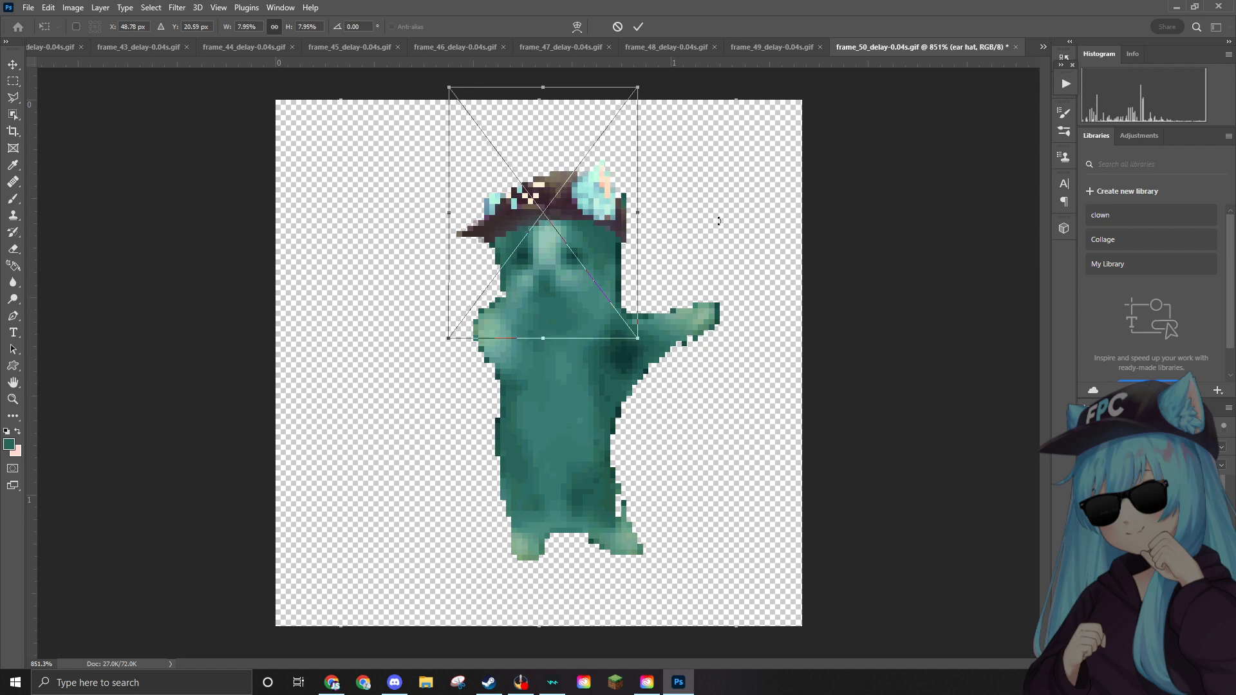
{"action": "key", "text": "Return"}
{"action": "key", "text": "b"}
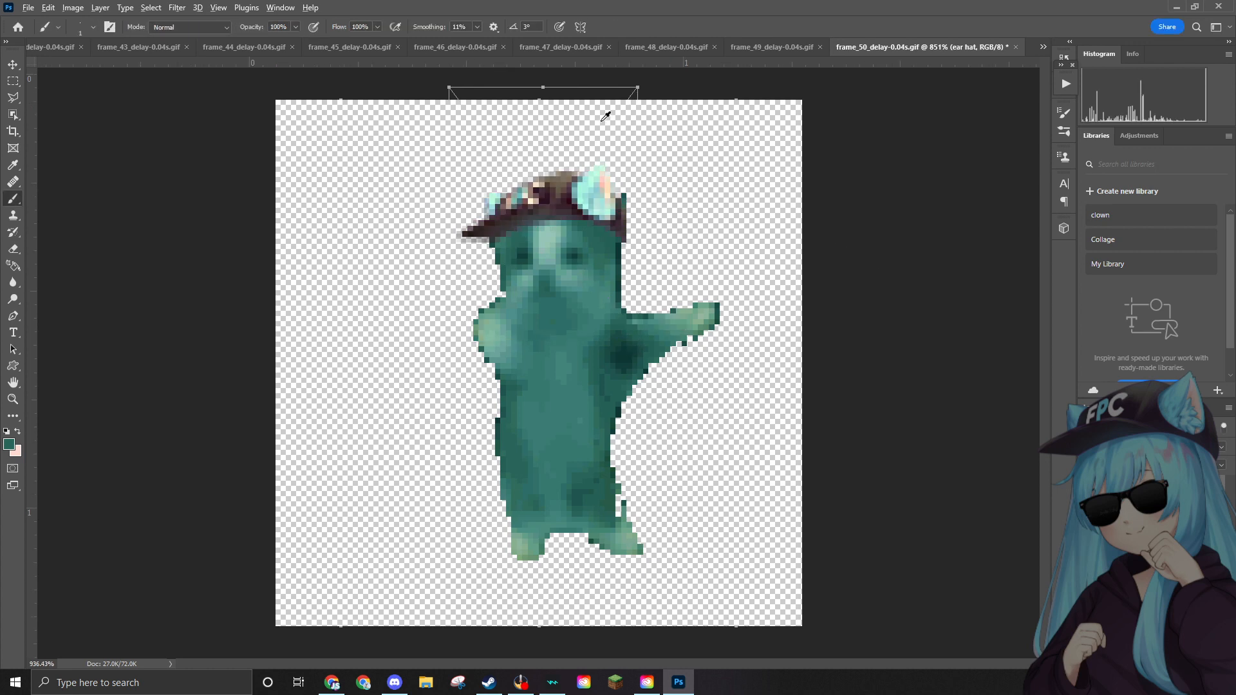
Erase the dark teal ear pixels of the cat that stick out behind the hat's rear edge in frame 50.
{"action": "scroll", "coordinate": [605, 115], "scroll_direction": "up", "scroll_amount": 7}
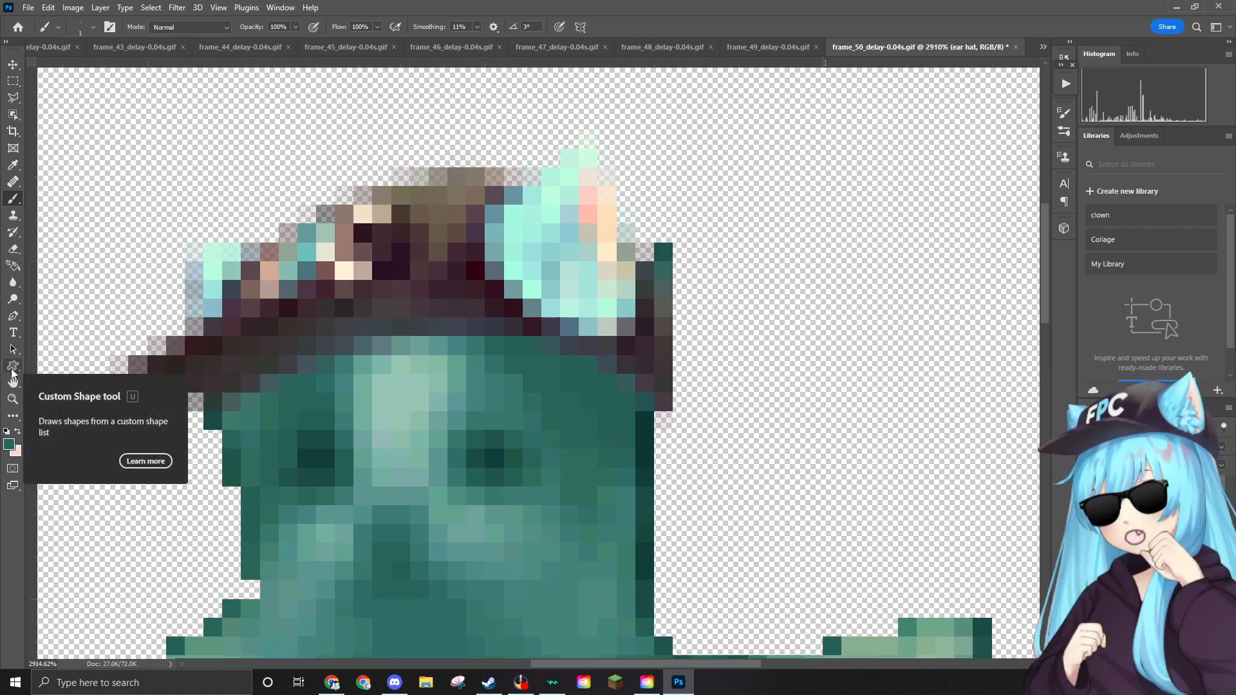
{"action": "left_click", "coordinate": [13, 250]}
{"action": "key", "text": "alt+["}
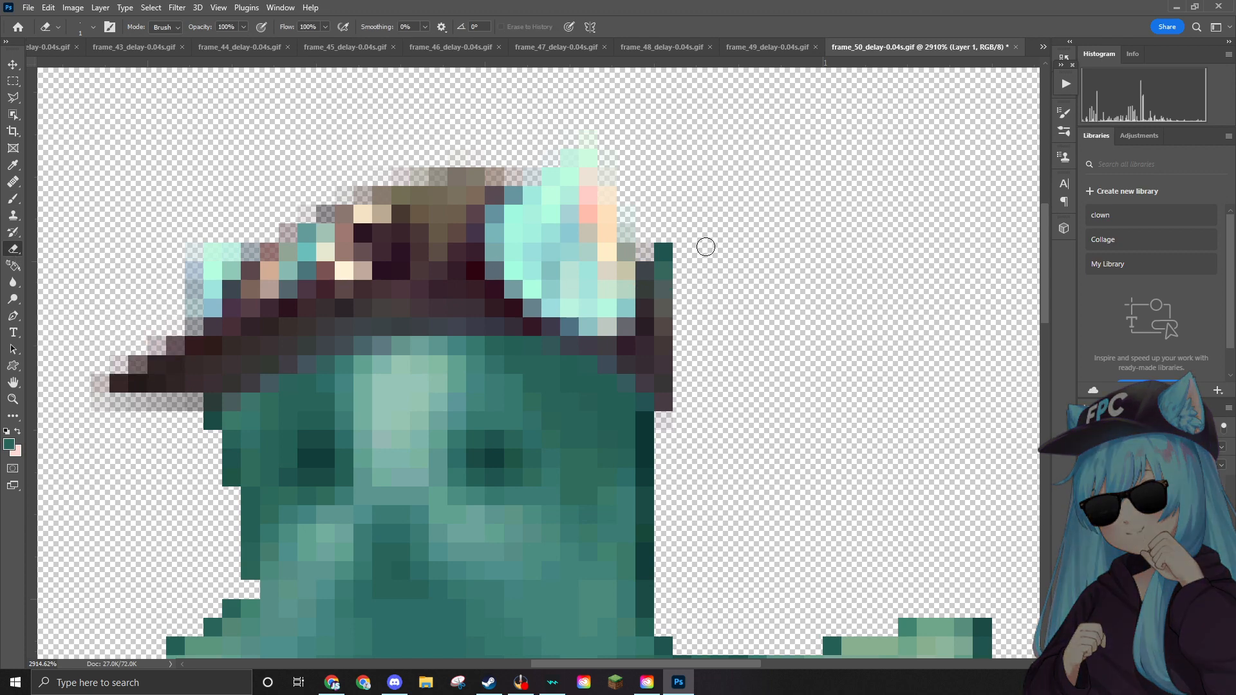
{"action": "left_click", "coordinate": [663, 246]}
{"action": "left_click", "coordinate": [664, 261]}
{"action": "left_click", "coordinate": [664, 260]}
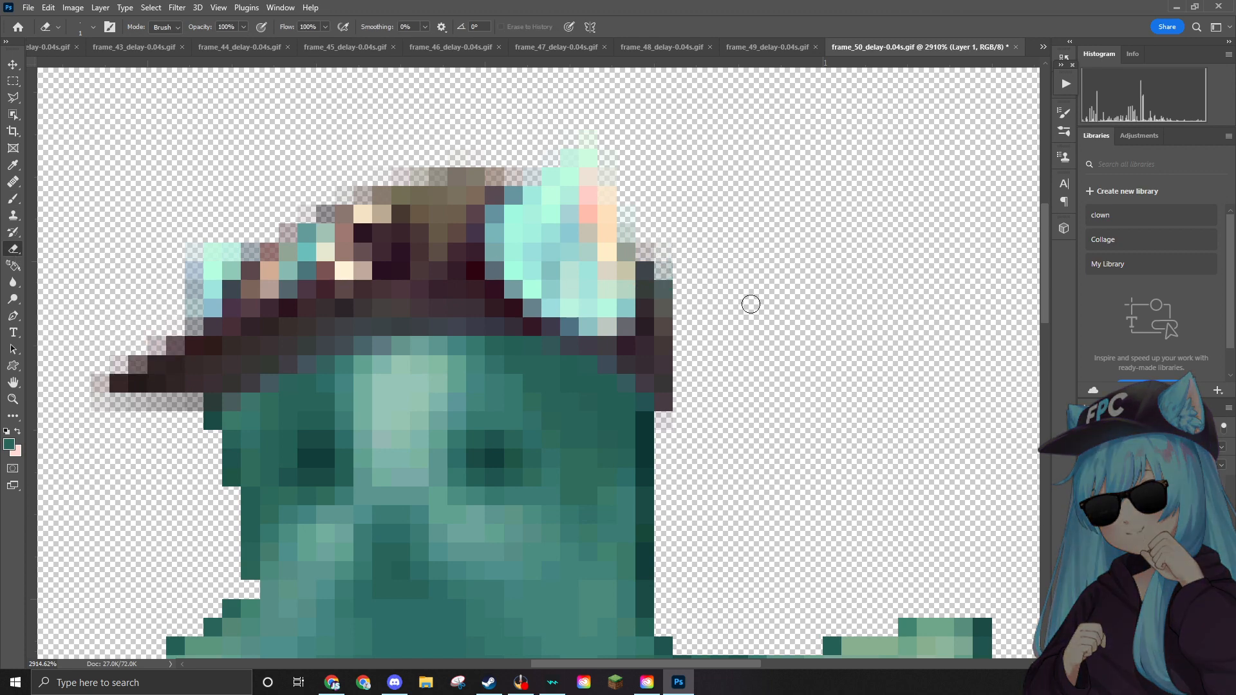
{"action": "scroll", "coordinate": [673, 343], "scroll_direction": "down", "scroll_amount": 3}
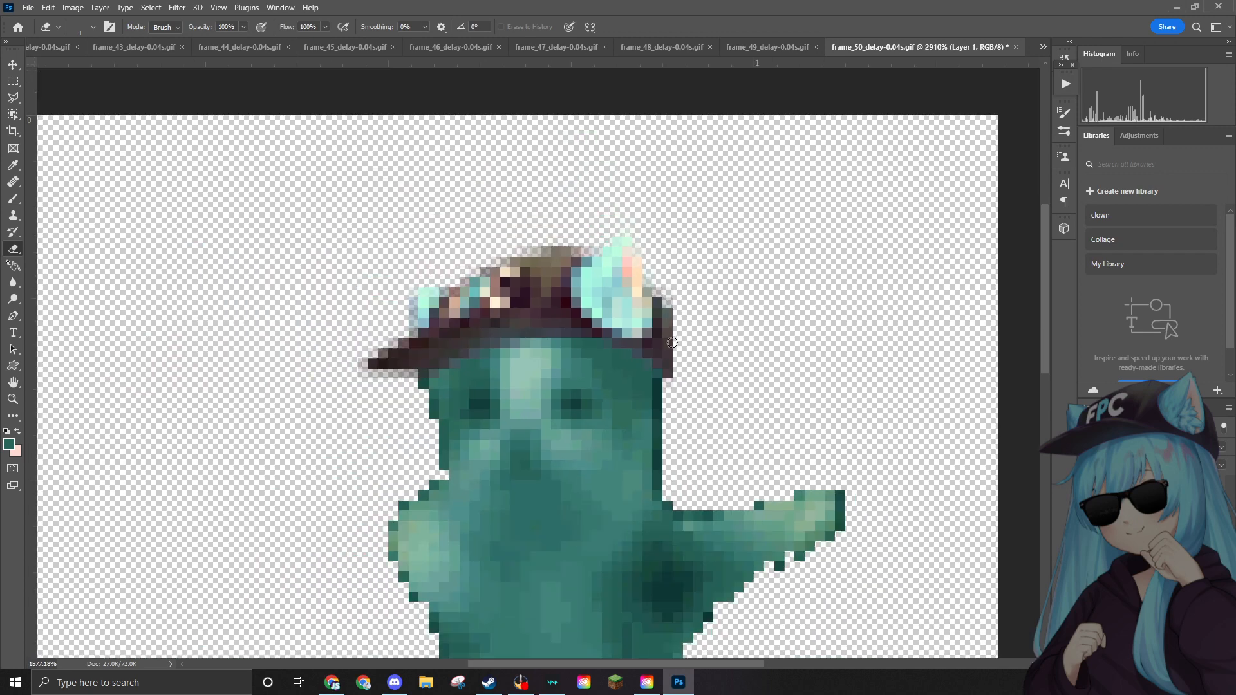
Place the sunglasses image in frame 50, scale it to about 2.75%, fit it over the cat's eyes and commit the placement.
{"action": "scroll", "coordinate": [673, 343], "scroll_direction": "down", "scroll_amount": 1}
{"action": "left_click_drag", "start_coordinate": [644, 406], "coordinate": [579, 392]}
{"action": "left_click_drag", "start_coordinate": [757, 315], "coordinate": [415, 463]}
{"action": "left_click_drag", "start_coordinate": [343, 513], "coordinate": [608, 410]}
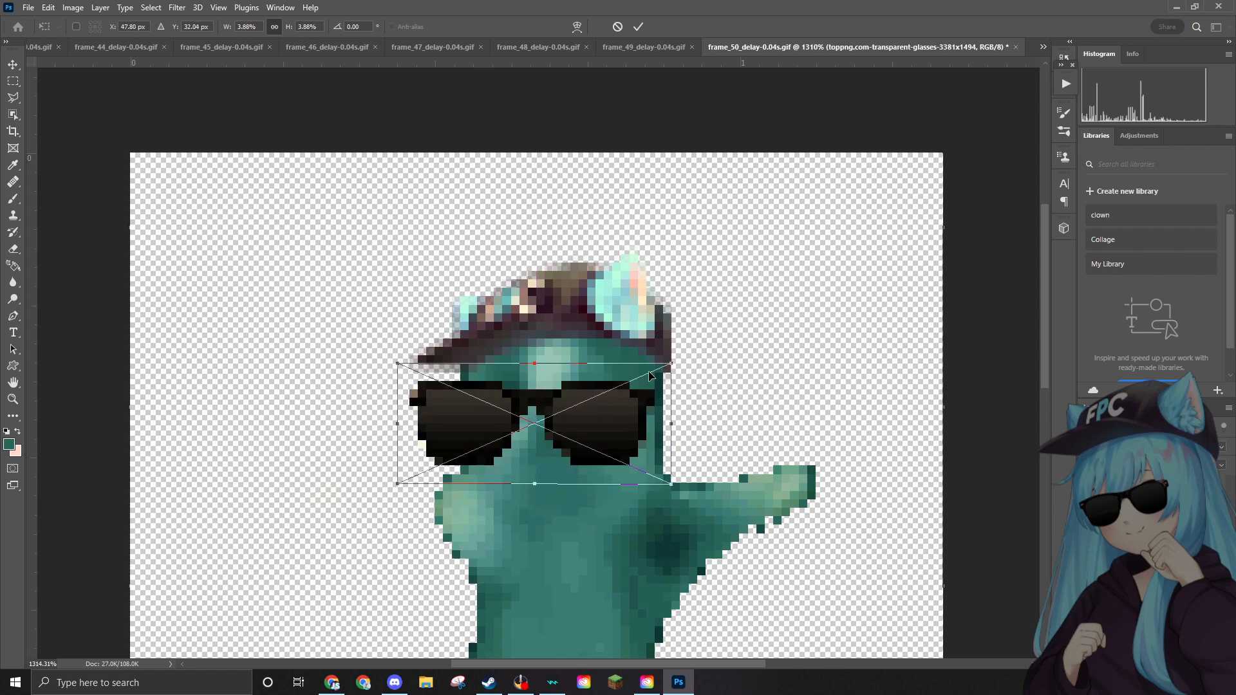
{"action": "left_click_drag", "start_coordinate": [671, 365], "coordinate": [617, 386]}
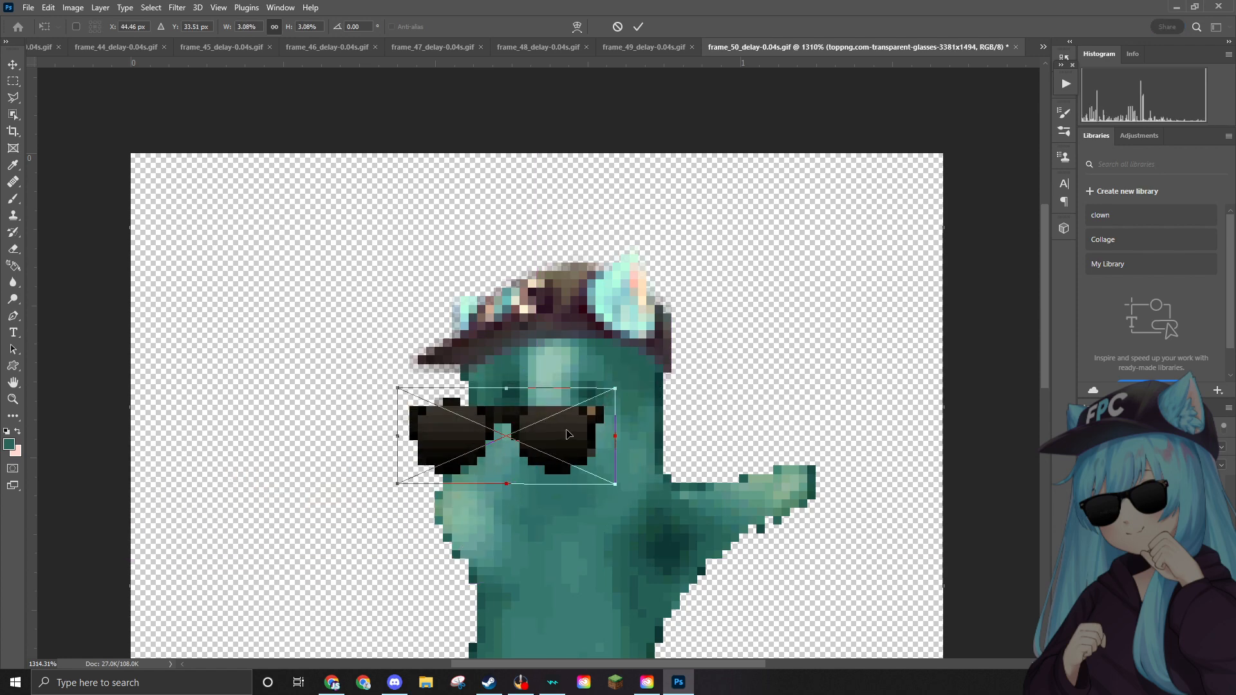
{"action": "left_click_drag", "start_coordinate": [559, 430], "coordinate": [617, 397]}
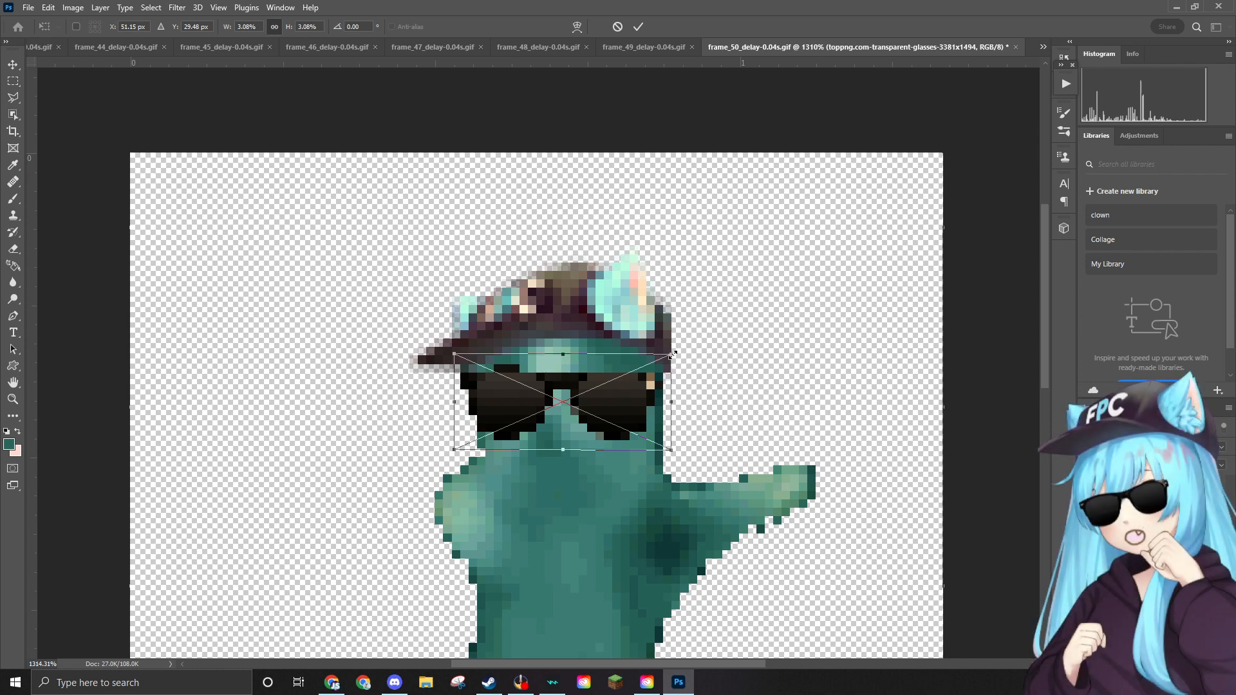
{"action": "left_click_drag", "start_coordinate": [671, 363], "coordinate": [649, 365]}
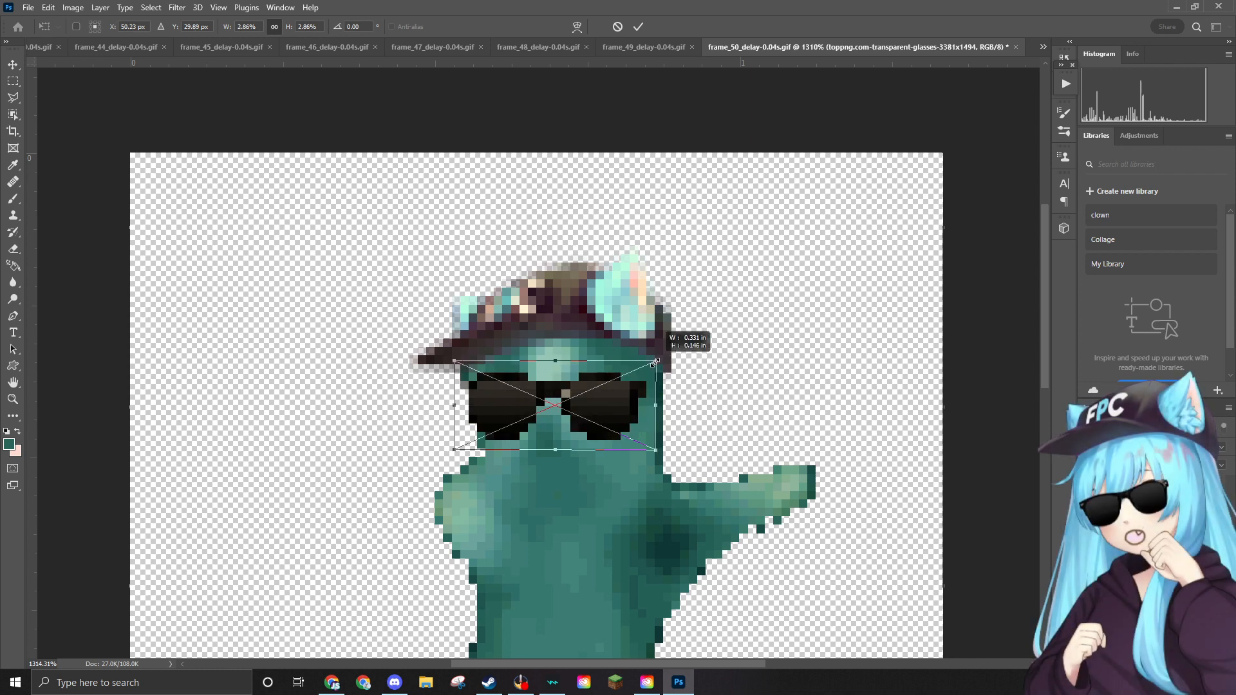
{"action": "mouse_move", "coordinate": [595, 406]}
{"action": "left_mouse_down"}
{"action": "mouse_move", "coordinate": [619, 385]}
{"action": "mouse_move", "coordinate": [611, 391]}
{"action": "left_mouse_up"}
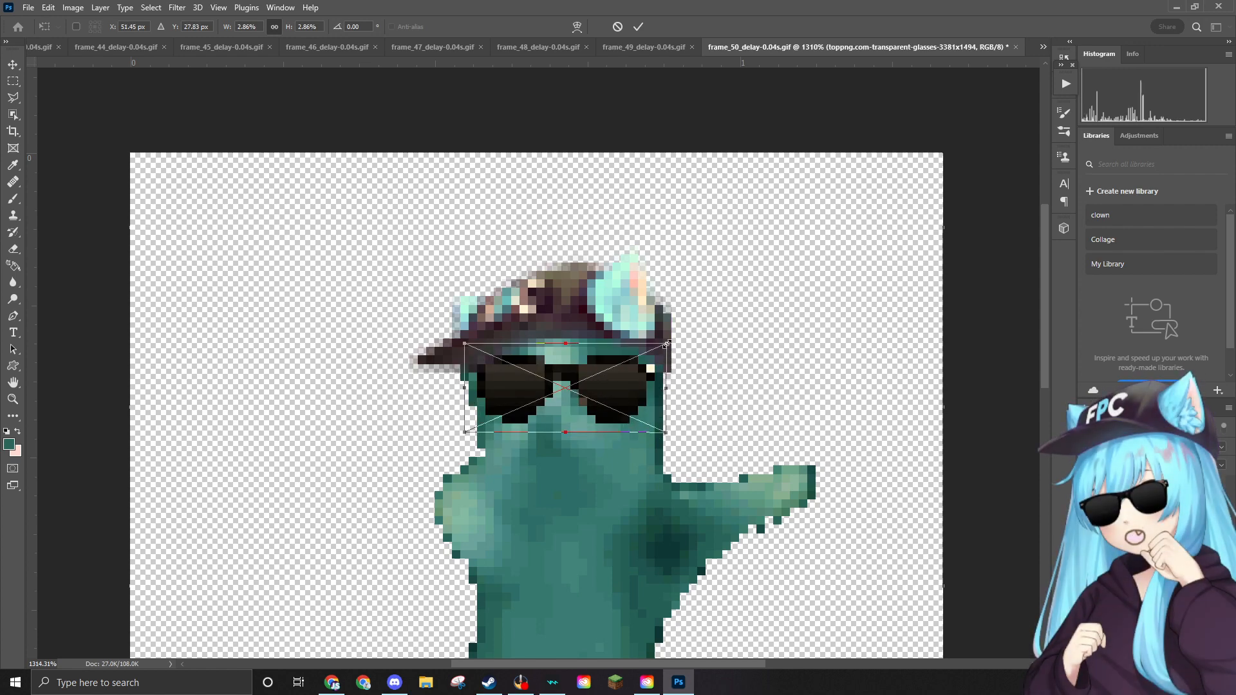
{"action": "left_click_drag", "start_coordinate": [666, 345], "coordinate": [658, 348]}
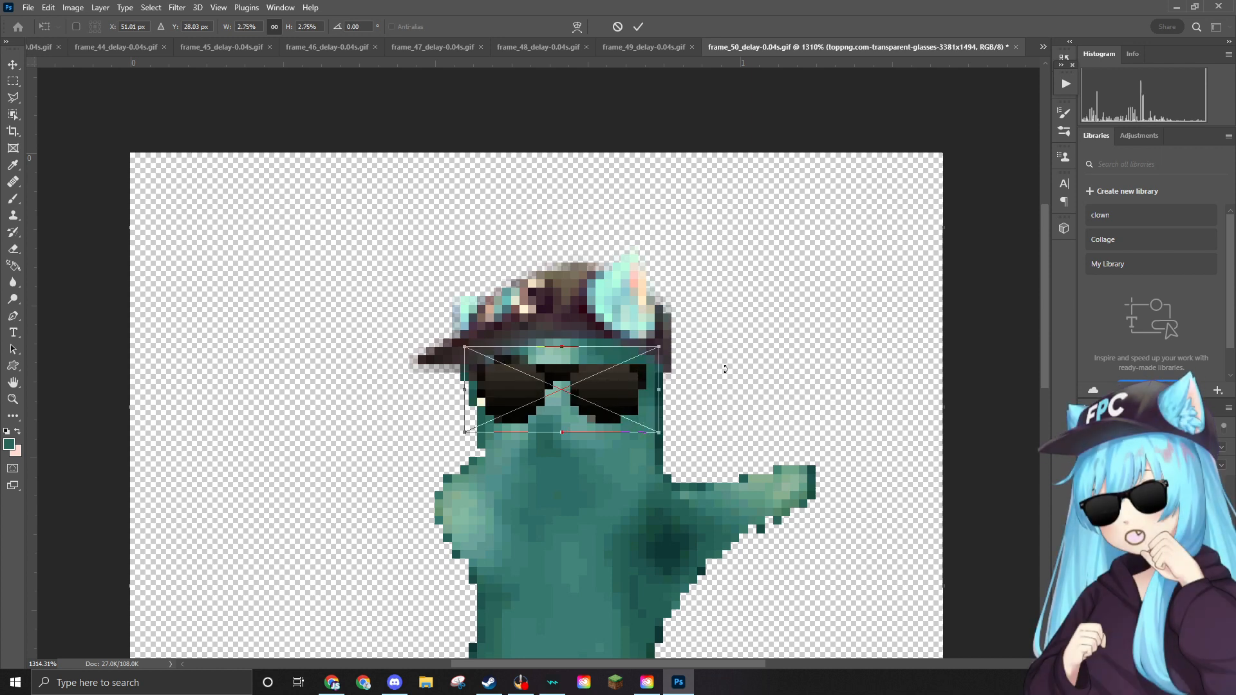
{"action": "key", "text": "Return"}
{"action": "key", "text": "e"}
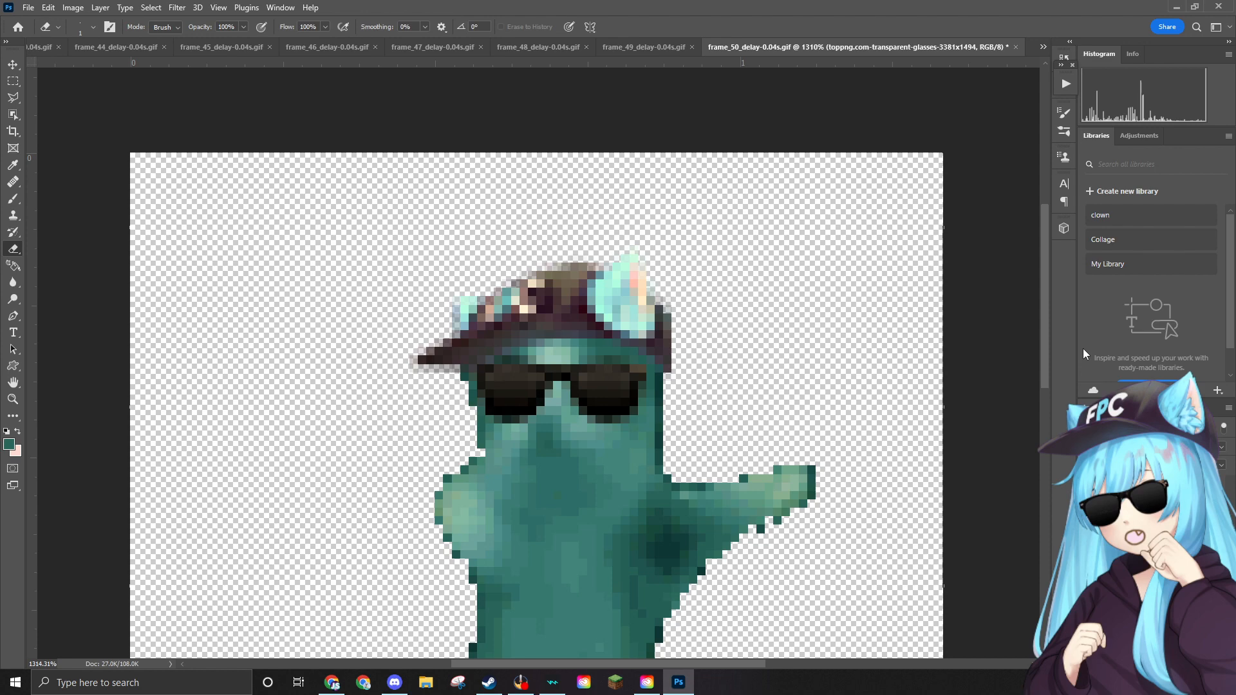
Export frame 50 as frame_50_delay-0.04s.png into the Edited folder.
{"action": "scroll", "coordinate": [676, 270], "scroll_direction": "down", "scroll_amount": 3}
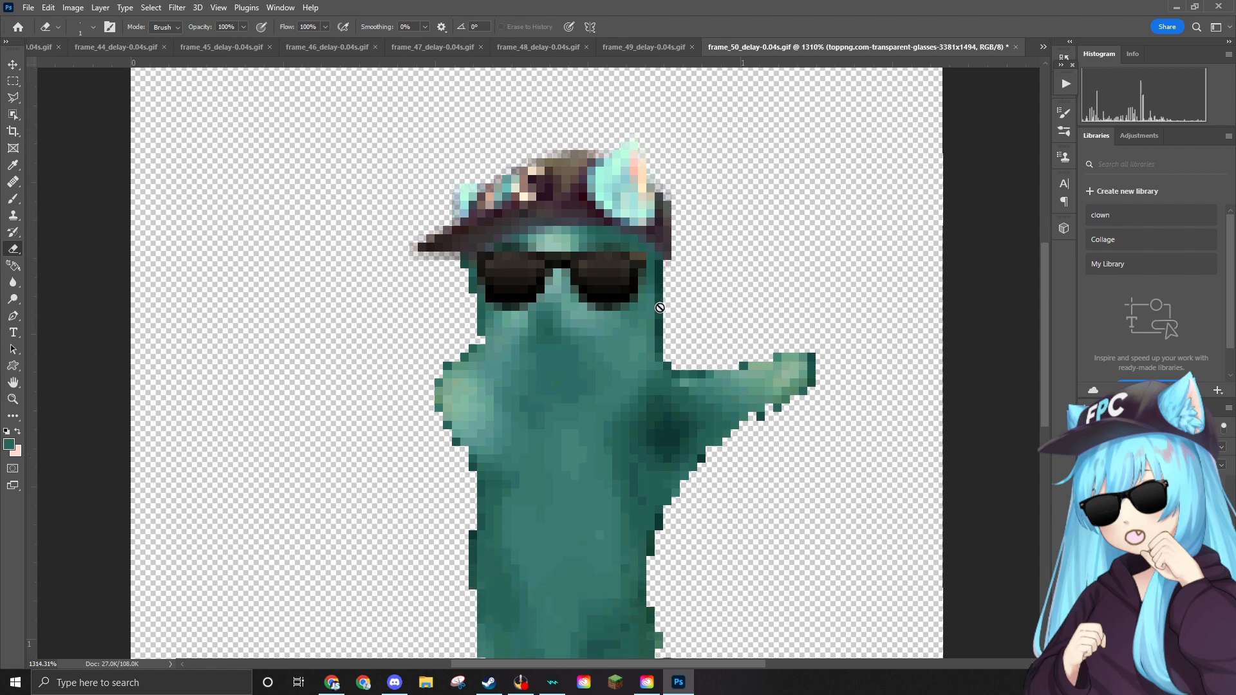
{"action": "left_click", "coordinate": [28, 8]}
{"action": "mouse_move", "coordinate": [70, 210]}
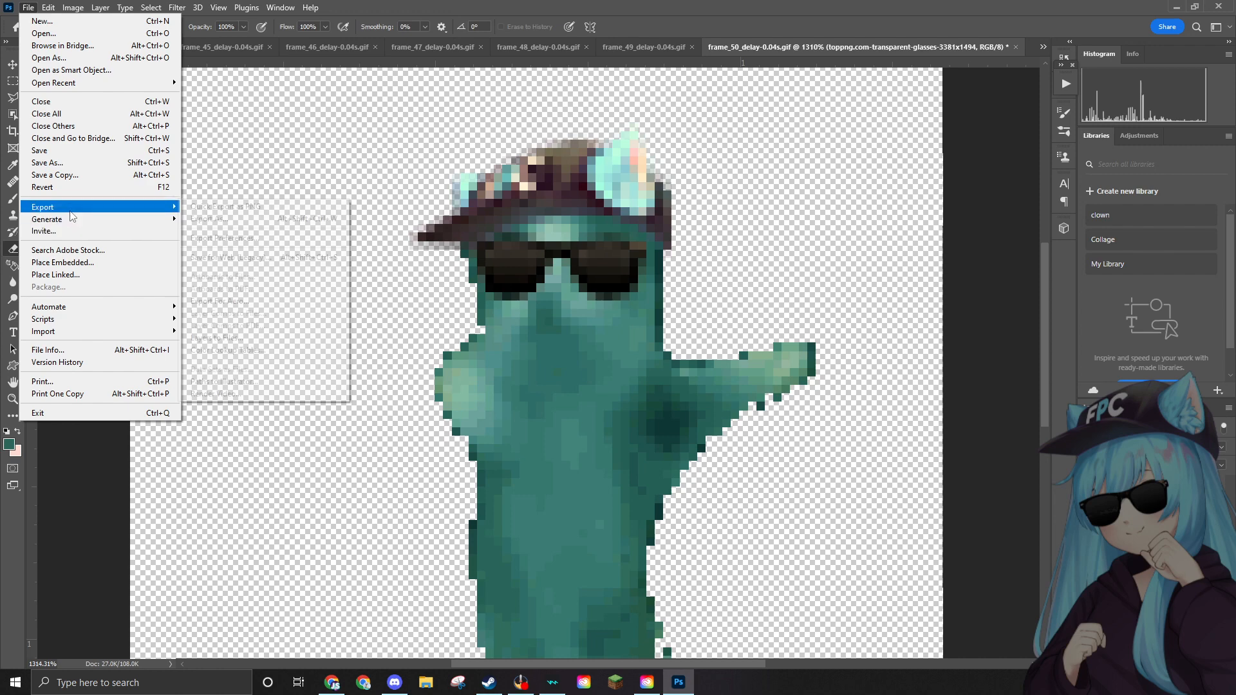
{"action": "left_click", "coordinate": [243, 207]}
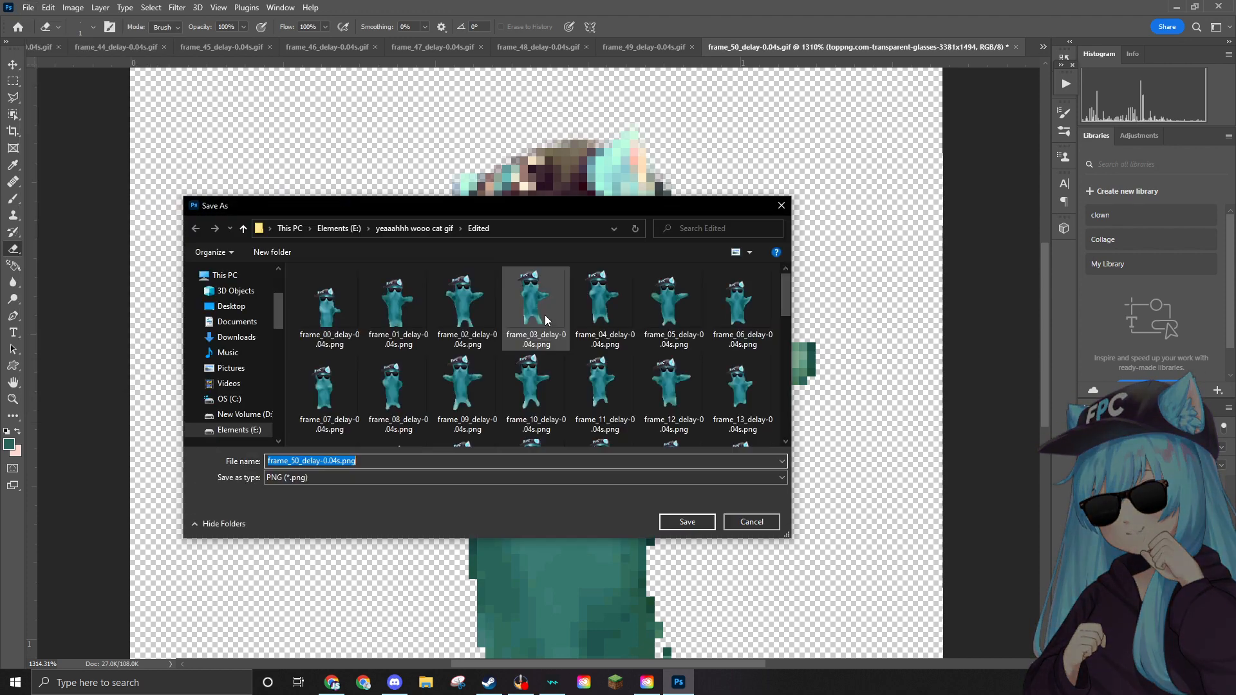
{"action": "left_click", "coordinate": [689, 521]}
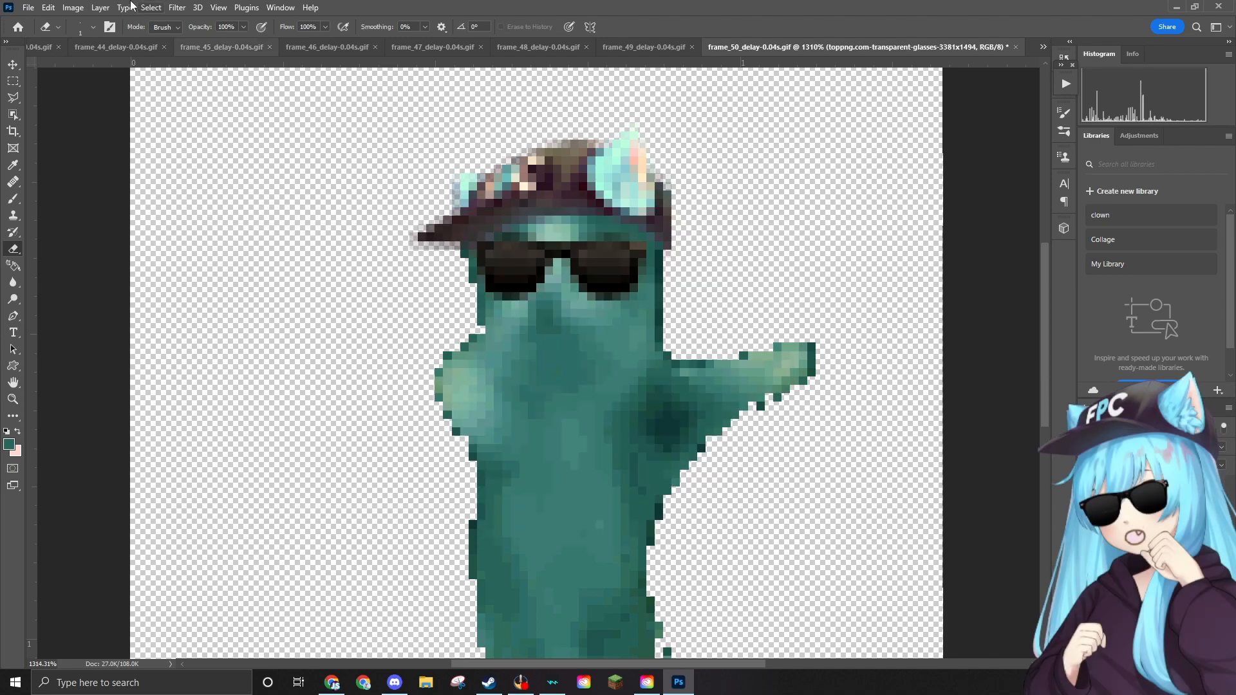
Delete the source file frame_50_delay-0.04s.gif from the yeaaahhh wooo cat gif folder through the Open dialog.
{"action": "left_click", "coordinate": [29, 7]}
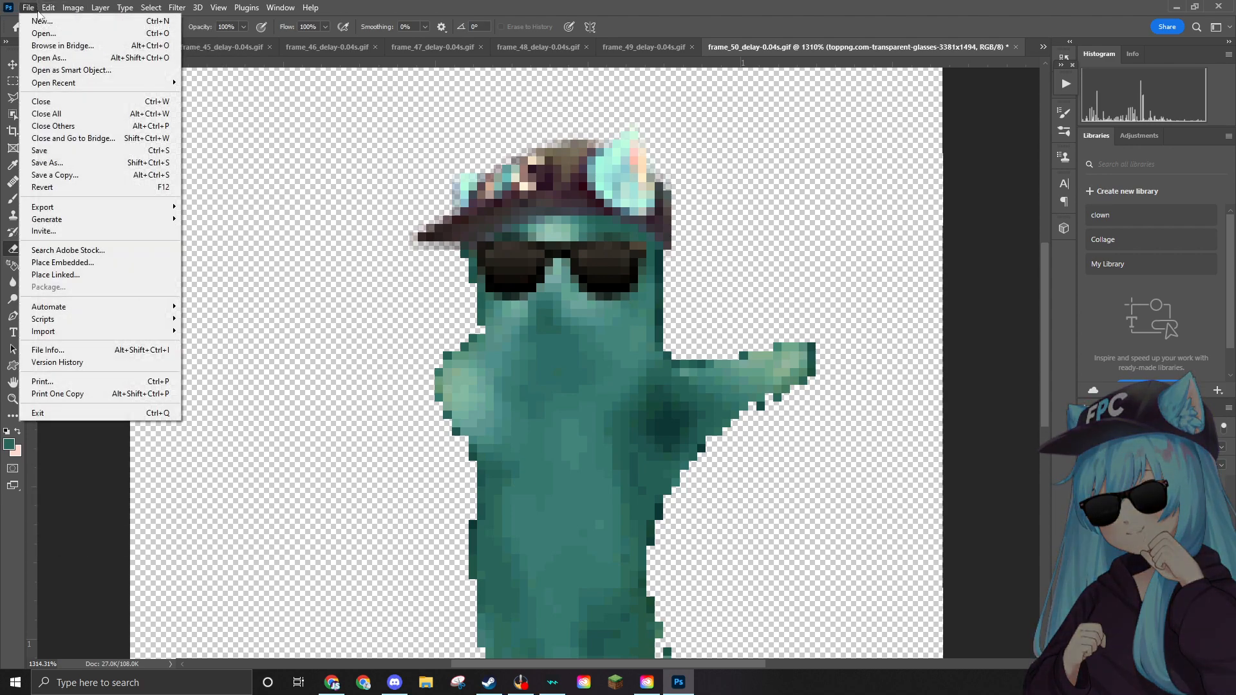
{"action": "left_click", "coordinate": [75, 40]}
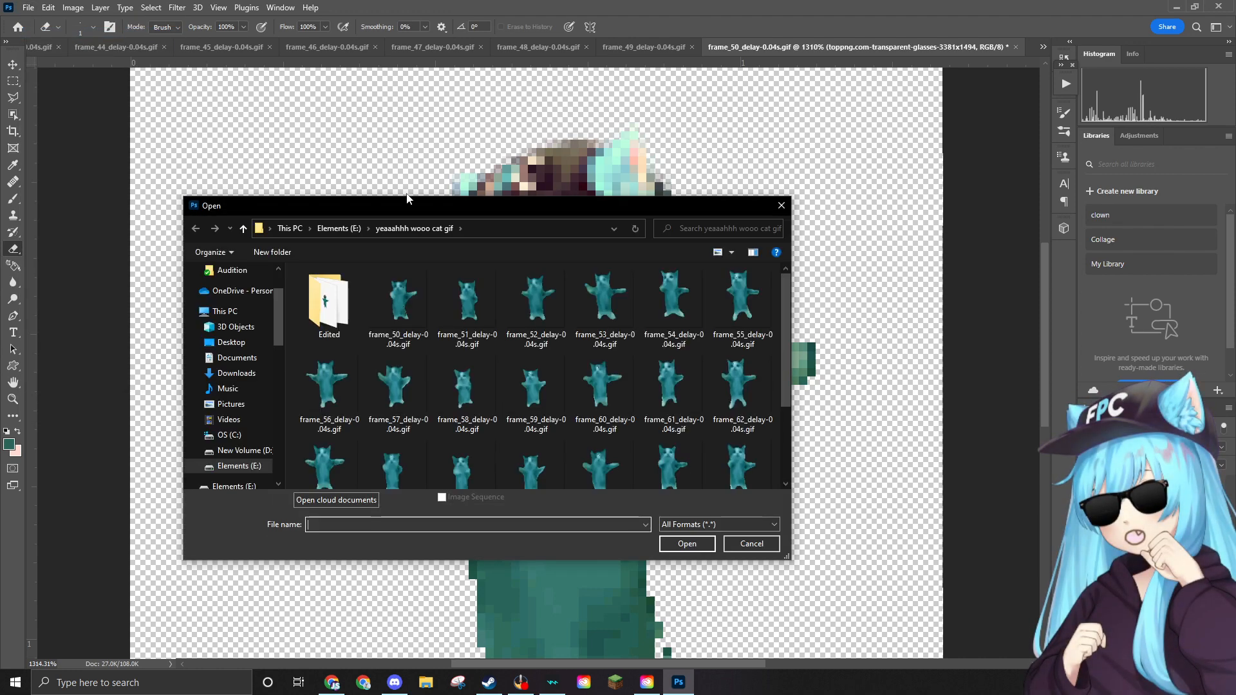
{"action": "left_click", "coordinate": [407, 302]}
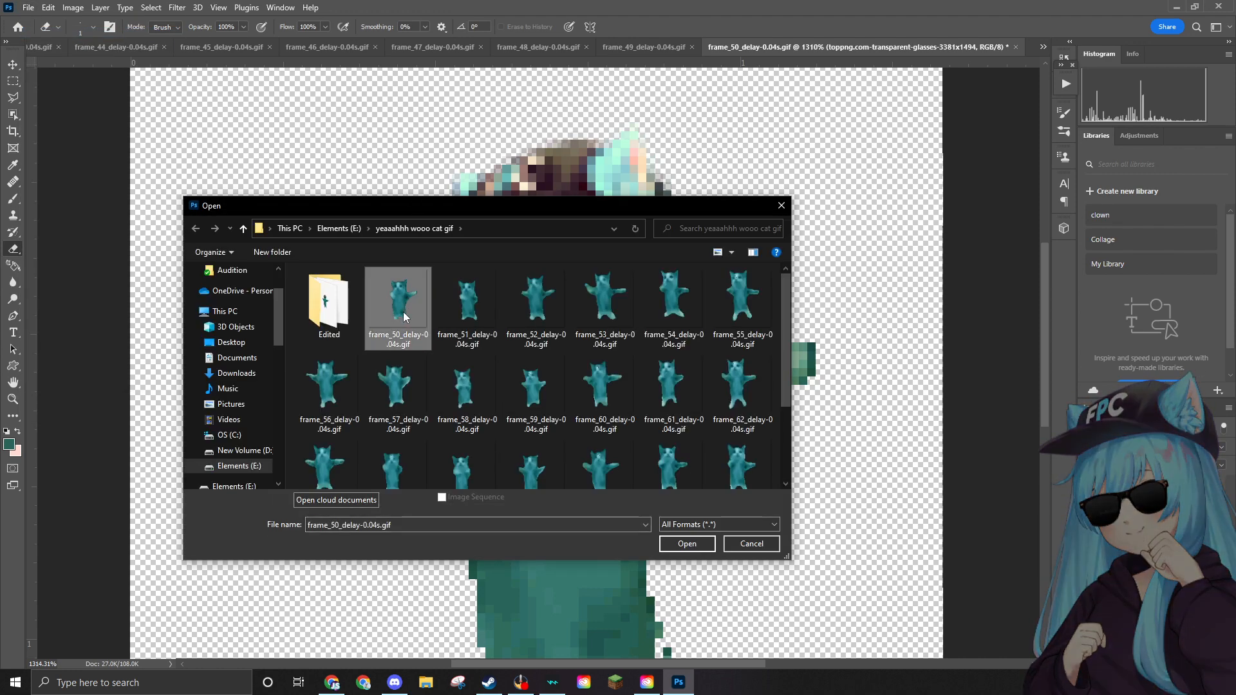
{"action": "key", "text": "Delete"}
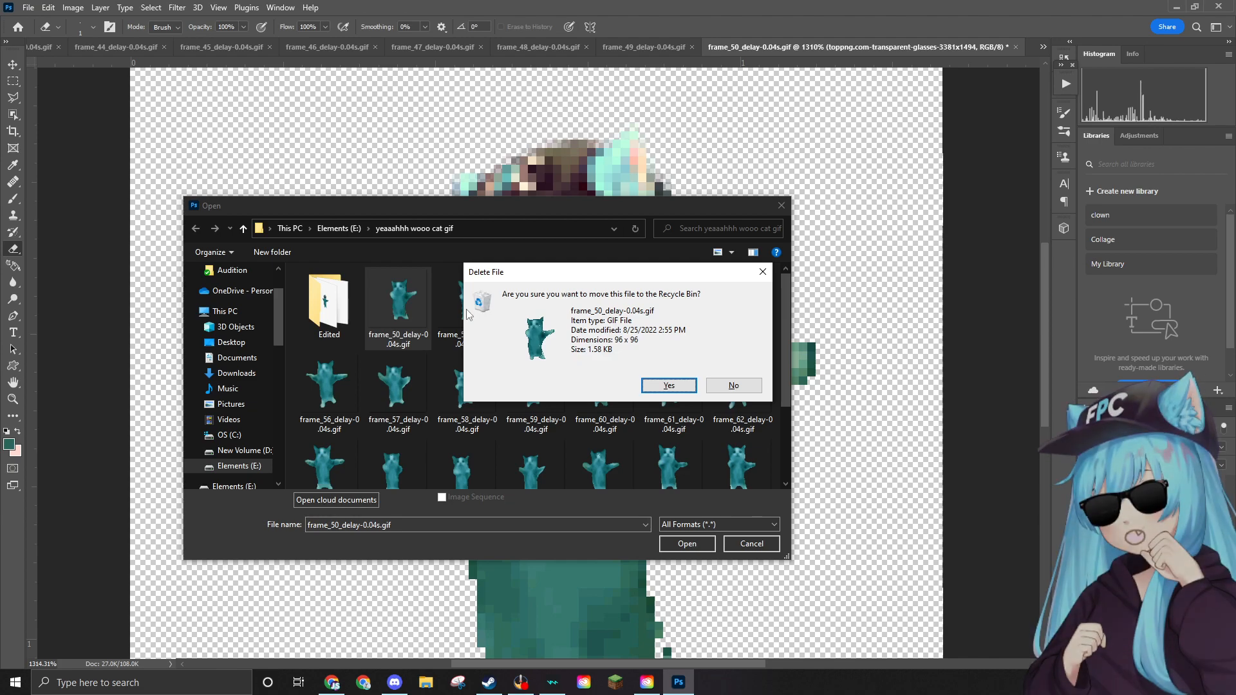
{"action": "left_click", "coordinate": [670, 383]}
Open frame_51_delay-0.04s.gif from the yeaaahhh wooo cat gif folder.
{"action": "left_click", "coordinate": [687, 544]}
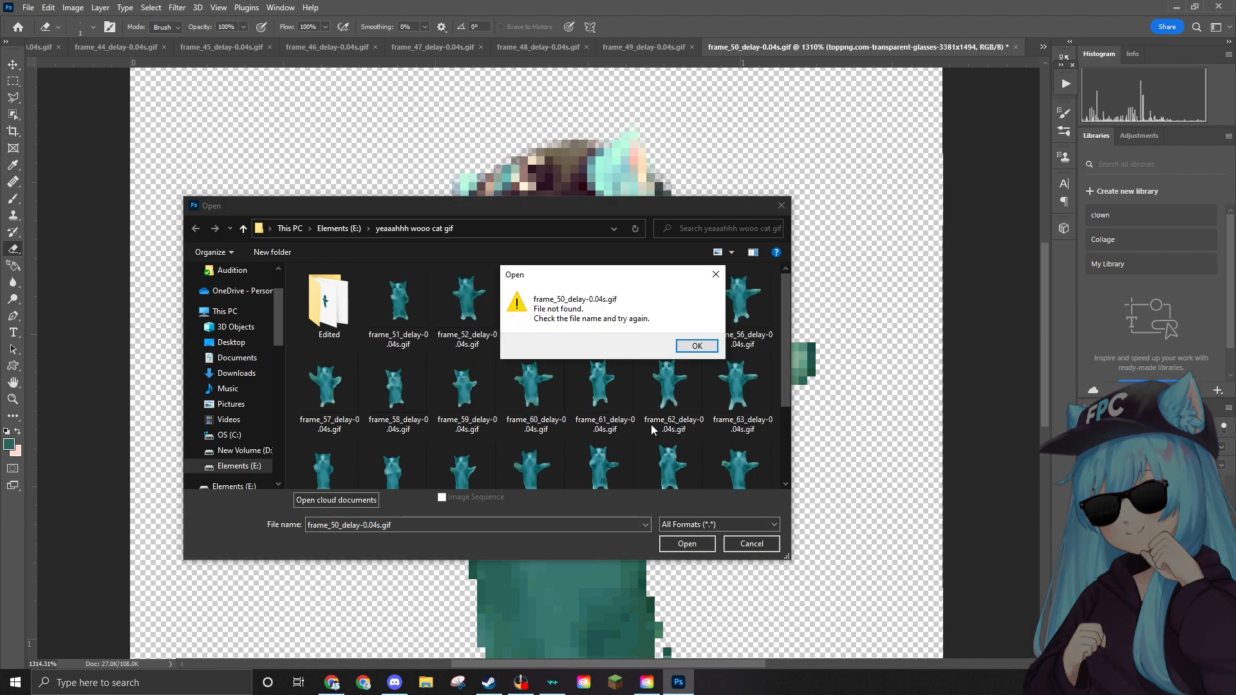
{"action": "left_click", "coordinate": [690, 348]}
{"action": "left_click", "coordinate": [398, 299]}
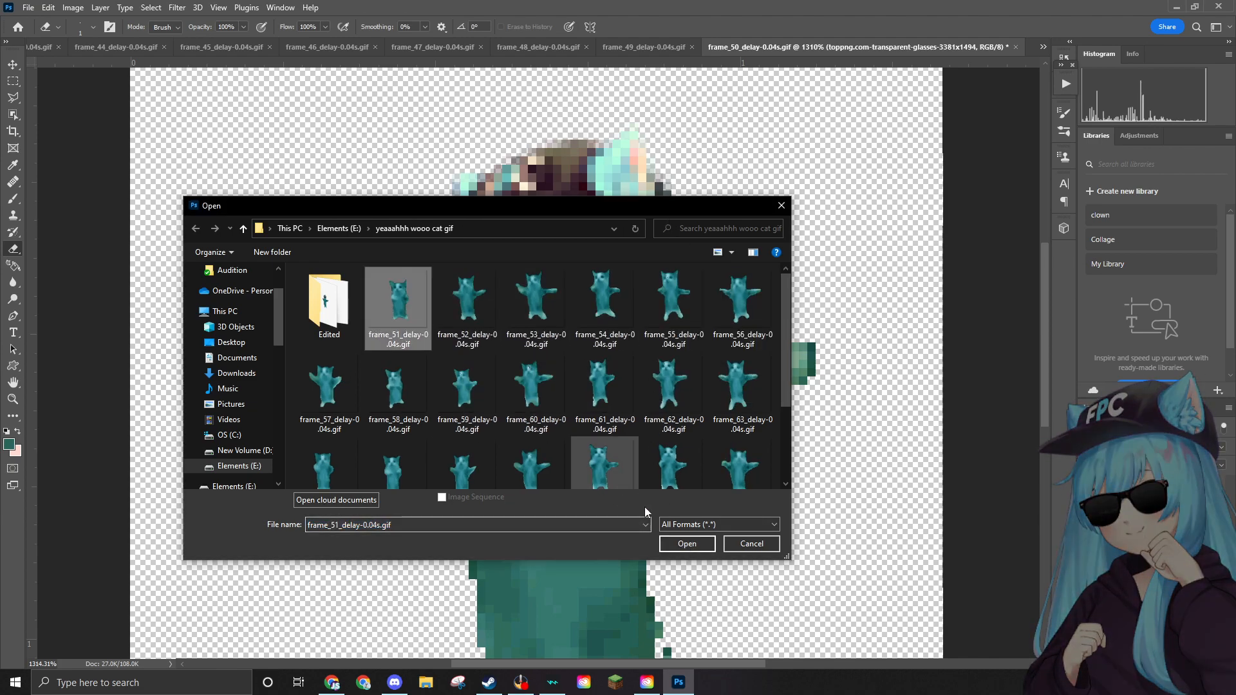
{"action": "left_click", "coordinate": [687, 543]}
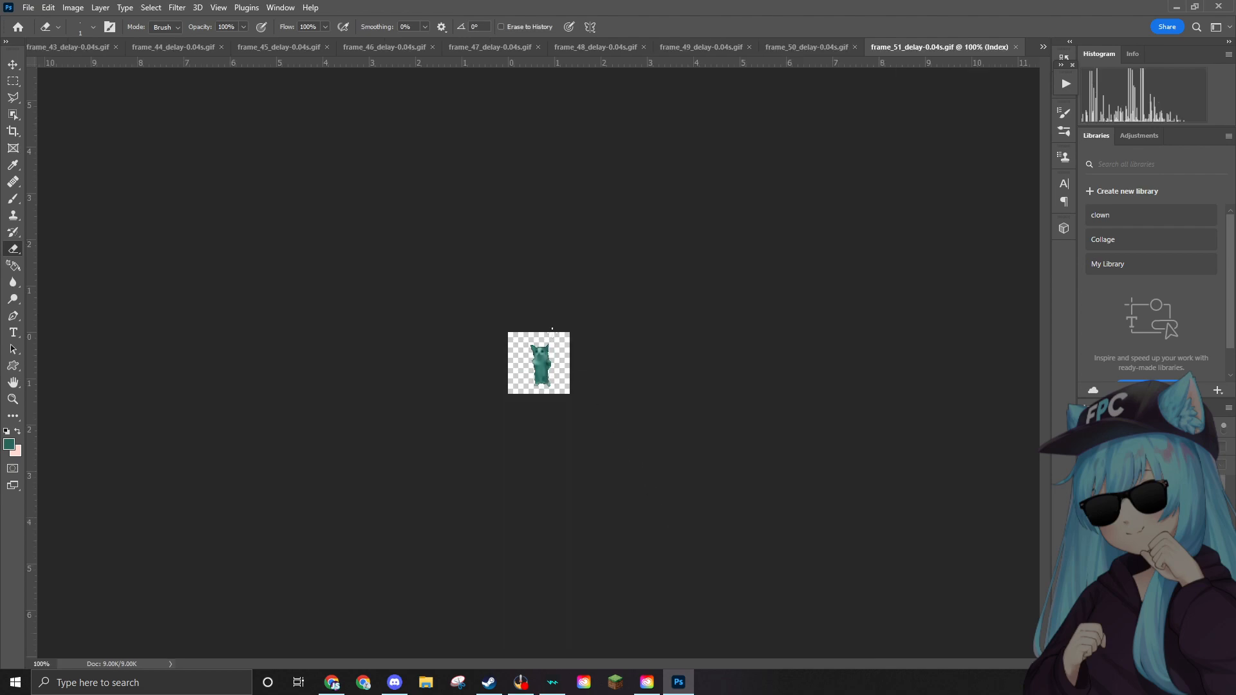
Convert frame 51's color mode from Indexed to RGB.
{"action": "scroll", "coordinate": [552, 329], "scroll_direction": "up", "scroll_amount": 10}
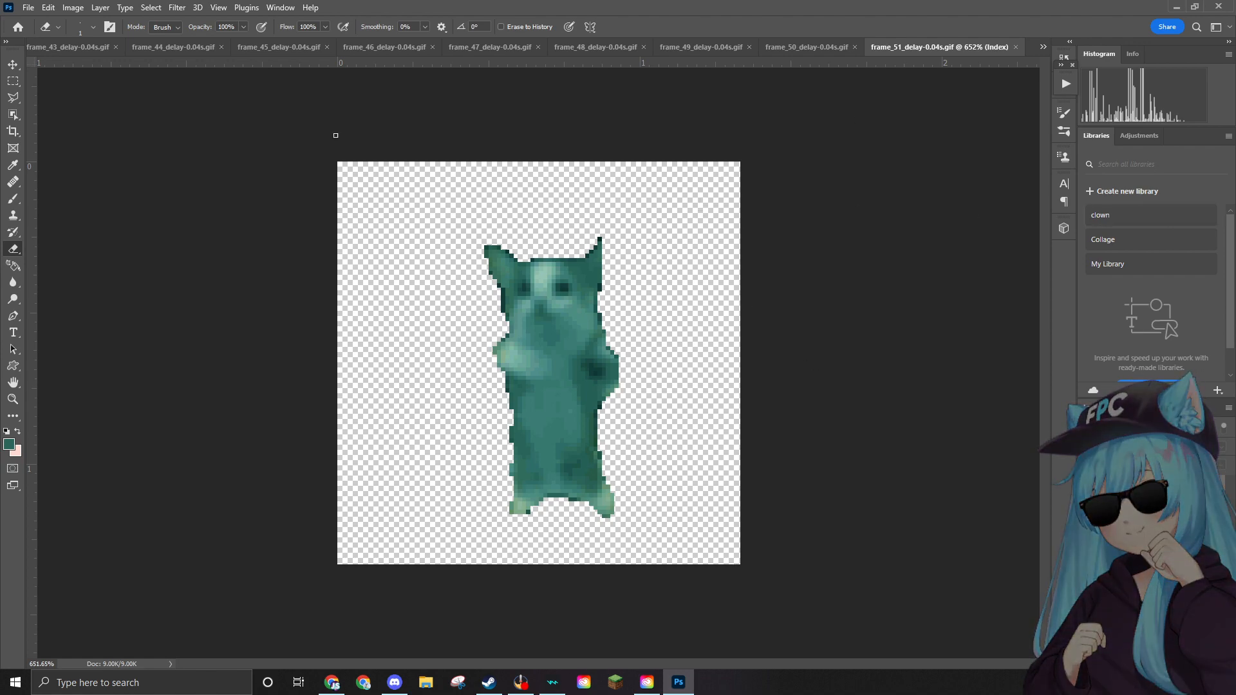
{"action": "left_click", "coordinate": [73, 8]}
{"action": "mouse_move", "coordinate": [84, 21]}
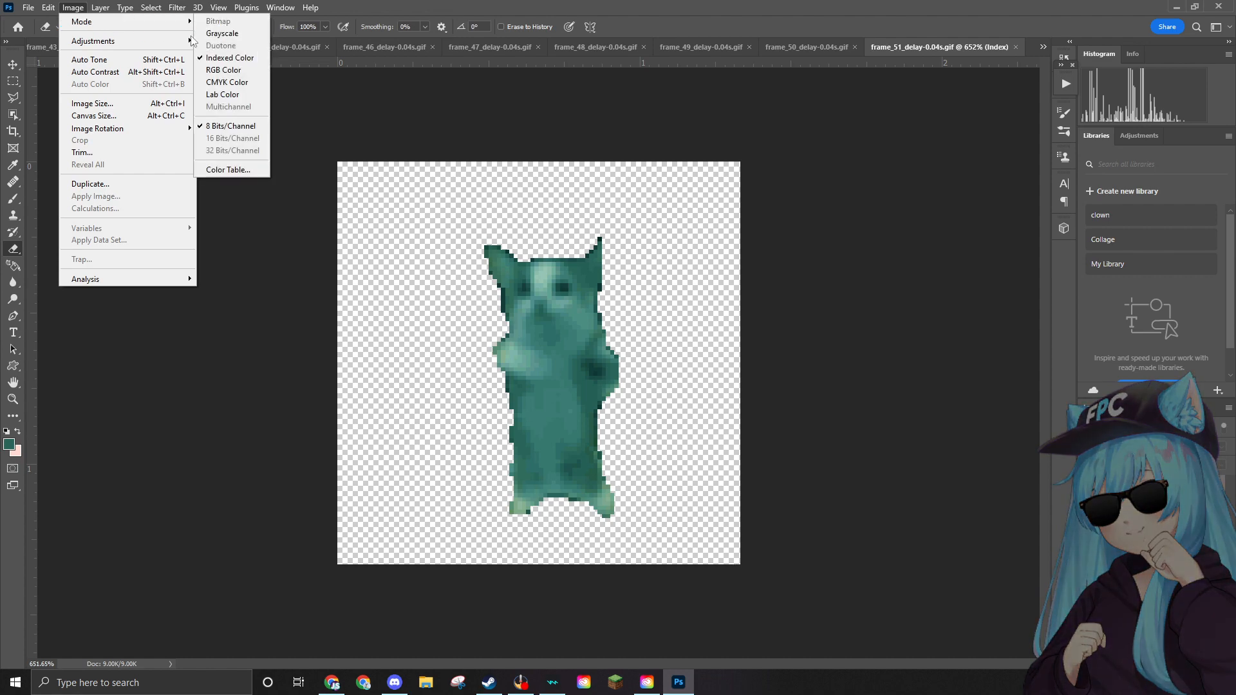
{"action": "left_click", "coordinate": [215, 70]}
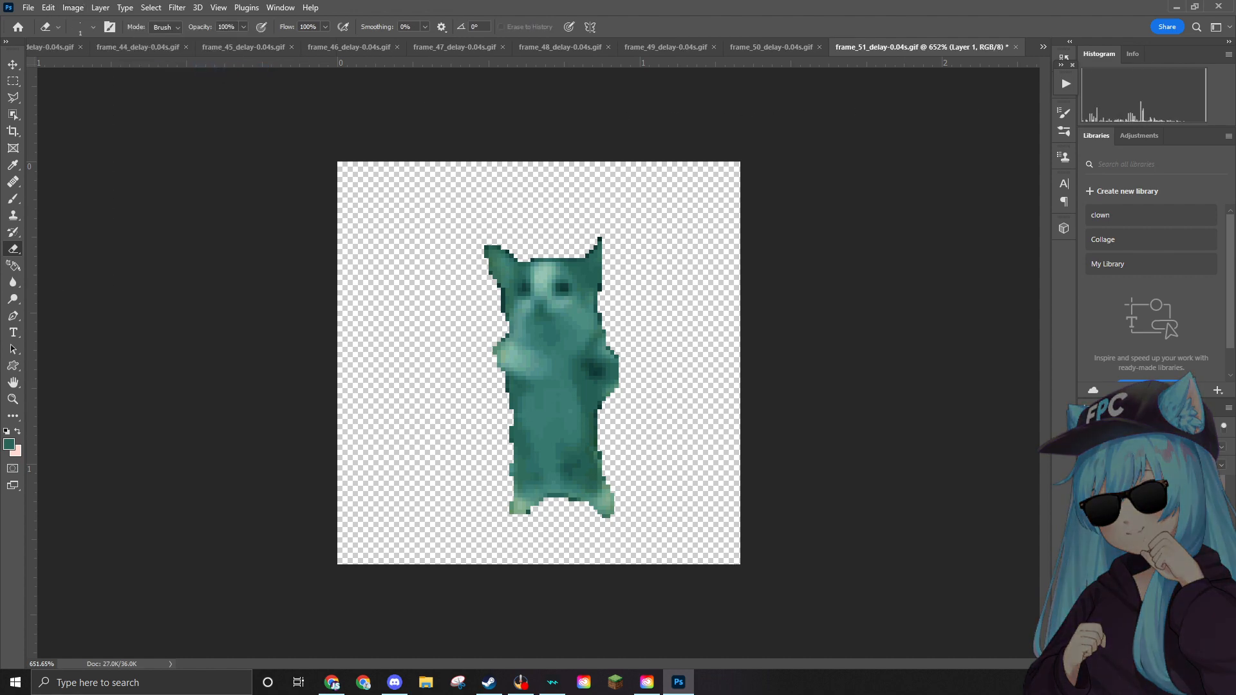
Place the ear hat image in frame 51, scale it to about 9.05%, fit it on the cat's head and commit the placement.
{"action": "left_click_drag", "start_coordinate": [501, 259], "coordinate": [496, 256]}
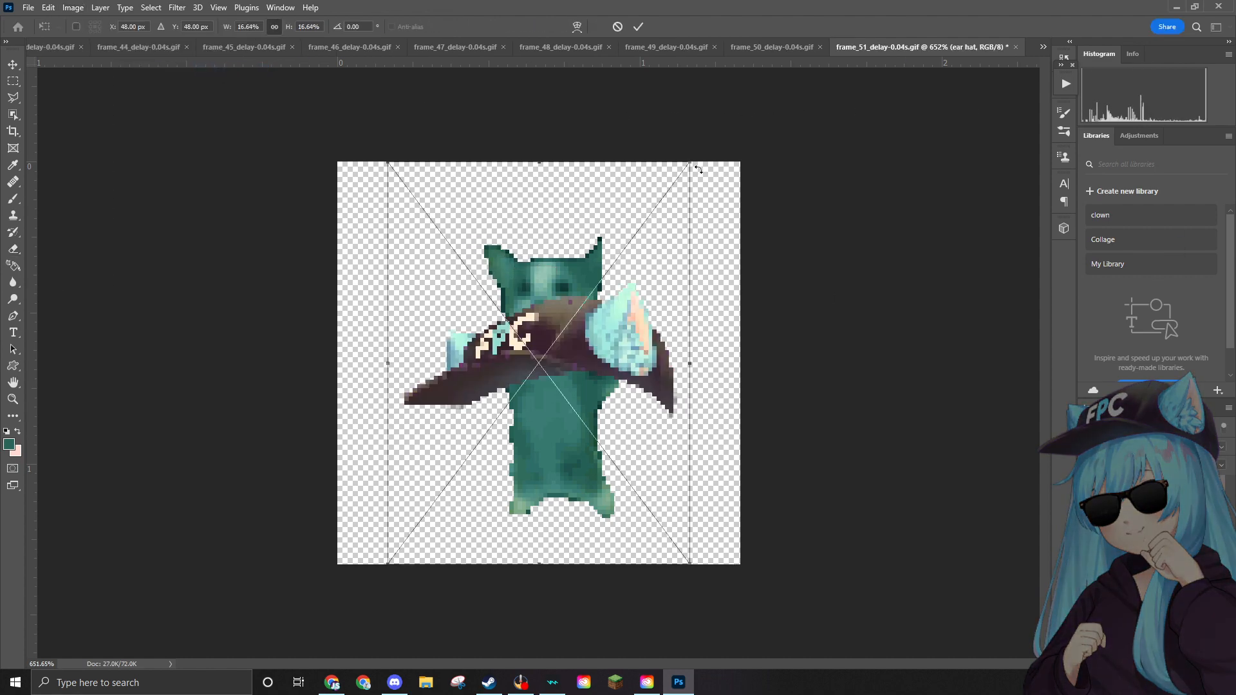
{"action": "left_click_drag", "start_coordinate": [690, 163], "coordinate": [564, 331]}
{"action": "left_click_drag", "start_coordinate": [495, 381], "coordinate": [557, 196]}
{"action": "left_click_drag", "start_coordinate": [630, 143], "coordinate": [616, 157]}
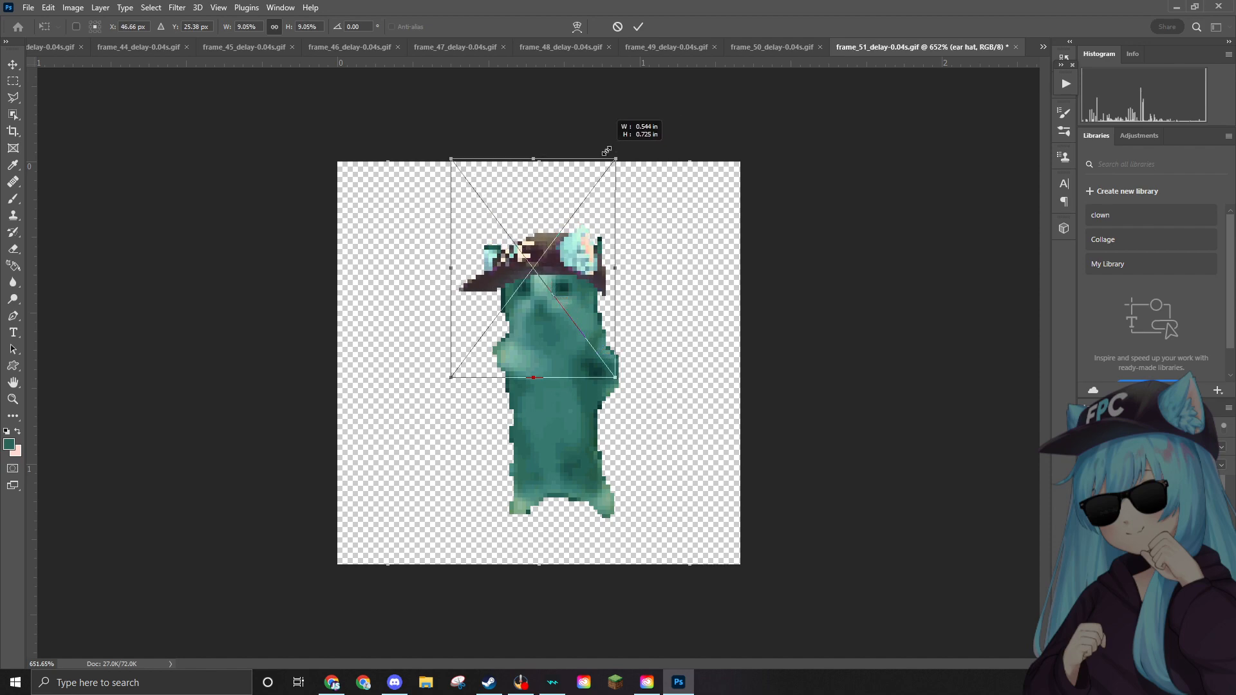
{"action": "mouse_move", "coordinate": [574, 260]}
{"action": "left_mouse_down"}
{"action": "mouse_move", "coordinate": [569, 245]}
{"action": "mouse_move", "coordinate": [574, 254]}
{"action": "left_mouse_up"}
{"action": "key", "text": "e"}
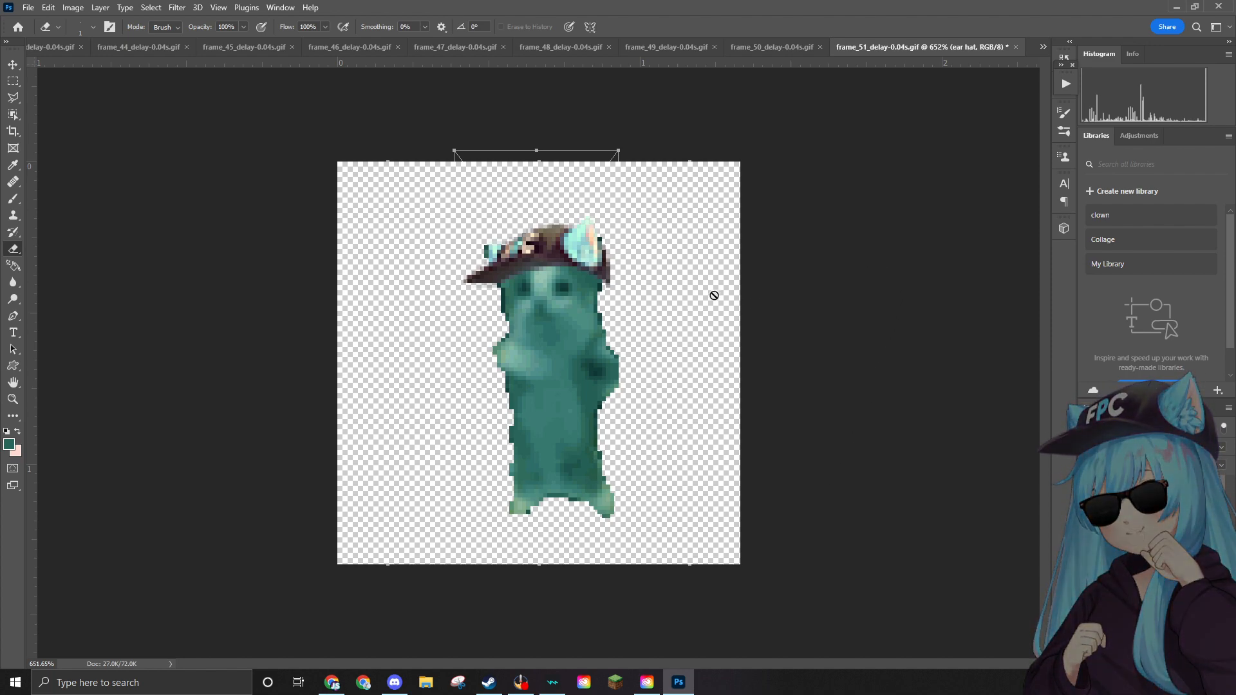
Place the sunglasses image in frame 51, shrink it to fit over the cat's eyes below the hat brim and commit the placement.
{"action": "left_click_drag", "start_coordinate": [1030, 335], "coordinate": [534, 290]}
{"action": "left_click_drag", "start_coordinate": [726, 273], "coordinate": [459, 378]}
{"action": "left_click_drag", "start_coordinate": [417, 425], "coordinate": [543, 318]}
{"action": "mouse_move", "coordinate": [593, 285]}
{"action": "left_mouse_down"}
{"action": "mouse_move", "coordinate": [547, 307]}
{"action": "mouse_move", "coordinate": [552, 293]}
{"action": "left_mouse_up"}
{"action": "key", "text": "Return"}
{"action": "key", "text": "e"}
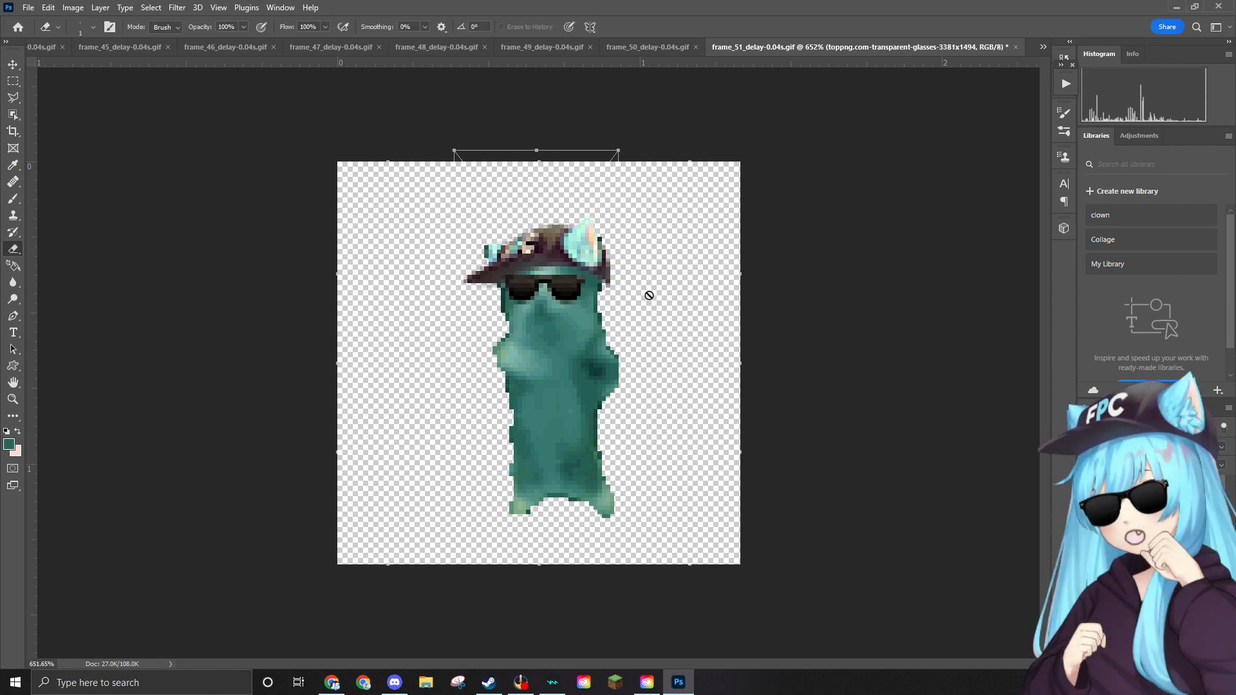
Check the edited cat and export frame 51 as a PNG.
{"action": "scroll", "coordinate": [647, 293], "scroll_direction": "down", "scroll_amount": 2}
{"action": "scroll", "coordinate": [630, 278], "scroll_direction": "down", "scroll_amount": 2}
{"action": "scroll", "coordinate": [627, 278], "scroll_direction": "up", "scroll_amount": 5}
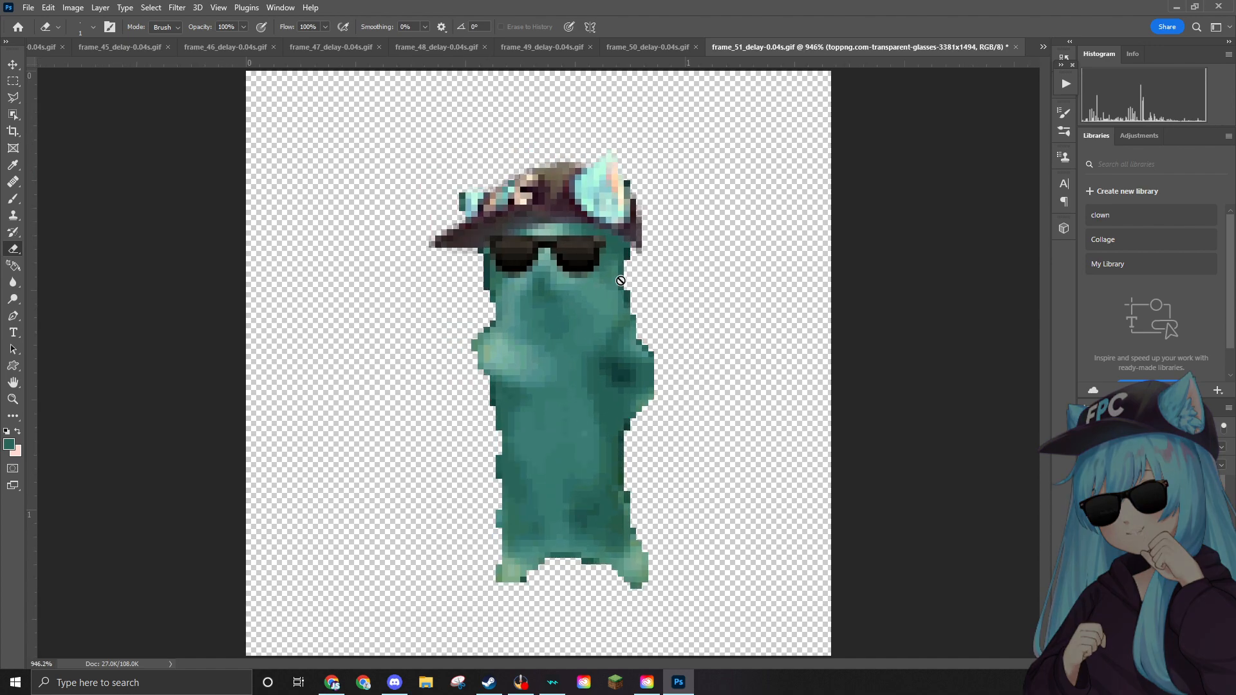
{"action": "scroll", "coordinate": [620, 280], "scroll_direction": "down", "scroll_amount": 2}
{"action": "scroll", "coordinate": [621, 280], "scroll_direction": "up", "scroll_amount": 1}
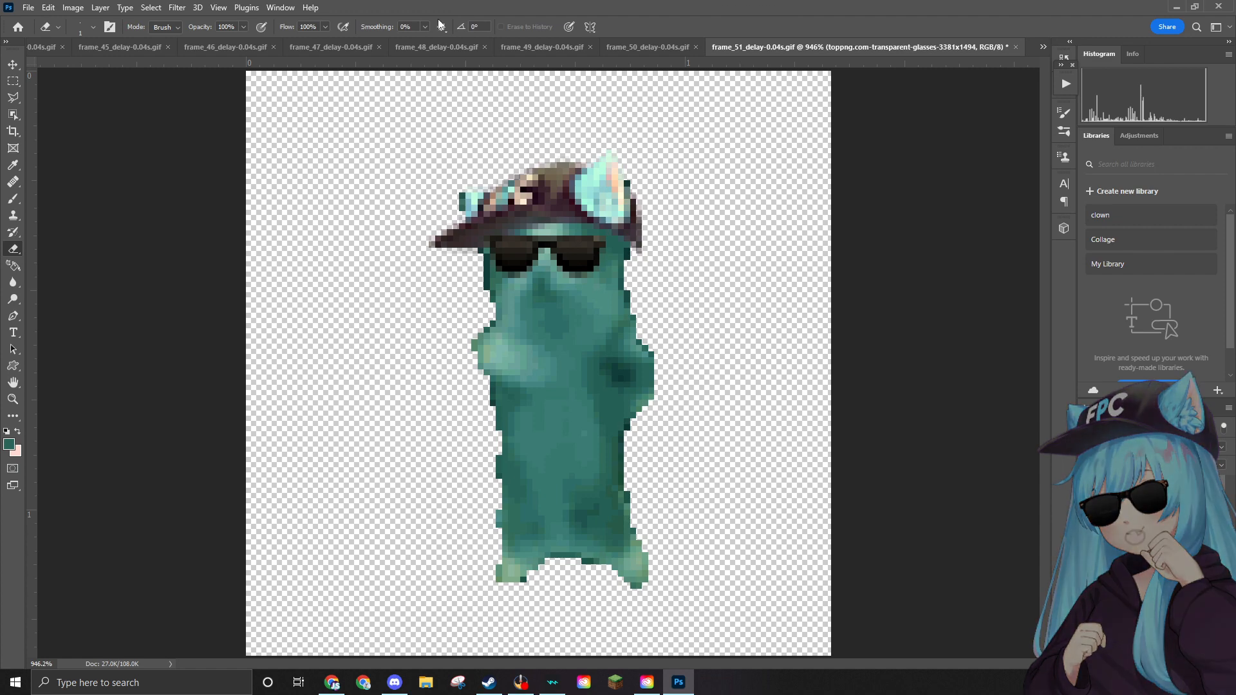
{"action": "left_click", "coordinate": [28, 8]}
{"action": "mouse_move", "coordinate": [78, 210]}
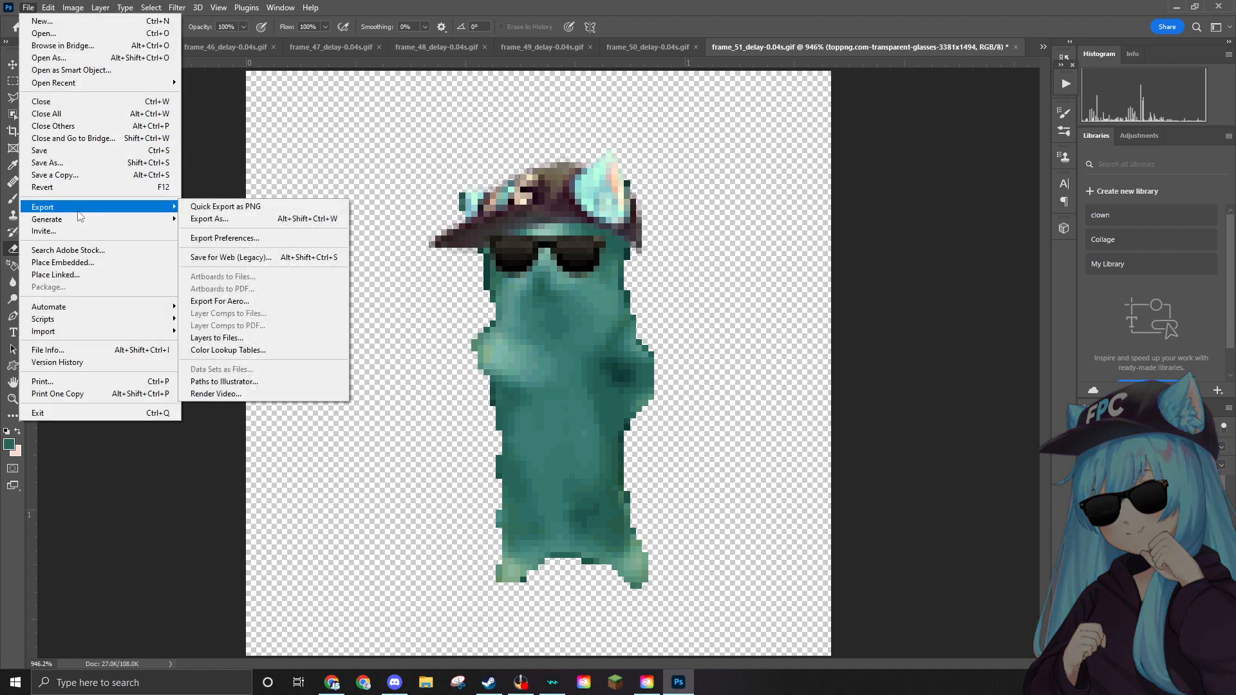
{"action": "left_click", "coordinate": [244, 209]}
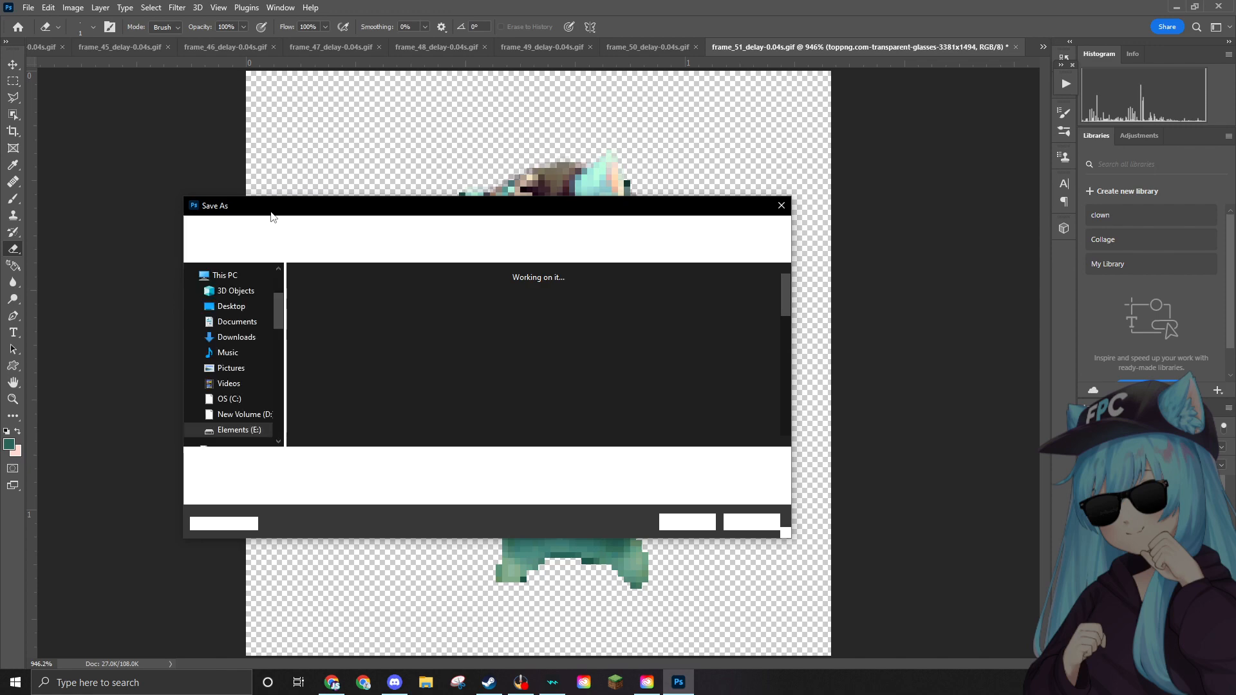
{"action": "left_click", "coordinate": [686, 520]}
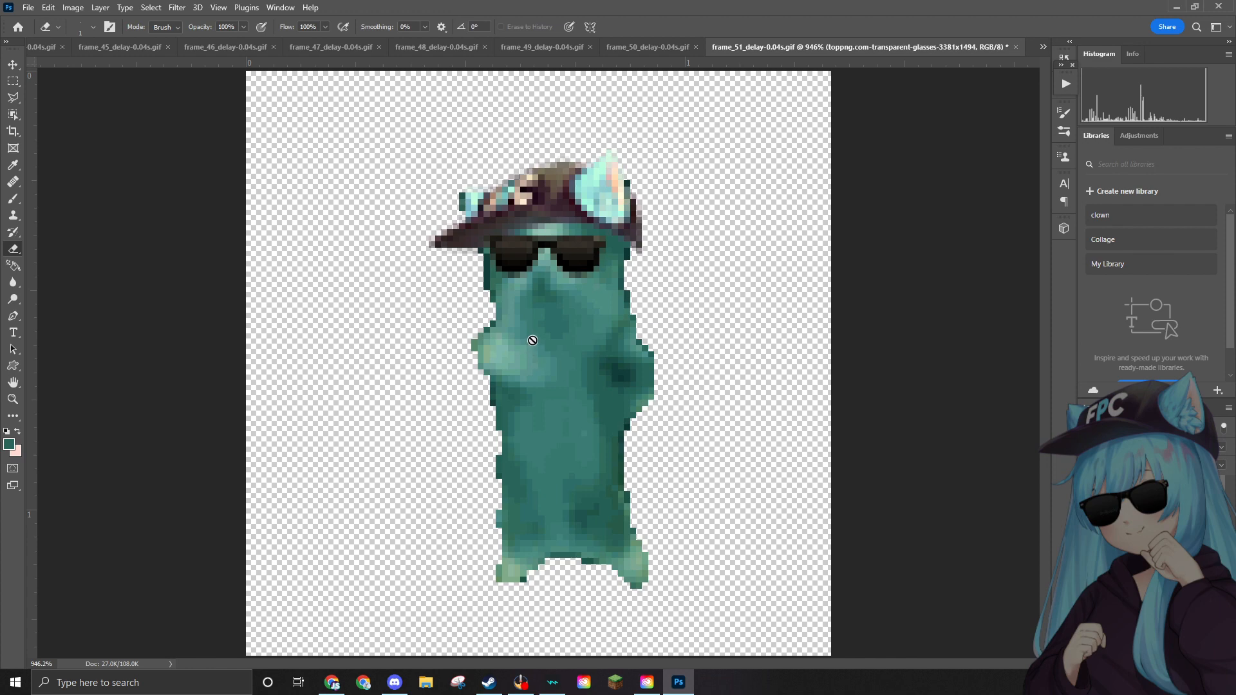
Check the Edited folder for frame 51's exported PNG without saving the file again.
{"action": "left_click", "coordinate": [28, 7]}
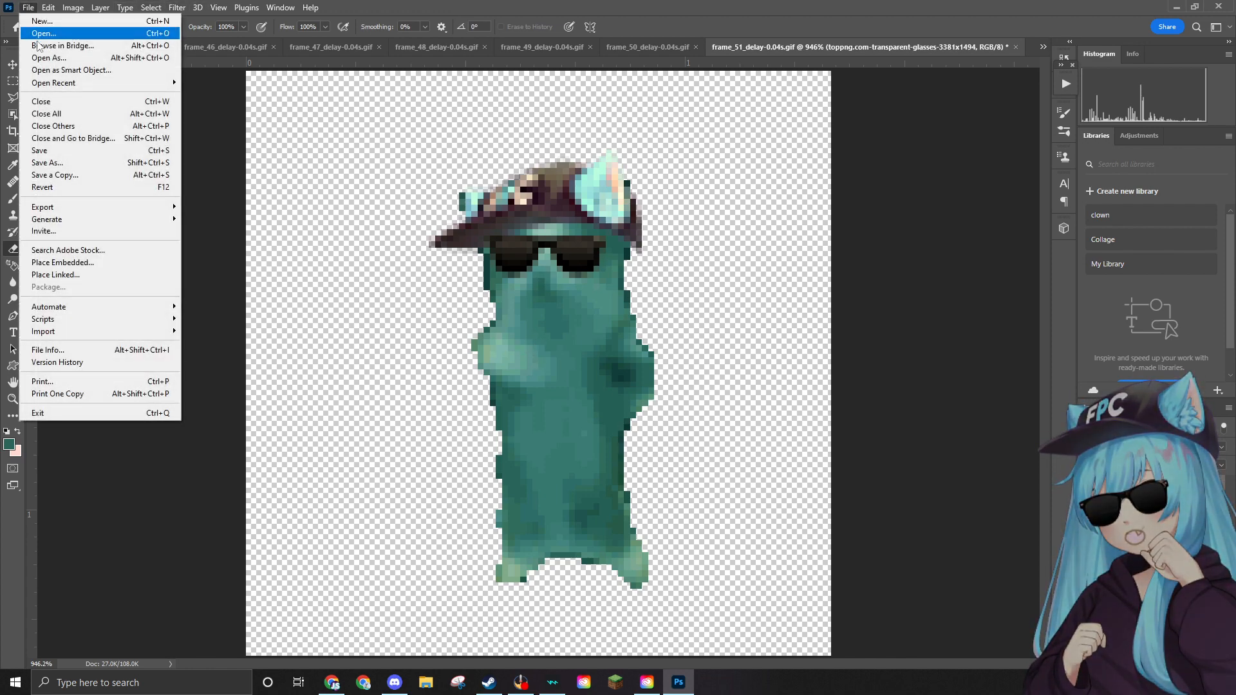
{"action": "mouse_move", "coordinate": [66, 207]}
{"action": "left_click", "coordinate": [225, 207]}
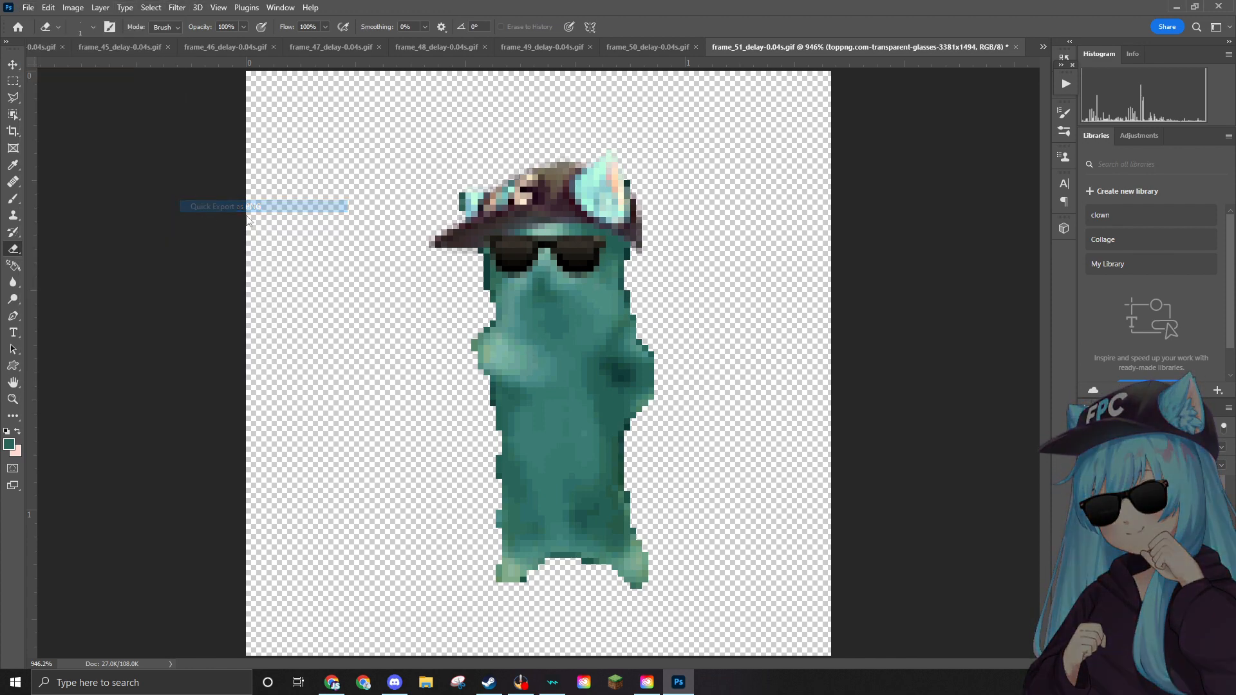
{"action": "scroll", "coordinate": [588, 417], "scroll_direction": "down", "scroll_amount": 3}
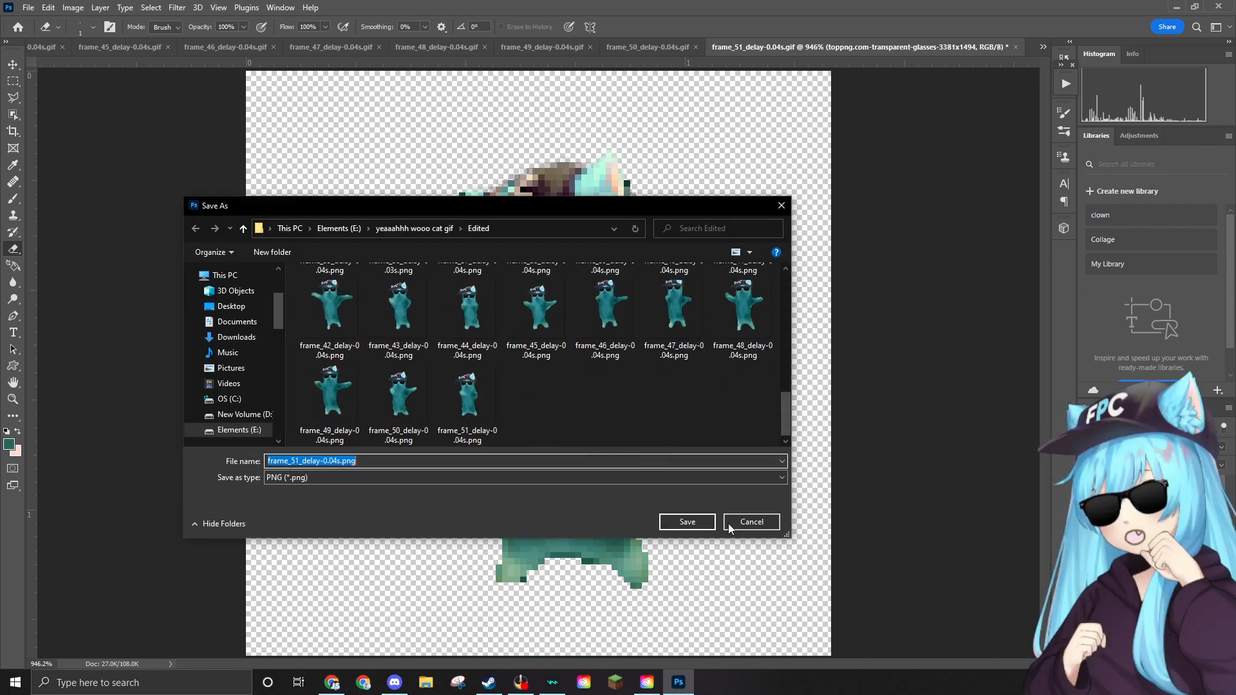
{"action": "left_click", "coordinate": [751, 522]}
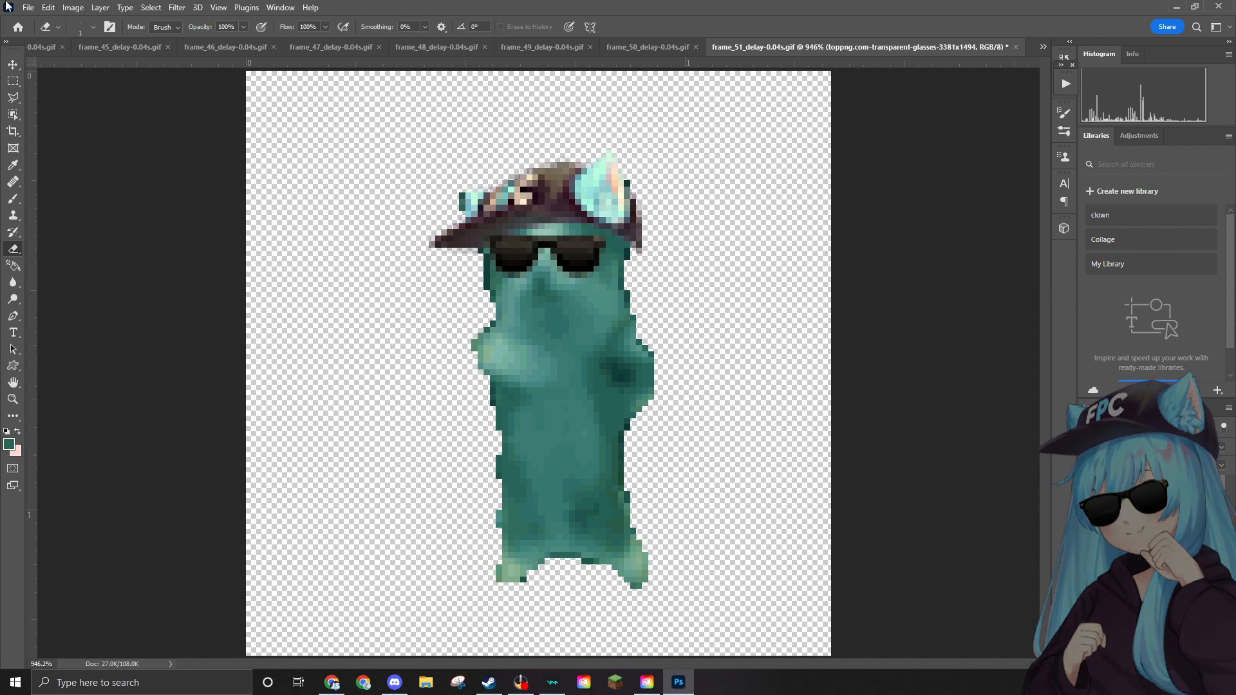
{"action": "left_click", "coordinate": [29, 8]}
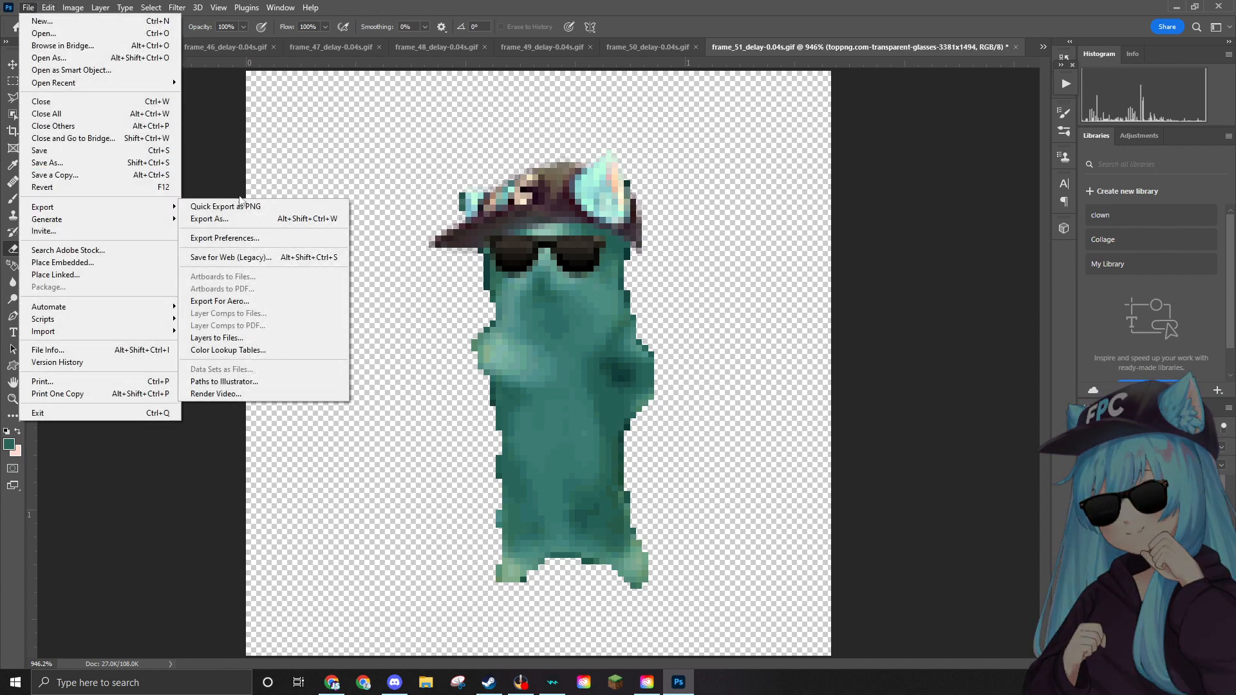
{"action": "left_click", "coordinate": [271, 207]}
{"action": "scroll", "coordinate": [729, 401], "scroll_direction": "down", "scroll_amount": 5}
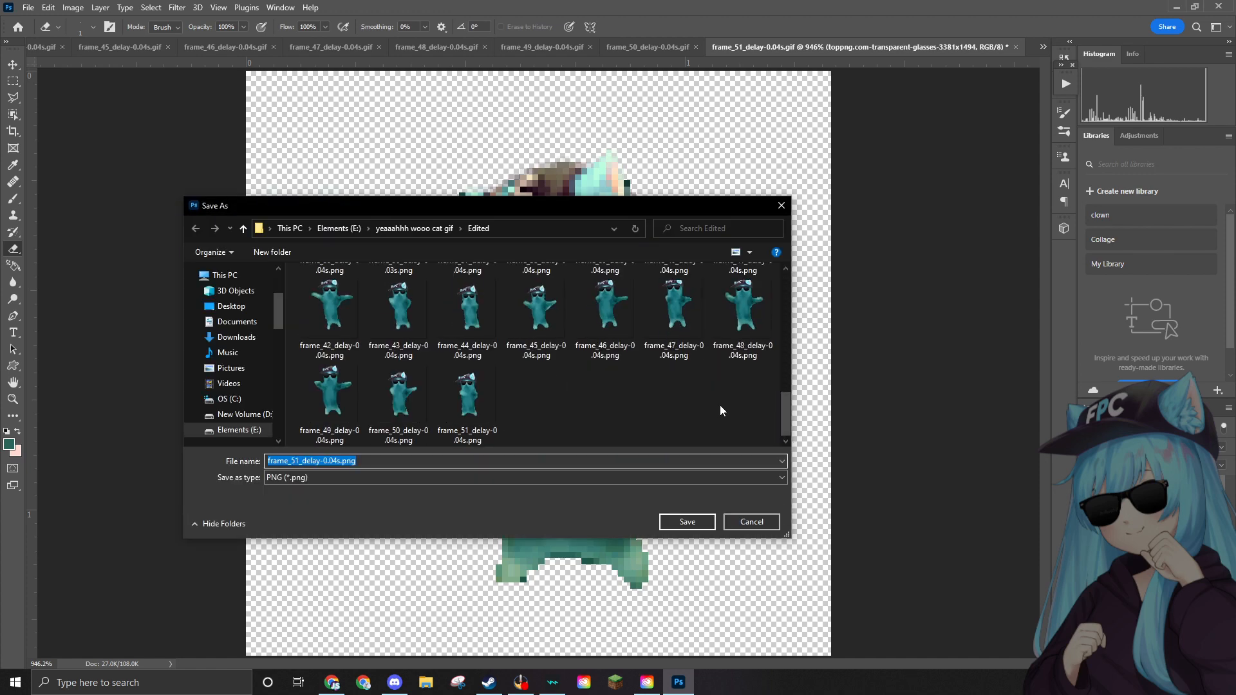
{"action": "left_click", "coordinate": [768, 520]}
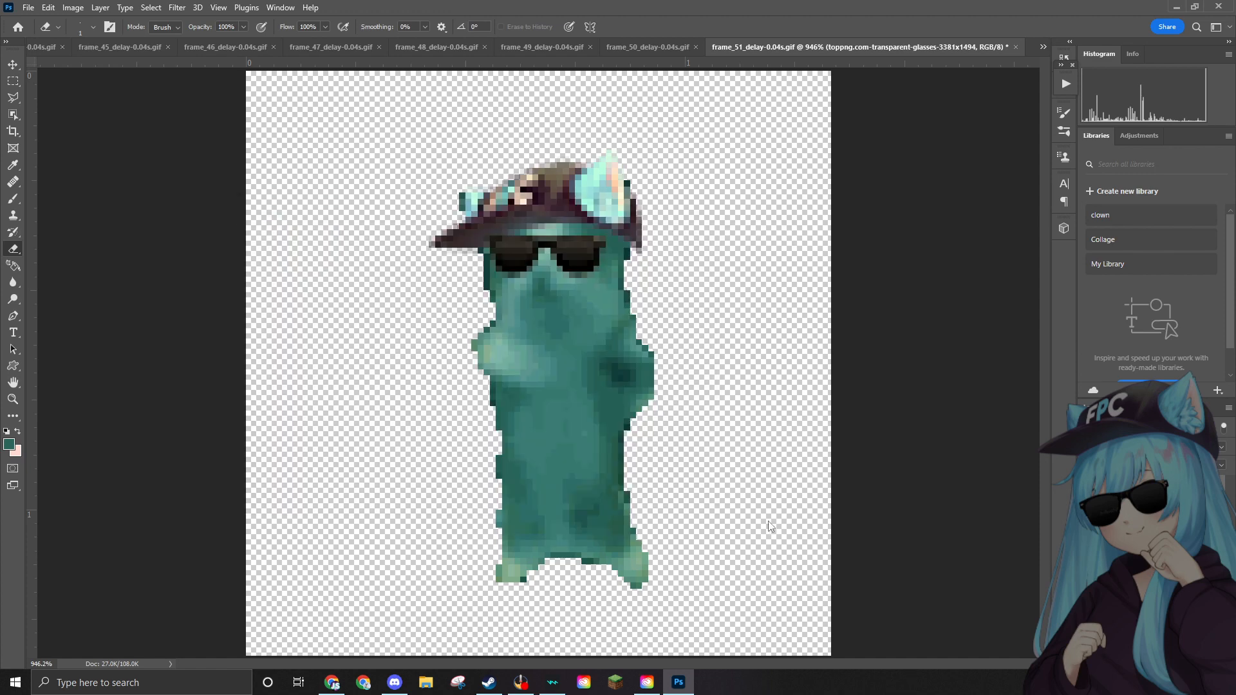
Delete the source file frame_51_delay-0.04s.gif from the yeaaahhh wooo cat gif folder.
{"action": "left_click", "coordinate": [28, 8]}
{"action": "left_click", "coordinate": [41, 33]}
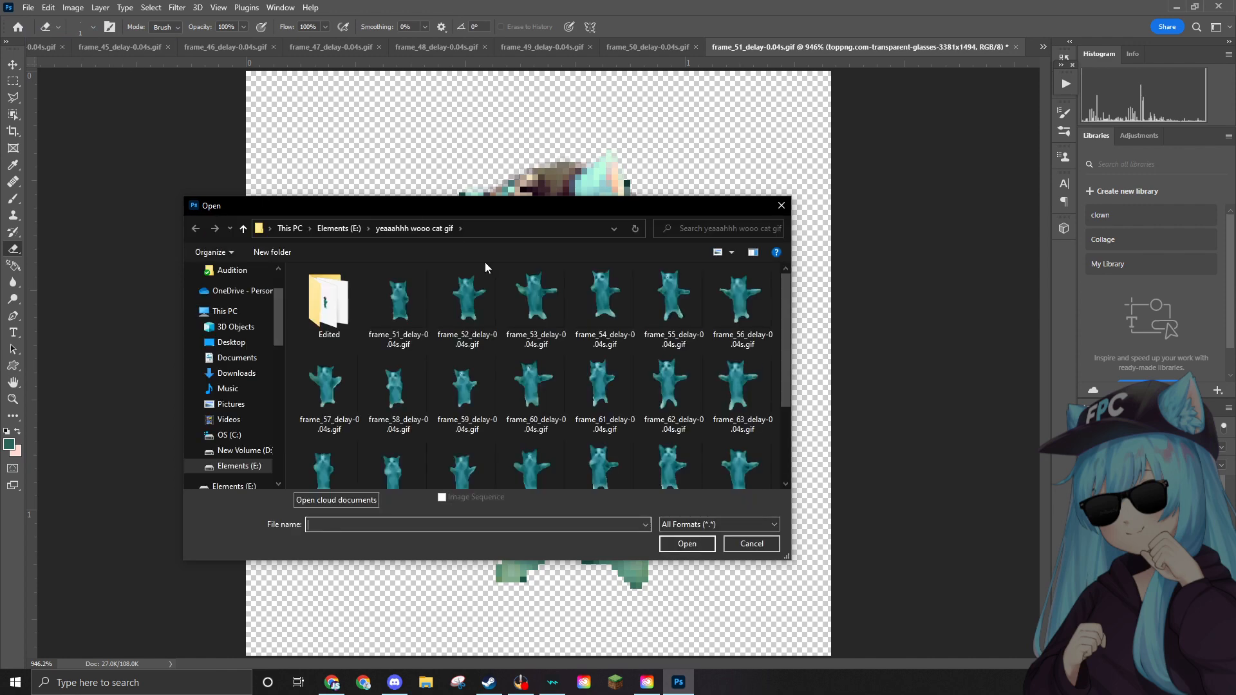
{"action": "left_click", "coordinate": [419, 302]}
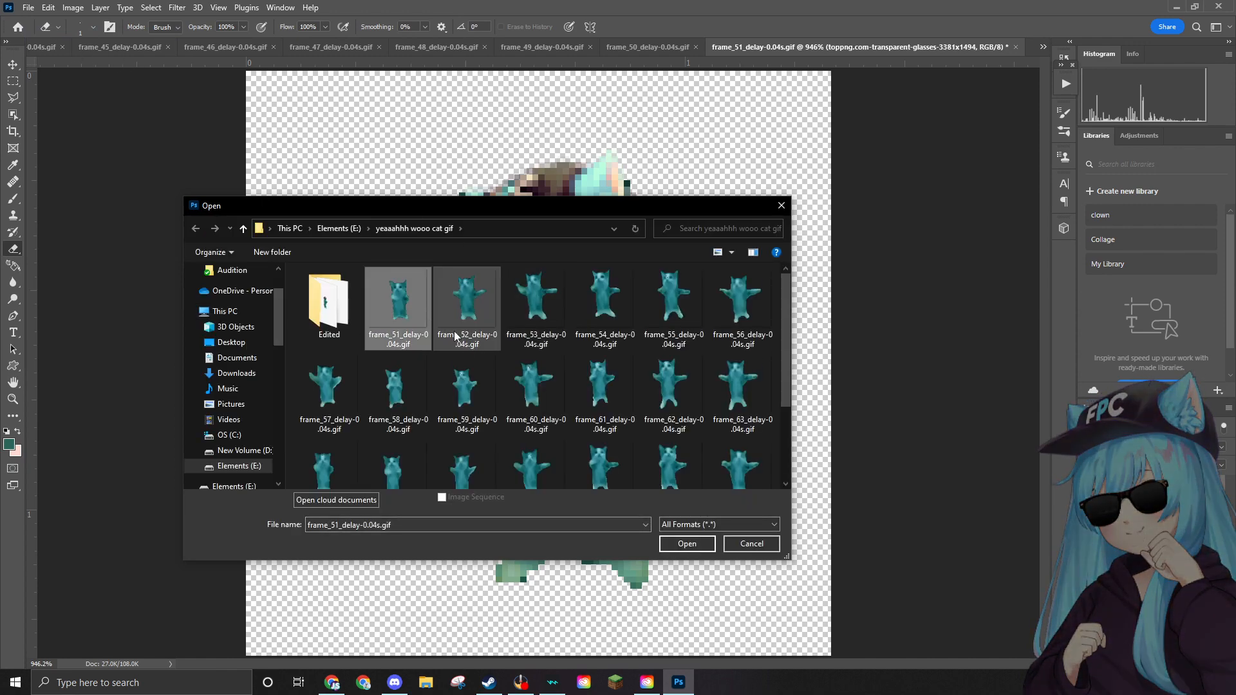
{"action": "key", "text": "Delete"}
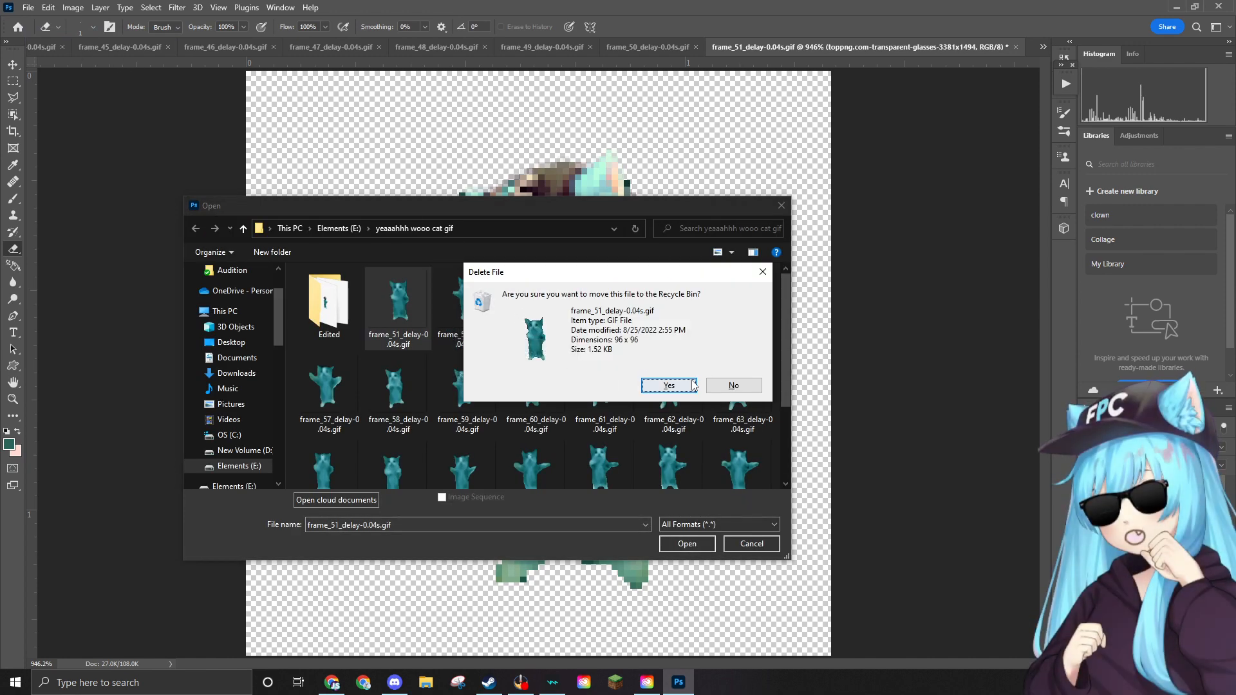
{"action": "key", "text": "Return"}
Open frame_52_delay-0.04s.gif and convert its color mode from Indexed to RGB.
{"action": "left_click", "coordinate": [419, 323]}
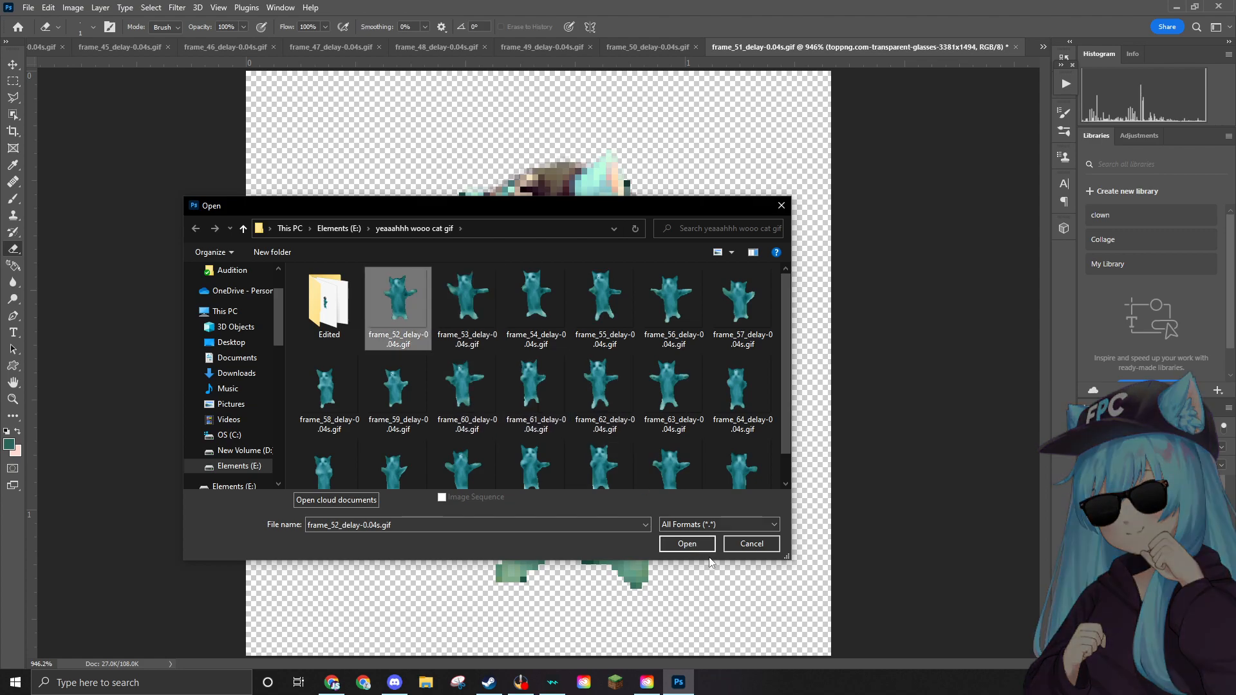
{"action": "left_click", "coordinate": [698, 538]}
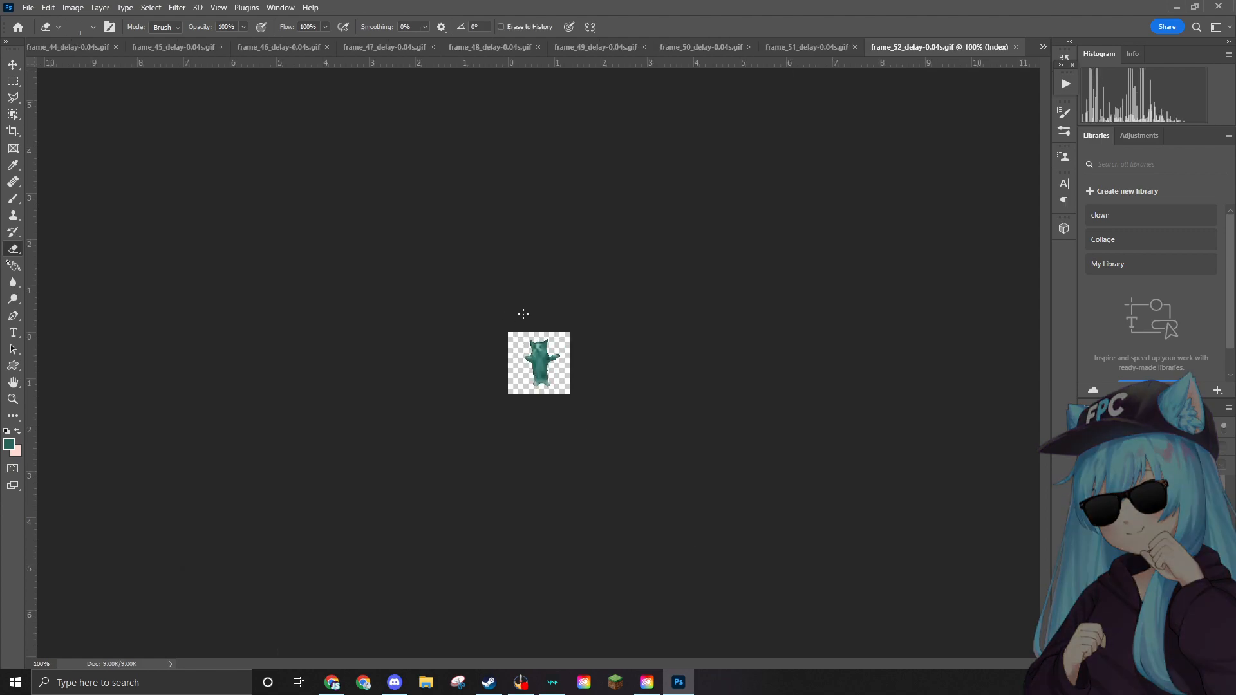
{"action": "scroll", "coordinate": [523, 314], "scroll_direction": "up", "scroll_amount": 10}
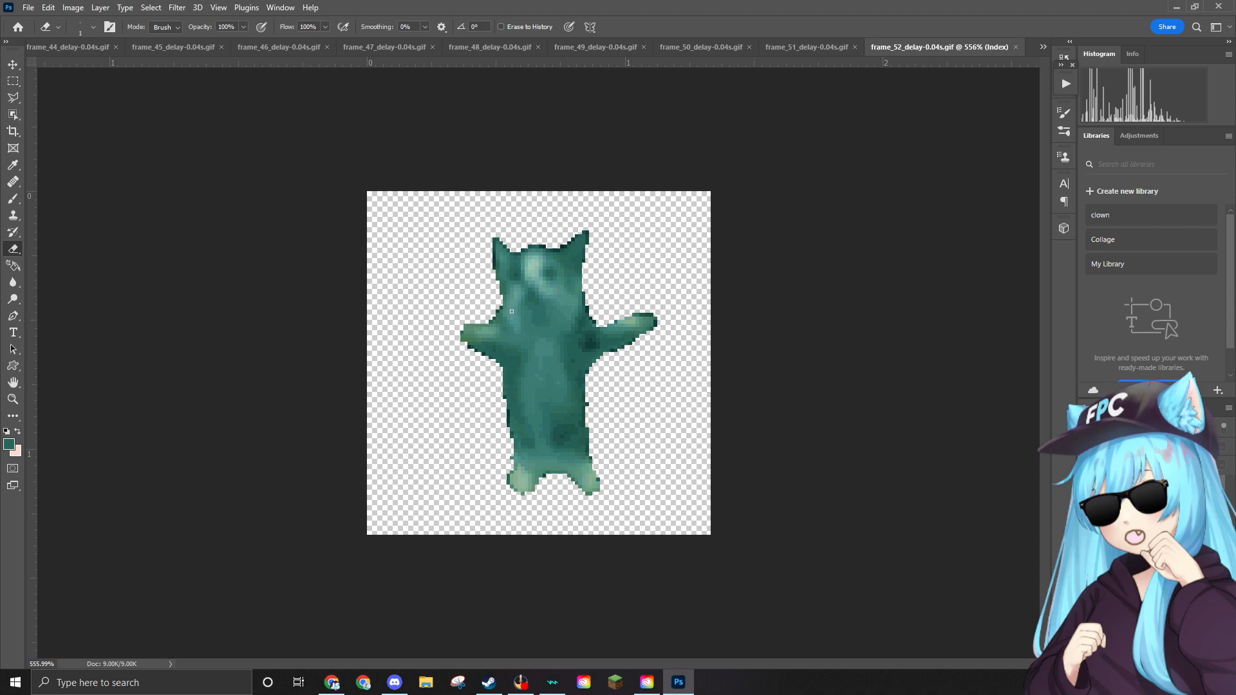
{"action": "scroll", "coordinate": [512, 312], "scroll_direction": "up", "scroll_amount": 6}
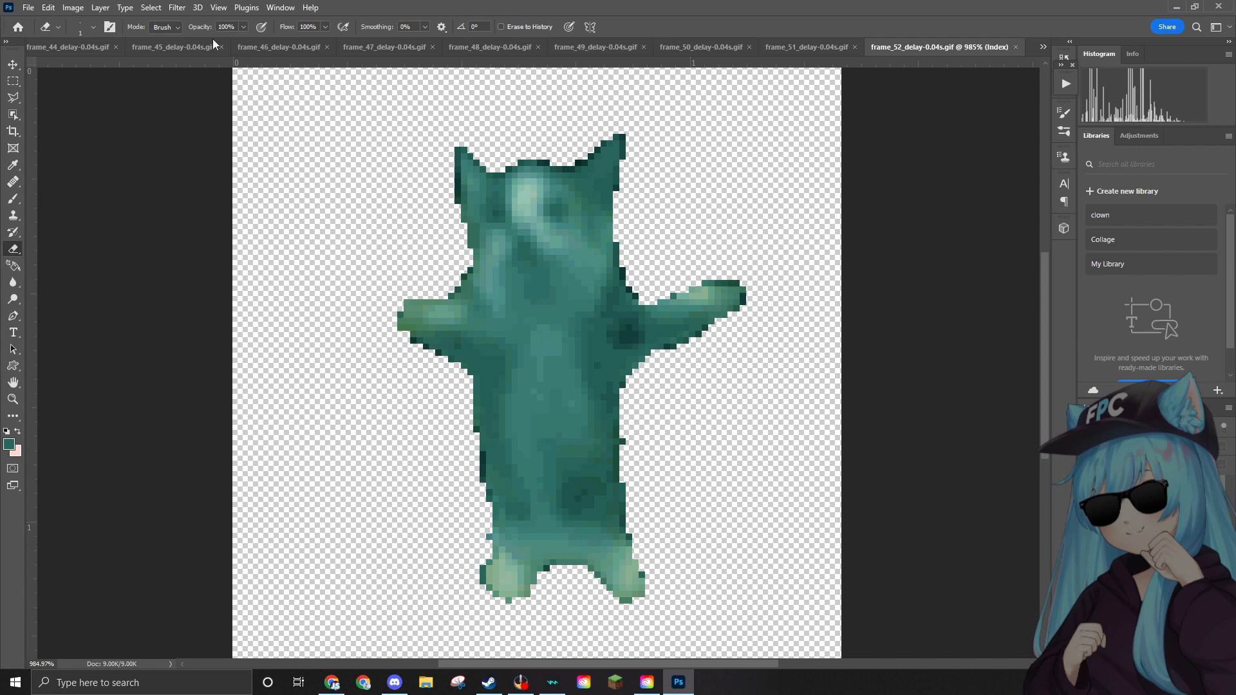
{"action": "left_click", "coordinate": [78, 8]}
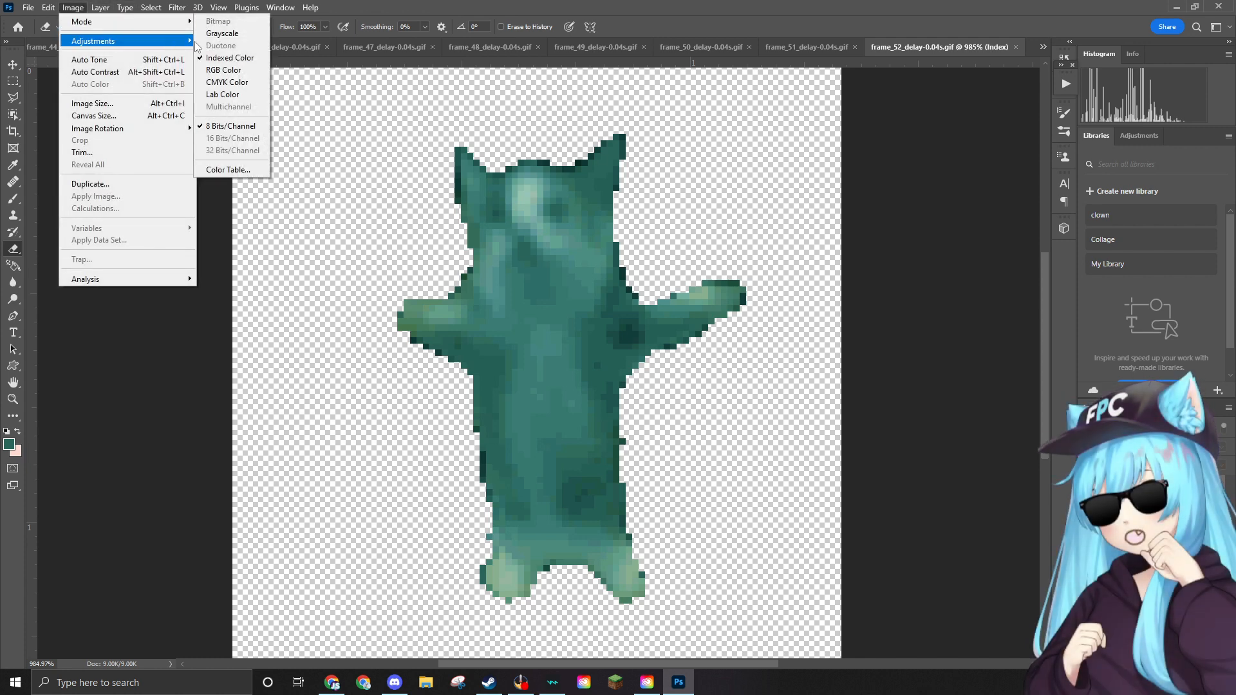
{"action": "left_click", "coordinate": [224, 70]}
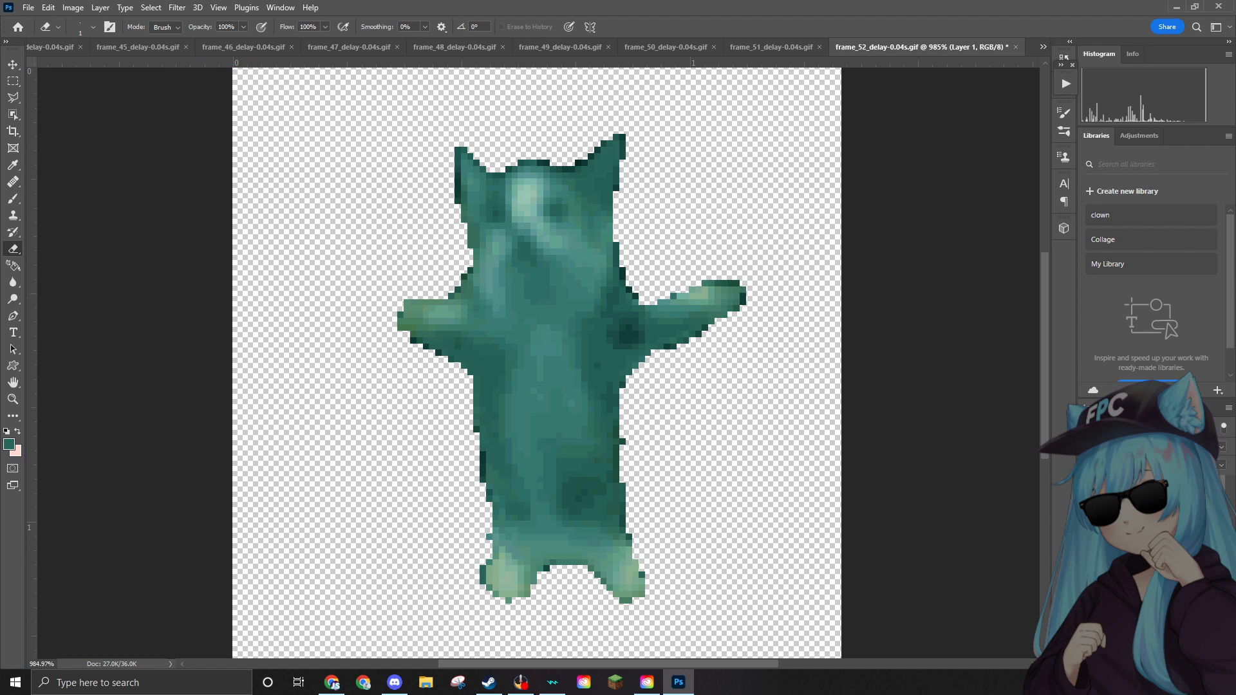
Place the ear hat image in frame 52, scale it to about 8.68%, fit it on the cat's head and commit the placement.
{"action": "left_click_drag", "start_coordinate": [1235, 248], "coordinate": [444, 229]}
{"action": "scroll", "coordinate": [710, 172], "scroll_direction": "down", "scroll_amount": 1}
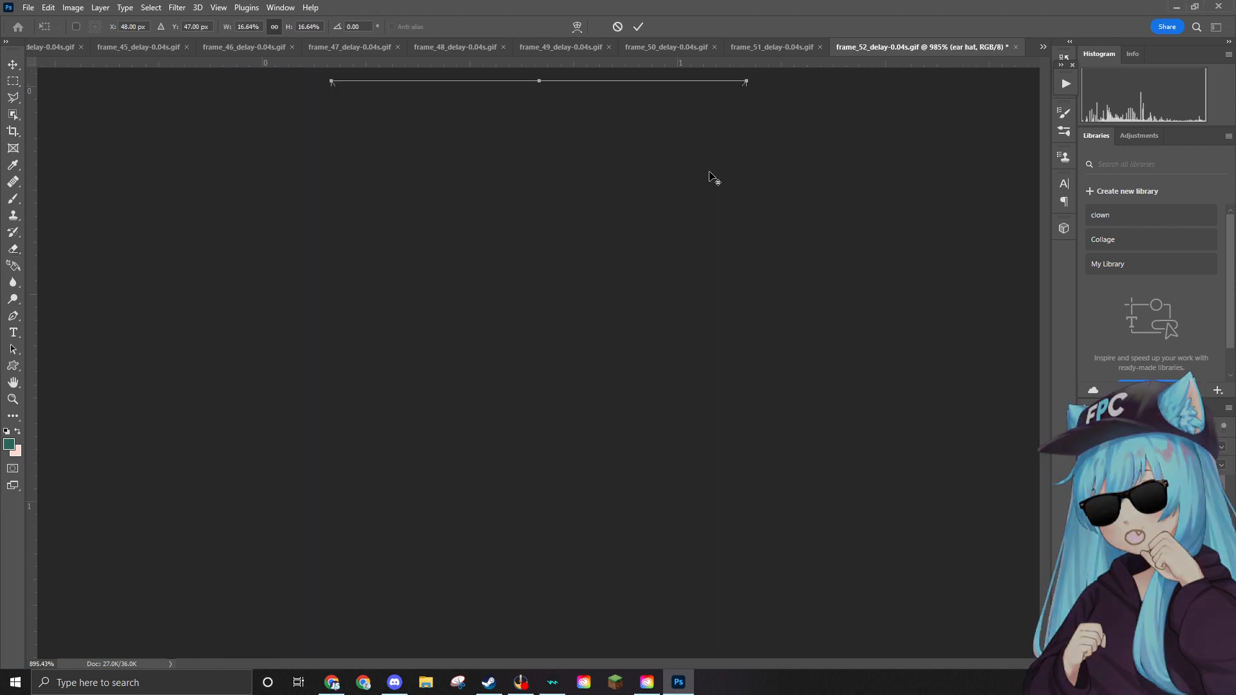
{"action": "scroll", "coordinate": [709, 172], "scroll_direction": "down", "scroll_amount": 1}
{"action": "left_click_drag", "start_coordinate": [710, 132], "coordinate": [552, 339]}
{"action": "left_click_drag", "start_coordinate": [495, 393], "coordinate": [555, 164]}
{"action": "left_click_drag", "start_coordinate": [620, 341], "coordinate": [604, 334]}
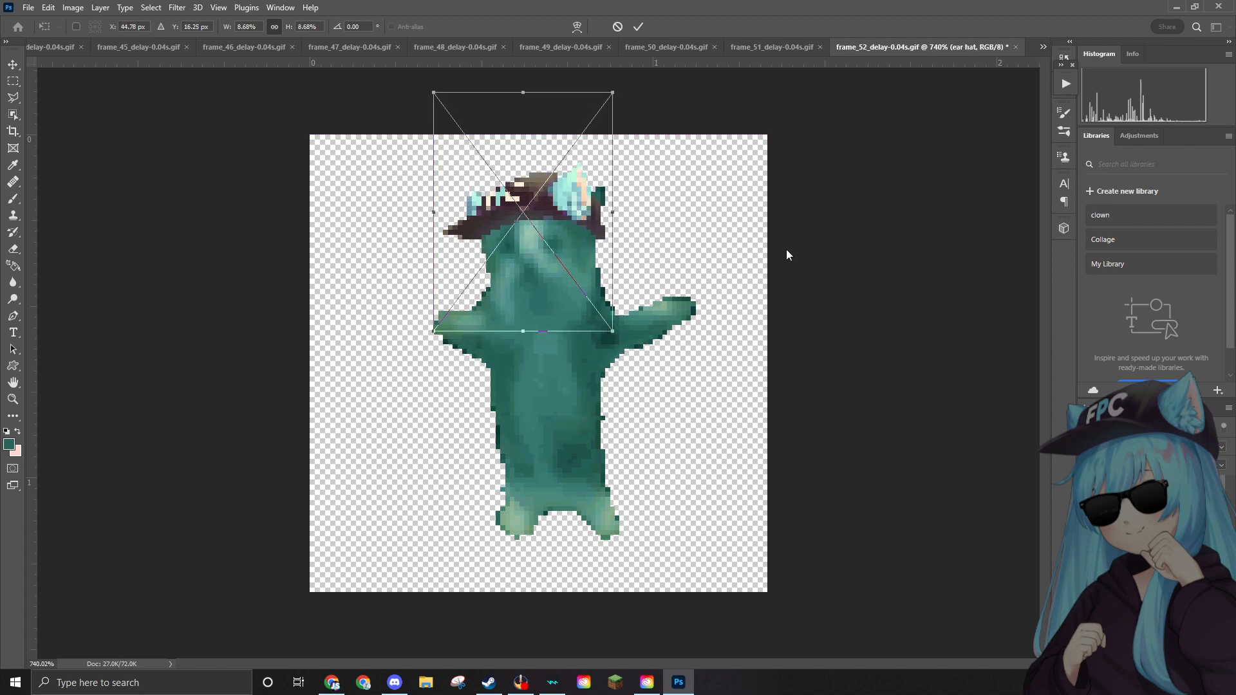
{"action": "key", "text": "Return"}
Erase the cat's ear pixels sticking out behind the hat on Layer 1.
{"action": "scroll", "coordinate": [613, 151], "scroll_direction": "up", "scroll_amount": 3}
{"action": "scroll", "coordinate": [613, 151], "scroll_direction": "up", "scroll_amount": 5}
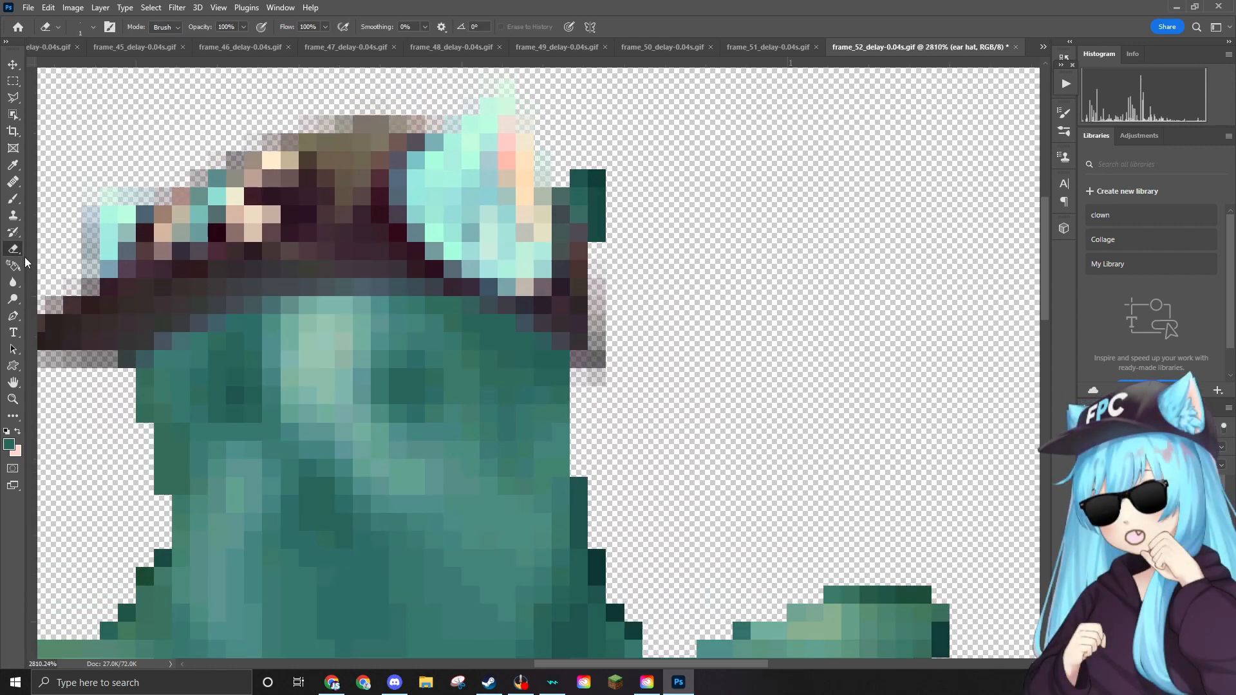
{"action": "left_click", "coordinate": [588, 177]}
{"action": "left_click", "coordinate": [651, 262]}
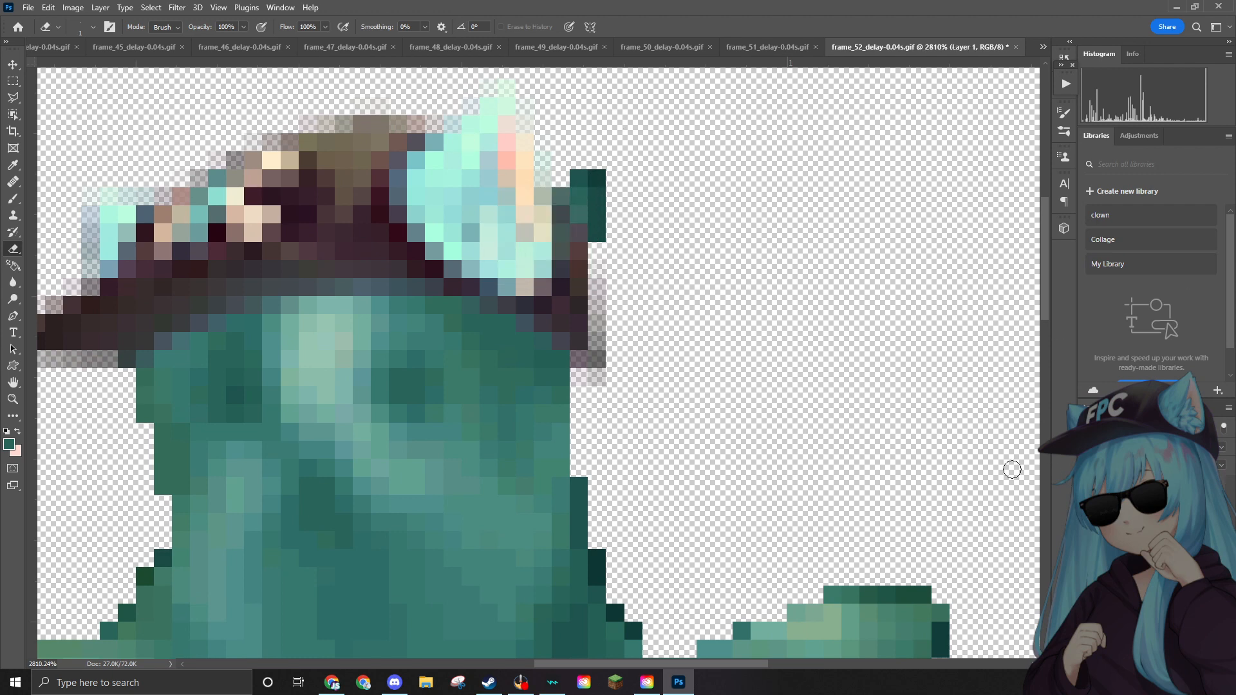
{"action": "mouse_move", "coordinate": [596, 213]}
{"action": "left_mouse_down"}
{"action": "mouse_move", "coordinate": [577, 175]}
{"action": "mouse_move", "coordinate": [610, 229]}
{"action": "mouse_move", "coordinate": [594, 198]}
{"action": "mouse_move", "coordinate": [559, 185]}
{"action": "mouse_move", "coordinate": [596, 179]}
{"action": "mouse_move", "coordinate": [616, 242]}
{"action": "mouse_move", "coordinate": [580, 197]}
{"action": "left_mouse_up"}
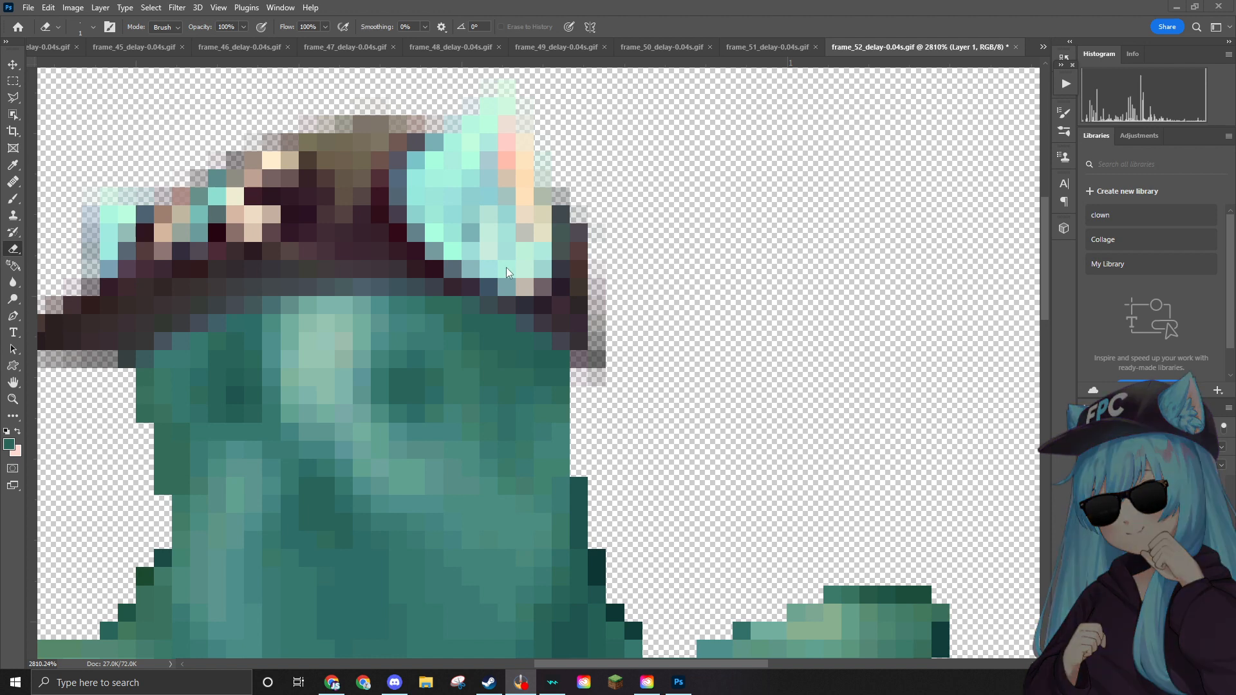
Place the sunglasses image in frame 52, shrink it to fit over the cat's eyes below the hat brim and commit the placement.
{"action": "scroll", "coordinate": [473, 252], "scroll_direction": "down", "scroll_amount": 6}
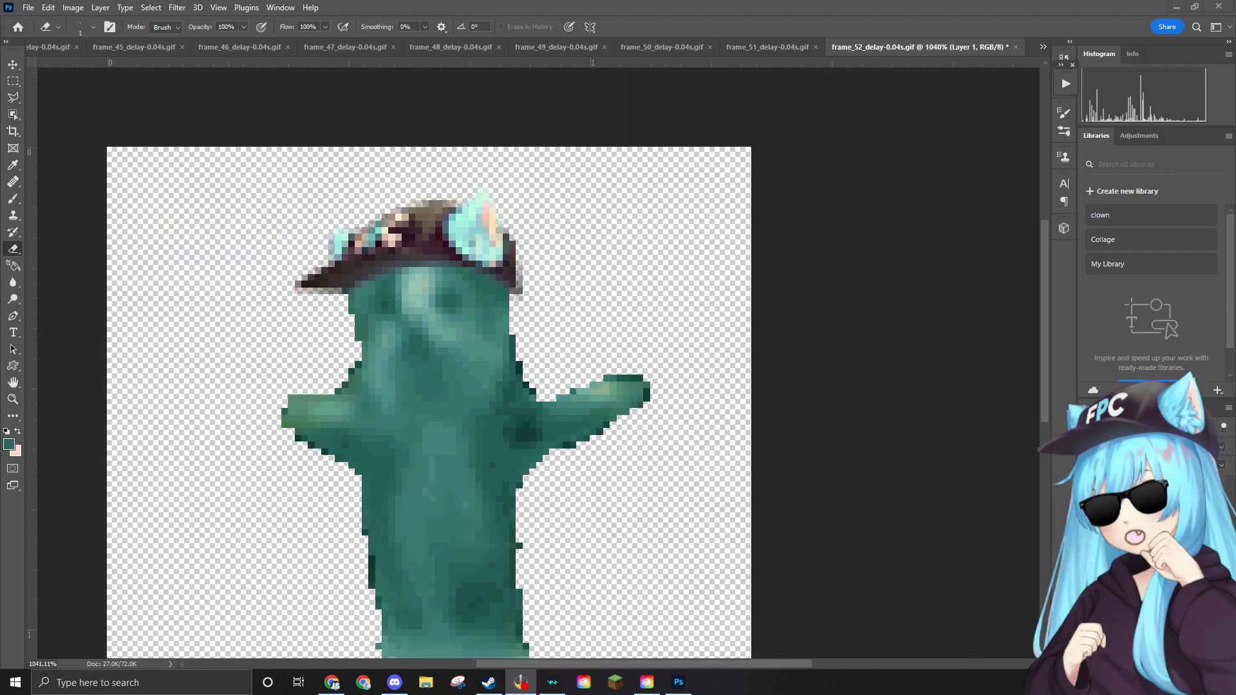
{"action": "left_click_drag", "start_coordinate": [698, 263], "coordinate": [487, 295]}
{"action": "left_click_drag", "start_coordinate": [750, 260], "coordinate": [493, 277]}
{"action": "mouse_move", "coordinate": [457, 299]}
{"action": "left_mouse_down"}
{"action": "mouse_move", "coordinate": [502, 272]}
{"action": "mouse_move", "coordinate": [461, 302]}
{"action": "left_mouse_up"}
{"action": "key", "text": "Return"}
Rasterize the sunglasses smart object with the Eraser tool active.
{"action": "key", "text": "e"}
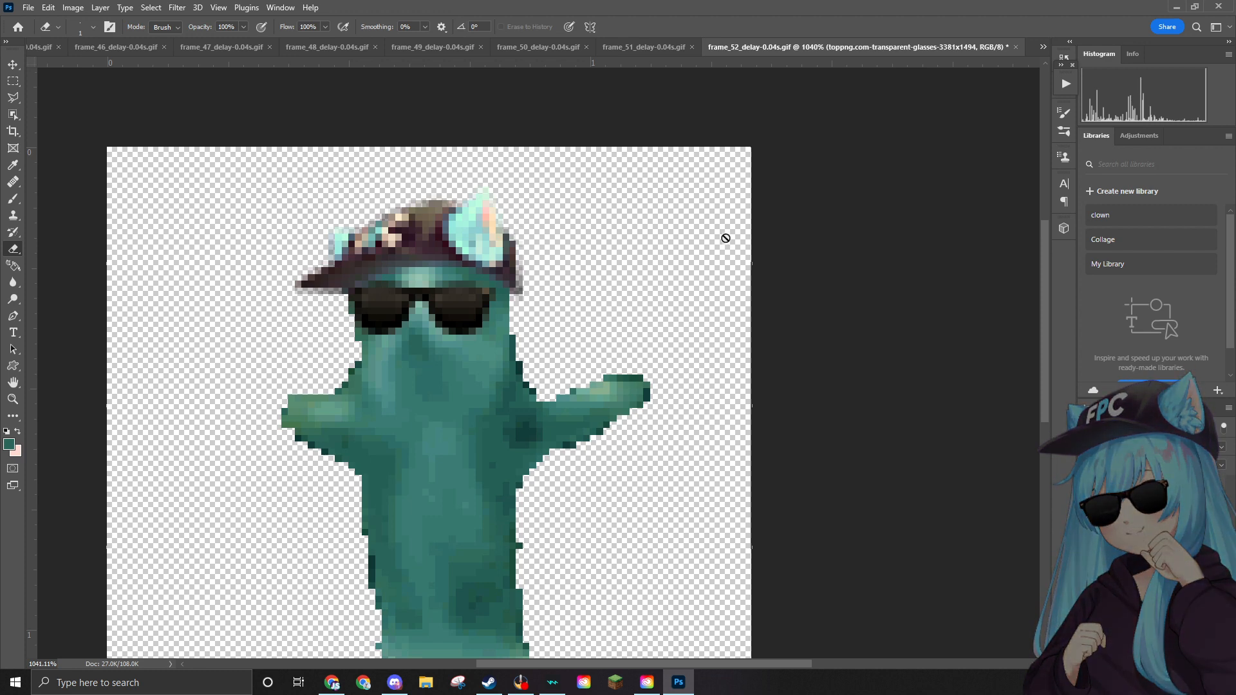
{"action": "left_click", "coordinate": [750, 239]}
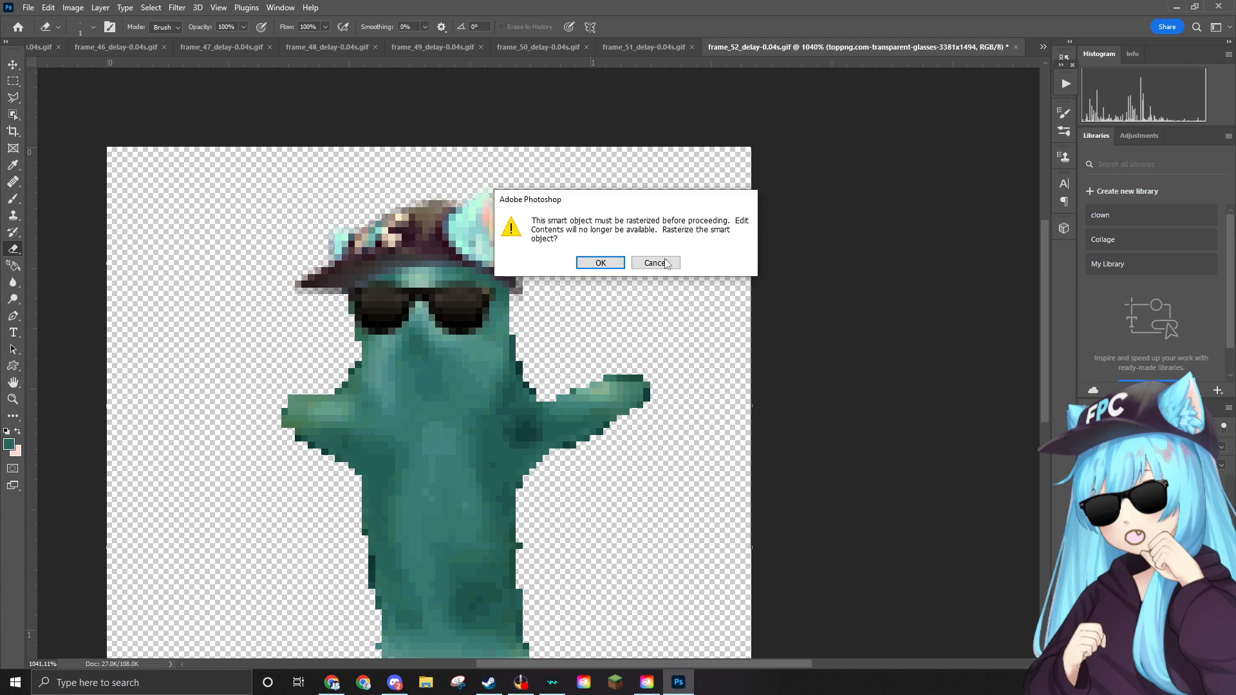
{"action": "left_click", "coordinate": [598, 262]}
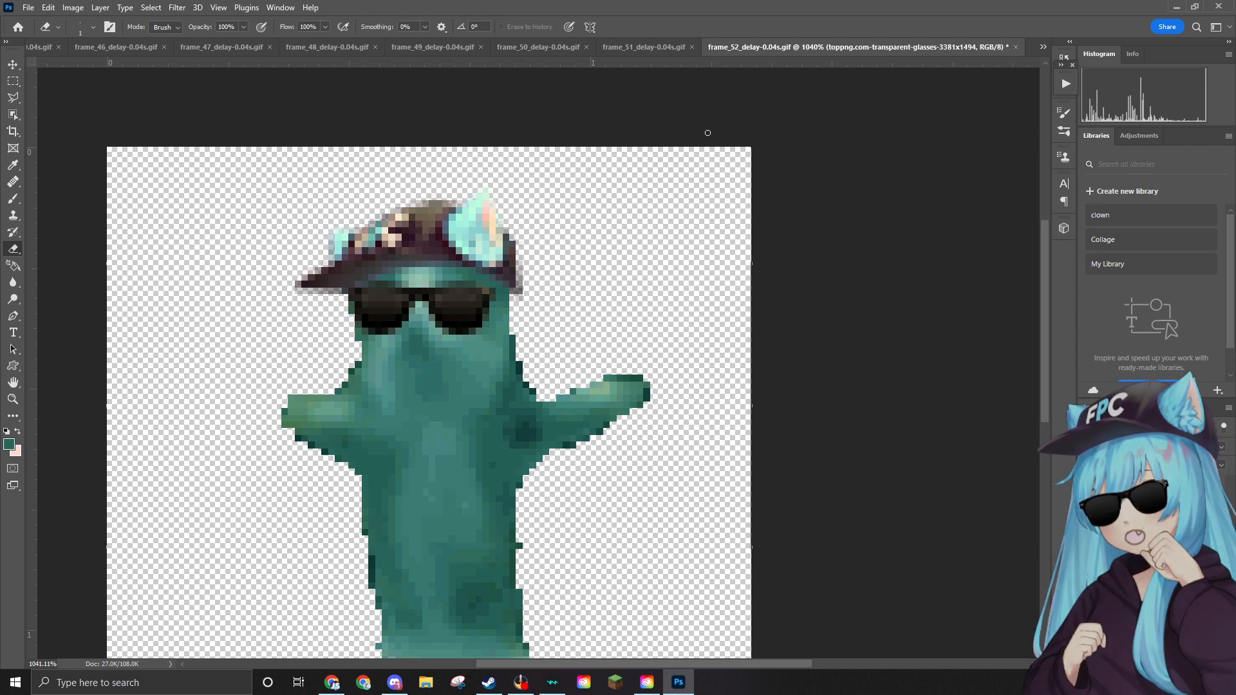
Examine the fit of the hat and sunglasses on frame 52's cat from head to feet.
{"action": "scroll", "coordinate": [552, 245], "scroll_direction": "down", "scroll_amount": 1}
{"action": "scroll", "coordinate": [546, 242], "scroll_direction": "up", "scroll_amount": 1}
{"action": "scroll", "coordinate": [538, 247], "scroll_direction": "down", "scroll_amount": 4}
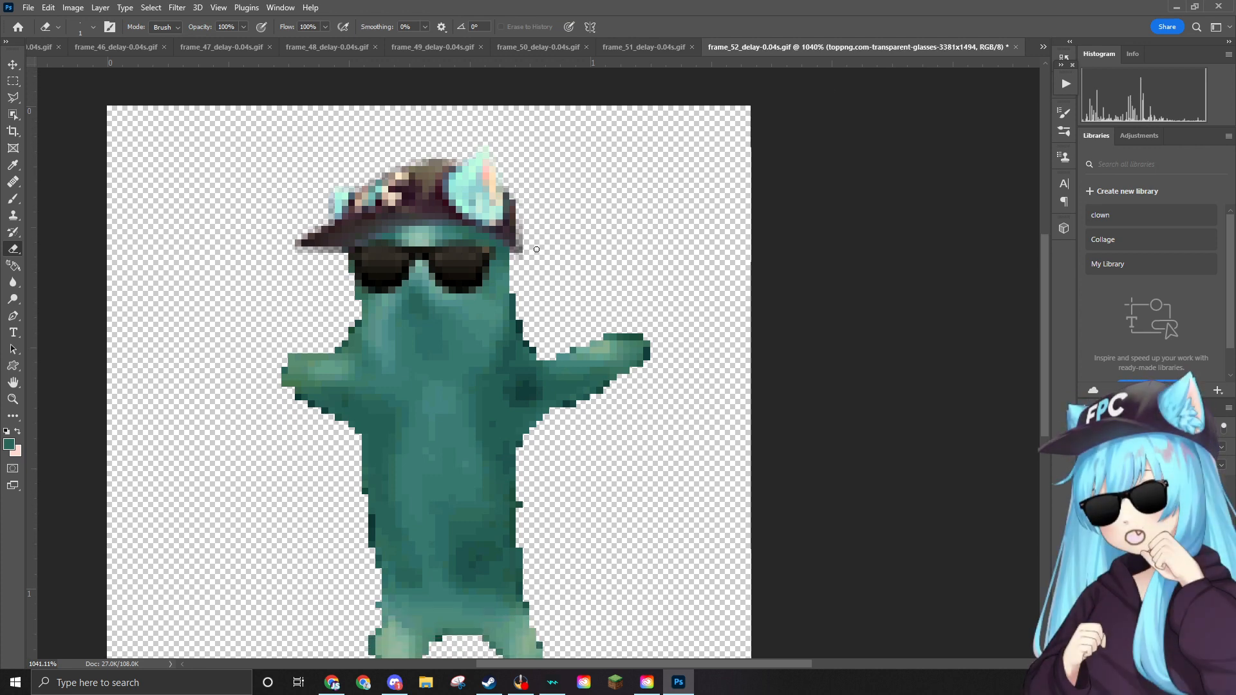
{"action": "scroll", "coordinate": [529, 264], "scroll_direction": "up", "scroll_amount": 3}
{"action": "scroll", "coordinate": [527, 266], "scroll_direction": "up", "scroll_amount": 1}
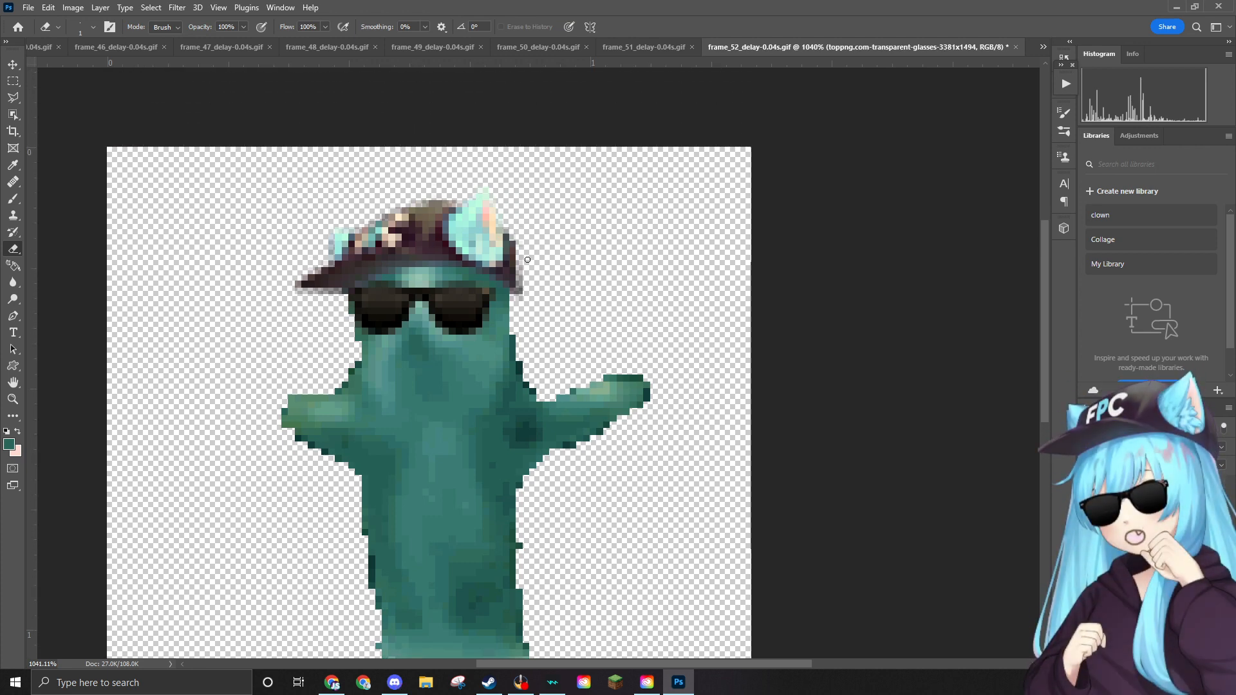
{"action": "scroll", "coordinate": [508, 251], "scroll_direction": "down", "scroll_amount": 2}
{"action": "scroll", "coordinate": [512, 218], "scroll_direction": "up", "scroll_amount": 3}
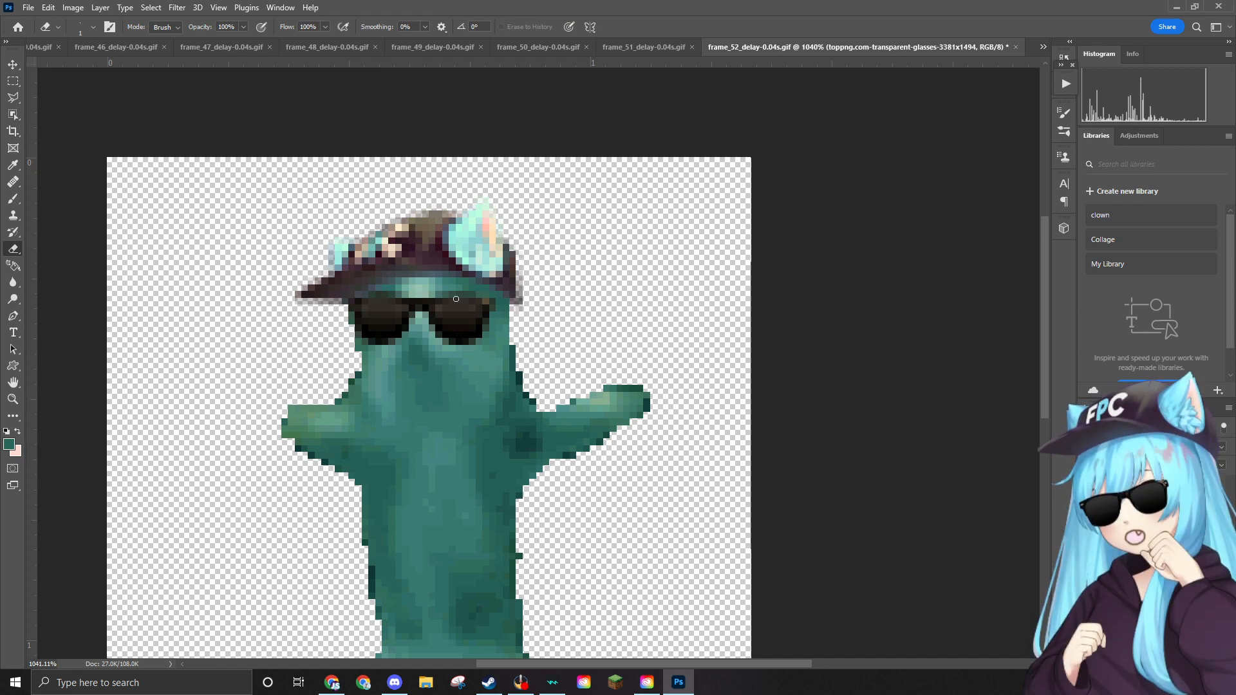
{"action": "scroll", "coordinate": [449, 286], "scroll_direction": "down", "scroll_amount": 2}
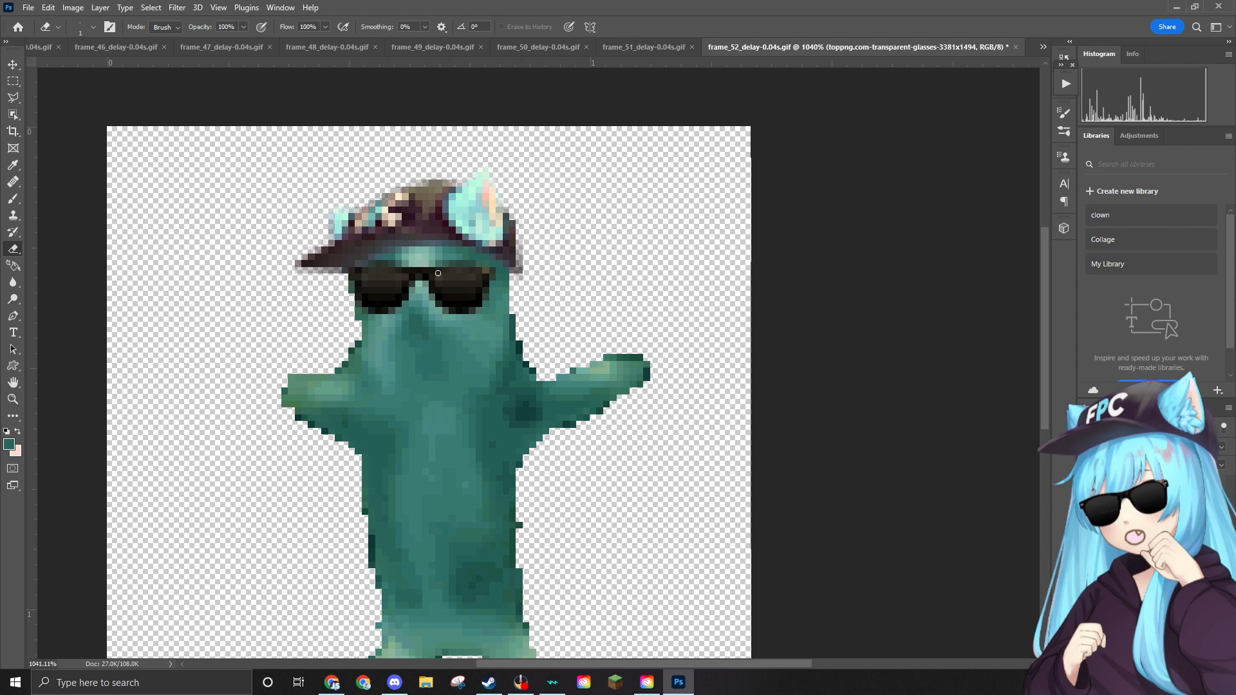
{"action": "scroll", "coordinate": [437, 273], "scroll_direction": "down", "scroll_amount": 2}
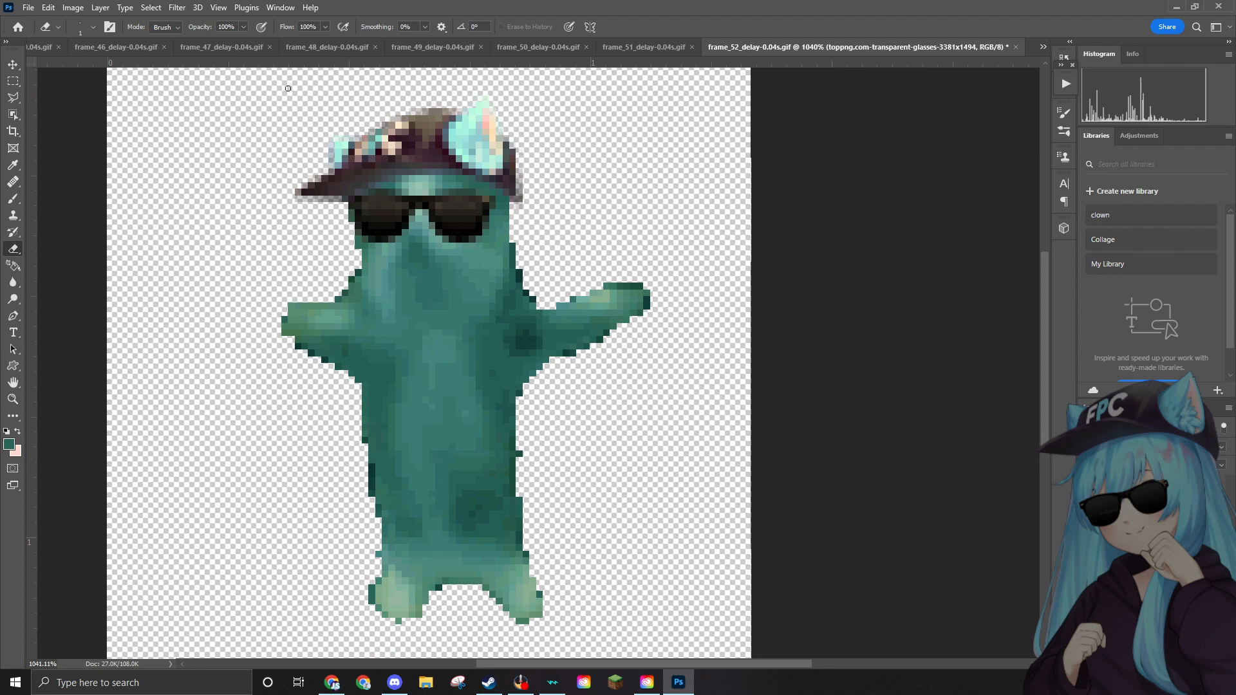
{"action": "left_click", "coordinate": [27, 7]}
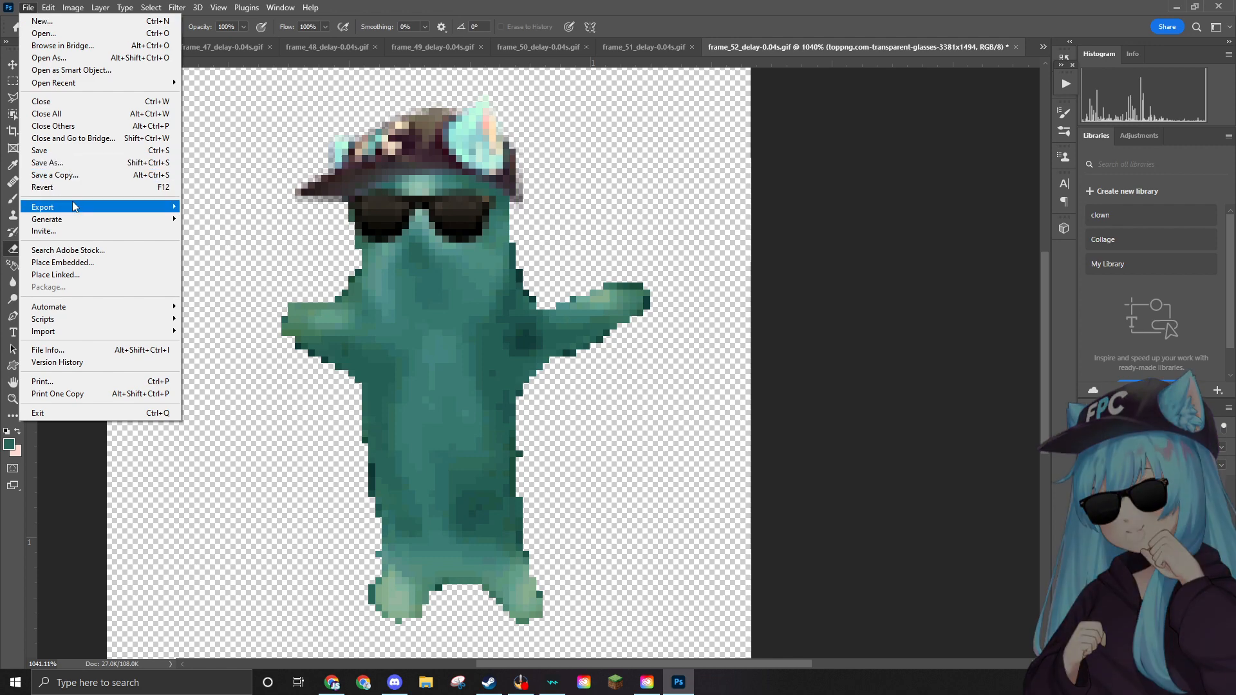
{"action": "mouse_move", "coordinate": [72, 204]}
{"action": "left_click", "coordinate": [197, 217]}
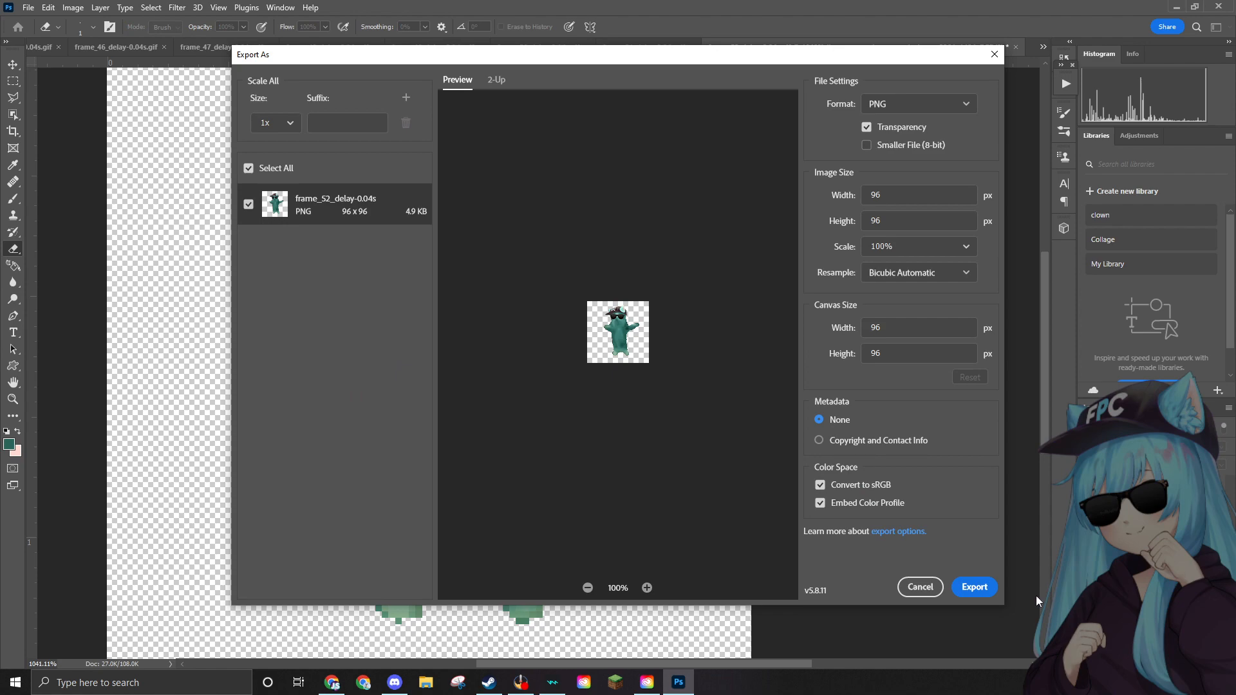
{"action": "left_click", "coordinate": [916, 586]}
Quick-export frame 52 as frame_52_delay-0.04s.png into the Edited folder.
{"action": "left_click", "coordinate": [29, 8]}
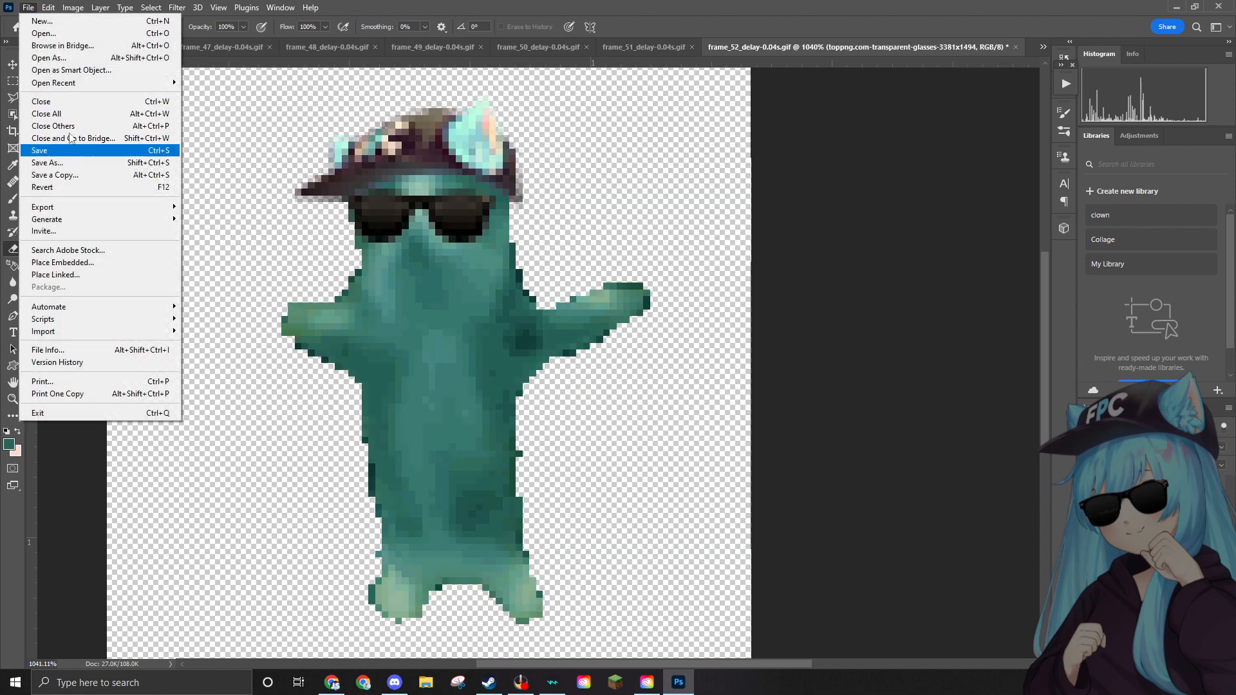
{"action": "mouse_move", "coordinate": [84, 207]}
{"action": "left_click", "coordinate": [196, 207]}
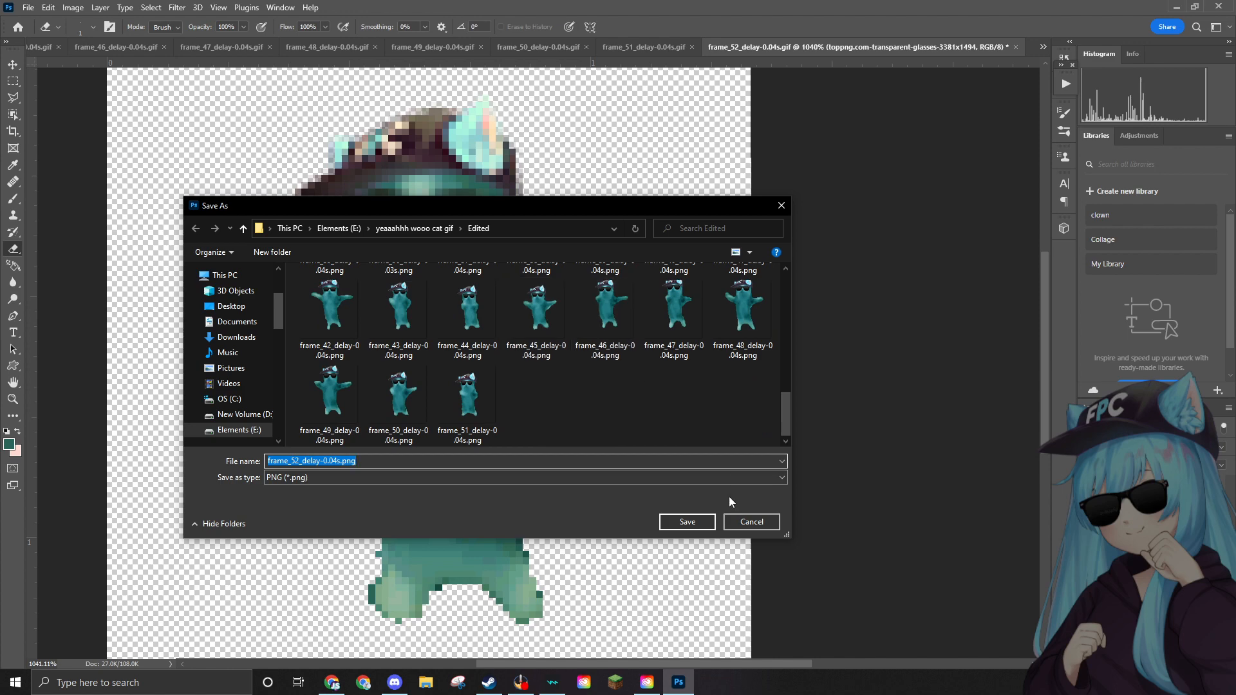
{"action": "left_click", "coordinate": [706, 520]}
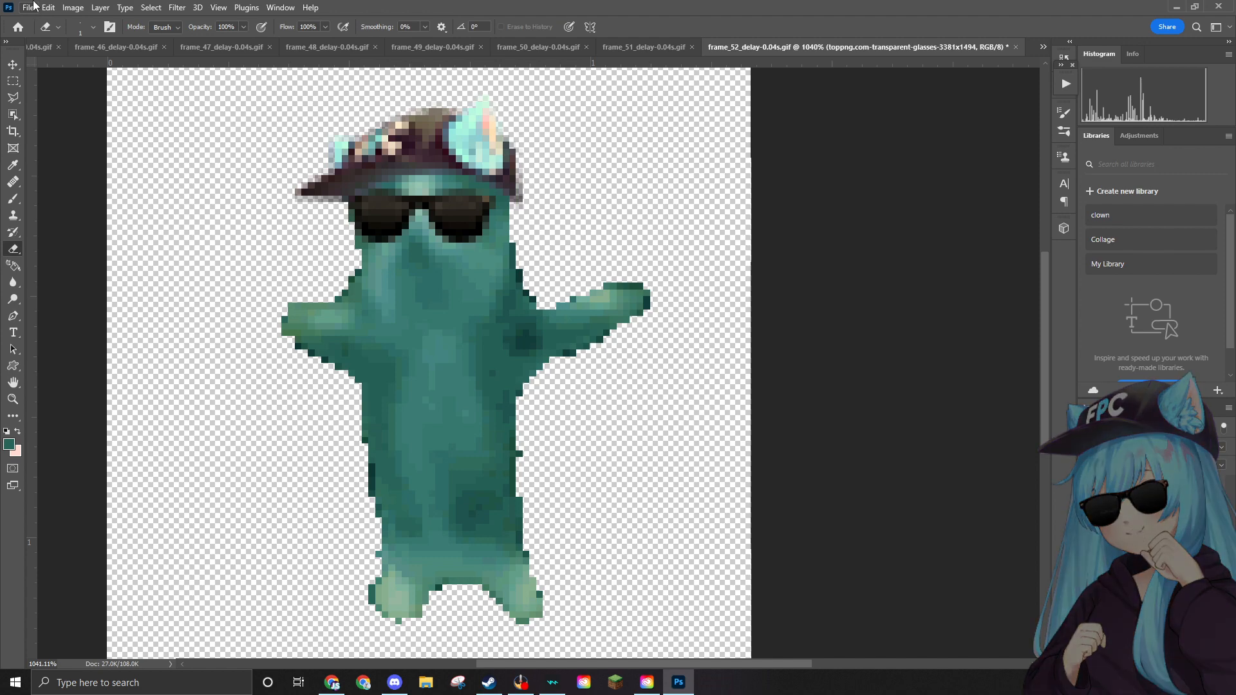
{"action": "left_click", "coordinate": [32, 7]}
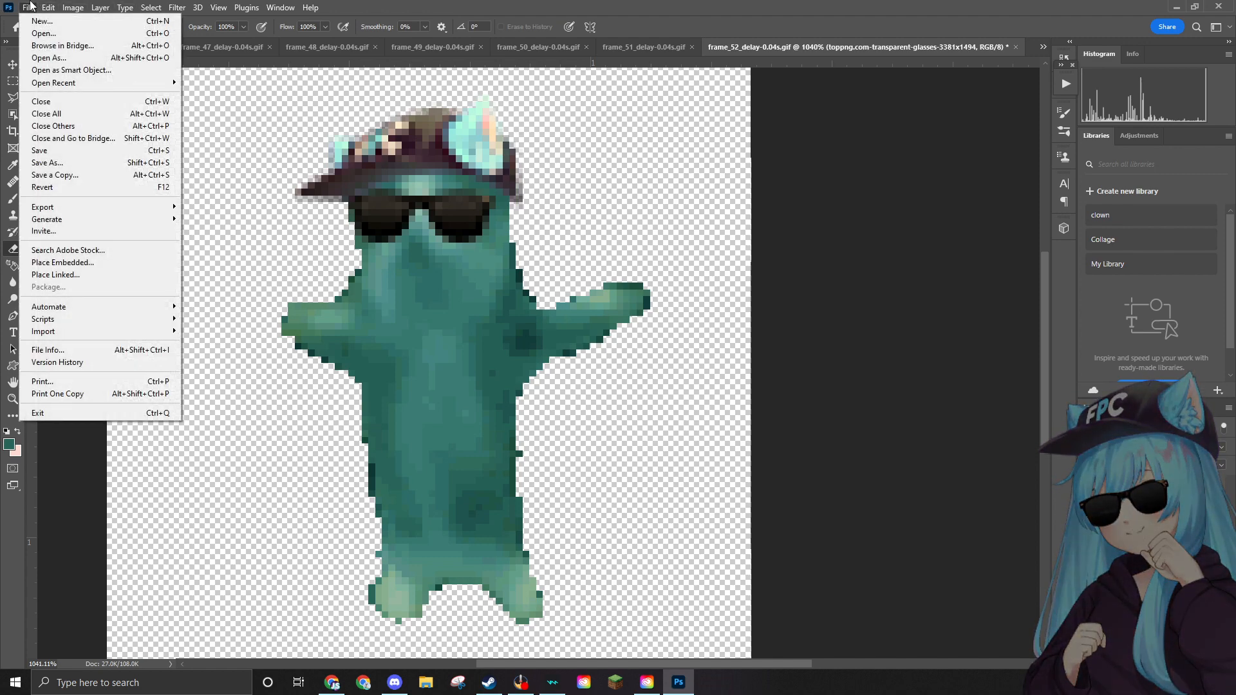
{"action": "mouse_move", "coordinate": [75, 215]}
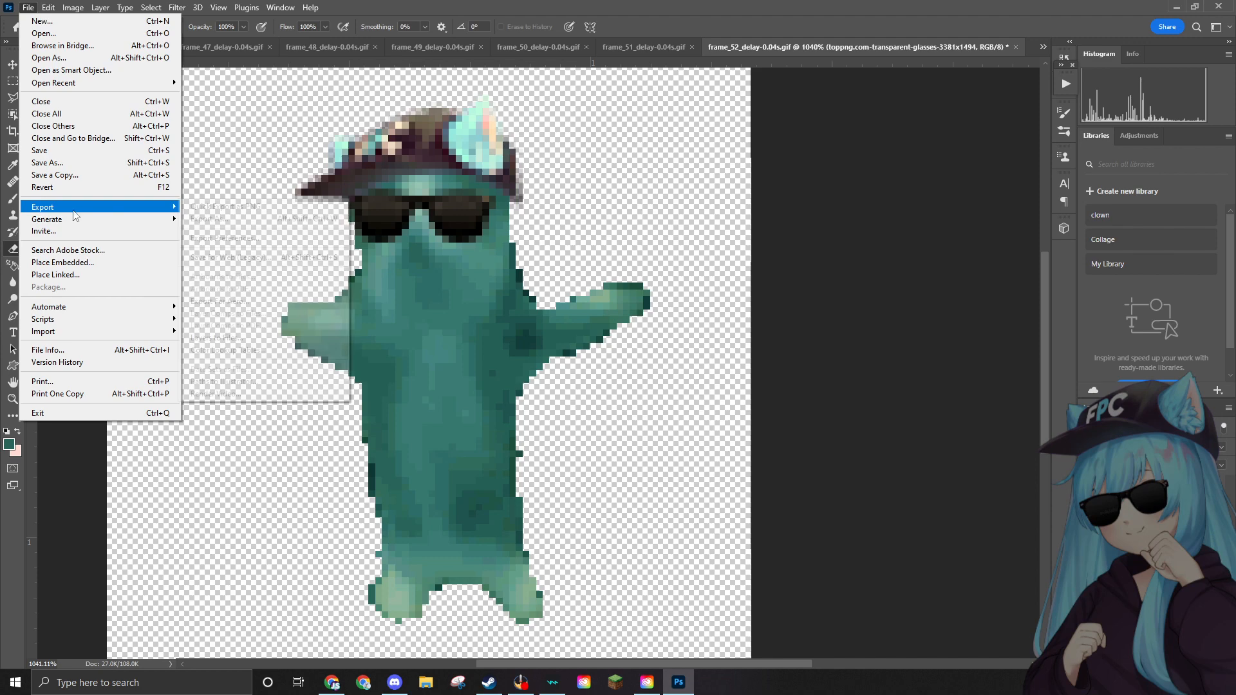
{"action": "left_click", "coordinate": [205, 218]}
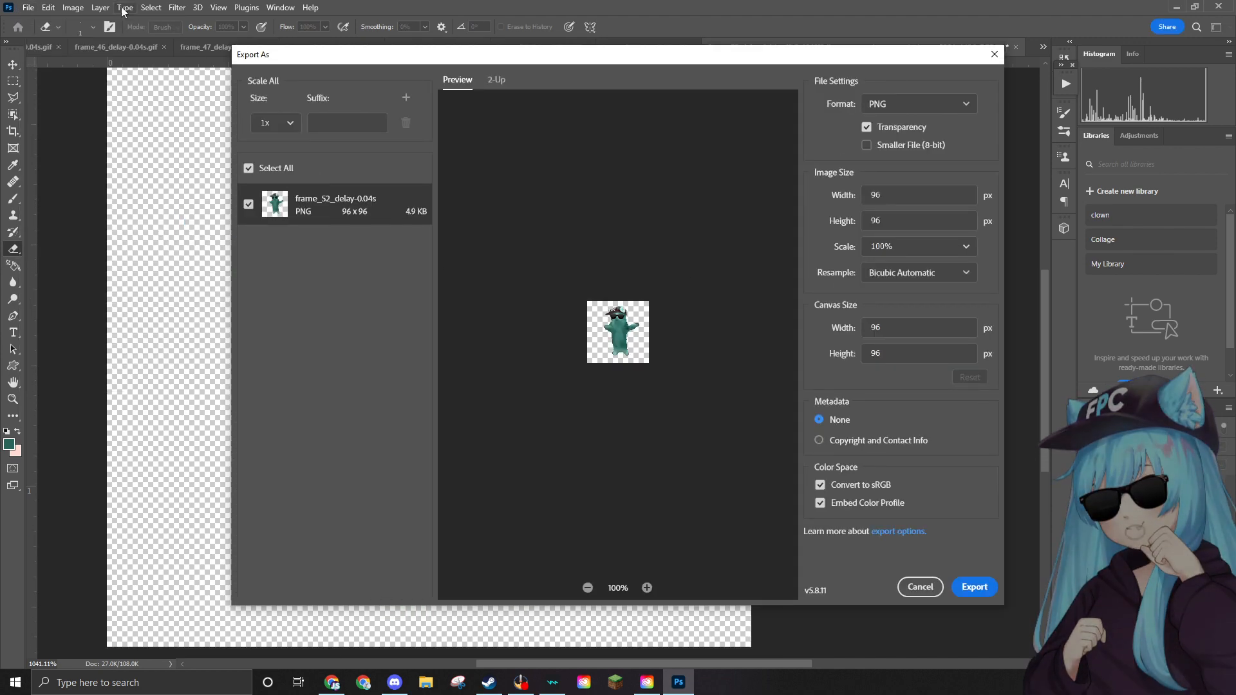
{"action": "left_click", "coordinate": [919, 586]}
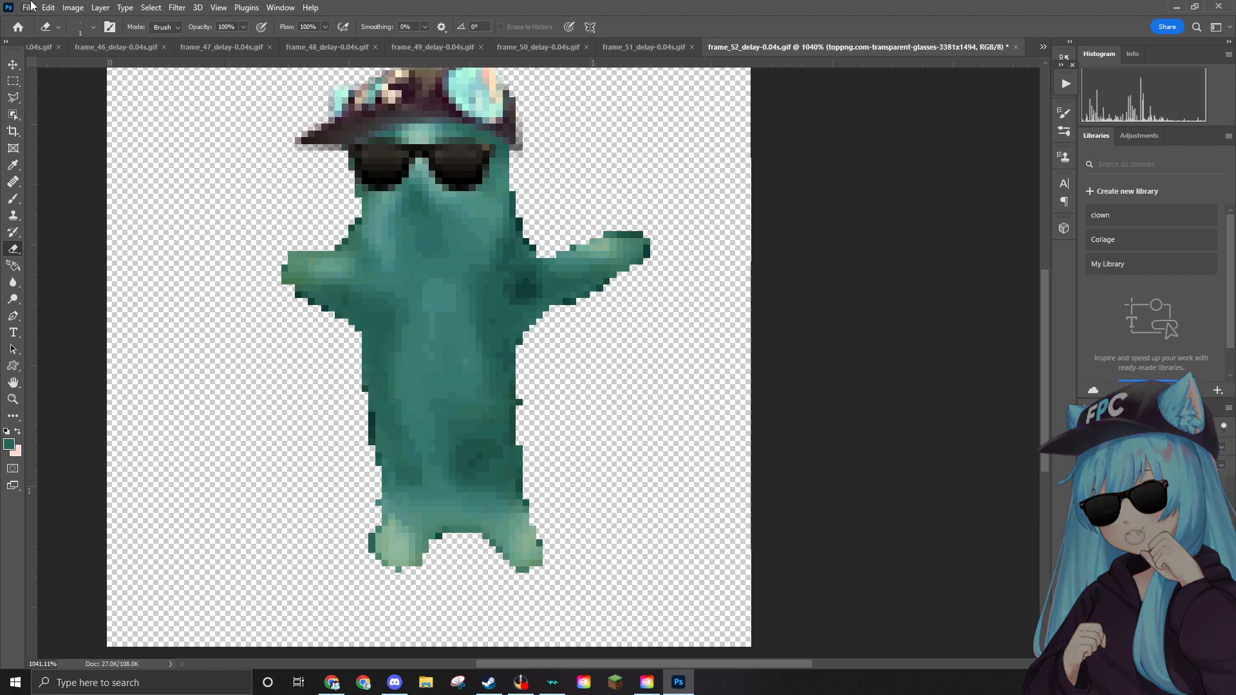
Check the Edited folder for frame 52's exported PNG in the quick-export save dialog and close it without saving.
{"action": "left_click", "coordinate": [31, 6]}
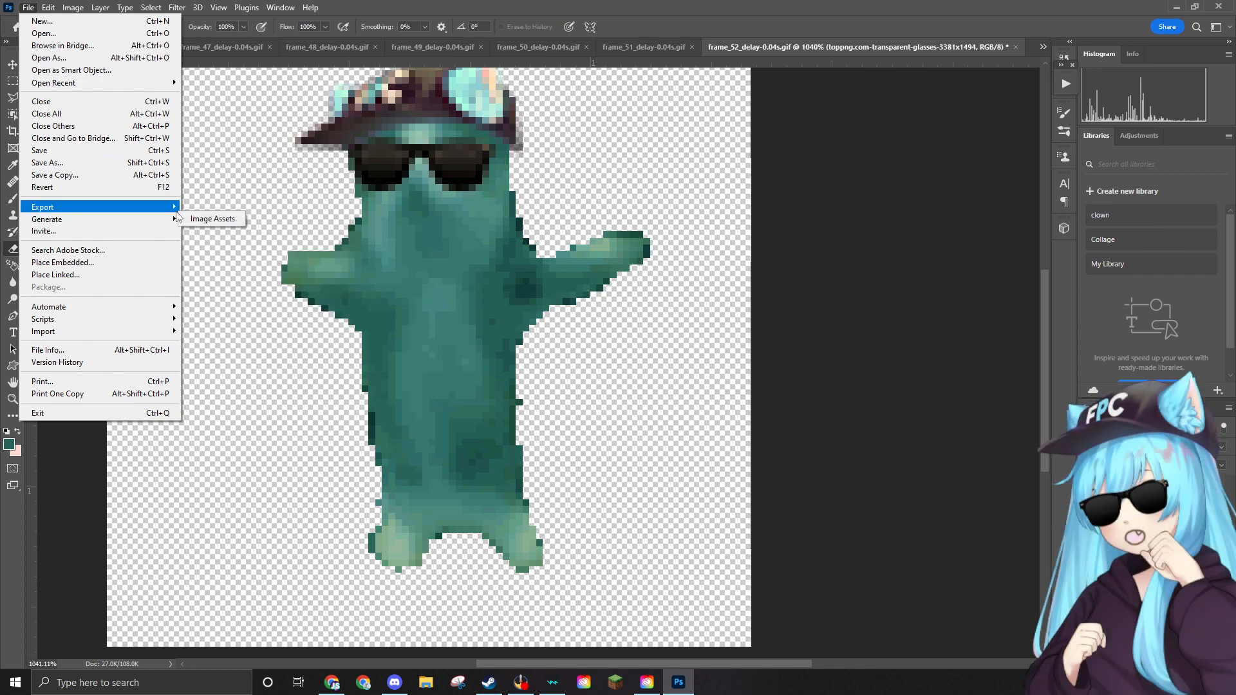
{"action": "mouse_move", "coordinate": [154, 206]}
{"action": "left_click", "coordinate": [229, 219]}
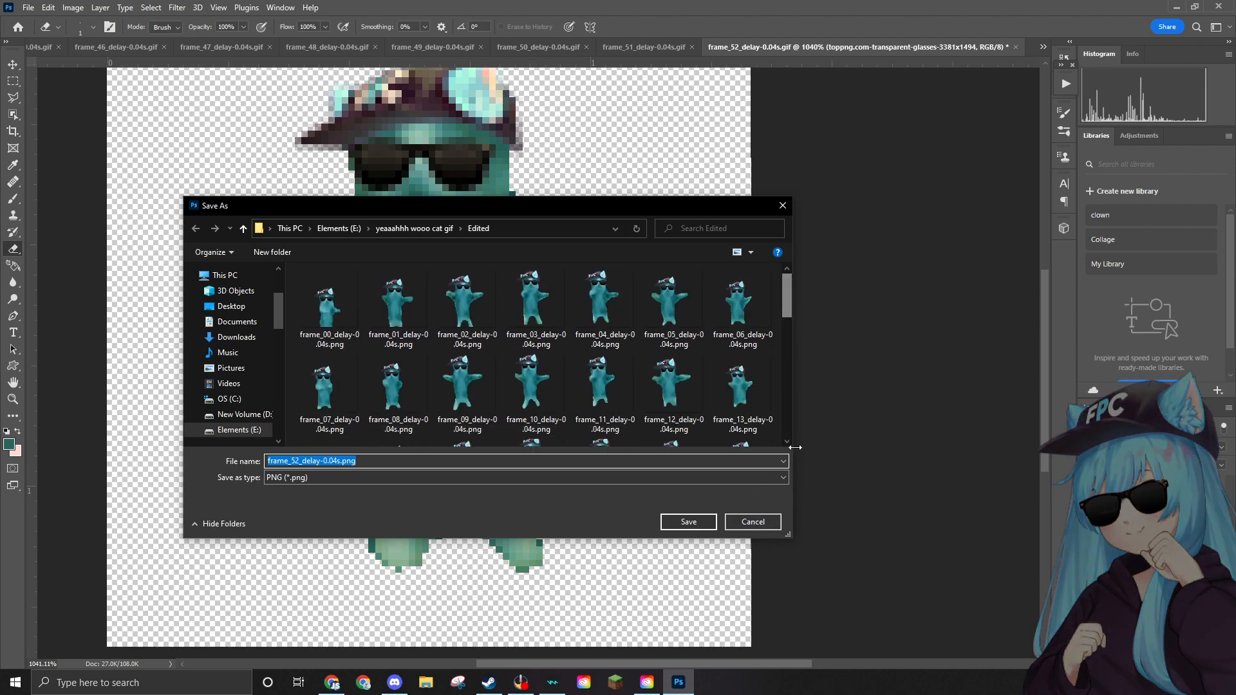
{"action": "scroll", "coordinate": [752, 360], "scroll_direction": "down", "scroll_amount": 8}
{"action": "left_click", "coordinate": [781, 206]}
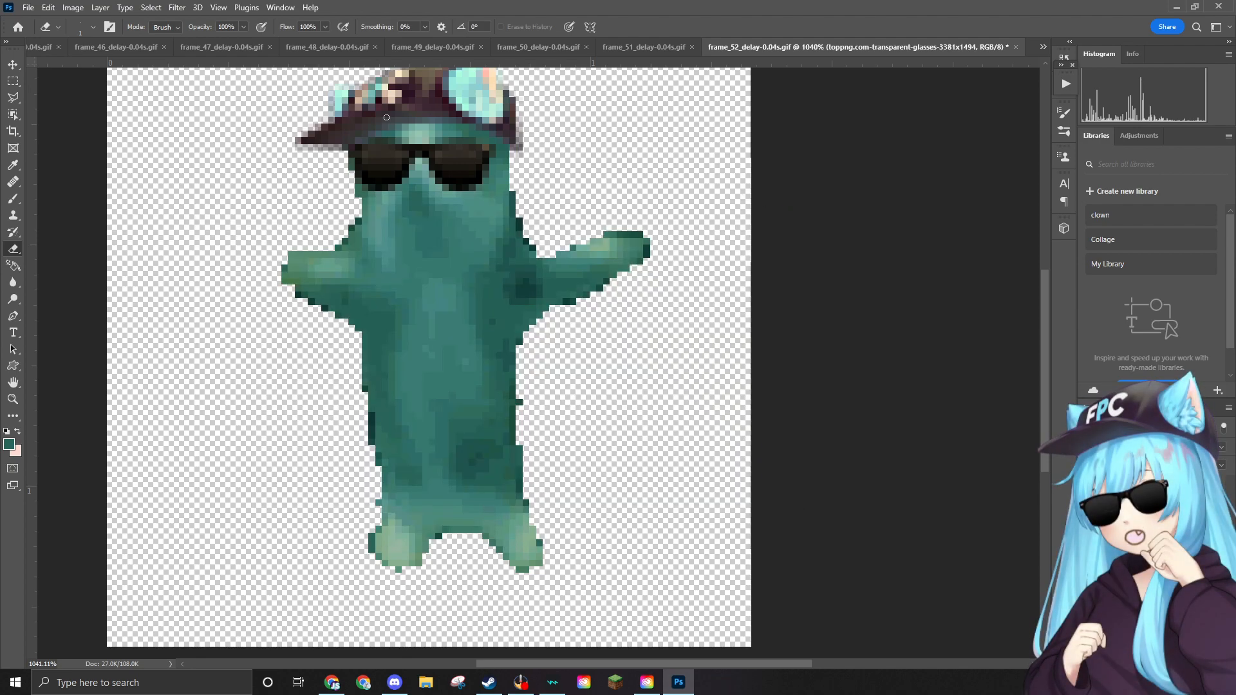
Delete the source file frame_52_delay-0.04s.gif from the yeaaahhh wooo cat gif folder.
{"action": "left_click", "coordinate": [29, 7]}
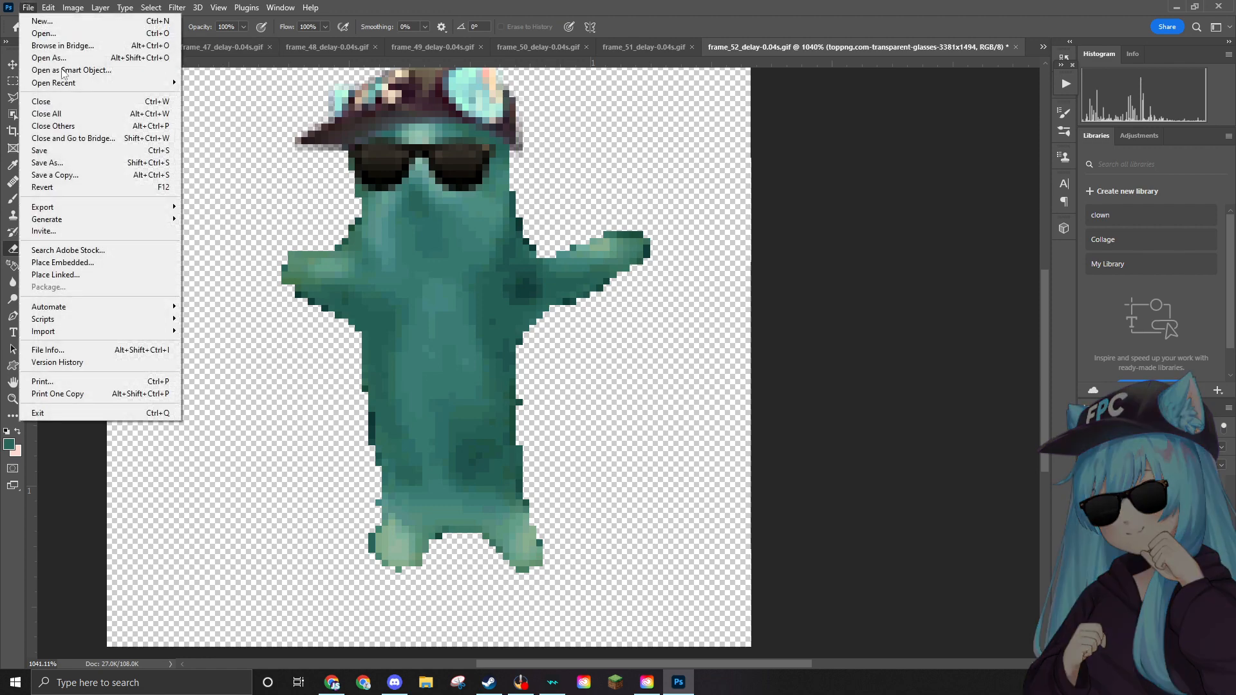
{"action": "left_click", "coordinate": [44, 33]}
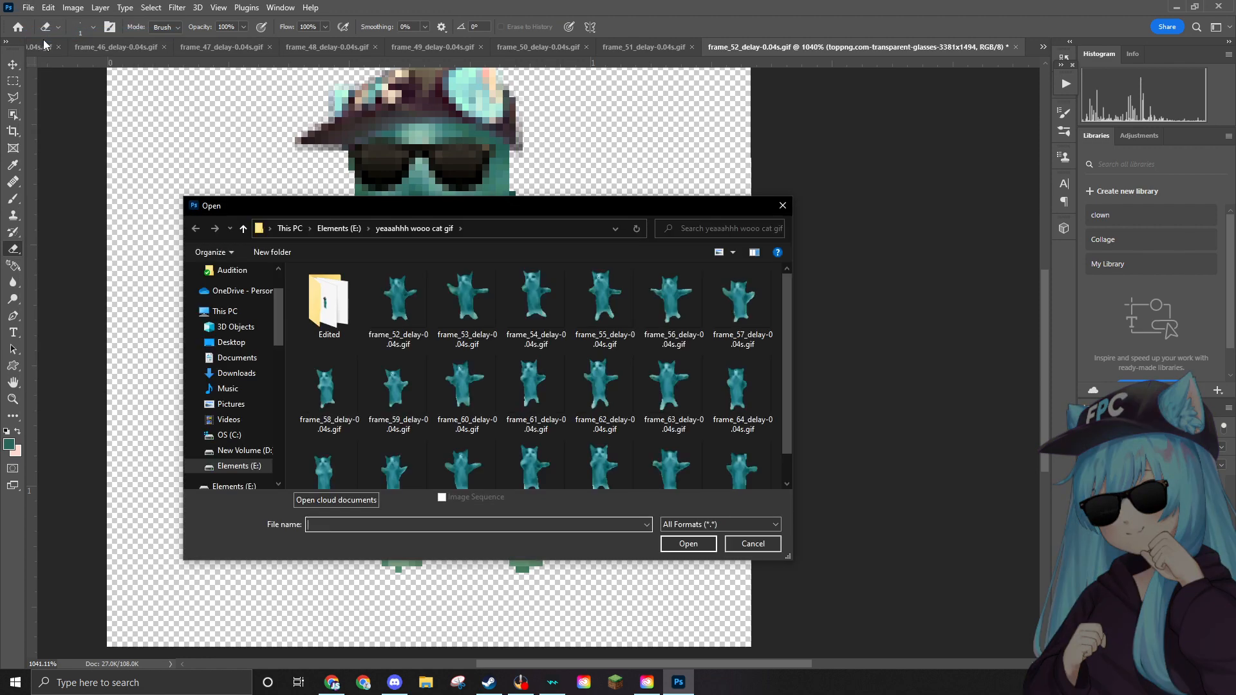
{"action": "left_click", "coordinate": [390, 307]}
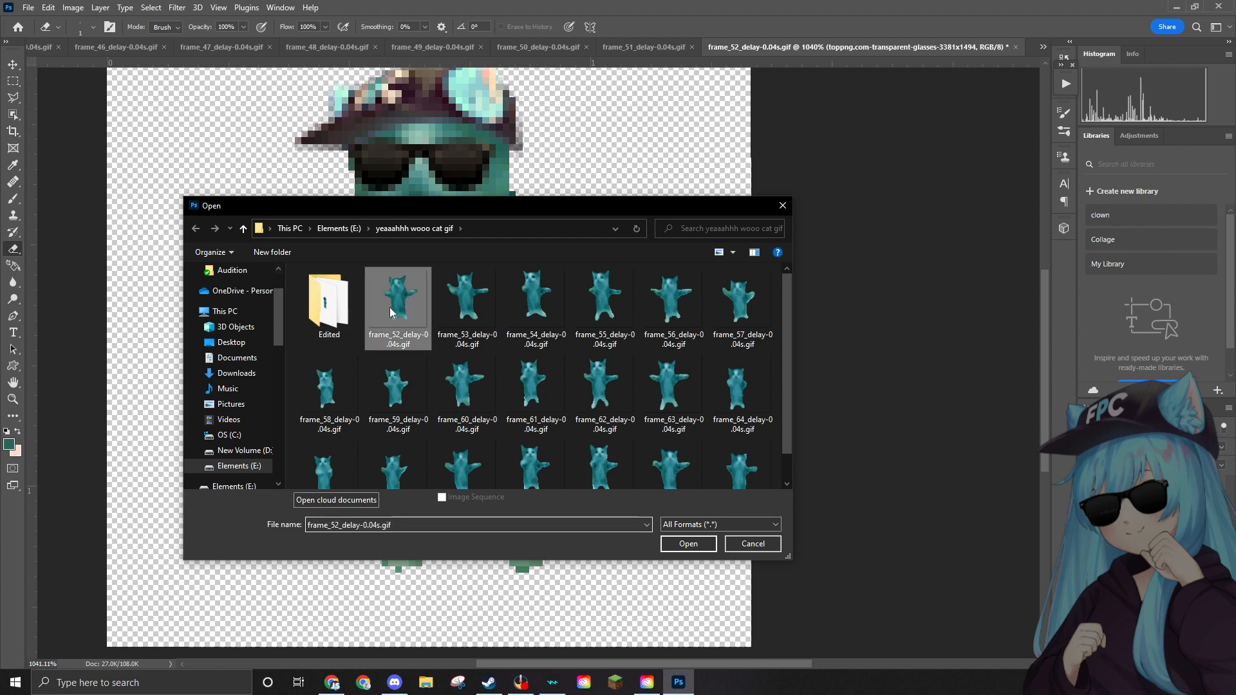
{"action": "key", "text": "Delete"}
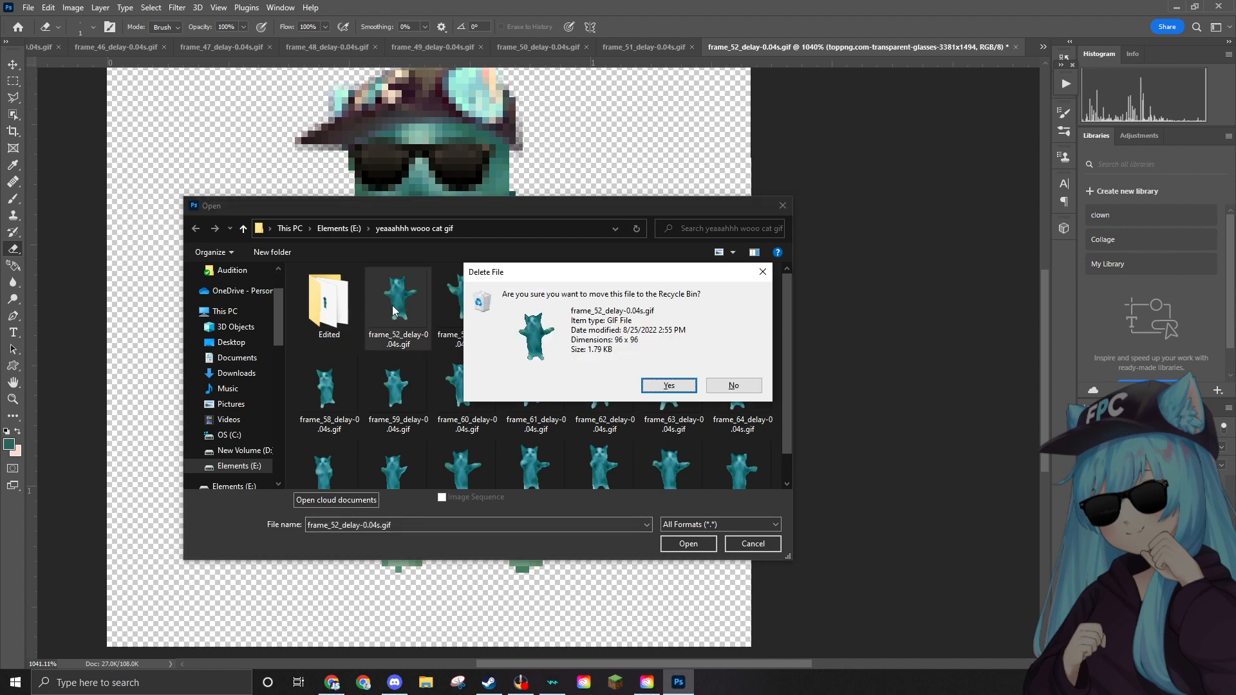
{"action": "left_click", "coordinate": [650, 385]}
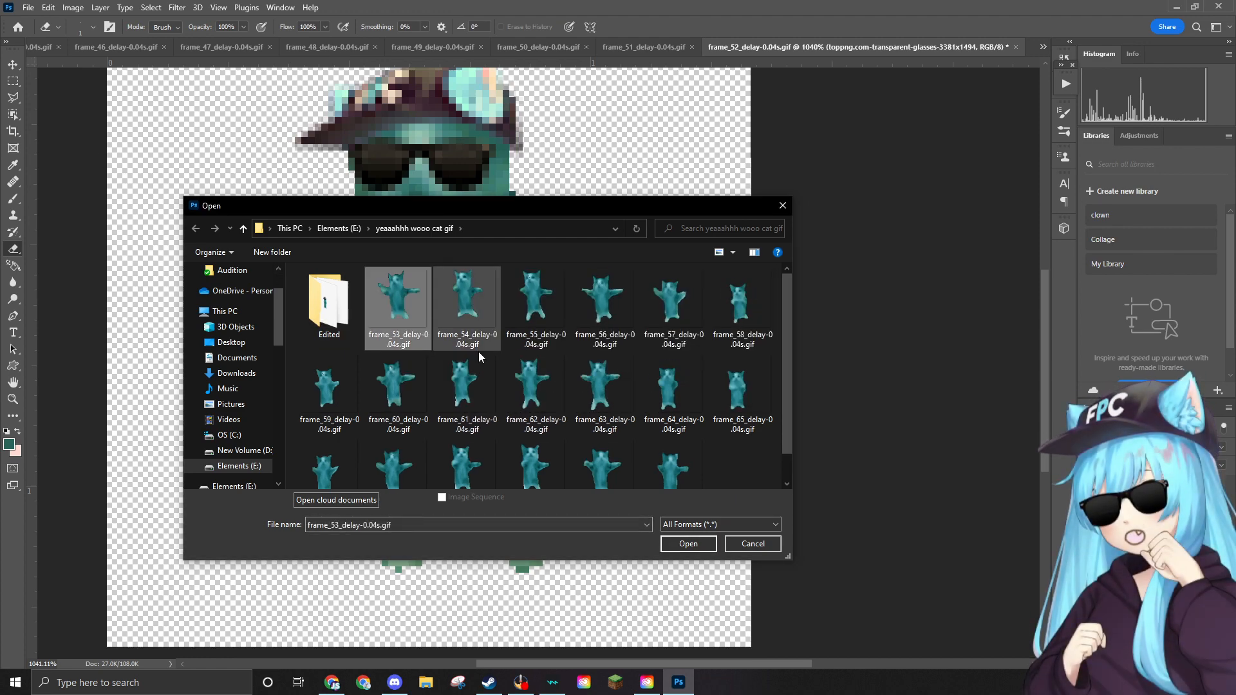
Open frame_53_delay-0.04s.gif and convert its color mode to RGB.
{"action": "left_click", "coordinate": [688, 543]}
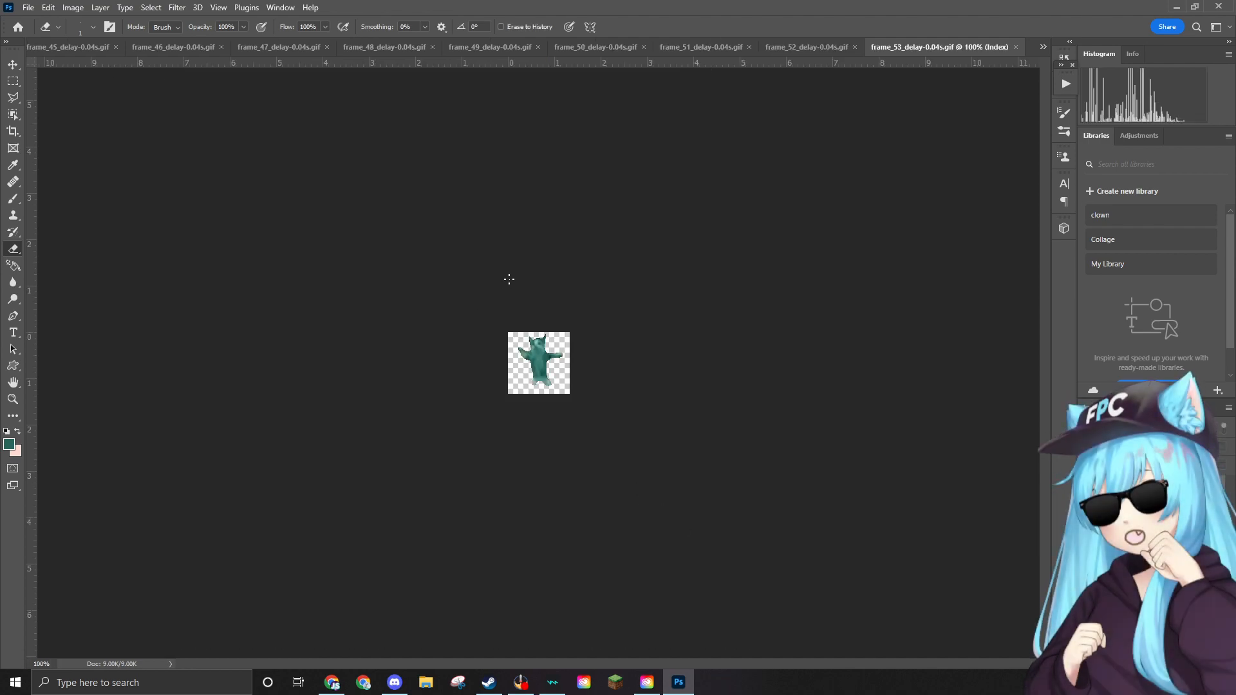
{"action": "key", "text": "ctrl+0"}
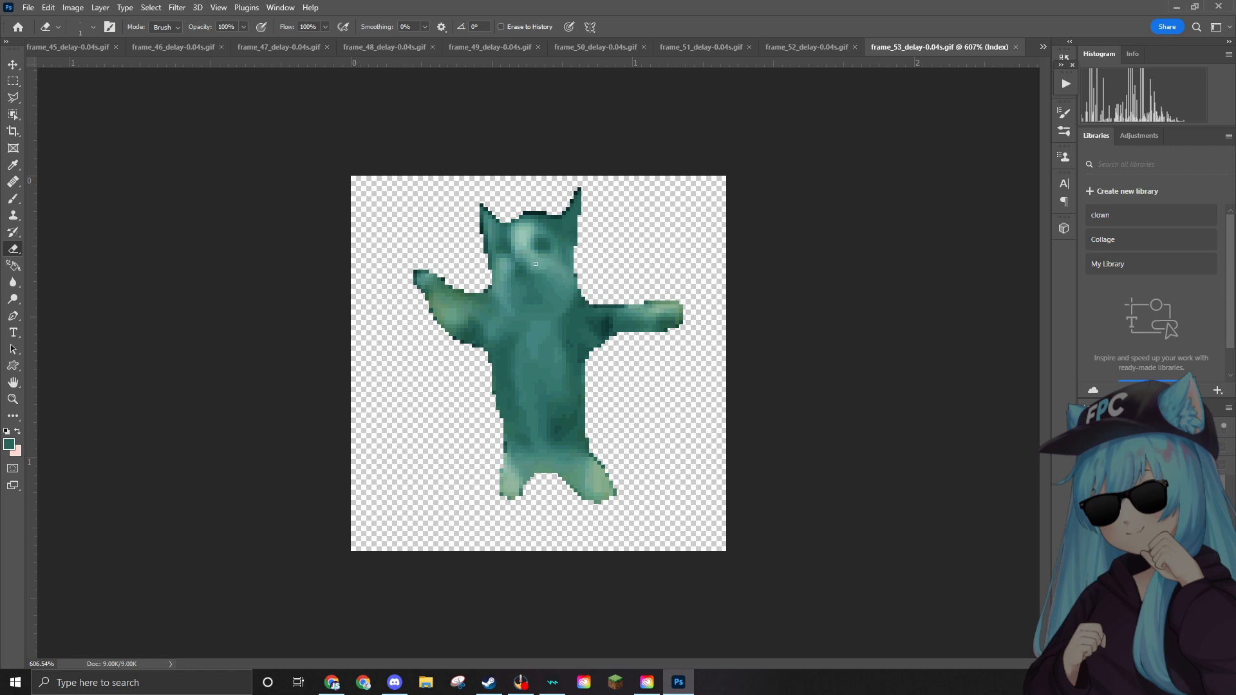
{"action": "left_click", "coordinate": [75, 8]}
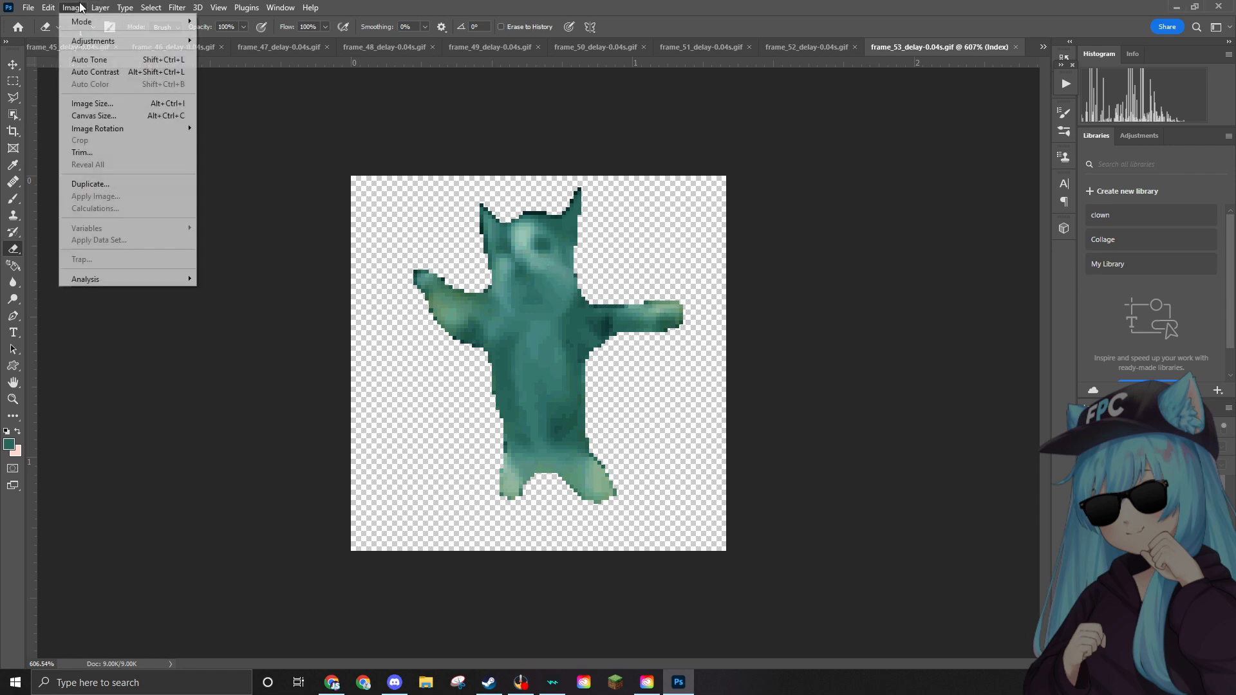
{"action": "mouse_move", "coordinate": [78, 21]}
{"action": "left_click", "coordinate": [216, 72]}
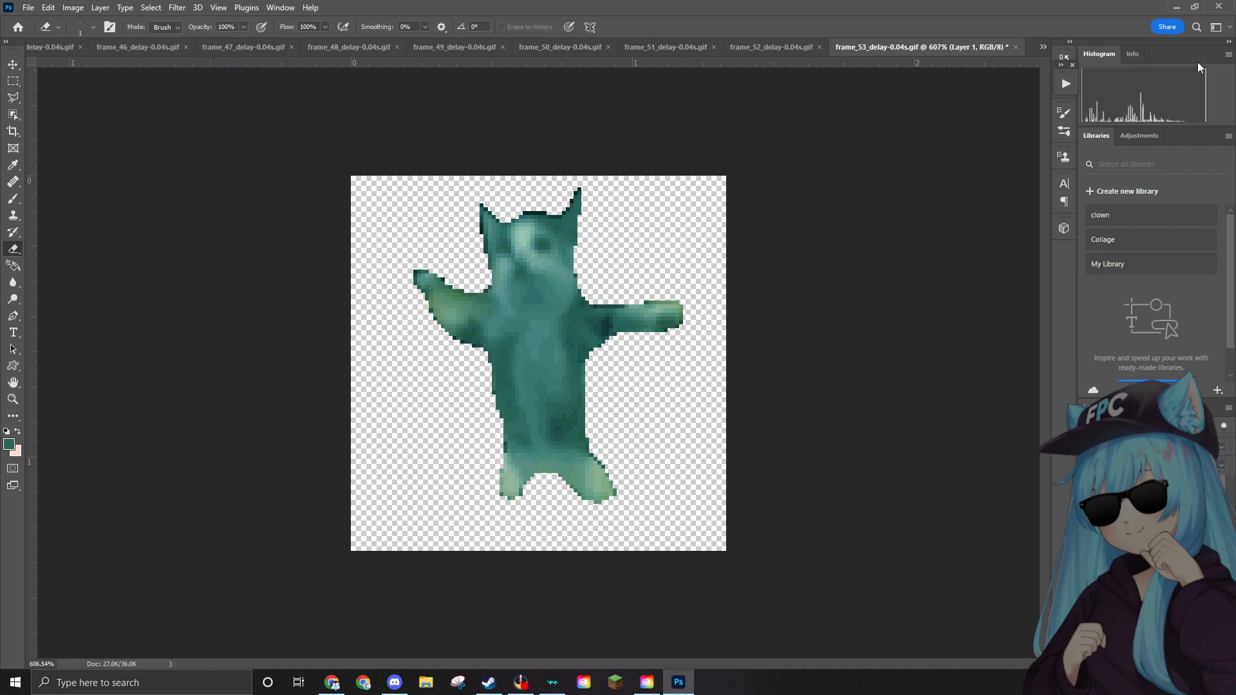
Place the ear hat image on frame 53's cat head, shrink it to about 8.7% and commit the placement.
{"action": "left_click_drag", "start_coordinate": [1235, 215], "coordinate": [559, 242]}
{"action": "left_click_drag", "start_coordinate": [678, 170], "coordinate": [516, 276]}
{"action": "left_click_drag", "start_coordinate": [512, 401], "coordinate": [553, 186]}
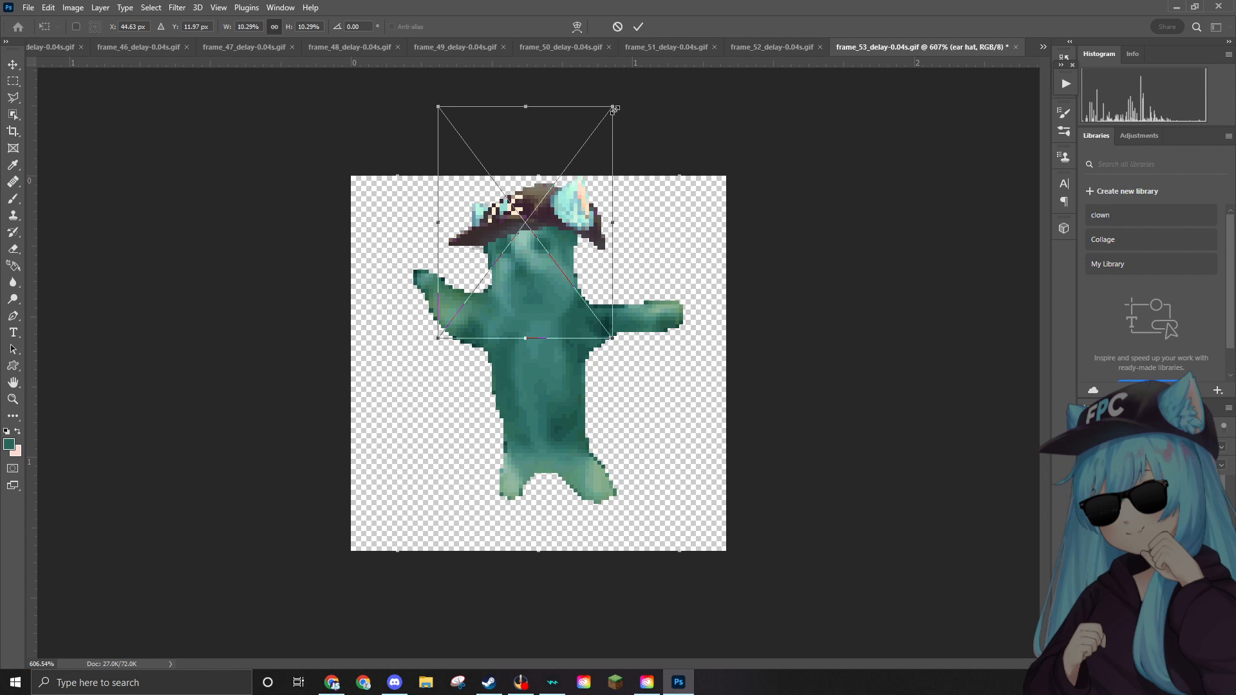
{"action": "left_click_drag", "start_coordinate": [614, 109], "coordinate": [588, 137]}
{"action": "left_click_drag", "start_coordinate": [559, 231], "coordinate": [565, 211]}
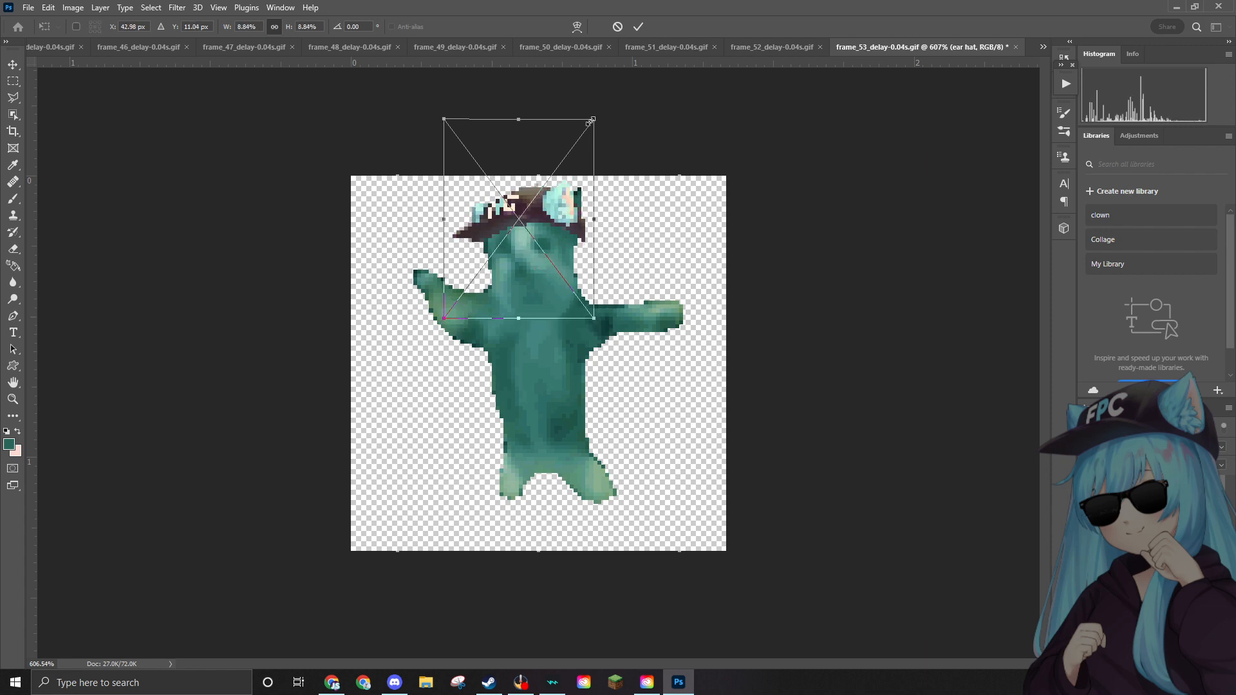
{"action": "left_click_drag", "start_coordinate": [593, 120], "coordinate": [589, 122]}
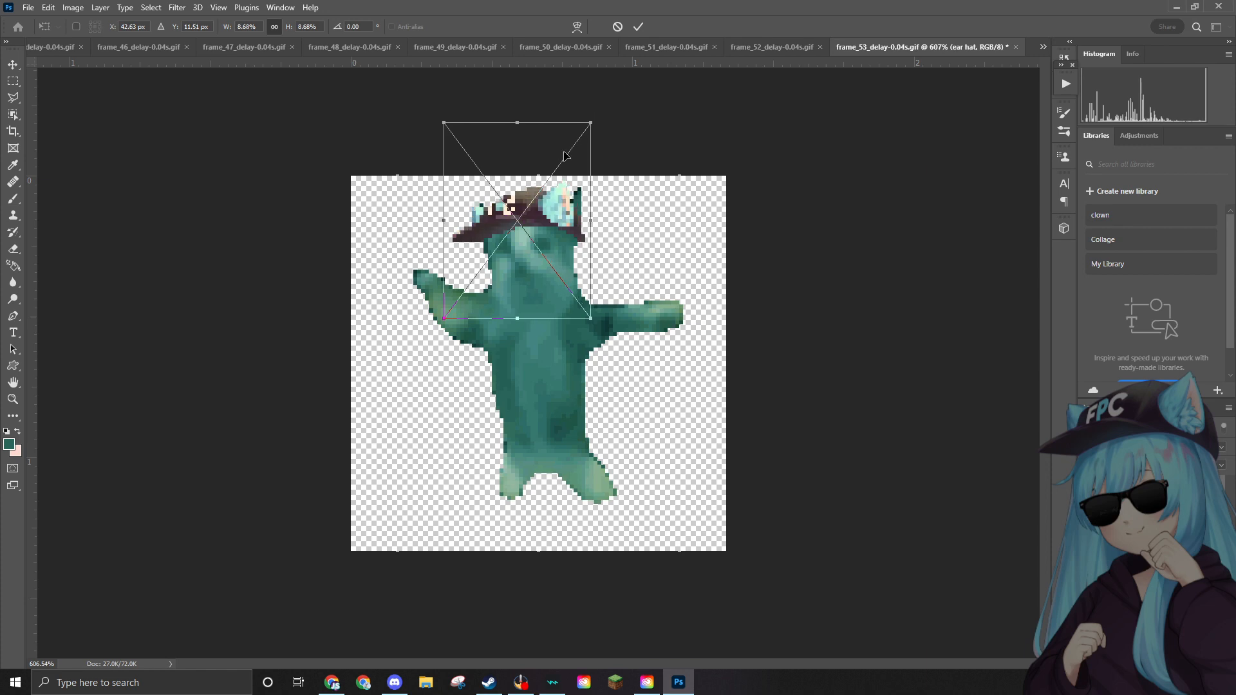
{"action": "key", "text": "e"}
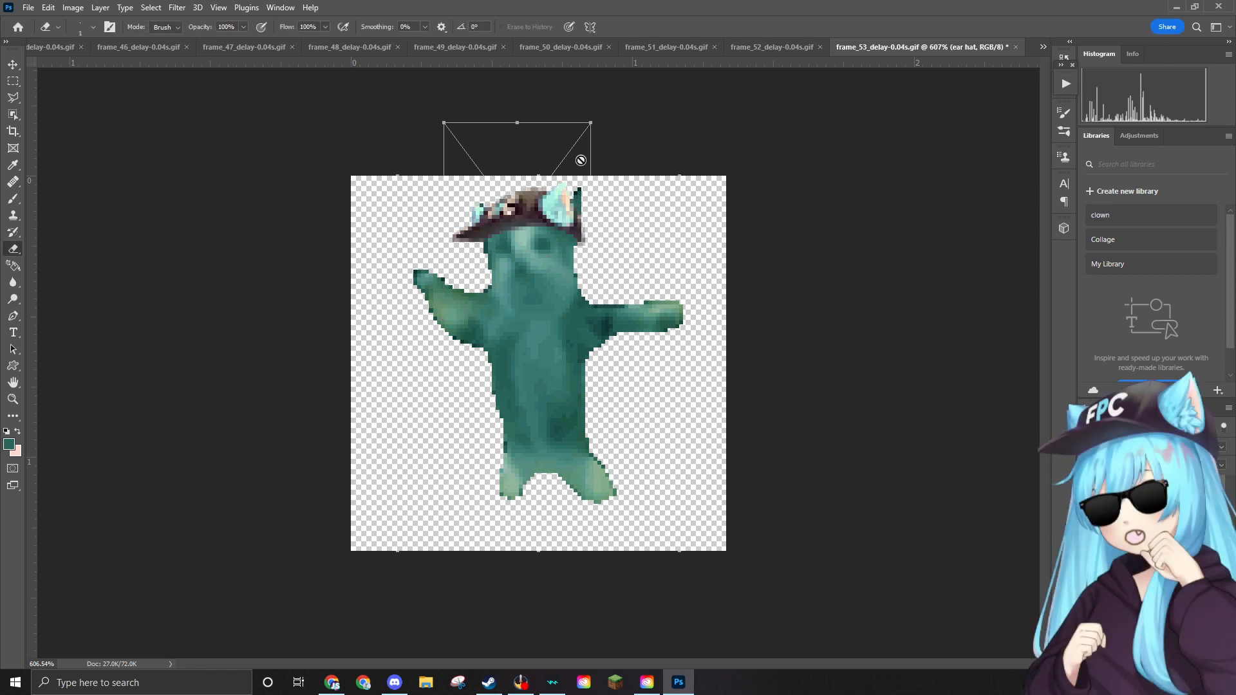
Rasterize the ear hat smart object and erase the cat's own ear sticking out beside the hat on Layer 1.
{"action": "scroll", "coordinate": [580, 161], "scroll_direction": "up", "scroll_amount": 2}
{"action": "scroll", "coordinate": [597, 107], "scroll_direction": "up", "scroll_amount": 5}
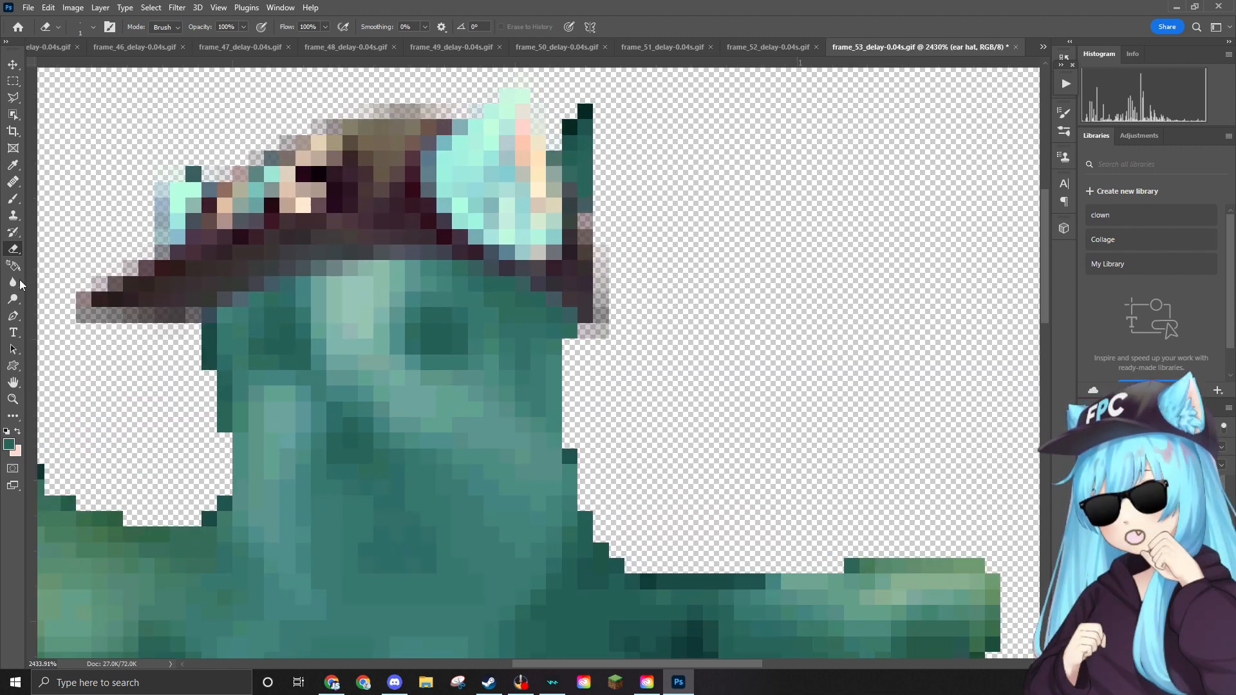
{"action": "left_click", "coordinate": [694, 182]}
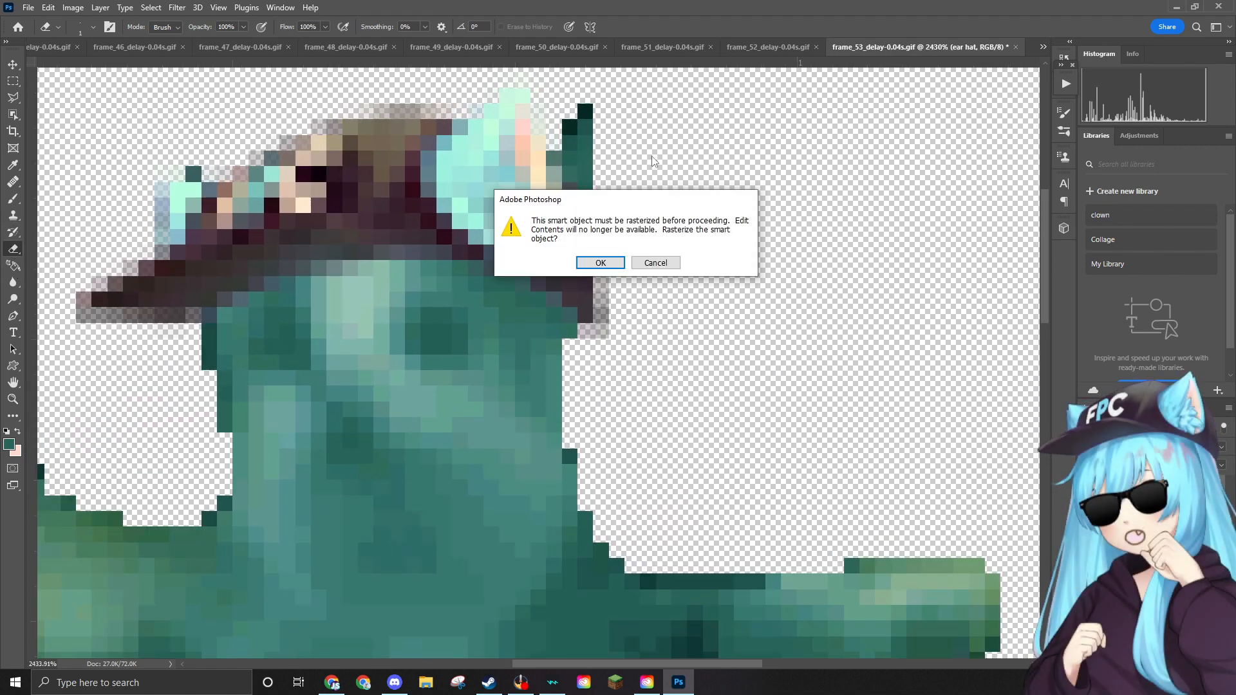
{"action": "left_click", "coordinate": [575, 264]}
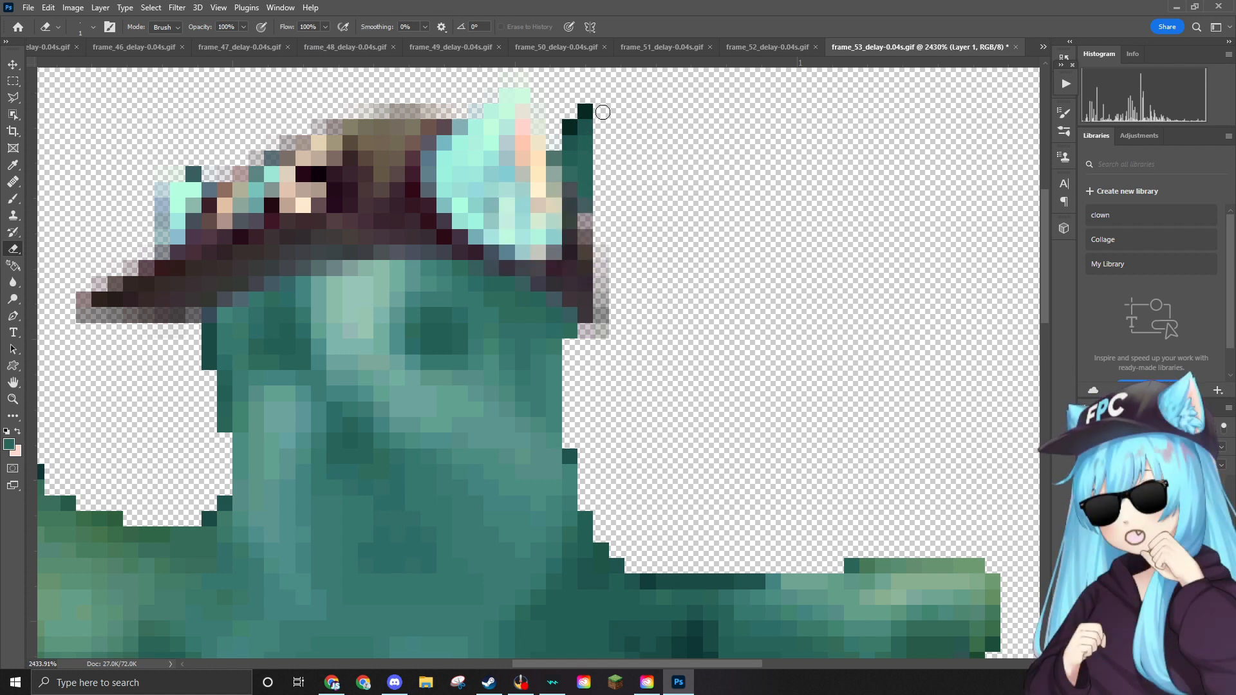
{"action": "mouse_move", "coordinate": [599, 110]}
{"action": "left_mouse_down"}
{"action": "mouse_move", "coordinate": [563, 152]}
{"action": "mouse_move", "coordinate": [599, 184]}
{"action": "mouse_move", "coordinate": [565, 160]}
{"action": "mouse_move", "coordinate": [584, 157]}
{"action": "mouse_move", "coordinate": [571, 133]}
{"action": "mouse_move", "coordinate": [594, 173]}
{"action": "mouse_move", "coordinate": [561, 160]}
{"action": "mouse_move", "coordinate": [583, 180]}
{"action": "mouse_move", "coordinate": [561, 156]}
{"action": "left_mouse_up"}
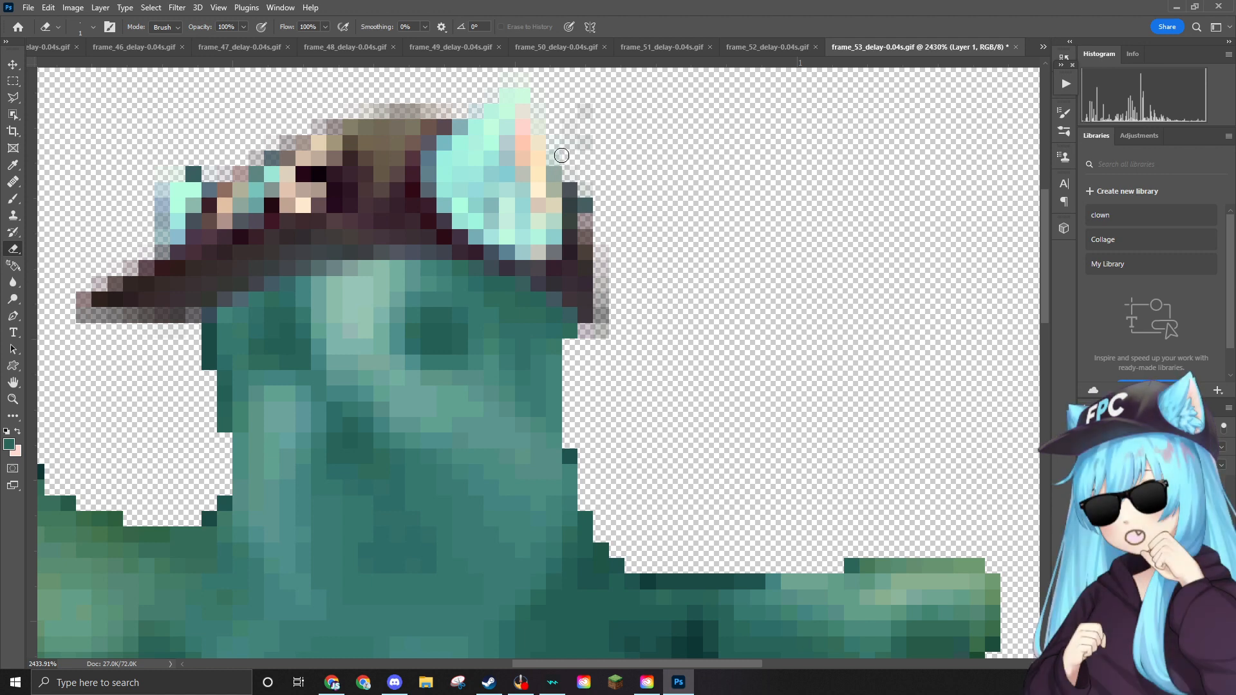
Place the sunglasses image over frame 53's cat eyes below the hat brim, scale it to about 2.68% and commit the placement.
{"action": "scroll", "coordinate": [601, 157], "scroll_direction": "down", "scroll_amount": 1}
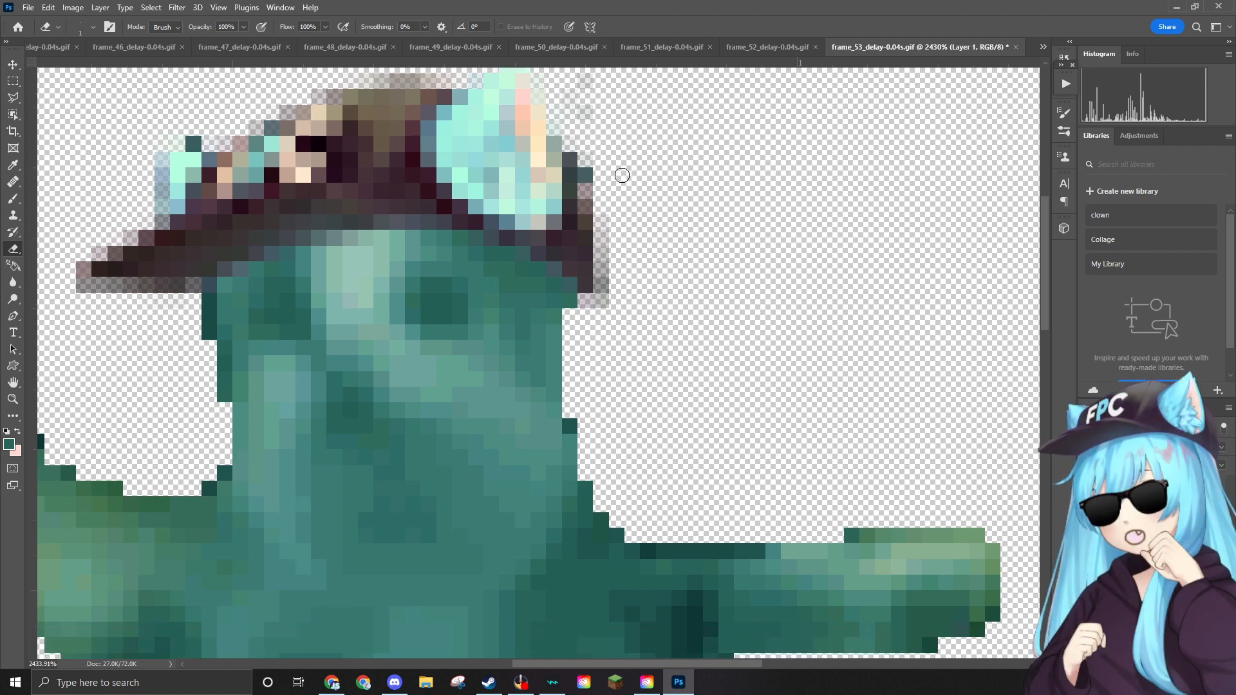
{"action": "scroll", "coordinate": [602, 203], "scroll_direction": "down", "scroll_amount": 8}
{"action": "scroll", "coordinate": [588, 198], "scroll_direction": "down", "scroll_amount": 2}
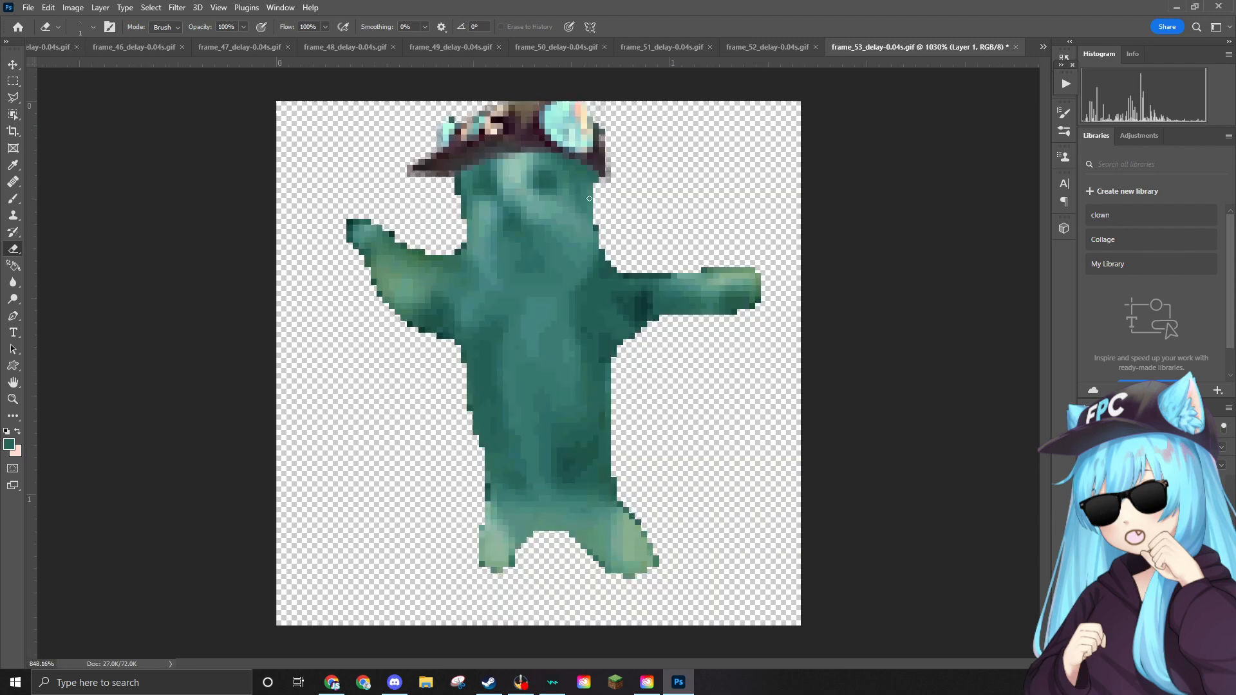
{"action": "left_click_drag", "start_coordinate": [763, 263], "coordinate": [580, 283]}
{"action": "left_click_drag", "start_coordinate": [788, 256], "coordinate": [552, 211]}
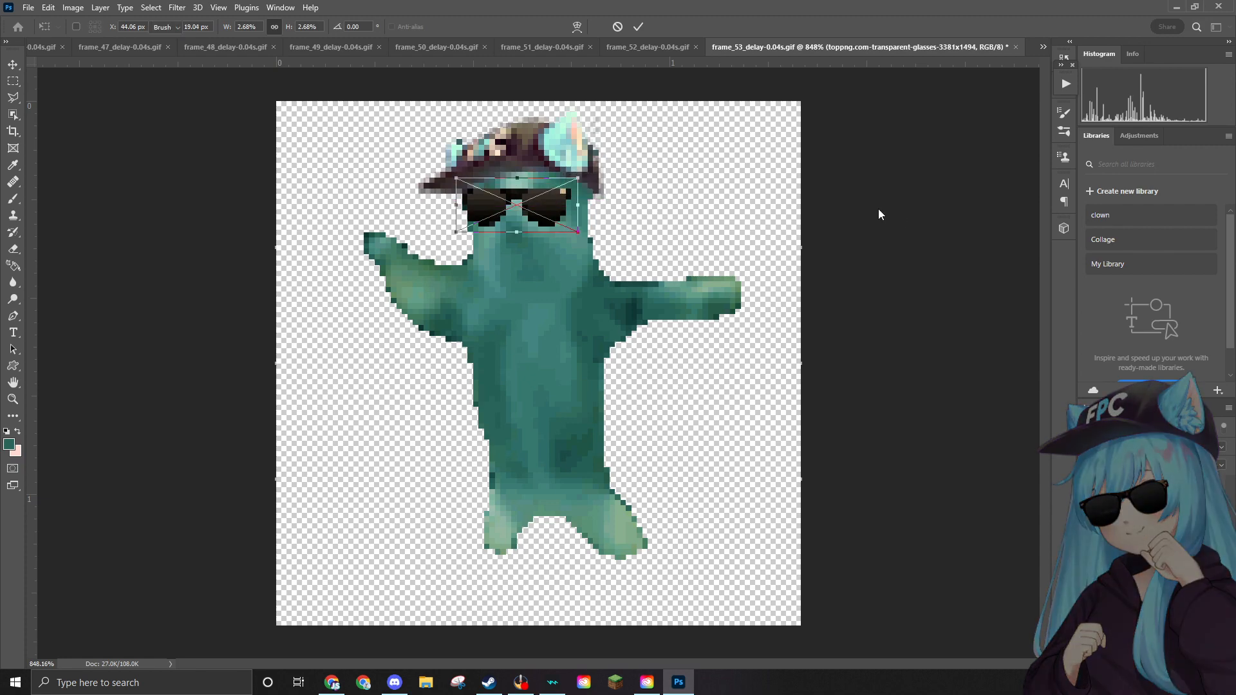
{"action": "key", "text": "Return"}
{"action": "key", "text": "e"}
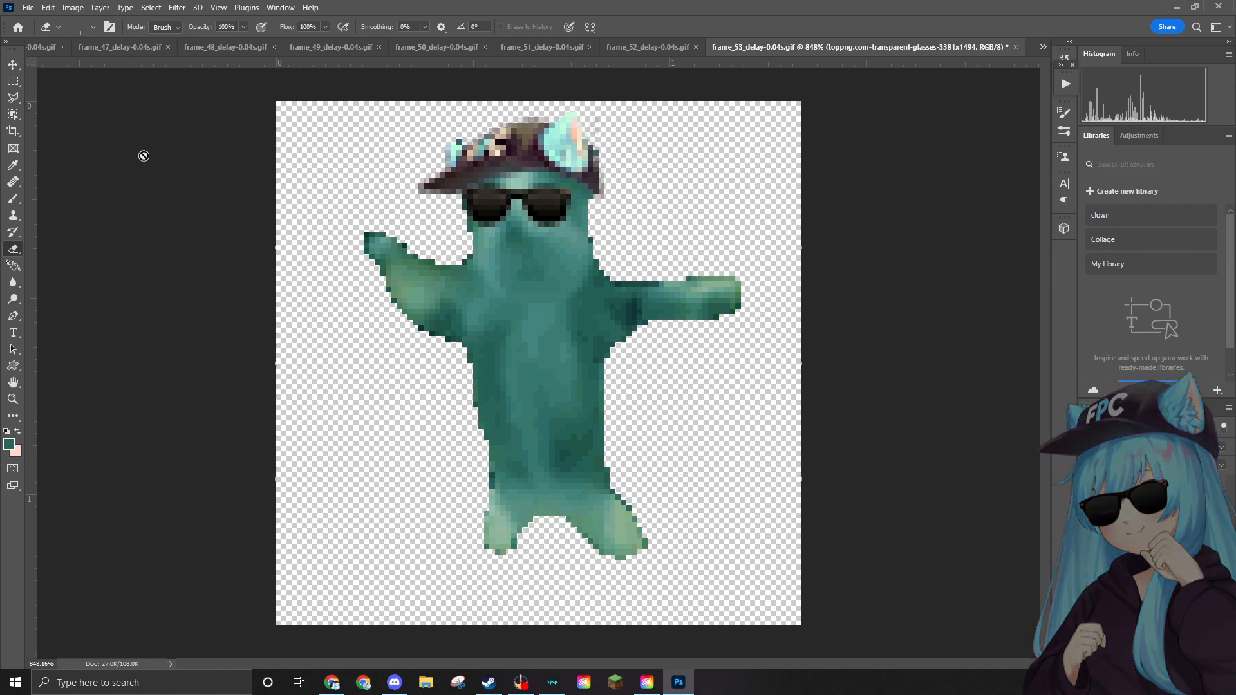
Quick-export frame 53 as frame_53_delay-0.04s.png into the Edited folder.
{"action": "left_click", "coordinate": [28, 7]}
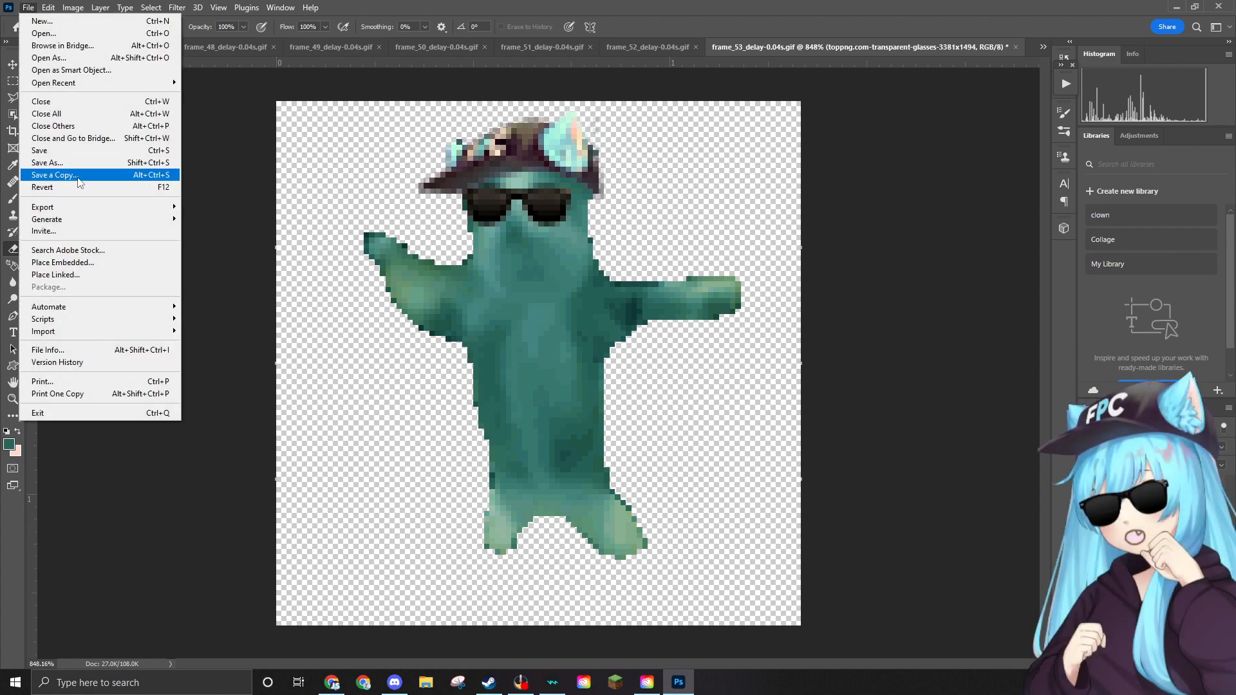
{"action": "mouse_move", "coordinate": [74, 209]}
{"action": "left_click", "coordinate": [226, 207]}
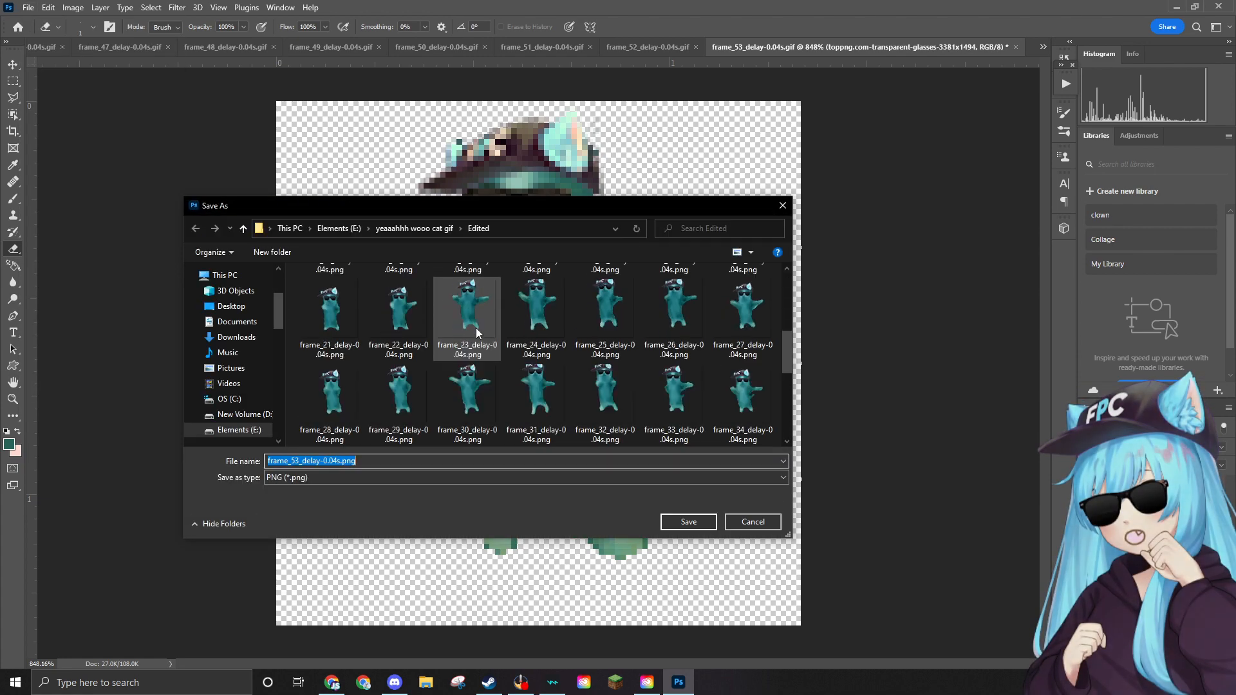
{"action": "left_click", "coordinate": [701, 523]}
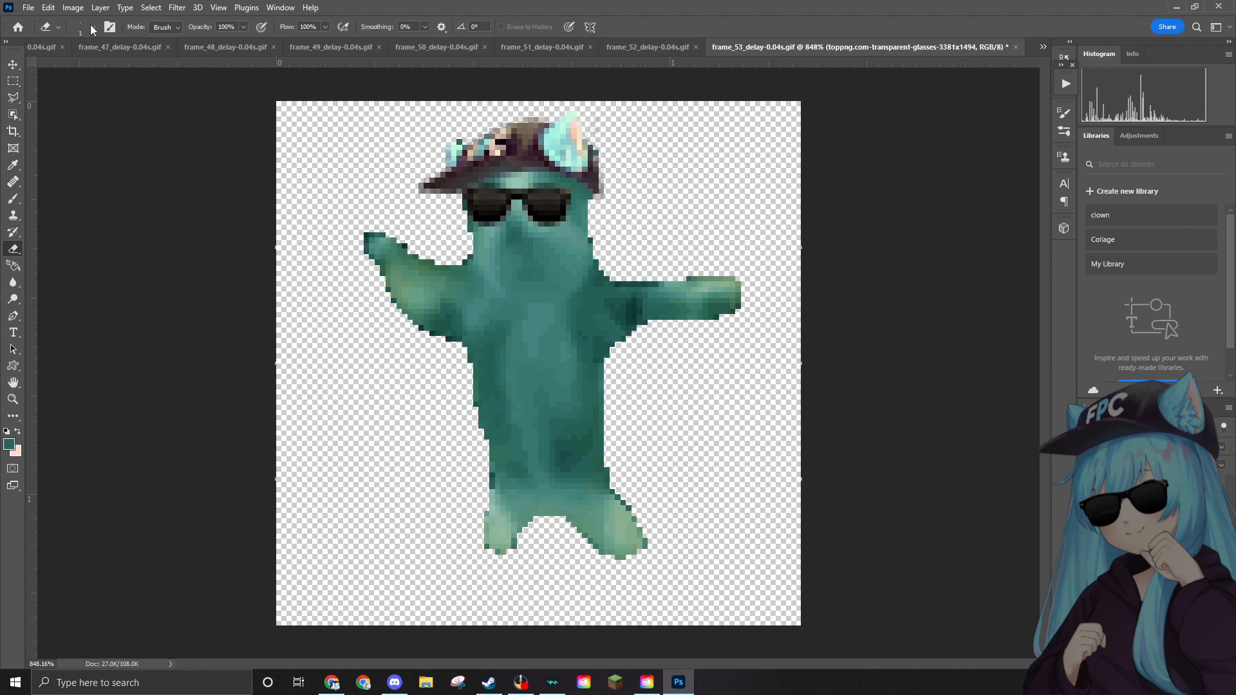
Delete the source file frame_53_delay-0.04s.gif from the yeaaahhh wooo cat gif folder and open frame_54_delay-0.04s.gif.
{"action": "left_click", "coordinate": [28, 7]}
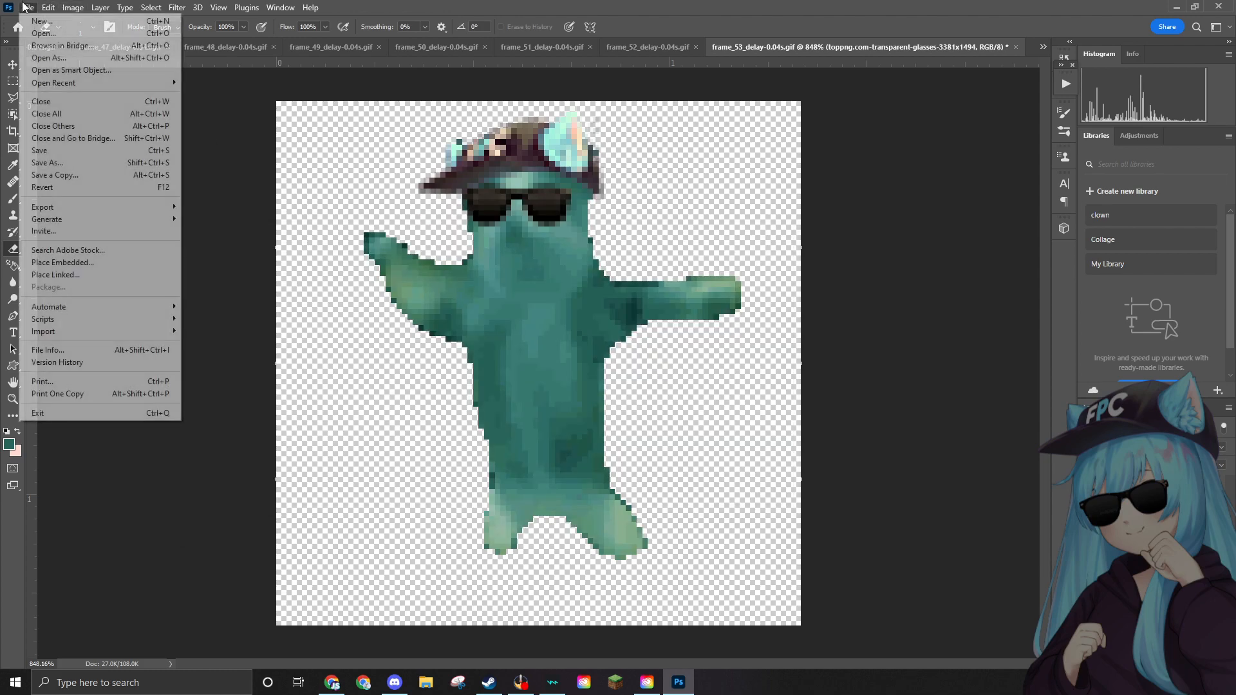
{"action": "left_click", "coordinate": [43, 32]}
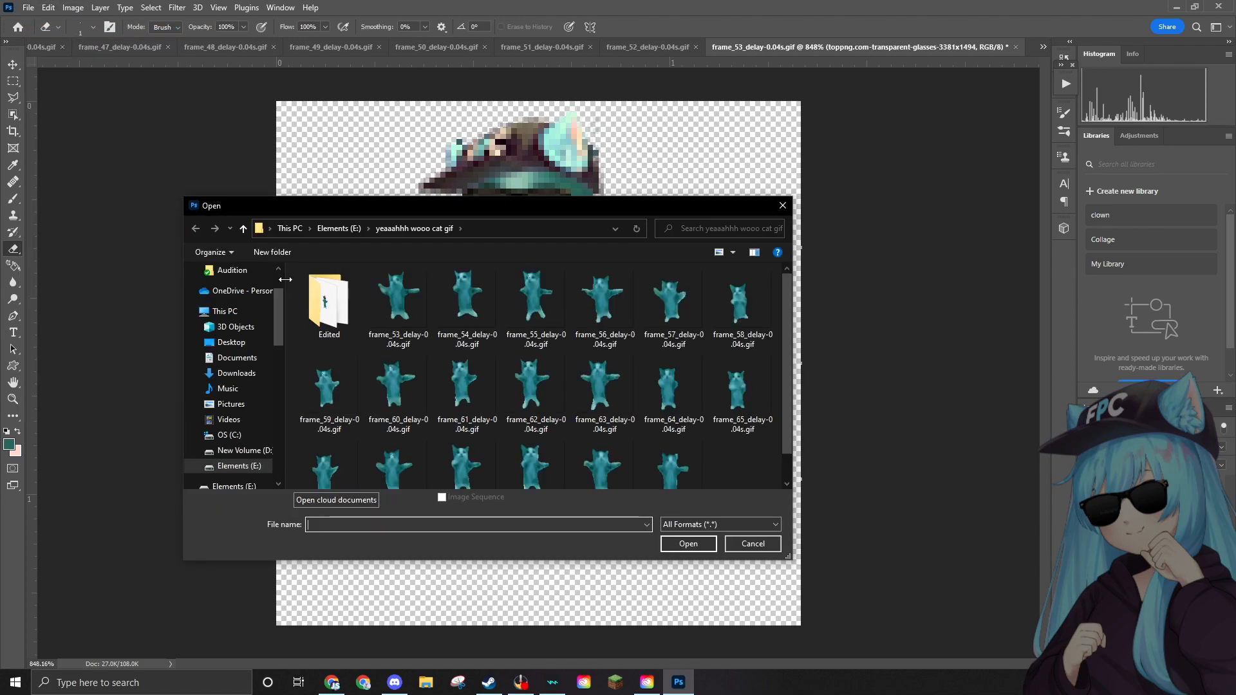
{"action": "left_click", "coordinate": [405, 316]}
{"action": "key", "text": "Delete"}
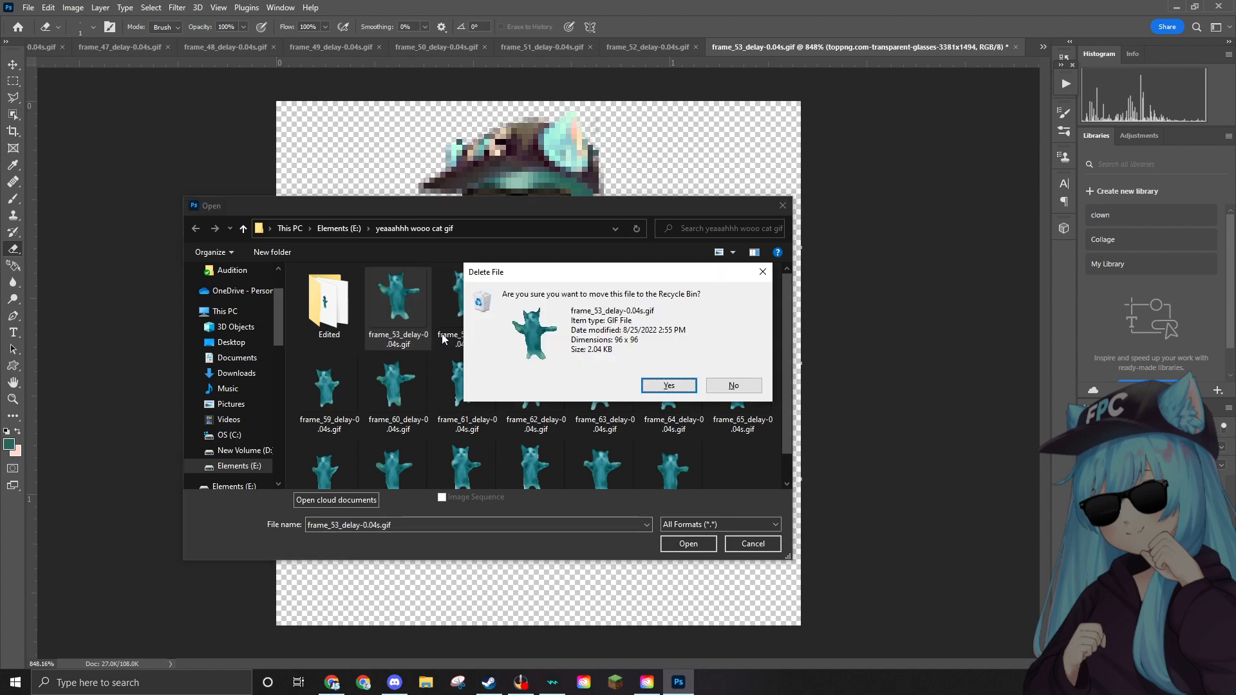
{"action": "left_click", "coordinate": [663, 384]}
{"action": "left_click", "coordinate": [686, 543]}
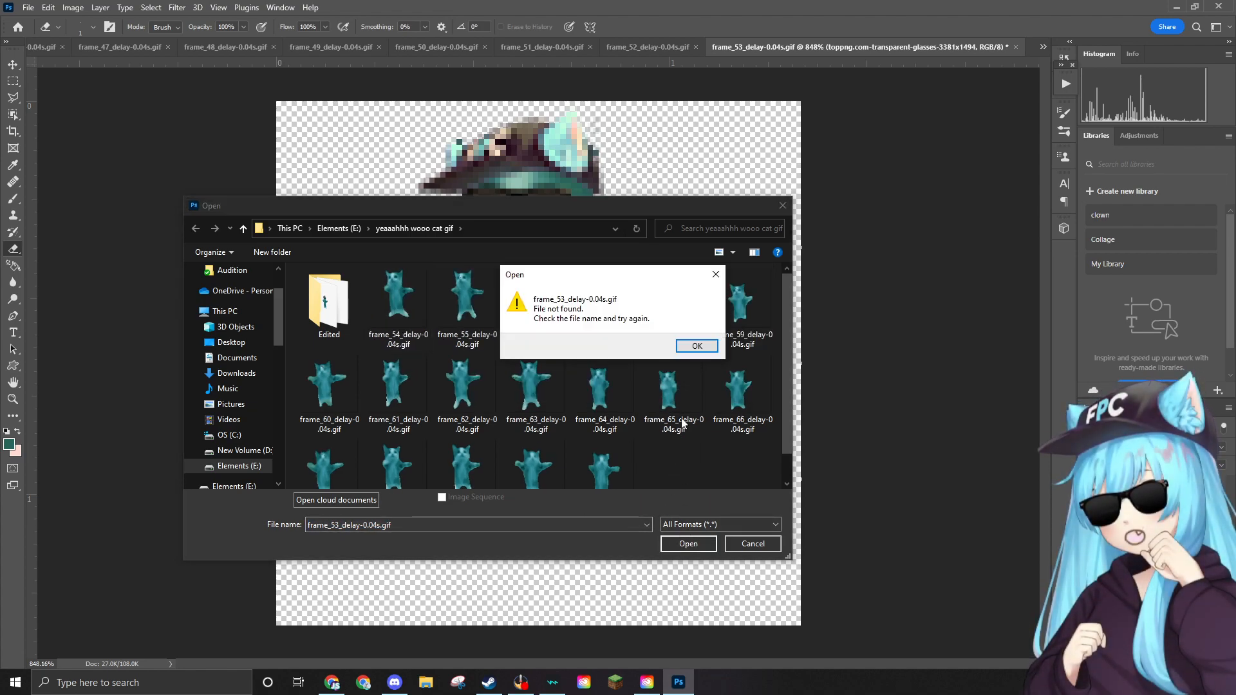
{"action": "left_click", "coordinate": [700, 351]}
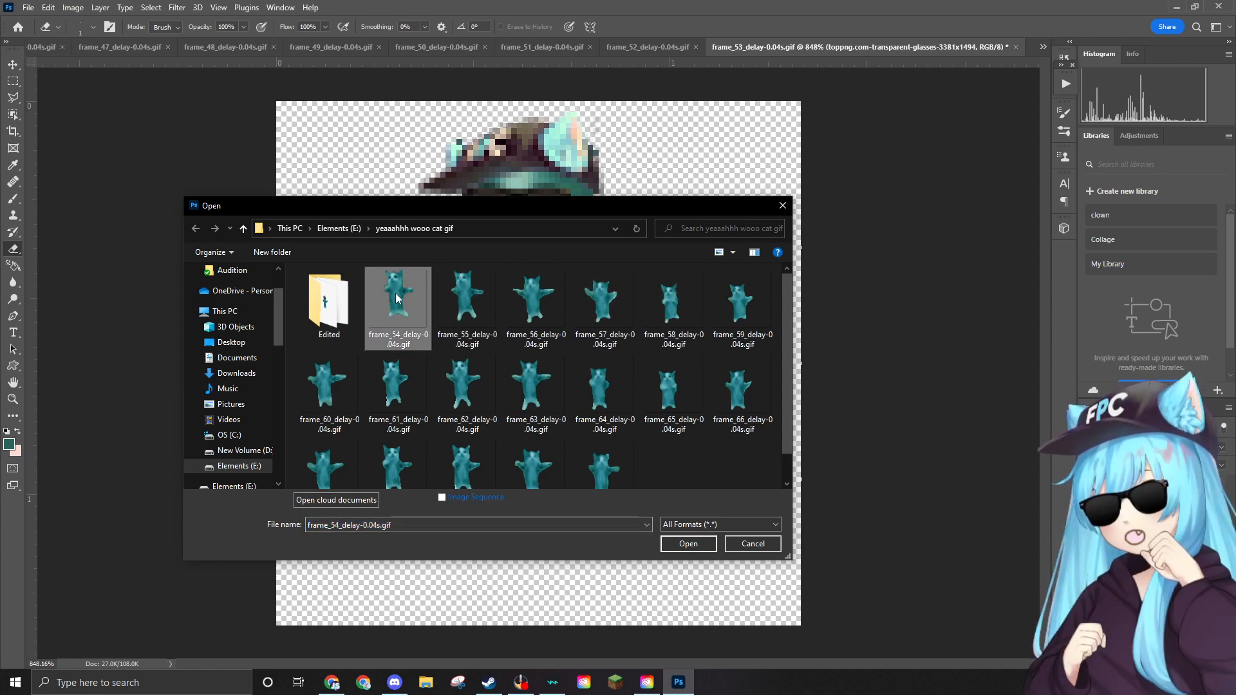
{"action": "left_click", "coordinate": [688, 543]}
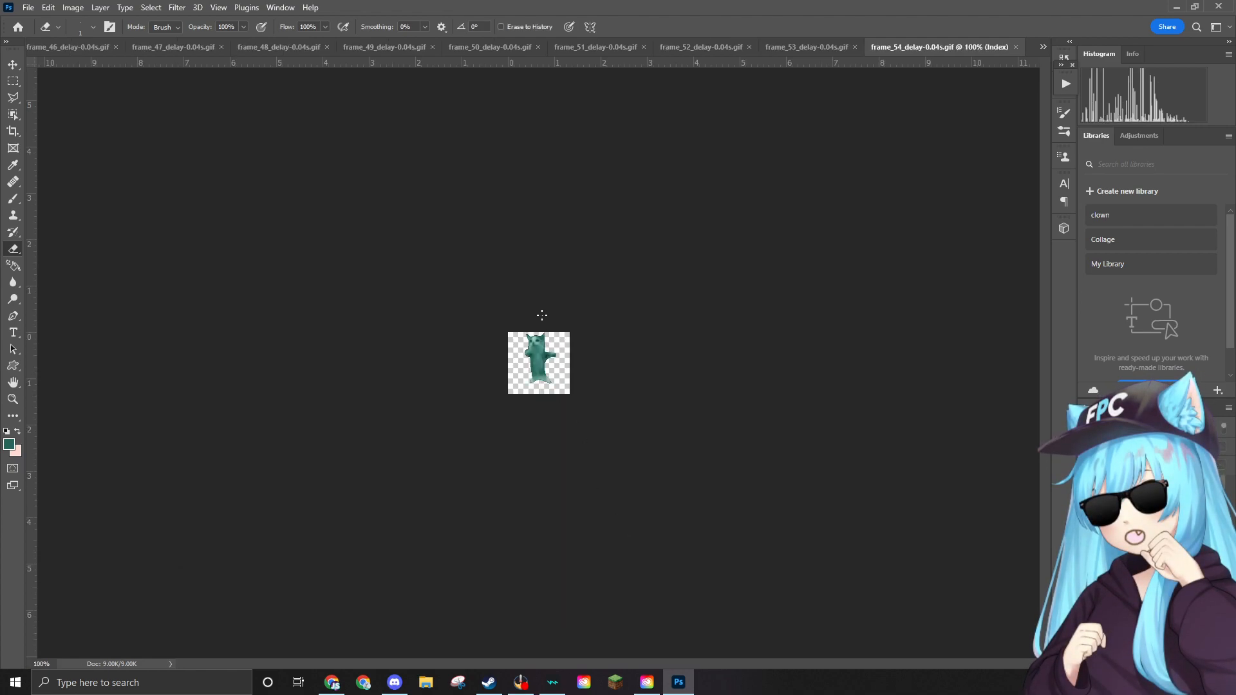
Convert frame 54 from Indexed Color to RGB Color mode.
{"action": "scroll", "coordinate": [541, 315], "scroll_direction": "up", "scroll_amount": 6}
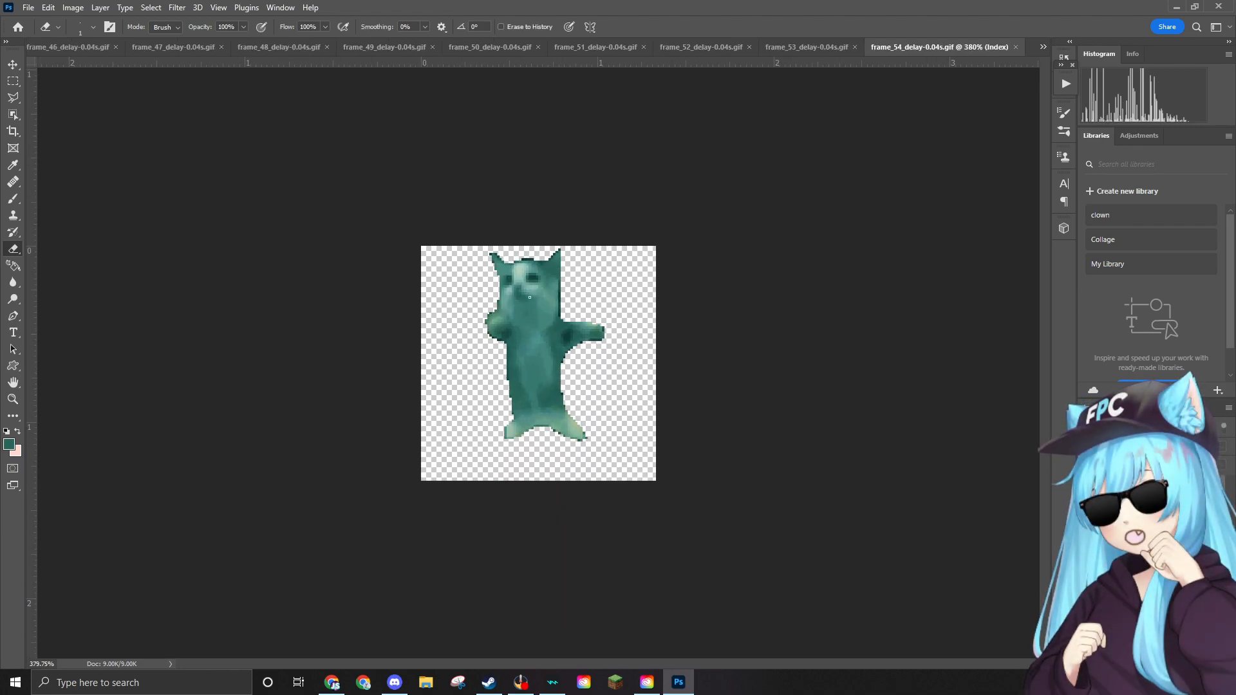
{"action": "scroll", "coordinate": [529, 297], "scroll_direction": "up", "scroll_amount": 3}
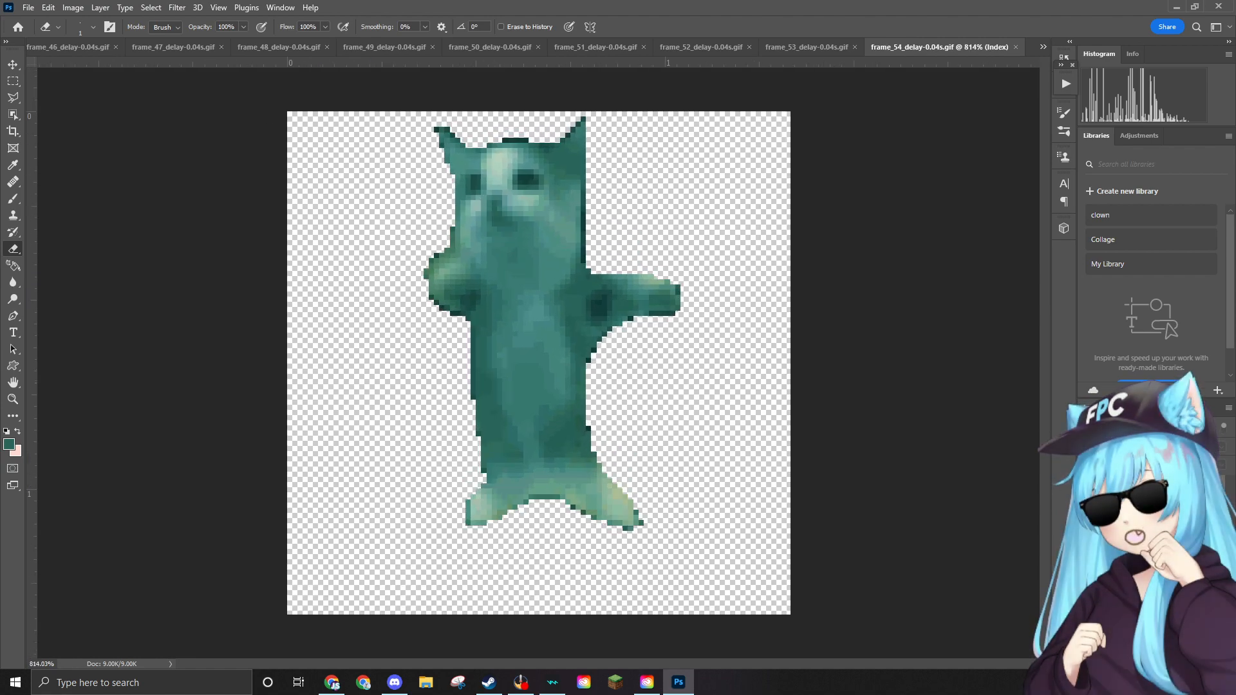
{"action": "left_click", "coordinate": [73, 7]}
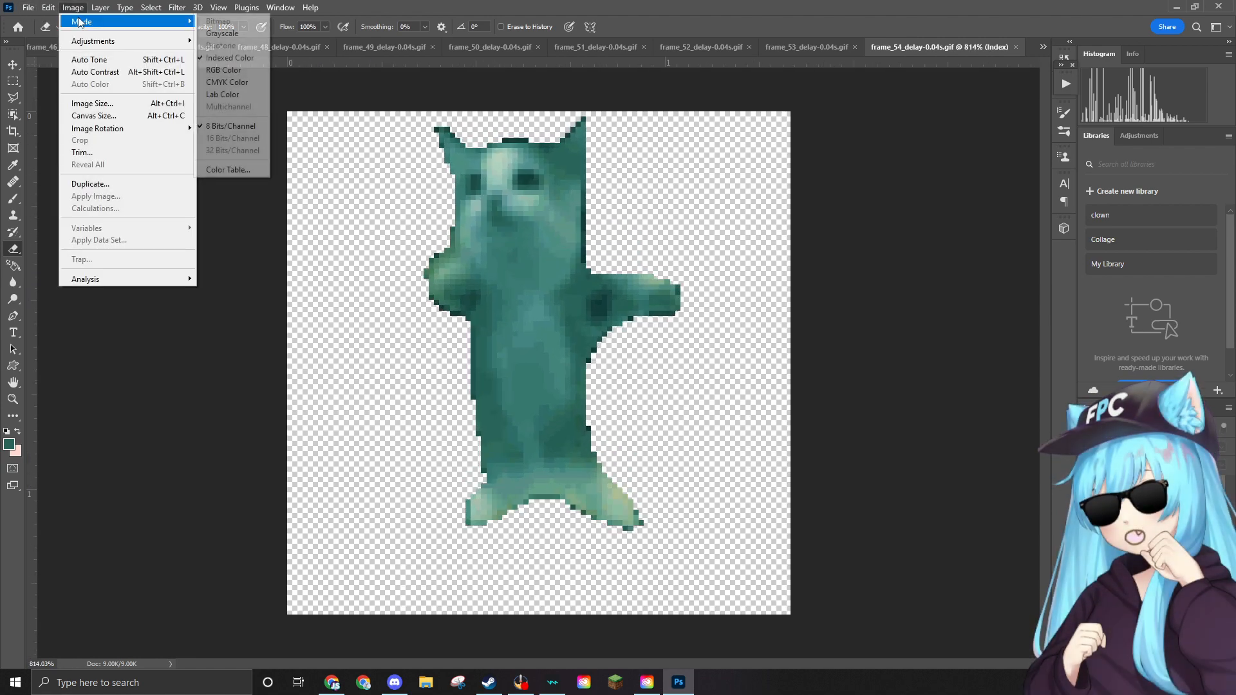
{"action": "mouse_move", "coordinate": [121, 14]}
{"action": "mouse_move", "coordinate": [72, 7]}
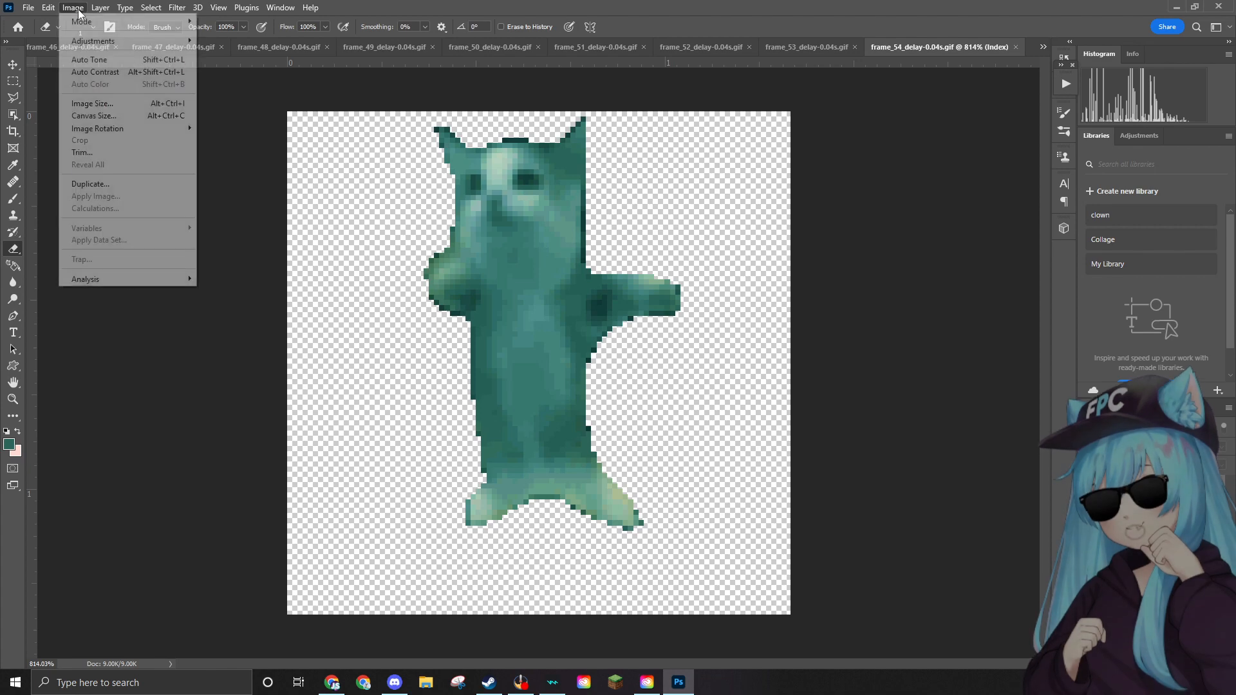
{"action": "left_click", "coordinate": [240, 74]}
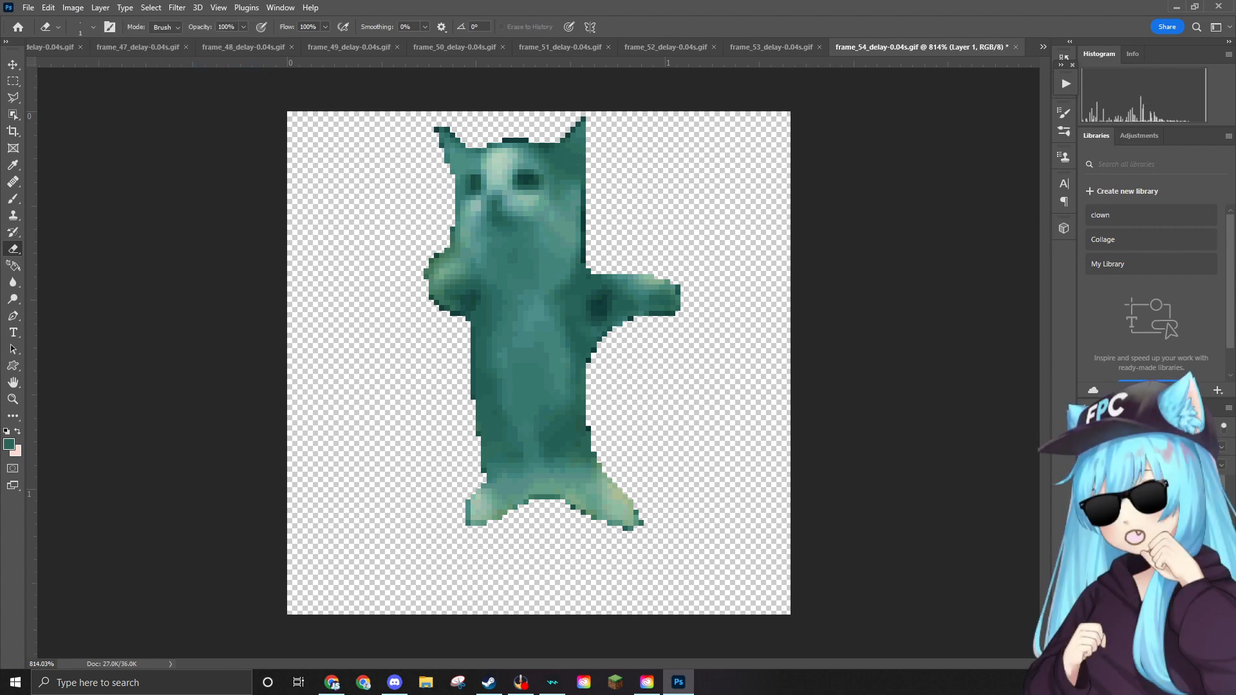
Place the ear hat image on frame 54's cat head, shrink it to about 9.28% and commit the placement.
{"action": "left_click_drag", "start_coordinate": [1218, 263], "coordinate": [543, 242]}
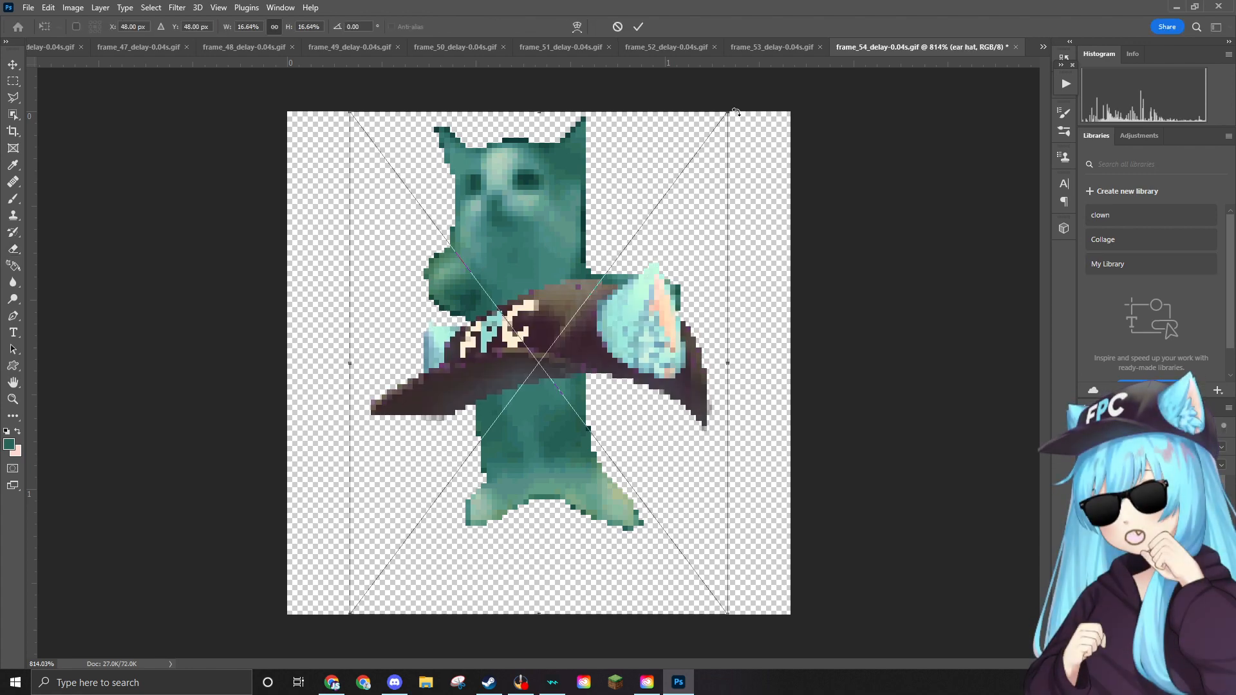
{"action": "left_click_drag", "start_coordinate": [728, 112], "coordinate": [503, 264]}
{"action": "left_click_drag", "start_coordinate": [493, 422], "coordinate": [536, 110]}
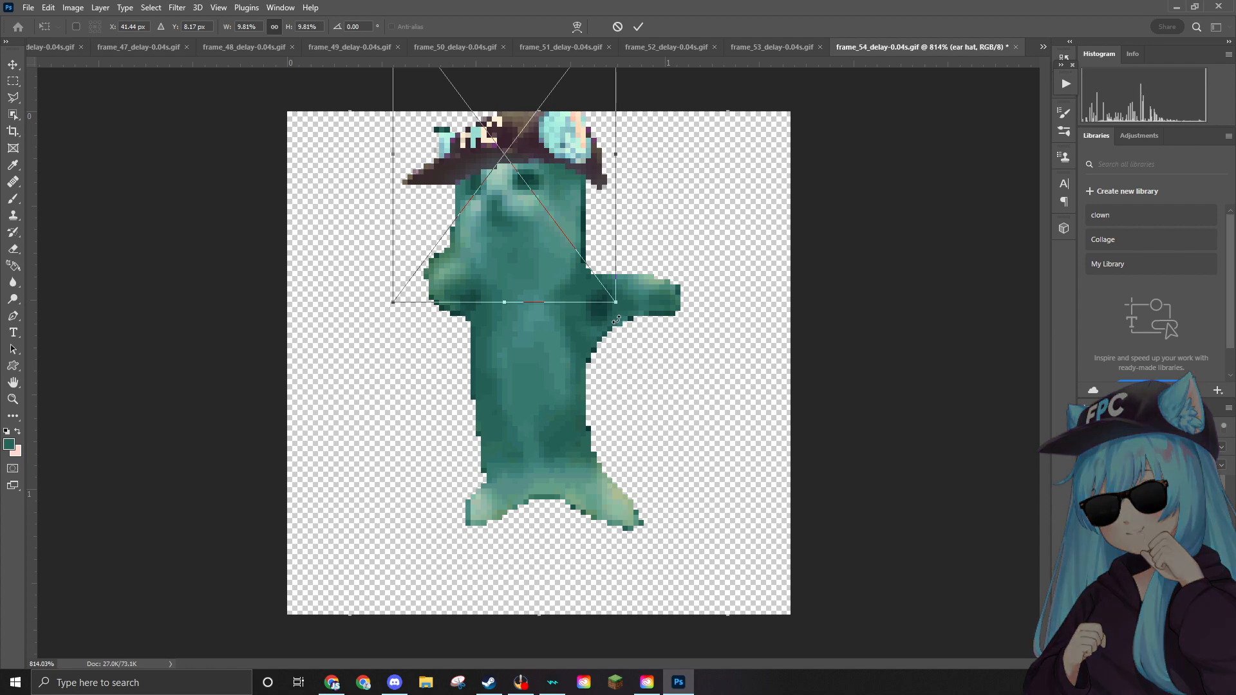
{"action": "left_click_drag", "start_coordinate": [615, 304], "coordinate": [597, 292]}
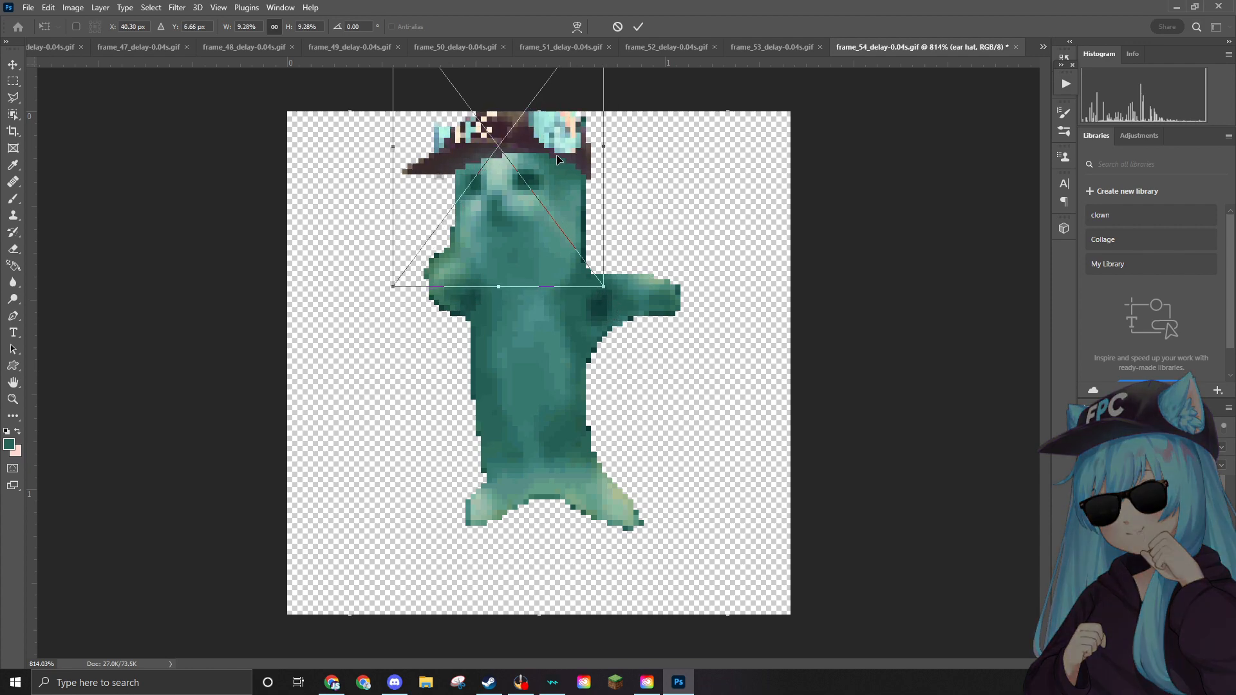
{"action": "left_click_drag", "start_coordinate": [556, 154], "coordinate": [558, 157]}
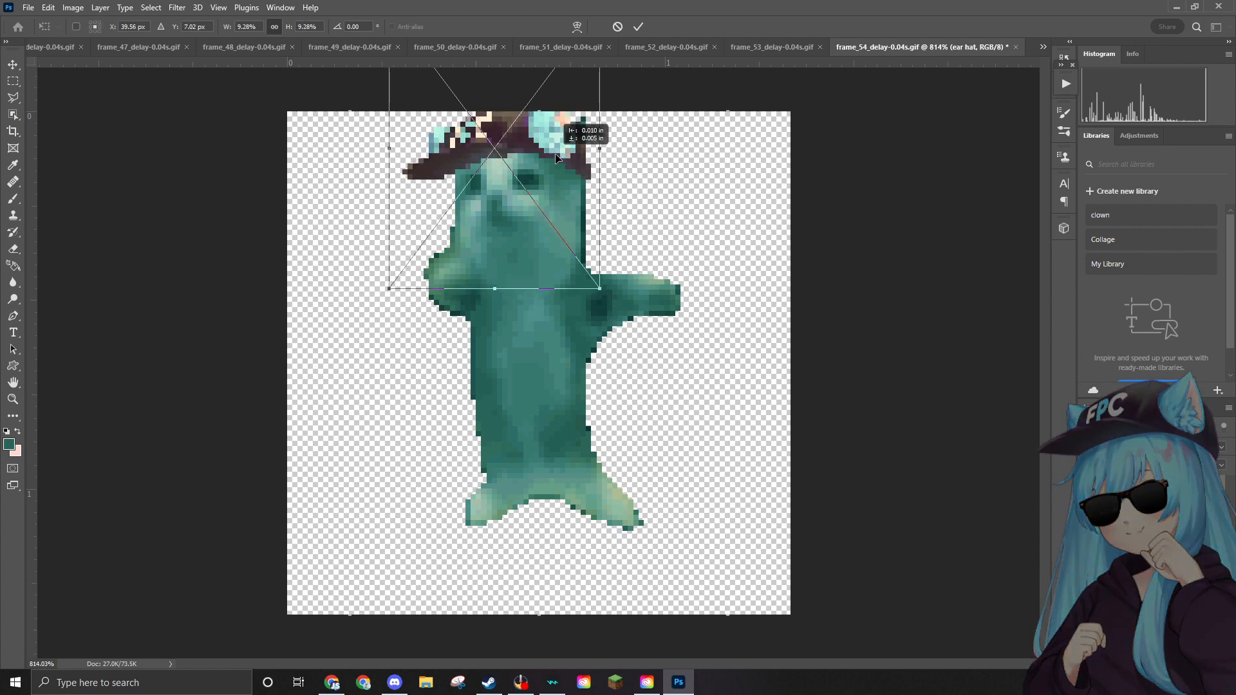
{"action": "key", "text": "e"}
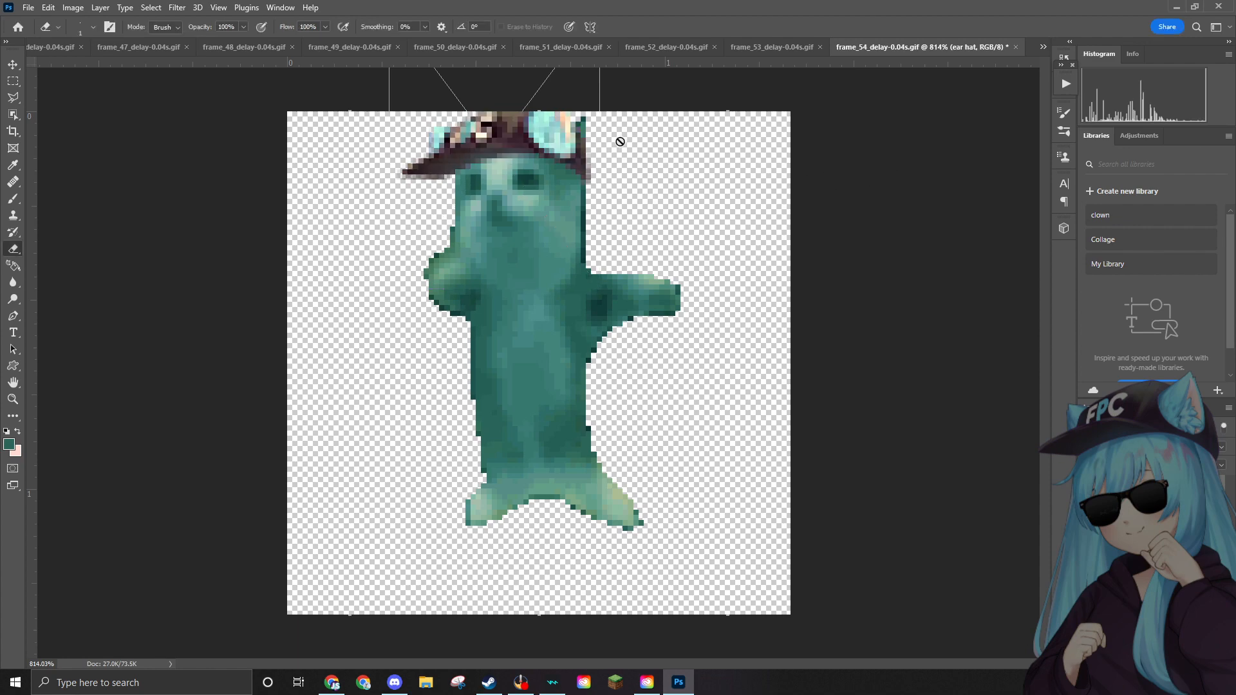
Erase the cat's own ear sticking out beside the hat on Layer 1 of frame 54.
{"action": "scroll", "coordinate": [611, 121], "scroll_direction": "up", "scroll_amount": 7}
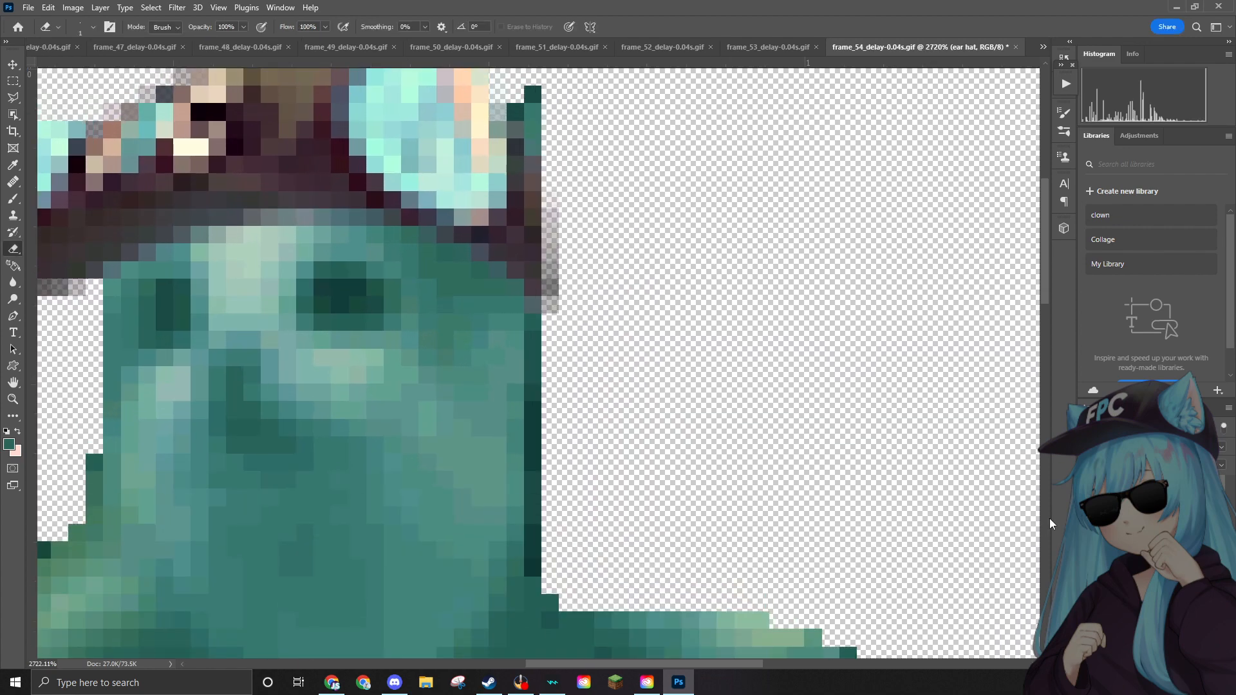
{"action": "left_click", "coordinate": [1126, 519]}
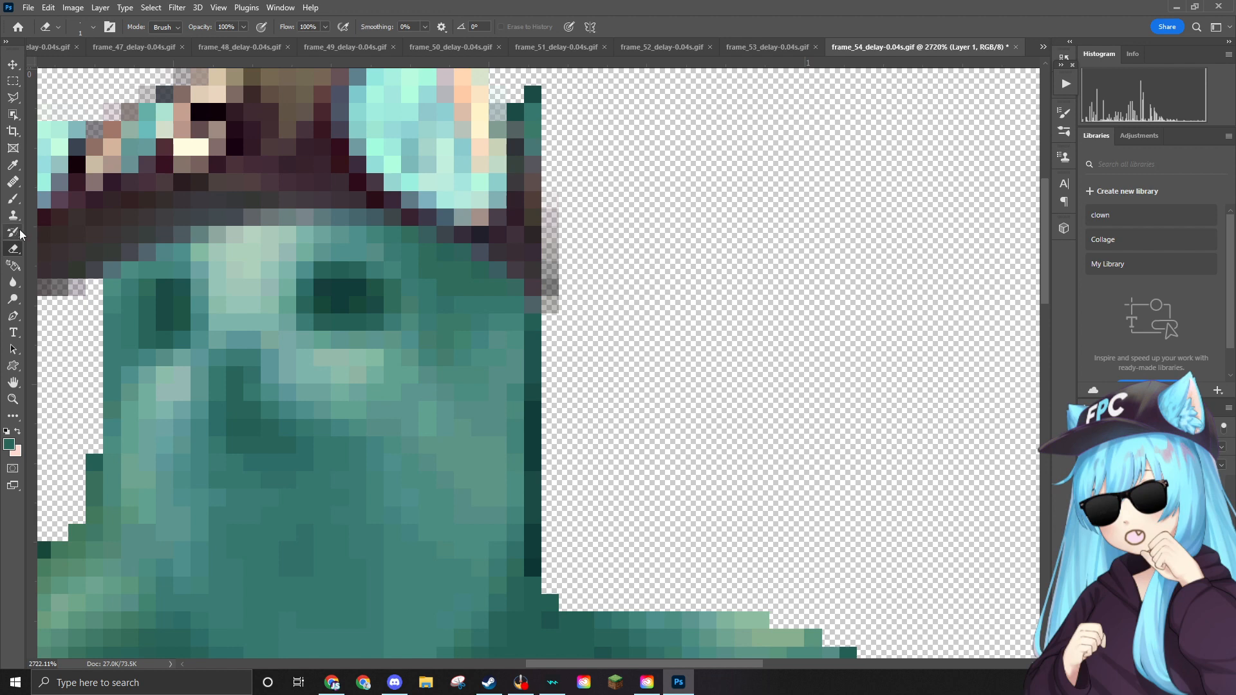
{"action": "mouse_move", "coordinate": [512, 96]}
{"action": "left_mouse_down"}
{"action": "mouse_move", "coordinate": [535, 132]}
{"action": "mouse_move", "coordinate": [505, 112]}
{"action": "mouse_move", "coordinate": [529, 141]}
{"action": "mouse_move", "coordinate": [508, 107]}
{"action": "left_mouse_up"}
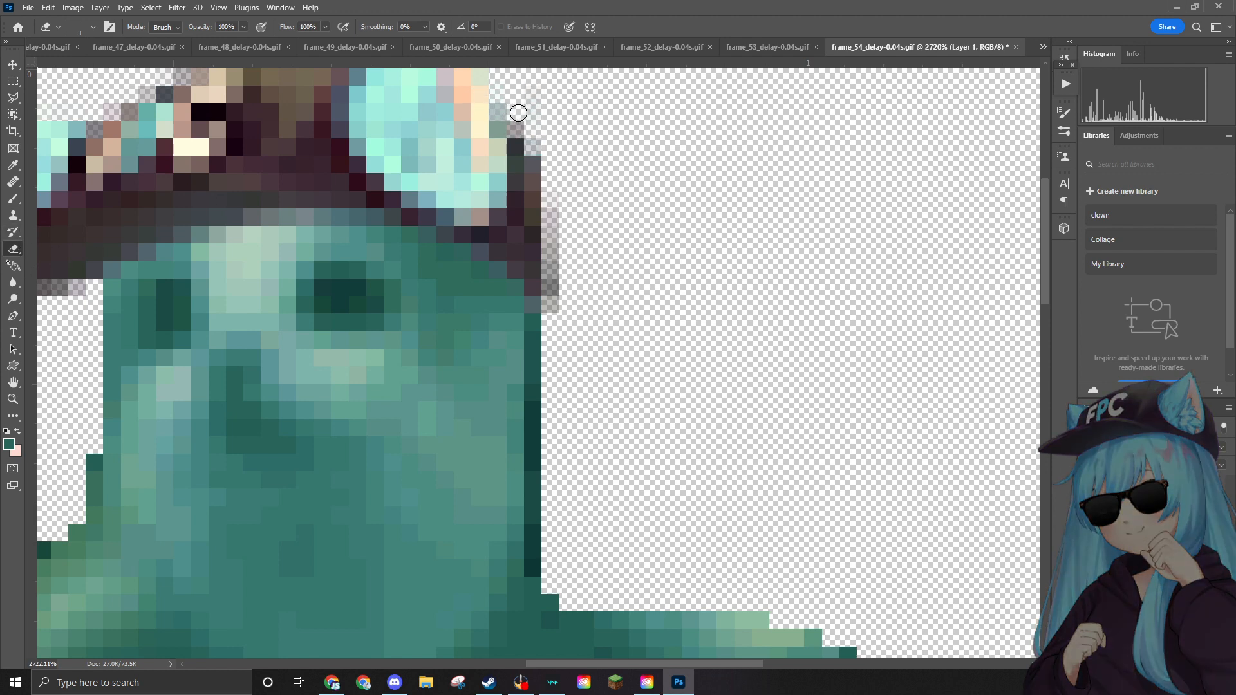
{"action": "key", "text": "ctrl+0"}
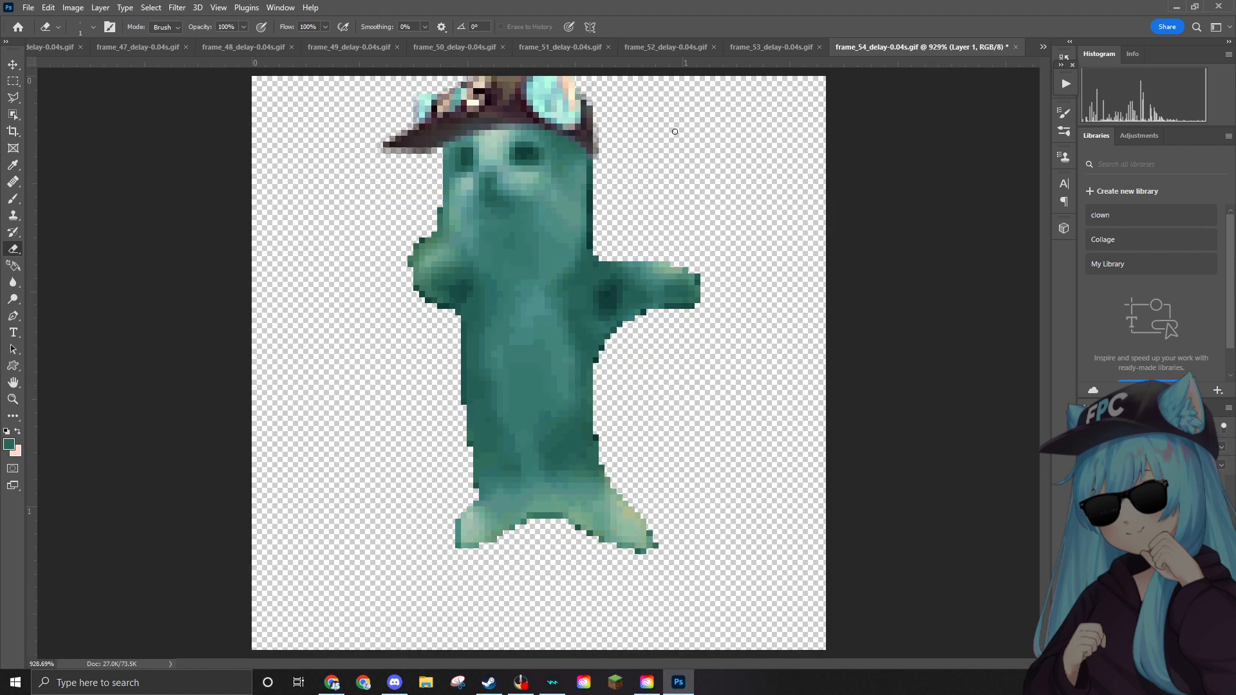
Place the sunglasses image over frame 54's cat eyes, scale it to about 2.74% and commit it, keeping it a smart object.
{"action": "left_click_drag", "start_coordinate": [562, 206], "coordinate": [523, 187]}
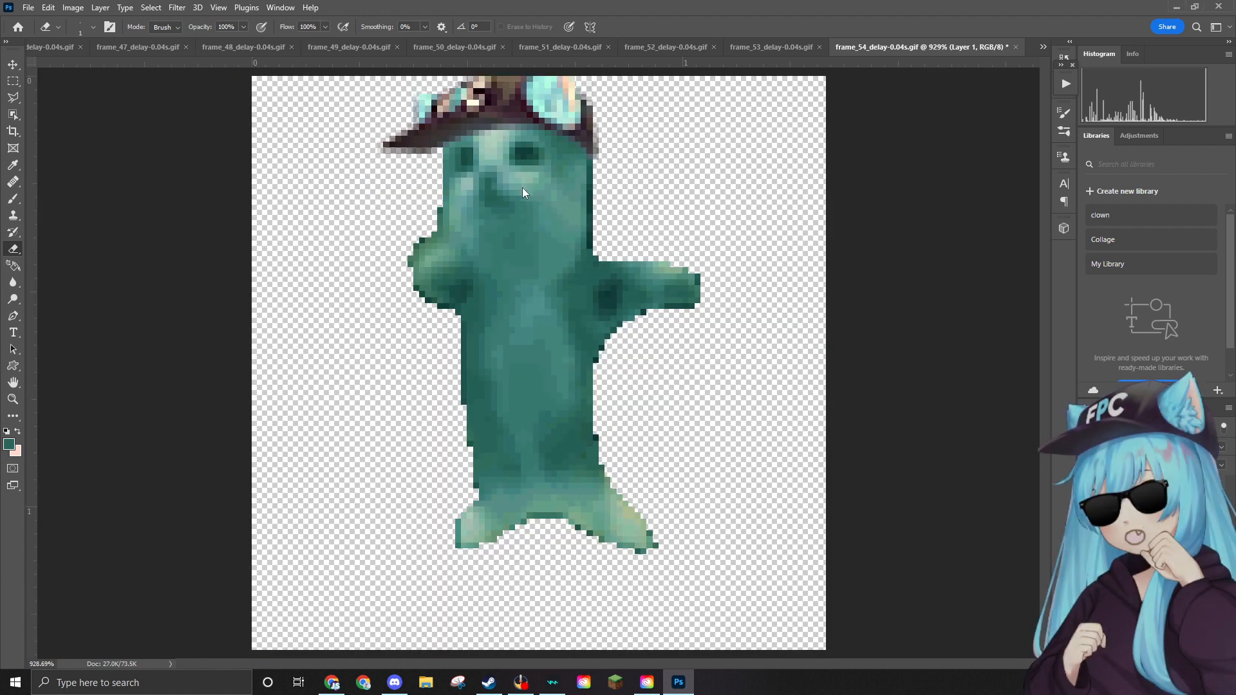
{"action": "left_click_drag", "start_coordinate": [821, 243], "coordinate": [550, 145]}
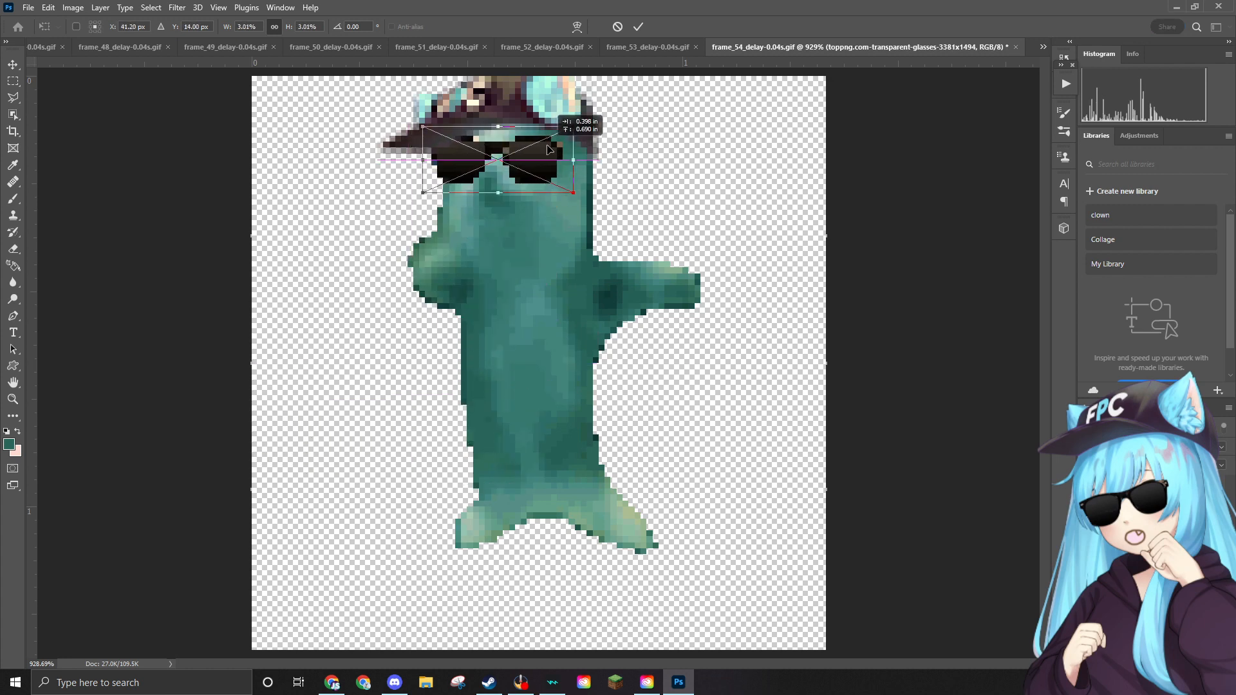
{"action": "left_click_drag", "start_coordinate": [565, 130], "coordinate": [559, 132]}
{"action": "key", "text": "Return"}
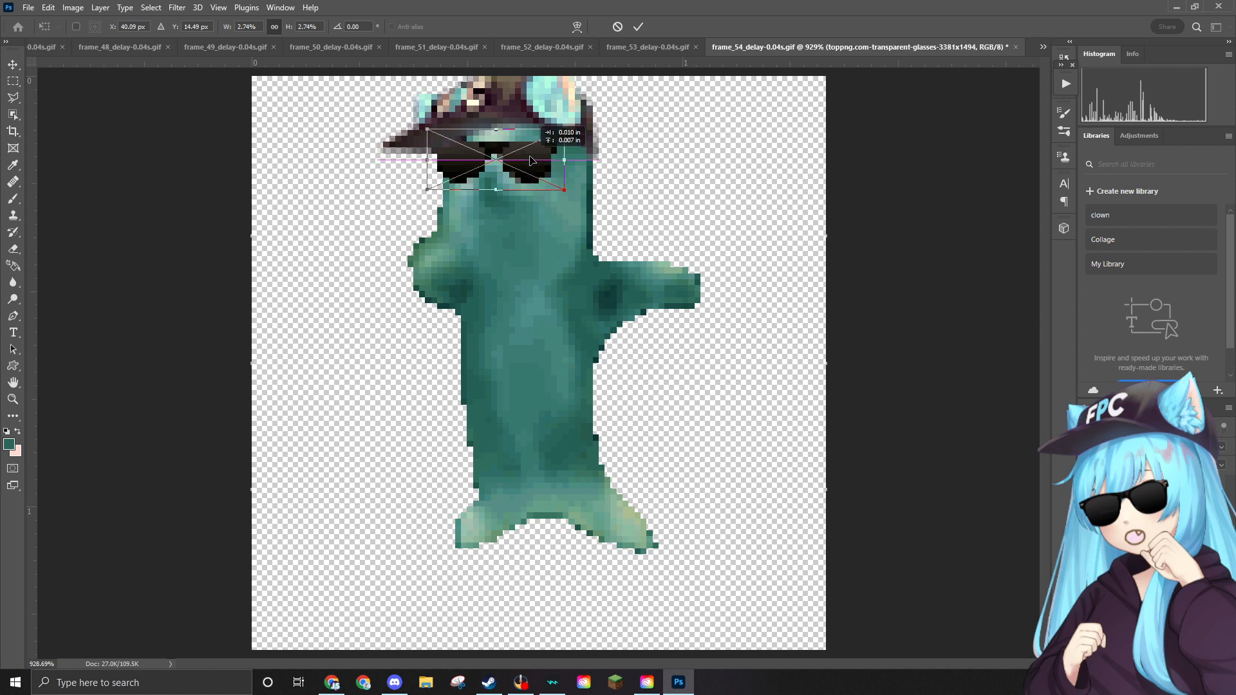
{"action": "key", "text": "e"}
{"action": "left_click", "coordinate": [828, 202]}
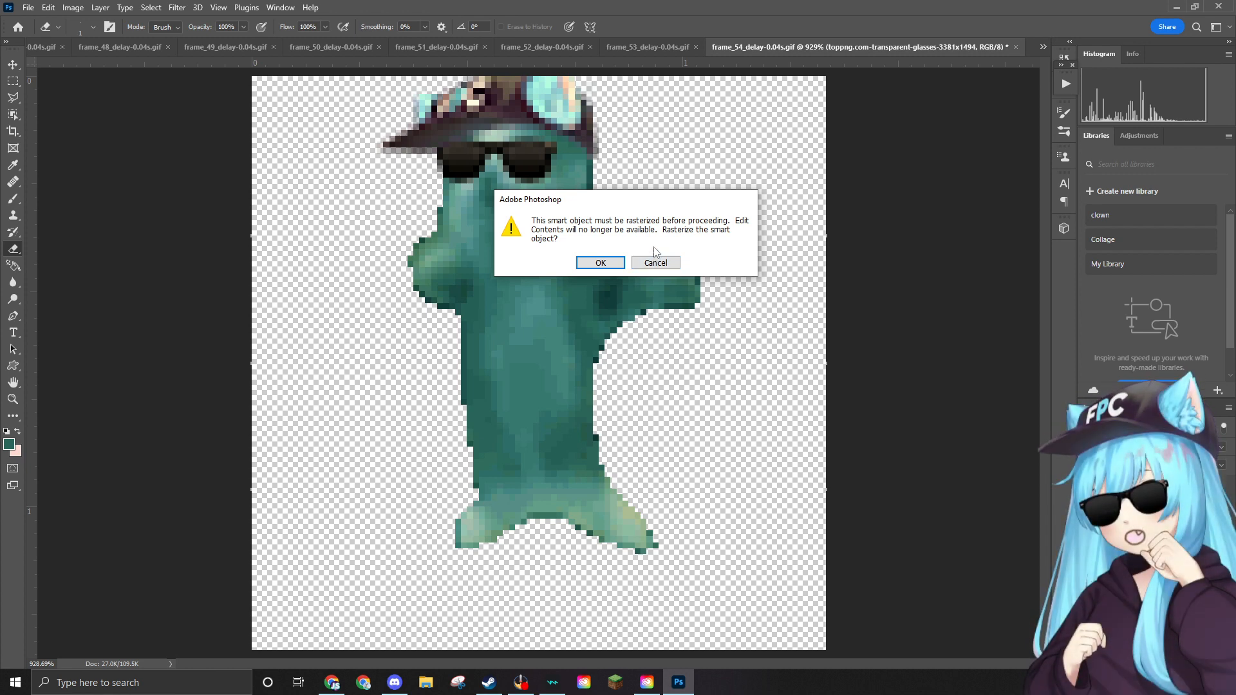
{"action": "left_click", "coordinate": [653, 264]}
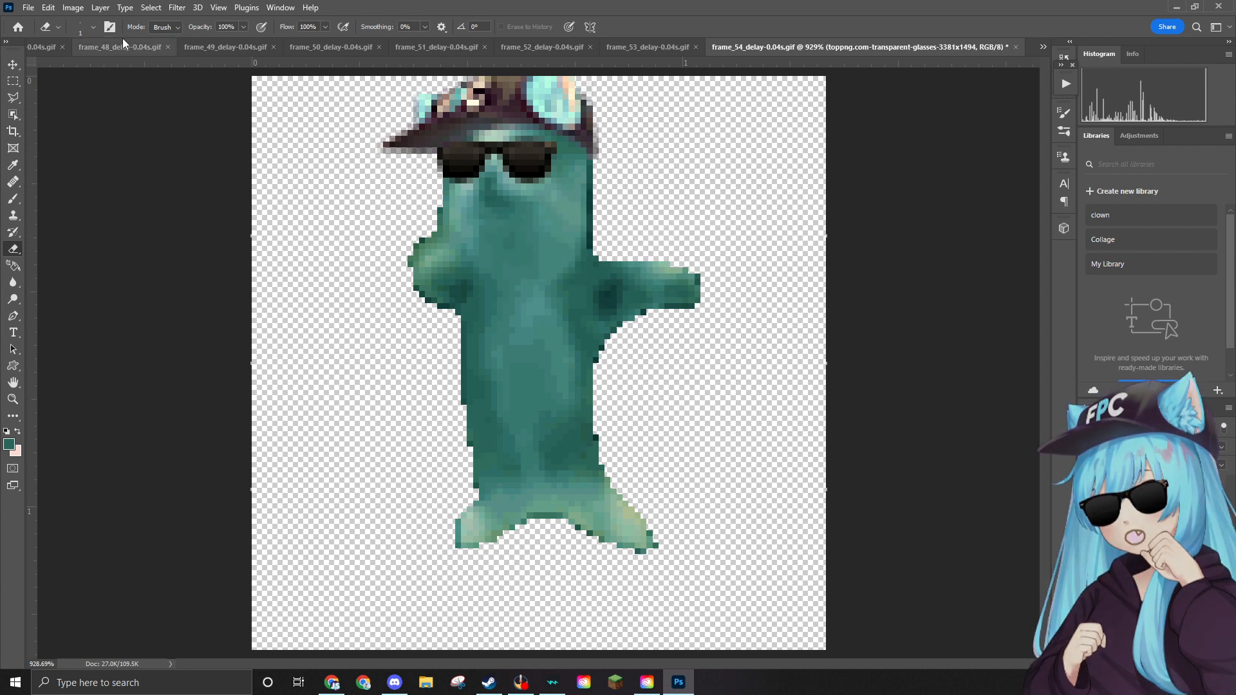
Quick-export the edited frame 54 as a PNG.
{"action": "scroll", "coordinate": [341, 199], "scroll_direction": "down", "scroll_amount": 5}
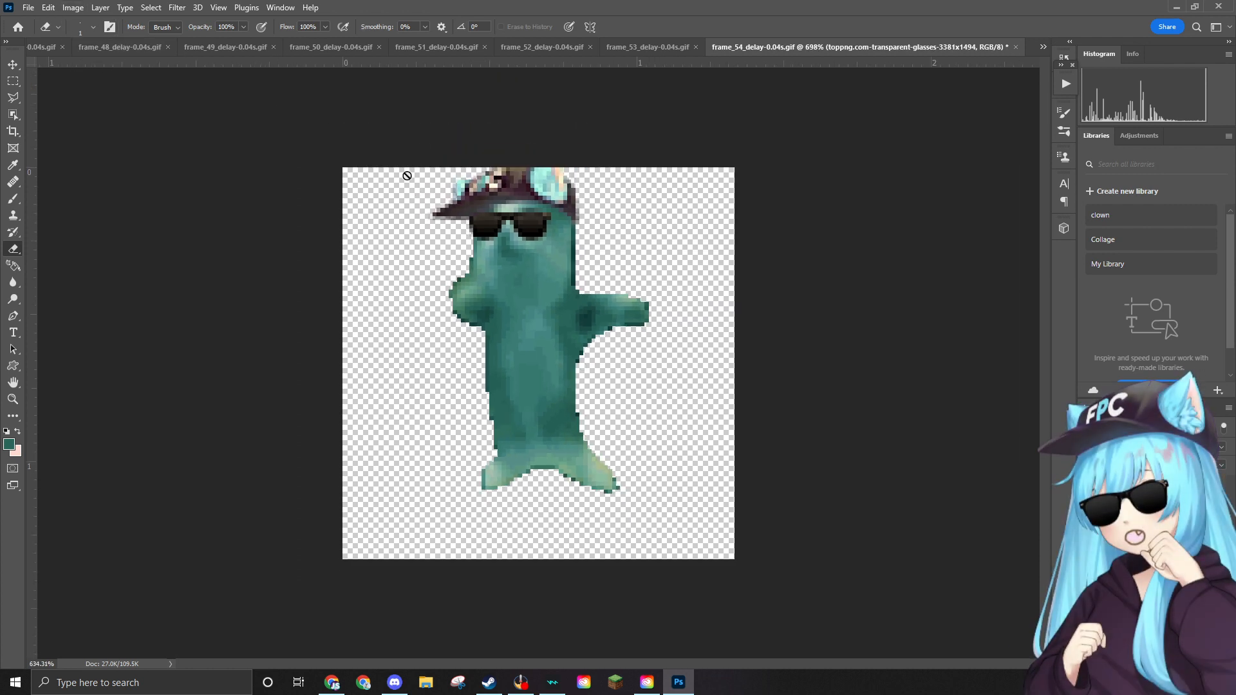
{"action": "scroll", "coordinate": [360, 142], "scroll_direction": "up", "scroll_amount": 5}
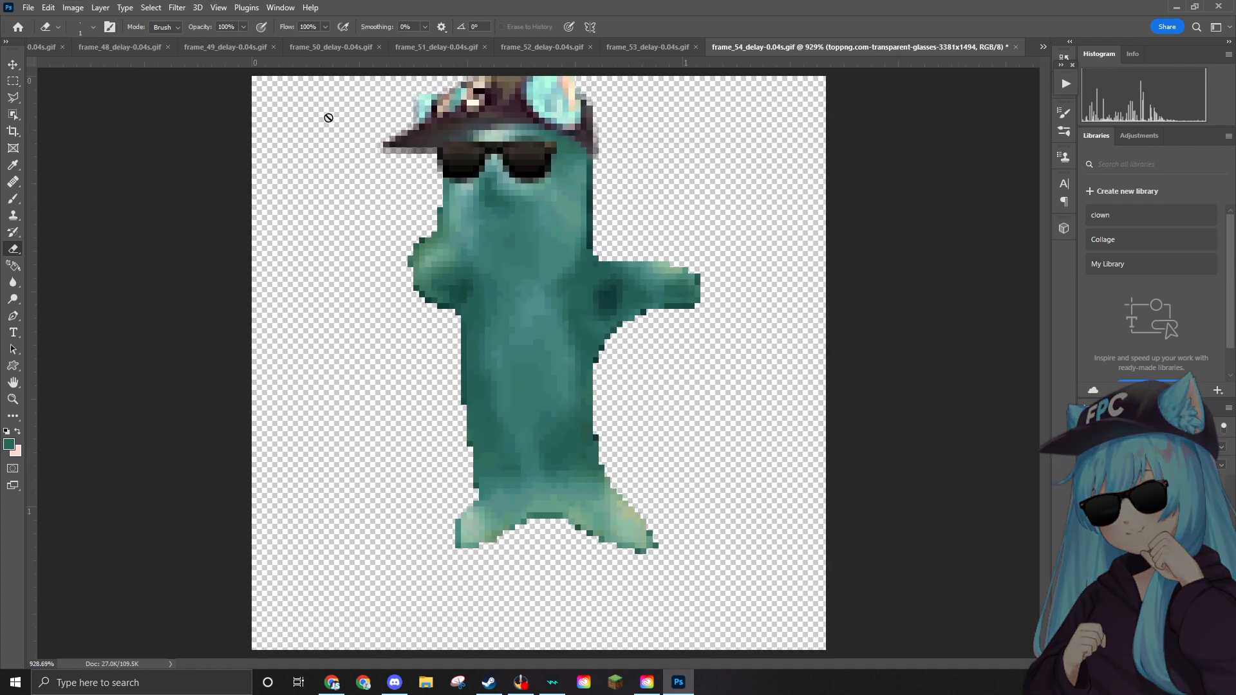
{"action": "left_click", "coordinate": [28, 8]}
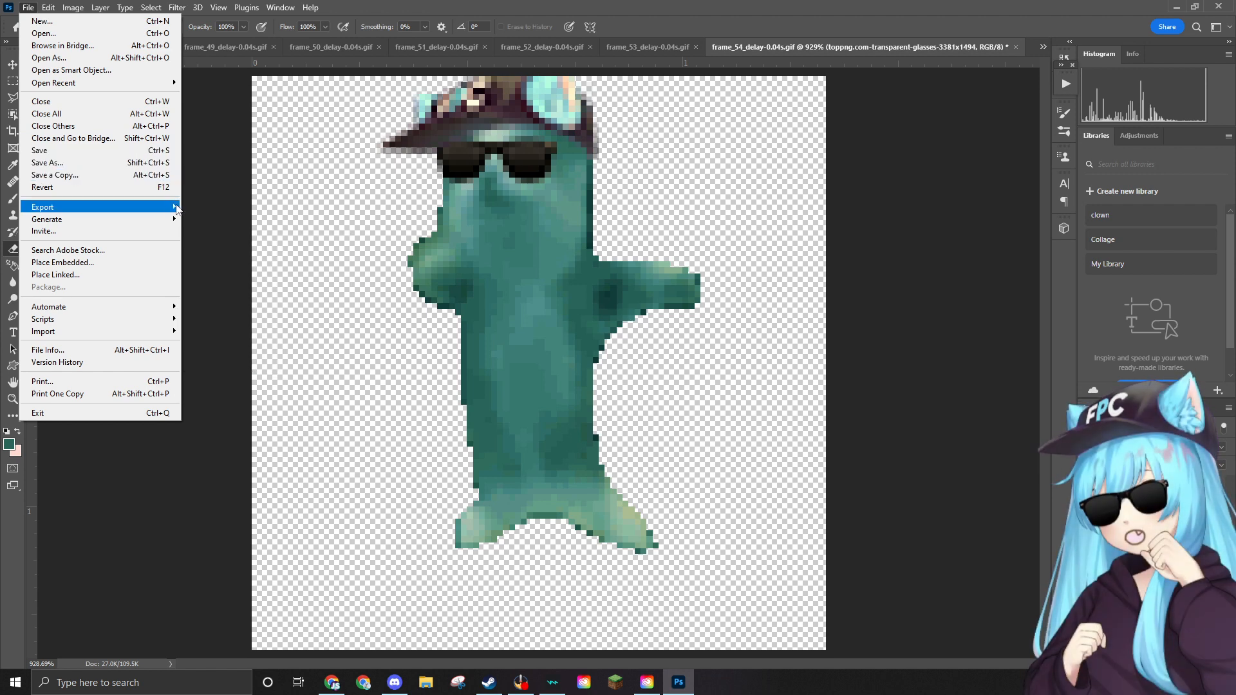
{"action": "left_click", "coordinate": [202, 210]}
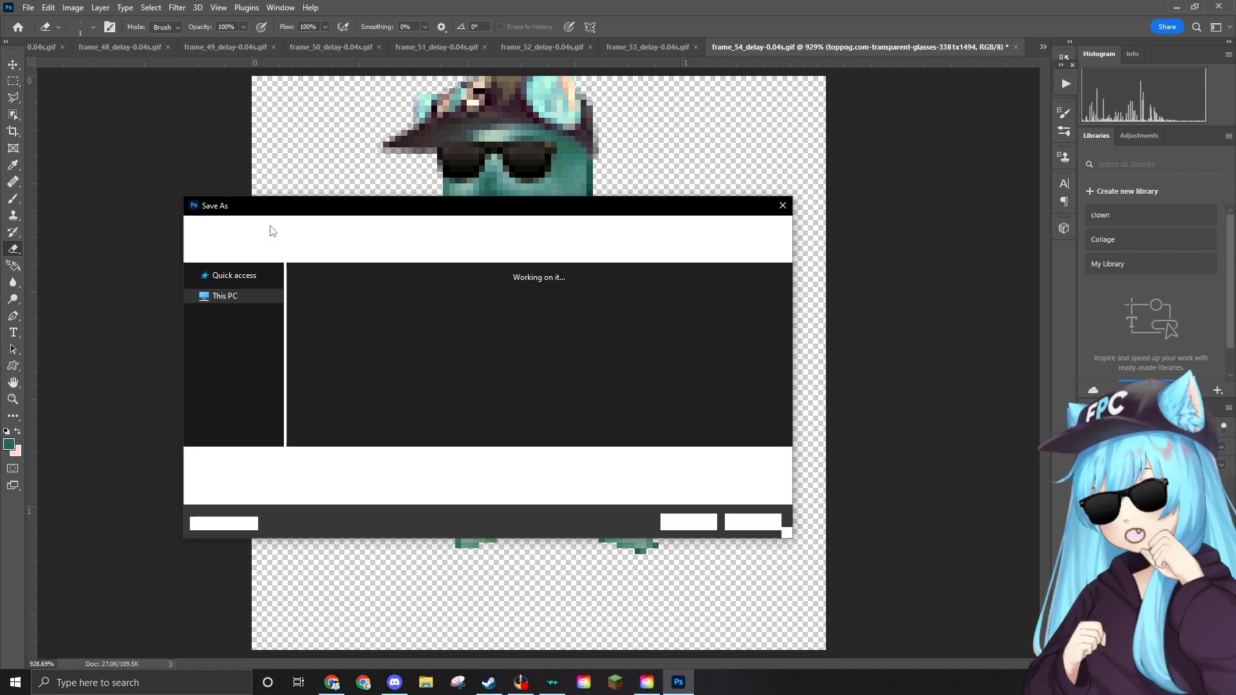
{"action": "left_click", "coordinate": [699, 526]}
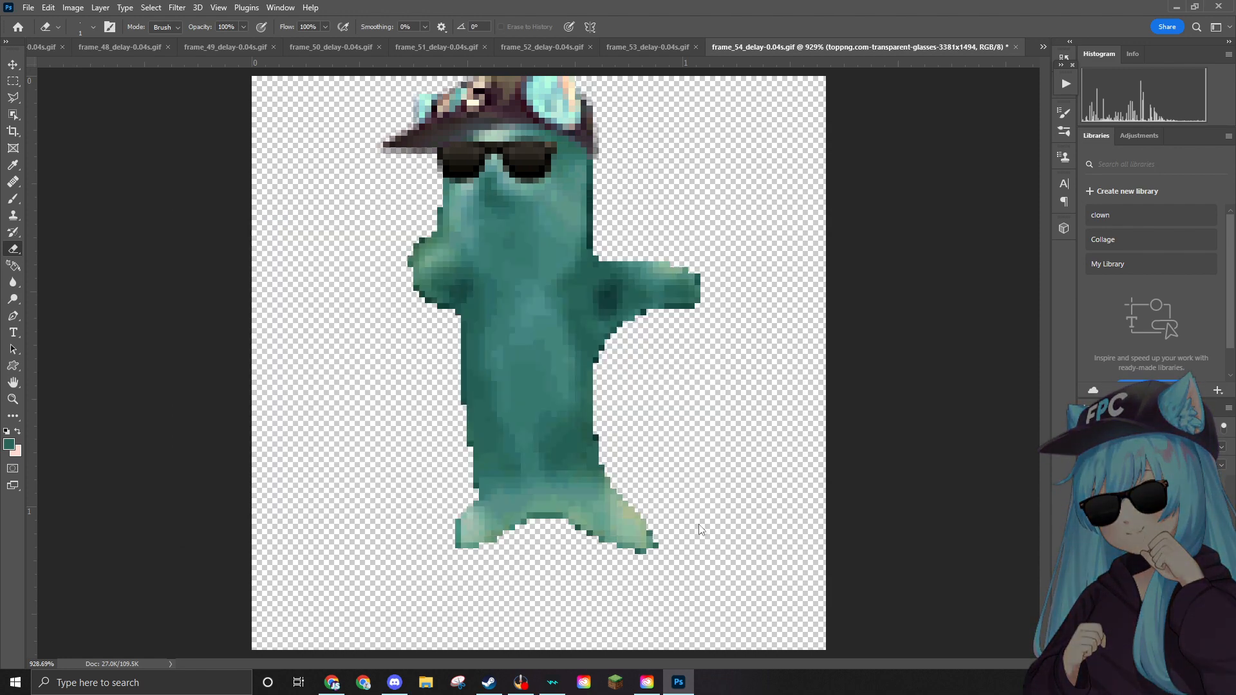
Delete the source file frame_54_delay-0.04s.gif from the frames folder and open frame_55_delay-0.04s.gif.
{"action": "left_click", "coordinate": [29, 7]}
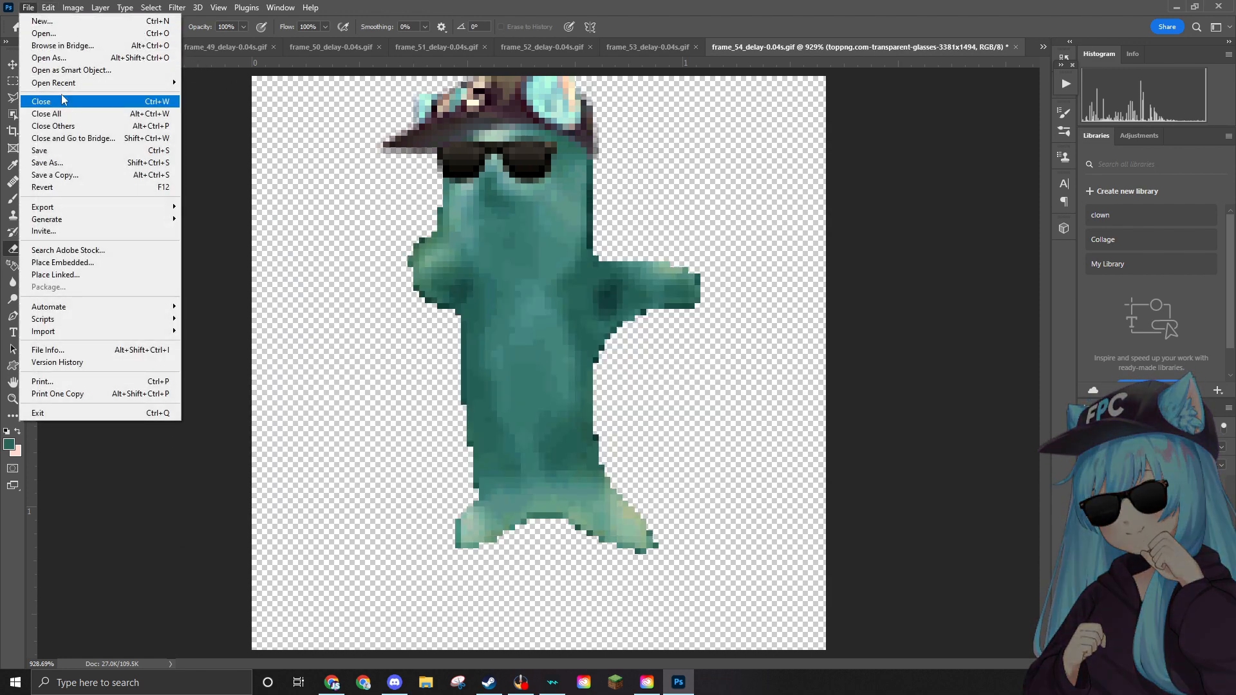
{"action": "left_click", "coordinate": [43, 33]}
{"action": "left_click", "coordinate": [405, 300]}
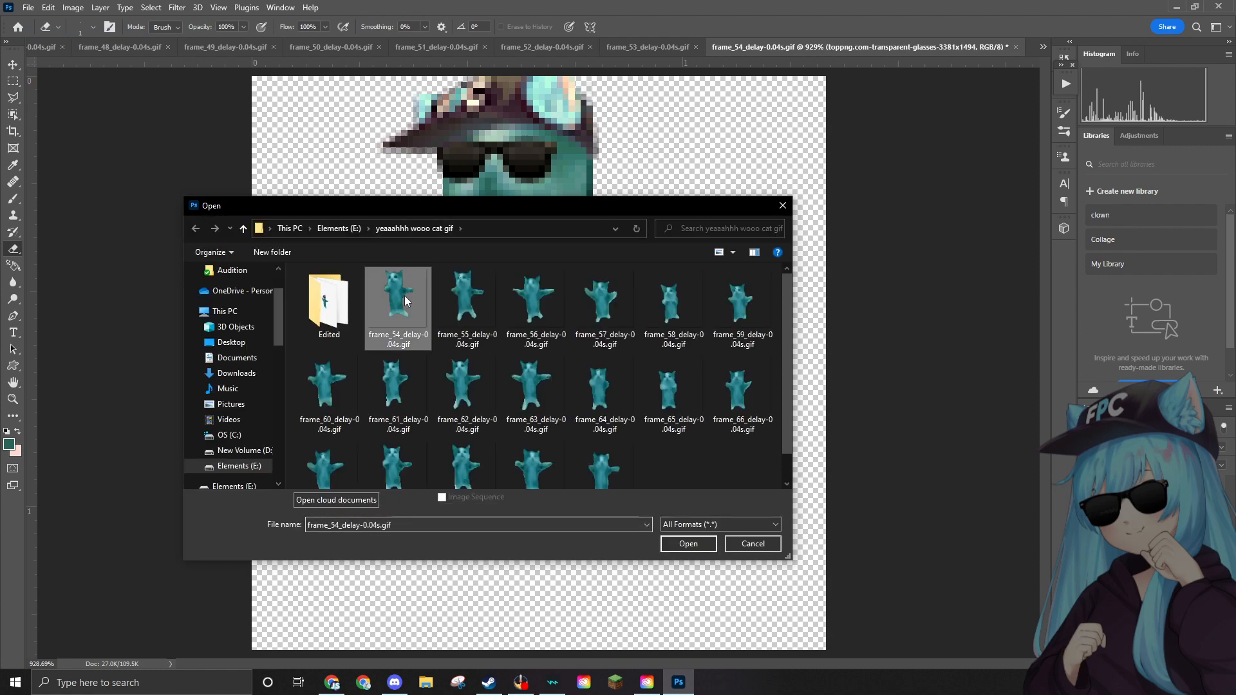
{"action": "key", "text": "Delete"}
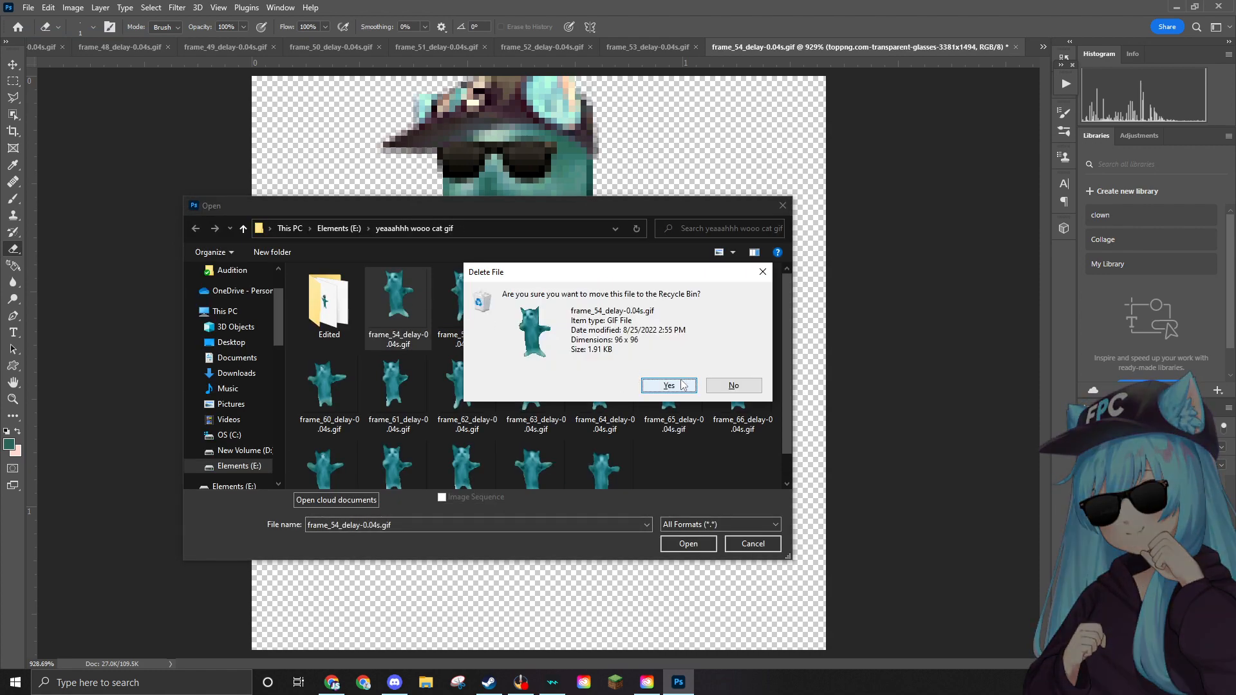
{"action": "key", "text": "Return"}
{"action": "left_click", "coordinate": [398, 296]}
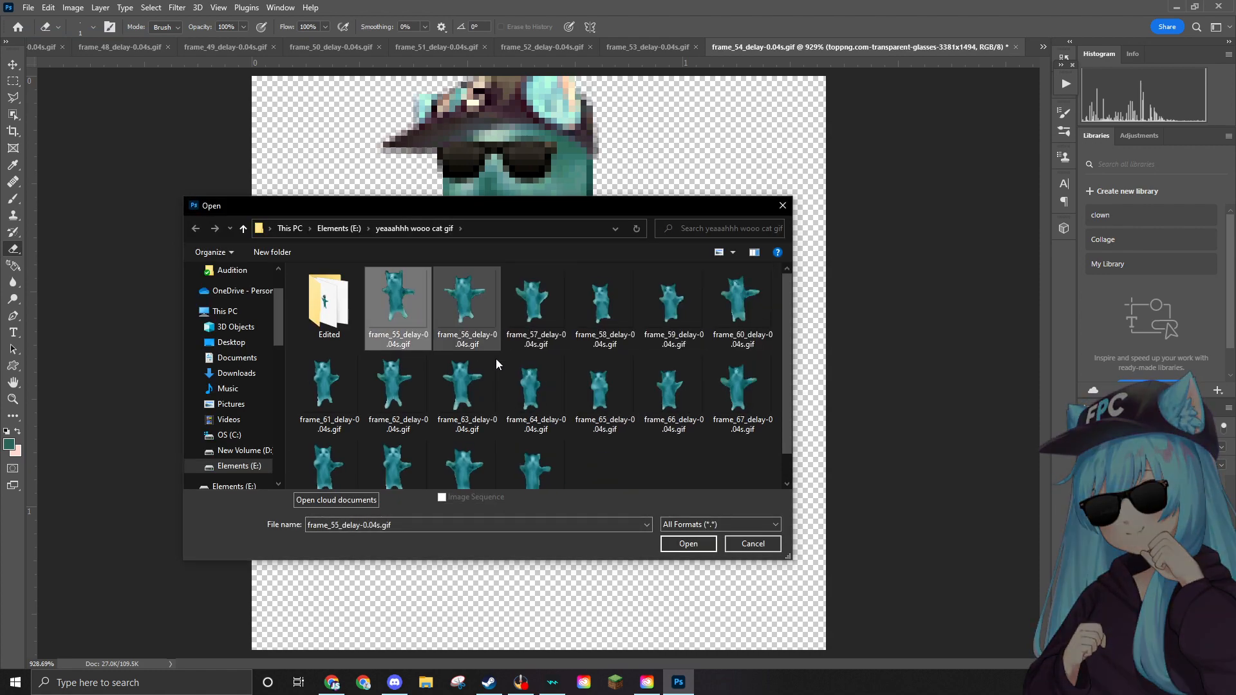
{"action": "left_click", "coordinate": [686, 544]}
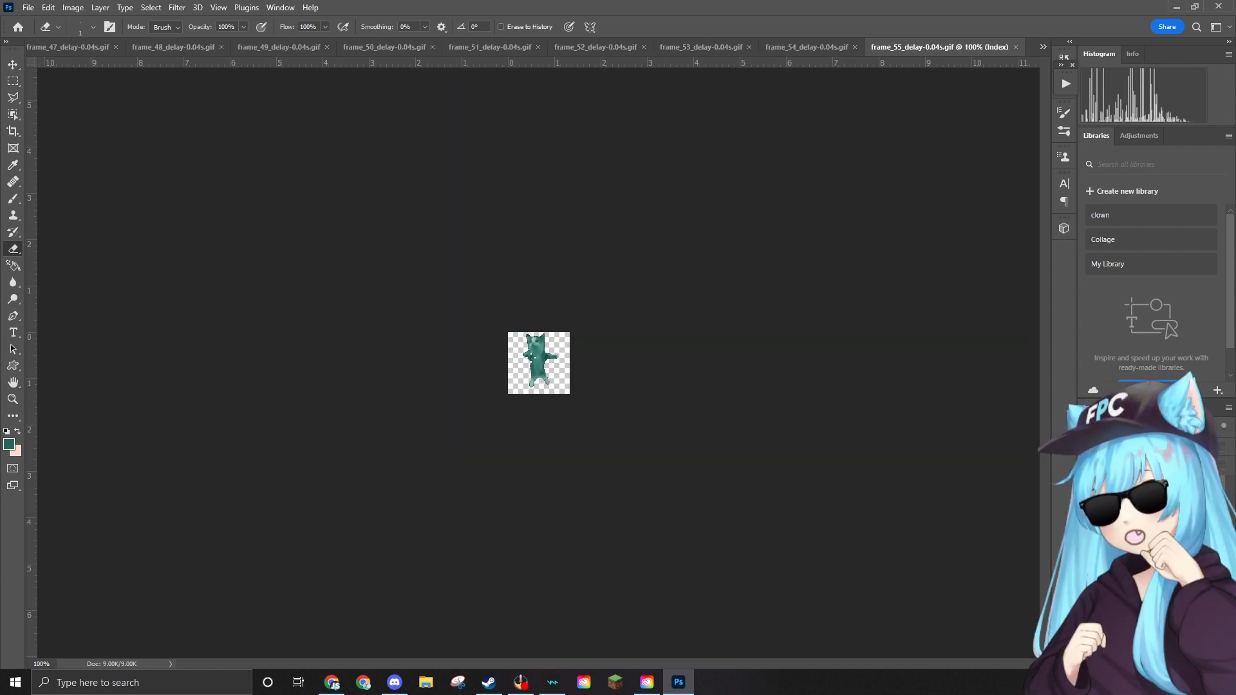
Fill the two transparent pixels on frame 55's cat face with a light teal sampled beside them, using the Brush.
{"action": "scroll", "coordinate": [517, 335], "scroll_direction": "up", "scroll_amount": 5}
{"action": "scroll", "coordinate": [517, 334], "scroll_direction": "up", "scroll_amount": 5}
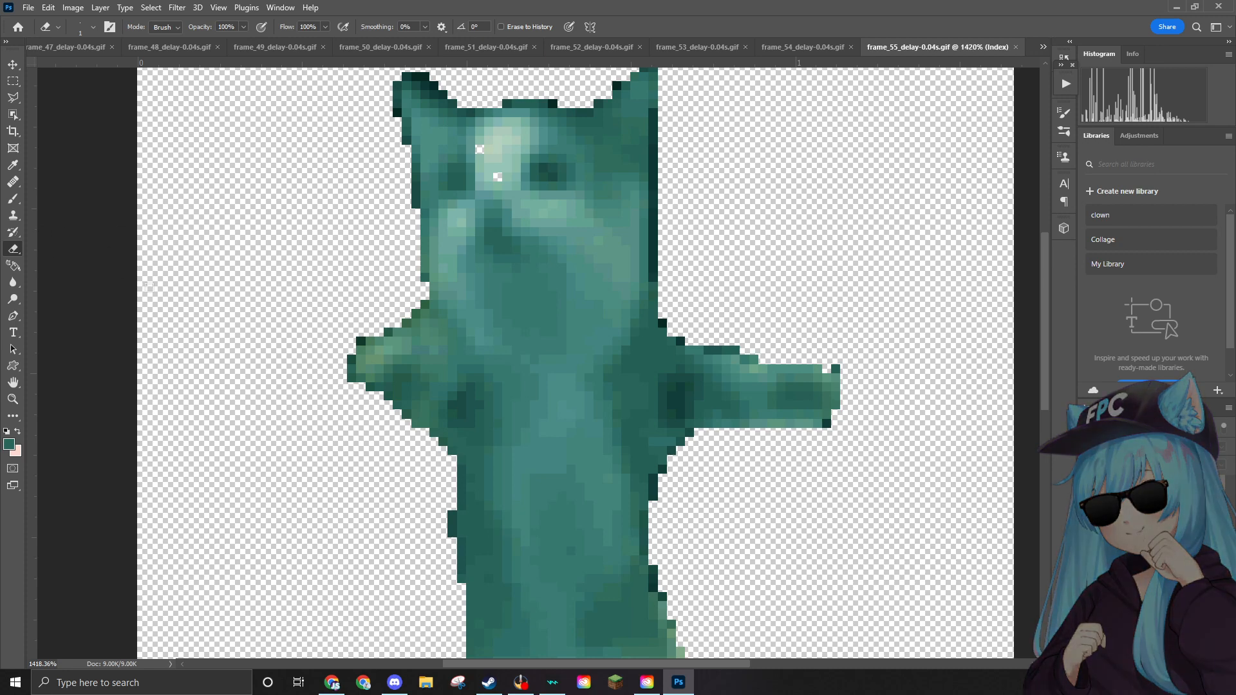
{"action": "scroll", "coordinate": [143, 225], "scroll_direction": "up", "scroll_amount": 3}
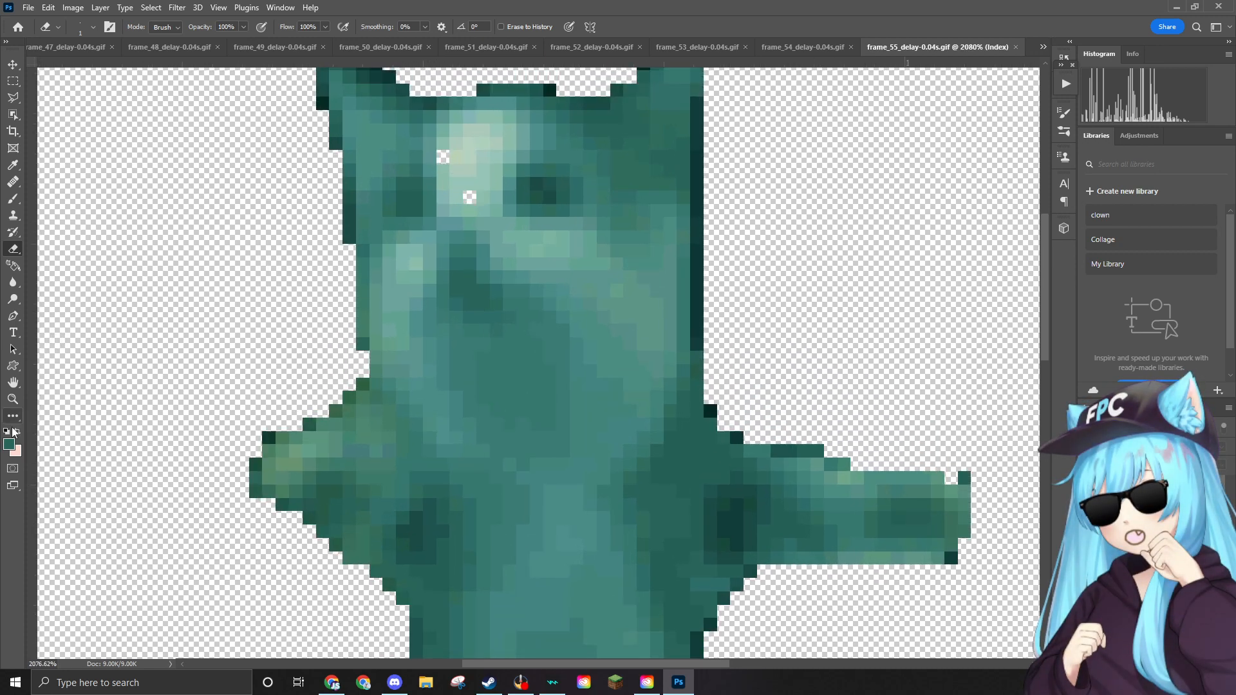
{"action": "left_click", "coordinate": [9, 443]}
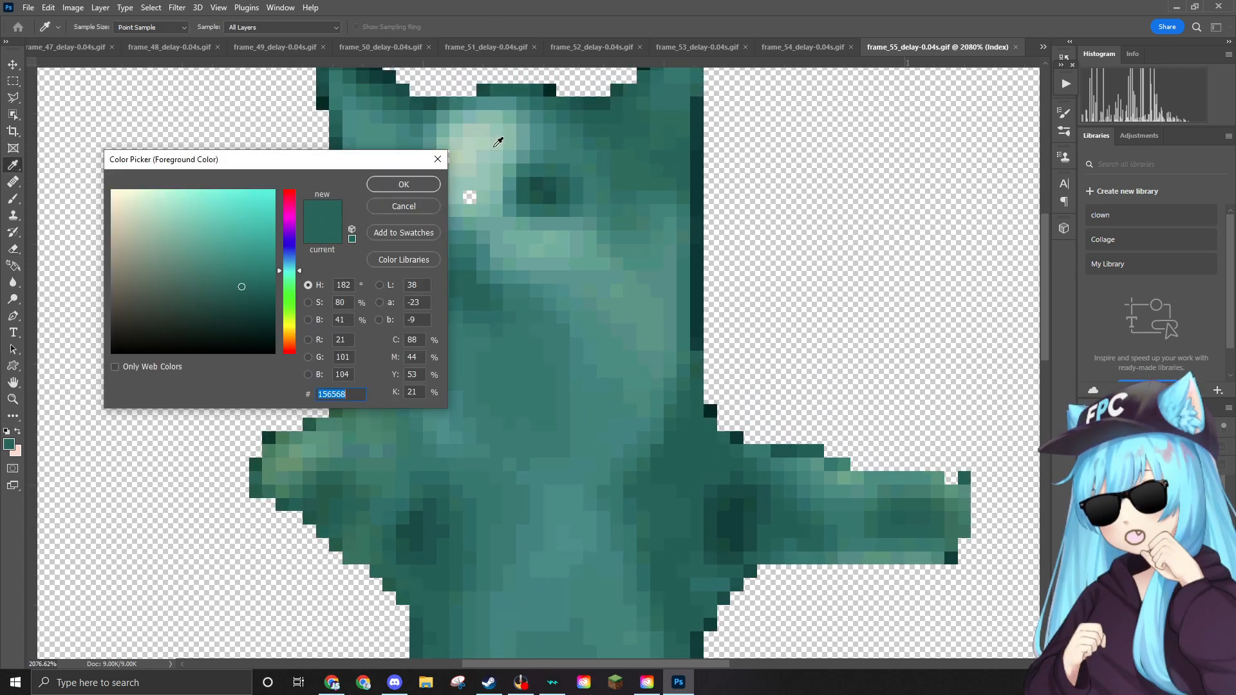
{"action": "left_click", "coordinate": [467, 186]}
{"action": "left_click", "coordinate": [403, 184]}
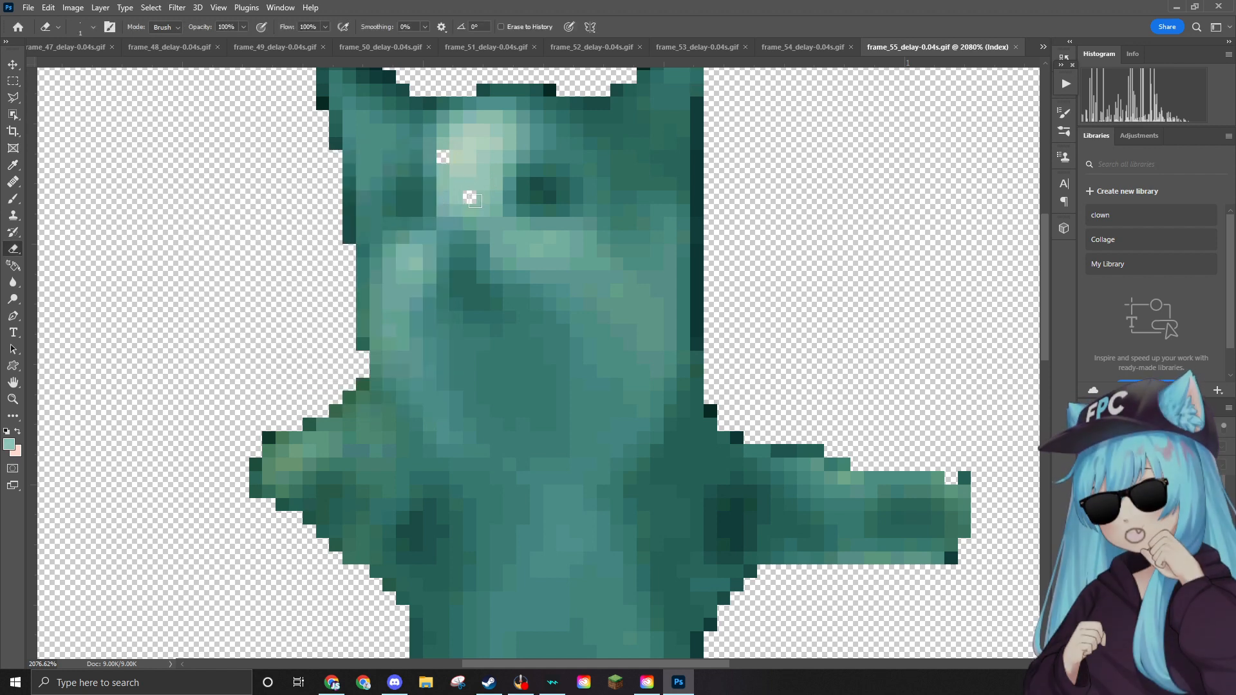
{"action": "left_click", "coordinate": [471, 196]}
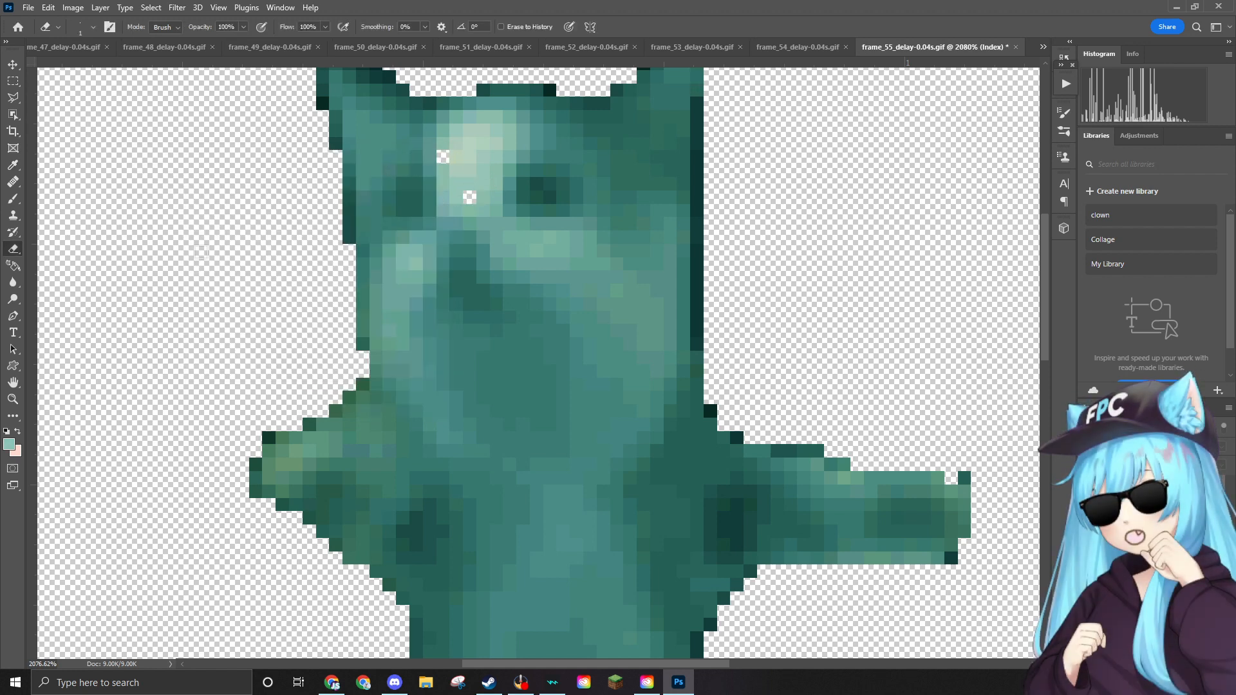
{"action": "key", "text": "y"}
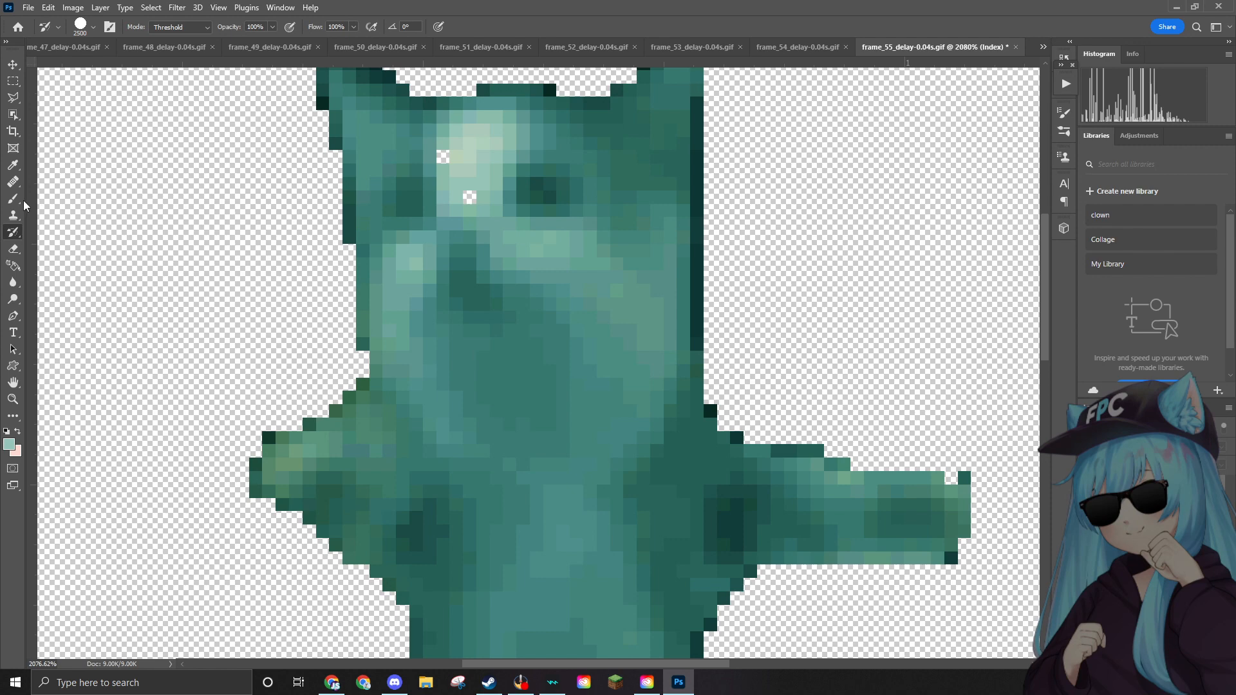
{"action": "key", "text": "b"}
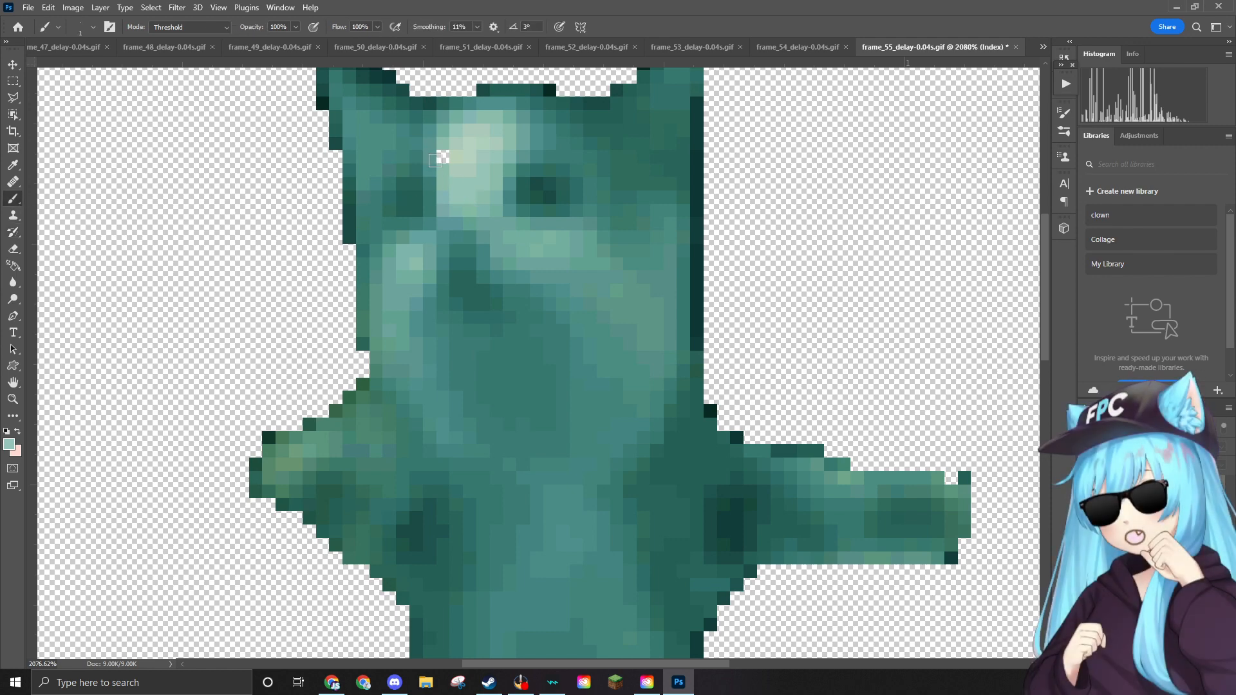
Convert frame 55 from indexed colour to RGB Color mode.
{"action": "scroll", "coordinate": [492, 262], "scroll_direction": "down", "scroll_amount": 3}
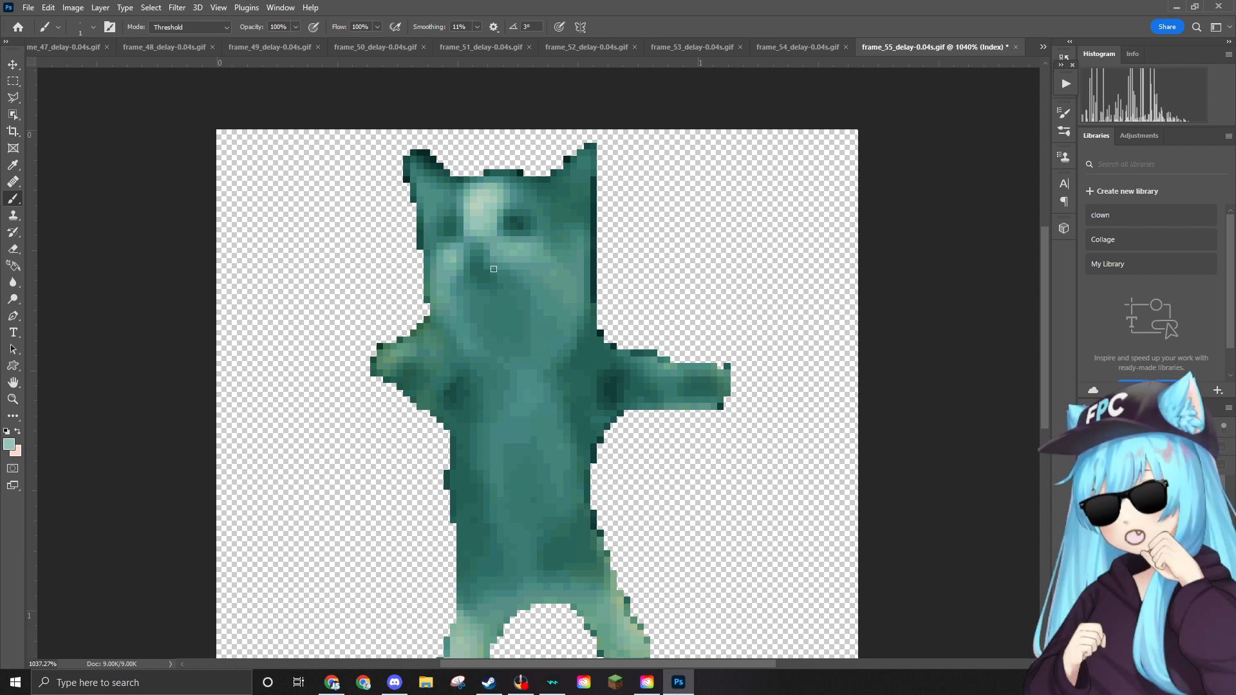
{"action": "scroll", "coordinate": [485, 325], "scroll_direction": "down", "scroll_amount": 2}
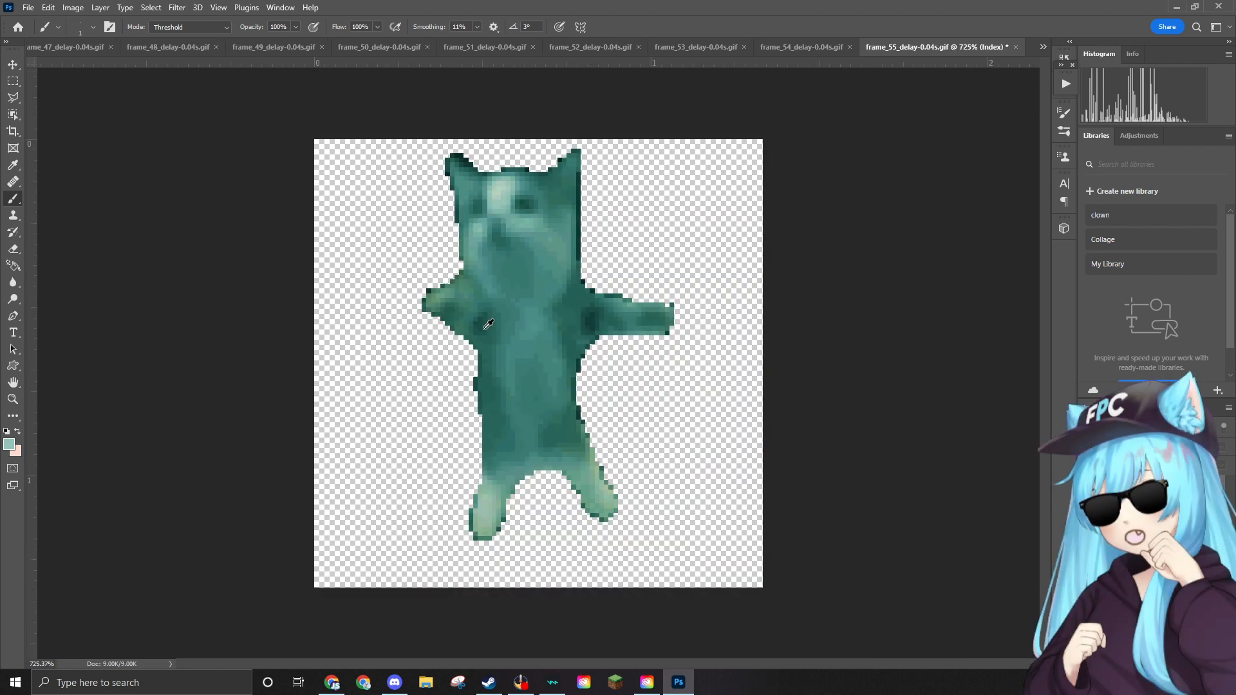
{"action": "scroll", "coordinate": [482, 325], "scroll_direction": "up", "scroll_amount": 1}
{"action": "scroll", "coordinate": [476, 334], "scroll_direction": "down", "scroll_amount": 1}
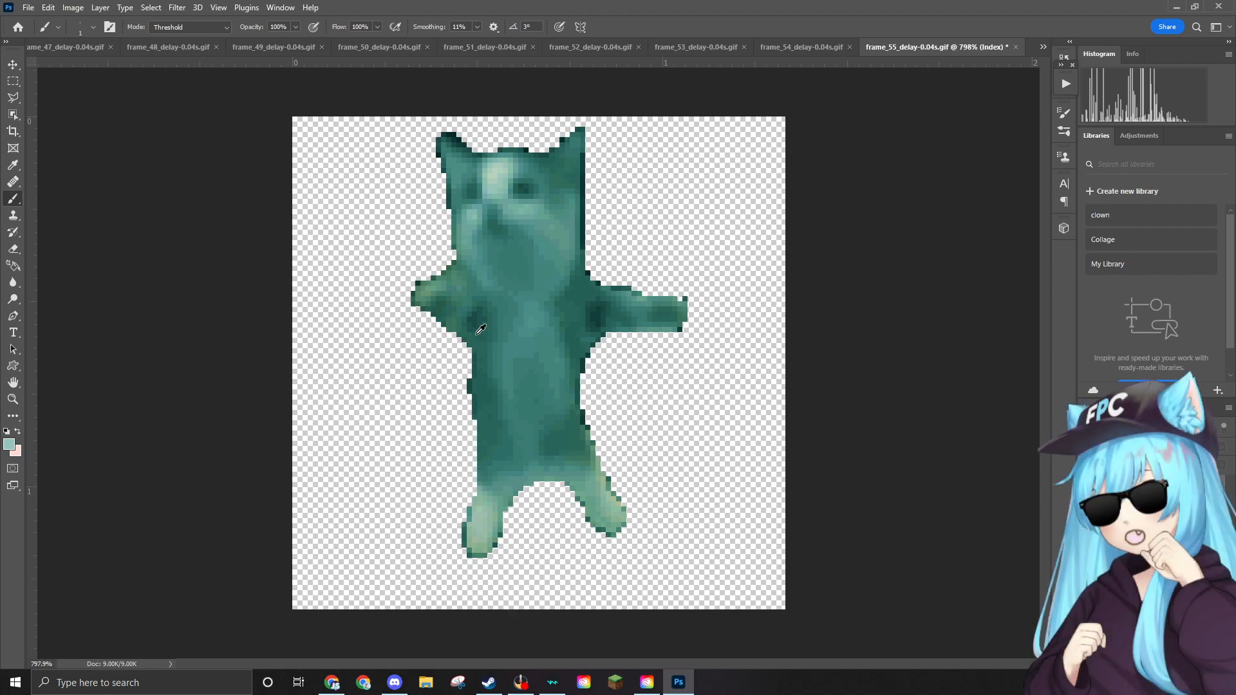
{"action": "scroll", "coordinate": [476, 334], "scroll_direction": "up", "scroll_amount": 2}
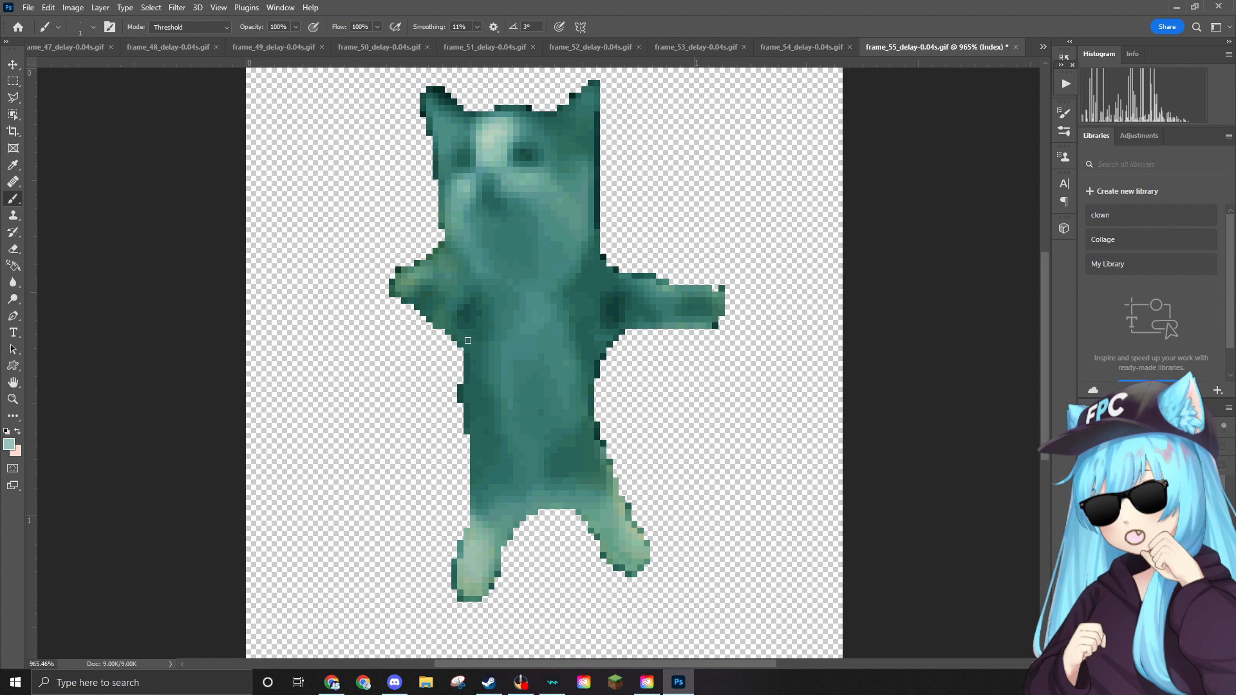
{"action": "left_click", "coordinate": [73, 7]}
{"action": "mouse_move", "coordinate": [84, 19]}
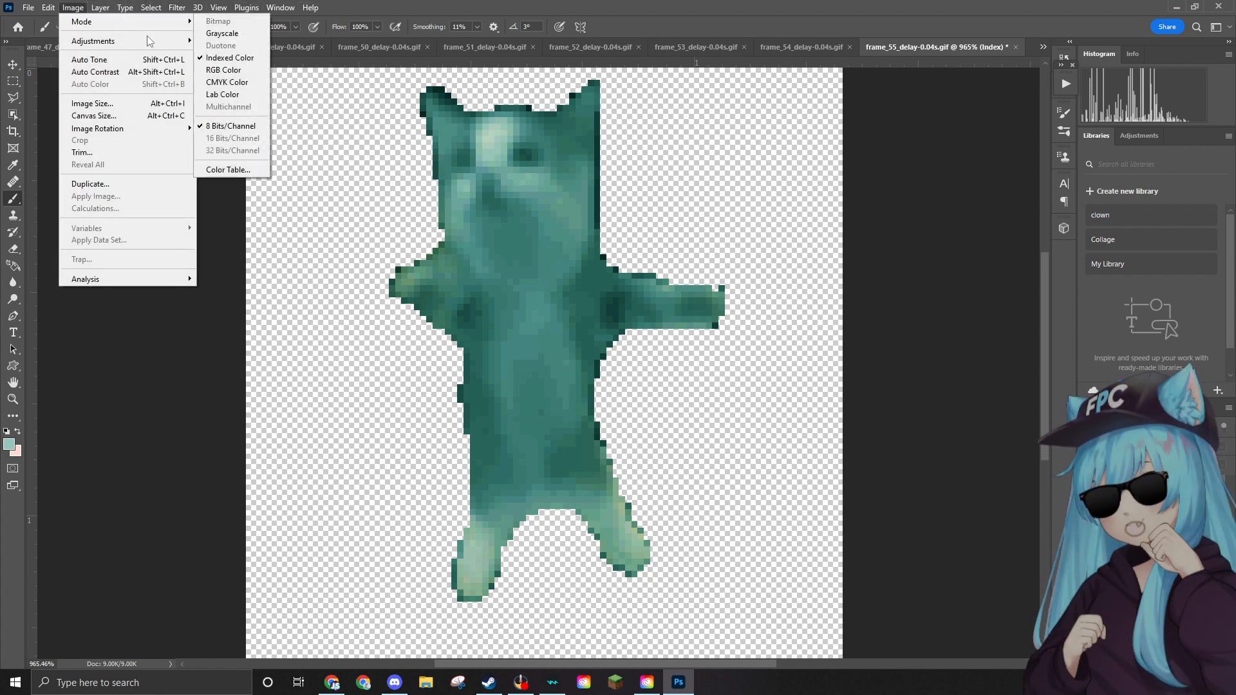
{"action": "left_click", "coordinate": [232, 69]}
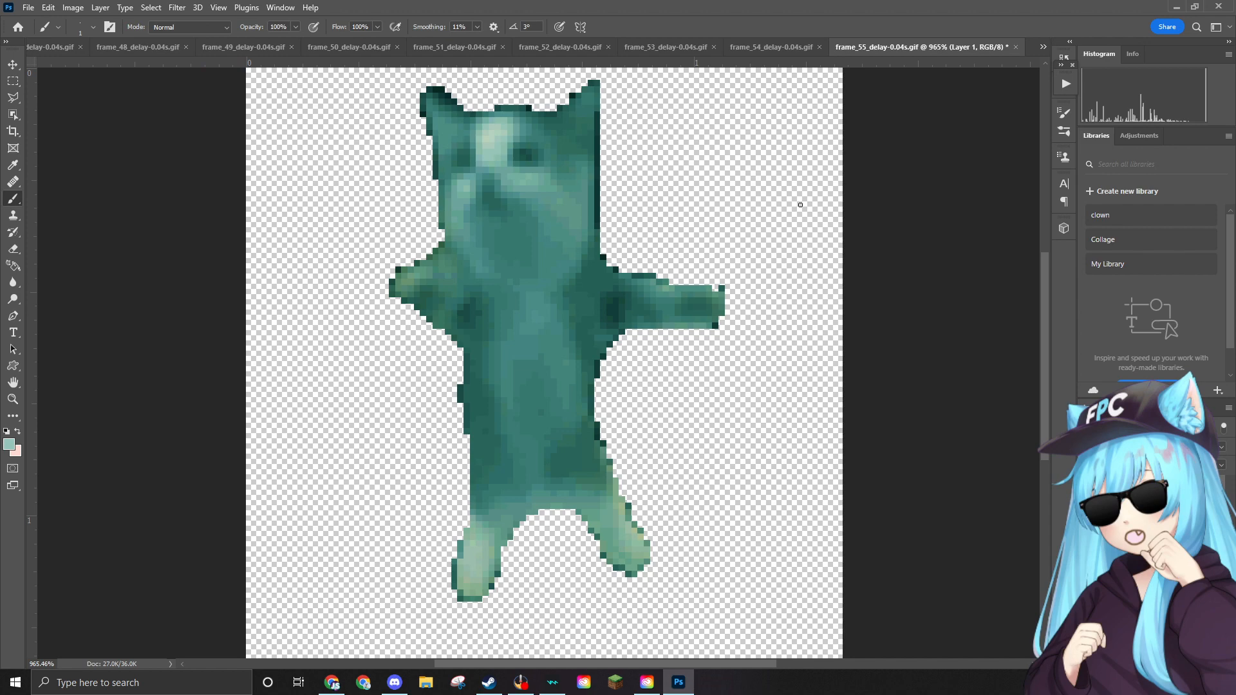
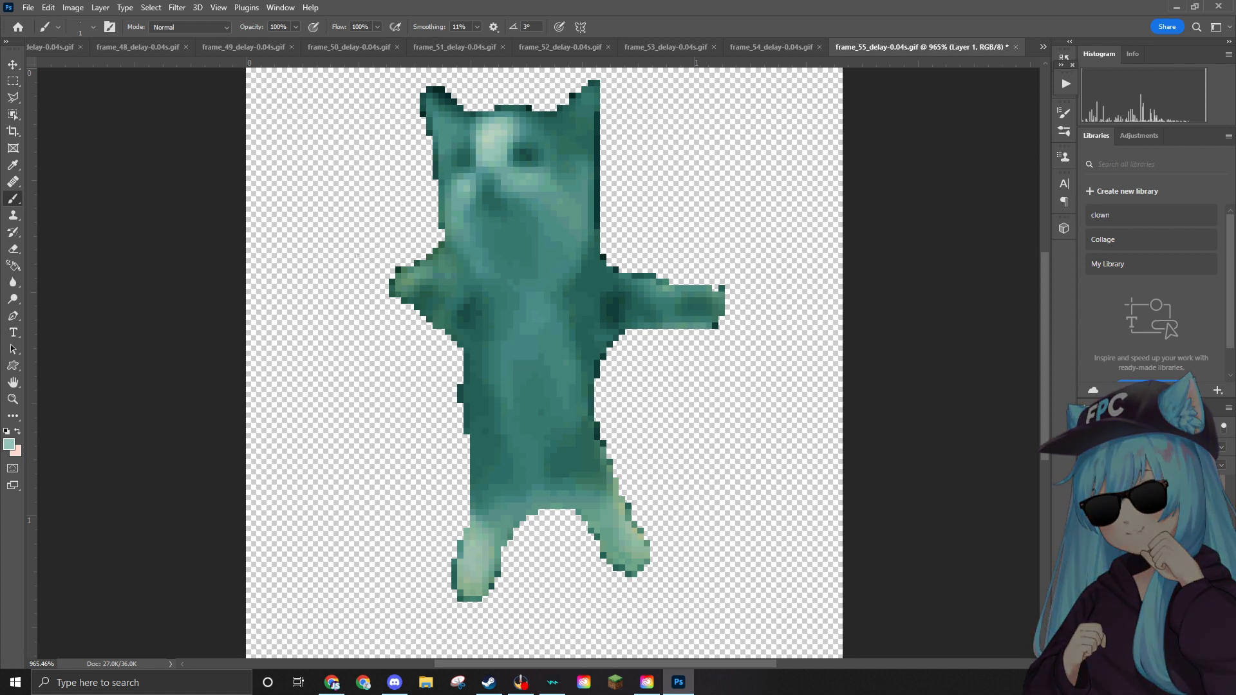
Place the ear hat image on frame 55's cat head, scale it to about 9.78% and commit it.
{"action": "scroll", "coordinate": [376, 86], "scroll_direction": "up", "scroll_amount": 1}
{"action": "scroll", "coordinate": [376, 86], "scroll_direction": "up", "scroll_amount": 1}
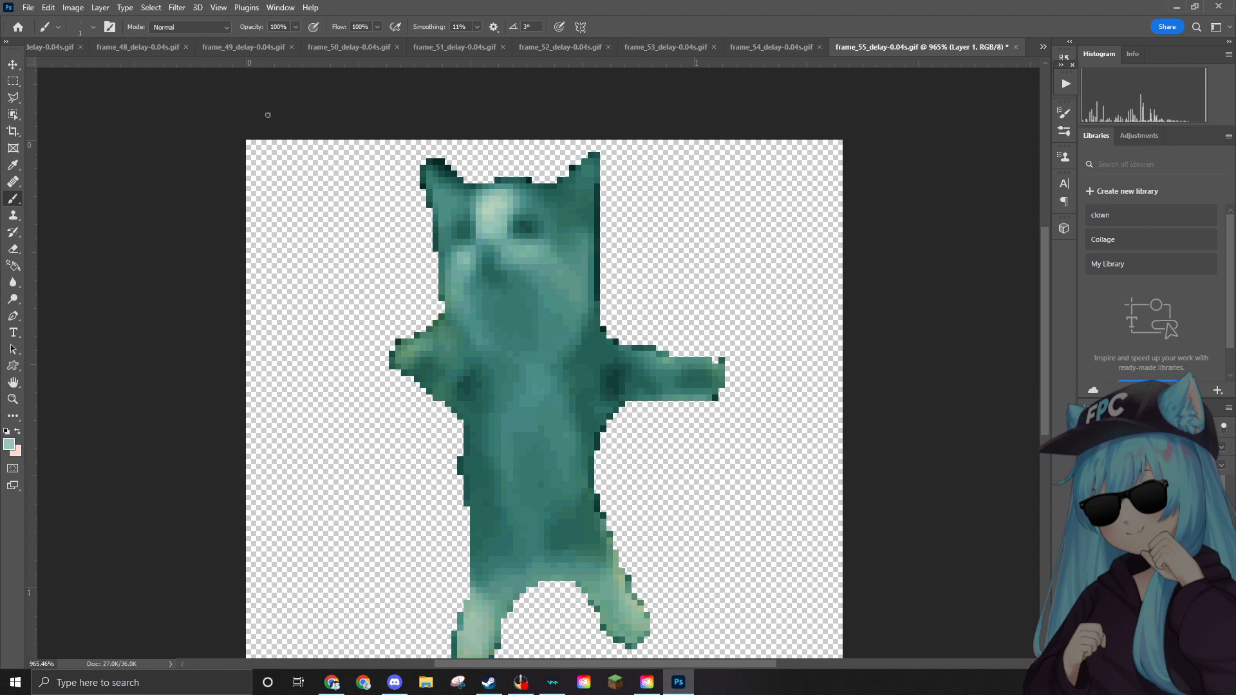
{"action": "left_click_drag", "start_coordinate": [760, 342], "coordinate": [571, 287]}
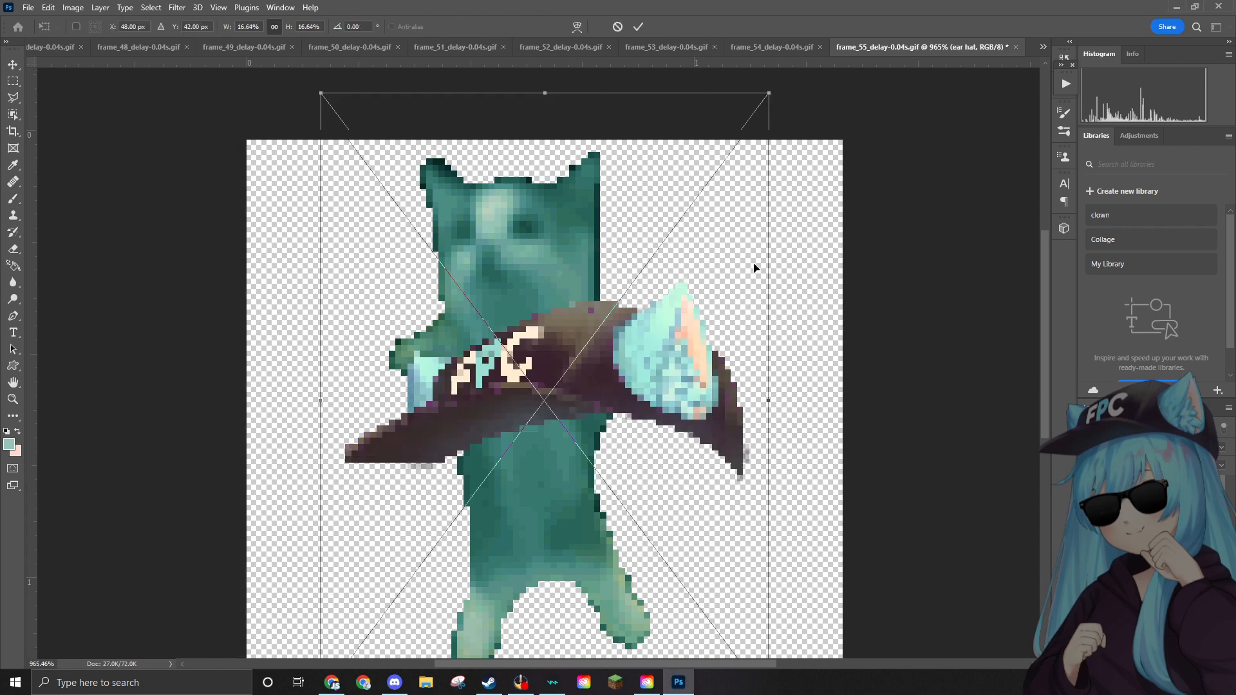
{"action": "scroll", "coordinate": [755, 264], "scroll_direction": "down", "scroll_amount": 3}
{"action": "left_click_drag", "start_coordinate": [768, 605], "coordinate": [547, 375]}
{"action": "scroll", "coordinate": [634, 292], "scroll_direction": "up", "scroll_amount": 3}
{"action": "left_click_drag", "start_coordinate": [471, 283], "coordinate": [504, 197]}
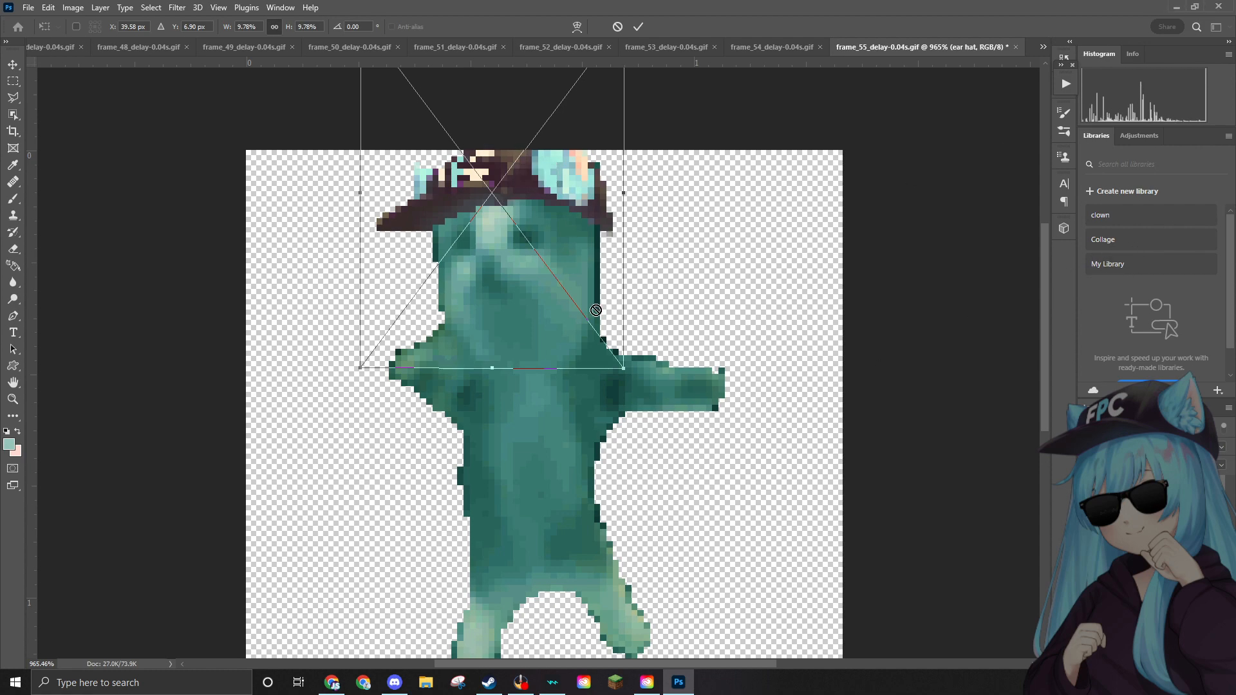
{"action": "key", "text": "Return"}
{"action": "key", "text": "b"}
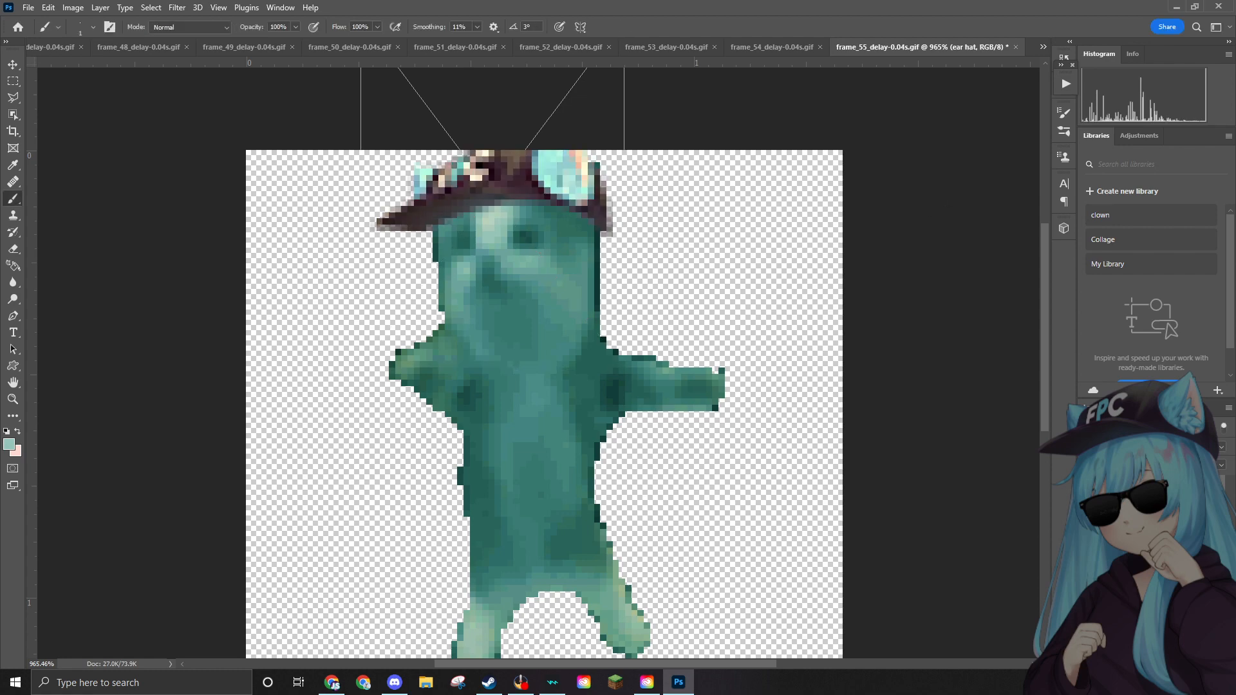
Place the sunglasses image over frame 55's cat eyes, scale it down to the face width and commit it.
{"action": "left_click_drag", "start_coordinate": [844, 298], "coordinate": [575, 311]}
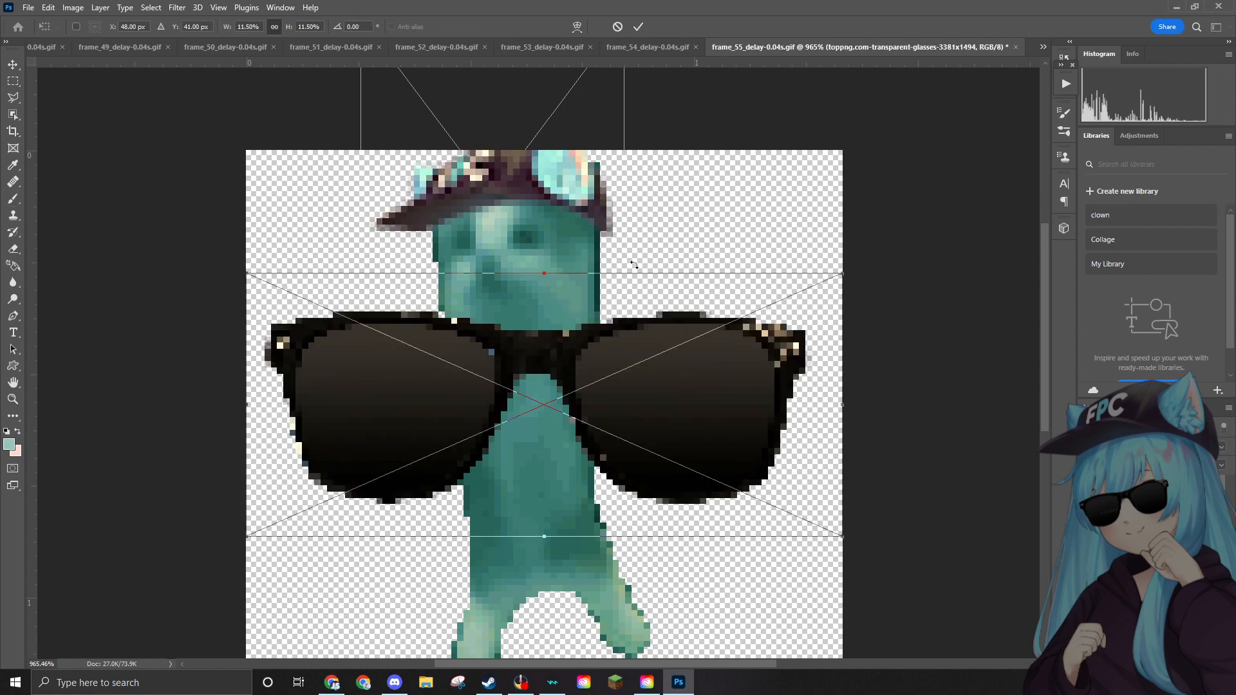
{"action": "left_click_drag", "start_coordinate": [842, 274], "coordinate": [419, 428]}
{"action": "left_click_drag", "start_coordinate": [393, 494], "coordinate": [550, 246]}
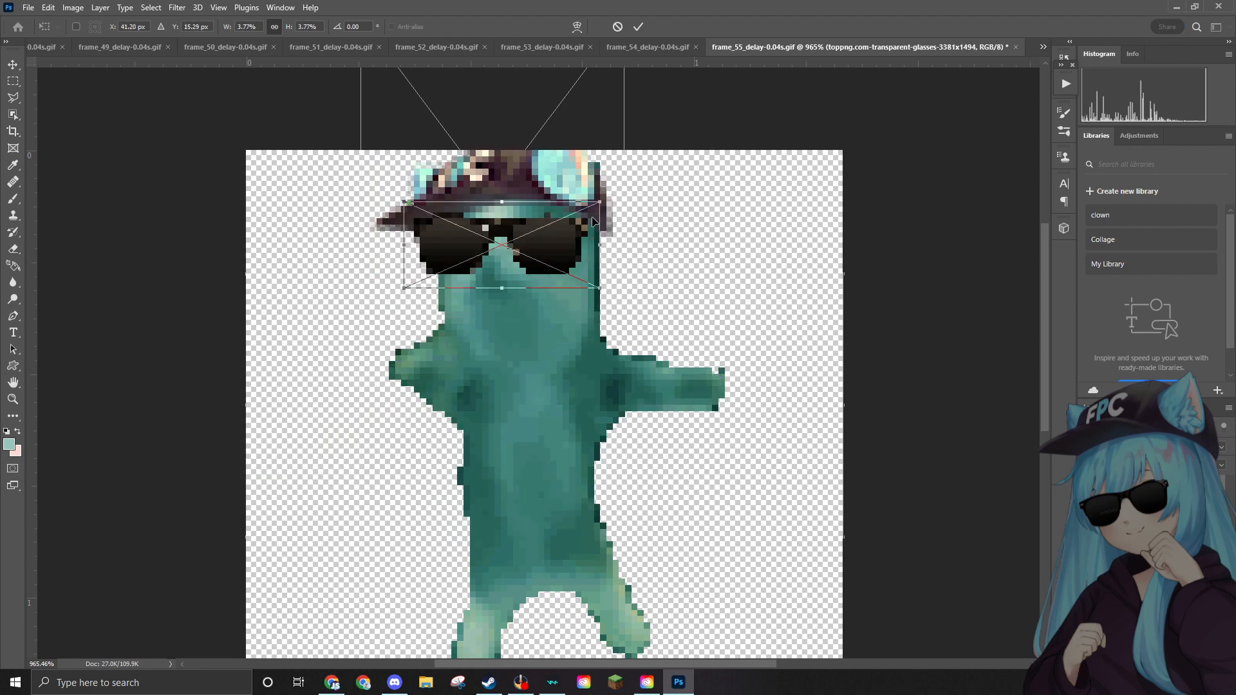
{"action": "left_click_drag", "start_coordinate": [599, 202], "coordinate": [563, 229]}
{"action": "key", "text": "b"}
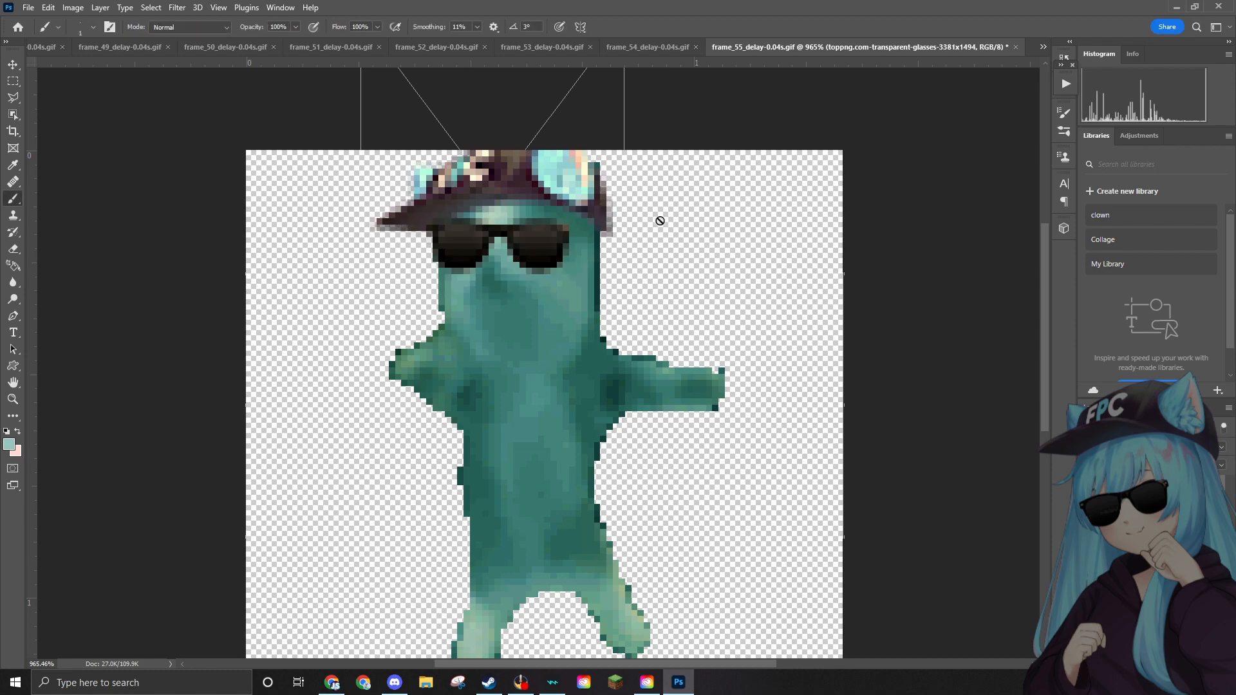
Quick-export the edited frame as frame_55_delay-0.04s.png in the Edited folder.
{"action": "left_click", "coordinate": [28, 9]}
{"action": "mouse_move", "coordinate": [43, 206]}
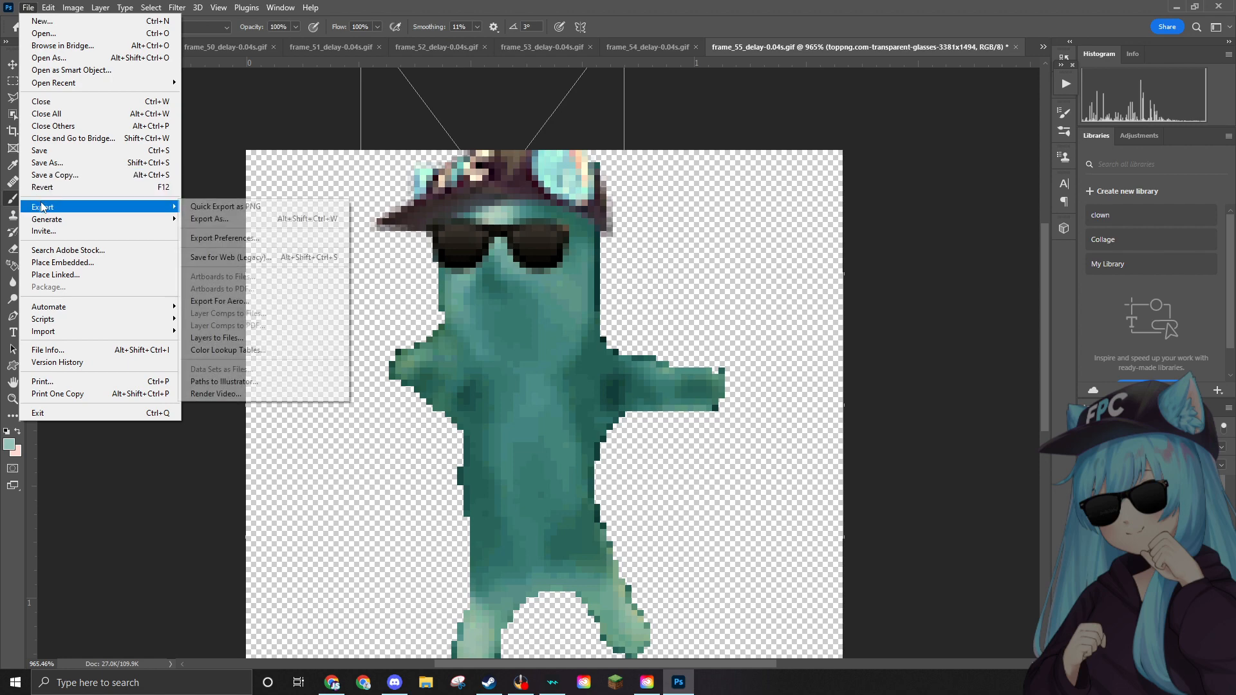
{"action": "left_click", "coordinate": [206, 206]}
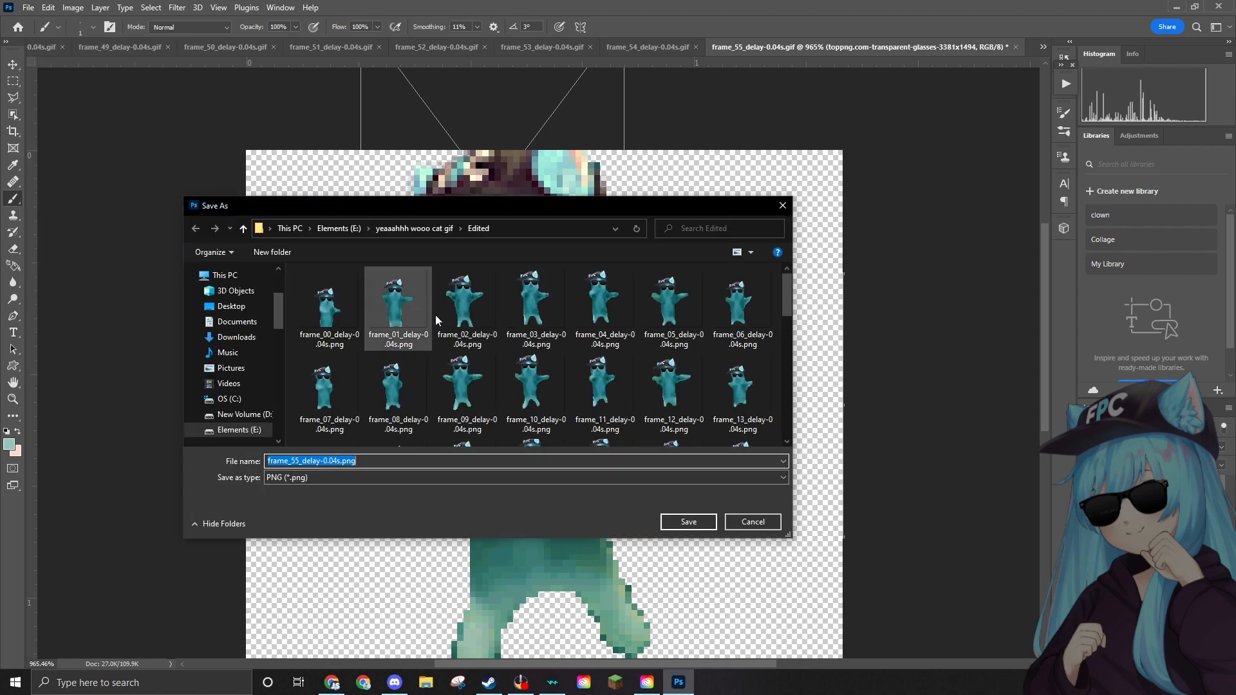
{"action": "scroll", "coordinate": [674, 309], "scroll_direction": "down", "scroll_amount": 5}
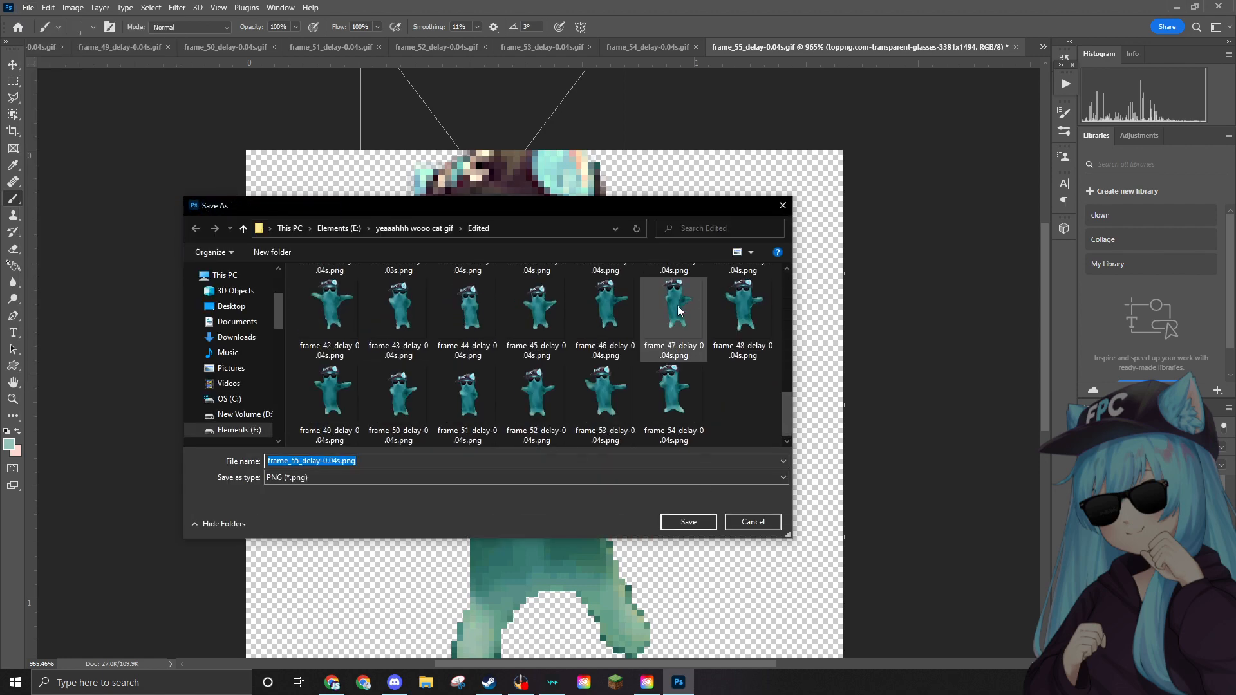
{"action": "left_click", "coordinate": [687, 522]}
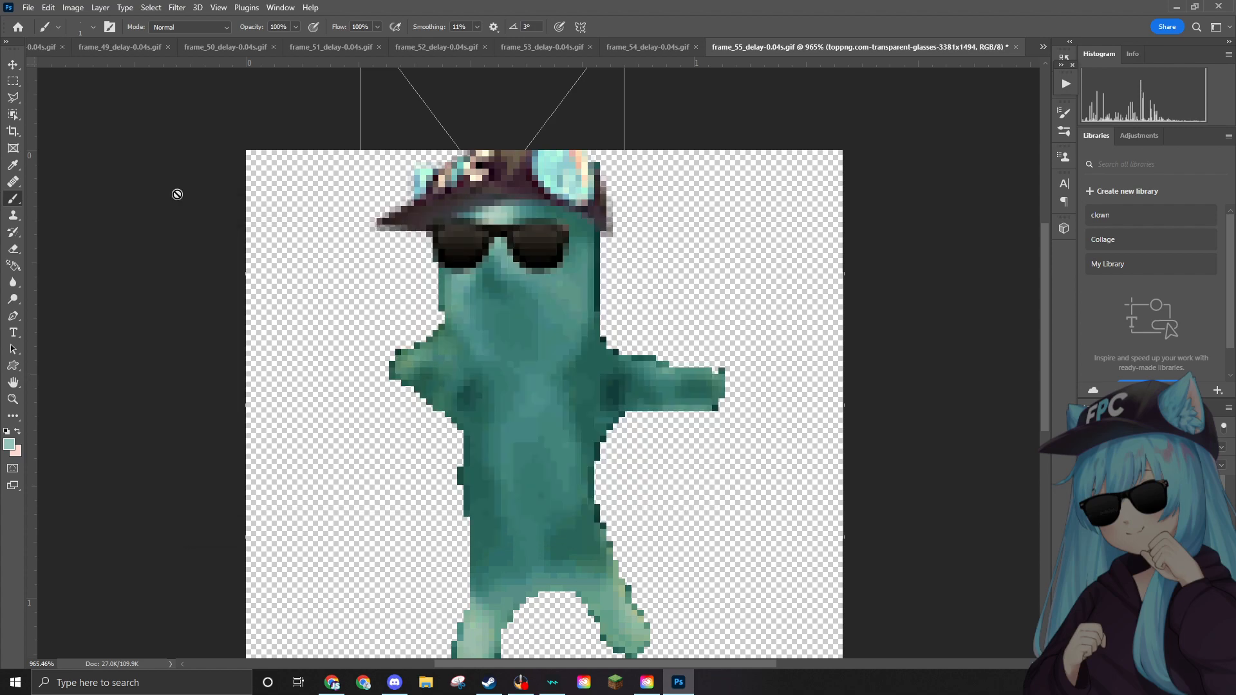
Delete the source file frame_55_delay-0.04s.gif from the frames folder and open frame_56_delay-0.04s.gif.
{"action": "left_click", "coordinate": [29, 11]}
{"action": "left_click", "coordinate": [46, 37]}
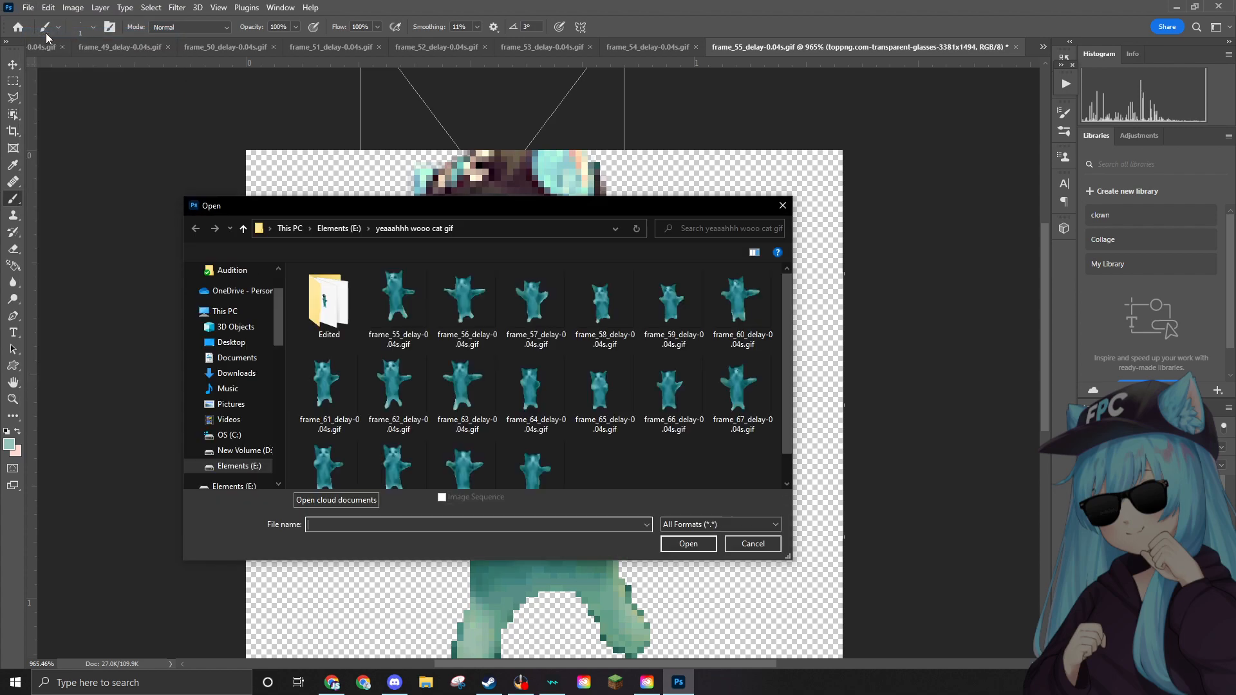
{"action": "left_click", "coordinate": [397, 301]}
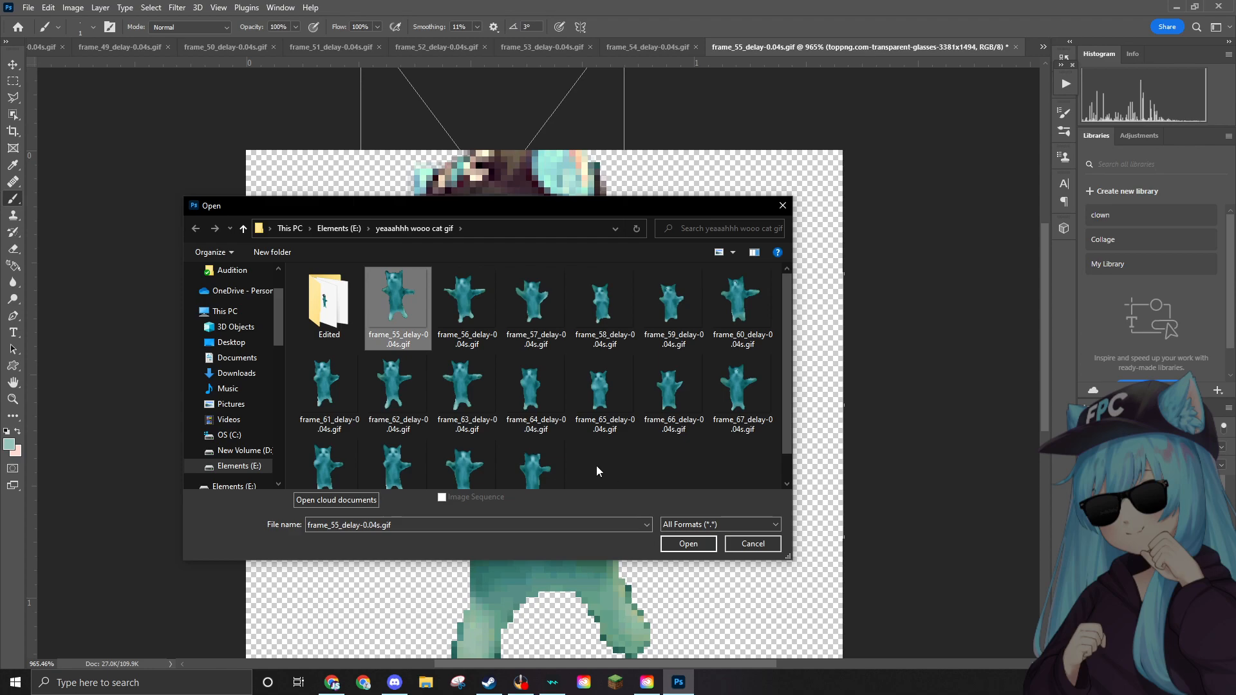
{"action": "key", "text": "Delete"}
{"action": "left_click", "coordinate": [663, 384]}
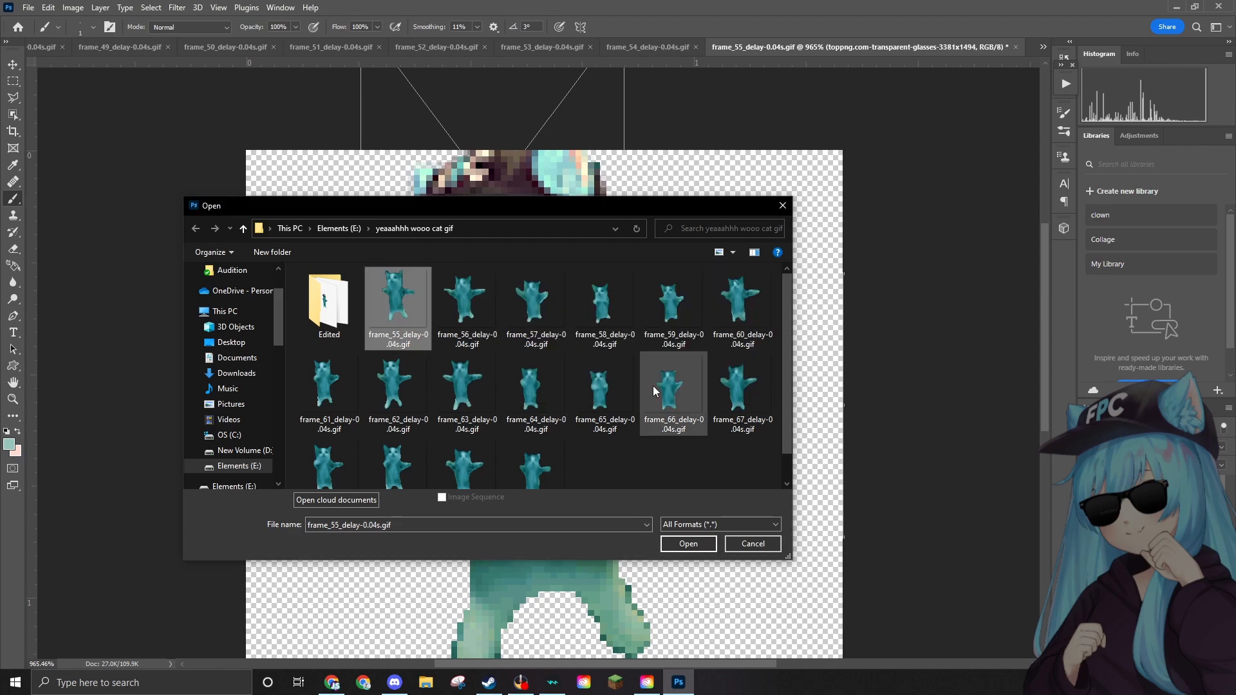
{"action": "left_click", "coordinate": [398, 301]}
{"action": "left_click", "coordinate": [688, 543]}
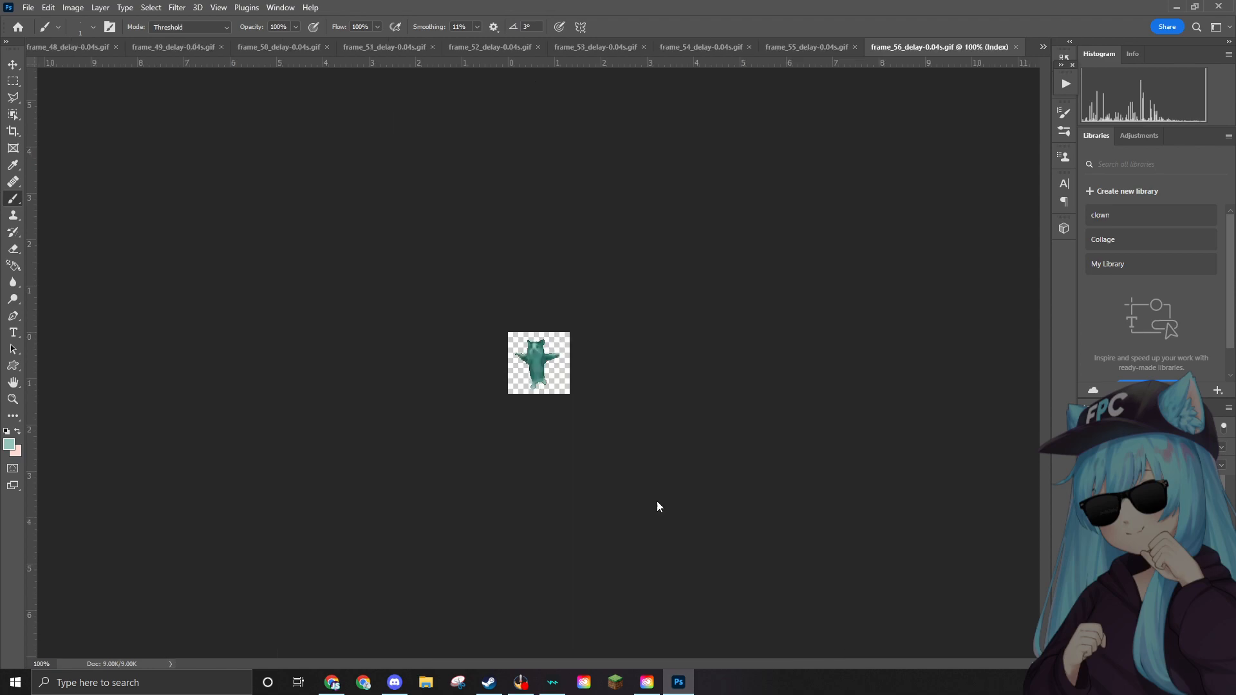
Convert frame 56 to RGB Color and place the ear hat on the cat's head, scaled to about 8.8% and committed.
{"action": "left_click", "coordinate": [73, 8]}
{"action": "left_click", "coordinate": [224, 69]}
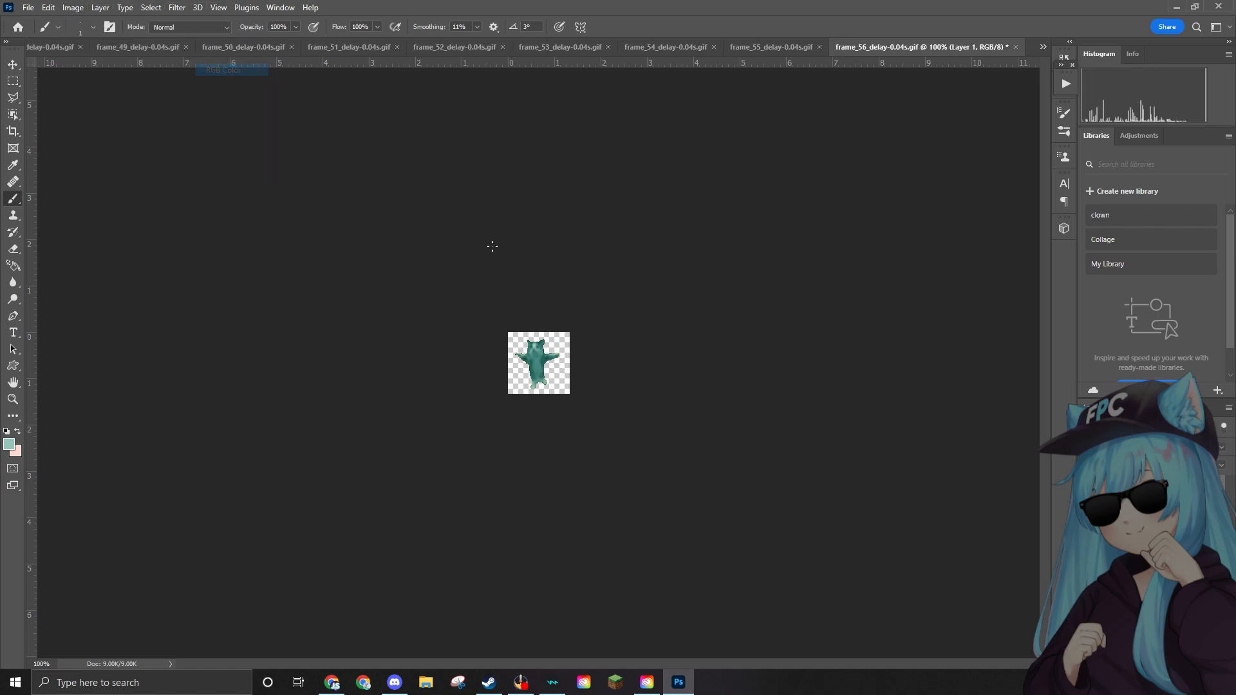
{"action": "scroll", "coordinate": [550, 322], "scroll_direction": "up", "scroll_amount": 5}
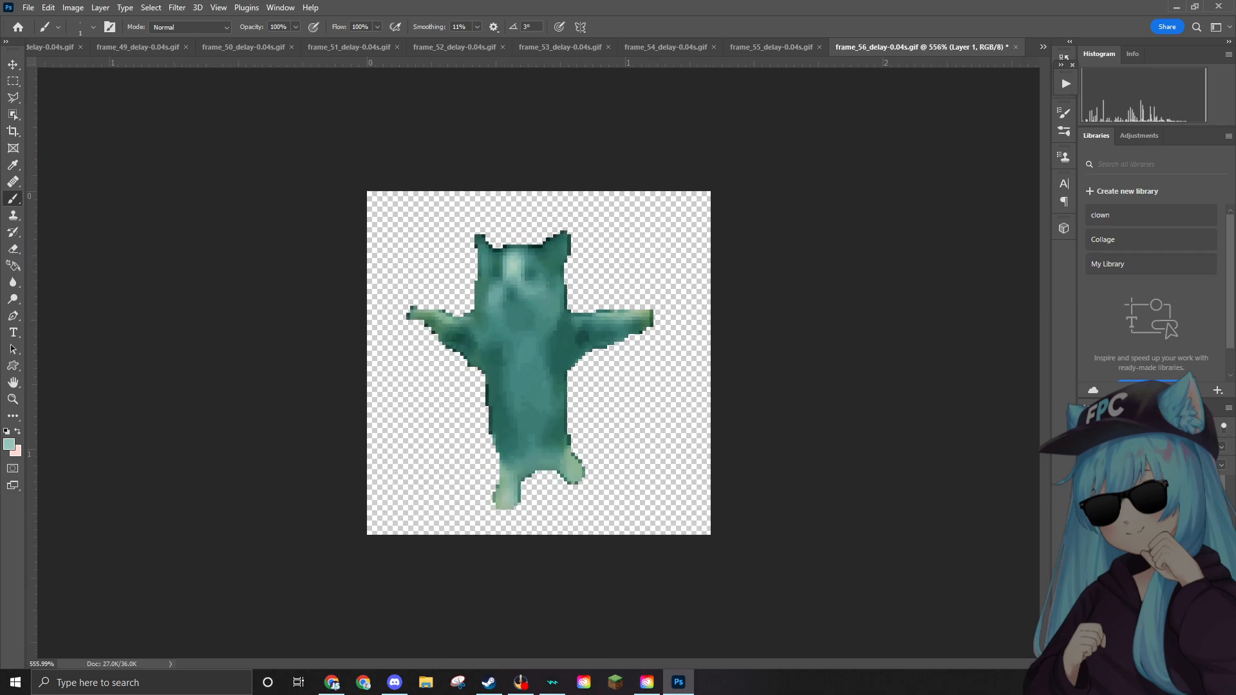
{"action": "left_click_drag", "start_coordinate": [690, 282], "coordinate": [522, 251]}
{"action": "left_click_drag", "start_coordinate": [672, 191], "coordinate": [552, 325]}
{"action": "left_click_drag", "start_coordinate": [539, 502], "coordinate": [566, 313]}
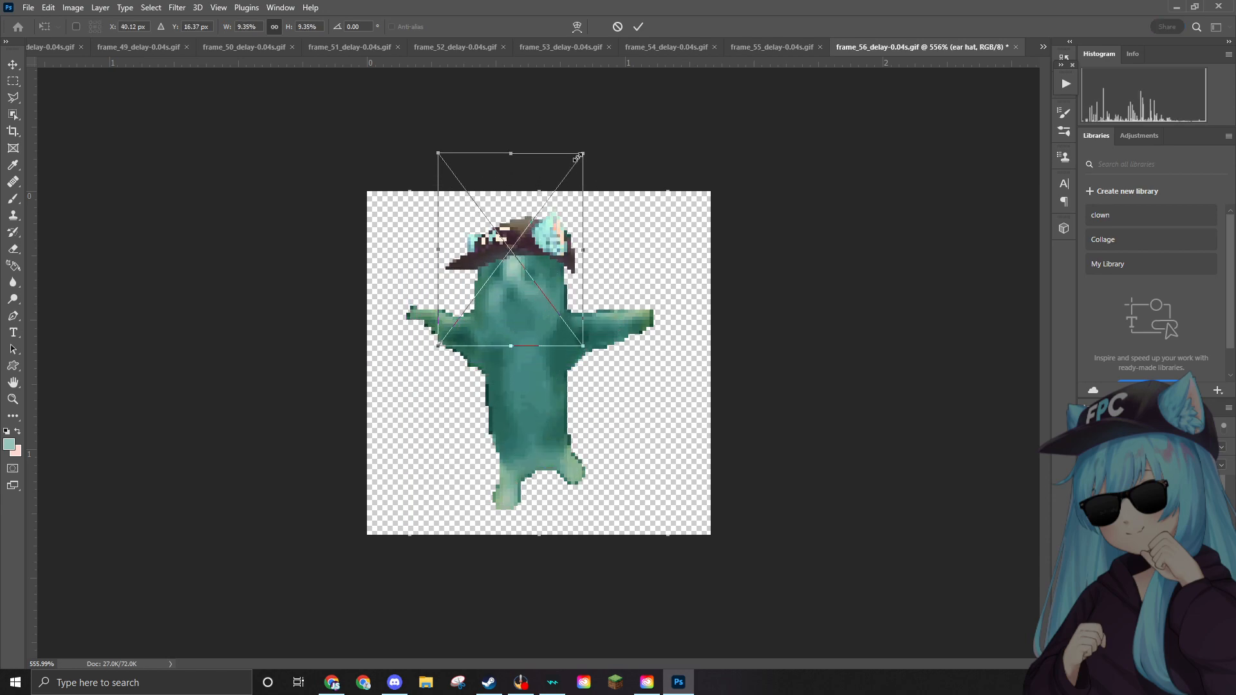
{"action": "left_click_drag", "start_coordinate": [575, 157], "coordinate": [572, 159]}
{"action": "left_click_drag", "start_coordinate": [517, 252], "coordinate": [521, 244]}
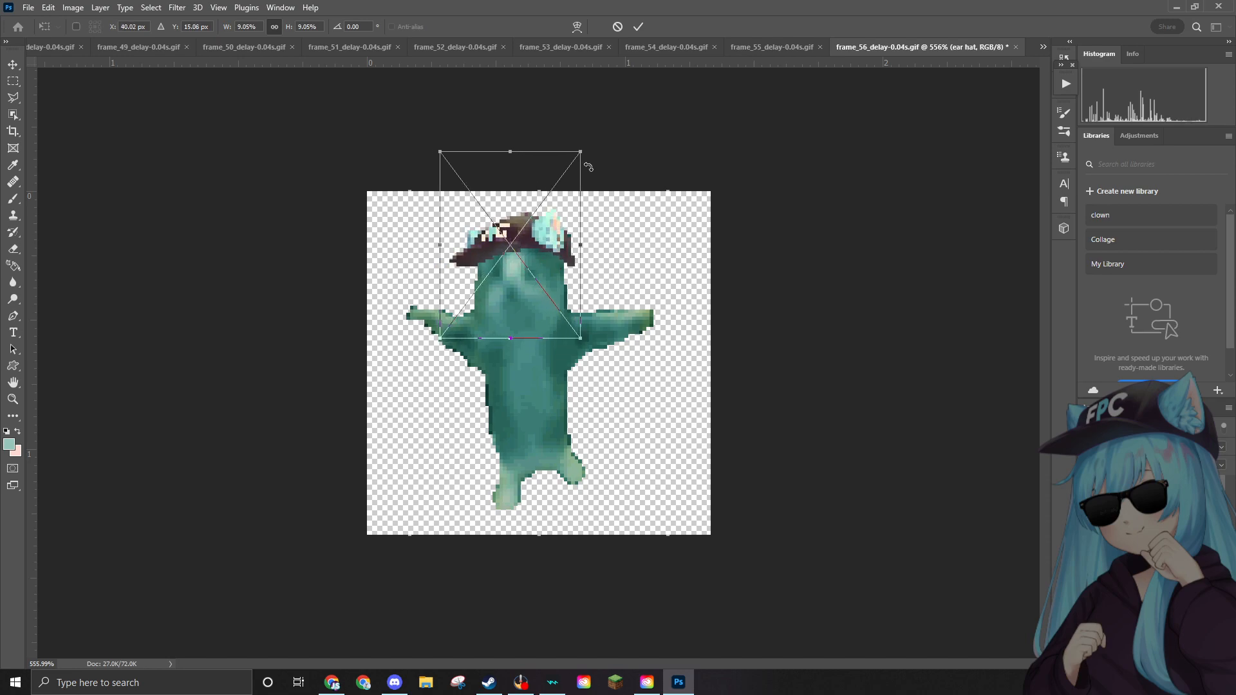
{"action": "left_click_drag", "start_coordinate": [581, 153], "coordinate": [571, 158]}
{"action": "left_click_drag", "start_coordinate": [544, 238], "coordinate": [543, 235]}
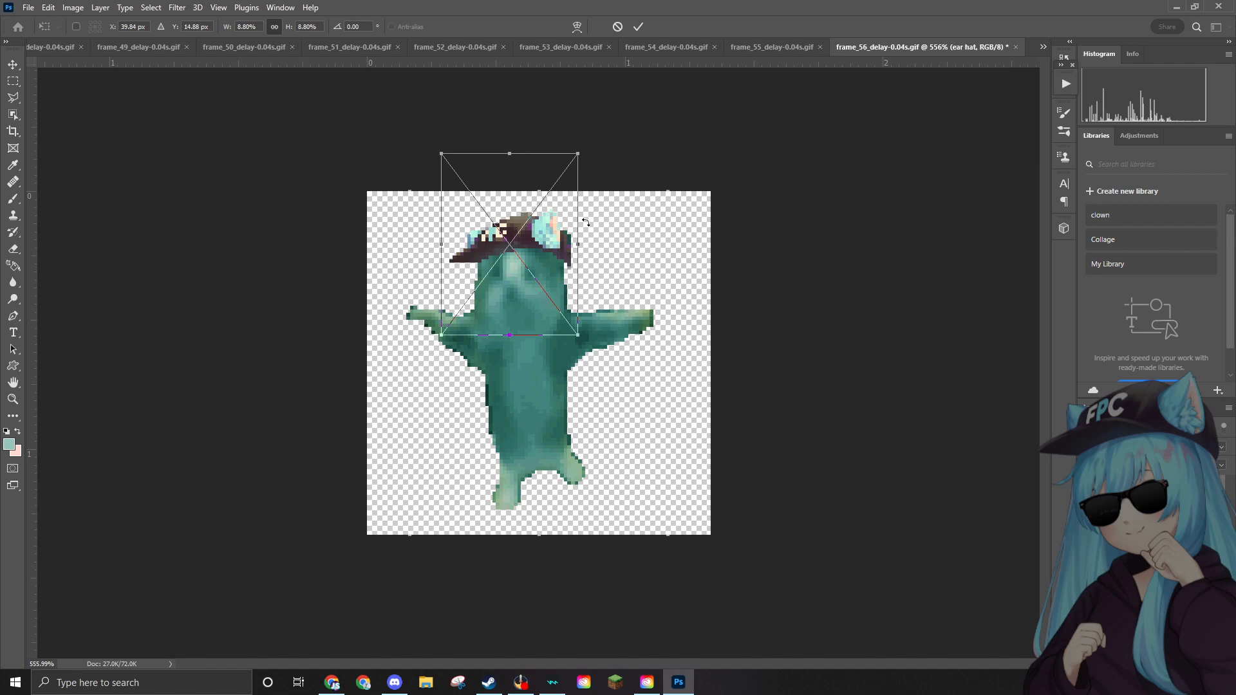
{"action": "key", "text": "b"}
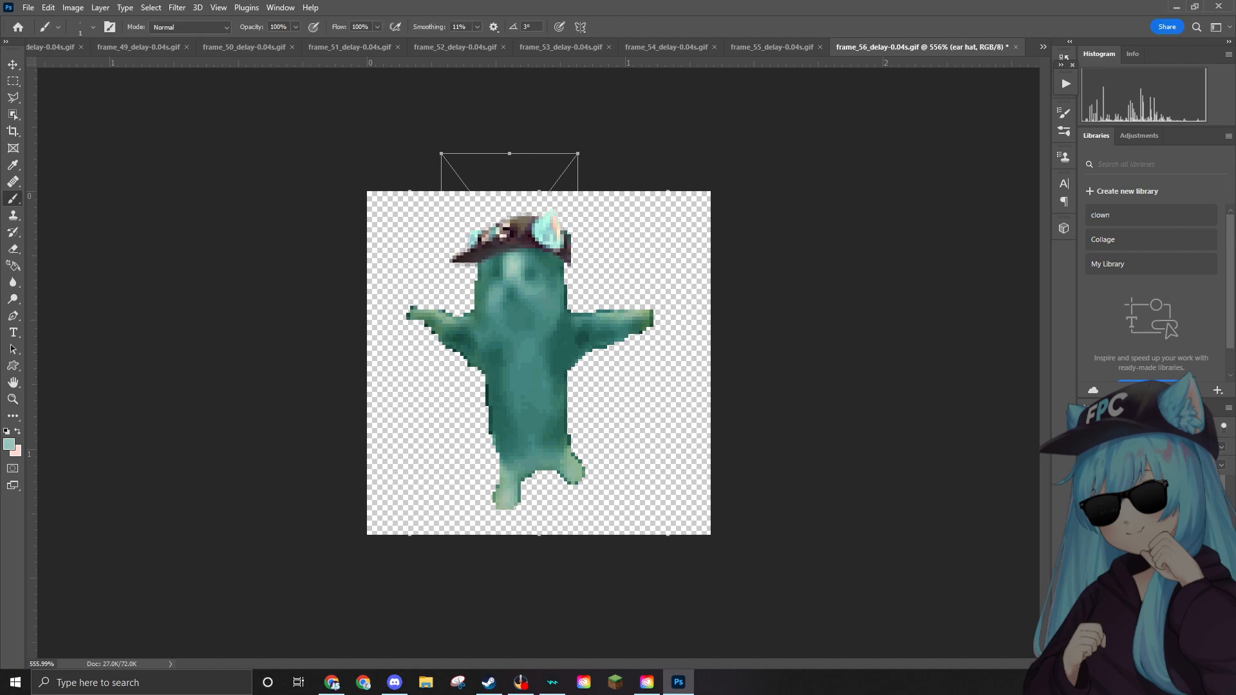
Place the sunglasses image over frame 56's cat eyes, scale it down to the face width and commit it.
{"action": "left_click_drag", "start_coordinate": [1133, 212], "coordinate": [508, 283]}
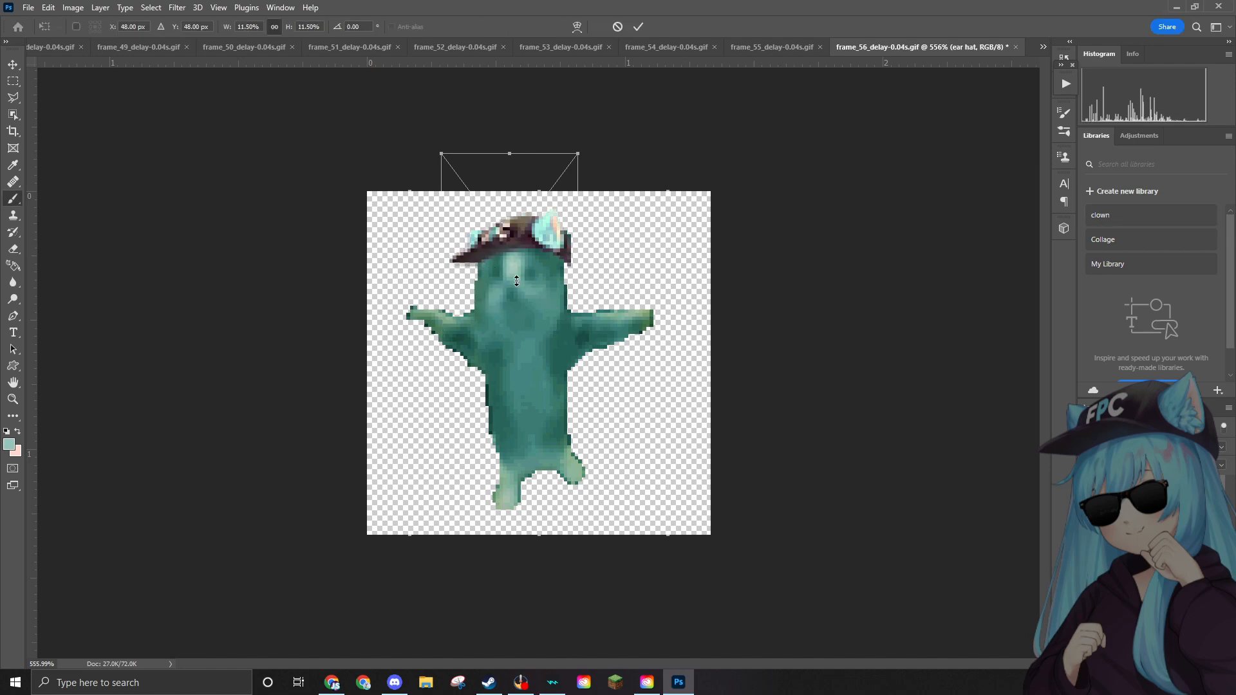
{"action": "left_click_drag", "start_coordinate": [709, 285], "coordinate": [538, 277]}
{"action": "key", "text": "b"}
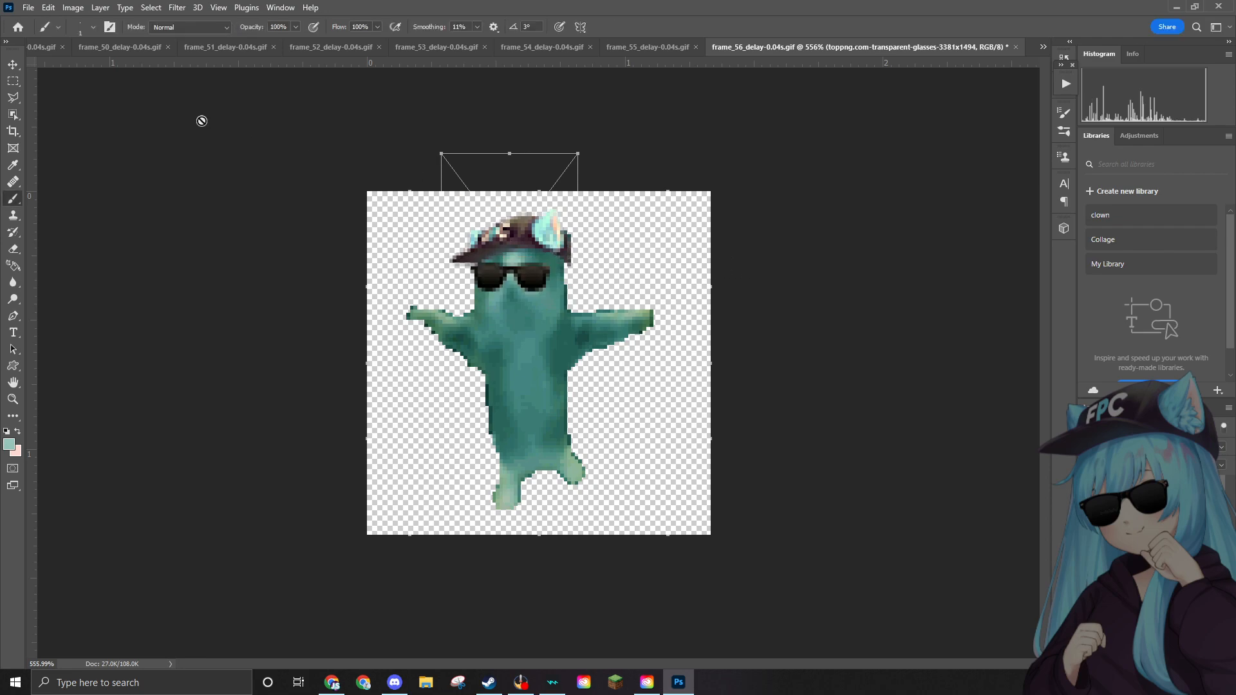
Quick-export the edited frame as frame_56_delay-0.04s.png in the Edited folder.
{"action": "left_click", "coordinate": [29, 7]}
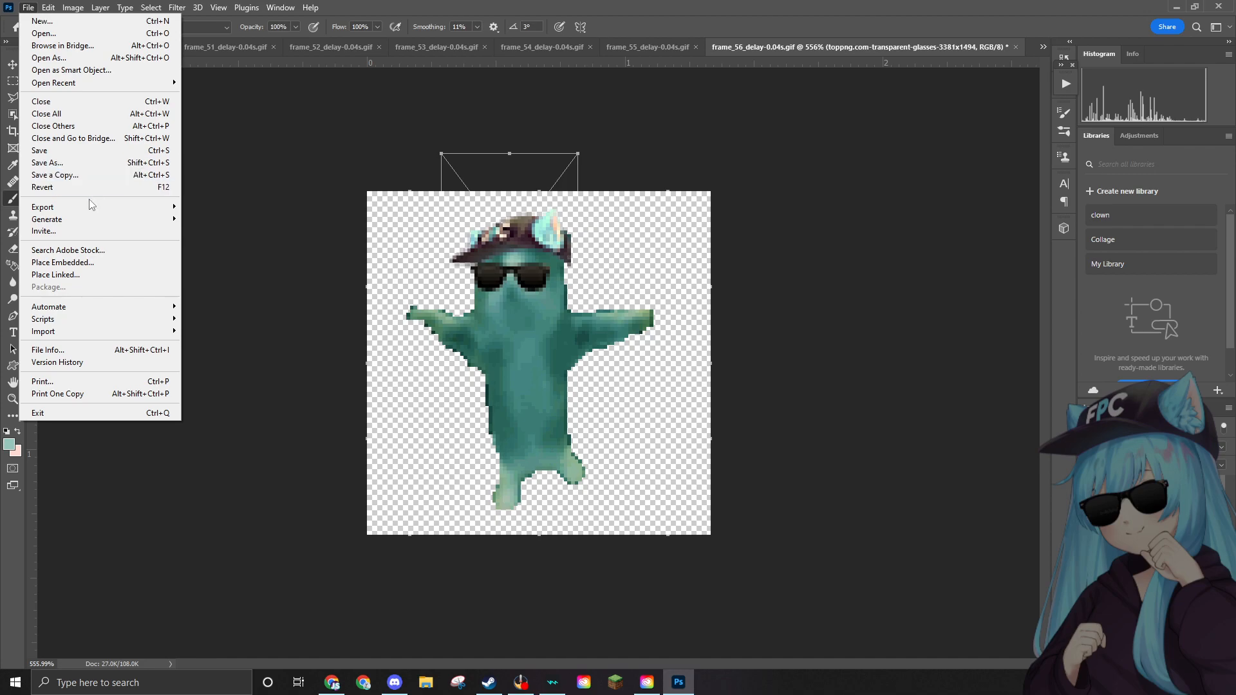
{"action": "mouse_move", "coordinate": [90, 206]}
{"action": "left_click", "coordinate": [208, 206]}
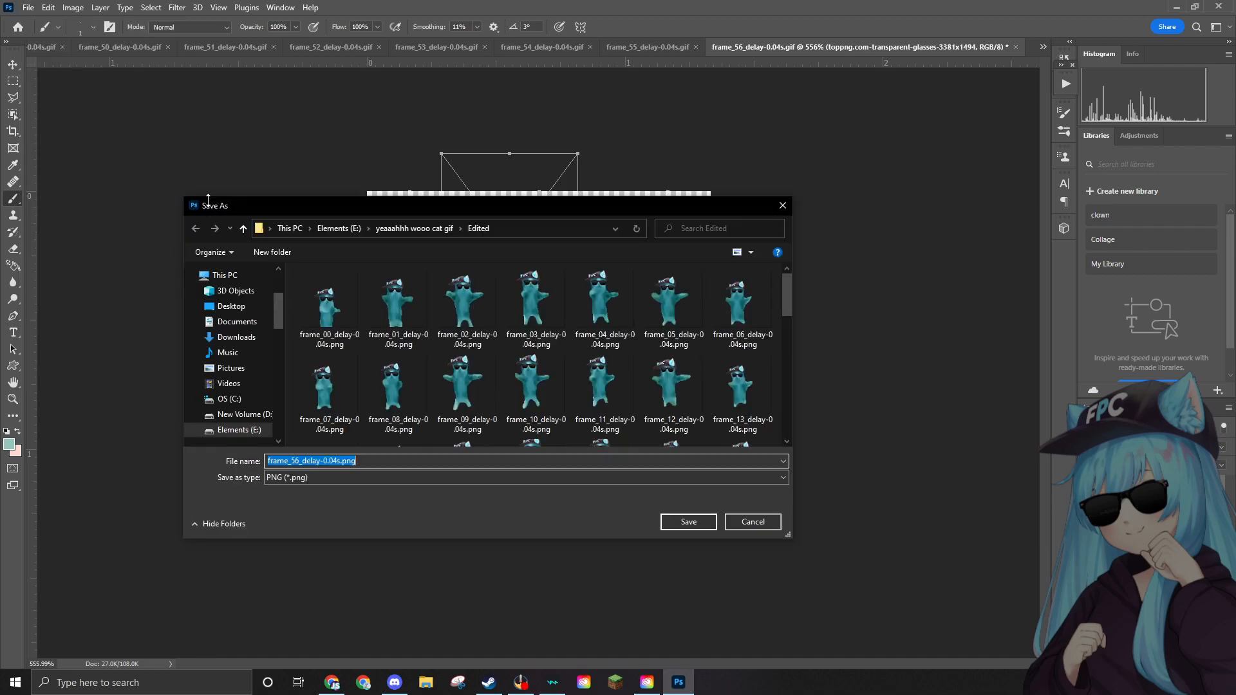
{"action": "scroll", "coordinate": [611, 399], "scroll_direction": "down", "scroll_amount": 5}
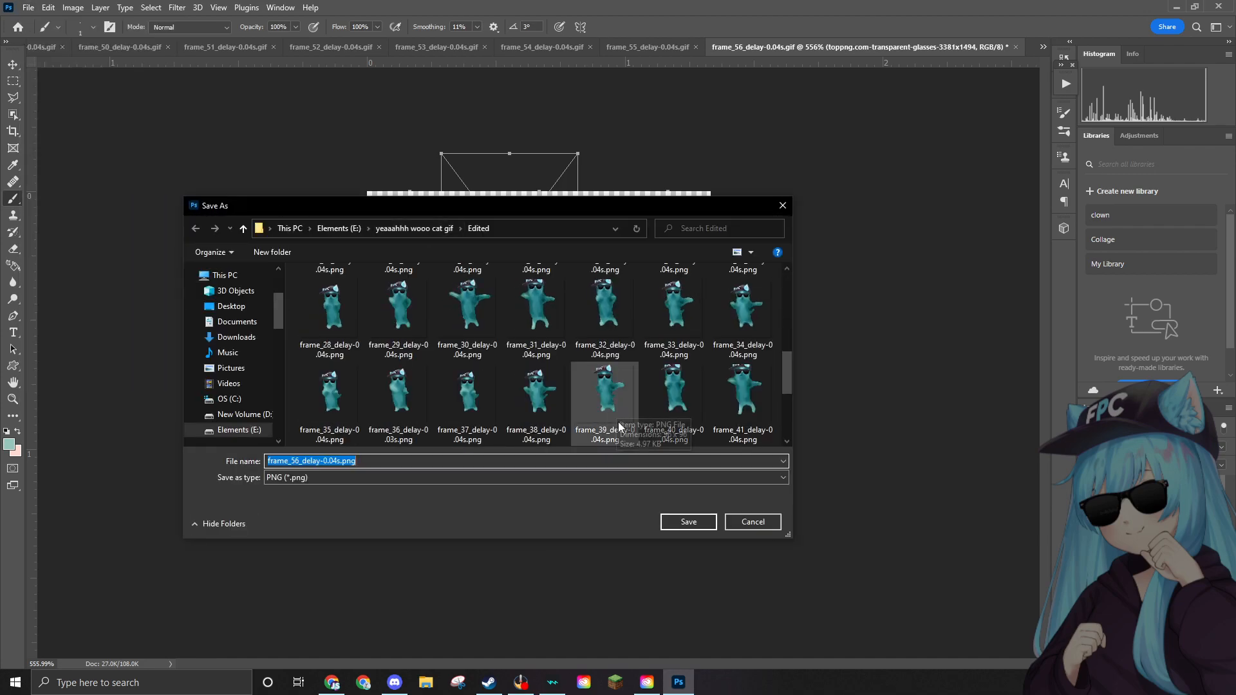
{"action": "left_click", "coordinate": [693, 521]}
Delete the finished source file frame_56_delay-0.04s.gif from the frames folder.
{"action": "left_click", "coordinate": [29, 7]}
{"action": "left_click", "coordinate": [256, 104]}
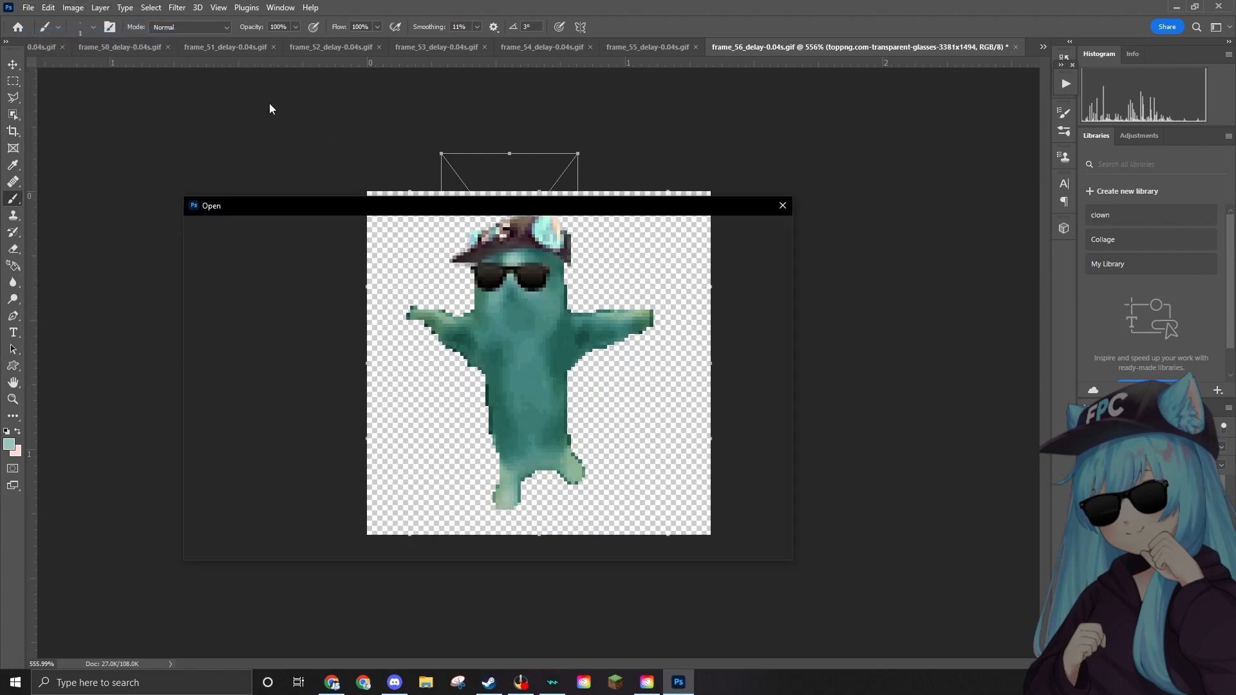
{"action": "left_click", "coordinate": [398, 299]}
{"action": "key", "text": "Delete"}
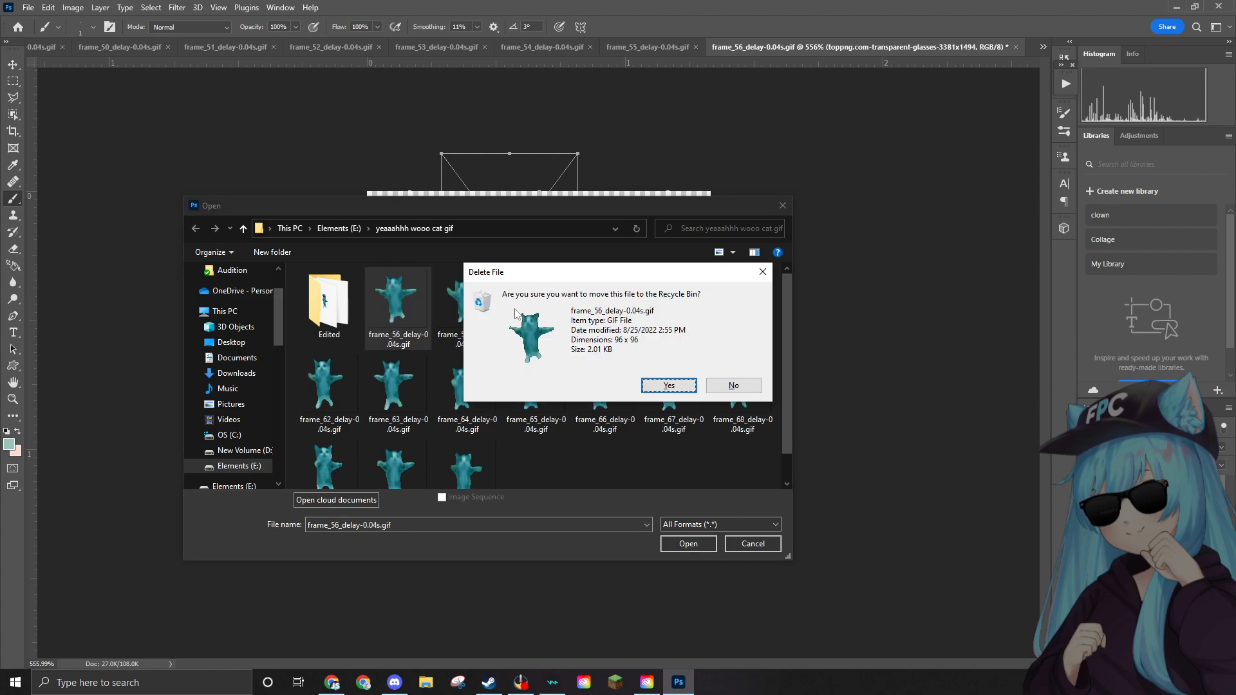
{"action": "left_click", "coordinate": [666, 384]}
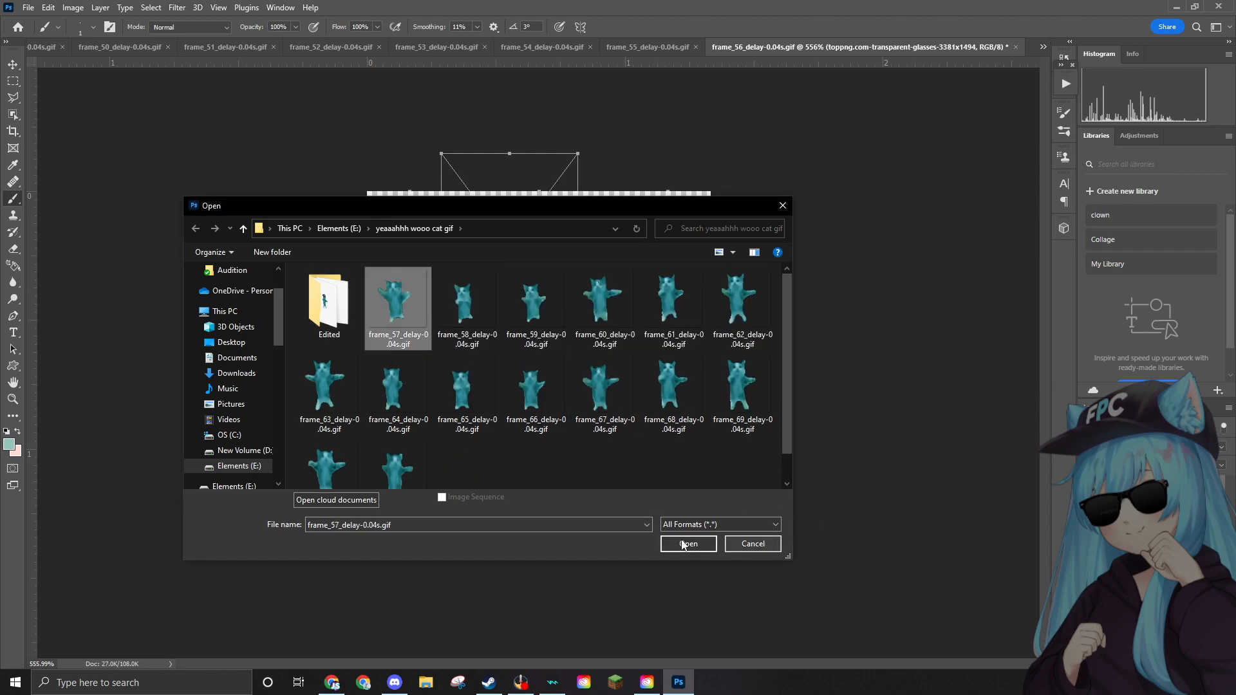
Open frame_57_delay-0.04s.gif and convert it to RGB Color.
{"action": "left_click", "coordinate": [751, 545]}
{"action": "key", "text": "ctrl+Tab"}
{"action": "left_click", "coordinate": [72, 7]}
{"action": "mouse_move", "coordinate": [129, 21]}
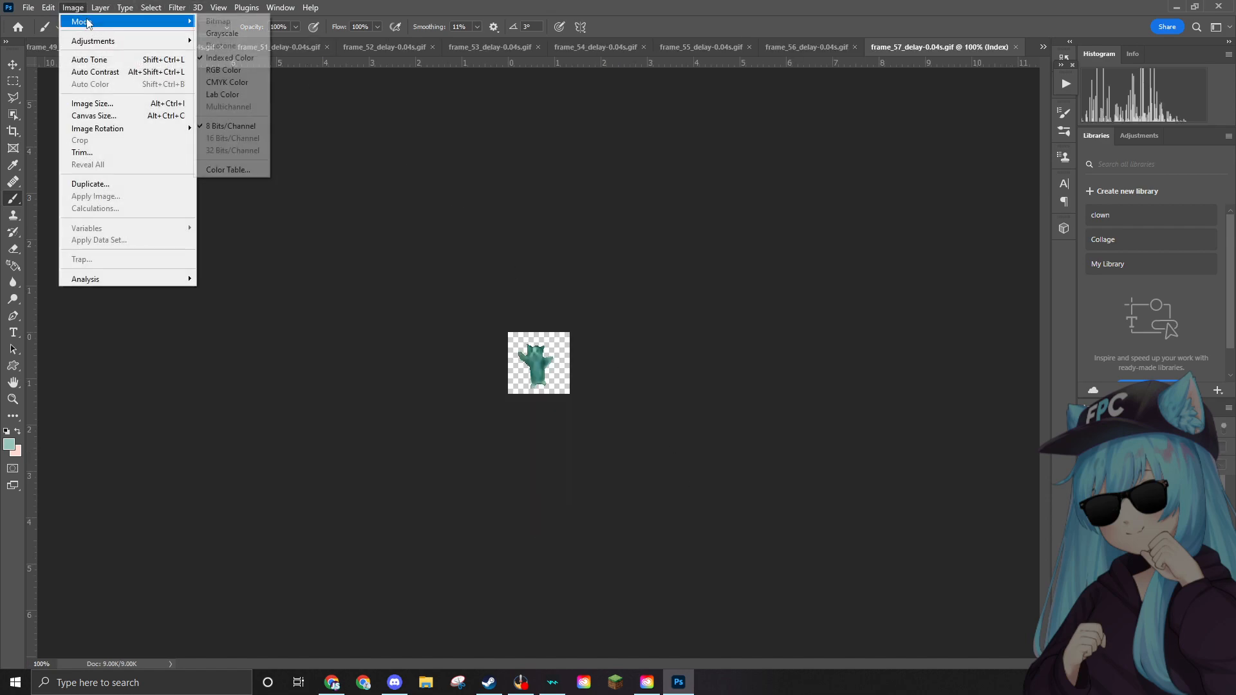
{"action": "left_click", "coordinate": [223, 70]}
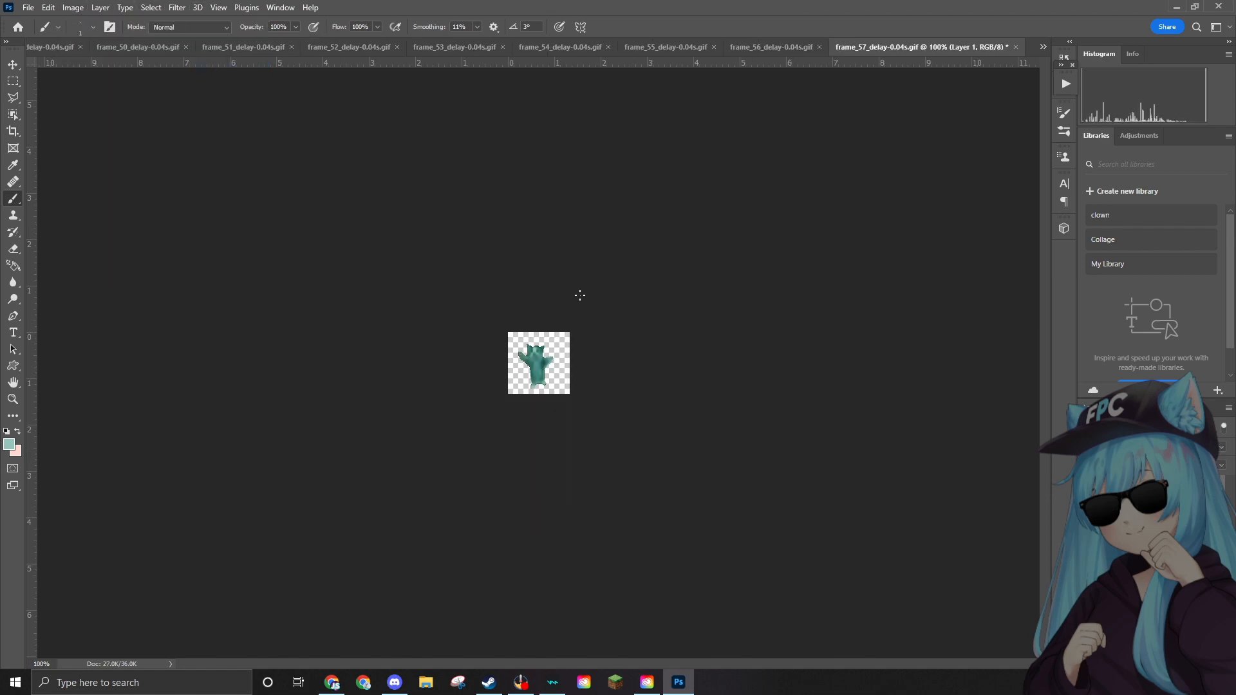
{"action": "scroll", "coordinate": [559, 351], "scroll_direction": "up", "scroll_amount": 5}
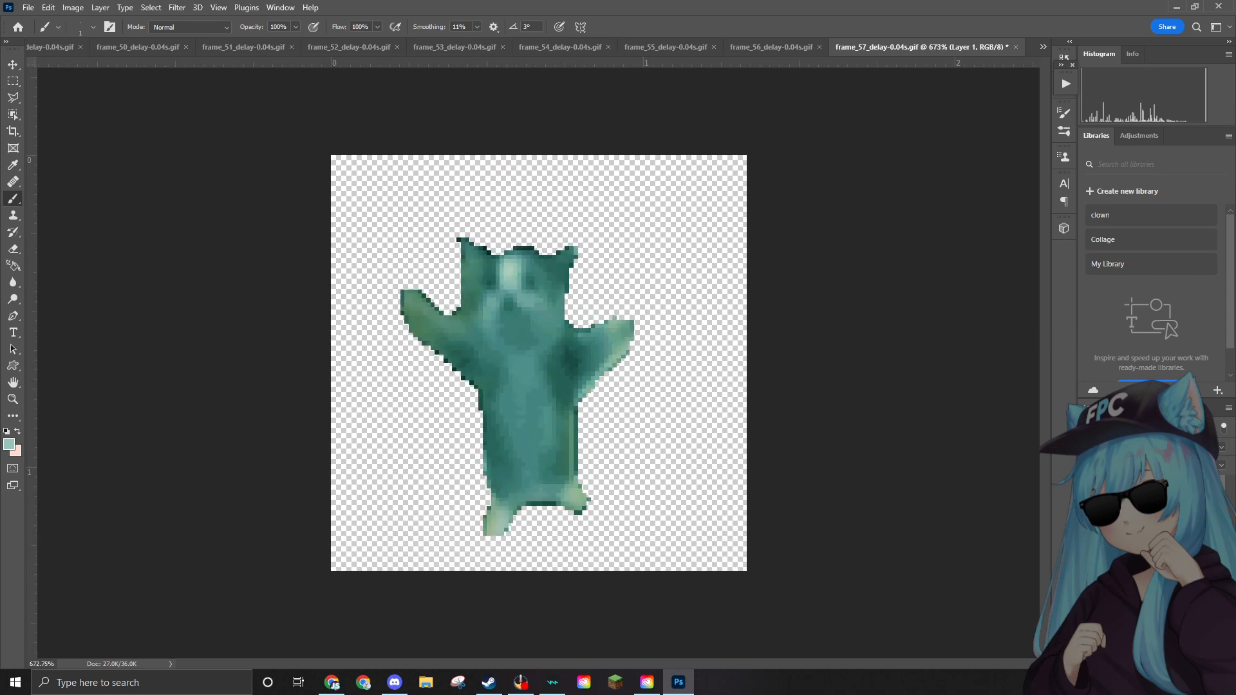
Place the ear hat on frame 57's cat head, scaled to about 8.95%, and commit it.
{"action": "left_click_drag", "start_coordinate": [717, 280], "coordinate": [551, 246]}
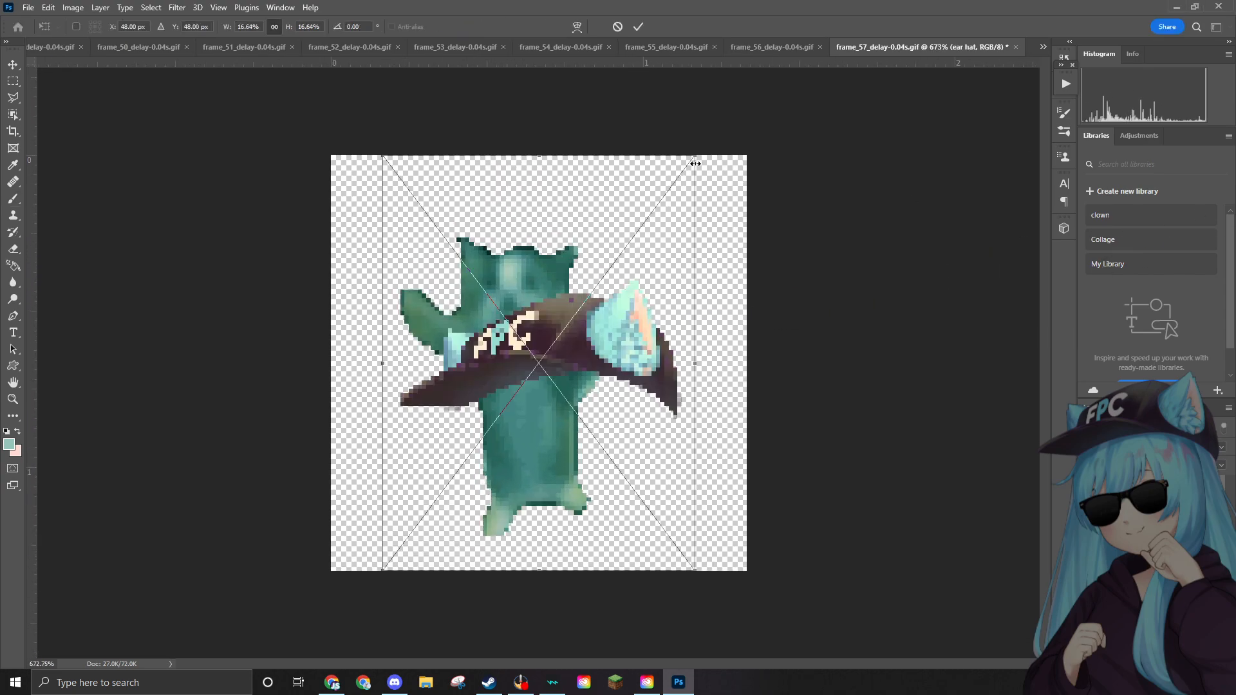
{"action": "left_click_drag", "start_coordinate": [693, 157], "coordinate": [571, 169]}
{"action": "left_click_drag", "start_coordinate": [503, 288], "coordinate": [517, 253]}
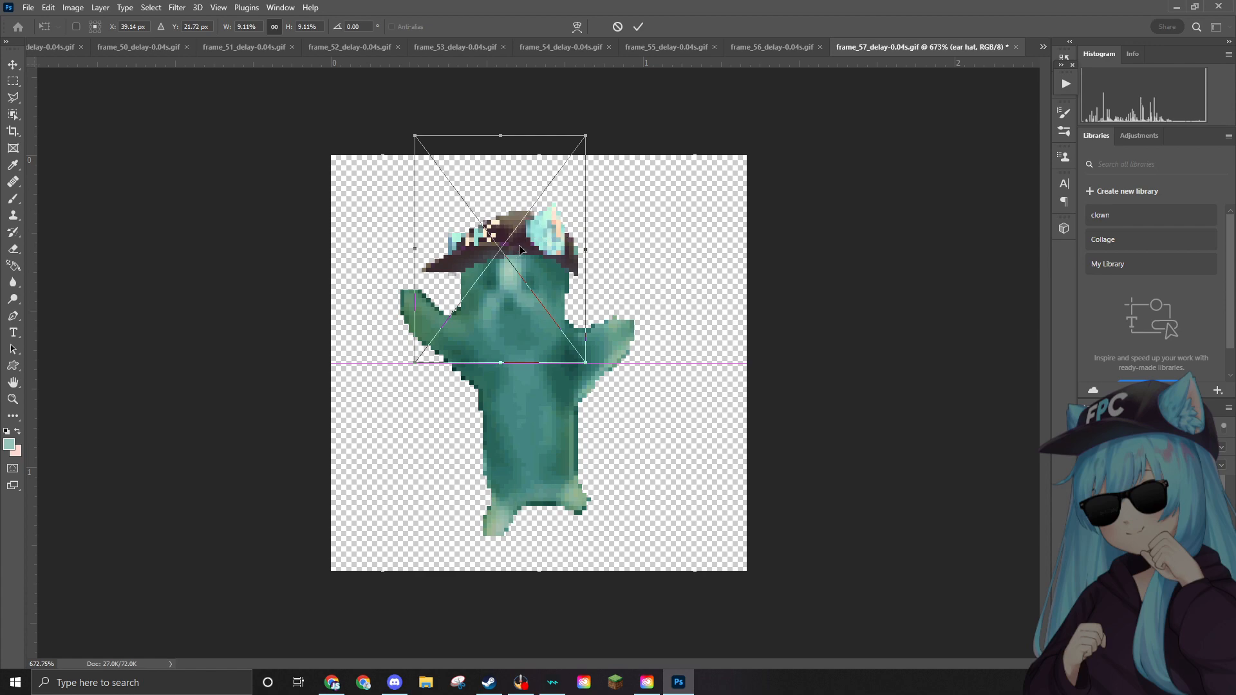
{"action": "left_click_drag", "start_coordinate": [583, 137], "coordinate": [580, 140]}
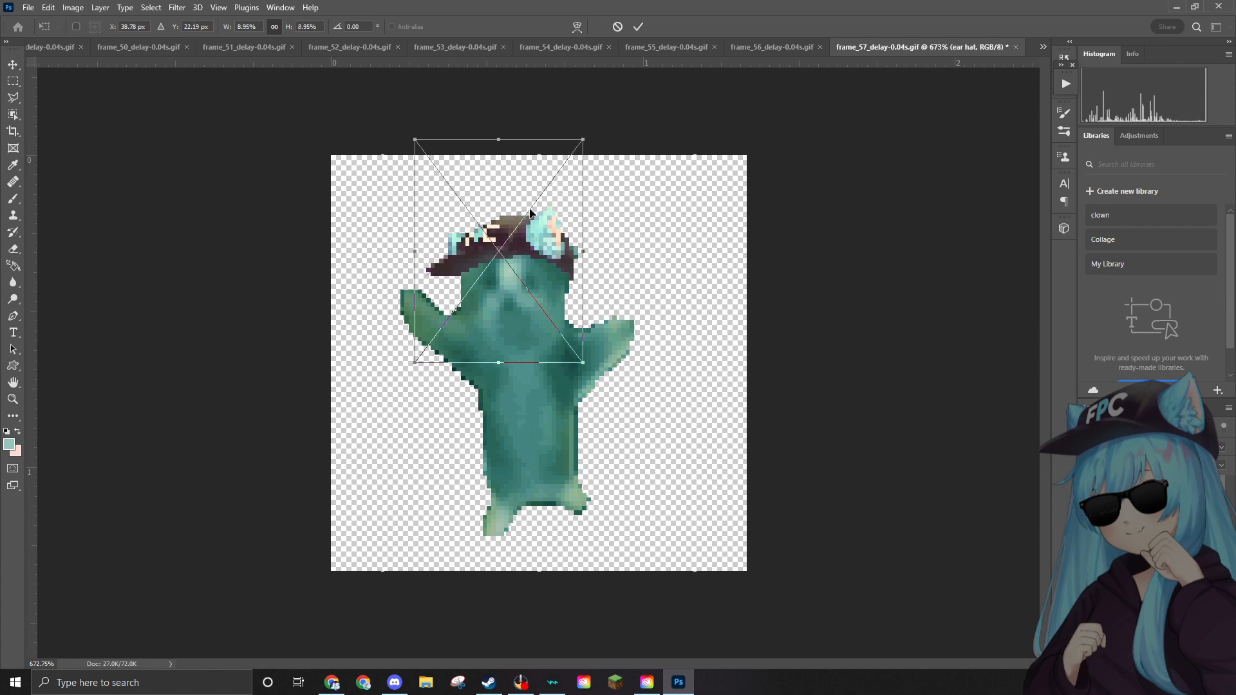
{"action": "left_click_drag", "start_coordinate": [530, 236], "coordinate": [535, 235]}
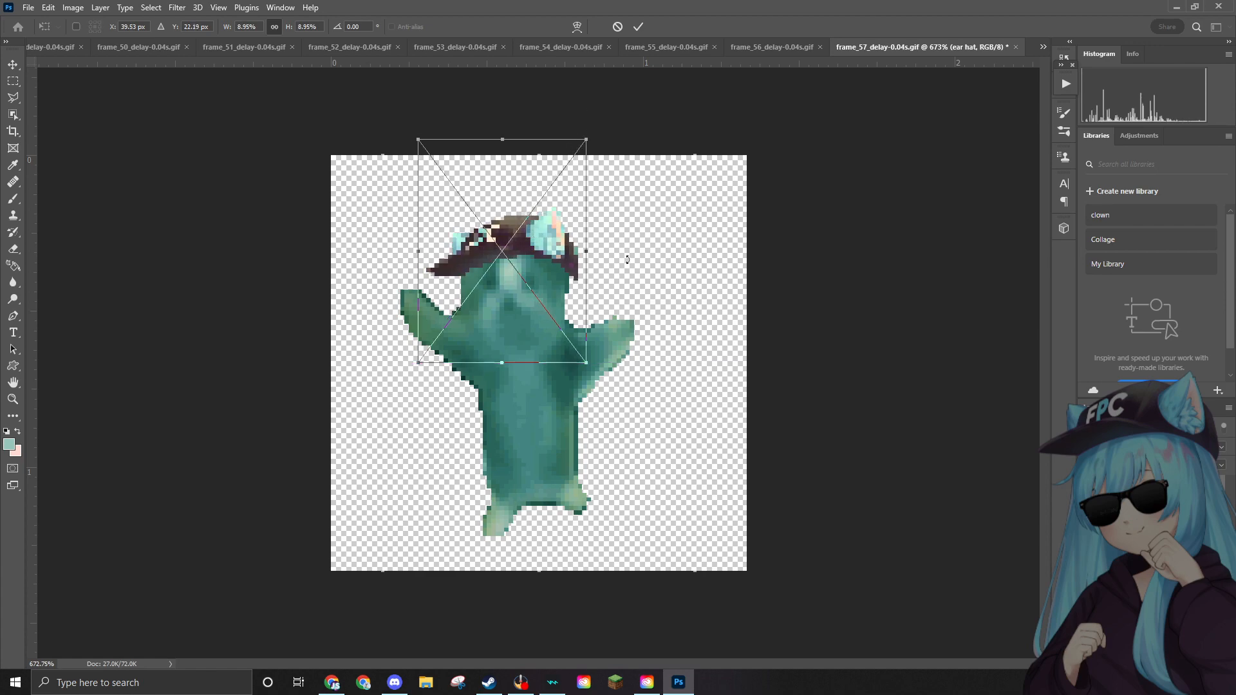
{"action": "key", "text": "Return"}
{"action": "key", "text": "b"}
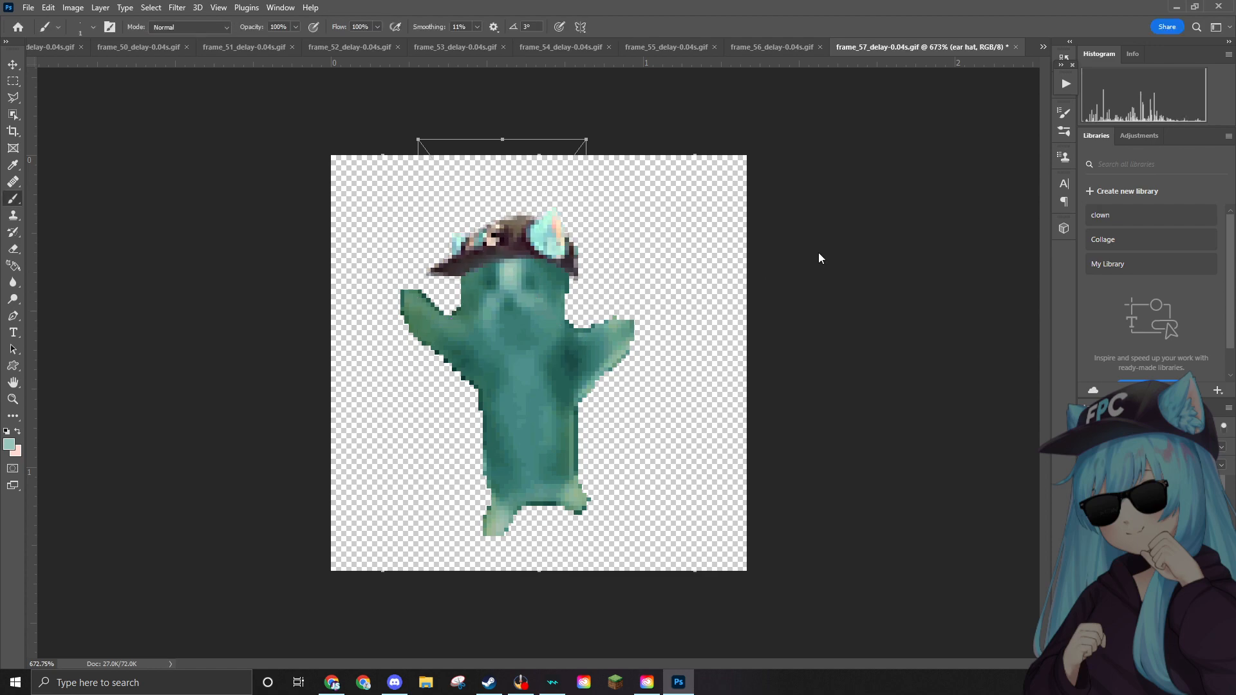
Place the sunglasses over frame 57's cat eyes at about 2.85% scale and commit them.
{"action": "left_click_drag", "start_coordinate": [1235, 274], "coordinate": [504, 300]}
{"action": "left_click_drag", "start_coordinate": [746, 271], "coordinate": [460, 373]}
{"action": "left_click_drag", "start_coordinate": [425, 428], "coordinate": [547, 288]}
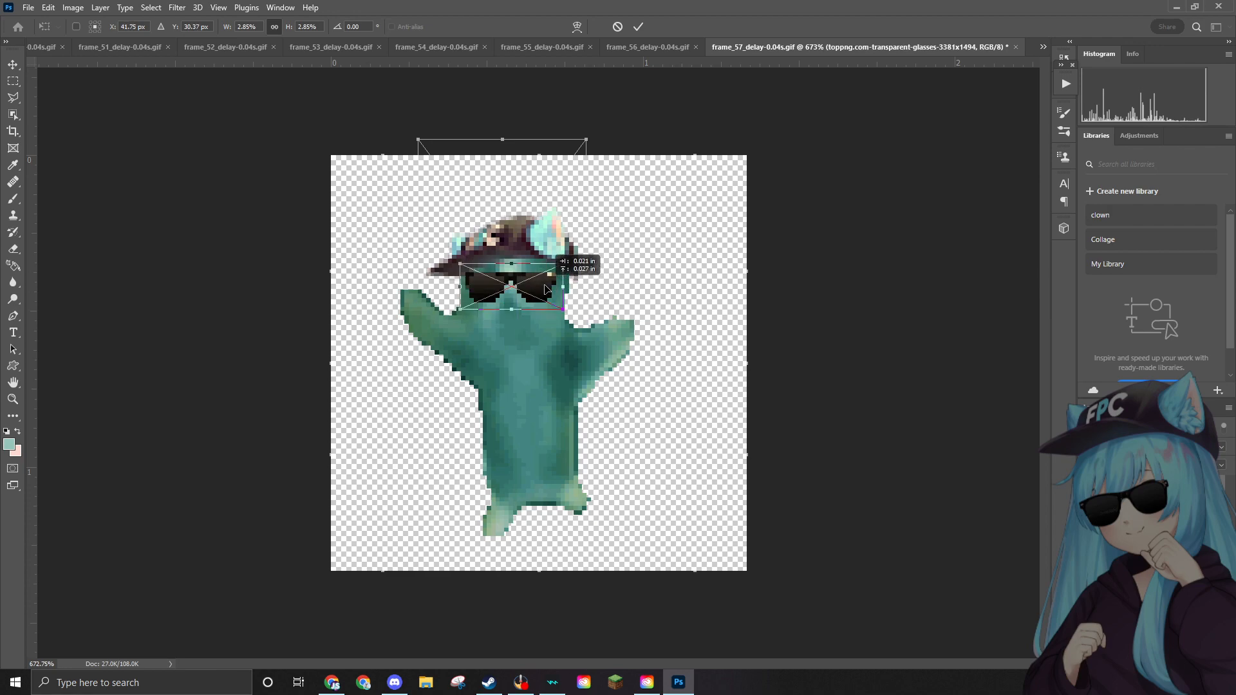
{"action": "key", "text": "Return"}
{"action": "key", "text": "b"}
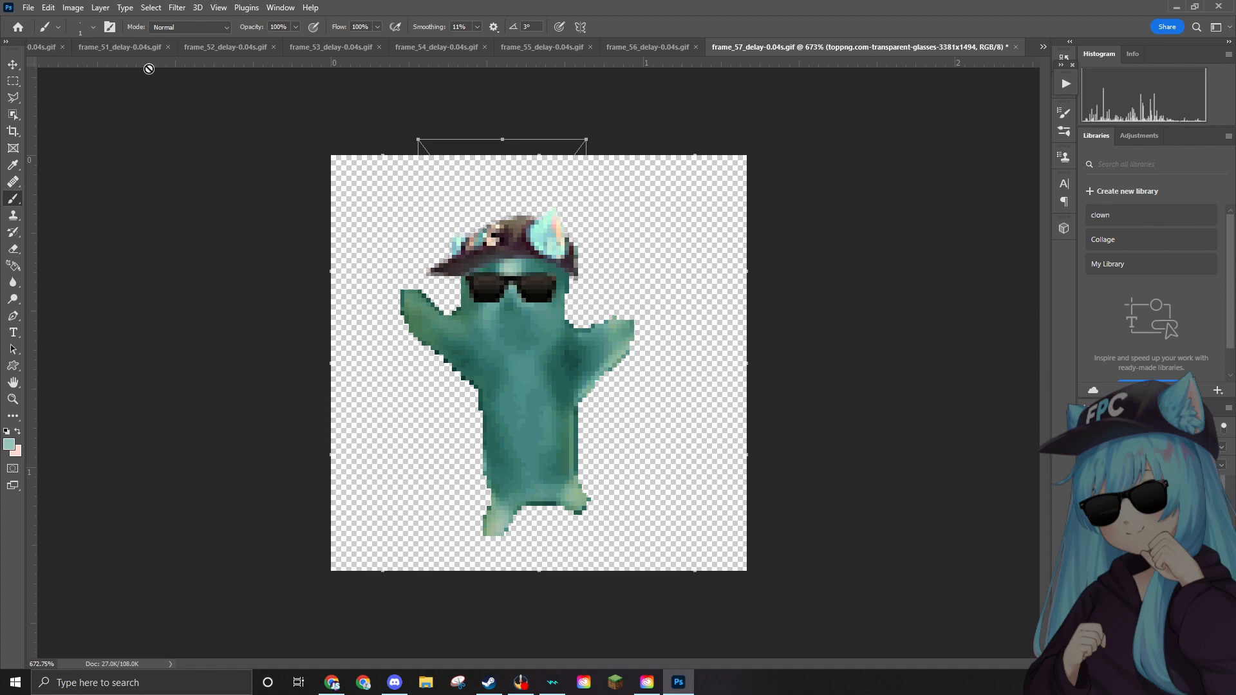
Delete the placed sunglasses layer from frame 57.
{"action": "left_click", "coordinate": [519, 293]}
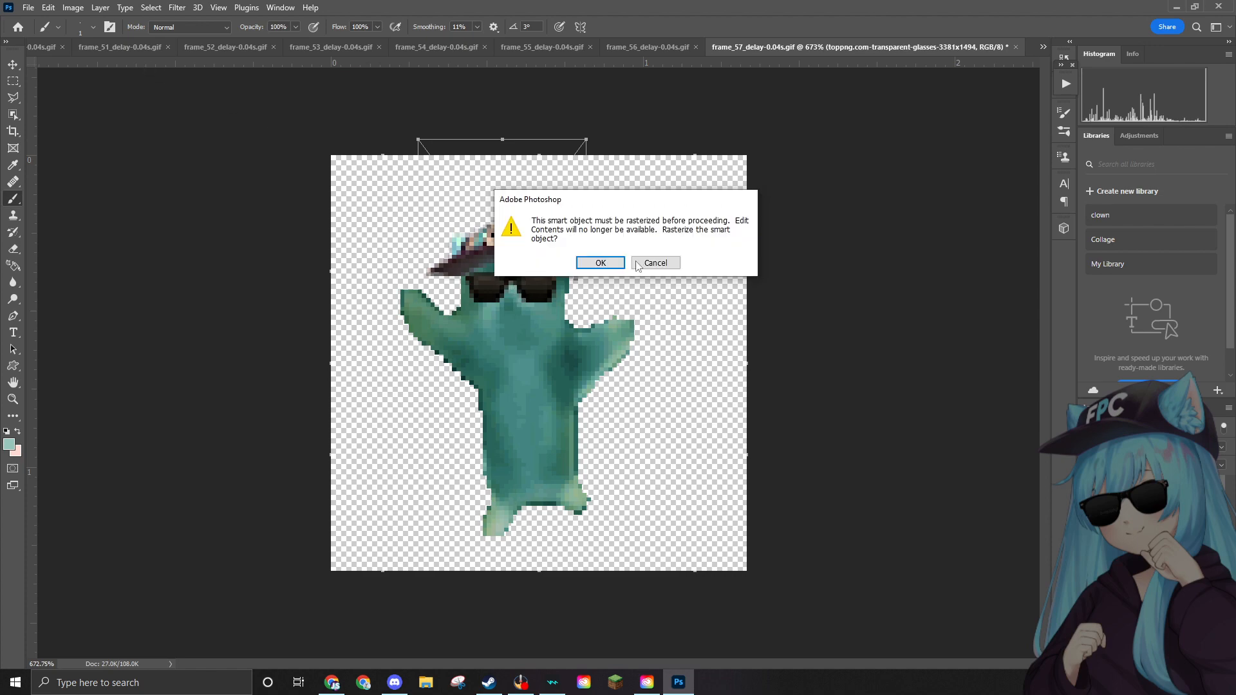
{"action": "left_click", "coordinate": [600, 263]}
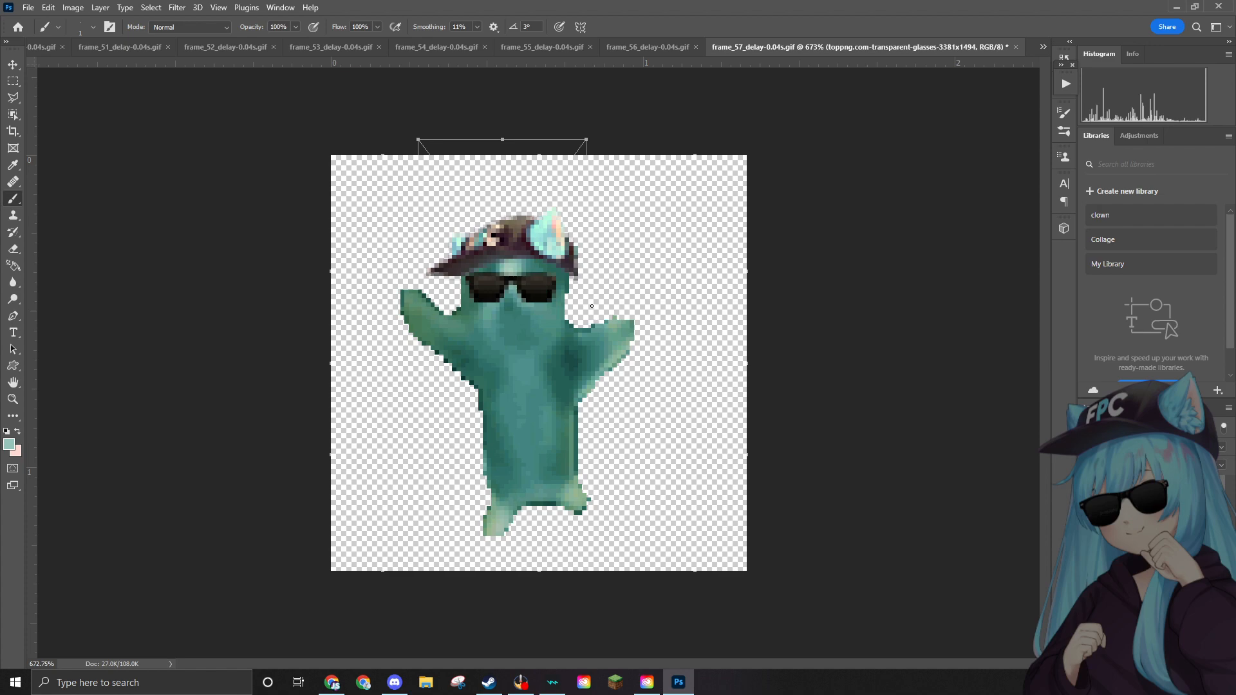
{"action": "key", "text": "Delete"}
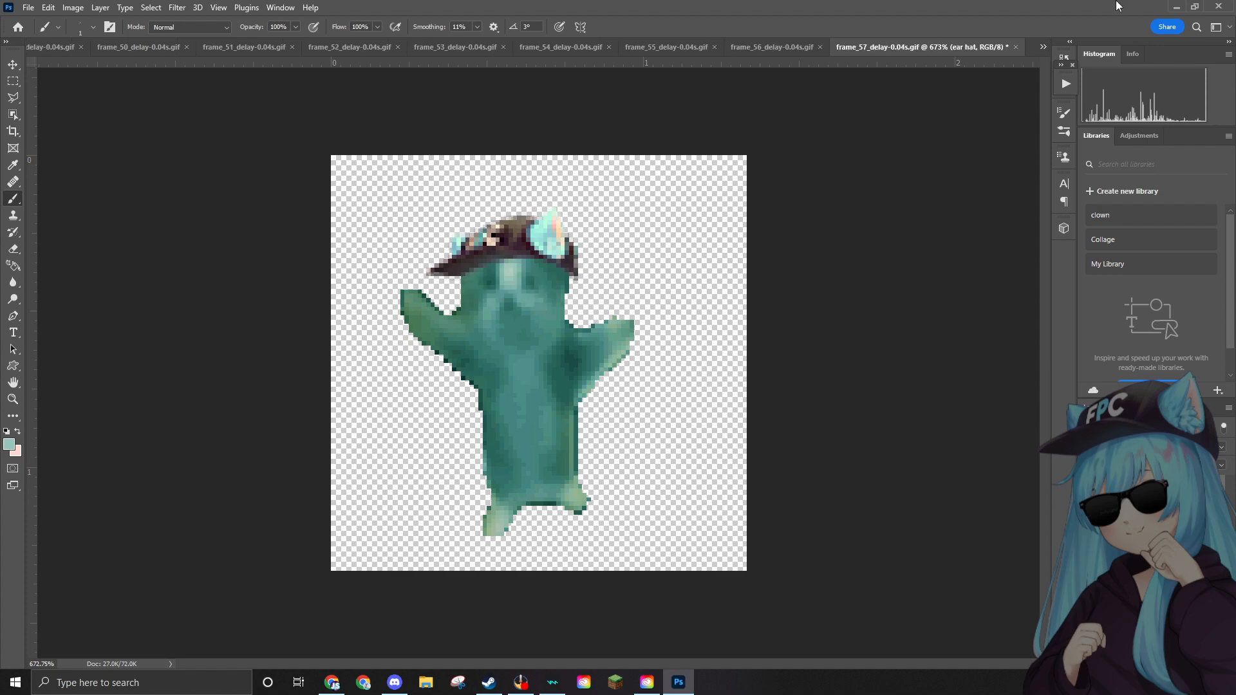
Place the sunglasses image on frame 57 again, scaled down to the face width over the eyes, and commit it.
{"action": "left_click_drag", "start_coordinate": [480, 290], "coordinate": [481, 291]}
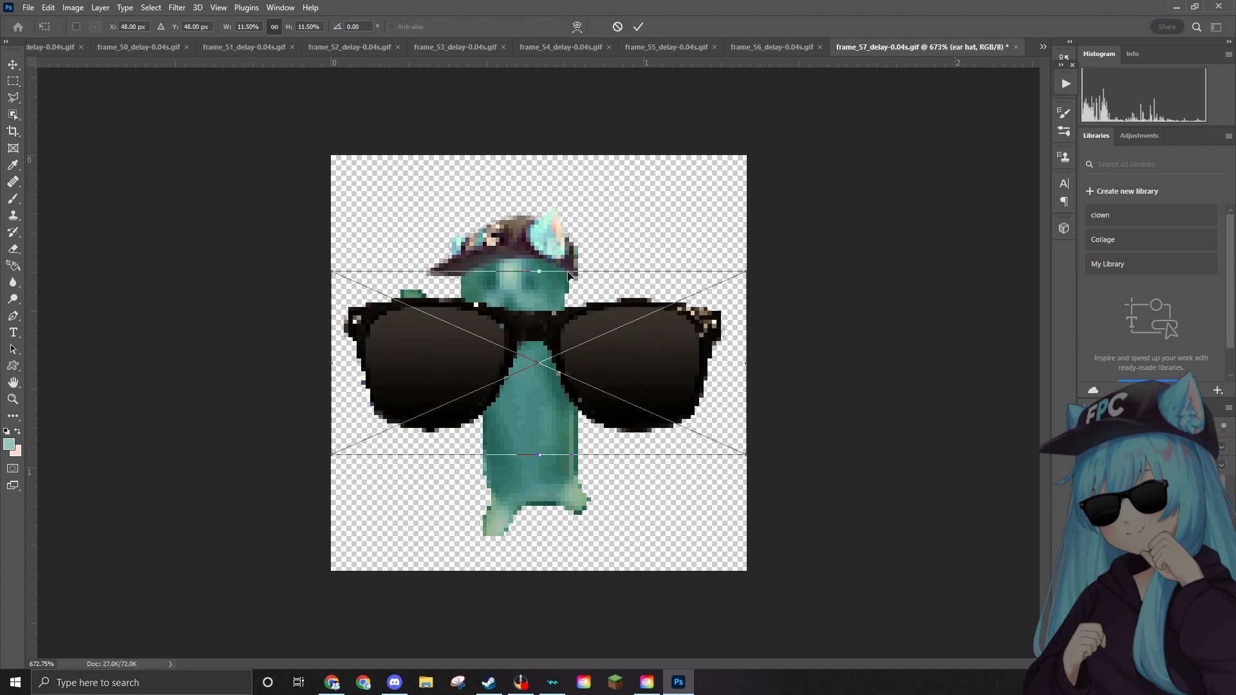
{"action": "left_click_drag", "start_coordinate": [745, 271], "coordinate": [522, 277]}
{"action": "key", "text": "Return"}
{"action": "key", "text": "b"}
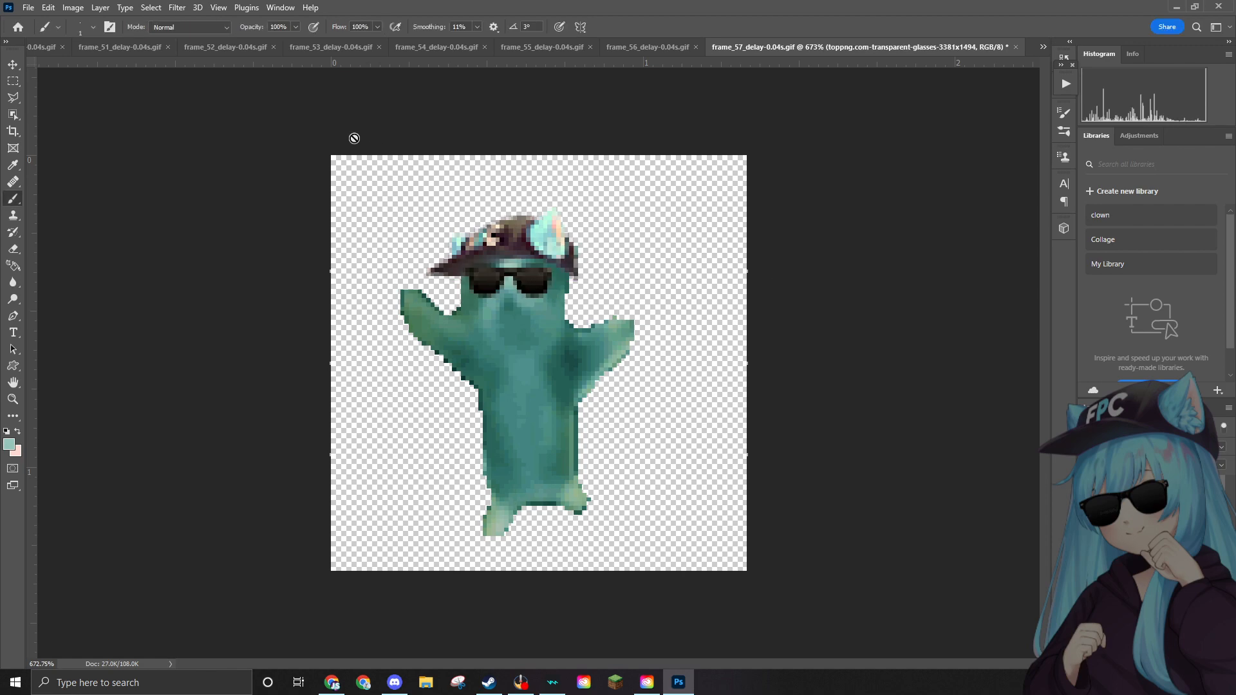
Quick-export the edited frame as frame_57_delay-0.04s.png in the Edited folder.
{"action": "left_click", "coordinate": [29, 7]}
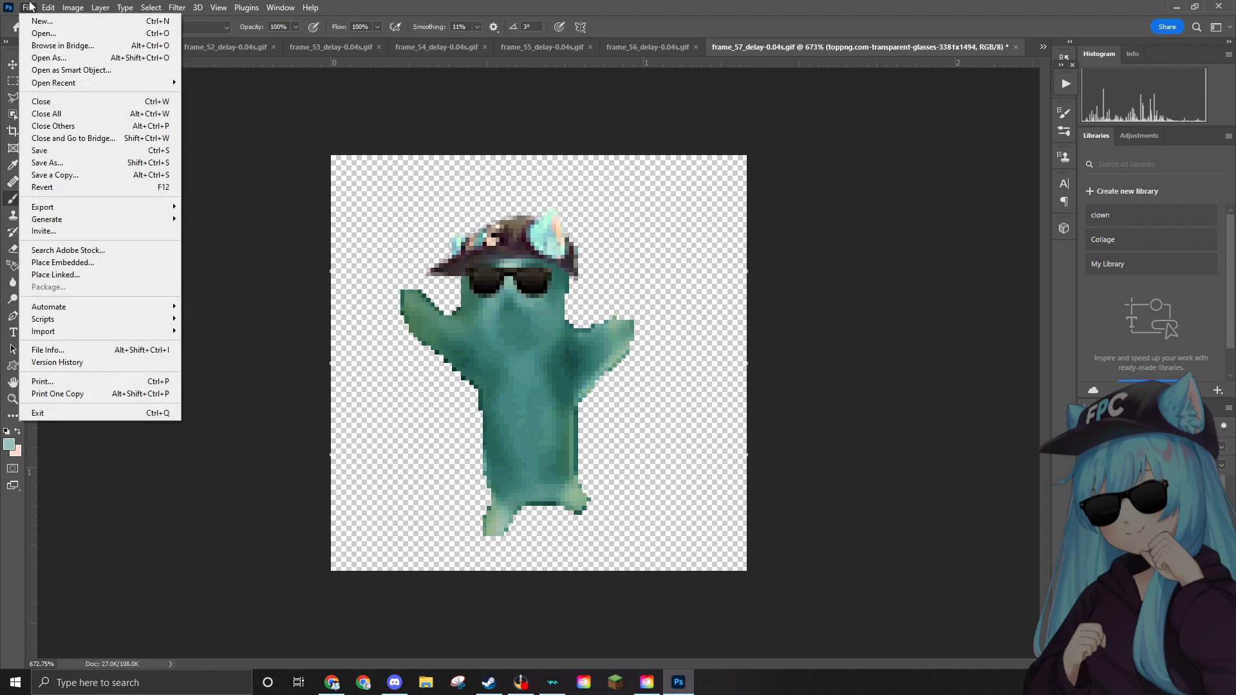
{"action": "mouse_move", "coordinate": [94, 208]}
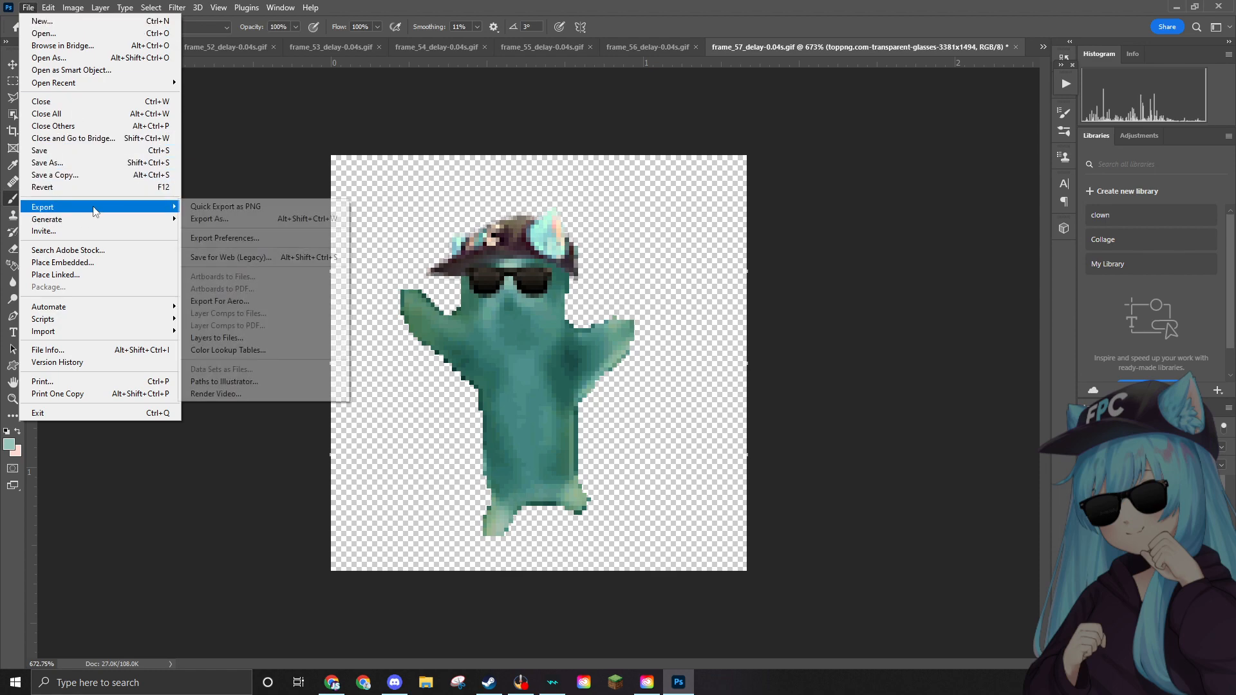
{"action": "left_click", "coordinate": [277, 206]}
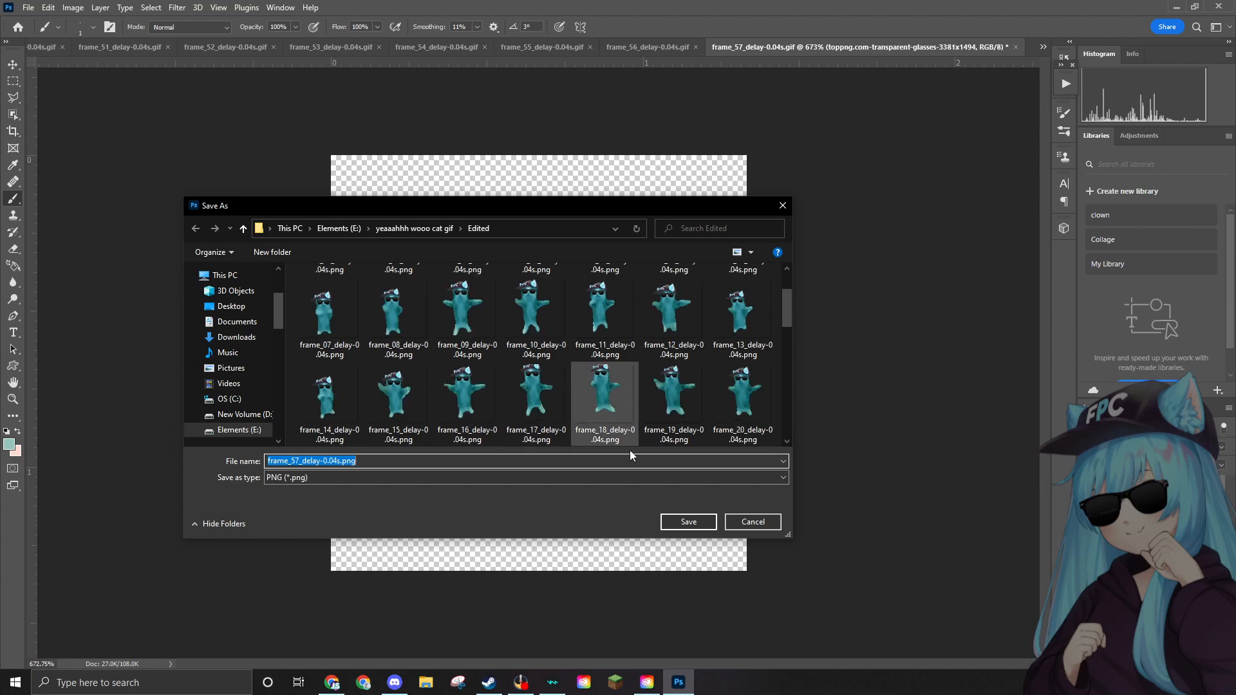
{"action": "left_click", "coordinate": [688, 521]}
Delete the finished source file frame_57_delay-0.04s.gif from the frames folder.
{"action": "left_click", "coordinate": [29, 8]}
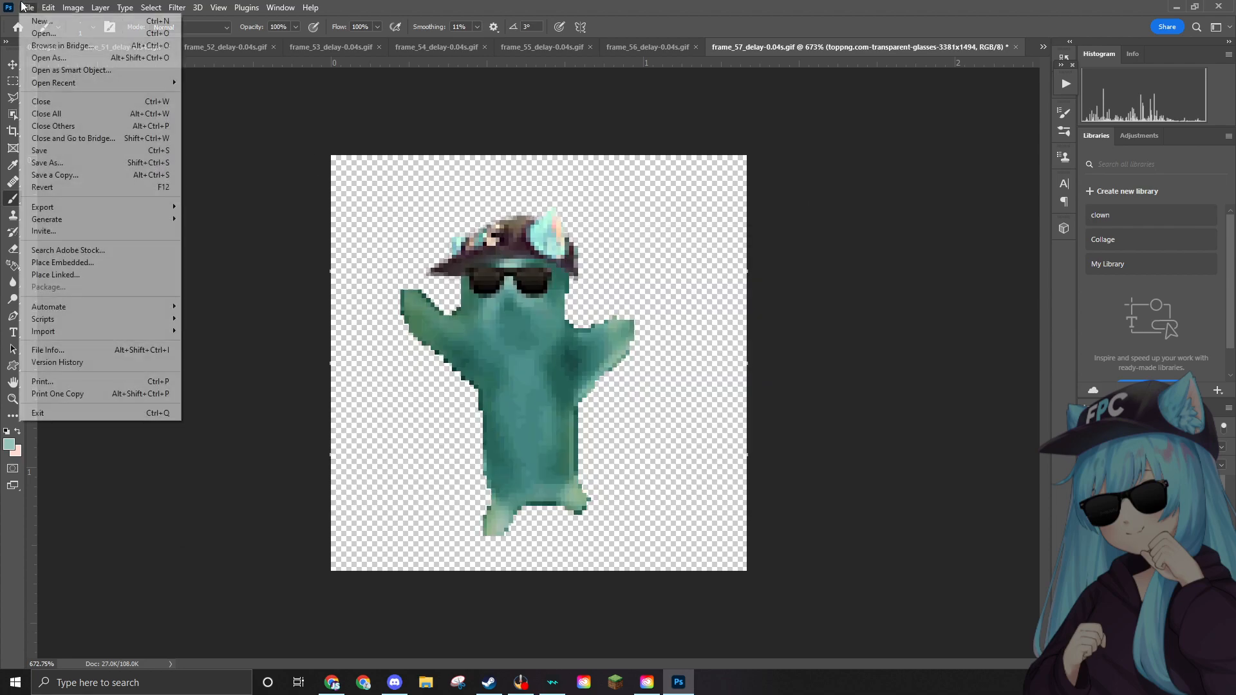
{"action": "left_click", "coordinate": [39, 32]}
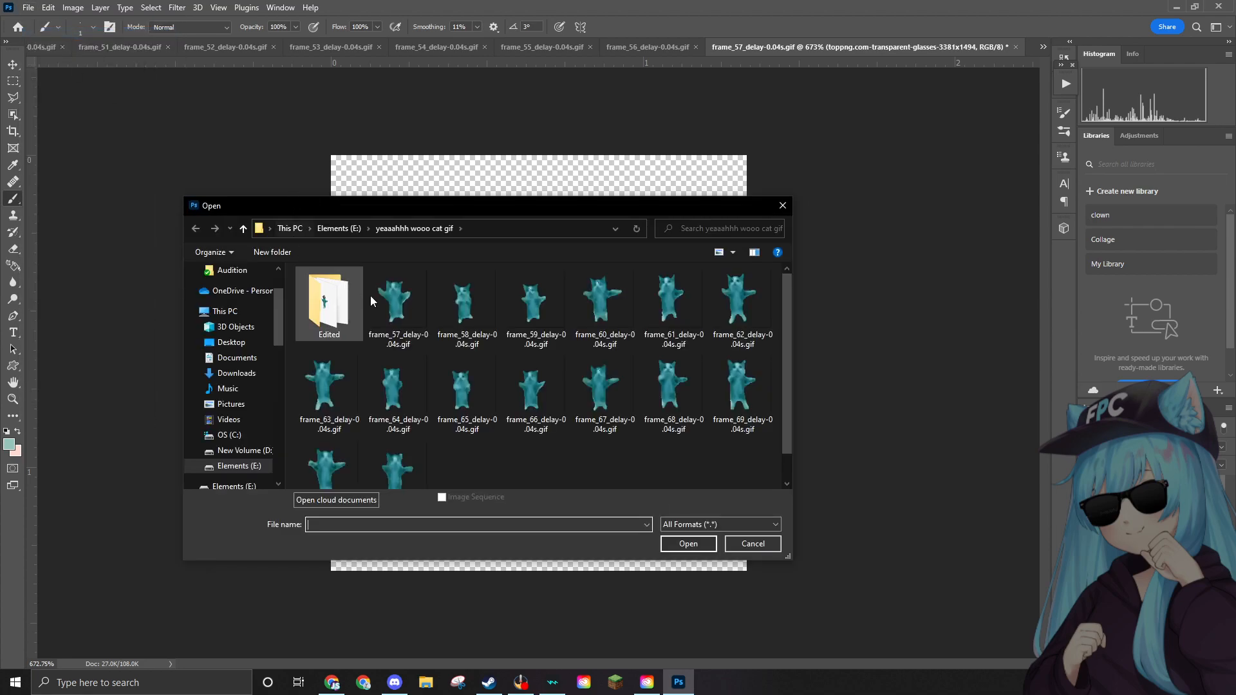
{"action": "left_click", "coordinate": [397, 306]}
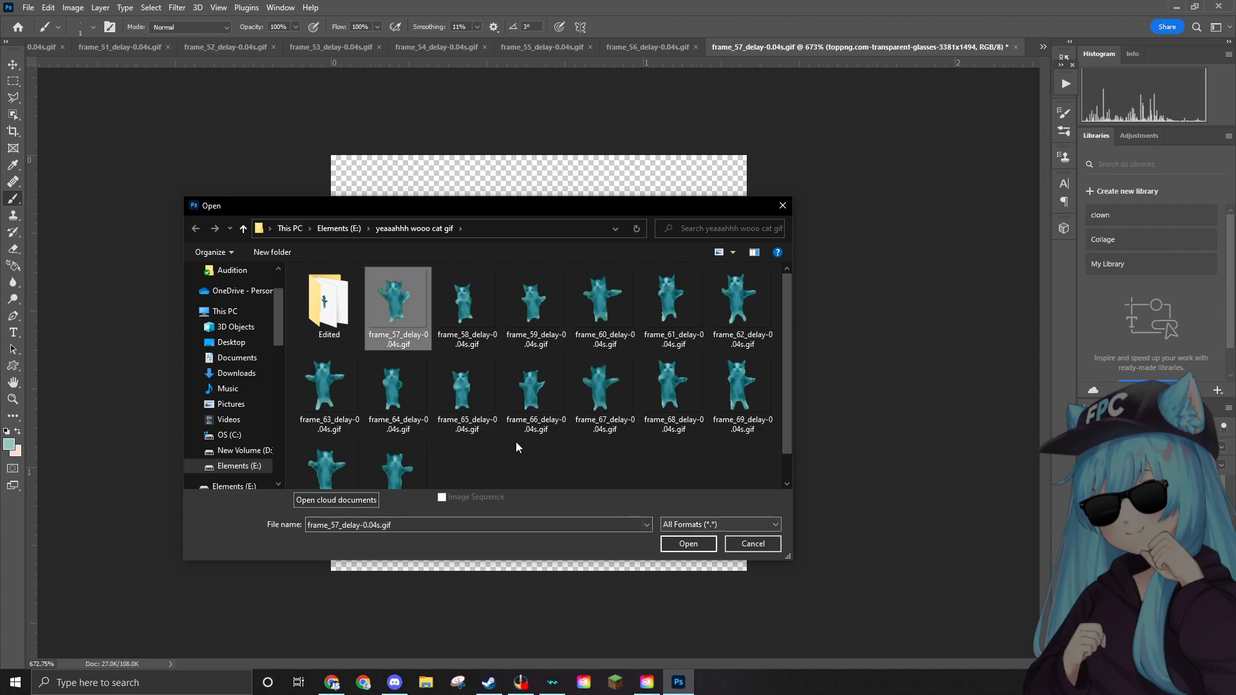
{"action": "key", "text": "Delete"}
{"action": "left_click", "coordinate": [669, 385]}
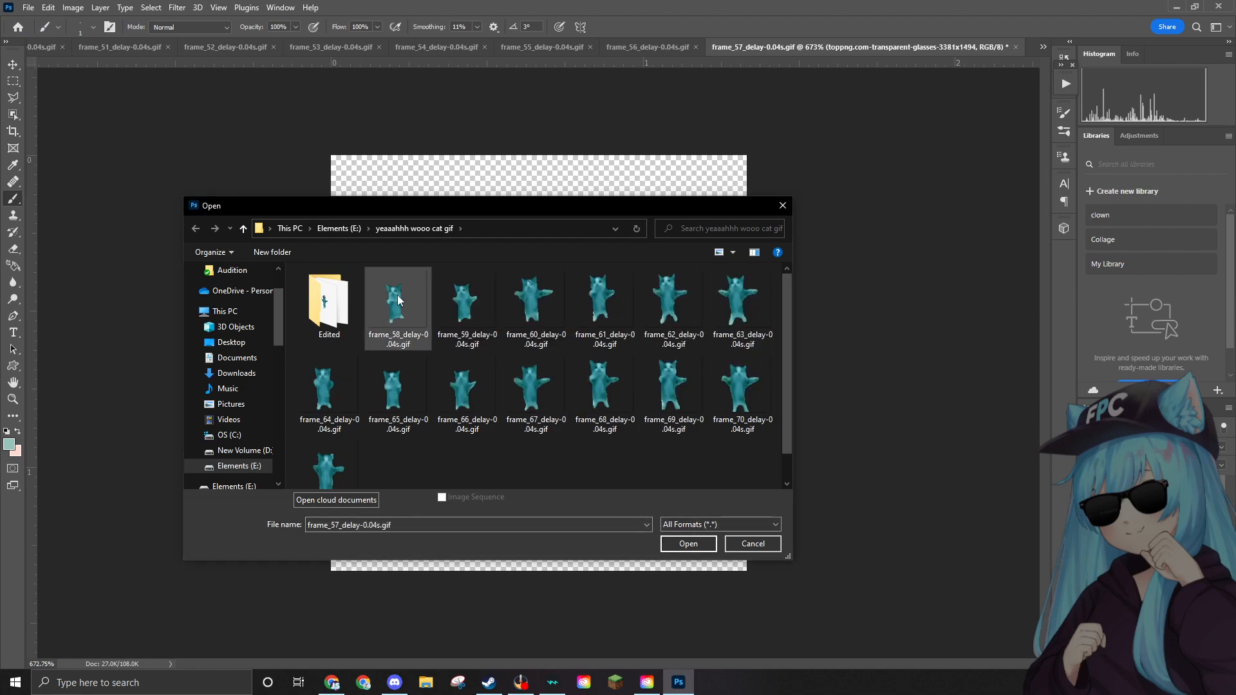
Open frame_58_delay-0.04s.gif and convert it to RGB Color.
{"action": "left_click", "coordinate": [683, 544]}
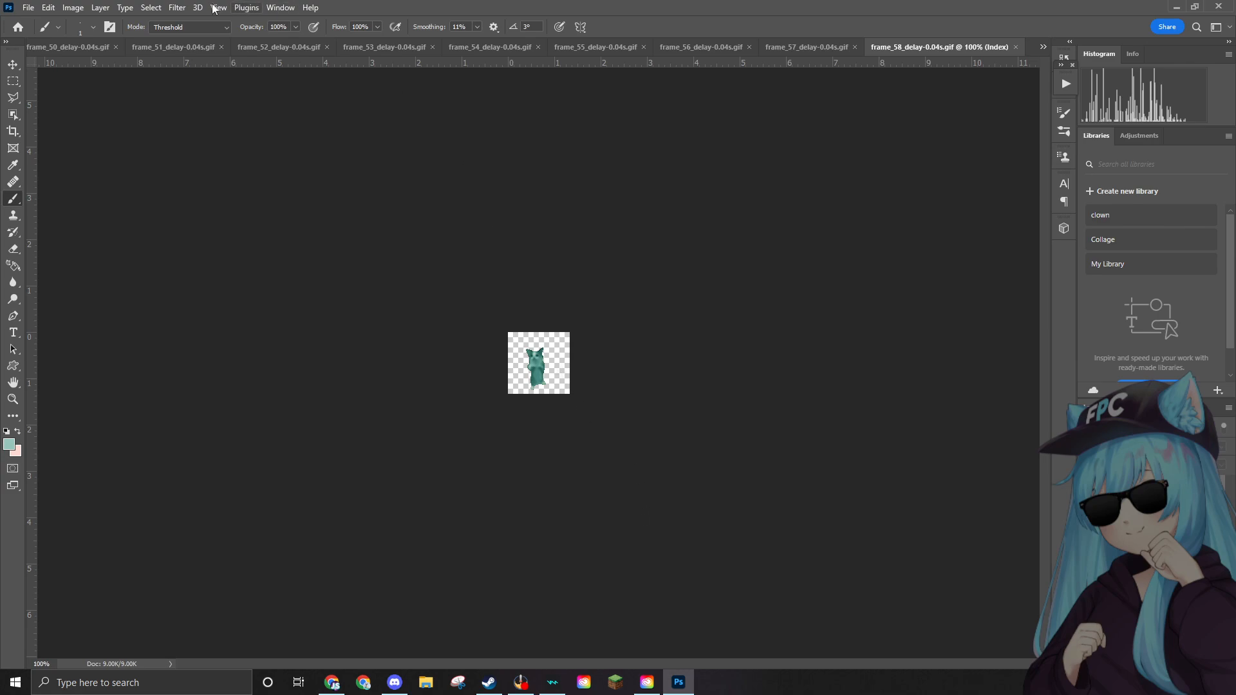
{"action": "left_click", "coordinate": [72, 8]}
{"action": "mouse_move", "coordinate": [87, 22]}
{"action": "left_click", "coordinate": [219, 67]}
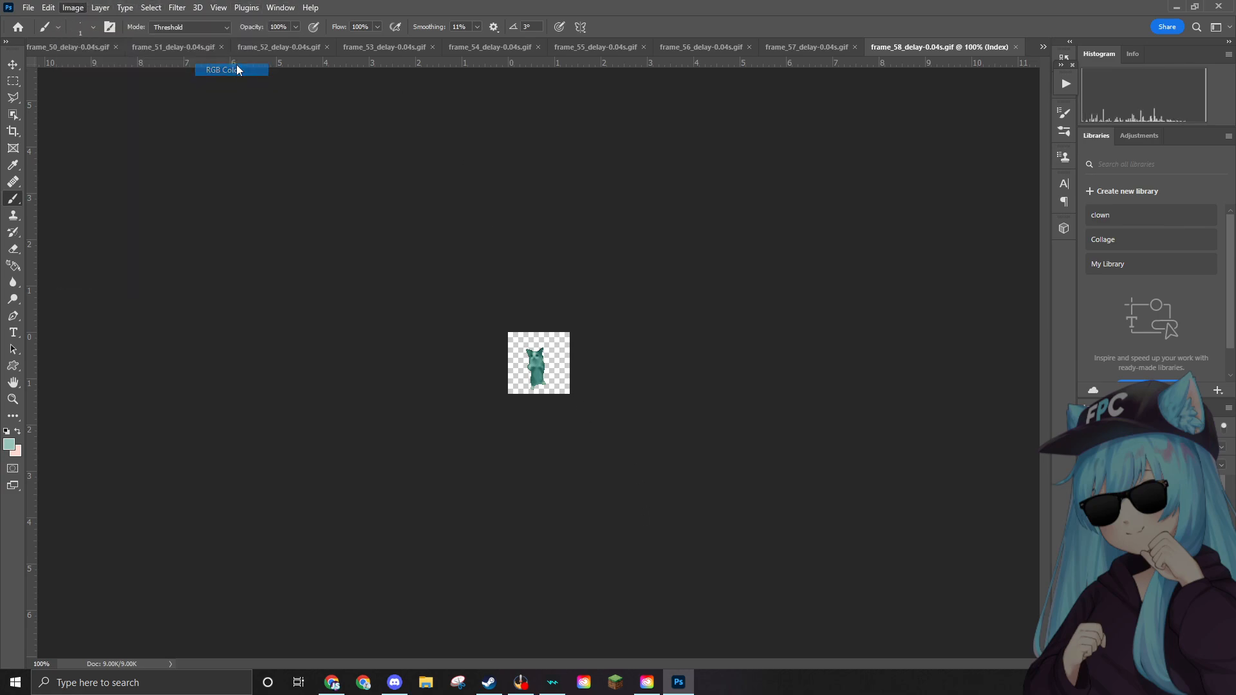
{"action": "key", "text": "ctrl+0"}
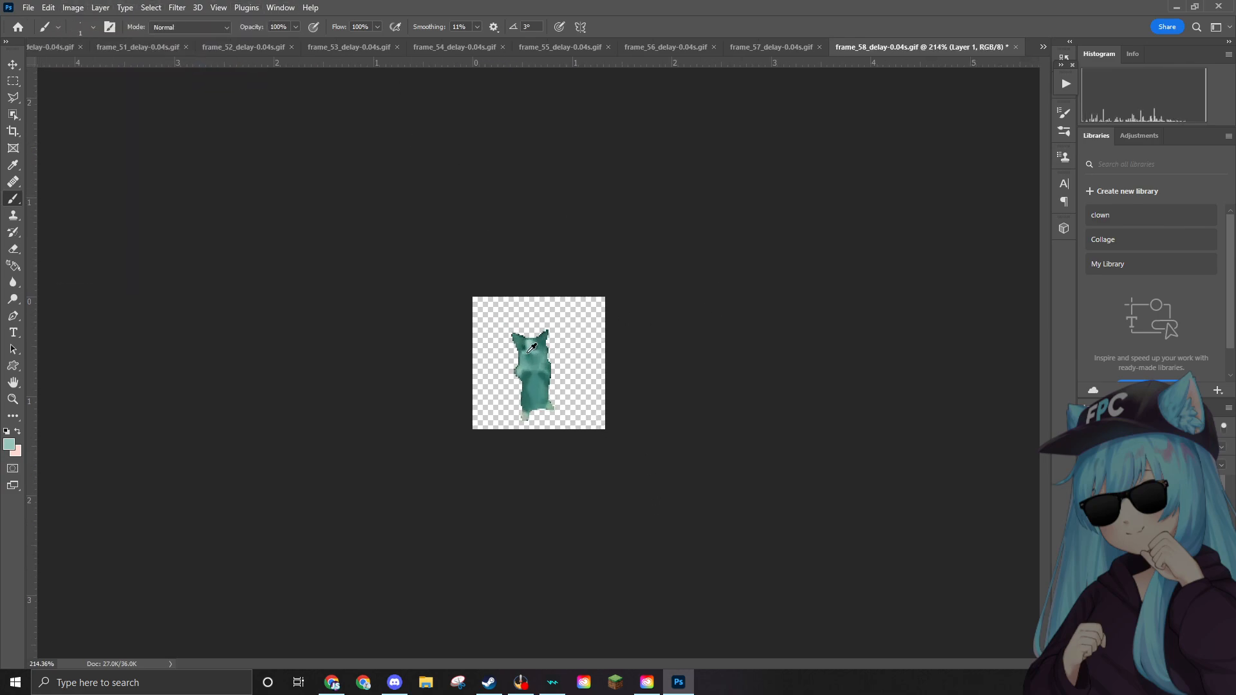
Place the ear hat on frame 58's cat head, scaled to about 7.78%, and commit it.
{"action": "left_click_drag", "start_coordinate": [1235, 307], "coordinate": [733, 305]}
{"action": "left_click_drag", "start_coordinate": [707, 134], "coordinate": [451, 418]}
{"action": "left_click_drag", "start_coordinate": [473, 498], "coordinate": [538, 272]}
{"action": "mouse_move", "coordinate": [565, 190]}
{"action": "left_mouse_down"}
{"action": "mouse_move", "coordinate": [581, 171]}
{"action": "mouse_move", "coordinate": [583, 191]}
{"action": "left_mouse_up"}
{"action": "left_click_drag", "start_coordinate": [534, 243], "coordinate": [524, 260]}
{"action": "left_click_drag", "start_coordinate": [584, 173], "coordinate": [594, 168]}
{"action": "left_click_drag", "start_coordinate": [532, 261], "coordinate": [522, 266]}
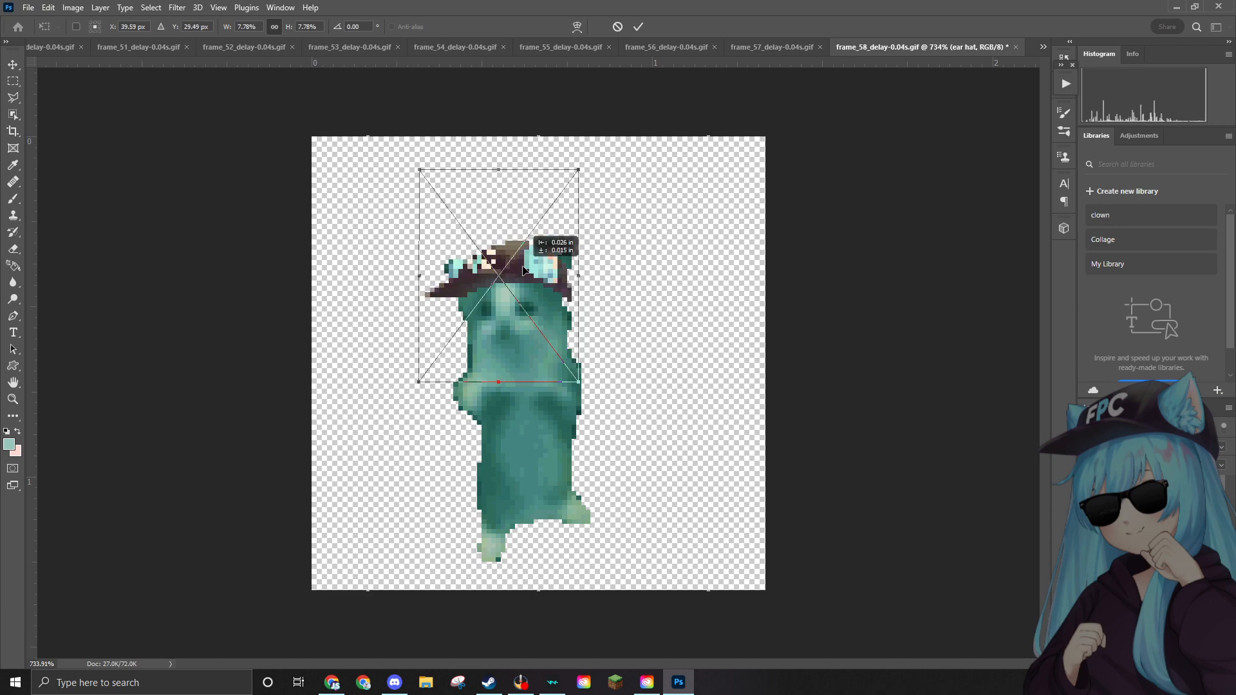
{"action": "key", "text": "b"}
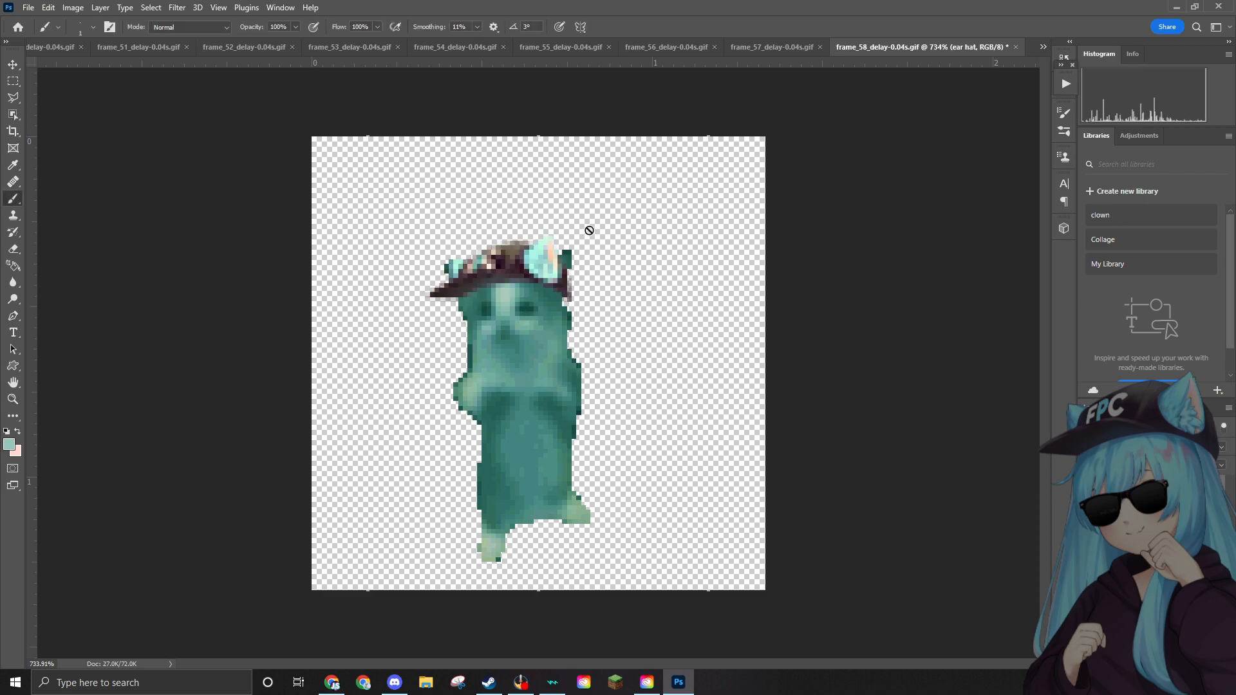
Erase the cat's ear pixels sticking out on both sides of the hat on frame 58's Layer 1.
{"action": "scroll", "coordinate": [585, 231], "scroll_direction": "up", "scroll_amount": 5}
{"action": "scroll", "coordinate": [576, 264], "scroll_direction": "up", "scroll_amount": 3}
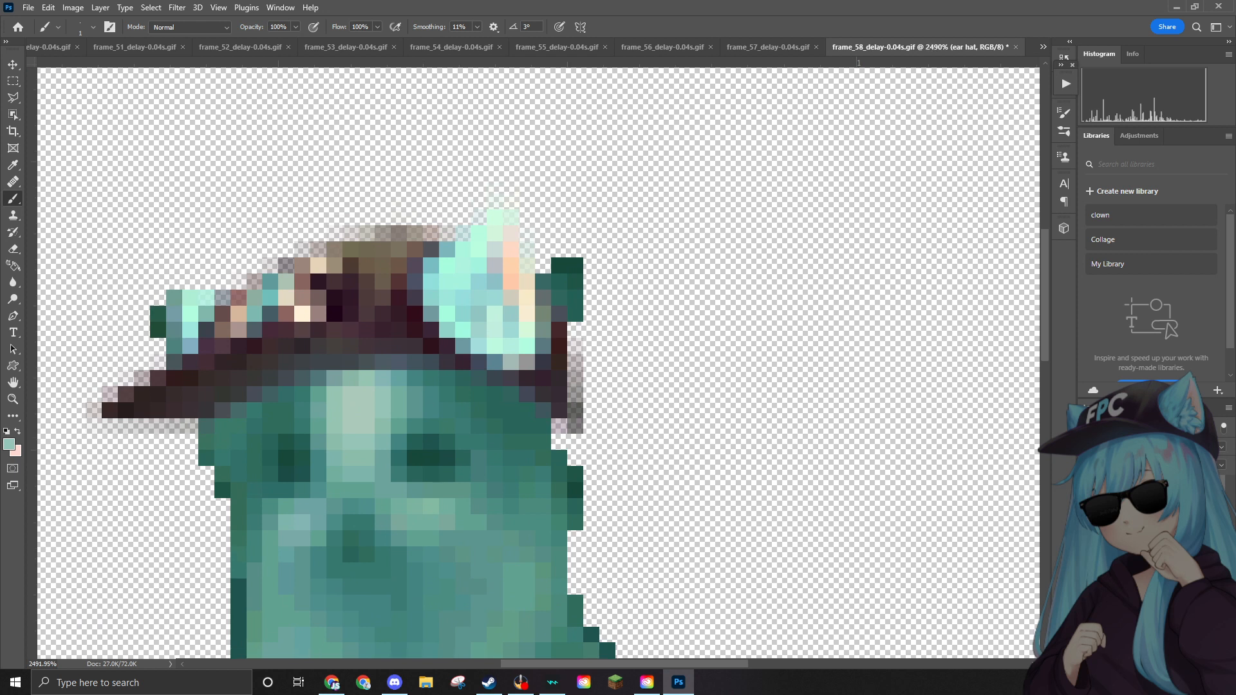
{"action": "key", "text": "alt+["}
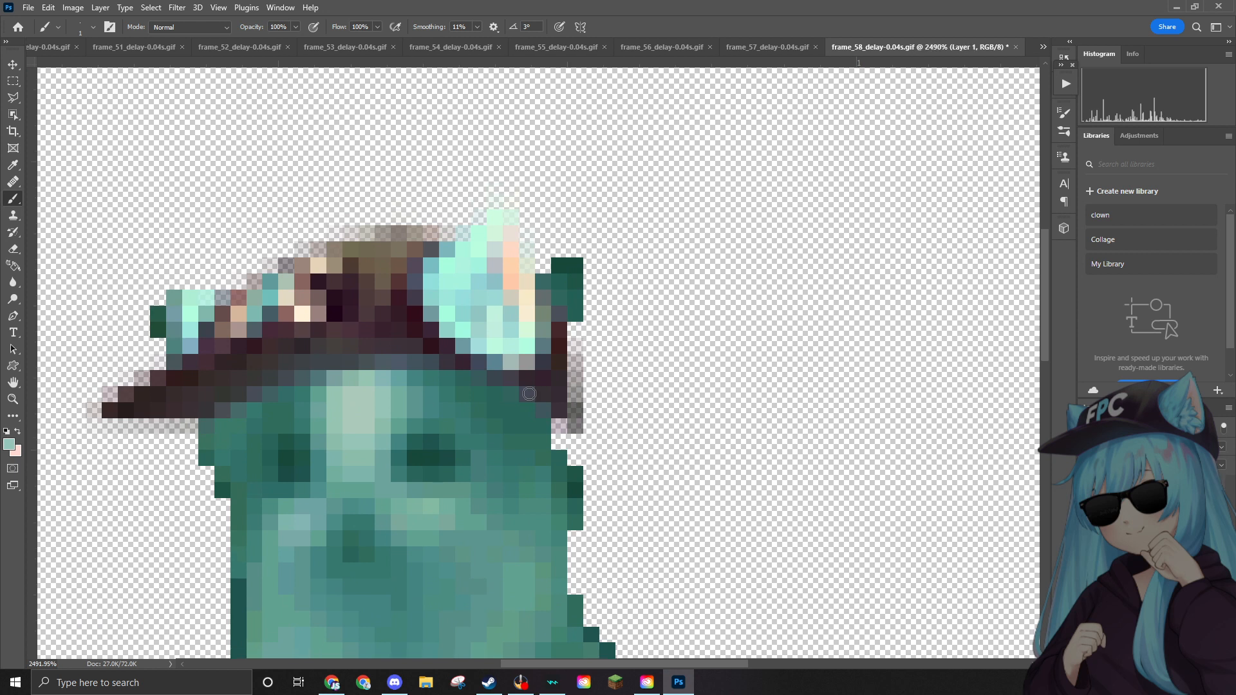
{"action": "left_click", "coordinate": [12, 248]}
{"action": "mouse_move", "coordinate": [552, 281]}
{"action": "left_mouse_down"}
{"action": "mouse_move", "coordinate": [561, 266]}
{"action": "mouse_move", "coordinate": [552, 283]}
{"action": "mouse_move", "coordinate": [573, 306]}
{"action": "mouse_move", "coordinate": [560, 293]}
{"action": "mouse_move", "coordinate": [580, 260]}
{"action": "left_mouse_up"}
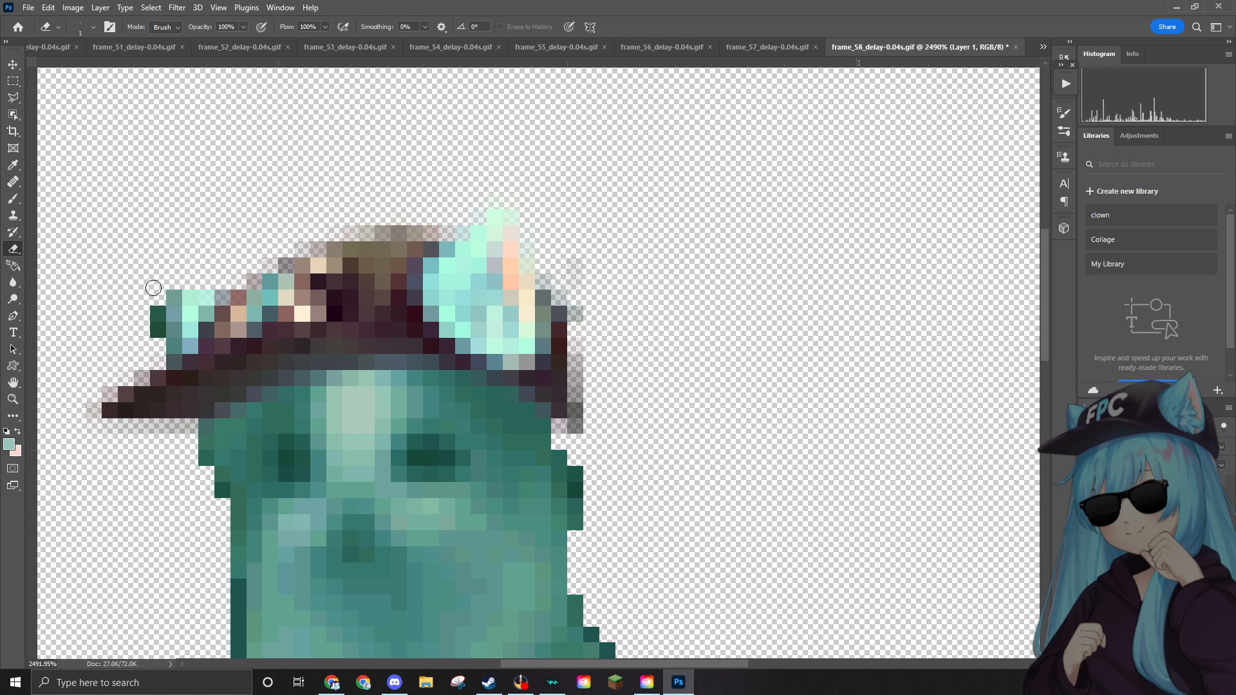
{"action": "mouse_move", "coordinate": [138, 301]}
{"action": "left_mouse_down"}
{"action": "mouse_move", "coordinate": [158, 325]}
{"action": "mouse_move", "coordinate": [152, 316]}
{"action": "left_mouse_up"}
Place the sunglasses image over frame 58's cat eyes, scaled to about 2.54%, and commit it.
{"action": "scroll", "coordinate": [610, 319], "scroll_direction": "down", "scroll_amount": 4}
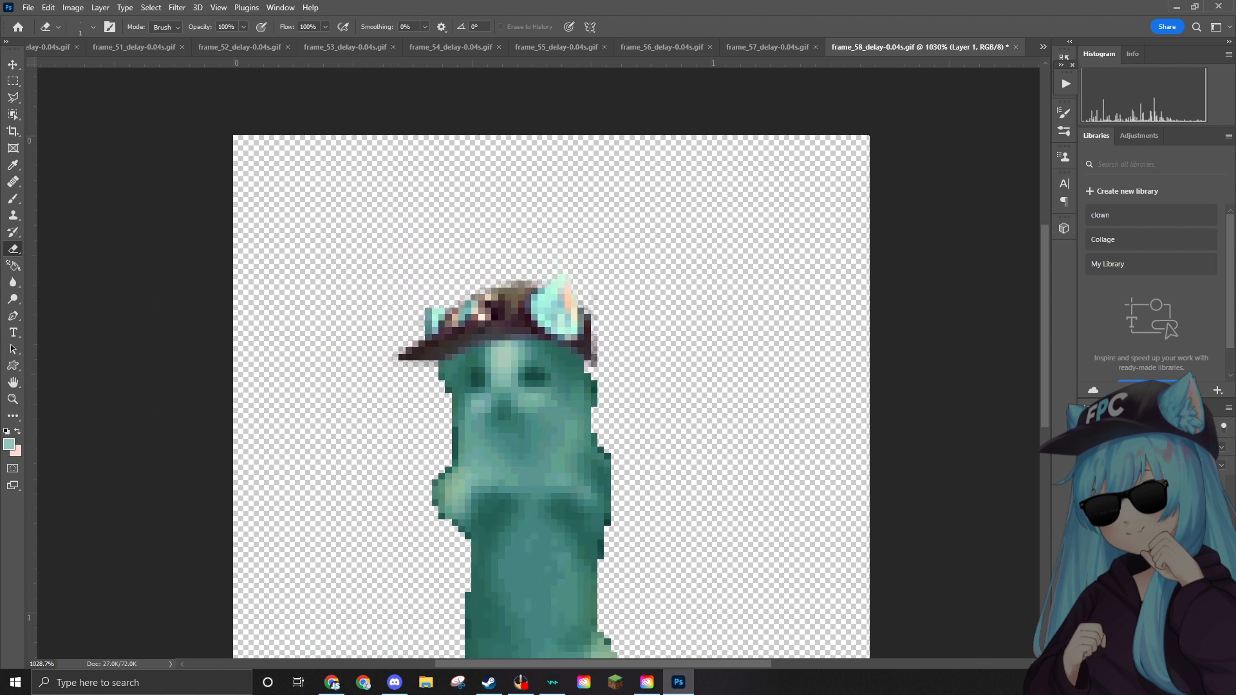
{"action": "left_click_drag", "start_coordinate": [549, 363], "coordinate": [496, 382]}
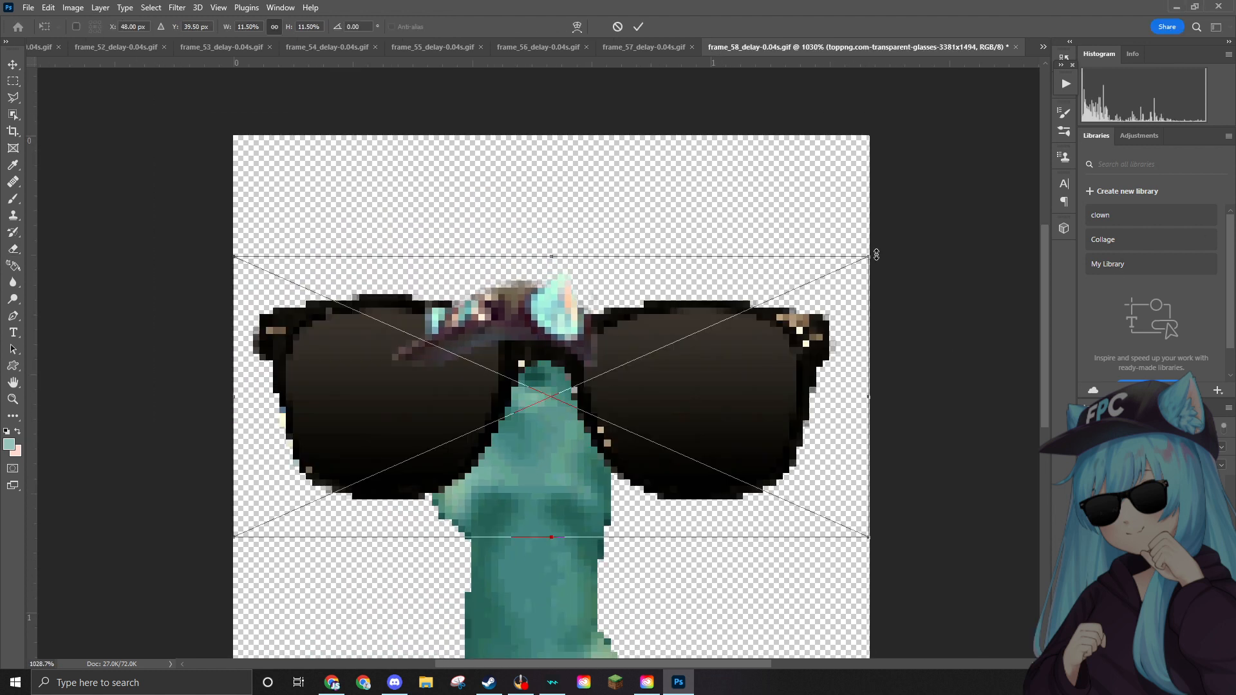
{"action": "left_click_drag", "start_coordinate": [856, 262], "coordinate": [587, 353]}
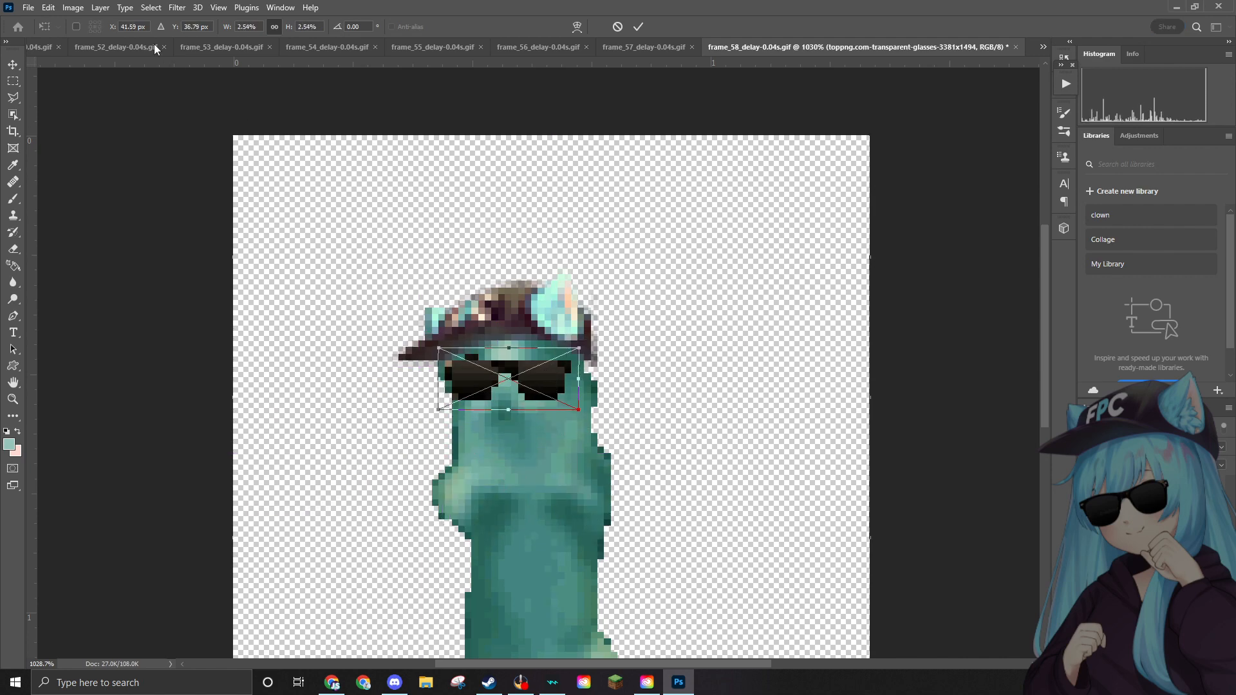
{"action": "left_click", "coordinate": [29, 7]}
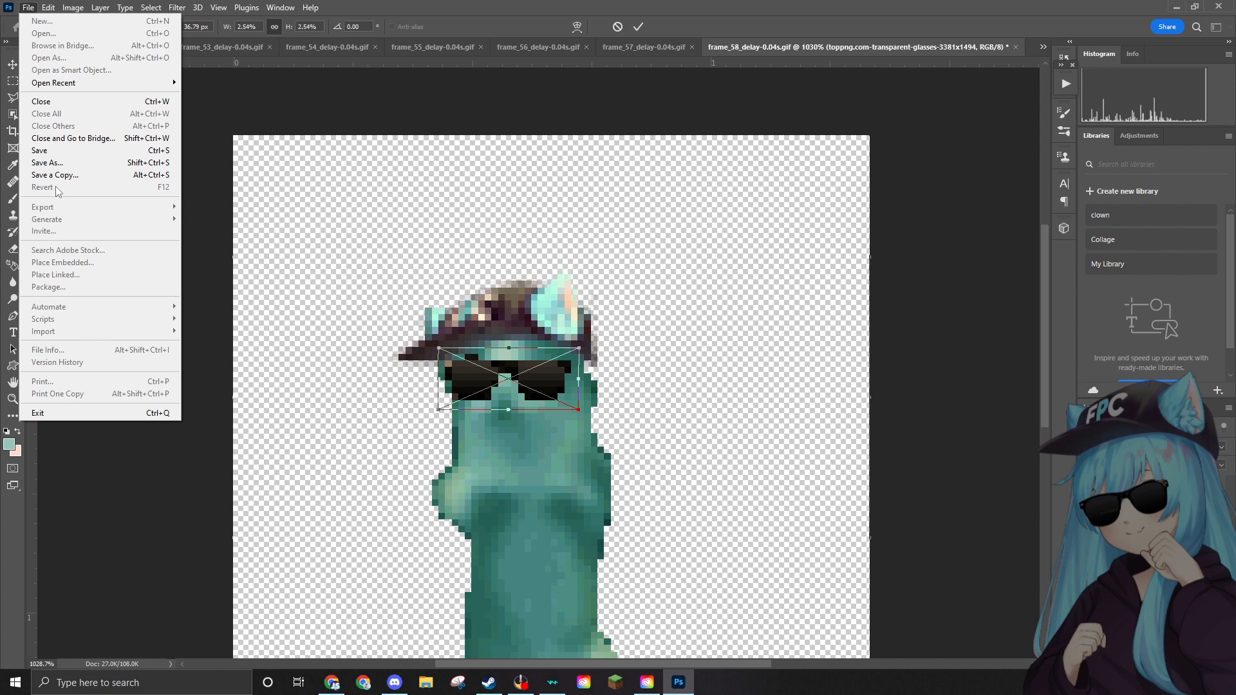
{"action": "left_click", "coordinate": [720, 281]}
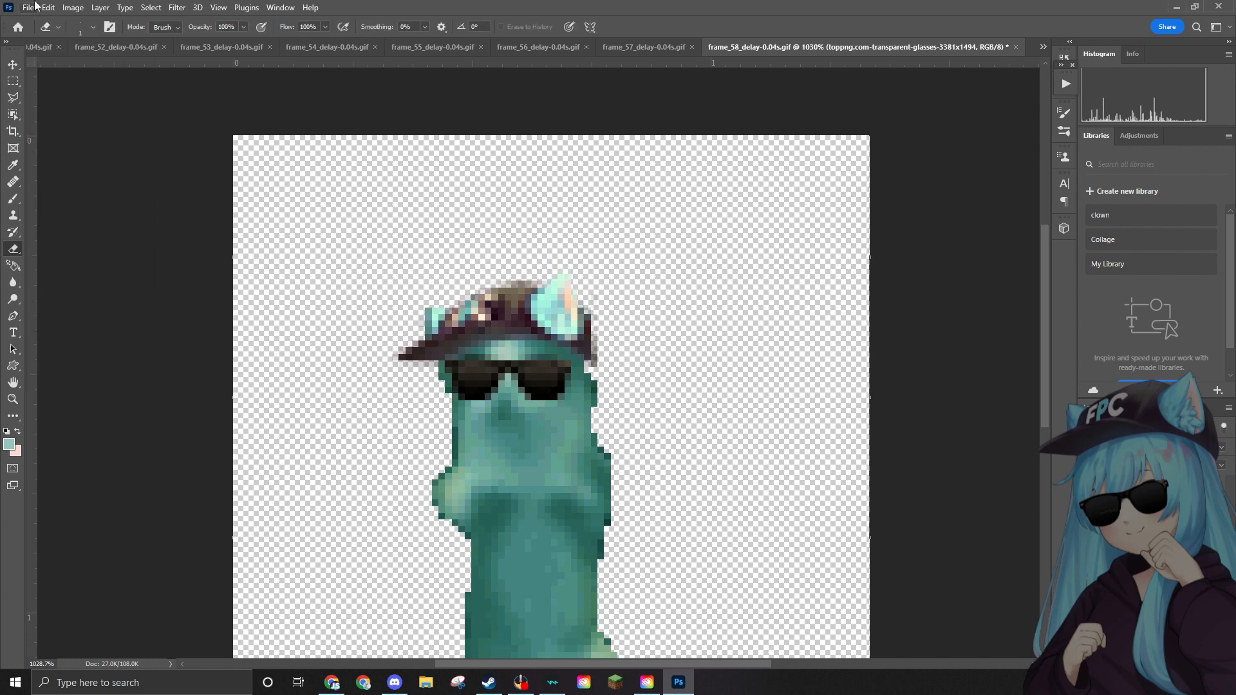
Quick-export the edited frame as frame_58_delay-0.04s.png in the Edited folder.
{"action": "left_click", "coordinate": [32, 7]}
{"action": "mouse_move", "coordinate": [88, 207]}
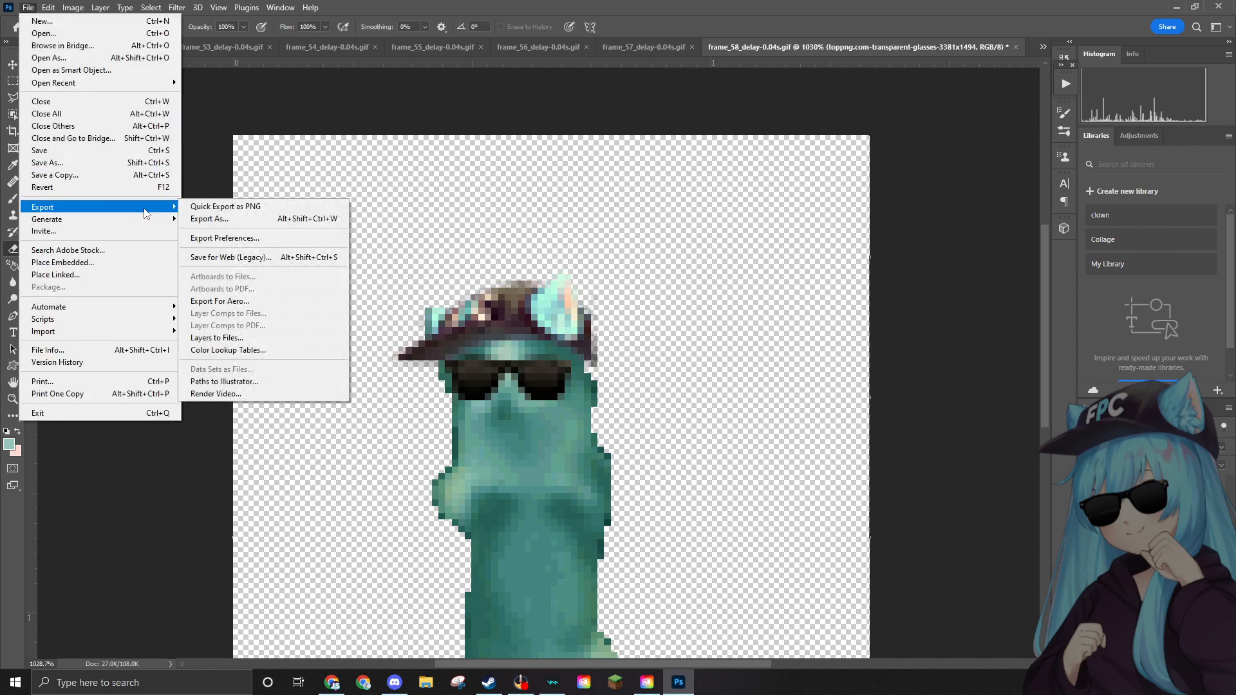
{"action": "left_click", "coordinate": [228, 207]}
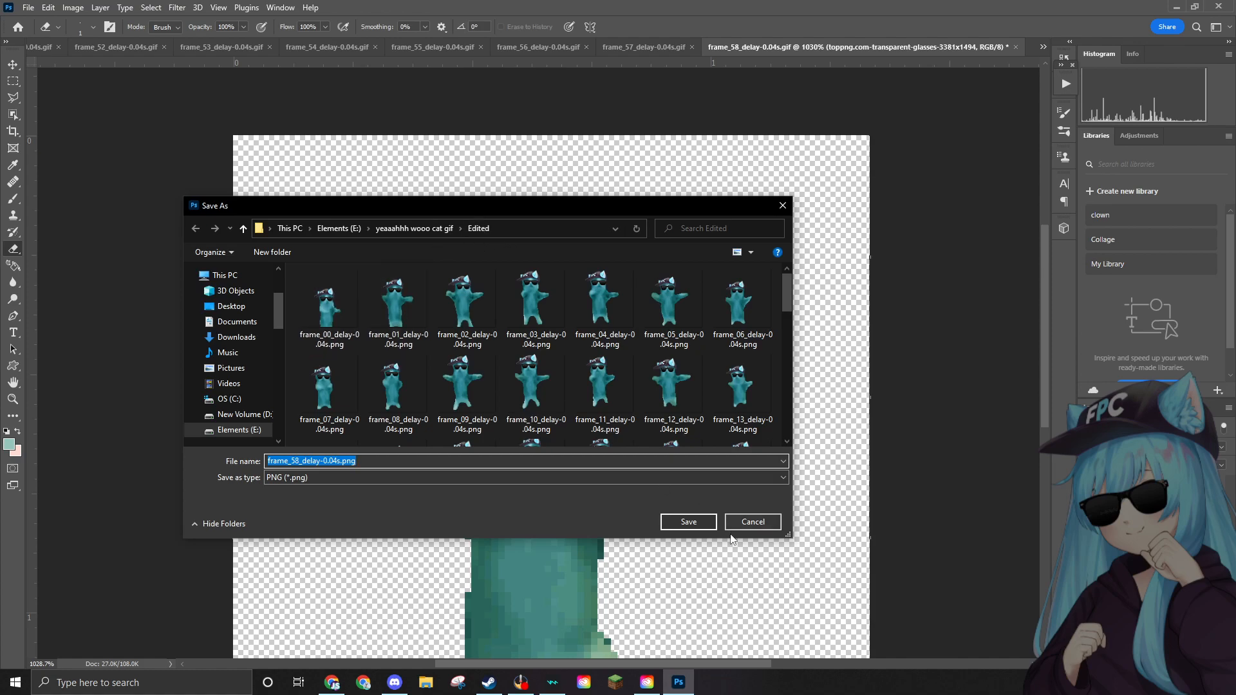
{"action": "left_click", "coordinate": [688, 522]}
Delete the finished source file frame_58_delay-0.04s.gif from the frames folder.
{"action": "left_click", "coordinate": [35, 6]}
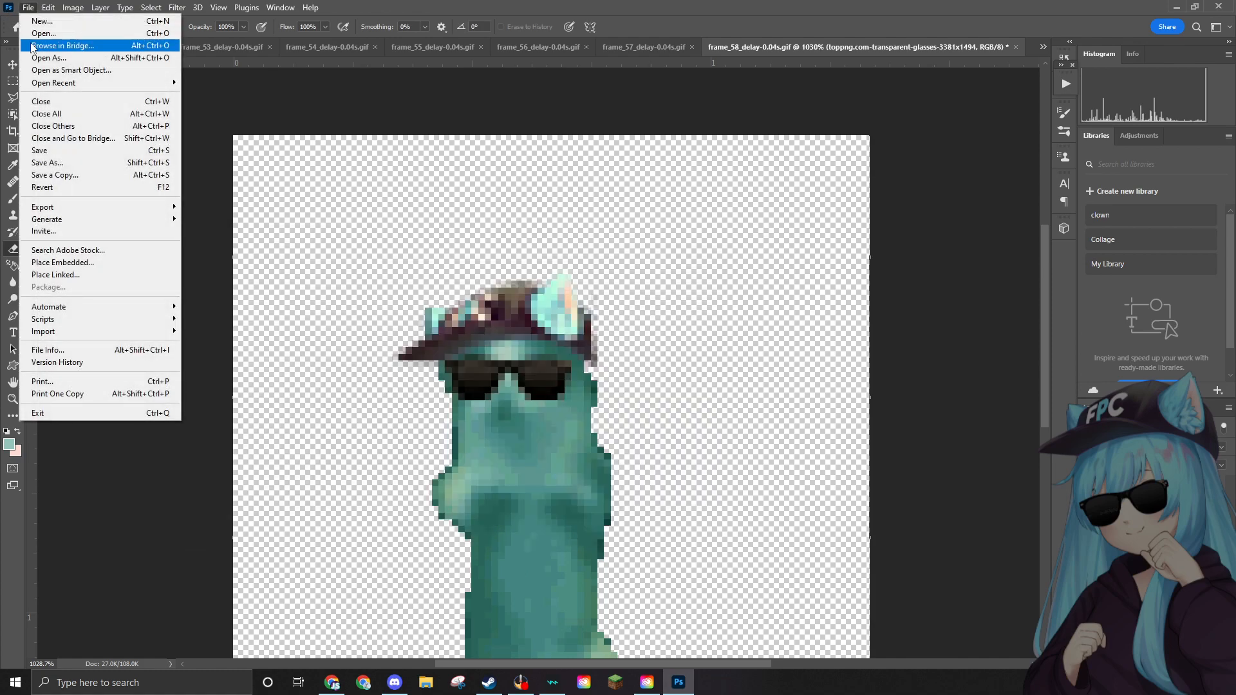
{"action": "left_click", "coordinate": [36, 33]}
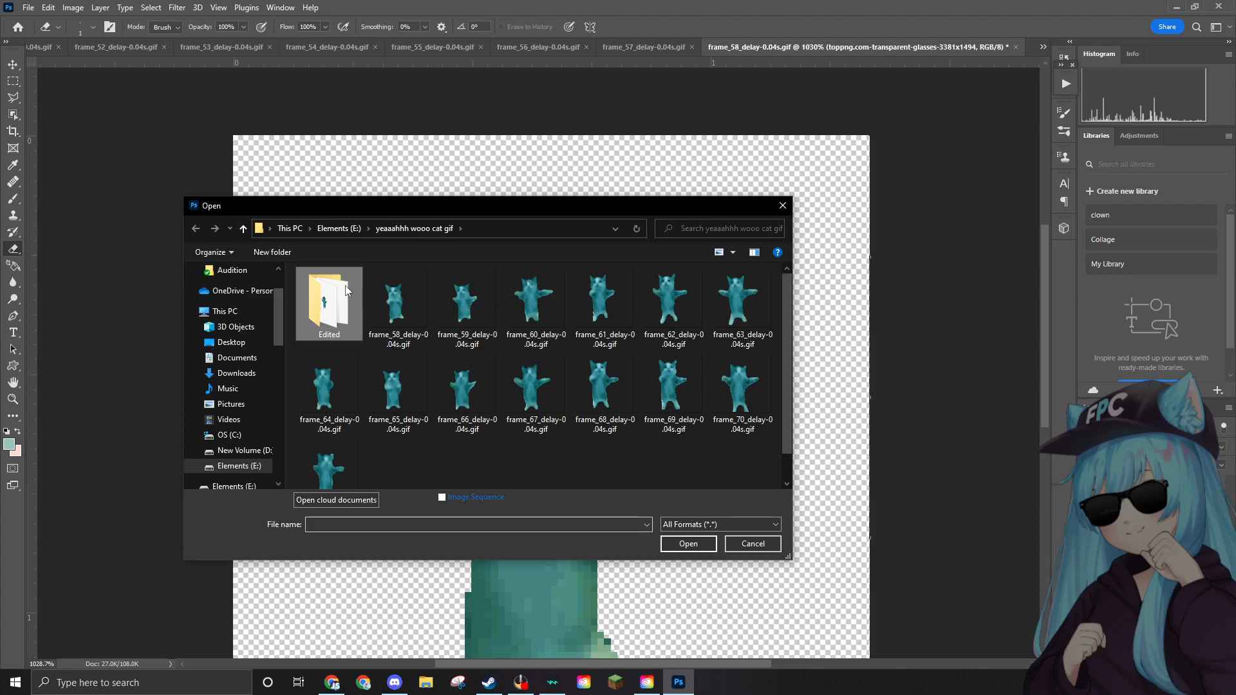
{"action": "left_click", "coordinate": [396, 305]}
{"action": "key", "text": "Delete"}
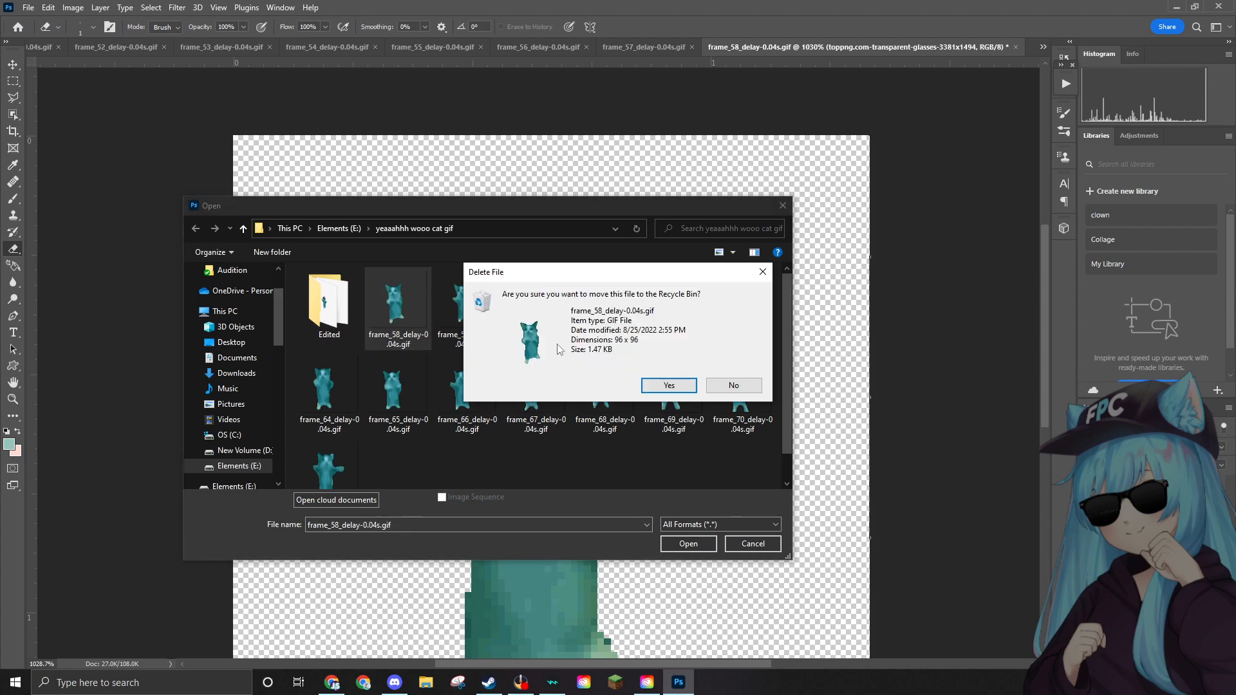
{"action": "left_click", "coordinate": [667, 386]}
Open frame_59_delay-0.04s.gif and paint over the two transparent pixels on the cat's forehead with the light teal foreground colour.
{"action": "left_click", "coordinate": [419, 330]}
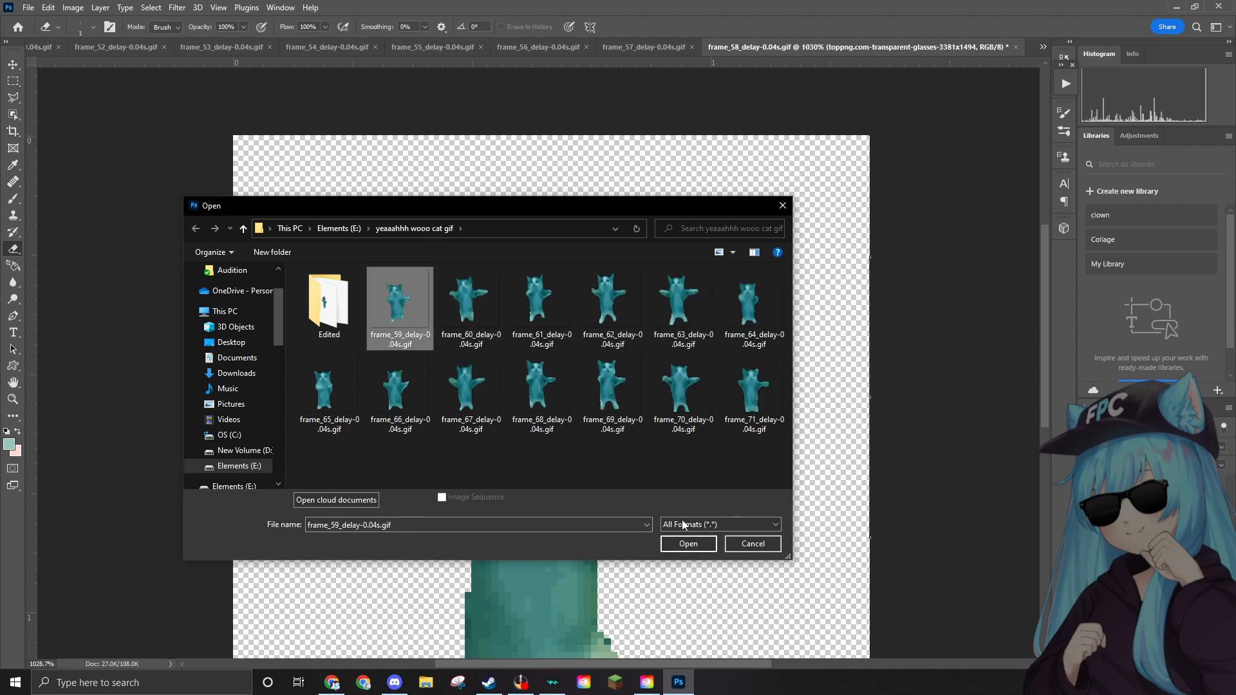
{"action": "left_click", "coordinate": [686, 542]}
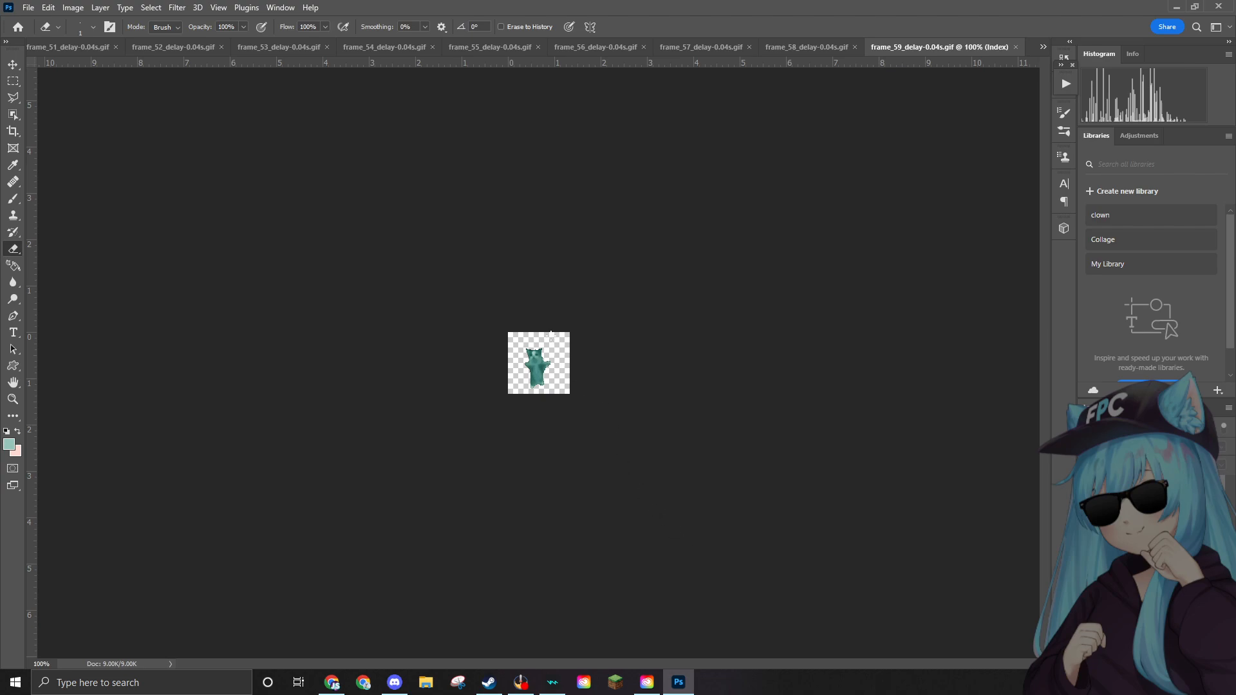
{"action": "scroll", "coordinate": [539, 345], "scroll_direction": "up", "scroll_amount": 10}
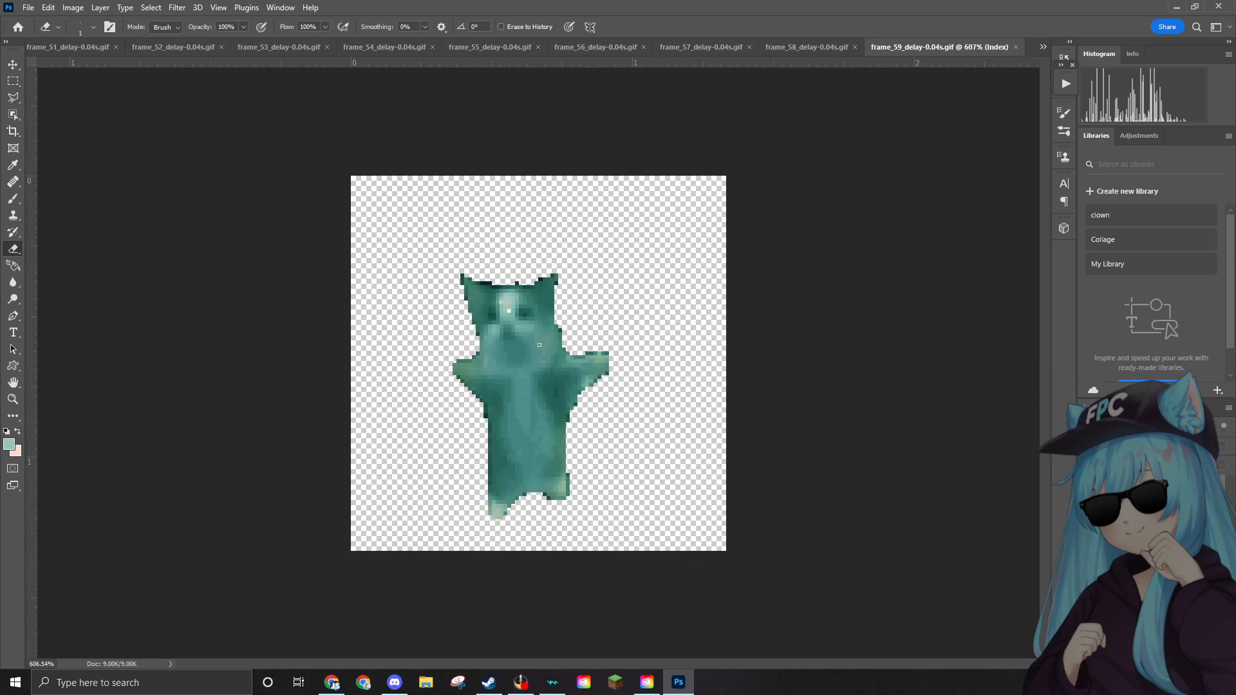
{"action": "scroll", "coordinate": [540, 345], "scroll_direction": "up", "scroll_amount": 6}
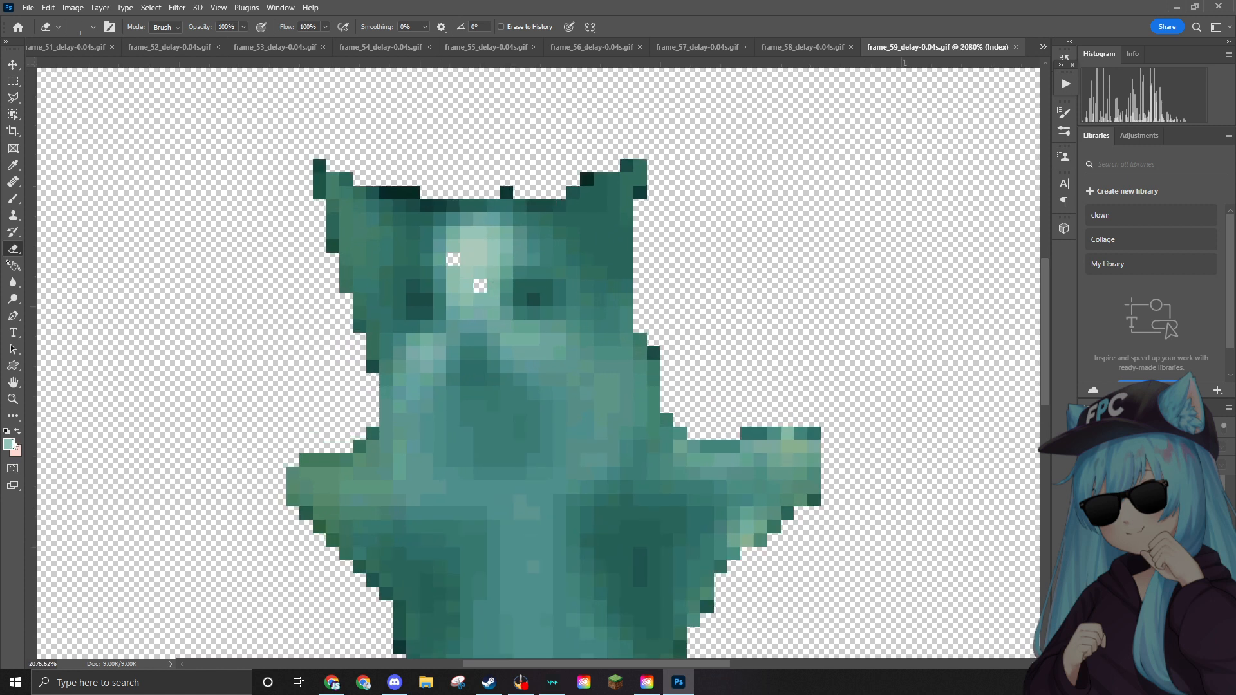
{"action": "left_click", "coordinate": [10, 443]}
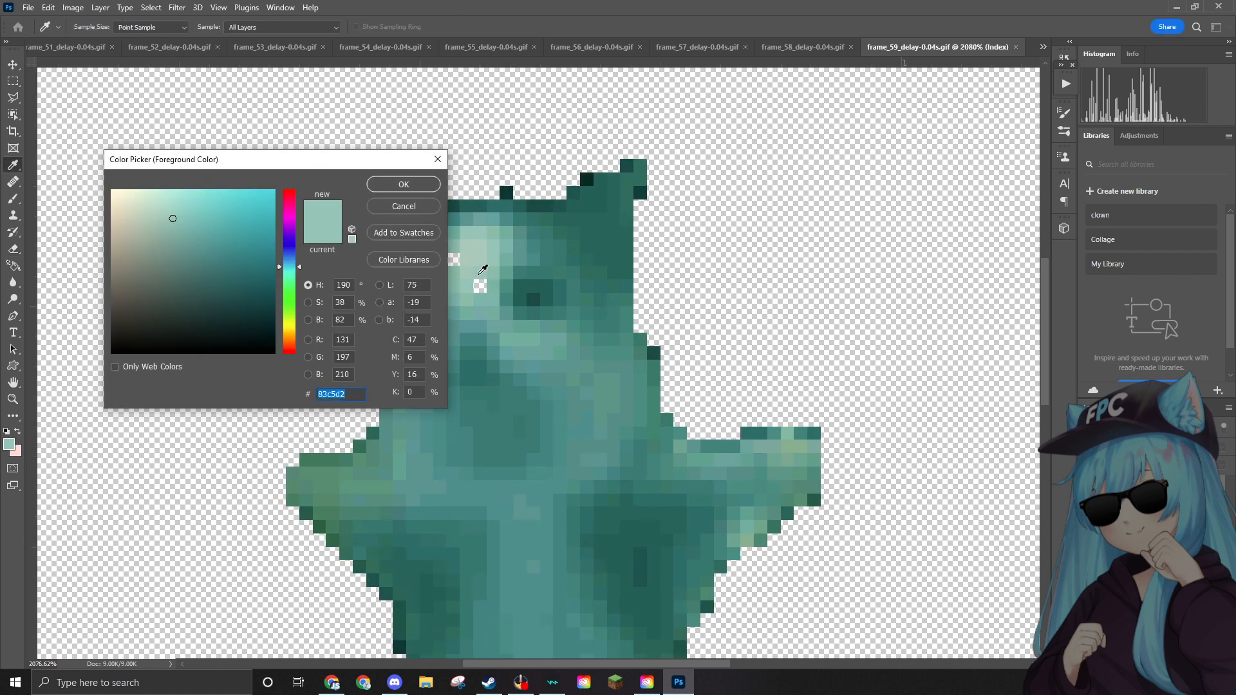
{"action": "left_click", "coordinate": [408, 191]}
{"action": "left_click", "coordinate": [481, 284]}
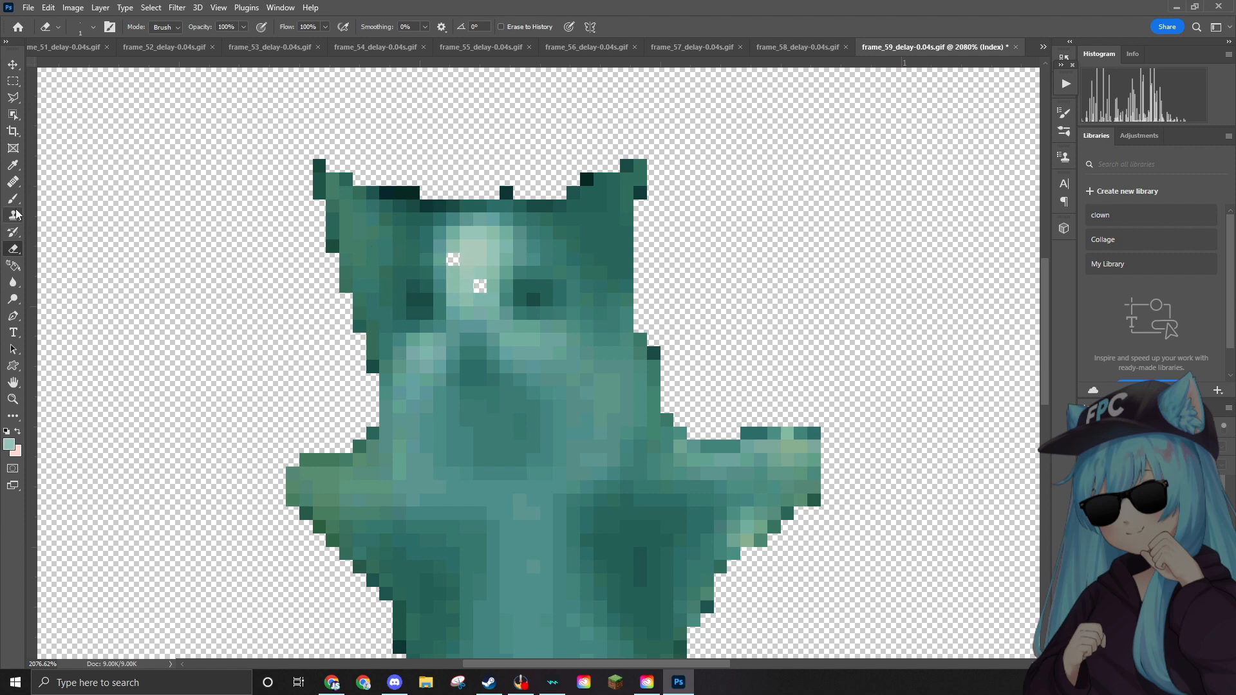
{"action": "key", "text": "b"}
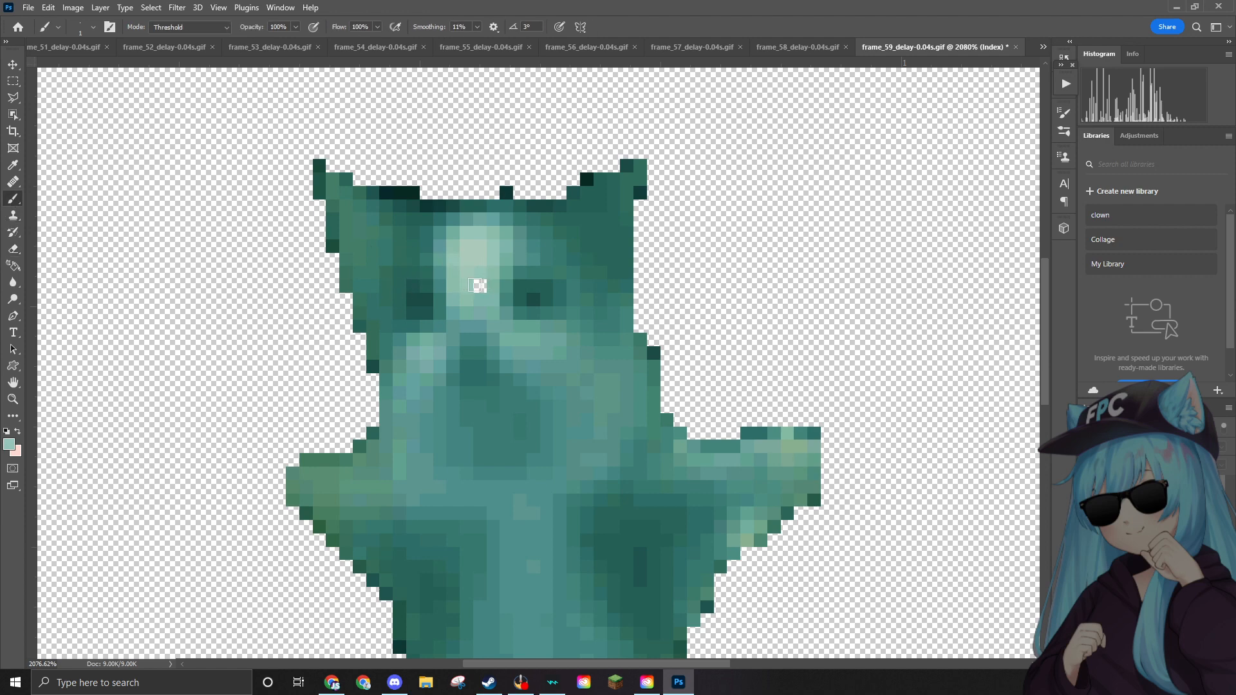
Convert frame 59 from indexed colour to RGB Color.
{"action": "scroll", "coordinate": [221, 219], "scroll_direction": "down", "scroll_amount": 2}
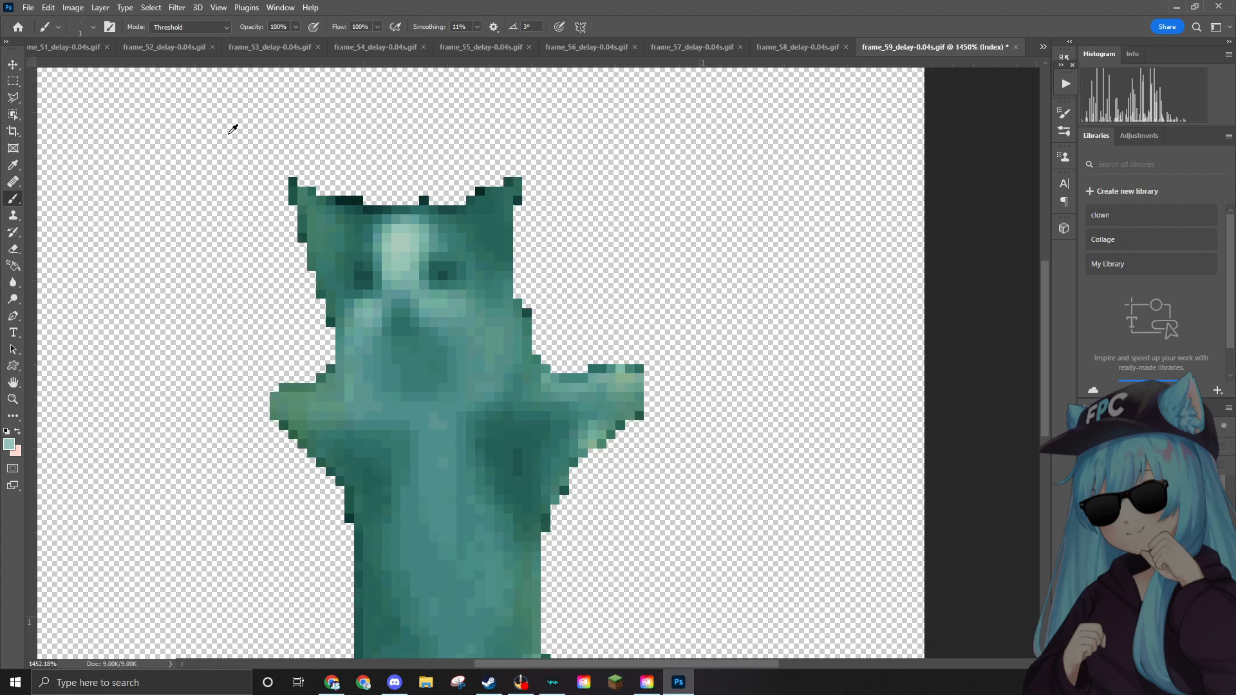
{"action": "left_click", "coordinate": [69, 8]}
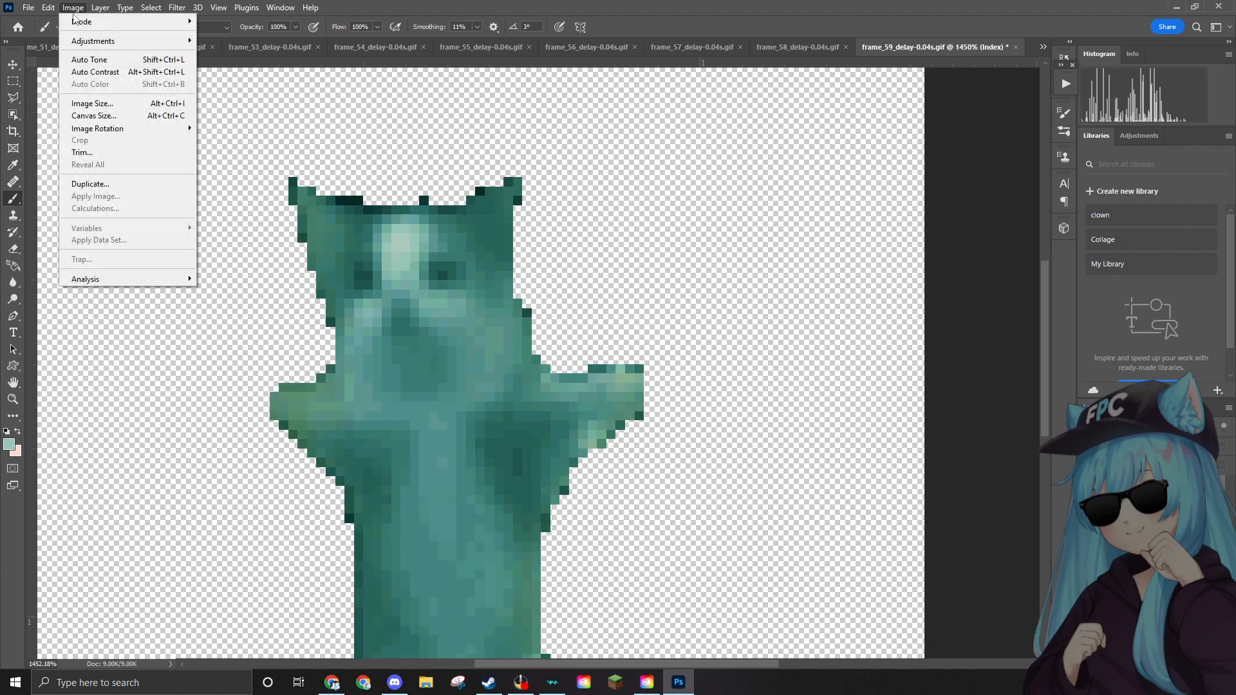
{"action": "mouse_move", "coordinate": [76, 22]}
{"action": "left_click", "coordinate": [225, 66]}
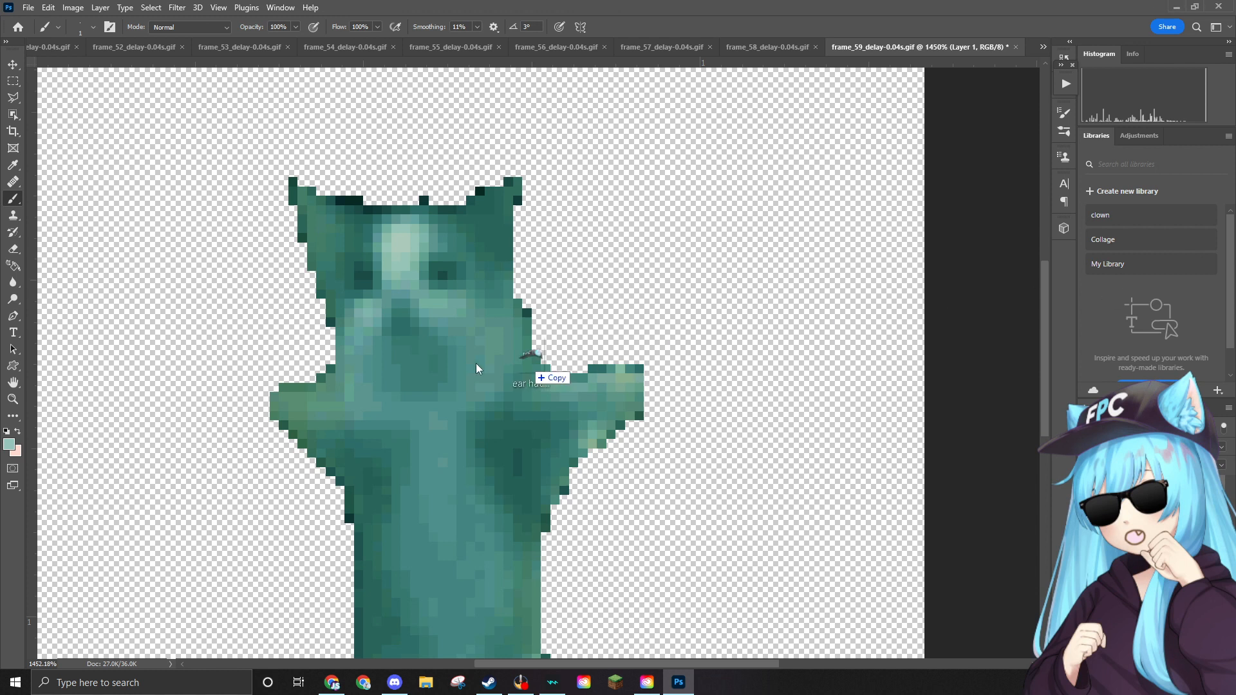
Place the ear hat on frame 59, scale it down to fit the cat's head, and commit it.
{"action": "left_click_drag", "start_coordinate": [592, 363], "coordinate": [438, 274]}
{"action": "scroll", "coordinate": [768, 171], "scroll_direction": "down", "scroll_amount": 4}
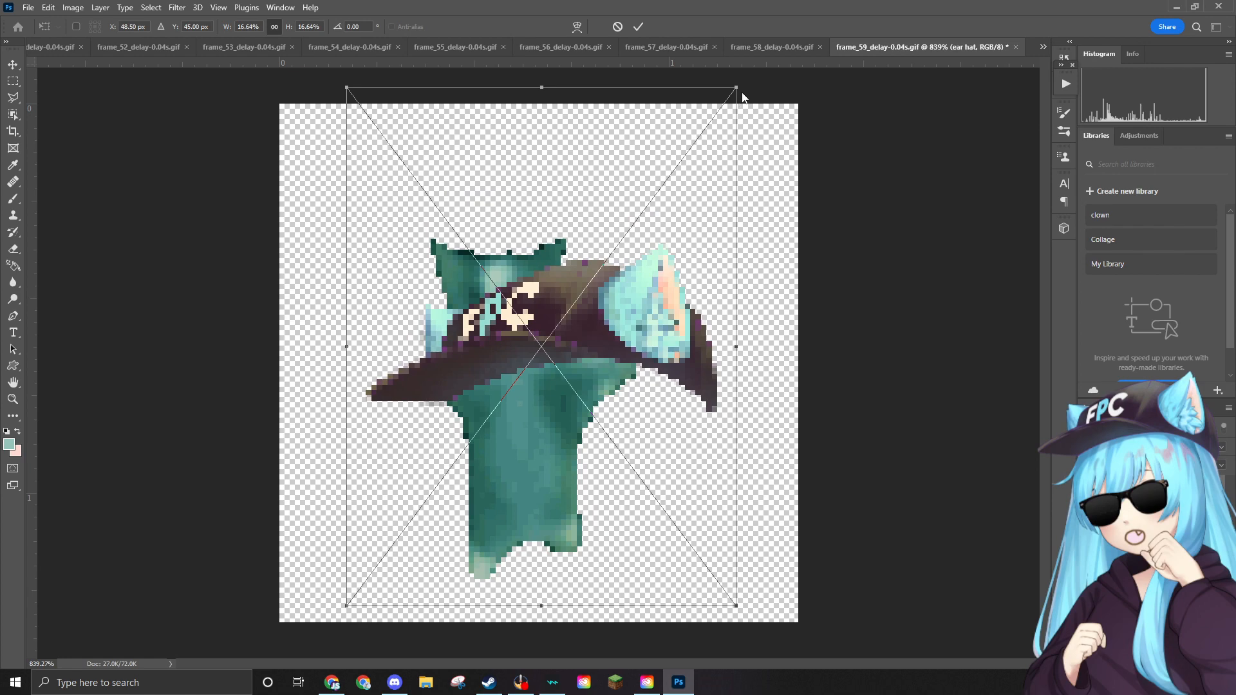
{"action": "left_click_drag", "start_coordinate": [729, 93], "coordinate": [525, 360]}
{"action": "mouse_move", "coordinate": [450, 491]}
{"action": "left_mouse_down"}
{"action": "mouse_move", "coordinate": [480, 417]}
{"action": "mouse_move", "coordinate": [484, 278]}
{"action": "mouse_move", "coordinate": [499, 259]}
{"action": "left_mouse_up"}
{"action": "key", "text": "Return"}
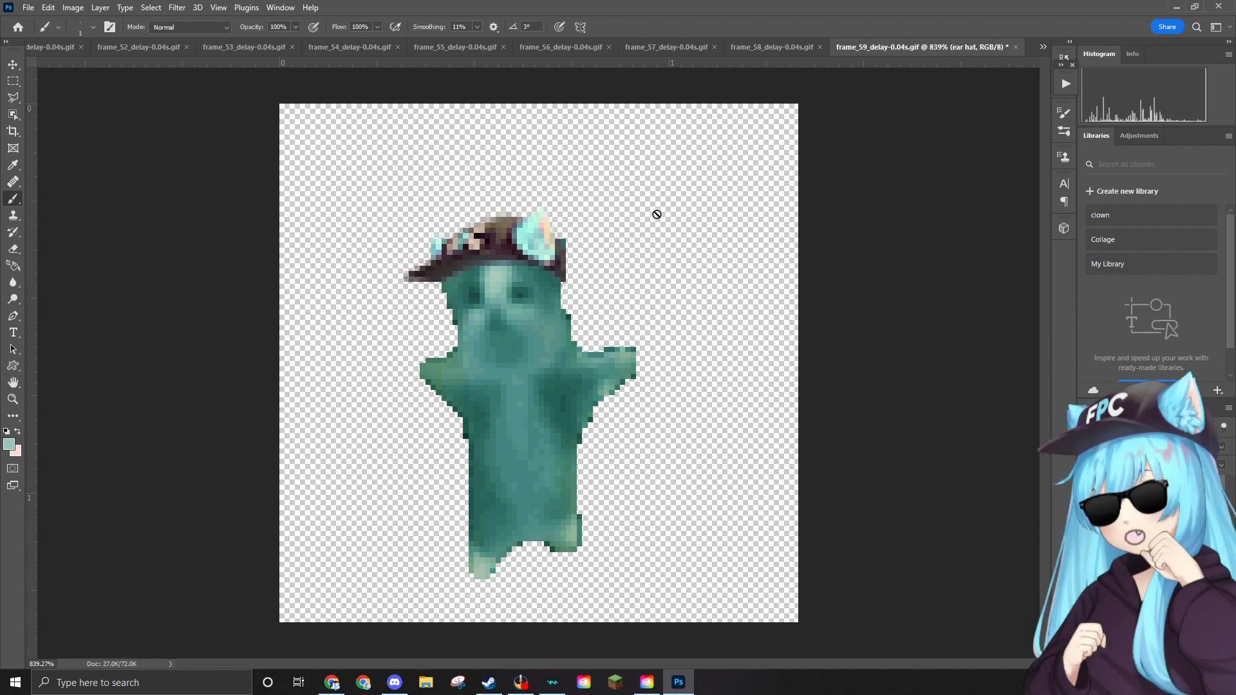
Erase the cat's ear pixels showing beside the hat's ear on frame 59's Layer 1.
{"action": "scroll", "coordinate": [587, 213], "scroll_direction": "up", "scroll_amount": 5}
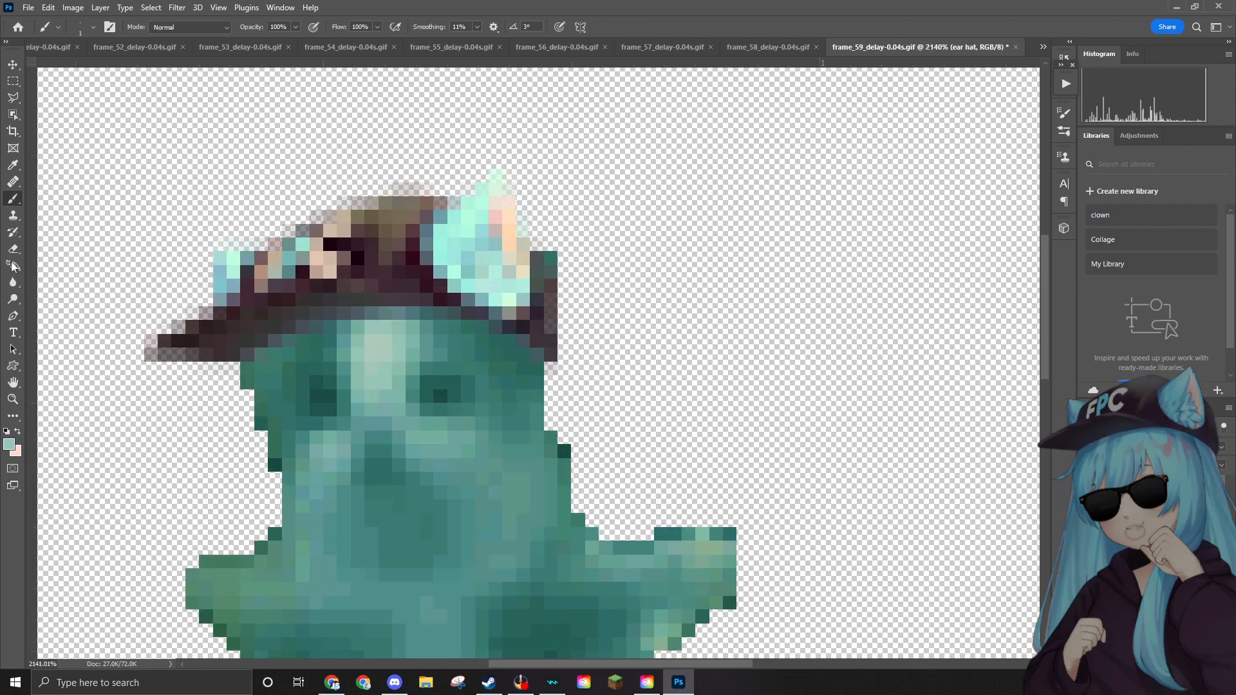
{"action": "left_click", "coordinate": [12, 250]}
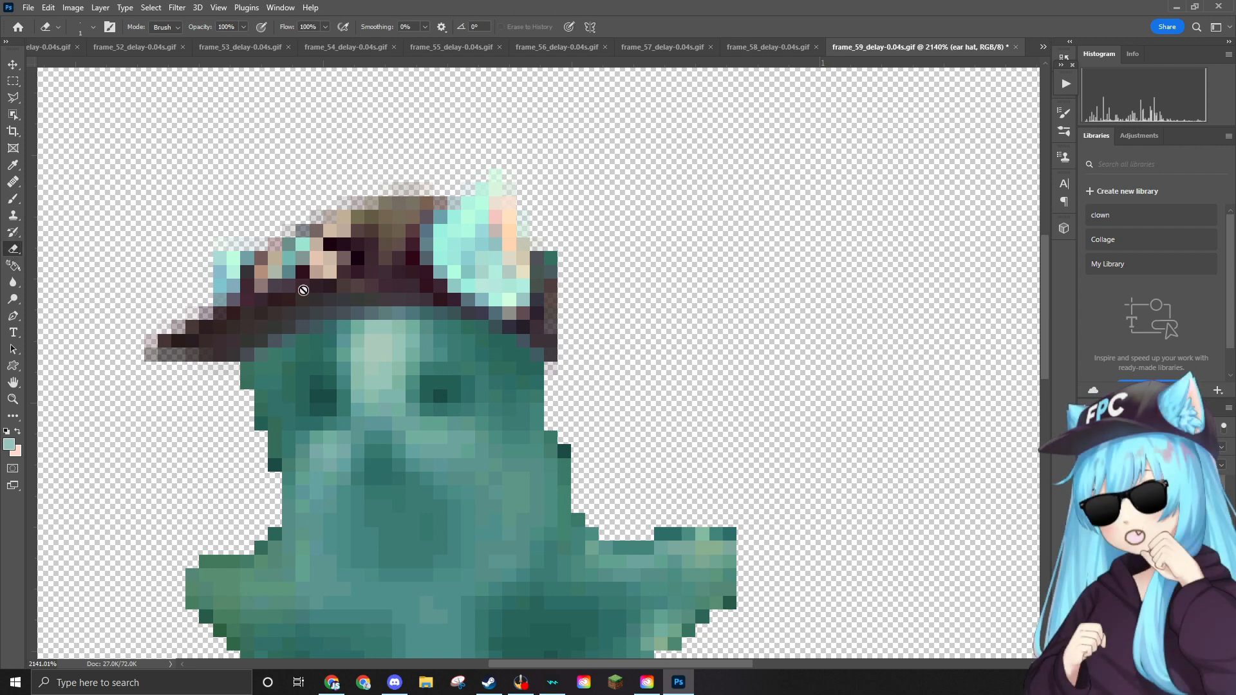
{"action": "left_click", "coordinate": [556, 256]}
{"action": "left_click", "coordinate": [593, 257]}
{"action": "left_click", "coordinate": [551, 258]}
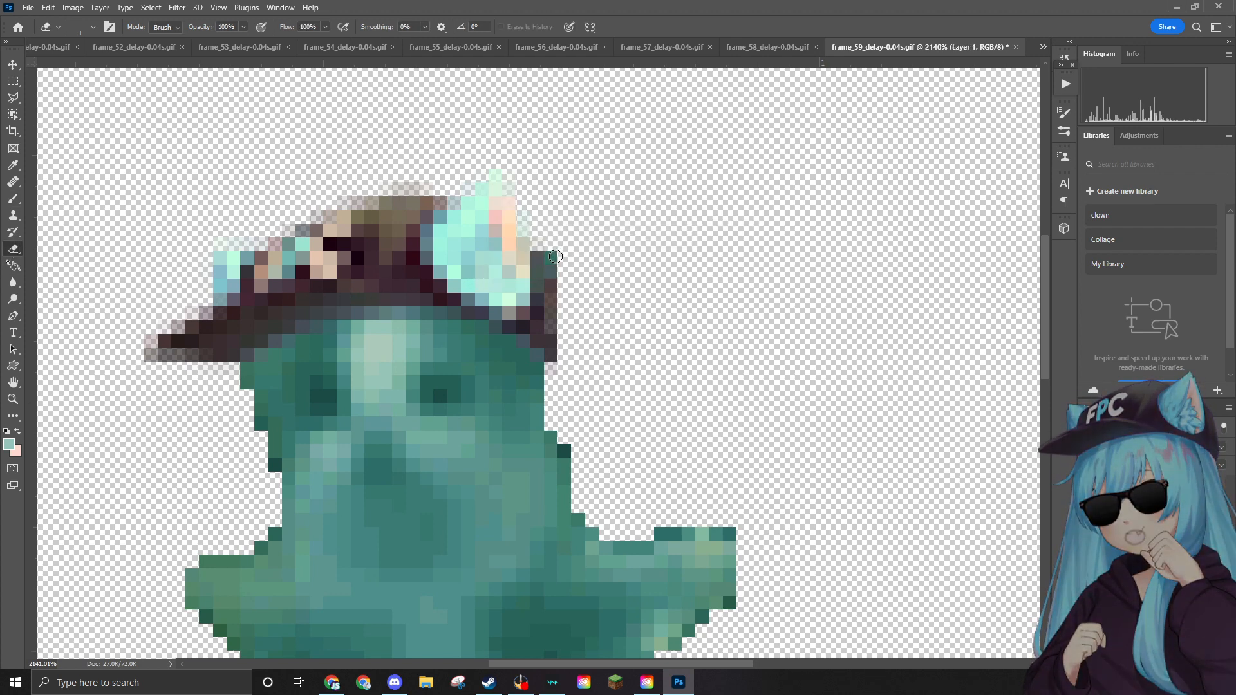
Place the sunglasses image over frame 59's cat eyes, scaled to about 2.41%, and commit it.
{"action": "scroll", "coordinate": [601, 310], "scroll_direction": "down", "scroll_amount": 3}
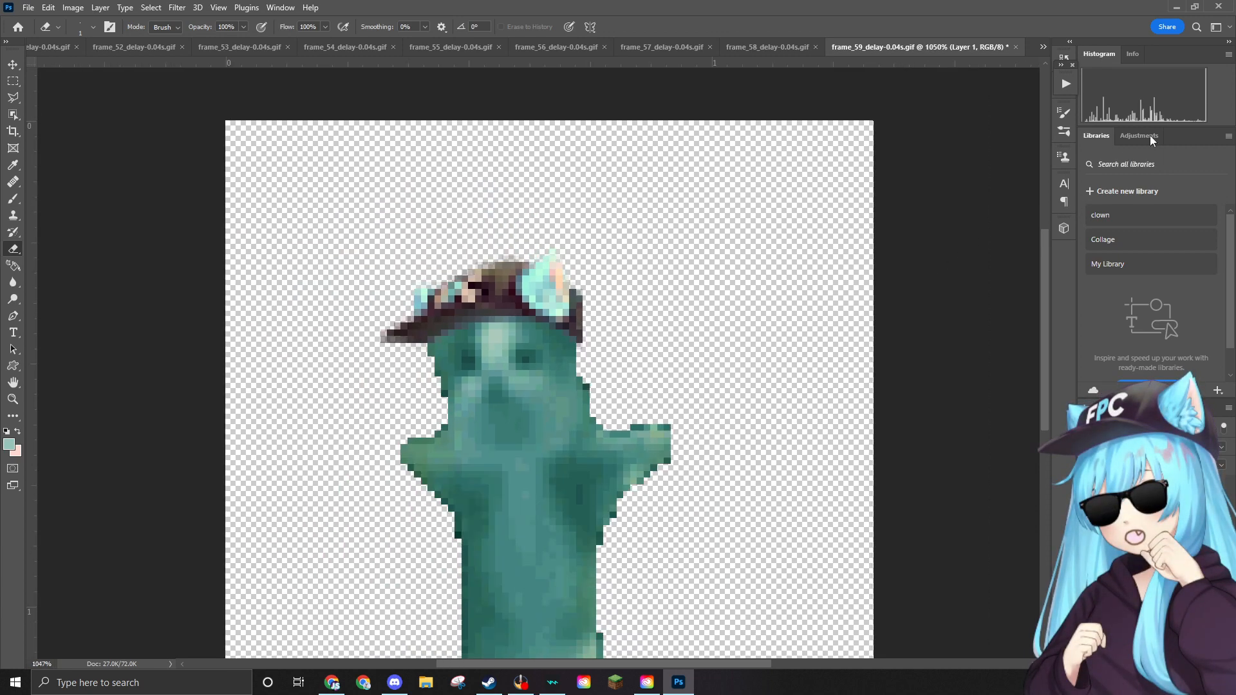
{"action": "left_click_drag", "start_coordinate": [560, 349], "coordinate": [561, 351]}
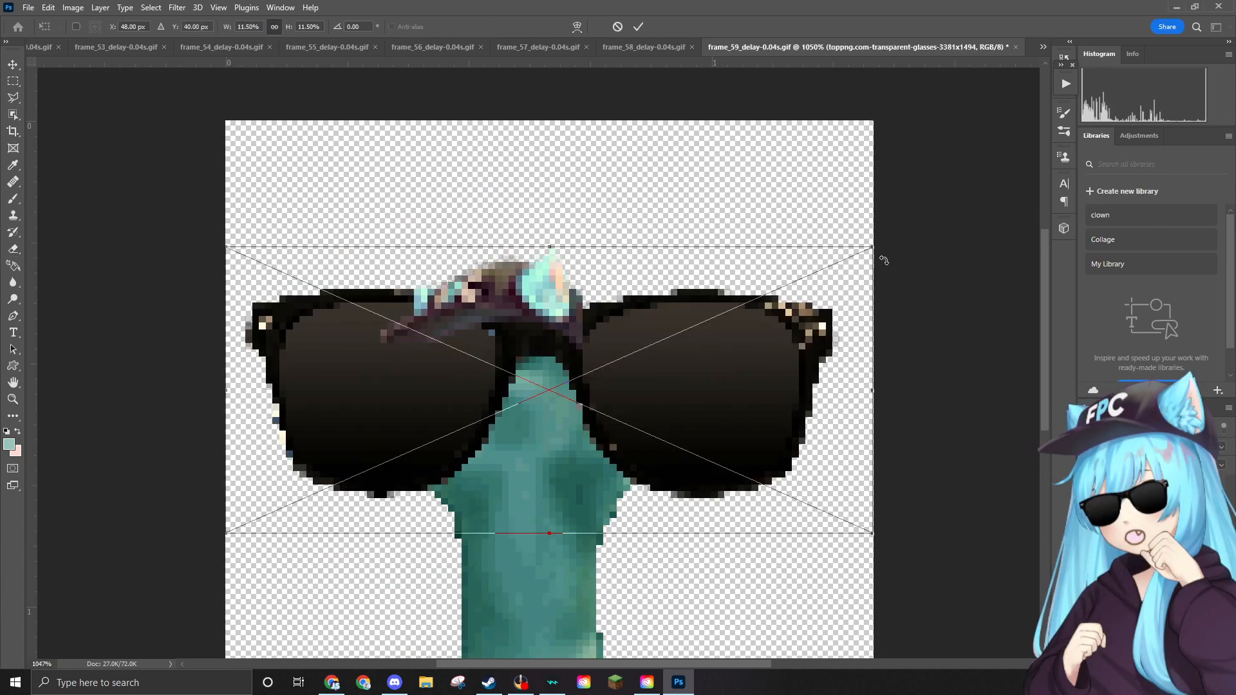
{"action": "left_click_drag", "start_coordinate": [867, 258], "coordinate": [566, 331]}
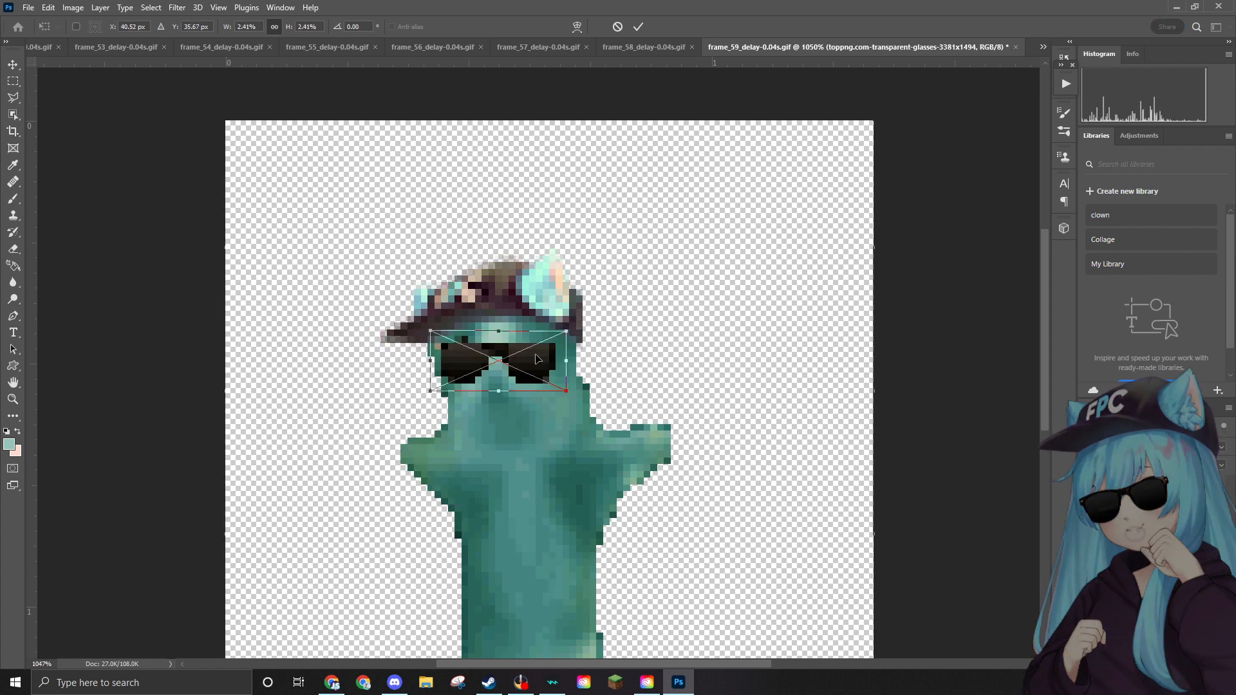
{"action": "key", "text": "Return"}
{"action": "key", "text": "e"}
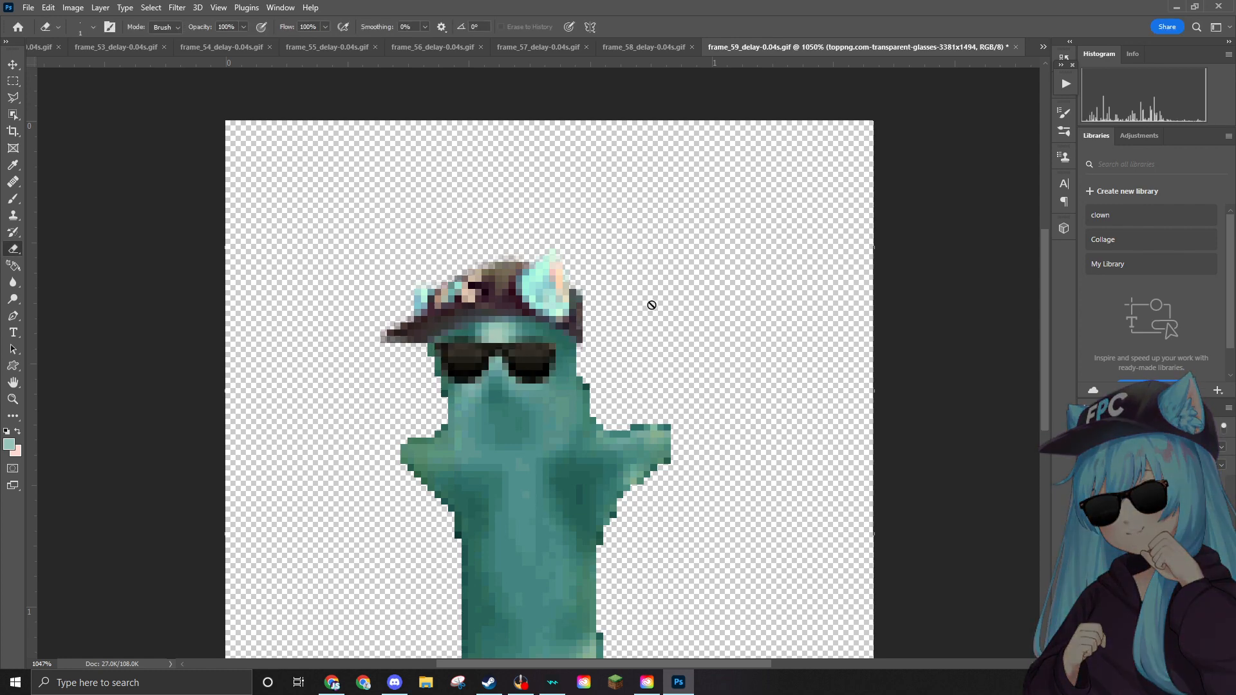
Export the finished frame 59 as frame_59_delay-0.04s.png into the Edited folder.
{"action": "scroll", "coordinate": [642, 306], "scroll_direction": "down", "scroll_amount": 2}
{"action": "scroll", "coordinate": [537, 361], "scroll_direction": "up", "scroll_amount": 1}
{"action": "left_click", "coordinate": [28, 8]}
{"action": "left_click", "coordinate": [28, 9]}
{"action": "left_click", "coordinate": [29, 9]}
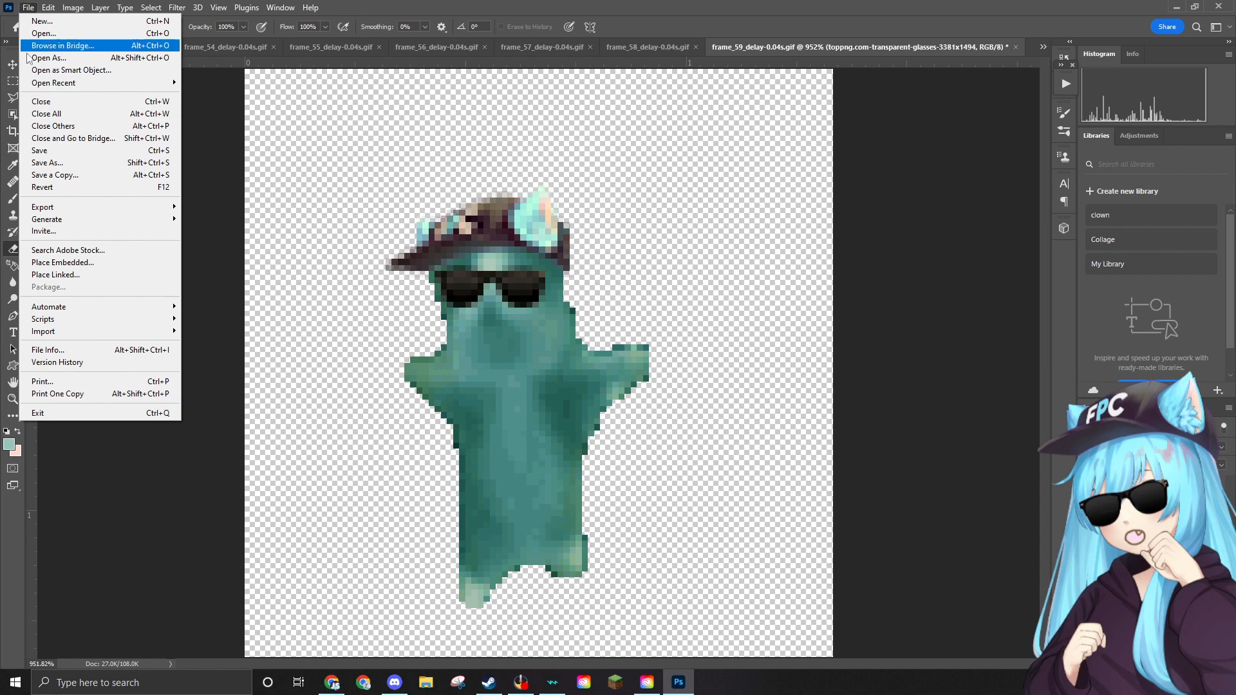
{"action": "mouse_move", "coordinate": [57, 207]}
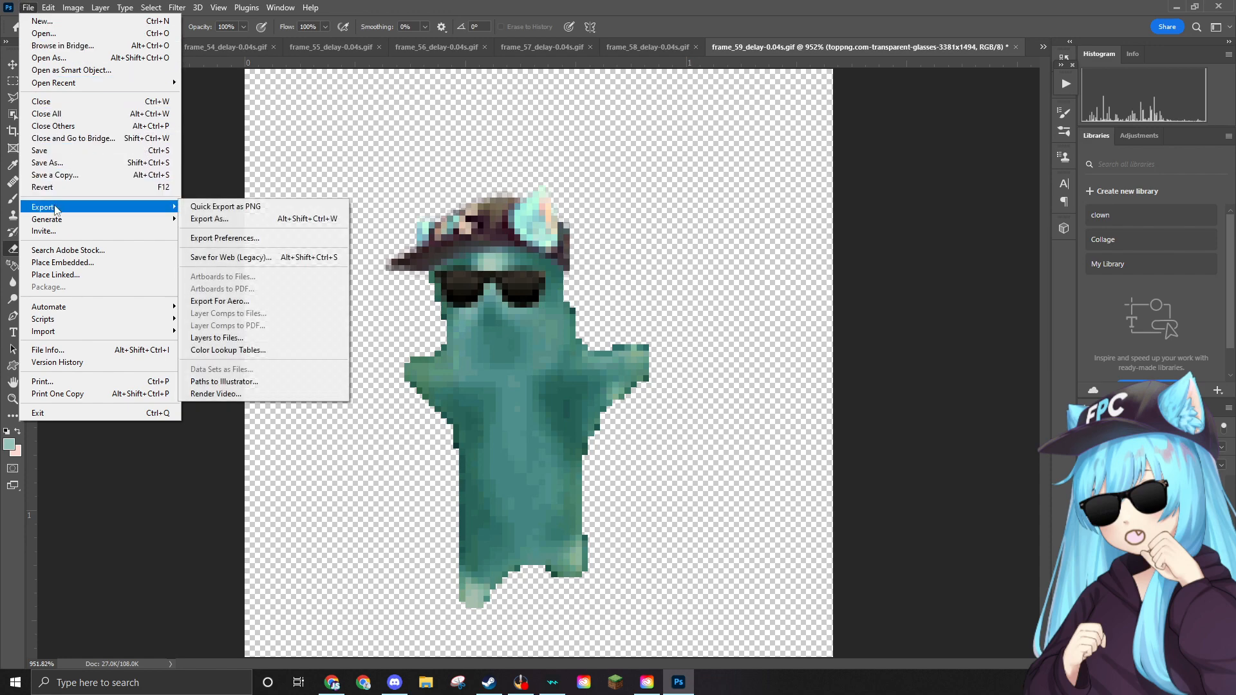
{"action": "left_click", "coordinate": [251, 209]}
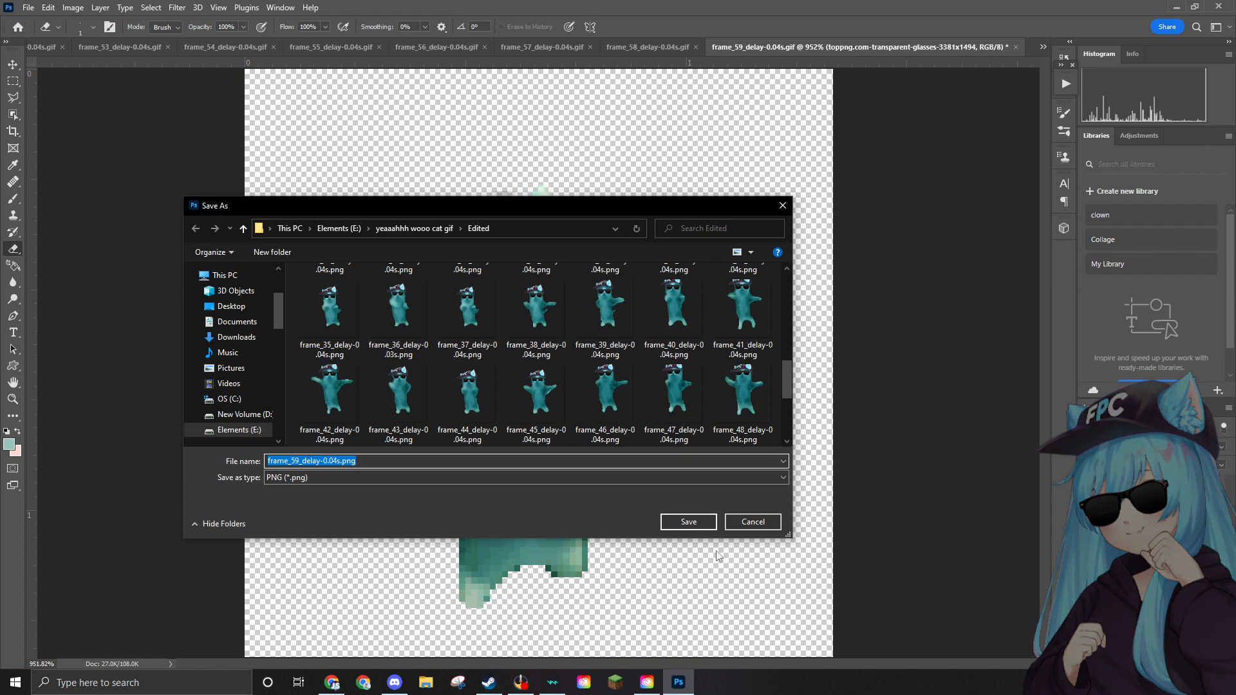
{"action": "left_click", "coordinate": [713, 527]}
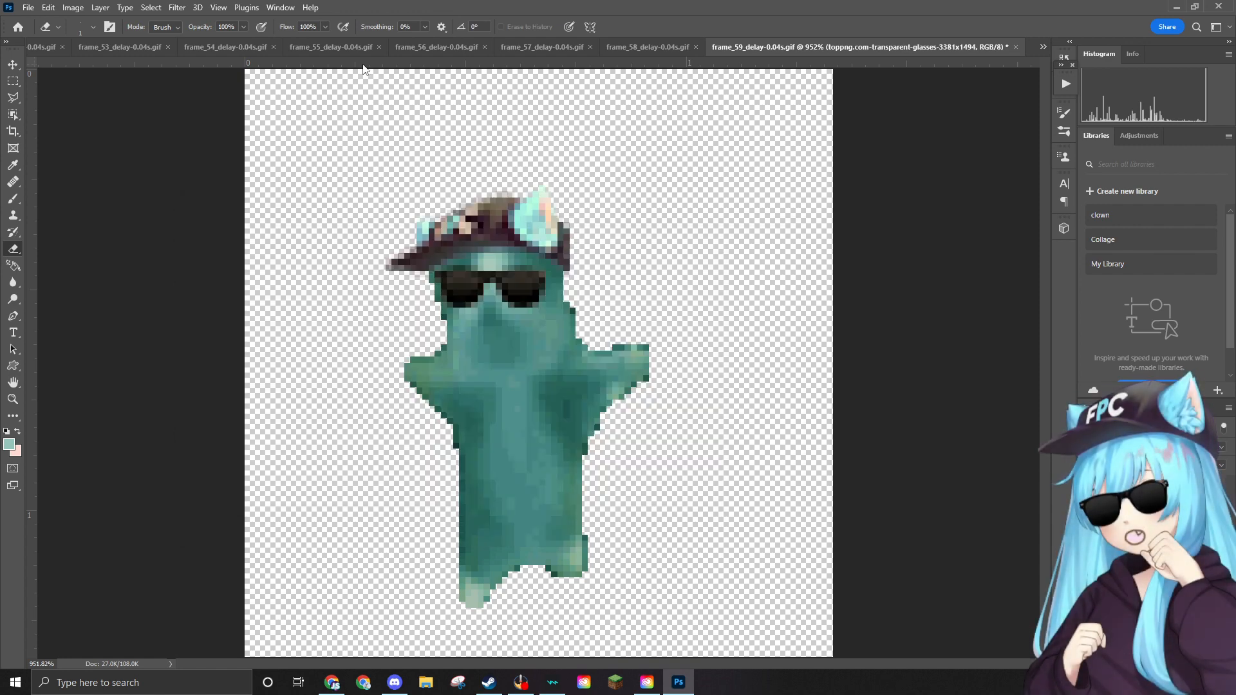
Check the Edited folder for frame 59's exported PNG without exporting it again.
{"action": "left_click", "coordinate": [28, 8]}
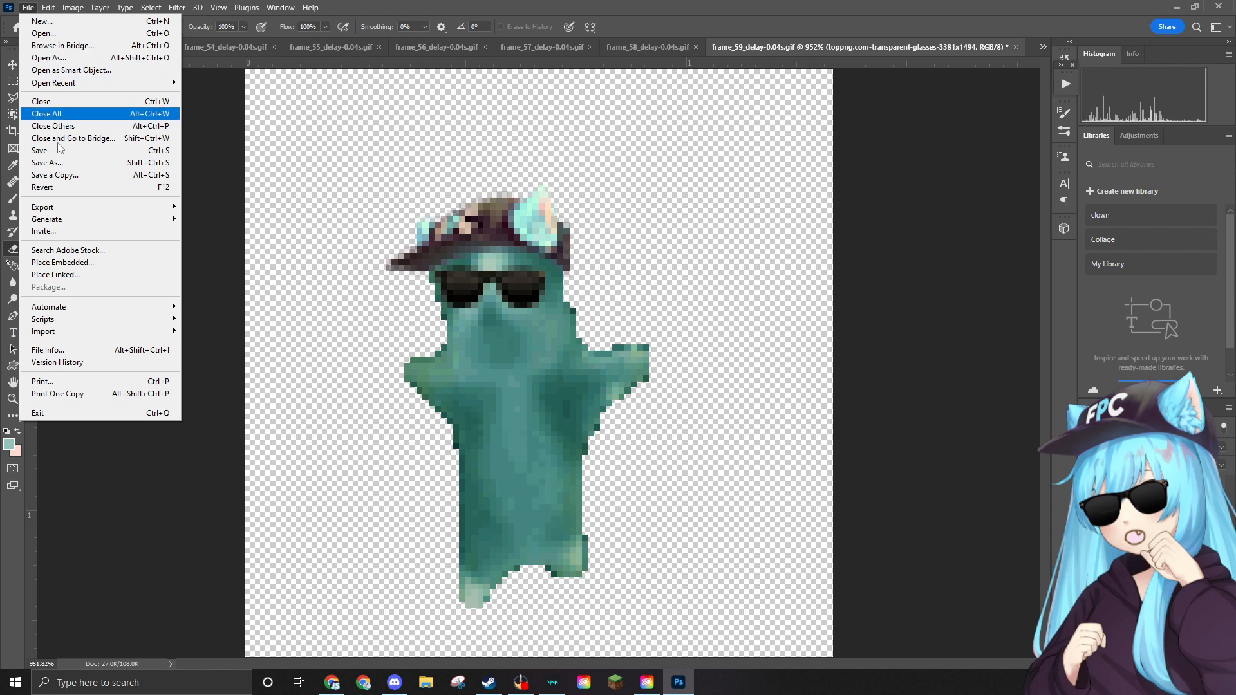
{"action": "left_click", "coordinate": [297, 208]}
{"action": "scroll", "coordinate": [630, 399], "scroll_direction": "down", "scroll_amount": 5}
{"action": "left_click", "coordinate": [747, 520]}
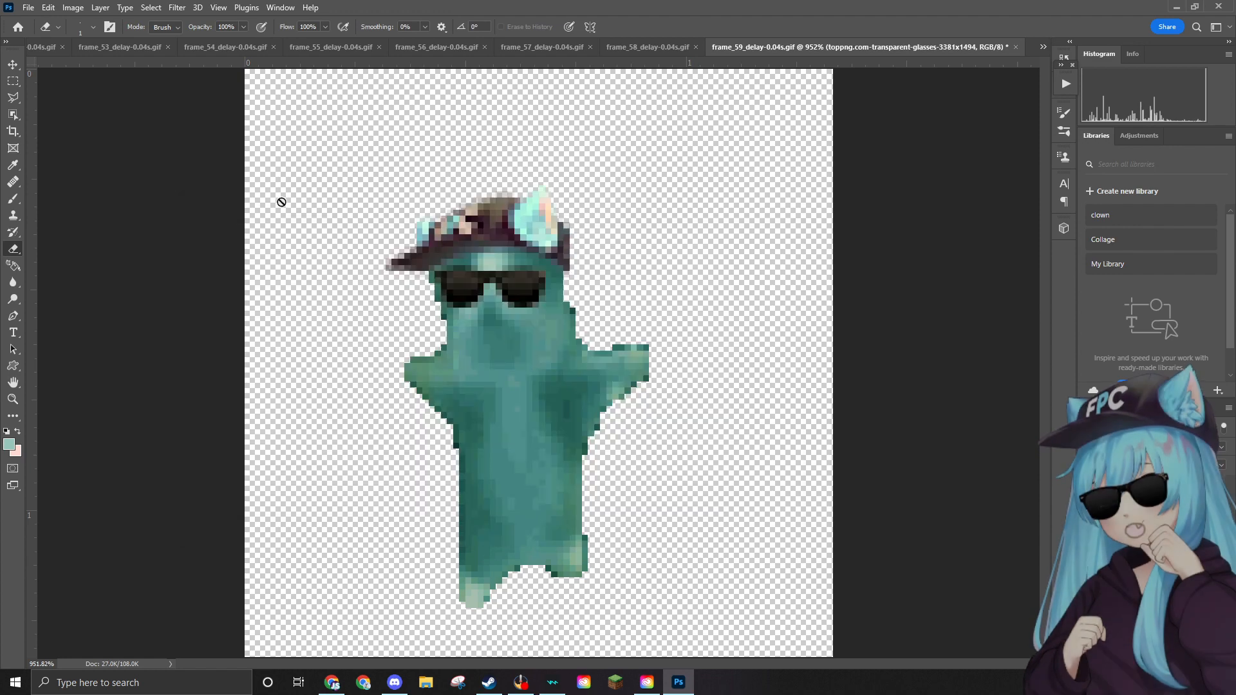
Delete frame_59_delay-0.04s.gif from the source folder and open frame_60_delay-0.04s.gif.
{"action": "left_click", "coordinate": [28, 8]}
{"action": "left_click", "coordinate": [40, 39]}
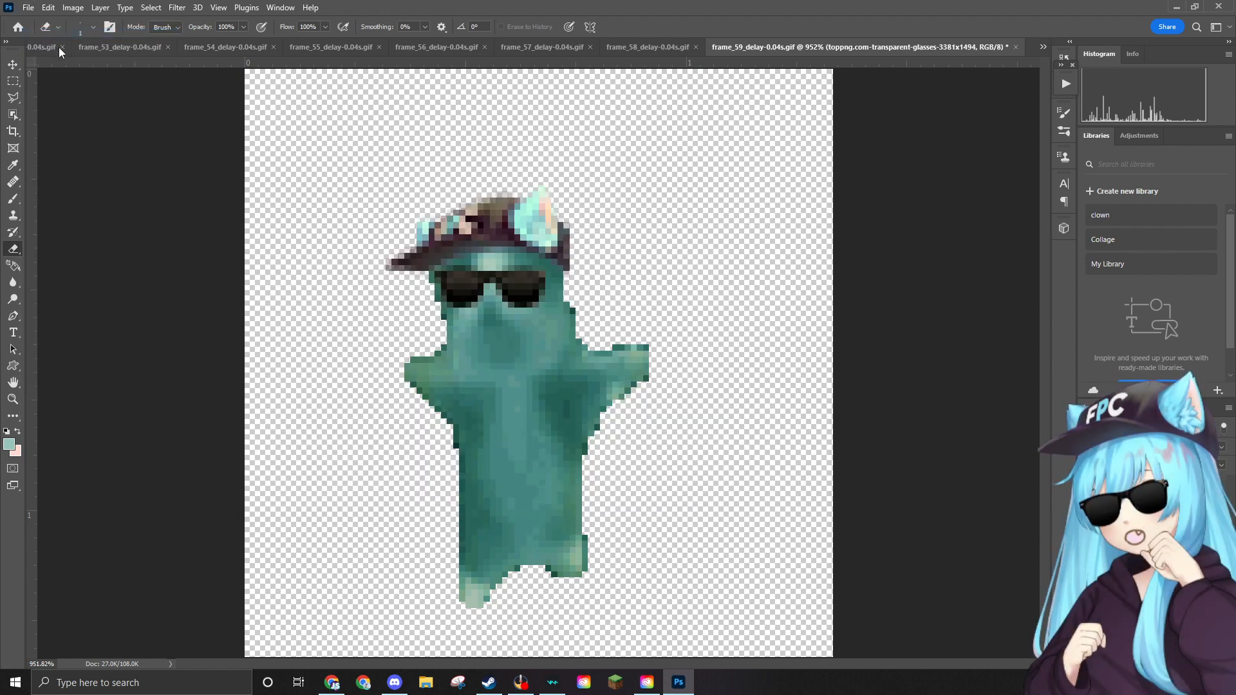
{"action": "left_click", "coordinate": [408, 317]}
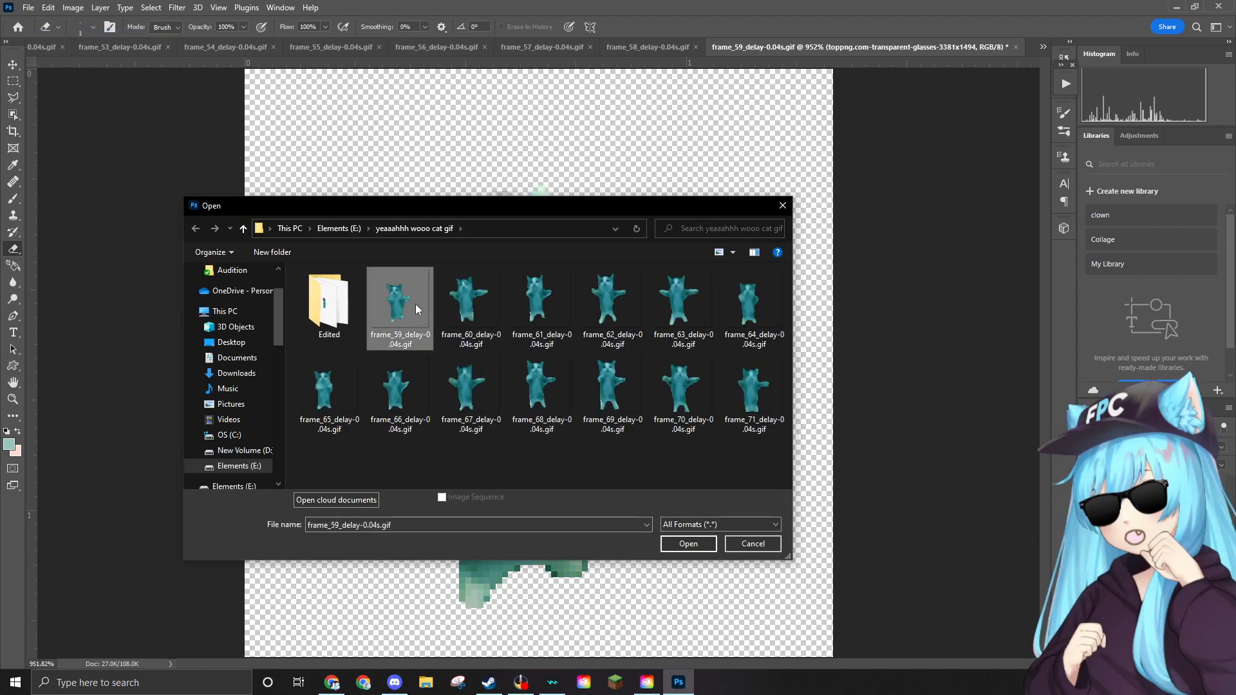
{"action": "key", "text": "Delete"}
{"action": "left_click", "coordinate": [648, 387]}
{"action": "double_click", "coordinate": [400, 307]}
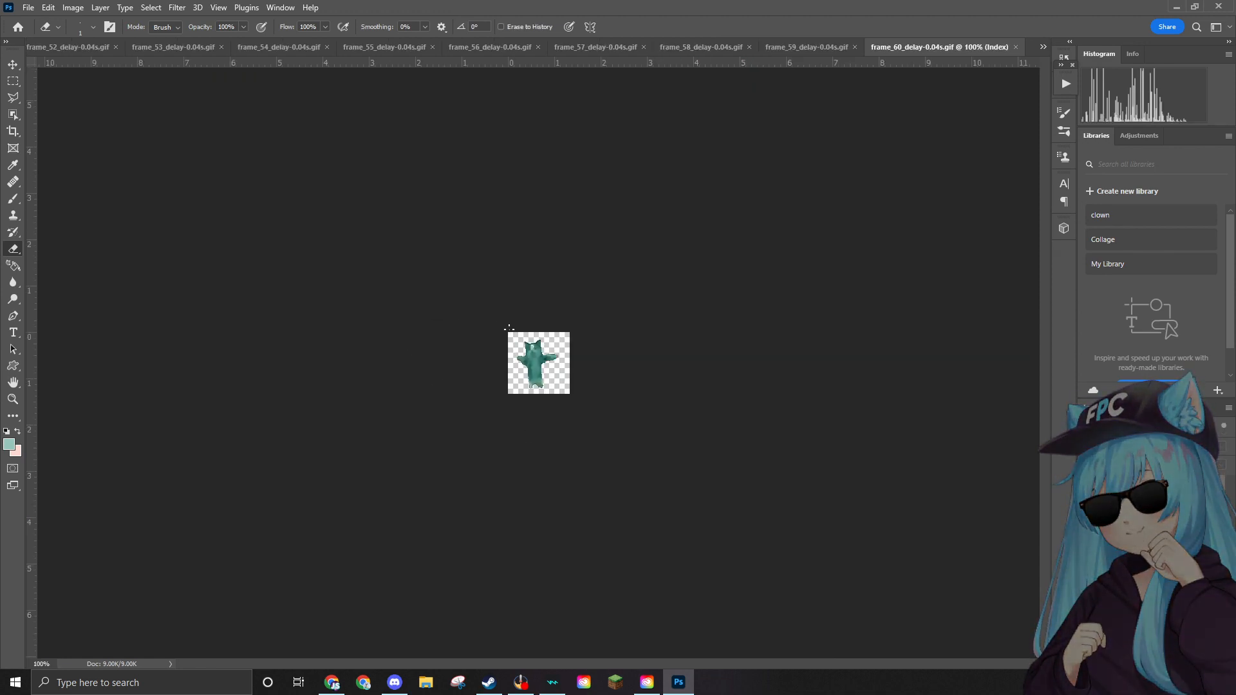
Fill the transparent pixels on frame 60's cat forehead with the light teal foreground color using a 1-pixel Brush.
{"action": "scroll", "coordinate": [507, 326], "scroll_direction": "up", "scroll_amount": 7}
{"action": "scroll", "coordinate": [508, 309], "scroll_direction": "up", "scroll_amount": 6}
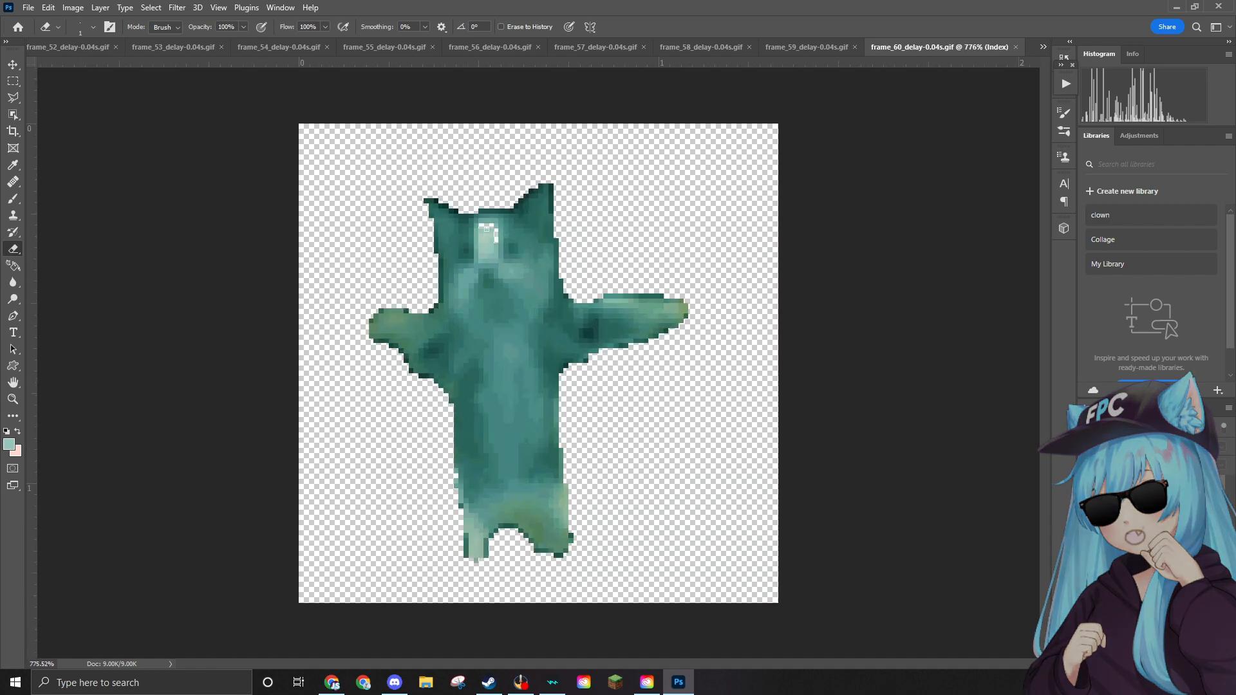
{"action": "scroll", "coordinate": [451, 188], "scroll_direction": "up", "scroll_amount": 6}
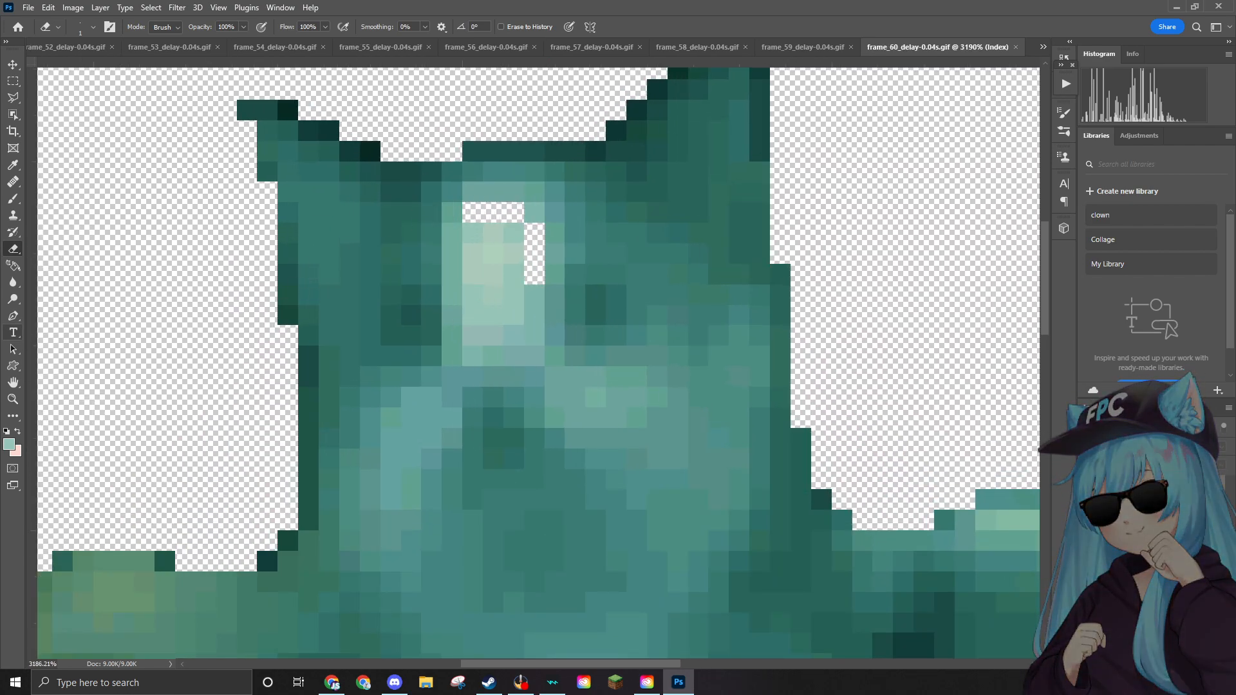
{"action": "left_click", "coordinate": [13, 198]}
{"action": "left_click", "coordinate": [12, 446]}
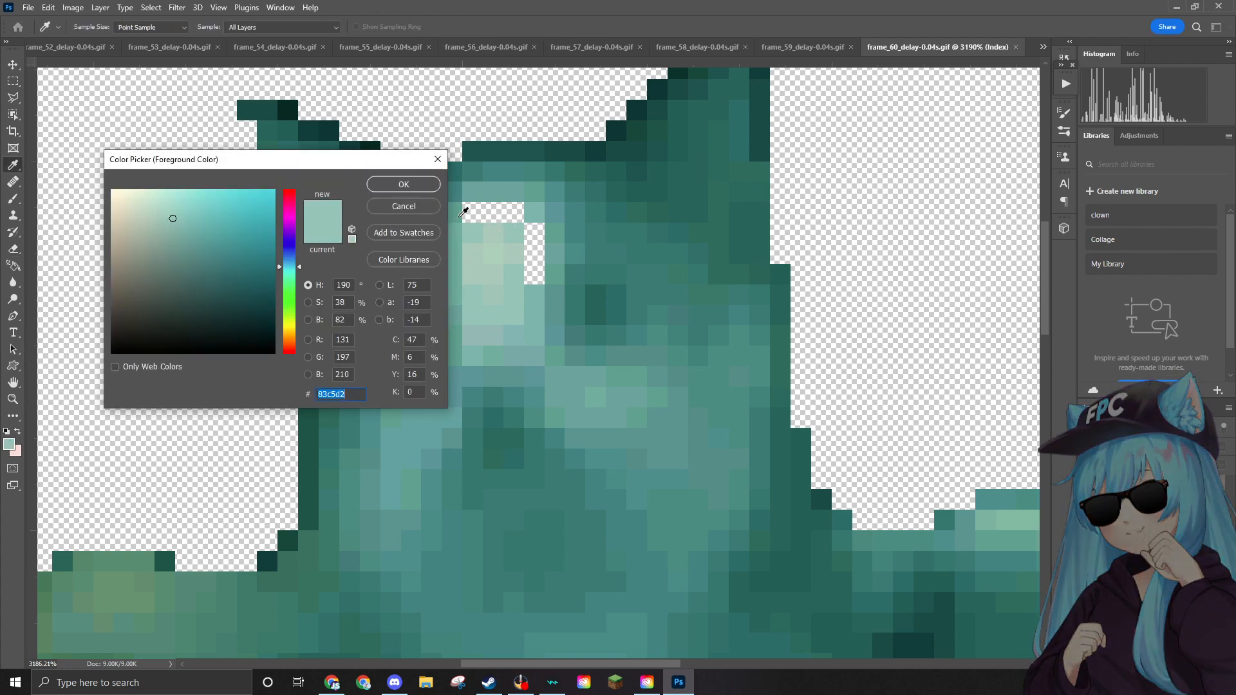
{"action": "left_click", "coordinate": [404, 185]}
{"action": "left_click", "coordinate": [472, 212]}
{"action": "left_click", "coordinate": [507, 209]}
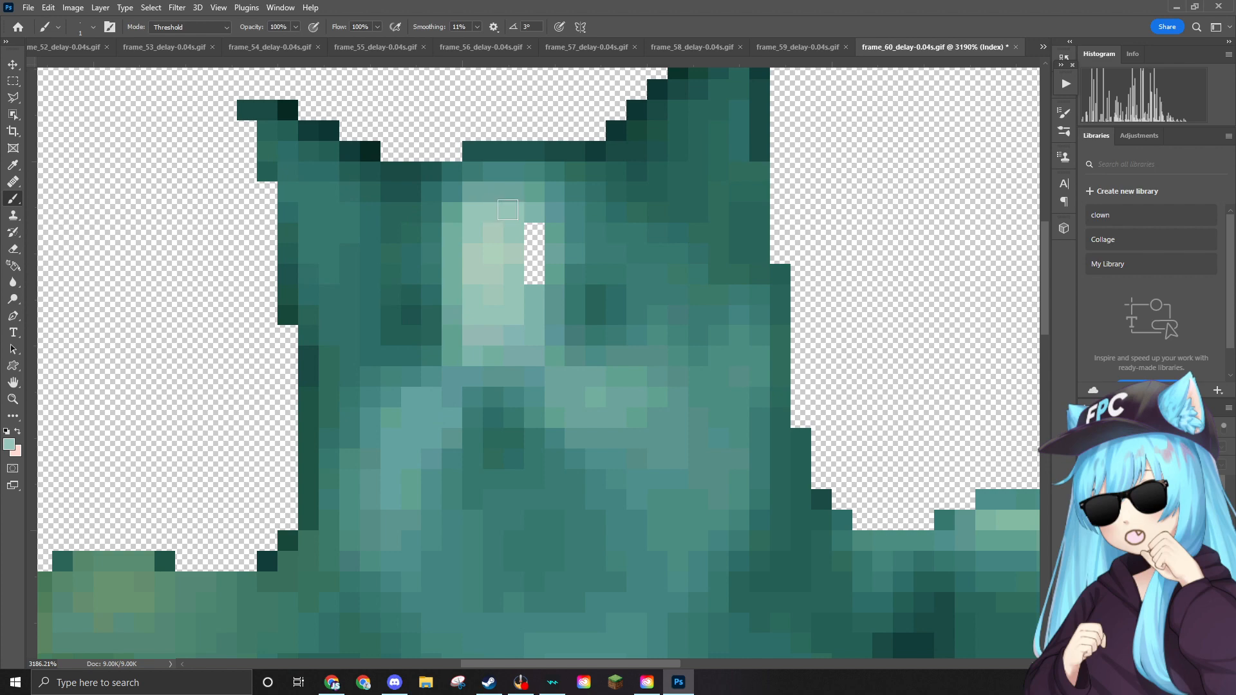
Paint over the remaining transparent gap in the light stripe on the cat's forehead.
{"action": "left_click_drag", "start_coordinate": [534, 252], "coordinate": [534, 274]}
{"action": "scroll", "coordinate": [563, 254], "scroll_direction": "down", "scroll_amount": 4}
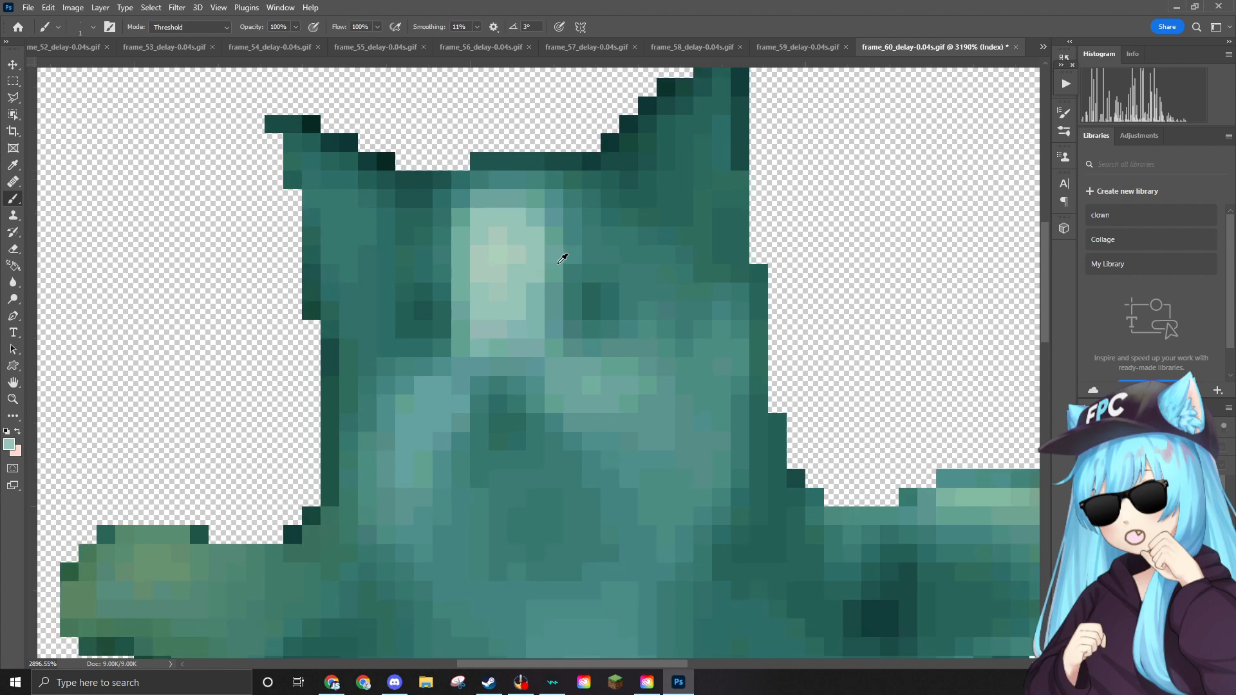
{"action": "scroll", "coordinate": [610, 257], "scroll_direction": "down", "scroll_amount": 2}
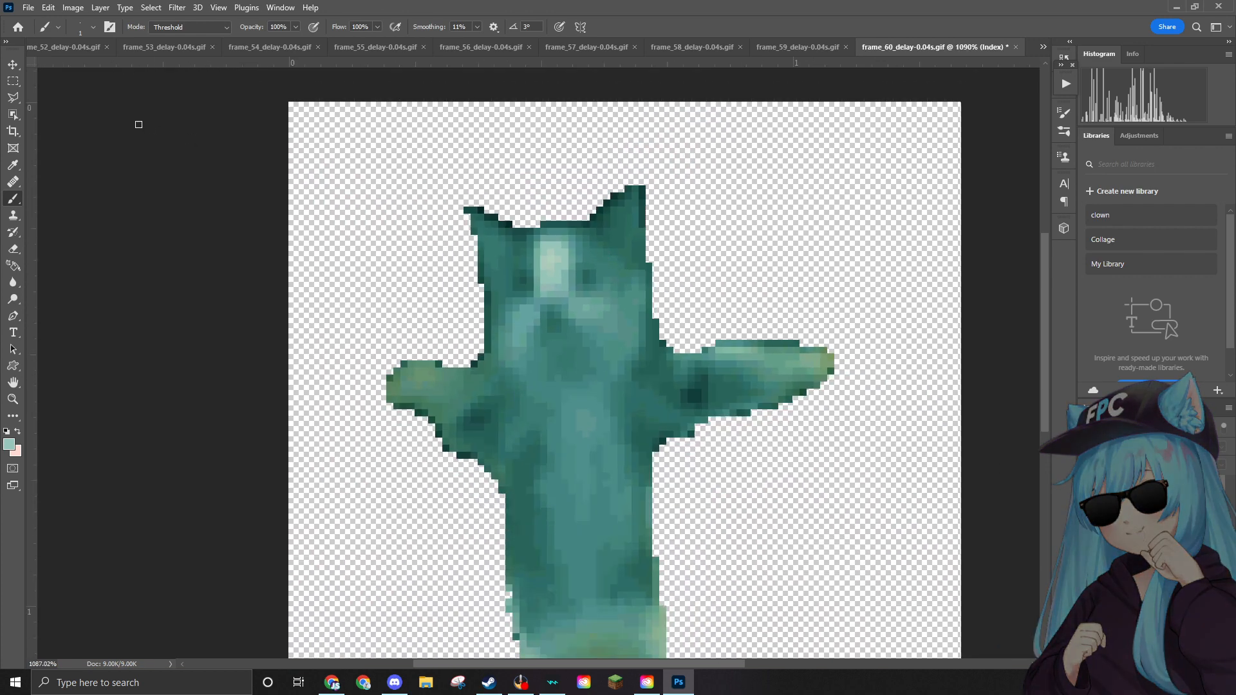
Convert the frame 60 image from Indexed Color to RGB Color.
{"action": "left_click", "coordinate": [71, 7]}
{"action": "mouse_move", "coordinate": [90, 22]}
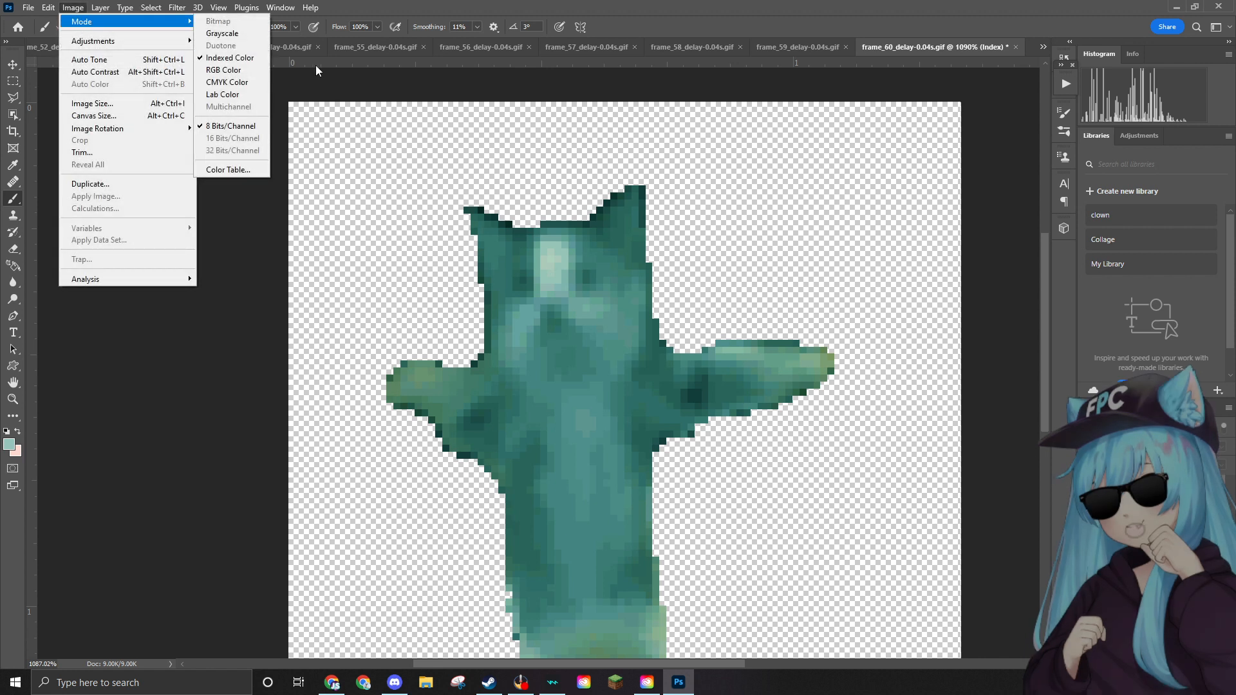
{"action": "left_click", "coordinate": [231, 71]}
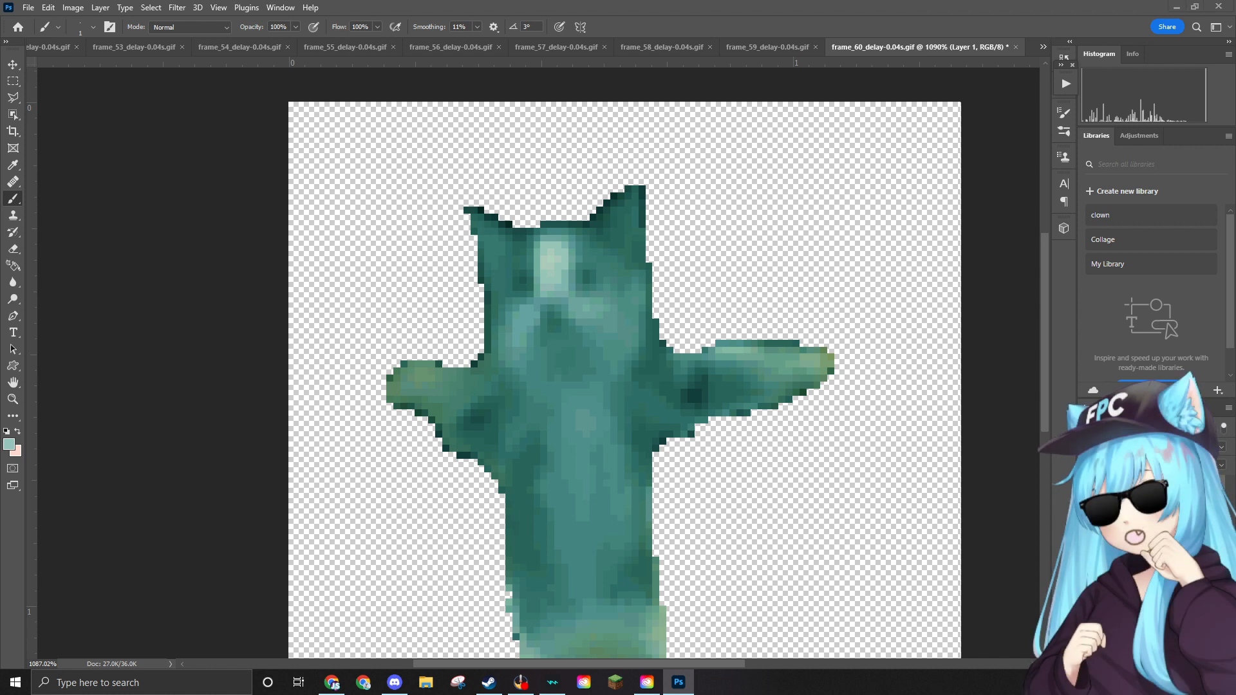
Place the ear hat image, scale it to about 7.67%, and fit it on top of the cat's head.
{"action": "left_click_drag", "start_coordinate": [597, 306], "coordinate": [598, 306]}
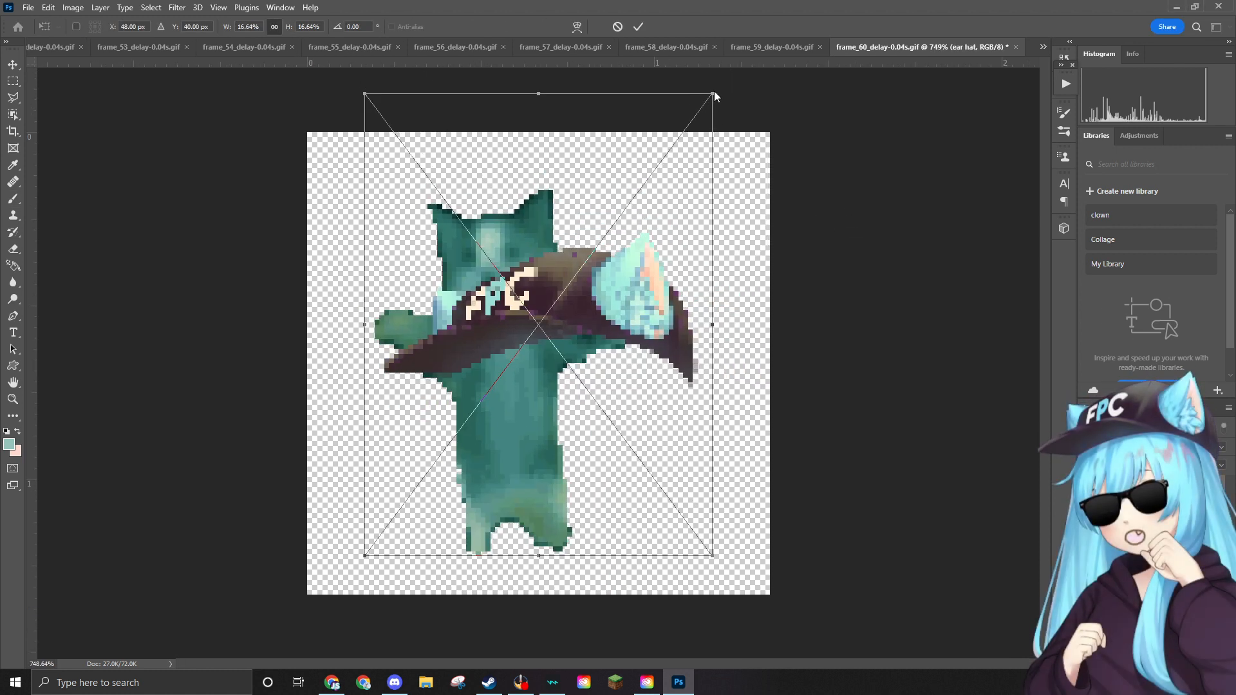
{"action": "left_click_drag", "start_coordinate": [712, 94], "coordinate": [494, 385]}
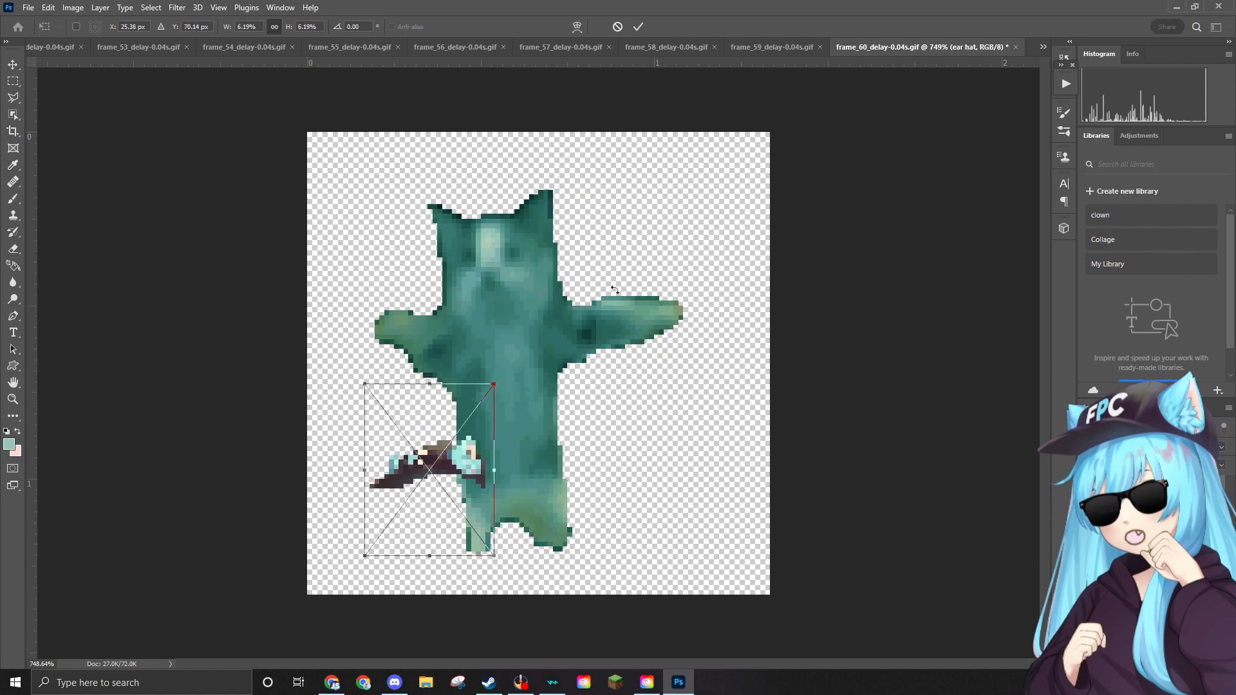
{"action": "scroll", "coordinate": [642, 294], "scroll_direction": "up", "scroll_amount": 2}
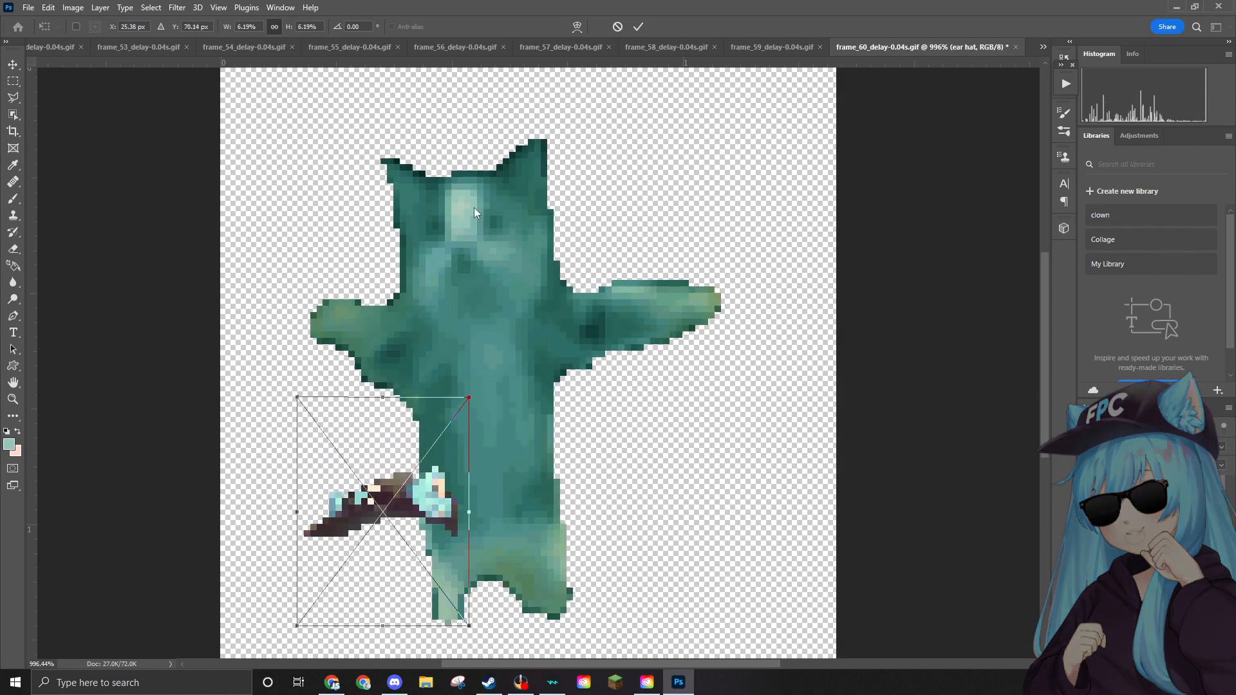
{"action": "left_click_drag", "start_coordinate": [416, 556], "coordinate": [500, 230]}
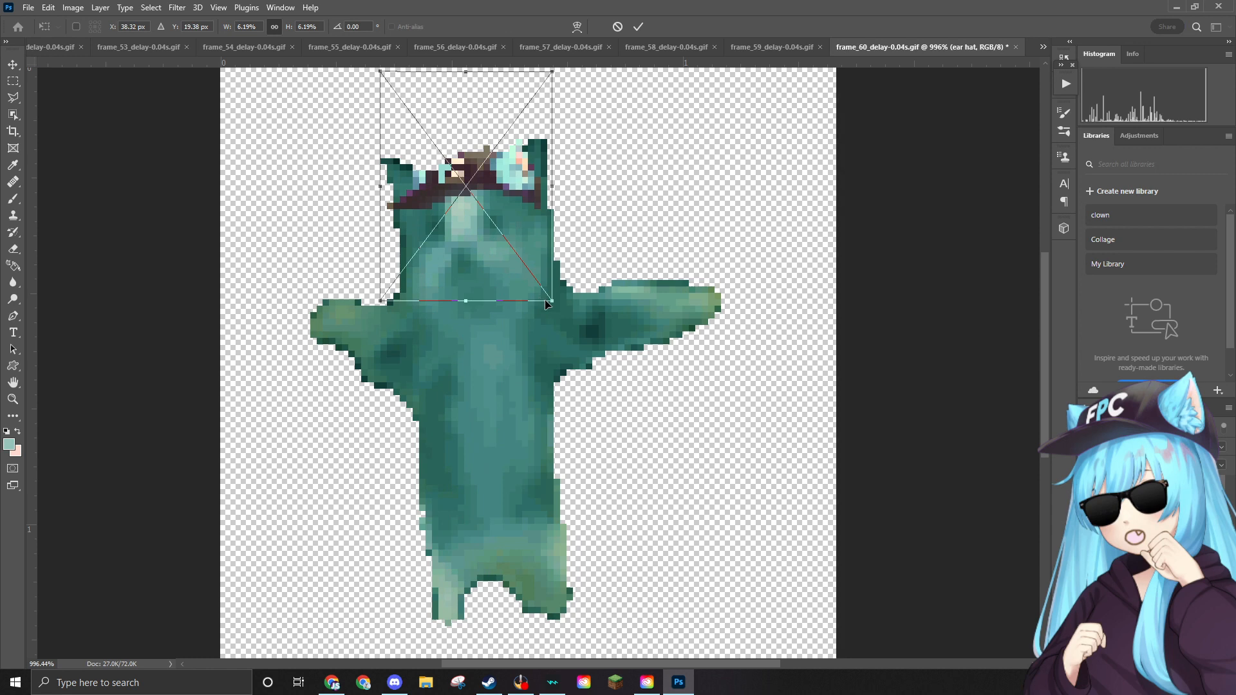
{"action": "left_click_drag", "start_coordinate": [542, 303], "coordinate": [611, 339]}
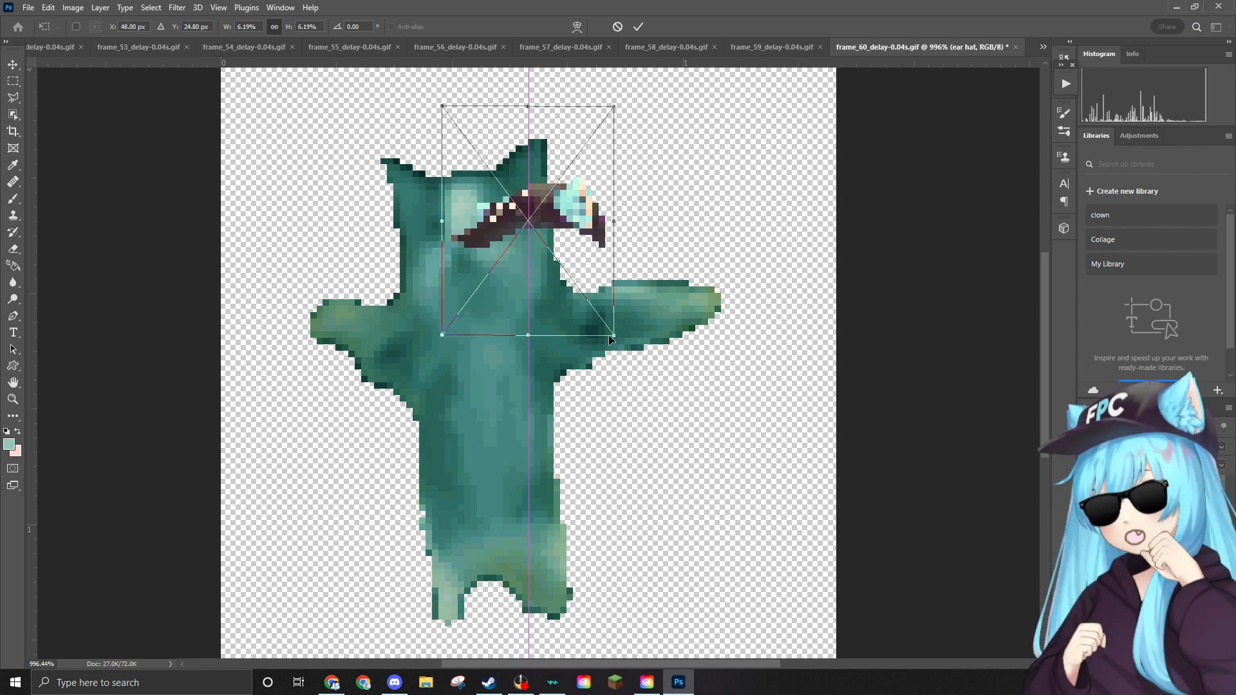
{"action": "left_click_drag", "start_coordinate": [597, 141], "coordinate": [669, 114]}
{"action": "left_click_drag", "start_coordinate": [607, 264], "coordinate": [517, 175]}
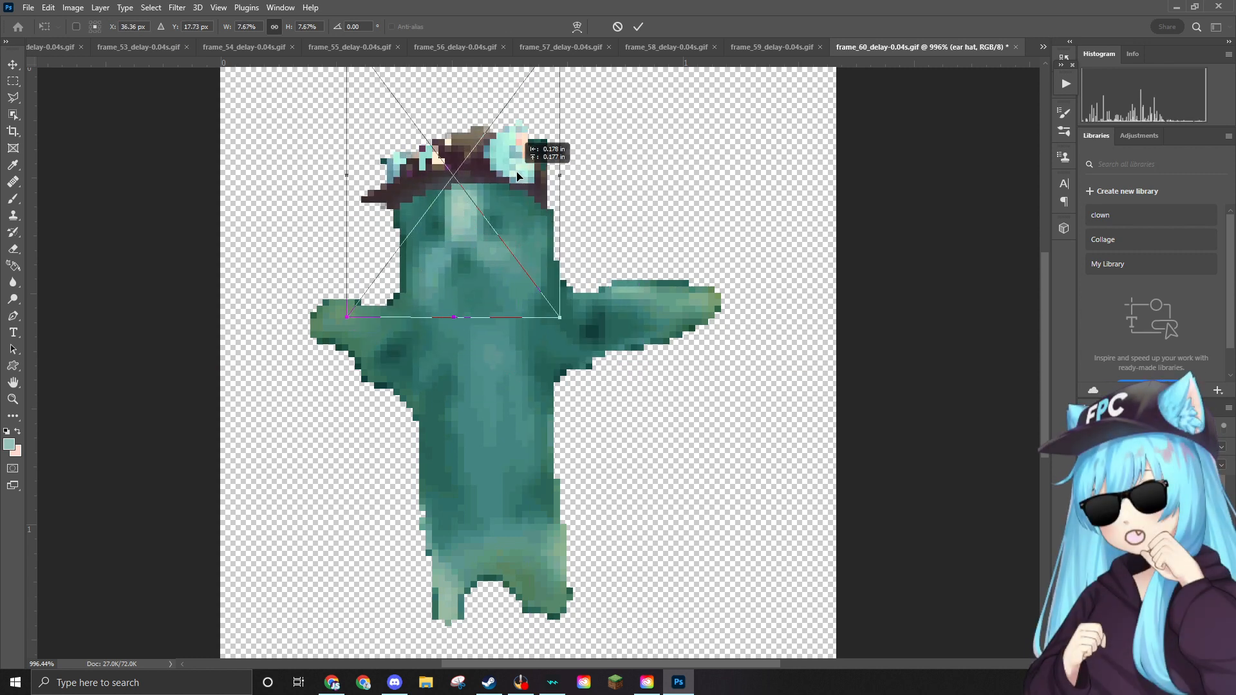
{"action": "key", "text": "Return"}
{"action": "key", "text": "b"}
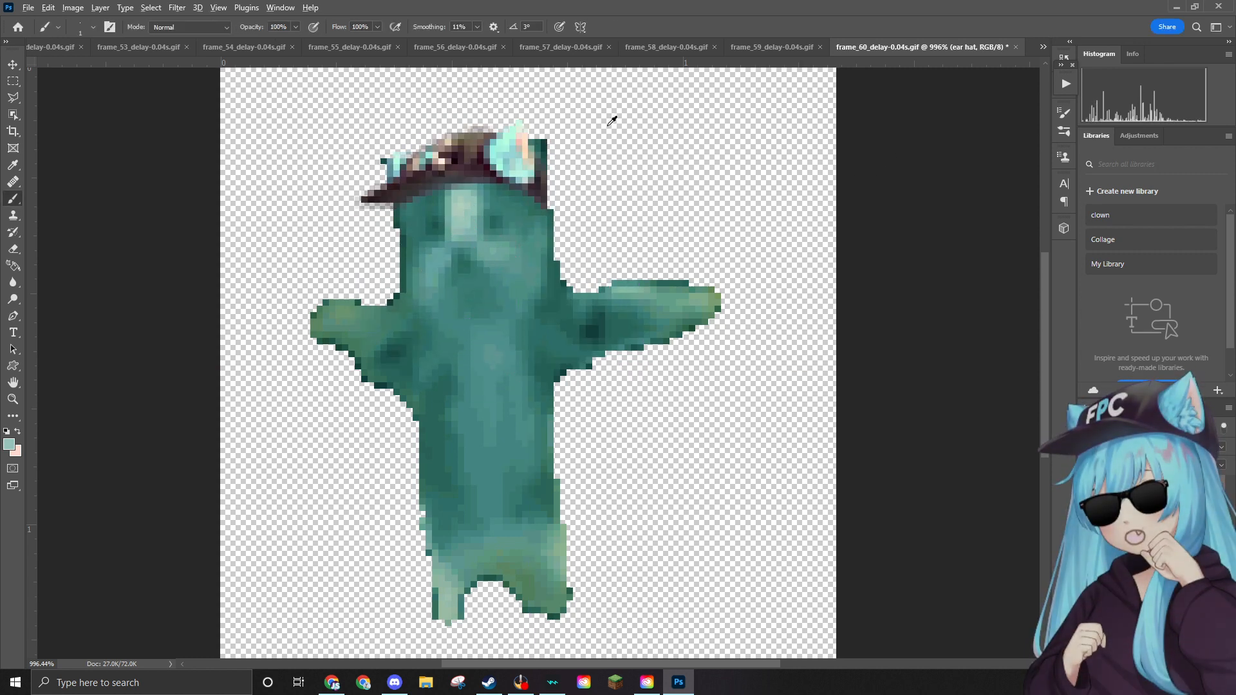
Erase the part of the cat's ear on Layer 1 that sticks out behind the cap.
{"action": "scroll", "coordinate": [614, 121], "scroll_direction": "down", "scroll_amount": 6}
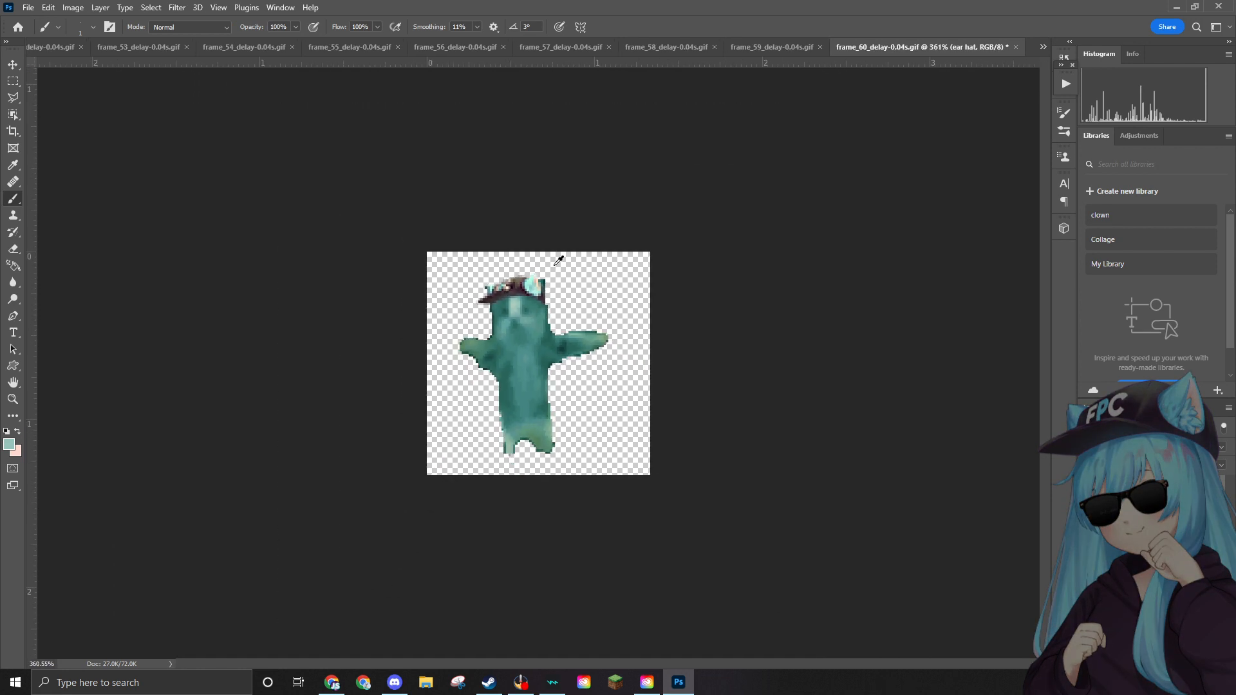
{"action": "scroll", "coordinate": [554, 270], "scroll_direction": "up", "scroll_amount": 7}
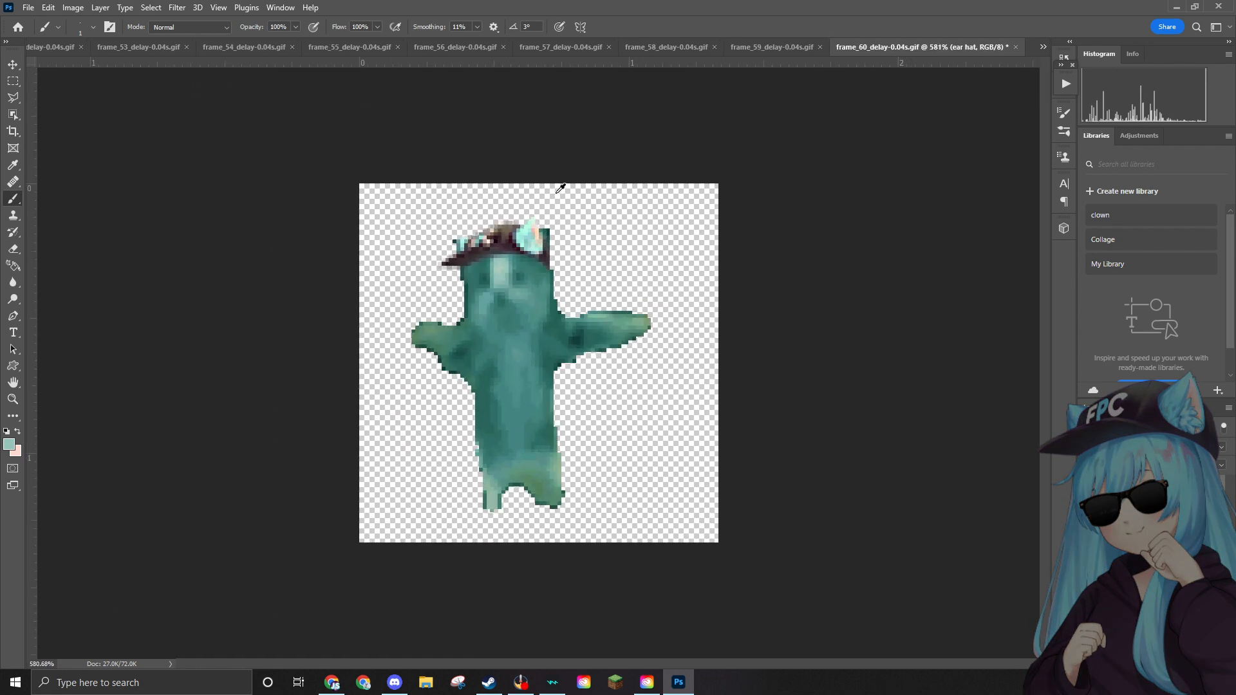
{"action": "scroll", "coordinate": [557, 124], "scroll_direction": "up", "scroll_amount": 3}
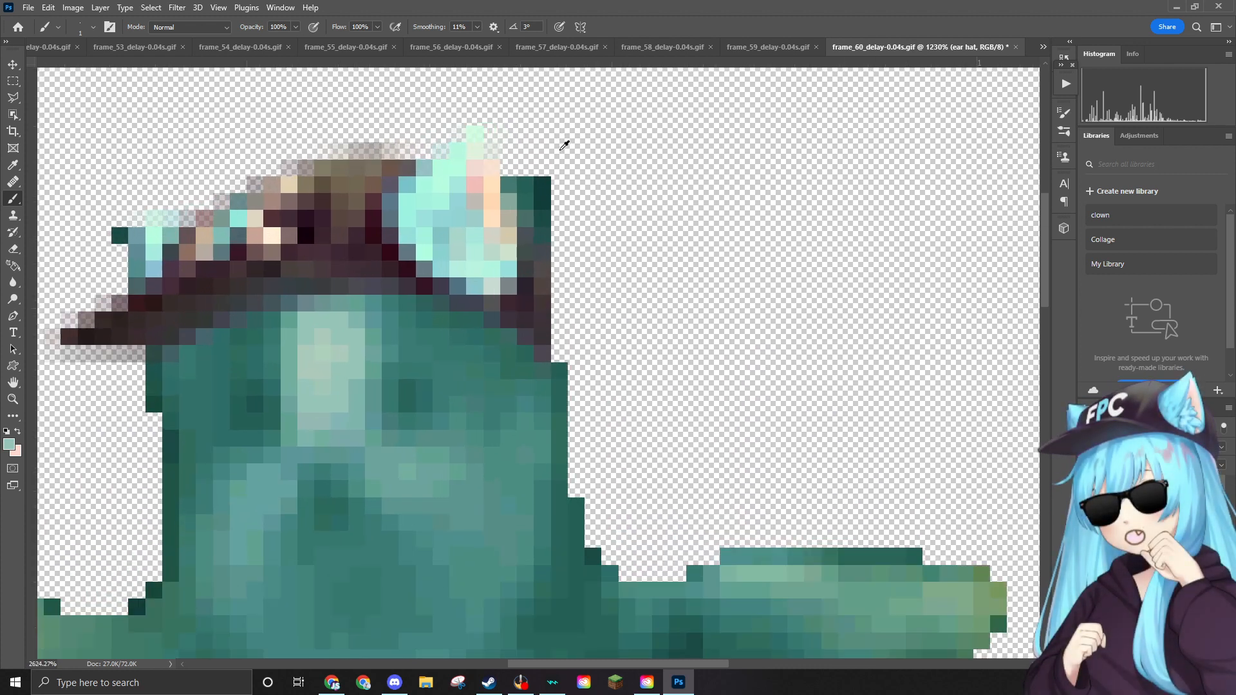
{"action": "left_click", "coordinate": [15, 249]}
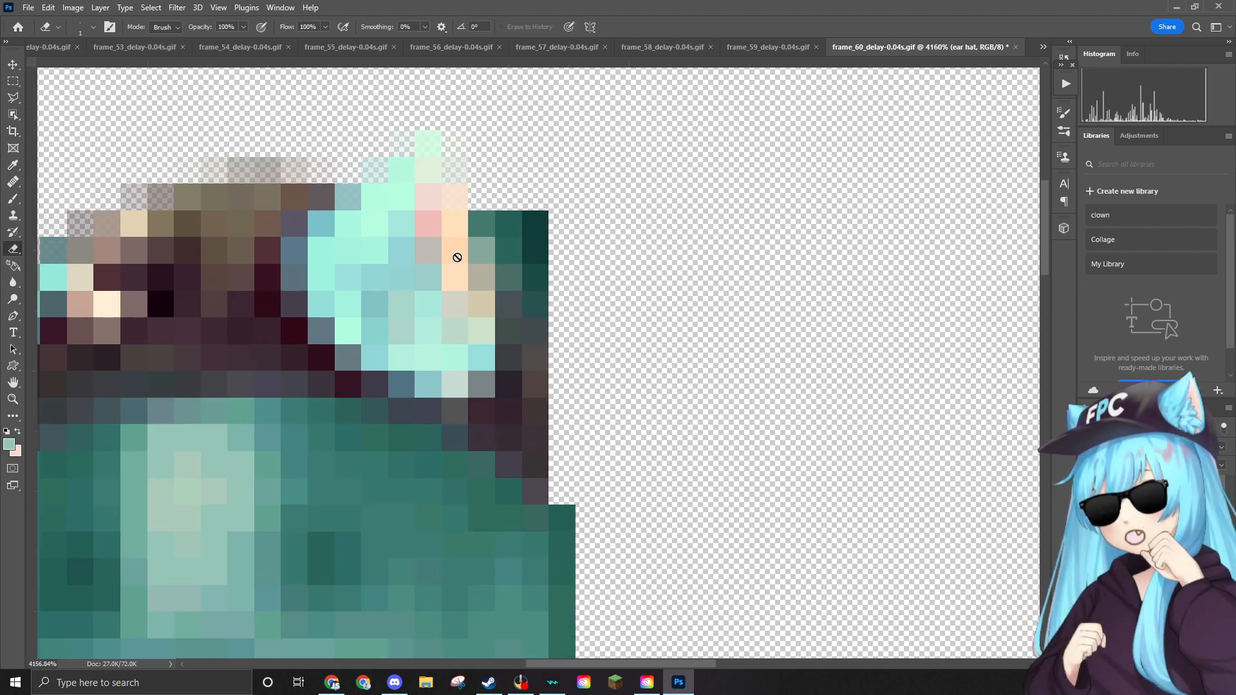
{"action": "left_click", "coordinate": [485, 218]}
{"action": "left_click", "coordinate": [600, 262]}
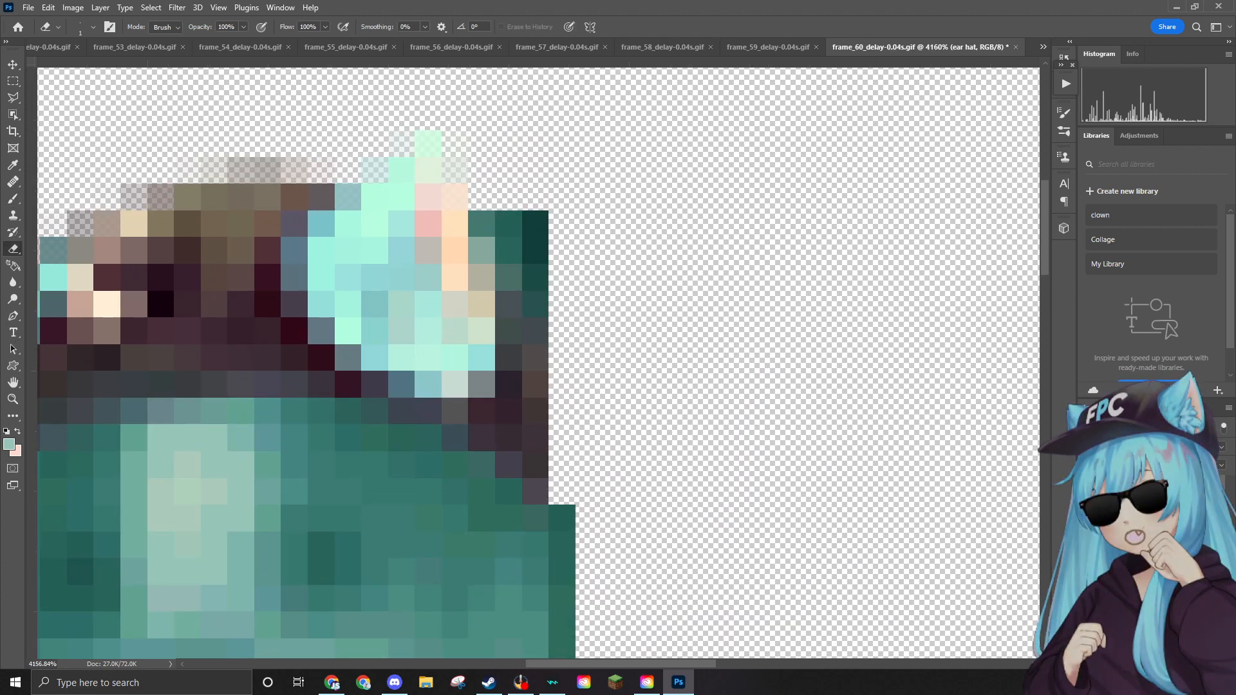
{"action": "left_click_drag", "start_coordinate": [539, 232], "coordinate": [538, 285]}
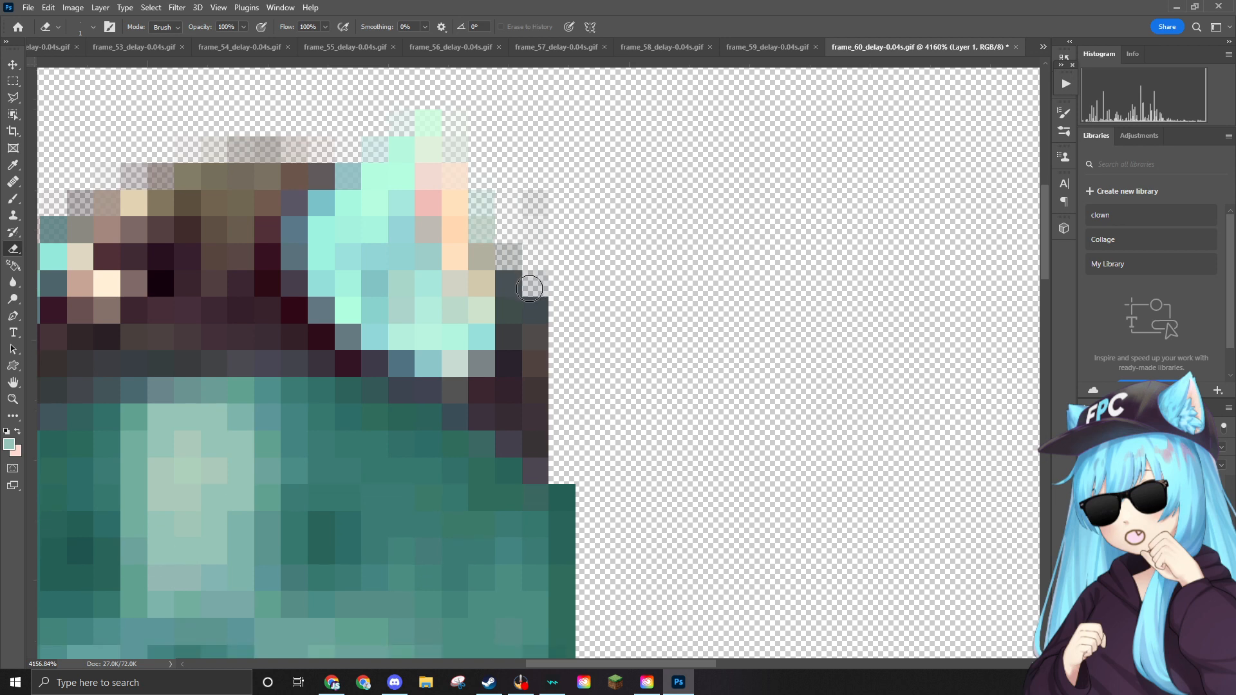
{"action": "scroll", "coordinate": [515, 245], "scroll_direction": "down", "scroll_amount": 5}
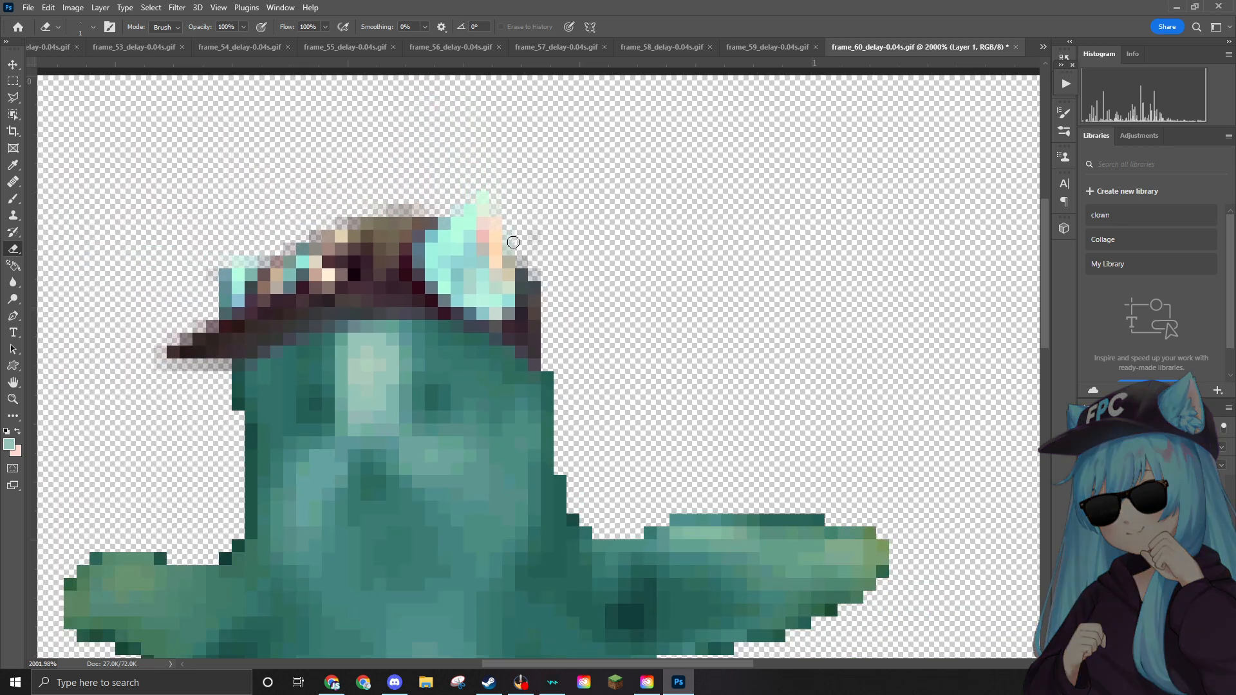
Place the transparent sunglasses image, scale it to about 2.70%, and position it over the cat's eyes.
{"action": "scroll", "coordinate": [508, 244], "scroll_direction": "down", "scroll_amount": 3}
{"action": "scroll", "coordinate": [439, 238], "scroll_direction": "down", "scroll_amount": 2}
{"action": "left_click_drag", "start_coordinate": [1235, 271], "coordinate": [522, 248]}
{"action": "left_click_drag", "start_coordinate": [807, 251], "coordinate": [528, 230]}
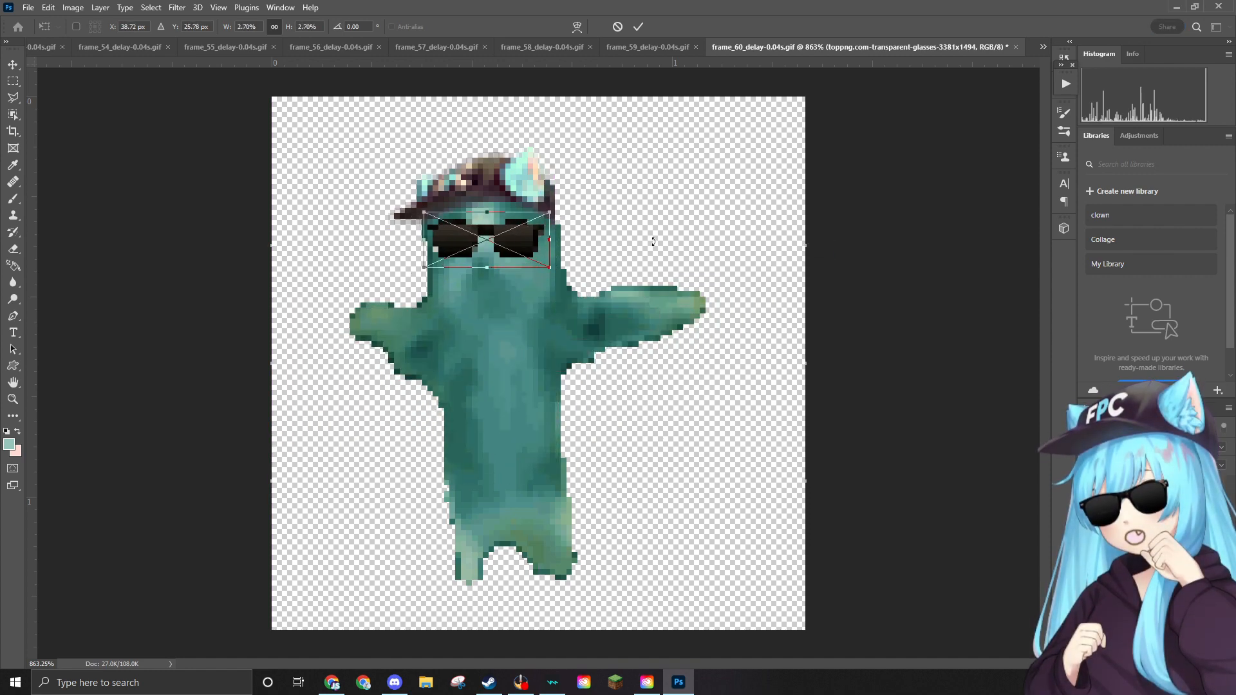
{"action": "key", "text": "Return"}
{"action": "key", "text": "e"}
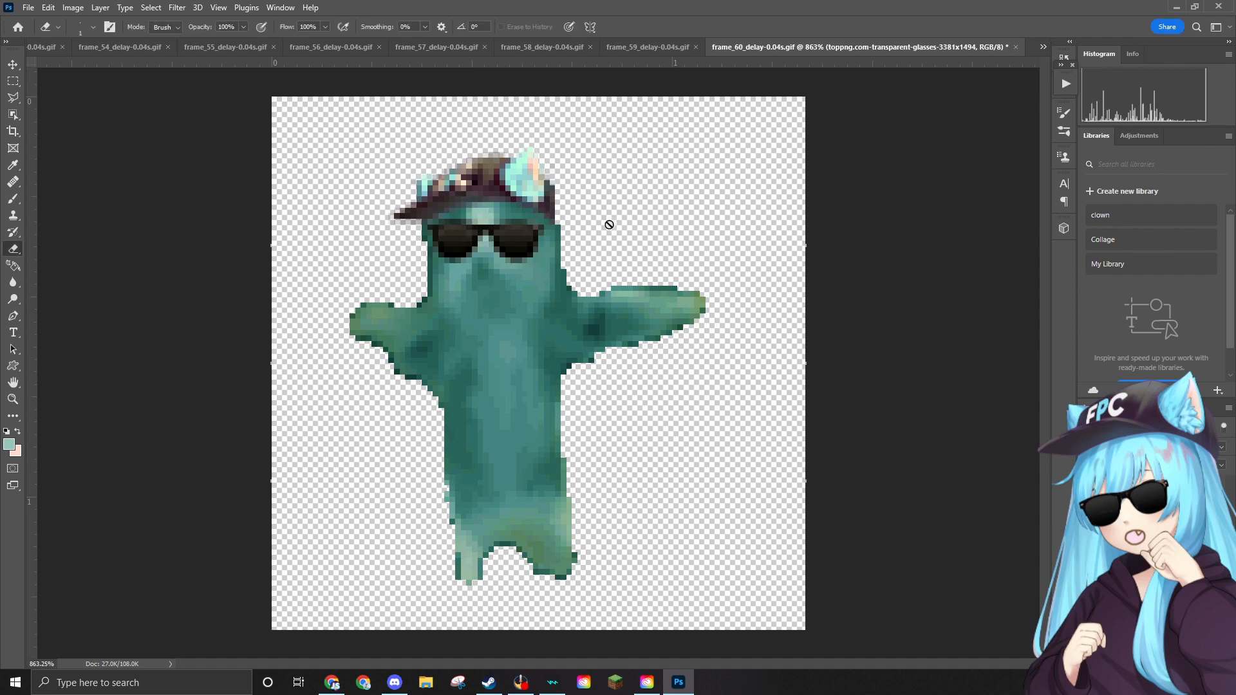
Quick-export the finished frame as frame_60_delay-0.04s.png into the Edited folder.
{"action": "scroll", "coordinate": [582, 229], "scroll_direction": "up", "scroll_amount": 3}
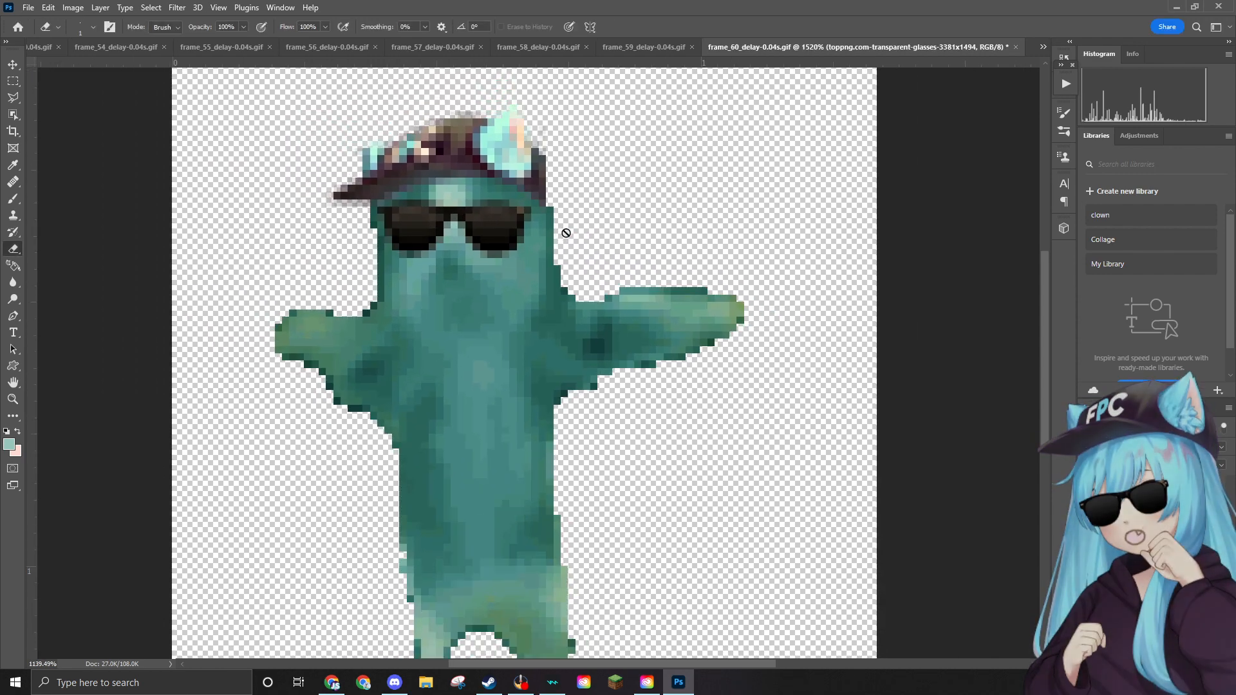
{"action": "scroll", "coordinate": [482, 265], "scroll_direction": "down", "scroll_amount": 2}
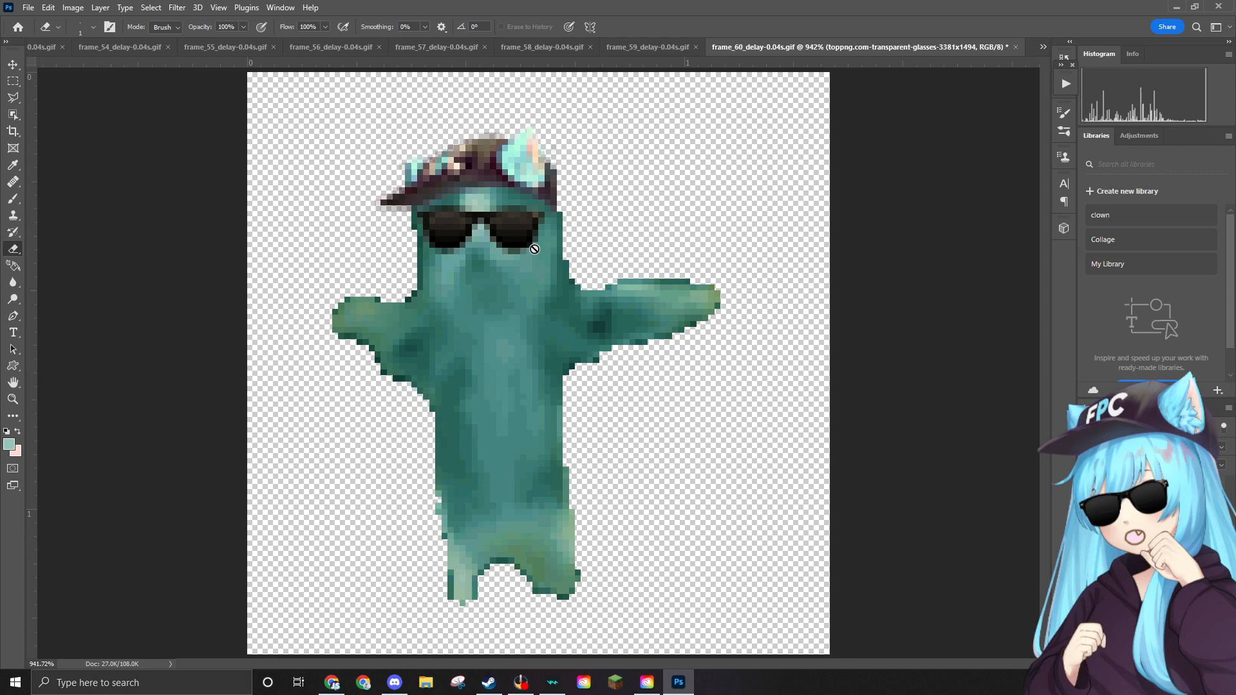
{"action": "scroll", "coordinate": [534, 249], "scroll_direction": "down", "scroll_amount": 1}
{"action": "left_click", "coordinate": [28, 7]}
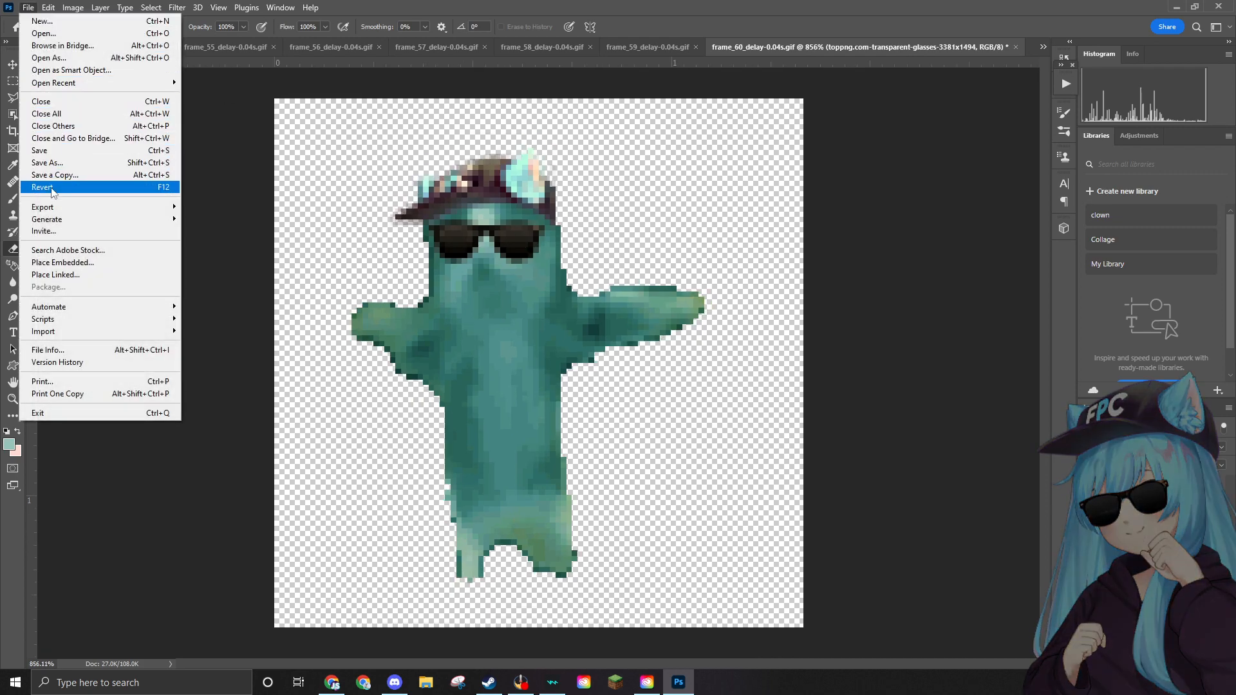
{"action": "mouse_move", "coordinate": [92, 209]}
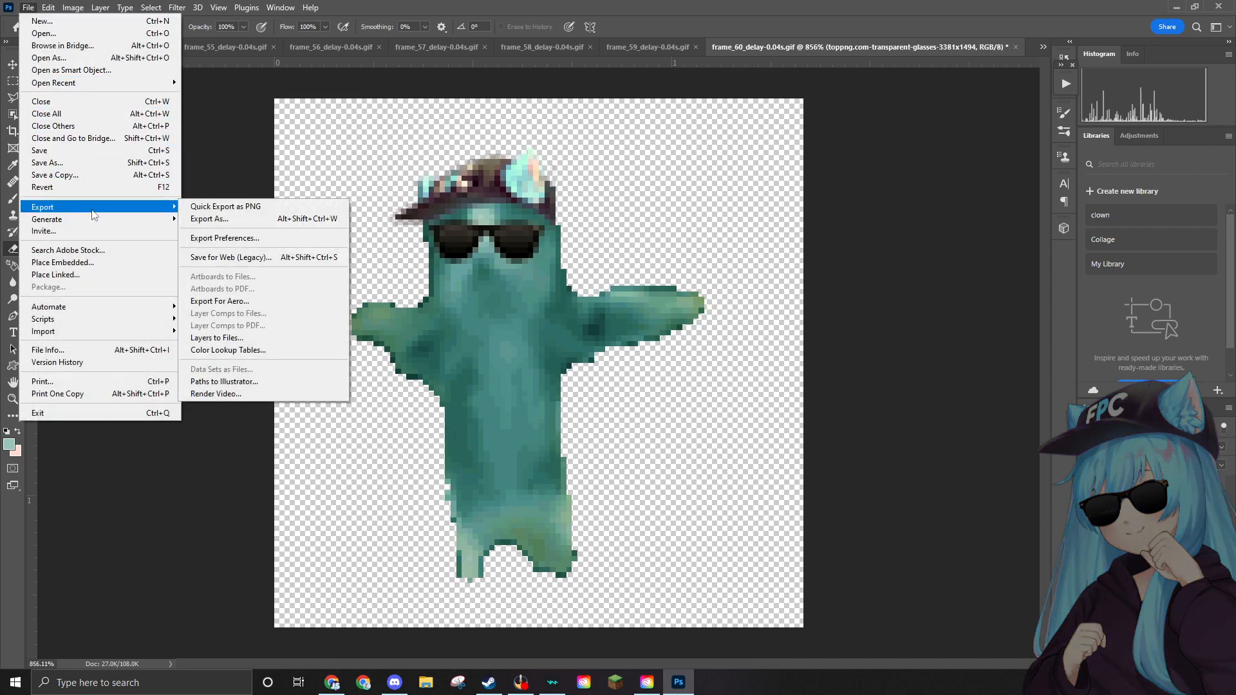
{"action": "left_click", "coordinate": [237, 210]}
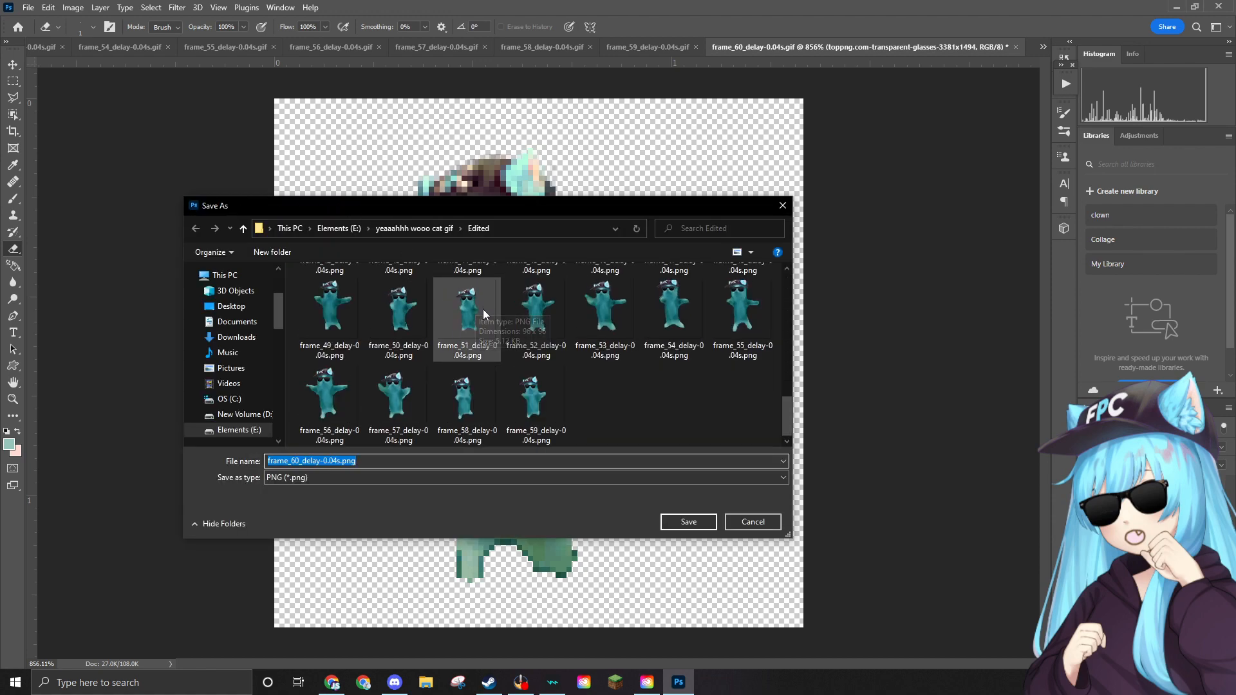
{"action": "left_click", "coordinate": [704, 521]}
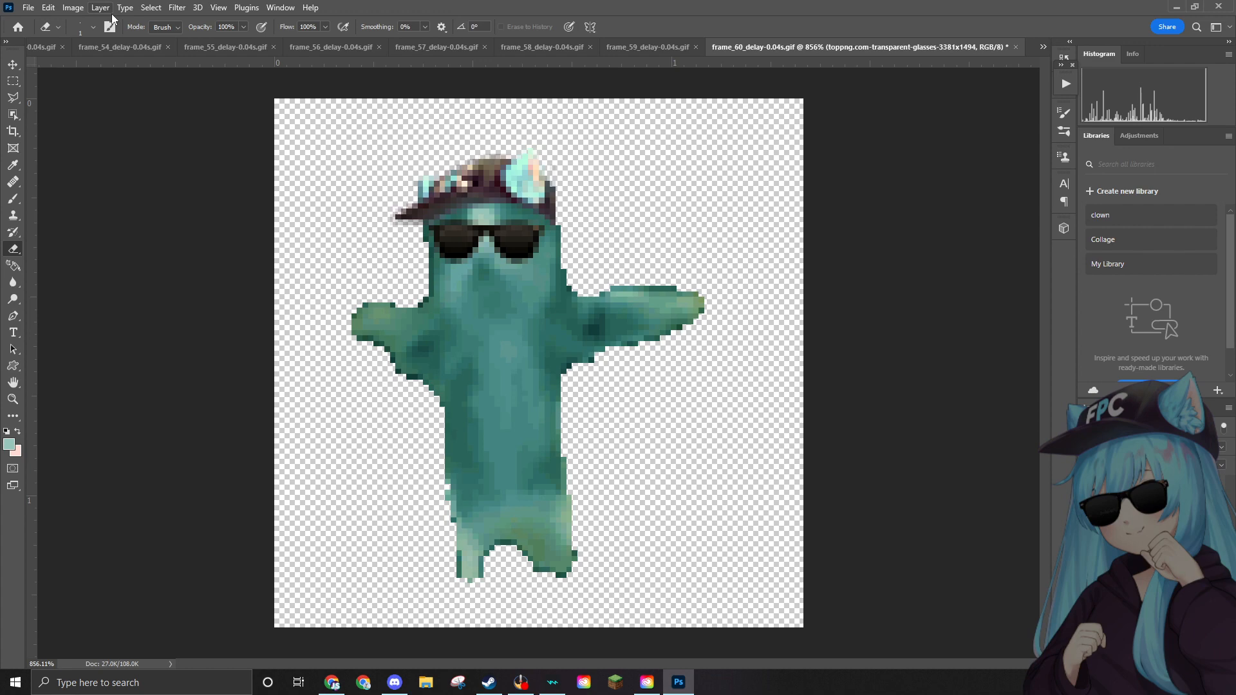
Check the Edited export folder for frame_60_delay-0.04s.png without exporting again.
{"action": "left_click", "coordinate": [29, 8]}
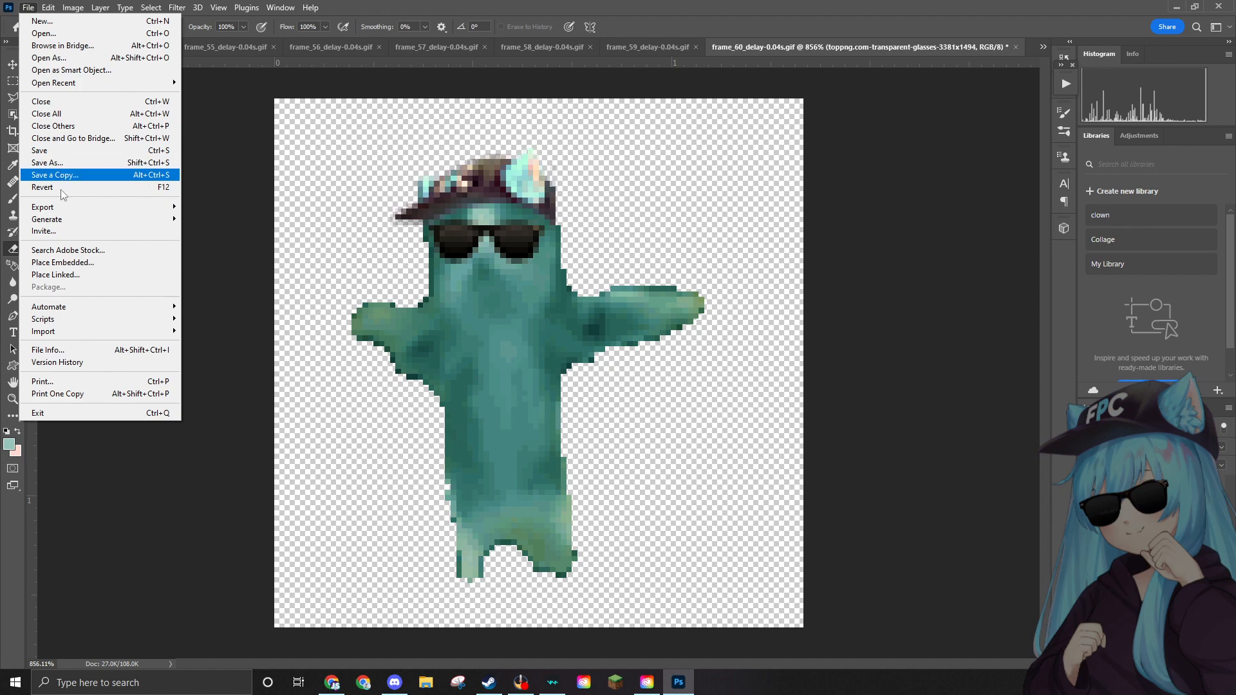
{"action": "mouse_move", "coordinate": [58, 209]}
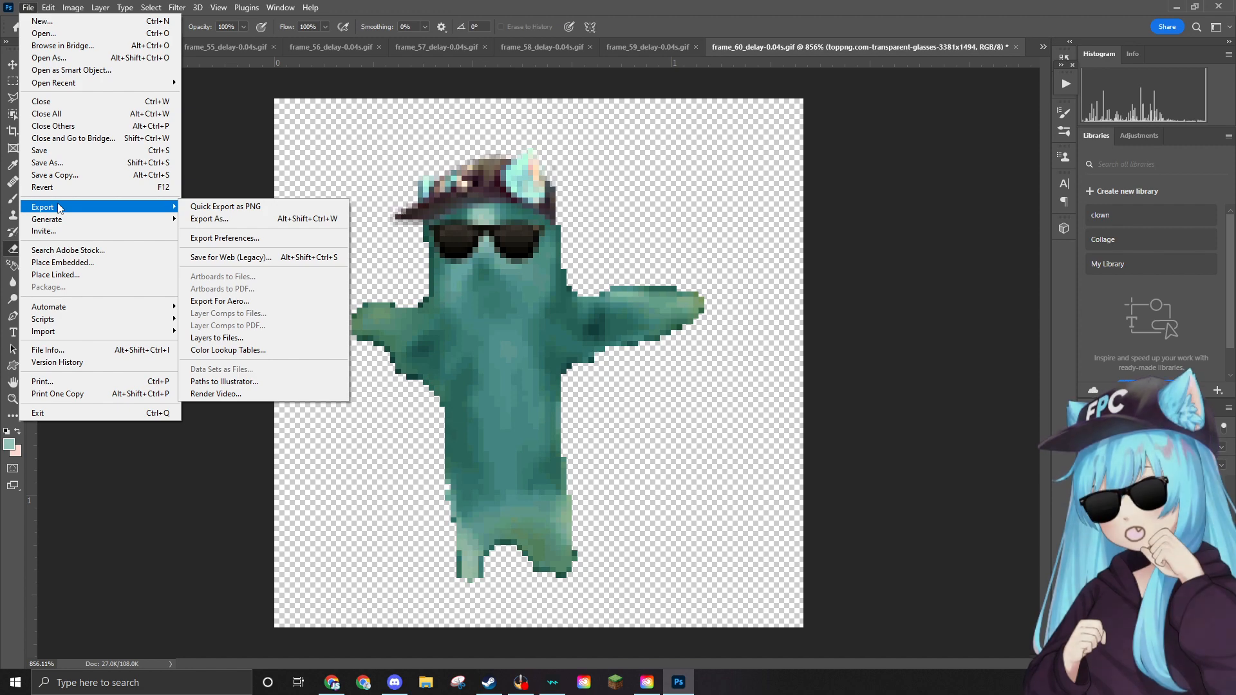
{"action": "left_click", "coordinate": [225, 206]}
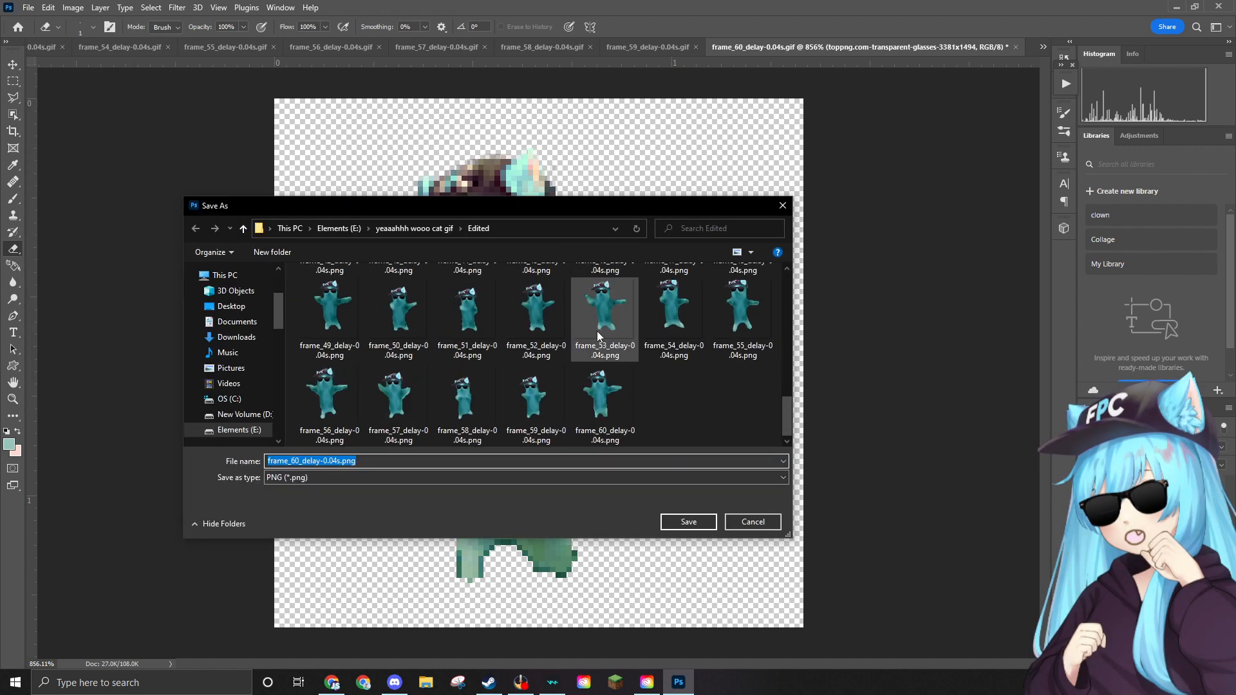
{"action": "left_click", "coordinate": [781, 205]}
Delete frame_60_delay-0.04s.gif from the yeaaahhh wooo cat gif folder and open frame_61_delay-0.04s.gif.
{"action": "left_click", "coordinate": [27, 7]}
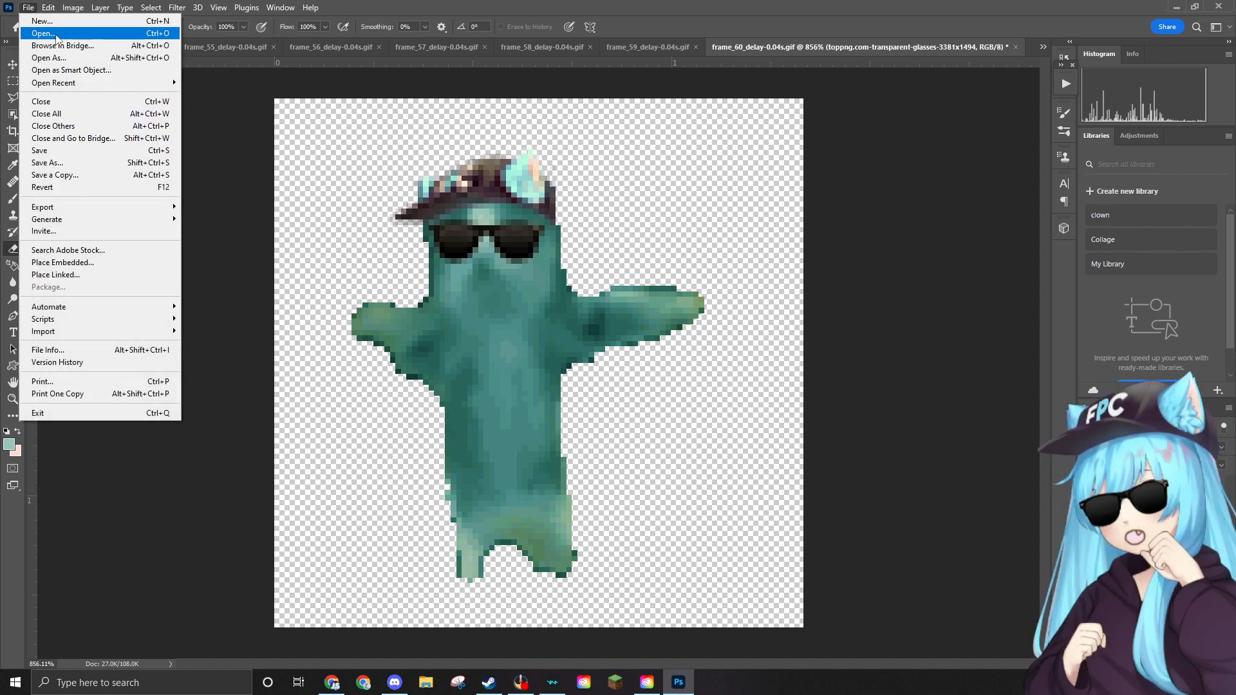
{"action": "left_click", "coordinate": [58, 33]}
{"action": "left_click", "coordinate": [399, 302]}
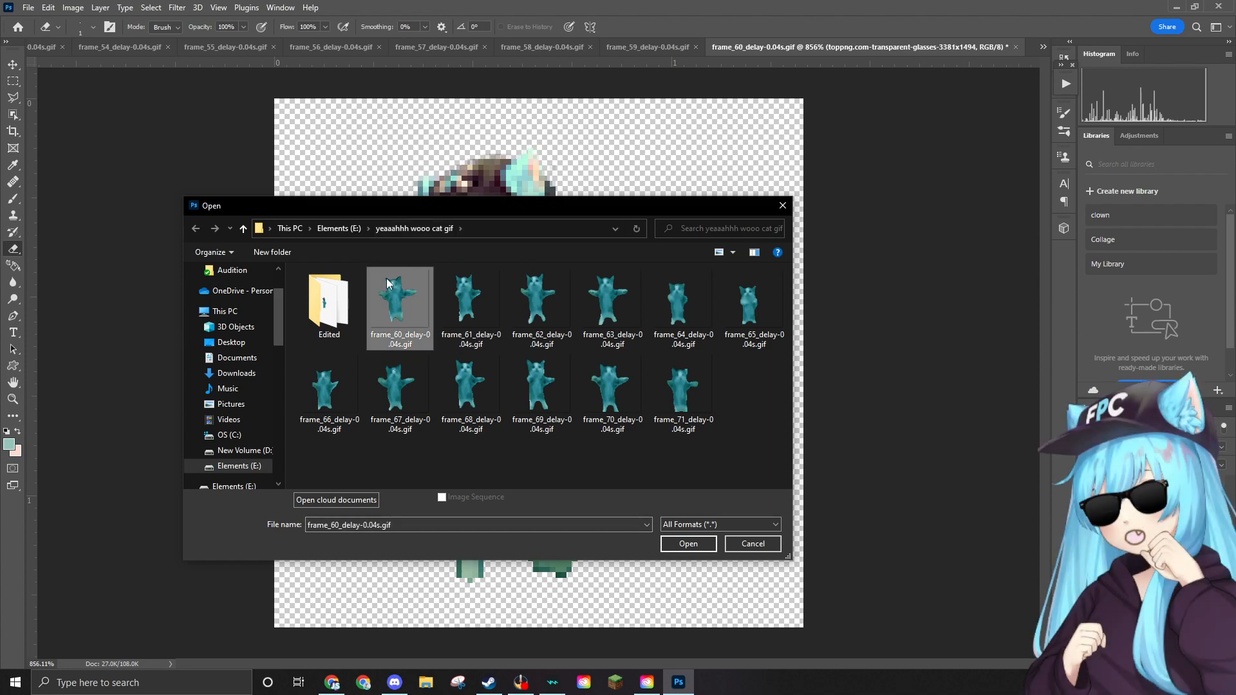
{"action": "key", "text": "Delete"}
{"action": "left_click", "coordinate": [667, 386]}
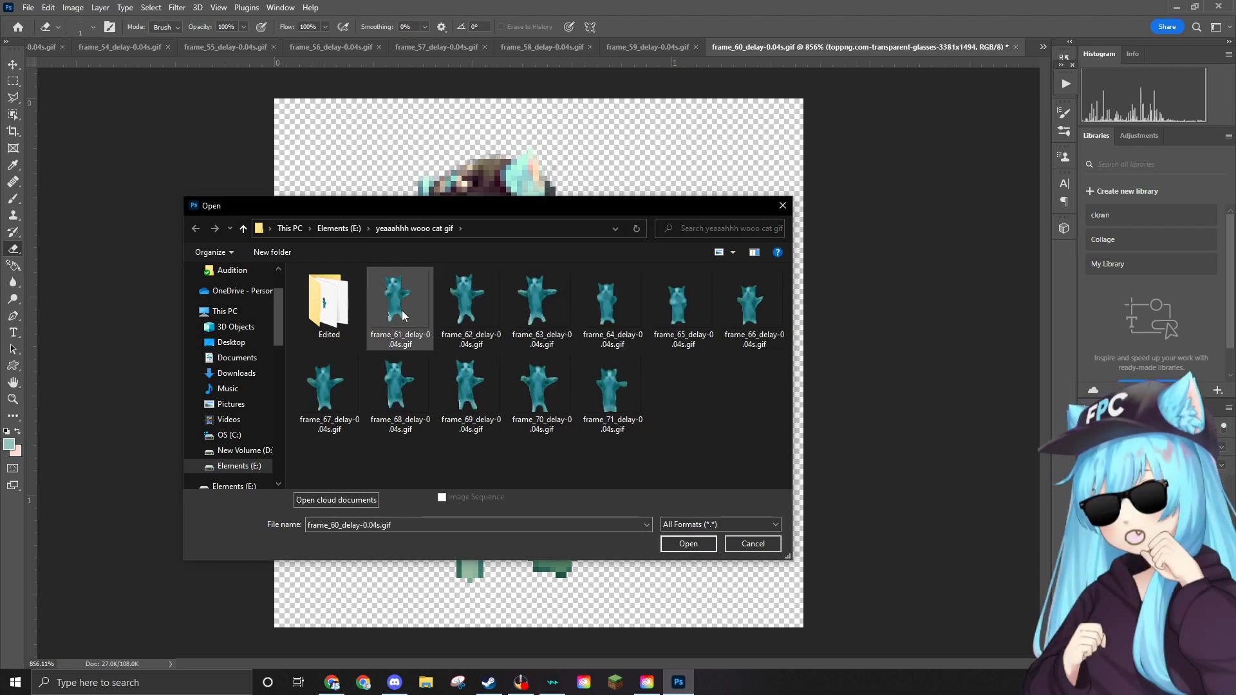
{"action": "left_click", "coordinate": [688, 544]}
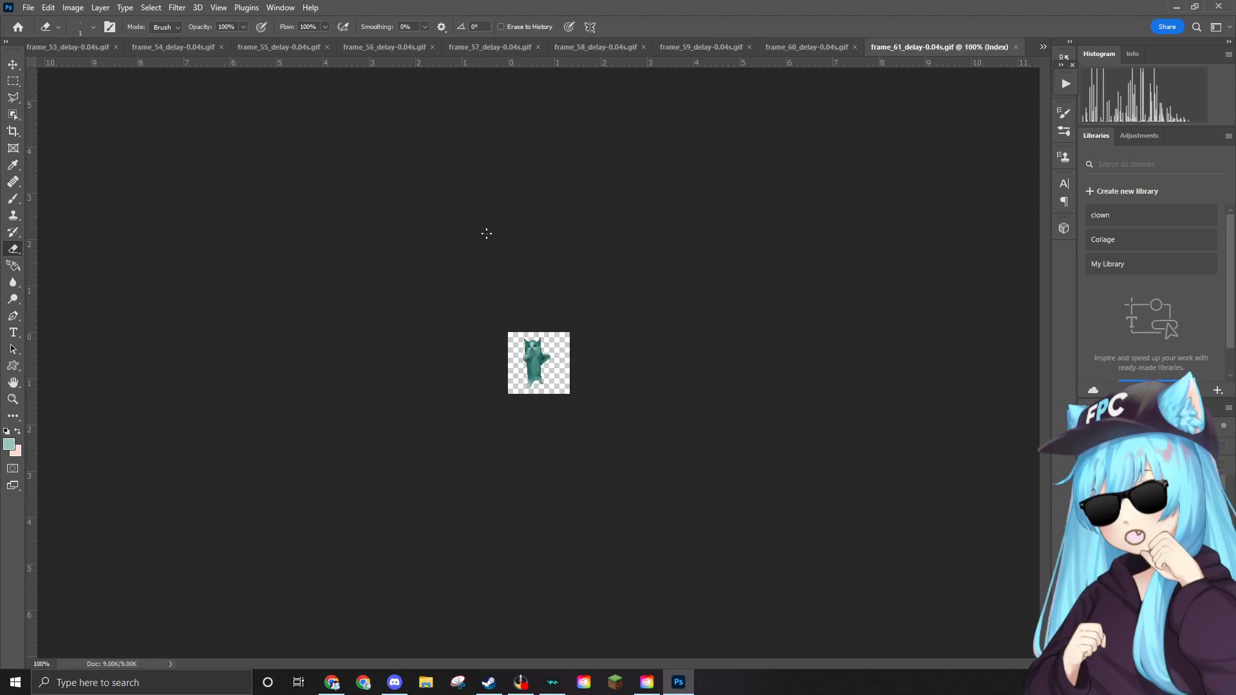
Convert the frame 61 image from Indexed Color to RGB Color.
{"action": "scroll", "coordinate": [545, 290], "scroll_direction": "up", "scroll_amount": 15}
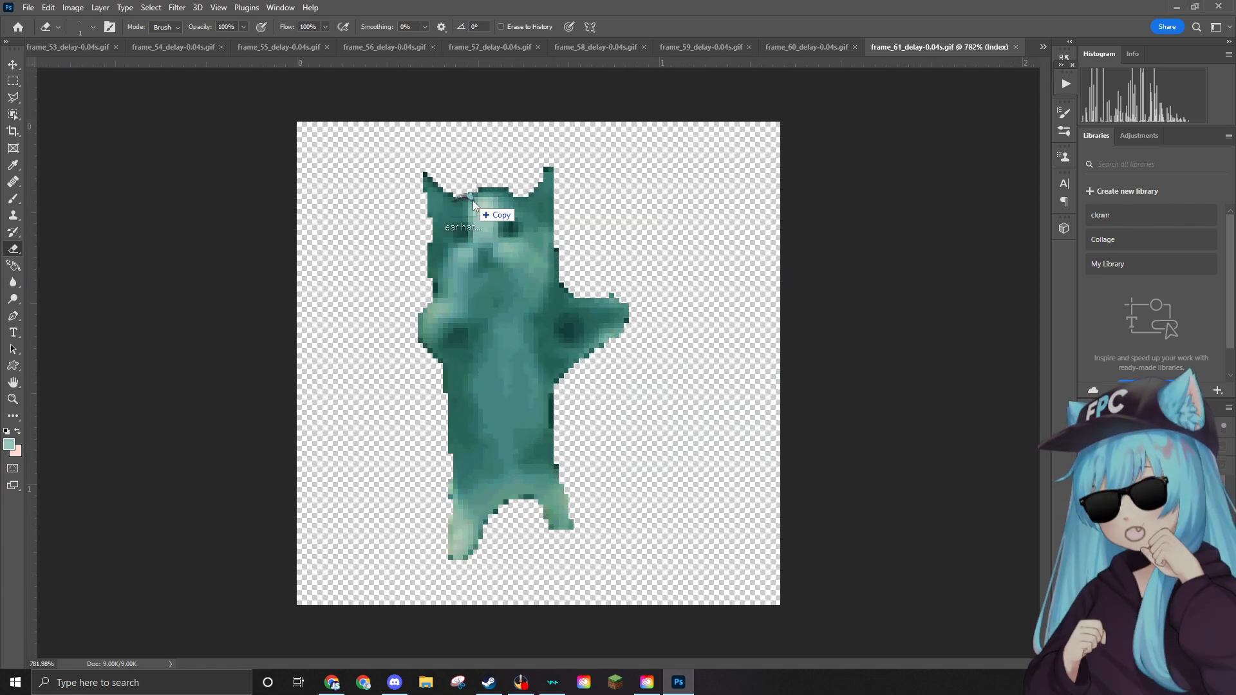
{"action": "left_click", "coordinate": [72, 7]}
{"action": "mouse_move", "coordinate": [90, 19]}
{"action": "left_click", "coordinate": [217, 66]}
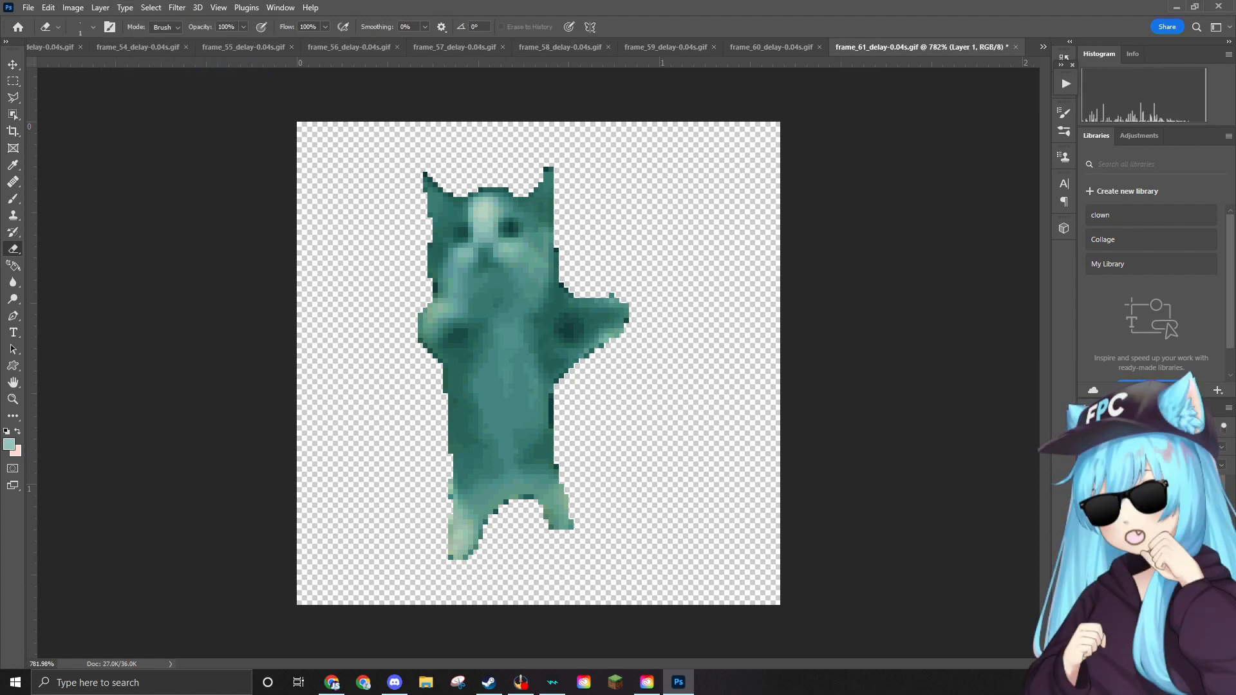
Place the ear hat image in frame 61, scaled to about 8.5% and positioned on top of the cat's head.
{"action": "left_click_drag", "start_coordinate": [528, 290], "coordinate": [532, 288]}
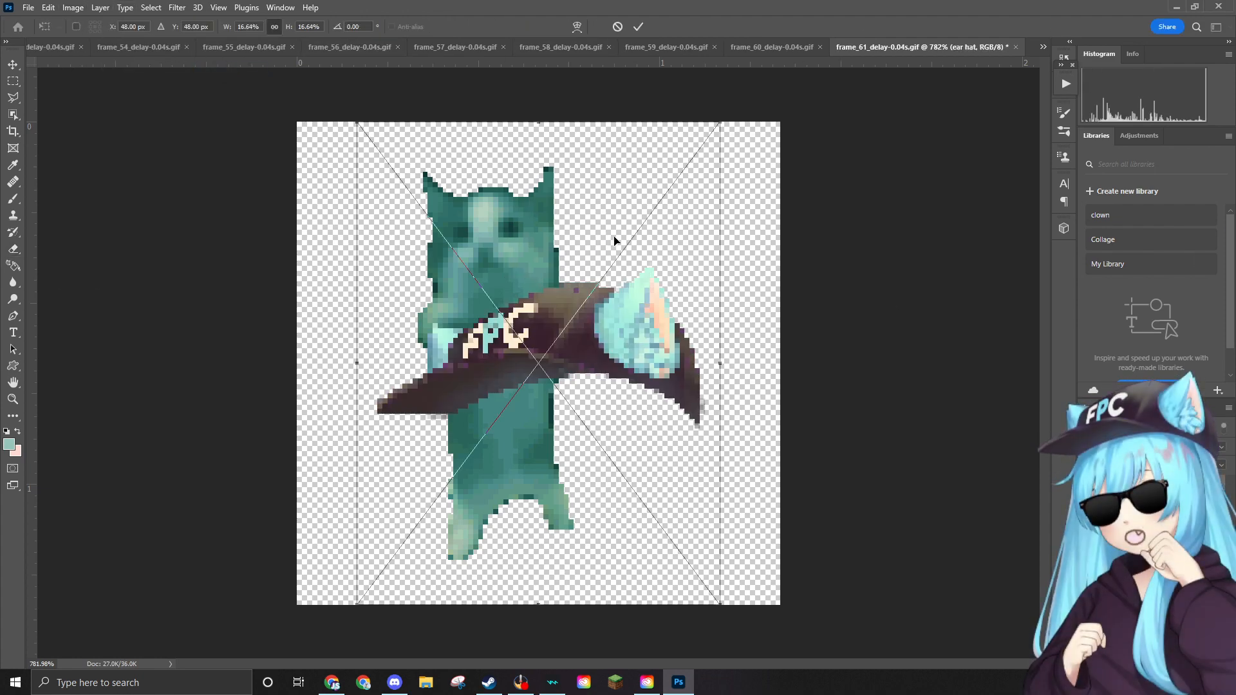
{"action": "left_click_drag", "start_coordinate": [719, 122], "coordinate": [563, 331]}
{"action": "left_click_drag", "start_coordinate": [485, 406], "coordinate": [502, 161]}
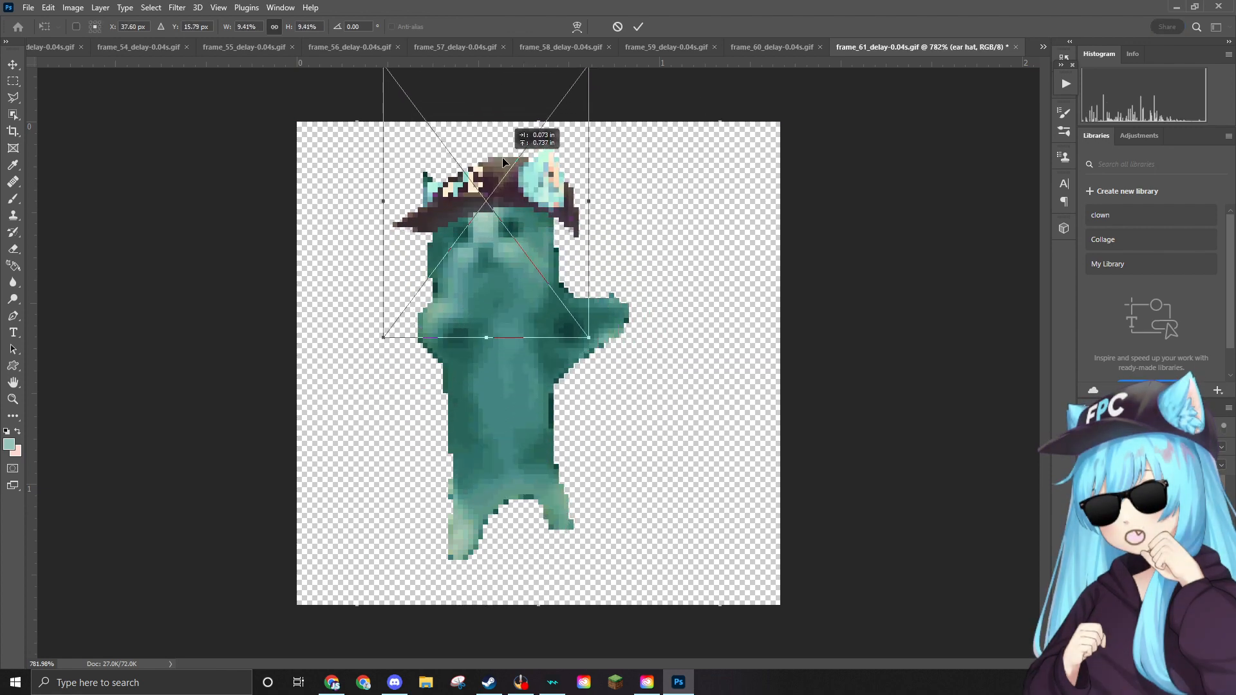
{"action": "mouse_move", "coordinate": [589, 335]}
{"action": "left_mouse_down"}
{"action": "mouse_move", "coordinate": [572, 312]}
{"action": "mouse_move", "coordinate": [554, 366]}
{"action": "mouse_move", "coordinate": [559, 313]}
{"action": "left_mouse_up"}
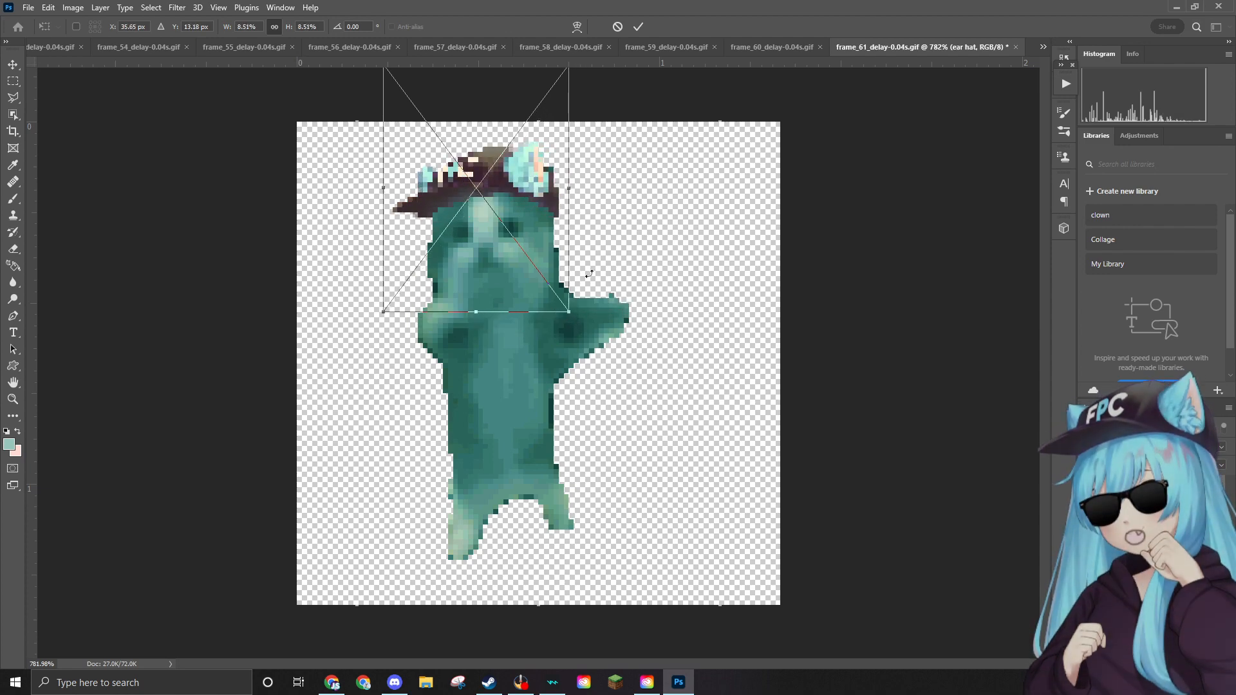
{"action": "key", "text": "Return"}
{"action": "left_click", "coordinate": [857, 176]}
{"action": "left_click", "coordinate": [619, 265]}
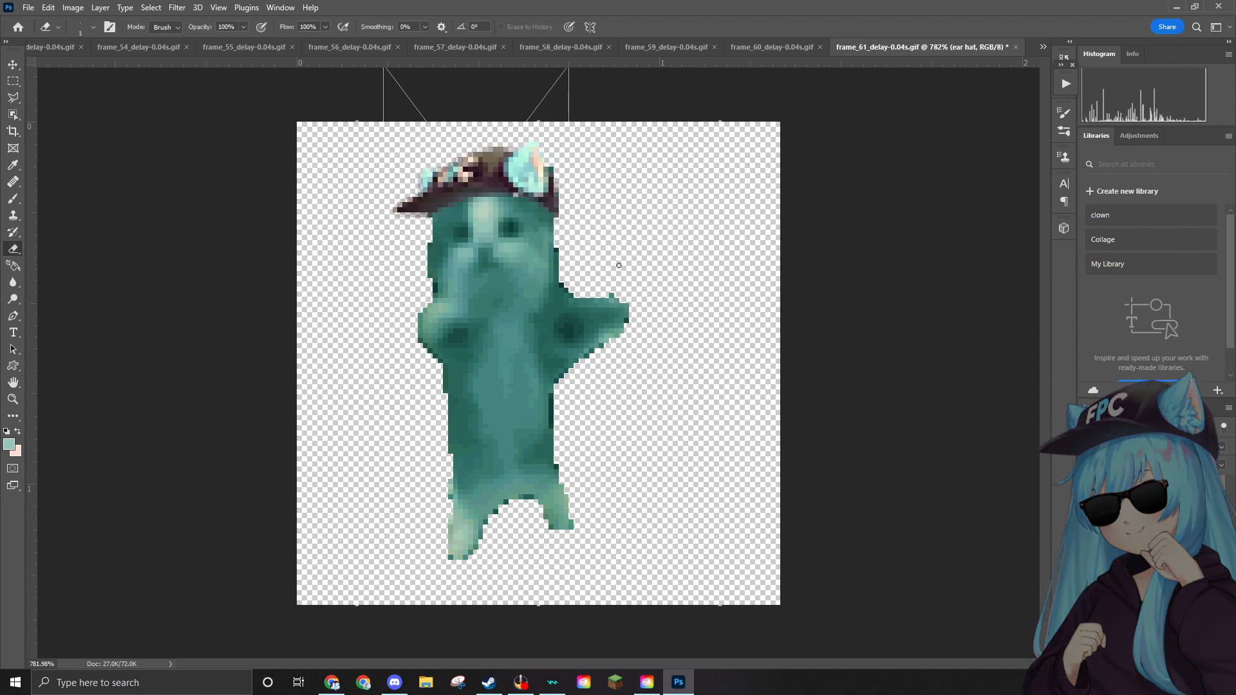
Sample dark teal #156568 from the cat's forehead and paint over the transparent gap beneath the hat's ear.
{"action": "scroll", "coordinate": [574, 159], "scroll_direction": "up", "scroll_amount": 5}
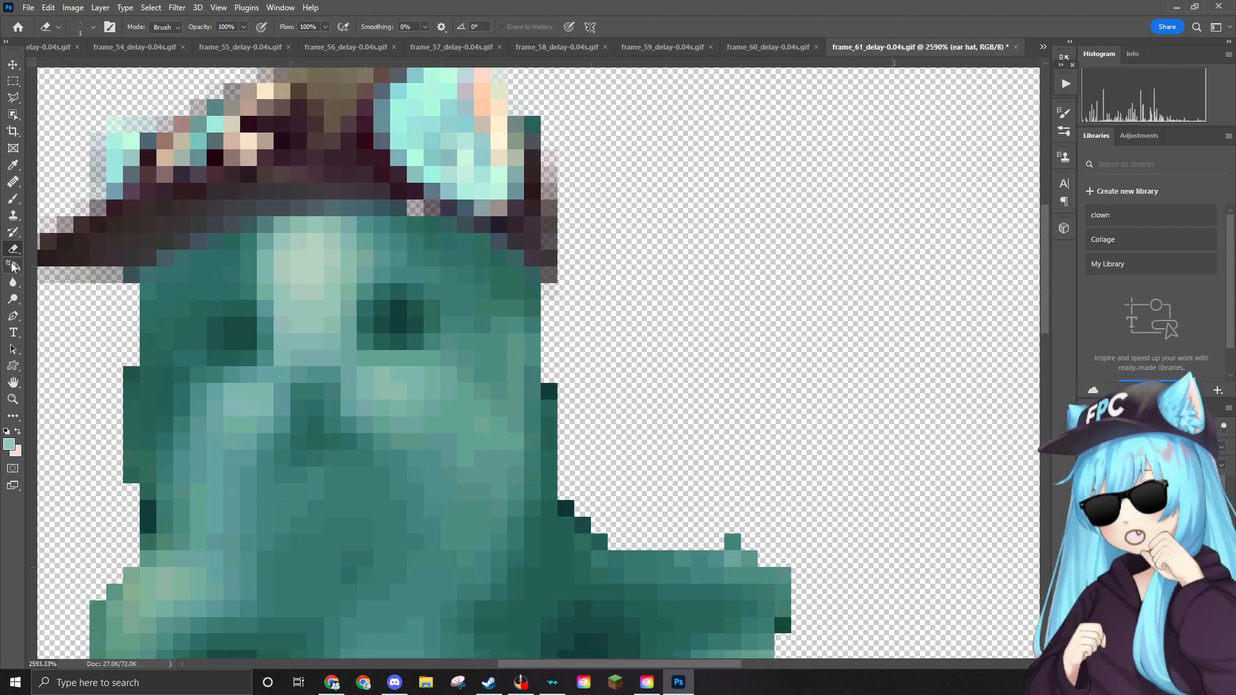
{"action": "scroll", "coordinate": [708, 187], "scroll_direction": "down", "scroll_amount": 2}
{"action": "scroll", "coordinate": [505, 187], "scroll_direction": "up", "scroll_amount": 2}
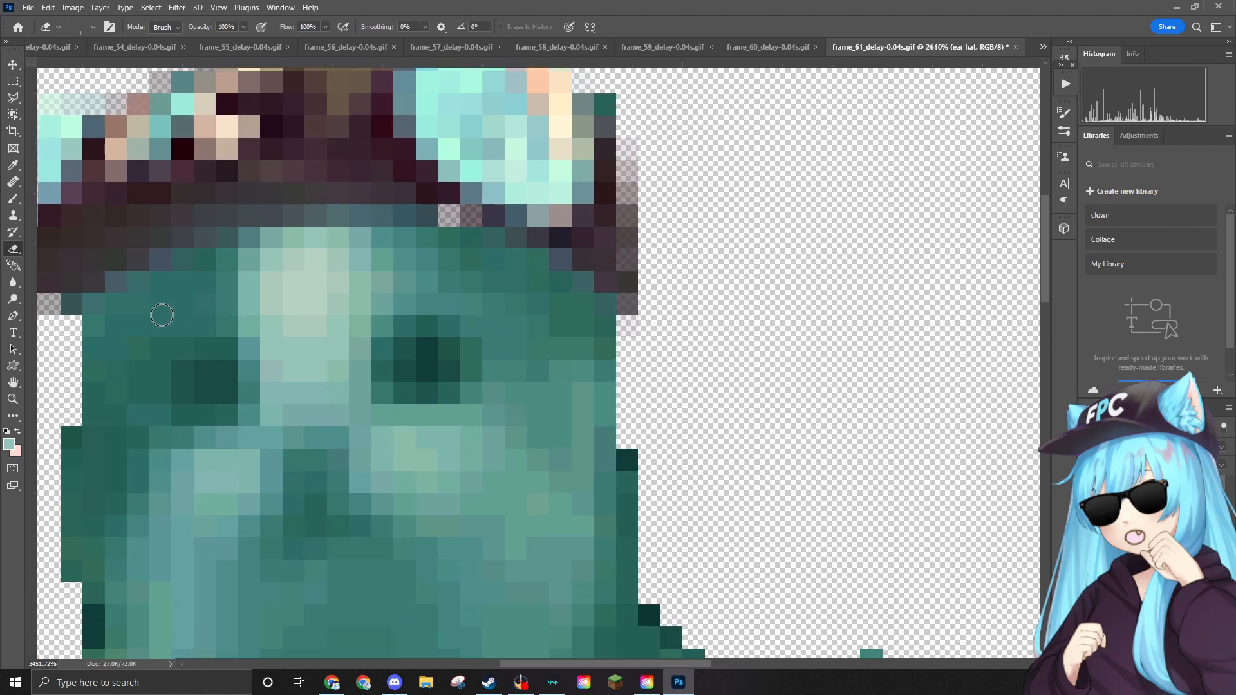
{"action": "left_click", "coordinate": [7, 202]}
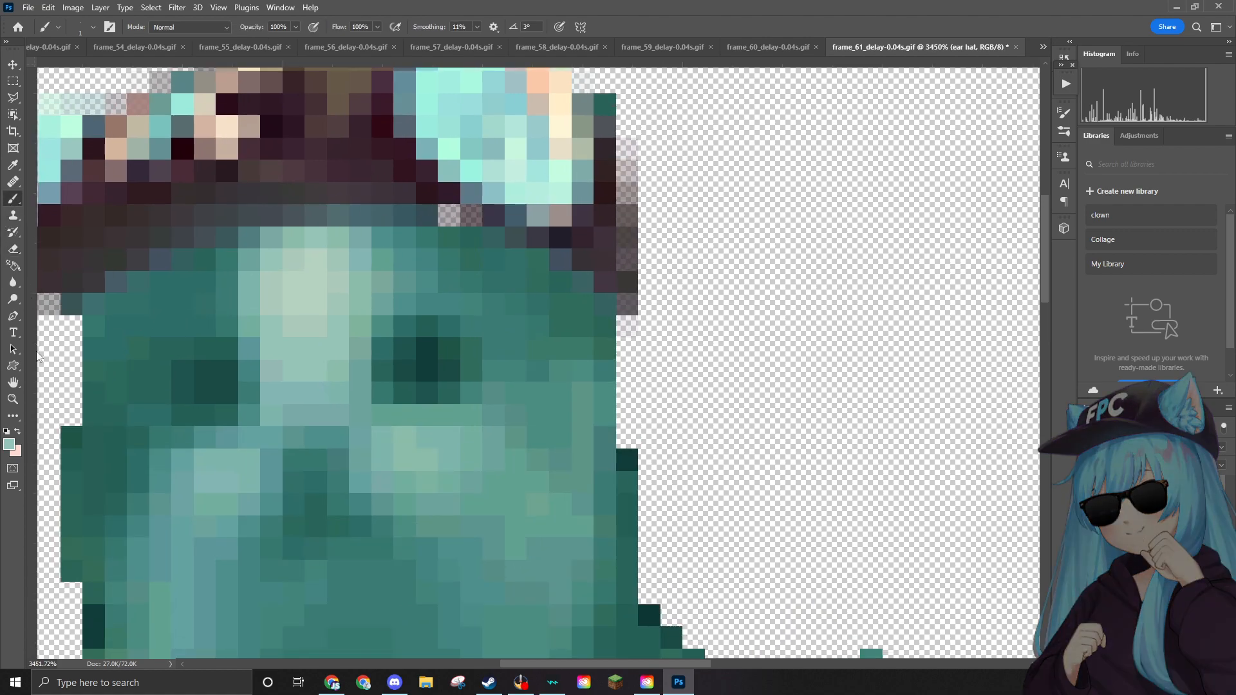
{"action": "left_click", "coordinate": [9, 444]}
{"action": "left_click", "coordinate": [474, 237]}
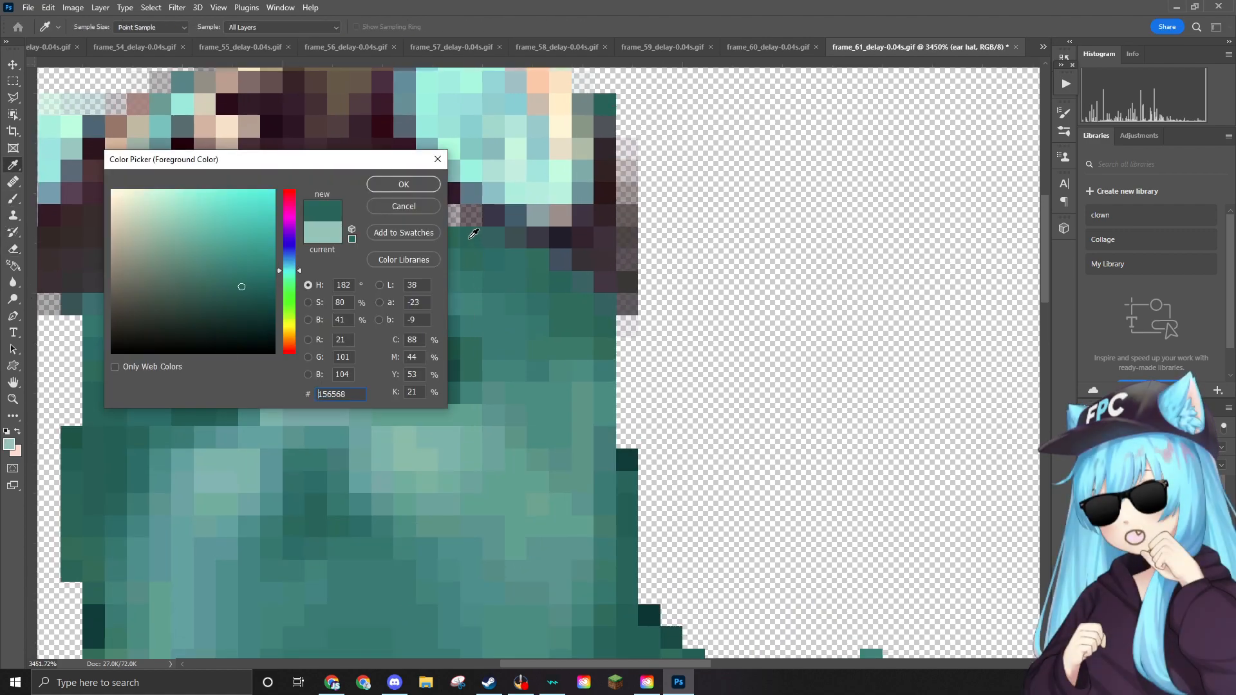
{"action": "left_click", "coordinate": [403, 185]}
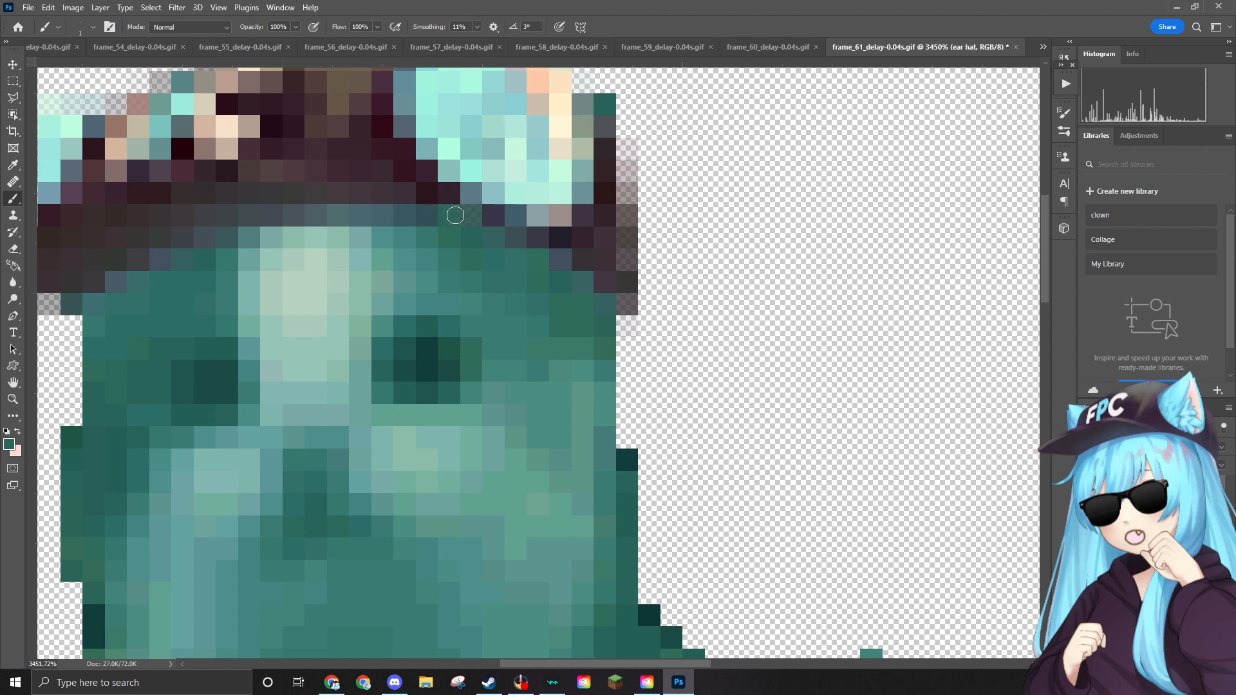
Erase the cat's own ear pixels protruding behind the hat on Layer 1 and fill the remaining gap under the hat with teal.
{"action": "left_click", "coordinate": [13, 248]}
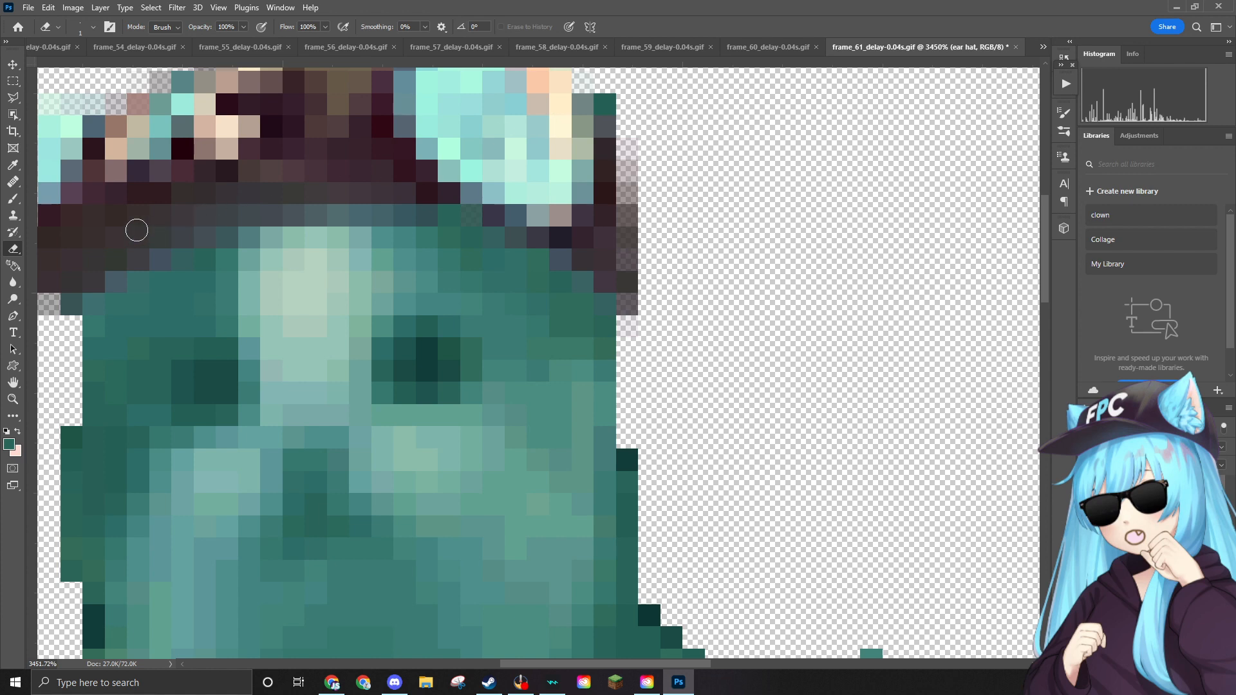
{"action": "scroll", "coordinate": [522, 140], "scroll_direction": "down", "scroll_amount": 2}
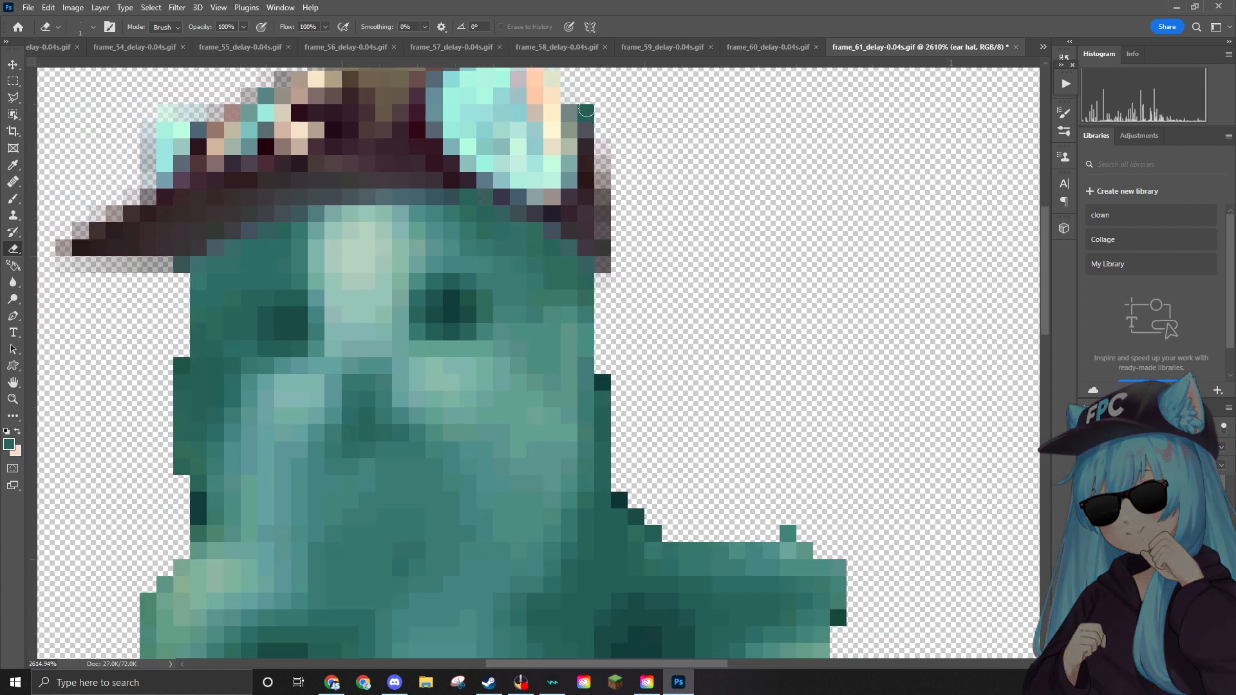
{"action": "scroll", "coordinate": [585, 109], "scroll_direction": "up", "scroll_amount": 2}
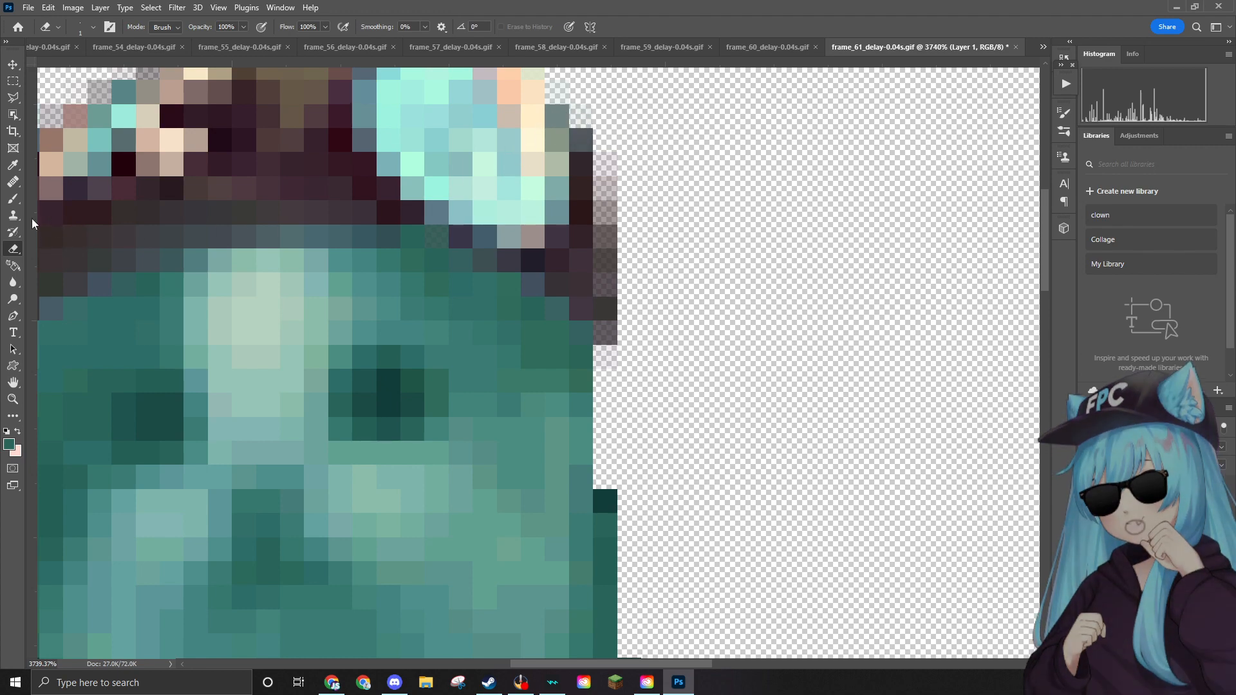
{"action": "left_click", "coordinate": [13, 198]}
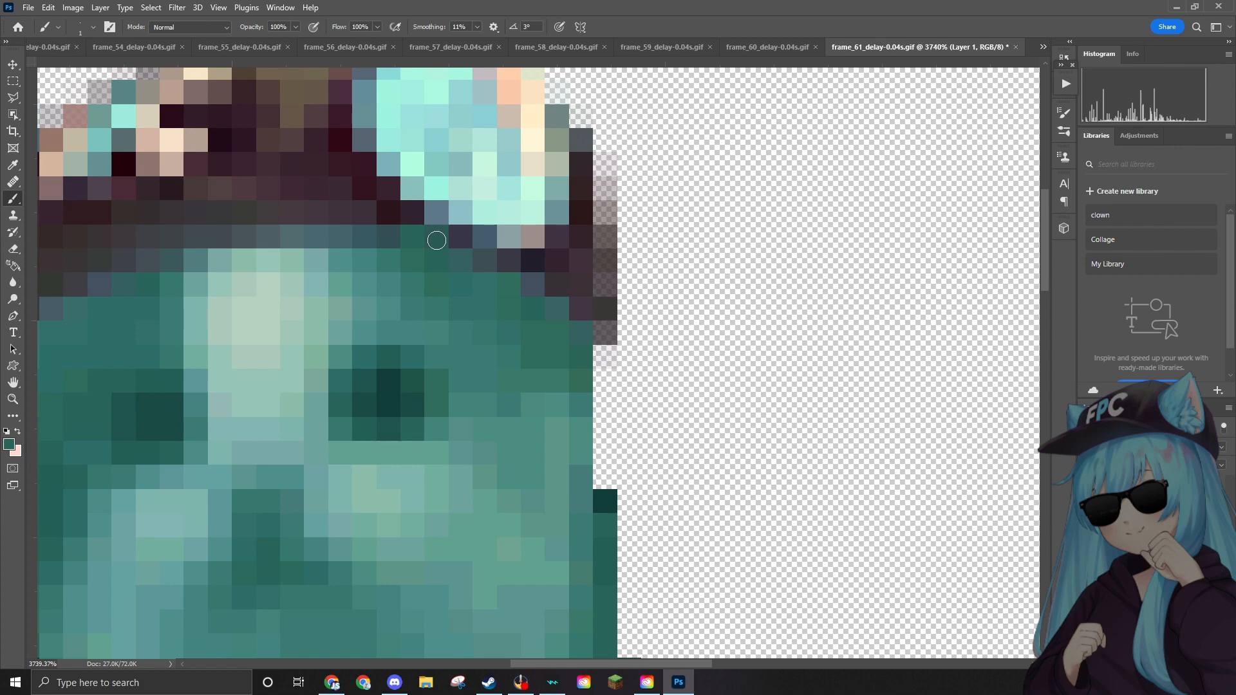
Place the sunglasses image in frame 61, scaled to about 2.45% and positioned over the cat's eyes.
{"action": "scroll", "coordinate": [836, 347], "scroll_direction": "down", "scroll_amount": 5}
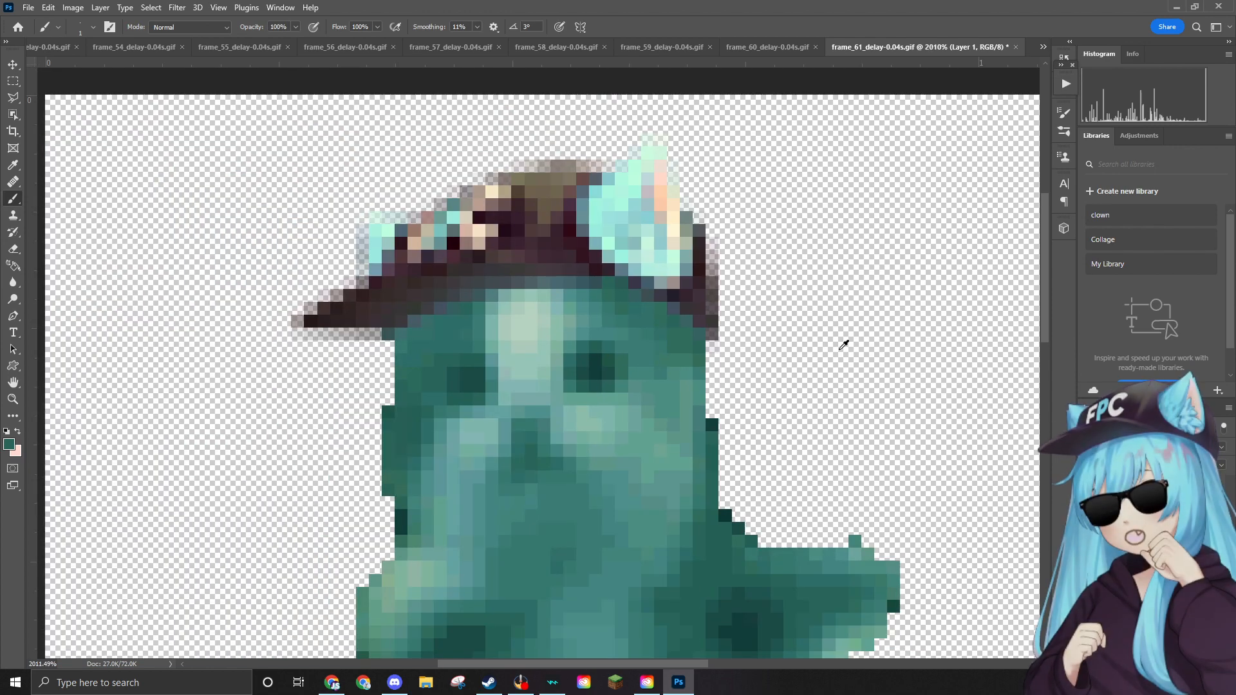
{"action": "scroll", "coordinate": [837, 348], "scroll_direction": "down", "scroll_amount": 5}
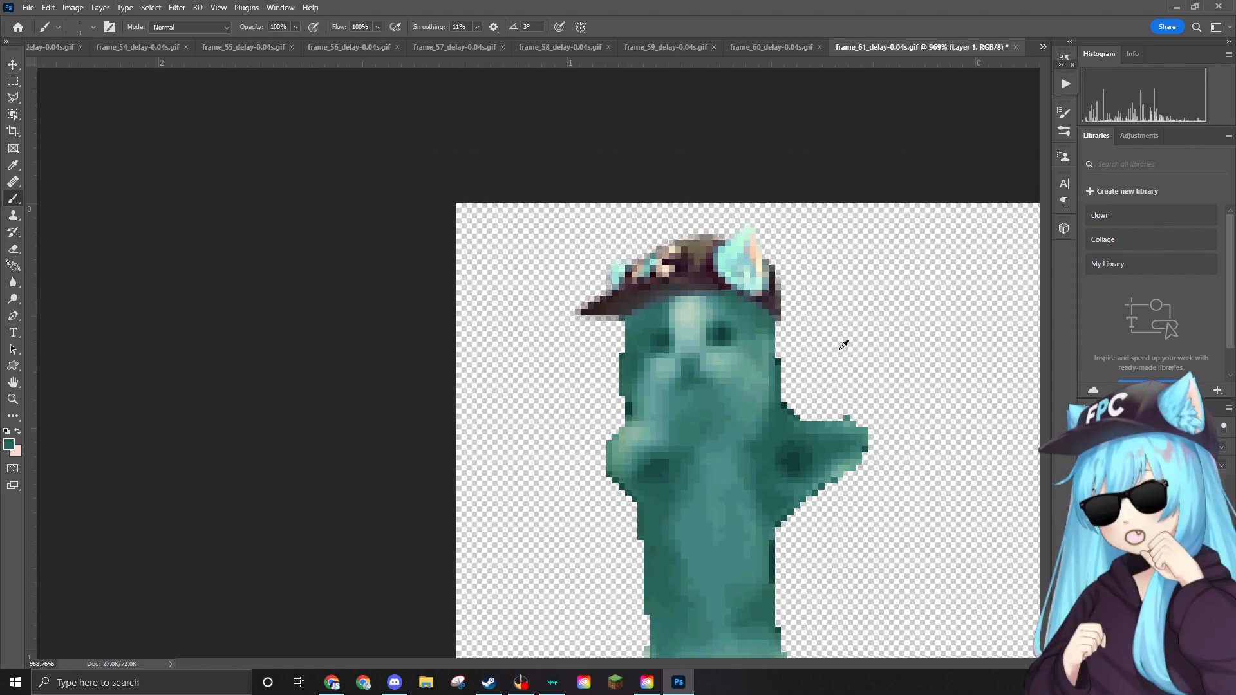
{"action": "scroll", "coordinate": [680, 273], "scroll_direction": "down", "scroll_amount": 2}
{"action": "scroll", "coordinate": [573, 254], "scroll_direction": "up", "scroll_amount": 2}
{"action": "scroll", "coordinate": [573, 254], "scroll_direction": "down", "scroll_amount": 4}
{"action": "scroll", "coordinate": [574, 254], "scroll_direction": "up", "scroll_amount": 3}
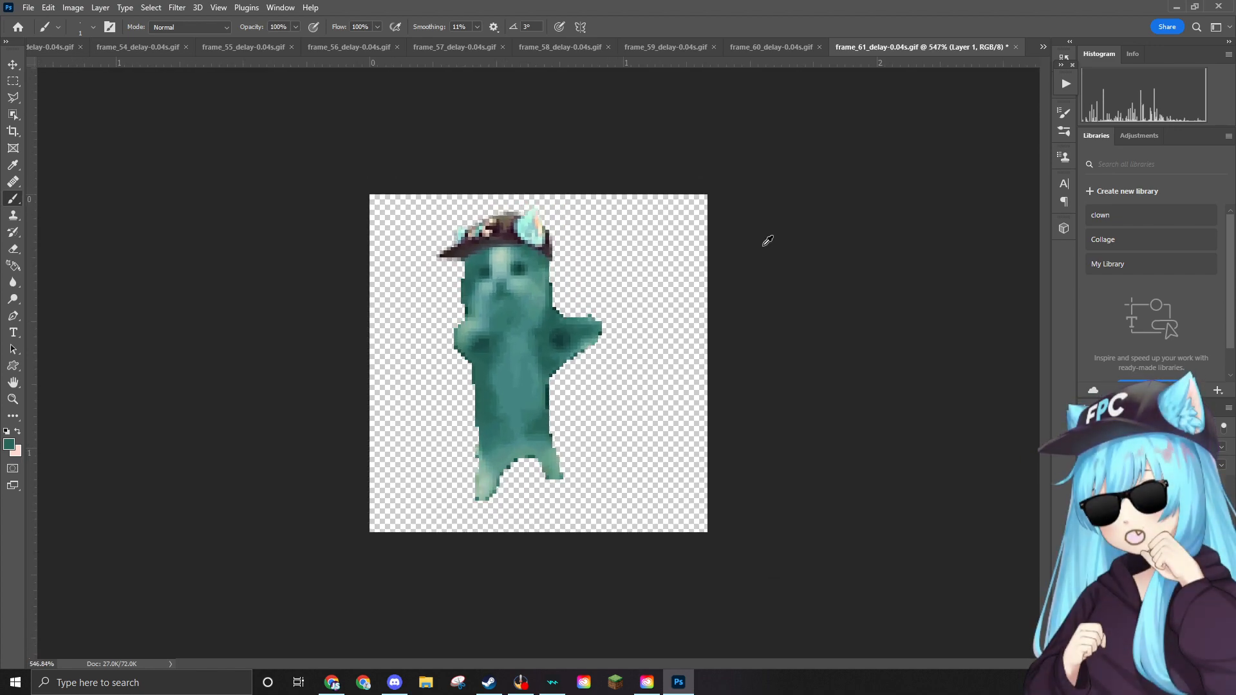
{"action": "left_click_drag", "start_coordinate": [520, 274], "coordinate": [520, 275]}
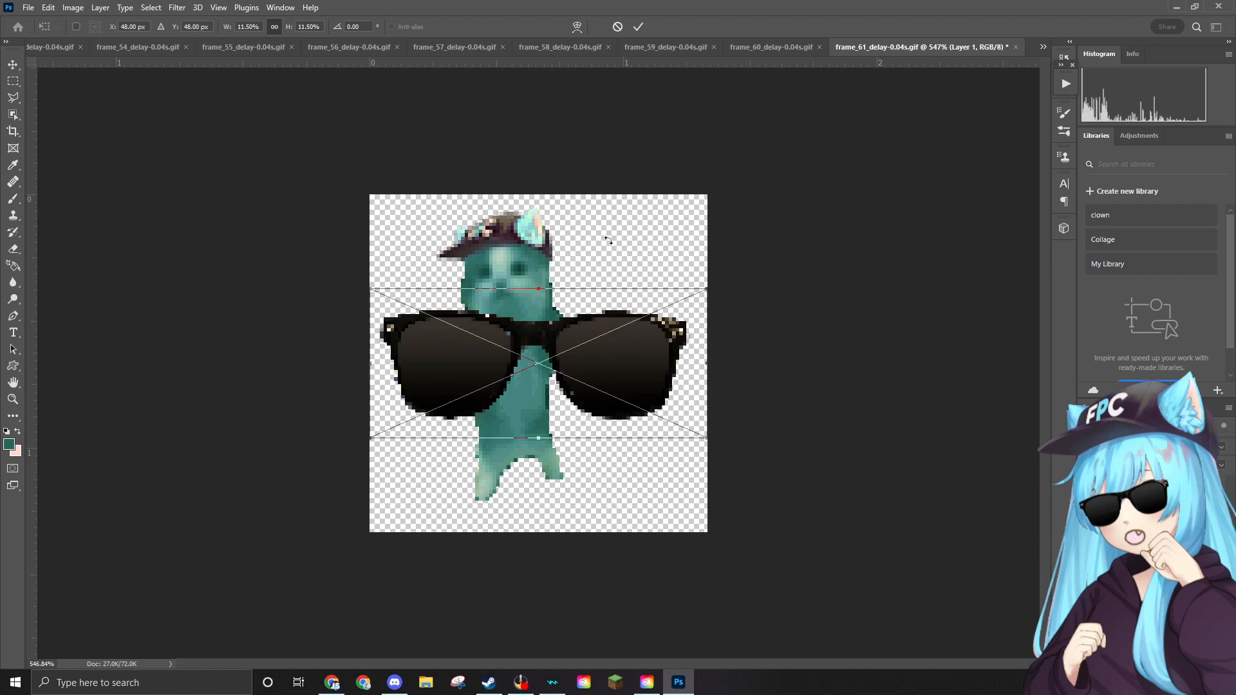
{"action": "left_click_drag", "start_coordinate": [708, 288], "coordinate": [444, 379]}
{"action": "left_click_drag", "start_coordinate": [417, 429], "coordinate": [517, 276]}
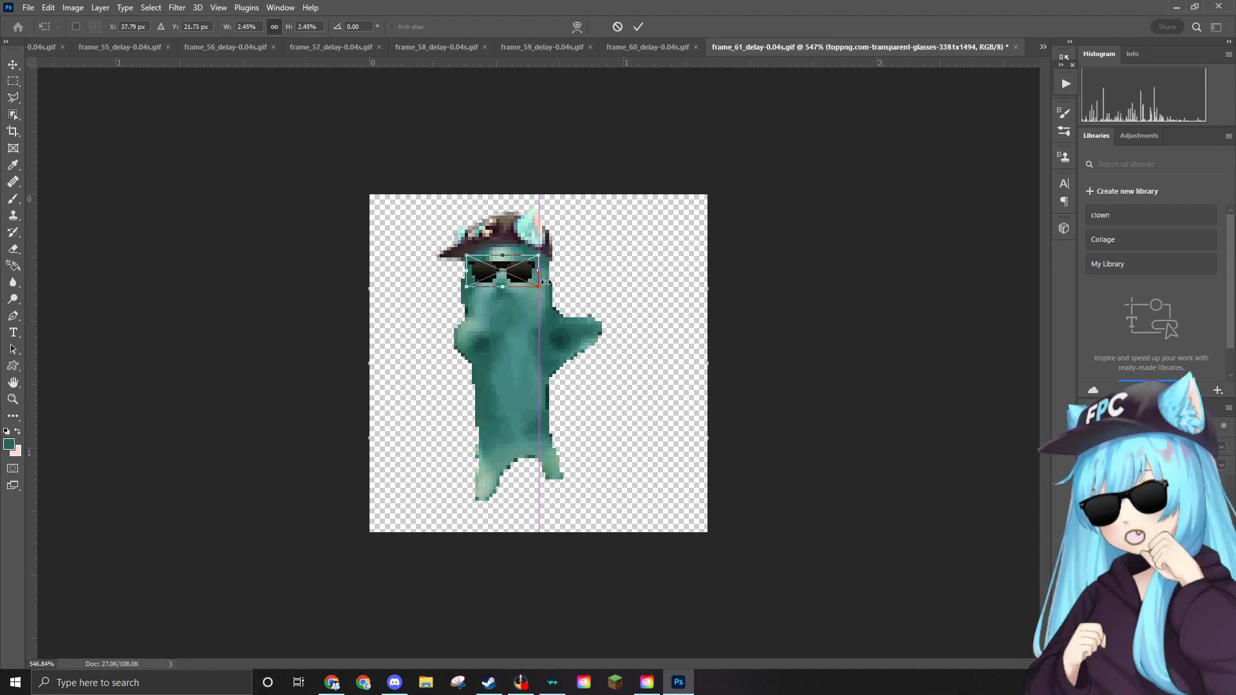
{"action": "key", "text": "Return"}
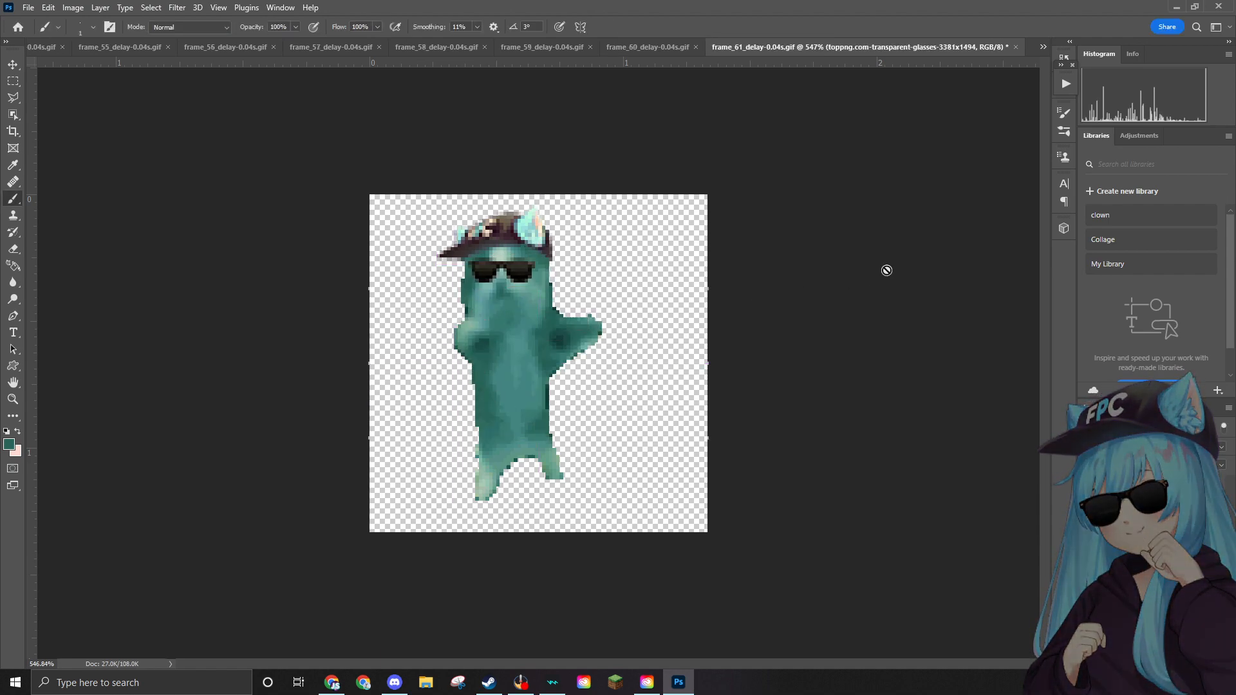
Quick-export the finished frame as frame_61_delay-0.04s.png into the Edited folder.
{"action": "left_click", "coordinate": [28, 7]}
{"action": "mouse_move", "coordinate": [113, 209]}
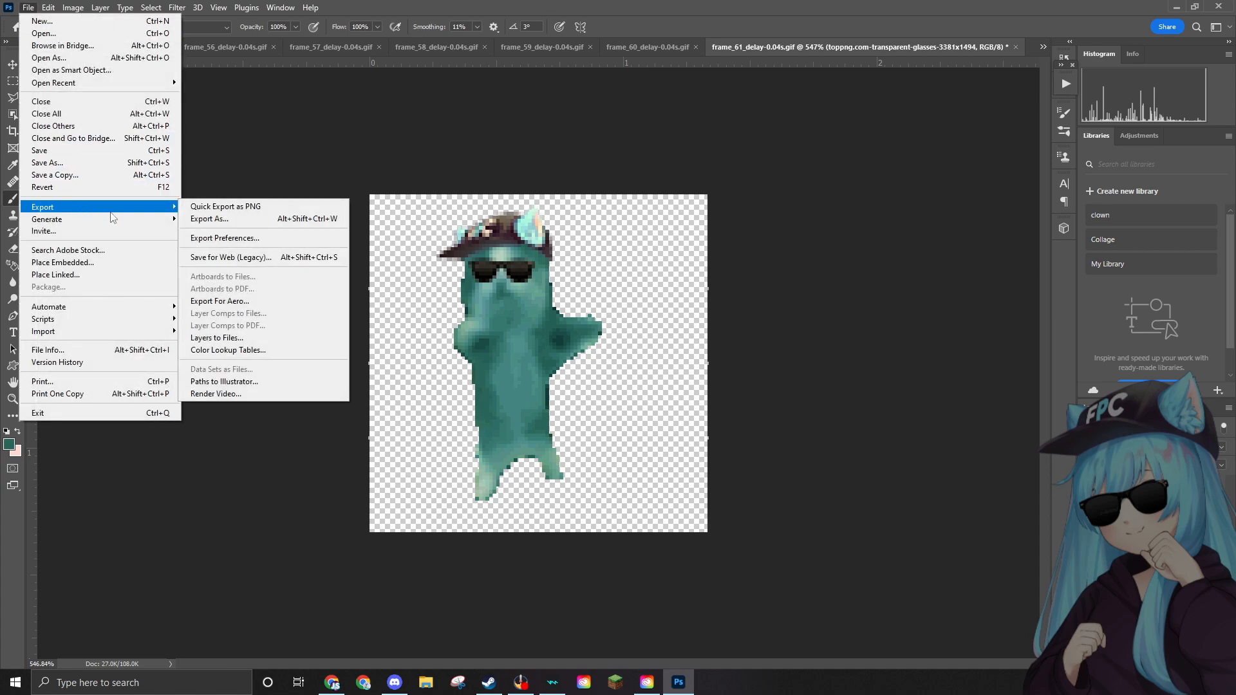
{"action": "left_click", "coordinate": [223, 207]}
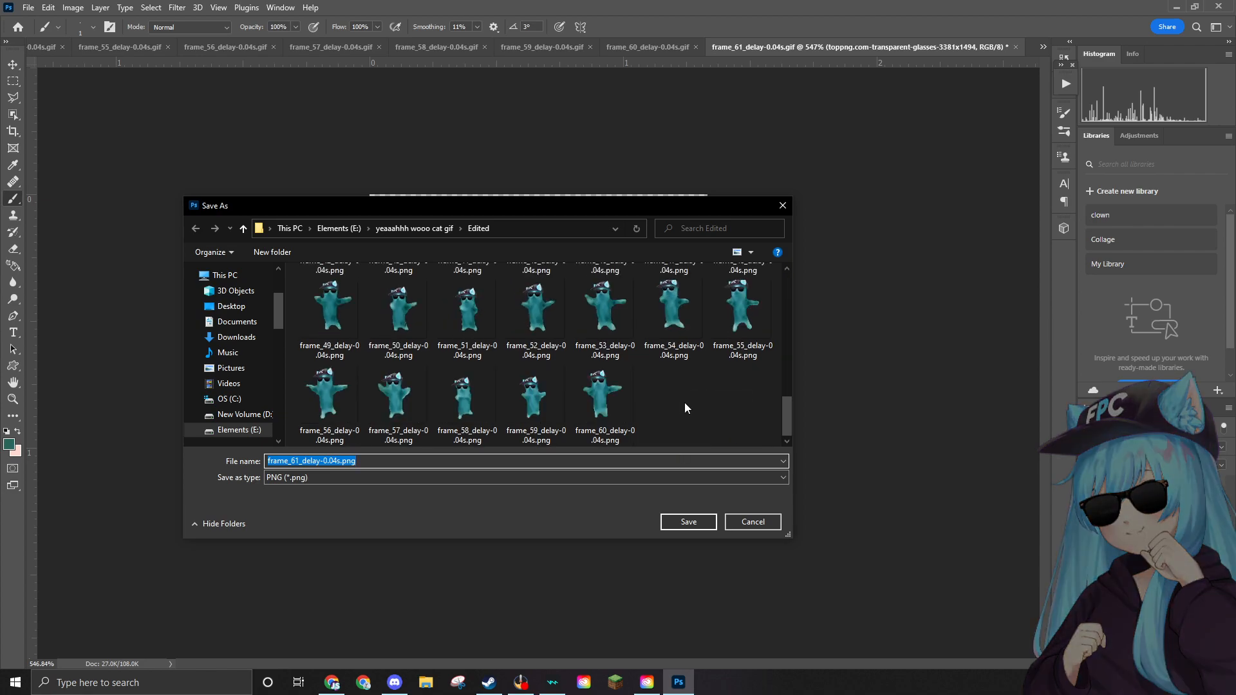
{"action": "left_click", "coordinate": [688, 521]}
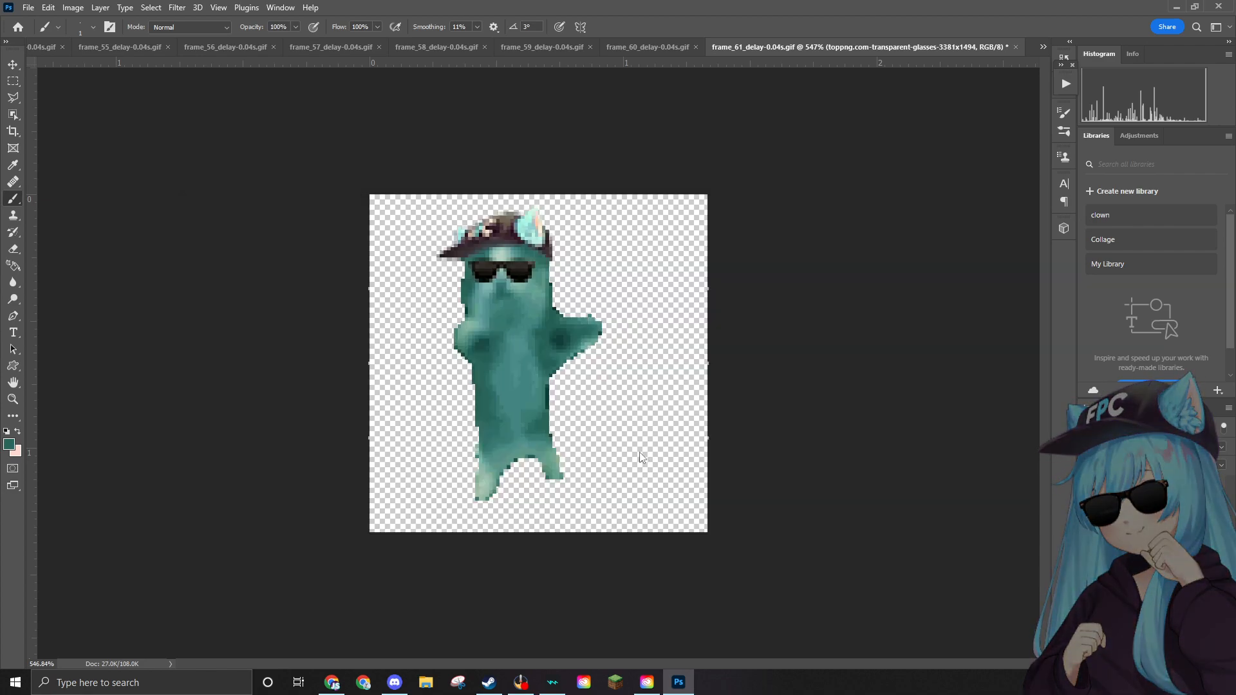
Check the Edited export folder for frame_61_delay-0.04s.png without exporting again.
{"action": "left_click", "coordinate": [28, 9]}
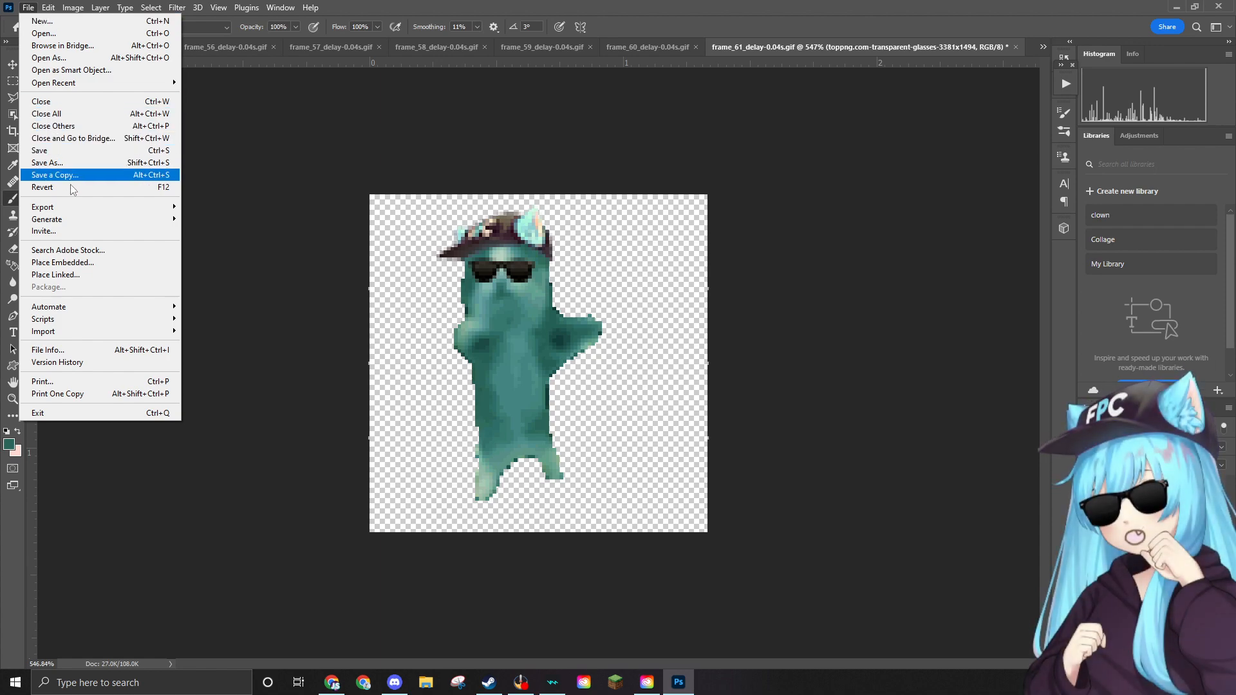
{"action": "mouse_move", "coordinate": [73, 207]}
{"action": "left_click", "coordinate": [225, 207]}
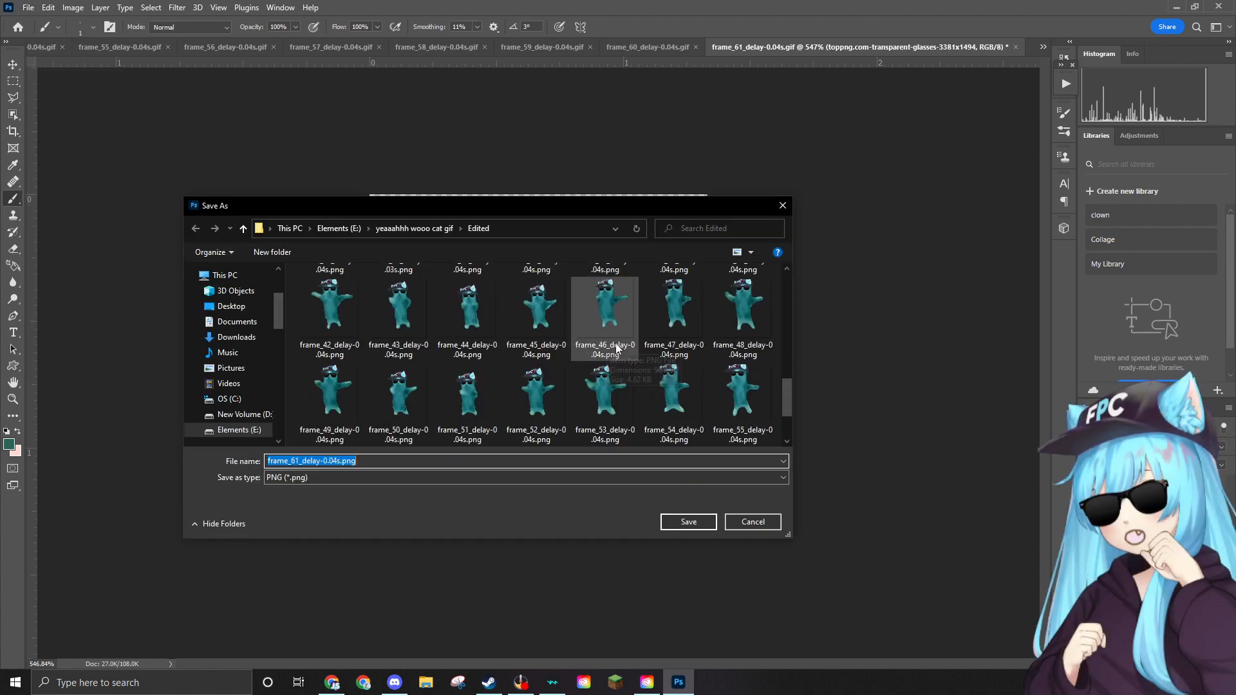
{"action": "left_click", "coordinate": [752, 521]}
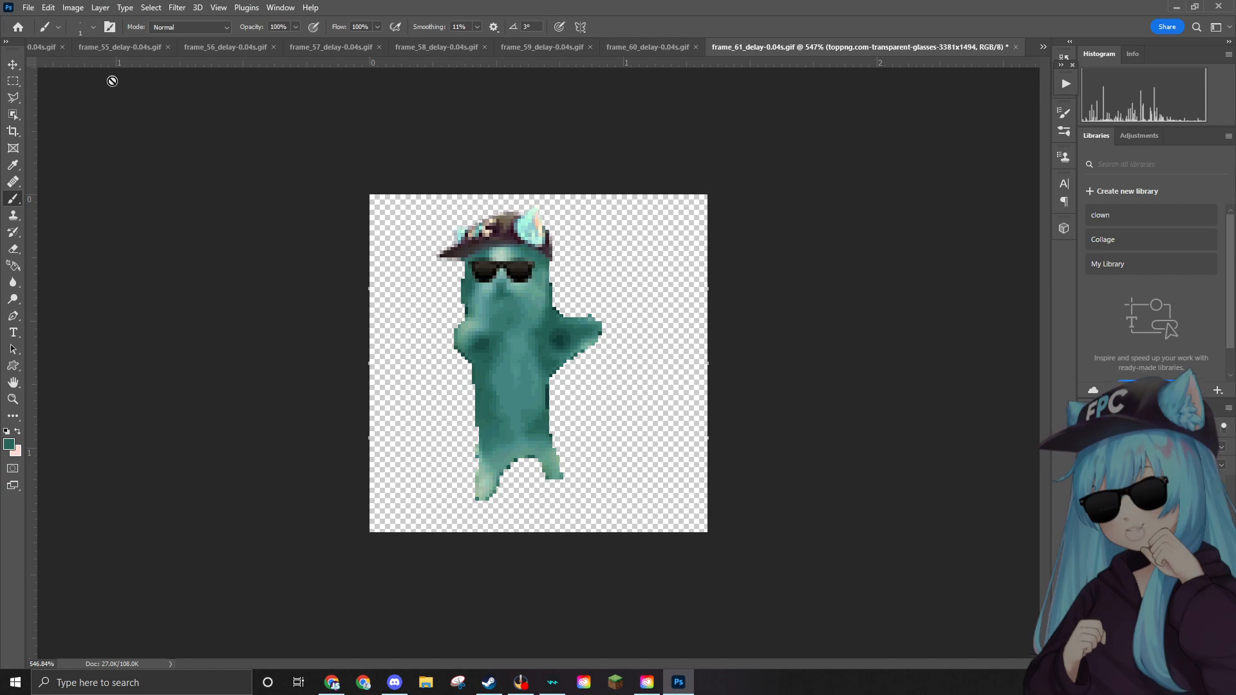
Delete frame_61_delay-0.04s.gif from the yeaaahhh wooo cat gif folder and open frame_62_delay-0.04s.gif.
{"action": "left_click", "coordinate": [28, 7]}
{"action": "left_click", "coordinate": [44, 34]}
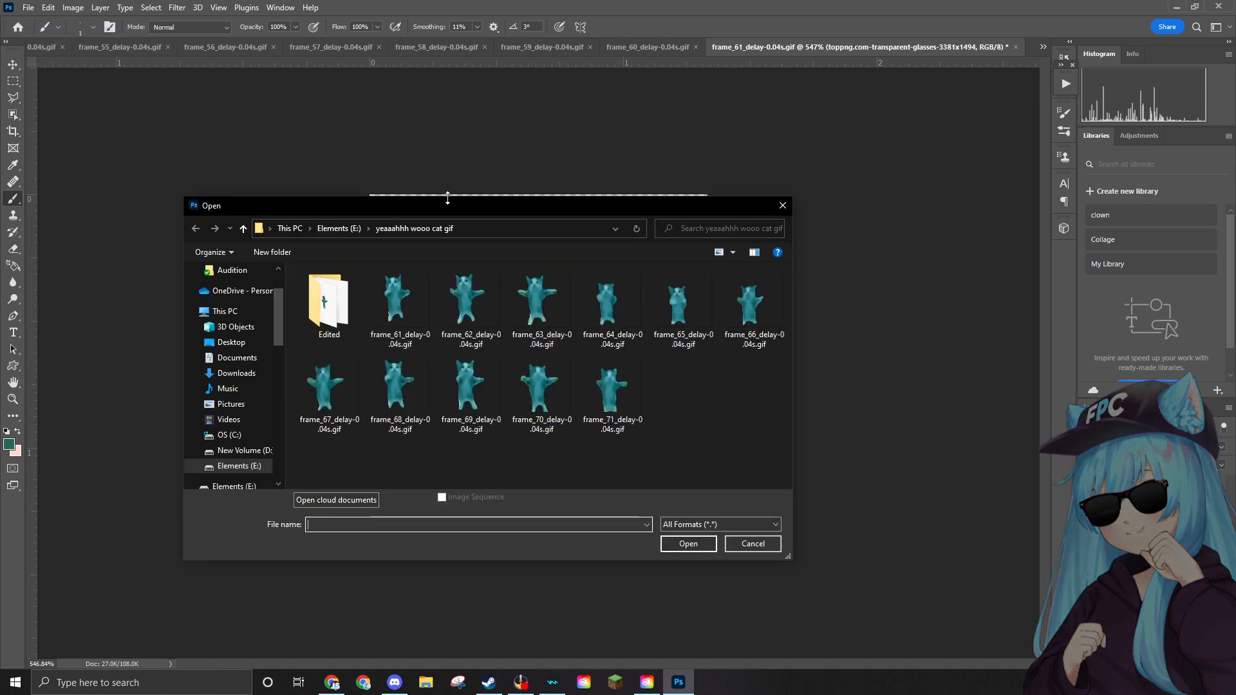
{"action": "key", "text": "Delete"}
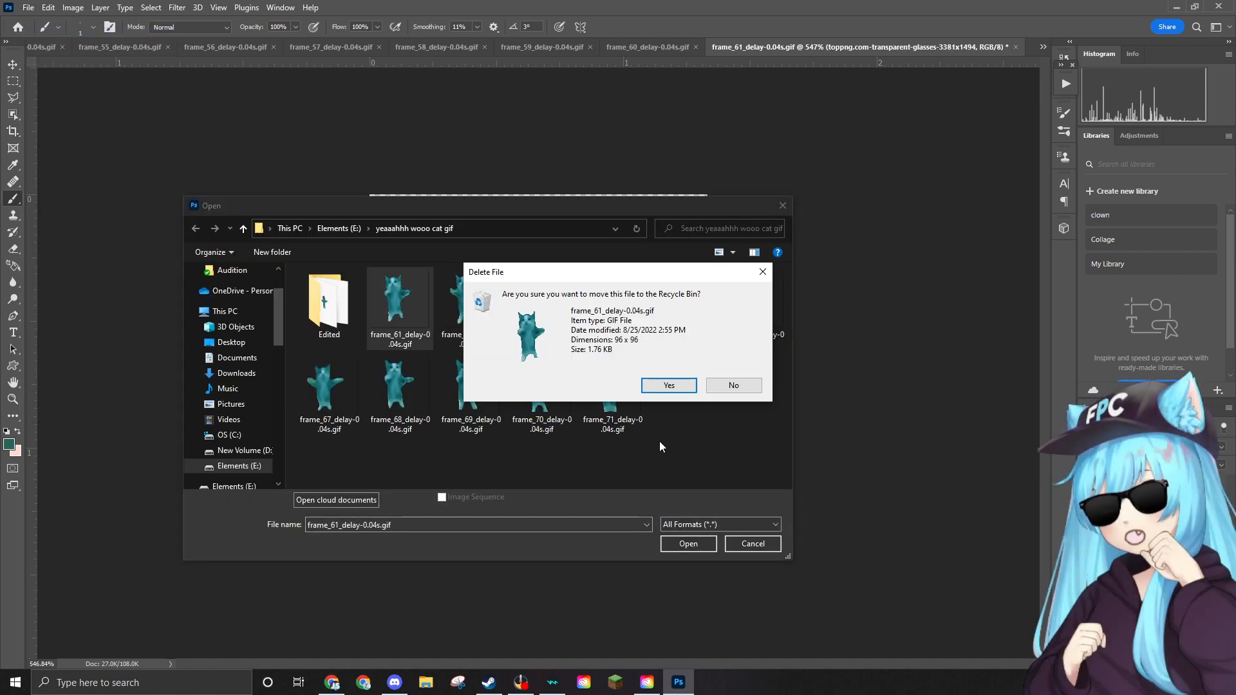
{"action": "left_click", "coordinate": [667, 385]}
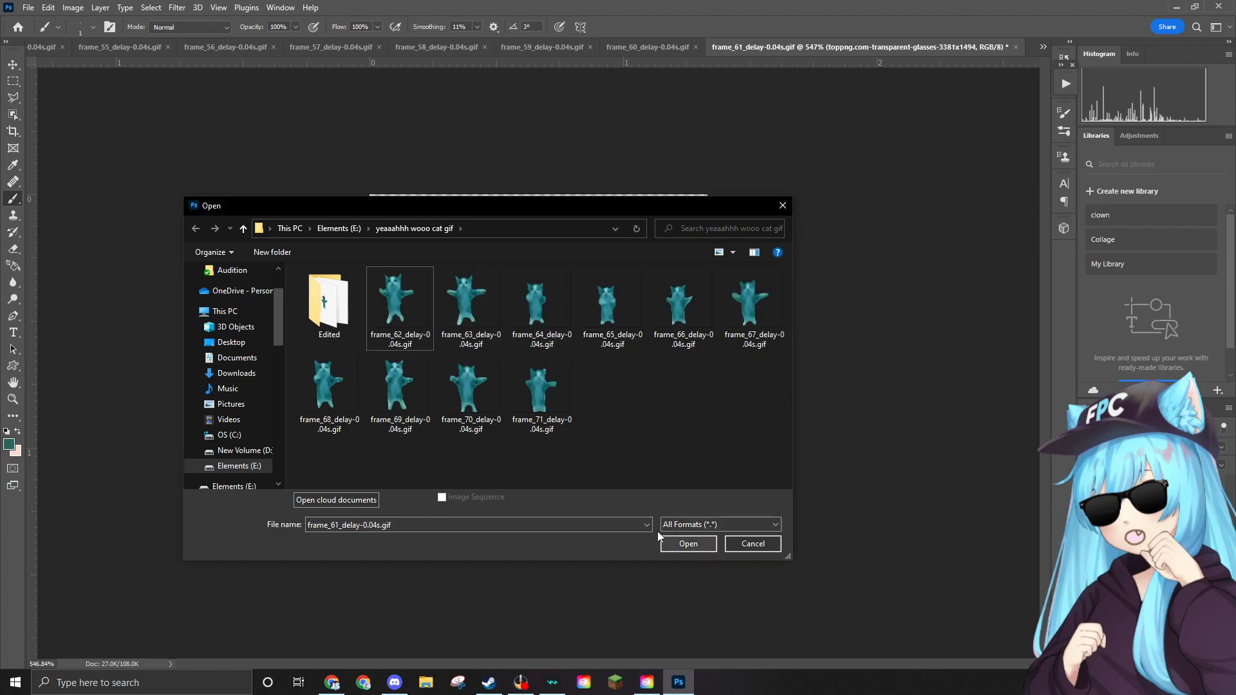
{"action": "left_click", "coordinate": [400, 306]}
{"action": "left_click", "coordinate": [687, 544]}
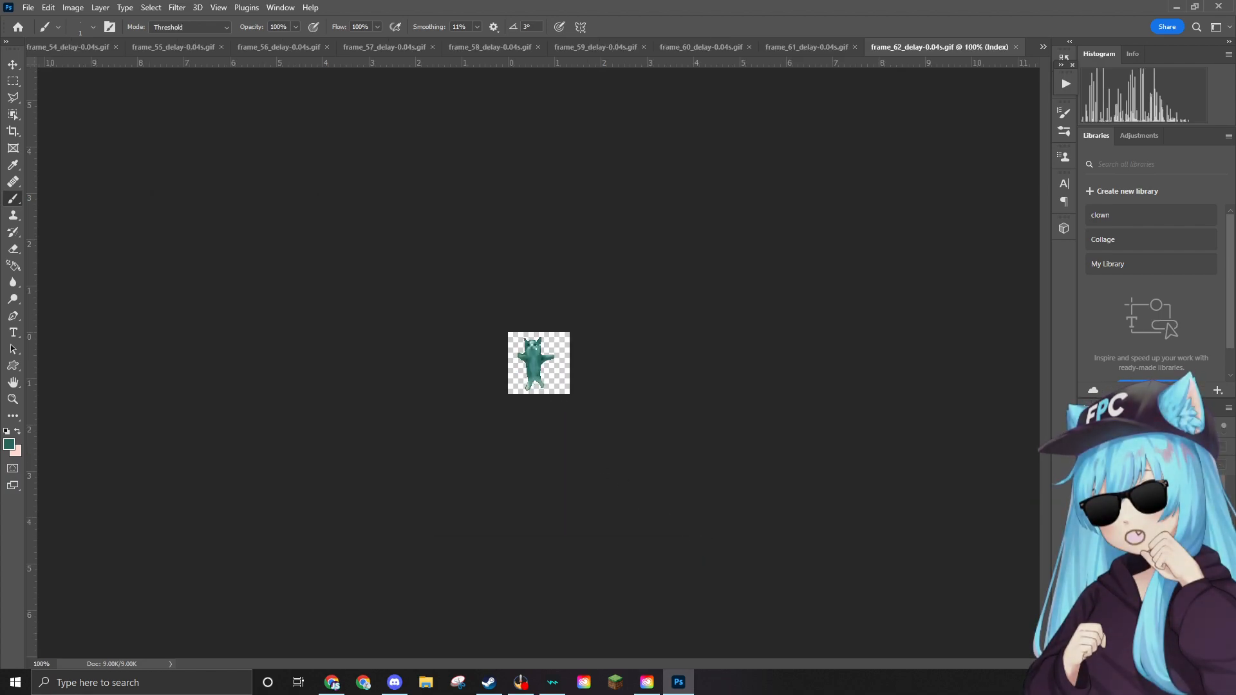
Sample the light green of the cat's forehead and paint over the stray pink pixels there.
{"action": "scroll", "coordinate": [487, 263], "scroll_direction": "up", "scroll_amount": 5}
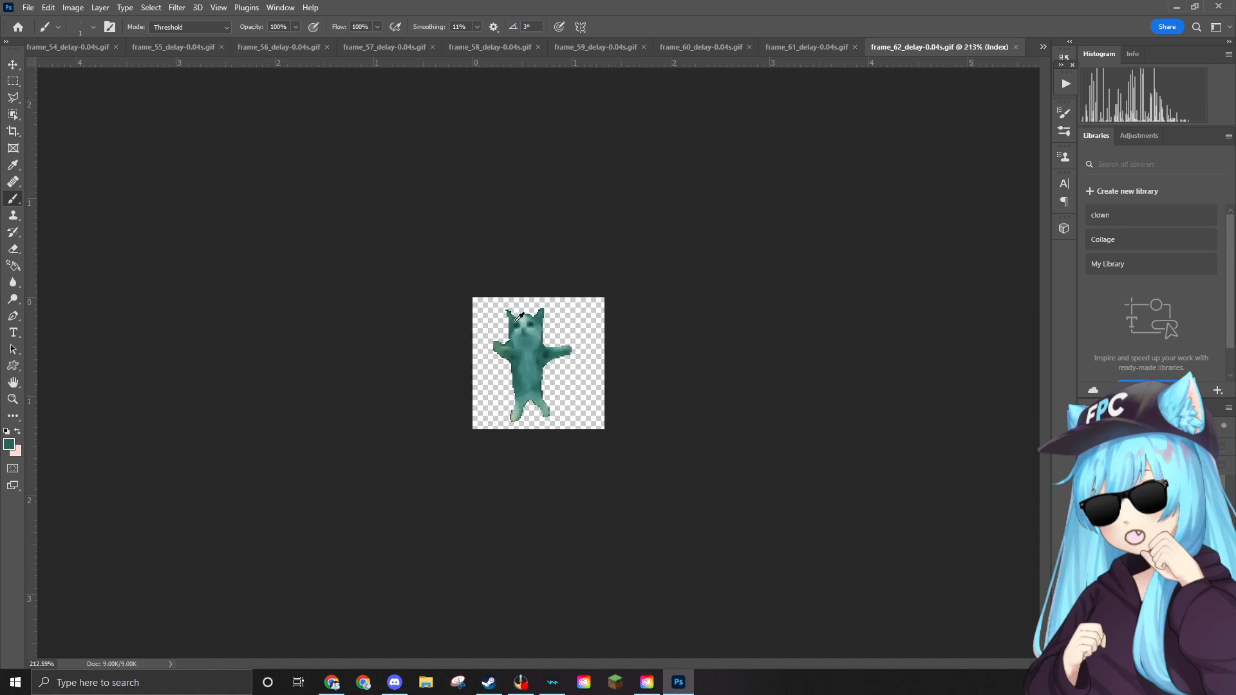
{"action": "scroll", "coordinate": [488, 263], "scroll_direction": "up", "scroll_amount": 4}
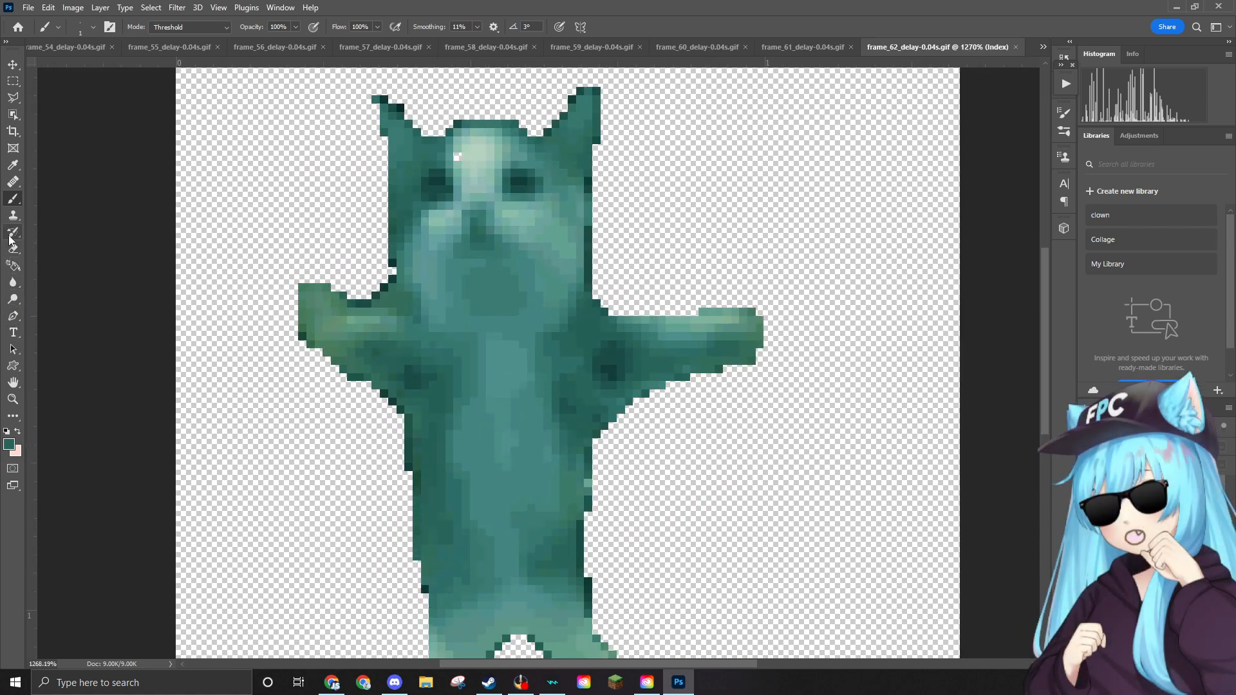
{"action": "left_click", "coordinate": [9, 444]}
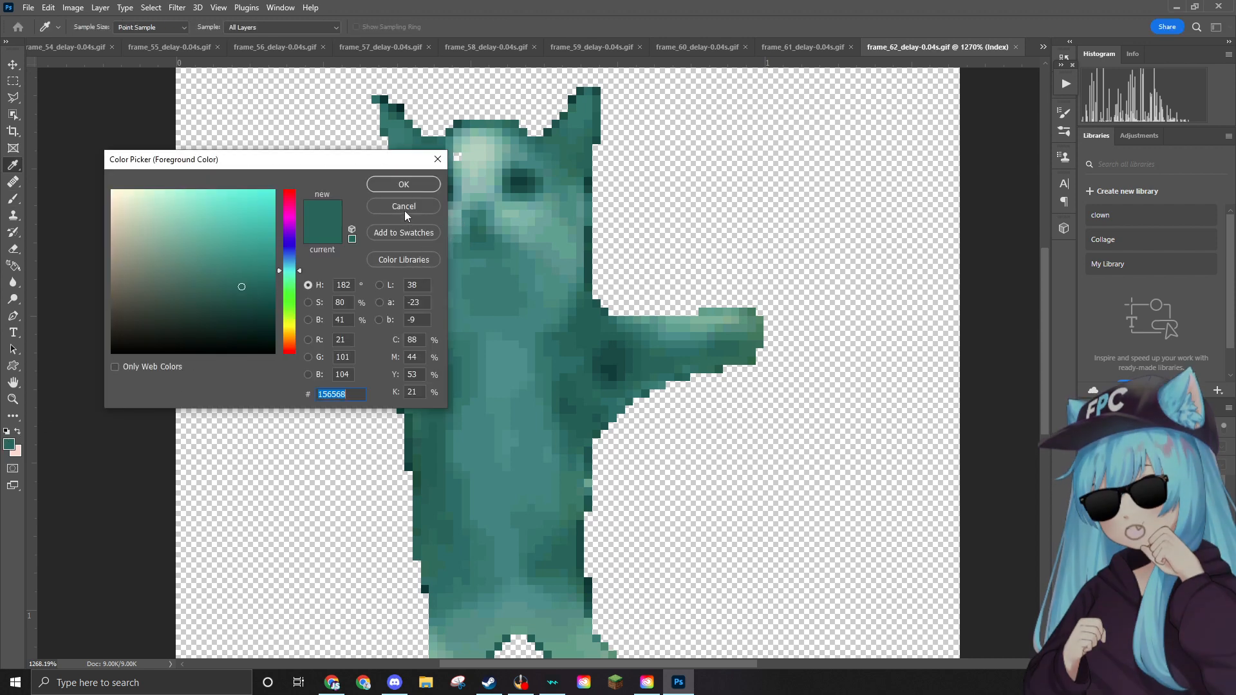
{"action": "left_click", "coordinate": [463, 155]}
{"action": "key", "text": "Return"}
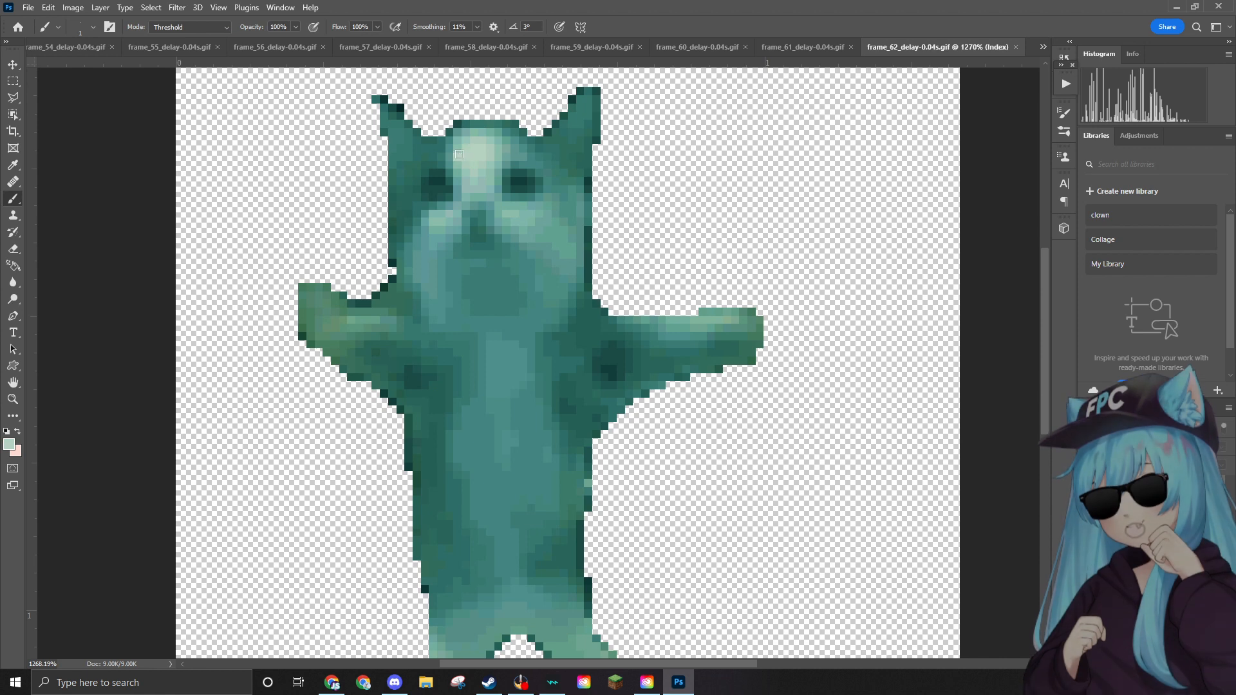
{"action": "left_click", "coordinate": [459, 155]}
Convert the frame 62 image from Indexed Color to RGB Color mode.
{"action": "left_click", "coordinate": [24, 7]}
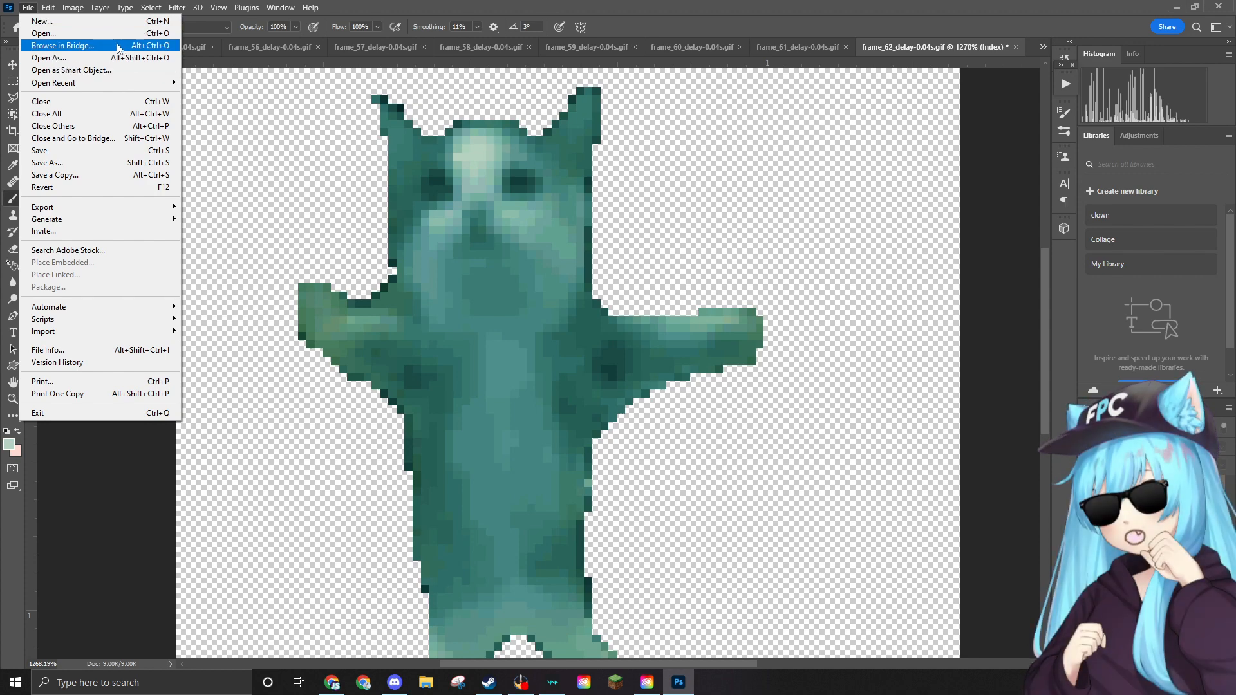
{"action": "left_click", "coordinate": [360, 154]}
{"action": "left_click", "coordinate": [70, 7]}
{"action": "mouse_move", "coordinate": [85, 27]}
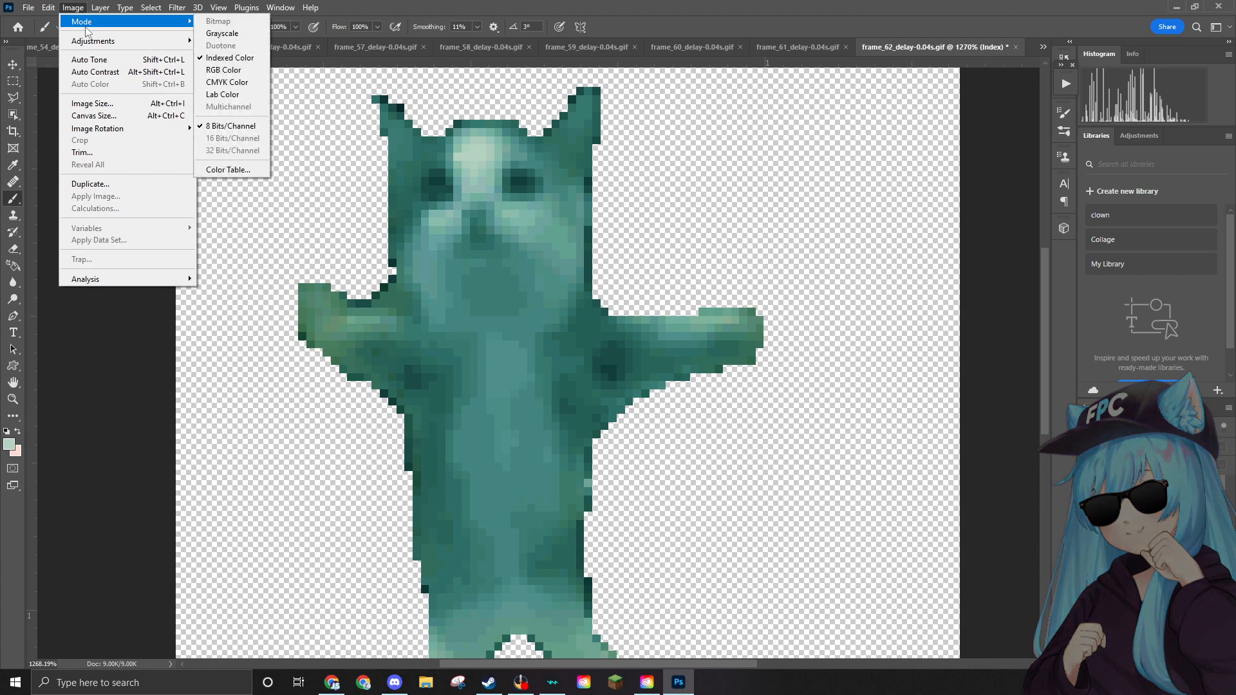
{"action": "left_click", "coordinate": [223, 69]}
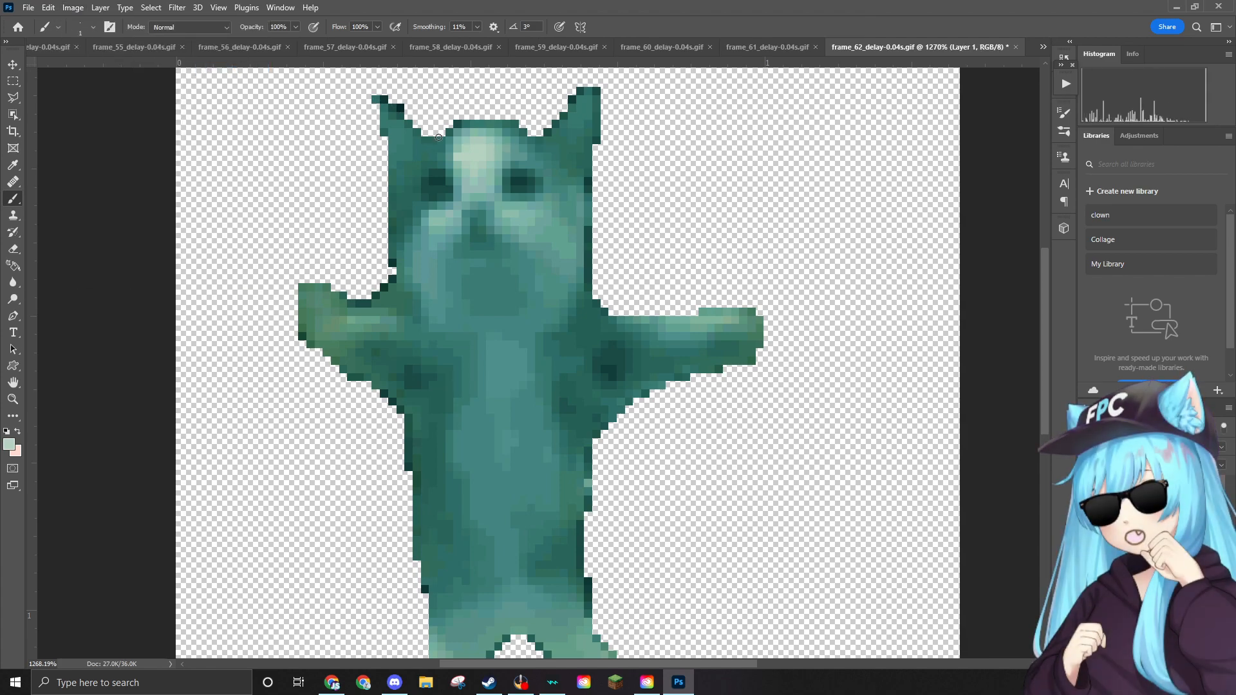
Place the ear hat graphic on the cat's head, scaled to about 8.4%, with the brim just above the eyes.
{"action": "scroll", "coordinate": [439, 137], "scroll_direction": "down", "scroll_amount": 3}
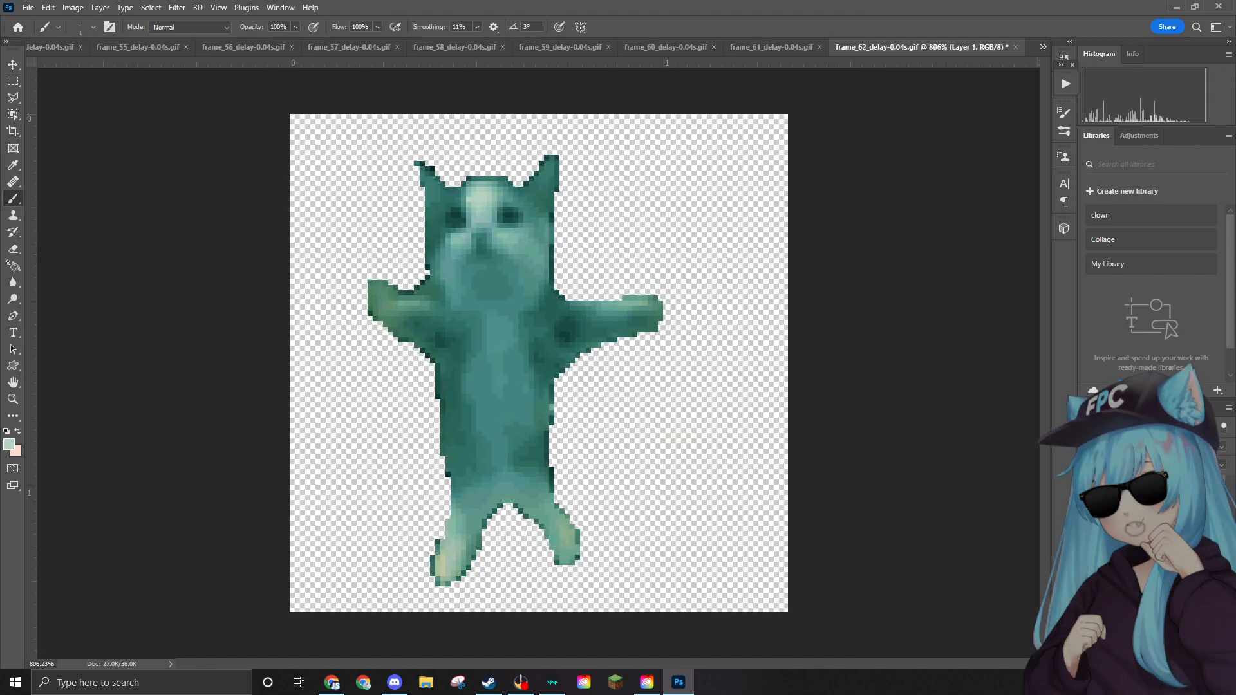
{"action": "left_click_drag", "start_coordinate": [712, 345], "coordinate": [465, 251]}
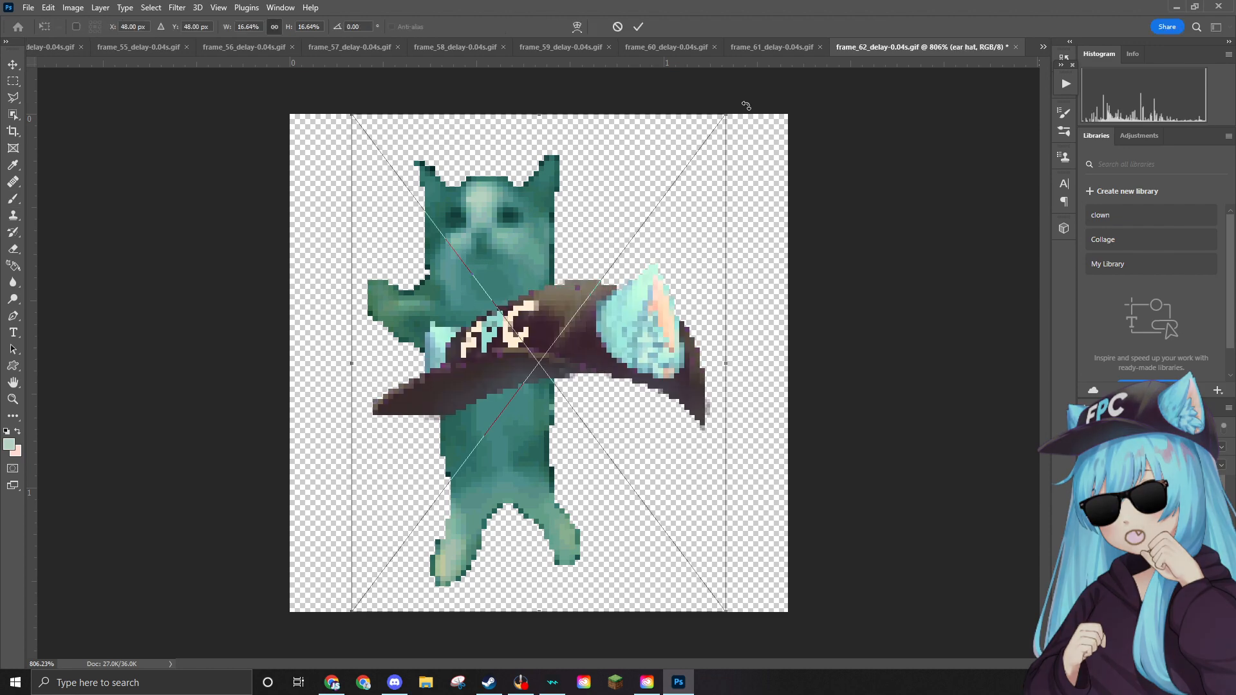
{"action": "left_click_drag", "start_coordinate": [724, 111], "coordinate": [450, 348]}
{"action": "left_click_drag", "start_coordinate": [435, 439], "coordinate": [471, 125]}
{"action": "left_click_drag", "start_coordinate": [558, 74], "coordinate": [594, 67]}
{"action": "left_click_drag", "start_coordinate": [541, 137], "coordinate": [518, 156]}
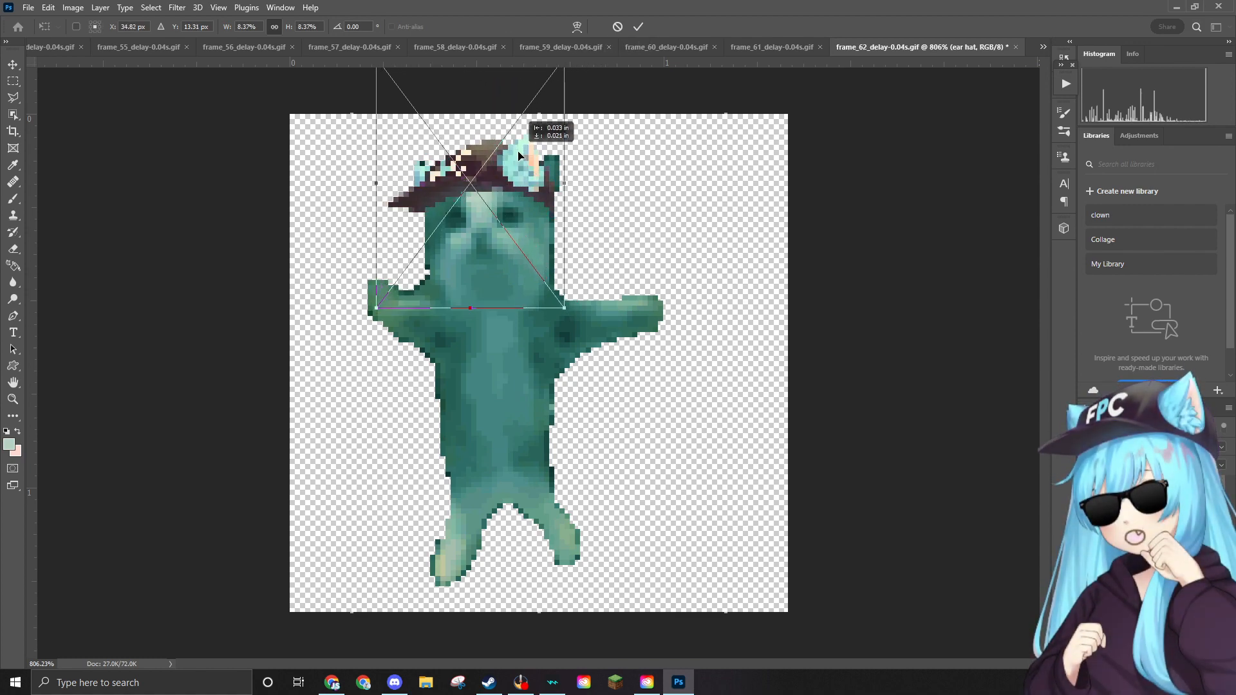
{"action": "scroll", "coordinate": [573, 163], "scroll_direction": "up", "scroll_amount": 4}
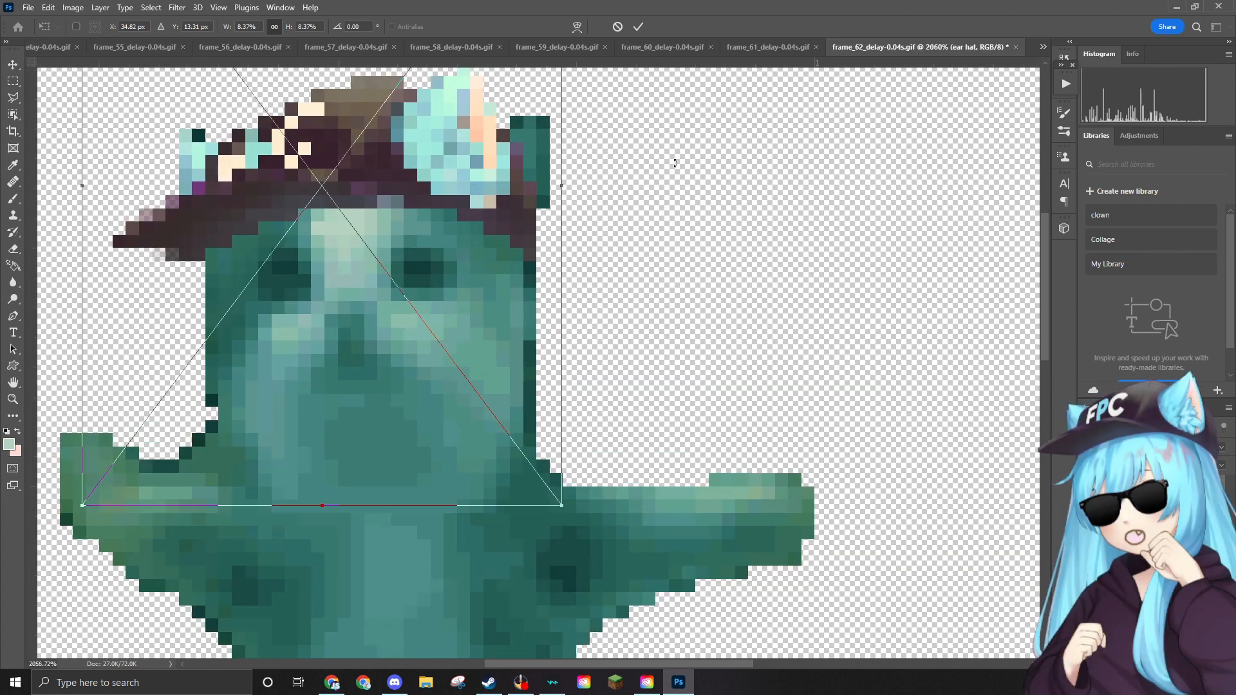
{"action": "key", "text": "Return"}
On Layer 1, erase the parts of the cat's own ears that stick out from behind the hat.
{"action": "key", "text": "b"}
{"action": "scroll", "coordinate": [557, 144], "scroll_direction": "up", "scroll_amount": 2}
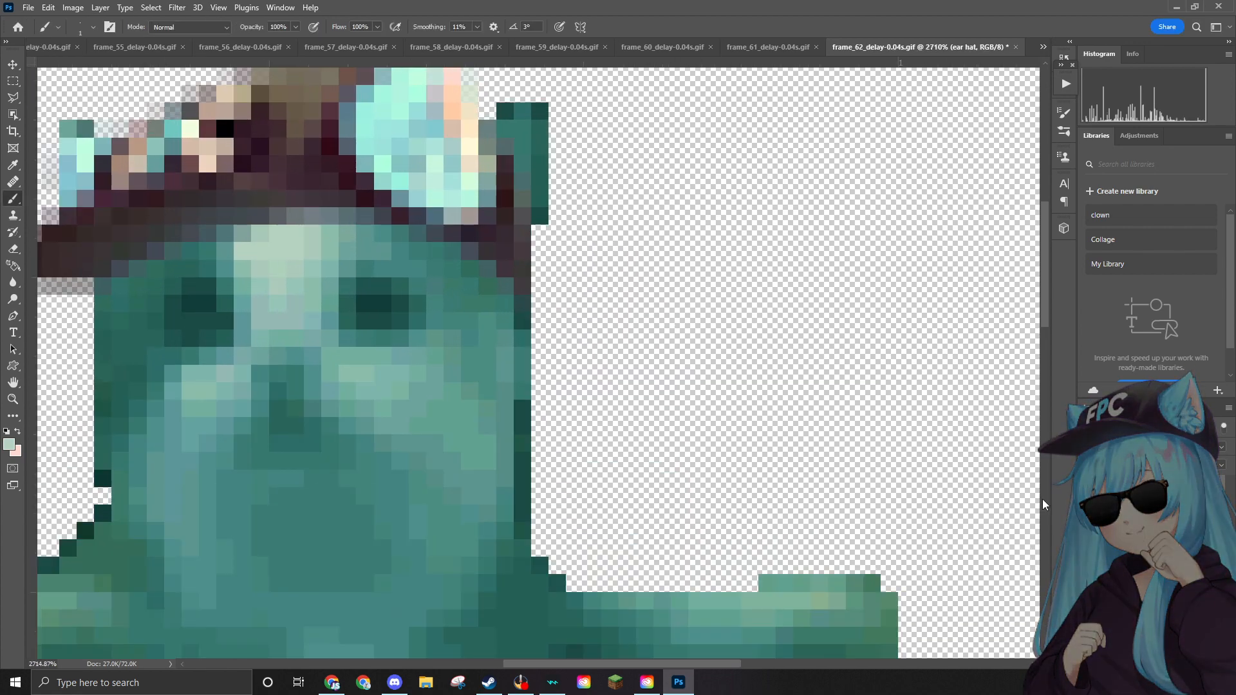
{"action": "key", "text": "alt+["}
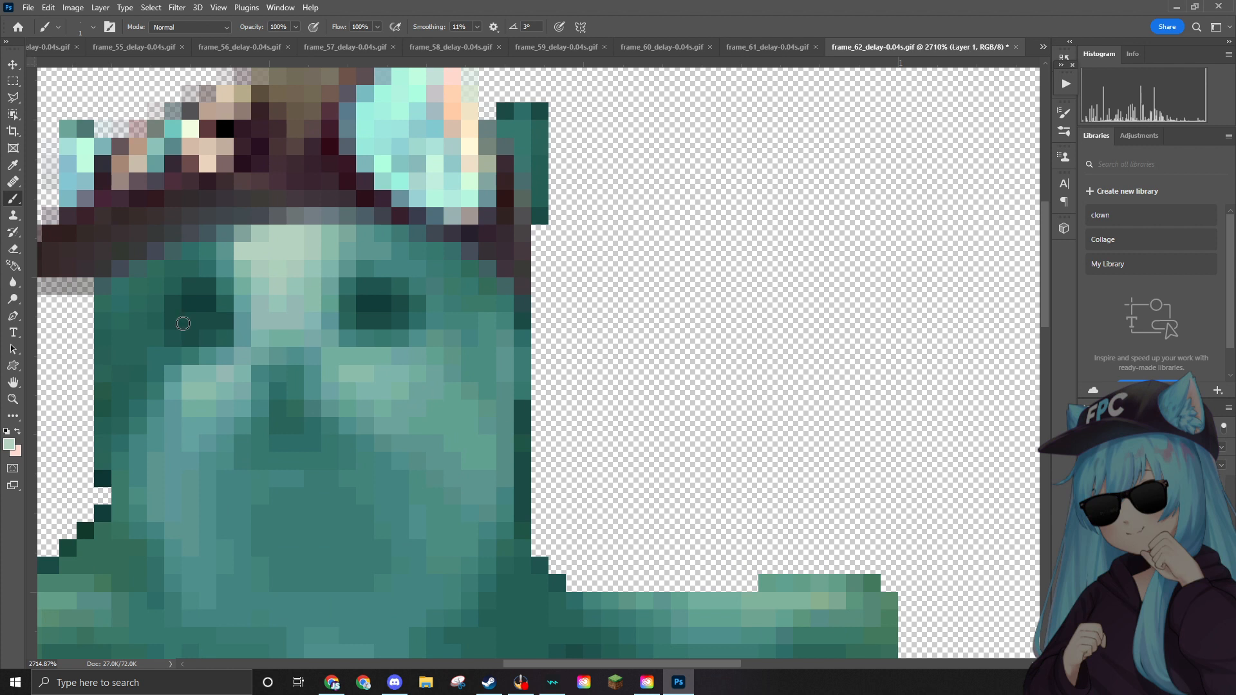
{"action": "left_click", "coordinate": [13, 249]}
{"action": "mouse_move", "coordinate": [512, 109]}
{"action": "left_mouse_down"}
{"action": "mouse_move", "coordinate": [546, 187]}
{"action": "mouse_move", "coordinate": [524, 103]}
{"action": "mouse_move", "coordinate": [544, 192]}
{"action": "mouse_move", "coordinate": [495, 109]}
{"action": "mouse_move", "coordinate": [503, 150]}
{"action": "mouse_move", "coordinate": [498, 112]}
{"action": "mouse_move", "coordinate": [534, 95]}
{"action": "mouse_move", "coordinate": [504, 124]}
{"action": "left_mouse_up"}
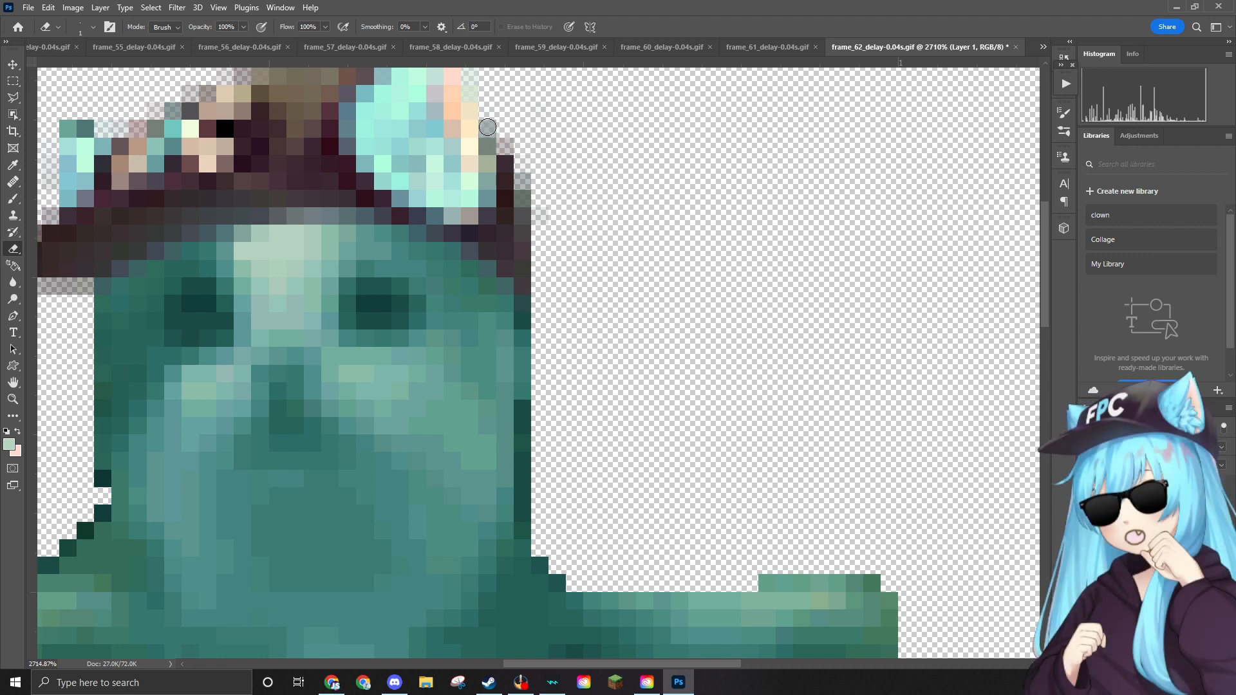
{"action": "scroll", "coordinate": [488, 128], "scroll_direction": "down", "scroll_amount": 5, "text": "alt"}
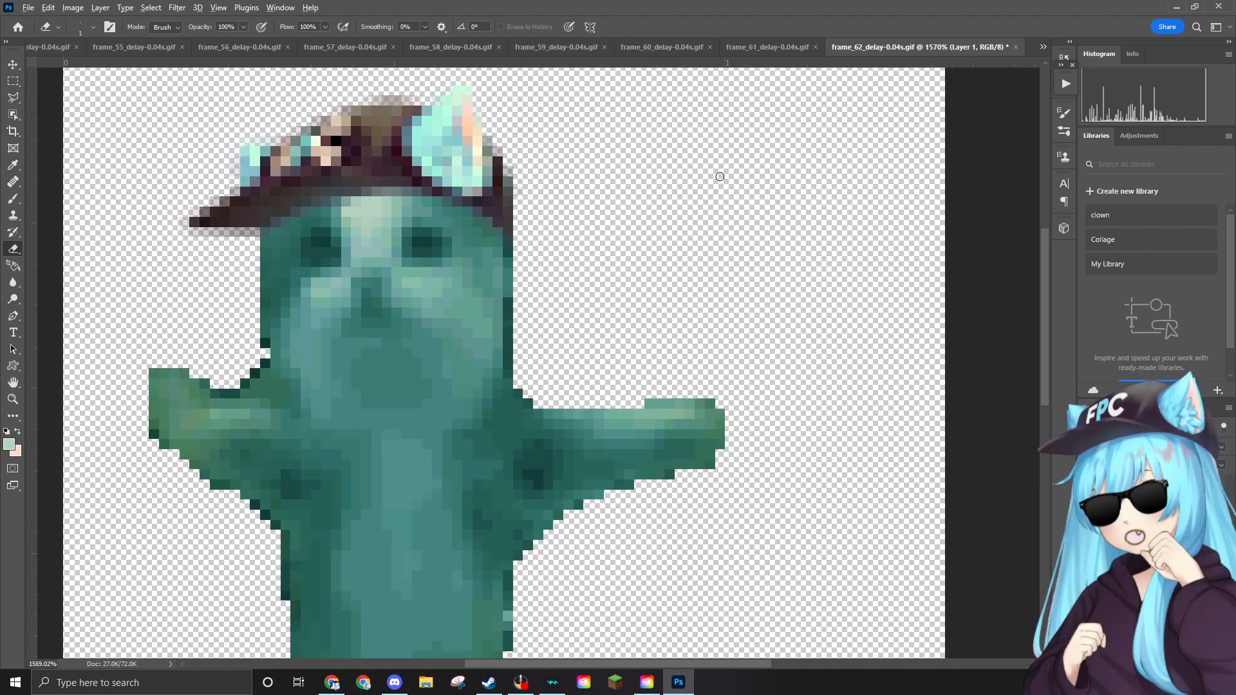
{"action": "scroll", "coordinate": [719, 176], "scroll_direction": "down", "scroll_amount": 3, "text": "alt"}
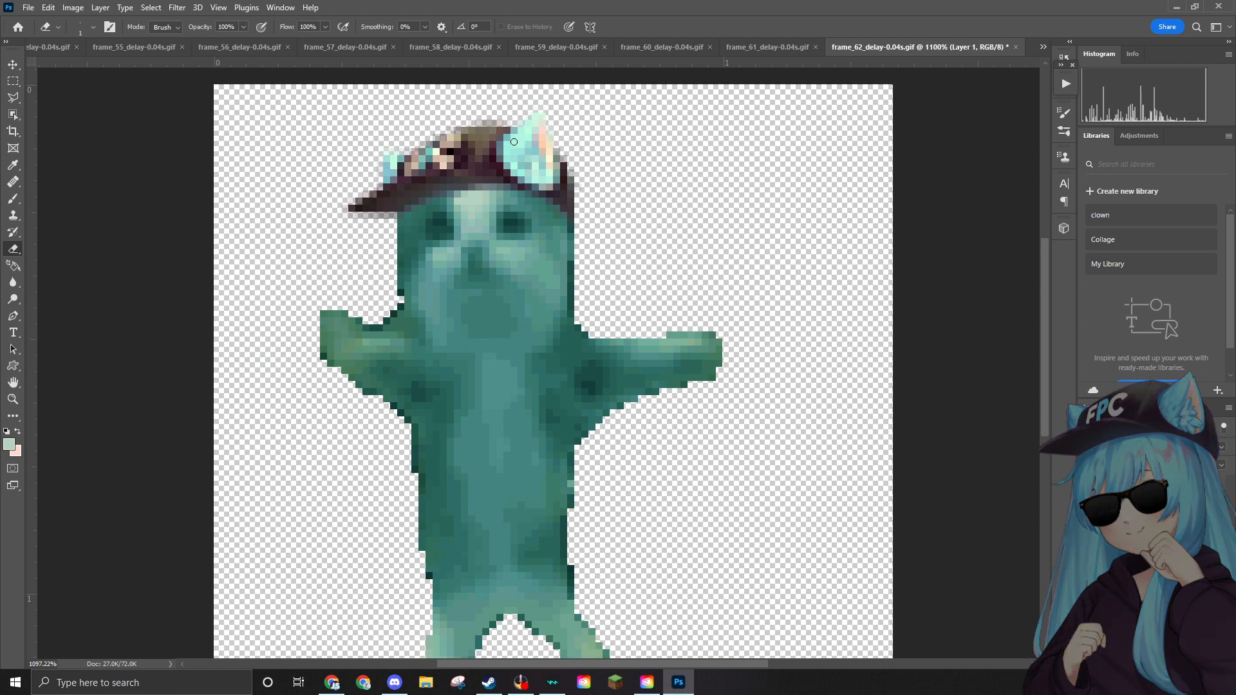
{"action": "scroll", "coordinate": [500, 123], "scroll_direction": "up", "scroll_amount": 2, "text": "alt"}
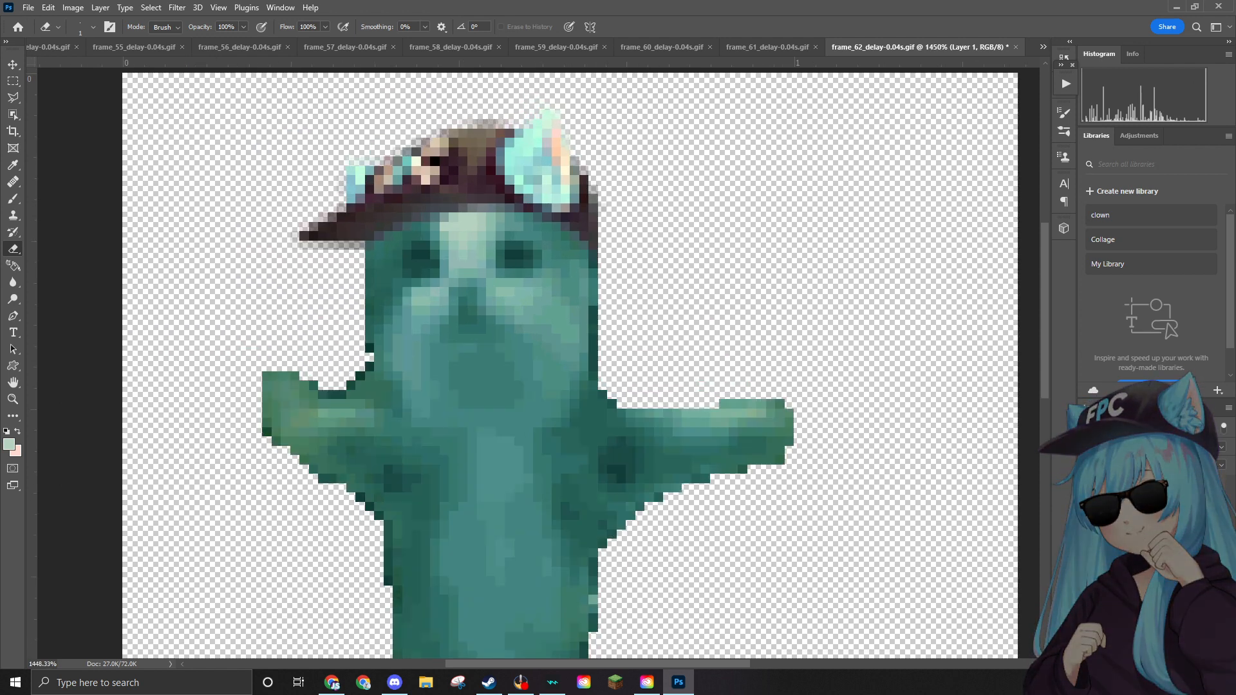
Place the sunglasses graphic over the cat's eyes, scaled to about 2.7%.
{"action": "left_click_drag", "start_coordinate": [1134, 229], "coordinate": [450, 276]}
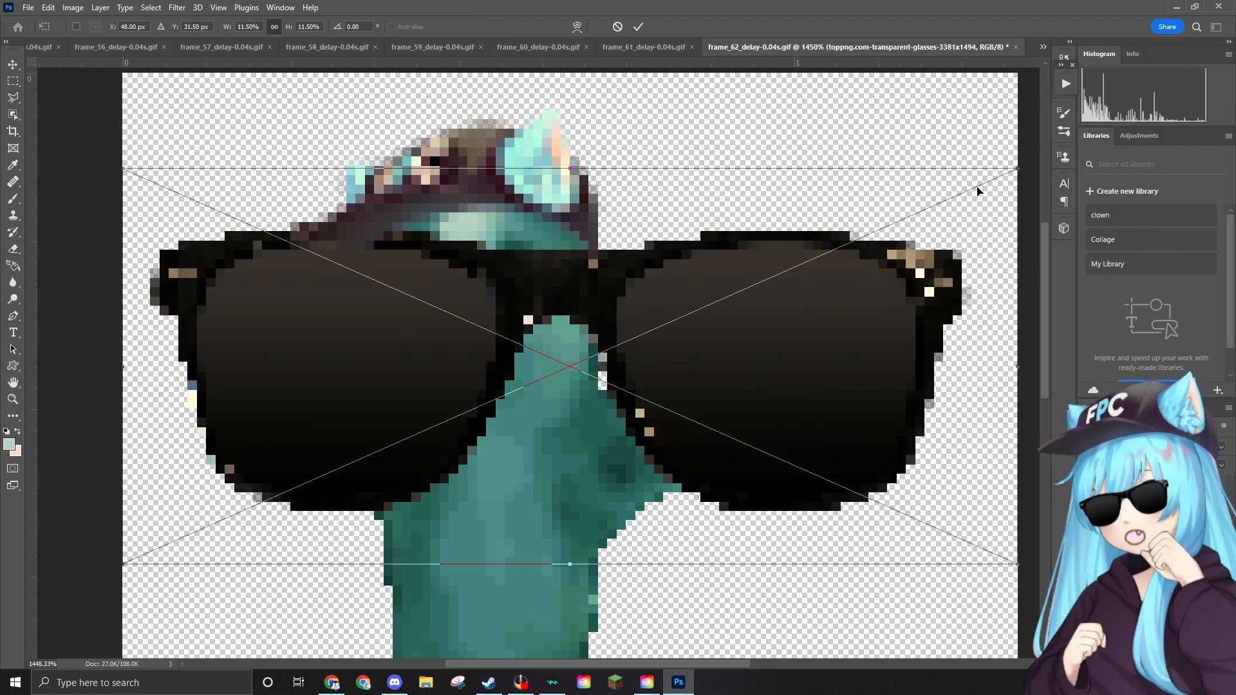
{"action": "left_click_drag", "start_coordinate": [1011, 172], "coordinate": [525, 239]}
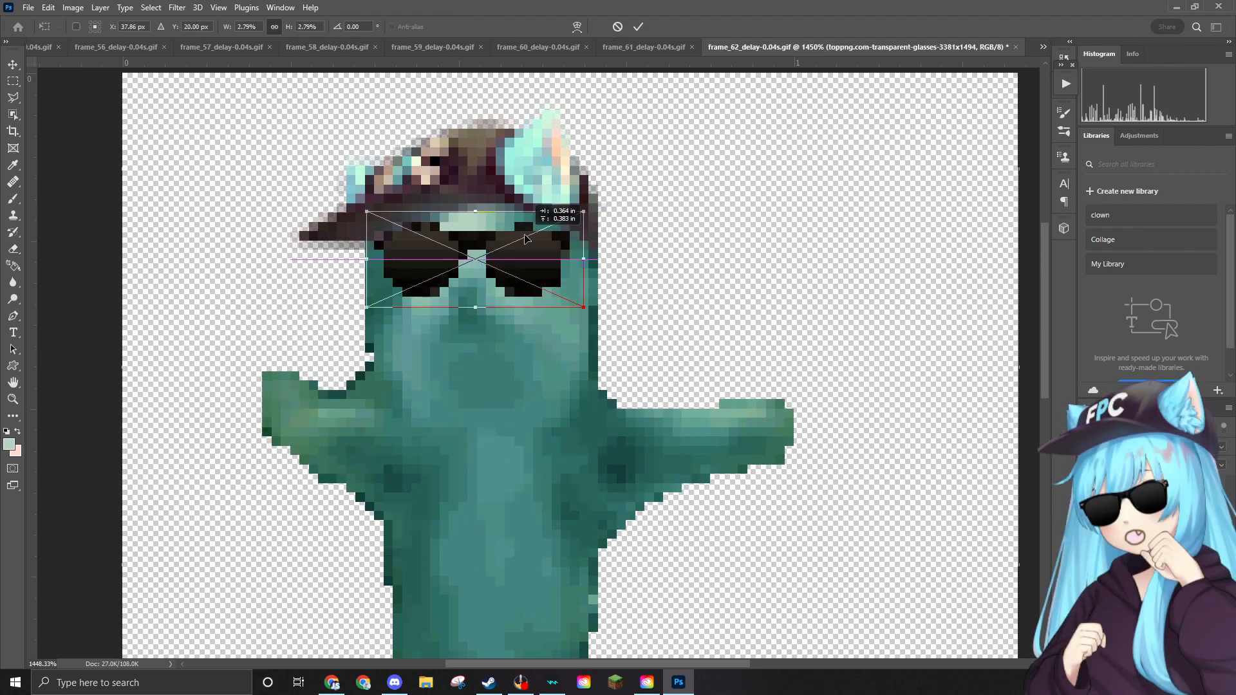
{"action": "left_click_drag", "start_coordinate": [582, 206], "coordinate": [575, 210]}
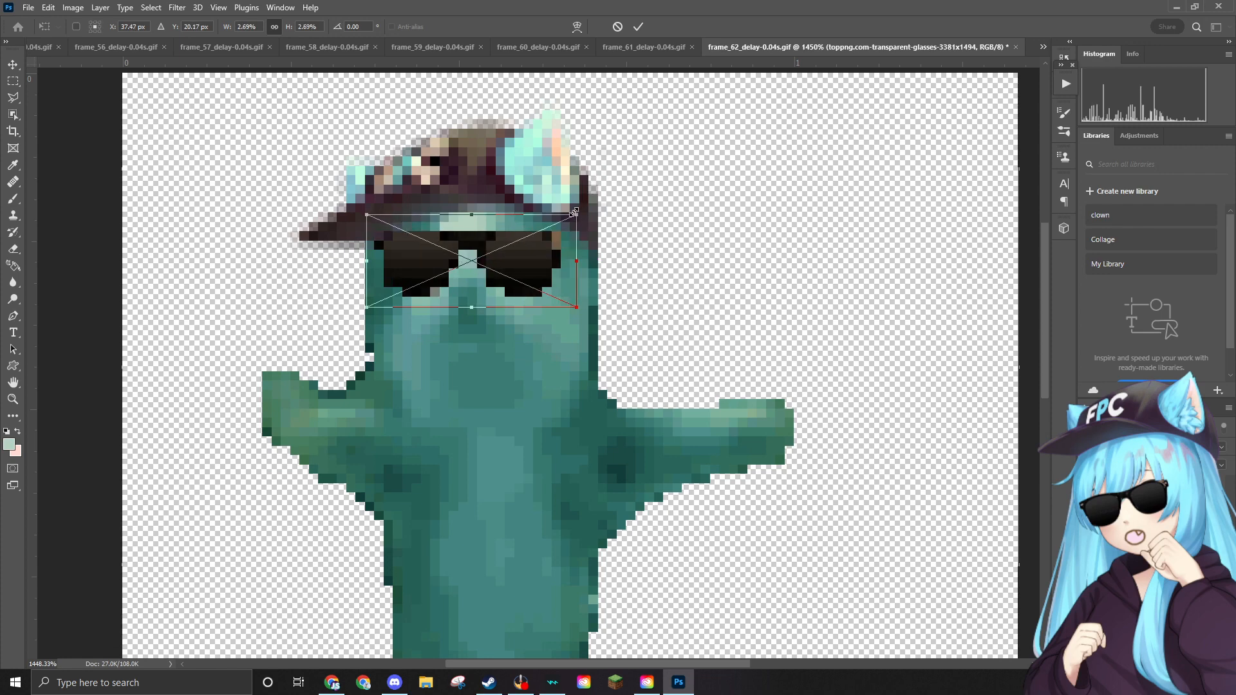
{"action": "key", "text": "Return"}
{"action": "key", "text": "e"}
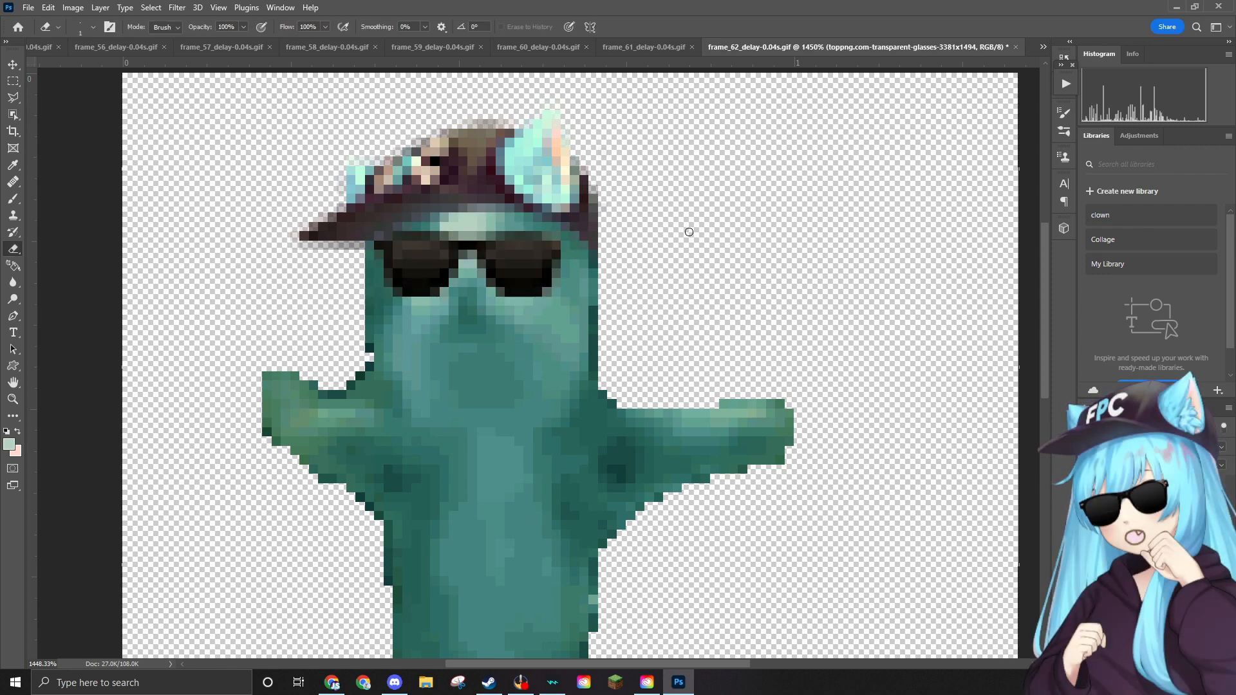
{"action": "scroll", "coordinate": [687, 232], "scroll_direction": "down", "scroll_amount": 2}
{"action": "scroll", "coordinate": [687, 232], "scroll_direction": "down", "scroll_amount": 1}
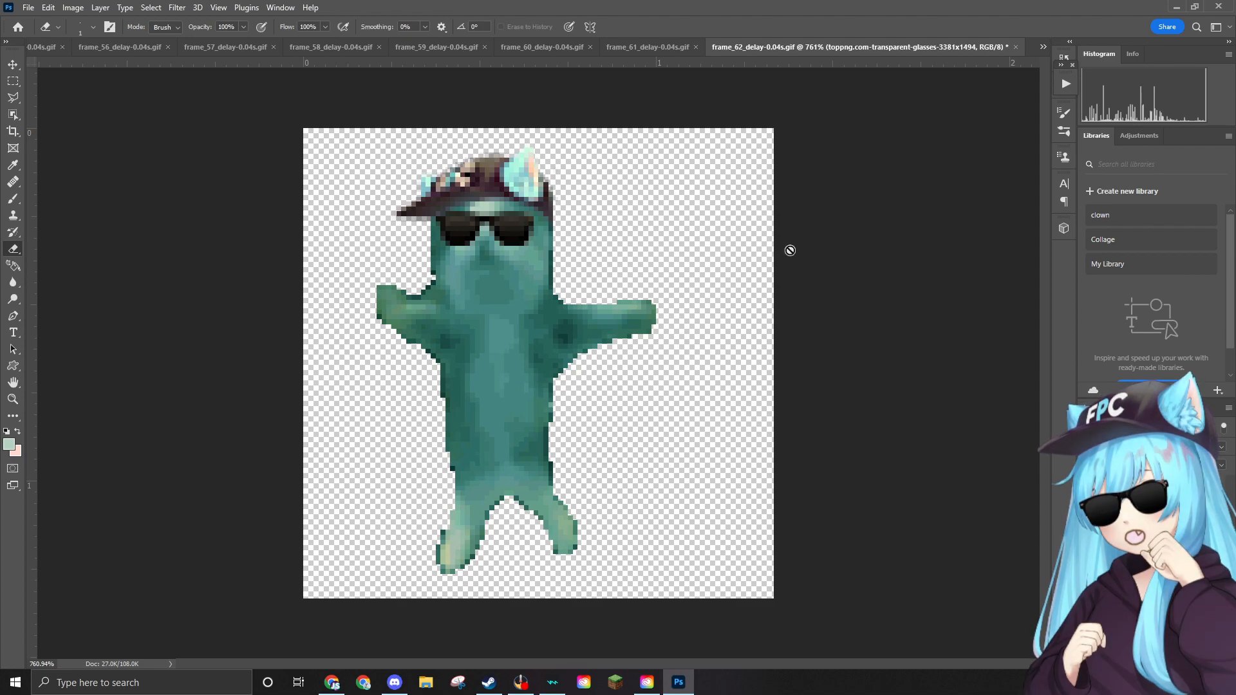
Quick-export the finished frame as frame_62_delay-0.04s.png into the Edited folder.
{"action": "left_click", "coordinate": [28, 7]}
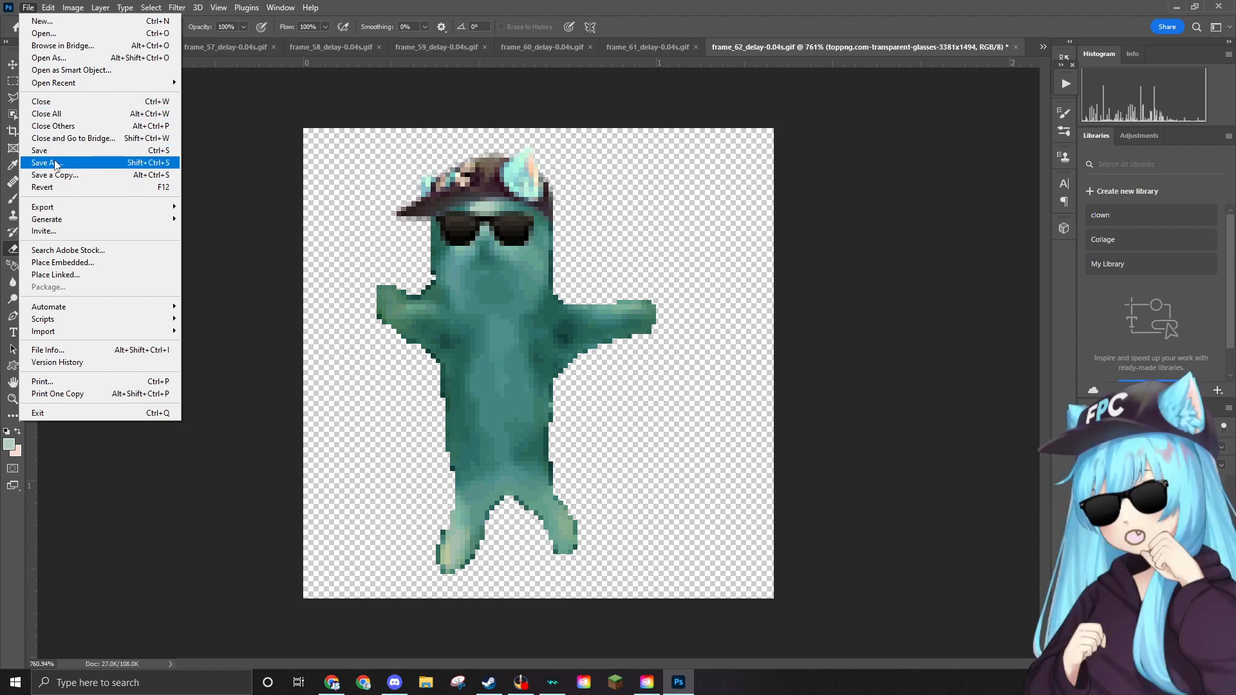
{"action": "mouse_move", "coordinate": [55, 207]}
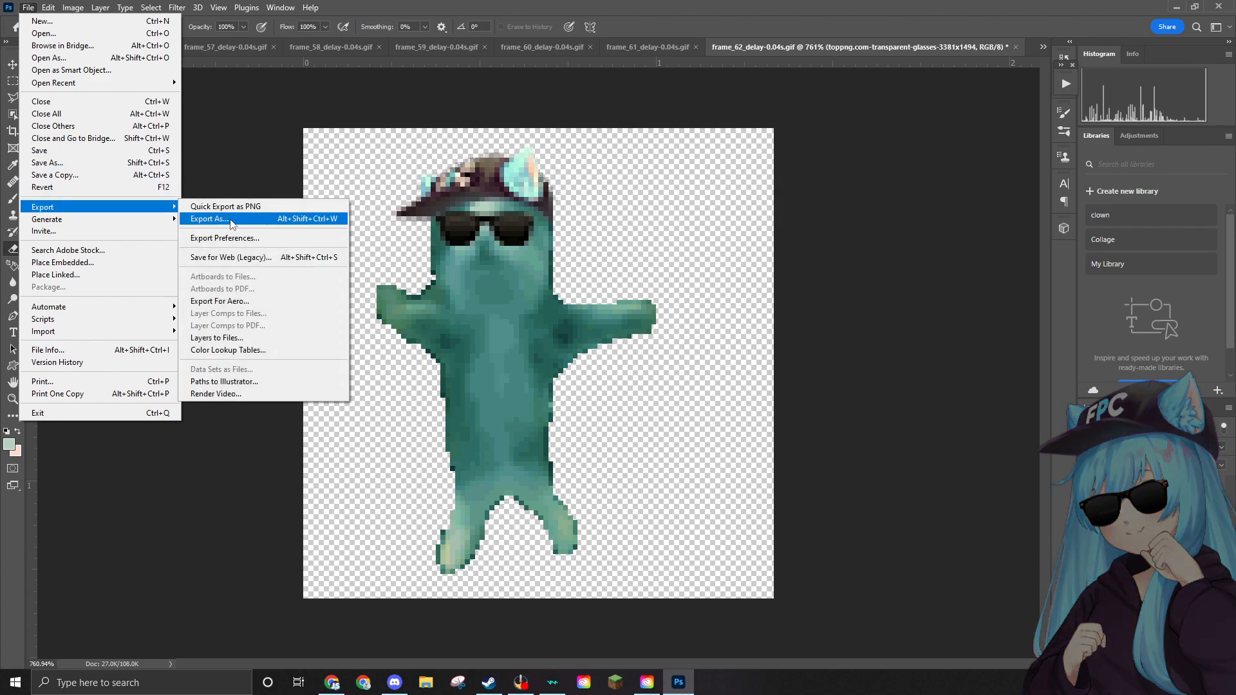
{"action": "left_click", "coordinate": [245, 206]}
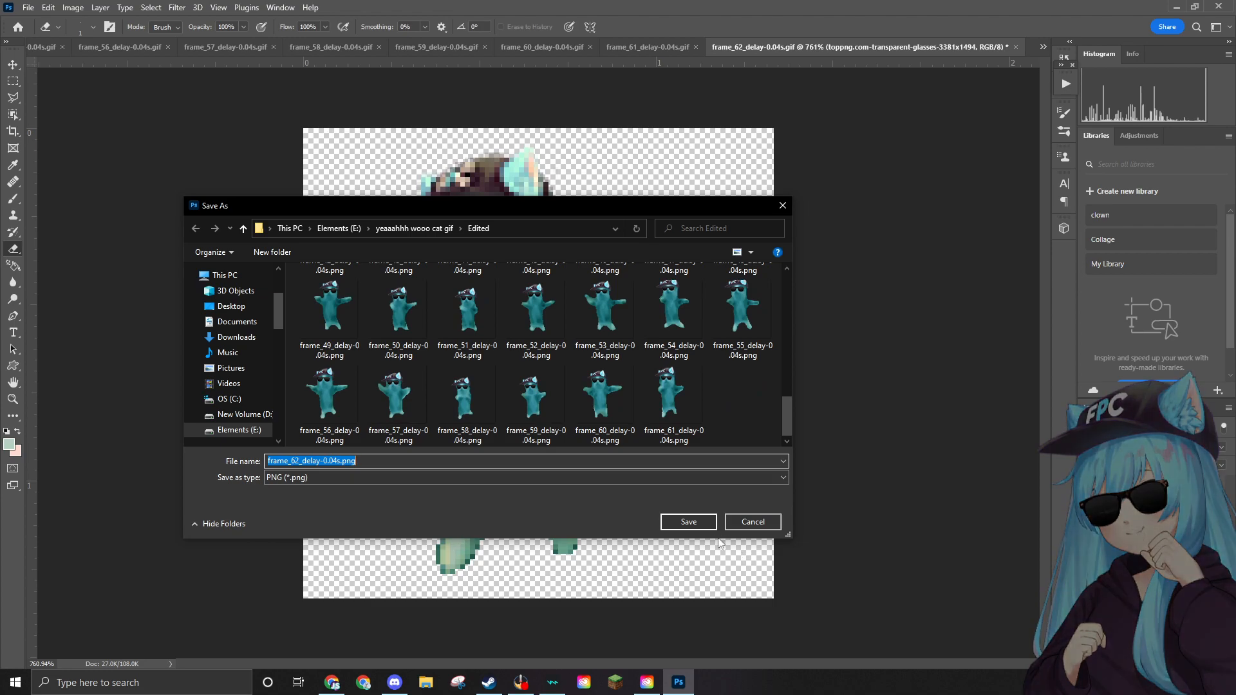
{"action": "left_click", "coordinate": [688, 522]}
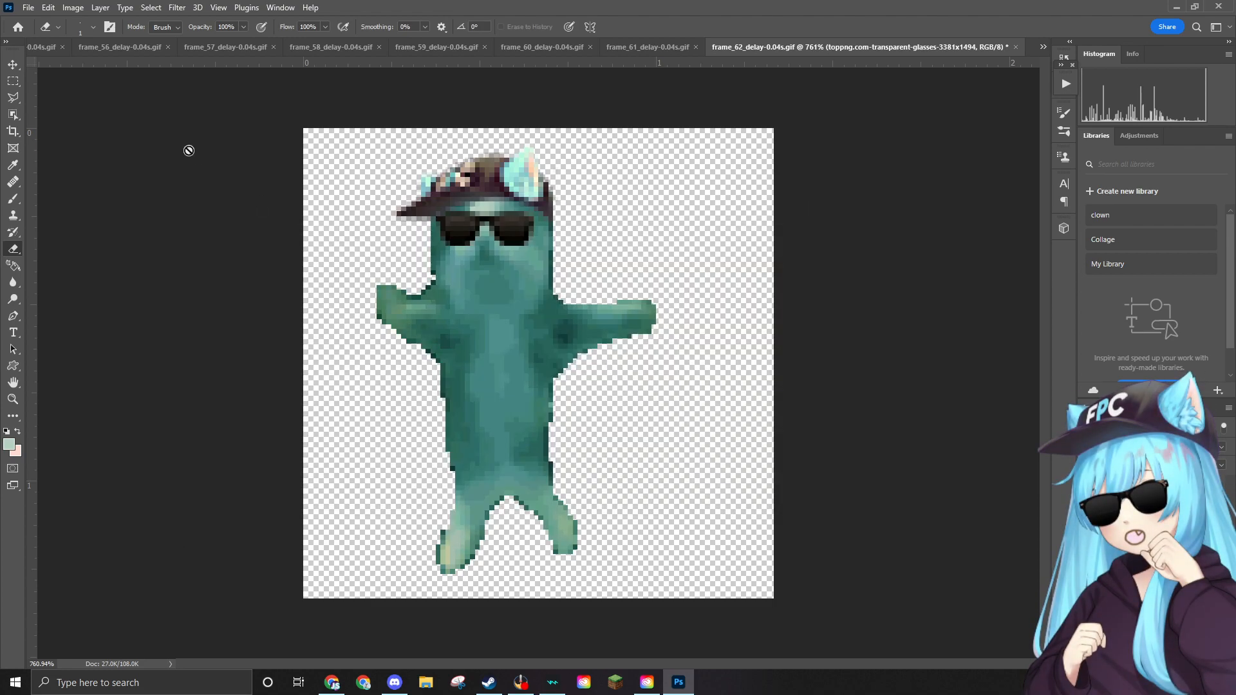
Delete frame_62_delay-0.04s.gif from the yeaaahhh wooo cat gif folder and open frame_63_delay-0.04s.gif.
{"action": "left_click", "coordinate": [27, 7]}
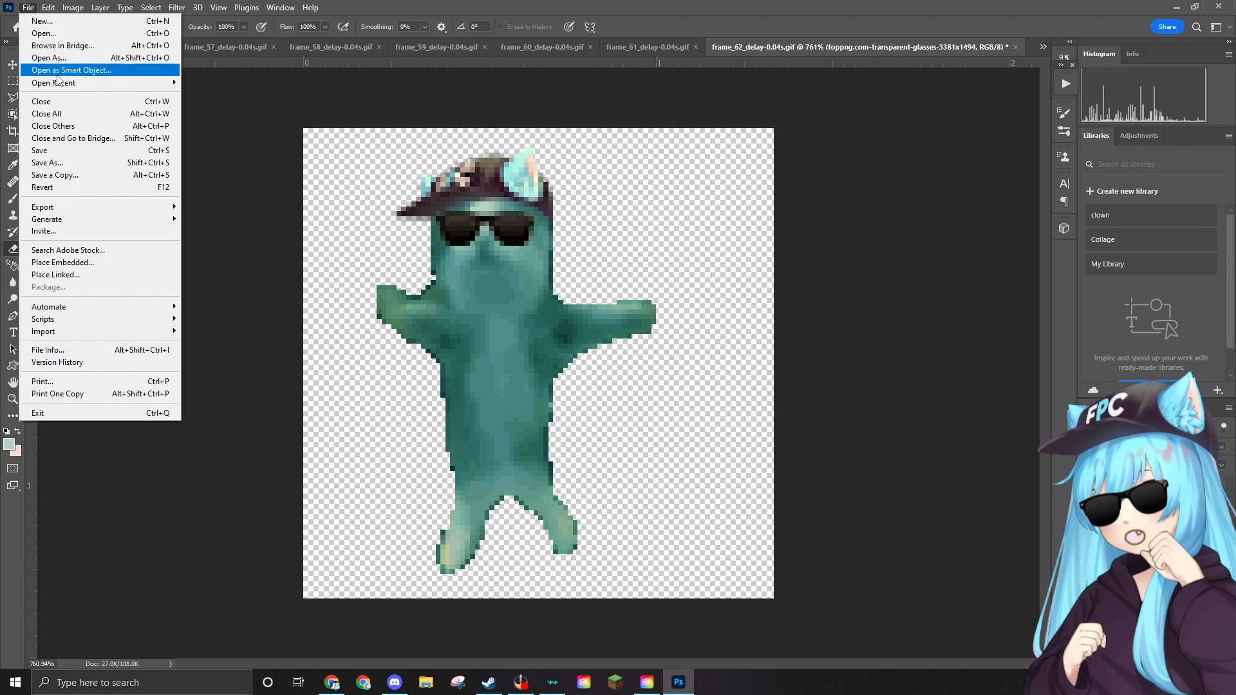
{"action": "left_click", "coordinate": [46, 33]}
{"action": "left_click", "coordinate": [405, 280]}
{"action": "key", "text": "Delete"}
{"action": "left_click", "coordinate": [663, 384]}
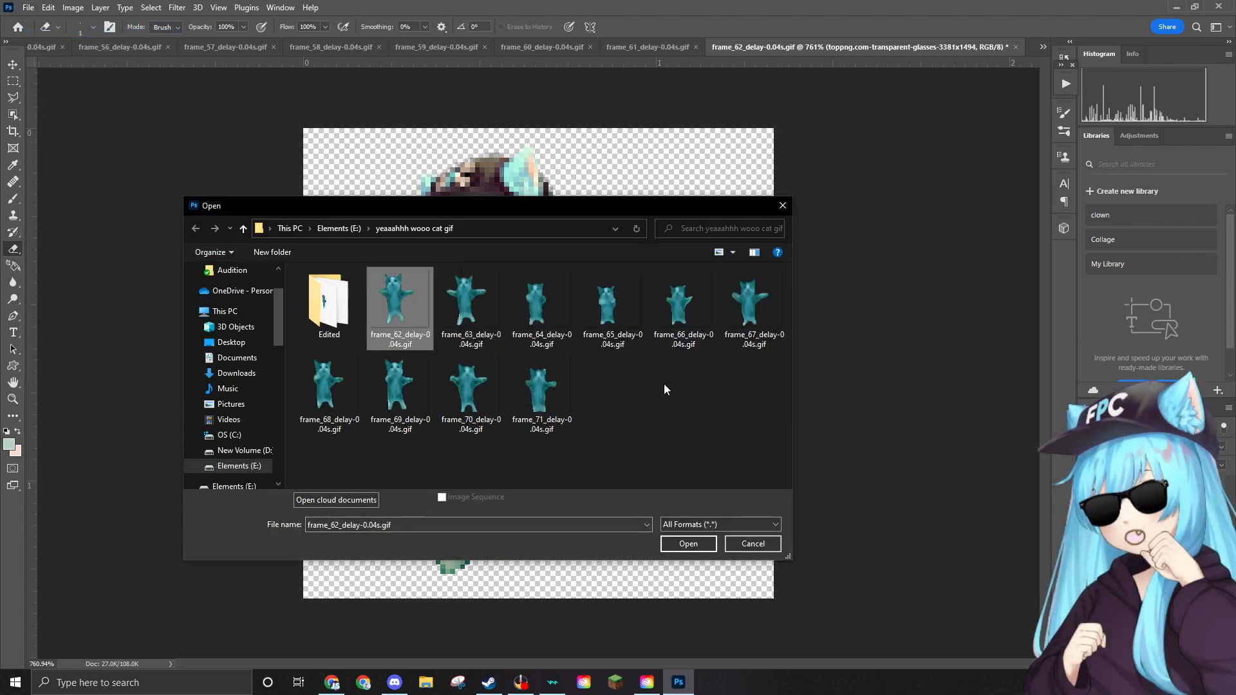
{"action": "left_click", "coordinate": [409, 319]}
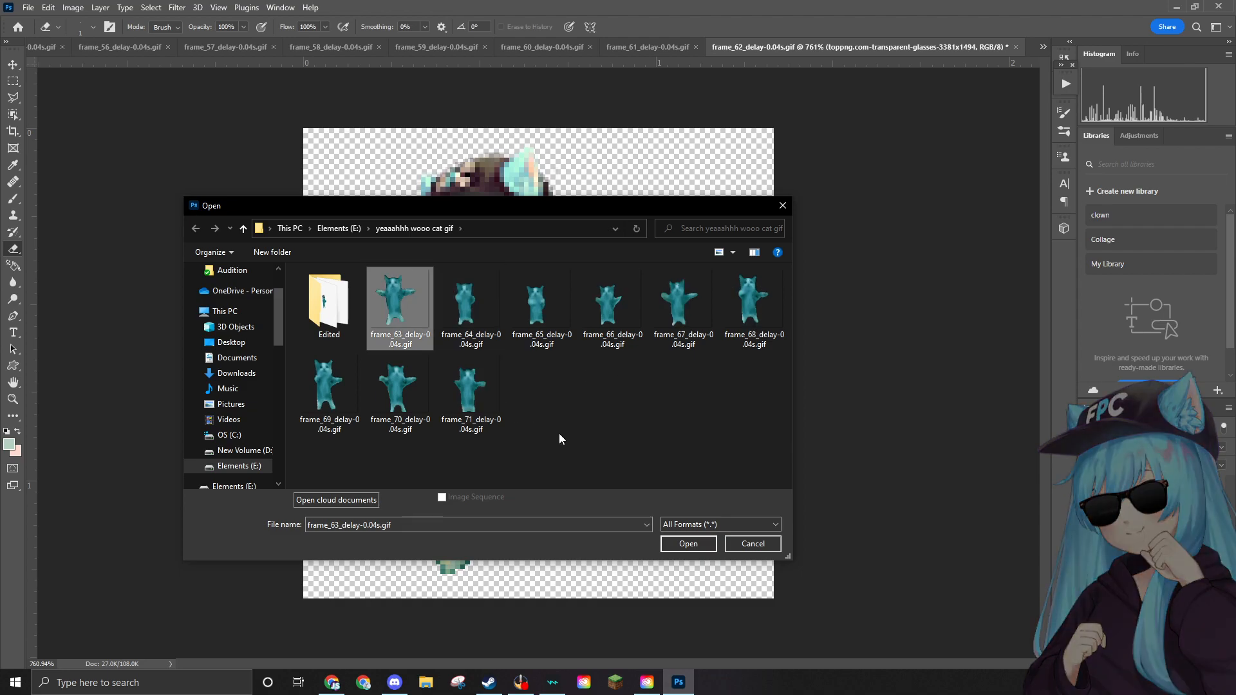
{"action": "left_click", "coordinate": [687, 543]}
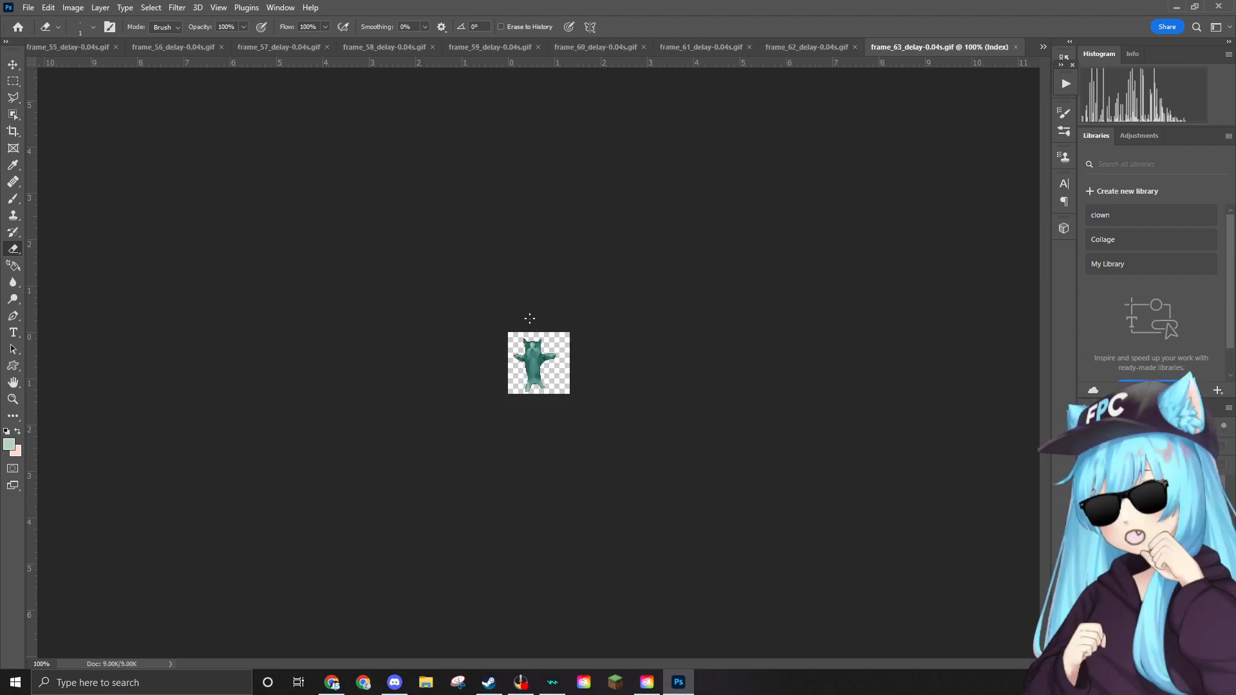
Sample a teal green from the cat's arm and paint over the stray light pixels on both paws.
{"action": "scroll", "coordinate": [529, 318], "scroll_direction": "up", "scroll_amount": 19}
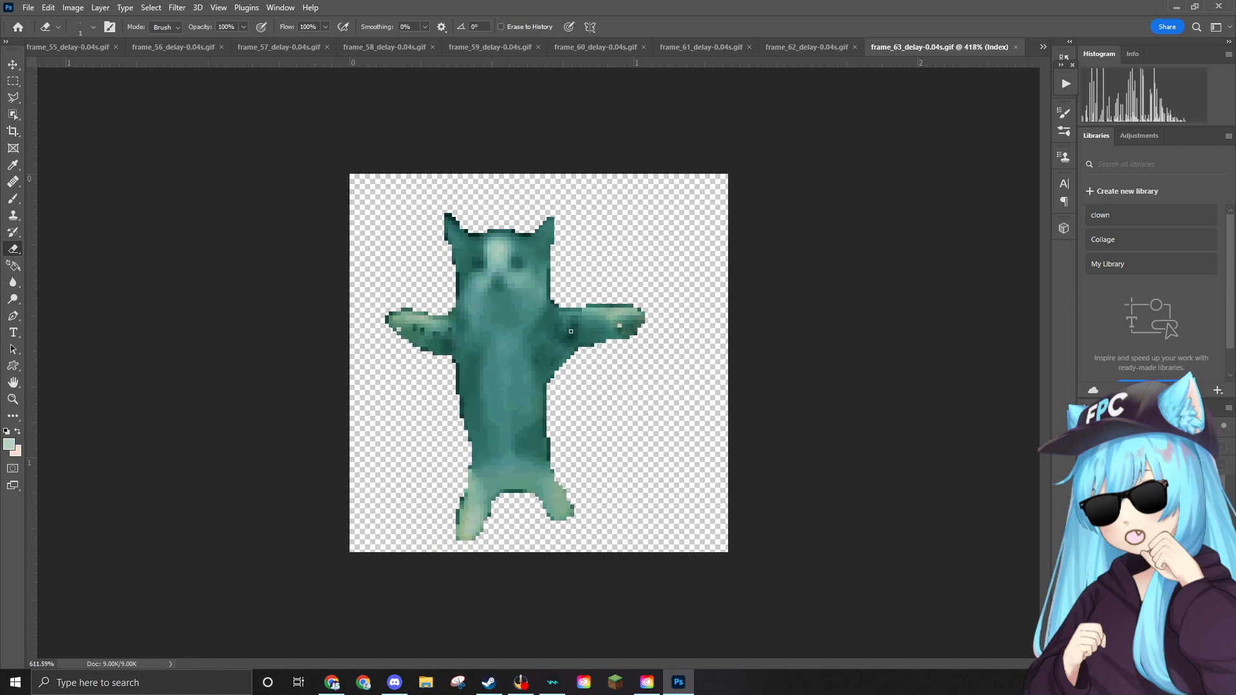
{"action": "scroll", "coordinate": [570, 331], "scroll_direction": "up", "scroll_amount": 8}
{"action": "left_click", "coordinate": [675, 307]}
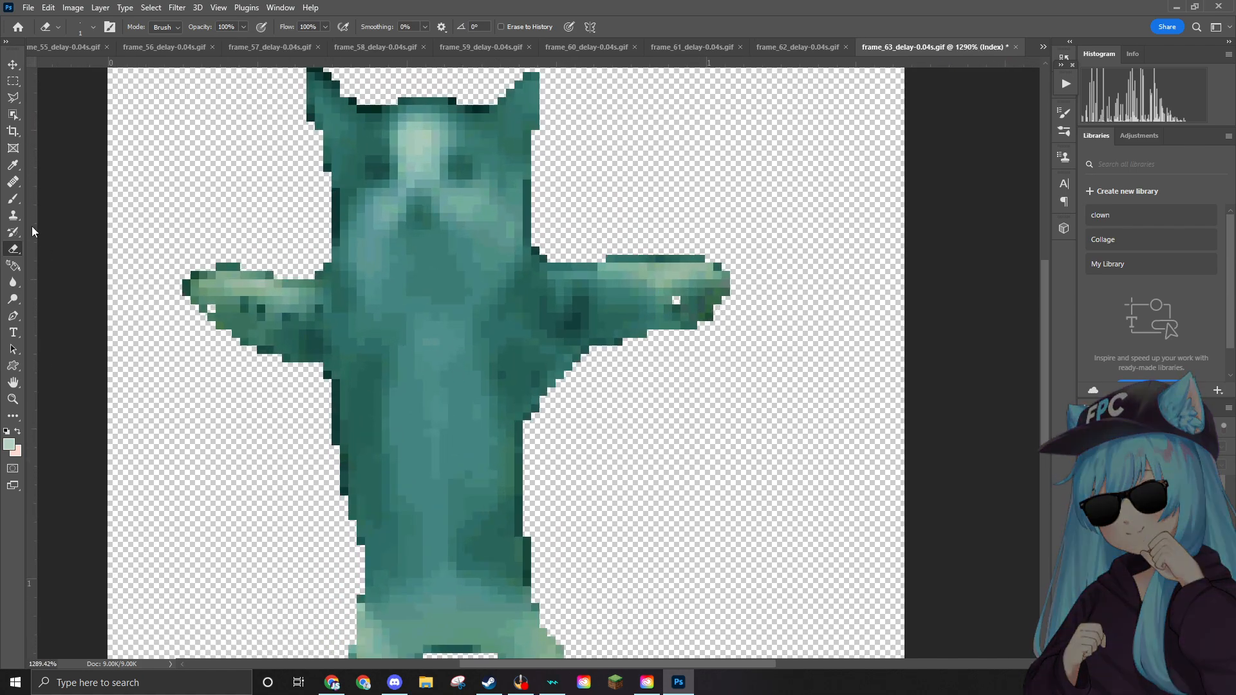
{"action": "left_click", "coordinate": [12, 200]}
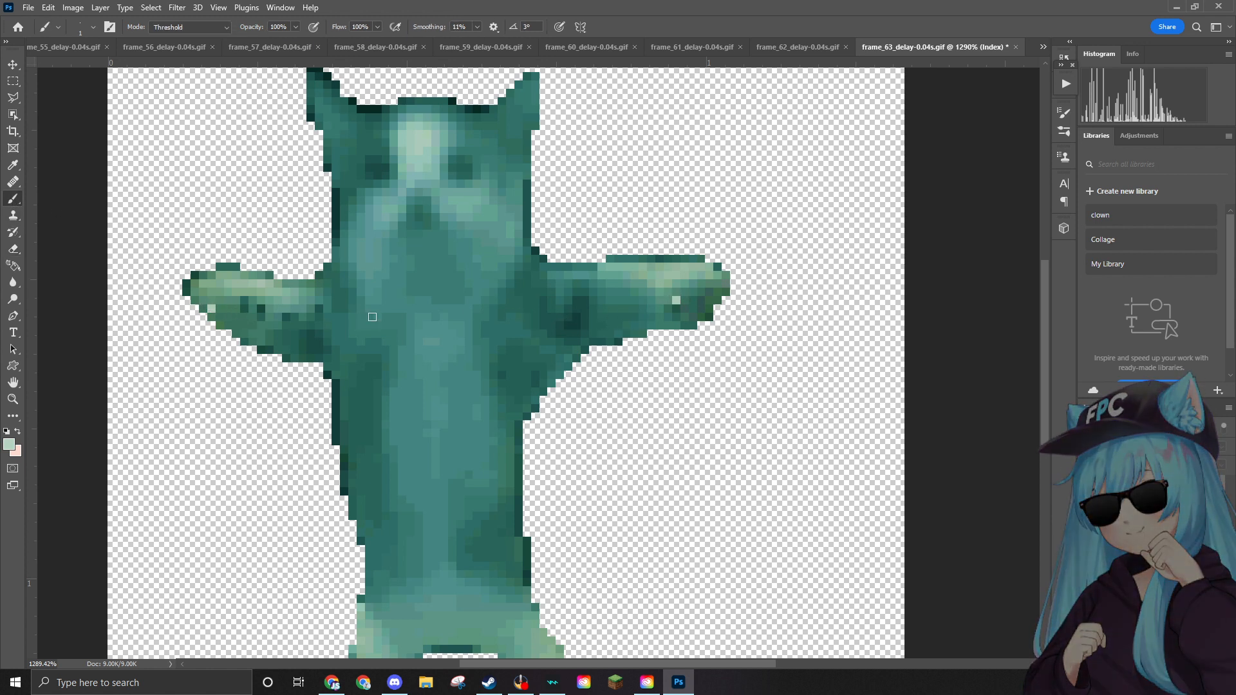
{"action": "scroll", "coordinate": [372, 317], "scroll_direction": "down", "scroll_amount": 2}
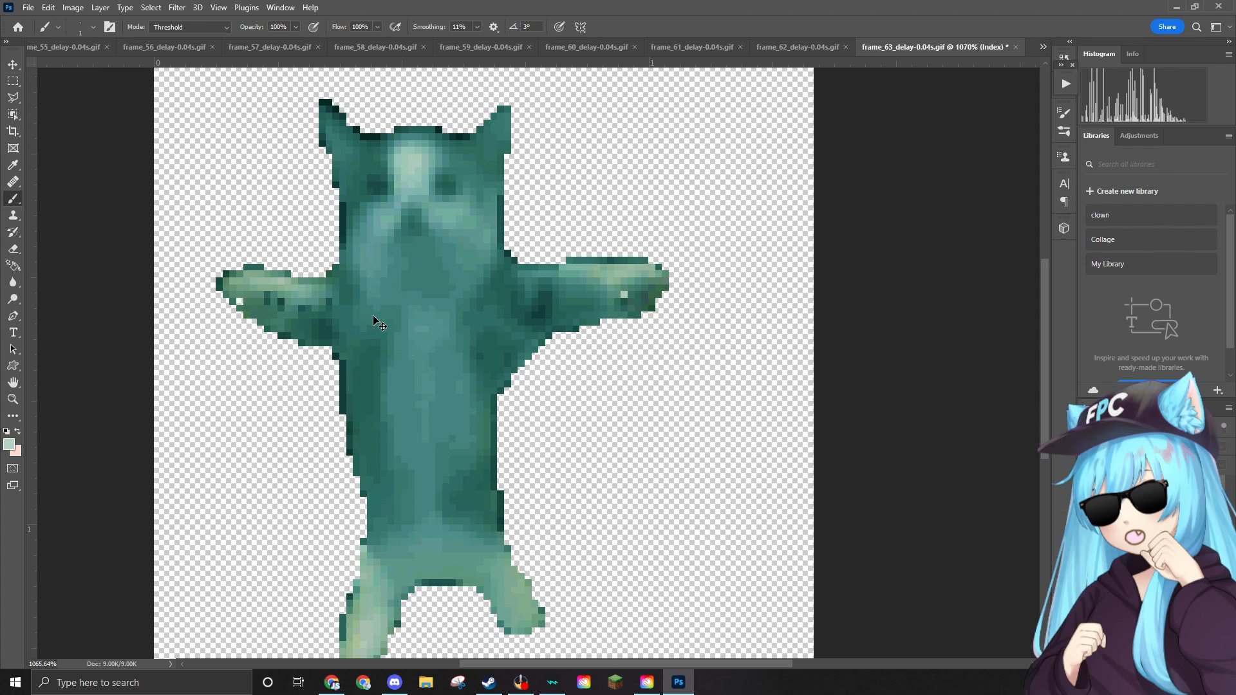
{"action": "left_click", "coordinate": [9, 443]}
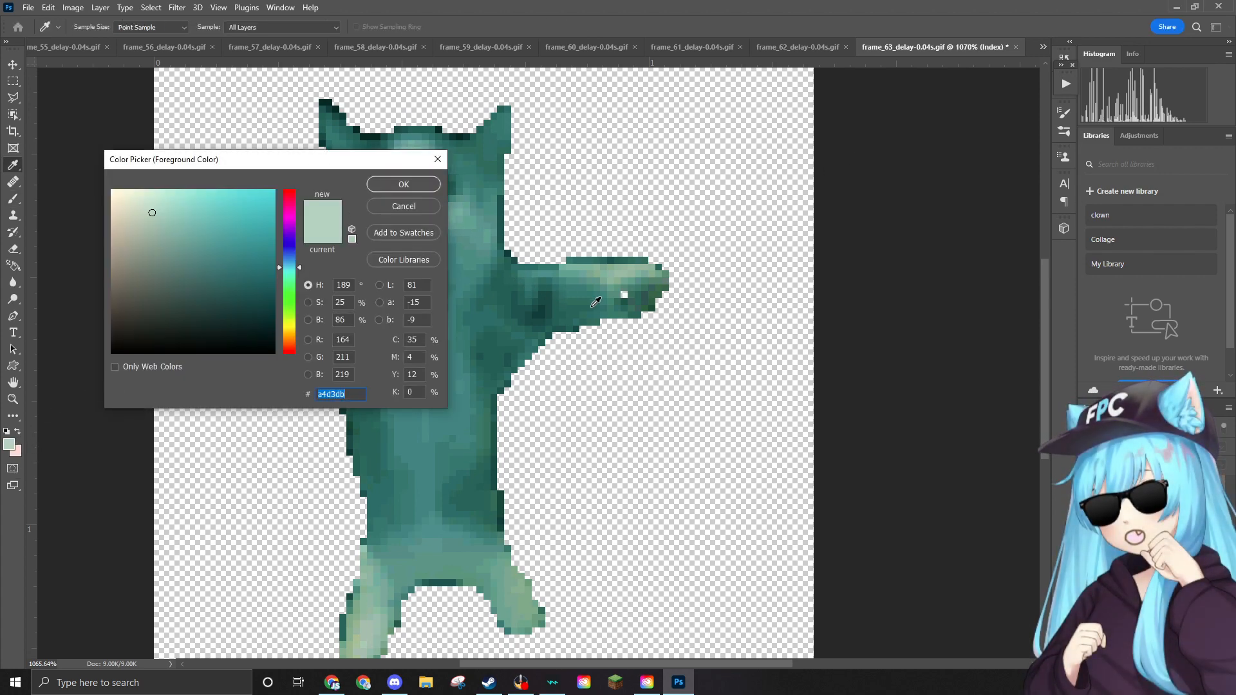
{"action": "left_click", "coordinate": [621, 295]}
{"action": "key", "text": "Return"}
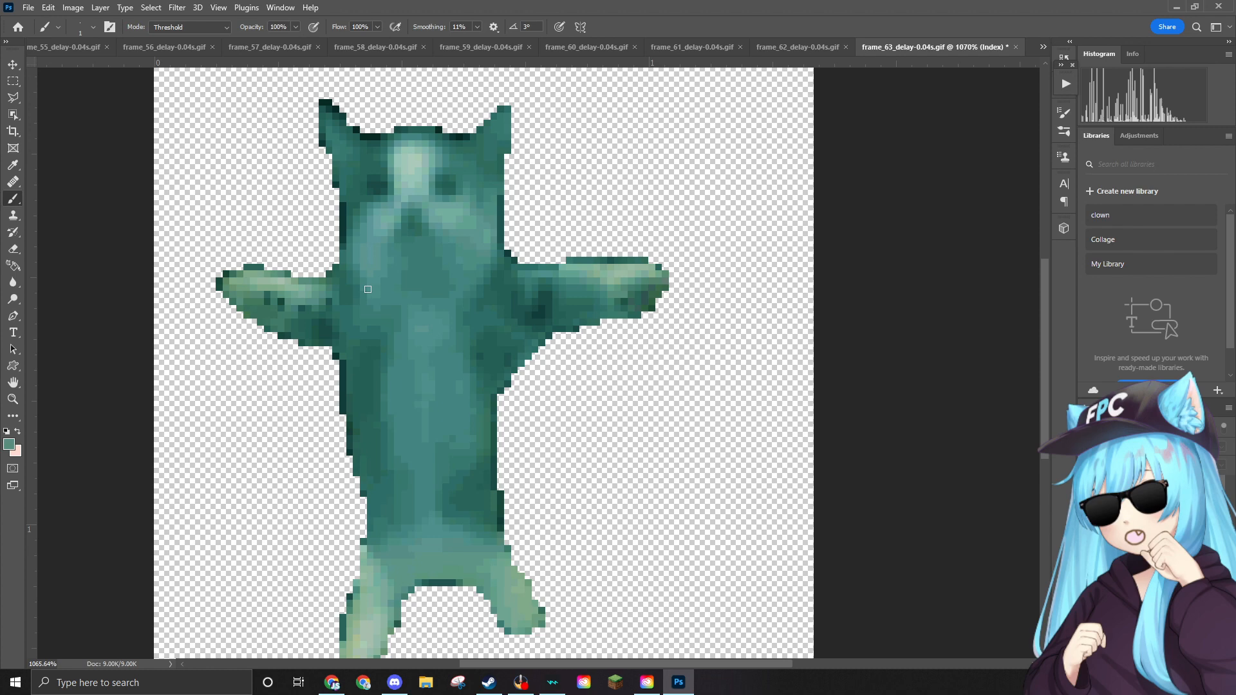
{"action": "scroll", "coordinate": [381, 212], "scroll_direction": "down", "scroll_amount": 2}
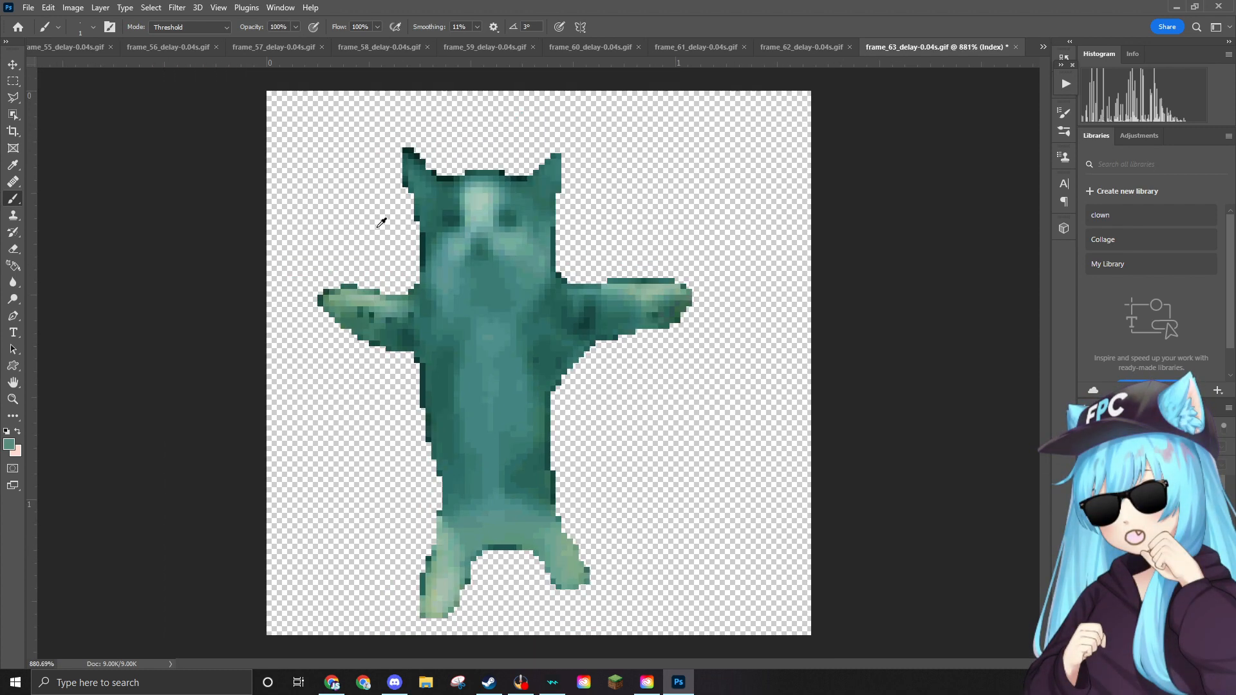
Convert the frame 63 image to RGB Color mode so the ear hat can be placed.
{"action": "left_click_drag", "start_coordinate": [1018, 262], "coordinate": [502, 240]}
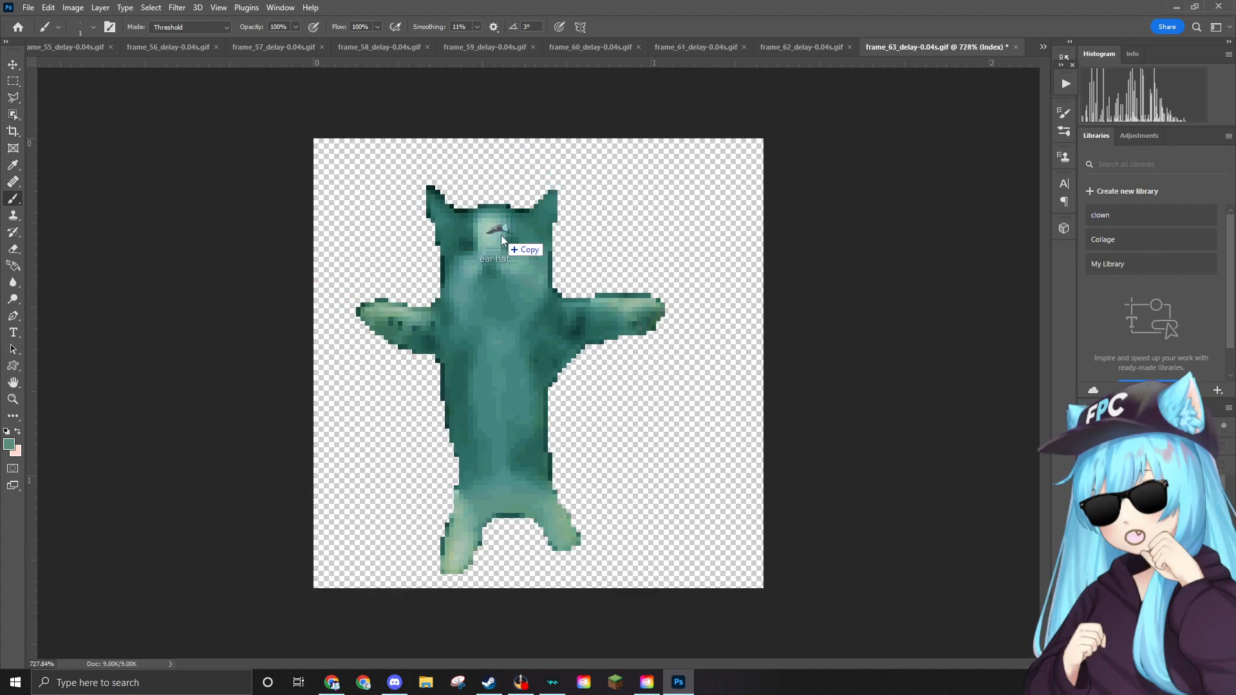
{"action": "left_click", "coordinate": [80, 8]}
{"action": "mouse_move", "coordinate": [161, 19]}
{"action": "left_click", "coordinate": [232, 68]}
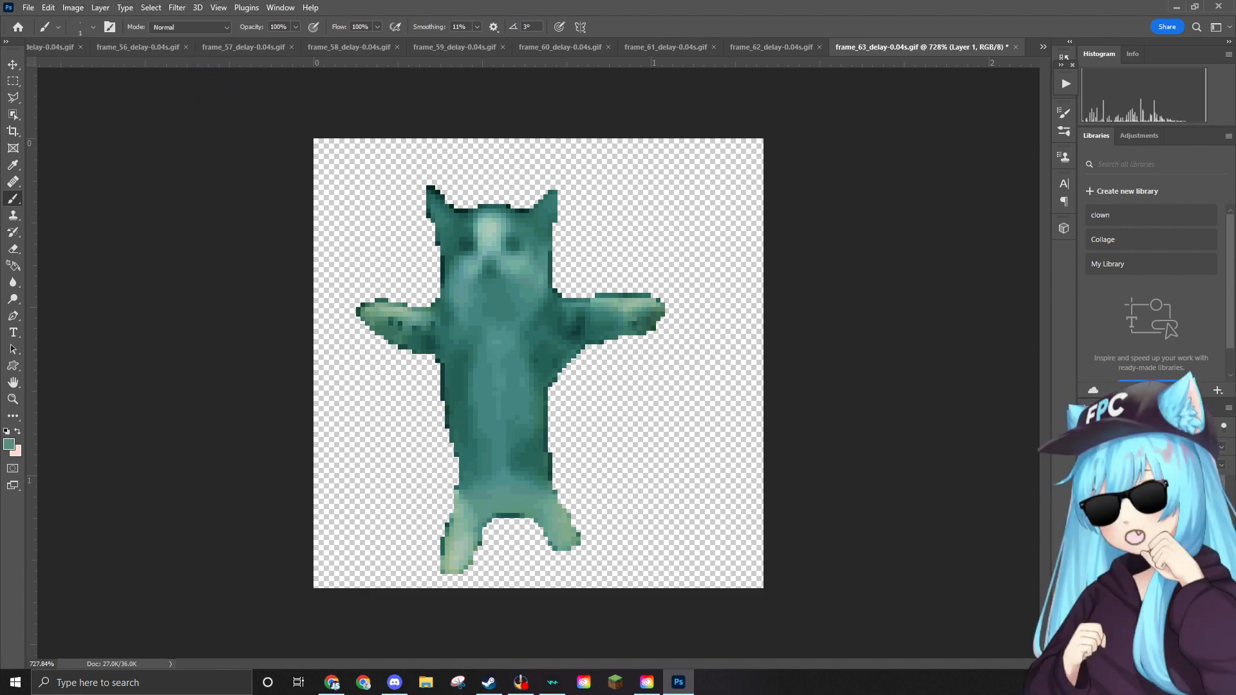
Place the ear hat image into frame 63, shrink it to fit, and position it on top of the cat's head.
{"action": "left_click_drag", "start_coordinate": [504, 228], "coordinate": [506, 229]}
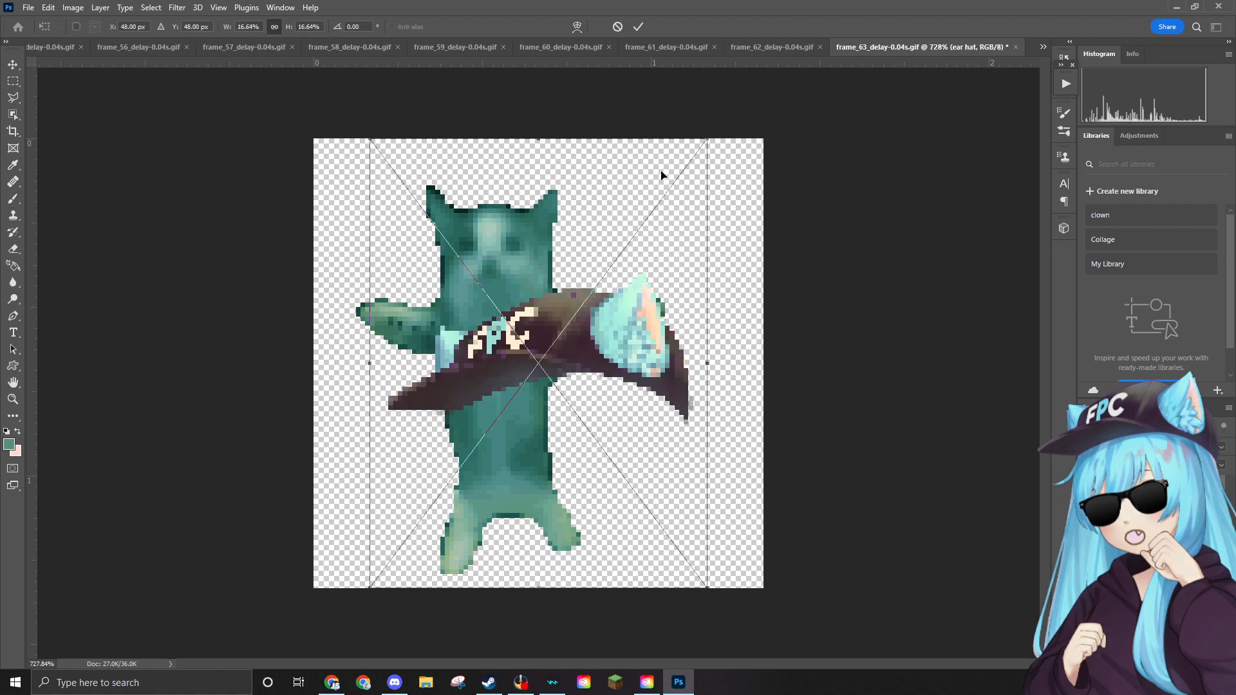
{"action": "left_click_drag", "start_coordinate": [707, 138], "coordinate": [560, 396]}
{"action": "left_click_drag", "start_coordinate": [483, 480], "coordinate": [497, 166]}
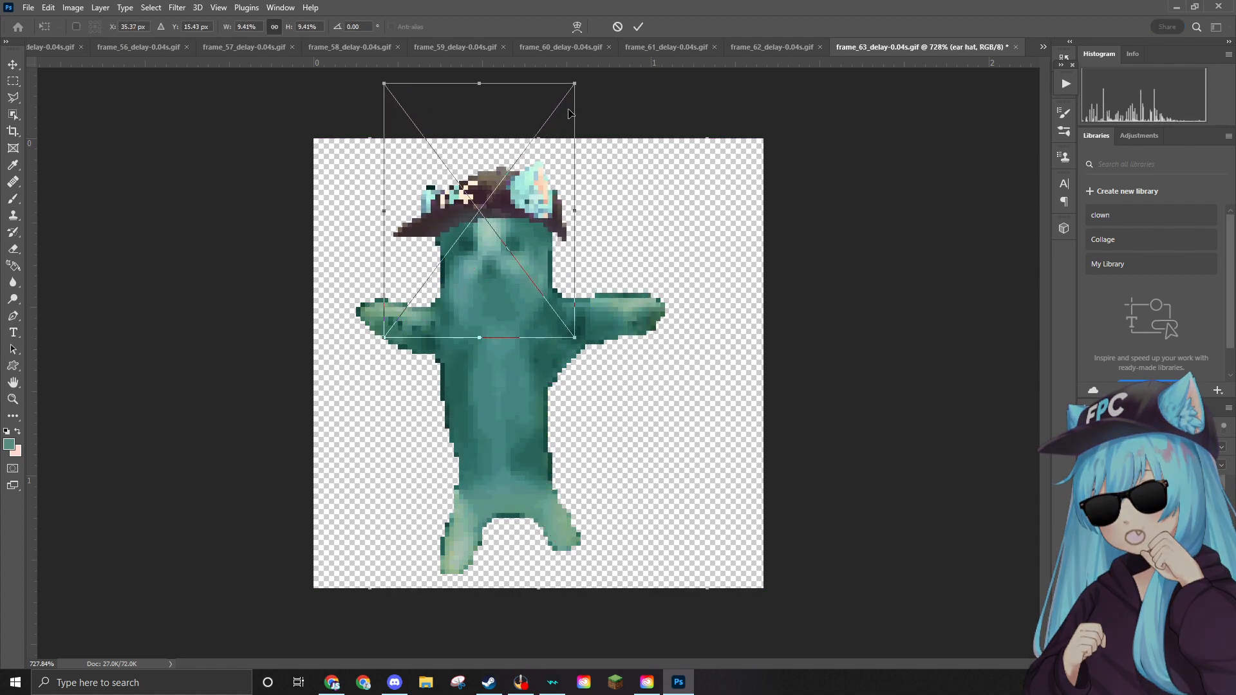
{"action": "left_click_drag", "start_coordinate": [574, 86], "coordinate": [565, 97]}
{"action": "left_click_drag", "start_coordinate": [527, 196], "coordinate": [529, 178]}
{"action": "key", "text": "Return"}
Rasterize the ear hat layer, select Layer 1 and erase the cat's ear pixels sticking out beside the hat.
{"action": "key", "text": "b"}
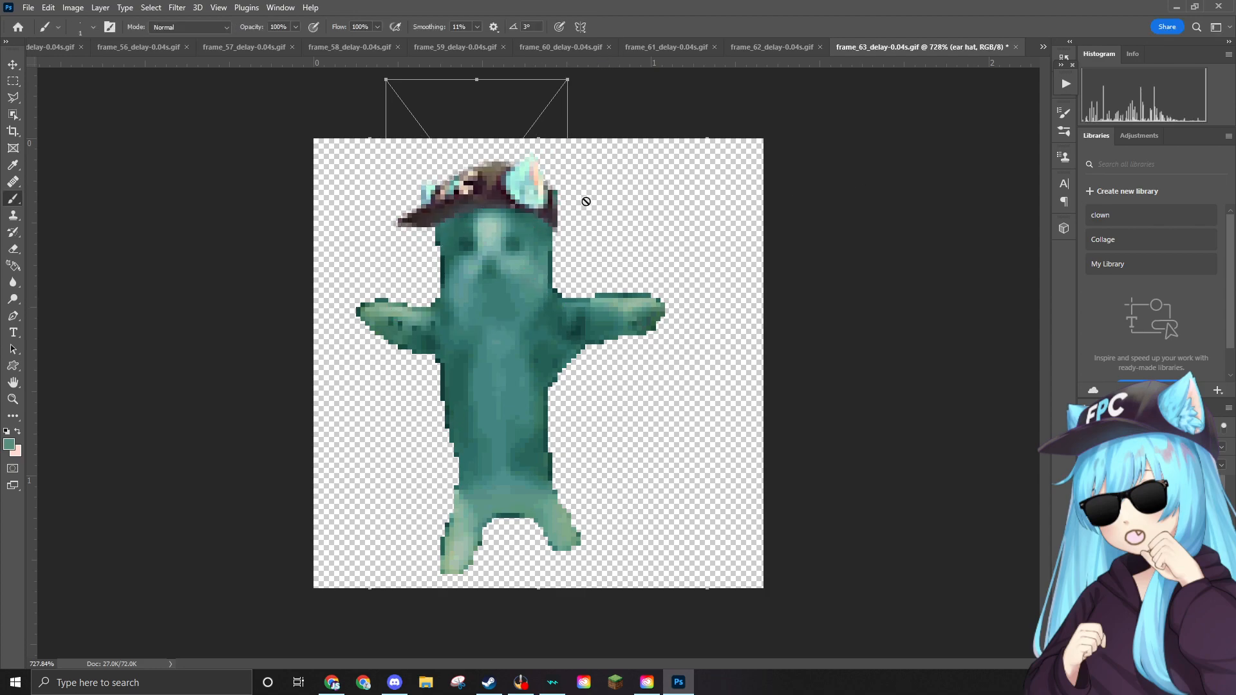
{"action": "scroll", "coordinate": [559, 164], "scroll_direction": "up", "scroll_amount": 6}
{"action": "scroll", "coordinate": [558, 167], "scroll_direction": "up", "scroll_amount": 2}
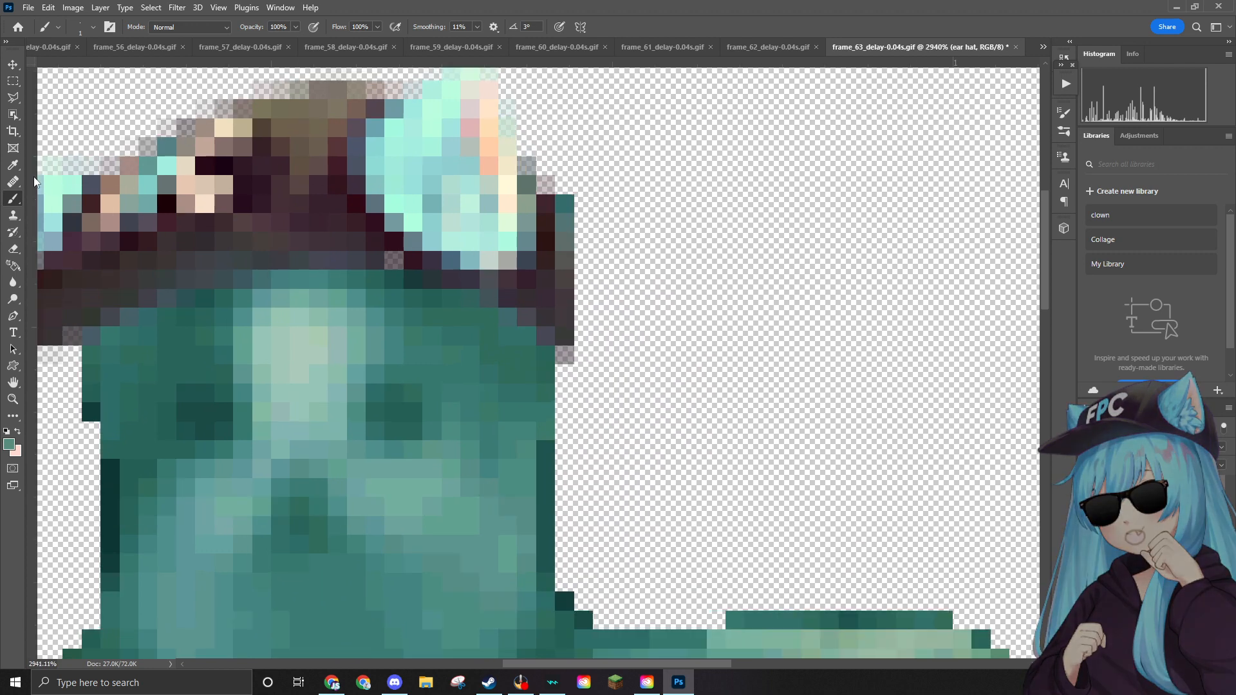
{"action": "key", "text": "j"}
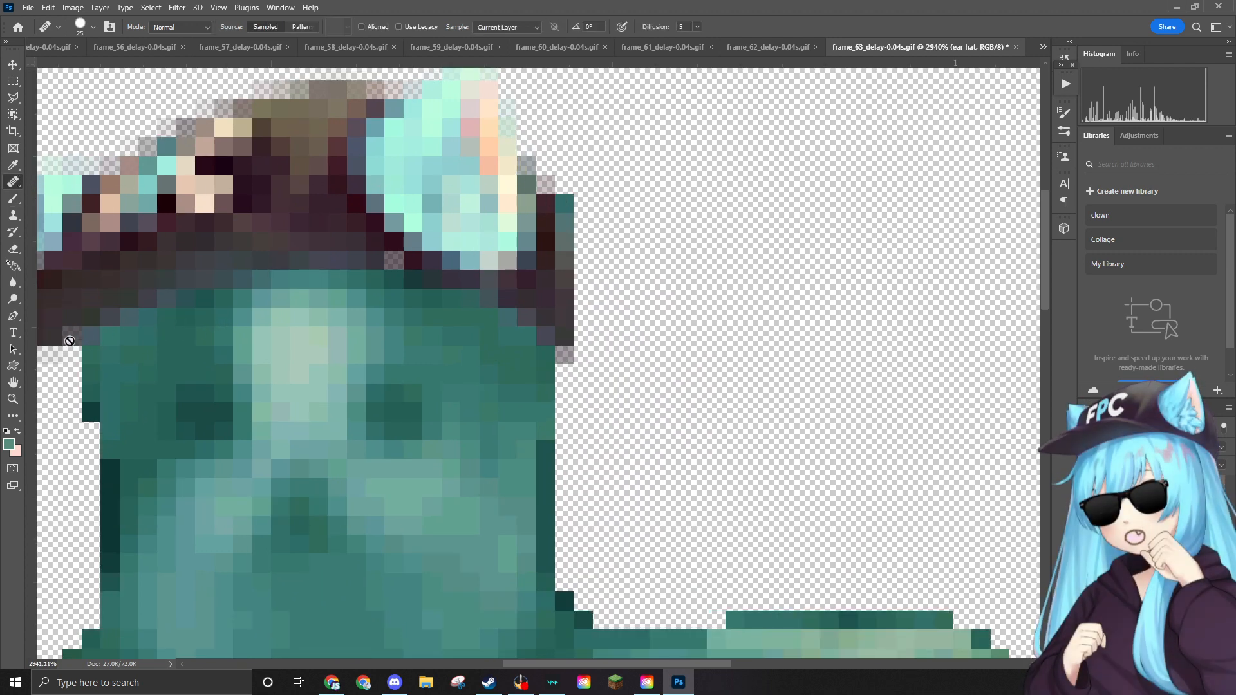
{"action": "left_click", "coordinate": [24, 250]}
{"action": "left_click", "coordinate": [571, 213]}
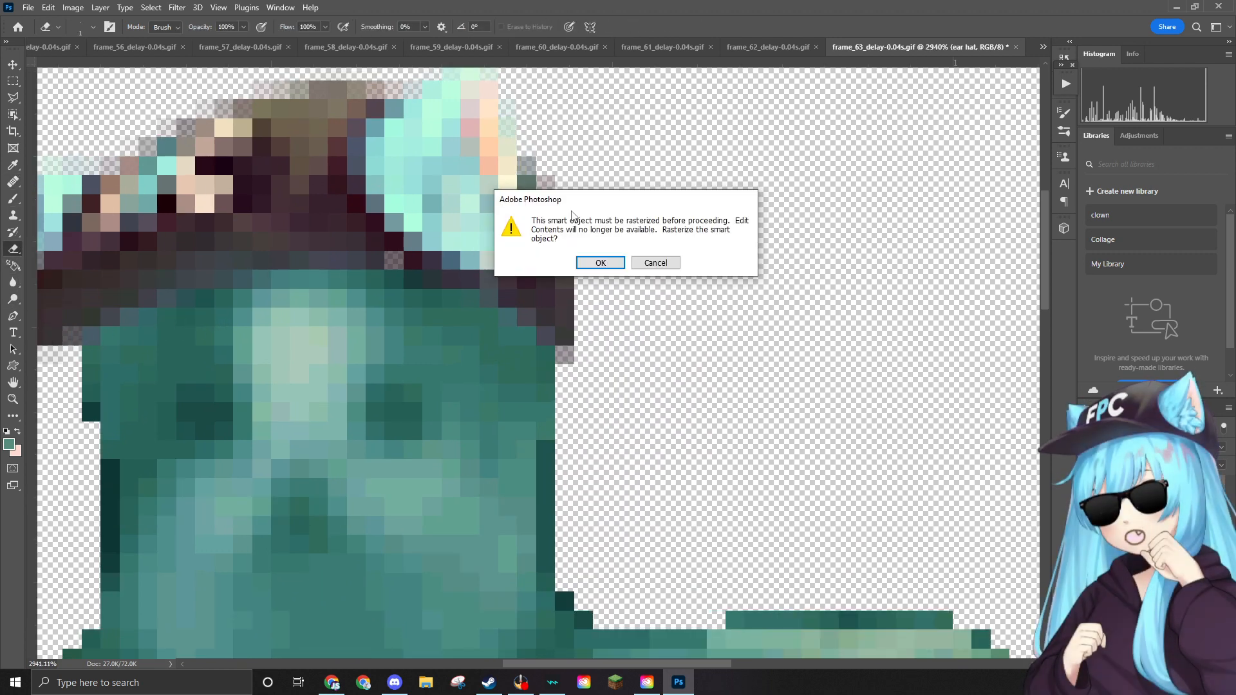
{"action": "left_click", "coordinate": [582, 264]}
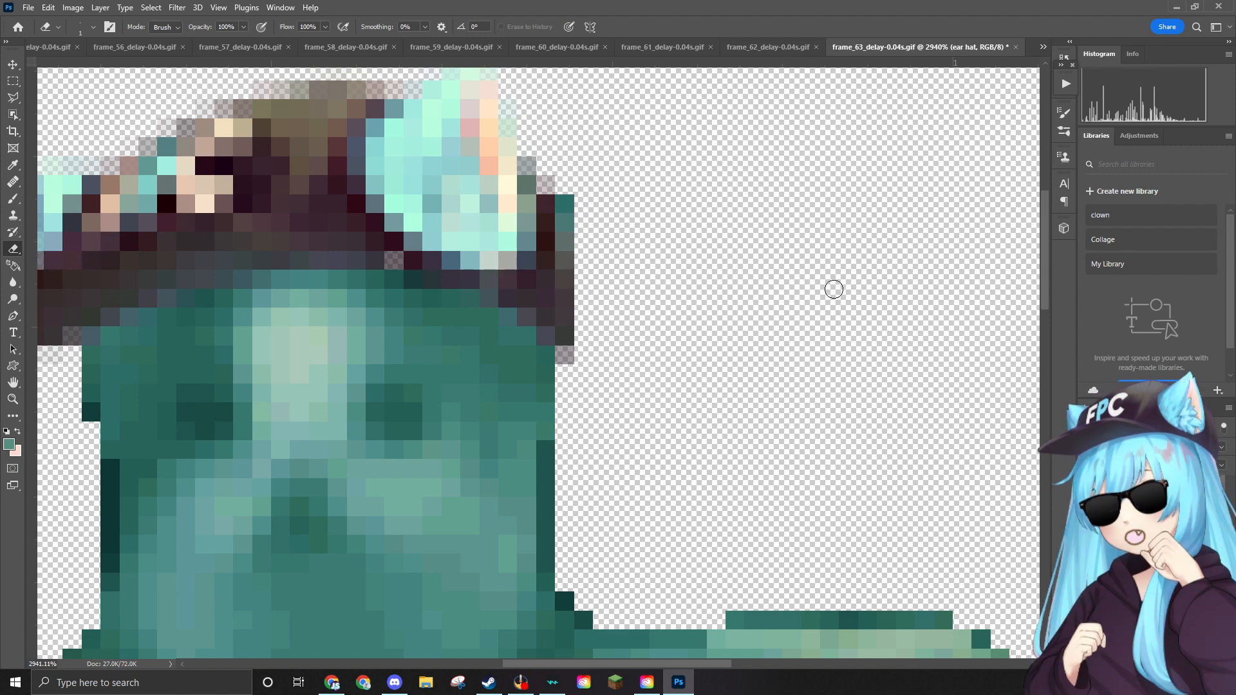
{"action": "key", "text": "alt+["}
{"action": "left_click", "coordinate": [567, 202]}
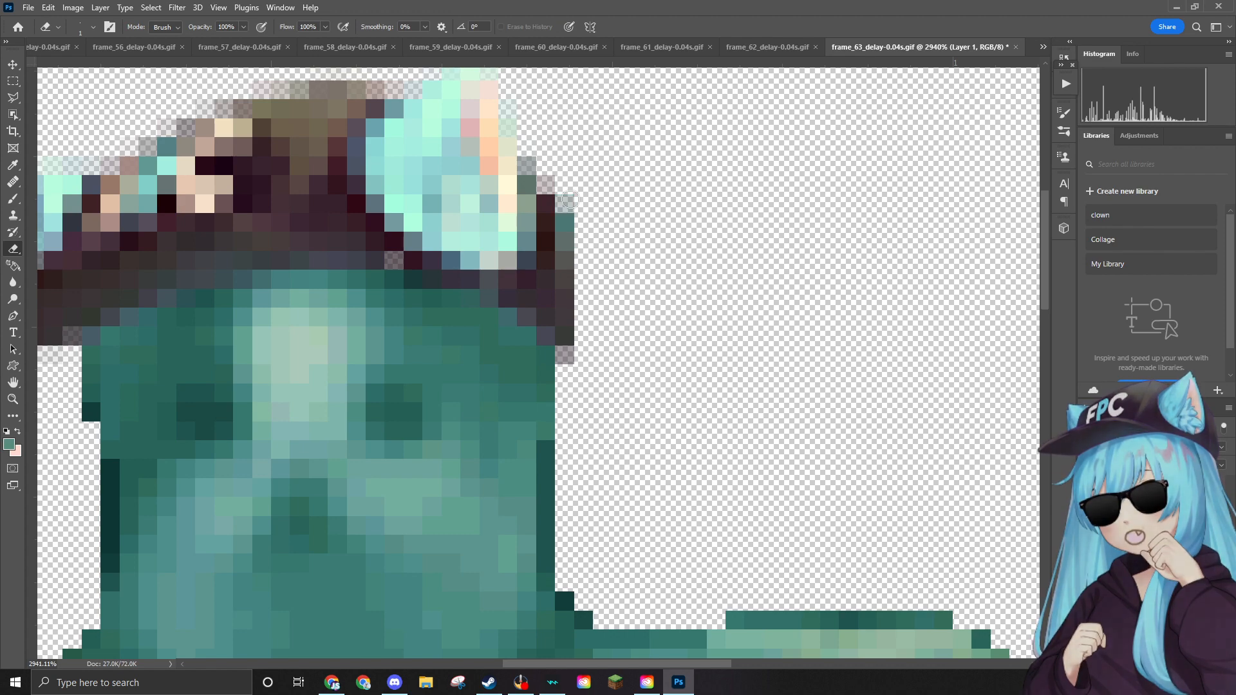
Place the toppng.com-transparent-glasses image, scale it to about 2.85% and position it over the cat's eyes.
{"action": "scroll", "coordinate": [566, 201], "scroll_direction": "down", "scroll_amount": 6}
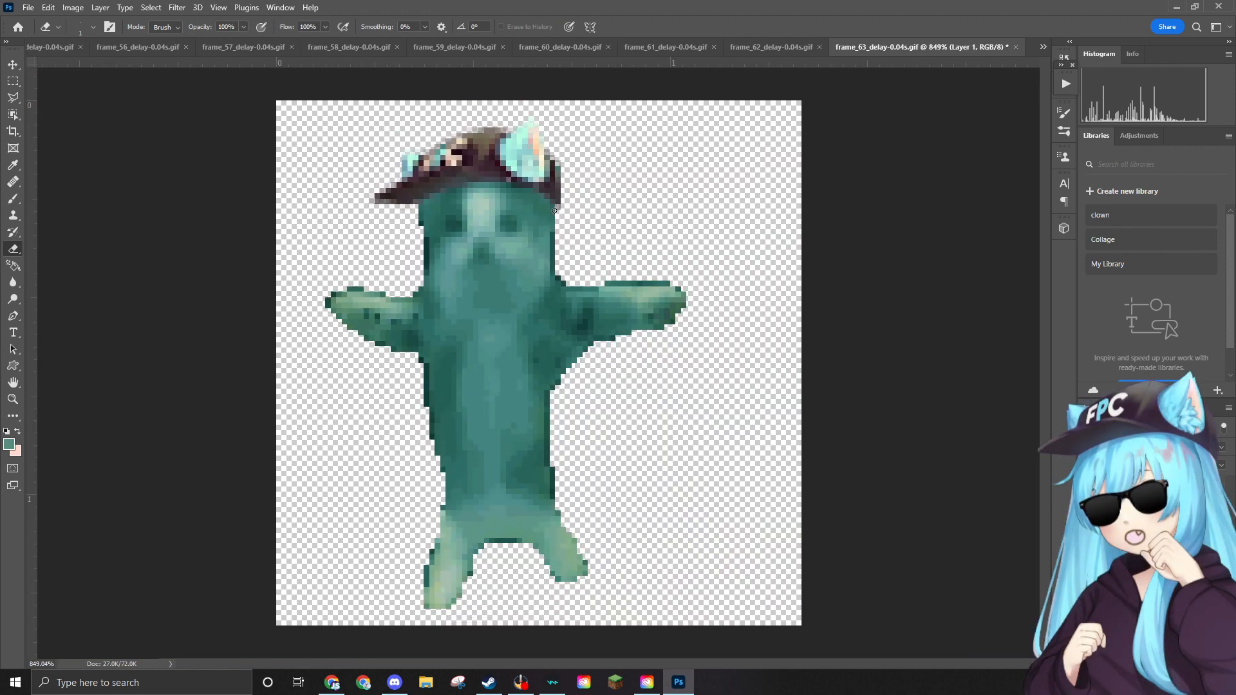
{"action": "scroll", "coordinate": [554, 210], "scroll_direction": "down", "scroll_amount": 2}
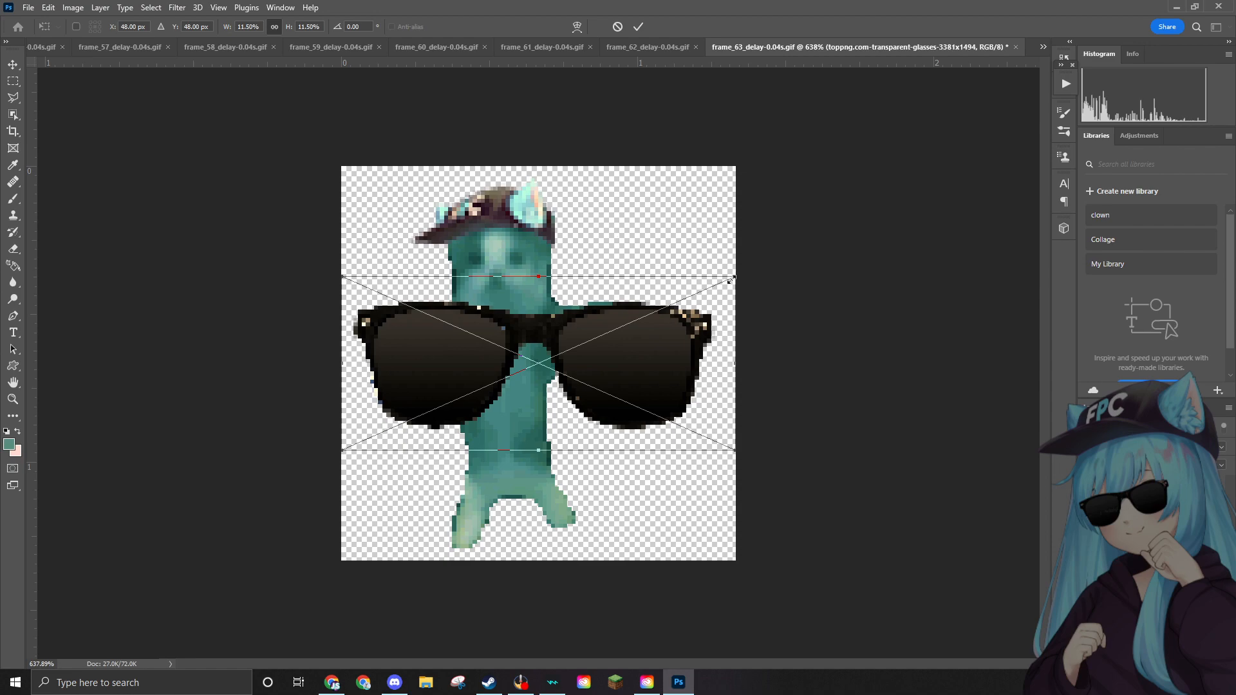
{"action": "left_click_drag", "start_coordinate": [731, 279], "coordinate": [529, 265]}
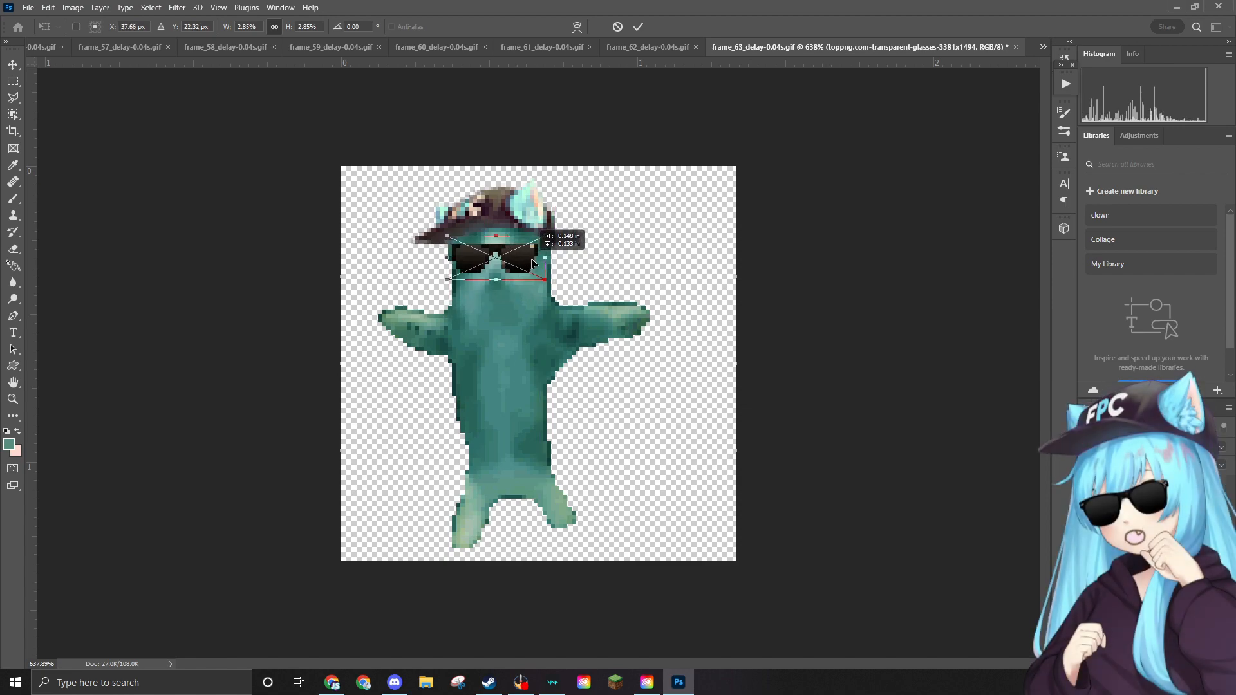
{"action": "key", "text": "Return"}
{"action": "key", "text": "e"}
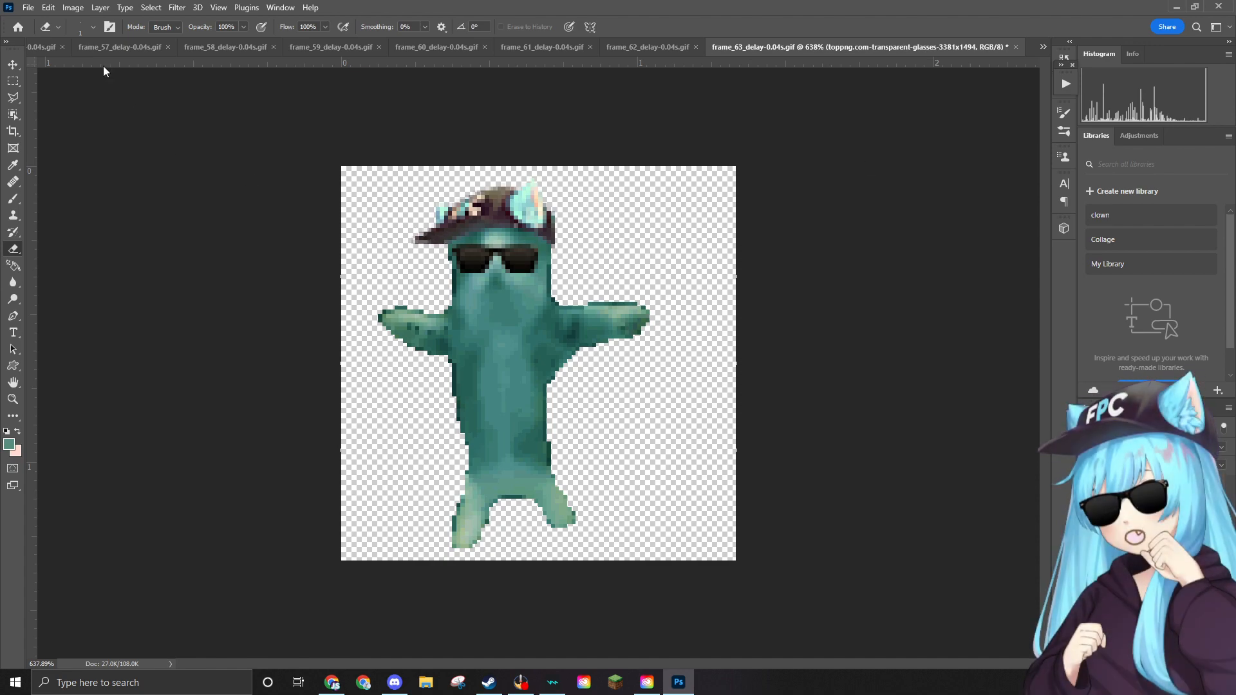
Quick-export the finished frame as frame_63_delay-0.04s.png into the Edited folder.
{"action": "left_click", "coordinate": [30, 7]}
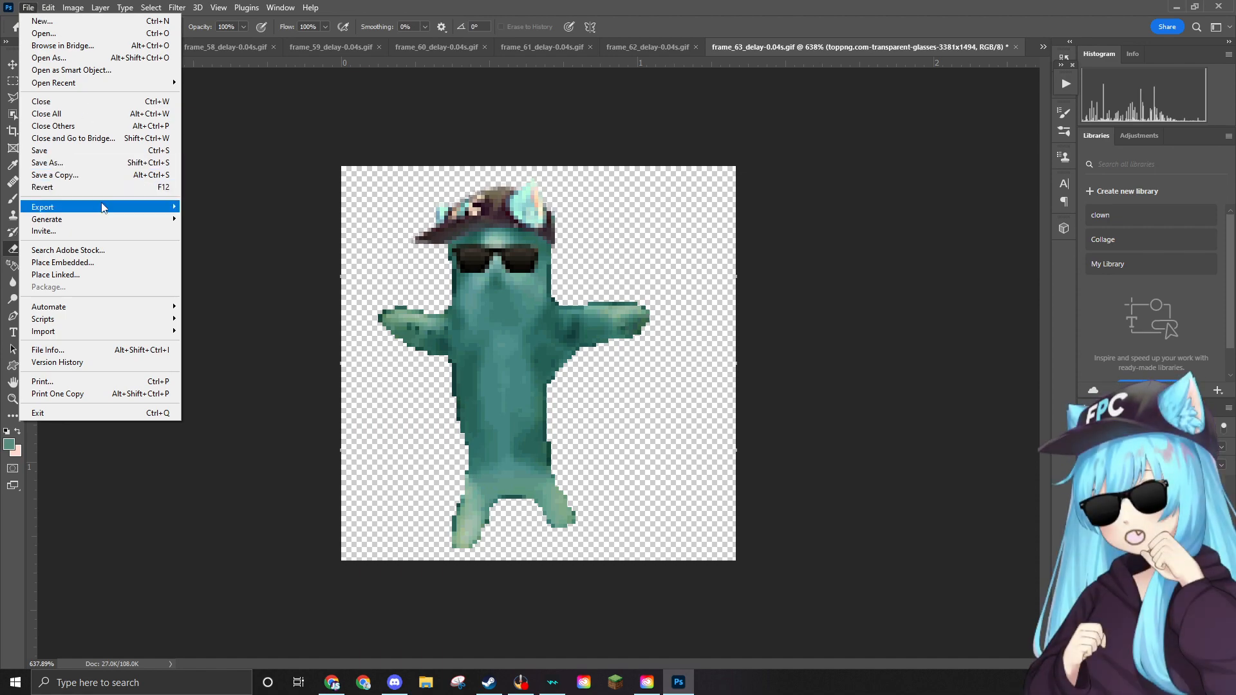
{"action": "mouse_move", "coordinate": [100, 209]}
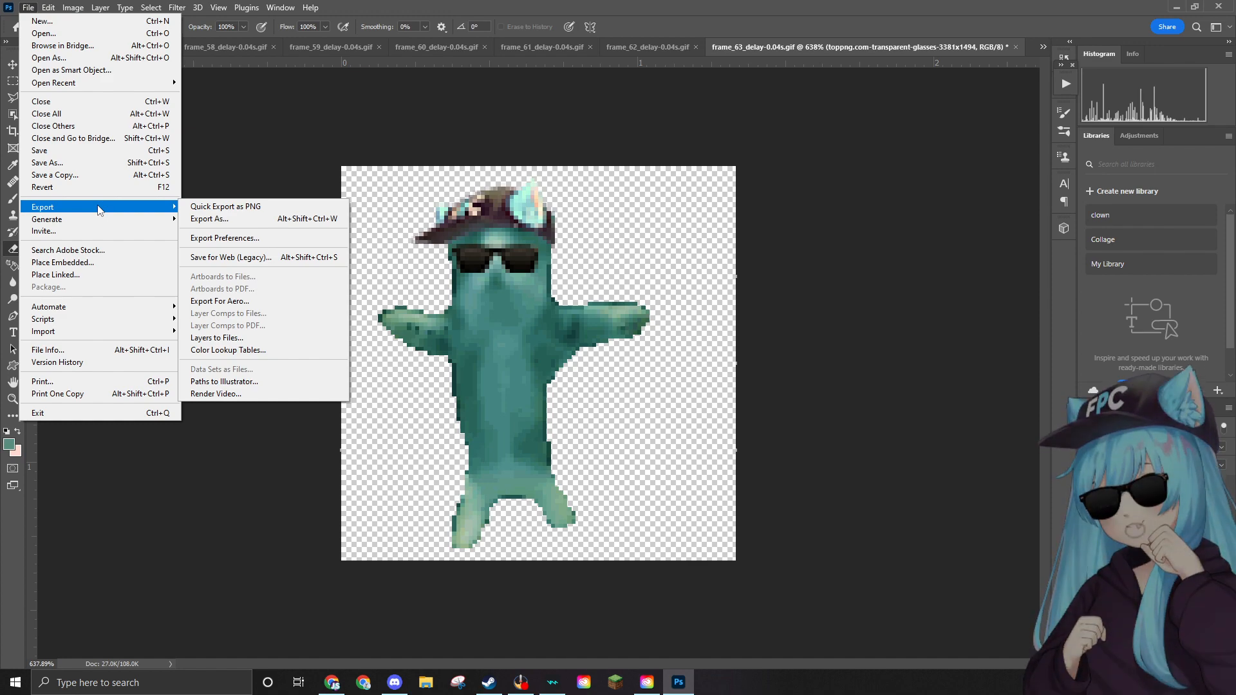
{"action": "left_click", "coordinate": [216, 206]}
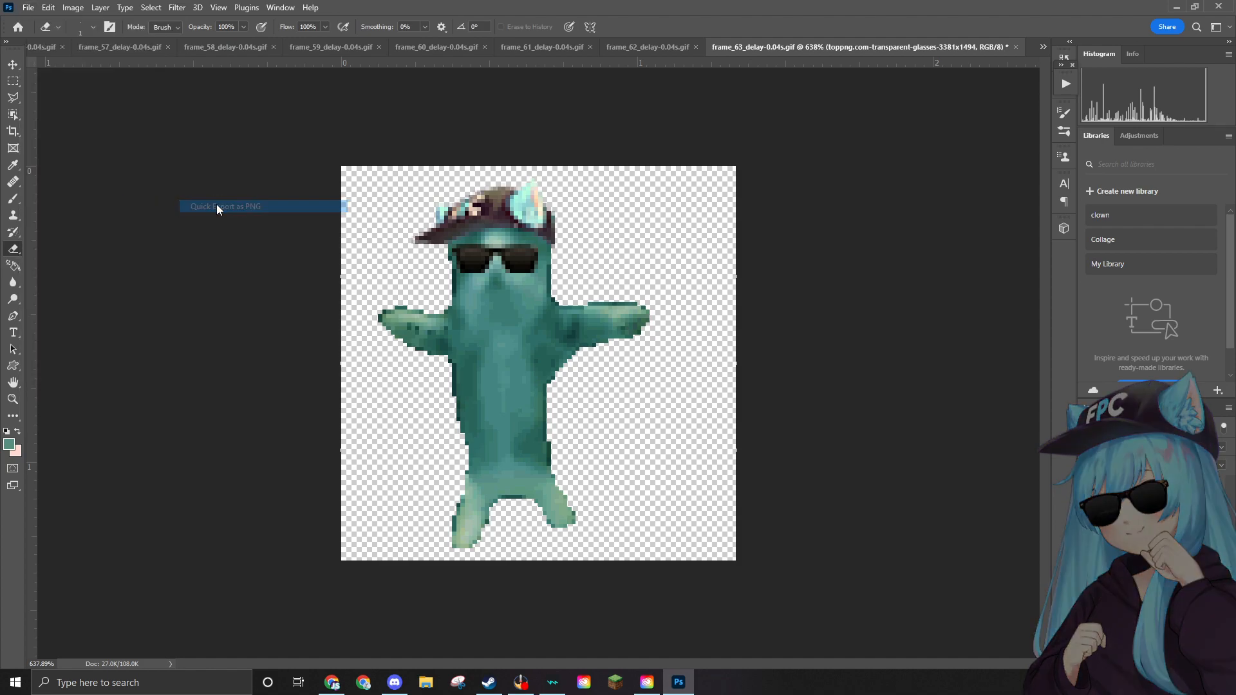
{"action": "scroll", "coordinate": [472, 315], "scroll_direction": "down", "scroll_amount": 6}
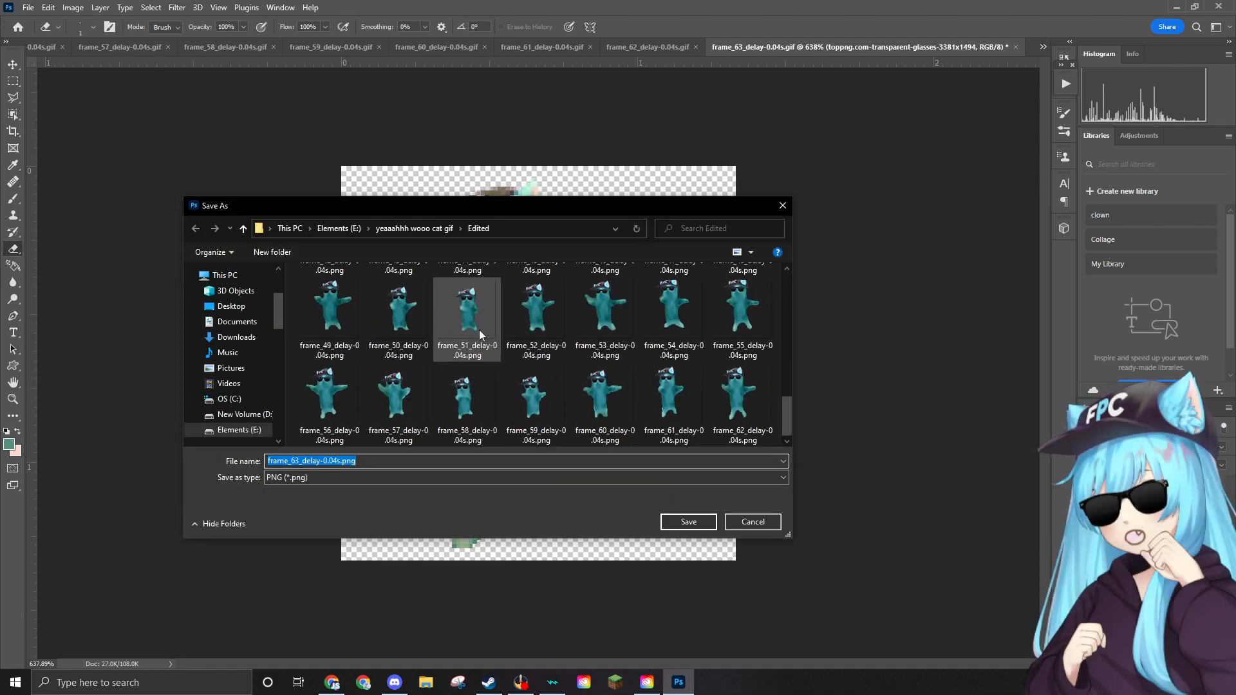
{"action": "left_click", "coordinate": [697, 522]}
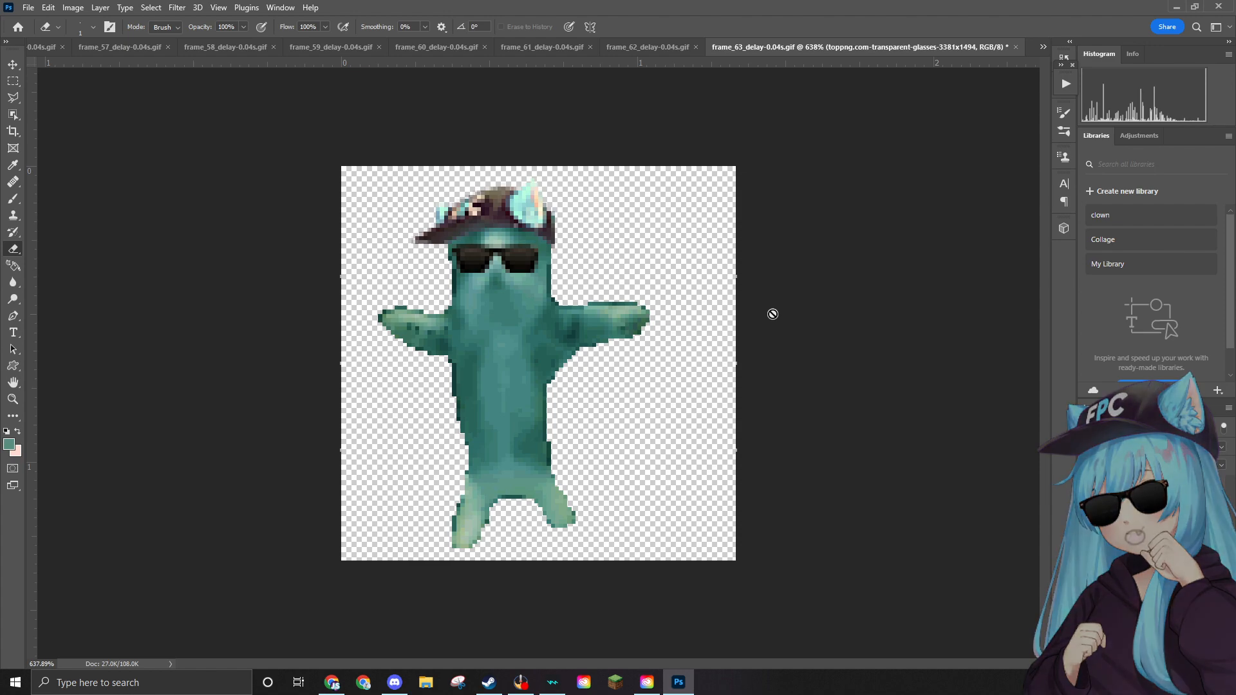
Check the Edited folder for the exported frame_63_delay-0.04s.png without saving again.
{"action": "left_click", "coordinate": [27, 7]}
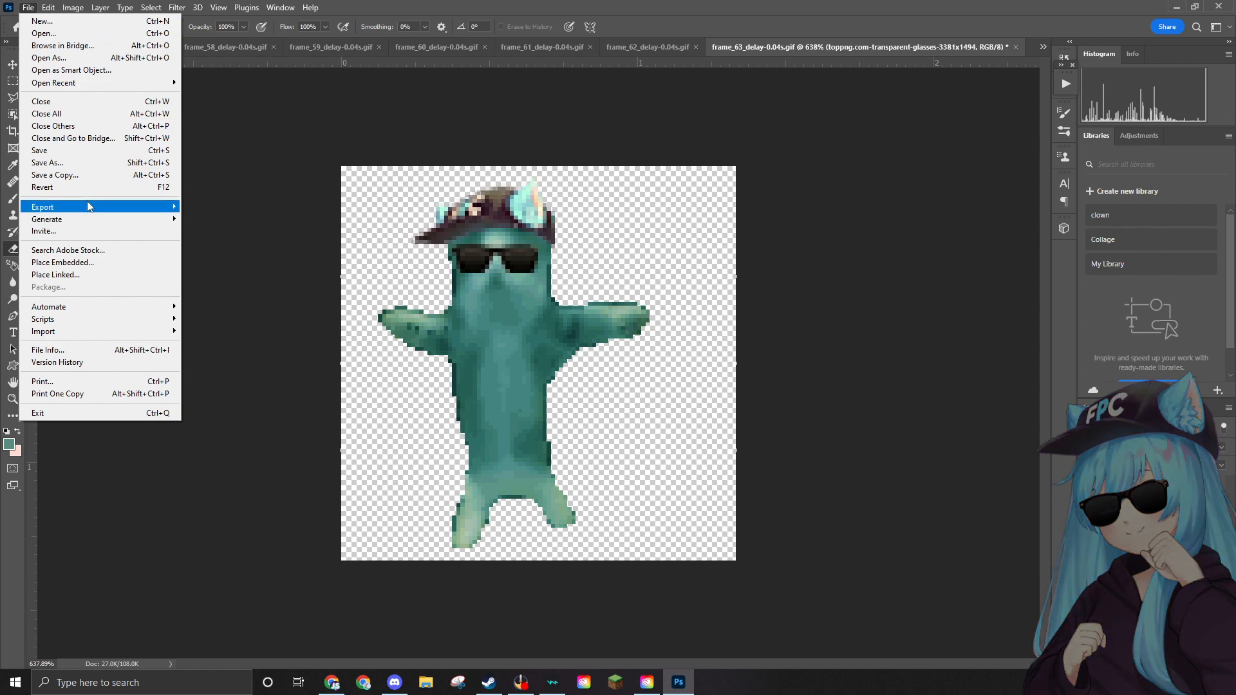
{"action": "left_click", "coordinate": [223, 206]}
{"action": "scroll", "coordinate": [530, 368], "scroll_direction": "down", "scroll_amount": 5}
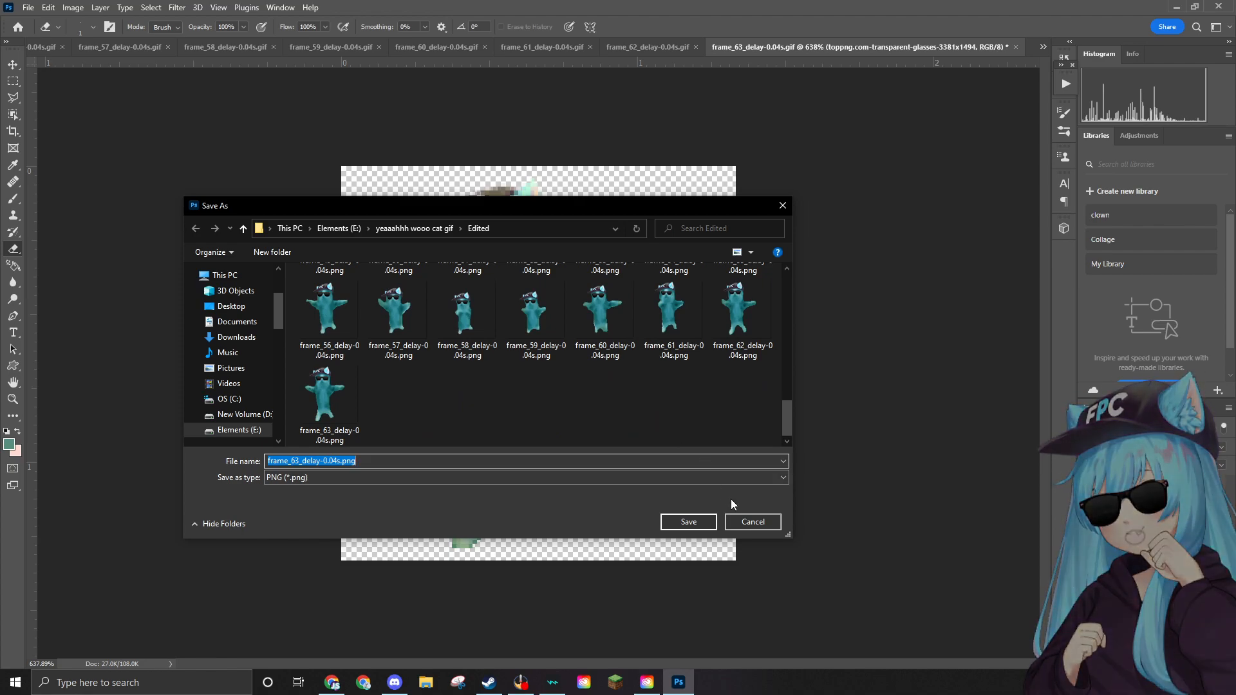
{"action": "left_click", "coordinate": [740, 520]}
Delete frame_63_delay-0.04s.gif from the yeaaahhh wooo cat gif folder and open frame_64_delay-0.04s.gif.
{"action": "left_click", "coordinate": [29, 7]}
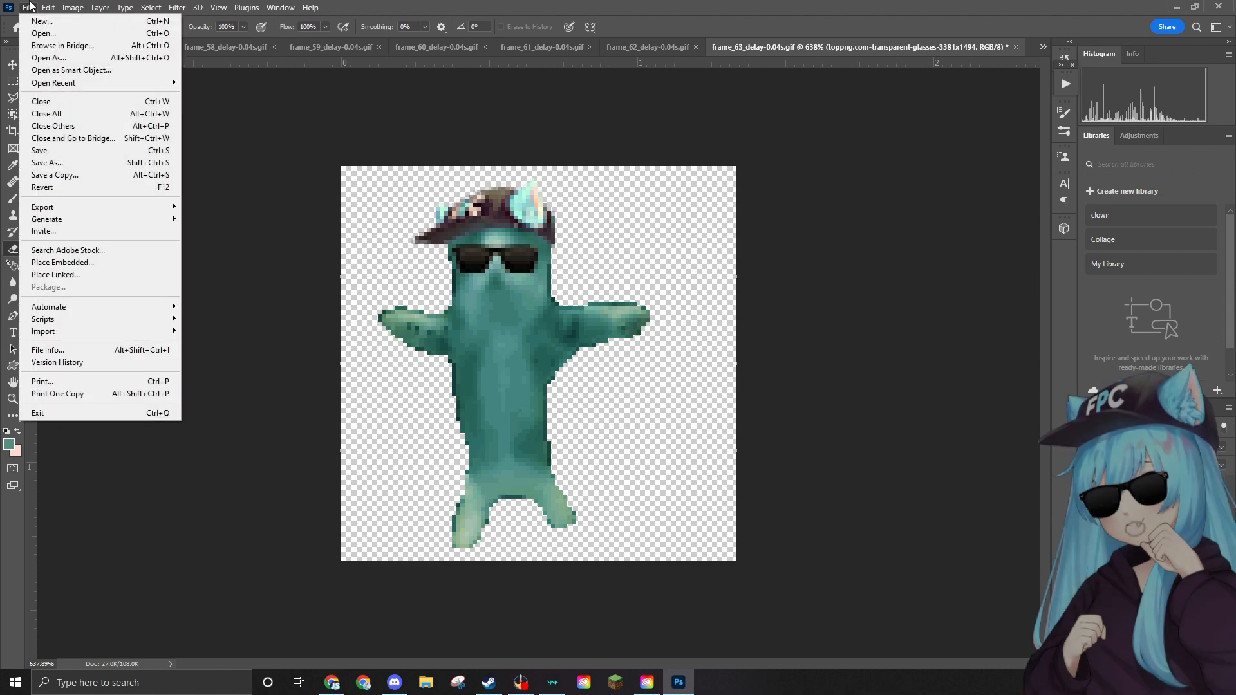
{"action": "left_click", "coordinate": [58, 33]}
{"action": "left_click", "coordinate": [390, 299]}
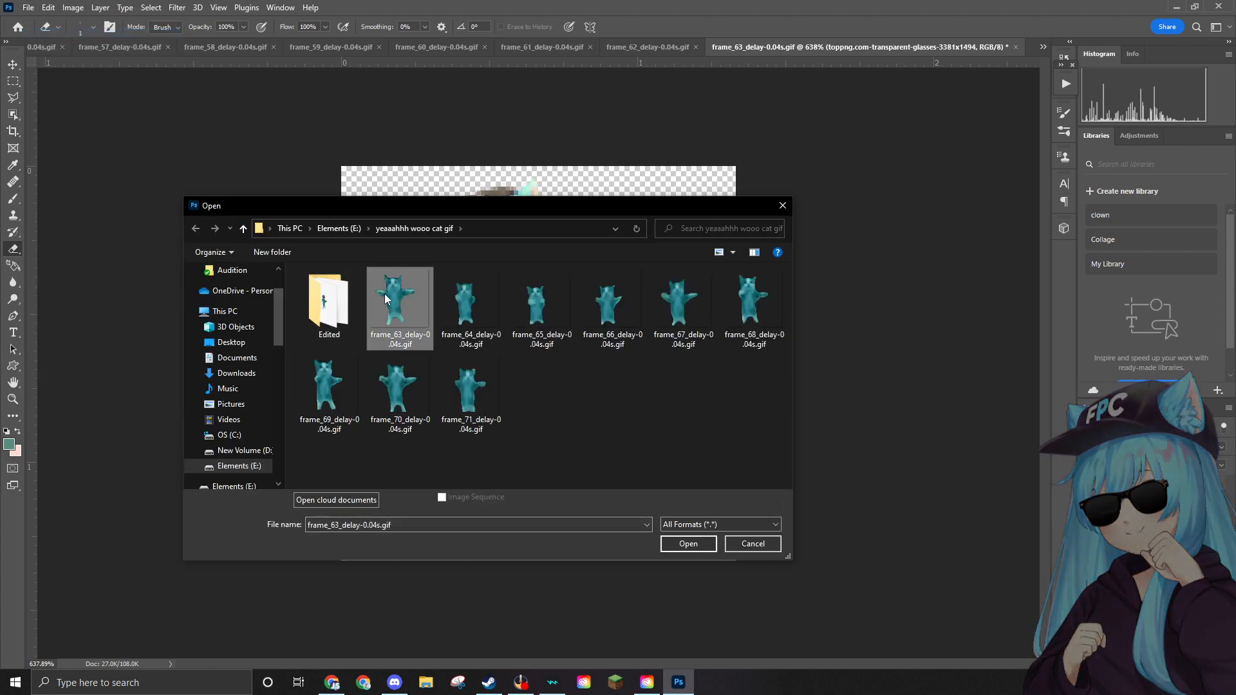
{"action": "key", "text": "Delete"}
{"action": "left_click", "coordinate": [653, 386]}
{"action": "left_click", "coordinate": [385, 321]}
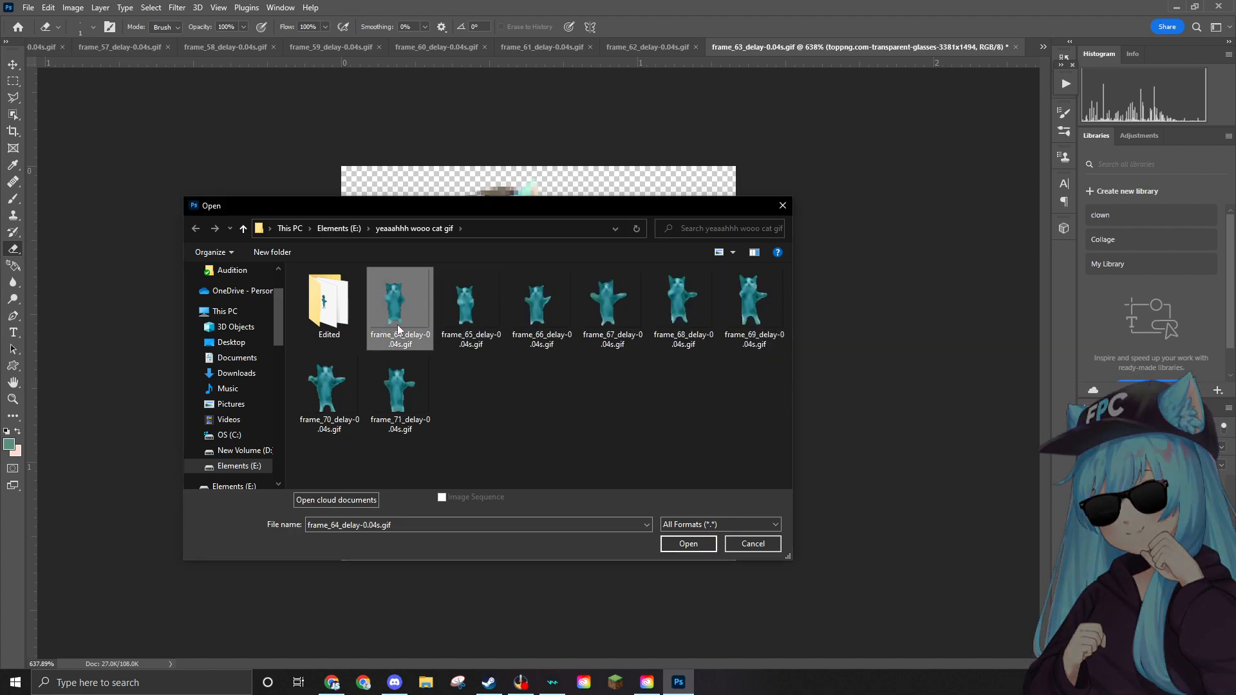
{"action": "left_click", "coordinate": [685, 539]}
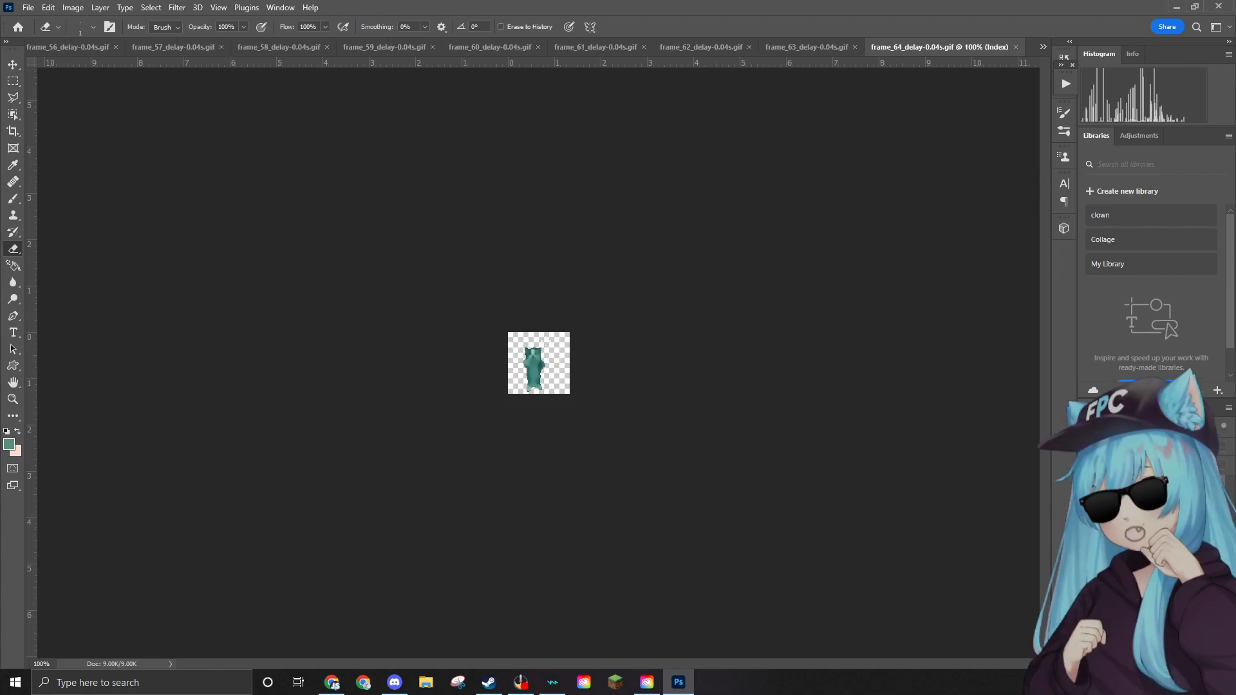
Sample the light teal #5fb0b6 from the cat's forehead and paint over the stray white pixel there.
{"action": "scroll", "coordinate": [547, 348], "scroll_direction": "up", "scroll_amount": 5}
{"action": "scroll", "coordinate": [517, 319], "scroll_direction": "up", "scroll_amount": 5}
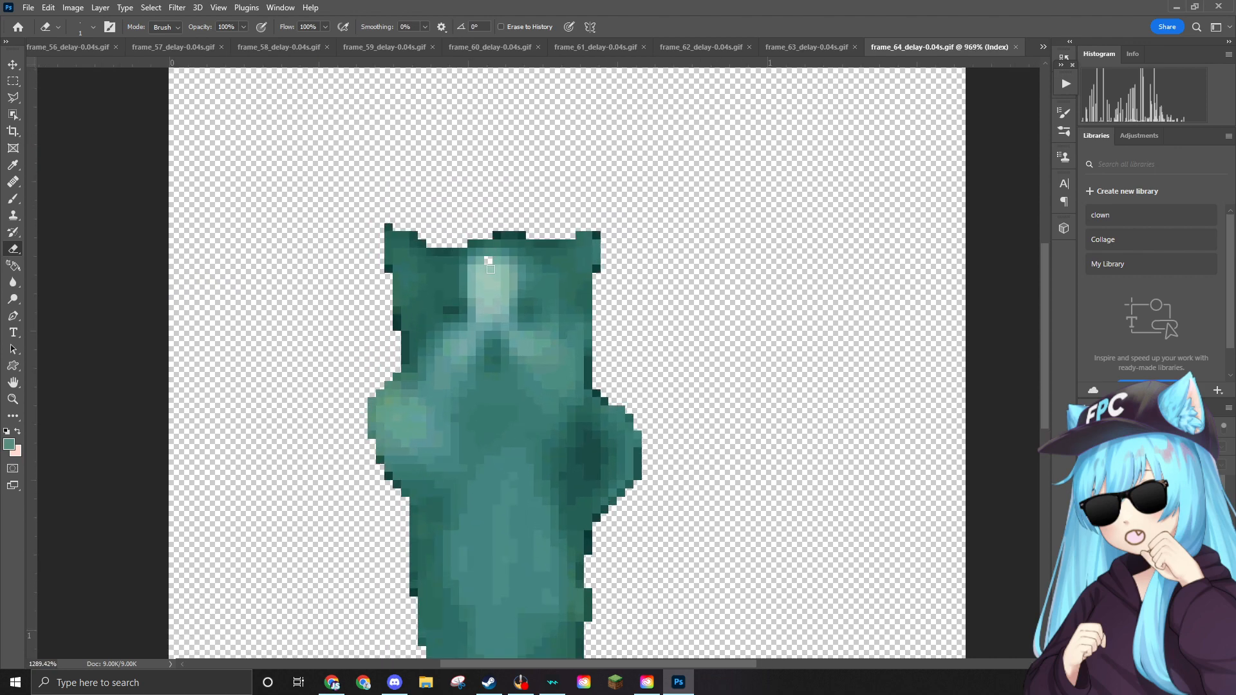
{"action": "scroll", "coordinate": [490, 269], "scroll_direction": "up", "scroll_amount": 1}
{"action": "left_click", "coordinate": [491, 280]}
{"action": "key", "text": "b"}
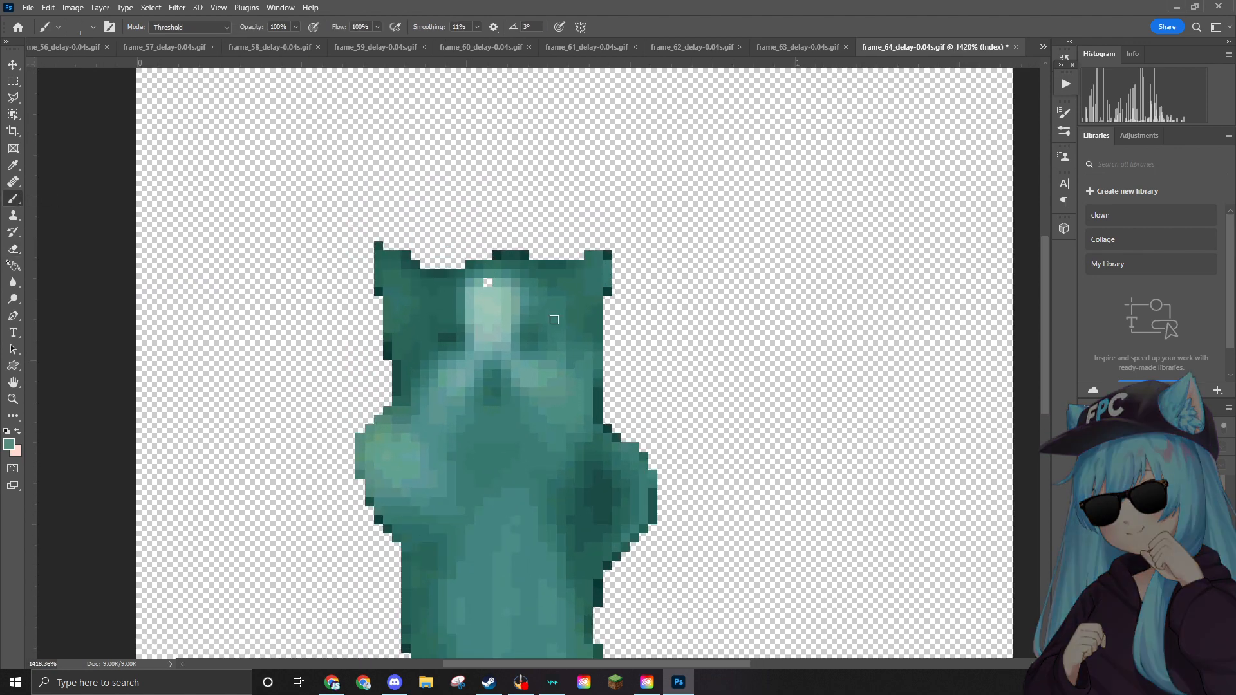
{"action": "scroll", "coordinate": [526, 320], "scroll_direction": "down", "scroll_amount": 2}
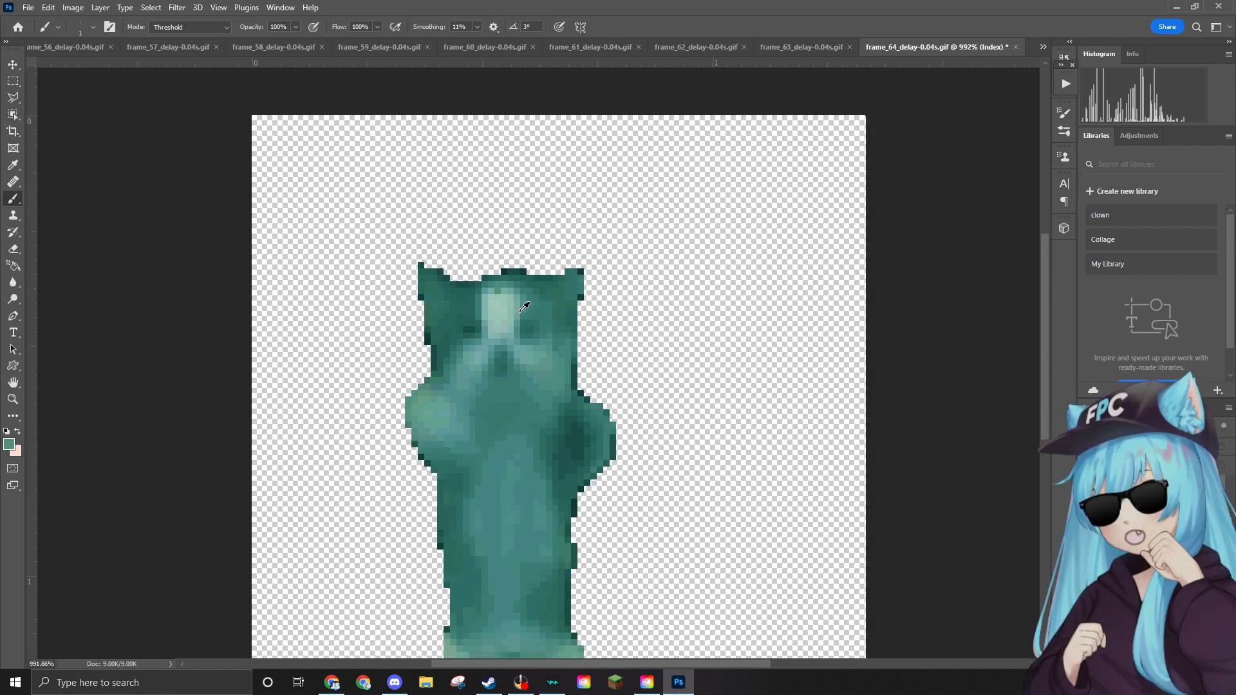
{"action": "scroll", "coordinate": [530, 313], "scroll_direction": "up", "scroll_amount": 1}
{"action": "key", "text": "i"}
{"action": "left_click", "coordinate": [9, 444]}
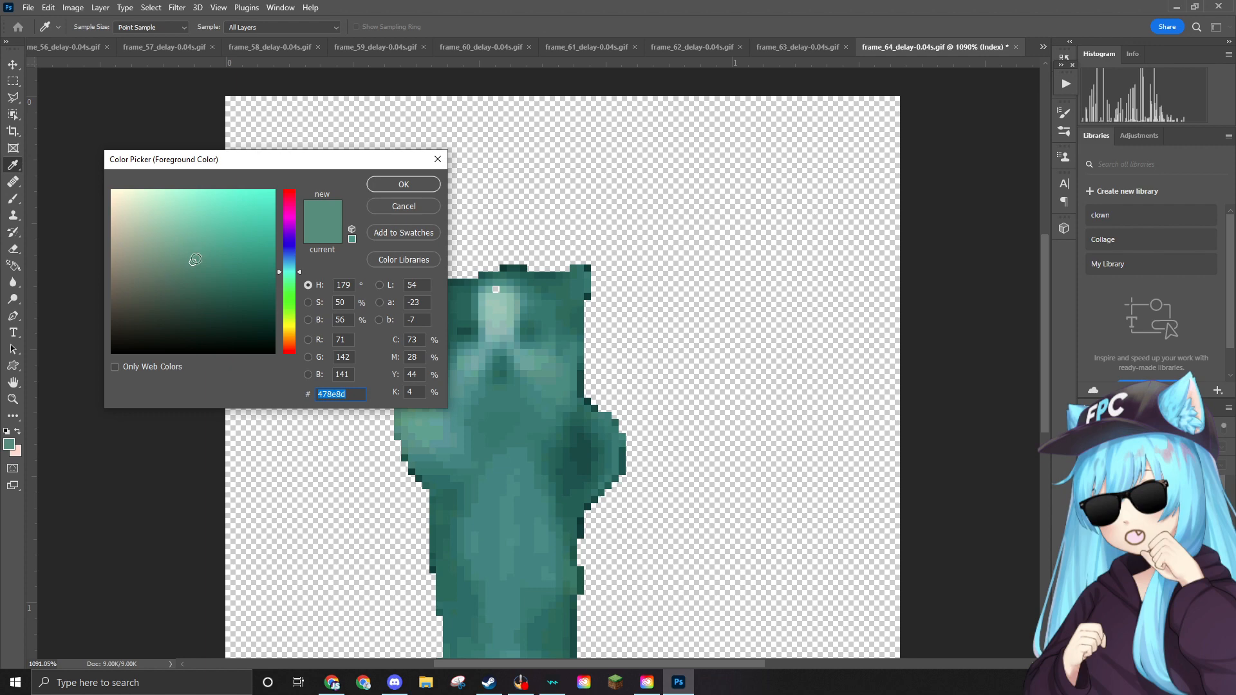
{"action": "left_click", "coordinate": [504, 286]}
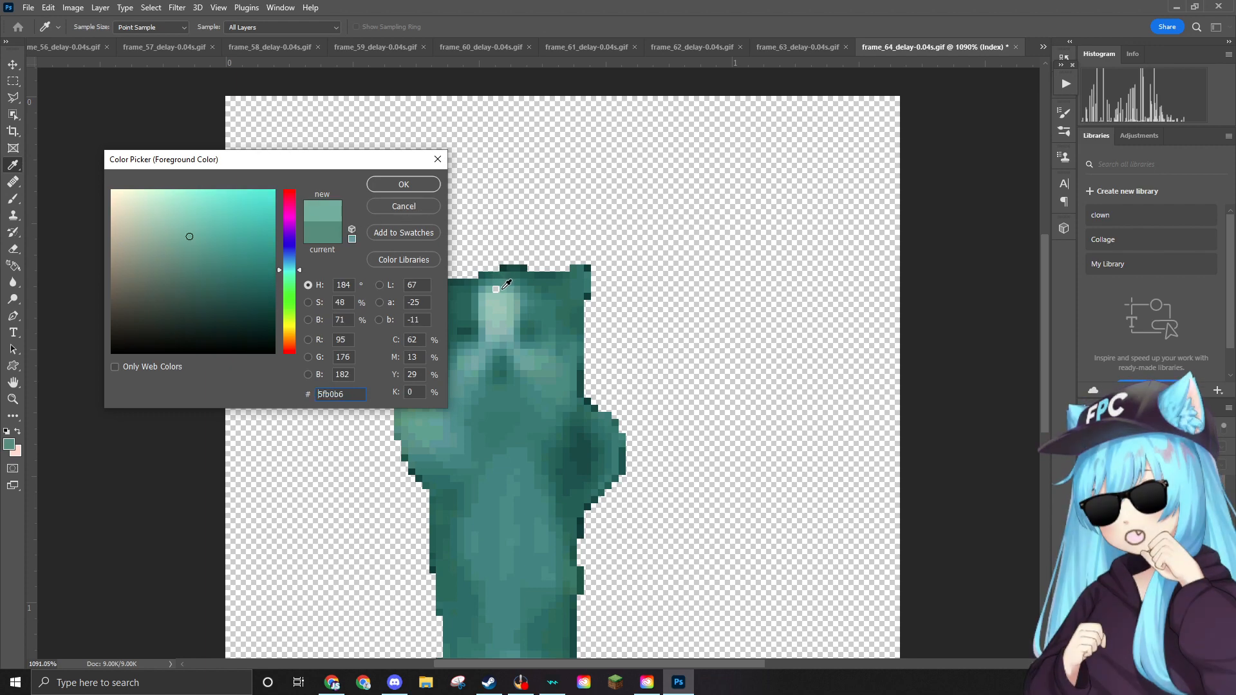
{"action": "left_click", "coordinate": [403, 185]}
{"action": "key", "text": "b"}
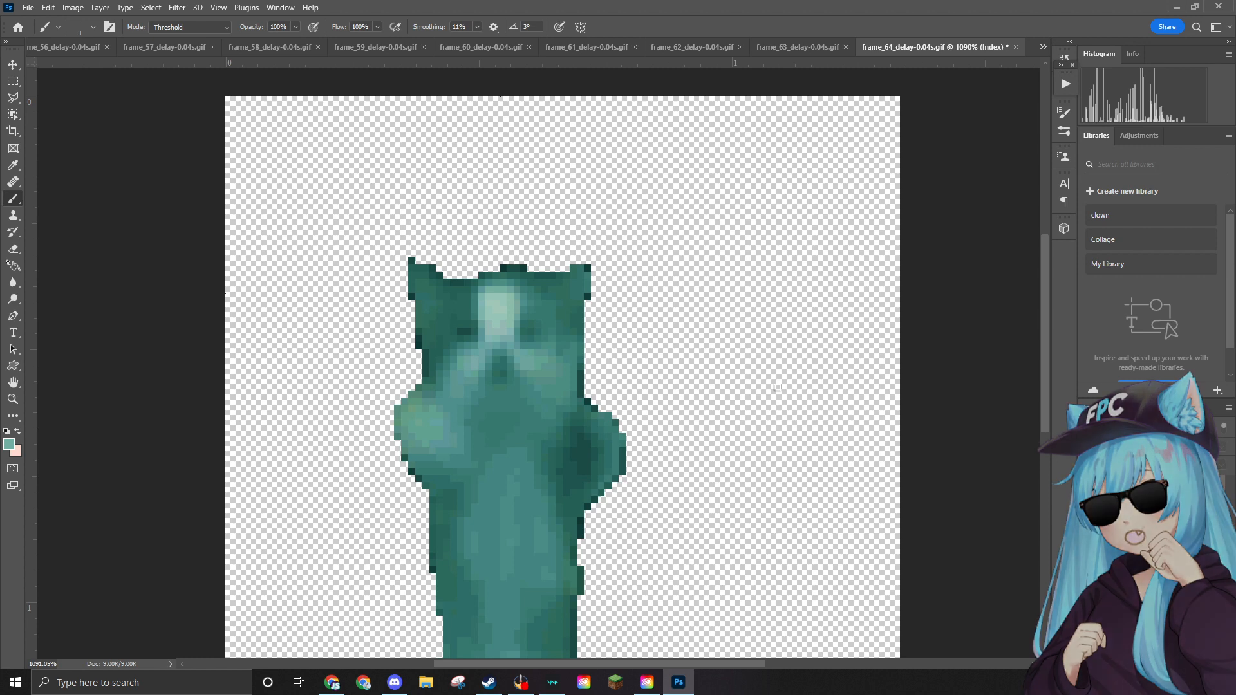
Convert the frame 64 image to RGB Color mode.
{"action": "scroll", "coordinate": [381, 36], "scroll_direction": "down", "scroll_amount": 1}
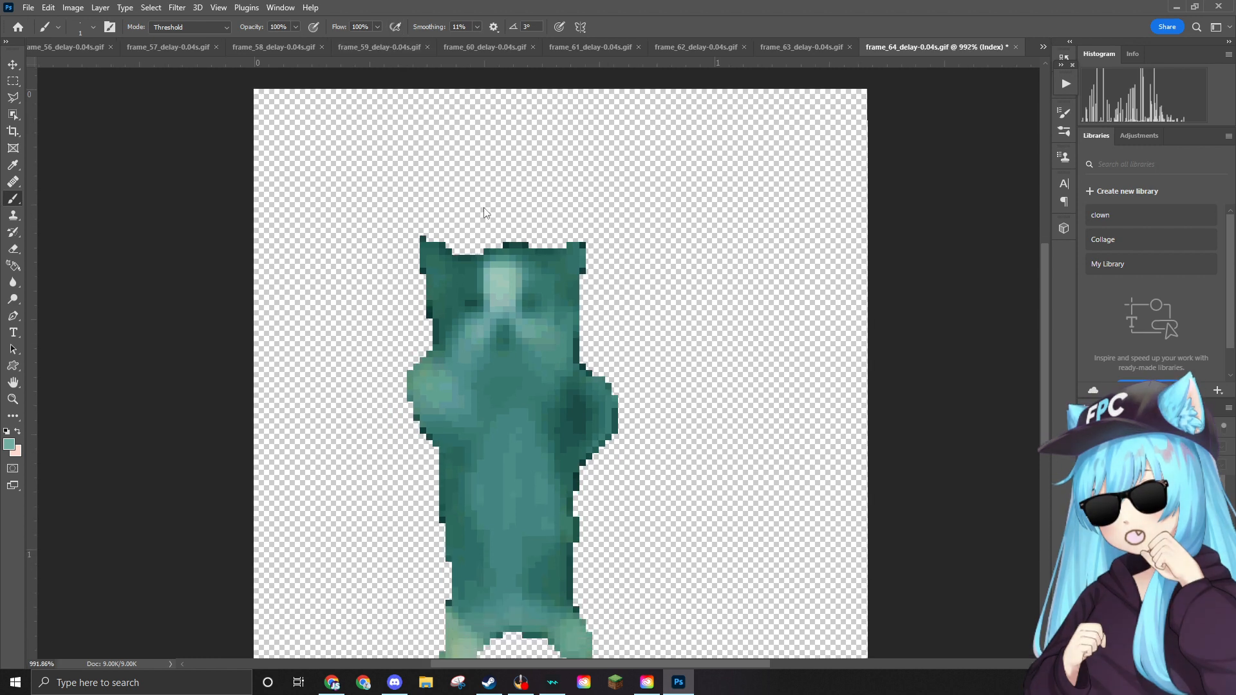
{"action": "scroll", "coordinate": [488, 203], "scroll_direction": "up", "scroll_amount": 1}
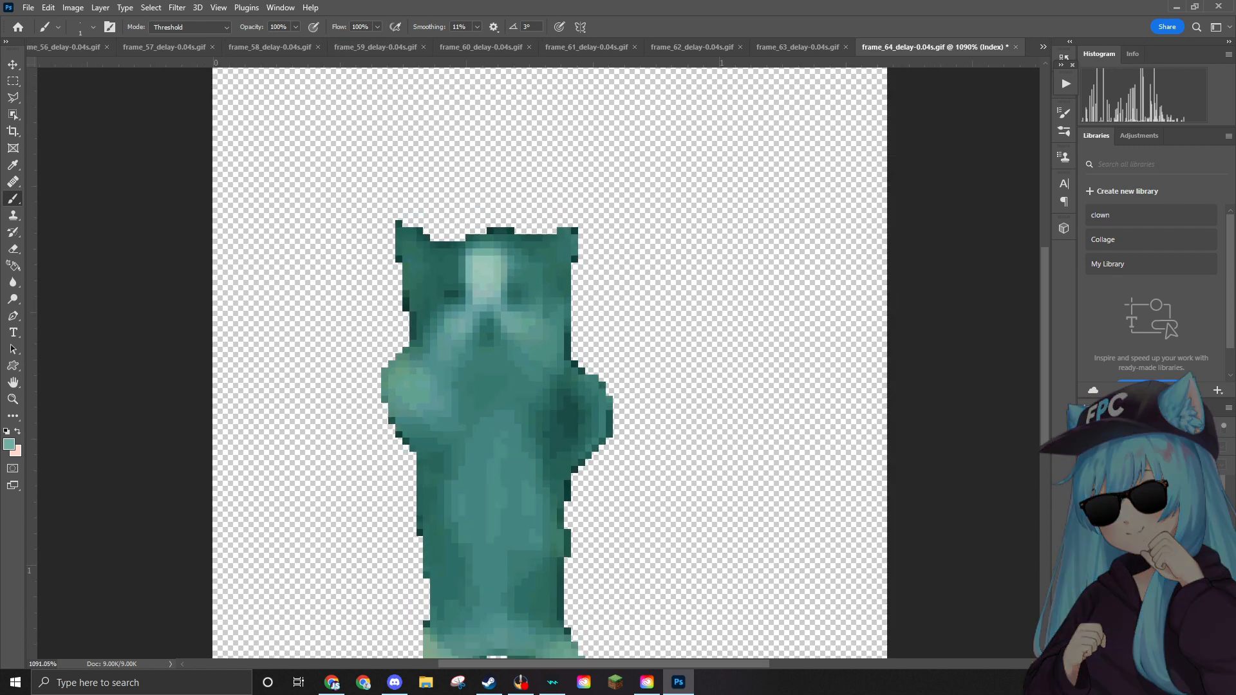
{"action": "left_click_drag", "start_coordinate": [910, 256], "coordinate": [601, 273]}
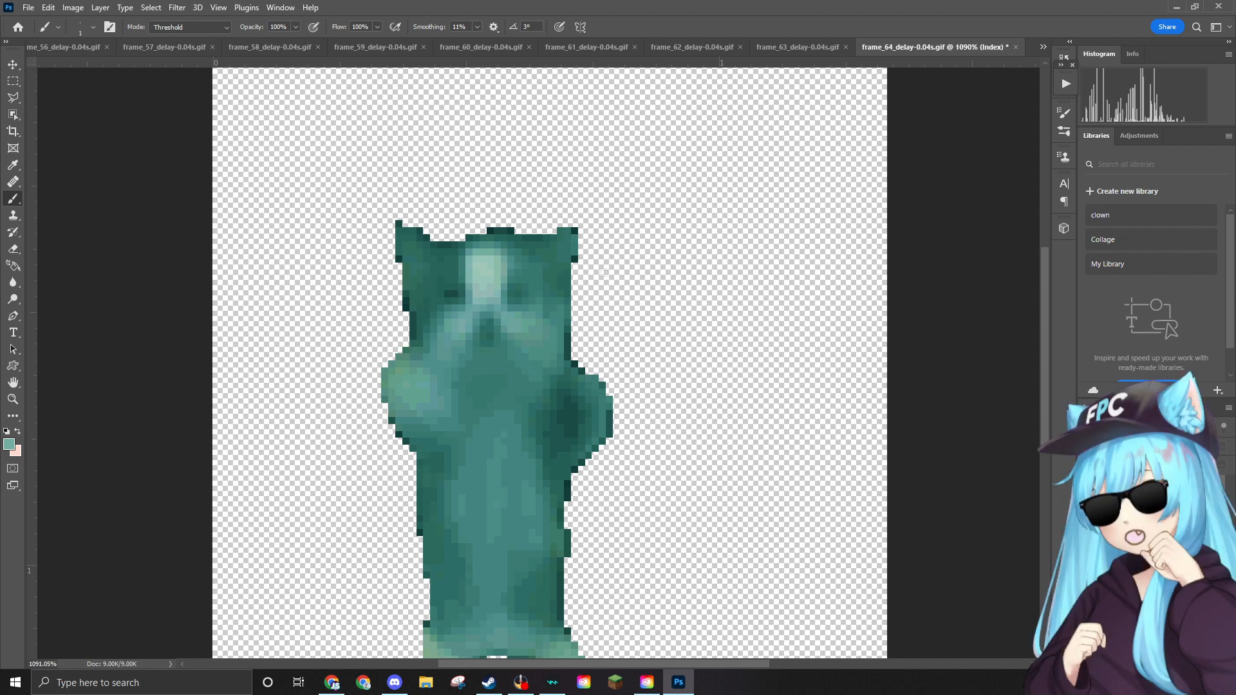
{"action": "left_click", "coordinate": [72, 8]}
{"action": "mouse_move", "coordinate": [84, 19]}
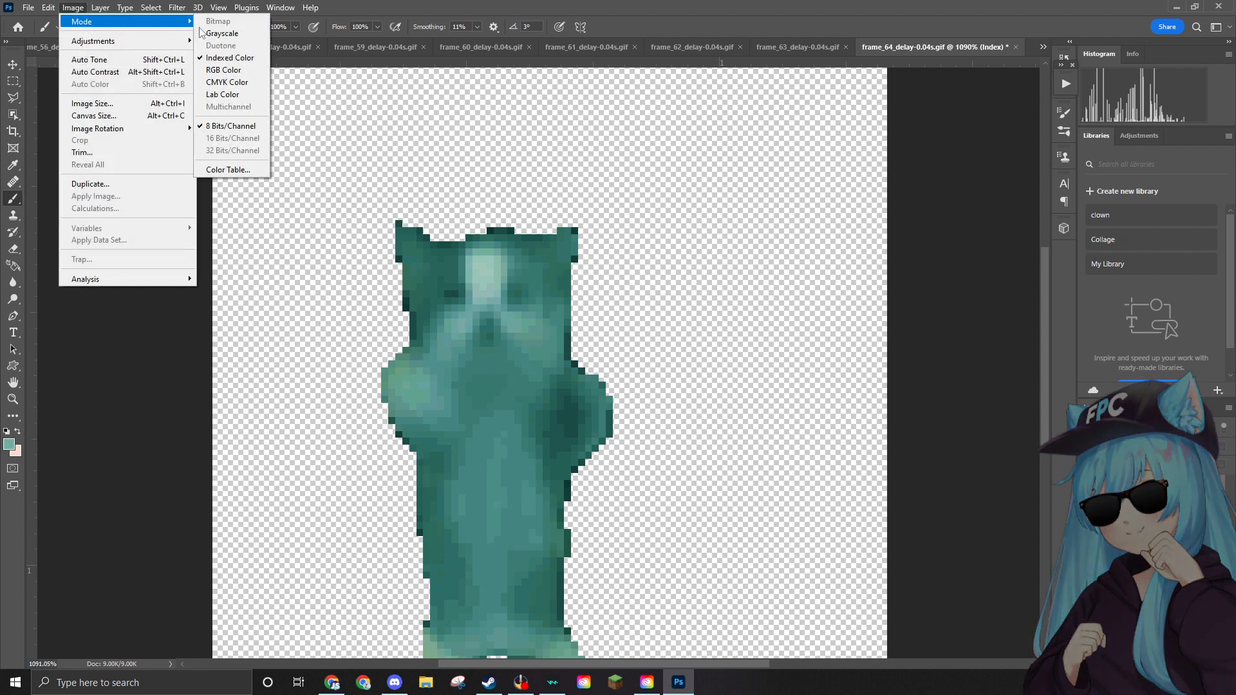
{"action": "left_click", "coordinate": [240, 71]}
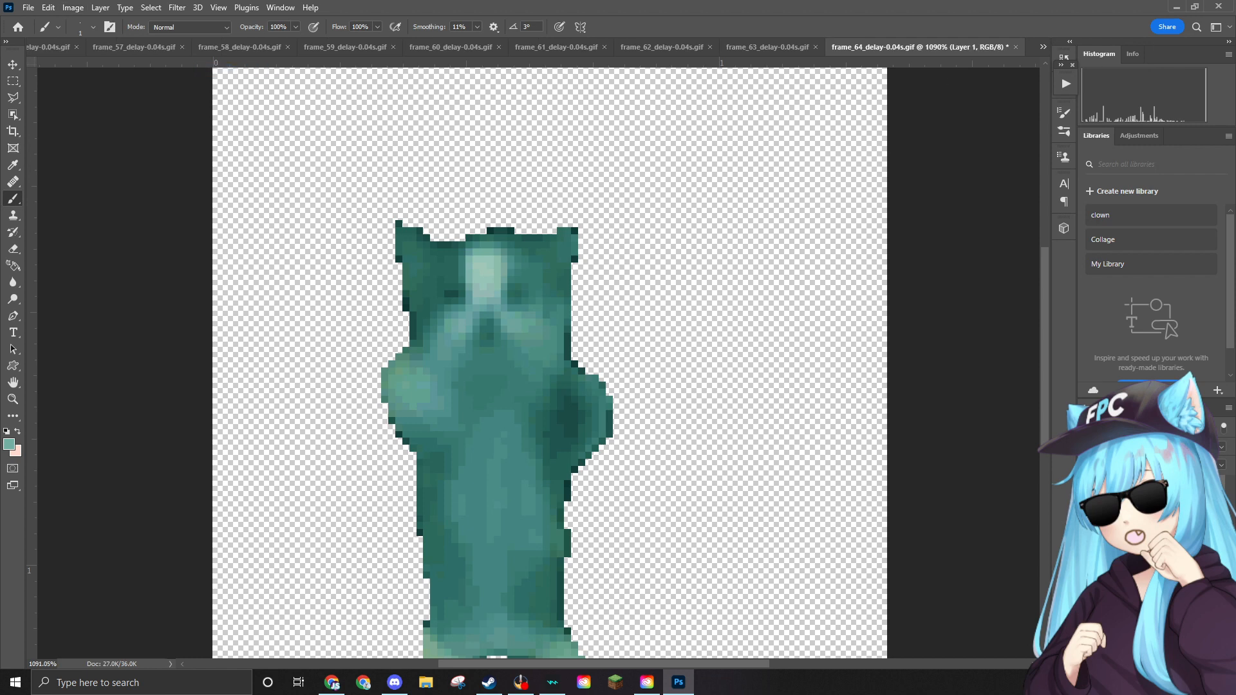
Place the ear hat image on frame 64, scaled to about 7.74%, and fit it over the top of the cat's head.
{"action": "left_click_drag", "start_coordinate": [639, 260], "coordinate": [483, 248]}
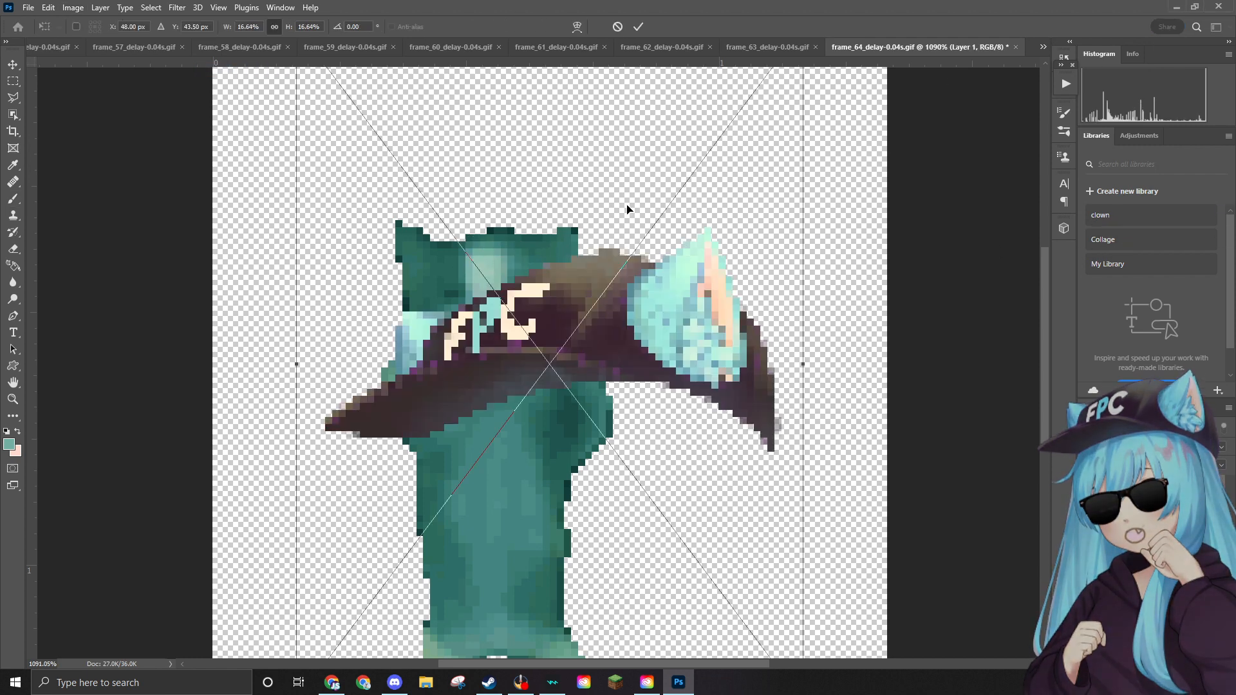
{"action": "scroll", "coordinate": [701, 199], "scroll_direction": "down", "scroll_amount": 4}
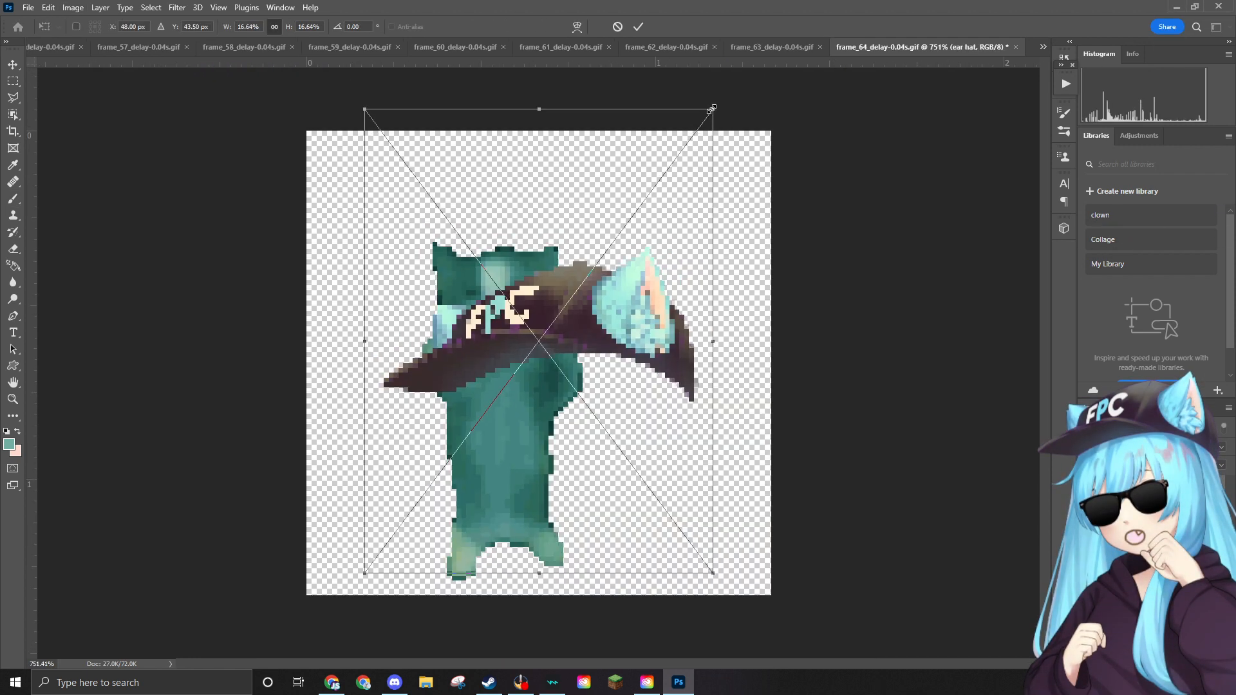
{"action": "left_click_drag", "start_coordinate": [708, 113], "coordinate": [523, 362]}
{"action": "left_click_drag", "start_coordinate": [462, 403], "coordinate": [506, 202]}
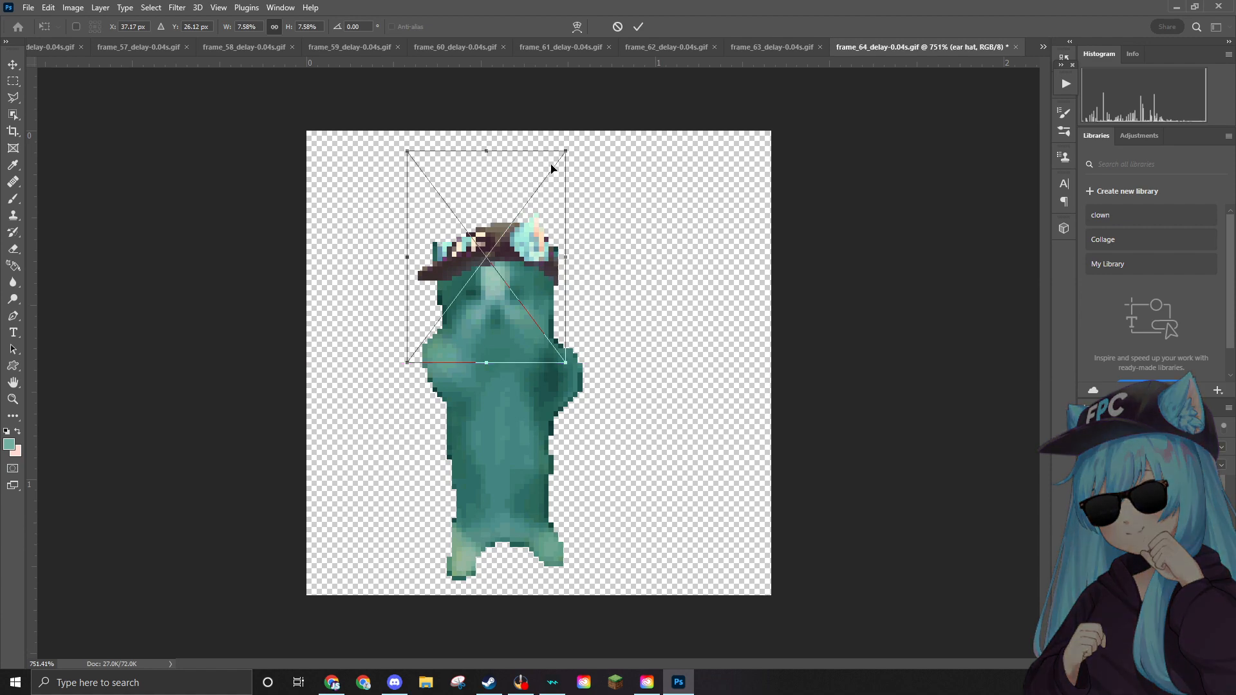
{"action": "left_click_drag", "start_coordinate": [566, 152], "coordinate": [569, 147]}
{"action": "left_click_drag", "start_coordinate": [495, 238], "coordinate": [494, 240]}
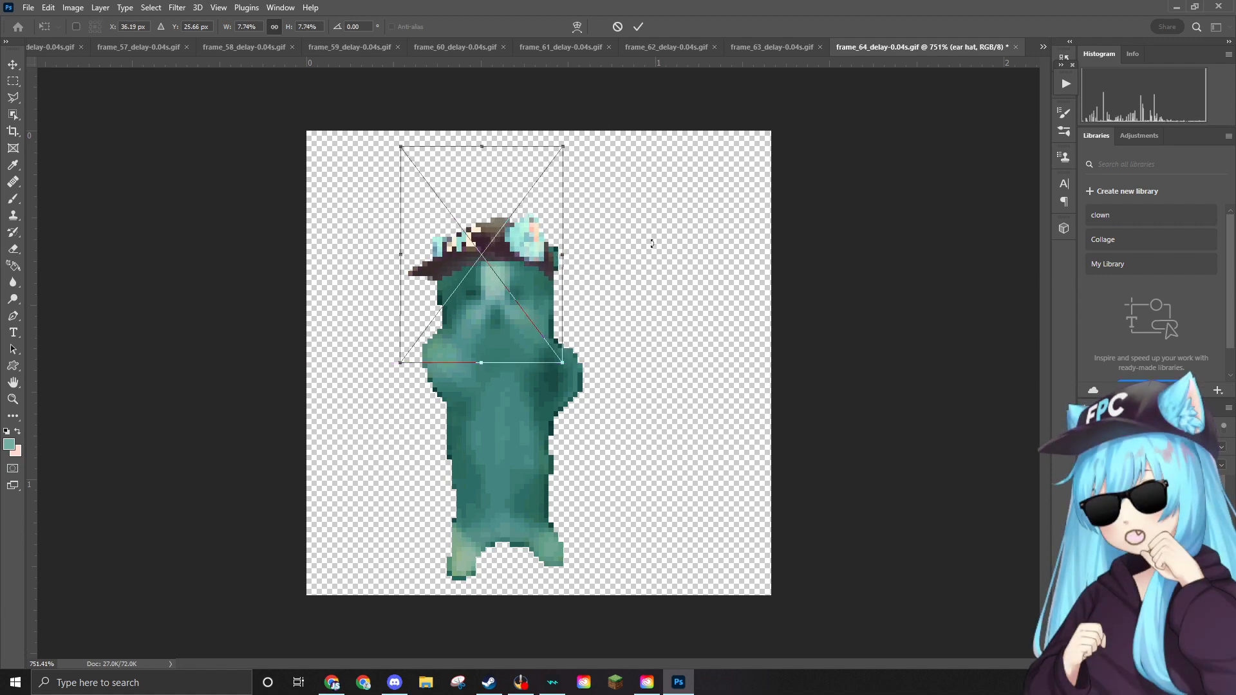
{"action": "key", "text": "Return"}
Erase the cat's ear pixels on Layer 1 that stick out behind the back edge of the hat.
{"action": "scroll", "coordinate": [622, 206], "scroll_direction": "up", "scroll_amount": 2}
{"action": "scroll", "coordinate": [519, 201], "scroll_direction": "up", "scroll_amount": 3}
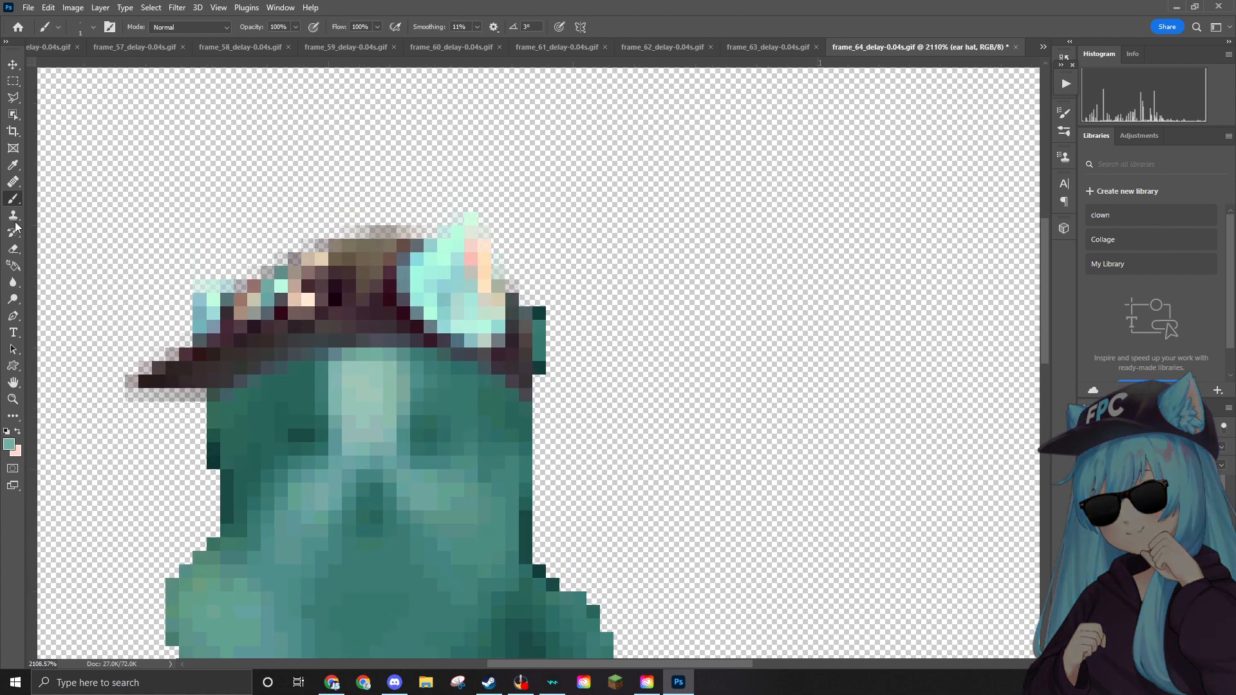
{"action": "key", "text": "e"}
{"action": "left_click", "coordinate": [548, 334]}
{"action": "left_click", "coordinate": [597, 266]}
{"action": "left_click", "coordinate": [1145, 515]}
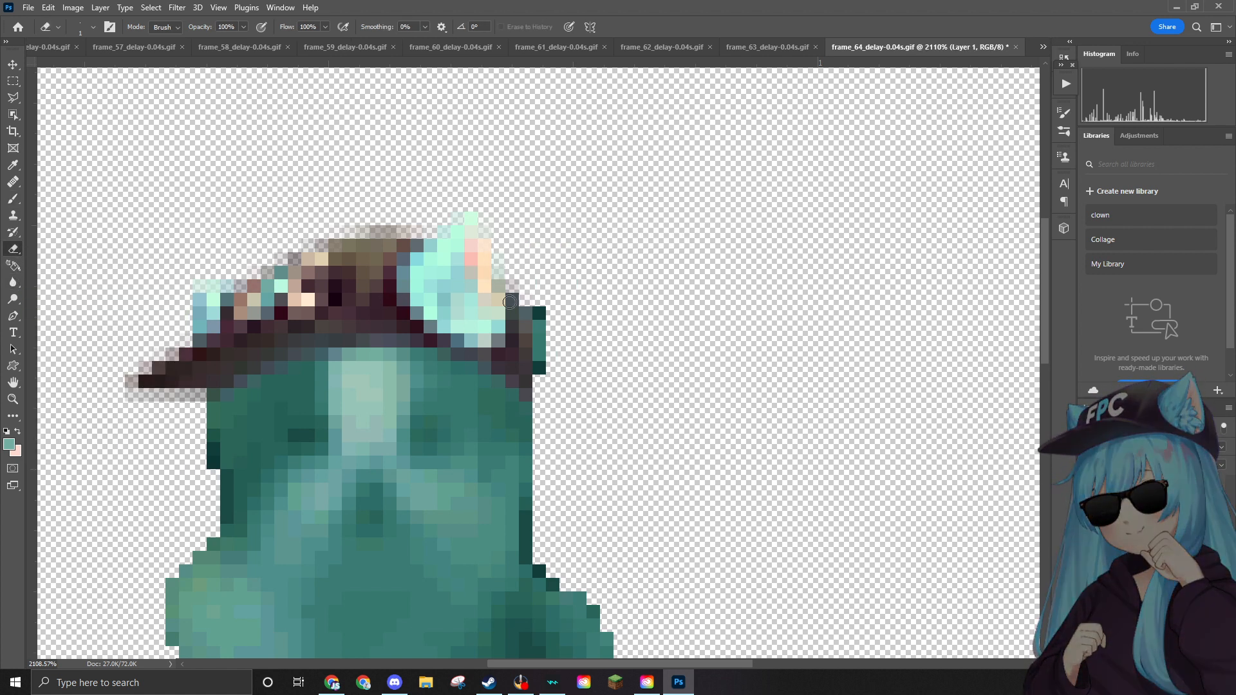
{"action": "mouse_move", "coordinate": [544, 322]}
{"action": "left_mouse_down"}
{"action": "mouse_move", "coordinate": [540, 366]}
{"action": "mouse_move", "coordinate": [528, 318]}
{"action": "left_mouse_up"}
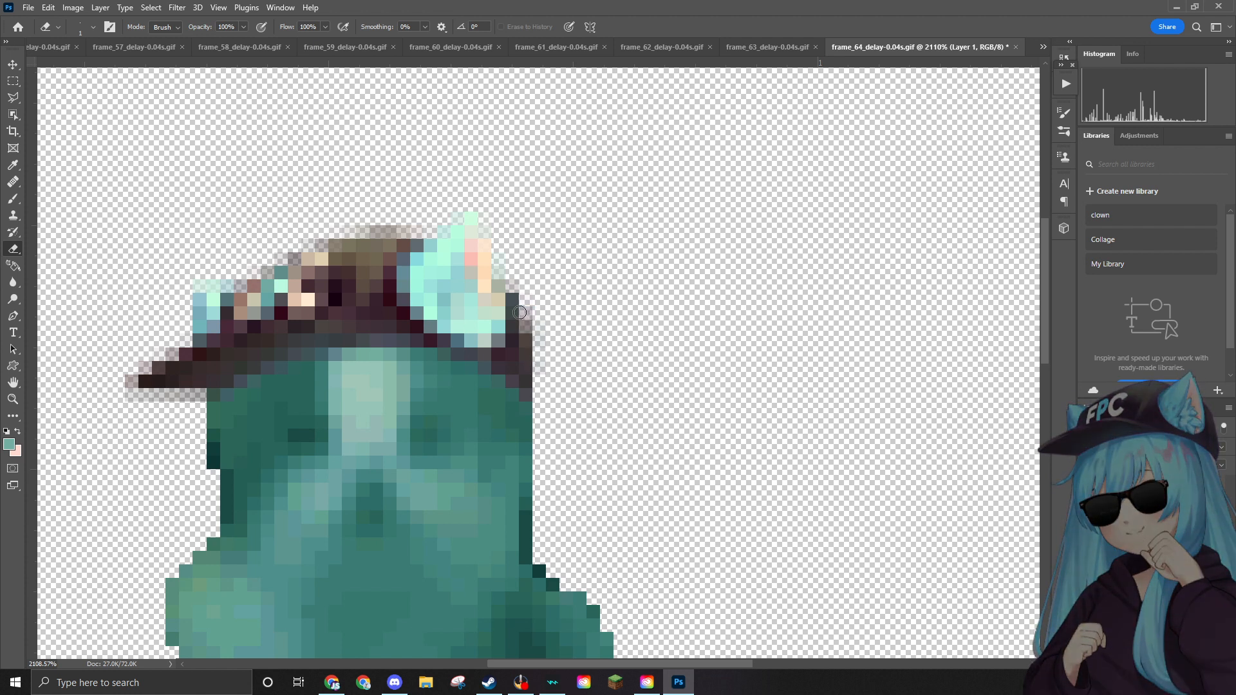
{"action": "scroll", "coordinate": [519, 313], "scroll_direction": "down", "scroll_amount": 4}
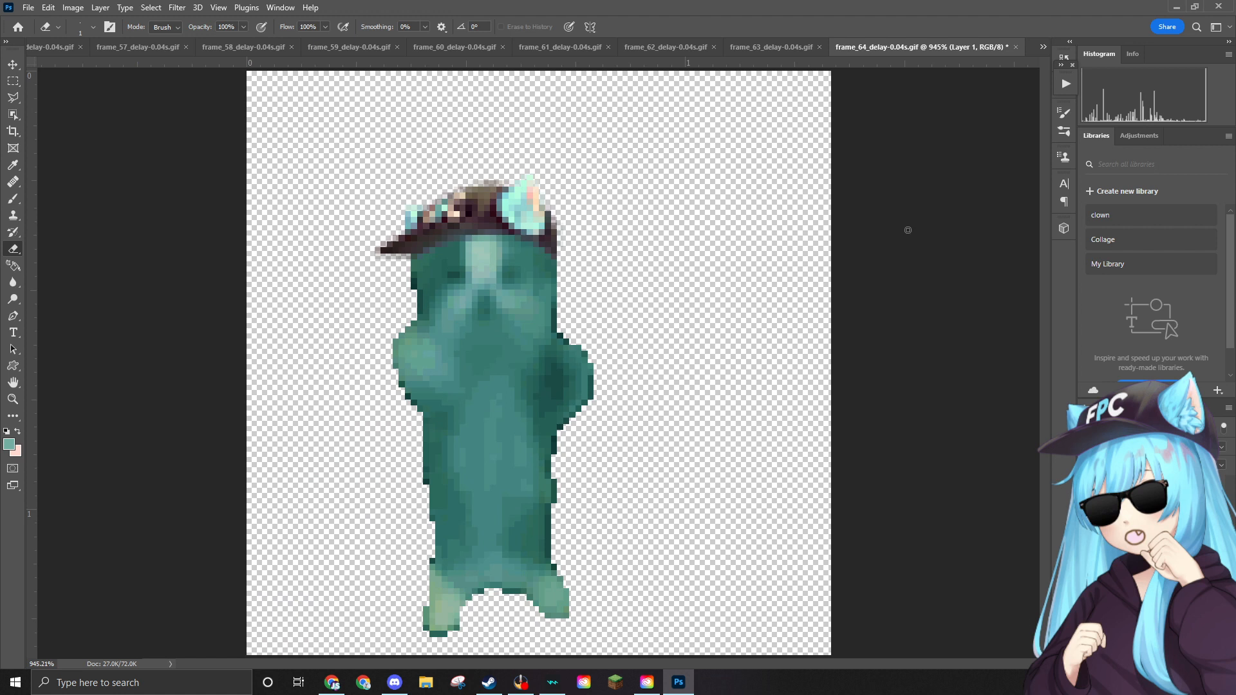
Place the sunglasses image on frame 64, scale it down to face width, and position it over the cat's eyes.
{"action": "left_click_drag", "start_coordinate": [1233, 210], "coordinate": [470, 291]}
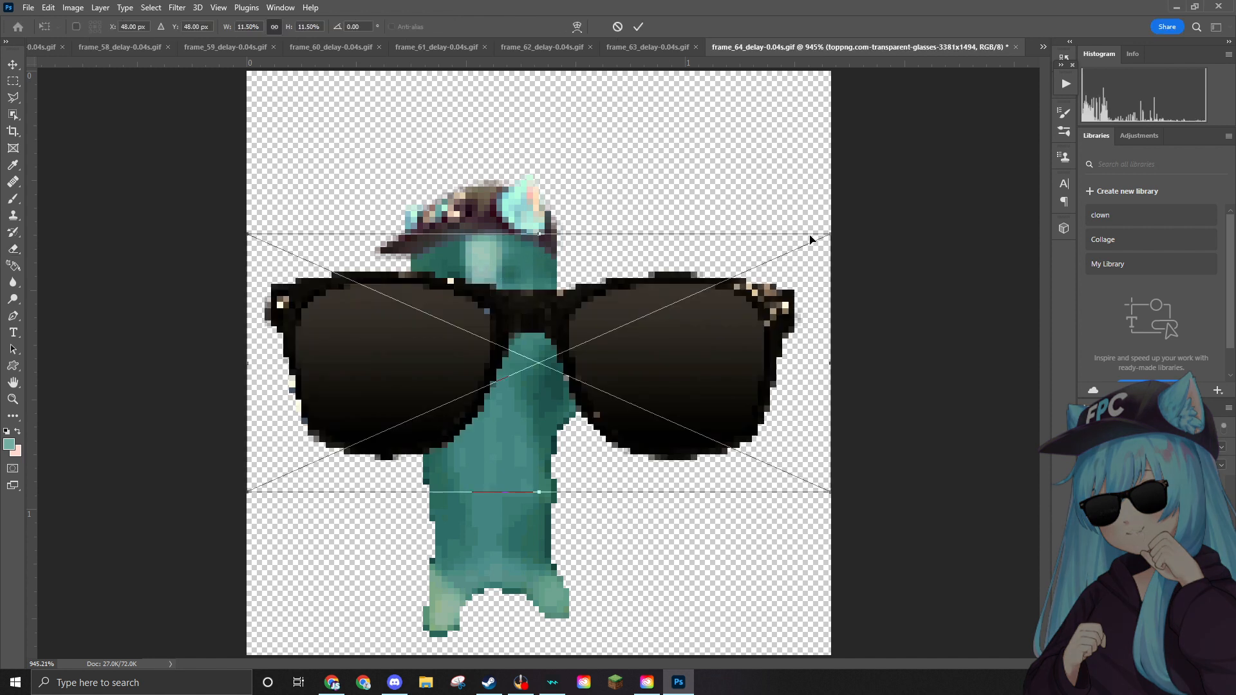
{"action": "left_click_drag", "start_coordinate": [830, 234], "coordinate": [533, 272]}
{"action": "left_click_drag", "start_coordinate": [492, 309], "coordinate": [512, 278]}
{"action": "key", "text": "Return"}
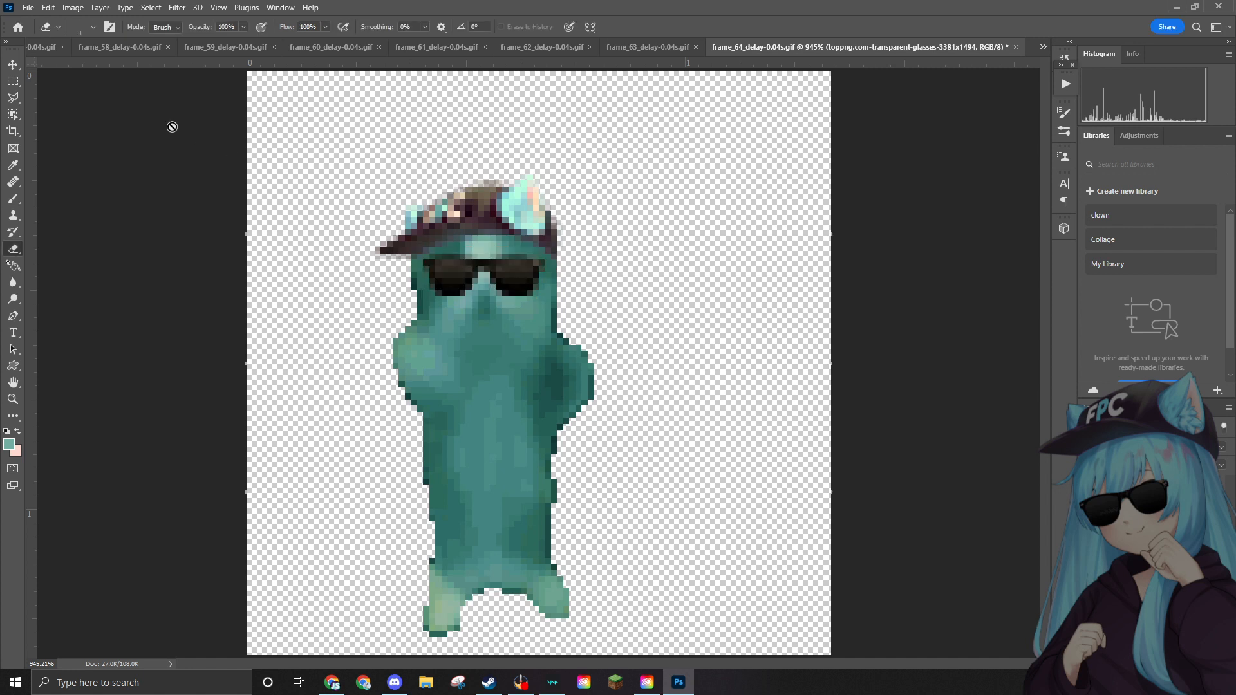
Export the edited frame as frame_64_delay-0.04s.png into the Edited folder.
{"action": "left_click", "coordinate": [29, 7]}
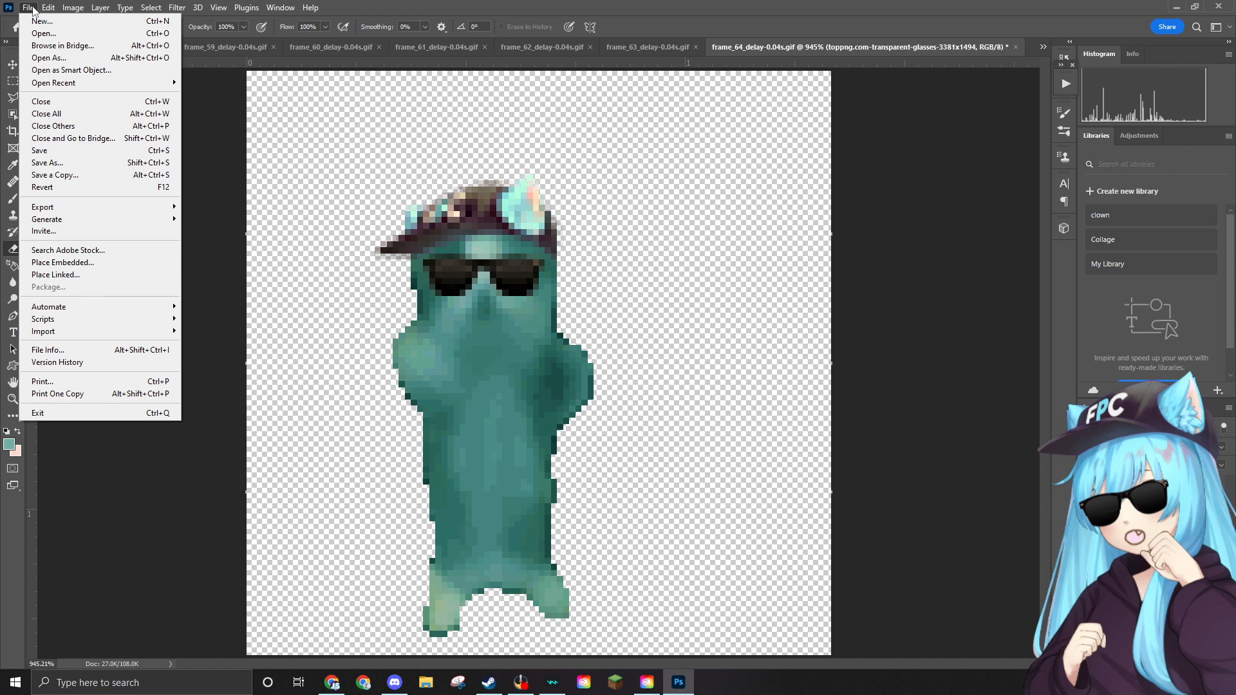
{"action": "mouse_move", "coordinate": [128, 207]}
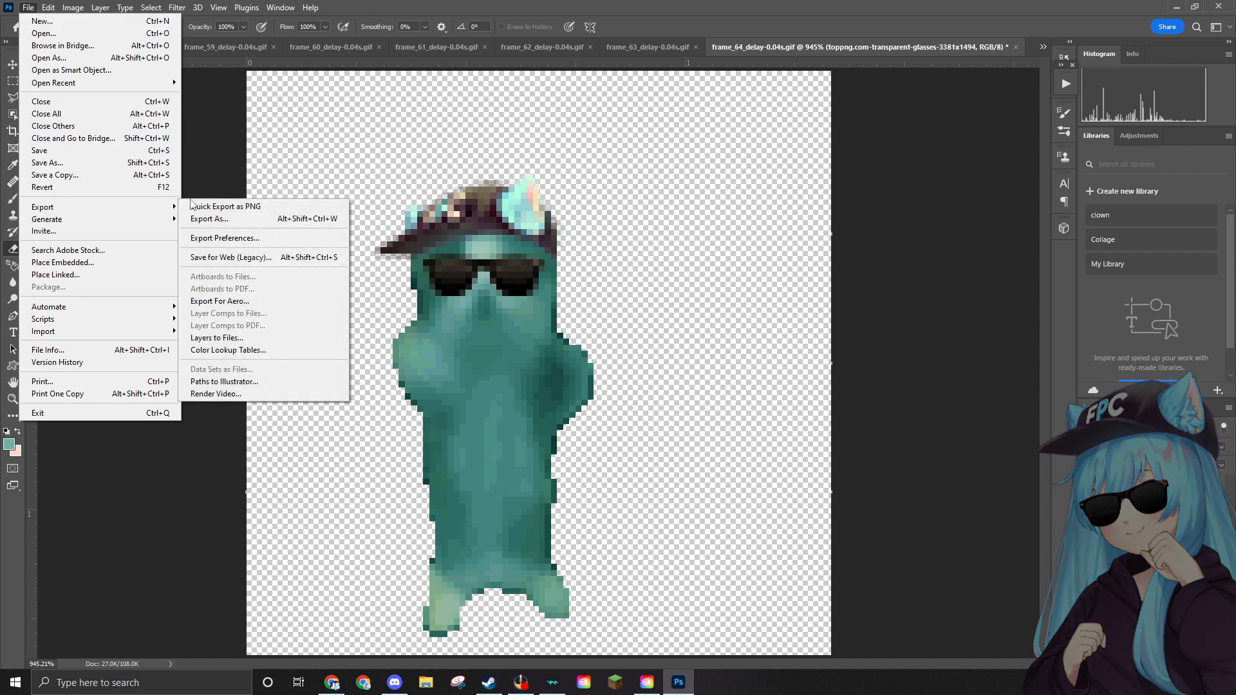
{"action": "left_click", "coordinate": [225, 206]}
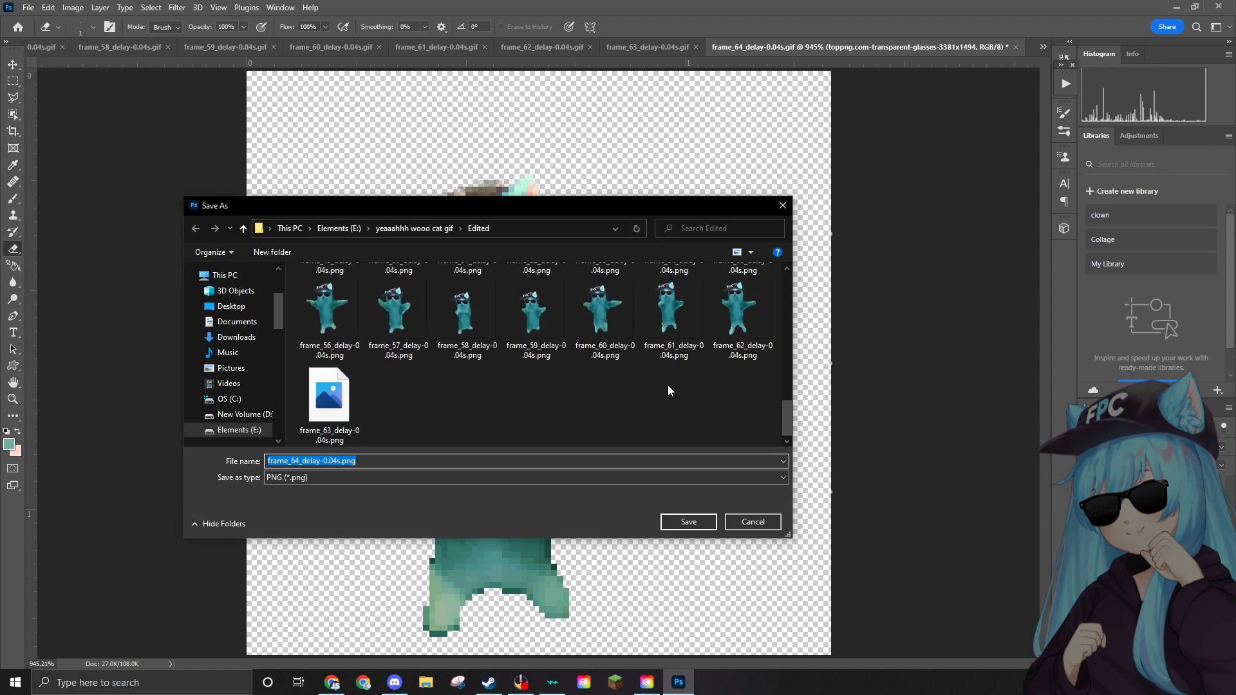
{"action": "left_click", "coordinate": [686, 521]}
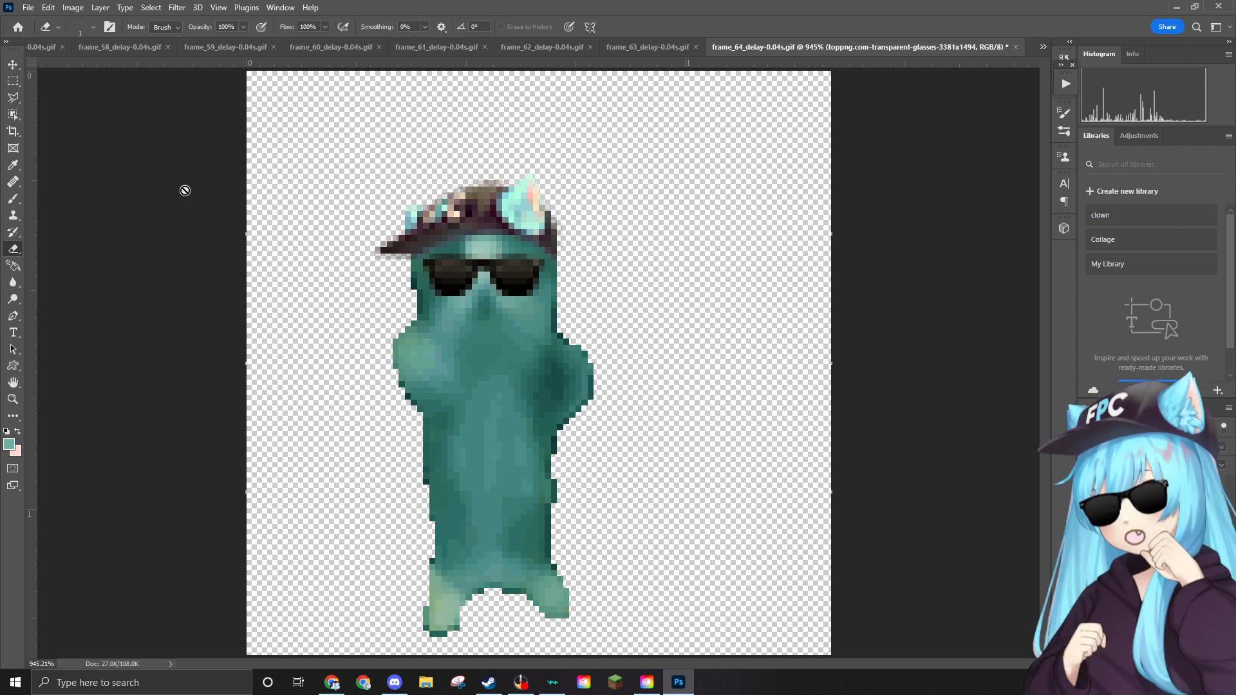
Check the Edited folder for the exported frame_64_delay-0.04s.png without saving again.
{"action": "left_click", "coordinate": [30, 8]}
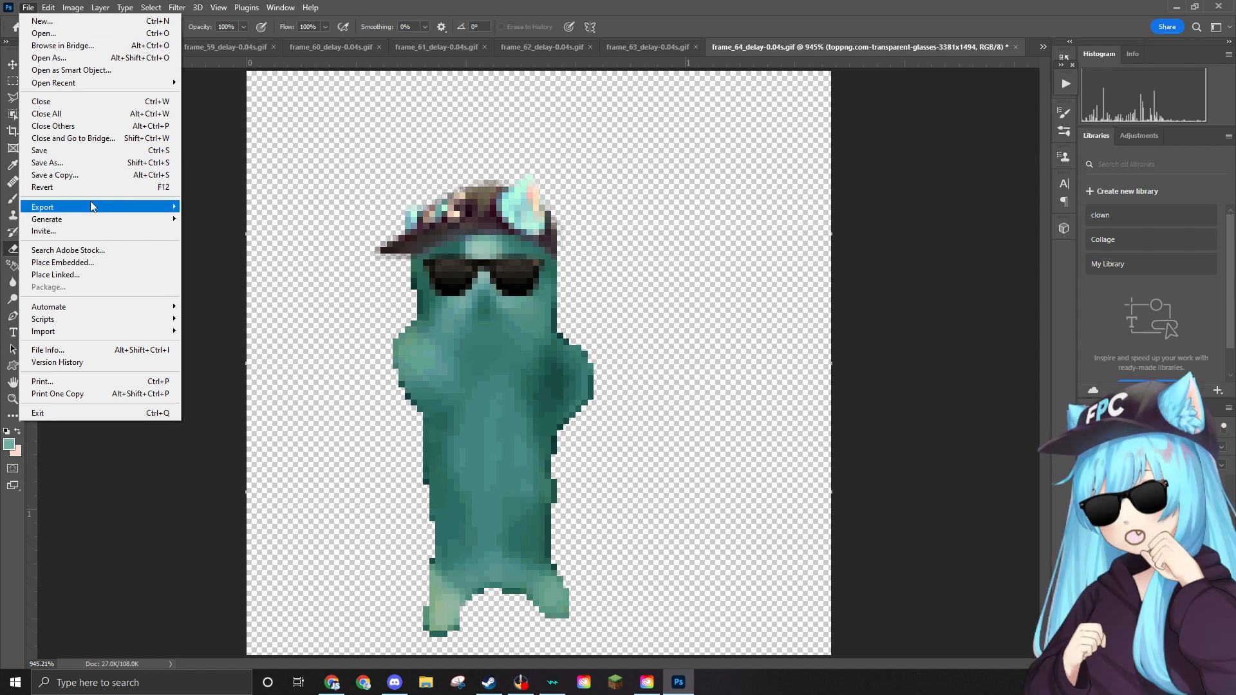
{"action": "mouse_move", "coordinate": [92, 206]}
{"action": "left_click", "coordinate": [232, 203]}
{"action": "scroll", "coordinate": [546, 301], "scroll_direction": "down", "scroll_amount": 10}
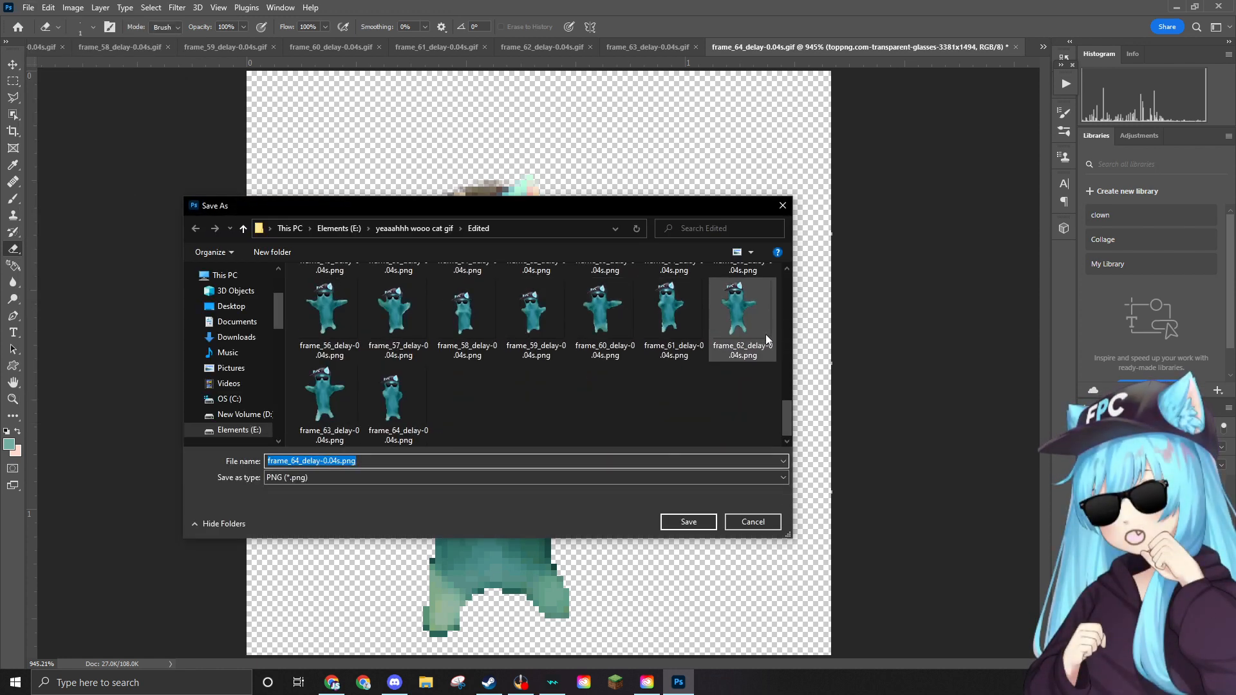
{"action": "left_click", "coordinate": [783, 206]}
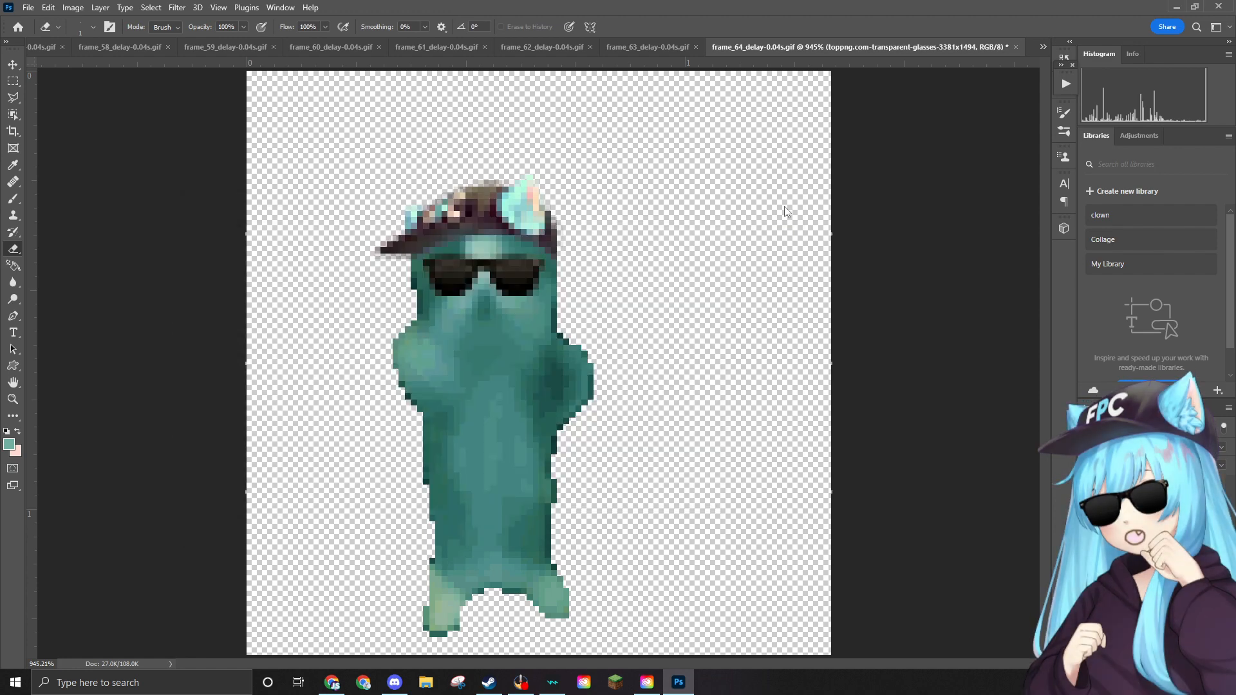
Compare the remaining source GIFs with the exported PNGs in the Edited folder, cancelling both file dialogs.
{"action": "left_click", "coordinate": [29, 8]}
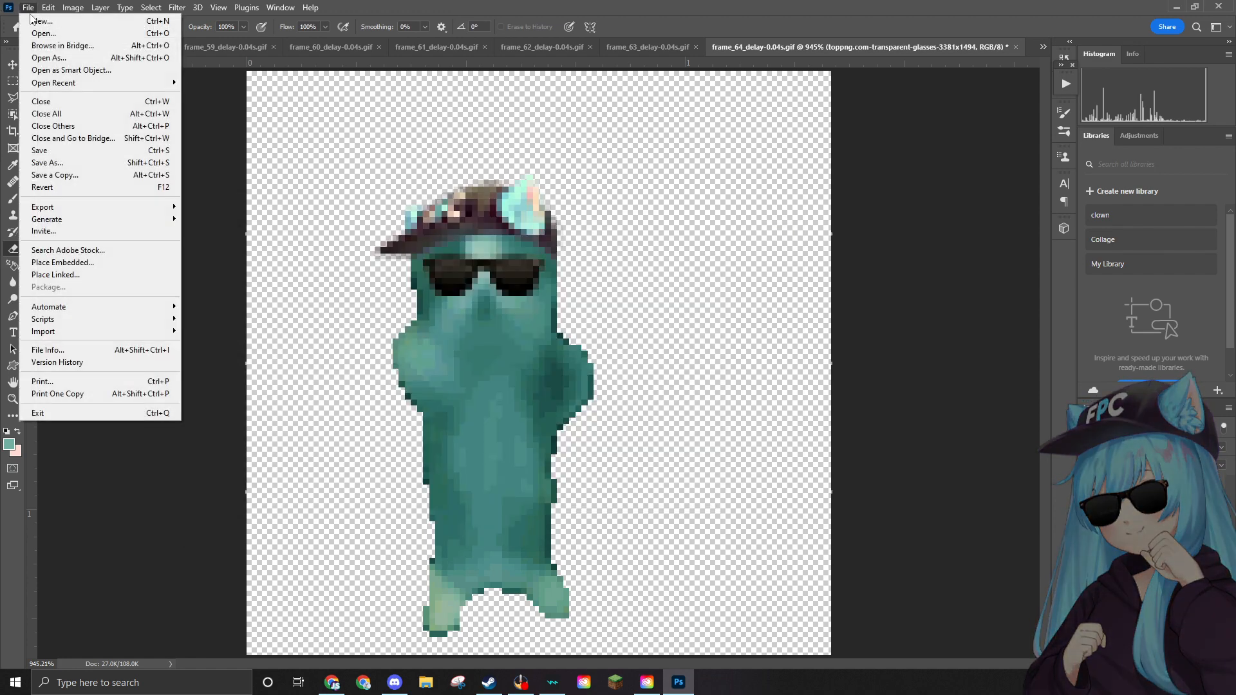
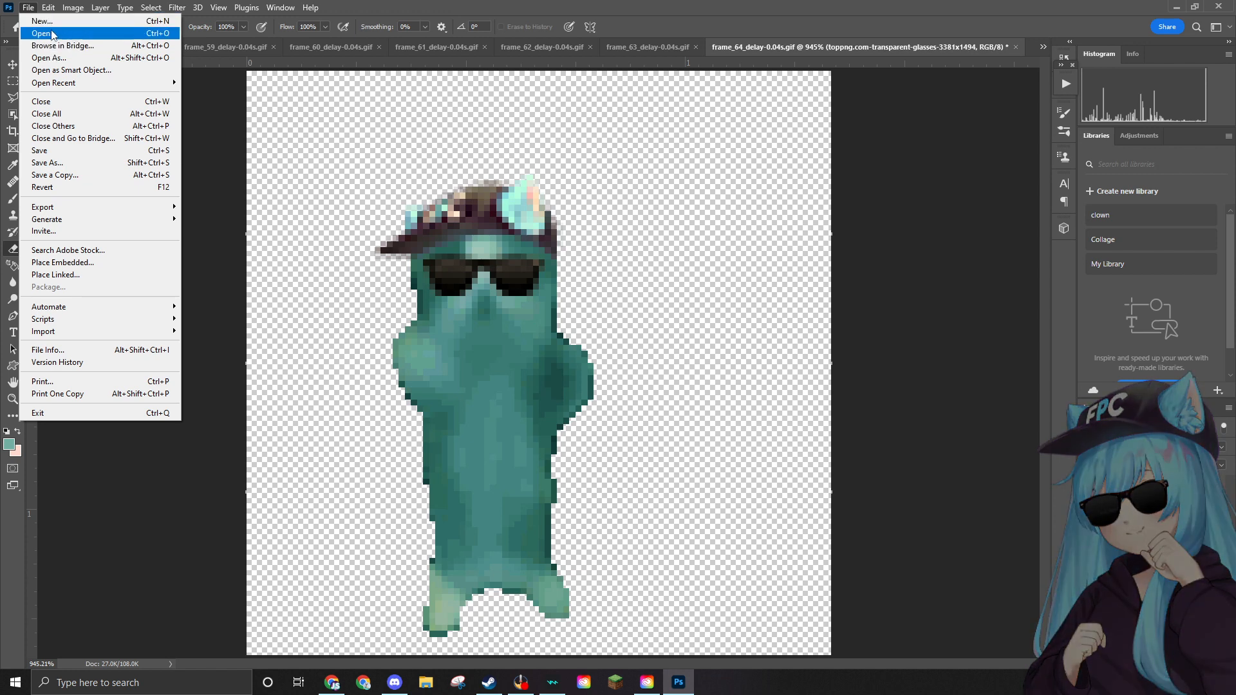
{"action": "left_click", "coordinate": [49, 35]}
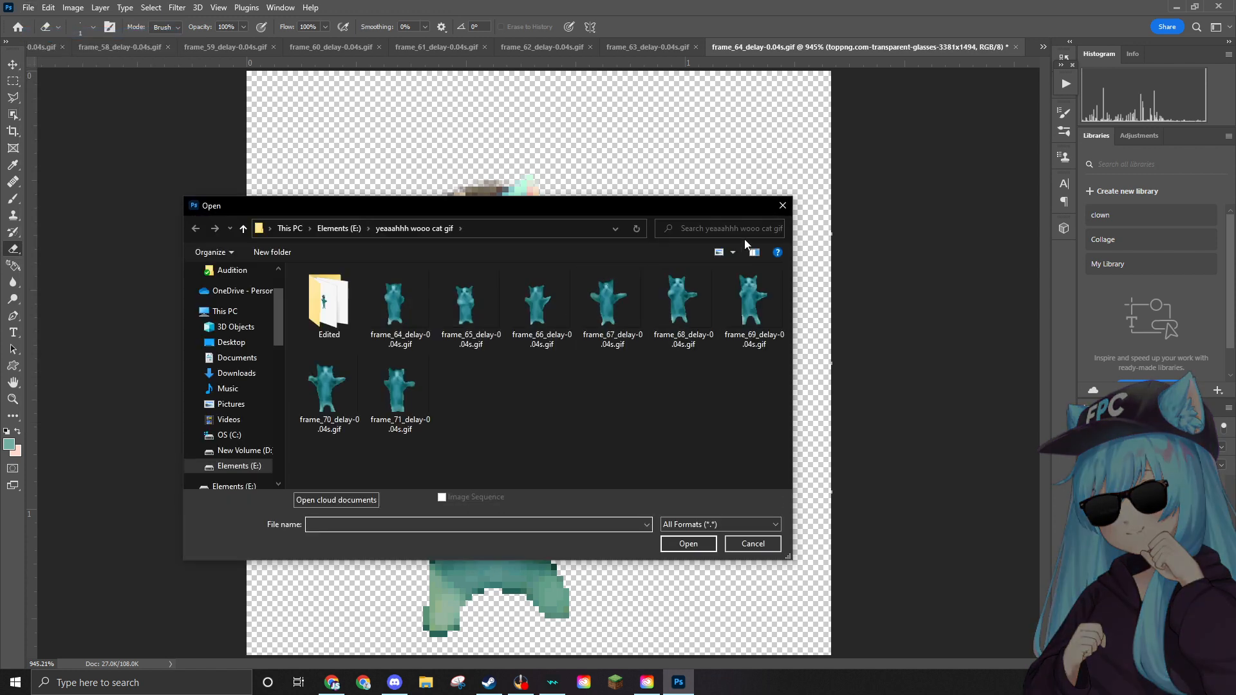
{"action": "left_click", "coordinate": [781, 206]}
{"action": "left_click", "coordinate": [27, 6]}
{"action": "mouse_move", "coordinate": [48, 7]}
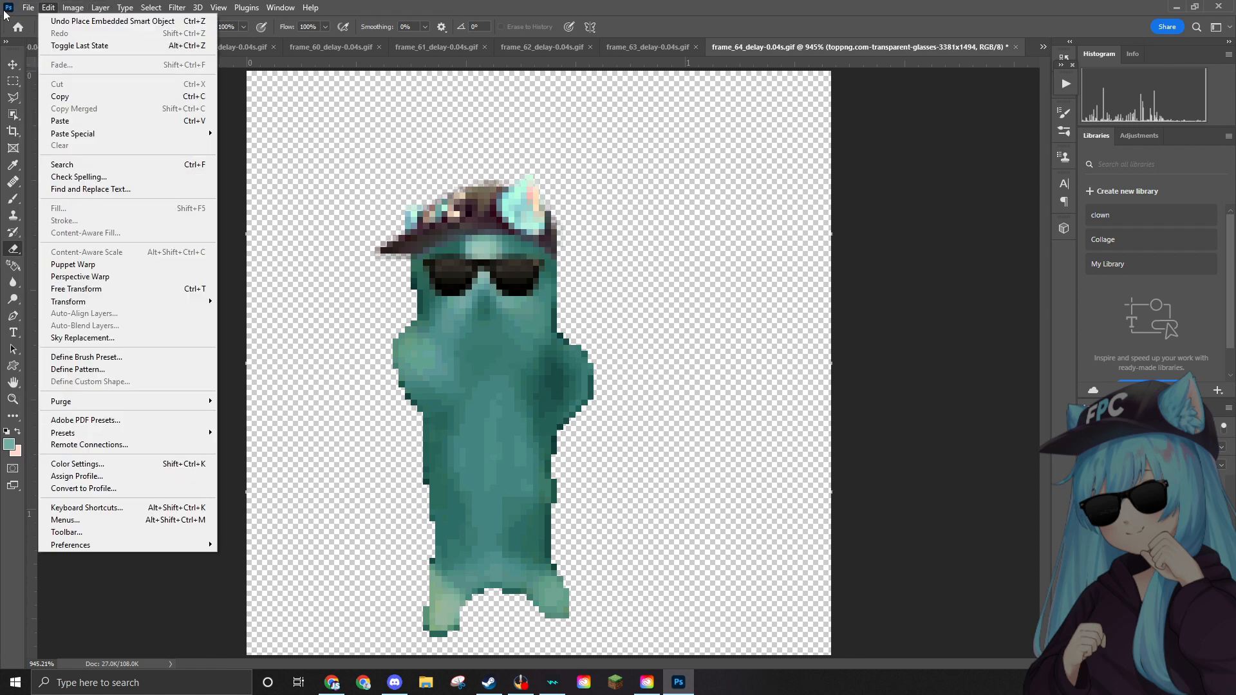
{"action": "mouse_move", "coordinate": [129, 207]}
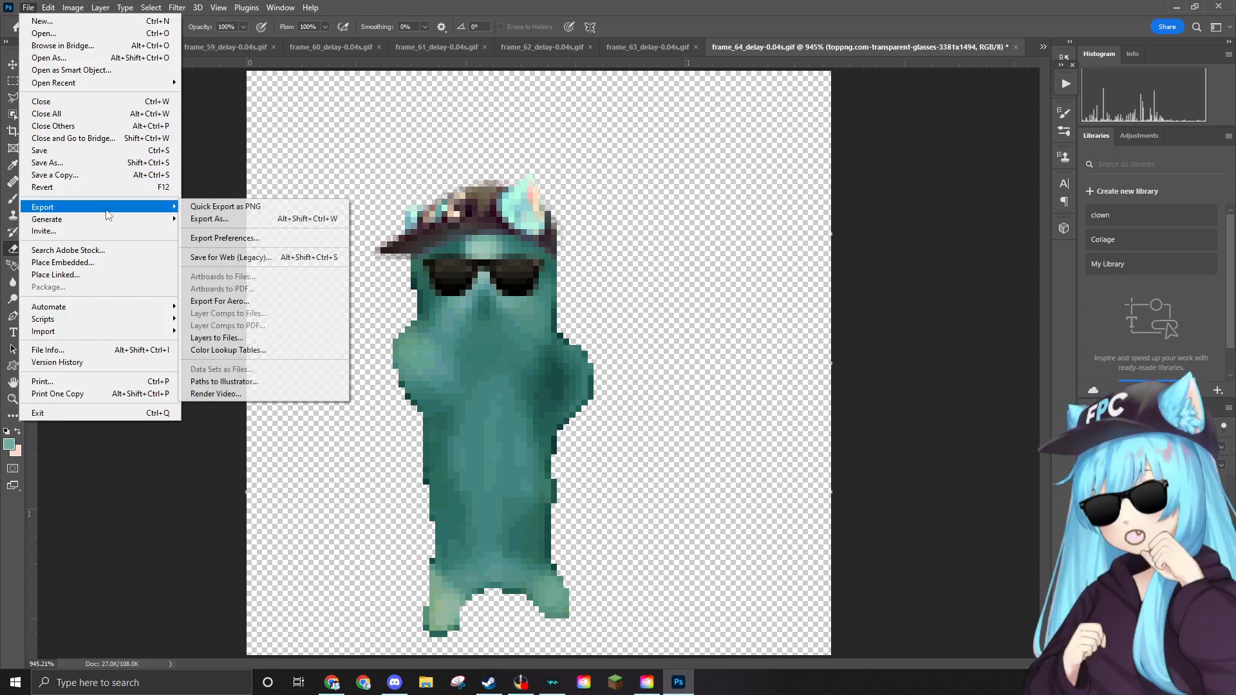
{"action": "left_click", "coordinate": [212, 210]}
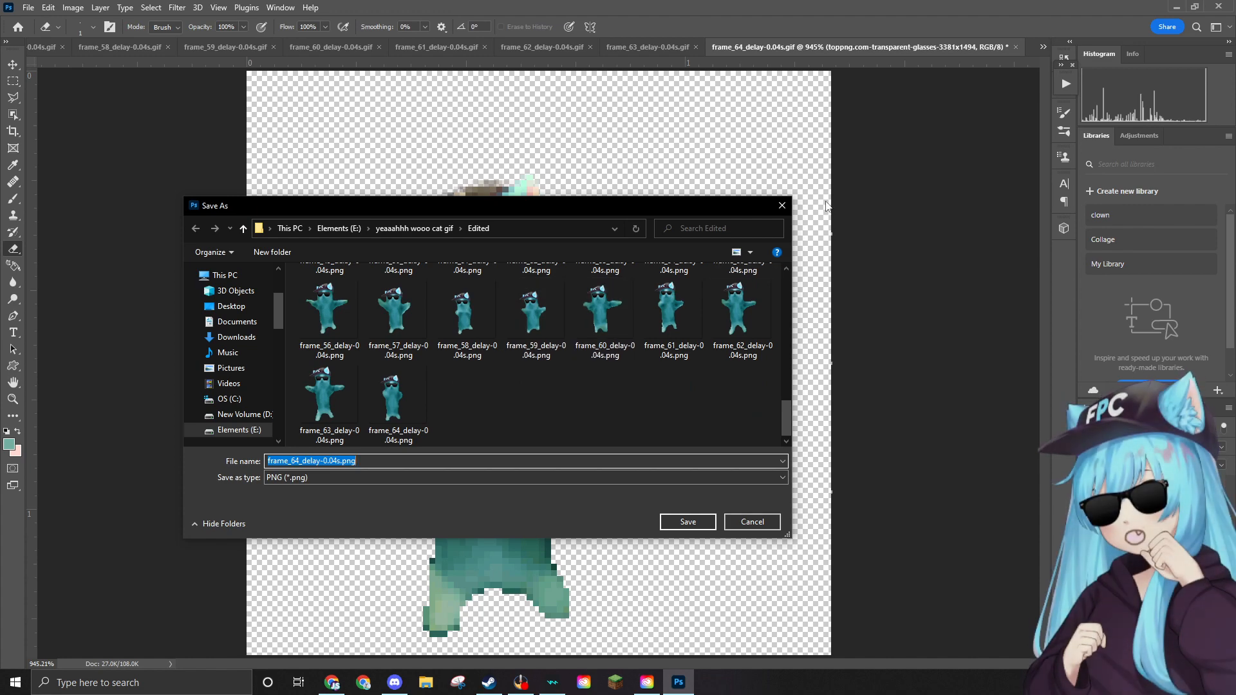
{"action": "left_click", "coordinate": [780, 205]}
Delete frame_64_delay-0.04s.gif from the yeaaahhh wooo cat gif folder and open frame_65_delay-0.04s.gif.
{"action": "left_click", "coordinate": [28, 9]}
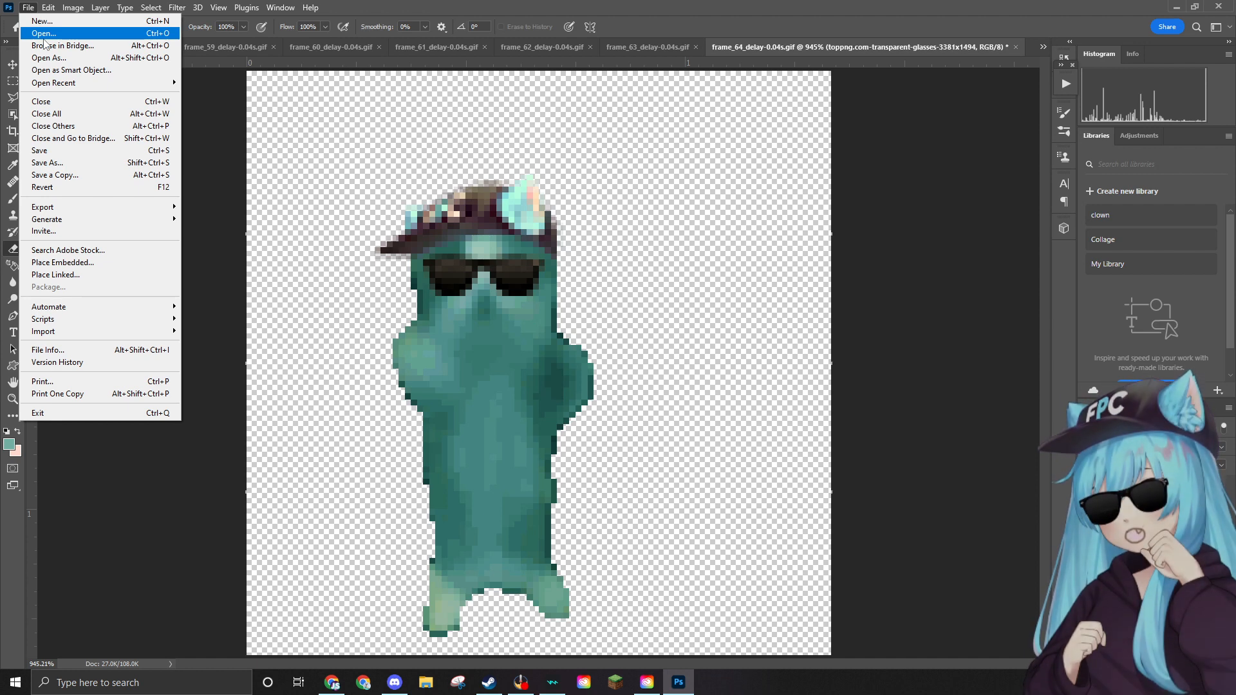
{"action": "left_click", "coordinate": [43, 37]}
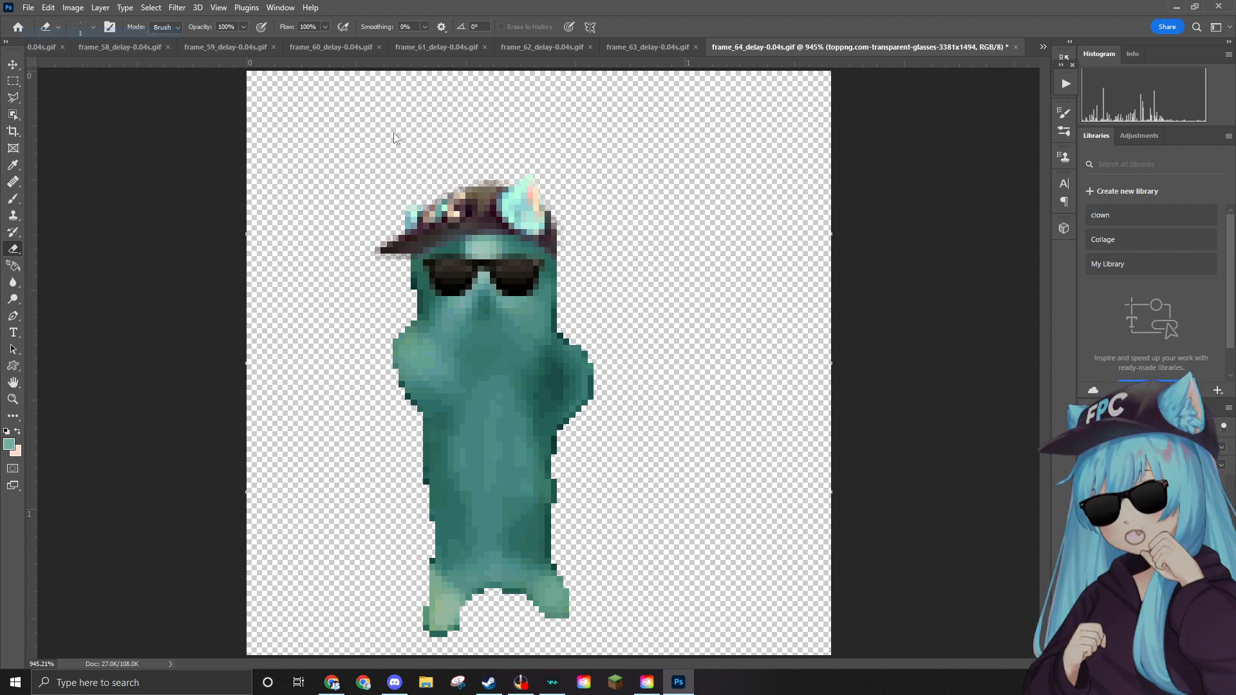
{"action": "left_click", "coordinate": [378, 297]}
{"action": "key", "text": "Delete"}
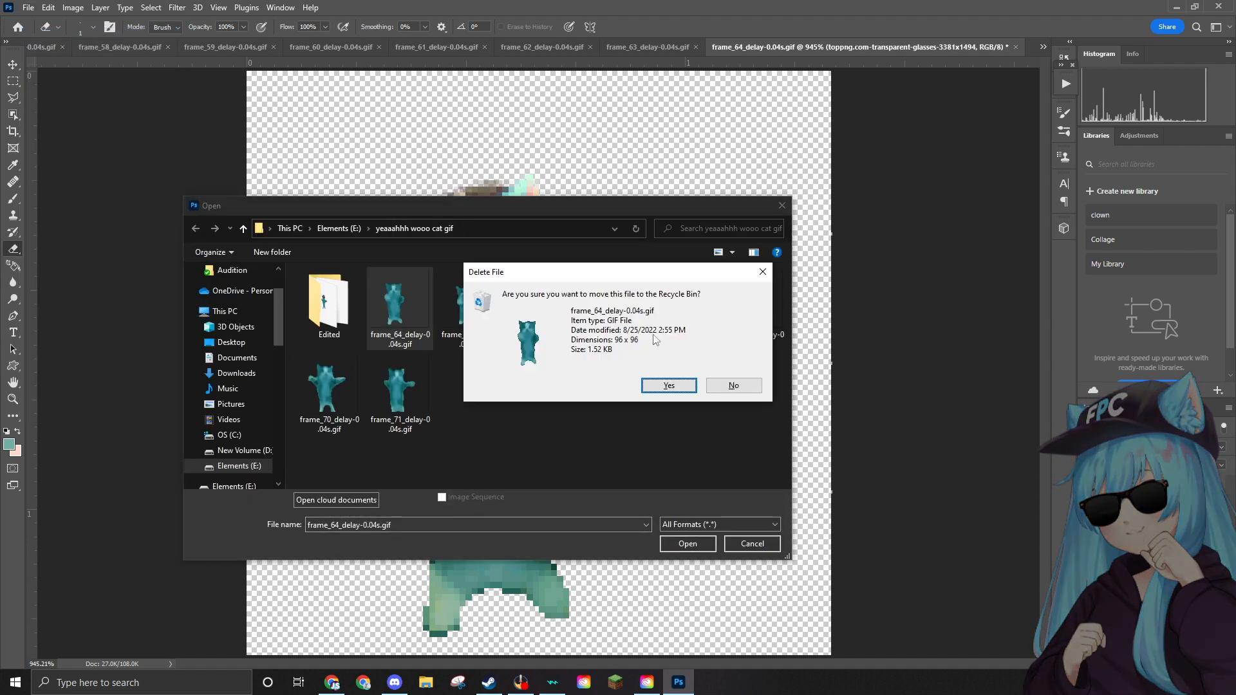
{"action": "left_click", "coordinate": [669, 386]}
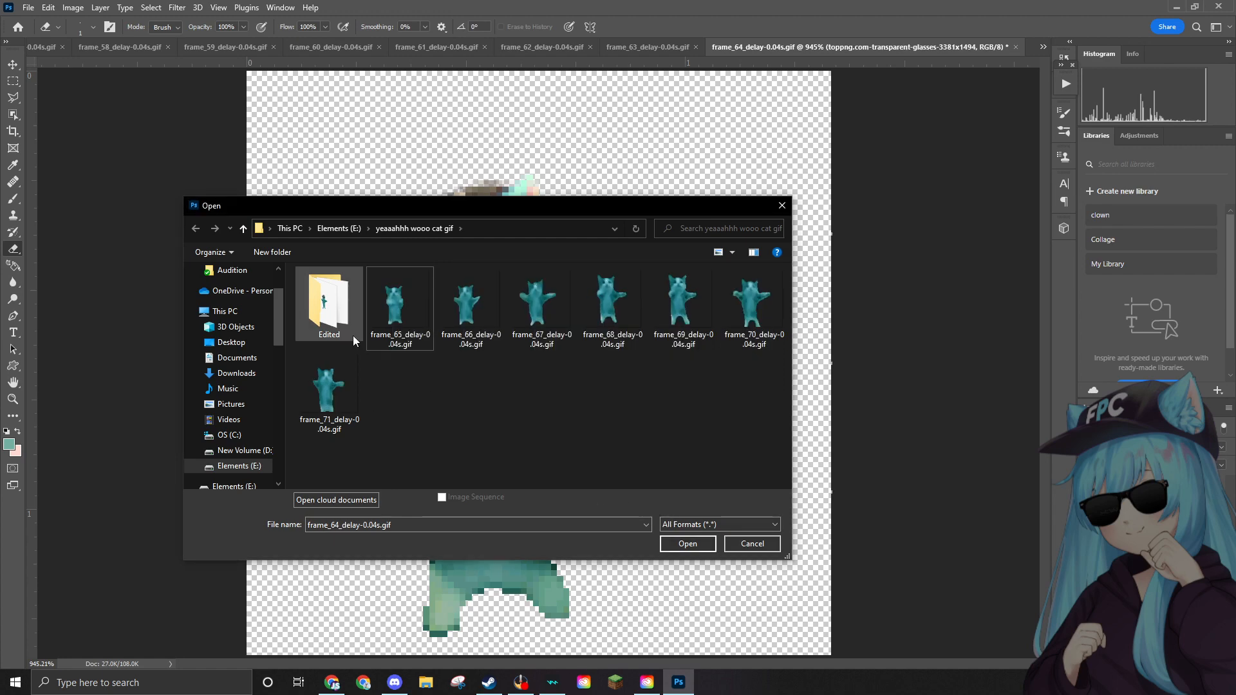
{"action": "left_click", "coordinate": [687, 544]}
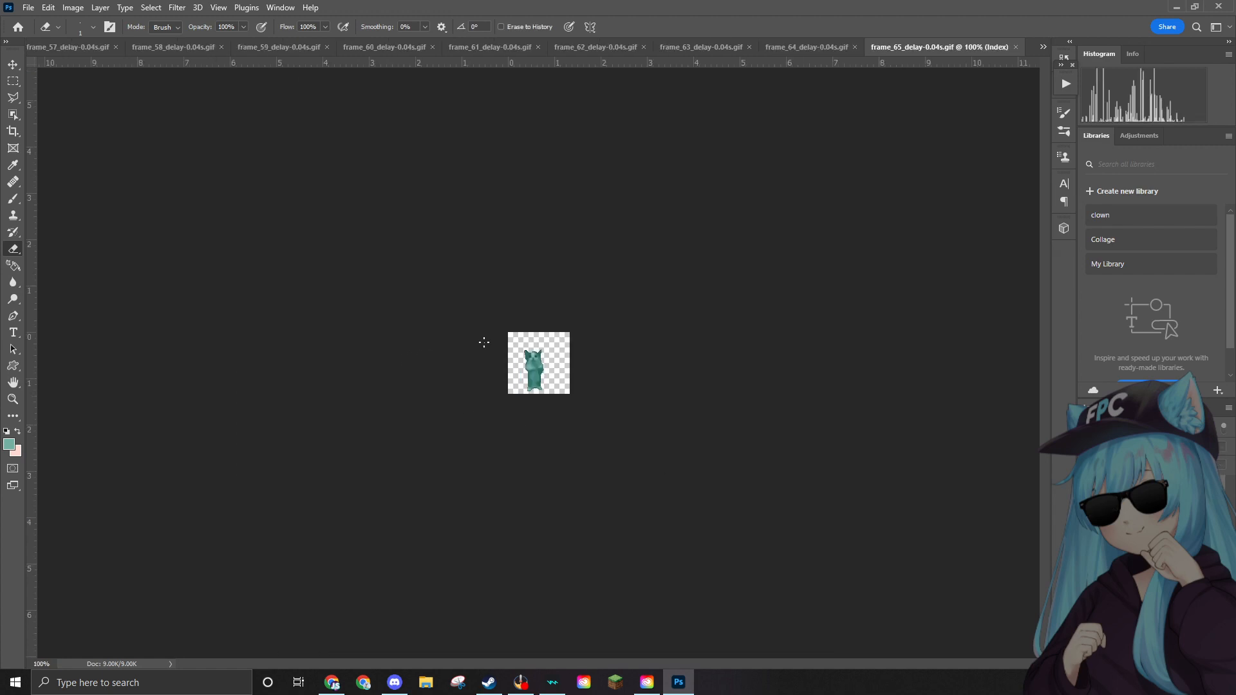
Convert the frame 65 image to RGB Color mode.
{"action": "key", "text": "ctrl+0"}
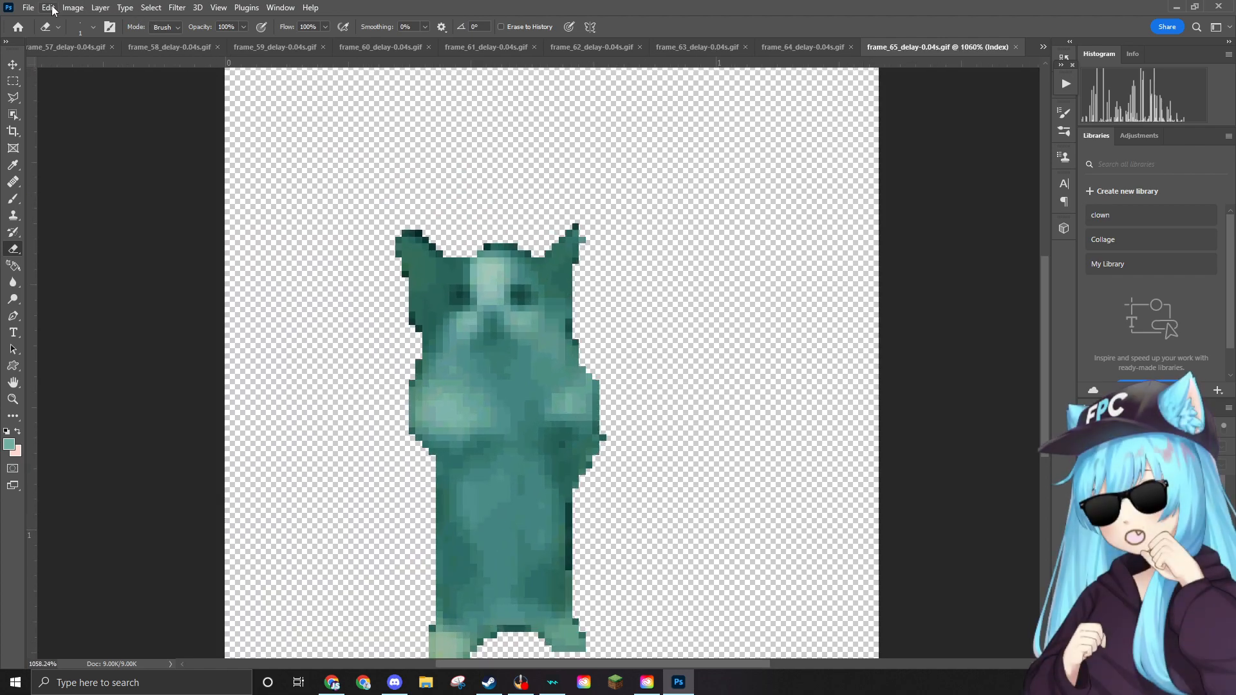
{"action": "left_click", "coordinate": [54, 9]}
{"action": "left_click", "coordinate": [86, 10]}
{"action": "left_click", "coordinate": [87, 8]}
{"action": "left_click", "coordinate": [86, 8]}
{"action": "mouse_move", "coordinate": [90, 21]}
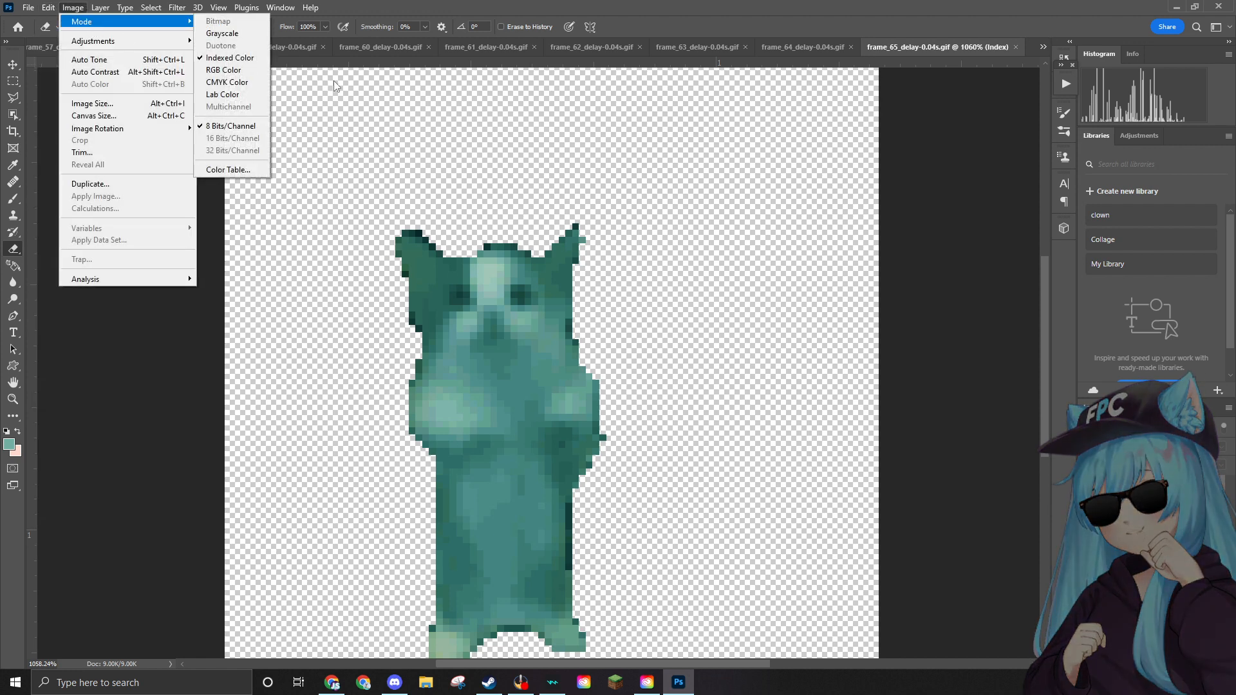
{"action": "left_click", "coordinate": [223, 70]}
Place the ear hat image on frame 65, scaled to about 8.60%, and fit it over the cat's head.
{"action": "left_click_drag", "start_coordinate": [1027, 234], "coordinate": [386, 269]}
{"action": "key", "text": "ctrl+0"}
{"action": "left_click_drag", "start_coordinate": [741, 92], "coordinate": [555, 339]}
{"action": "scroll", "coordinate": [604, 291], "scroll_direction": "up", "scroll_amount": 2}
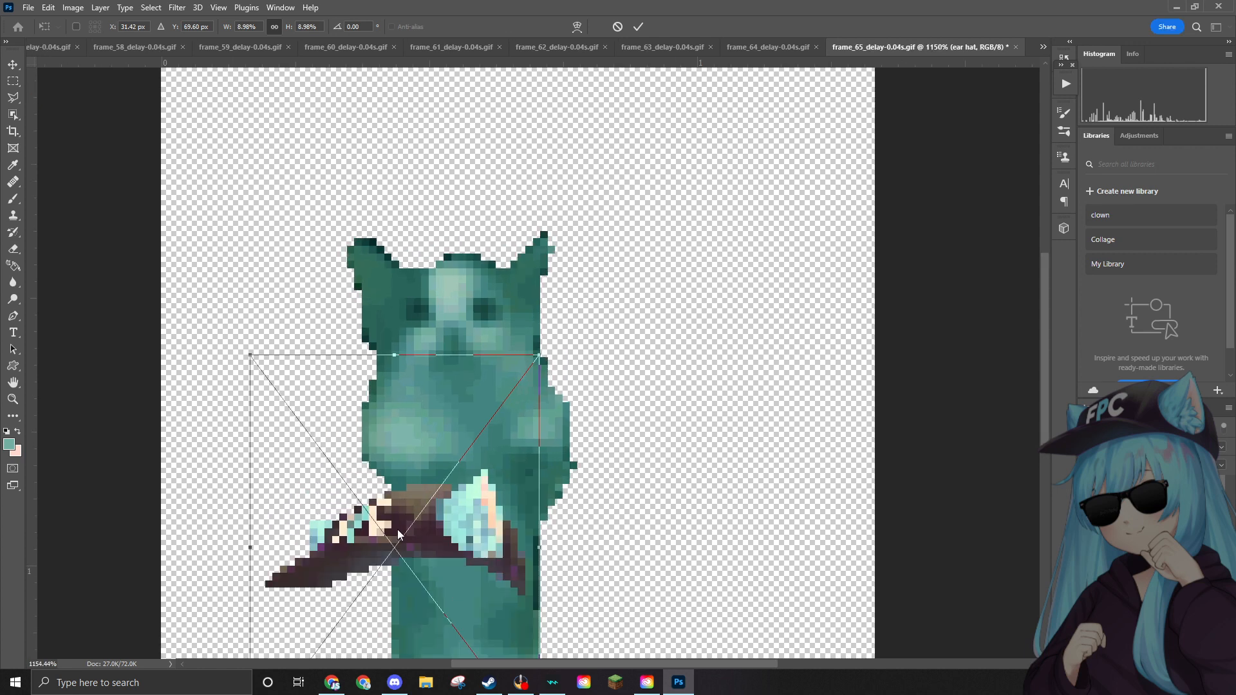
{"action": "left_click_drag", "start_coordinate": [433, 478], "coordinate": [478, 191]}
{"action": "mouse_move", "coordinate": [583, 453]}
{"action": "left_mouse_down"}
{"action": "mouse_move", "coordinate": [540, 435]}
{"action": "mouse_move", "coordinate": [563, 447]}
{"action": "left_mouse_up"}
{"action": "mouse_move", "coordinate": [516, 258]}
{"action": "left_mouse_down"}
{"action": "mouse_move", "coordinate": [502, 314]}
{"action": "mouse_move", "coordinate": [509, 266]}
{"action": "left_mouse_up"}
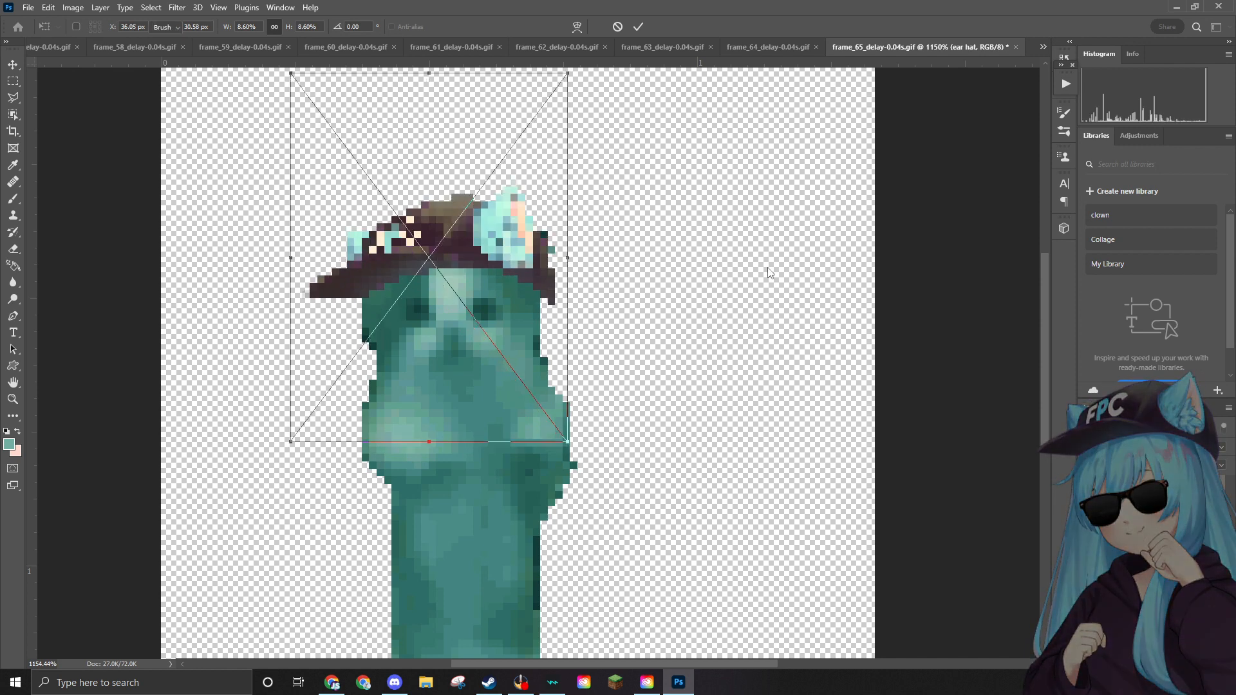
{"action": "key", "text": "Return"}
Erase the stray cat ear pixels on frame 65's Layer 1 that show beyond the back edge of the hat.
{"action": "key", "text": "e"}
{"action": "scroll", "coordinate": [572, 258], "scroll_direction": "up", "scroll_amount": 5}
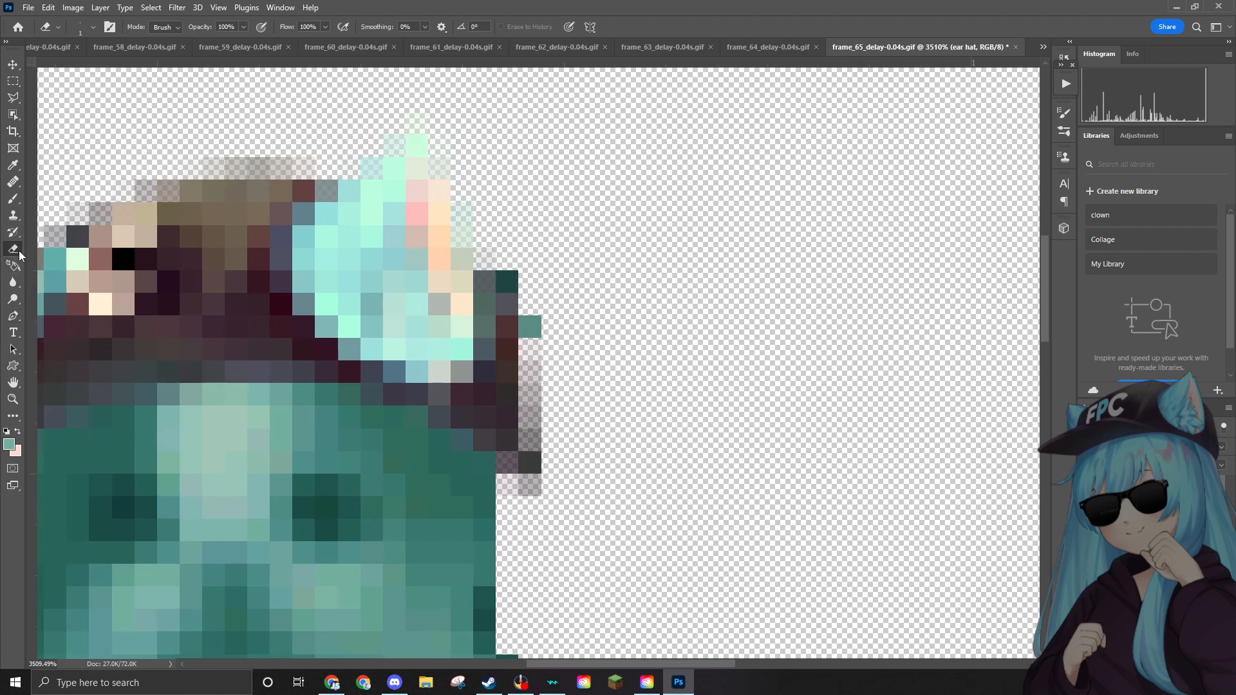
{"action": "left_click", "coordinate": [532, 311]}
{"action": "left_click", "coordinate": [601, 265]}
{"action": "key", "text": "alt+["}
{"action": "left_click", "coordinate": [541, 321]}
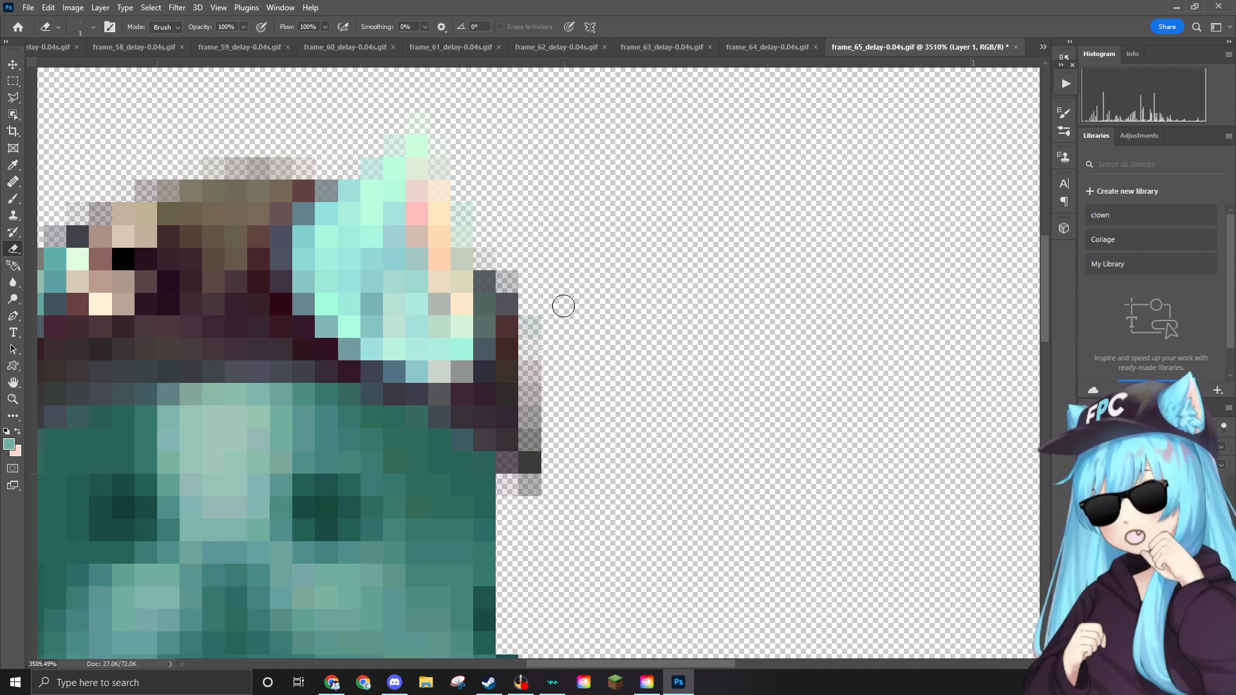
{"action": "scroll", "coordinate": [563, 306], "scroll_direction": "down", "scroll_amount": 5}
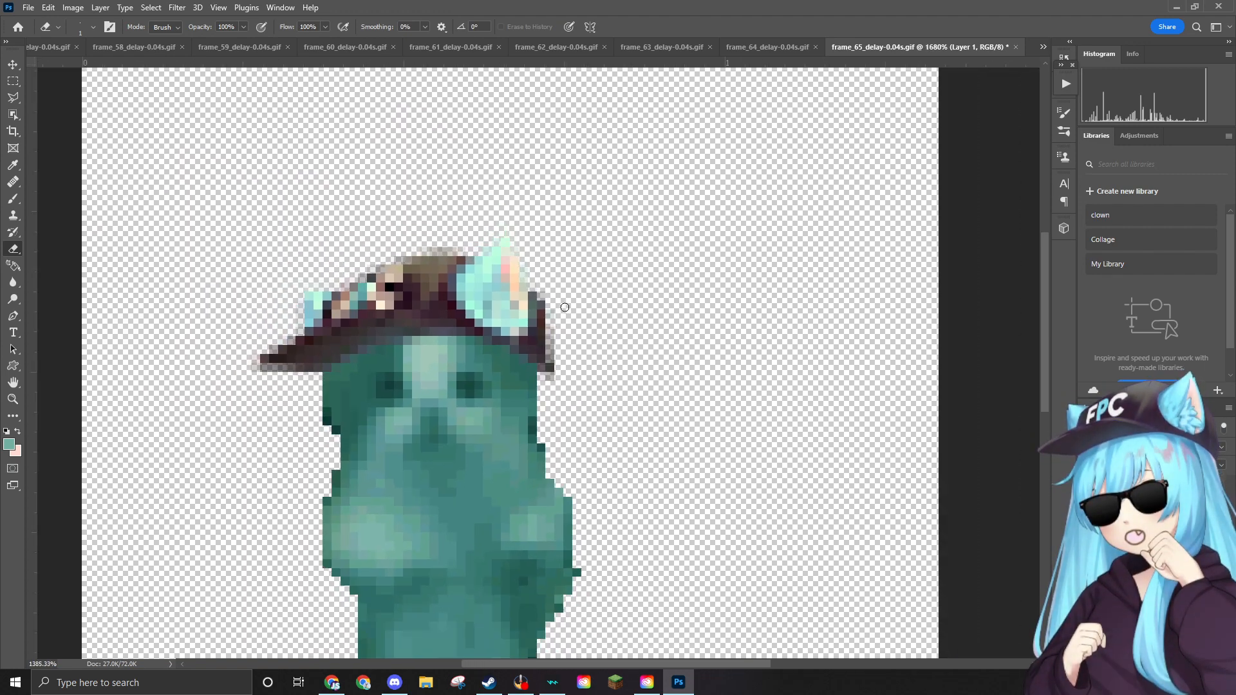
Place the sunglasses image on frame 65 and fit it over the cat's eyes beneath the hat brim.
{"action": "scroll", "coordinate": [564, 307], "scroll_direction": "down", "scroll_amount": 6}
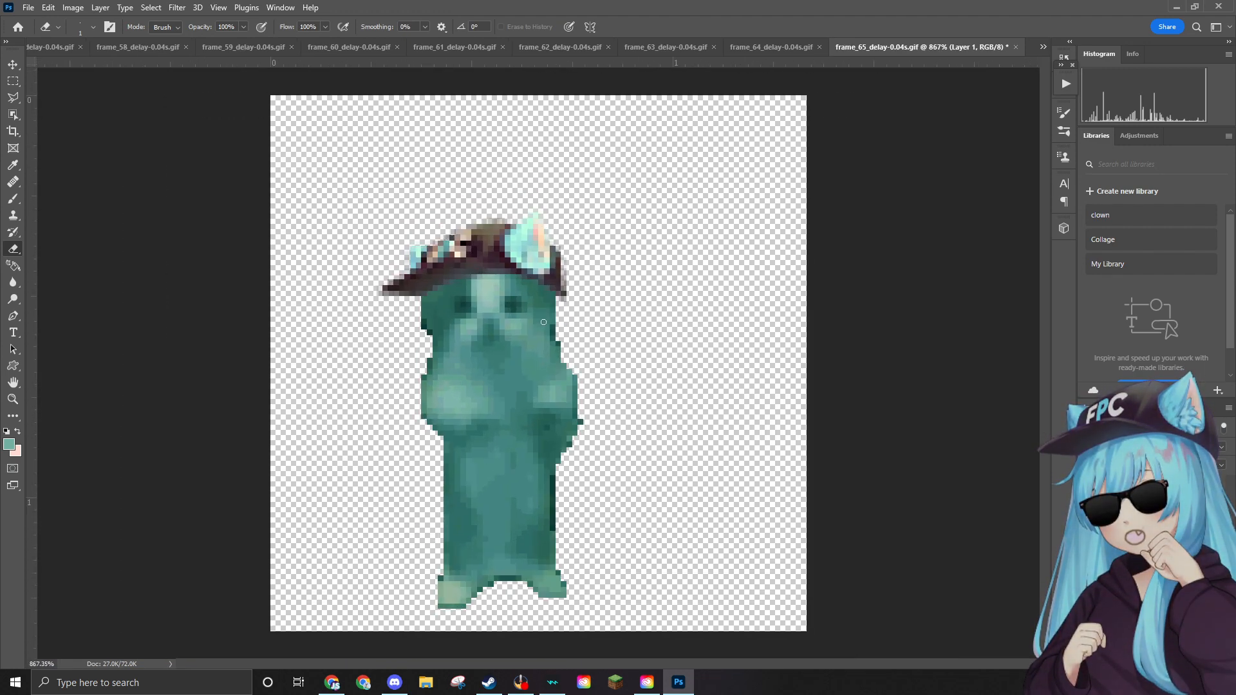
{"action": "left_click_drag", "start_coordinate": [740, 260], "coordinate": [515, 328]}
{"action": "mouse_move", "coordinate": [811, 246]}
{"action": "left_mouse_down"}
{"action": "mouse_move", "coordinate": [785, 270]}
{"action": "mouse_move", "coordinate": [438, 426]}
{"action": "mouse_move", "coordinate": [543, 295]}
{"action": "mouse_move", "coordinate": [544, 276]}
{"action": "mouse_move", "coordinate": [521, 284]}
{"action": "mouse_move", "coordinate": [525, 305]}
{"action": "left_mouse_up"}
{"action": "key", "text": "Return"}
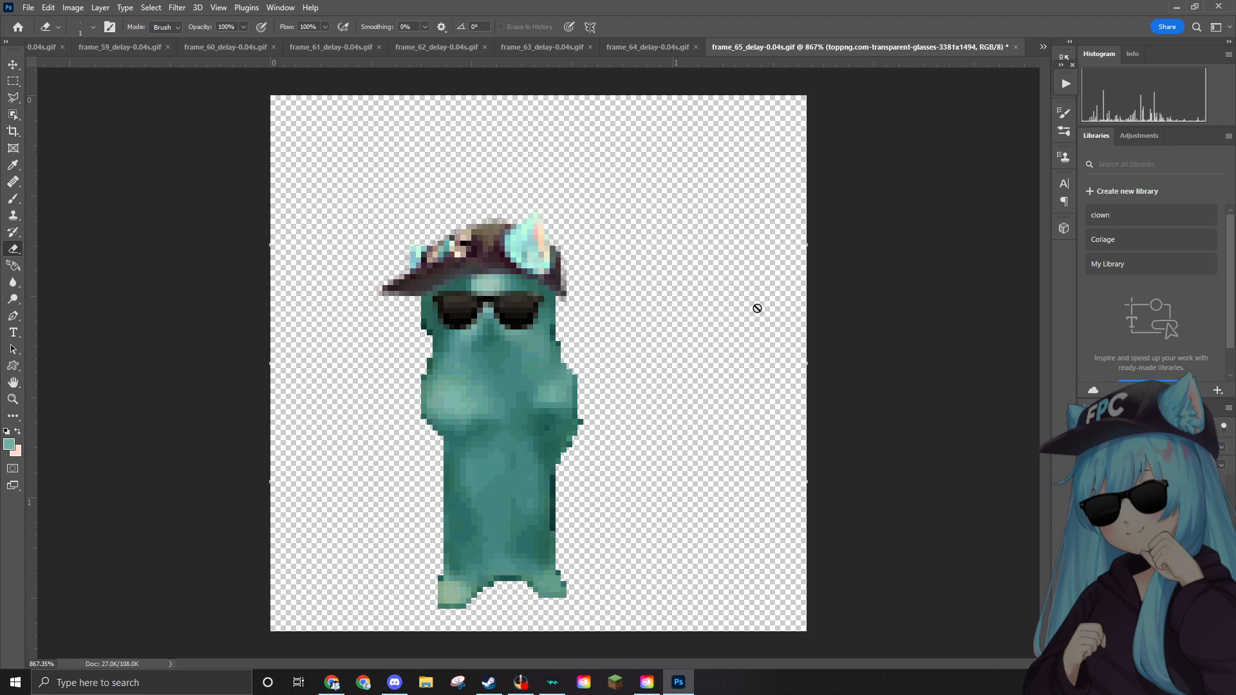
Quick-export frame 65 as frame_65_delay-0.04s.png into the Edited folder of yeaaahhh wooo cat gif.
{"action": "left_click", "coordinate": [29, 8]}
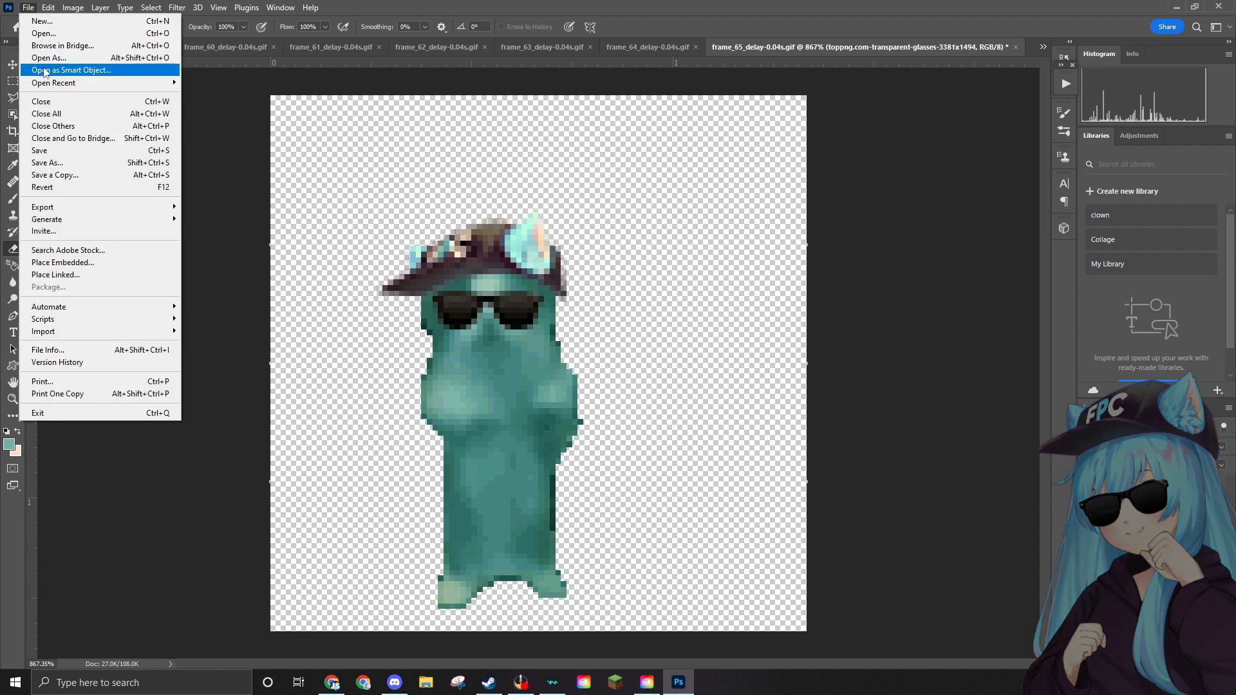
{"action": "mouse_move", "coordinate": [153, 207]}
{"action": "left_click", "coordinate": [201, 206]}
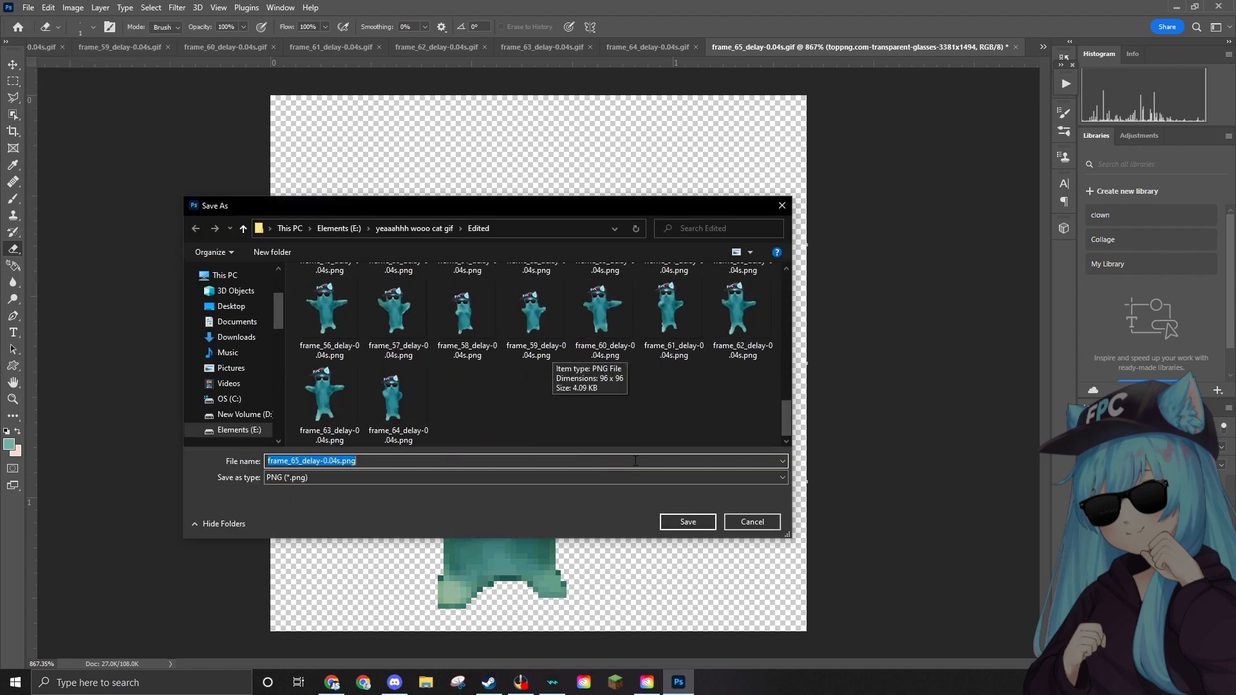
{"action": "left_click", "coordinate": [672, 522]}
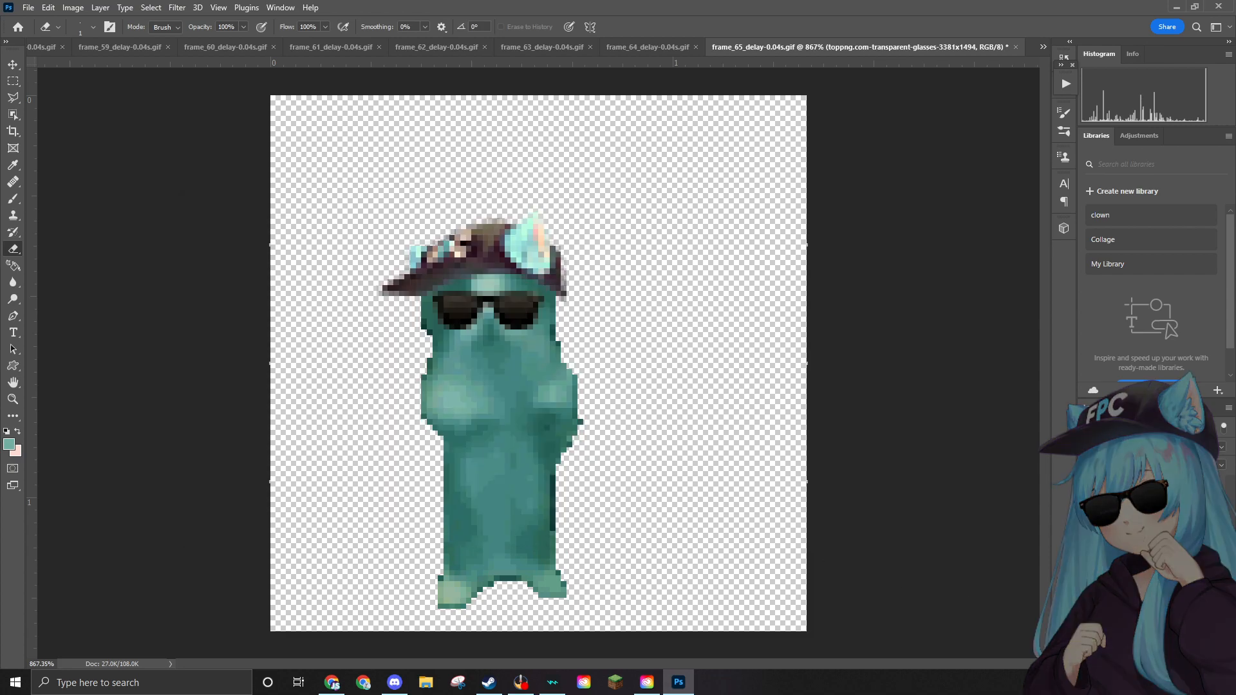
{"action": "key", "text": "super+alt+d"}
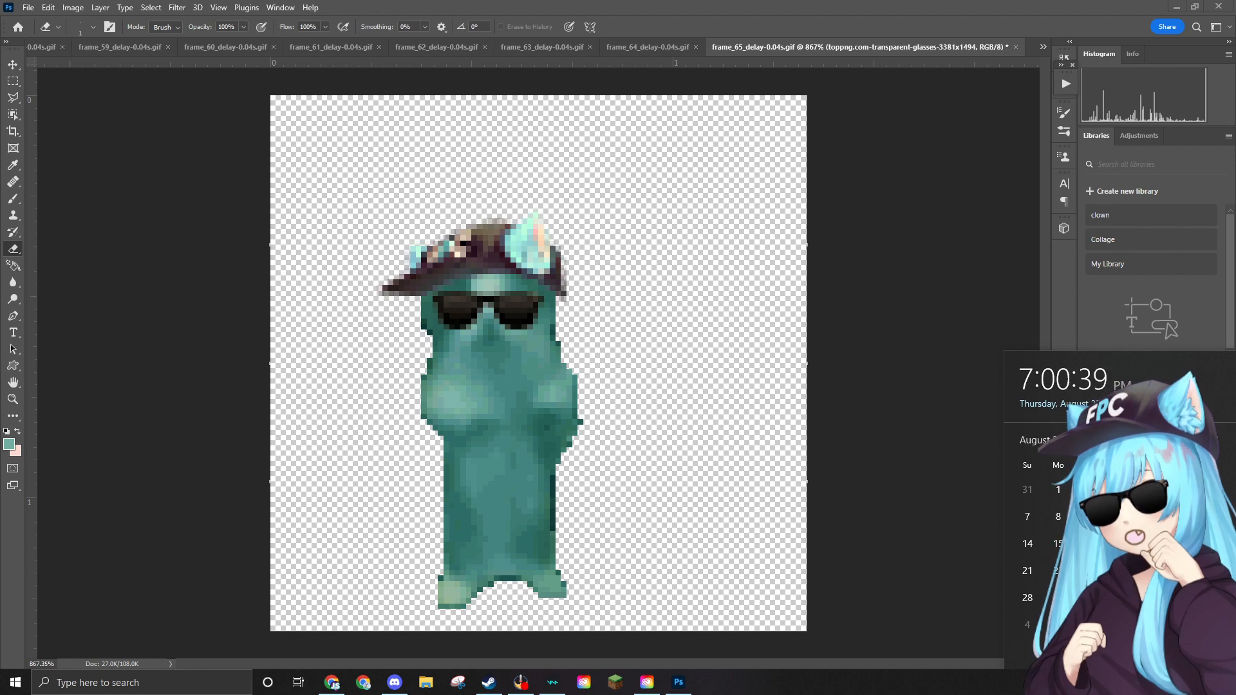
{"action": "key", "text": "Escape"}
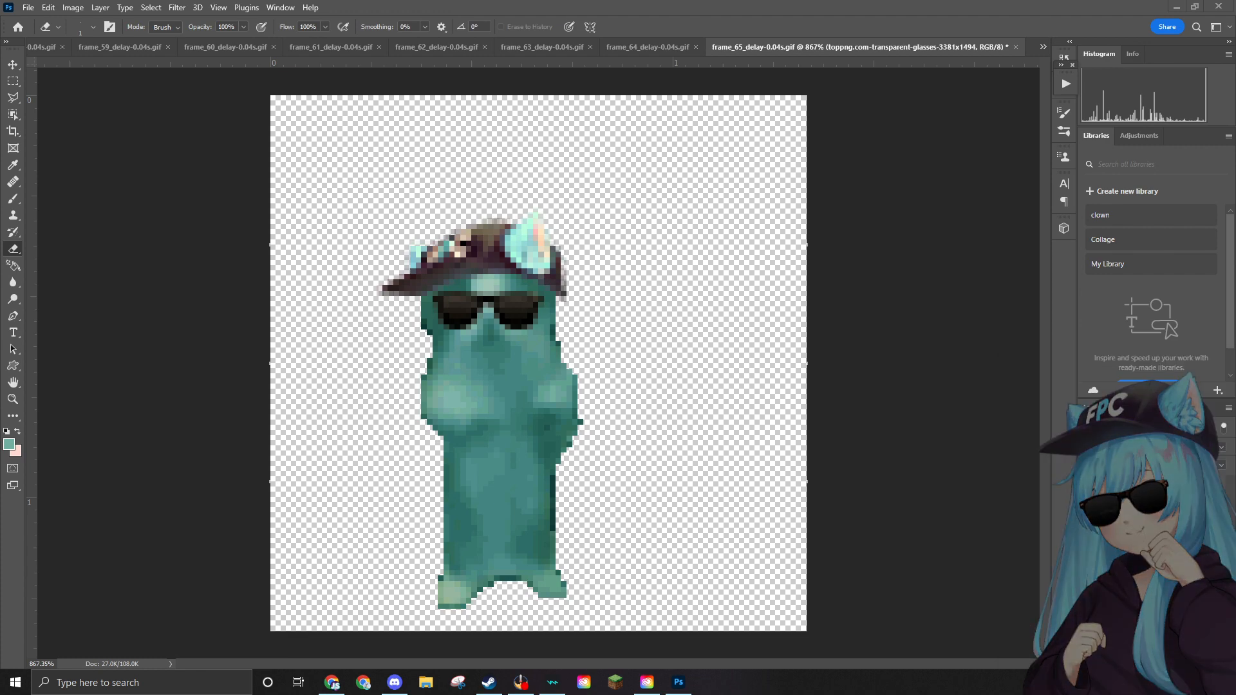
{"action": "key", "text": "super+alt+d"}
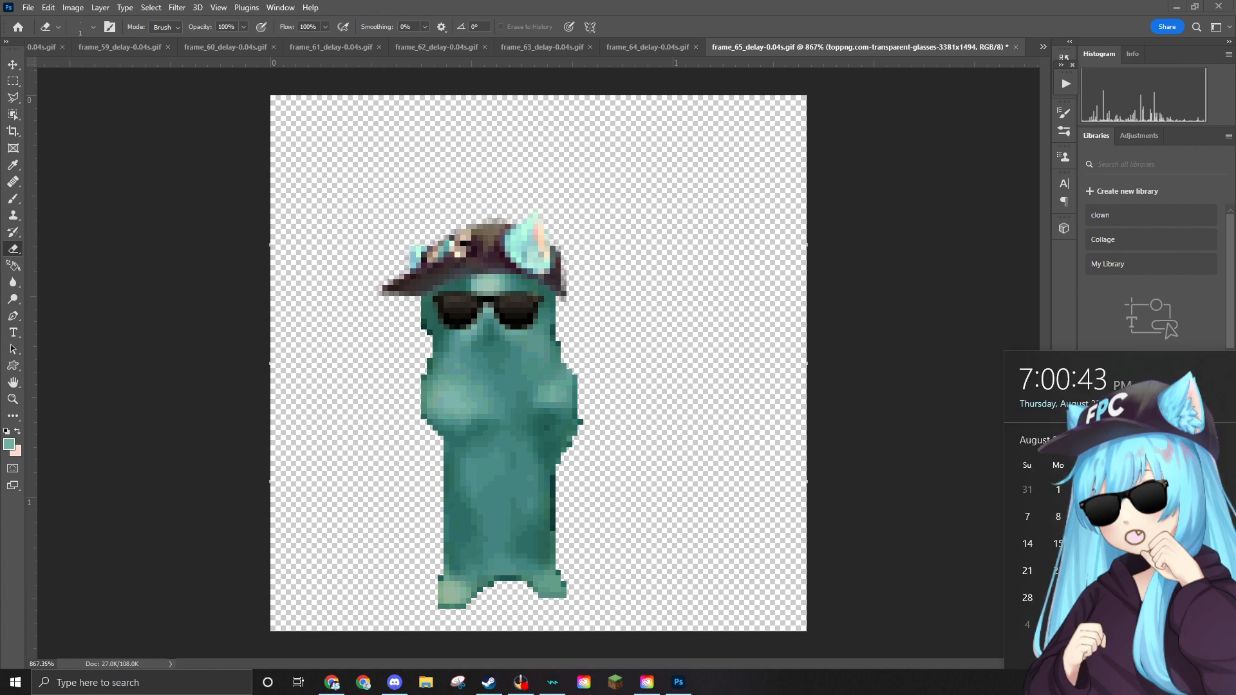
{"action": "key", "text": "Escape"}
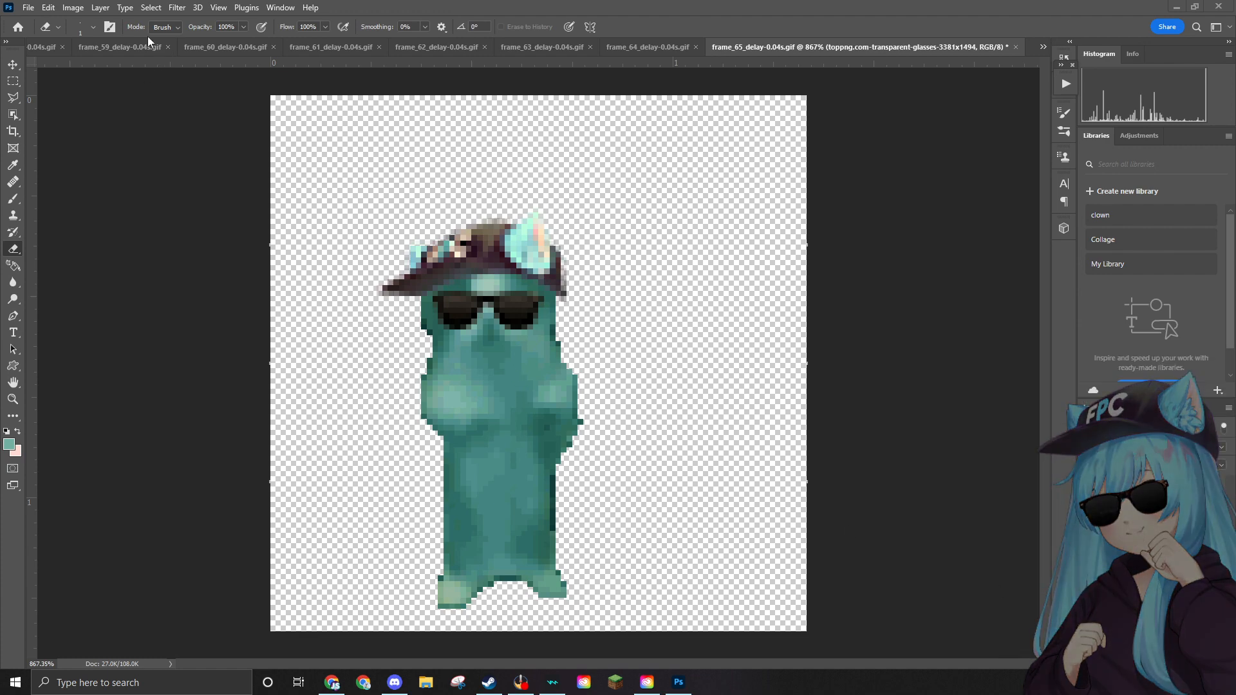
{"action": "left_click", "coordinate": [29, 9]}
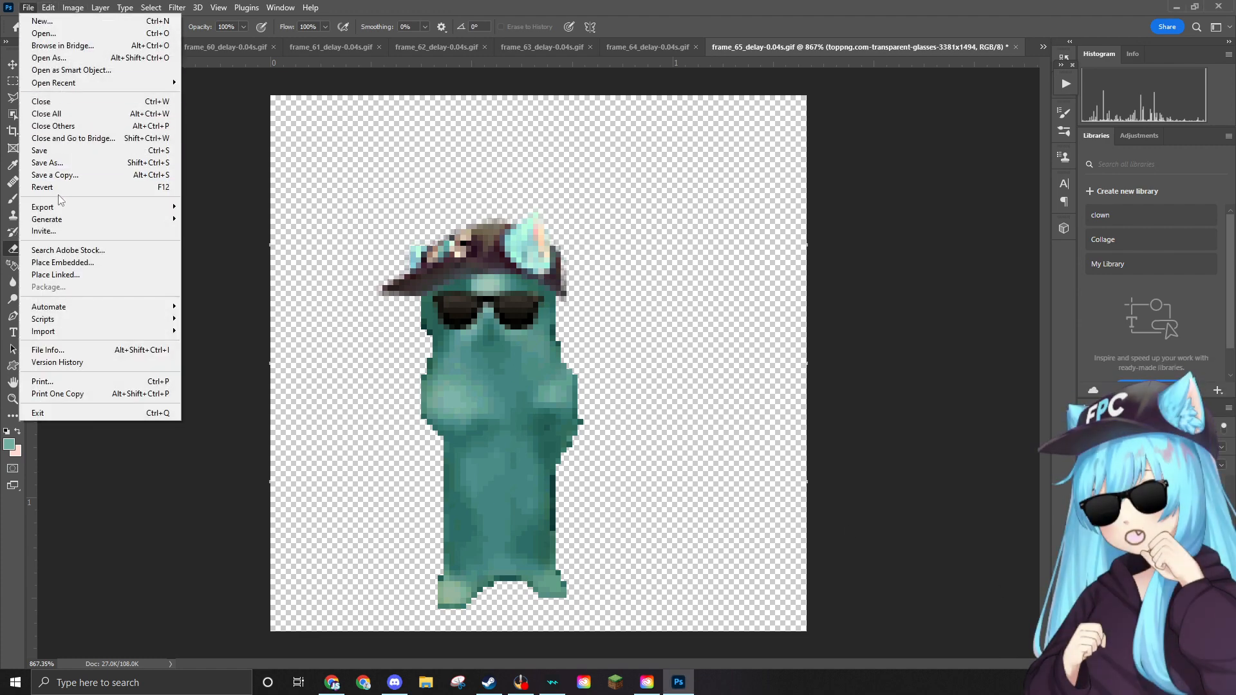
{"action": "mouse_move", "coordinate": [95, 209]}
{"action": "left_click", "coordinate": [226, 207]}
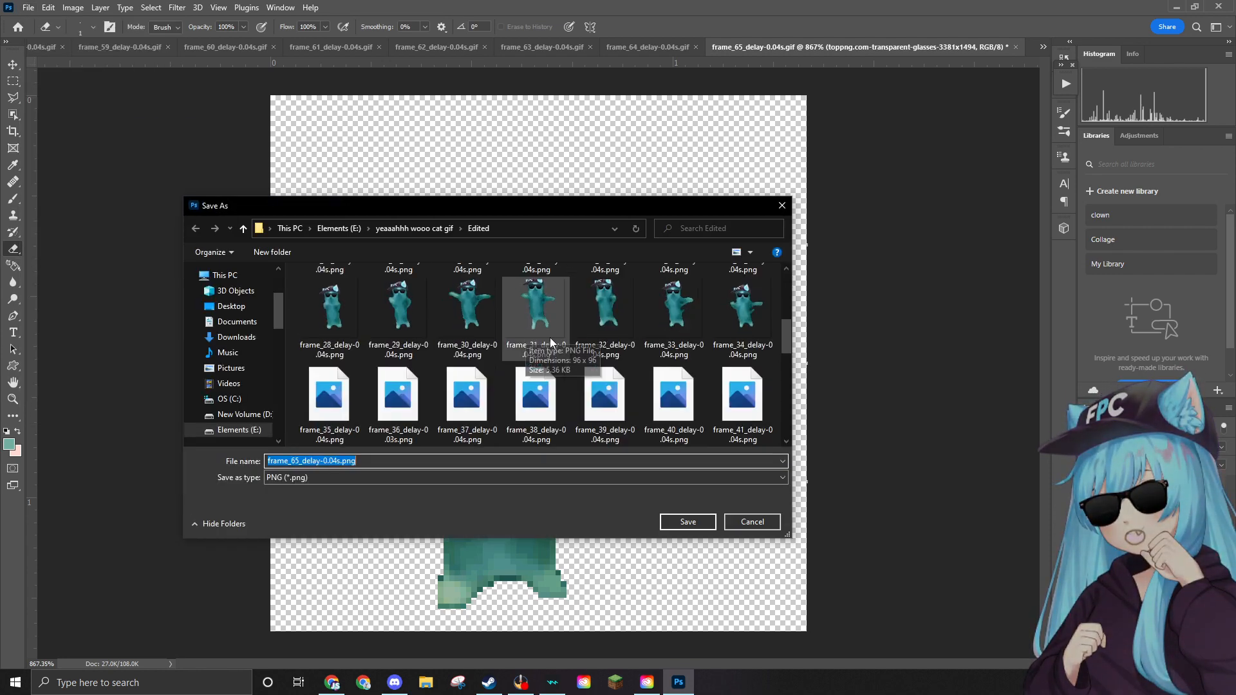
{"action": "left_click", "coordinate": [782, 205]}
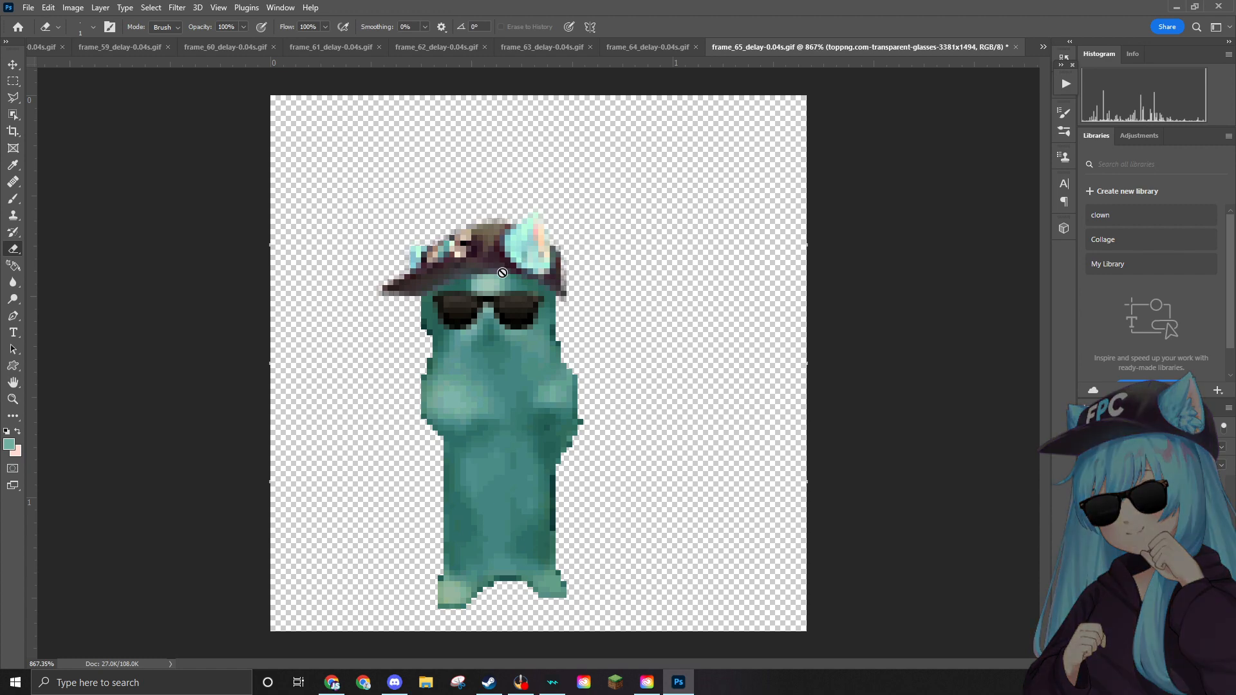
{"action": "scroll", "coordinate": [501, 278], "scroll_direction": "up", "scroll_amount": 4}
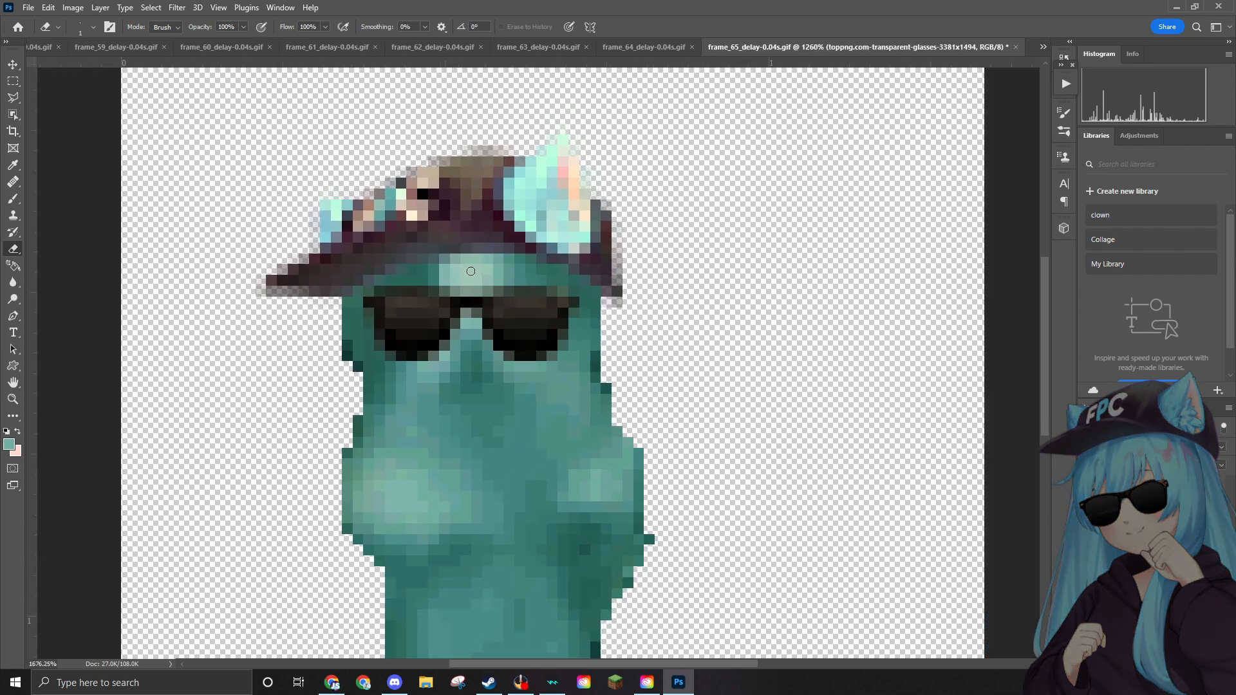
{"action": "scroll", "coordinate": [467, 271], "scroll_direction": "down", "scroll_amount": 4}
{"action": "scroll", "coordinate": [467, 270], "scroll_direction": "up", "scroll_amount": 5}
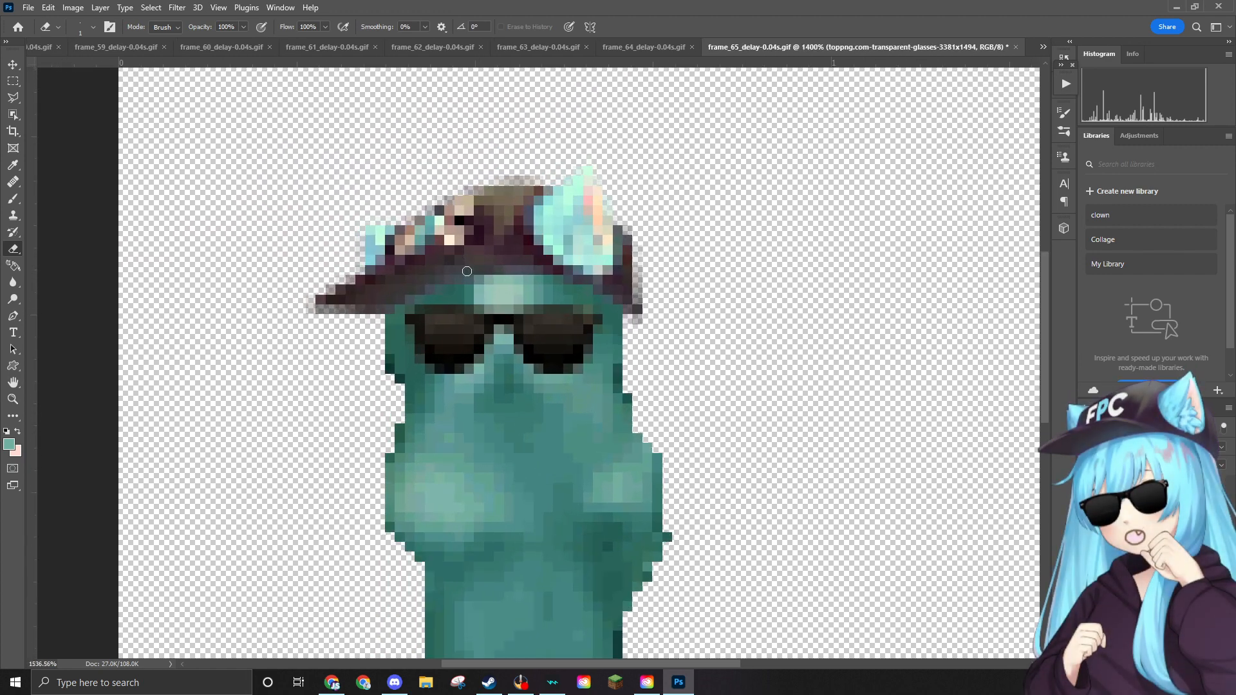
{"action": "scroll", "coordinate": [465, 271], "scroll_direction": "down", "scroll_amount": 2}
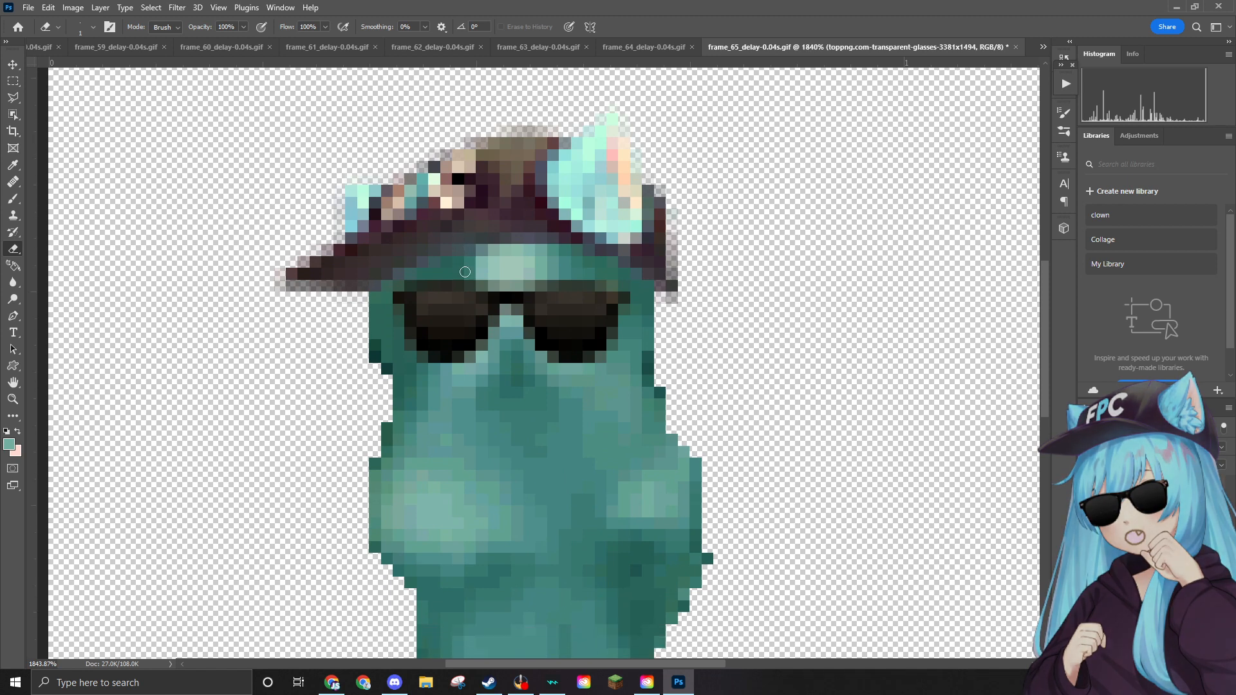
{"action": "scroll", "coordinate": [465, 271], "scroll_direction": "down", "scroll_amount": 2}
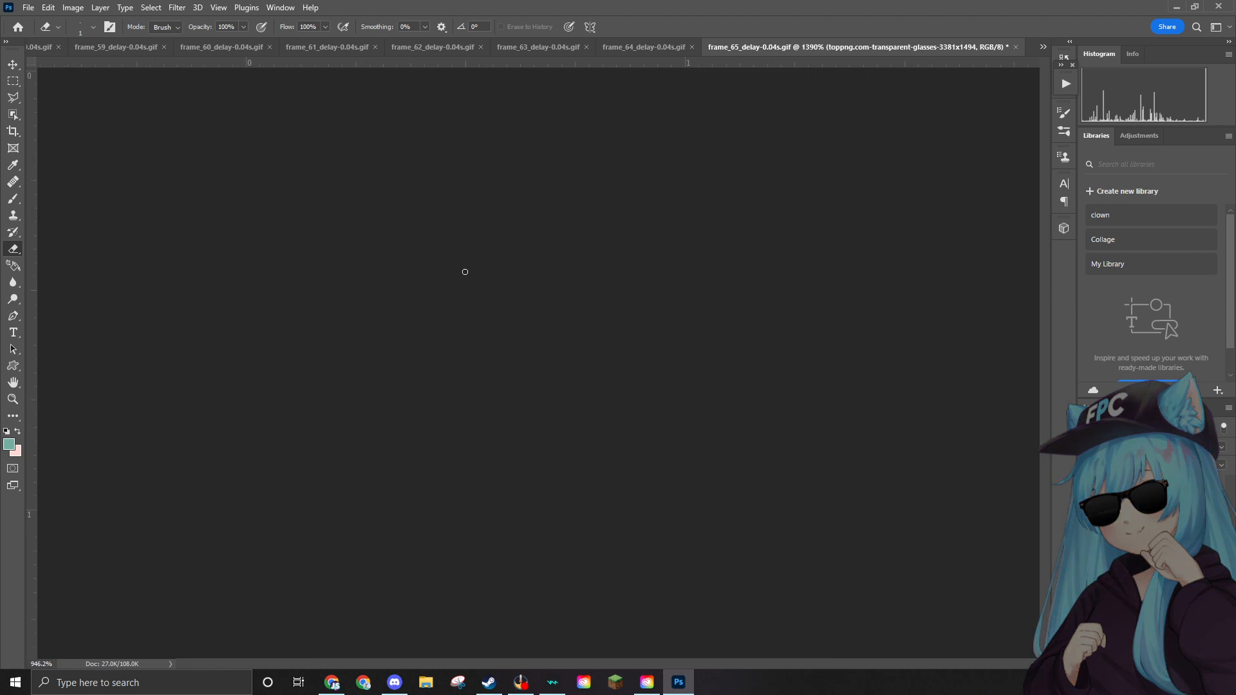
{"action": "scroll", "coordinate": [463, 273], "scroll_direction": "up", "scroll_amount": 1}
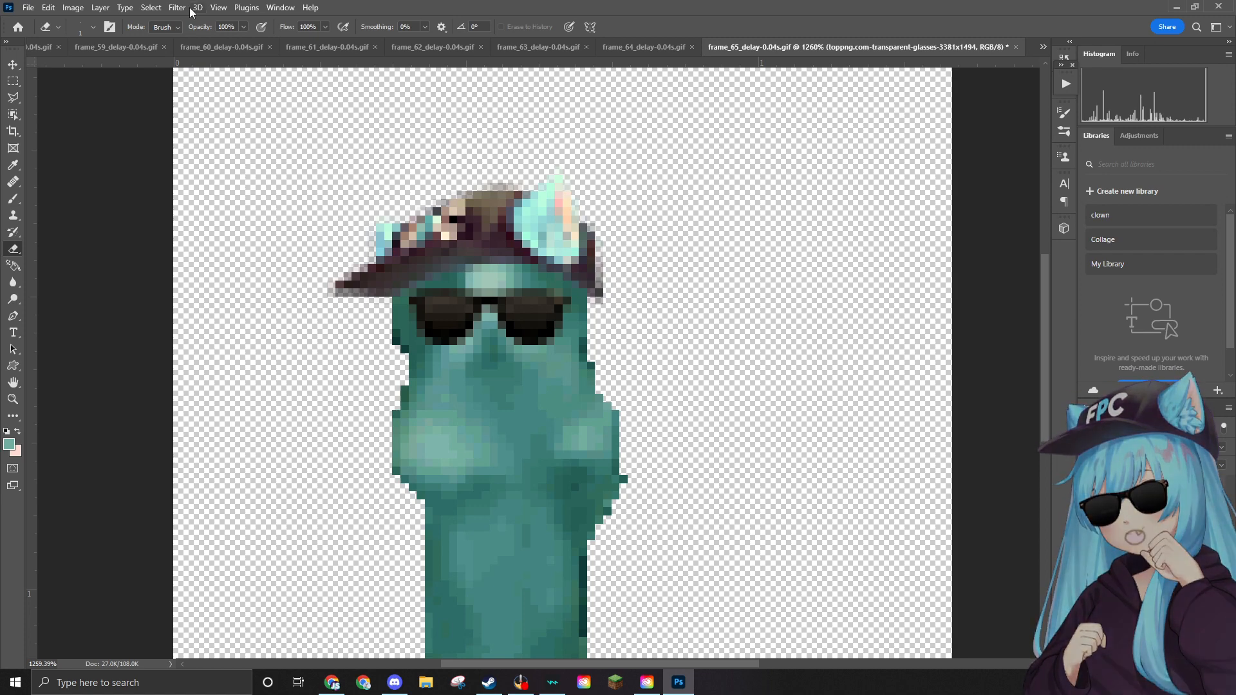
{"action": "left_click", "coordinate": [36, 8]}
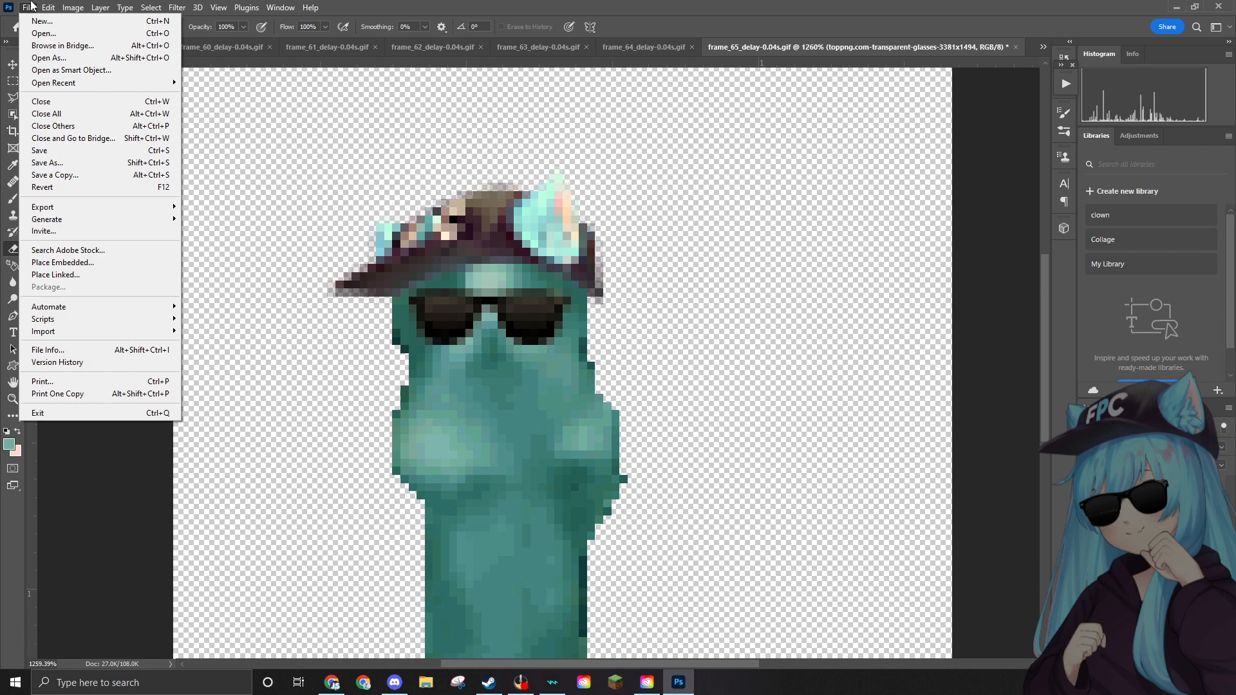
{"action": "mouse_move", "coordinate": [61, 209]}
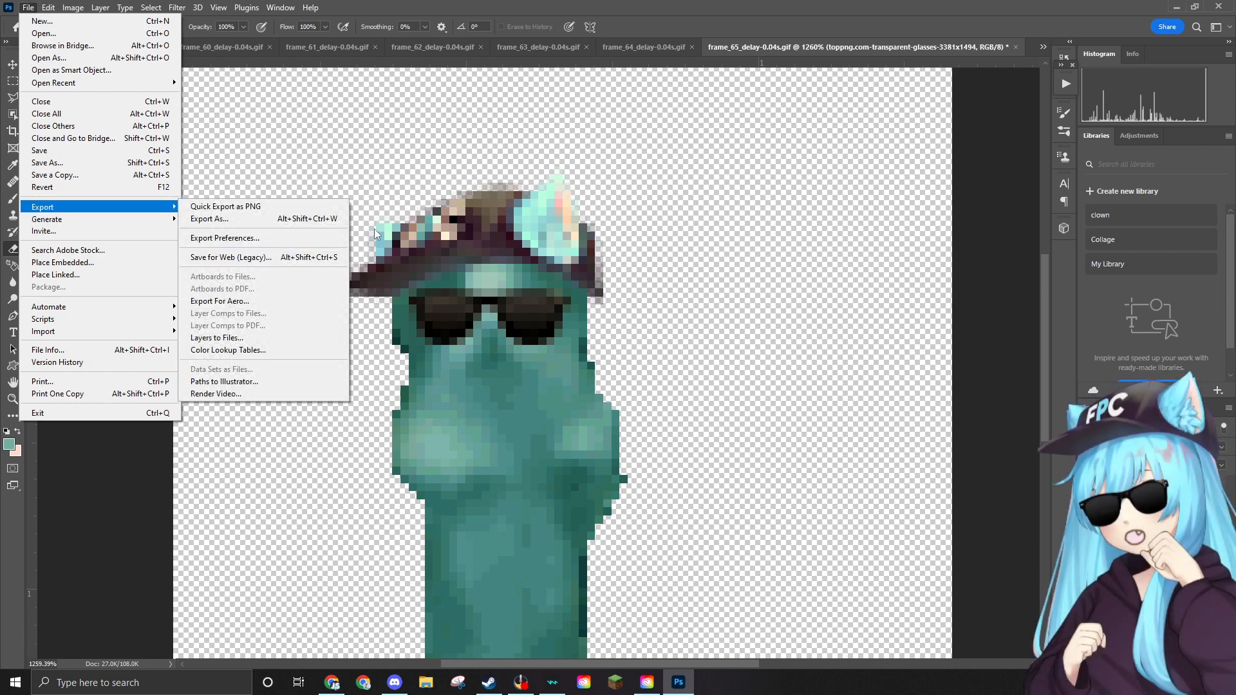
{"action": "left_click", "coordinate": [321, 206]}
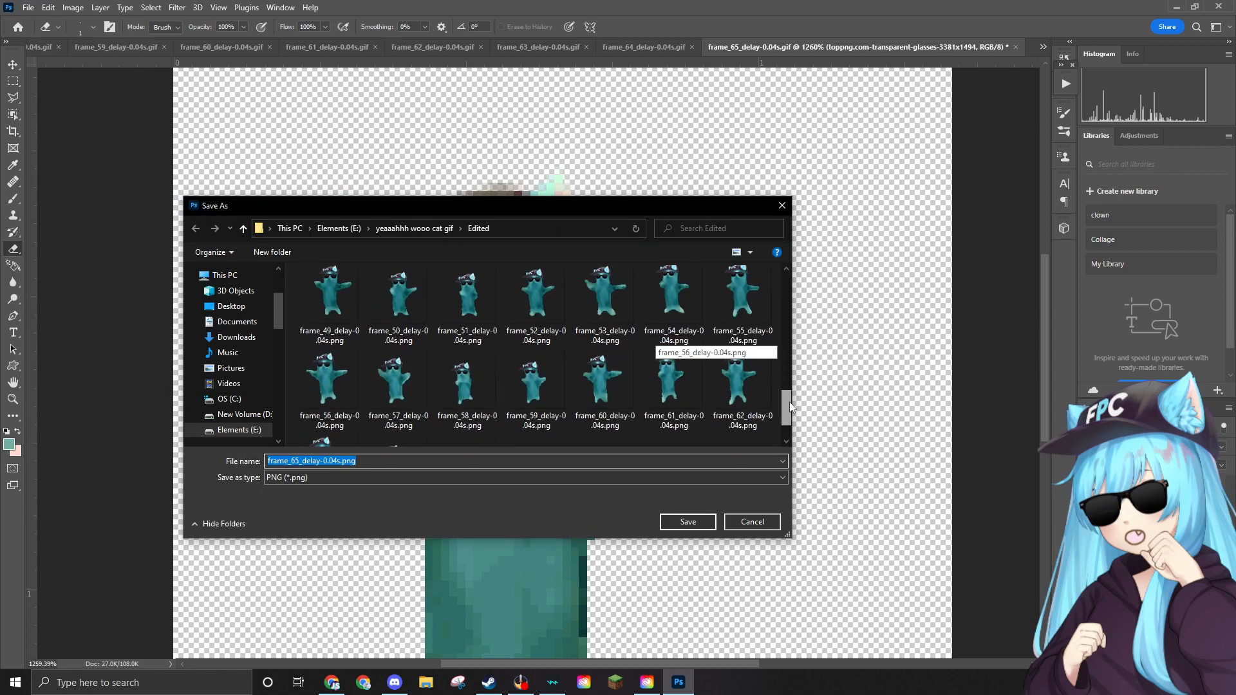
{"action": "left_click", "coordinate": [769, 522]}
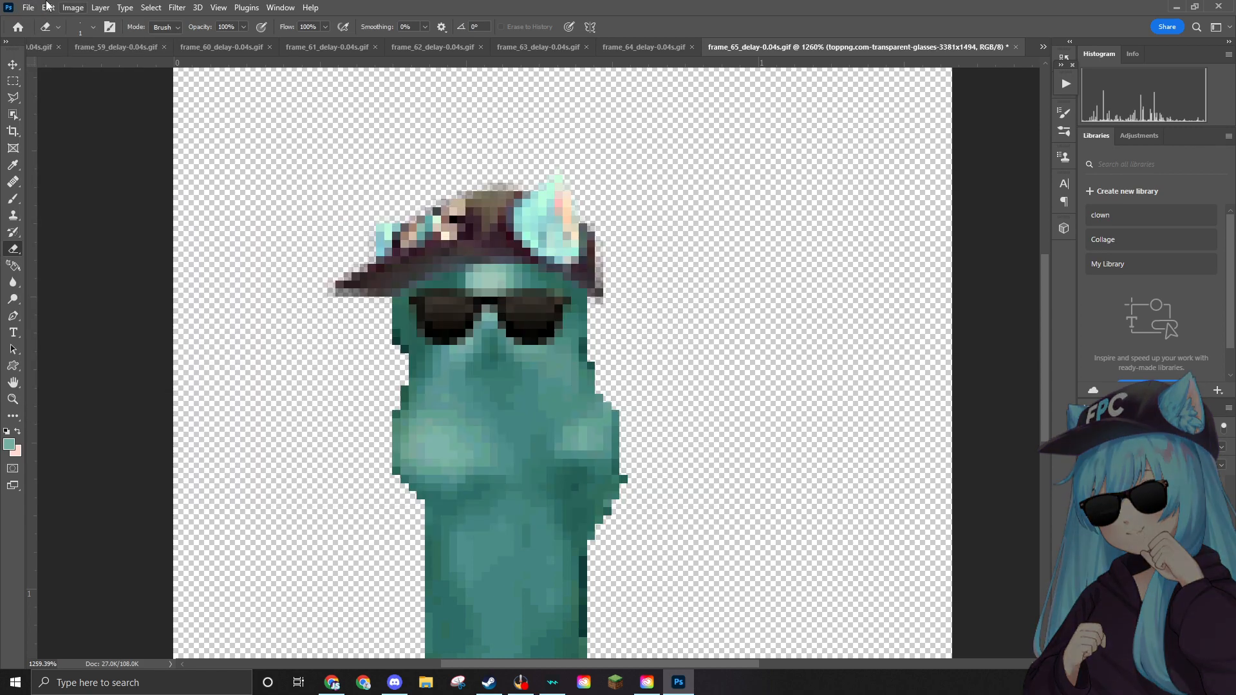
Delete frame_65_delay-0.04s.gif from the yeaaahhh wooo cat gif folder and open frame_66_delay-0.04s.gif.
{"action": "left_click", "coordinate": [25, 7]}
{"action": "left_click", "coordinate": [38, 37]}
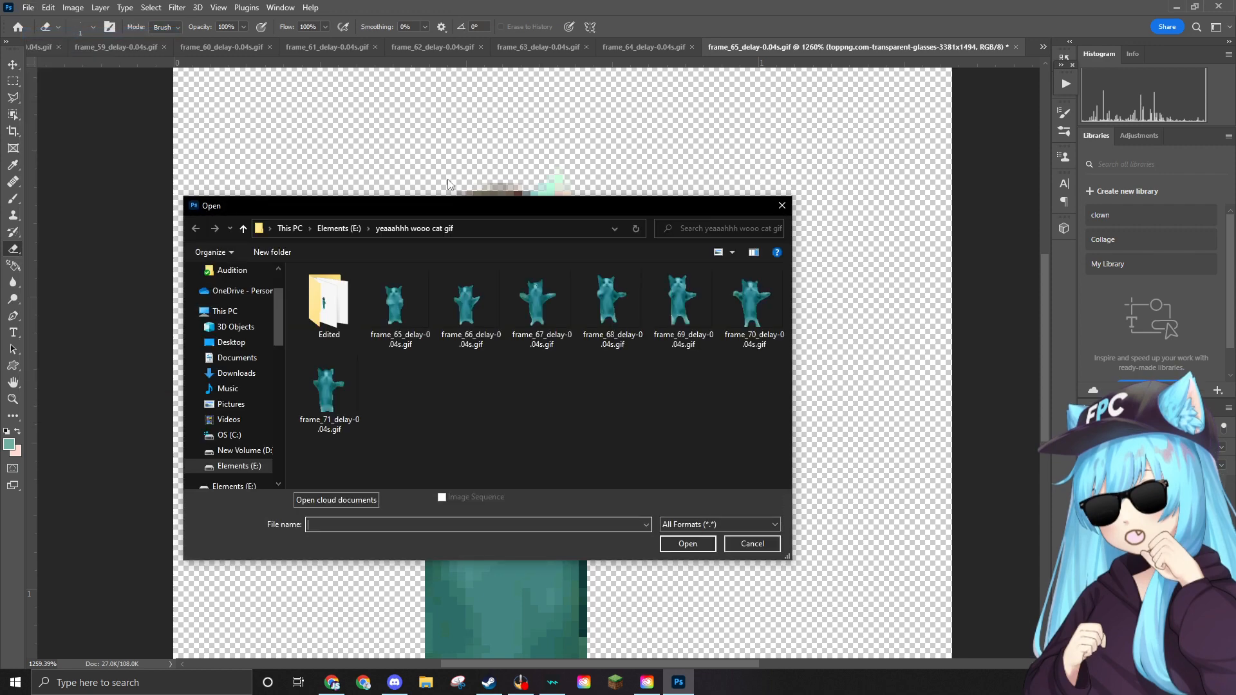
{"action": "left_click", "coordinate": [385, 298]}
{"action": "key", "text": "Delete"}
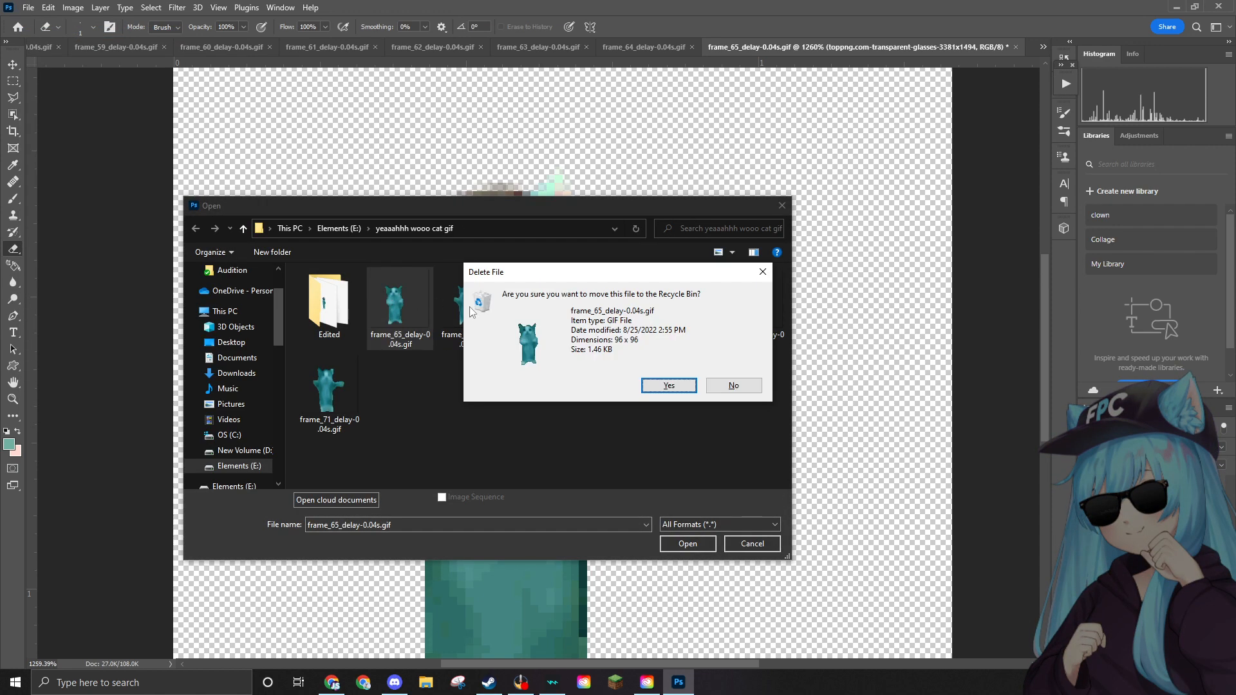
{"action": "left_click", "coordinate": [669, 385]}
{"action": "left_click", "coordinate": [668, 541]}
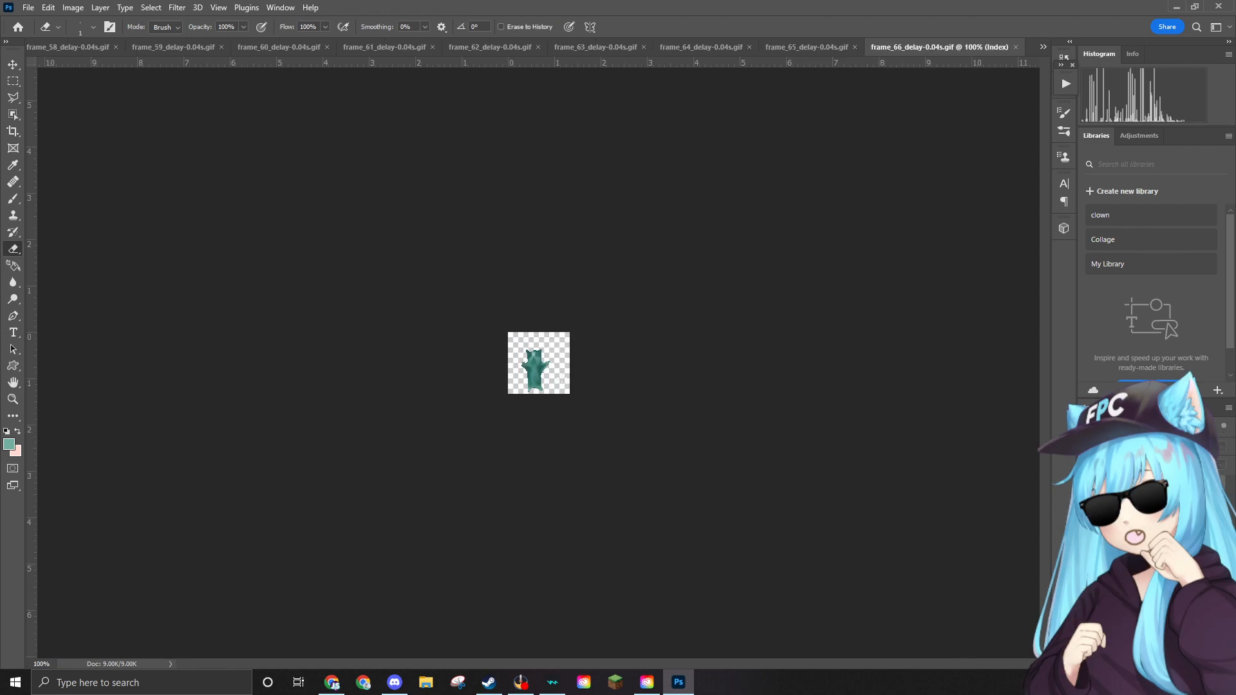
Convert the frame 66 image to RGB Color mode.
{"action": "scroll", "coordinate": [486, 348], "scroll_direction": "up", "scroll_amount": 6}
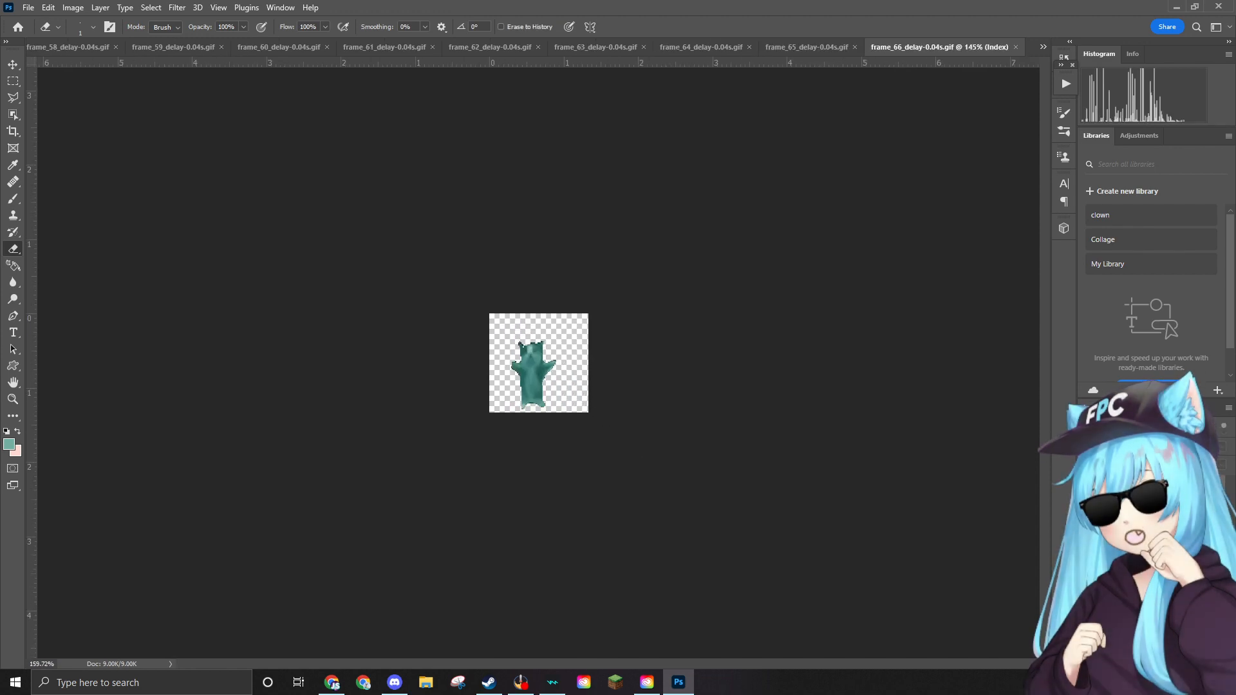
{"action": "scroll", "coordinate": [485, 348], "scroll_direction": "up", "scroll_amount": 3}
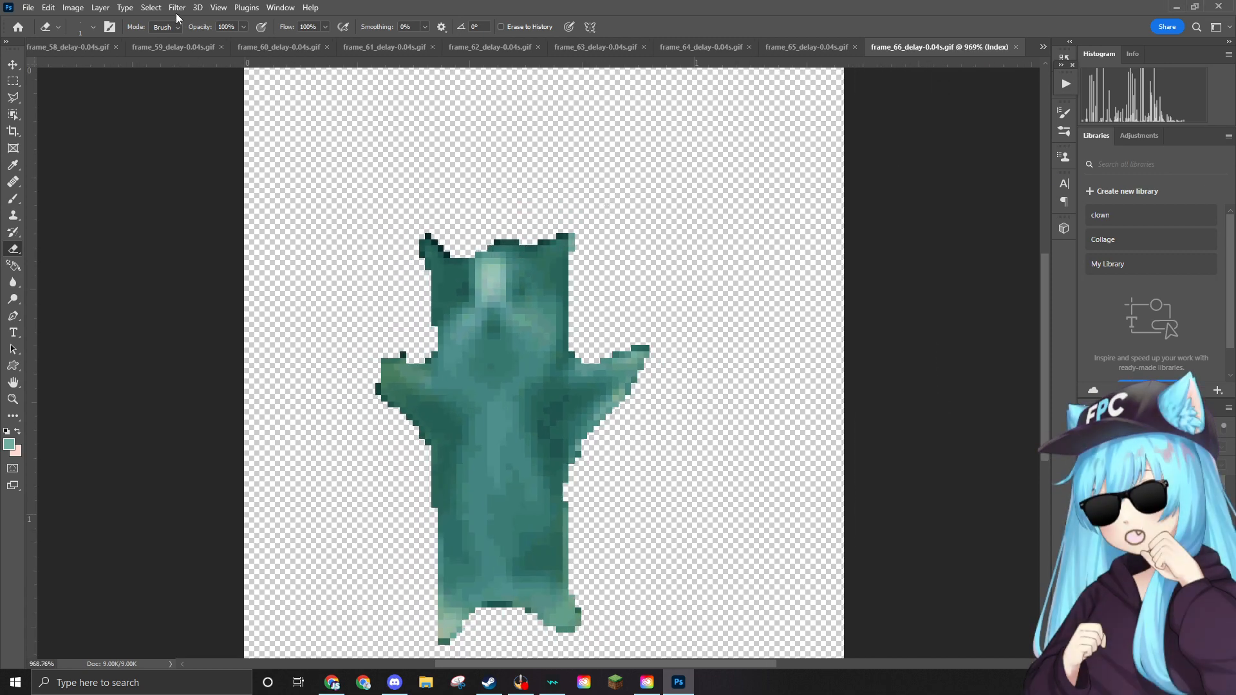
{"action": "left_click", "coordinate": [83, 9]}
{"action": "mouse_move", "coordinate": [90, 22]}
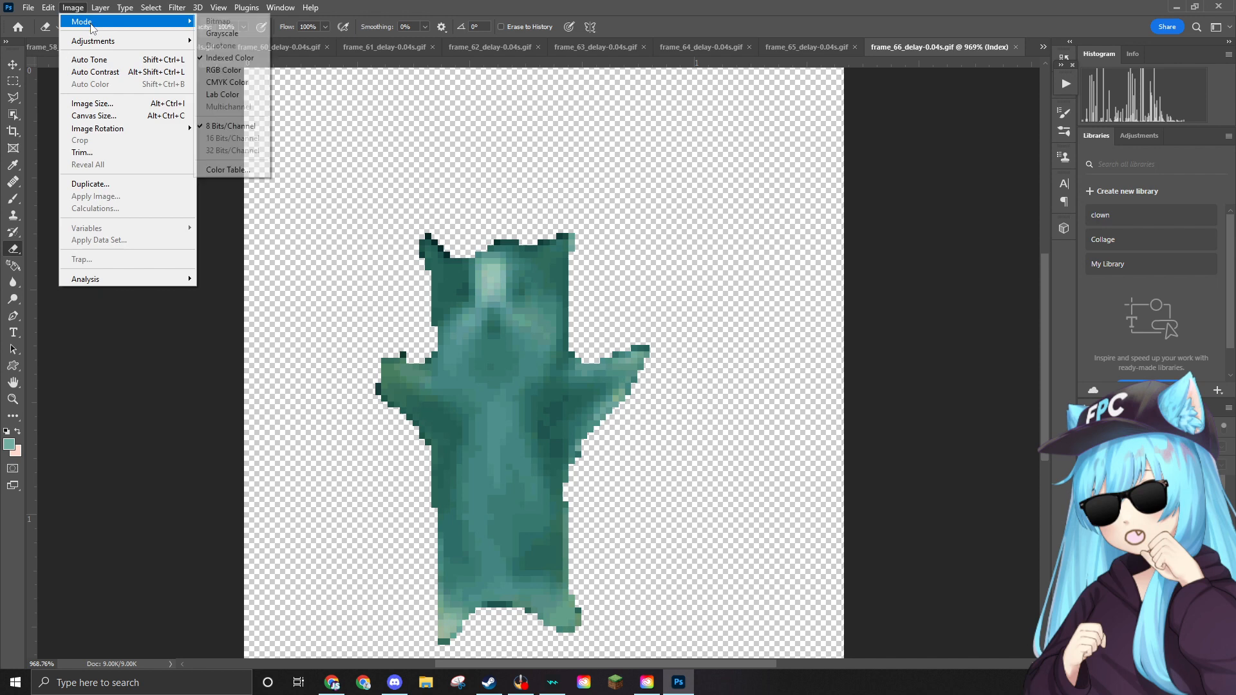
{"action": "left_click", "coordinate": [228, 71]}
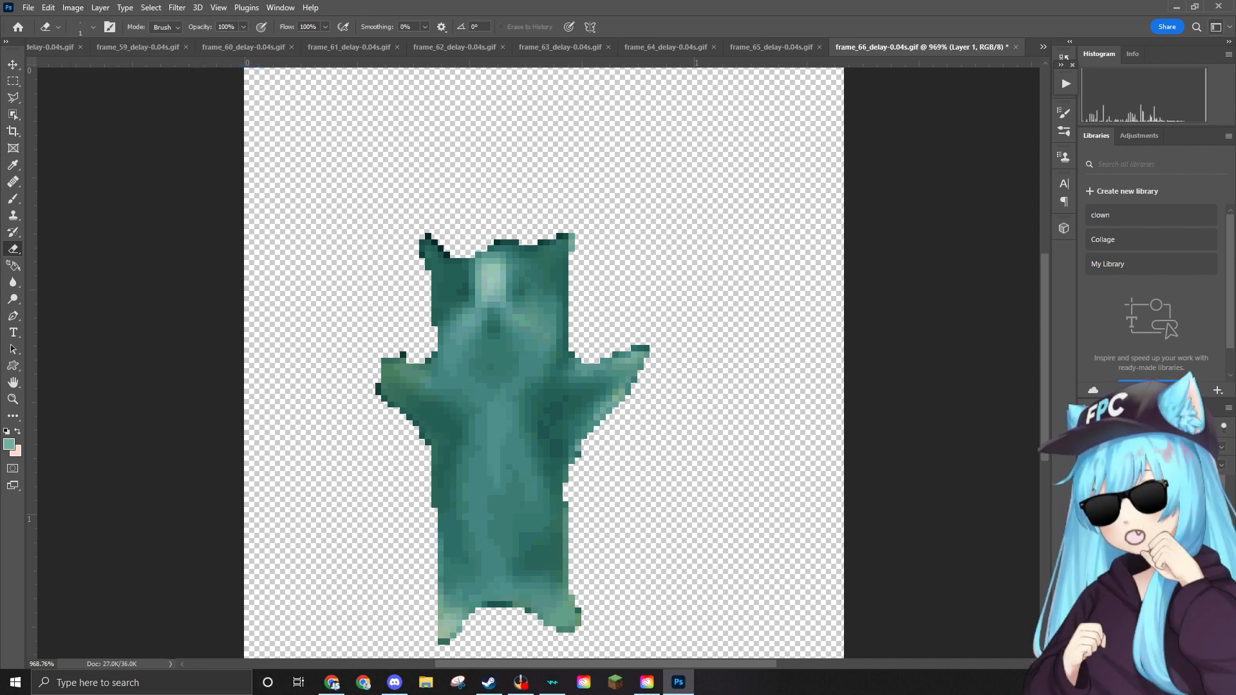
Place the ear hat image on frame 66, scale it down and fit it over the cat's head.
{"action": "left_click_drag", "start_coordinate": [963, 269], "coordinate": [496, 266]}
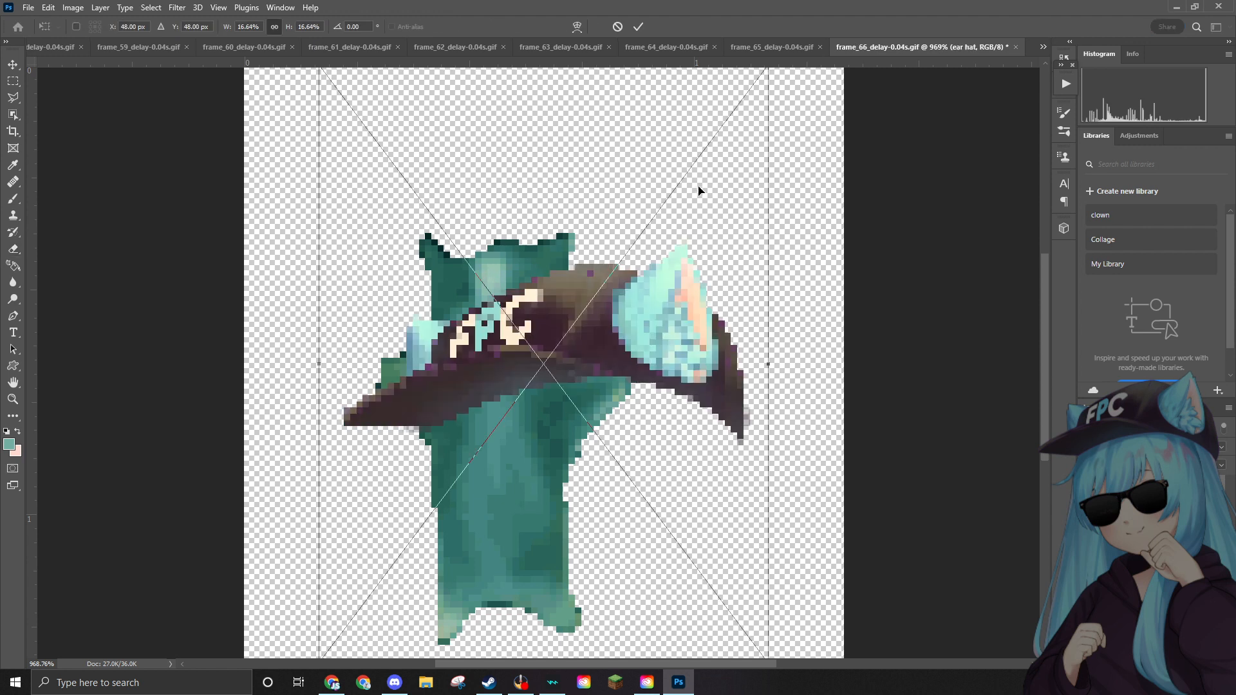
{"action": "scroll", "coordinate": [720, 161], "scroll_direction": "down", "scroll_amount": 2}
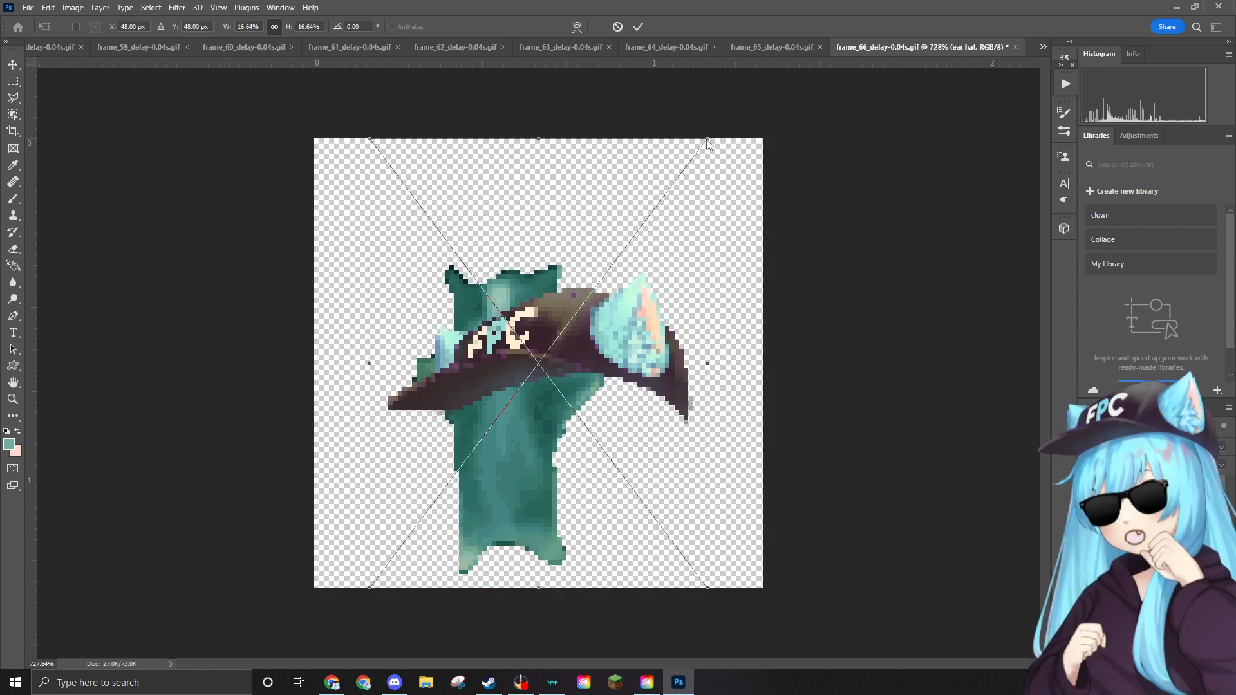
{"action": "left_click_drag", "start_coordinate": [708, 138], "coordinate": [468, 343]}
{"action": "left_click_drag", "start_coordinate": [454, 449], "coordinate": [499, 242]}
{"action": "left_click", "coordinate": [804, 263]}
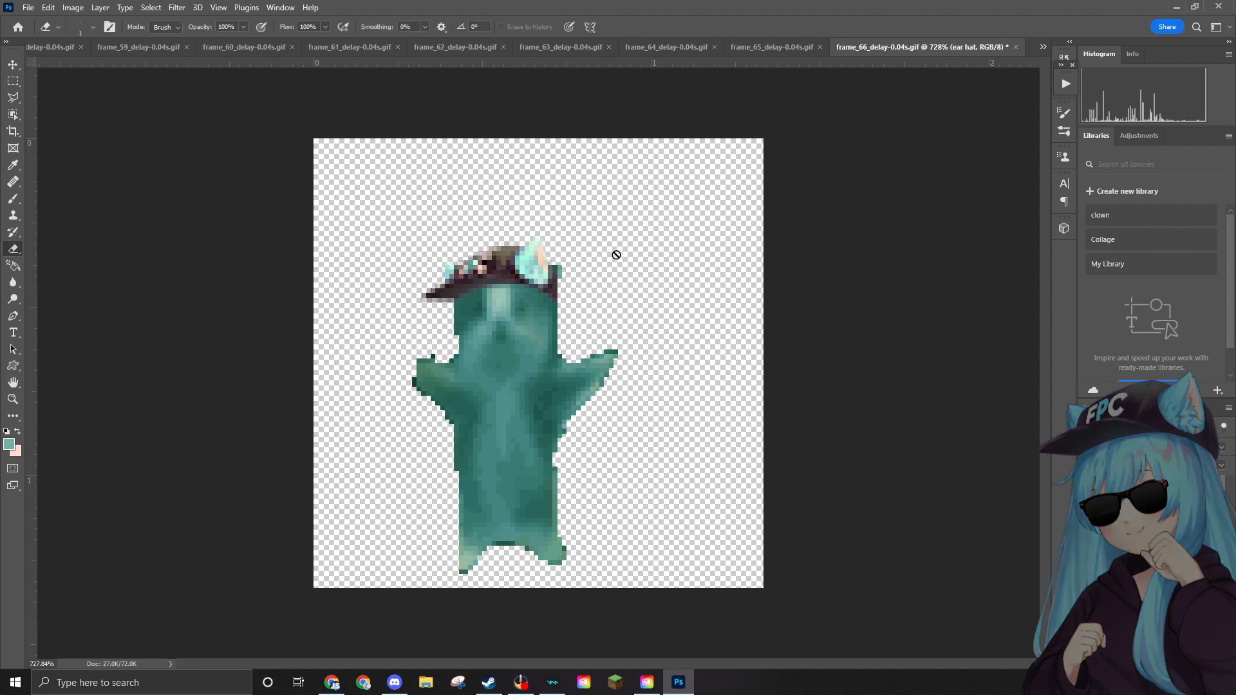
Erase the stray cat ear pixels on frame 66's Layer 1 that stick out behind the back edge of the hat.
{"action": "scroll", "coordinate": [531, 240], "scroll_direction": "up", "scroll_amount": 6}
{"action": "scroll", "coordinate": [530, 238], "scroll_direction": "up", "scroll_amount": 8}
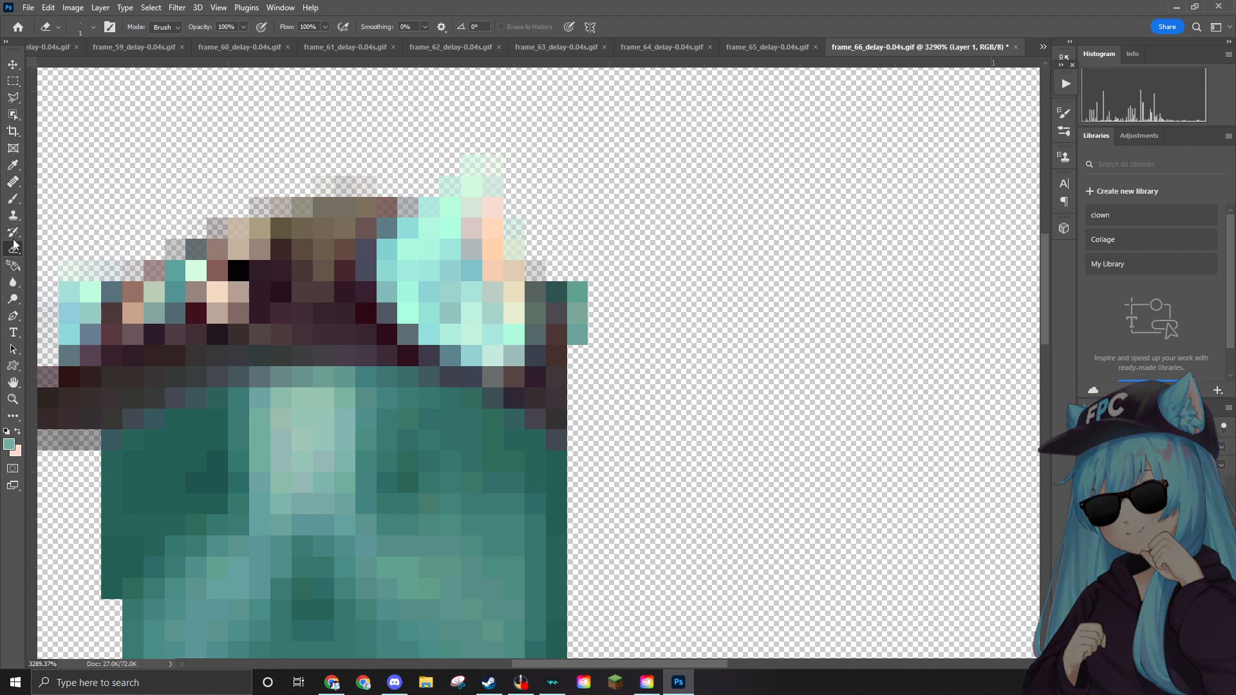
{"action": "mouse_move", "coordinate": [542, 293]}
{"action": "left_mouse_down"}
{"action": "mouse_move", "coordinate": [576, 318]}
{"action": "mouse_move", "coordinate": [571, 300]}
{"action": "left_mouse_up"}
Place the sunglasses image on frame 66, scaled to fit over the cat's eyes below the hat.
{"action": "scroll", "coordinate": [581, 327], "scroll_direction": "down", "scroll_amount": 4}
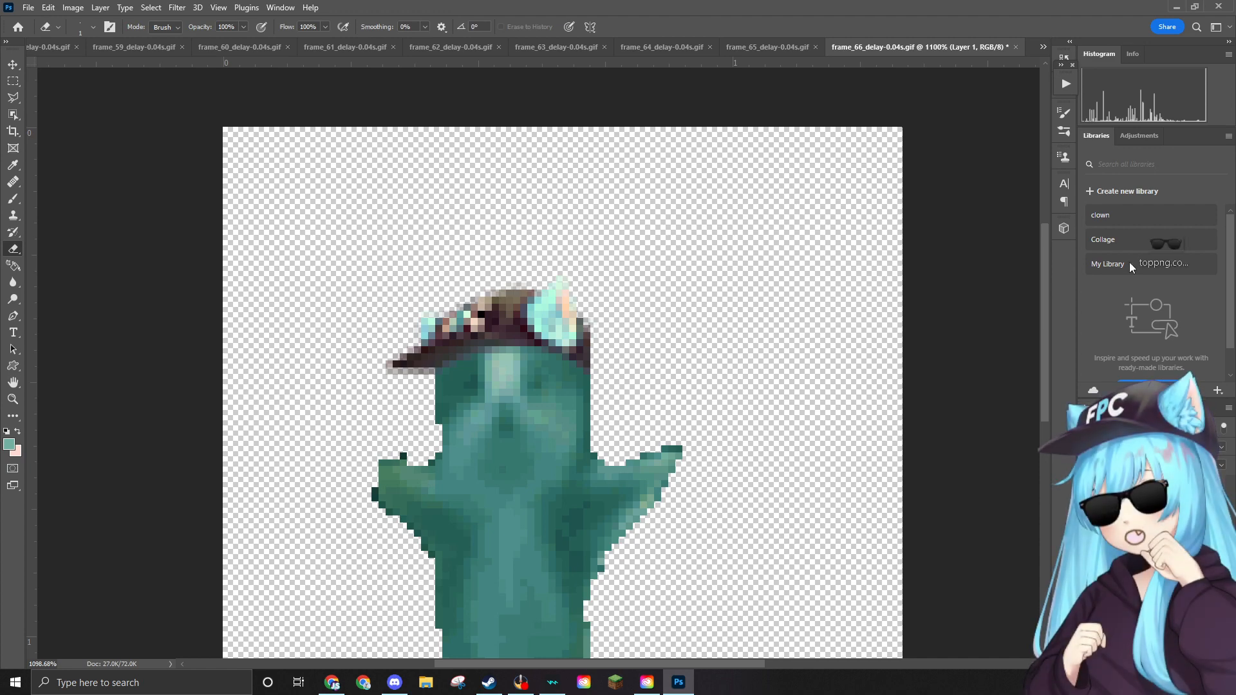
{"action": "left_click_drag", "start_coordinate": [530, 379], "coordinate": [526, 379]}
{"action": "mouse_move", "coordinate": [902, 246]}
{"action": "left_mouse_down"}
{"action": "mouse_move", "coordinate": [367, 481]}
{"action": "mouse_move", "coordinate": [395, 492]}
{"action": "mouse_move", "coordinate": [561, 398]}
{"action": "mouse_move", "coordinate": [563, 382]}
{"action": "left_mouse_up"}
{"action": "key", "text": "Return"}
{"action": "key", "text": "e"}
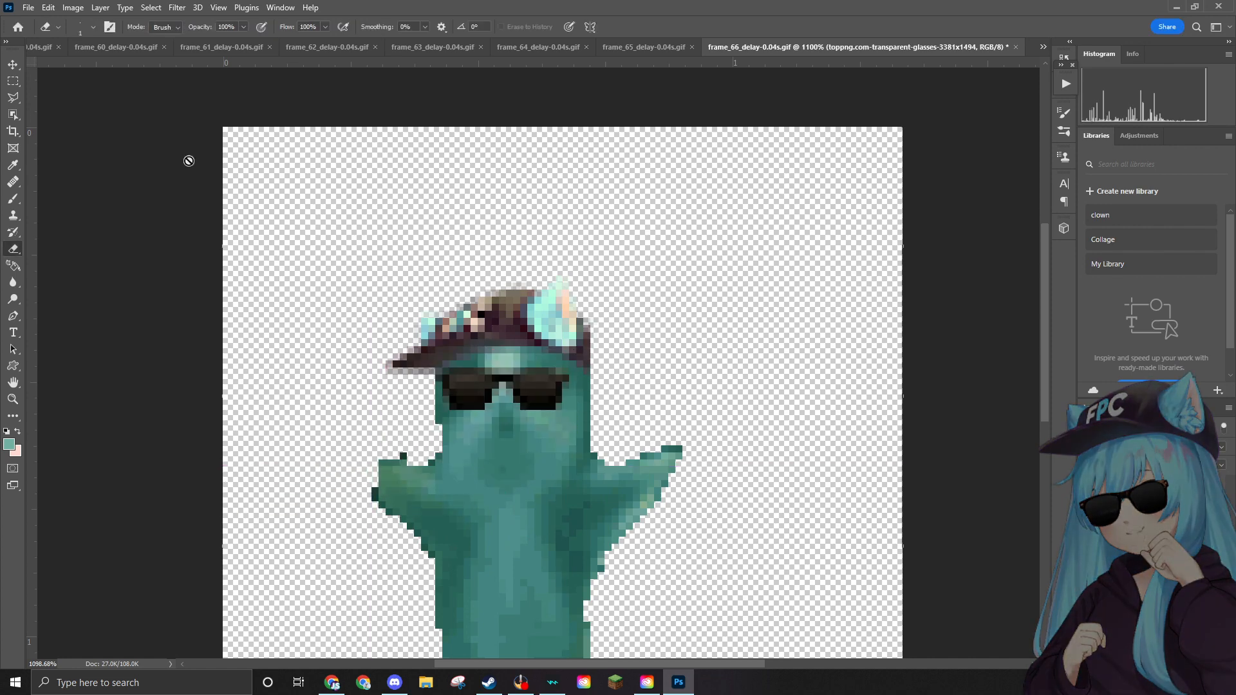
Export frame 66 as frame_66_delay-0.04s.png into the Edited folder using Quick Export as PNG.
{"action": "left_click", "coordinate": [29, 8]}
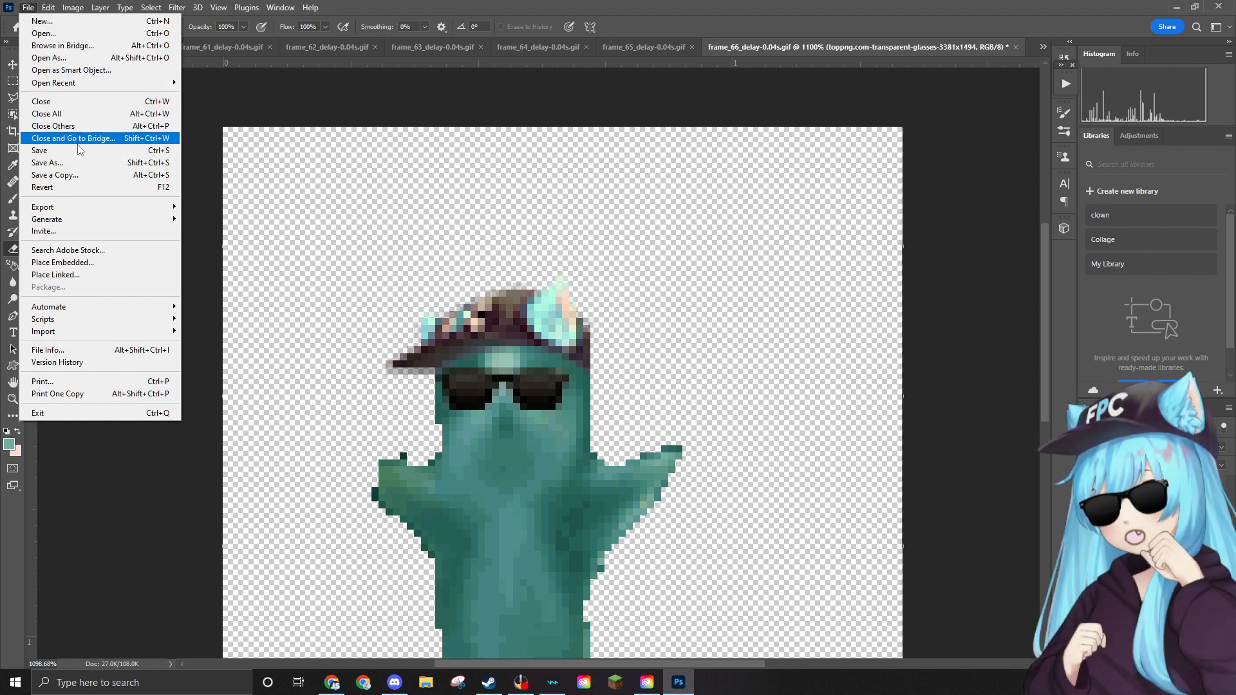
{"action": "mouse_move", "coordinate": [90, 209]}
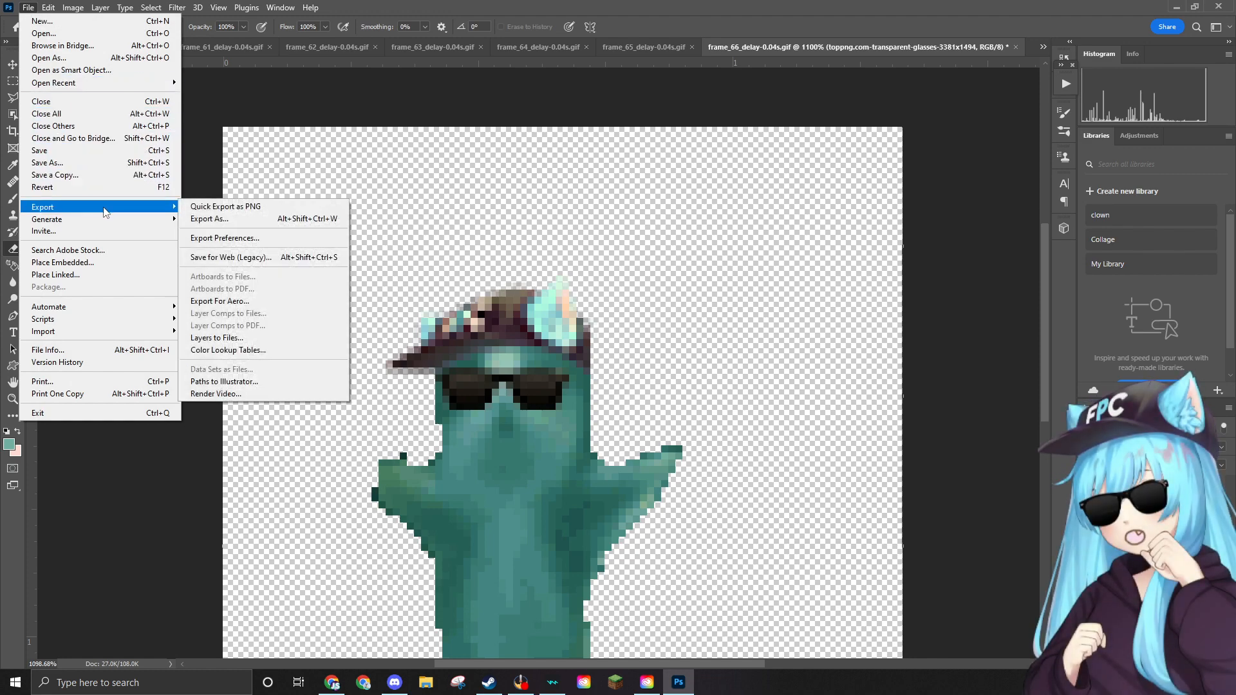
{"action": "left_click", "coordinate": [212, 207]}
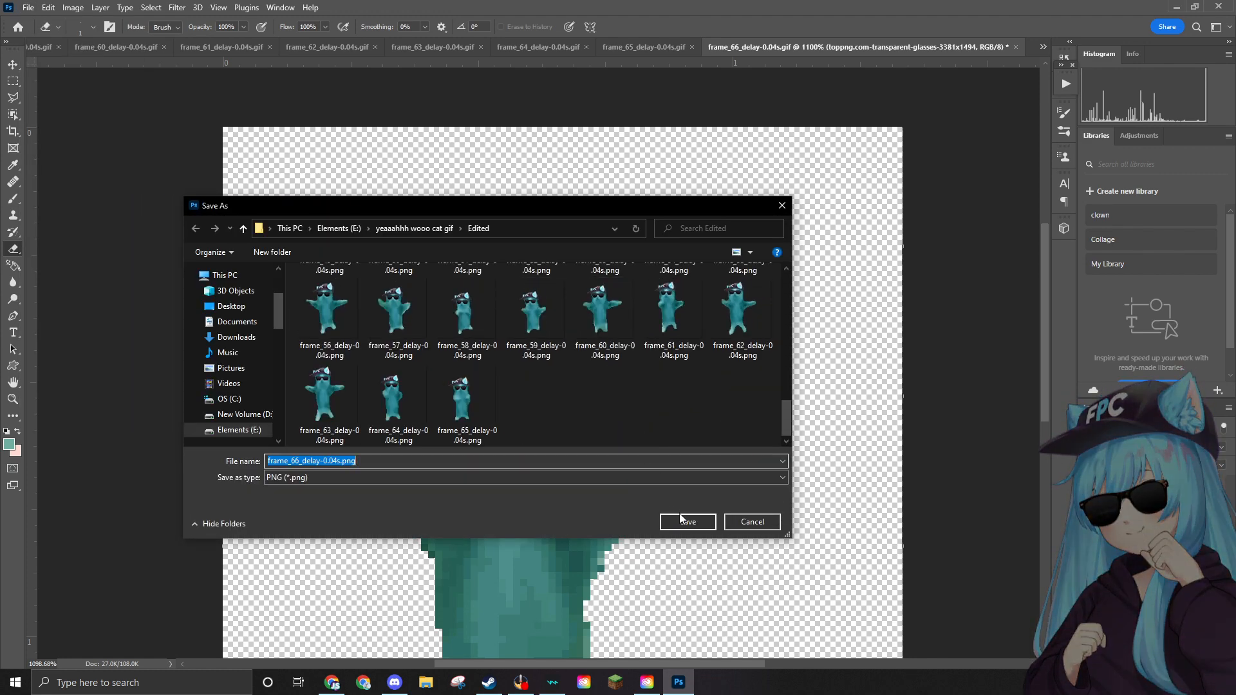
{"action": "left_click", "coordinate": [682, 518]}
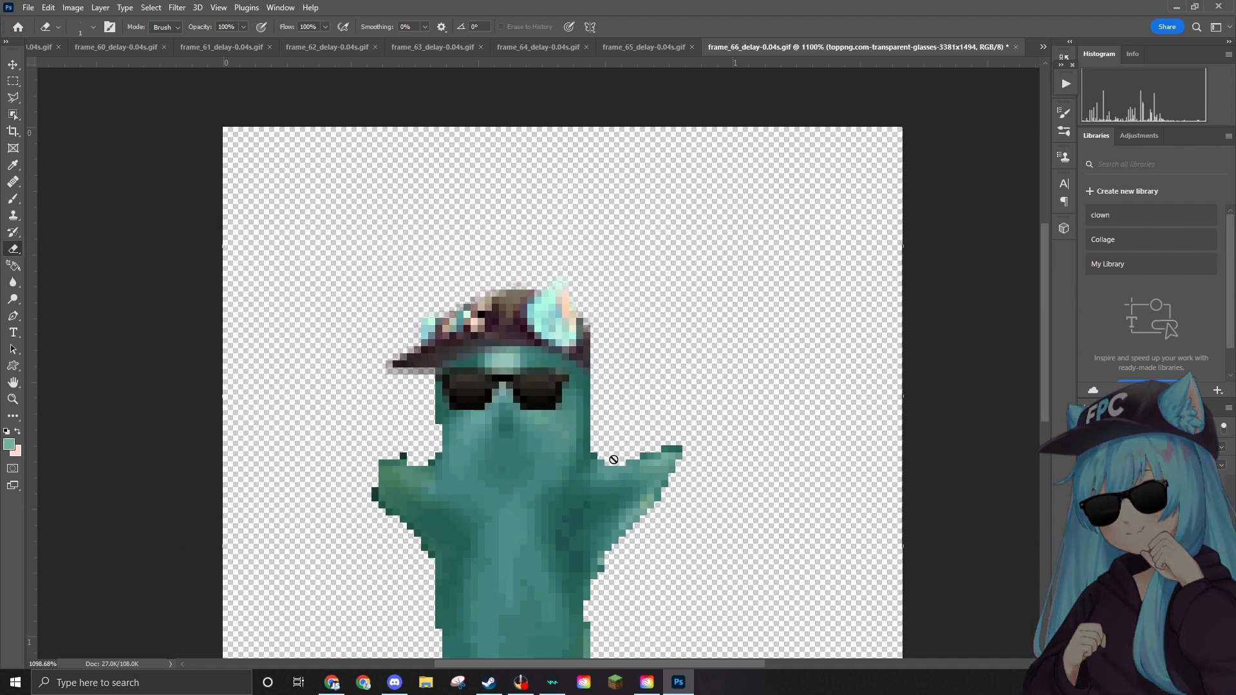
{"action": "left_click", "coordinate": [30, 8]}
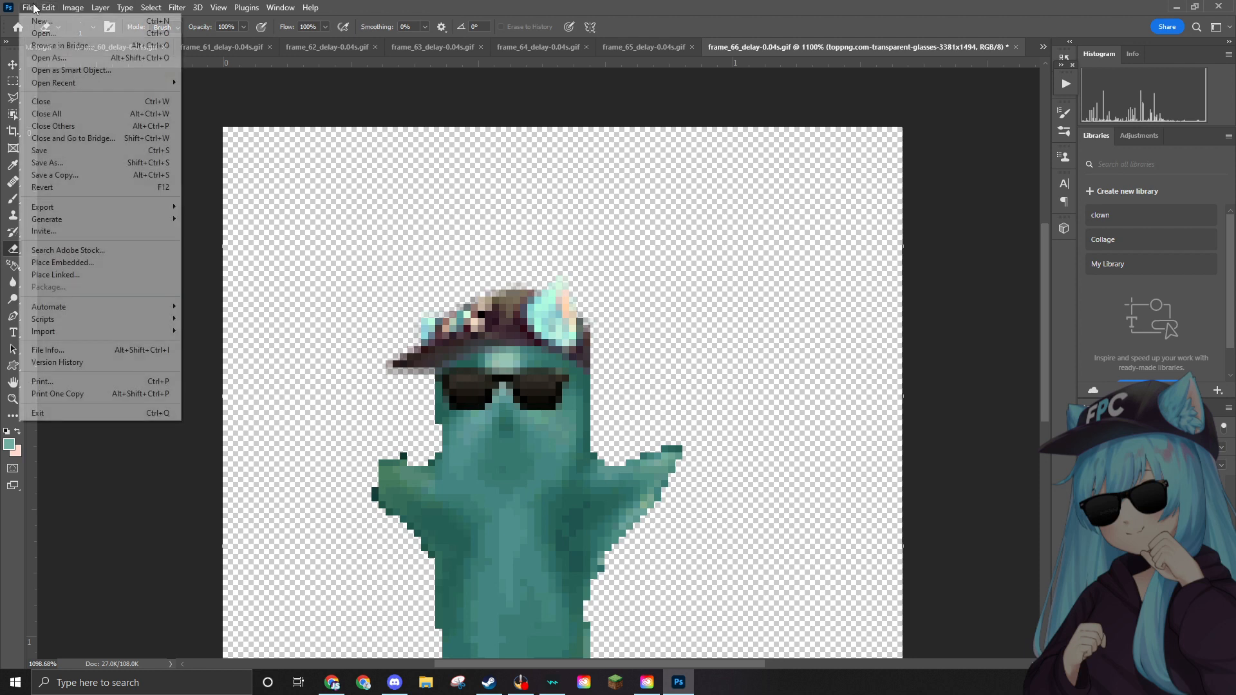
{"action": "mouse_move", "coordinate": [62, 211]}
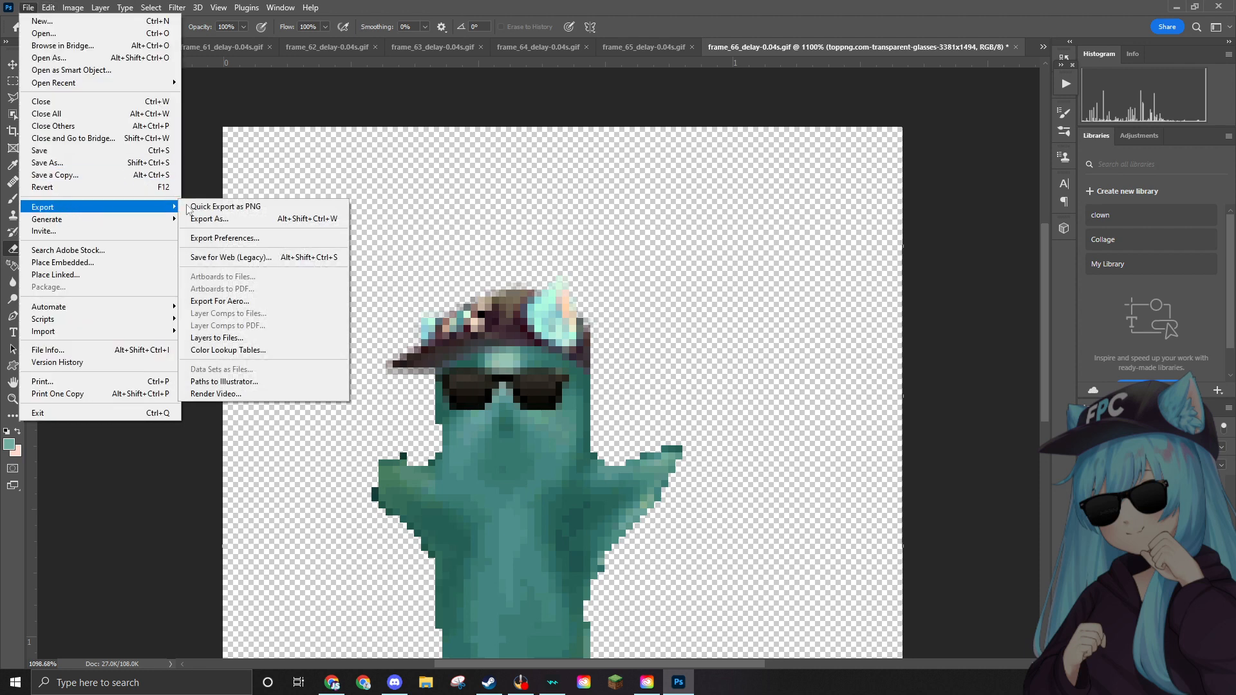
{"action": "left_click", "coordinate": [219, 207]}
{"action": "scroll", "coordinate": [707, 411], "scroll_direction": "down", "scroll_amount": 5}
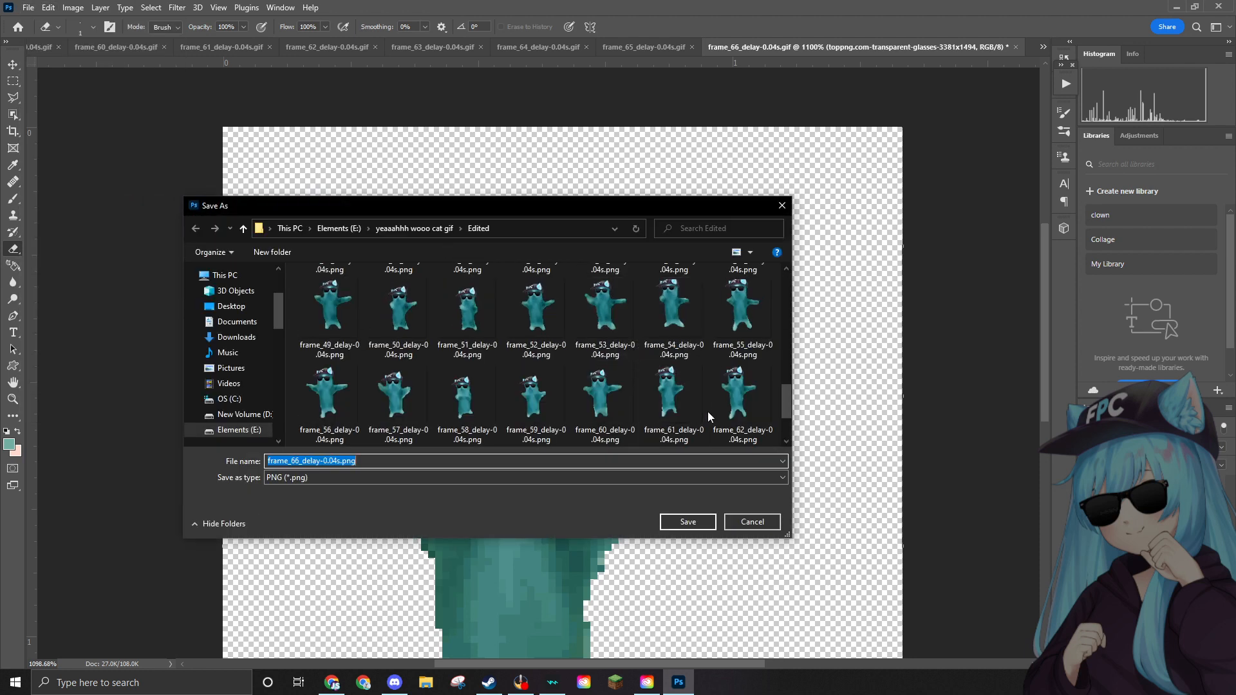
{"action": "left_click", "coordinate": [745, 520]}
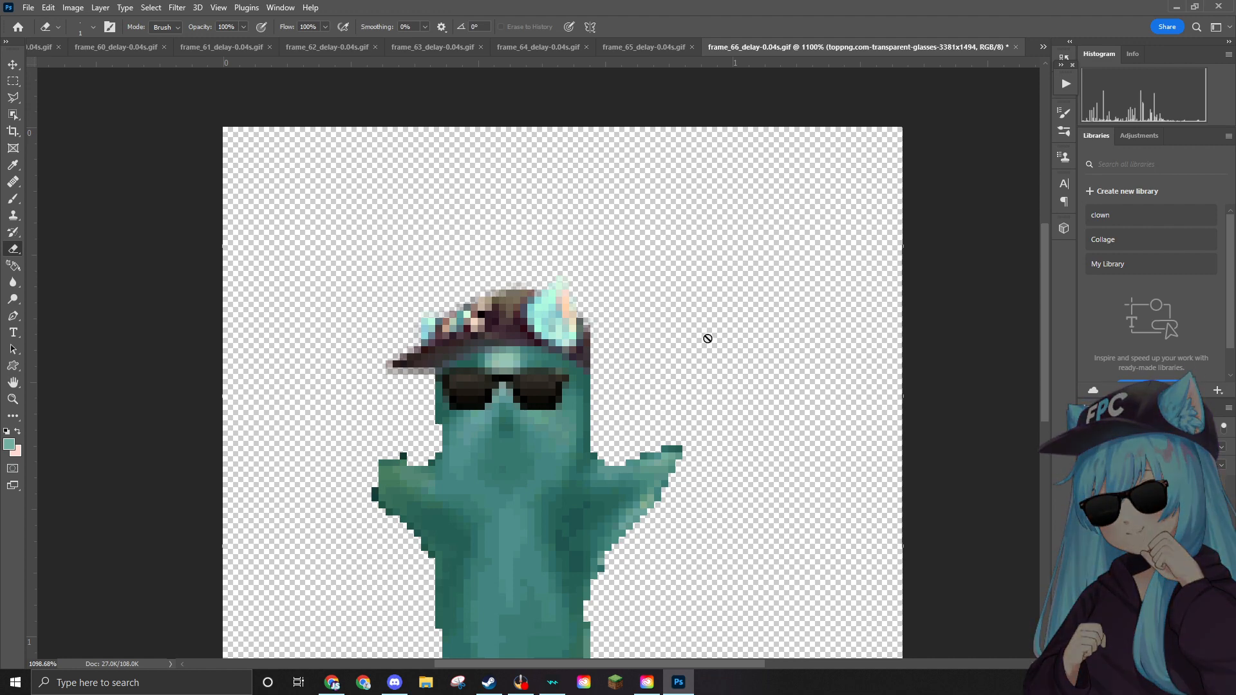
Delete the source file frame_66_delay-0.04s.gif from the yeaaahhh wooo cat gif folder and open frame_67_delay-0.04s.gif.
{"action": "left_click", "coordinate": [26, 6]}
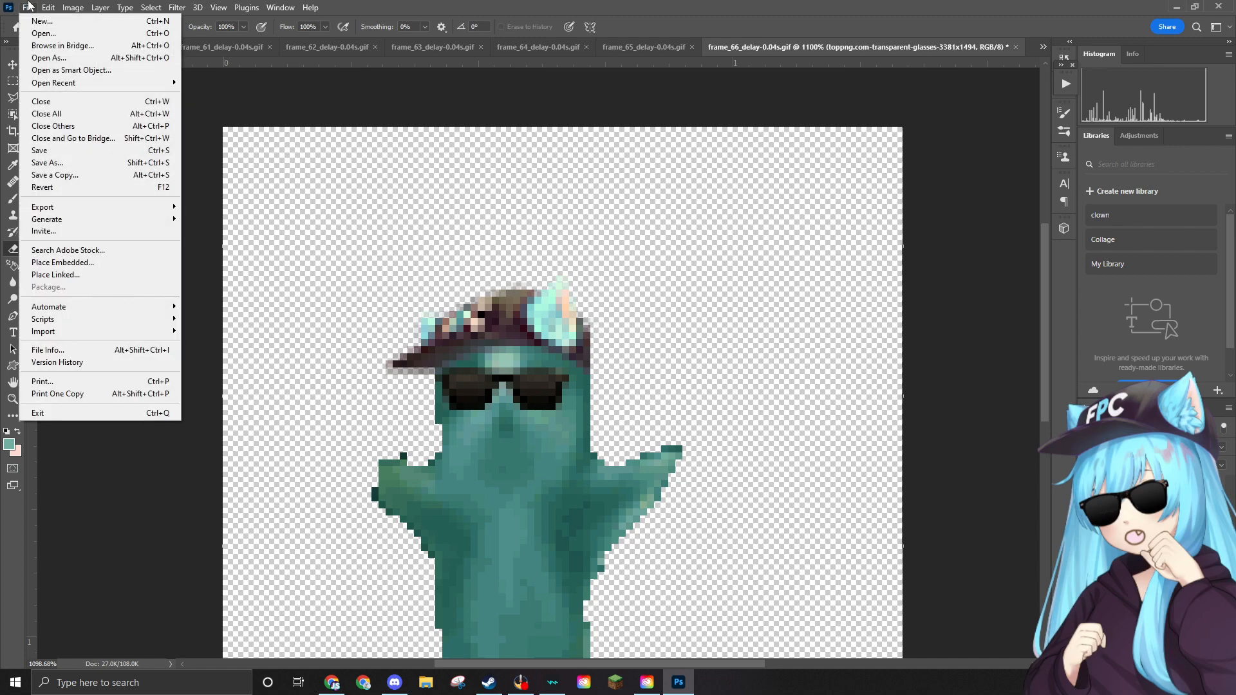
{"action": "left_click", "coordinate": [49, 33]}
{"action": "left_click", "coordinate": [398, 303]}
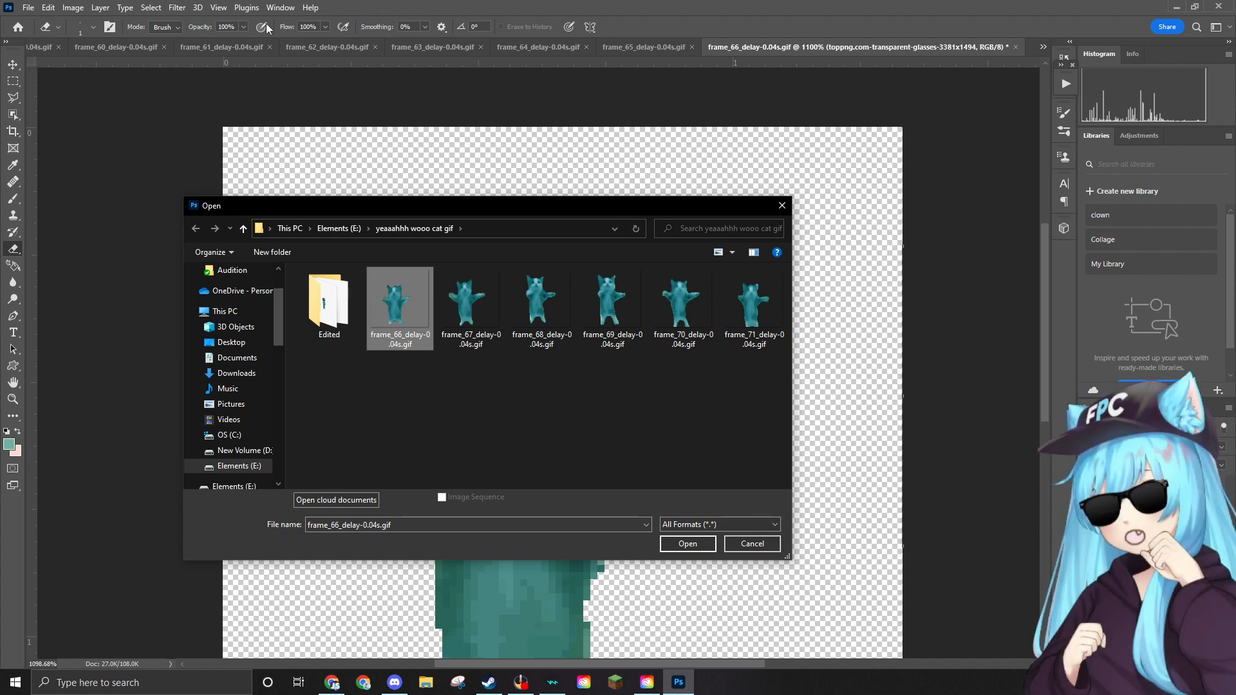
{"action": "key", "text": "Delete"}
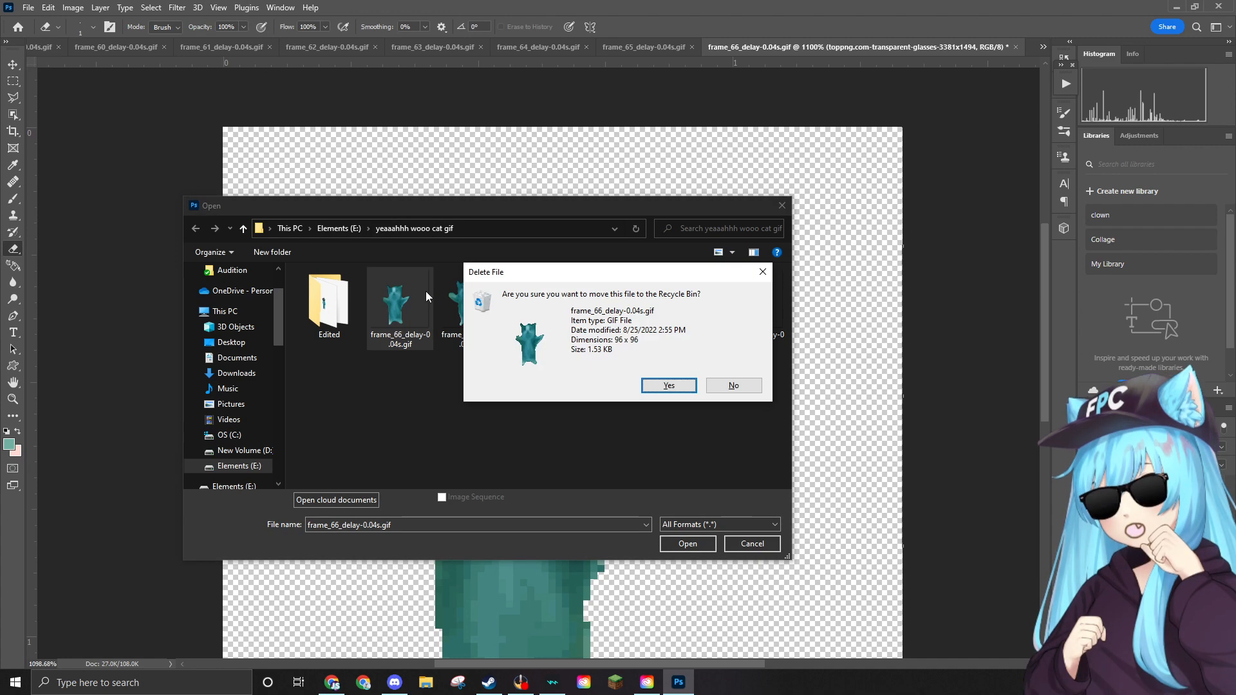
{"action": "left_click", "coordinate": [641, 383]}
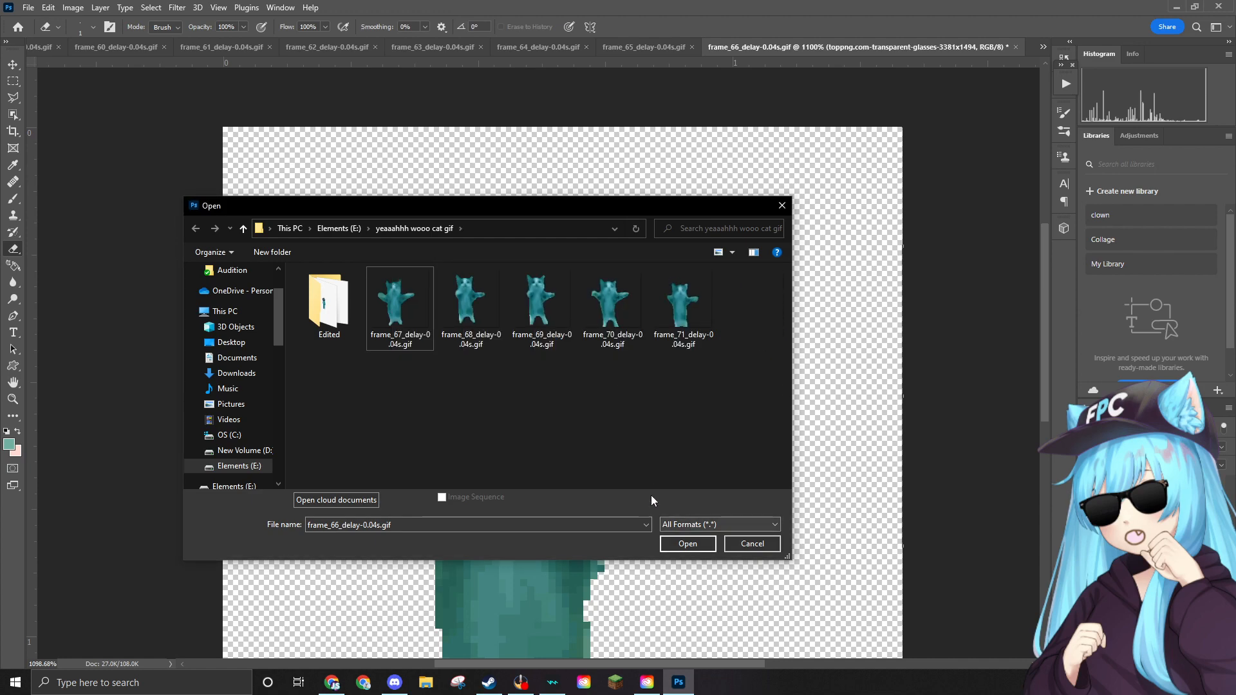
{"action": "left_click", "coordinate": [416, 326]}
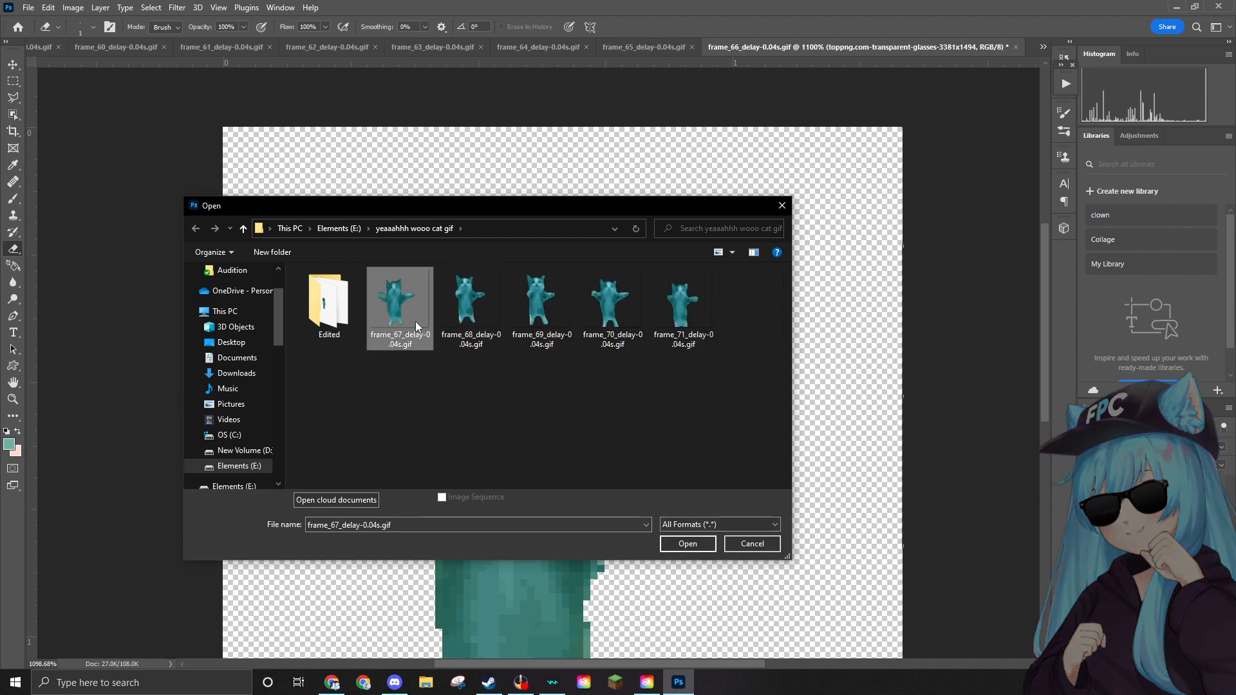
{"action": "left_click", "coordinate": [687, 544]}
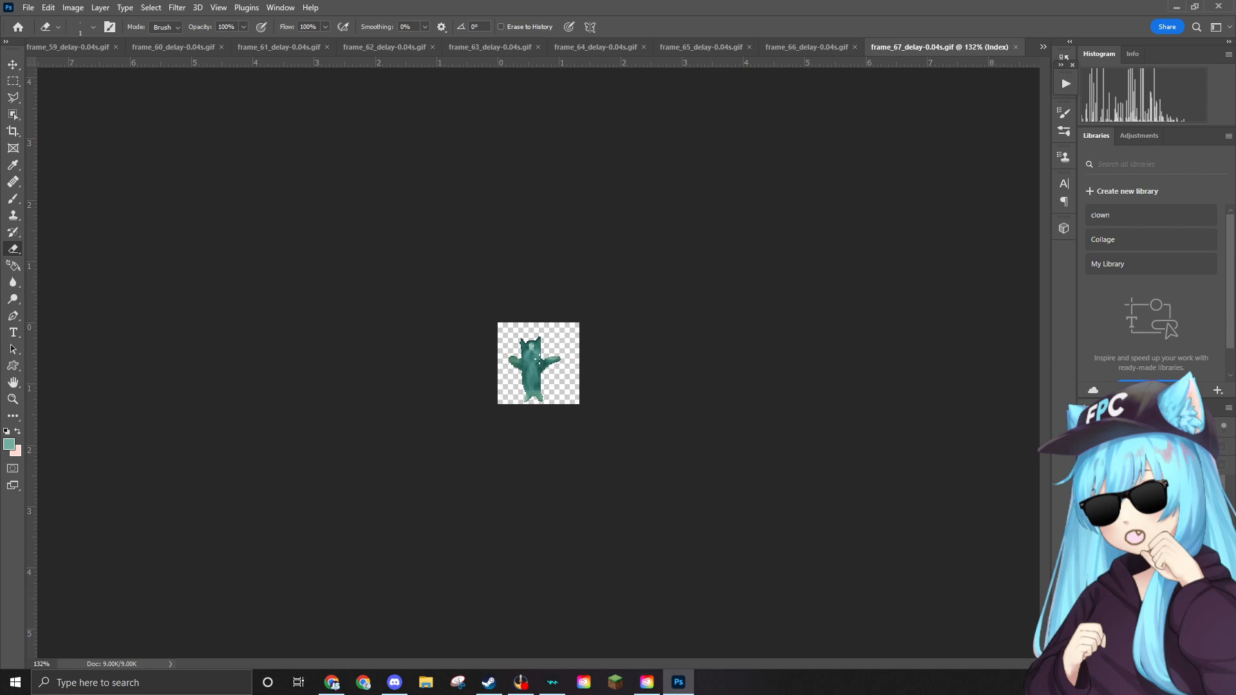
Fill the three transparent pixels on the frame 67 cat's forehead with teal #5fb0b6, using the 1 px Brush.
{"action": "scroll", "coordinate": [536, 362], "scroll_direction": "up", "scroll_amount": 20}
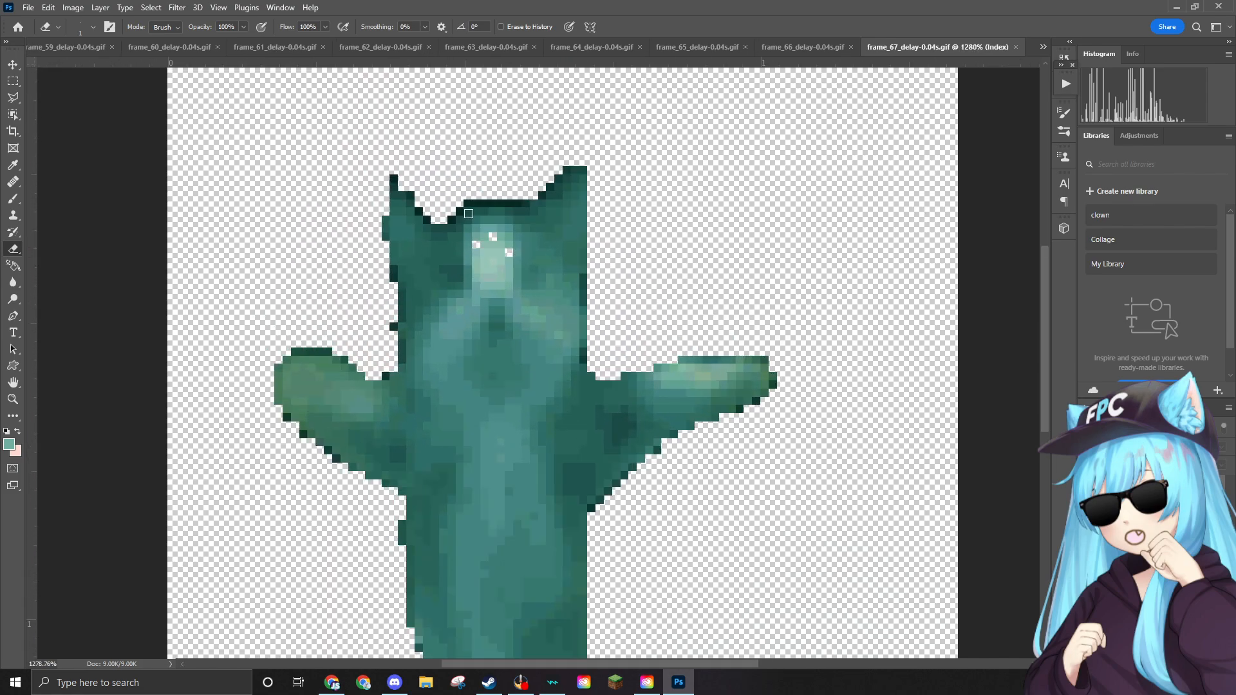
{"action": "scroll", "coordinate": [469, 214], "scroll_direction": "up", "scroll_amount": 9}
{"action": "left_click", "coordinate": [10, 444]}
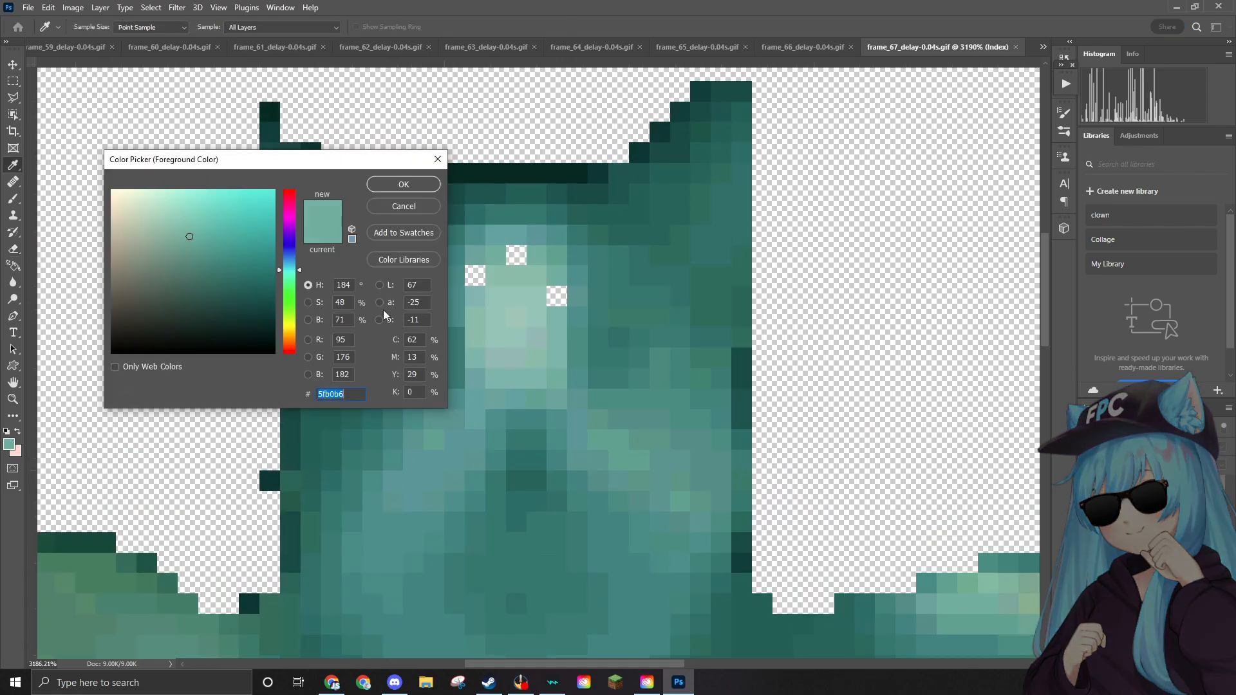
{"action": "left_click", "coordinate": [412, 187]}
{"action": "key", "text": "e"}
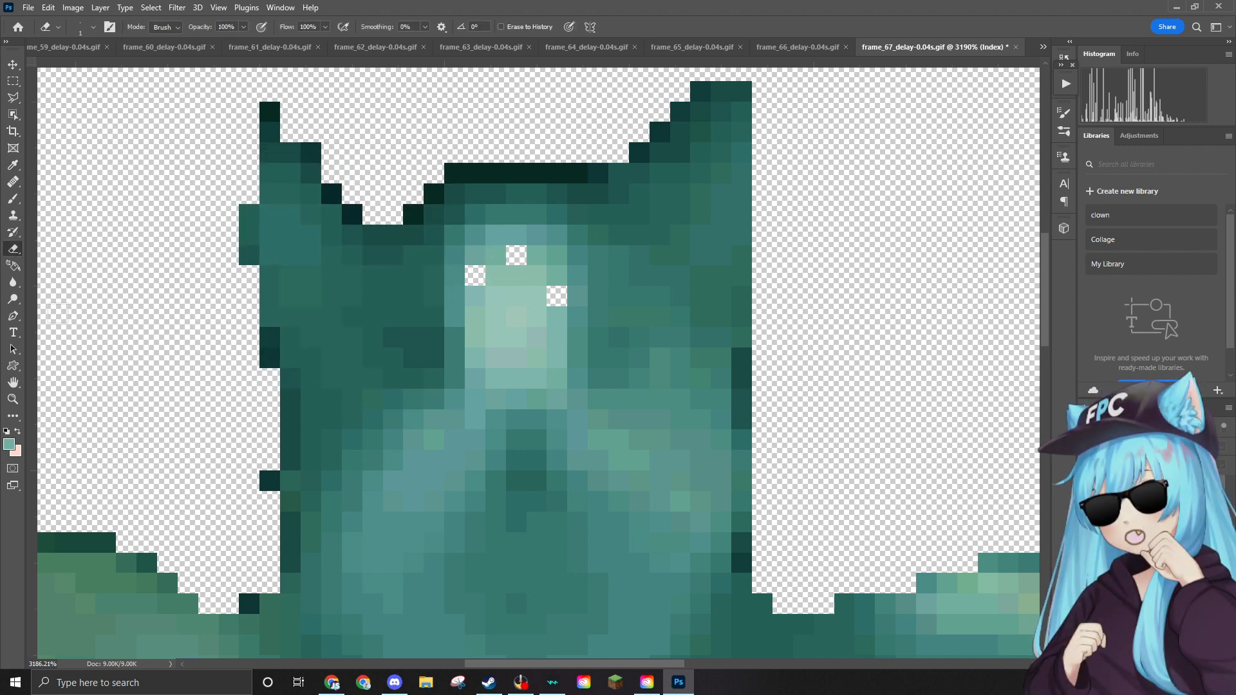
{"action": "left_click", "coordinate": [12, 198]}
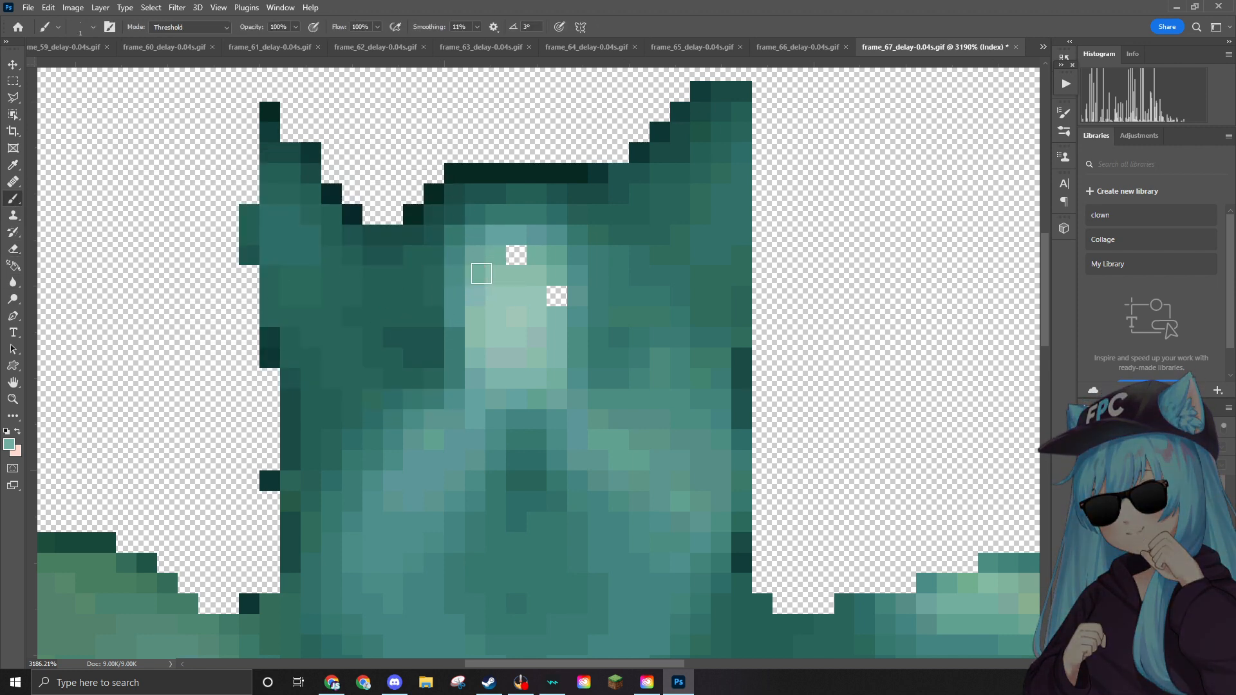
{"action": "left_click", "coordinate": [513, 256]}
{"action": "left_click", "coordinate": [554, 294]}
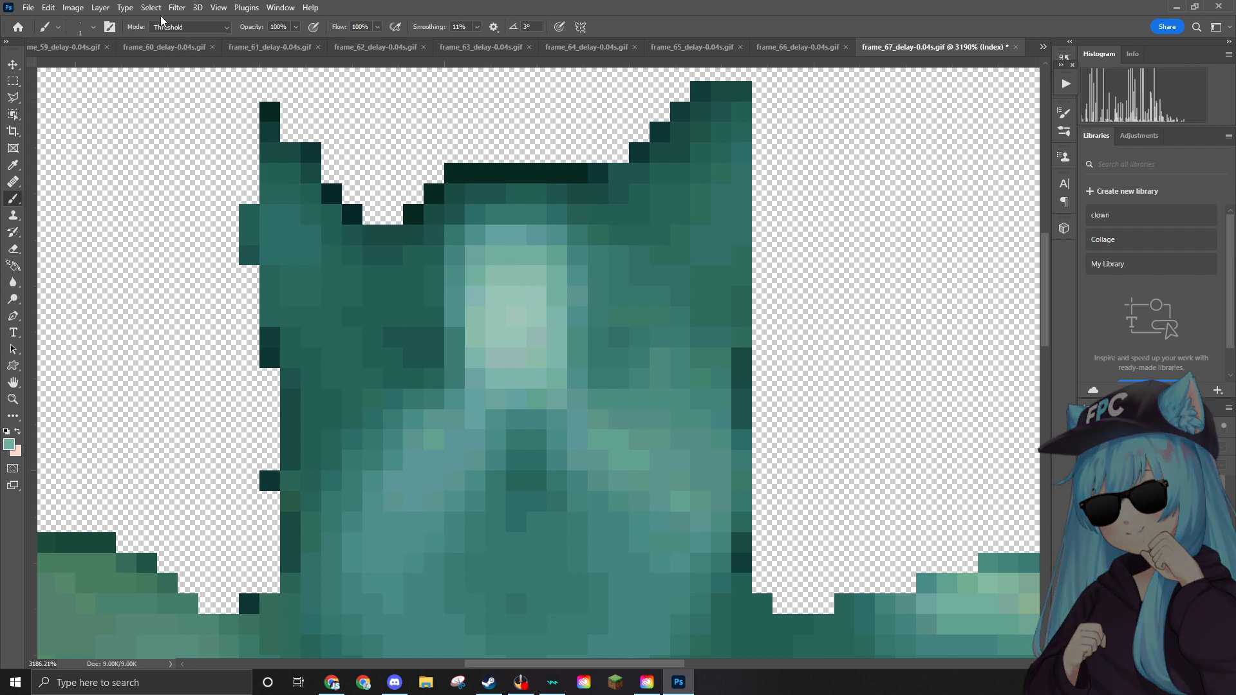
Convert the frame 67 image from Indexed Color to RGB Color mode.
{"action": "scroll", "coordinate": [222, 131], "scroll_direction": "down", "scroll_amount": 1}
{"action": "scroll", "coordinate": [196, 127], "scroll_direction": "down", "scroll_amount": 3}
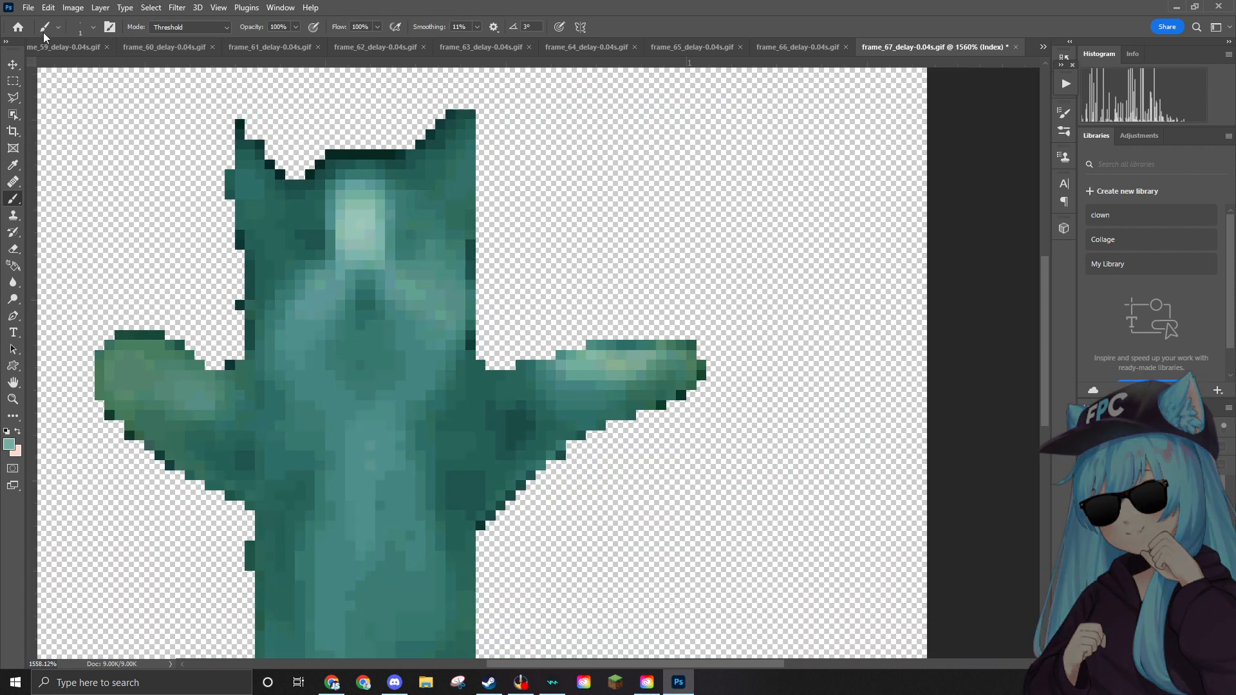
{"action": "left_click", "coordinate": [25, 4]}
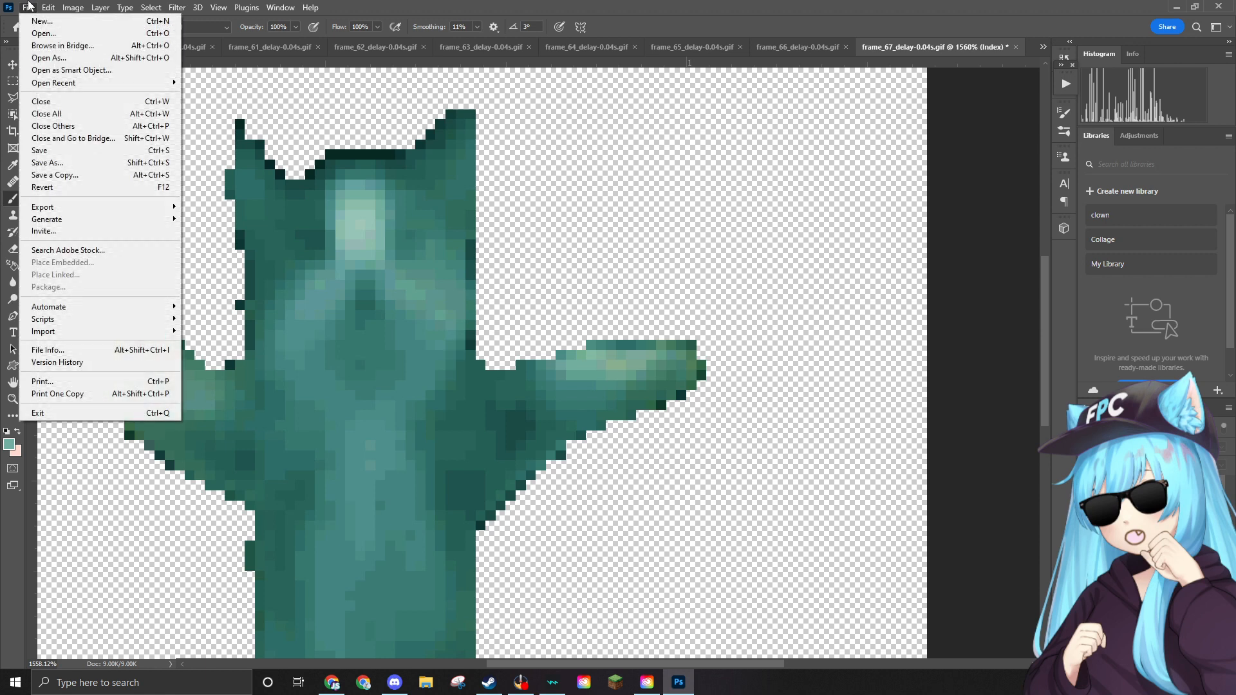
{"action": "key", "text": "Escape"}
{"action": "left_click", "coordinate": [73, 8]}
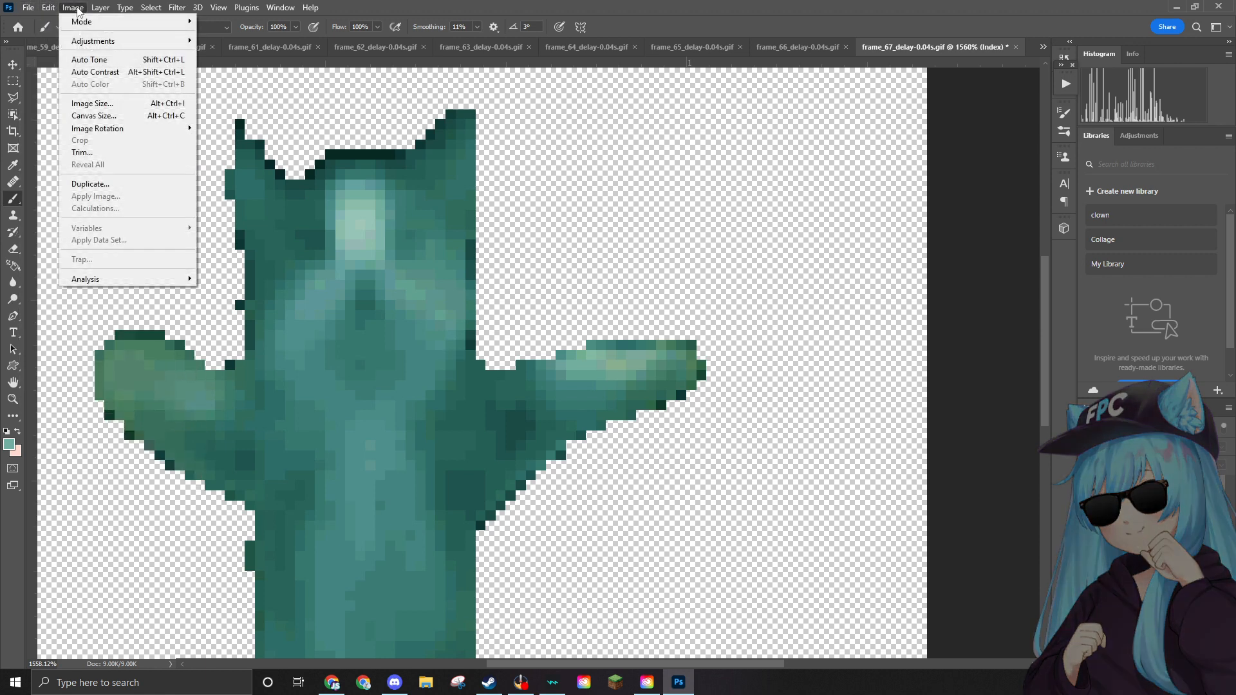
{"action": "mouse_move", "coordinate": [116, 21]}
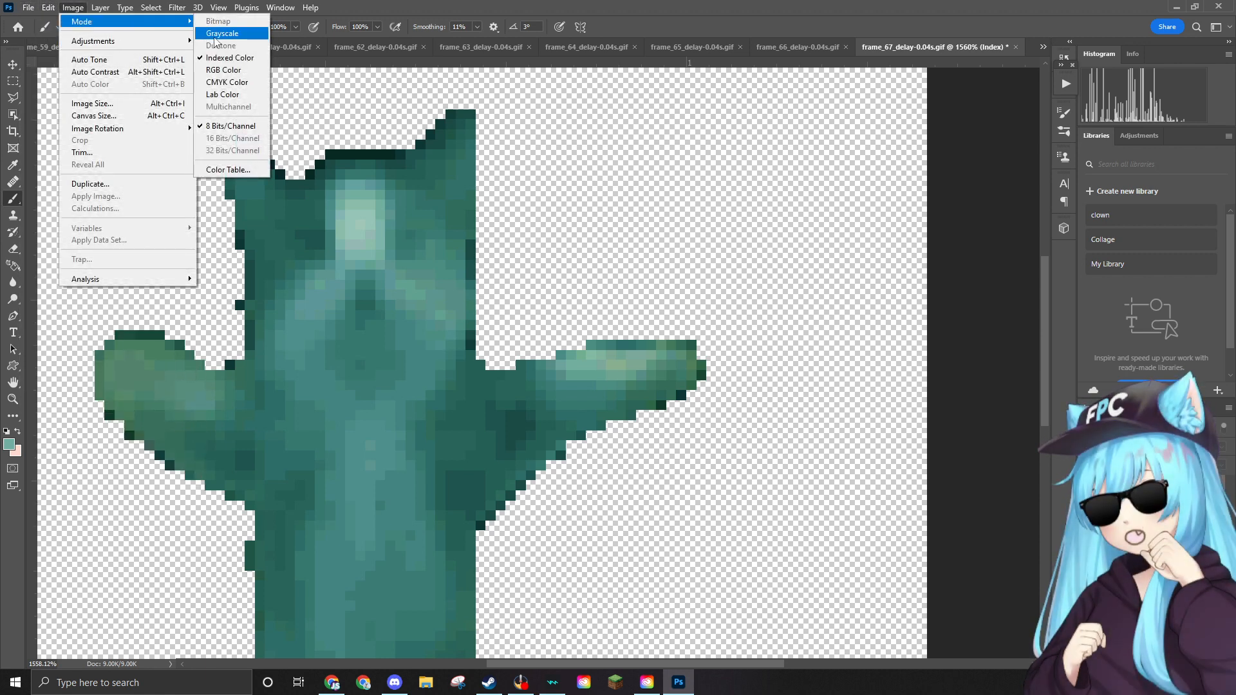
{"action": "left_click", "coordinate": [223, 70]}
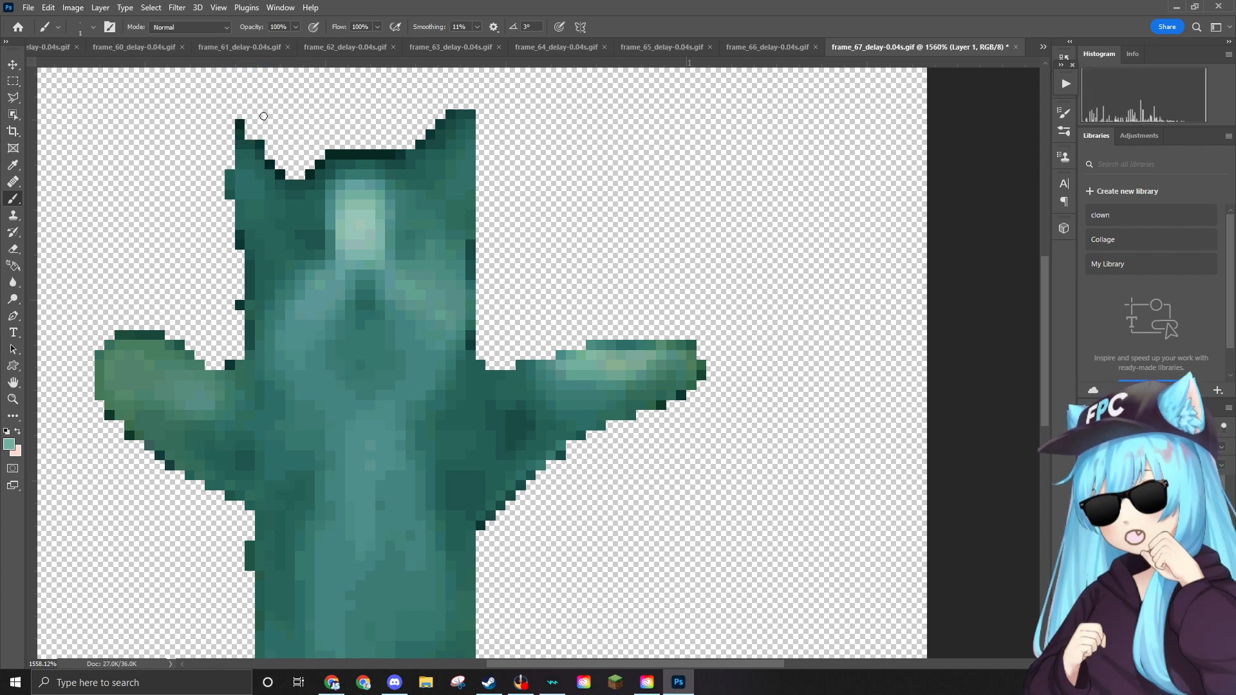
Place the ear hat image on frame 67, scale it down and fit it over the cat's head and ears.
{"action": "scroll", "coordinate": [316, 148], "scroll_direction": "down", "scroll_amount": 1}
{"action": "scroll", "coordinate": [316, 148], "scroll_direction": "down", "scroll_amount": 1}
{"action": "scroll", "coordinate": [358, 161], "scroll_direction": "down", "scroll_amount": 2}
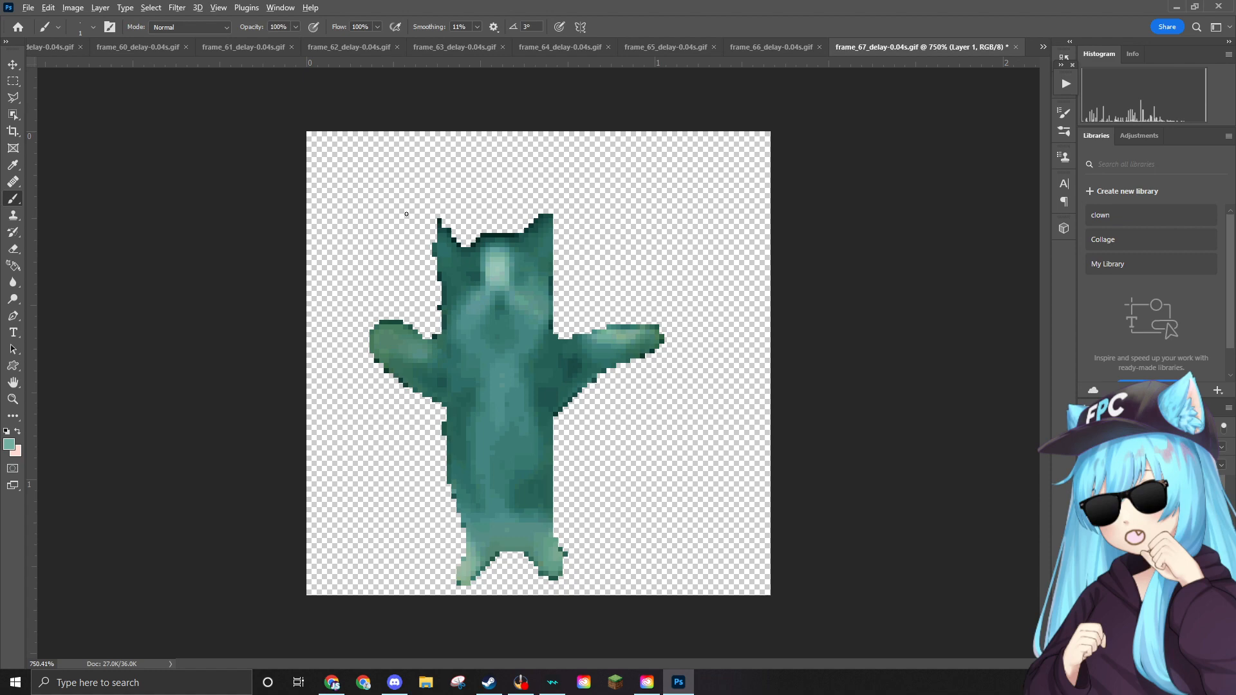
{"action": "scroll", "coordinate": [419, 205], "scroll_direction": "up", "scroll_amount": 2}
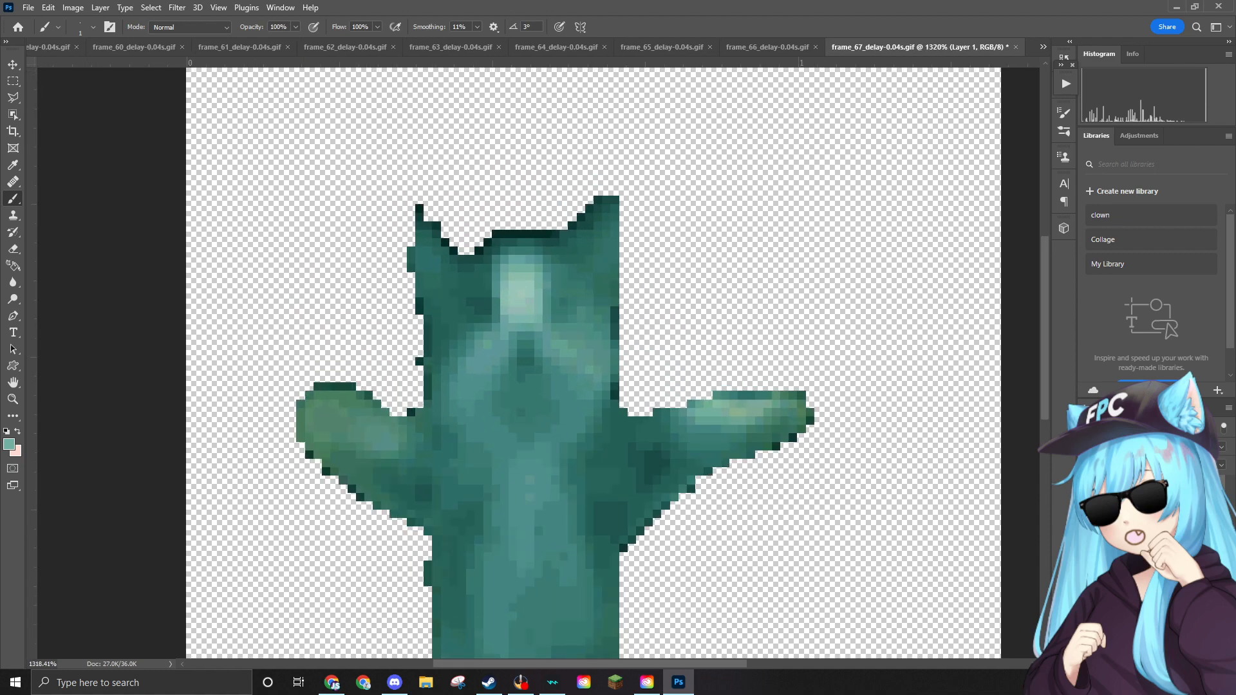
{"action": "left_click_drag", "start_coordinate": [630, 264], "coordinate": [476, 245]}
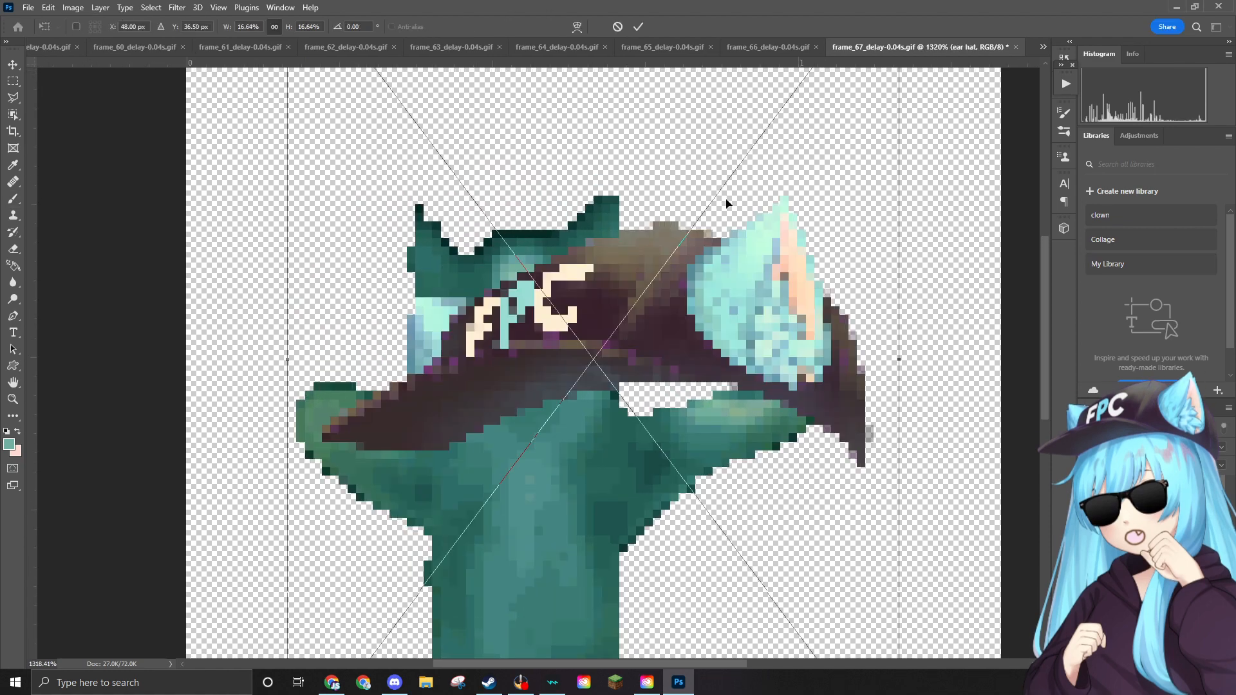
{"action": "scroll", "coordinate": [744, 213], "scroll_direction": "down", "scroll_amount": 2}
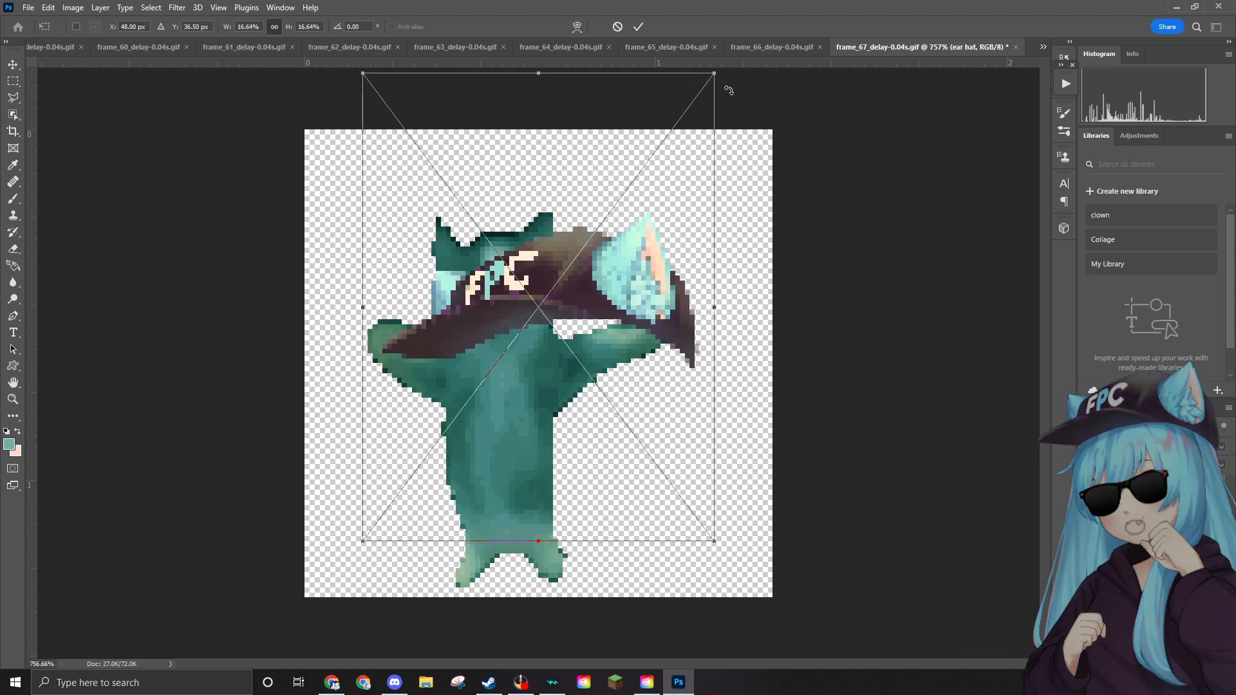
{"action": "left_click_drag", "start_coordinate": [714, 74], "coordinate": [550, 291]}
{"action": "left_click_drag", "start_coordinate": [487, 367], "coordinate": [544, 206]}
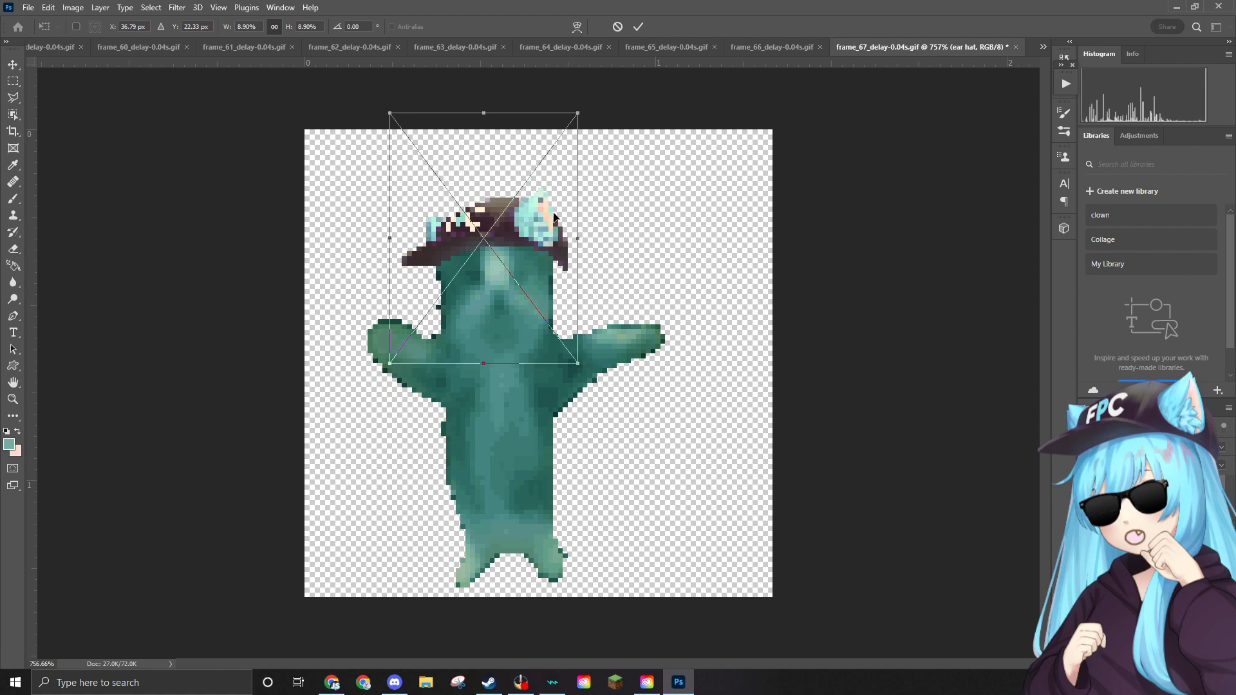
{"action": "mouse_move", "coordinate": [579, 358]}
{"action": "left_mouse_down"}
{"action": "mouse_move", "coordinate": [566, 339]}
{"action": "mouse_move", "coordinate": [567, 352]}
{"action": "left_mouse_up"}
{"action": "key", "text": "b"}
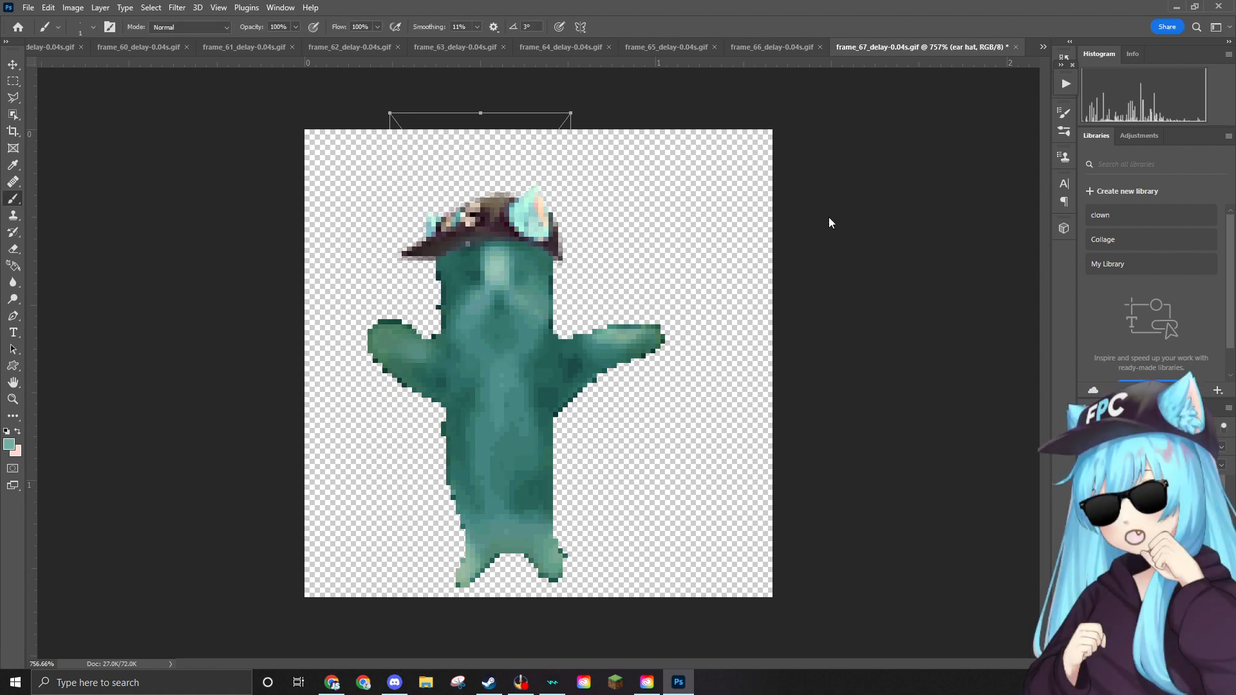
Place the transparent glasses image on frame 67, scaled to fit over the cat's eyes just below the hat brim.
{"action": "left_click_drag", "start_coordinate": [587, 332], "coordinate": [479, 280]}
{"action": "left_click_drag", "start_coordinate": [773, 261], "coordinate": [530, 275]}
{"action": "key", "text": "Return"}
{"action": "key", "text": "b"}
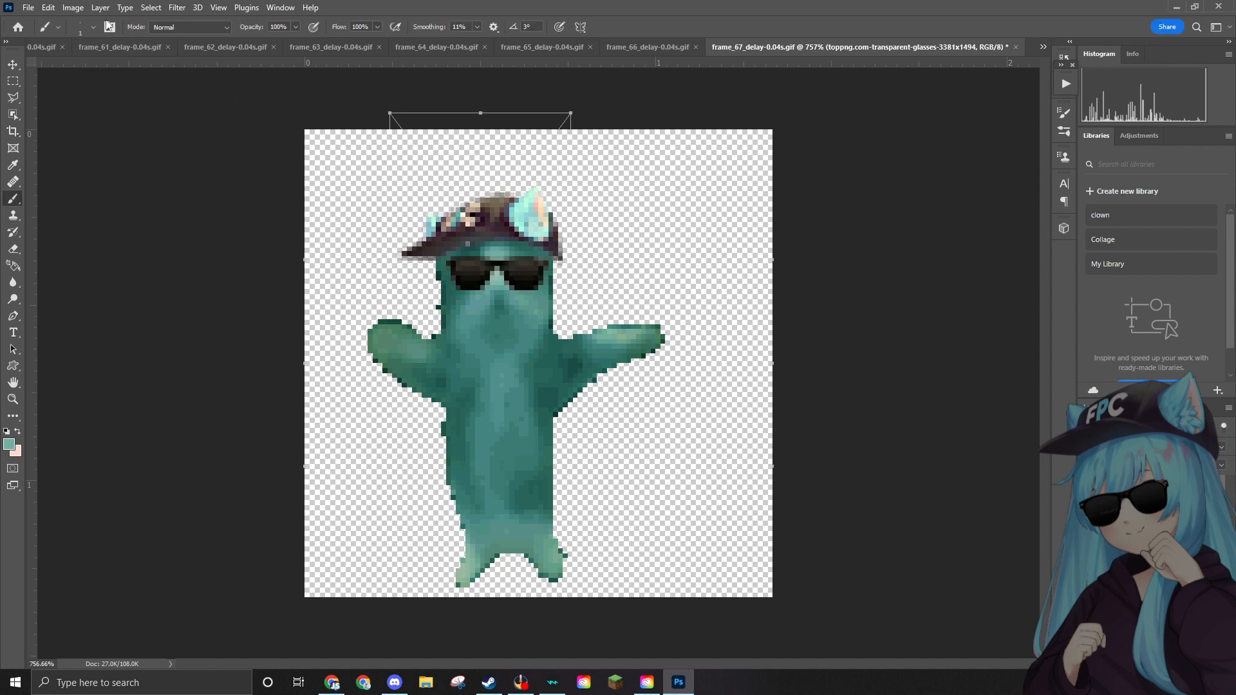
Export frame 67 as frame_67_delay-0.04s.png into the Edited folder using Quick Export as PNG.
{"action": "left_click", "coordinate": [34, 9]}
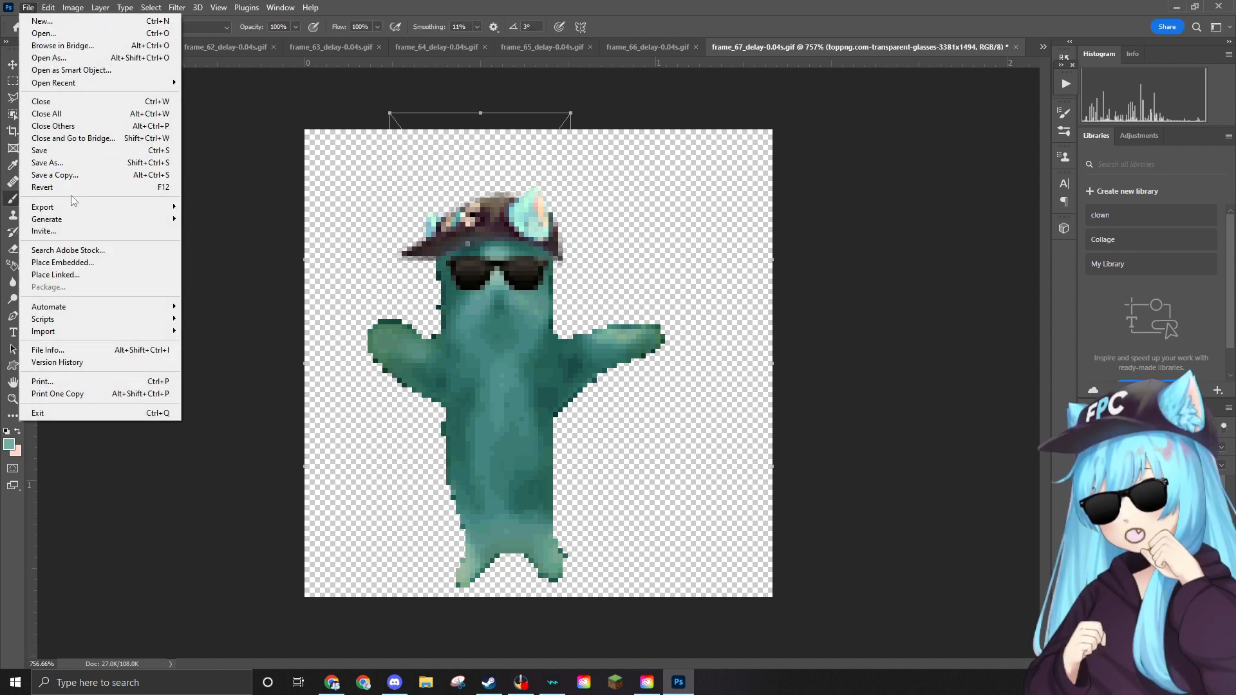
{"action": "mouse_move", "coordinate": [70, 206]}
{"action": "left_click", "coordinate": [224, 211]}
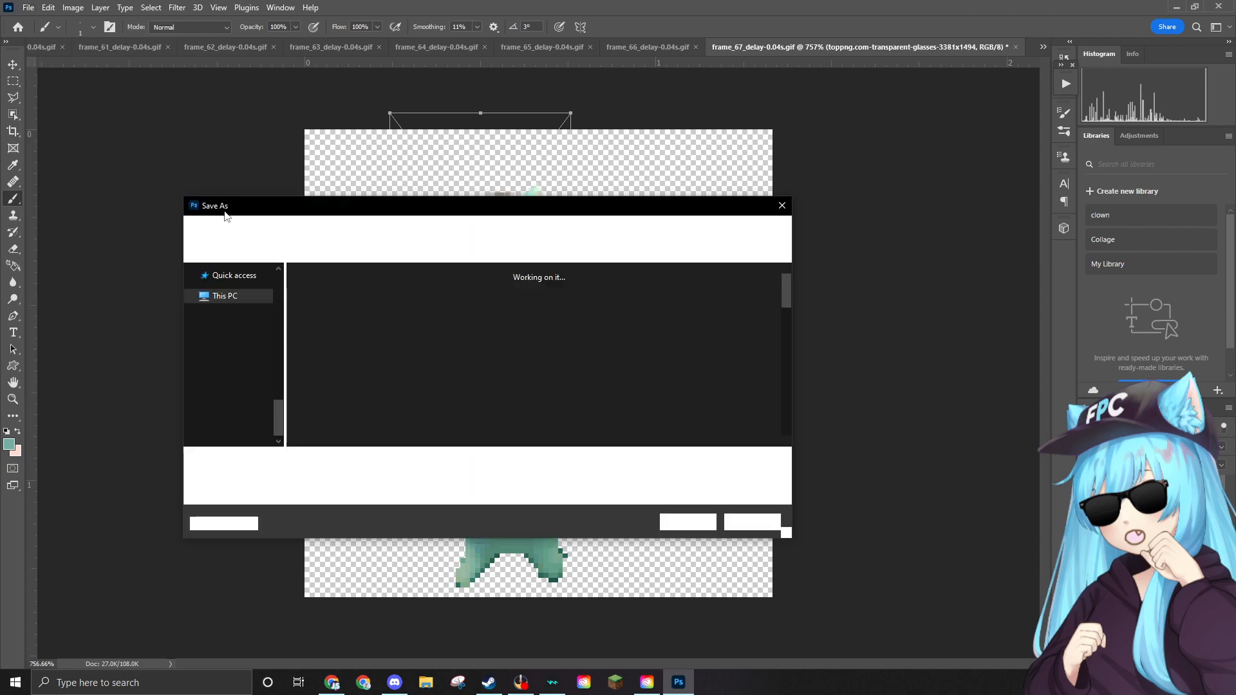
{"action": "scroll", "coordinate": [624, 440], "scroll_direction": "down", "scroll_amount": 10}
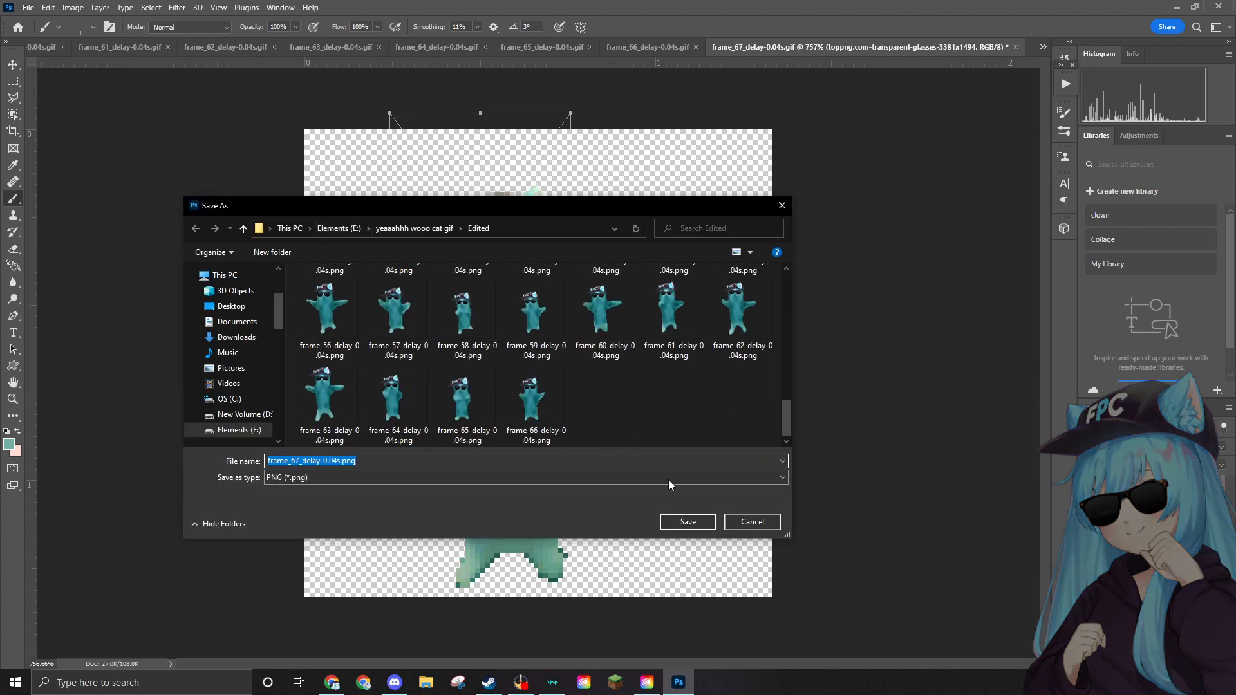
{"action": "left_click", "coordinate": [686, 522]}
{"action": "scroll", "coordinate": [441, 219], "scroll_direction": "up", "scroll_amount": 8}
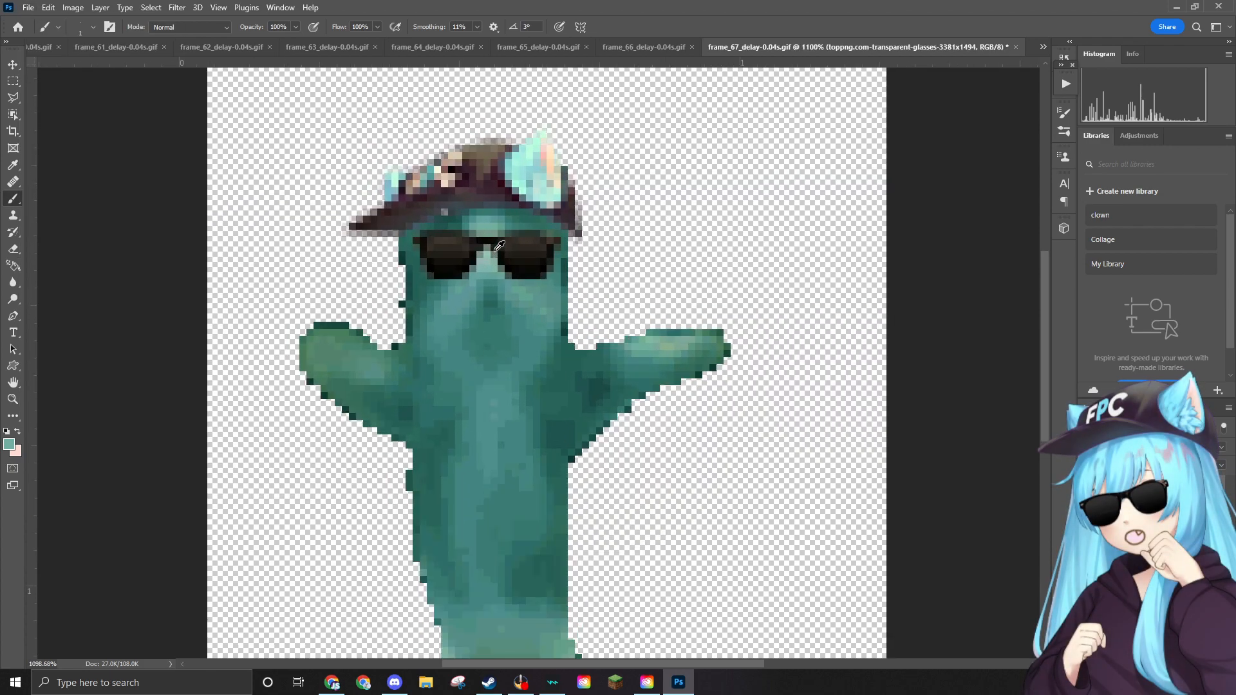
Delete the finished frame_67_delay-0.04s.gif source file and open frame_68_delay-0.04s.gif.
{"action": "scroll", "coordinate": [439, 229], "scroll_direction": "down", "scroll_amount": 7}
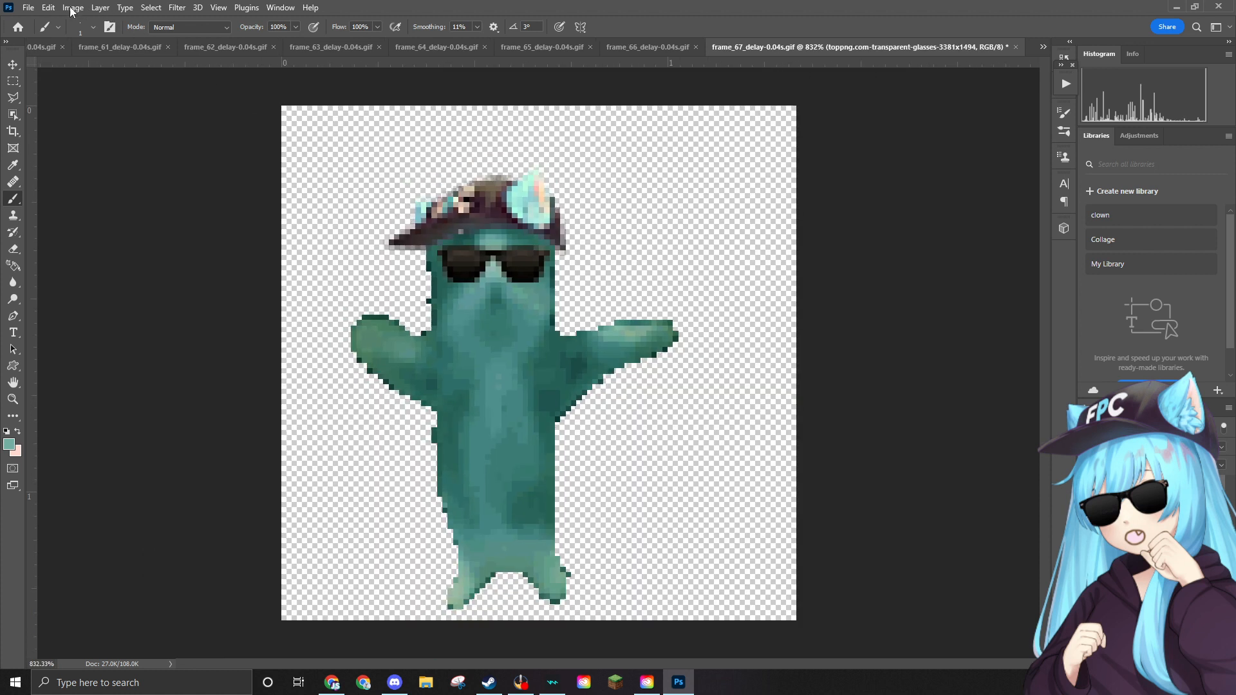
{"action": "left_click", "coordinate": [29, 7]}
{"action": "left_click", "coordinate": [45, 33]}
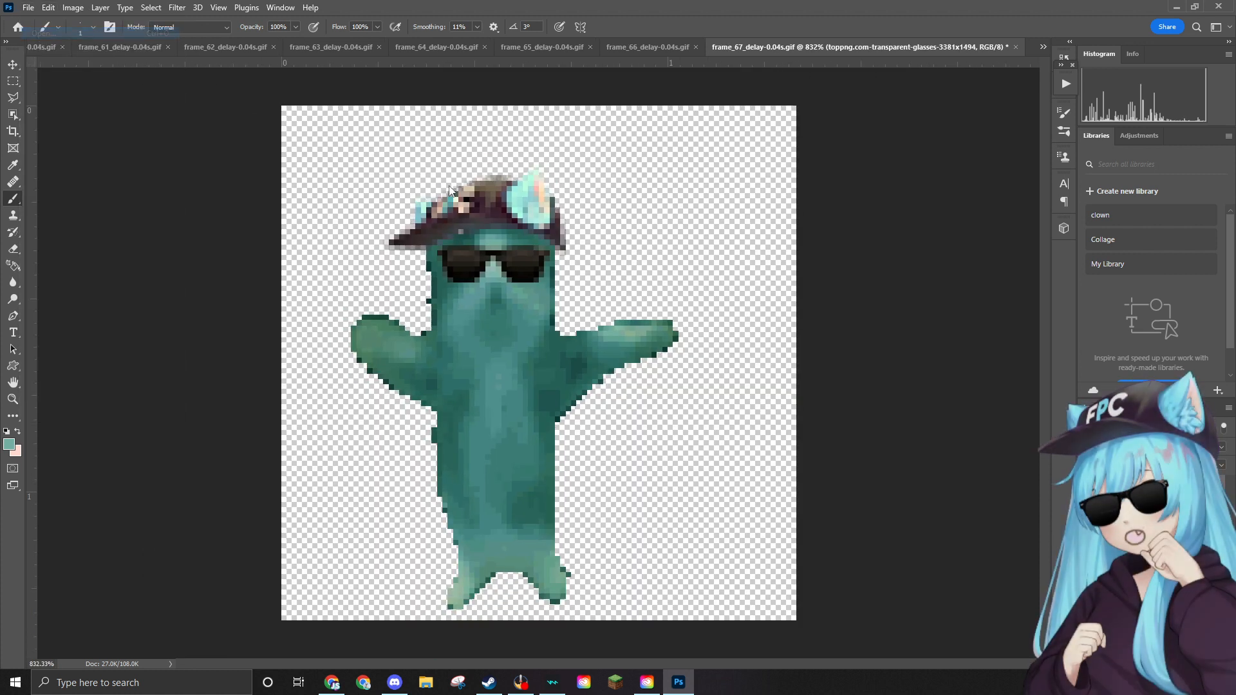
{"action": "left_click", "coordinate": [413, 292]}
{"action": "key", "text": "Delete"}
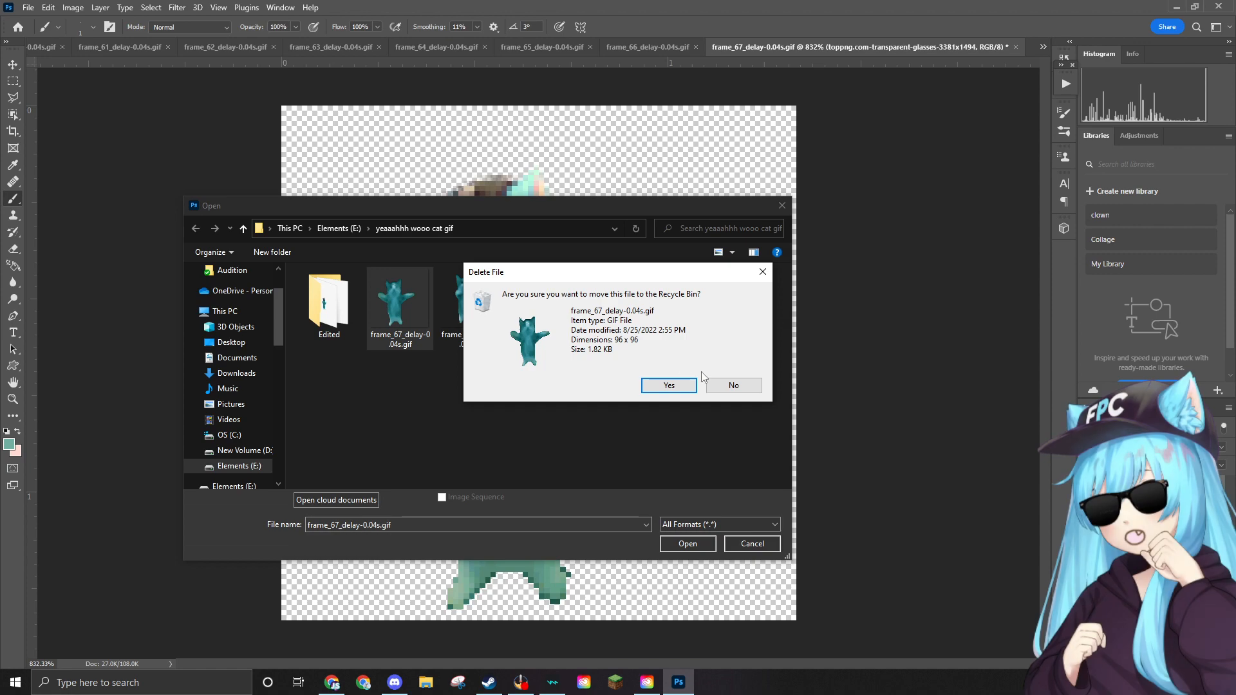
{"action": "left_click", "coordinate": [675, 384]}
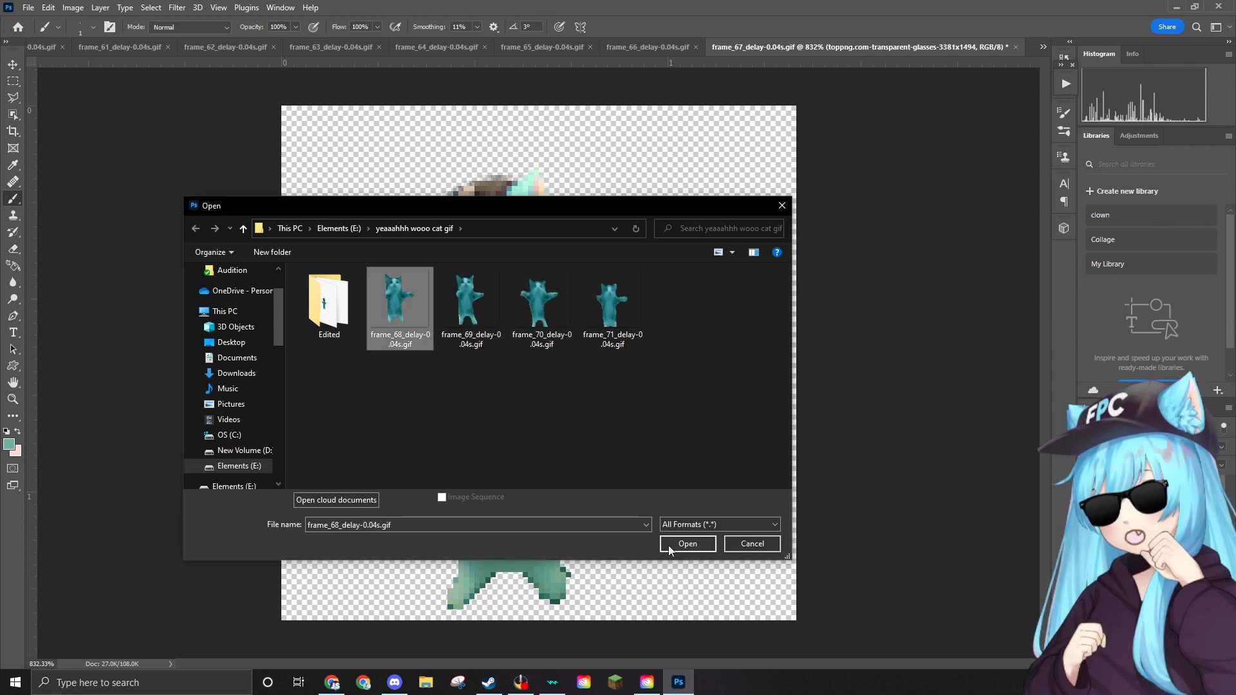
{"action": "left_click", "coordinate": [668, 546]}
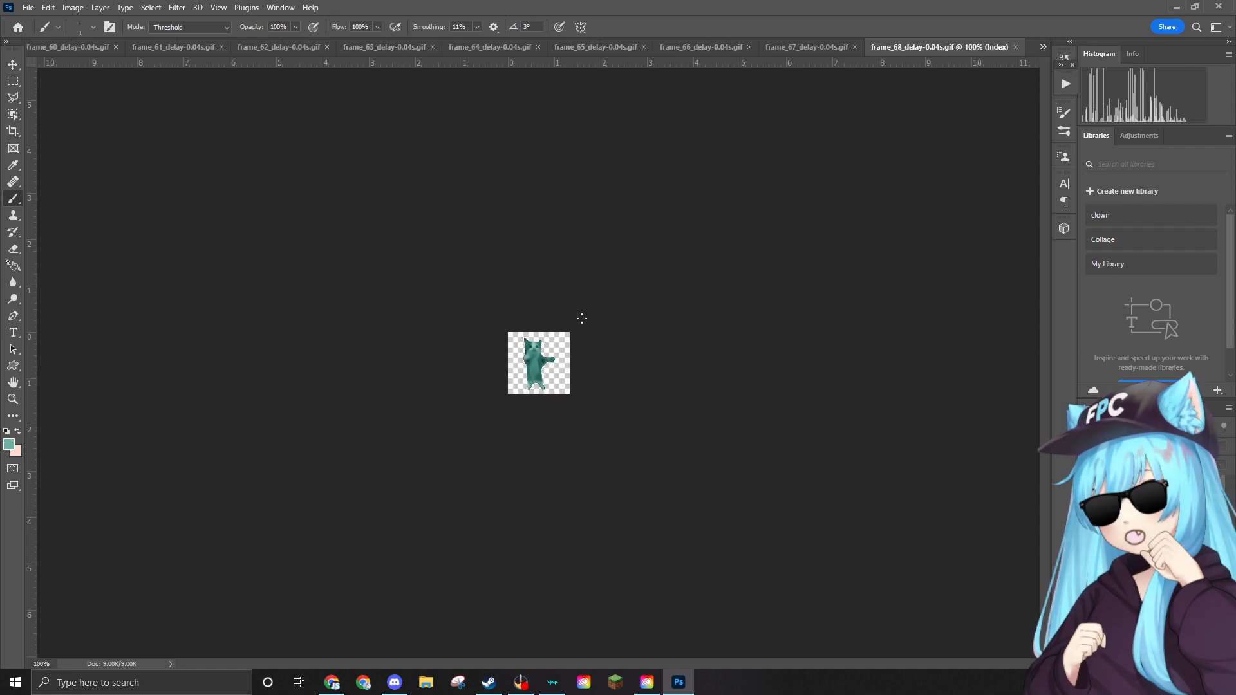
Convert the frame 68 image from Indexed Color to RGB Color mode.
{"action": "scroll", "coordinate": [582, 318], "scroll_direction": "up", "scroll_amount": 6}
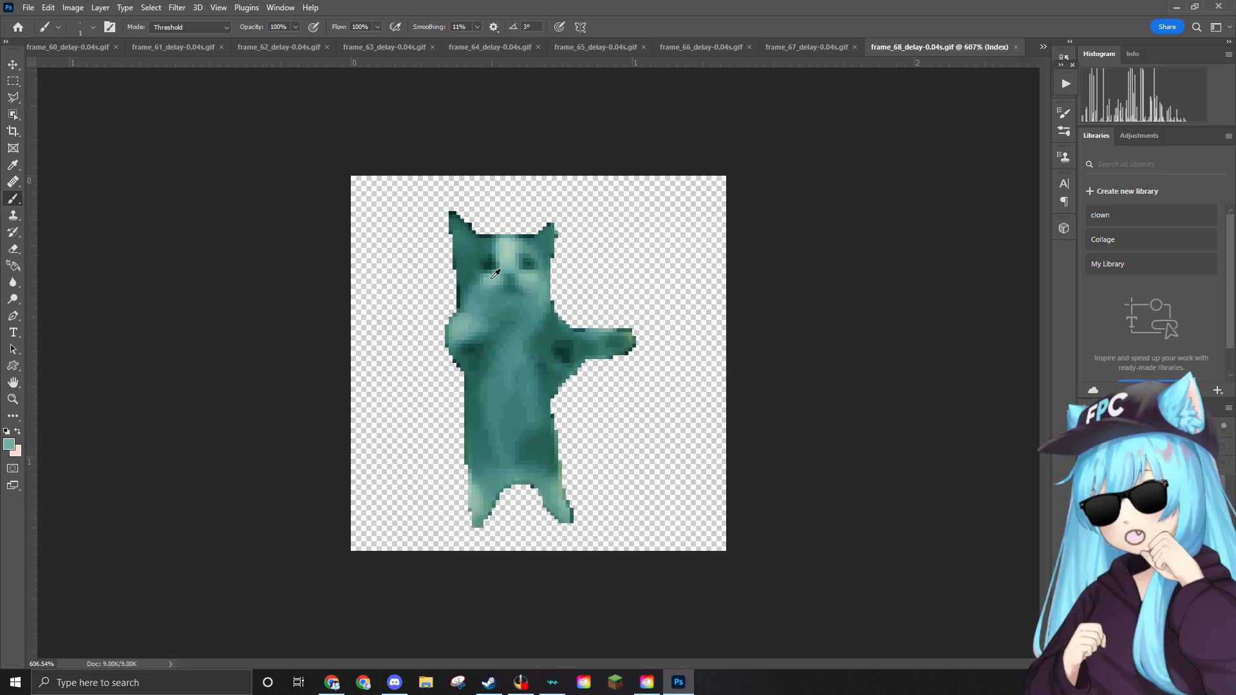
{"action": "scroll", "coordinate": [418, 215], "scroll_direction": "up", "scroll_amount": 2}
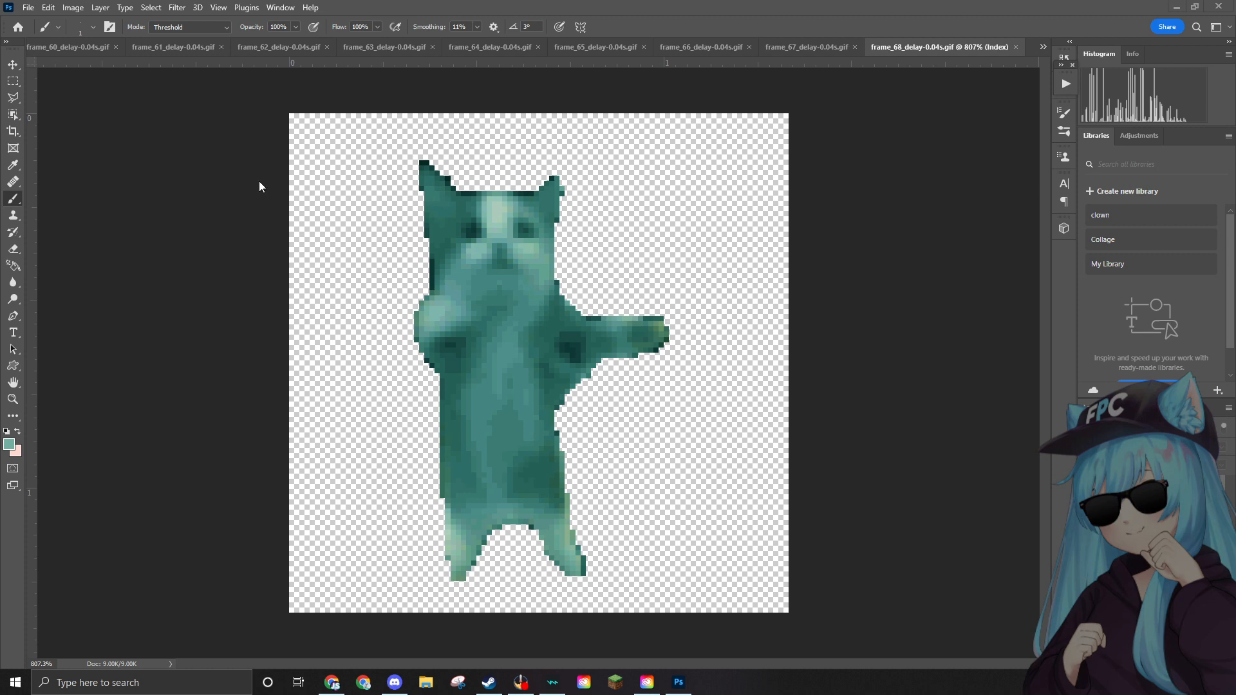
{"action": "left_click", "coordinate": [70, 8]}
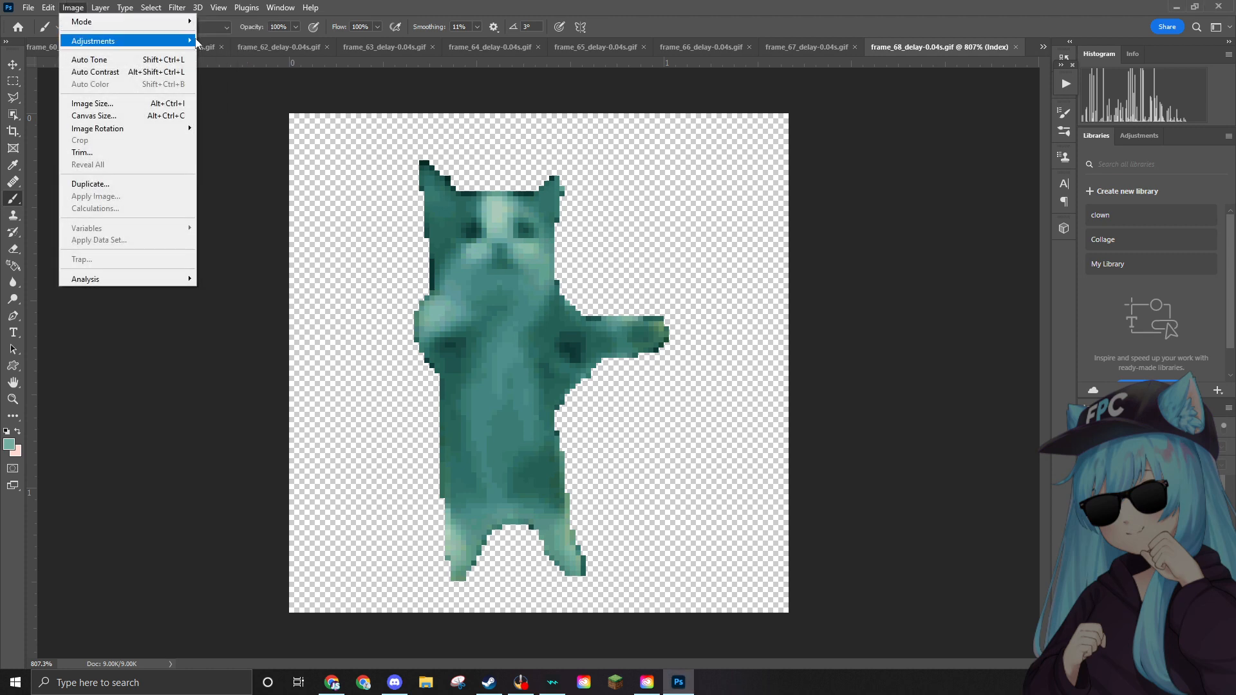
{"action": "left_click", "coordinate": [79, 9]}
{"action": "left_click", "coordinate": [77, 9]}
{"action": "mouse_move", "coordinate": [75, 25]}
{"action": "left_click", "coordinate": [223, 69]}
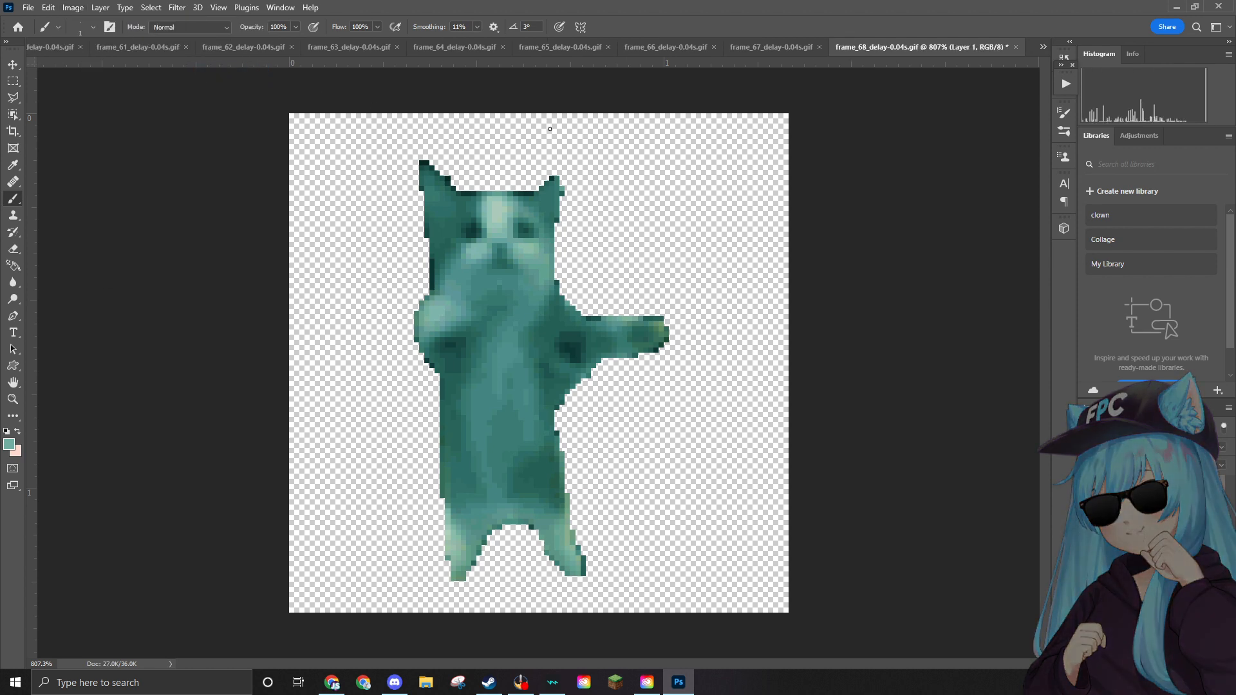
Place the ear hat image on frame 68, scaled to about 9.2% and fitted over the cat's head.
{"action": "left_click_drag", "start_coordinate": [545, 227], "coordinate": [500, 215]}
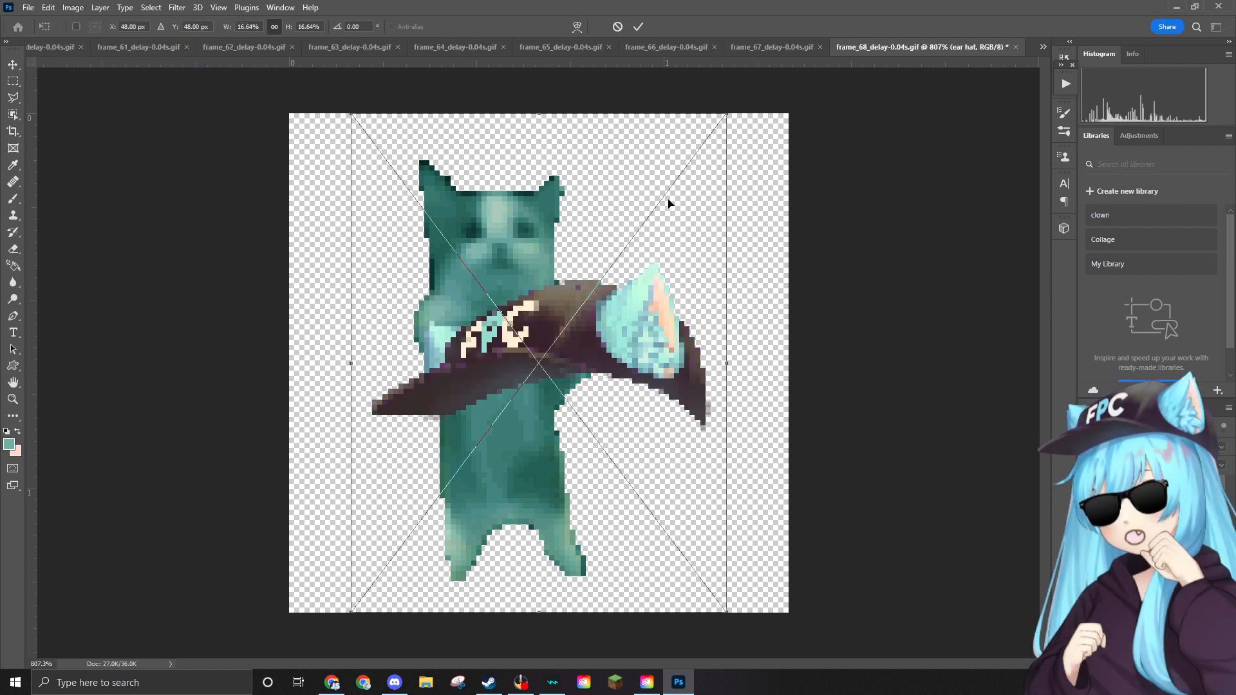
{"action": "left_click_drag", "start_coordinate": [725, 111], "coordinate": [596, 210]}
{"action": "left_click_drag", "start_coordinate": [522, 396], "coordinate": [534, 208]}
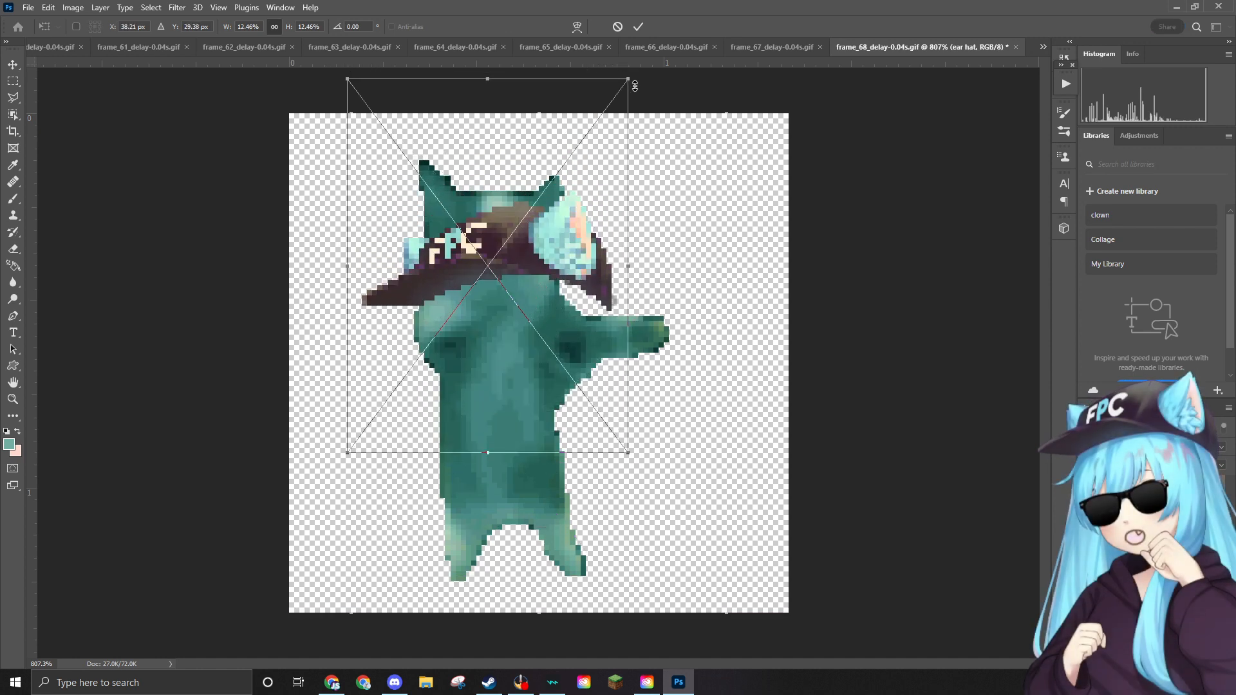
{"action": "left_click_drag", "start_coordinate": [634, 88], "coordinate": [560, 171]}
{"action": "left_click_drag", "start_coordinate": [491, 282], "coordinate": [512, 163]}
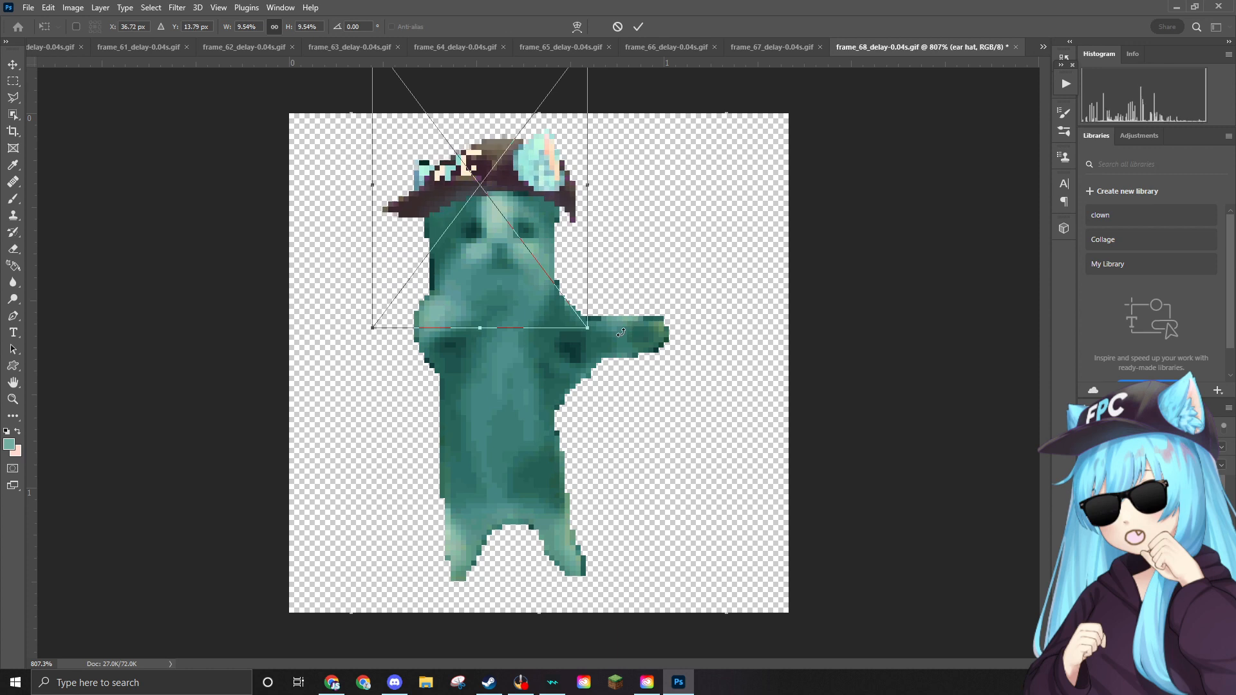
{"action": "left_click_drag", "start_coordinate": [585, 322], "coordinate": [571, 317]}
{"action": "left_click_drag", "start_coordinate": [547, 178], "coordinate": [542, 188]}
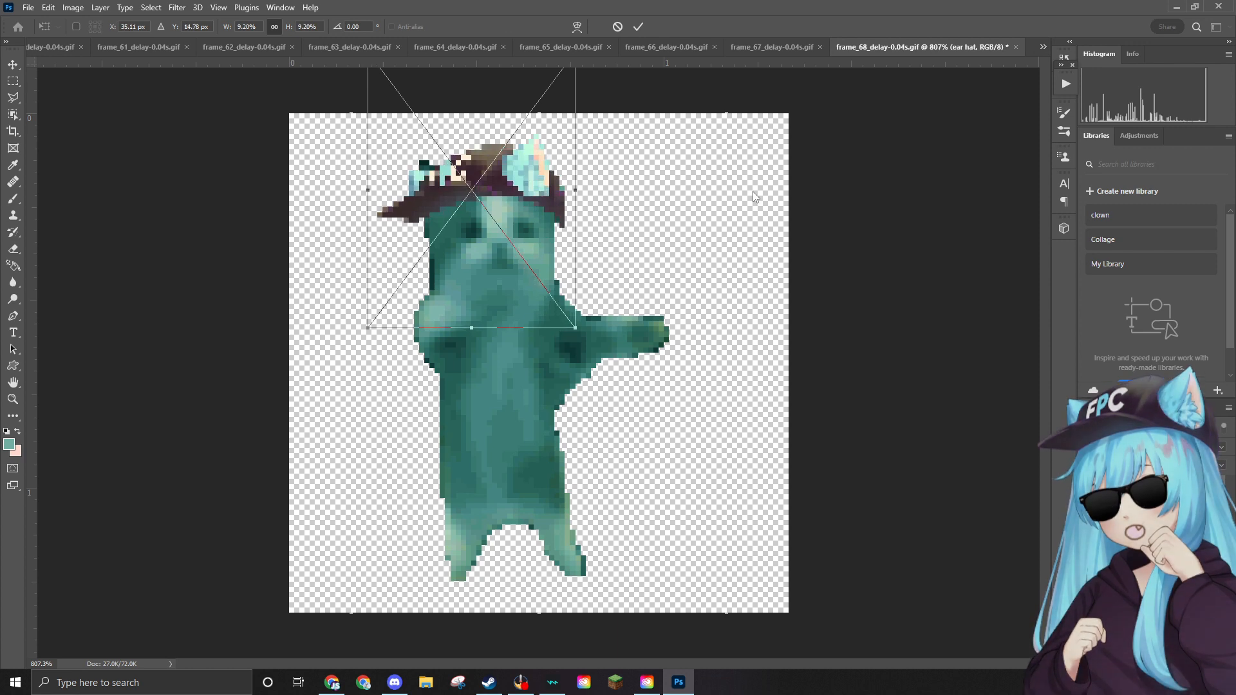
{"action": "key", "text": "Return"}
Erase the cat's ear tip sticking out above the hat on Layer 1 of frame 68.
{"action": "key", "text": "b"}
{"action": "scroll", "coordinate": [558, 192], "scroll_direction": "up", "scroll_amount": 3}
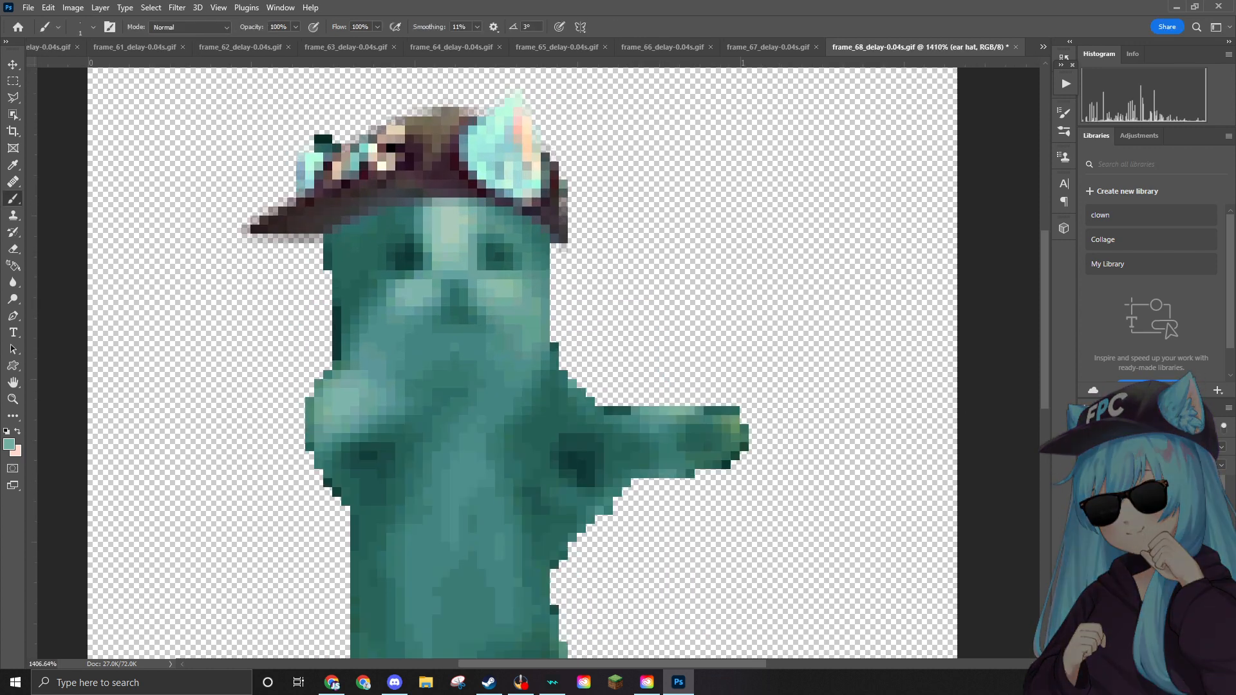
{"action": "left_click", "coordinate": [23, 247]}
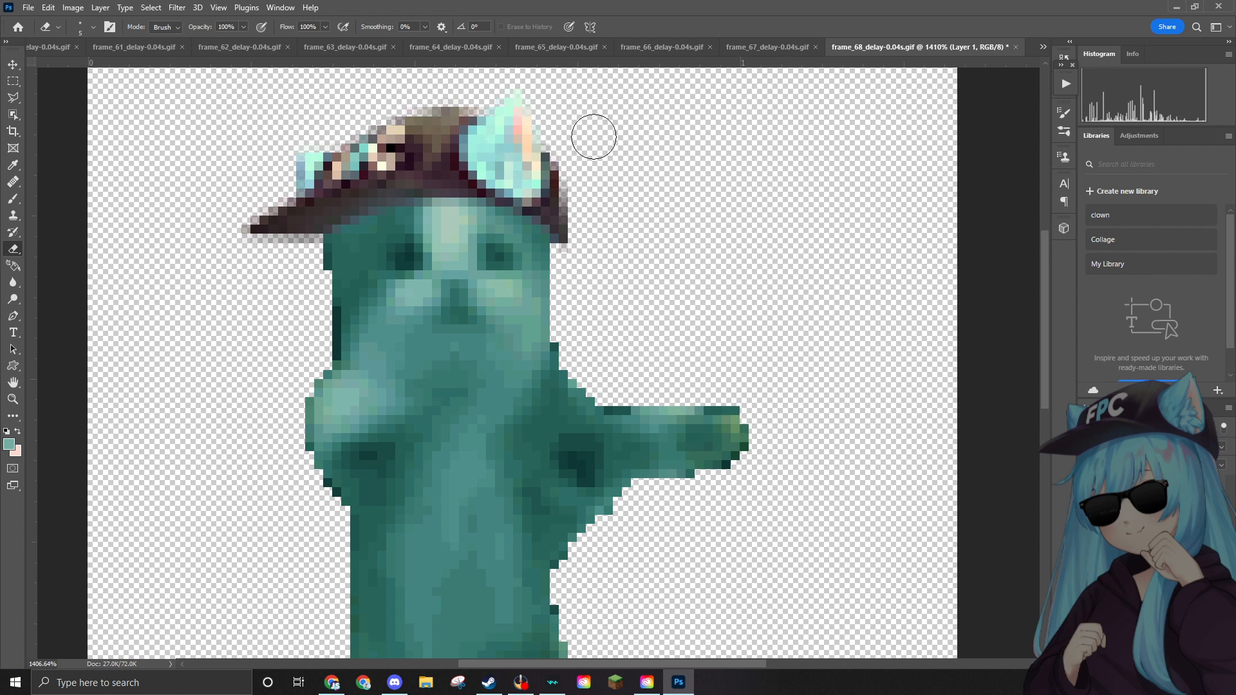
Place the transparent glasses image on frame 68, scaled to about 3.13% and positioned over the cat's eyes below the hat brim.
{"action": "scroll", "coordinate": [851, 226], "scroll_direction": "down", "scroll_amount": 2}
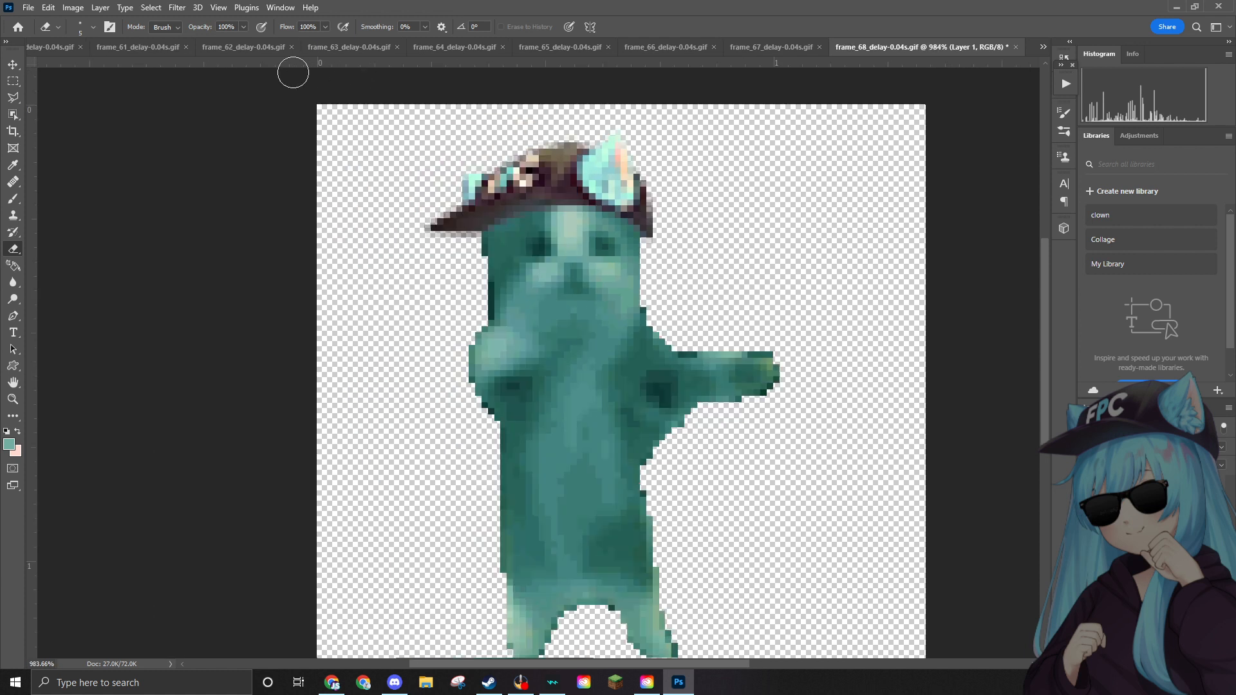
{"action": "left_click_drag", "start_coordinate": [1235, 267], "coordinate": [607, 266]}
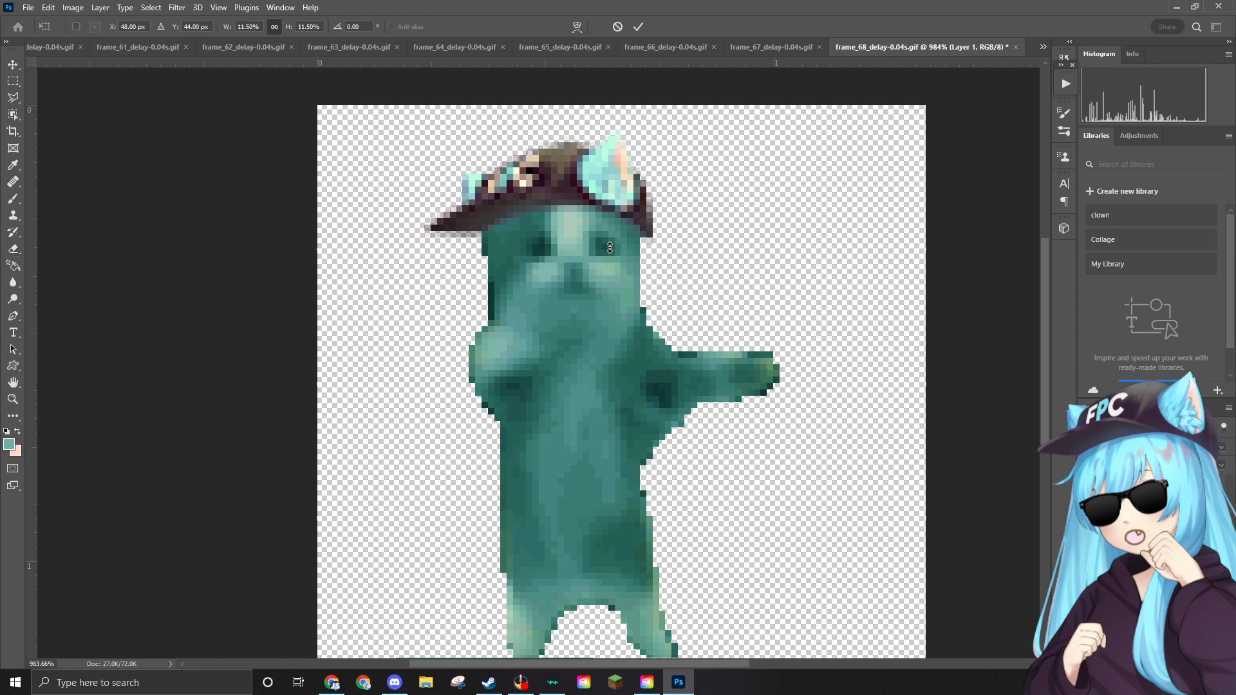
{"action": "left_click_drag", "start_coordinate": [924, 249], "coordinate": [624, 265]}
{"action": "left_click_drag", "start_coordinate": [568, 308], "coordinate": [610, 257]}
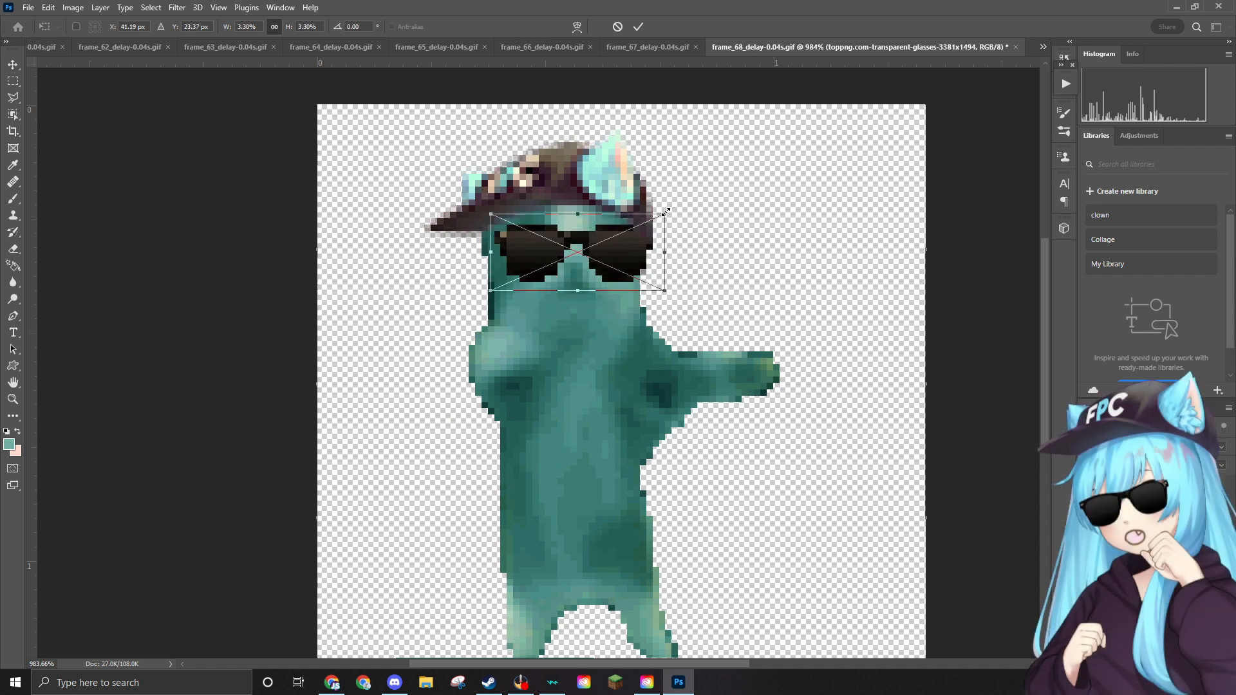
{"action": "left_click_drag", "start_coordinate": [666, 212], "coordinate": [651, 215]}
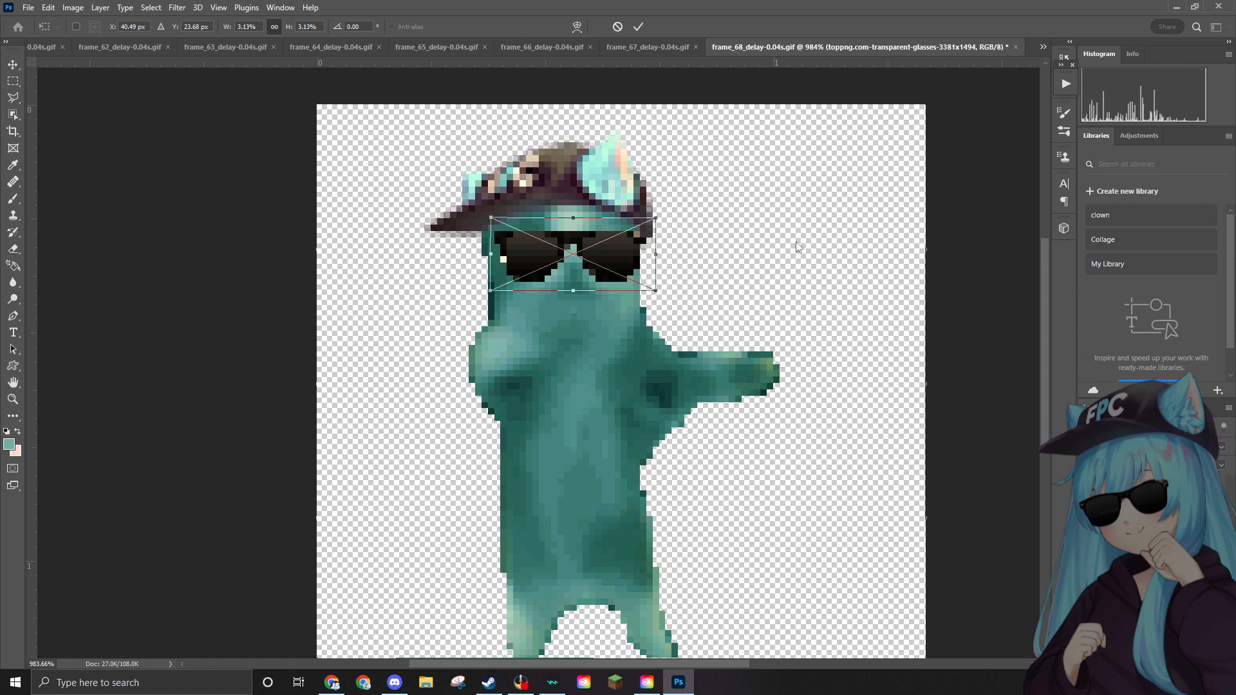
{"action": "key", "text": "Return"}
Export frame 68 as frame_68_delay-0.04s.png into the Edited folder using Quick Export as PNG.
{"action": "scroll", "coordinate": [965, 251], "scroll_direction": "down", "scroll_amount": 3}
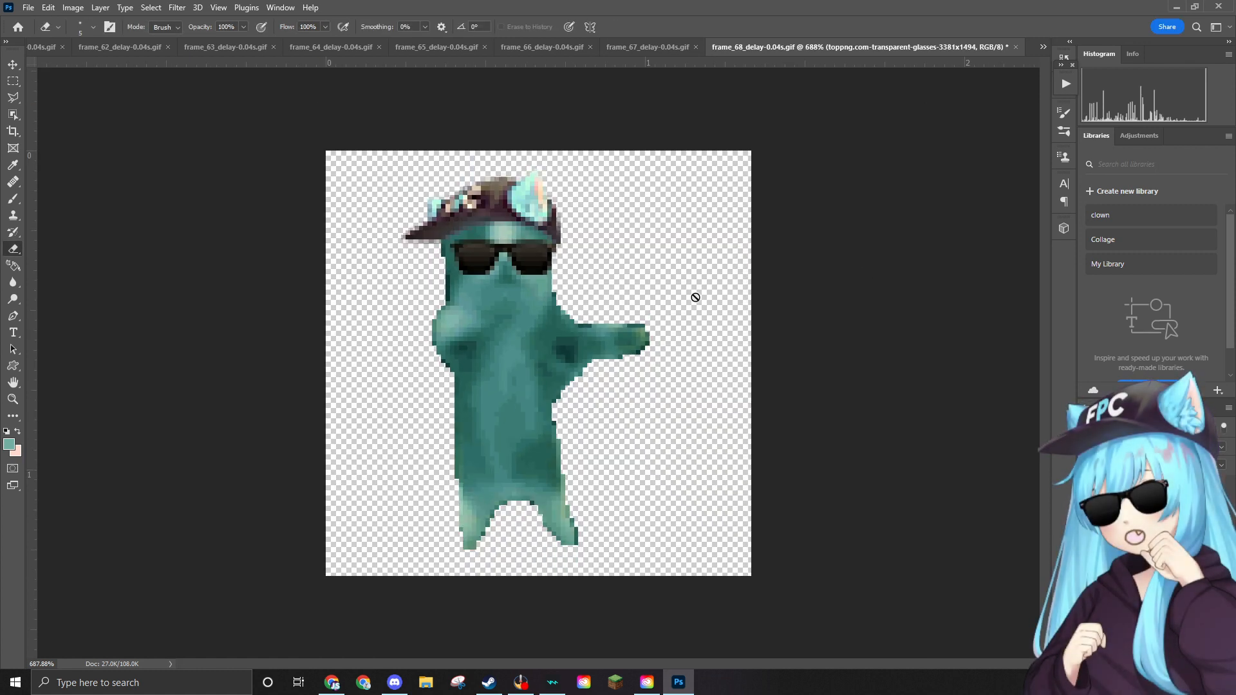
{"action": "left_click", "coordinate": [29, 7]}
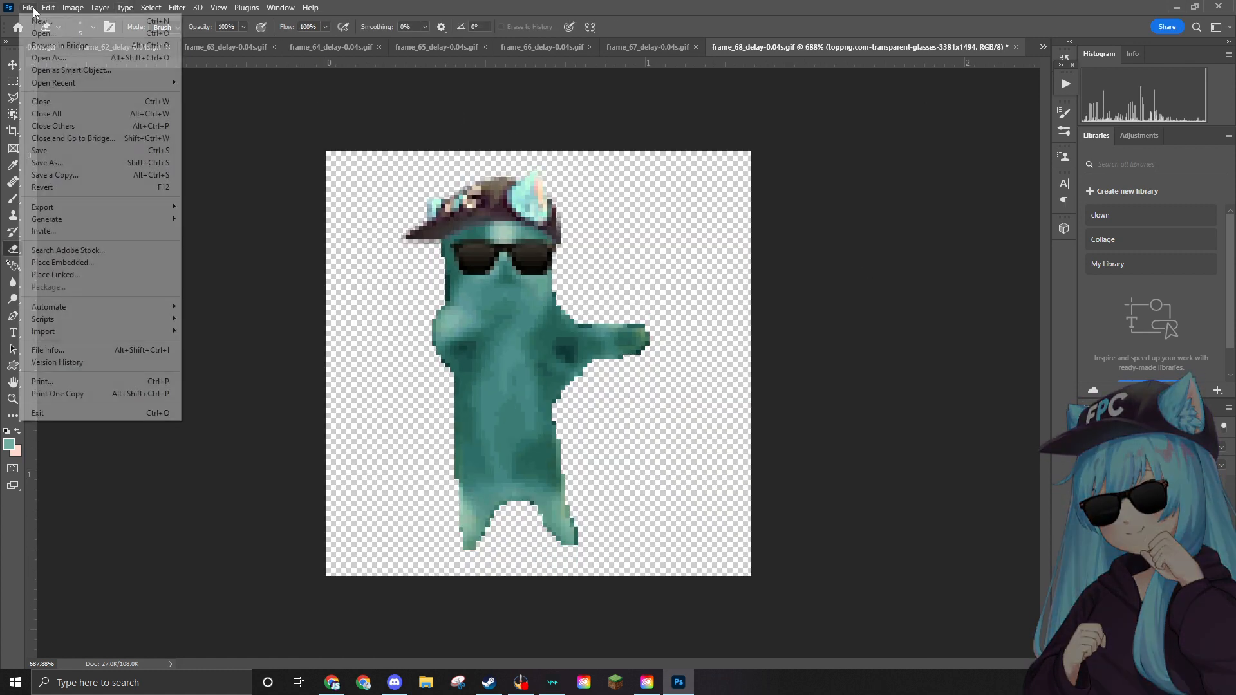
{"action": "mouse_move", "coordinate": [95, 208]}
{"action": "left_click", "coordinate": [199, 208]}
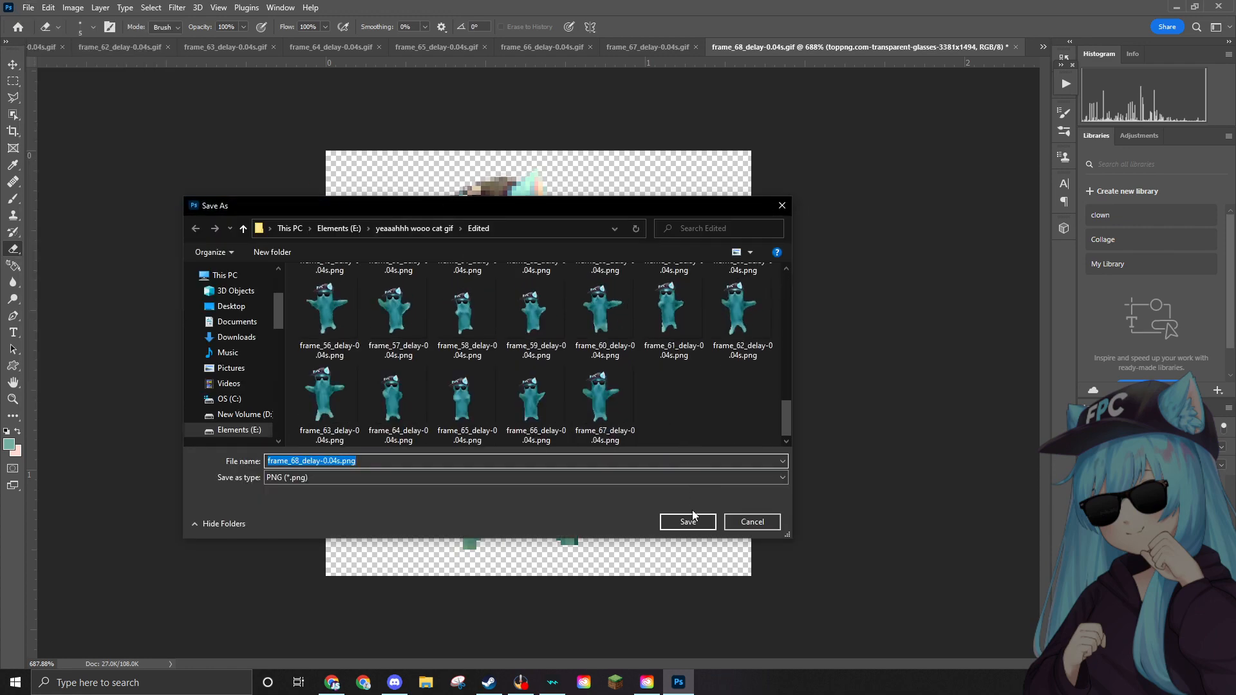
{"action": "left_click", "coordinate": [686, 520]}
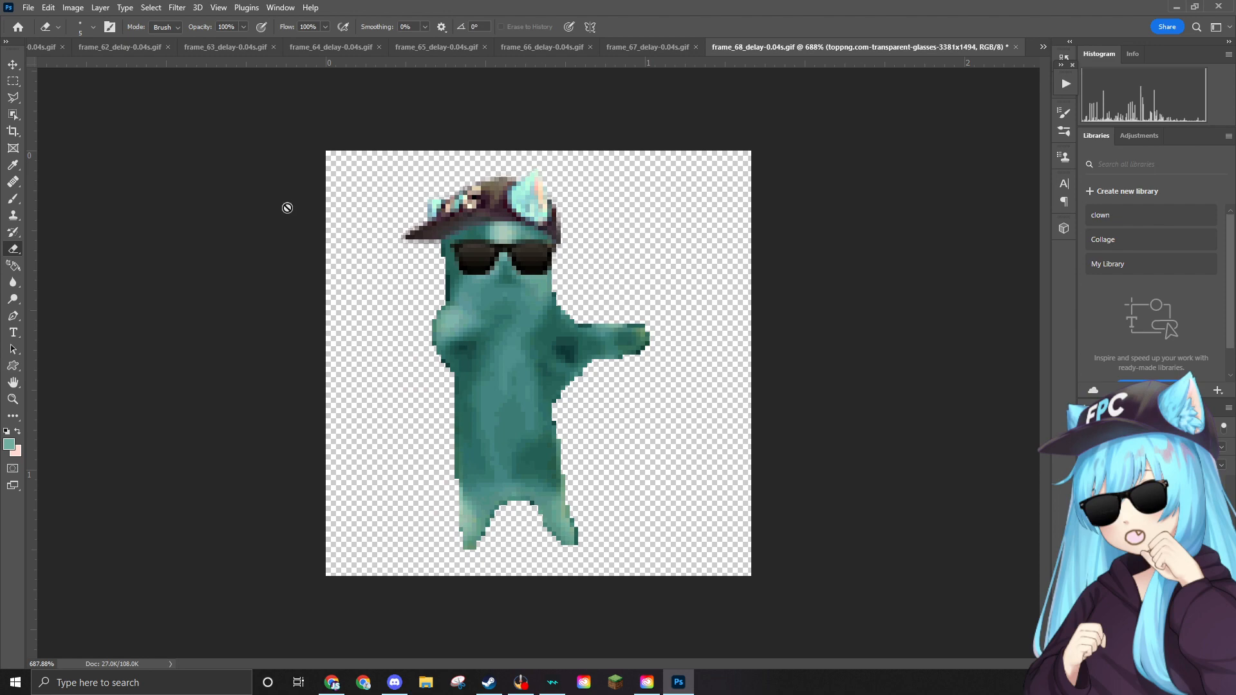
Delete the finished frame_68_delay-0.04s.gif source file and open frame_69_delay-0.04s.gif.
{"action": "left_click", "coordinate": [28, 7]}
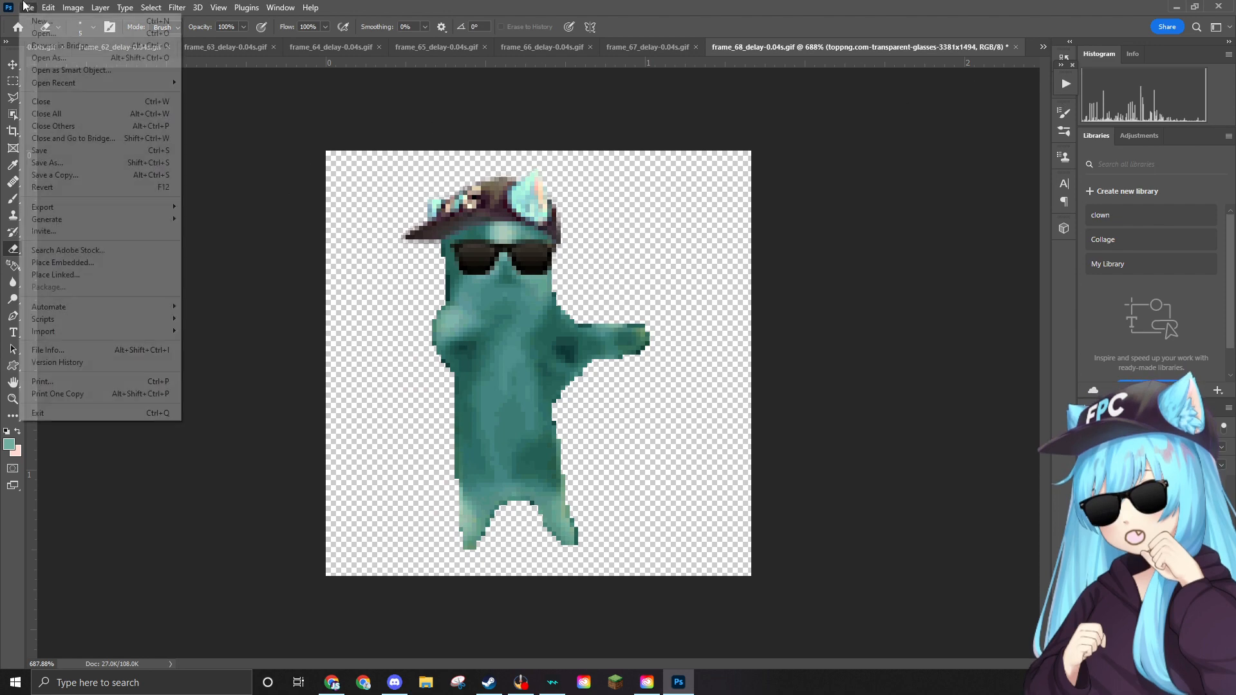
{"action": "left_click", "coordinate": [39, 35]}
{"action": "left_click", "coordinate": [403, 297]}
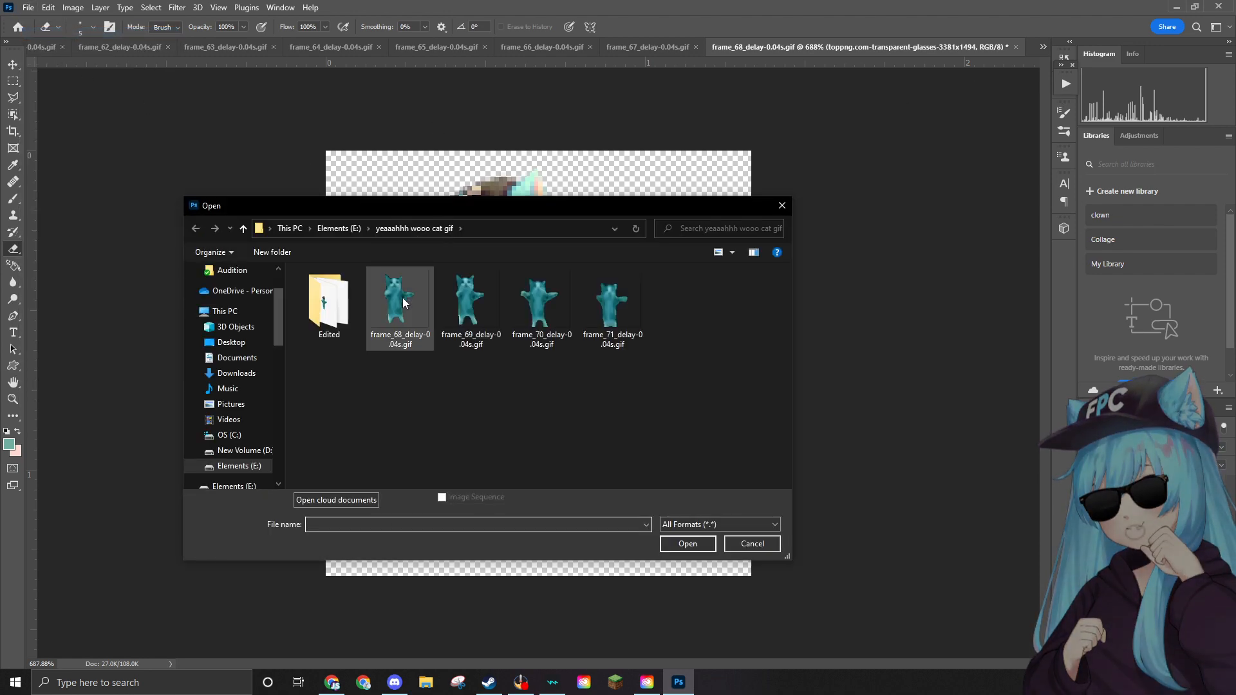
{"action": "key", "text": "Delete"}
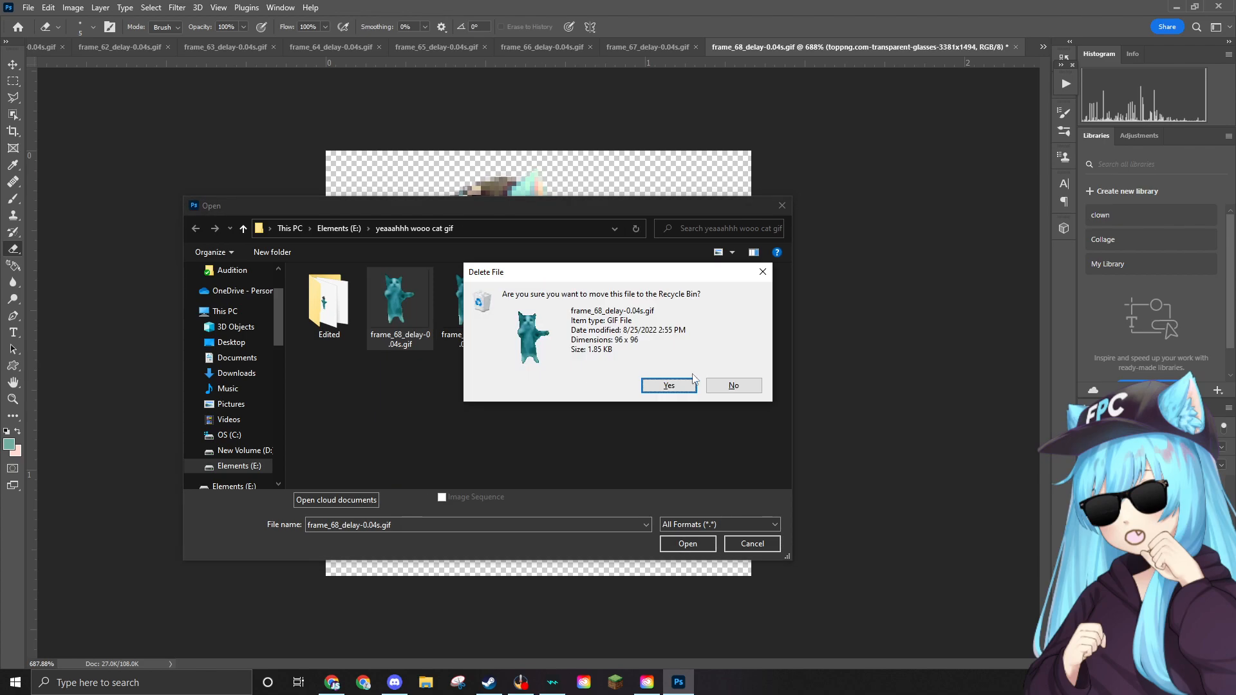
{"action": "left_click", "coordinate": [661, 386]}
{"action": "left_click", "coordinate": [400, 316]}
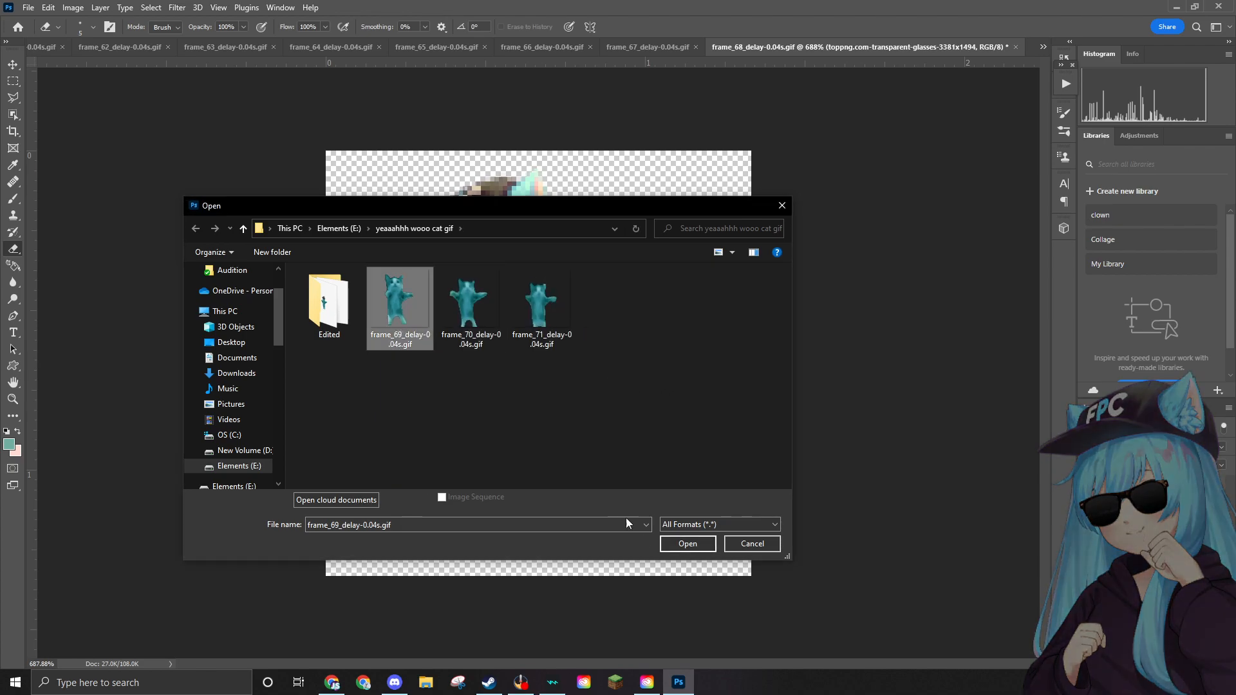
{"action": "left_click", "coordinate": [682, 543]}
Convert the frame 69 image from Indexed Color to RGB Color mode.
{"action": "scroll", "coordinate": [495, 394], "scroll_direction": "up", "scroll_amount": 5}
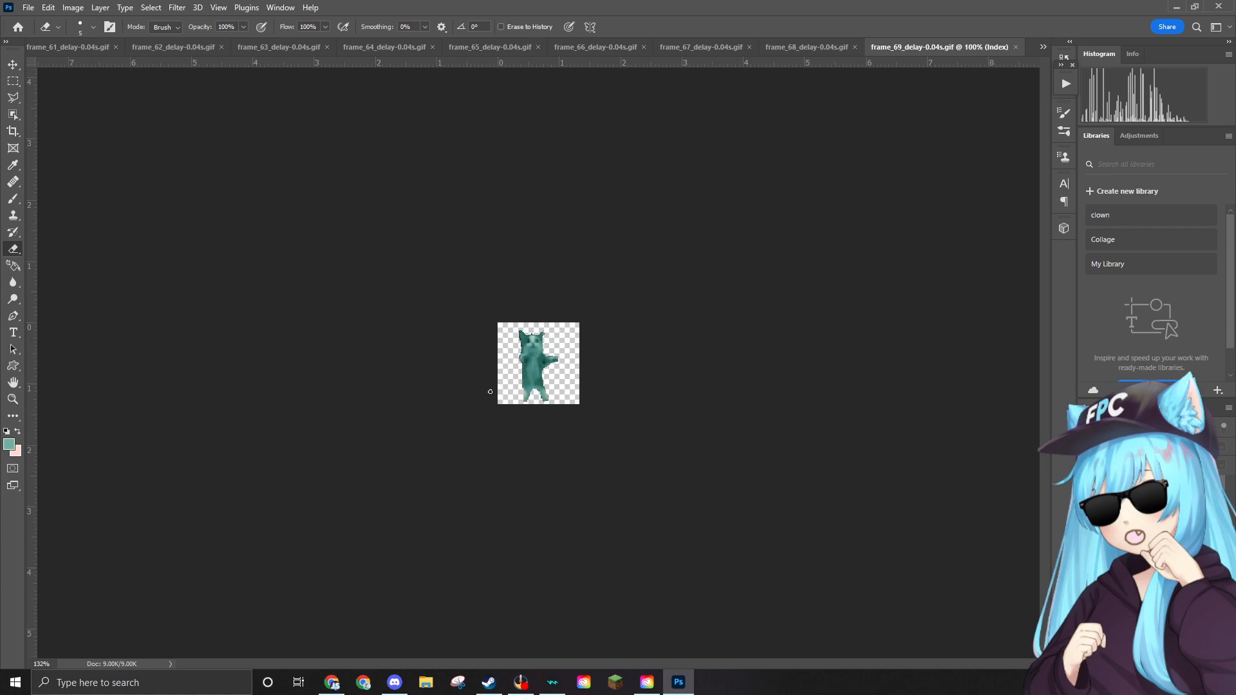
{"action": "scroll", "coordinate": [510, 404], "scroll_direction": "up", "scroll_amount": 2}
{"action": "left_click", "coordinate": [72, 7]}
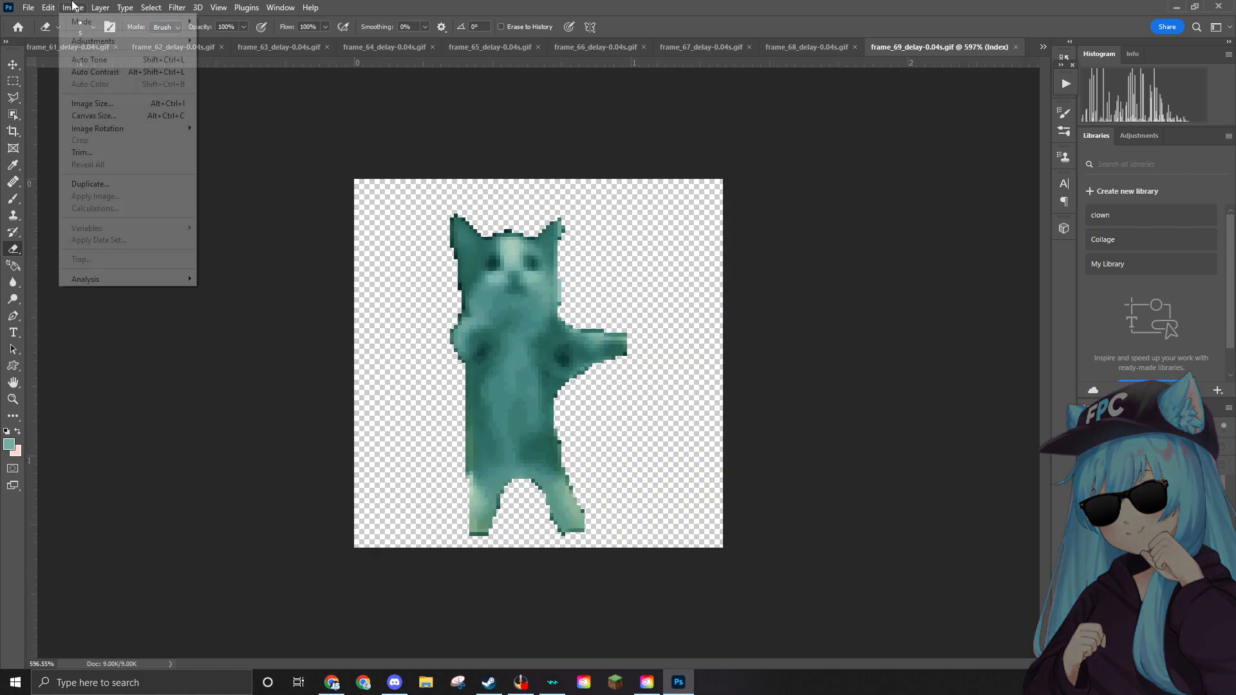
{"action": "mouse_move", "coordinate": [82, 28]}
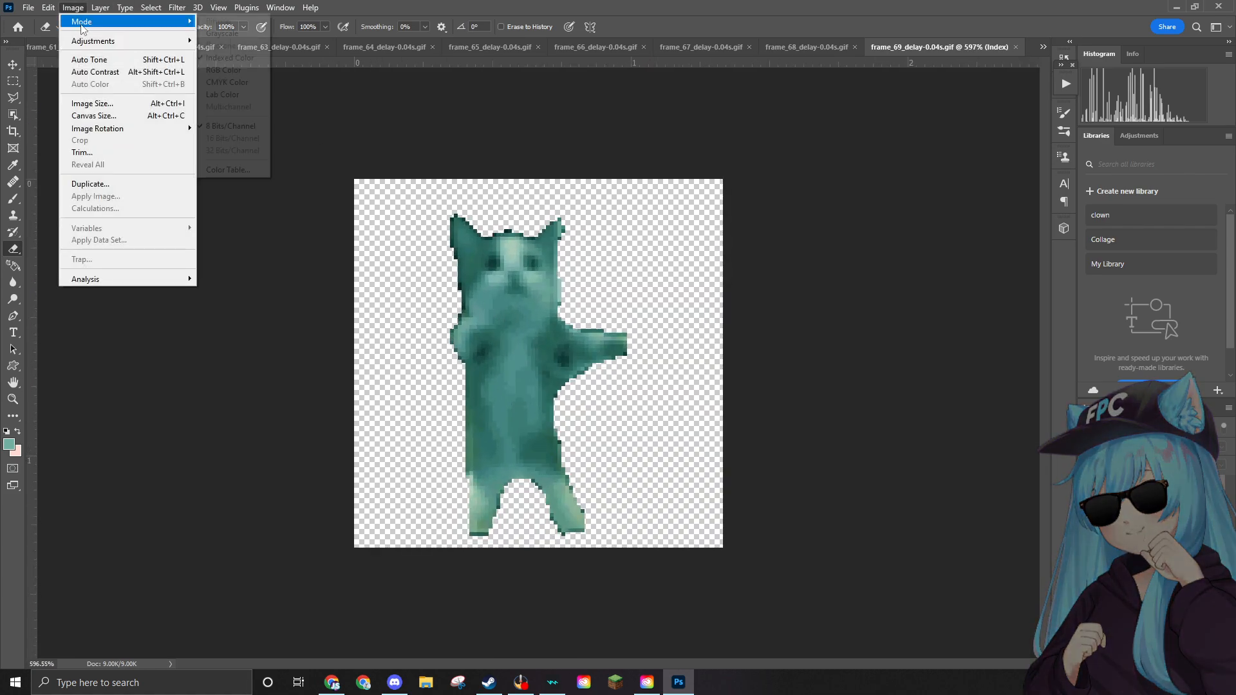
{"action": "left_click", "coordinate": [222, 70]}
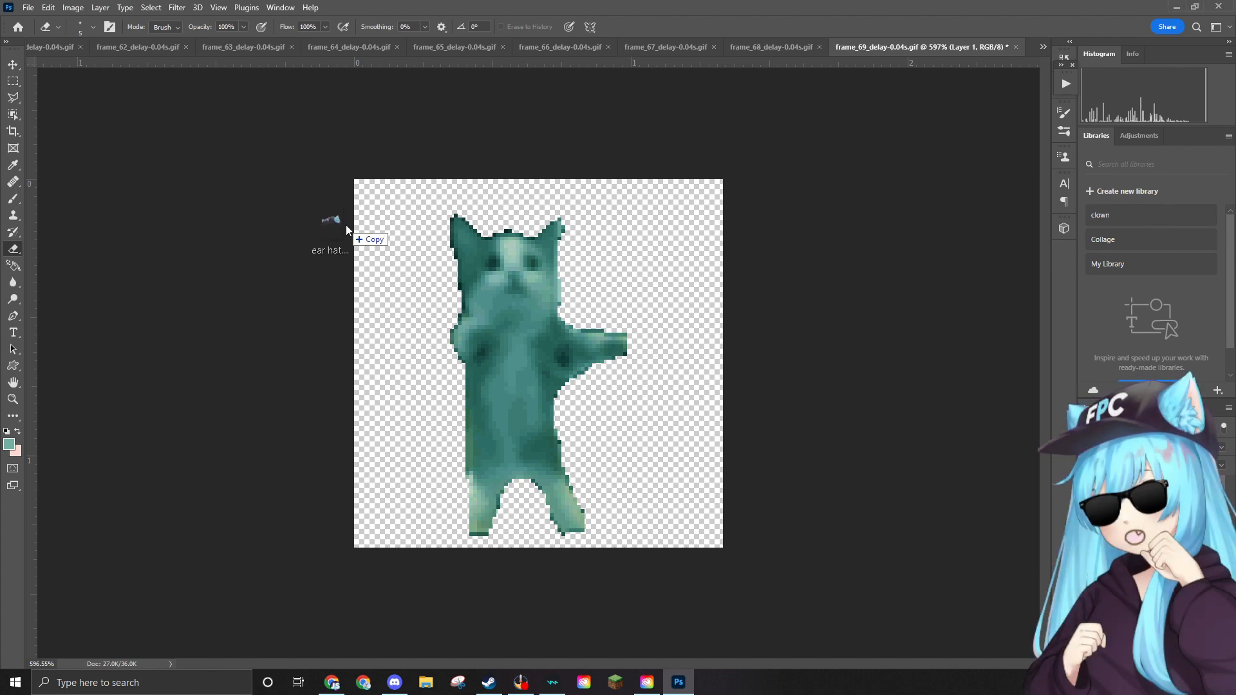
Place the ear hat image on frame 69, scaled to about 9.65% and fitted over the cat's head.
{"action": "left_click_drag", "start_coordinate": [672, 183], "coordinate": [566, 325]}
{"action": "left_click_drag", "start_coordinate": [498, 433], "coordinate": [509, 238]}
{"action": "left_click_drag", "start_coordinate": [574, 124], "coordinate": [576, 121]}
{"action": "left_click_drag", "start_coordinate": [529, 219], "coordinate": [529, 210]}
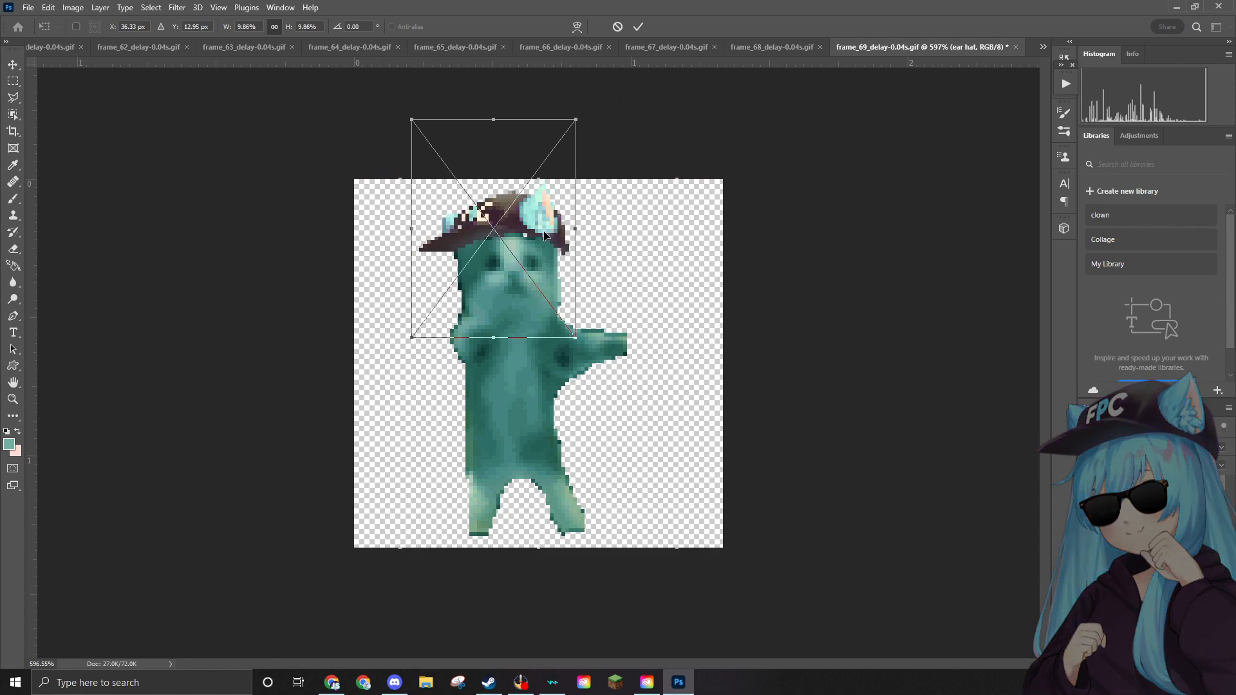
{"action": "left_click_drag", "start_coordinate": [574, 337], "coordinate": [572, 333]}
{"action": "left_click_drag", "start_coordinate": [531, 213], "coordinate": [531, 222]}
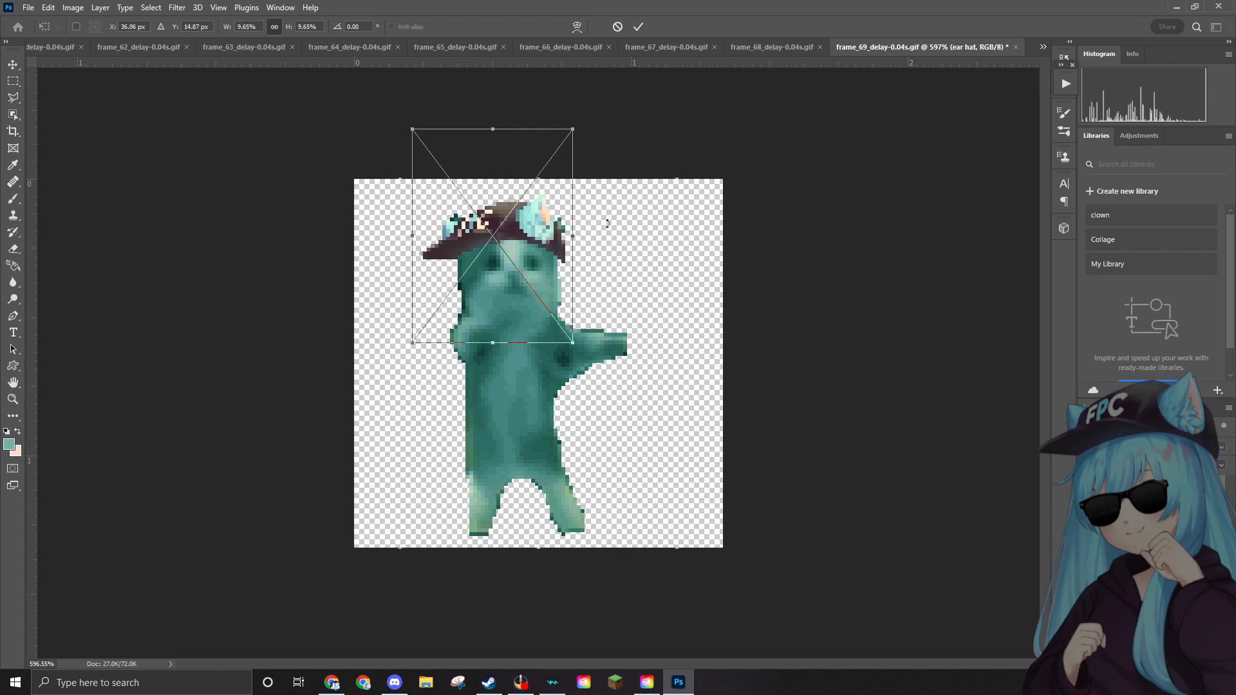
{"action": "key", "text": "Return"}
Erase the cat's own ear showing beside the hat on frame 69, and place the sunglasses image scaled down over its eyes.
{"action": "key", "text": "e"}
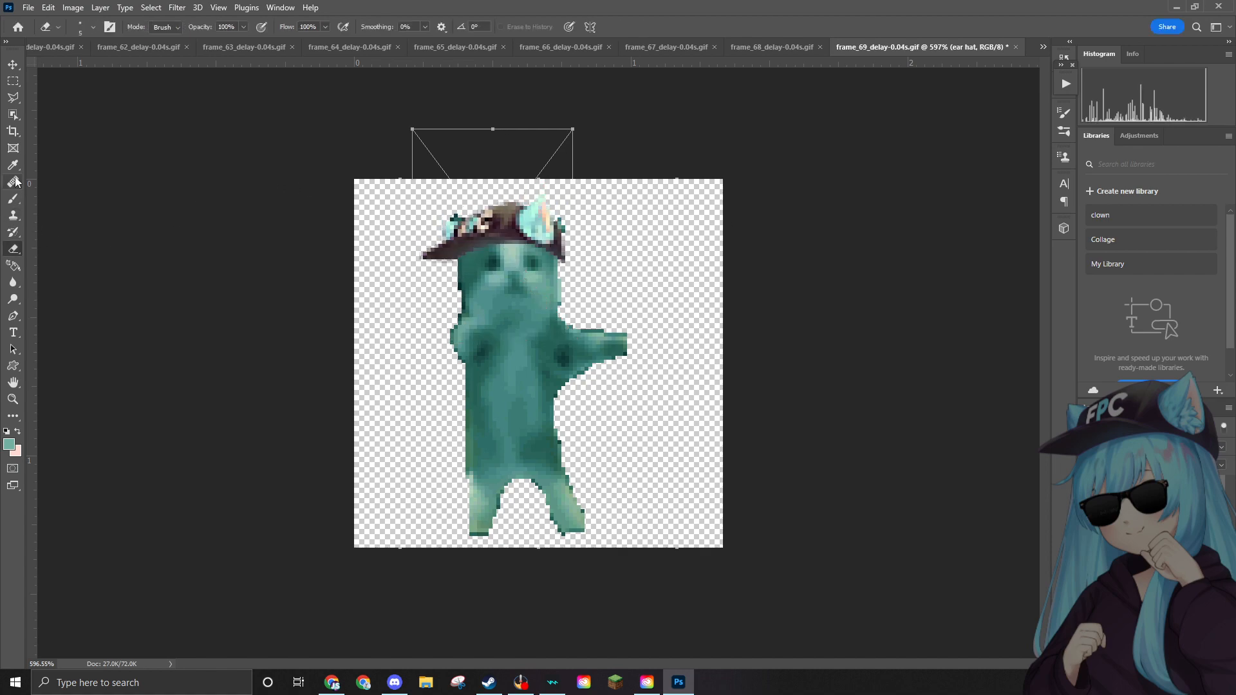
{"action": "key", "text": "alt+["}
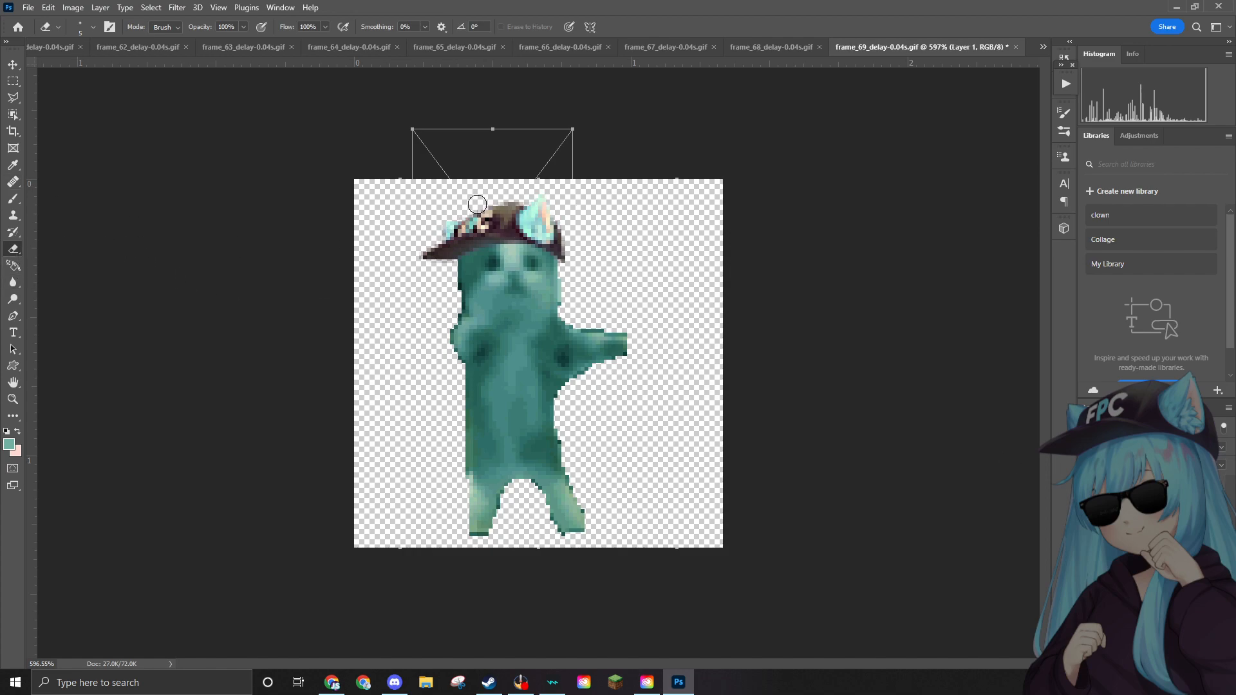
{"action": "left_click_drag", "start_coordinate": [1044, 277], "coordinate": [496, 282]}
{"action": "left_click_drag", "start_coordinate": [721, 279], "coordinate": [554, 261]}
{"action": "key", "text": "Return"}
{"action": "key", "text": "e"}
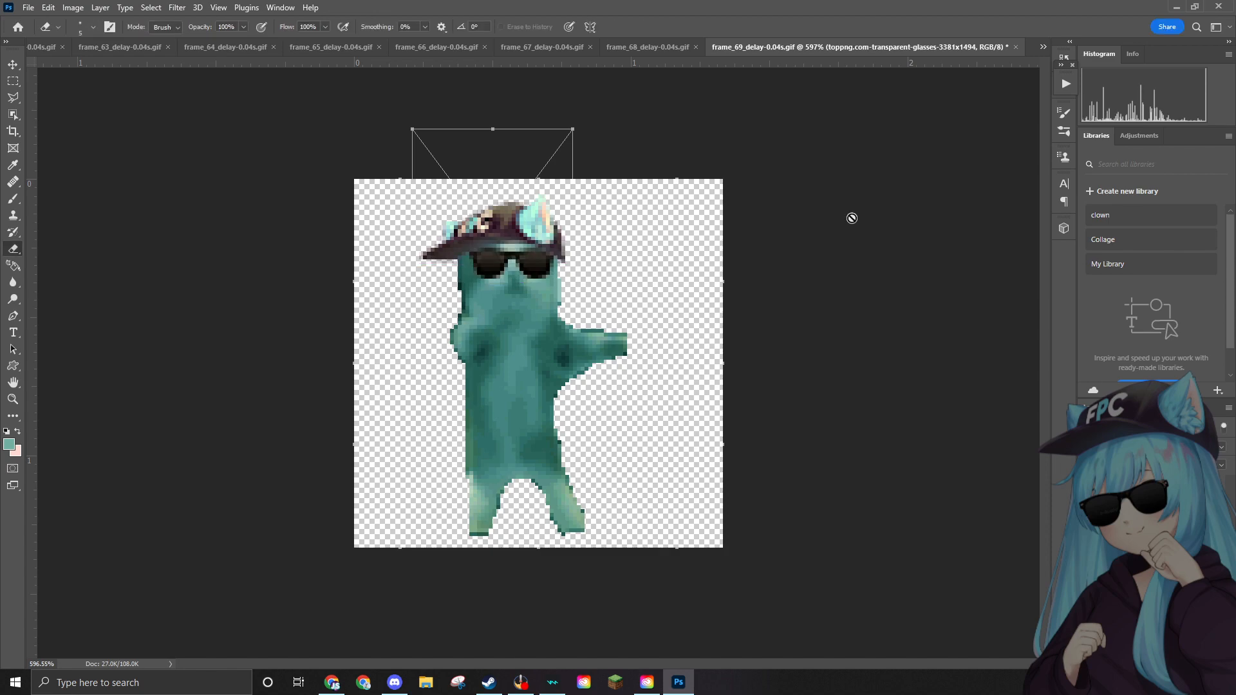
Export frame 69 as frame_69_delay-0.04s.png into the Edited folder using Quick Export as PNG.
{"action": "left_click", "coordinate": [29, 8]}
{"action": "mouse_move", "coordinate": [76, 207]}
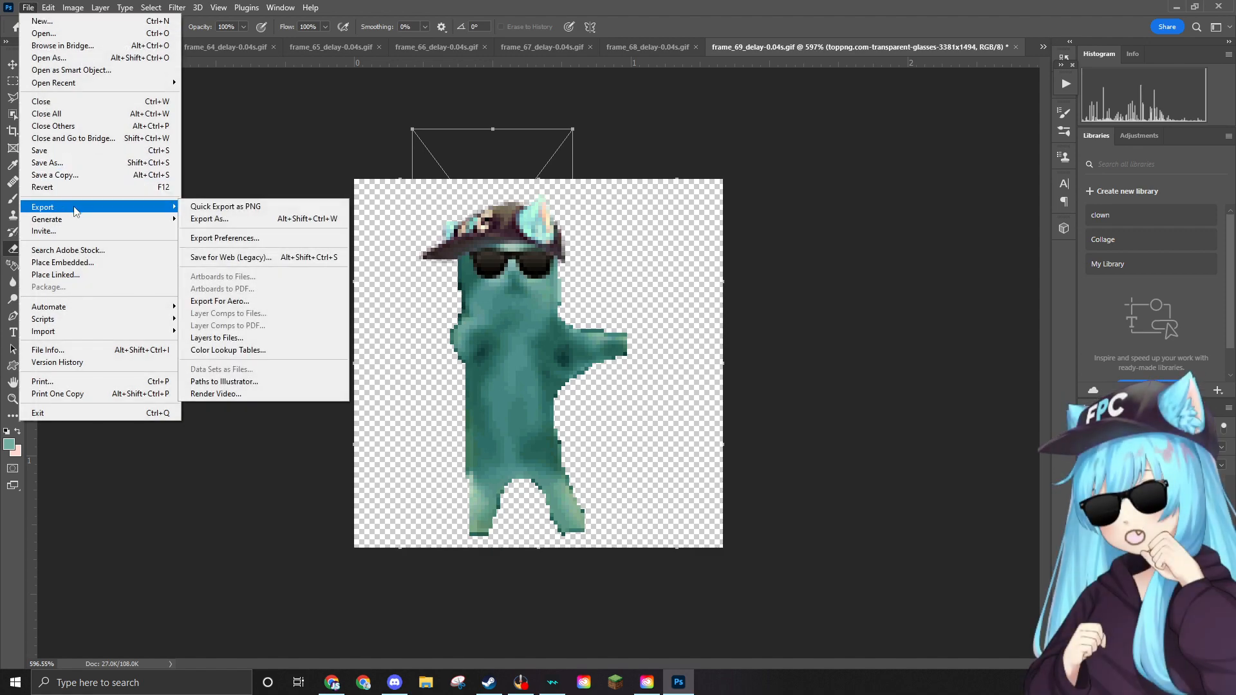
{"action": "left_click", "coordinate": [219, 207]}
{"action": "scroll", "coordinate": [607, 392], "scroll_direction": "down", "scroll_amount": 10}
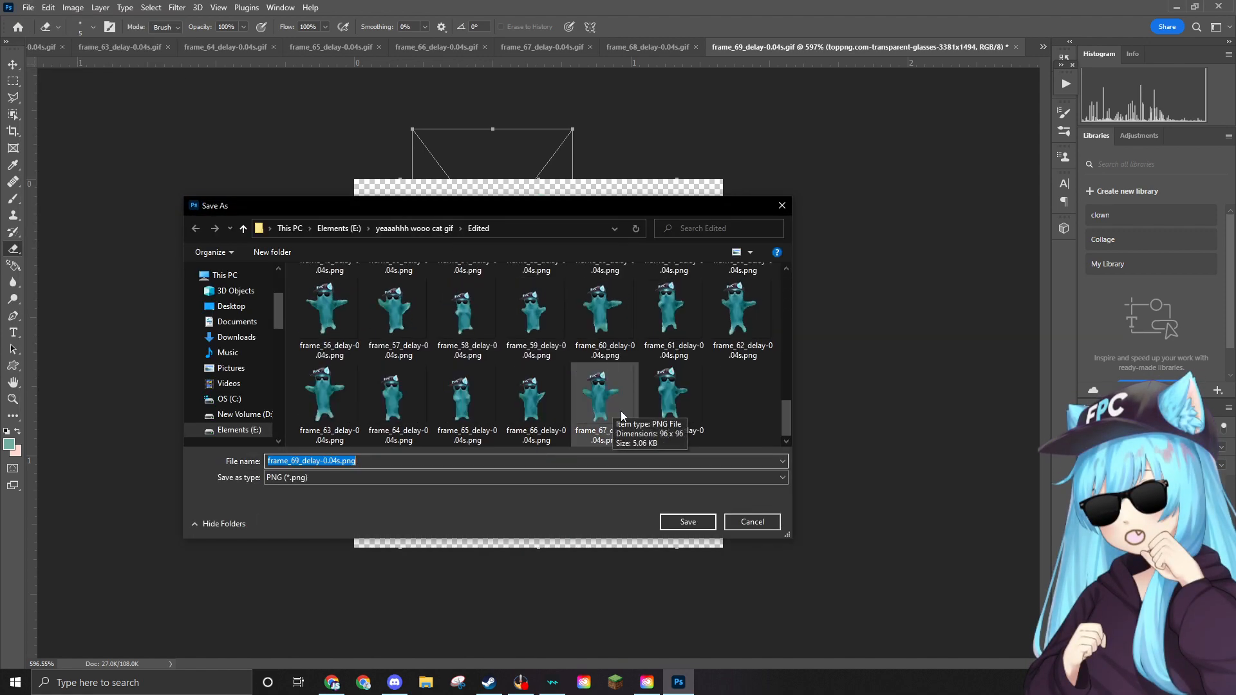
{"action": "left_click", "coordinate": [687, 522]}
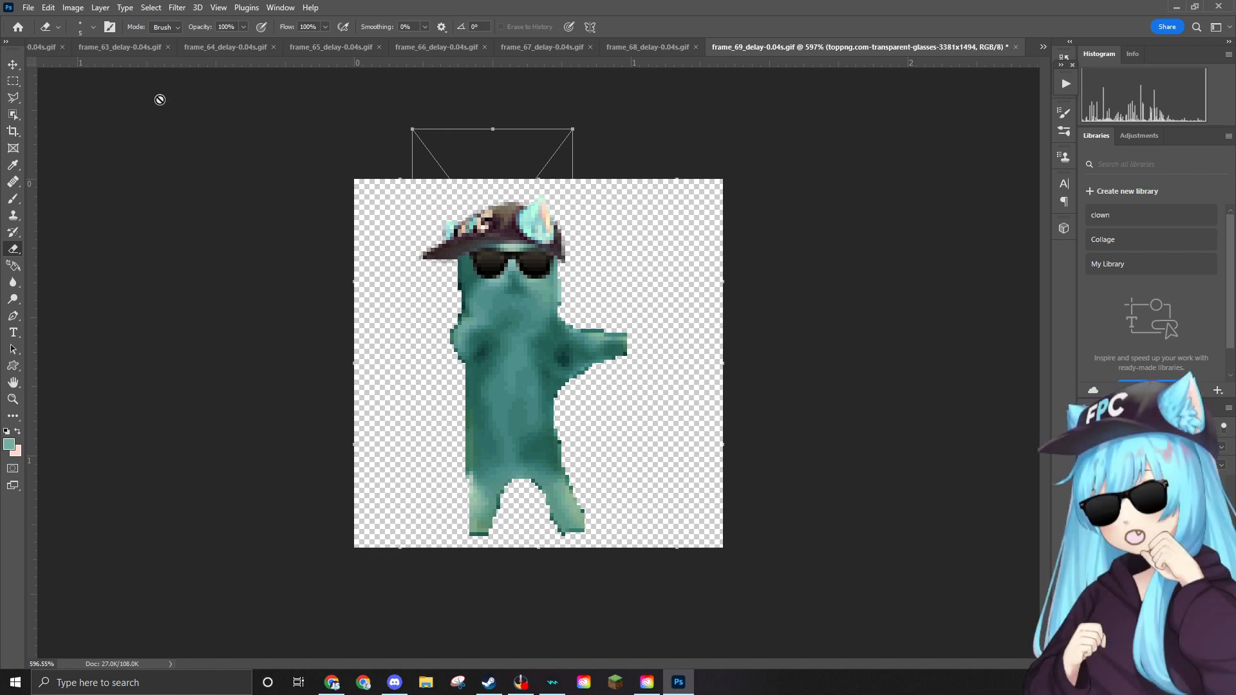
Delete the finished frame_69_delay-0.04s.gif source file and open frame_70_delay-0.04s.gif.
{"action": "left_click", "coordinate": [27, 8]}
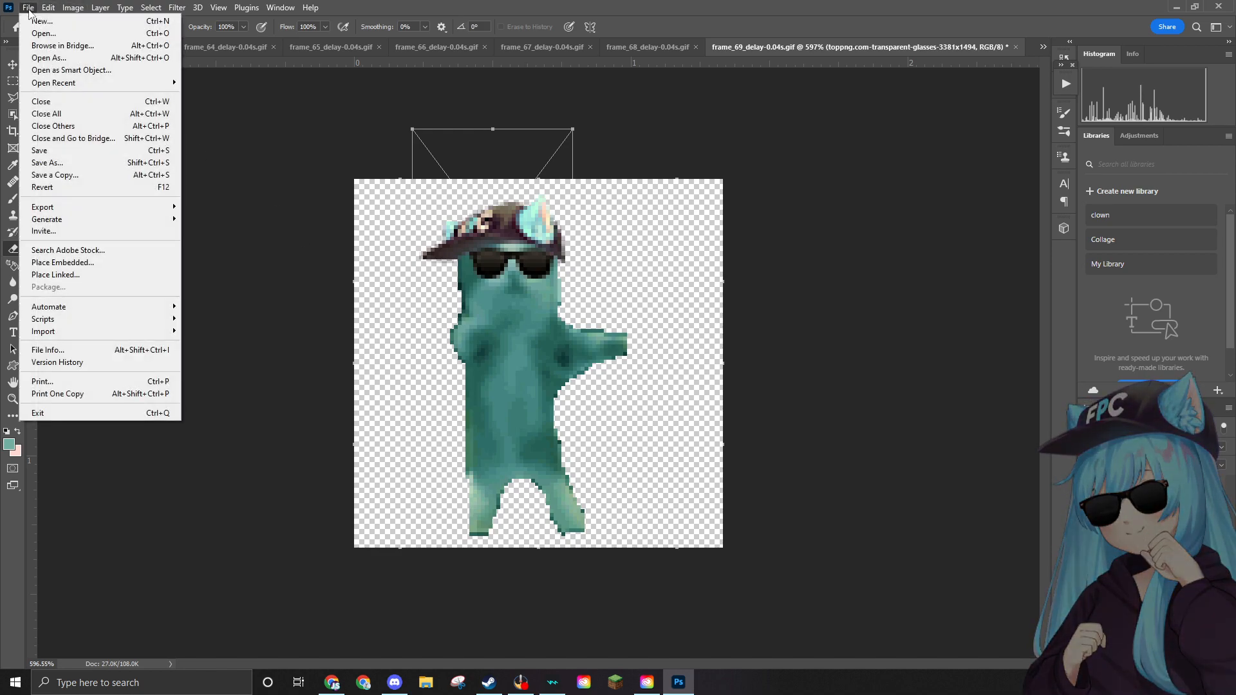
{"action": "left_click", "coordinate": [52, 35]}
{"action": "left_click", "coordinate": [382, 289]}
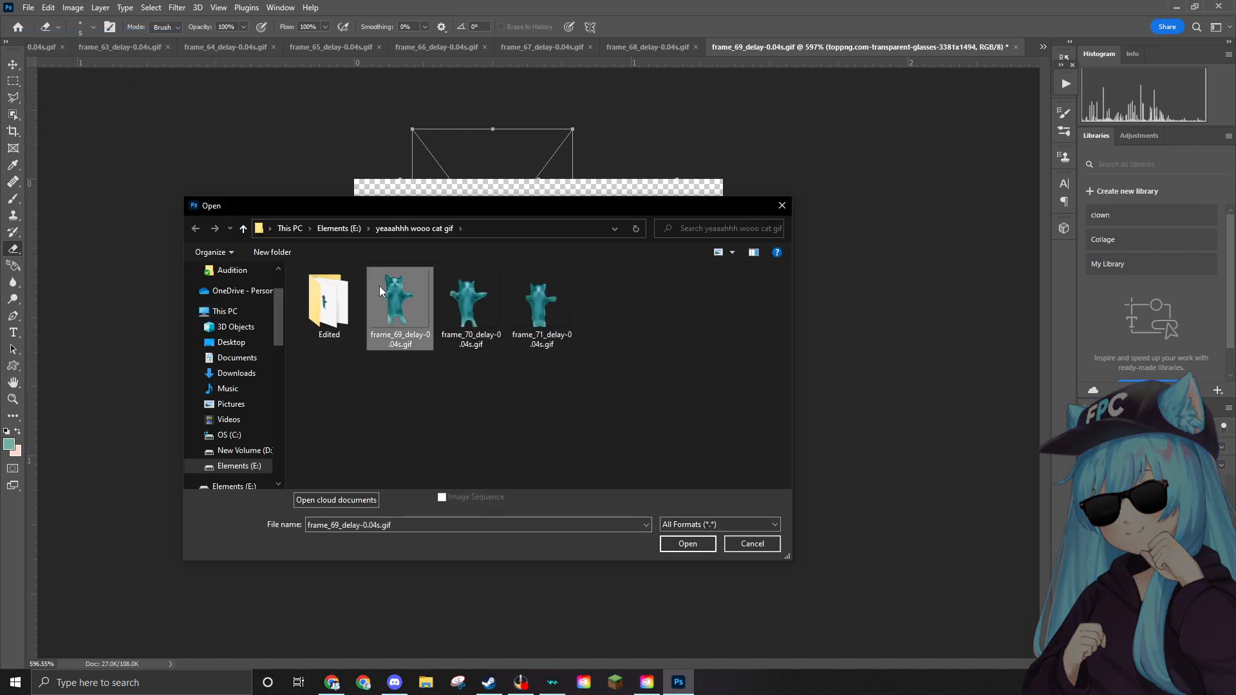
{"action": "key", "text": "Delete"}
{"action": "left_click", "coordinate": [684, 386]}
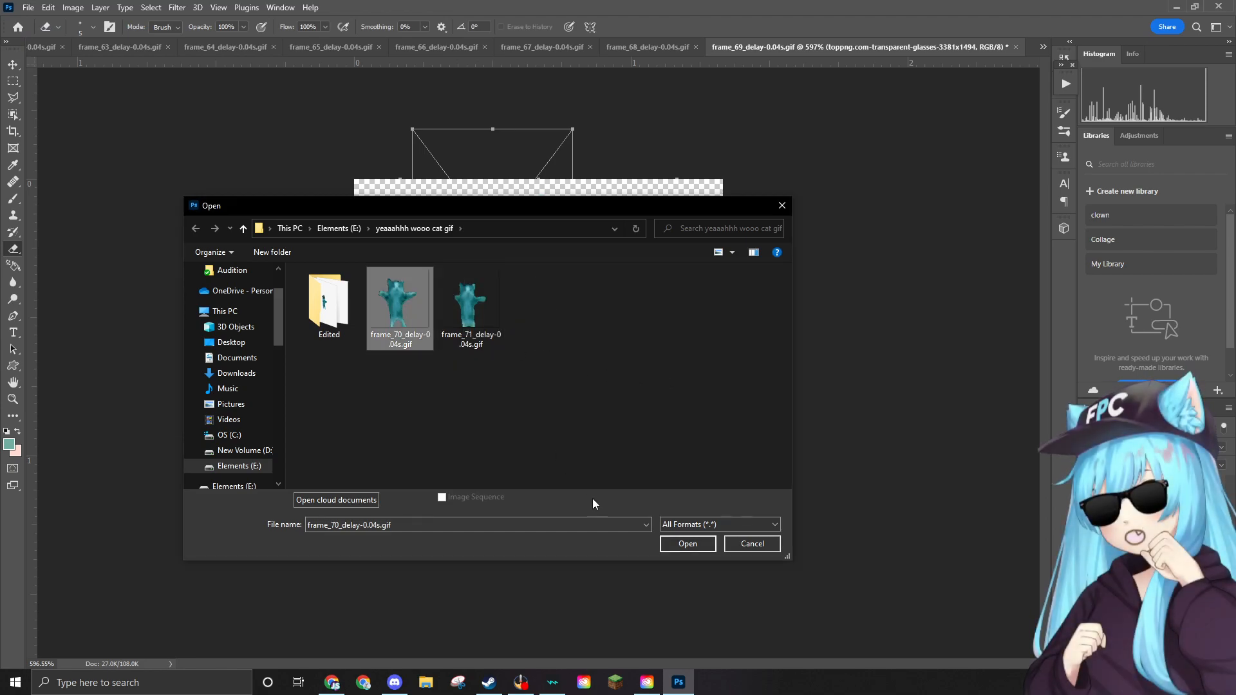
{"action": "left_click", "coordinate": [686, 548]}
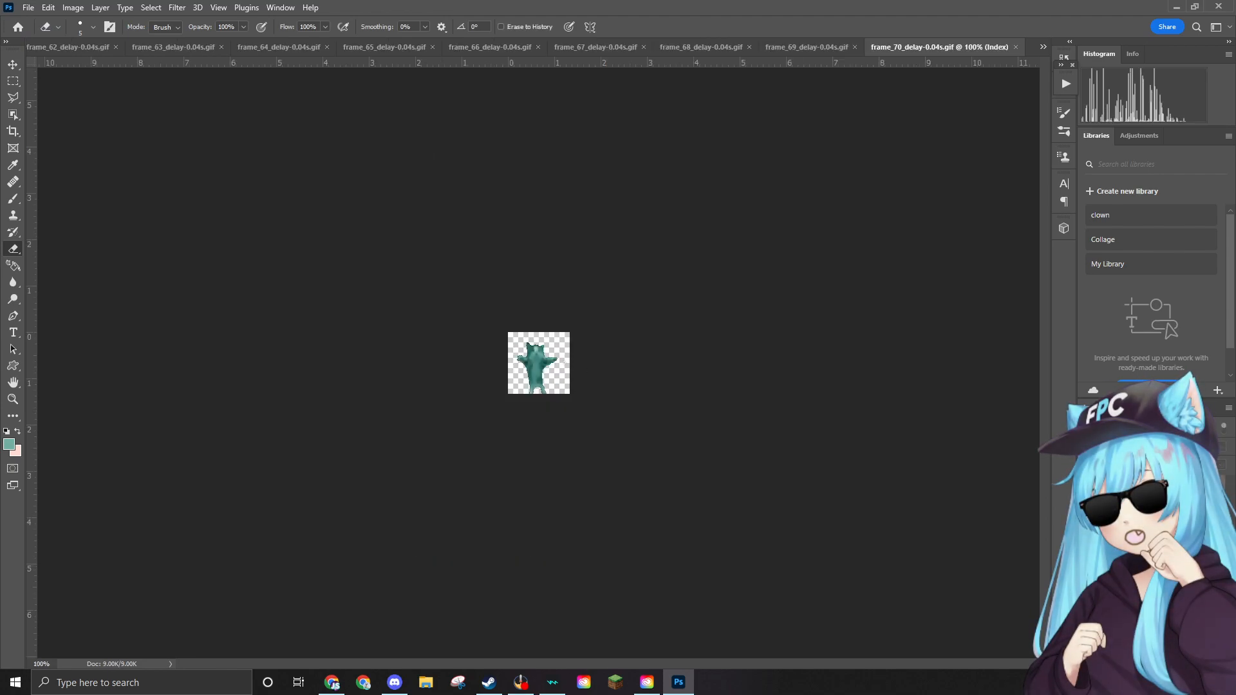
Convert the frame 70 image from Indexed Color to RGB Color mode.
{"action": "key", "text": "ctrl+0"}
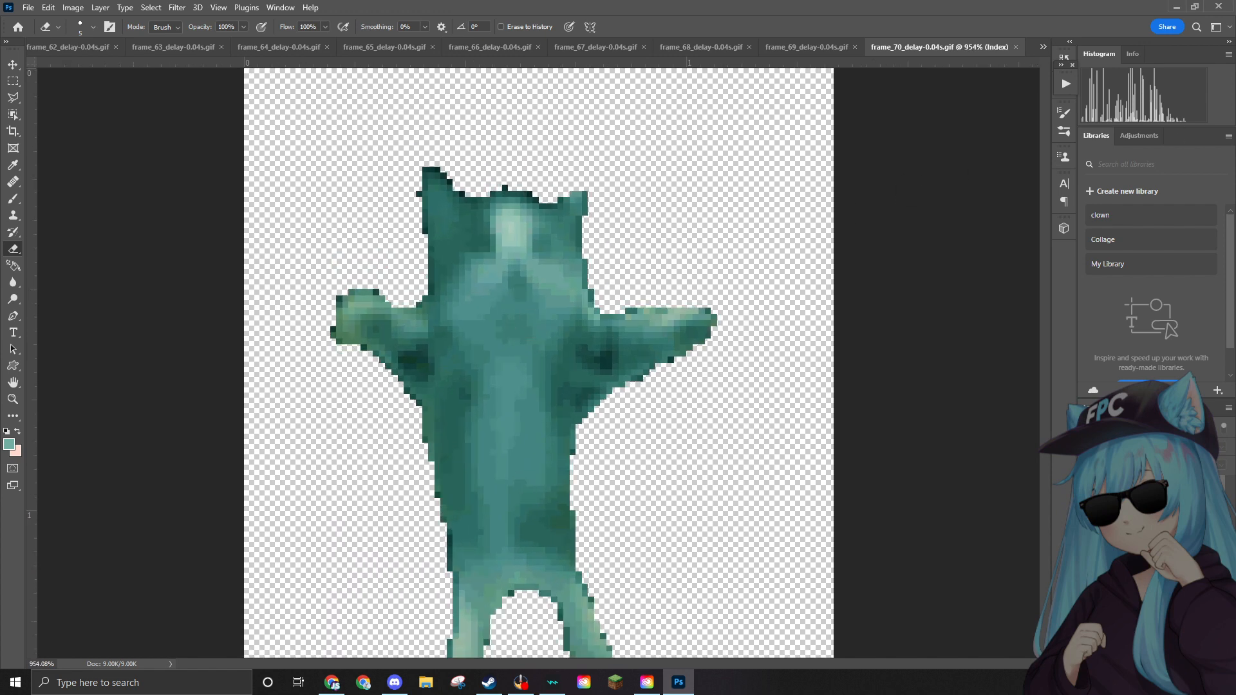
{"action": "left_click", "coordinate": [73, 7]}
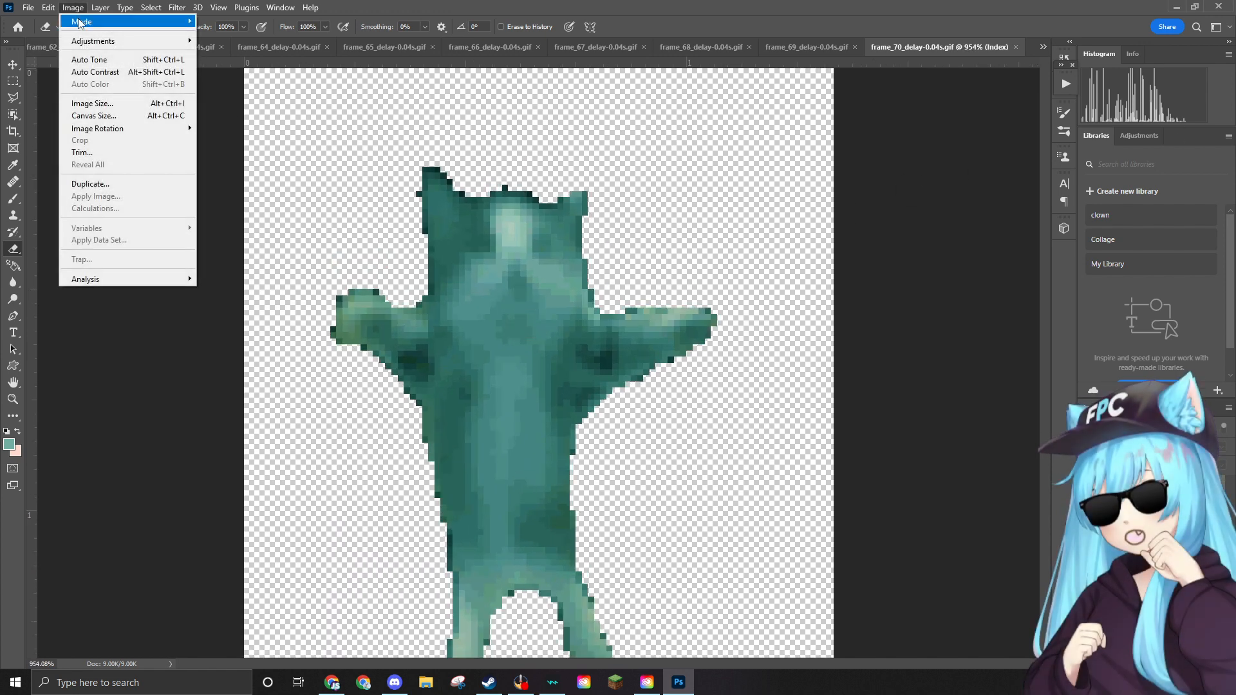
{"action": "mouse_move", "coordinate": [90, 21]}
{"action": "left_click", "coordinate": [223, 70]}
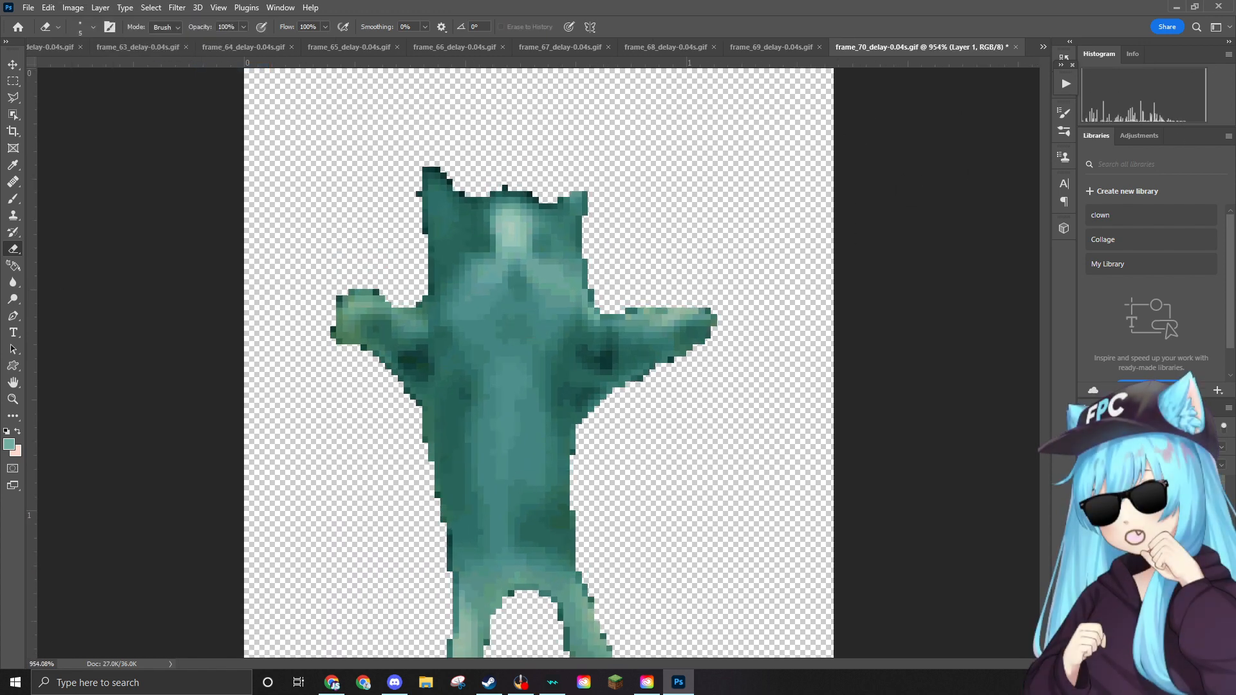
Place the ear hat image on frame 70, scaled to about 8.51% and fitted over the cat's head.
{"action": "left_click_drag", "start_coordinate": [588, 249], "coordinate": [458, 193]}
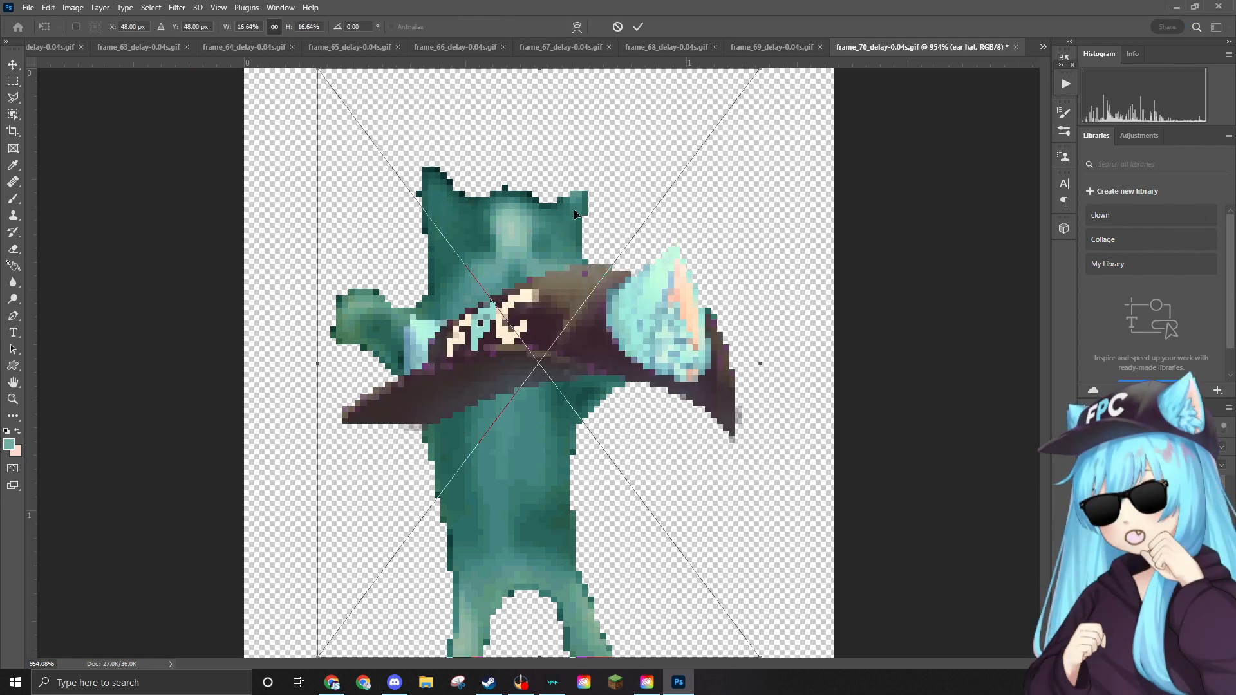
{"action": "scroll", "coordinate": [655, 235], "scroll_direction": "down", "scroll_amount": 2}
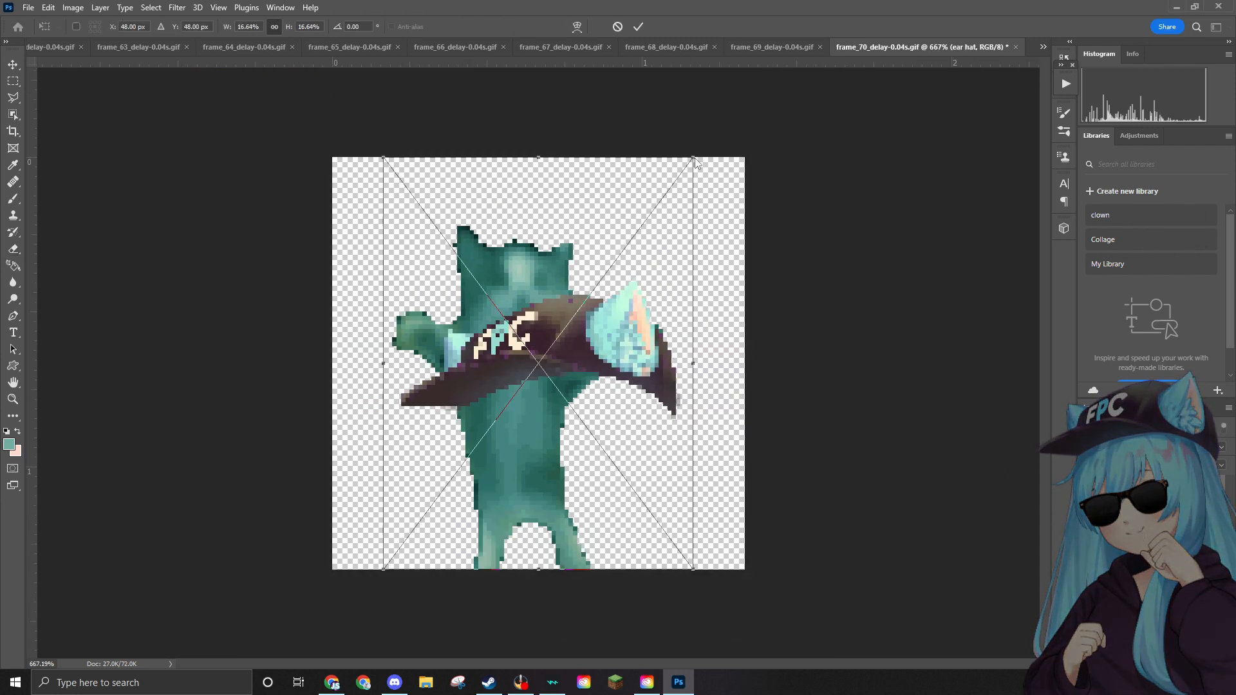
{"action": "left_click_drag", "start_coordinate": [689, 161], "coordinate": [466, 379]}
{"action": "left_click_drag", "start_coordinate": [437, 450], "coordinate": [499, 237]}
{"action": "mouse_move", "coordinate": [568, 196]}
{"action": "left_mouse_down"}
{"action": "mouse_move", "coordinate": [619, 127]}
{"action": "mouse_move", "coordinate": [567, 208]}
{"action": "mouse_move", "coordinate": [556, 207]}
{"action": "left_mouse_up"}
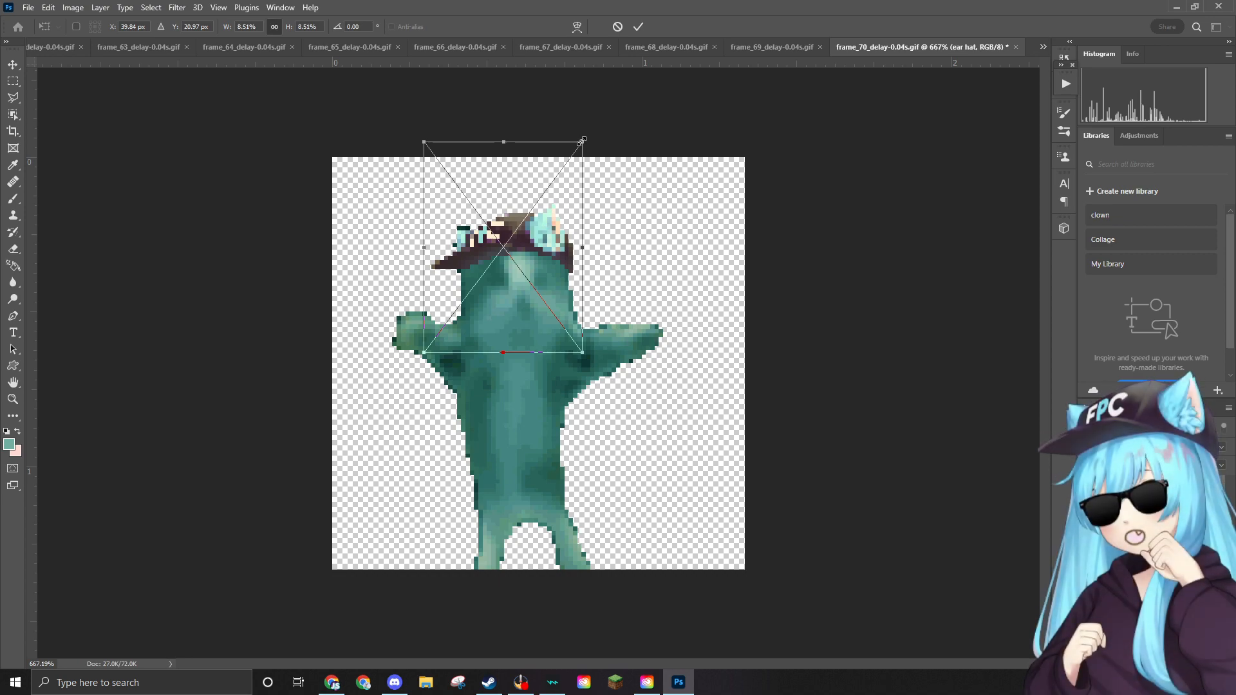
{"action": "mouse_move", "coordinate": [523, 237]}
{"action": "left_mouse_down"}
{"action": "mouse_move", "coordinate": [527, 226]}
{"action": "mouse_move", "coordinate": [522, 238]}
{"action": "left_mouse_up"}
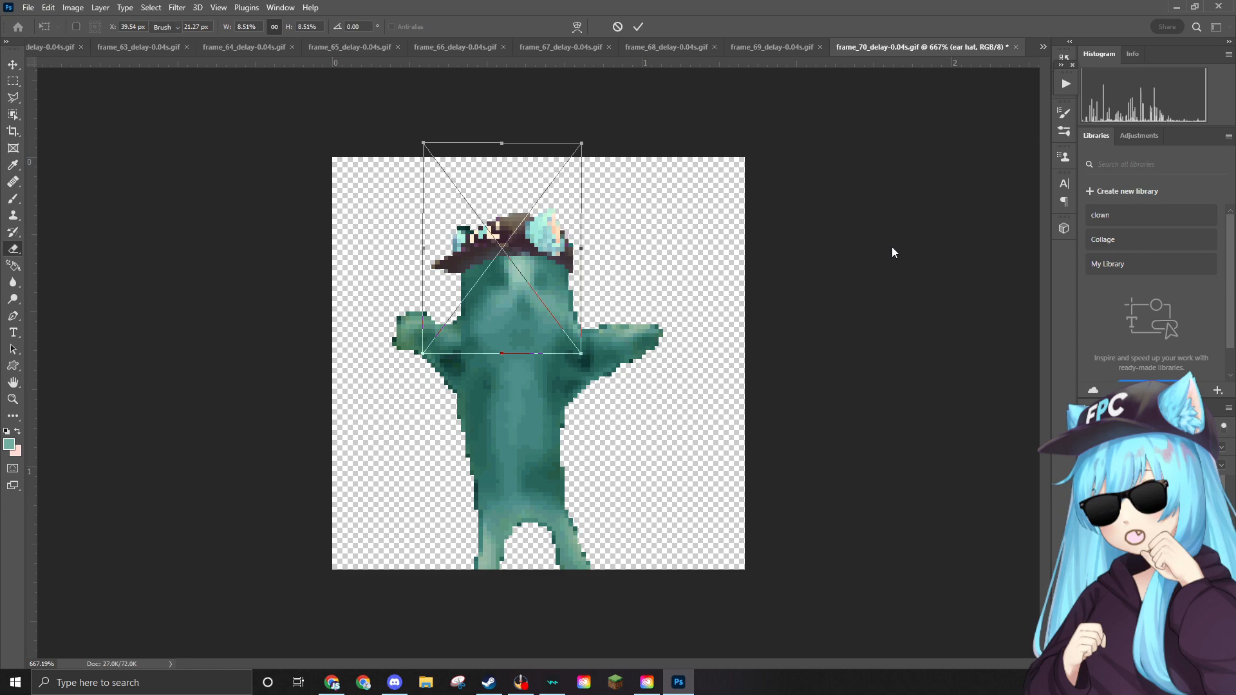
{"action": "key", "text": "Return"}
Erase the parts of the cat's own ears that stick out around the hat on Layer 1 of frame 70.
{"action": "key", "text": "e"}
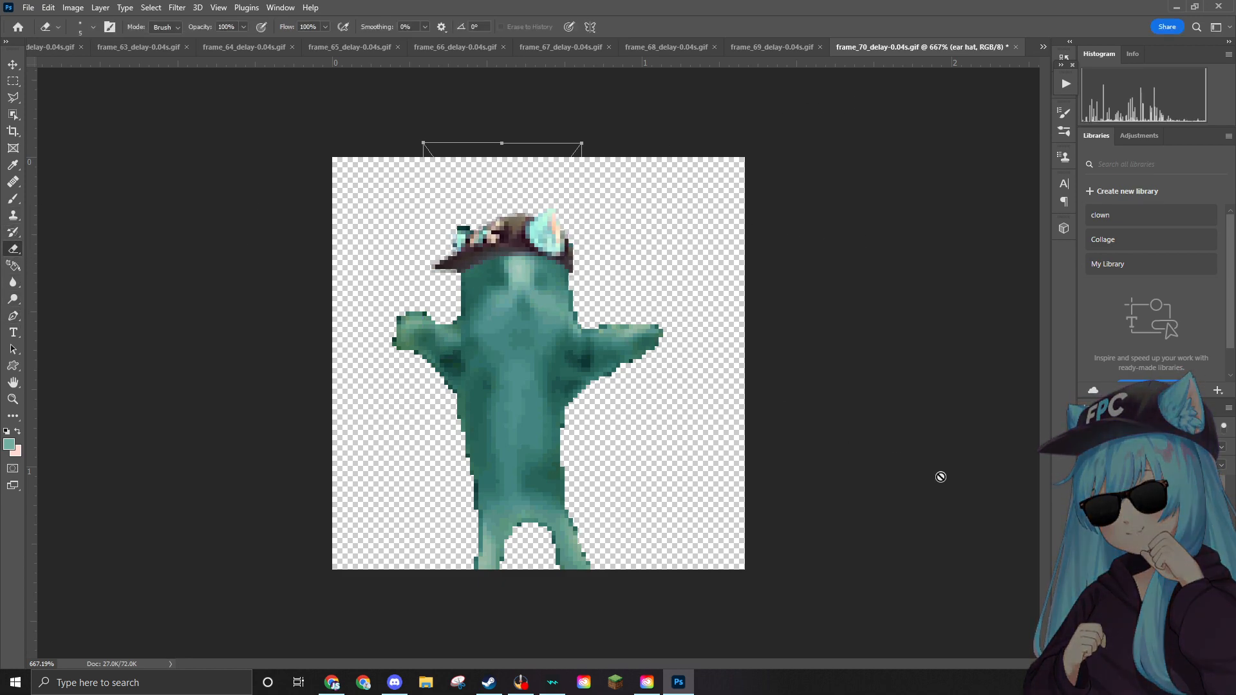
{"action": "left_click", "coordinate": [1146, 512]}
{"action": "left_click_drag", "start_coordinate": [450, 223], "coordinate": [527, 235]}
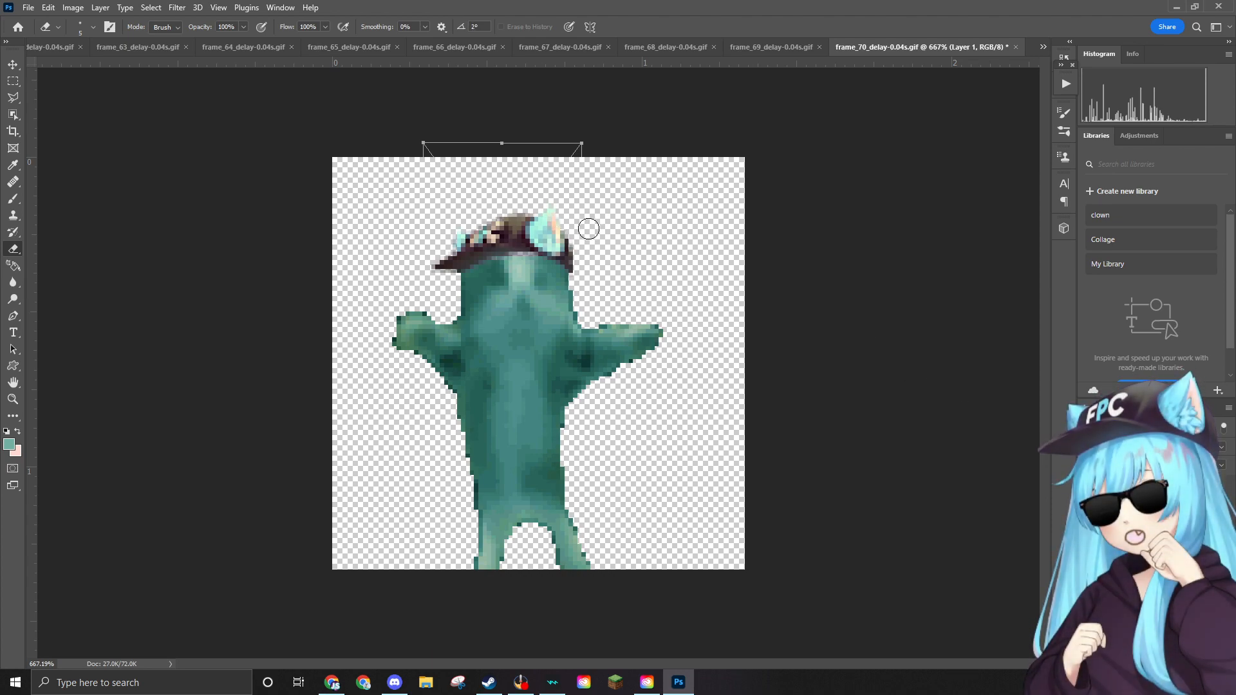
{"action": "key", "text": "z"}
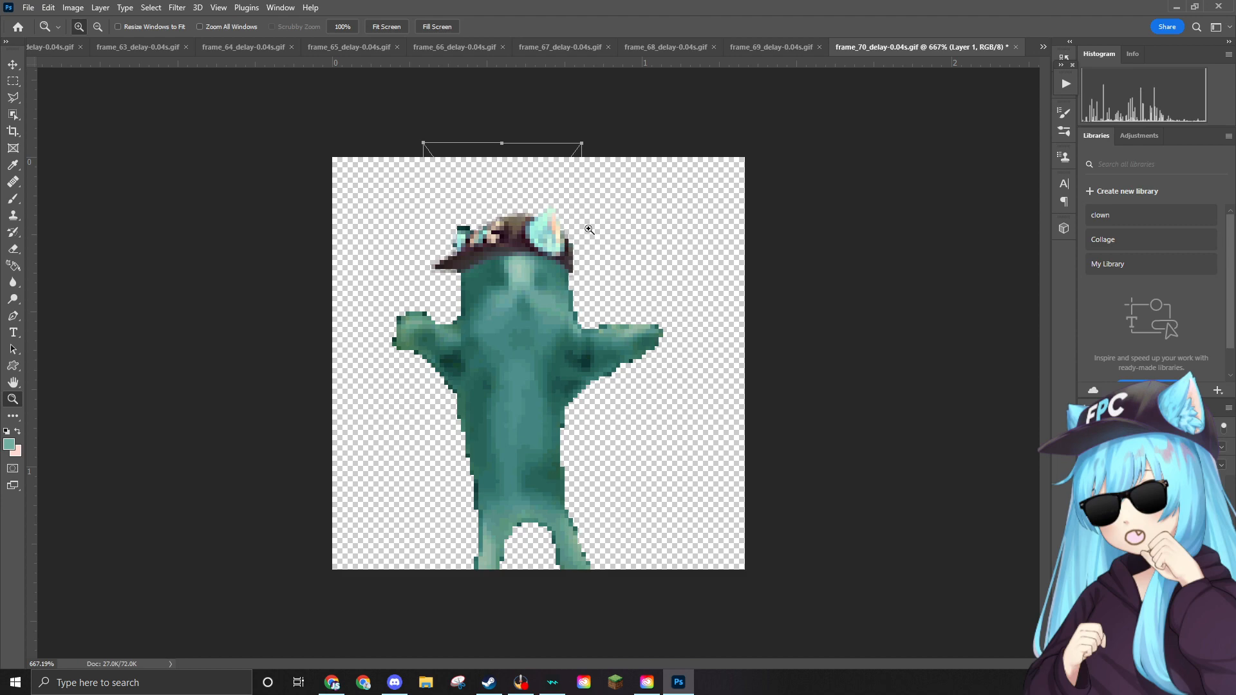
{"action": "key", "text": "ctrl+plus"}
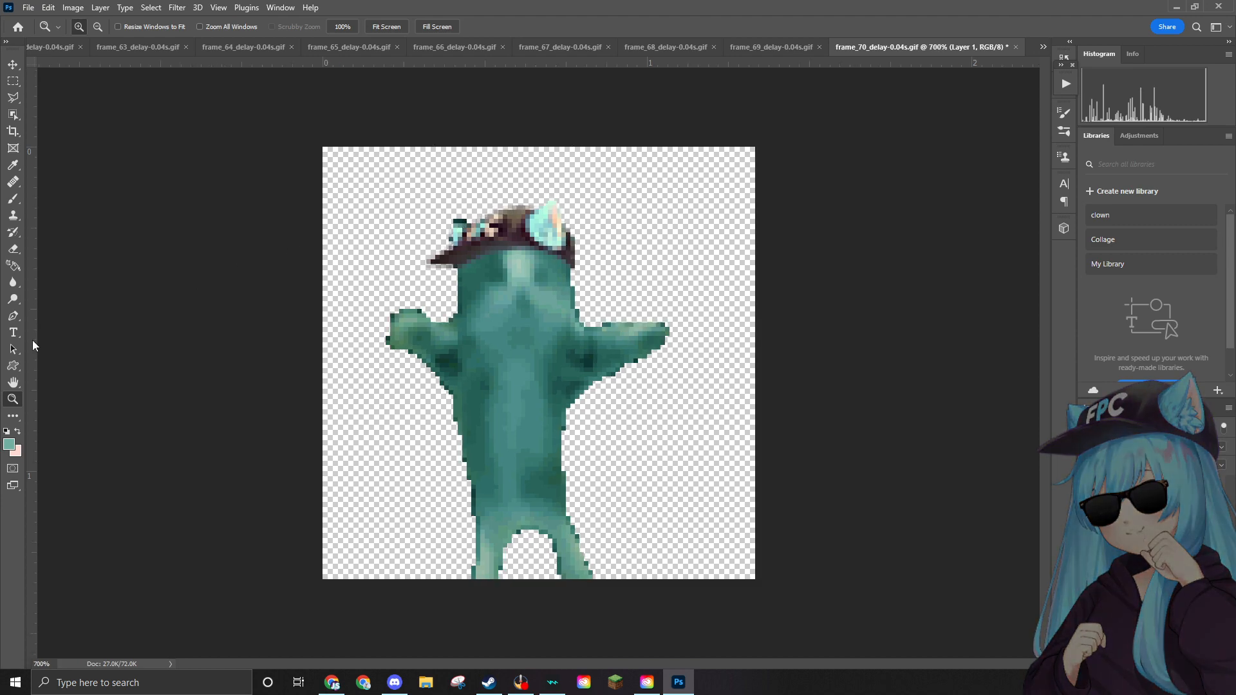
{"action": "key", "text": "ctrl+plus"}
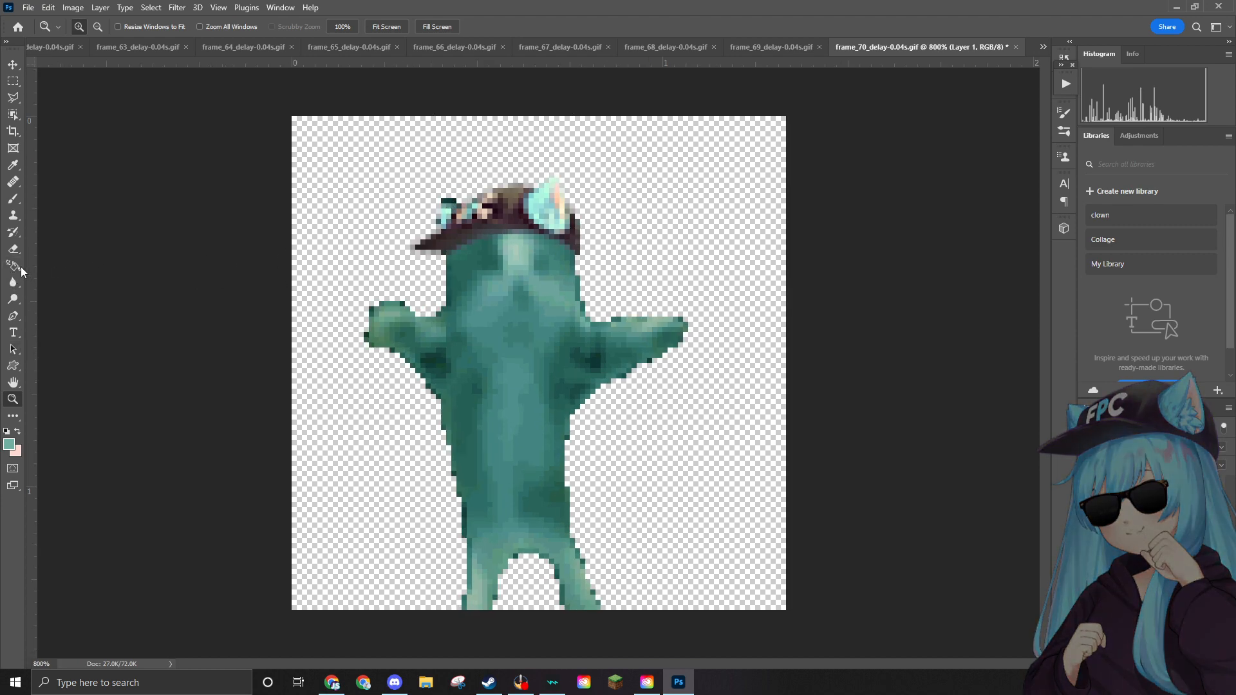
{"action": "left_click", "coordinate": [13, 248]}
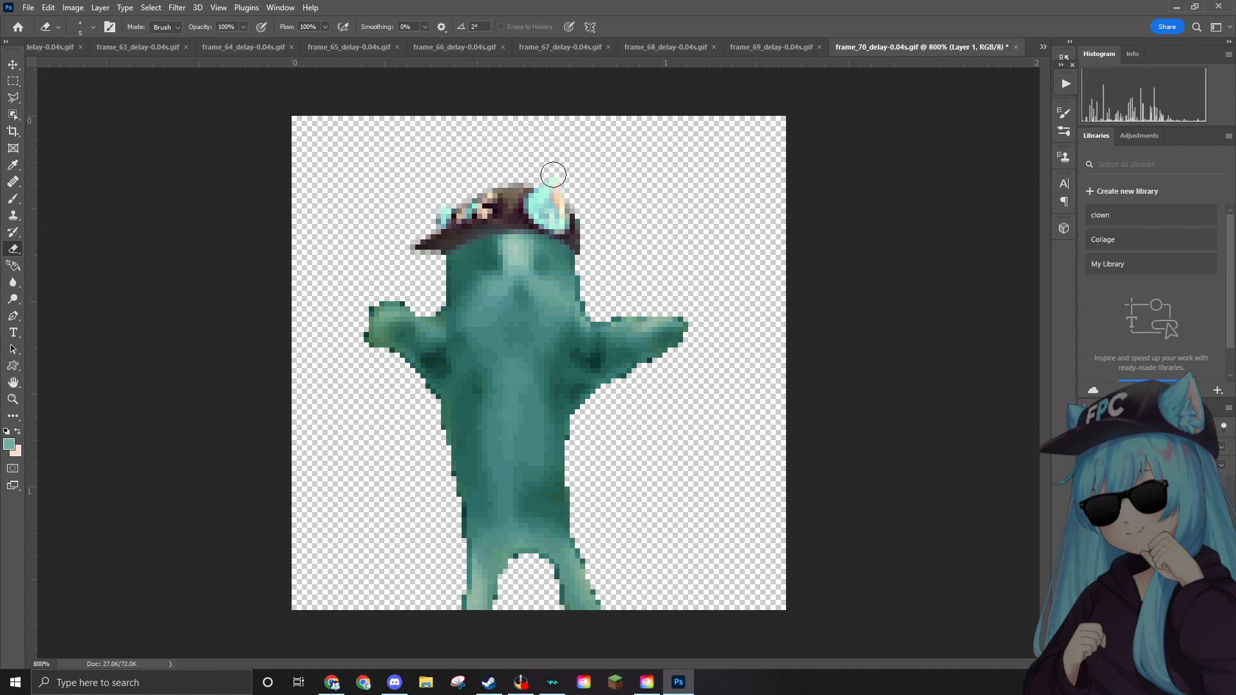
{"action": "scroll", "coordinate": [656, 208], "scroll_direction": "down", "scroll_amount": 3}
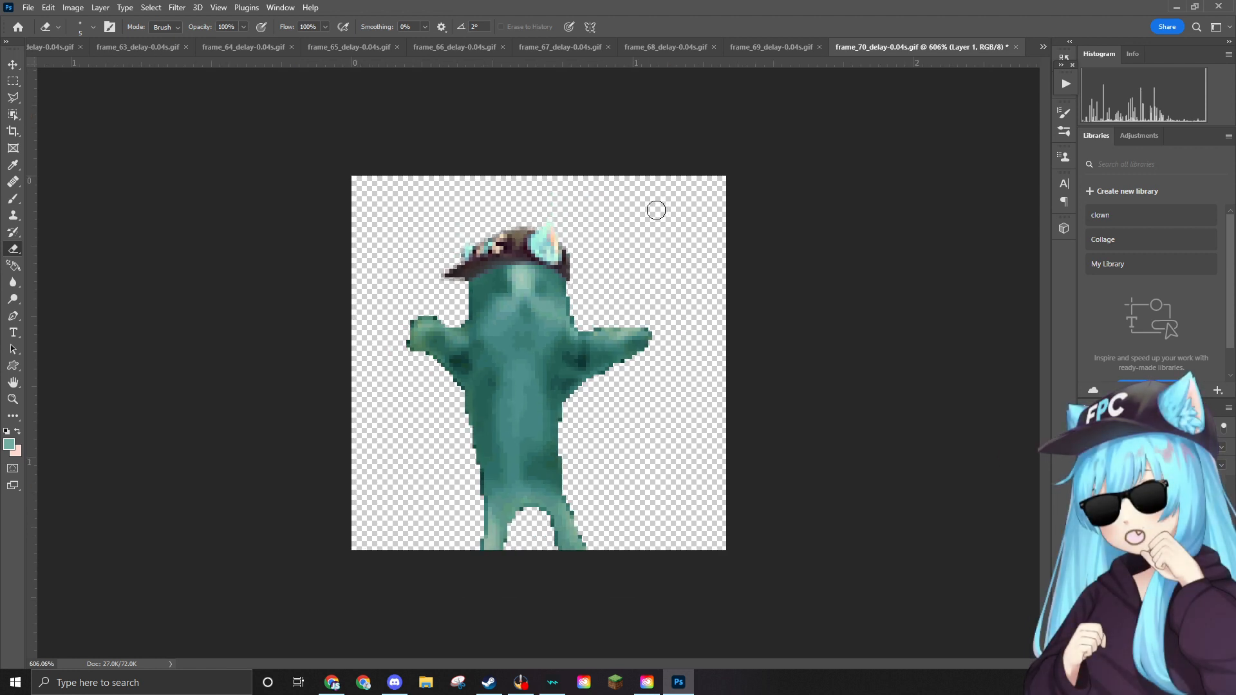
{"action": "scroll", "coordinate": [655, 209], "scroll_direction": "down", "scroll_amount": 4}
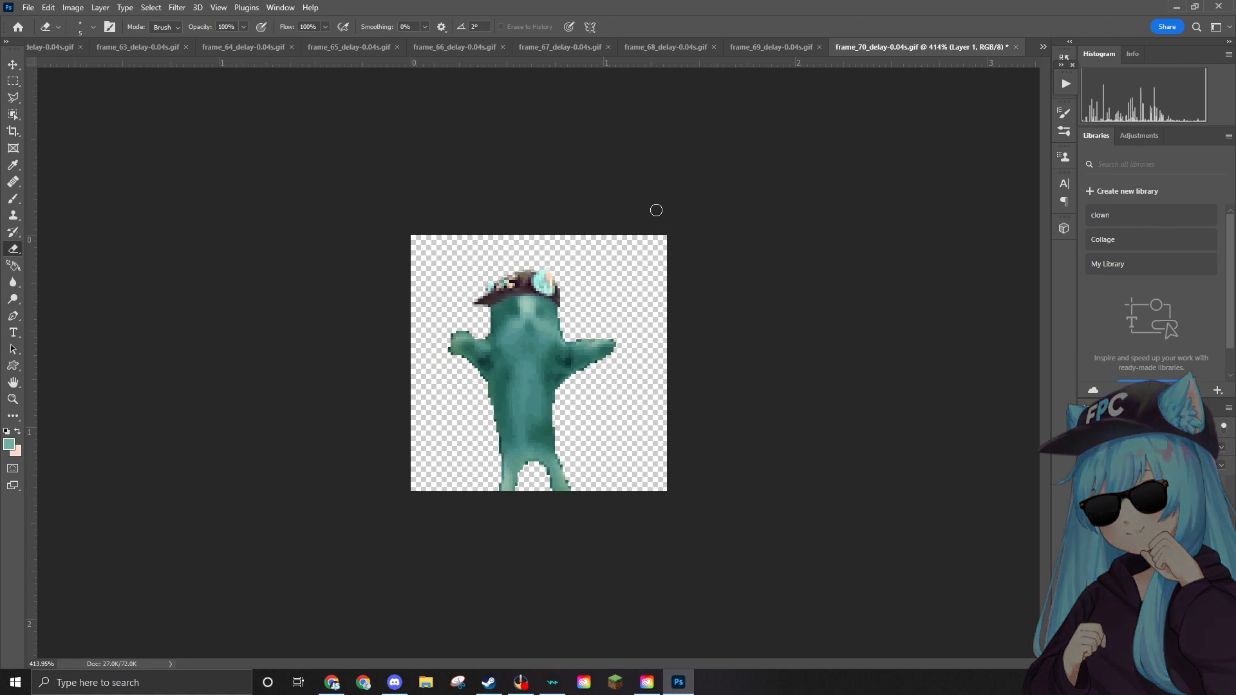
{"action": "scroll", "coordinate": [656, 210], "scroll_direction": "up", "scroll_amount": 3}
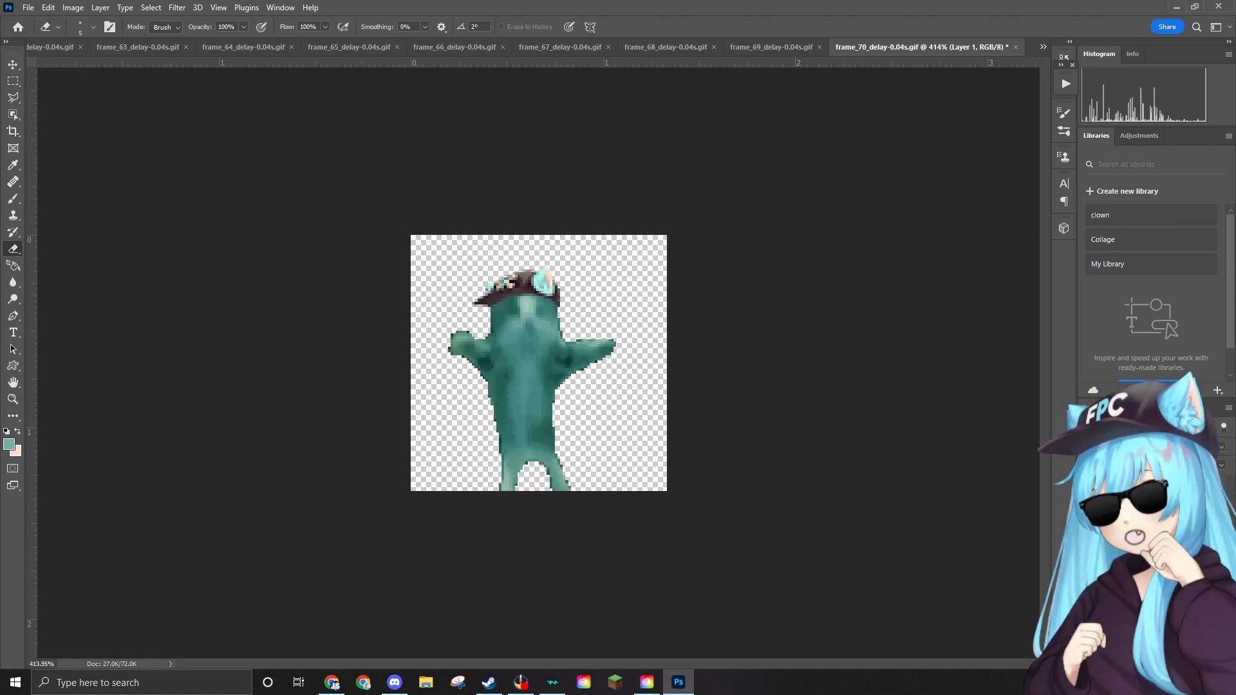
Place the sunglasses image on frame 70, scaled down to the width of the cat's face and positioned over its eyes.
{"action": "left_click_drag", "start_coordinate": [522, 320], "coordinate": [524, 319]}
{"action": "scroll", "coordinate": [663, 312], "scroll_direction": "up", "scroll_amount": 4}
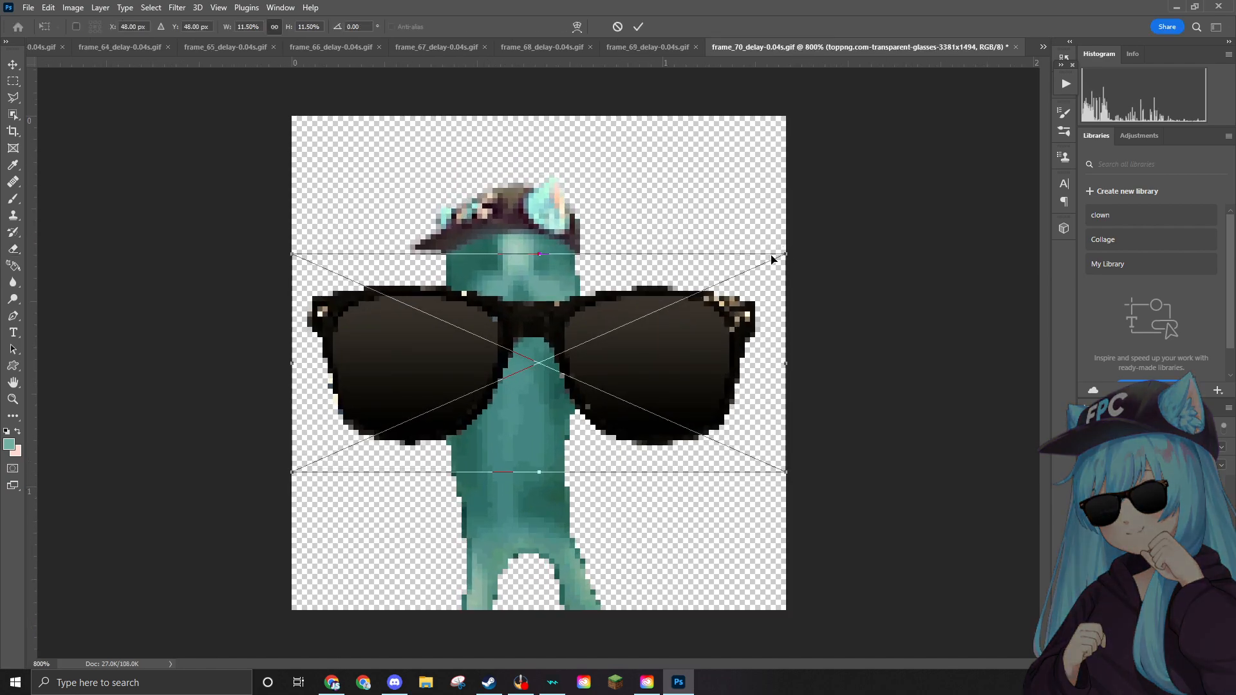
{"action": "left_click_drag", "start_coordinate": [782, 252], "coordinate": [555, 265]}
{"action": "left_click_drag", "start_coordinate": [590, 226], "coordinate": [561, 258]}
{"action": "key", "text": "Return"}
{"action": "key", "text": "e"}
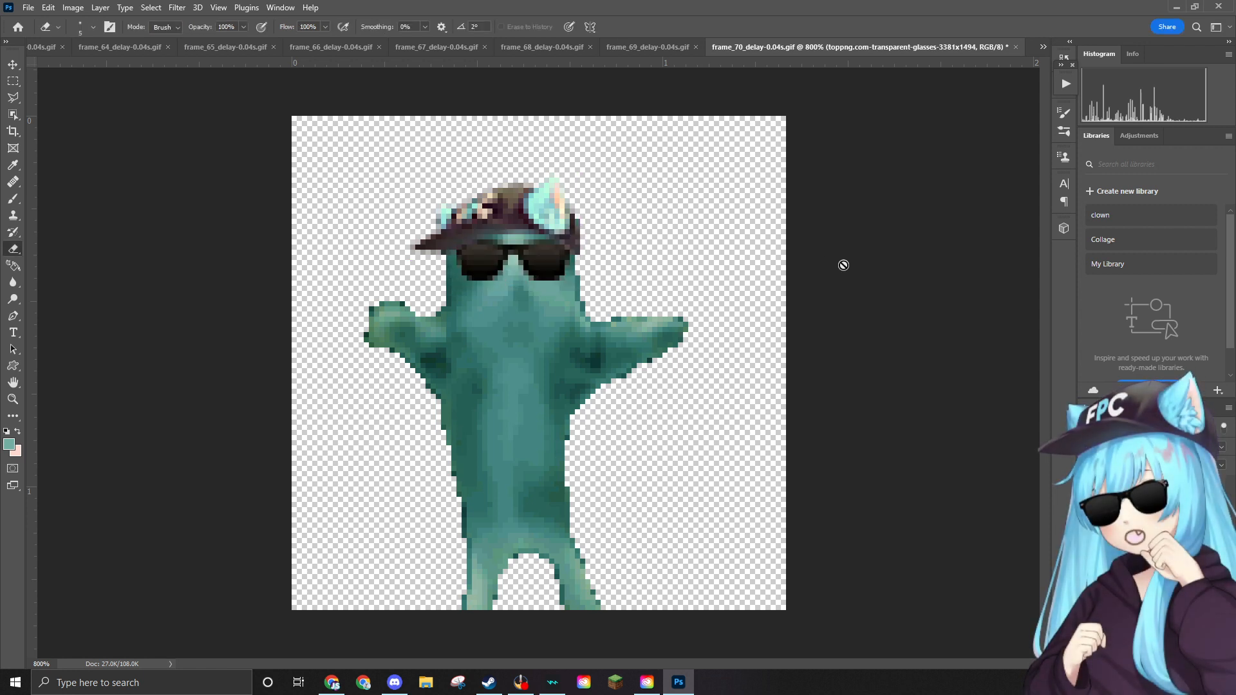
Export frame 70 as frame_70_delay-0.04s.png into the Edited folder using Quick Export as PNG.
{"action": "scroll", "coordinate": [824, 266], "scroll_direction": "down", "scroll_amount": 3}
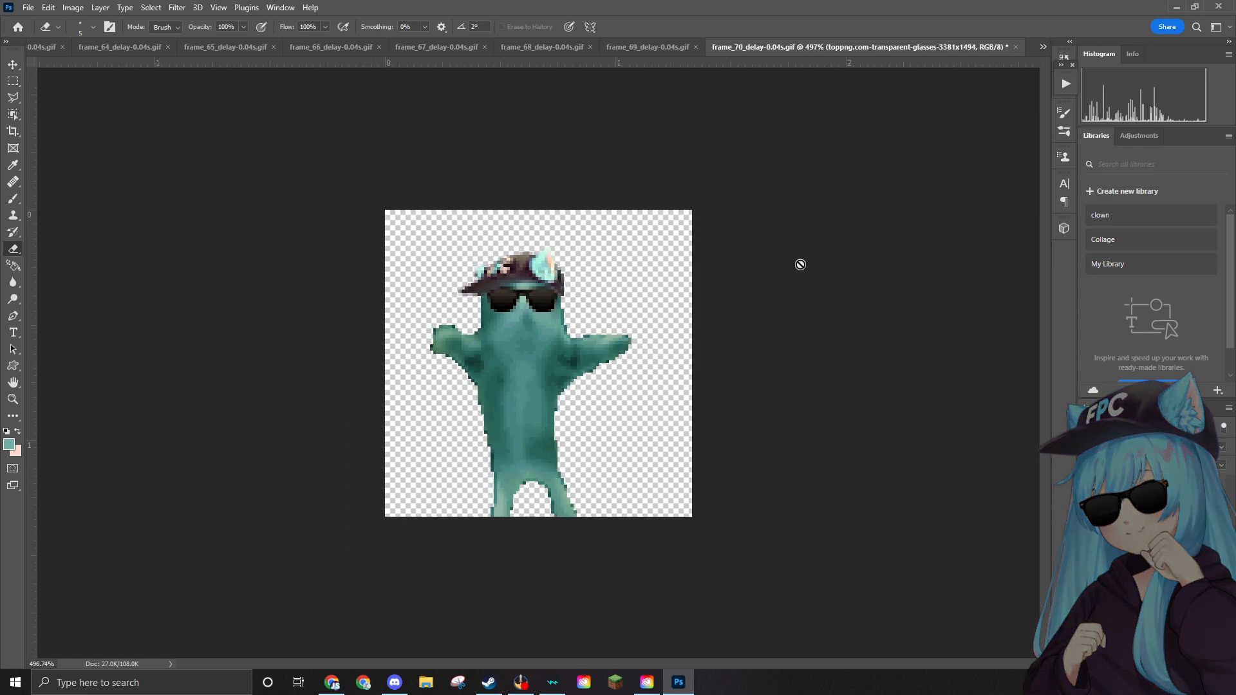
{"action": "left_click", "coordinate": [27, 7]}
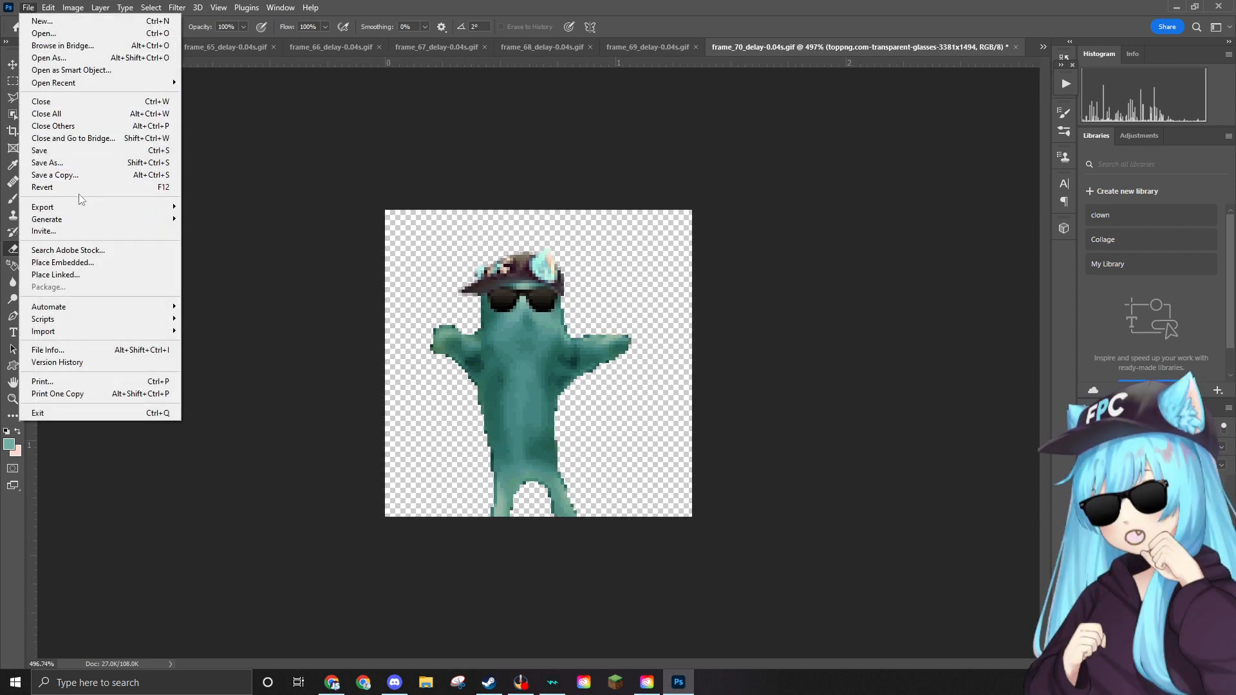
{"action": "mouse_move", "coordinate": [73, 209]}
{"action": "left_click", "coordinate": [216, 206]}
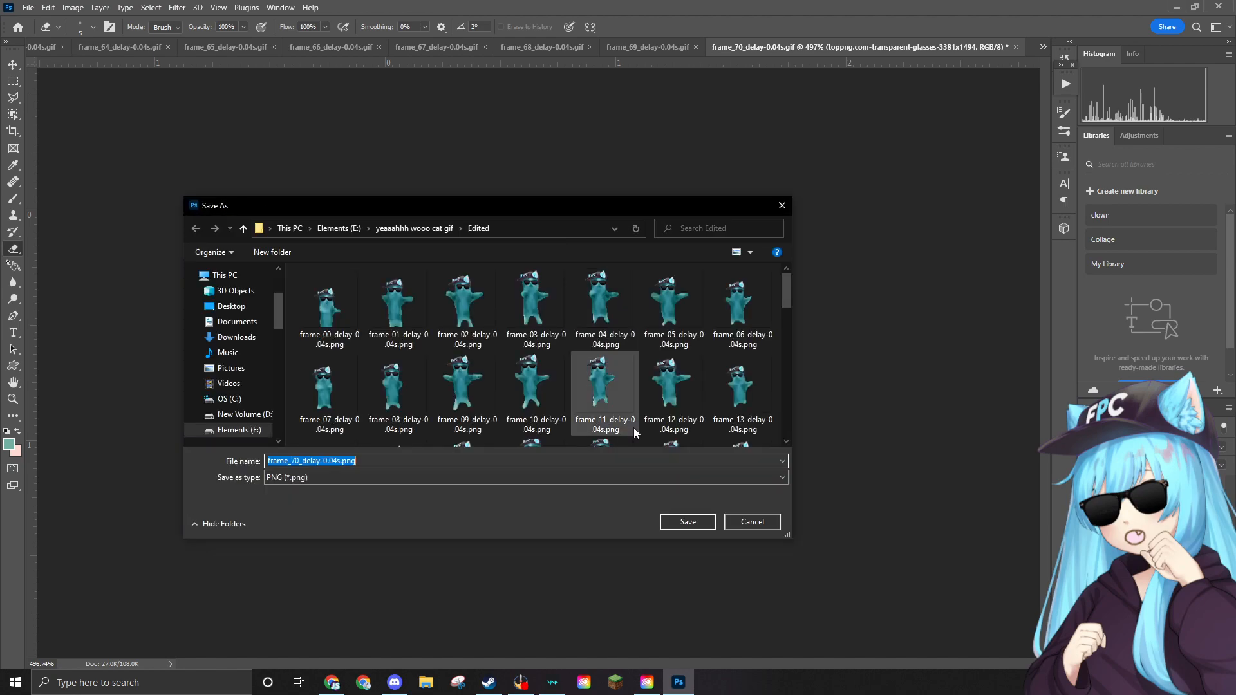
{"action": "left_click", "coordinate": [682, 522]}
{"action": "left_click", "coordinate": [28, 8]}
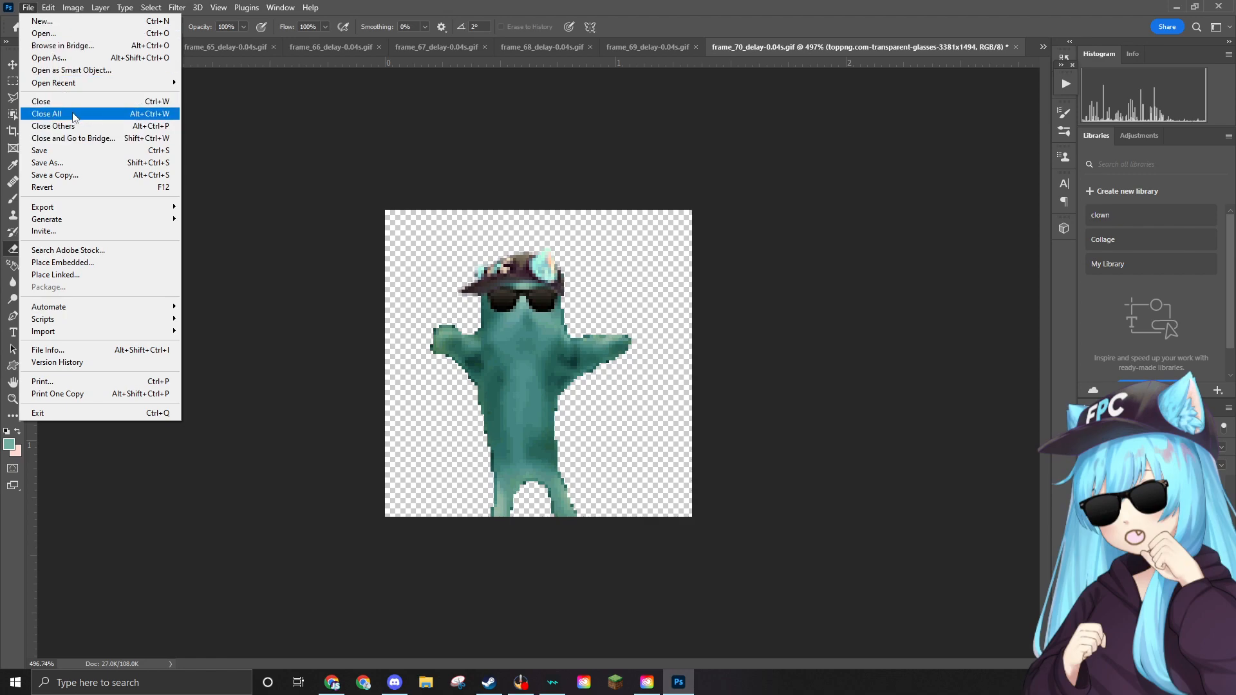
{"action": "mouse_move", "coordinate": [72, 207]}
{"action": "left_click", "coordinate": [200, 206]}
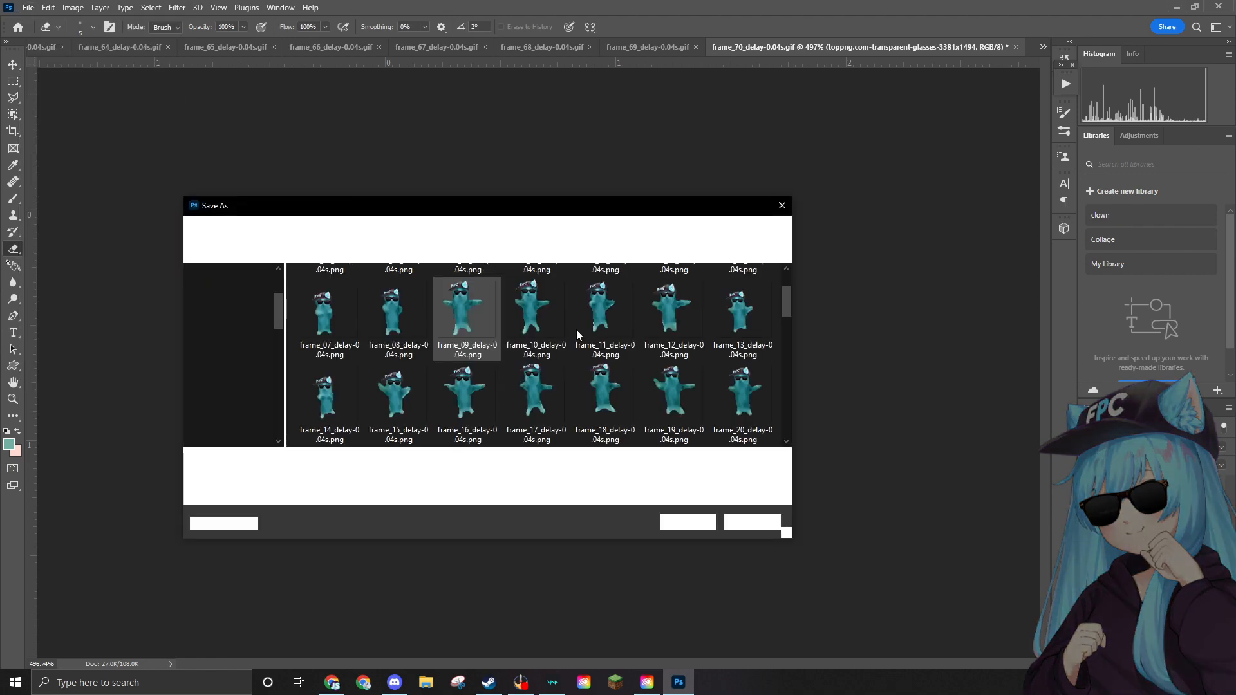
{"action": "scroll", "coordinate": [634, 333], "scroll_direction": "down", "scroll_amount": 5}
{"action": "left_click", "coordinate": [781, 205]}
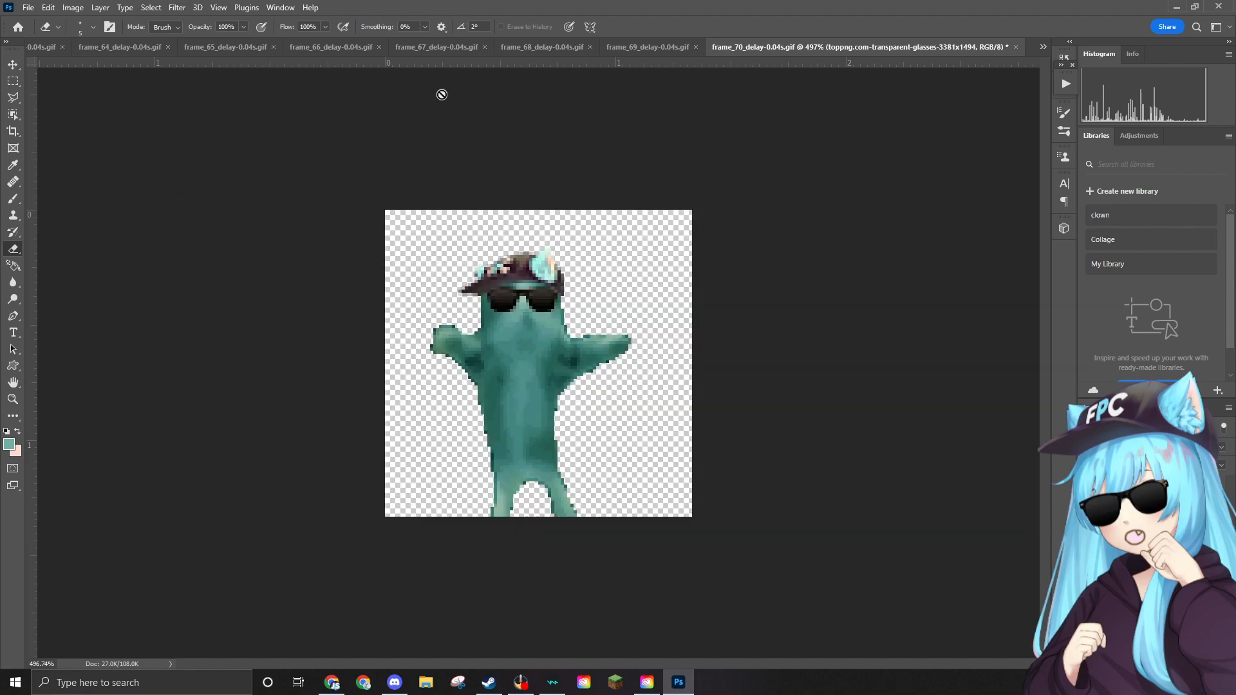
Delete the finished source file frame_70_delay-0.04s.gif from the yeaaahhh wooo cat gif folder.
{"action": "left_click", "coordinate": [28, 7]}
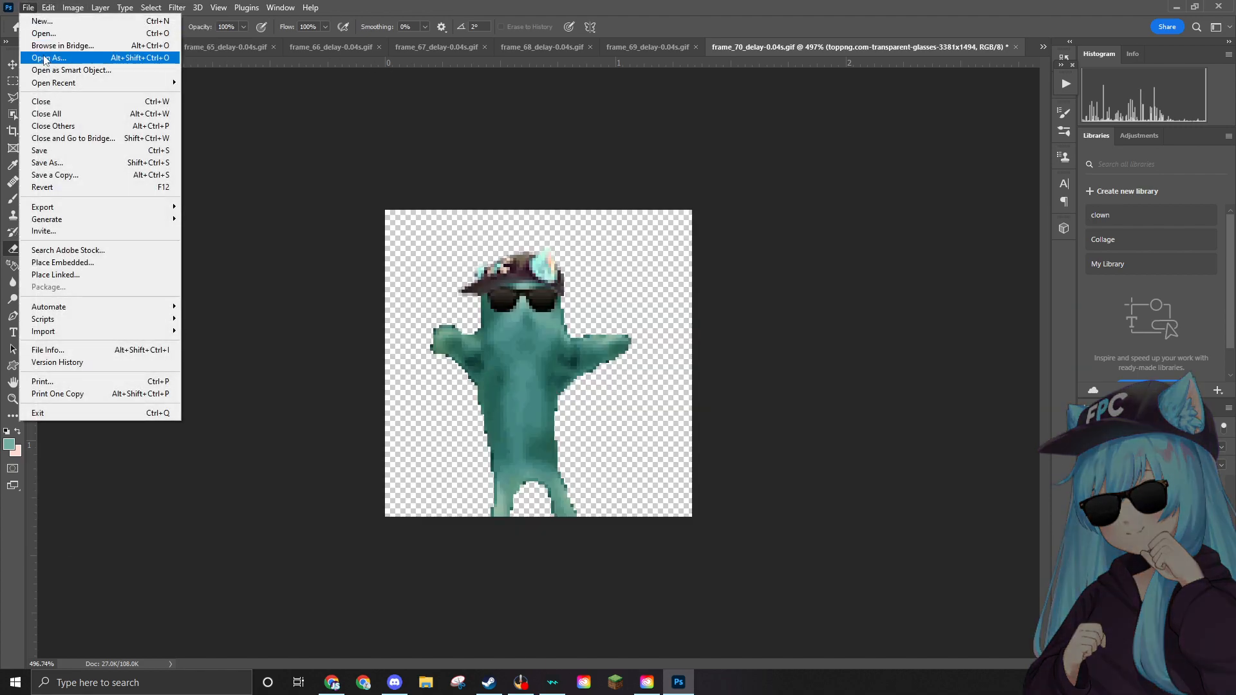
{"action": "left_click", "coordinate": [43, 33]}
{"action": "left_click", "coordinate": [387, 306]}
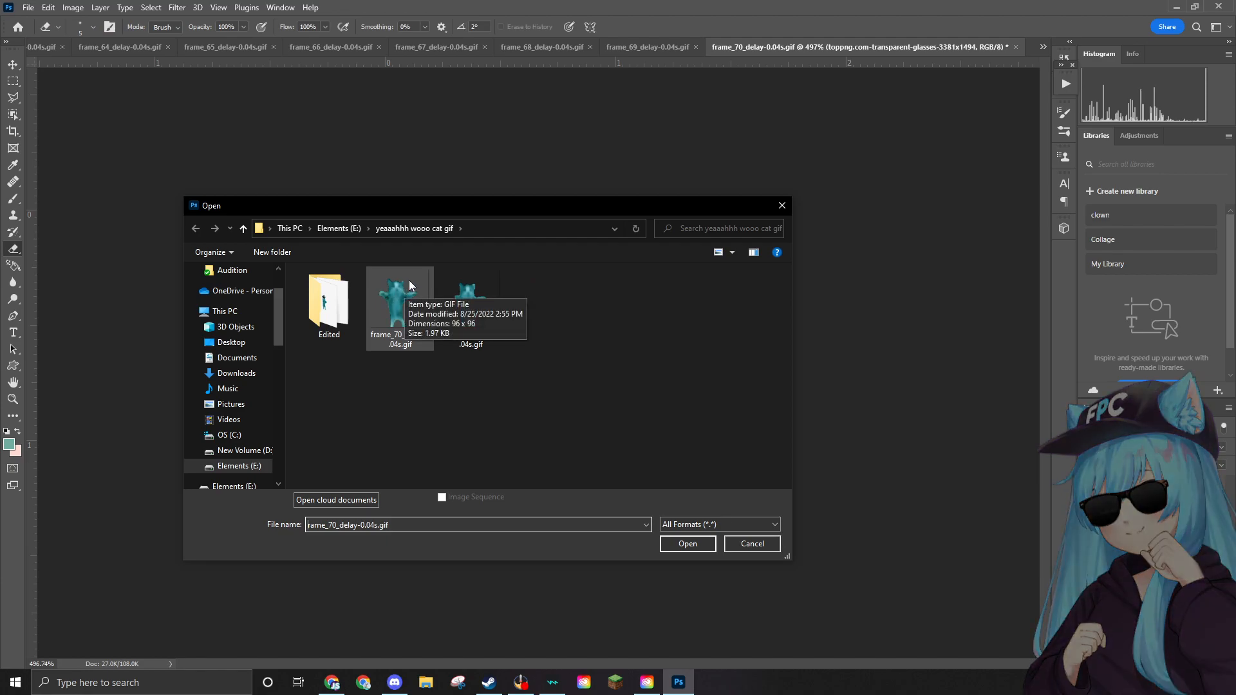
{"action": "key", "text": "Delete"}
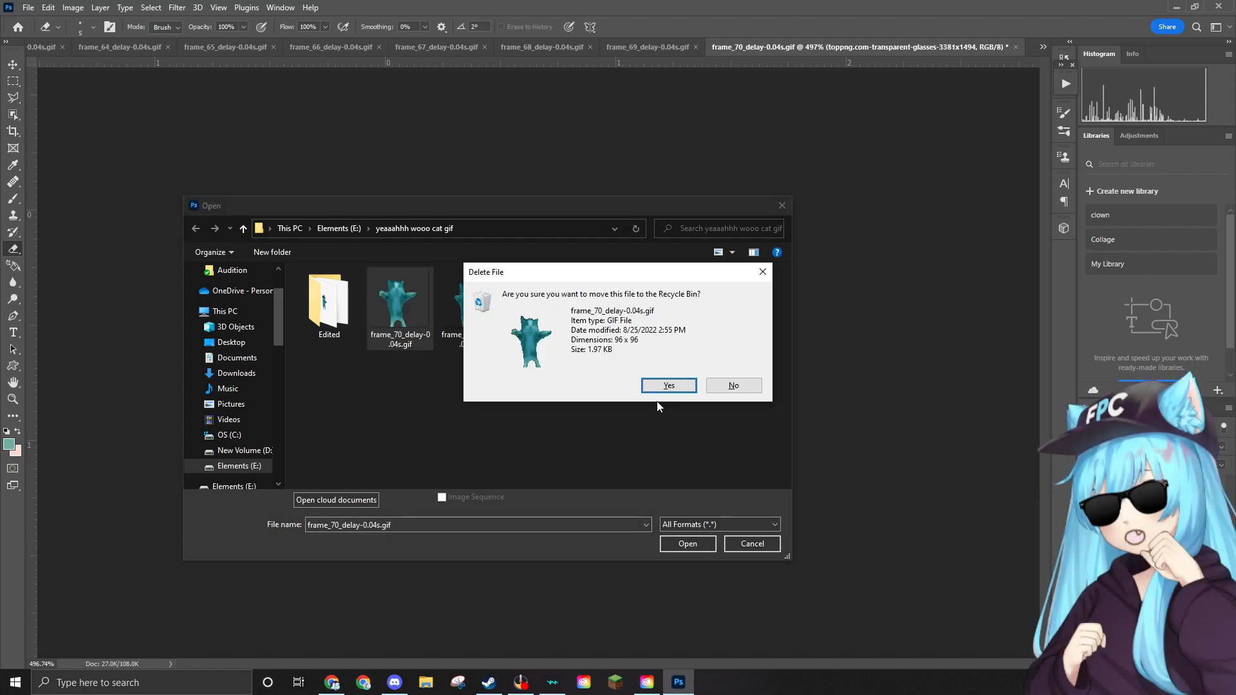
{"action": "left_click", "coordinate": [660, 388]}
Open frame_71_delay-0.04s.gif and convert its colour mode from Indexed Color to RGB Color.
{"action": "left_click", "coordinate": [417, 320]}
{"action": "left_click", "coordinate": [687, 543]}
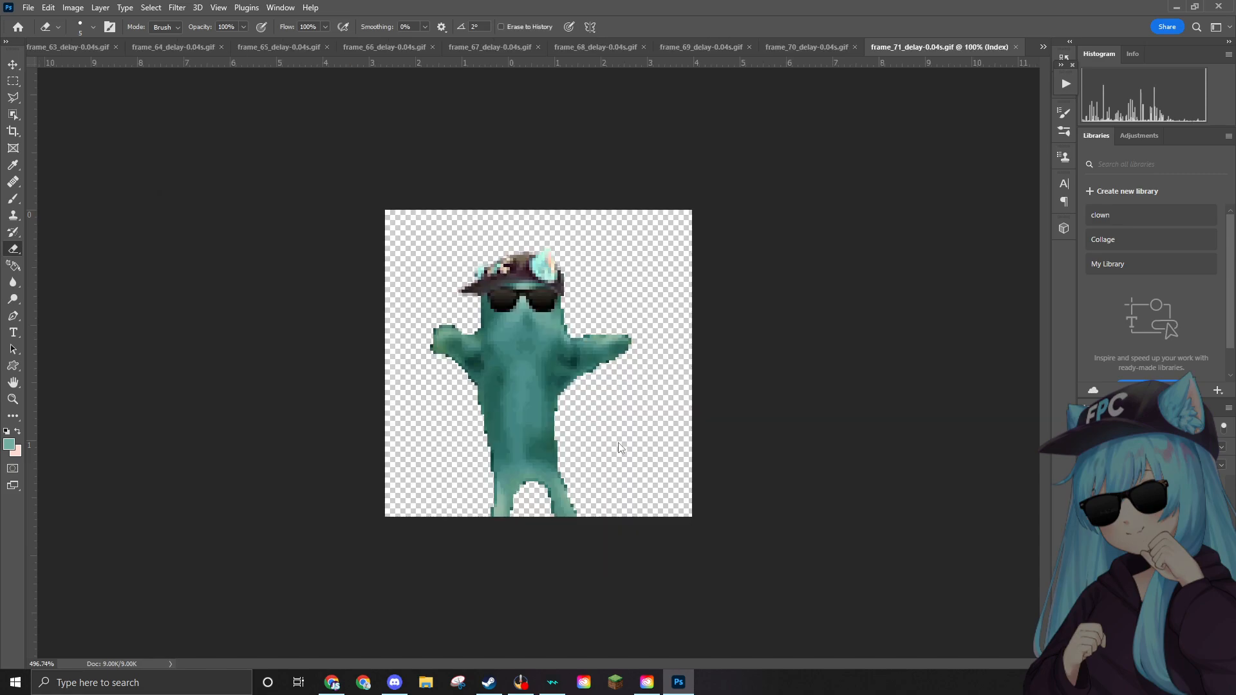
{"action": "key", "text": "ctrl+0"}
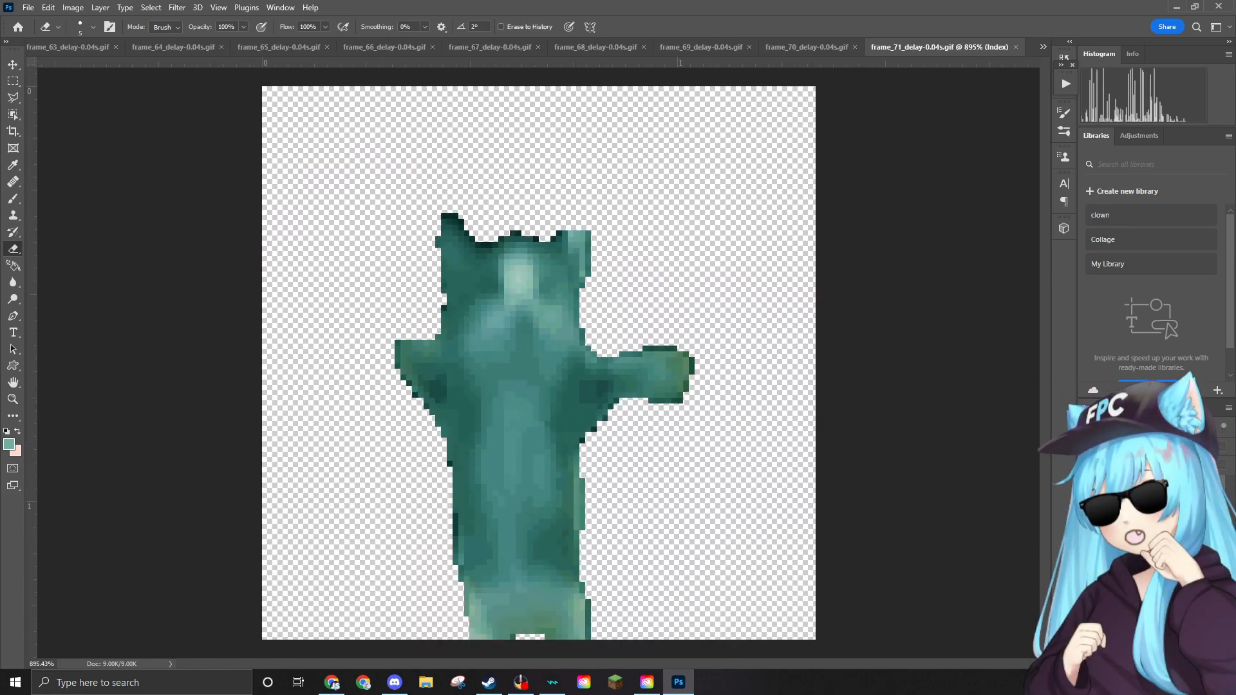
{"action": "left_click", "coordinate": [48, 7]}
{"action": "left_click", "coordinate": [73, 7]}
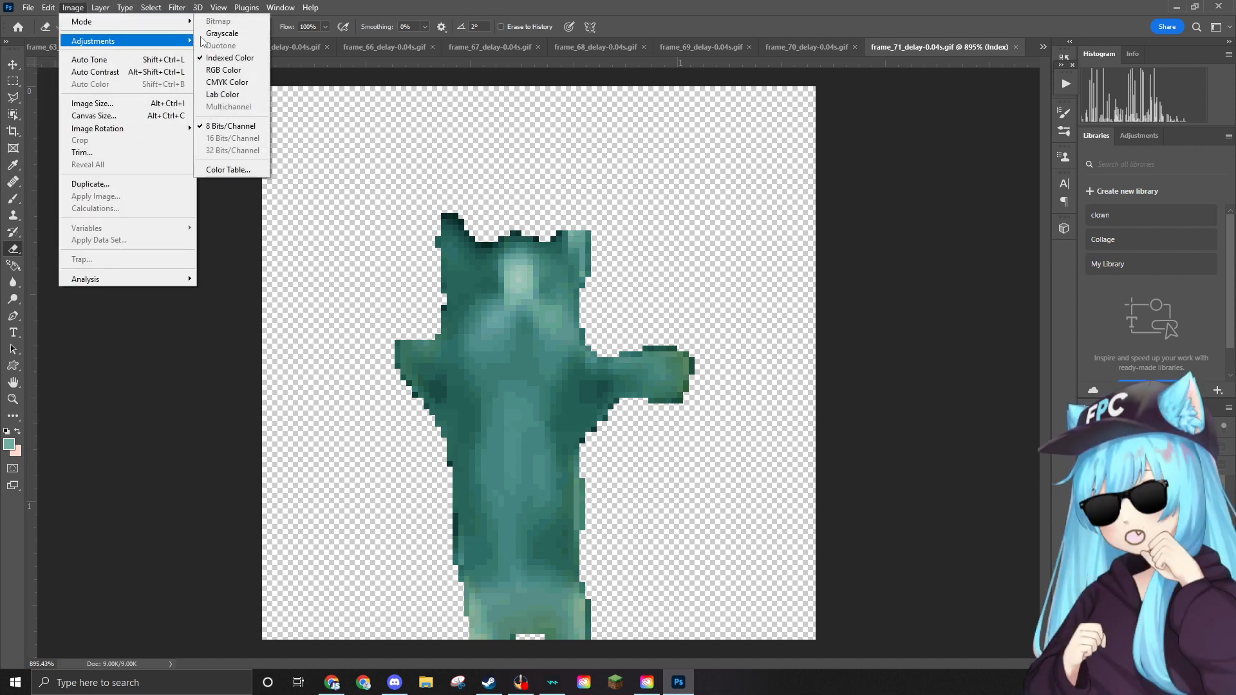
{"action": "left_click", "coordinate": [223, 69]}
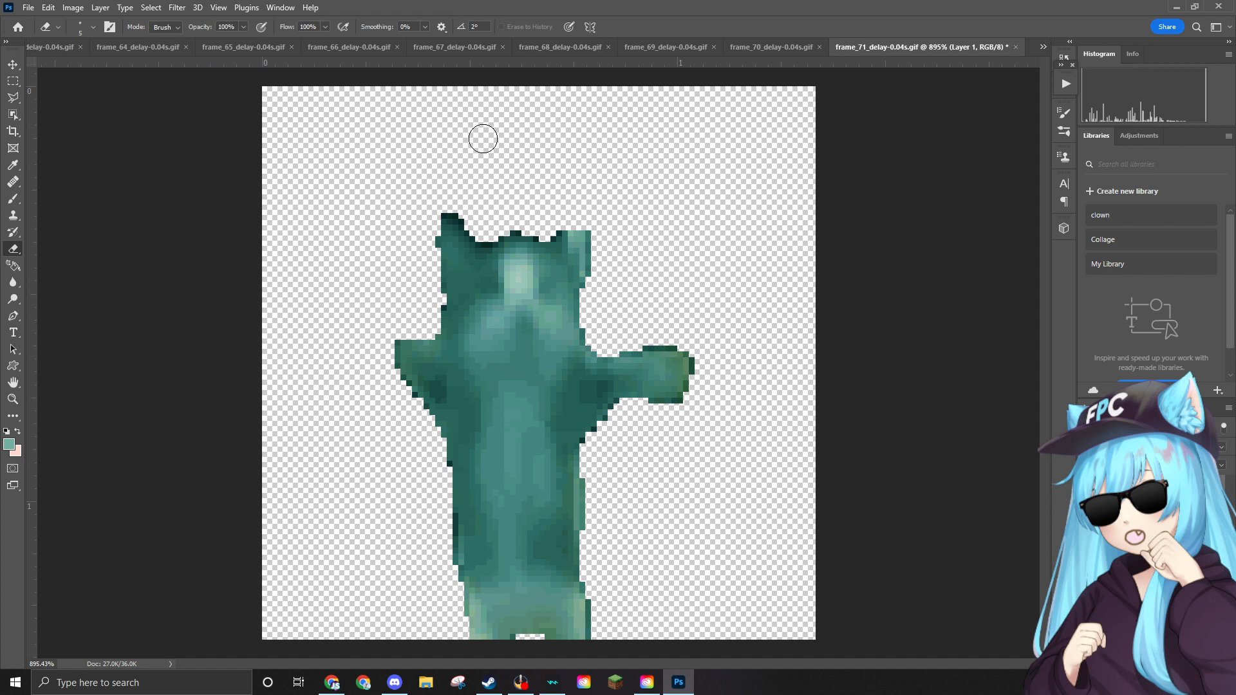
Place the ear hat image on frame 71, scaled to about 8.16% and fitted over the cat's head.
{"action": "scroll", "coordinate": [483, 138], "scroll_direction": "up", "scroll_amount": 1}
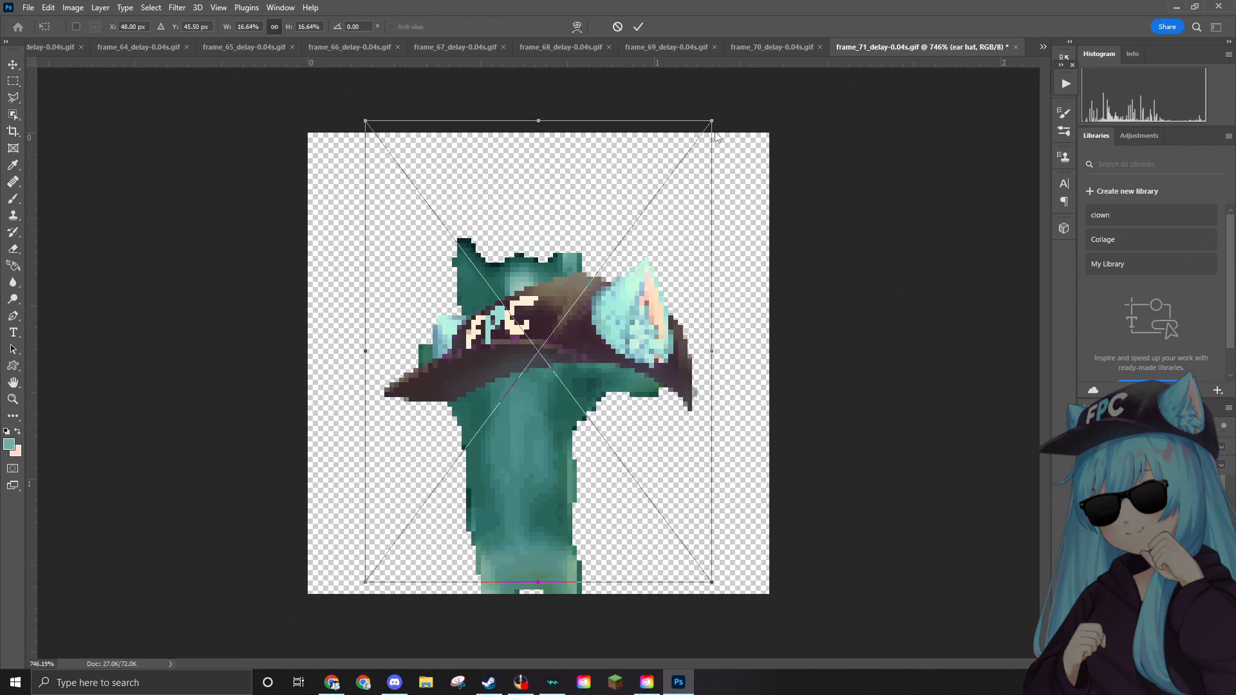
{"action": "left_click_drag", "start_coordinate": [710, 119], "coordinate": [506, 333]}
{"action": "left_click_drag", "start_coordinate": [453, 433], "coordinate": [511, 230]}
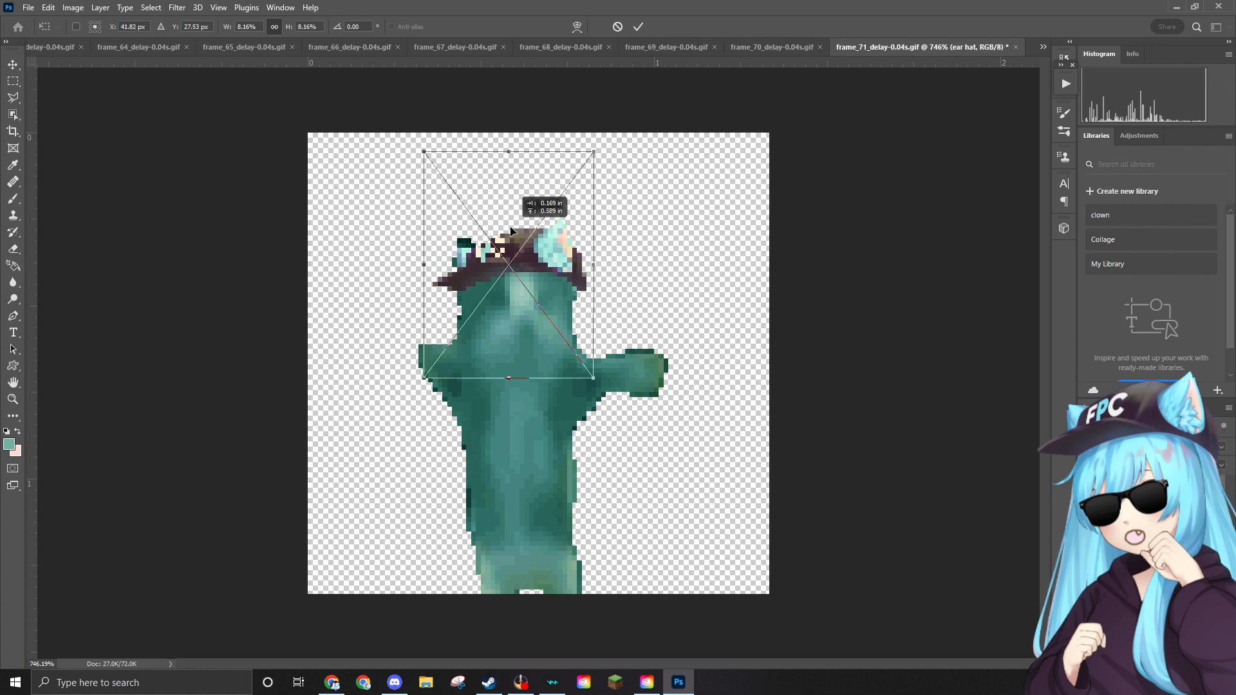
{"action": "left_click", "coordinate": [706, 237]}
Erase the part of the cat's own ear that sticks out around the hat on Layer 1 of frame 71.
{"action": "scroll", "coordinate": [532, 242], "scroll_direction": "up", "scroll_amount": 3}
{"action": "scroll", "coordinate": [467, 231], "scroll_direction": "up", "scroll_amount": 2}
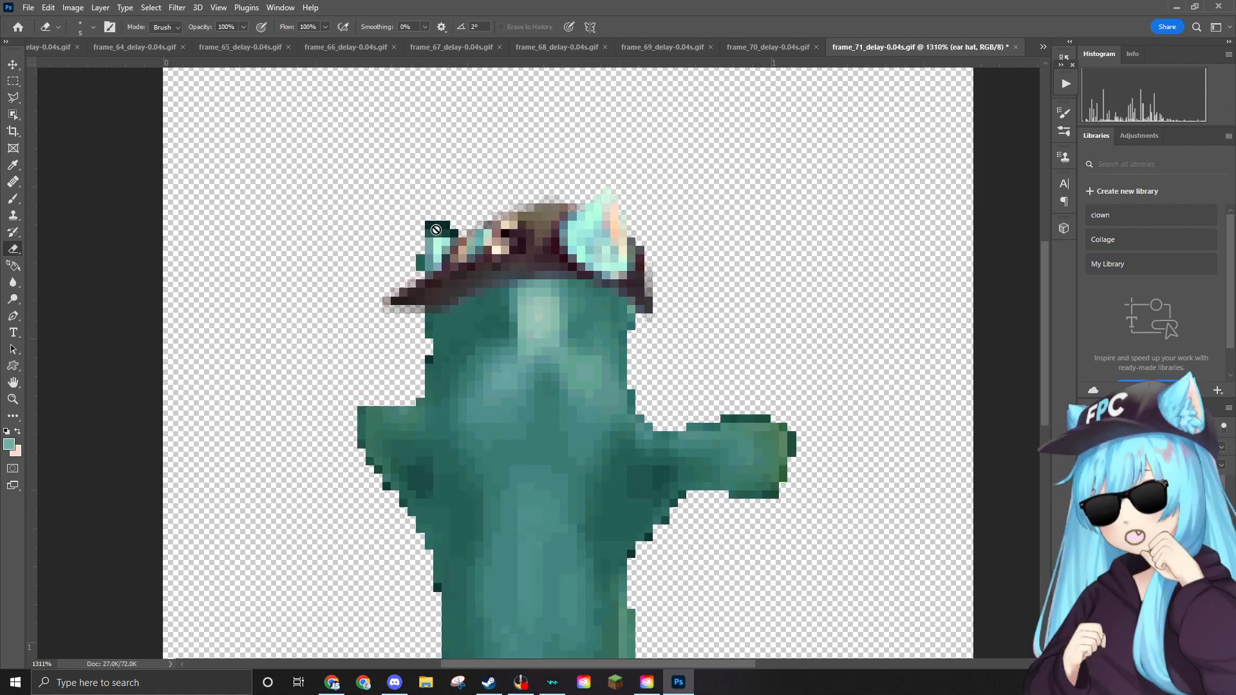
{"action": "left_click", "coordinate": [378, 208]}
{"action": "left_click", "coordinate": [599, 263]}
{"action": "mouse_move", "coordinate": [445, 235]}
{"action": "left_mouse_down"}
{"action": "mouse_move", "coordinate": [498, 209]}
{"action": "mouse_move", "coordinate": [447, 223]}
{"action": "left_mouse_up"}
{"action": "key", "text": "ctrl+z"}
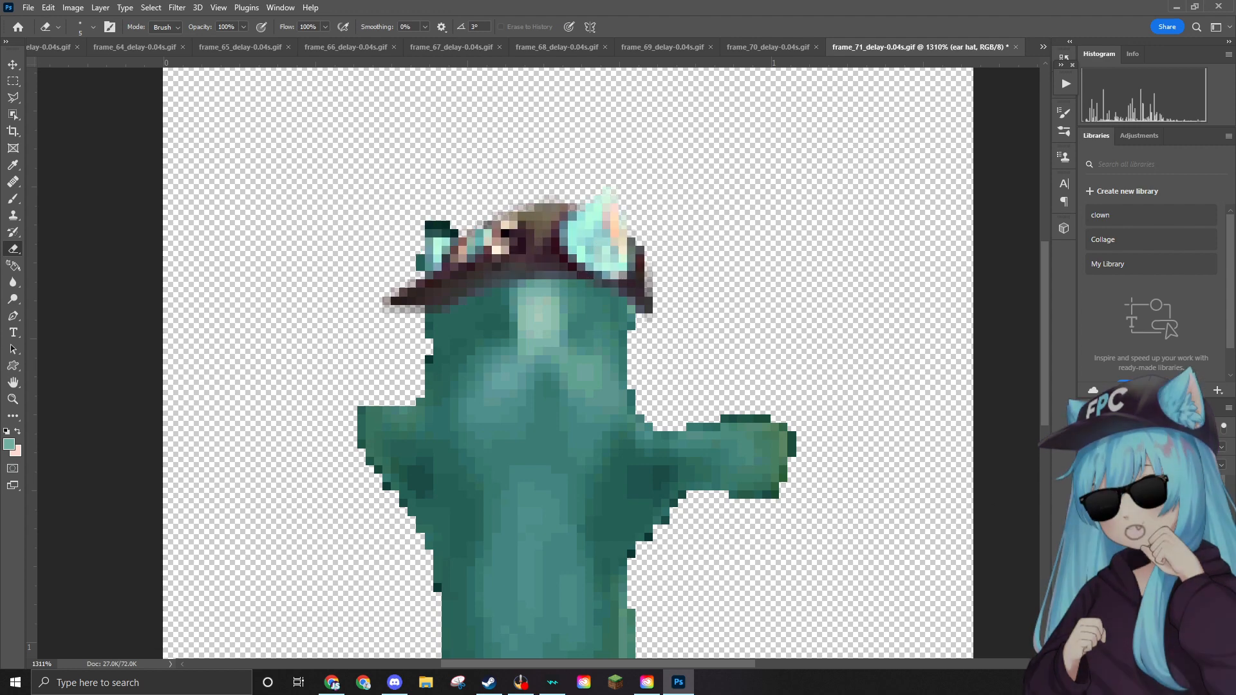
{"action": "left_click", "coordinate": [1145, 512]}
{"action": "left_click_drag", "start_coordinate": [454, 219], "coordinate": [400, 215]}
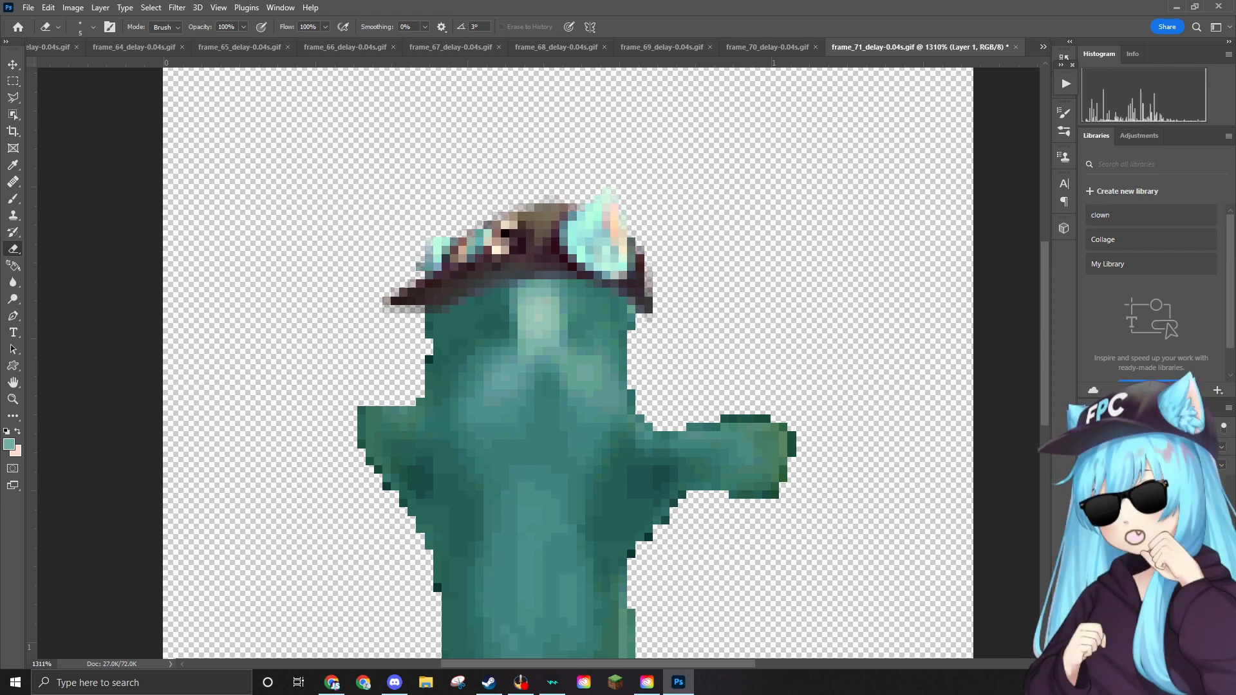
Place the sunglasses image on frame 71, scaled down to the width of the cat's face and positioned over its eyes.
{"action": "left_click_drag", "start_coordinate": [1235, 232], "coordinate": [515, 342]}
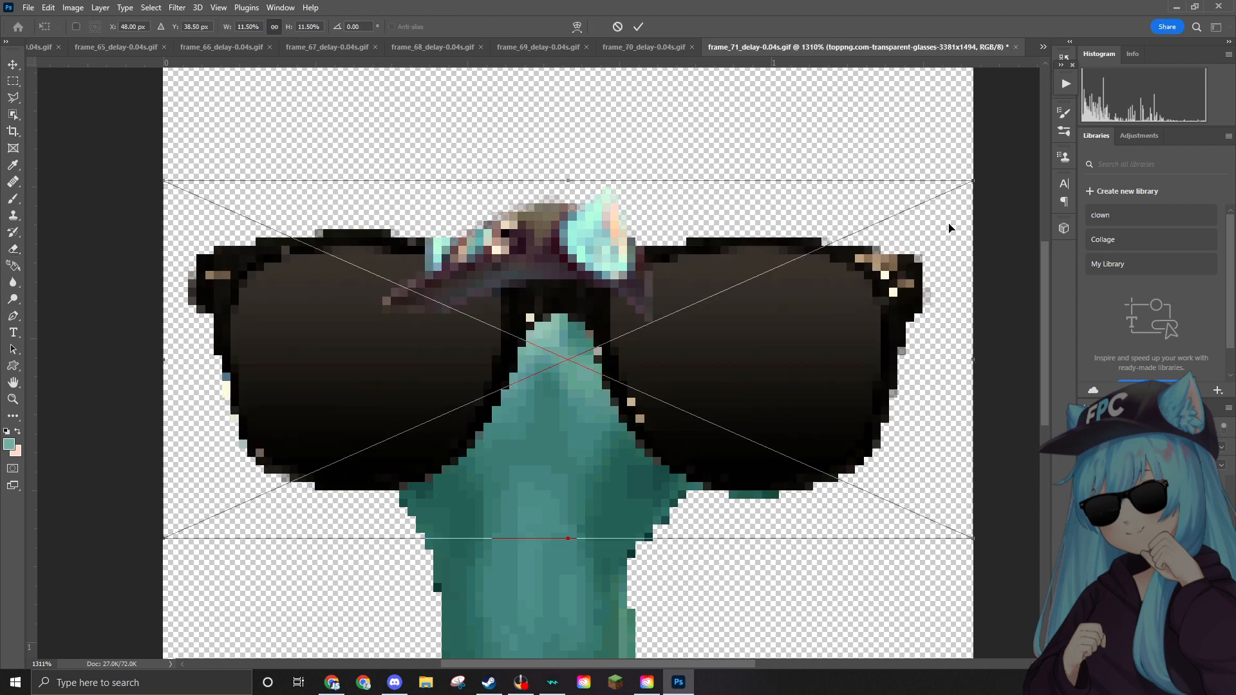
{"action": "left_click_drag", "start_coordinate": [972, 181], "coordinate": [609, 318]}
{"action": "key", "text": "Return"}
{"action": "key", "text": "e"}
{"action": "scroll", "coordinate": [858, 269], "scroll_direction": "down", "scroll_amount": 3}
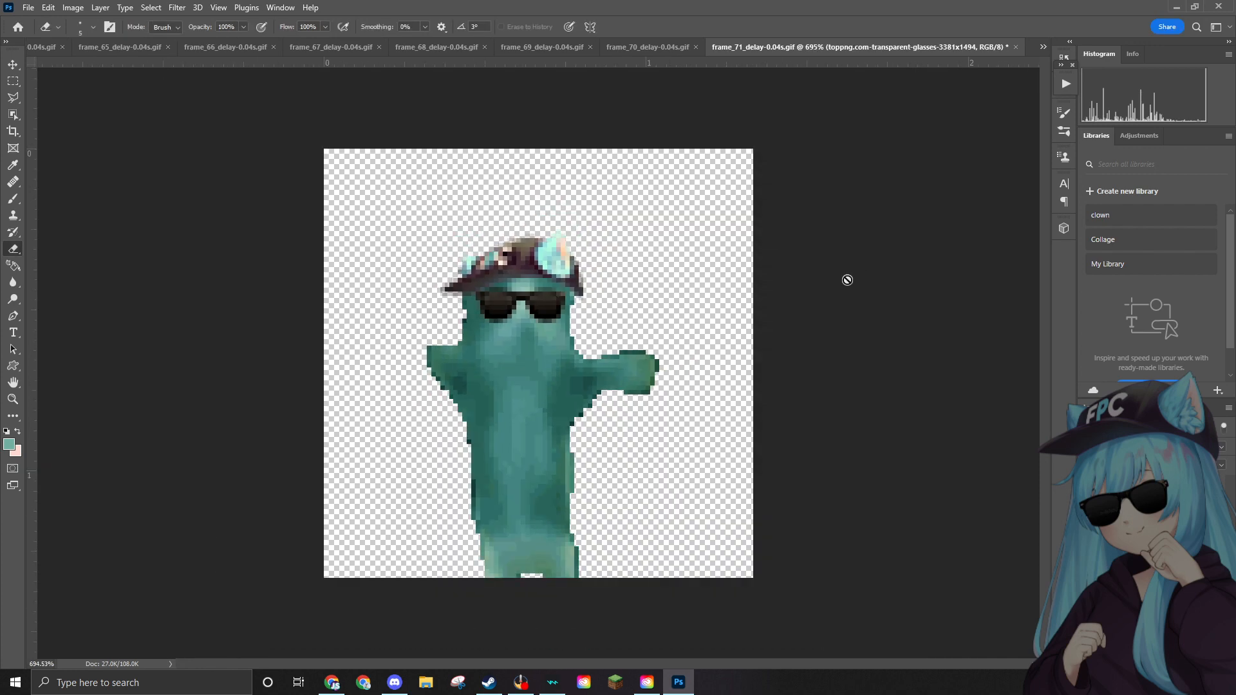
Export frame 71 as frame_71_delay-0.04s.png into the Edited folder using Quick Export as PNG.
{"action": "left_click", "coordinate": [28, 7]}
{"action": "mouse_move", "coordinate": [61, 208]}
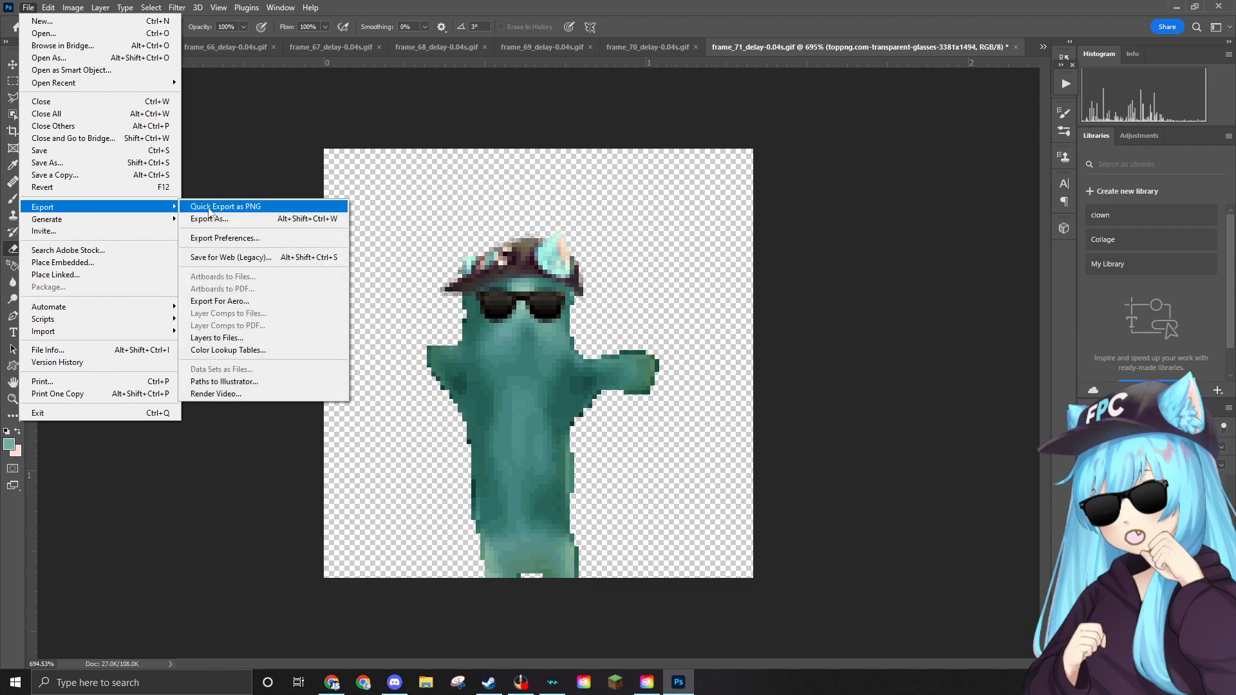
{"action": "left_click", "coordinate": [203, 212]}
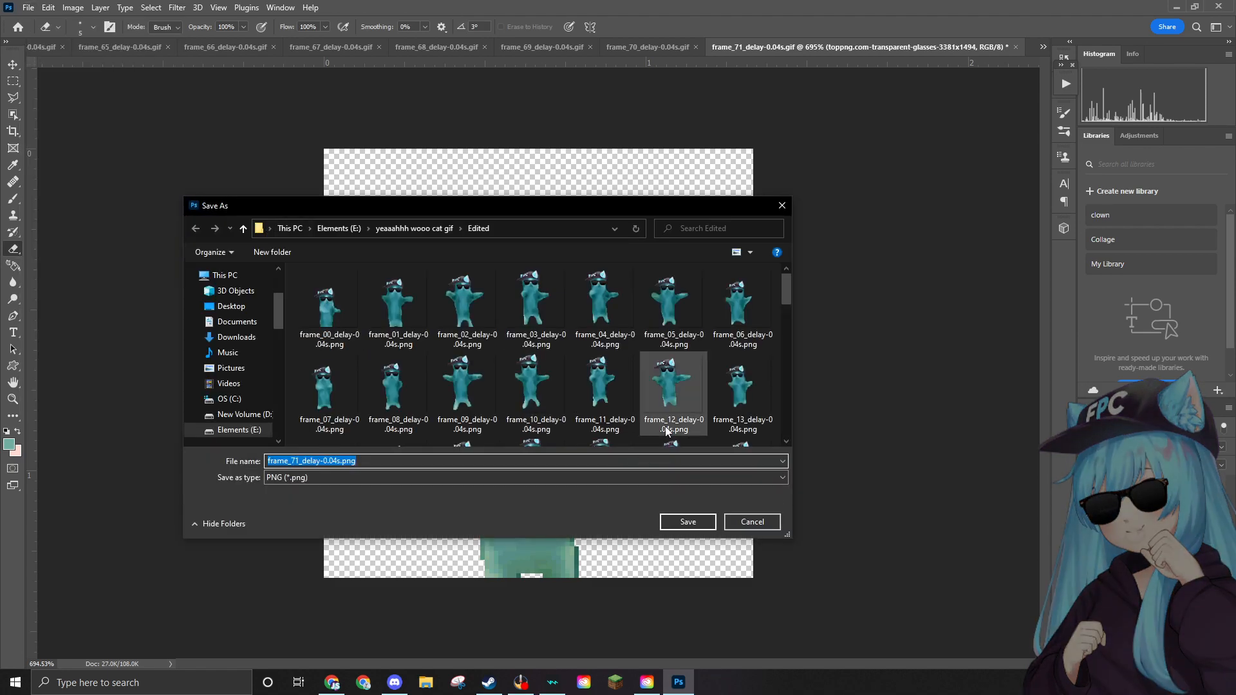
{"action": "scroll", "coordinate": [669, 434], "scroll_direction": "down", "scroll_amount": 10}
{"action": "left_click", "coordinate": [707, 521]}
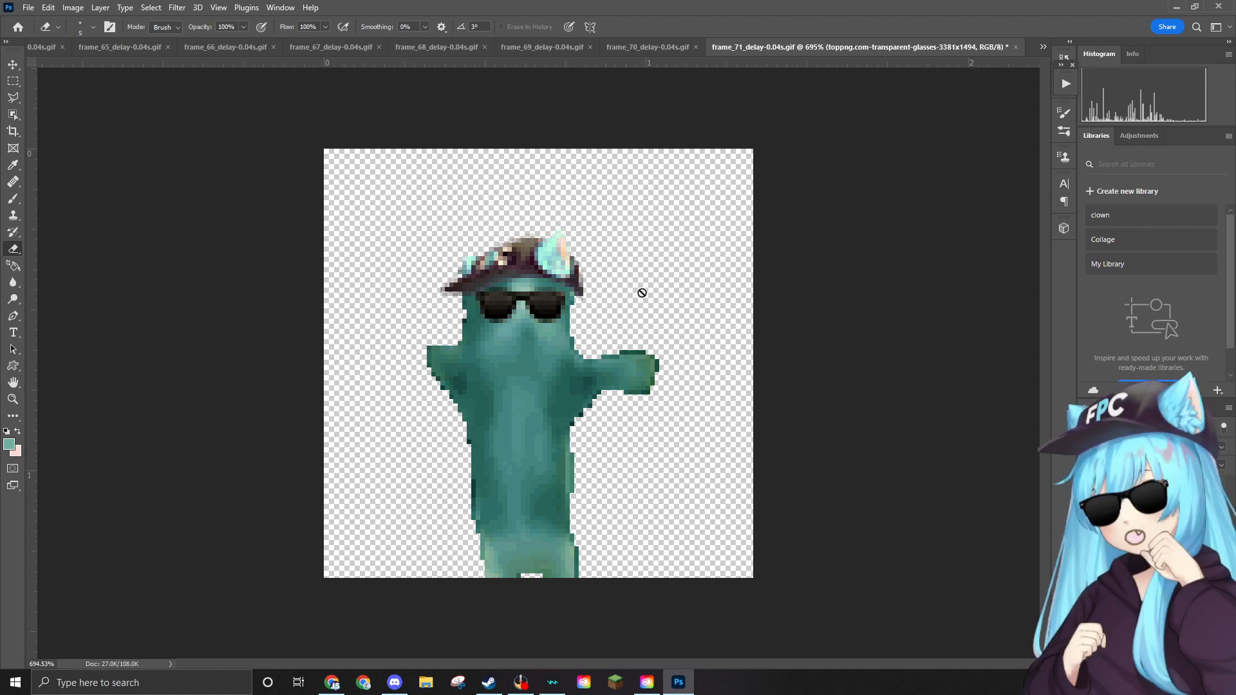
{"action": "left_click", "coordinate": [28, 8]}
{"action": "key", "text": "Escape"}
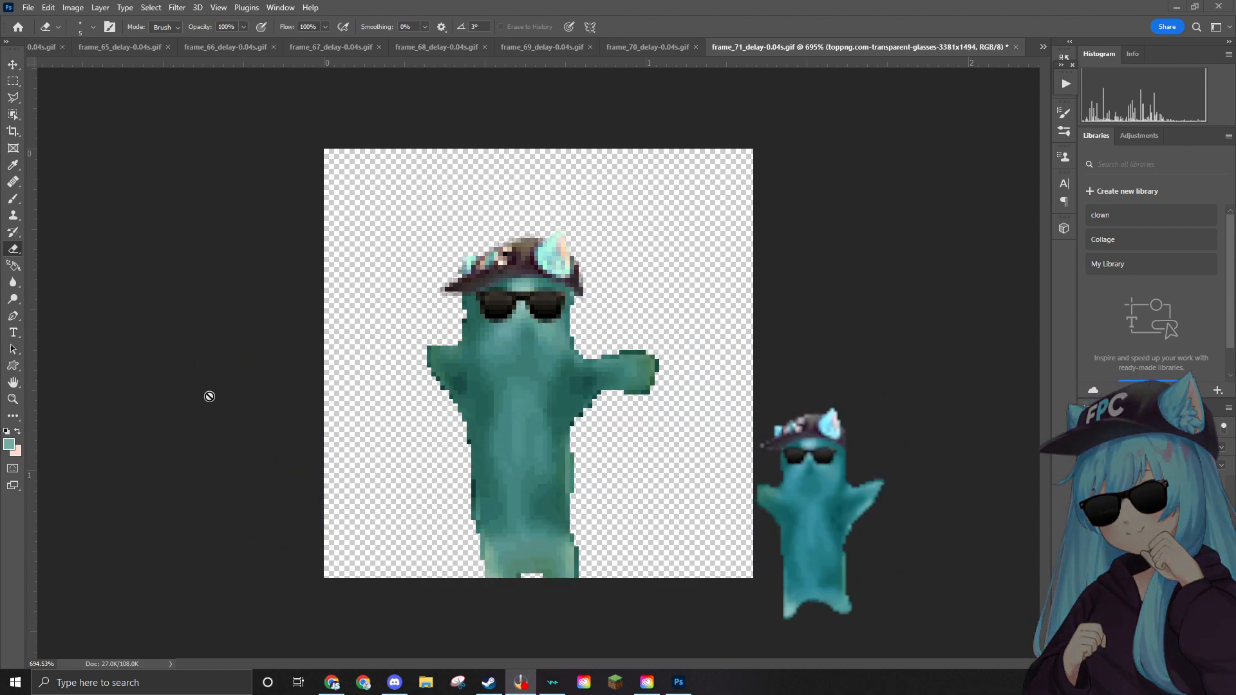
{"action": "scroll", "coordinate": [221, 372], "scroll_direction": "up", "scroll_amount": 4}
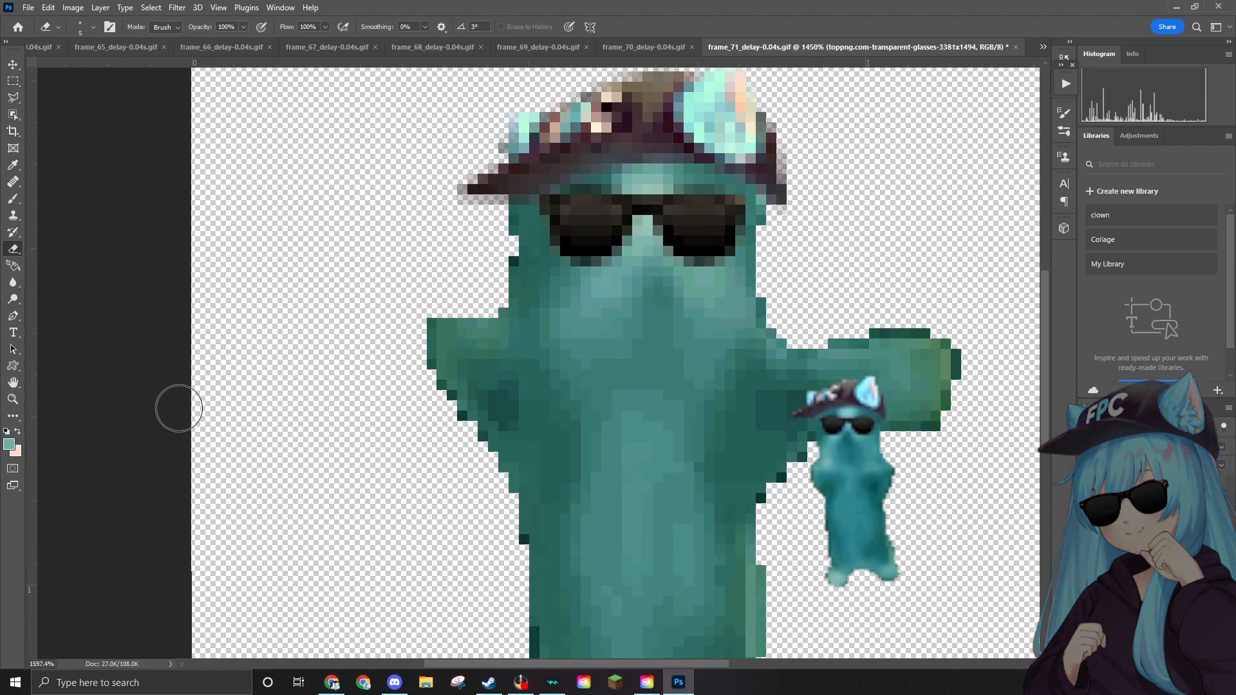
{"action": "scroll", "coordinate": [238, 451], "scroll_direction": "down", "scroll_amount": 4}
{"action": "scroll", "coordinate": [96, 499], "scroll_direction": "up", "scroll_amount": 2}
{"action": "scroll", "coordinate": [166, 476], "scroll_direction": "down", "scroll_amount": 4}
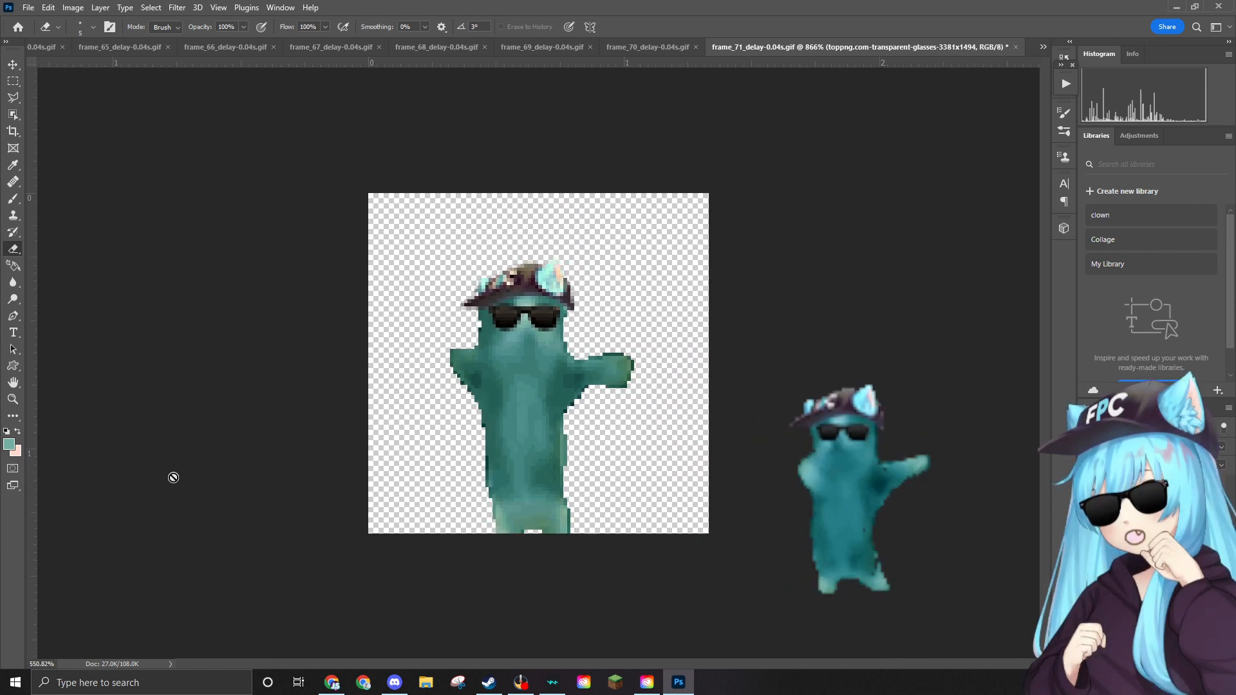
{"action": "scroll", "coordinate": [196, 476], "scroll_direction": "down", "scroll_amount": 6}
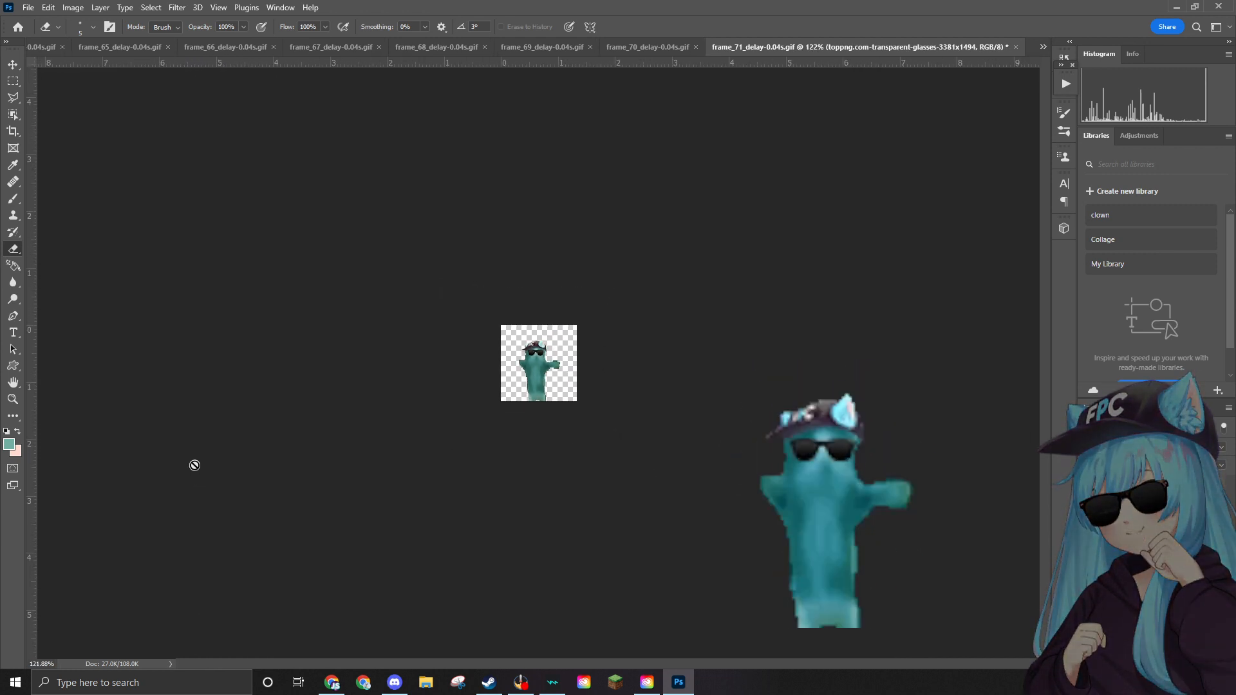
{"action": "scroll", "coordinate": [191, 461], "scroll_direction": "down", "scroll_amount": 7}
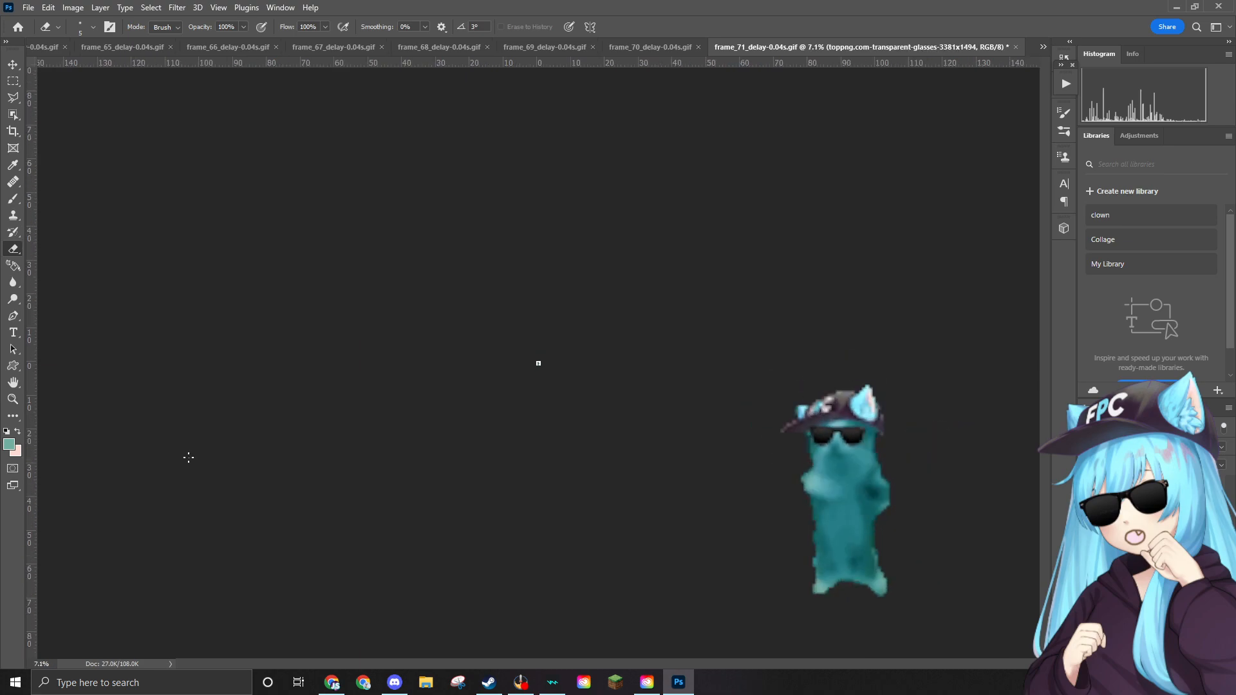
{"action": "scroll", "coordinate": [189, 459], "scroll_direction": "down", "scroll_amount": 1}
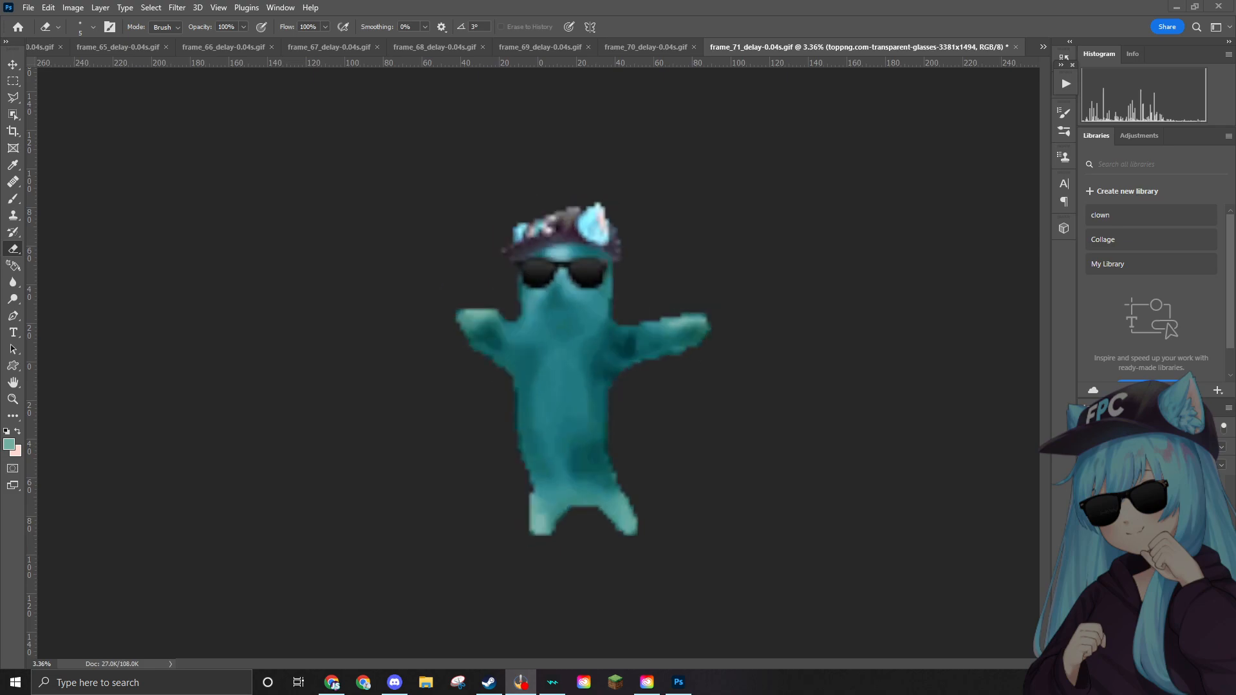
{"action": "scroll", "coordinate": [539, 363], "scroll_direction": "up", "scroll_amount": 5}
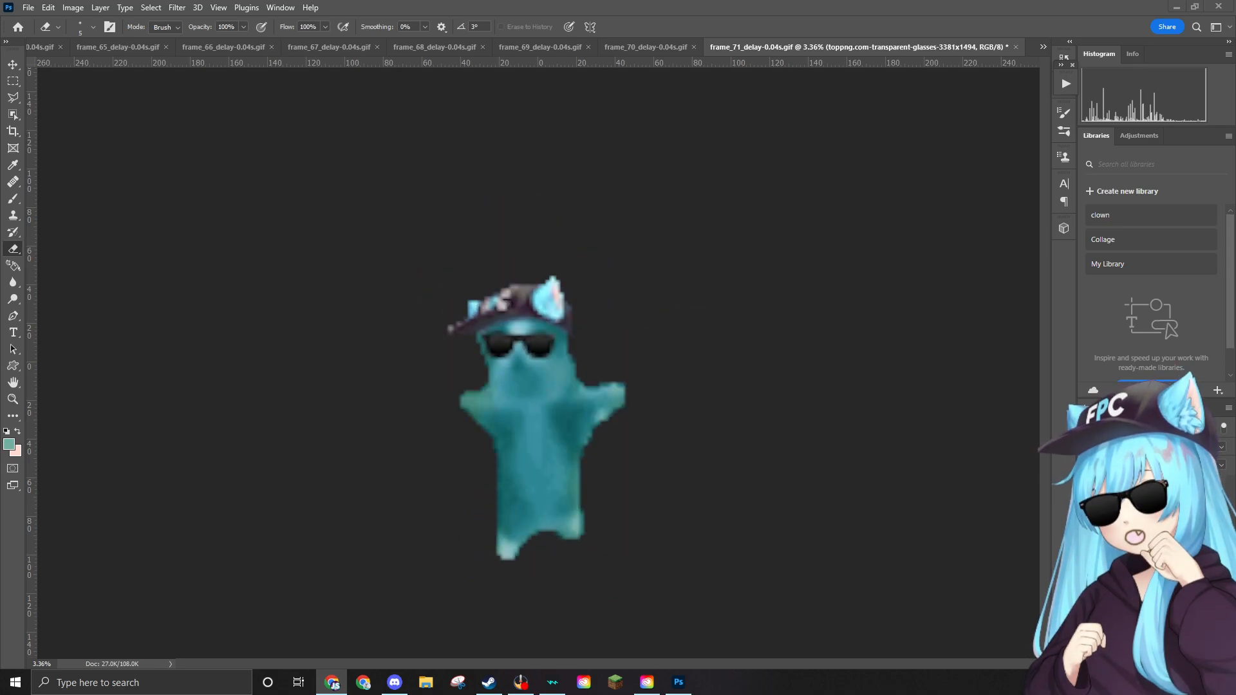
{"action": "key", "text": "alt+Tab"}
{"action": "key", "text": "alt+Tab"}
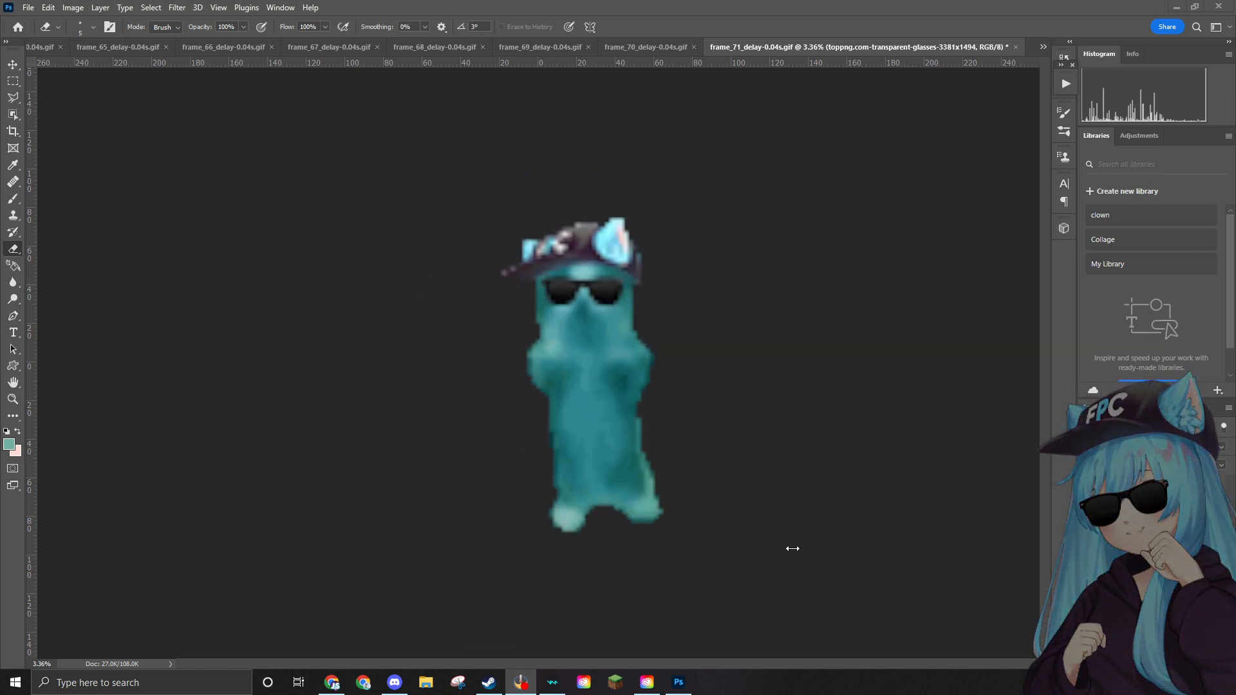
{"action": "key", "text": "alt+Tab"}
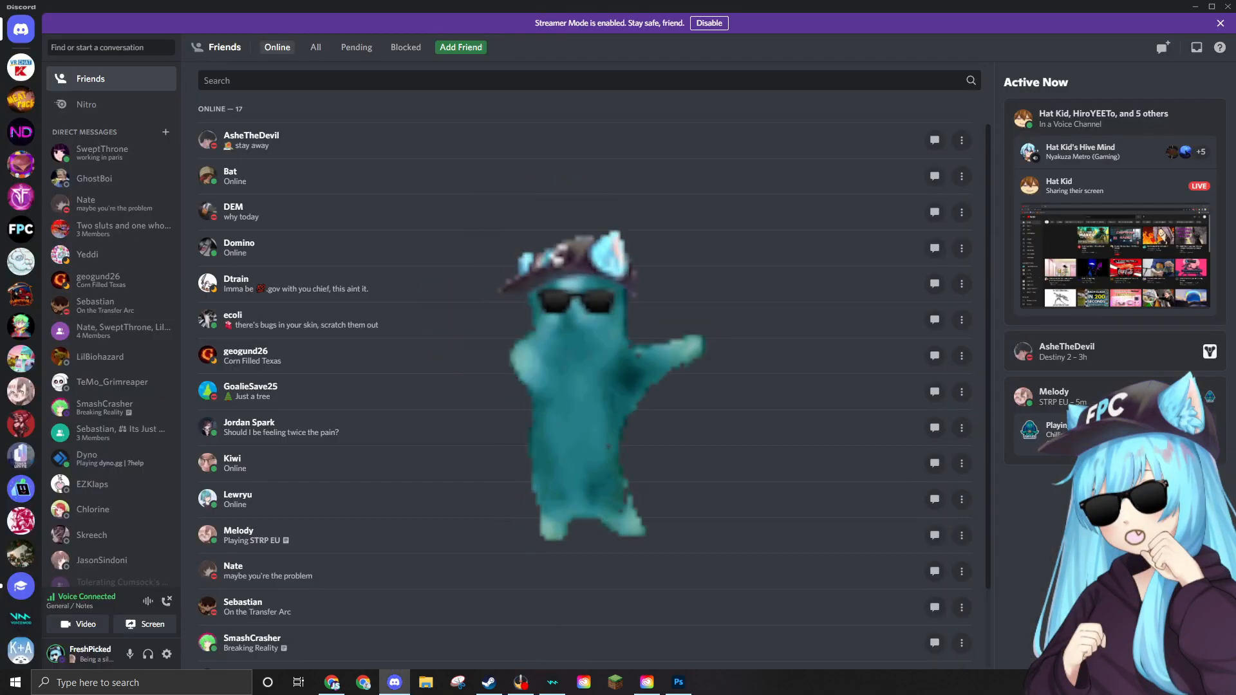
{"action": "key", "text": "alt+Tab"}
{"action": "key", "text": "alt+Tab"}
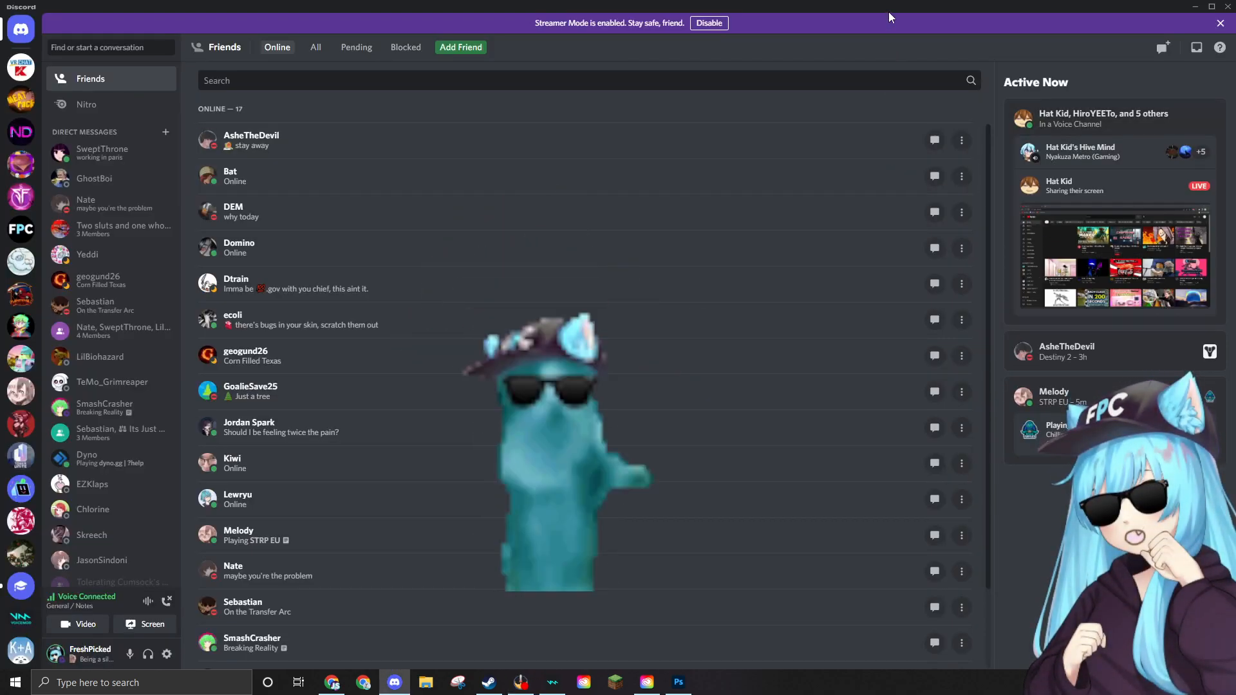
{"action": "key", "text": "alt+Tab"}
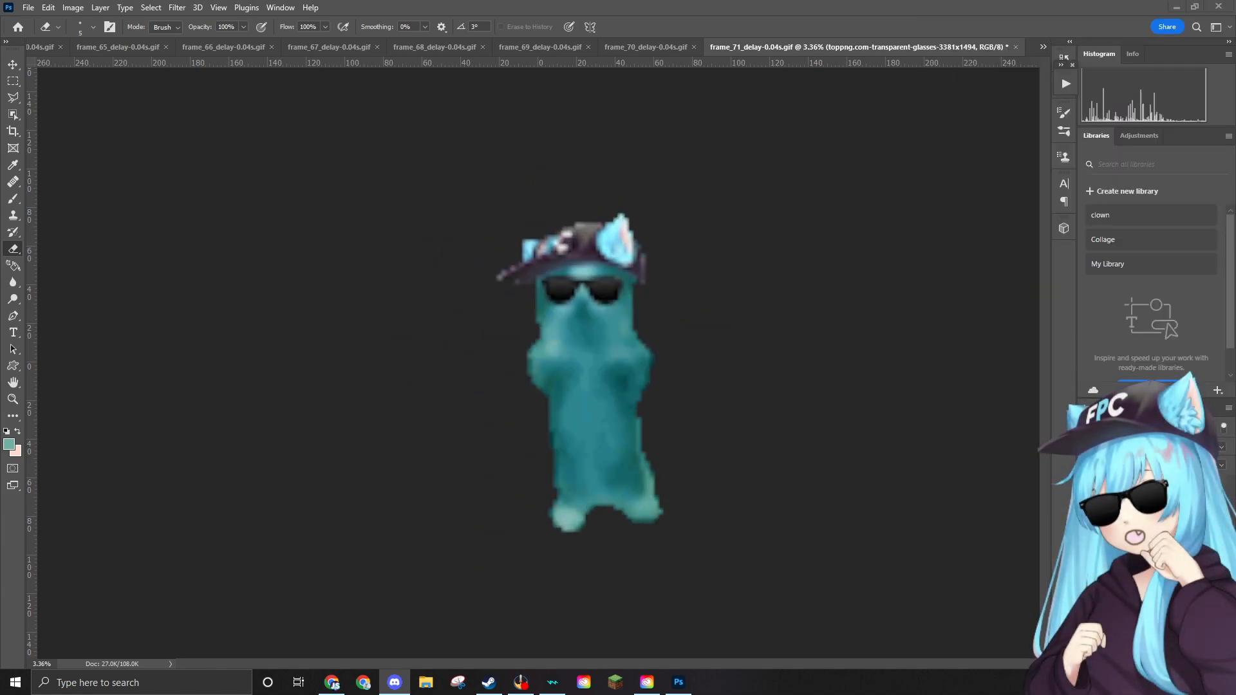
Load the assembled animation ezgif-5-2ae53179ec.gif from the Export folder inside yeaaahhh wooo cat gif.
{"action": "key", "text": "ctrl+o"}
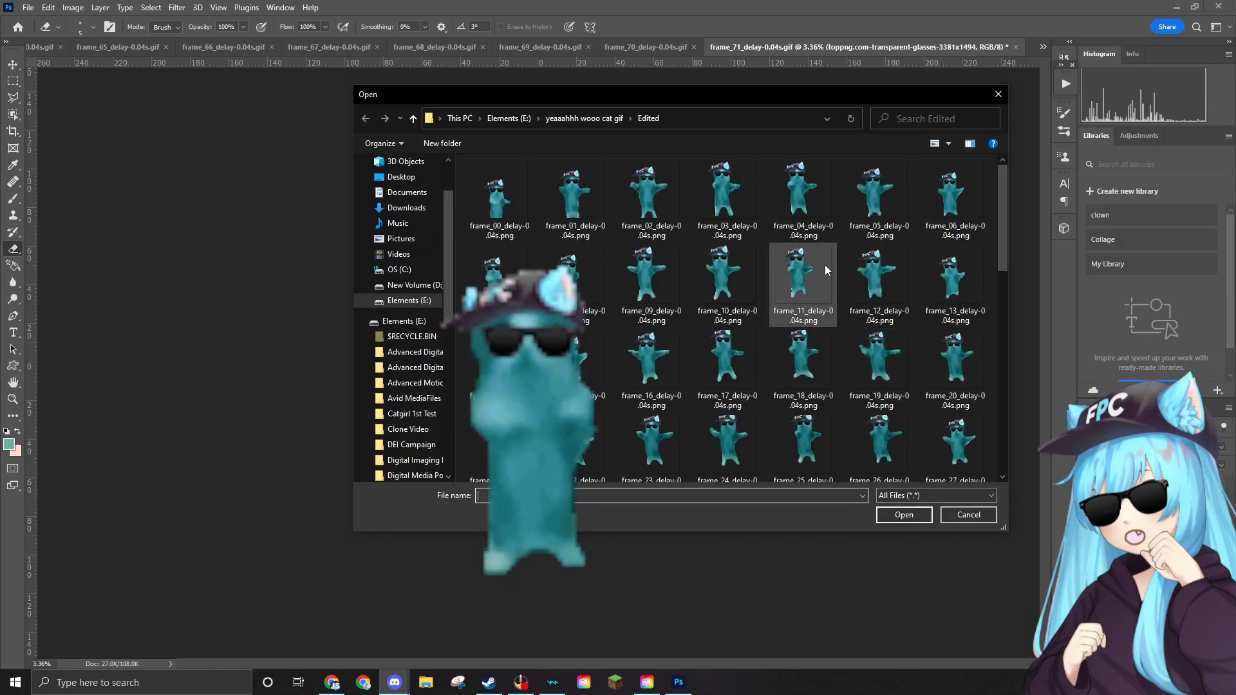
{"action": "left_click", "coordinate": [524, 119]}
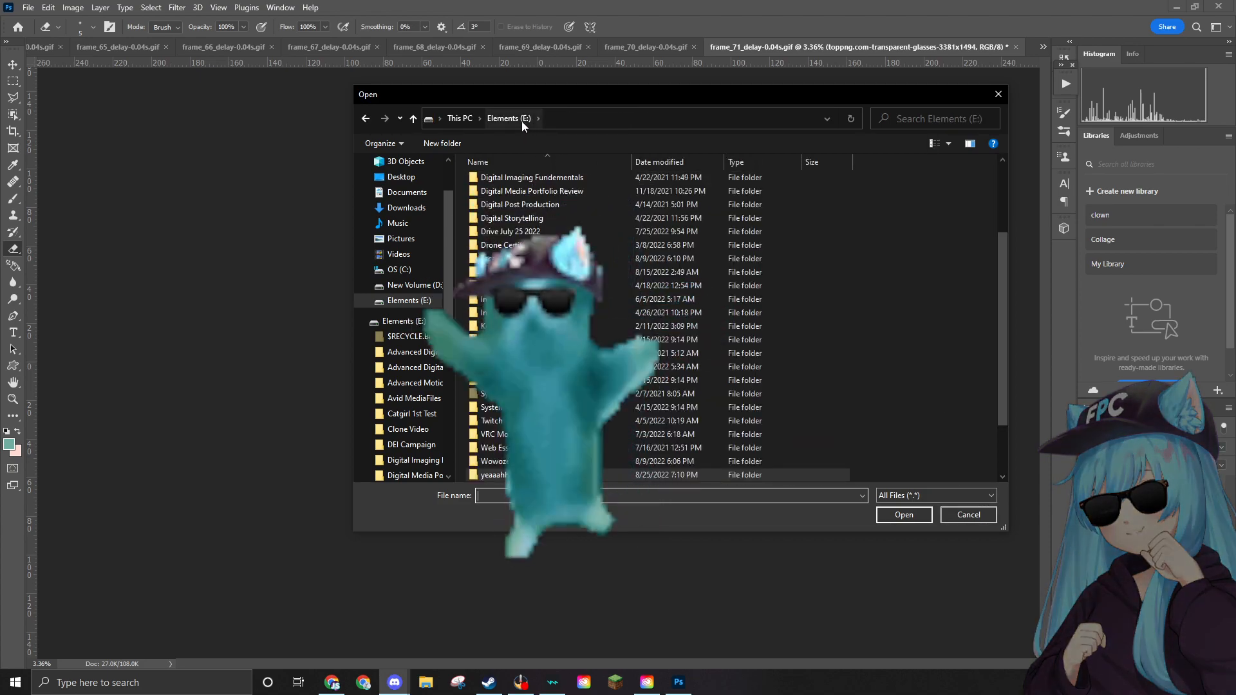
{"action": "scroll", "coordinate": [519, 386], "scroll_direction": "down", "scroll_amount": 2}
{"action": "double_click", "coordinate": [519, 406]}
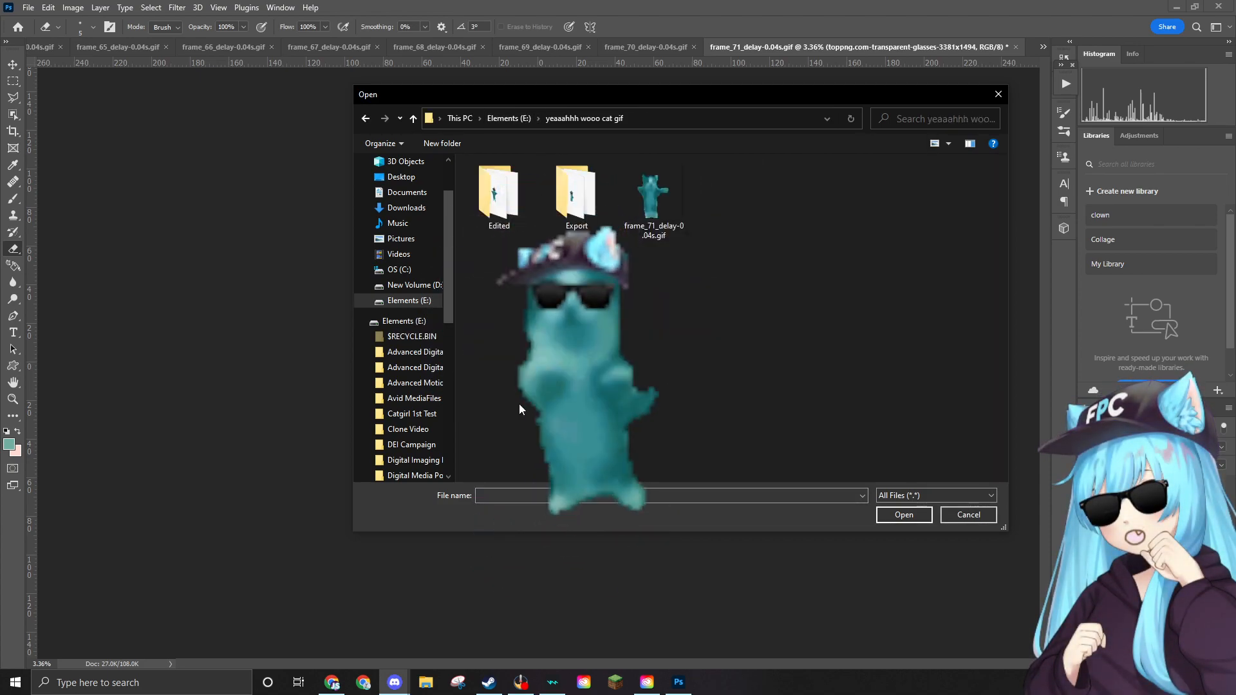
{"action": "double_click", "coordinate": [559, 196]}
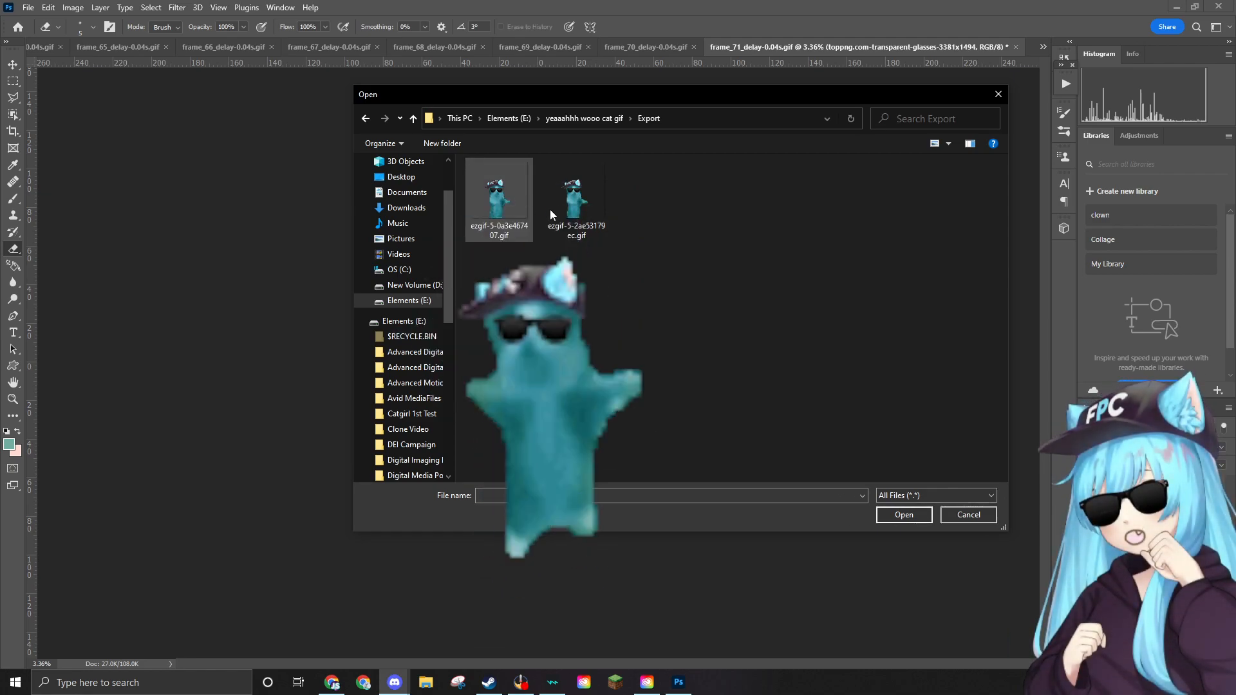
{"action": "left_click", "coordinate": [558, 205]}
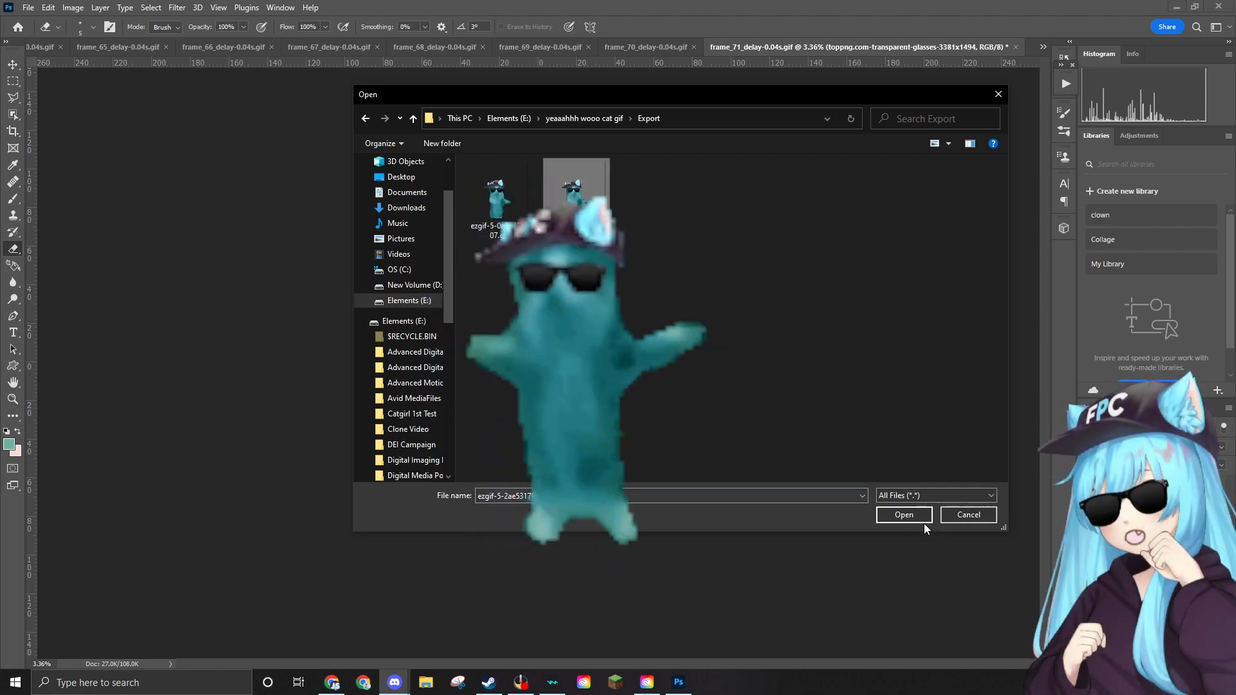
{"action": "left_click", "coordinate": [920, 515]}
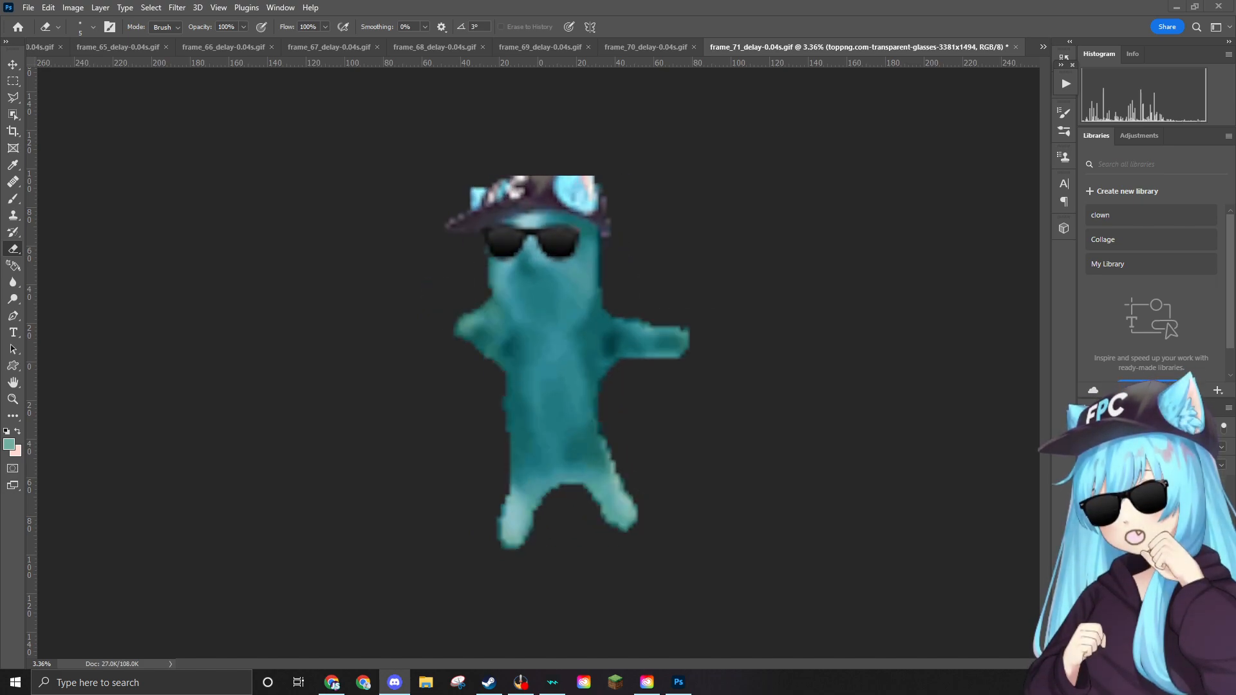
{"action": "left_click_drag", "start_coordinate": [409, 334], "coordinate": [237, 309]}
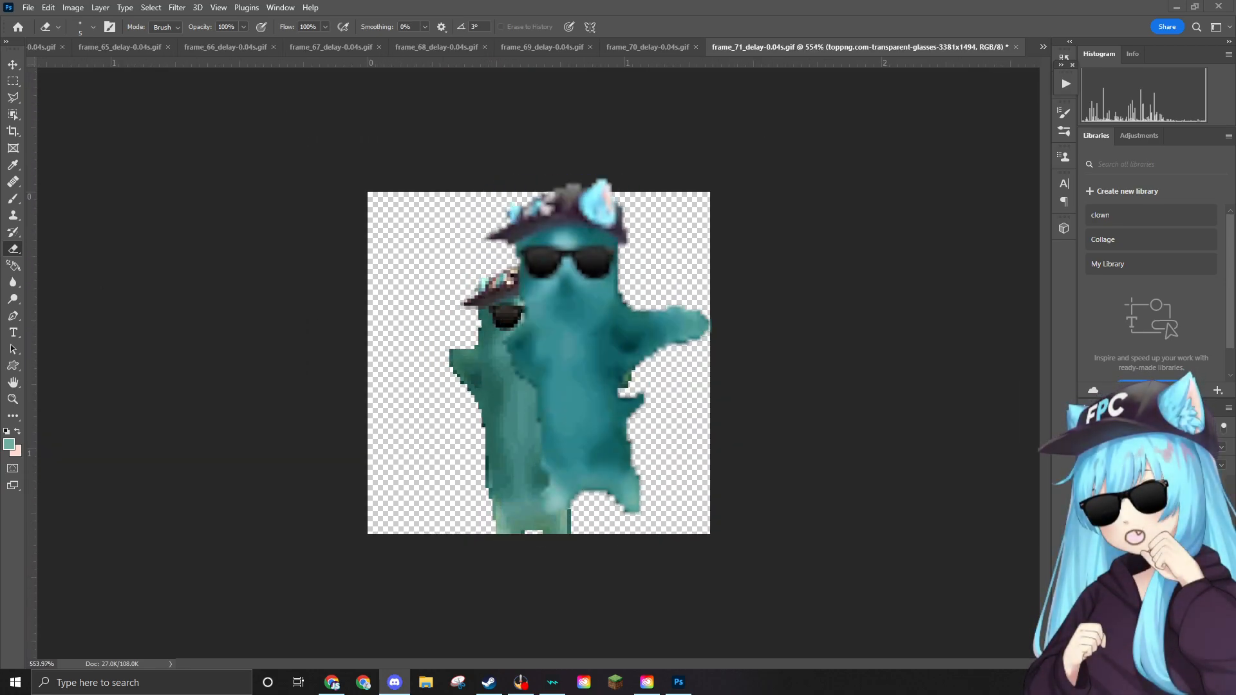